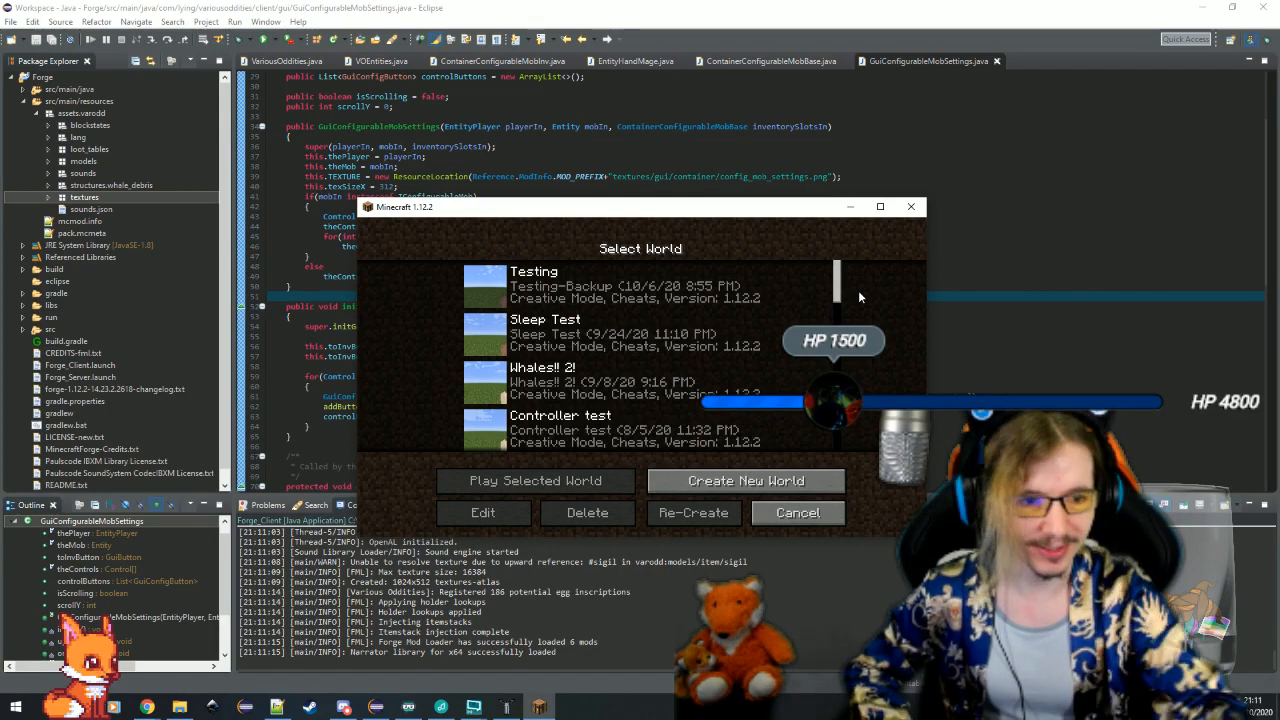
# Load the Testing world and open the Mage Hand's inventory
pyautogui.click(485, 285)
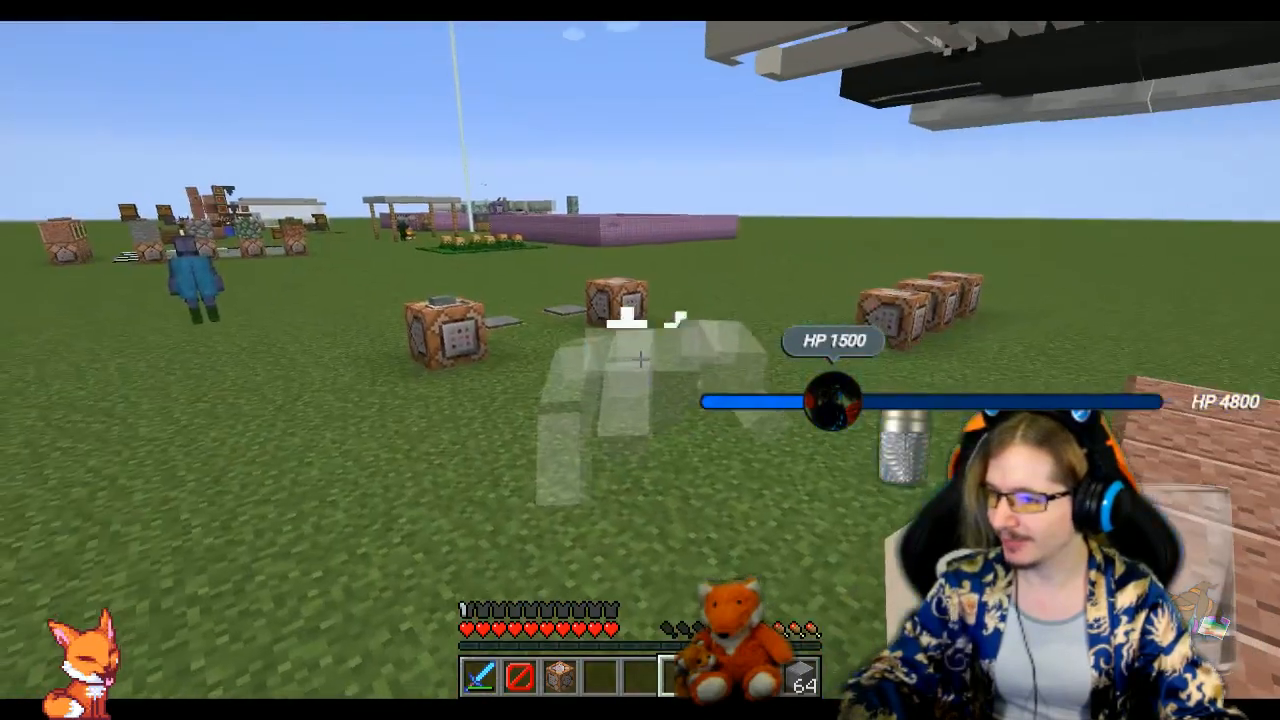
pyautogui.rightClick(640, 360)
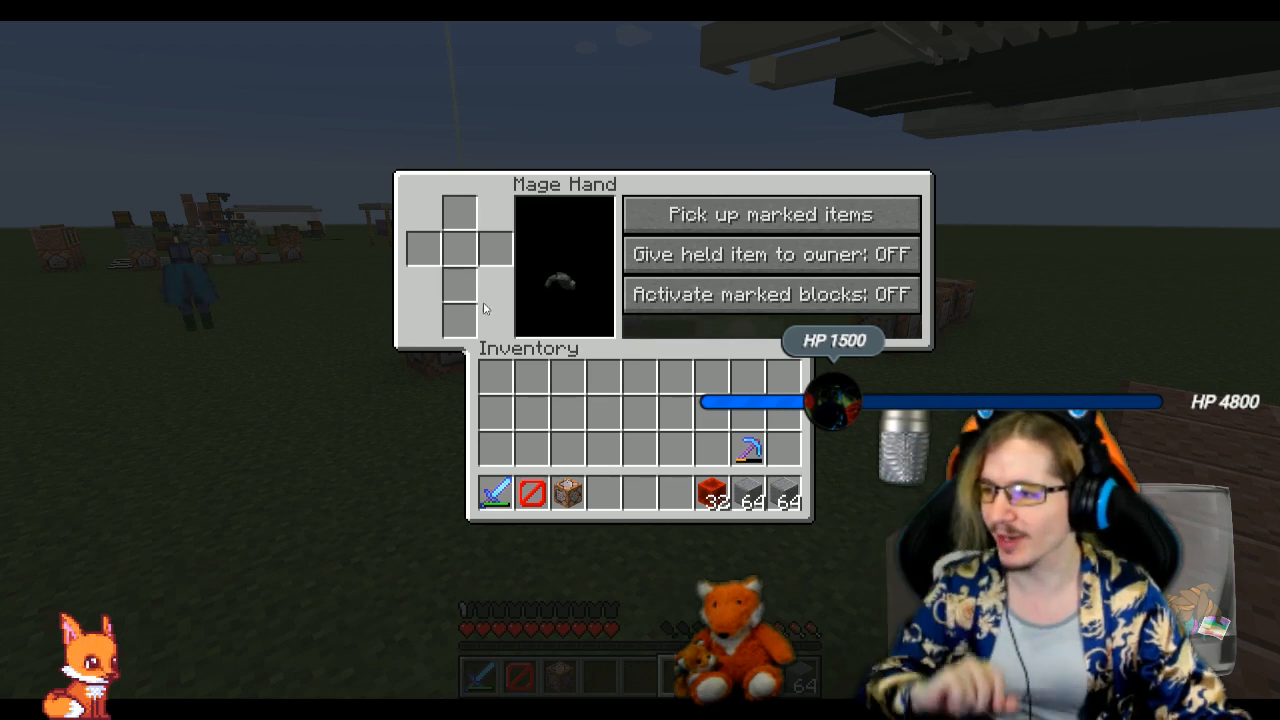
# Give the Mage Hand the stack of 32 redstone blocks to hold and return the stack to the sixth hotbar slot
pyautogui.click(712, 493)
pyautogui.click(495, 248)
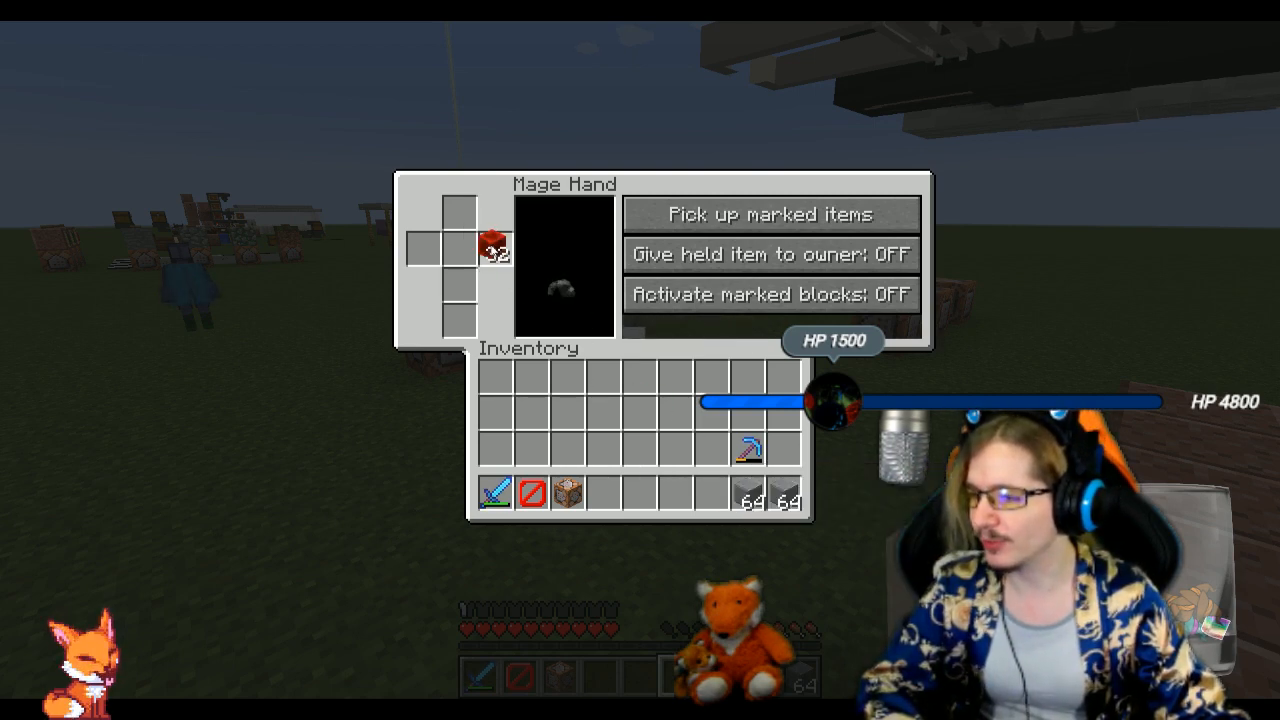
pyautogui.click(492, 247)
pyautogui.click(495, 248)
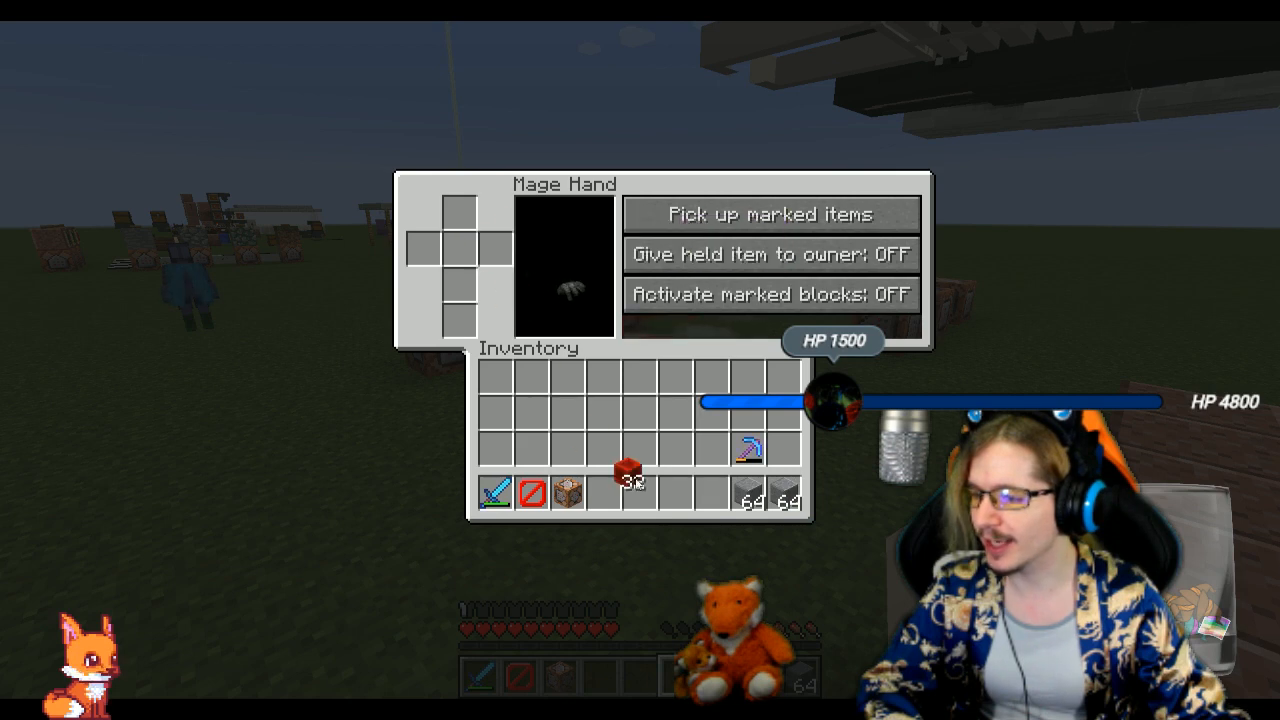
pyautogui.click(676, 493)
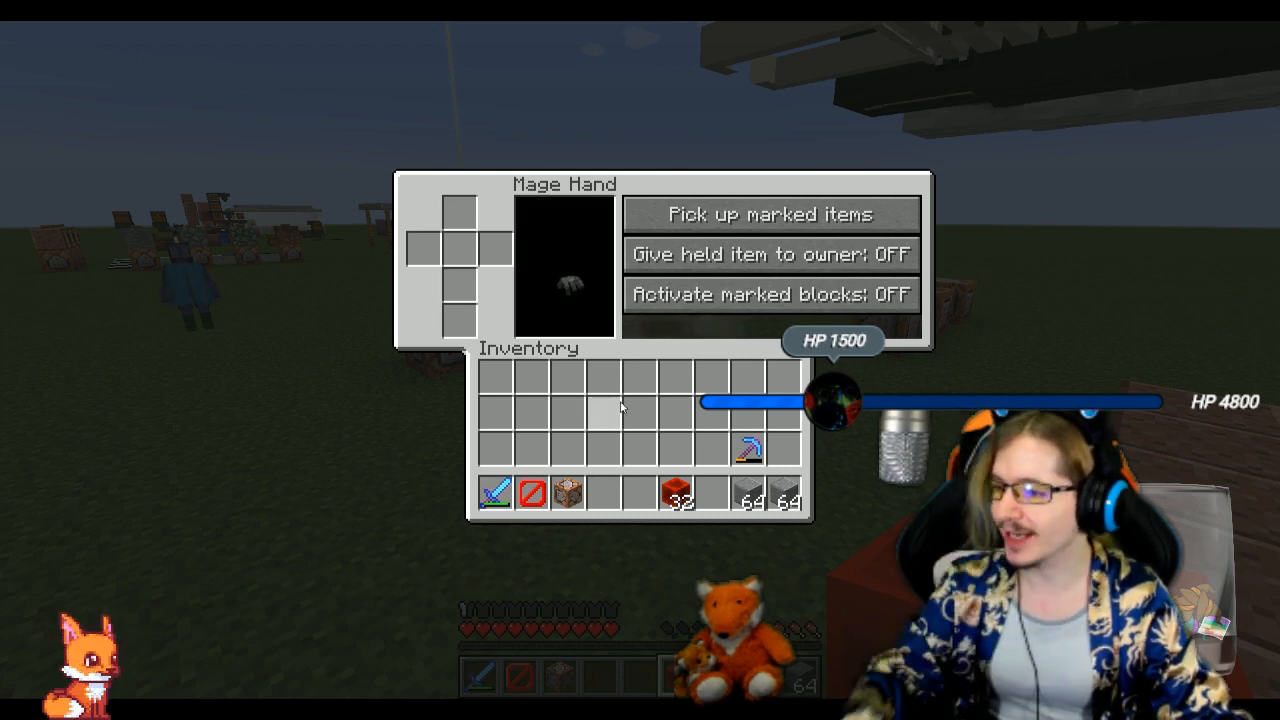
# Split the redstone blocks into two stacks of 16 and pass one stack into and out of the Mage Hand's held-item slot
pyautogui.click(680, 496)
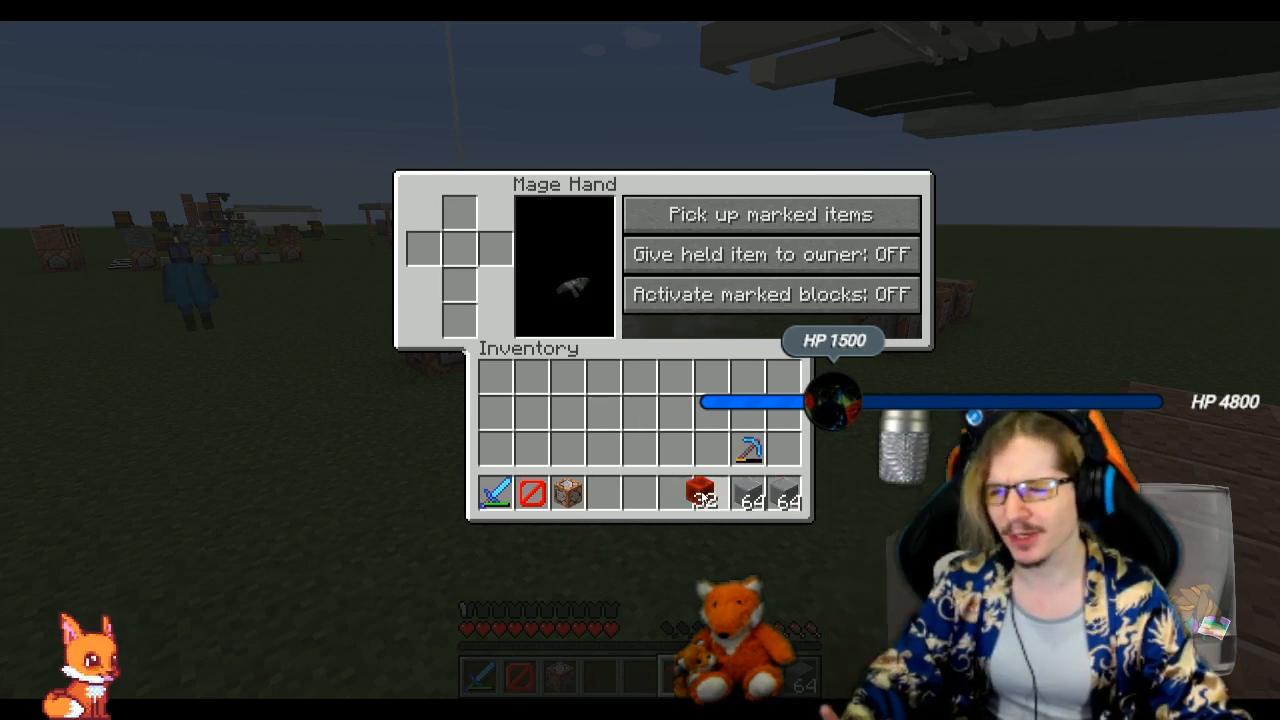
pyautogui.click(701, 498)
pyautogui.rightClick(710, 502)
pyautogui.click(676, 505)
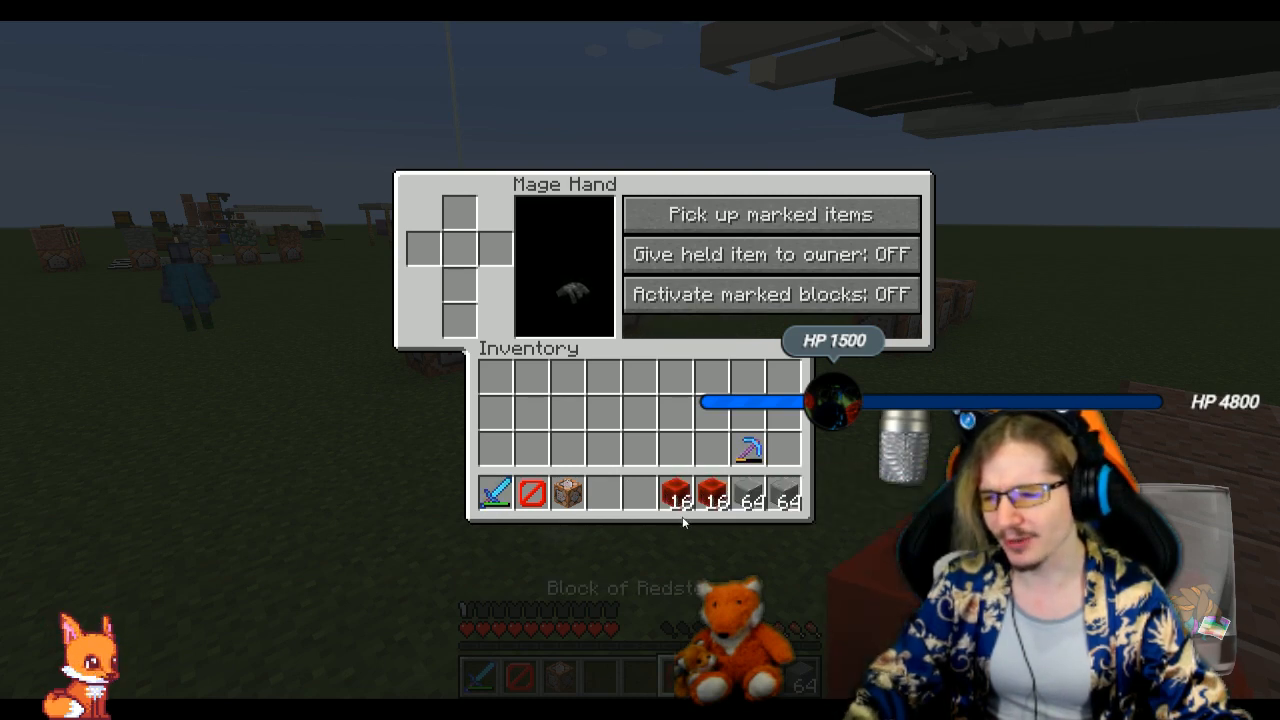
pyautogui.keyDown('shift'); pyautogui.click(676, 500); pyautogui.keyUp('shift')
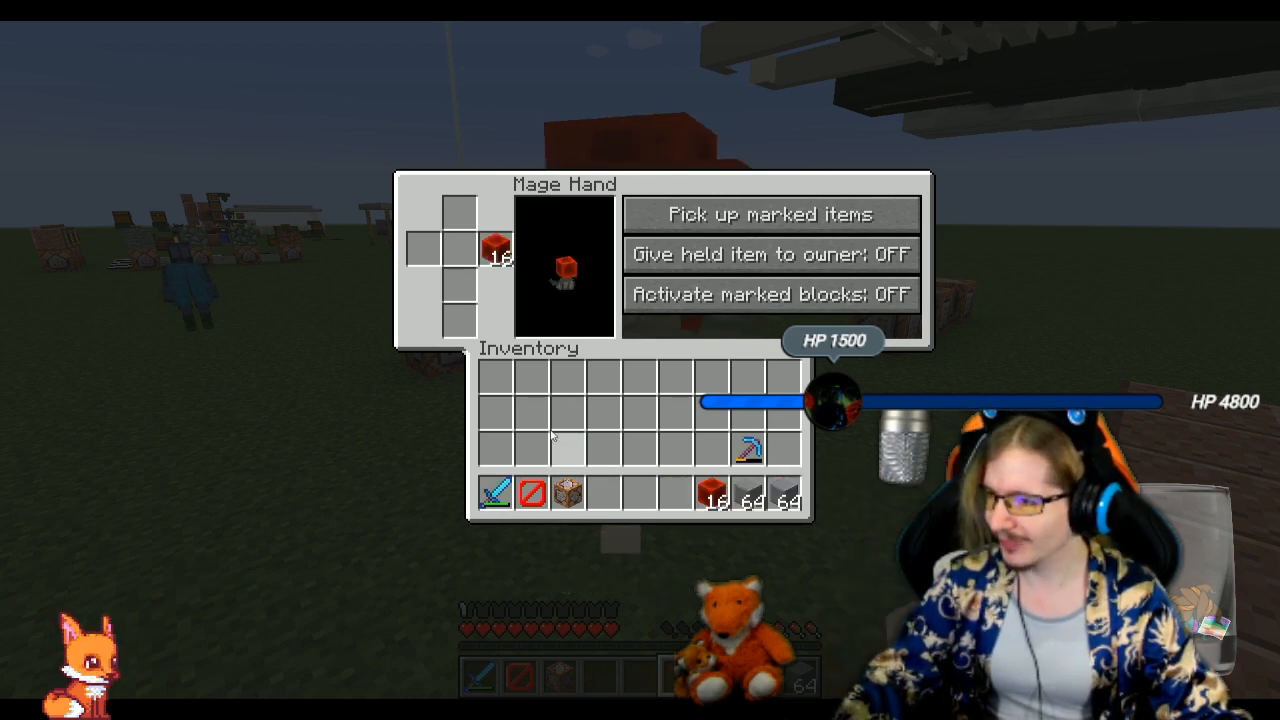
pyautogui.keyDown('shift'); pyautogui.click(495, 250); pyautogui.keyUp('shift')
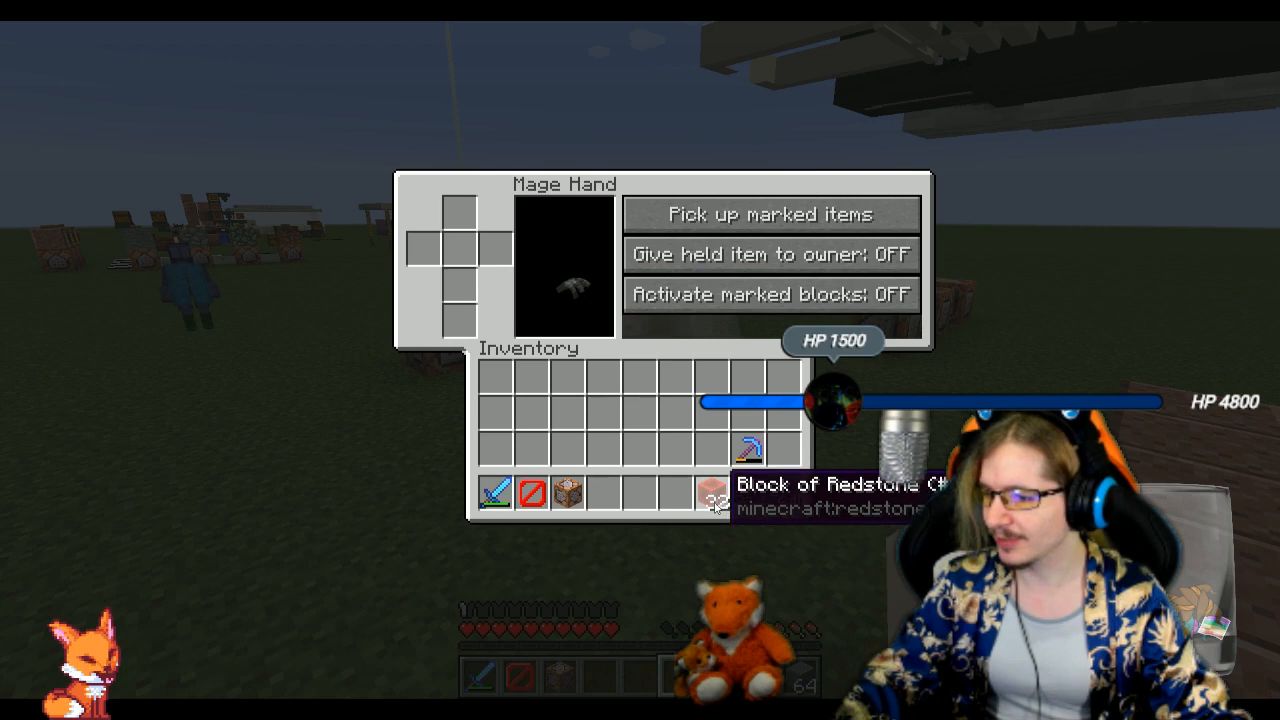
# Move the whole redstone block stack between the seventh hotbar slot and the Mage Hand's held-item slot repeatedly, ending in the hotbar
pyautogui.keyDown('shift'); pyautogui.click(712, 494); pyautogui.keyUp('shift')
pyautogui.keyDown('shift'); pyautogui.click(495, 250); pyautogui.keyUp('shift')
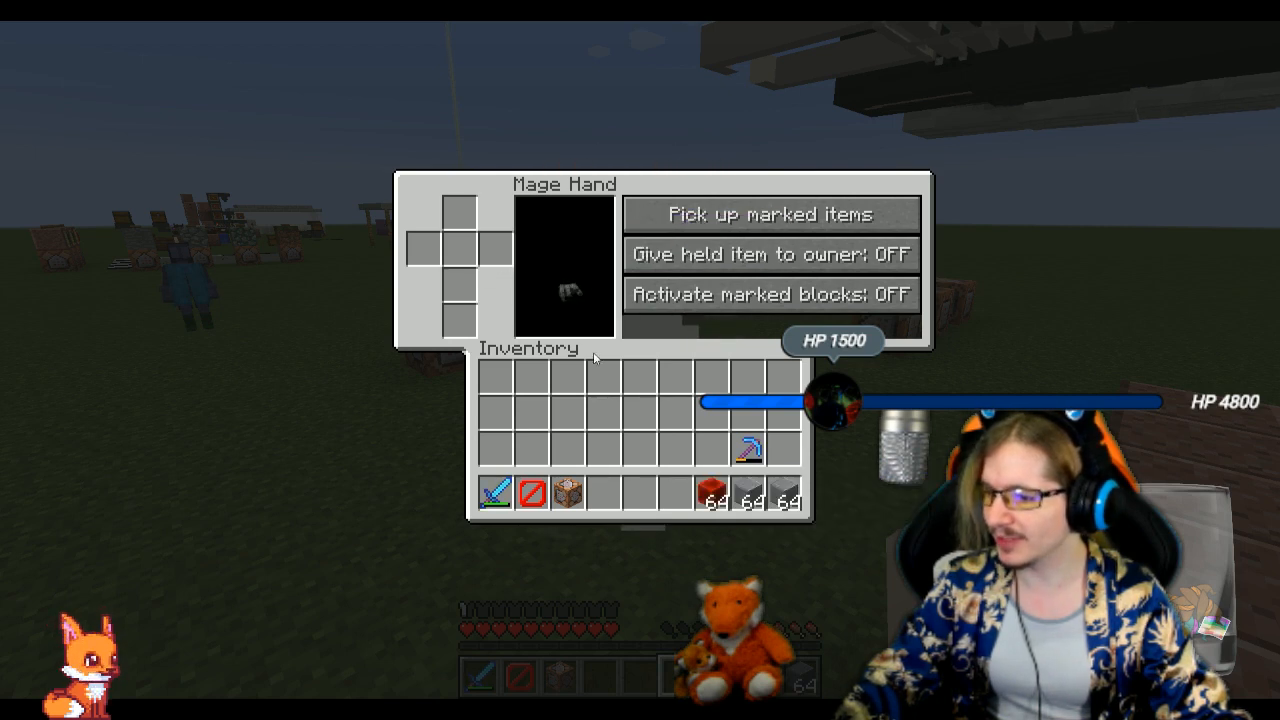
pyautogui.keyDown('shift'); pyautogui.click(712, 494); pyautogui.keyUp('shift')
pyautogui.keyDown('shift'); pyautogui.click(495, 258); pyautogui.keyUp('shift')
pyautogui.keyDown('shift'); pyautogui.click(712, 494); pyautogui.keyUp('shift')
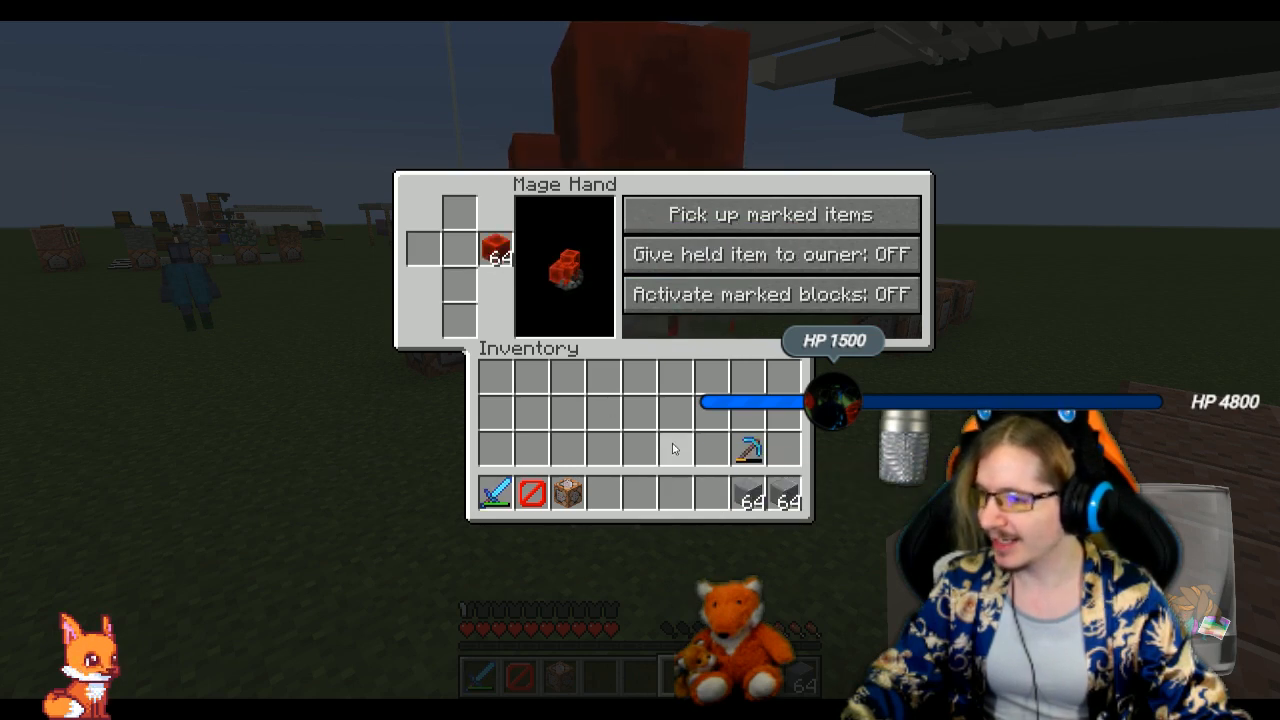
pyautogui.click(495, 250)
pyautogui.click(712, 494)
# Split the 64 redstone blocks into two stacks of 32 and try passing one through the Mage Hand's held-item slot
pyautogui.rightClick(710, 500)
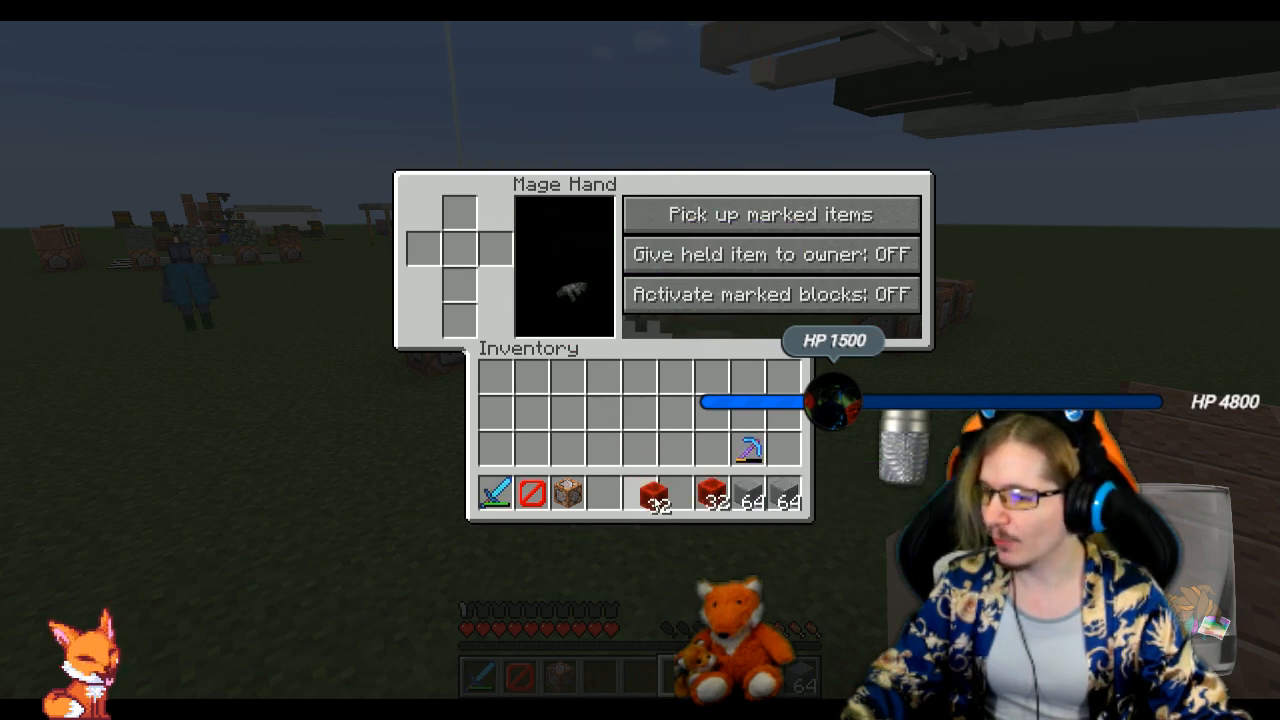
pyautogui.click(642, 496)
pyautogui.keyDown('shift'); pyautogui.click(704, 502); pyautogui.keyUp('shift')
pyautogui.keyDown('shift'); pyautogui.click(495, 251); pyautogui.keyUp('shift')
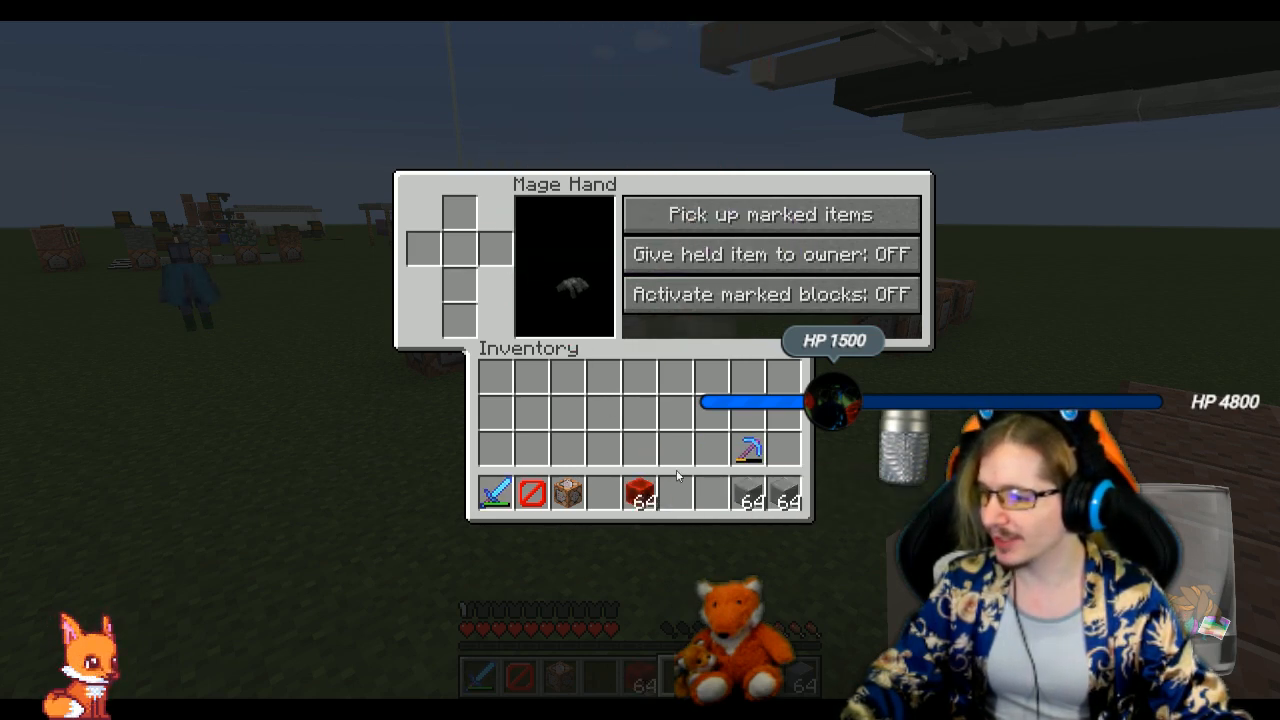
# Move the 64 redstone blocks out of the hotbar into the inventory slot beside the pickaxe
pyautogui.click(641, 496)
pyautogui.click(680, 494)
pyautogui.click(684, 494)
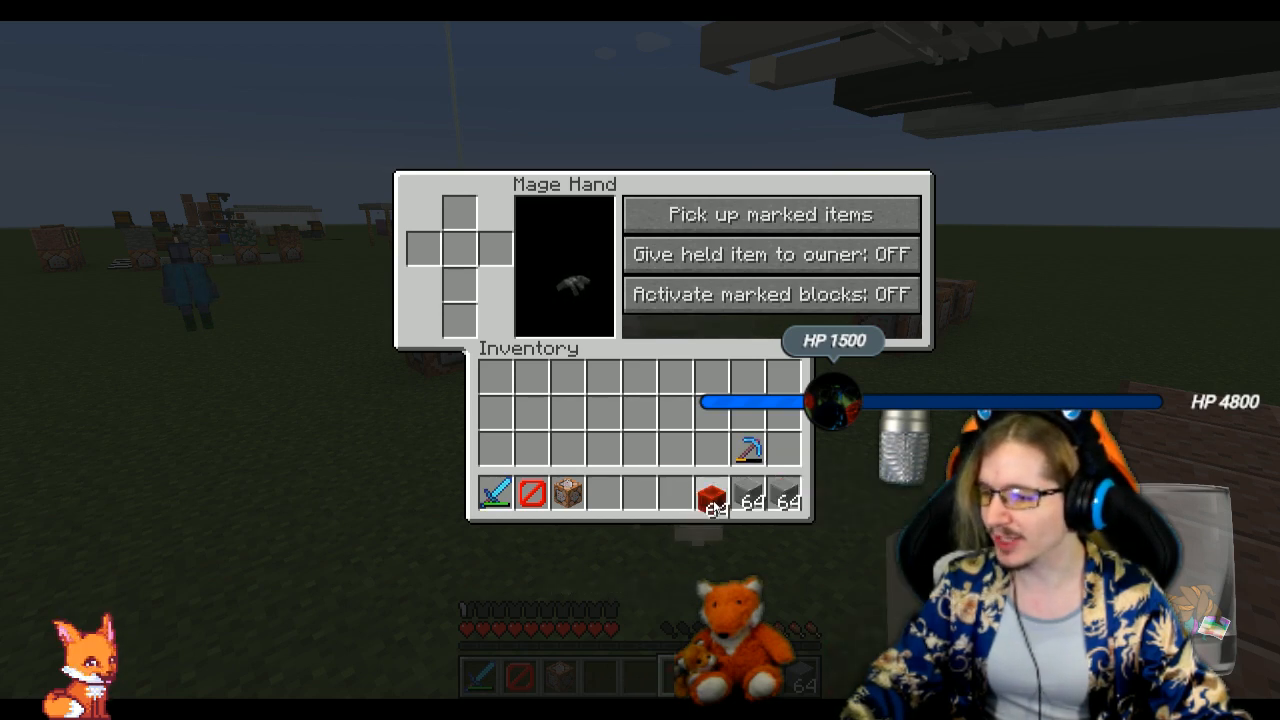
pyautogui.click(714, 500)
pyautogui.click(714, 500)
pyautogui.click(785, 450)
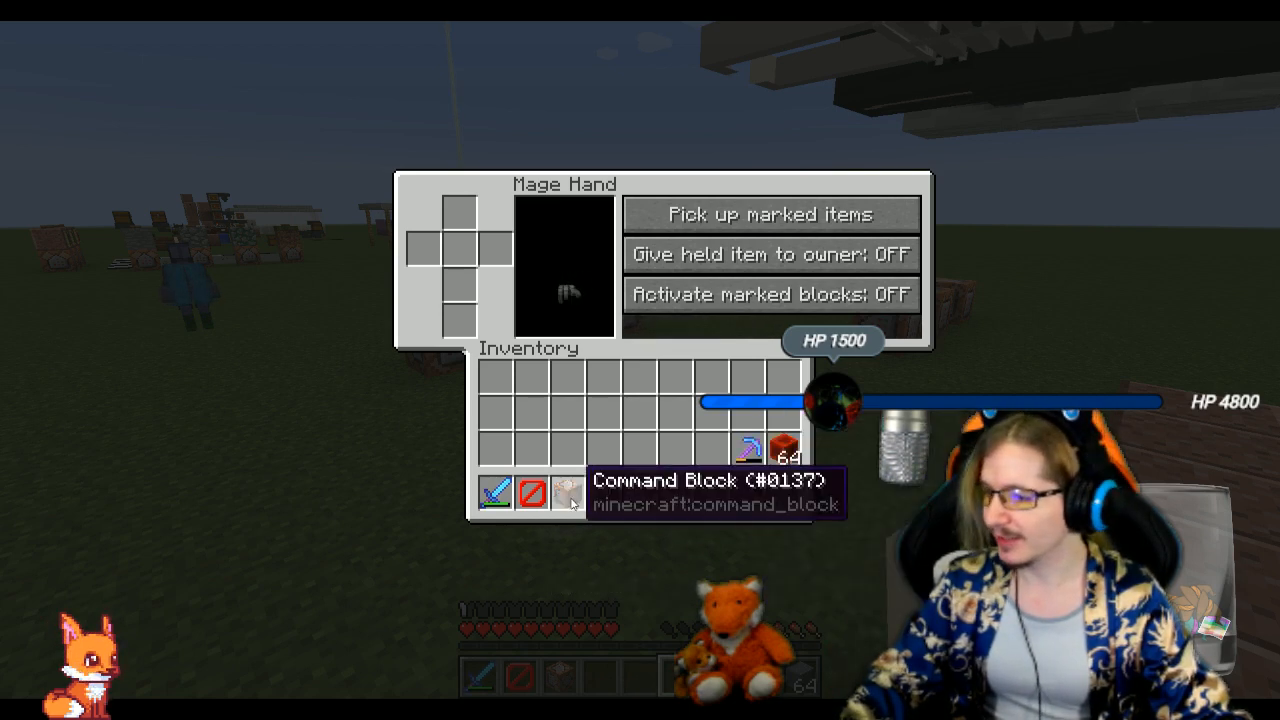
# Pass the barrier through the Mage Hand's held-item slot, put one barrier each in the second and seventh hotbar slots, and close the inventory
pyautogui.keyDown('shift'); pyautogui.click(530, 490); pyautogui.keyUp('shift')
pyautogui.keyDown('shift'); pyautogui.click(498, 250); pyautogui.keyUp('shift')
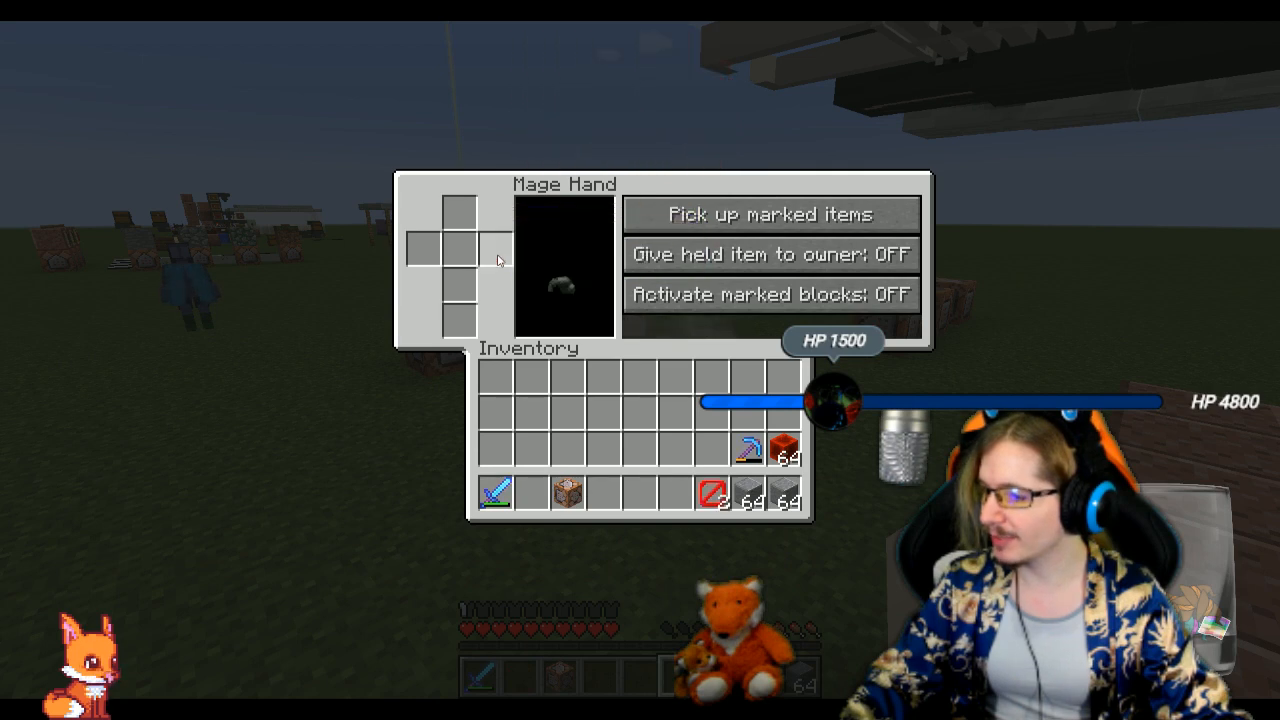
pyautogui.click(716, 497)
pyautogui.rightClick(524, 485)
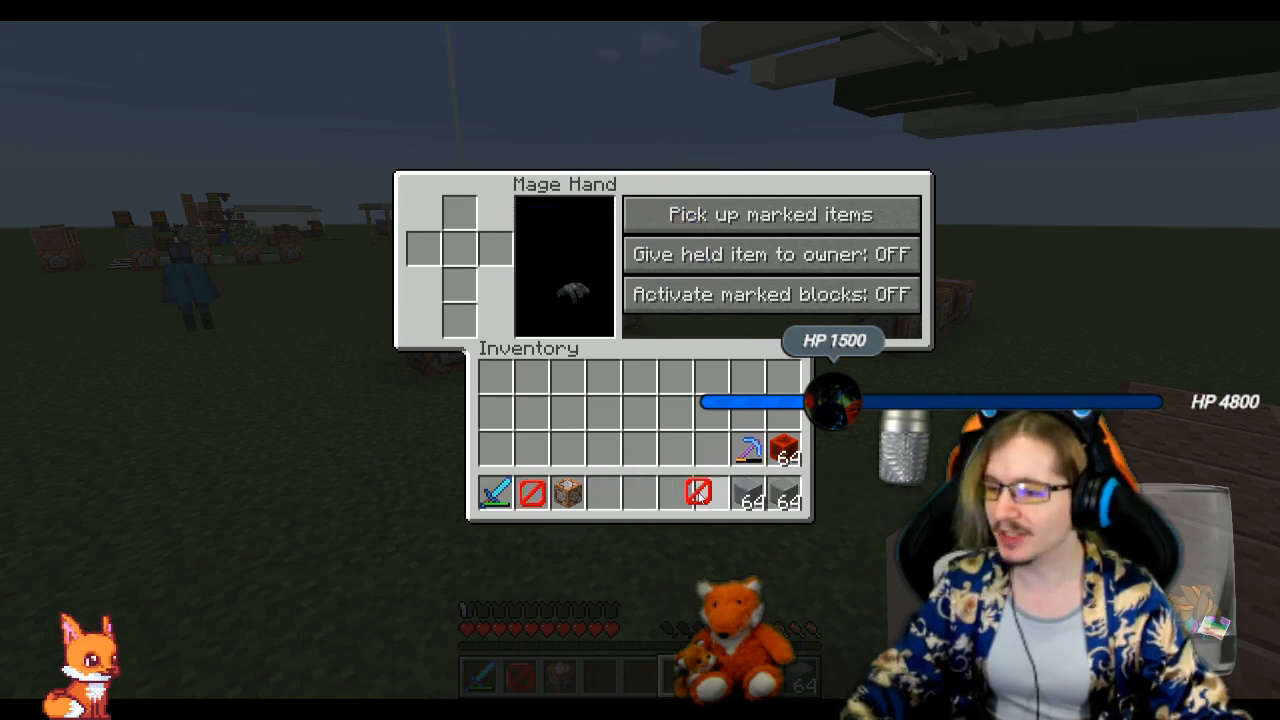
pyautogui.click(714, 494)
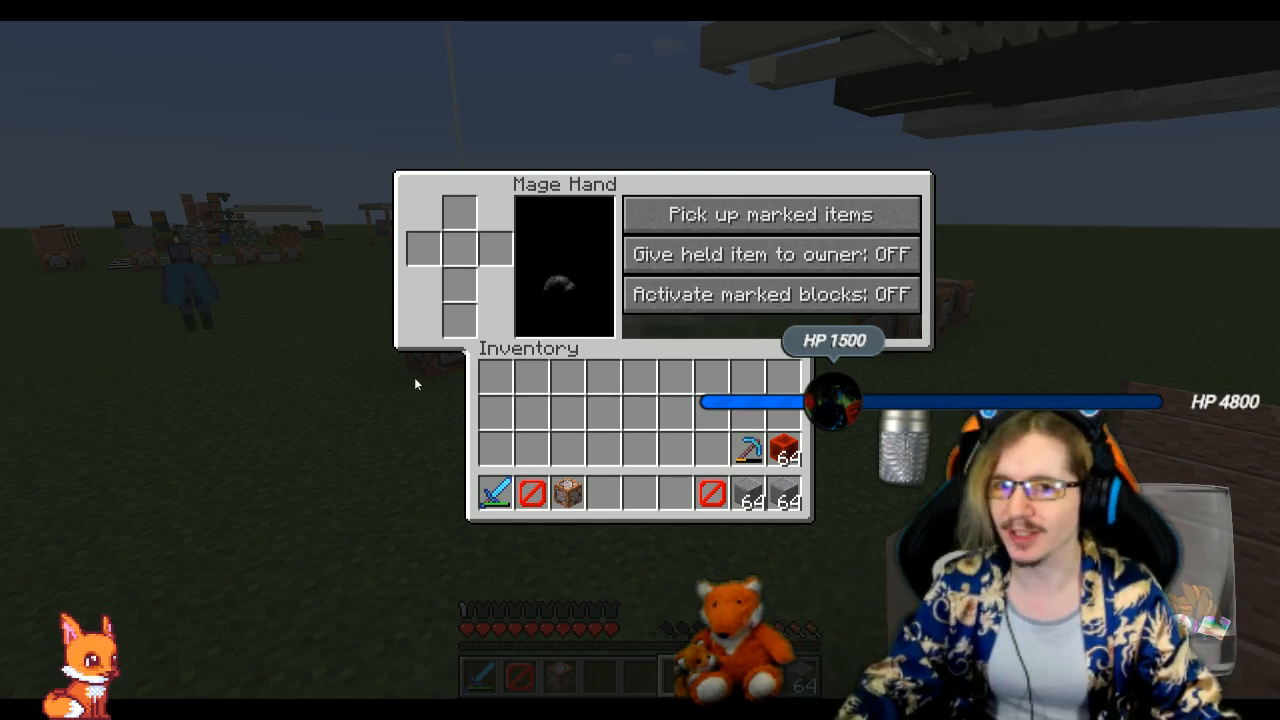
pyautogui.press('Escape')
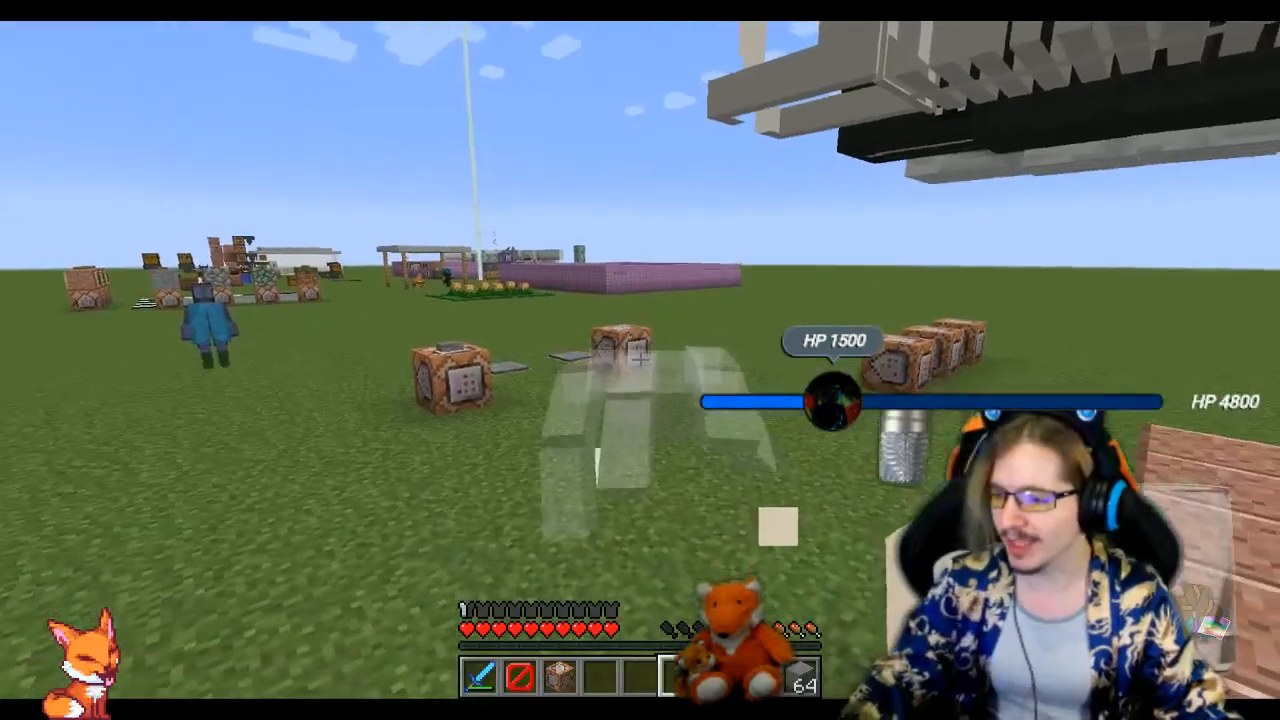
# Walk around the pool and open field to examine how the Mage Hand follows and to inspect the character in the blue hat
pyautogui.press('w')
pyautogui.press('w')
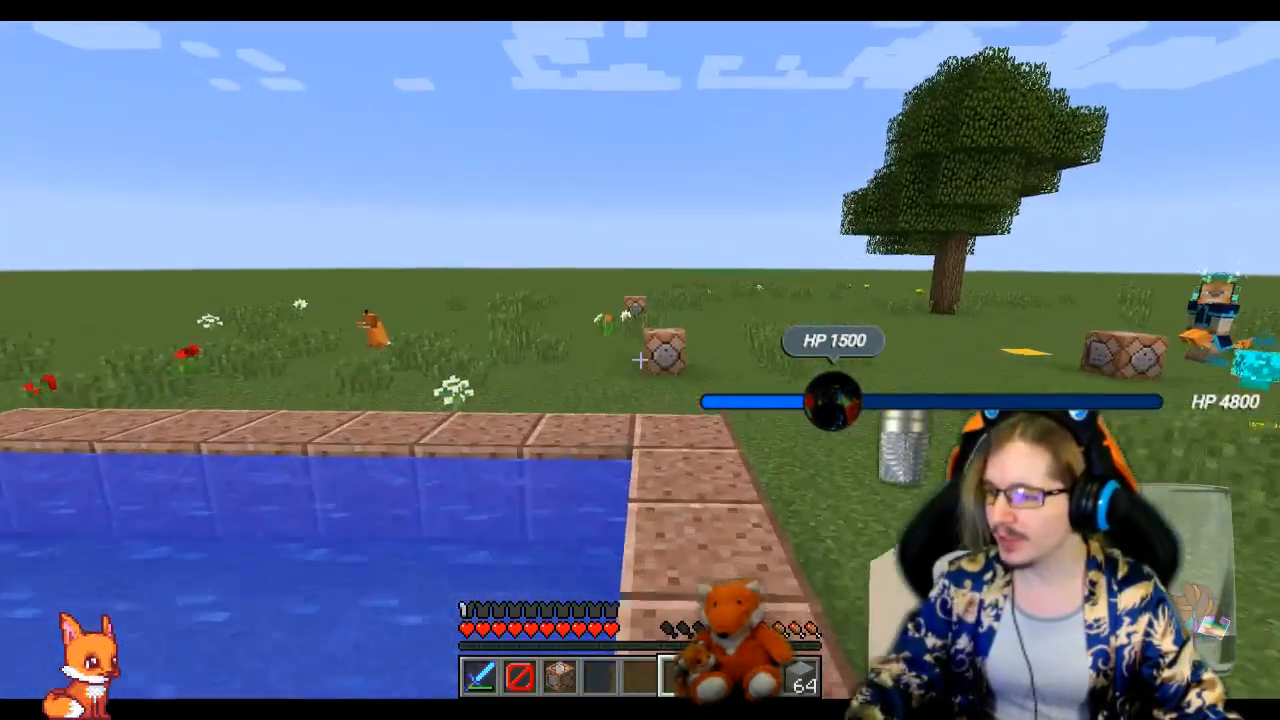
pyautogui.press('w')
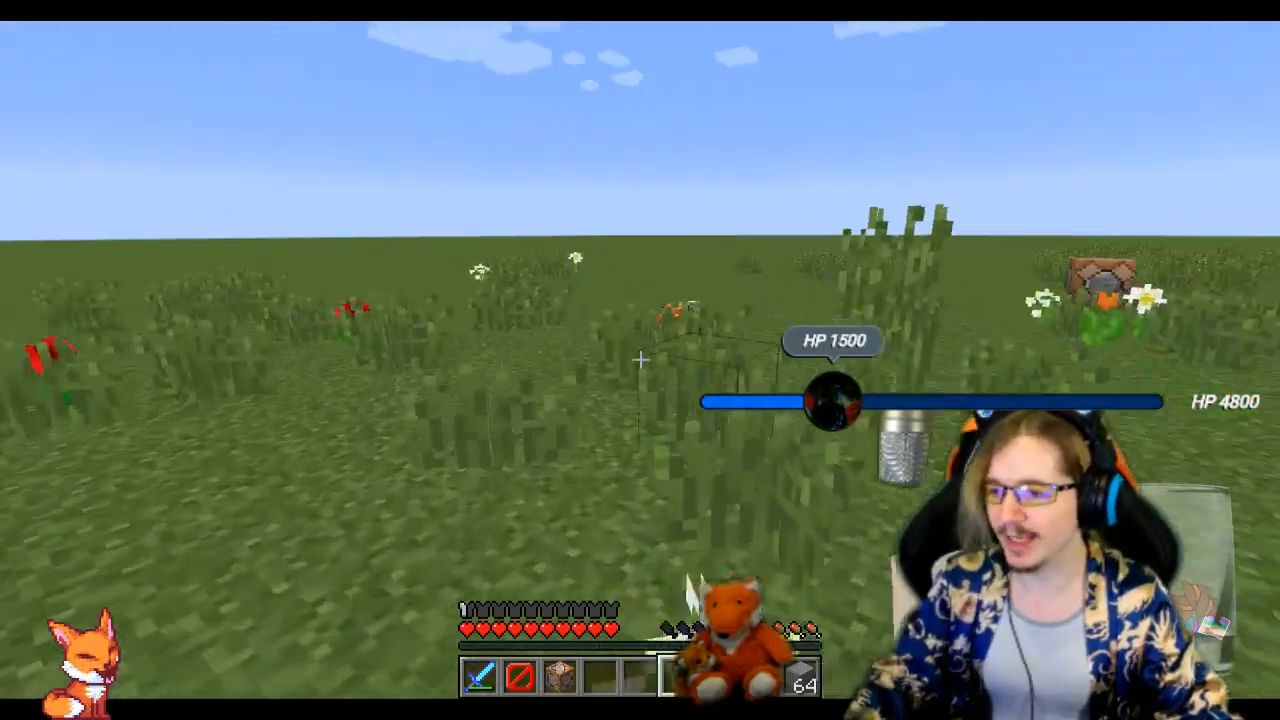
pyautogui.press('d')
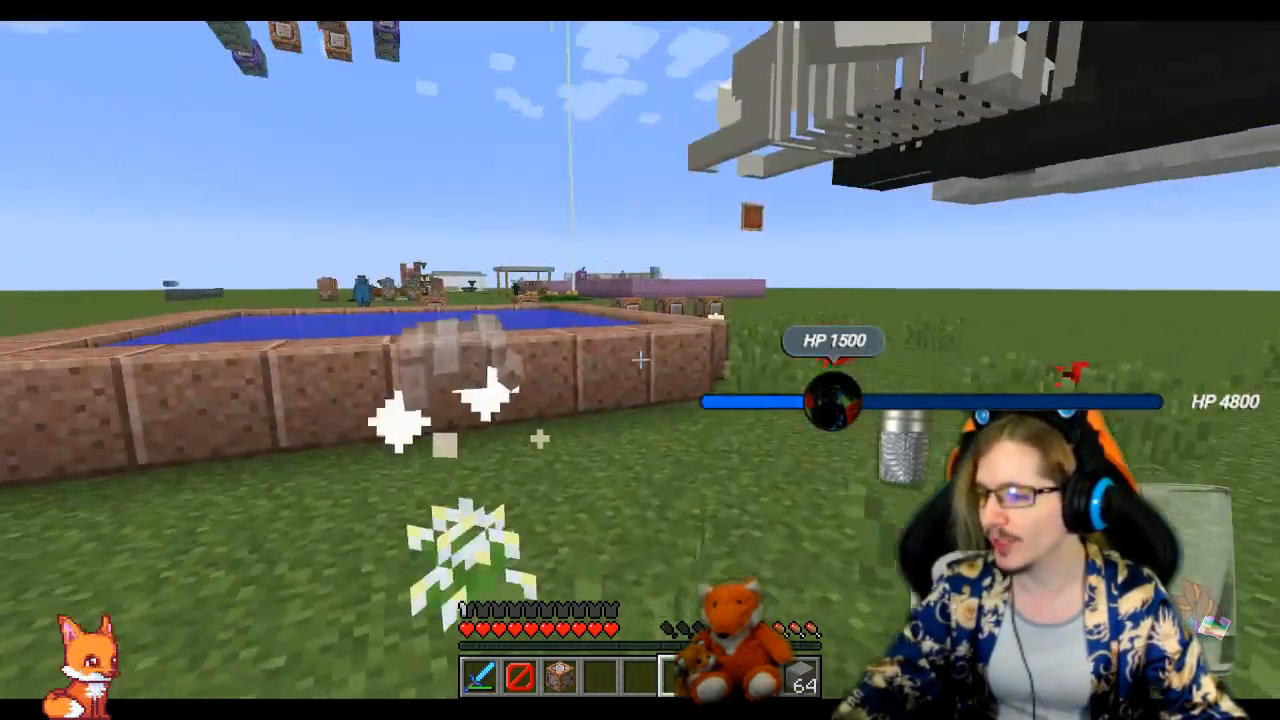
pyautogui.press('w')
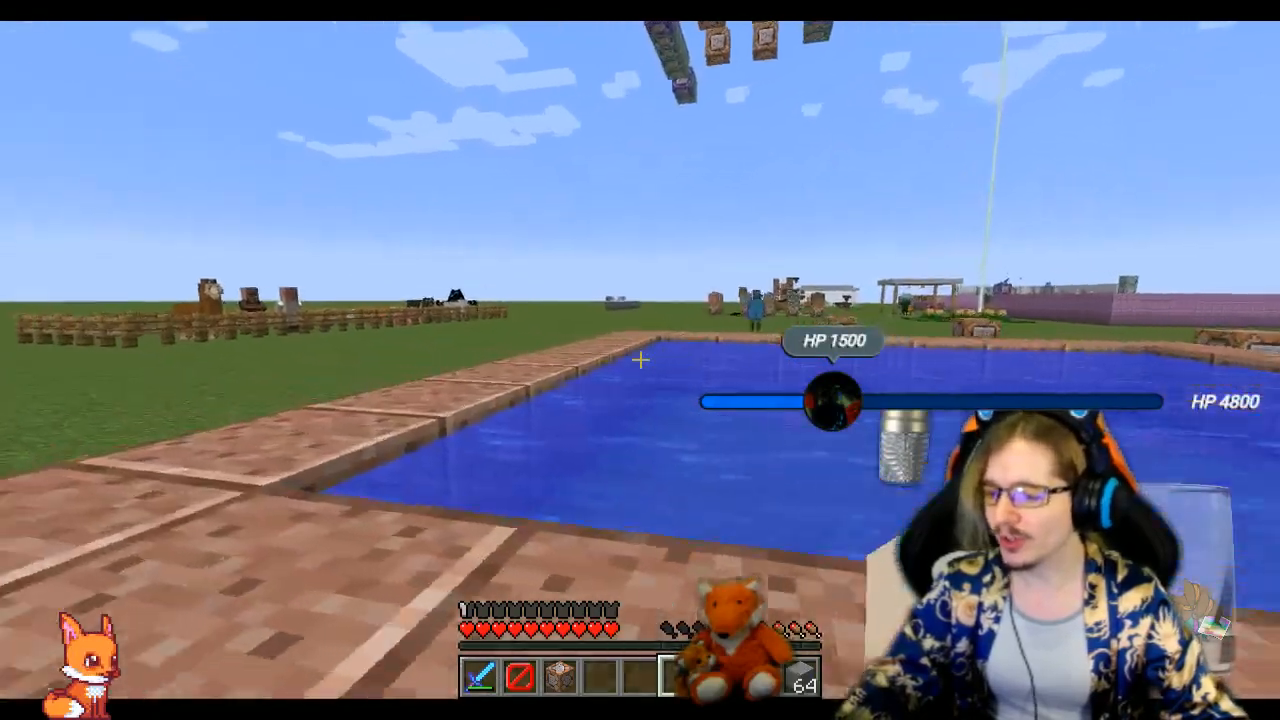
pyautogui.press('w')
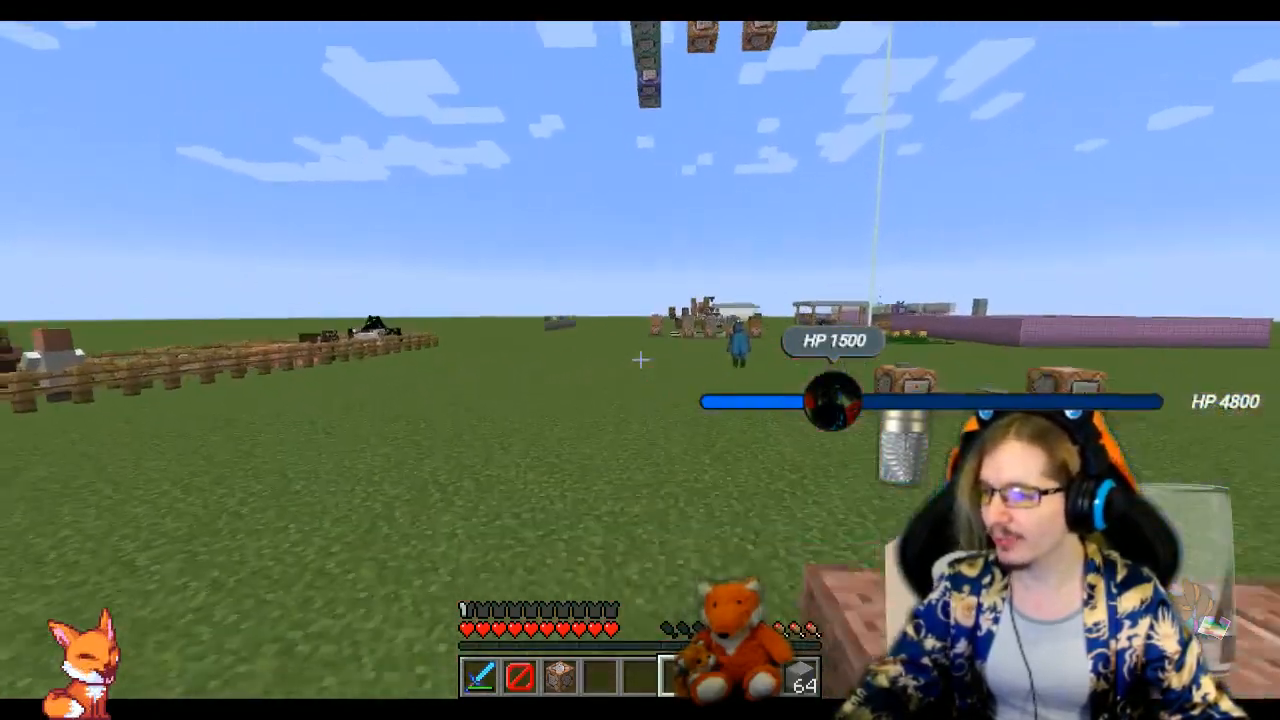
pyautogui.press('w')
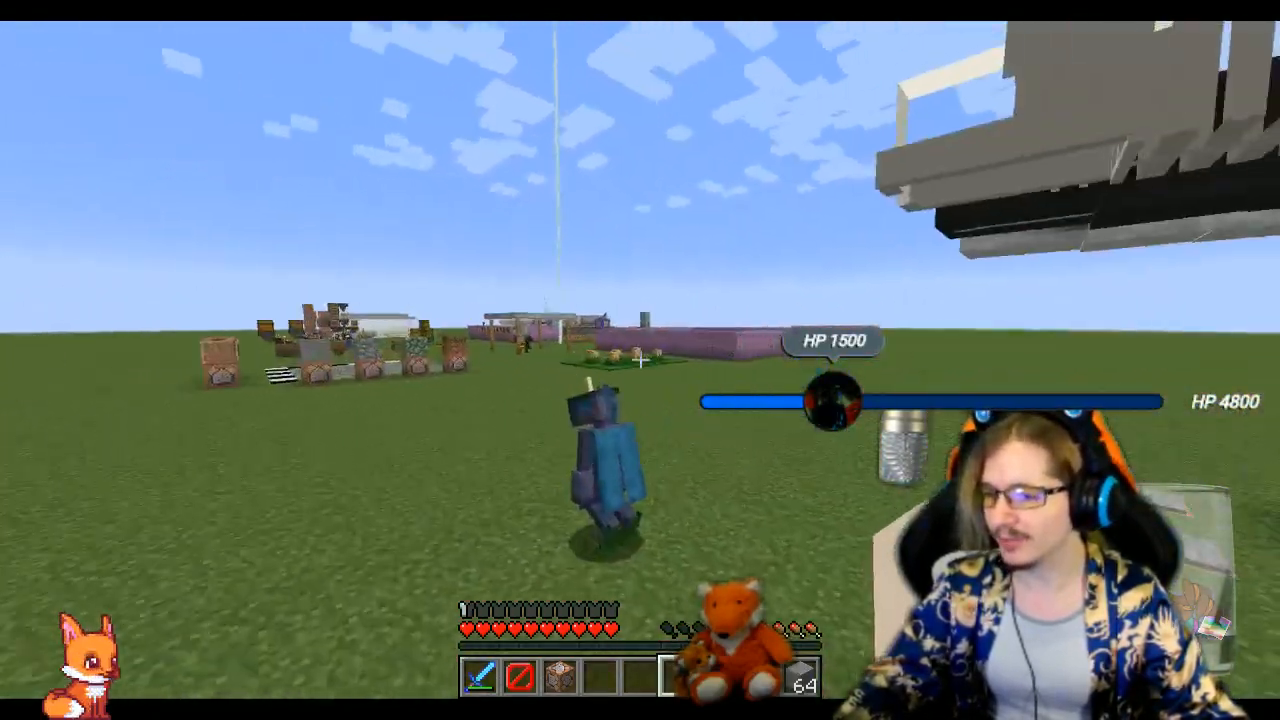
pyautogui.press('d')
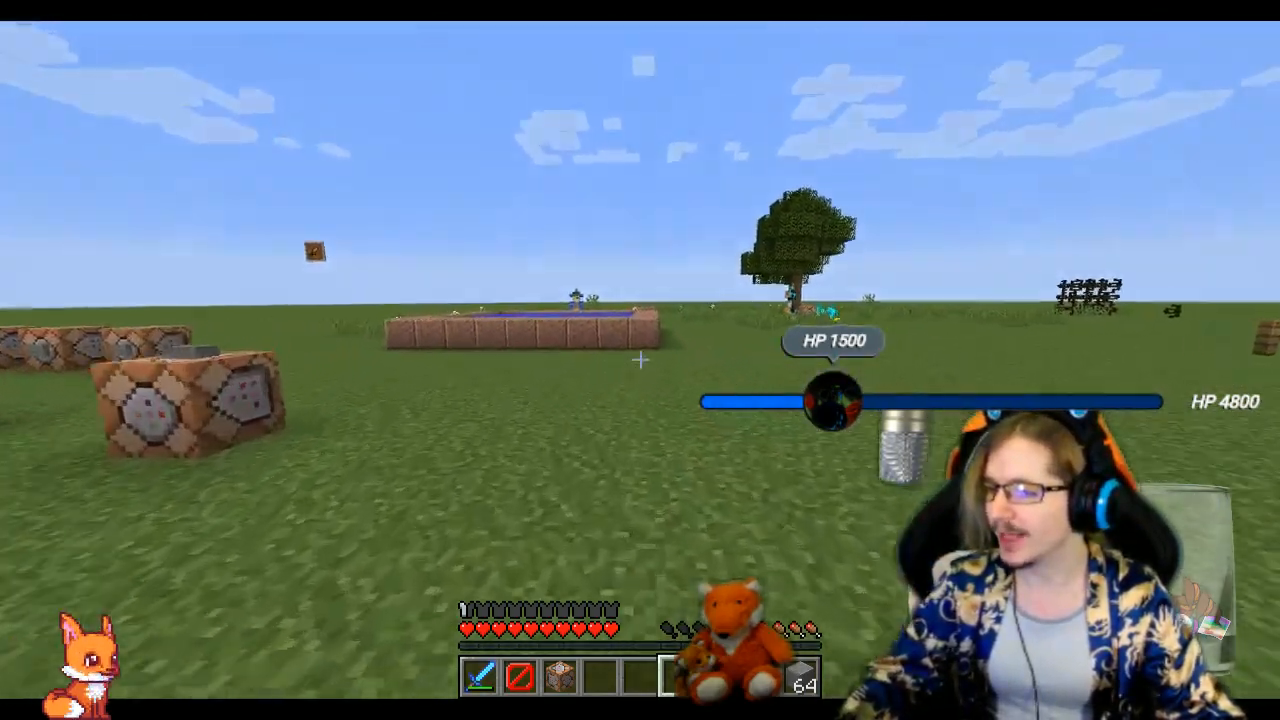
pyautogui.press('w')
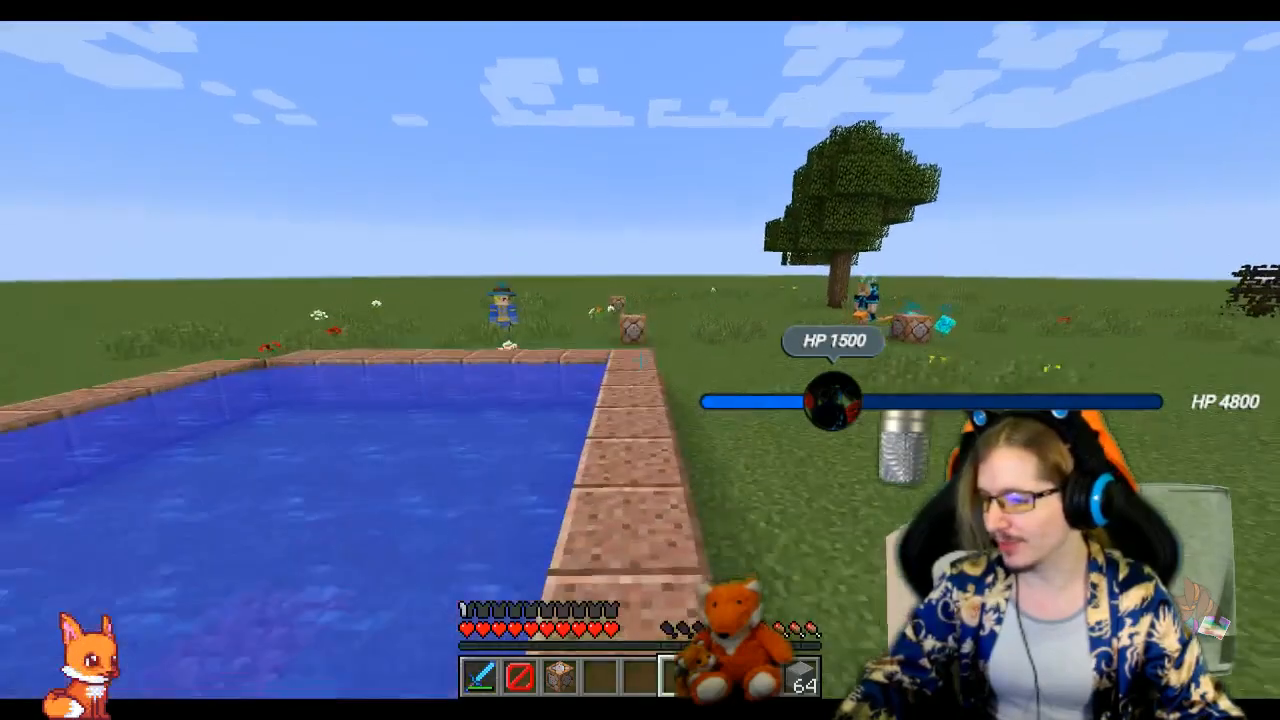
pyautogui.press('w')
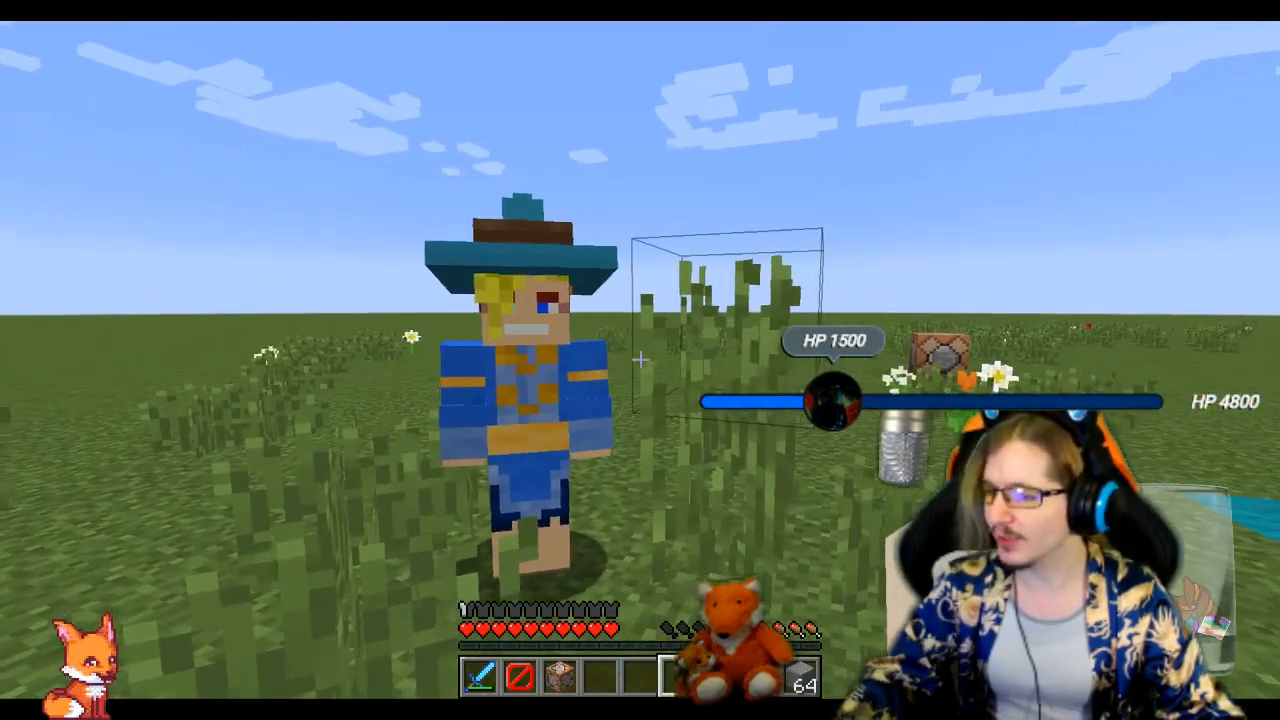
pyautogui.press('s')
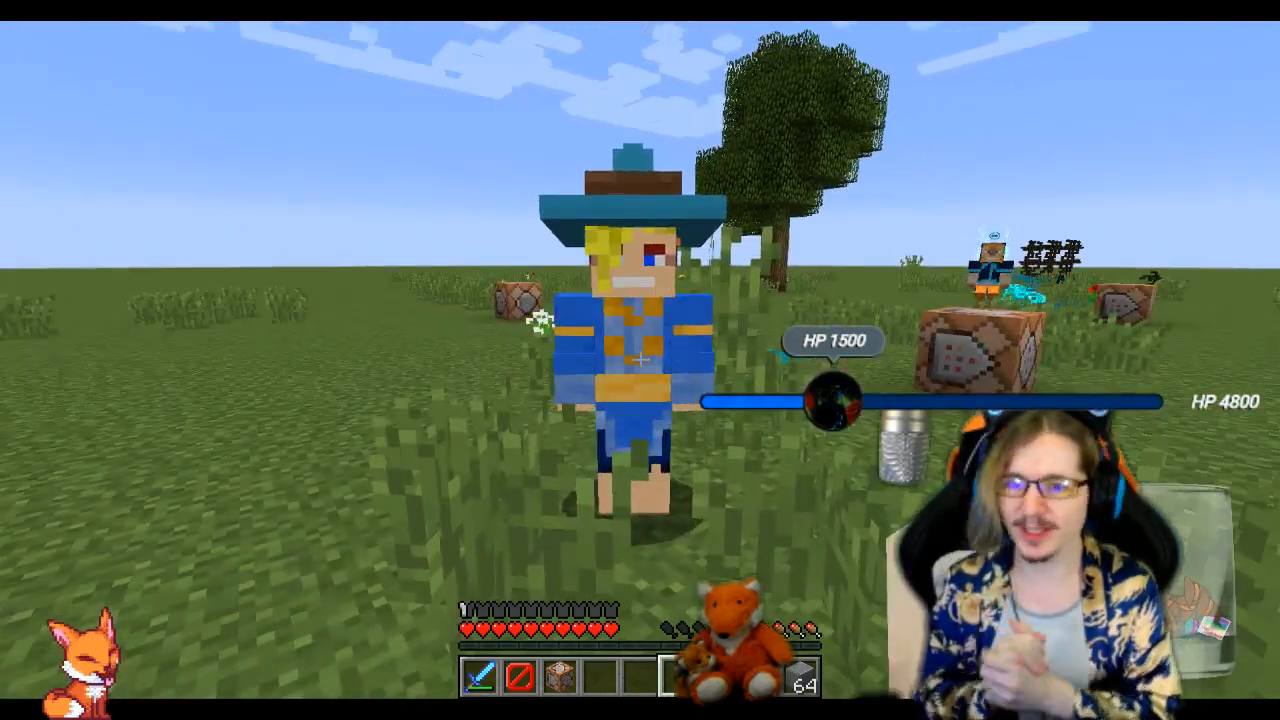
# Leave full screen, save and exit the Testing world, and quit Minecraft
pyautogui.press('F11')
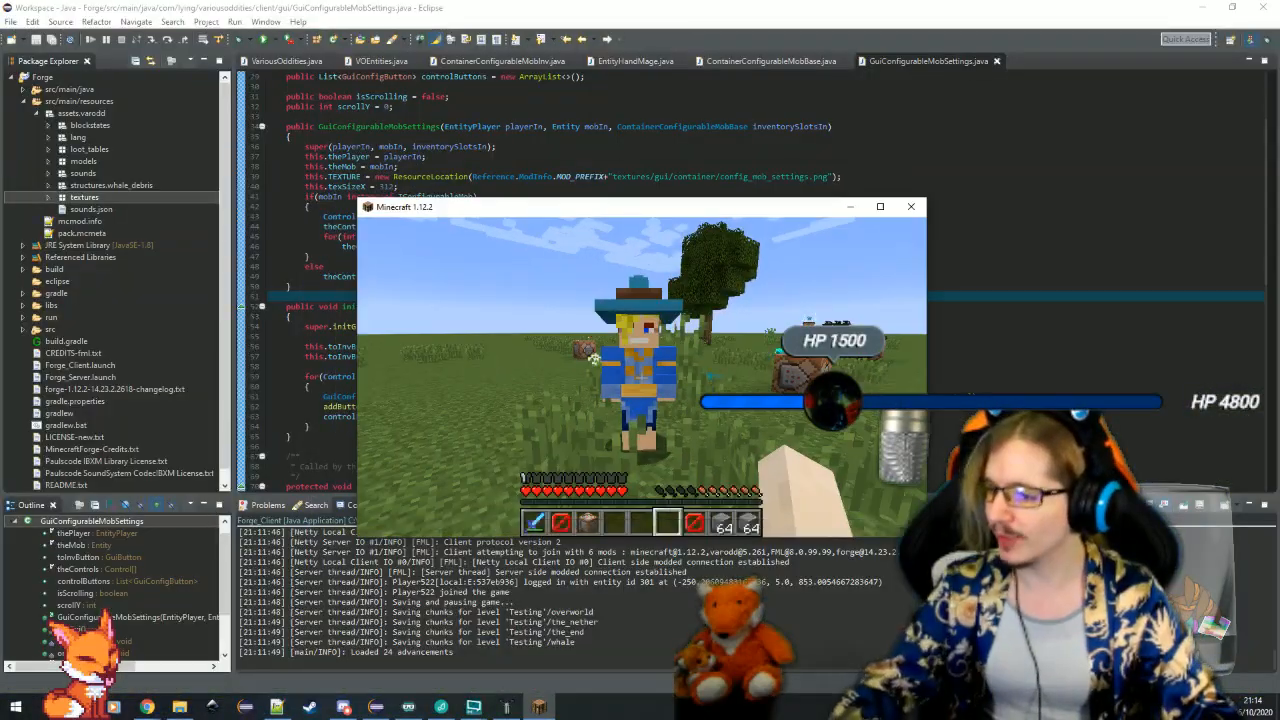
pyautogui.press('Escape')
pyautogui.click(652, 449)
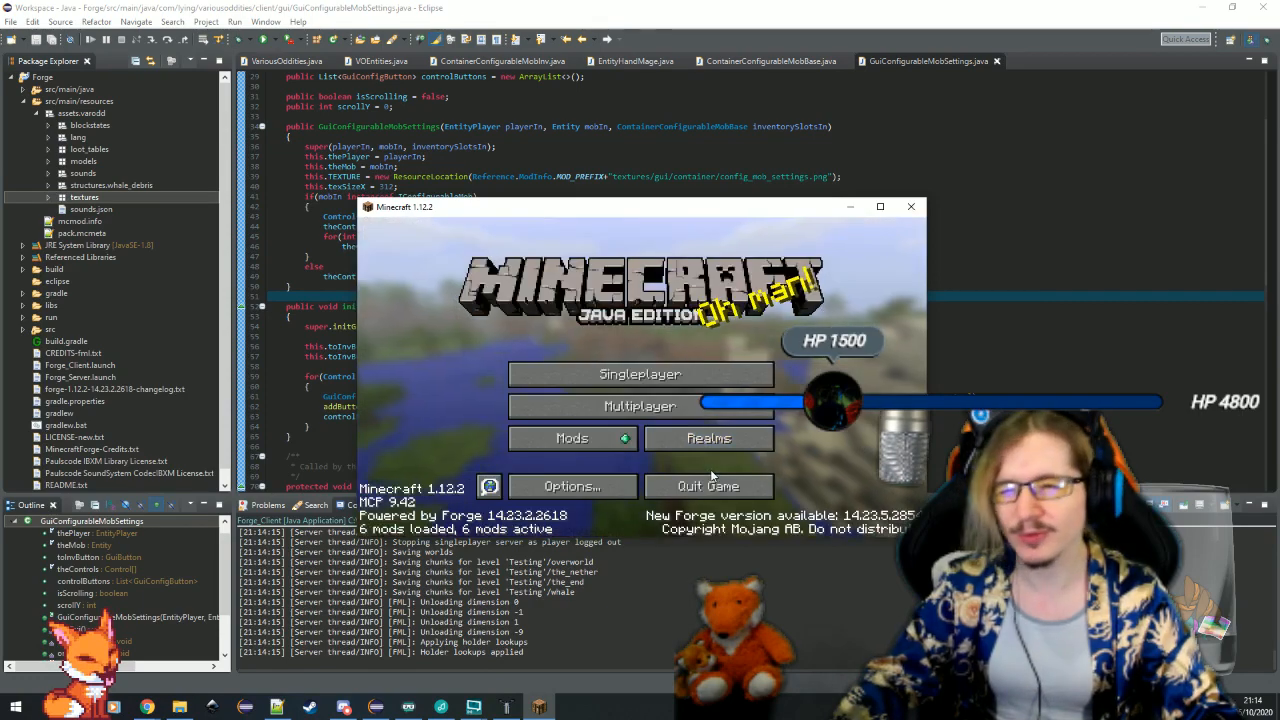
pyautogui.click(712, 481)
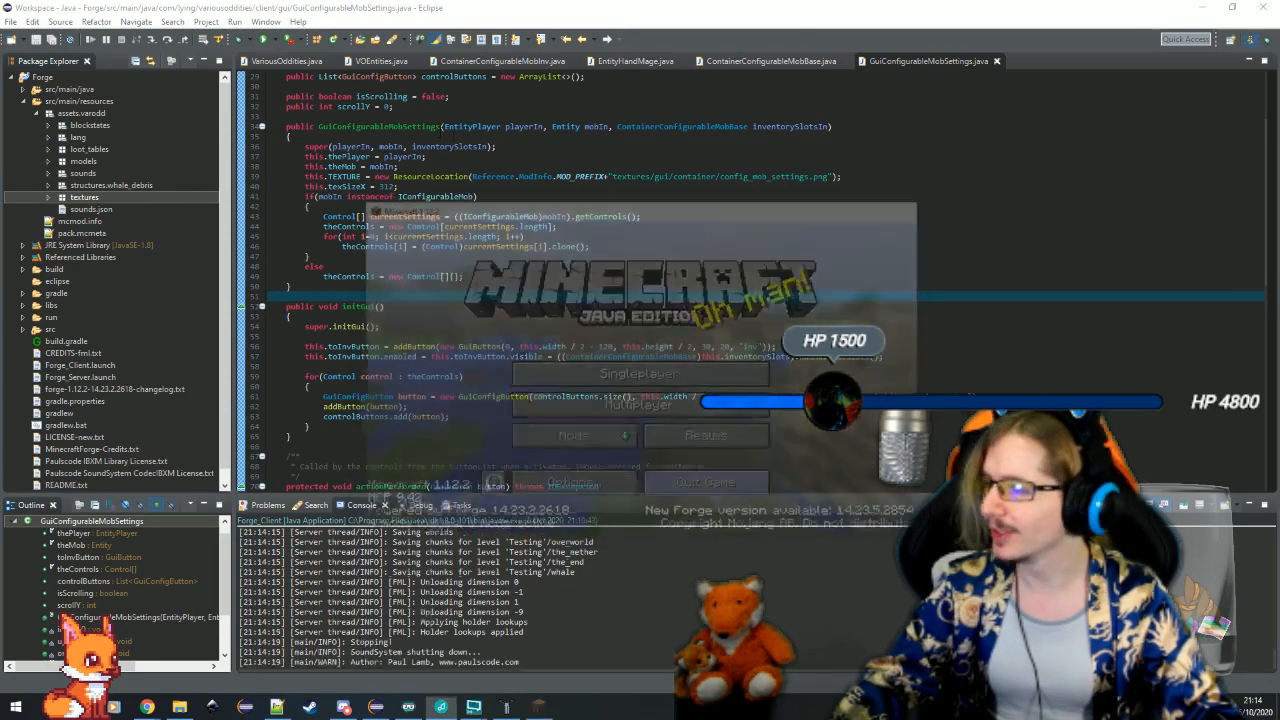
# In Eclipse, open the VOEnchantments class and place the cursor on the blank line below the VERMIN_BANE declaration
pyautogui.hotkey('ctrl', 'shift', 't')
pyautogui.write('VOEn')
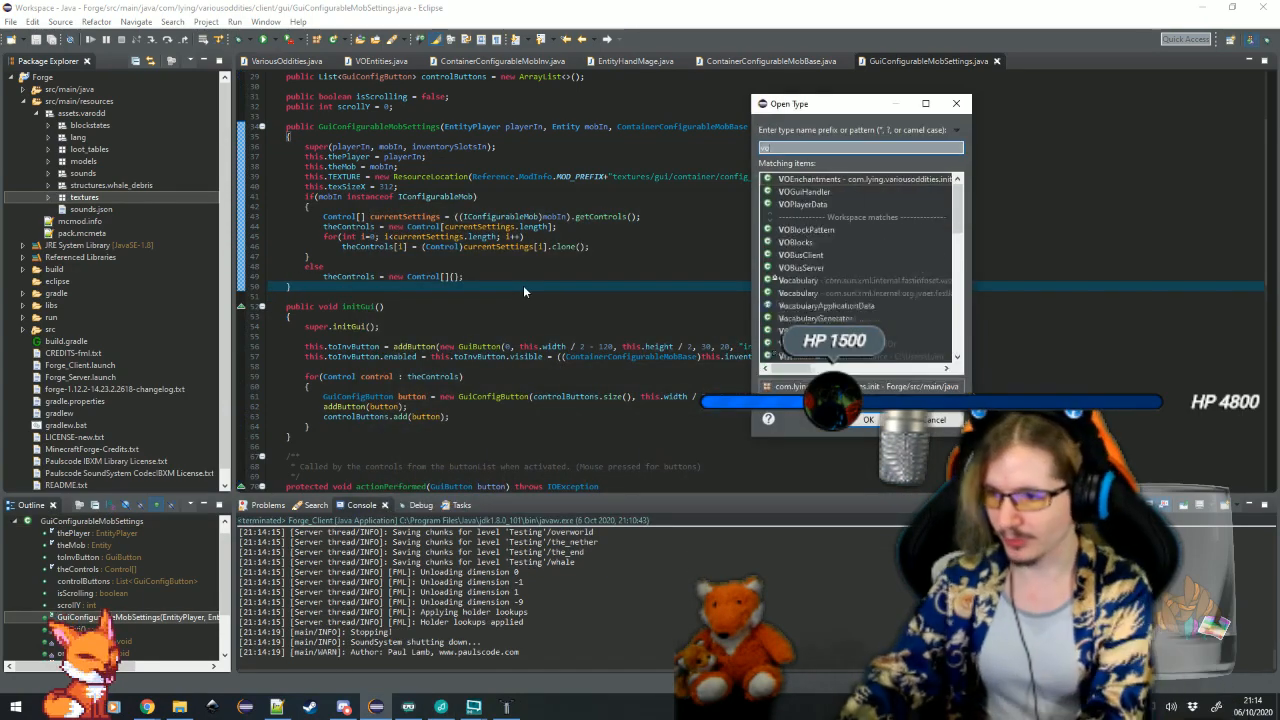
pyautogui.press('Return')
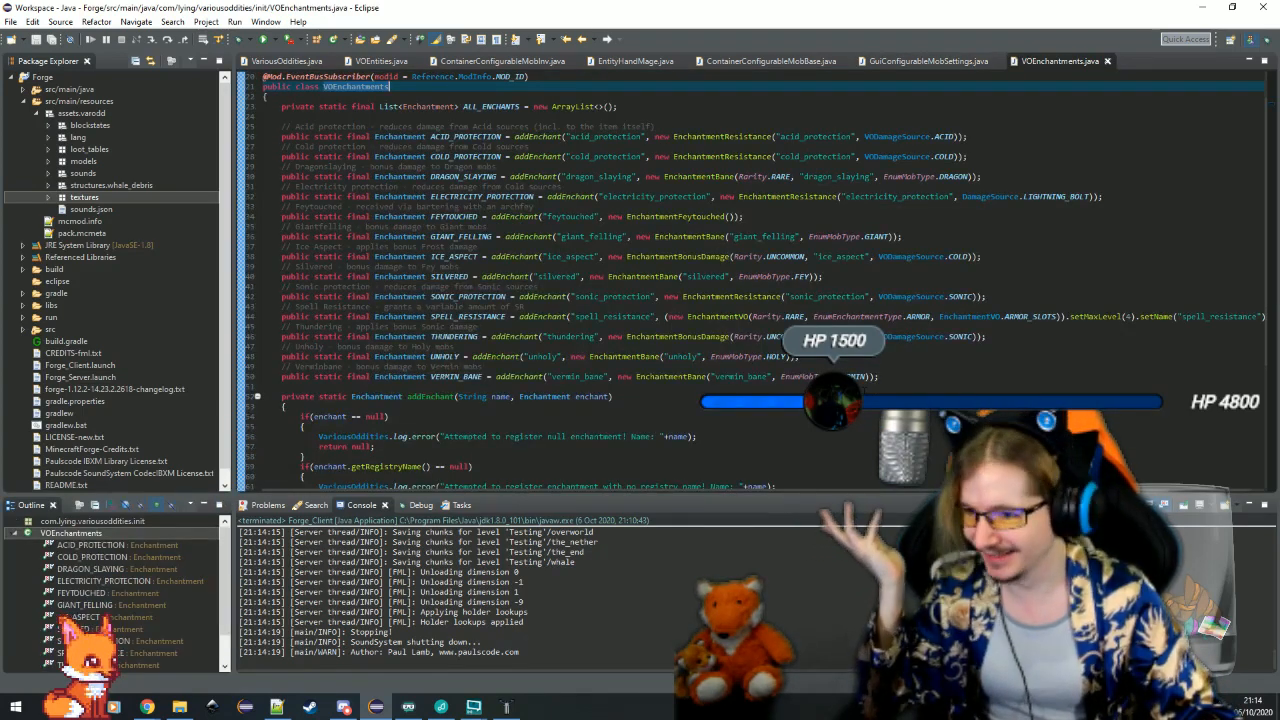
pyautogui.click(282, 386)
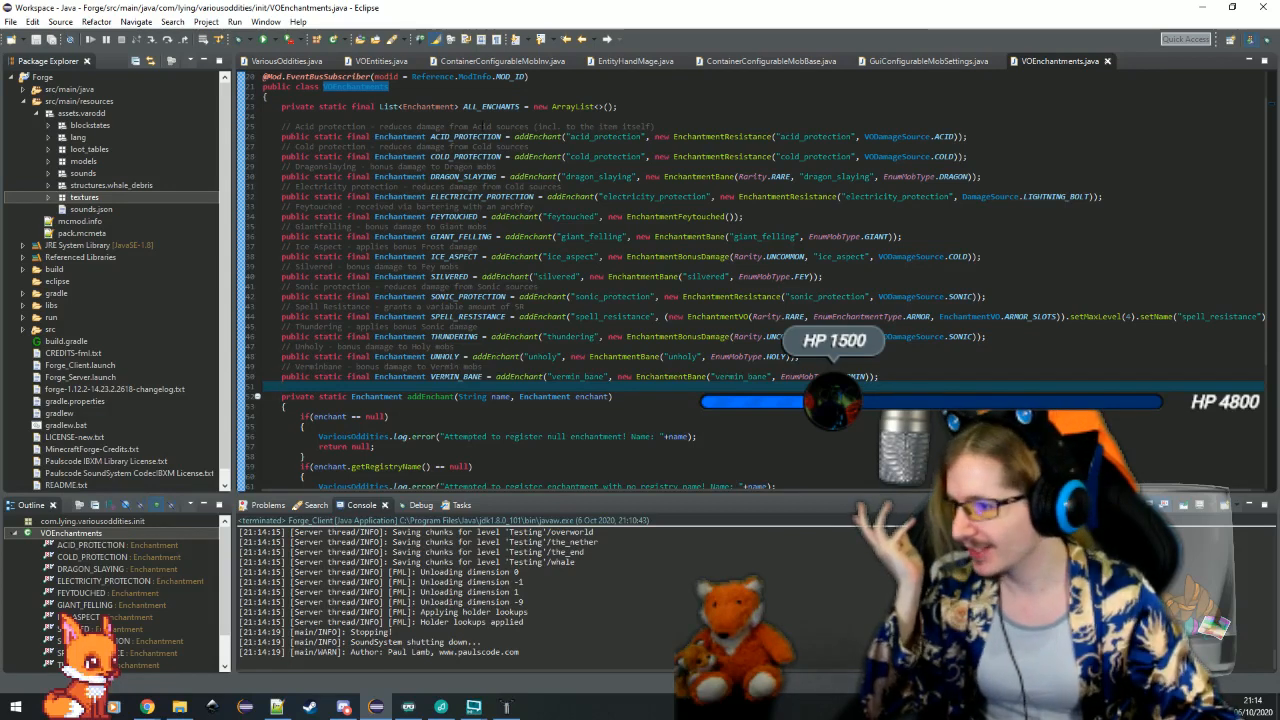
# Review the dragon slaying, giant felling, silvered and vermin bane declarations in the VOEnchantments class
pyautogui.click(511, 177)
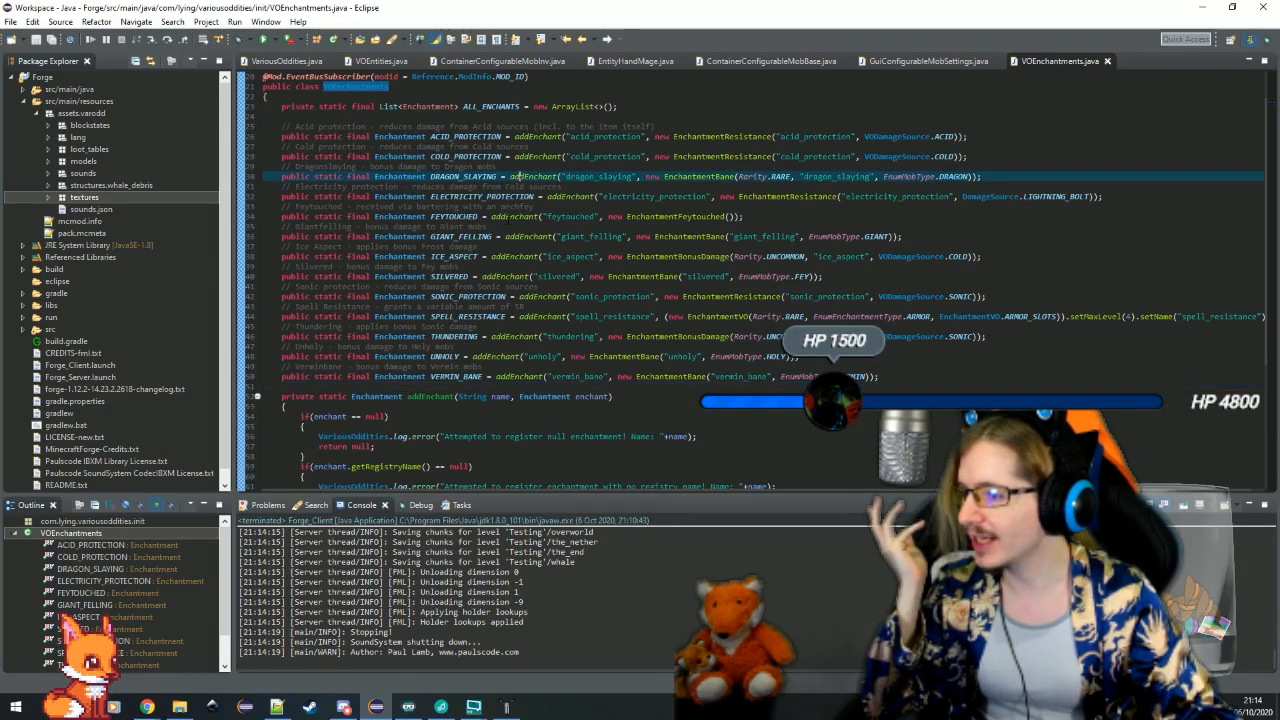
pyautogui.click(524, 227)
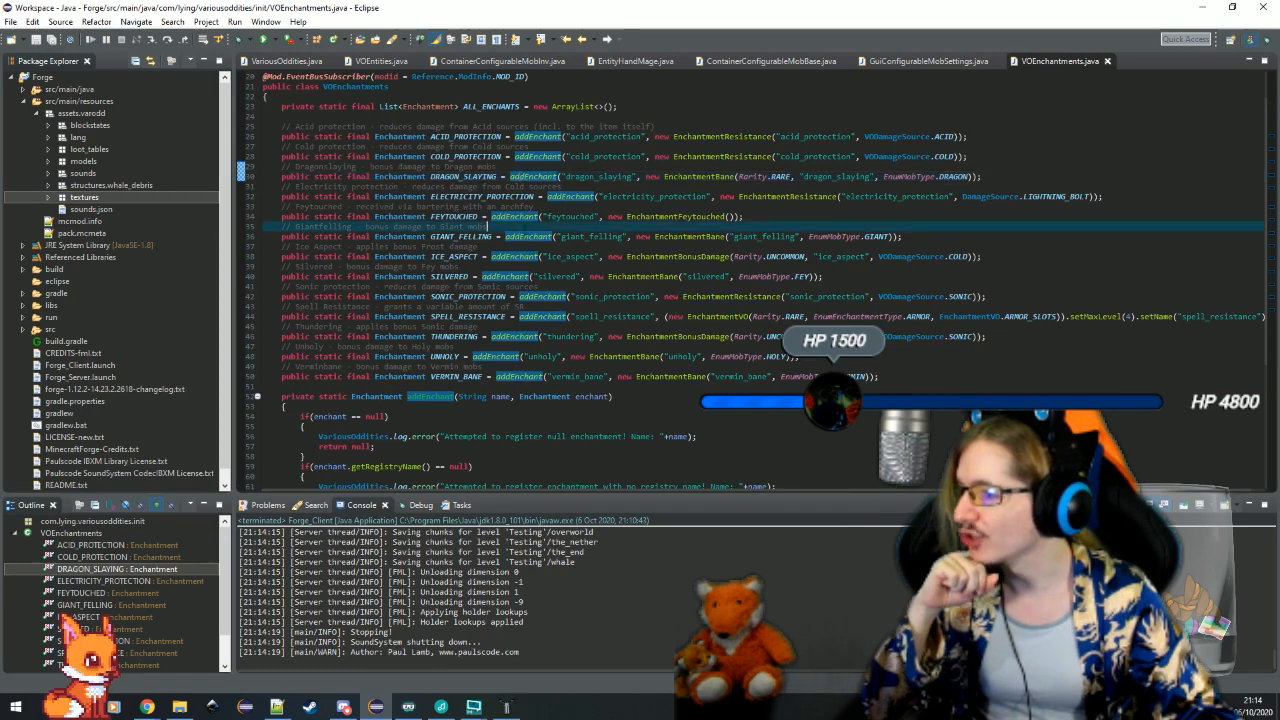
pyautogui.click(511, 277)
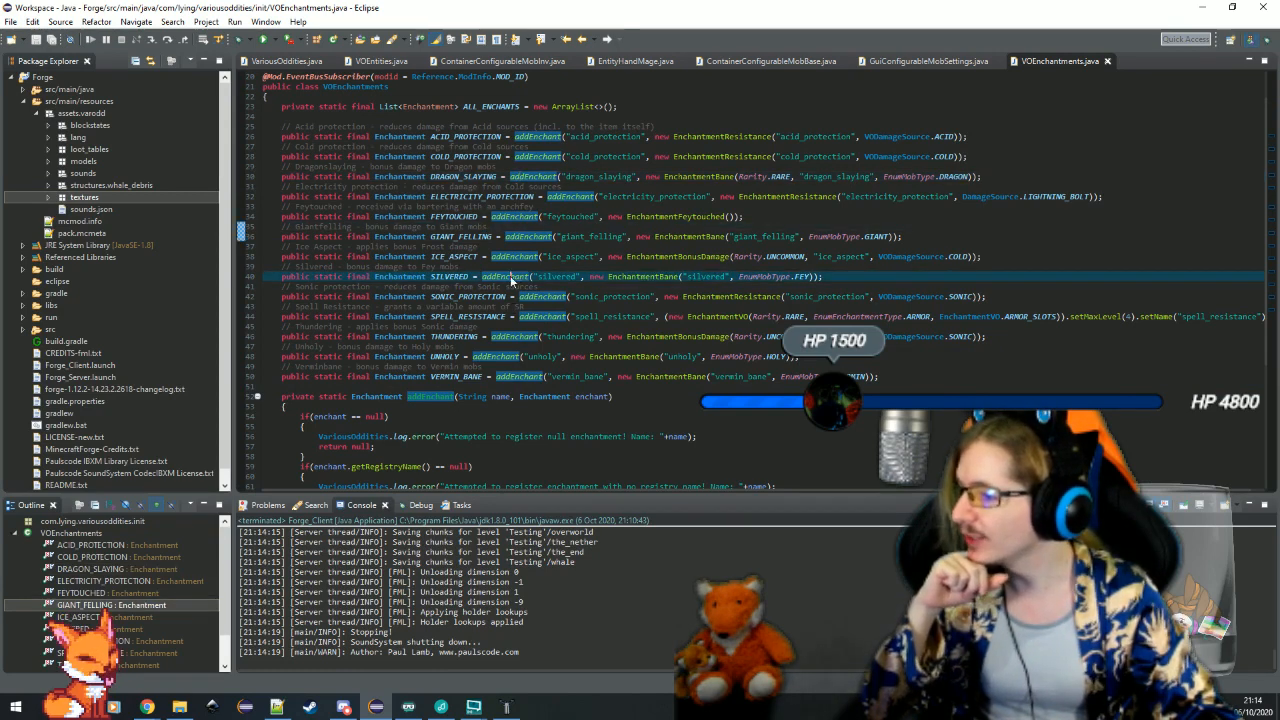
pyautogui.click(515, 366)
pyautogui.click(525, 377)
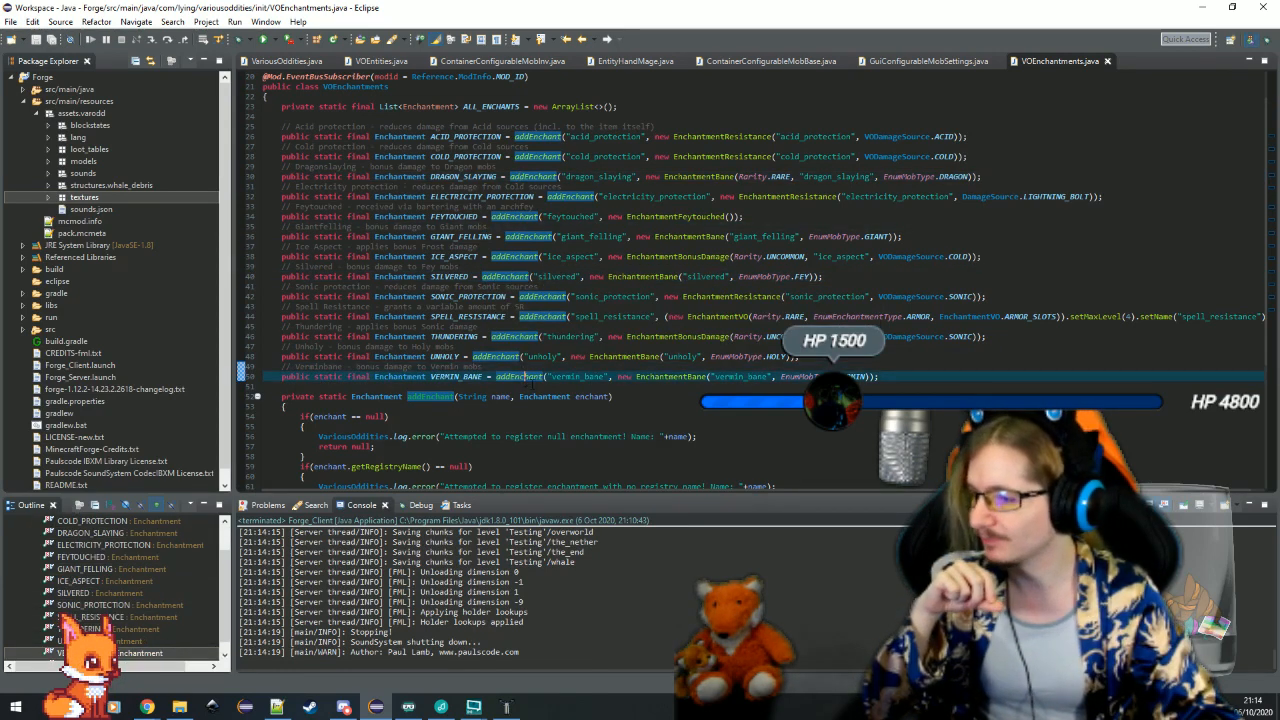
pyautogui.click(662, 388)
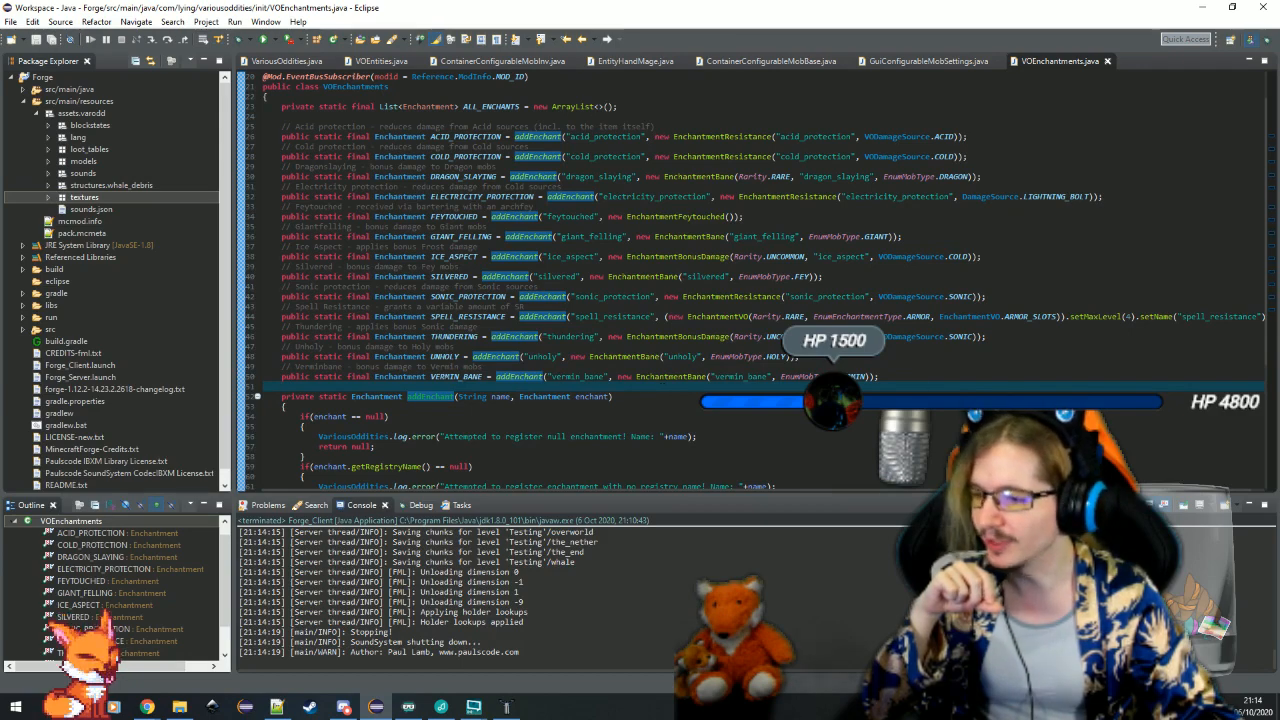
# Open the EnchantmentBane class from the VERMIN_BANE declaration, examine its constructors and onEntityDamaged method, and close it
pyautogui.click(645, 378)
pyautogui.press('F3')
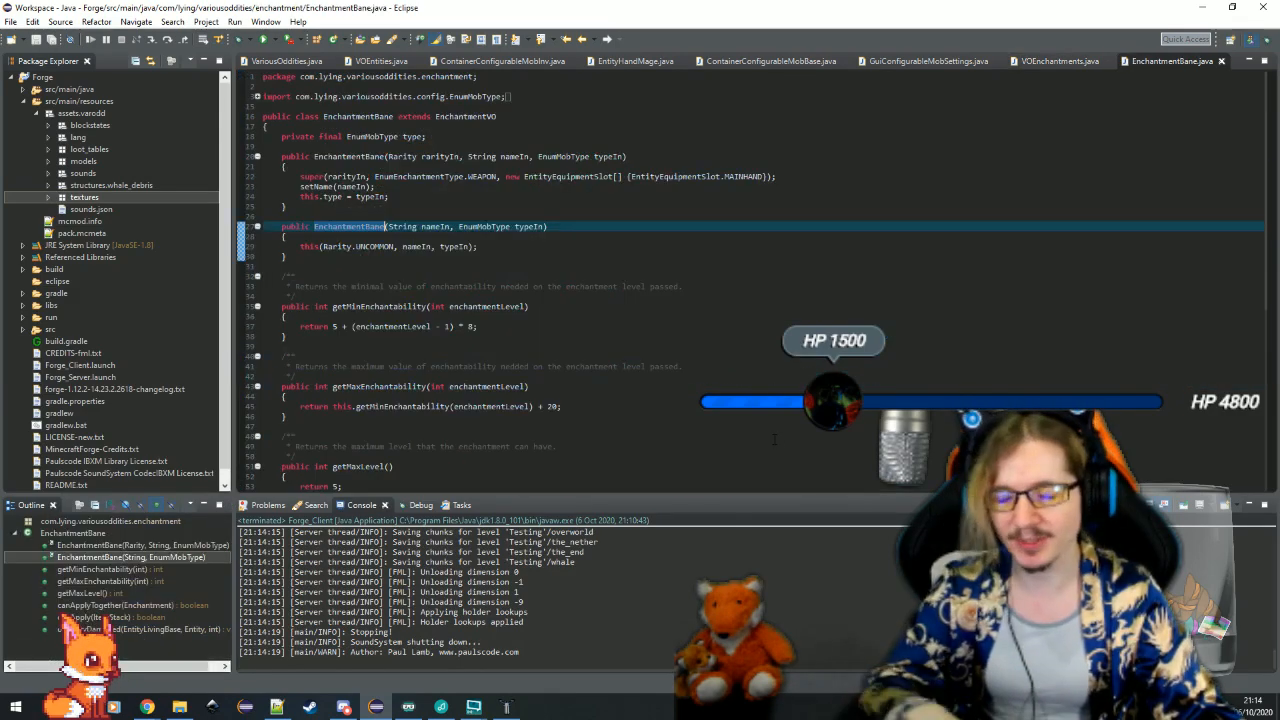
pyautogui.scroll(-4, 542, 376)
pyautogui.scroll(2, 542, 376)
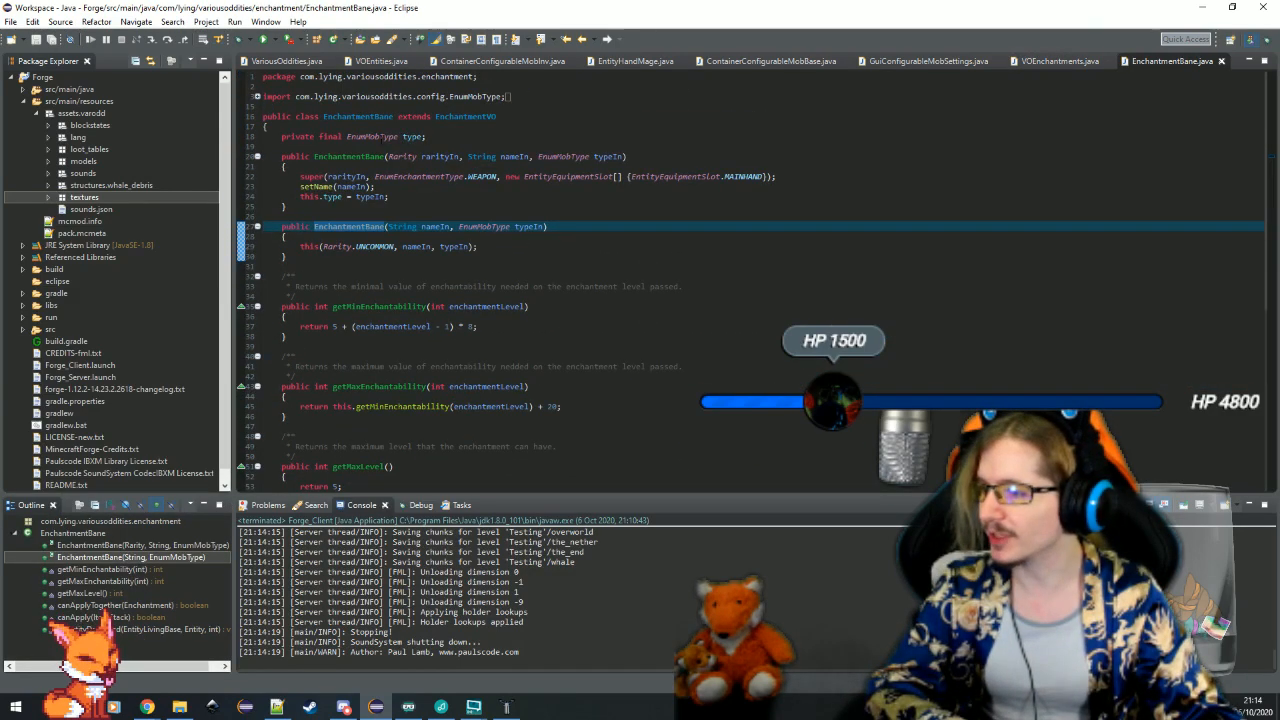
pyautogui.click(384, 146)
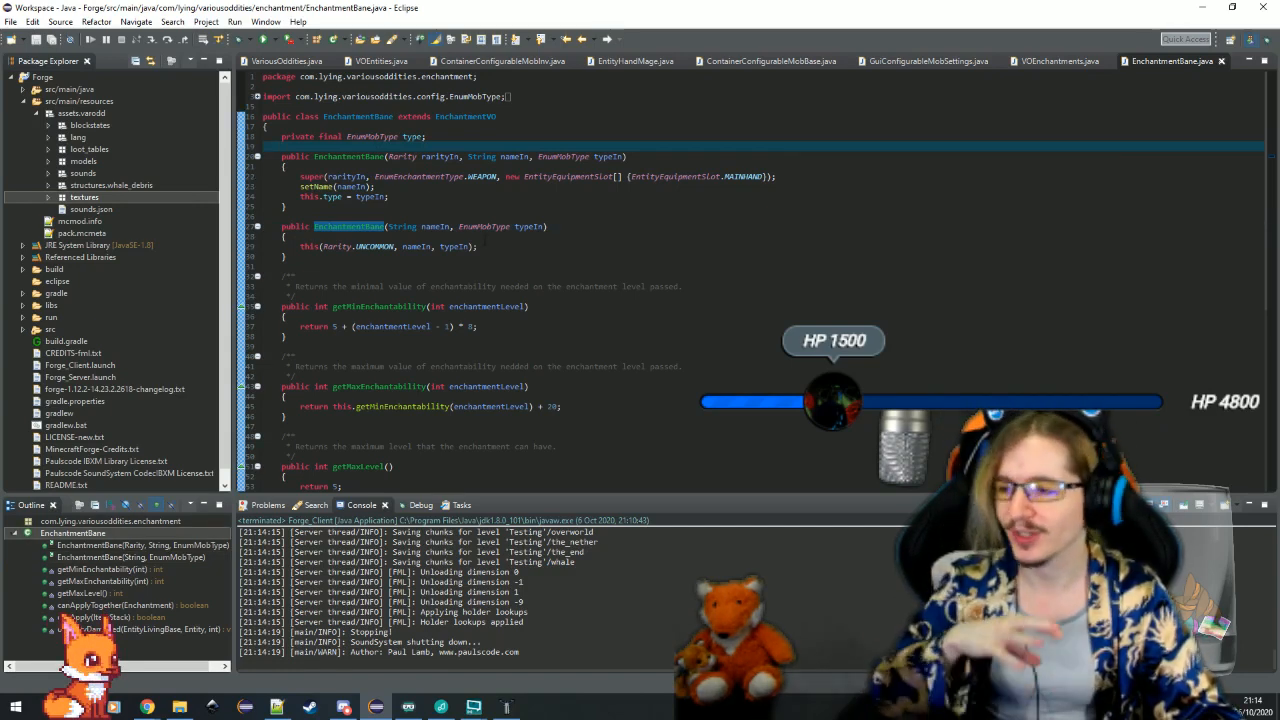
pyautogui.click(452, 268)
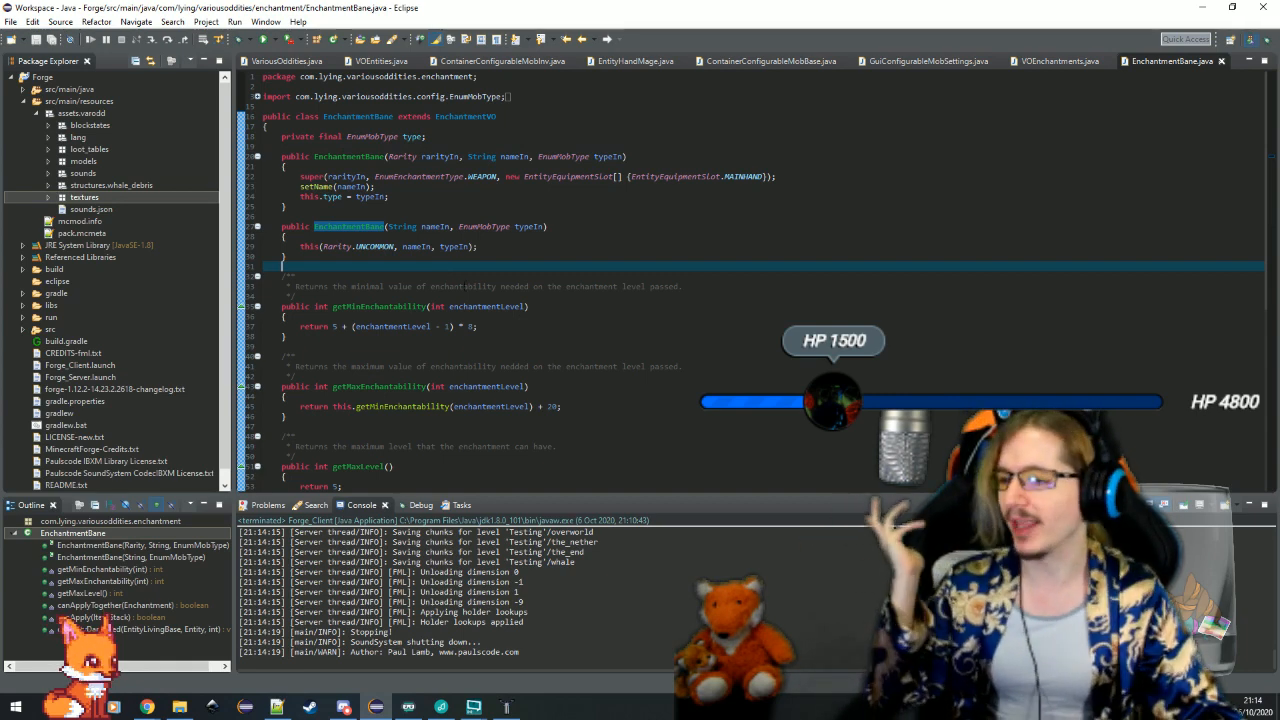
pyautogui.scroll(-11, 453, 270)
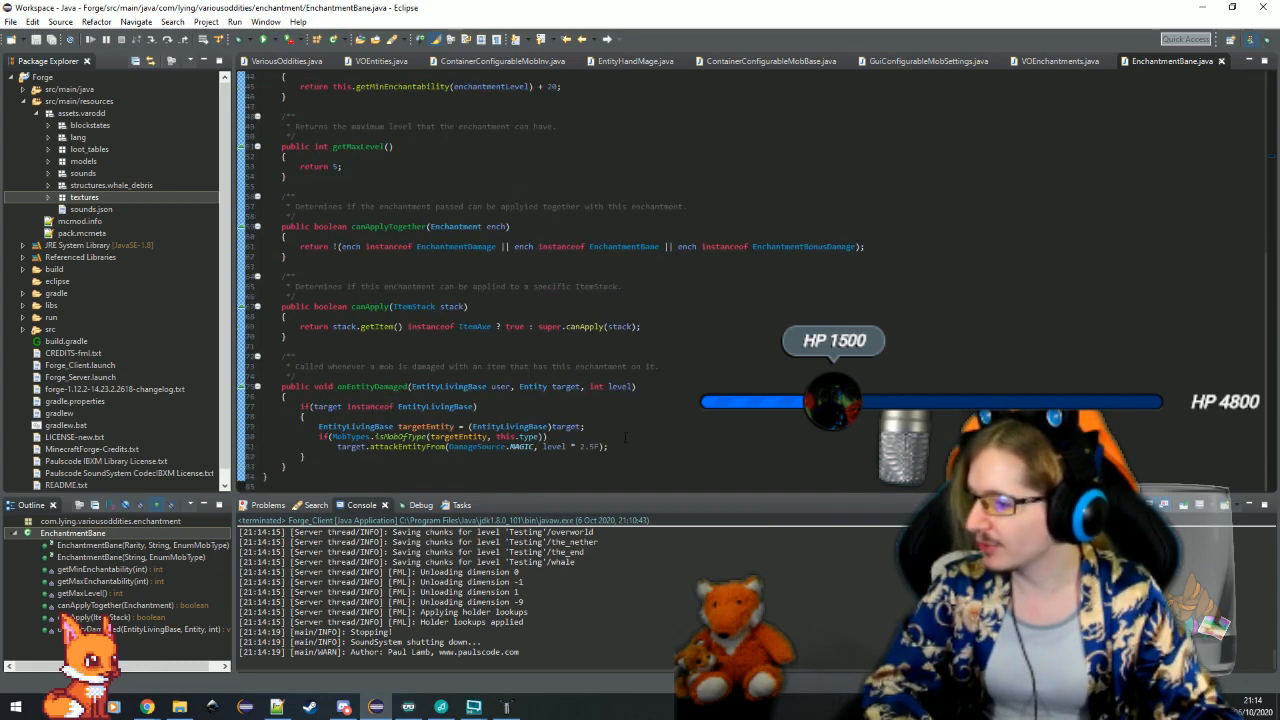
pyautogui.click(630, 446)
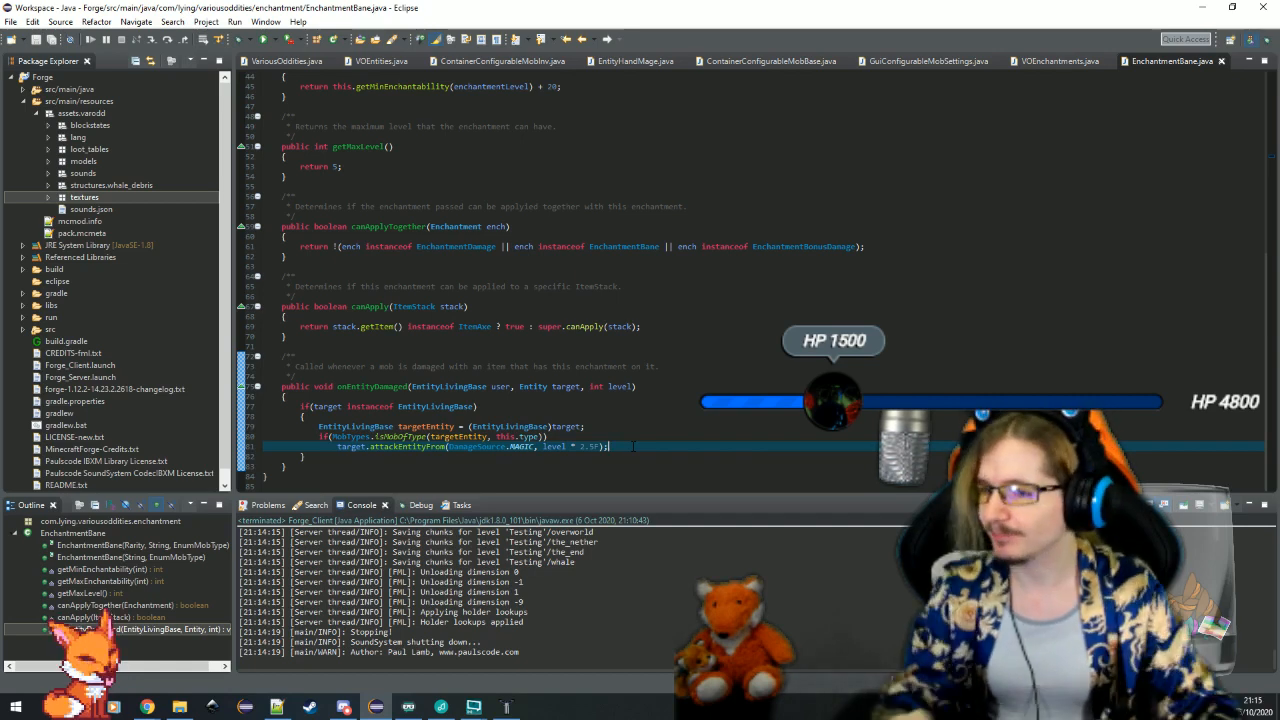
pyautogui.hotkey('ctrl', 'w')
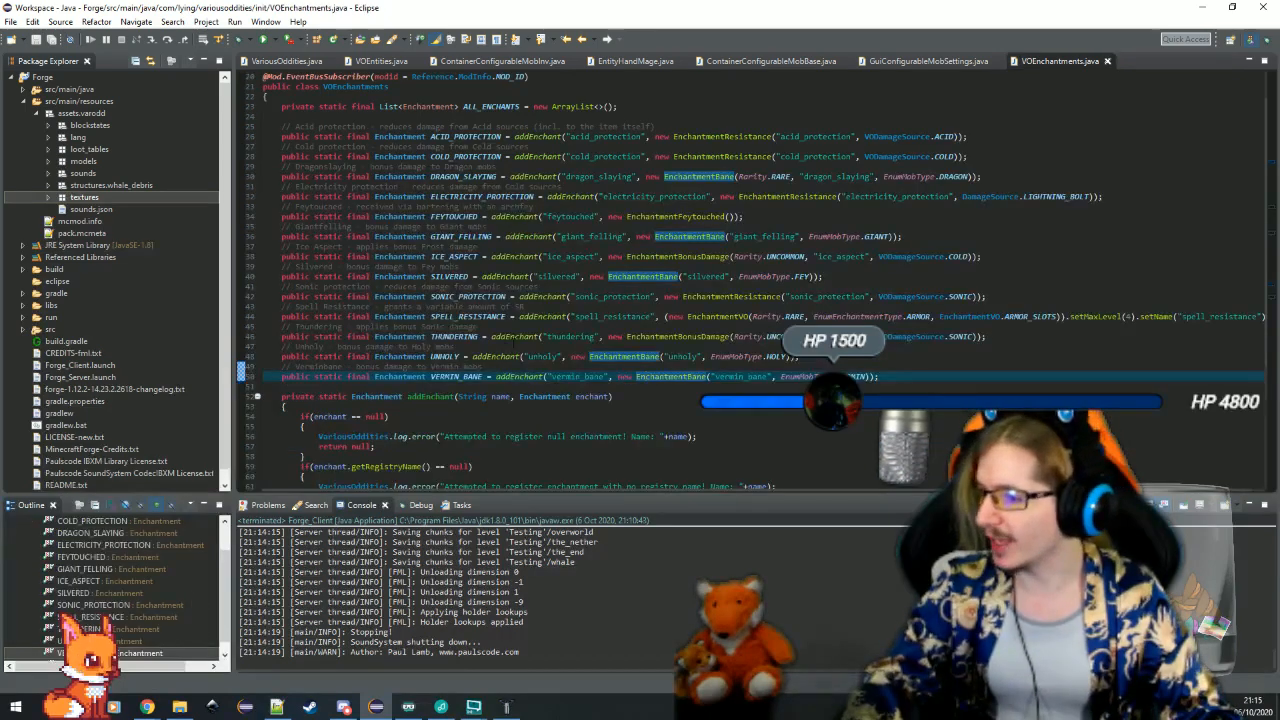
# Open the EnchantmentBonusDamage class from the THUNDERING declaration, look over its code, and close it
pyautogui.click(445, 337)
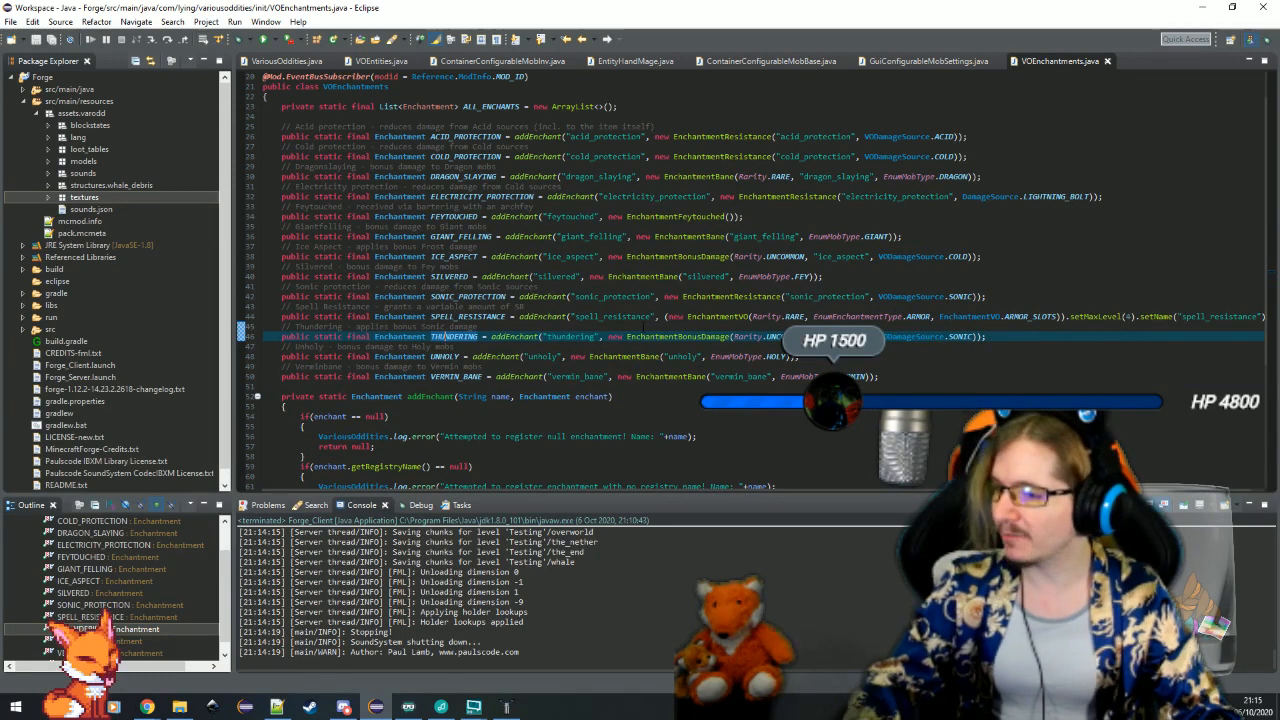
pyautogui.click(479, 326)
pyautogui.click(712, 337)
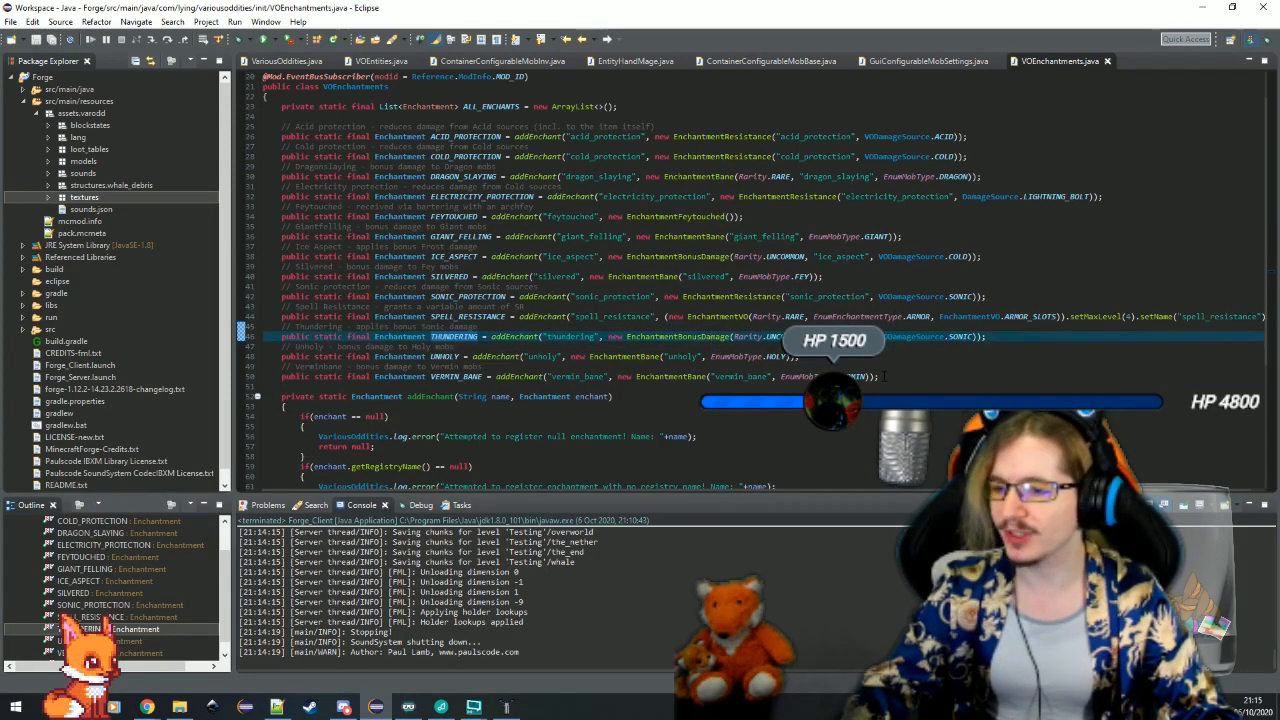
pyautogui.press('F3')
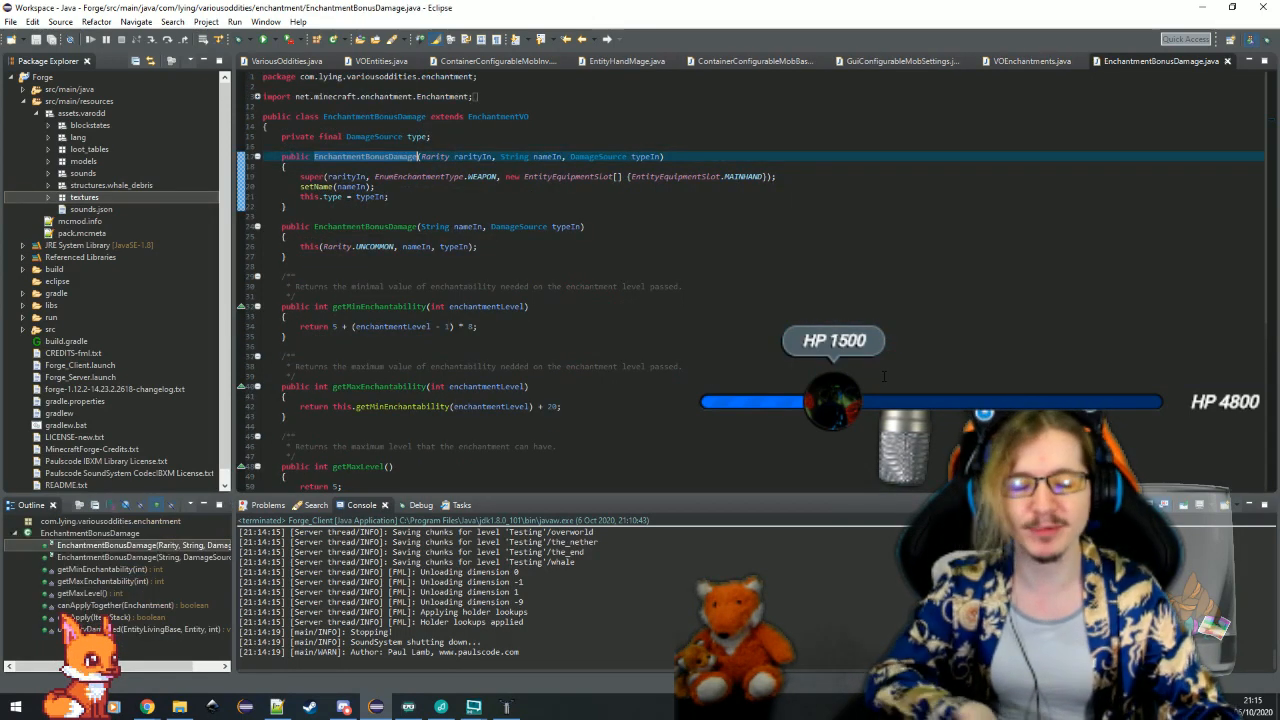
pyautogui.scroll(-2, 714, 368)
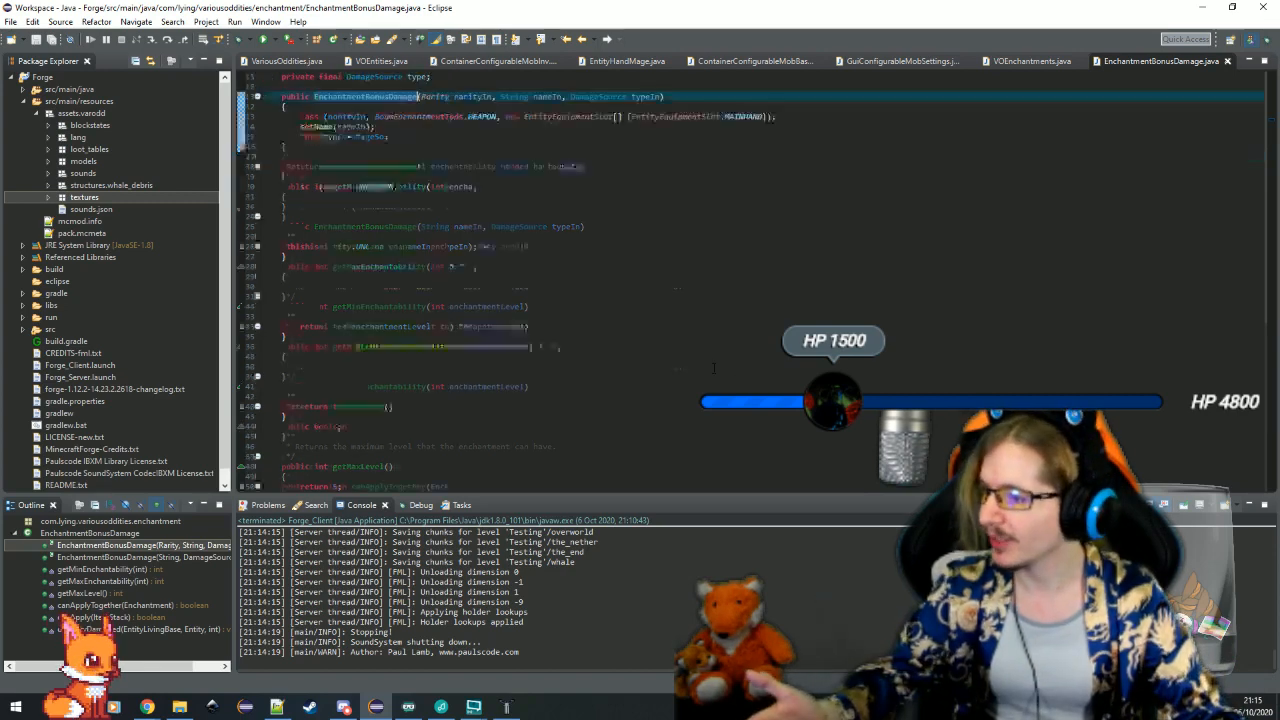
pyautogui.hotkey('ctrl', 'w')
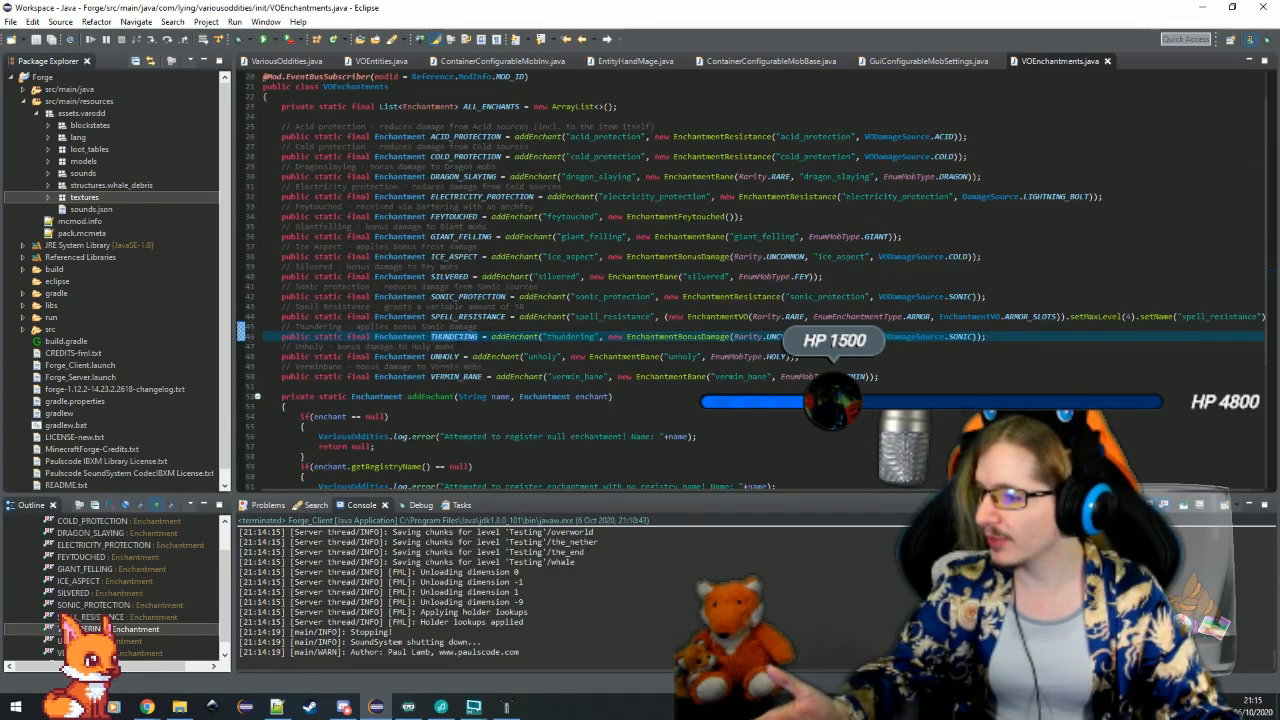
# Compare the ice aspect, dragon slaying and thundering enchantment declarations in VOEnchantments, and close the class
pyautogui.press('Up')
pyautogui.press('Up')
pyautogui.press('Up')
pyautogui.press('Up')
pyautogui.press('Up')
pyautogui.press('Up')
pyautogui.press('Up')
pyautogui.press('Up')
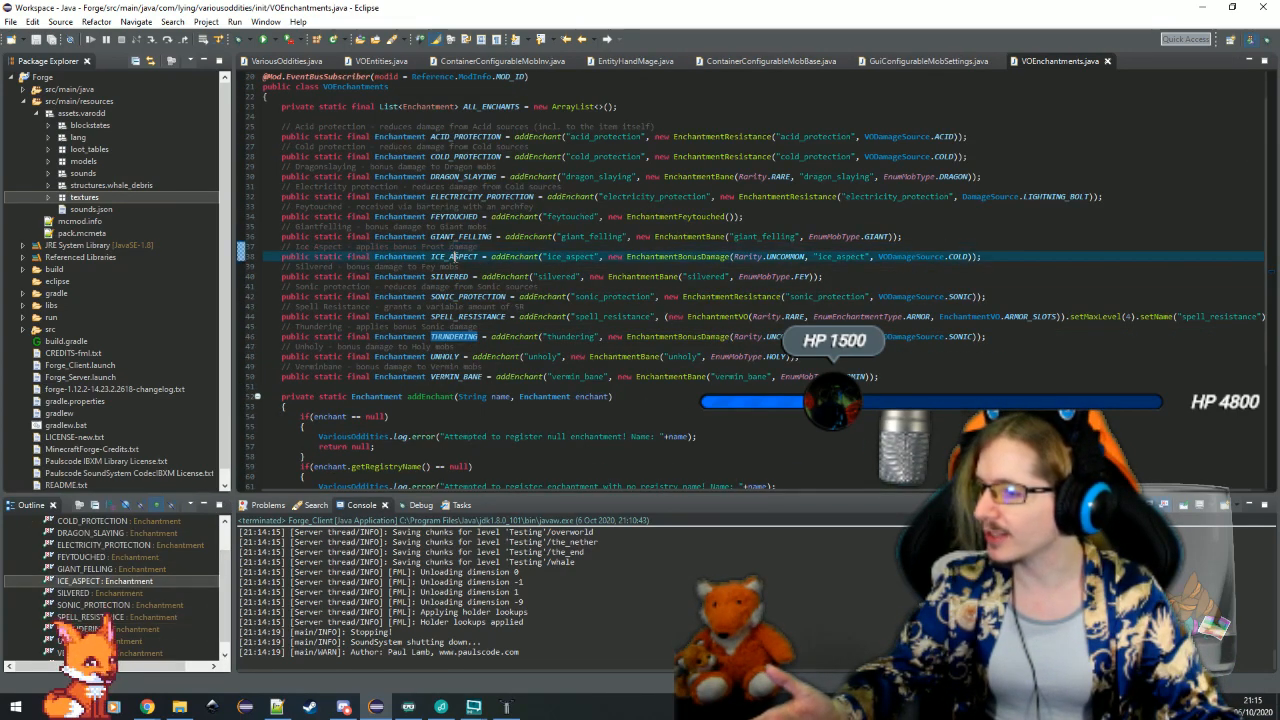
pyautogui.click(463, 176)
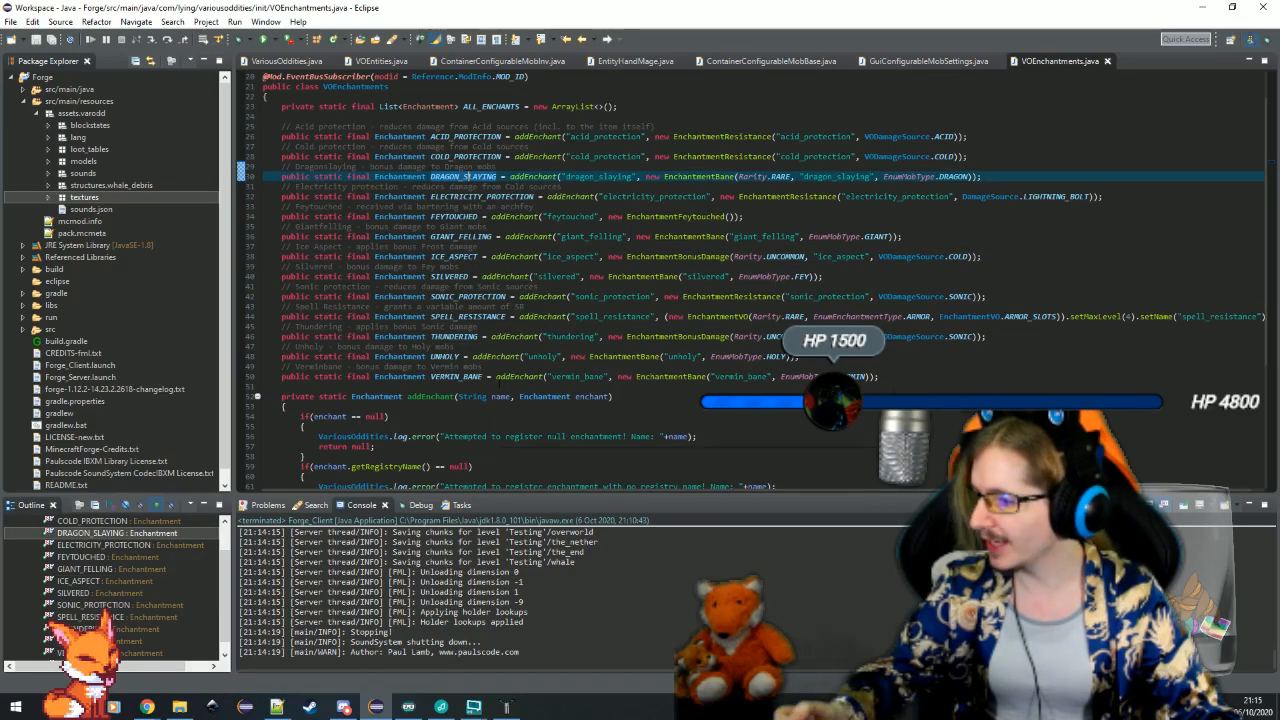
pyautogui.click(491, 386)
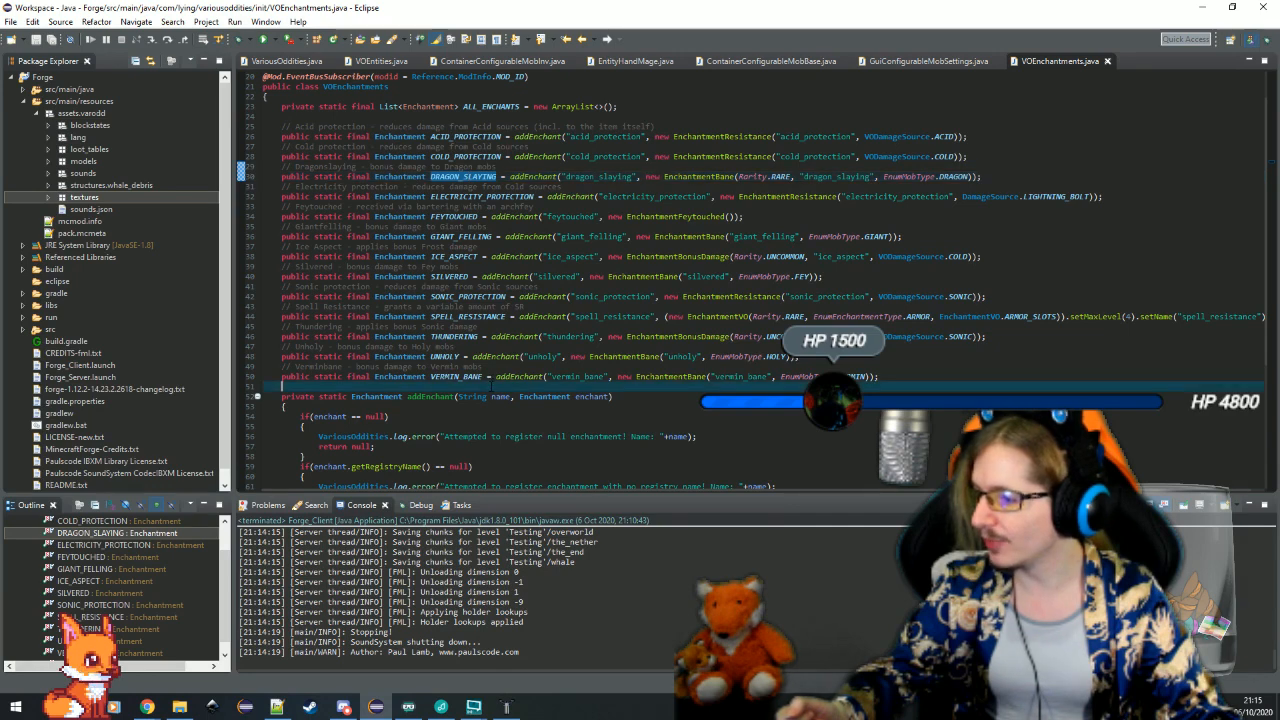
pyautogui.click(1008, 342)
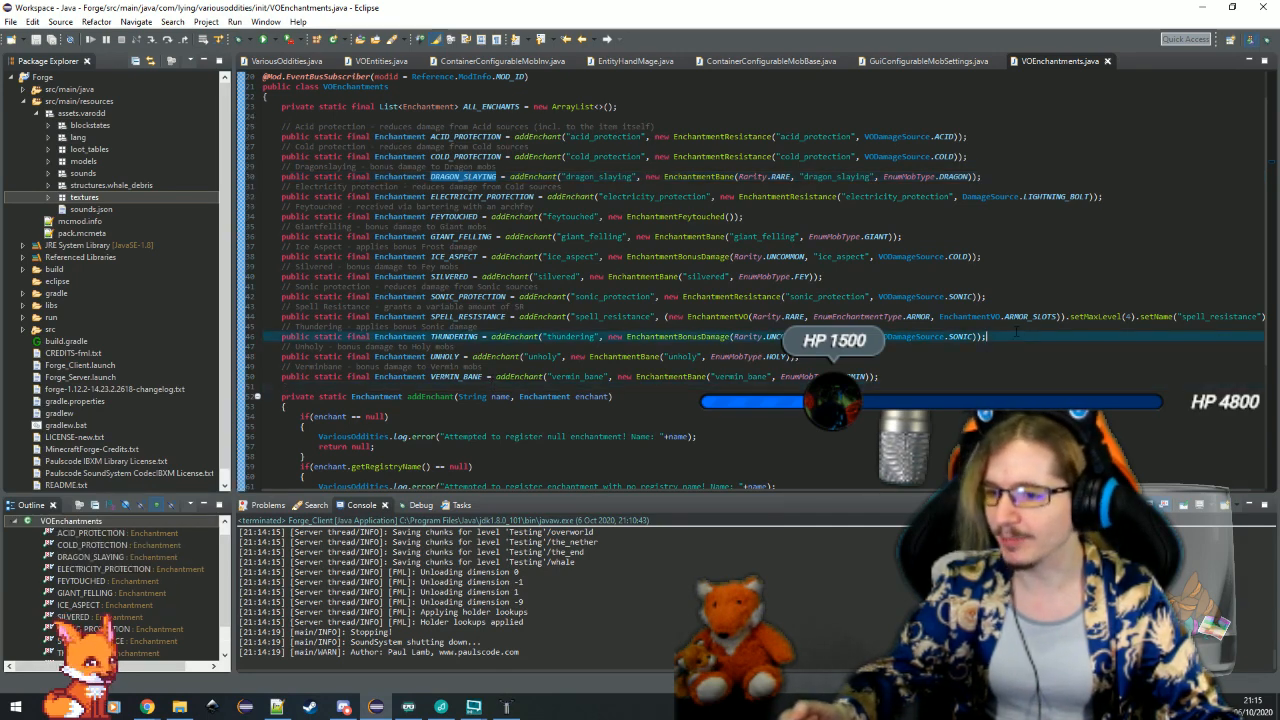
pyautogui.click(1021, 258)
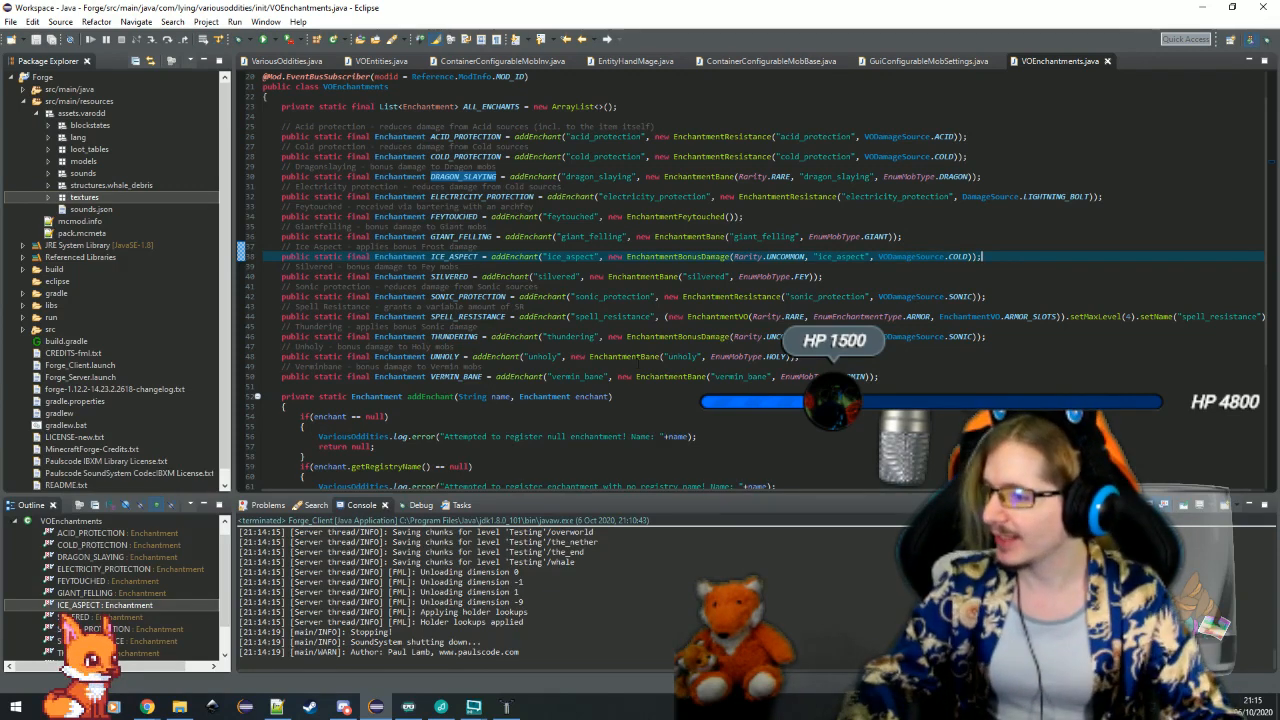
pyautogui.click(557, 388)
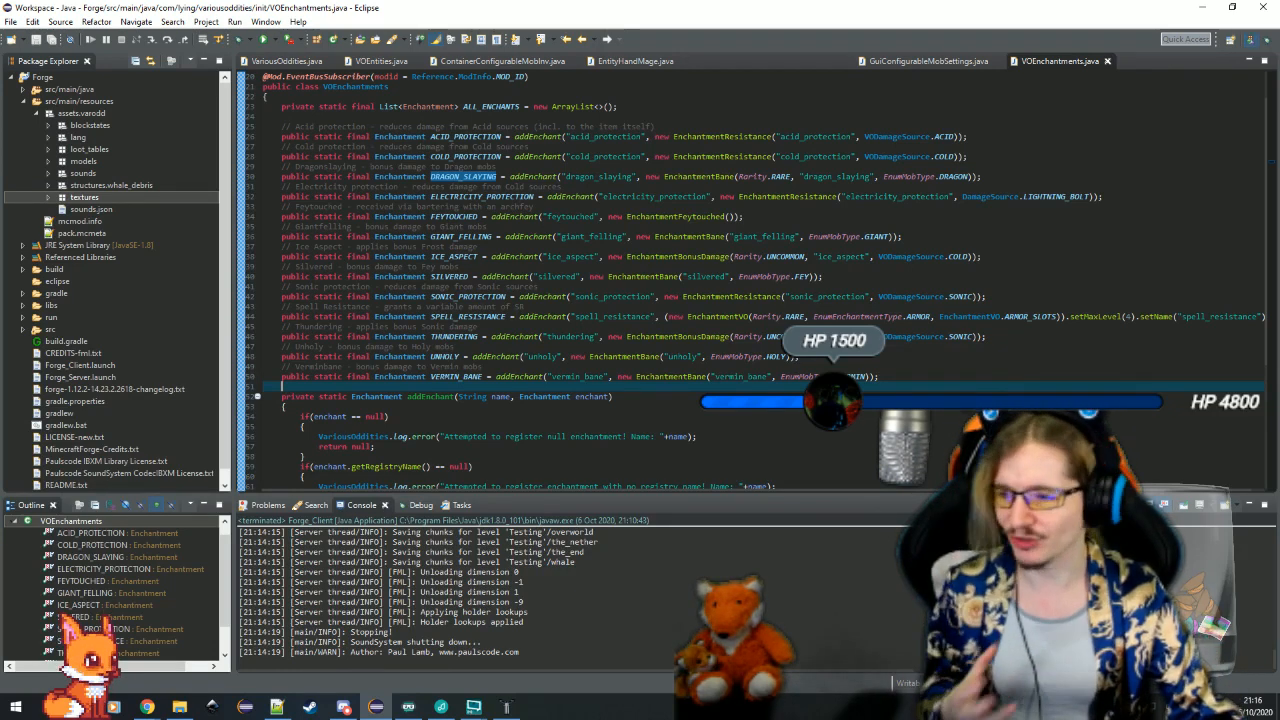
pyautogui.click(350, 116)
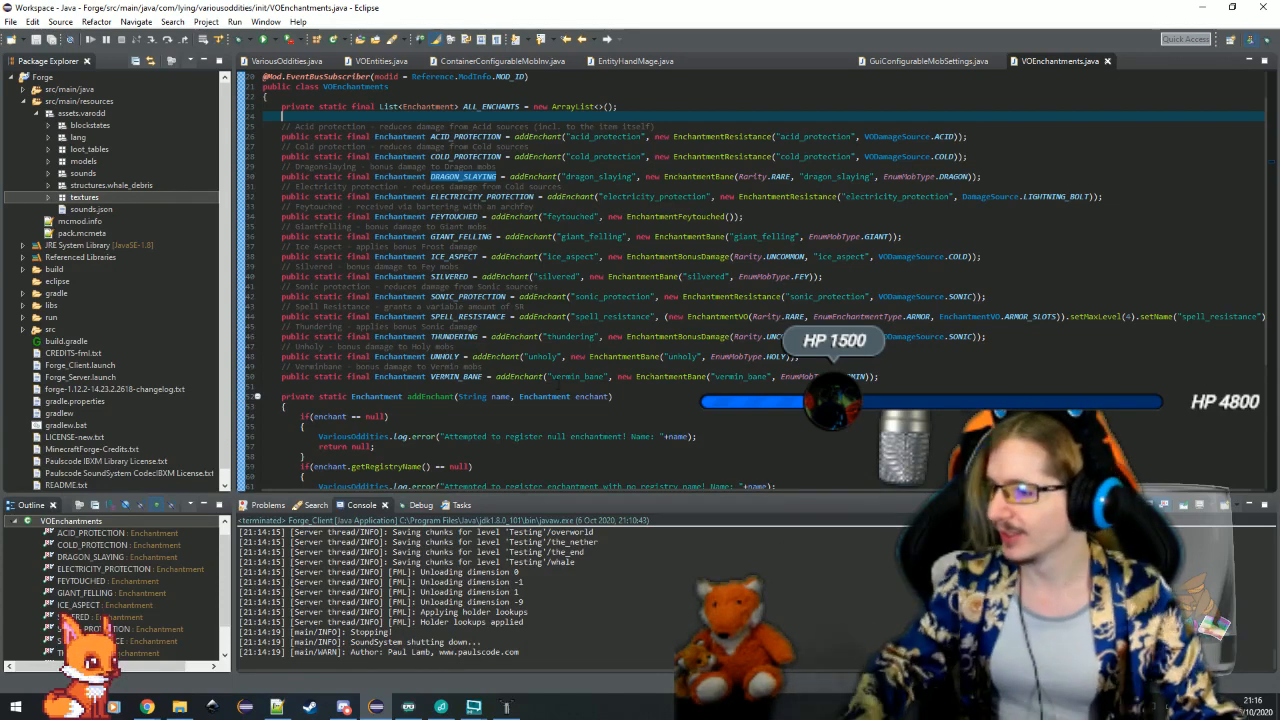
pyautogui.click(640, 388)
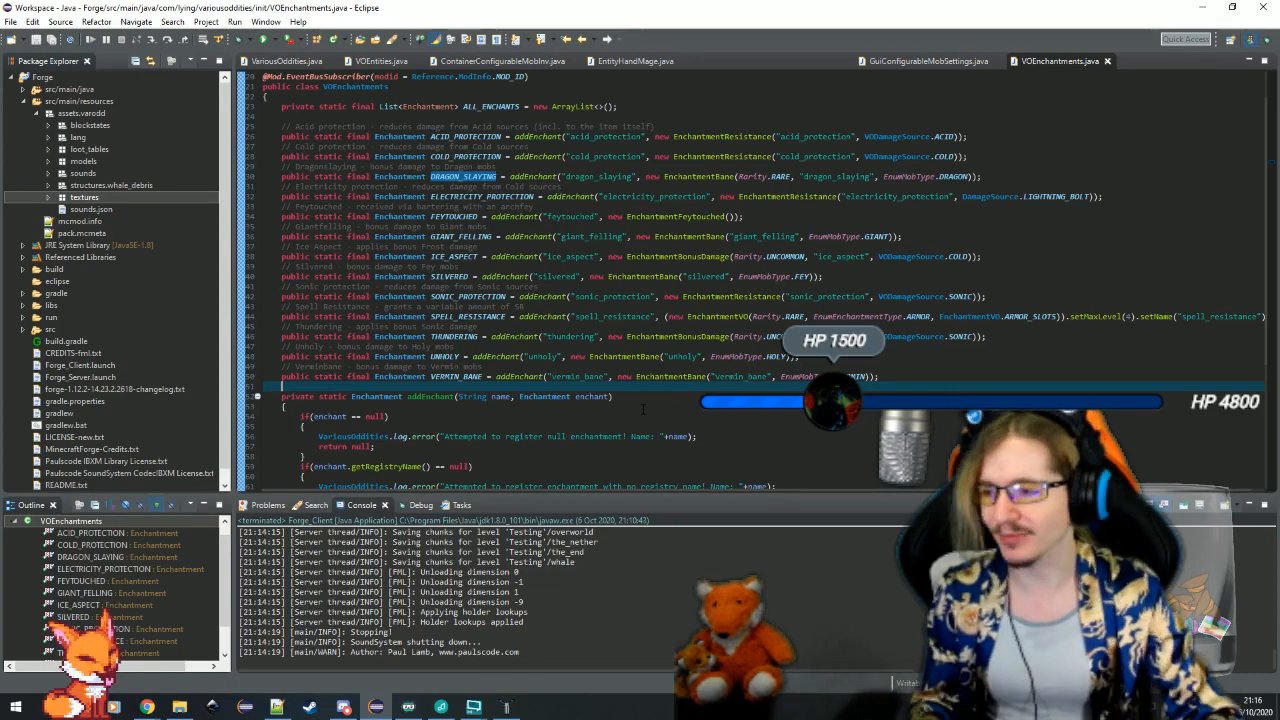
pyautogui.click(1107, 61)
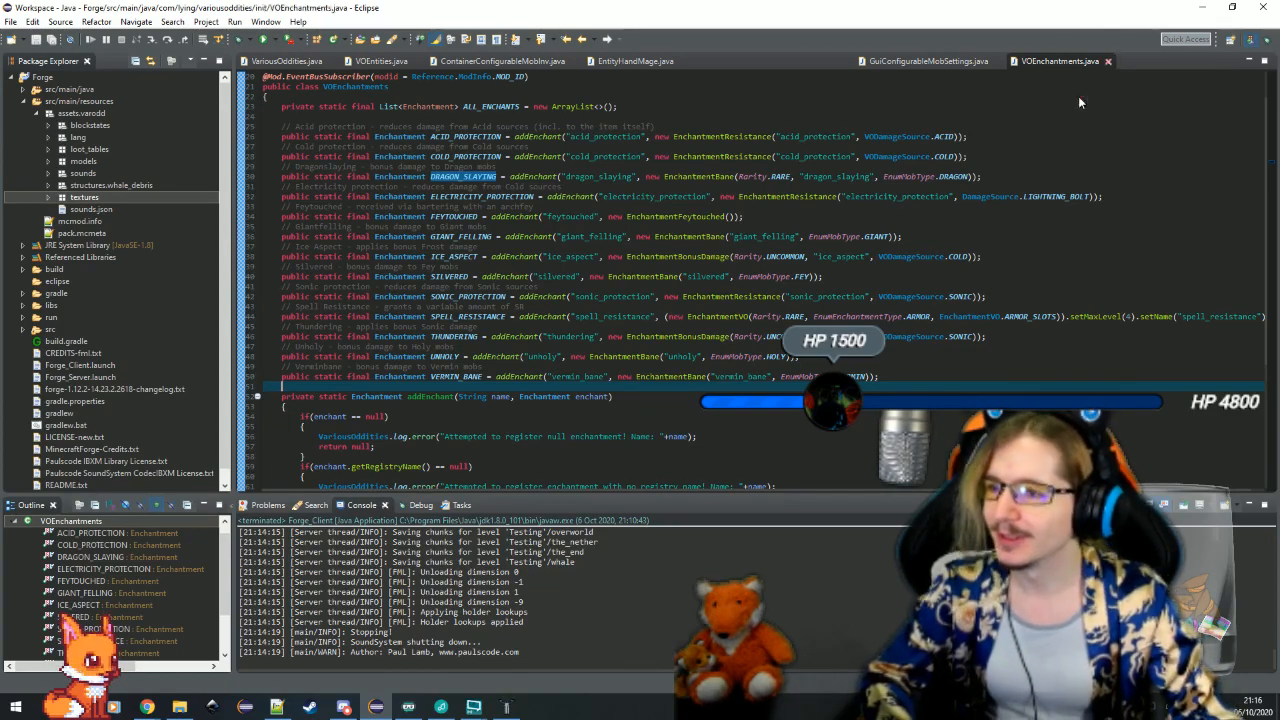
# Switch to Techne, maximise its window, and show the whole biped model on its block from an angle
pyautogui.click(507, 707)
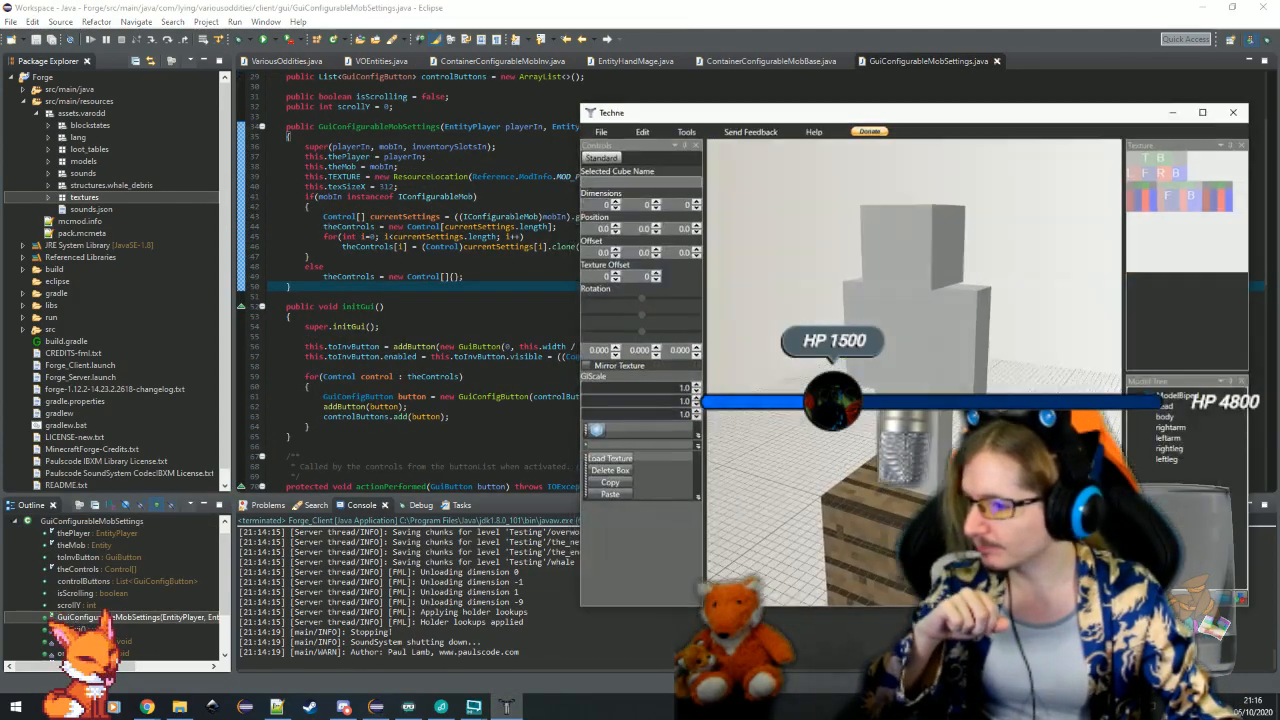
pyautogui.click(1208, 110)
pyautogui.scroll(-9, 729, 405)
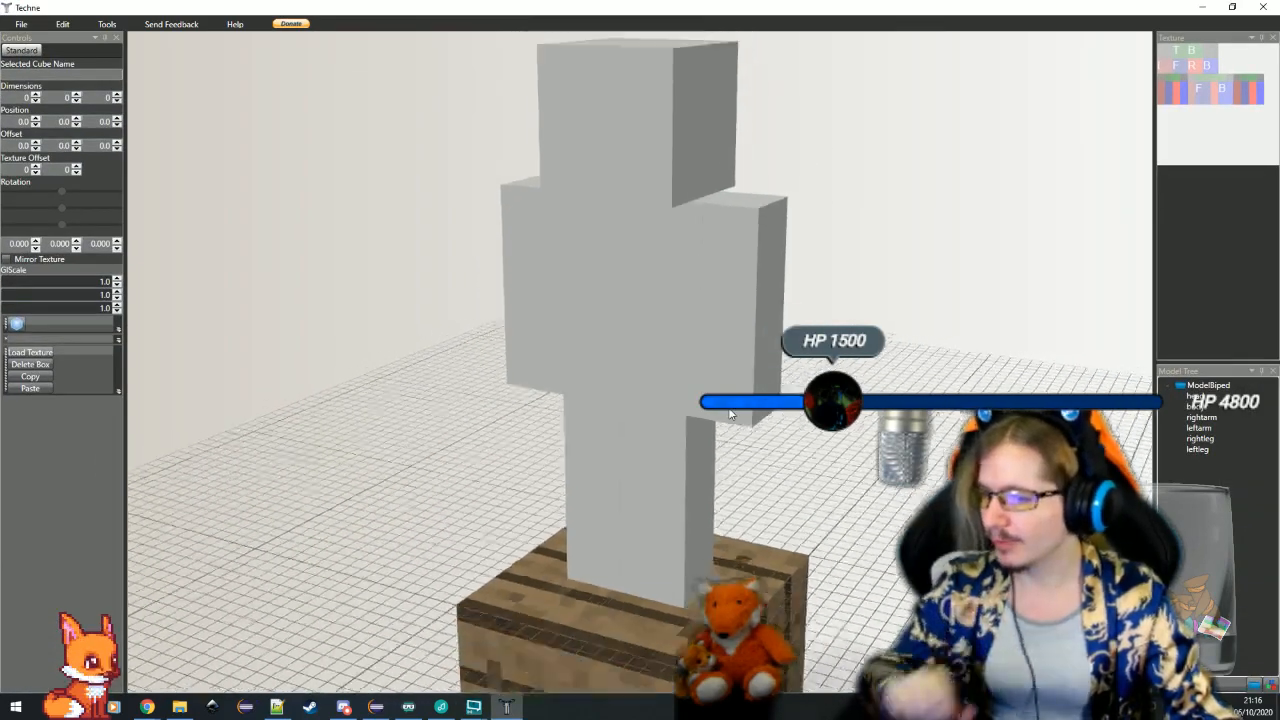
pyautogui.scroll(3, 800, 402)
pyautogui.moveTo(850, 418)
pyautogui.mouseDown()
pyautogui.moveTo(791, 400)
pyautogui.moveTo(775, 480)
pyautogui.mouseUp()
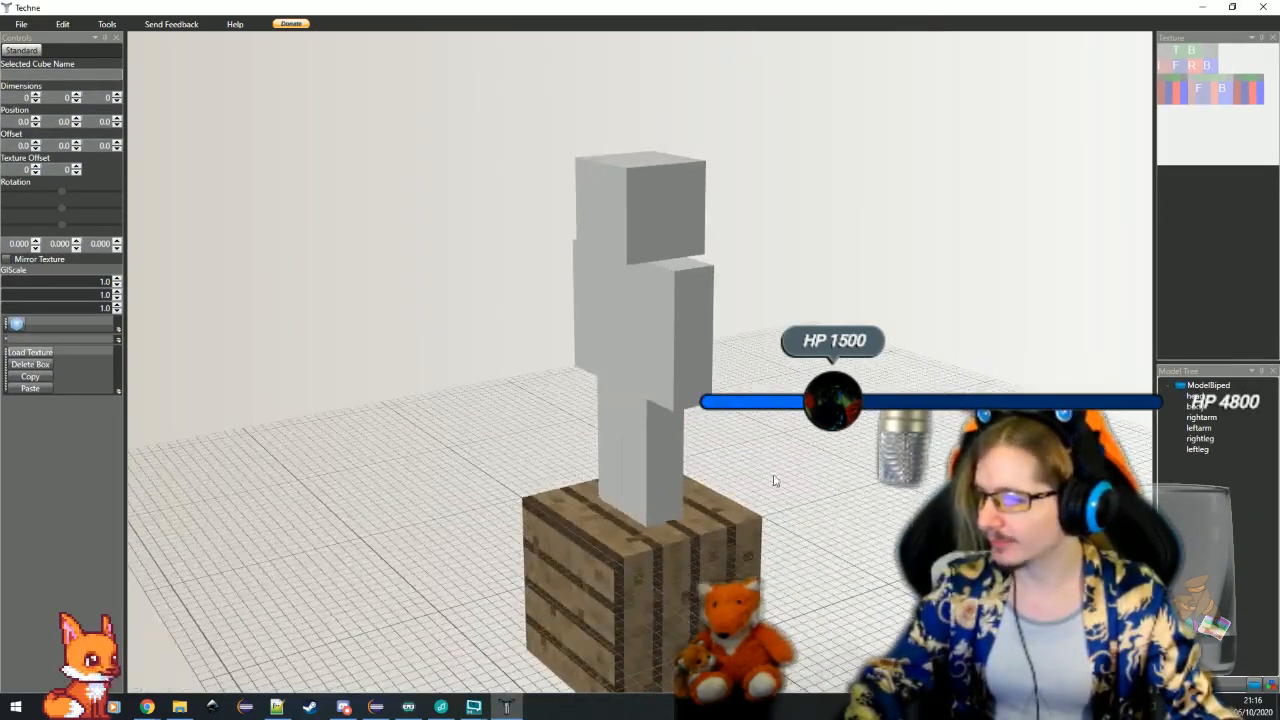
# Bring up the Elements notes in Notepad++, place the window beside the biped model, and review the entries from wooden elements to the pointed crown
pyautogui.click(279, 709)
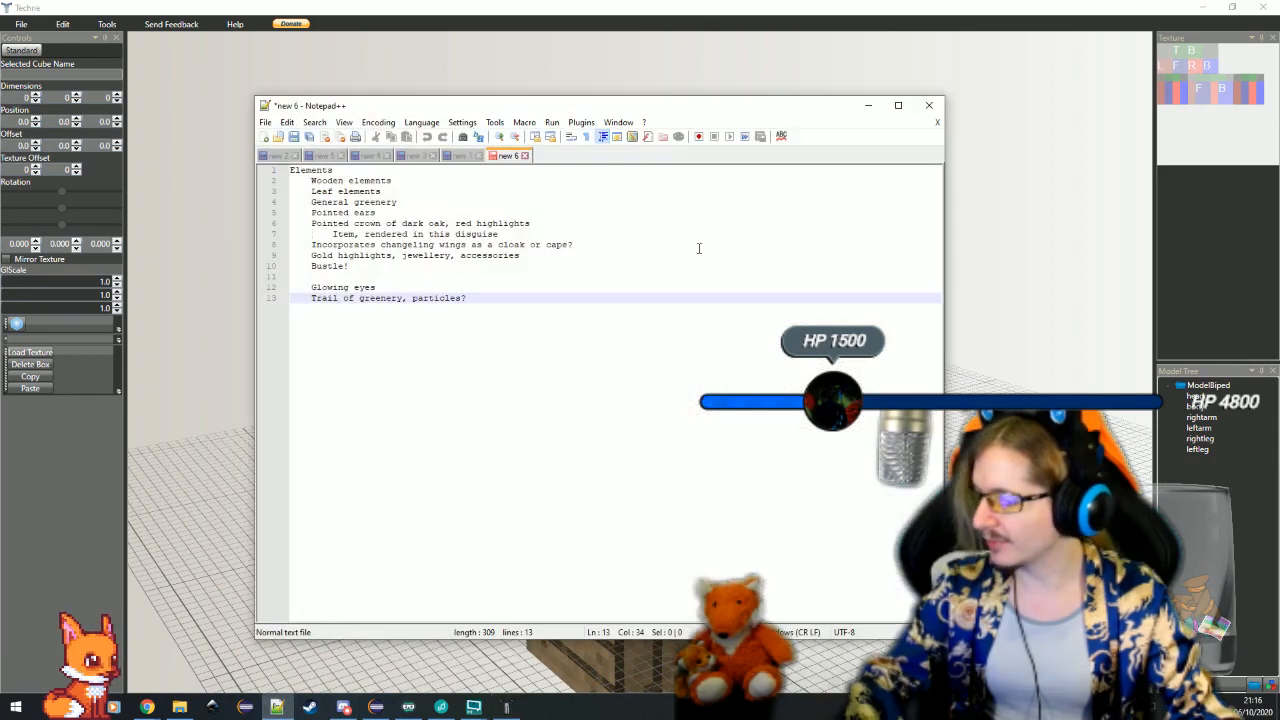
pyautogui.moveTo(588, 108); pyautogui.dragTo(1128, 88)
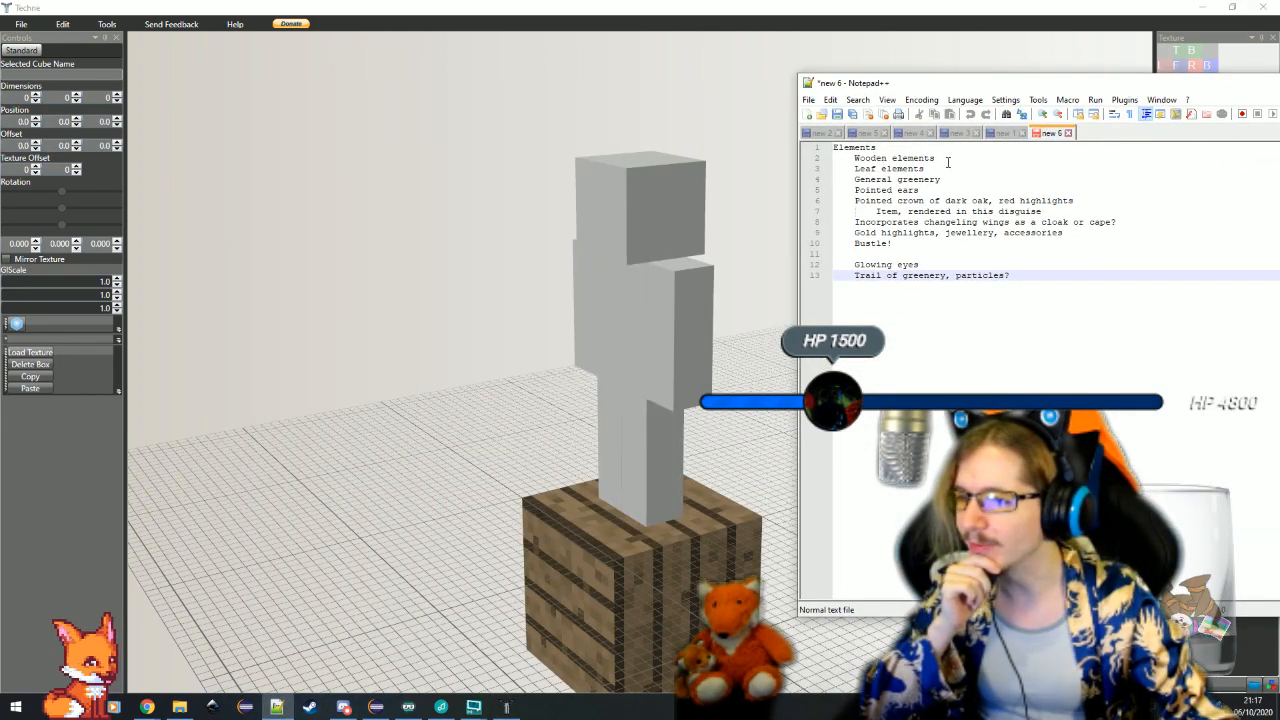
pyautogui.click(970, 157)
pyautogui.click(962, 169)
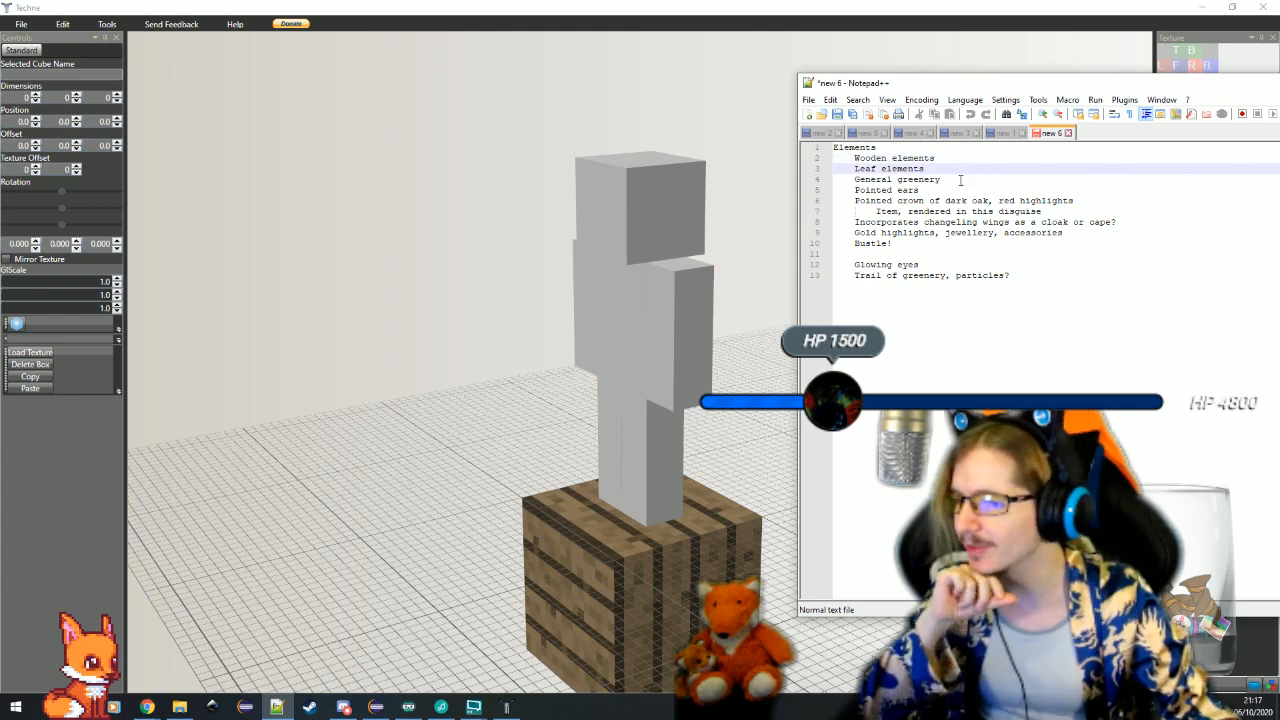
pyautogui.click(960, 180)
pyautogui.click(955, 190)
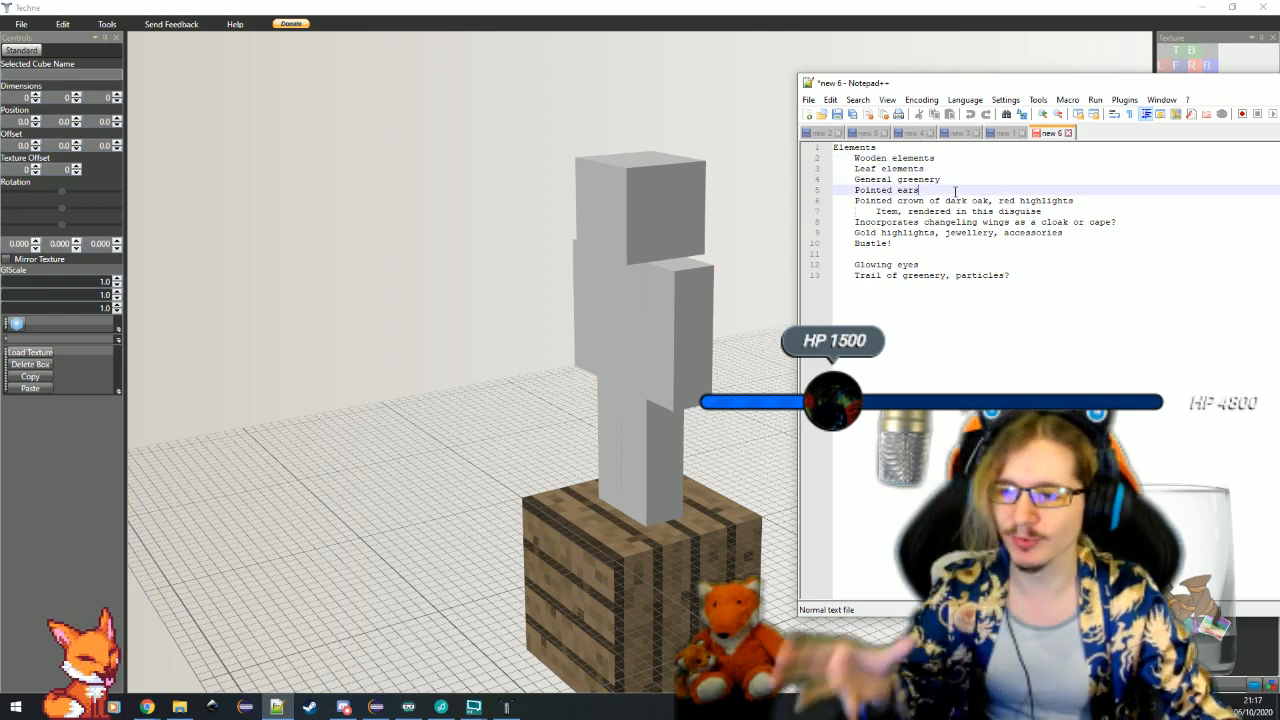
pyautogui.press('Down')
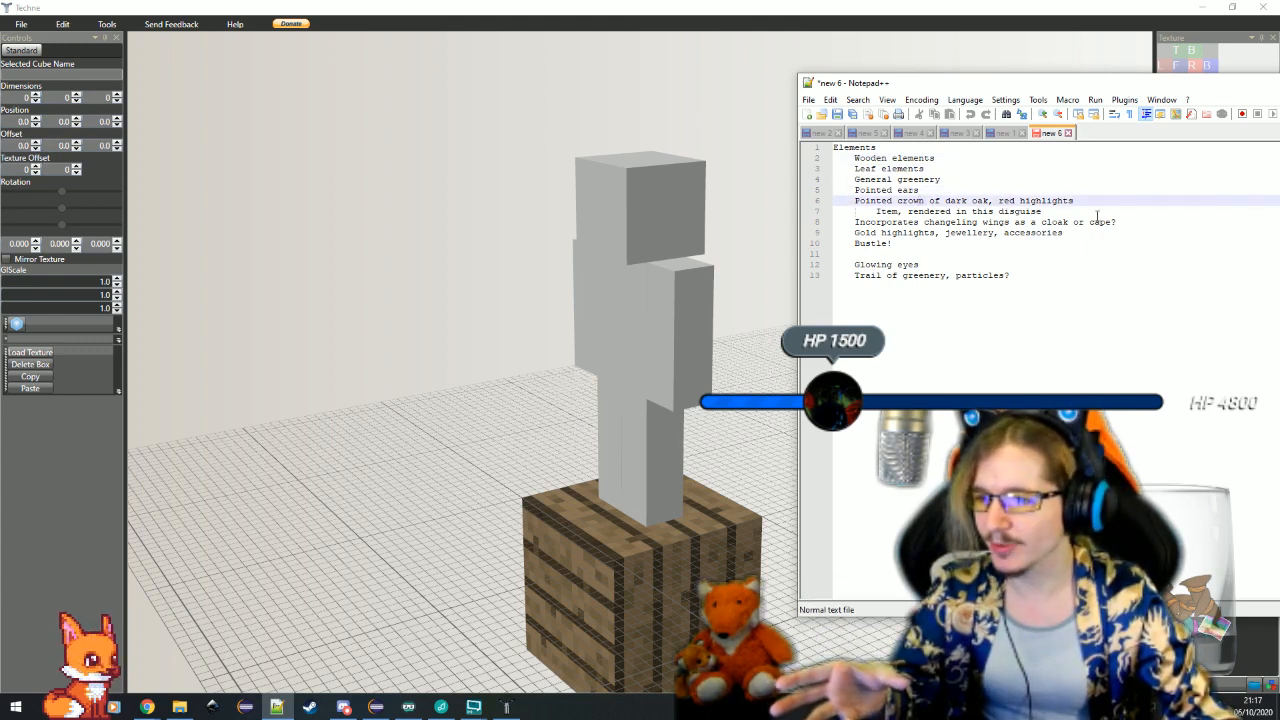
pyautogui.click(1110, 210)
pyautogui.click(1115, 204)
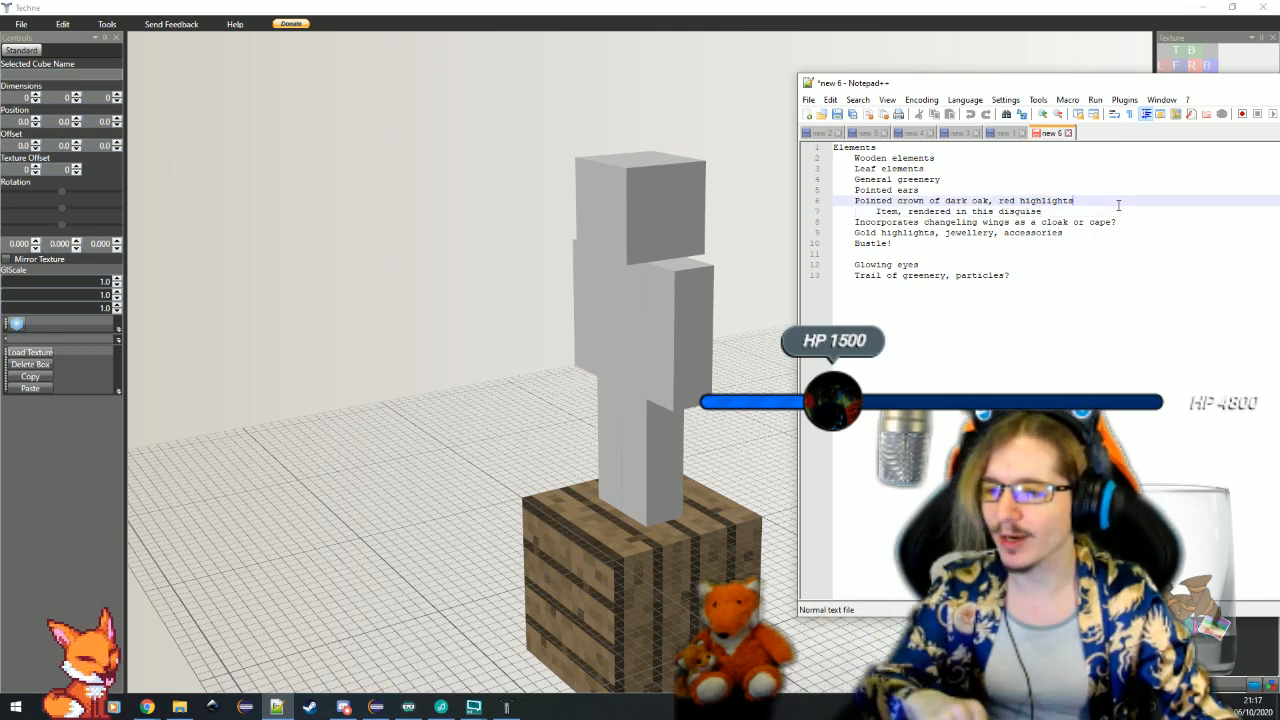
# Review the remaining Elements notes from the crown item to the trail of greenery, and put the notes window away
pyautogui.click(1098, 213)
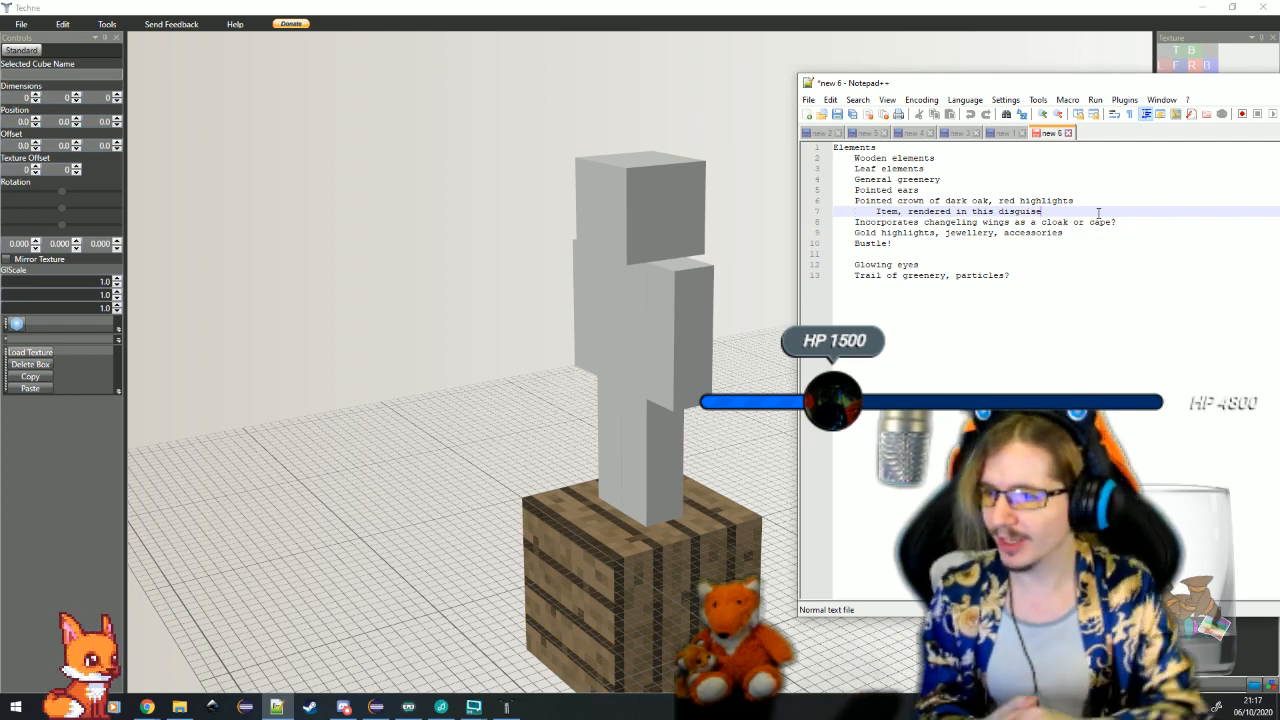
pyautogui.click(1083, 236)
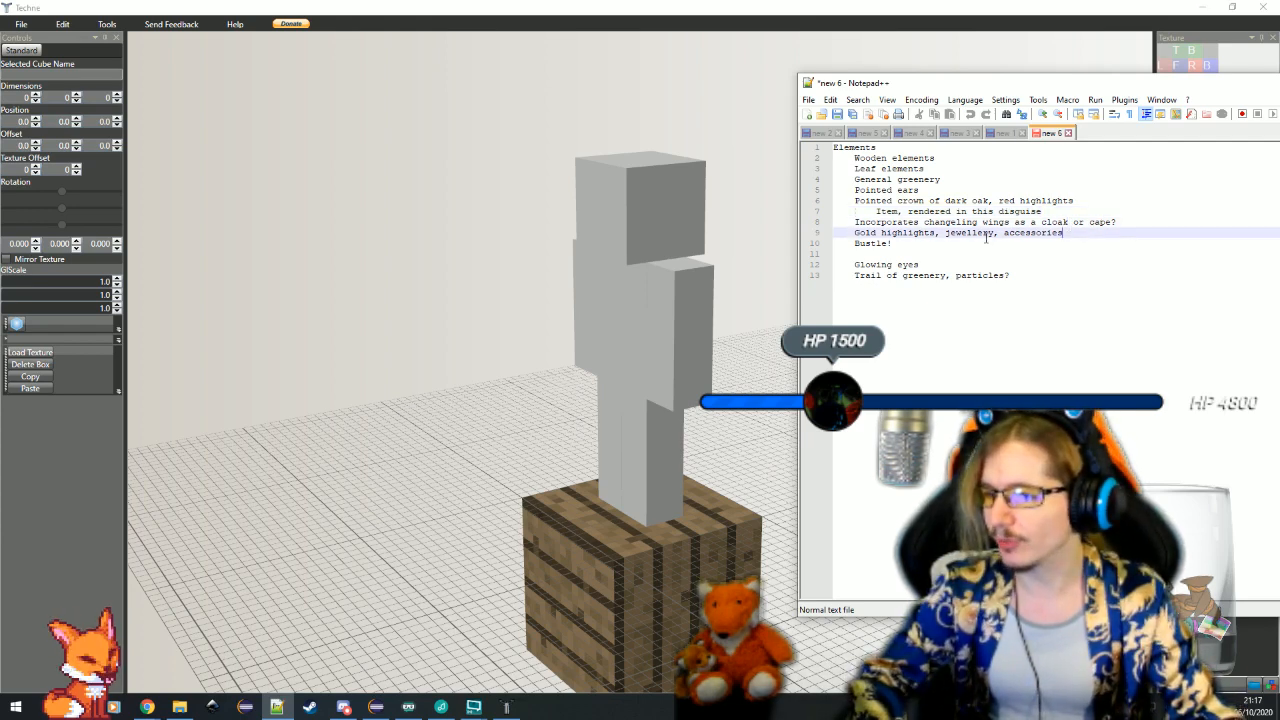
pyautogui.click(940, 256)
pyautogui.click(958, 243)
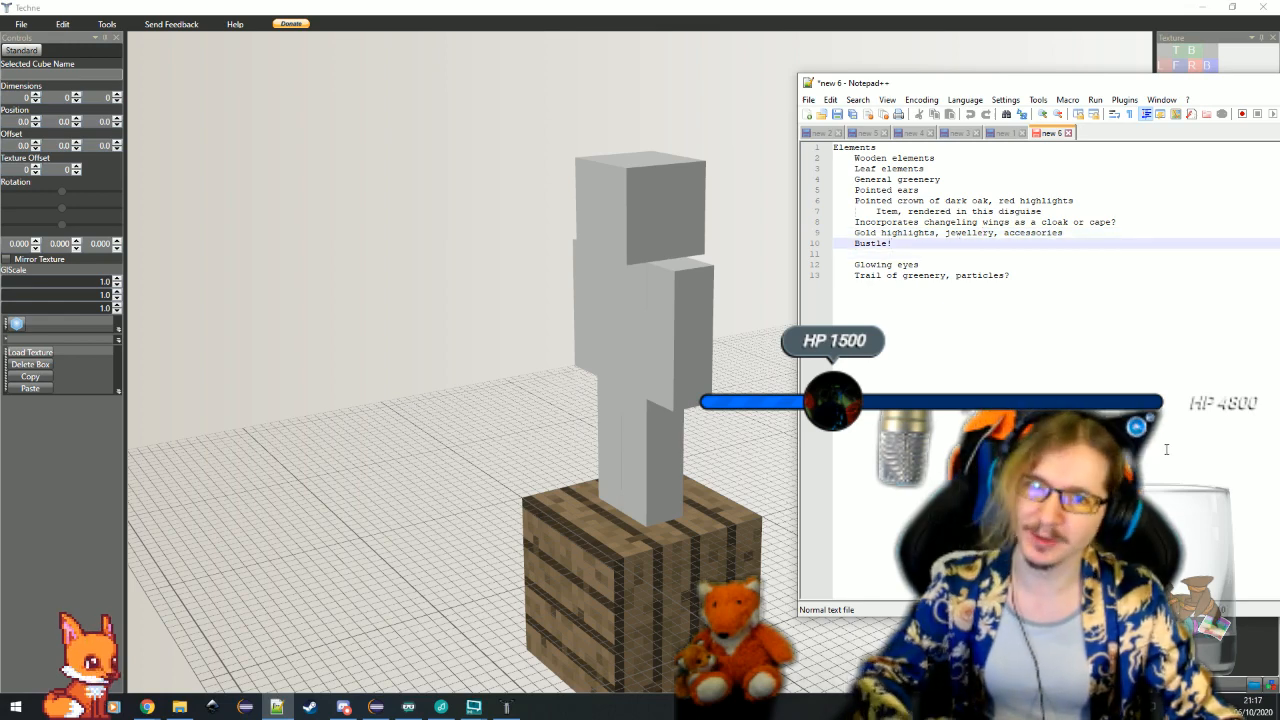
pyautogui.click(965, 257)
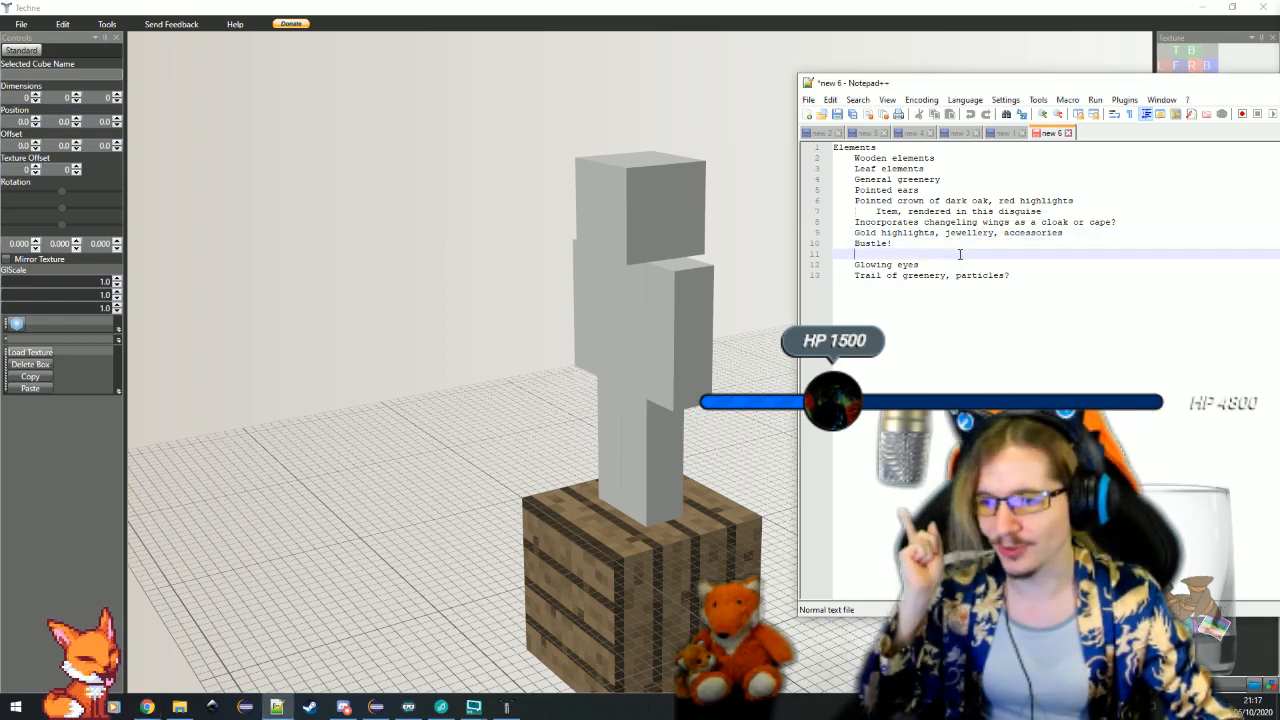
pyautogui.click(965, 261)
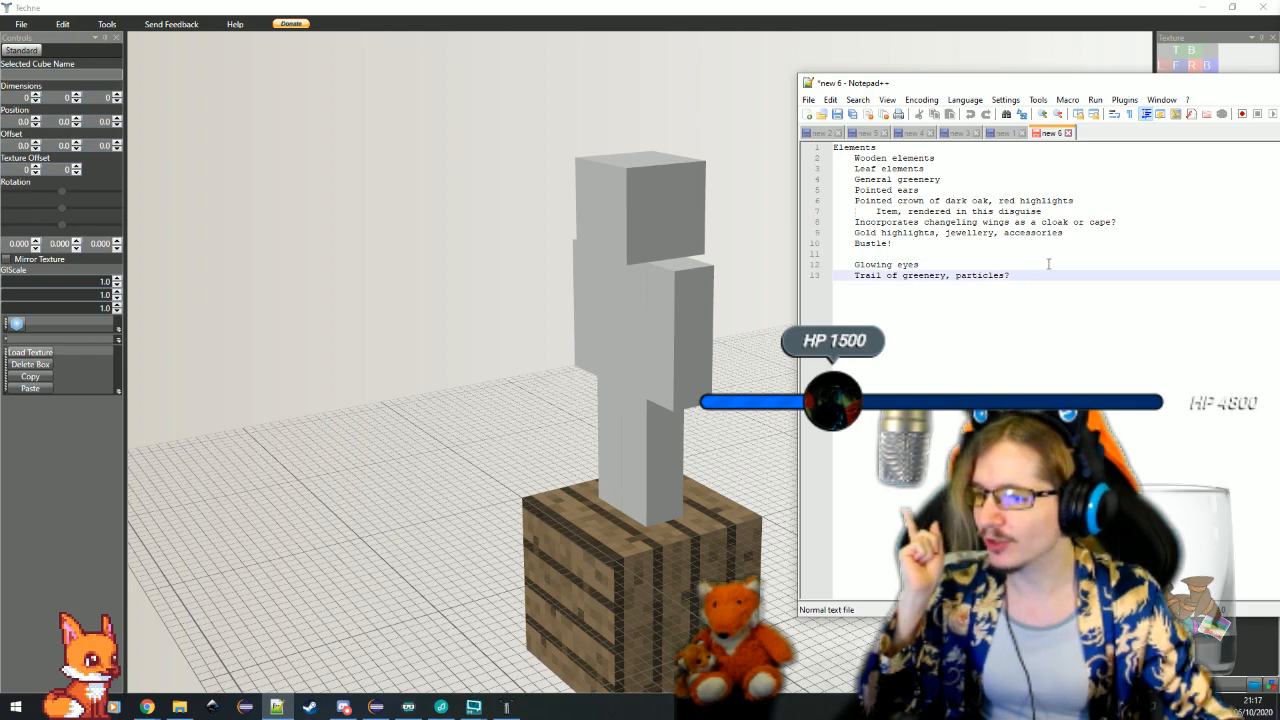
pyautogui.click(954, 254)
pyautogui.click(963, 261)
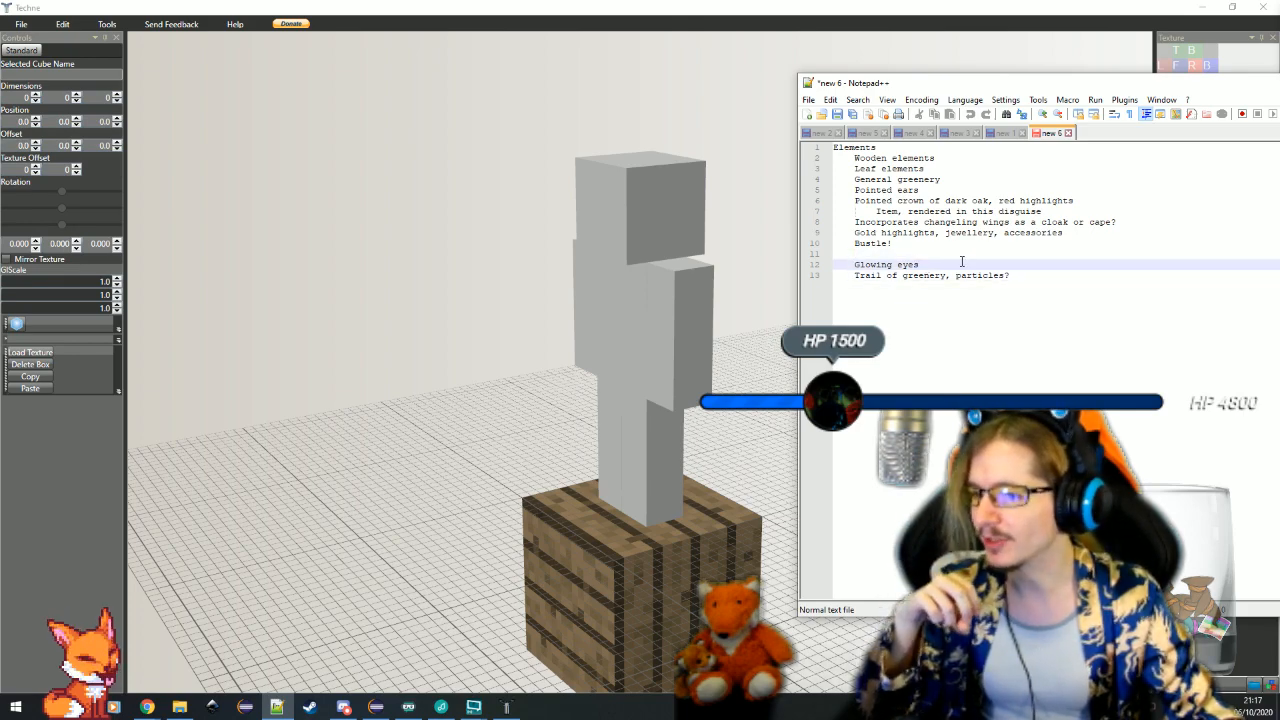
pyautogui.click(962, 256)
pyautogui.press('super+Down')
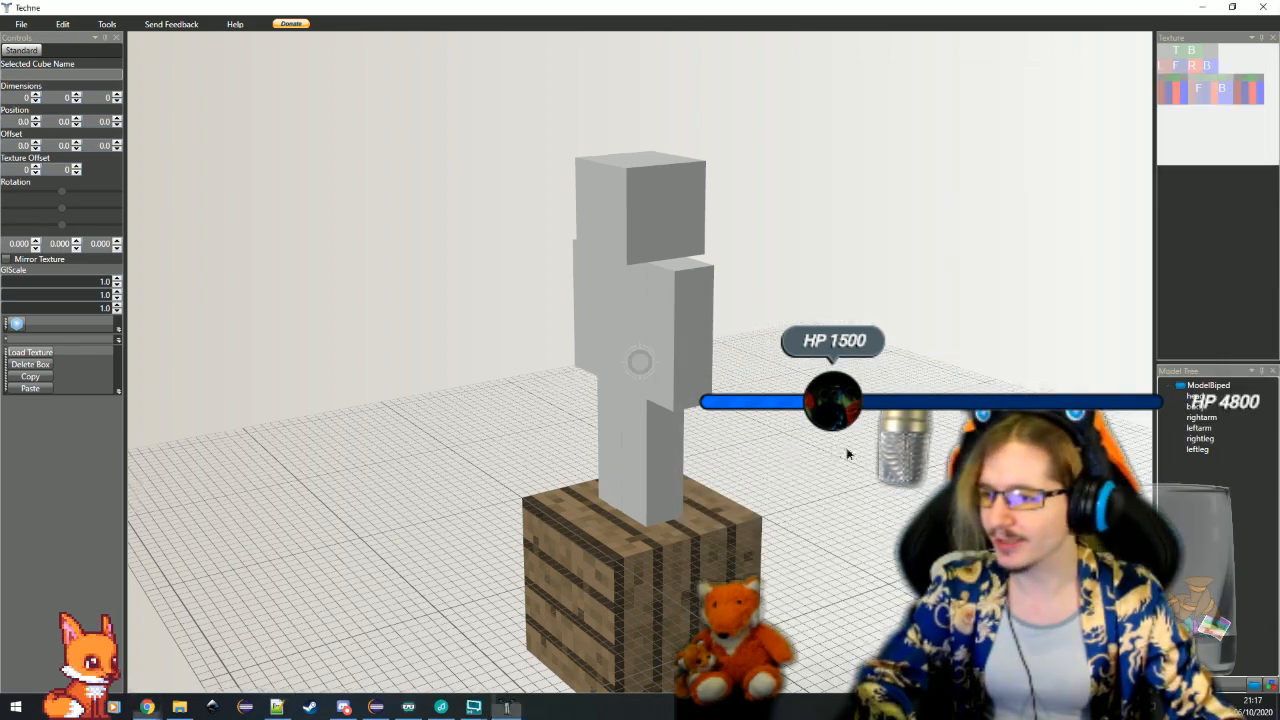
# Collapse the ModelBiped group in the model tree and add a new cube outside the group
pyautogui.scroll(3, 840, 455)
pyautogui.scroll(-4, 838, 455)
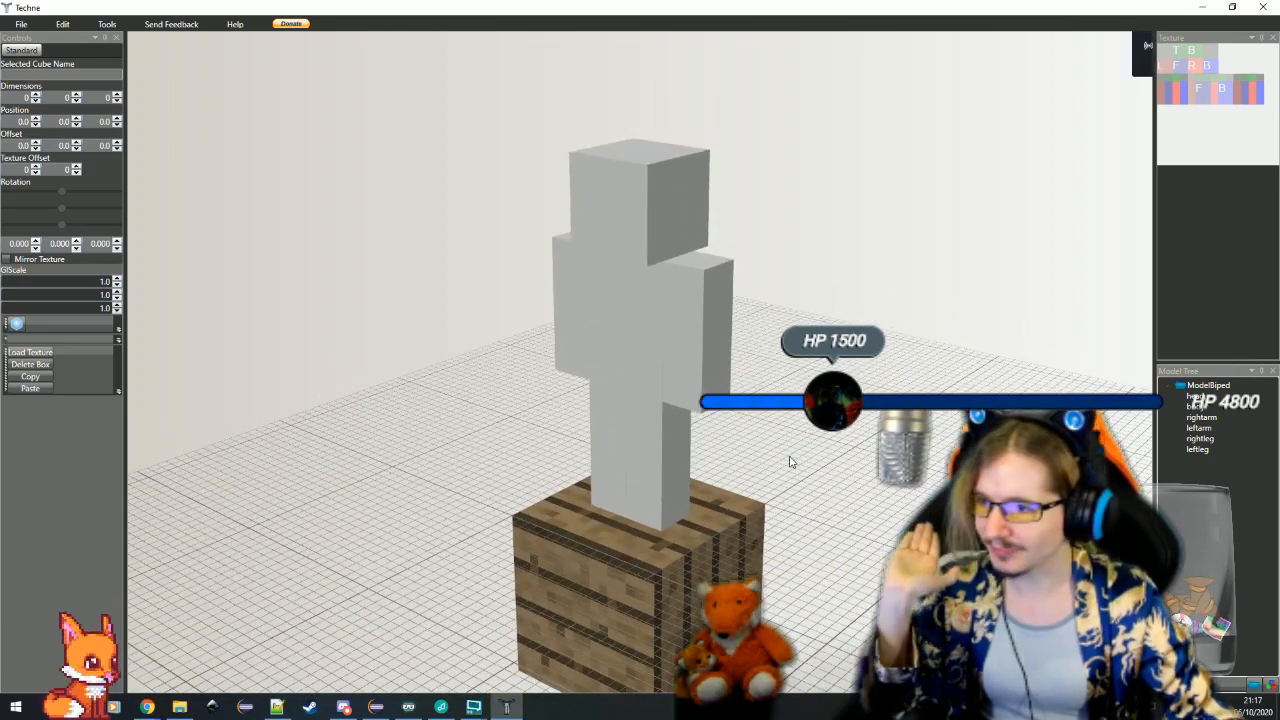
pyautogui.moveTo(871, 463); pyautogui.dragTo(770, 468)
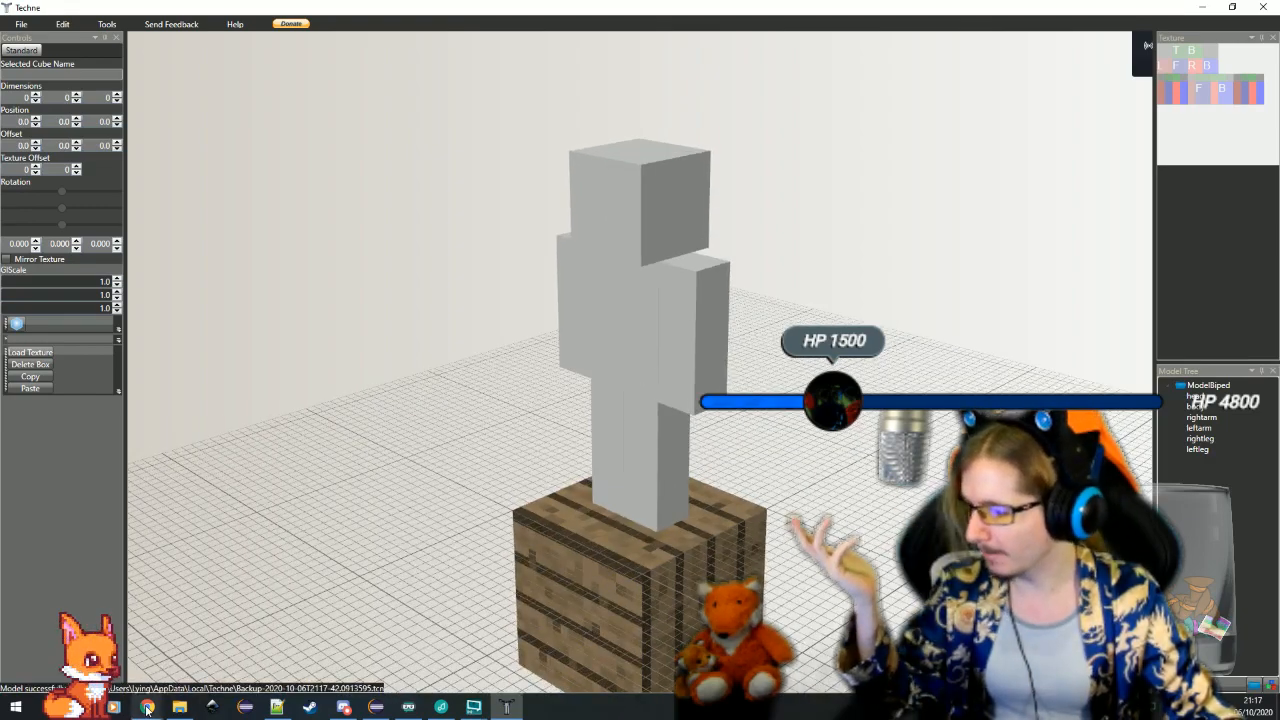
pyautogui.moveTo(791, 492); pyautogui.dragTo(676, 464)
pyautogui.scroll(1, 710, 466)
pyautogui.click(1169, 387)
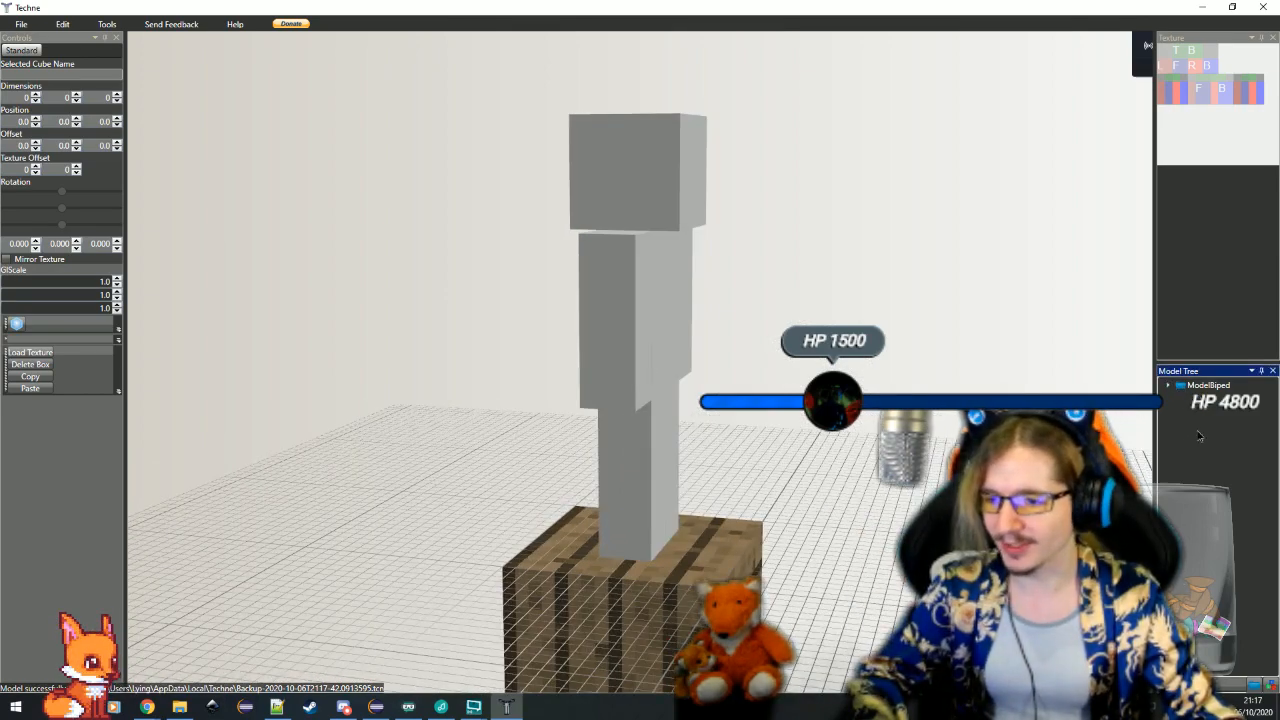
pyautogui.click(16, 324)
pyautogui.scroll(-5, 701, 559)
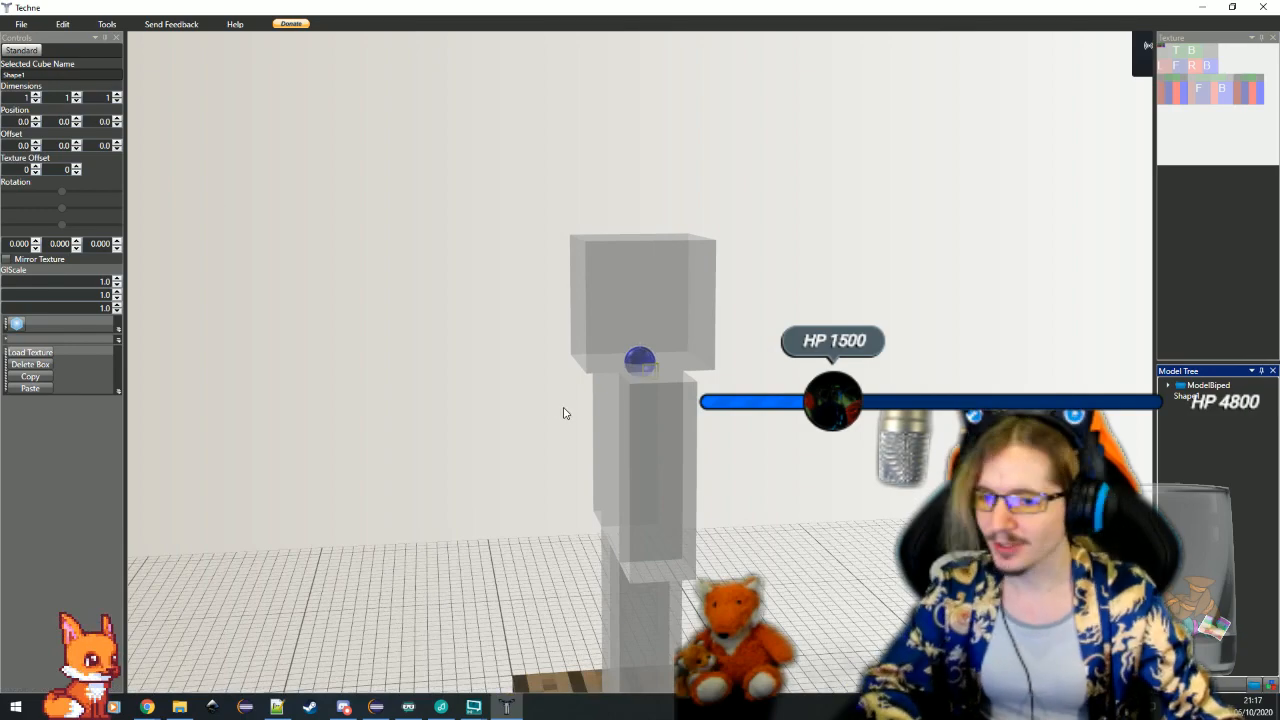
pyautogui.moveTo(569, 414); pyautogui.dragTo(646, 416)
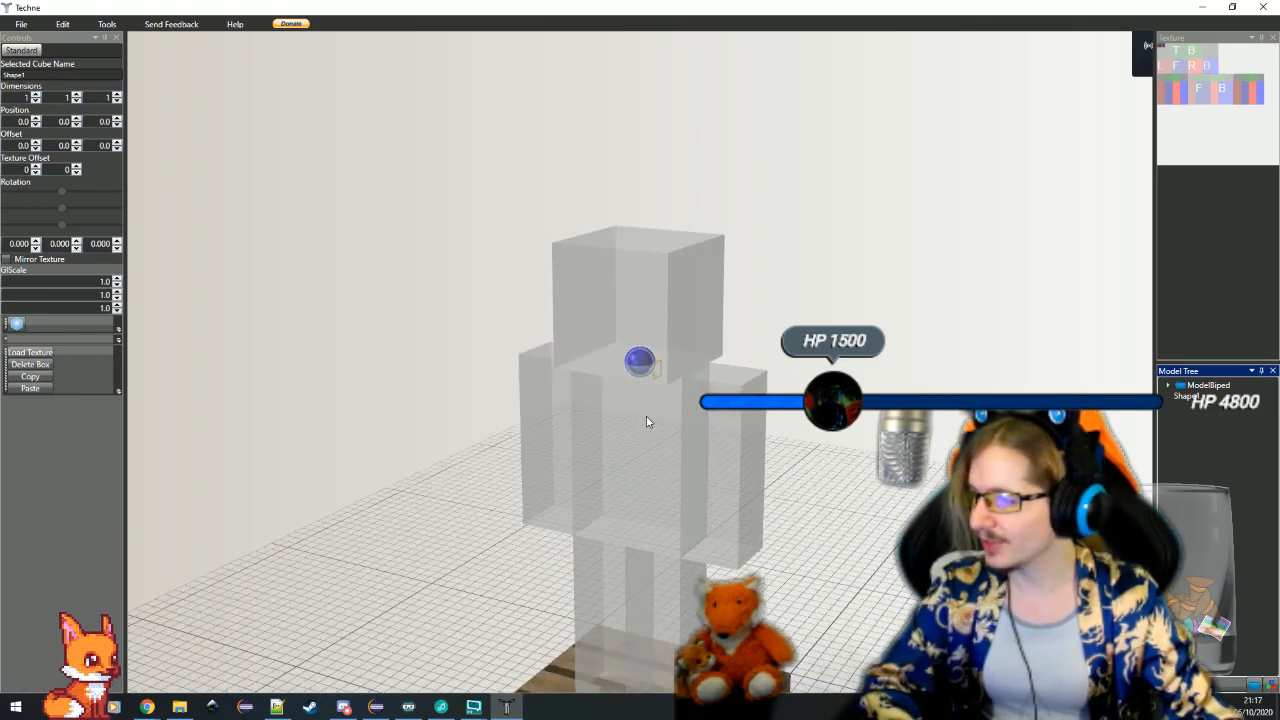
# Set the new cube's depth to 7 and its width to 10, keeping it one unit high
pyautogui.click(117, 95)
pyautogui.click(117, 95)
pyautogui.click(117, 95)
pyautogui.click(117, 95)
pyautogui.click(117, 95)
pyautogui.click(117, 95)
pyautogui.moveTo(855, 496); pyautogui.dragTo(737, 491)
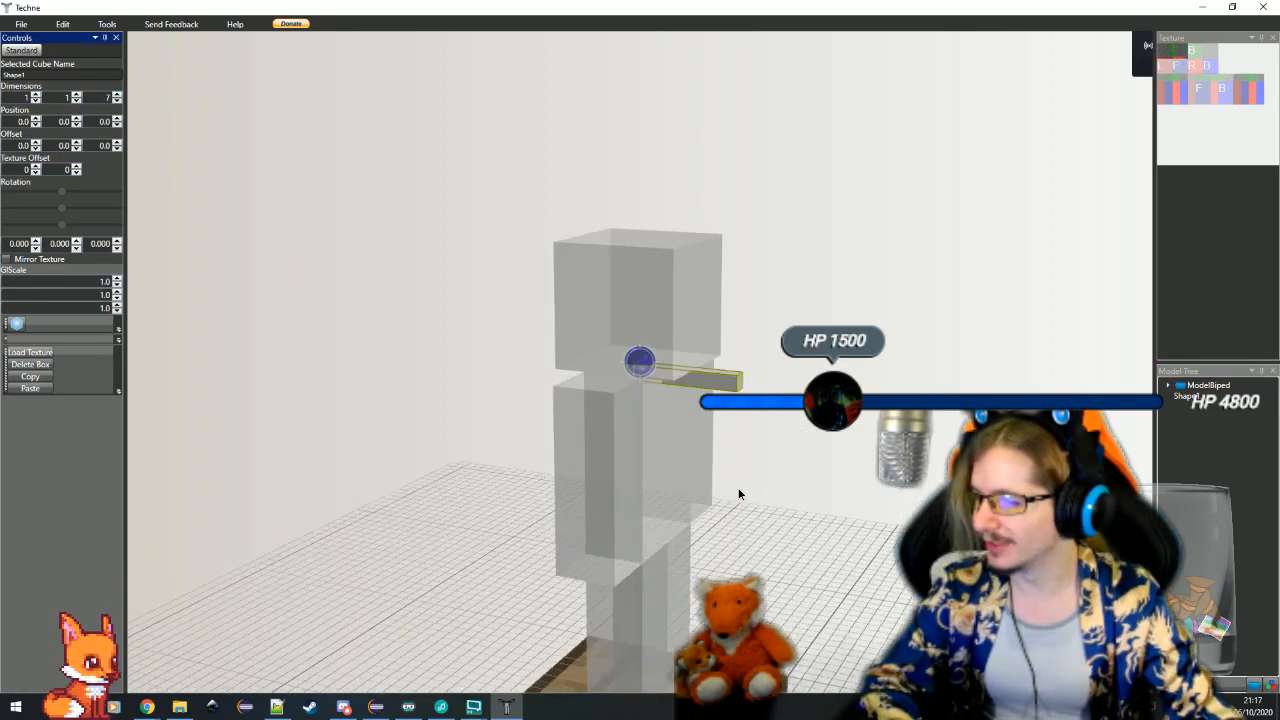
pyautogui.click(35, 95)
pyautogui.click(35, 95)
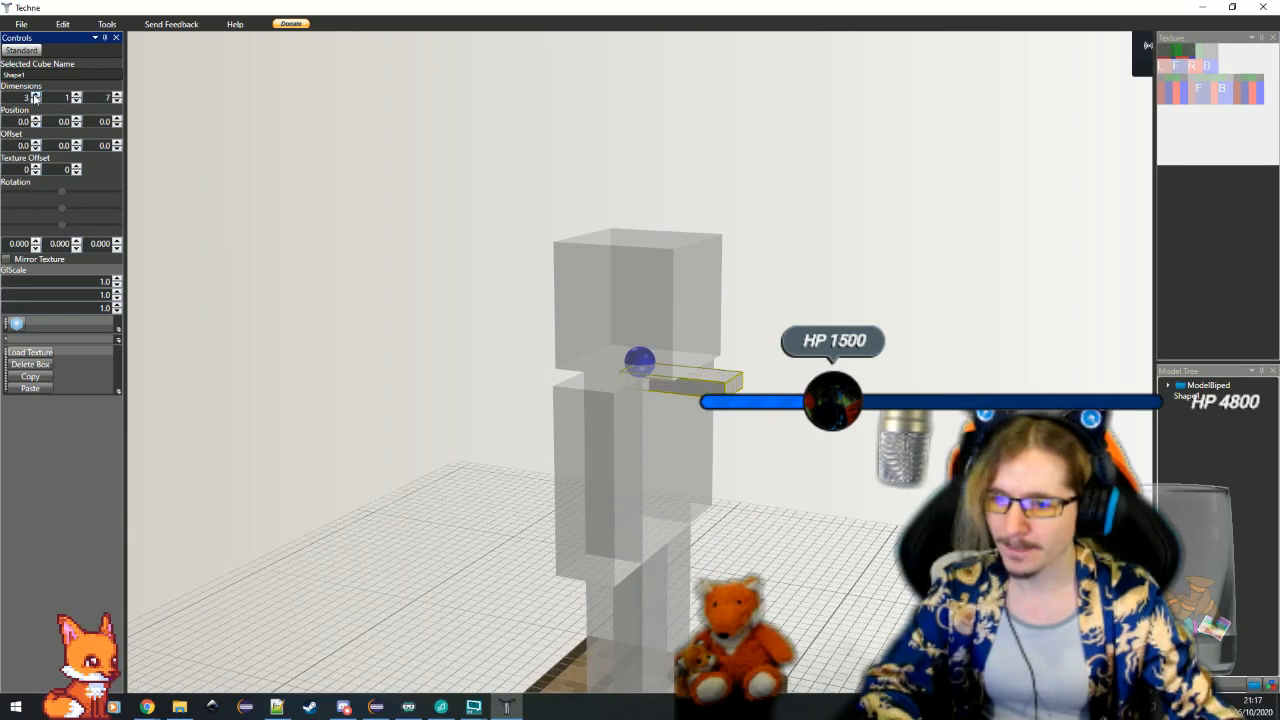
pyautogui.click(35, 95)
pyautogui.click(35, 95)
pyautogui.click(35, 95)
pyautogui.click(35, 95)
pyautogui.click(35, 95)
pyautogui.click(35, 95)
pyautogui.click(35, 95)
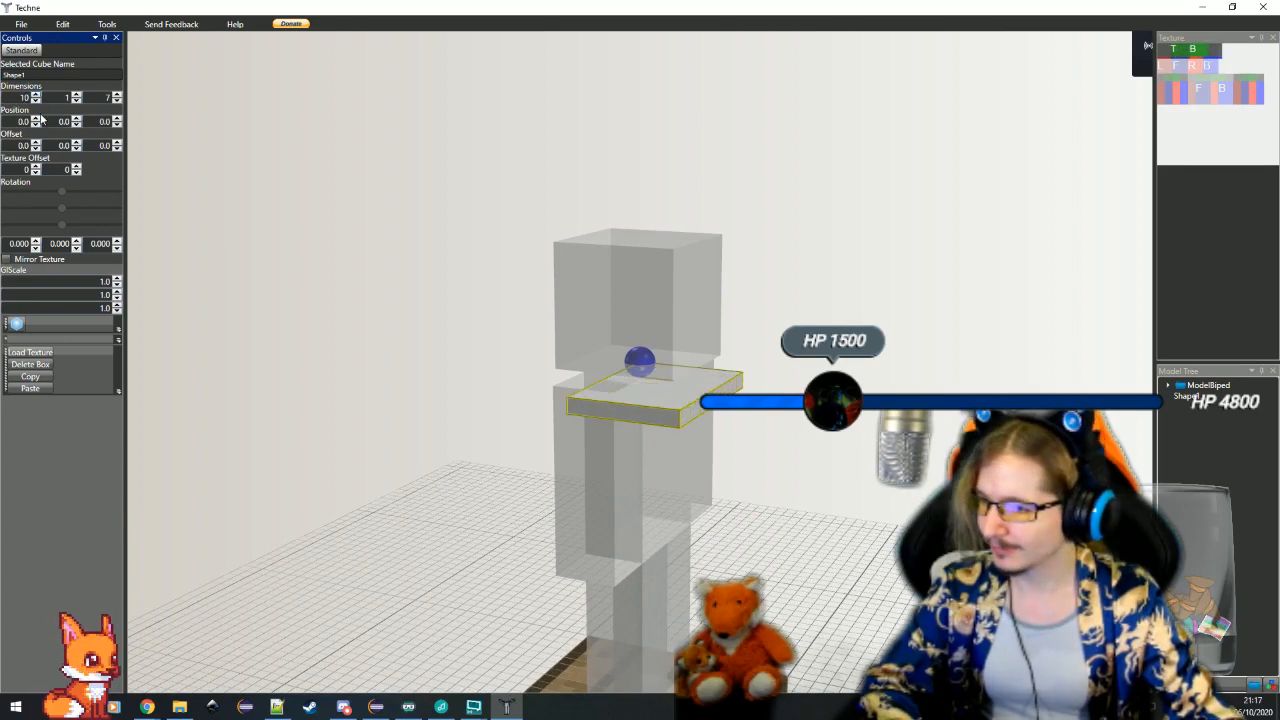
# Centre the slab across the biped by setting its X offset to -5
pyautogui.moveTo(508, 452); pyautogui.dragTo(632, 491)
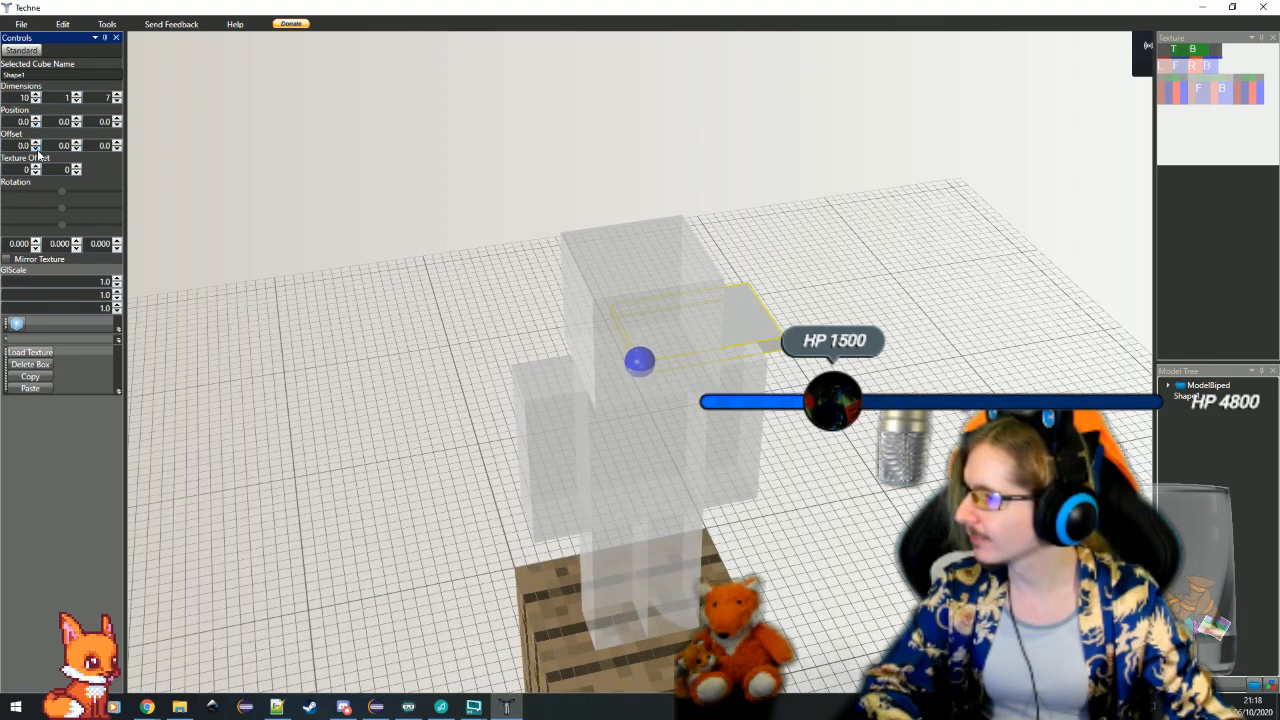
pyautogui.click(37, 150)
pyautogui.click(37, 150)
pyautogui.click(37, 150)
pyautogui.click(37, 150)
pyautogui.click(37, 150)
# Lower the slab to the biped's waist by setting its Y position to 9
pyautogui.moveTo(813, 466); pyautogui.dragTo(713, 451)
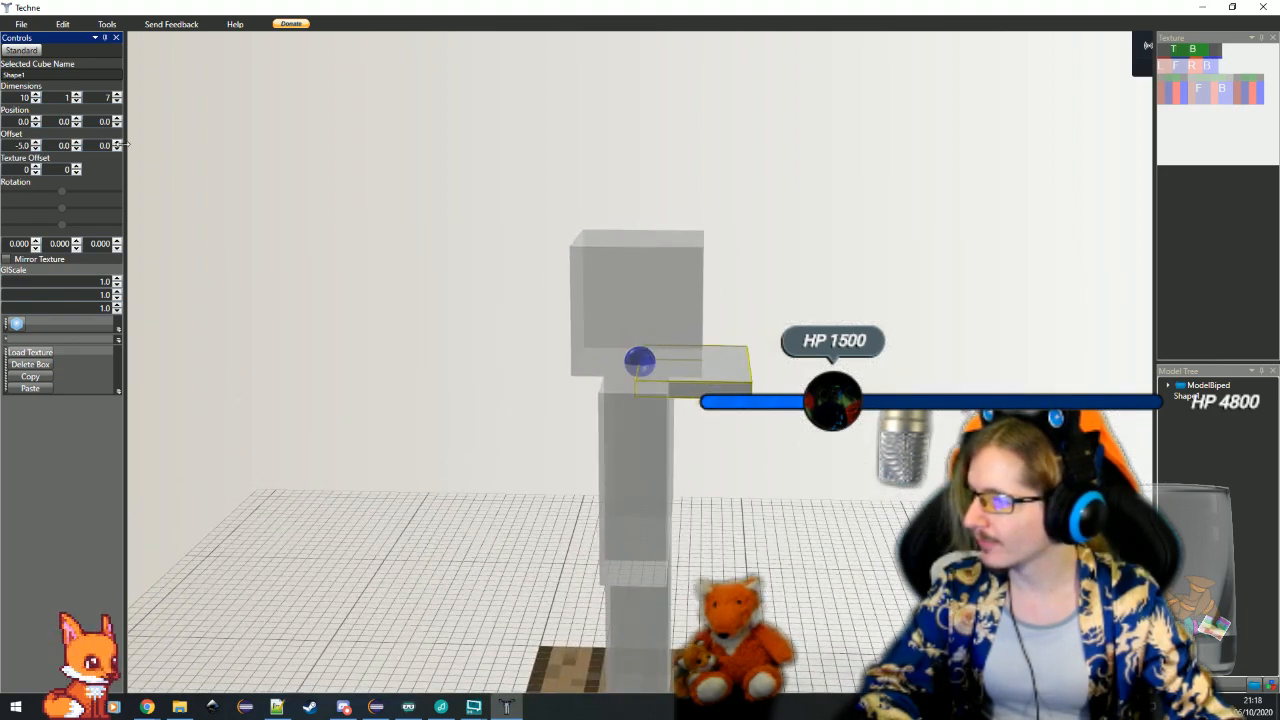
pyautogui.click(77, 119)
pyautogui.click(78, 119)
pyautogui.click(78, 119)
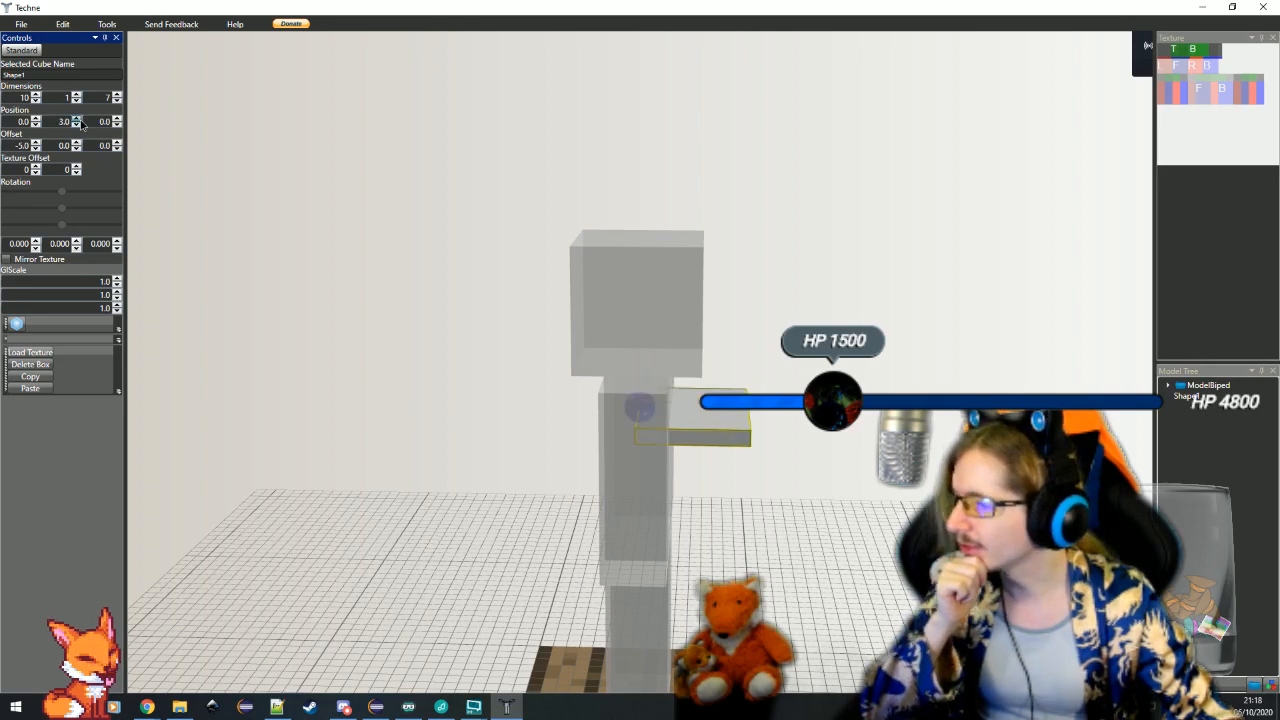
pyautogui.click(78, 119)
pyautogui.click(78, 119)
pyautogui.click(78, 119)
pyautogui.click(78, 119)
pyautogui.click(78, 119)
pyautogui.doubleClick(78, 119)
pyautogui.moveTo(488, 450); pyautogui.dragTo(445, 431)
pyautogui.click(76, 125)
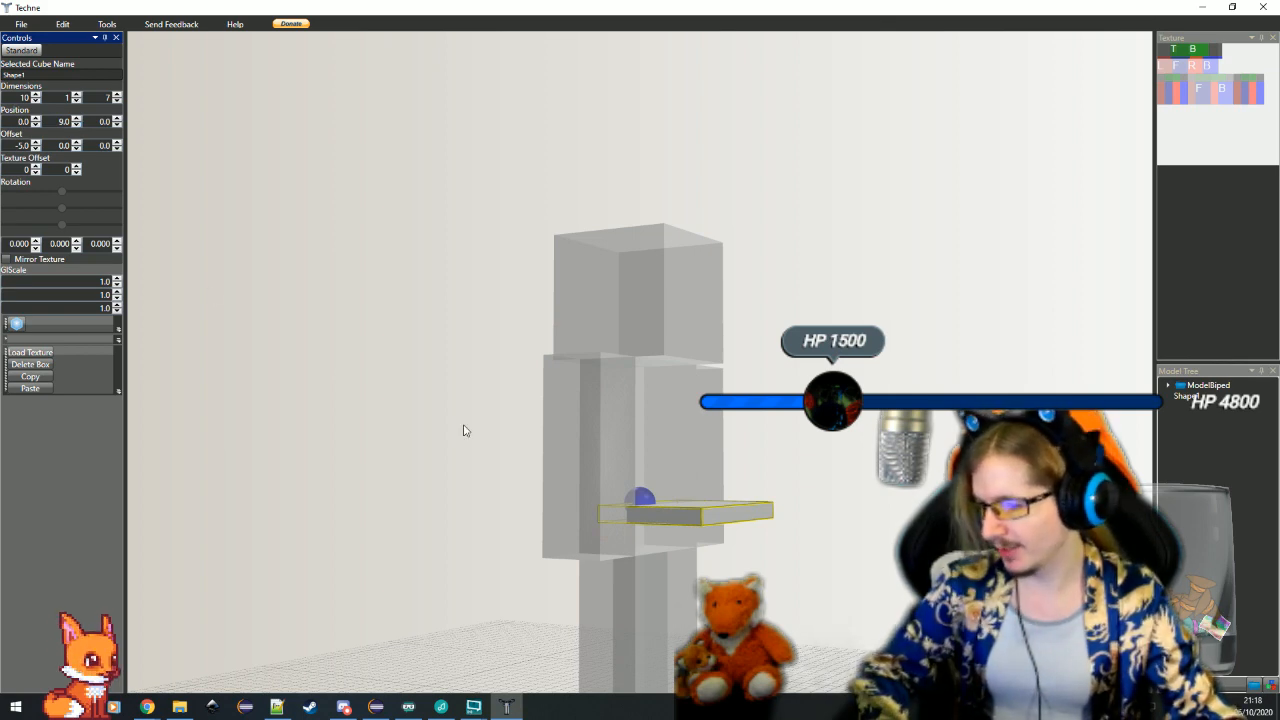
# Set the waist cube's height to 4 and its X rotation to 10 degrees, and inspect it from another angle
pyautogui.moveTo(463, 430); pyautogui.dragTo(475, 427)
pyautogui.click(76, 95)
pyautogui.click(76, 95)
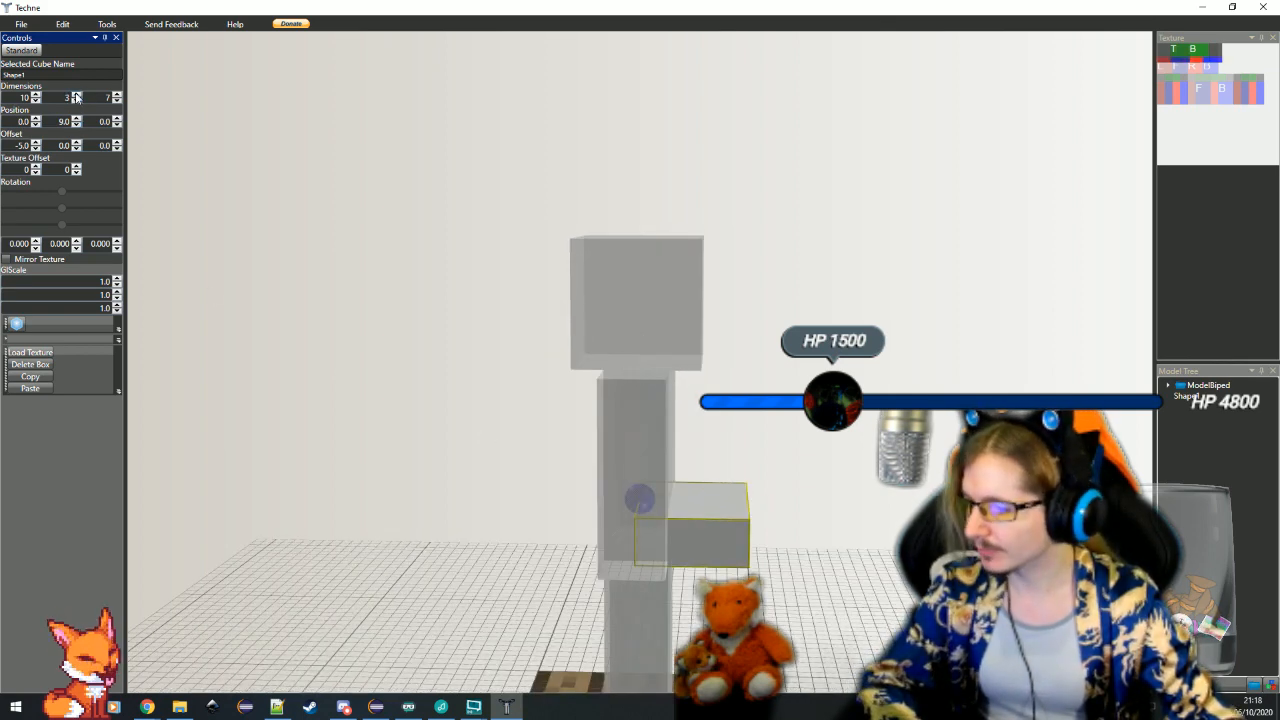
pyautogui.click(76, 95)
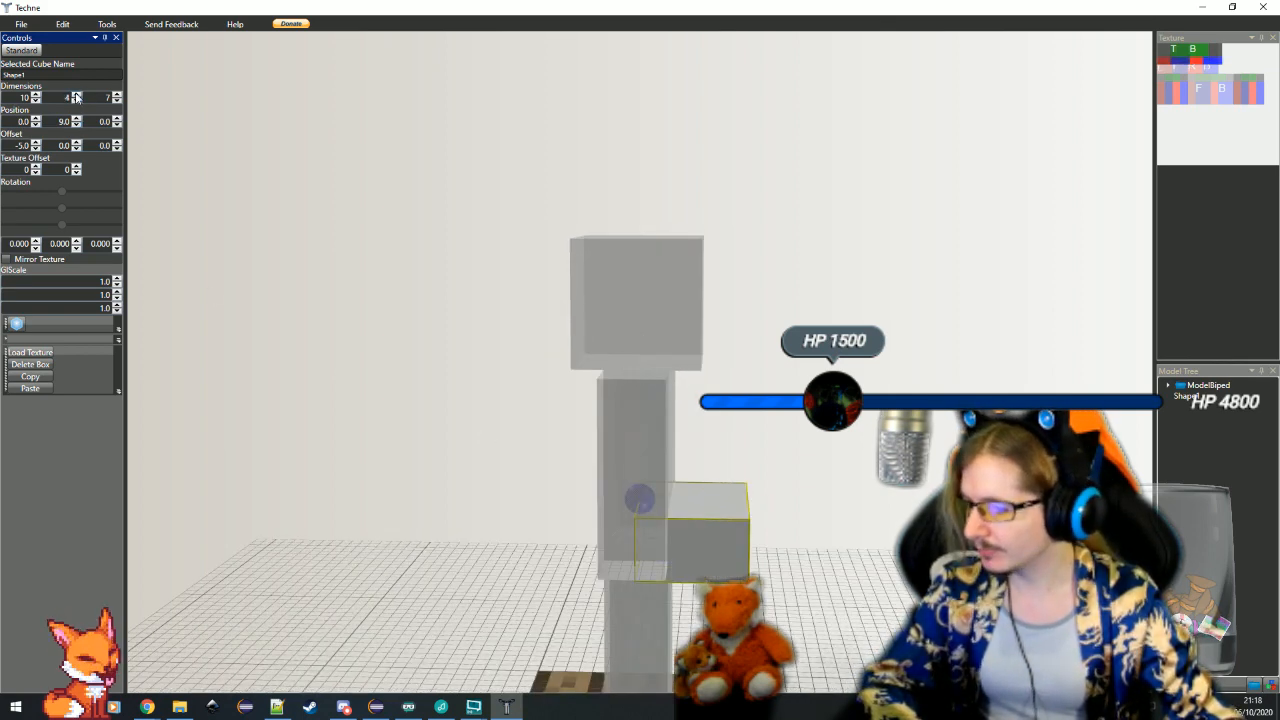
pyautogui.click(36, 248)
pyautogui.scroll(9, 36, 246)
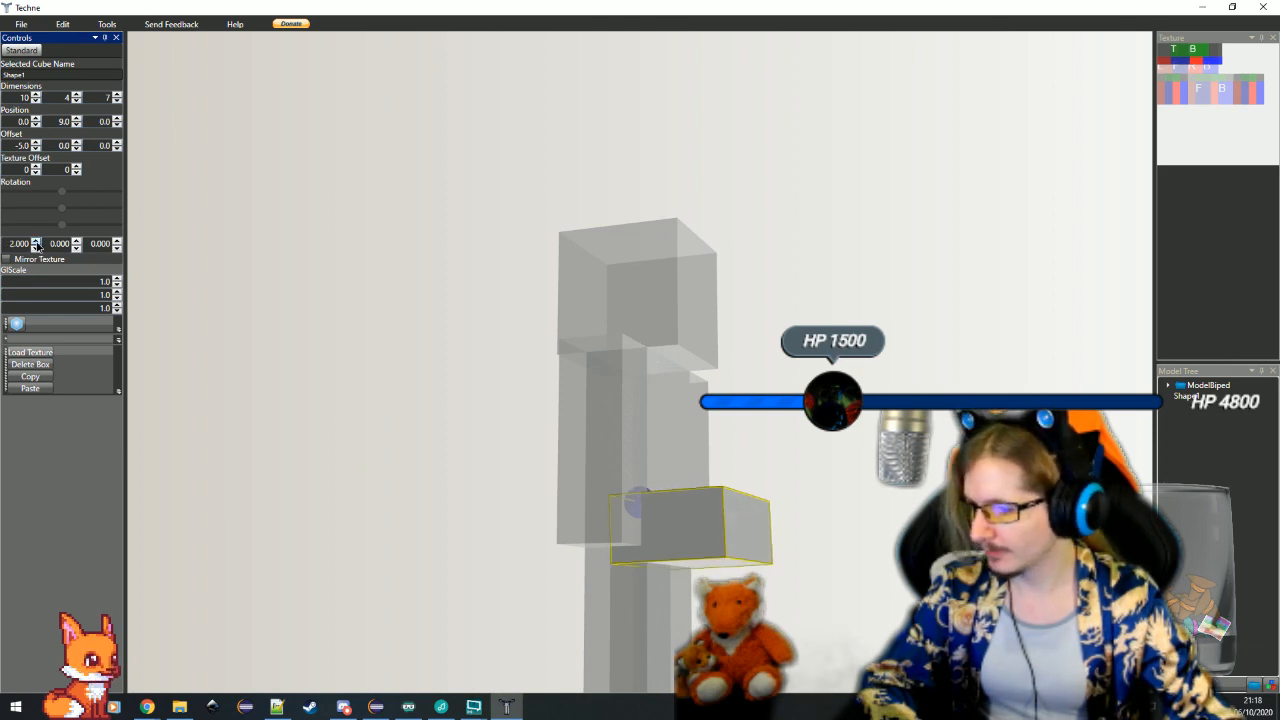
pyautogui.scroll(2, 36, 246)
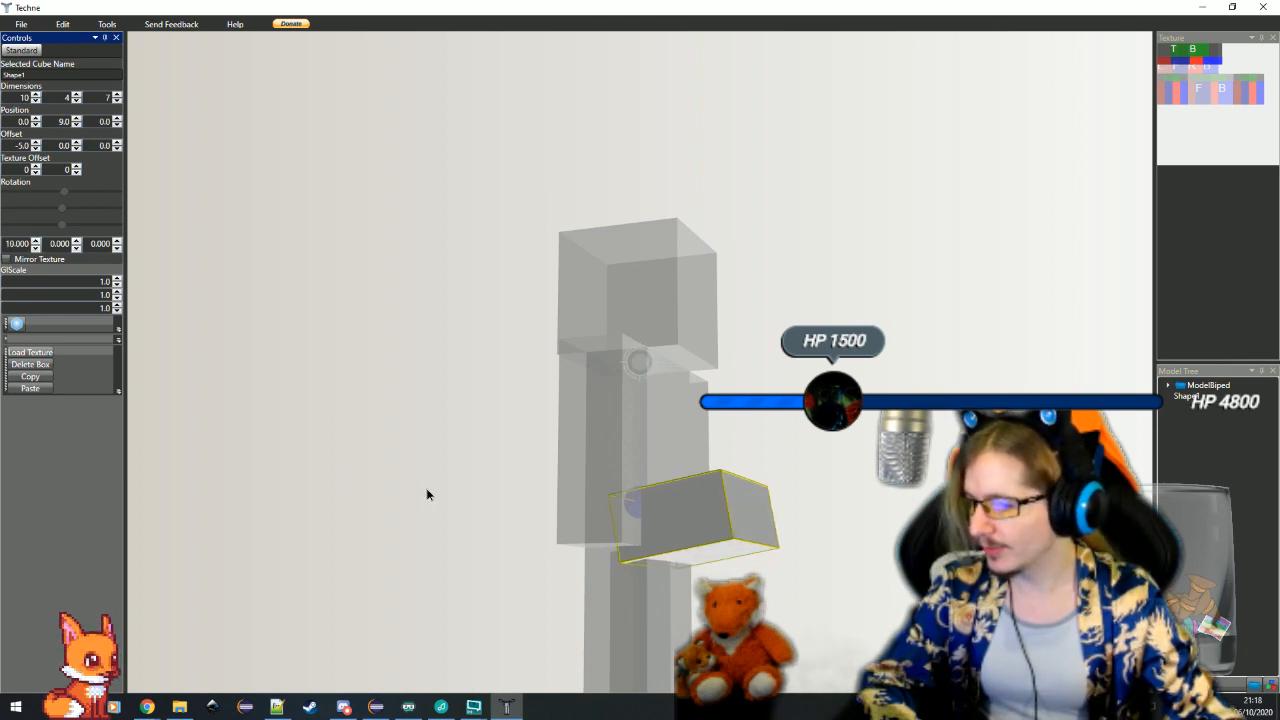
pyautogui.moveTo(428, 494); pyautogui.dragTo(812, 585)
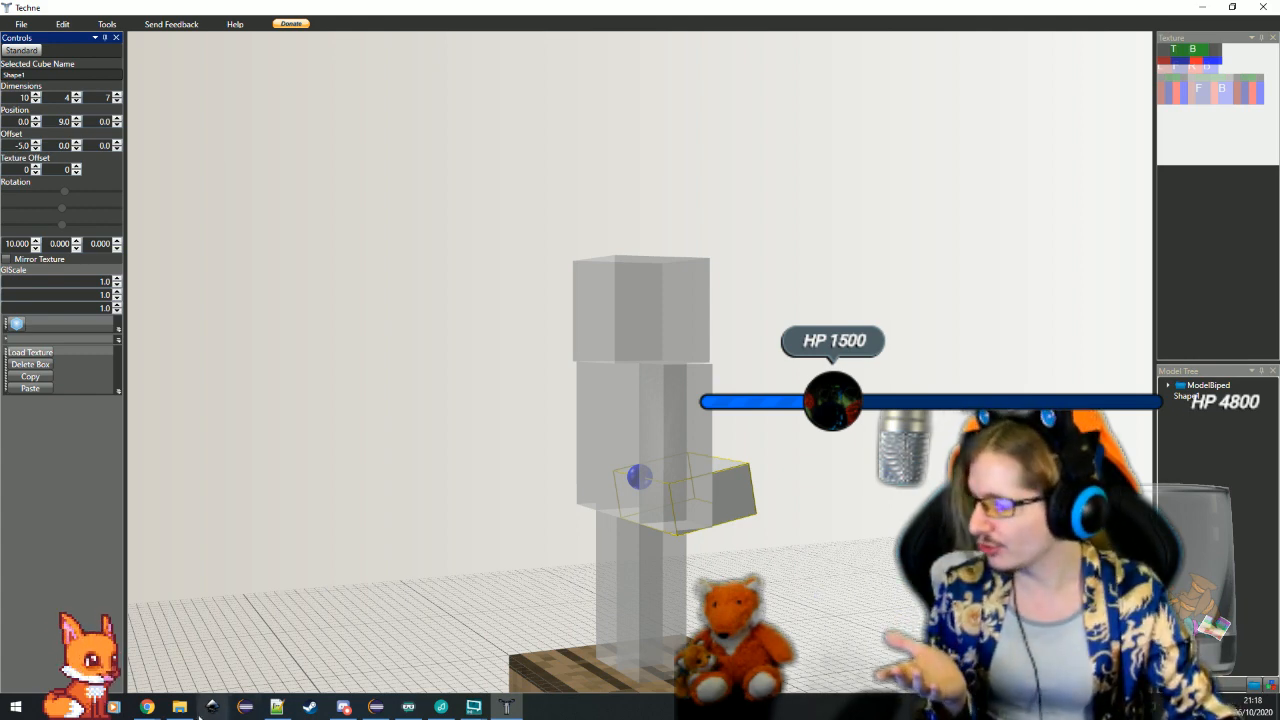
# Switch to Chrome, place its window over the model, and change the image search to "wild west skirt"
pyautogui.click(148, 707)
pyautogui.click(162, 659)
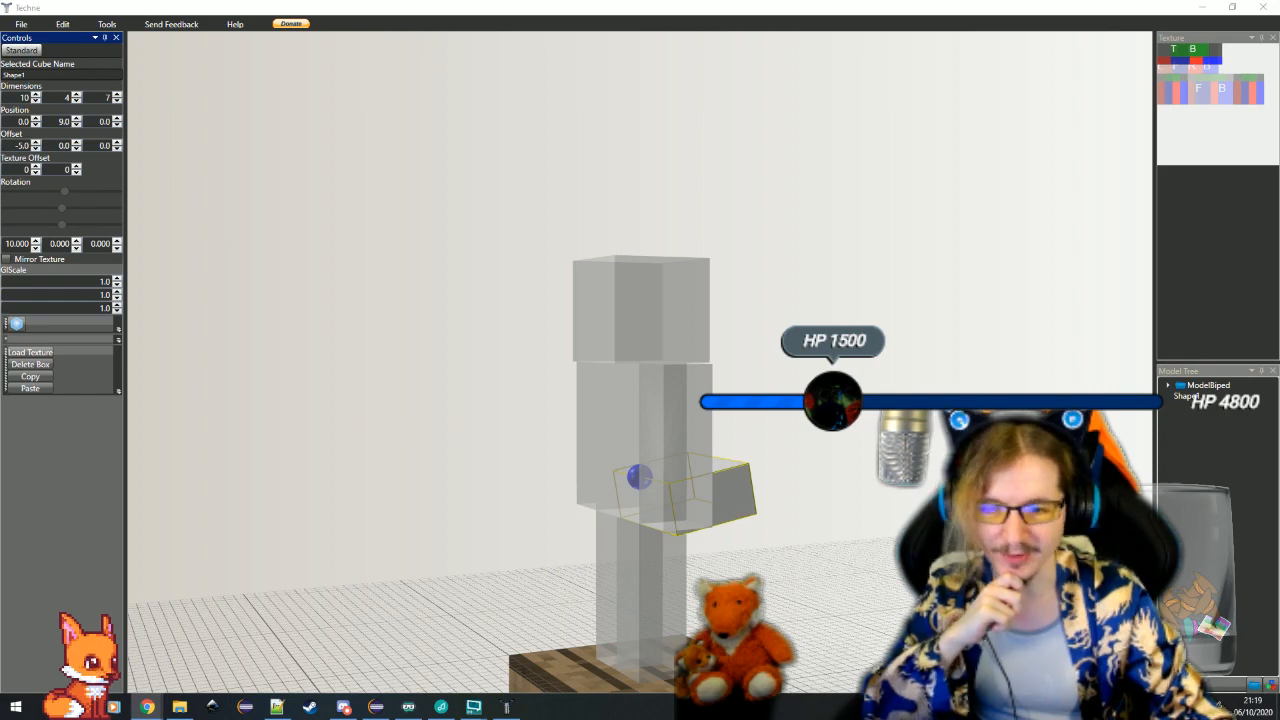
pyautogui.moveTo(1279, 104); pyautogui.dragTo(535, 100)
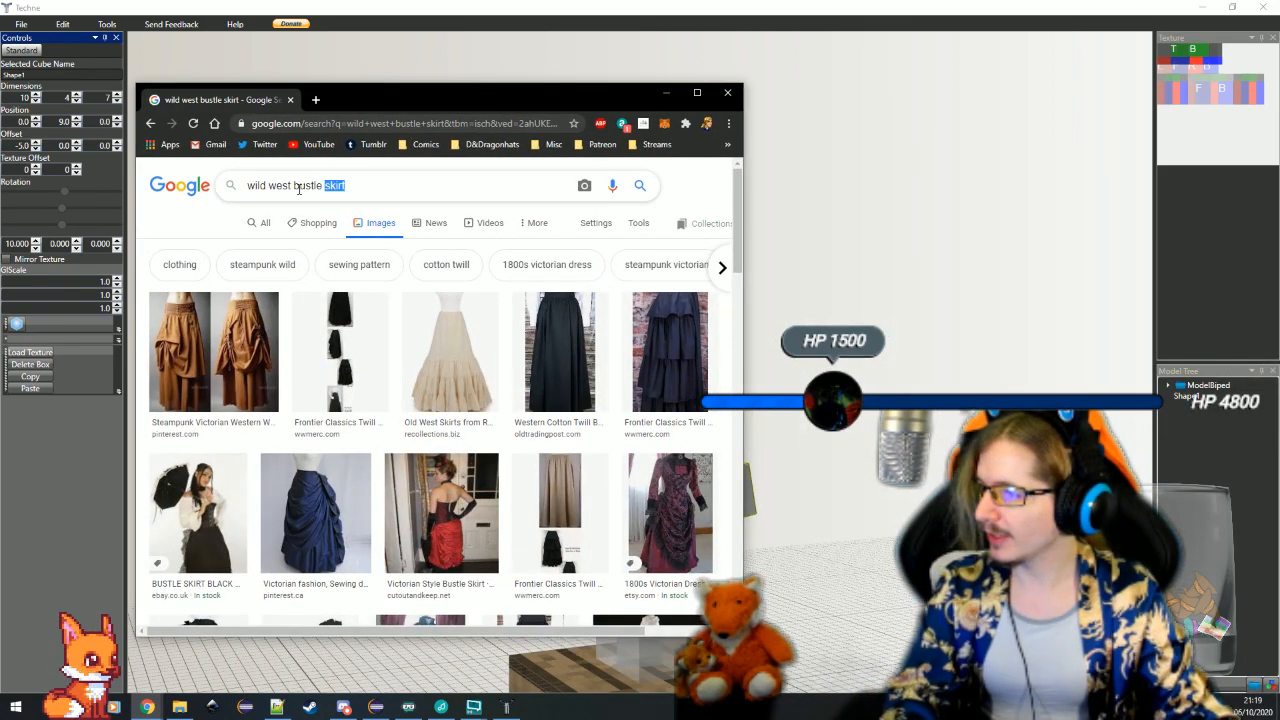
pyautogui.press('BackSpace')
pyautogui.press('BackSpace')
pyautogui.press('BackSpace')
pyautogui.press('BackSpace')
pyautogui.press('BackSpace')
pyautogui.press('BackSpace')
pyautogui.press('BackSpace')
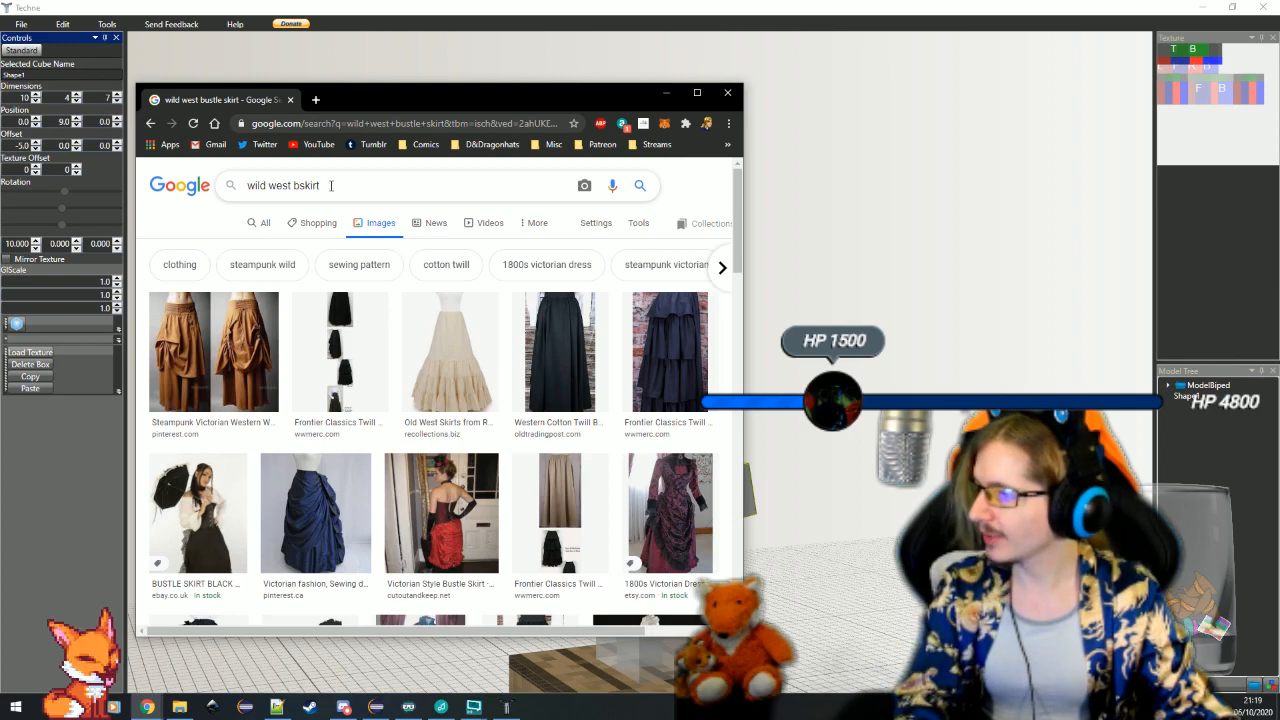
pyautogui.press('Return')
# Search Google Images for "wild west burlesque" and look through the costume pictures
pyautogui.doubleClick(308, 186)
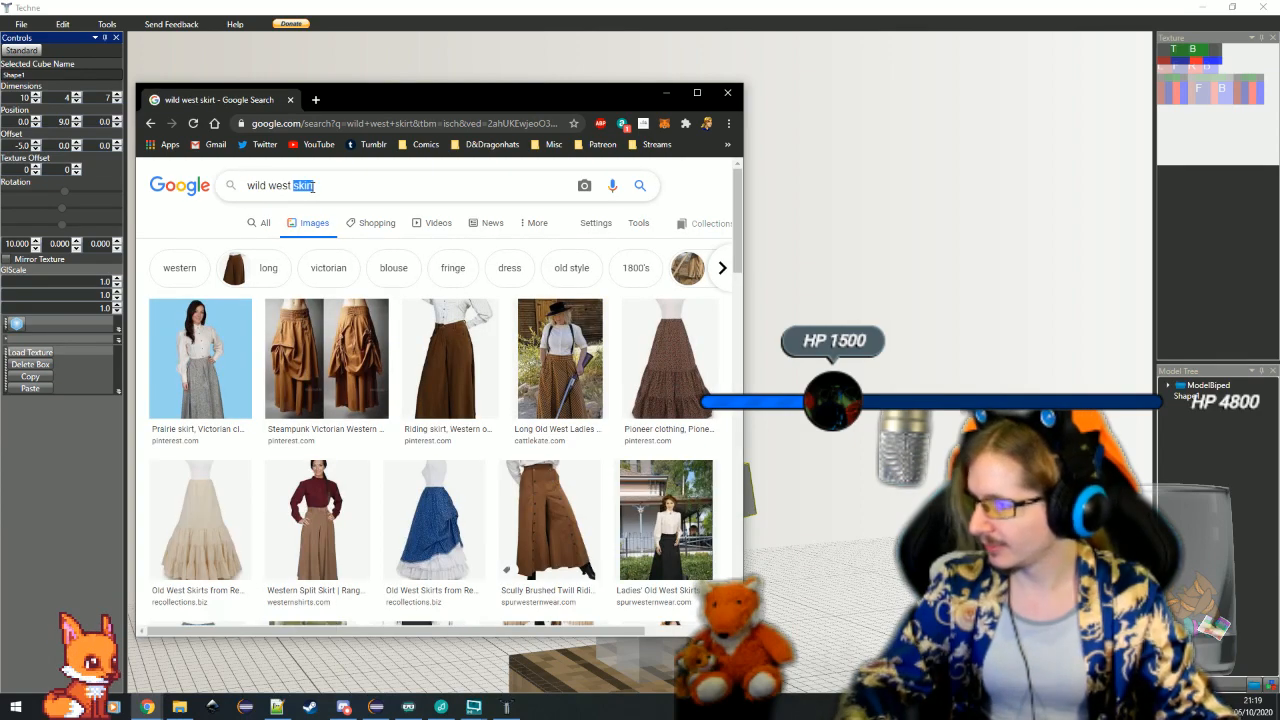
pyautogui.write('burlesque')
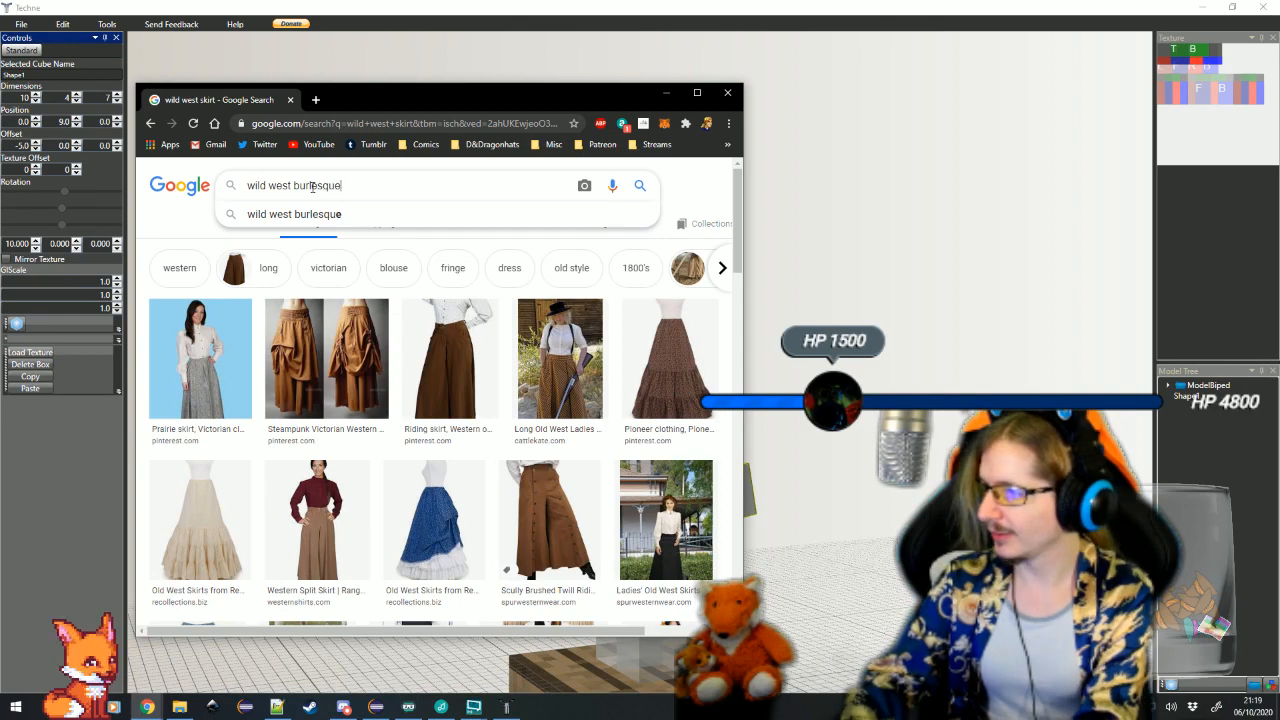
pyautogui.press('Return')
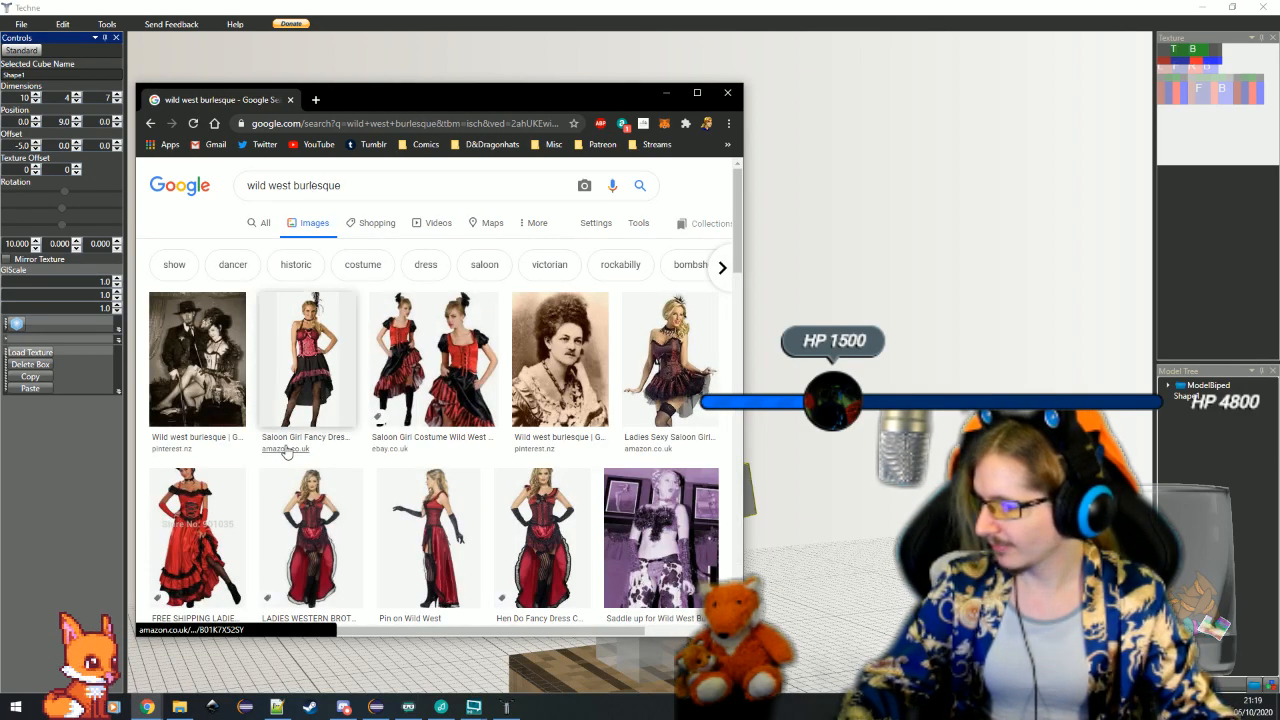
pyautogui.scroll(-4, 287, 452)
pyautogui.scroll(1, 287, 452)
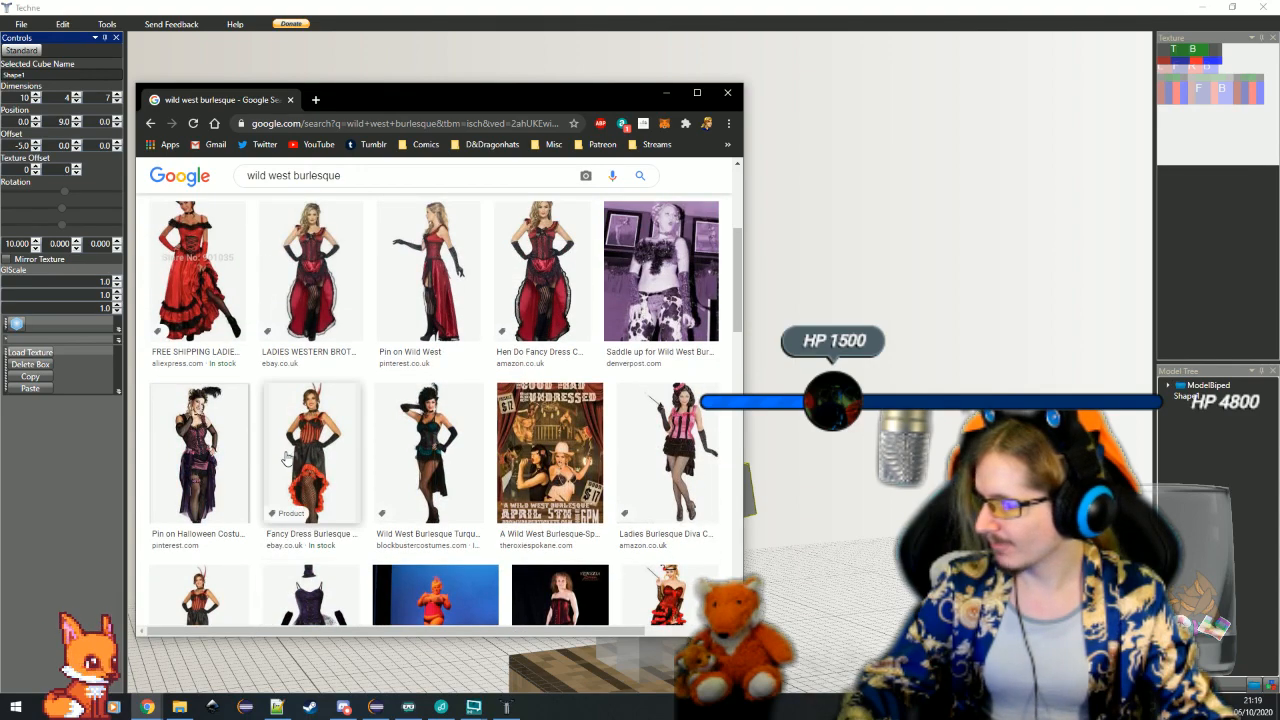
# Preview the Red Can Can saloon costume picture and return to the first image results
pyautogui.click(298, 476)
pyautogui.scroll(2, 203, 341)
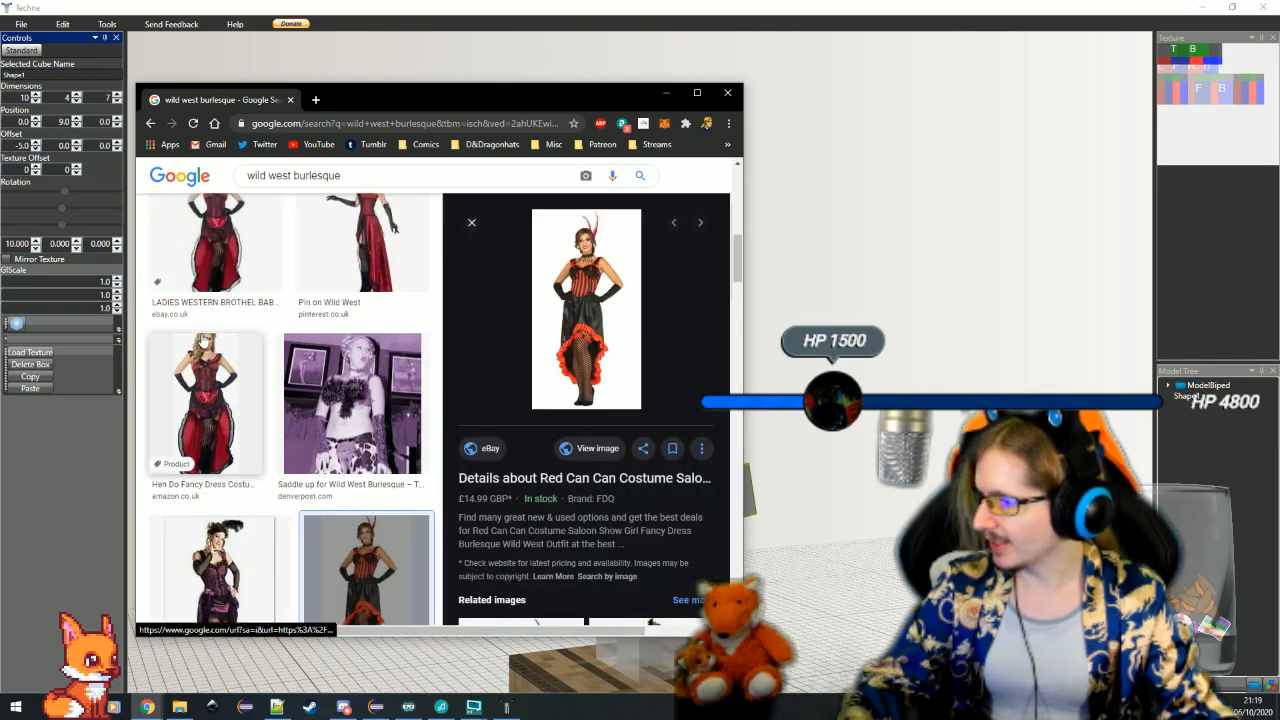
pyautogui.scroll(4, 203, 341)
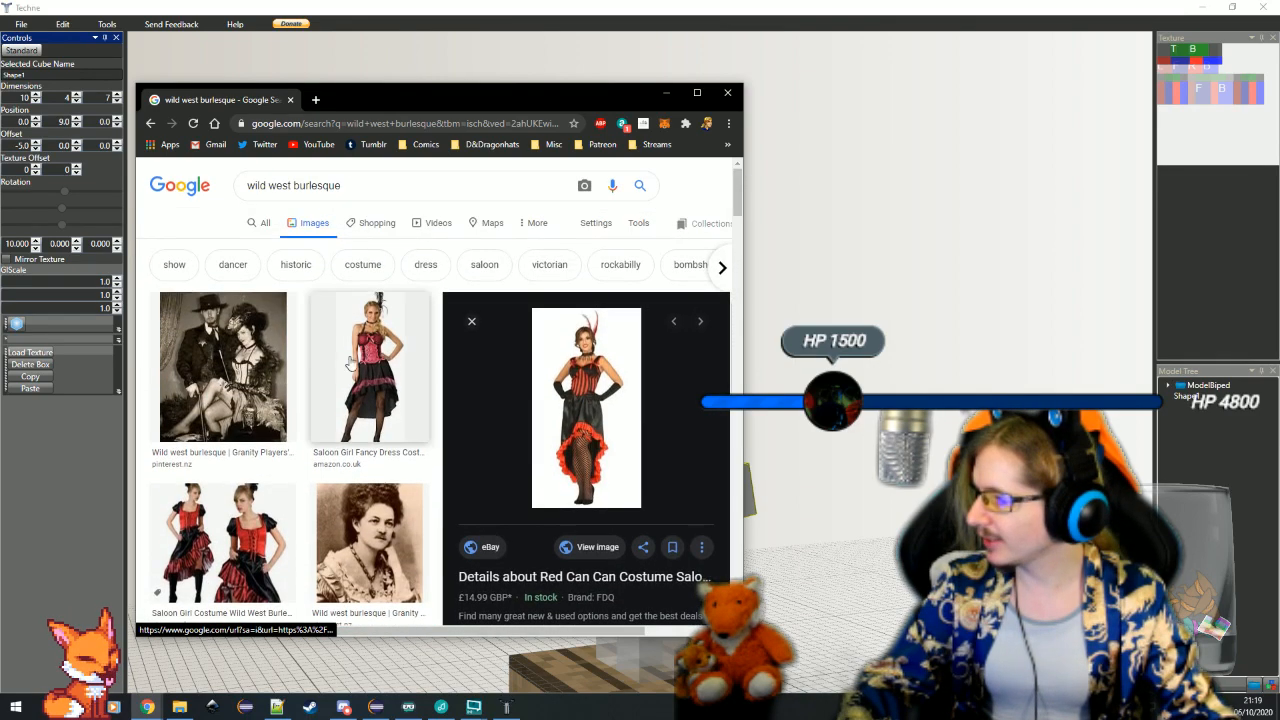
# Open the first result, the vintage photo of a couple, in its own tab and enlarge it to 300%
pyautogui.click(285, 386)
pyautogui.click(592, 436)
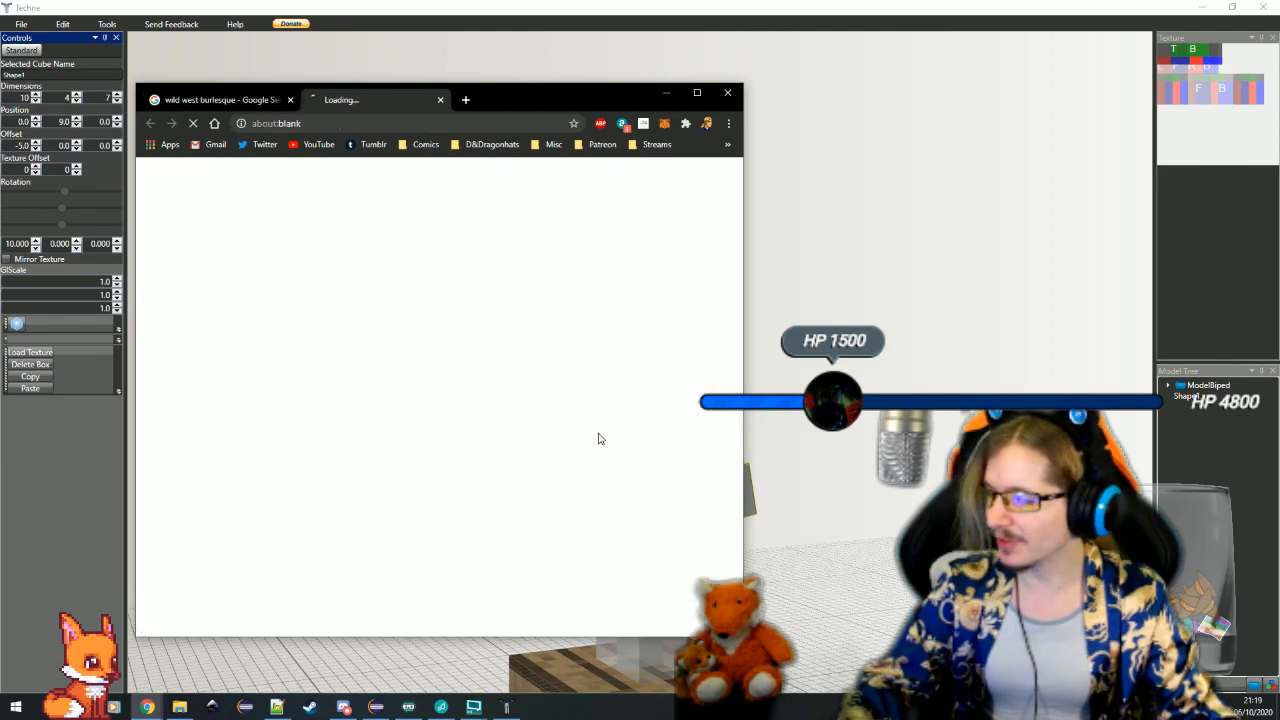
pyautogui.keyDown('ctrl'); pyautogui.scroll(7, 436, 443); pyautogui.keyUp('ctrl')
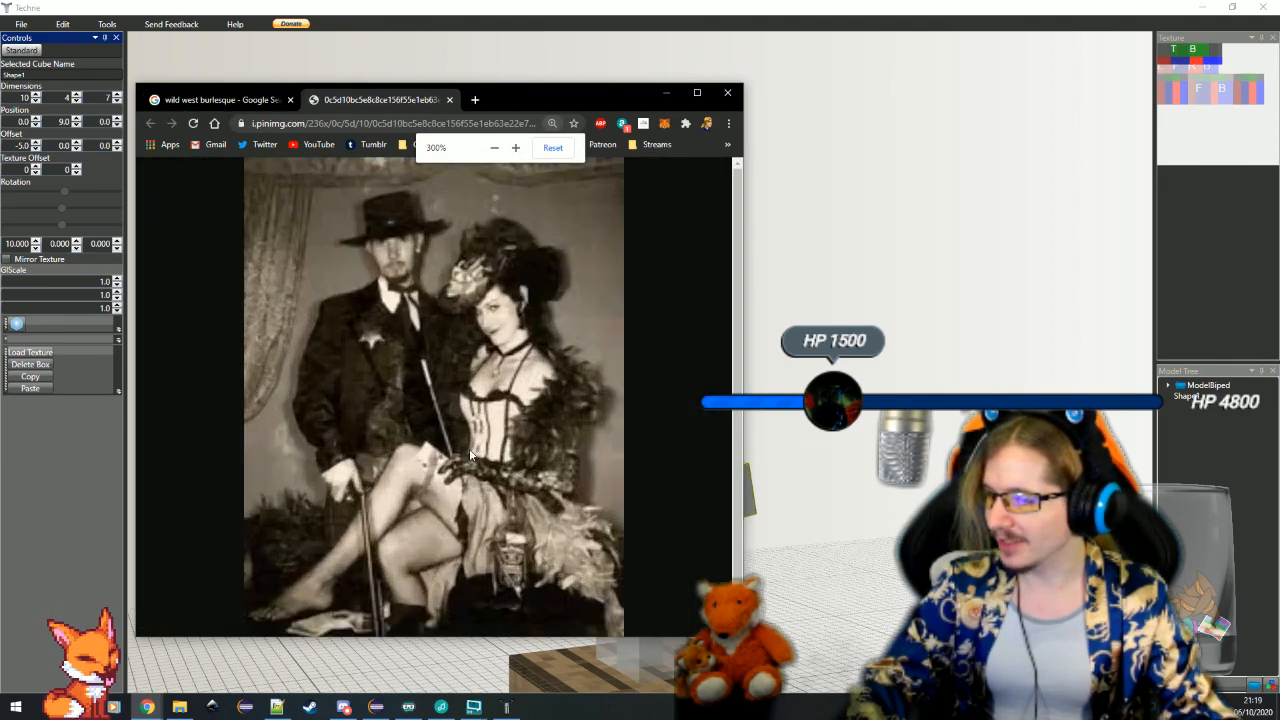
# Close the enlarged vintage photo and the "wild west burlesque" image search, and return to the Techne model
pyautogui.keyDown('ctrl'); pyautogui.scroll(-1, 497, 480); pyautogui.keyUp('ctrl')
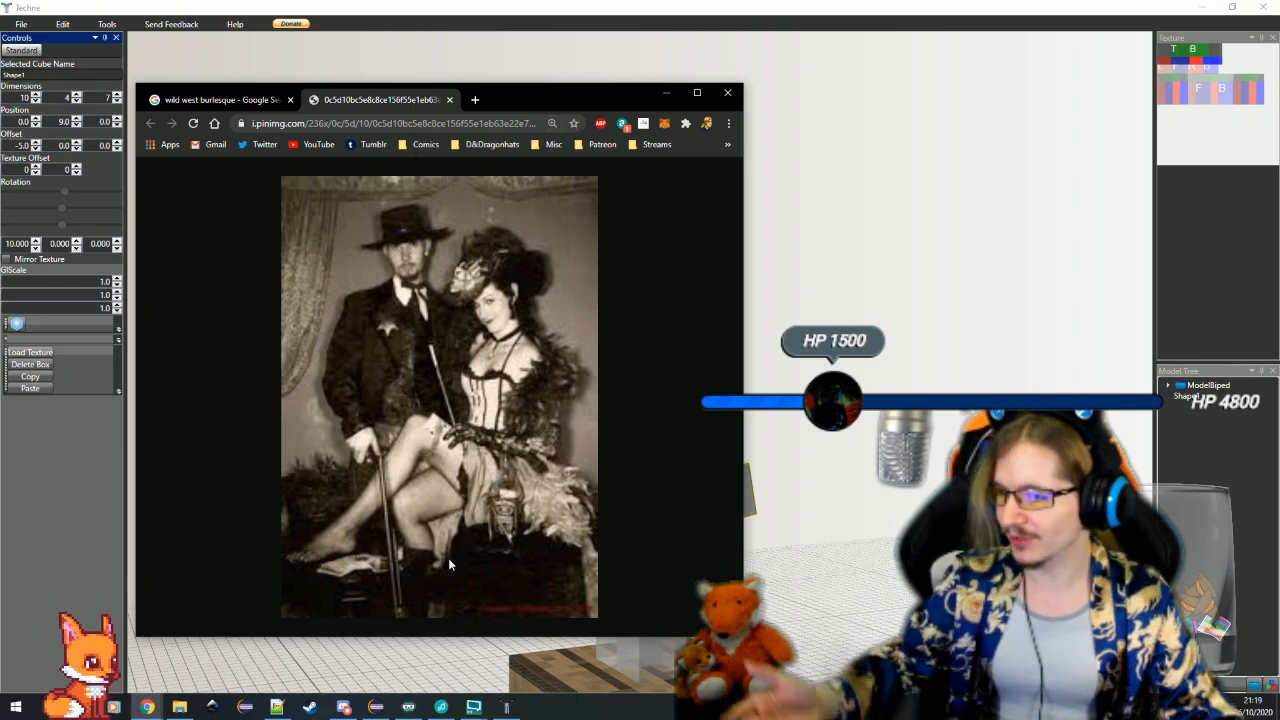
pyautogui.click(450, 99)
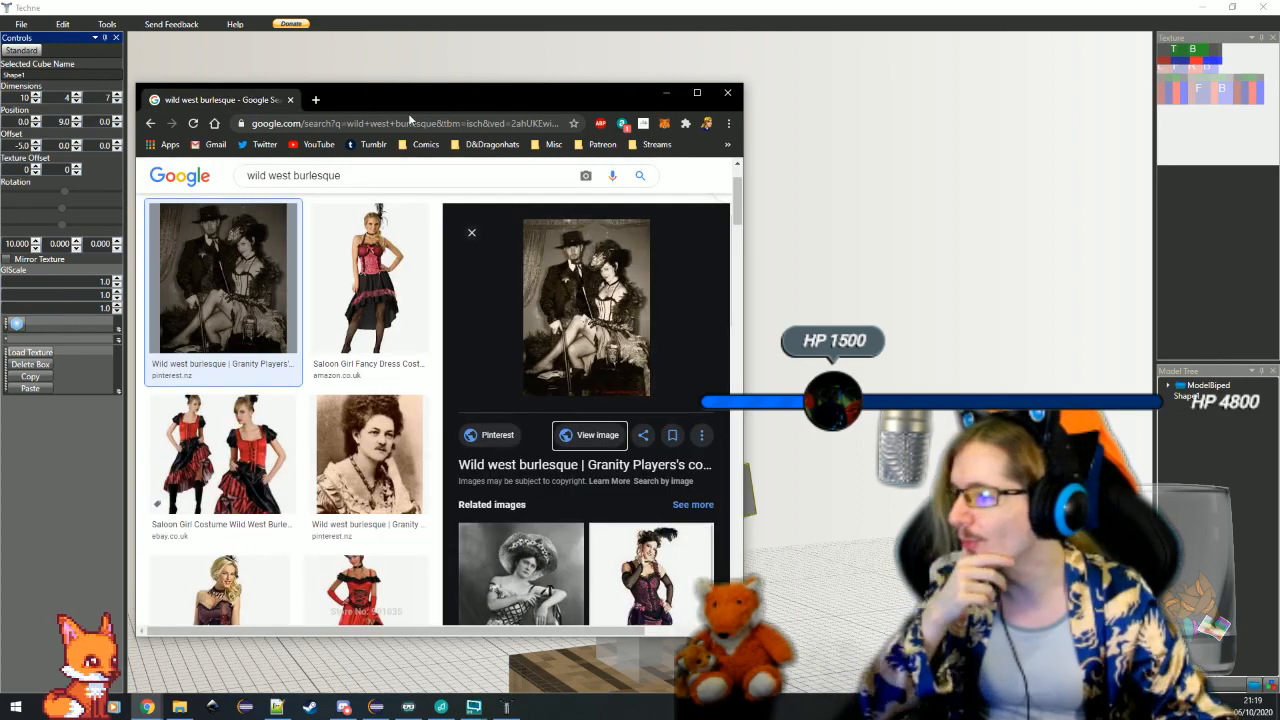
pyautogui.click(290, 100)
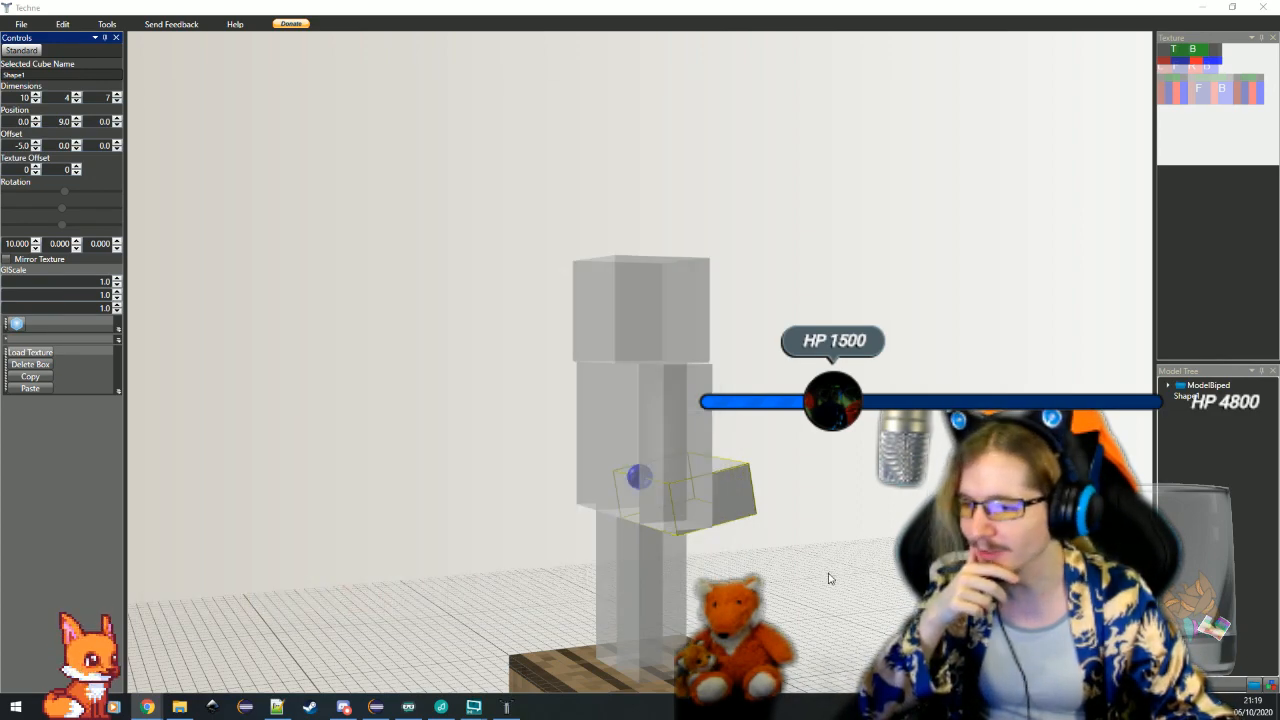
# Rename the rotated box behind the biped's waist to "bustle1"
pyautogui.moveTo(829, 577)
pyautogui.mouseDown()
pyautogui.moveTo(777, 577)
pyautogui.moveTo(808, 583)
pyautogui.mouseUp()
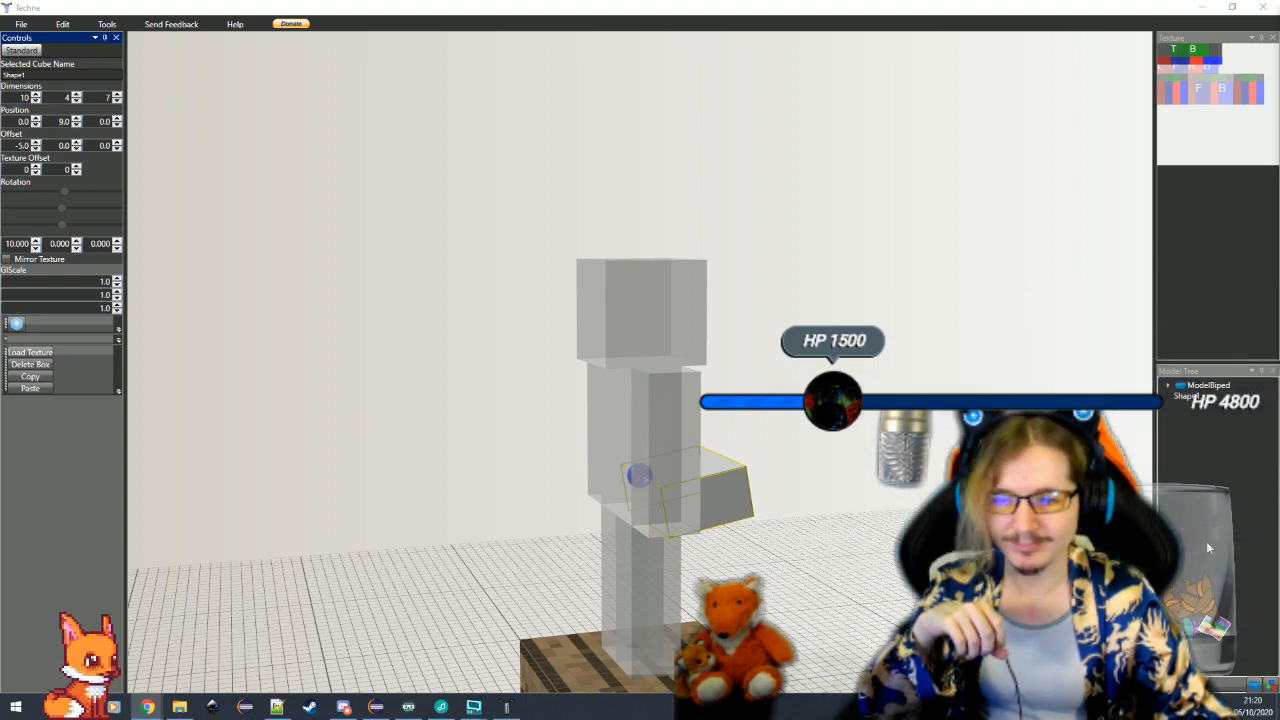
pyautogui.moveTo(766, 546); pyautogui.dragTo(400, 371)
pyautogui.scroll(-2, 711, 531)
pyautogui.scroll(2, 660, 580)
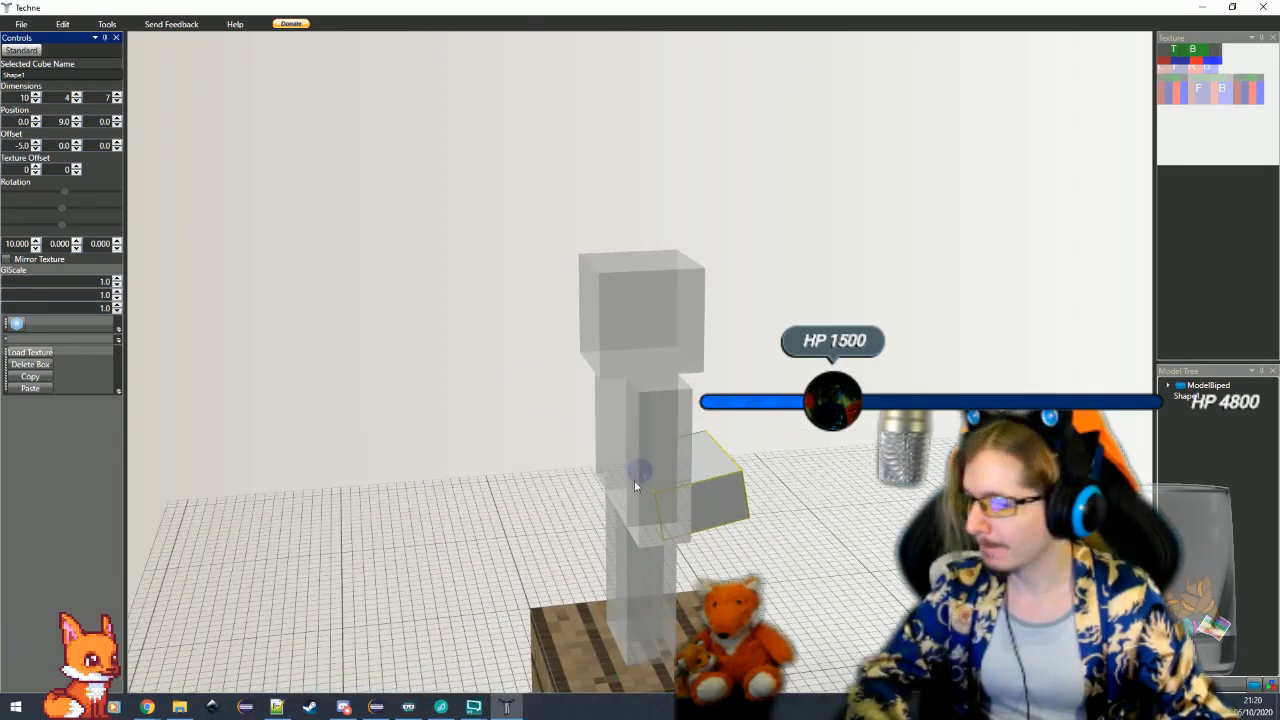
pyautogui.doubleClick(33, 75)
pyautogui.write('bustle1')
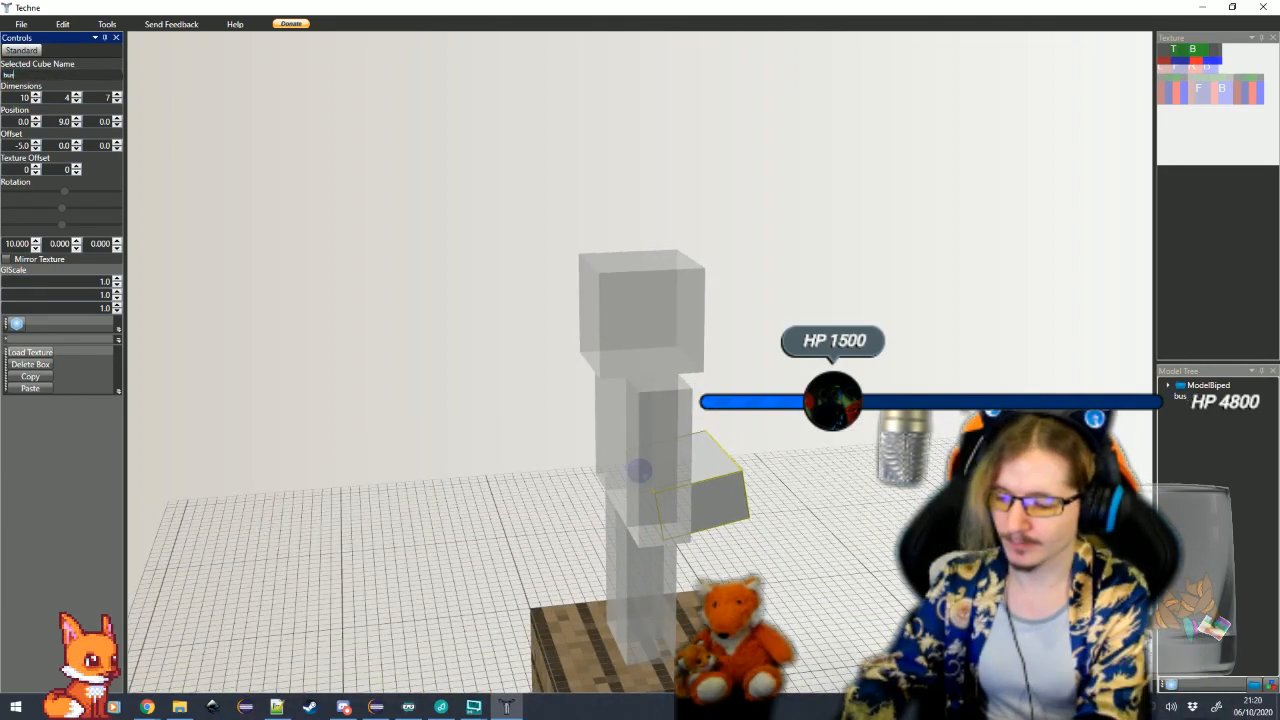
# Add a new cube to the model and lower it into the torso at a Y position of 4
pyautogui.click(16, 324)
pyautogui.moveTo(411, 474); pyautogui.dragTo(406, 431)
pyautogui.scroll(-4, 416, 426)
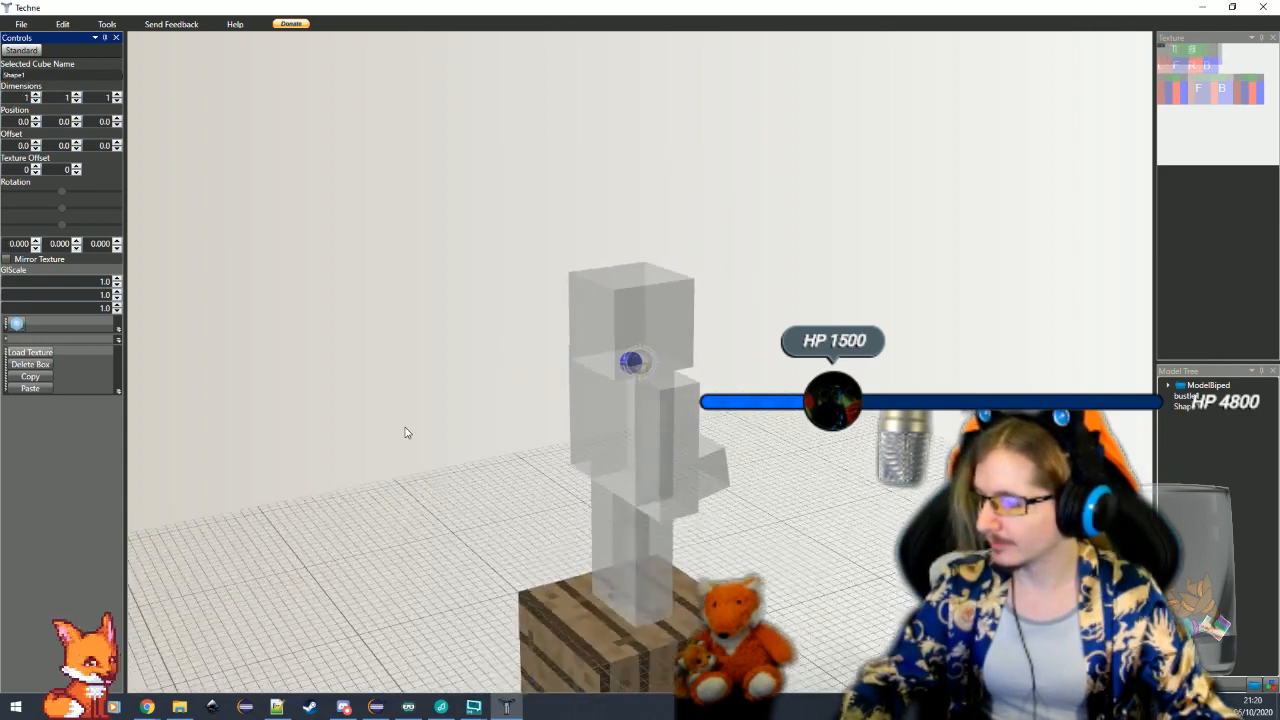
pyautogui.click(76, 122)
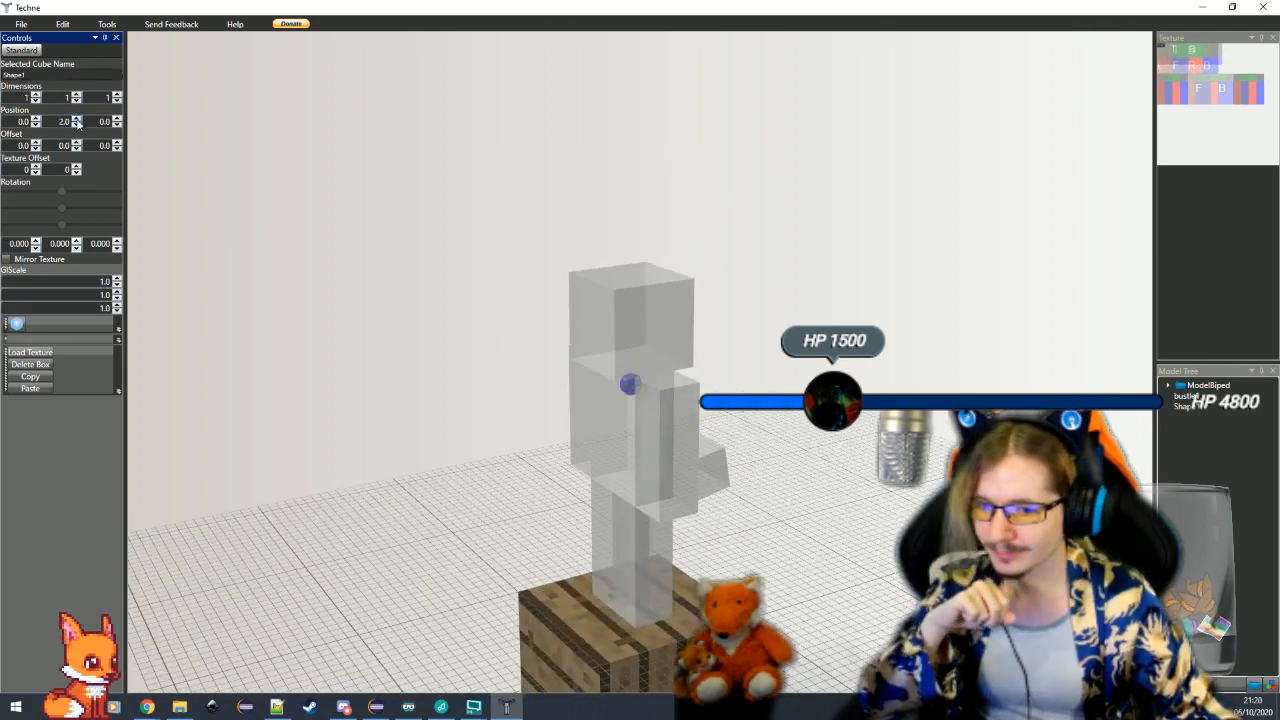
# Switch to Chrome's "bustle" image search and enlarge its window to fill the screen
pyautogui.click(147, 708)
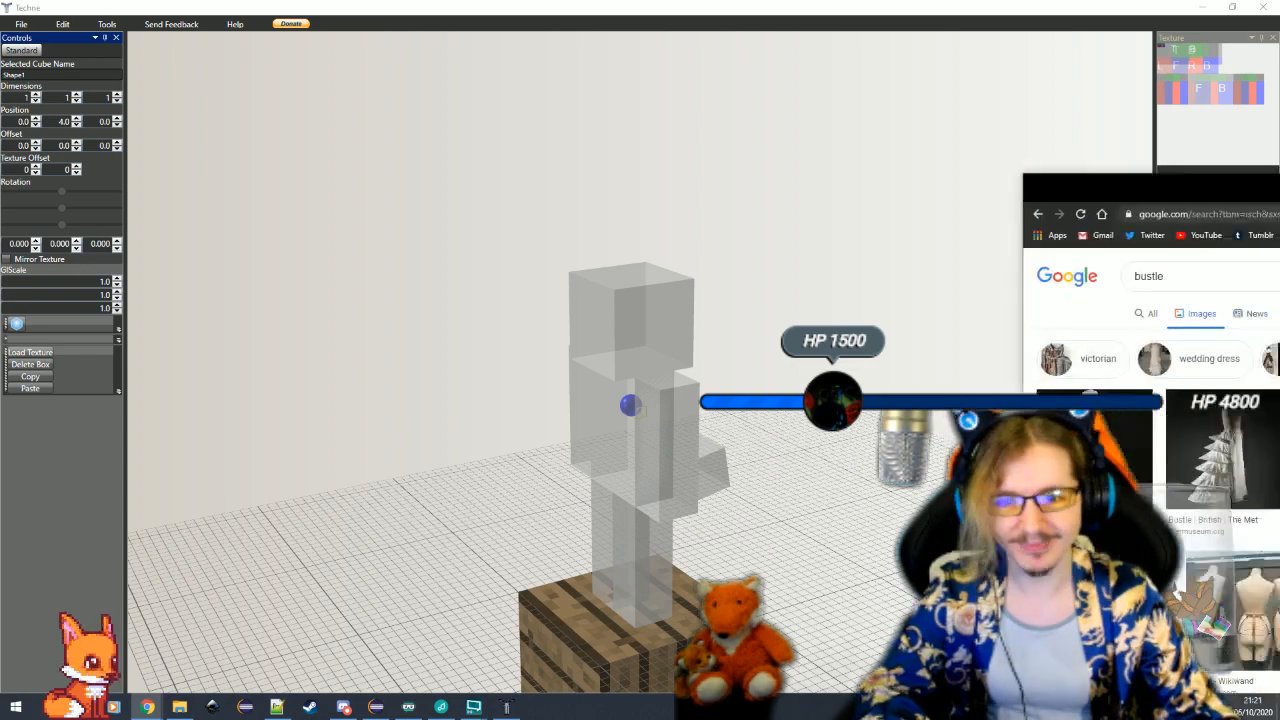
pyautogui.moveTo(1279, 188); pyautogui.dragTo(764, 115)
pyautogui.click(914, 106)
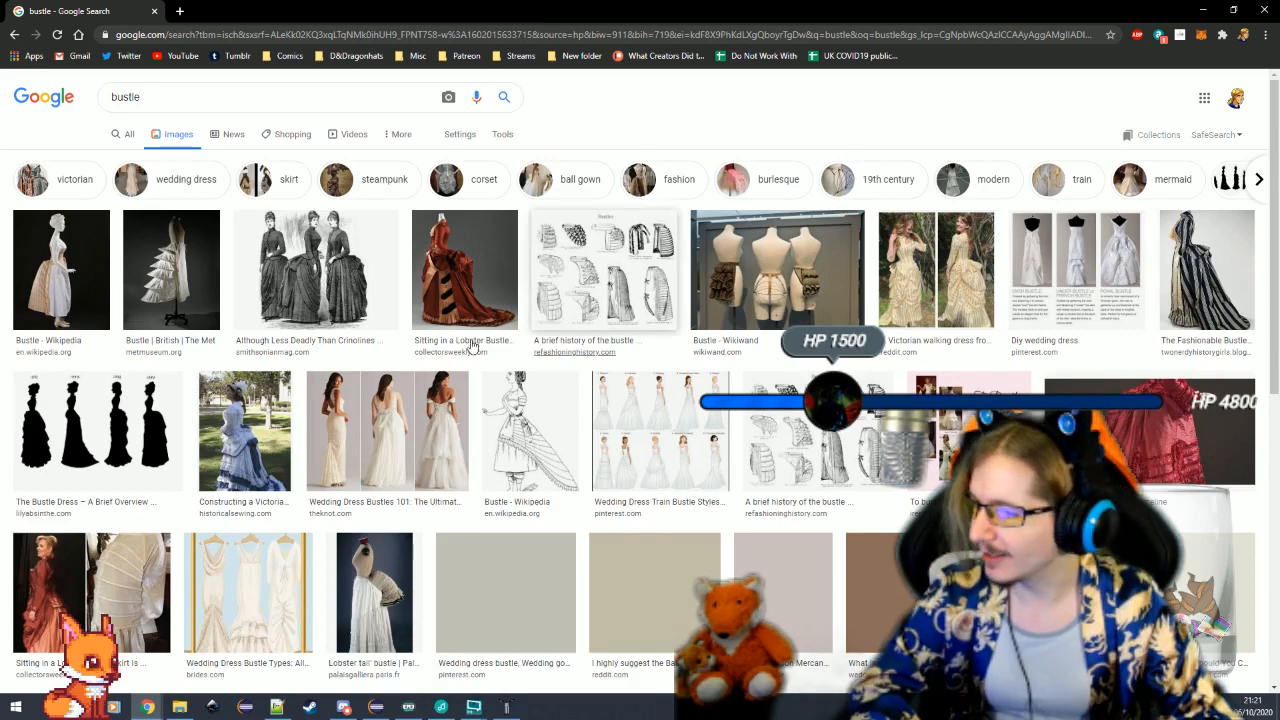
# Look through the bustle pictures, previewing several Victorian and wedding dress examples, and close the image search
pyautogui.click(318, 275)
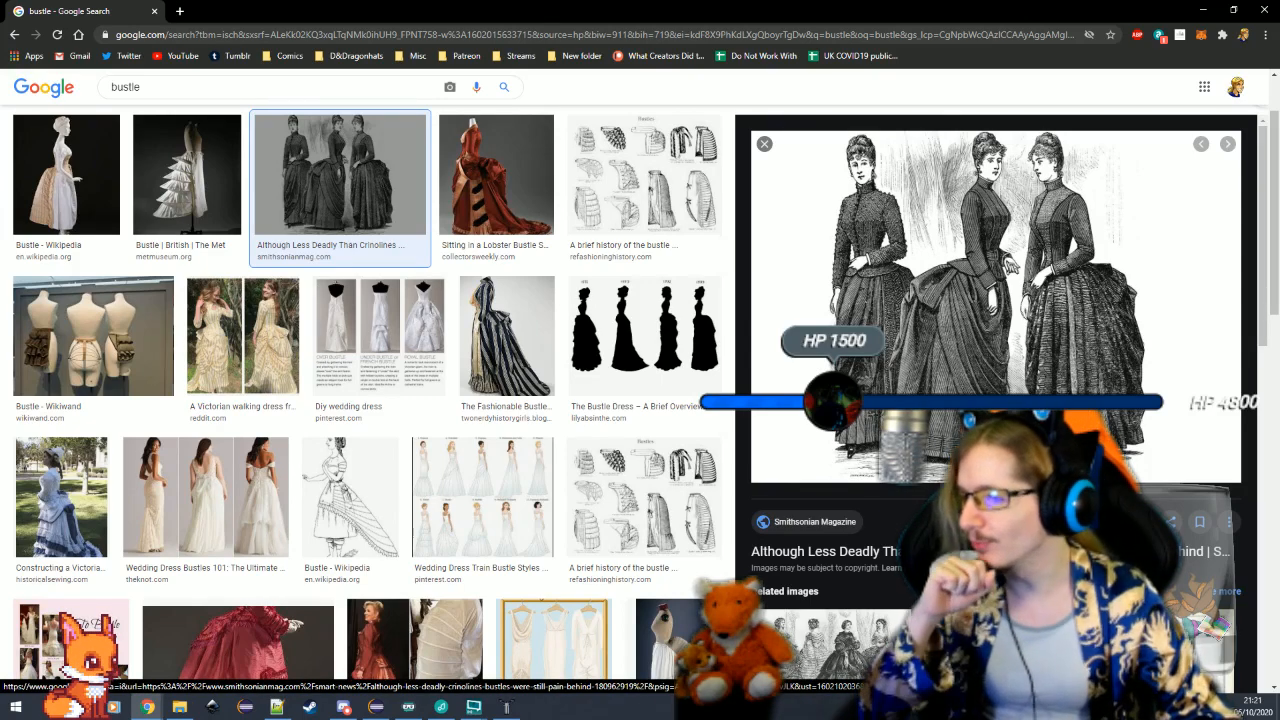
pyautogui.click(496, 175)
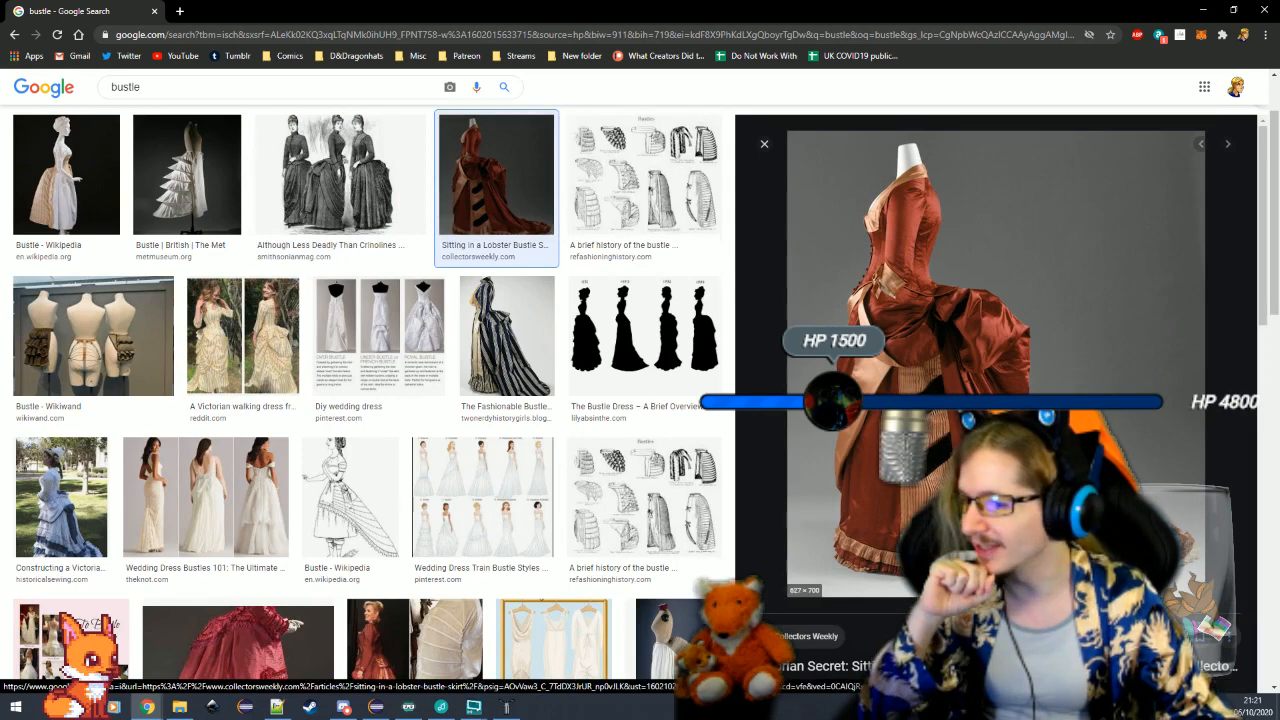
pyautogui.click(100, 200)
pyautogui.click(229, 190)
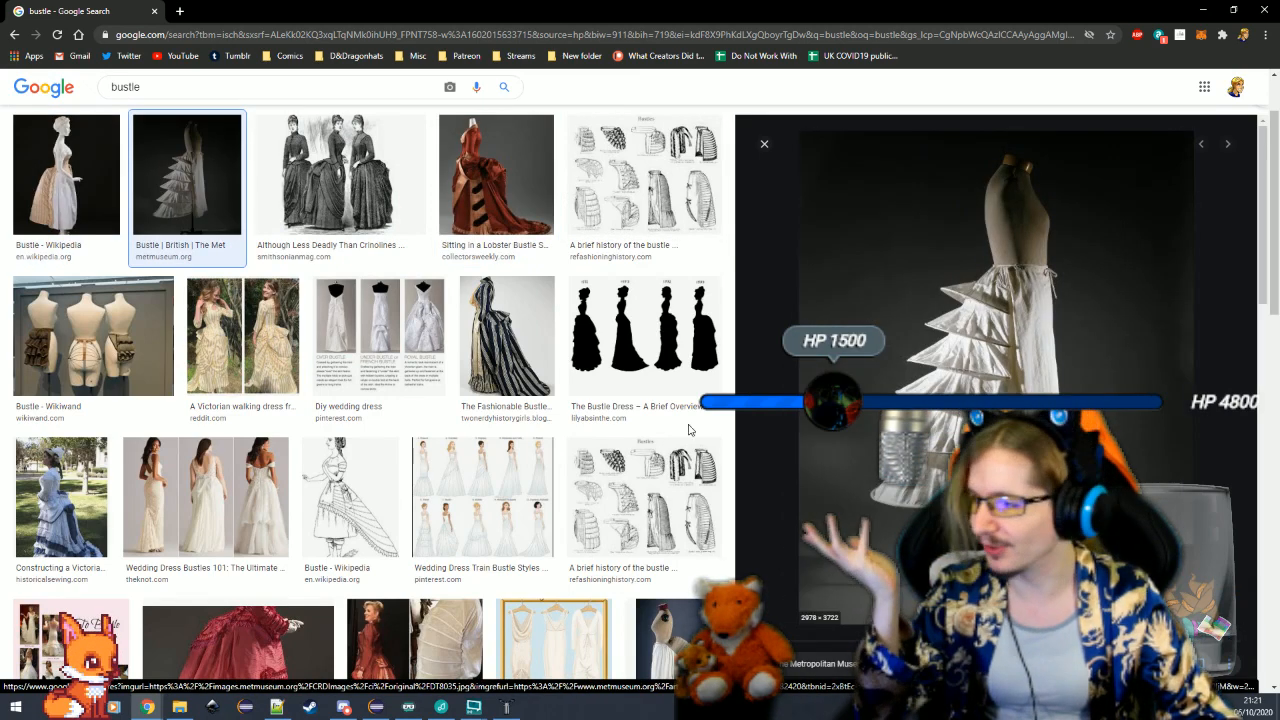
pyautogui.click(243, 335)
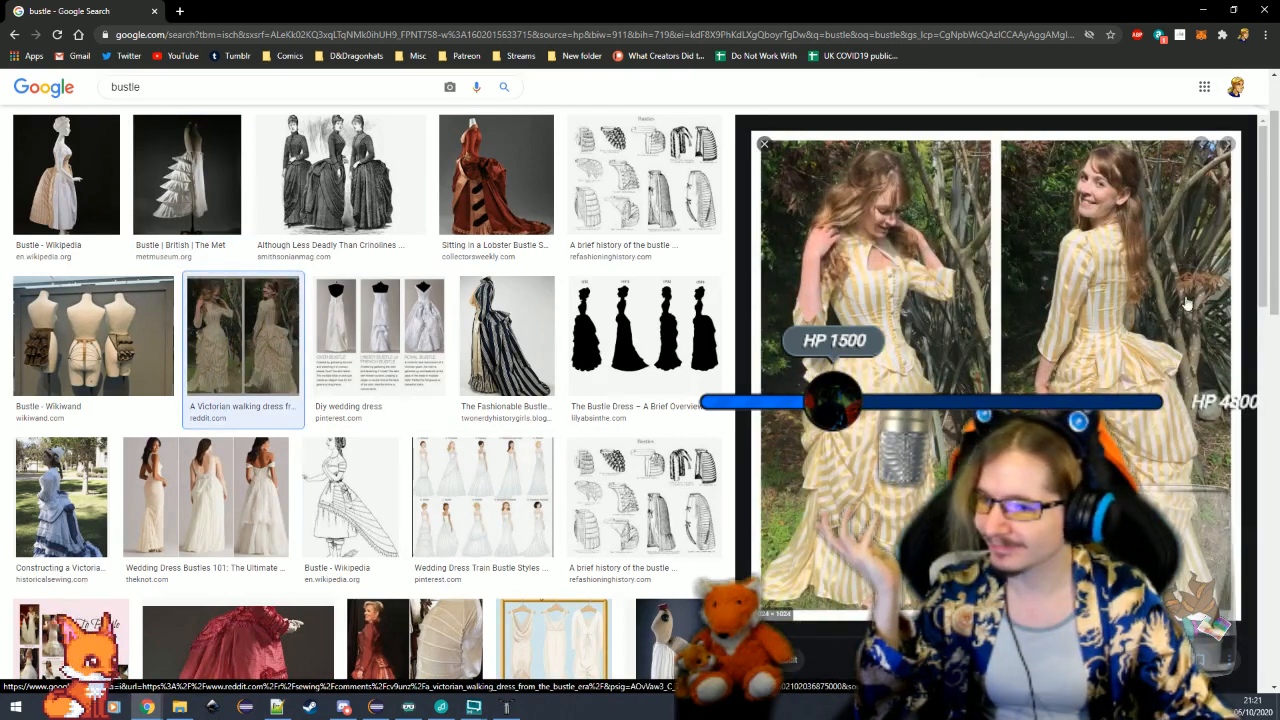
pyautogui.click(376, 355)
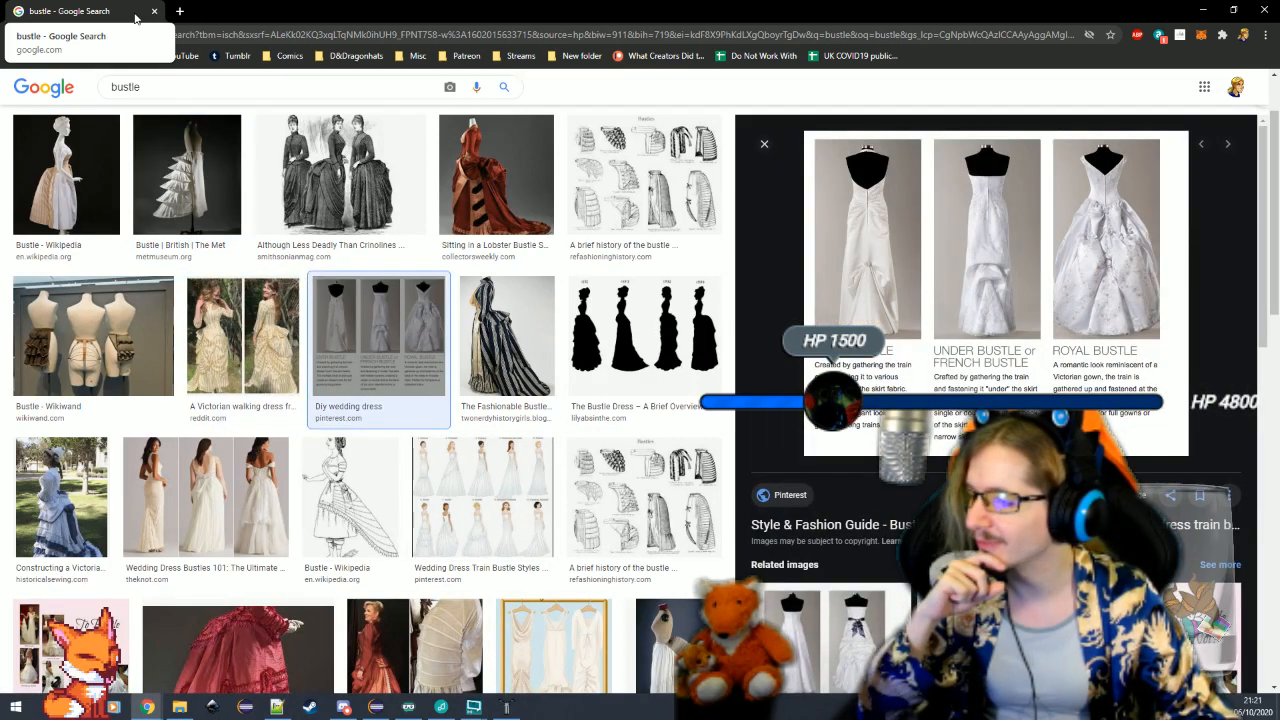
pyautogui.scroll(-5, 322, 369)
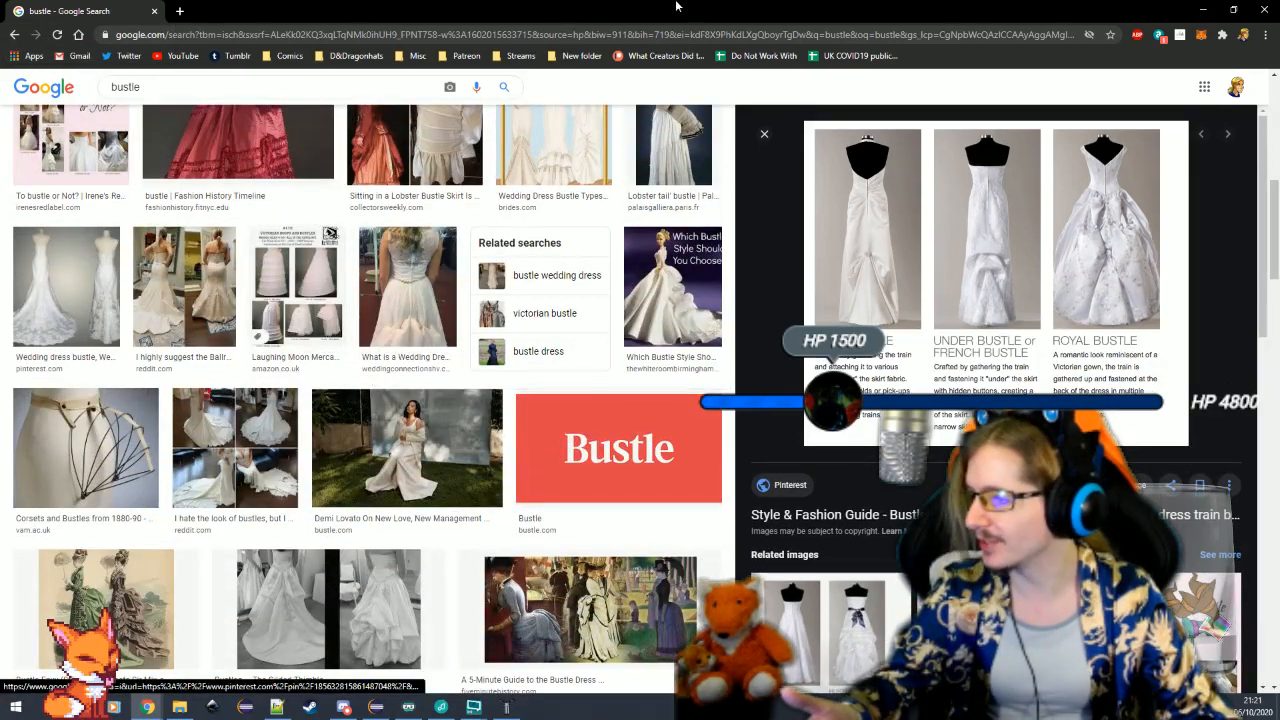
pyautogui.moveTo(677, 6); pyautogui.dragTo(801, 63)
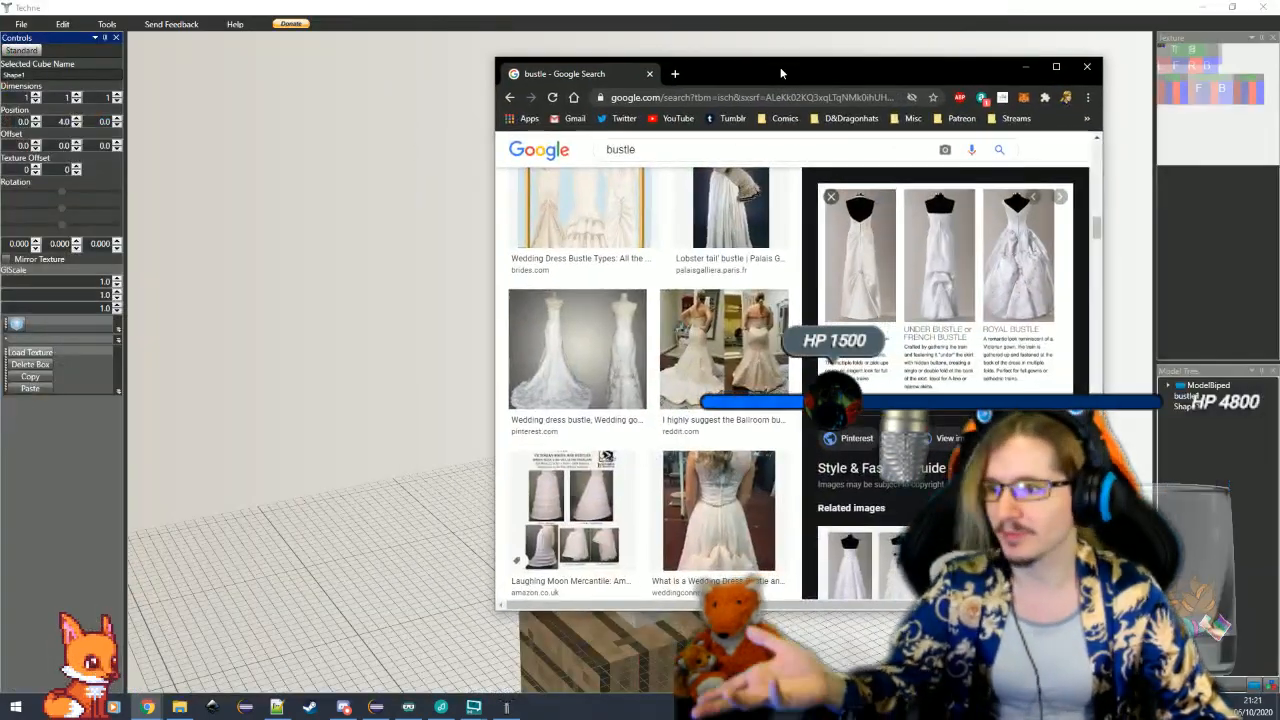
pyautogui.click(651, 74)
# Resize the new cube to a width of 11 and a depth of 4, and centre it with an X offset of -5.5
pyautogui.moveTo(743, 563); pyautogui.dragTo(812, 622)
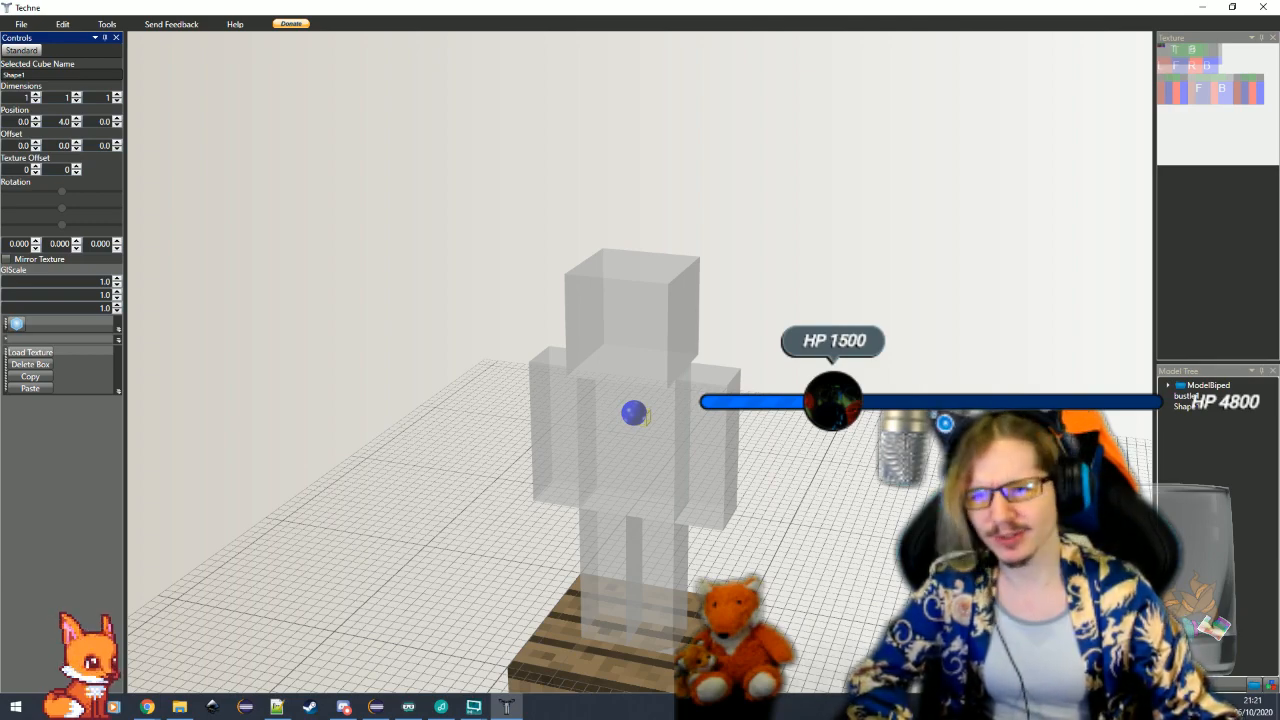
pyautogui.moveTo(940, 624)
pyautogui.mouseDown()
pyautogui.moveTo(848, 616)
pyautogui.moveTo(896, 616)
pyautogui.moveTo(948, 638)
pyautogui.mouseUp()
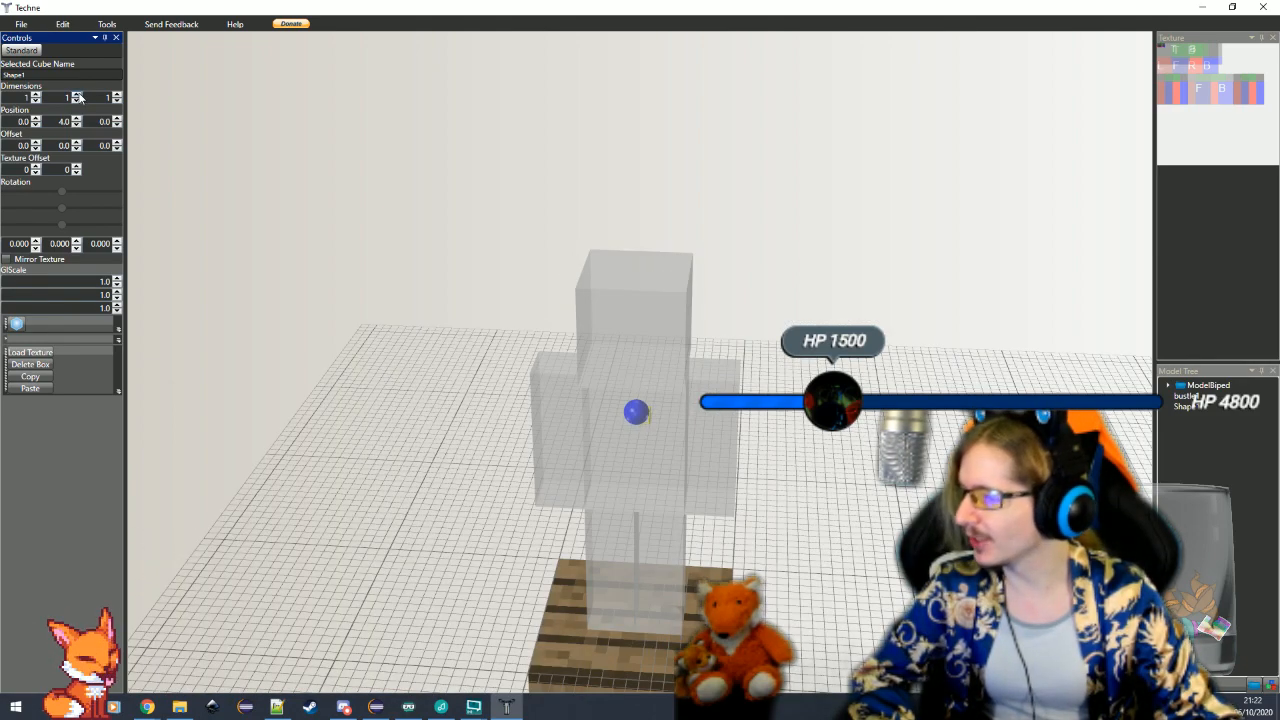
pyautogui.moveTo(655, 486); pyautogui.dragTo(549, 448)
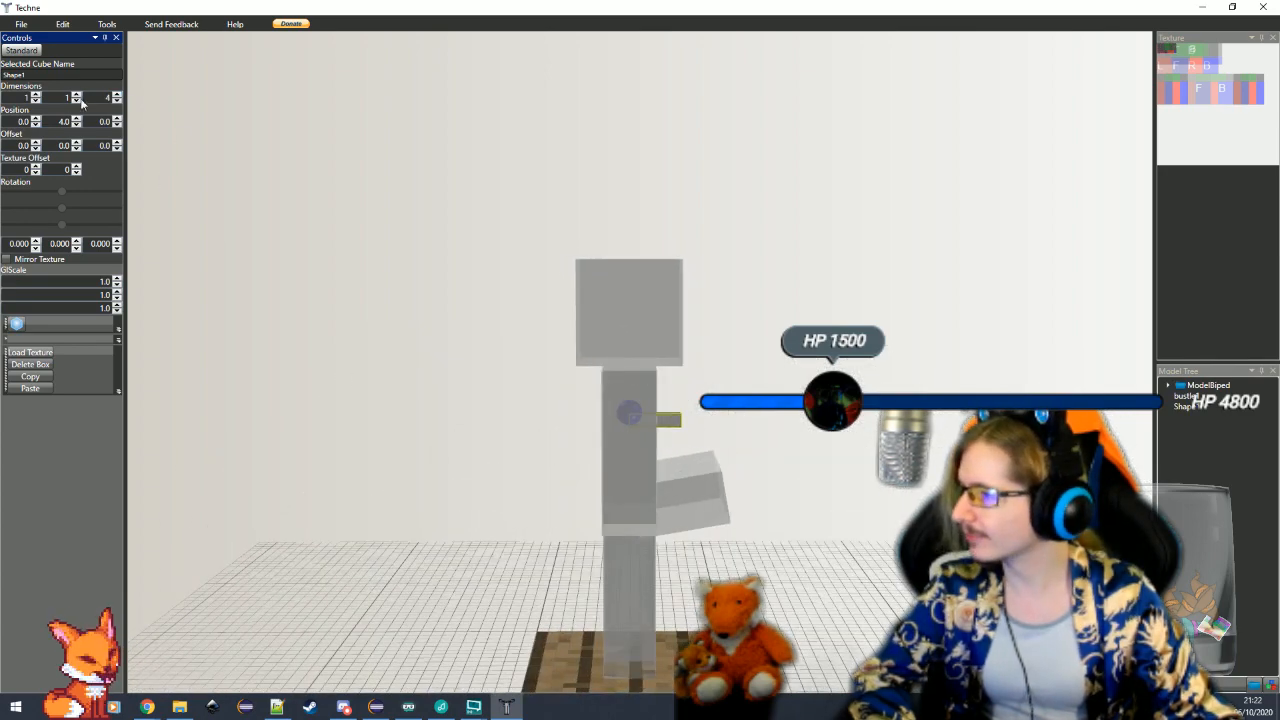
pyautogui.tripleClick(39, 94)
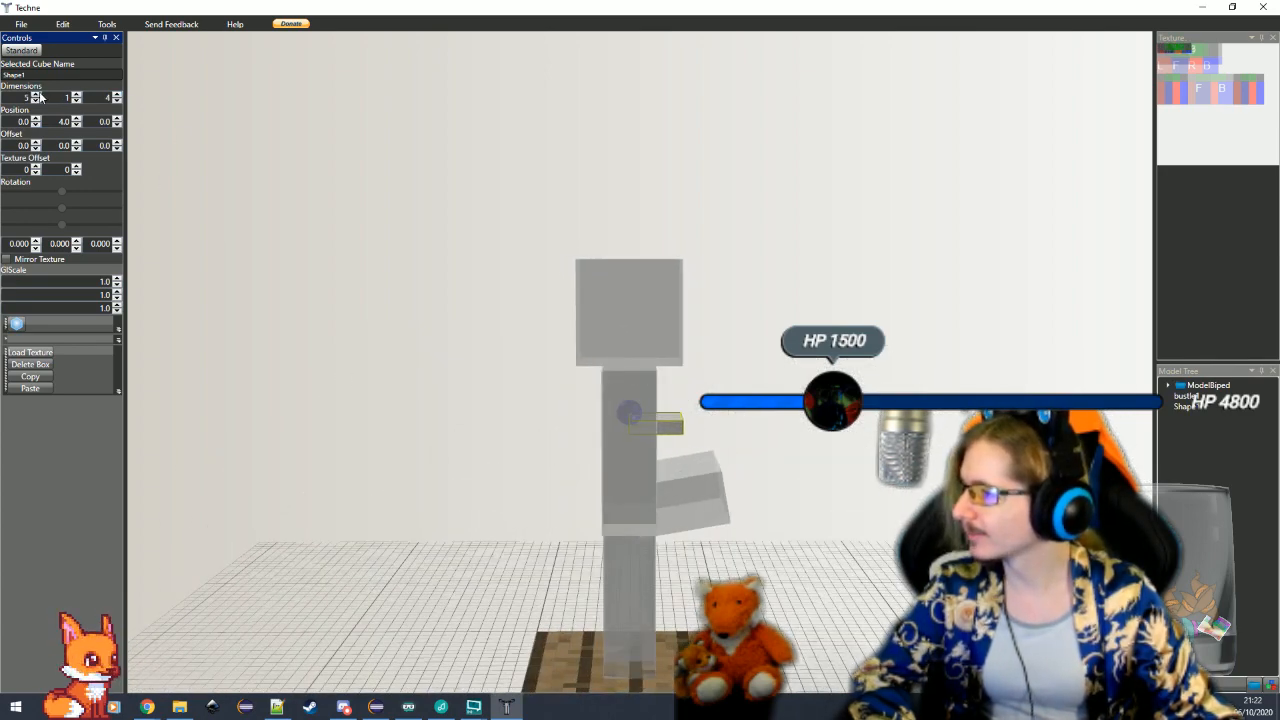
pyautogui.moveTo(218, 296); pyautogui.dragTo(686, 430)
pyautogui.scroll(5, 686, 430)
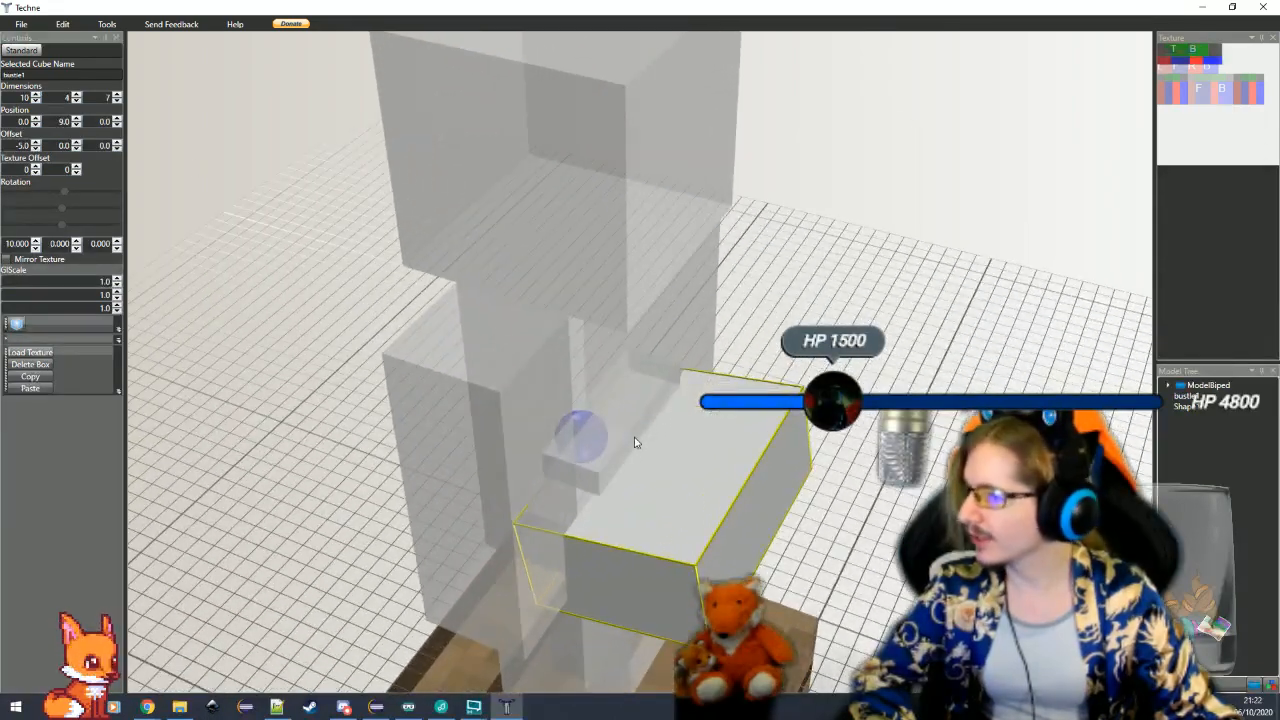
pyautogui.moveTo(30, 98); pyautogui.dragTo(14, 99)
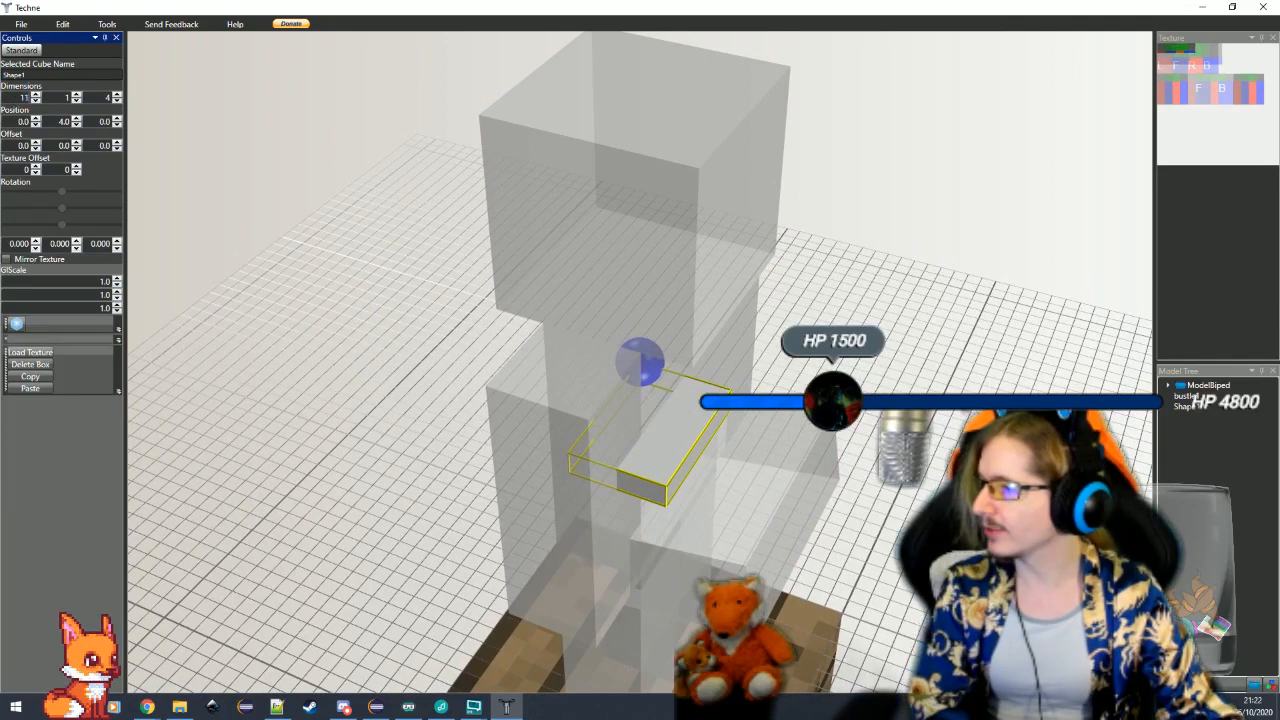
pyautogui.click(22, 145)
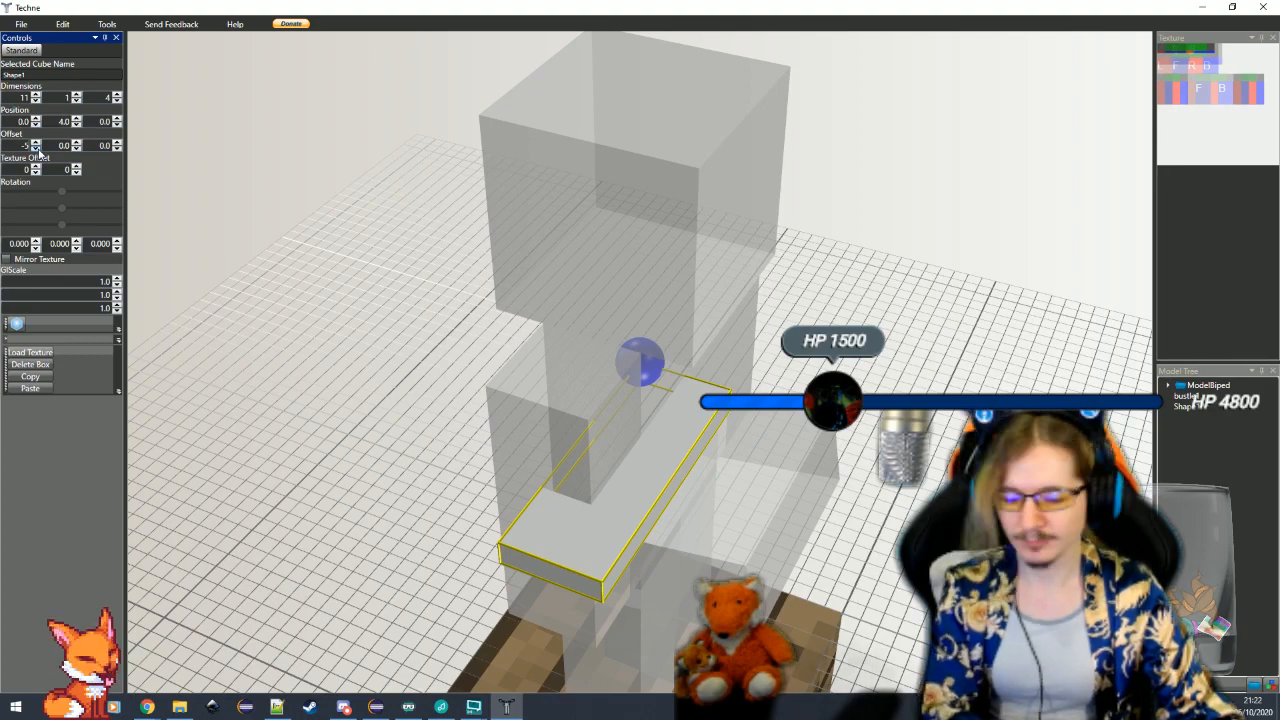
pyautogui.press('Return')
# Lower the flat cube to the biped's waist at a Y position of 11
pyautogui.moveTo(357, 418); pyautogui.dragTo(843, 502)
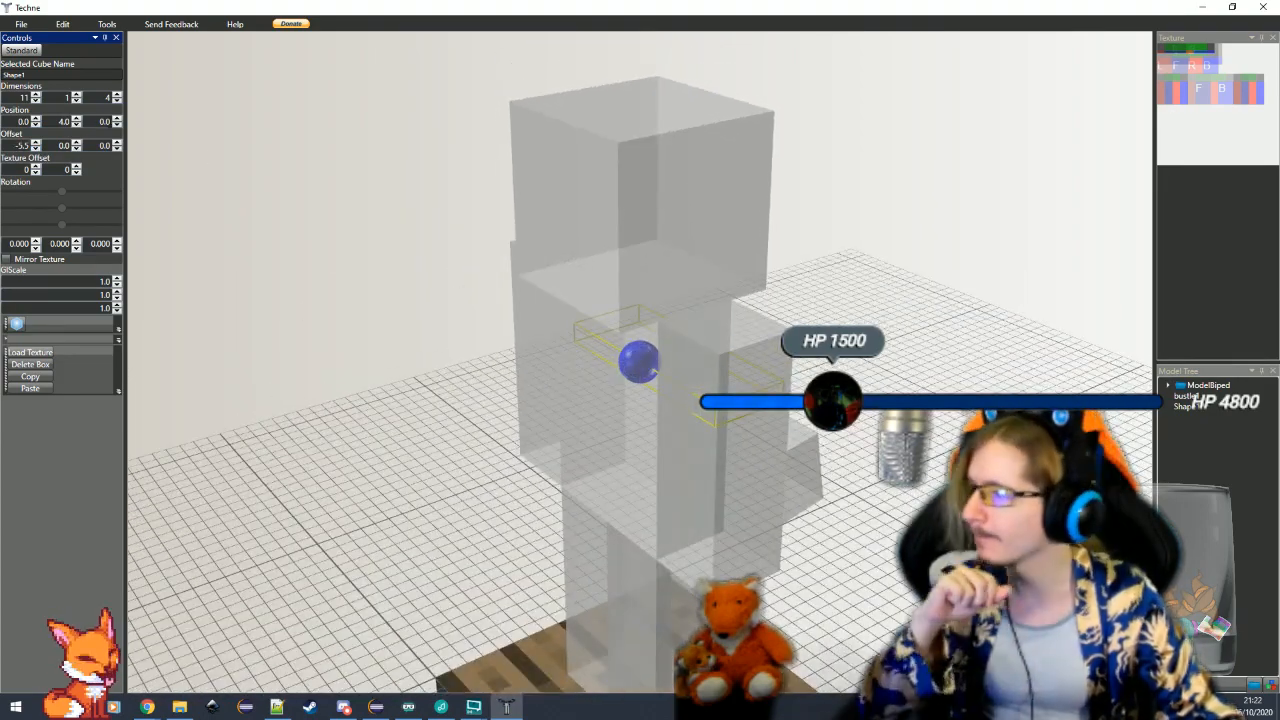
pyautogui.click(78, 119)
pyautogui.click(78, 119)
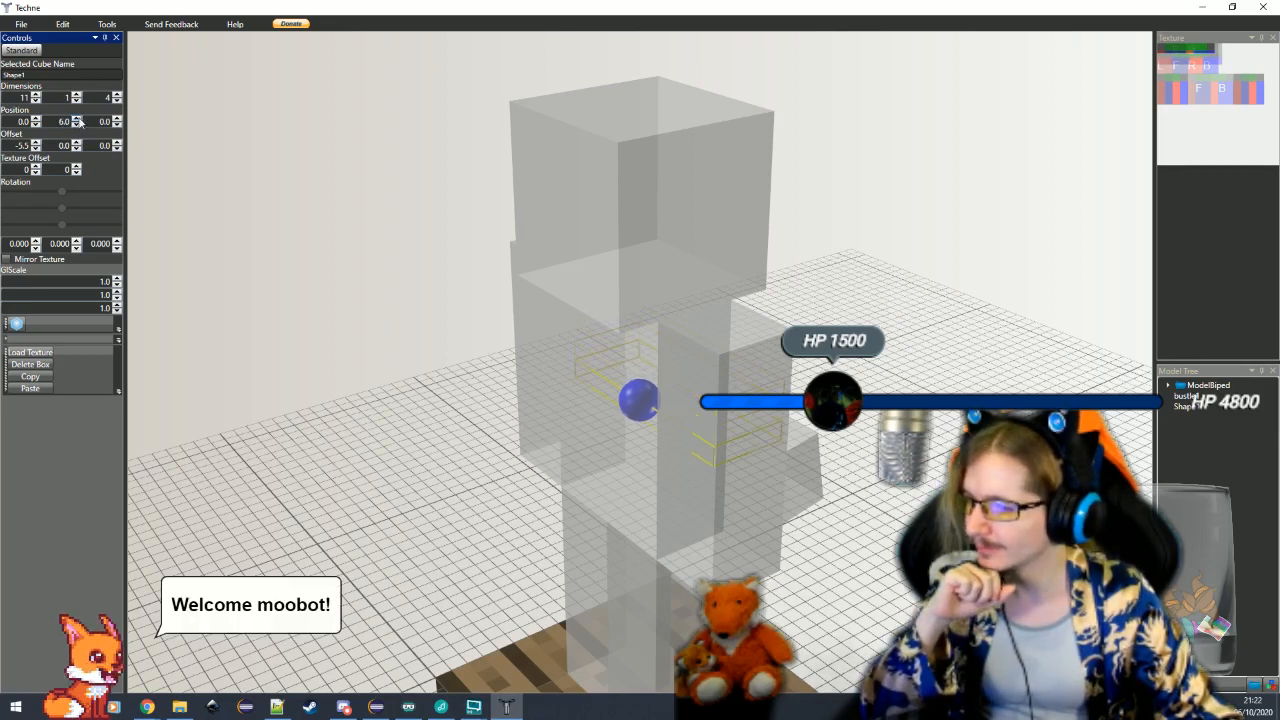
pyautogui.click(78, 119)
pyautogui.click(78, 119)
pyautogui.click(78, 119)
pyautogui.click(78, 119)
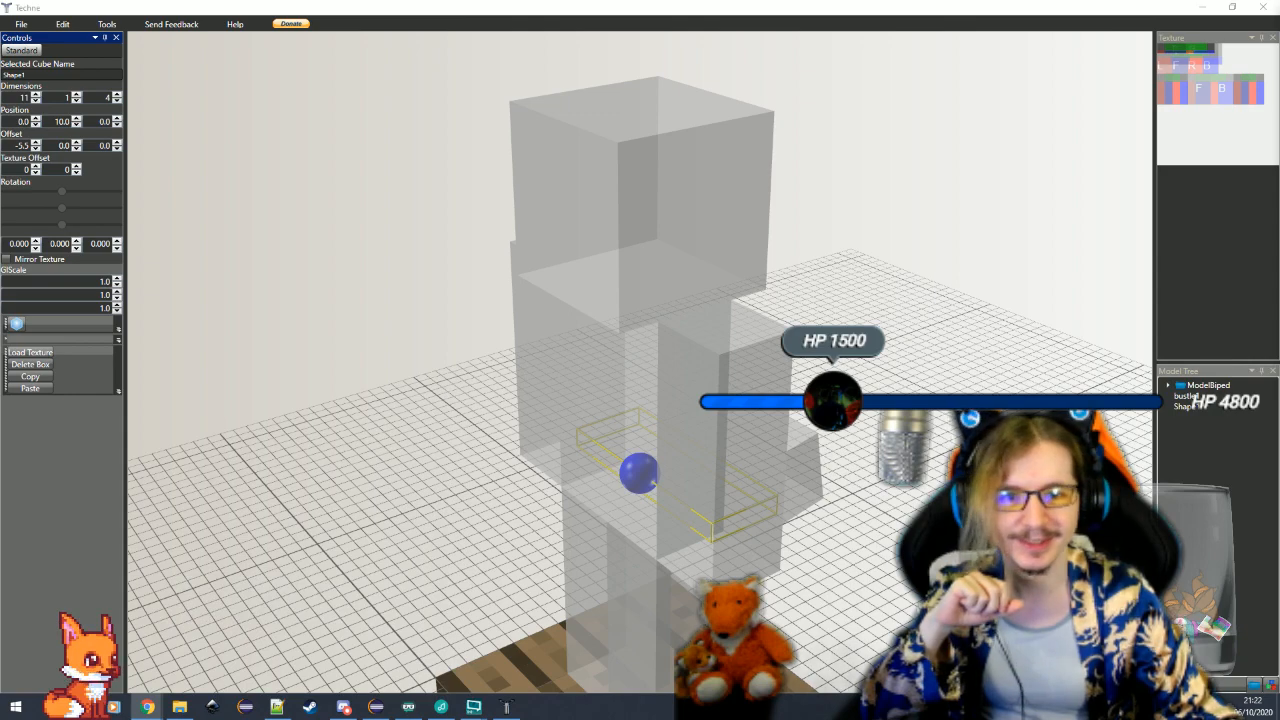
pyautogui.moveTo(877, 505); pyautogui.dragTo(438, 376)
pyautogui.scroll(-3, 846, 509)
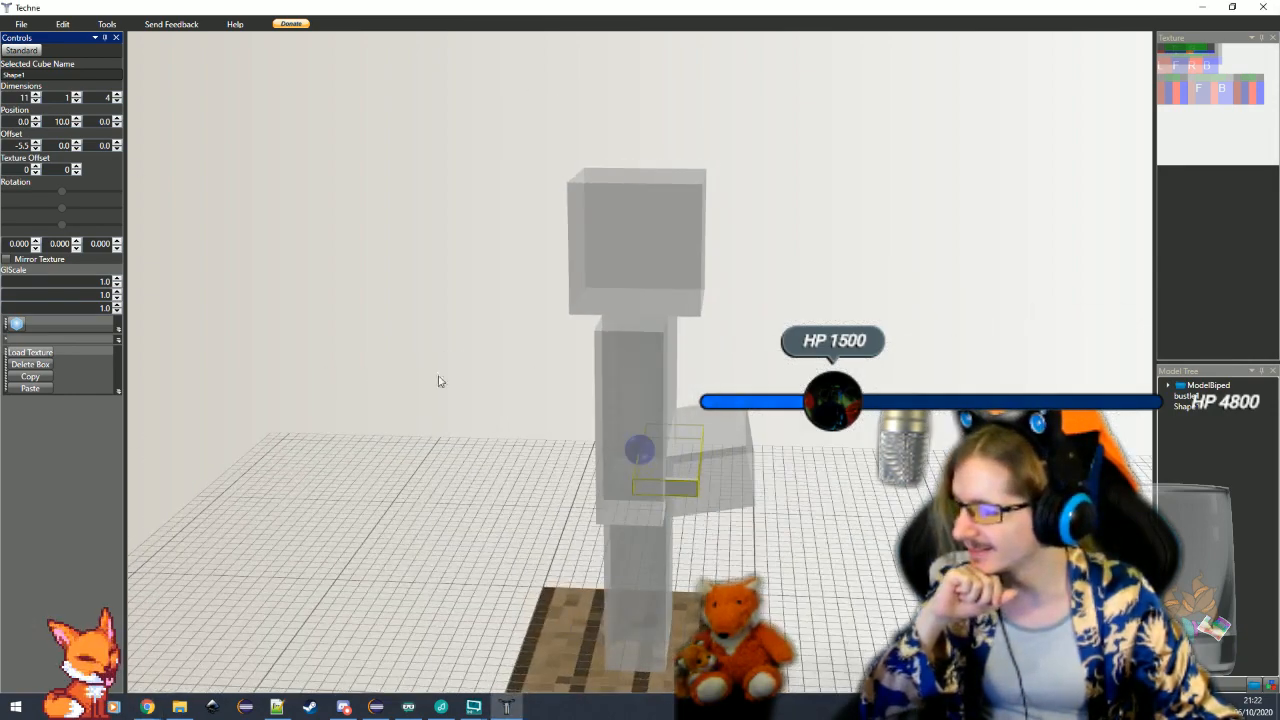
pyautogui.click(78, 119)
pyautogui.click(78, 119)
pyautogui.moveTo(475, 415); pyautogui.dragTo(590, 349)
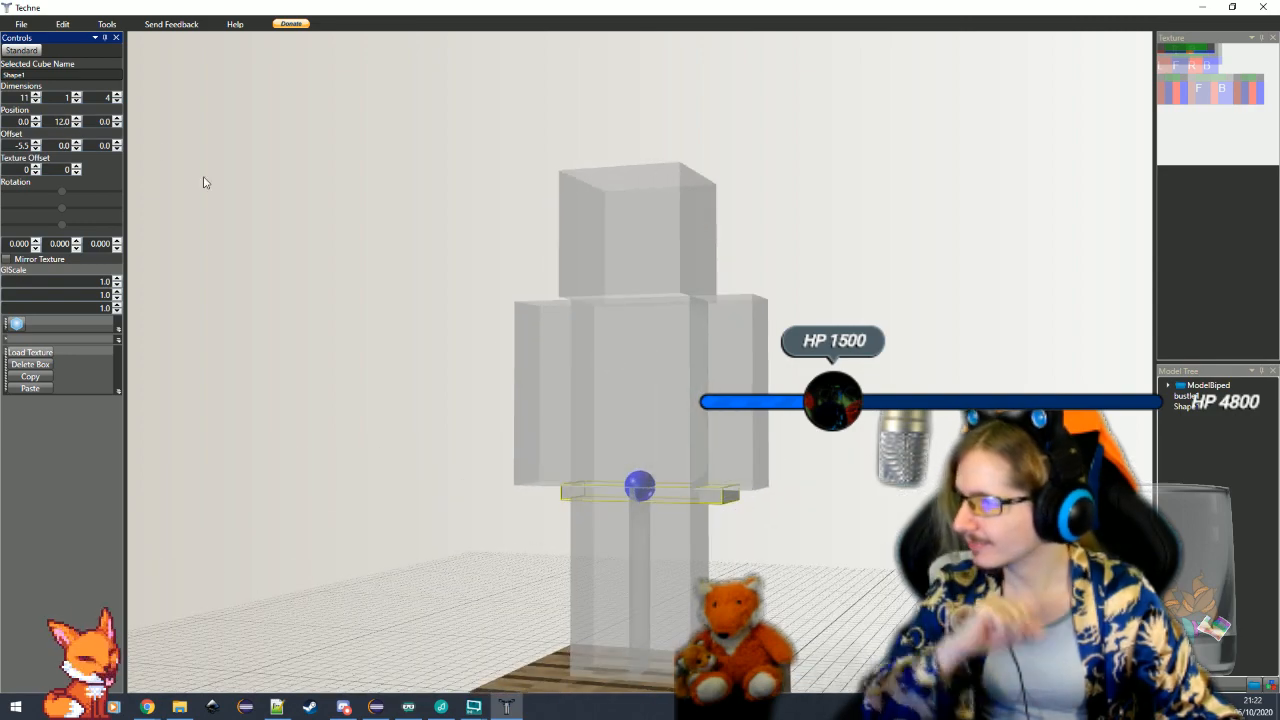
pyautogui.click(78, 124)
# Extend the waist cube's depth to 8 and shift it forward with a Z offset of -3
pyautogui.moveTo(131, 121); pyautogui.dragTo(103, 147)
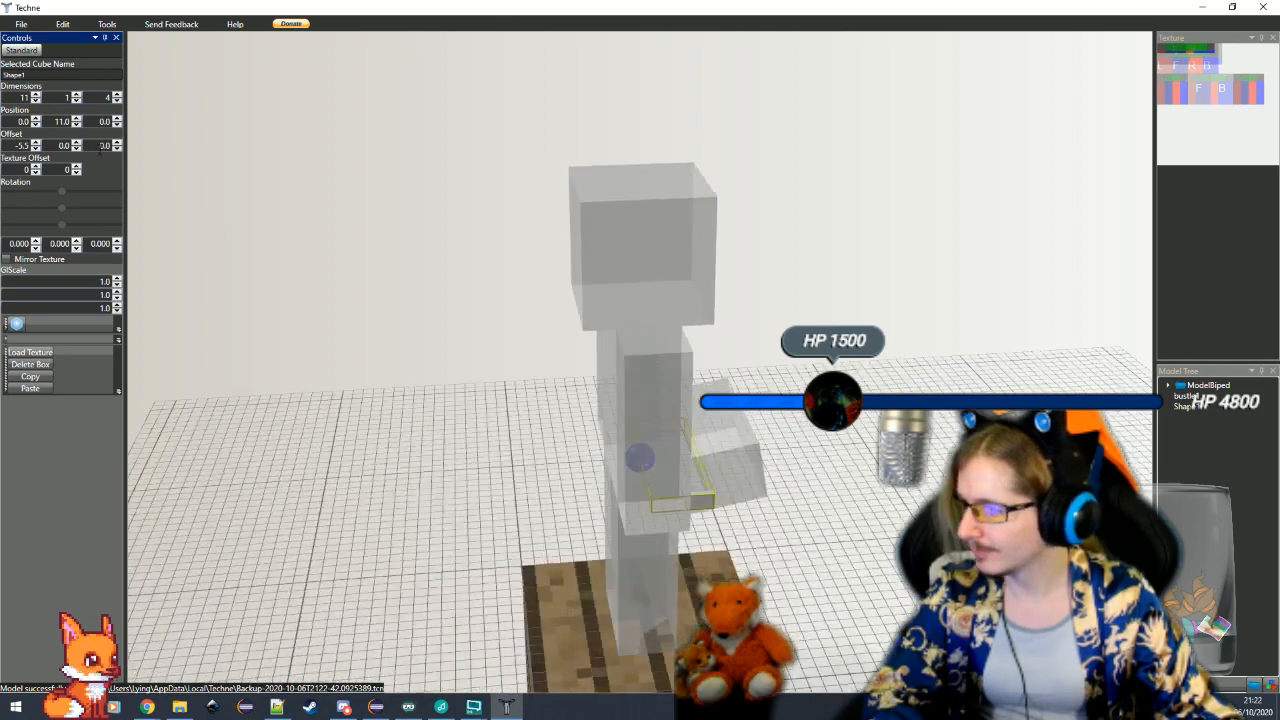
pyautogui.click(117, 96)
pyautogui.click(117, 96)
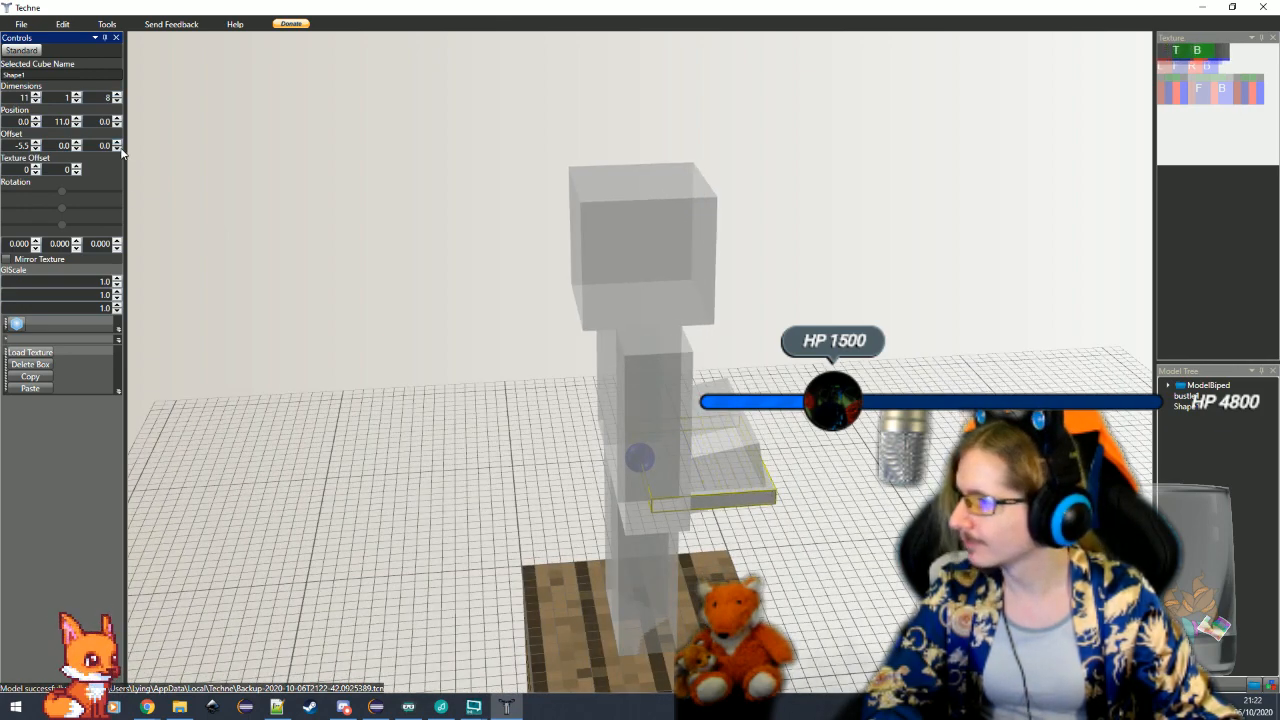
pyautogui.click(117, 148)
pyautogui.click(117, 148)
pyautogui.click(117, 148)
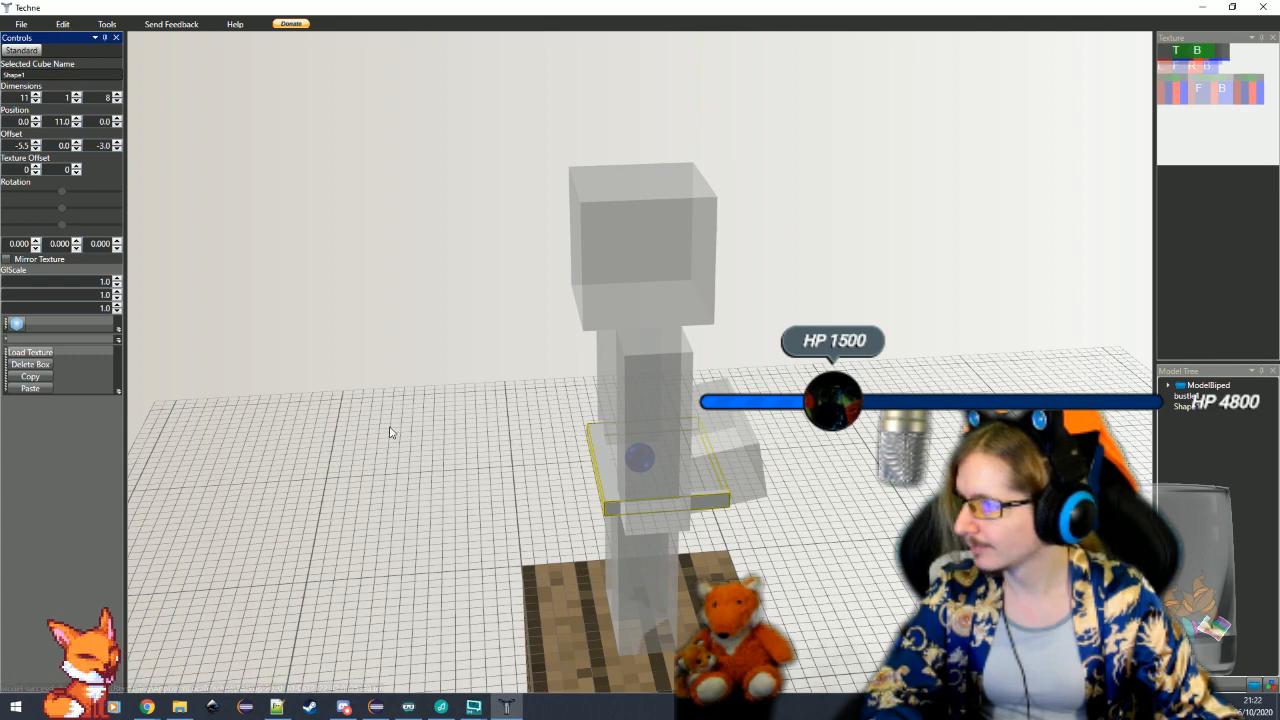
# Raise the waist cube to a Y position of 10 and increase its height to 5
pyautogui.moveTo(391, 431); pyautogui.dragTo(421, 388)
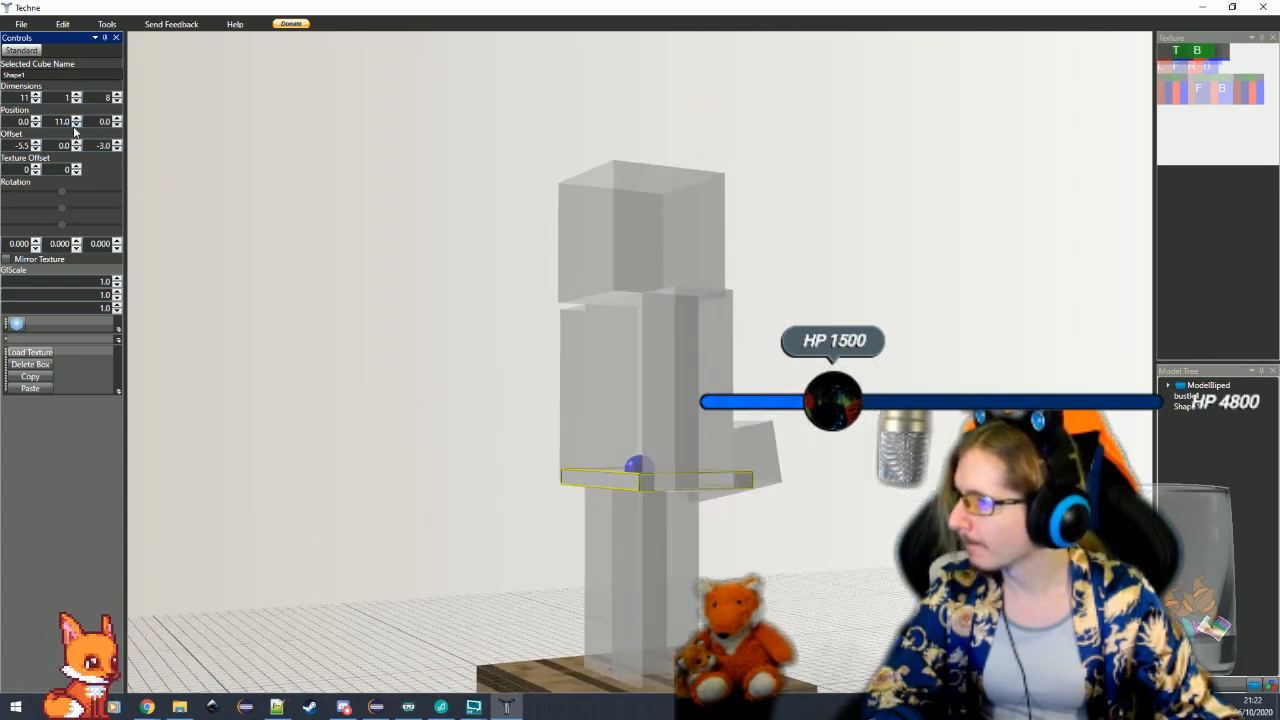
pyautogui.click(76, 124)
pyautogui.click(77, 95)
pyautogui.click(77, 95)
pyautogui.click(77, 95)
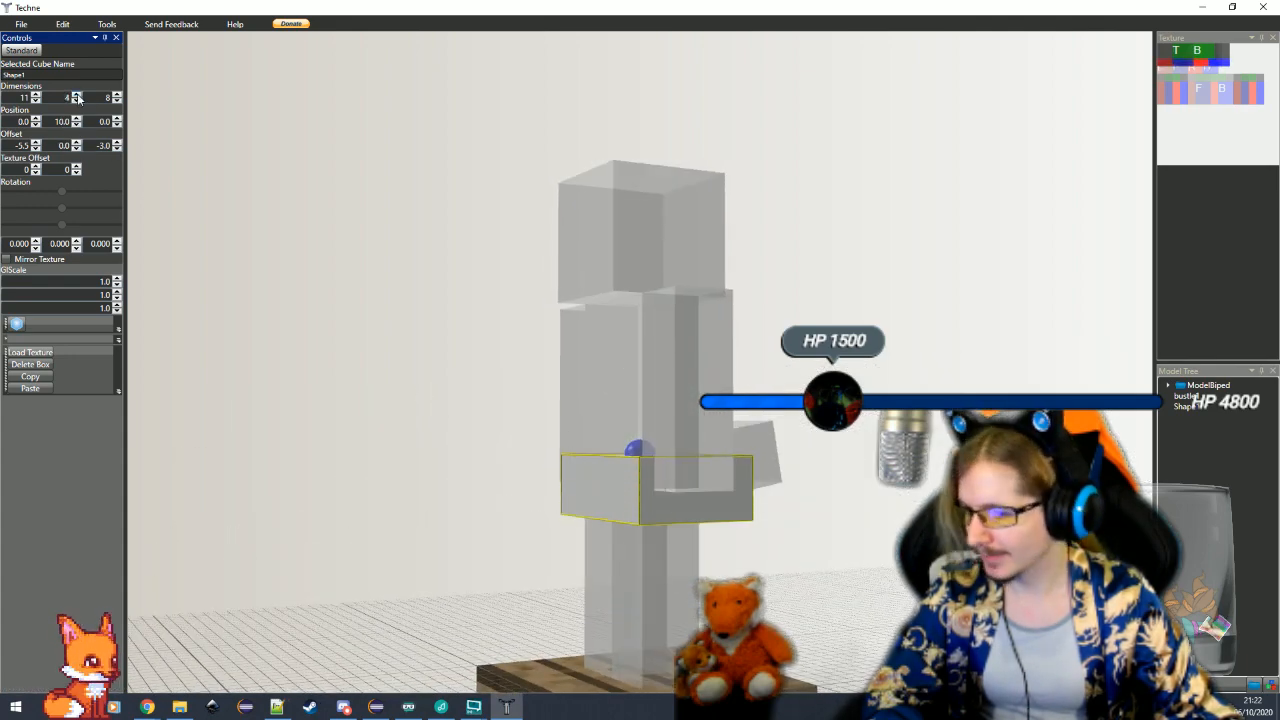
pyautogui.click(77, 95)
pyautogui.moveTo(473, 388); pyautogui.dragTo(614, 407)
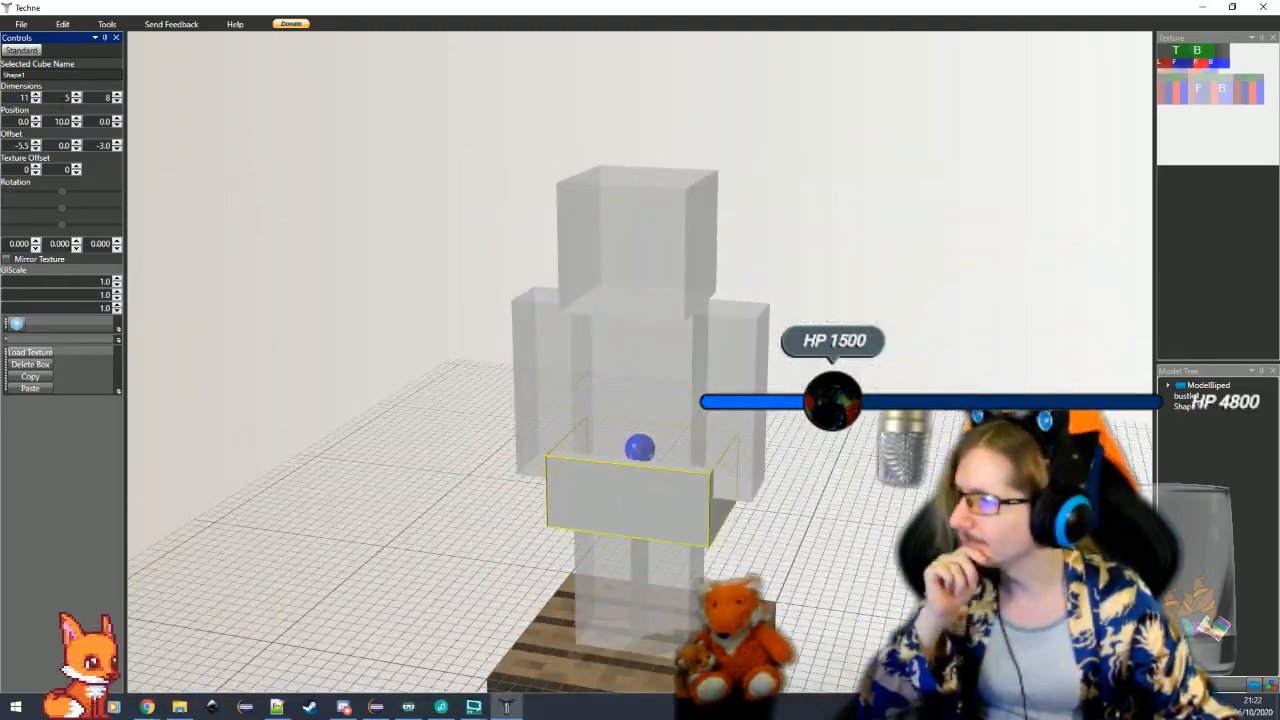
# Narrow the waist cube to a width of 10 and recentre it with an X offset of -5
pyautogui.click(36, 101)
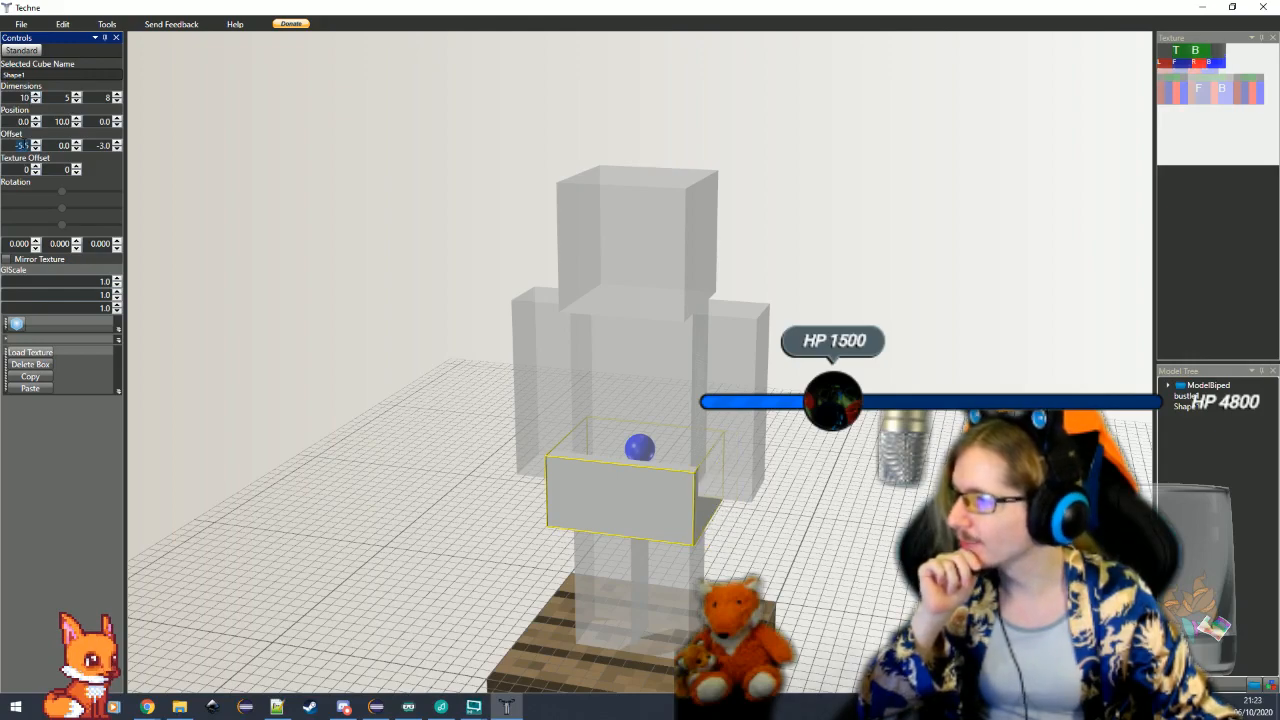
pyautogui.write('-5')
pyautogui.press('Return')
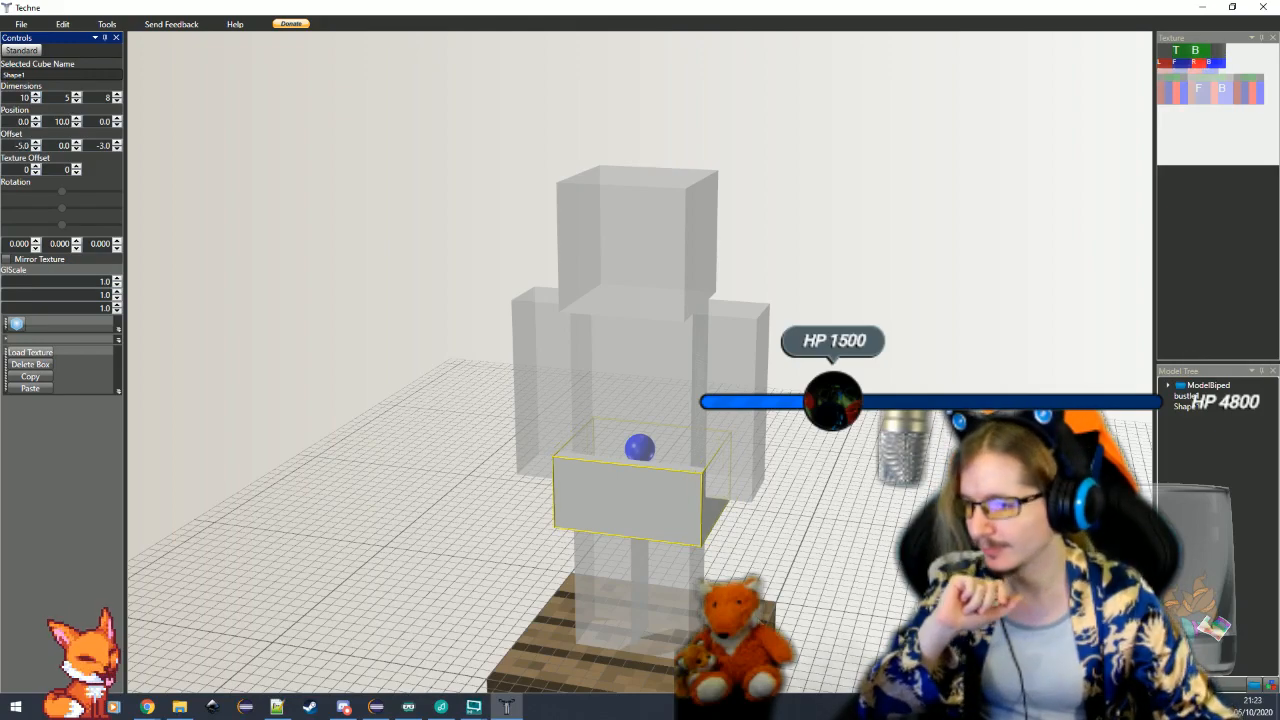
# Extend the waist cube's depth to 11 so that it reaches beyond the bustle
pyautogui.click(658, 589)
pyautogui.moveTo(658, 589); pyautogui.dragTo(720, 543)
pyautogui.click(718, 538)
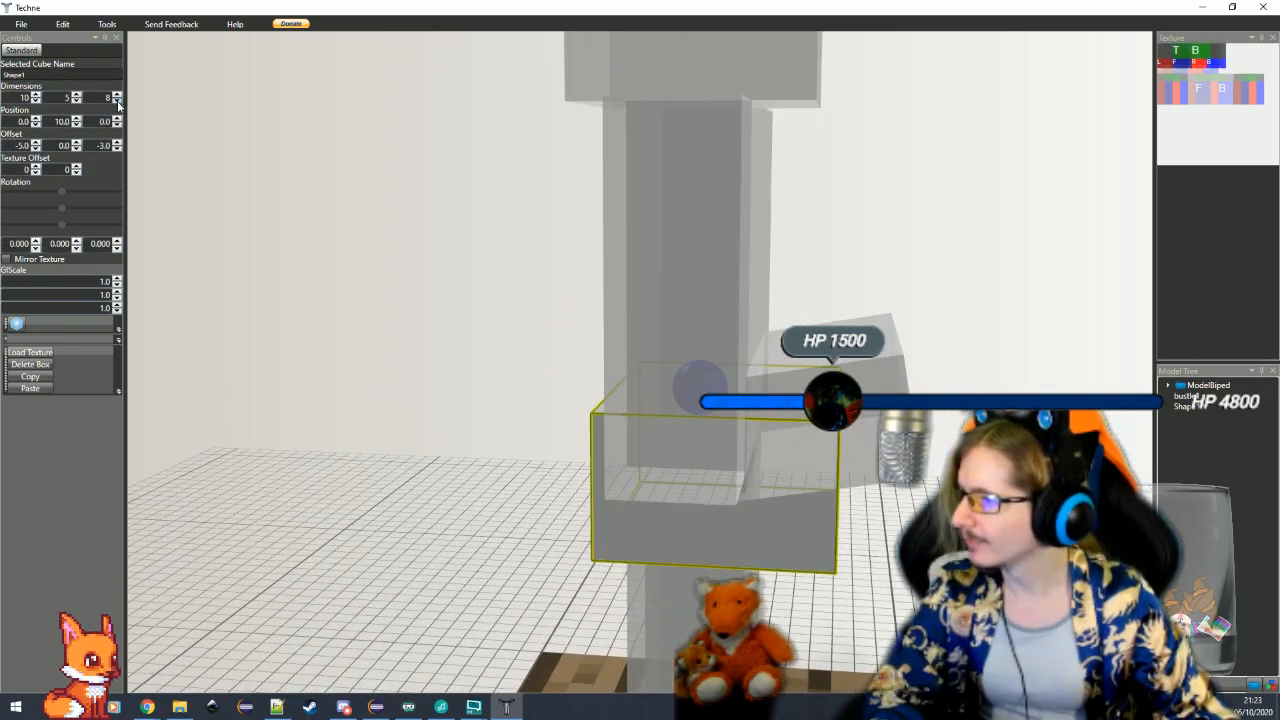
pyautogui.click(117, 96)
pyautogui.click(117, 96)
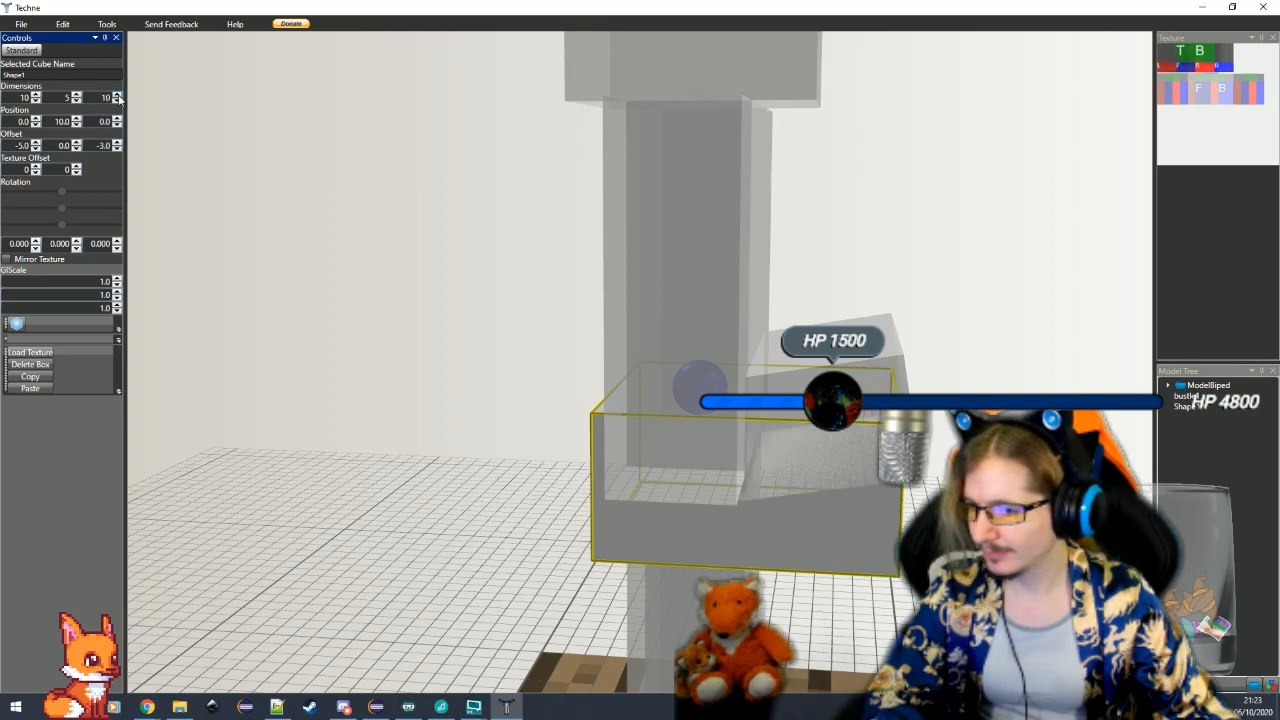
# Level the bustle by setting its X rotation to 0 and raise it to a Y position of 7
pyautogui.click(792, 482)
pyautogui.moveTo(835, 606); pyautogui.dragTo(837, 637)
pyautogui.scroll(-3, 752, 634)
pyautogui.click(689, 466)
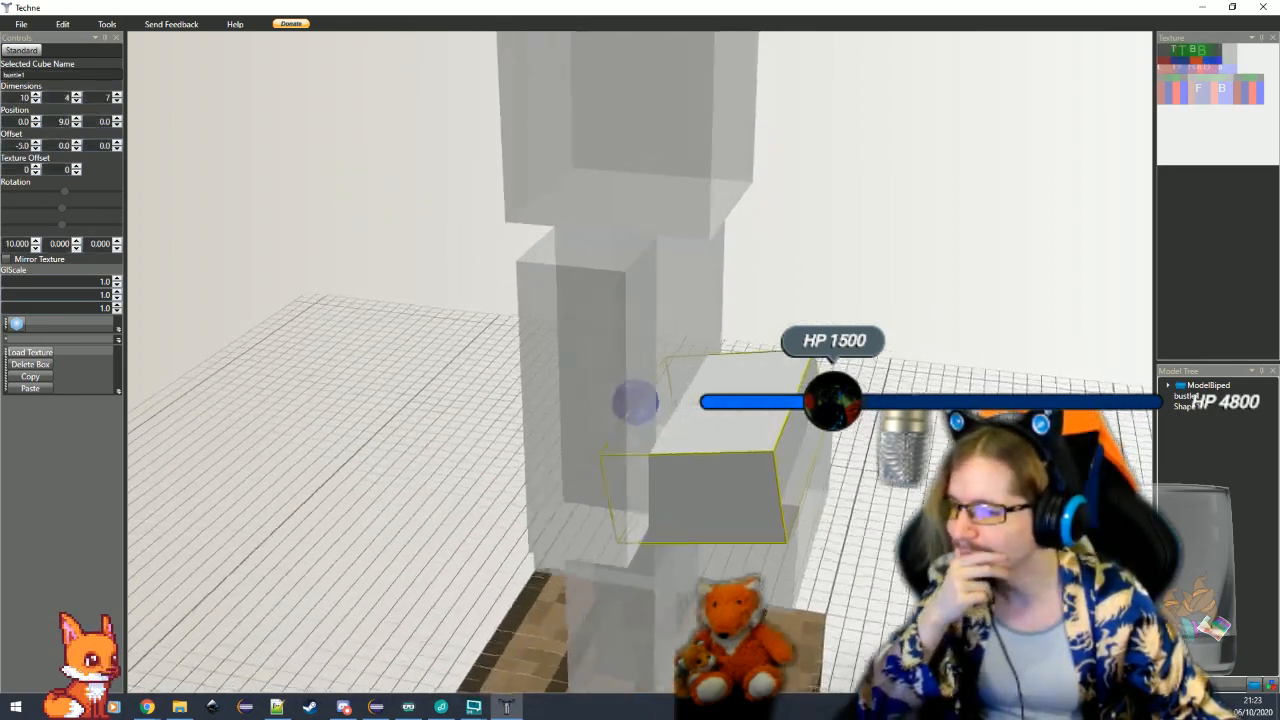
pyautogui.scroll(-2, 769, 583)
pyautogui.moveTo(769, 583); pyautogui.dragTo(880, 598)
pyautogui.click(888, 554)
pyautogui.moveTo(888, 554); pyautogui.dragTo(800, 562)
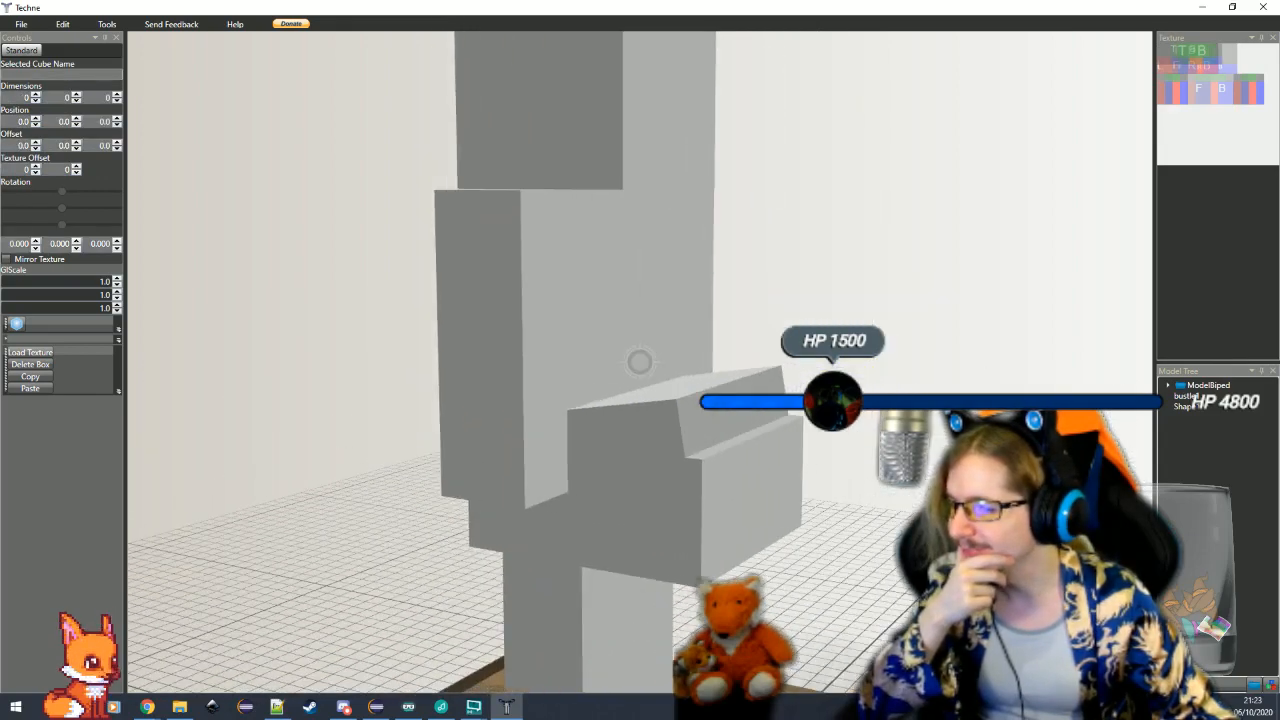
pyautogui.click(711, 427)
pyautogui.click(22, 243)
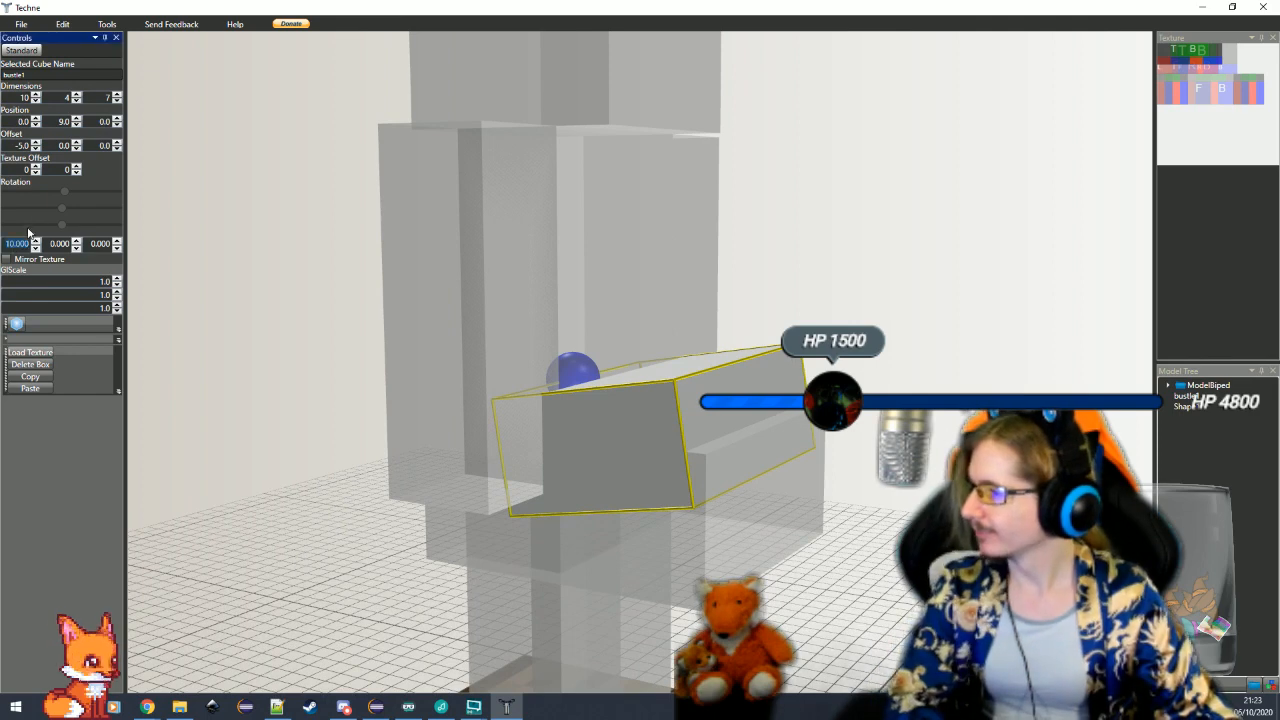
pyautogui.write('0')
pyautogui.press('Return')
pyautogui.click(77, 125)
pyautogui.click(77, 125)
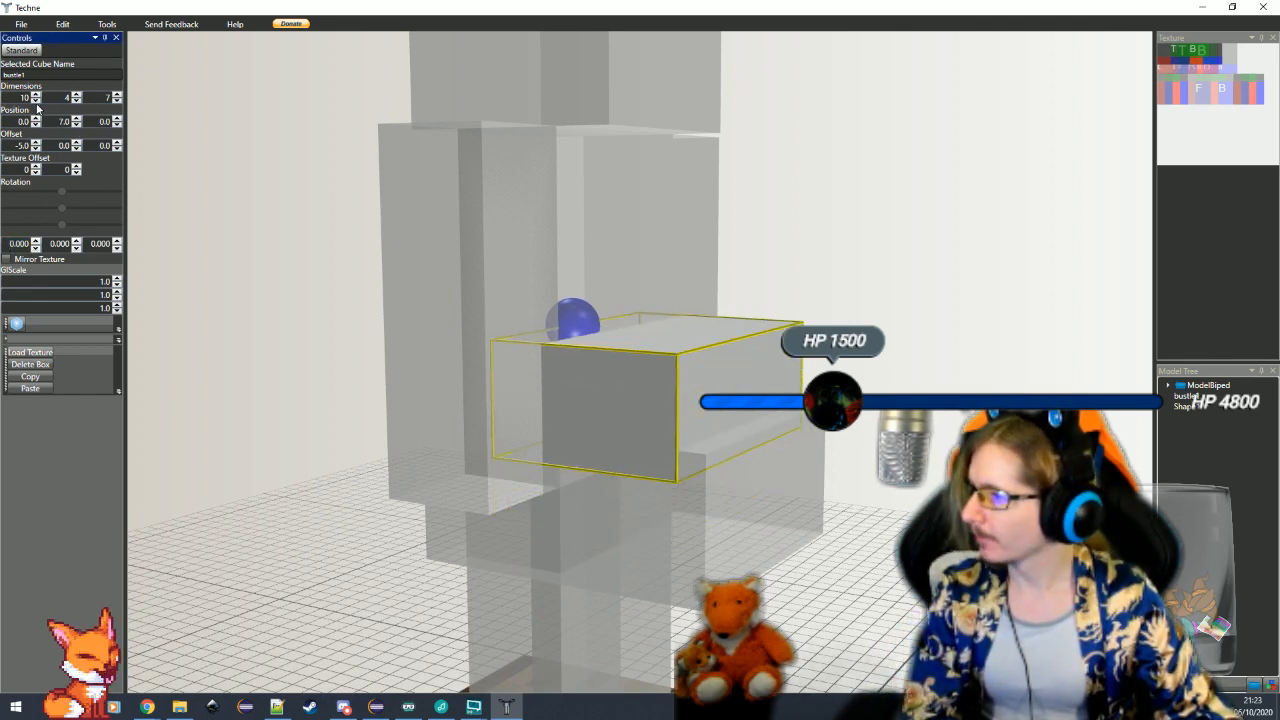
# Narrow the bustle to a width of 9 and recentre it with an X offset of -4.5
pyautogui.click(36, 101)
pyautogui.write('-4.5')
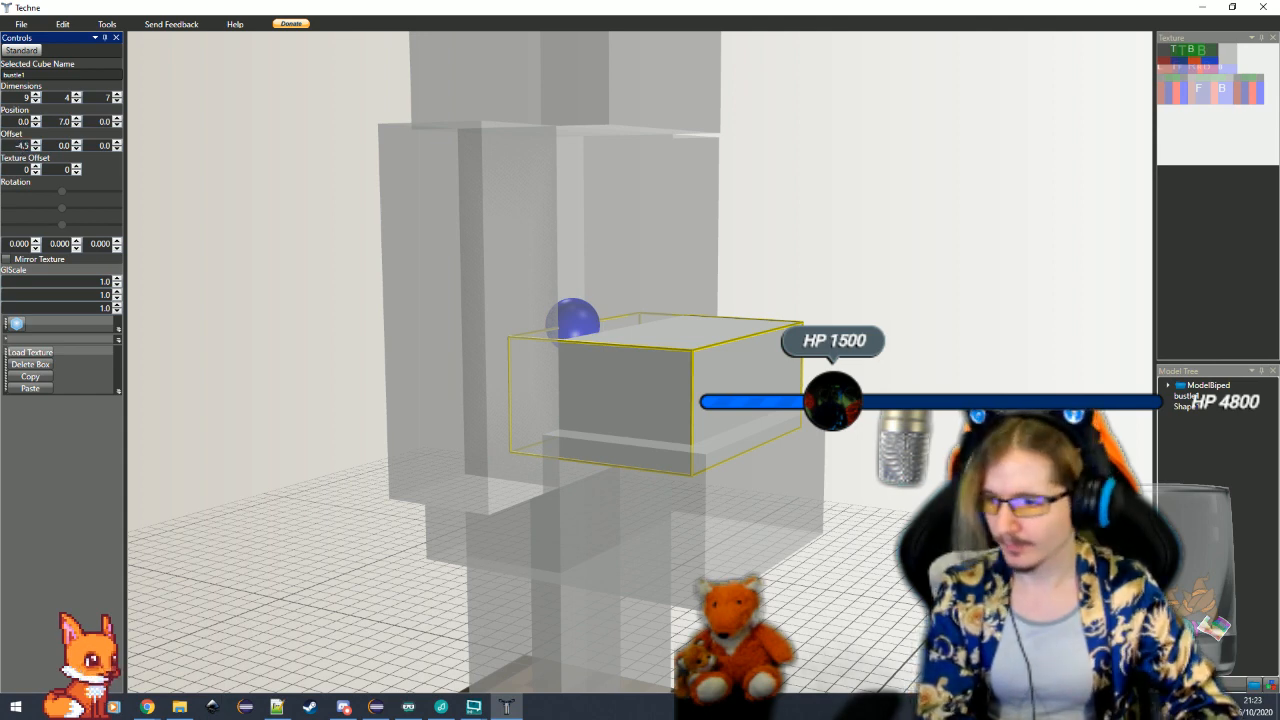
pyautogui.press('Return')
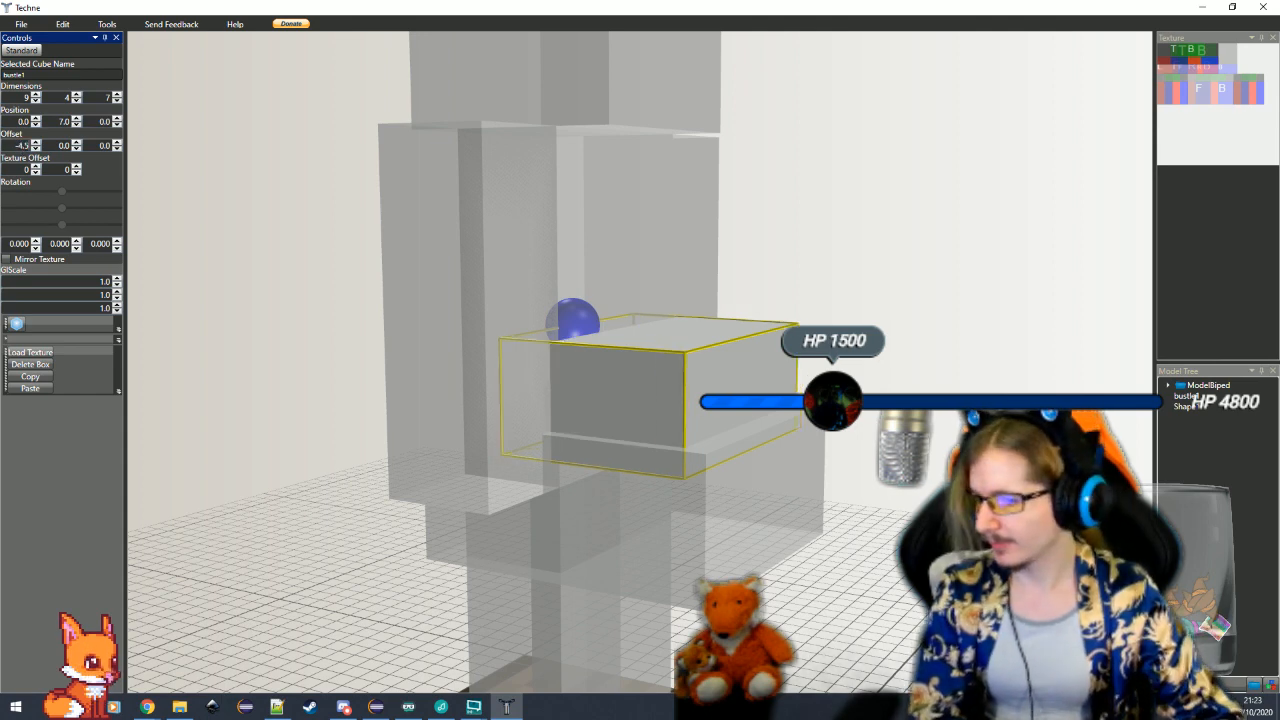
# Reduce the bustle to a height of 2 and a depth of 6, and lower it to a Y position of 8
pyautogui.click(76, 101)
pyautogui.click(76, 101)
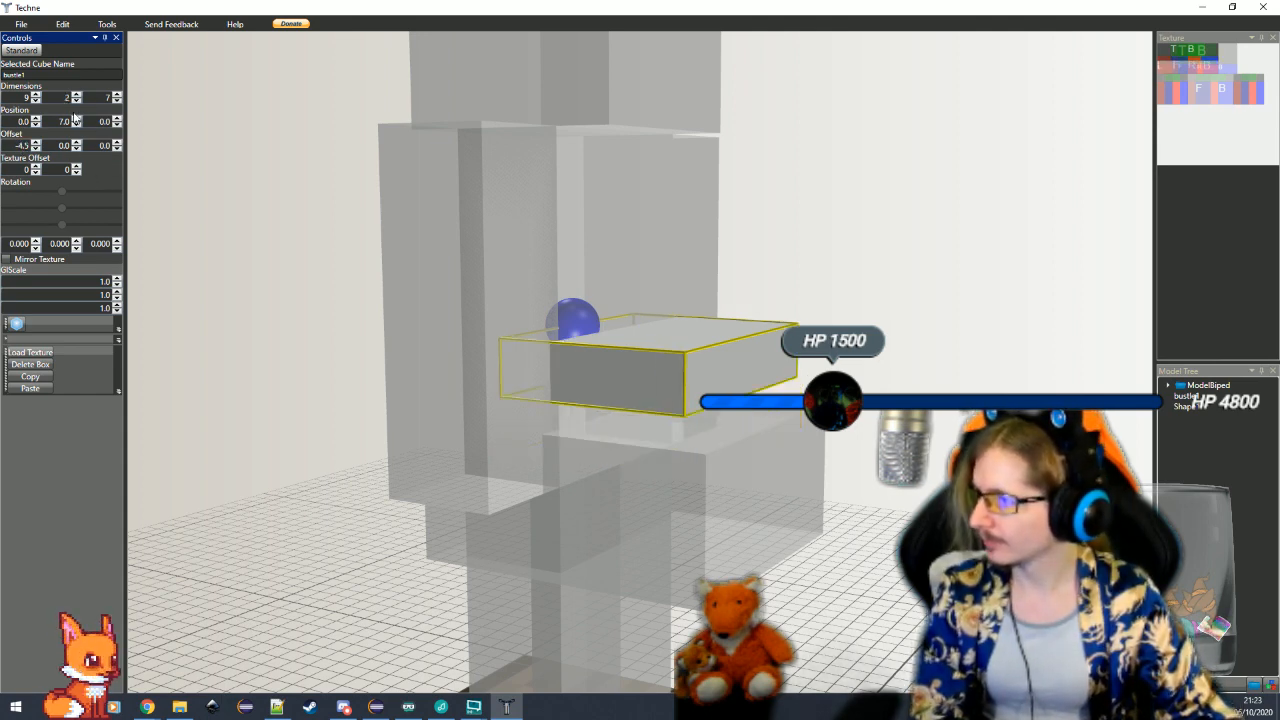
pyautogui.click(76, 124)
pyautogui.click(320, 341)
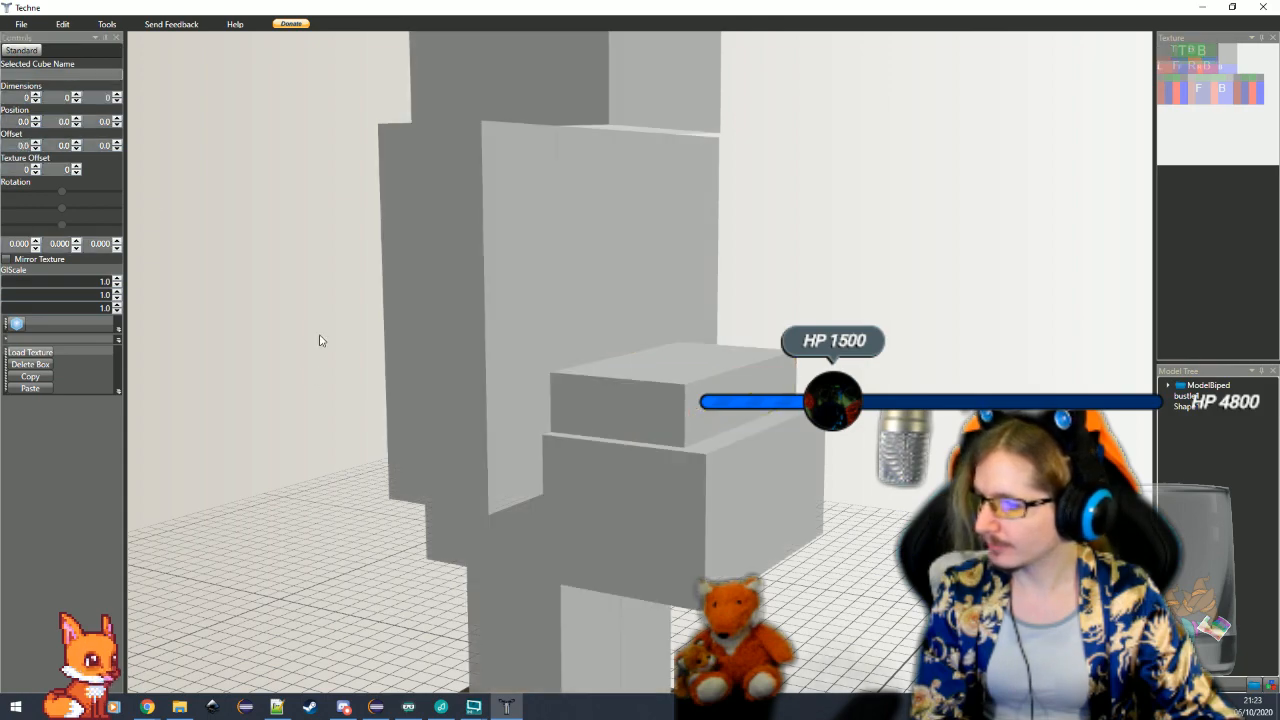
pyautogui.click(632, 394)
pyautogui.click(117, 101)
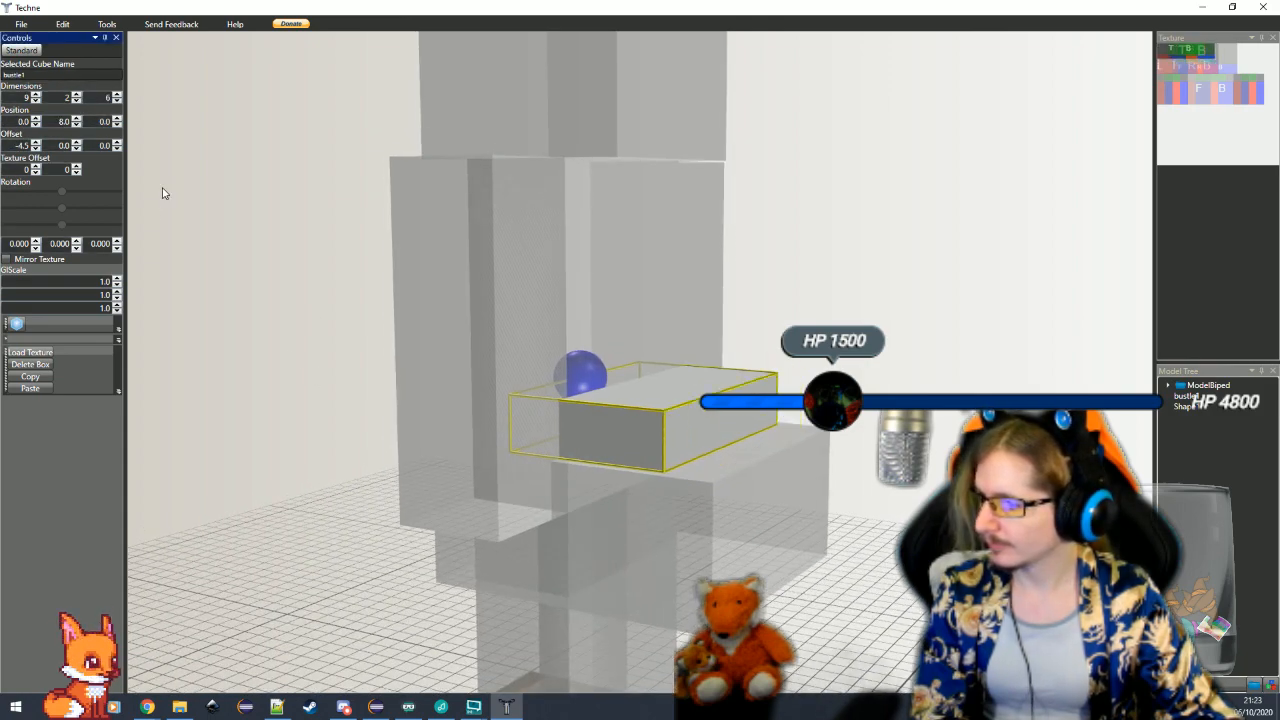
# Duplicate the waist cube and select the pasted copy
pyautogui.click(163, 194)
pyautogui.moveTo(163, 194); pyautogui.dragTo(190, 396)
pyautogui.click(614, 471)
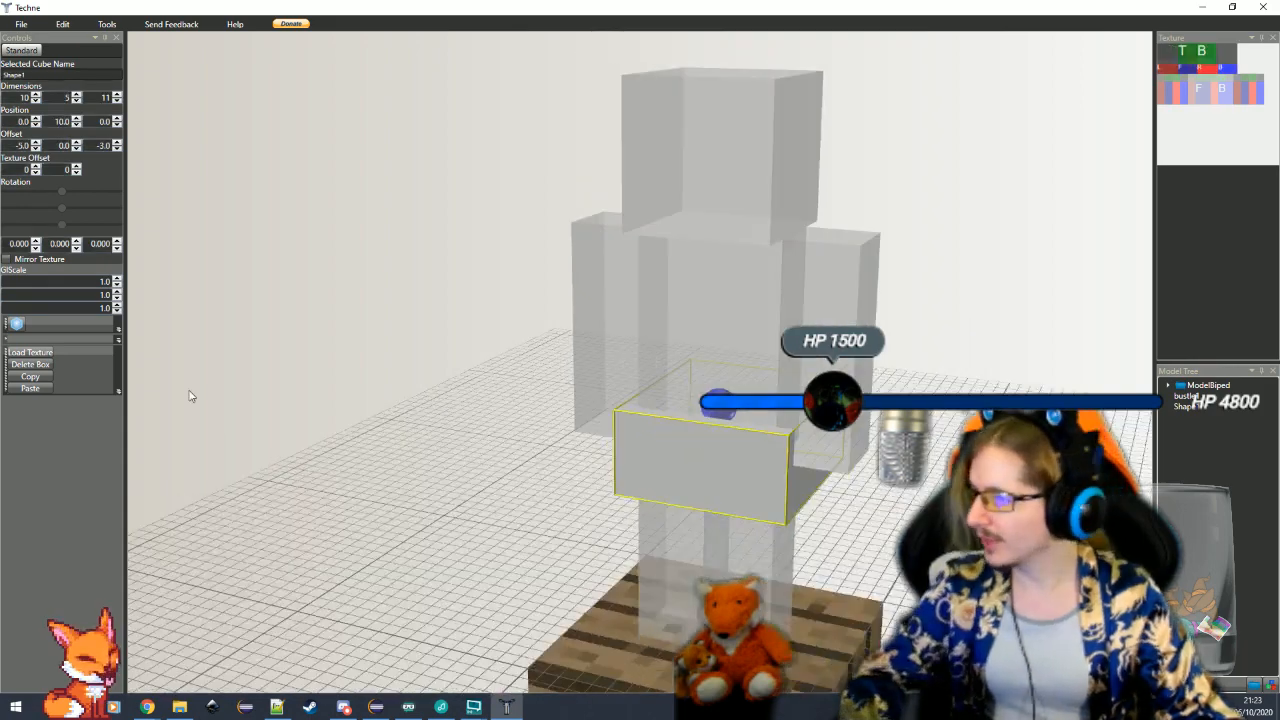
pyautogui.click(33, 389)
pyautogui.click(1185, 417)
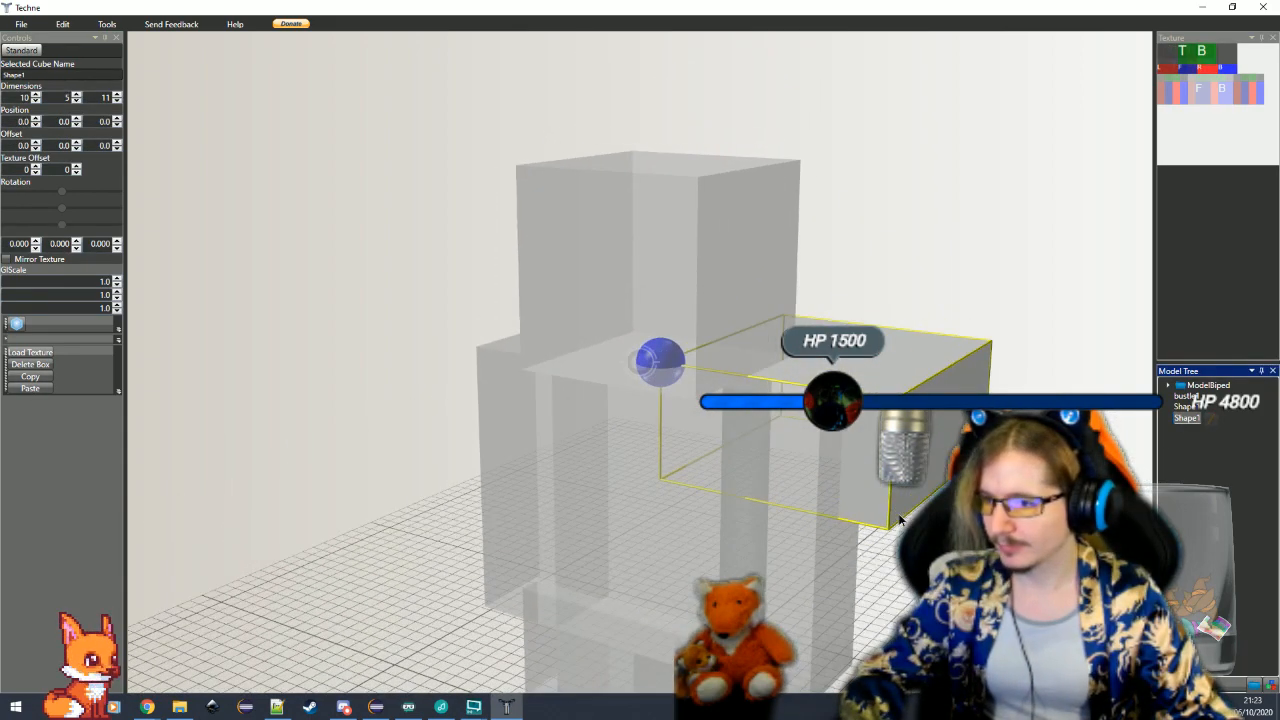
pyautogui.click(631, 556)
pyautogui.moveTo(631, 551); pyautogui.dragTo(978, 220)
pyautogui.scroll(4, 978, 220)
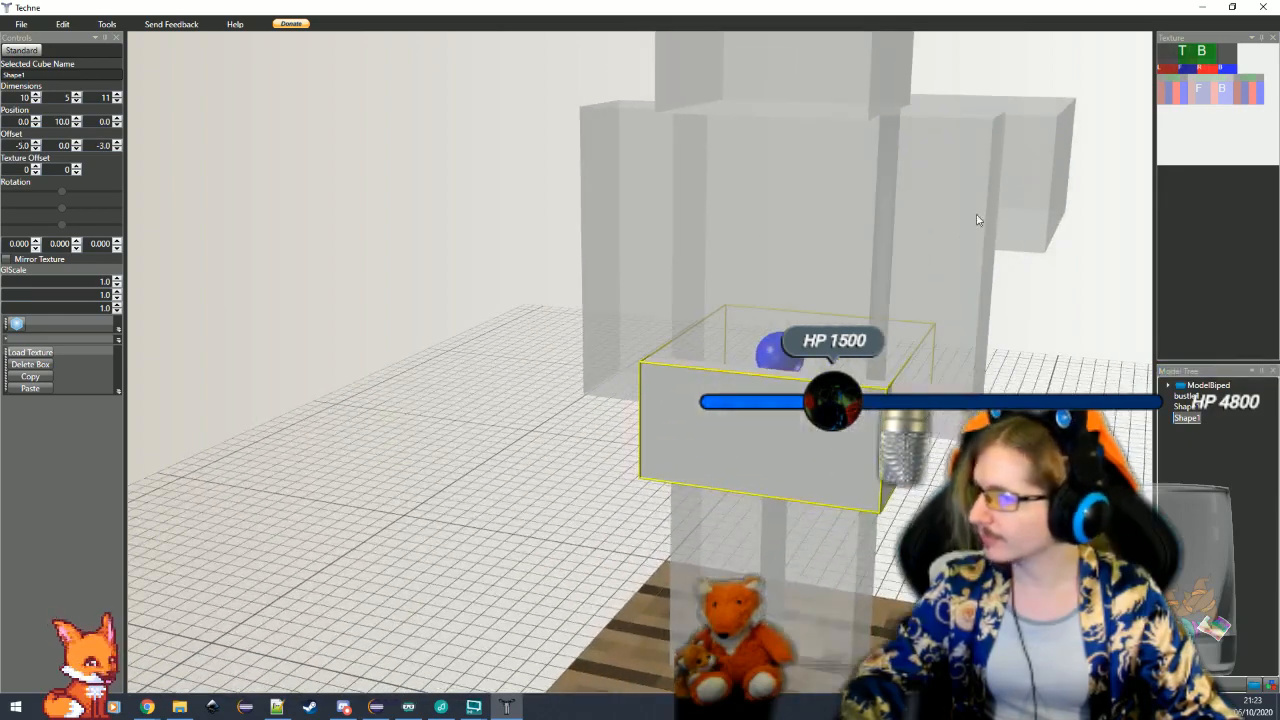
pyautogui.click(1021, 174)
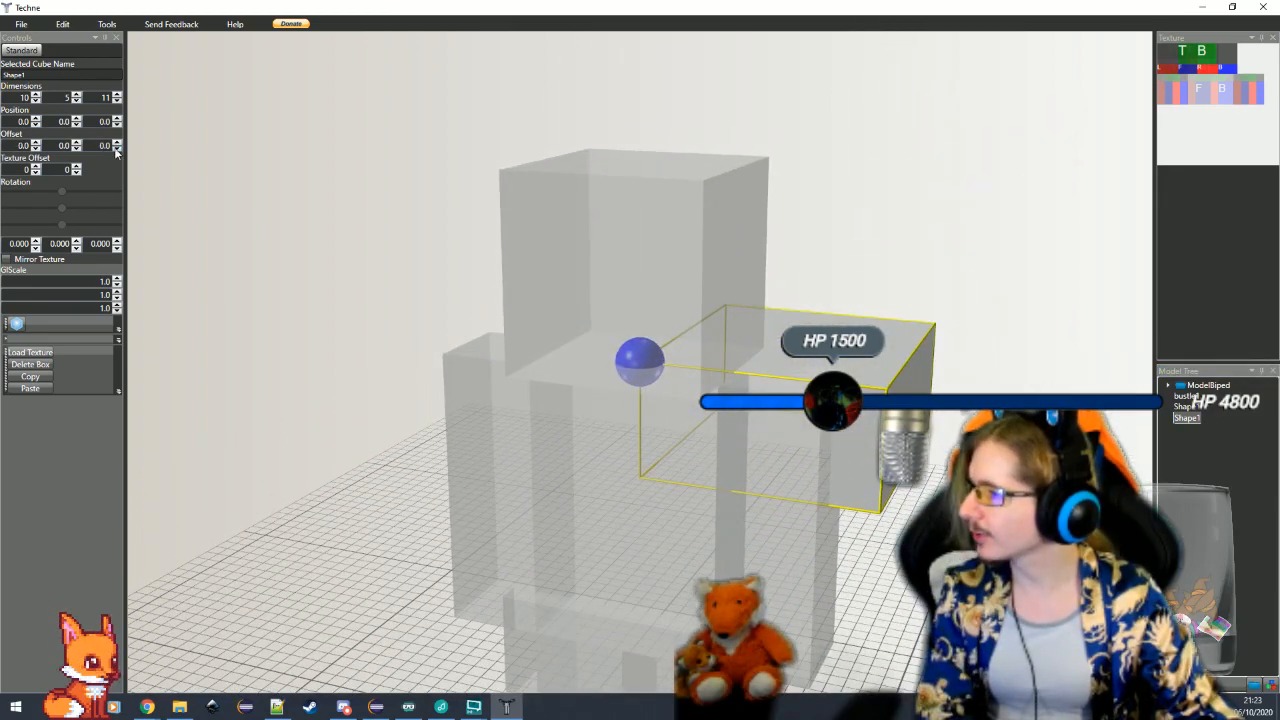
# Set the pasted cube's X offset to -5 and its Z offset to -3
pyautogui.click(116, 149)
pyautogui.click(116, 149)
pyautogui.click(116, 149)
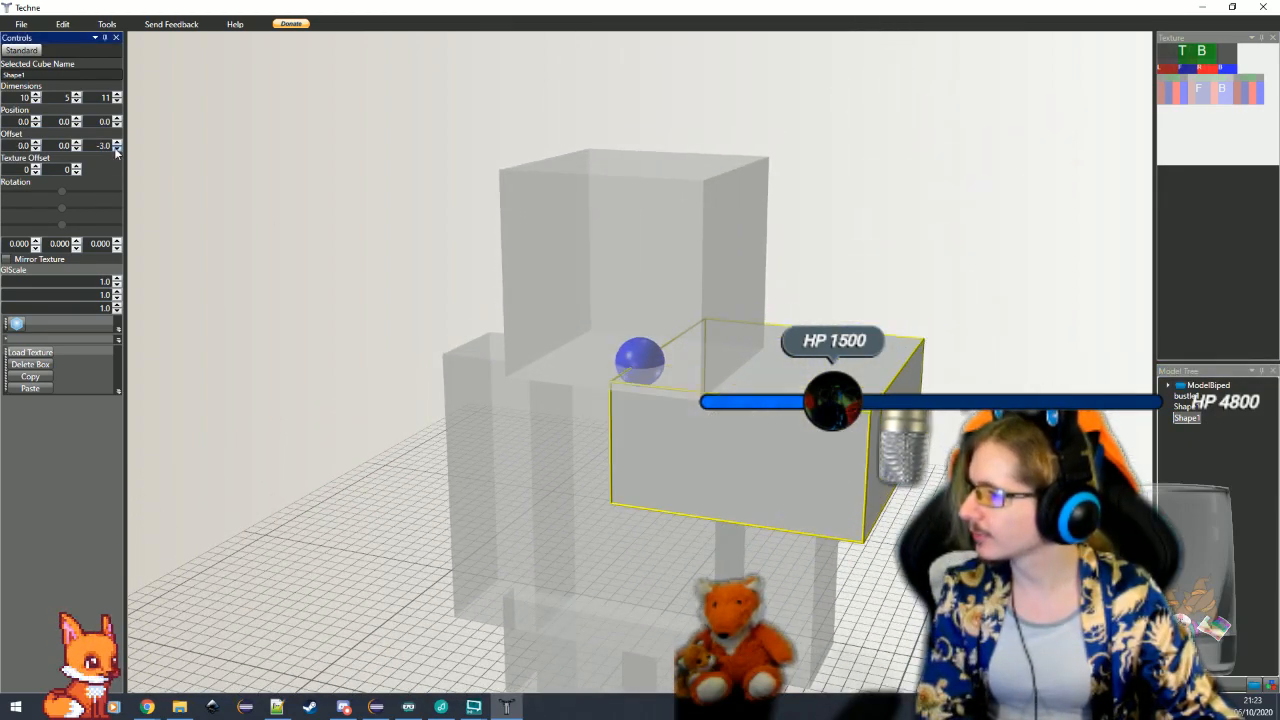
pyautogui.click(35, 149)
pyautogui.click(35, 149)
pyautogui.click(35, 149)
pyautogui.click(35, 149)
pyautogui.click(35, 149)
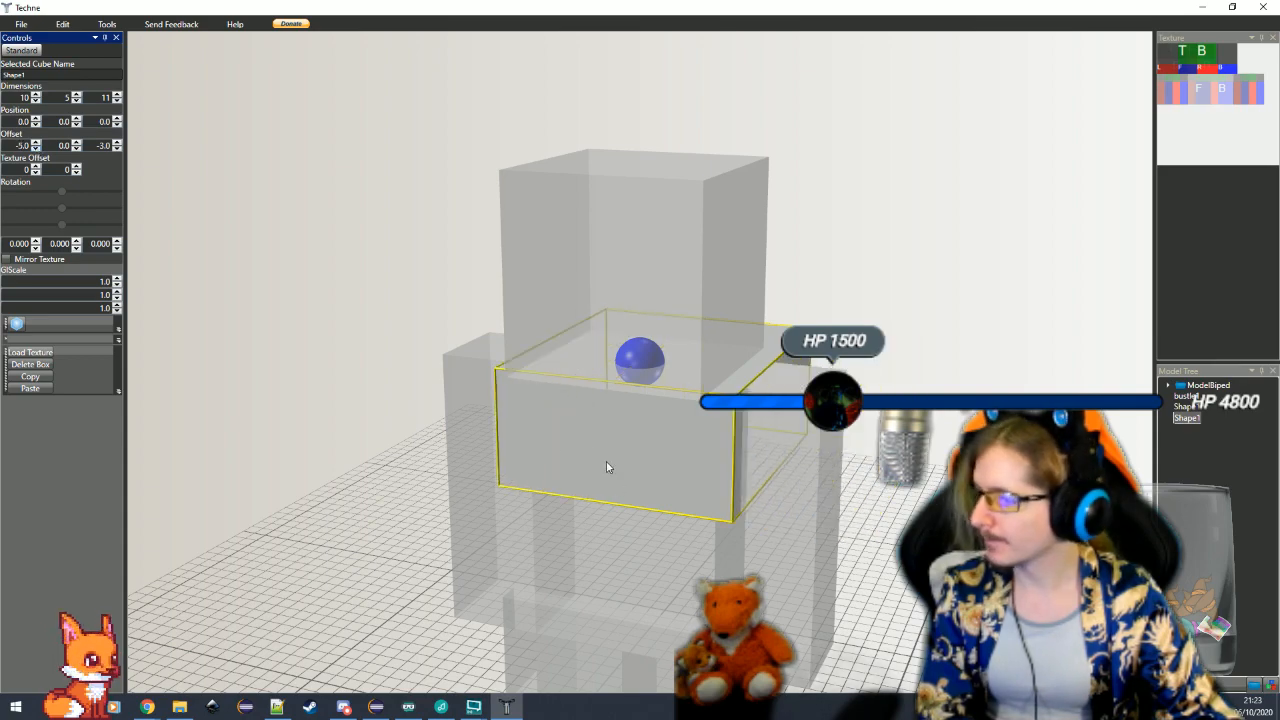
pyautogui.scroll(-3, 606, 461)
pyautogui.moveTo(606, 461); pyautogui.dragTo(292, 329)
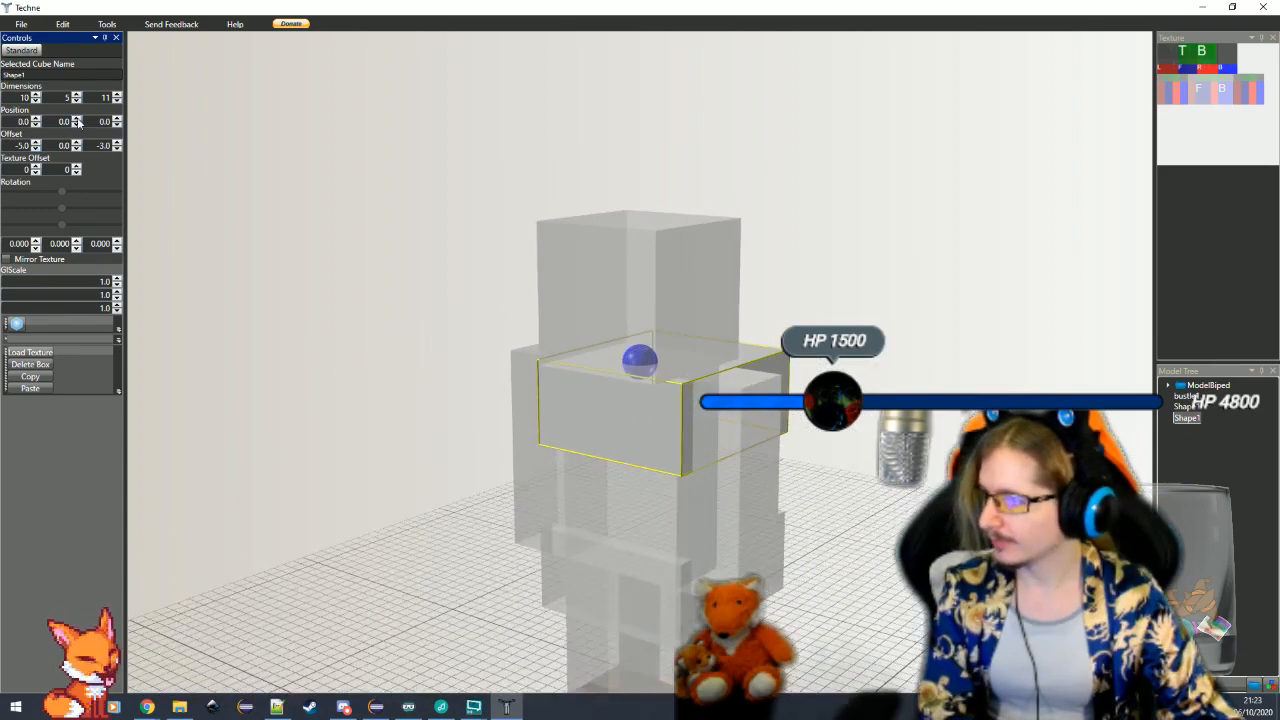
pyautogui.click(77, 95)
pyautogui.click(77, 95)
pyautogui.click(77, 95)
pyautogui.click(77, 95)
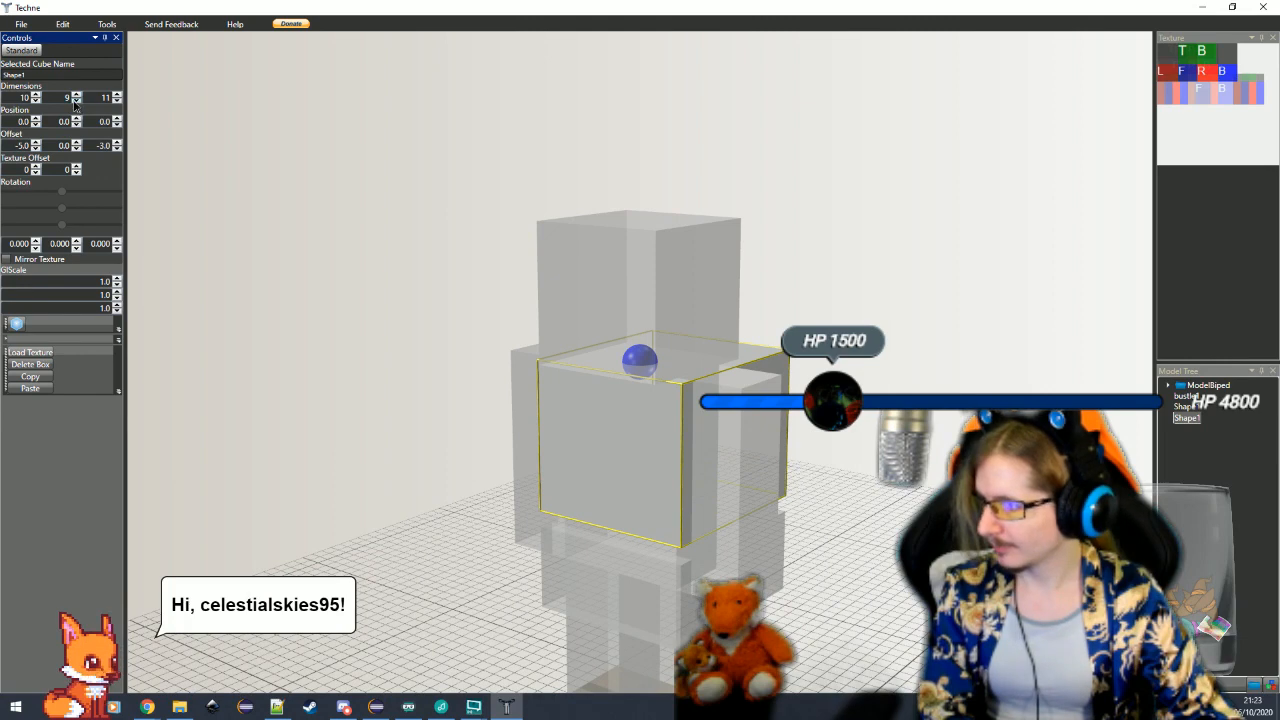
pyautogui.click(76, 100)
pyautogui.click(76, 100)
pyautogui.click(76, 100)
pyautogui.click(76, 100)
# Lower the pasted cube to a Y position of 15, directly below the waist cube
pyautogui.click(77, 118)
pyautogui.click(77, 118)
pyautogui.click(77, 118)
pyautogui.click(77, 118)
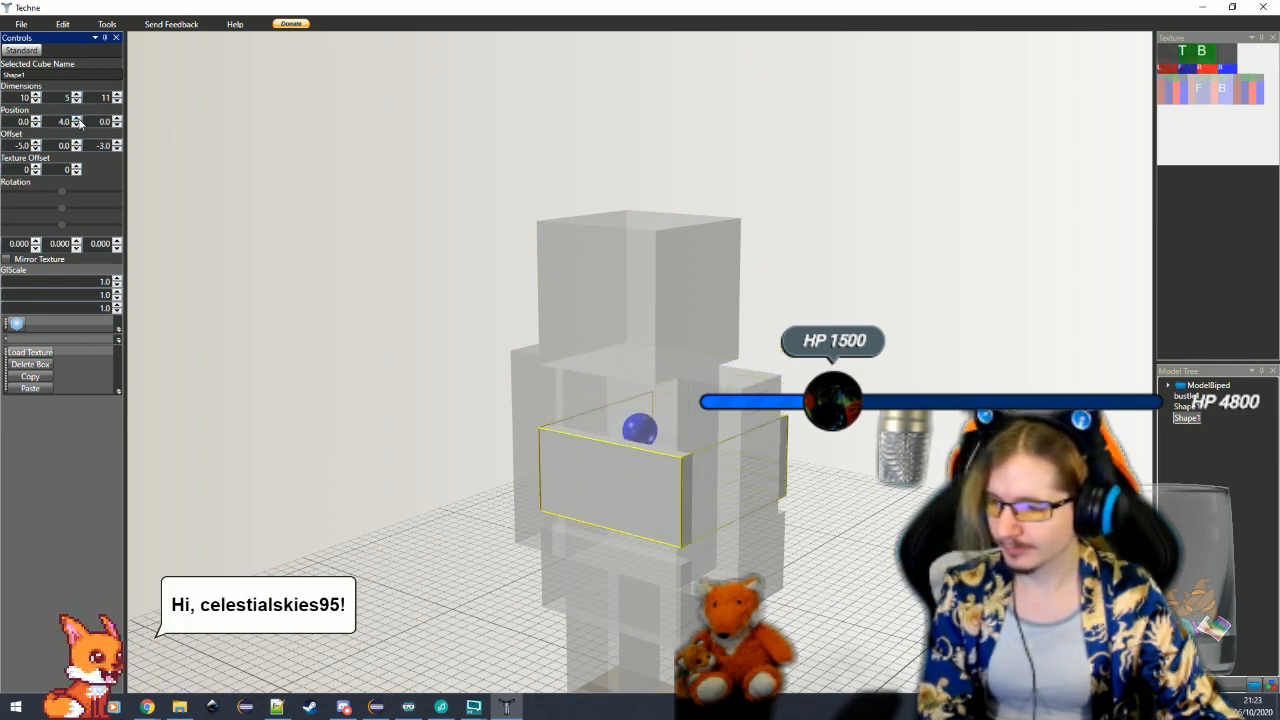
pyautogui.moveTo(77, 118); pyautogui.dragTo(77, 118)
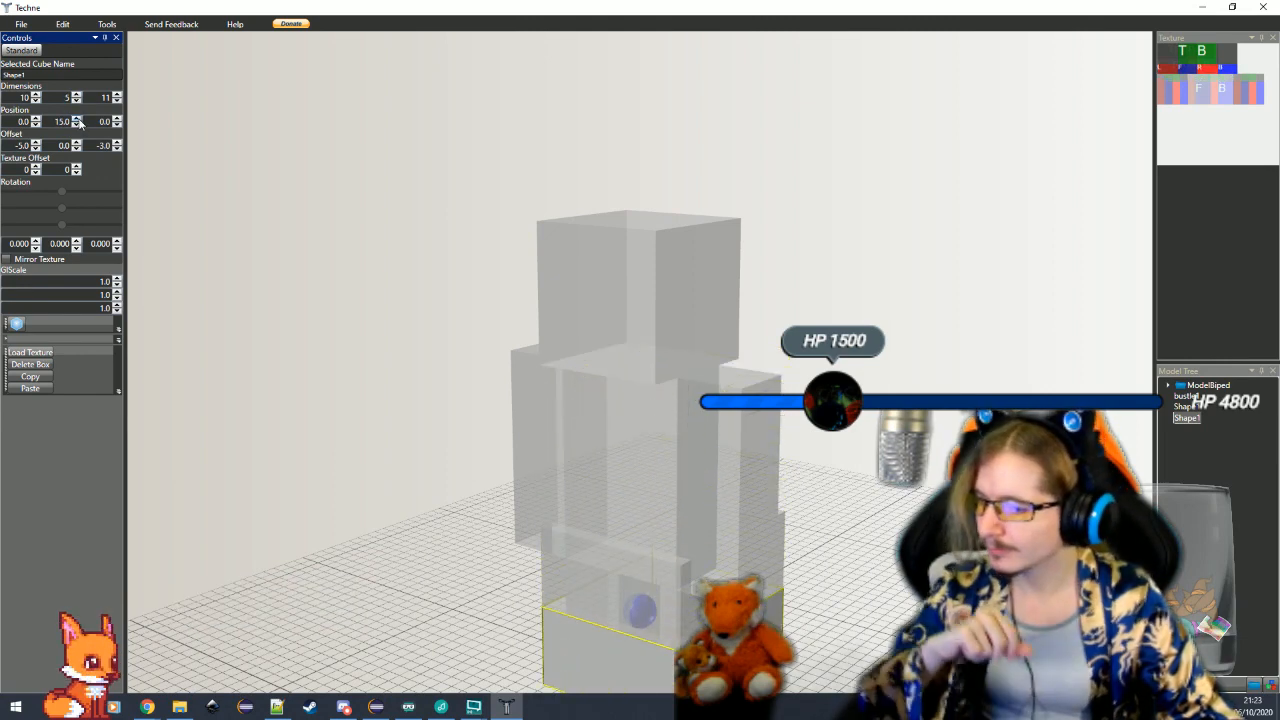
# Enlarge the lower skirt cube to a width of 11 and a depth of 12, and centre it with an X offset of -5.5
pyautogui.moveTo(791, 434); pyautogui.dragTo(838, 586)
pyautogui.scroll(-4, 757, 426)
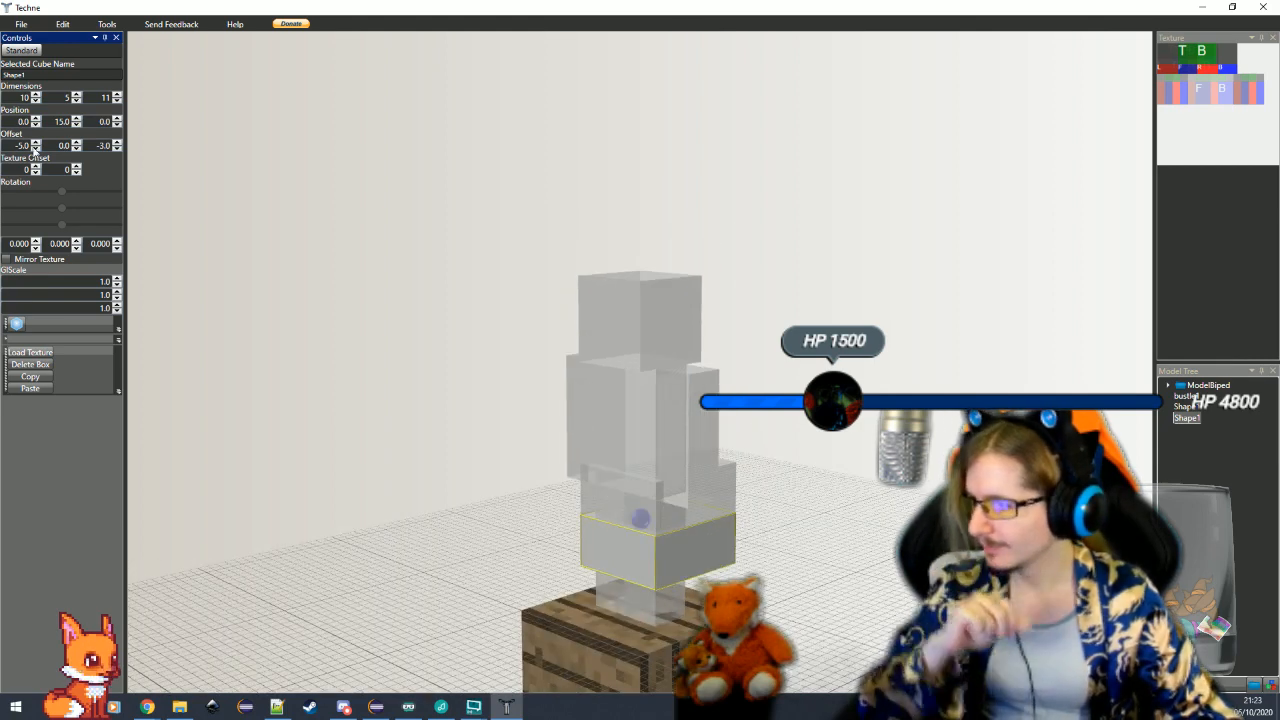
pyautogui.click(36, 94)
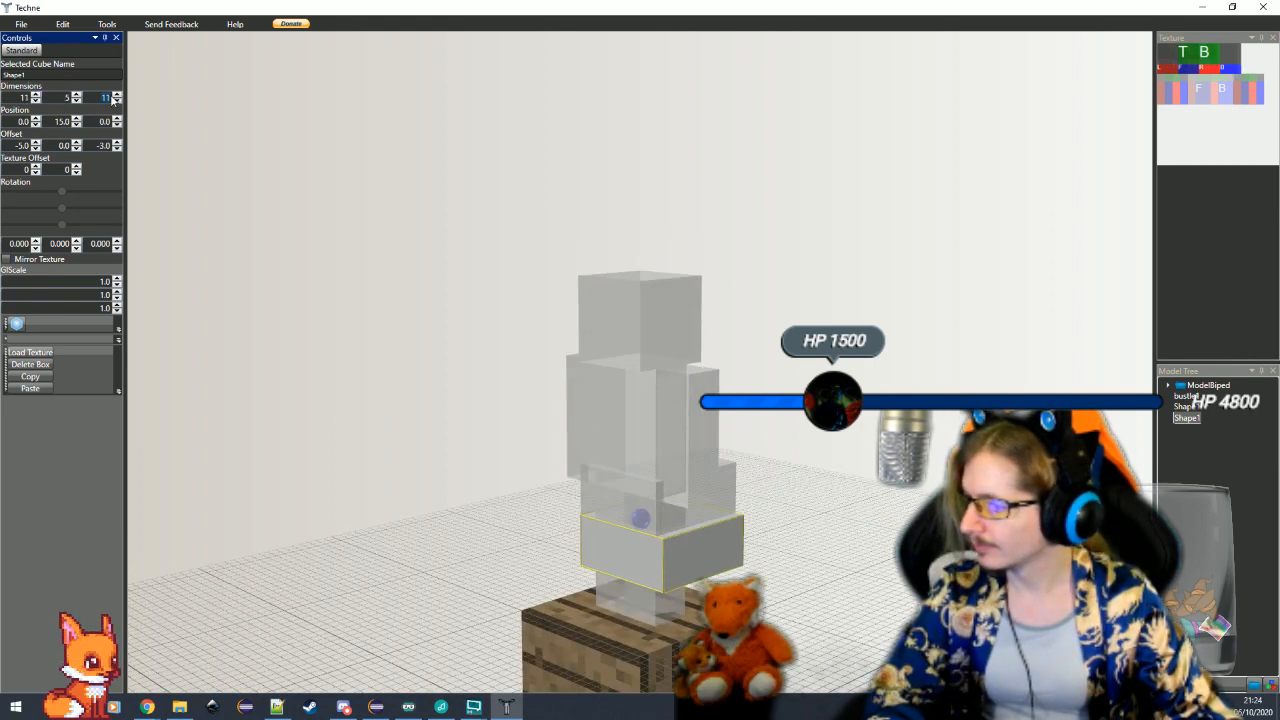
pyautogui.click(118, 95)
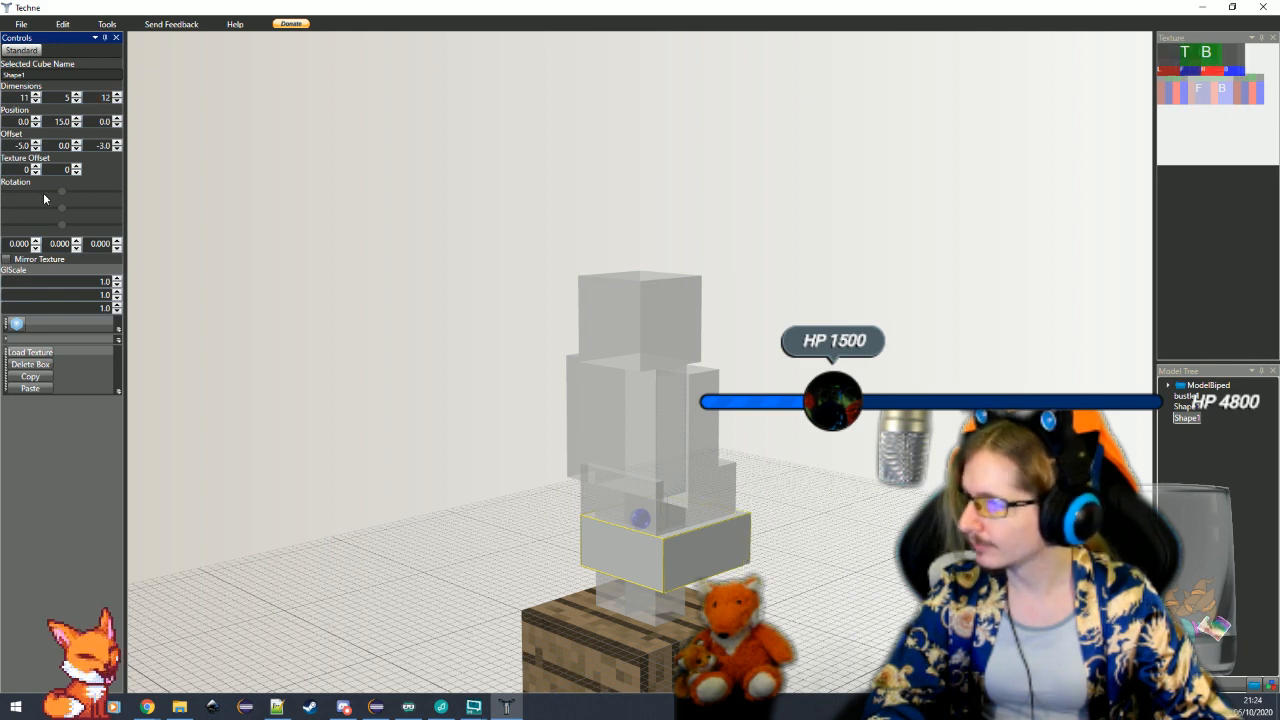
pyautogui.doubleClick(25, 146)
pyautogui.write('-5.5')
pyautogui.press('Return')
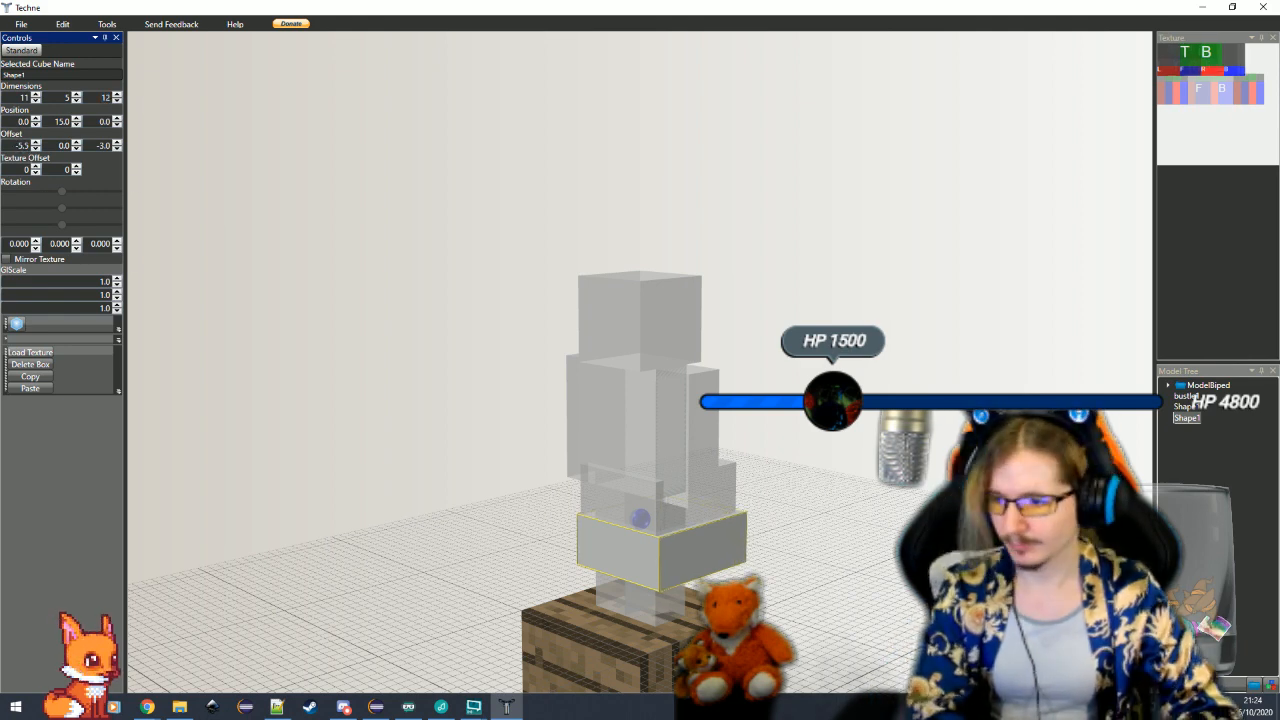
# Shift the lower skirt cube forward with a Z offset of -3.5
pyautogui.moveTo(876, 634); pyautogui.dragTo(768, 632)
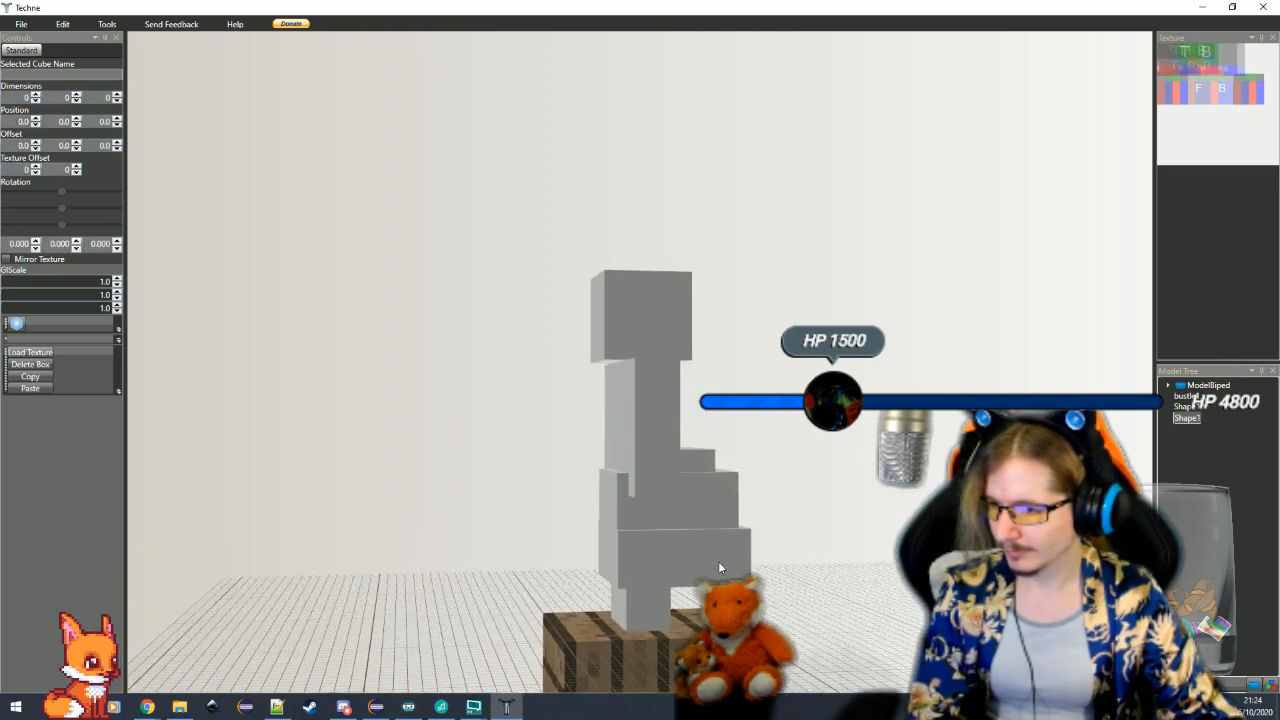
pyautogui.click(714, 561)
pyautogui.doubleClick(104, 145)
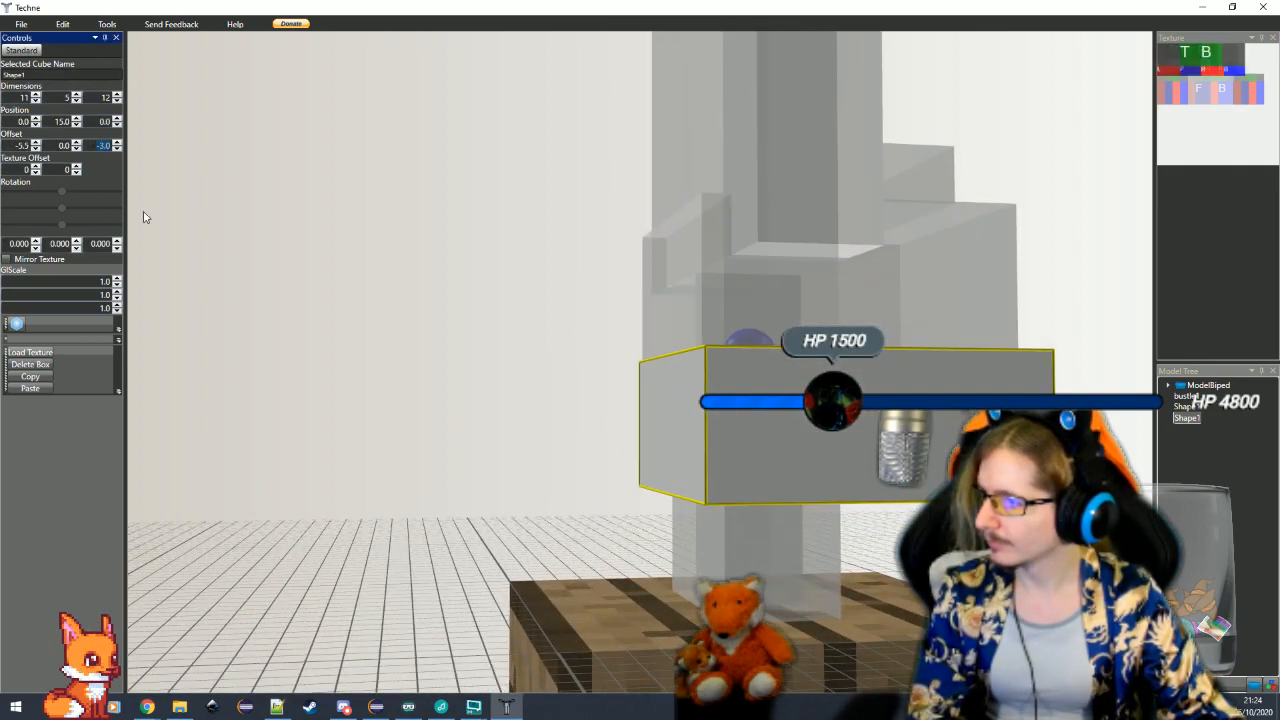
pyautogui.write('-2.5')
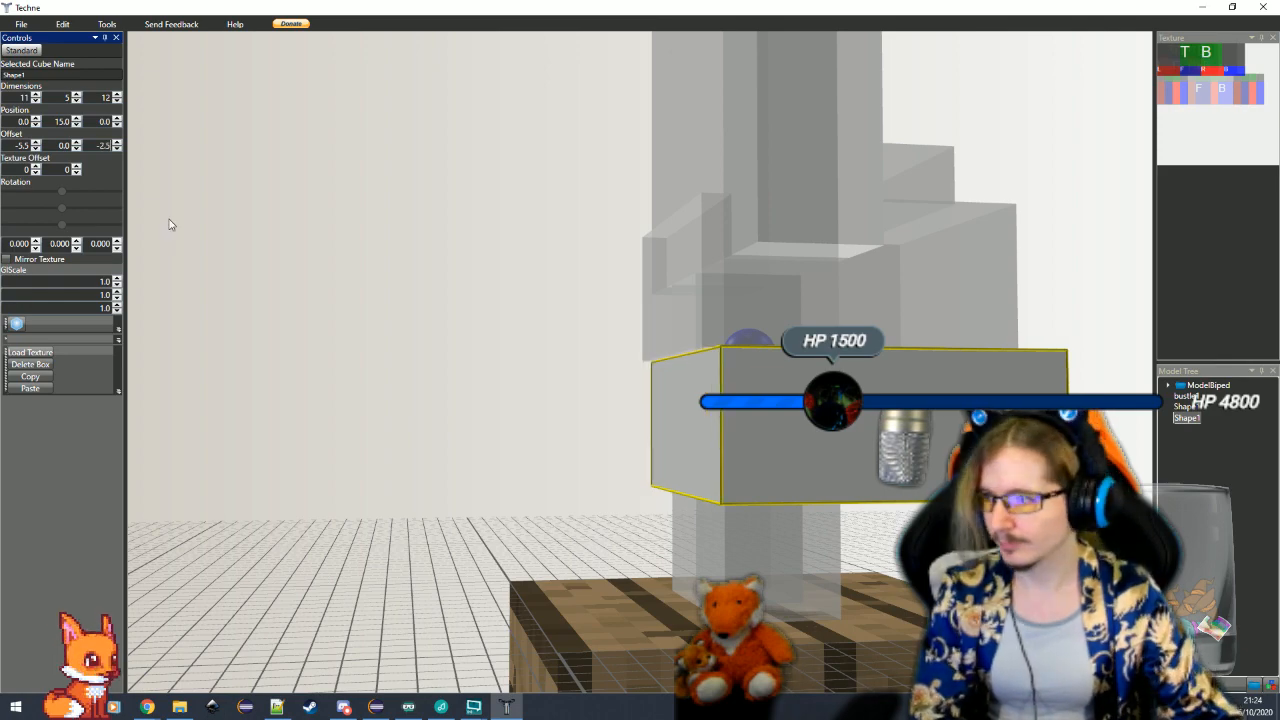
pyautogui.click(117, 142)
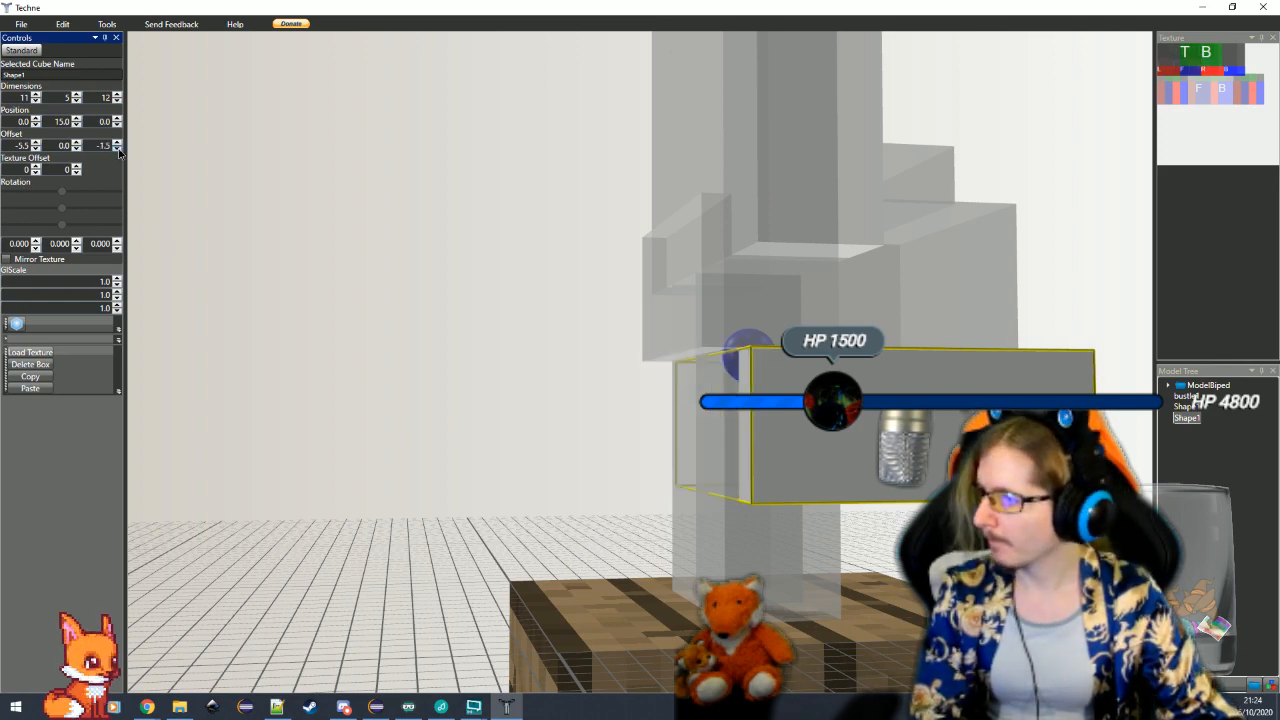
pyautogui.click(118, 149)
pyautogui.click(118, 149)
# Duplicate the lower skirt cube by copying and pasting it
pyautogui.moveTo(522, 488); pyautogui.dragTo(515, 515)
pyautogui.scroll(-3, 502, 515)
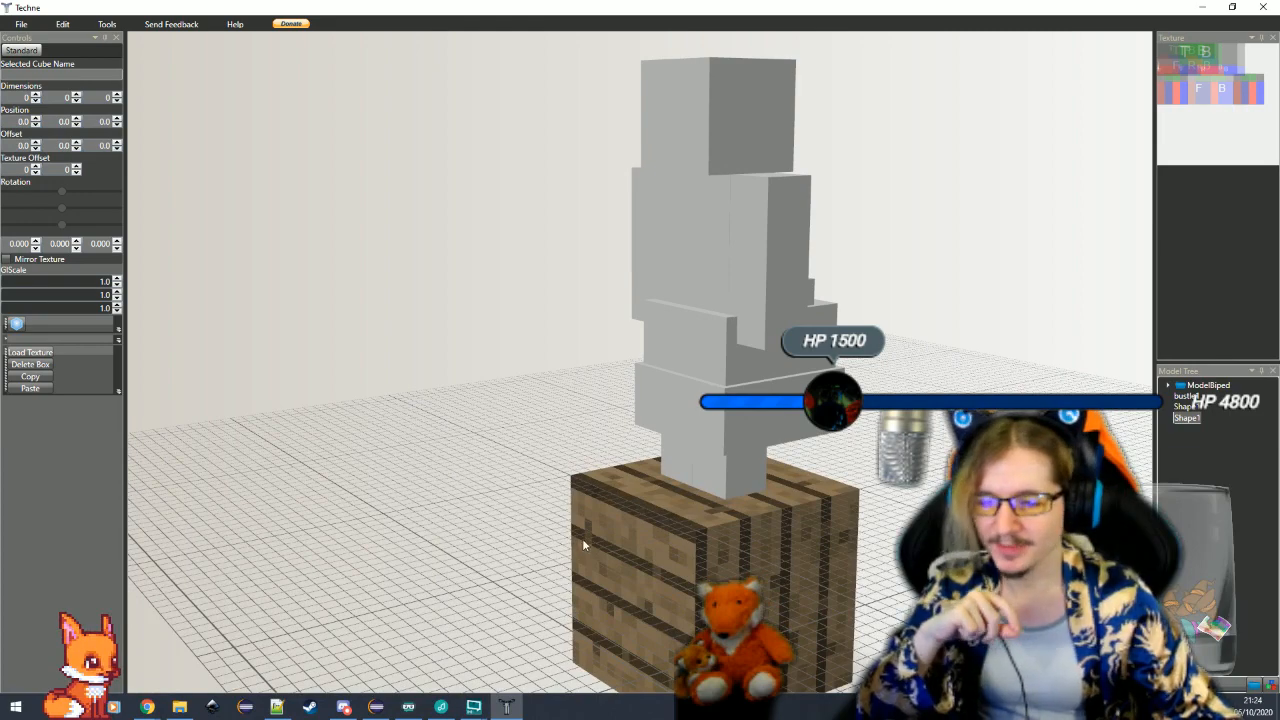
pyautogui.scroll(4, 765, 430)
pyautogui.click(765, 430)
pyautogui.click(31, 377)
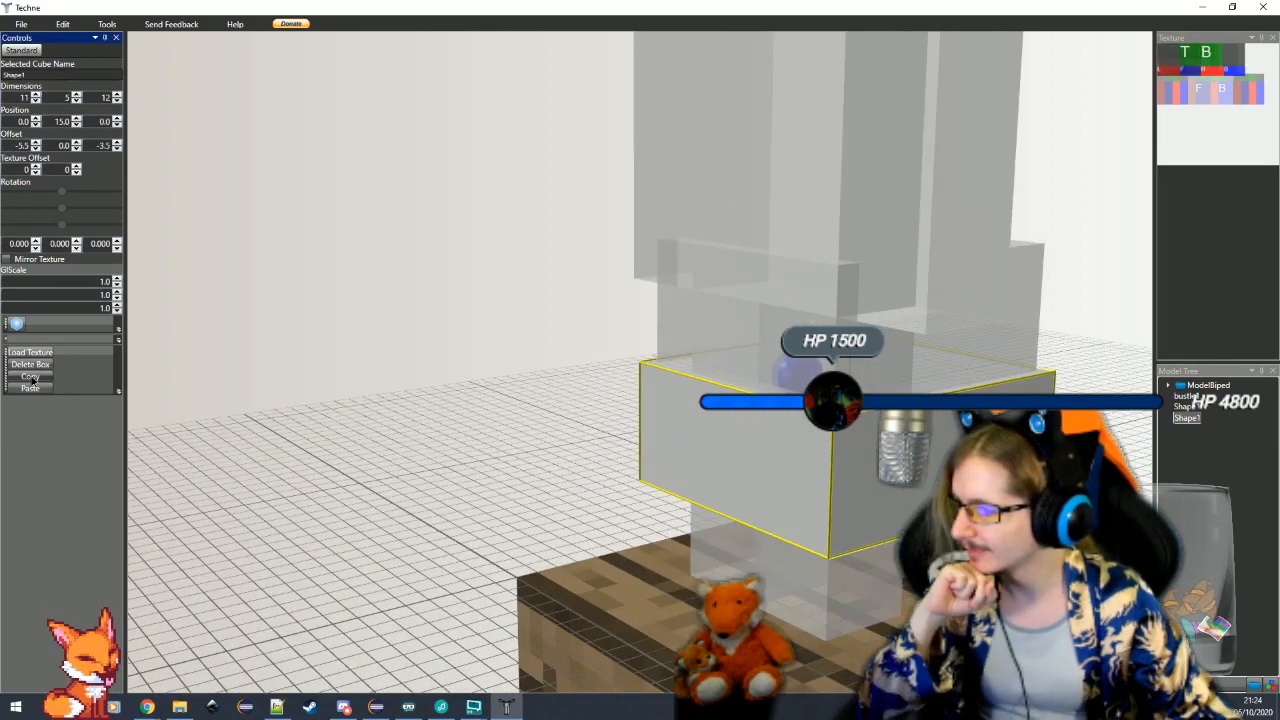
pyautogui.click(30, 389)
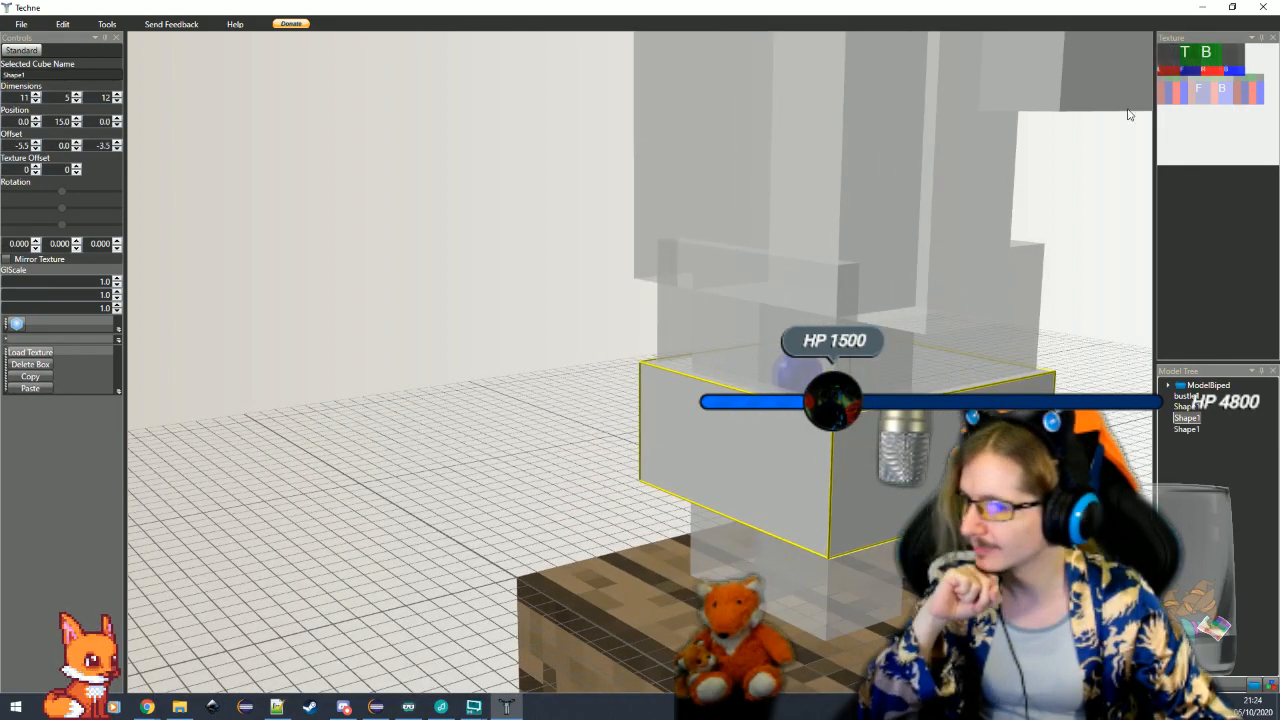
# Select the pasted cube and set its X offset to -5.5 and its Z offset to -3.5
pyautogui.click(1073, 92)
pyautogui.doubleClick(24, 146)
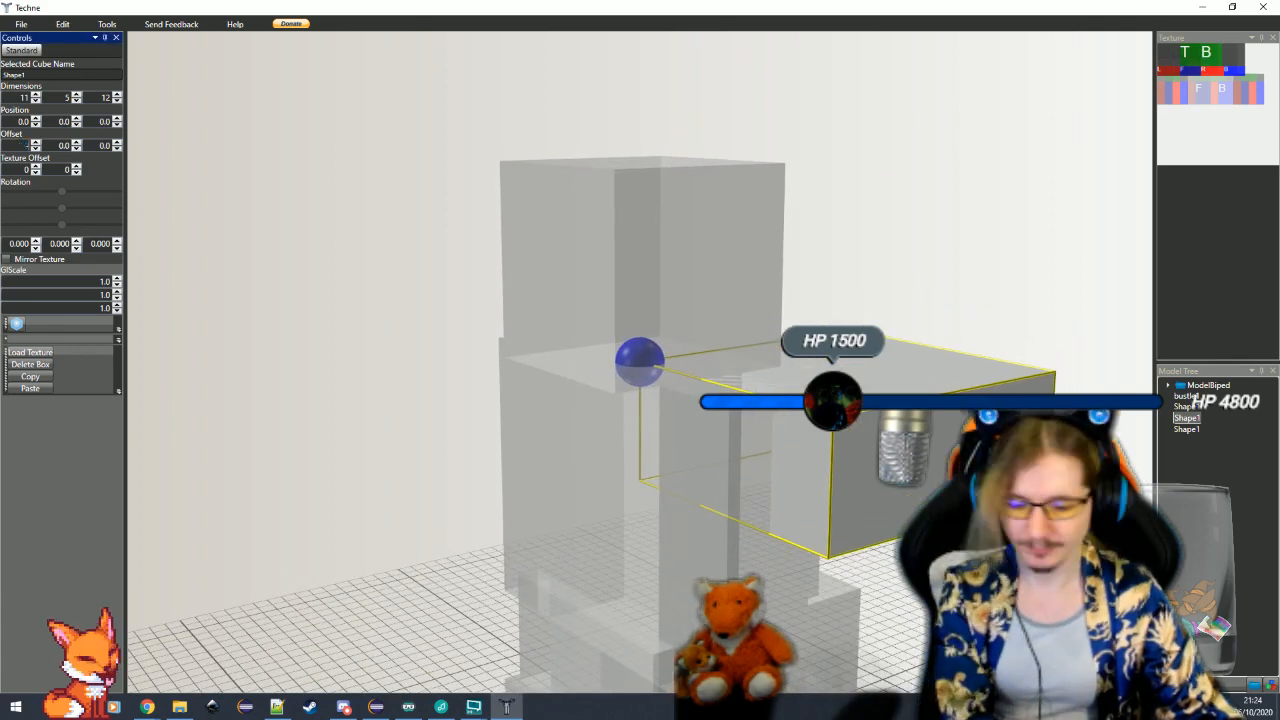
pyautogui.doubleClick(104, 145)
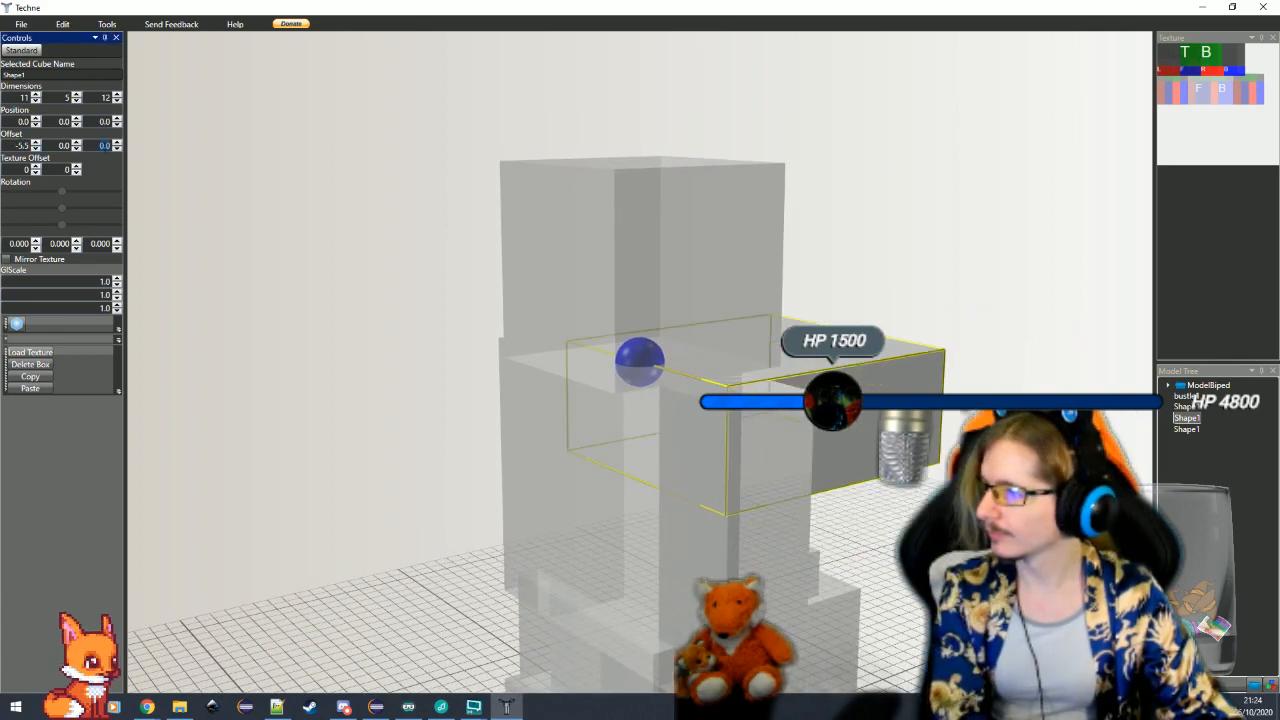
pyautogui.press('Return')
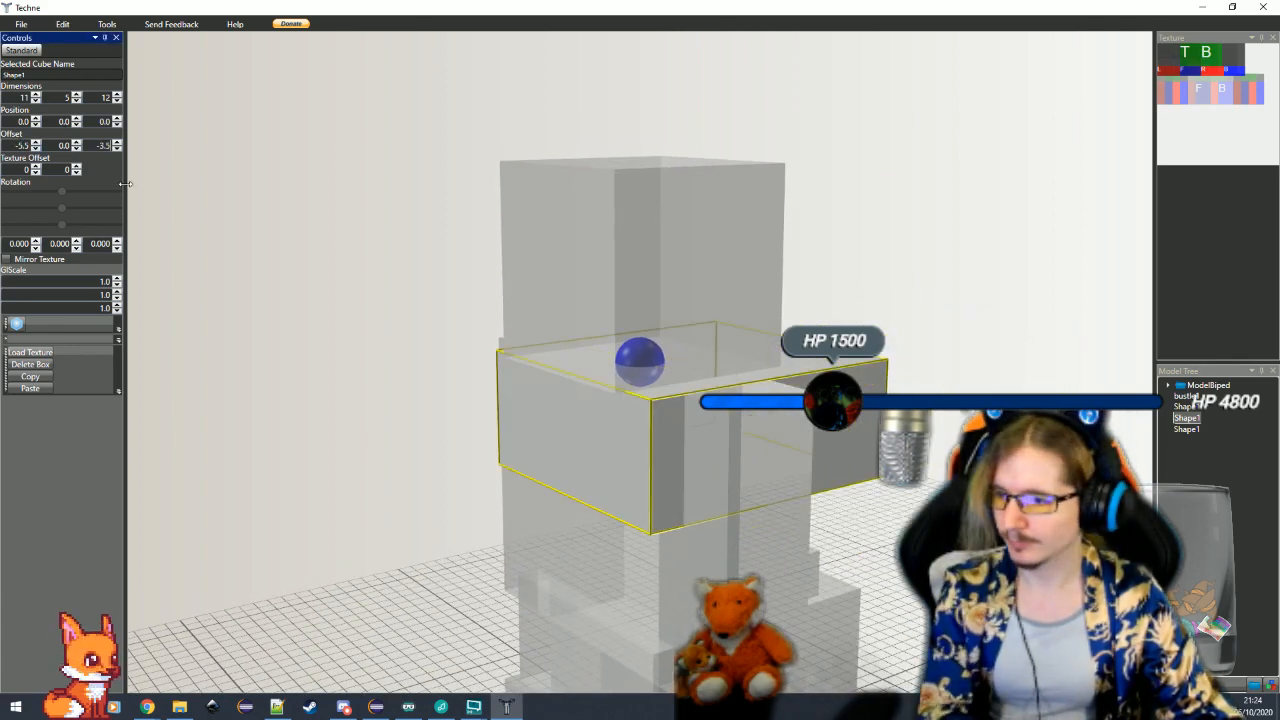
# Lower the pasted cube to a Y position of 20 and reduce its height to 4, forming the bottom skirt tier
pyautogui.tripleClick(79, 120)
pyautogui.tripleClick(78, 120)
pyautogui.doubleClick(78, 120)
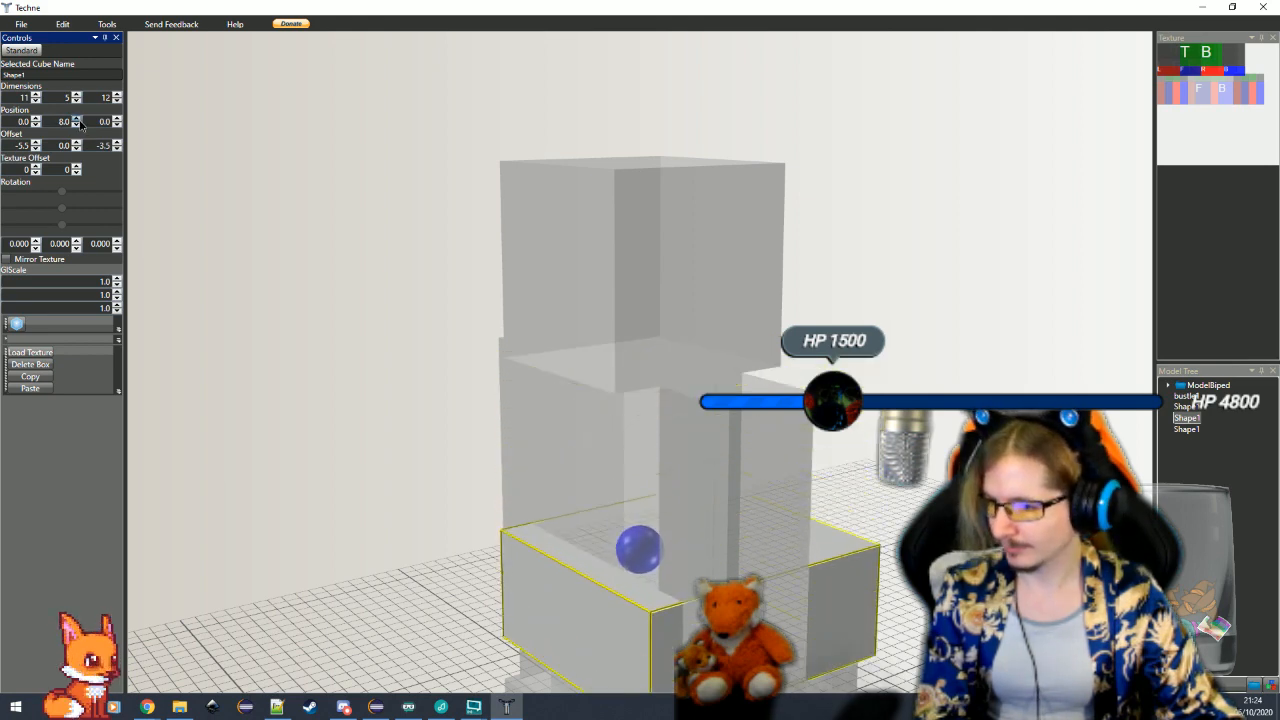
pyautogui.click(78, 120)
pyautogui.scroll(-6, 468, 444)
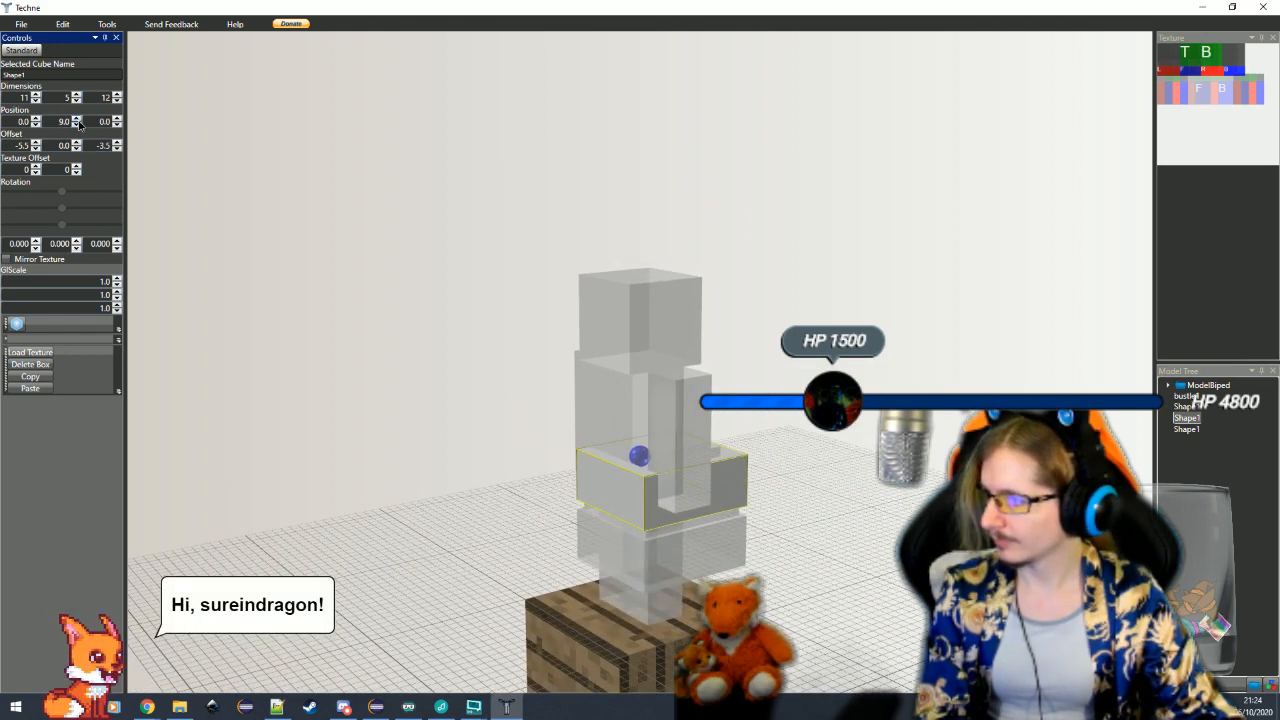
pyautogui.doubleClick(78, 120)
pyautogui.doubleClick(78, 120)
pyautogui.click(78, 120)
pyautogui.doubleClick(78, 120)
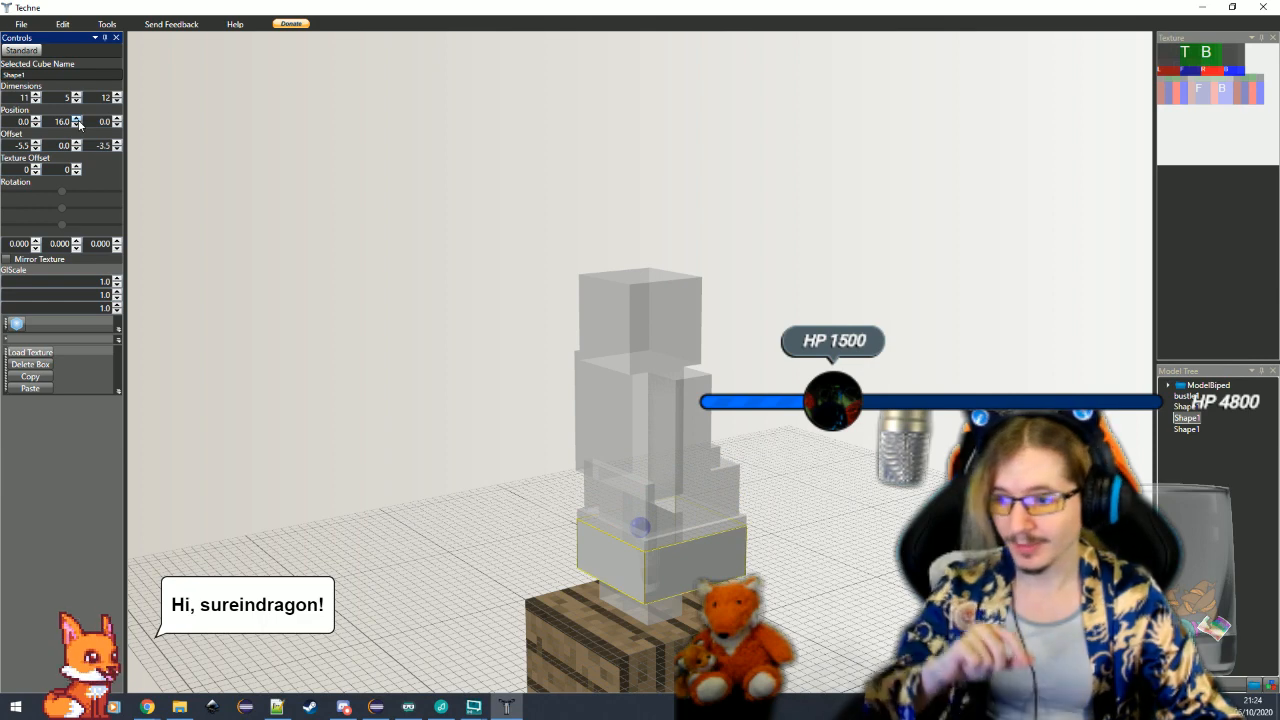
pyautogui.doubleClick(78, 120)
pyautogui.doubleClick(78, 120)
pyautogui.click(78, 120)
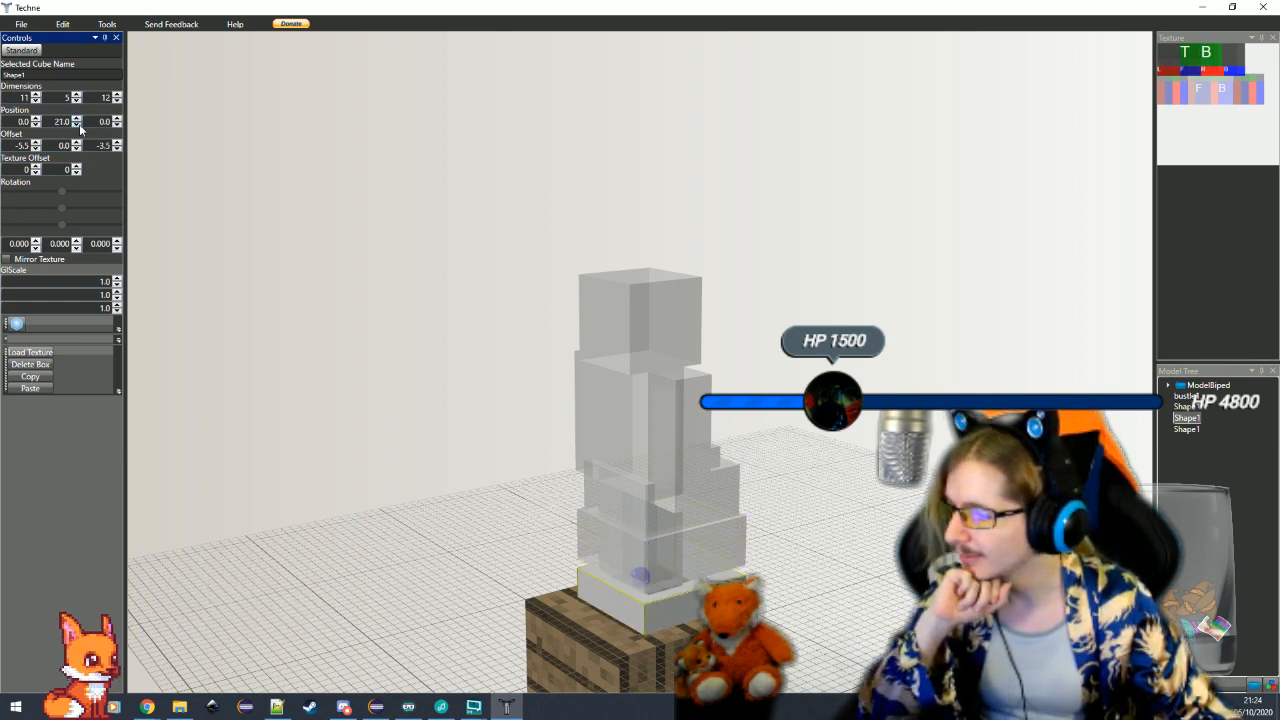
pyautogui.click(77, 124)
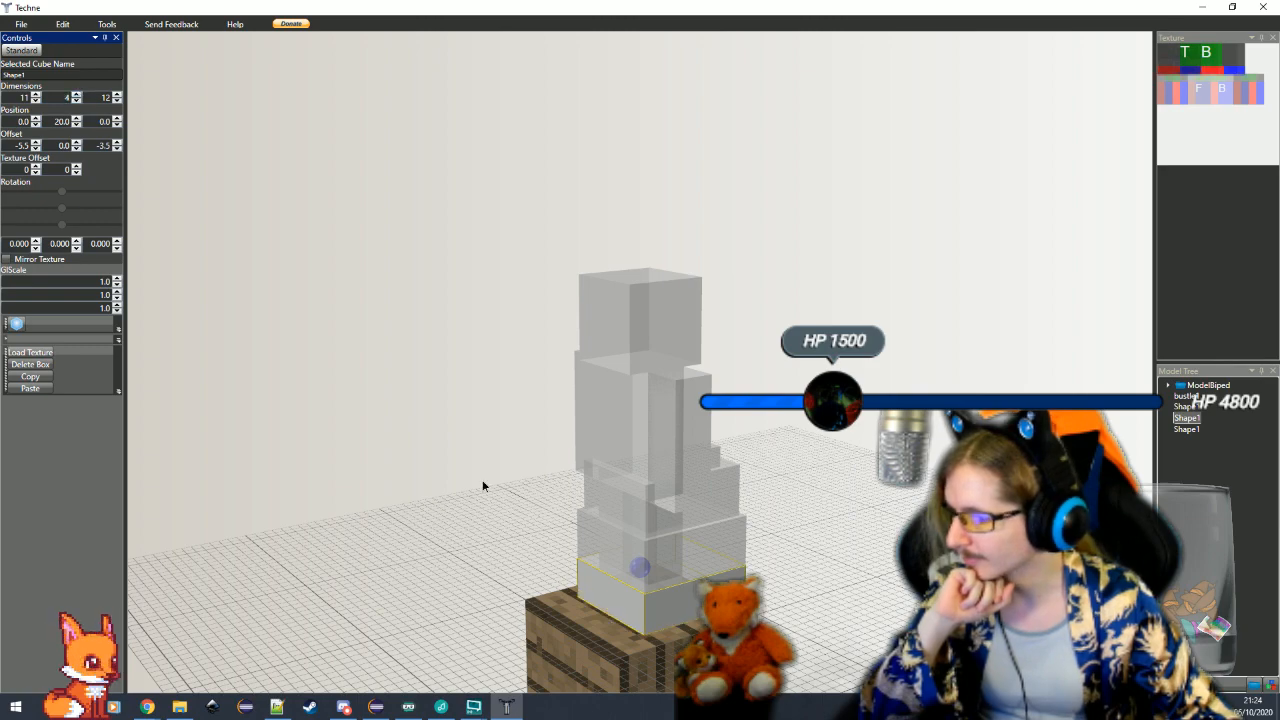
# Enlarge the bottom skirt cube to a width of 12 and a depth of 13, with an X offset of -6 and a Z offset of -4
pyautogui.moveTo(483, 486); pyautogui.dragTo(783, 631)
pyautogui.click(662, 560)
pyautogui.scroll(4, 762, 607)
pyautogui.scroll(1, 762, 607)
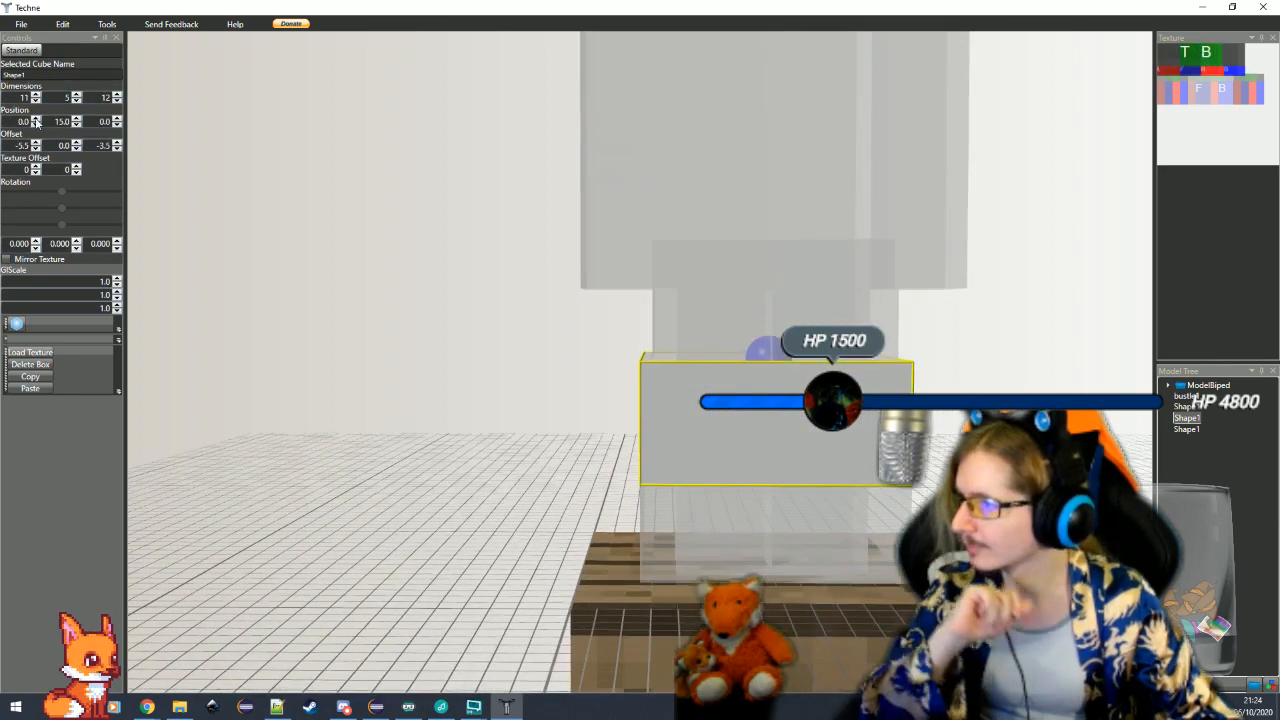
pyautogui.click(36, 94)
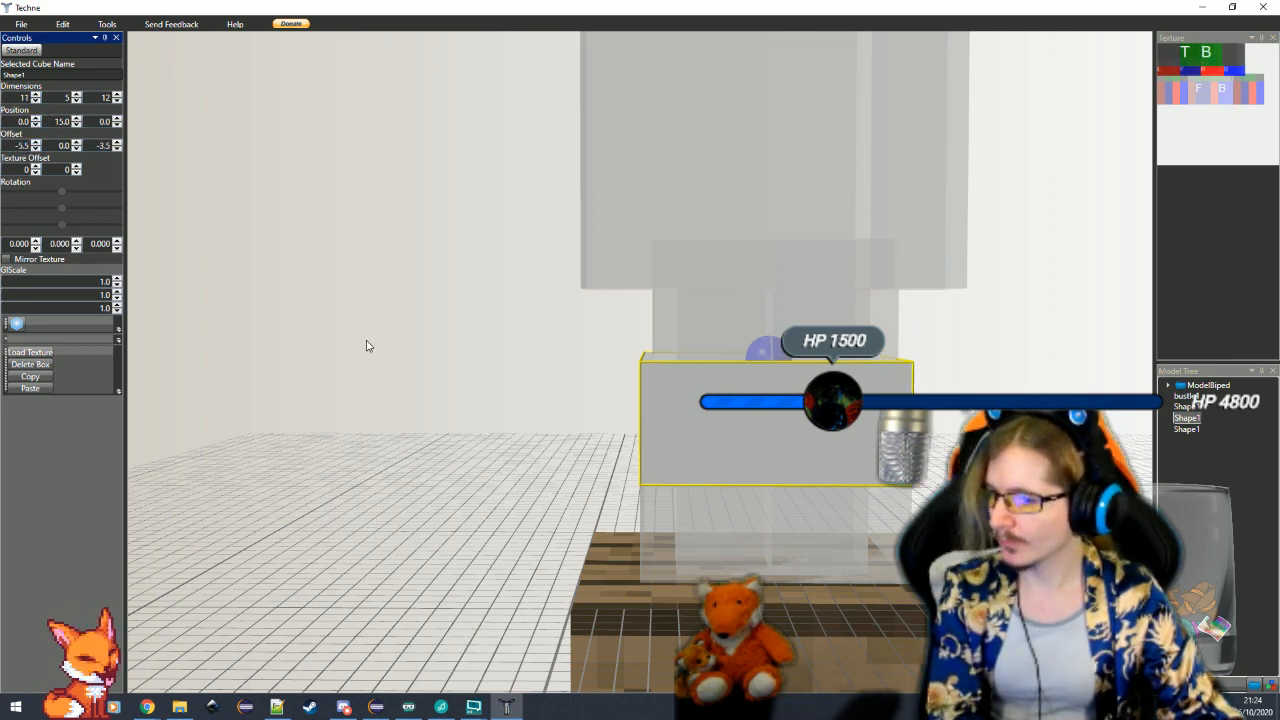
pyautogui.click(663, 525)
pyautogui.click(36, 94)
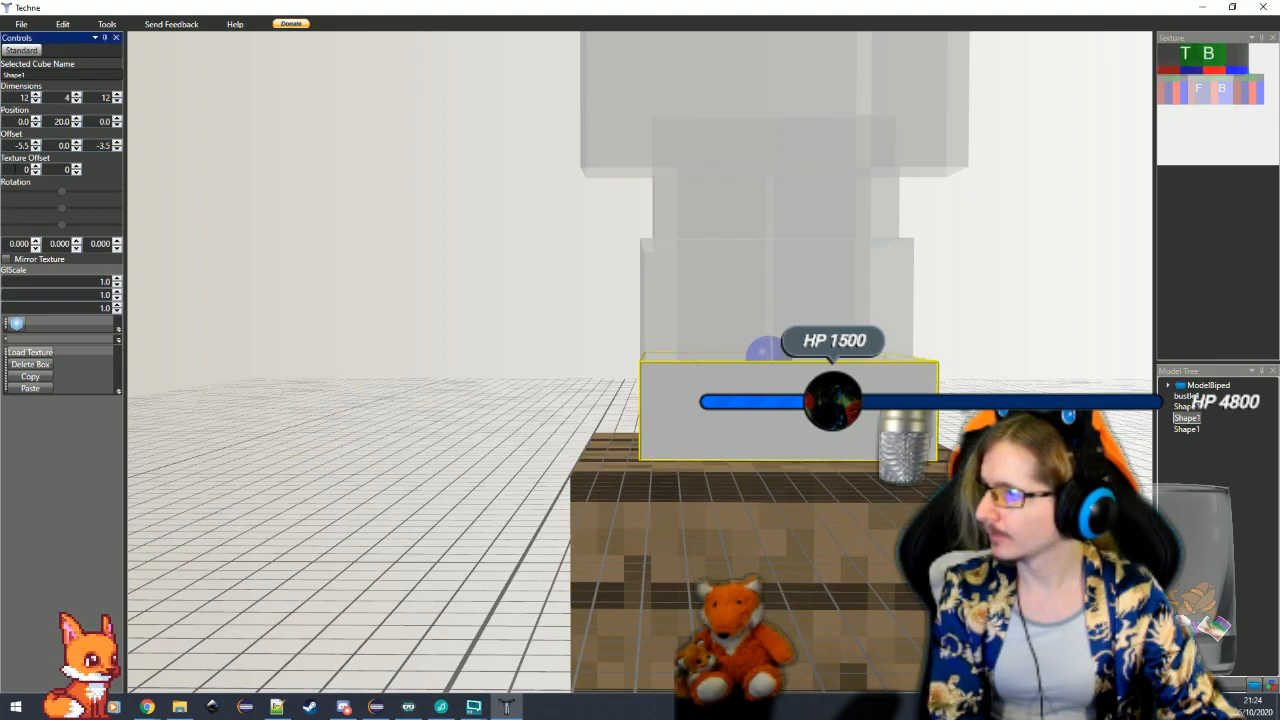
pyautogui.write('-6')
pyautogui.press('Return')
pyautogui.moveTo(566, 400); pyautogui.dragTo(737, 503)
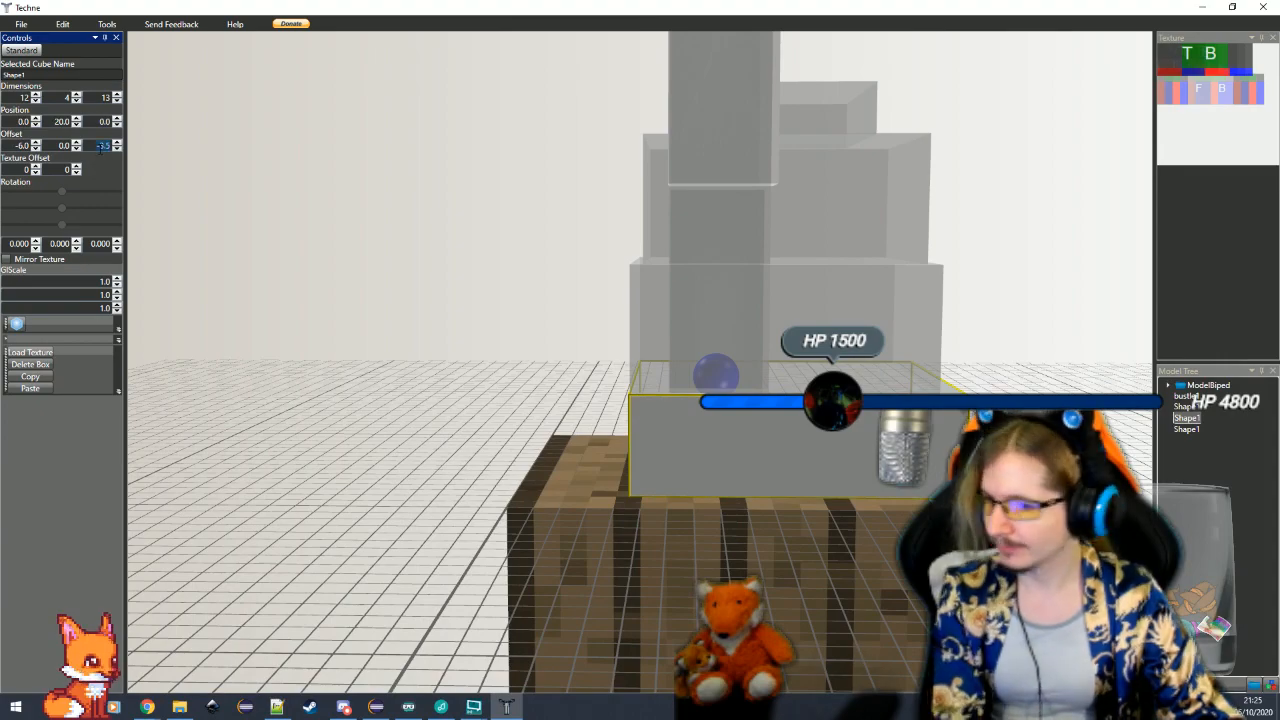
pyautogui.click(506, 457)
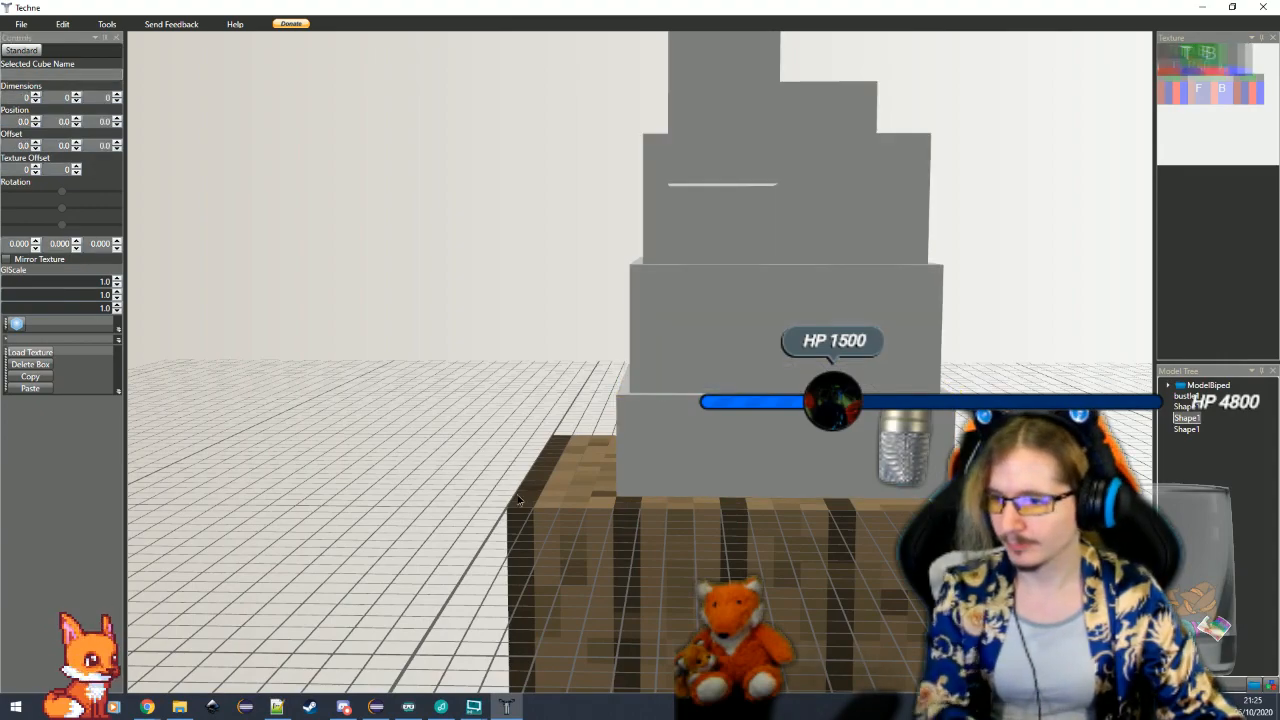
# Rotate the small bustle cube above the waist tier by 10 degrees about the X axis and nudge its vertical position
pyautogui.moveTo(519, 500); pyautogui.dragTo(544, 407)
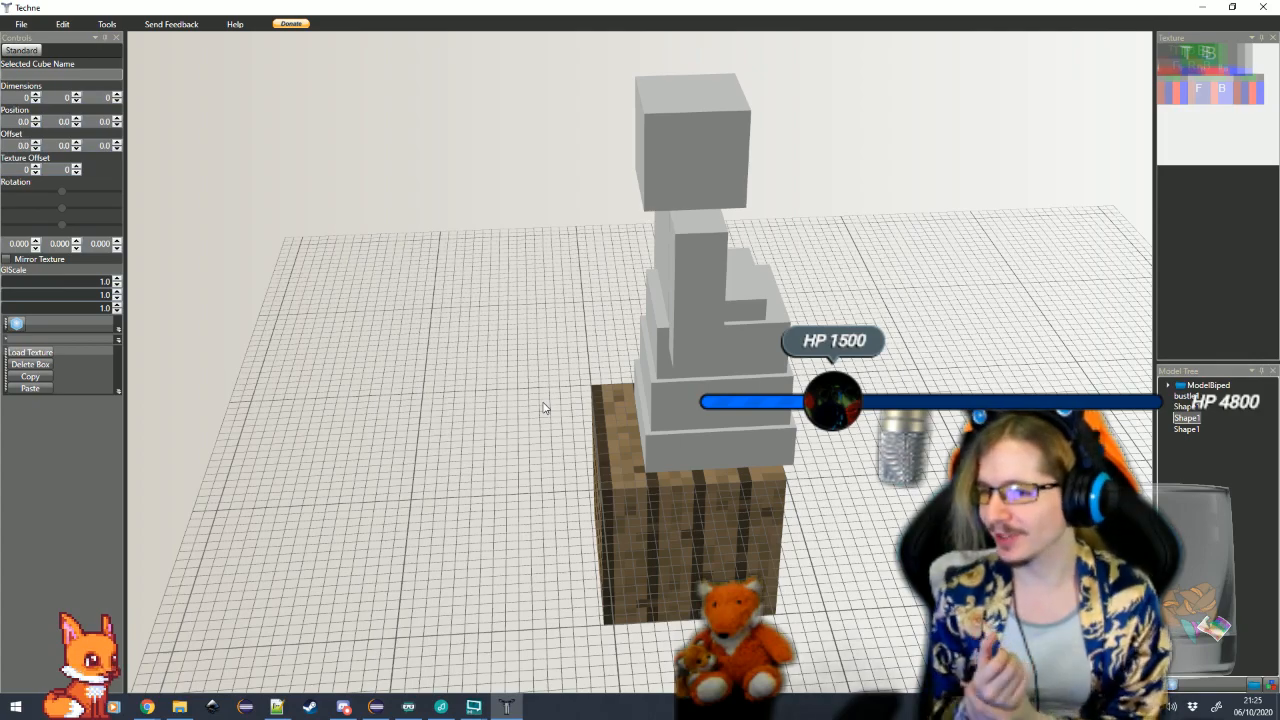
pyautogui.moveTo(544, 407); pyautogui.dragTo(525, 387)
pyautogui.moveTo(689, 481); pyautogui.dragTo(229, 500)
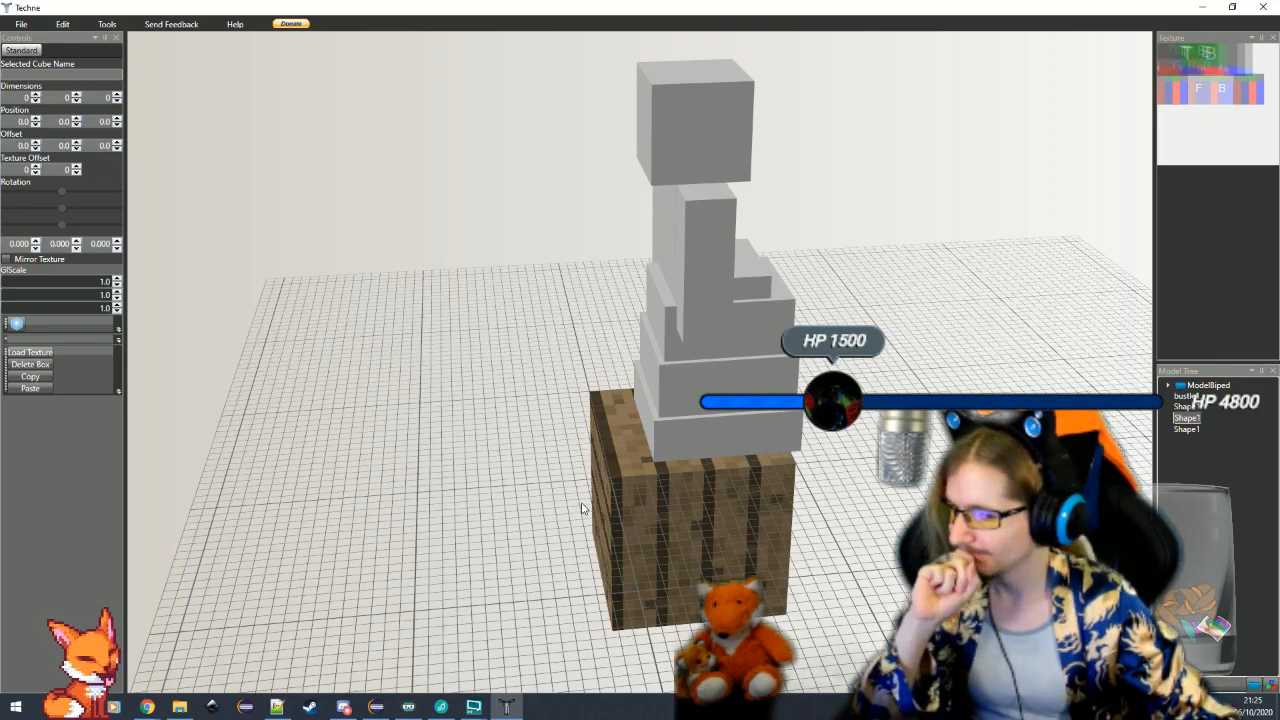
pyautogui.moveTo(585, 508)
pyautogui.mouseDown()
pyautogui.moveTo(566, 494)
pyautogui.moveTo(590, 489)
pyautogui.moveTo(548, 506)
pyautogui.moveTo(573, 501)
pyautogui.mouseUp()
pyautogui.moveTo(689, 544); pyautogui.dragTo(663, 462)
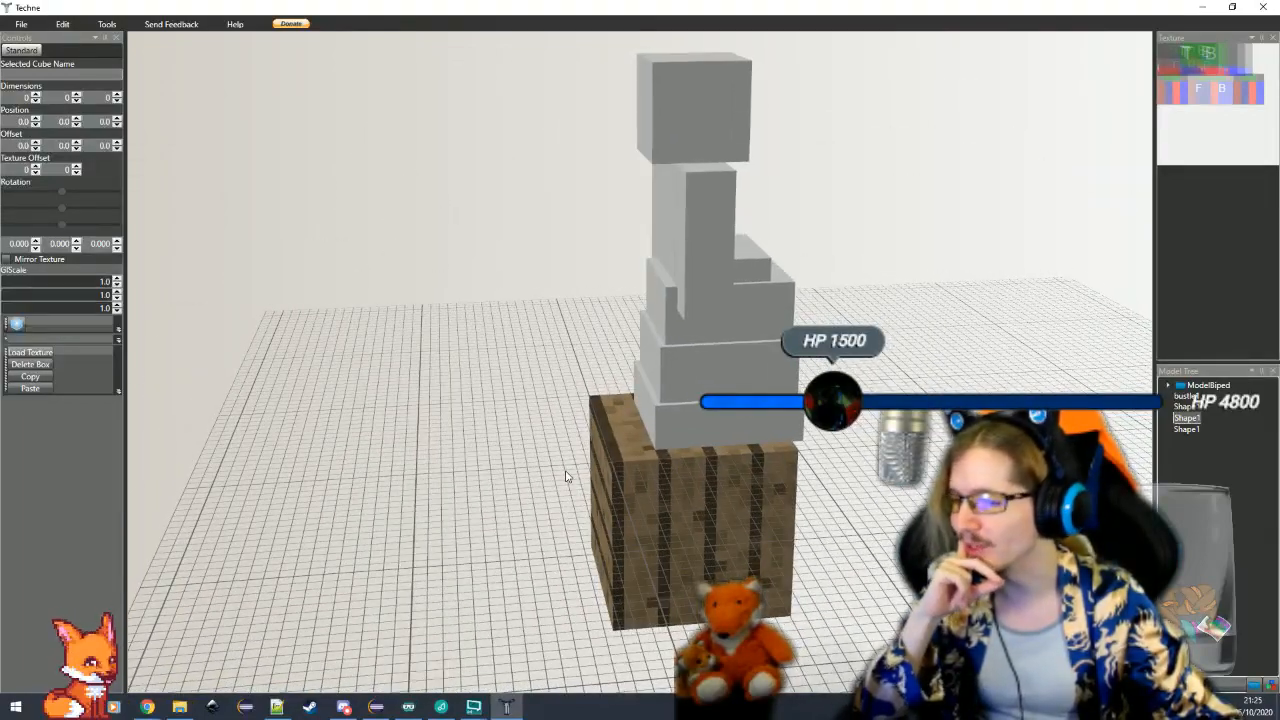
pyautogui.moveTo(565, 476); pyautogui.dragTo(540, 467)
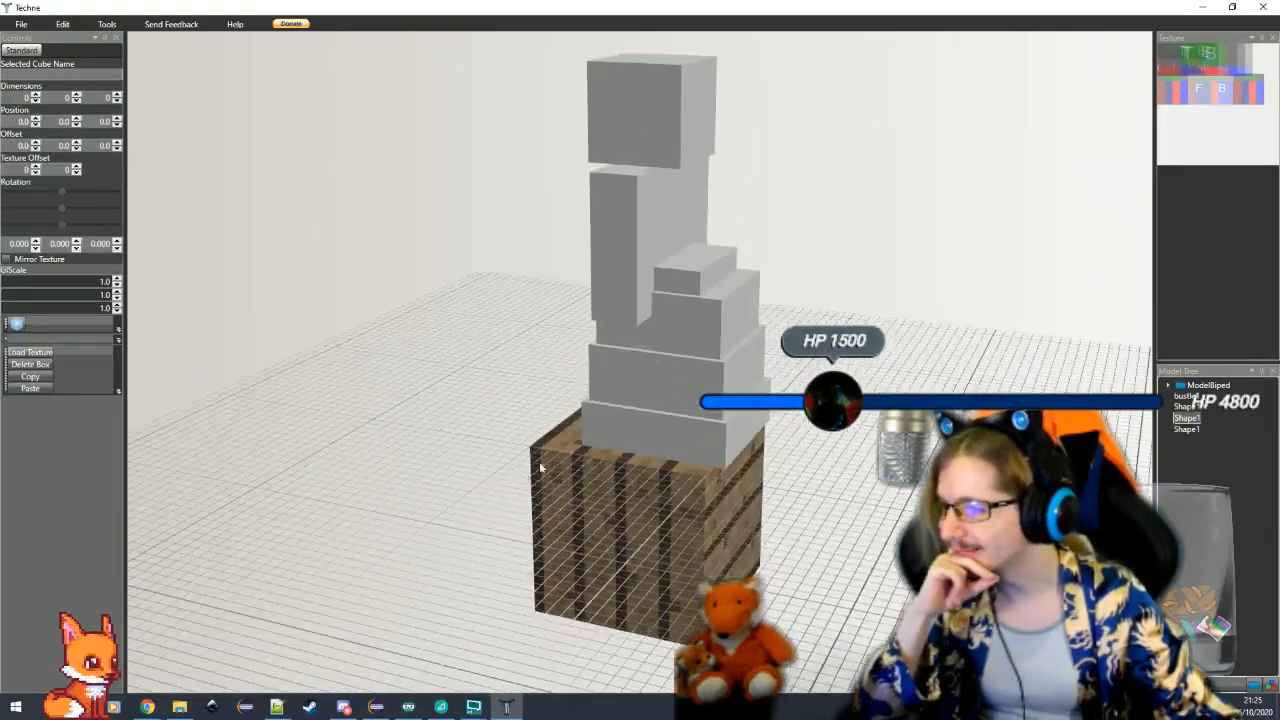
pyautogui.click(712, 267)
pyautogui.scroll(5, 712, 267)
pyautogui.moveTo(29, 244); pyautogui.dragTo(3, 244)
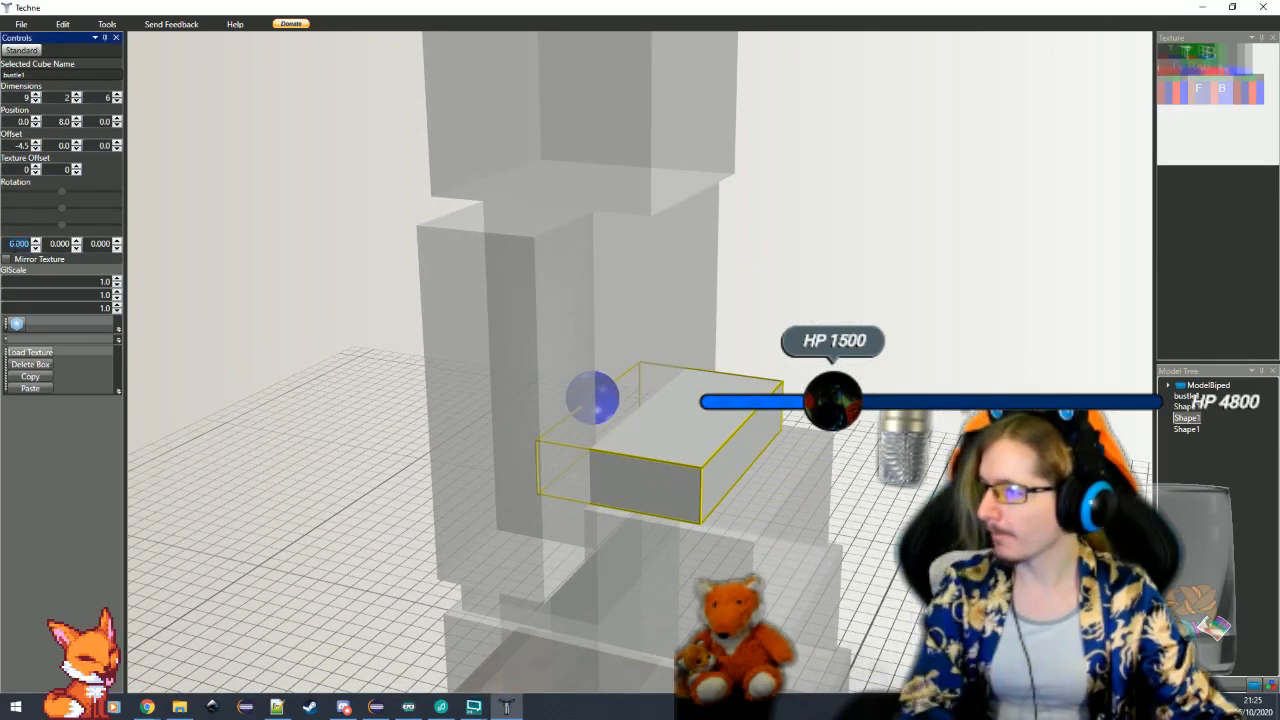
pyautogui.write('10')
pyautogui.press('Return')
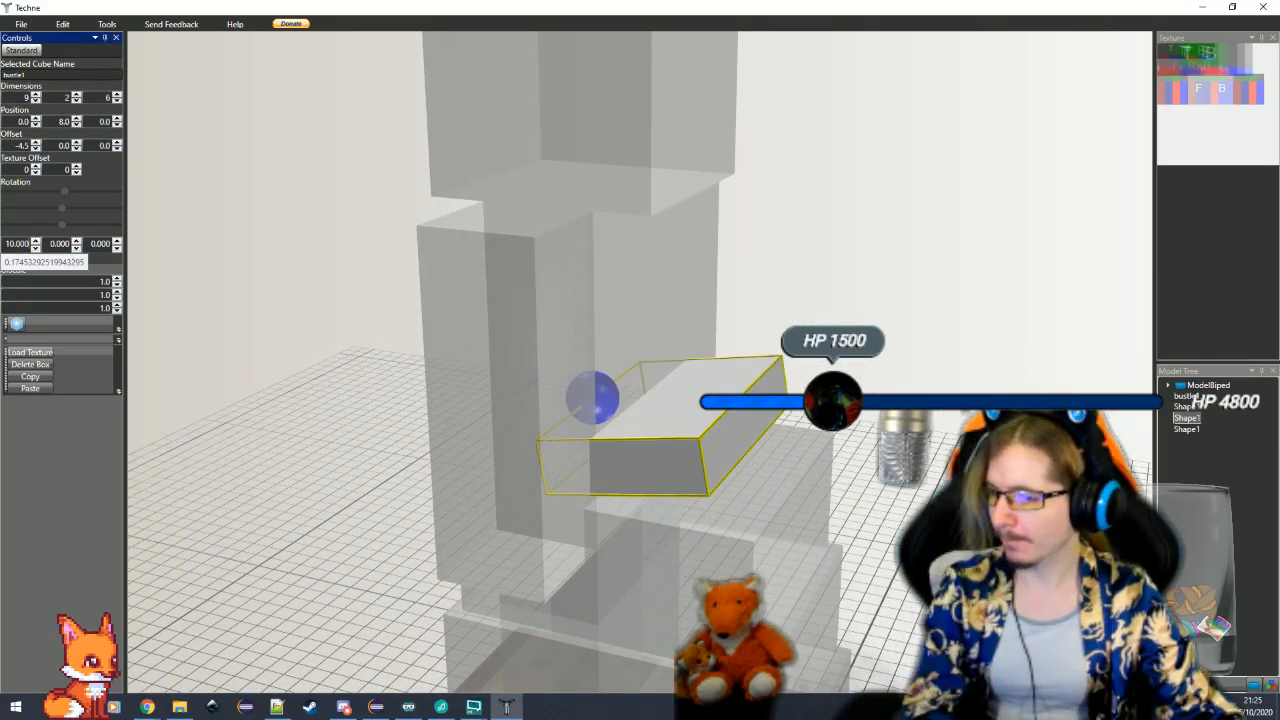
pyautogui.click(77, 118)
# Tilt the waist cube below the bustle by 6 degrees about the X axis
pyautogui.click(375, 523)
pyautogui.moveTo(375, 523); pyautogui.dragTo(430, 512)
pyautogui.scroll(-4, 392, 503)
pyautogui.click(666, 466)
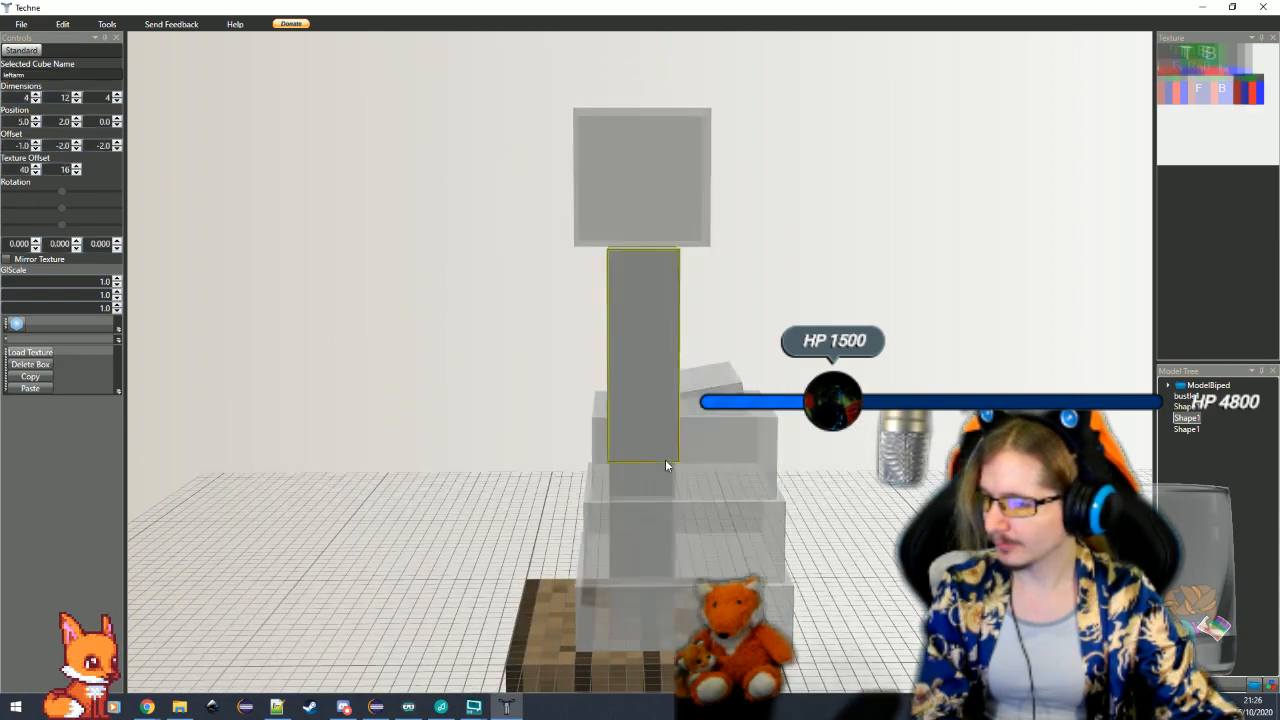
pyautogui.scroll(3, 666, 466)
pyautogui.doubleClick(843, 654)
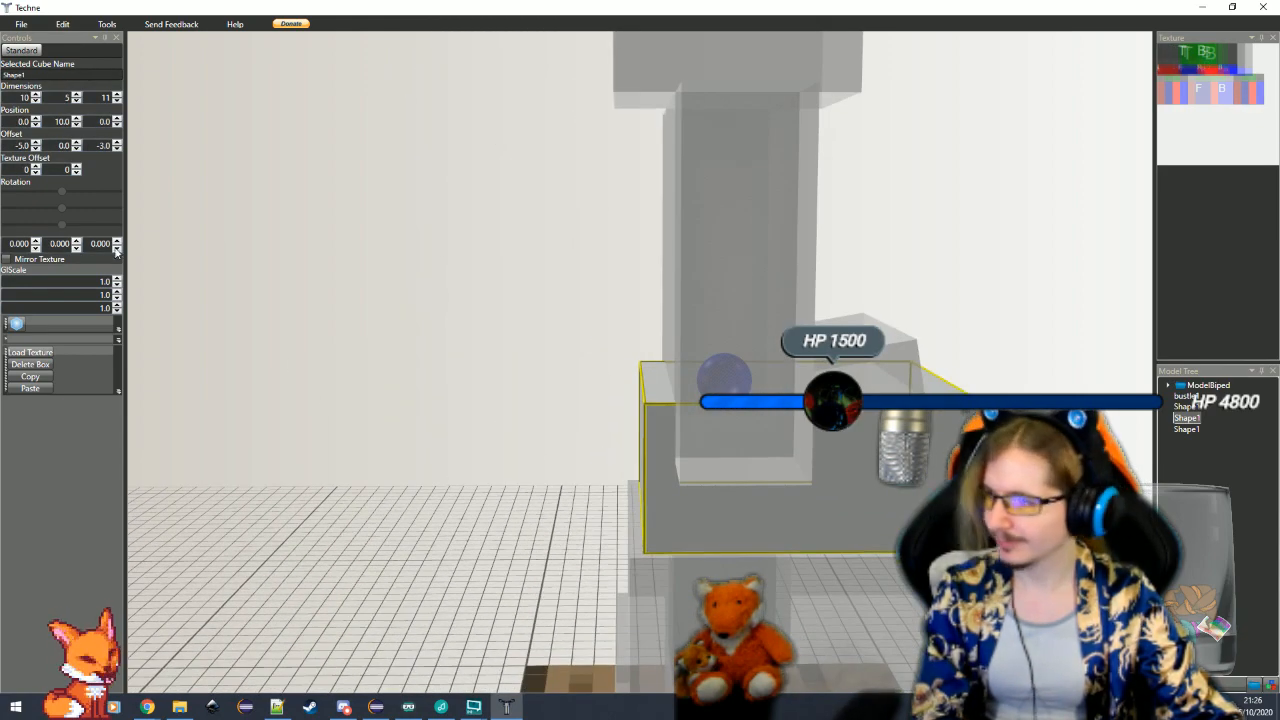
pyautogui.moveTo(9, 244); pyautogui.dragTo(64, 270)
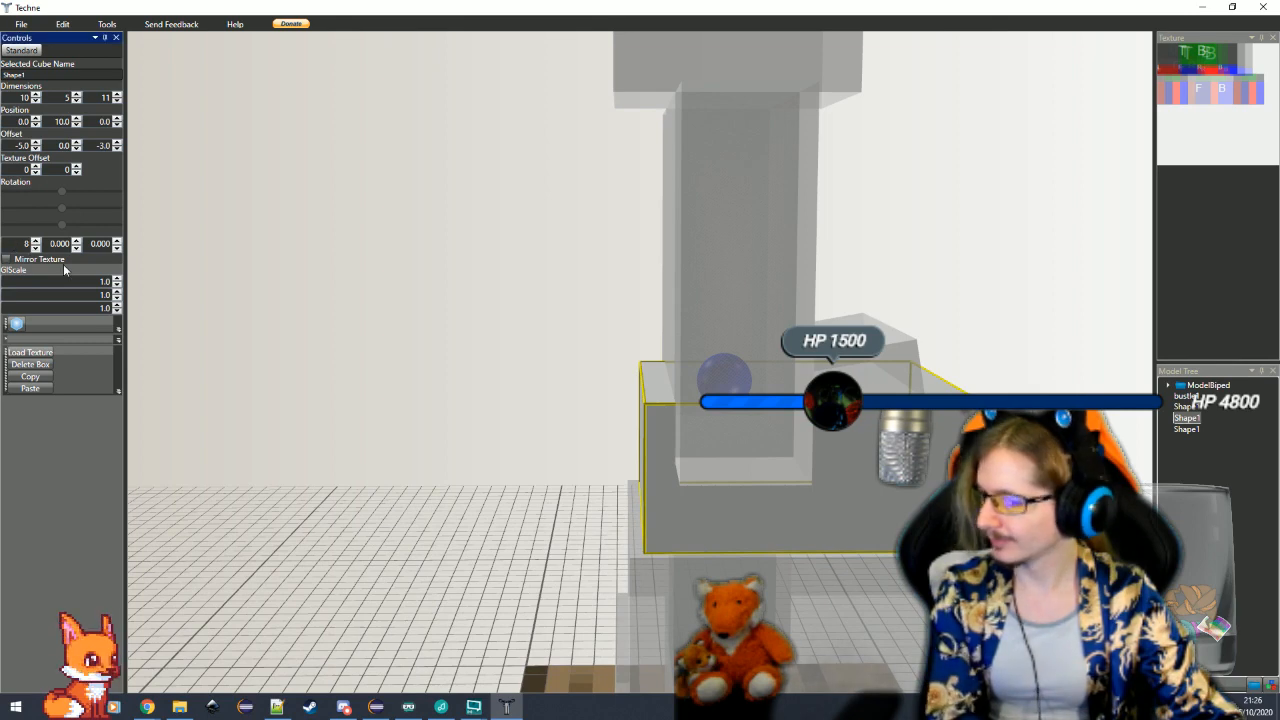
pyautogui.write('8')
pyautogui.press('Return')
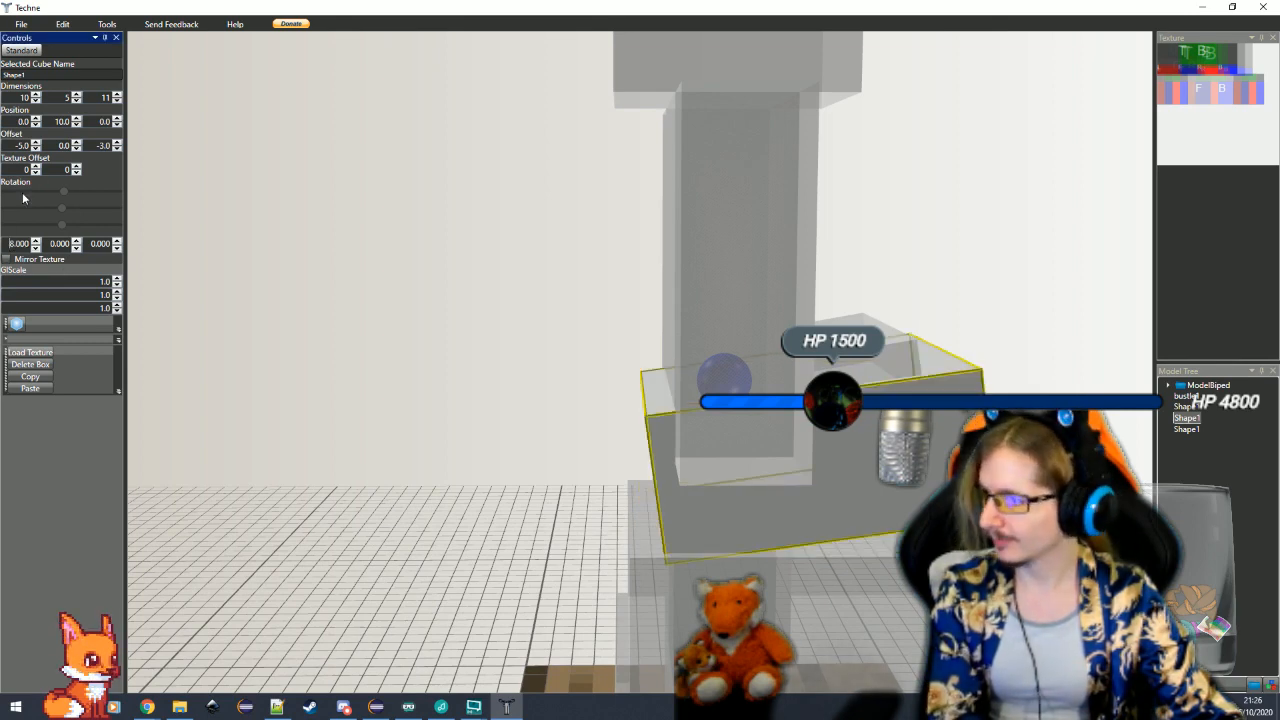
pyautogui.click(36, 248)
pyautogui.click(36, 248)
pyautogui.moveTo(426, 405); pyautogui.dragTo(477, 466)
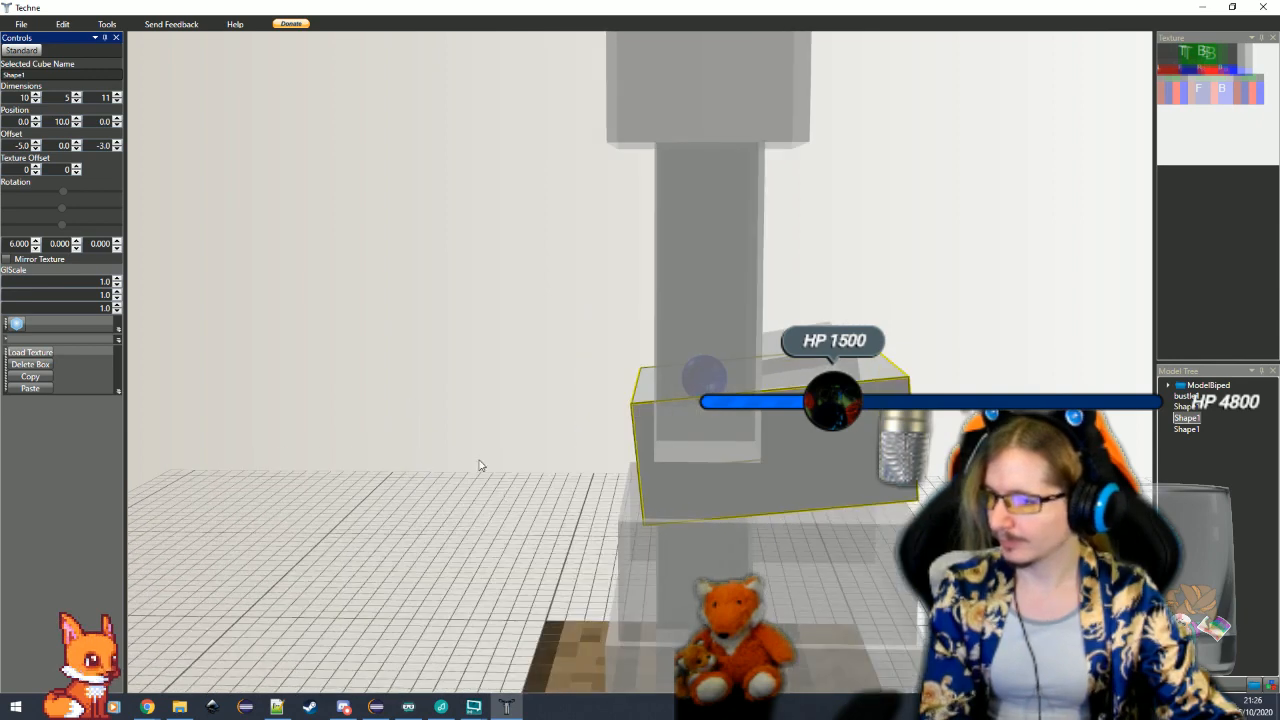
# Set the tilted waist cube's Y position to 10.5
pyautogui.click(76, 119)
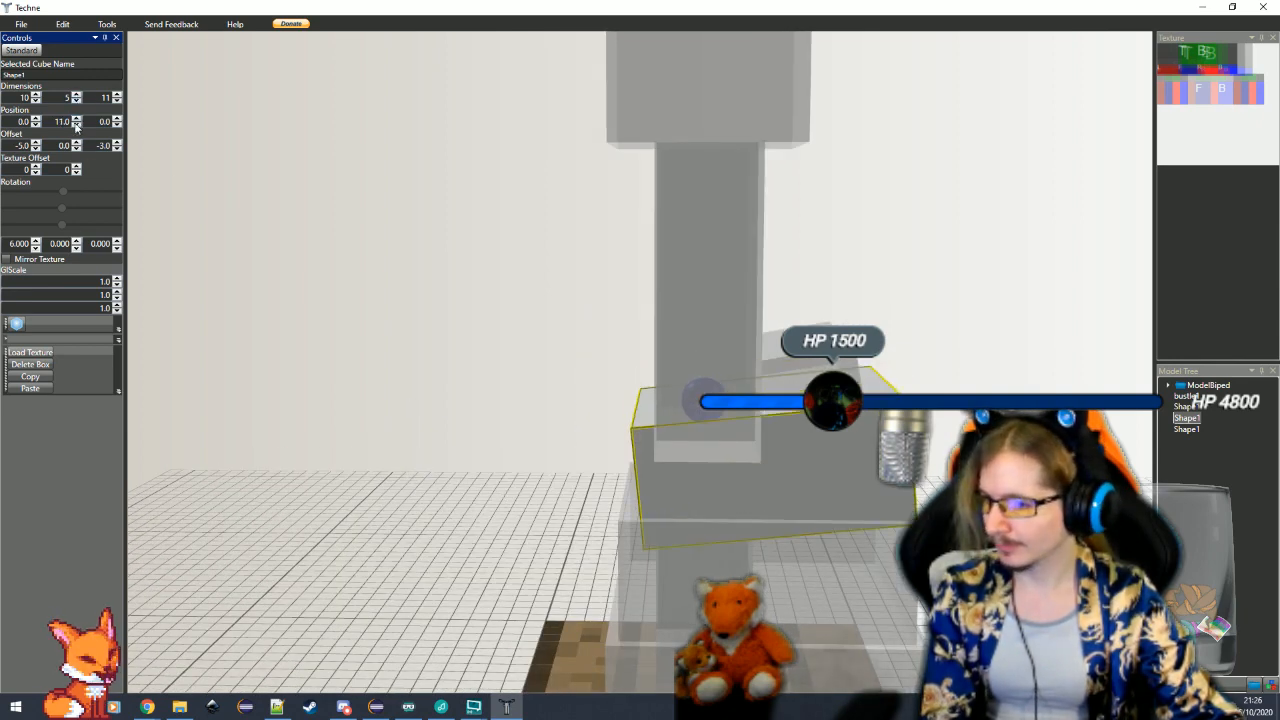
pyautogui.doubleClick(62, 122)
pyautogui.write('105')
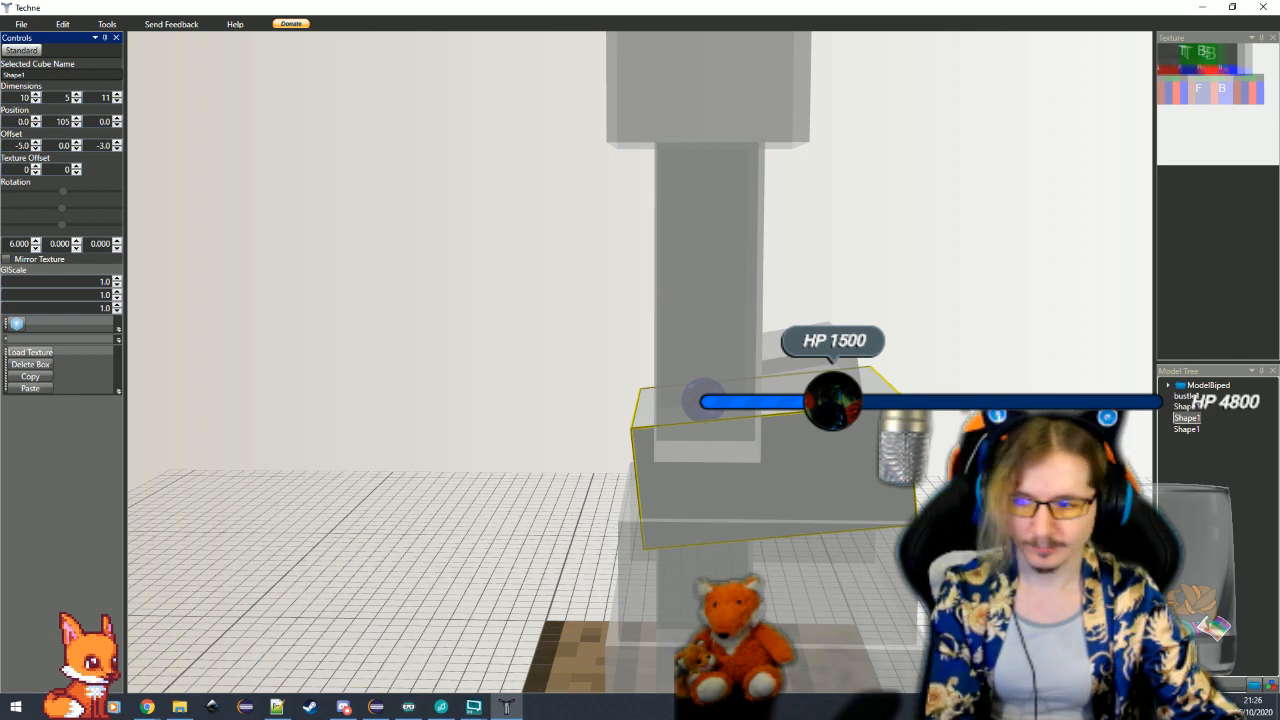
pyautogui.press('Return')
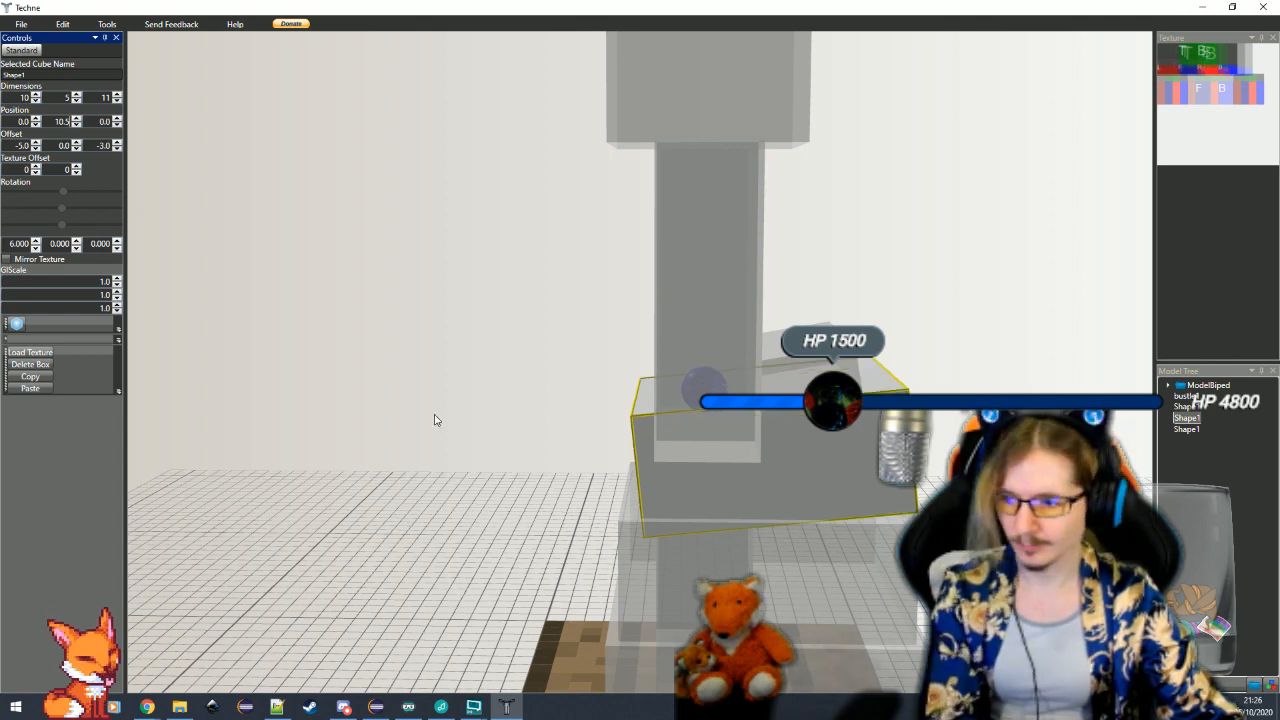
# Tilt the middle skirt cube below the waist cube by 4 degrees about the X axis
pyautogui.scroll(2, 793, 617)
pyautogui.moveTo(793, 617); pyautogui.dragTo(839, 611)
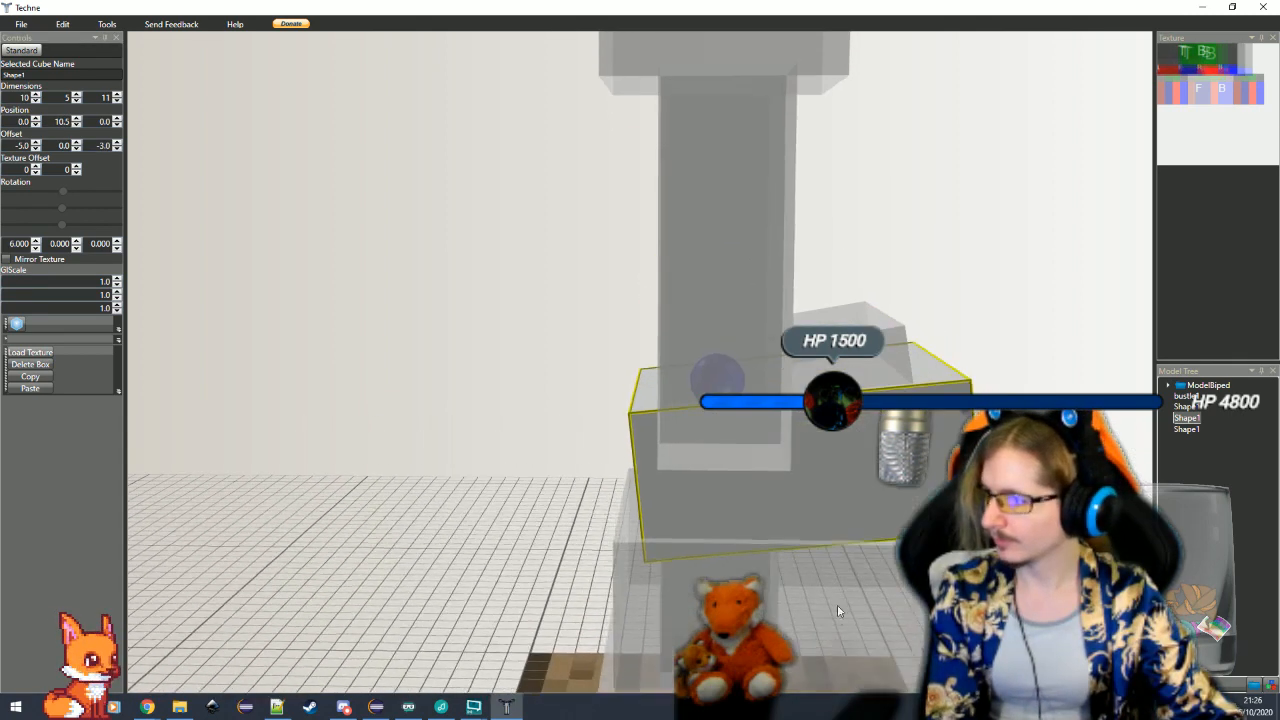
pyautogui.click(846, 582)
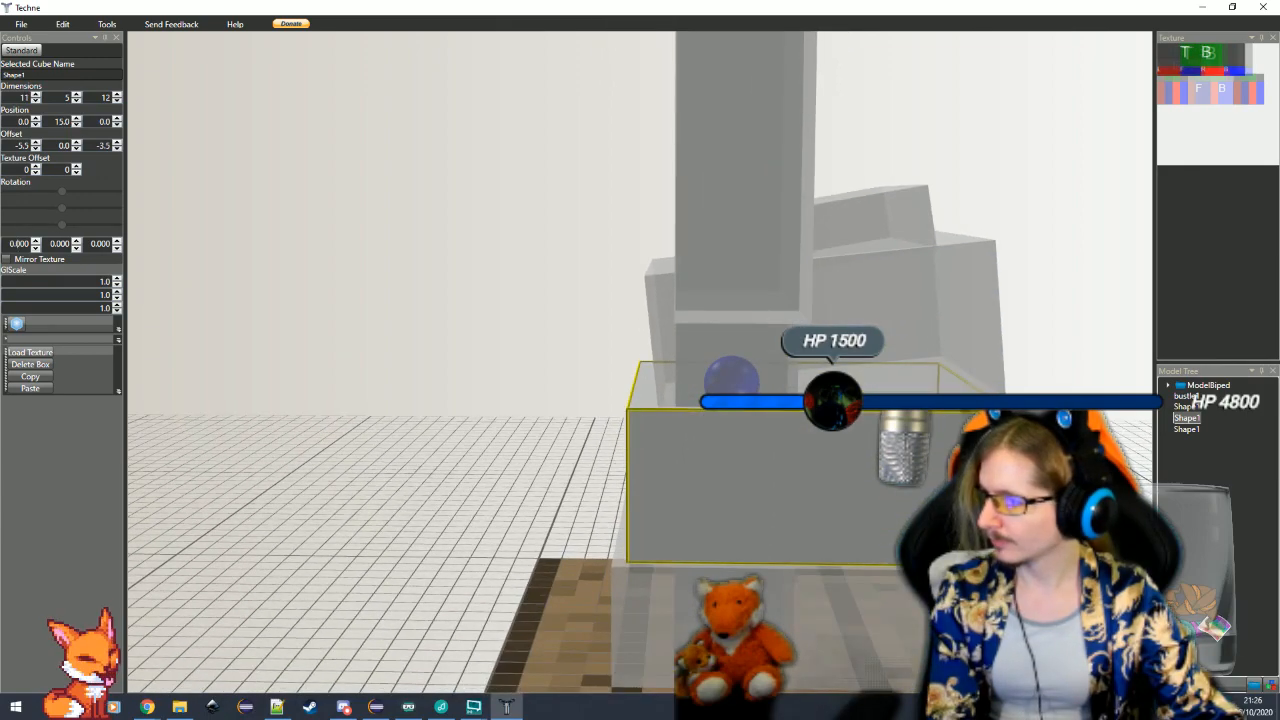
pyautogui.doubleClick(20, 244)
pyautogui.write('4')
pyautogui.press('Return')
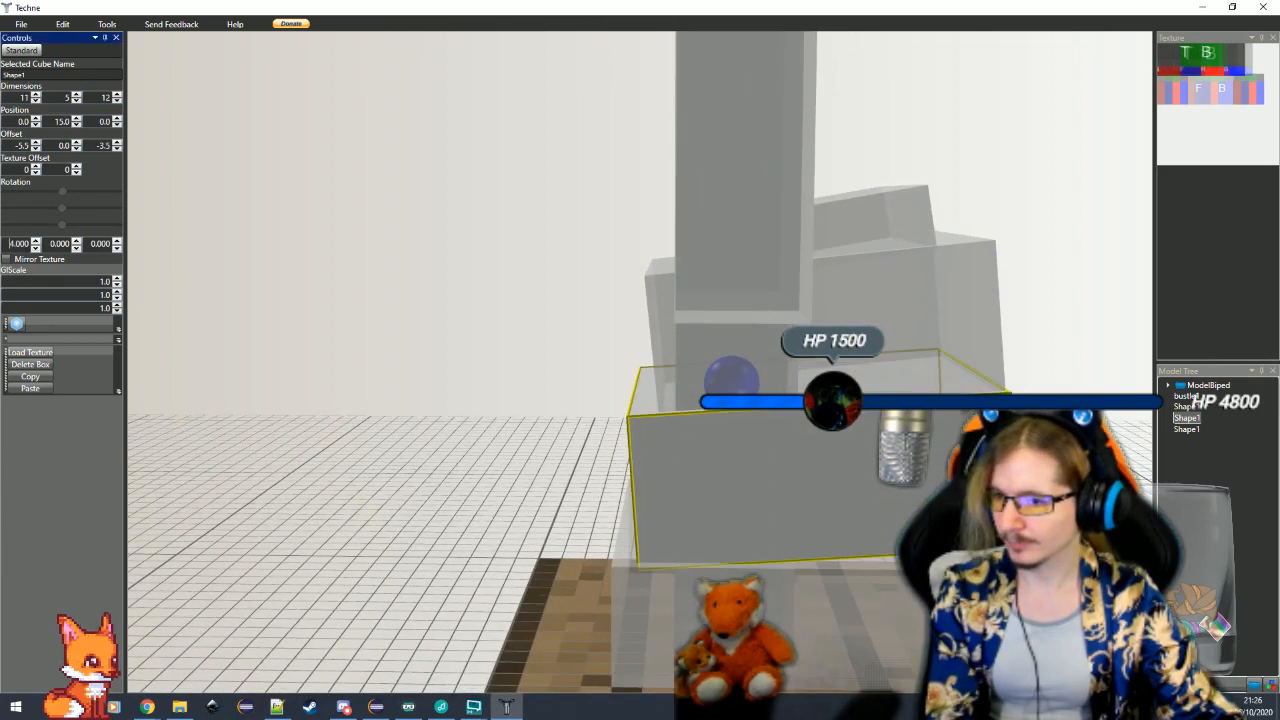
# Select the bottom skirt cube and set its X texture offset to 0
pyautogui.click(808, 600)
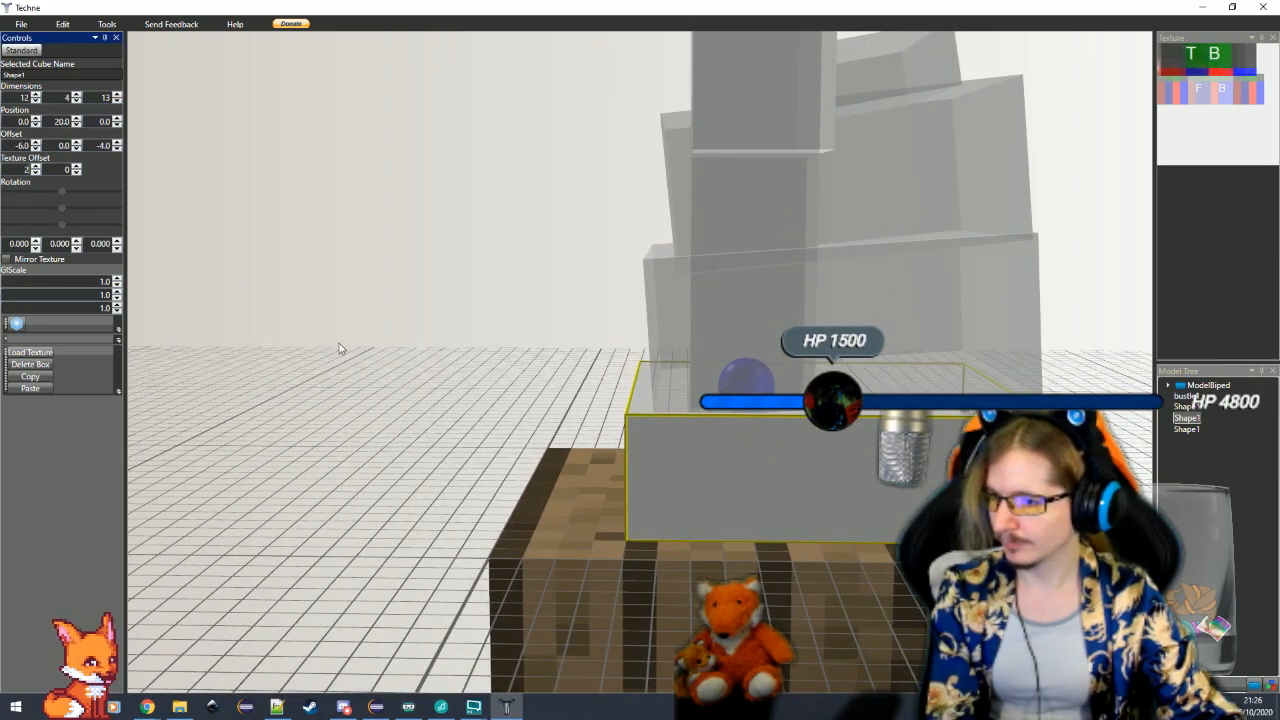
pyautogui.doubleClick(15, 169)
pyautogui.write('0')
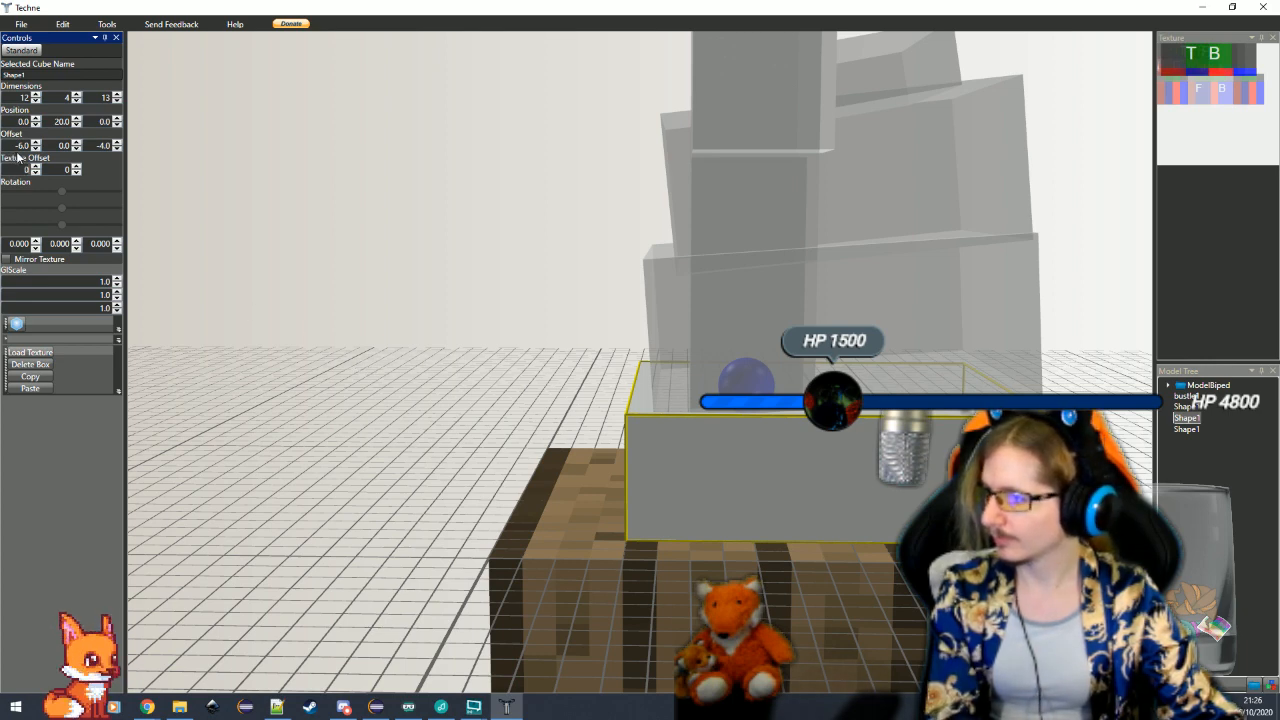
pyautogui.write('3')
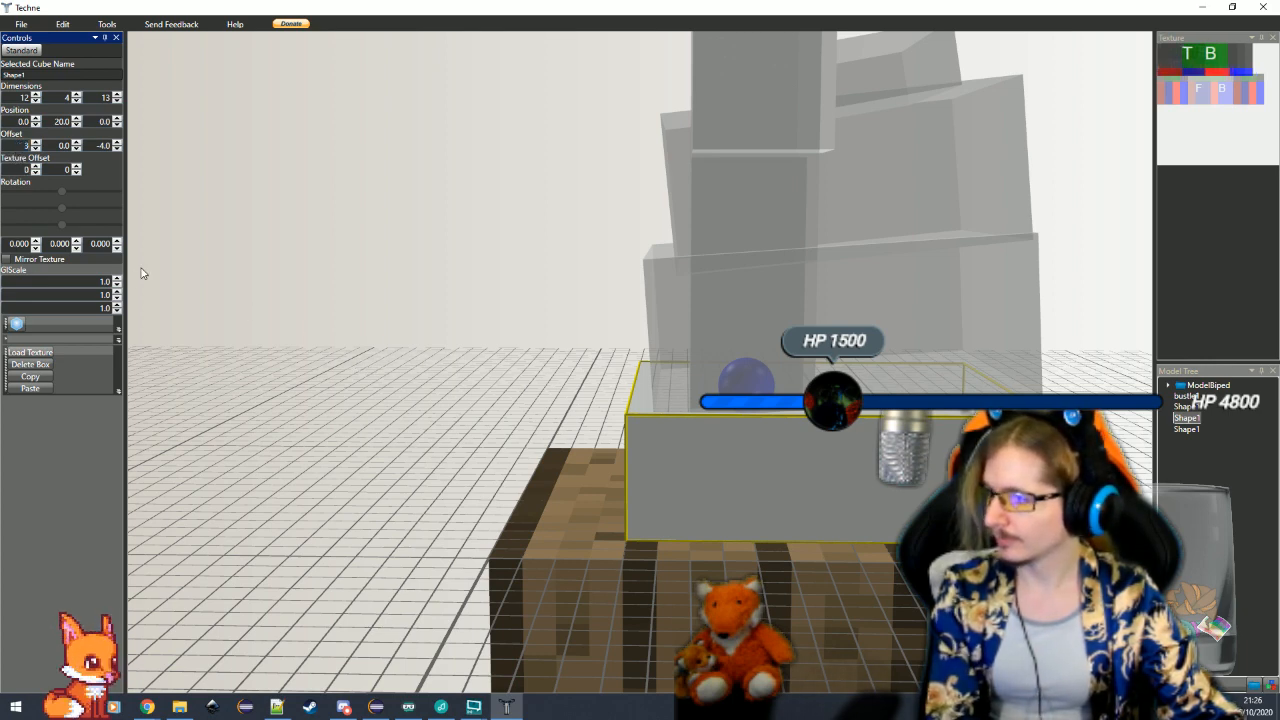
pyautogui.press('Return')
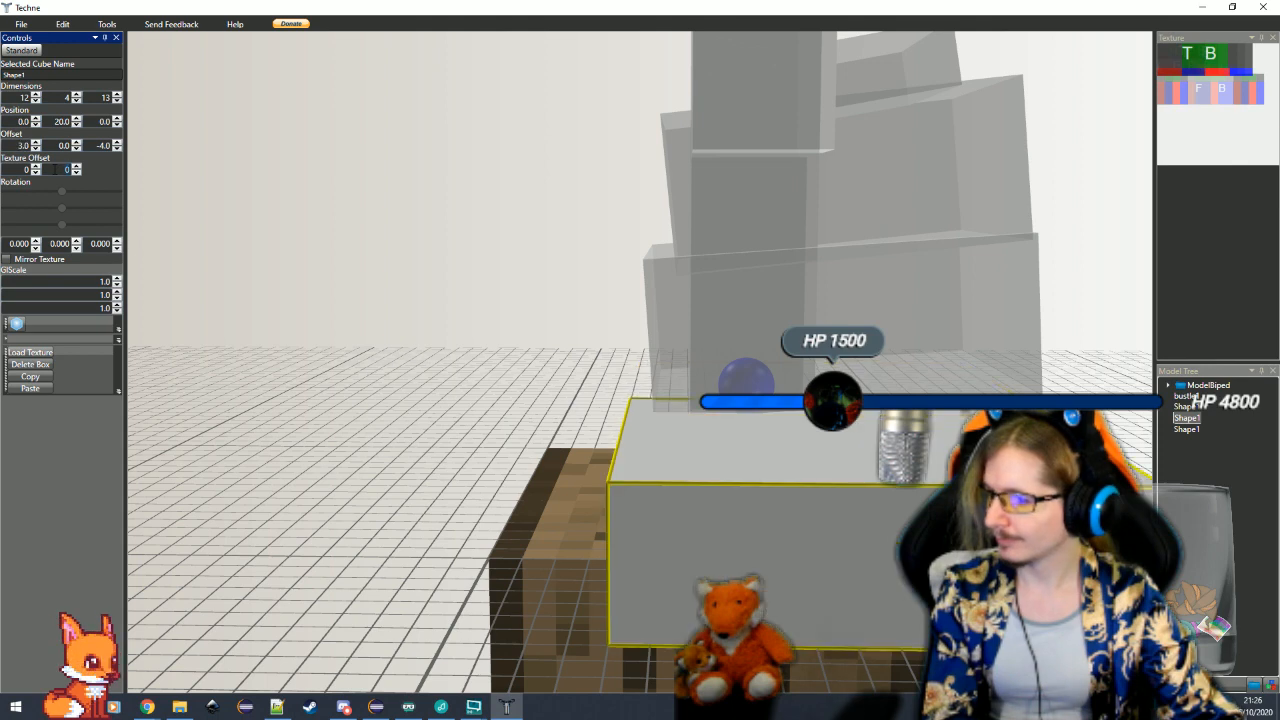
pyautogui.click(35, 149)
pyautogui.click(35, 149)
pyautogui.click(35, 149)
pyautogui.click(35, 149)
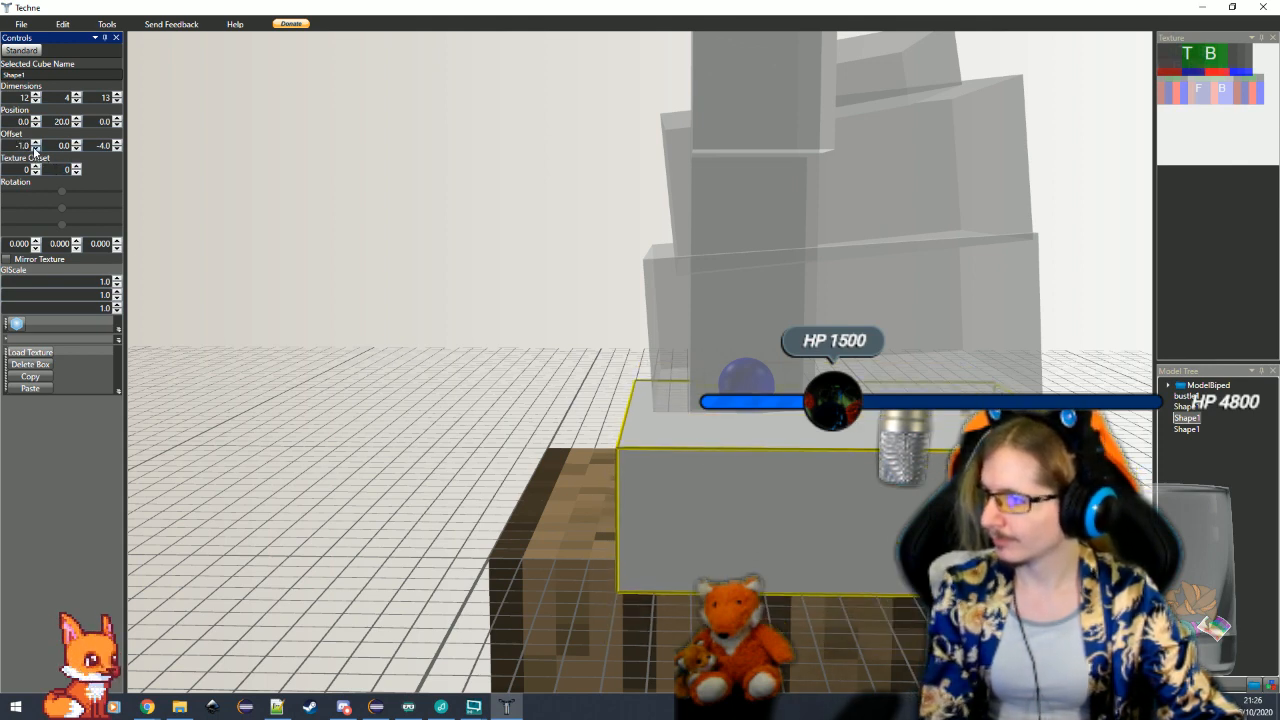
pyautogui.click(35, 149)
pyautogui.click(35, 149)
pyautogui.click(35, 149)
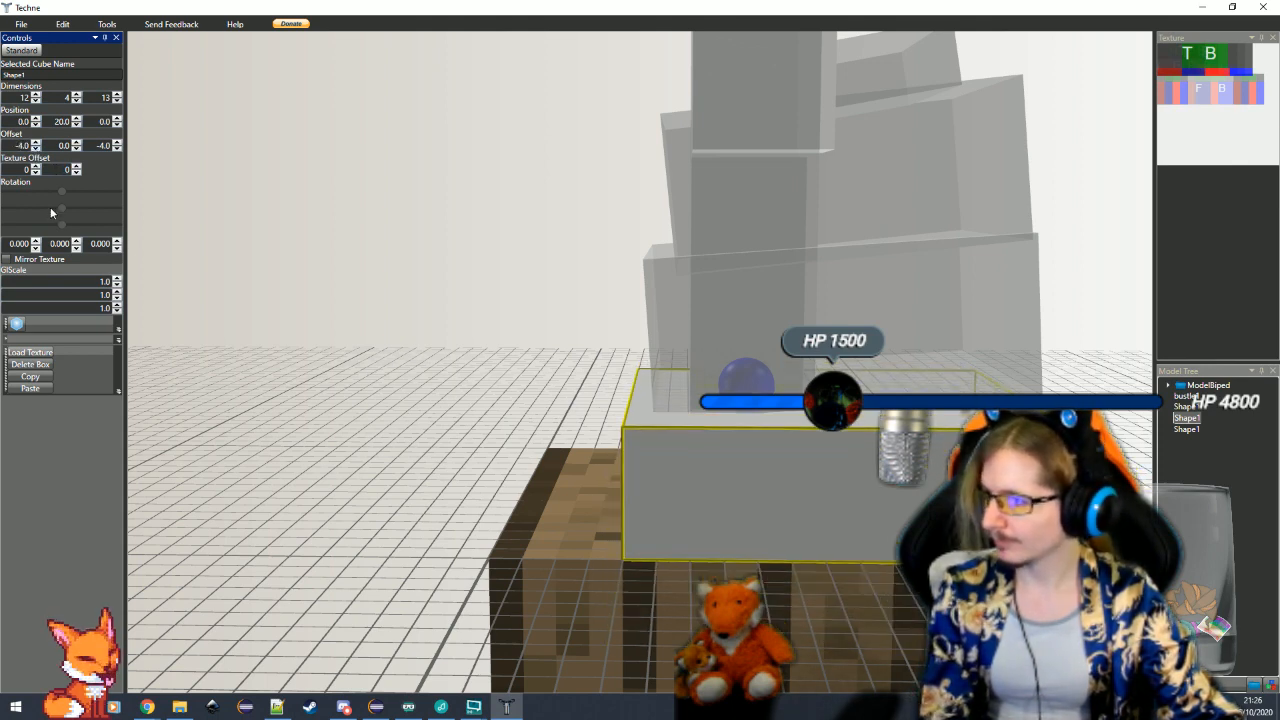
pyautogui.click(35, 149)
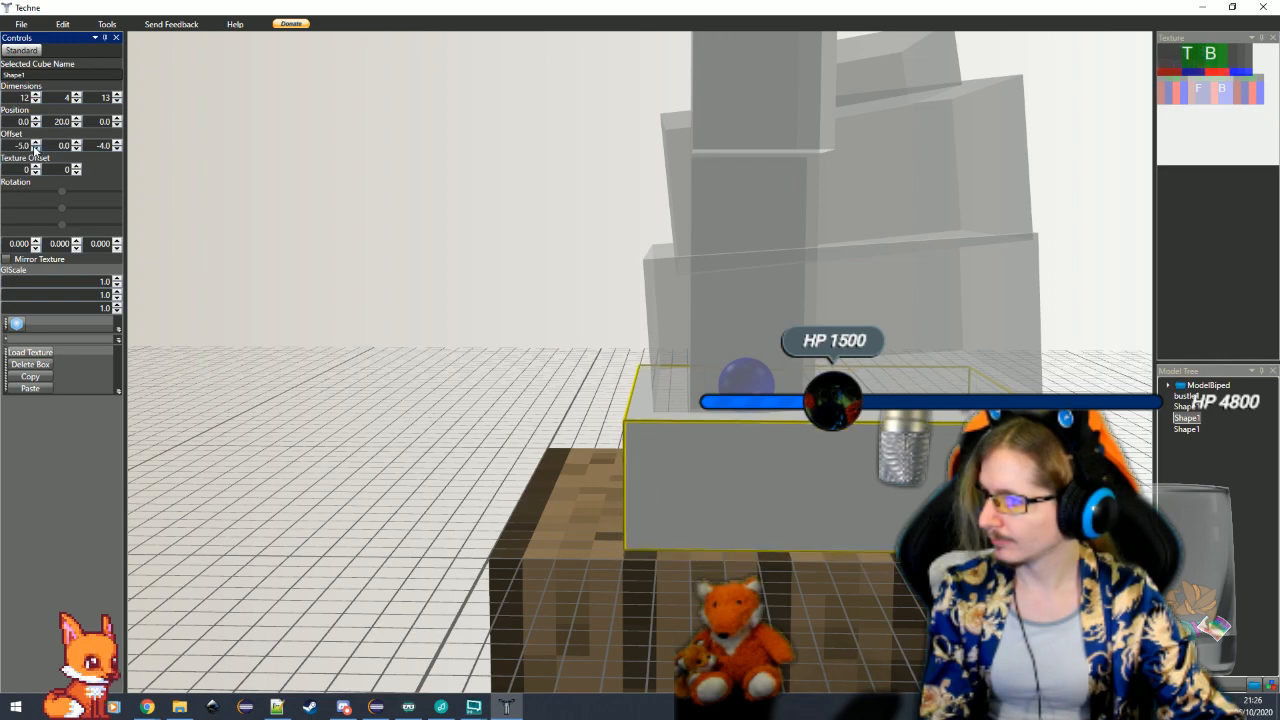
pyautogui.click(35, 149)
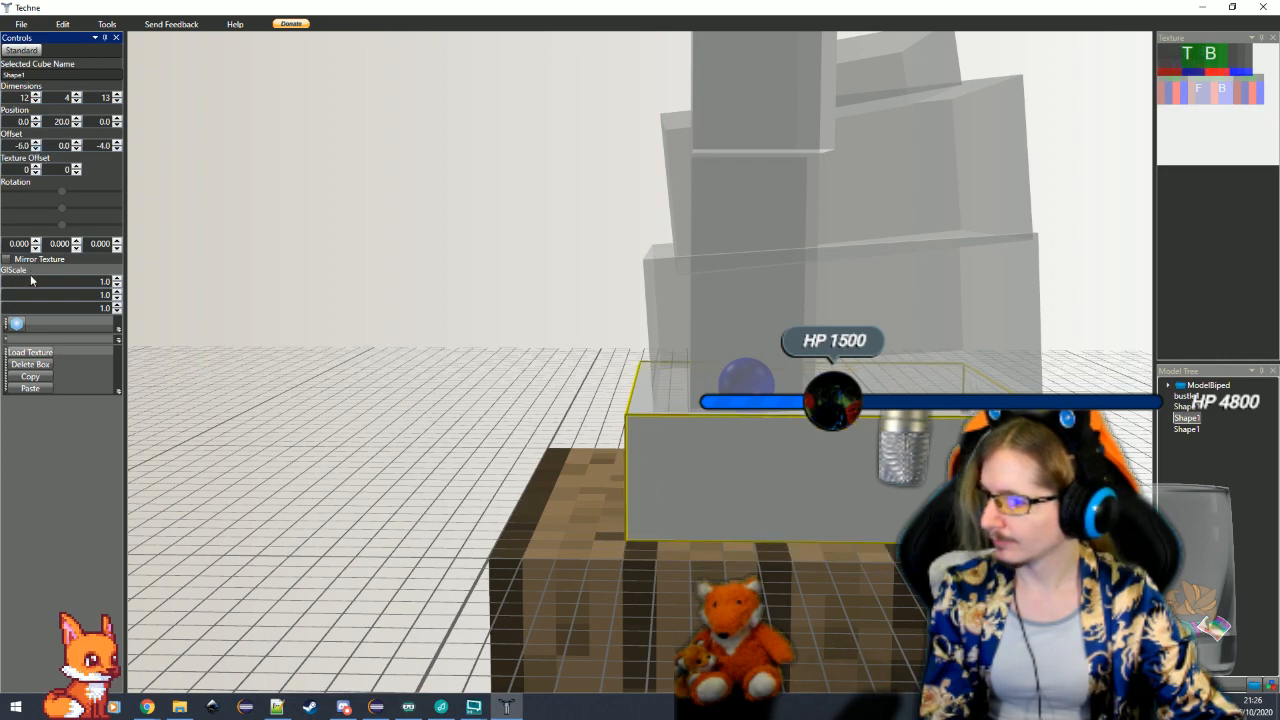
# Tilt the bottom skirt cube by 2 degrees about the X axis, with a Z offset of -3.5 and Y position of 19.5
pyautogui.click(360, 410)
pyautogui.moveTo(440, 494); pyautogui.dragTo(428, 471)
pyautogui.click(459, 473)
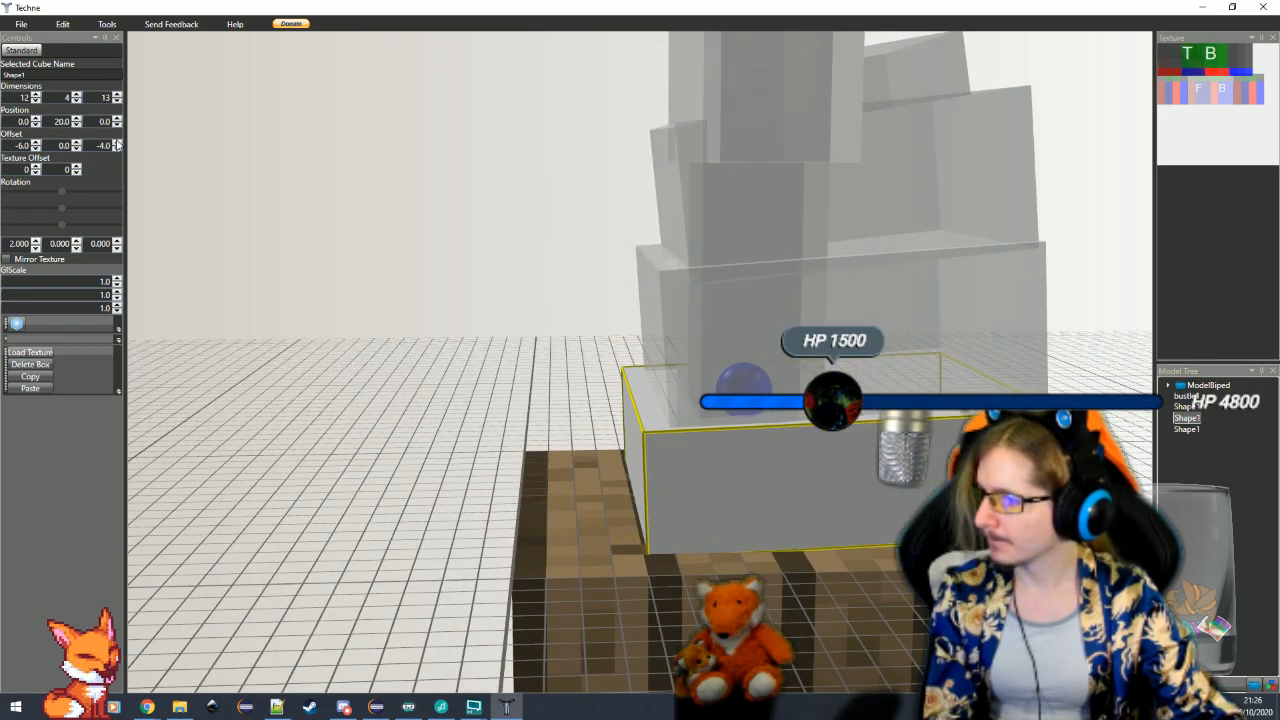
pyautogui.click(117, 146)
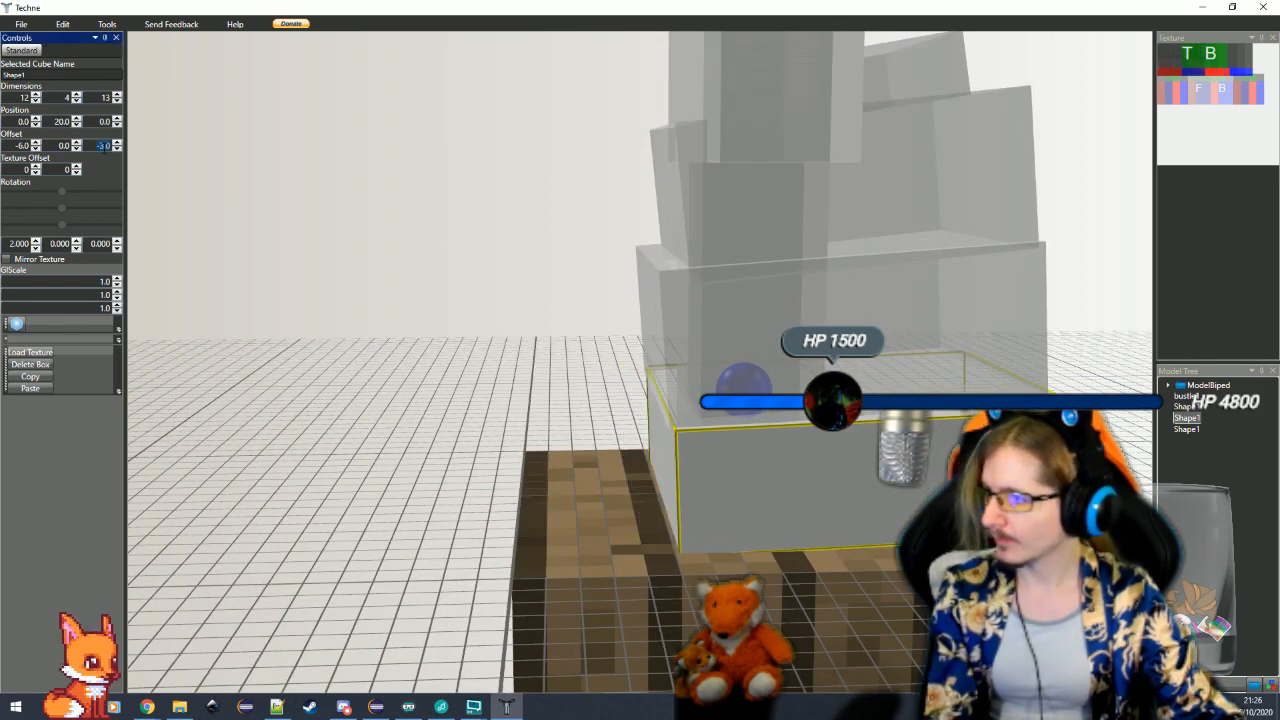
pyautogui.write('-3.5')
pyautogui.press('Return')
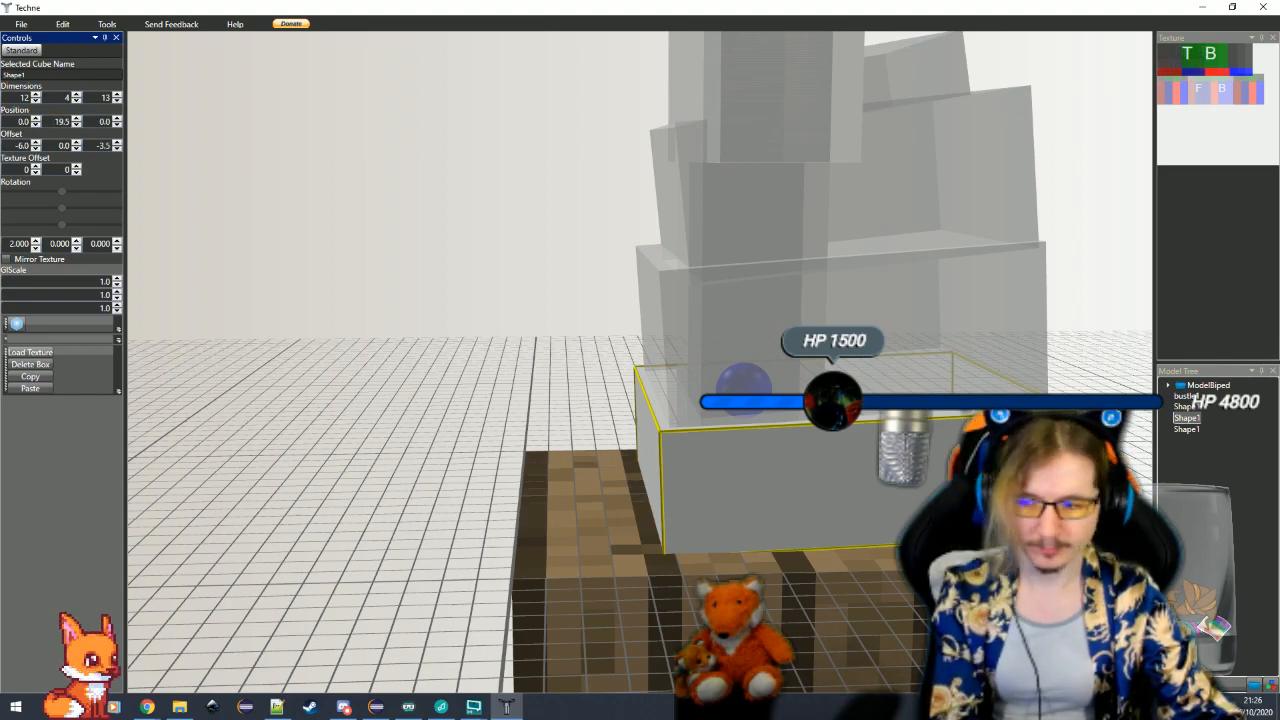
# Delete the three stacked skirt cubes below the bustle, leaving only the bustle cube on the biped
pyautogui.click(615, 556)
pyautogui.scroll(-5, 597, 554)
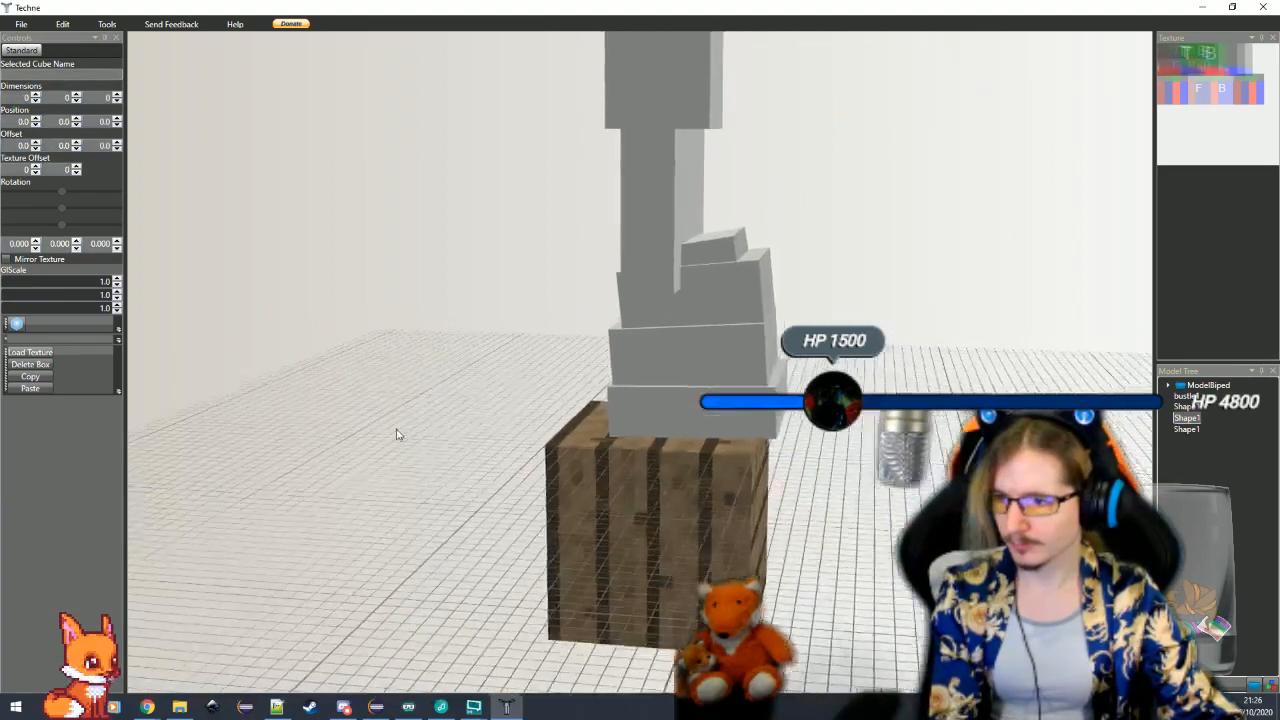
pyautogui.moveTo(397, 434); pyautogui.dragTo(428, 437)
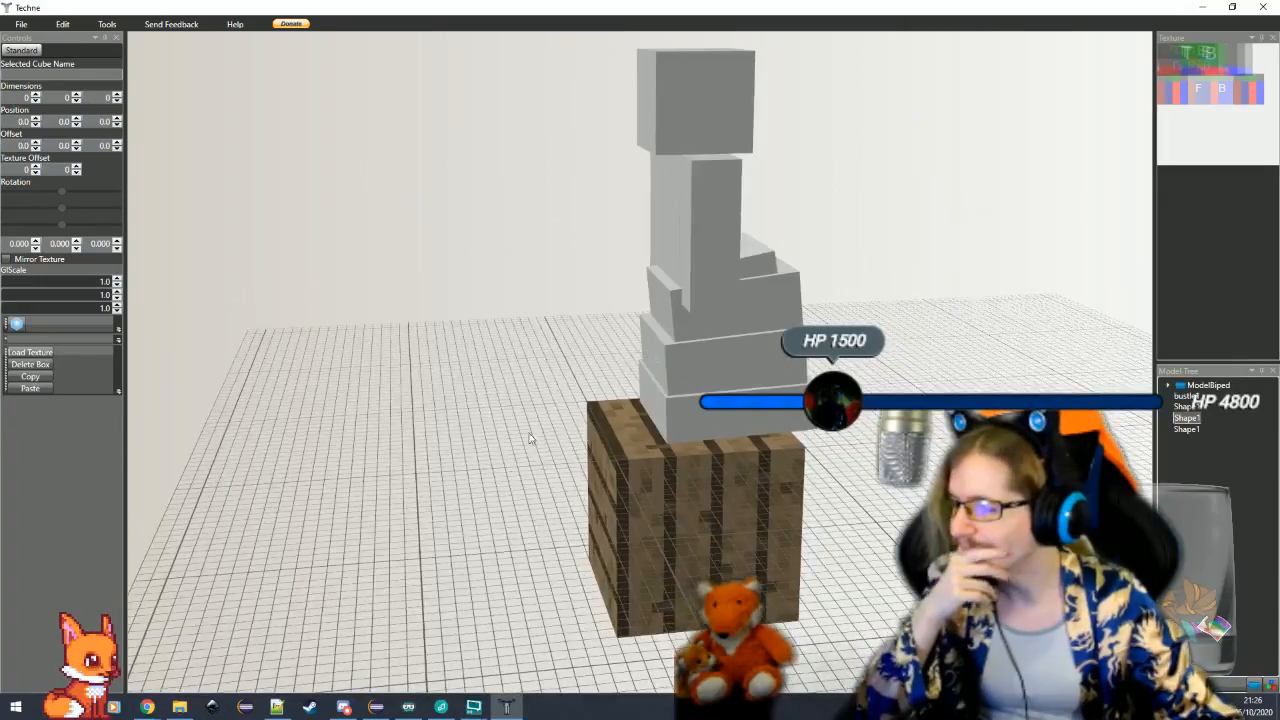
pyautogui.scroll(3, 761, 434)
pyautogui.click(761, 434)
pyautogui.scroll(3, 761, 434)
pyautogui.click(1185, 397)
pyautogui.click(1186, 407)
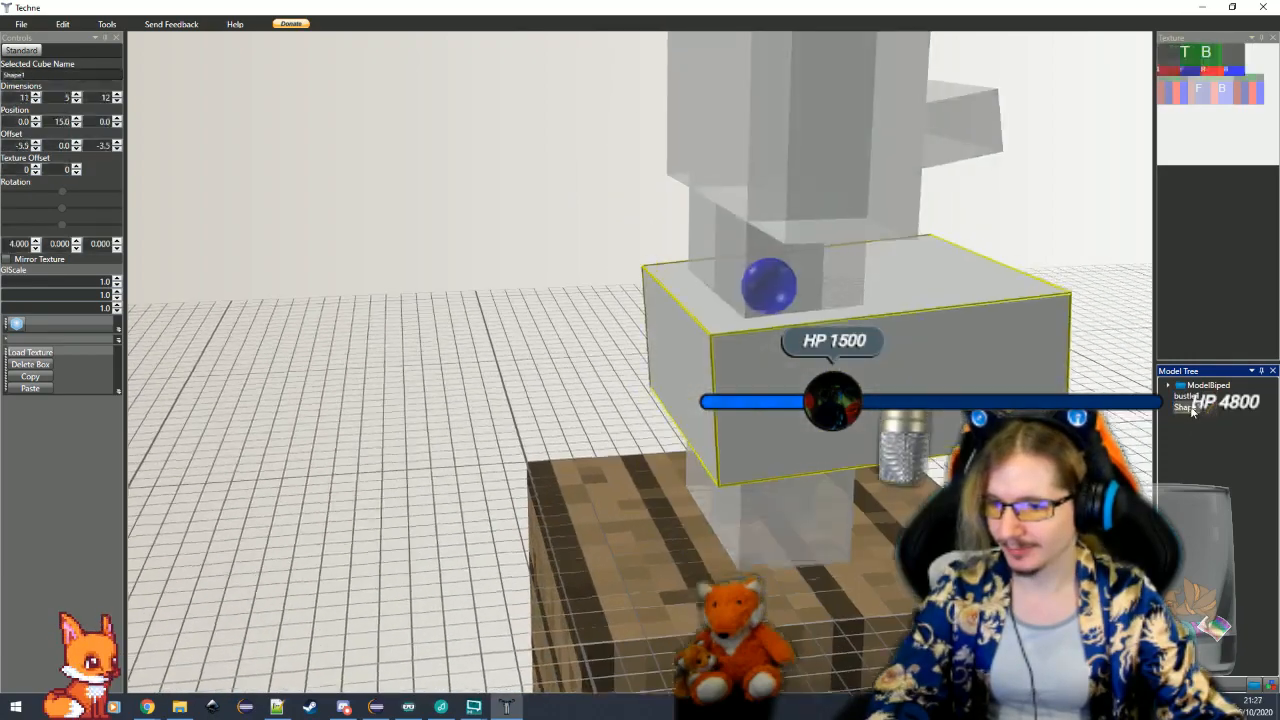
# Set the bustle cube's Y position to 8
pyautogui.click(1185, 397)
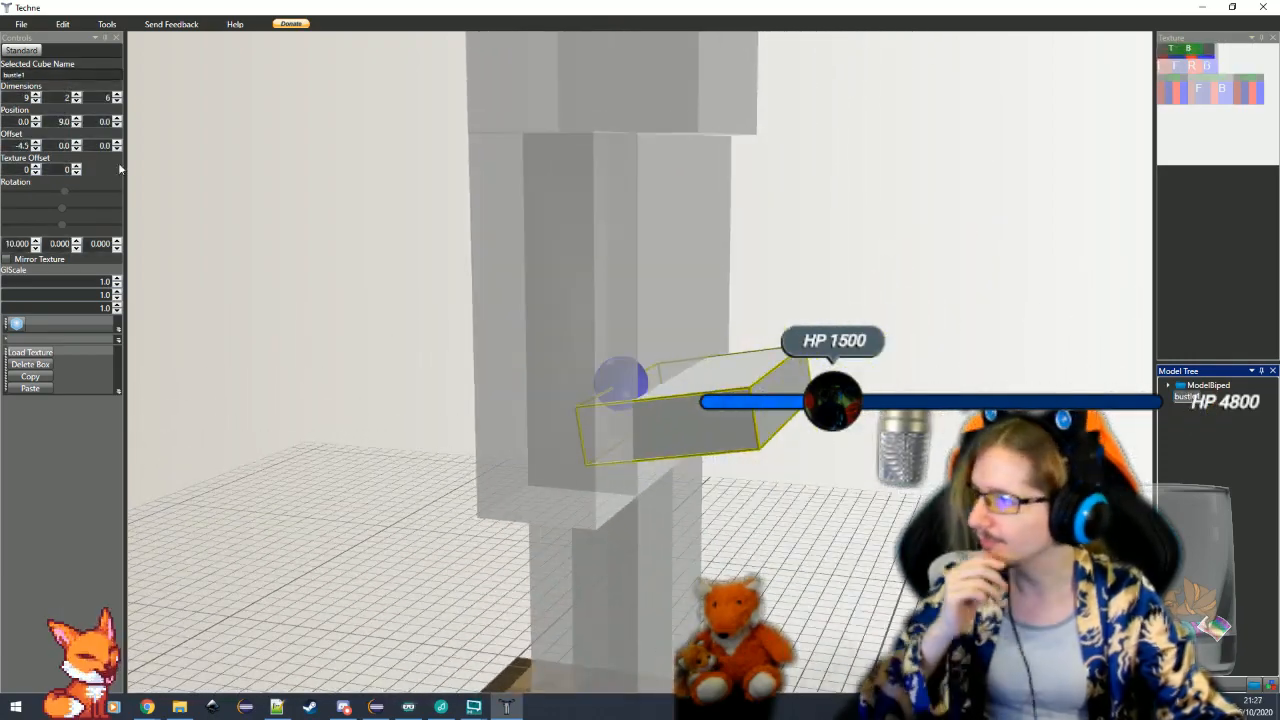
pyautogui.click(80, 125)
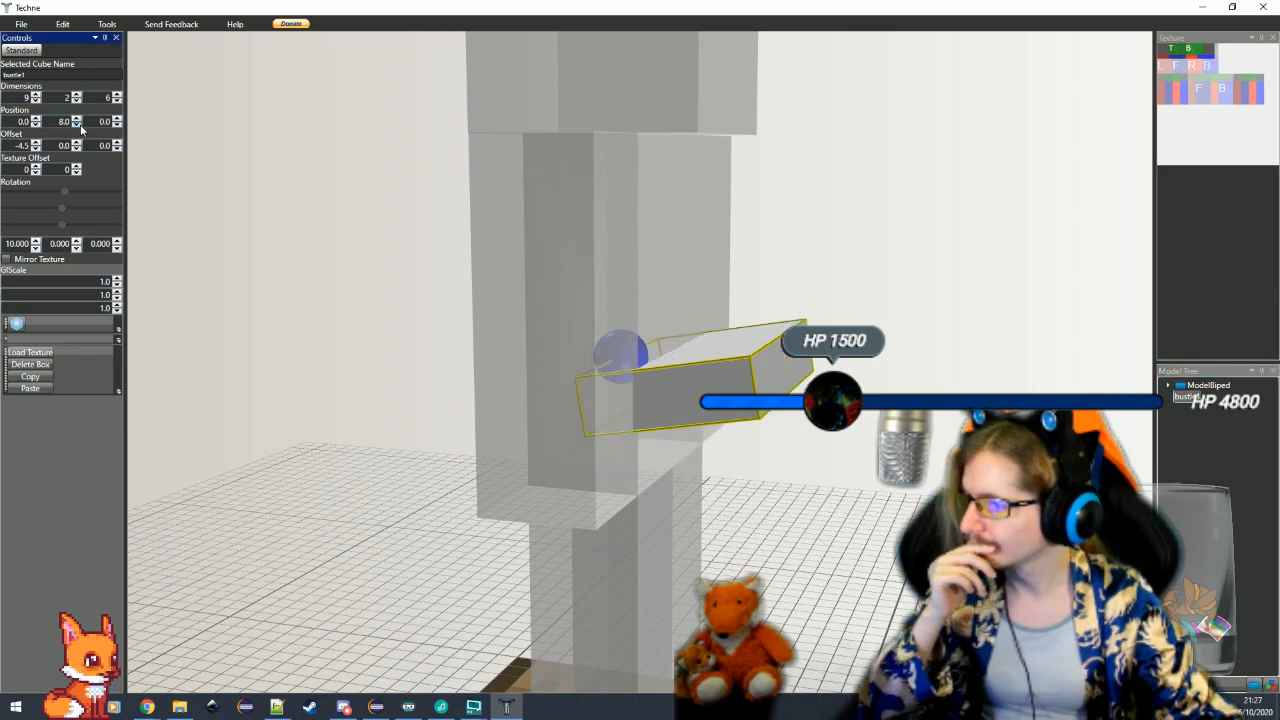
# Switch to Chrome and preview several pictures from the image results for common features of saloon fashion
pyautogui.click(147, 707)
pyautogui.click(120, 655)
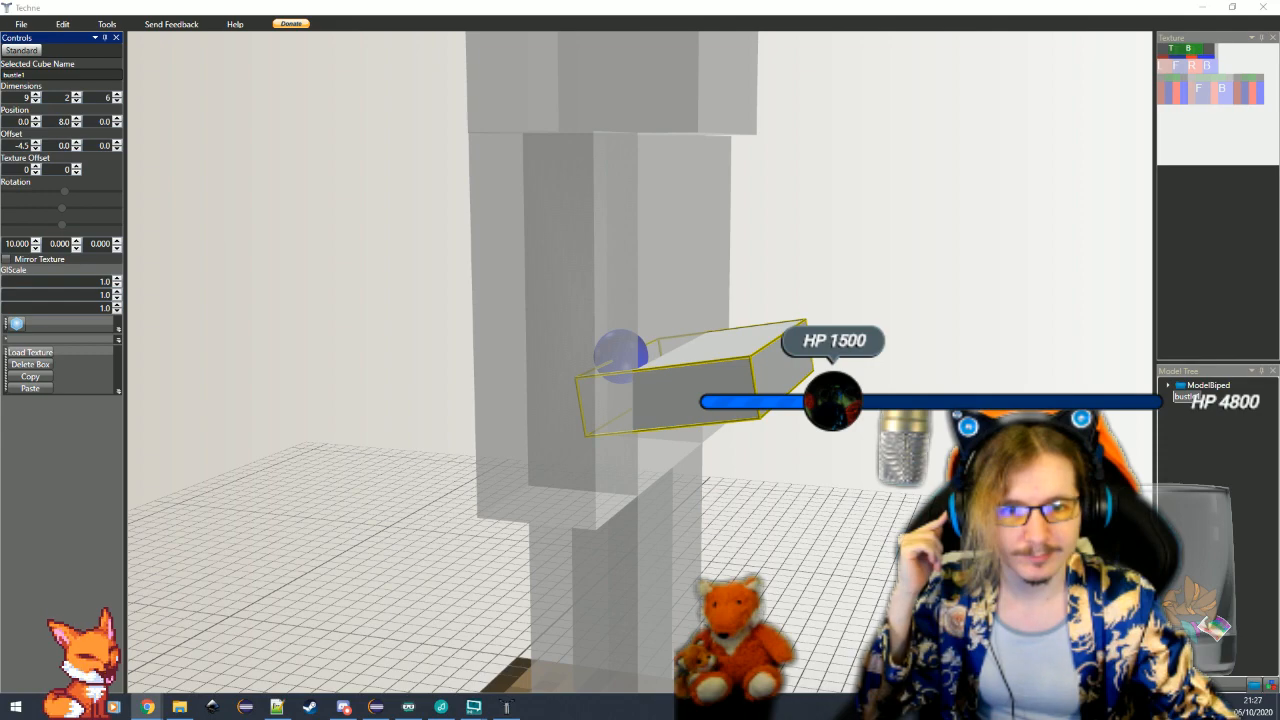
pyautogui.click(147, 707)
pyautogui.click(50, 245)
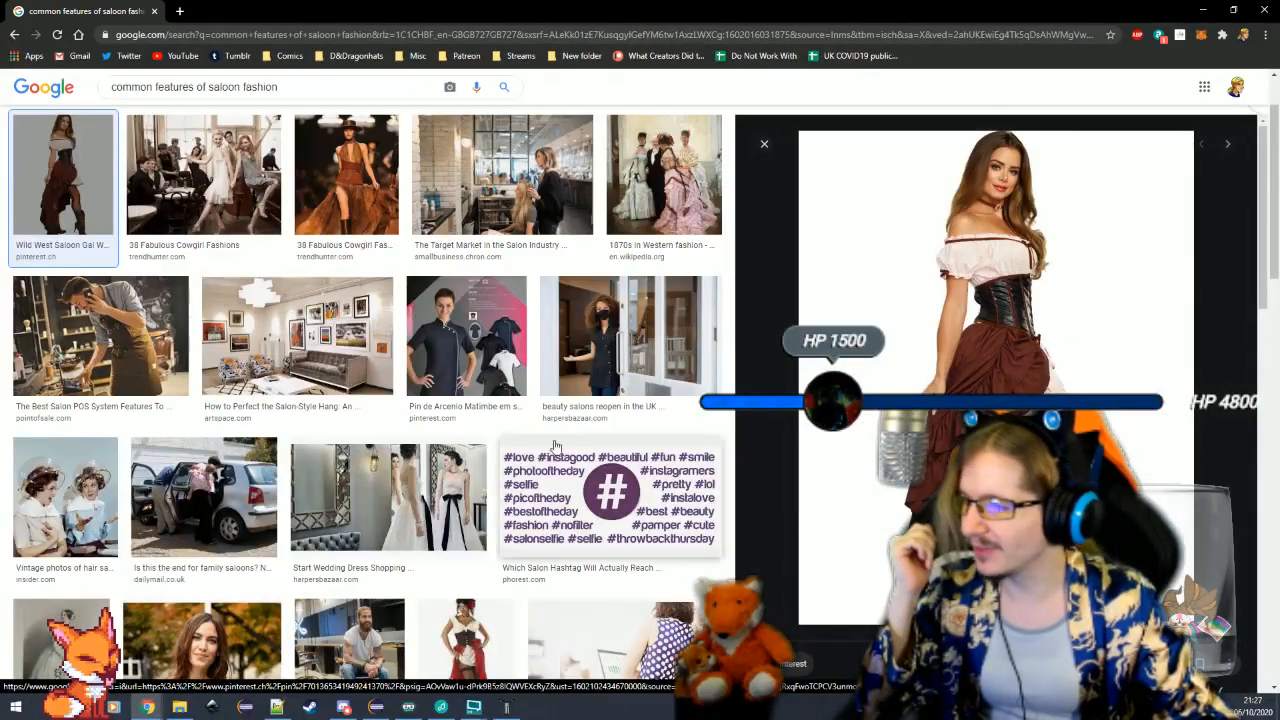
pyautogui.click(346, 175)
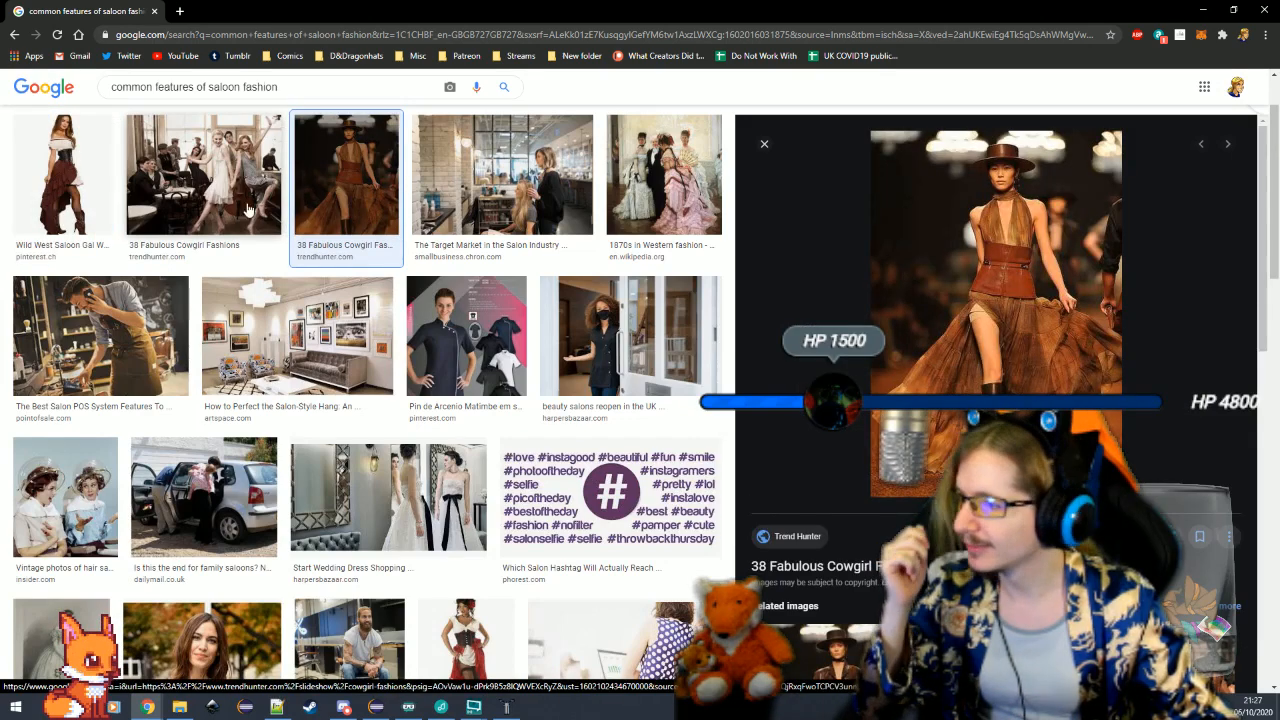
pyautogui.click(204, 175)
pyautogui.click(503, 177)
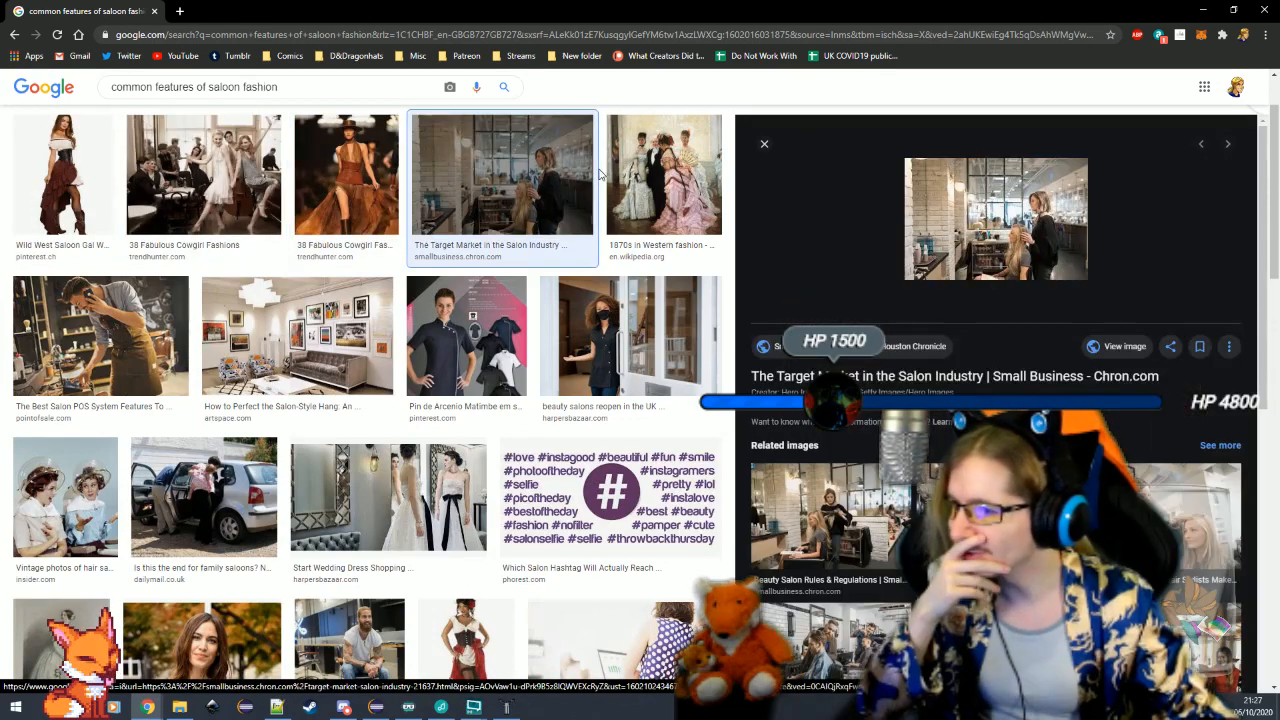
pyautogui.click(641, 179)
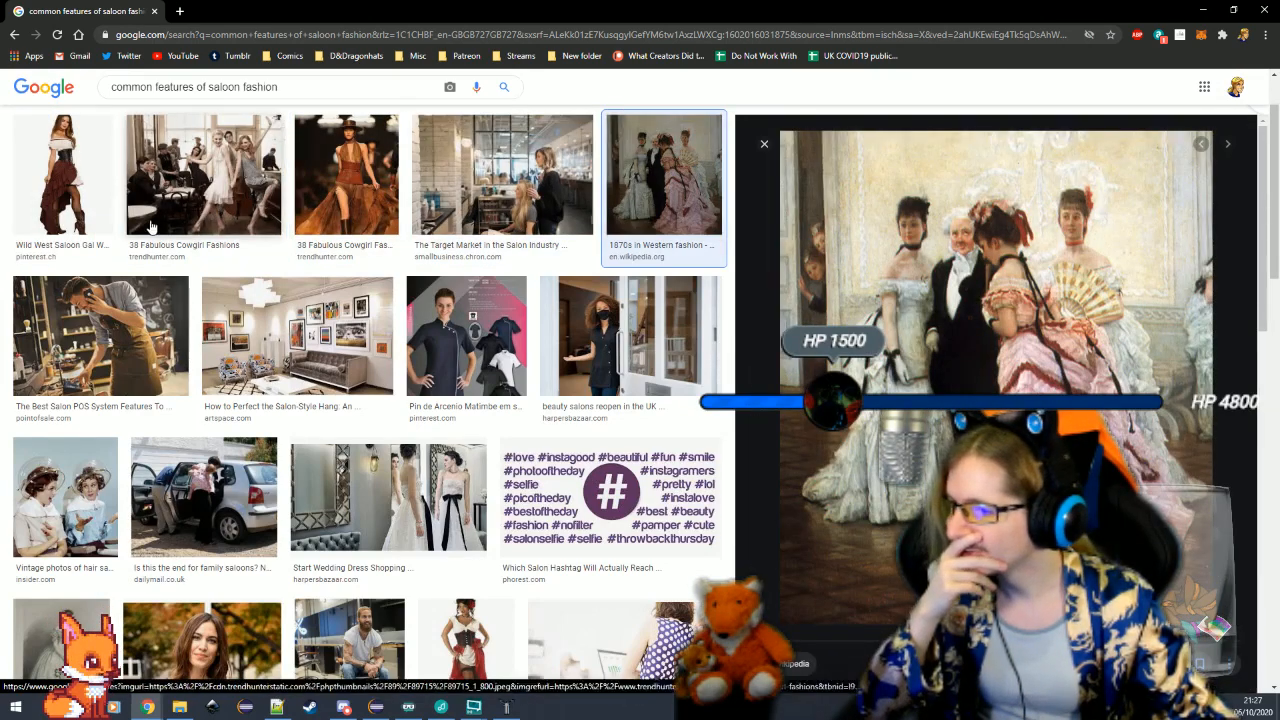
# Search Google Images for "1800s saloon girl"
pyautogui.scroll(1, 641, 181)
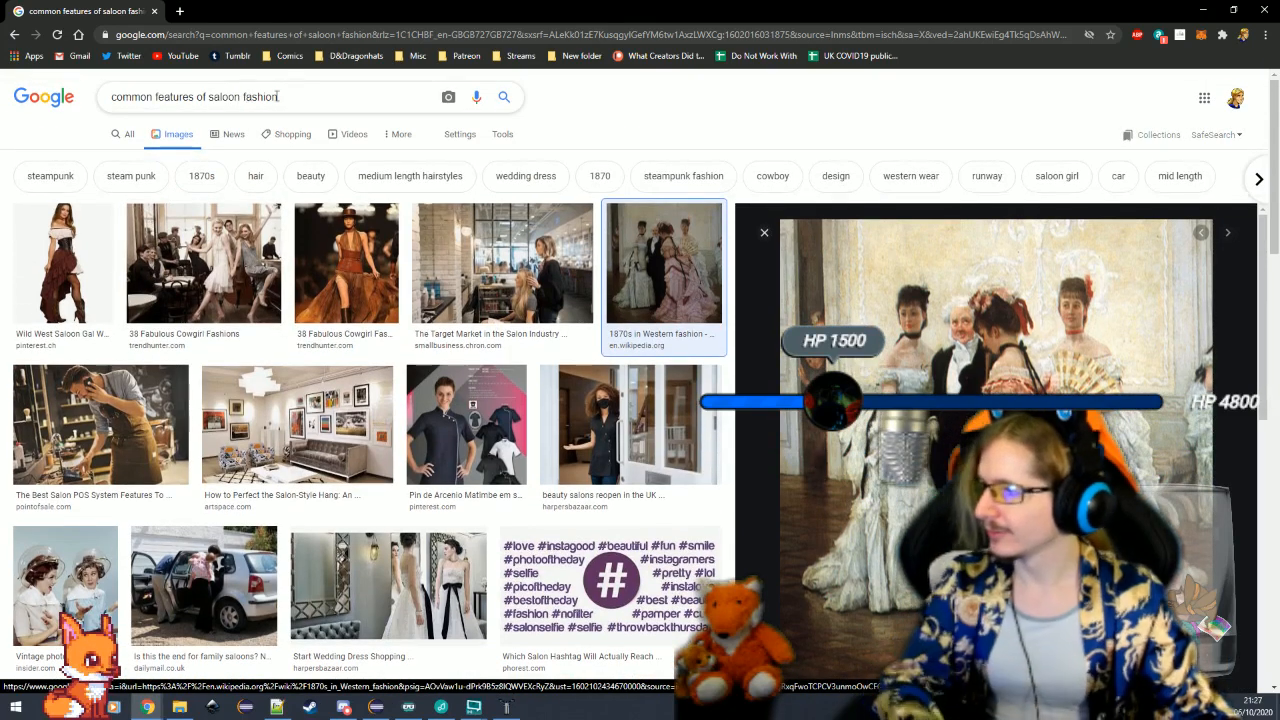
pyautogui.moveTo(278, 96); pyautogui.dragTo(86, 100)
pyautogui.write('1800s ')
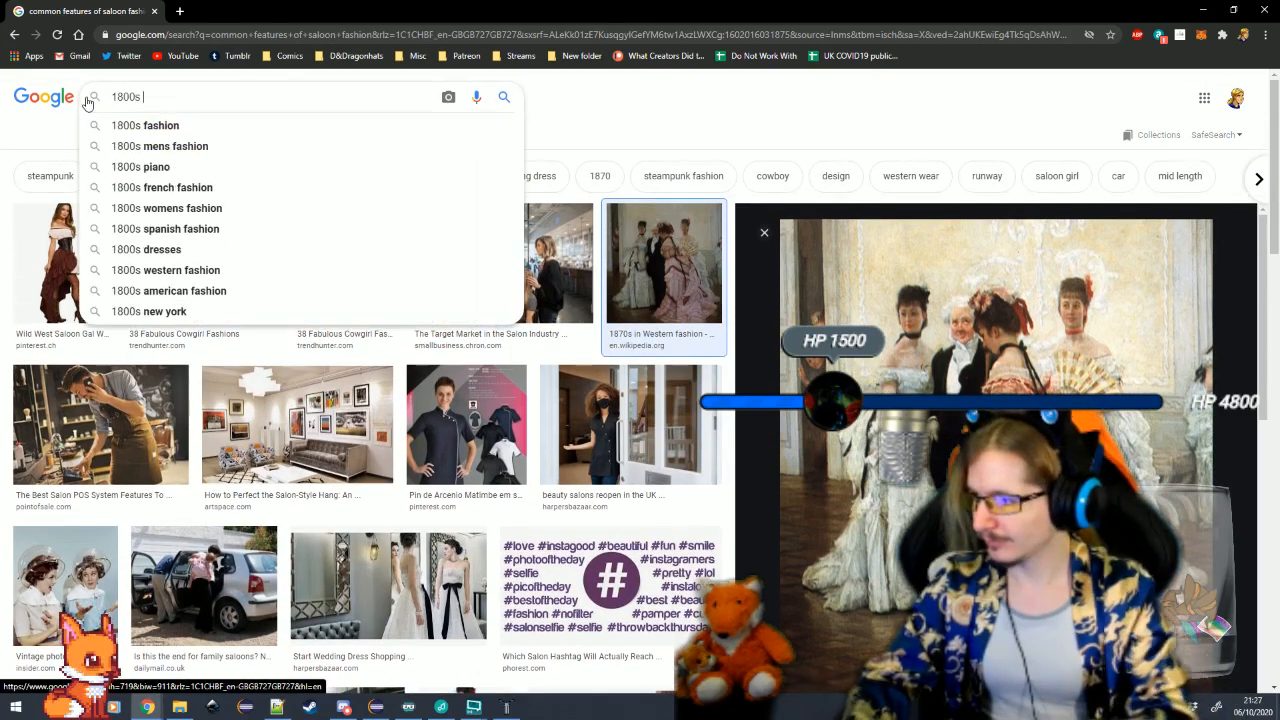
pyautogui.write('saloon')
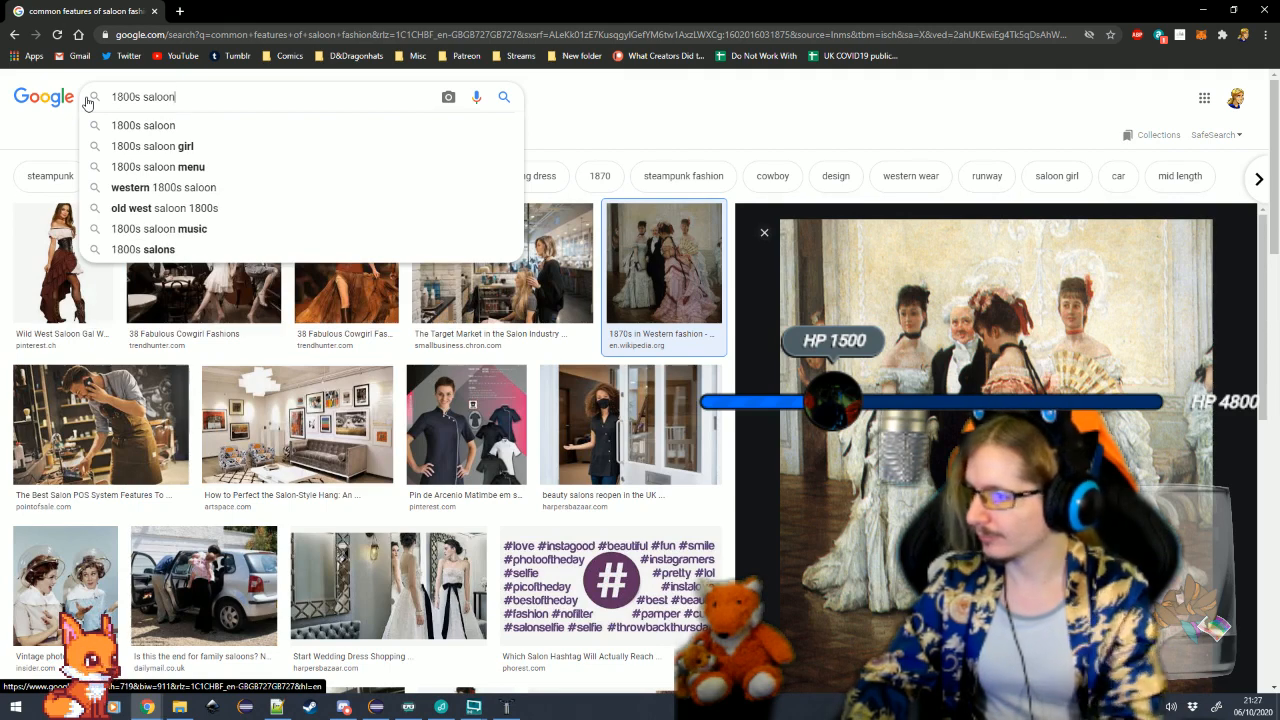
pyautogui.write(' girl')
pyautogui.press('Return')
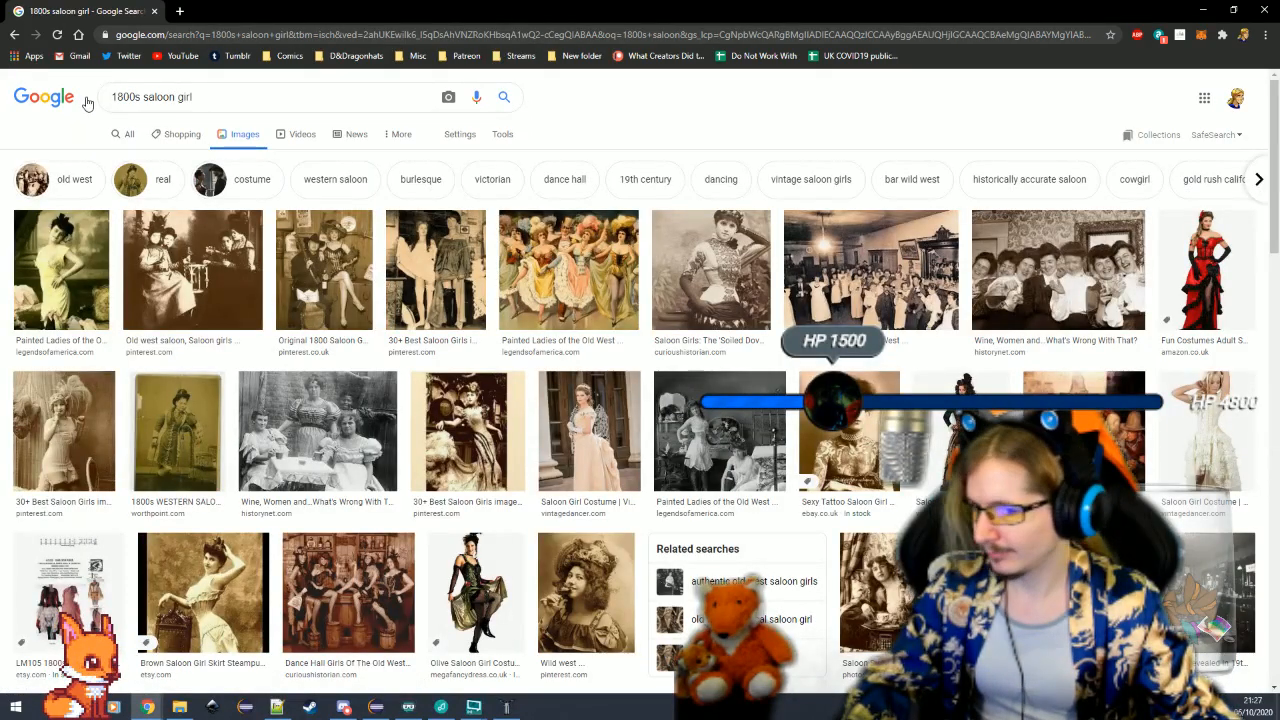
# Preview the red and black saloon girl costume picture from the image results
pyautogui.click(1216, 271)
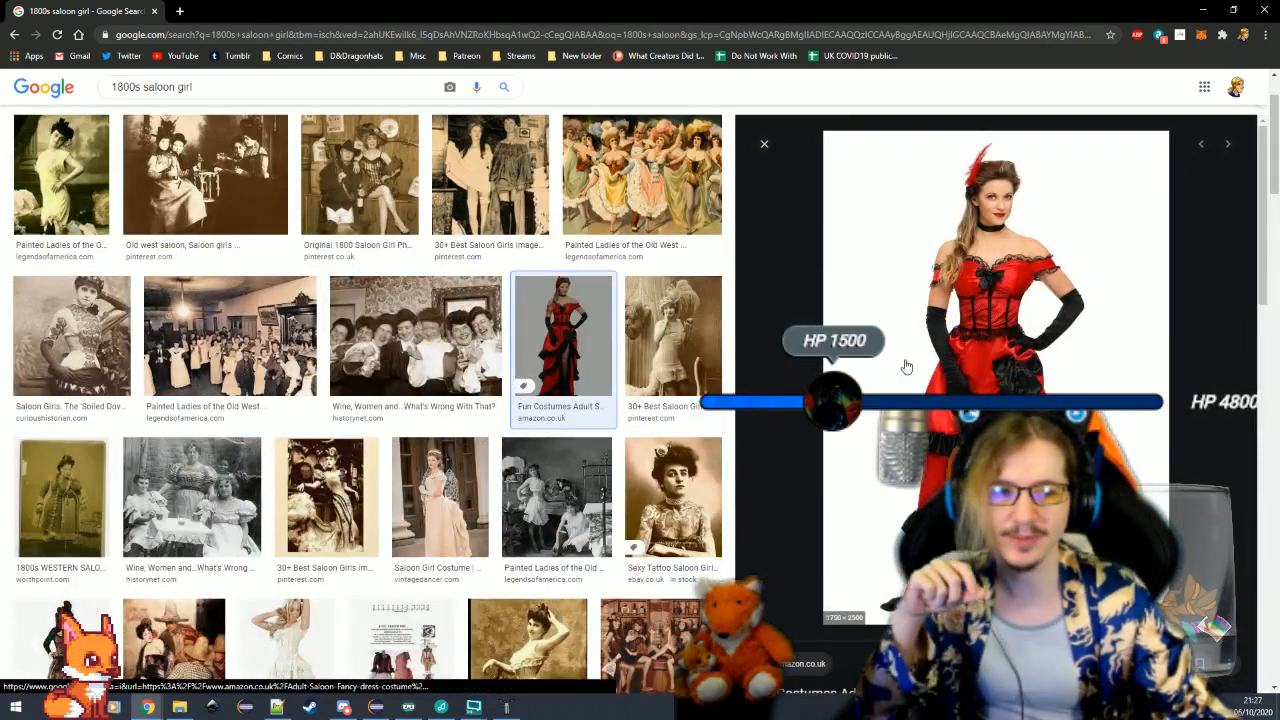
pyautogui.moveTo(1010, 18); pyautogui.dragTo(605, 55)
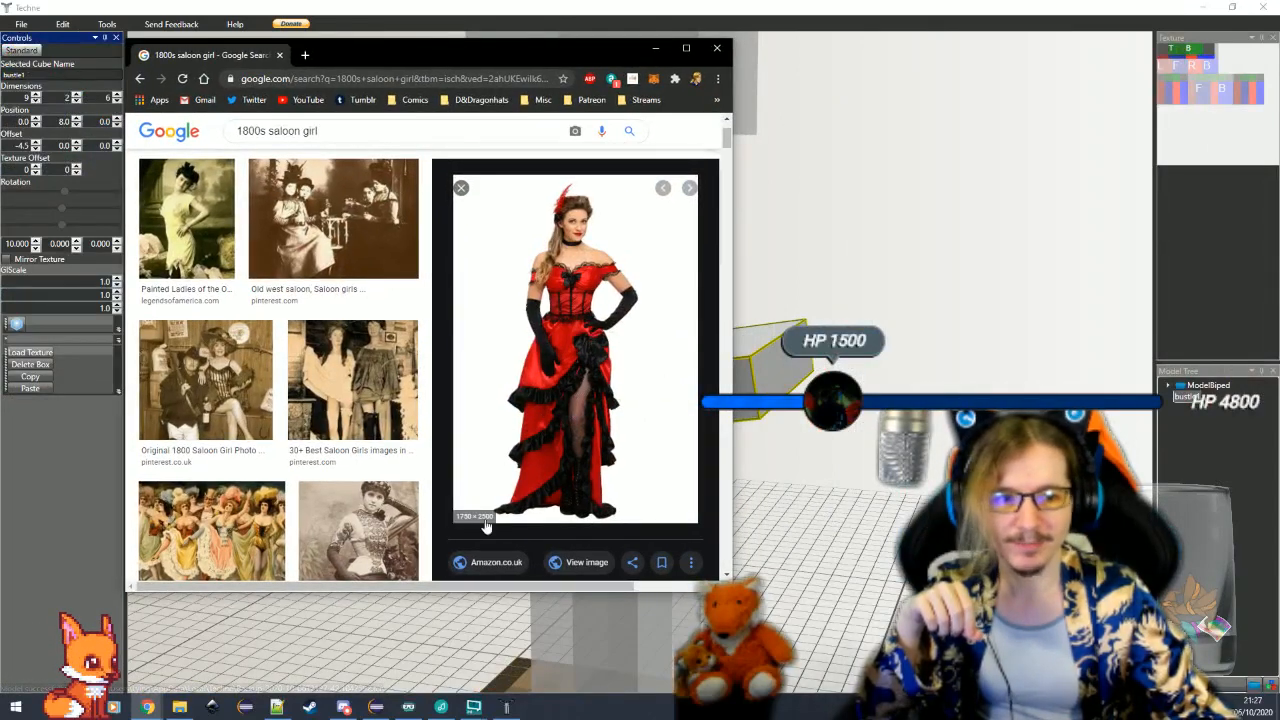
pyautogui.click(686, 48)
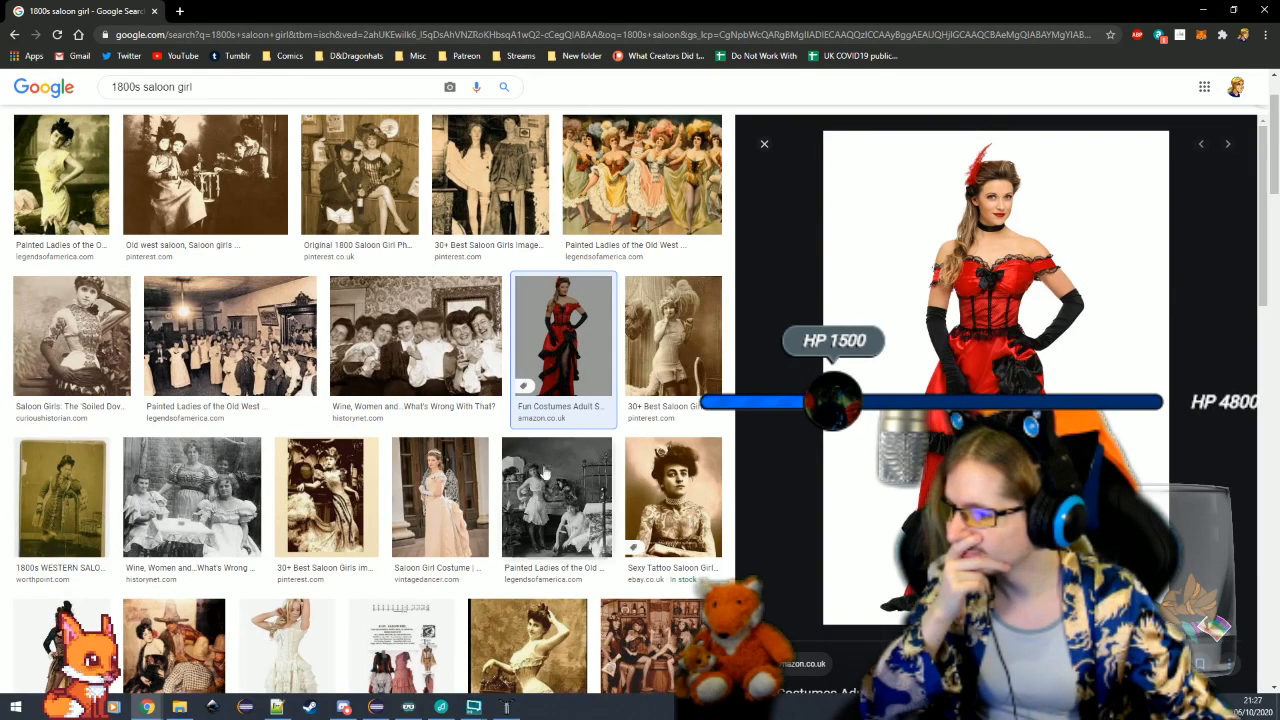
# Browse further through the saloon girl image results for costume references and preview the Simplicity costume pattern picture
pyautogui.scroll(-5, 545, 473)
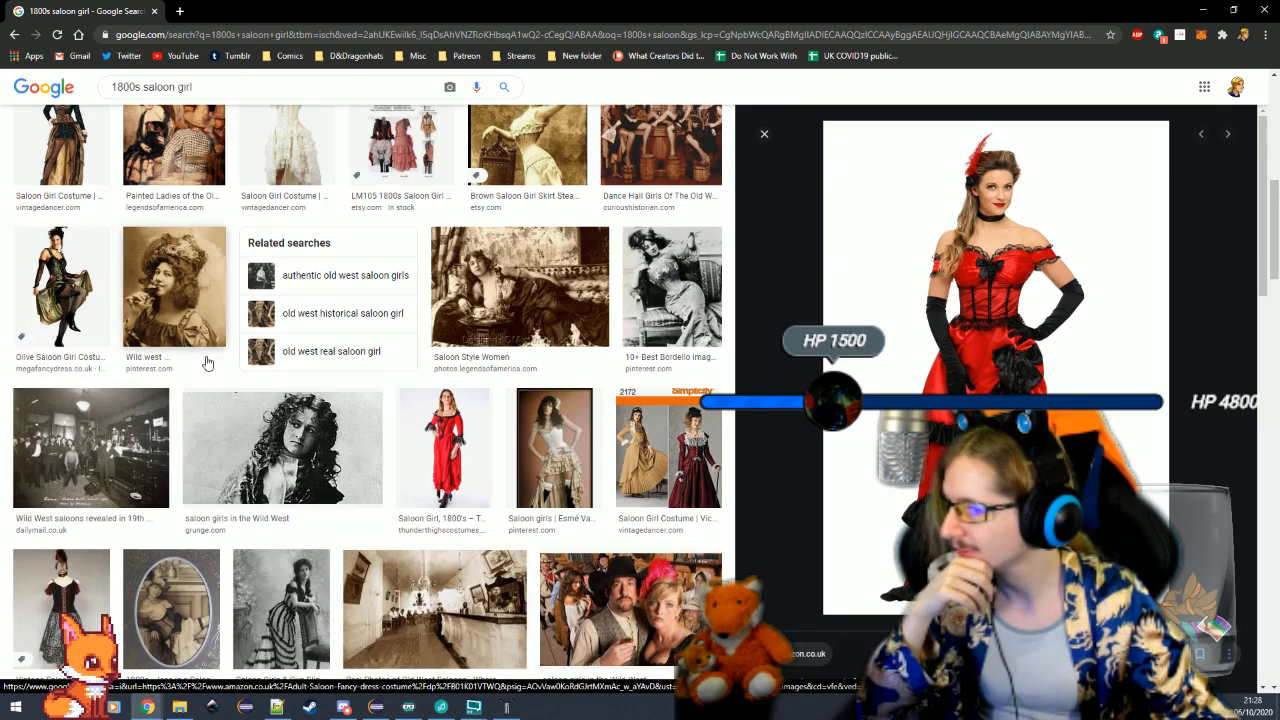
pyautogui.scroll(-2, 516, 503)
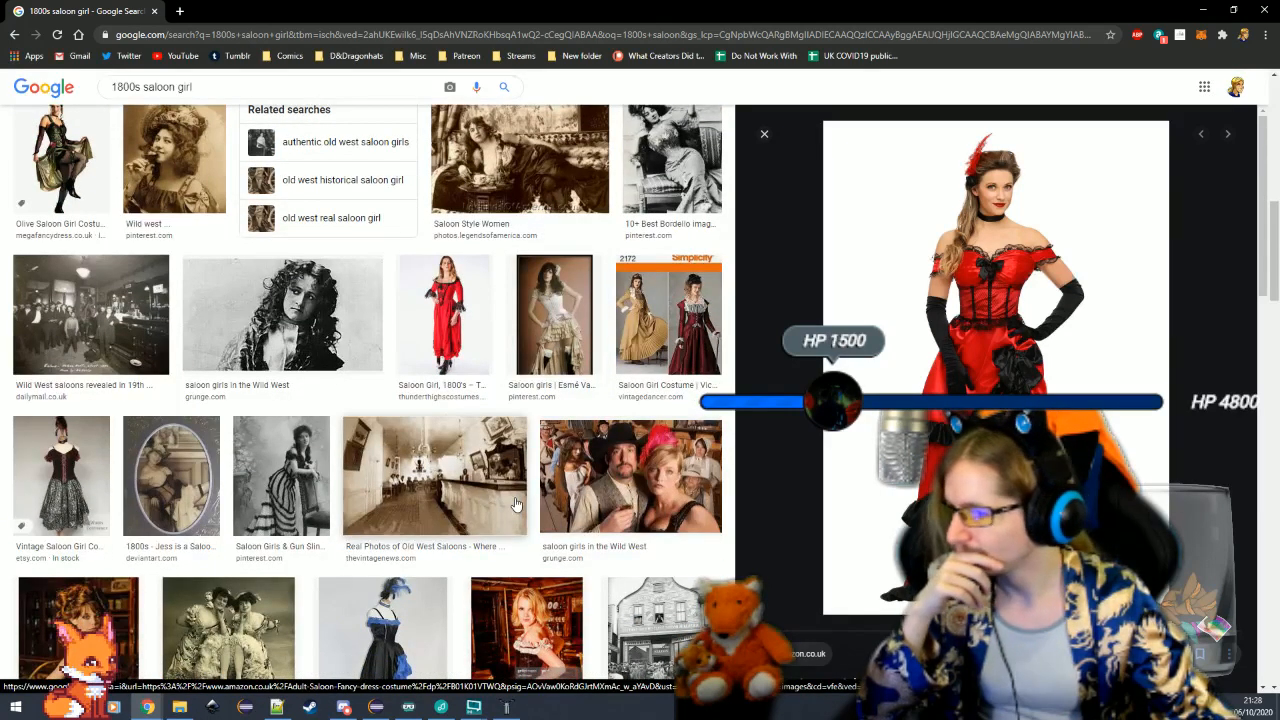
pyautogui.scroll(-2, 516, 503)
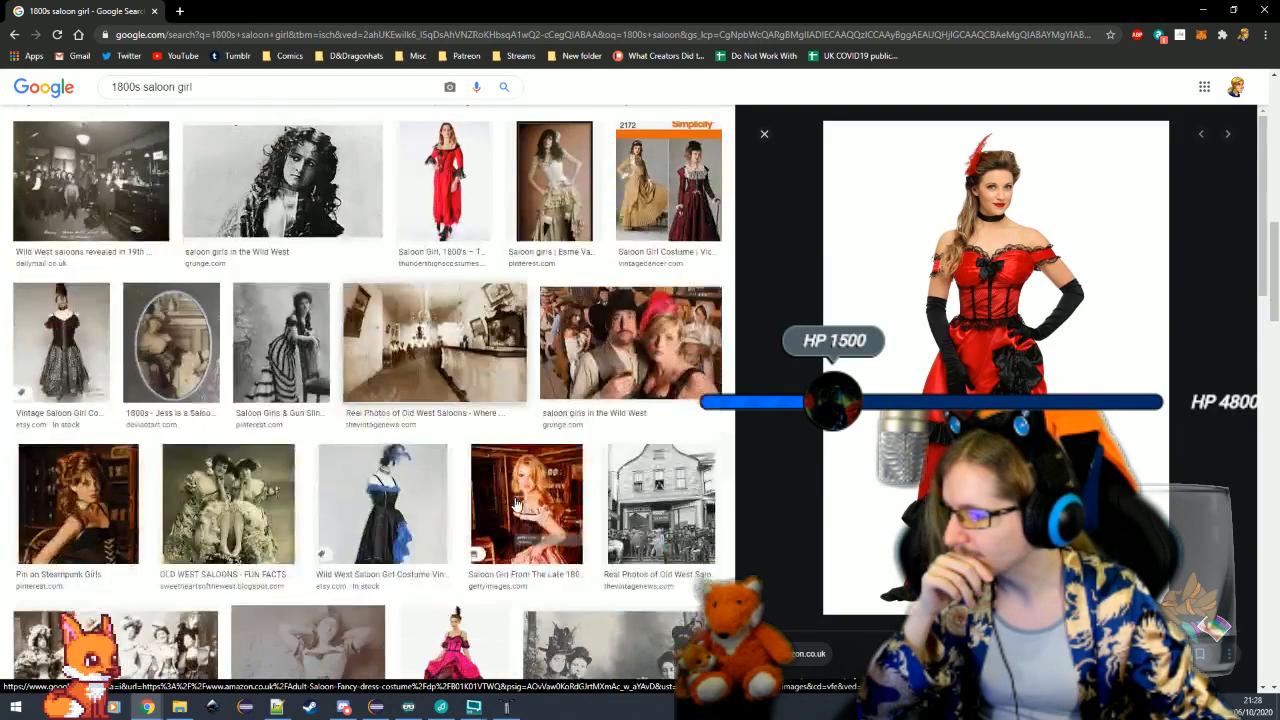
pyautogui.scroll(-4, 516, 503)
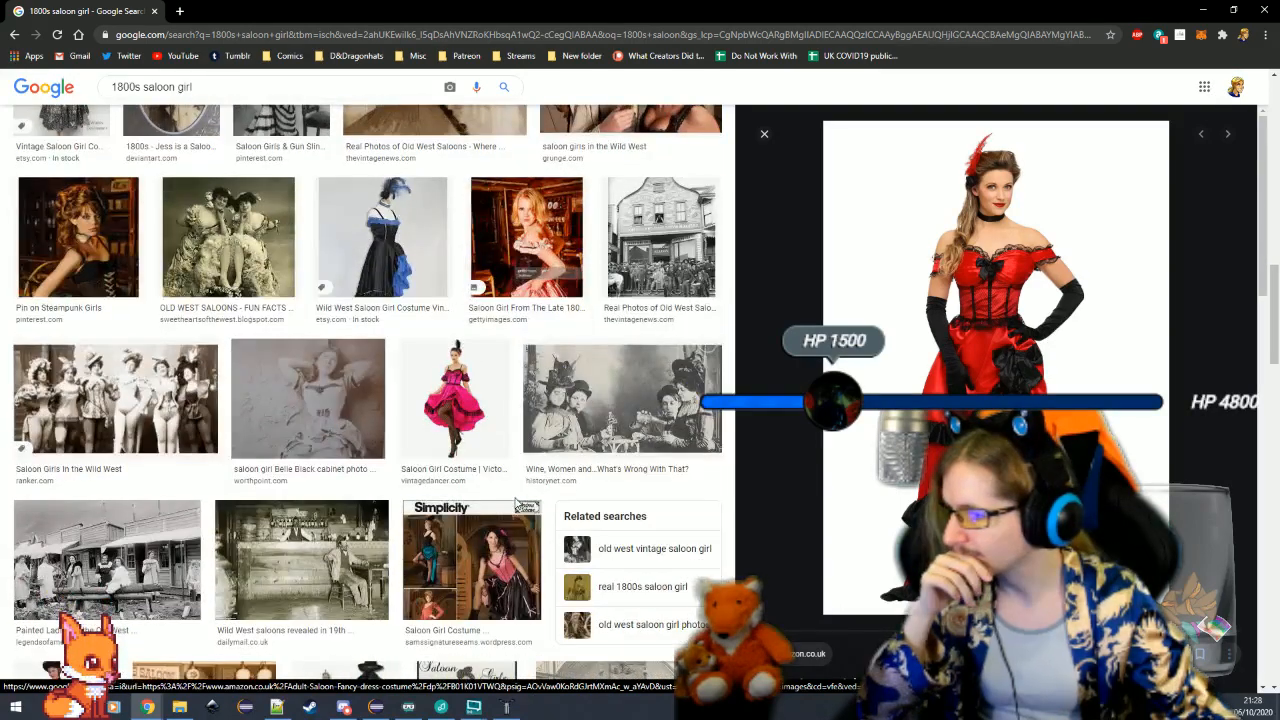
pyautogui.scroll(-1, 516, 503)
pyautogui.click(475, 440)
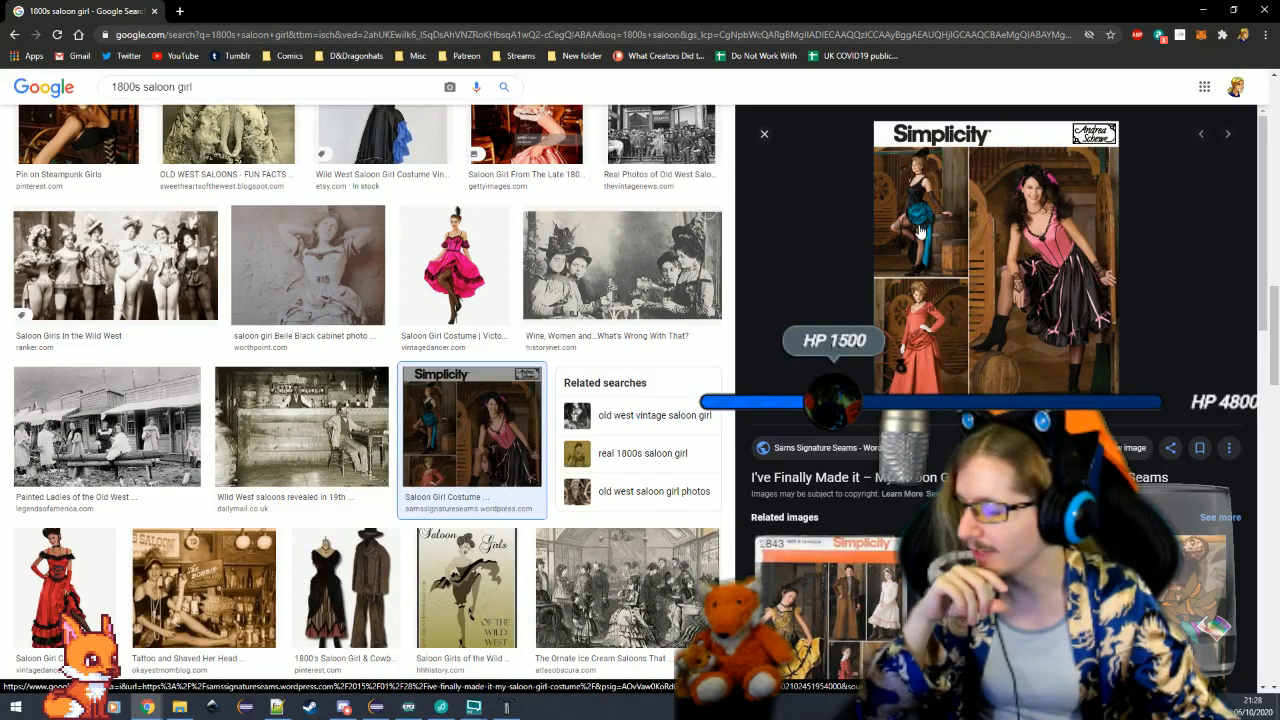
pyautogui.scroll(-3, 545, 483)
pyautogui.scroll(-1, 545, 483)
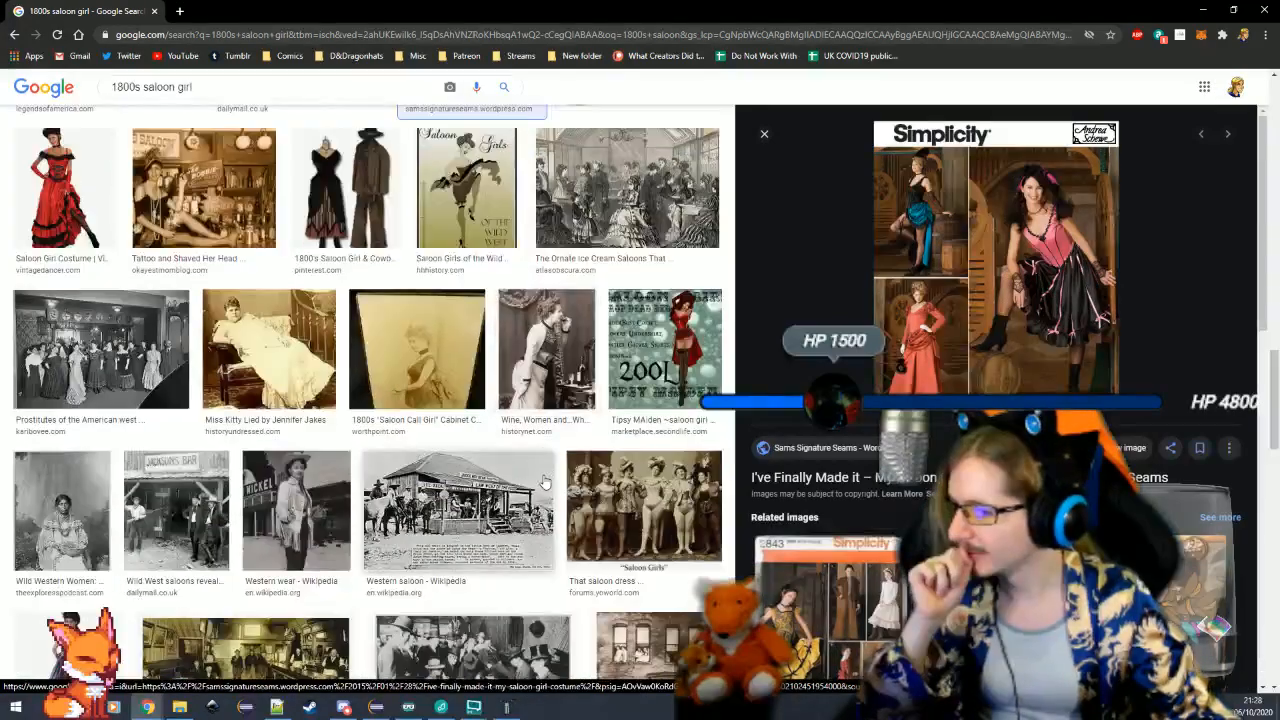
pyautogui.scroll(-1, 545, 483)
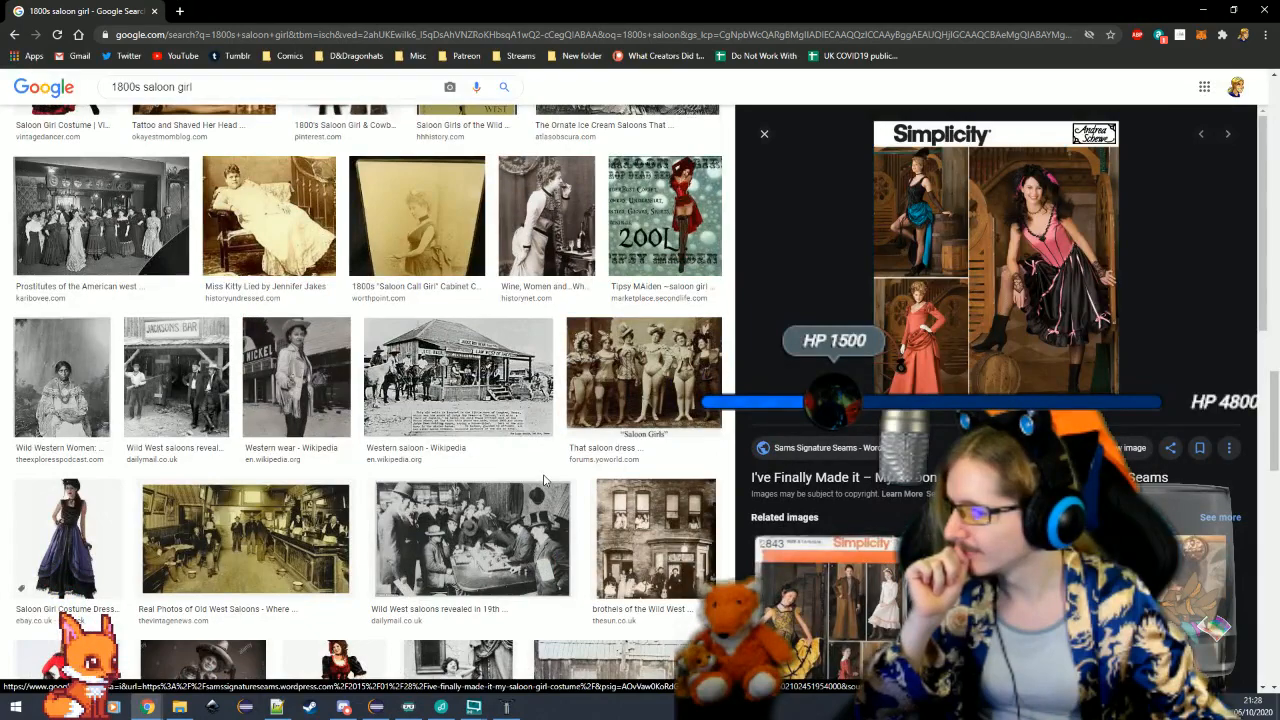
pyautogui.scroll(-3, 545, 483)
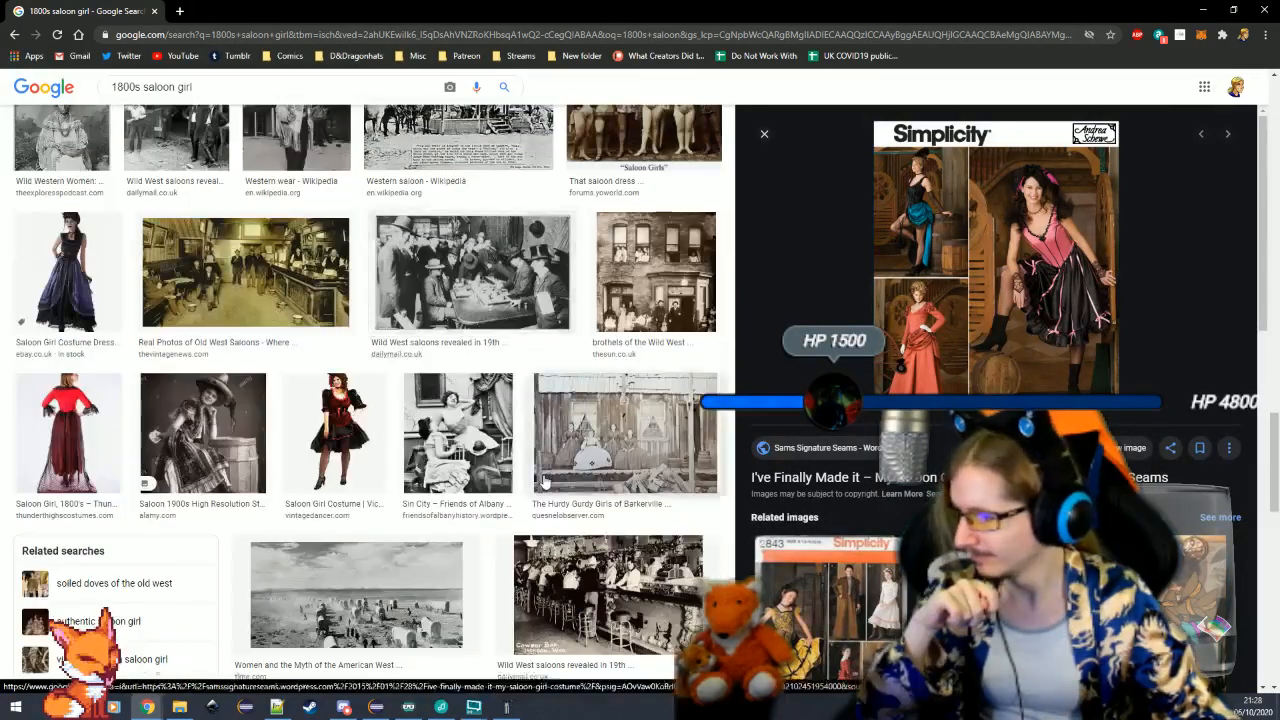
pyautogui.scroll(4, 545, 483)
# Put the browser away, return to Techne and view the bustle cube on the biped
pyautogui.moveTo(937, 7); pyautogui.dragTo(509, 77)
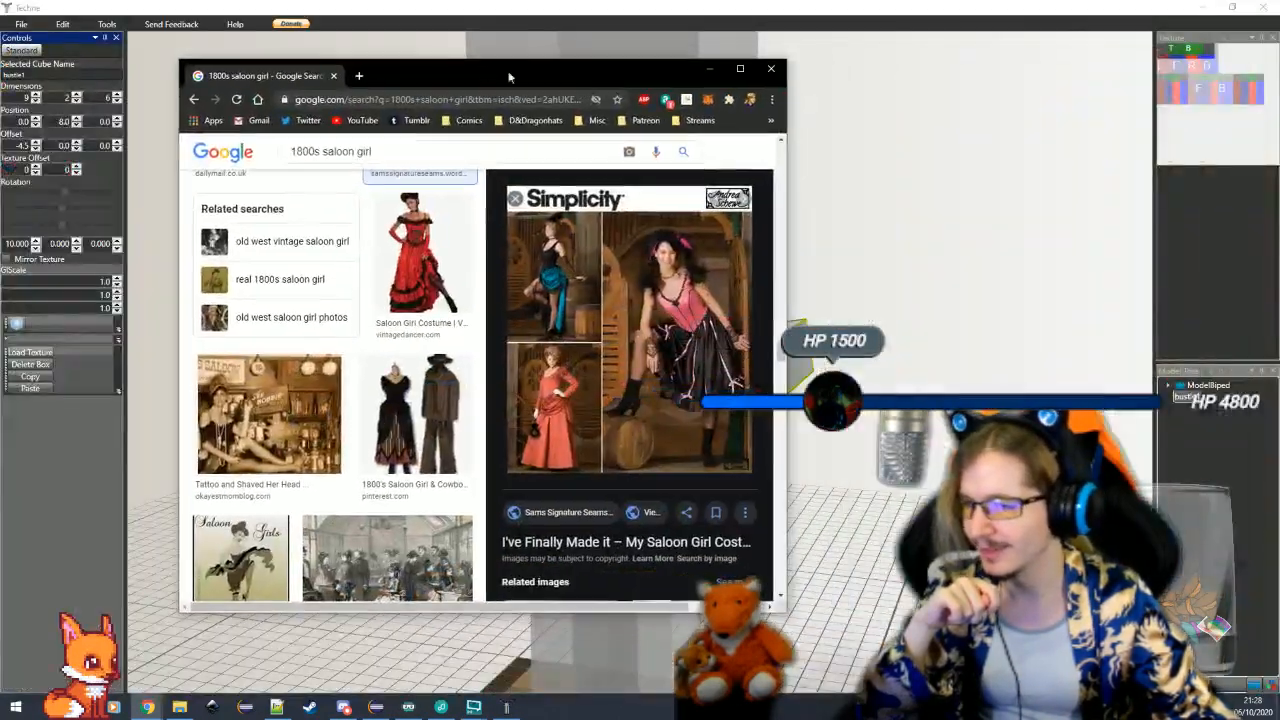
pyautogui.click(709, 69)
pyautogui.moveTo(727, 267); pyautogui.dragTo(829, 506)
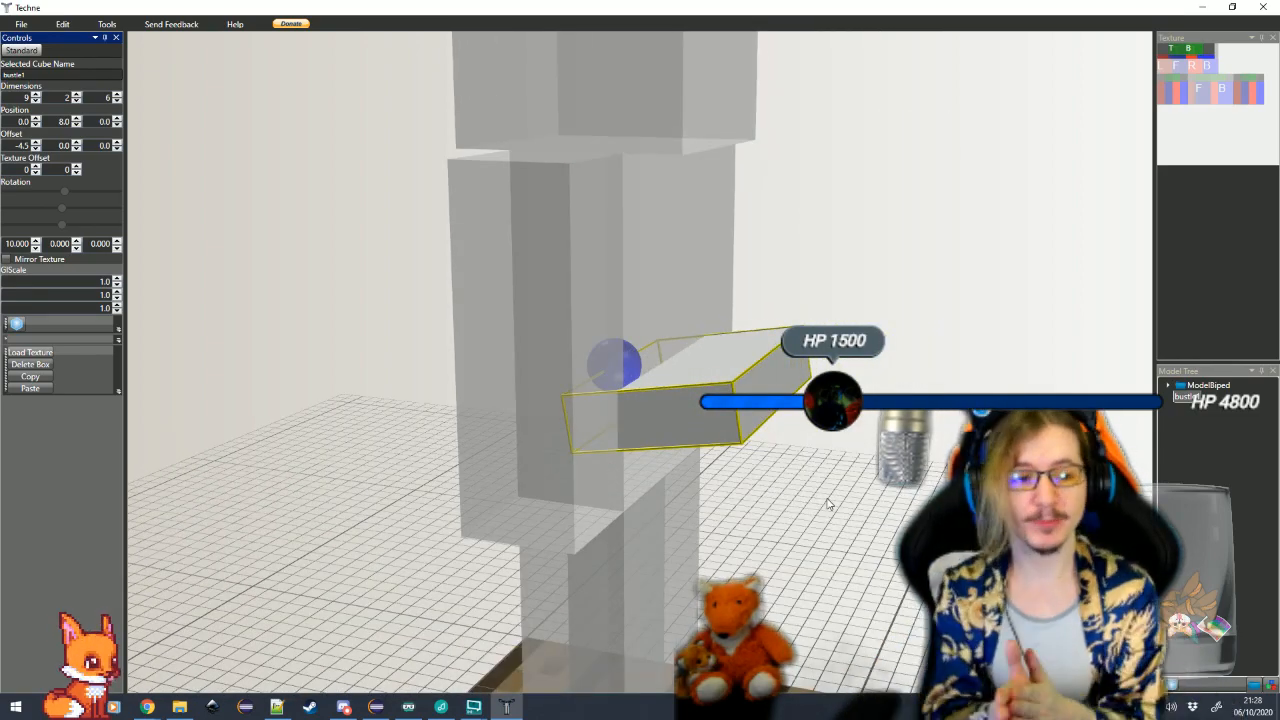
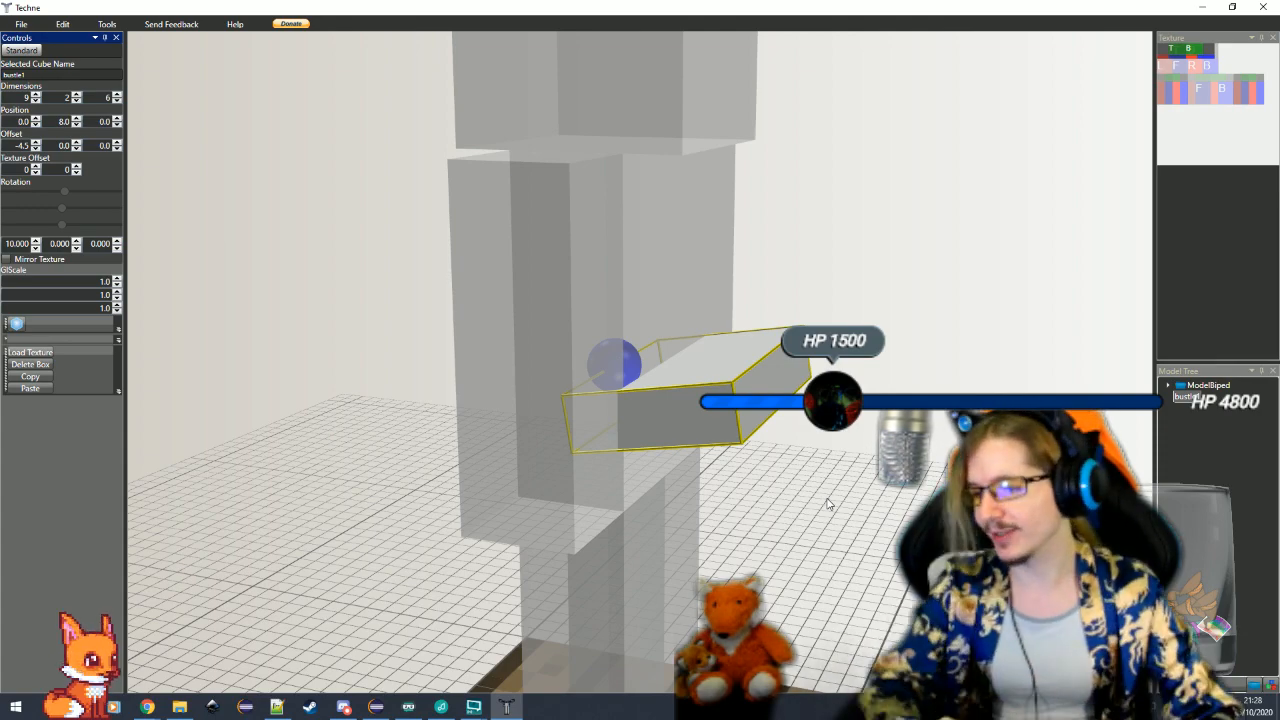
# Consult the disguise elements list in Notepad++ and return to the bustle model
pyautogui.moveTo(814, 500); pyautogui.dragTo(778, 518)
pyautogui.click(279, 707)
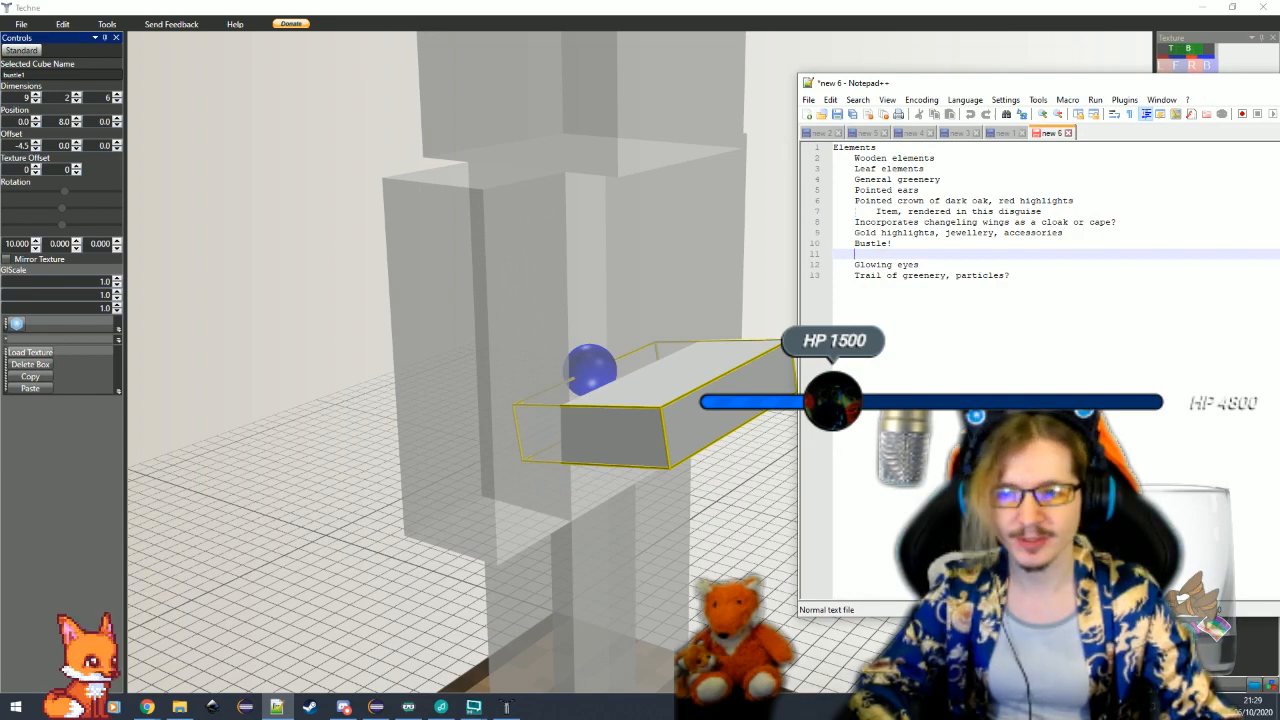
pyautogui.click(279, 707)
# Increase the bustle cube's height to 4 and set its Y position to 10
pyautogui.moveTo(686, 548); pyautogui.dragTo(661, 510)
pyautogui.click(75, 96)
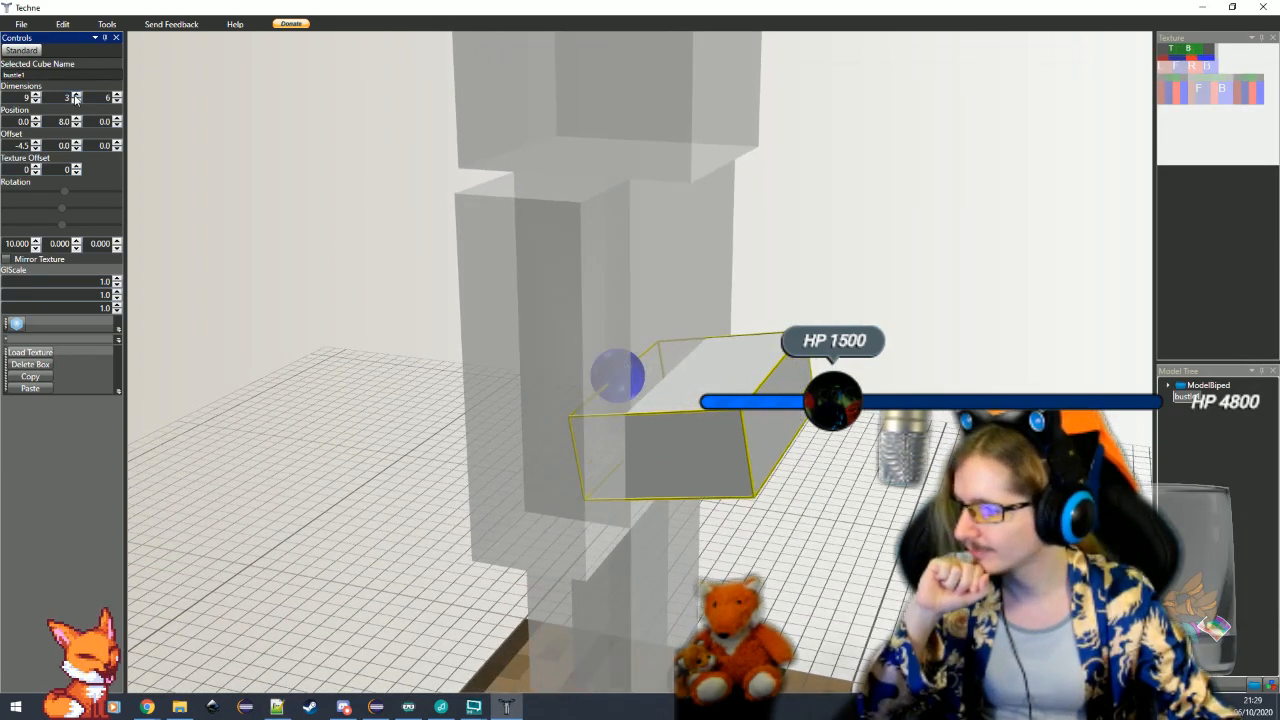
pyautogui.click(75, 96)
pyautogui.moveTo(284, 316); pyautogui.dragTo(236, 180)
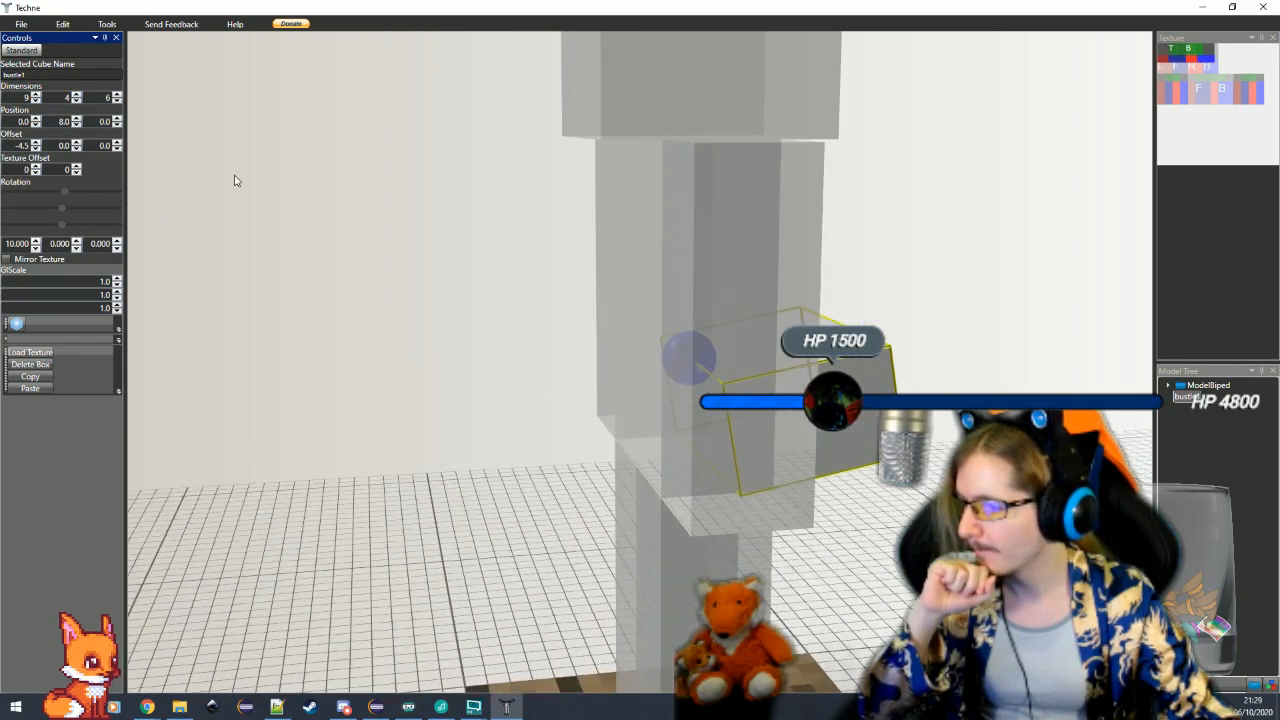
pyautogui.click(76, 118)
pyautogui.click(76, 118)
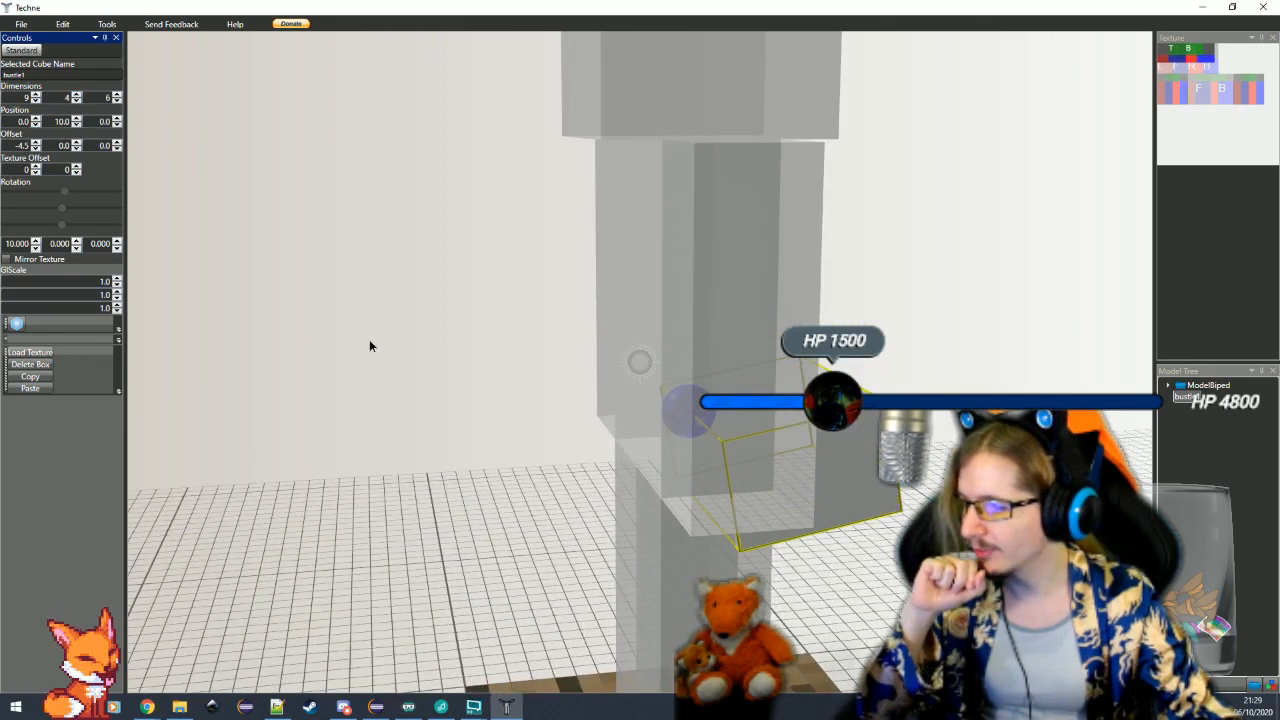
# Set the bustle cube's X rotation to 4 and its Z offset to -2.5
pyautogui.moveTo(369, 339); pyautogui.dragTo(277, 320)
pyautogui.doubleClick(18, 244)
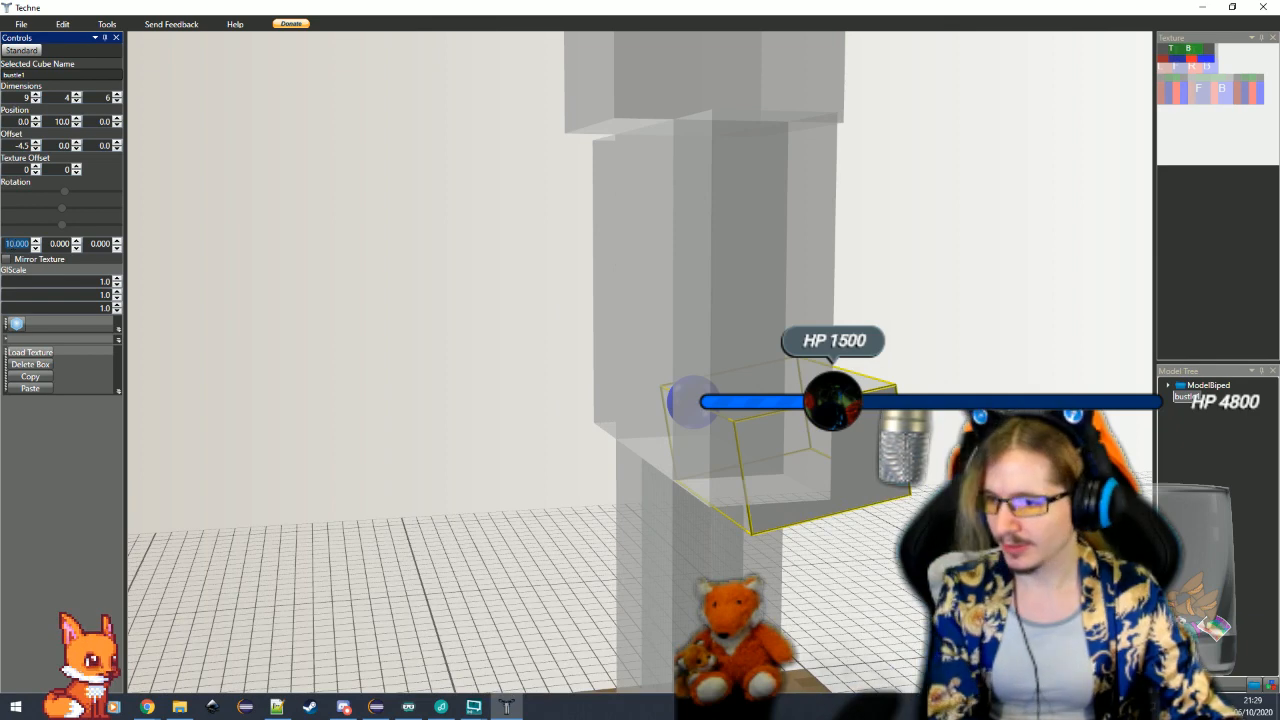
pyautogui.write('4')
pyautogui.moveTo(418, 402); pyautogui.dragTo(387, 416)
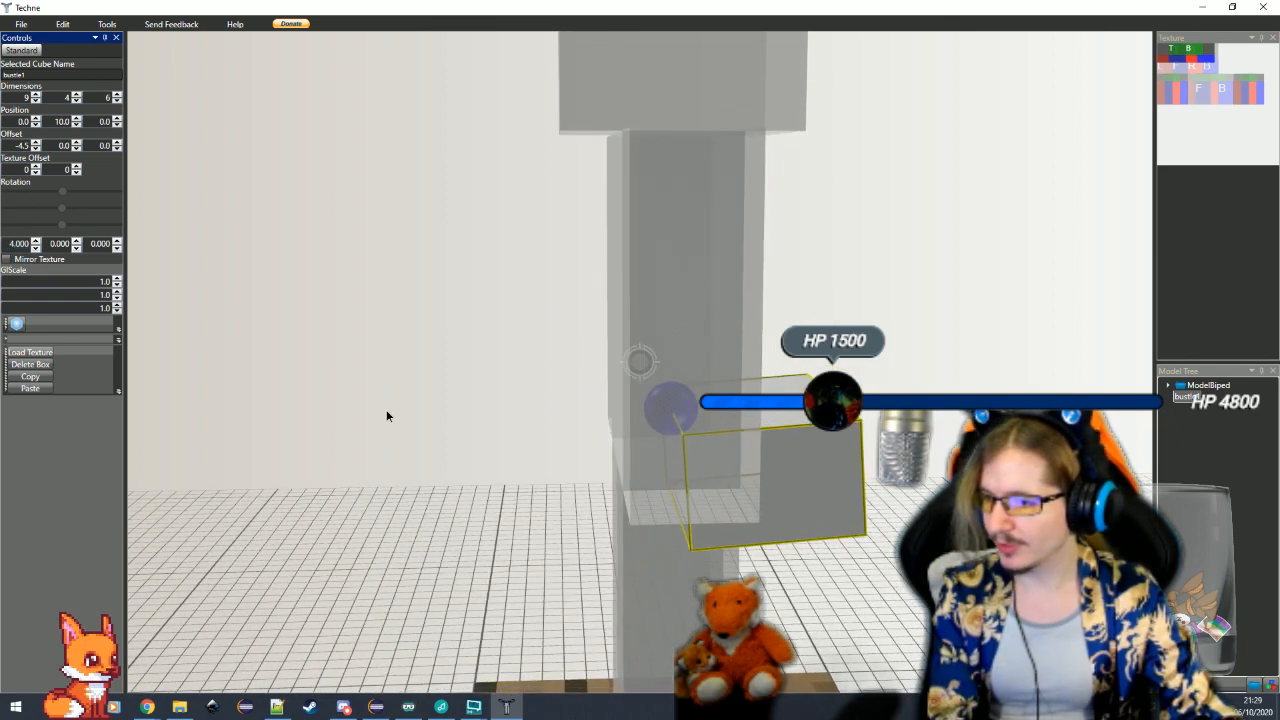
pyautogui.click(117, 149)
pyautogui.click(117, 149)
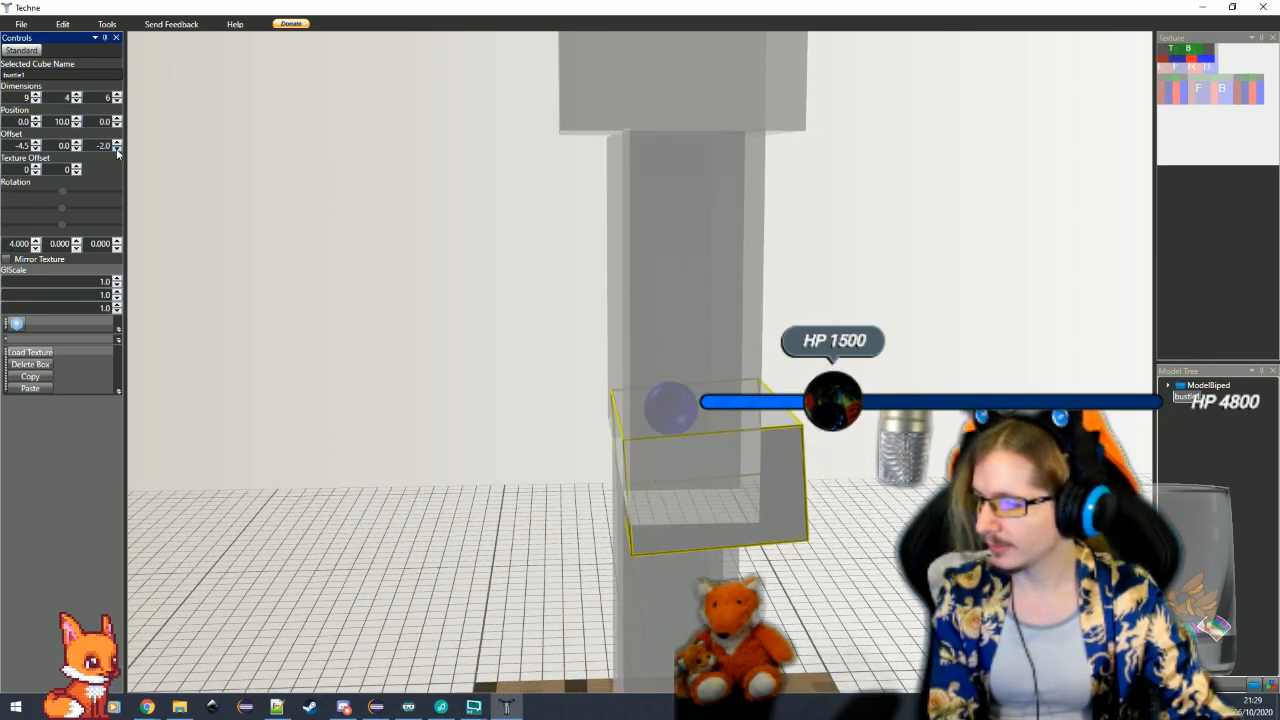
pyautogui.write('-2.')
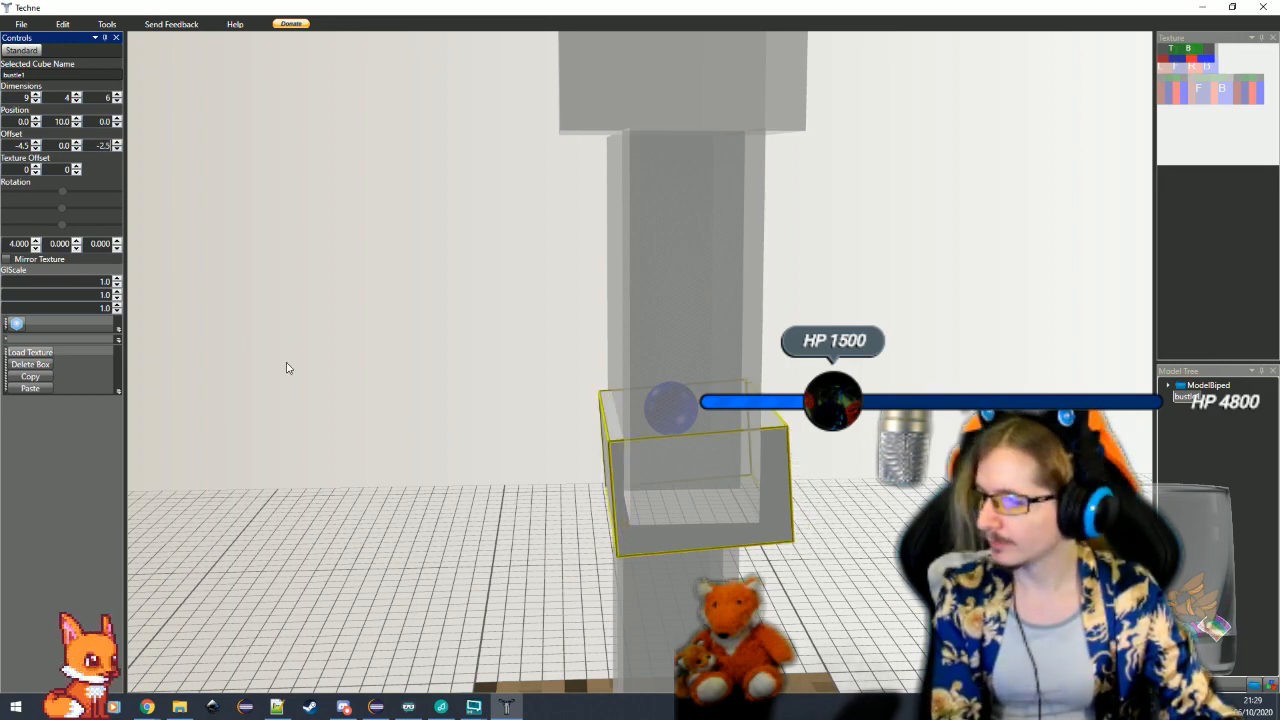
# Duplicate the bustle cube by copying and pasting it, and set the duplicate's Z offset to -2
pyautogui.moveTo(286, 366)
pyautogui.mouseDown()
pyautogui.moveTo(600, 494)
pyautogui.moveTo(623, 487)
pyautogui.moveTo(577, 500)
pyautogui.moveTo(635, 485)
pyautogui.mouseUp()
pyautogui.scroll(-1, 635, 485)
pyautogui.moveTo(955, 602)
pyautogui.mouseDown()
pyautogui.moveTo(888, 601)
pyautogui.moveTo(842, 577)
pyautogui.moveTo(829, 614)
pyautogui.moveTo(850, 577)
pyautogui.moveTo(838, 576)
pyautogui.mouseUp()
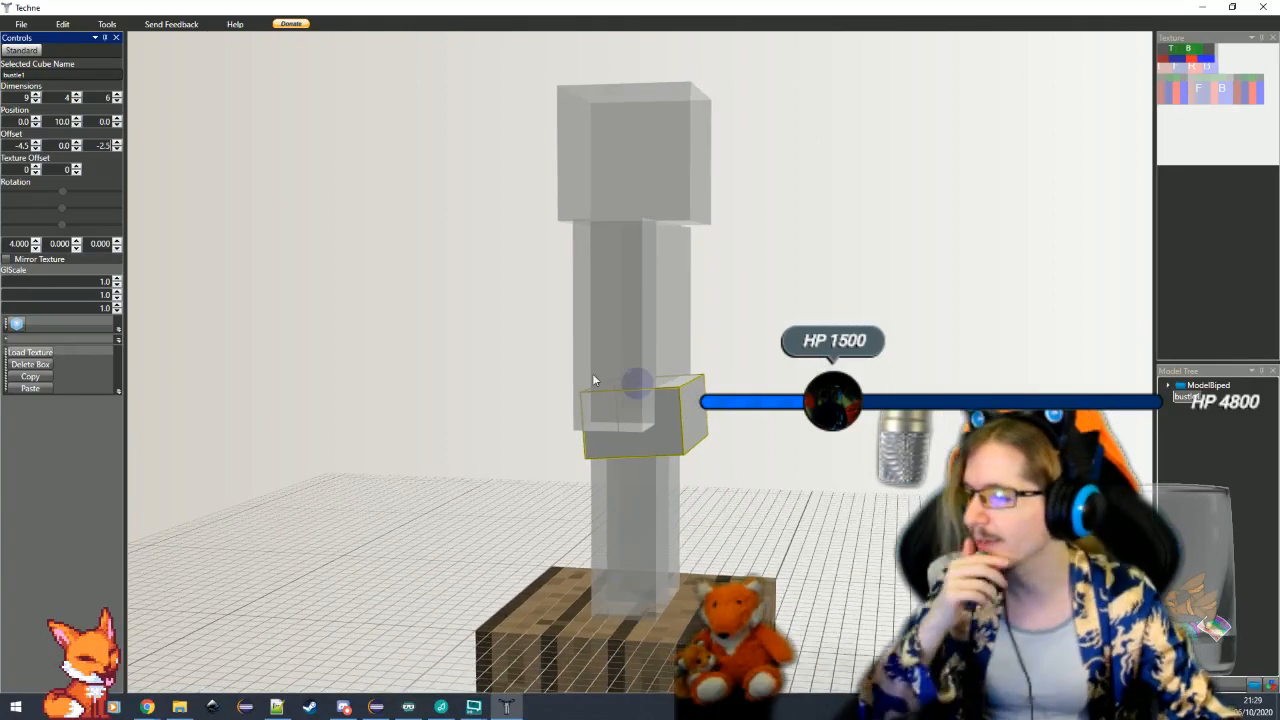
pyautogui.click(30, 388)
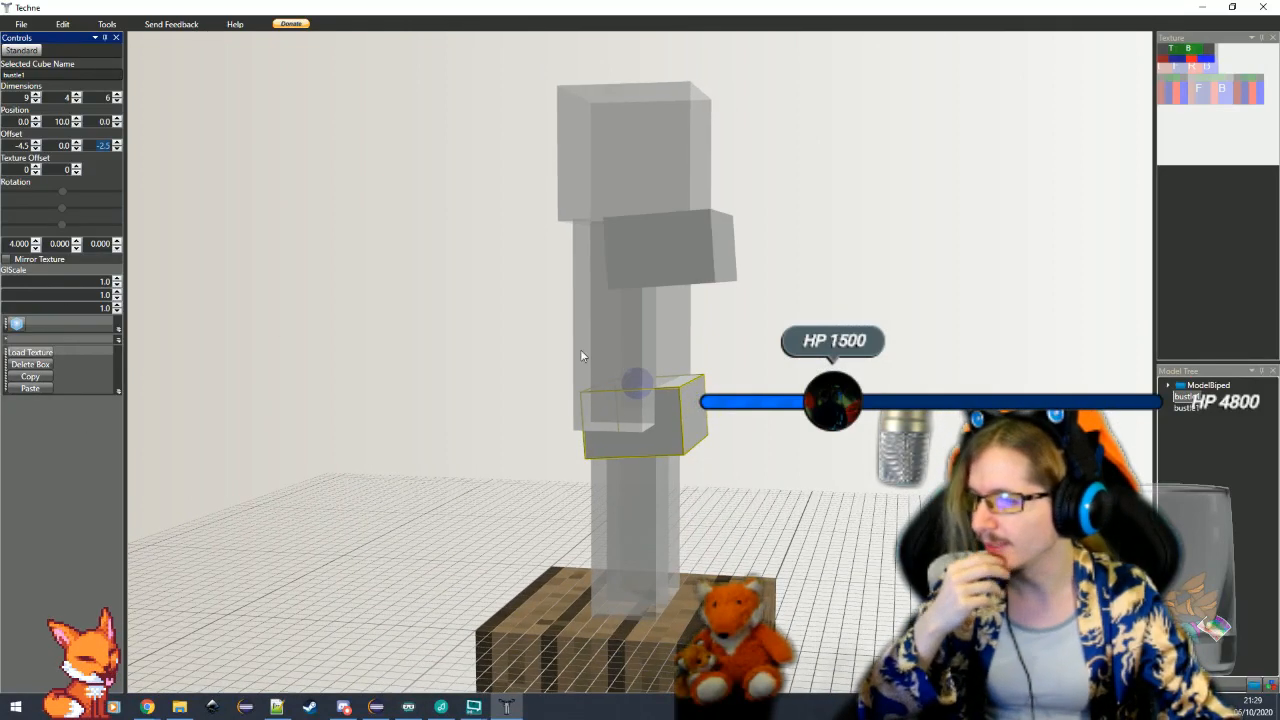
pyautogui.scroll(3, 695, 310)
pyautogui.doubleClick(105, 146)
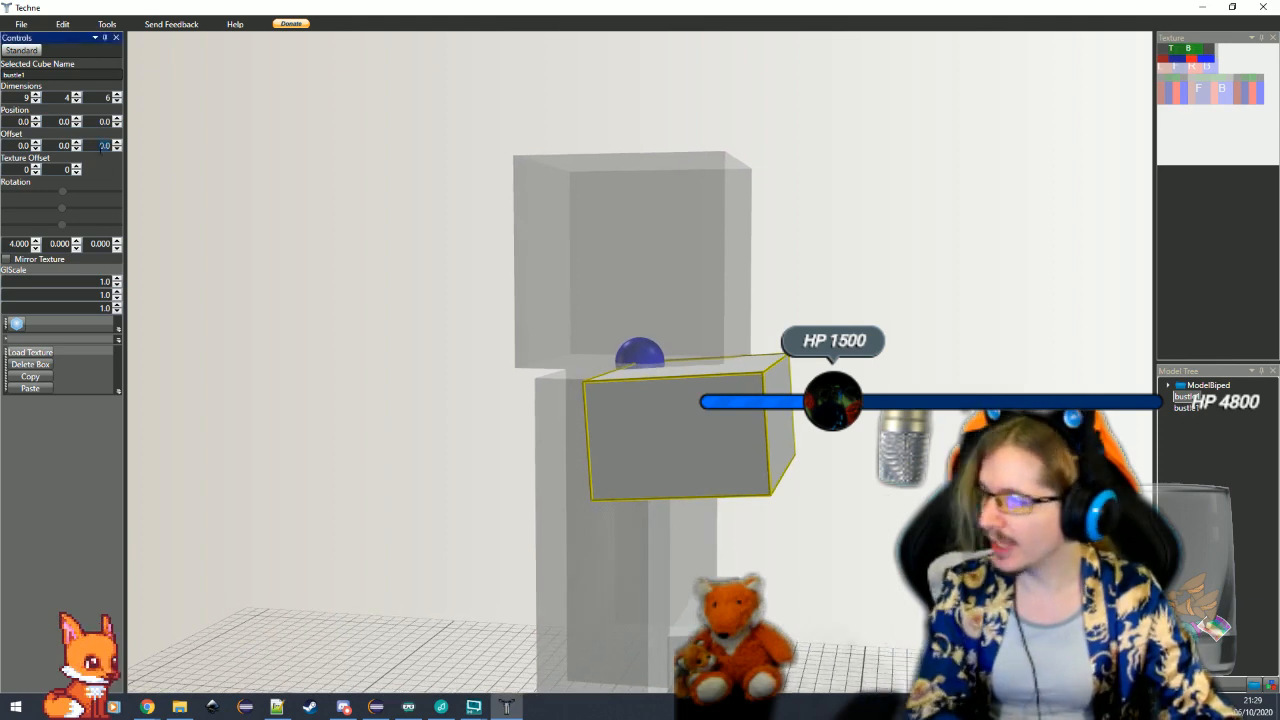
pyautogui.write('-2')
pyautogui.press('Return')
pyautogui.moveTo(418, 425); pyautogui.dragTo(339, 426)
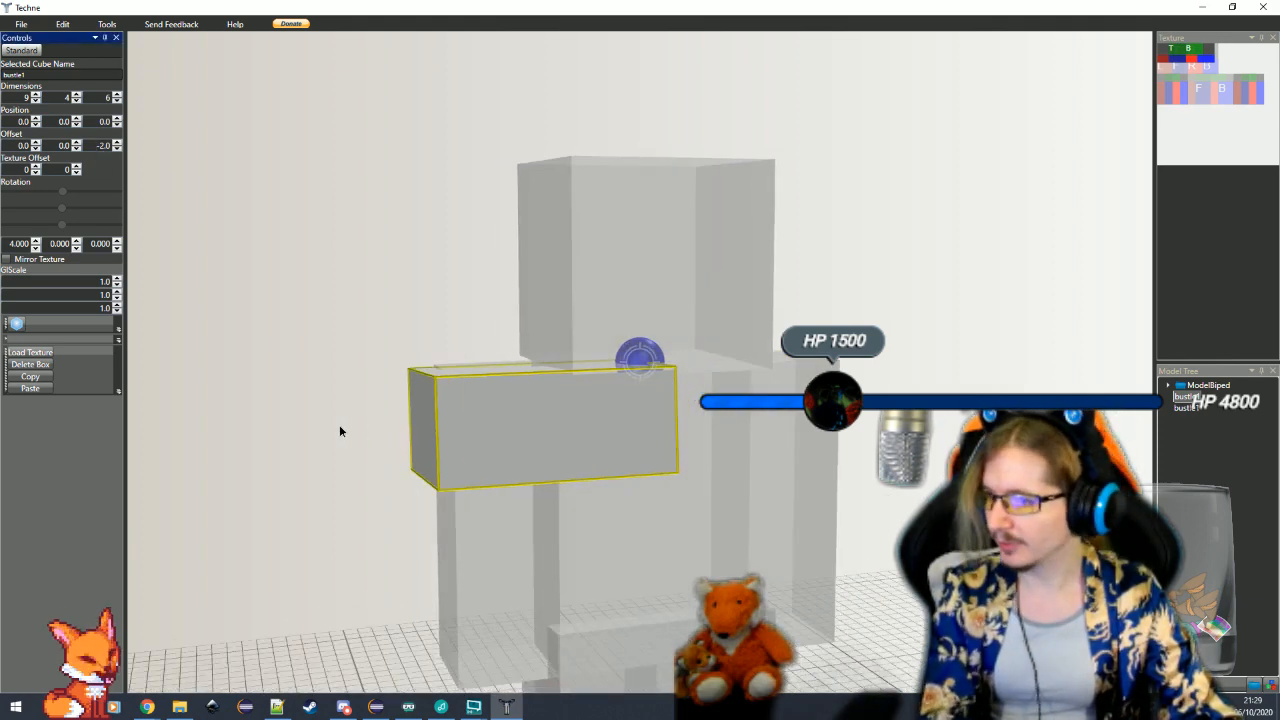
# Set the duplicate bustle cube's X offset to -4.5 and its Y position to 12
pyautogui.doubleClick(24, 146)
pyautogui.write('-4.5')
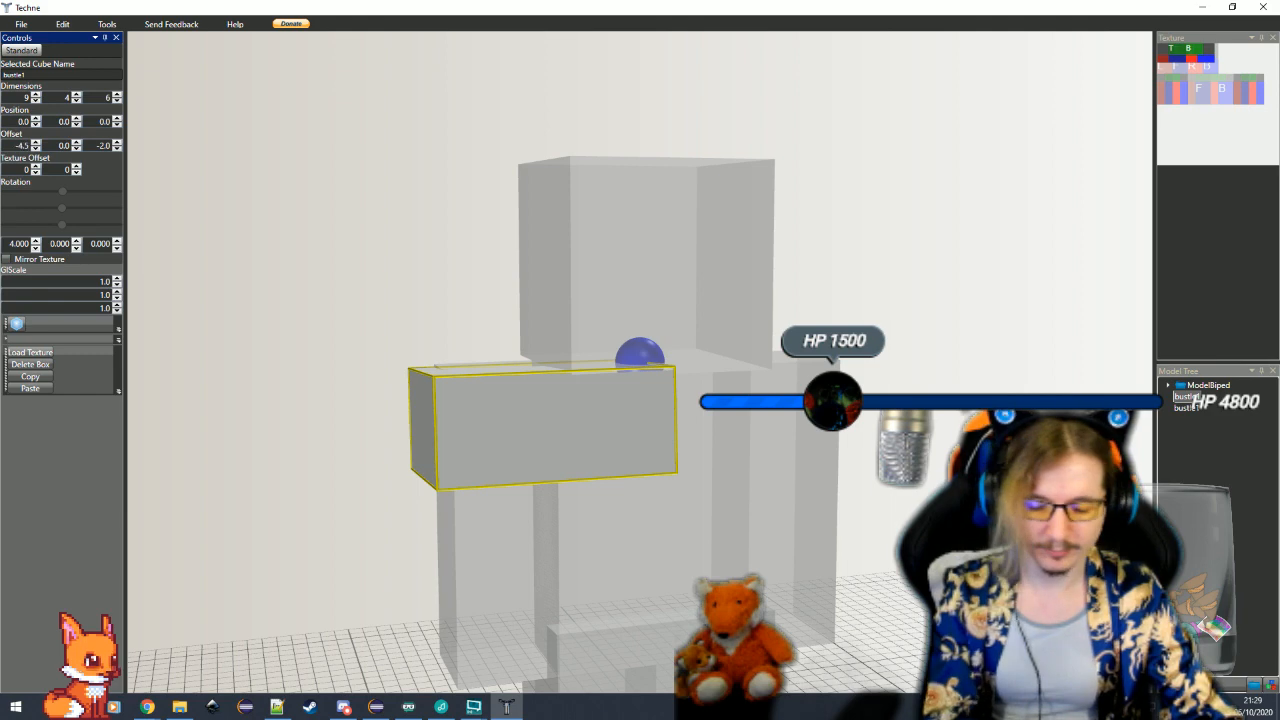
pyautogui.press('Return')
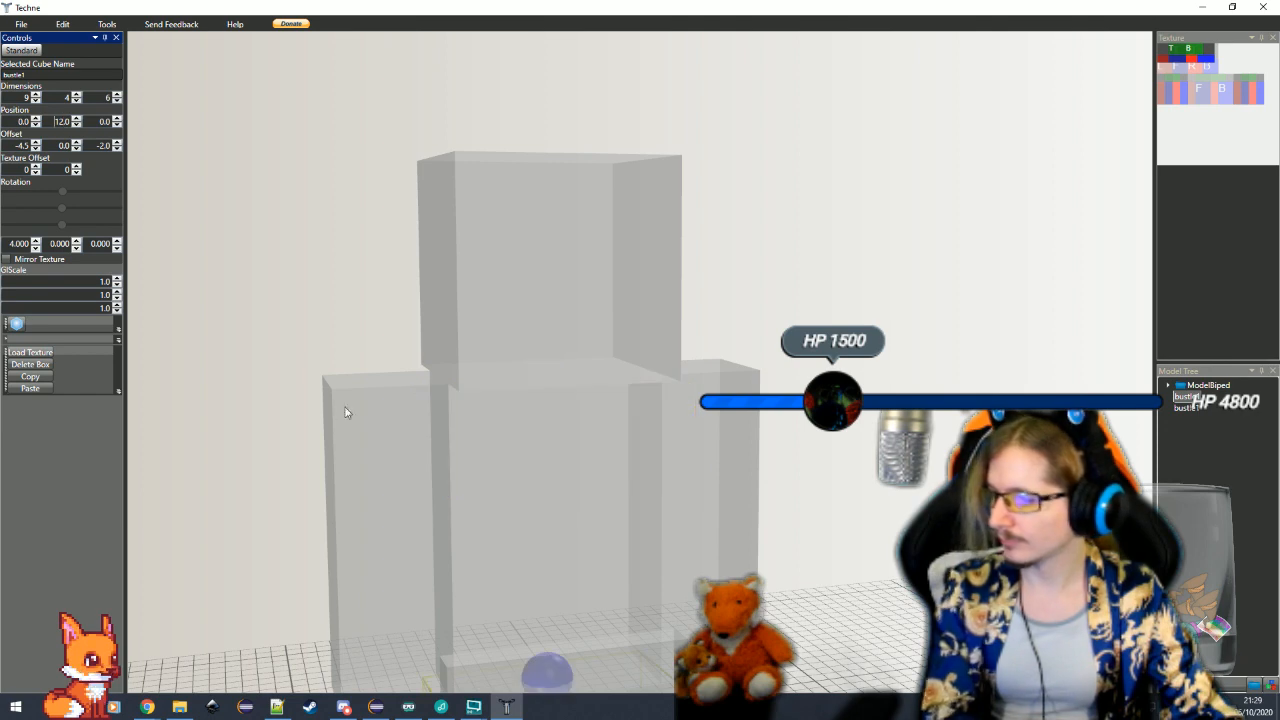
pyautogui.moveTo(346, 411); pyautogui.dragTo(498, 588)
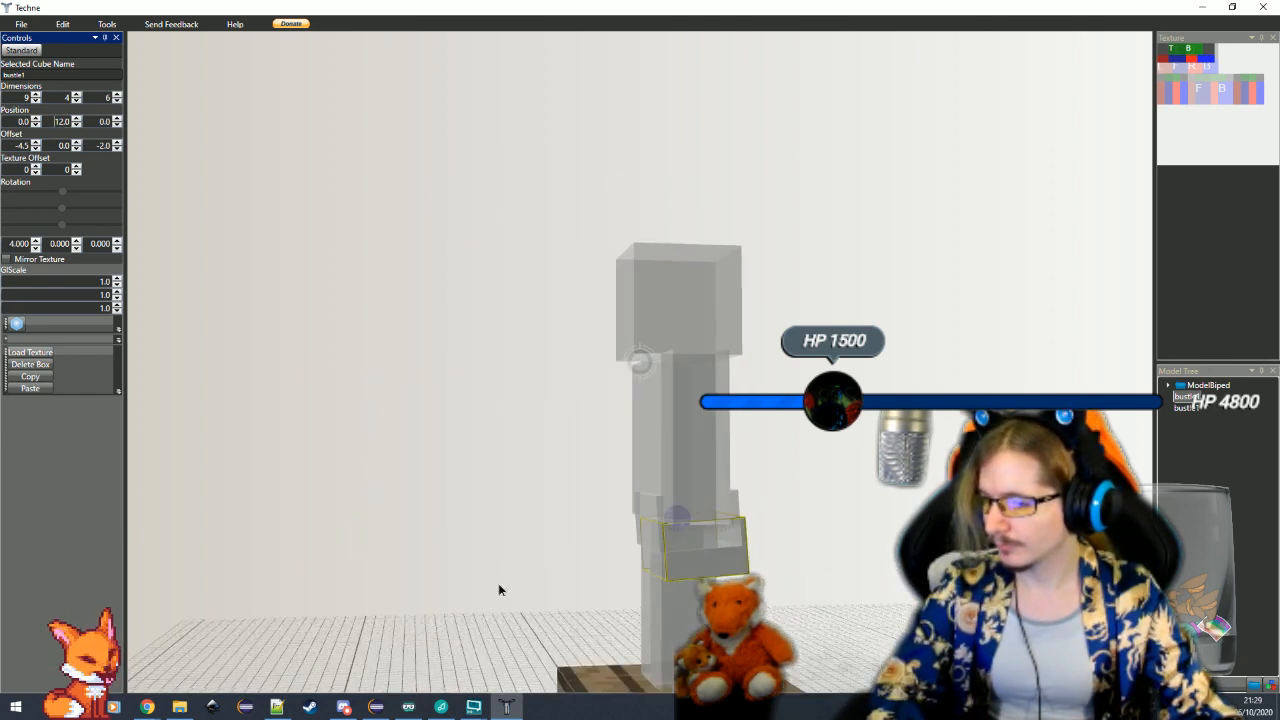
pyautogui.click(546, 584)
pyautogui.moveTo(830, 646); pyautogui.dragTo(509, 618)
pyautogui.scroll(-5, 509, 618)
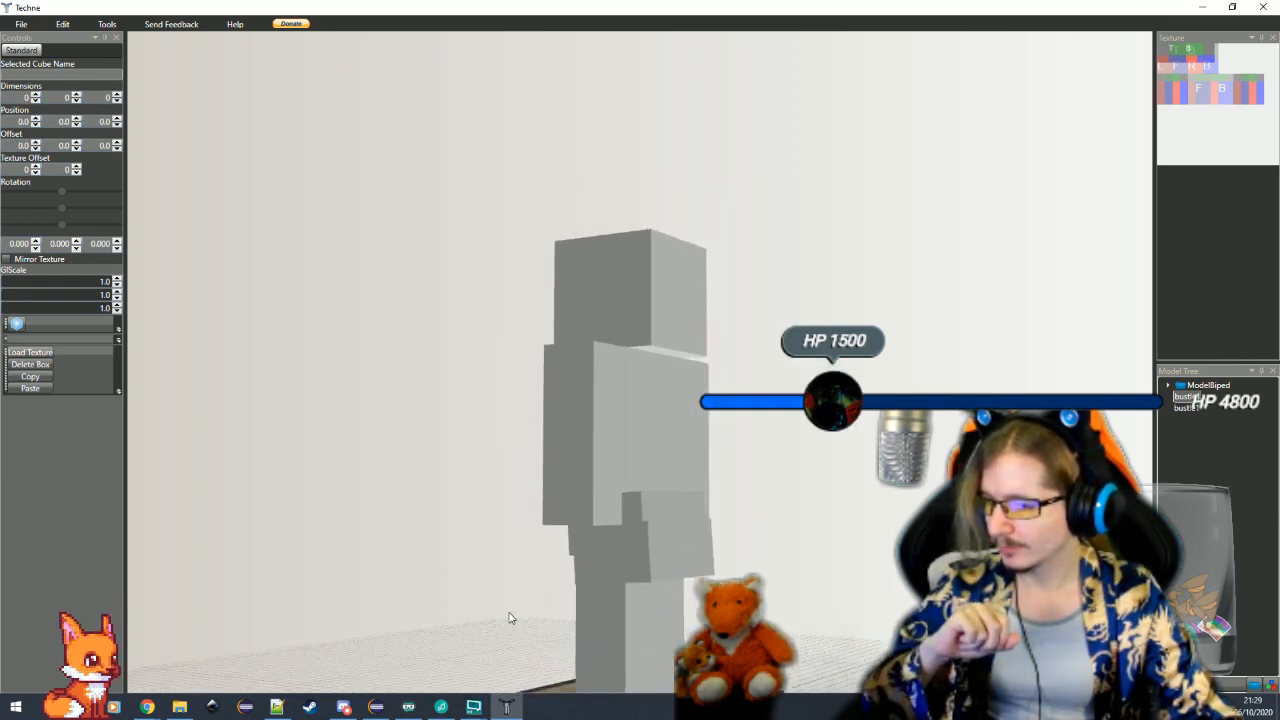
# Increase the lower bustle cube's height to 5
pyautogui.click(571, 518)
pyautogui.scroll(4, 571, 518)
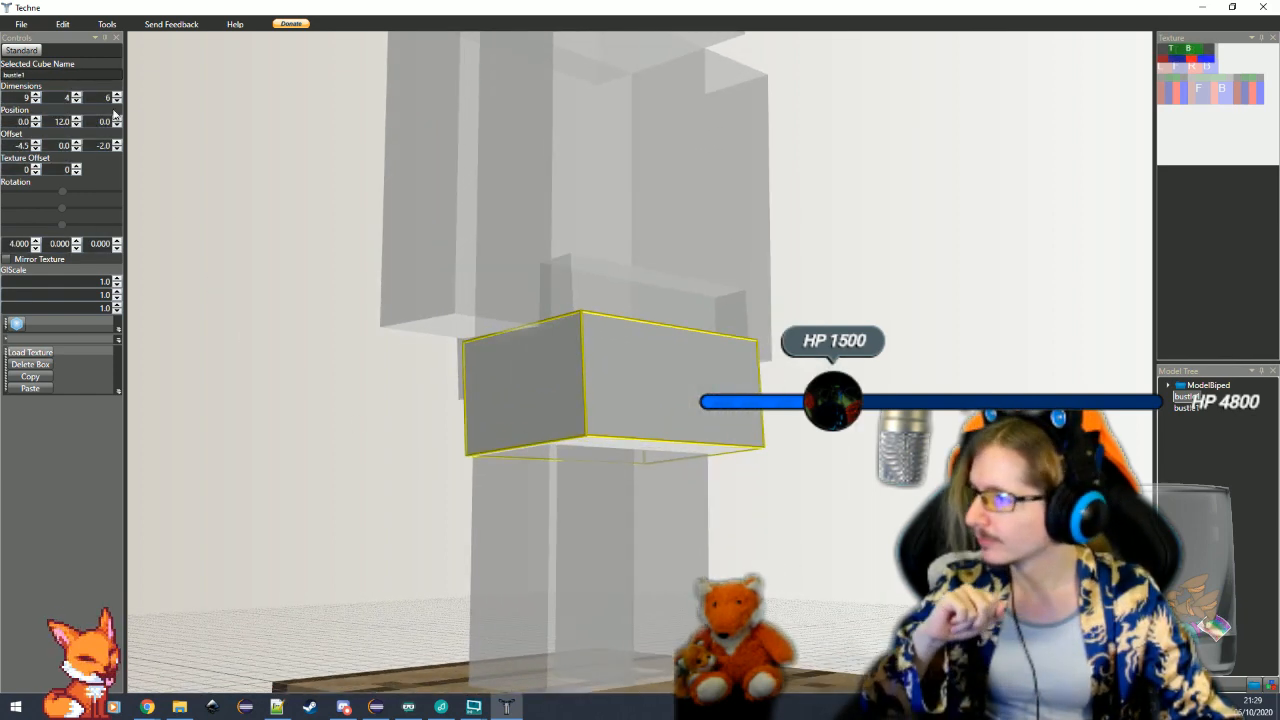
pyautogui.click(76, 95)
pyautogui.click(76, 95)
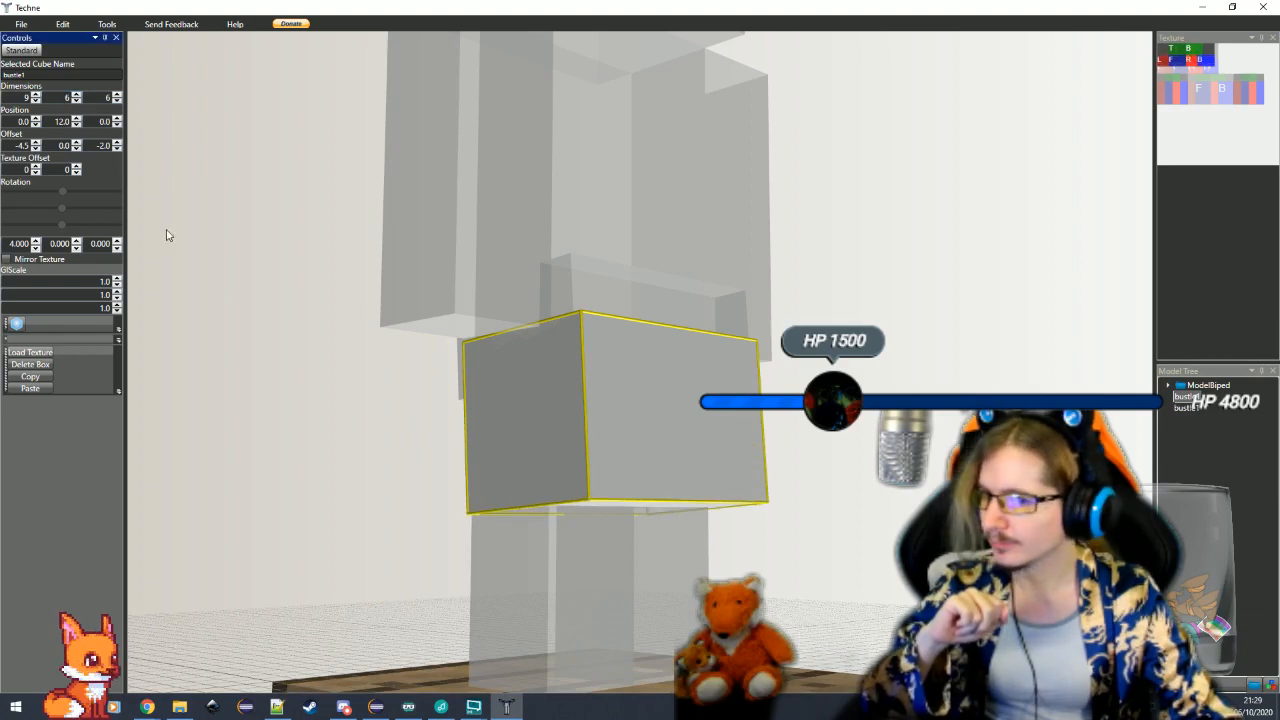
pyautogui.click(367, 460)
pyautogui.moveTo(367, 460); pyautogui.dragTo(583, 491)
pyautogui.click(580, 472)
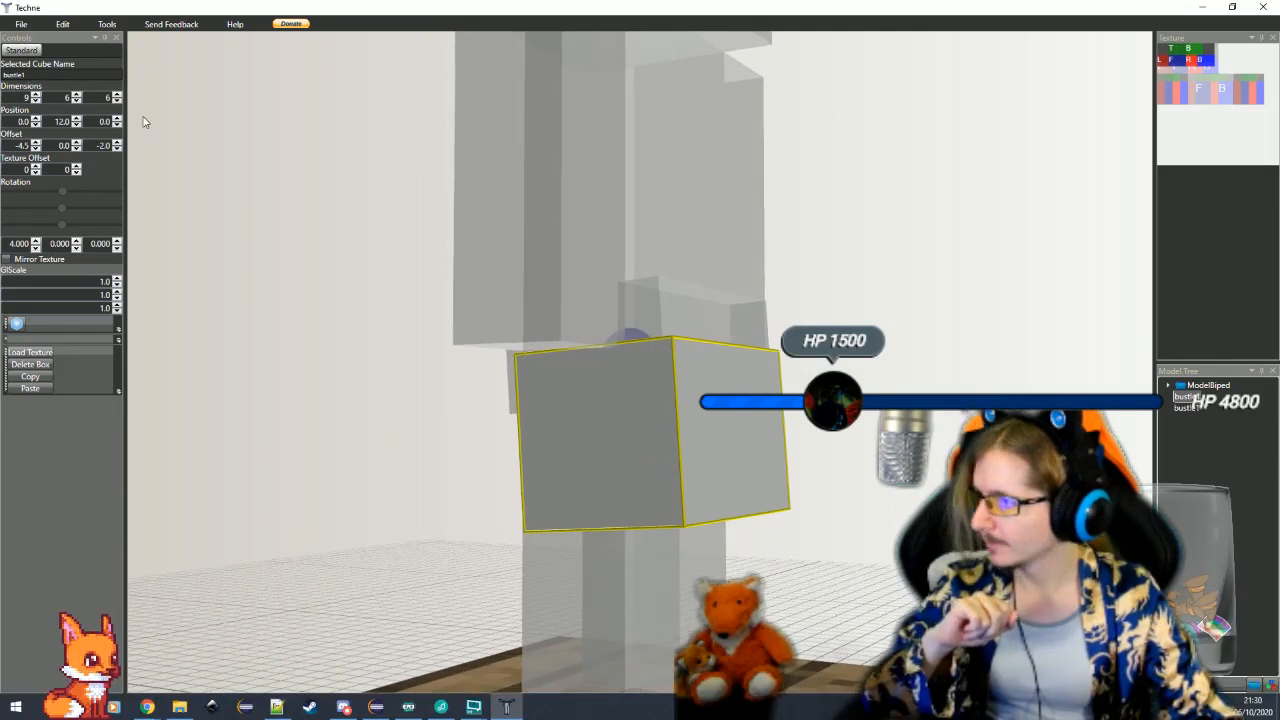
pyautogui.click(78, 101)
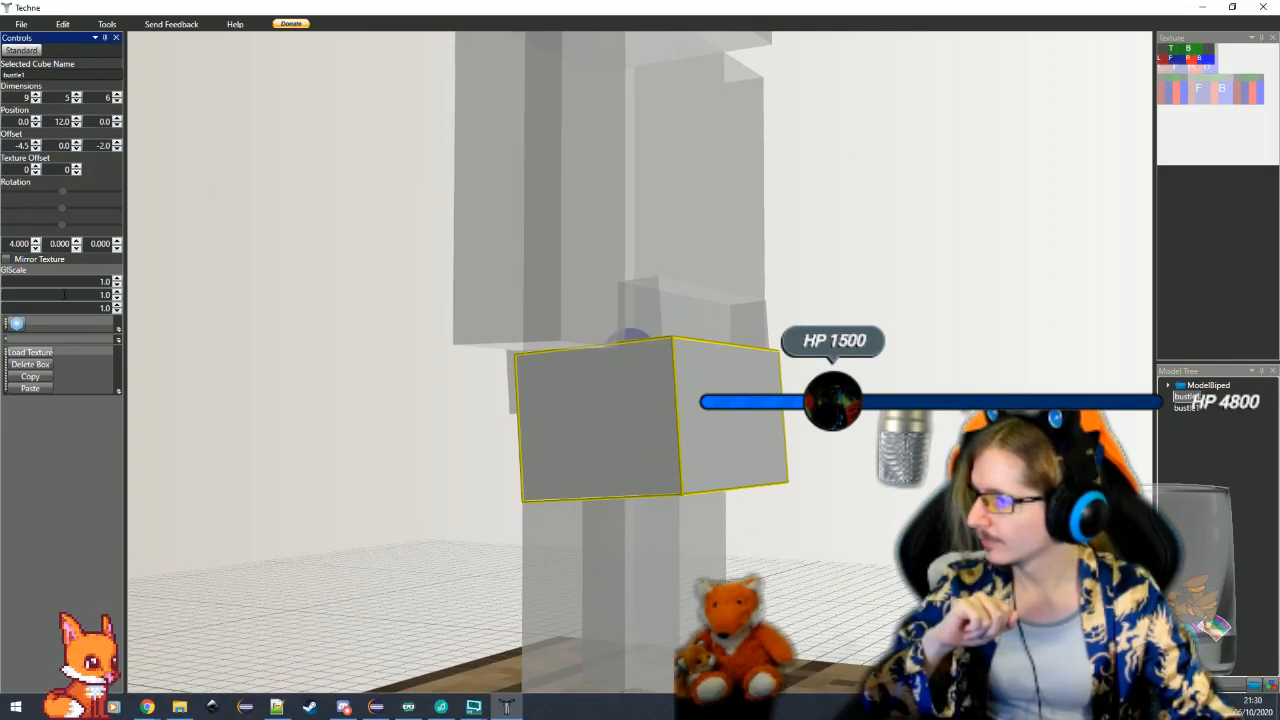
# Paste a third bustle cube and set its X offset to -4.5 and Z offset to -5
pyautogui.click(33, 390)
pyautogui.click(428, 200)
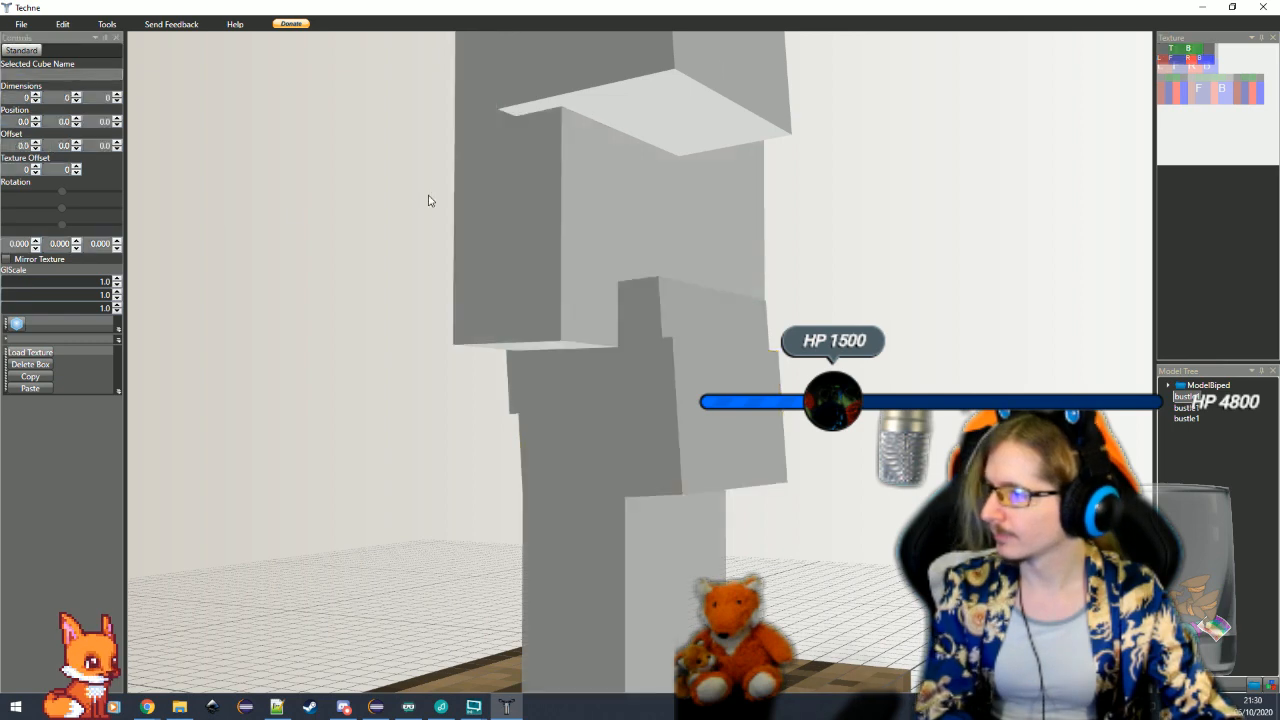
pyautogui.click(644, 167)
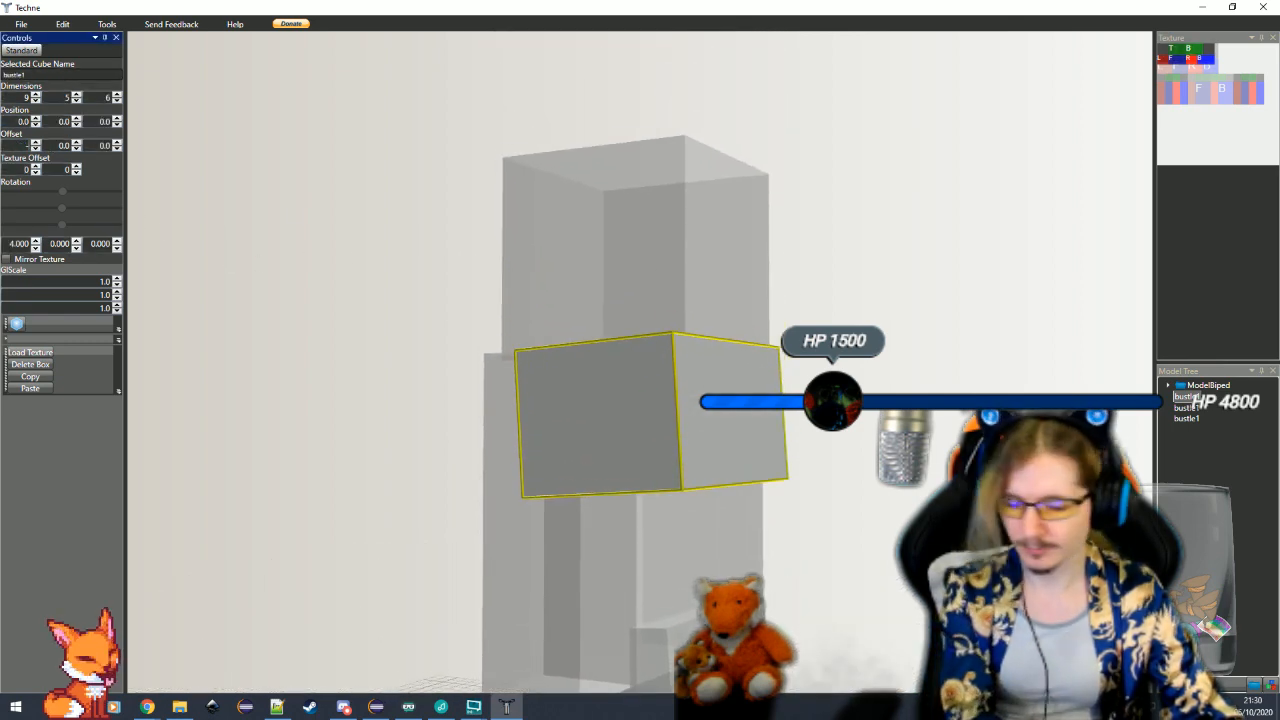
pyautogui.write('-4.5')
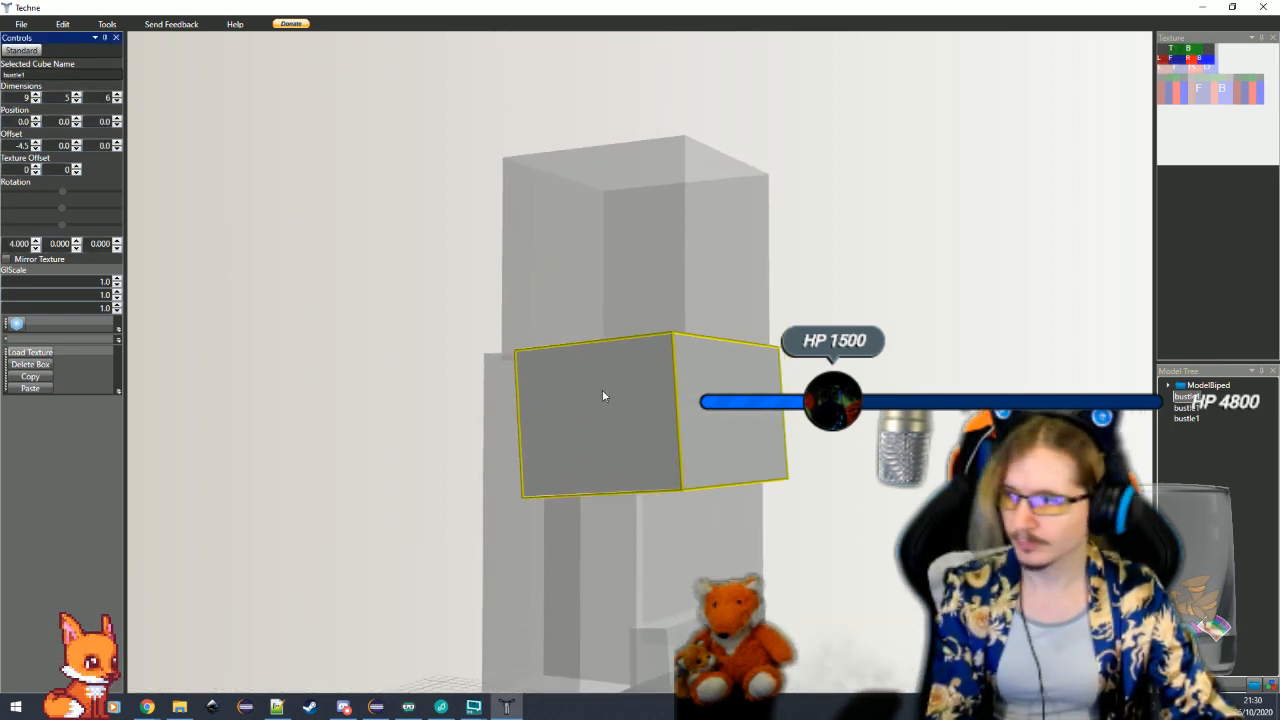
pyautogui.click(104, 147)
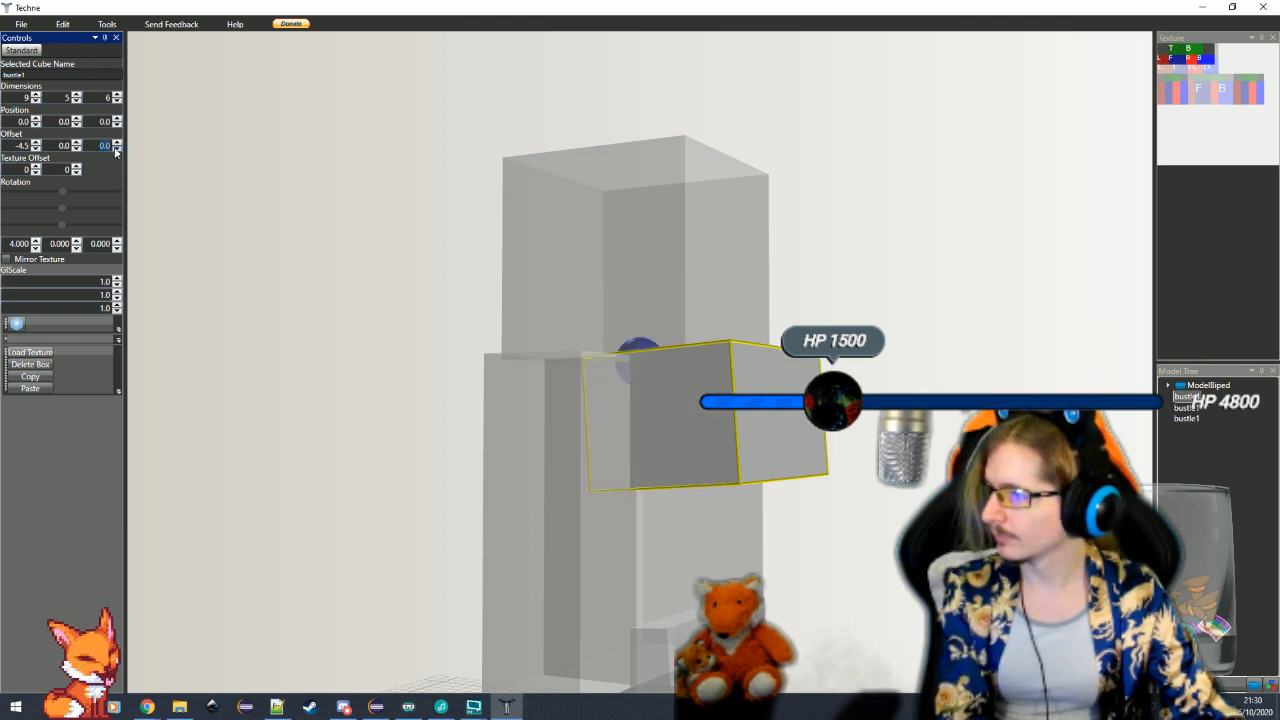
pyautogui.write('-5')
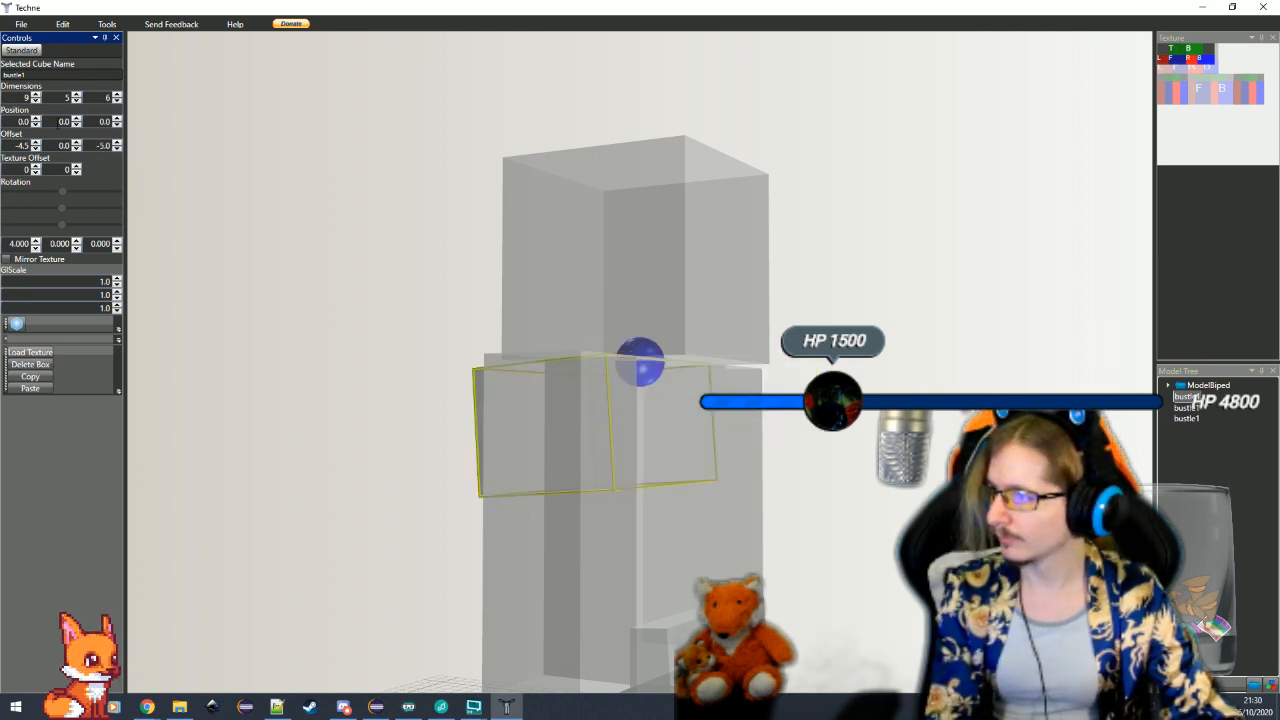
# Set the third bustle cube's Y position to 12 and its Z offset to -2
pyautogui.scroll(-6, 400, 380)
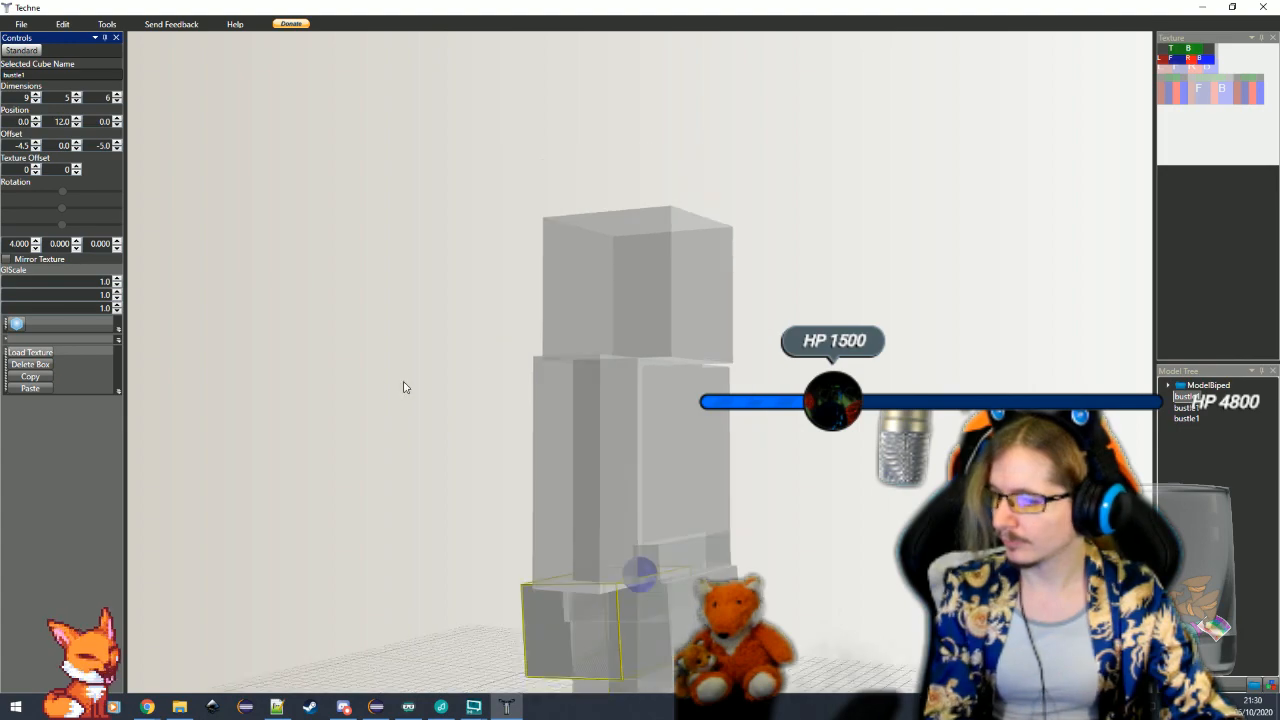
pyautogui.click(650, 554)
pyautogui.scroll(6, 640, 550)
pyautogui.click(484, 444)
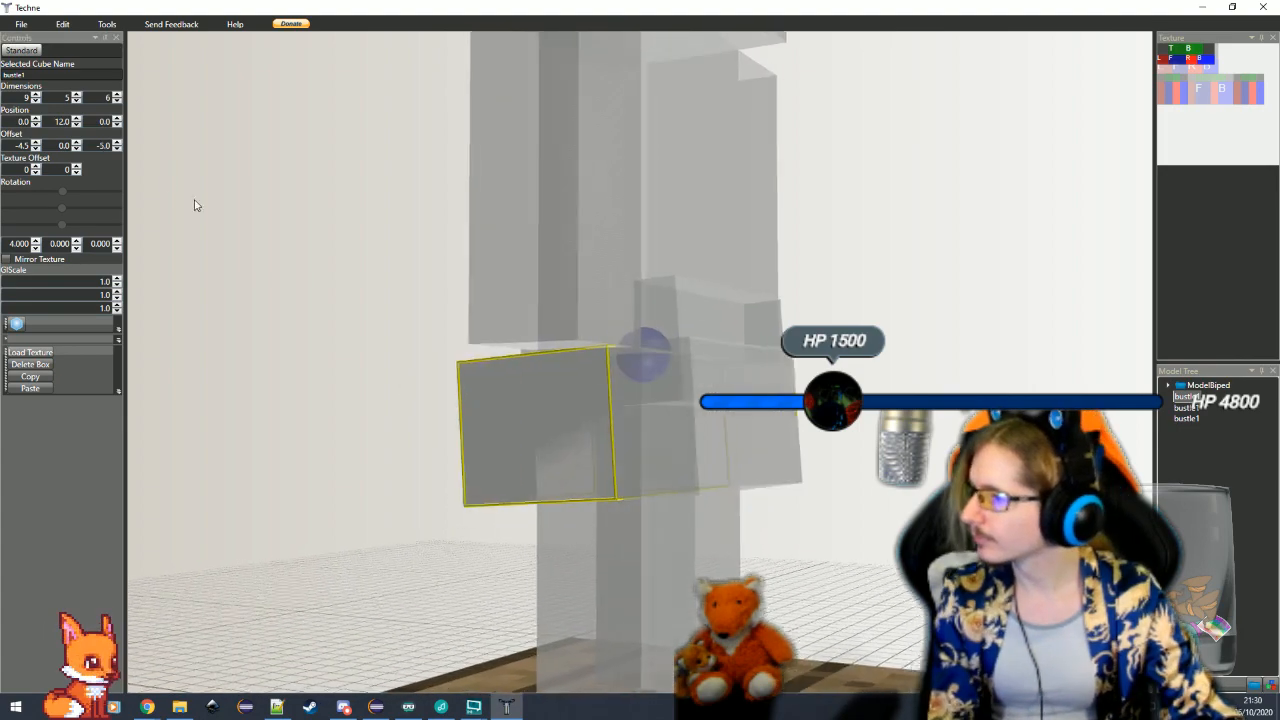
pyautogui.click(116, 143)
pyautogui.click(116, 143)
pyautogui.click(116, 143)
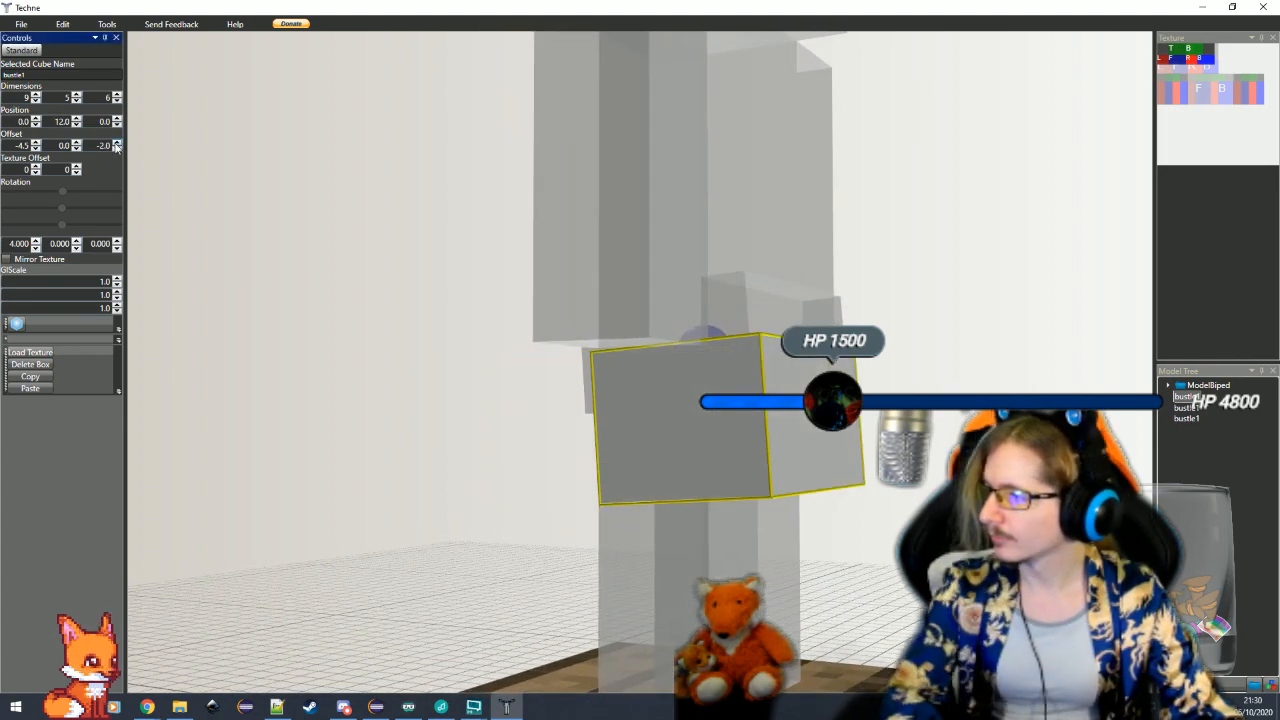
# Lower the third bustle cube below the second one by setting its Y position to 14
pyautogui.moveTo(460, 428); pyautogui.dragTo(700, 507)
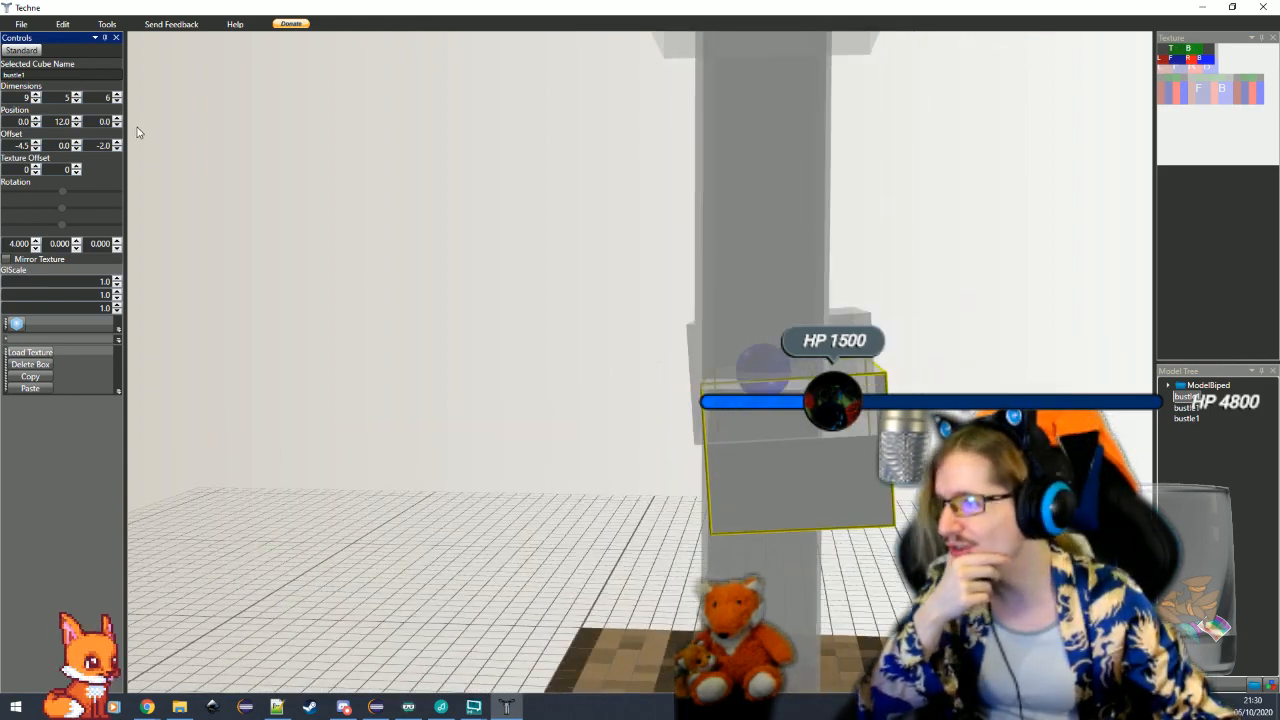
pyautogui.click(75, 119)
pyautogui.click(75, 119)
pyautogui.click(75, 119)
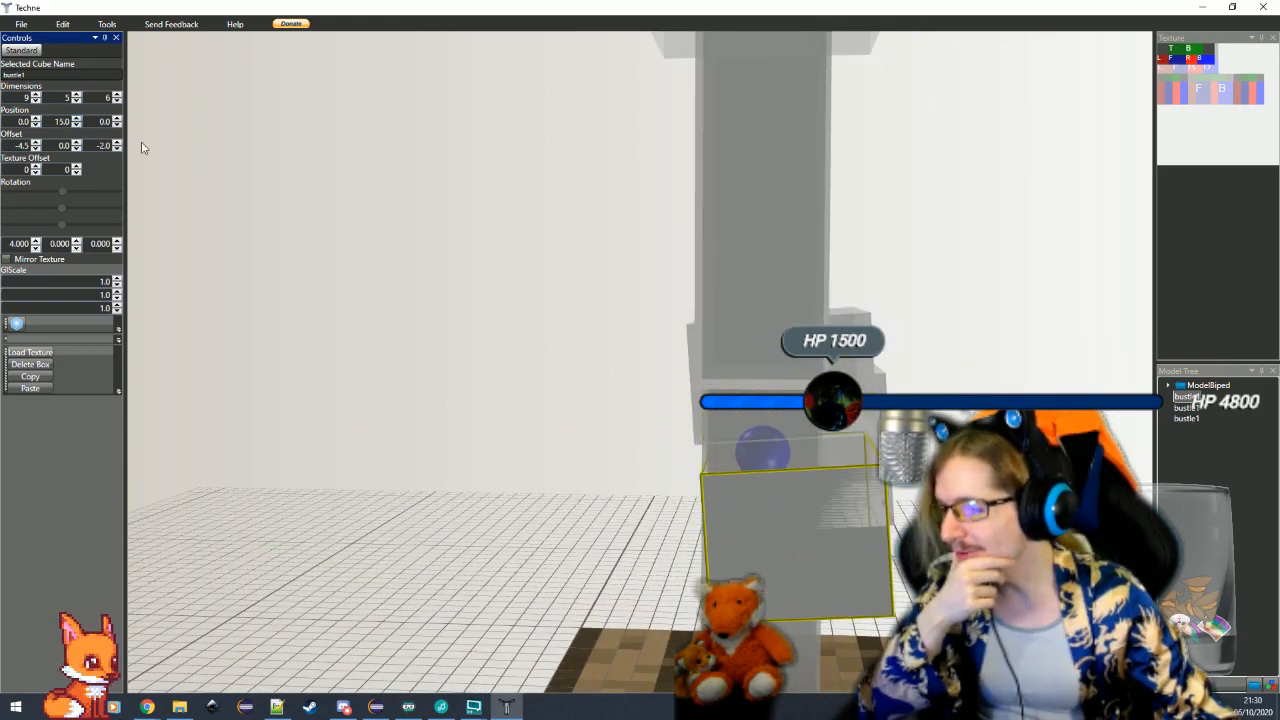
pyautogui.moveTo(795, 606); pyautogui.dragTo(709, 529)
pyautogui.click(760, 536)
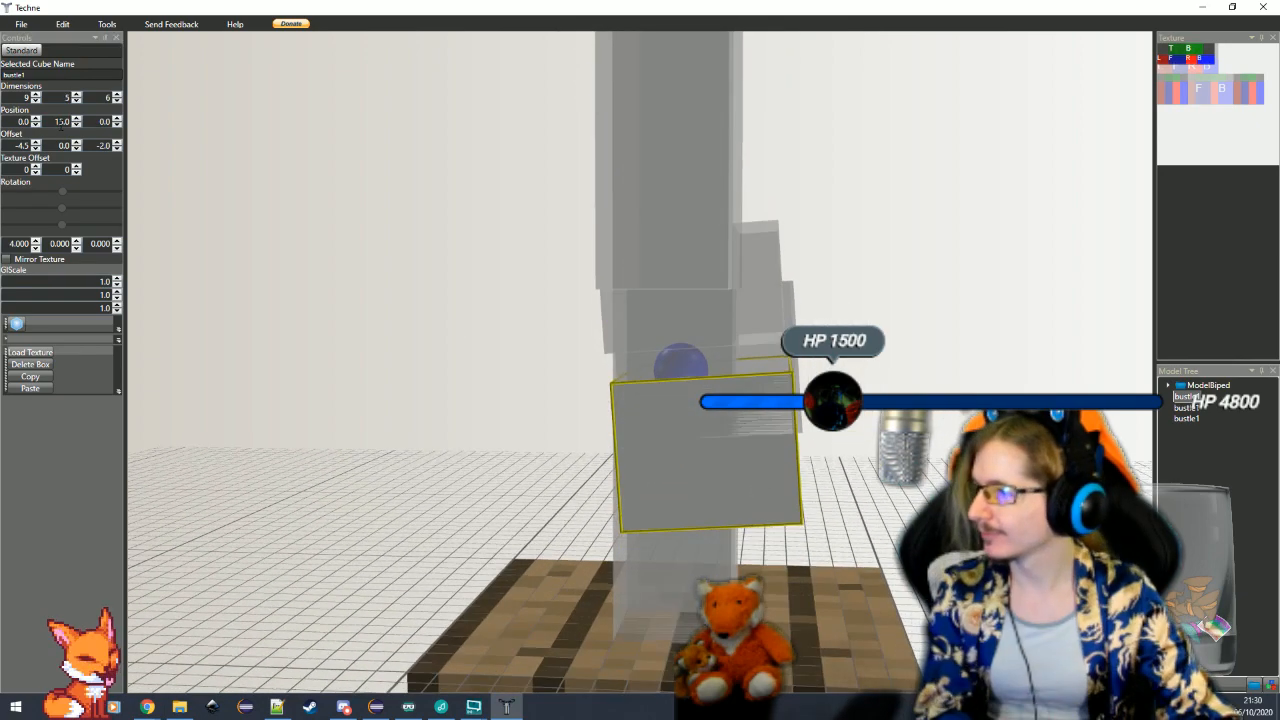
pyautogui.click(76, 126)
# Shift the third bustle cube backwards by setting its Z offset to -1
pyautogui.moveTo(331, 325); pyautogui.dragTo(300, 297)
pyautogui.click(117, 143)
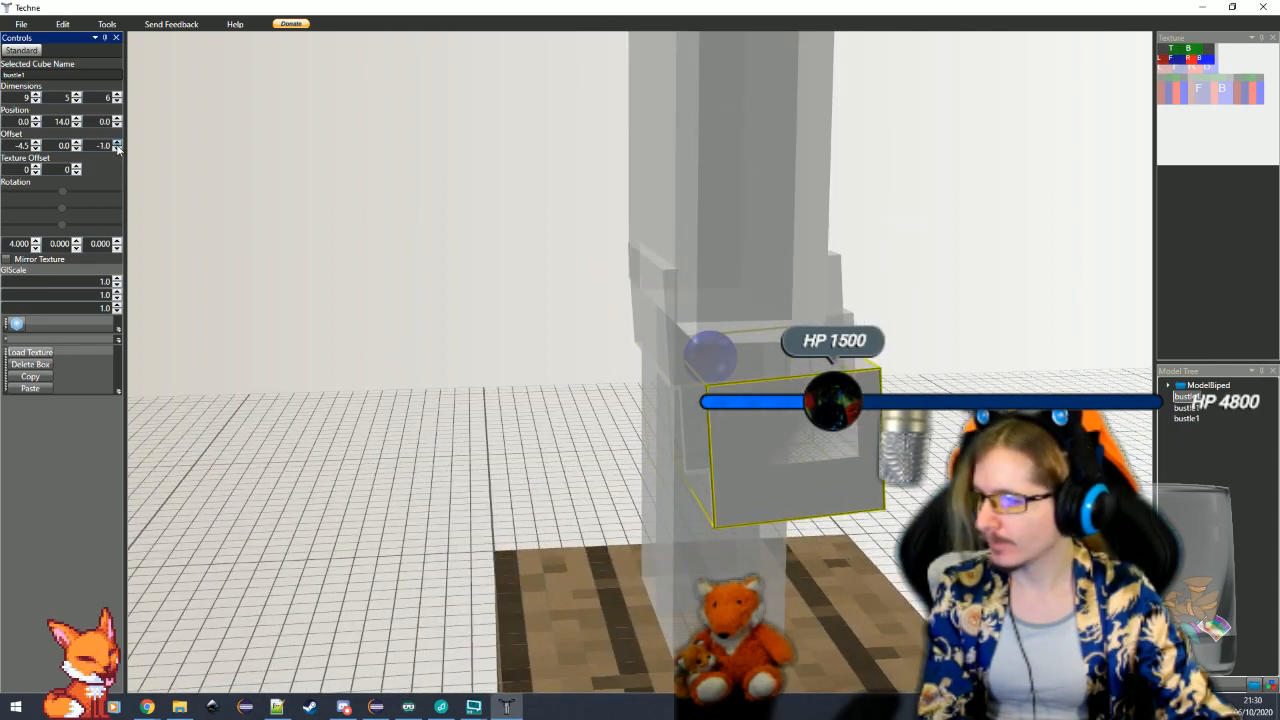
pyautogui.click(335, 286)
pyautogui.moveTo(899, 525)
pyautogui.mouseDown()
pyautogui.moveTo(816, 523)
pyautogui.moveTo(940, 512)
pyautogui.moveTo(880, 487)
pyautogui.mouseUp()
pyautogui.click(871, 480)
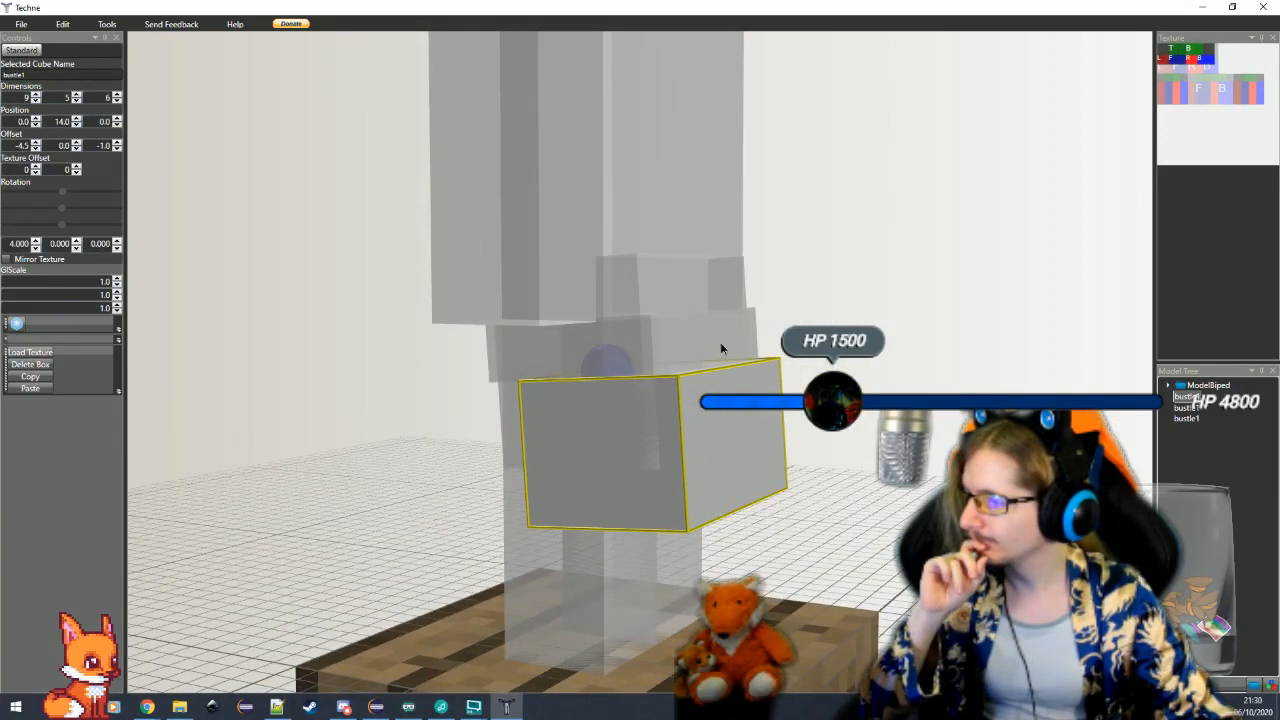
# Increase the height of the lowest bustle cube to 6
pyautogui.moveTo(720, 348); pyautogui.dragTo(726, 571)
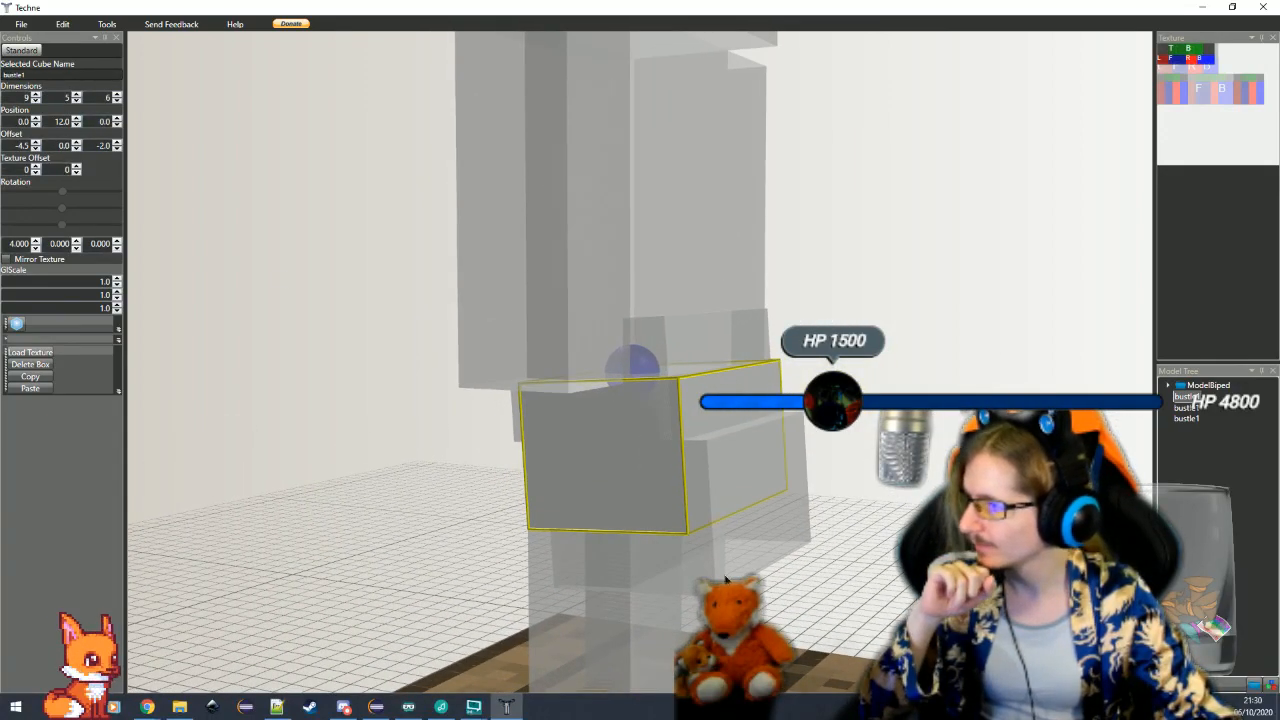
pyautogui.hotkey('ctrl', 'z')
pyautogui.hotkey('ctrl', 'z')
pyautogui.click(77, 96)
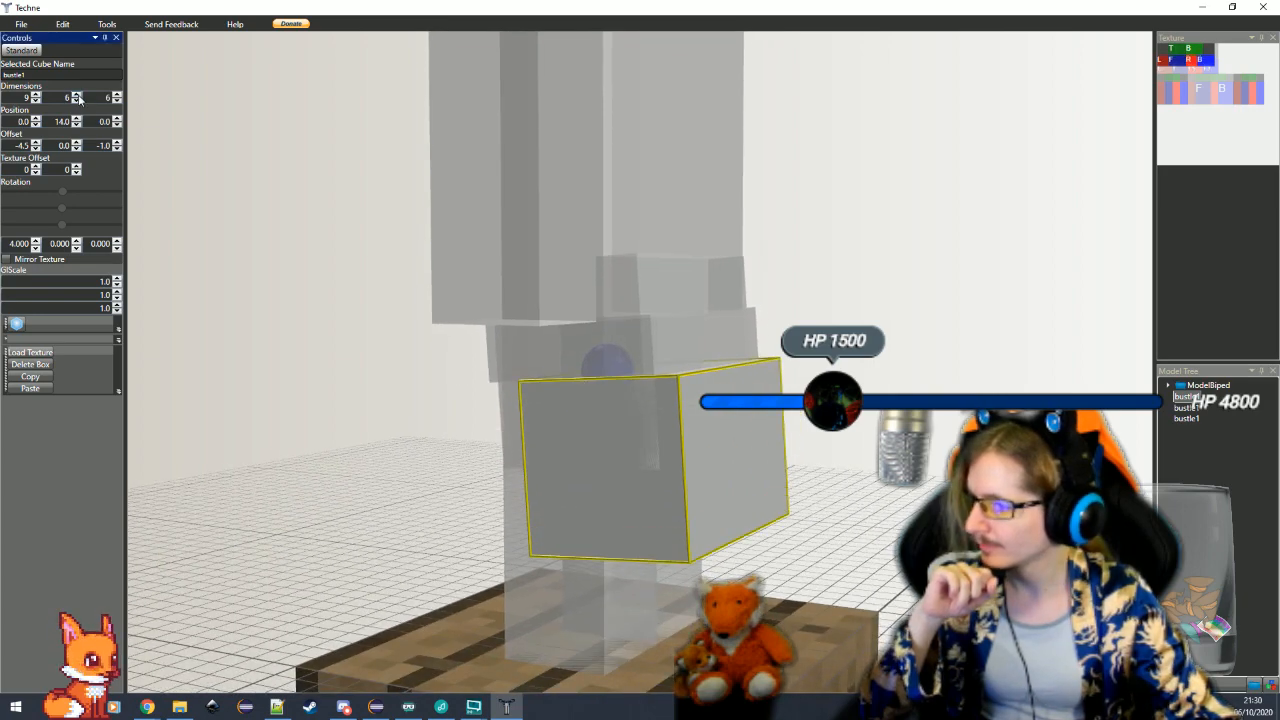
# Lower the lowest bustle cube by setting its Y position to 15
pyautogui.click(77, 119)
pyautogui.click(655, 564)
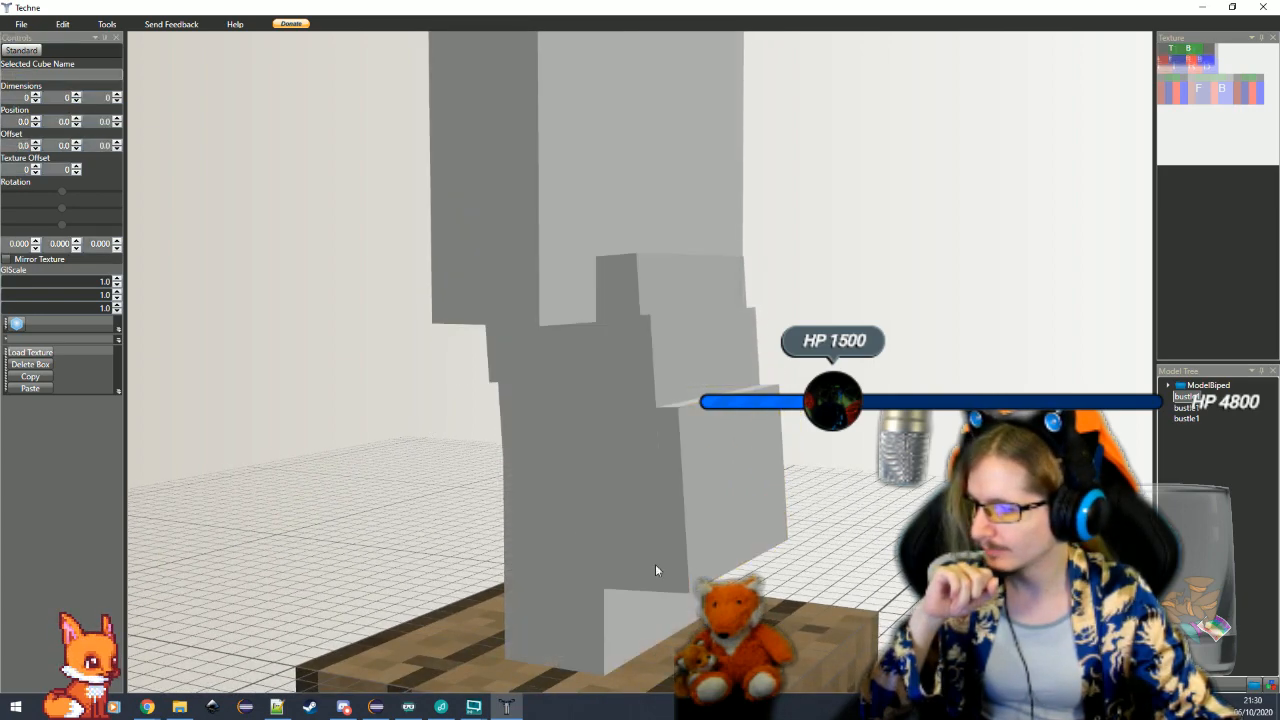
pyautogui.moveTo(655, 564)
pyautogui.mouseDown()
pyautogui.moveTo(571, 586)
pyautogui.moveTo(870, 612)
pyautogui.moveTo(761, 588)
pyautogui.mouseUp()
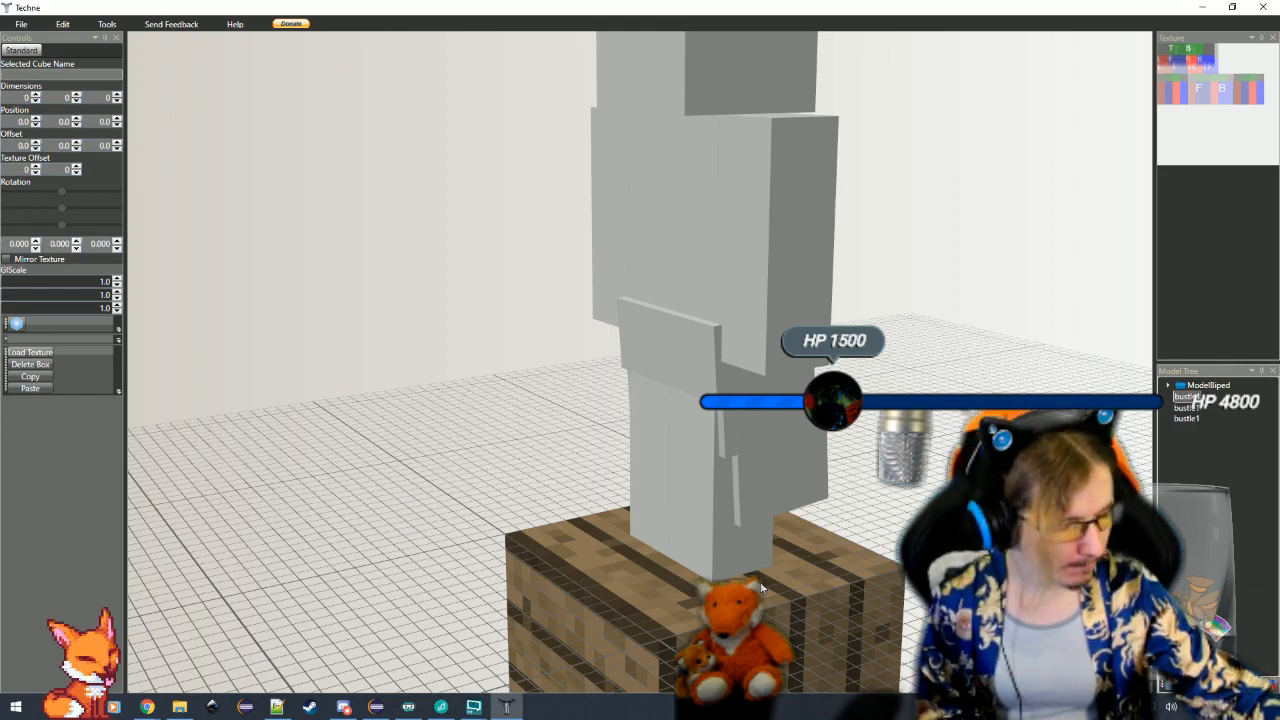
pyautogui.moveTo(790, 533)
pyautogui.mouseDown()
pyautogui.moveTo(905, 503)
pyautogui.moveTo(810, 502)
pyautogui.mouseUp()
# Give the second bustle cube its own name and rename the lowest bustle cube bustle3
pyautogui.click(1183, 408)
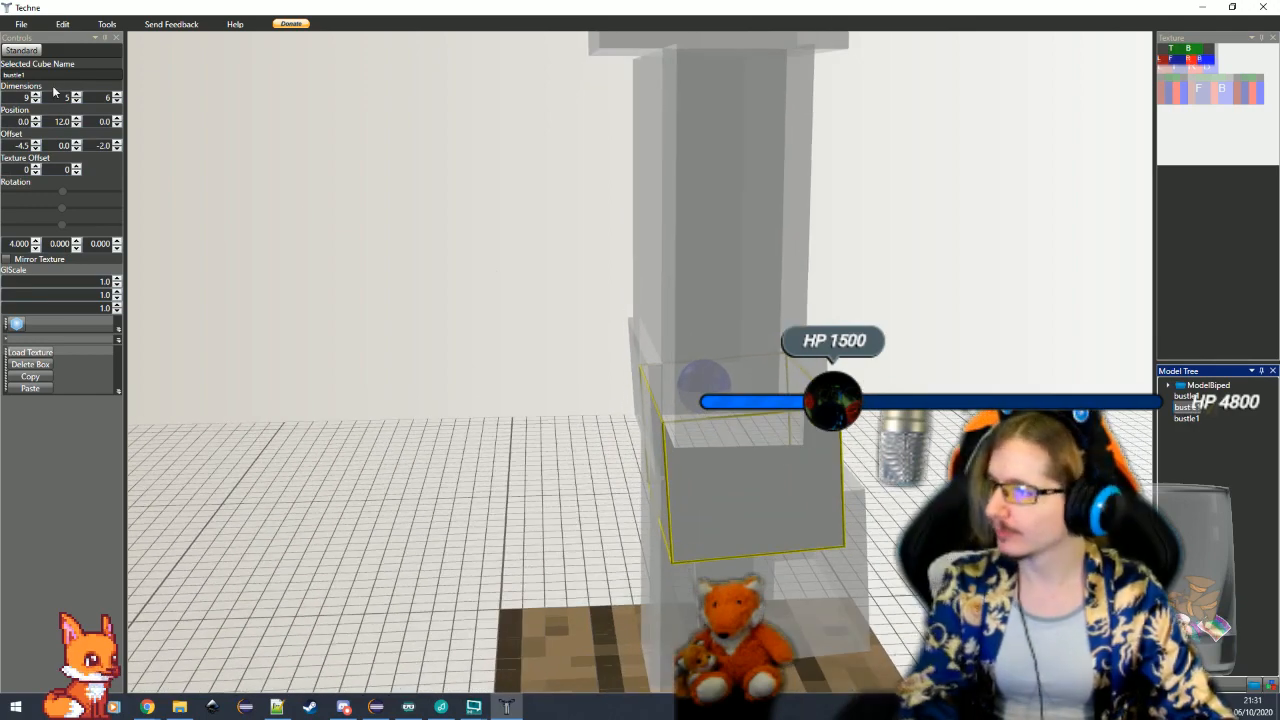
pyautogui.click(69, 76)
pyautogui.click(1184, 420)
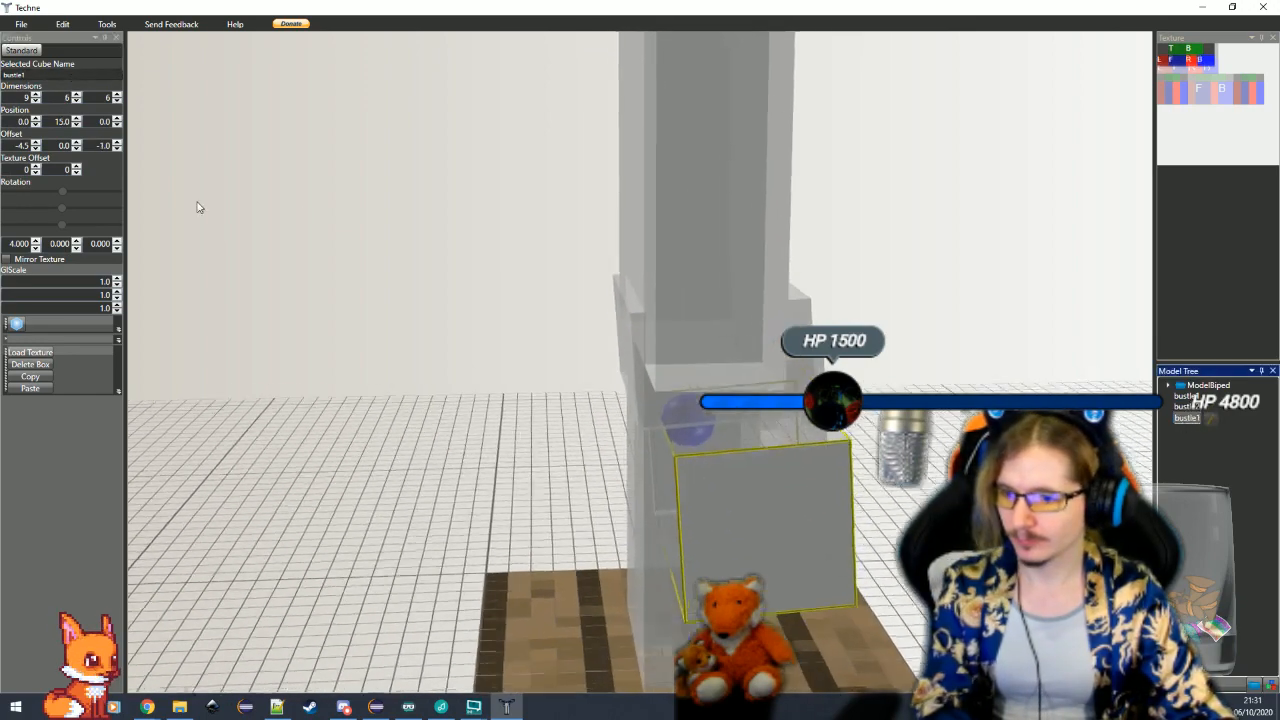
pyautogui.click(73, 75)
pyautogui.press('BackSpace')
pyautogui.write('3')
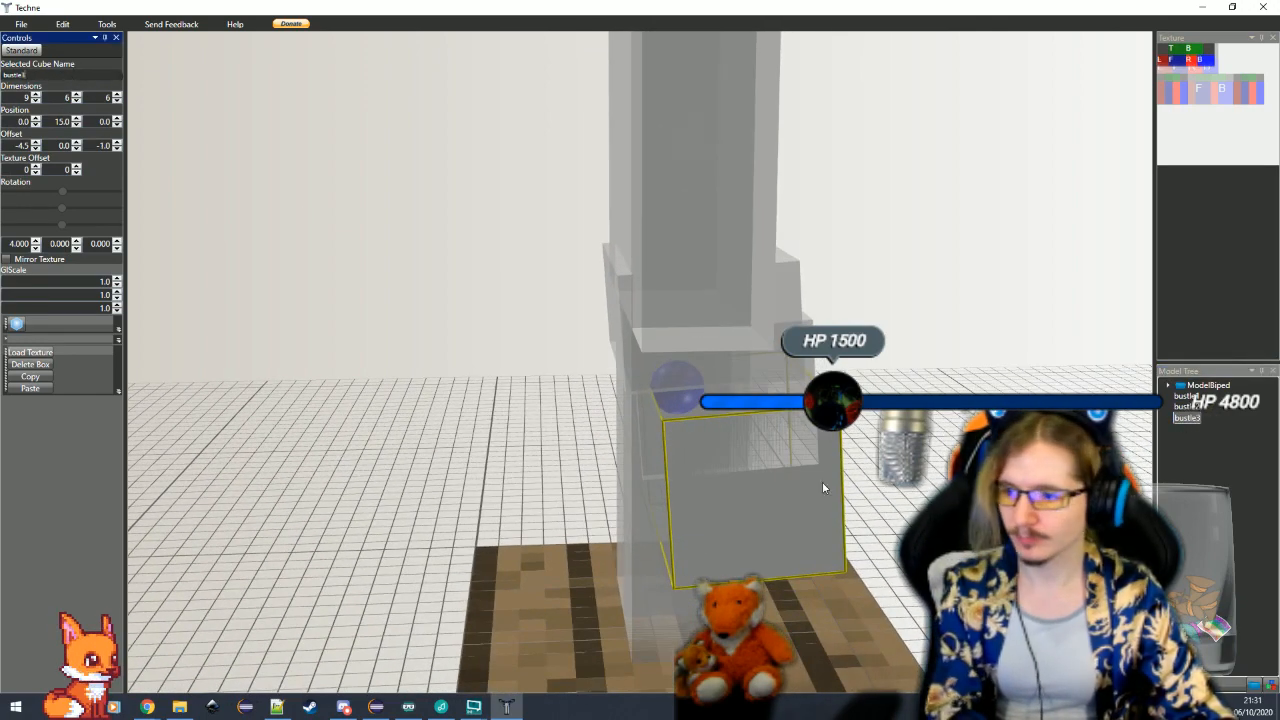
# Examine the stacked bustle cubes from the back, the sides and the front of the model
pyautogui.click(893, 520)
pyautogui.moveTo(905, 528); pyautogui.dragTo(829, 551)
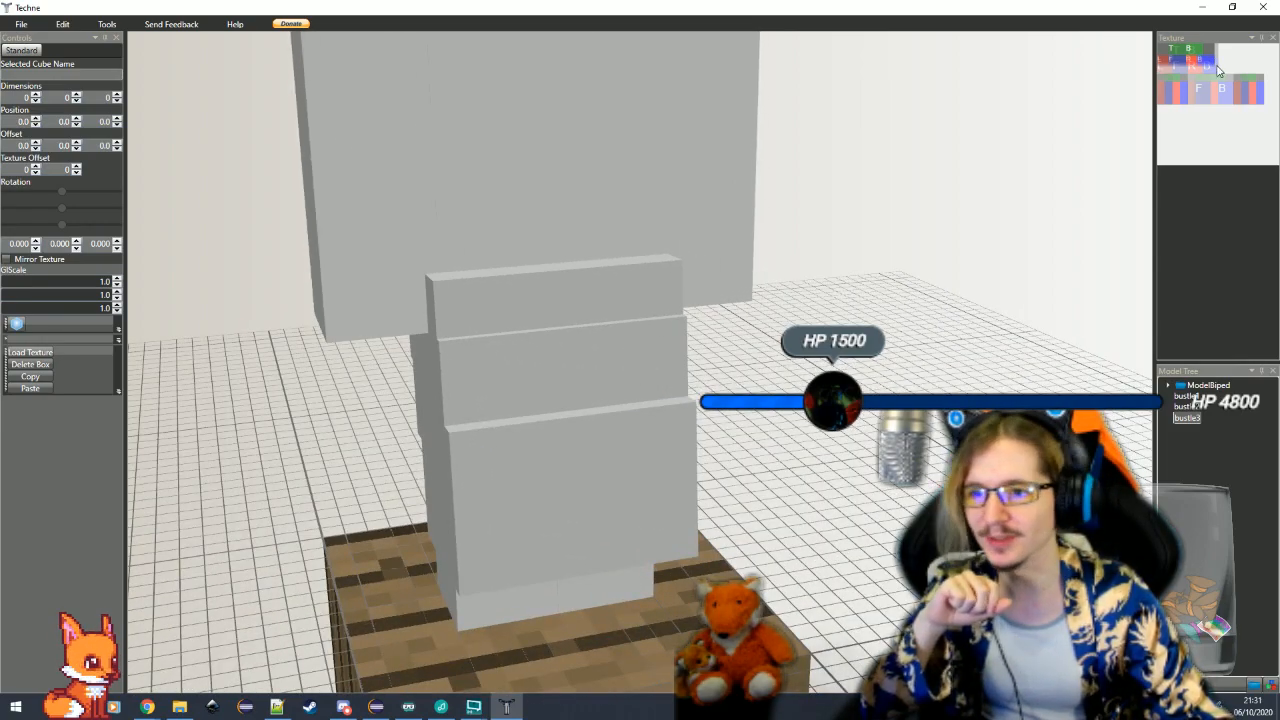
pyautogui.moveTo(684, 422); pyautogui.dragTo(500, 432)
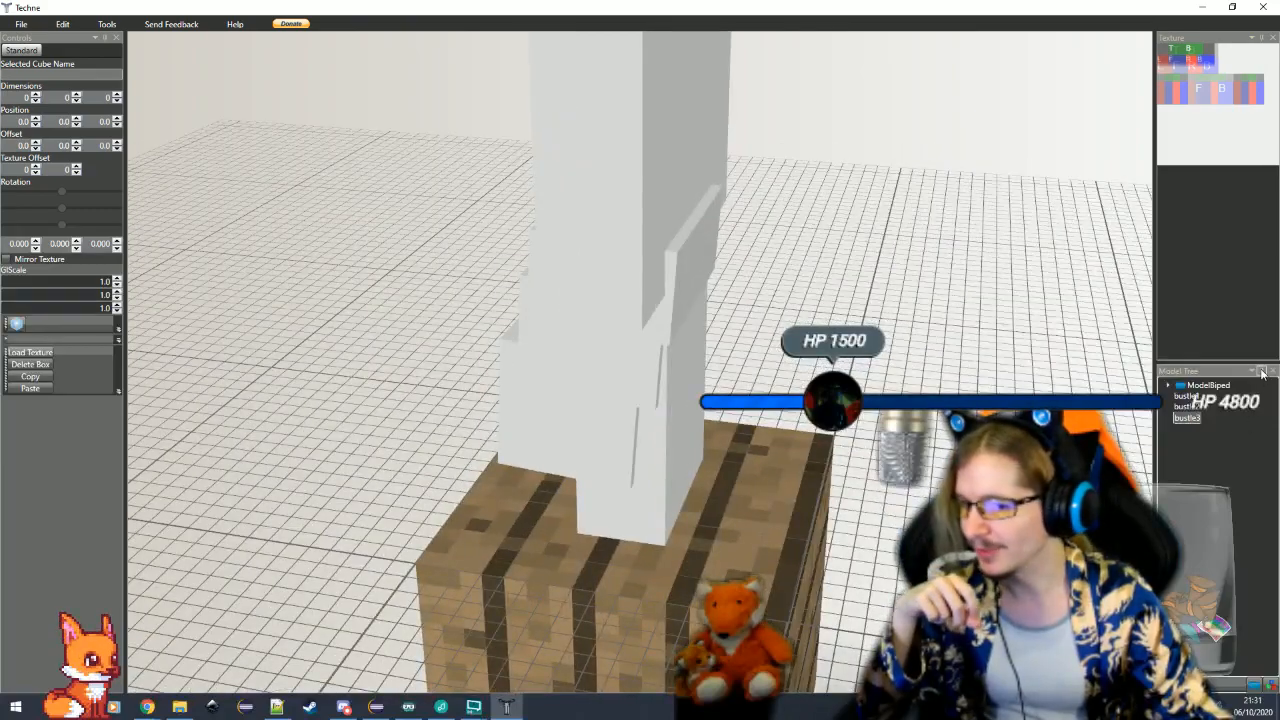
pyautogui.moveTo(900, 430)
pyautogui.mouseDown()
pyautogui.moveTo(604, 451)
pyautogui.moveTo(646, 443)
pyautogui.moveTo(614, 471)
pyautogui.moveTo(653, 461)
pyautogui.moveTo(448, 473)
pyautogui.moveTo(363, 449)
pyautogui.mouseUp()
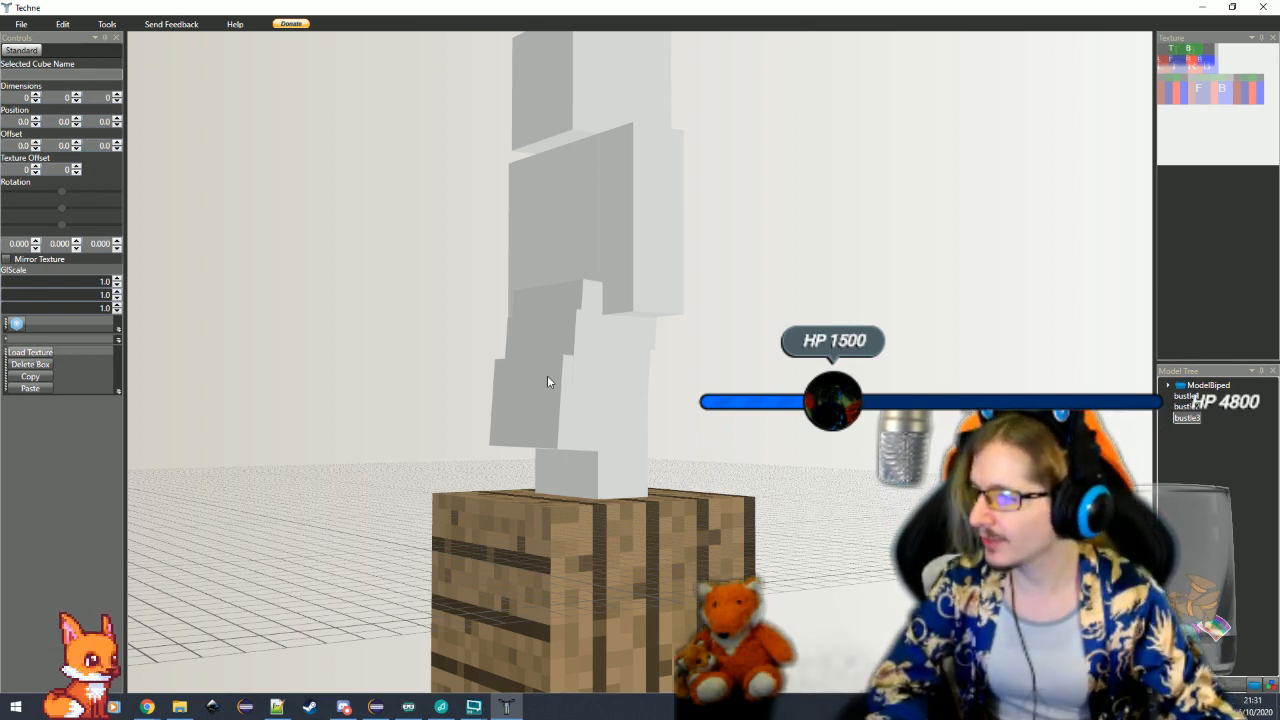
pyautogui.click(565, 427)
pyautogui.scroll(5, 565, 427)
pyautogui.moveTo(798, 466); pyautogui.dragTo(821, 502)
pyautogui.moveTo(800, 491)
pyautogui.mouseDown()
pyautogui.moveTo(838, 492)
pyautogui.moveTo(802, 494)
pyautogui.mouseUp()
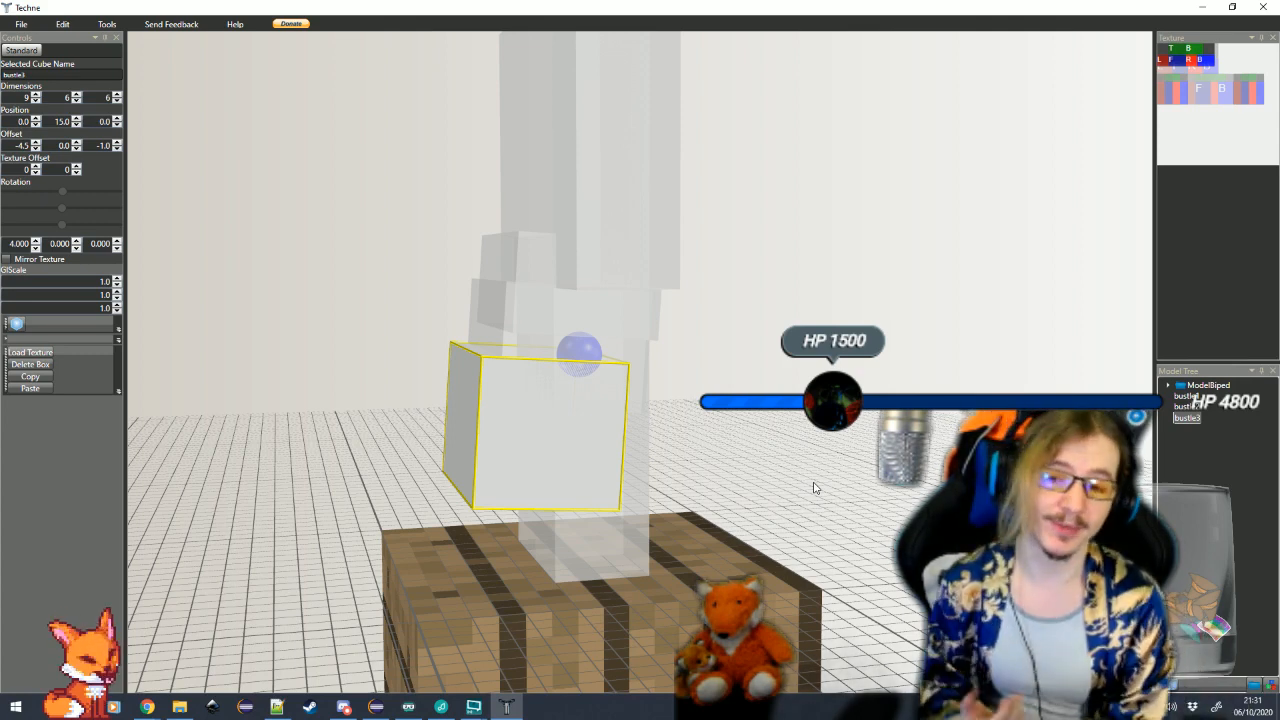
pyautogui.moveTo(814, 487); pyautogui.dragTo(646, 494)
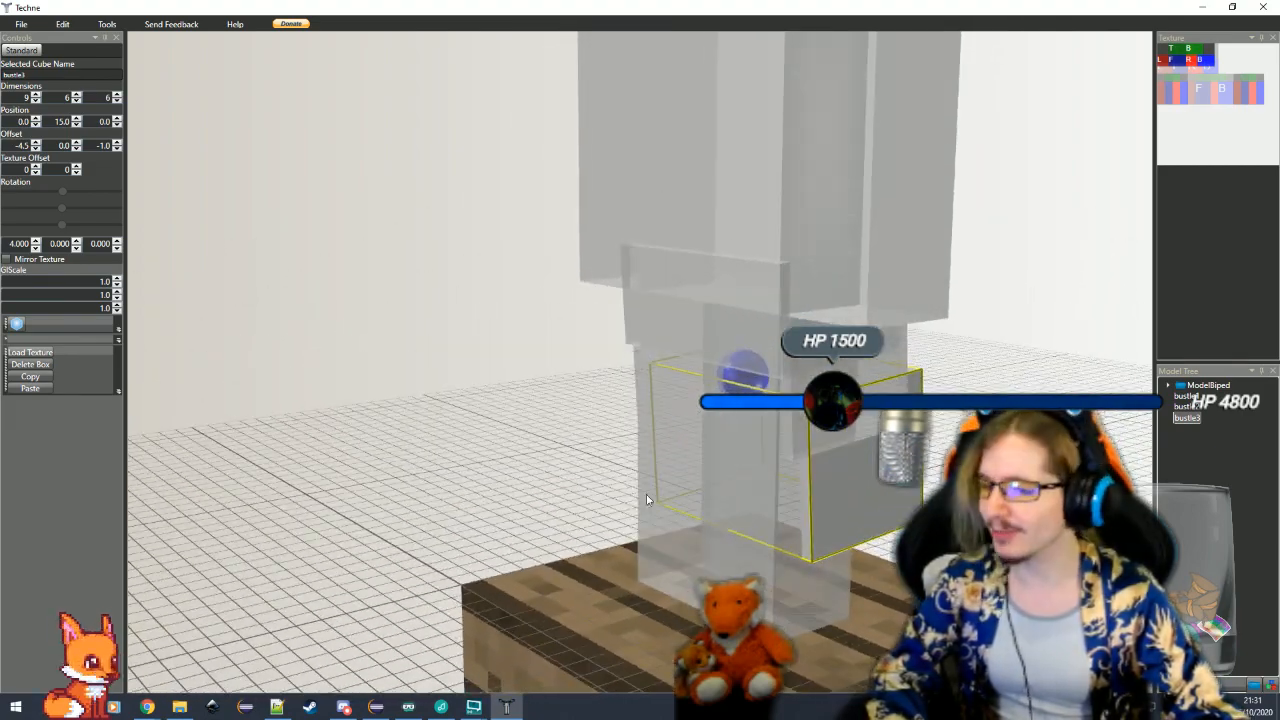
pyautogui.scroll(-2, 646, 493)
pyautogui.click(463, 411)
pyautogui.moveTo(463, 411); pyautogui.dragTo(530, 440)
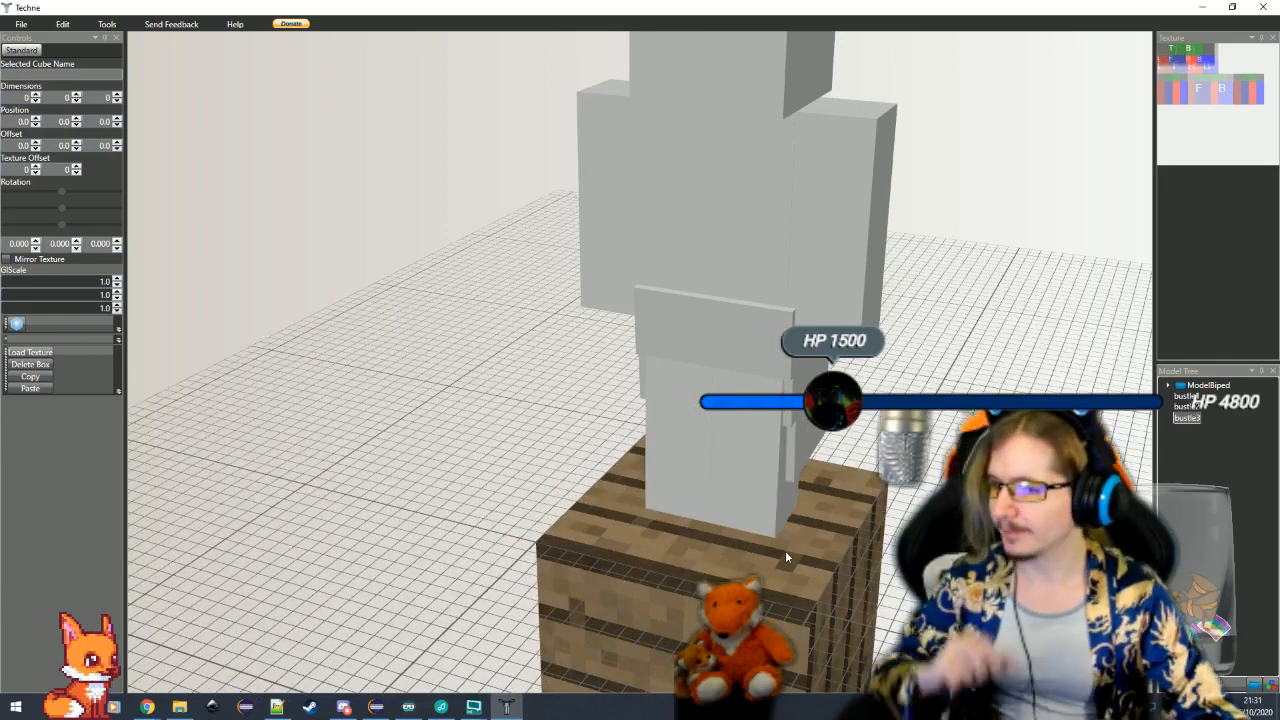
# Narrow both arms to a width of 3 and set the right arm's X offset to -2
pyautogui.moveTo(785, 550); pyautogui.dragTo(845, 512)
pyautogui.click(864, 356)
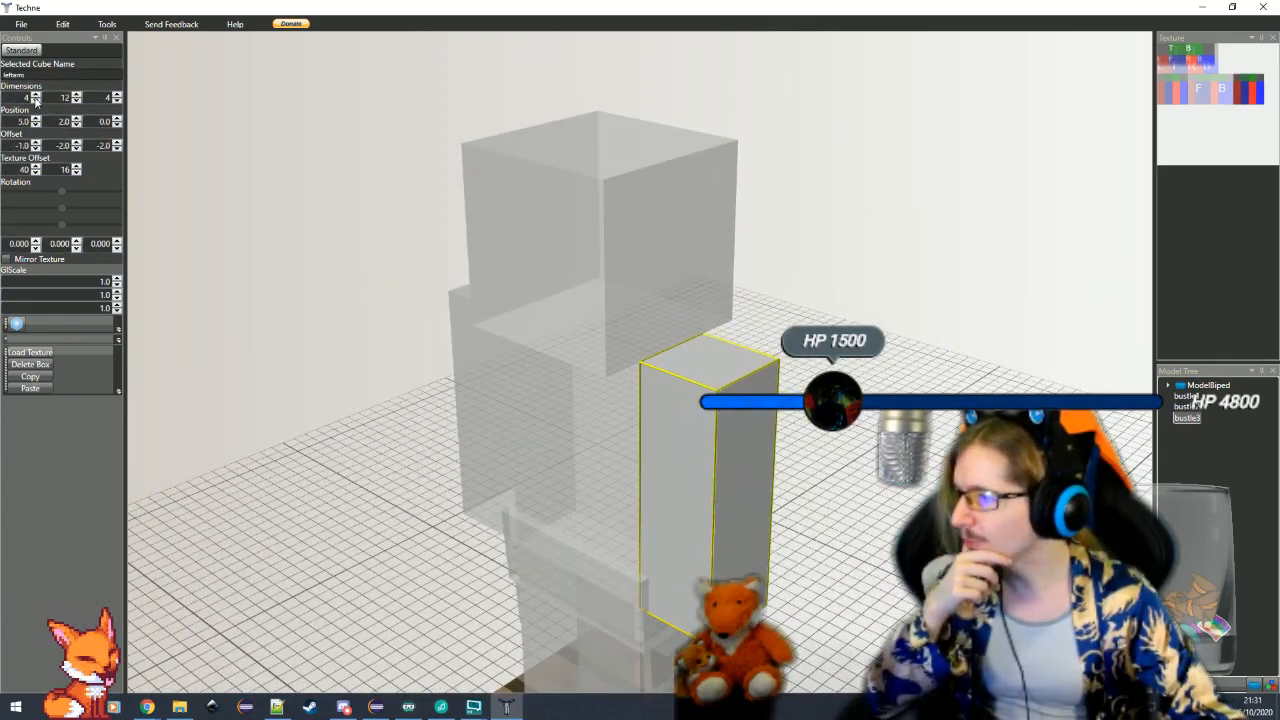
pyautogui.click(36, 101)
pyautogui.click(482, 410)
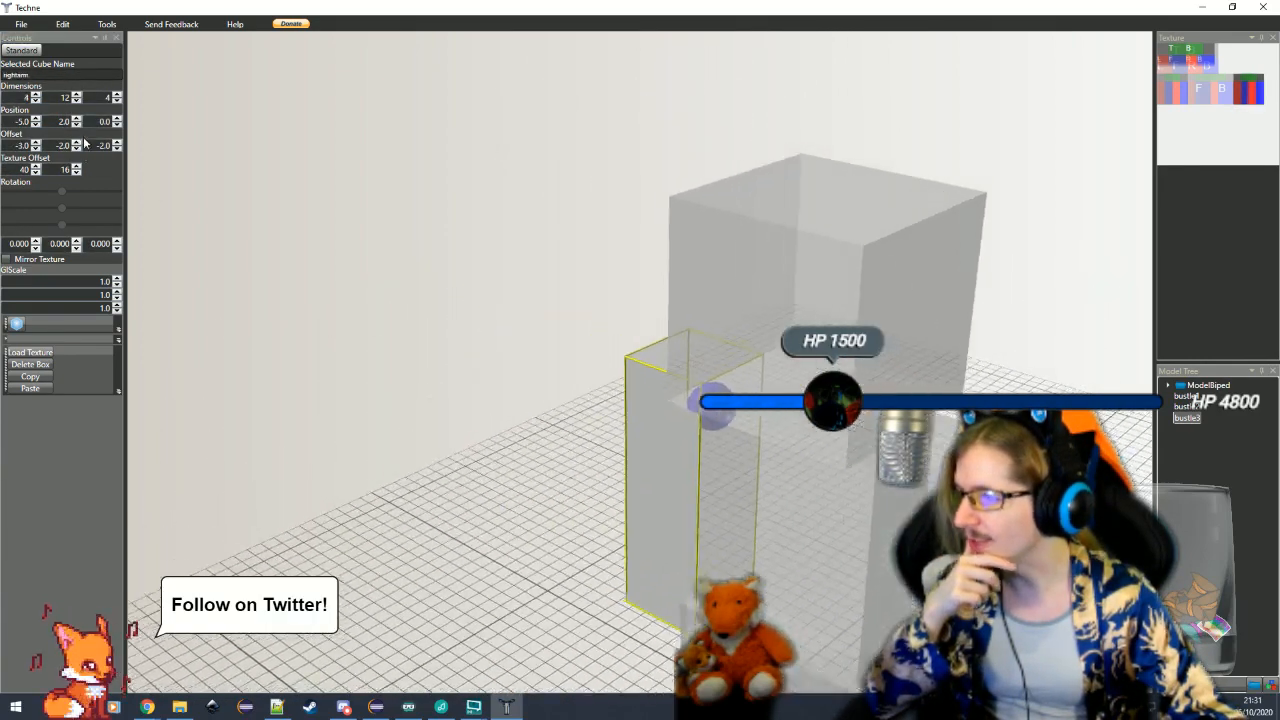
pyautogui.click(35, 101)
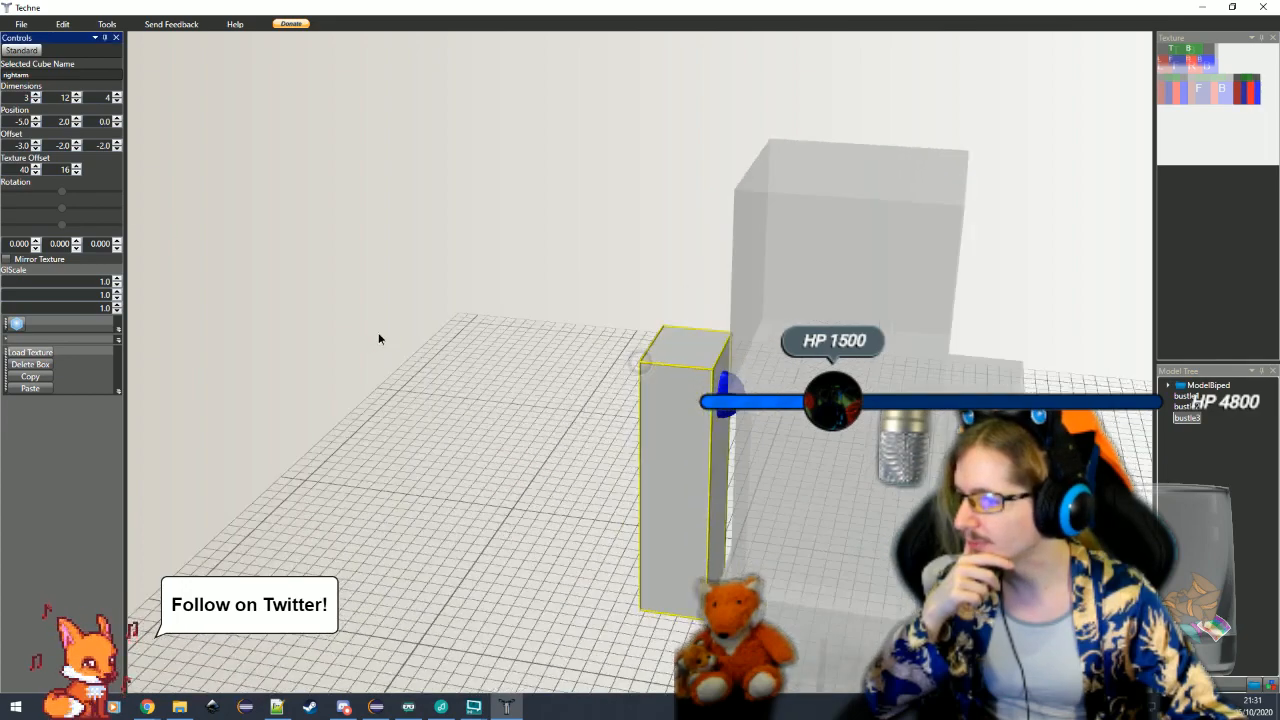
pyautogui.click(36, 143)
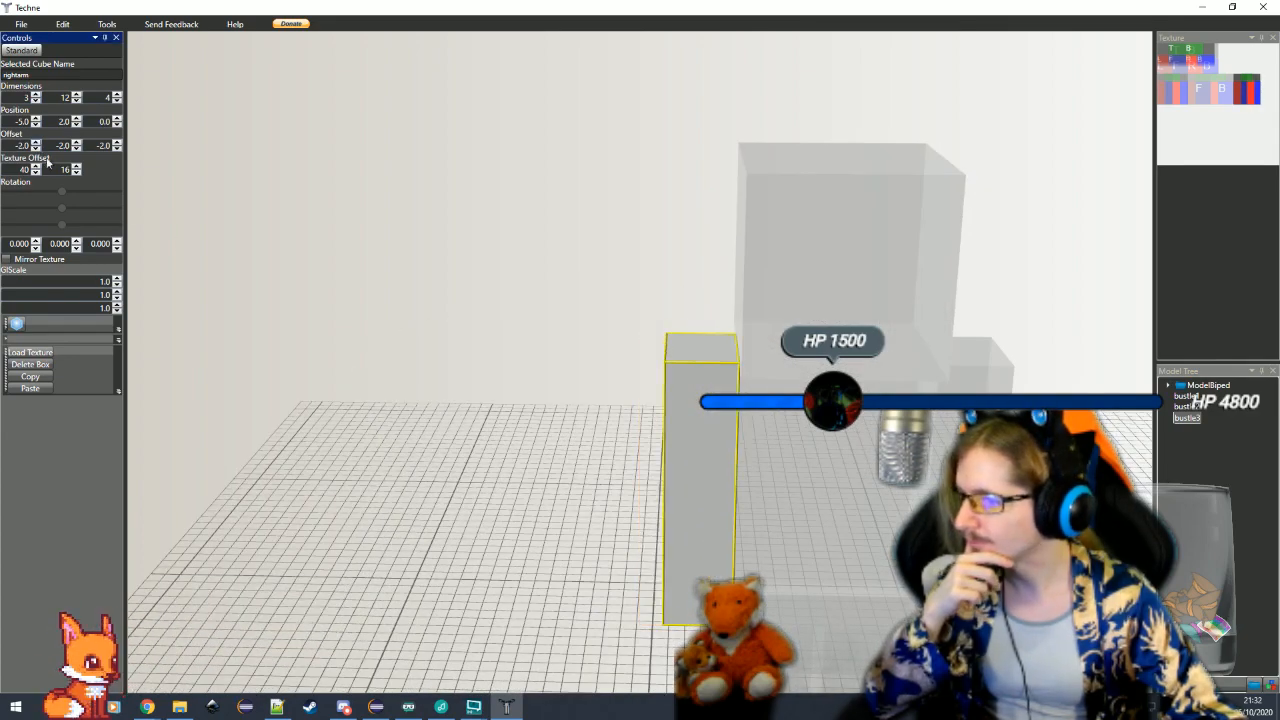
pyautogui.click(503, 456)
# Examine the model around the body and consult the Elements list of design ideas in Notepad++
pyautogui.moveTo(503, 456); pyautogui.dragTo(1070, 610)
pyautogui.scroll(-5, 878, 534)
pyautogui.moveTo(745, 645); pyautogui.dragTo(682, 588)
pyautogui.click(596, 481)
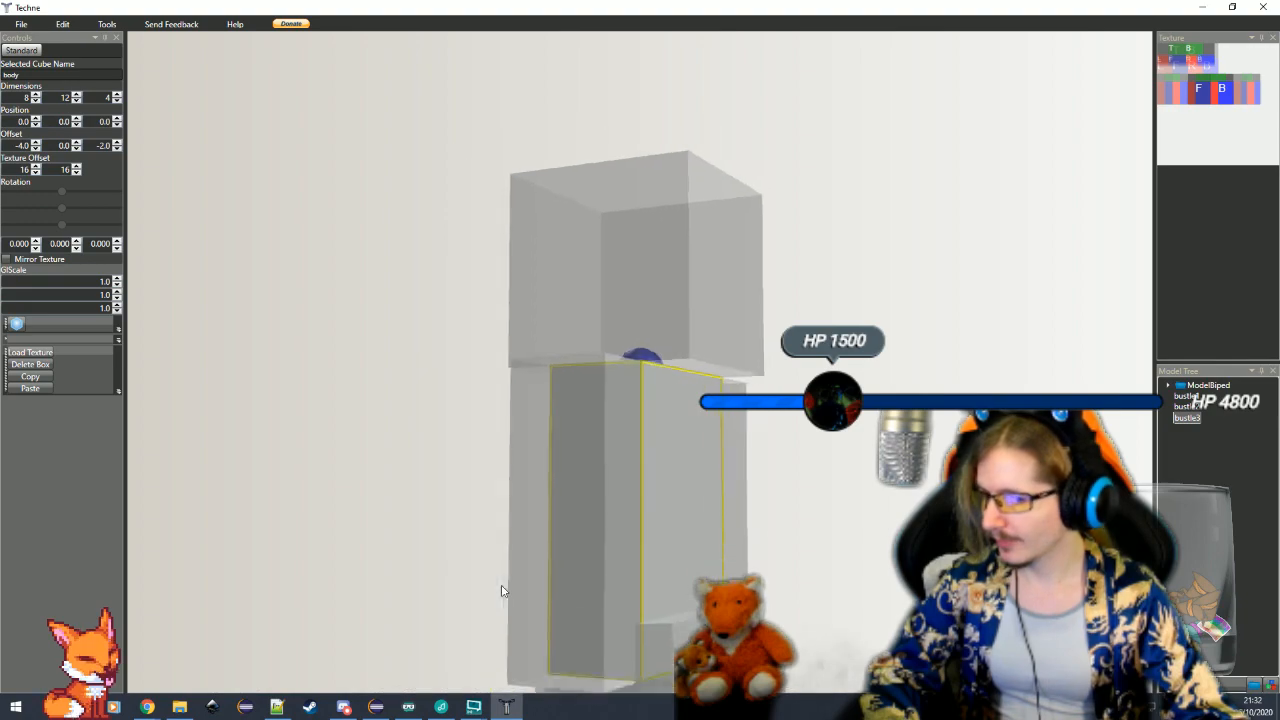
pyautogui.moveTo(475, 585); pyautogui.dragTo(640, 610)
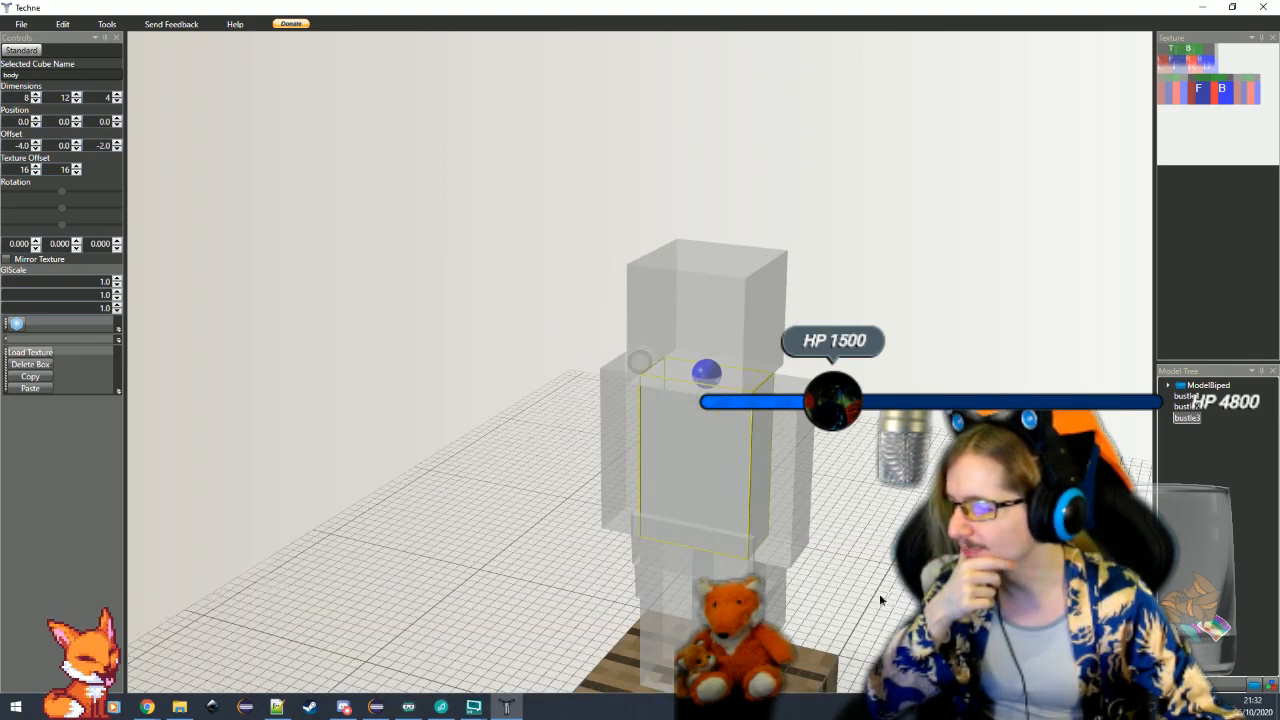
pyautogui.moveTo(880, 600); pyautogui.dragTo(863, 583)
pyautogui.click(277, 706)
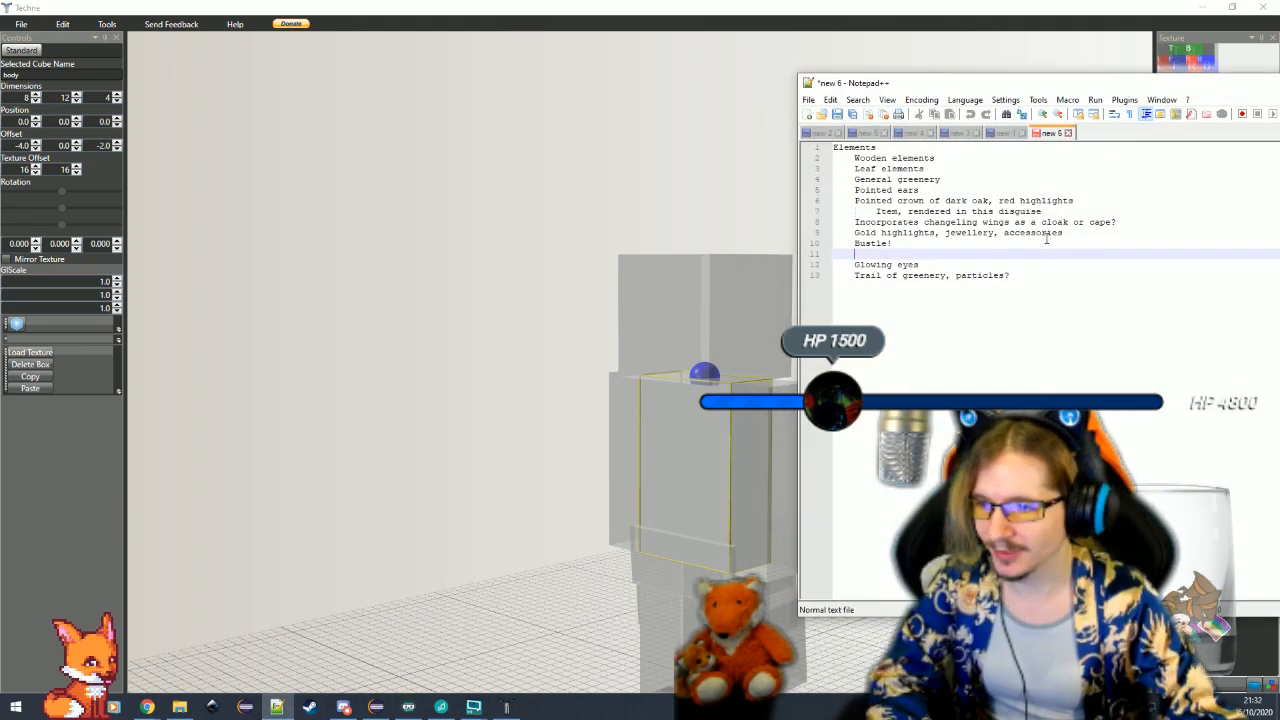
pyautogui.click(1047, 240)
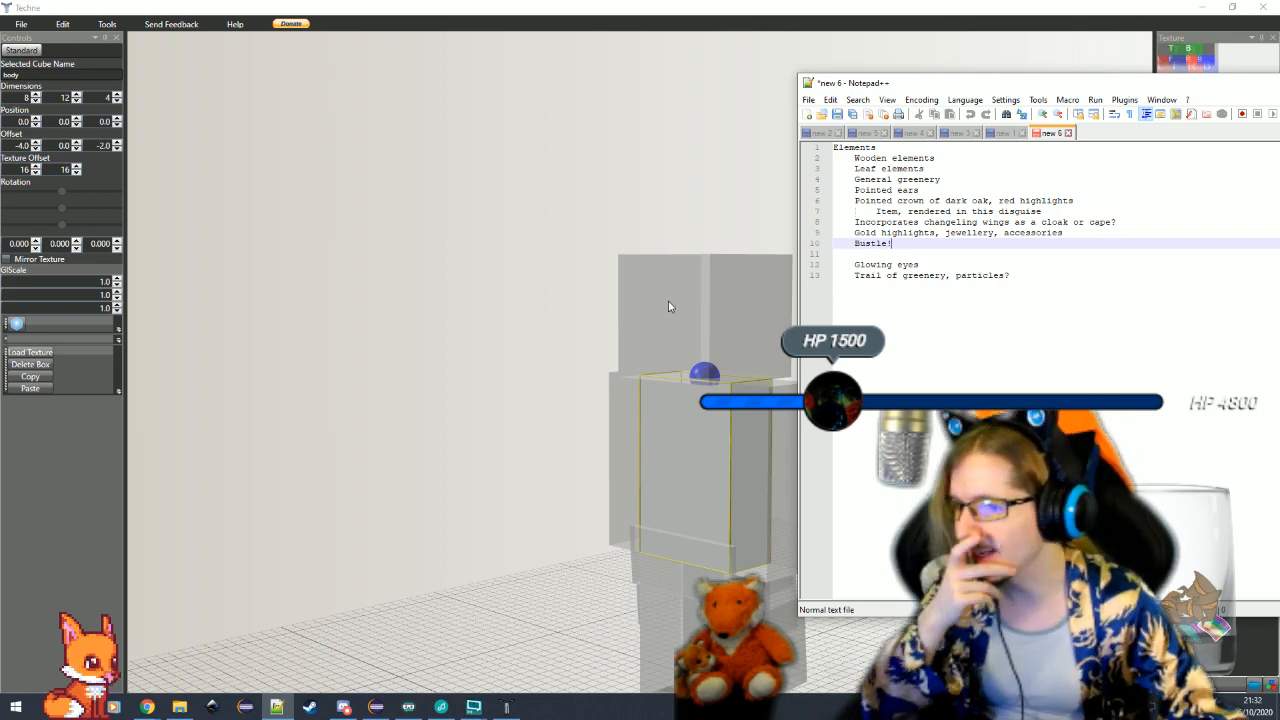
# Duplicate the head cube in Techne and select the pasted copy
pyautogui.click(706, 311)
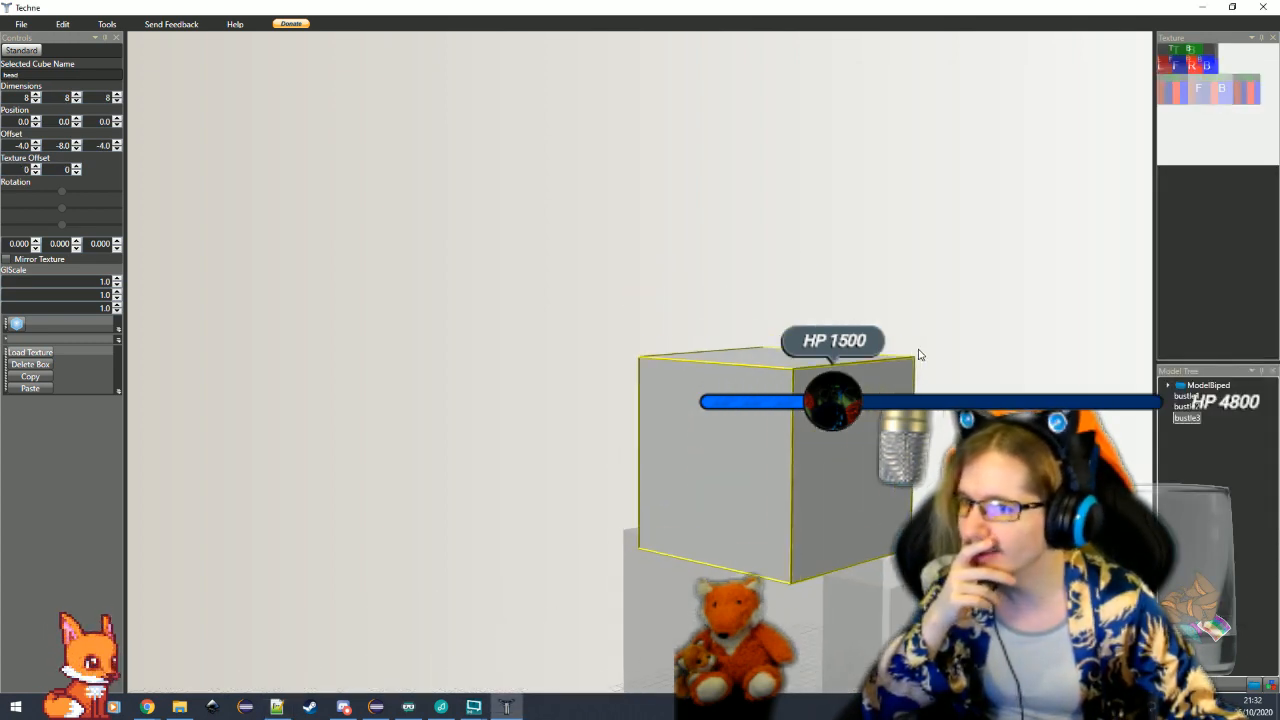
pyautogui.moveTo(470, 472); pyautogui.dragTo(506, 491)
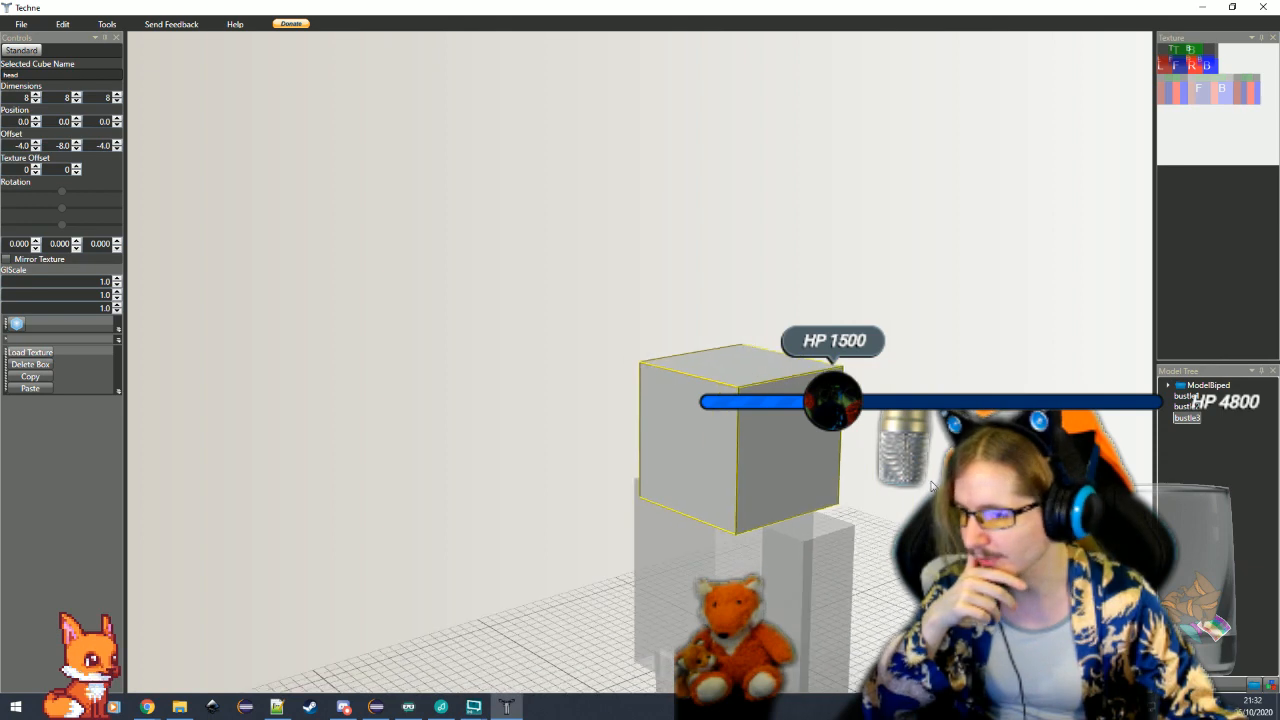
pyautogui.click(30, 377)
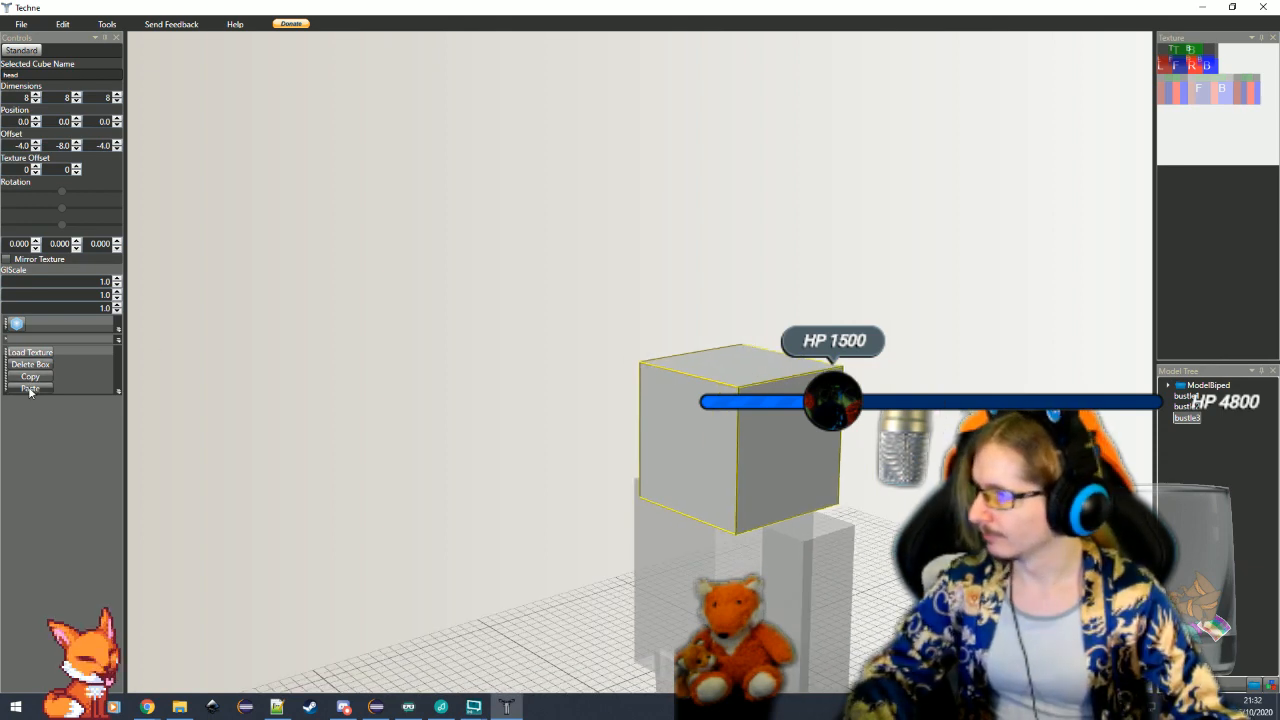
pyautogui.click(30, 389)
pyautogui.click(905, 575)
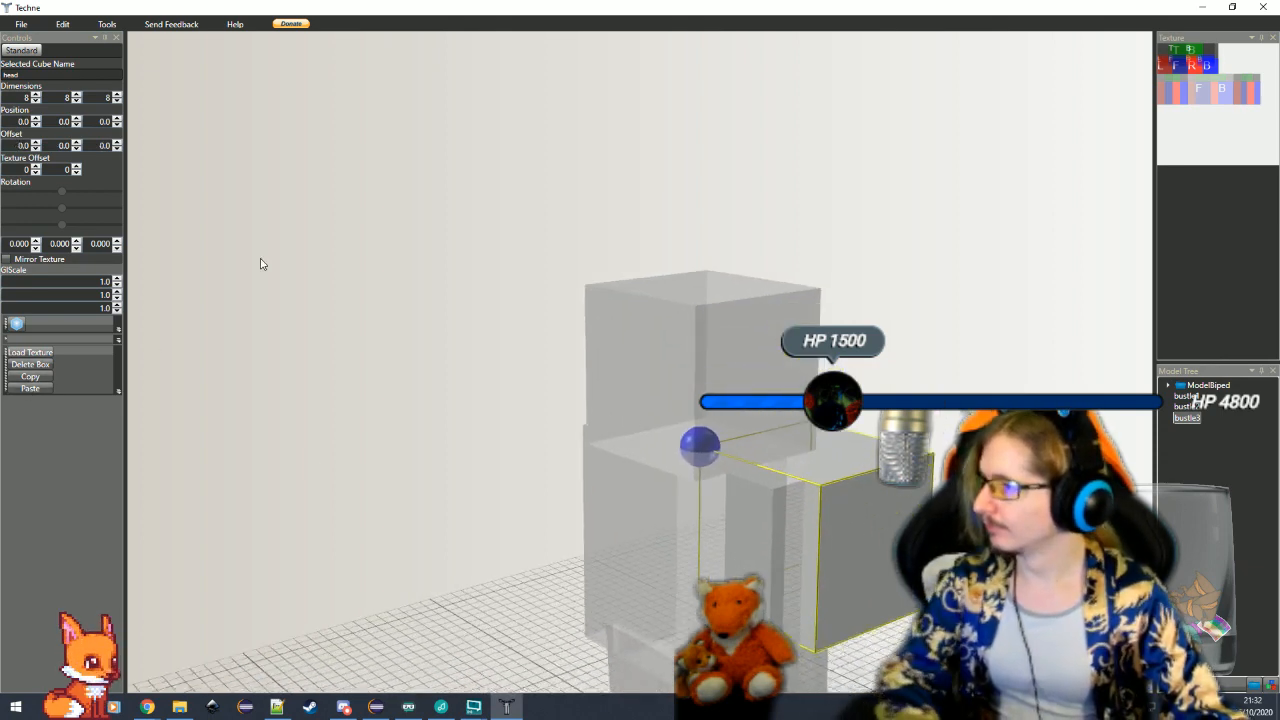
# Place the head copy over the original head by setting its offset to -4, -8, -4
pyautogui.click(101, 149)
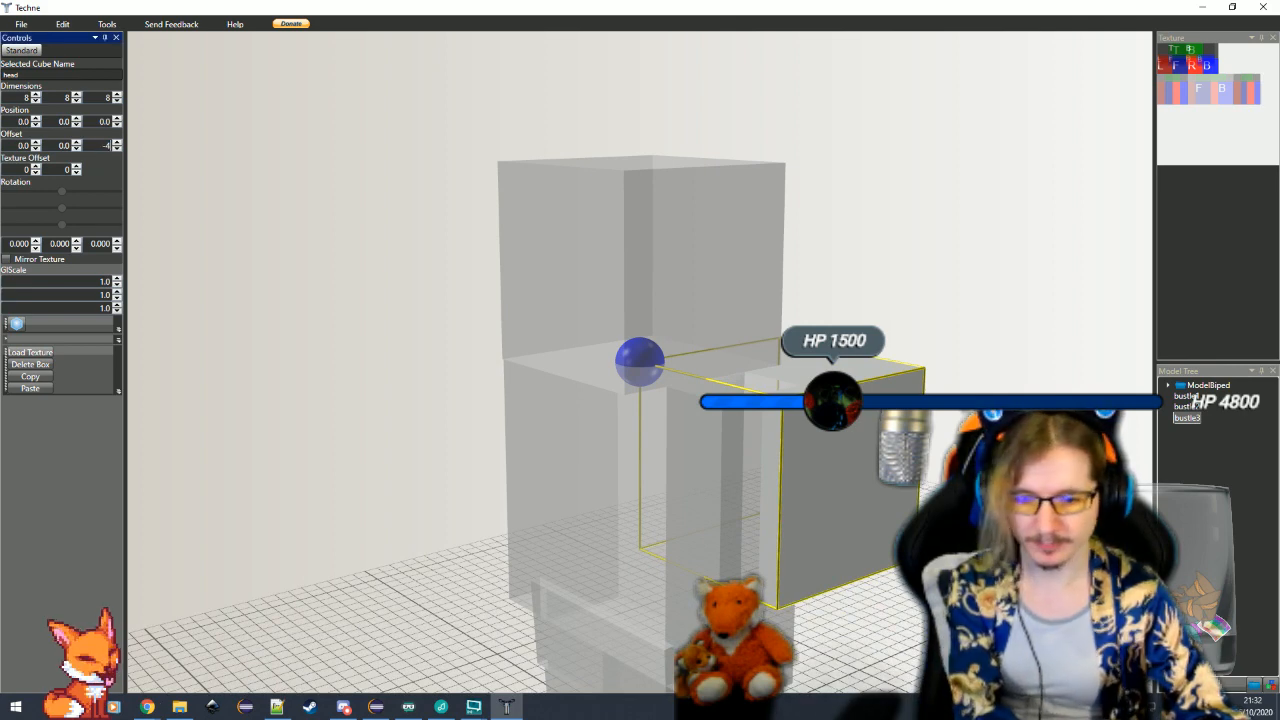
pyautogui.hotkey('alt', 'Tab')
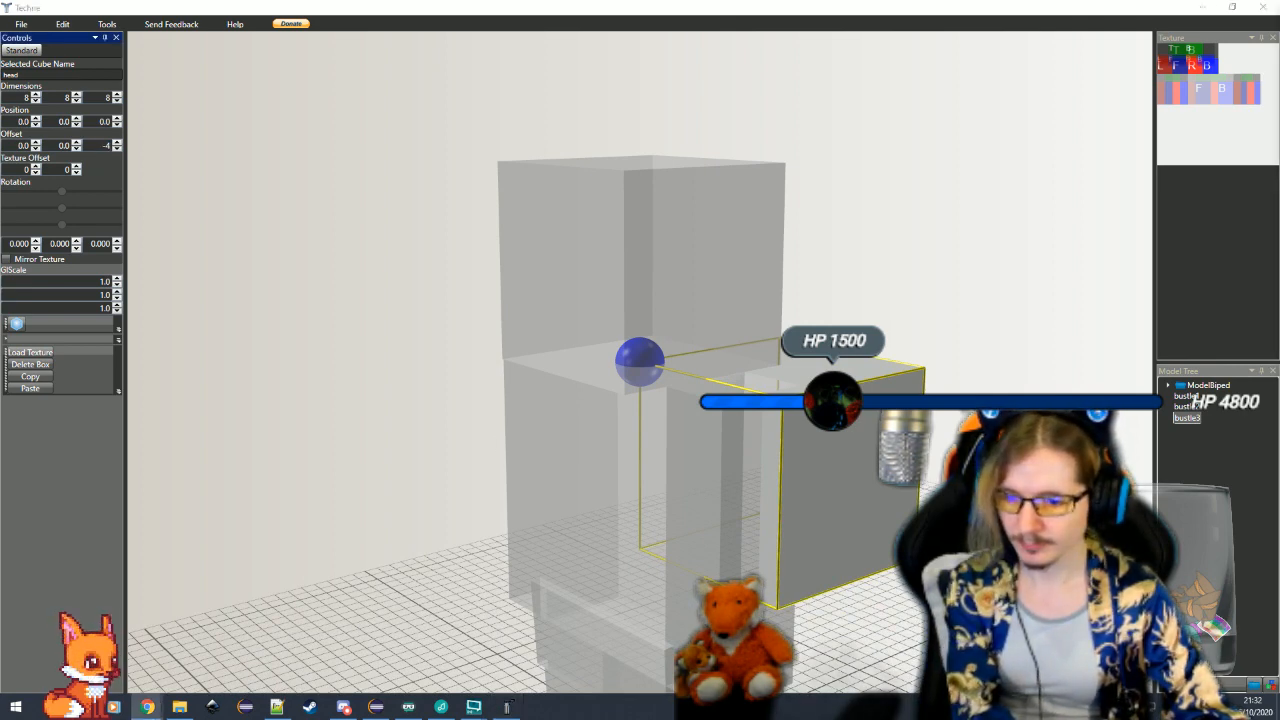
pyautogui.hotkey('alt', 'Tab')
pyautogui.click(18, 145)
pyautogui.write('-4')
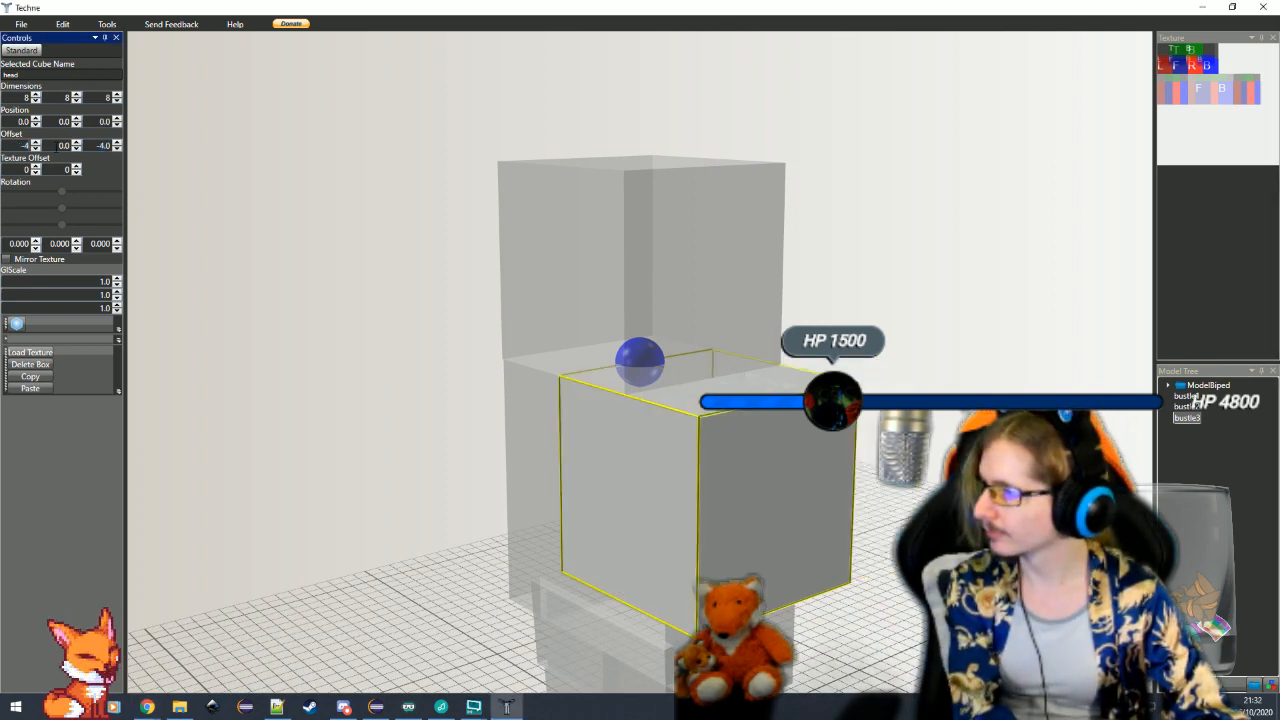
pyautogui.press('Tab')
pyautogui.write('-8')
pyautogui.press('Return')
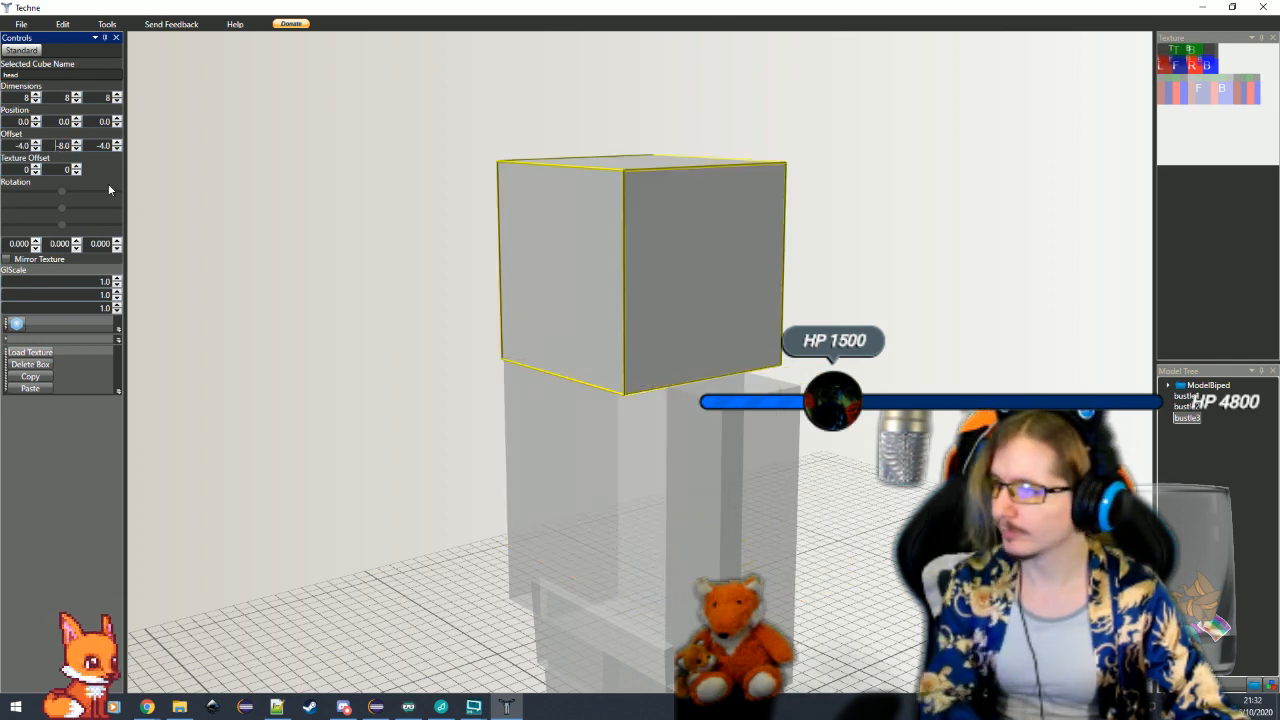
# Set the head copy's horizontal texture offset to 32 and rename the cube headWear
pyautogui.click(35, 167)
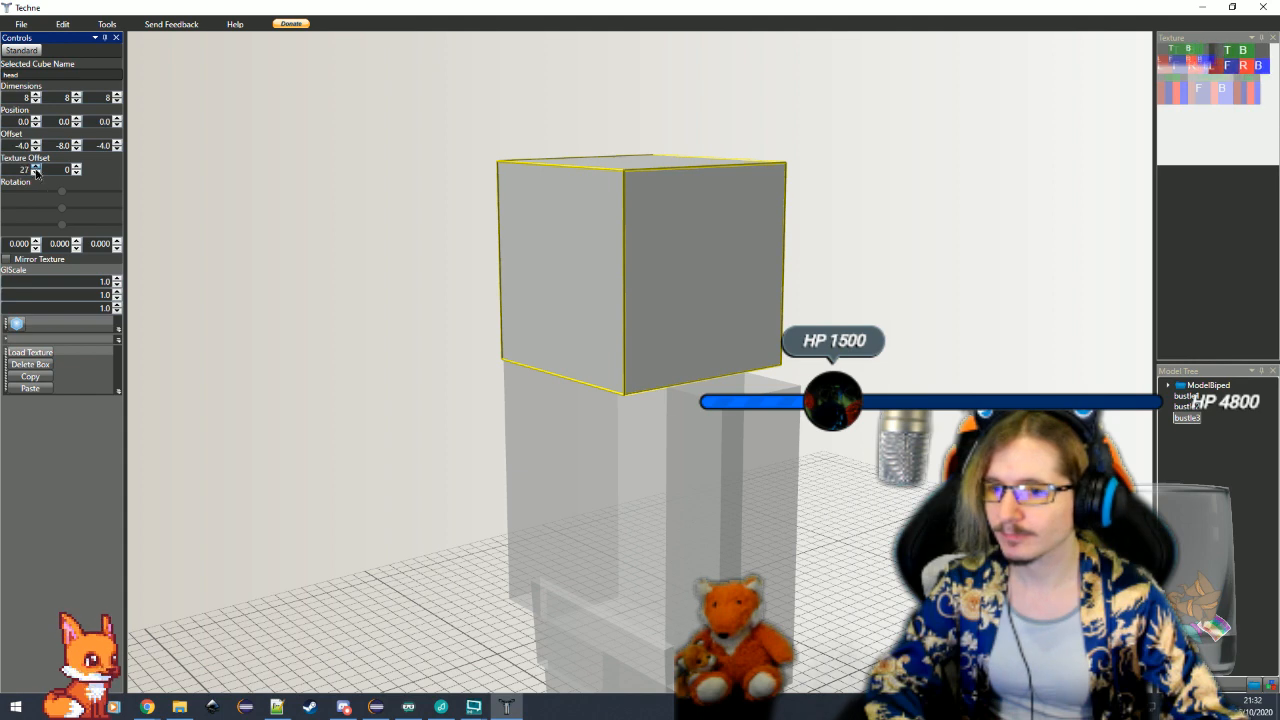
pyautogui.click(35, 168)
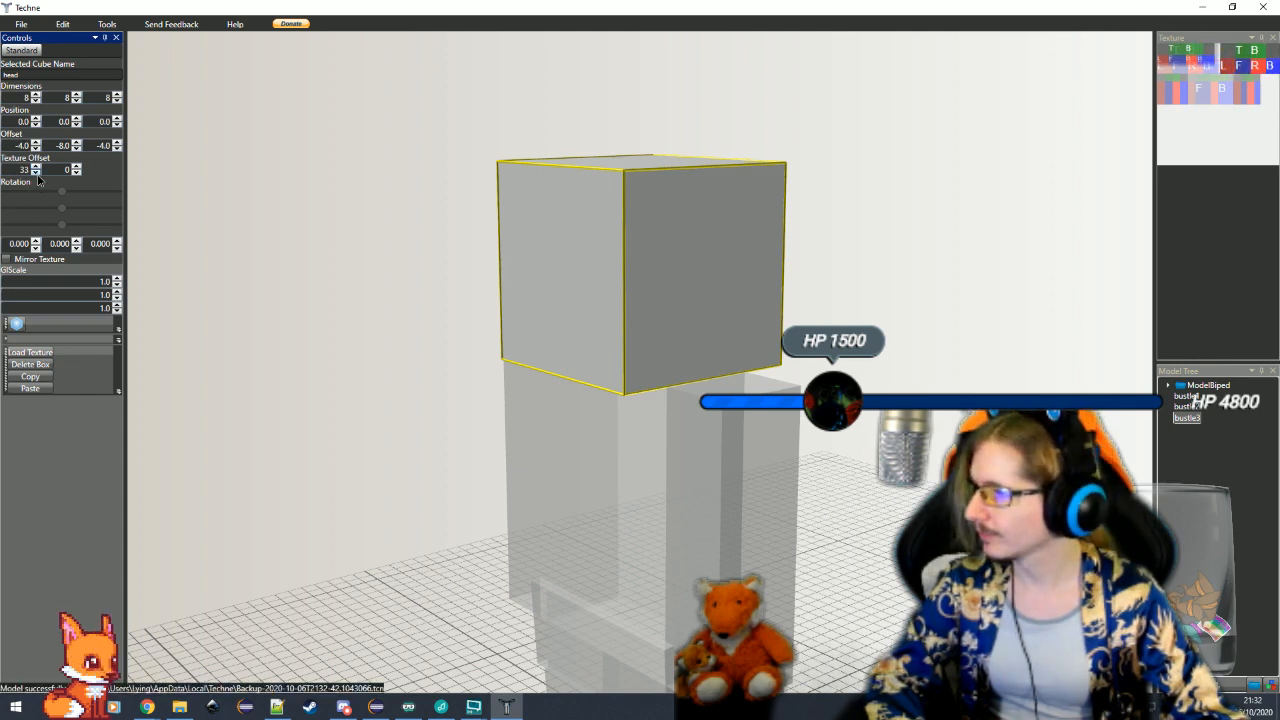
pyautogui.write('Wear')
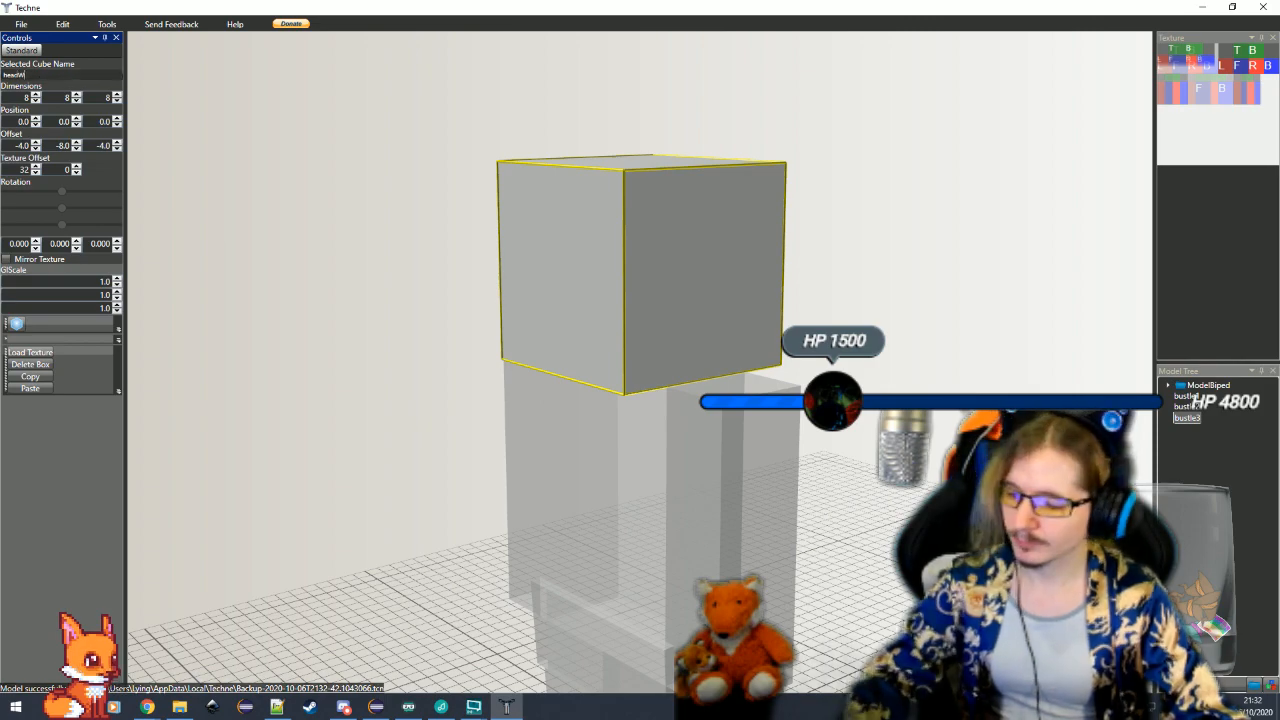
pyautogui.click(421, 417)
pyautogui.moveTo(392, 442); pyautogui.dragTo(377, 460)
pyautogui.scroll(-3, 377, 460)
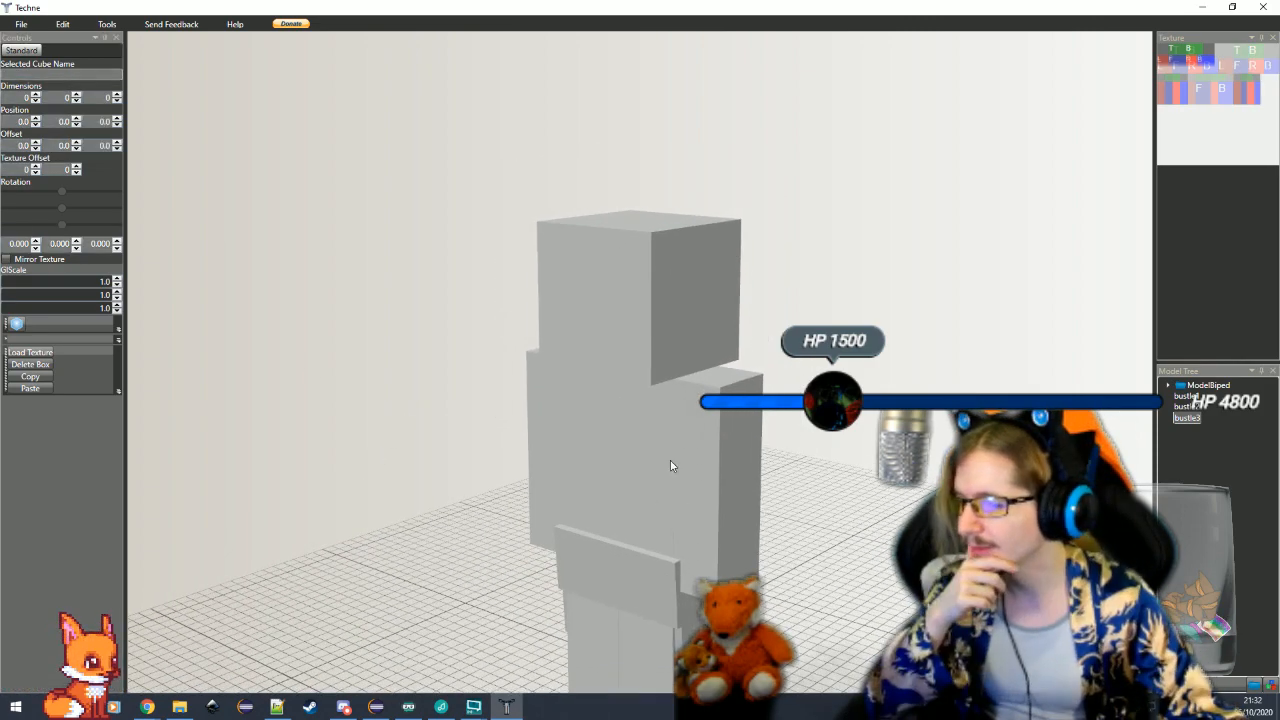
pyautogui.click(670, 462)
pyautogui.scroll(3, 670, 462)
pyautogui.moveTo(670, 462); pyautogui.dragTo(662, 438)
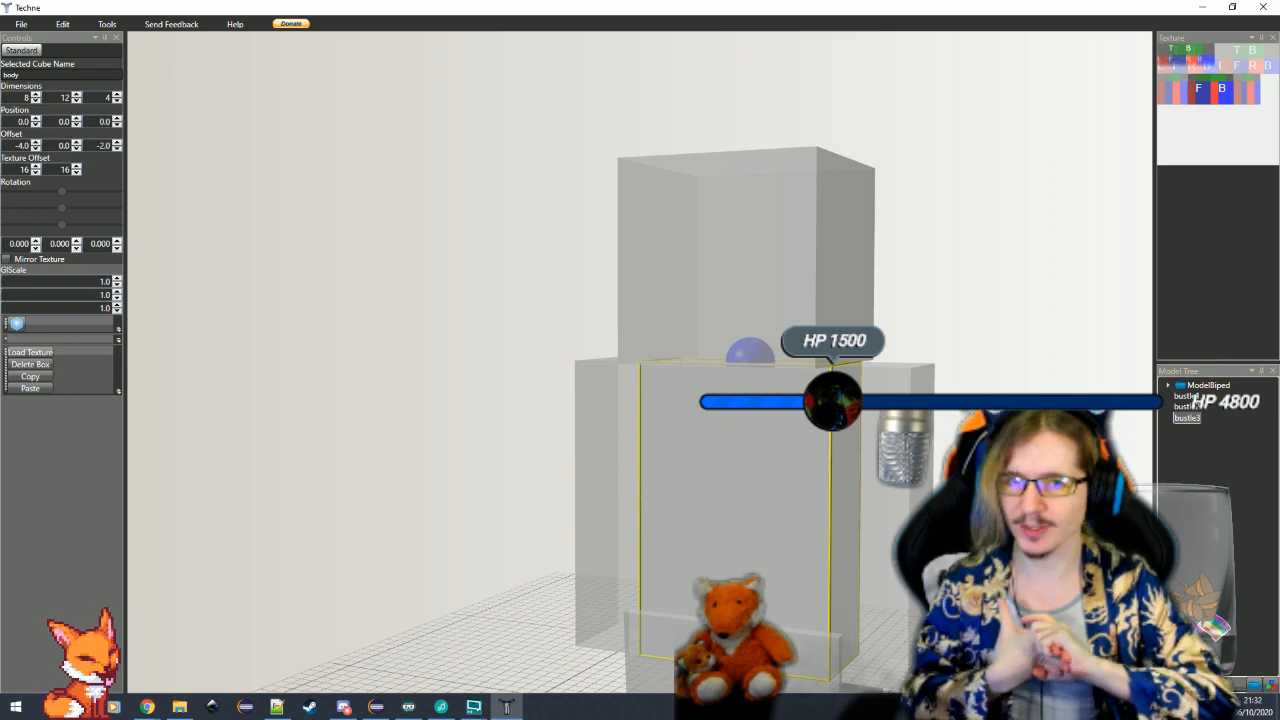
pyautogui.moveTo(818, 577); pyautogui.dragTo(450, 578)
pyautogui.moveTo(797, 612); pyautogui.dragTo(855, 573)
pyautogui.scroll(-3, 770, 612)
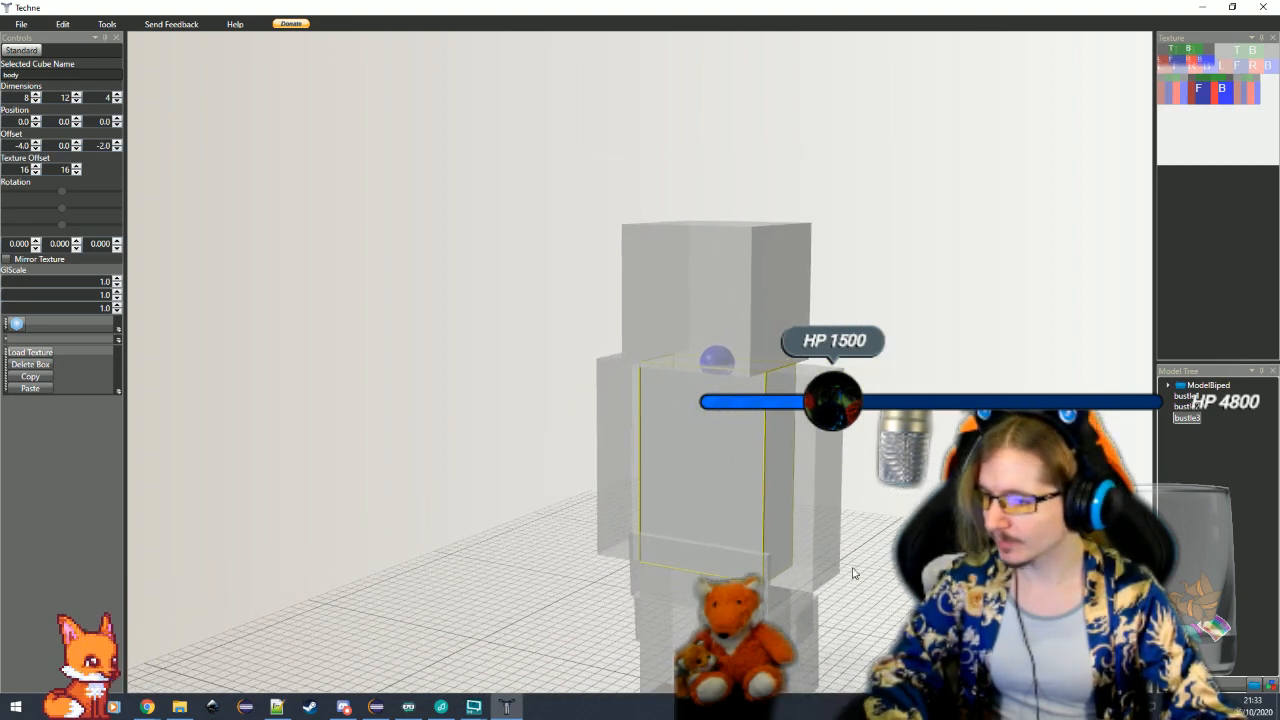
# Switch to Eclipse, open the ModelChangelingBiped class and examine the box dimensions and rotations of its wings
pyautogui.click(378, 709)
pyautogui.click(732, 293)
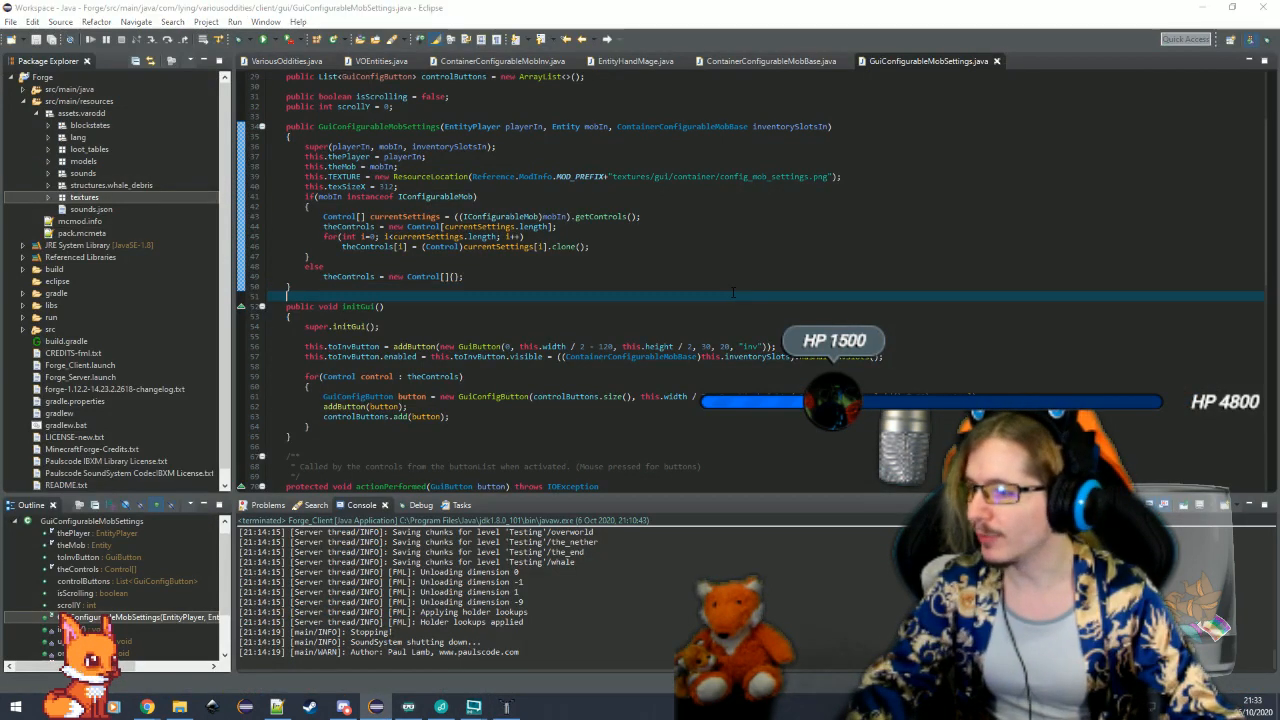
pyautogui.hotkey('ctrl', 'shift', 't')
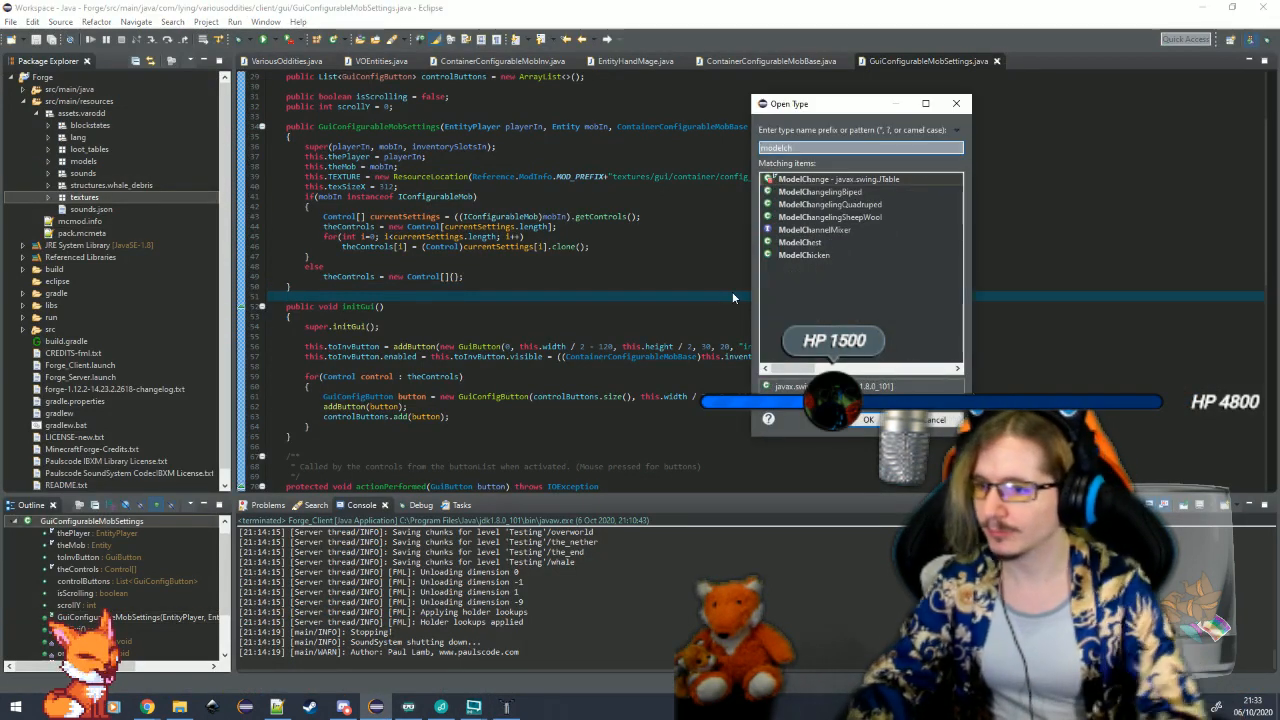
pyautogui.press('Down')
pyautogui.press('Return')
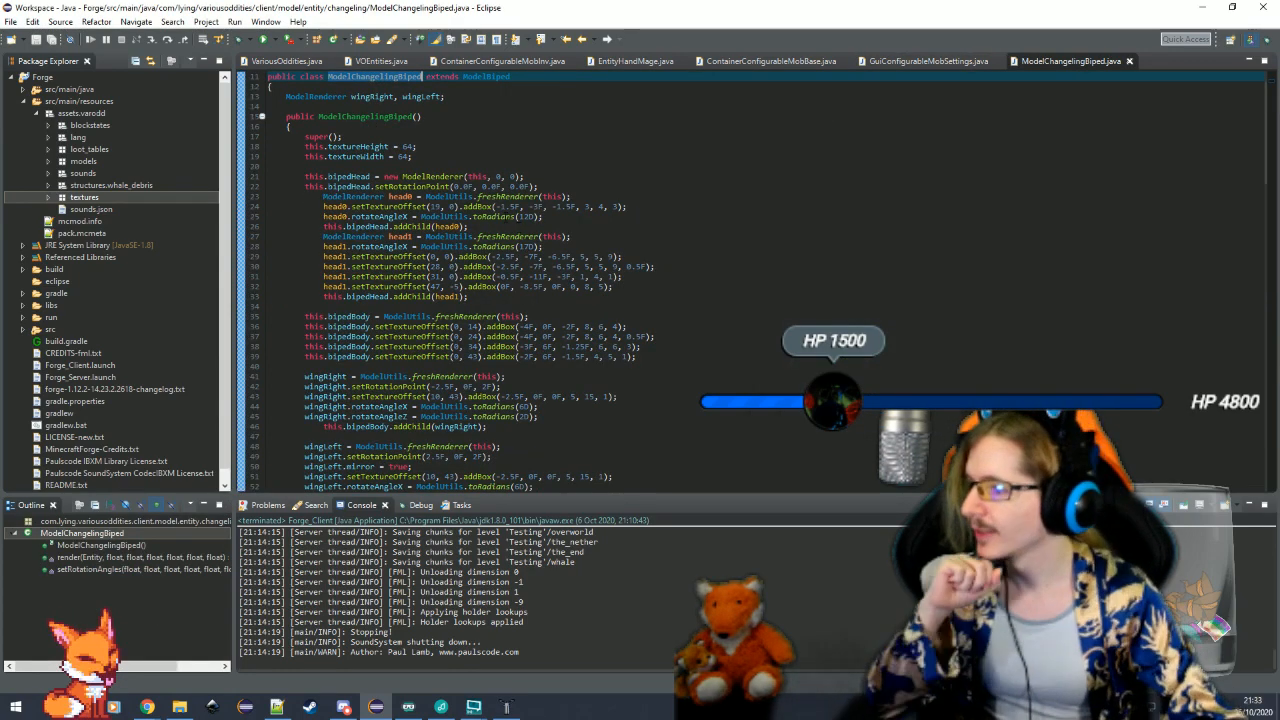
pyautogui.click(352, 96)
pyautogui.scroll(-6, 352, 96)
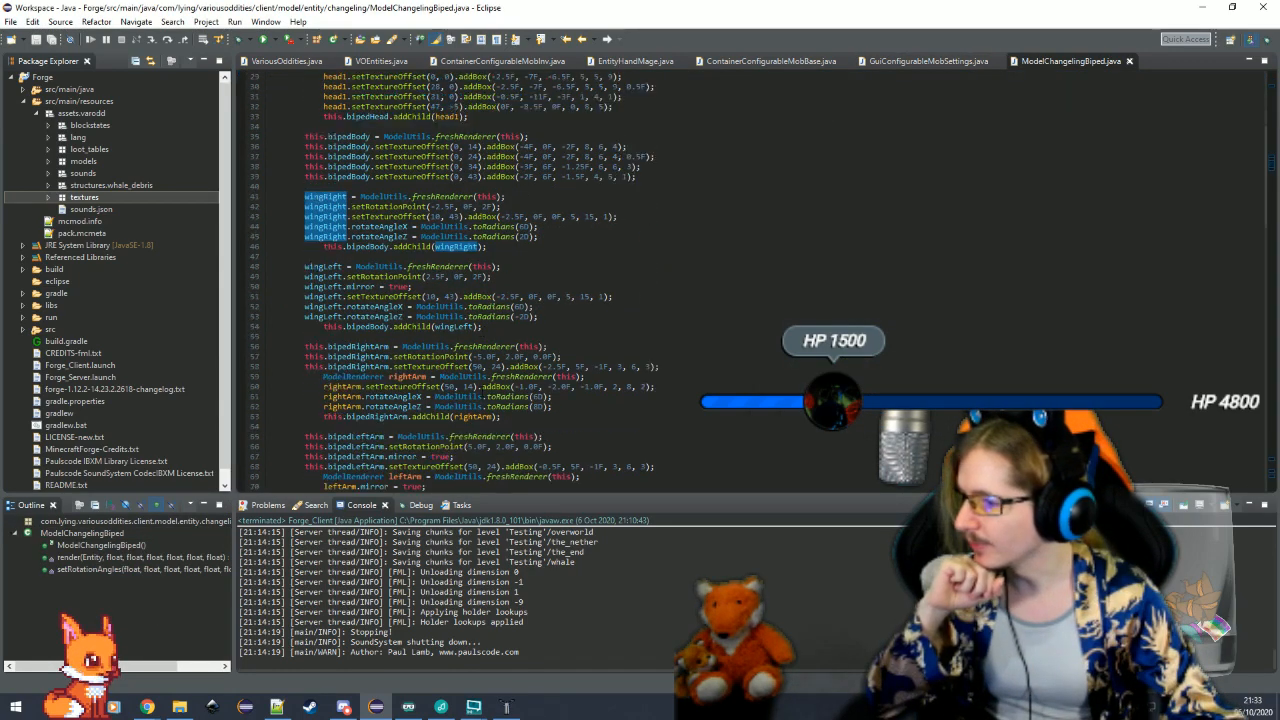
pyautogui.click(652, 217)
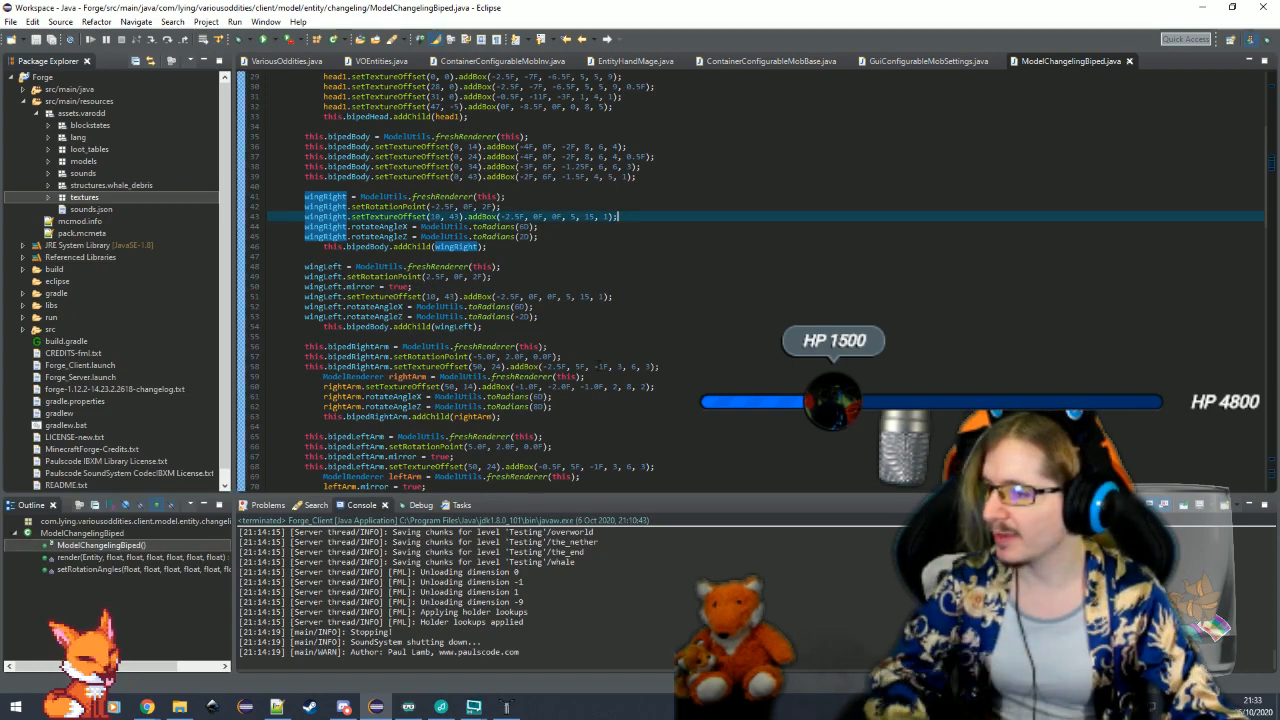
# Return to Techne and add a new cube for a wing with dimensions 5, 15, 1
pyautogui.click(507, 708)
pyautogui.moveTo(677, 523); pyautogui.dragTo(600, 500)
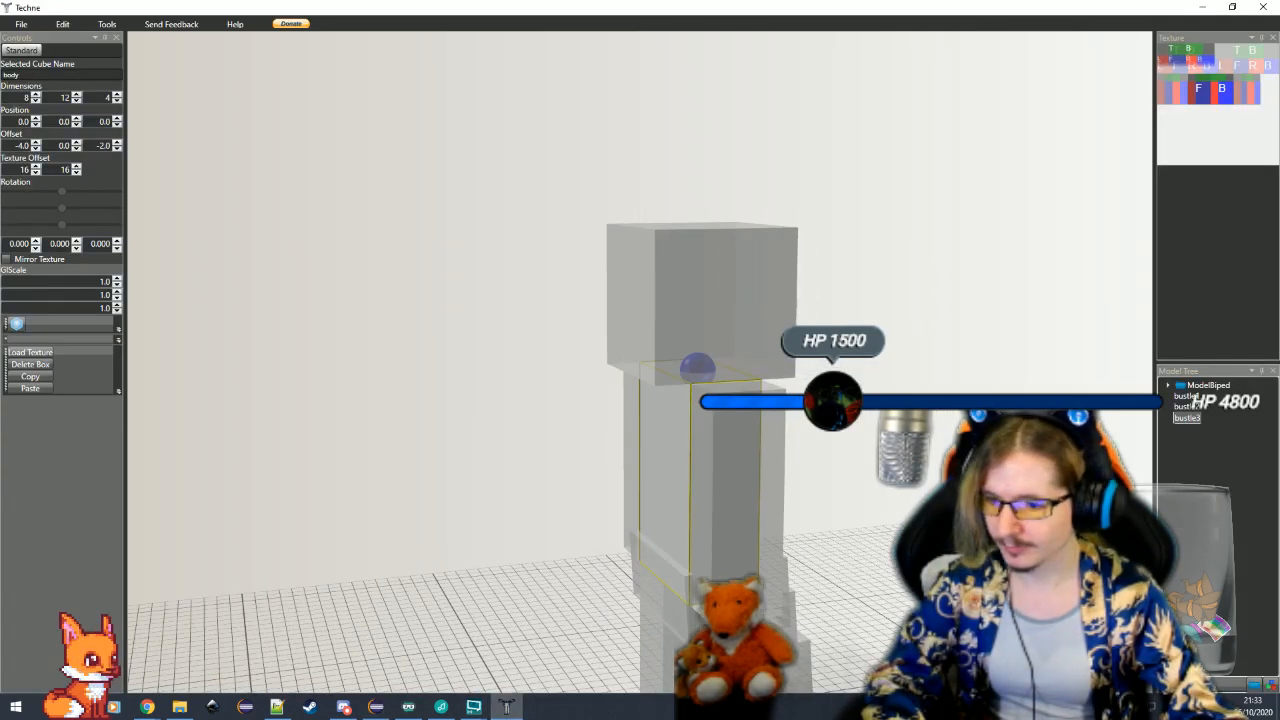
pyautogui.click(16, 324)
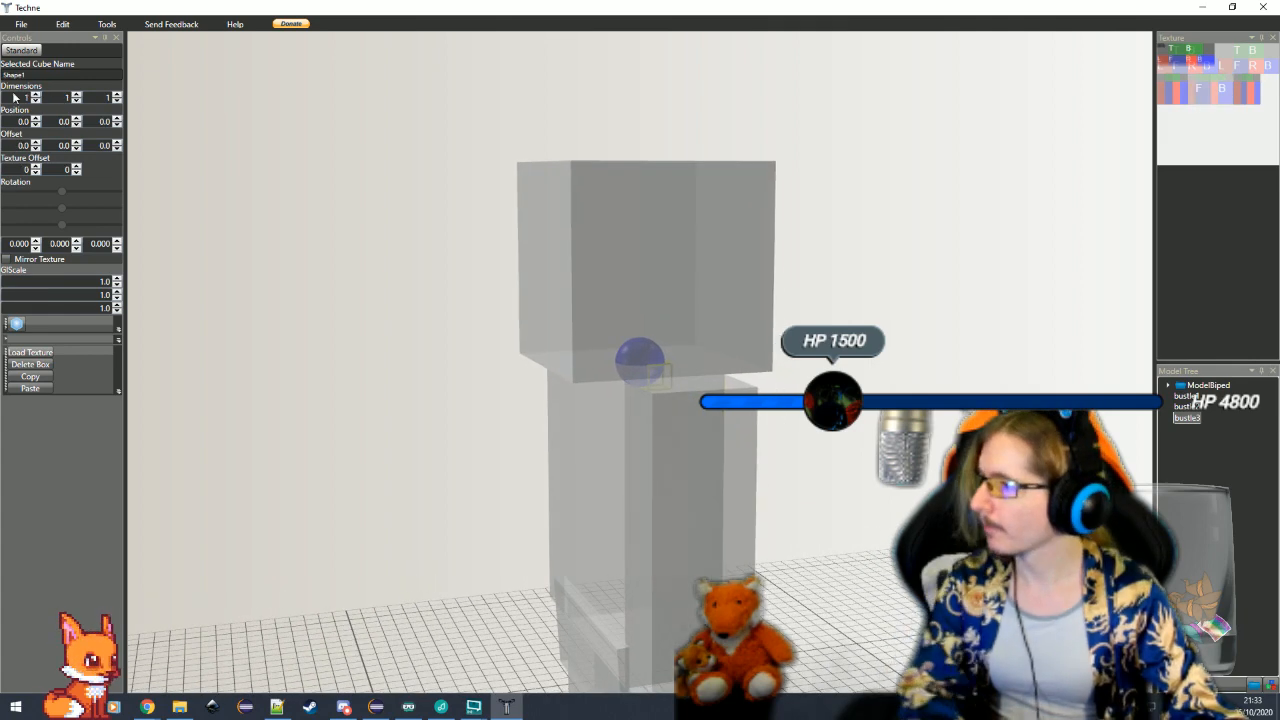
pyautogui.moveTo(15, 98); pyautogui.dragTo(28, 99)
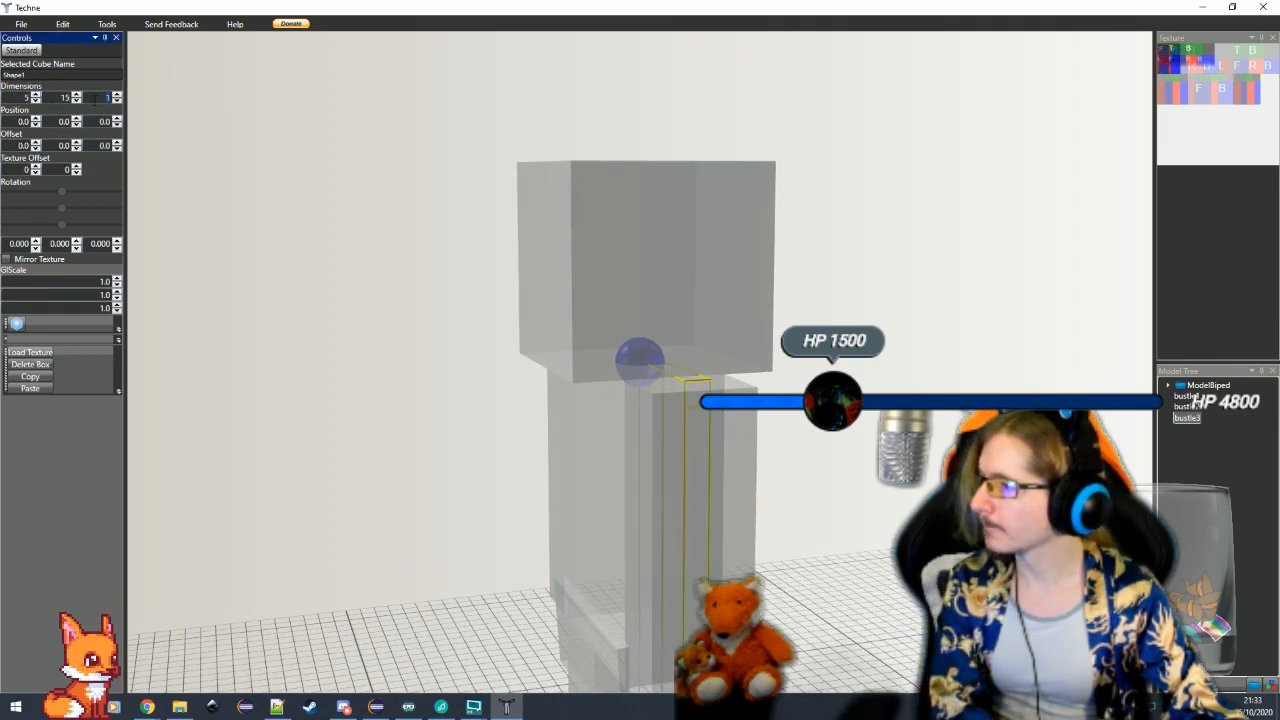
# Move the new wing cube out of the ModelBiped group to the root of the model tree, below bustle3
pyautogui.click(283, 234)
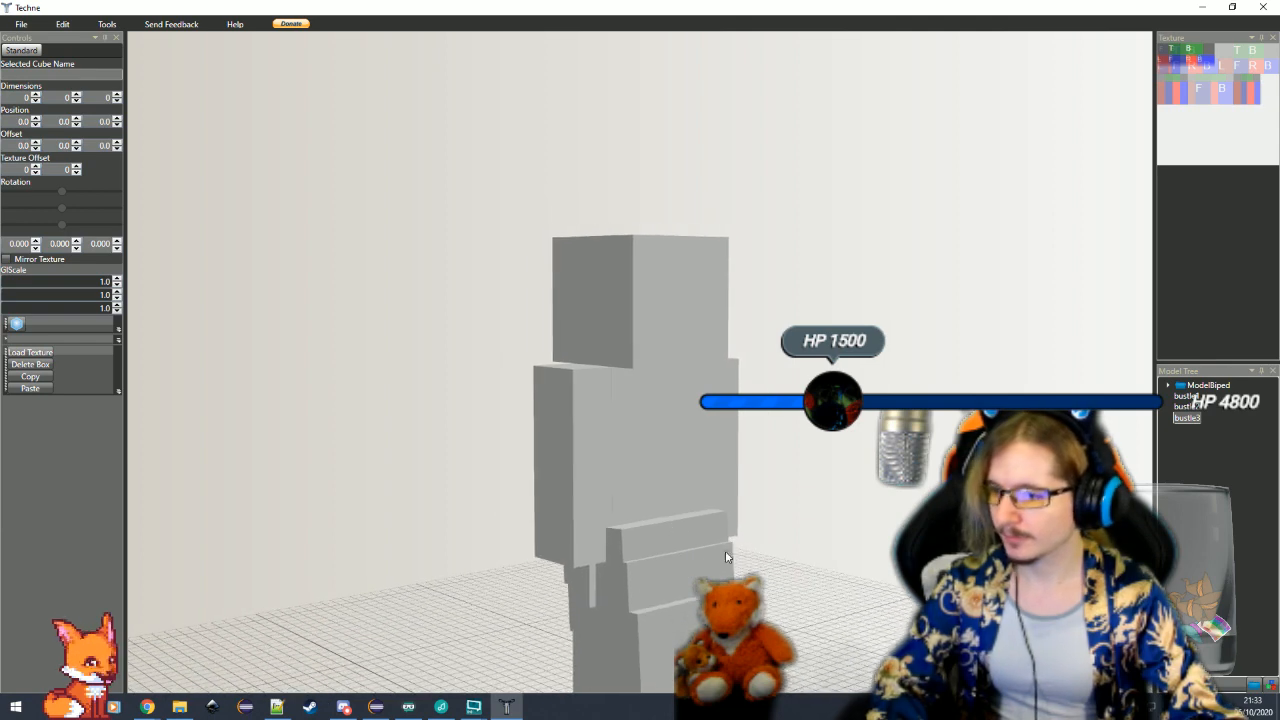
pyautogui.click(1187, 408)
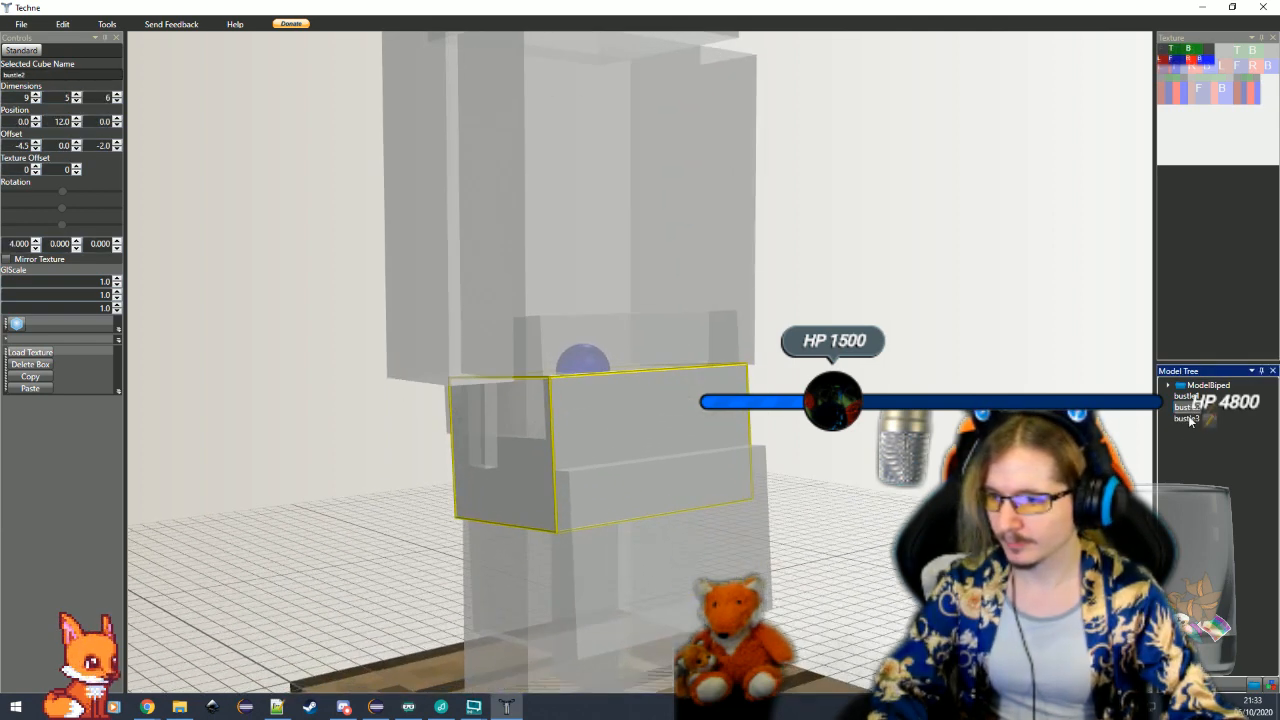
pyautogui.click(476, 425)
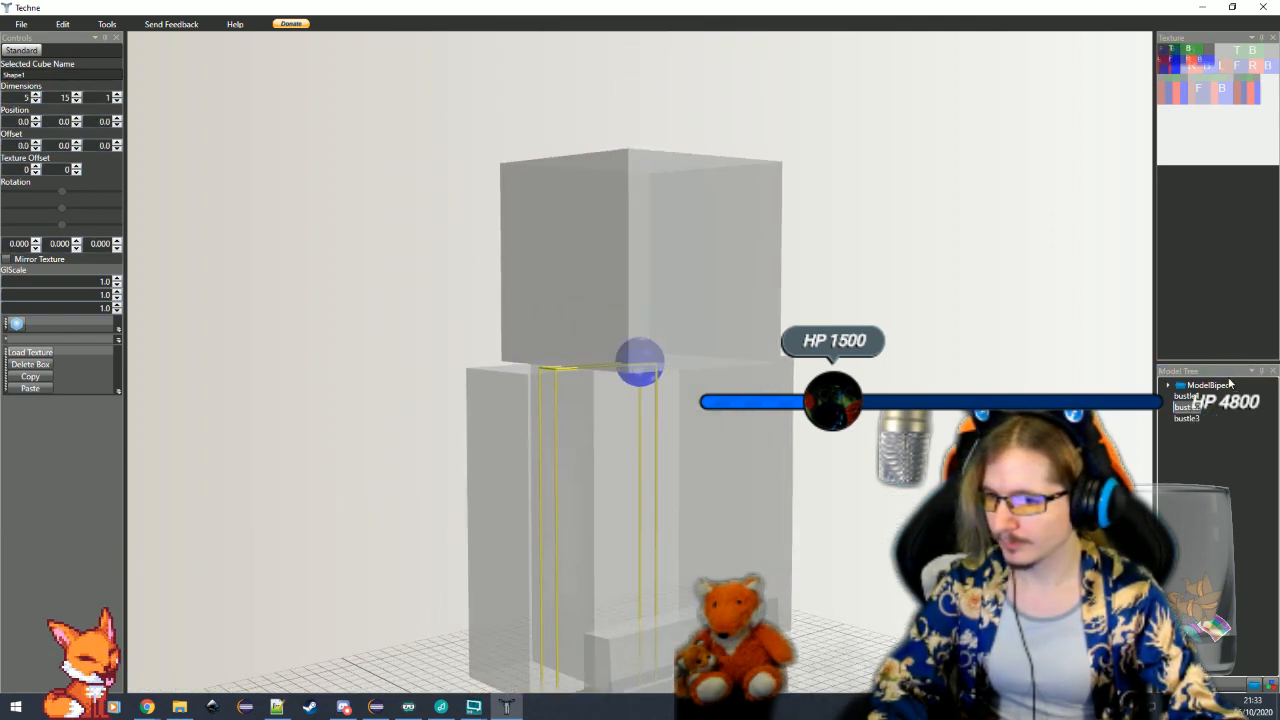
pyautogui.click(1169, 388)
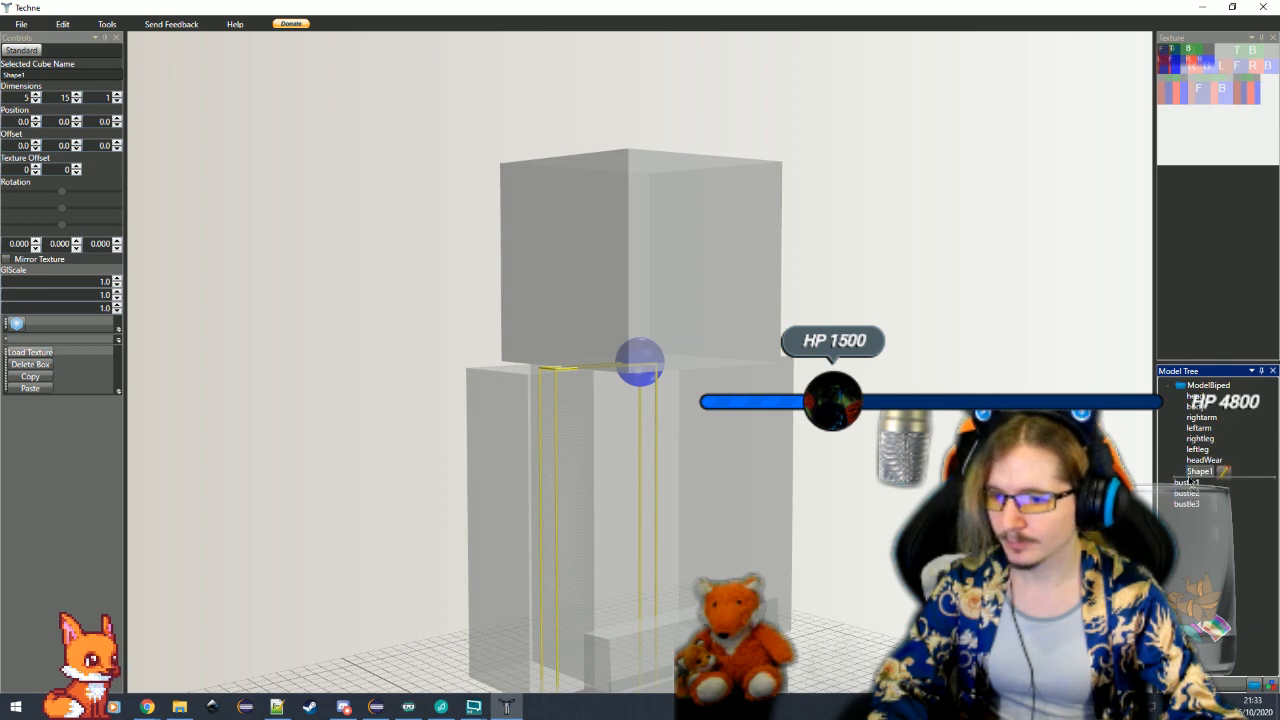
pyautogui.click(1169, 386)
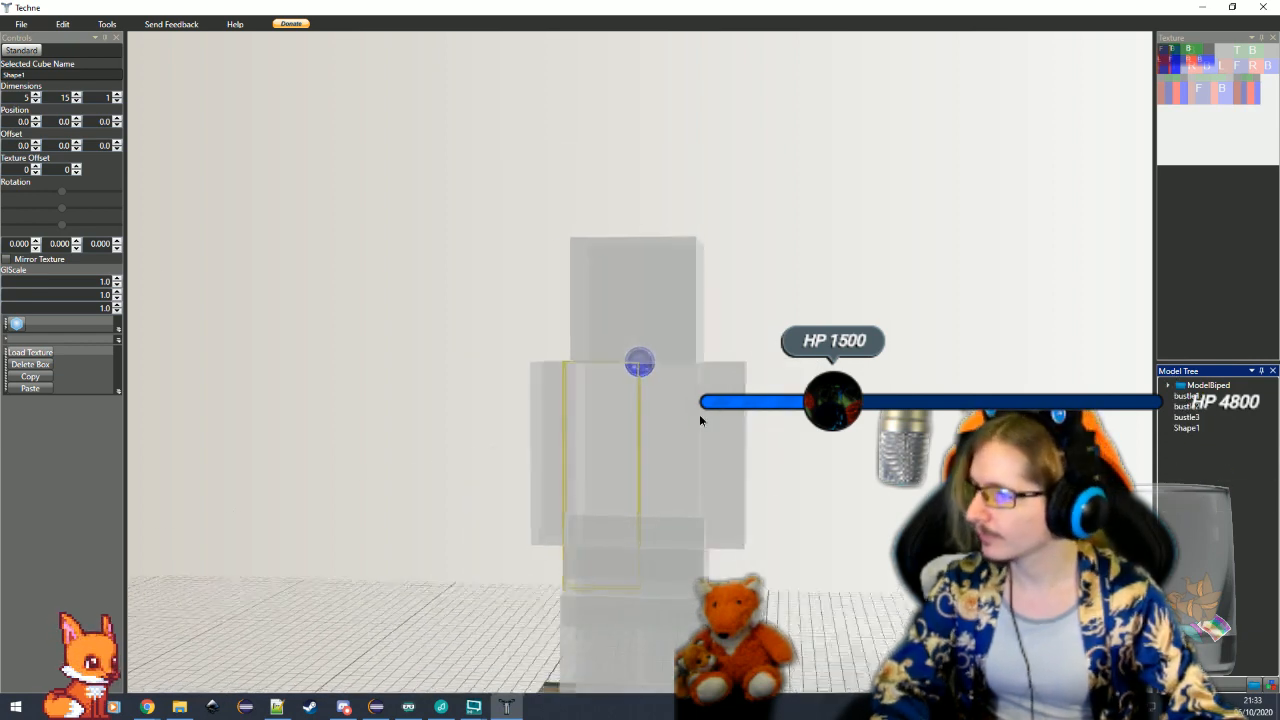
# Set the wing cube's Z position to 2 so it sits against the back of the body
pyautogui.moveTo(700, 414); pyautogui.dragTo(643, 423)
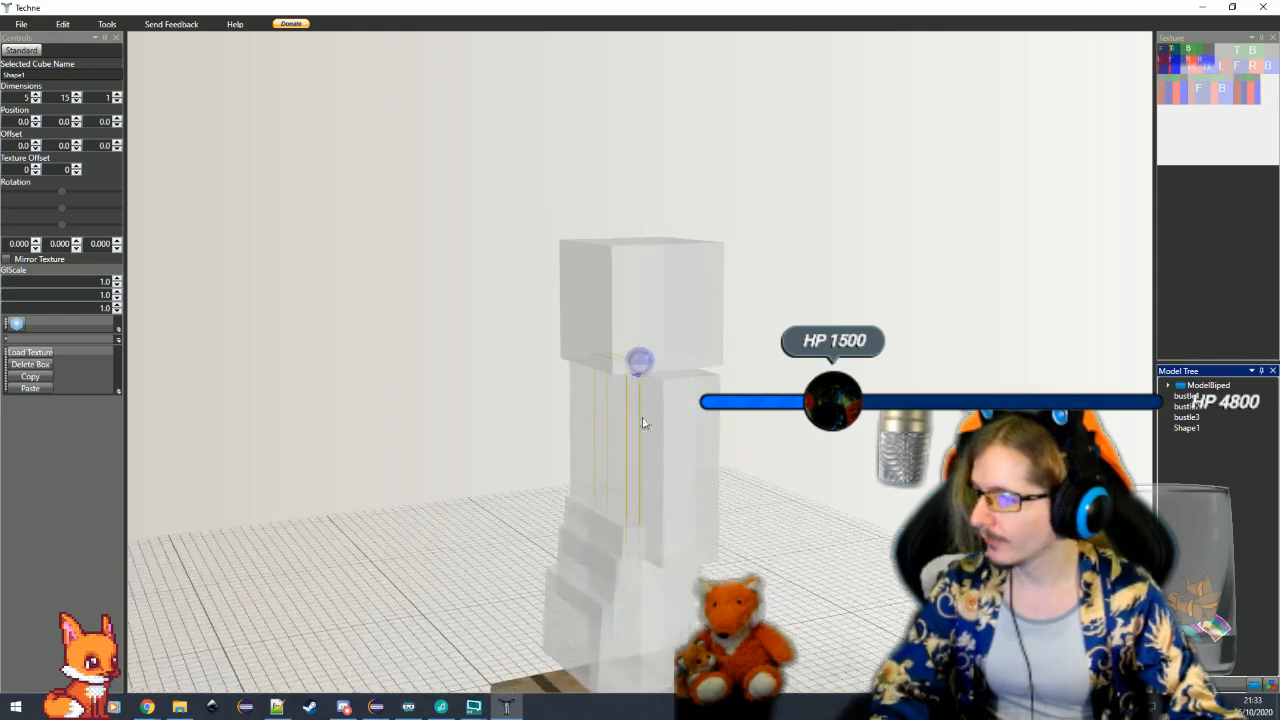
pyautogui.click(116, 119)
pyautogui.click(116, 119)
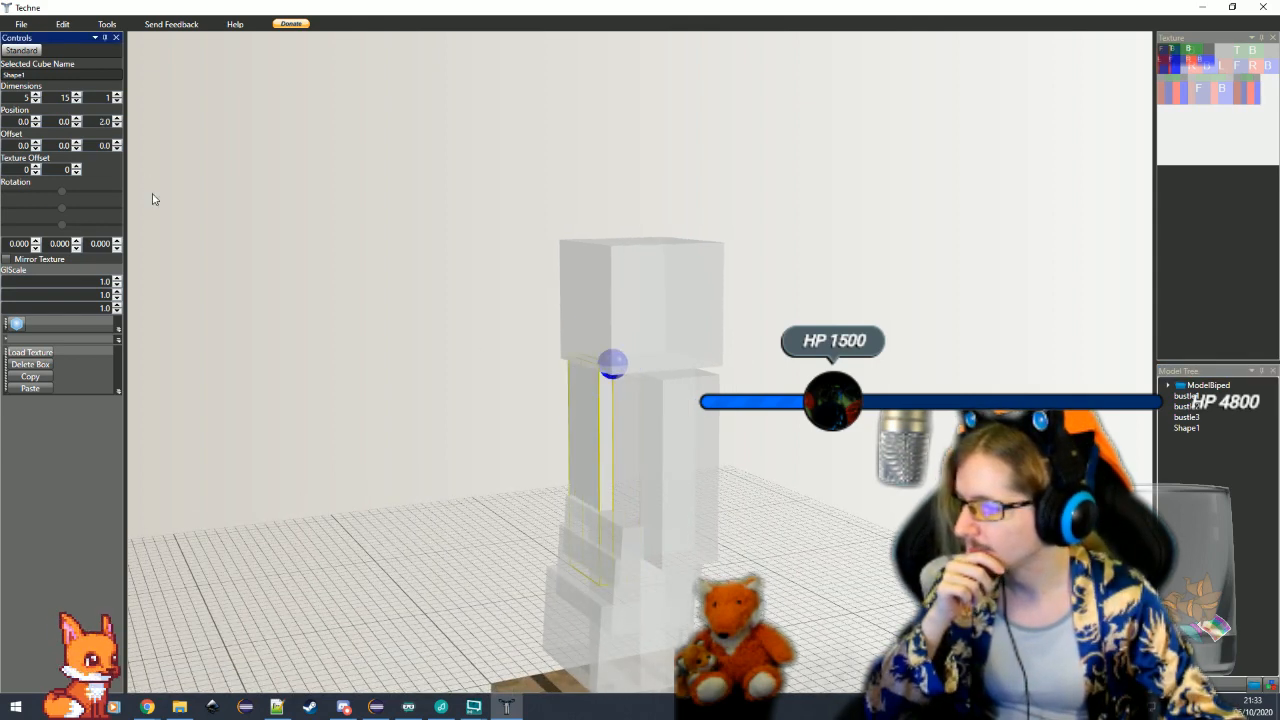
pyautogui.moveTo(700, 410); pyautogui.dragTo(638, 362)
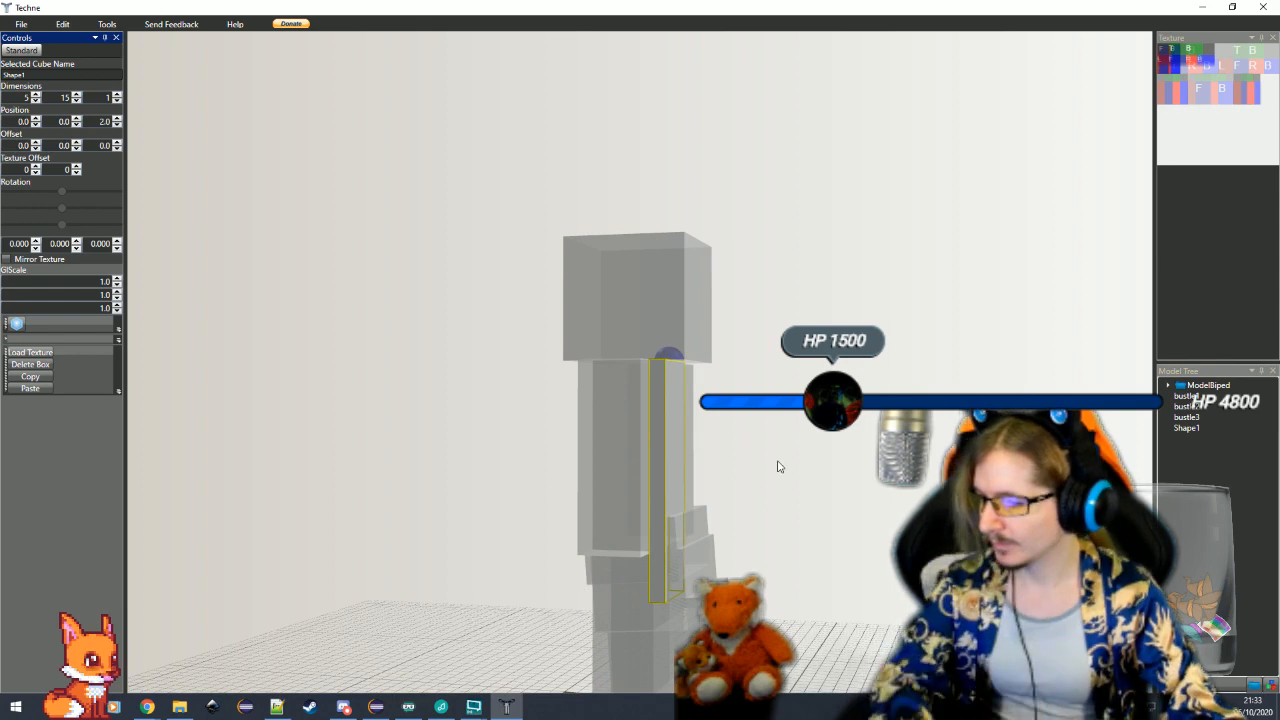
# Tilt the wing cube away from the back by setting its X rotation to 10 degrees
pyautogui.moveTo(777, 466); pyautogui.dragTo(549, 456)
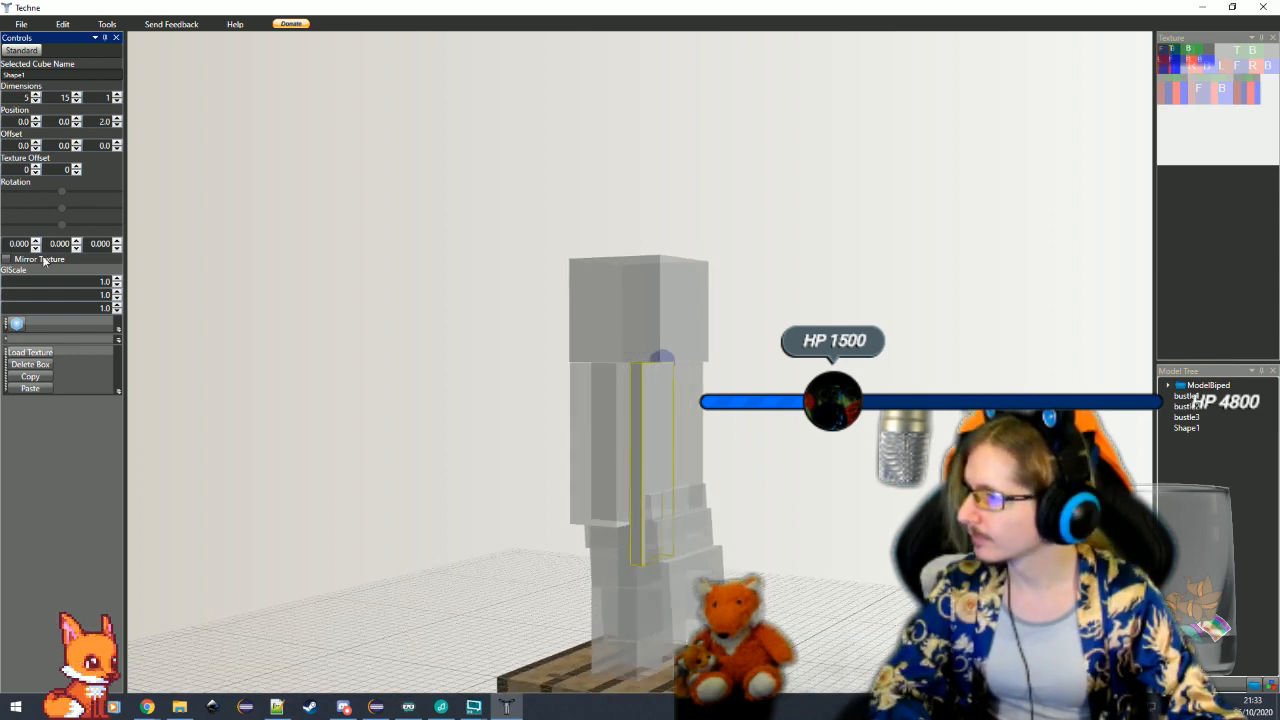
pyautogui.click(550, 452)
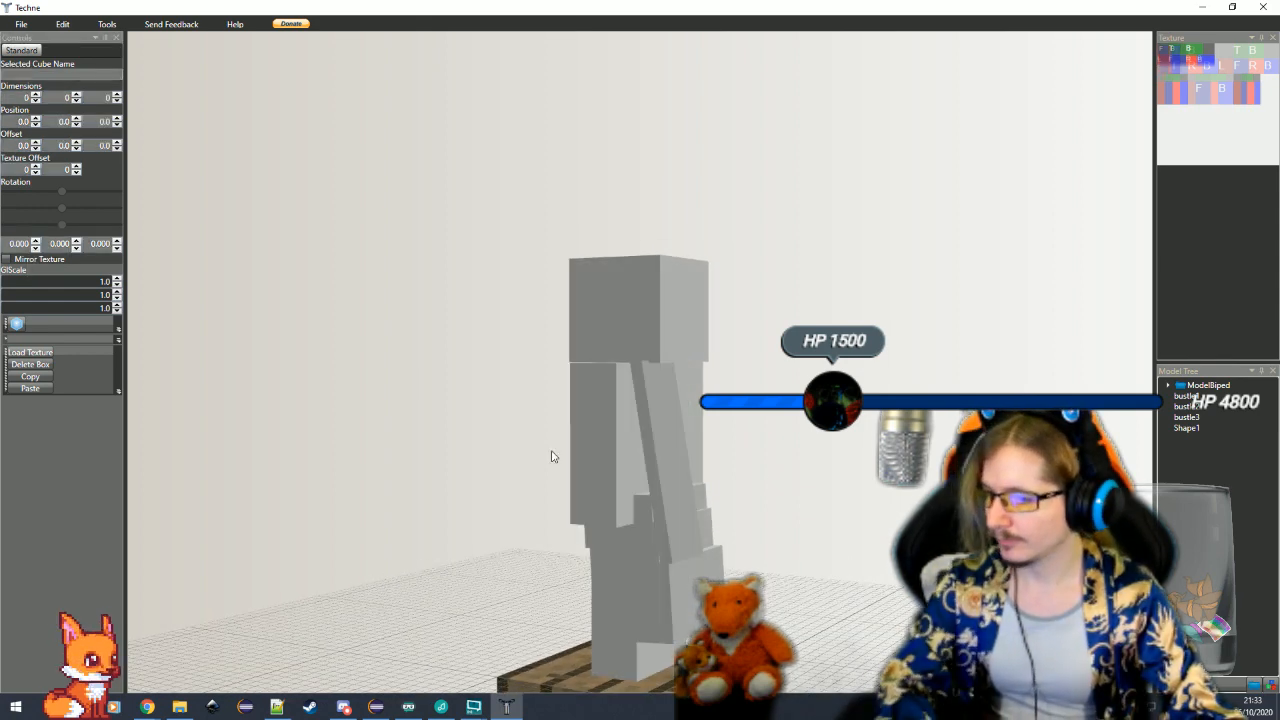
pyautogui.moveTo(550, 452); pyautogui.dragTo(616, 505)
pyautogui.click(616, 505)
pyautogui.scroll(5, 273, 454)
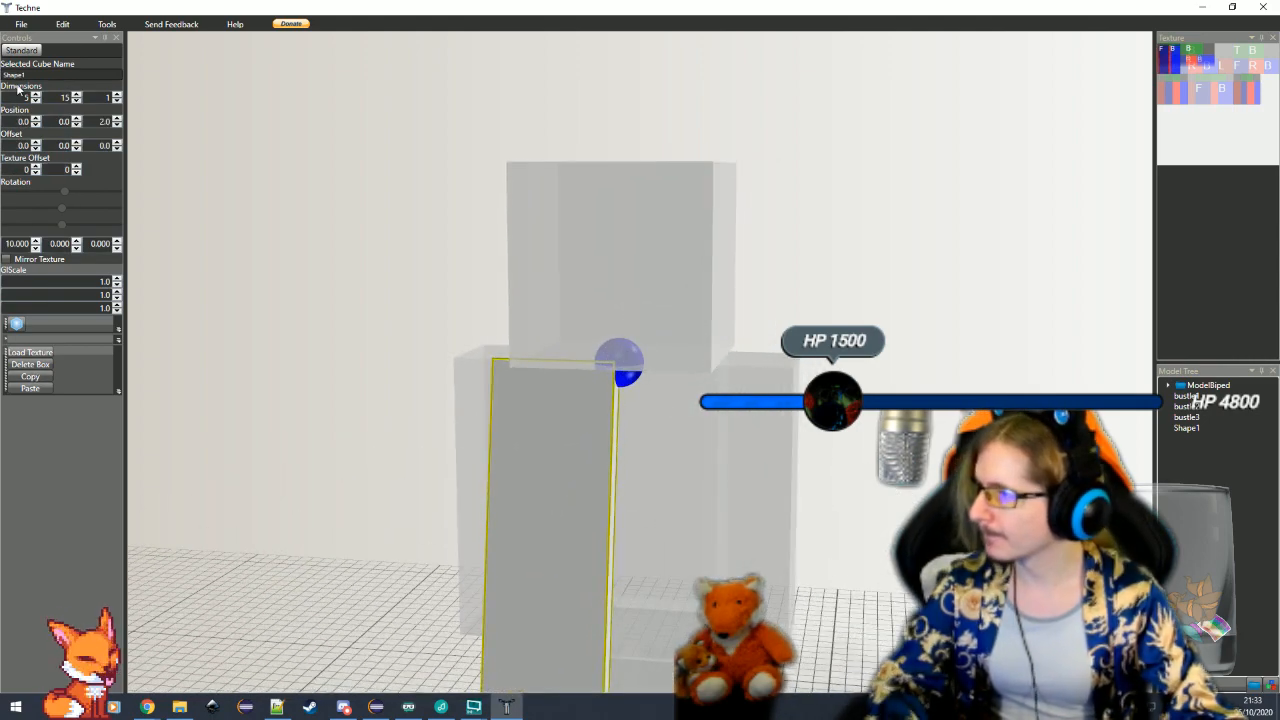
# Rename the wing cube wingL, duplicate it and name the copy wingR
pyautogui.doubleClick(25, 77)
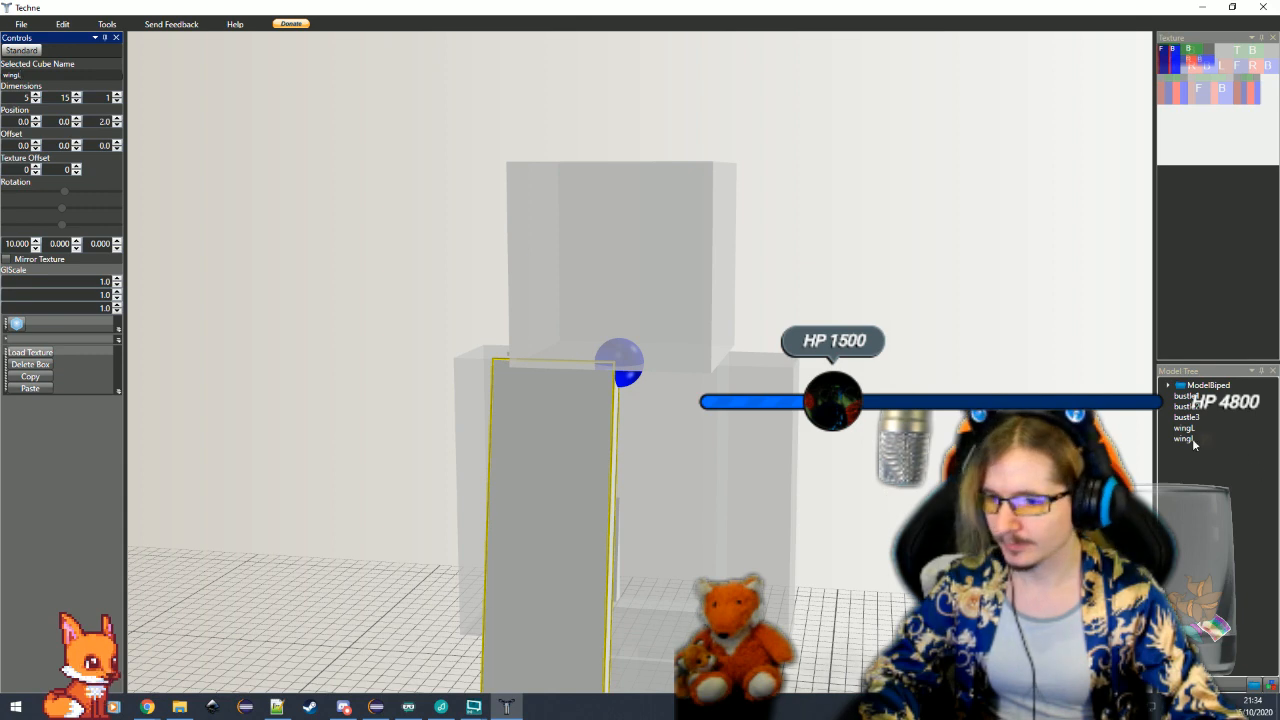
pyautogui.click(1185, 438)
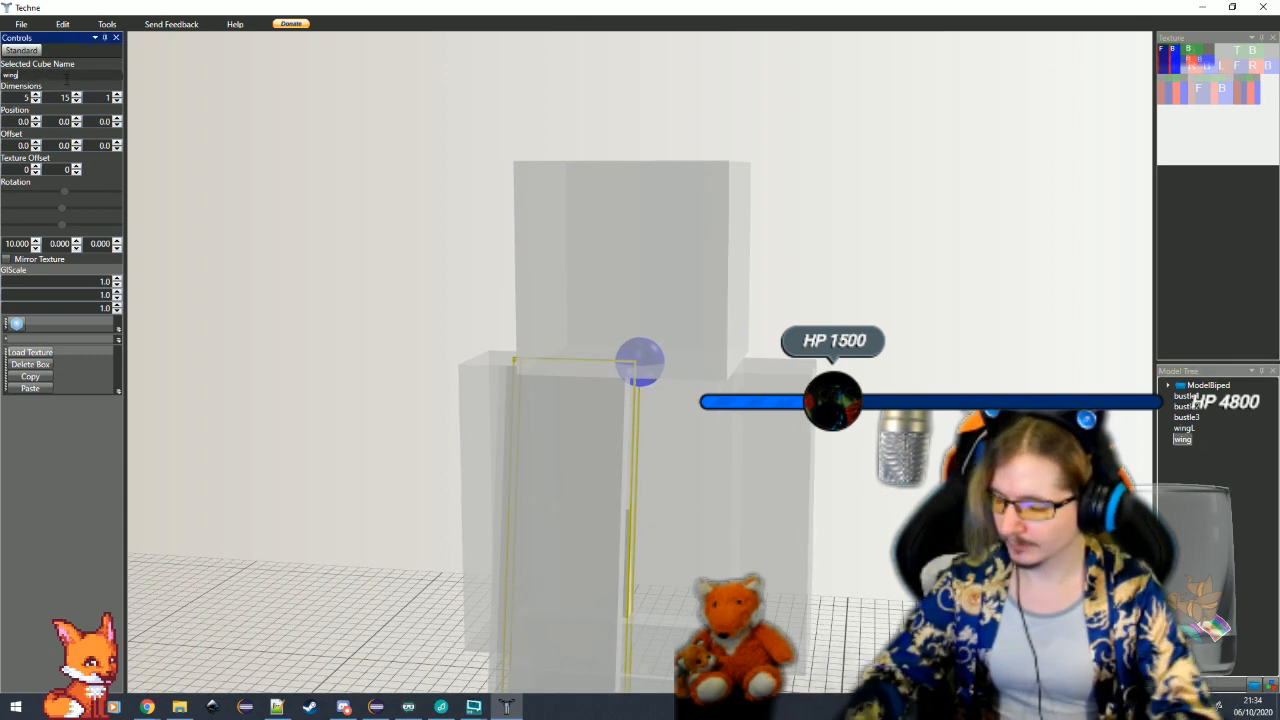
pyautogui.write('R')
# Place wingR beside wingL by setting its X offset to -5 and its Z position to 2
pyautogui.click(36, 148)
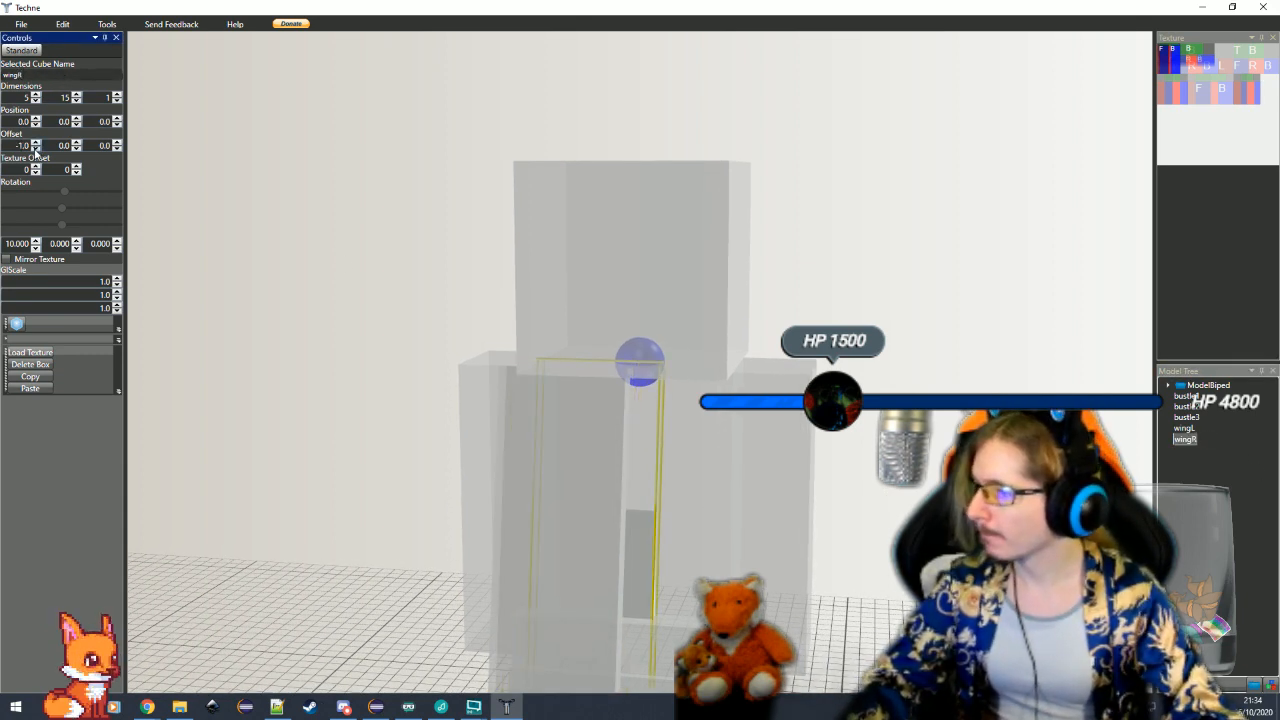
pyautogui.click(36, 148)
pyautogui.click(36, 148)
pyautogui.moveTo(379, 294); pyautogui.dragTo(236, 236)
pyautogui.click(548, 505)
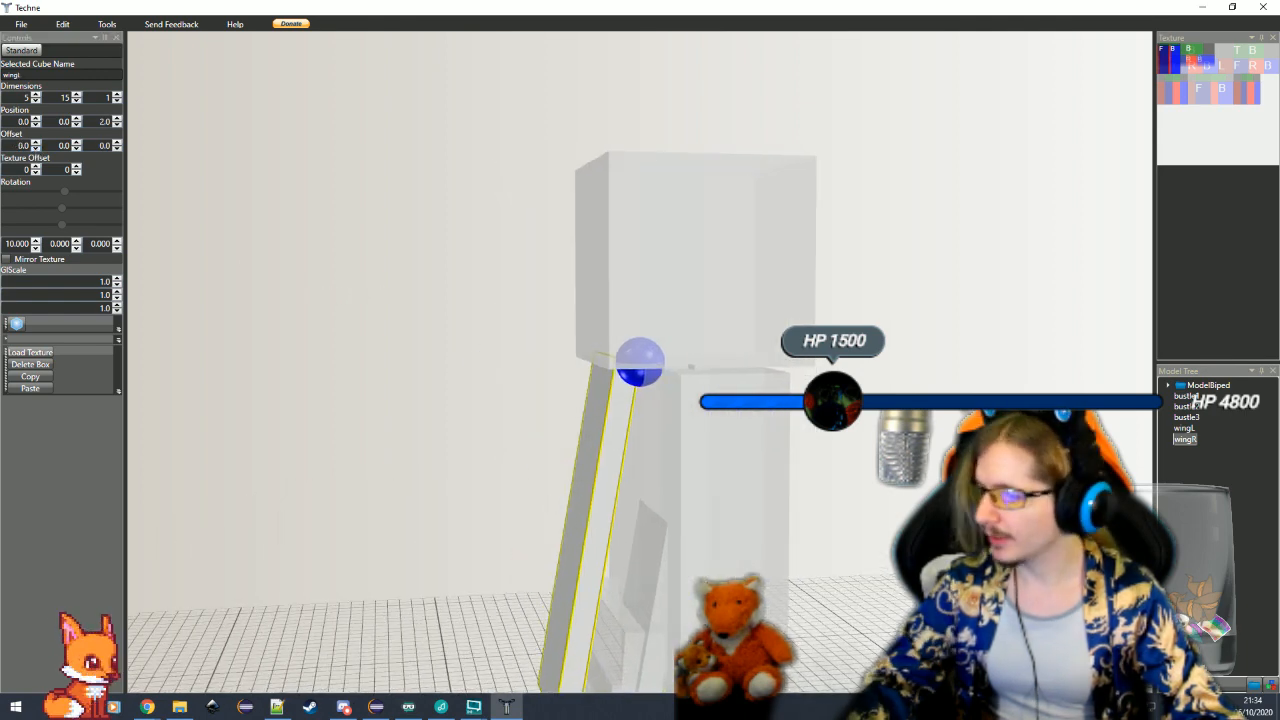
pyautogui.click(646, 591)
pyautogui.scroll(-1, 408, 290)
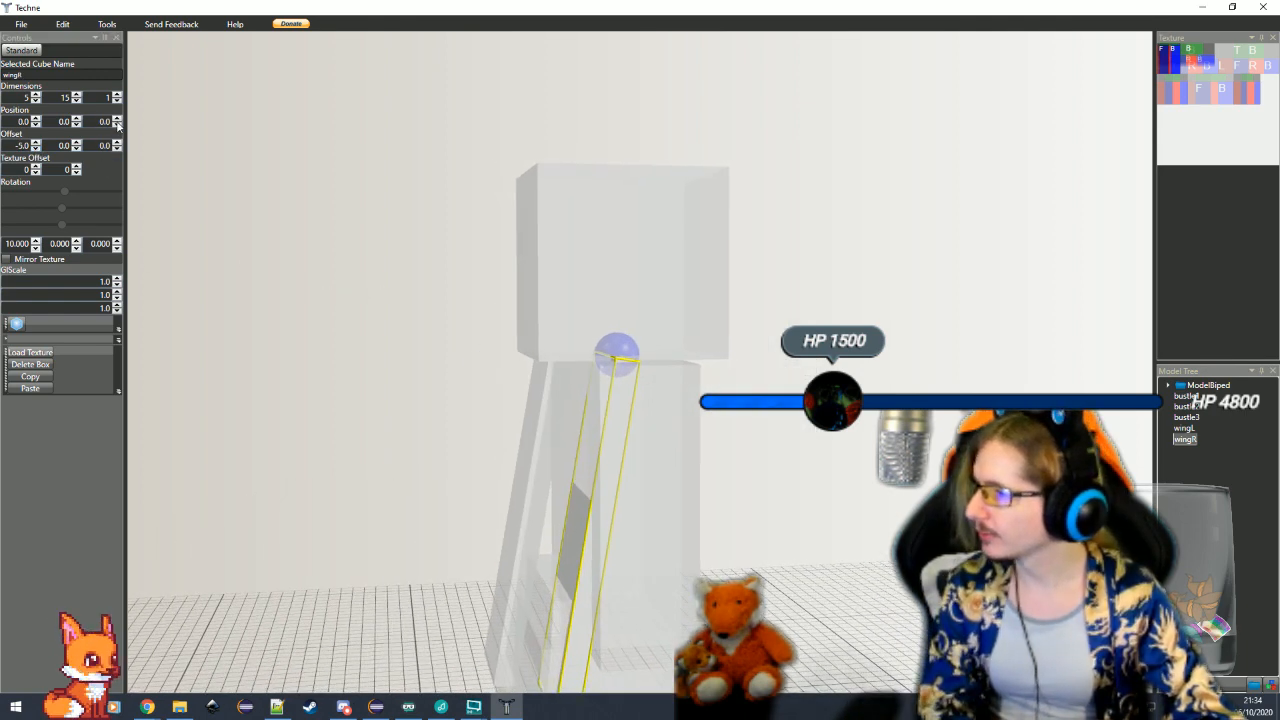
pyautogui.click(118, 119)
pyautogui.click(118, 119)
pyautogui.click(428, 456)
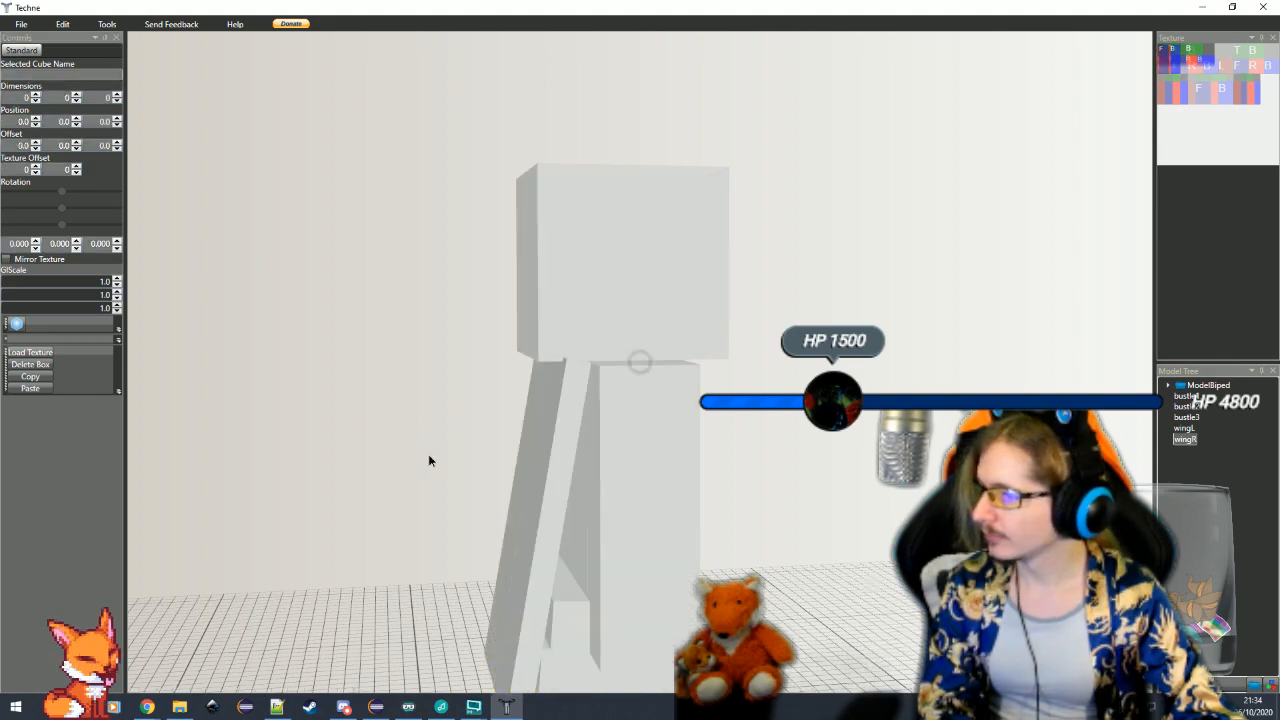
# Examine the placement of both wings on the back from several angles
pyautogui.moveTo(428, 456); pyautogui.dragTo(449, 466)
pyautogui.click(452, 467)
pyautogui.click(676, 549)
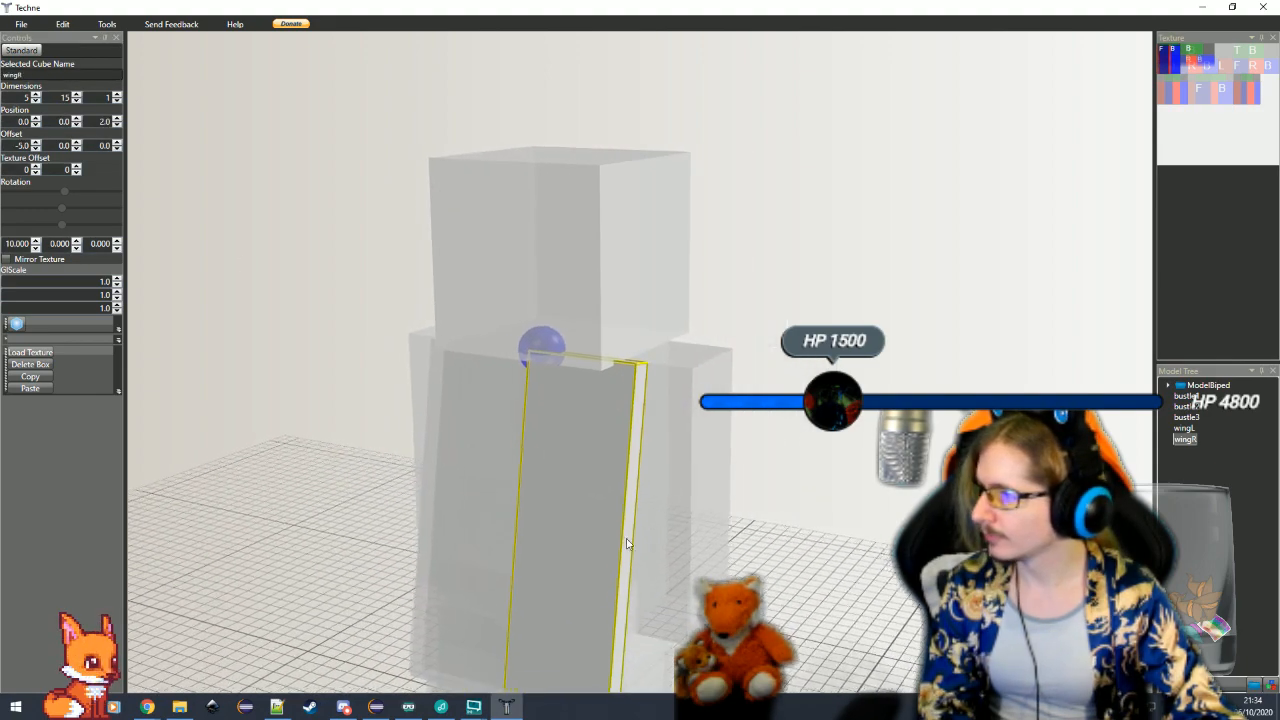
pyautogui.click(438, 523)
pyautogui.click(383, 555)
pyautogui.moveTo(383, 555); pyautogui.dragTo(465, 637)
pyautogui.scroll(-3, 536, 534)
# Shorten the body cube by setting its height to 5
pyautogui.click(603, 443)
pyautogui.scroll(3, 590, 470)
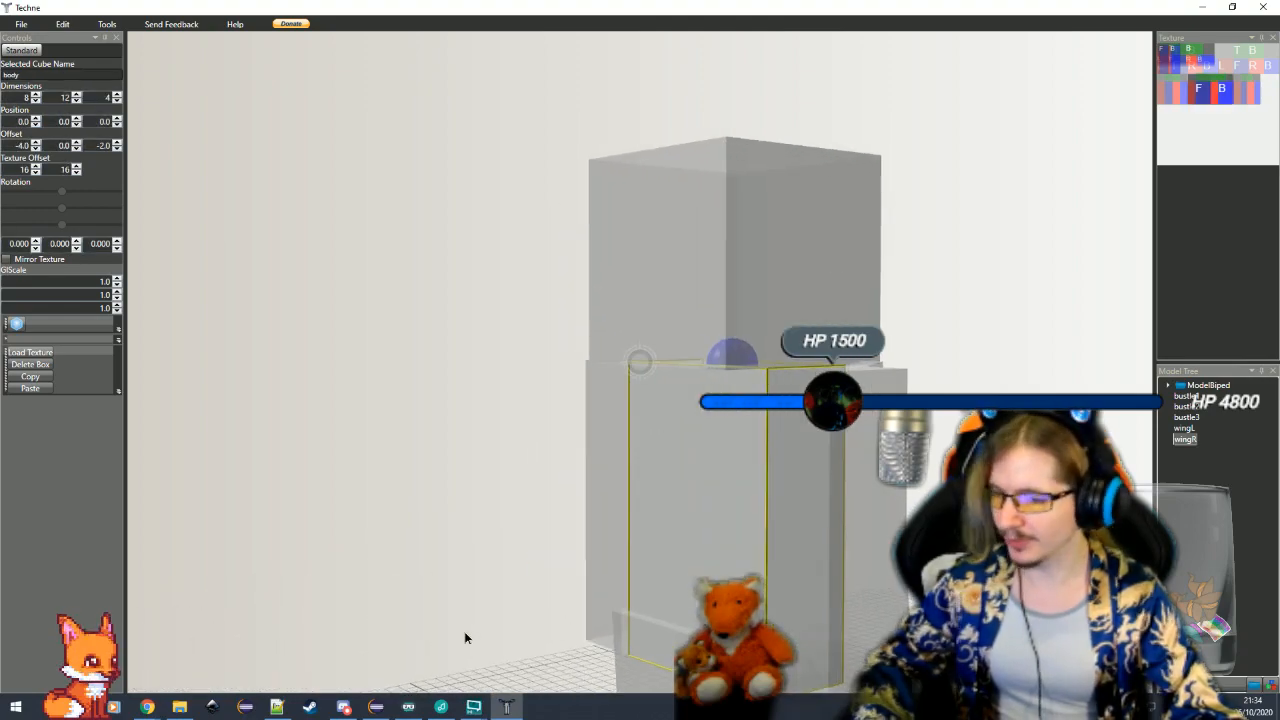
pyautogui.click(1169, 386)
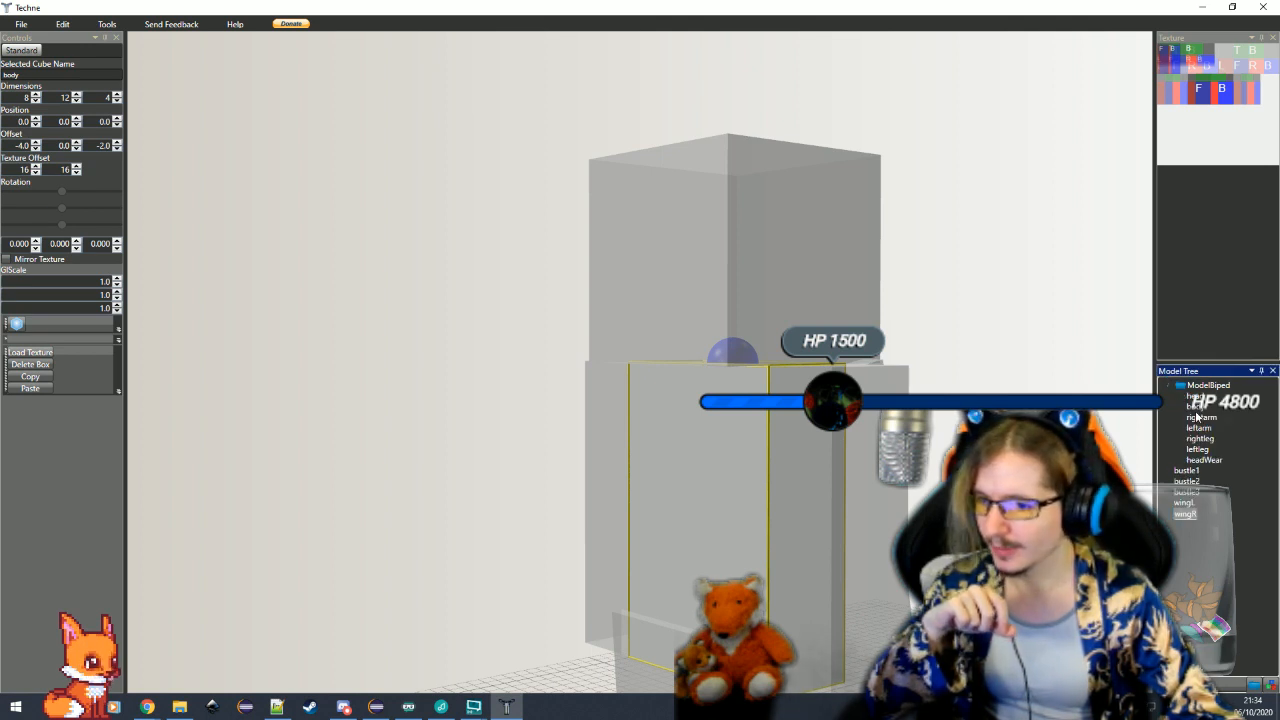
pyautogui.click(76, 100)
pyautogui.click(76, 100)
pyautogui.click(76, 100)
pyautogui.click(76, 100)
pyautogui.click(76, 100)
pyautogui.click(76, 100)
pyautogui.click(76, 100)
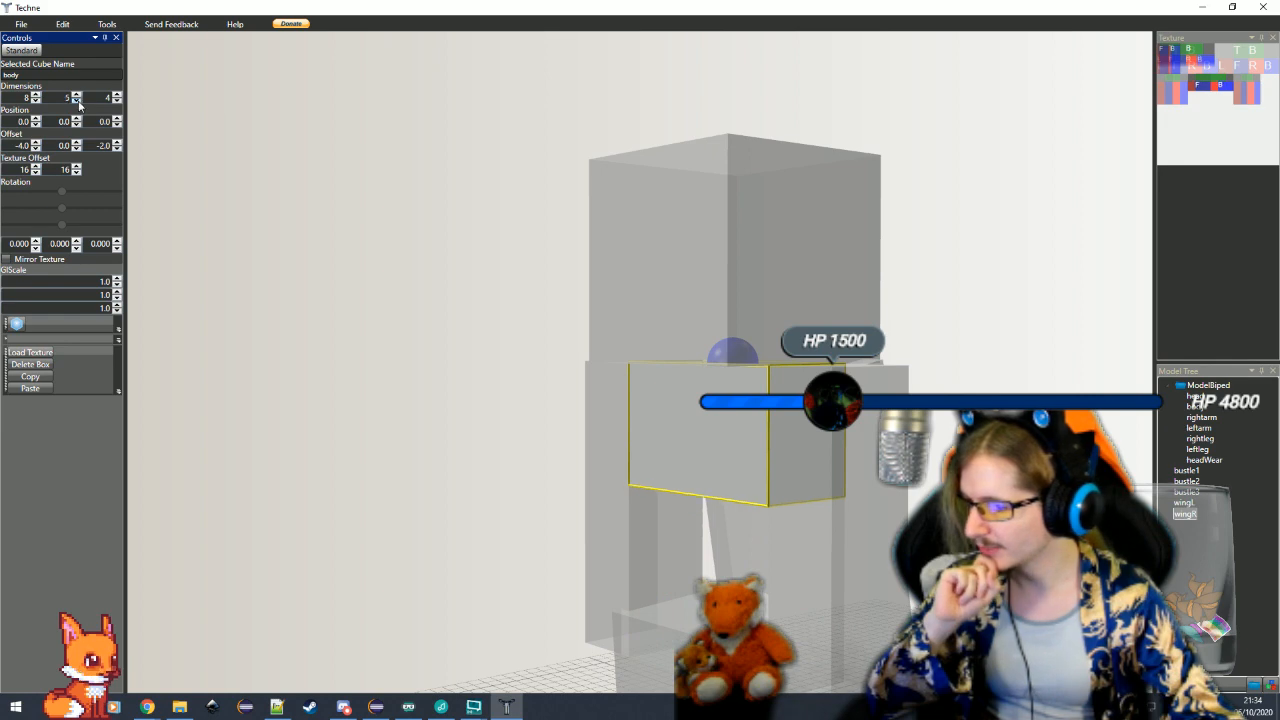
pyautogui.click(77, 101)
pyautogui.moveTo(406, 400); pyautogui.dragTo(446, 517)
pyautogui.scroll(-1, 482, 535)
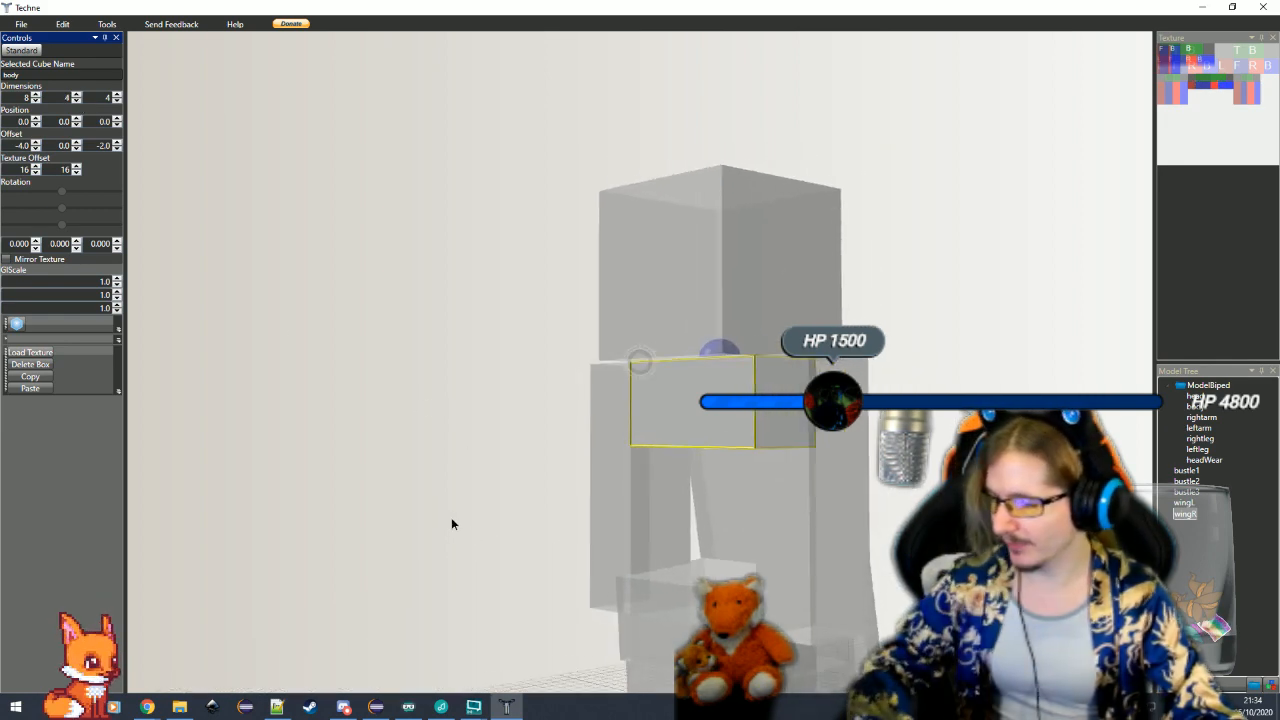
pyautogui.click(77, 94)
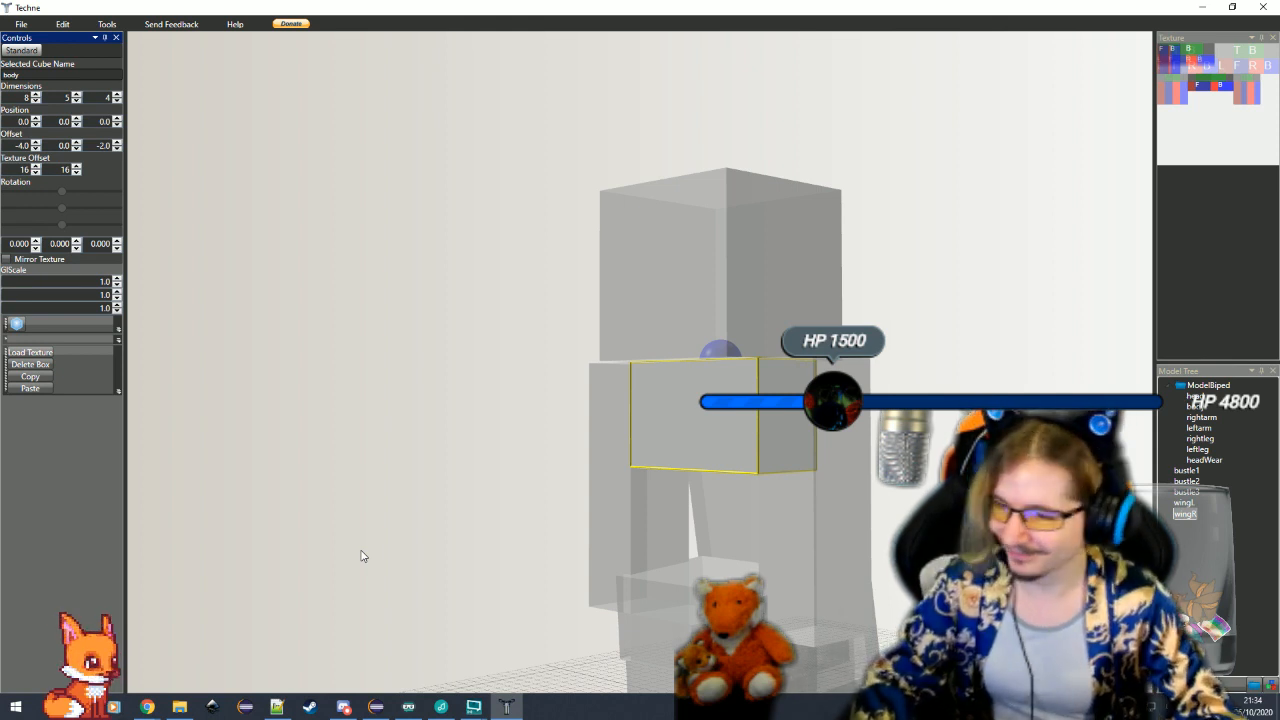
# Duplicate the shortened body cube and set the copy's offset to -4, 0, -2
pyautogui.moveTo(427, 547); pyautogui.dragTo(2, 334)
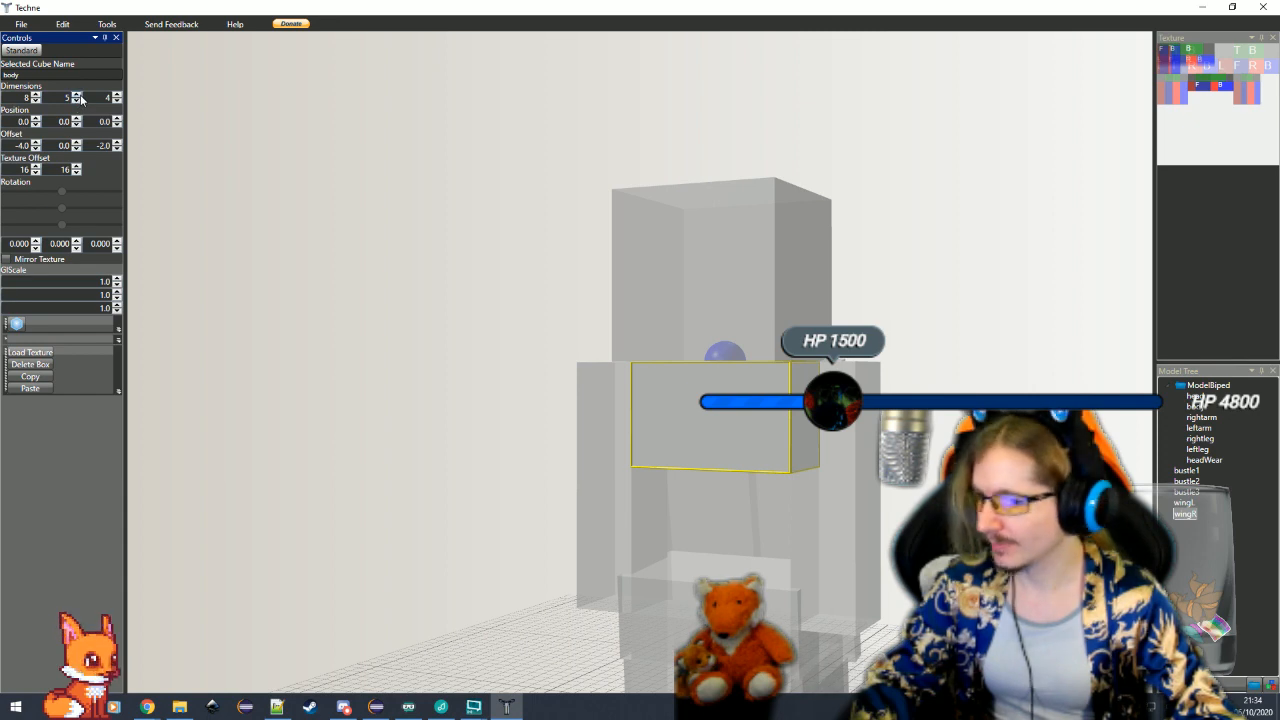
pyautogui.click(37, 390)
pyautogui.click(897, 384)
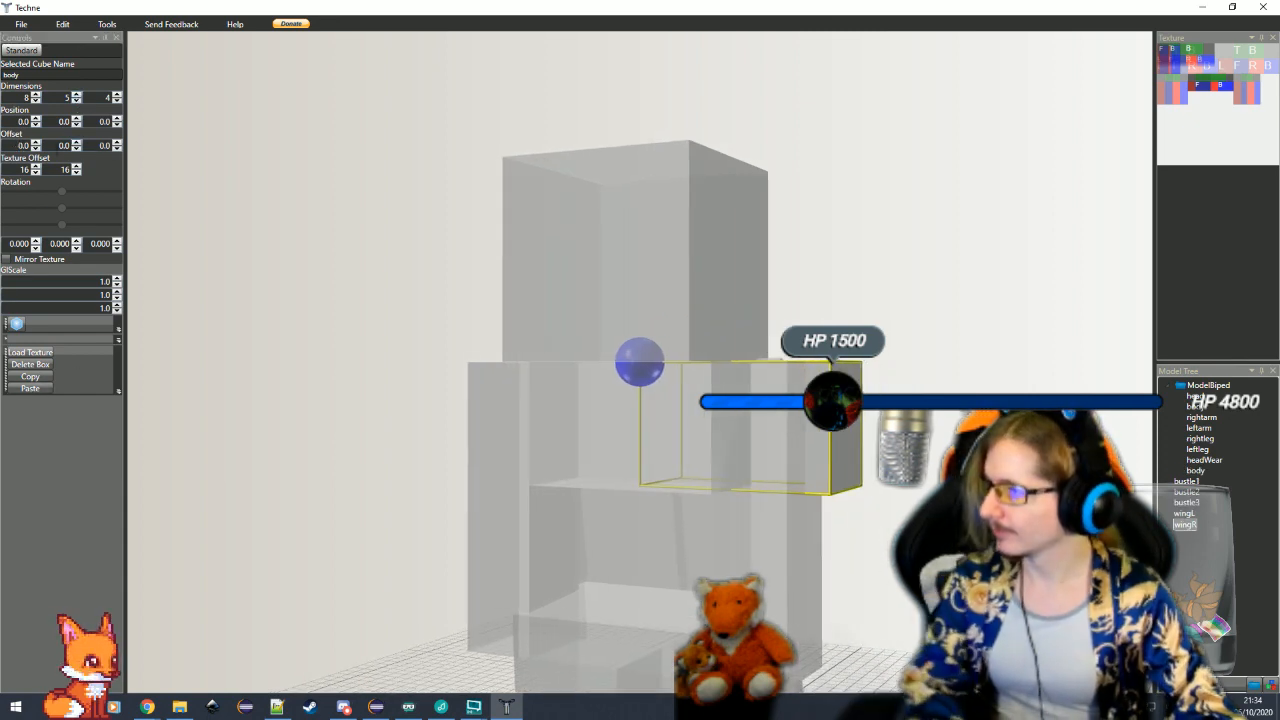
pyautogui.click(35, 148)
pyautogui.click(35, 148)
pyautogui.click(35, 148)
pyautogui.click(35, 148)
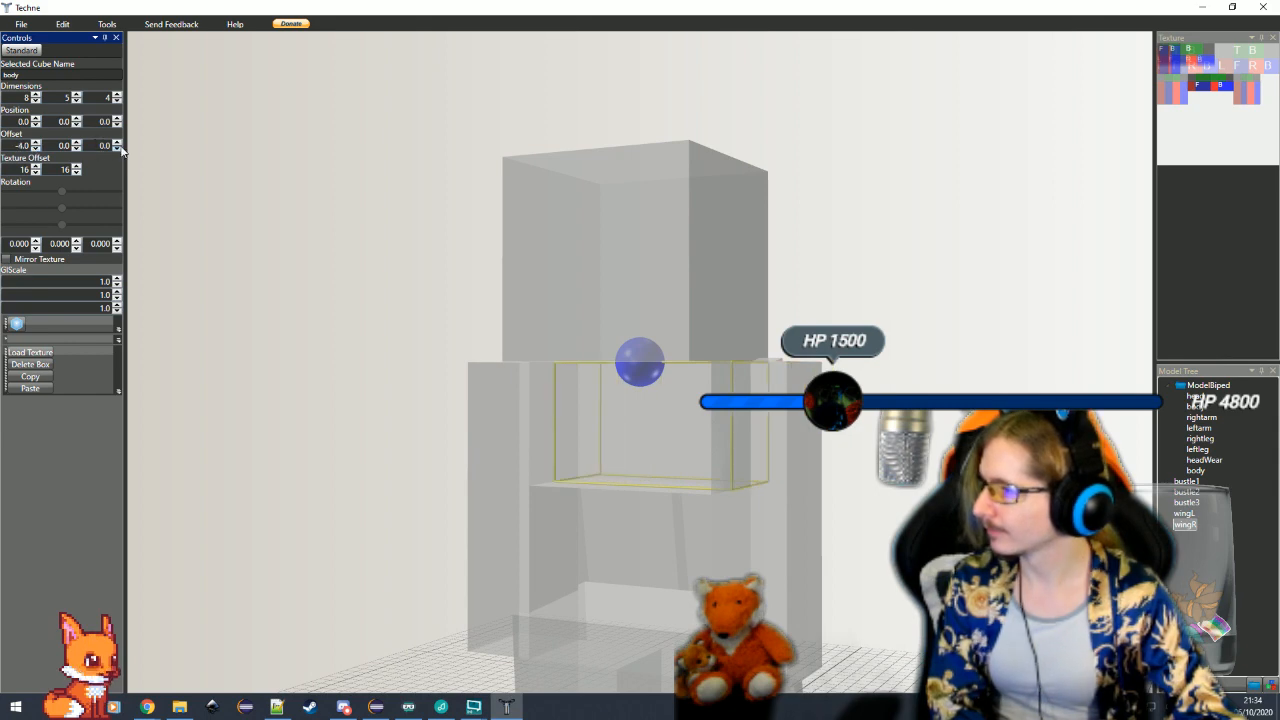
pyautogui.click(117, 148)
pyautogui.click(117, 148)
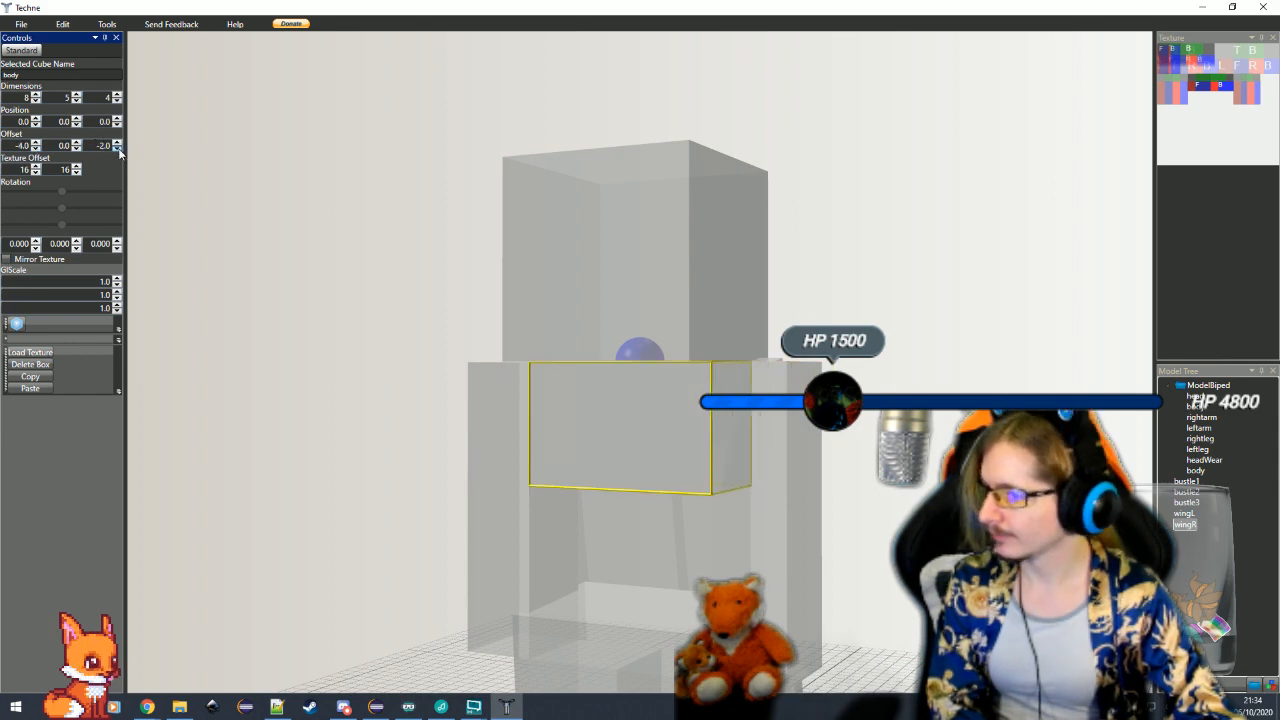
# Lower the duplicated body cube beneath the upper one by setting its Y position to 5
pyautogui.click(77, 118)
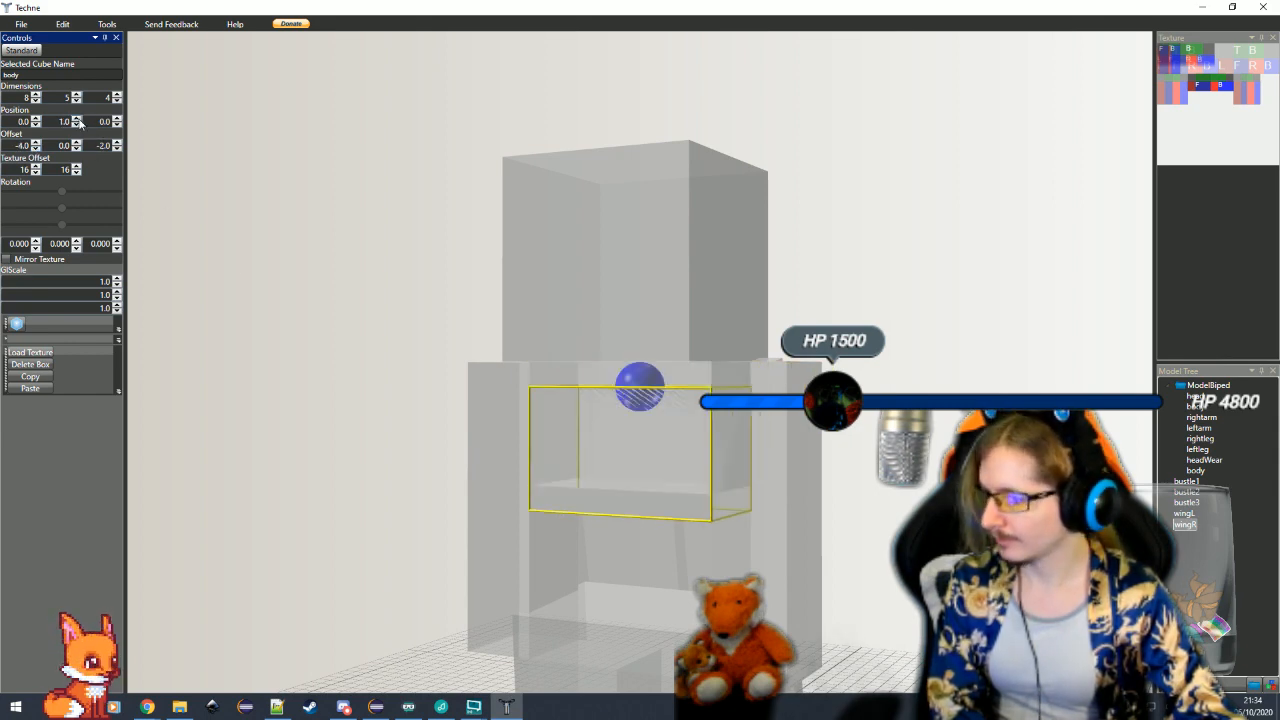
pyautogui.click(77, 118)
pyautogui.click(77, 119)
pyautogui.click(77, 119)
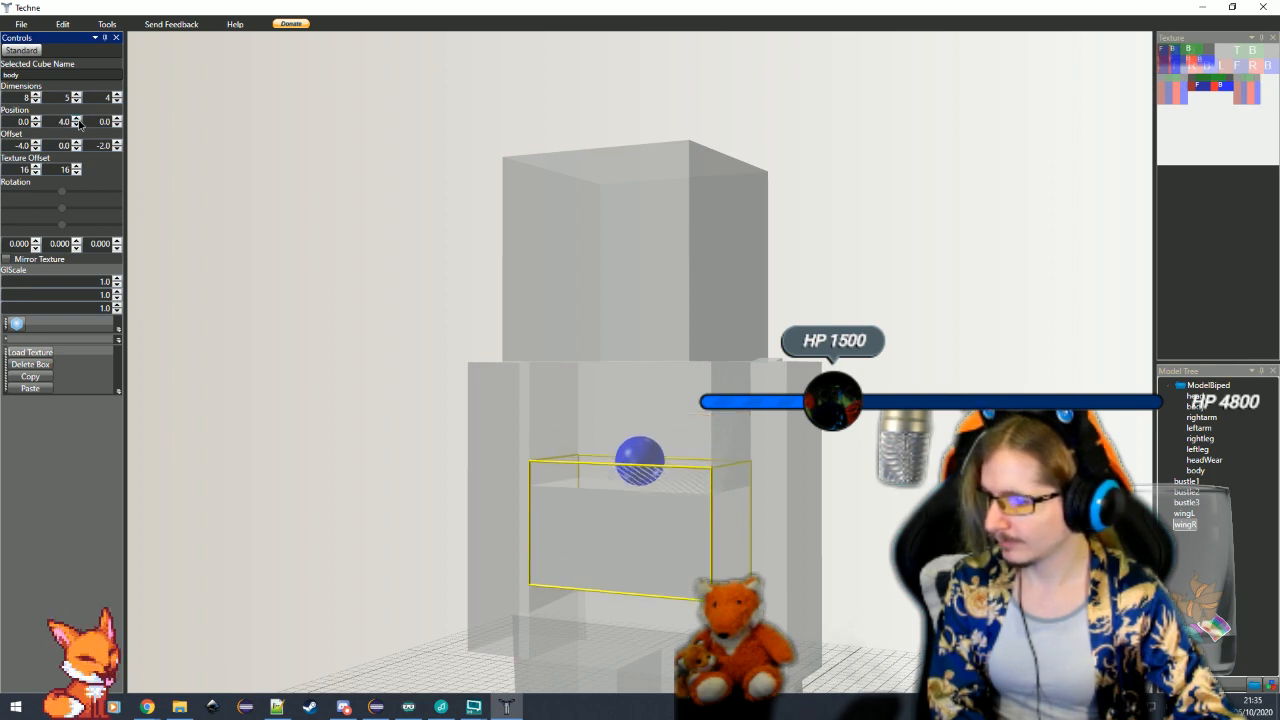
pyautogui.click(77, 119)
# Slim the lower body cube to width 7 and depth 3, with an offset of -3.5, 0, -1.5
pyautogui.click(37, 100)
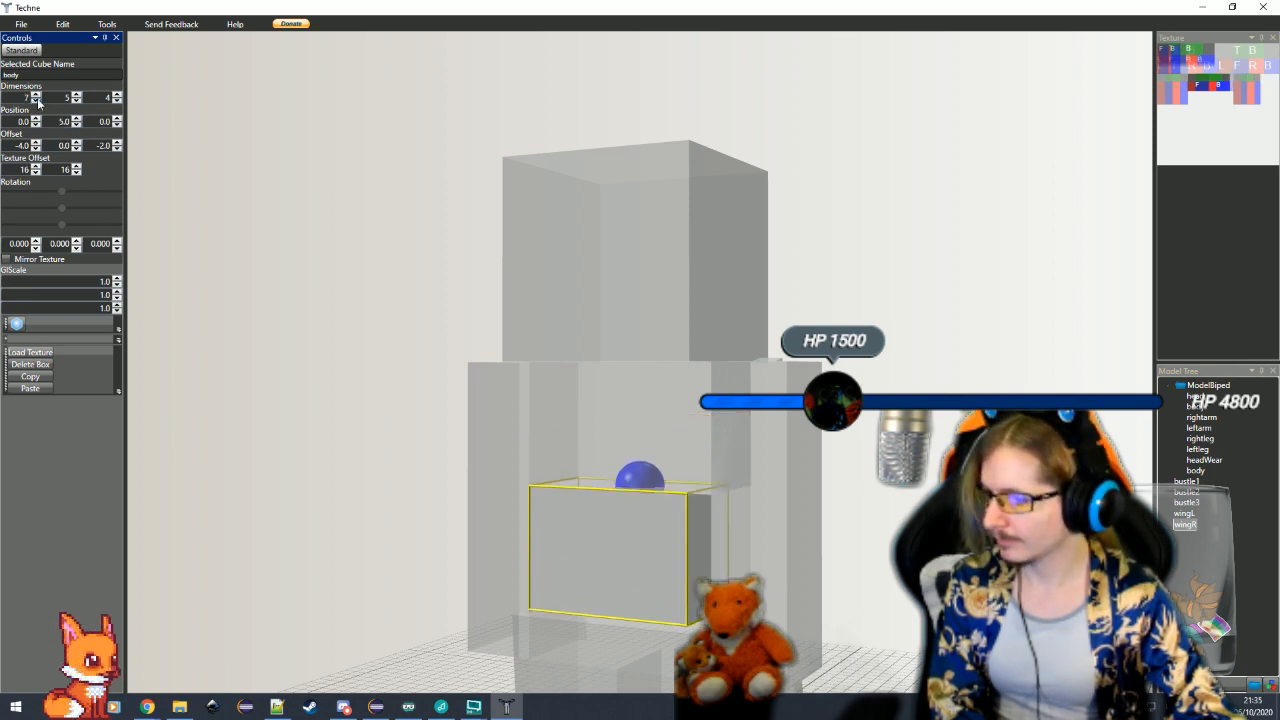
pyautogui.click(37, 100)
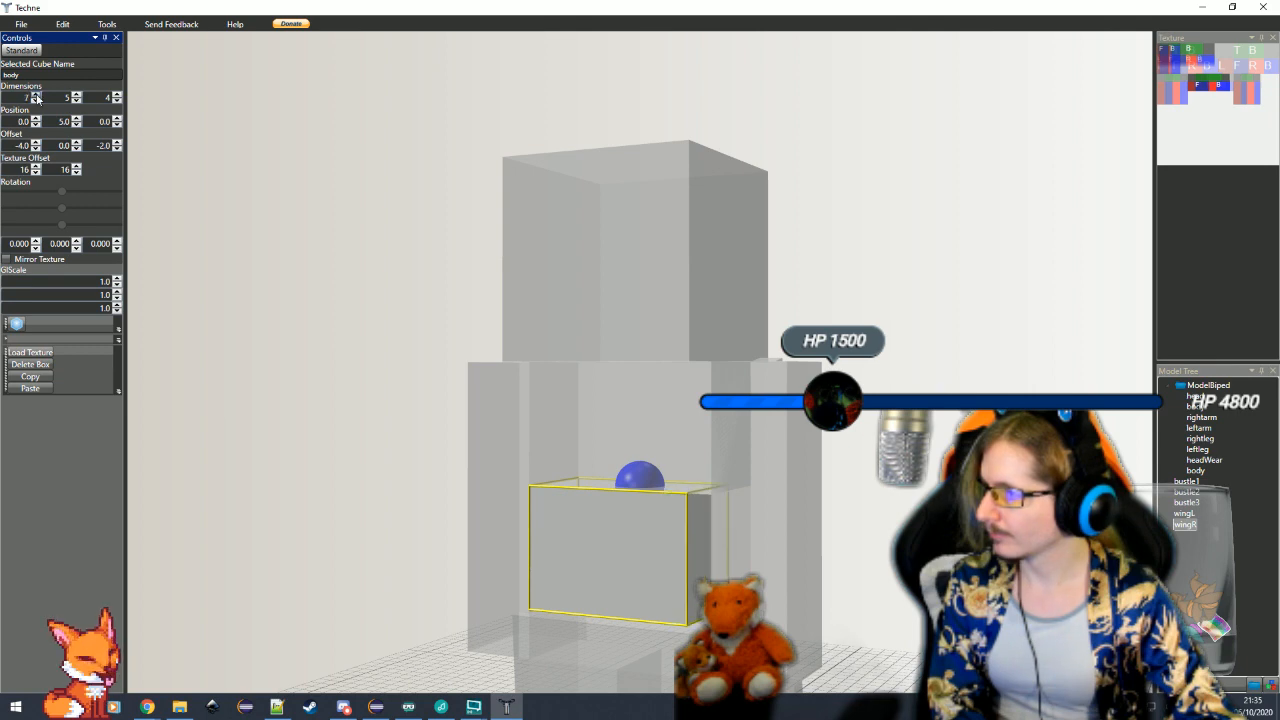
pyautogui.click(37, 143)
pyautogui.moveTo(290, 336); pyautogui.dragTo(385, 430)
pyautogui.moveTo(848, 603); pyautogui.dragTo(833, 590)
pyautogui.click(640, 566)
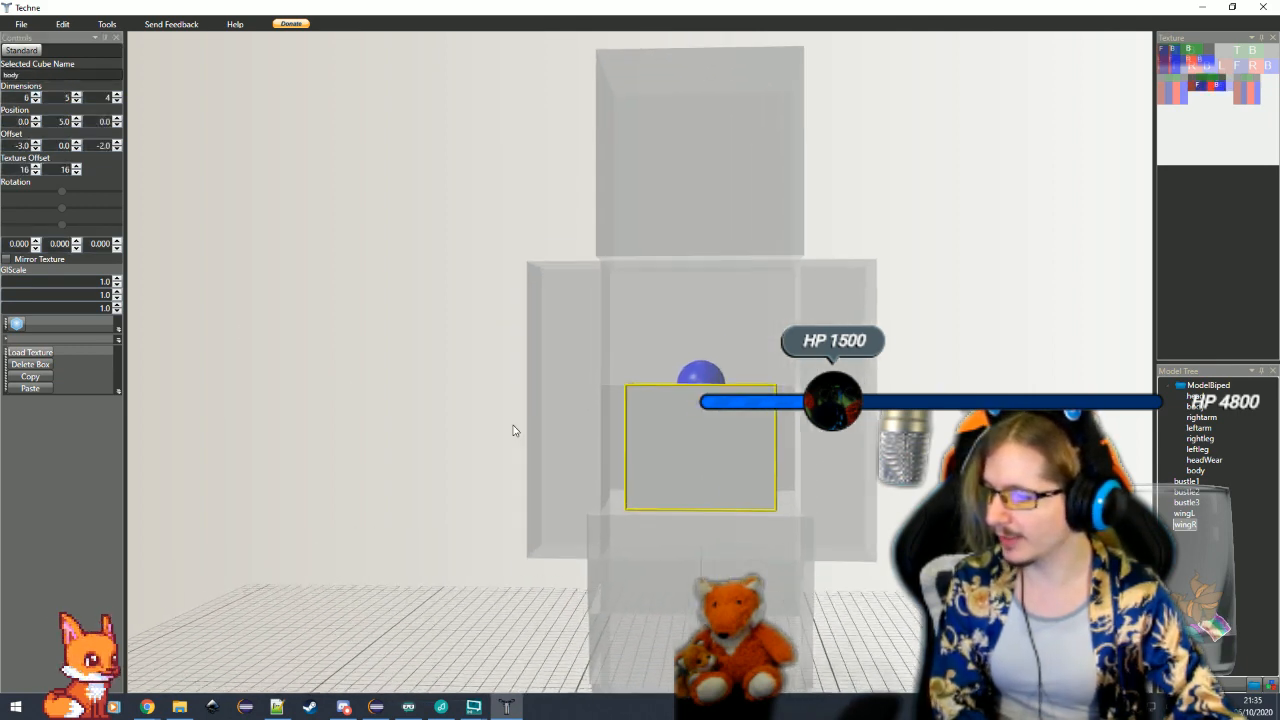
pyautogui.click(36, 94)
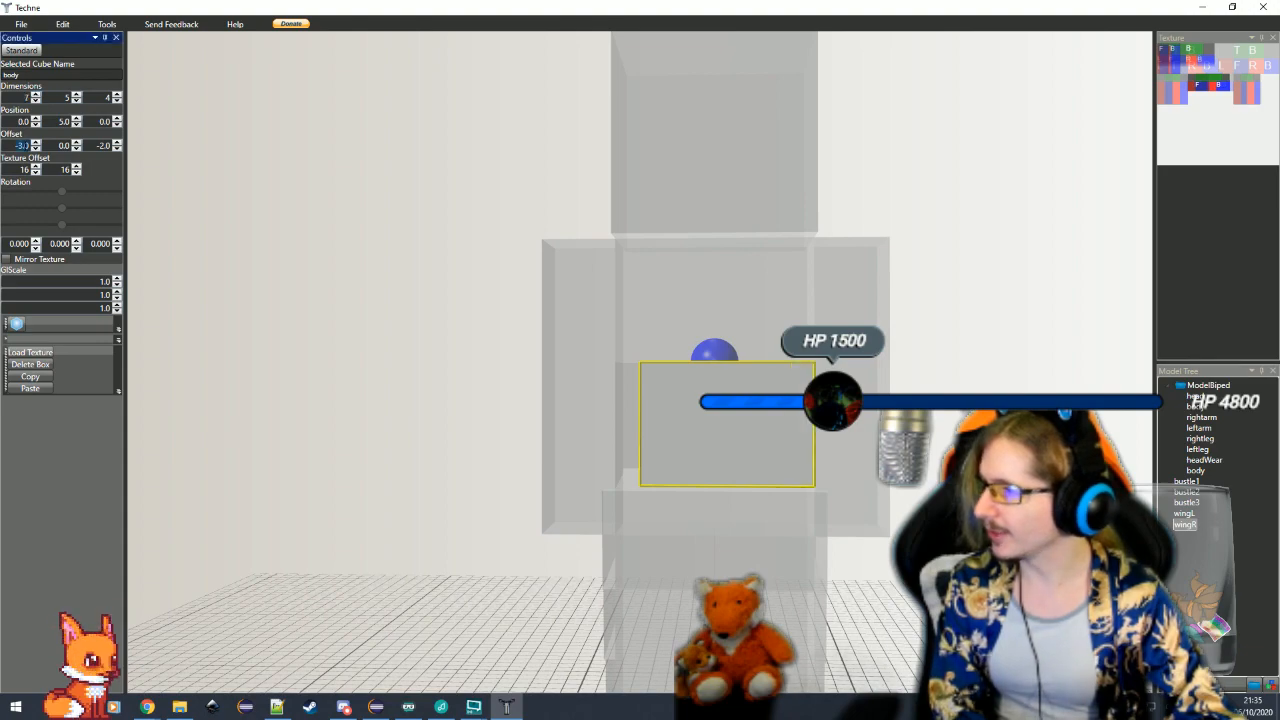
pyautogui.click(391, 462)
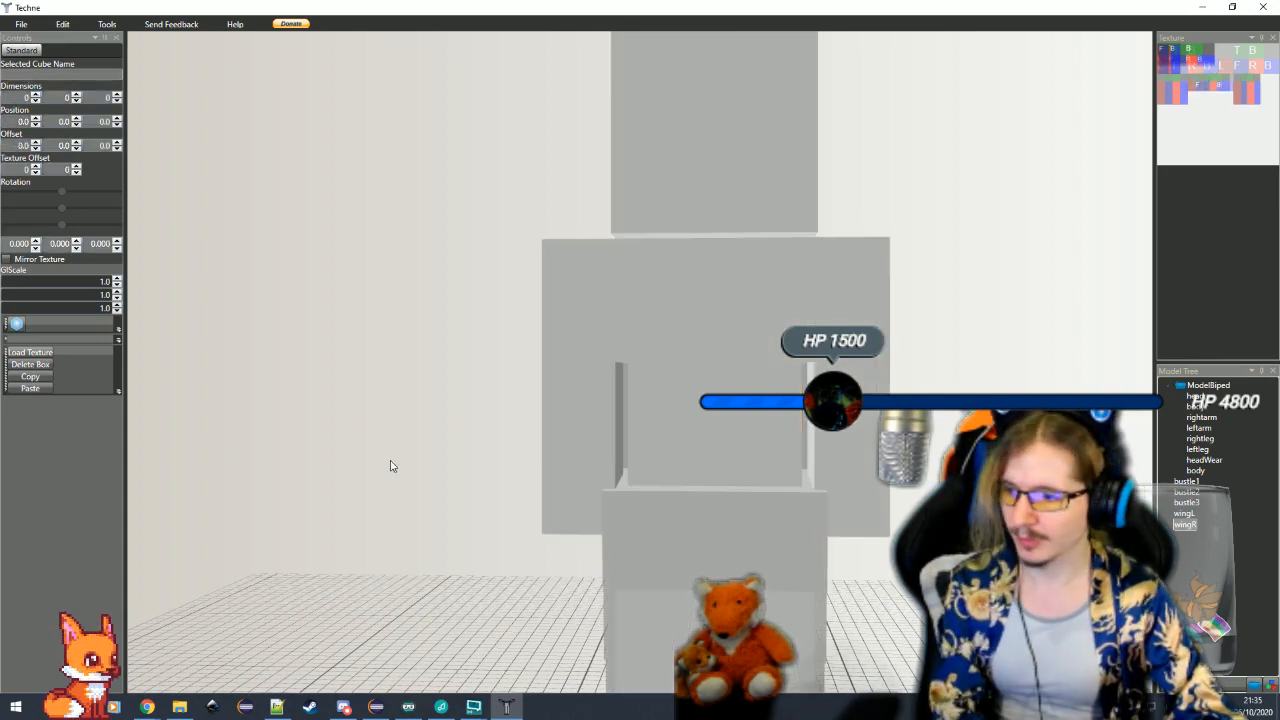
pyautogui.moveTo(840, 600); pyautogui.dragTo(669, 429)
pyautogui.click(669, 429)
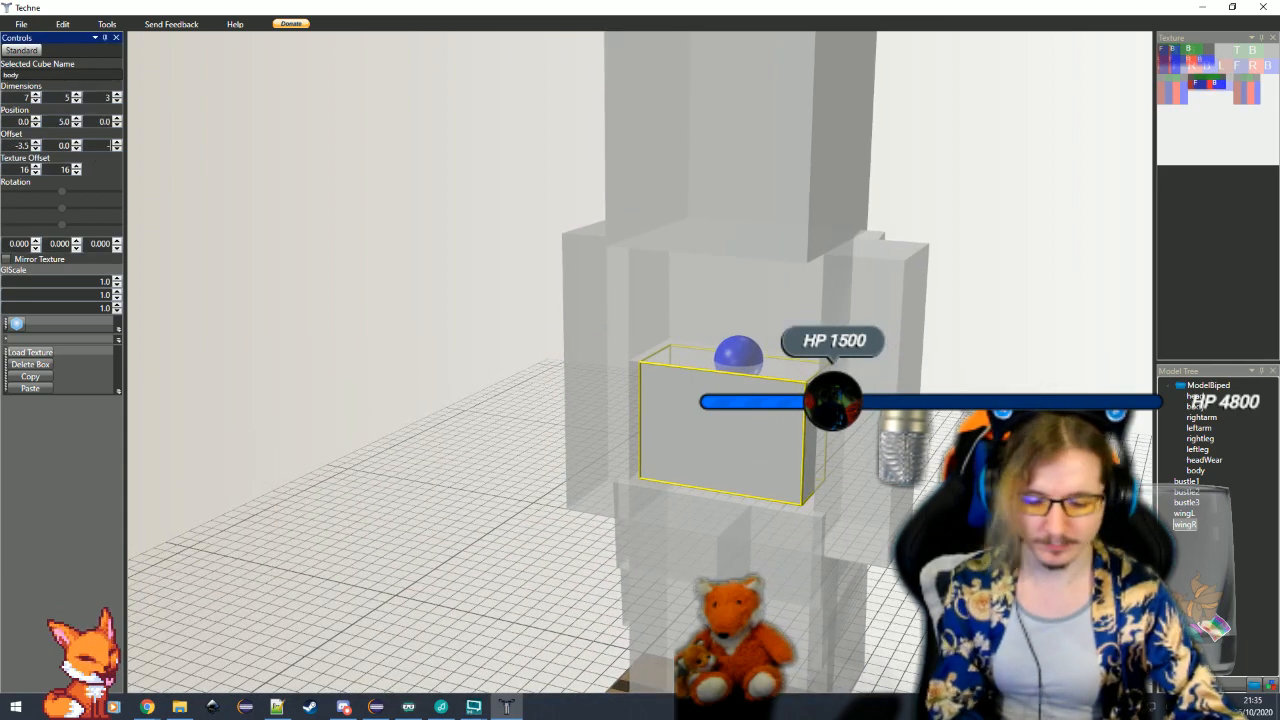
pyautogui.moveTo(400, 446); pyautogui.dragTo(590, 580)
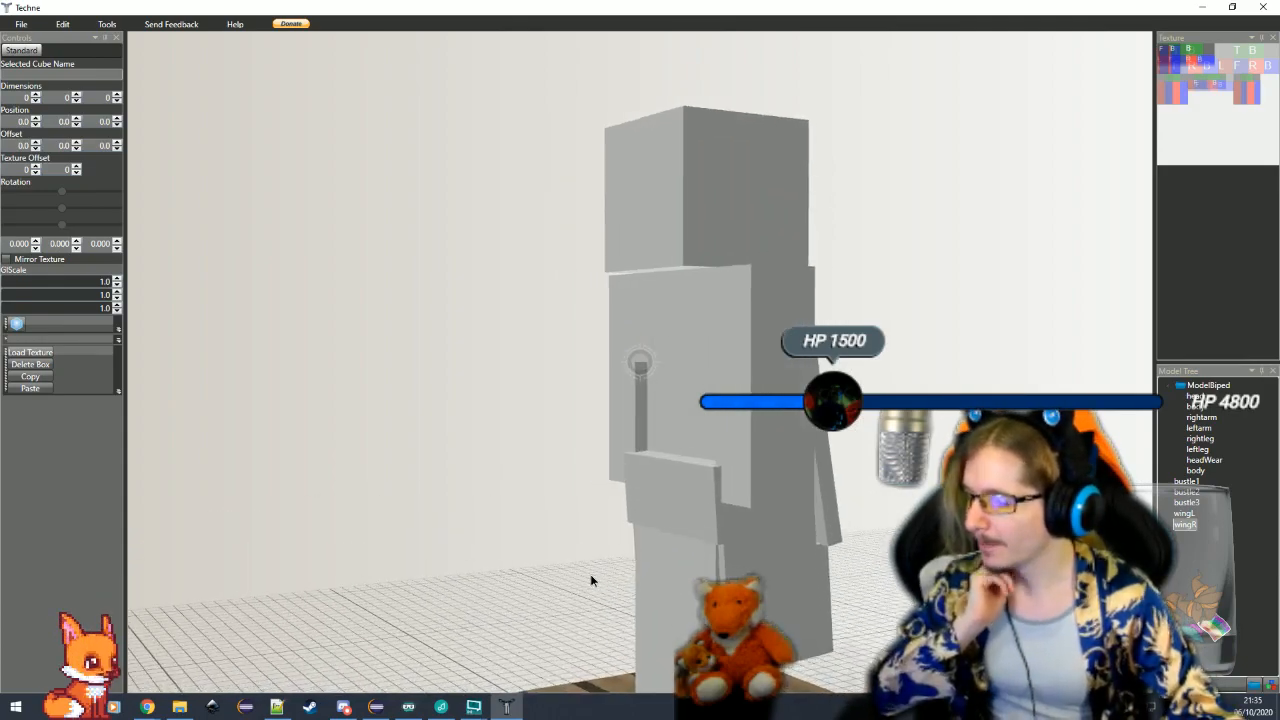
# Try shifting bustle1 along Z to position 8, and restore its Z position to 0
pyautogui.click(680, 512)
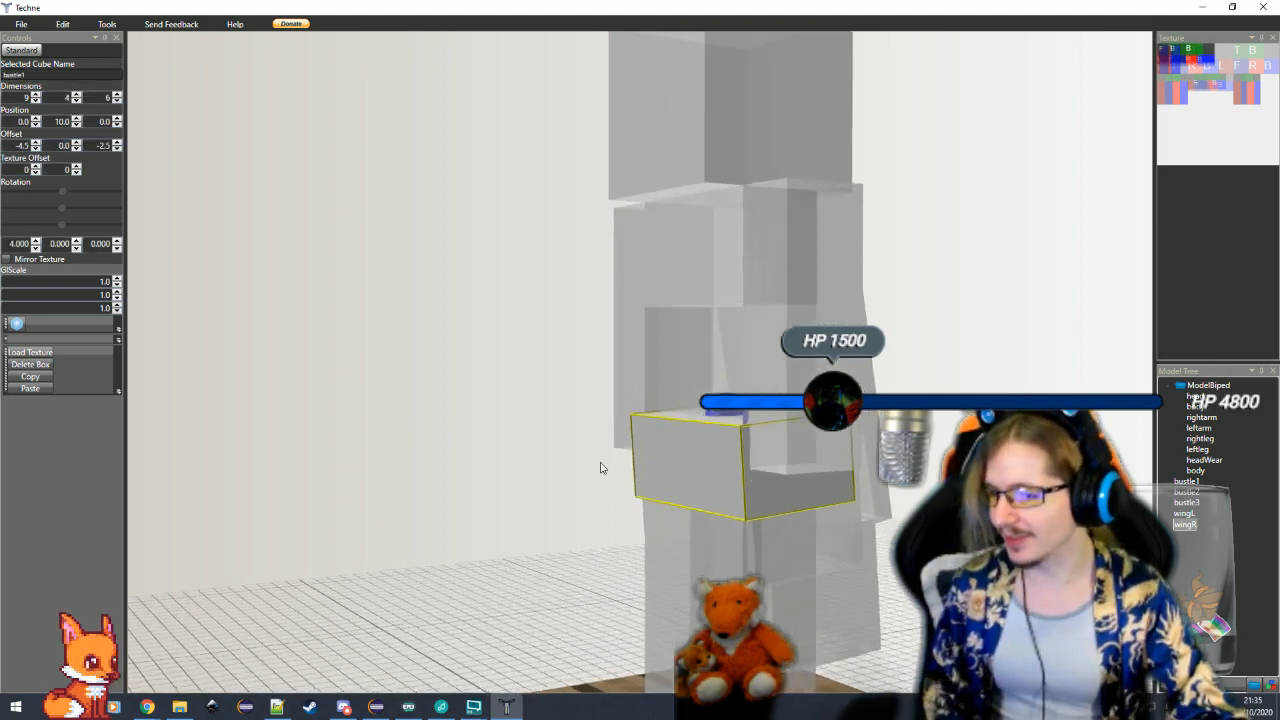
pyautogui.click(117, 119)
pyautogui.click(117, 119)
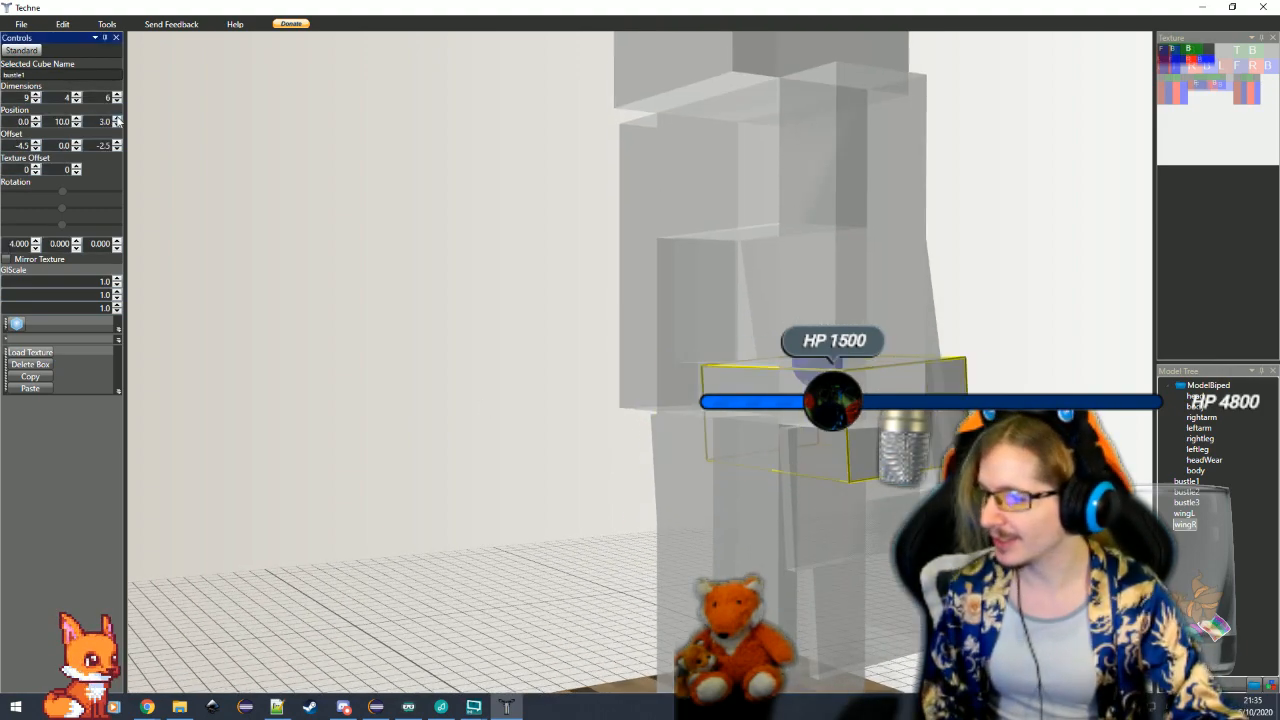
pyautogui.click(117, 119)
pyautogui.click(117, 119)
pyautogui.click(117, 119)
pyautogui.click(649, 422)
pyautogui.moveTo(650, 512); pyautogui.dragTo(720, 362)
pyautogui.click(838, 453)
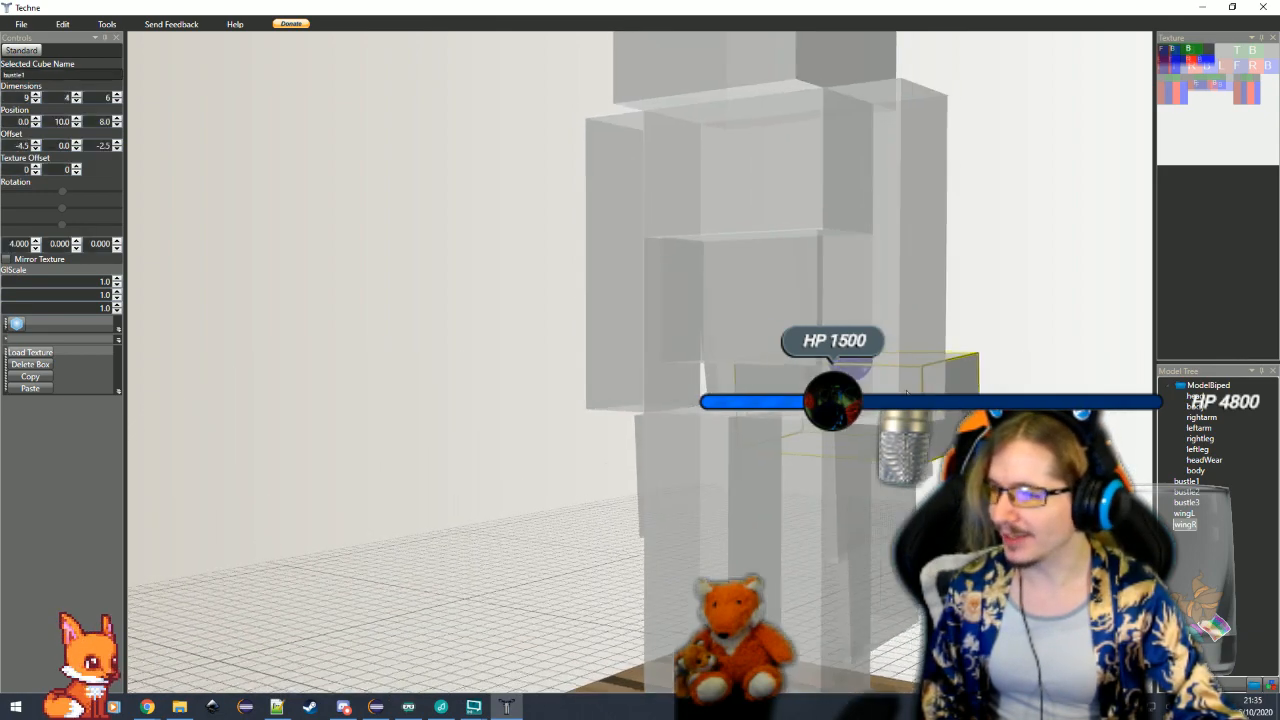
pyautogui.press('Return')
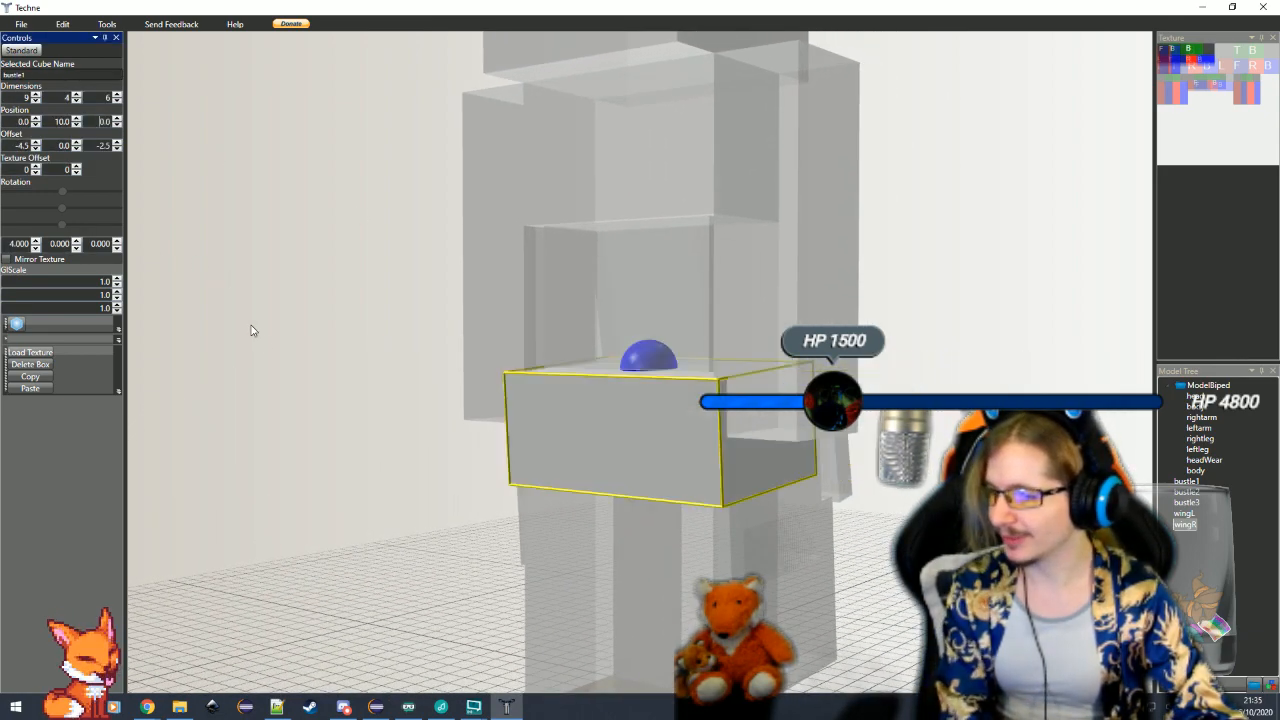
# Examine how the narrowed waist meets the bustle from several angles
pyautogui.click(296, 380)
pyautogui.moveTo(405, 525); pyautogui.dragTo(417, 449)
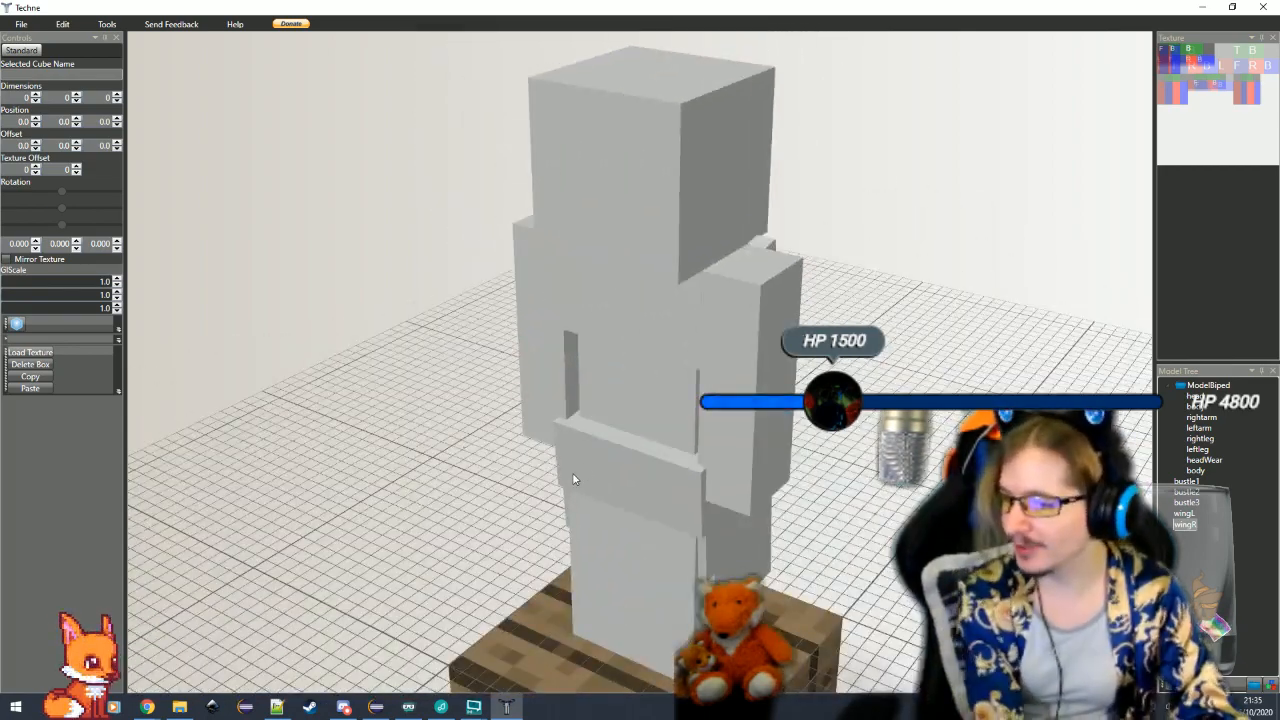
pyautogui.click(597, 474)
pyautogui.scroll(2, 443, 518)
pyautogui.click(443, 518)
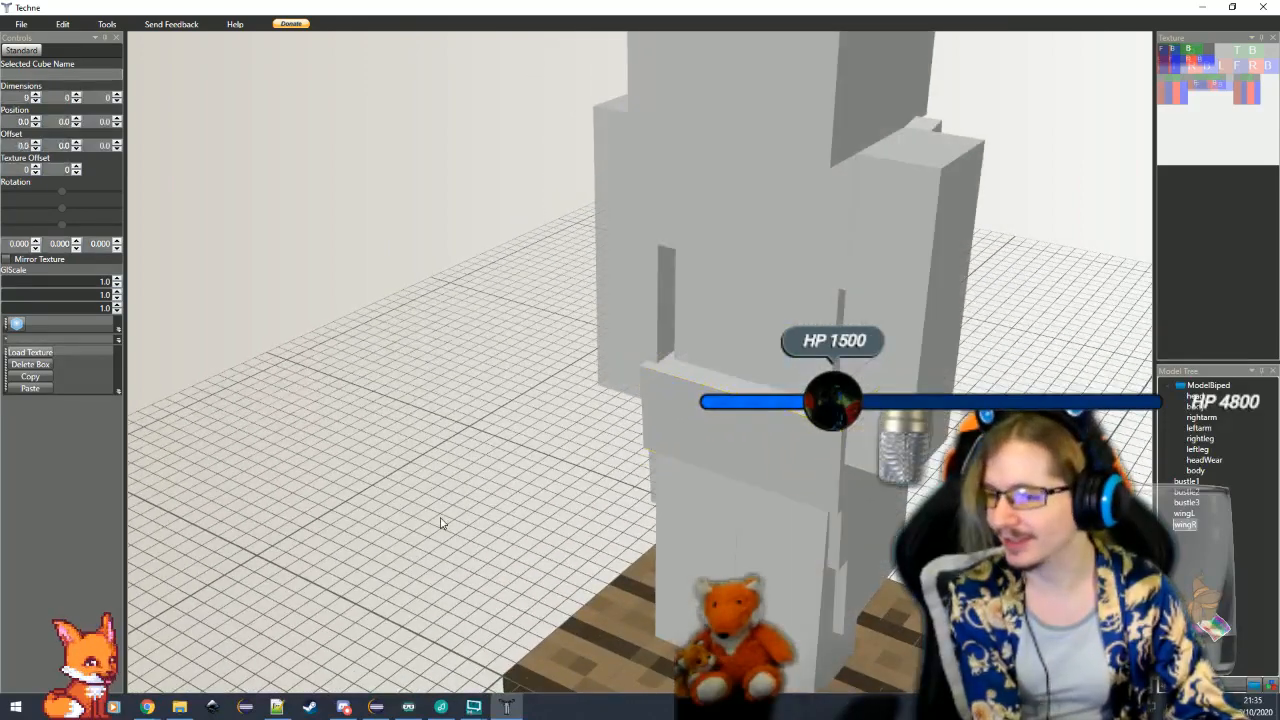
pyautogui.moveTo(483, 521); pyautogui.dragTo(476, 506)
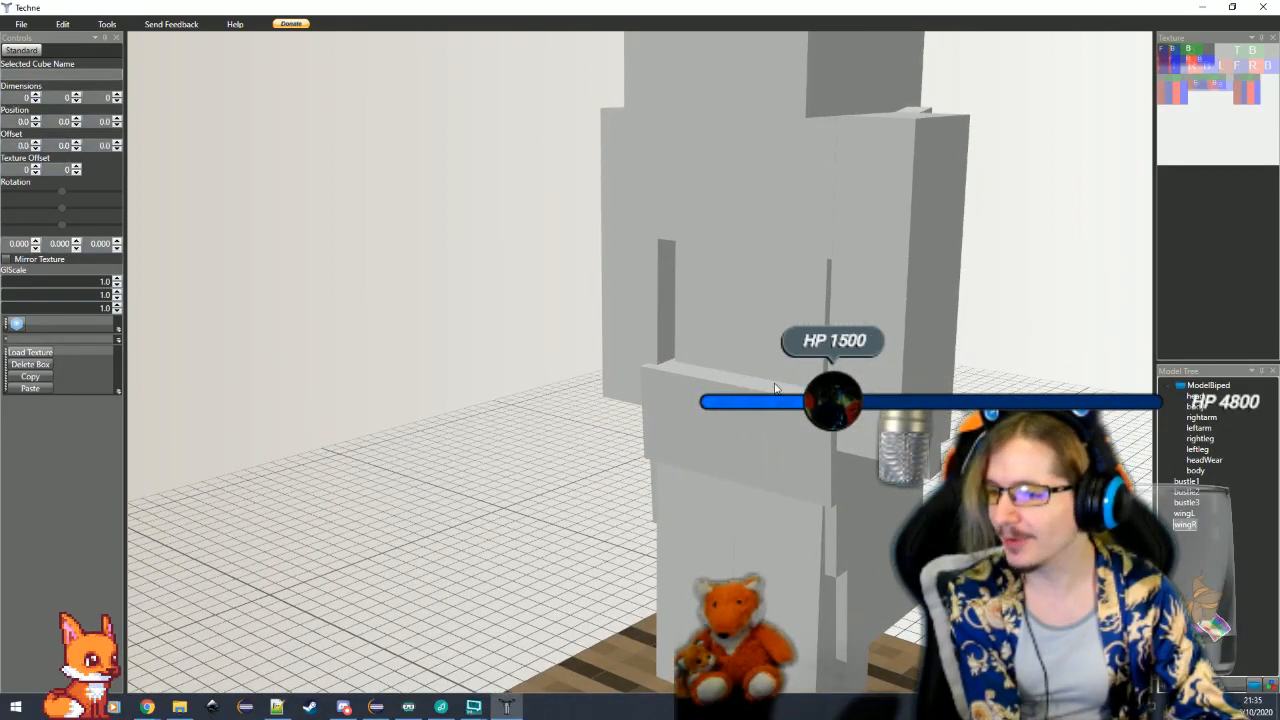
pyautogui.moveTo(694, 477); pyautogui.dragTo(586, 486)
pyautogui.click(734, 356)
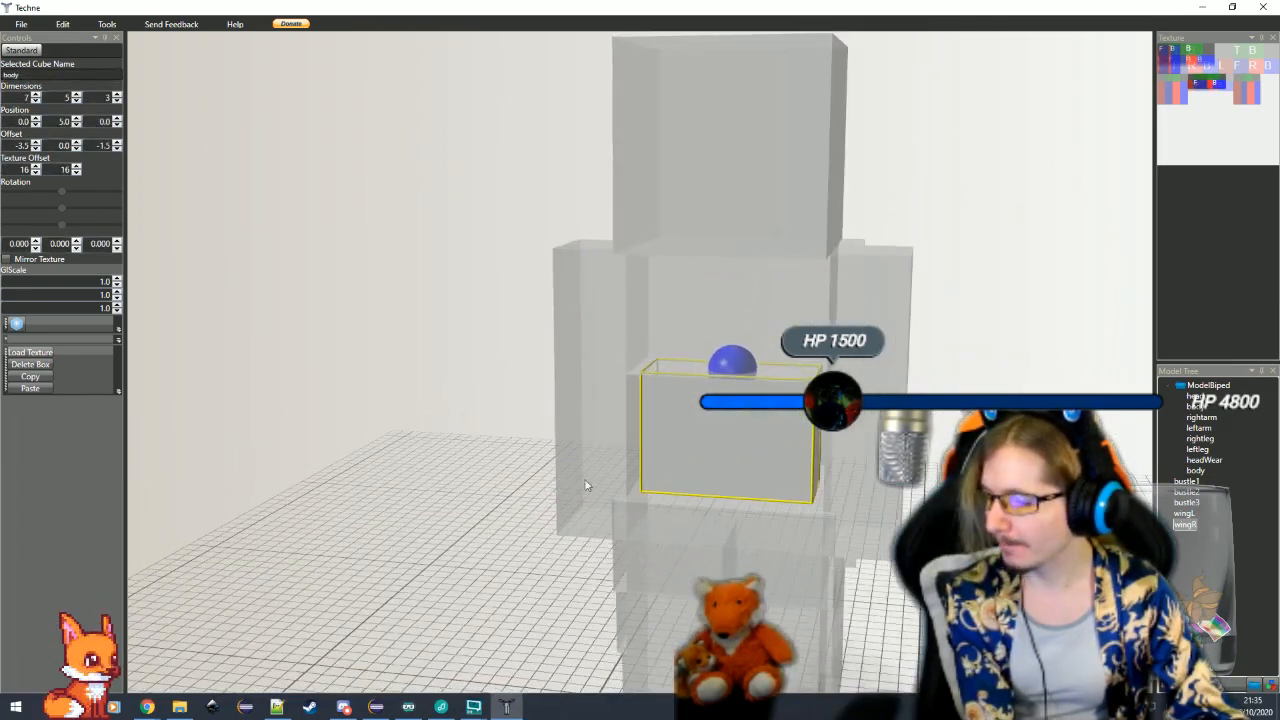
pyautogui.moveTo(702, 476)
pyautogui.mouseDown()
pyautogui.moveTo(606, 534)
pyautogui.moveTo(704, 487)
pyautogui.mouseUp()
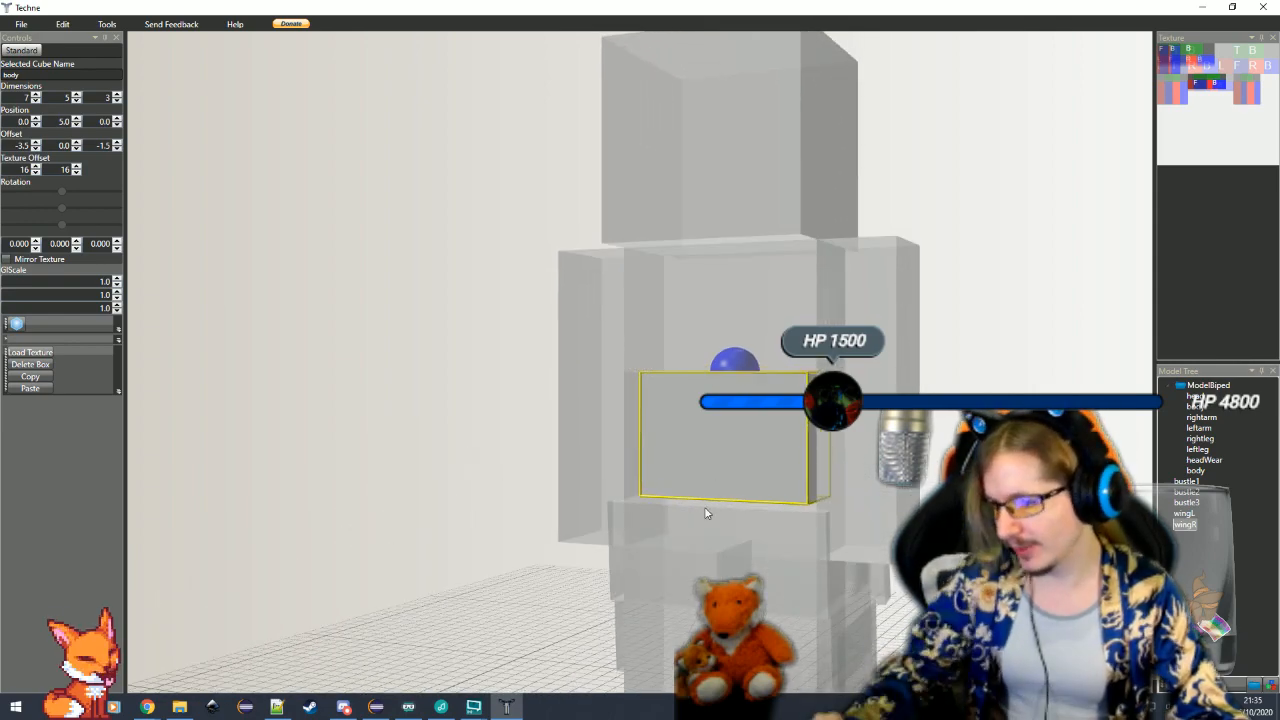
# Duplicate bustle1 as bustle0, and set the copy's height to 1 and X offset to -4.5
pyautogui.click(745, 535)
pyautogui.moveTo(745, 535); pyautogui.dragTo(347, 467)
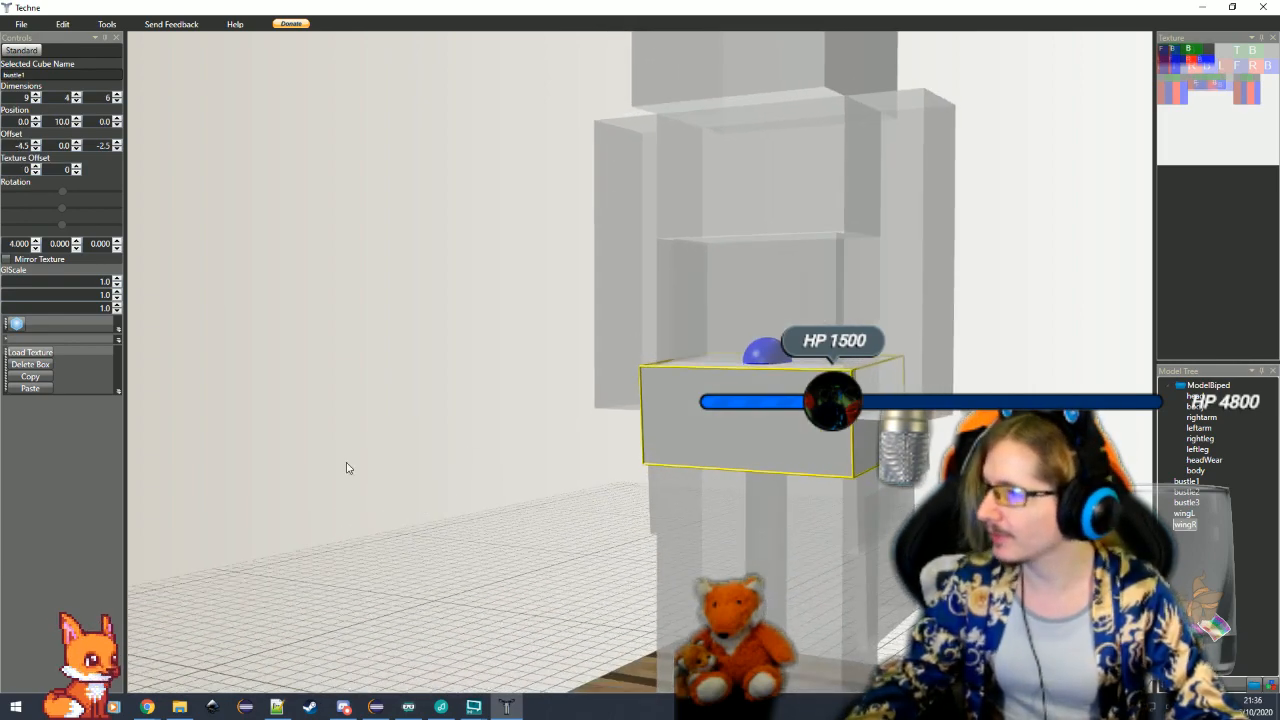
pyautogui.click(37, 389)
pyautogui.moveTo(983, 178); pyautogui.dragTo(330, 140)
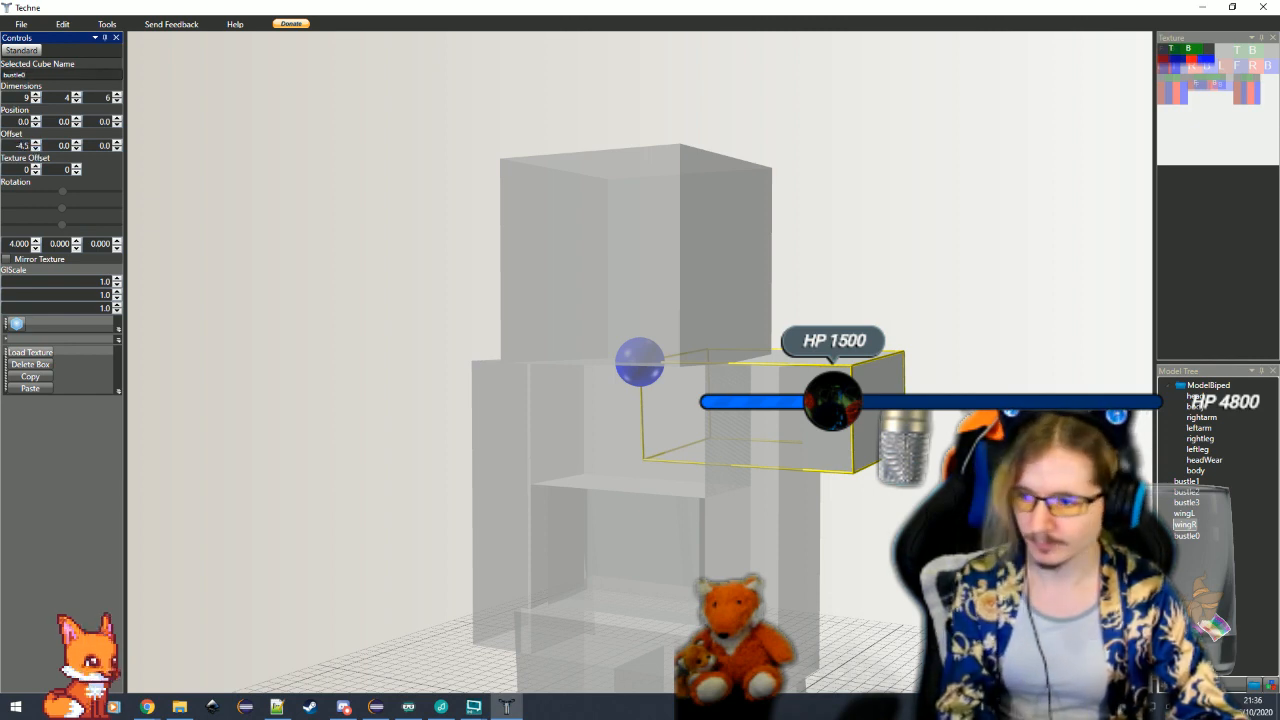
pyautogui.press('Return')
pyautogui.write('1')
pyautogui.press('Return')
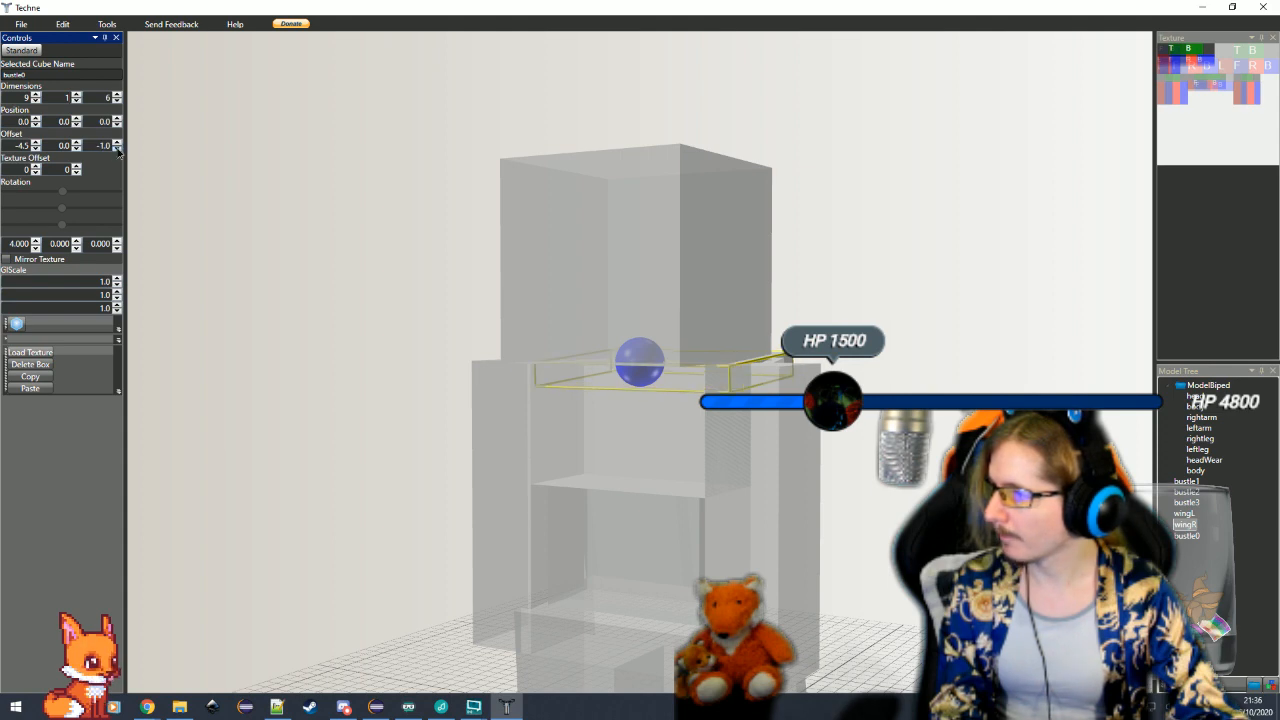
# Place bustle0 directly above bustle1 by setting its Y position to 9 and its Z offset to -3
pyautogui.click(118, 150)
pyautogui.click(118, 150)
pyautogui.click(77, 118)
pyautogui.click(77, 118)
pyautogui.click(77, 118)
pyautogui.click(77, 118)
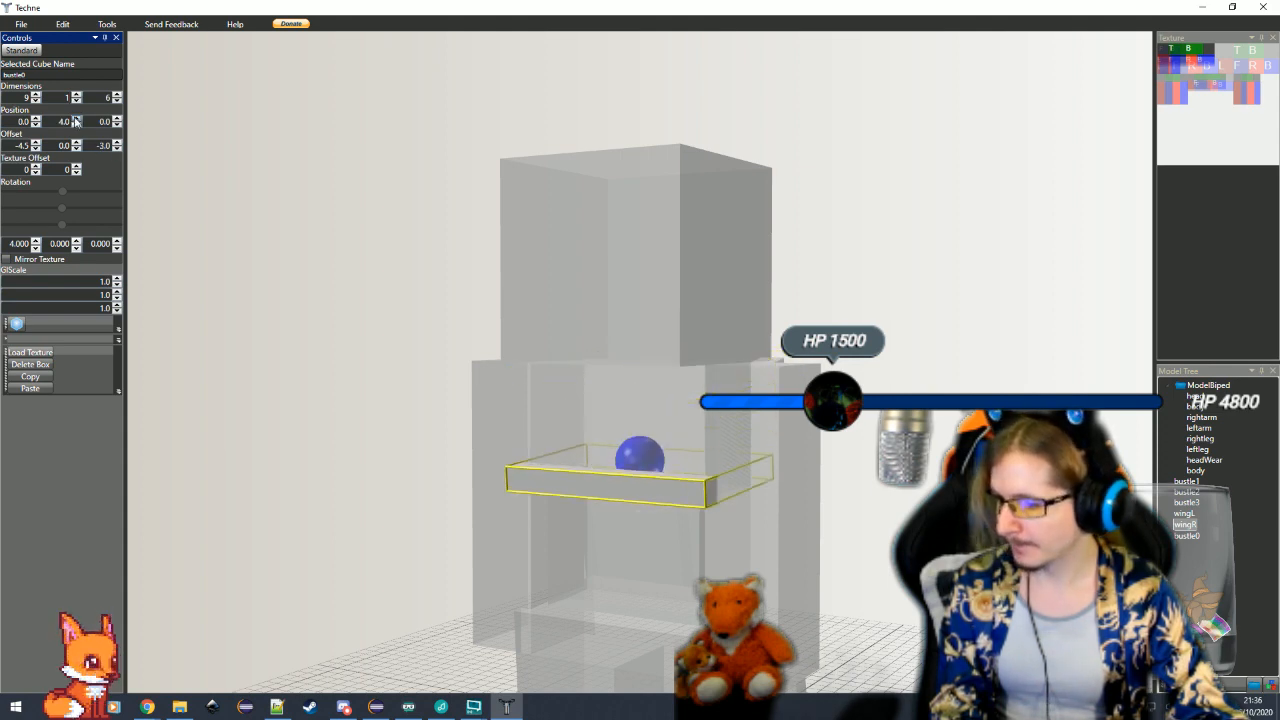
pyautogui.click(77, 119)
pyautogui.click(77, 119)
pyautogui.click(77, 119)
pyautogui.click(77, 119)
pyautogui.click(77, 119)
pyautogui.click(554, 636)
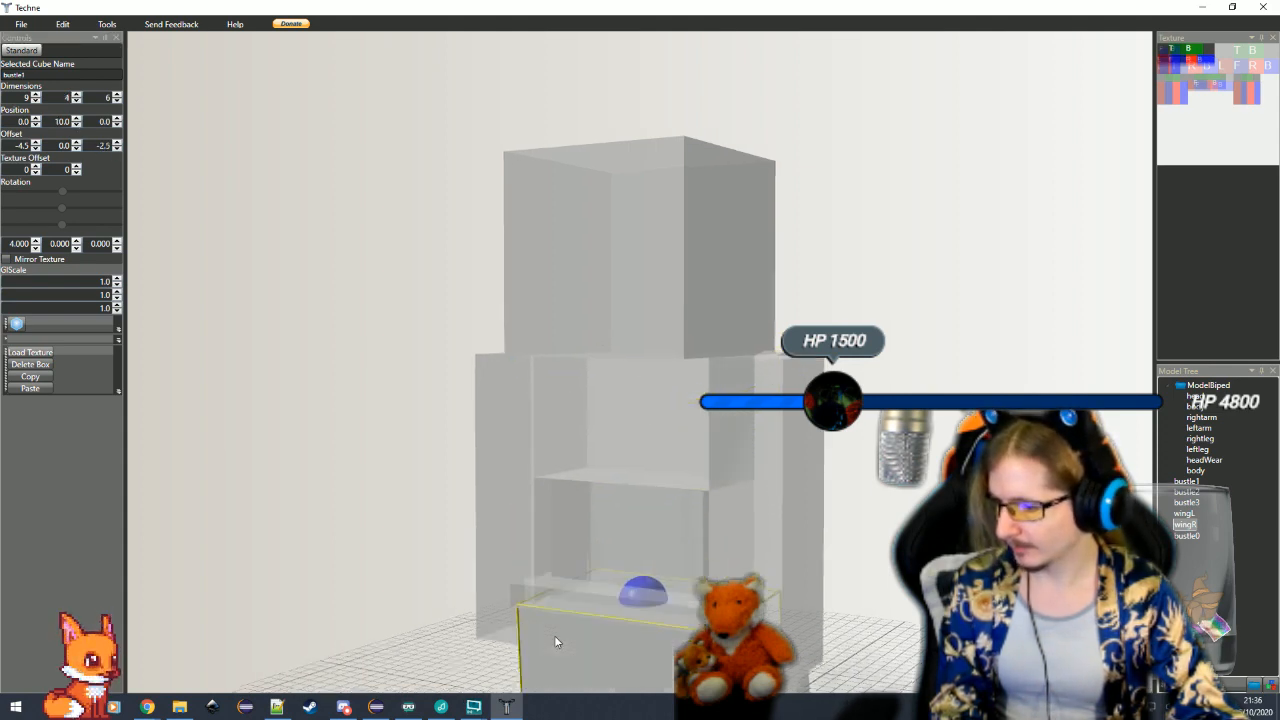
pyautogui.moveTo(554, 636); pyautogui.dragTo(680, 412)
pyautogui.click(692, 365)
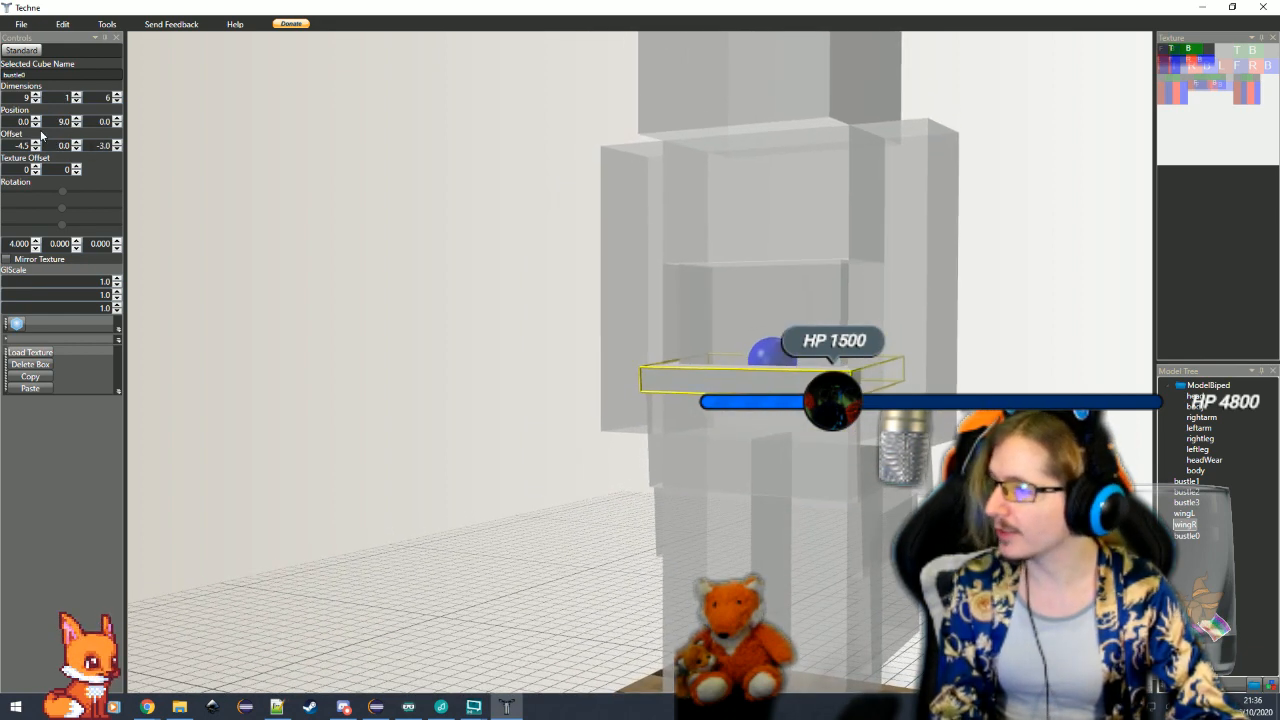
# Shrink bustle0 to width 8 and depth 4, and set its offset to -4, 0, -2
pyautogui.click(35, 100)
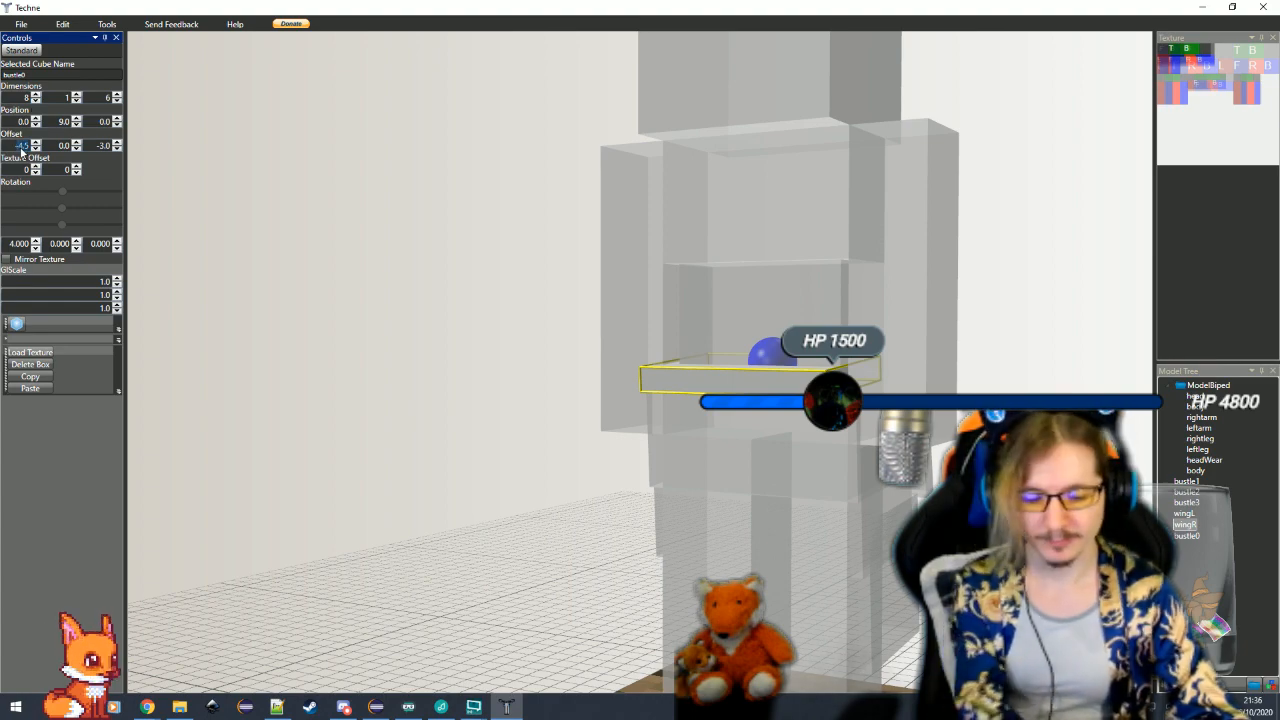
pyautogui.moveTo(371, 369); pyautogui.dragTo(383, 410)
pyautogui.click(116, 149)
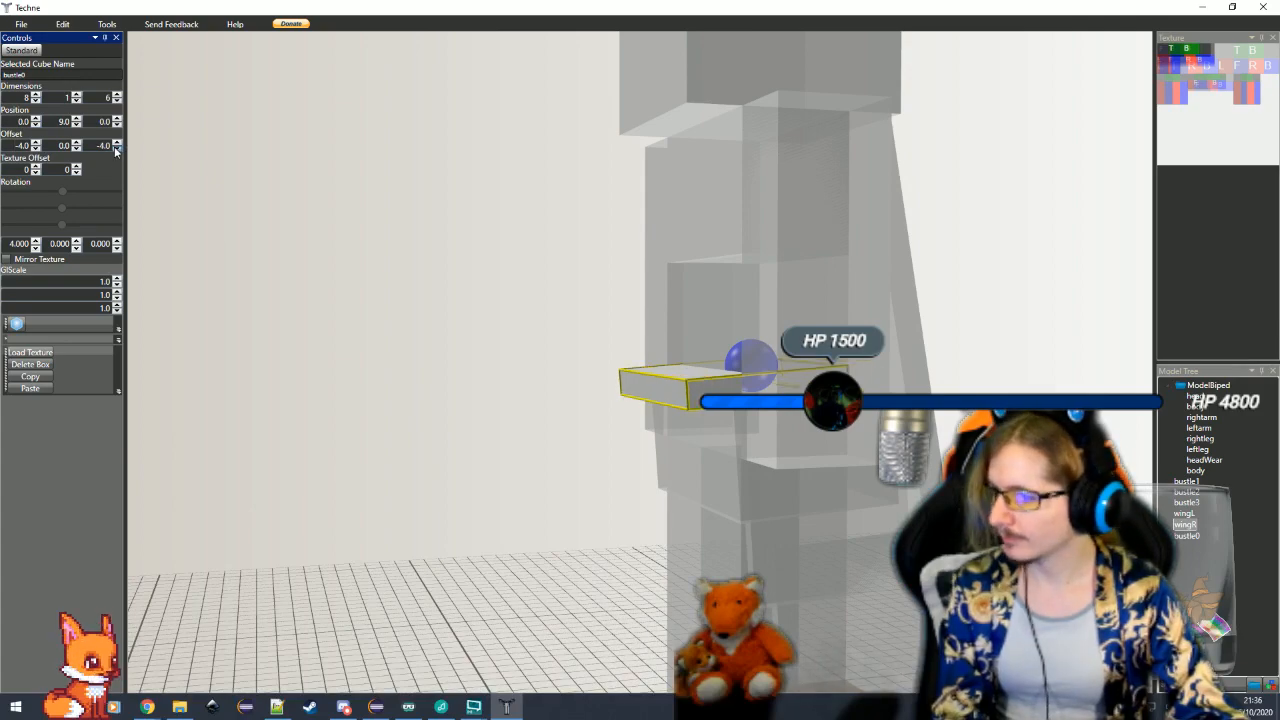
pyautogui.moveTo(511, 377); pyautogui.dragTo(533, 468)
pyautogui.click(687, 393)
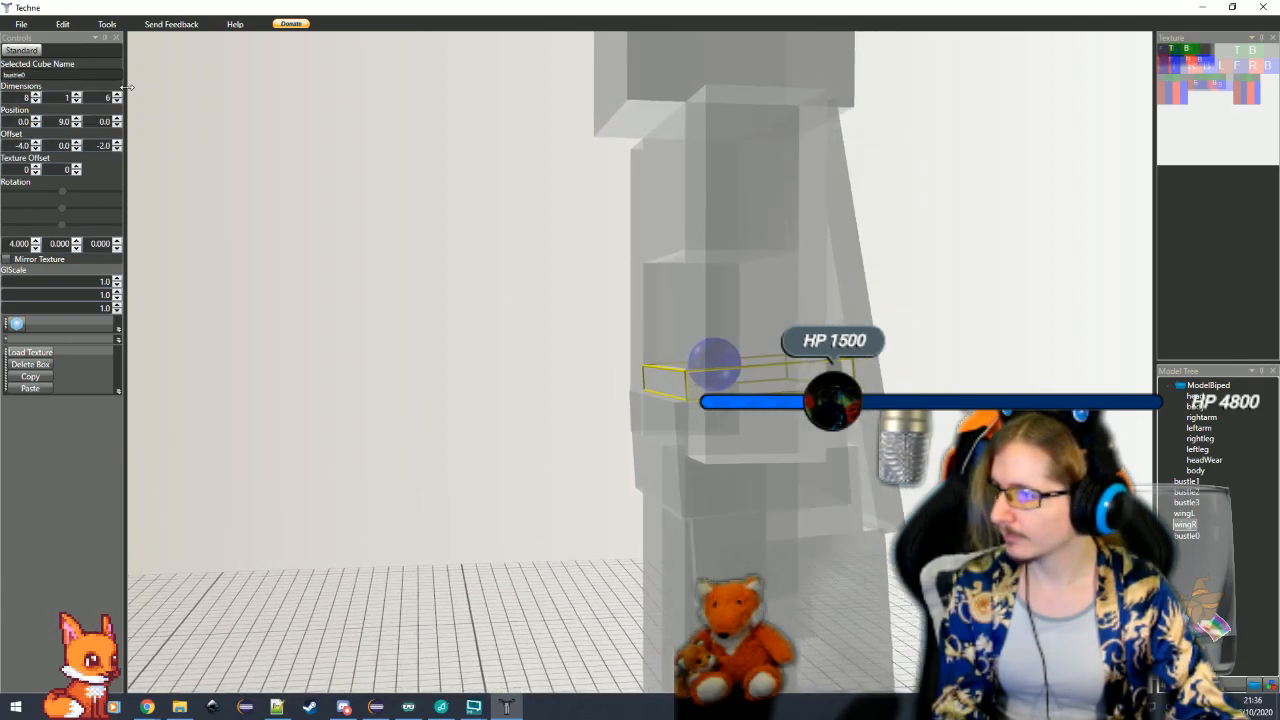
pyautogui.click(117, 101)
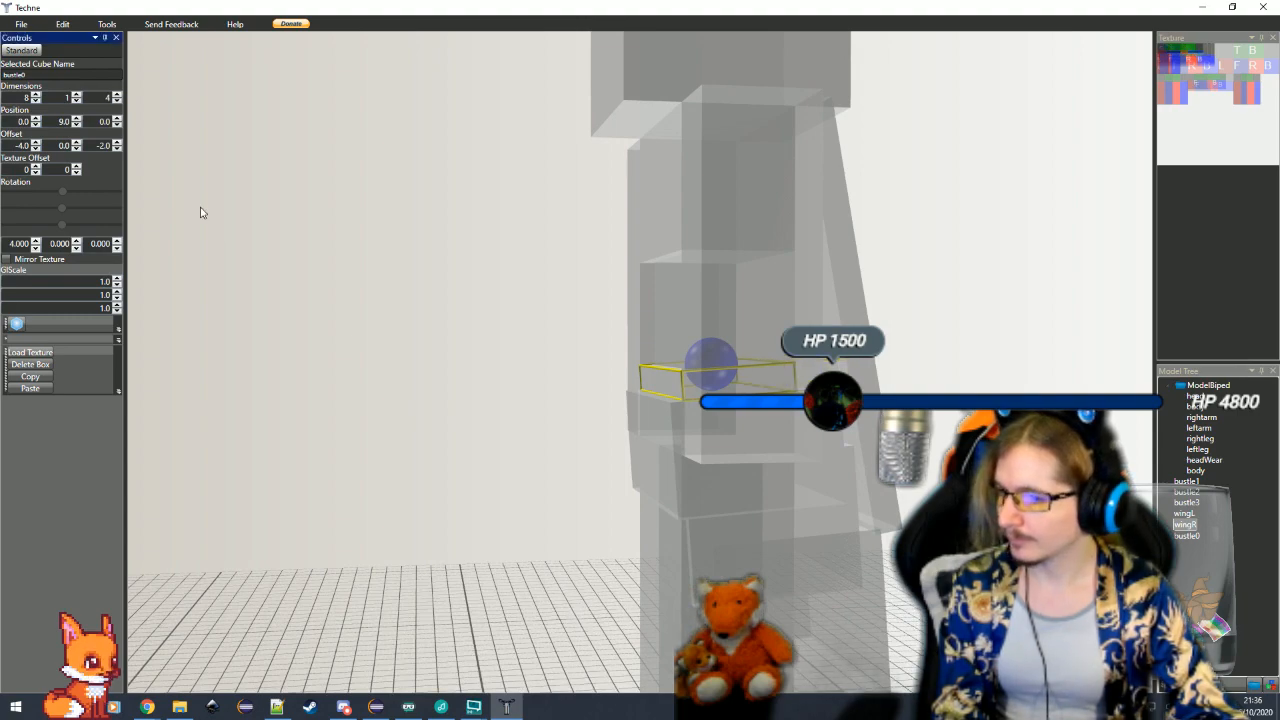
# Duplicate the upper body cube and rename the copy bodyWear
pyautogui.moveTo(507, 467)
pyautogui.mouseDown()
pyautogui.moveTo(472, 465)
pyautogui.moveTo(483, 476)
pyautogui.moveTo(626, 472)
pyautogui.moveTo(581, 484)
pyautogui.moveTo(543, 469)
pyautogui.moveTo(657, 476)
pyautogui.moveTo(600, 485)
pyautogui.moveTo(552, 466)
pyautogui.mouseUp()
pyautogui.scroll(-3, 541, 473)
pyautogui.click(708, 335)
pyautogui.click(700, 285)
pyautogui.scroll(2, 698, 322)
pyautogui.moveTo(698, 322); pyautogui.dragTo(514, 506)
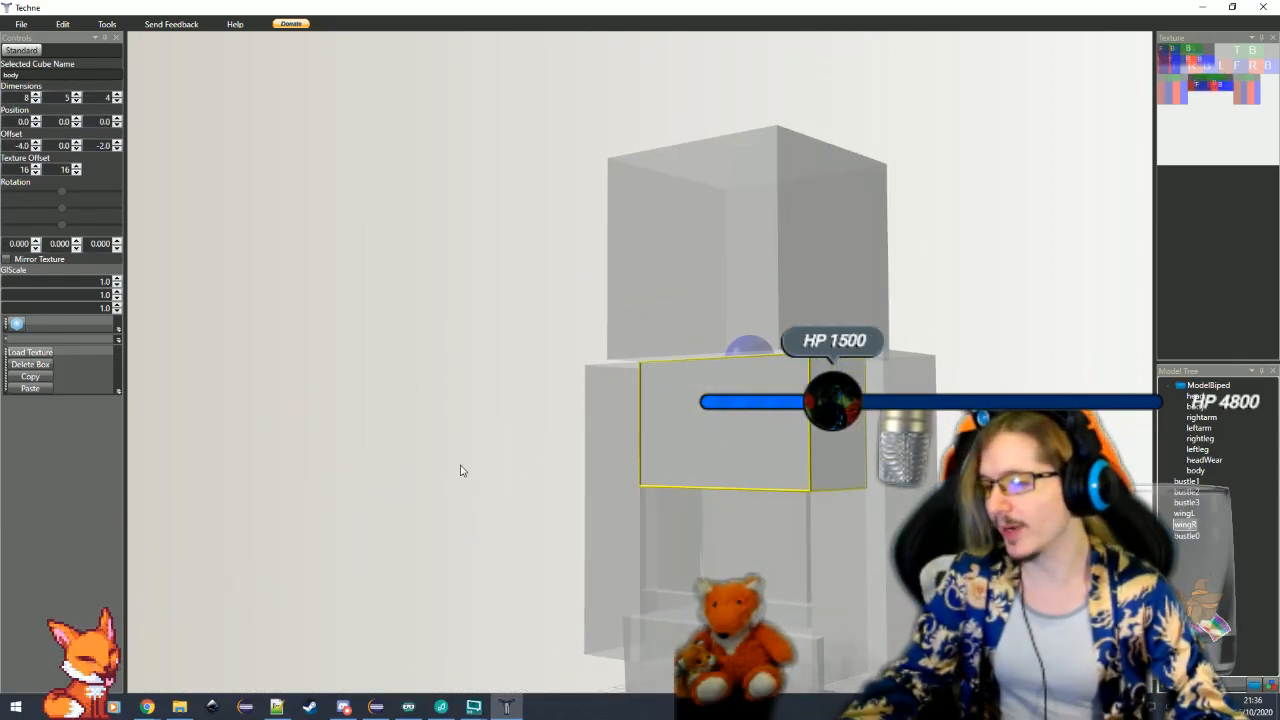
pyautogui.moveTo(460, 470); pyautogui.dragTo(470, 475)
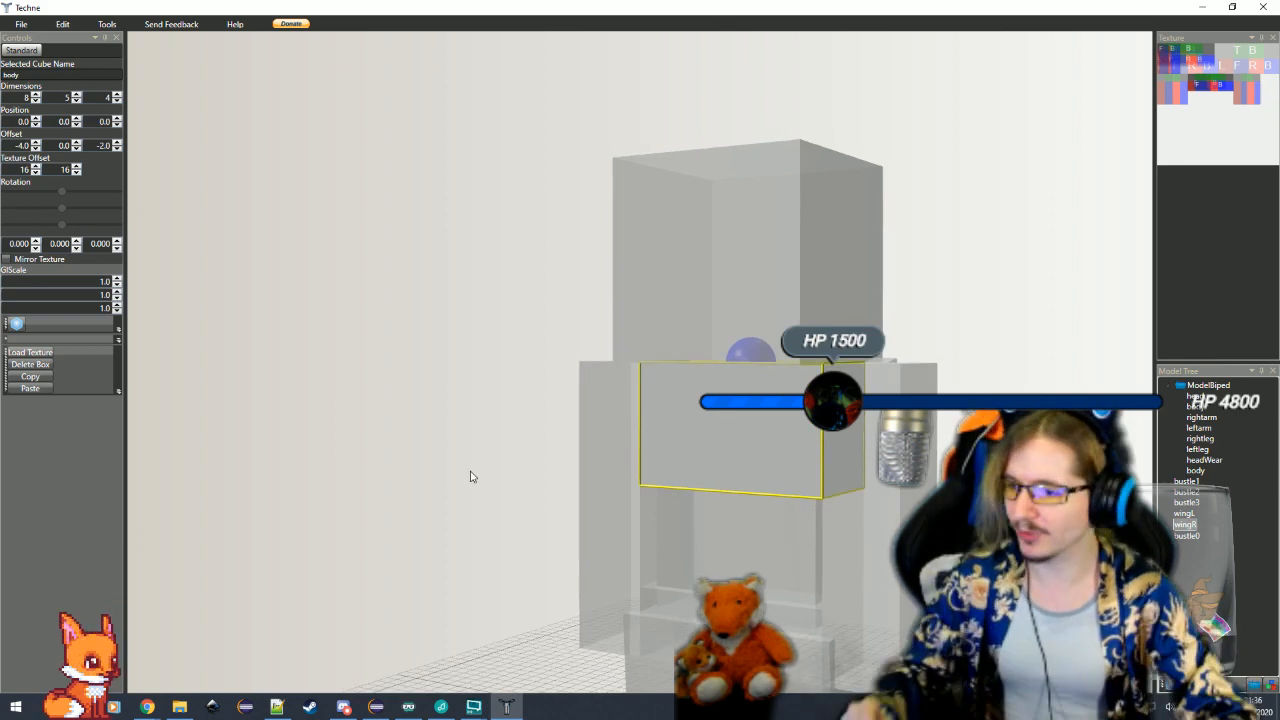
pyautogui.click(47, 378)
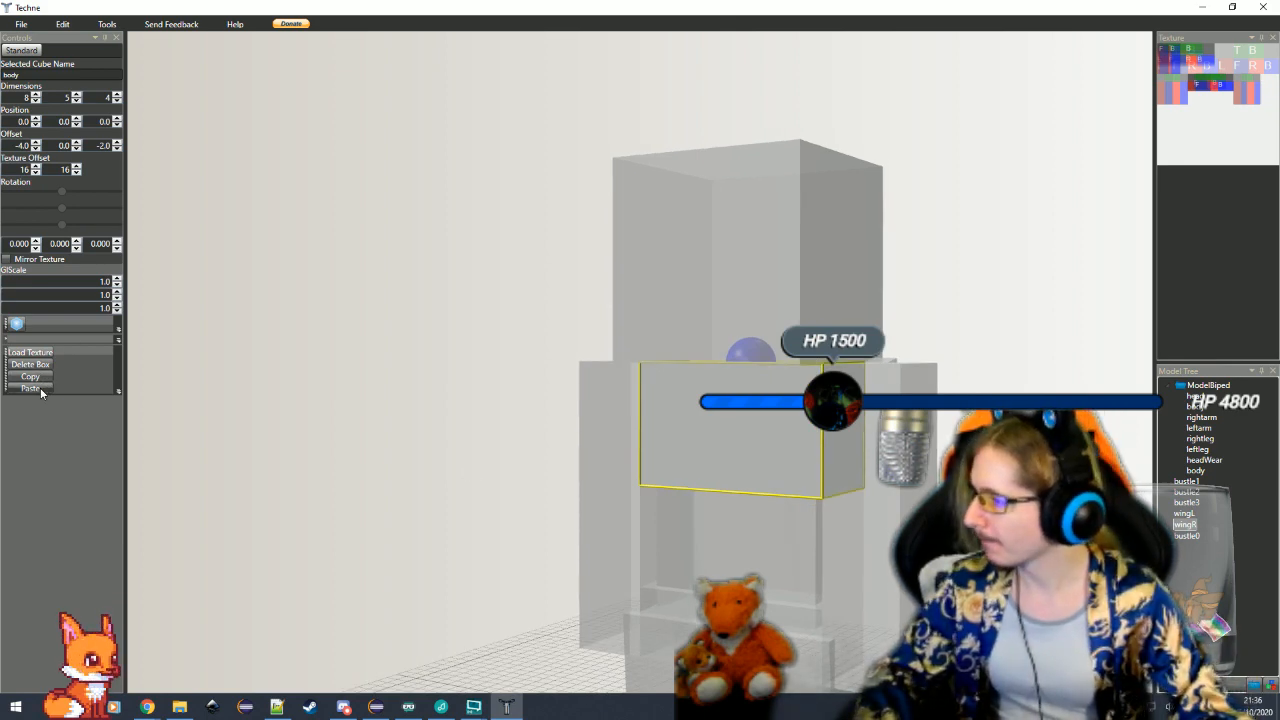
pyautogui.click(40, 387)
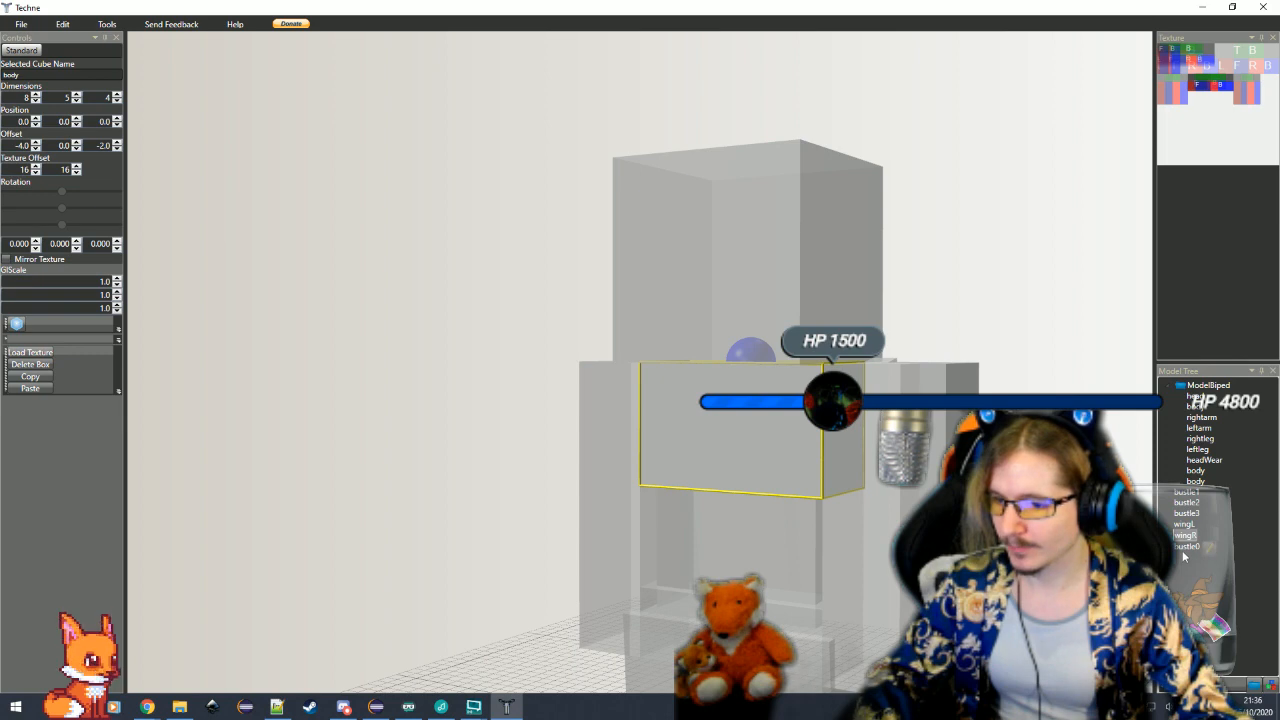
pyautogui.click(1185, 546)
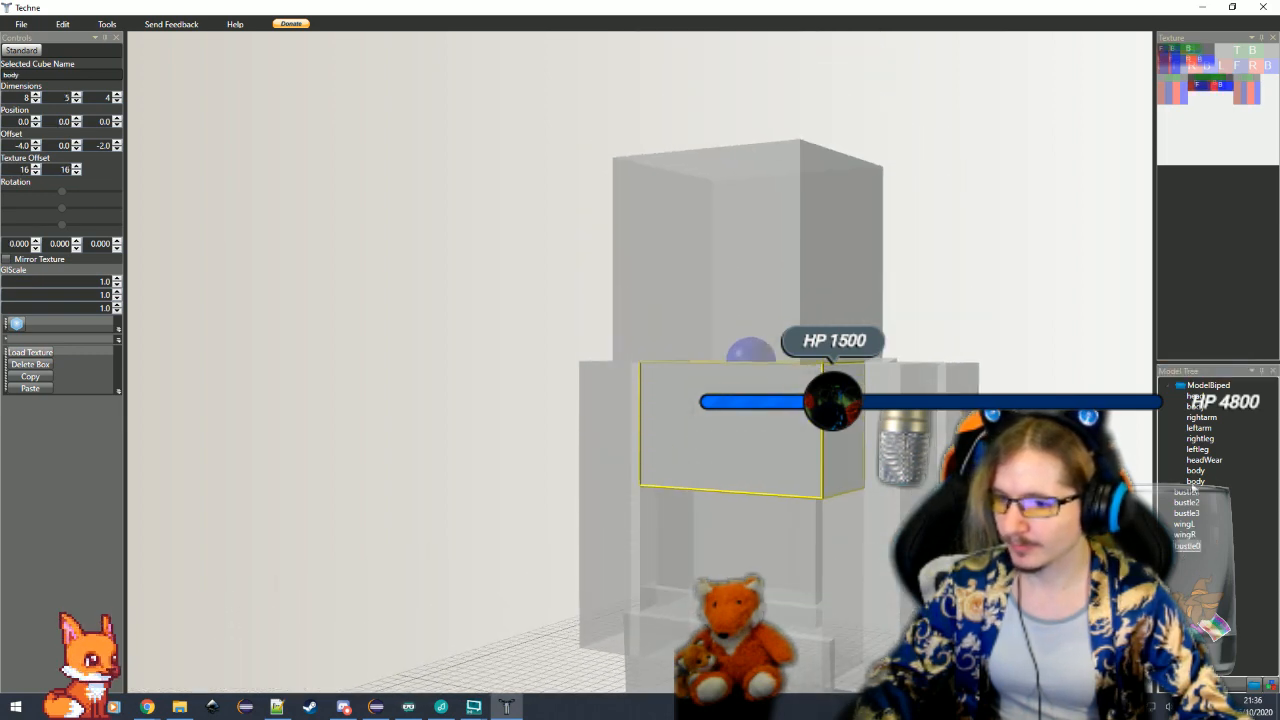
pyautogui.click(1195, 482)
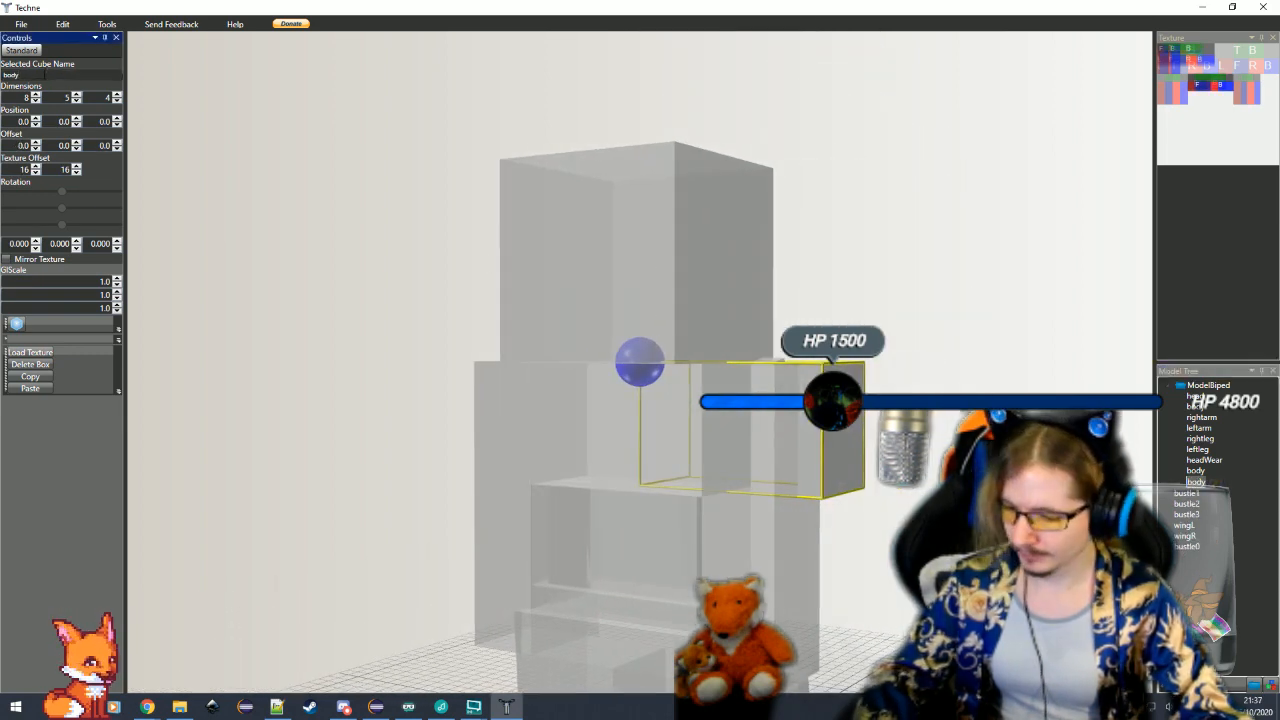
pyautogui.write('Wear')
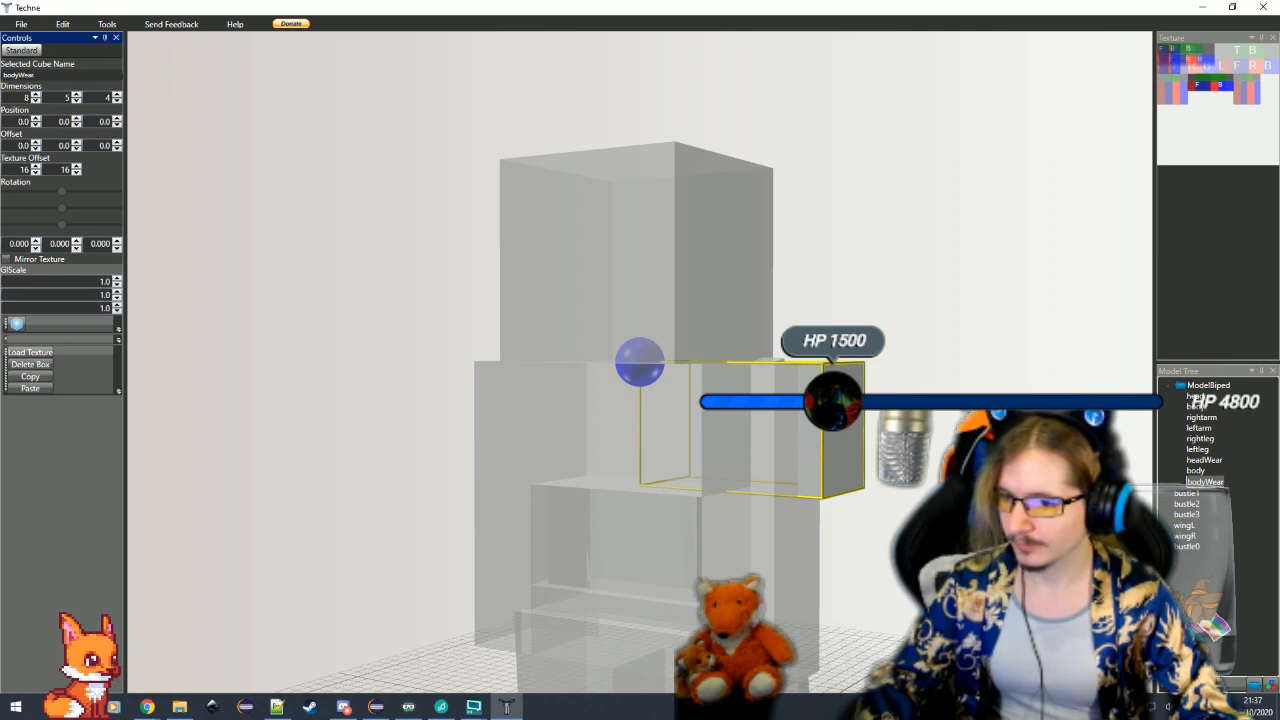
# Rename the upper body cube body1 and the lower body cube body2
pyautogui.click(1199, 472)
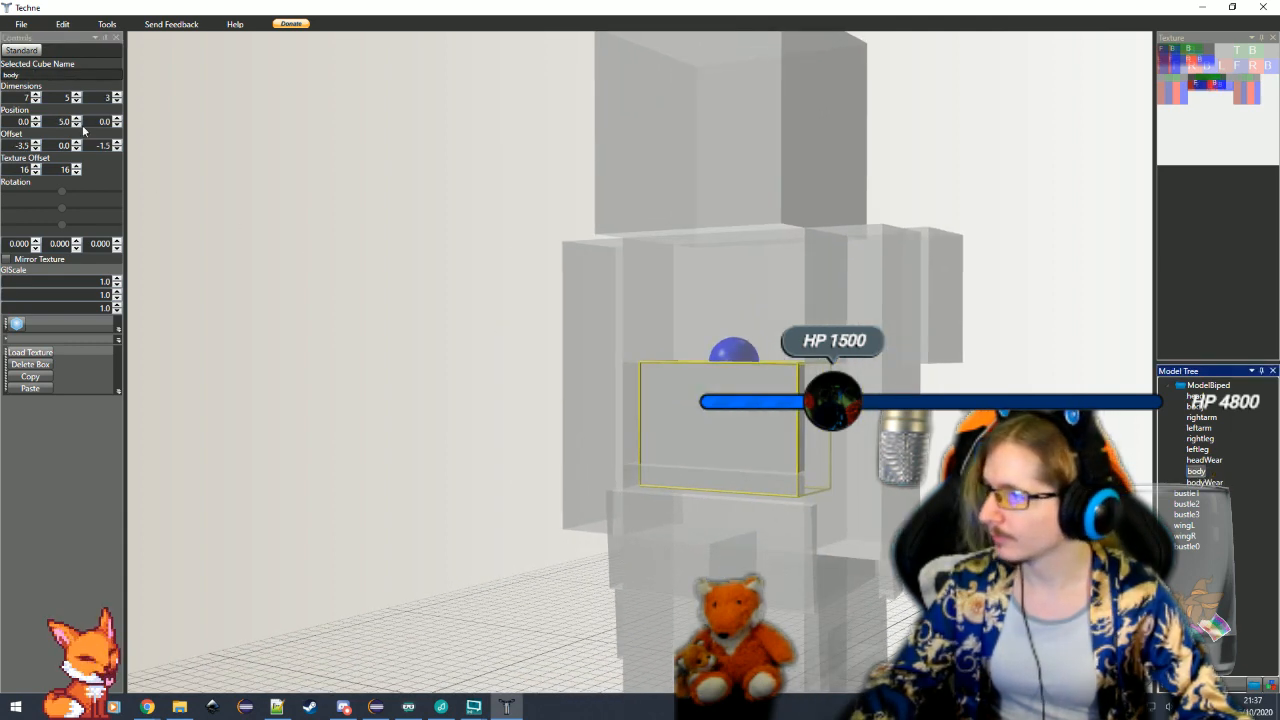
pyautogui.click(737, 299)
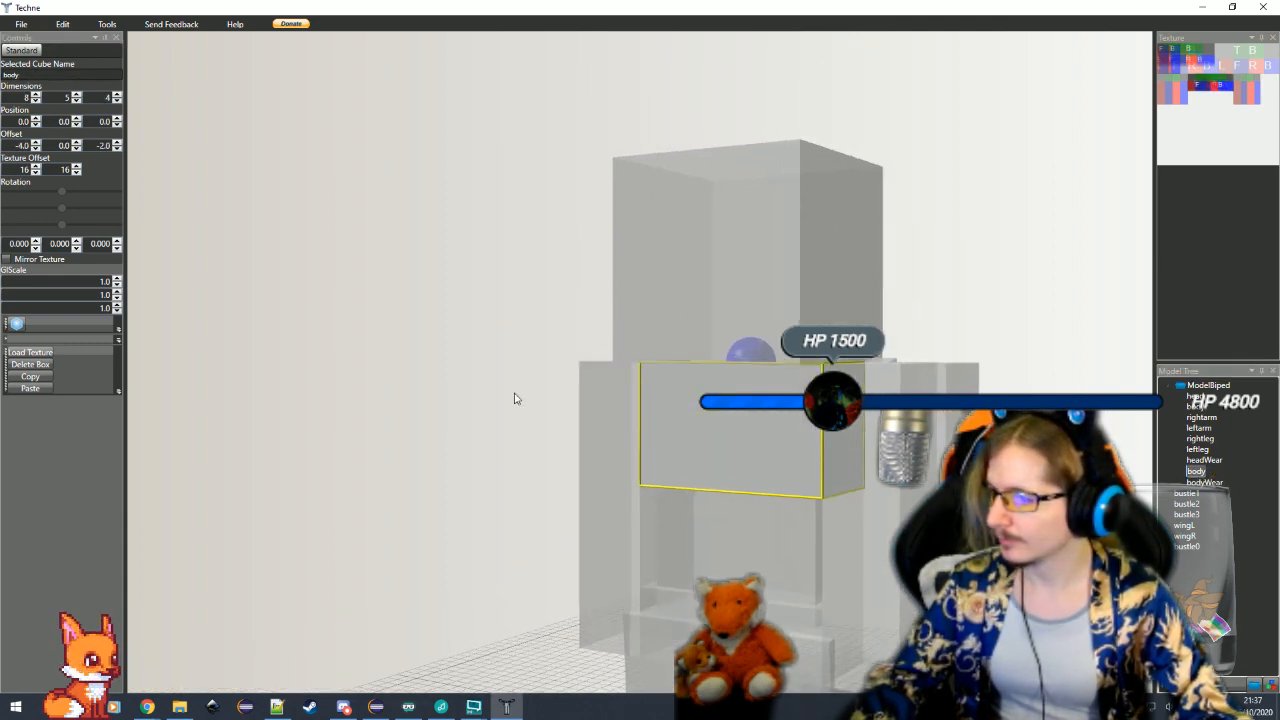
pyautogui.click(717, 528)
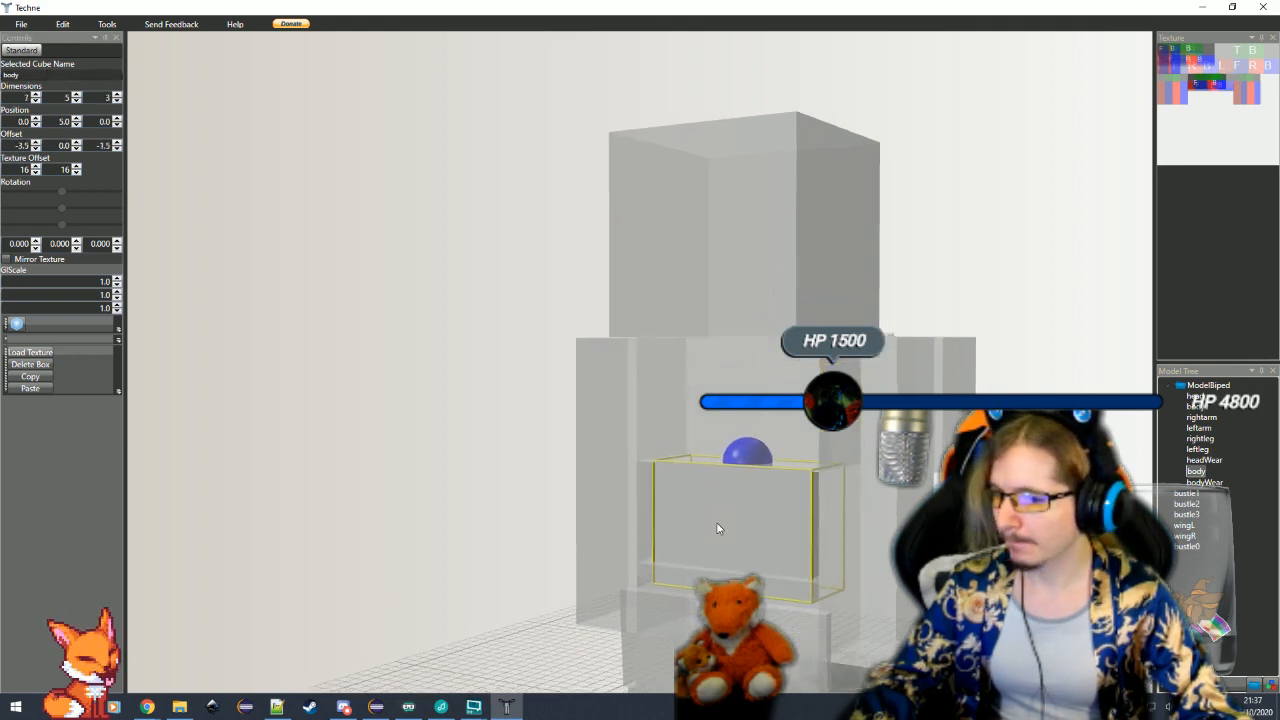
pyautogui.write('2')
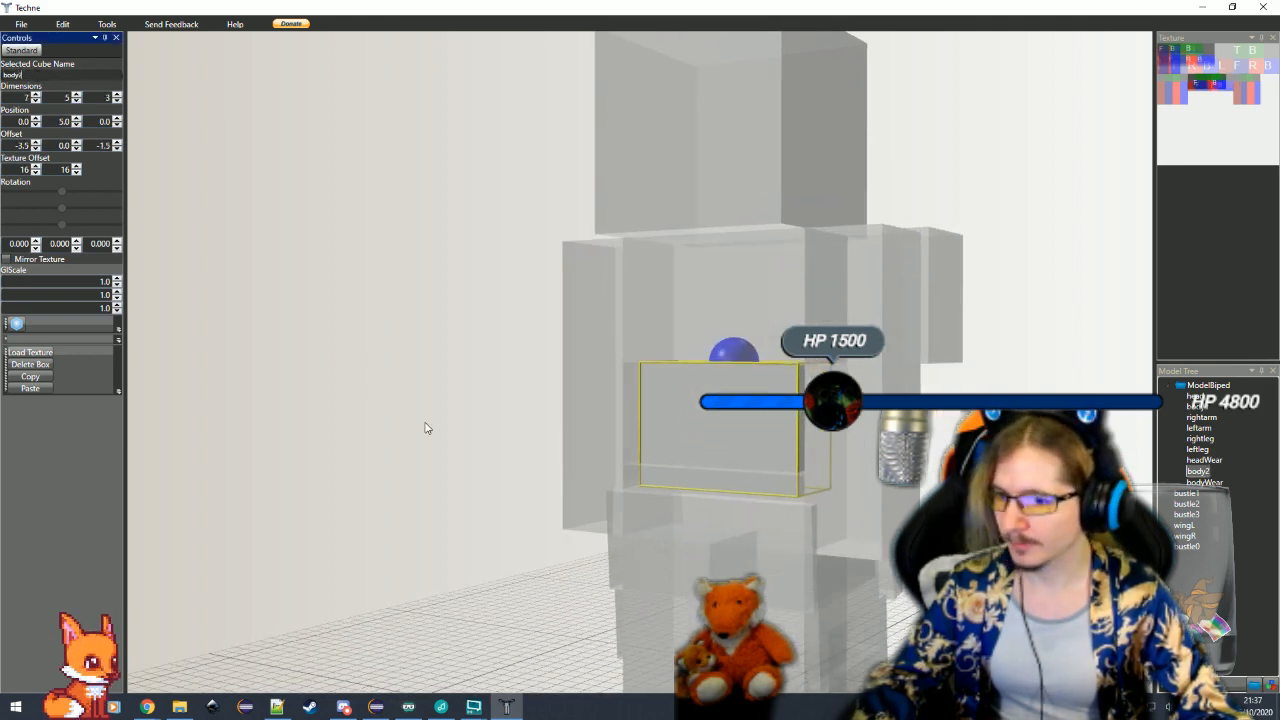
pyautogui.click(426, 429)
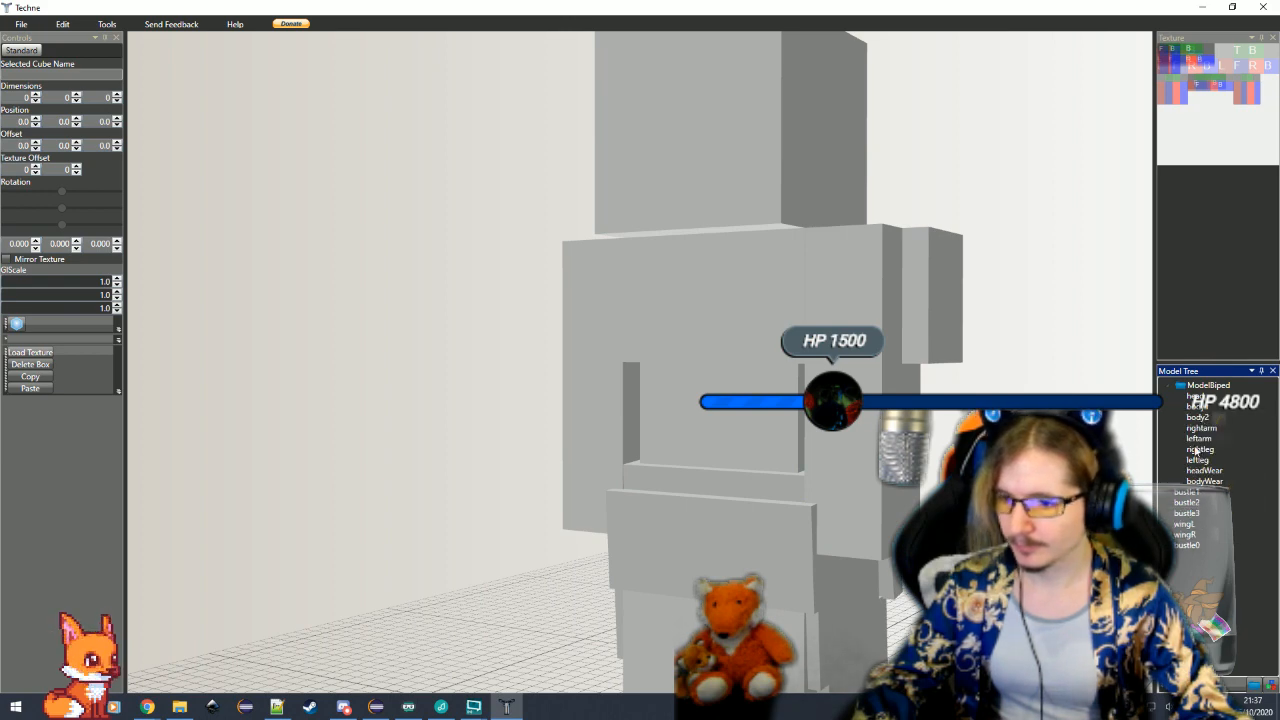
# Align bodyWear with the upper body cube by setting its offset to -4, 0, -2
pyautogui.click(803, 438)
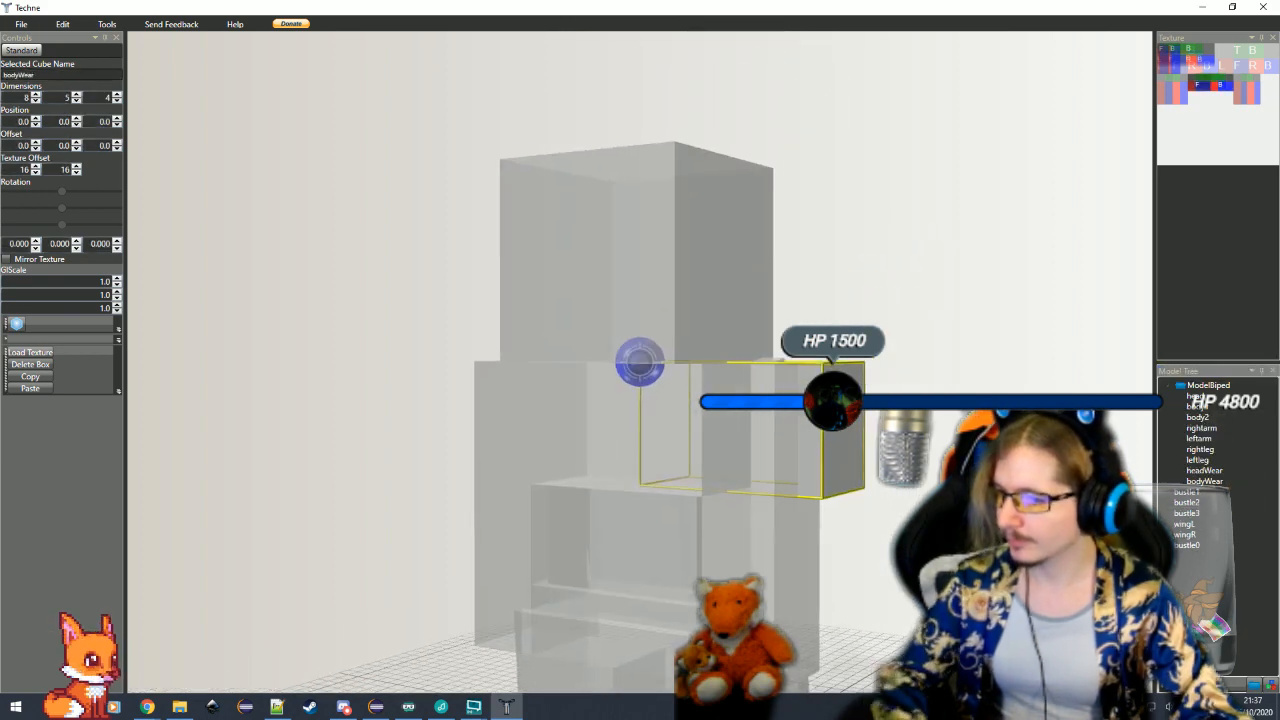
pyautogui.click(613, 465)
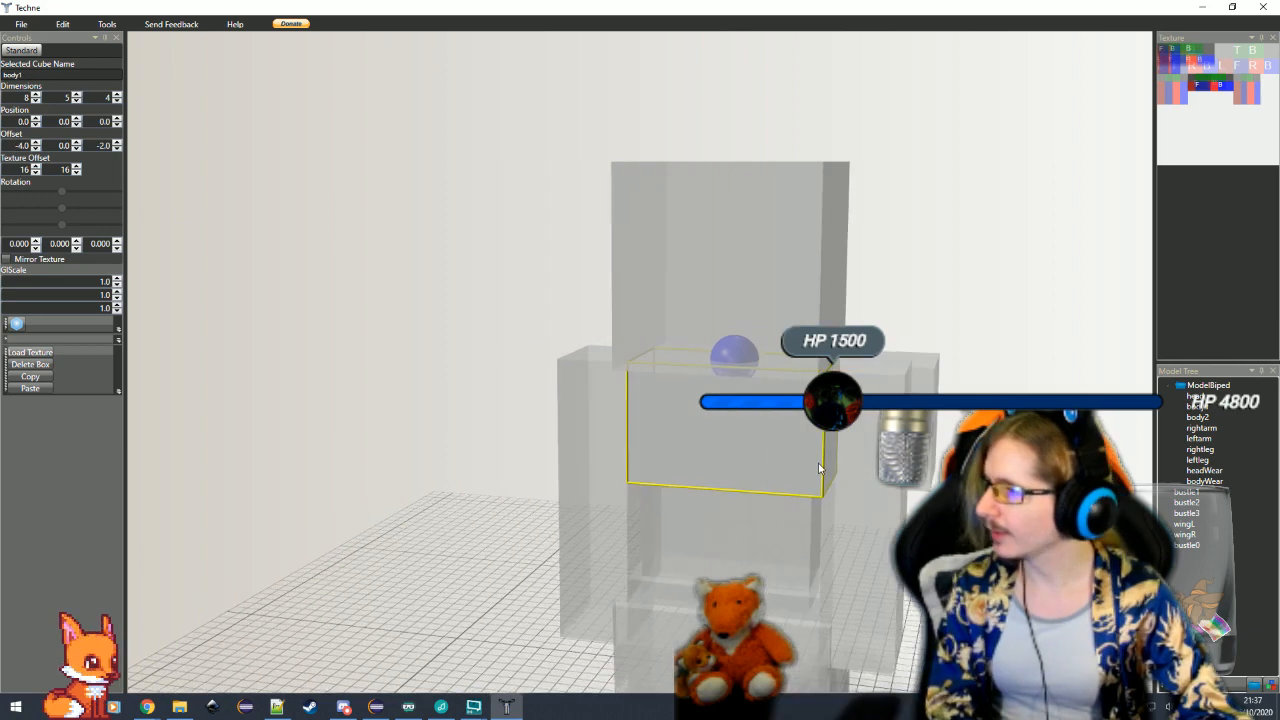
pyautogui.click(933, 383)
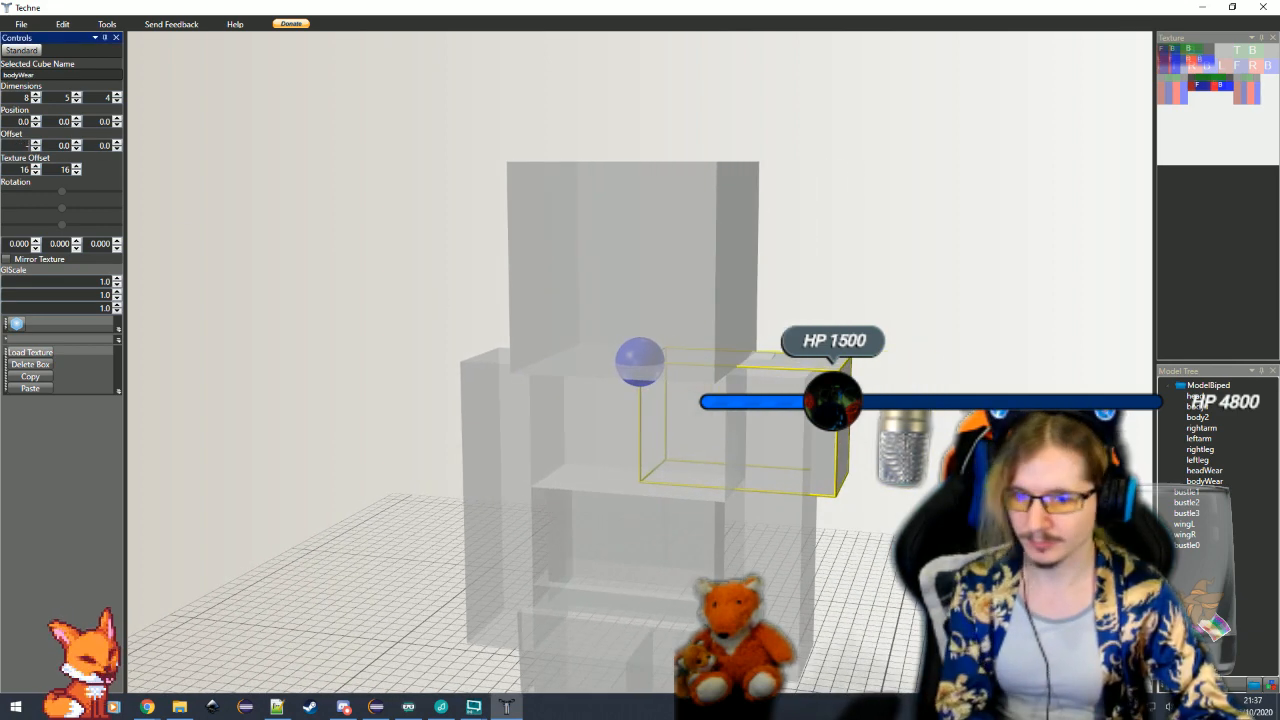
pyautogui.doubleClick(104, 145)
pyautogui.write('-2')
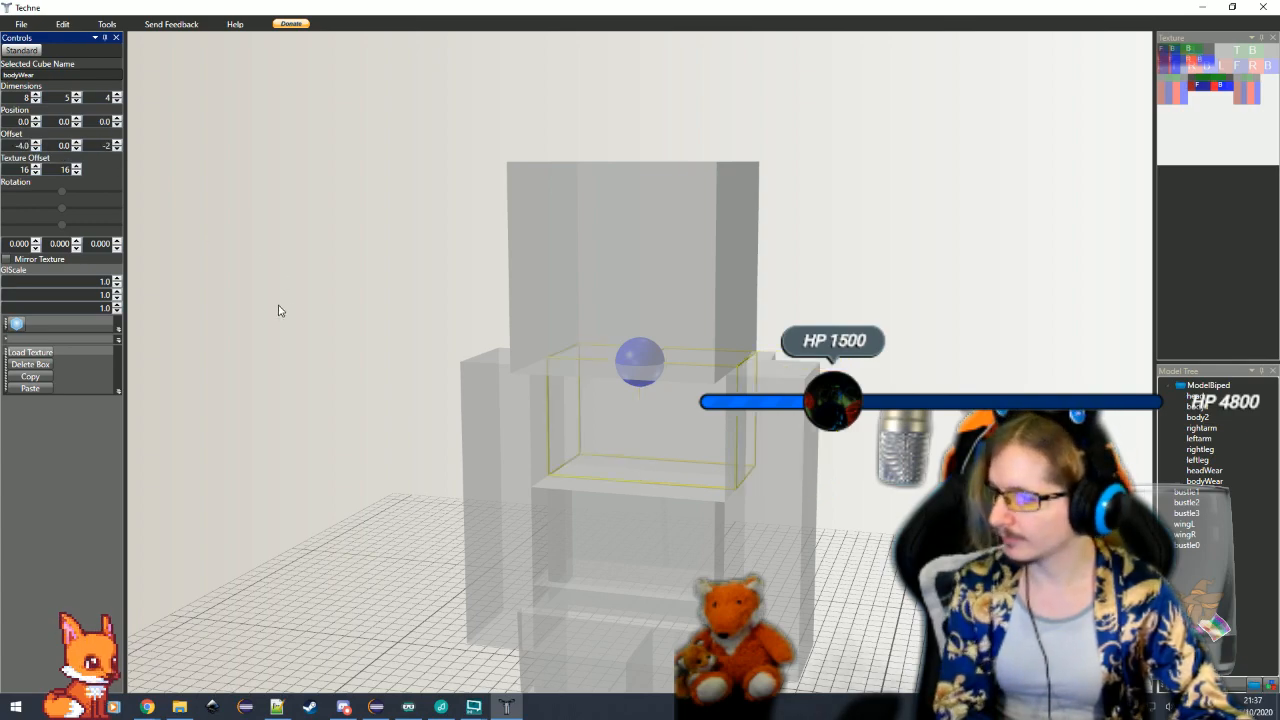
pyautogui.click(284, 328)
pyautogui.moveTo(396, 516)
pyautogui.mouseDown()
pyautogui.moveTo(339, 523)
pyautogui.moveTo(403, 524)
pyautogui.mouseUp()
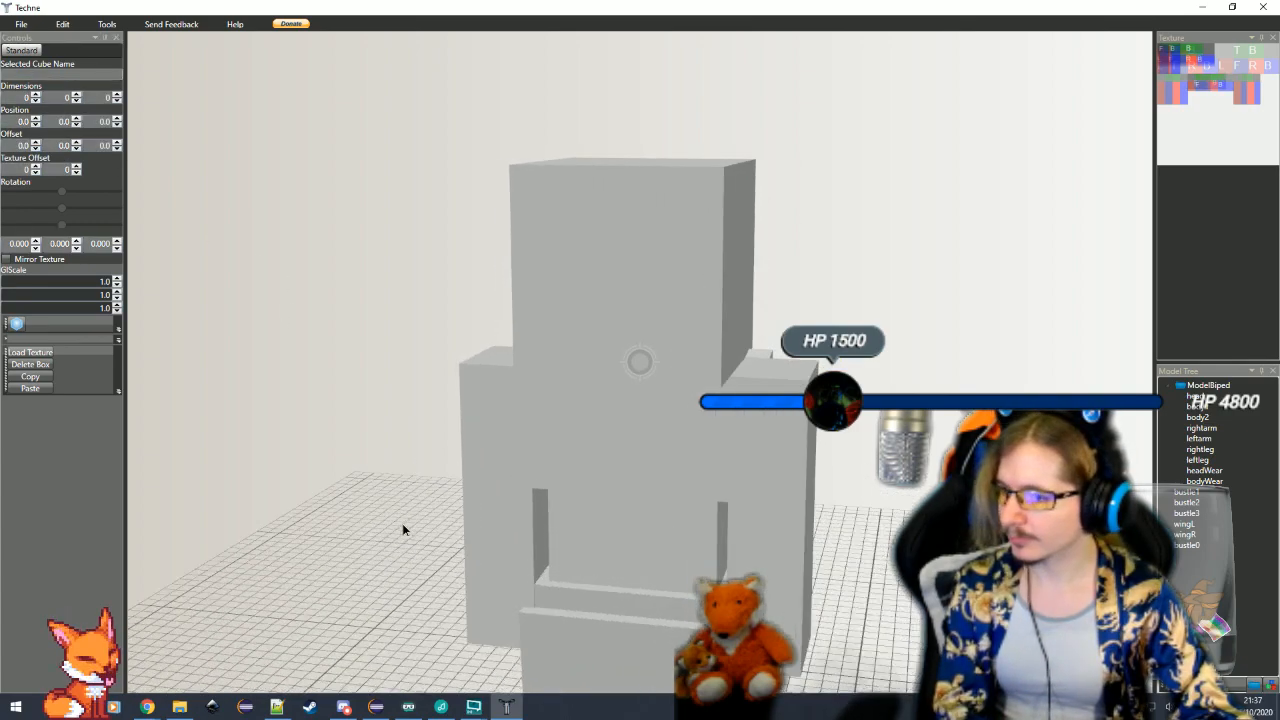
# Increase bodyWear's vertical texture offset to about 26, and move body2's texture region down below it on the texture map
pyautogui.click(607, 485)
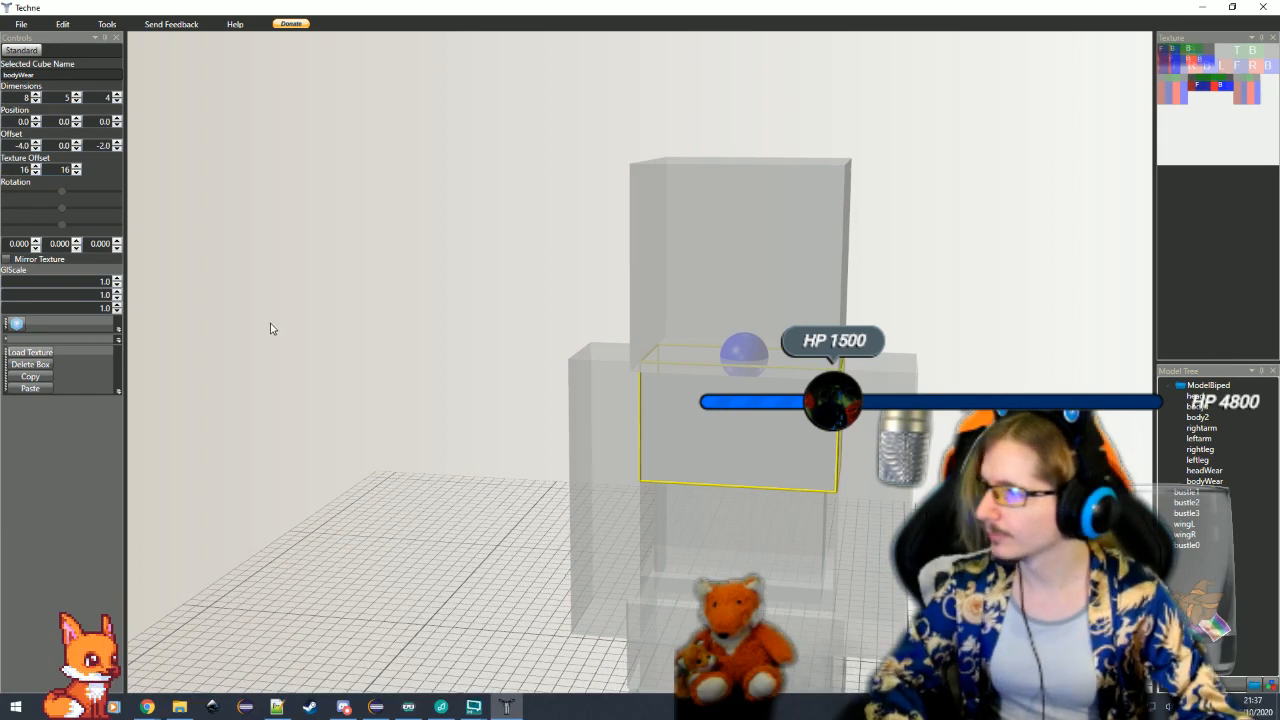
pyautogui.click(76, 167)
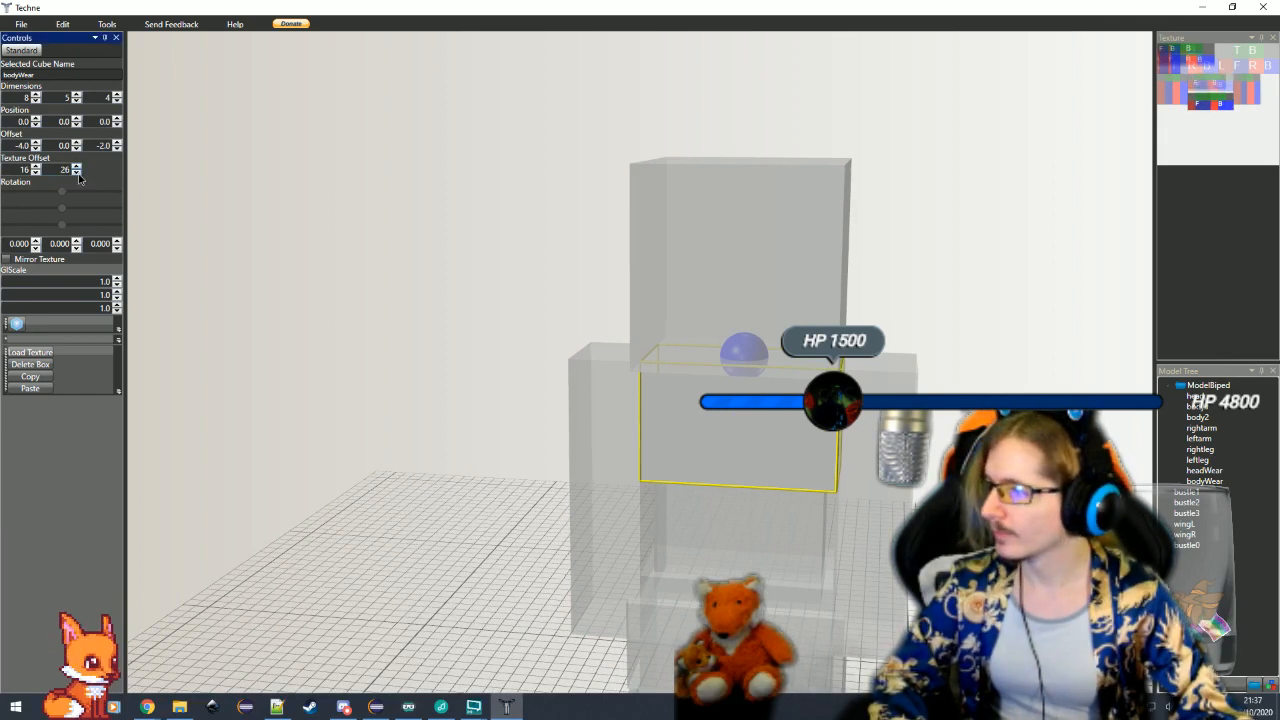
pyautogui.click(731, 570)
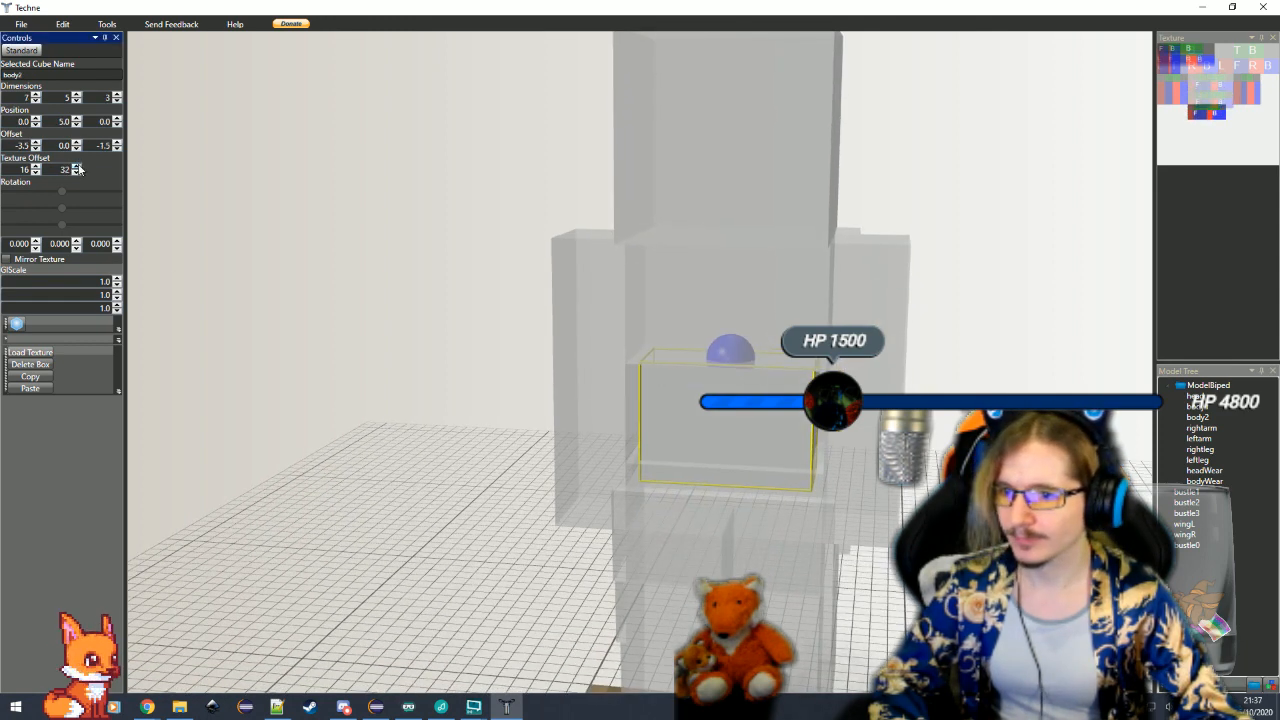
pyautogui.click(466, 461)
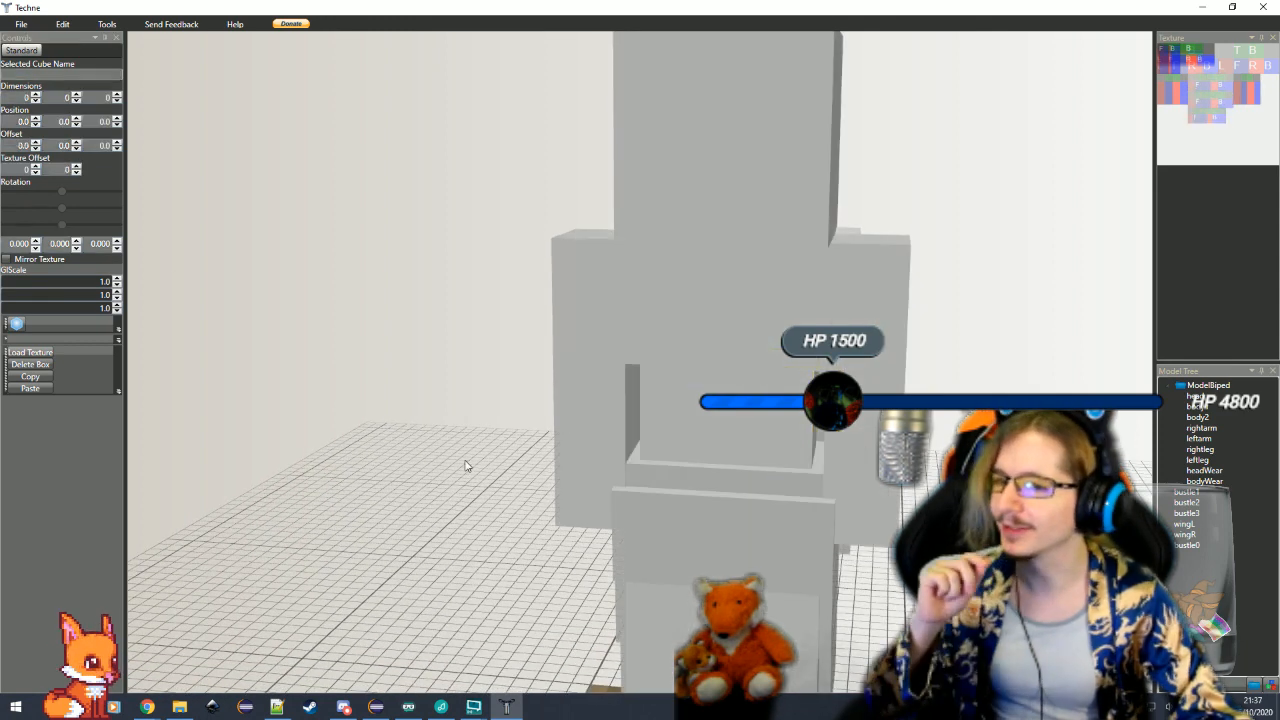
pyautogui.moveTo(466, 461)
pyautogui.mouseDown()
pyautogui.moveTo(430, 459)
pyautogui.moveTo(471, 461)
pyautogui.mouseUp()
# Examine the bustle layers and the back wings from the front, side and back of the model
pyautogui.click(773, 567)
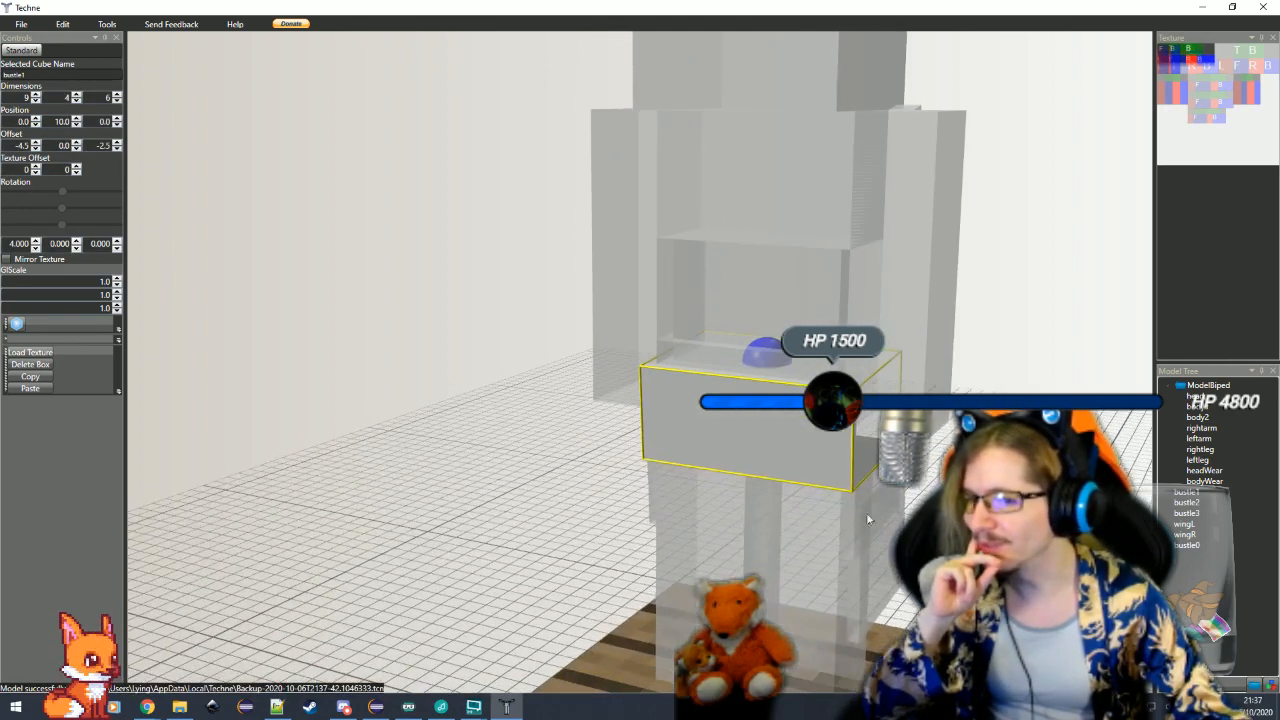
pyautogui.click(932, 492)
pyautogui.click(903, 436)
pyautogui.moveTo(903, 440)
pyautogui.mouseDown()
pyautogui.moveTo(830, 471)
pyautogui.moveTo(706, 471)
pyautogui.mouseUp()
pyautogui.click(771, 518)
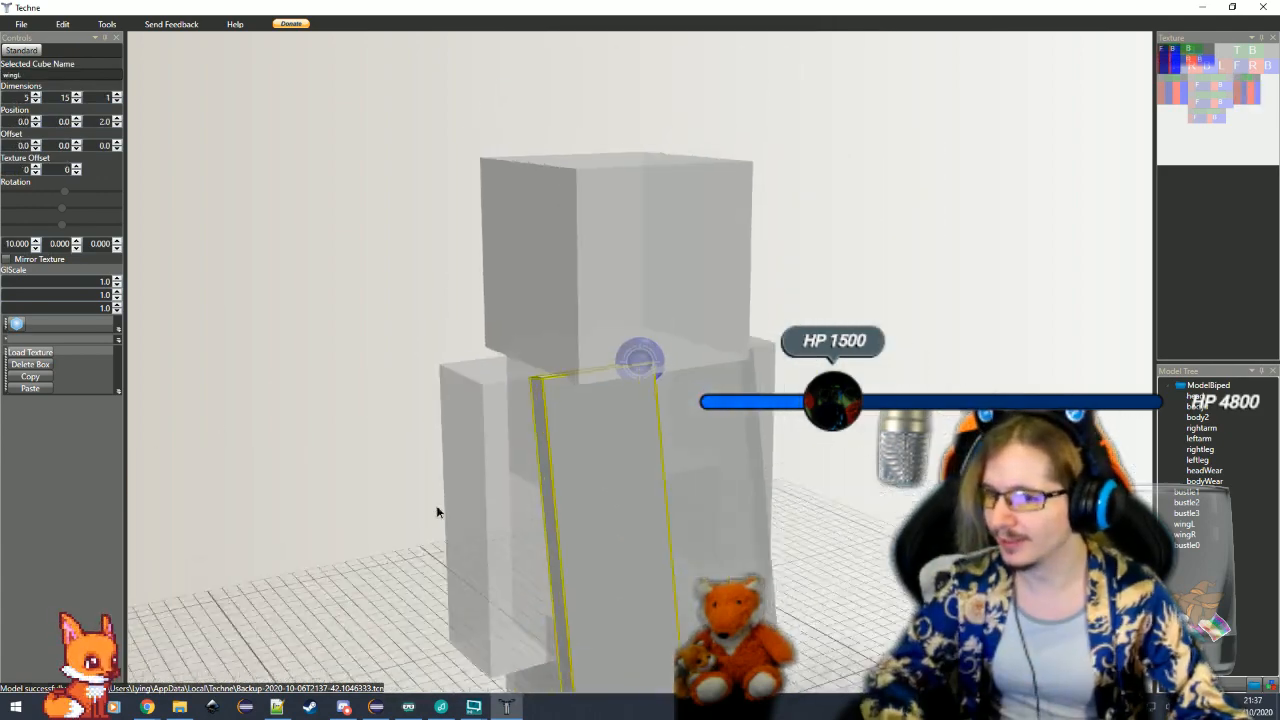
pyautogui.moveTo(431, 563); pyautogui.dragTo(679, 525)
pyautogui.scroll(-4, 771, 583)
pyautogui.scroll(5, 683, 509)
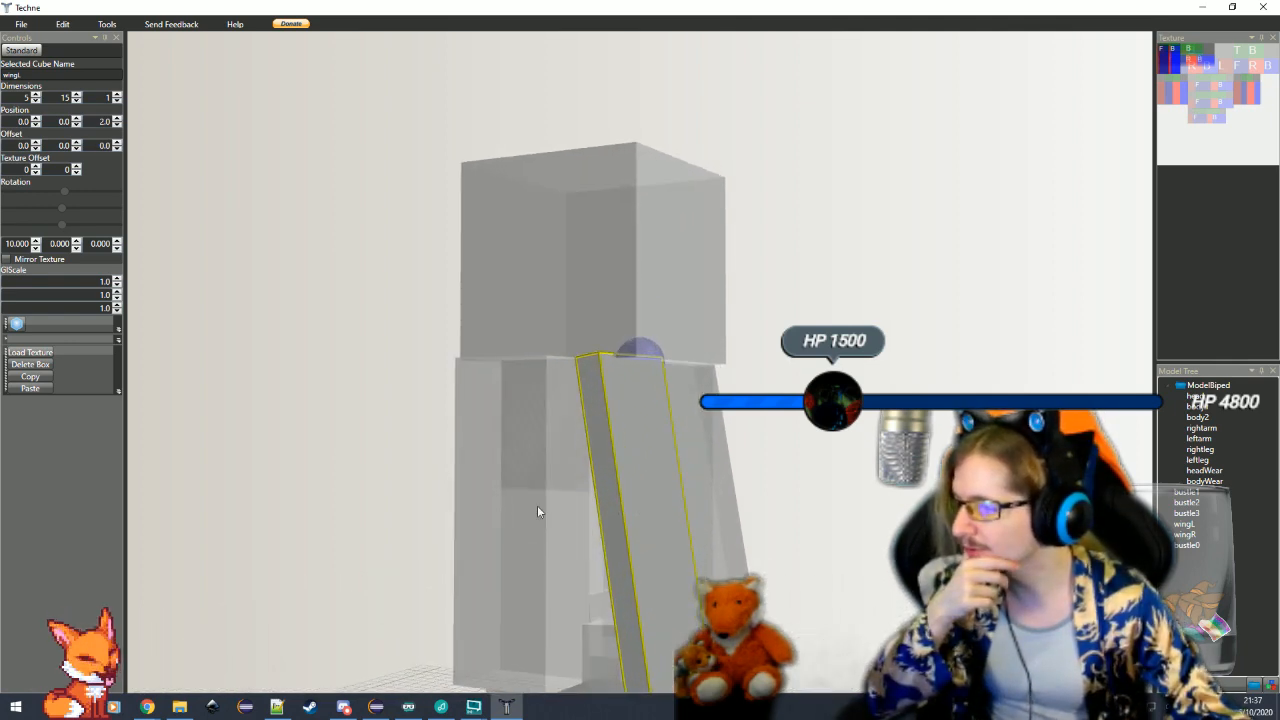
pyautogui.scroll(-4, 774, 583)
pyautogui.click(794, 641)
pyautogui.moveTo(794, 641)
pyautogui.mouseDown()
pyautogui.moveTo(834, 642)
pyautogui.moveTo(785, 642)
pyautogui.moveTo(830, 652)
pyautogui.mouseUp()
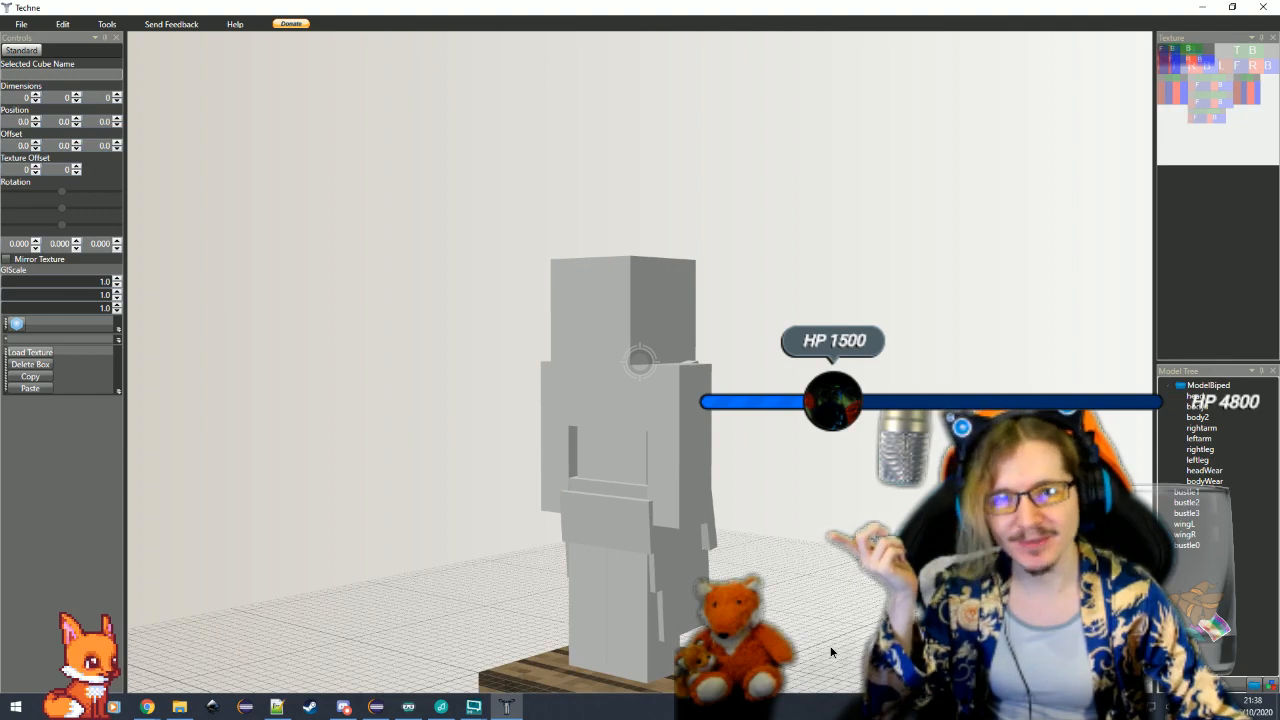
pyautogui.moveTo(830, 652); pyautogui.dragTo(557, 651)
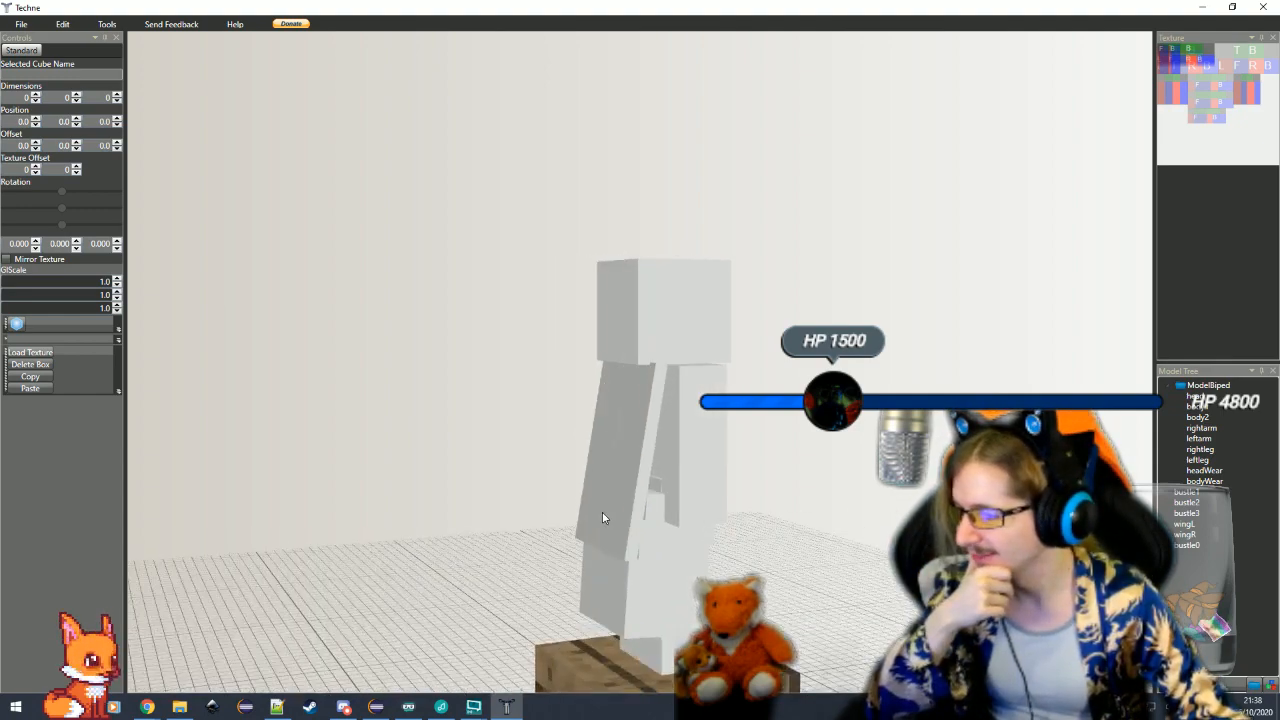
# Lower wingL and wingR on the back by setting the Y position of each to 2
pyautogui.click(602, 514)
pyautogui.scroll(5, 408, 394)
pyautogui.click(76, 121)
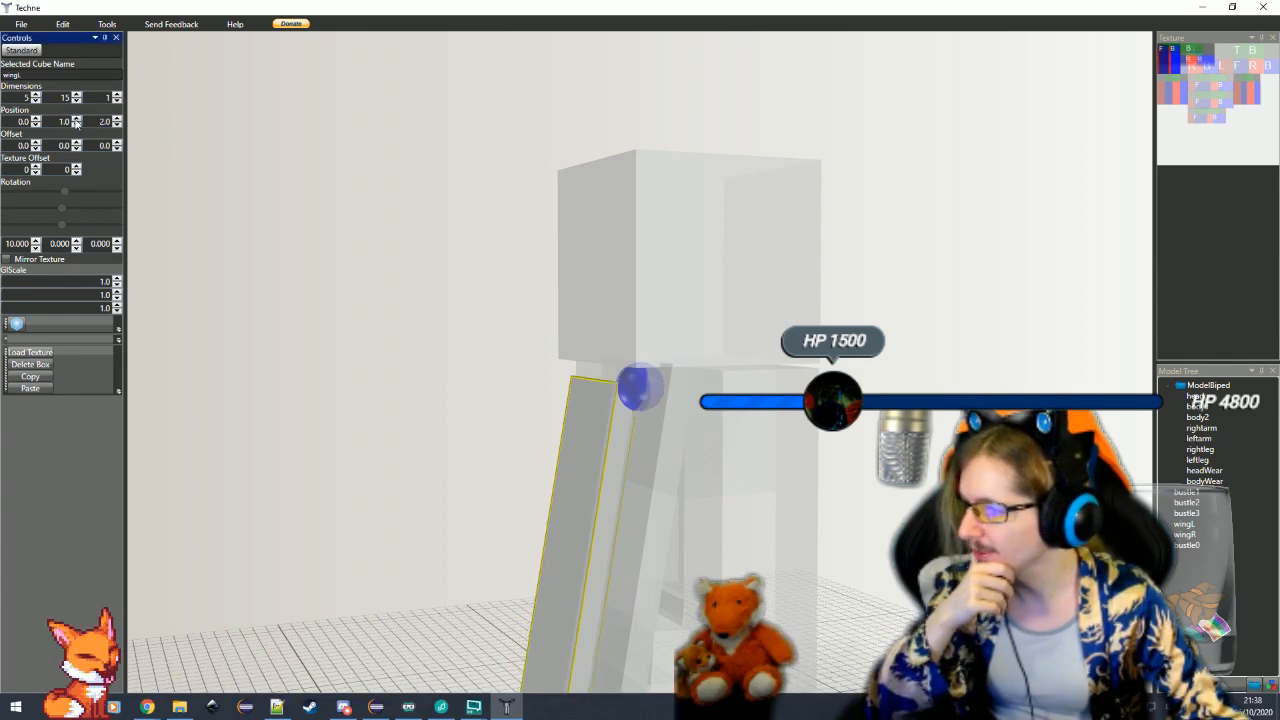
pyautogui.click(76, 121)
pyautogui.click(640, 547)
pyautogui.scroll(-1, 300, 350)
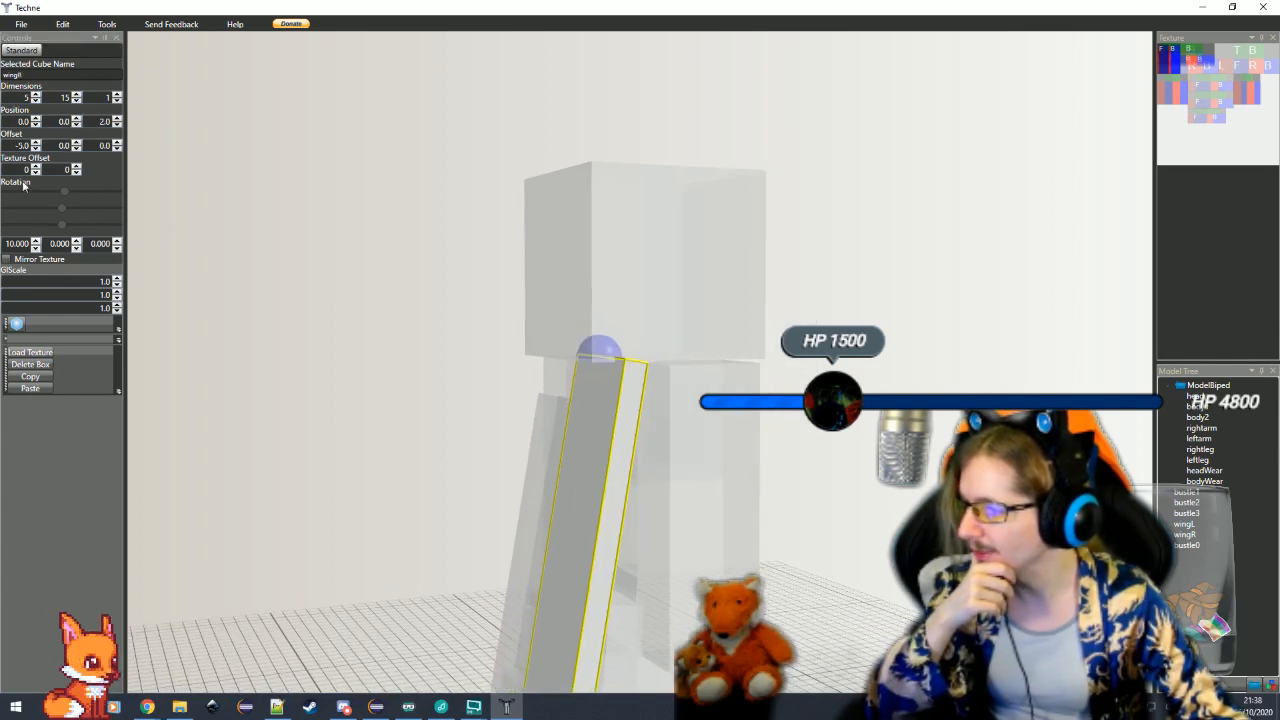
pyautogui.click(77, 121)
pyautogui.click(77, 121)
pyautogui.click(619, 575)
pyautogui.moveTo(618, 575); pyautogui.dragTo(730, 560)
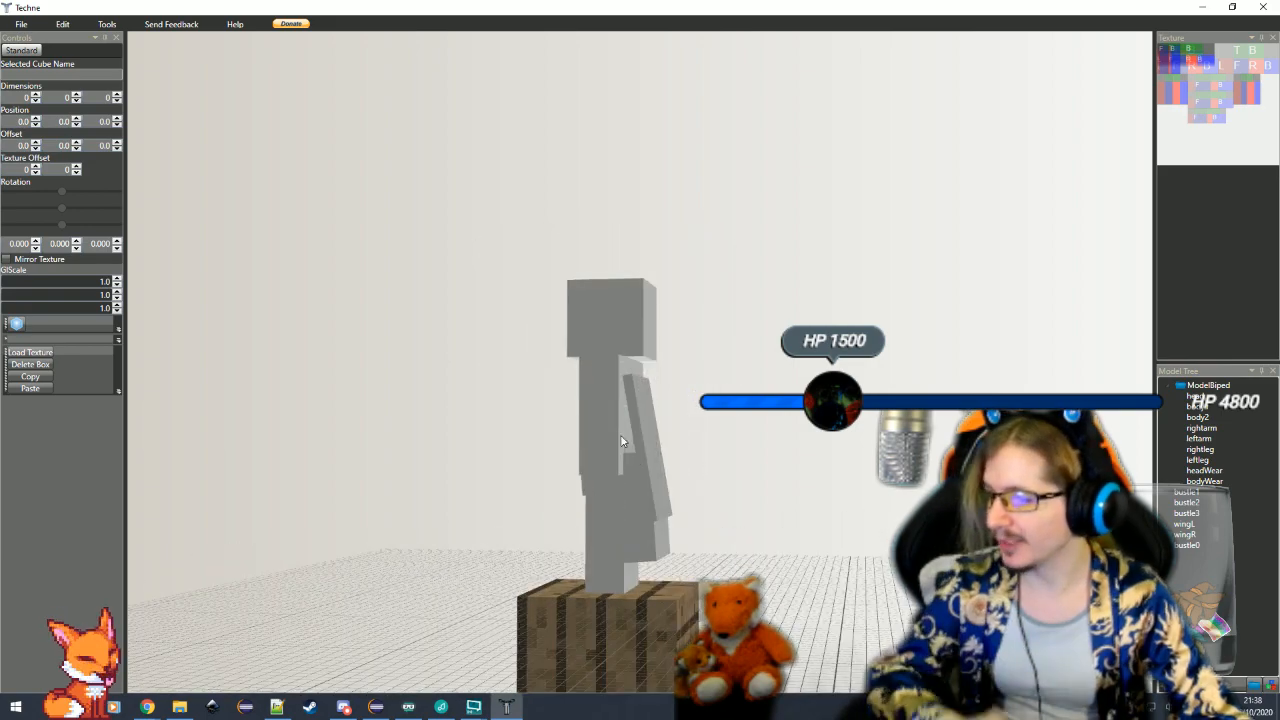
# Lower both back wings by setting the Y position of wingL and wingR to 4
pyautogui.click(648, 431)
pyautogui.scroll(3, 648, 431)
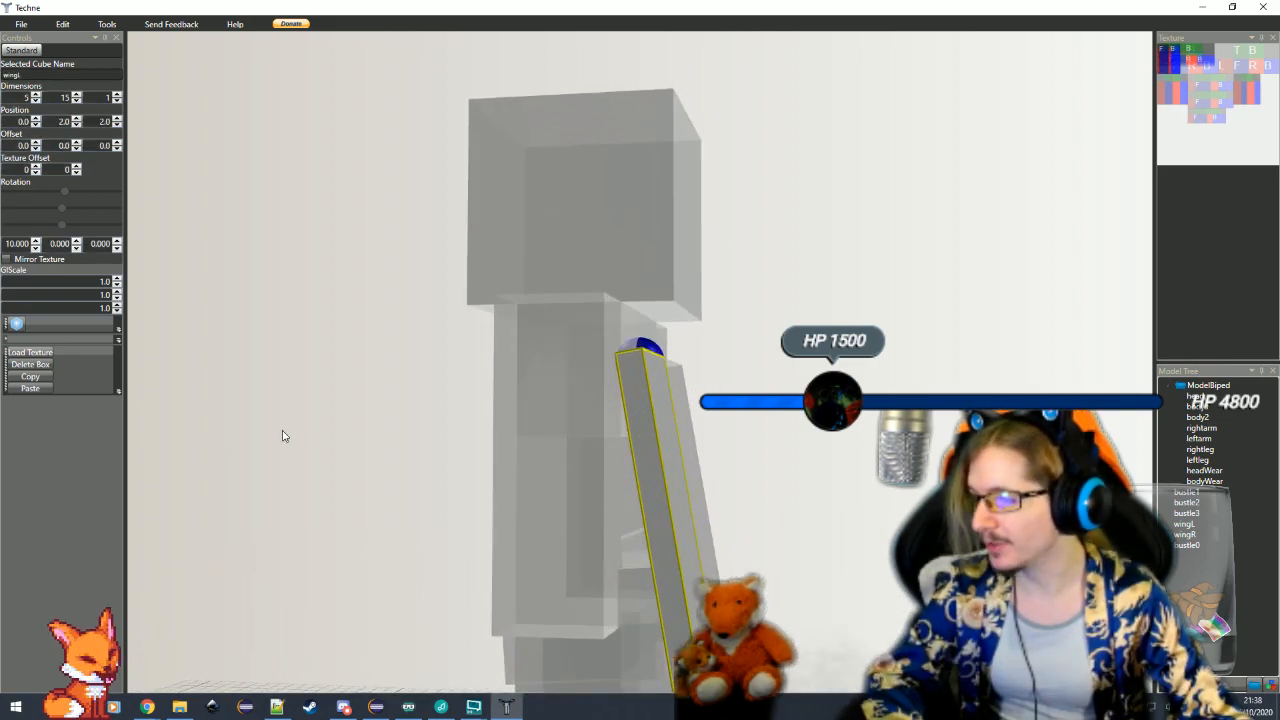
pyautogui.click(77, 119)
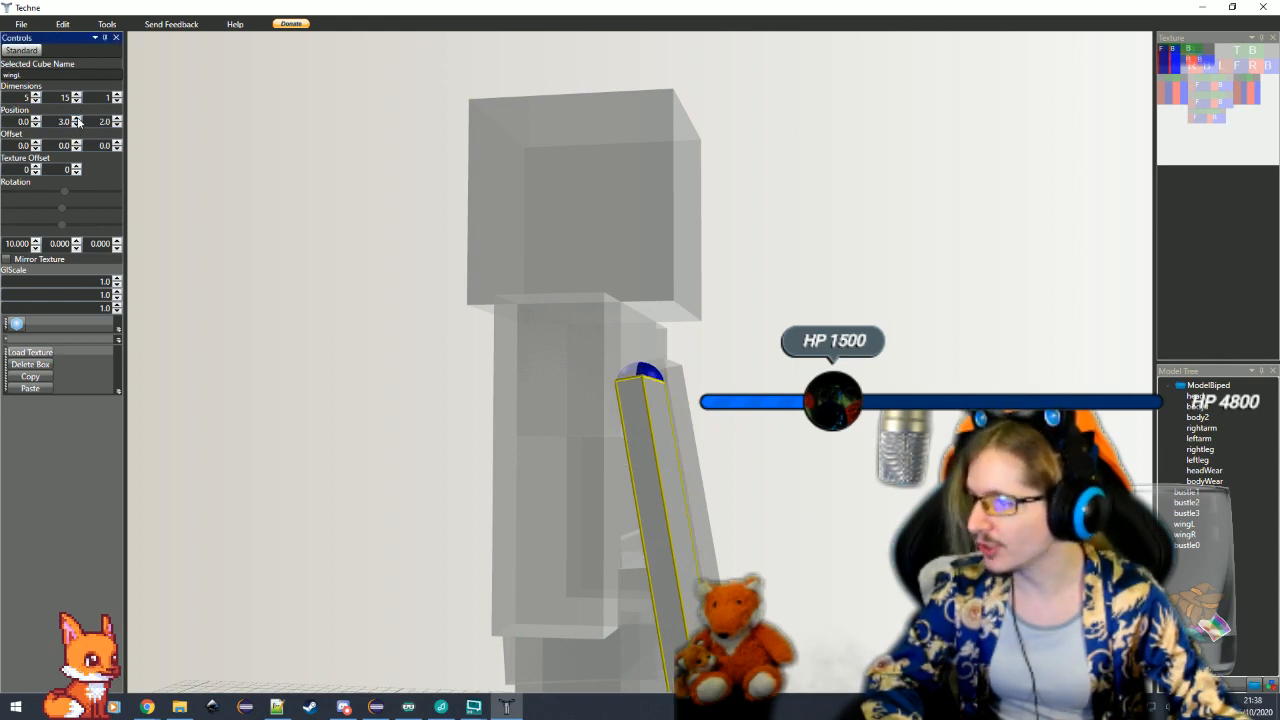
pyautogui.click(77, 119)
pyautogui.click(667, 391)
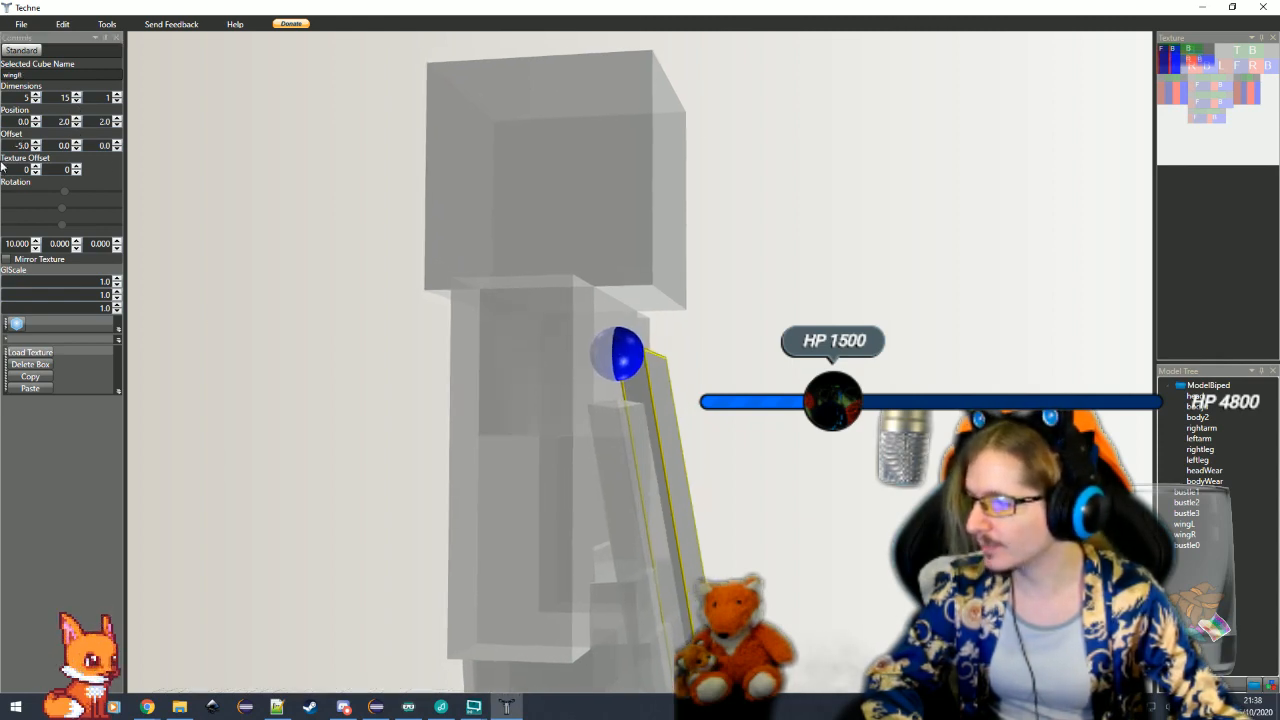
pyautogui.click(77, 119)
pyautogui.click(77, 119)
# Set the X rotation of wingL and wingR to 12 so both wings tilt equally
pyautogui.click(611, 544)
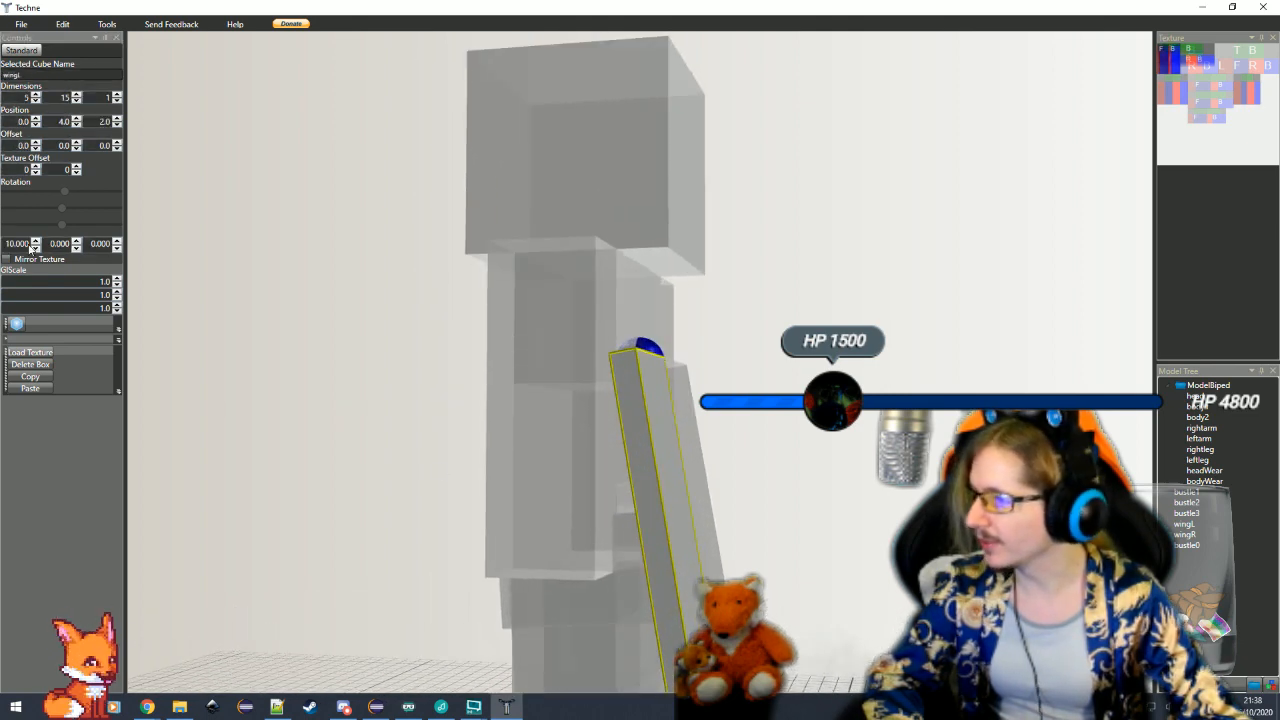
pyautogui.scroll(-6, 418, 431)
pyautogui.scroll(1, 417, 430)
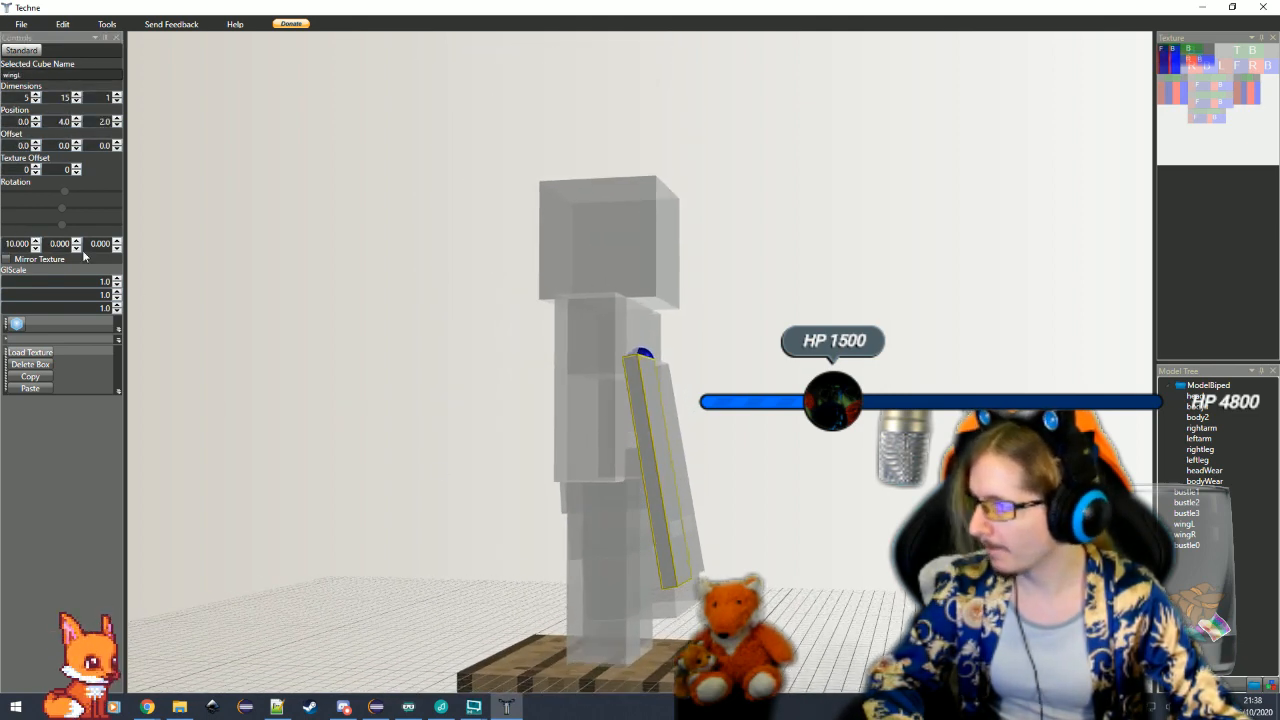
pyautogui.moveTo(30, 244); pyautogui.dragTo(11, 244)
pyautogui.write('12')
pyautogui.press('Return')
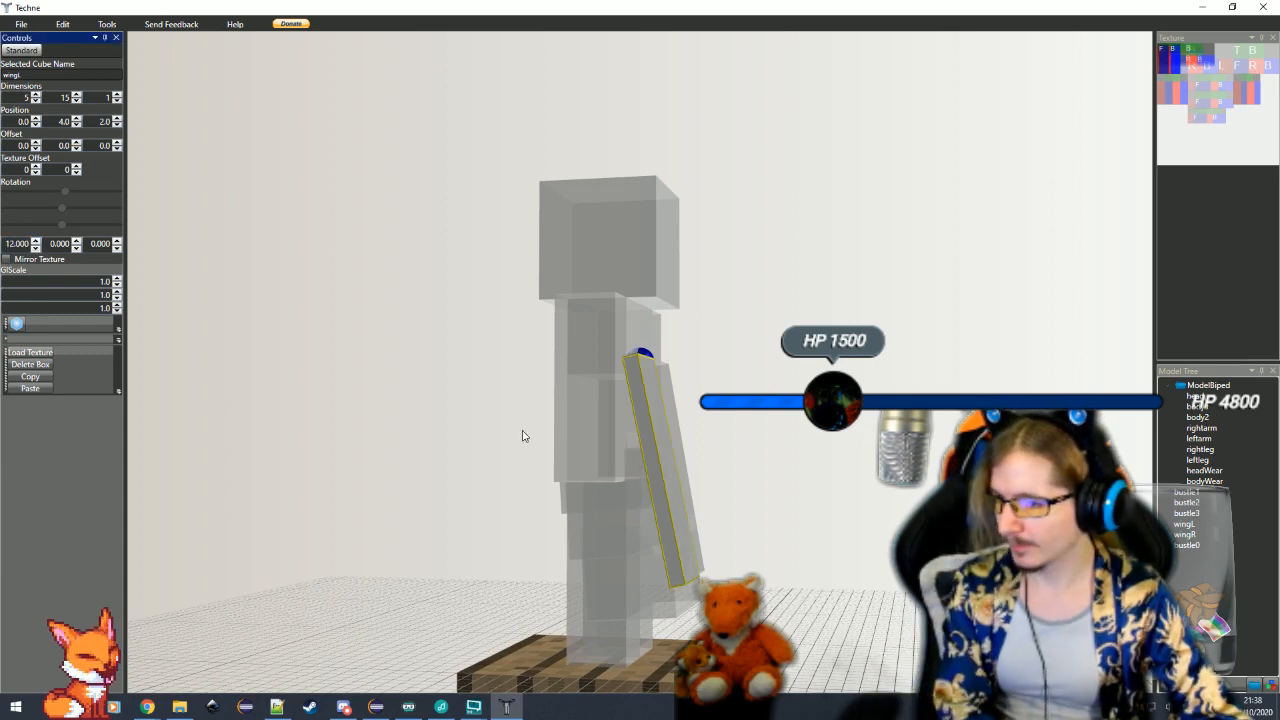
pyautogui.click(676, 434)
pyautogui.moveTo(30, 244); pyautogui.dragTo(9, 246)
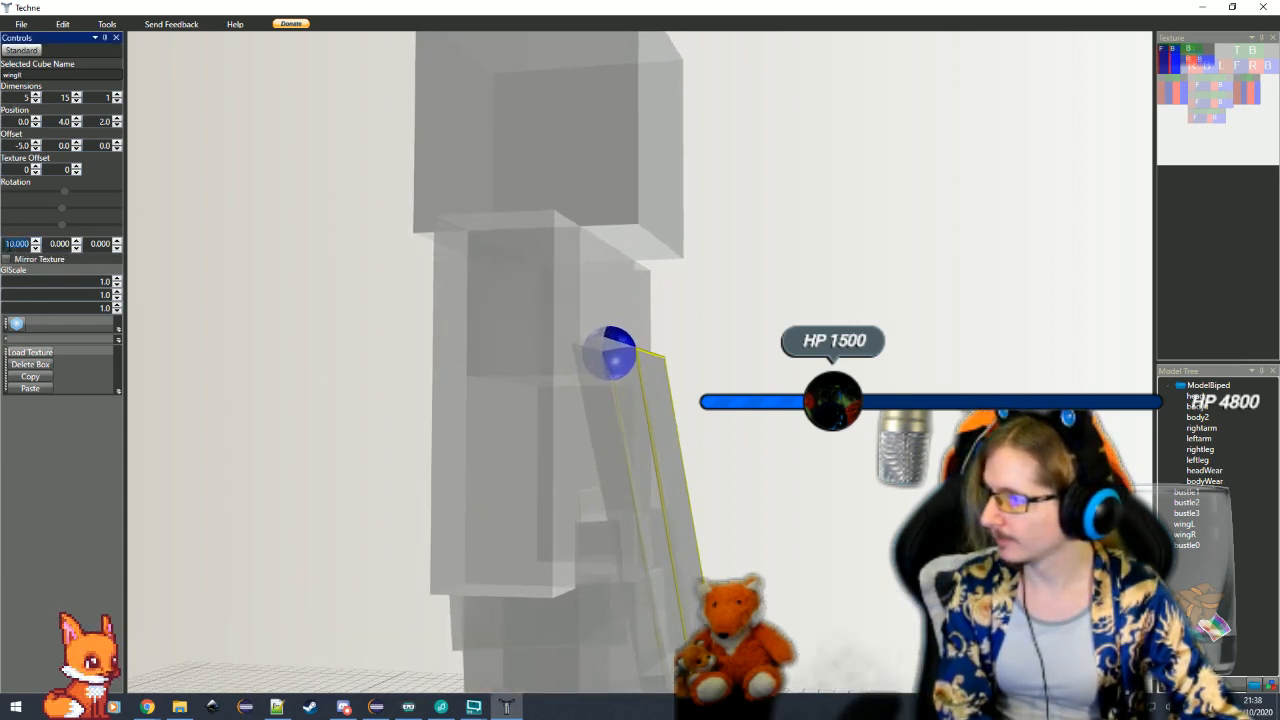
pyautogui.write('12')
pyautogui.press('Return')
pyautogui.click(366, 476)
# Inspect the whole model from several angles and distances, checking the body, bustle, wings and legs
pyautogui.moveTo(823, 569); pyautogui.dragTo(533, 598)
pyautogui.scroll(-4, 667, 598)
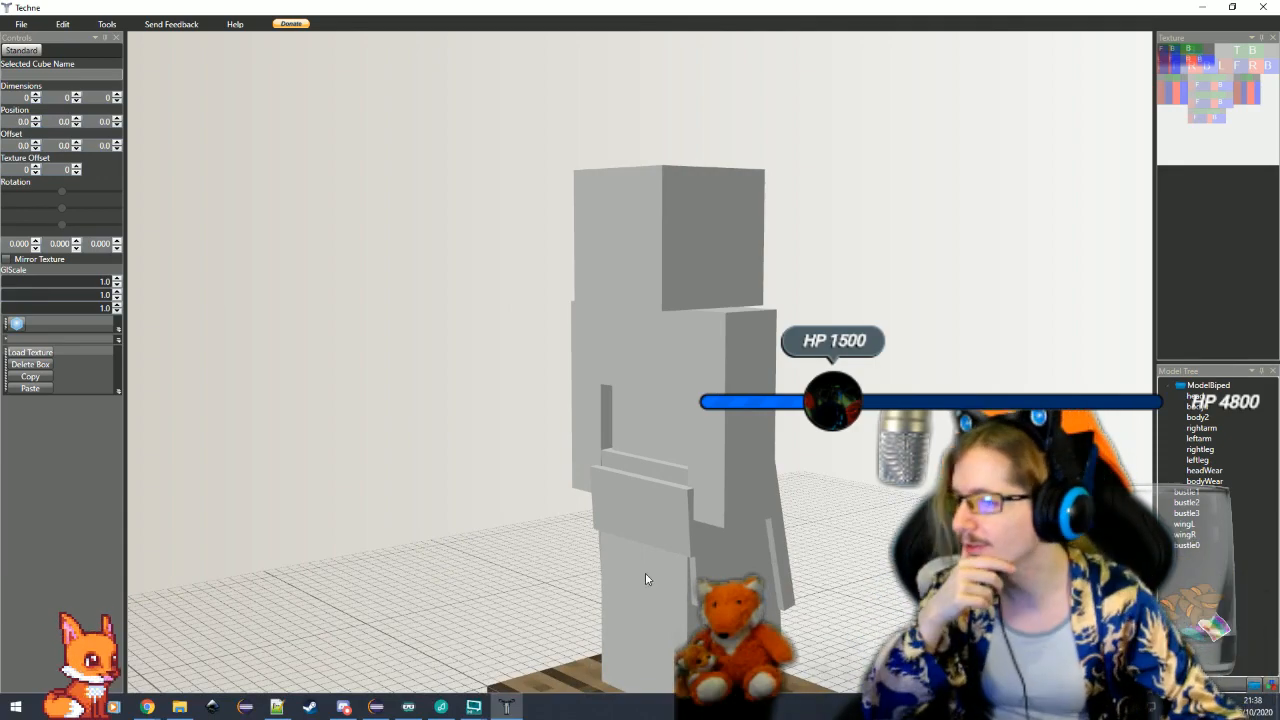
pyautogui.moveTo(651, 580); pyautogui.dragTo(625, 388)
pyautogui.scroll(4, 670, 386)
pyautogui.click(670, 386)
pyautogui.click(625, 388)
pyautogui.scroll(-3, 625, 388)
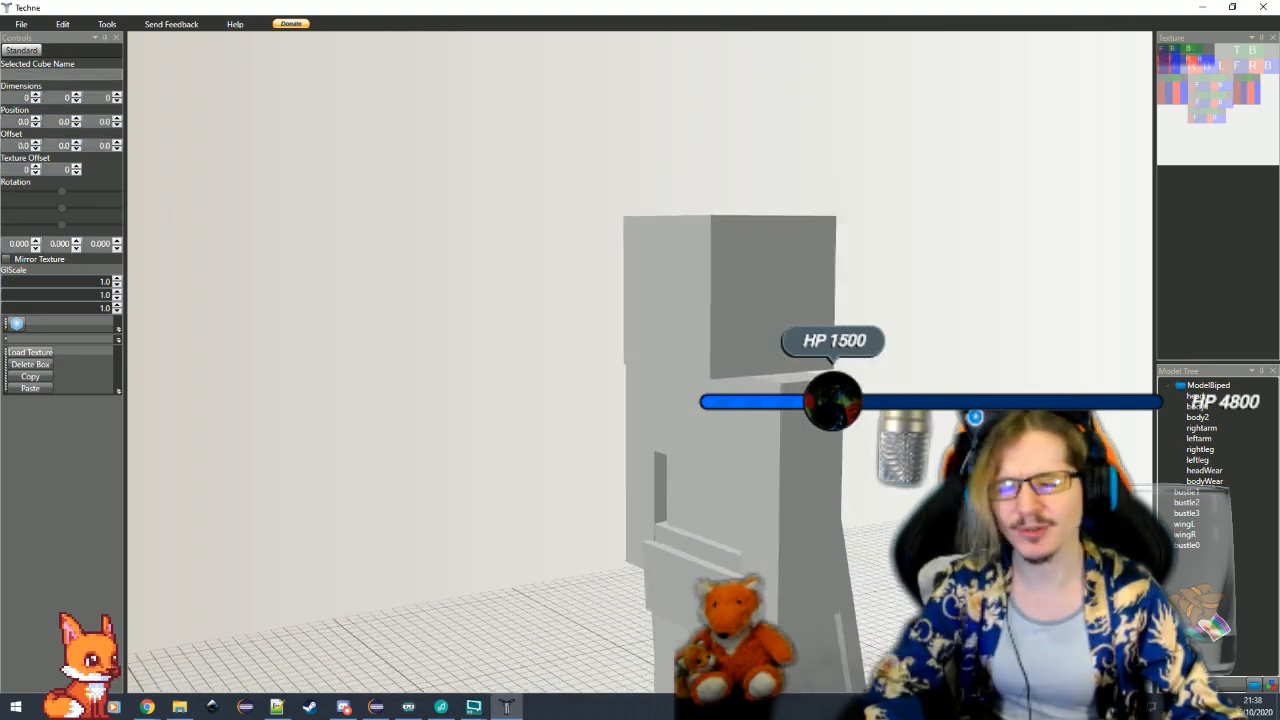
pyautogui.moveTo(545, 480); pyautogui.dragTo(606, 503)
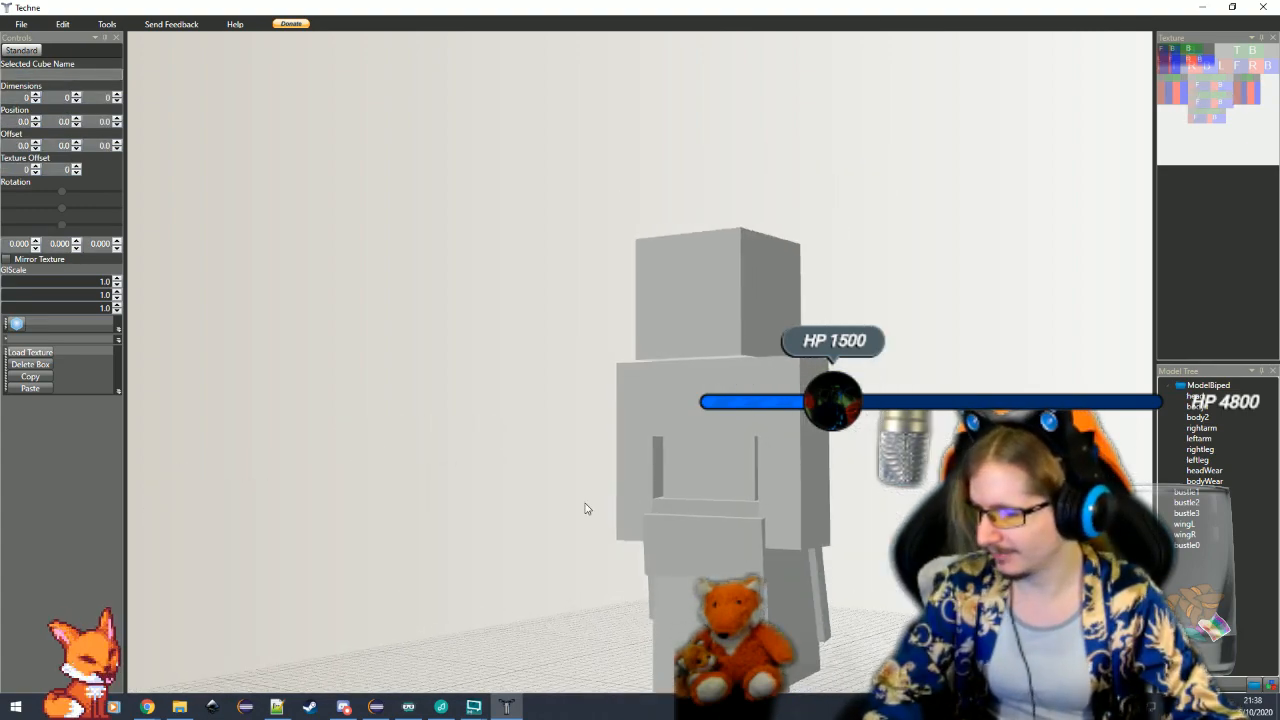
pyautogui.moveTo(891, 583); pyautogui.dragTo(863, 616)
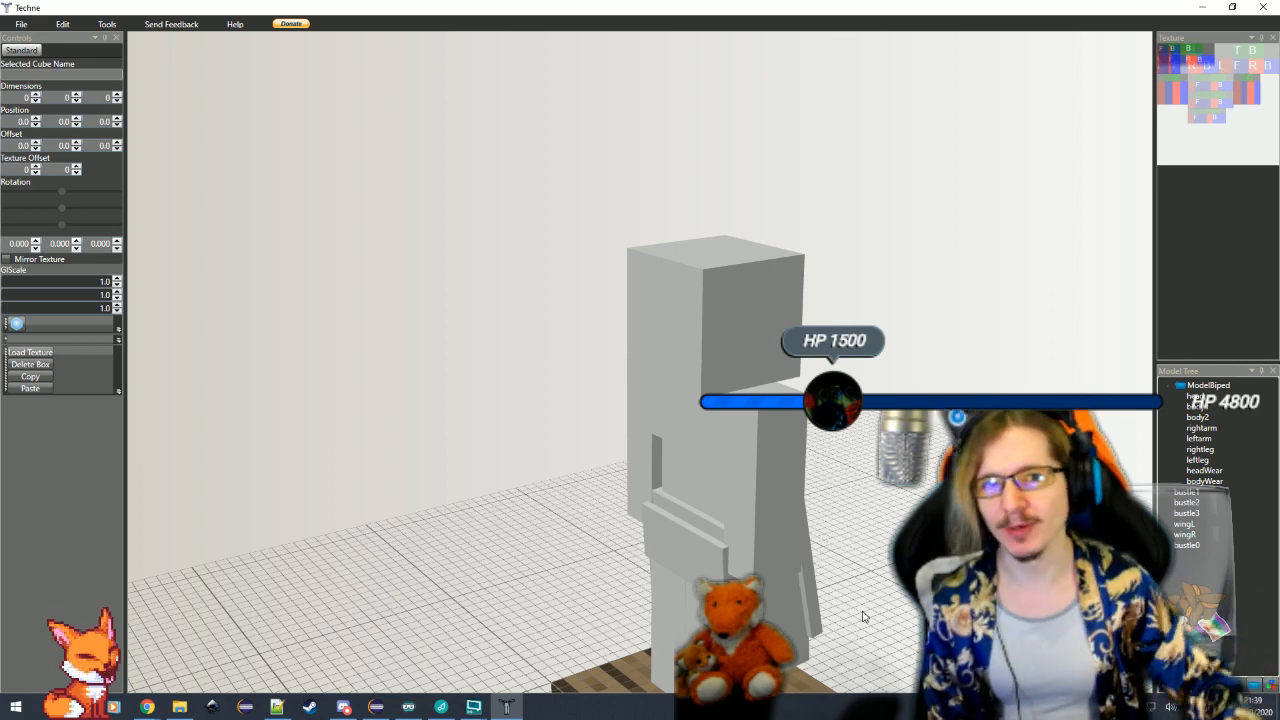
pyautogui.moveTo(848, 625); pyautogui.dragTo(866, 621)
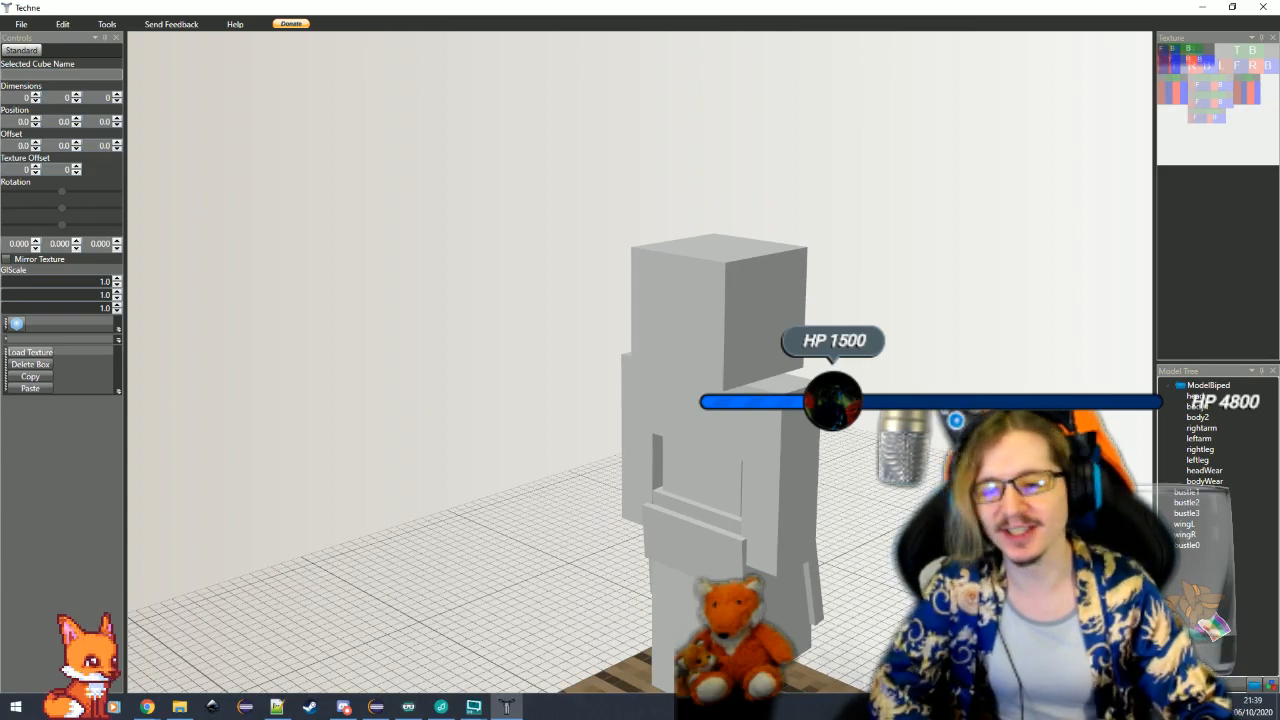
pyautogui.moveTo(866, 621)
pyautogui.mouseDown()
pyautogui.moveTo(461, 610)
pyautogui.moveTo(530, 610)
pyautogui.mouseUp()
pyautogui.doubleClick(680, 608)
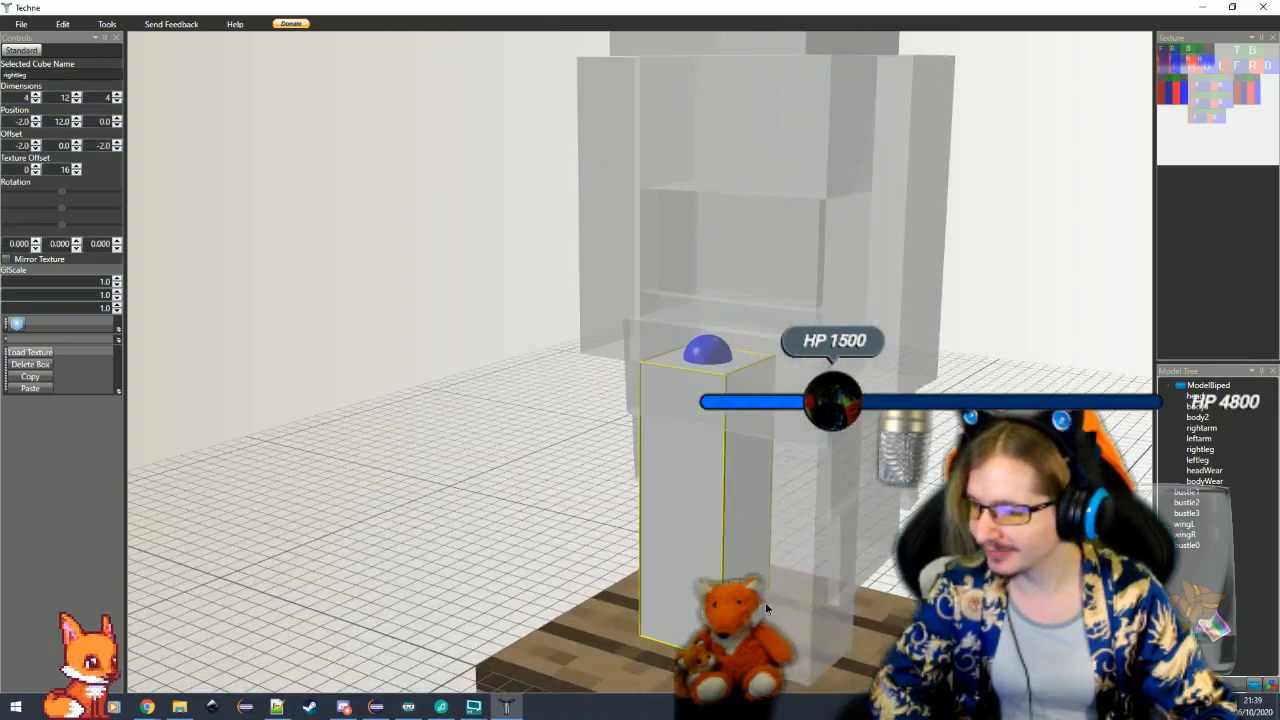
# Examine both legs and the wingL and wingR cubes on the back up close
pyautogui.doubleClick(765, 602)
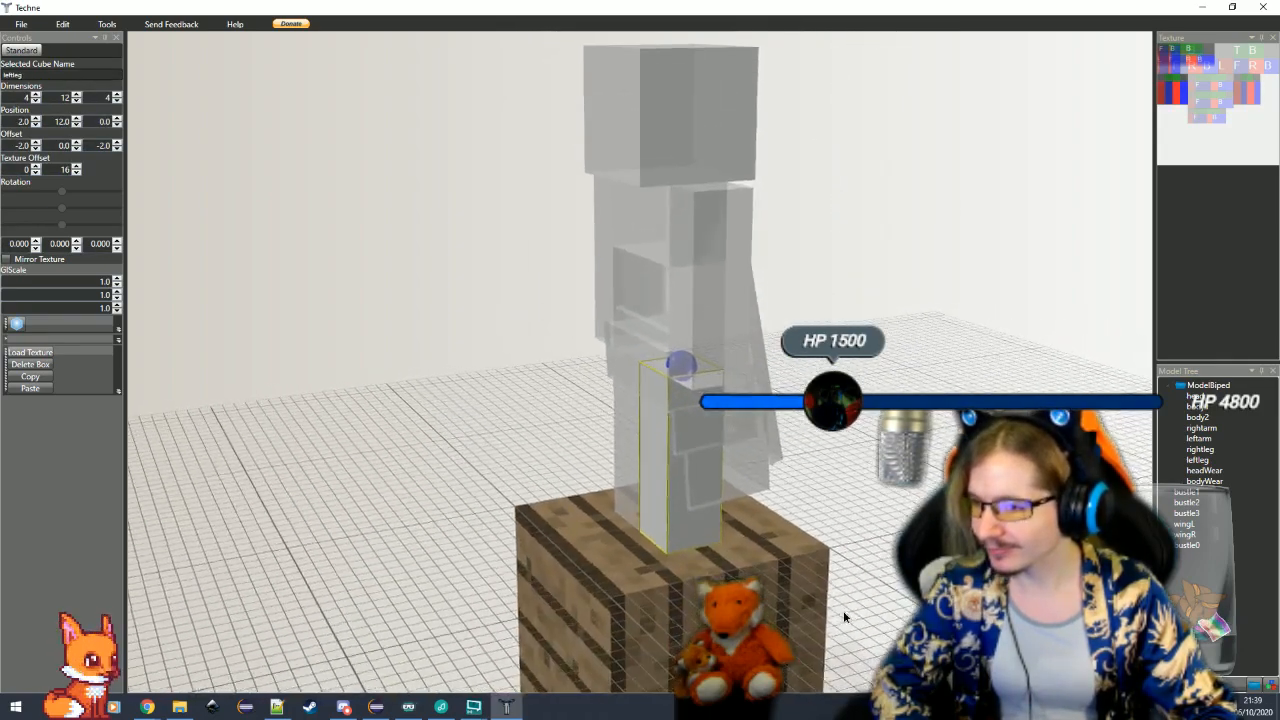
pyautogui.click(844, 612)
pyautogui.moveTo(700, 587); pyautogui.dragTo(611, 589)
pyautogui.doubleClick(673, 376)
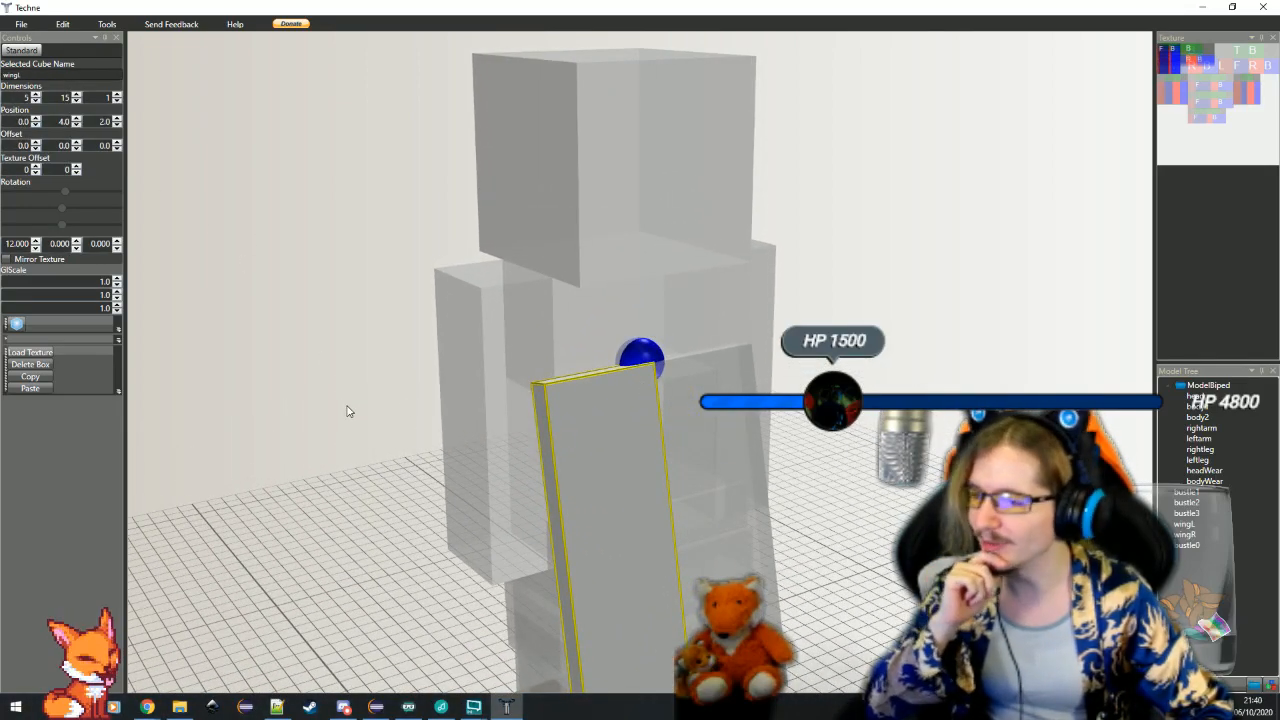
pyautogui.moveTo(743, 486); pyautogui.dragTo(604, 506)
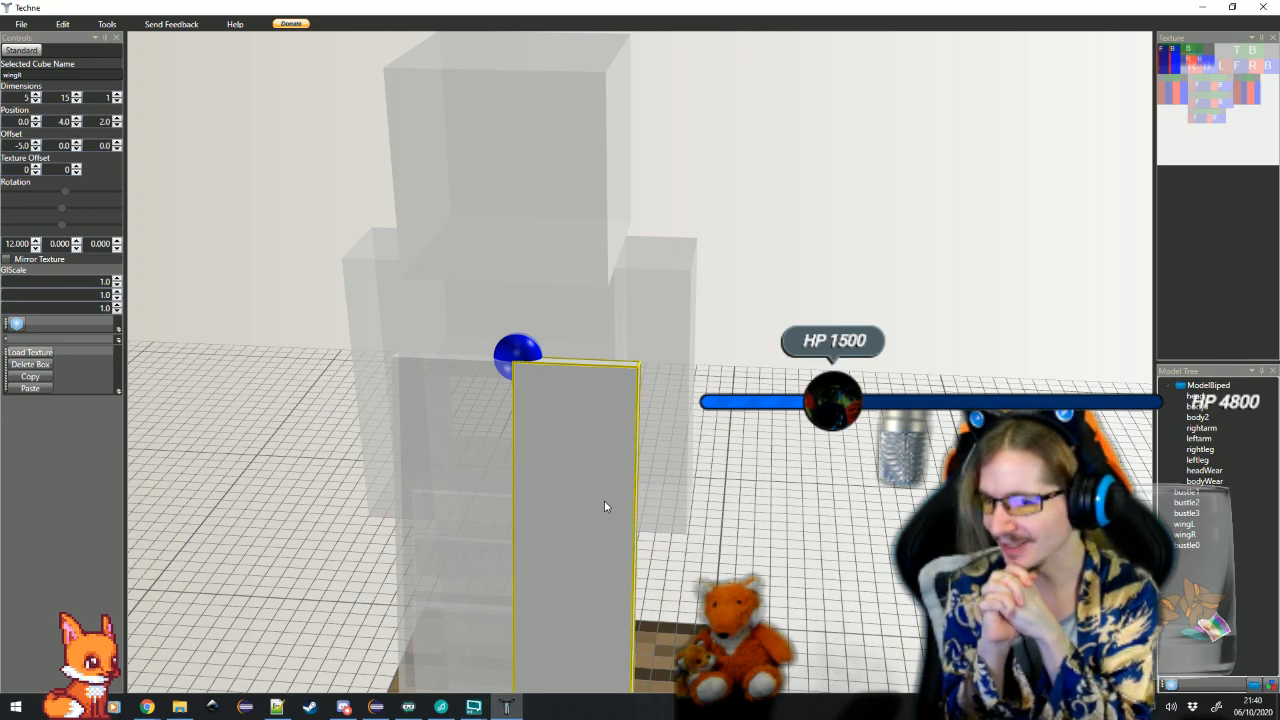
pyautogui.click(723, 537)
pyautogui.scroll(-4, 723, 537)
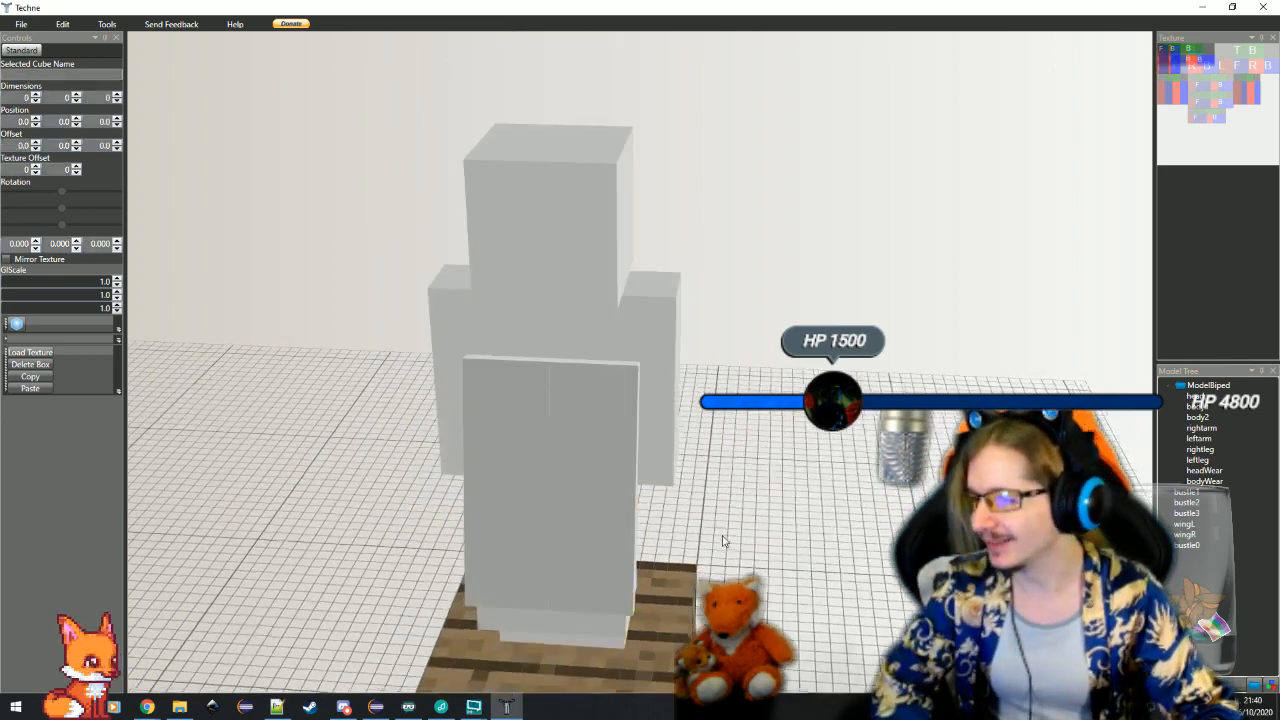
pyautogui.moveTo(723, 537)
pyautogui.mouseDown()
pyautogui.moveTo(762, 556)
pyautogui.moveTo(706, 549)
pyautogui.mouseUp()
pyautogui.click(538, 458)
pyautogui.scroll(3, 538, 458)
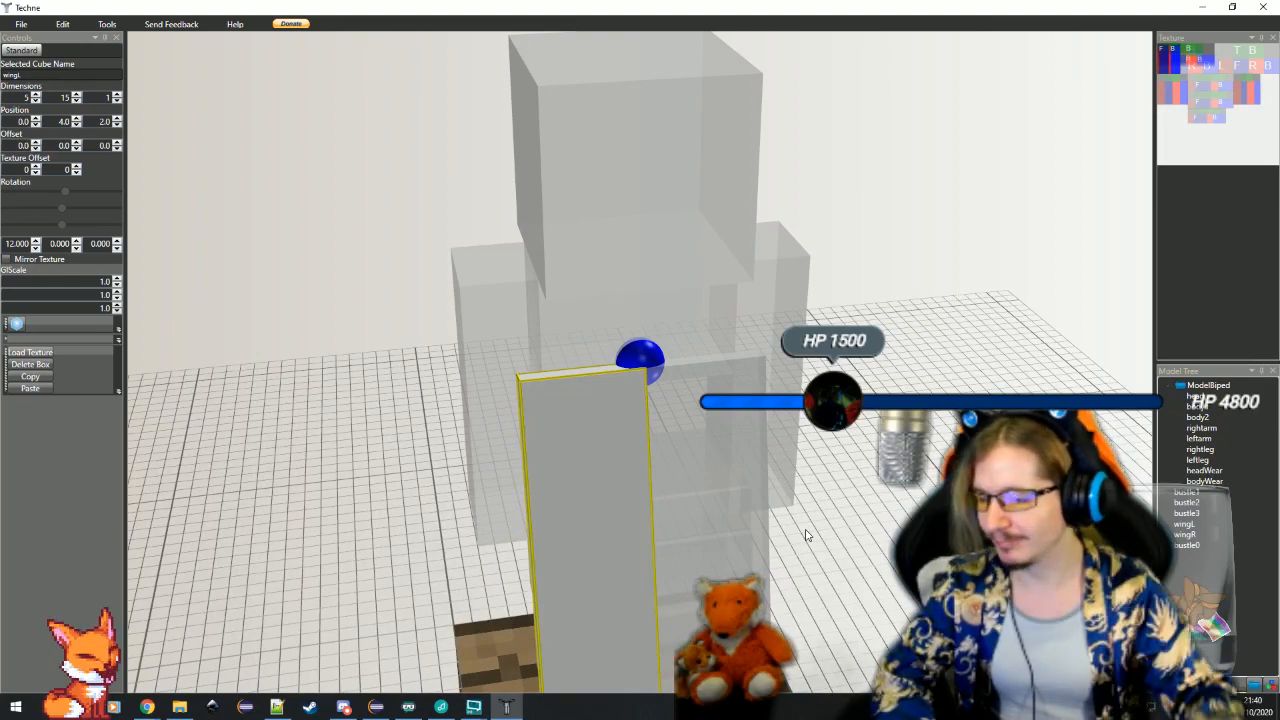
# Inspect the whole model's silhouette from the back, both sides and the front, checking how the wings hang behind the body
pyautogui.moveTo(828, 529); pyautogui.dragTo(925, 543)
pyautogui.scroll(-3, 831, 530)
pyautogui.click(419, 562)
pyautogui.moveTo(466, 588); pyautogui.dragTo(730, 571)
pyautogui.scroll(-3, 544, 587)
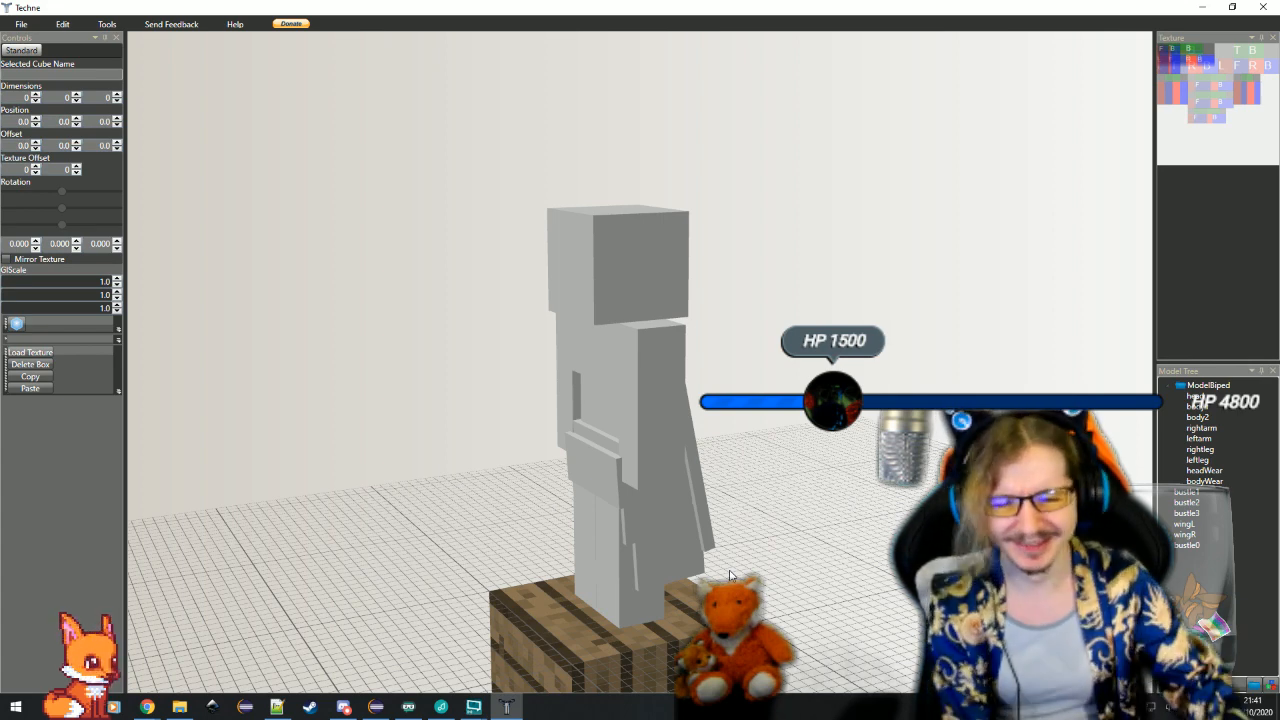
pyautogui.moveTo(731, 576); pyautogui.dragTo(781, 584)
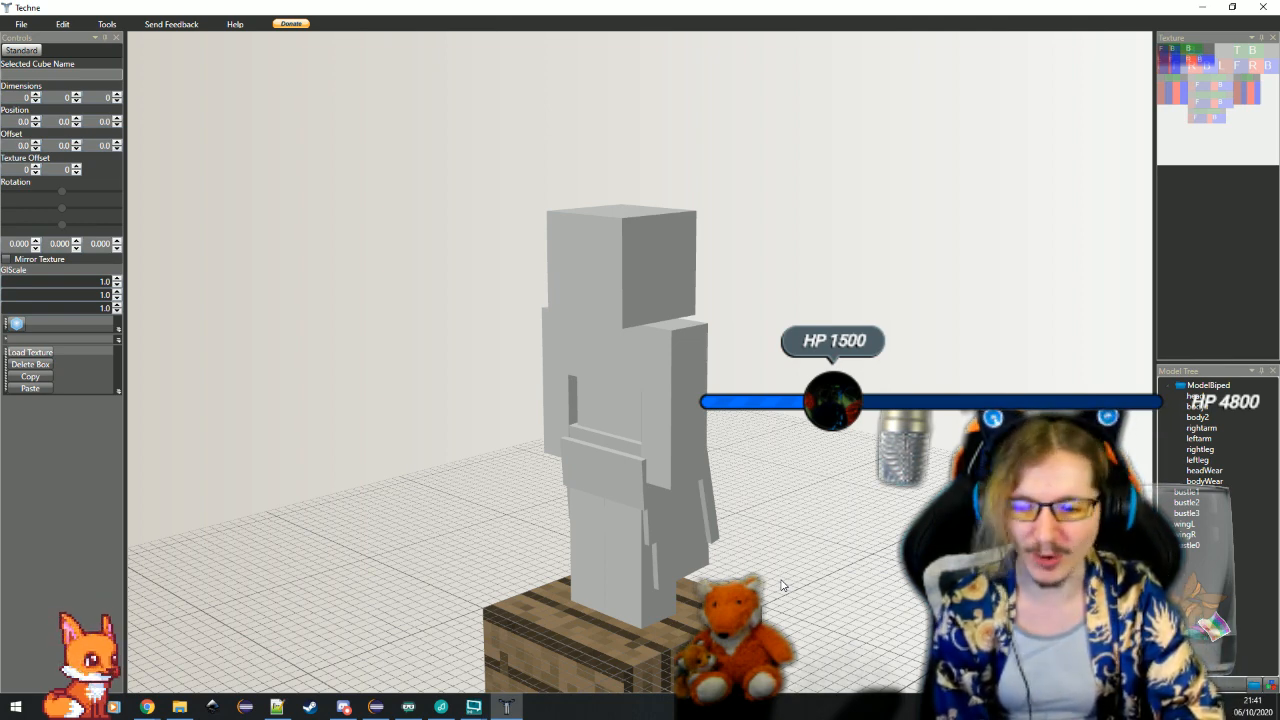
pyautogui.moveTo(782, 585); pyautogui.dragTo(488, 648)
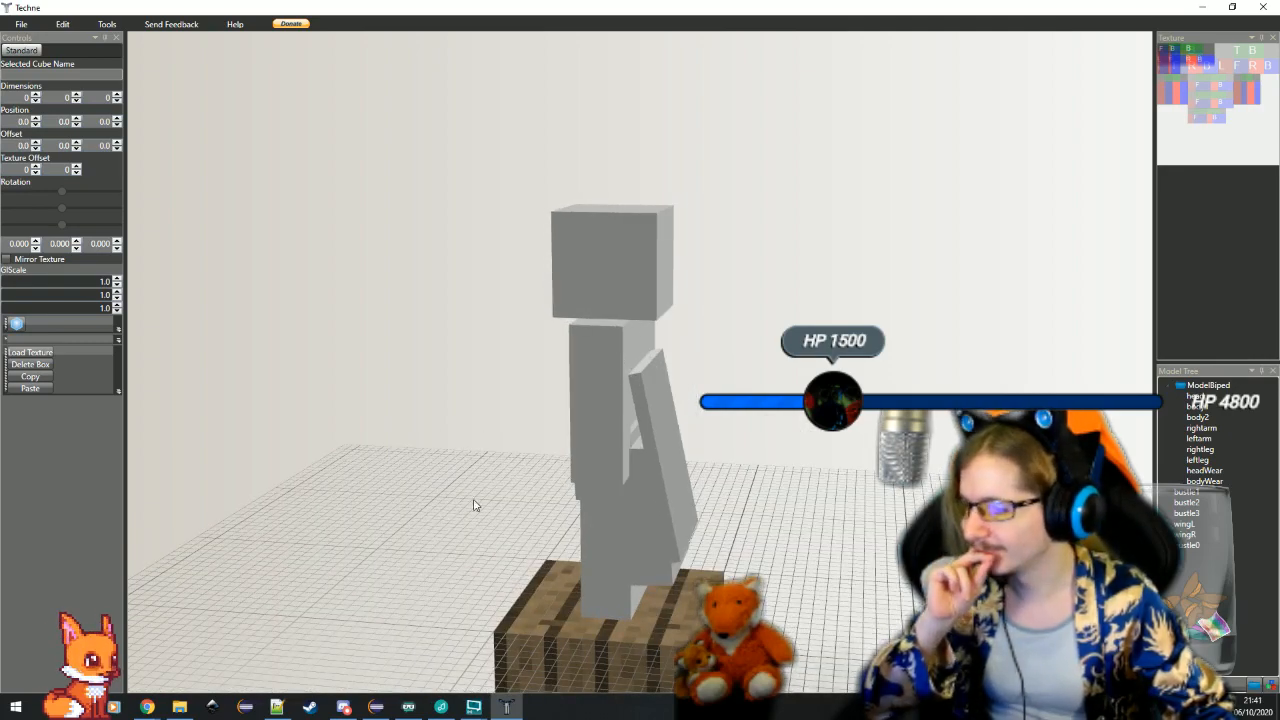
pyautogui.moveTo(475, 505); pyautogui.dragTo(508, 508)
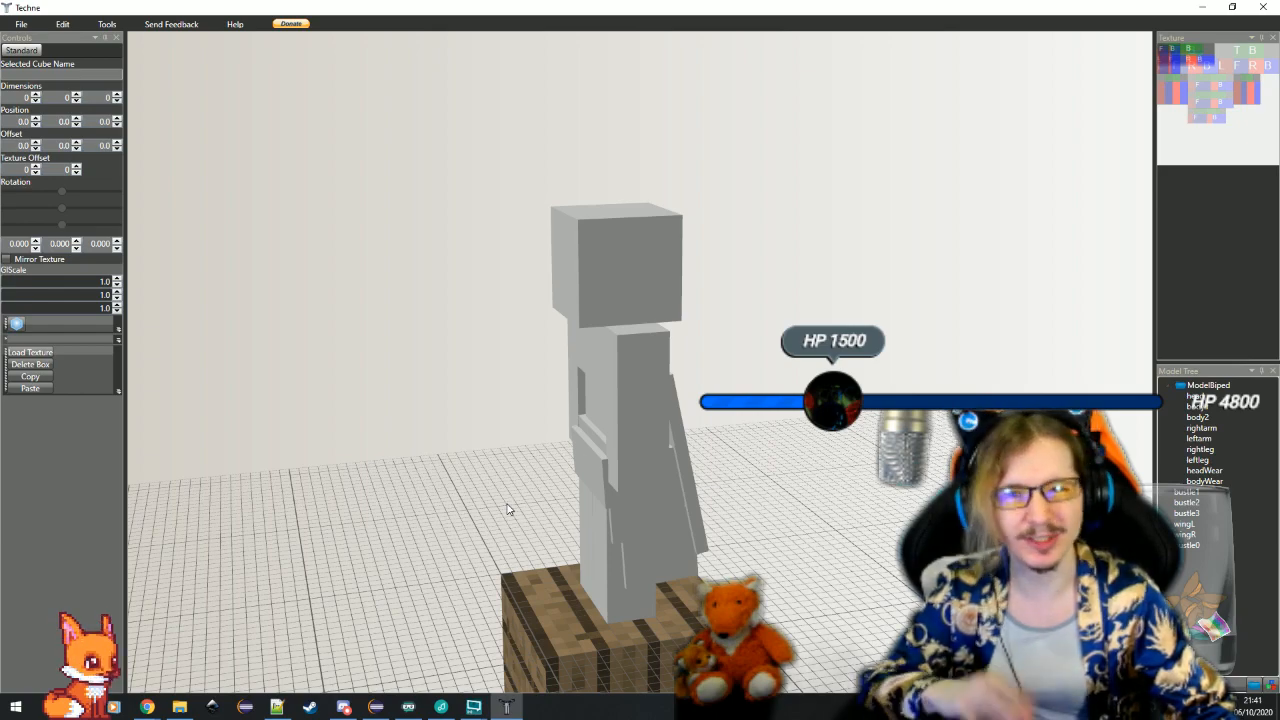
pyautogui.moveTo(507, 509)
pyautogui.mouseDown()
pyautogui.moveTo(591, 537)
pyautogui.moveTo(866, 511)
pyautogui.moveTo(509, 516)
pyautogui.moveTo(454, 500)
pyautogui.moveTo(640, 560)
pyautogui.moveTo(848, 571)
pyautogui.moveTo(837, 578)
pyautogui.mouseUp()
# Try slimming the rightleg cube by setting its width and depth to 3
pyautogui.click(580, 540)
pyautogui.scroll(5, 529, 563)
pyautogui.click(854, 534)
pyautogui.click(668, 580)
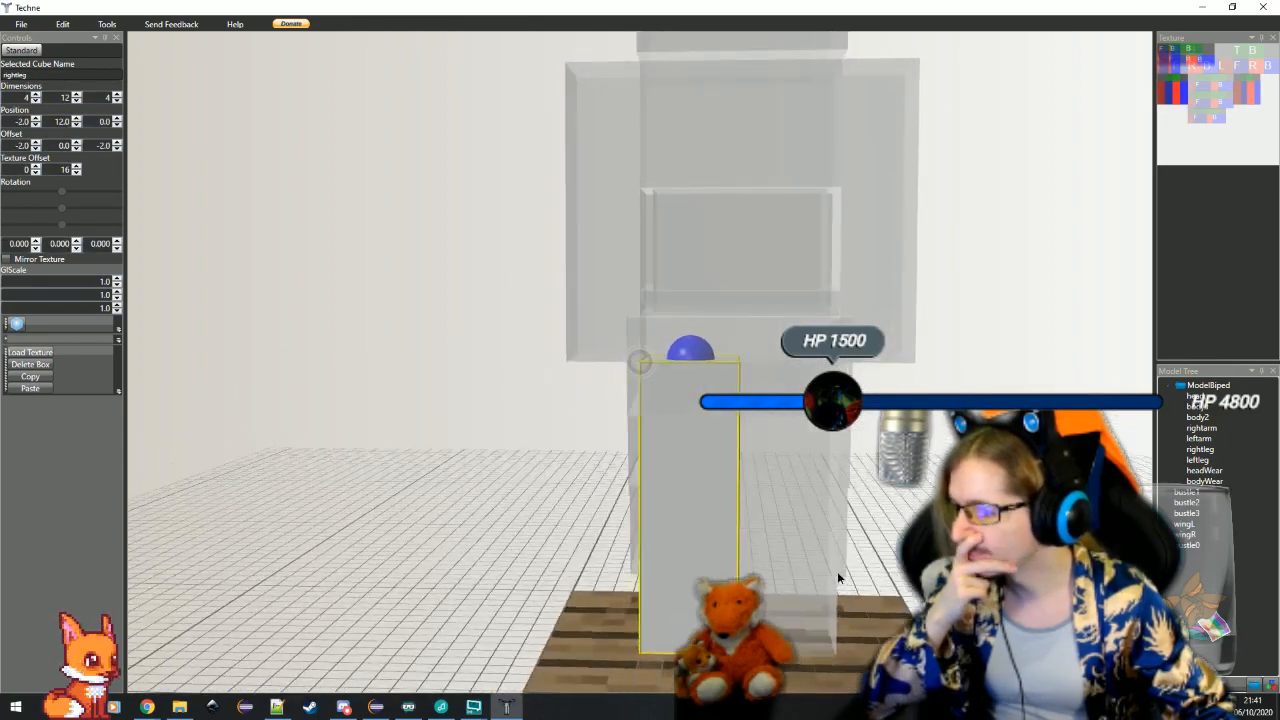
pyautogui.click(36, 101)
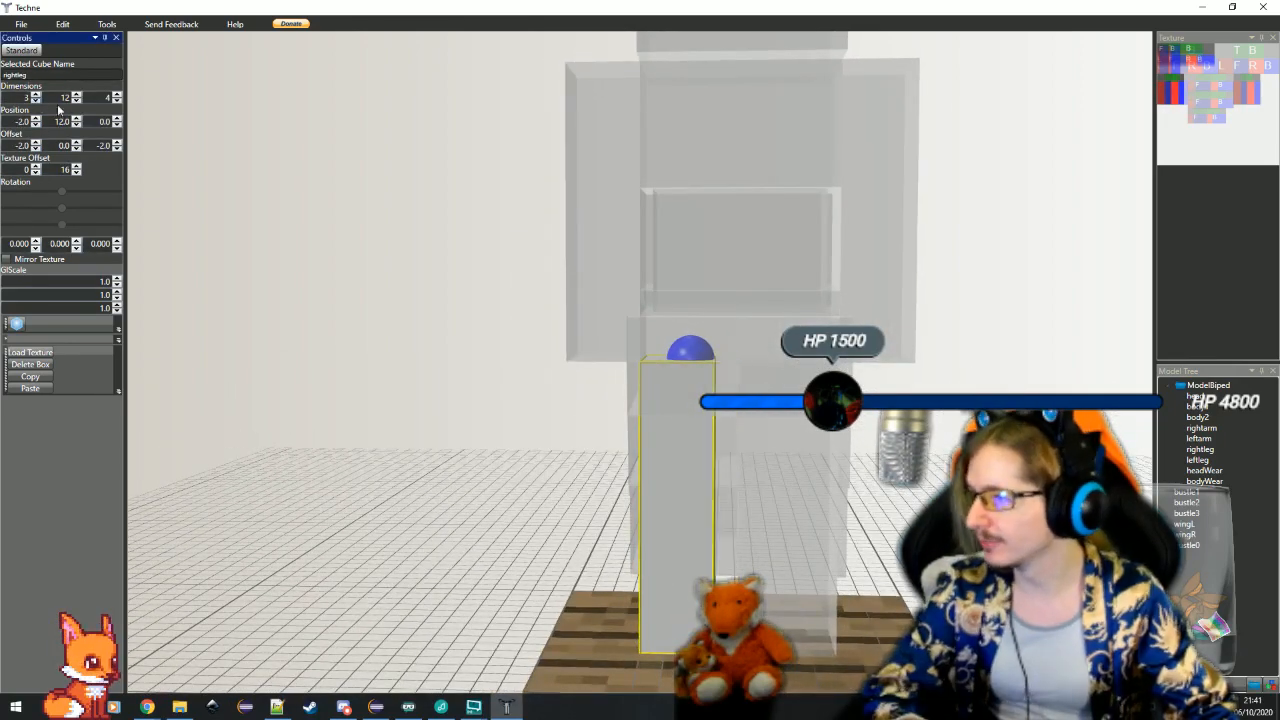
pyautogui.click(117, 102)
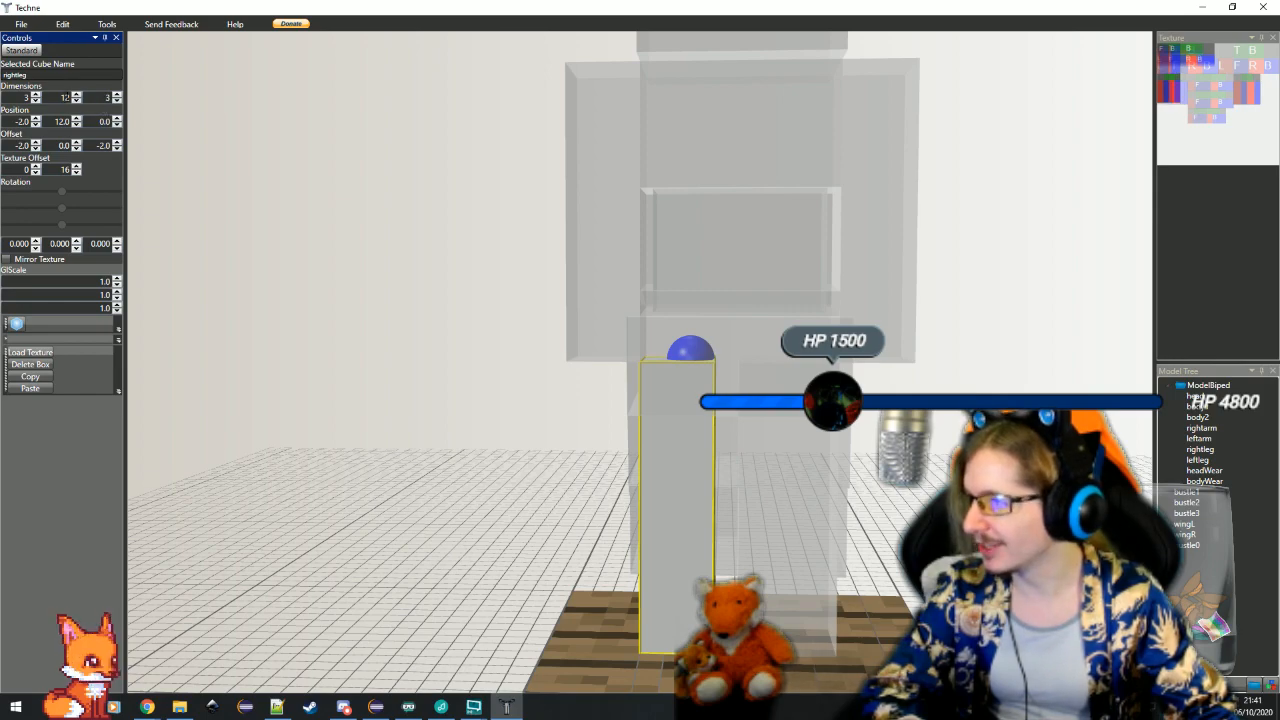
# Try slimming the leftleg cube to match, with width and depth set to 3, and check both legs from the front
pyautogui.moveTo(612, 450); pyautogui.dragTo(490, 440)
pyautogui.click(746, 566)
pyautogui.moveTo(746, 566); pyautogui.dragTo(920, 588)
pyautogui.click(778, 566)
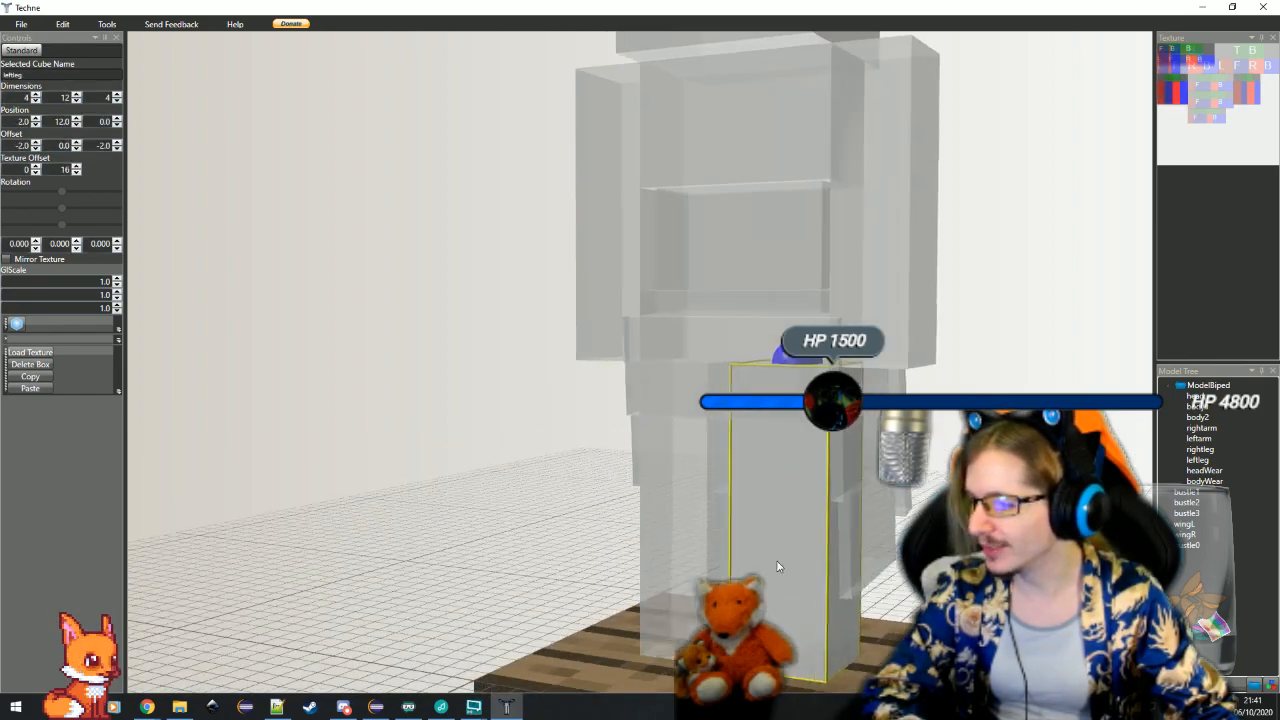
pyautogui.click(118, 101)
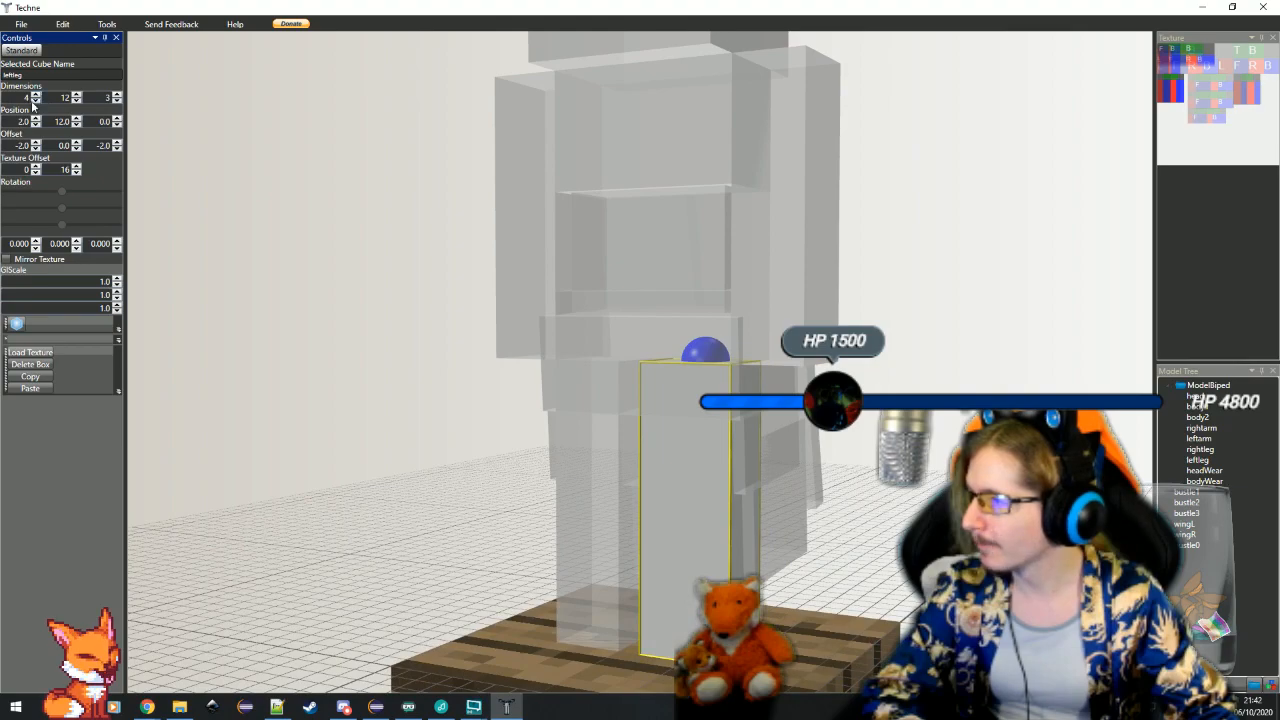
pyautogui.click(334, 420)
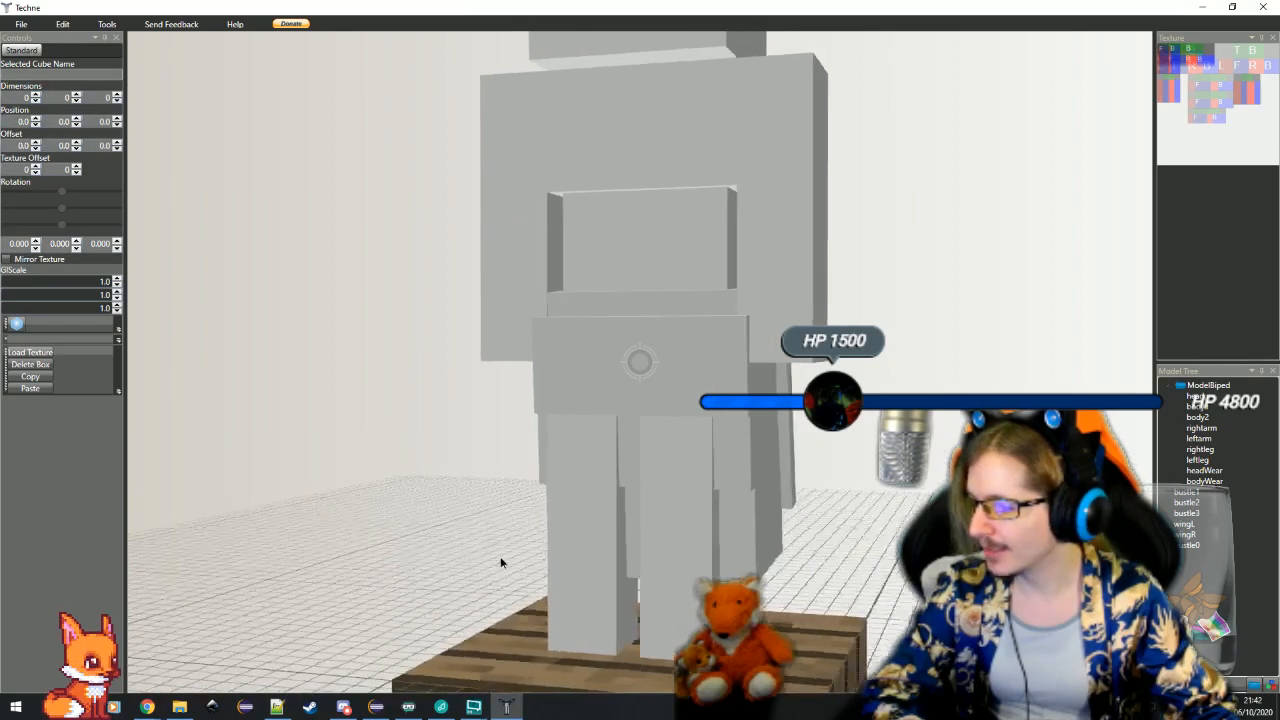
pyautogui.scroll(-5, 501, 558)
pyautogui.moveTo(501, 558); pyautogui.dragTo(615, 519)
# Restore the width and depth of rightleg and leftleg to 4 and check the legs on the whole model
pyautogui.click(606, 491)
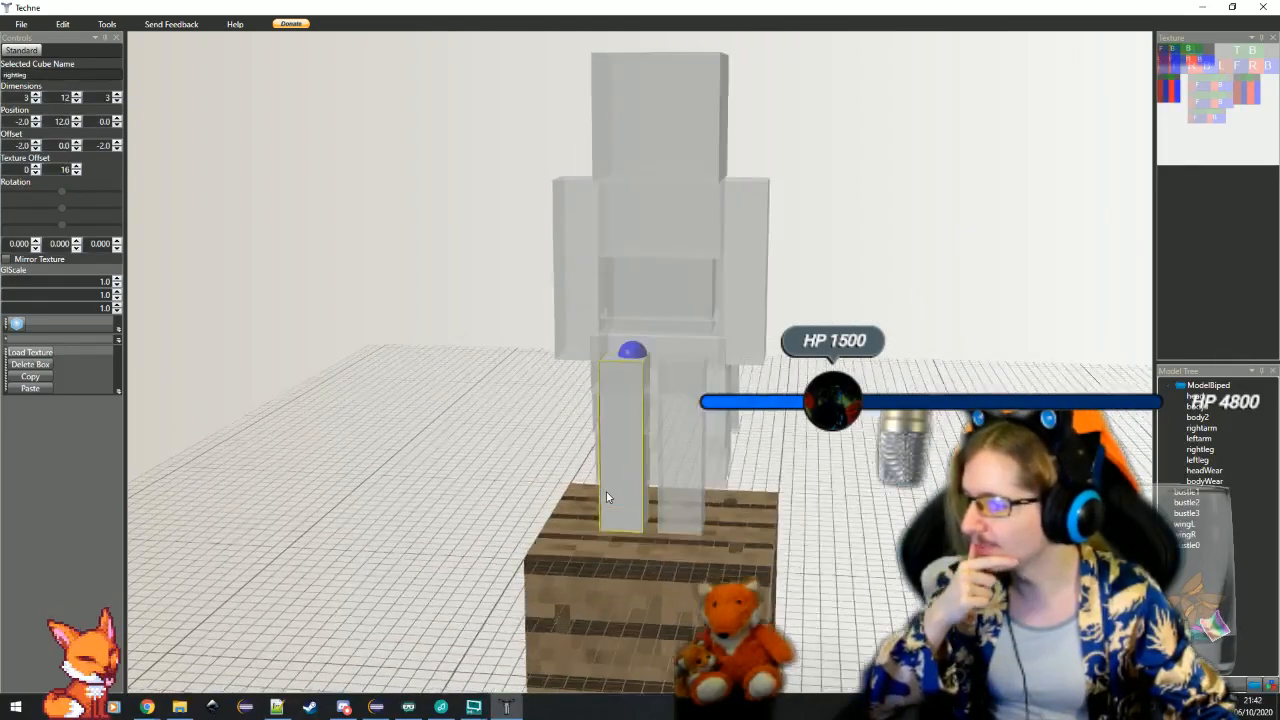
pyautogui.scroll(4, 606, 491)
pyautogui.click(36, 95)
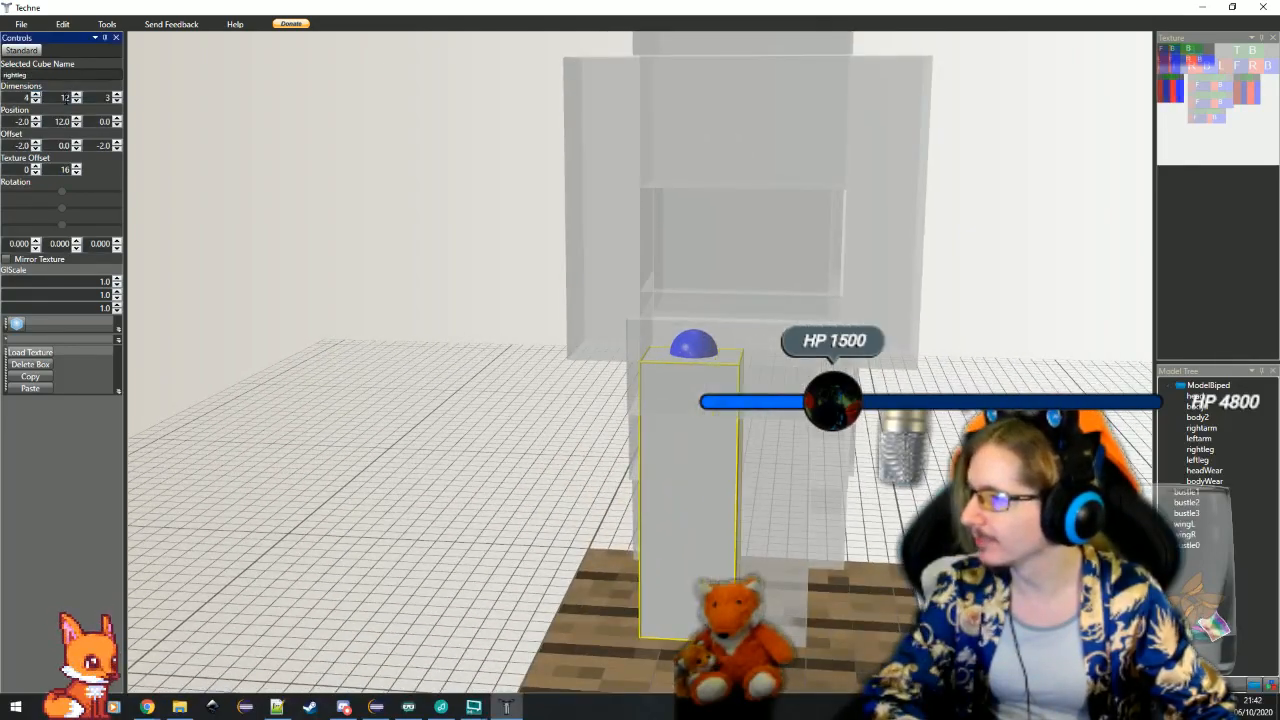
pyautogui.click(117, 95)
pyautogui.click(766, 536)
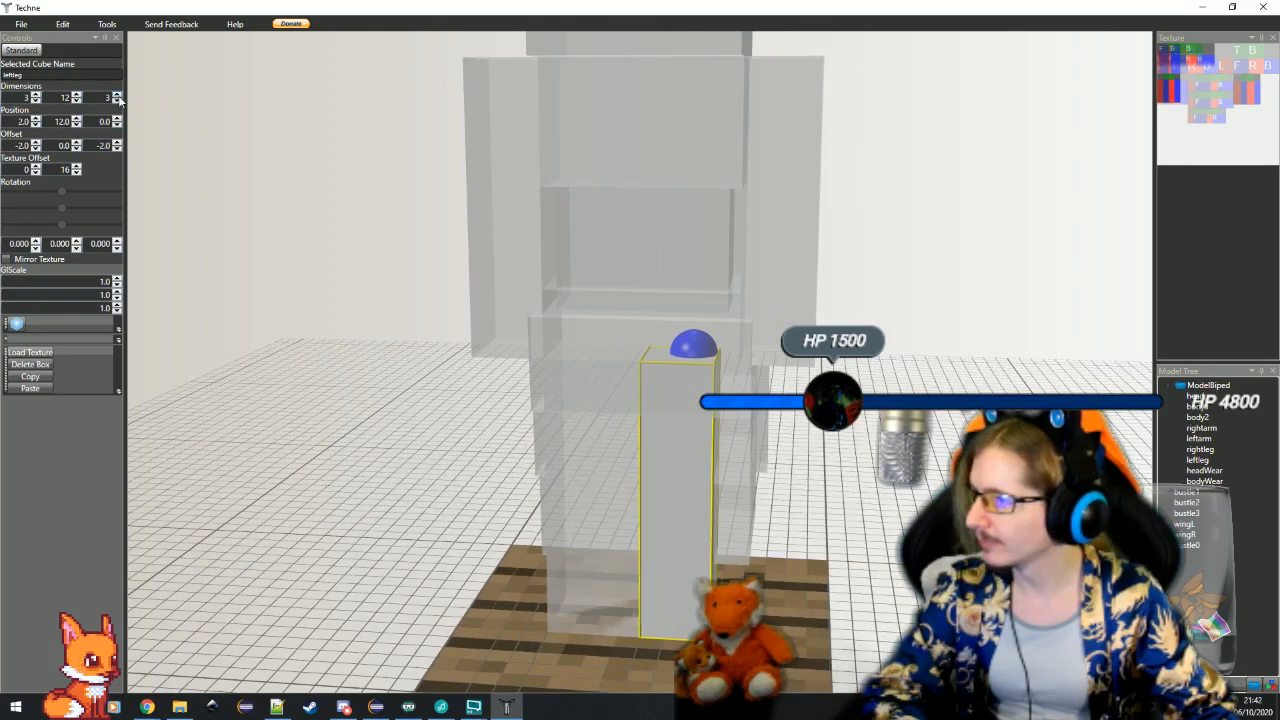
pyautogui.click(37, 95)
pyautogui.click(354, 410)
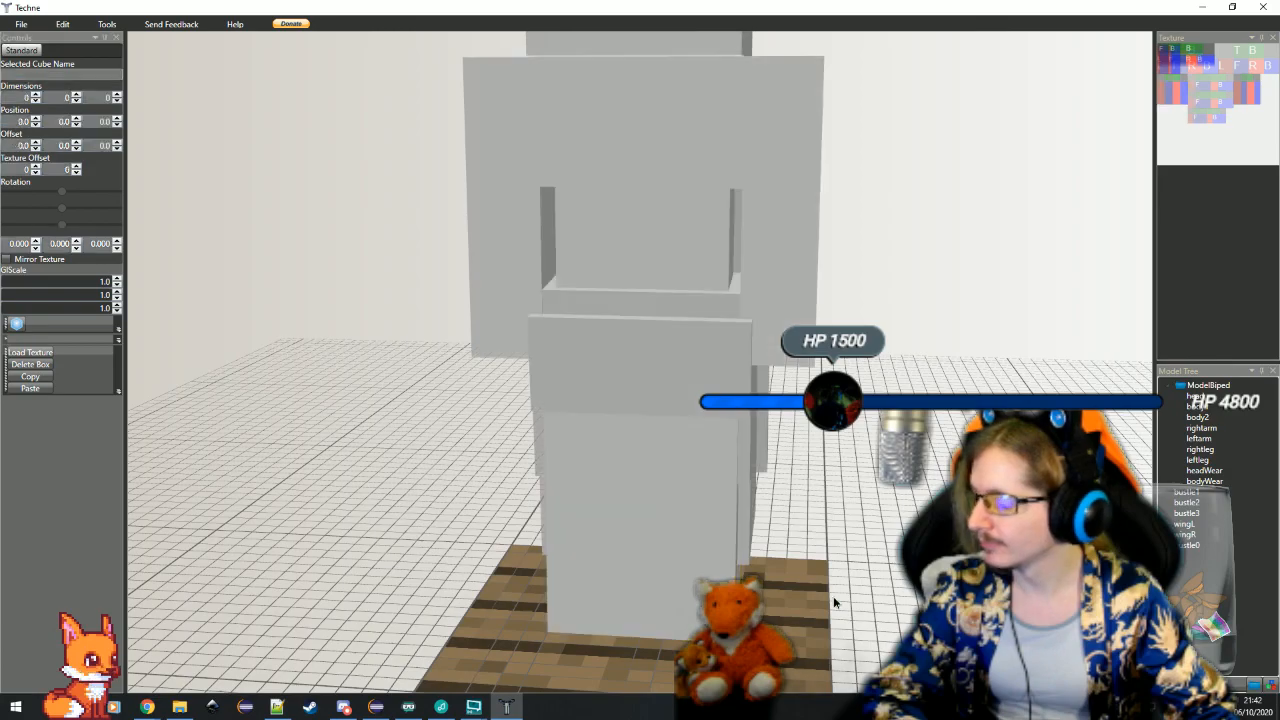
pyautogui.moveTo(834, 600); pyautogui.dragTo(769, 608)
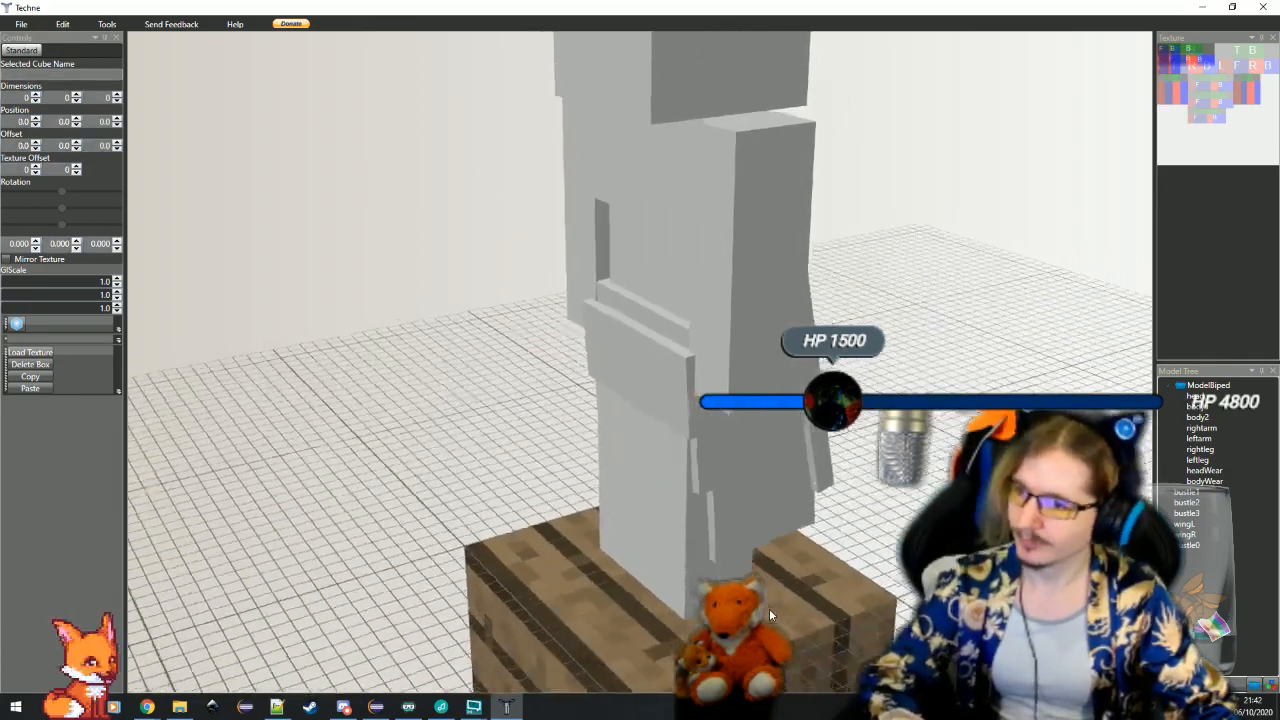
pyautogui.scroll(-3, 500, 457)
pyautogui.moveTo(500, 457); pyautogui.dragTo(528, 450)
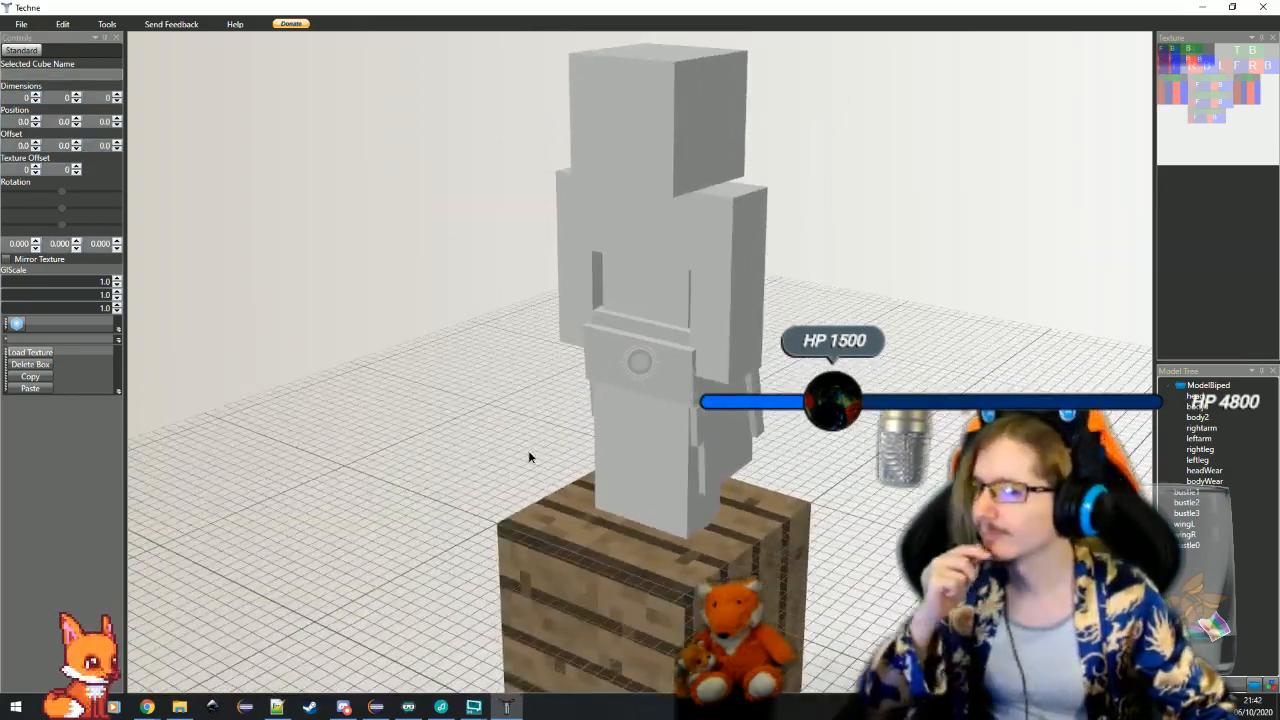
# Switch to the Notepad++ notes, review the Elements list for the disguise, and compare it with the Techne model
pyautogui.click(278, 708)
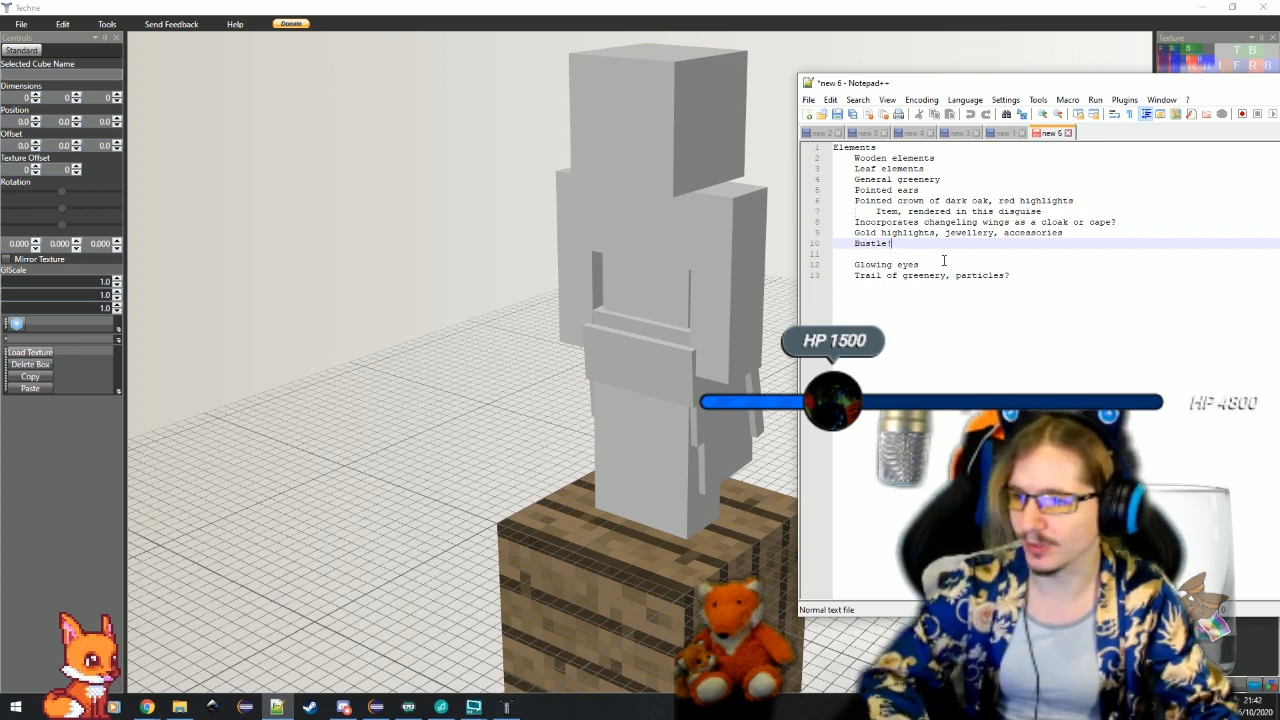
pyautogui.click(932, 190)
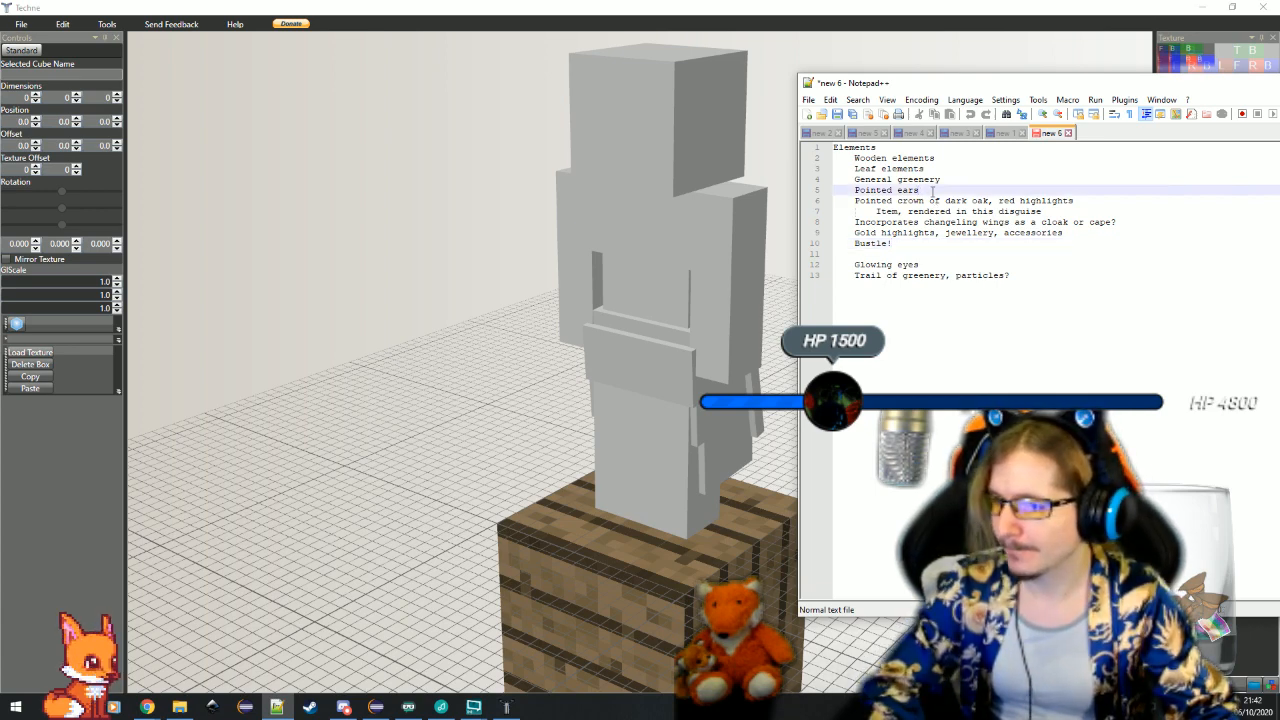
pyautogui.click(955, 179)
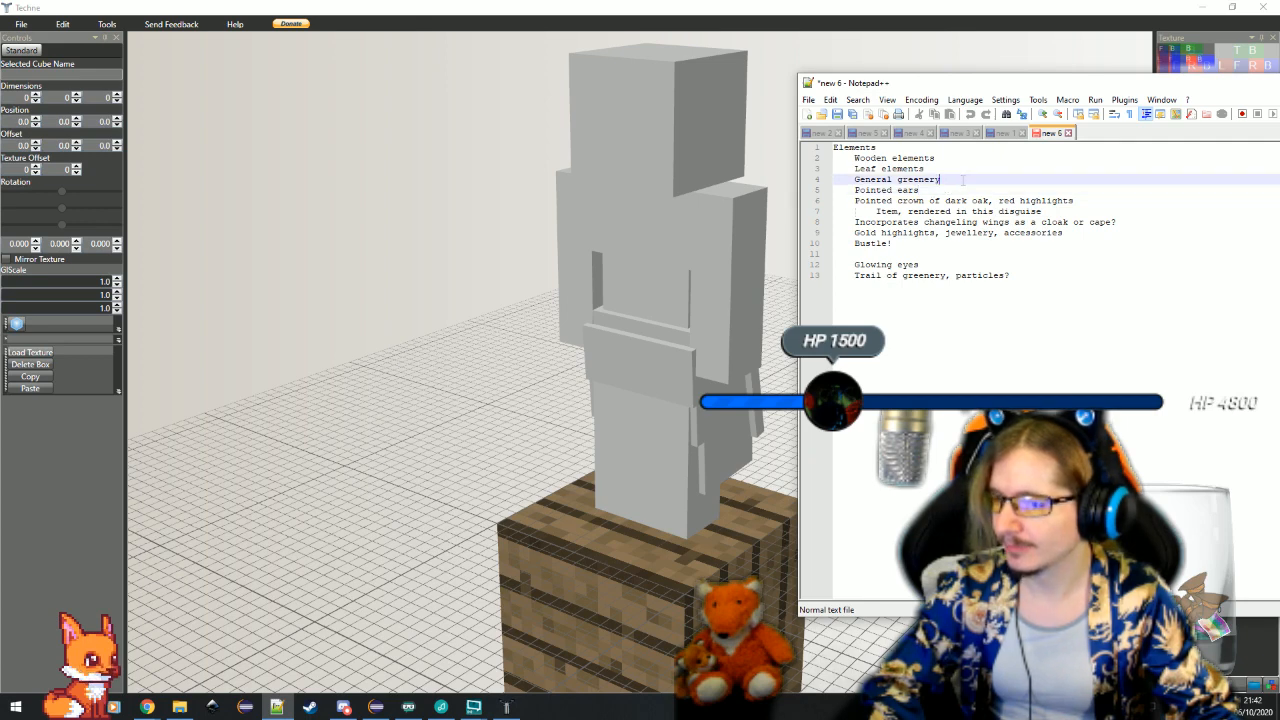
pyautogui.click(970, 168)
pyautogui.click(982, 160)
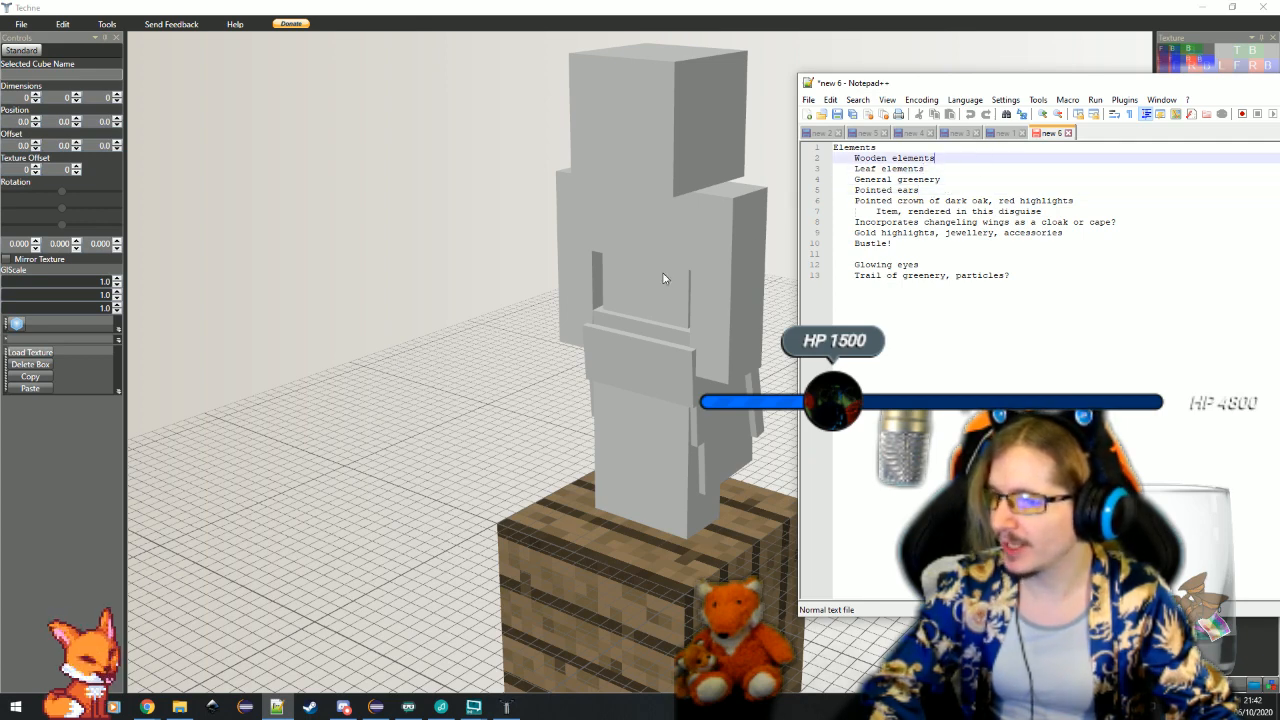
pyautogui.click(946, 168)
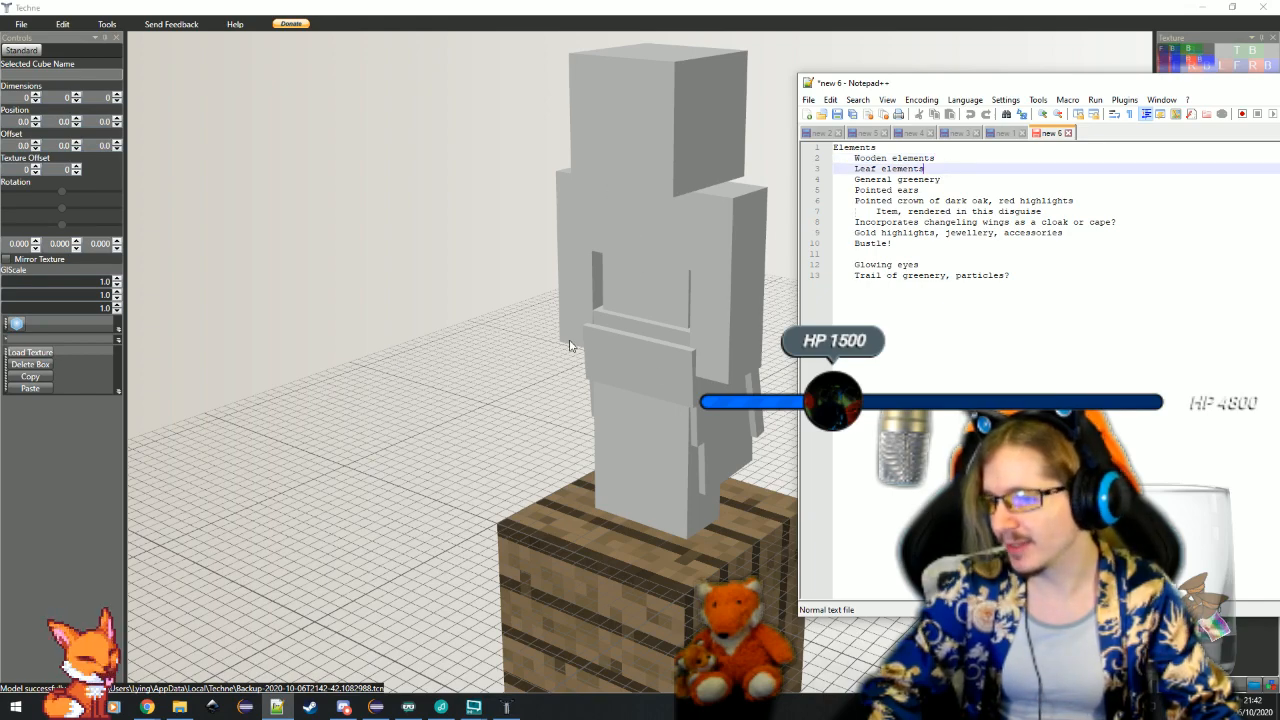
pyautogui.moveTo(569, 346); pyautogui.dragTo(629, 327)
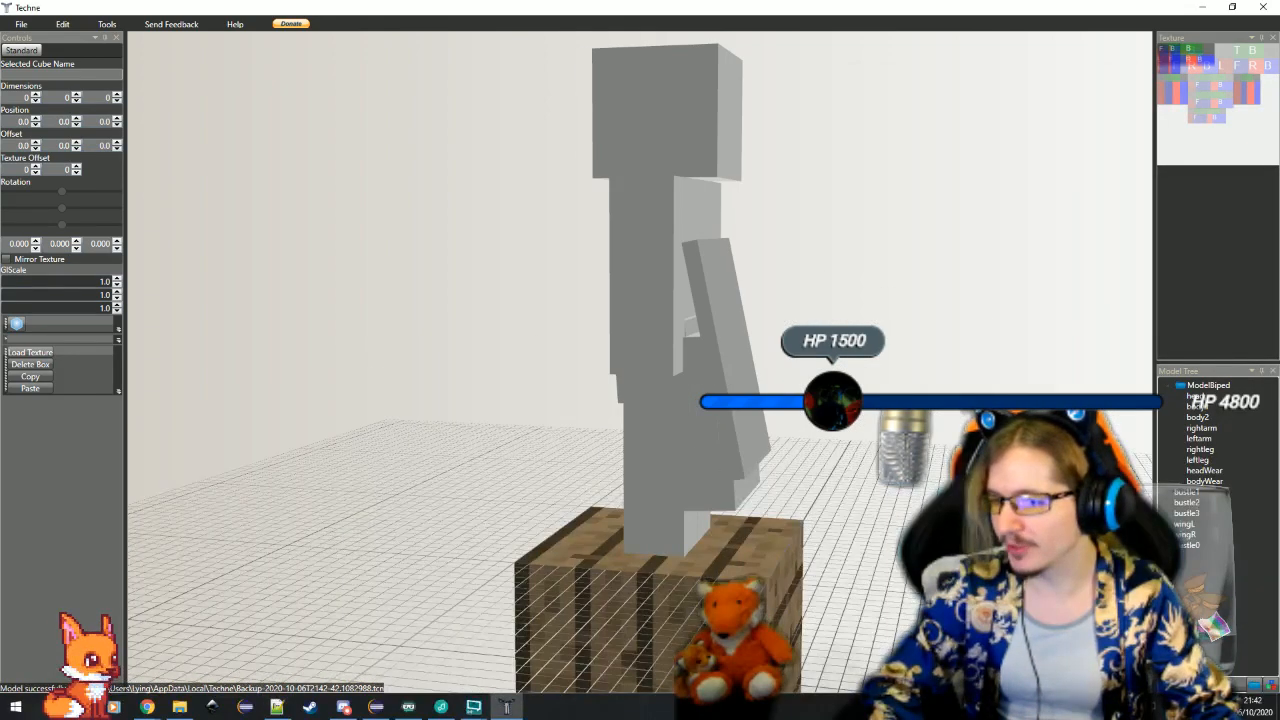
pyautogui.hotkey('alt', 'Tab')
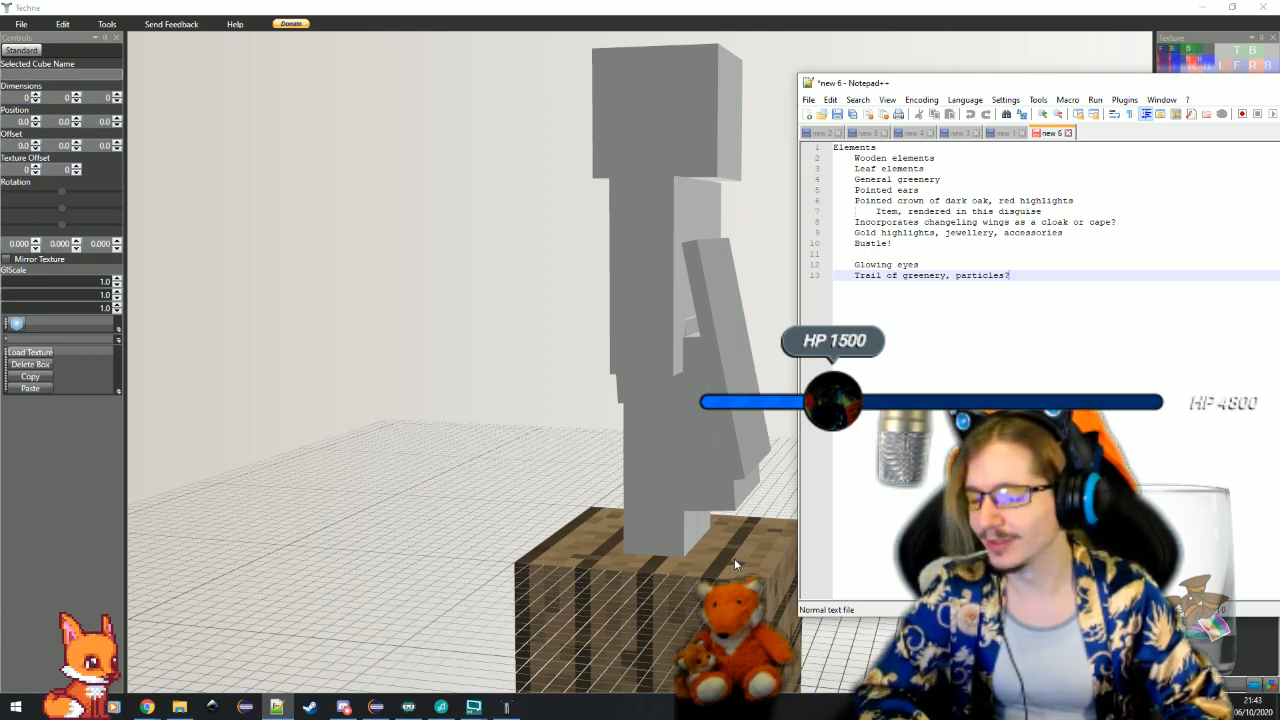
pyautogui.moveTo(555, 466)
pyautogui.mouseDown()
pyautogui.moveTo(571, 485)
pyautogui.moveTo(694, 495)
pyautogui.mouseUp()
pyautogui.moveTo(847, 540); pyautogui.dragTo(822, 520)
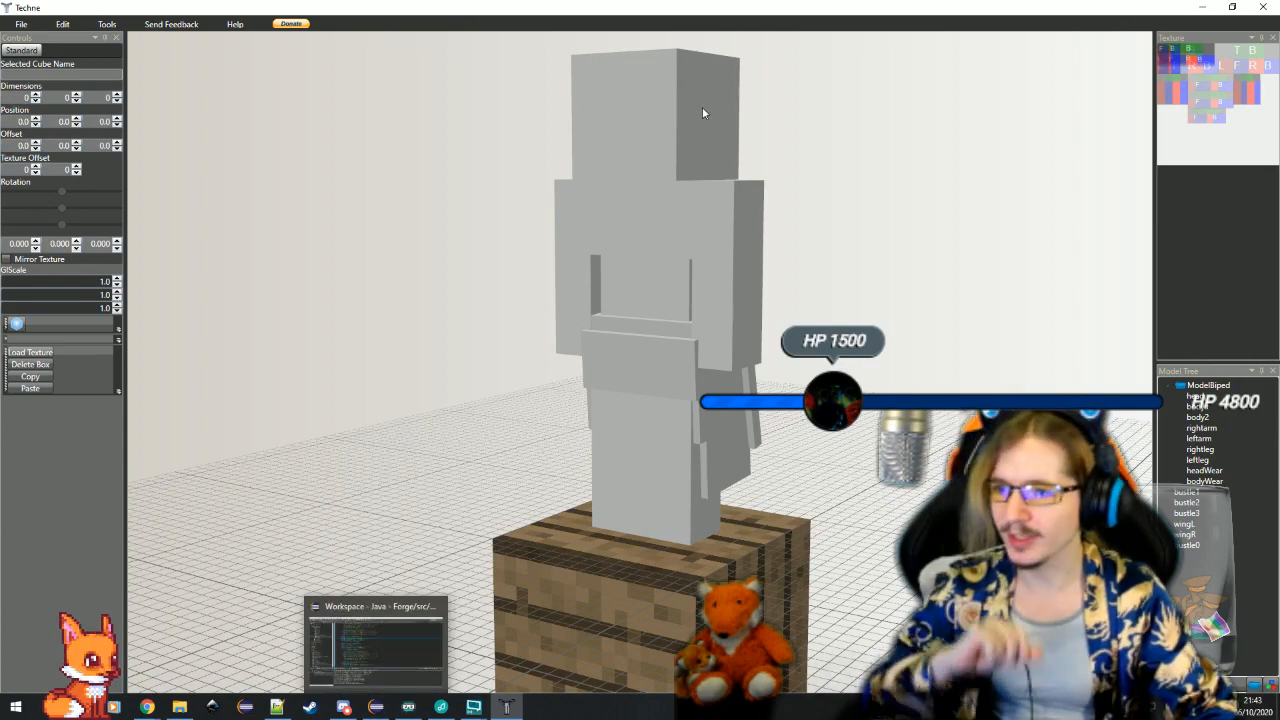
# Switch to Eclipse and expand the src/main/java source tree down to the patron package under client, model and entity
pyautogui.click(375, 706)
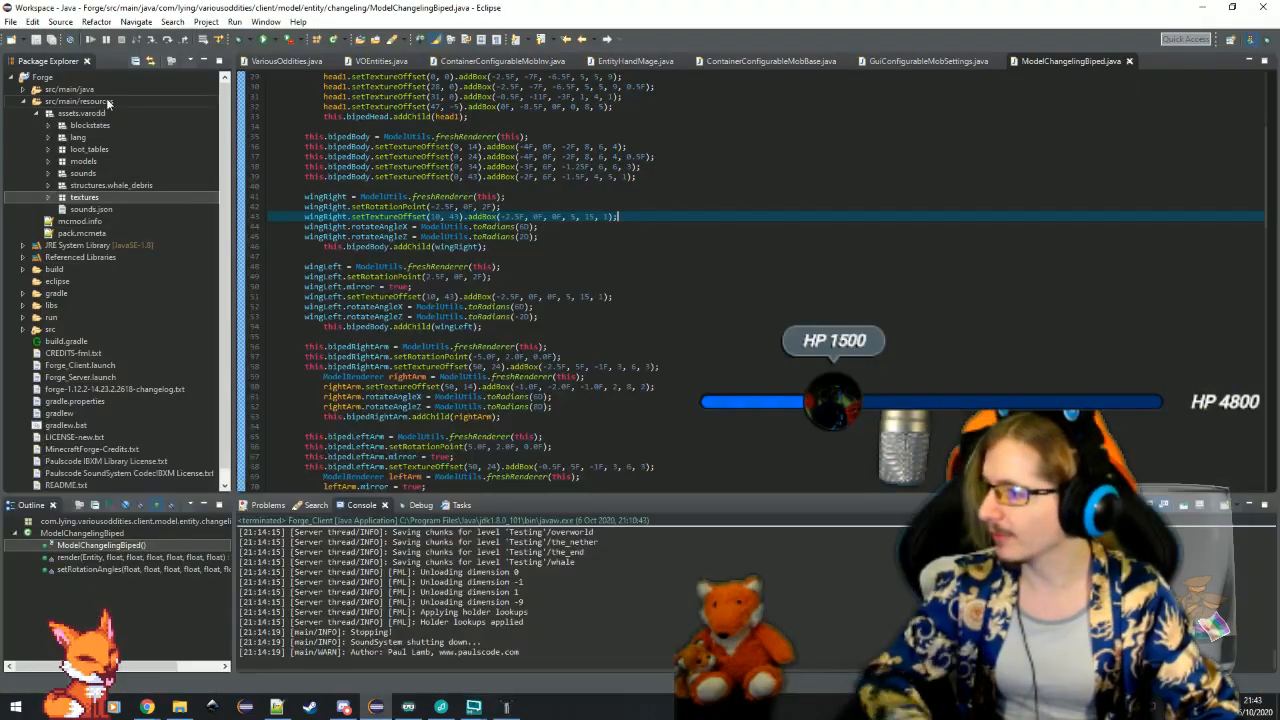
pyautogui.doubleClick(70, 90)
pyautogui.doubleClick(80, 101)
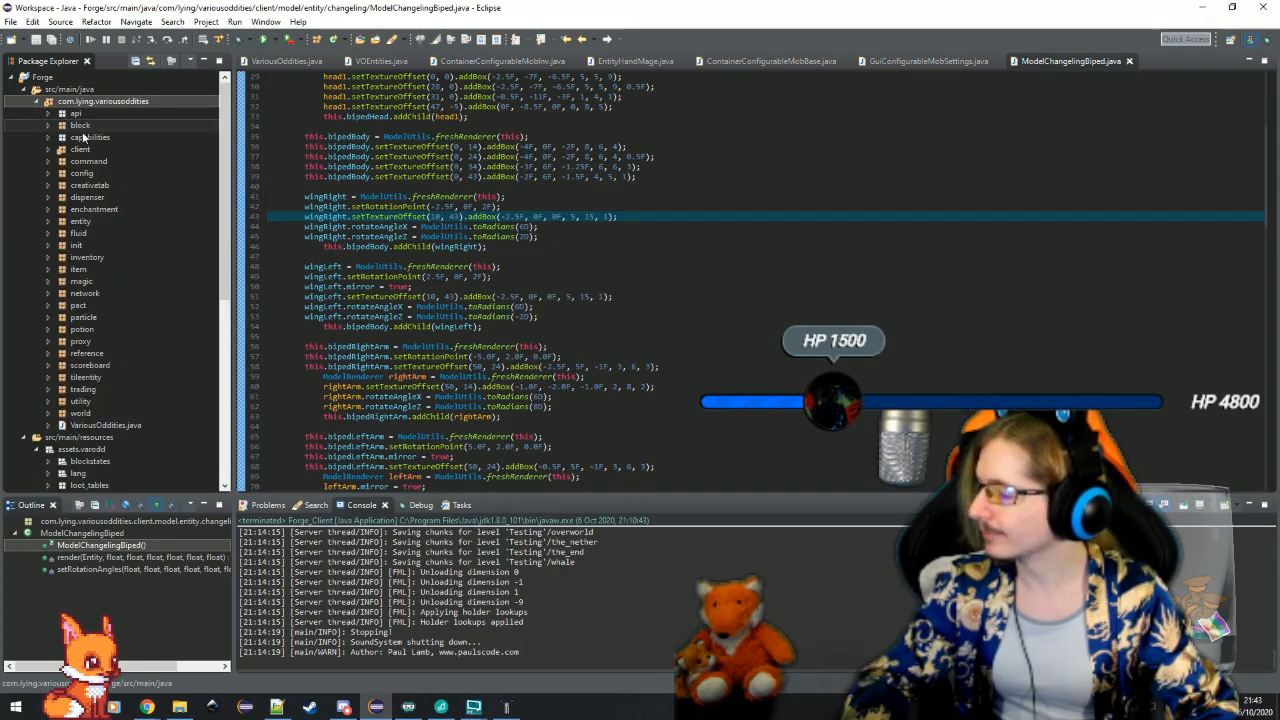
pyautogui.doubleClick(80, 150)
pyautogui.doubleClick(94, 173)
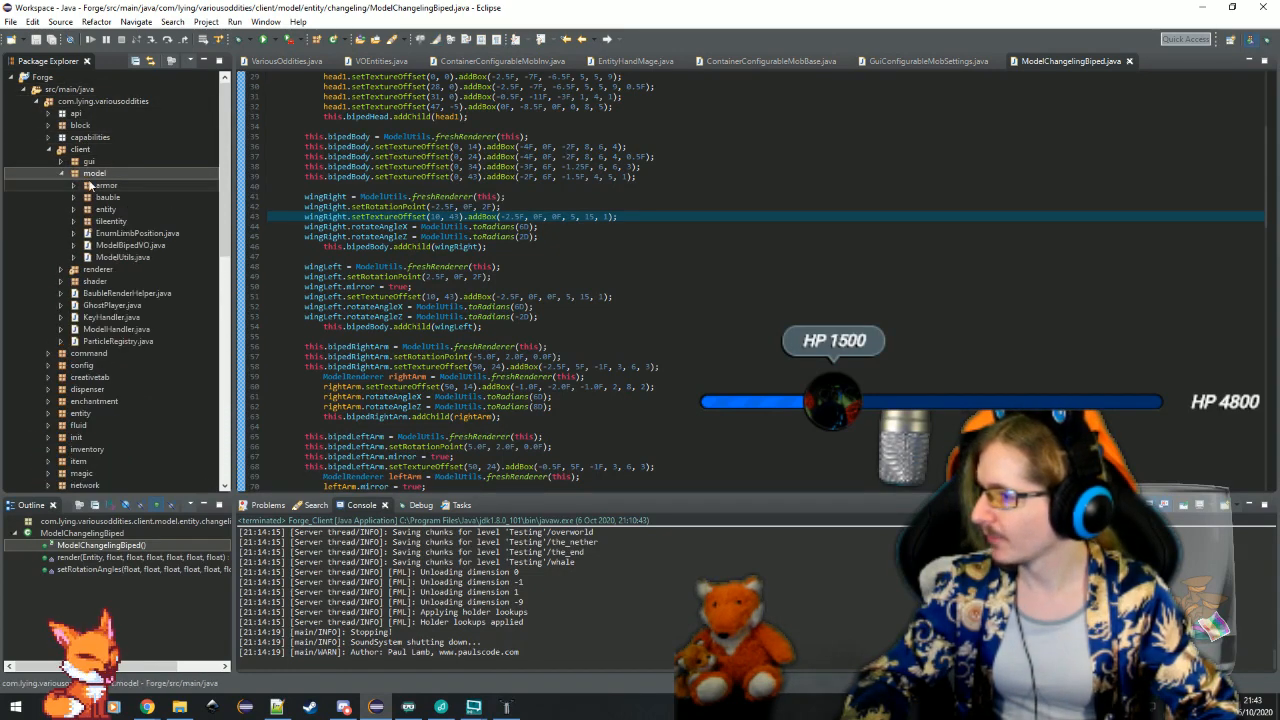
pyautogui.doubleClick(104, 209)
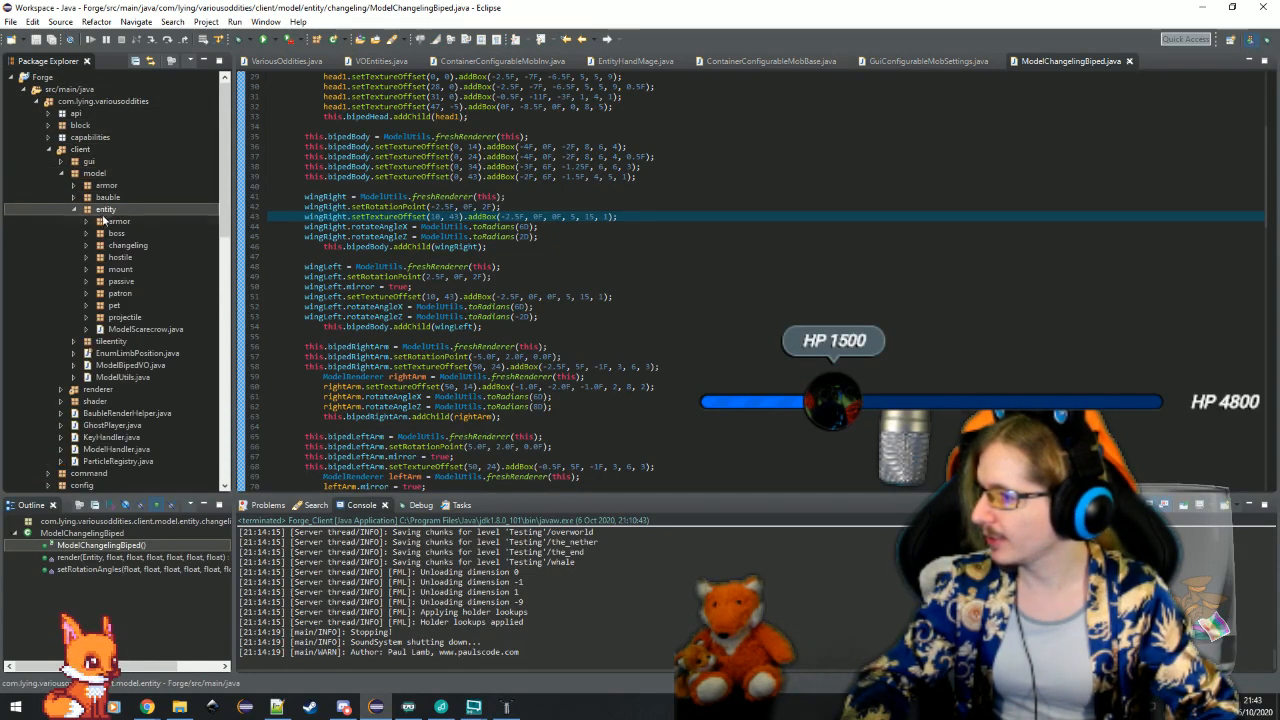
pyautogui.doubleClick(119, 293)
pyautogui.scroll(-2, 103, 340)
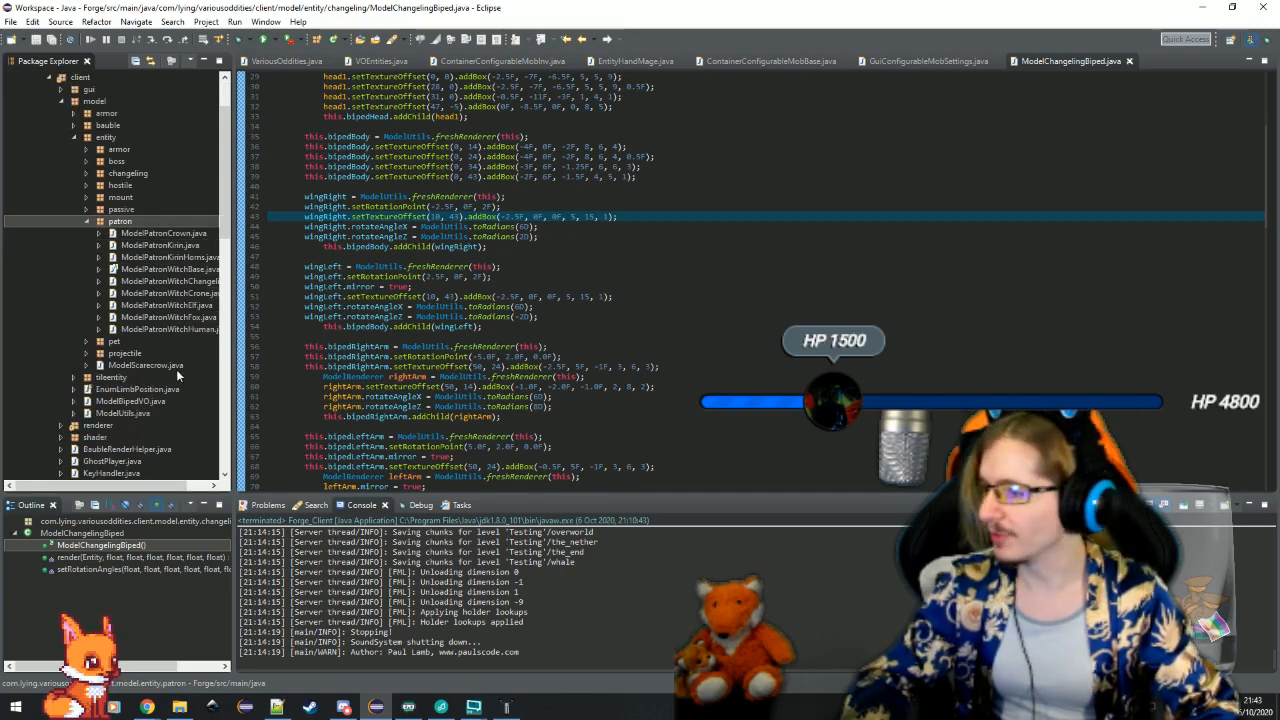
pyautogui.click(172, 306)
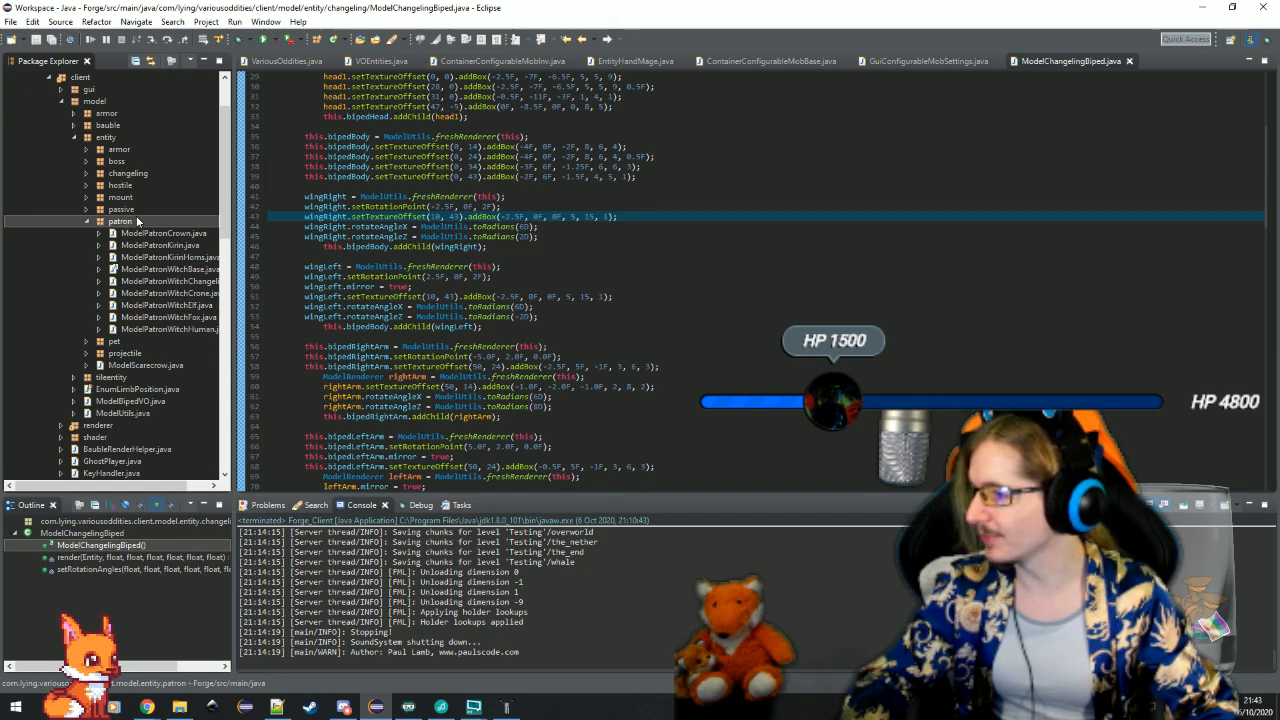
pyautogui.rightClick(123, 221)
pyautogui.moveTo(152, 225)
pyautogui.click(466, 277)
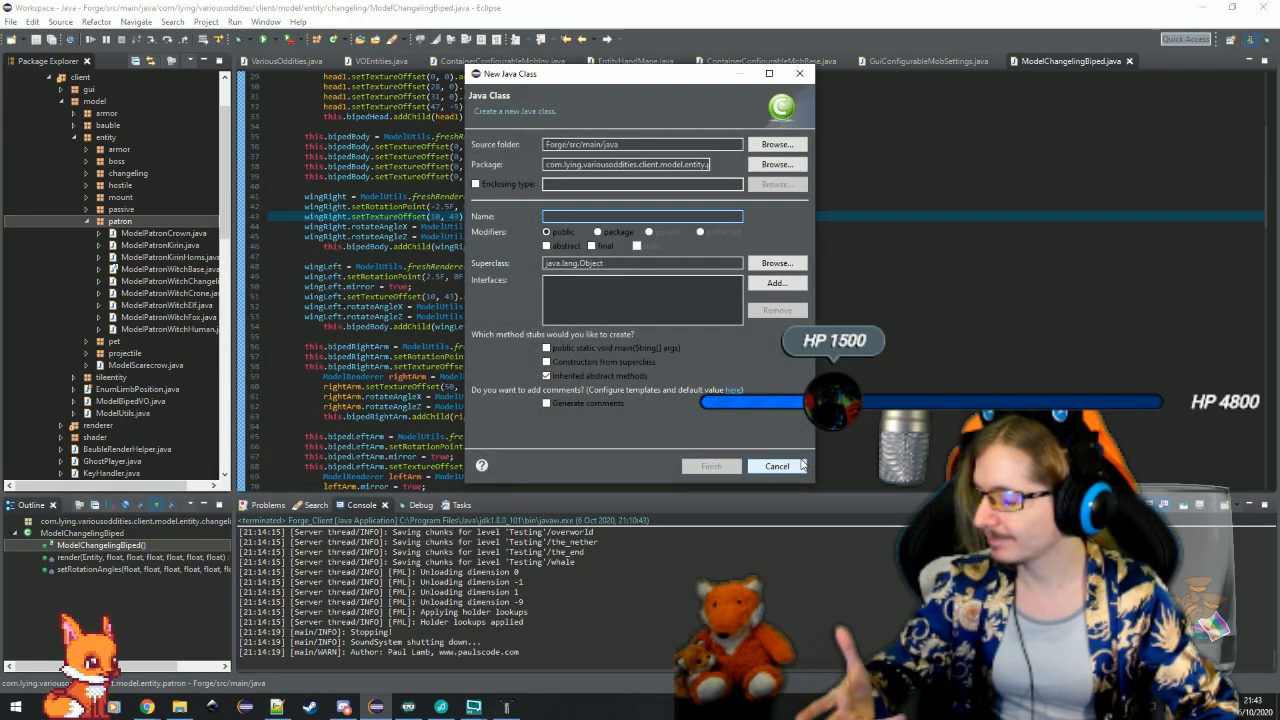
pyautogui.click(800, 466)
# Open ModelPatronWitchElf.java from the patron package and review its fields and constructor code down to the tress renderer
pyautogui.click(193, 305)
pyautogui.doubleClick(193, 305)
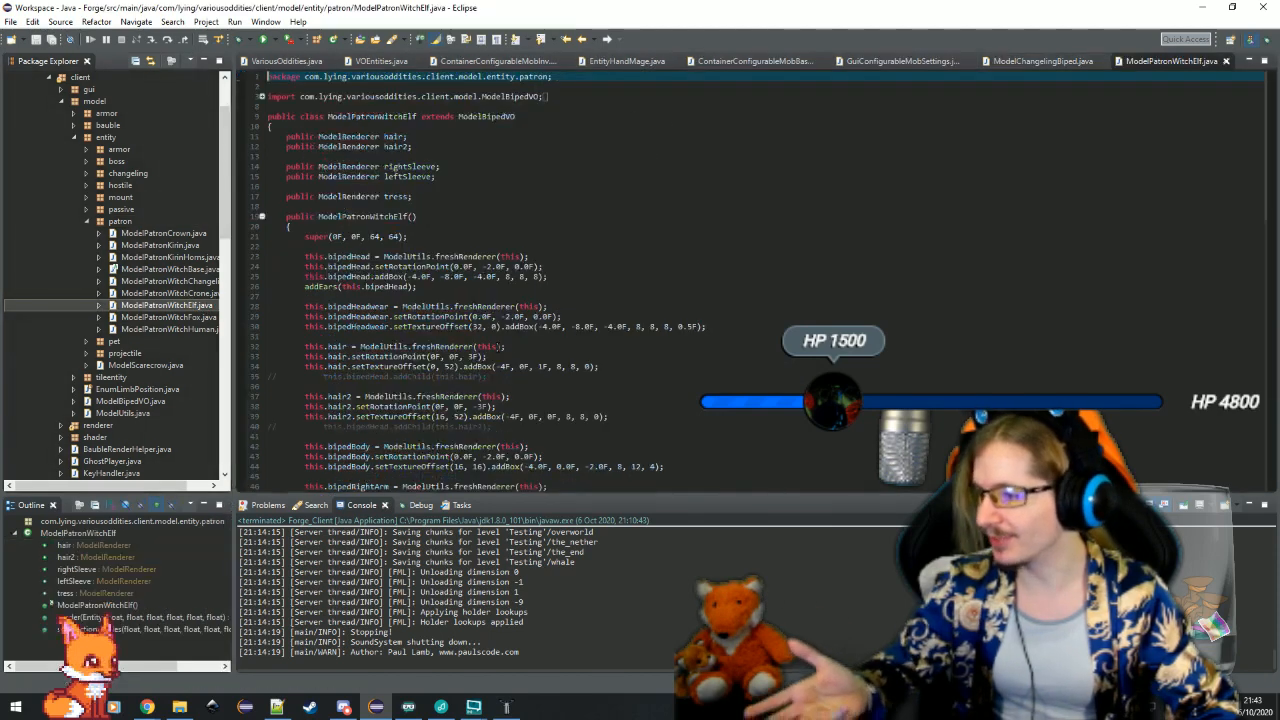
pyautogui.click(484, 164)
pyautogui.click(484, 156)
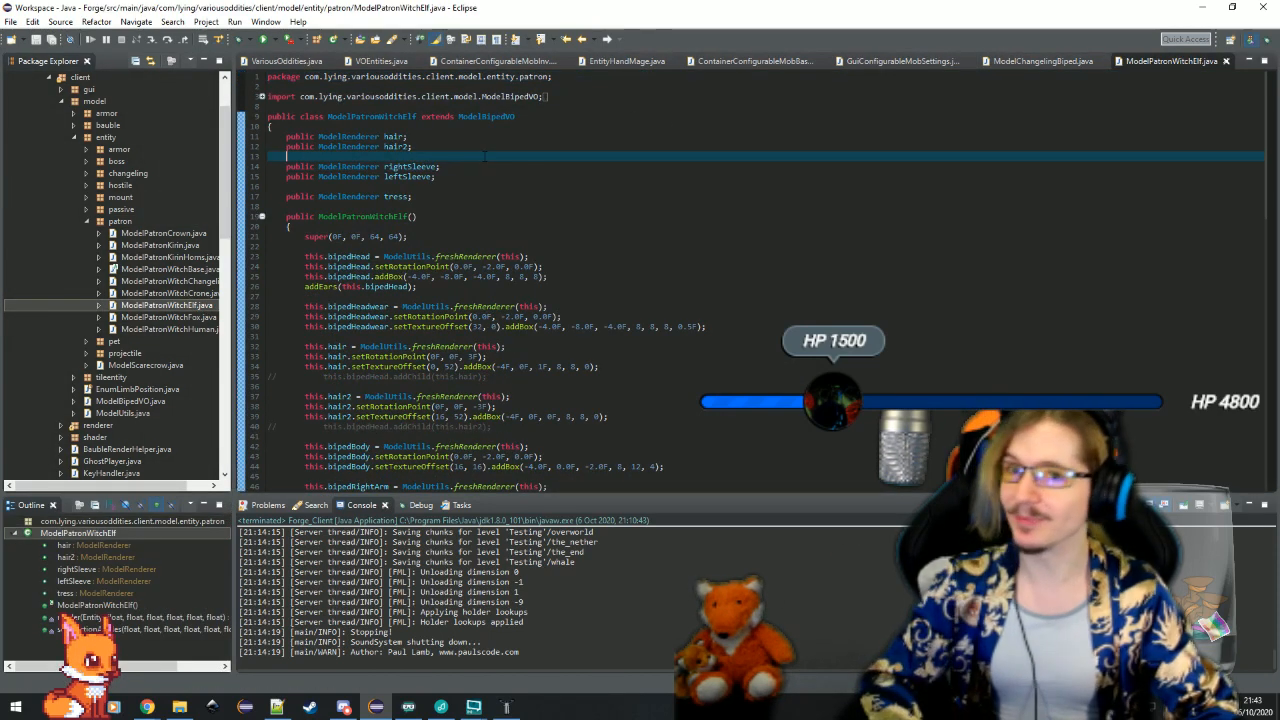
pyautogui.scroll(-5, 460, 140)
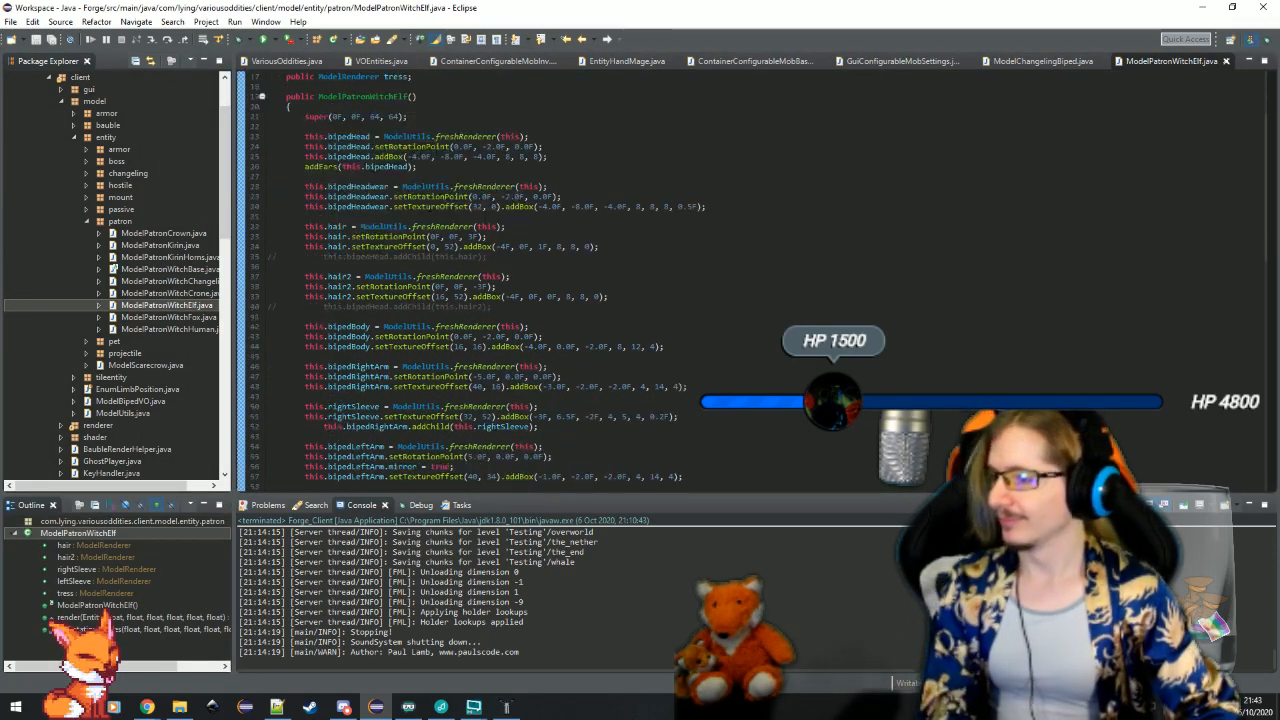
pyautogui.click(425, 116)
pyautogui.scroll(-10, 667, 353)
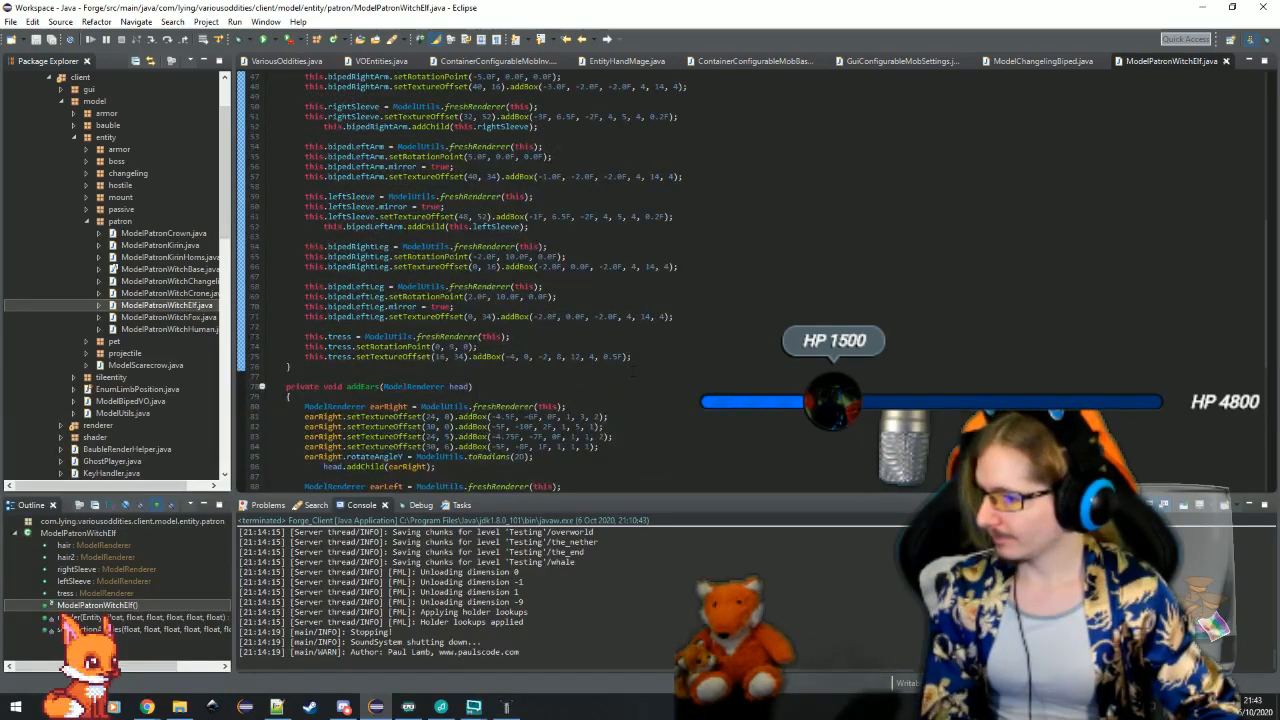
pyautogui.keyDown('shift'); pyautogui.click(667, 353); pyautogui.keyUp('shift')
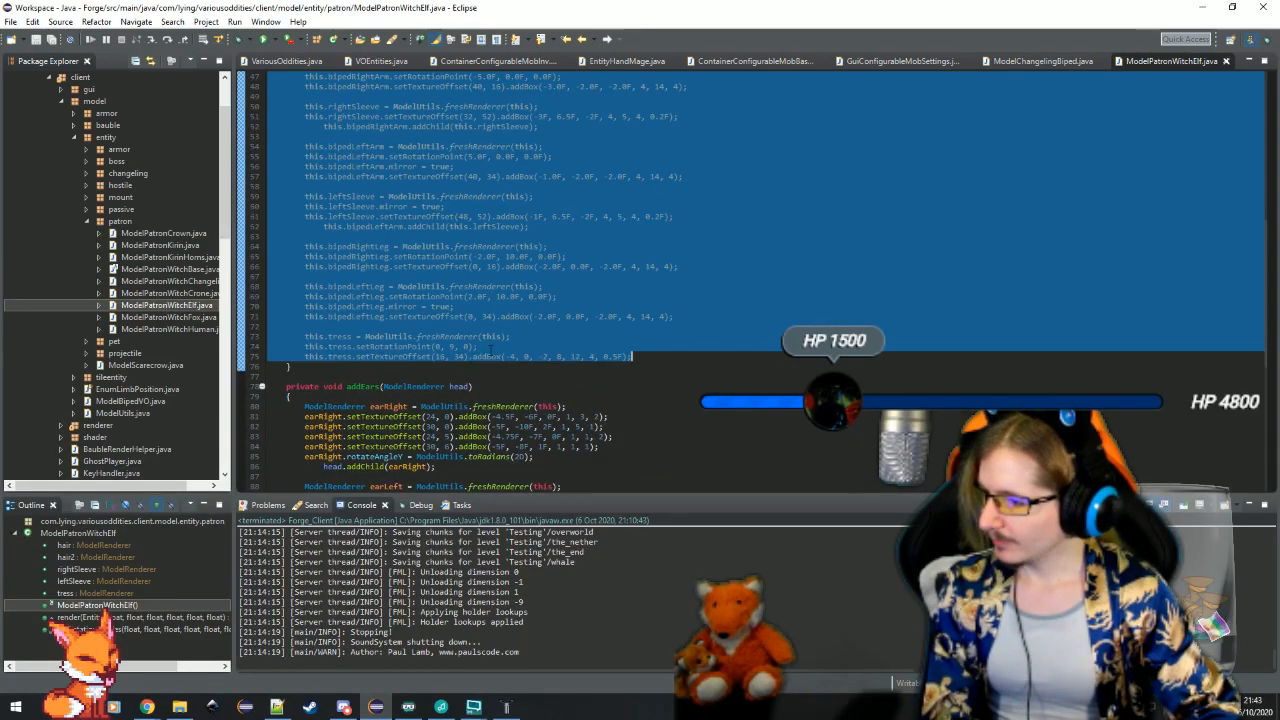
pyautogui.press('Up')
pyautogui.press('Down')
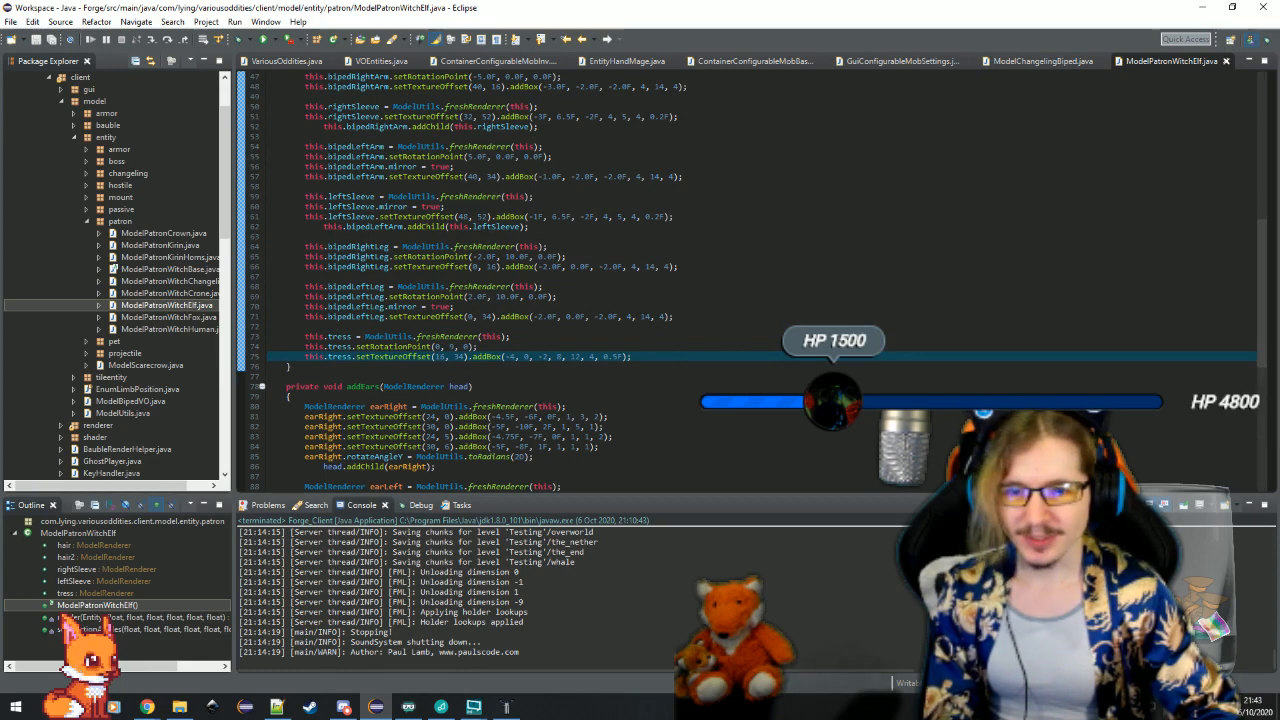
# Switch to Chrome, look through the Google image results for "tress", and return to Eclipse
pyautogui.hotkey('alt', 'Tab')
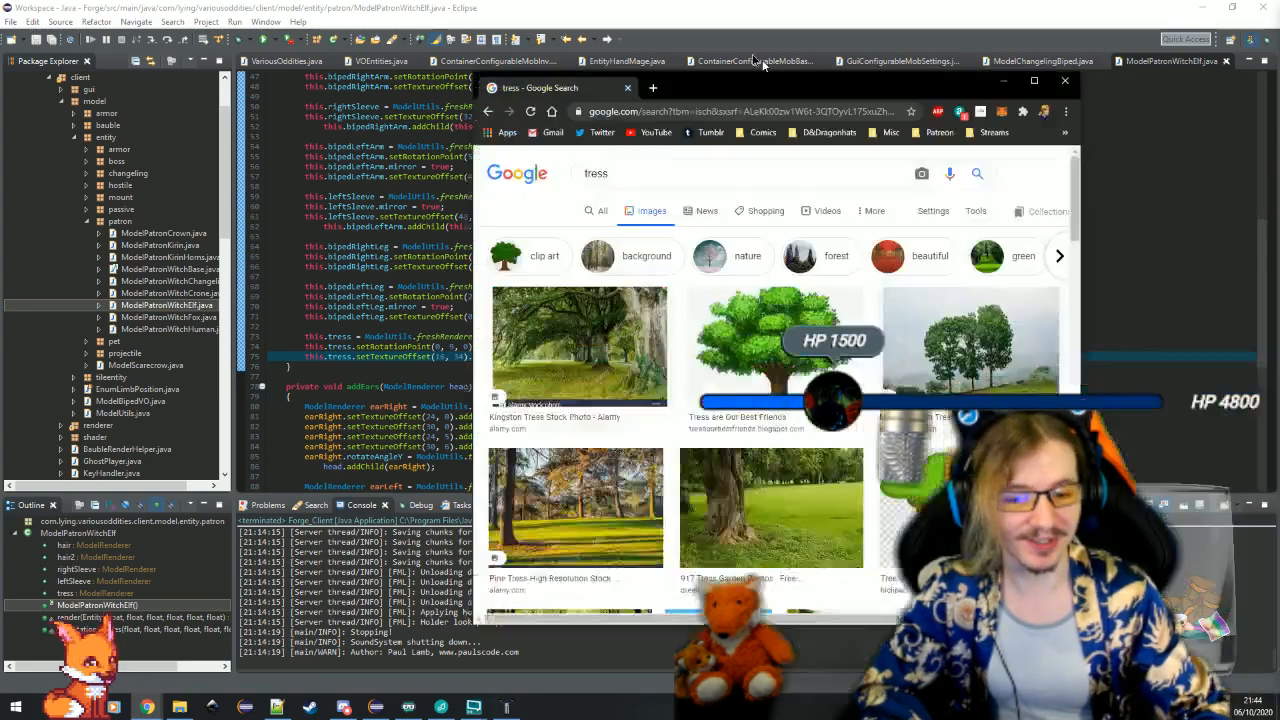
pyautogui.moveTo(757, 58); pyautogui.dragTo(757, 1)
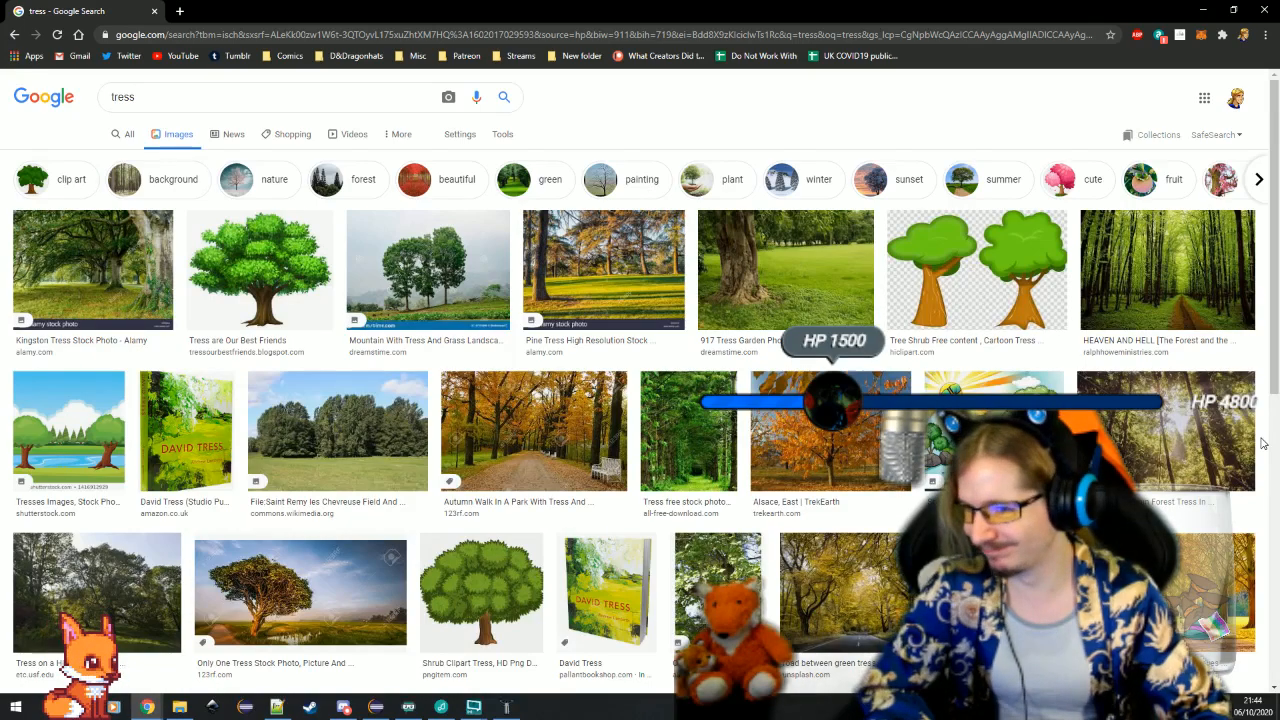
pyautogui.scroll(-4, 1262, 443)
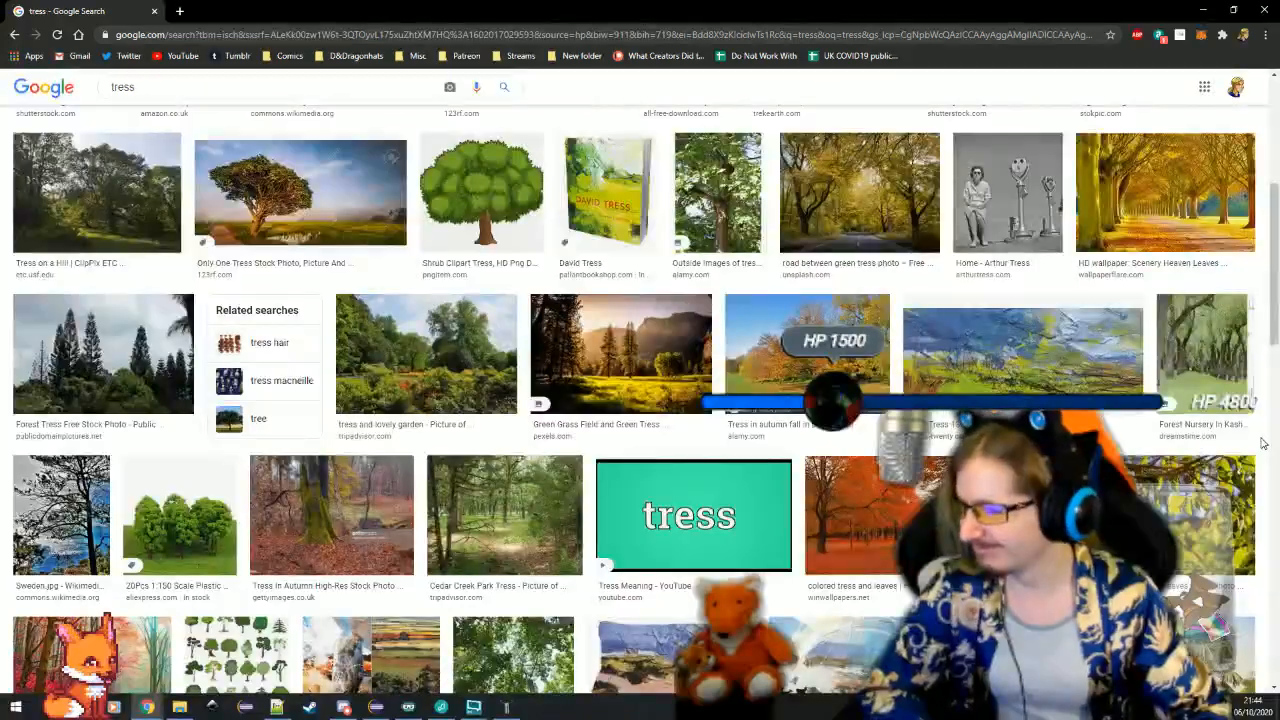
pyautogui.scroll(-3, 1262, 443)
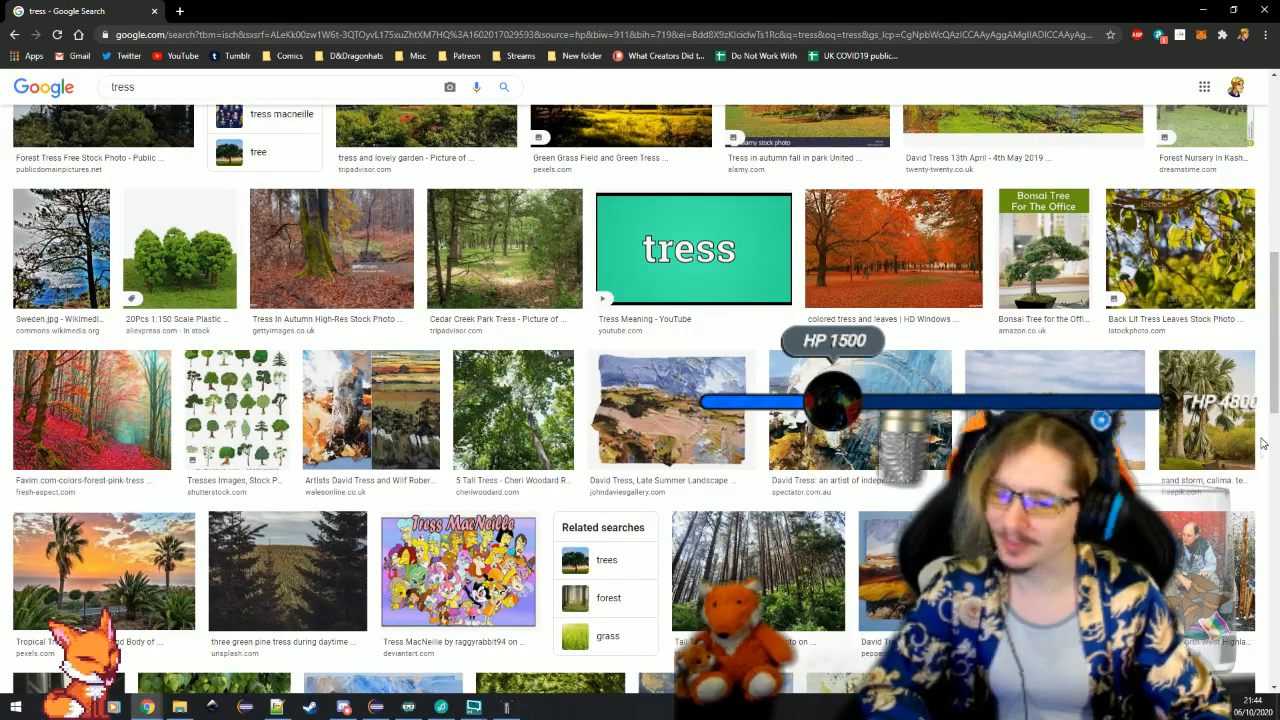
pyautogui.scroll(10, 1262, 443)
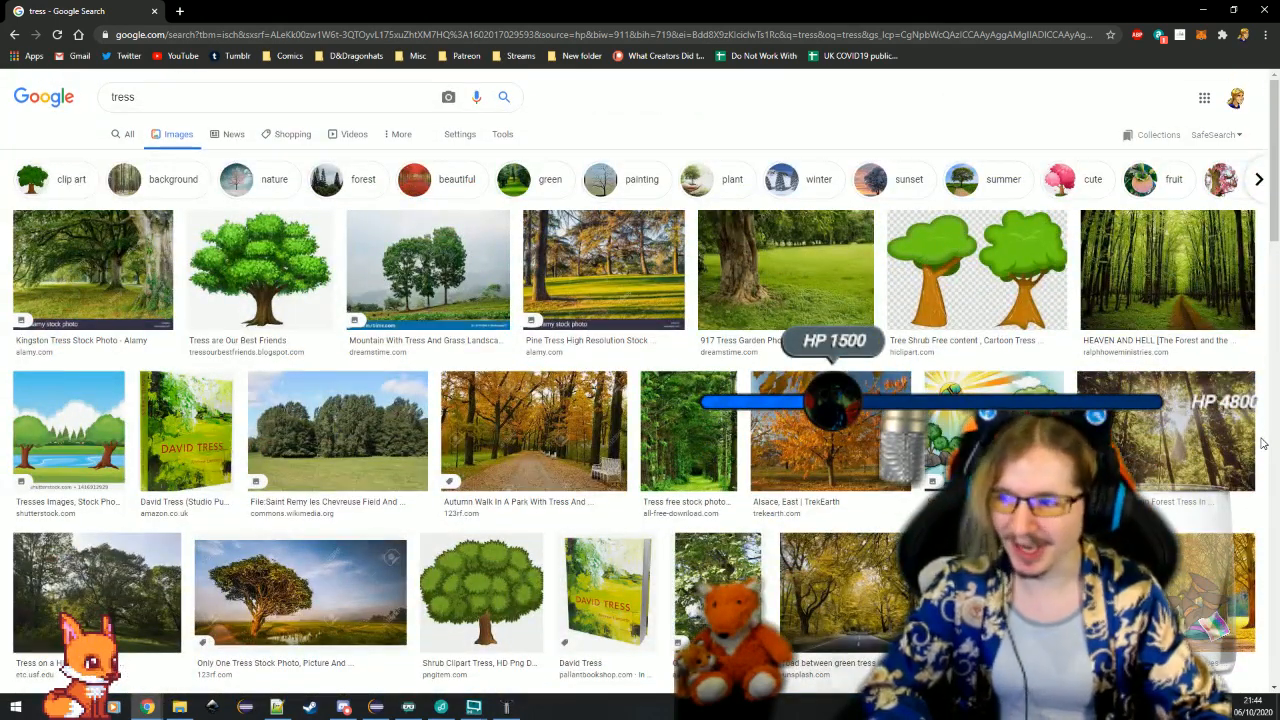
pyautogui.hotkey('alt', 'Tab')
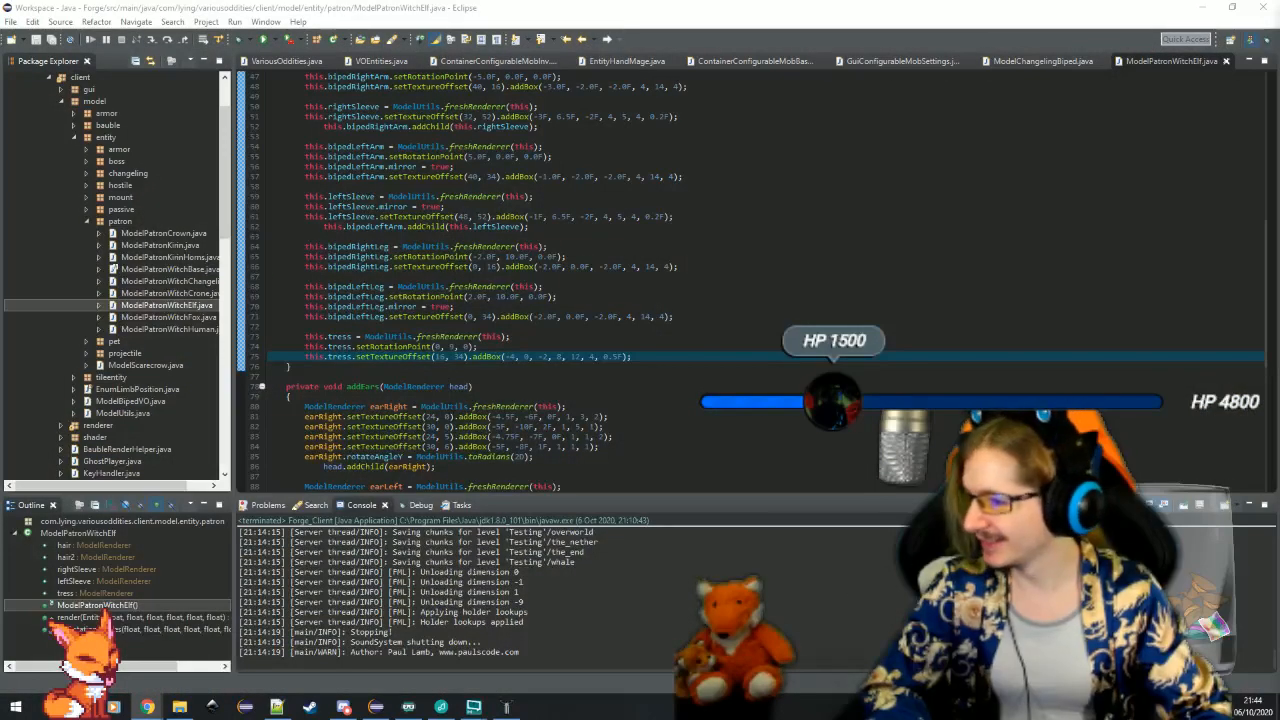
# Strip the ModelPatronWitchElf constructor down to its super(0F, 0F, 64, 64) call and delete the addEars and render methods
pyautogui.scroll(8, 629, 352)
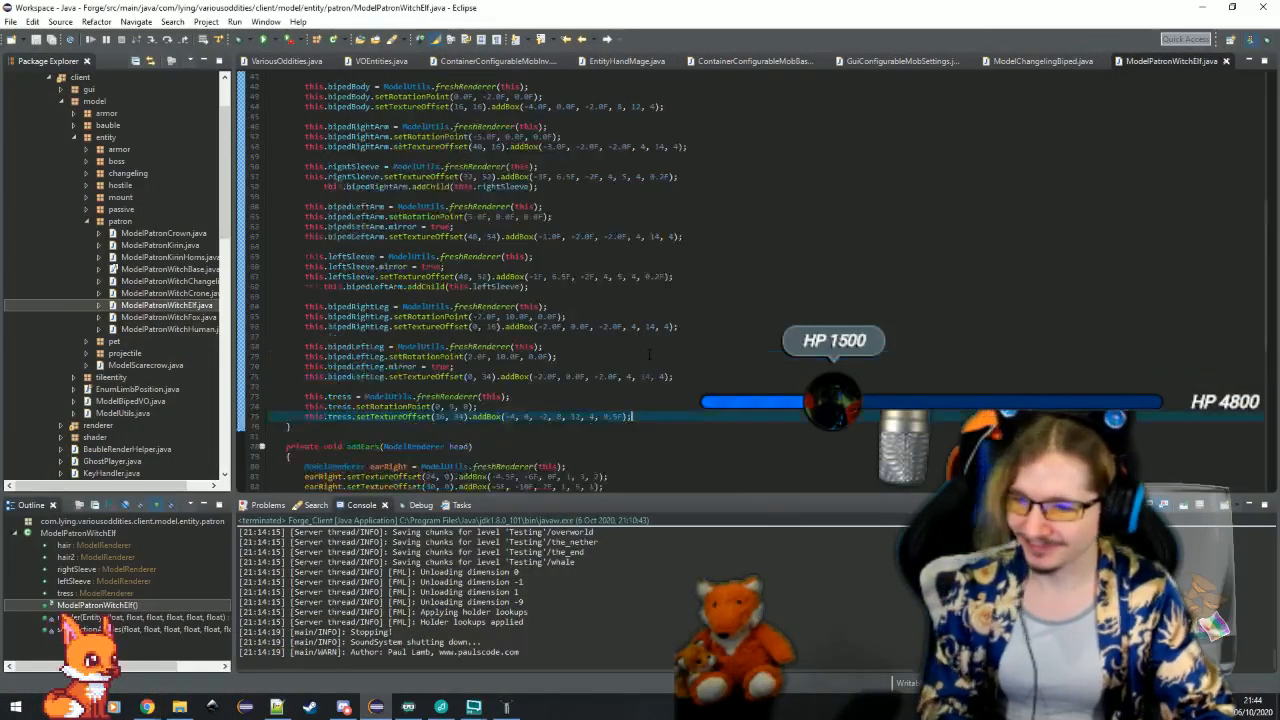
pyautogui.scroll(6, 433, 195)
pyautogui.keyDown('shift'); pyautogui.click(447, 236); pyautogui.keyUp('shift')
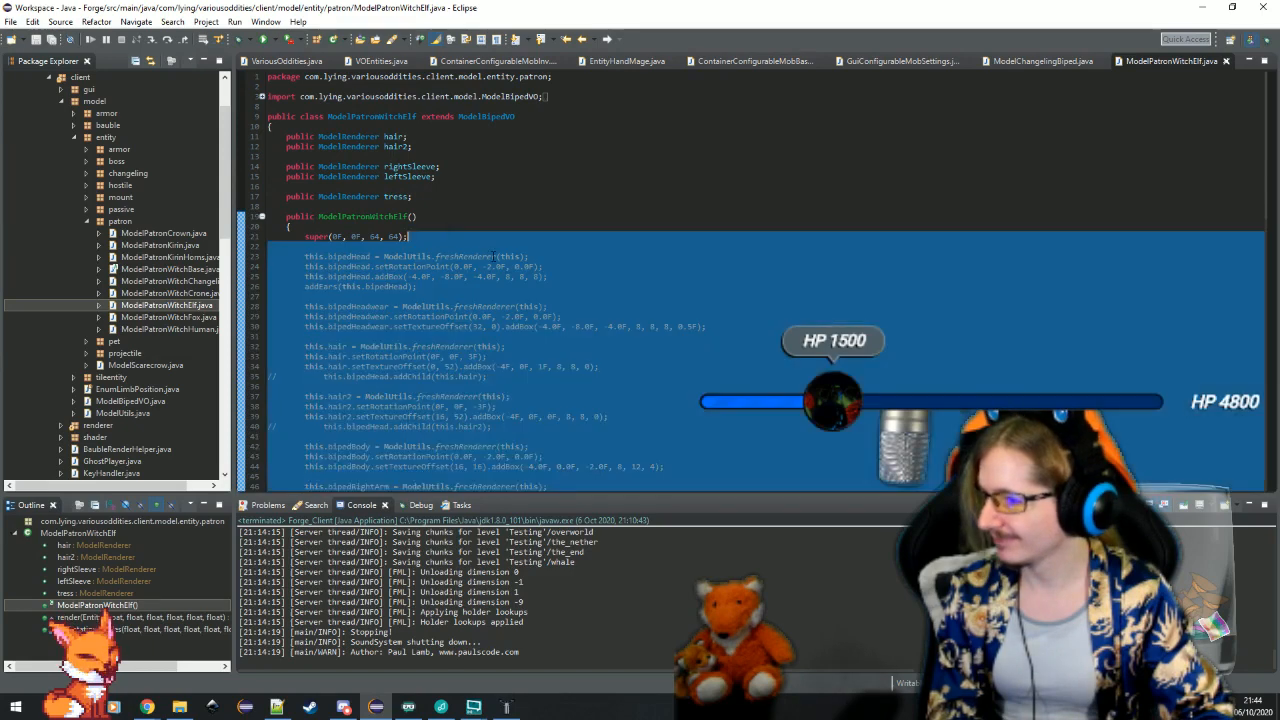
pyautogui.press('BackSpace')
pyautogui.scroll(-2, 420, 226)
pyautogui.moveTo(316, 196); pyautogui.dragTo(437, 383)
pyautogui.press('BackSpace')
pyautogui.keyDown('shift'); pyautogui.click(355, 280); pyautogui.keyUp('shift')
pyautogui.press('BackSpace')
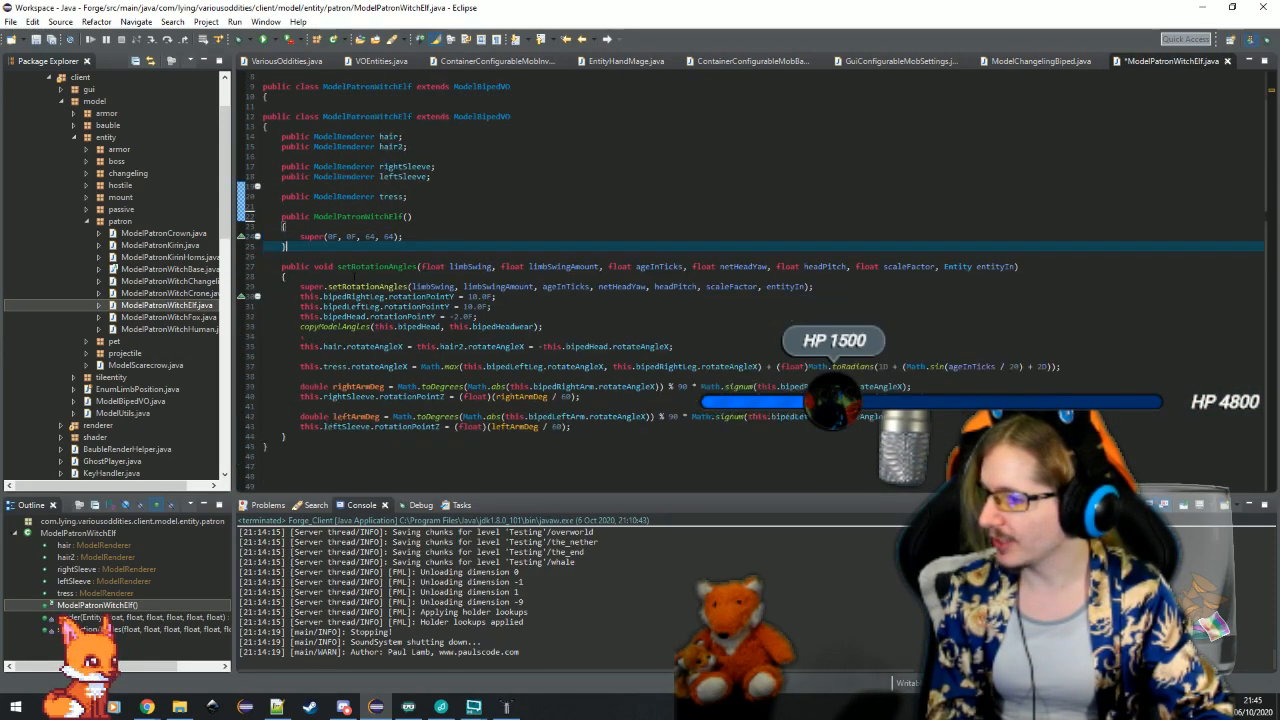
# Delete the entire setRotationAngles method from the ModelPatronWitchElf class
pyautogui.scroll(1, 355, 280)
pyautogui.keyDown('shift'); pyautogui.click(340, 427); pyautogui.keyUp('shift')
pyautogui.moveTo(345, 436); pyautogui.dragTo(346, 438)
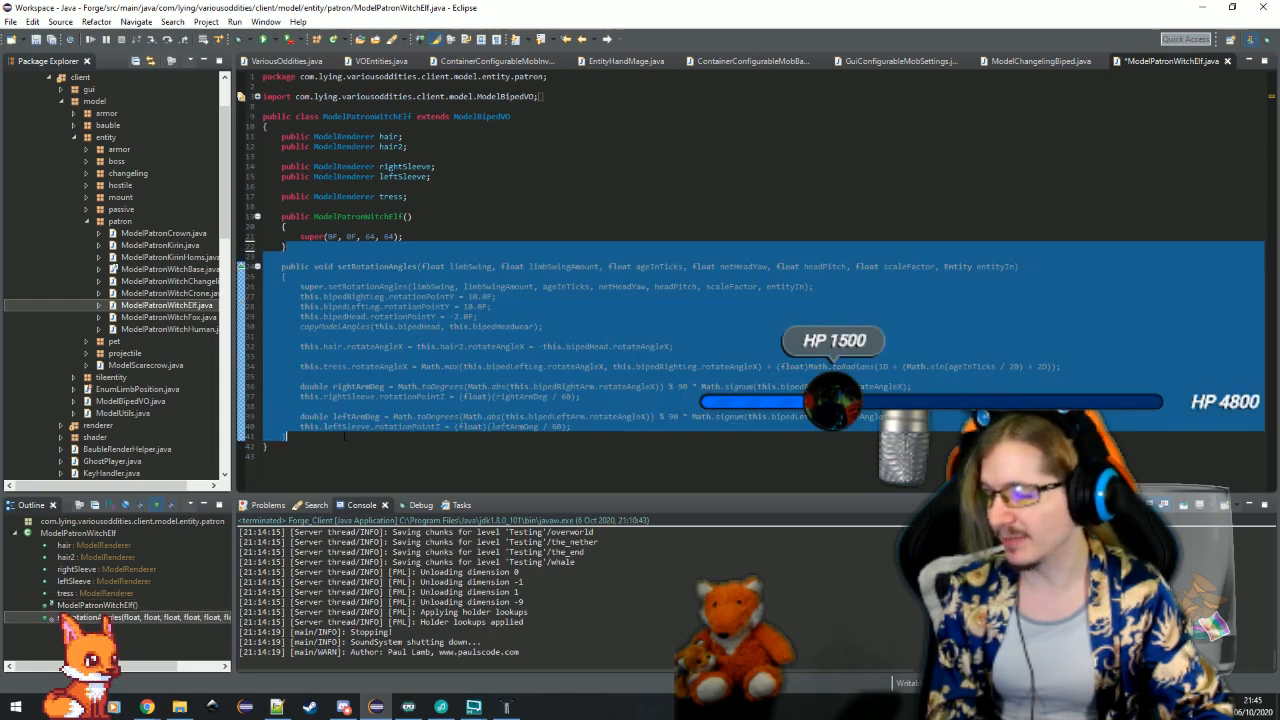
pyautogui.press('BackSpace')
# Remove the hair, hair2, rightSleeve, leftSleeve and tress field declarations and the blank line above the constructor
pyautogui.click(421, 238)
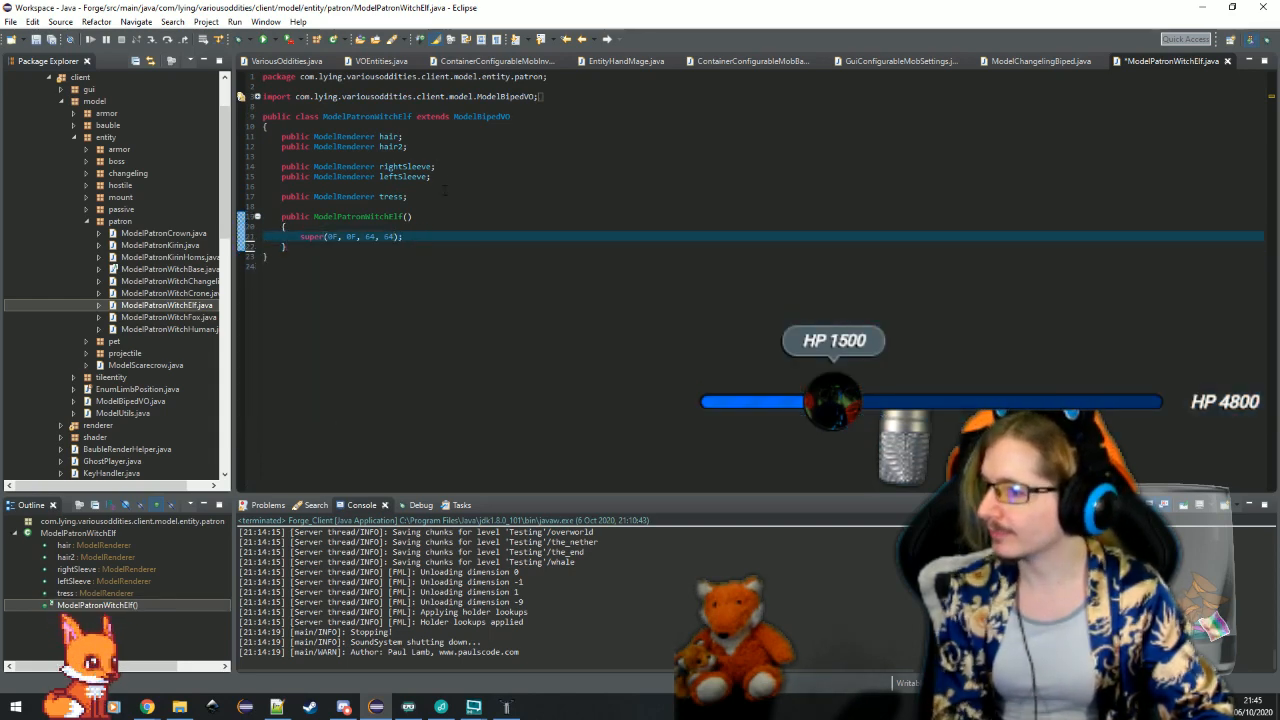
pyautogui.moveTo(421, 196); pyautogui.dragTo(415, 127)
pyautogui.press('BackSpace')
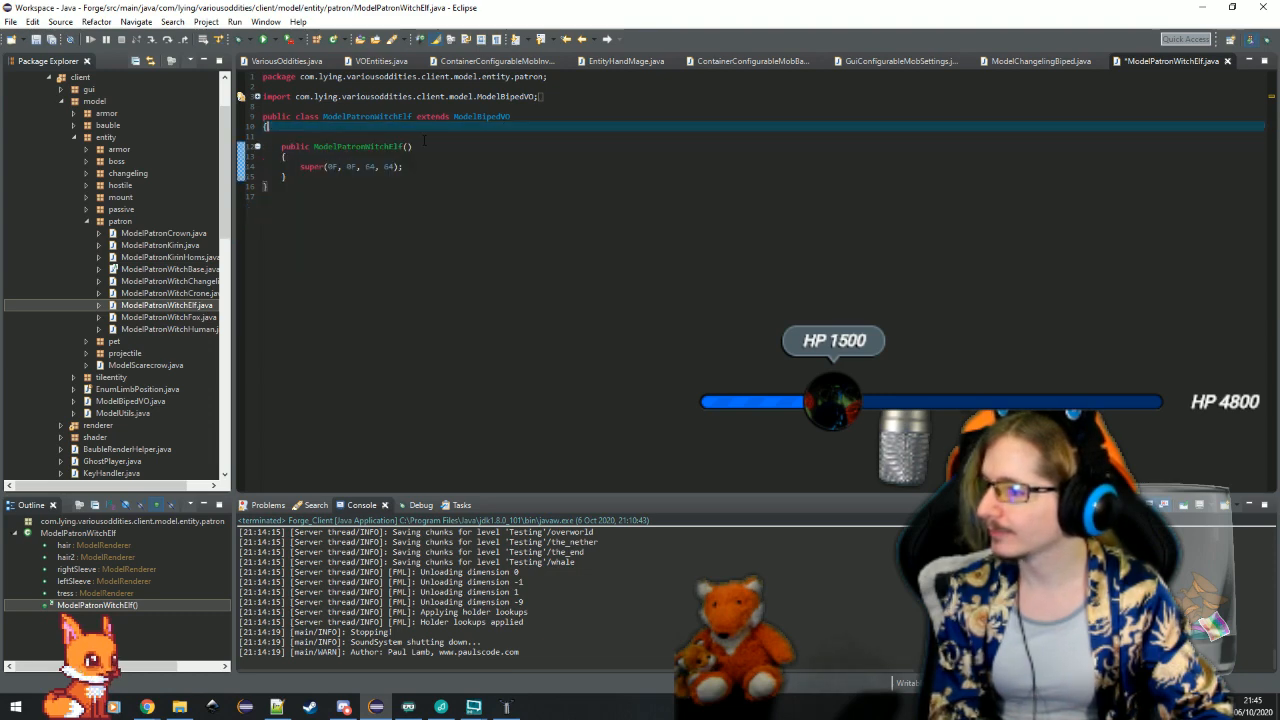
pyautogui.click(415, 136)
pyautogui.press('BackSpace')
pyautogui.press('BackSpace')
# Switch to Techne and examine the biped model around the leftarm cube
pyautogui.click(506, 707)
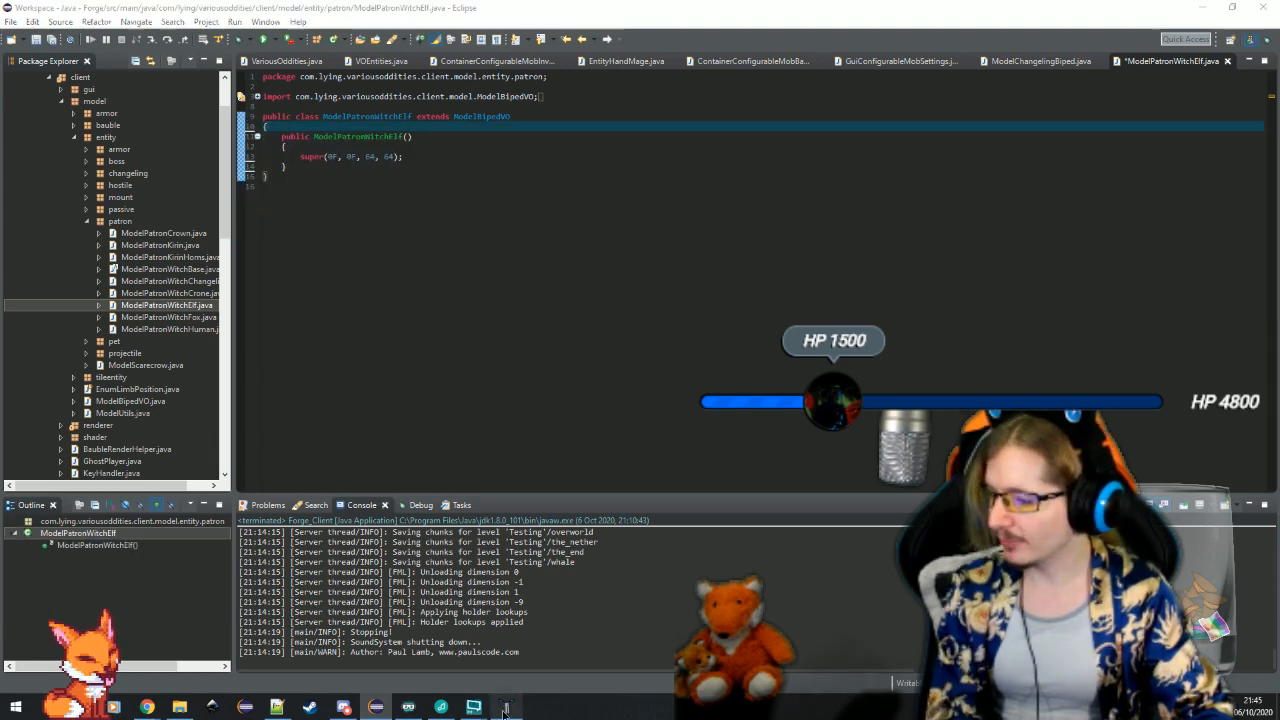
pyautogui.click(727, 317)
pyautogui.scroll(3, 727, 317)
pyautogui.moveTo(727, 317); pyautogui.dragTo(790, 572)
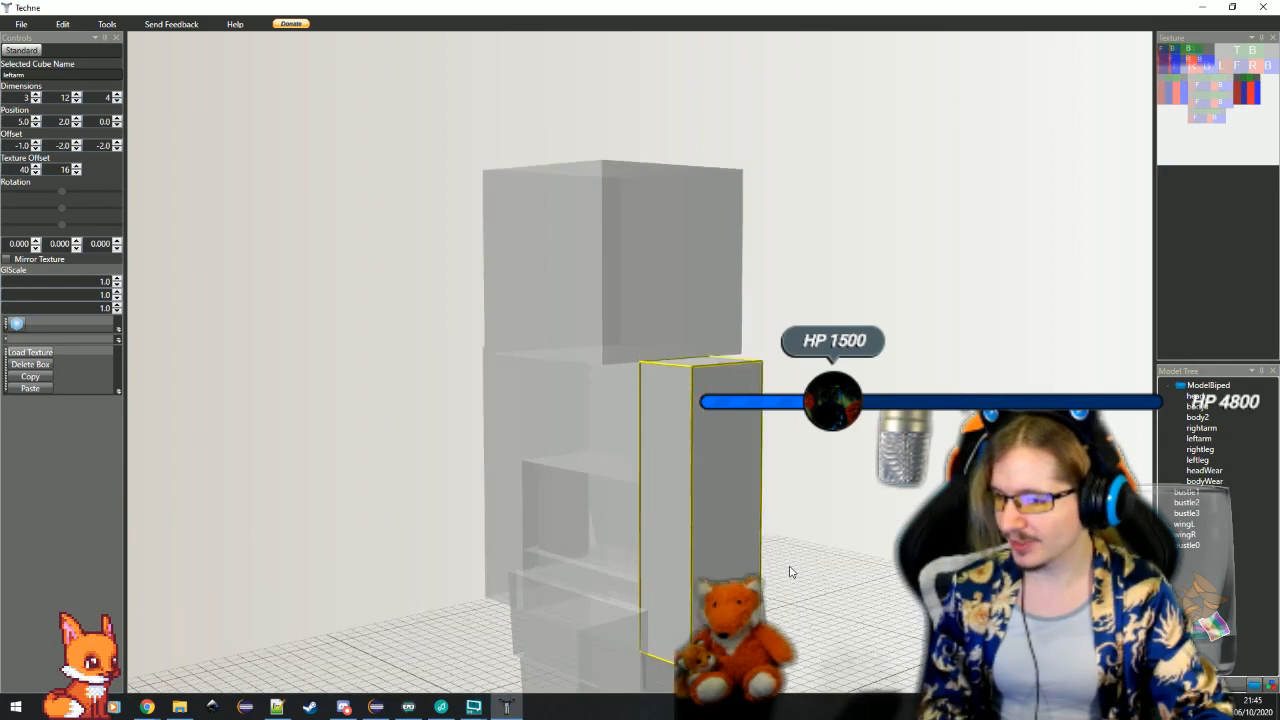
pyautogui.scroll(-3, 790, 572)
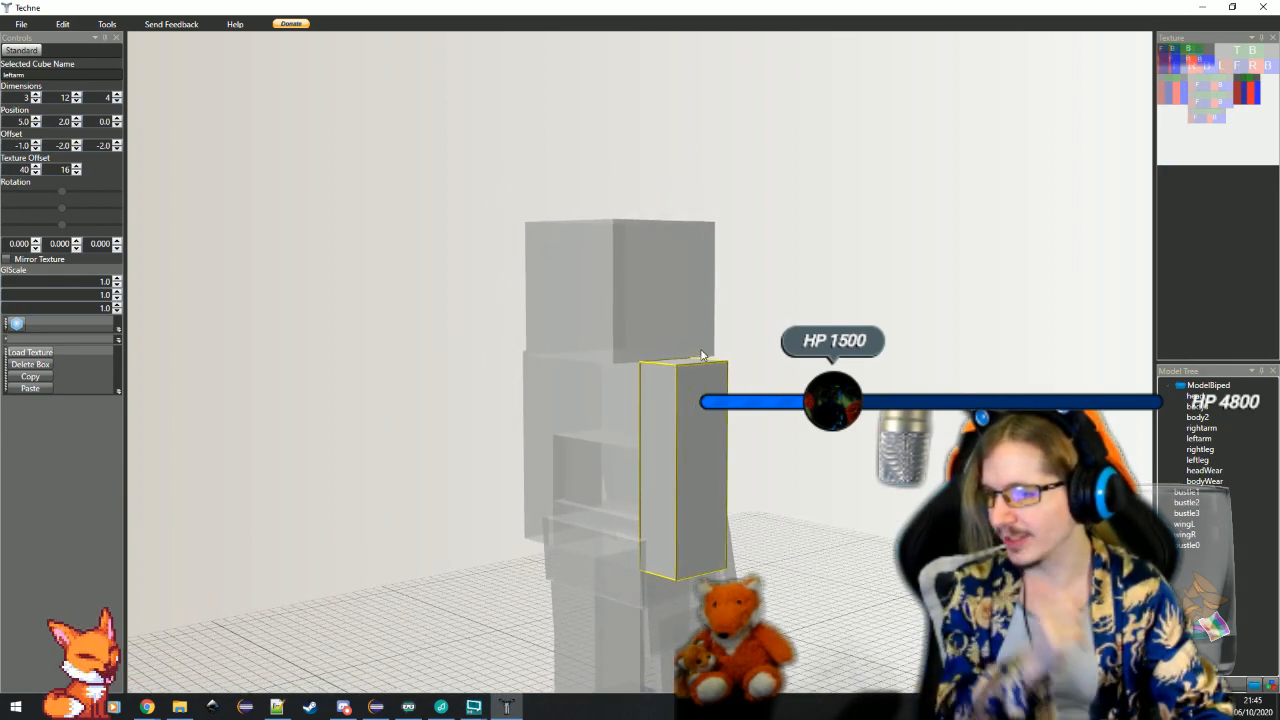
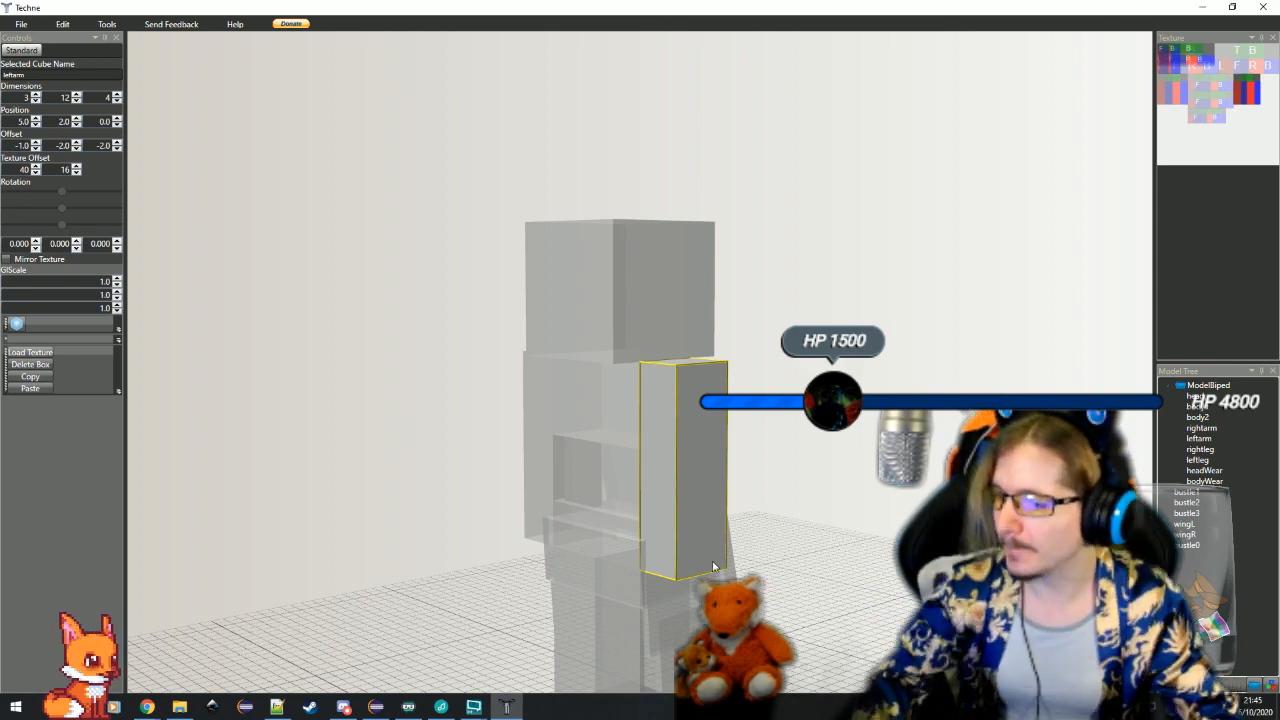
pyautogui.moveTo(704, 562); pyautogui.dragTo(780, 568)
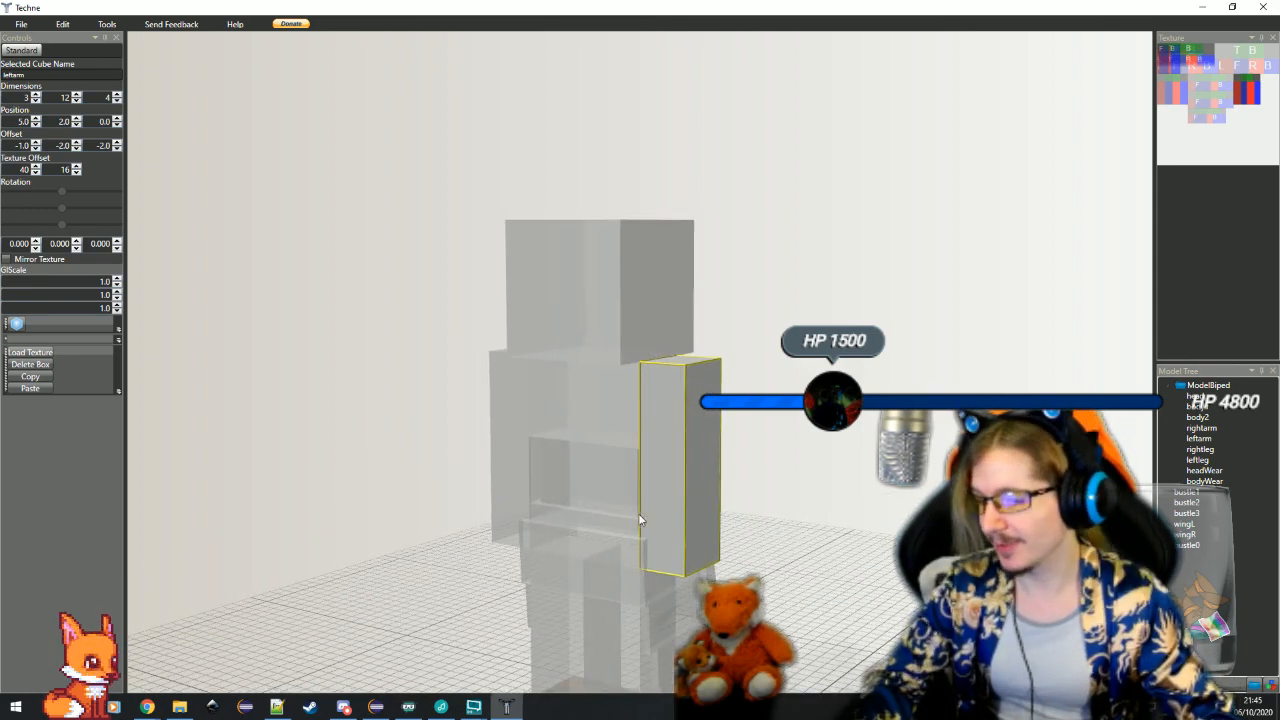
pyautogui.click(520, 485)
pyautogui.scroll(3, 623, 510)
pyautogui.scroll(-3, 755, 362)
# Switch to Eclipse, inspect the ModelBipedVO and ModelBiped parent classes, and close both files
pyautogui.hotkey('alt', 'Tab')
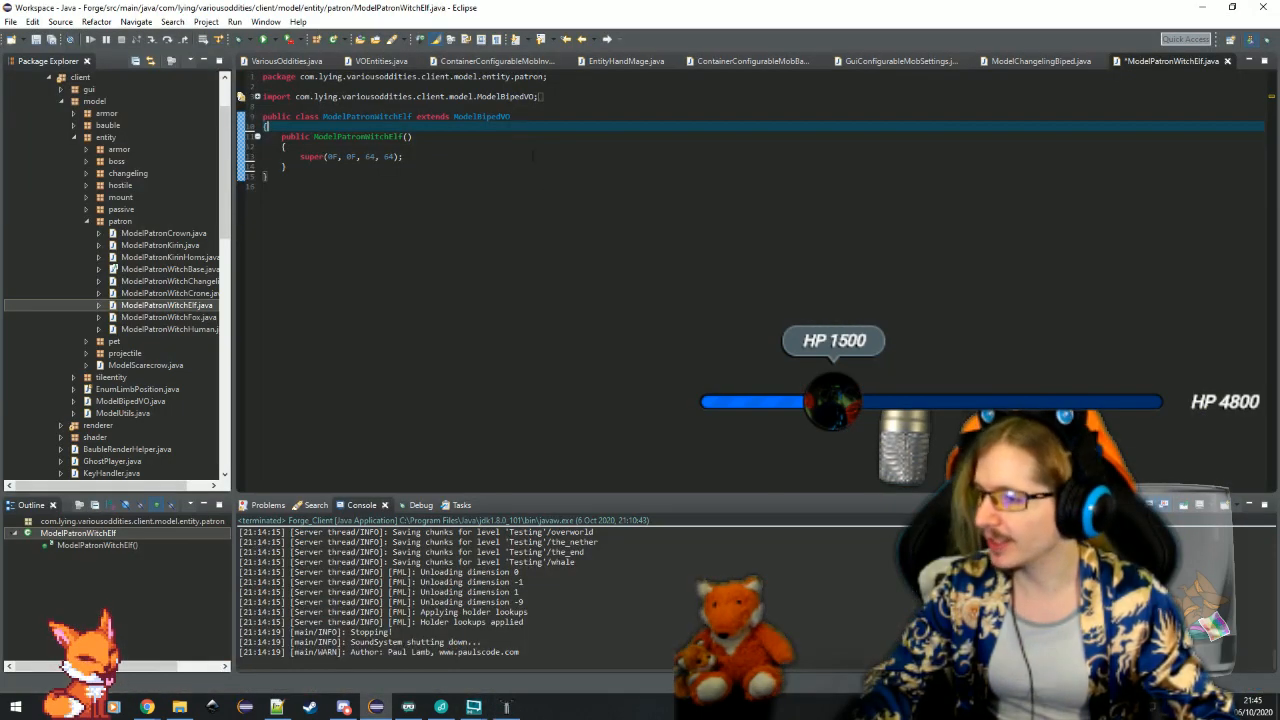
pyautogui.keyDown('ctrl'); pyautogui.click(490, 117); pyautogui.keyUp('ctrl')
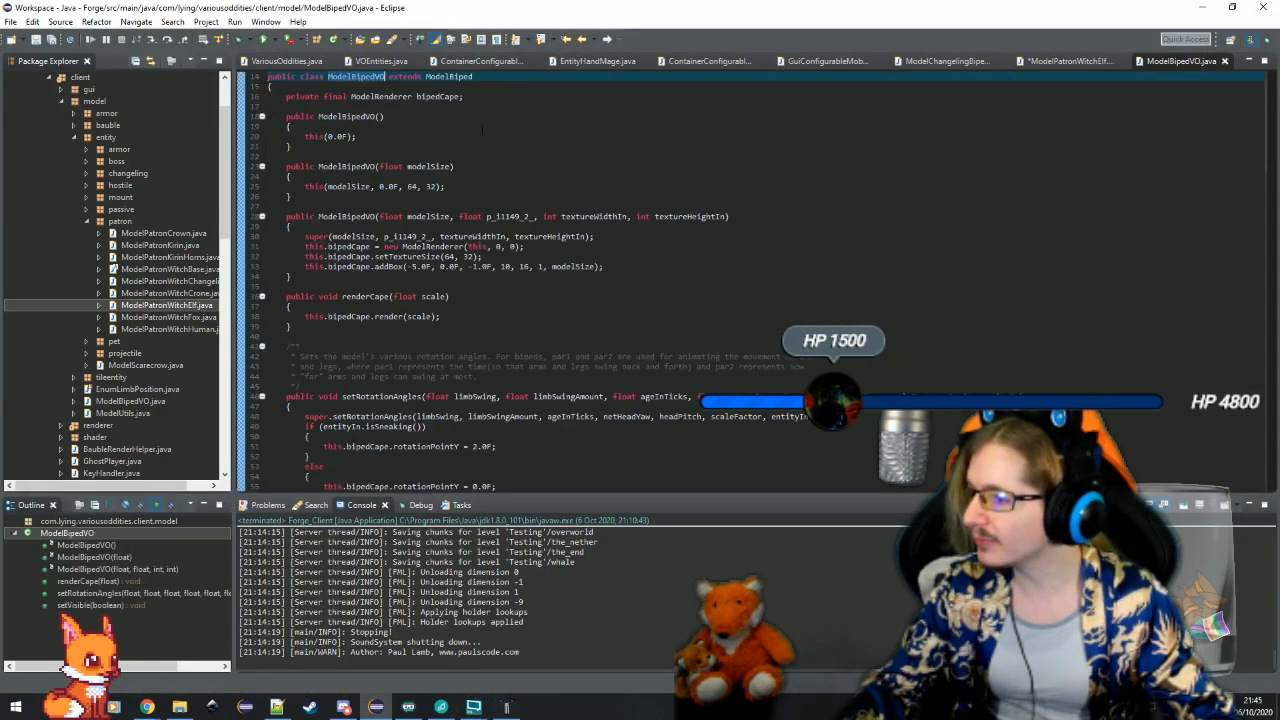
pyautogui.keyDown('ctrl'); pyautogui.click(445, 77); pyautogui.keyUp('ctrl')
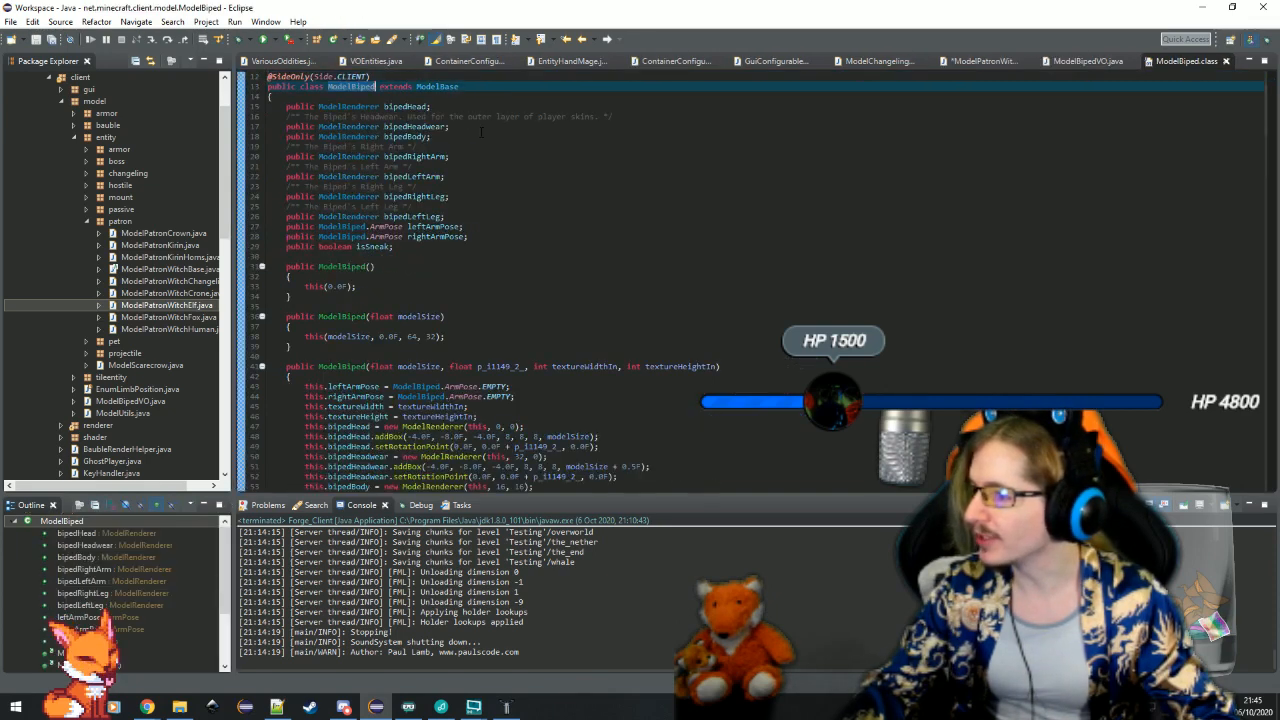
pyautogui.click(460, 127)
pyautogui.hotkey('ctrl', 'w')
pyautogui.hotkey('ctrl', 'w')
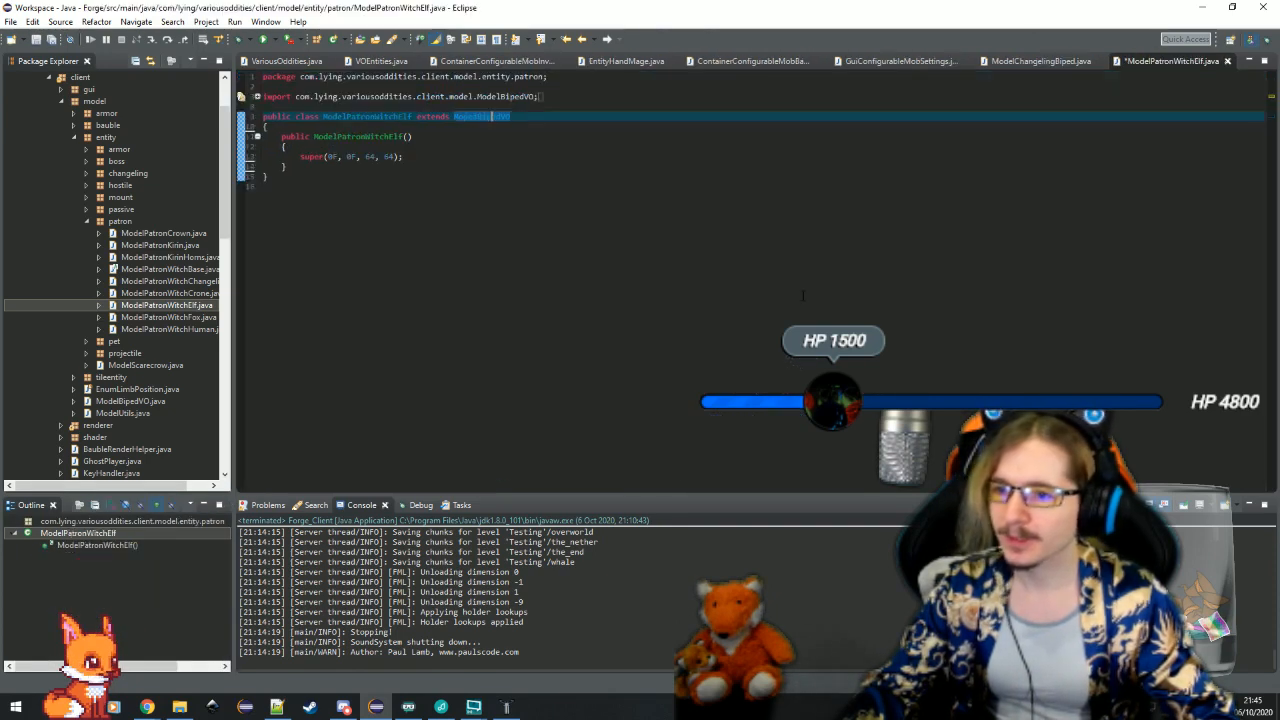
# Add a blank line and a new code line below the super call in the ModelPatronWitchElf constructor
pyautogui.click(488, 157)
pyautogui.press('Return')
pyautogui.press('Return')
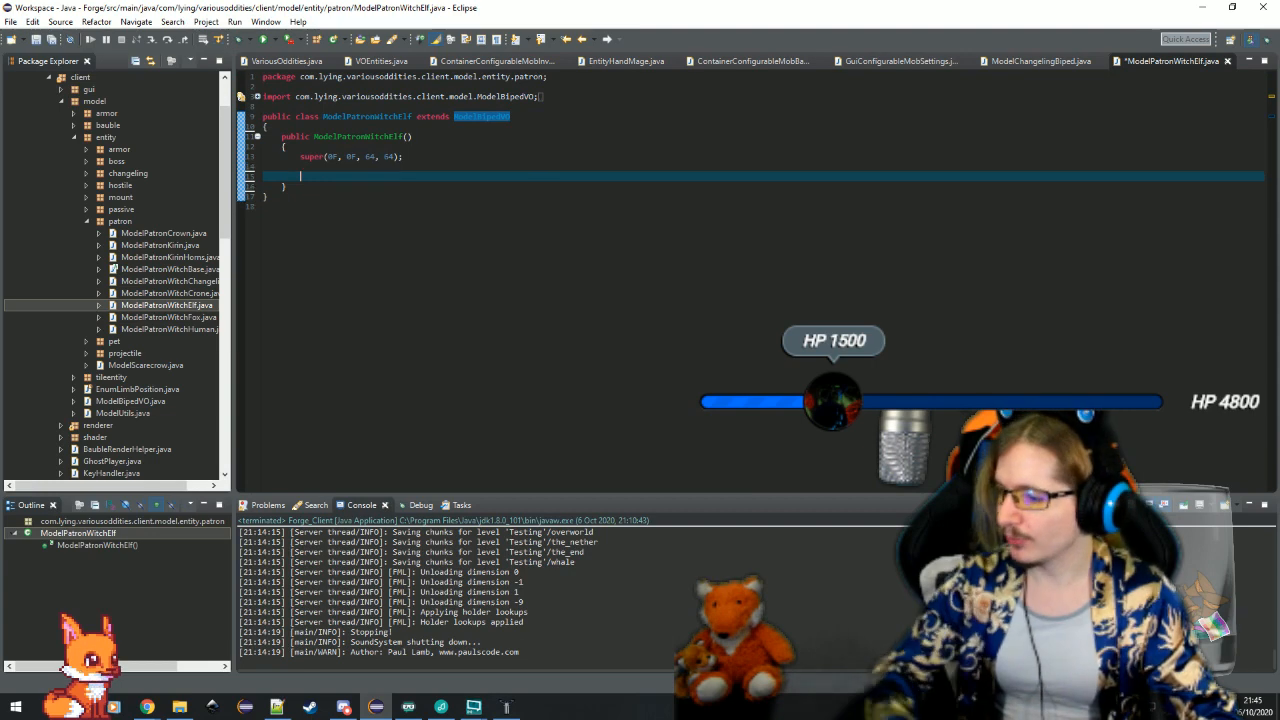
# Select the rightarm cube in Techne and float a smaller Eclipse window over it, keeping the cube's values in view
pyautogui.click(507, 707)
pyautogui.scroll(-5, 600, 532)
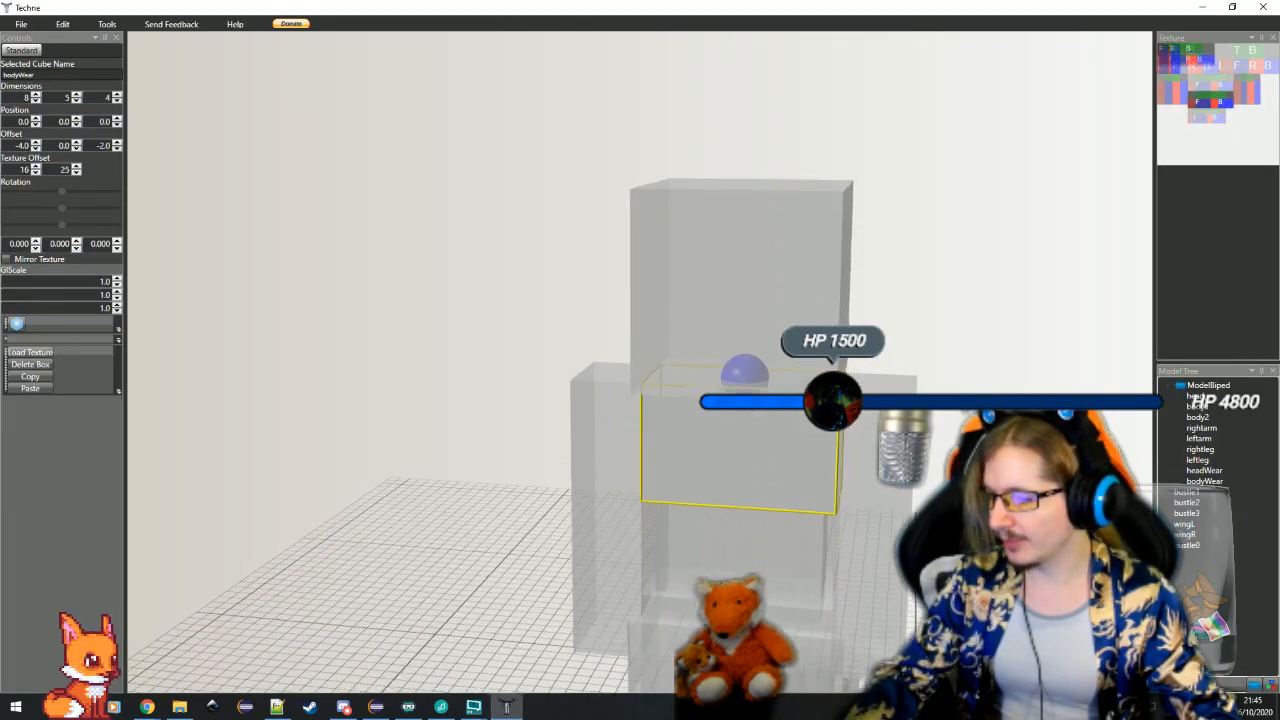
pyautogui.click(607, 532)
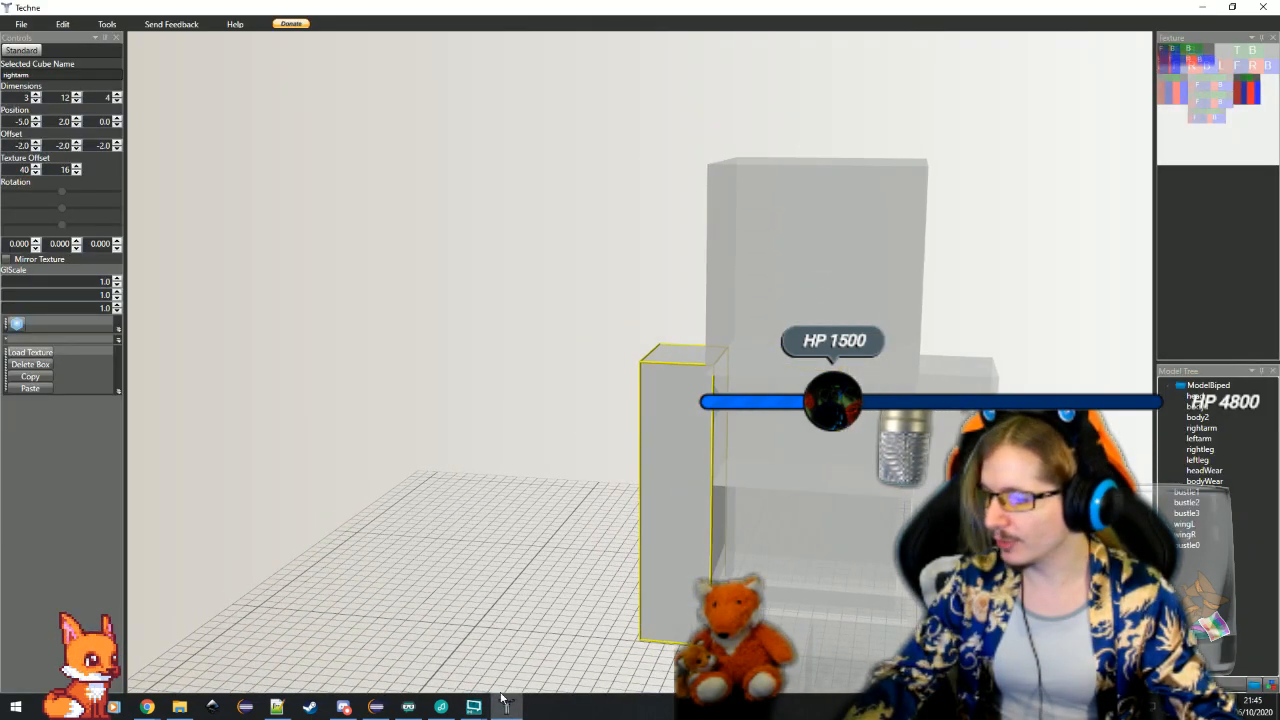
pyautogui.click(376, 707)
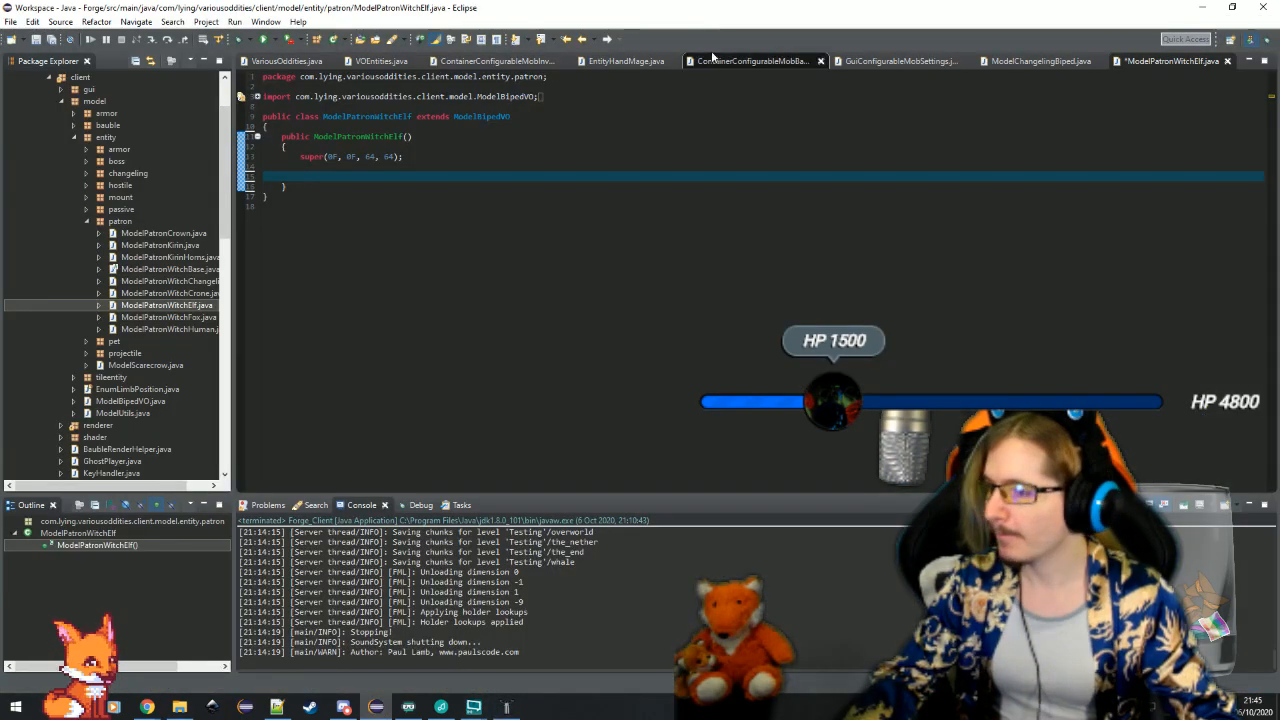
pyautogui.moveTo(725, 10); pyautogui.dragTo(671, 67)
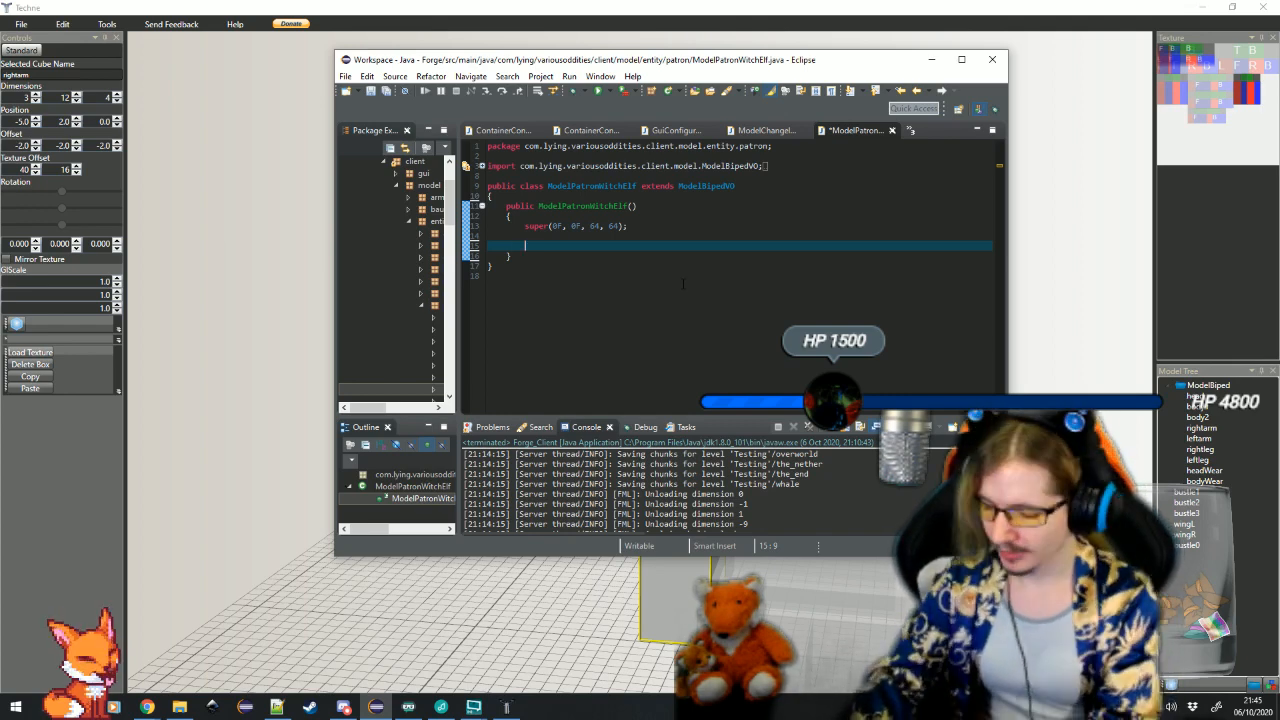
# Assign this.bipedRightArm = ModelUtils.freshRenderer(this); below the super call in the constructor
pyautogui.write('his.bip')
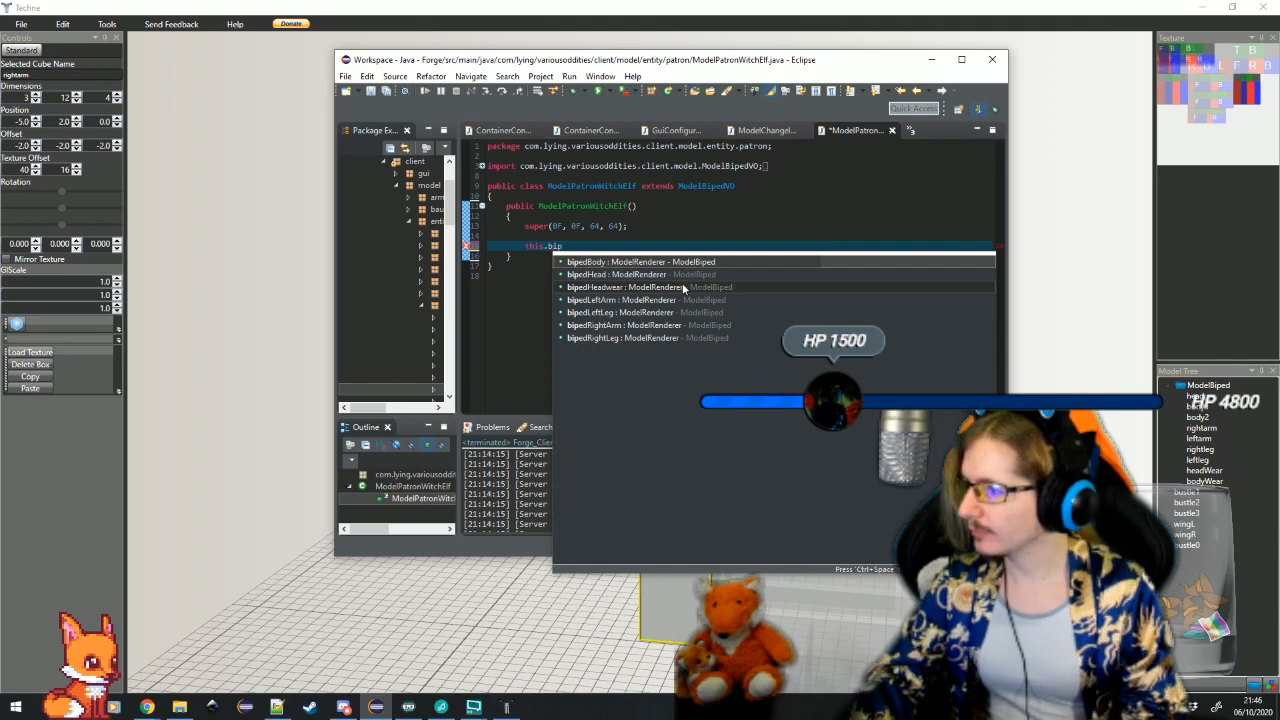
pyautogui.press('Down')
pyautogui.press('Down')
pyautogui.press('Down')
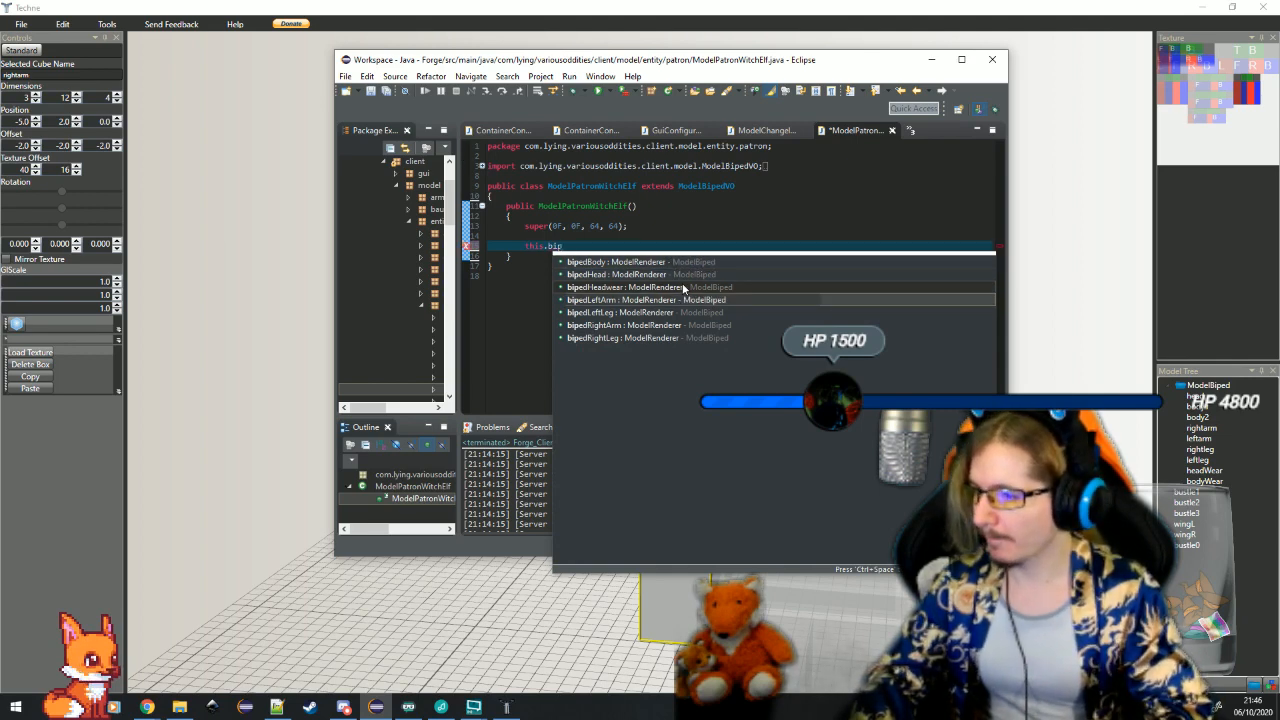
pyautogui.press('Down')
pyautogui.press('Down')
pyautogui.press('Return')
pyautogui.write('= ModelUt')
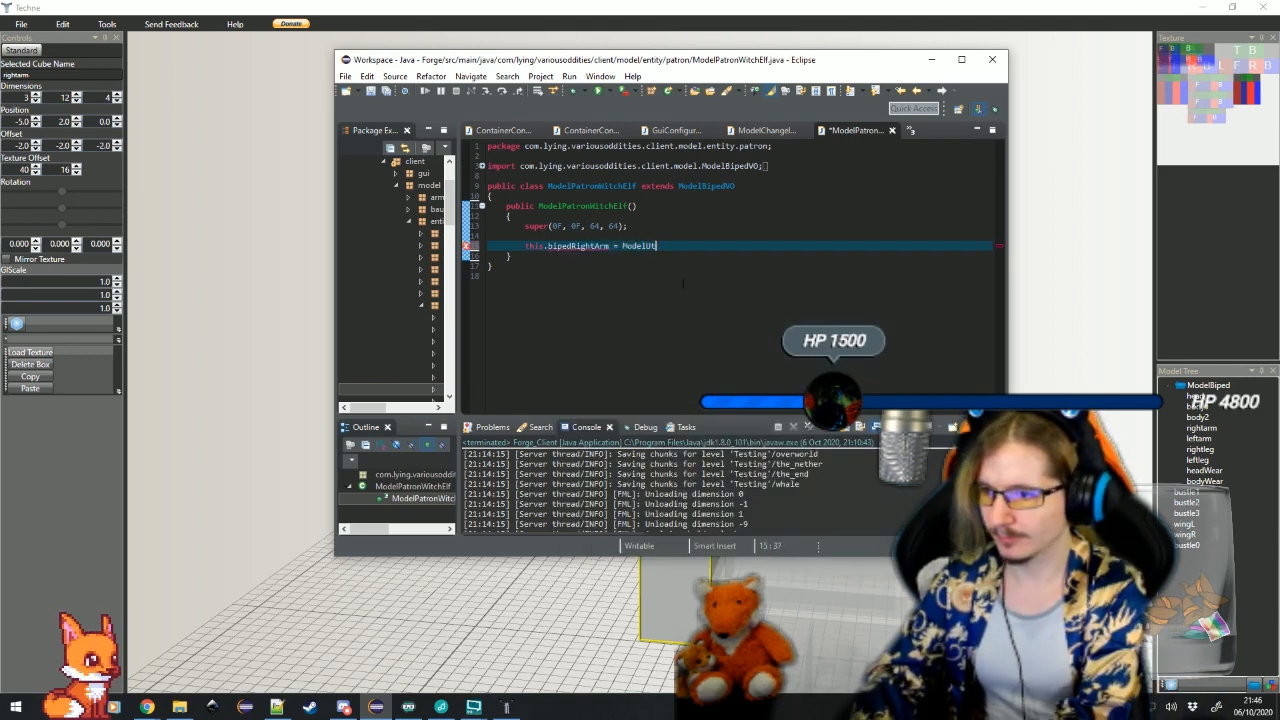
pyautogui.write('ils.freshRenderer(')
pyautogui.press('Return')
pyautogui.write('this')
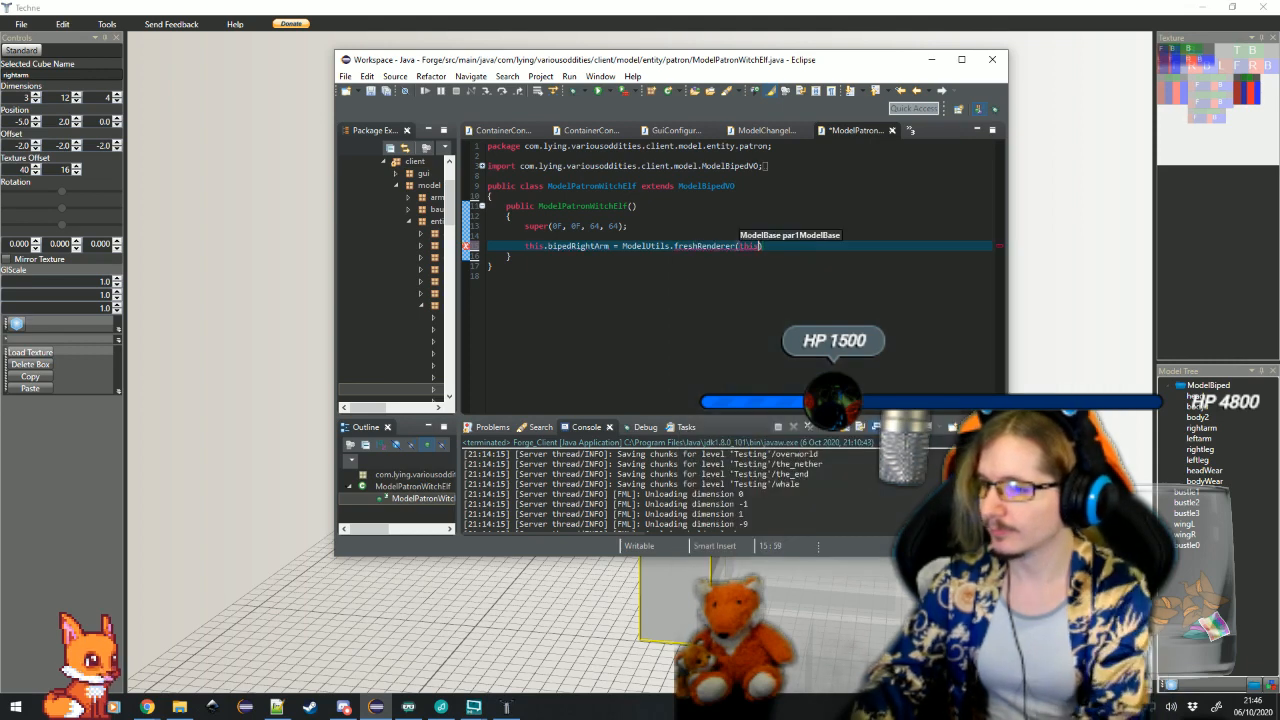
pyautogui.write(';')
# Add a setRotationPoint(-5F, 2F, 0F) call for bipedRightArm on the following line
pyautogui.press('Return')
pyautogui.write('this')
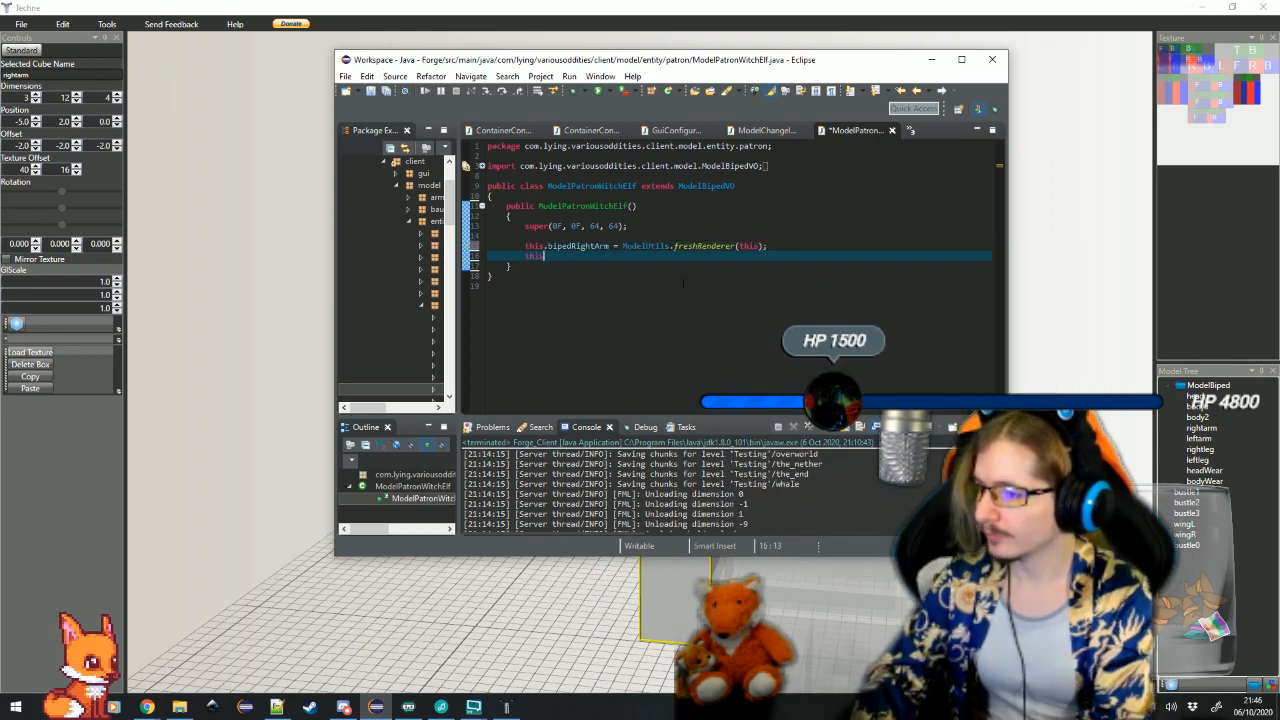
pyautogui.write('.bipedR')
pyautogui.press('Return')
pyautogui.write('.s')
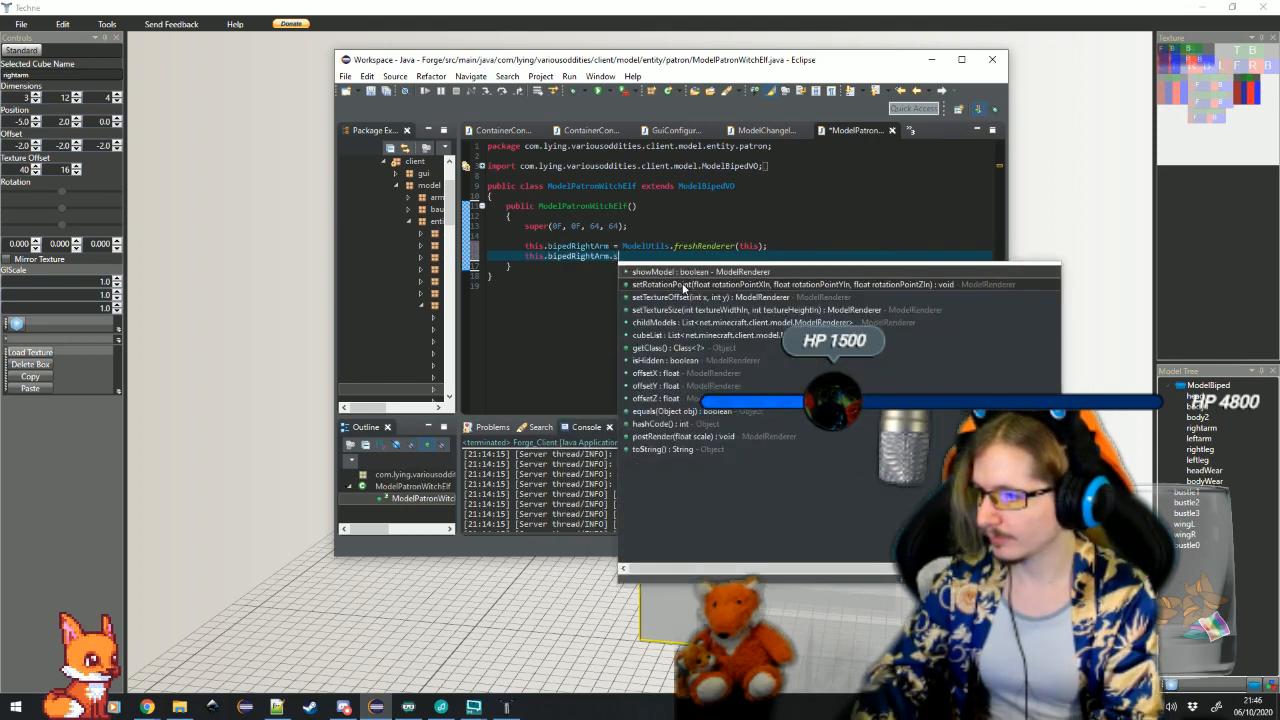
pyautogui.write('etr')
pyautogui.press('Return')
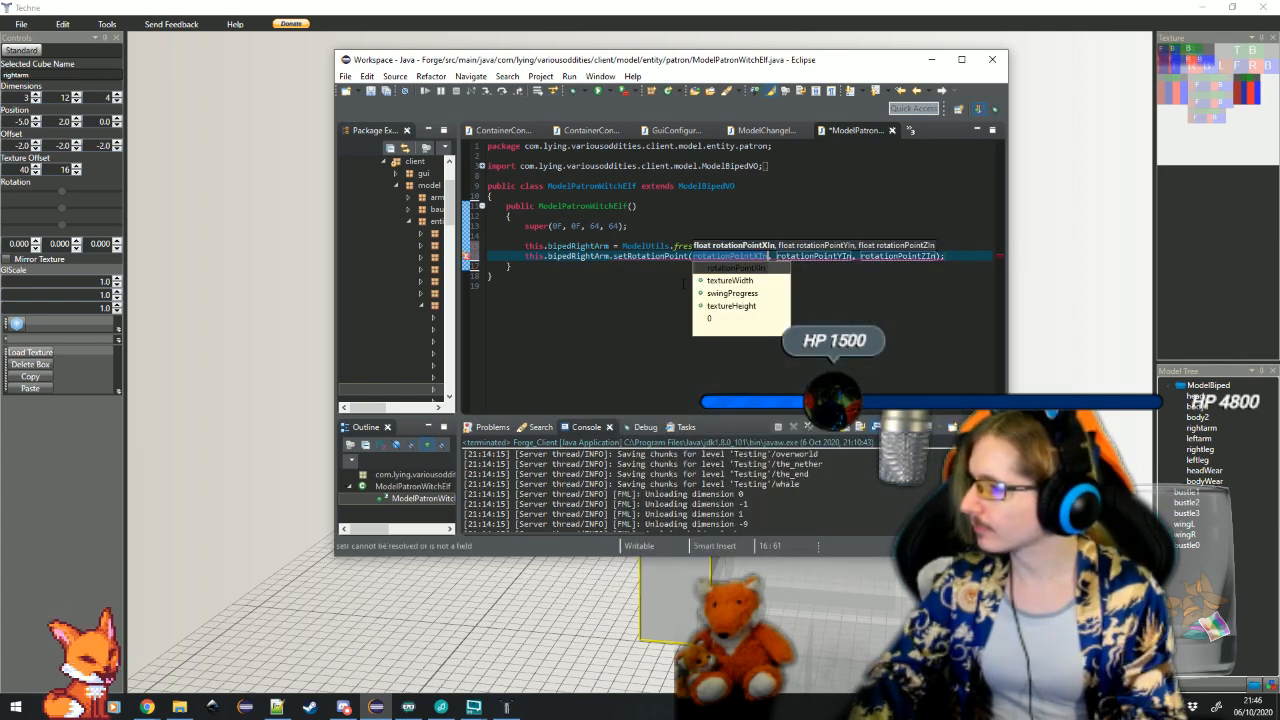
pyautogui.write('-5F')
pyautogui.press('Tab')
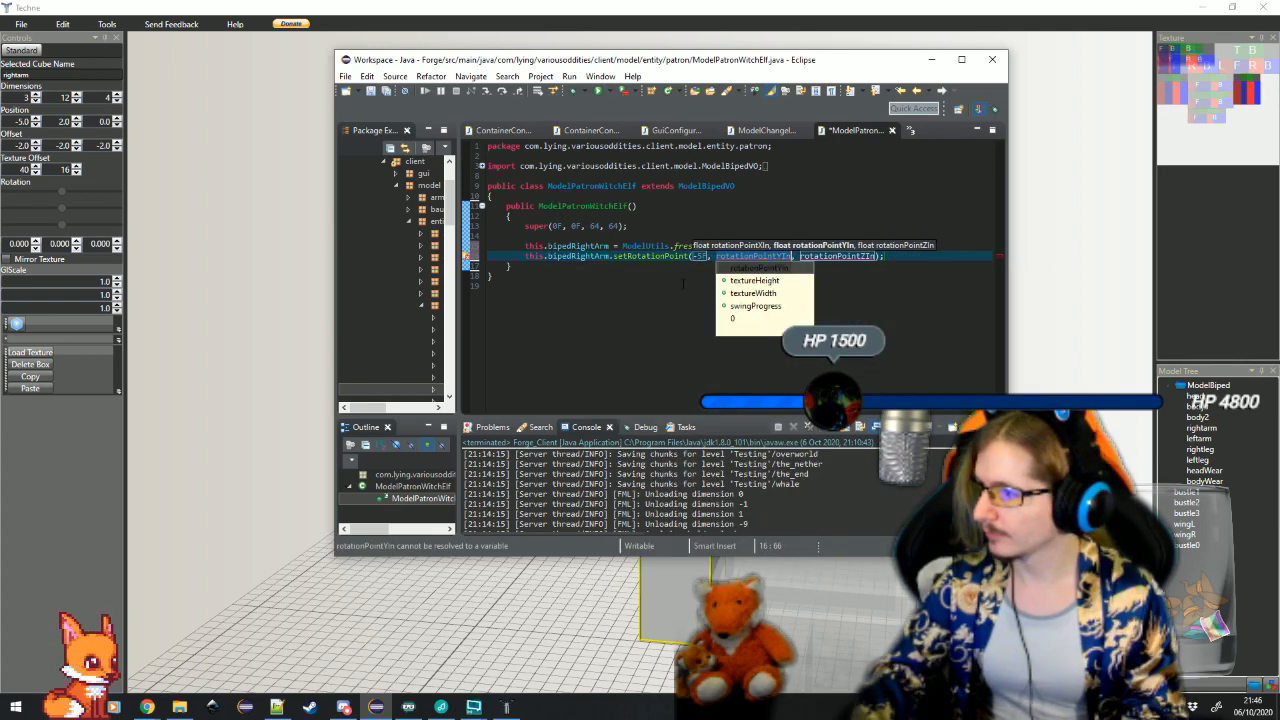
pyautogui.write('2F')
pyautogui.press('Tab')
pyautogui.write('0F')
pyautogui.press('Return')
pyautogui.press('Return')
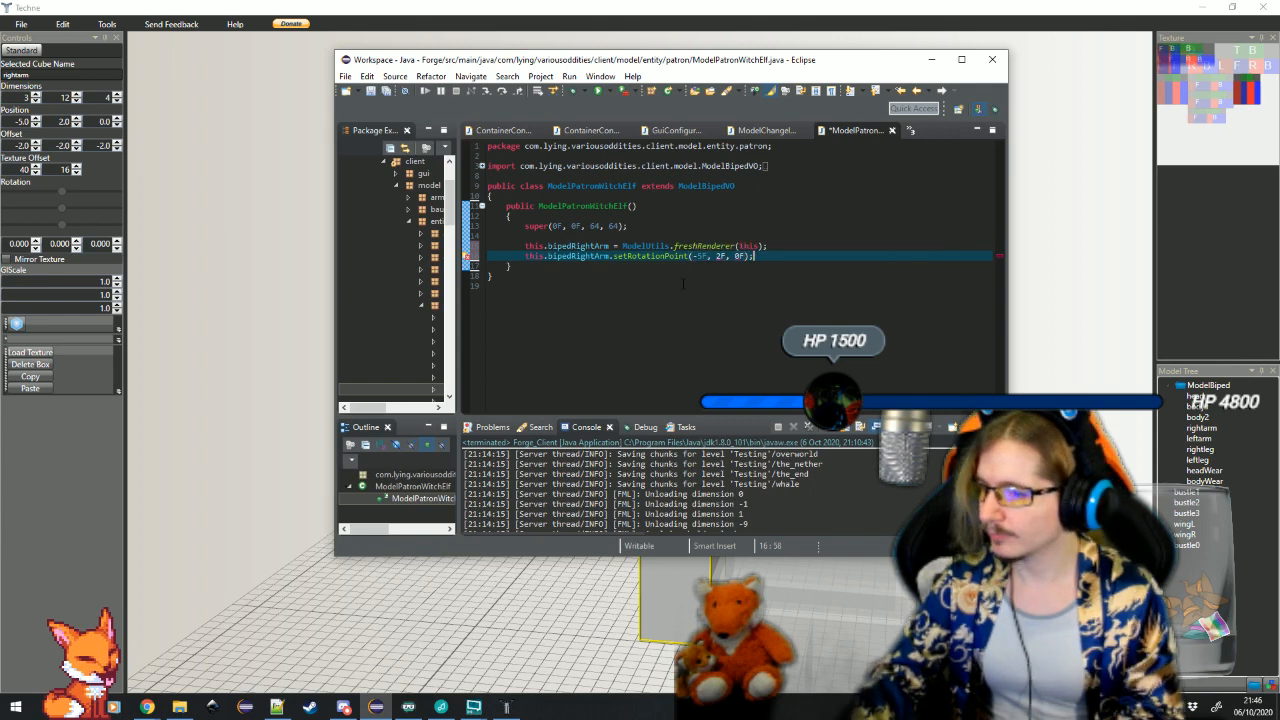
# Add an addBox call for bipedRightArm on a new line, with offsets -2F, -2F, -2F
pyautogui.write('this.bipedR')
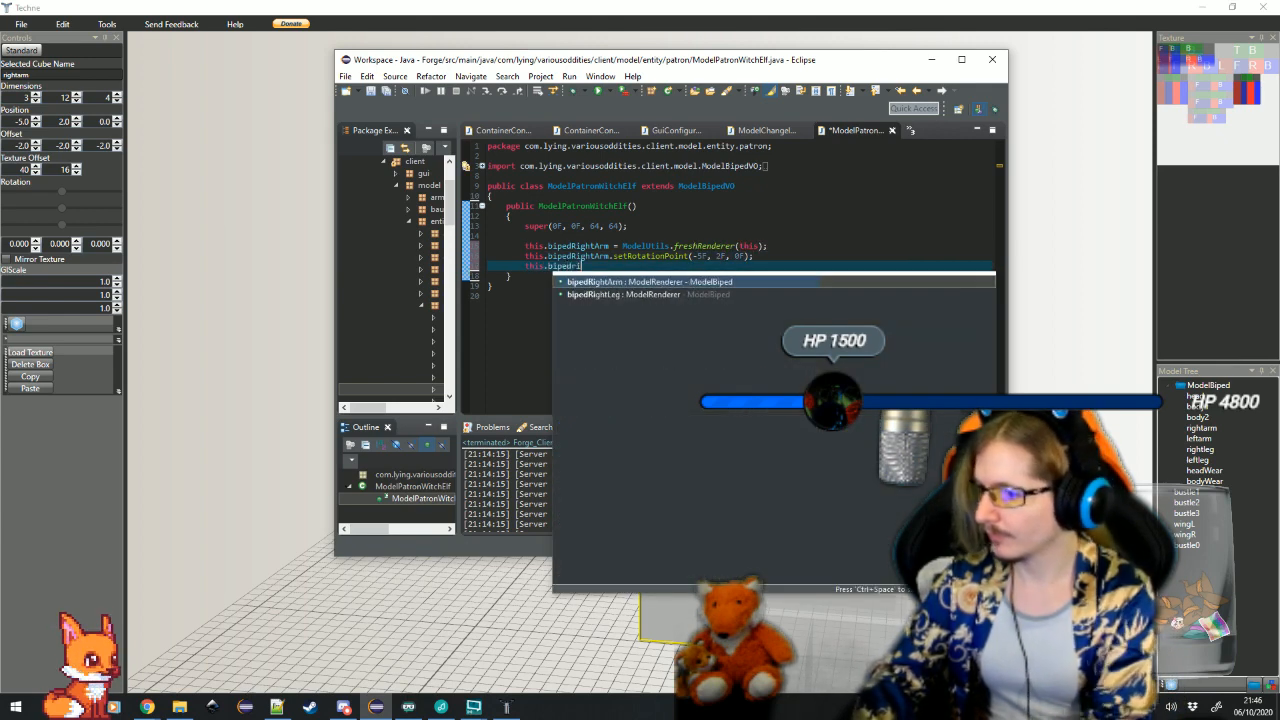
pyautogui.press('Return')
pyautogui.write('.')
pyautogui.write('addB')
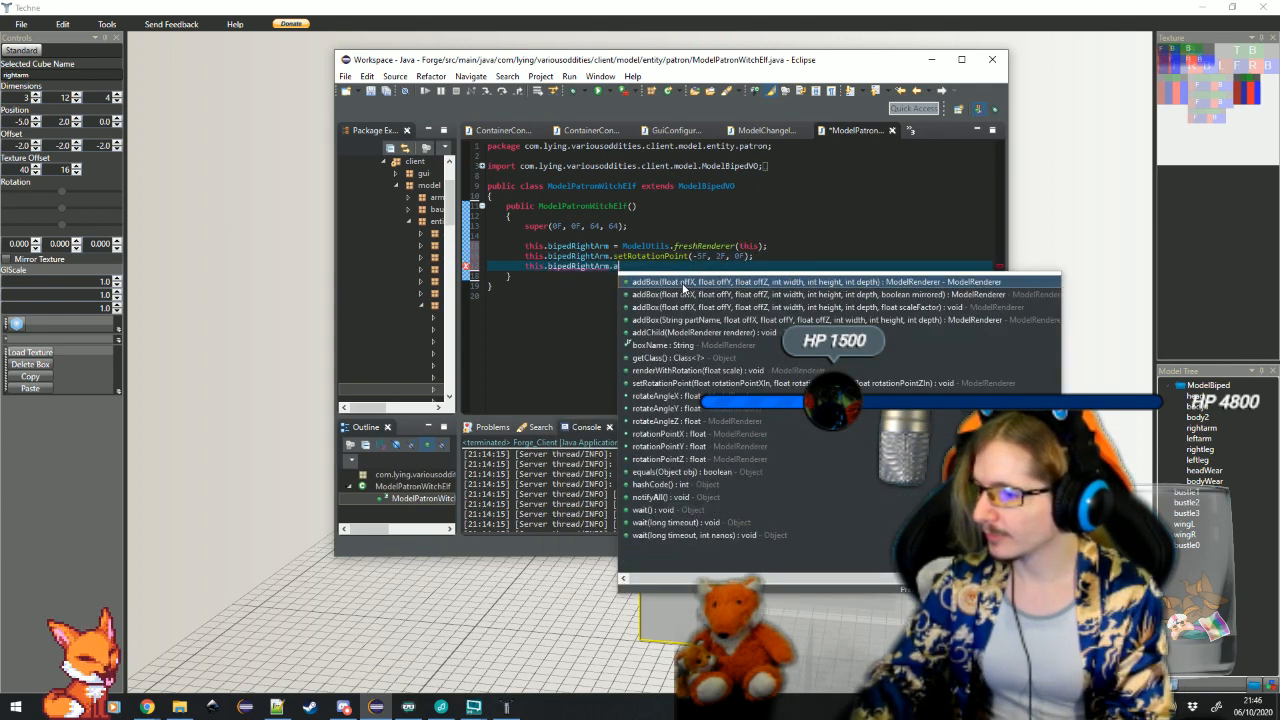
pyautogui.press('Return')
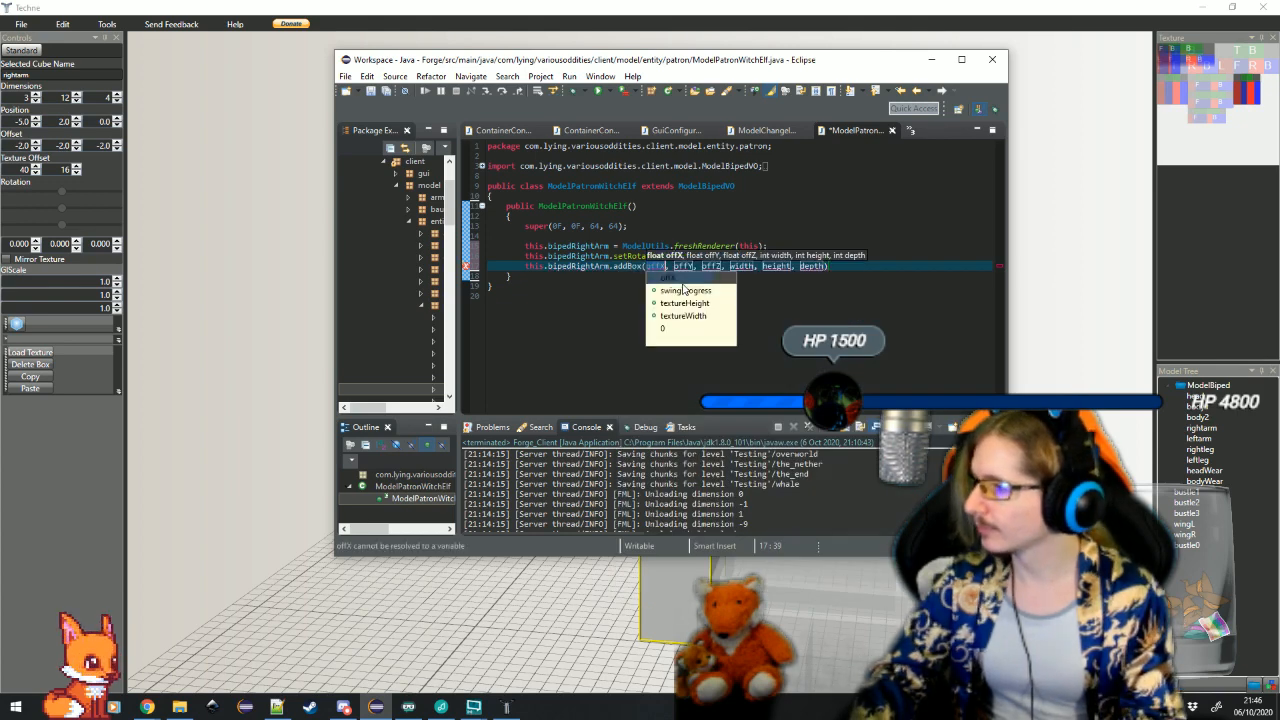
pyautogui.write('-2F')
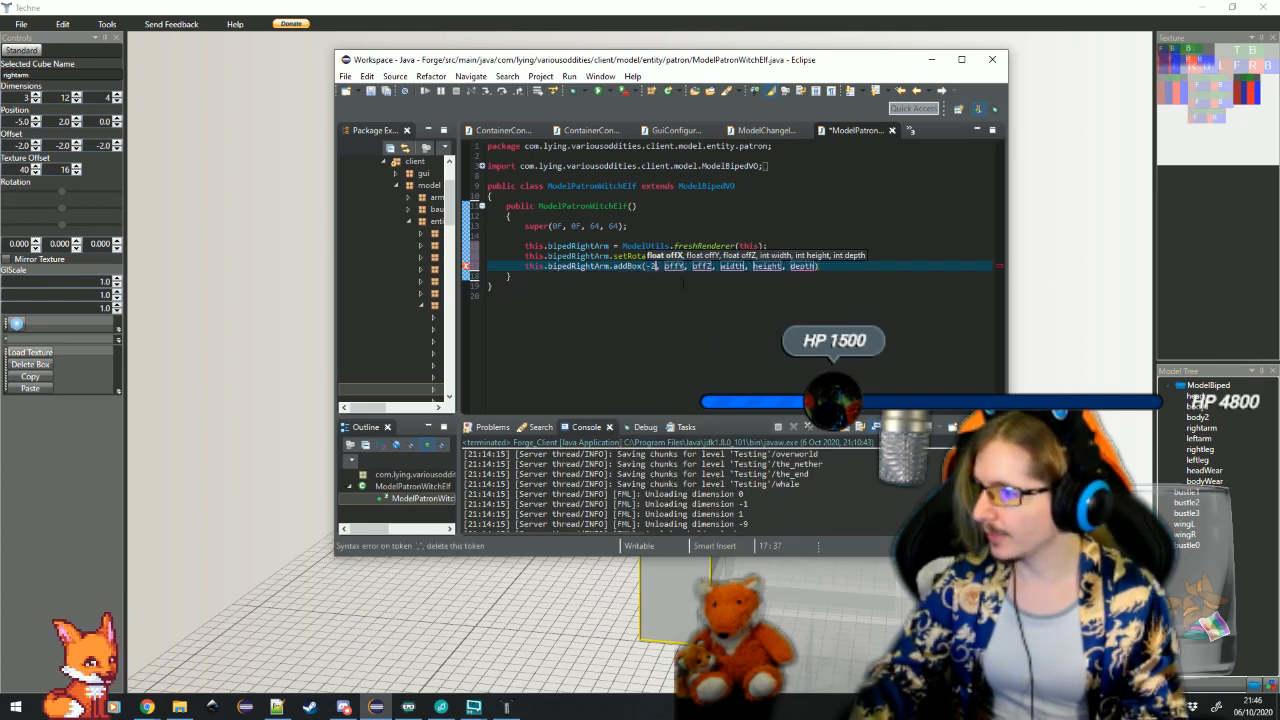
pyautogui.press('Tab')
pyautogui.write('-2F')
pyautogui.press('Tab')
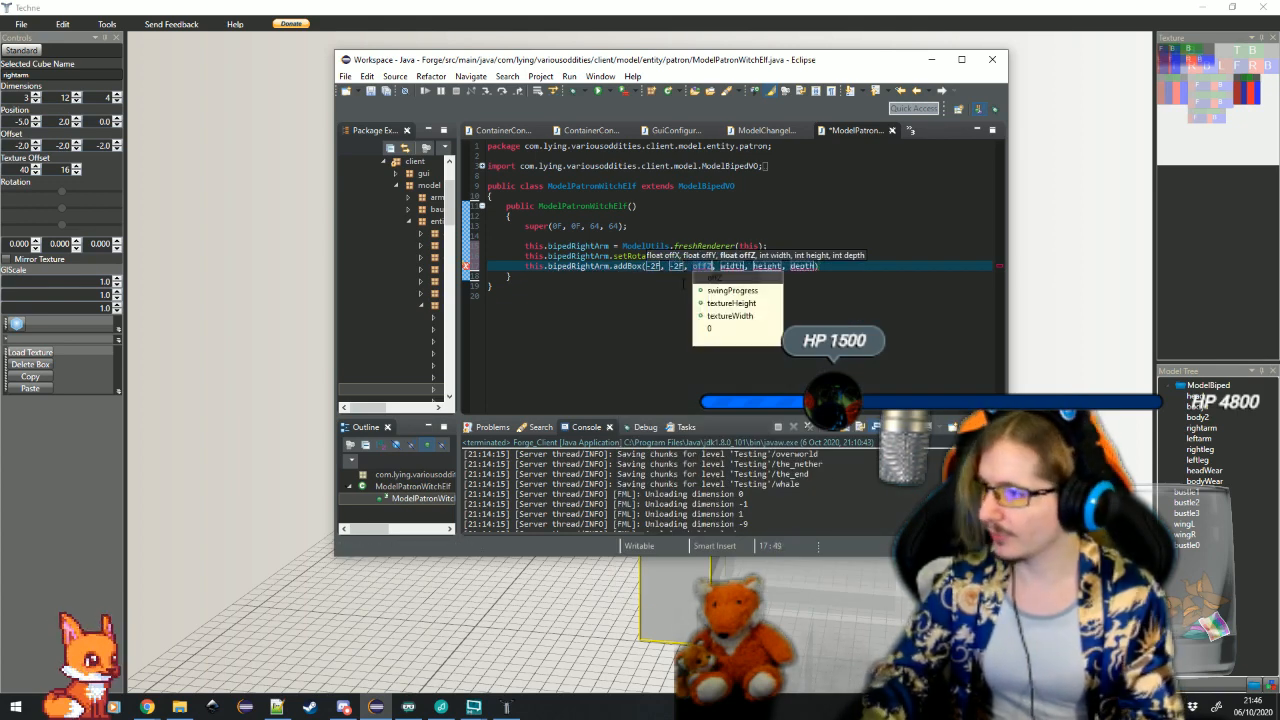
pyautogui.write('-2F')
pyautogui.press('Tab')
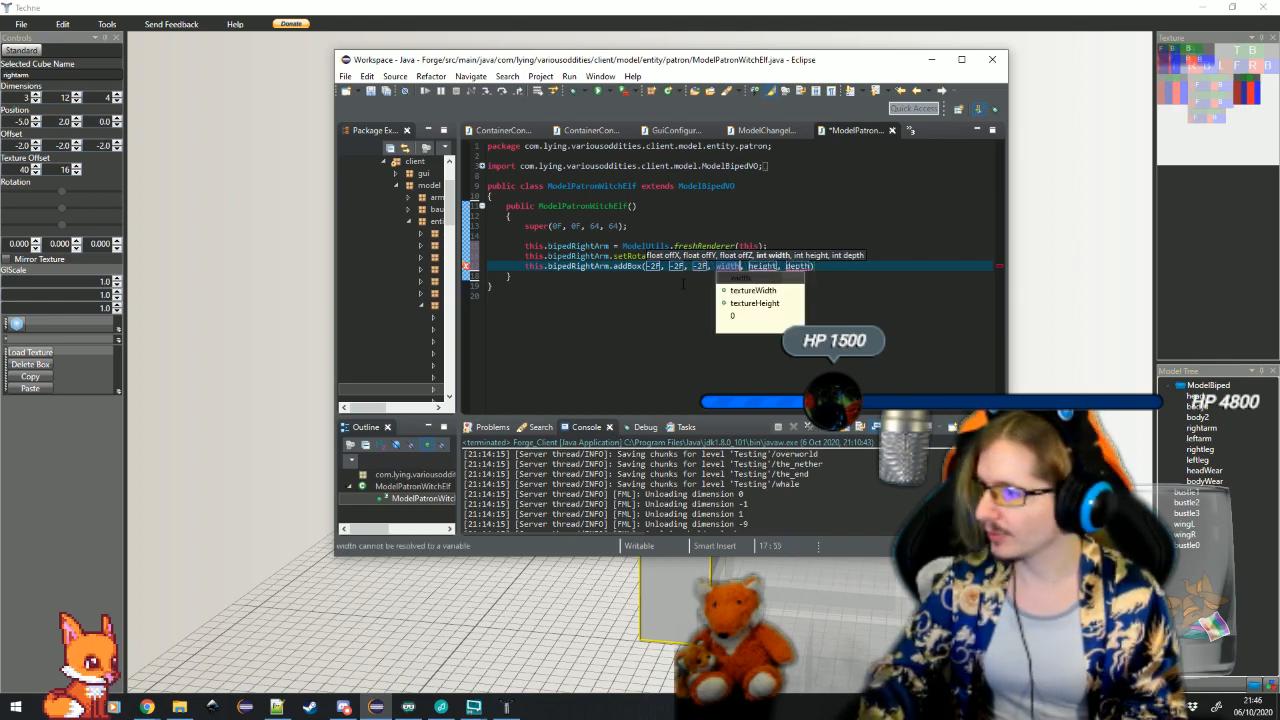
# Complete the right arm's addBox call with width 3, height 12 and depth 4
pyautogui.write('8')
pyautogui.press('Tab')
pyautogui.write('12')
pyautogui.press('Tab')
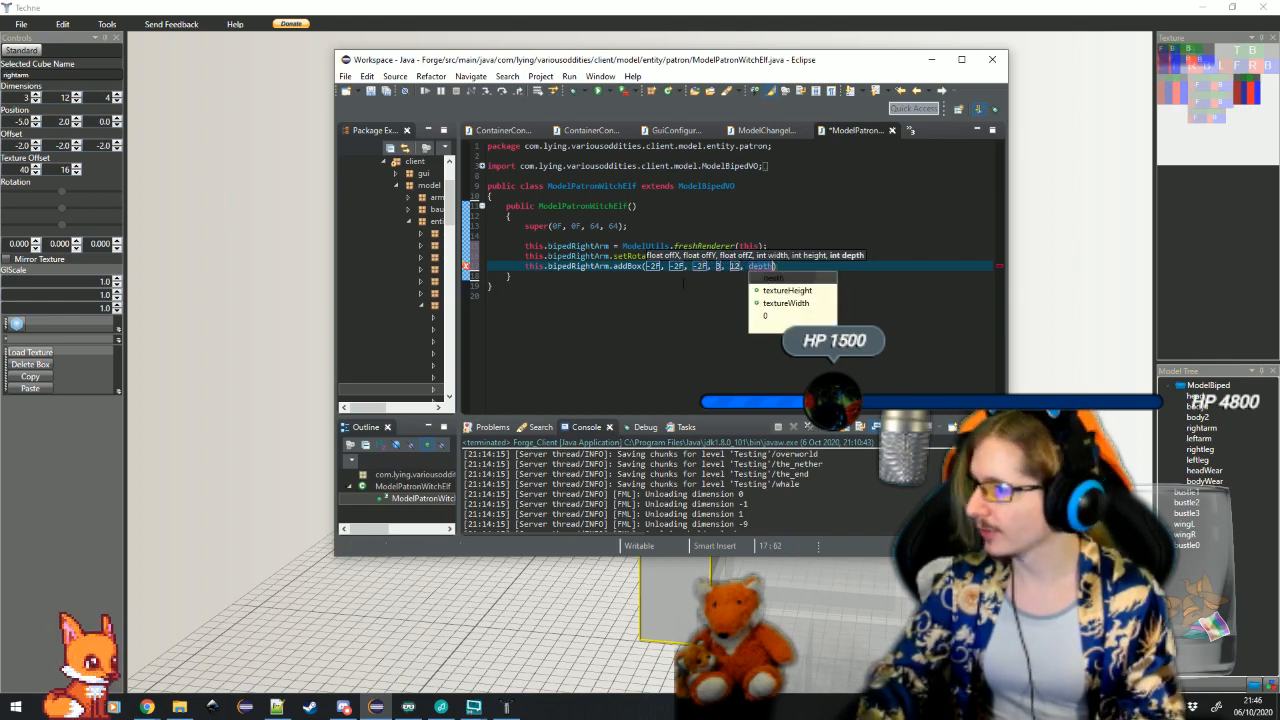
pyautogui.write('4')
pyautogui.press('Return')
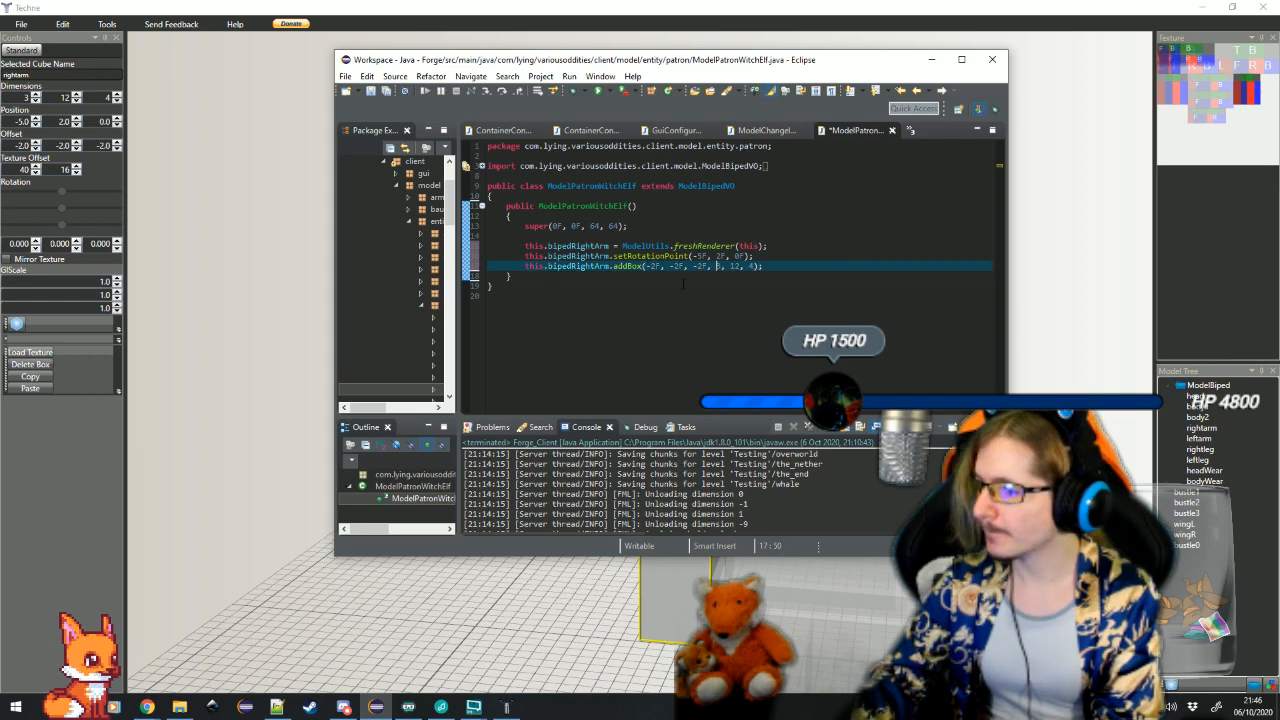
# Insert setTextureOffset(40, 16) ahead of addBox in the right arm's box line
pyautogui.press('Left')
pyautogui.press('Left')
pyautogui.press('Left')
pyautogui.press('Left')
pyautogui.press('Left')
pyautogui.press('Left')
pyautogui.press('Left')
pyautogui.hotkey('ctrl', 'space')
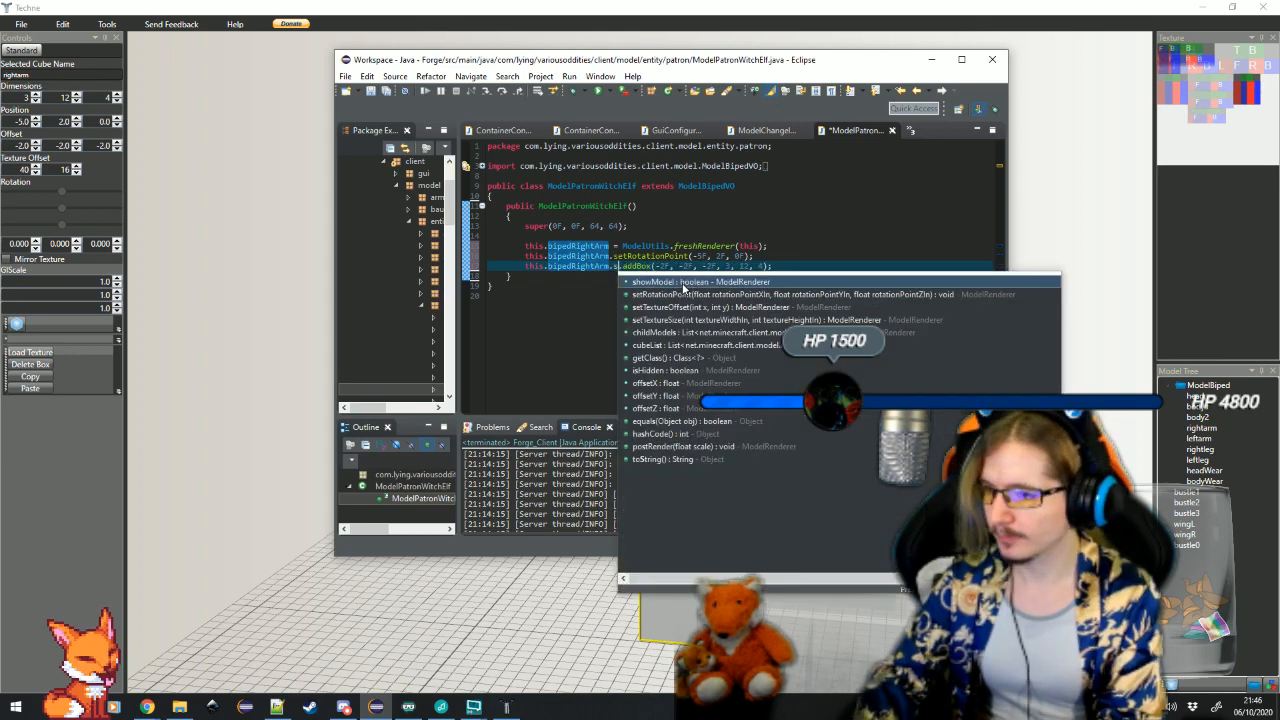
pyautogui.write('.s')
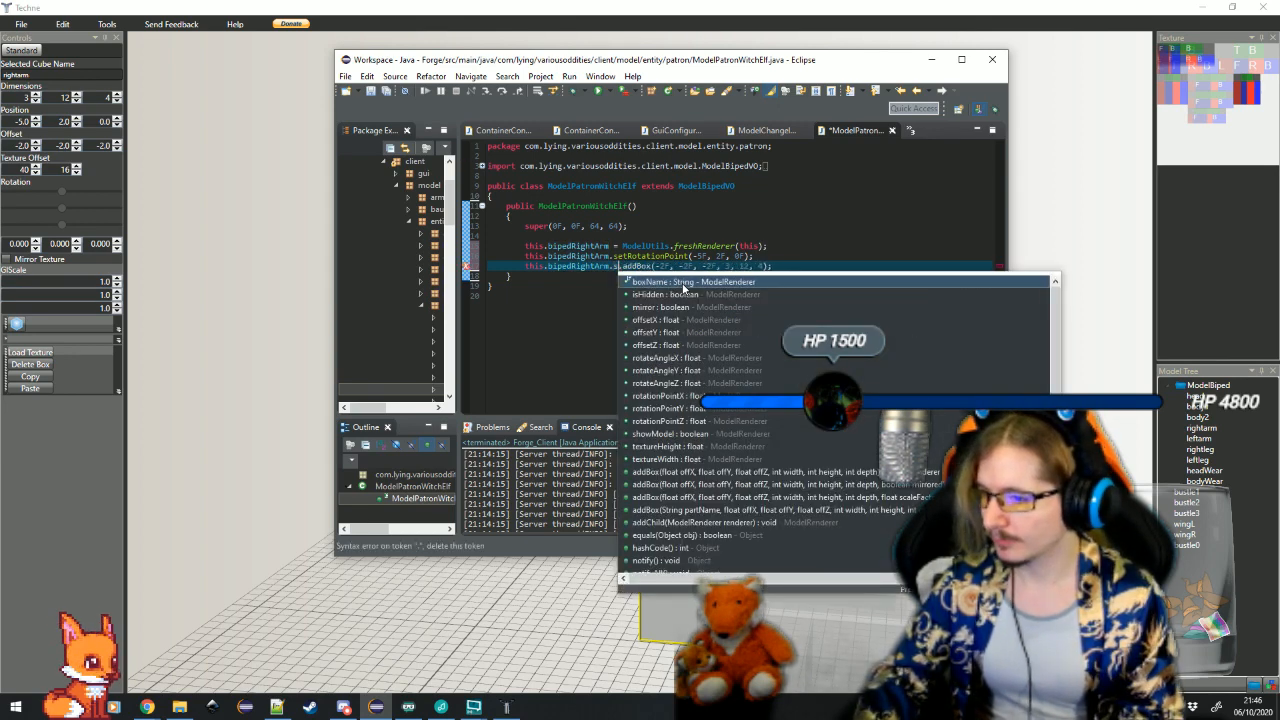
pyautogui.write('etTextureOffset(x, y)')
pyautogui.press('Return')
pyautogui.write('40')
pyautogui.press('Tab')
pyautogui.write('16')
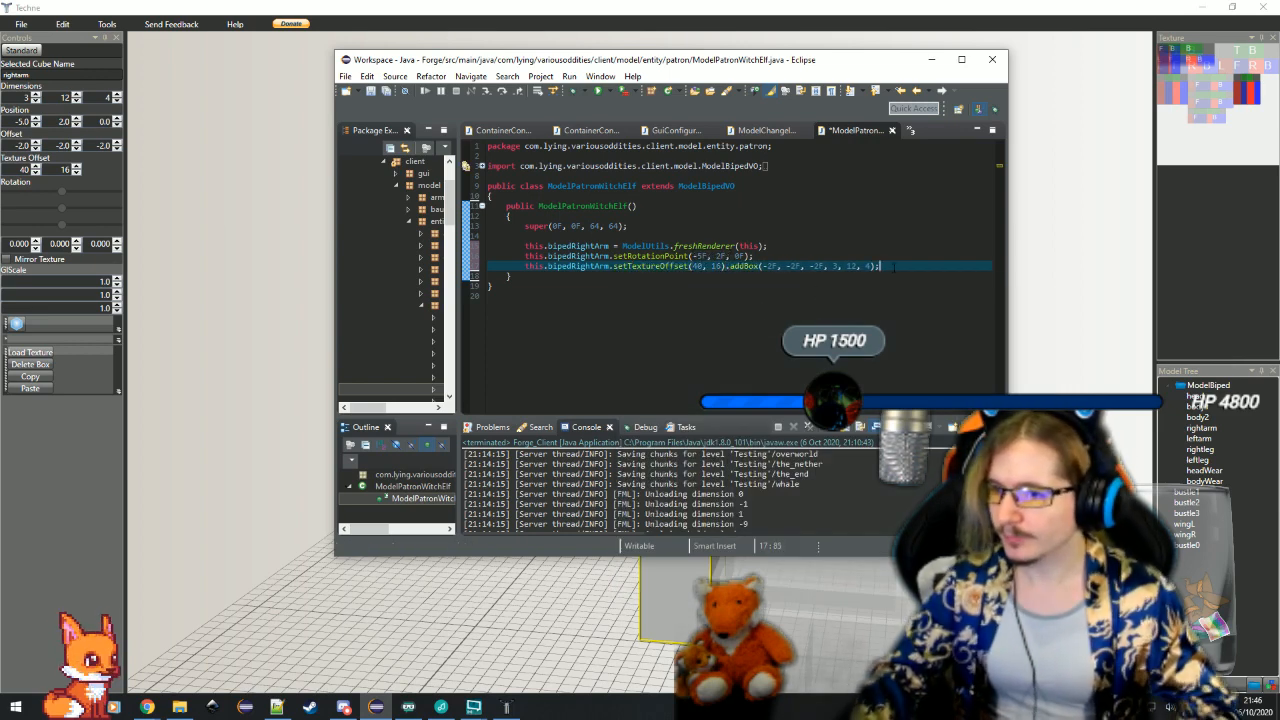
# Assign this.bipedLeftArm = ModelUtils.freshRenderer(this); below the right arm code, and select the leftarm cube in Techne
pyautogui.press('Return')
pyautogui.press('Return')
pyautogui.write('thi')
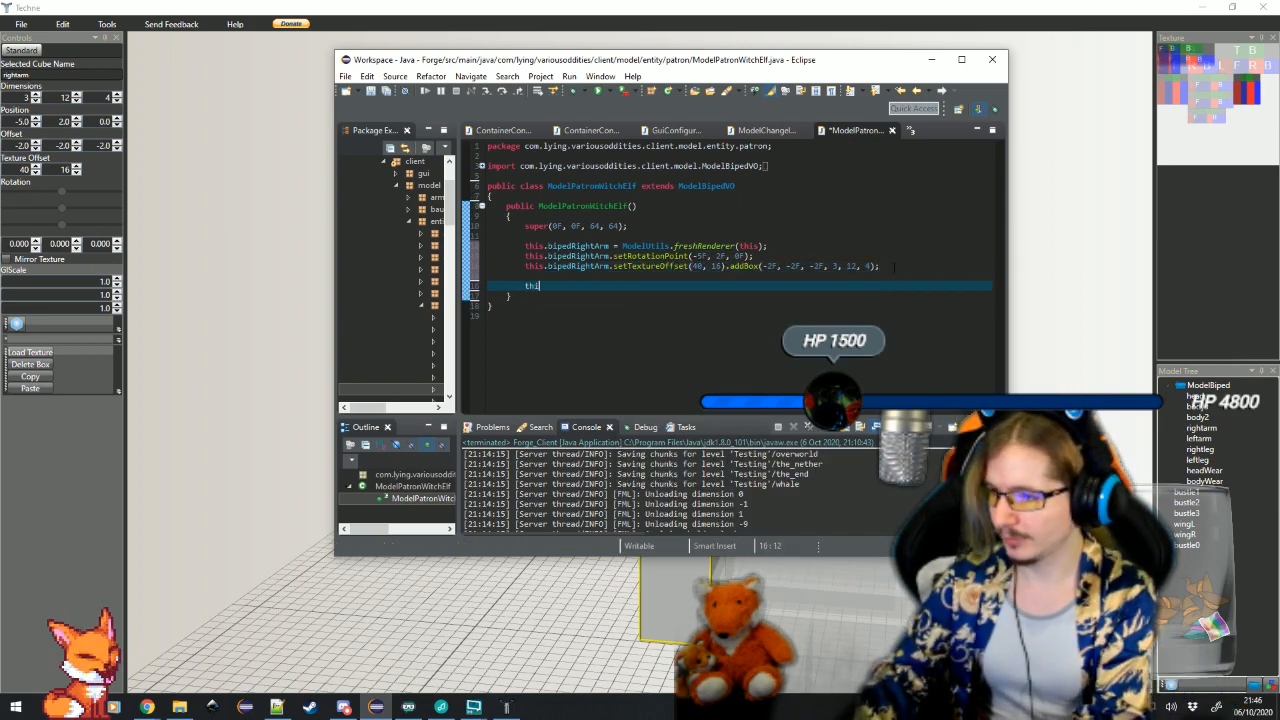
pyautogui.write('s.bipedLeftArm')
pyautogui.press('Return')
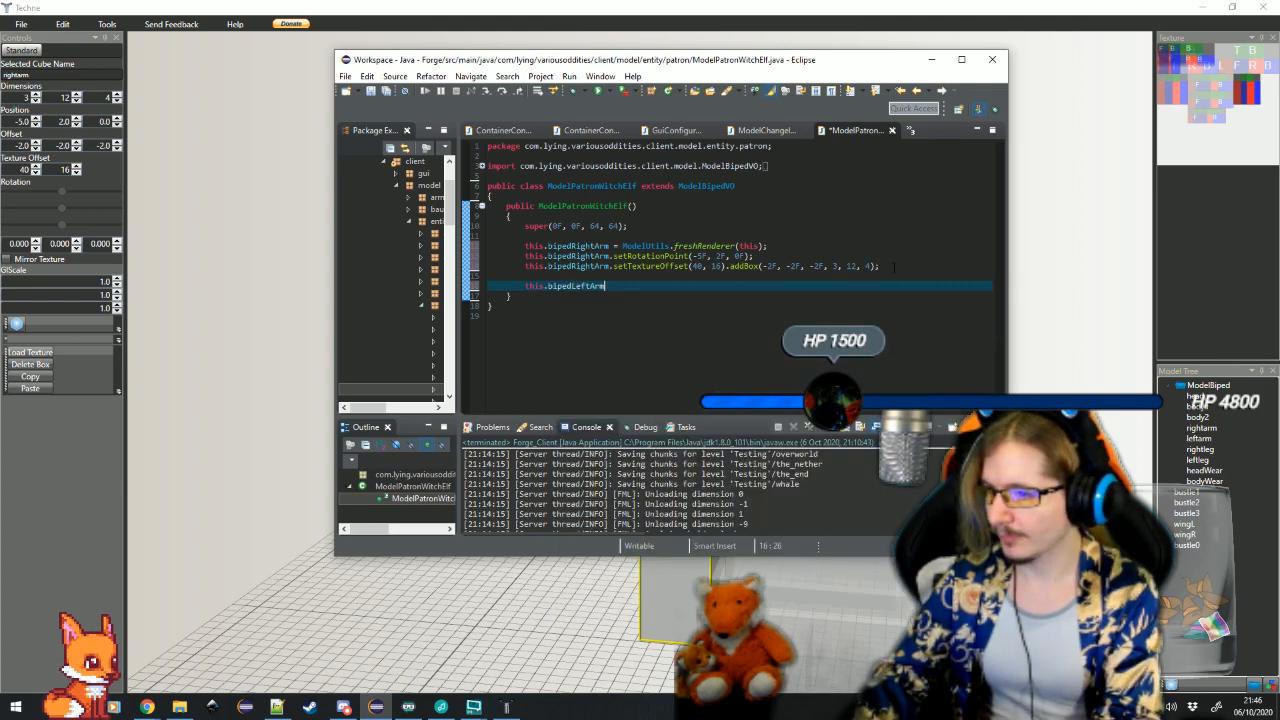
pyautogui.write('= ModelUtils.freshRenderer(this')
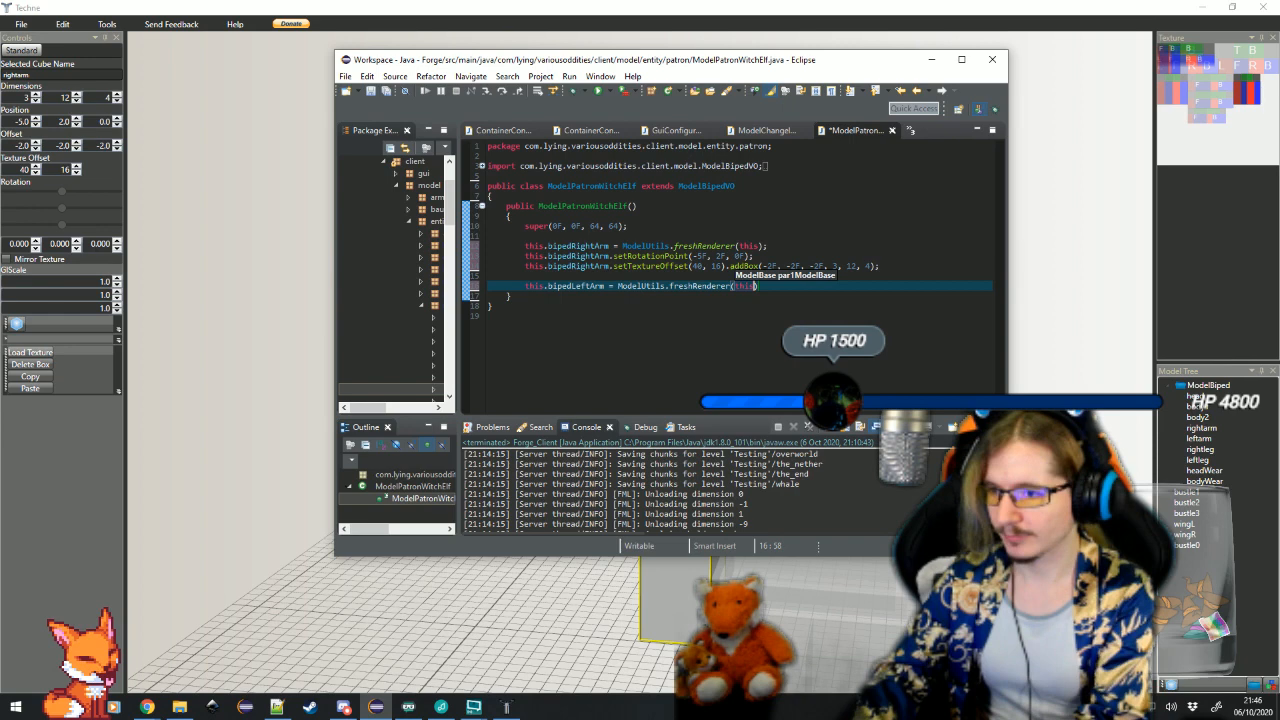
pyautogui.write(');')
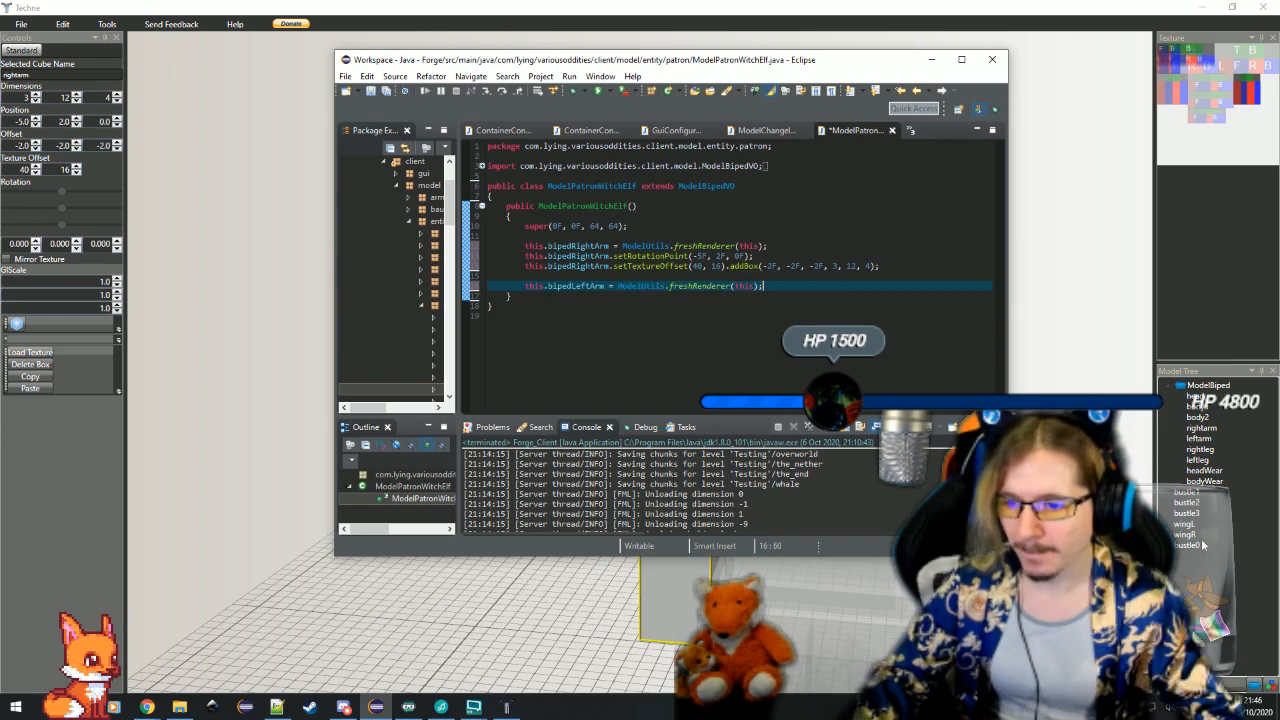
pyautogui.click(1199, 439)
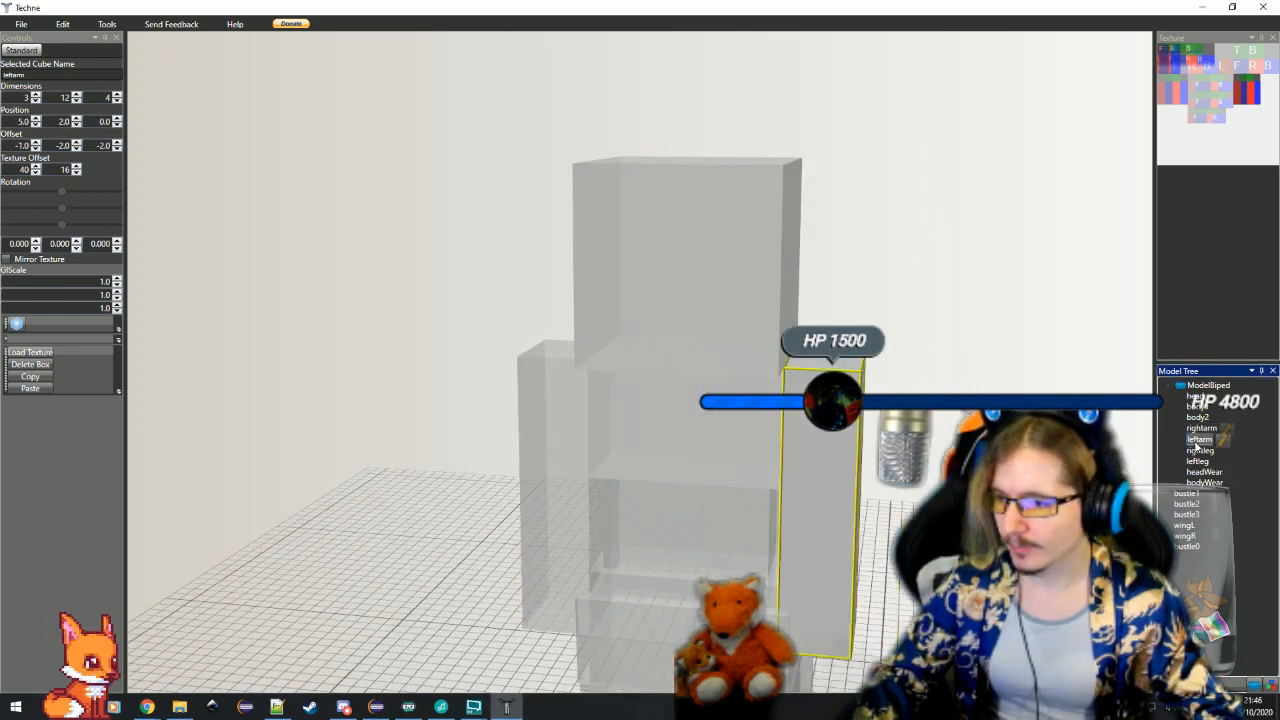
# In Eclipse, start a setRotationPoint call for this.bipedLeftArm on a new line below its renderer assignment
pyautogui.moveTo(808, 548); pyautogui.dragTo(643, 575)
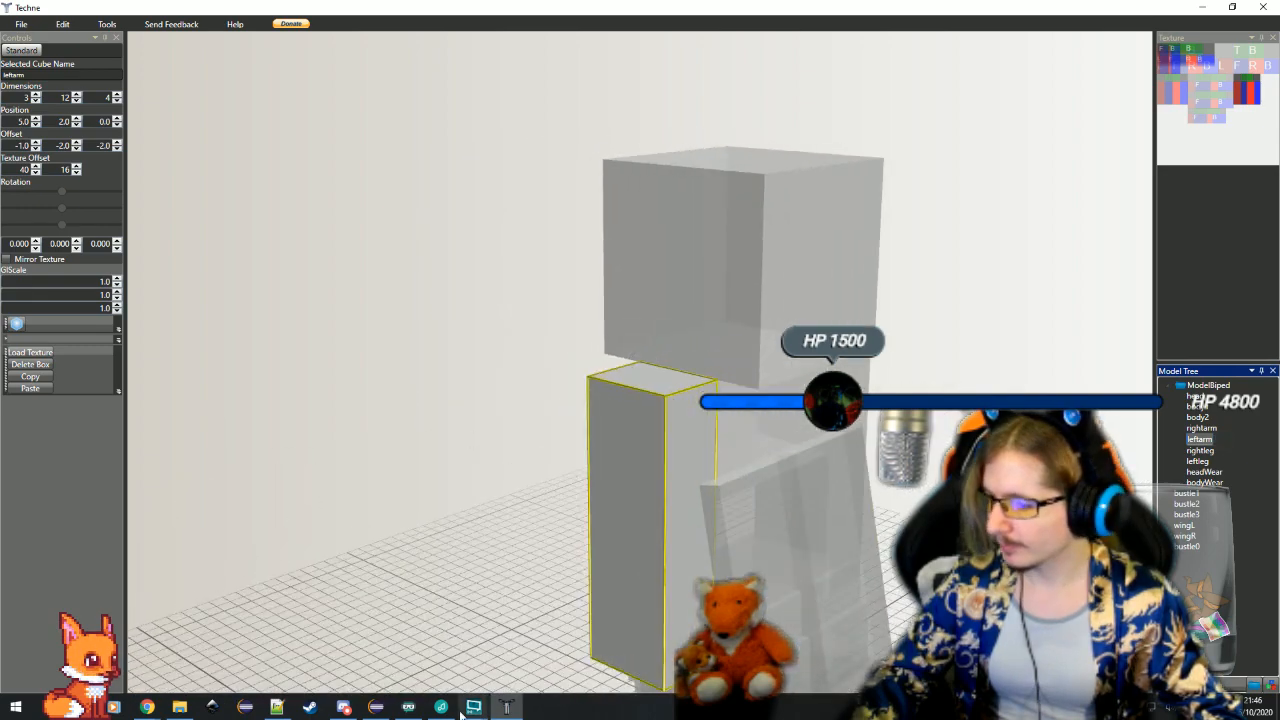
pyautogui.click(375, 707)
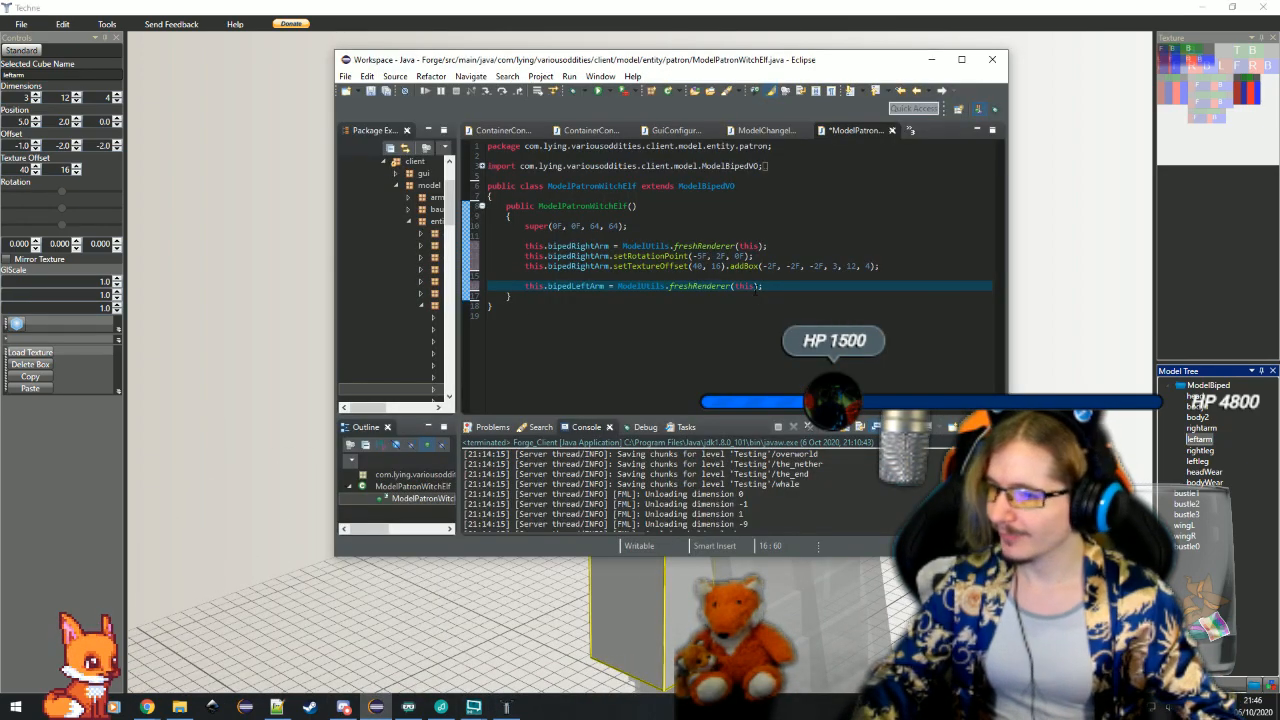
pyautogui.press('Return')
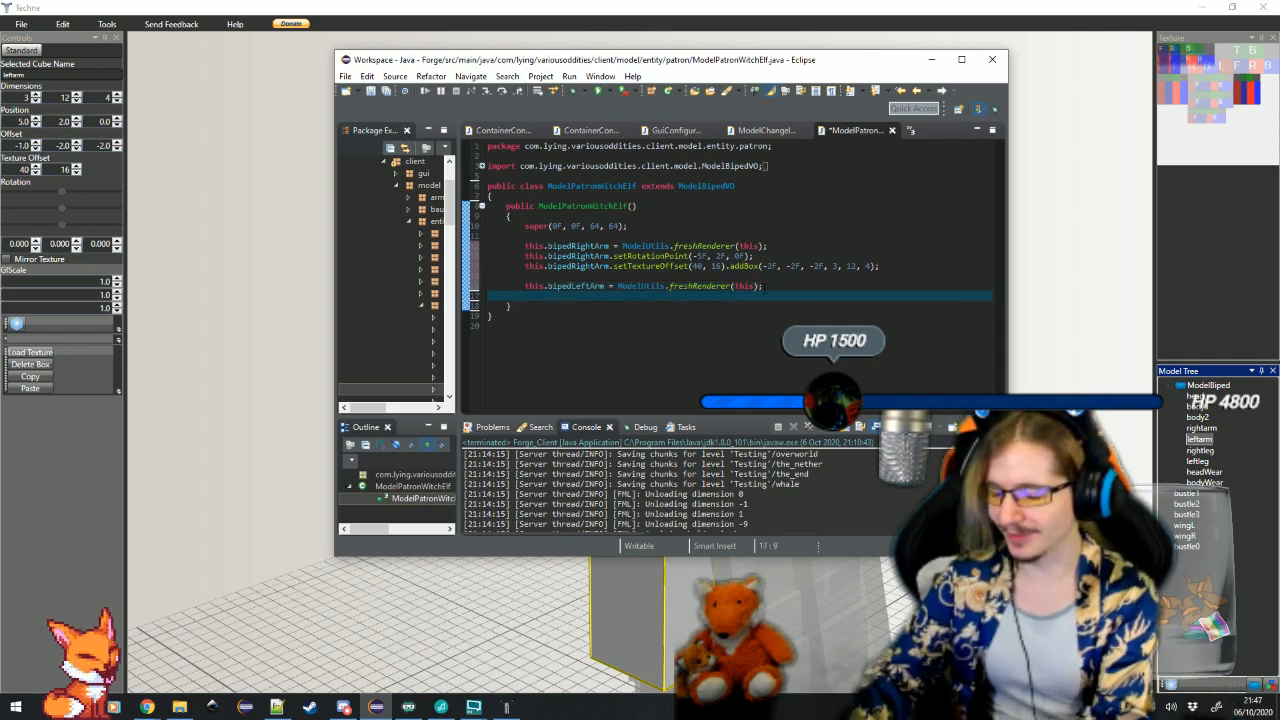
pyautogui.write('this.bipedL')
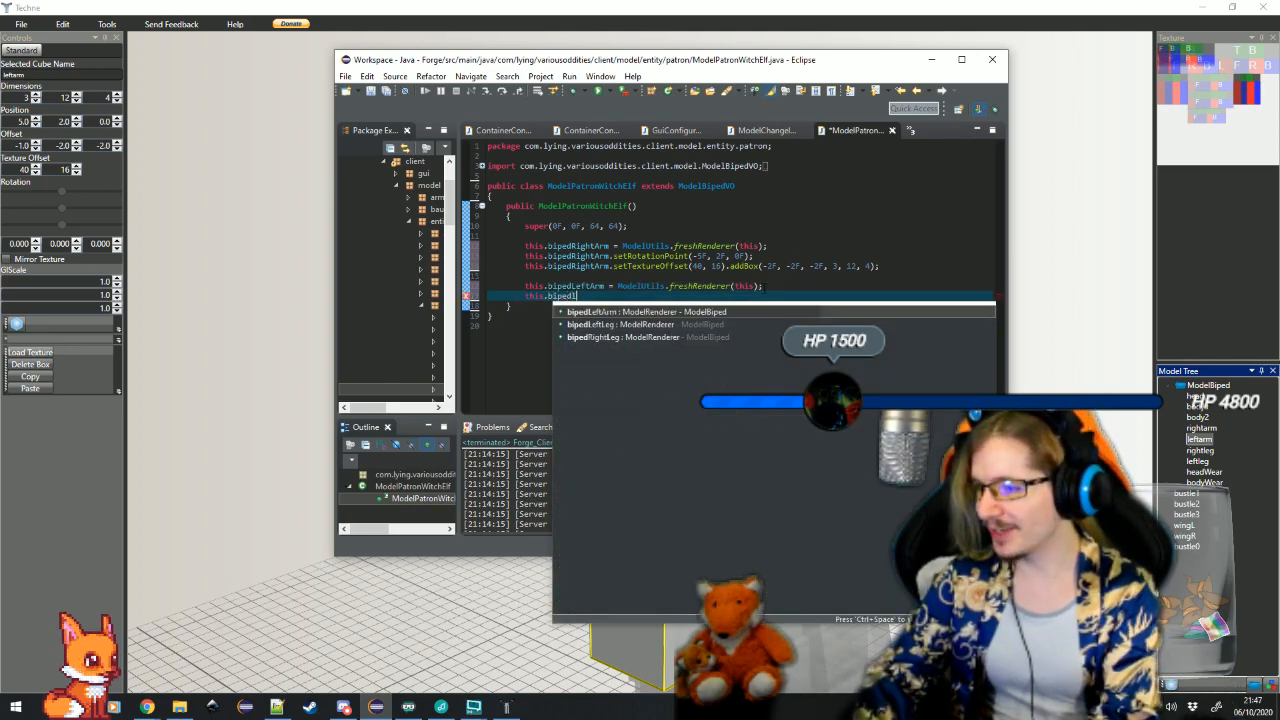
pyautogui.press('Return')
pyautogui.press('BackSpace')
pyautogui.write('.')
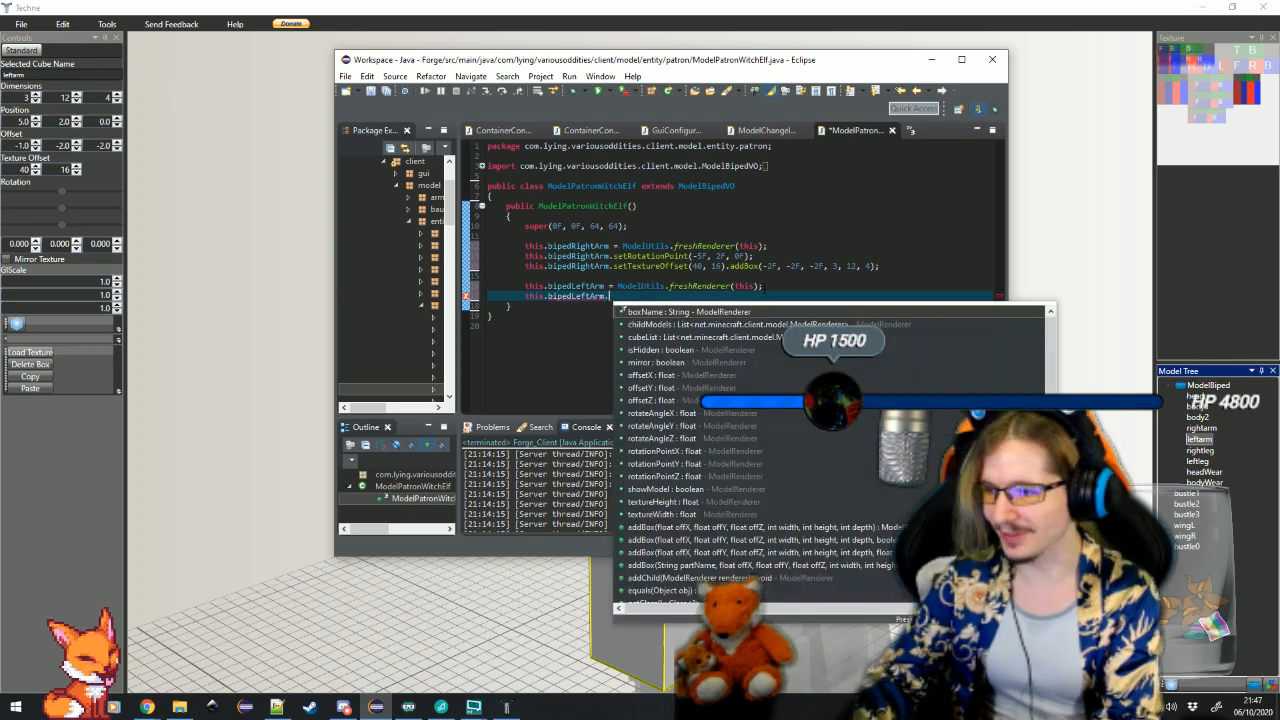
pyautogui.write('setR')
pyautogui.press('Return')
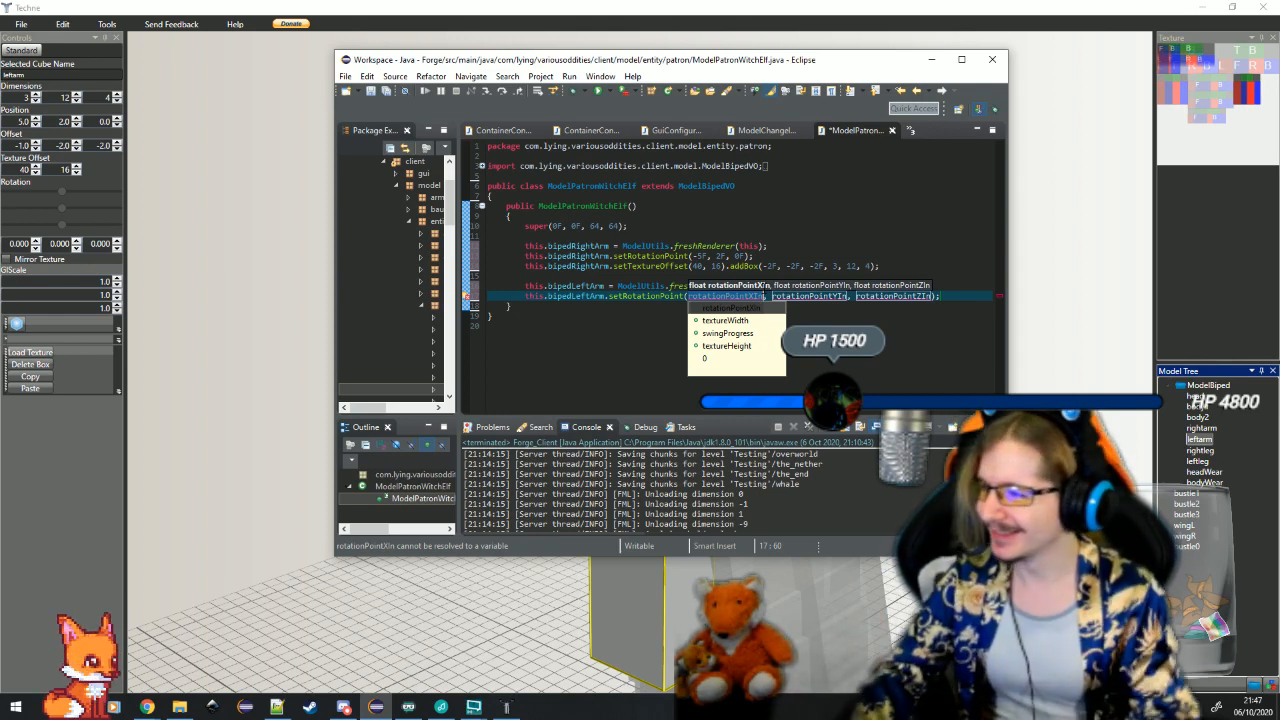
# Set the left arm's rotation point arguments to 5F, 2F, 0F
pyautogui.write('5F')
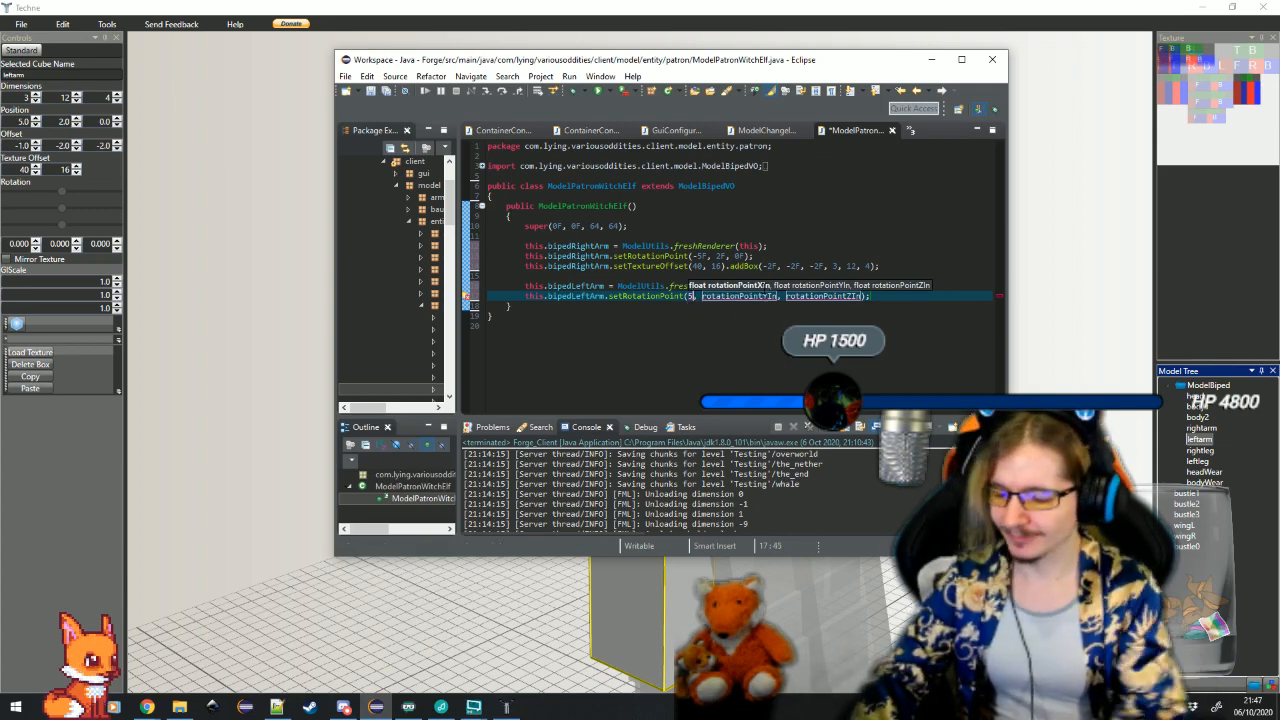
pyautogui.press('Tab')
pyautogui.write('2F')
pyautogui.press('Tab')
pyautogui.write('0F')
pyautogui.press('Return')
pyautogui.press('Return')
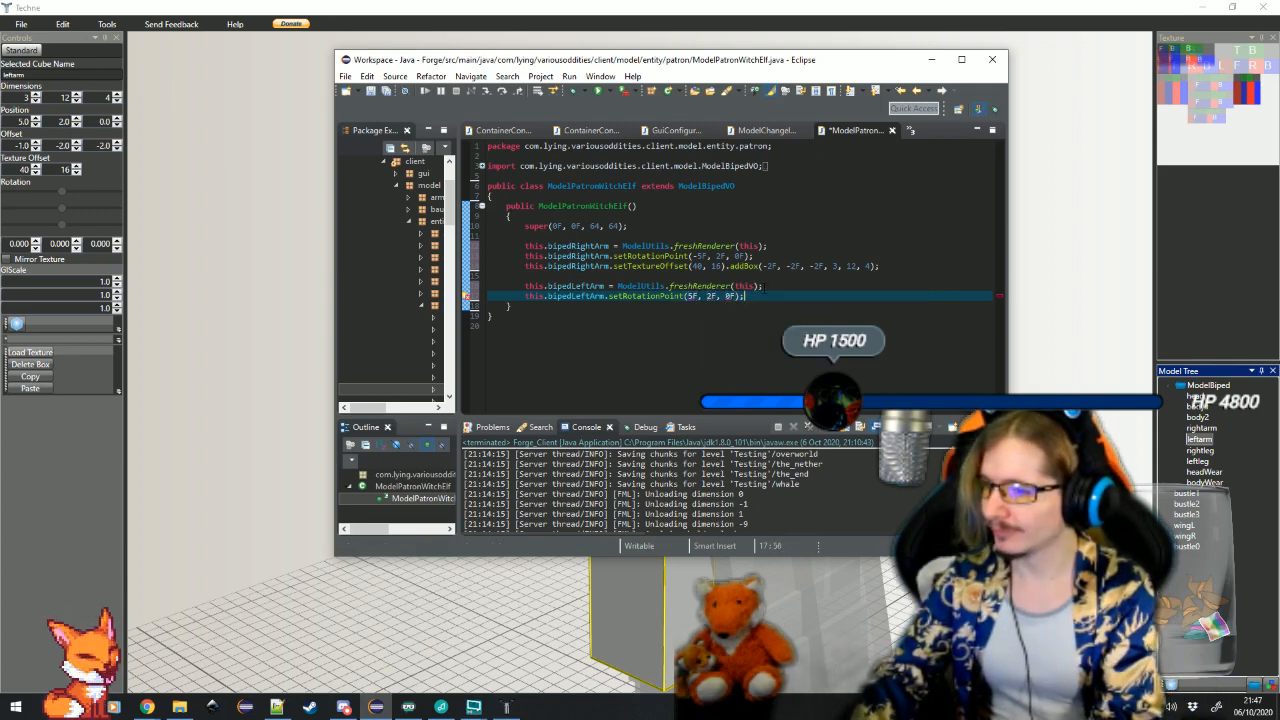
# Add a setTextureOffset(40, 16) call for this.bipedLeftArm on a new line below the rotation point
pyautogui.write('this.bipedl')
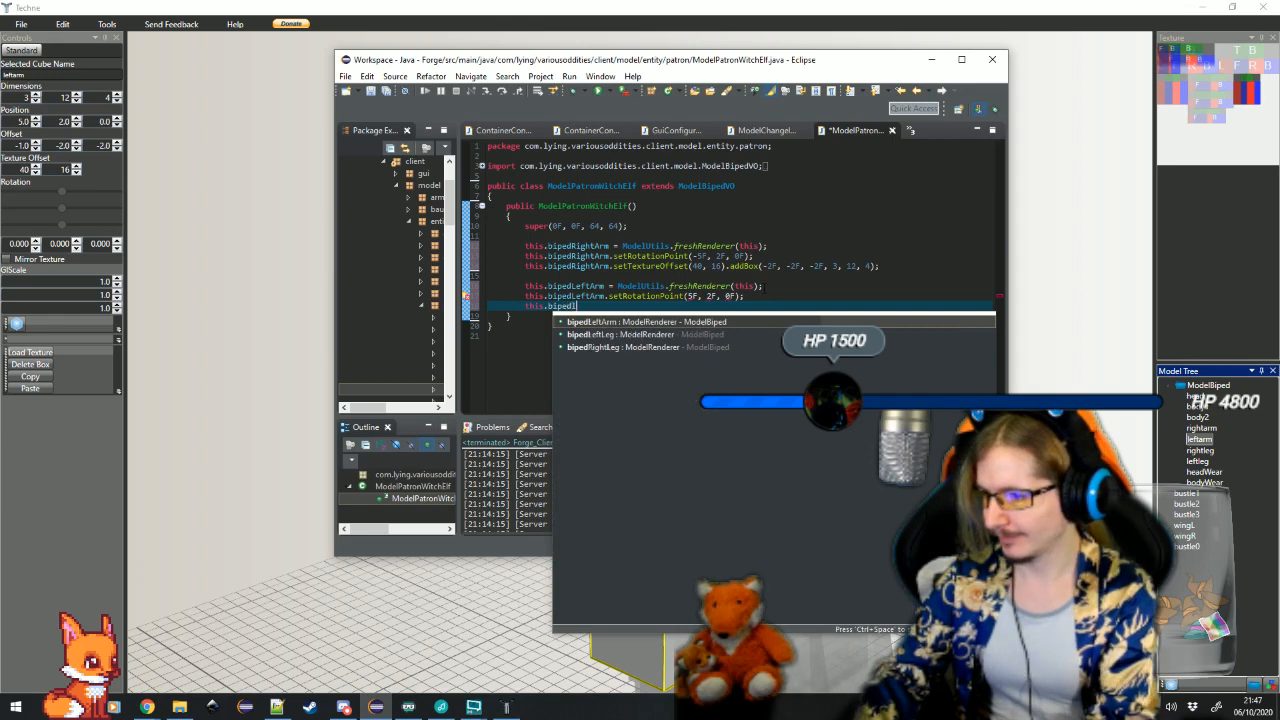
pyautogui.press('Return')
pyautogui.write('.')
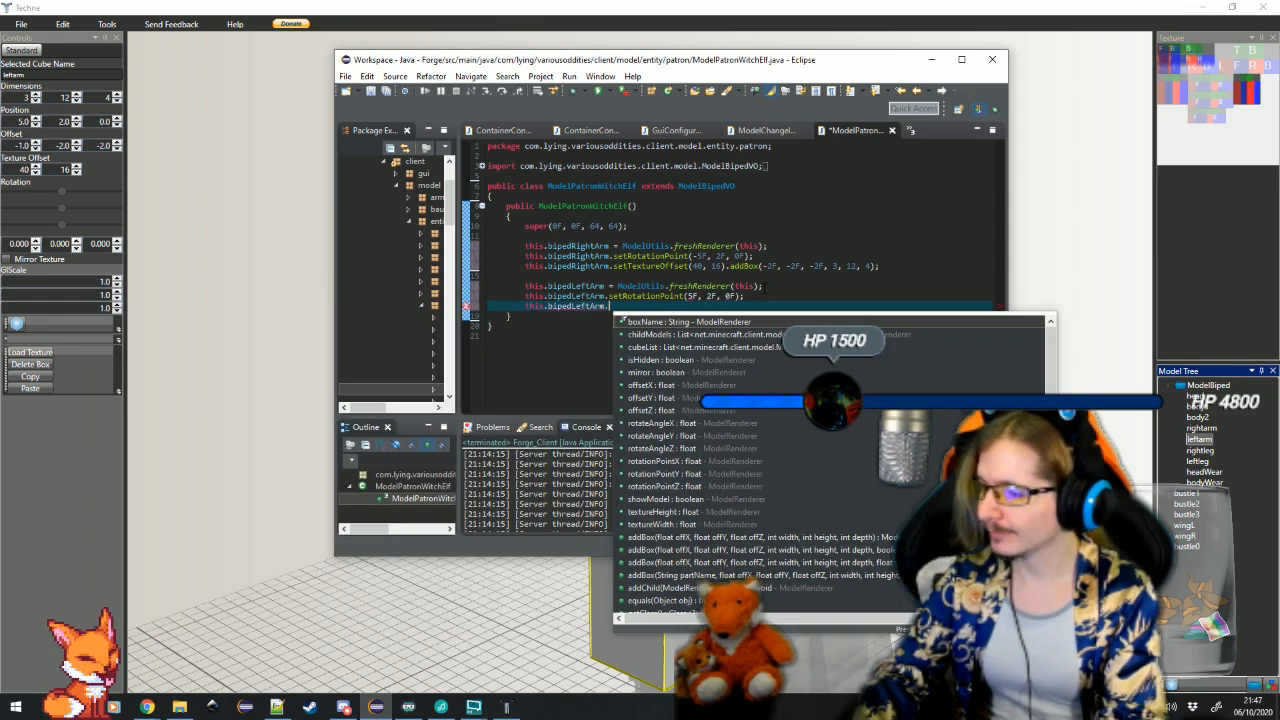
pyautogui.write('setText')
pyautogui.press('Return')
pyautogui.write('40, y)')
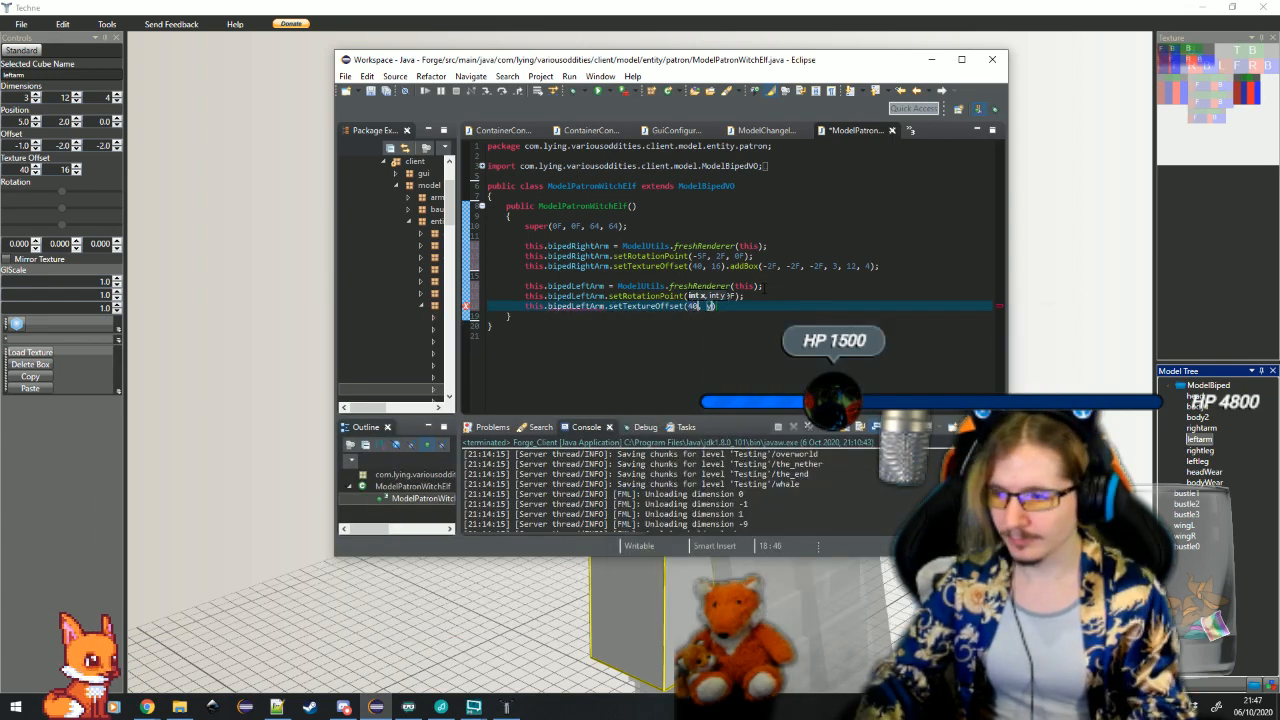
pyautogui.press('Tab')
pyautogui.write('16')
pyautogui.press('Tab')
# Append an addBox call to the left arm's texture offset line, with offsets -1F, -2F, -2F
pyautogui.write('.add')
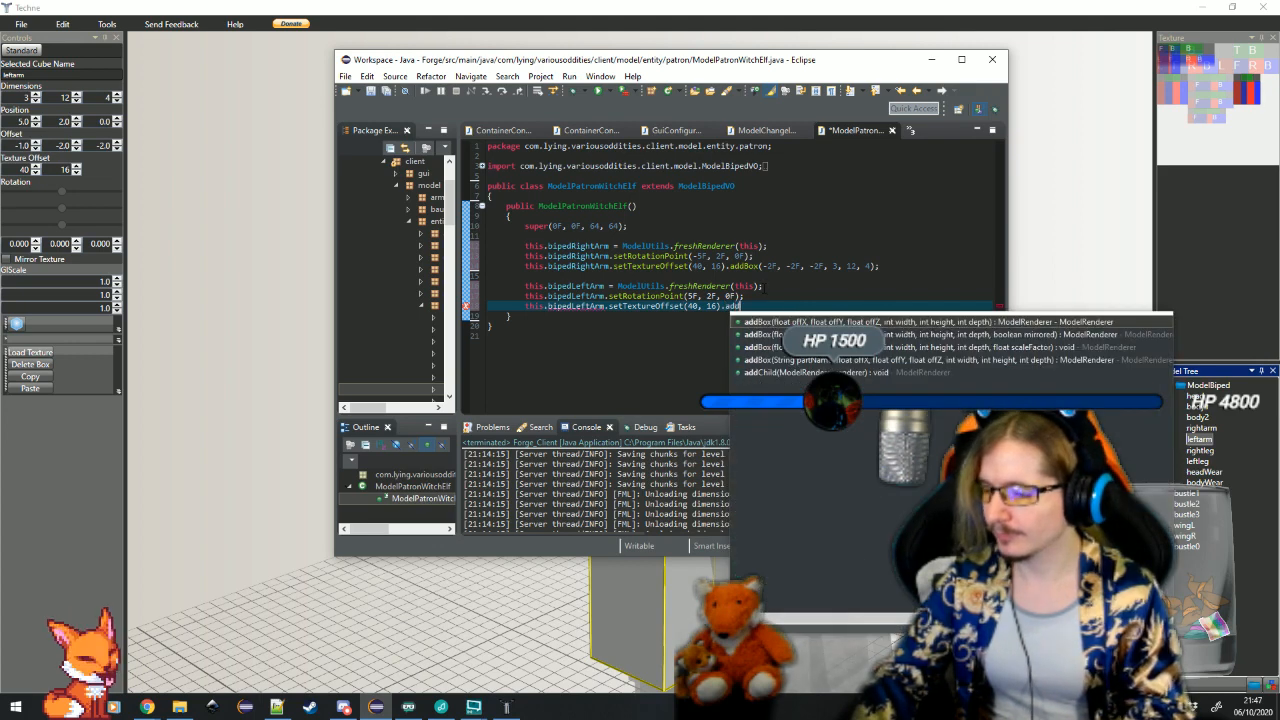
pyautogui.press('Return')
pyautogui.write('-1F')
pyautogui.press('Tab')
pyautogui.write('-')
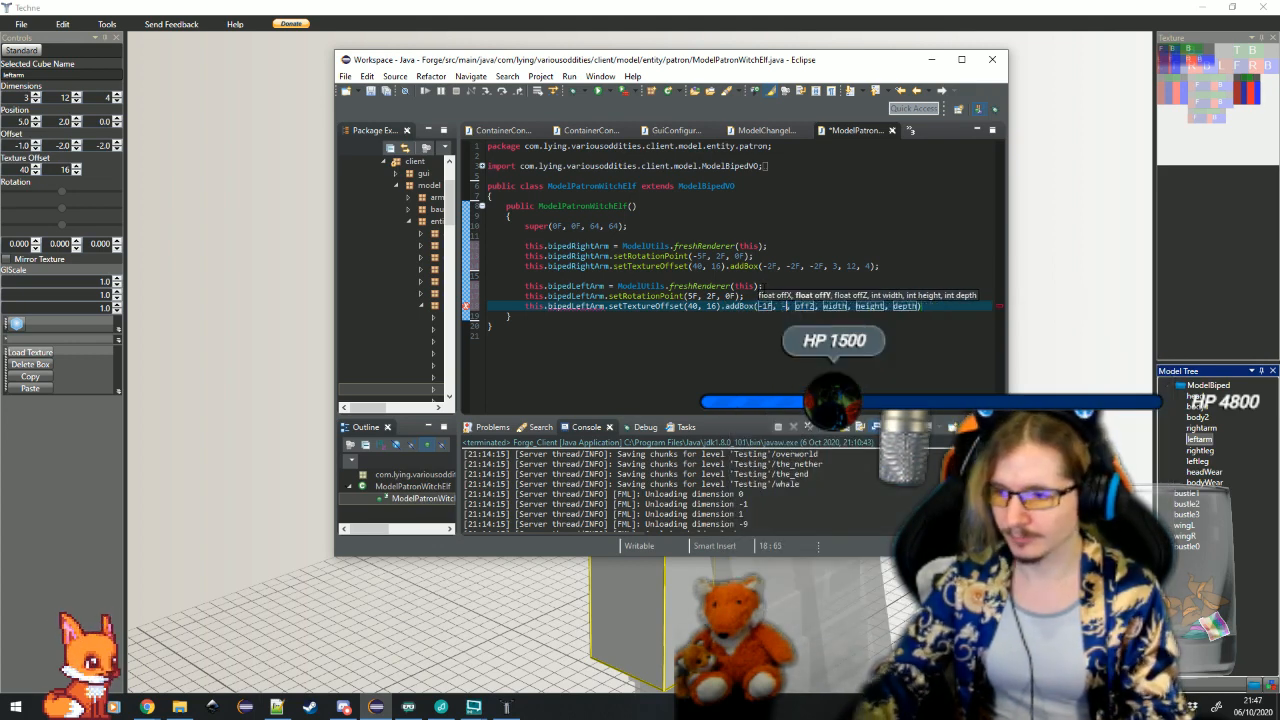
pyautogui.write('2F')
pyautogui.press('Tab')
pyautogui.write('-2F')
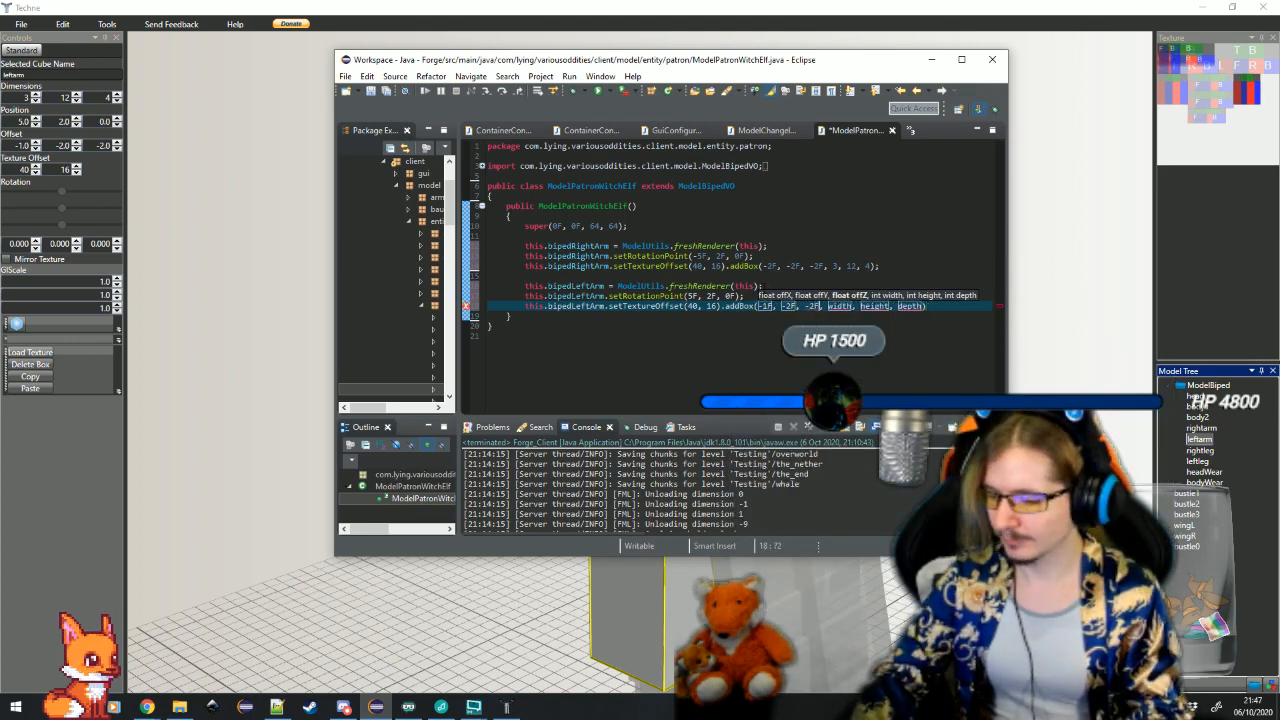
# Complete the left arm's addBox call with width 3, height 12 and depth 4
pyautogui.press('Tab')
pyautogui.write('3')
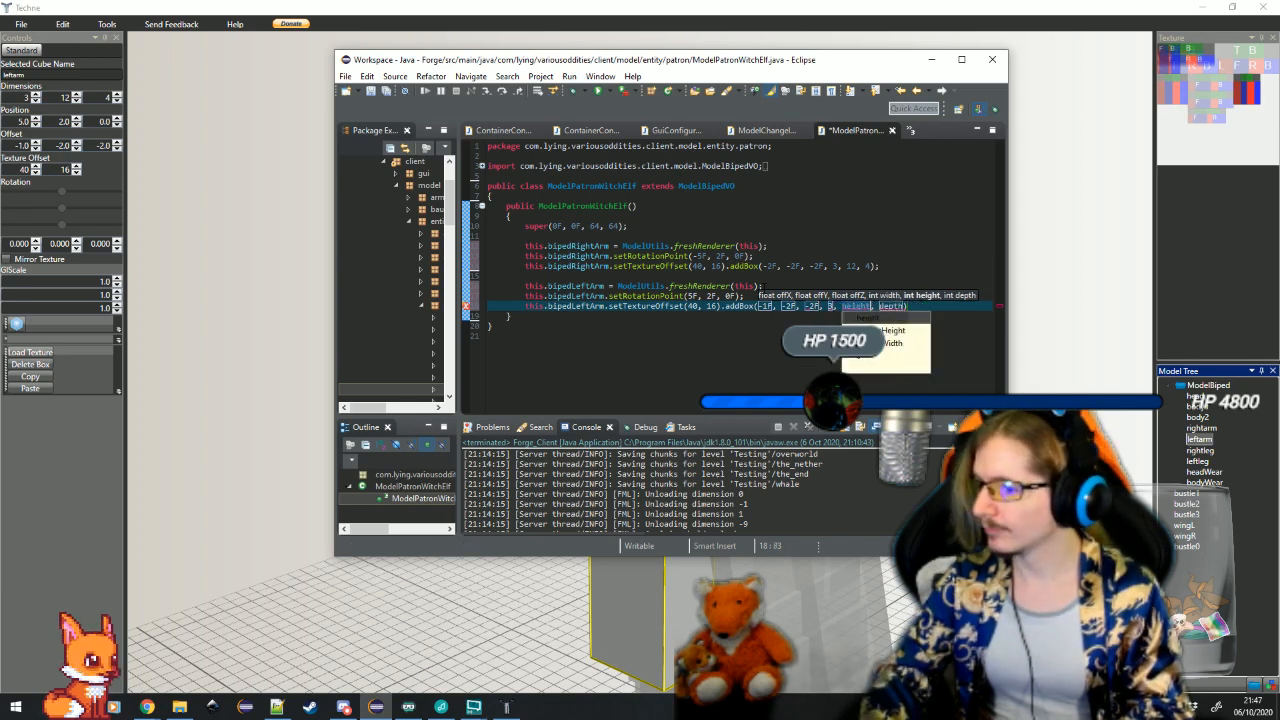
pyautogui.press('Tab')
pyautogui.write('12')
pyautogui.press('Tab')
pyautogui.write('4')
pyautogui.press('Tab')
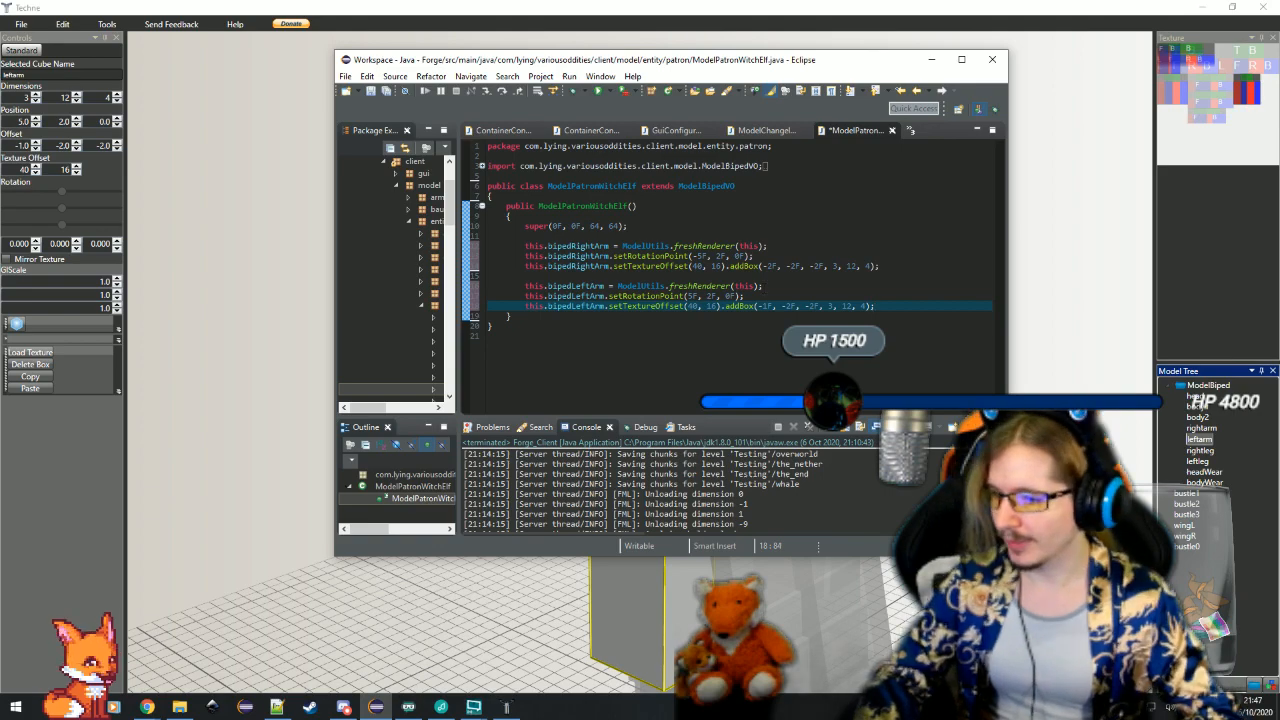
# Check both arm cubes in Techne, and insert this.bipedLeftArm.mirror = true; below the left arm's renderer assignment in Eclipse
pyautogui.hotkey('alt', 'Tab')
pyautogui.click(895, 450)
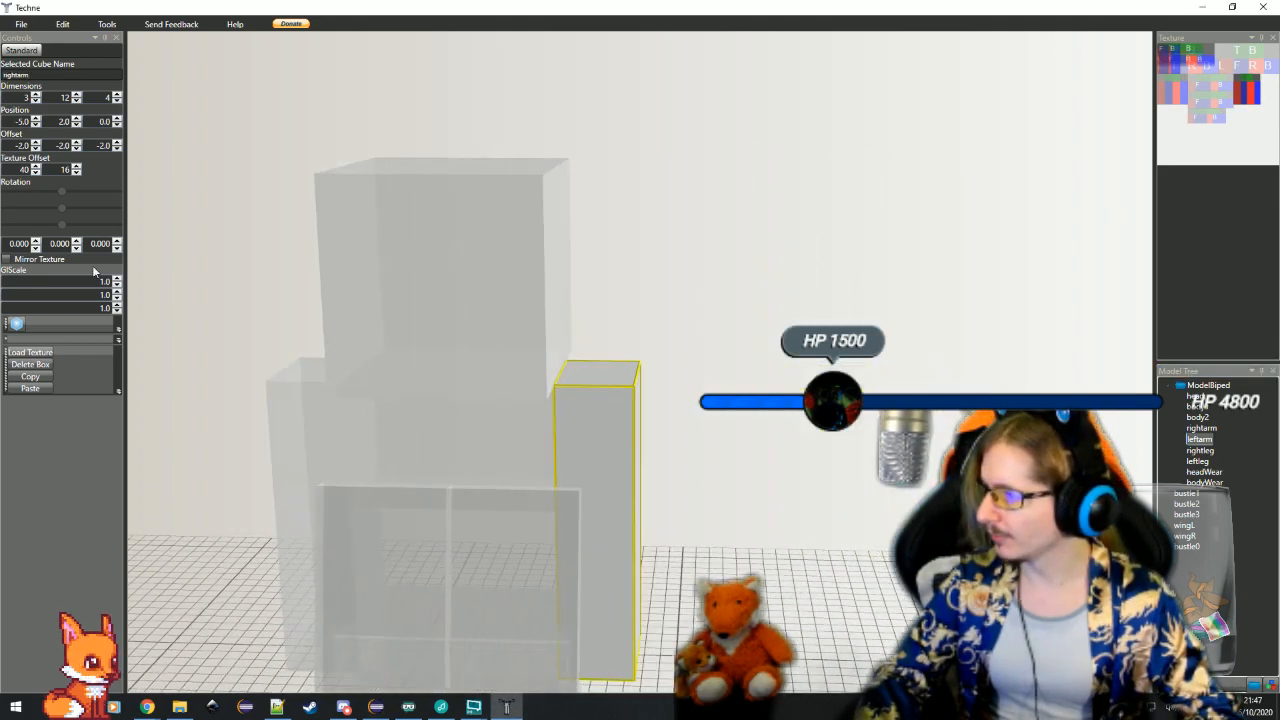
pyautogui.click(300, 466)
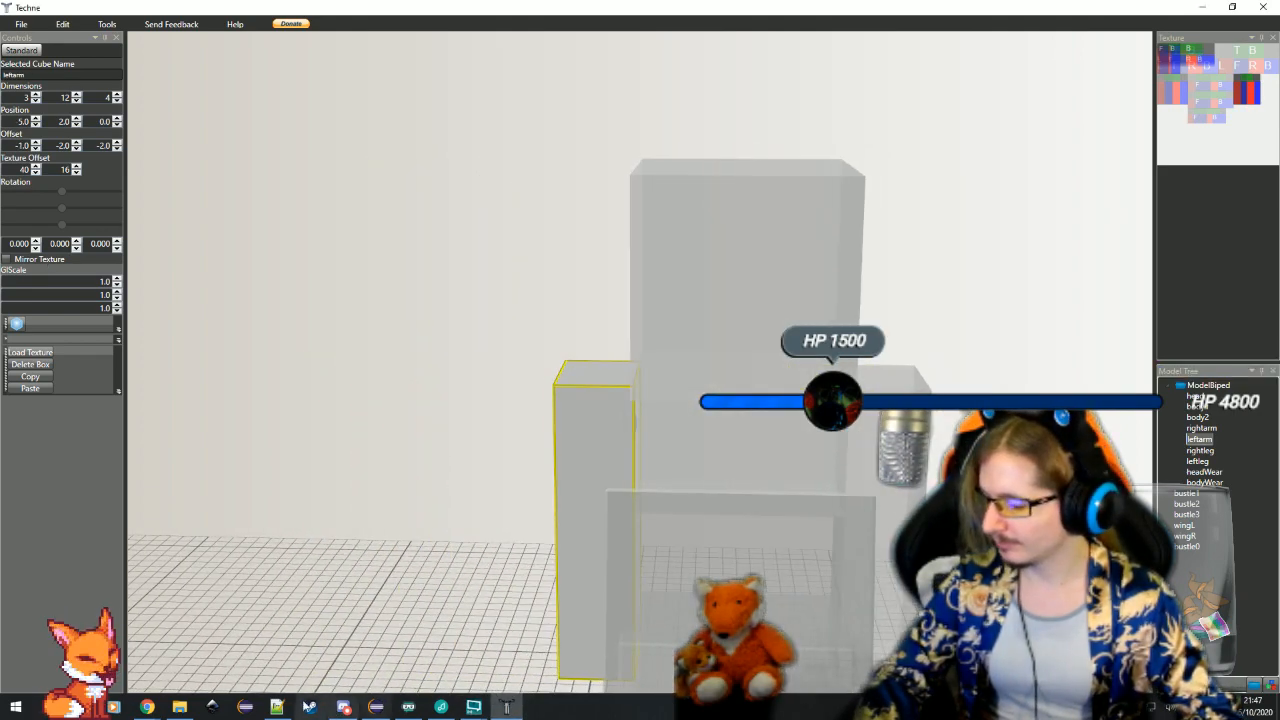
pyautogui.click(370, 707)
pyautogui.press('Up')
pyautogui.press('Up')
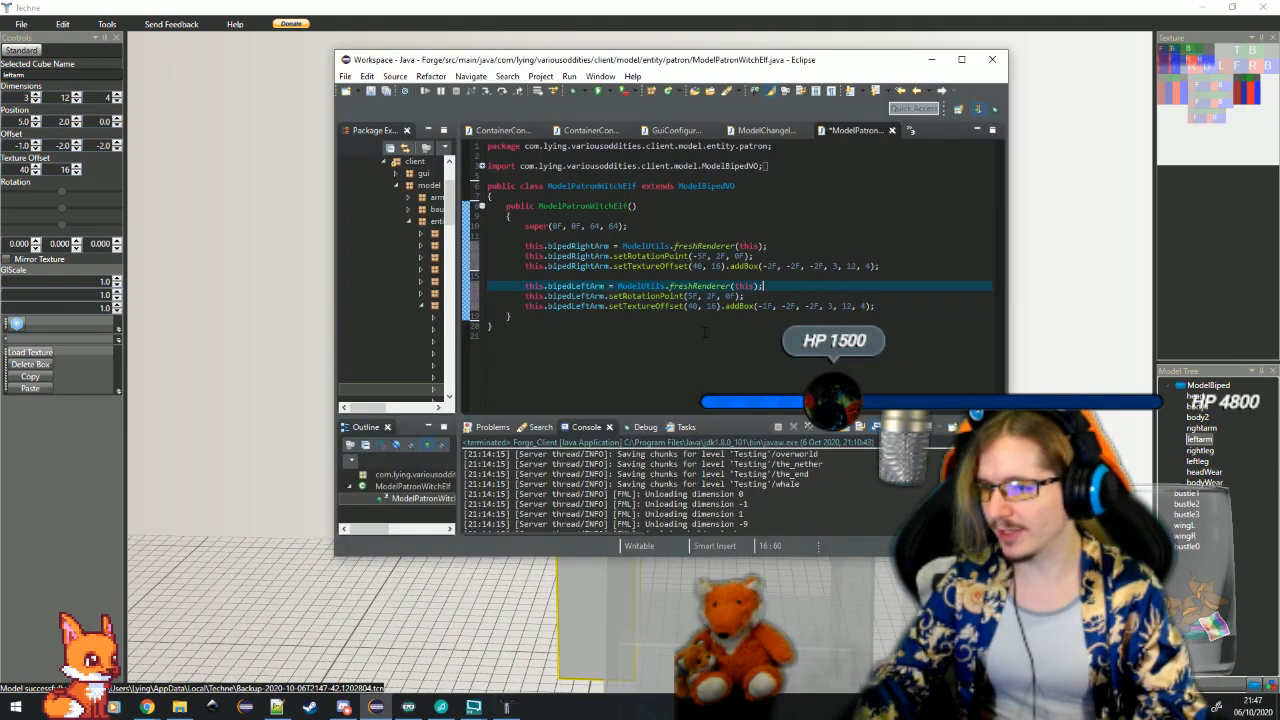
pyautogui.press('Return')
pyautogui.write('this.bi')
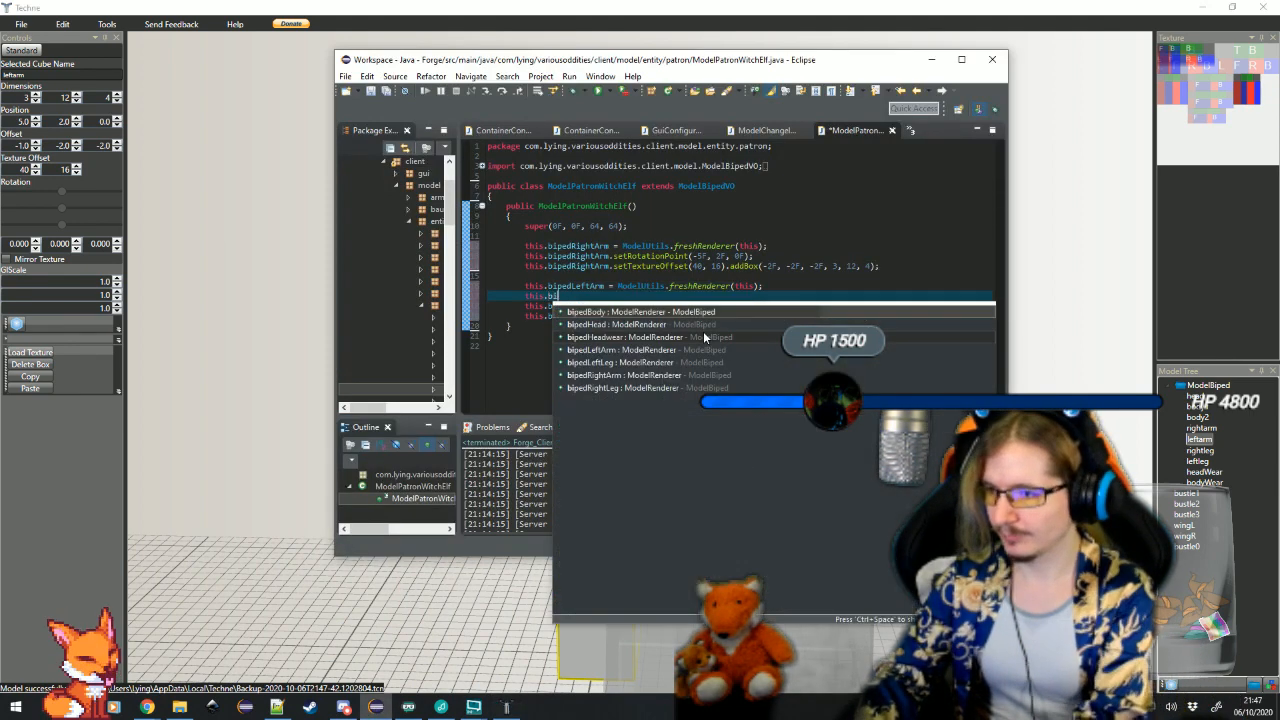
pyautogui.write('pedLeftArm')
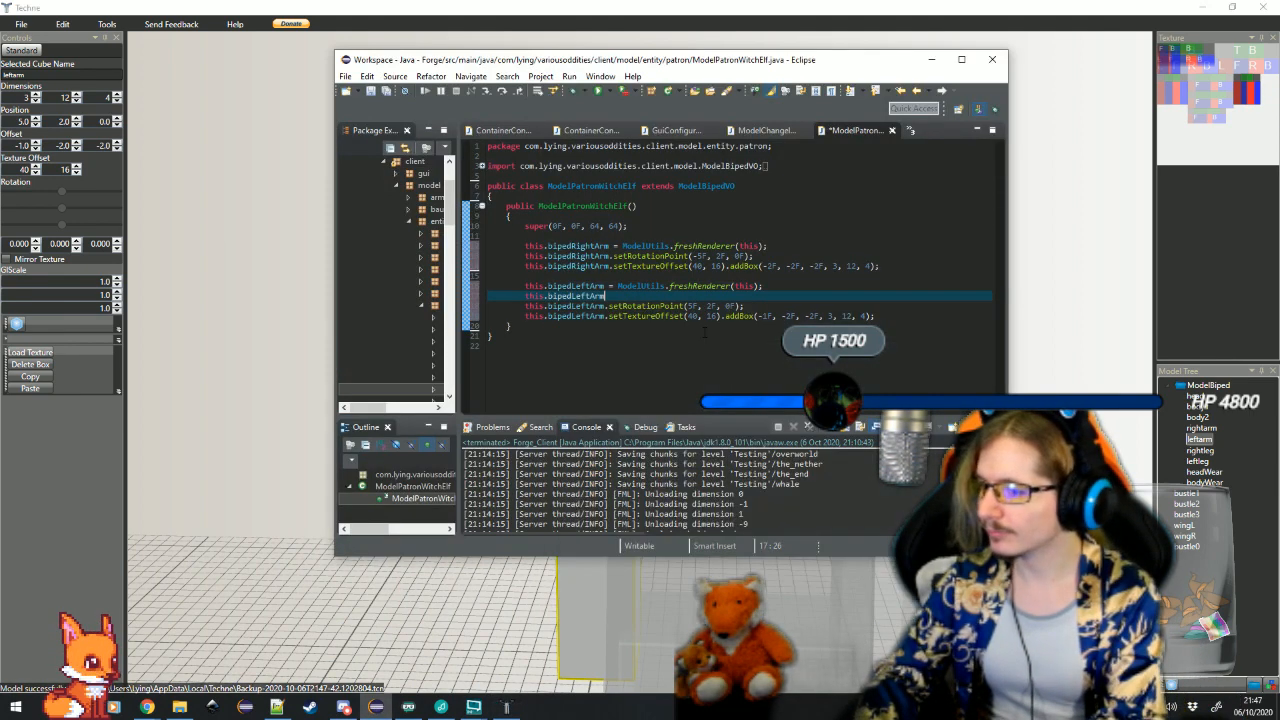
pyautogui.write('.mirror = true;')
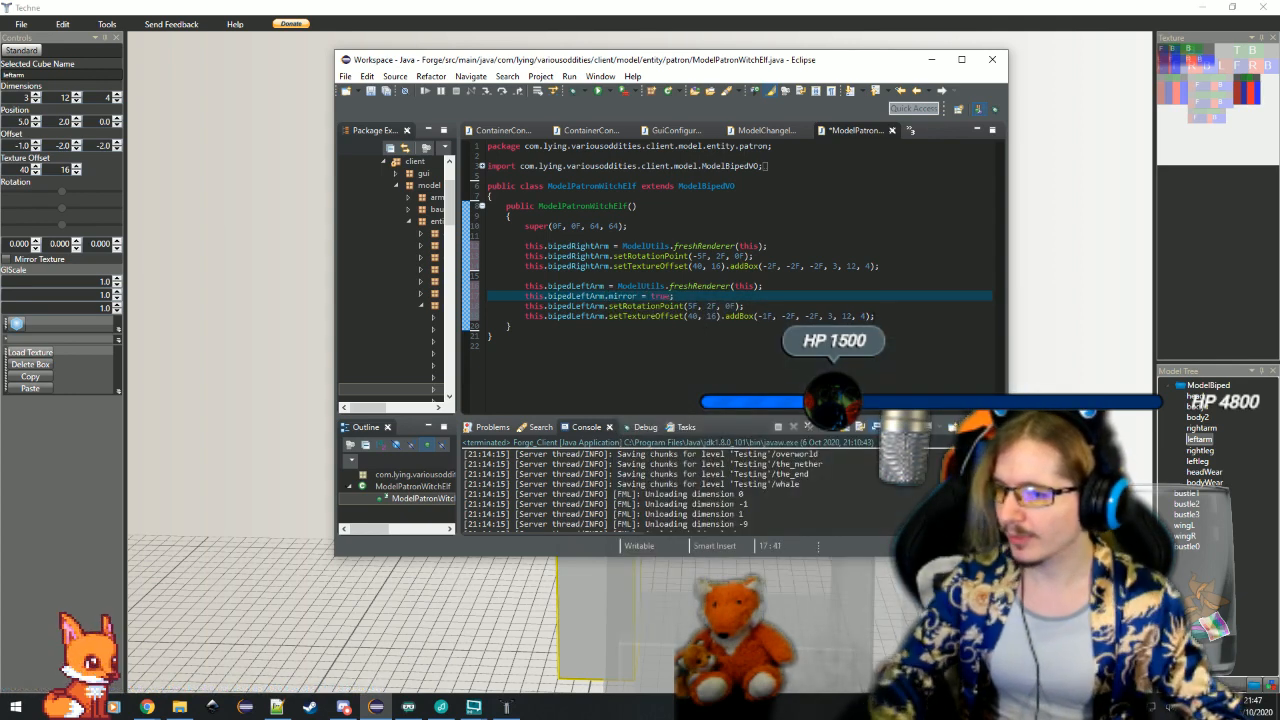
pyautogui.click(876, 316)
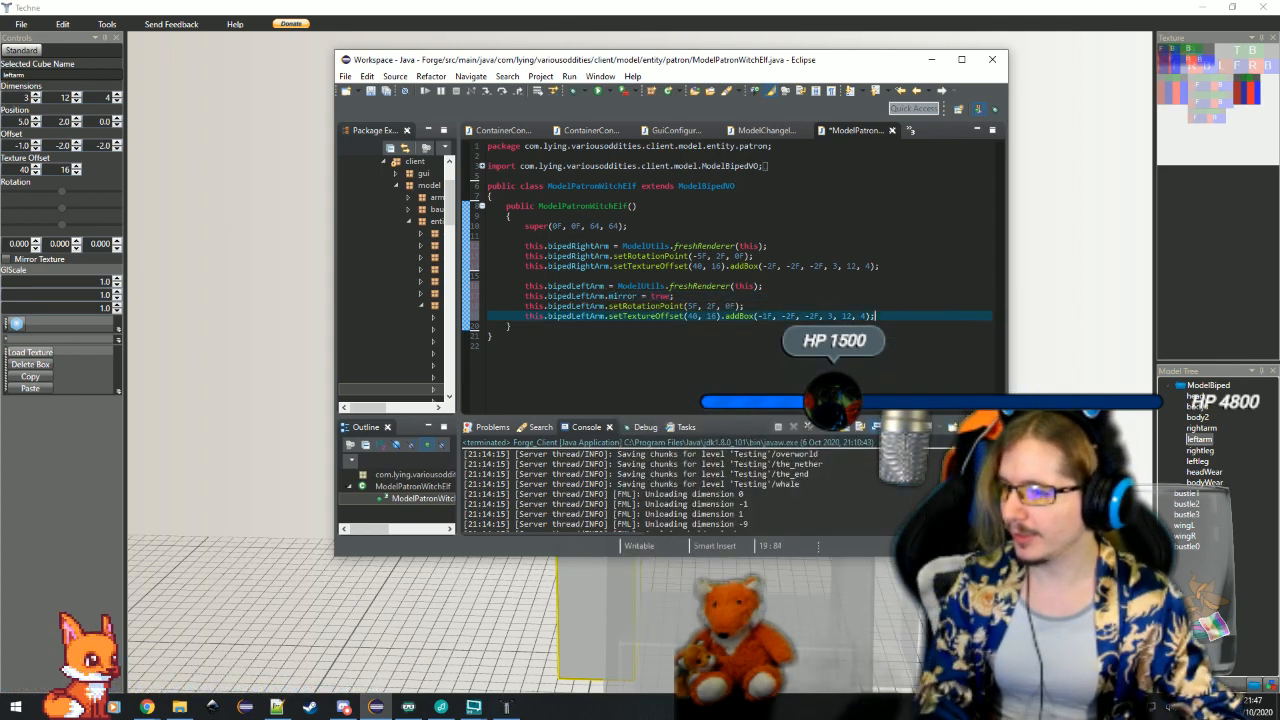
pyautogui.press('Return')
pyautogui.press('Return')
pyautogui.press('BackSpace')
pyautogui.press('BackSpace')
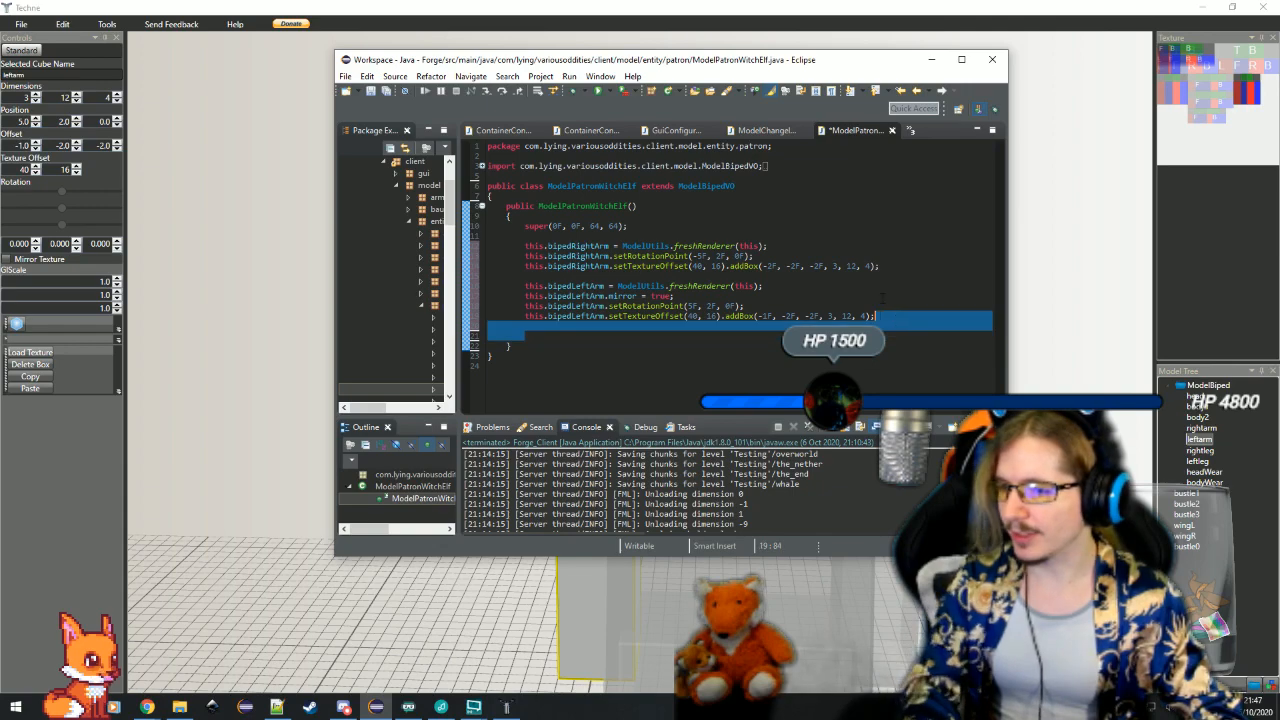
# Insert blank lines between the super call and the right arm code
pyautogui.click(852, 234)
pyautogui.press('Up')
pyautogui.press('End')
pyautogui.press('Return')
pyautogui.press('Return')
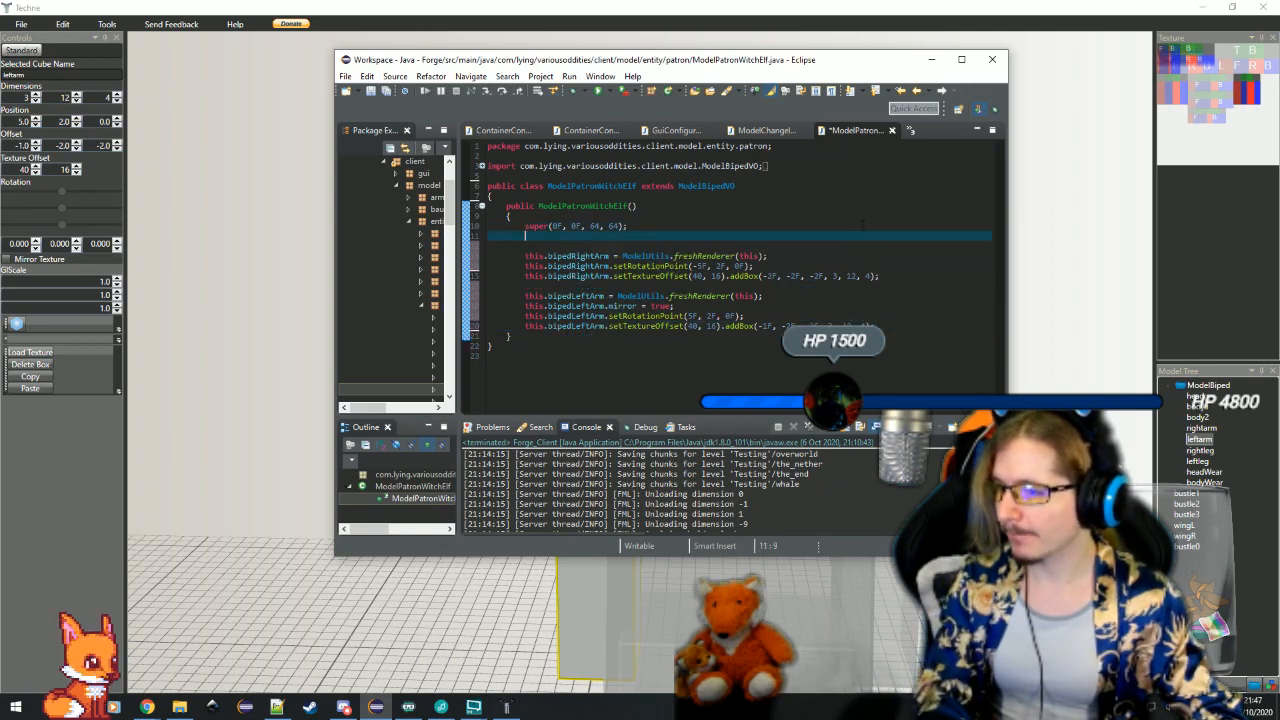
# Examine the bodyWear and bustle cubes in Techne from several angles, checking their dimensions, positions, offsets and rotations
pyautogui.click(440, 590)
pyautogui.moveTo(460, 482); pyautogui.dragTo(667, 573)
pyautogui.click(596, 442)
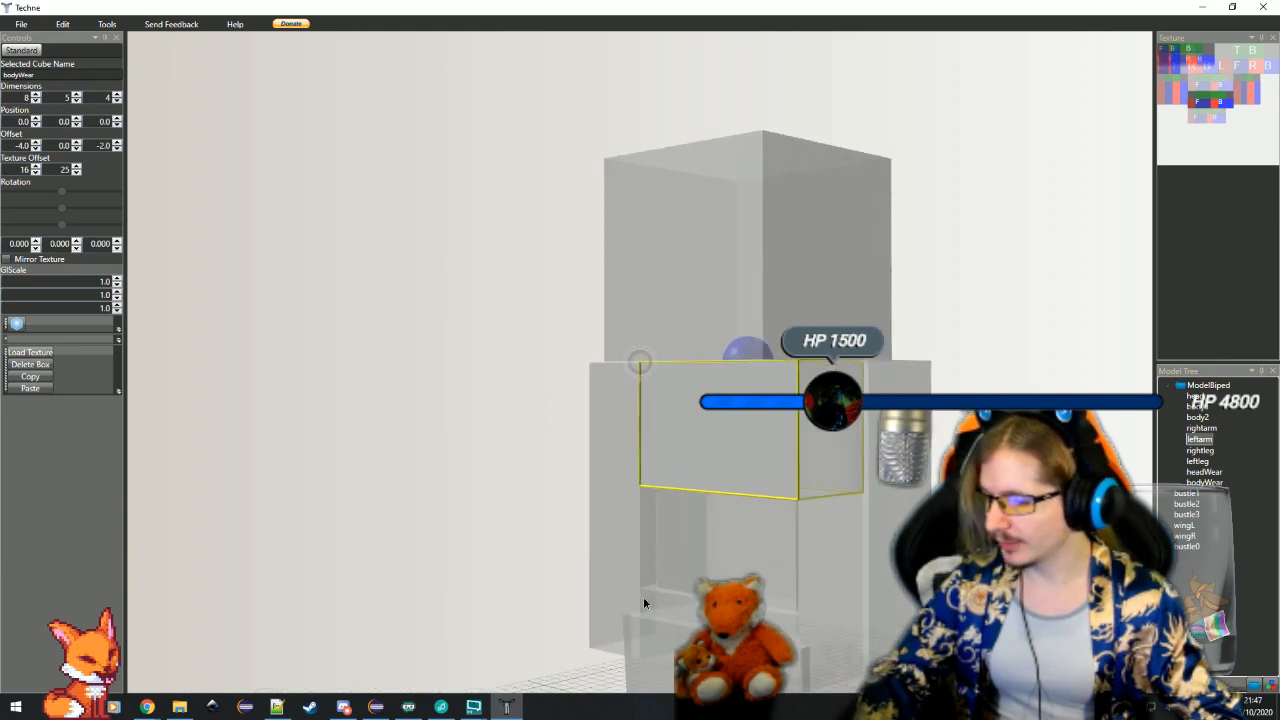
pyautogui.click(376, 706)
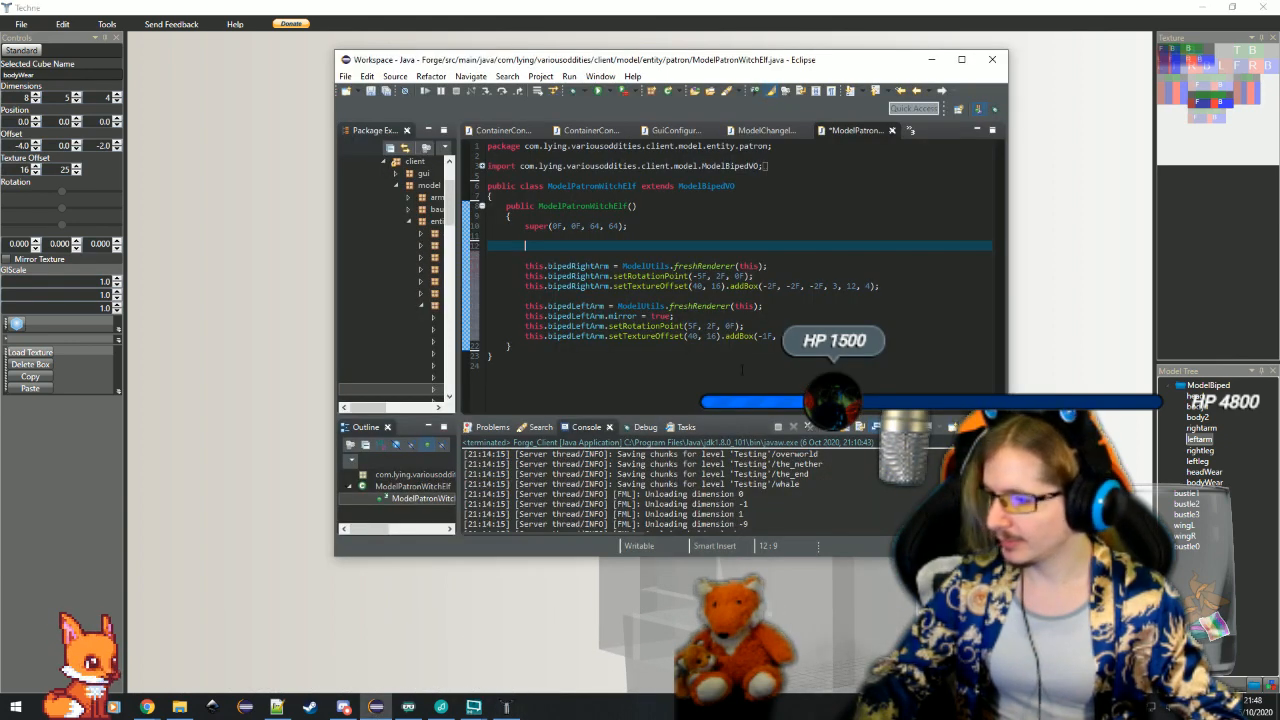
pyautogui.moveTo(540, 606); pyautogui.dragTo(658, 573)
pyautogui.doubleClick(660, 573)
pyautogui.click(734, 506)
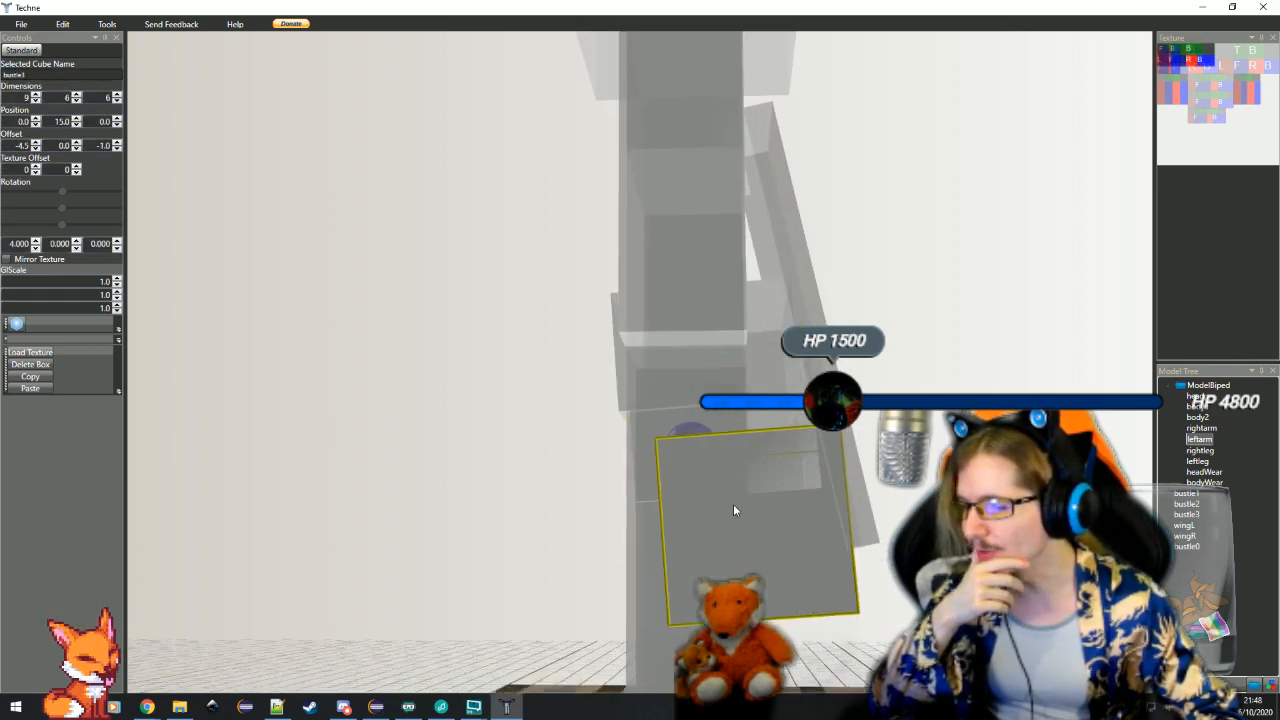
pyautogui.click(754, 281)
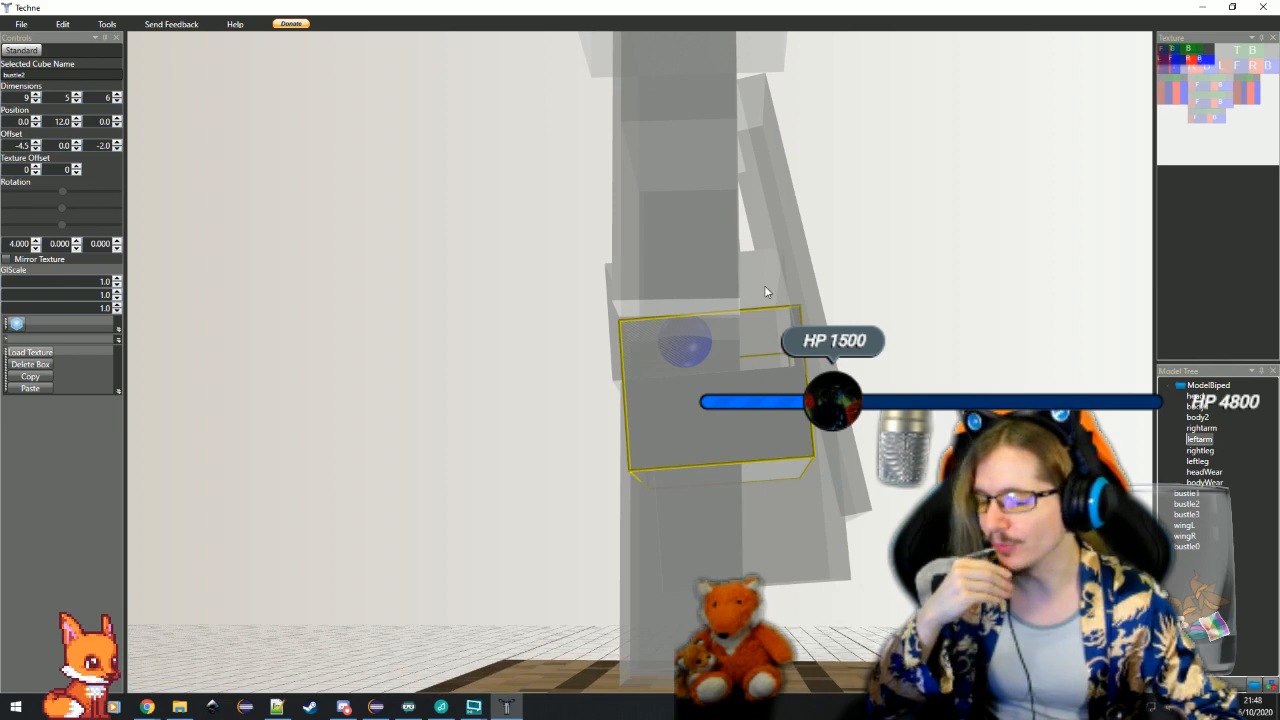
pyautogui.click(764, 285)
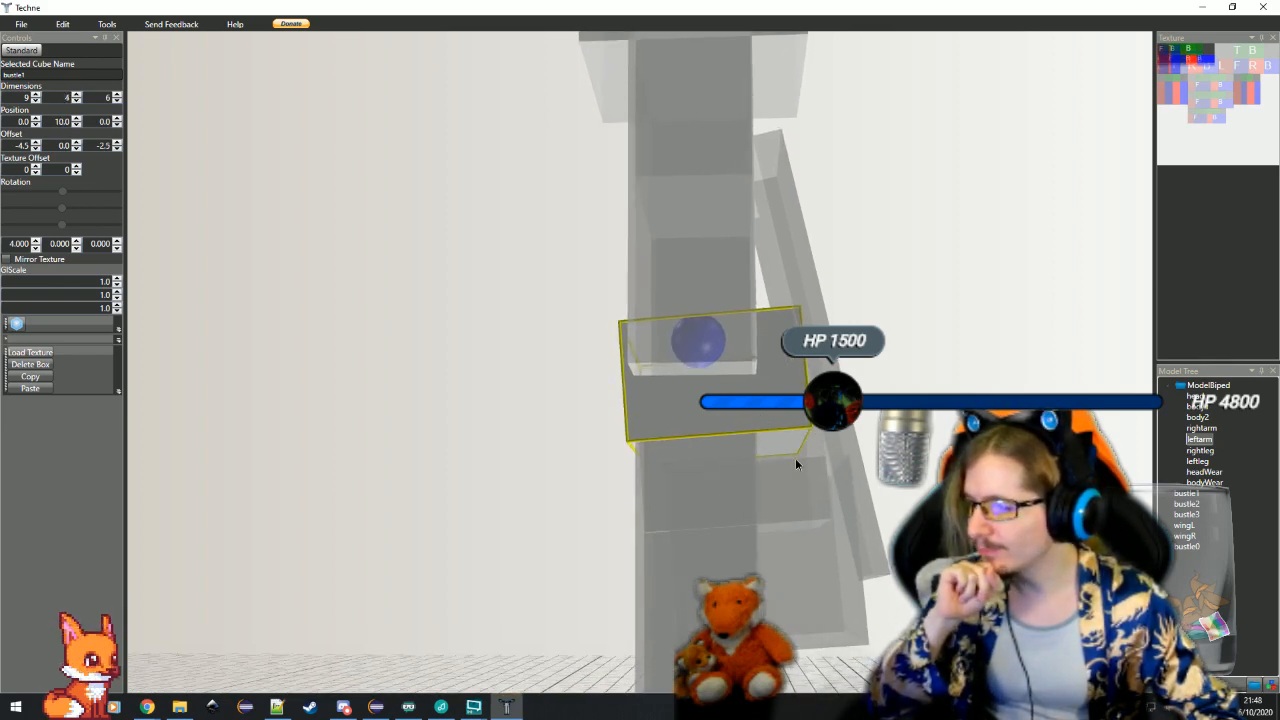
pyautogui.moveTo(795, 458); pyautogui.dragTo(660, 432)
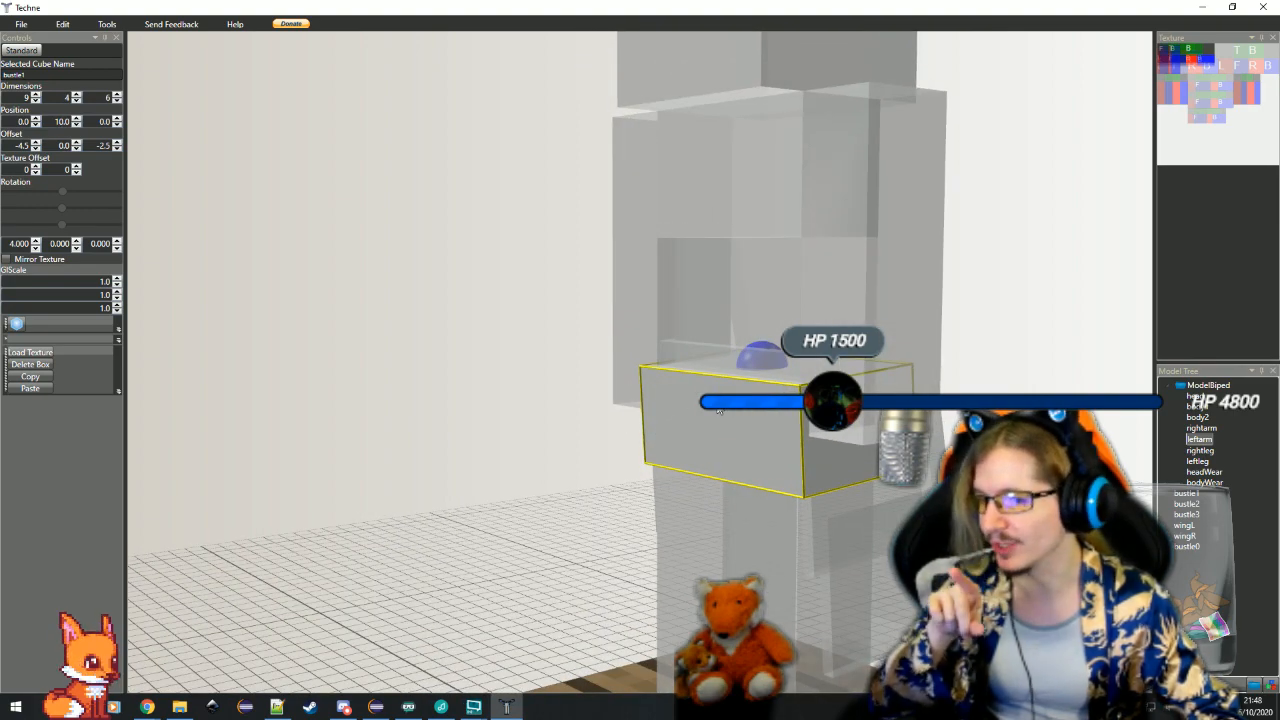
pyautogui.moveTo(718, 410); pyautogui.dragTo(690, 480)
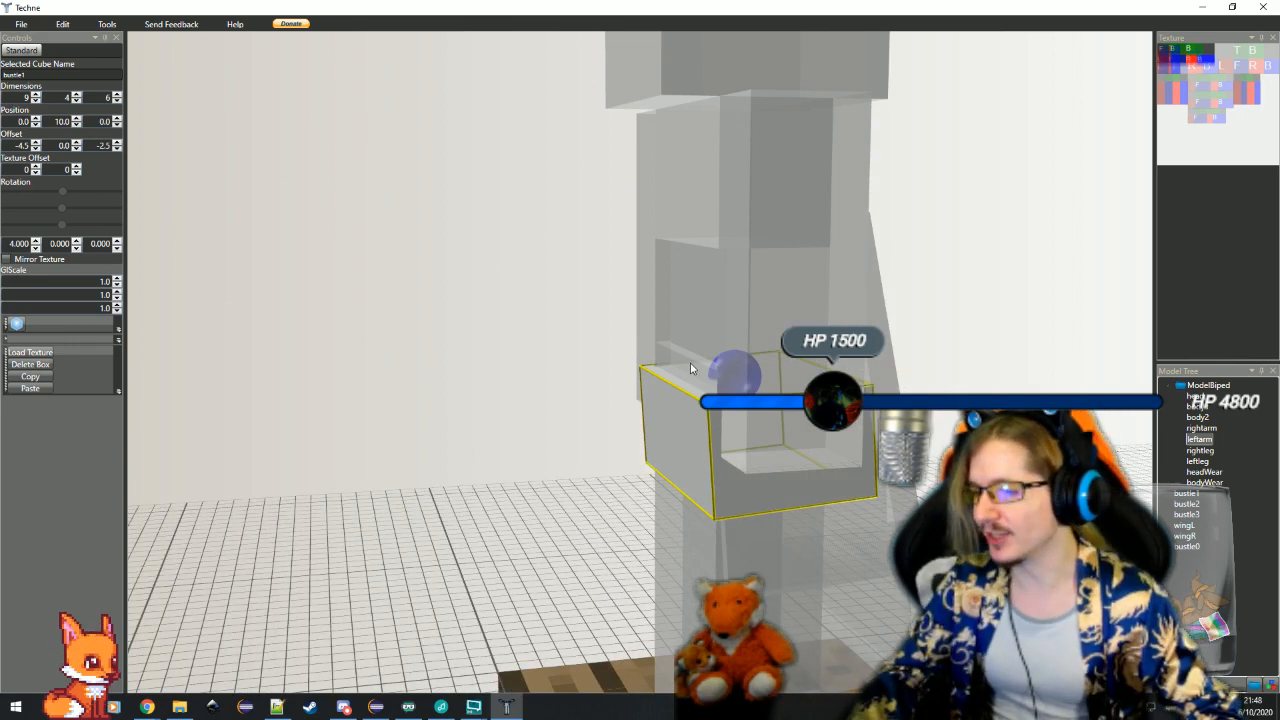
pyautogui.moveTo(641, 487); pyautogui.dragTo(626, 534)
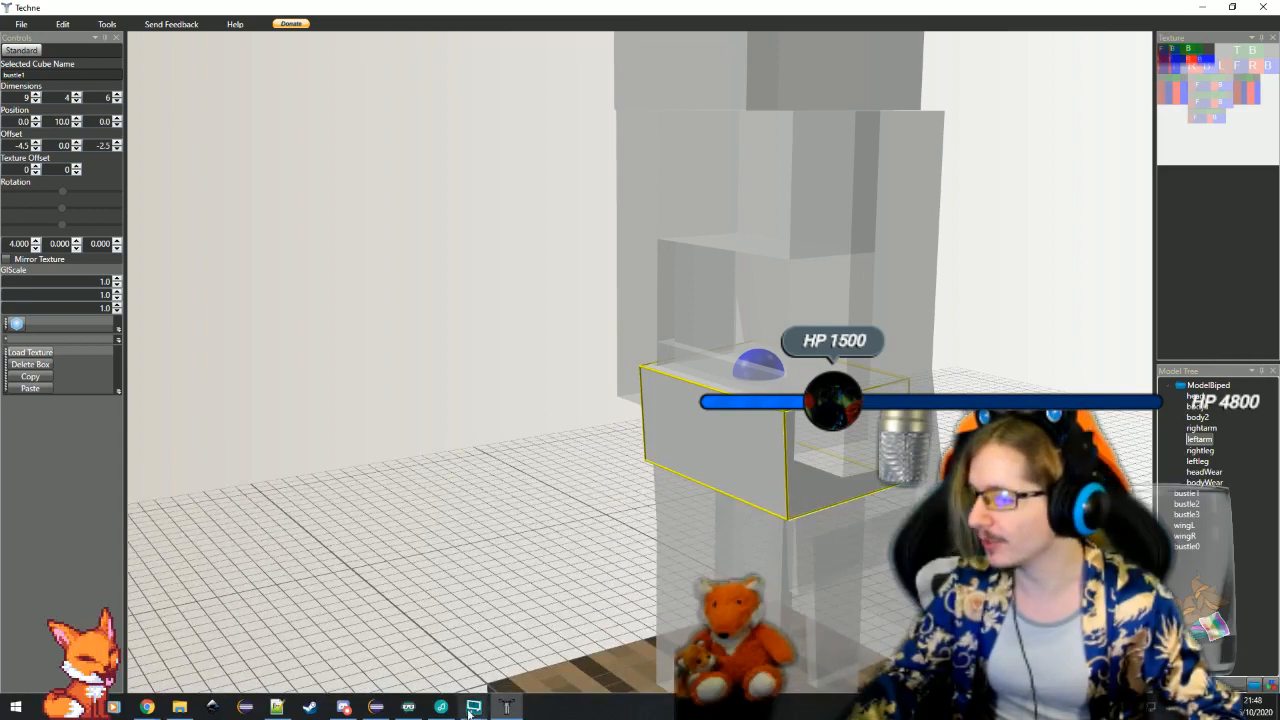
# Select the upper-torso bodyWear cube in Techne and return to the ModelPatronWitchElf code in Eclipse
pyautogui.click(384, 711)
pyautogui.click(436, 617)
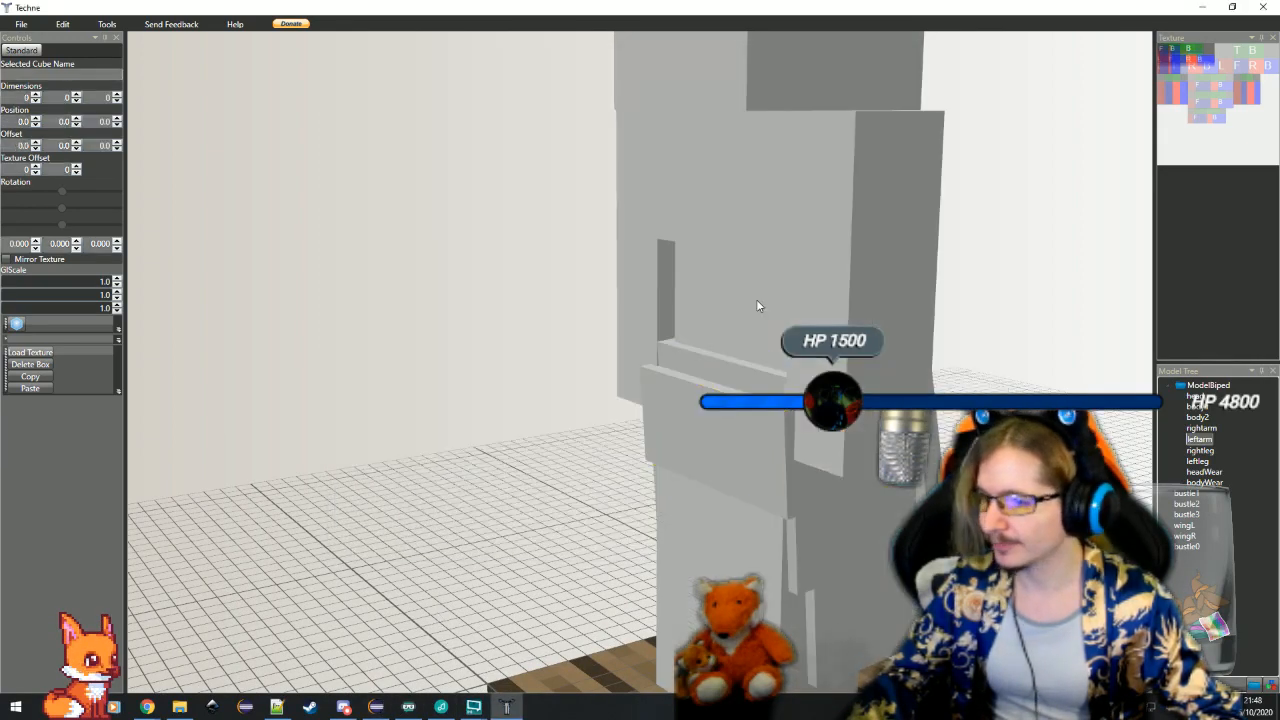
pyautogui.moveTo(724, 238); pyautogui.dragTo(706, 470)
pyautogui.click(376, 707)
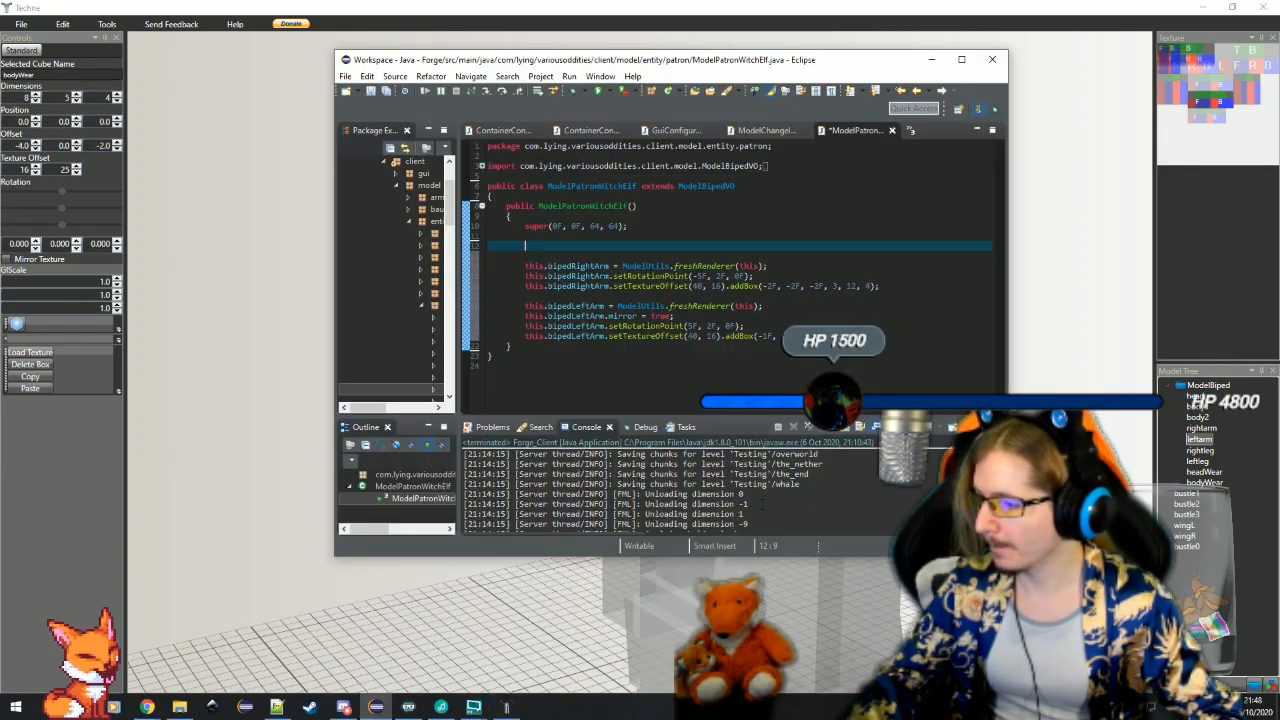
# Above the right arm code, assign this.bipedBody = ModelUtils.freshRenderer(this); and start a new line below it
pyautogui.write('this.b')
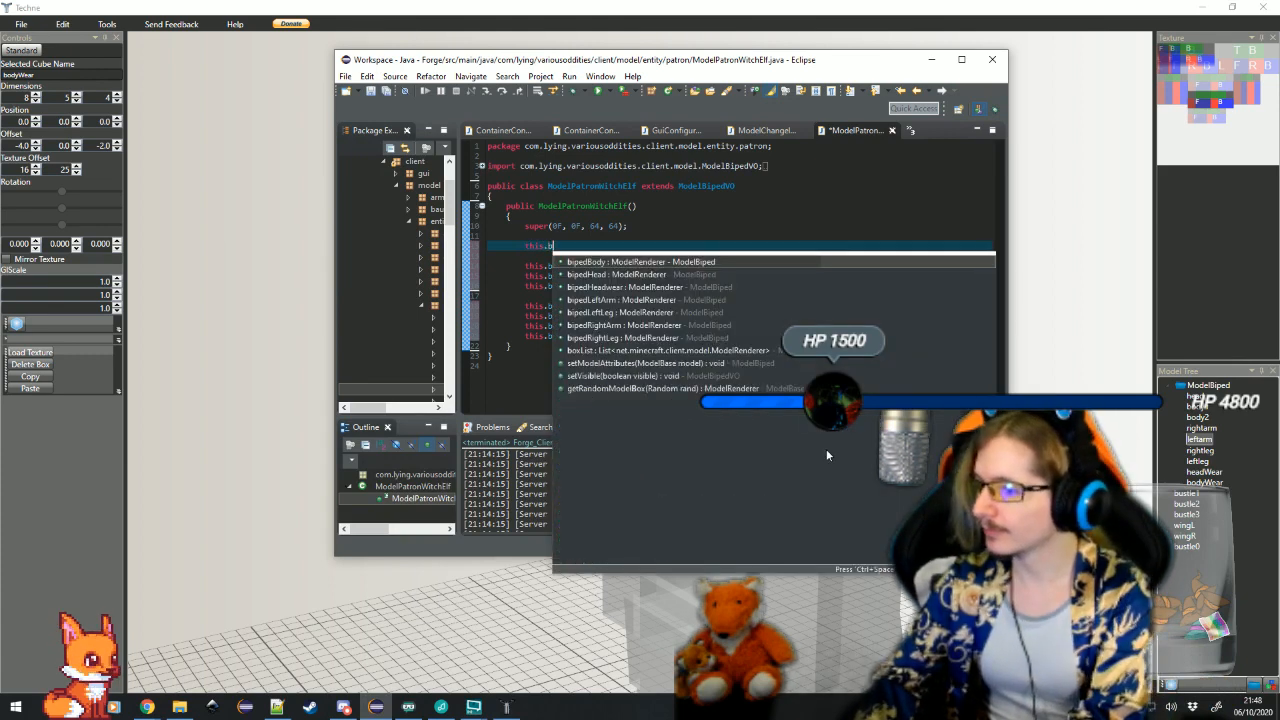
pyautogui.press('Return')
pyautogui.write('= ModelUtils.fres')
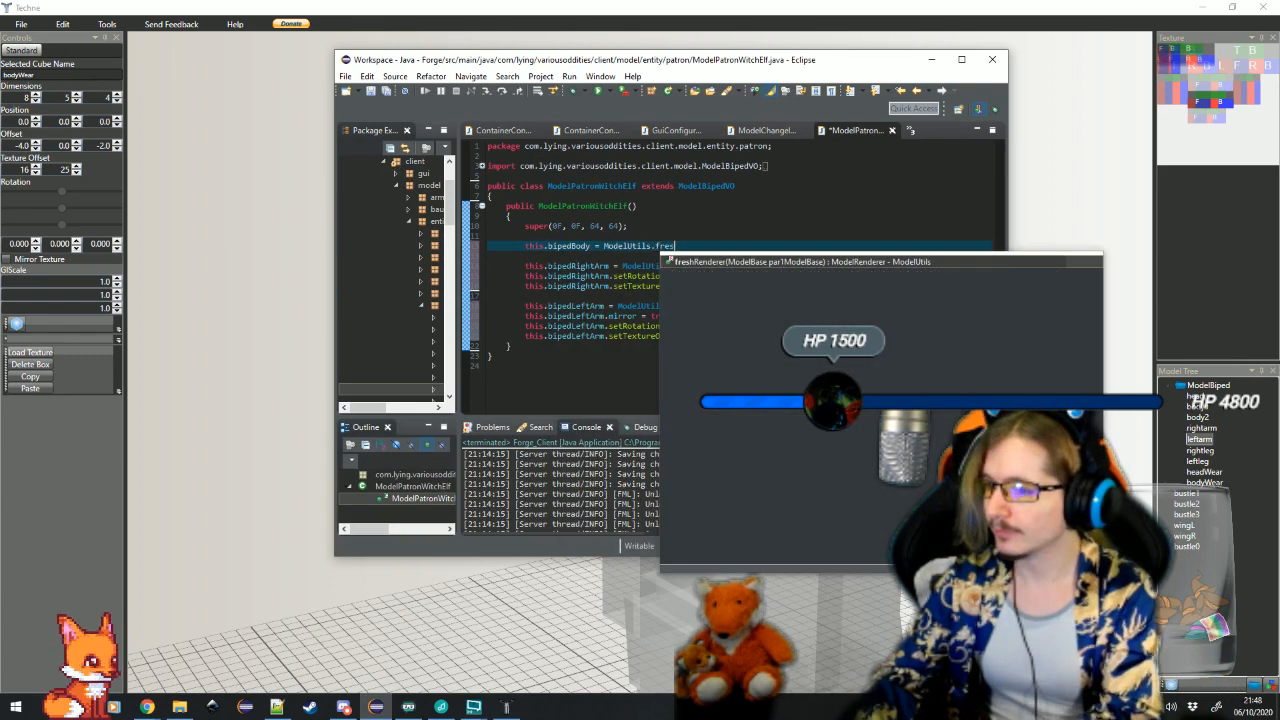
pyautogui.press('Return')
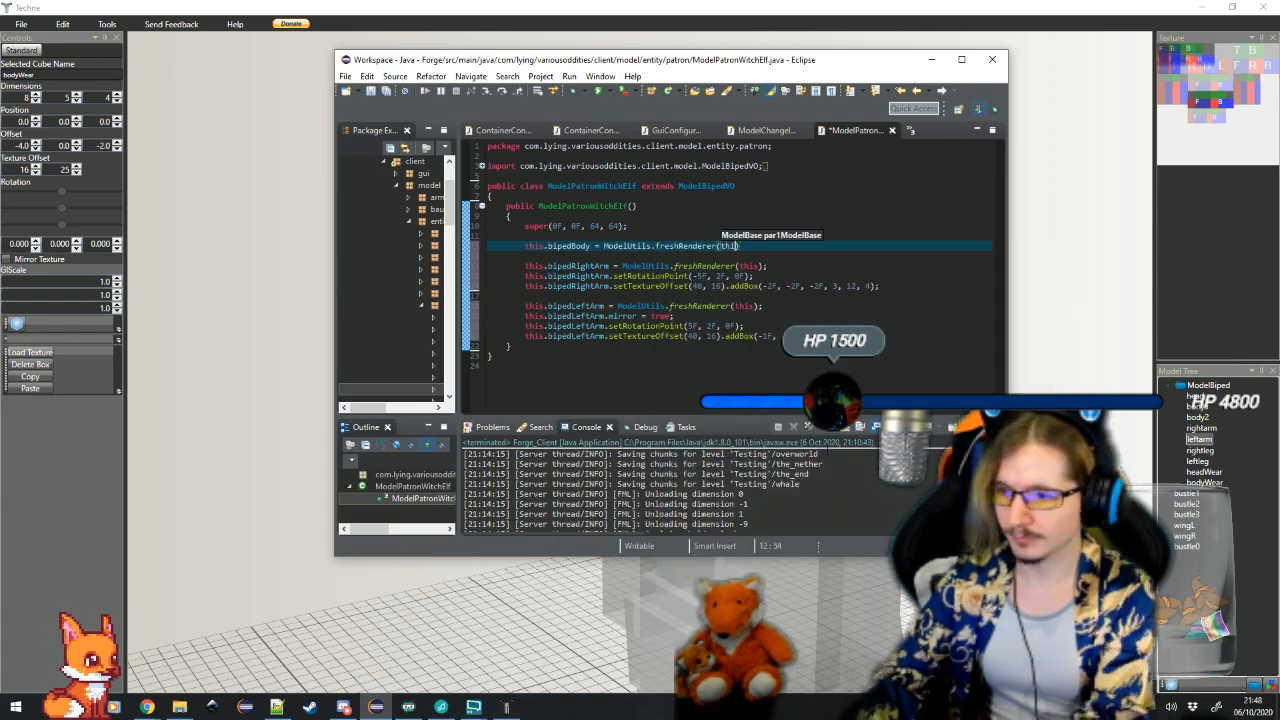
pyautogui.write('this;')
pyautogui.press('Return')
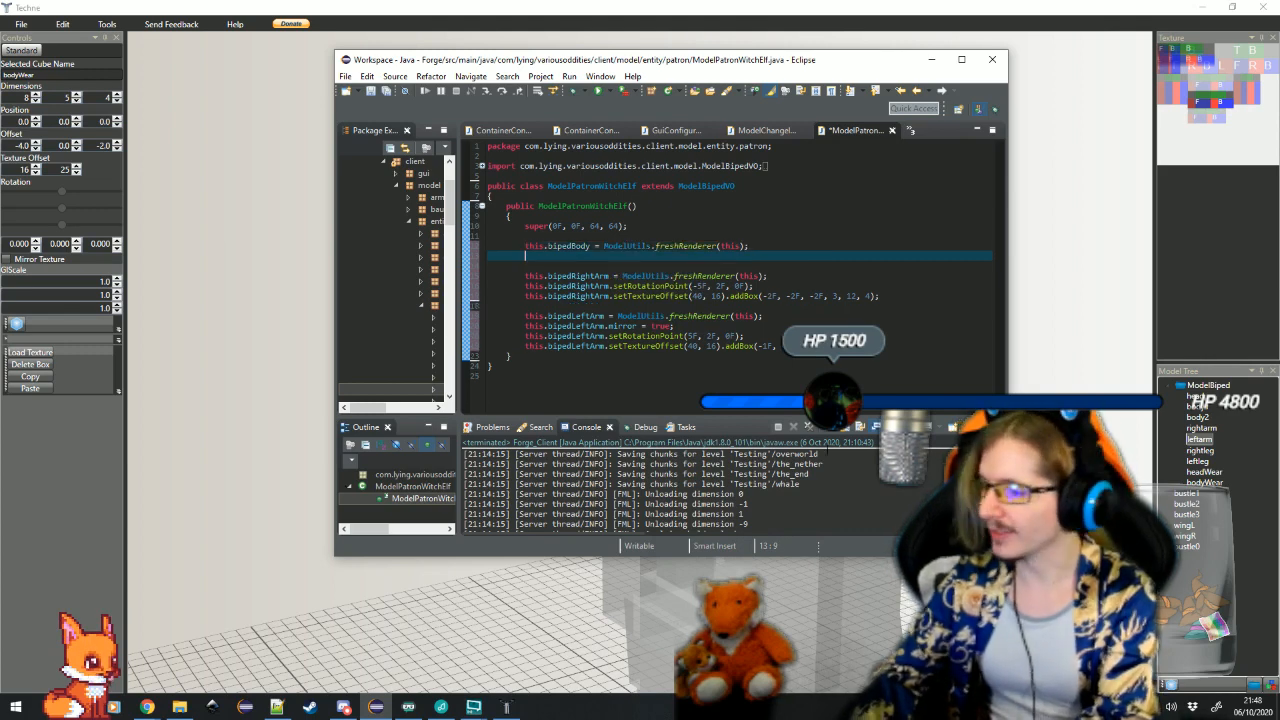
# Open the declaration of freshRenderer in ModelUtils, read its full return statement, and close the file
pyautogui.click(694, 246)
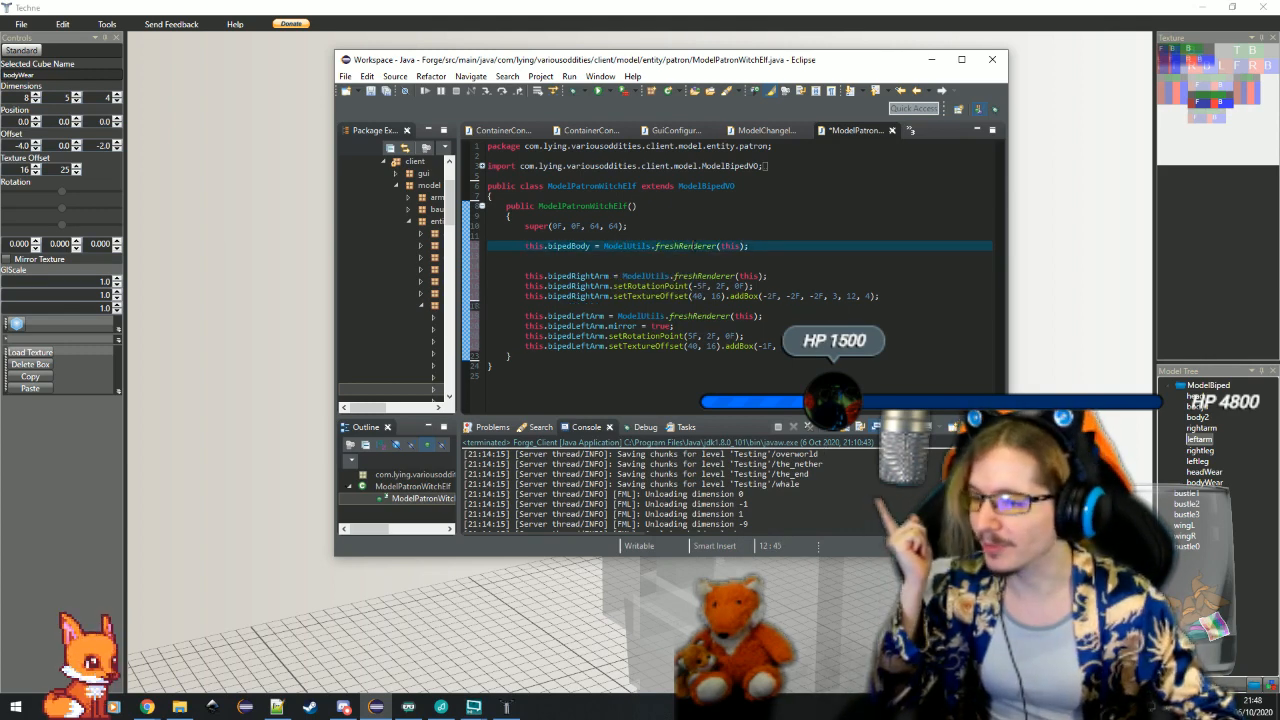
pyautogui.press('F3')
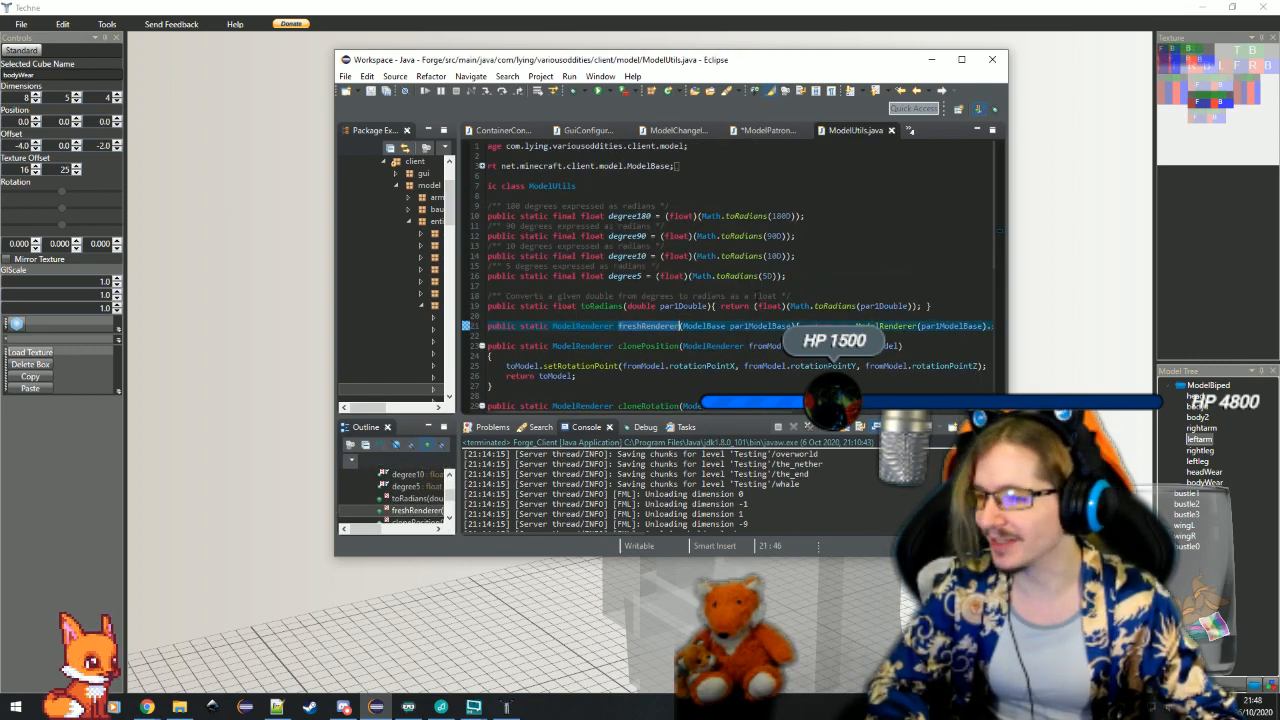
pyautogui.moveTo(785, 409); pyautogui.dragTo(968, 412)
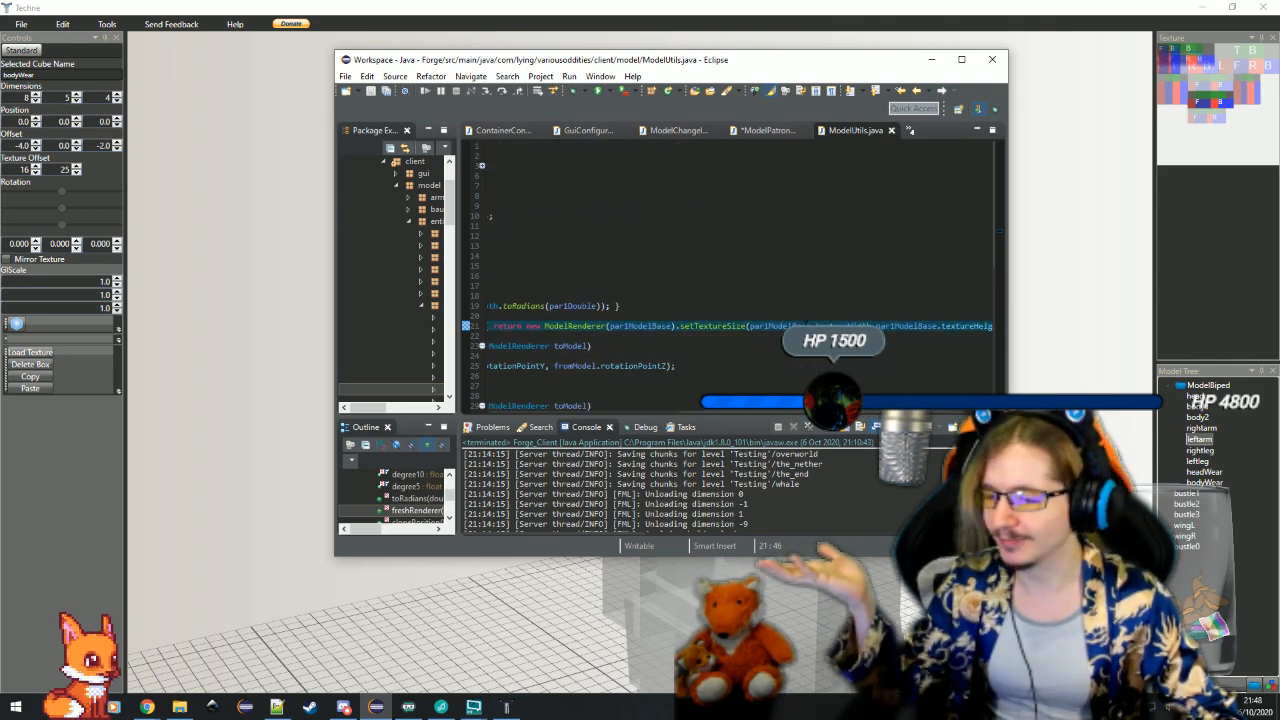
pyautogui.moveTo(808, 411); pyautogui.dragTo(625, 411)
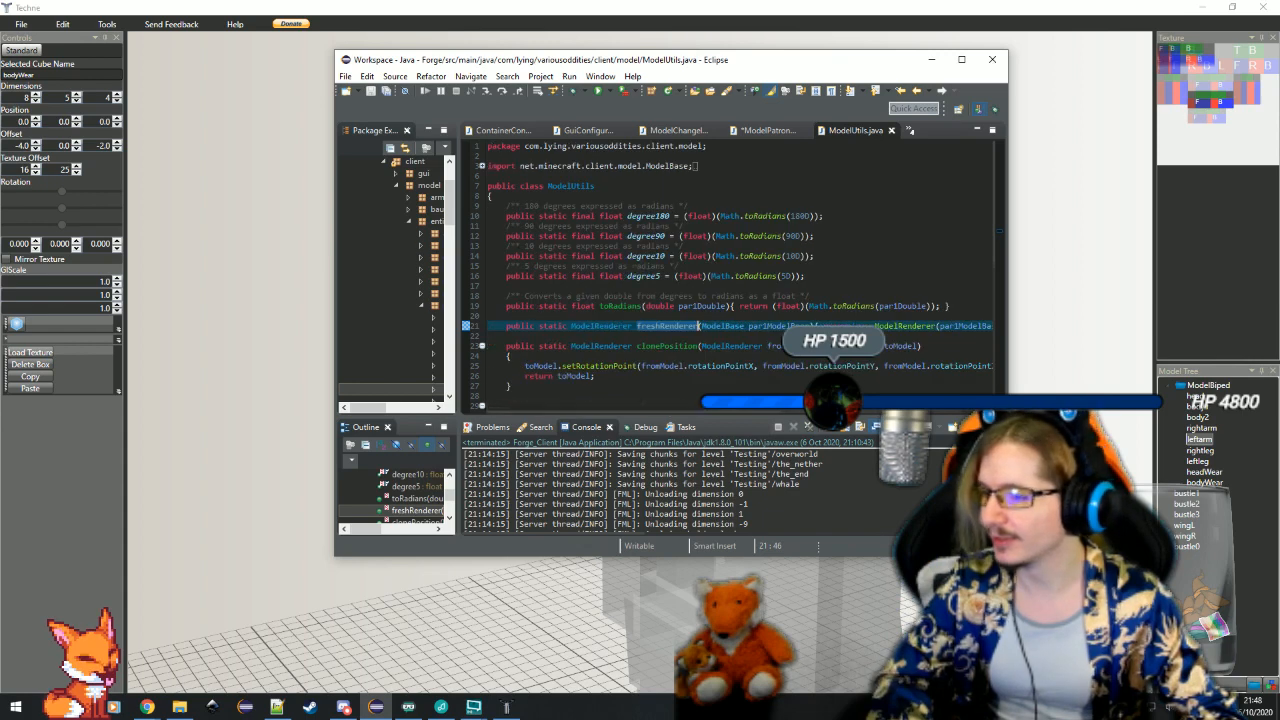
pyautogui.click(893, 131)
# Select the body1 cube in Techne for reference and, back in Eclipse, add this.bipedBody.setRotationPoint(0F, 0F, 0F); below the body renderer assignment
pyautogui.click(762, 255)
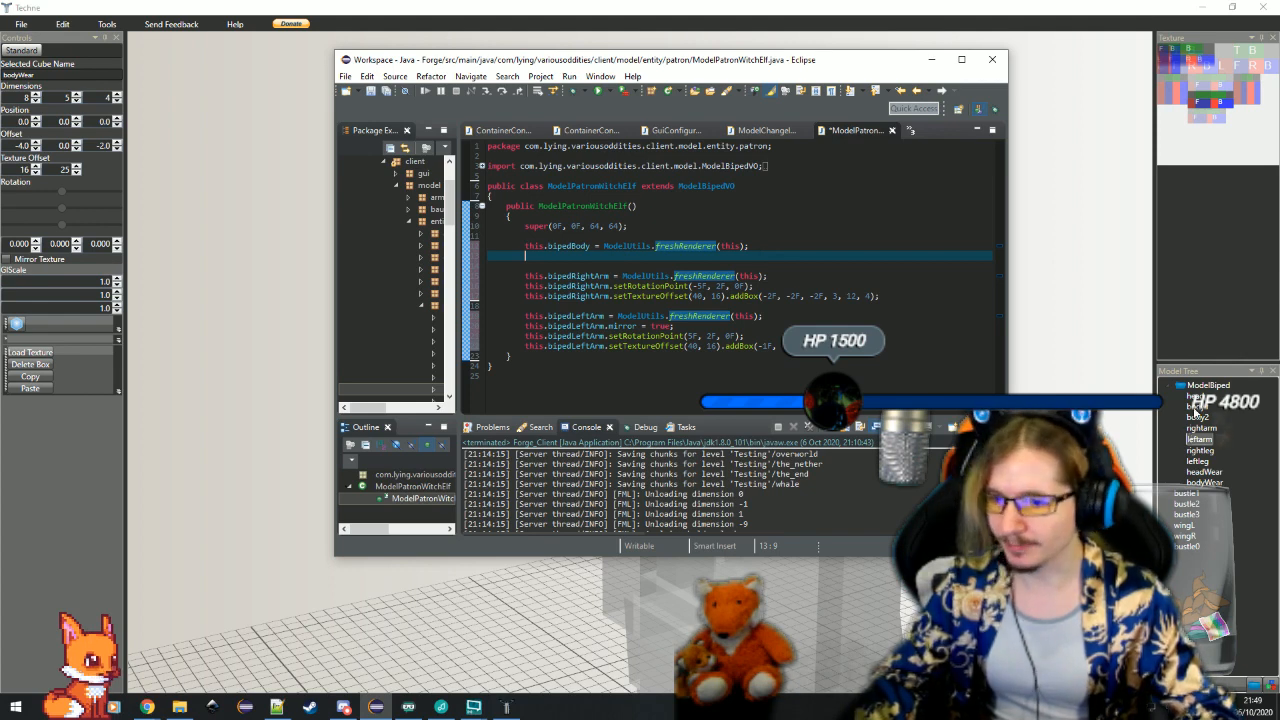
pyautogui.click(1194, 410)
pyautogui.hotkey('alt', 'Tab')
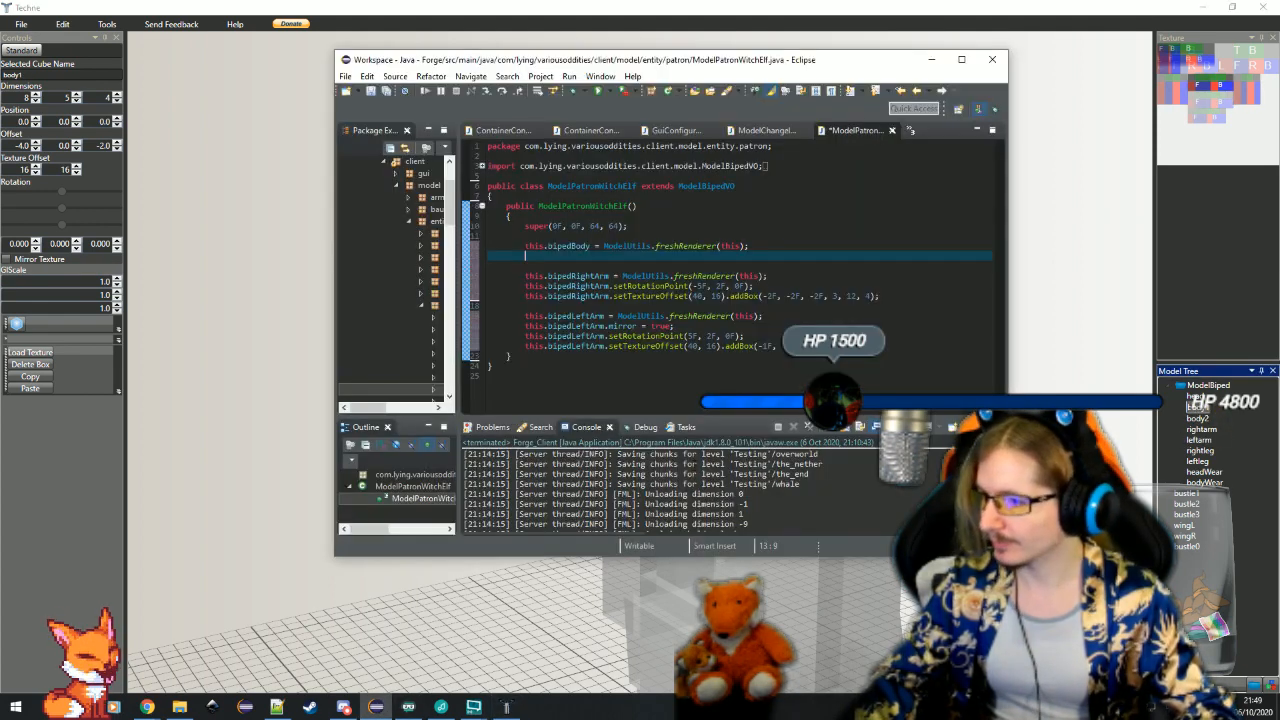
pyautogui.write('.bip')
pyautogui.press('Return')
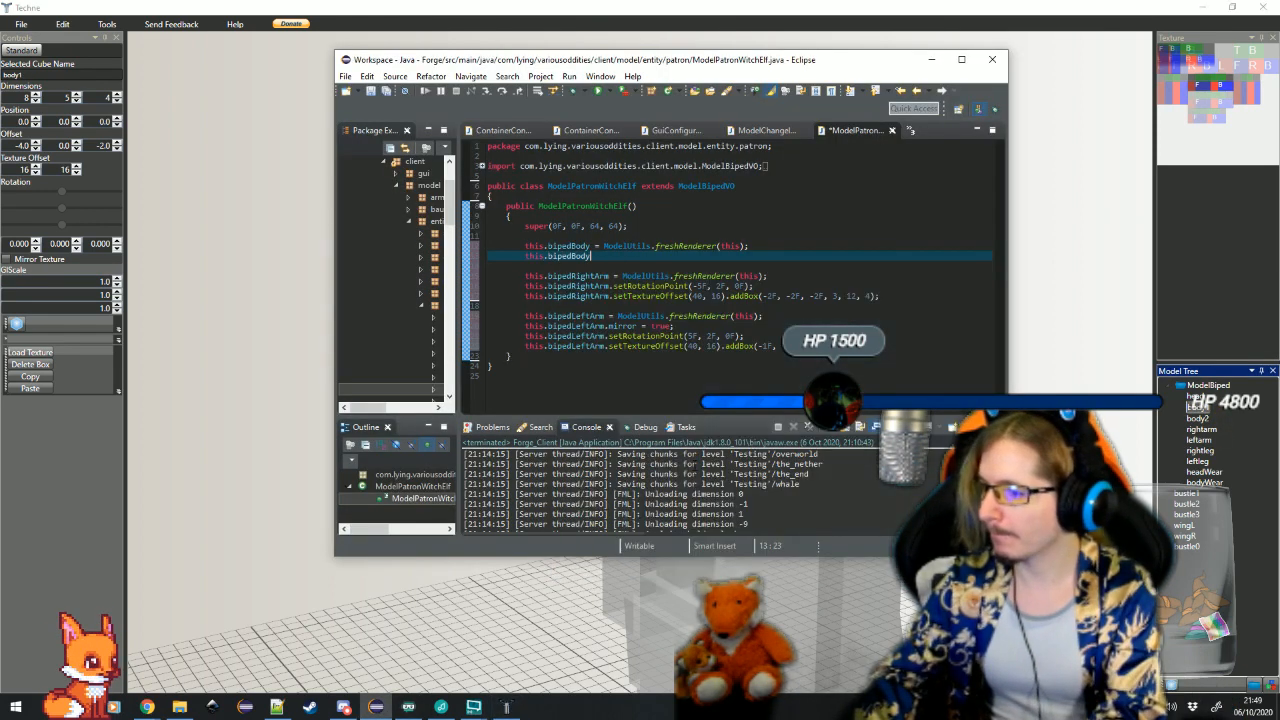
pyautogui.write('.')
pyautogui.write('set')
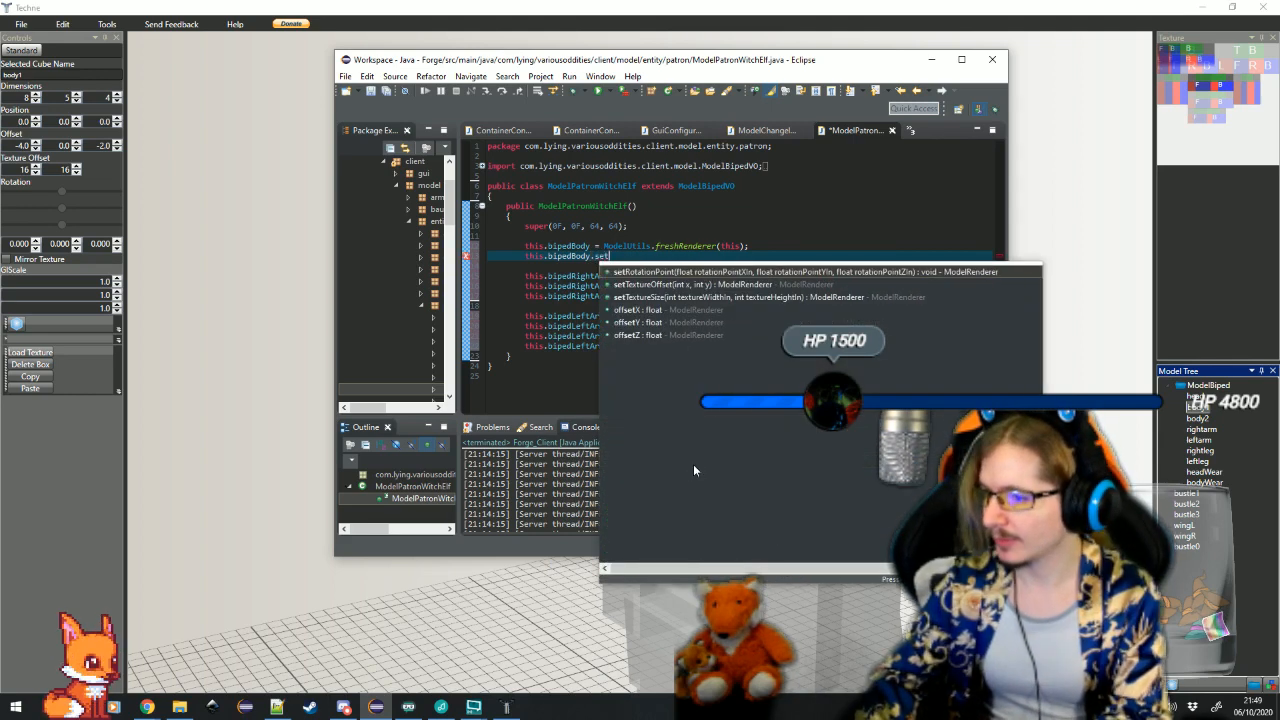
pyautogui.press('Return')
pyautogui.write('0F')
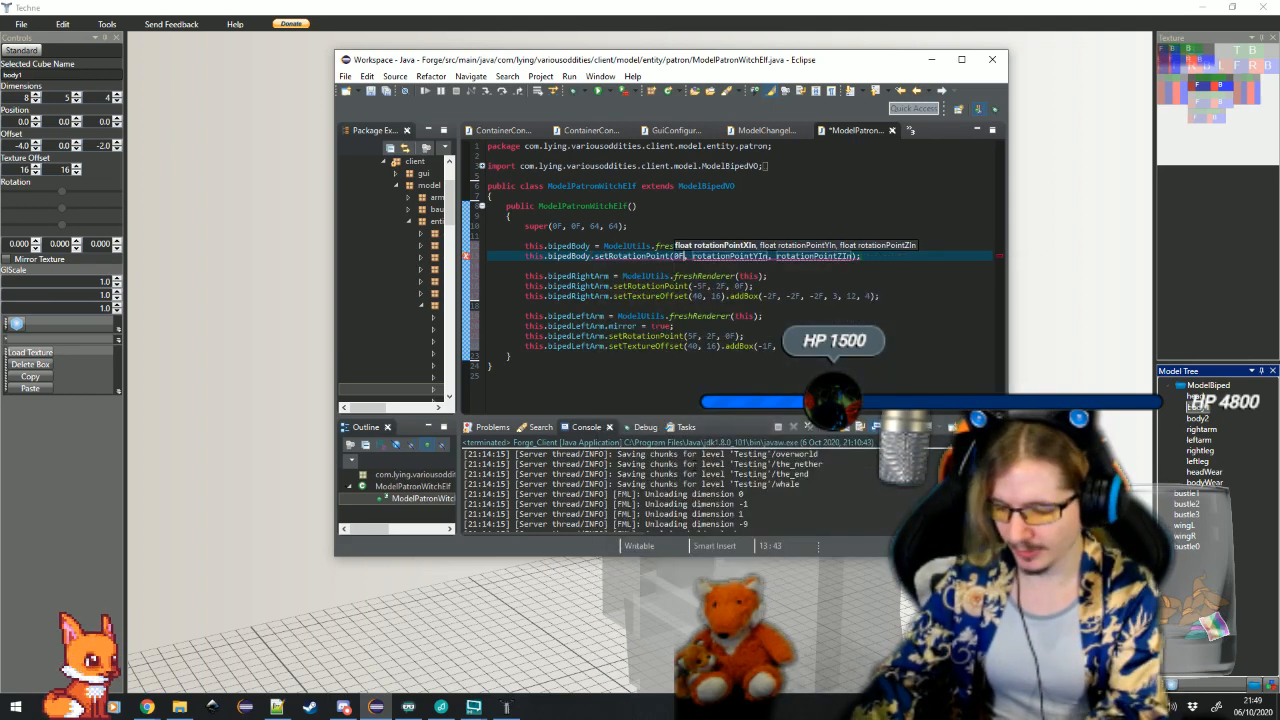
pyautogui.press('Tab')
pyautogui.write('0F')
pyautogui.press('Tab')
pyautogui.write('0F')
pyautogui.press('Return')
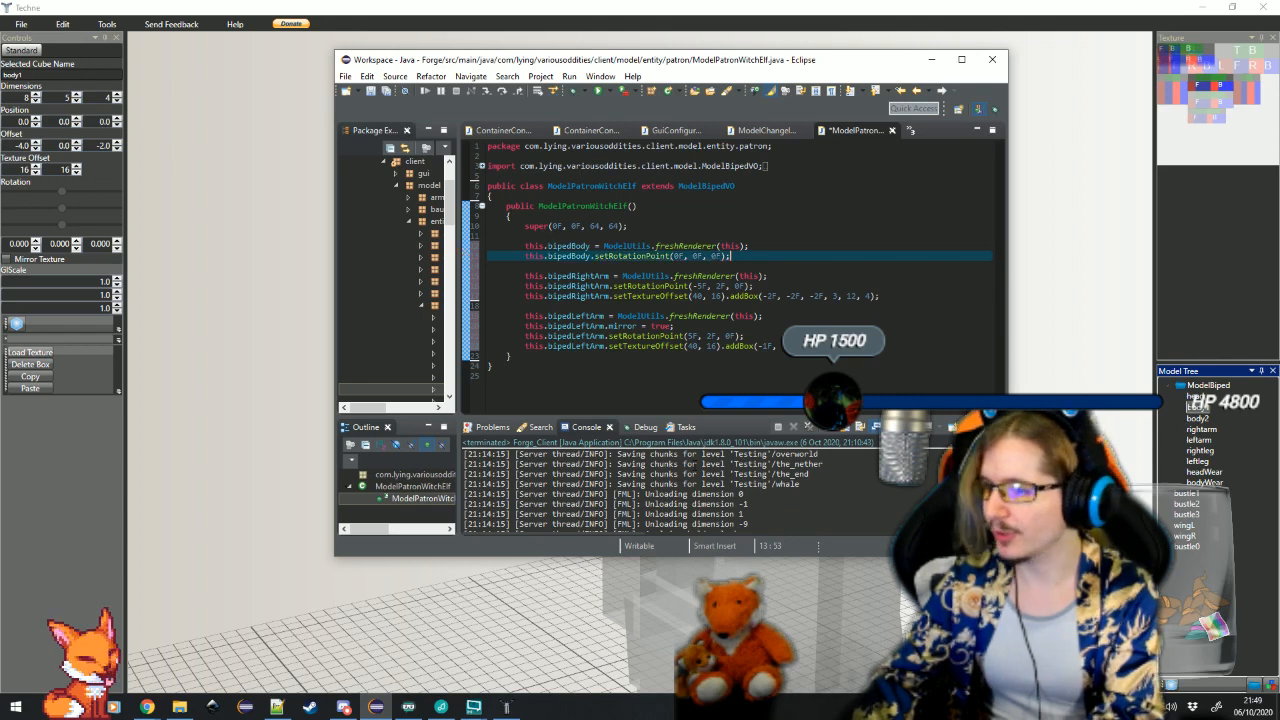
# Start a new bipedBody line that calls setTextureOffset(16, 16)
pyautogui.press('Return')
pyautogui.write('this.')
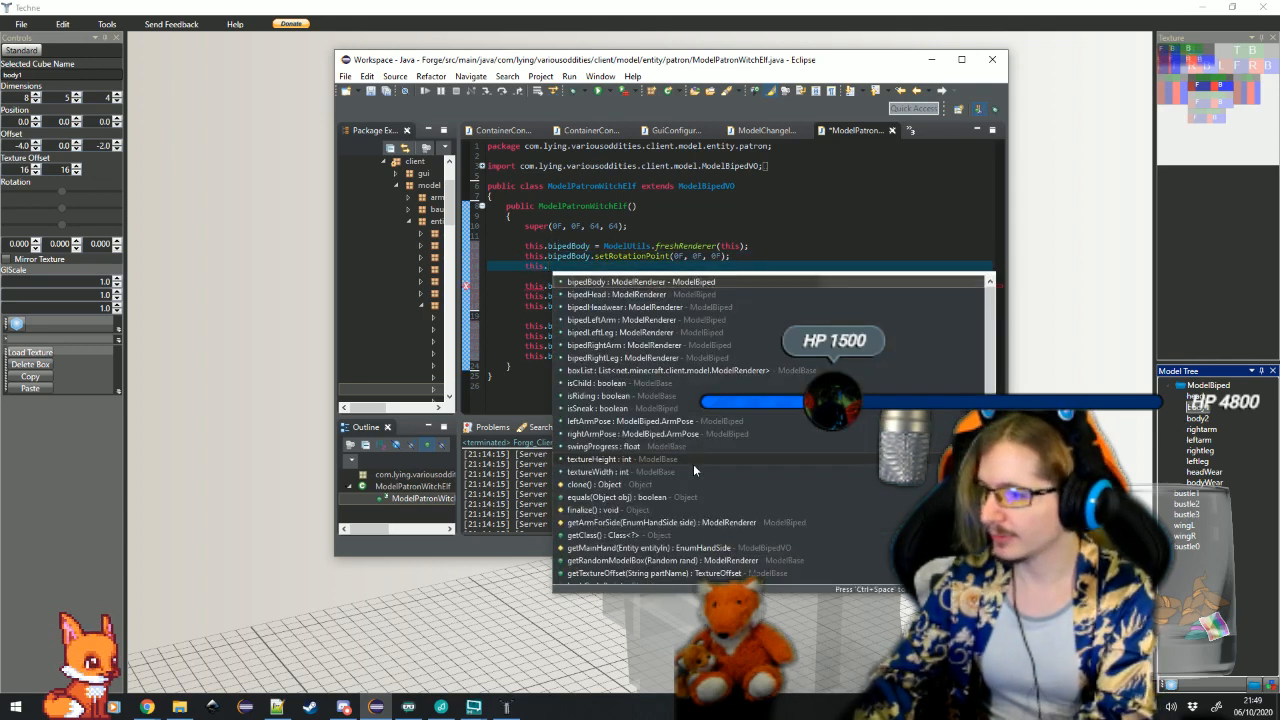
pyautogui.write('bipedBody.setT')
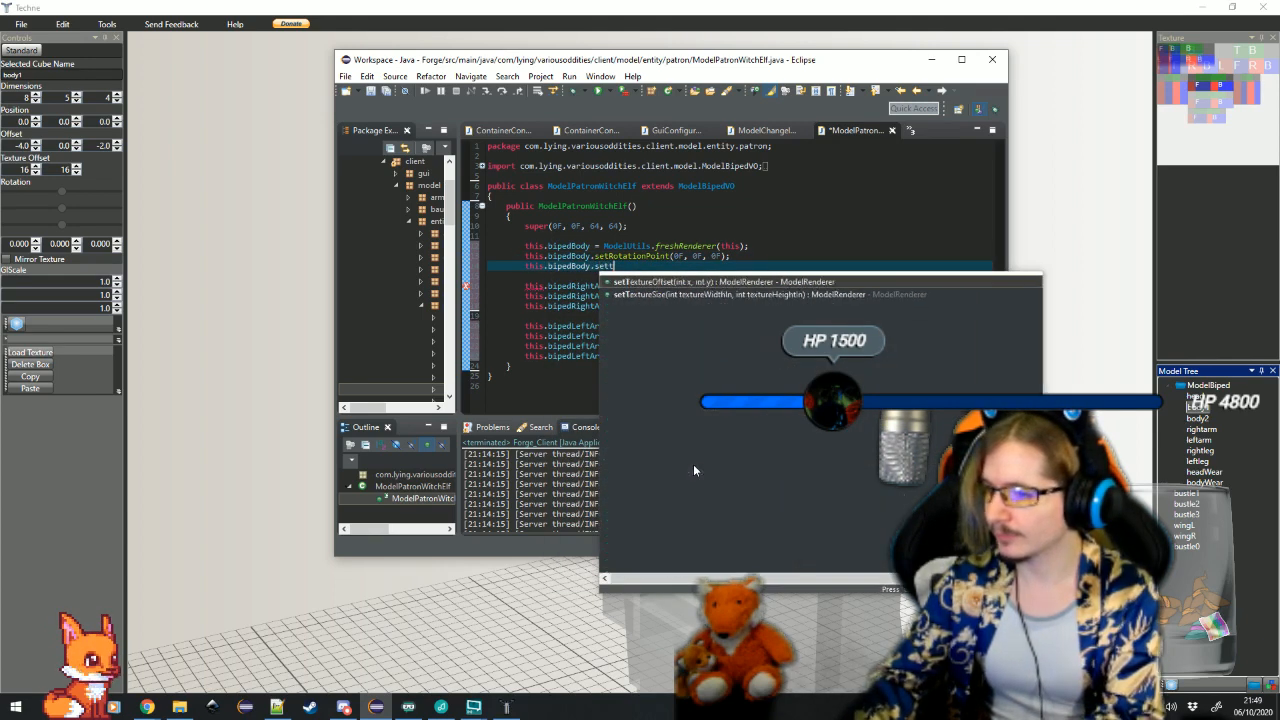
pyautogui.press('Return')
pyautogui.write('16')
pyautogui.press('Tab')
pyautogui.write('16')
pyautogui.press('Return')
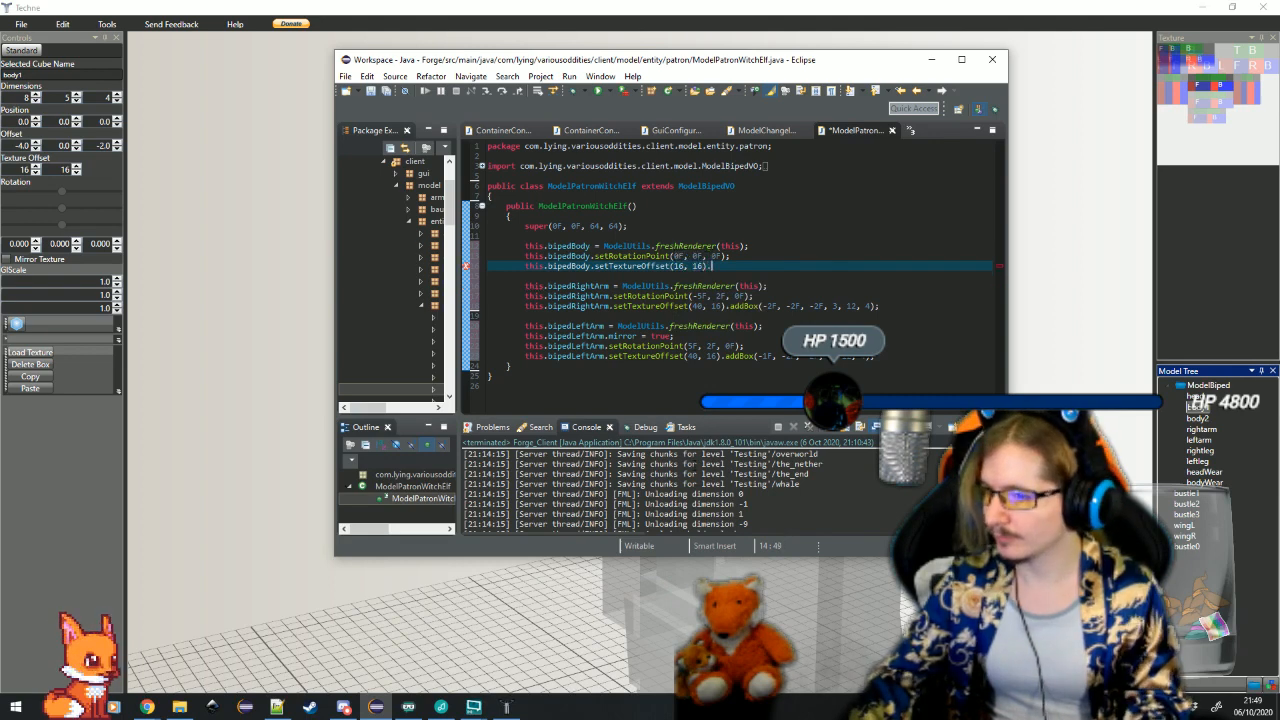
# Chain addBox(-4F, 0F, -2F, 8, 5, 4); onto the body's texture offset call and start a new line
pyautogui.write('.addB')
pyautogui.press('Return')
pyautogui.write('-4F')
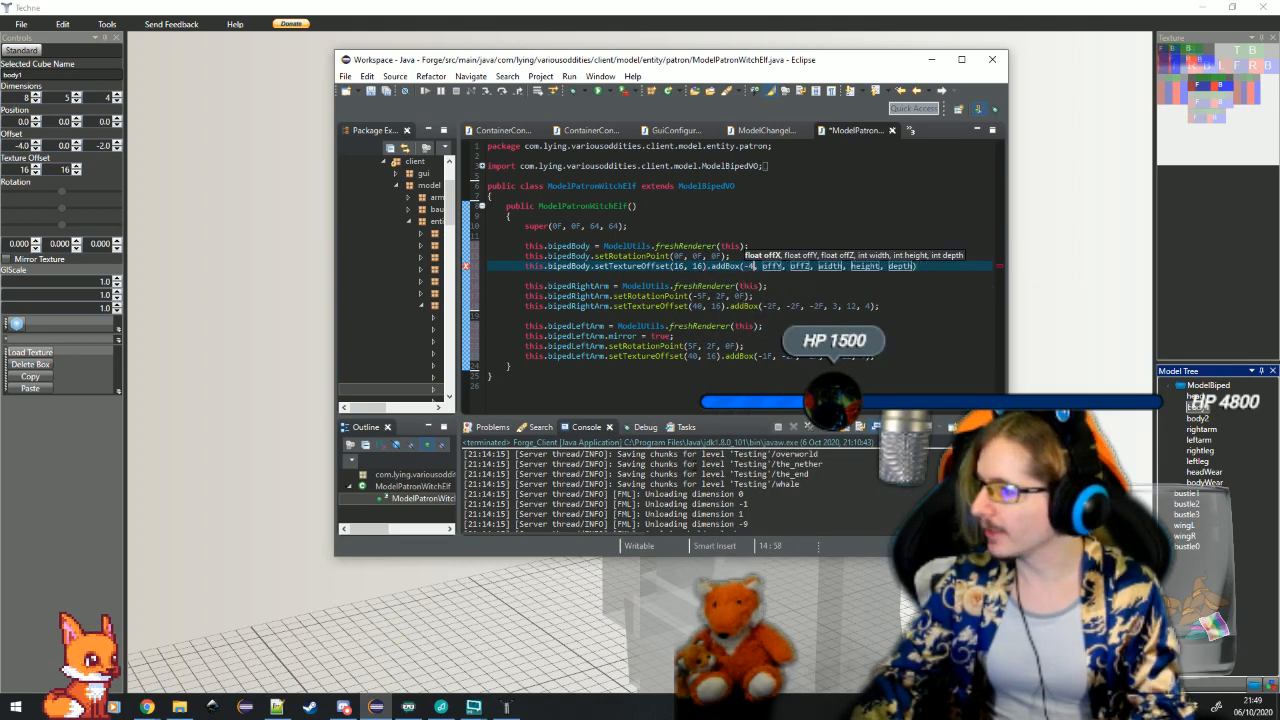
pyautogui.press('Tab')
pyautogui.write('0F')
pyautogui.press('Tab')
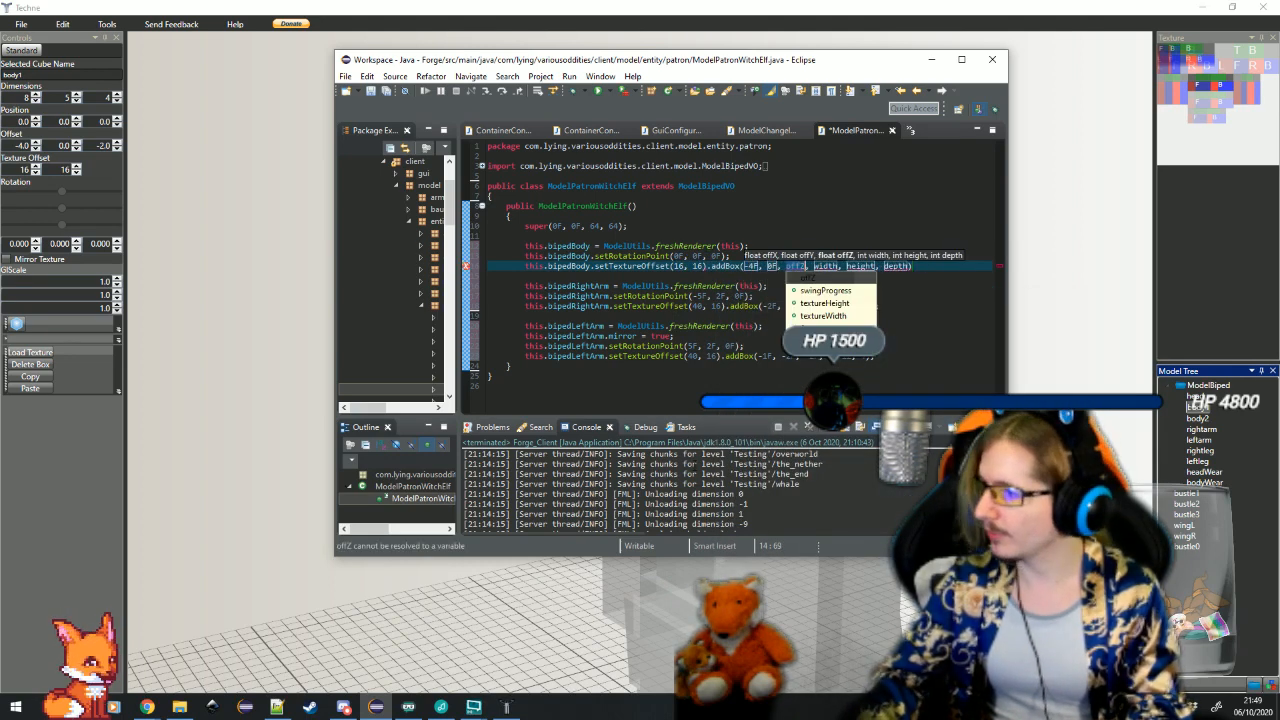
pyautogui.write('-2F')
pyautogui.press('Tab')
pyautogui.write('8')
pyautogui.press('Tab')
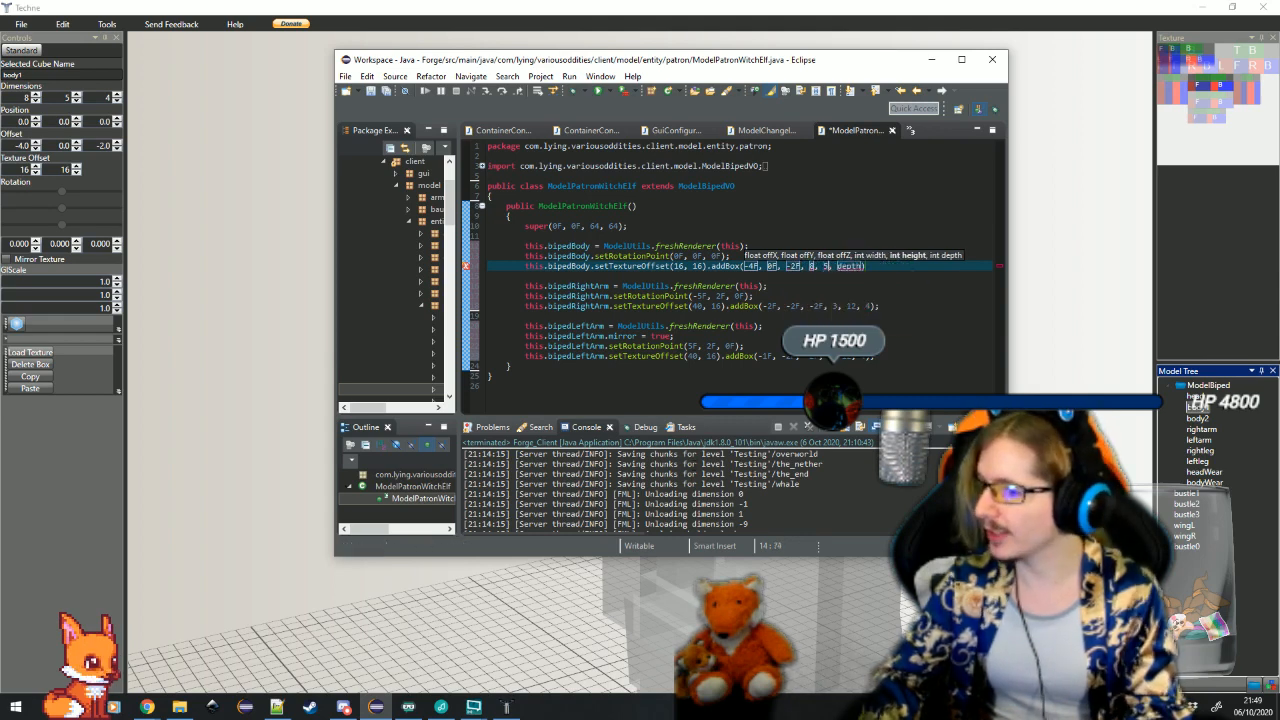
pyautogui.write('5')
pyautogui.press('Tab')
pyautogui.write('4')
pyautogui.press('Tab')
pyautogui.write(';')
pyautogui.press('Return')
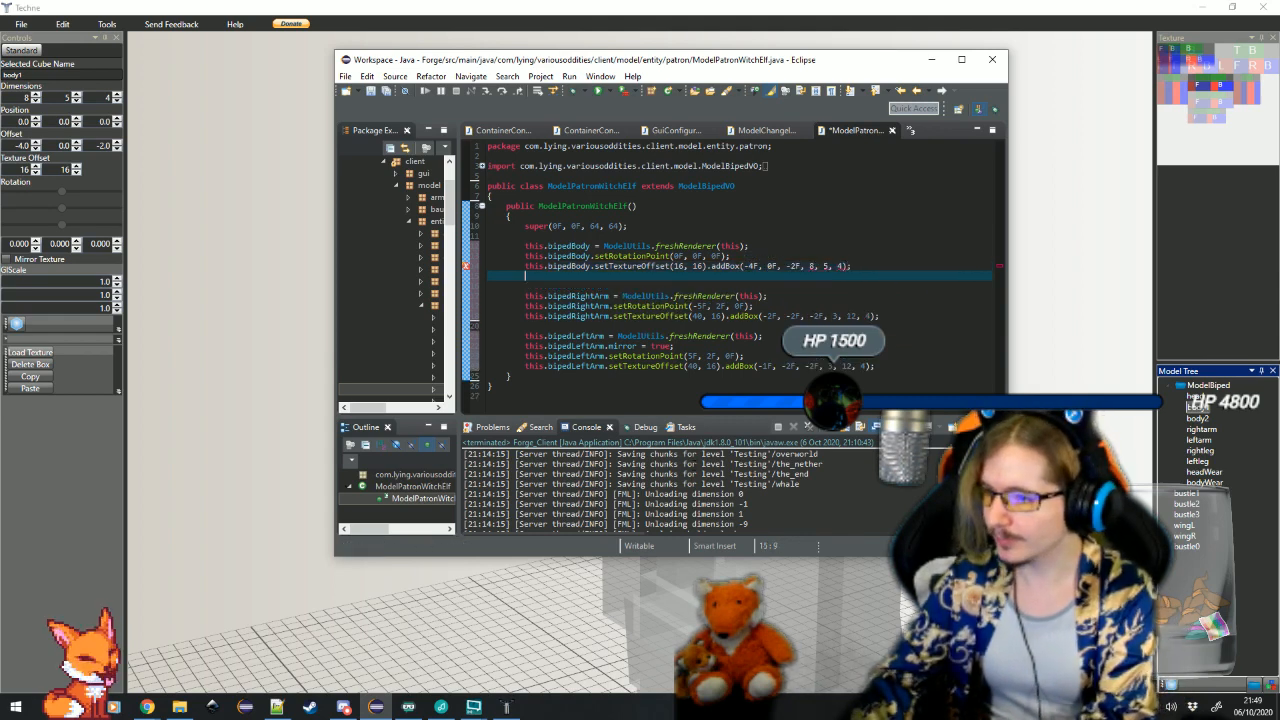
# Switch to Techne, select the lower-torso body2 cube to show its values, and return to the Eclipse code
pyautogui.hotkey('alt', 'Tab')
pyautogui.click(705, 530)
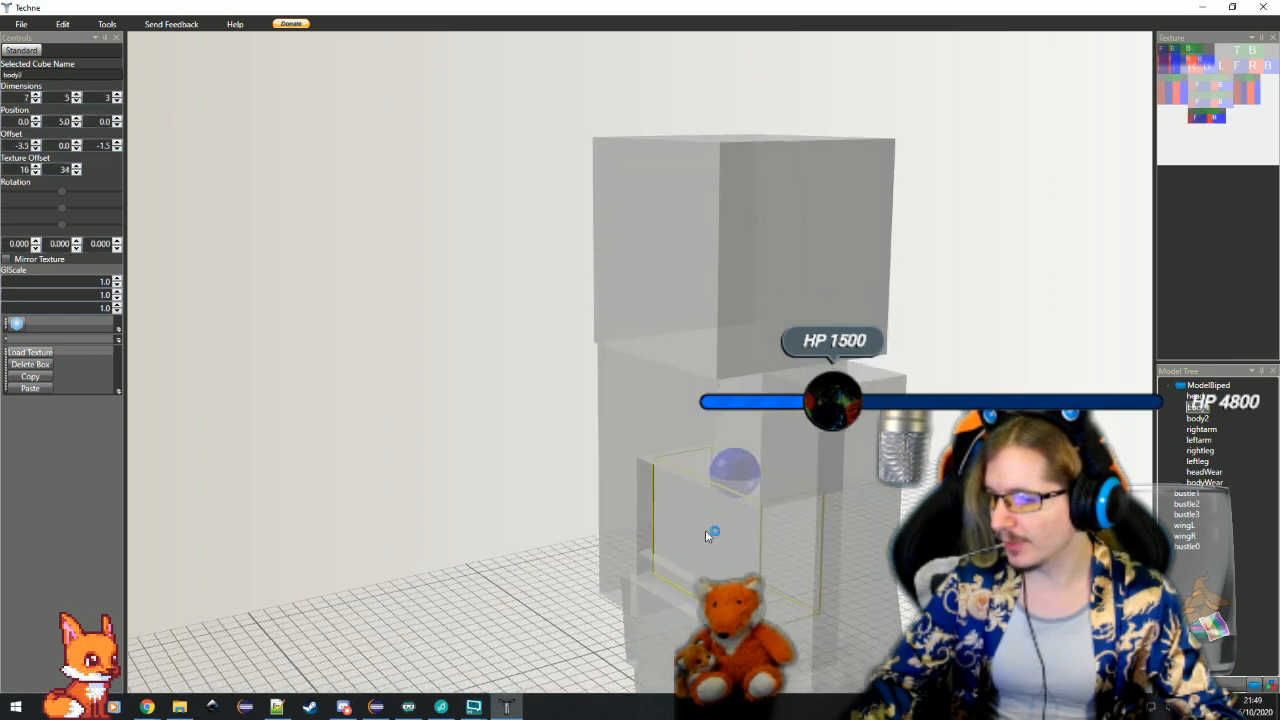
pyautogui.moveTo(705, 530); pyautogui.dragTo(440, 665)
pyautogui.click(375, 706)
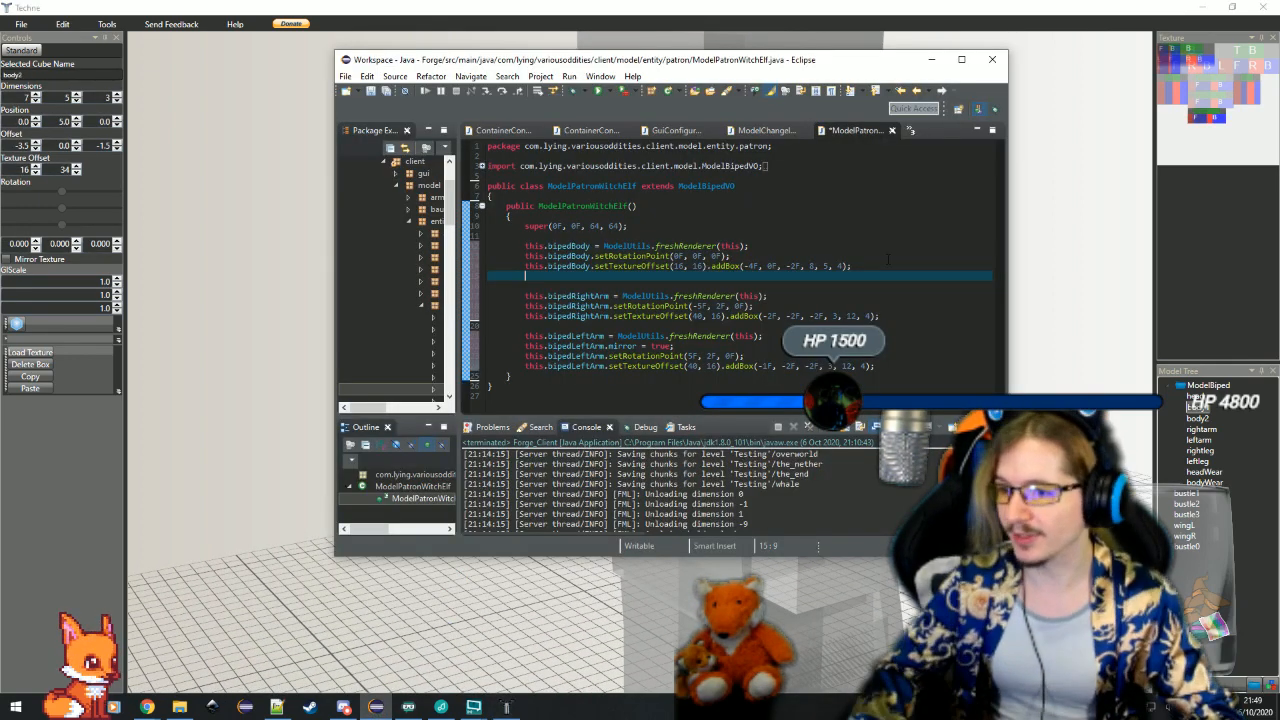
# Duplicate the bipedBody box line below itself and append a 0.5F scale argument to the copy's addBox call
pyautogui.moveTo(865, 264); pyautogui.dragTo(856, 256)
pyautogui.hotkey('ctrl', 'c')
pyautogui.hotkey('ctrl', 'v')
pyautogui.hotkey('ctrl', 'v')
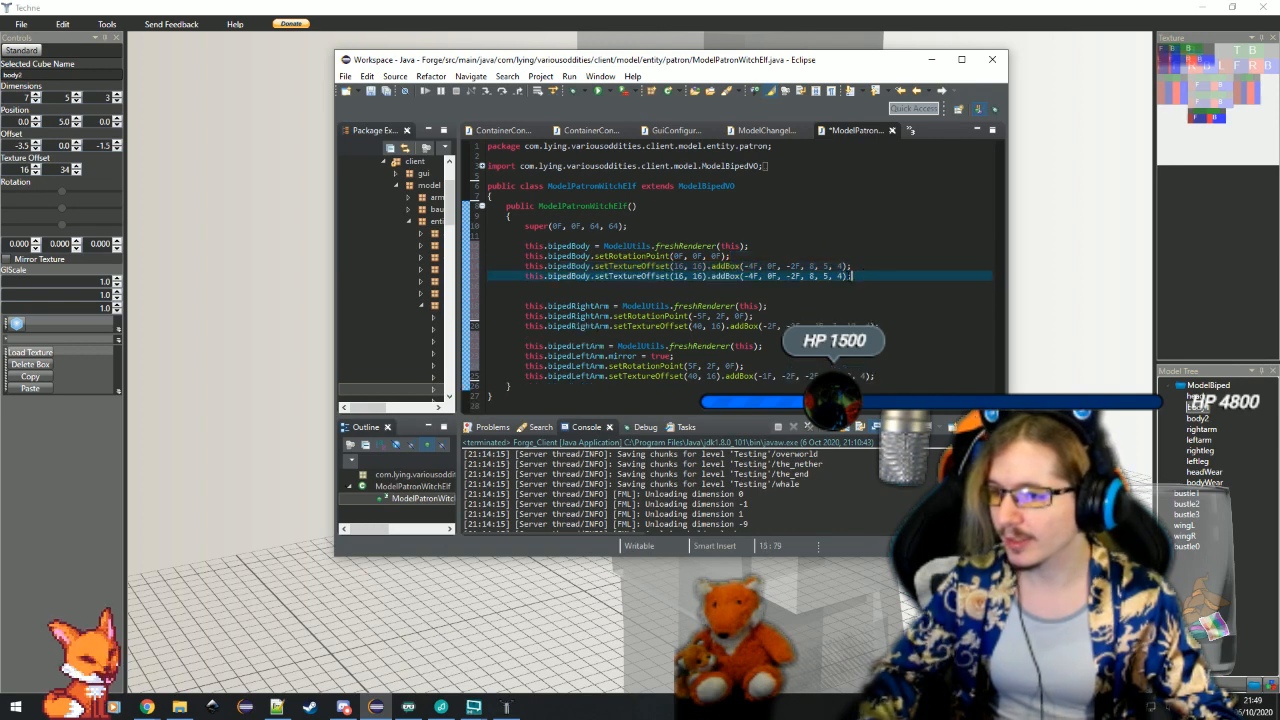
pyautogui.press('Left')
pyautogui.press('Left')
pyautogui.write(', 0.5')
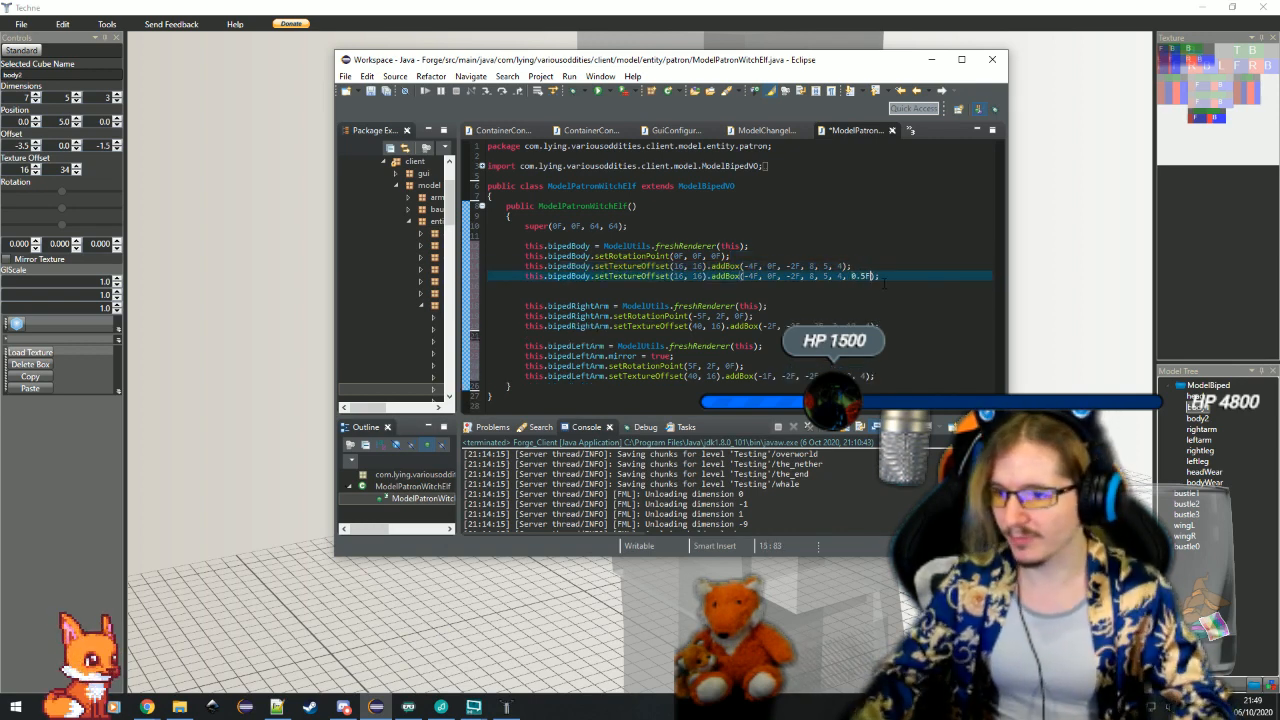
pyautogui.write('F')
# On the blank line below, add a third bipedBody line calling setTextureOffset(16, 34) for the lower torso
pyautogui.click(884, 284)
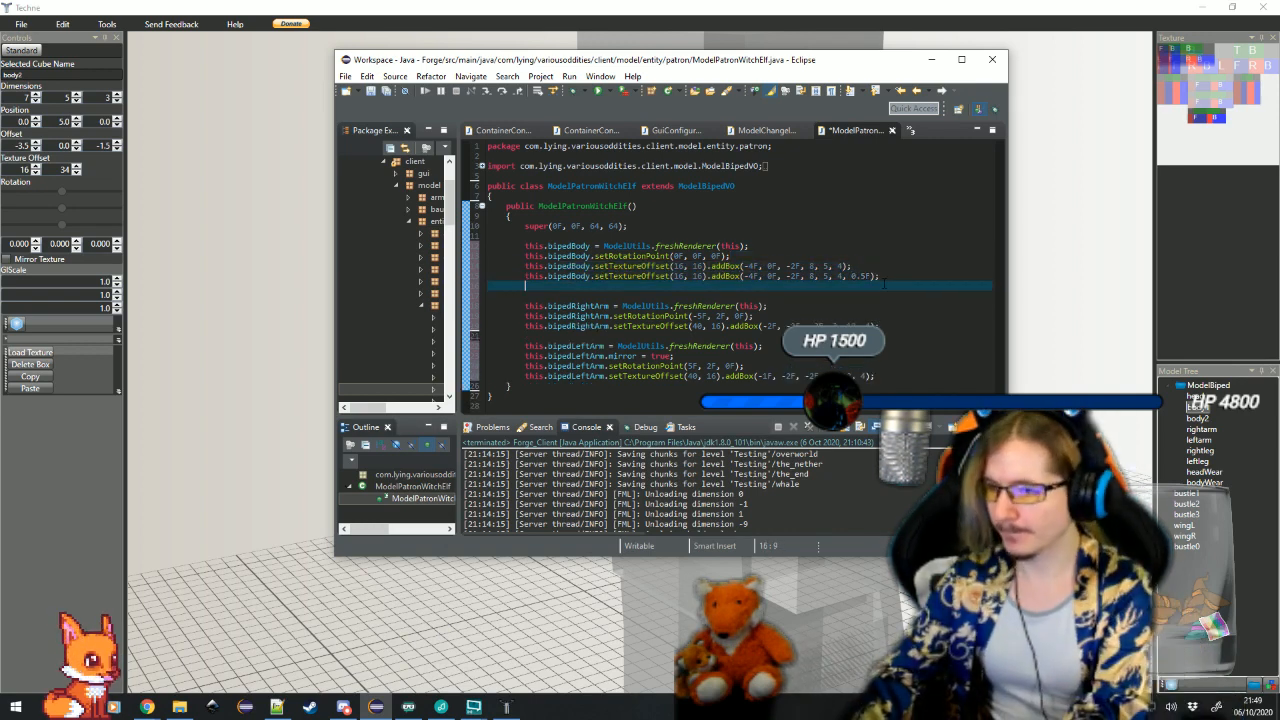
pyautogui.write('this.bip')
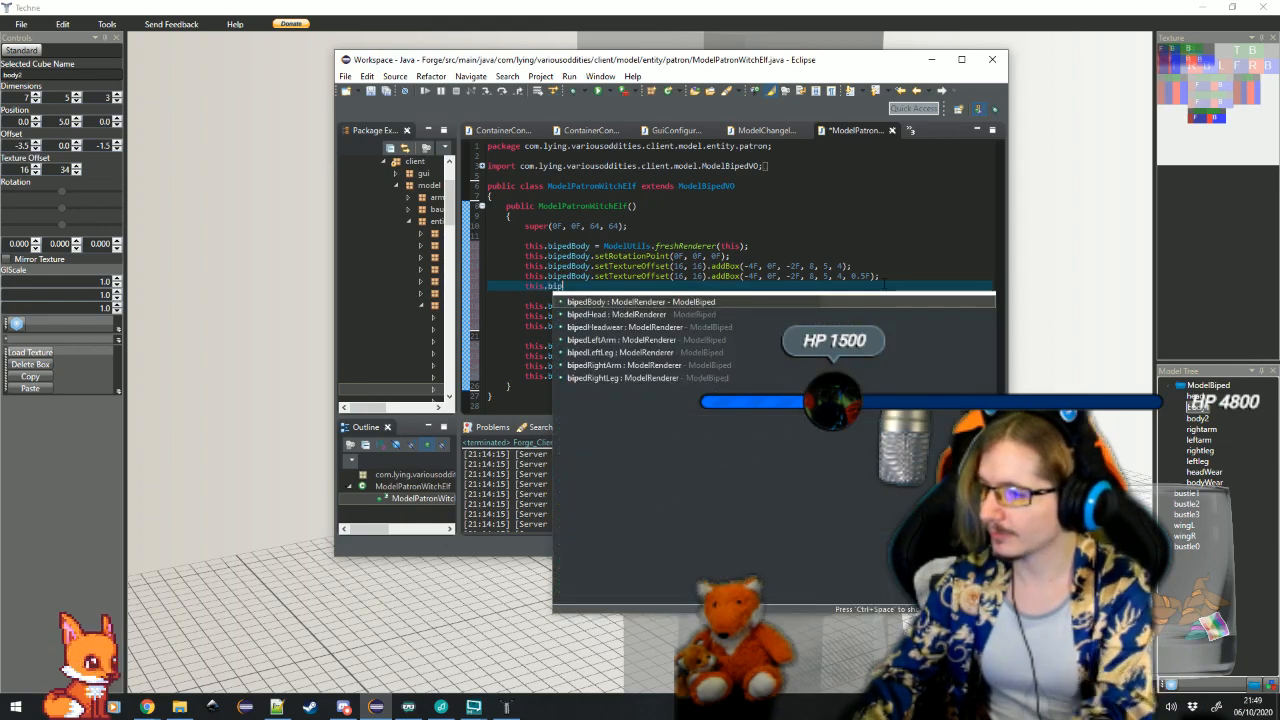
pyautogui.press('Return')
pyautogui.write('.setT')
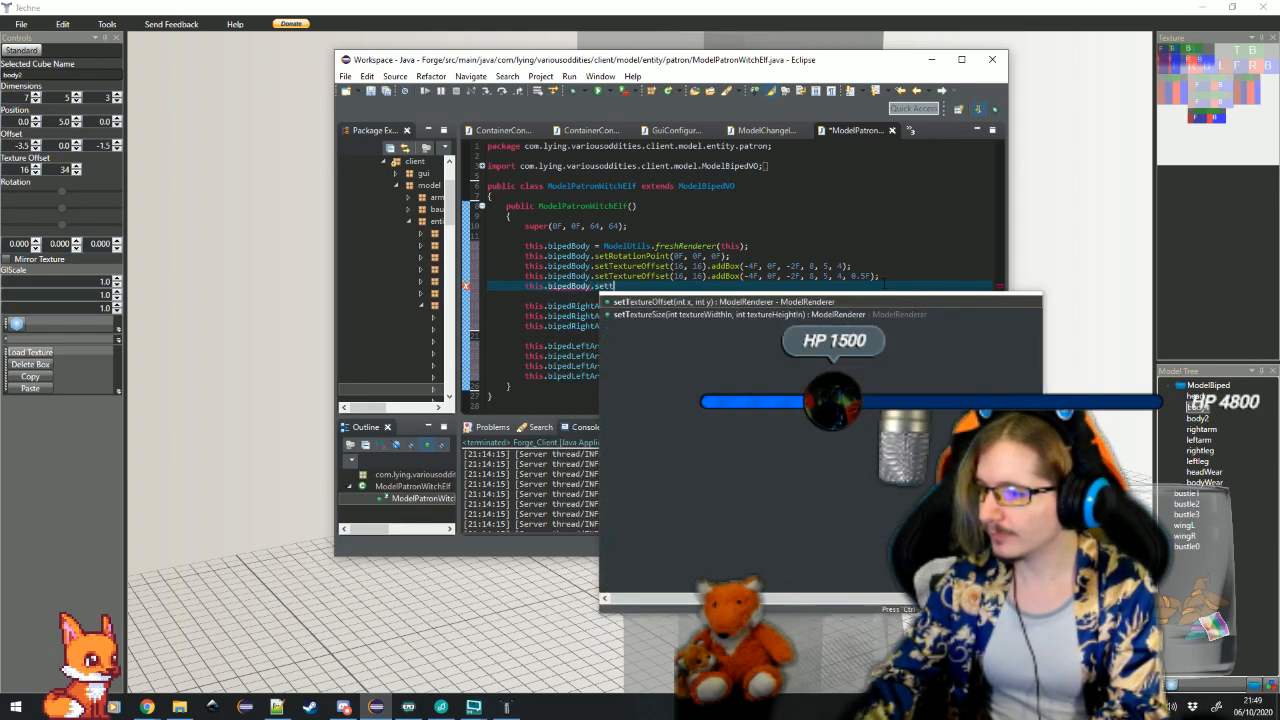
pyautogui.press('Return')
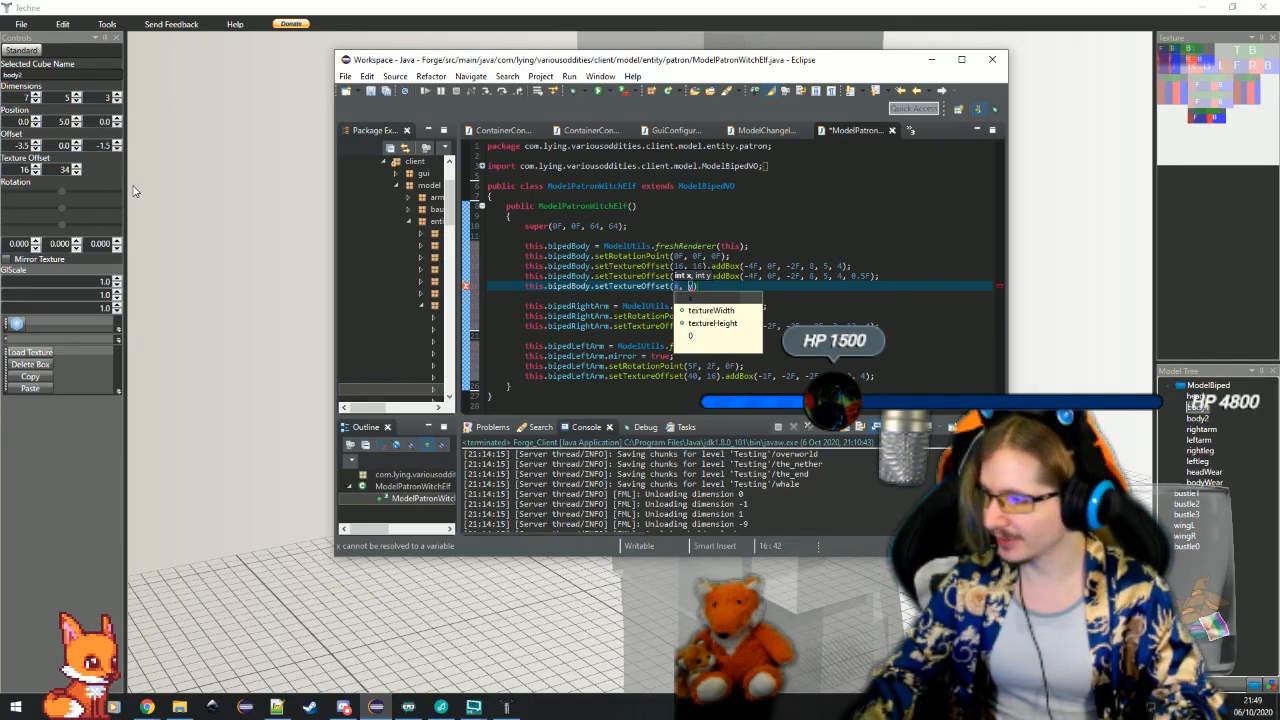
pyautogui.write('16, 34')
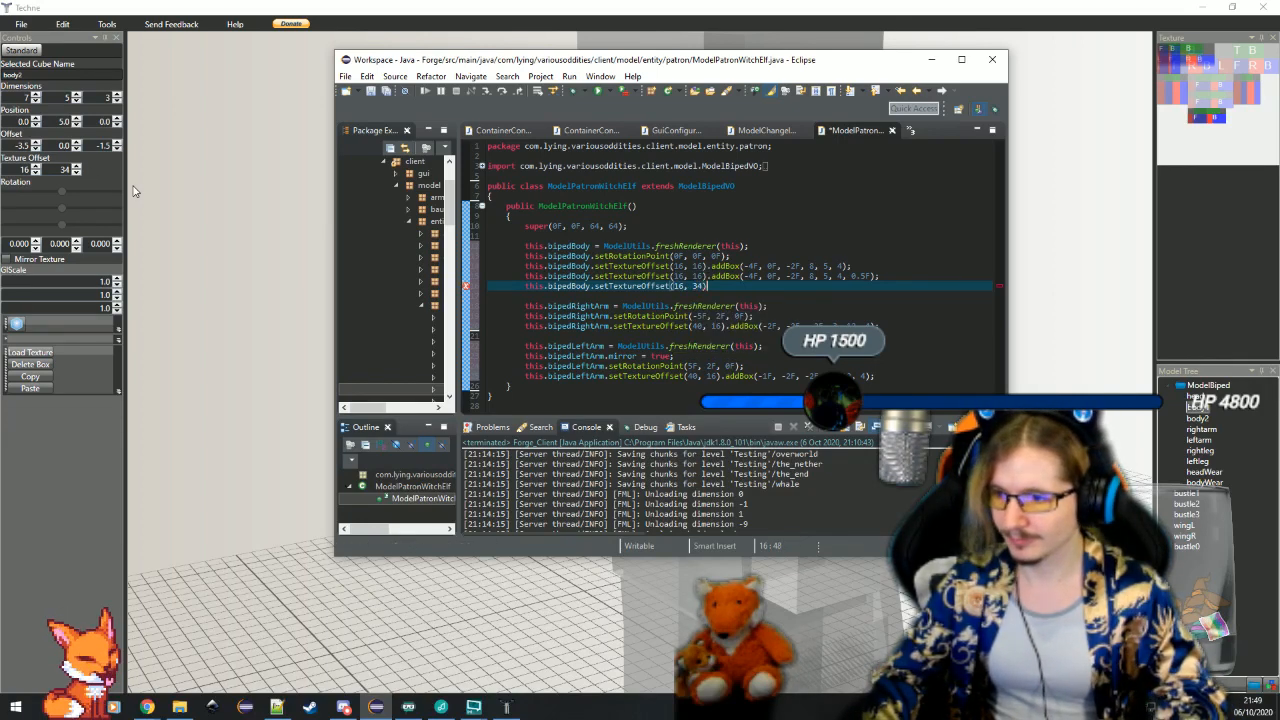
pyautogui.press('Return')
# Chain addBox(-3.5F, 5F, -1.5F, 7, 5, 3) onto the third bipedBody line's texture offset call
pyautogui.write('.')
pyautogui.write('add')
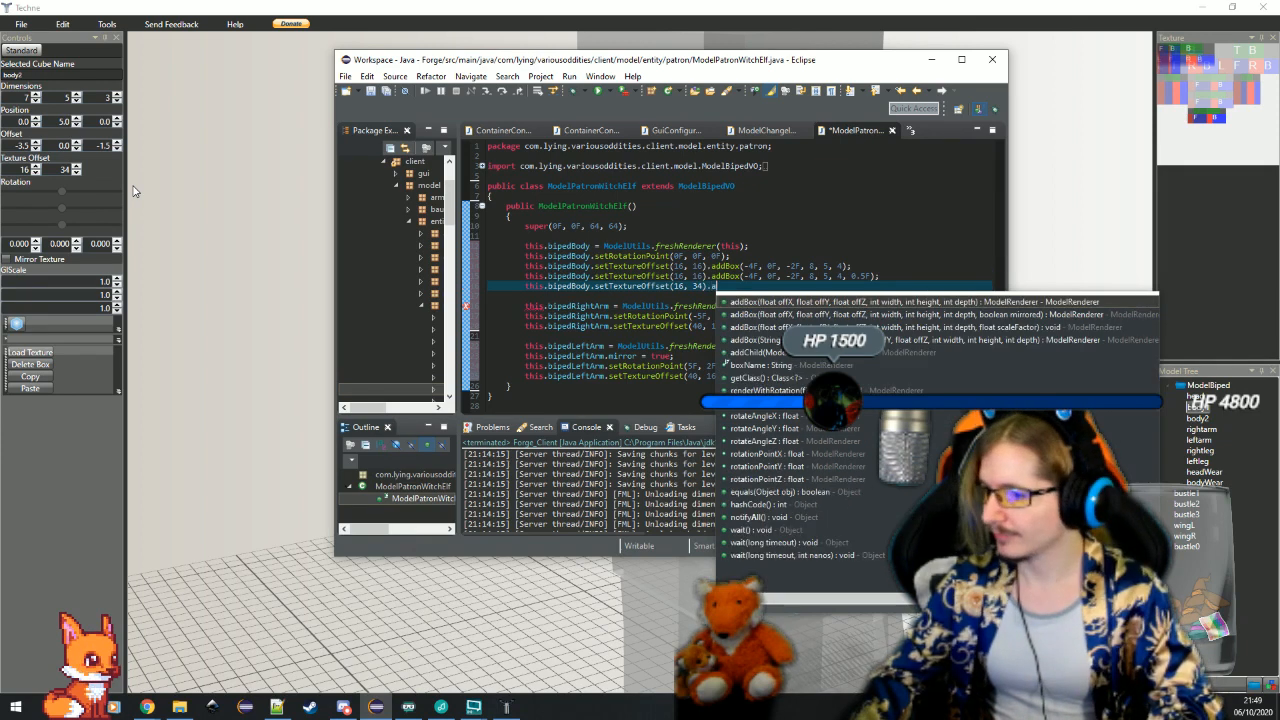
pyautogui.press('Return')
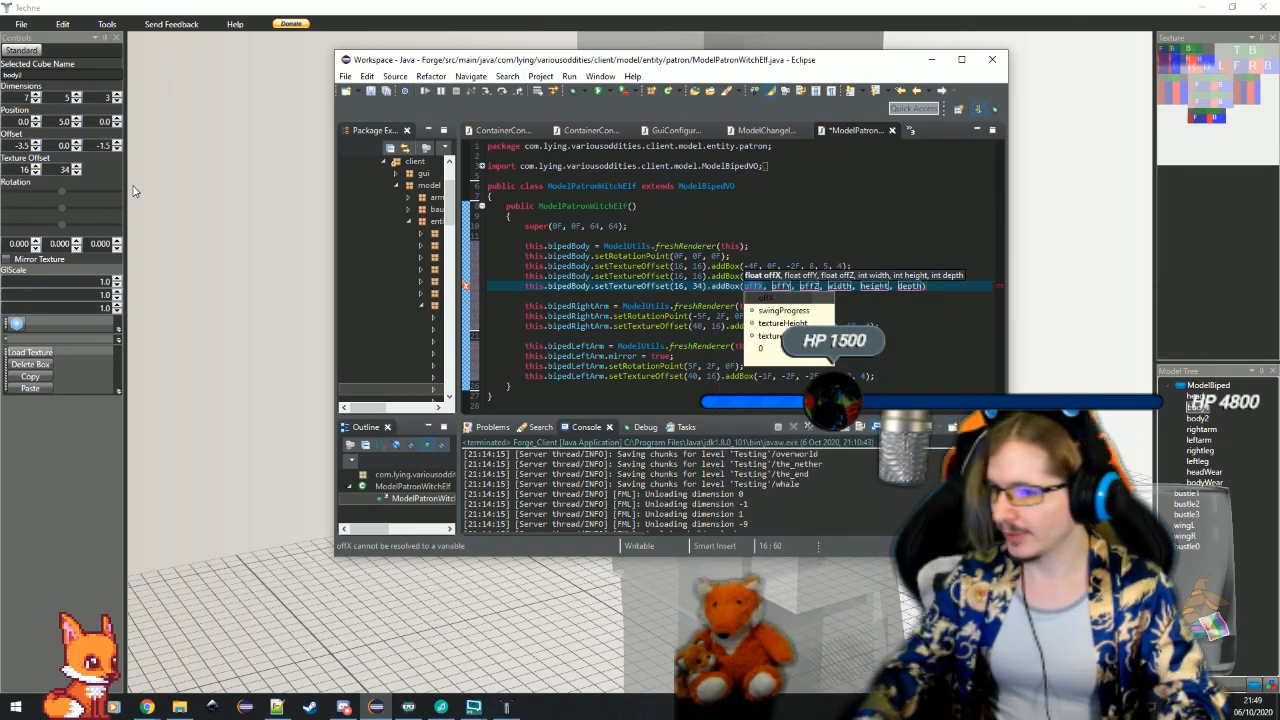
pyautogui.write('-3.5F')
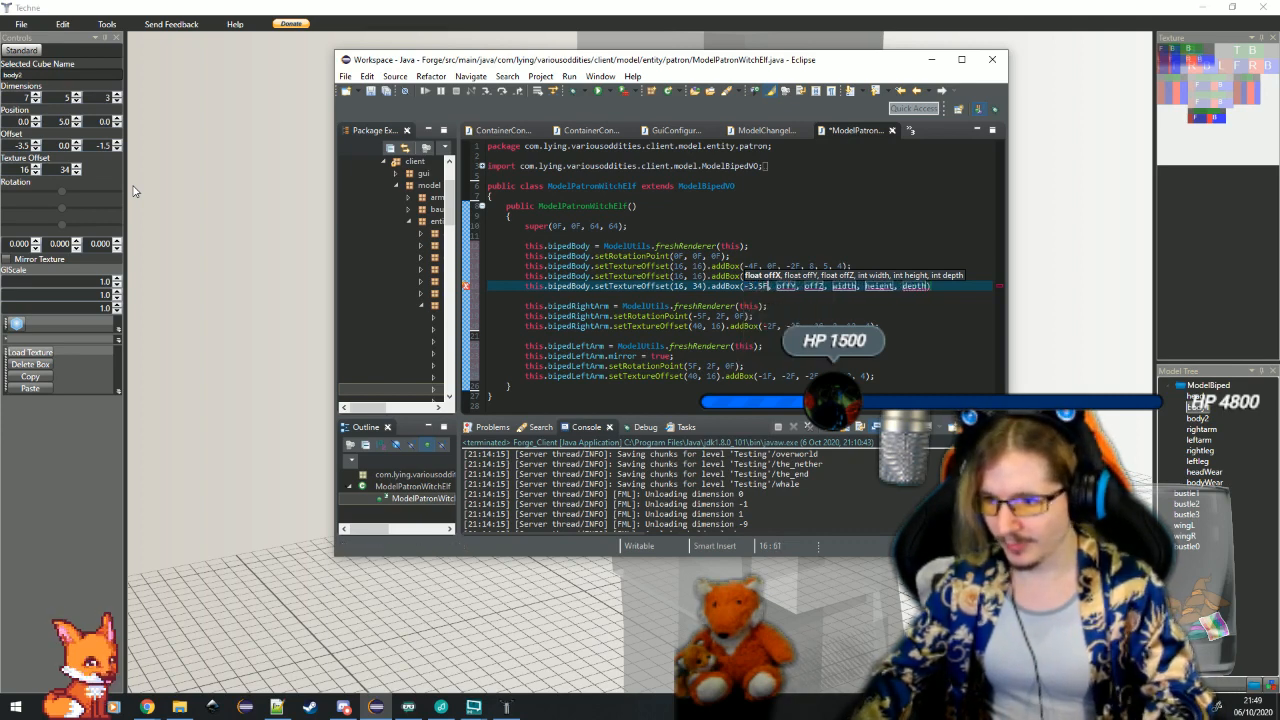
pyautogui.press('Tab')
pyautogui.write('5F')
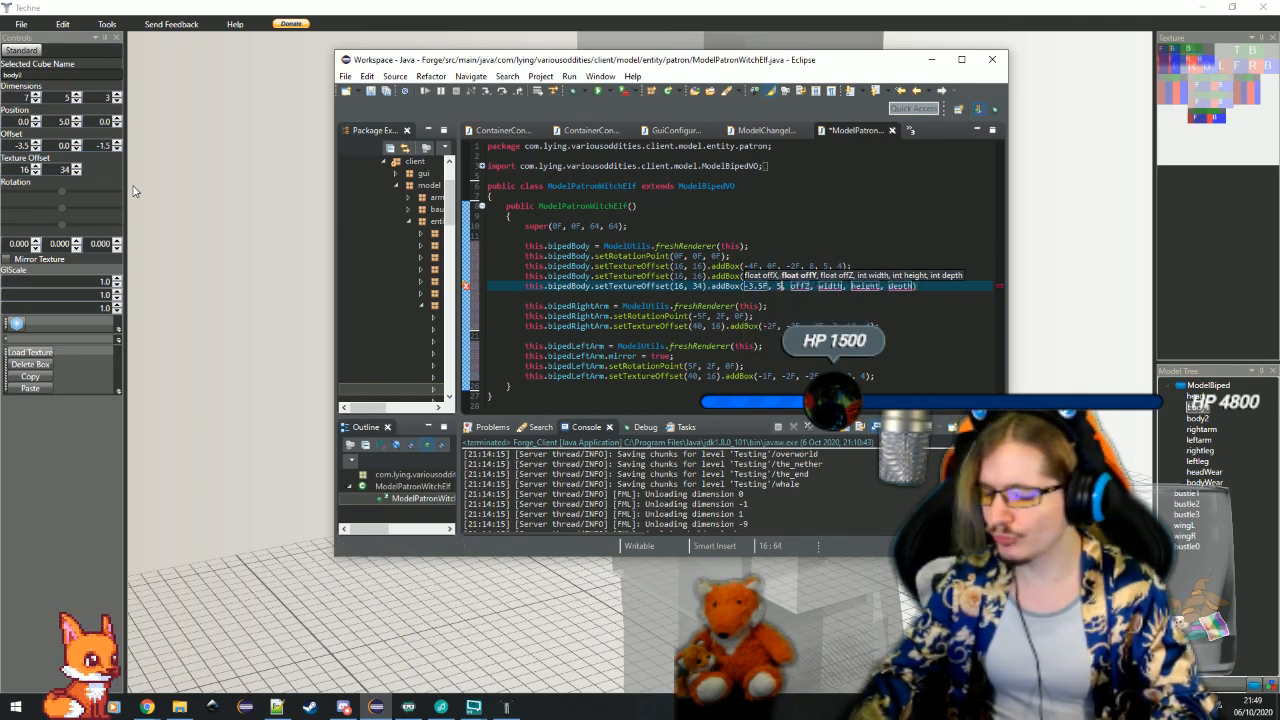
pyautogui.press('Tab')
pyautogui.write('-1.5F')
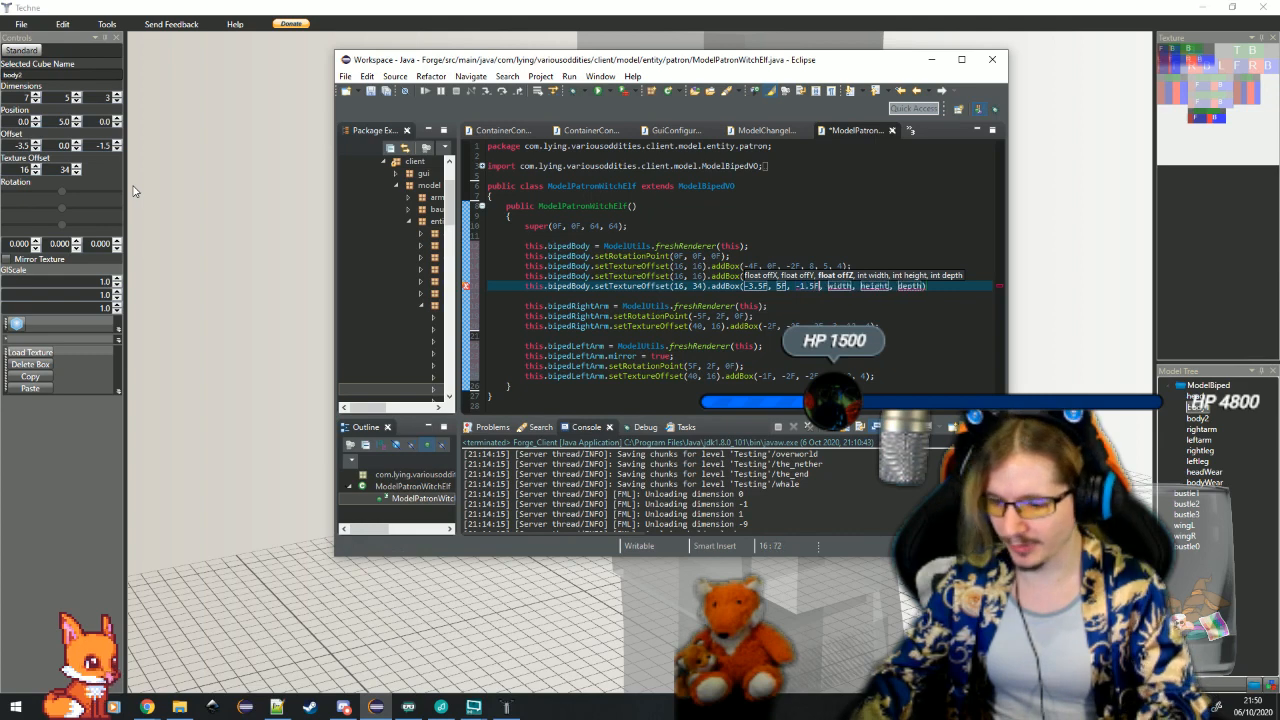
pyautogui.press('Tab')
pyautogui.write('7')
pyautogui.press('Tab')
pyautogui.write('5')
pyautogui.press('Tab')
pyautogui.write('3')
pyautogui.press('Tab')
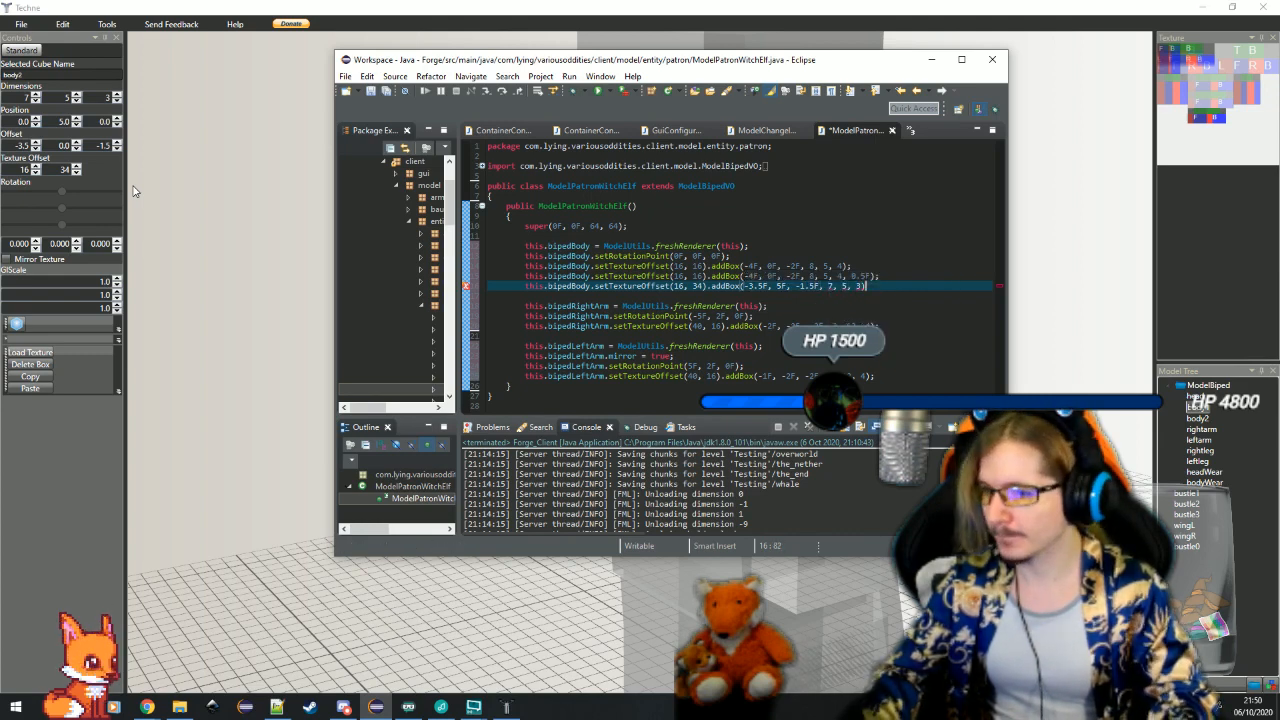
# Switch to Techne, set the body2 cube's Y offset to 5 and Y position to 0, and return to Eclipse
pyautogui.hotkey('alt', 'Tab')
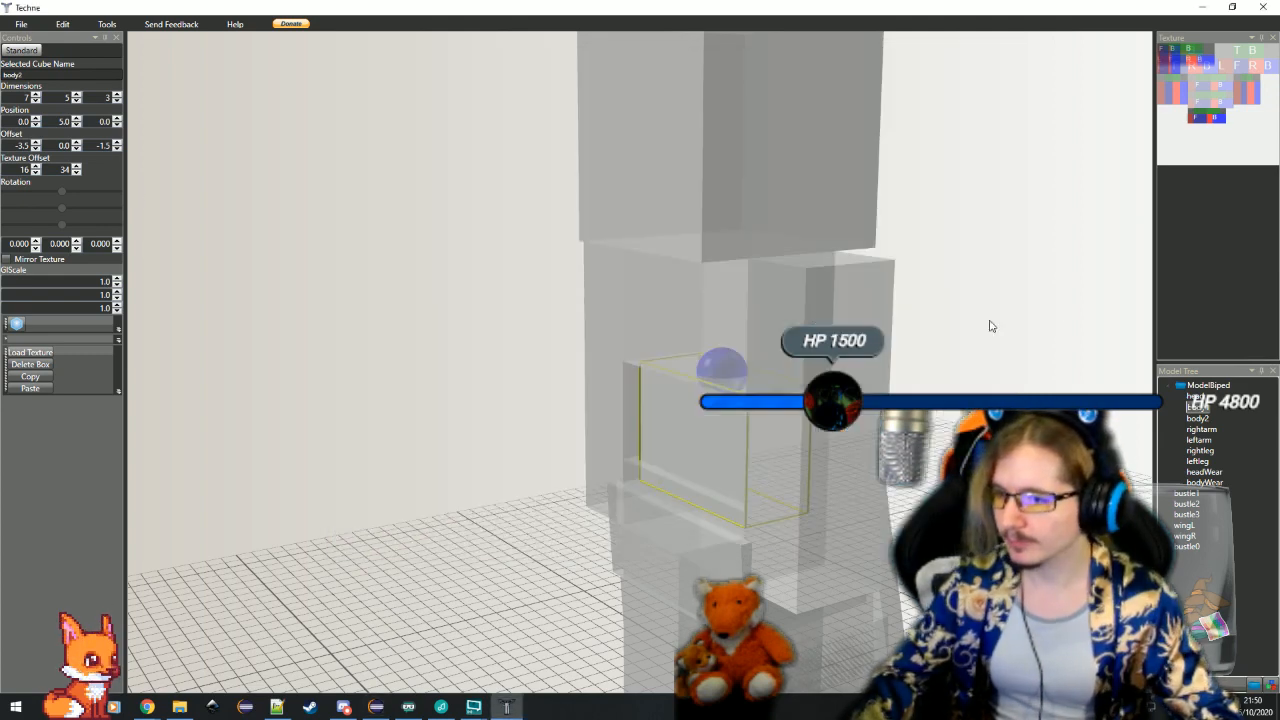
pyautogui.click(62, 146)
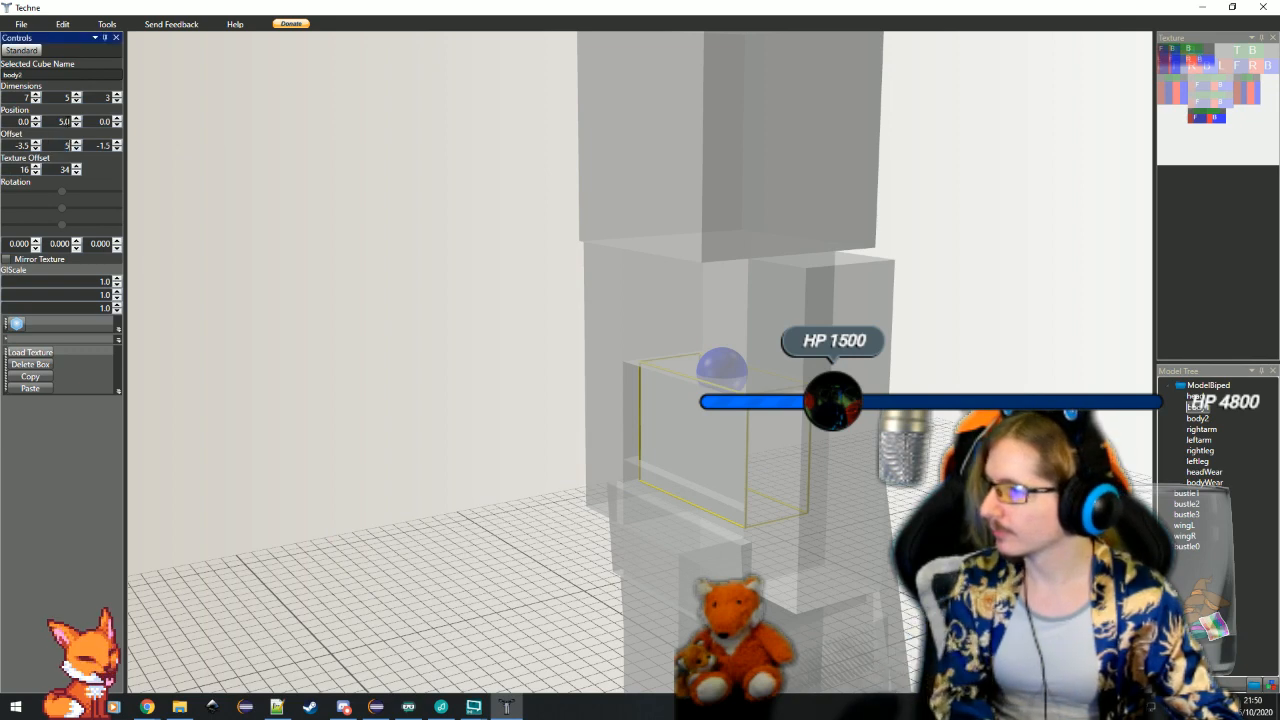
pyautogui.doubleClick(68, 122)
pyautogui.click(368, 308)
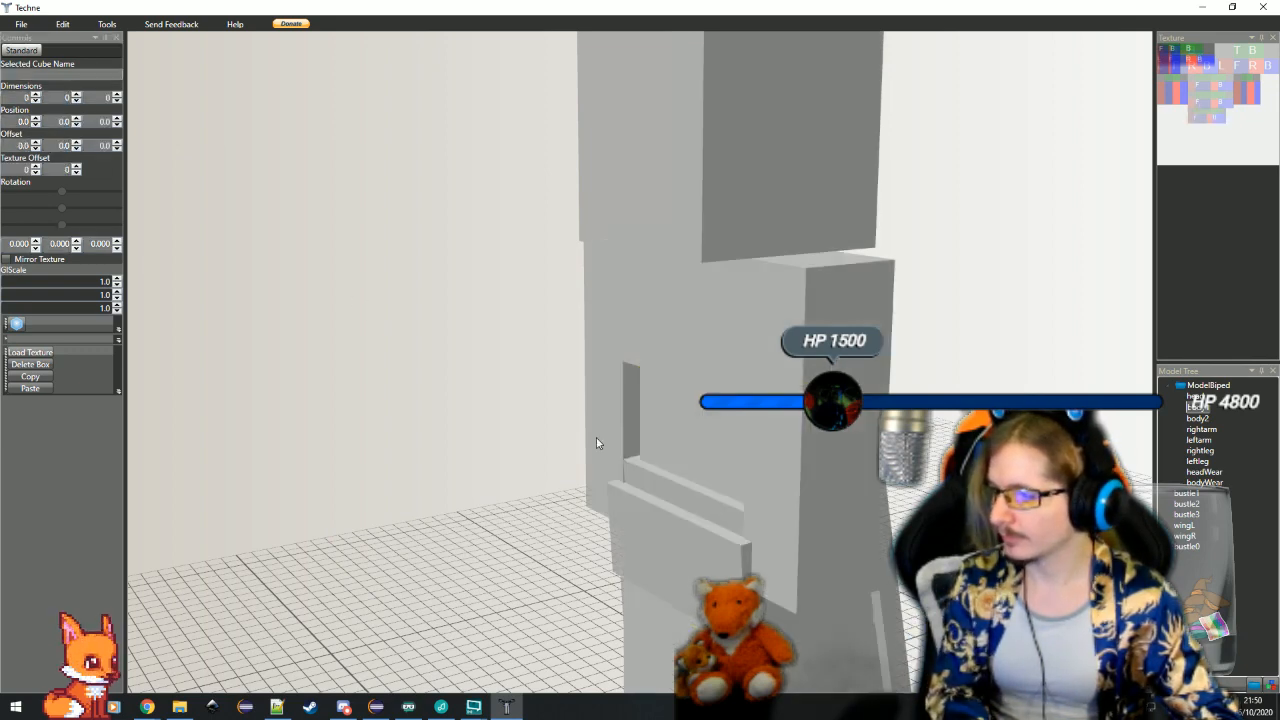
pyautogui.click(653, 458)
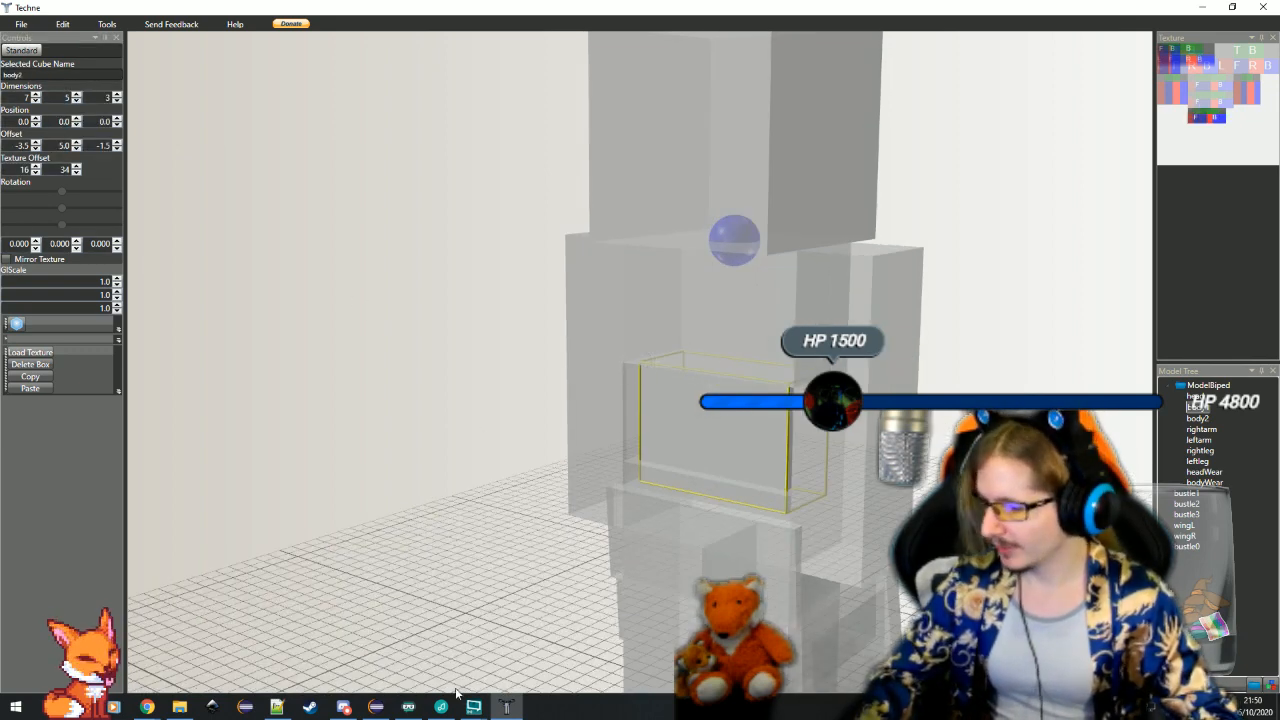
pyautogui.click(375, 707)
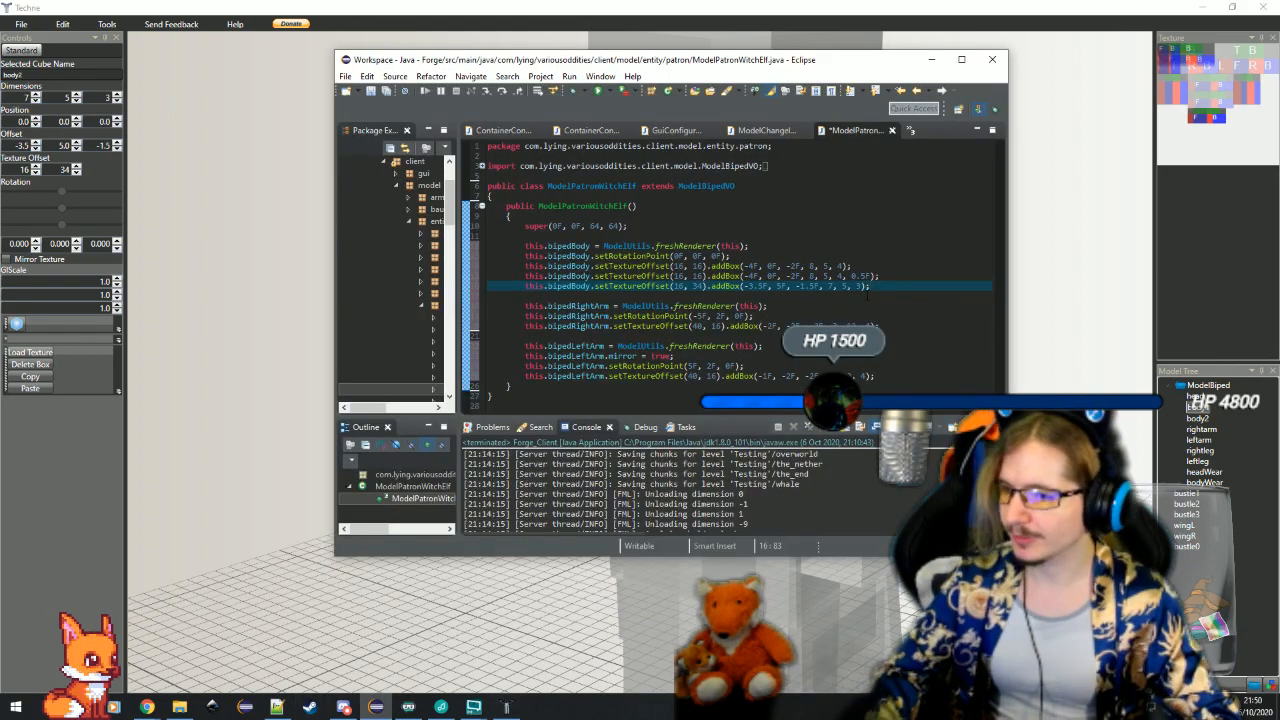
# Check the bodyWear cube's texture offset in Techne and set the scaled bipedBody line in Eclipse to setTextureOffset(16, 25)
pyautogui.click(1040, 520)
pyautogui.click(656, 351)
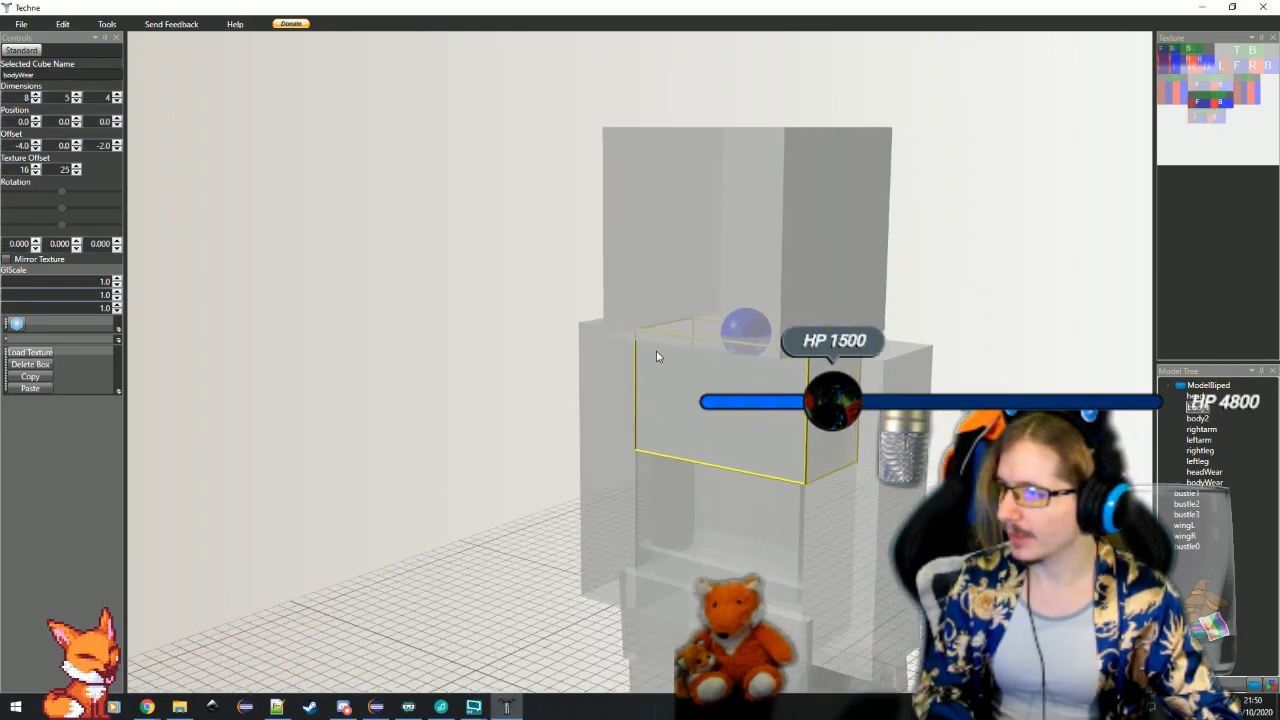
pyautogui.click(376, 707)
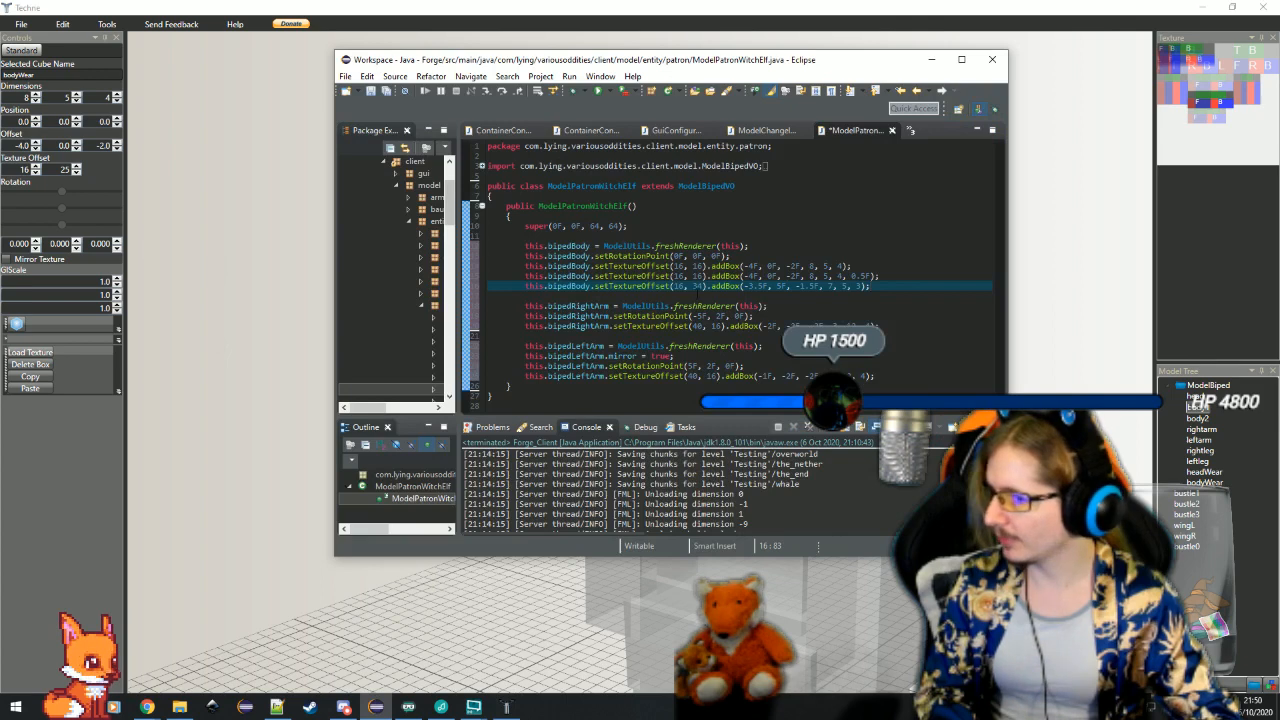
pyautogui.doubleClick(698, 276)
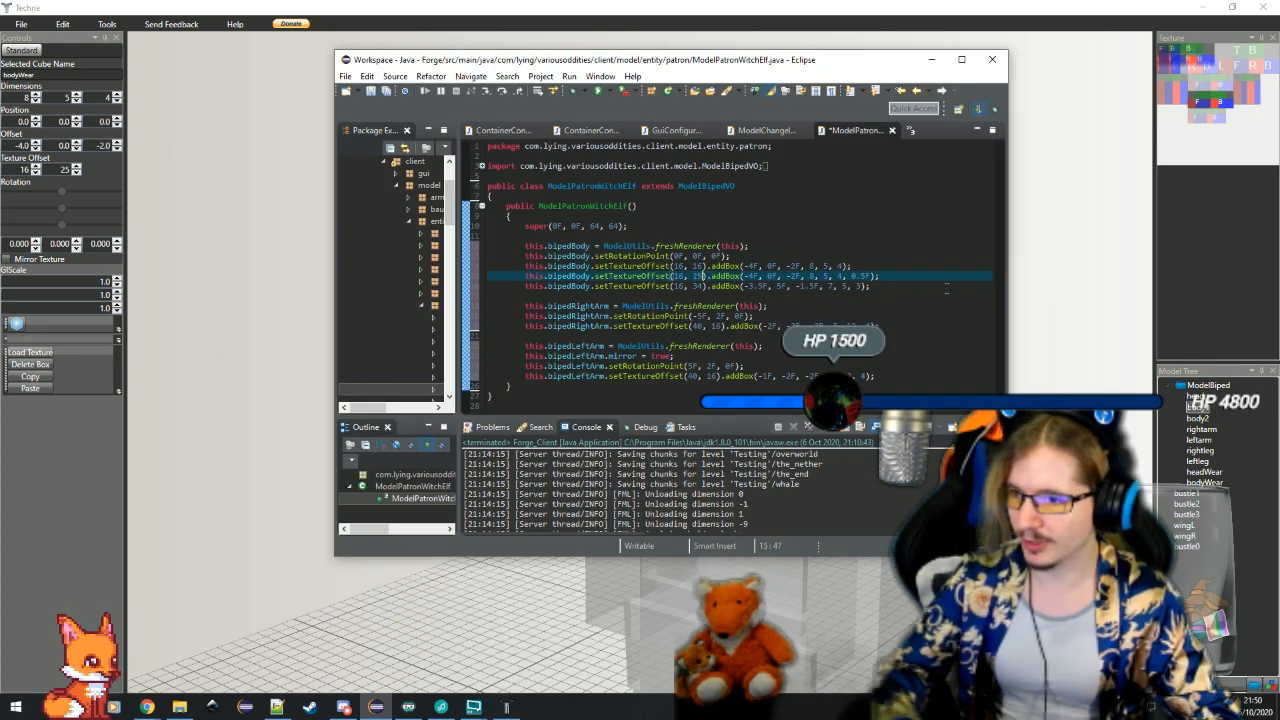
pyautogui.write('25')
pyautogui.click(938, 284)
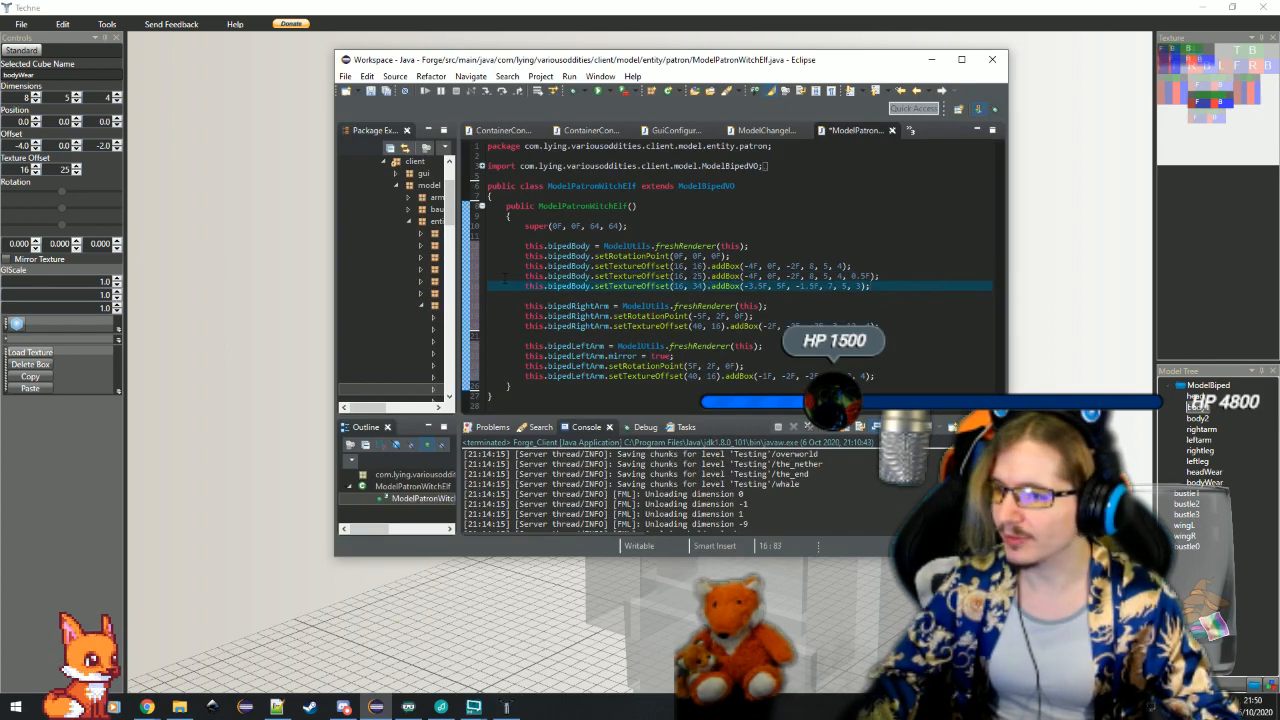
# Switch to Techne, select the thin bustle0 cube below the torso and set its texture offset to 16, 42
pyautogui.click(230, 212)
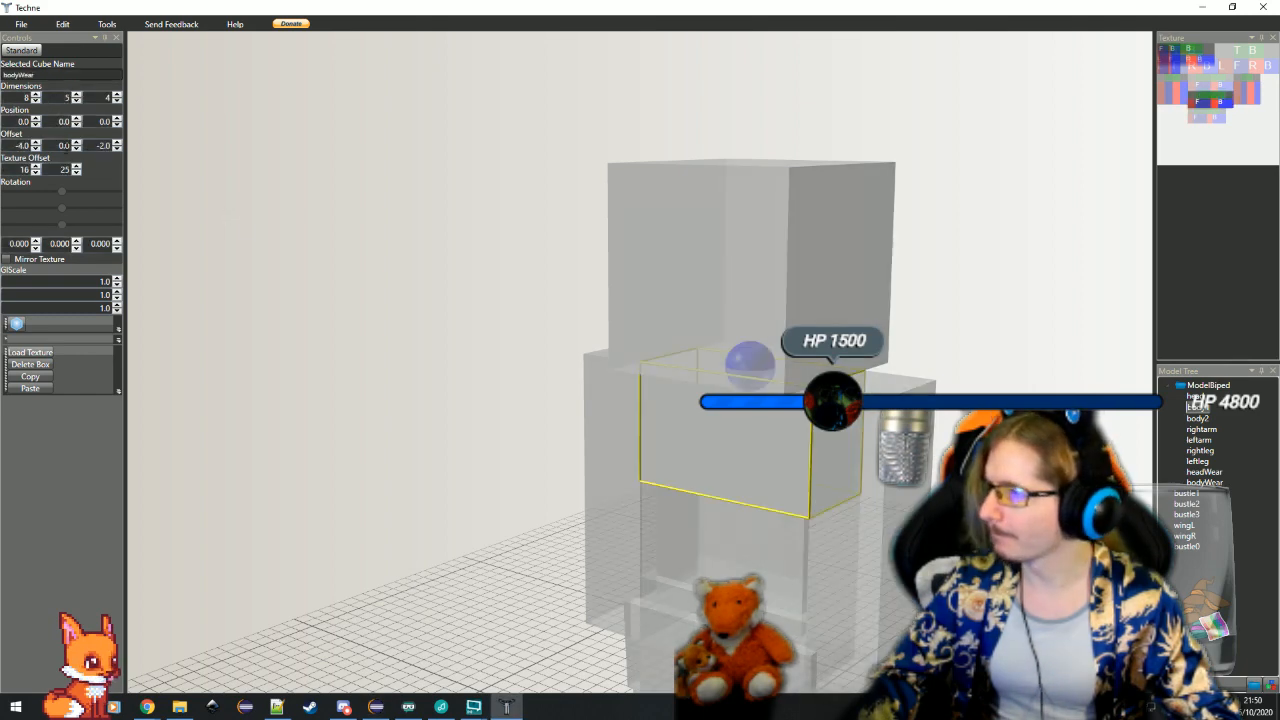
pyautogui.click(77, 173)
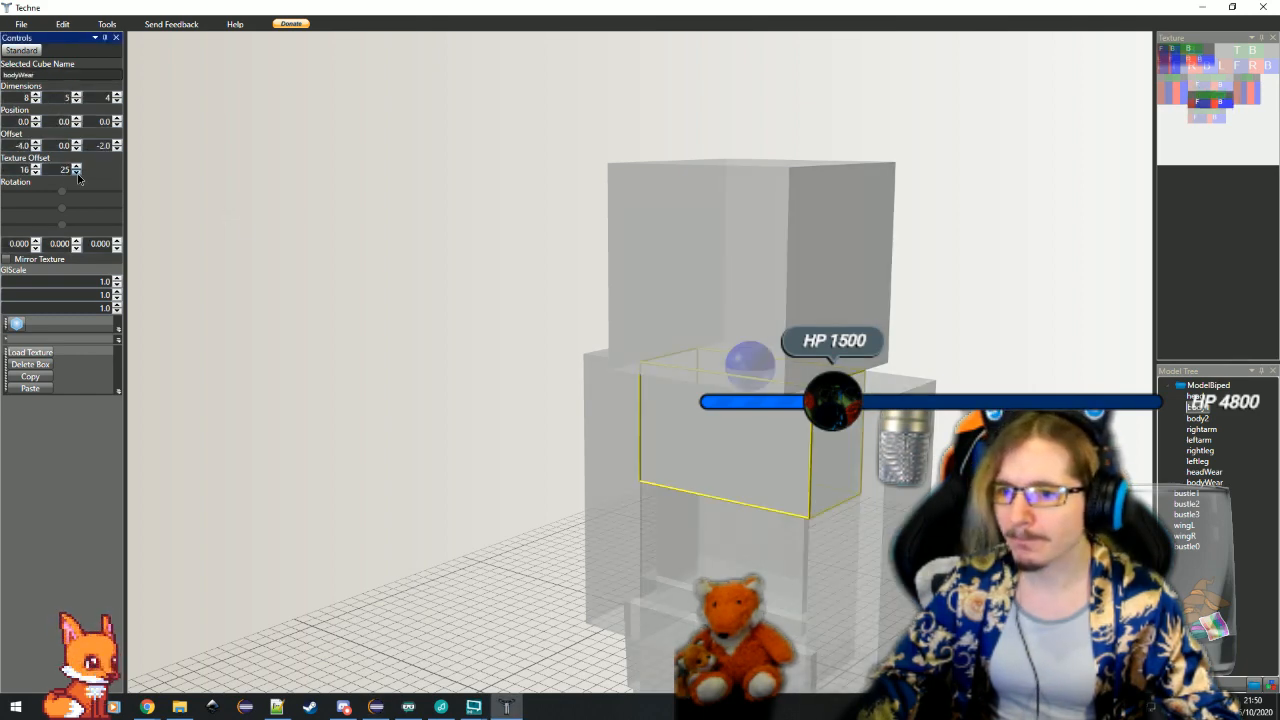
pyautogui.click(720, 496)
pyautogui.scroll(-3, 730, 575)
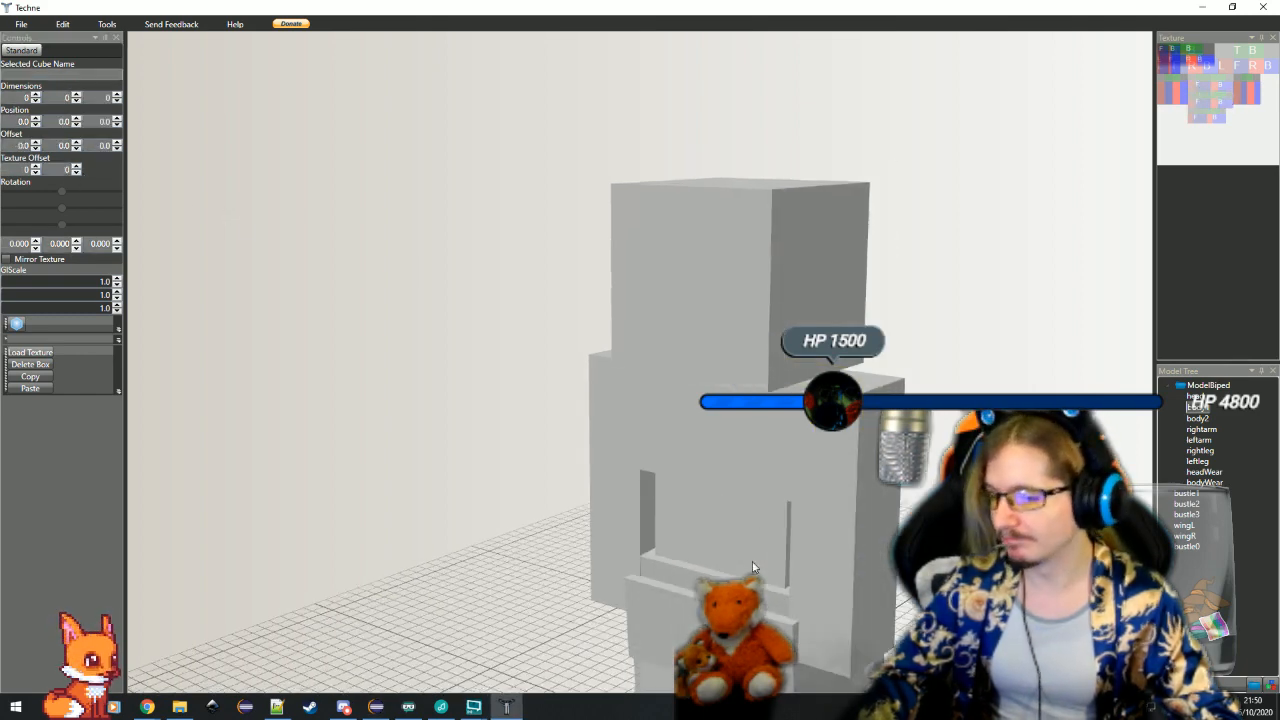
pyautogui.click(732, 578)
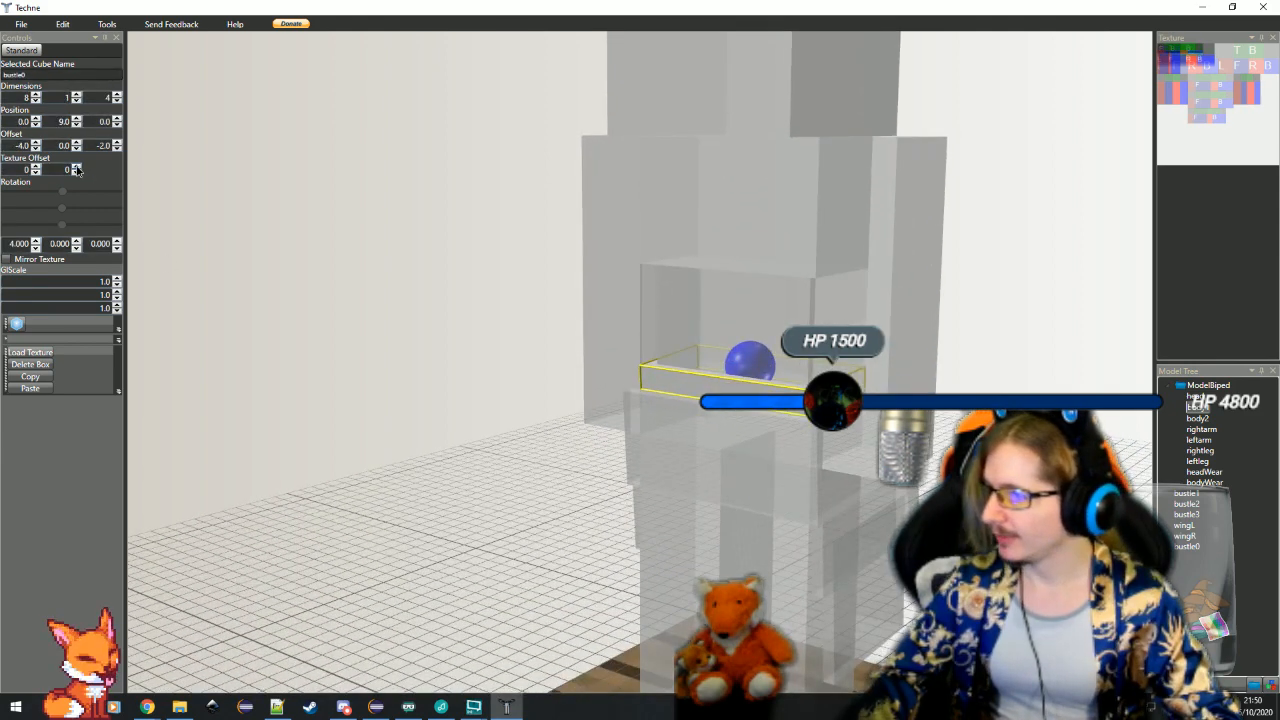
pyautogui.moveTo(77, 168); pyautogui.dragTo(35, 169)
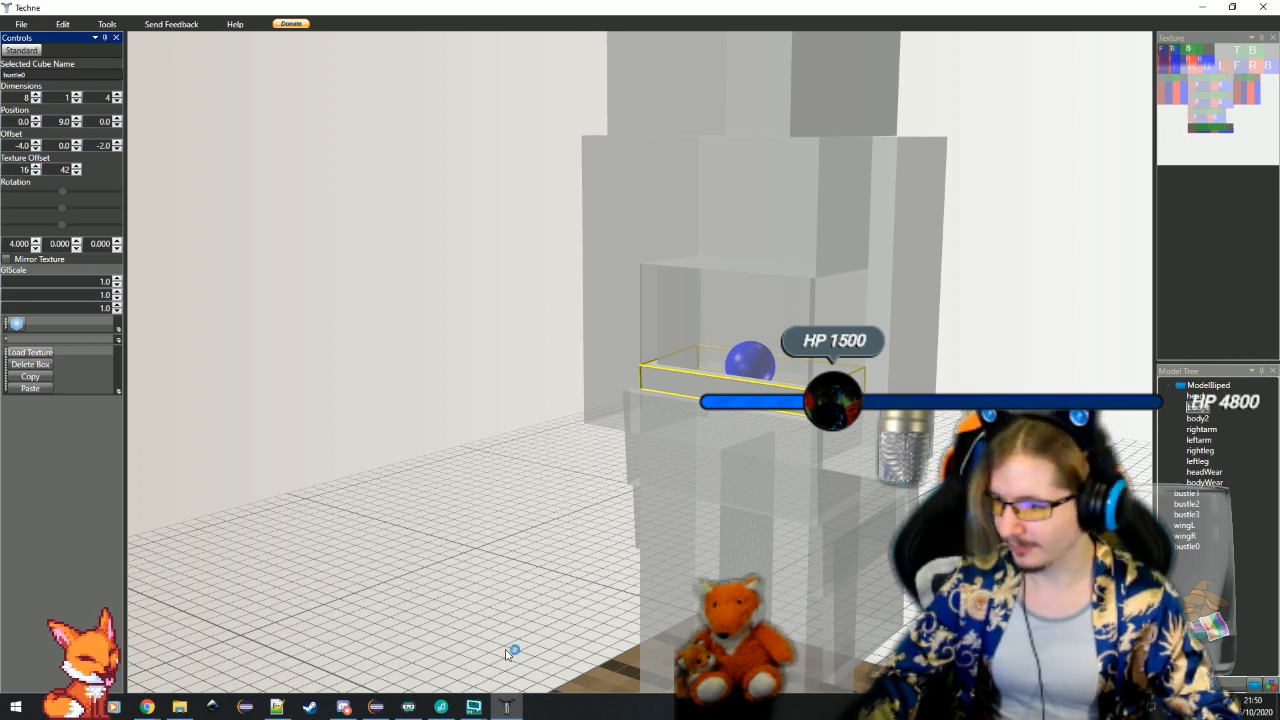
# Return to Eclipse and declare ModelRenderer bustleTop = ModelUtils.freshRenderer(this); below the bipedBody lines, leaving a new line under it
pyautogui.click(376, 707)
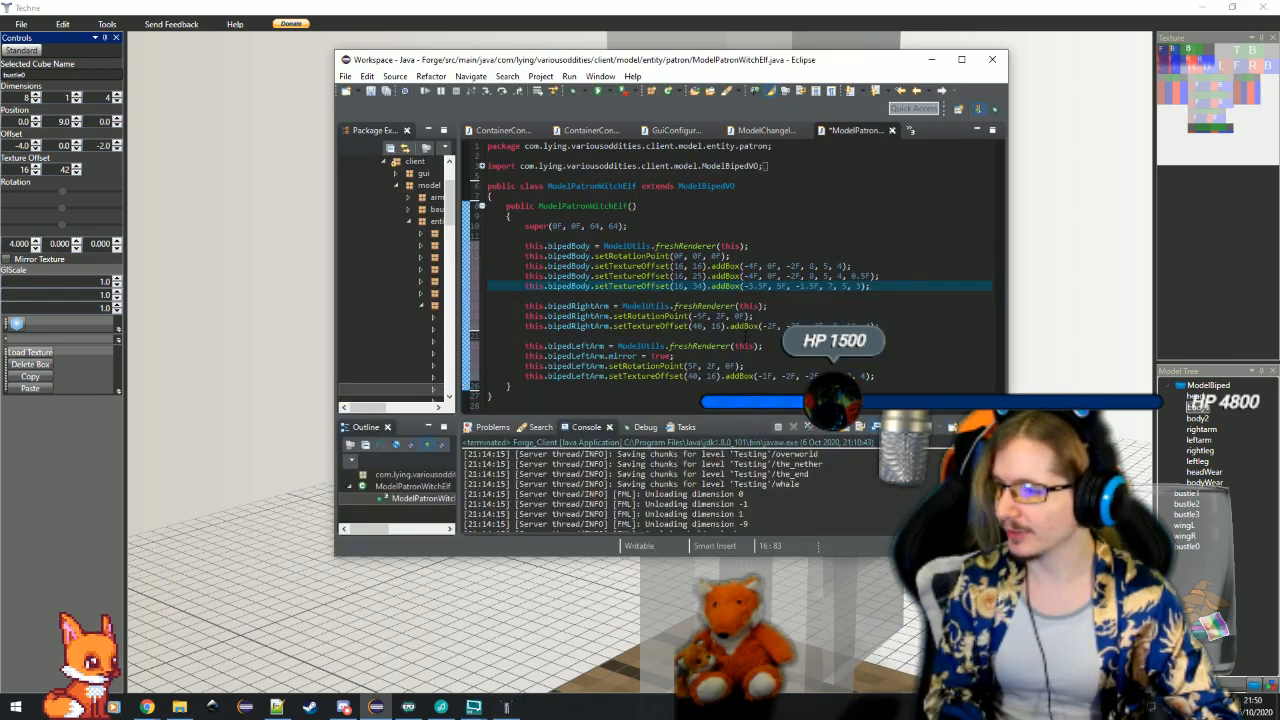
pyautogui.press('Return')
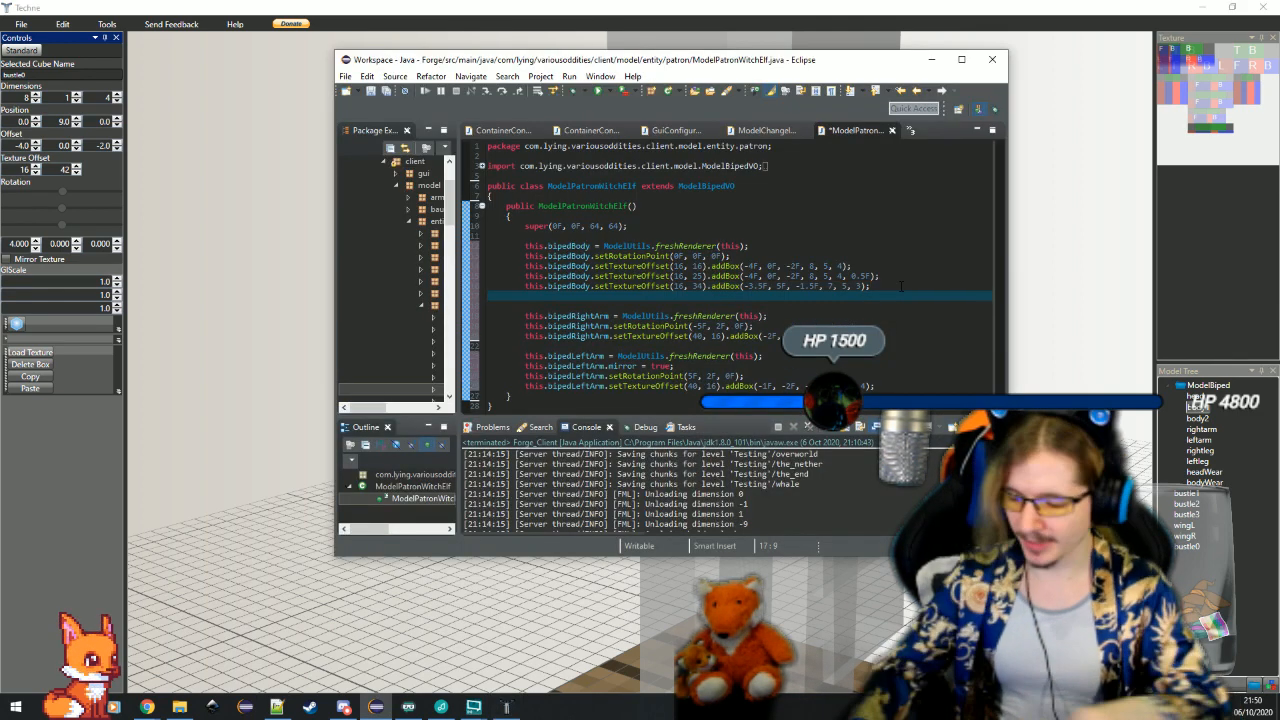
pyautogui.write('ModelRenderer bustleTop')
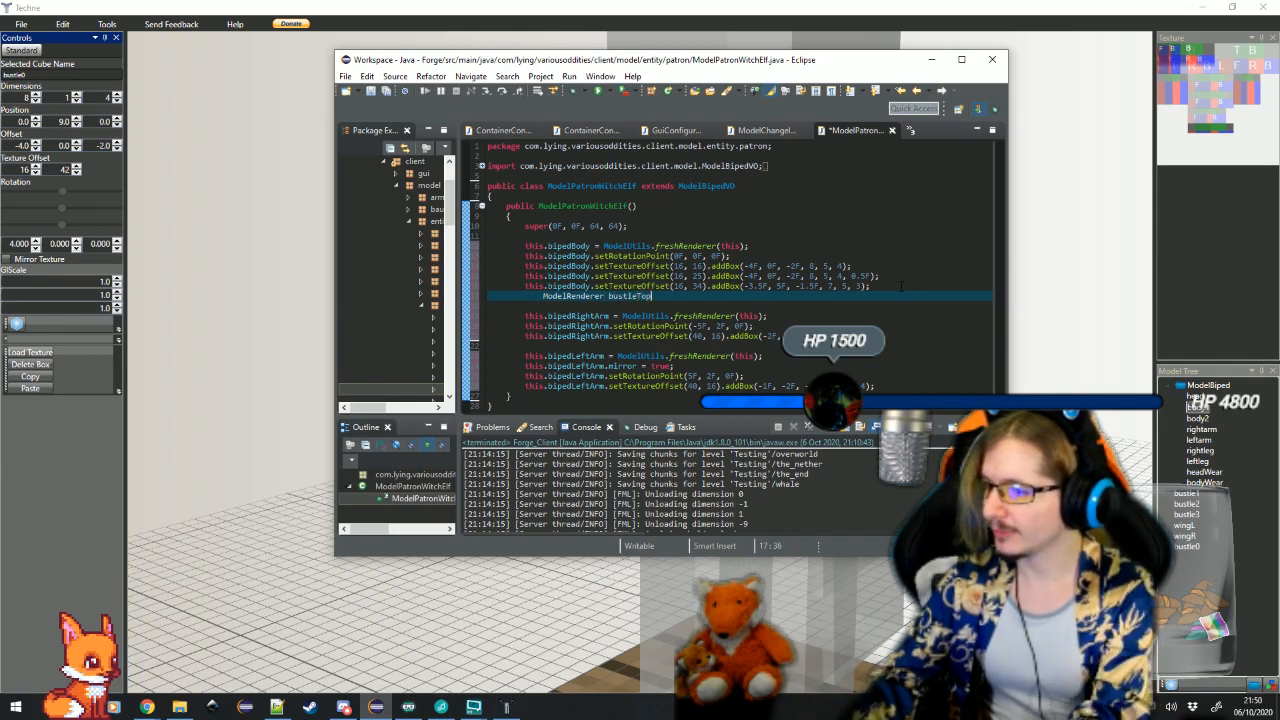
pyautogui.write(' = Model')
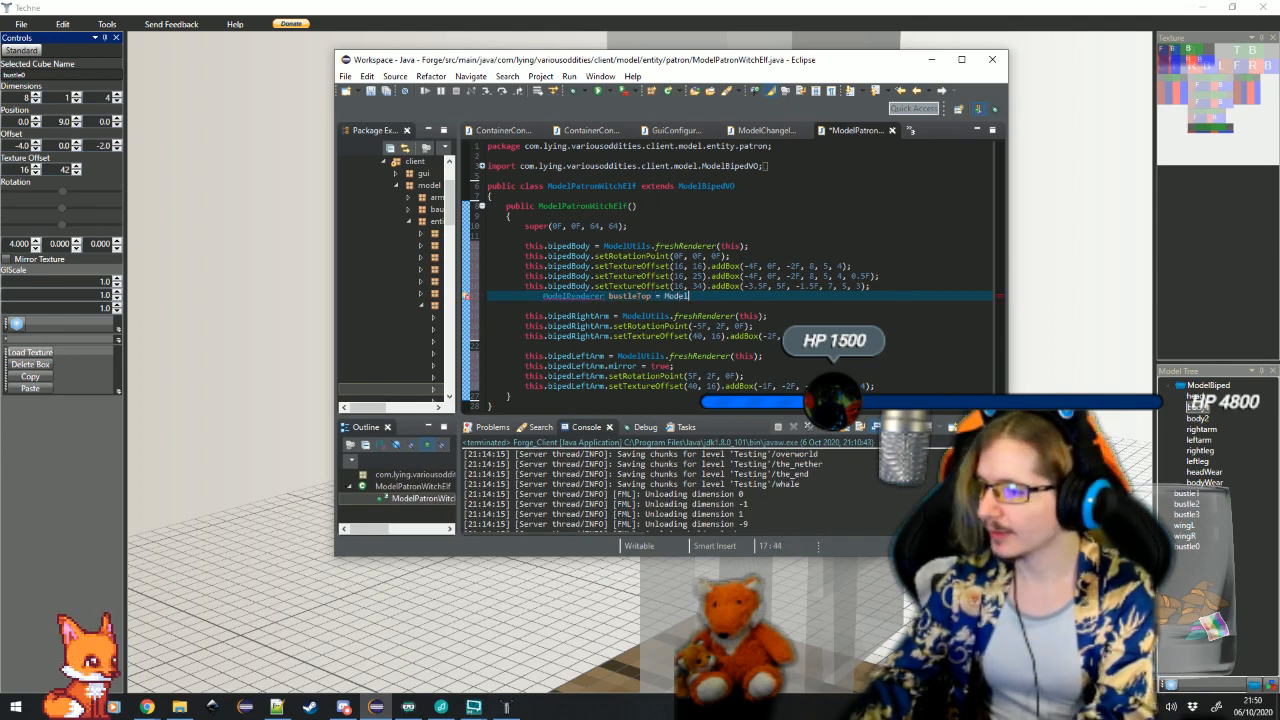
pyautogui.write('Utils.')
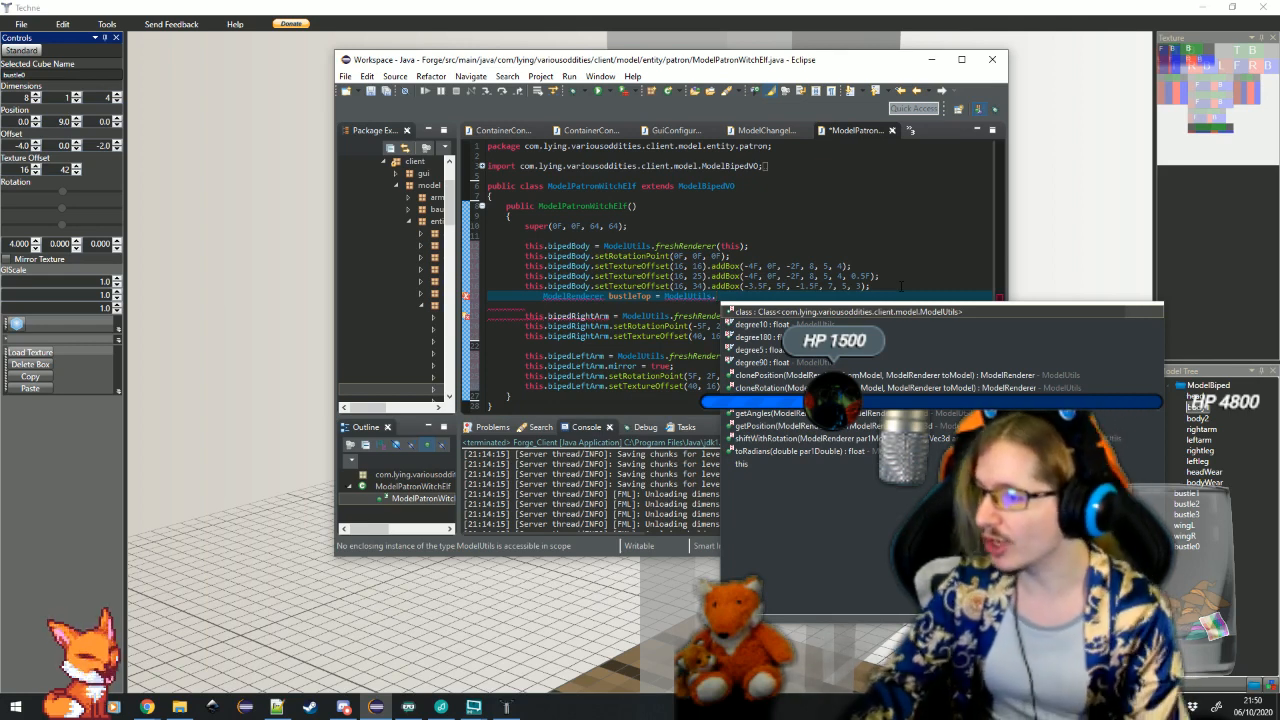
pyautogui.write('freshRenderer(this);')
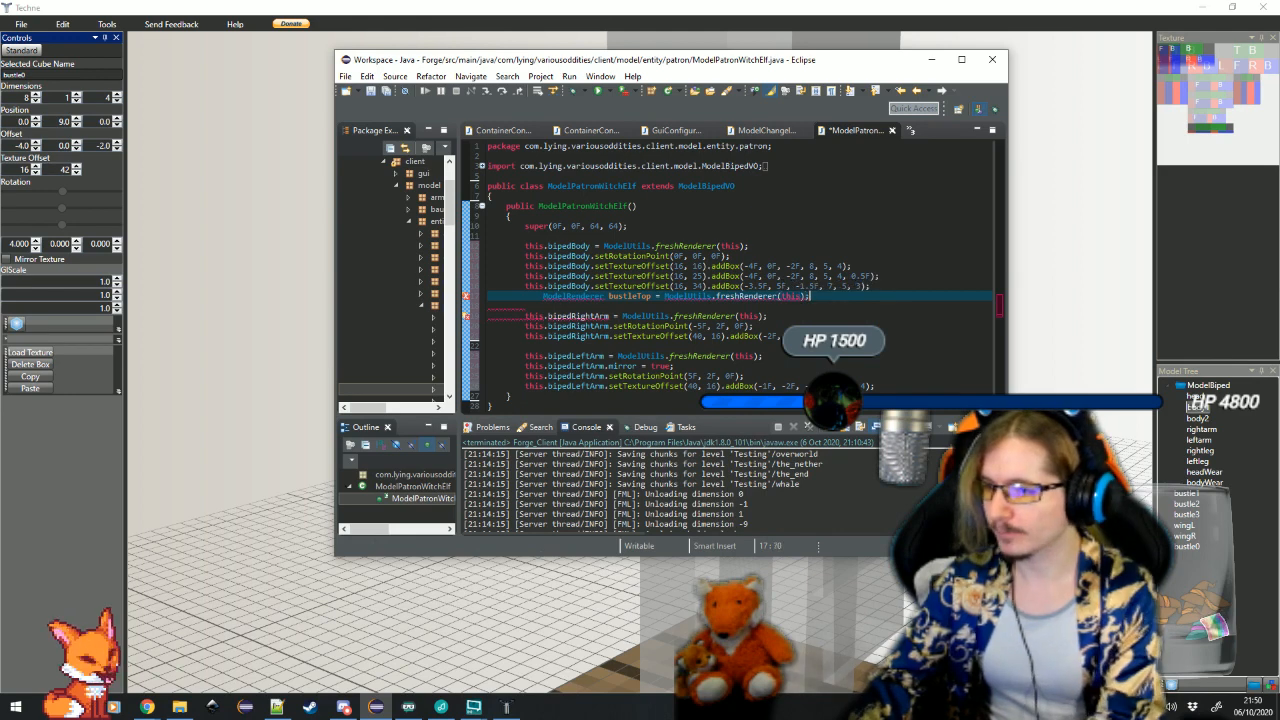
pyautogui.press('Return')
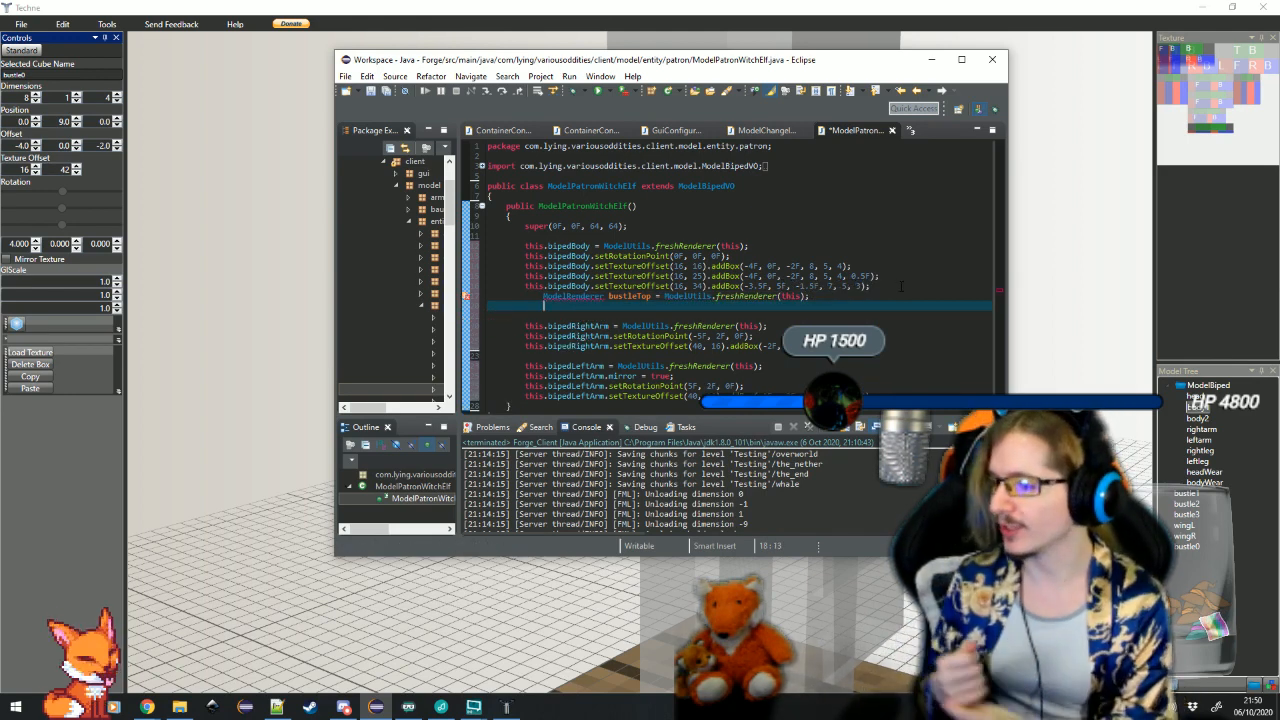
# Switch to Techne, examine the values of the body and bustle cubes, ending on bustle0, and return to the Eclipse code
pyautogui.hotkey('alt', 'Tab')
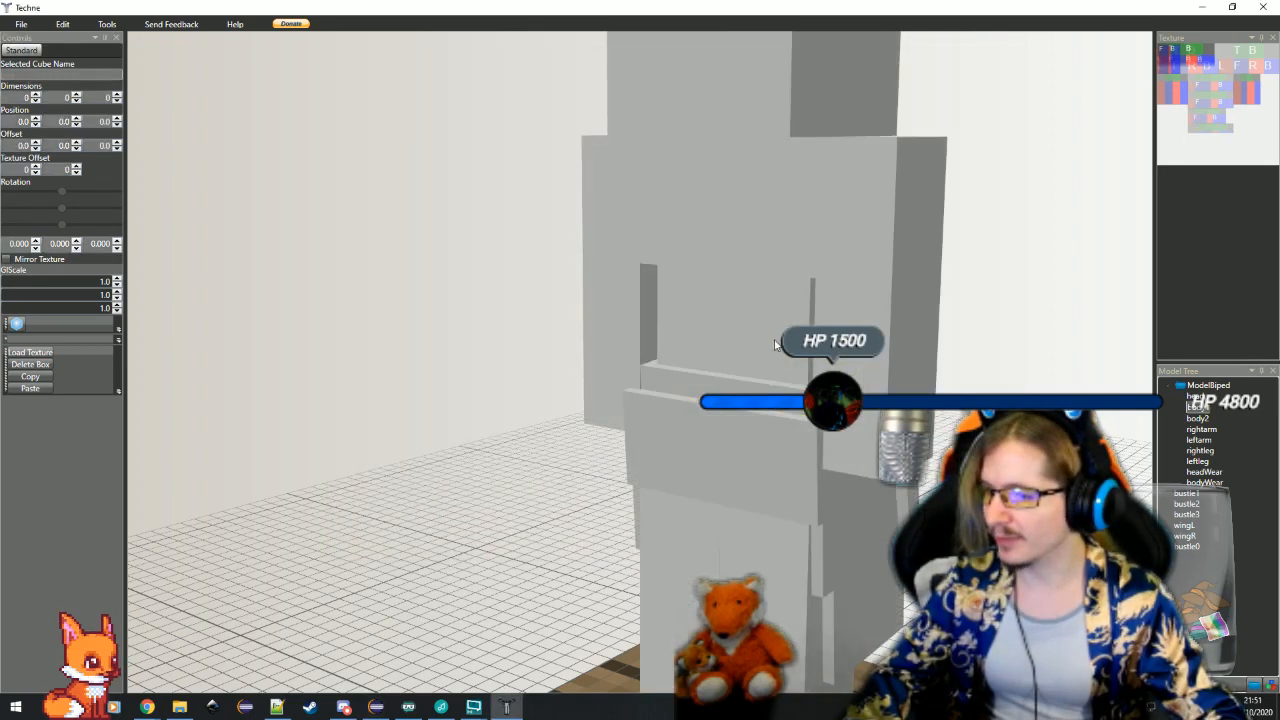
pyautogui.click(753, 238)
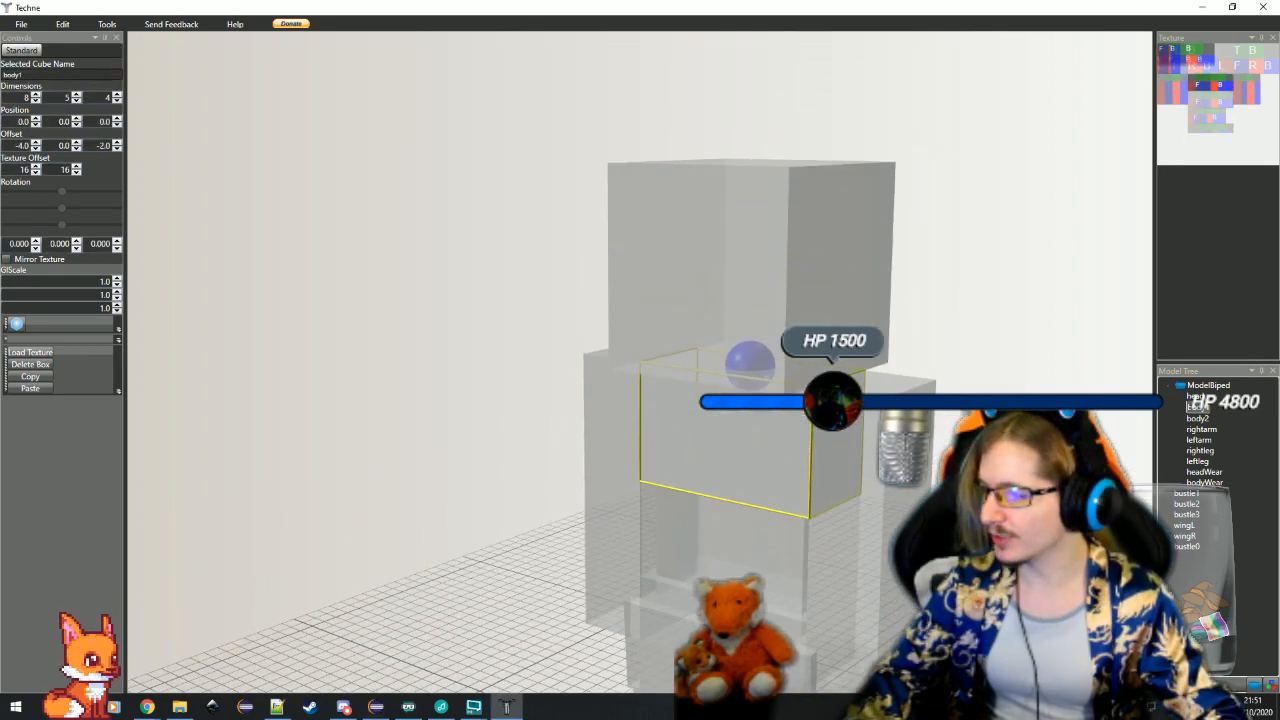
pyautogui.click(710, 605)
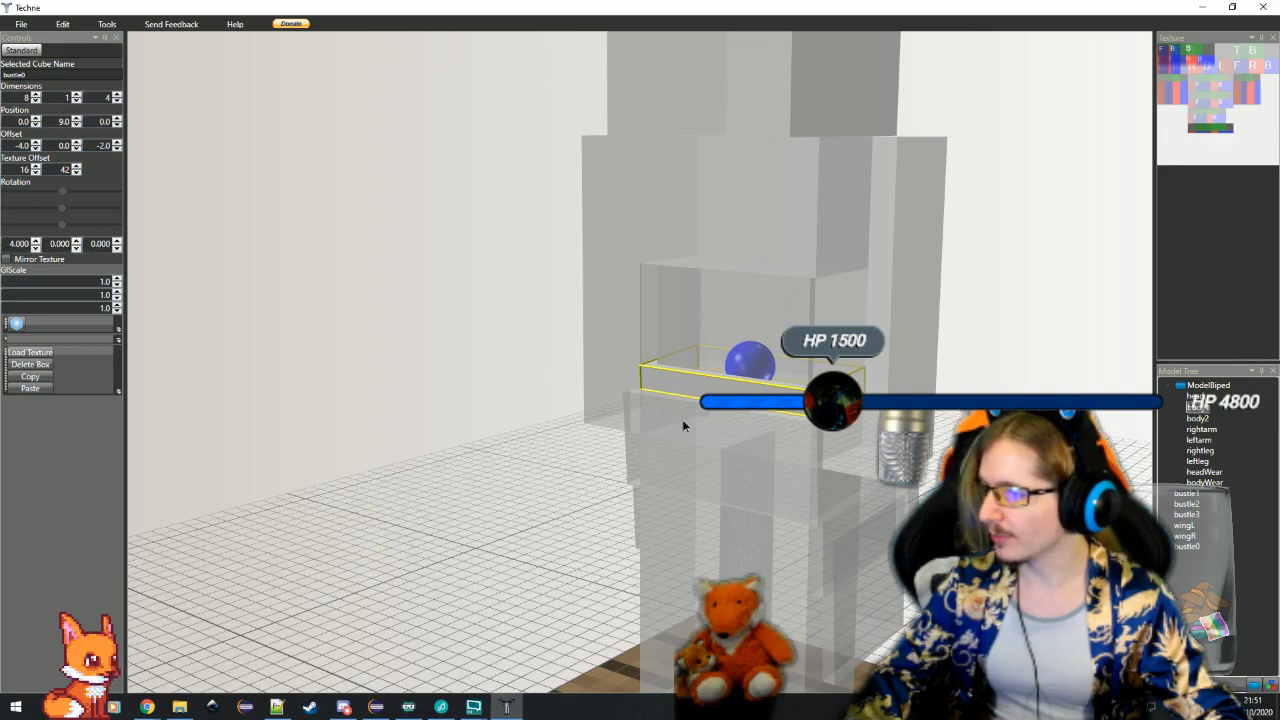
pyautogui.click(683, 422)
pyautogui.click(726, 359)
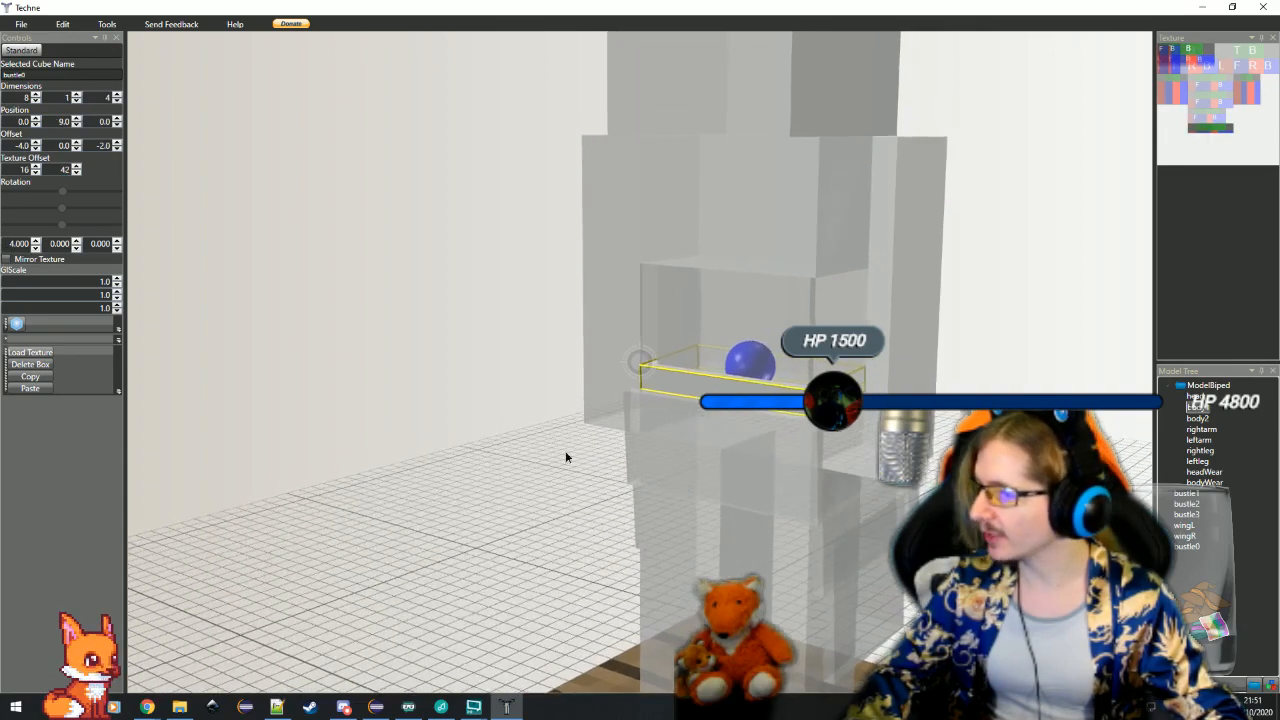
pyautogui.click(660, 456)
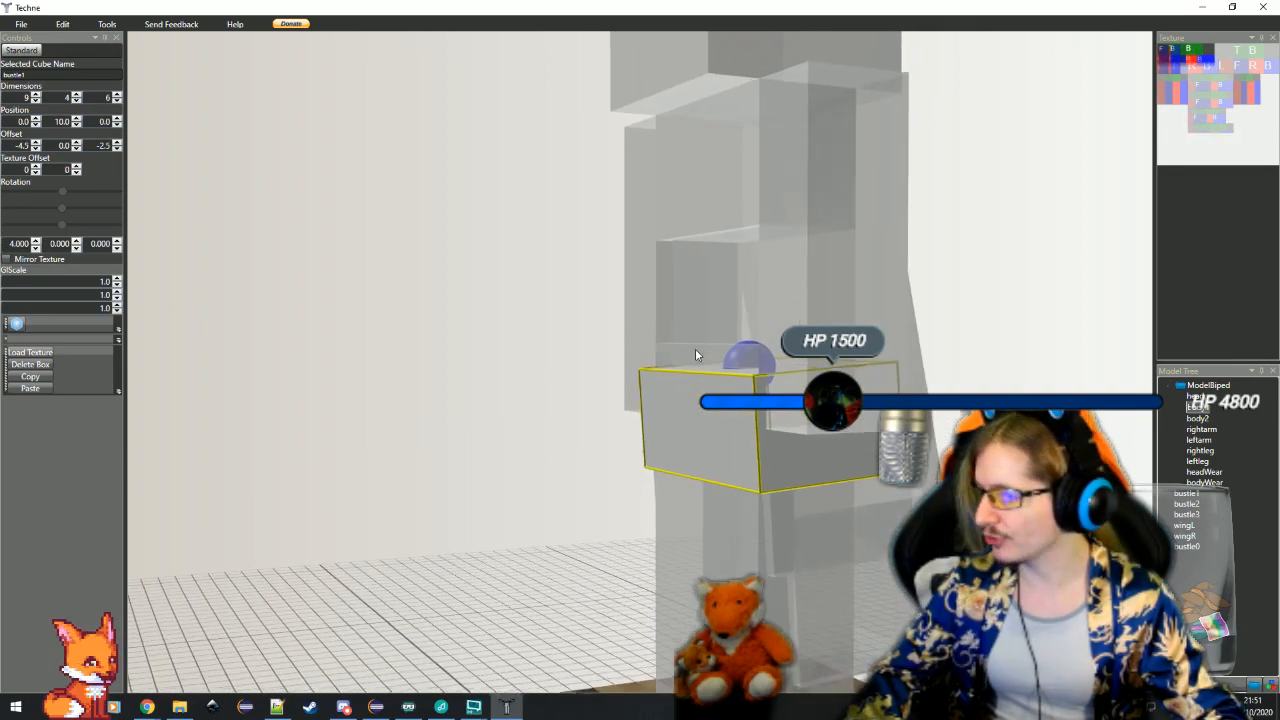
pyautogui.click(669, 315)
pyautogui.click(774, 540)
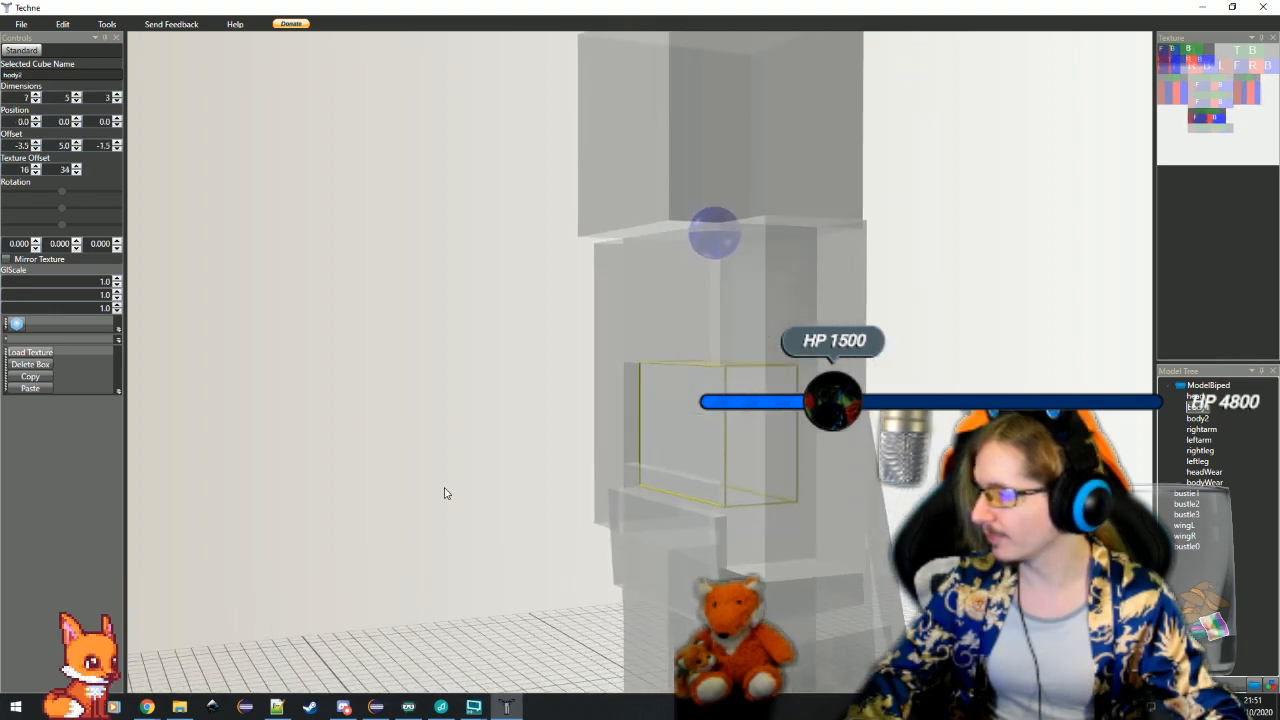
pyautogui.click(702, 490)
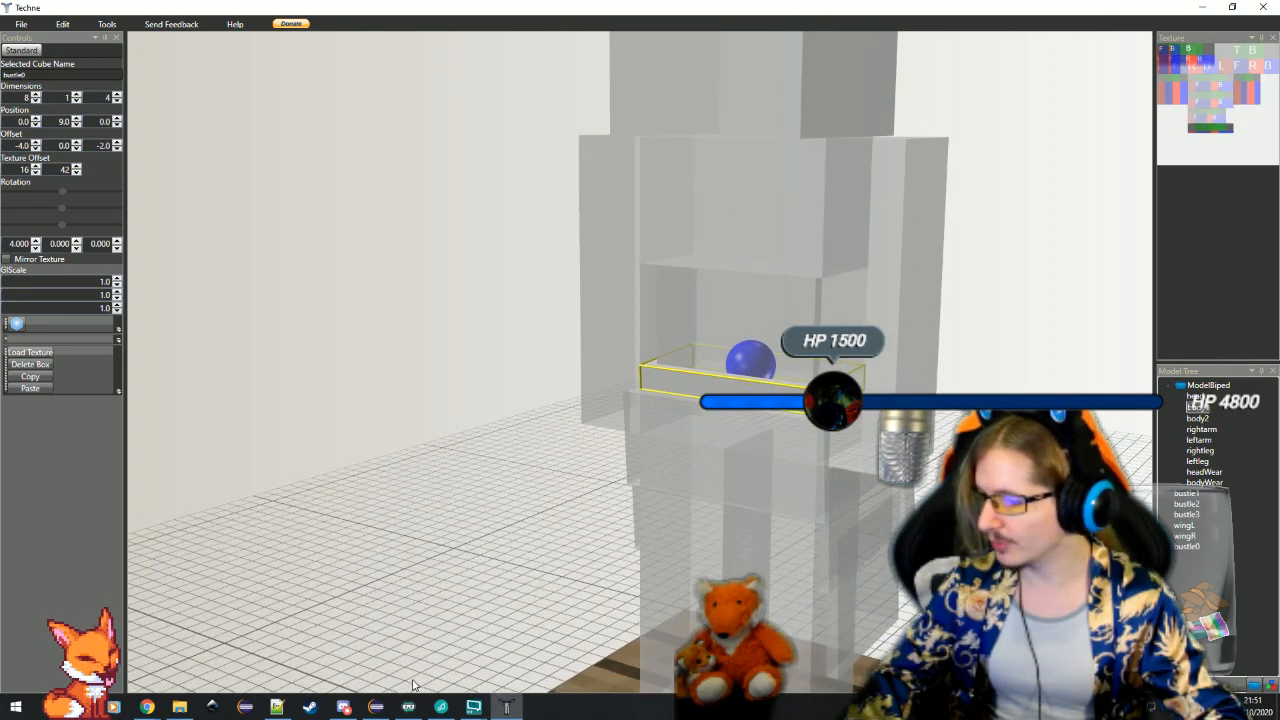
pyautogui.click(376, 707)
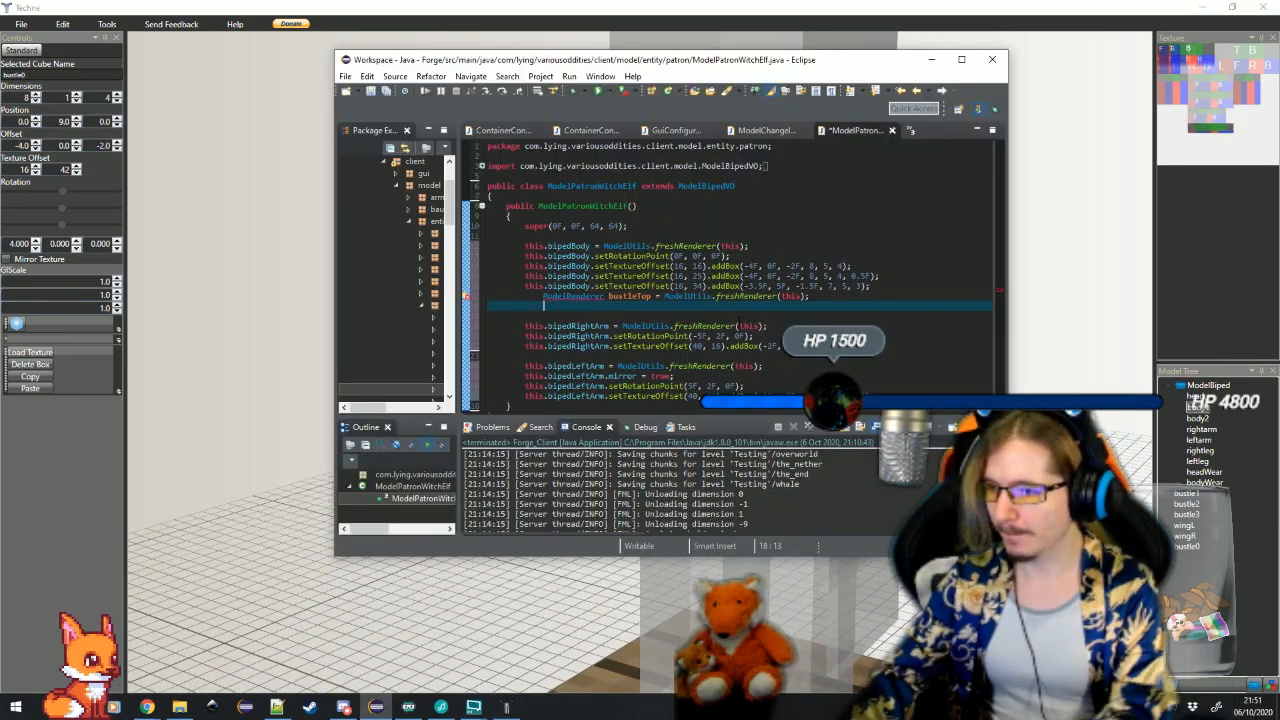
# Start a this.bust line under the bustleTop declaration, switch to Techne and inspect the position and offset values of bustle1 and bustle0
pyautogui.write('this.bust')
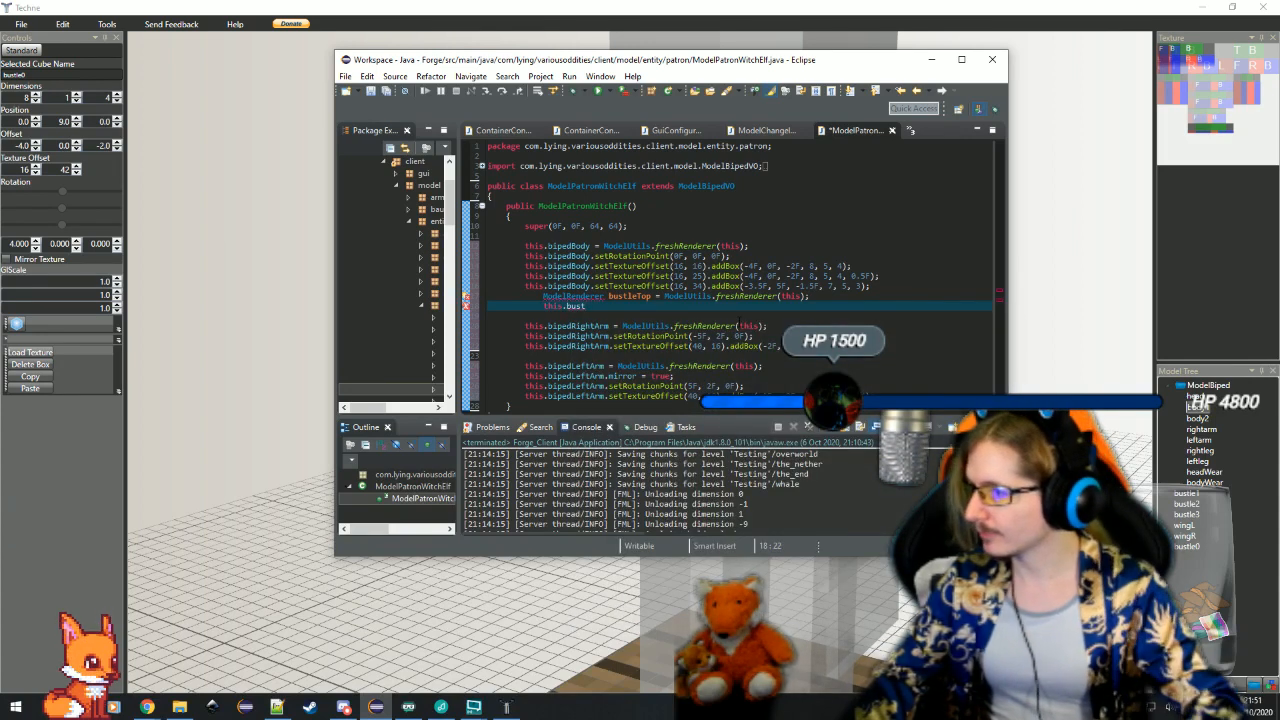
pyautogui.click(1127, 413)
pyautogui.moveTo(760, 428); pyautogui.dragTo(756, 481)
pyautogui.click(64, 146)
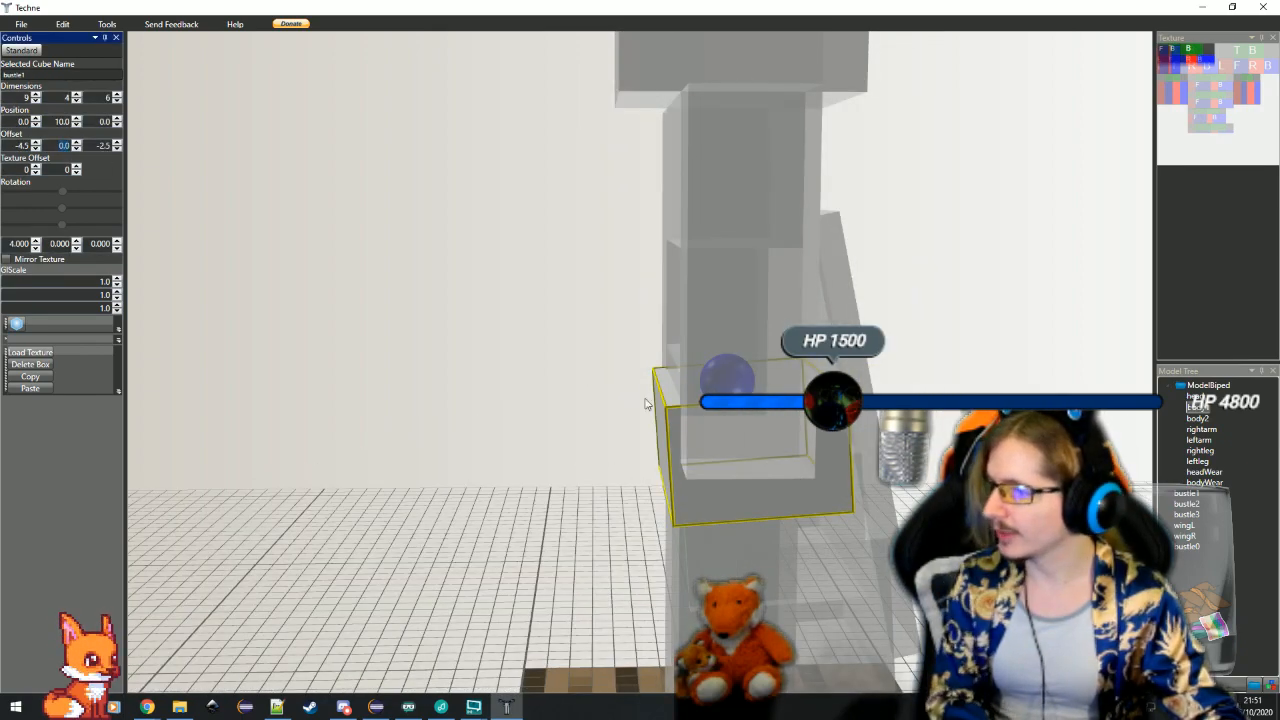
pyautogui.click(681, 372)
pyautogui.moveTo(627, 396); pyautogui.dragTo(534, 430)
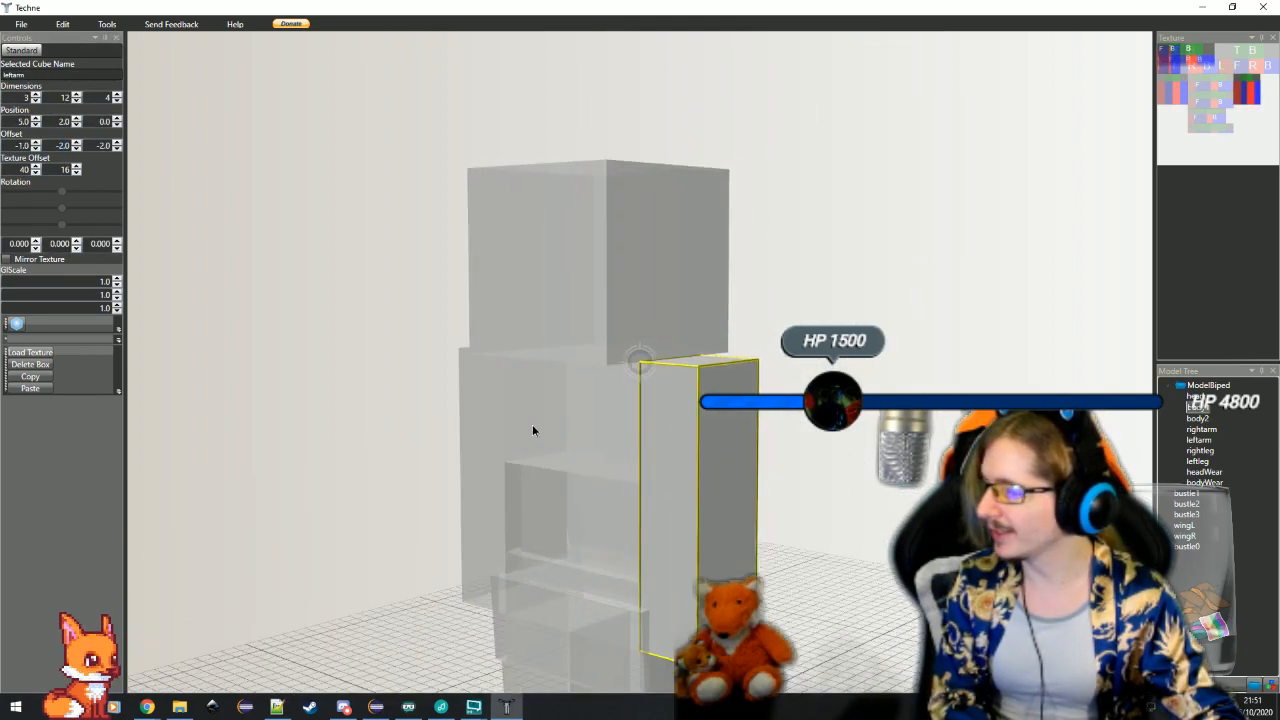
pyautogui.click(590, 576)
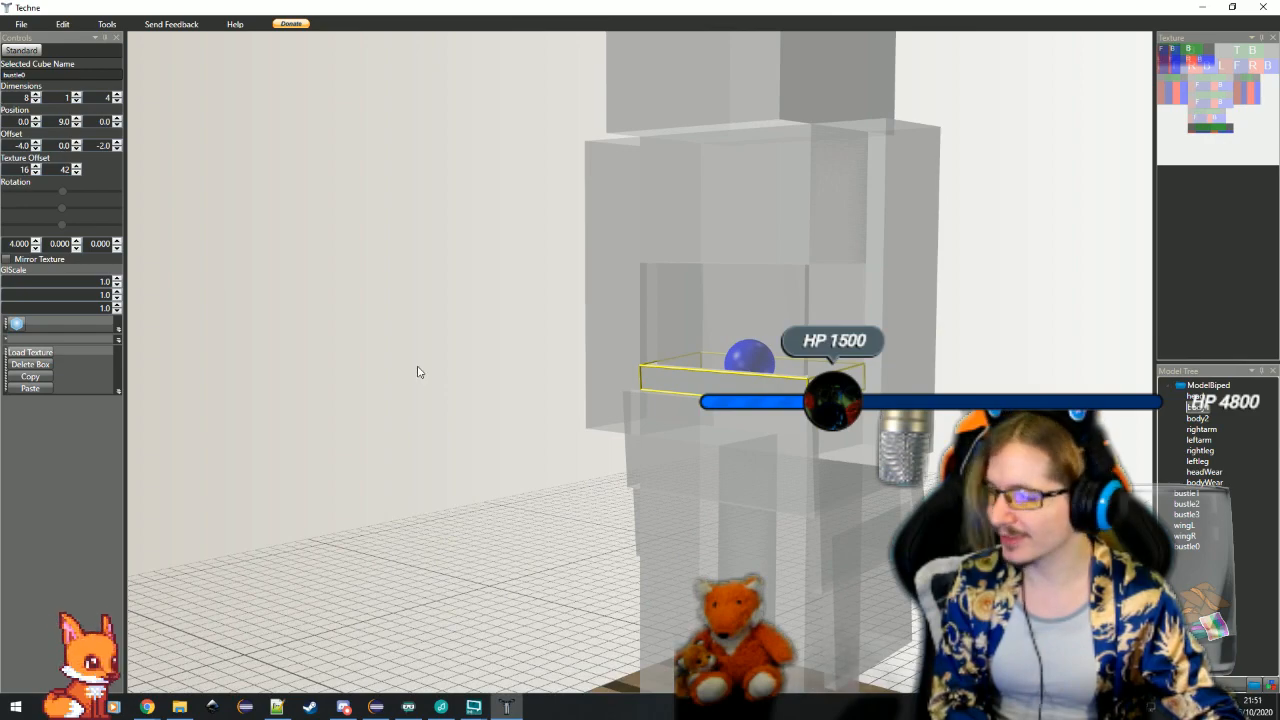
pyautogui.moveTo(482, 400); pyautogui.dragTo(434, 428)
# Try placing the bustle0 cube with a Y offset of 9 and a Y position of 0
pyautogui.moveTo(57, 146); pyautogui.dragTo(119, 178)
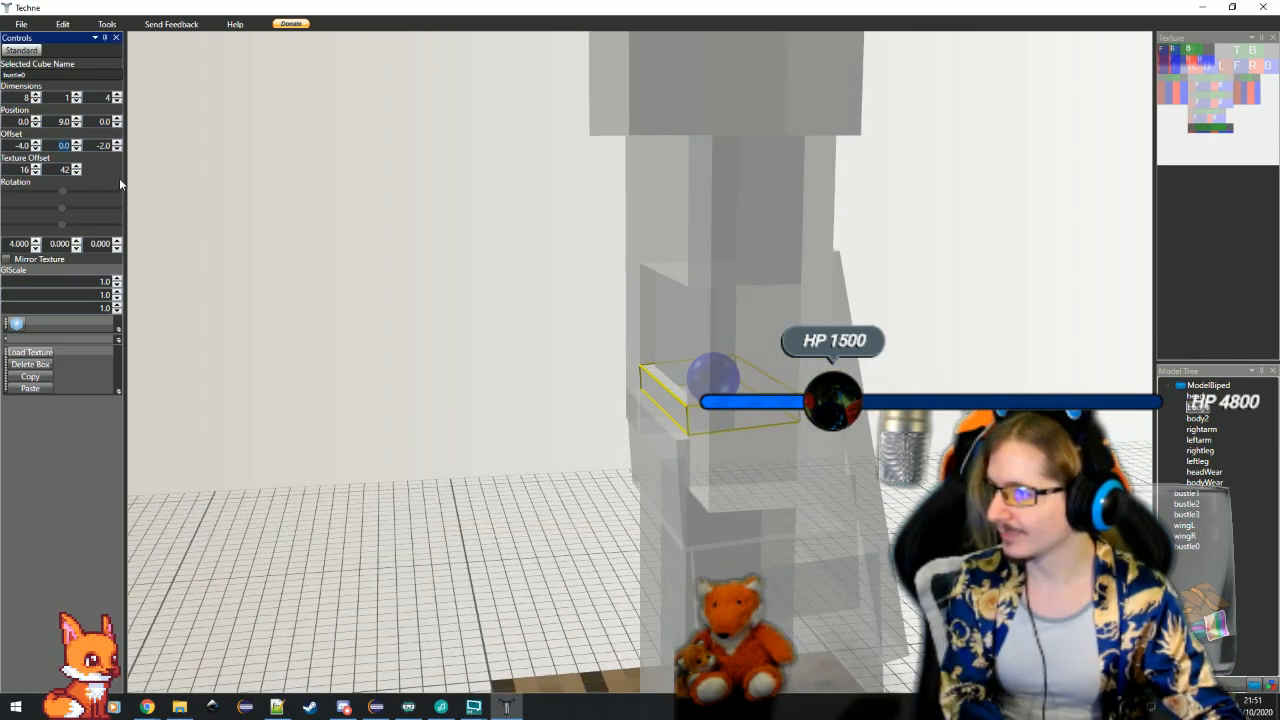
pyautogui.write('9')
pyautogui.press('Return')
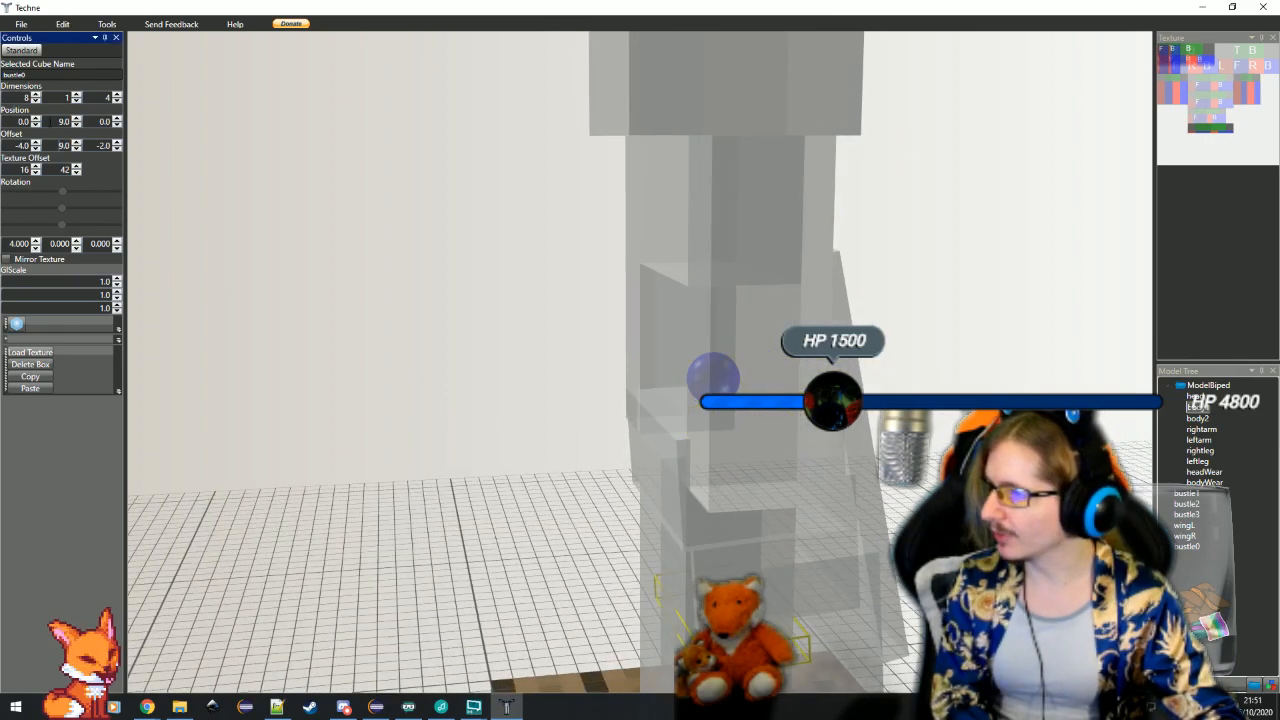
pyautogui.click(275, 290)
pyautogui.moveTo(459, 409); pyautogui.dragTo(671, 423)
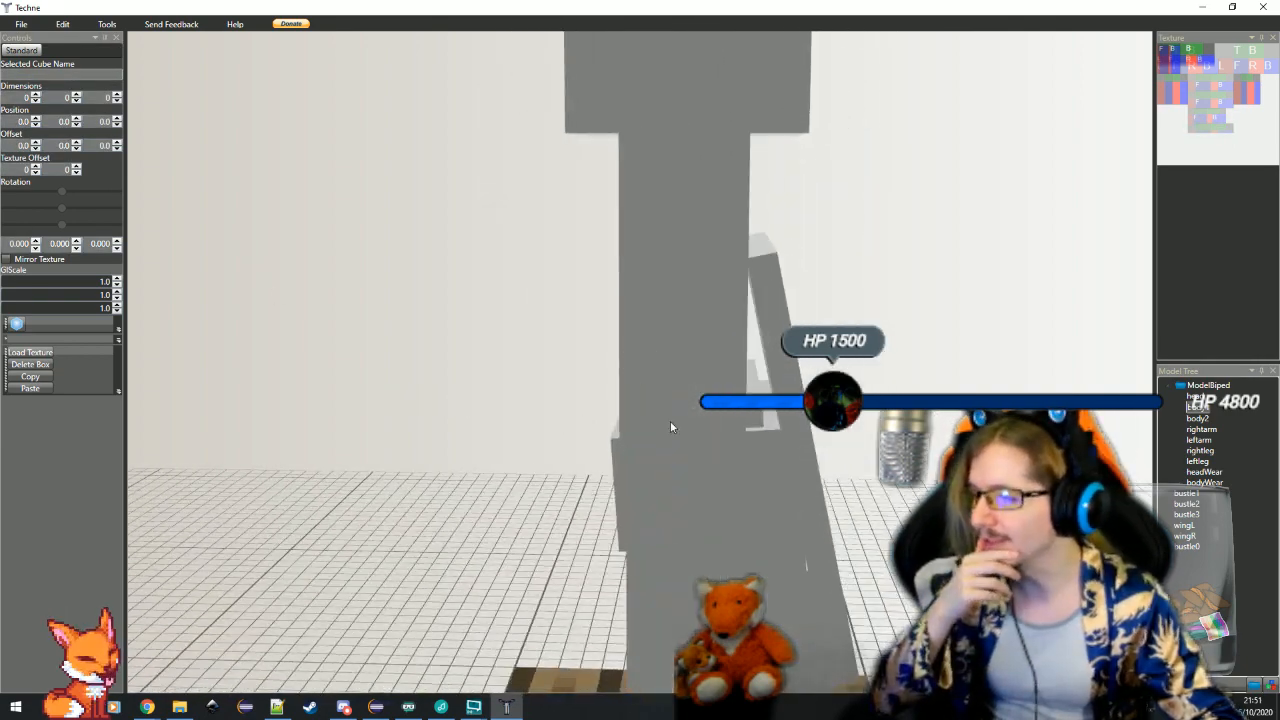
pyautogui.click(671, 423)
pyautogui.click(60, 124)
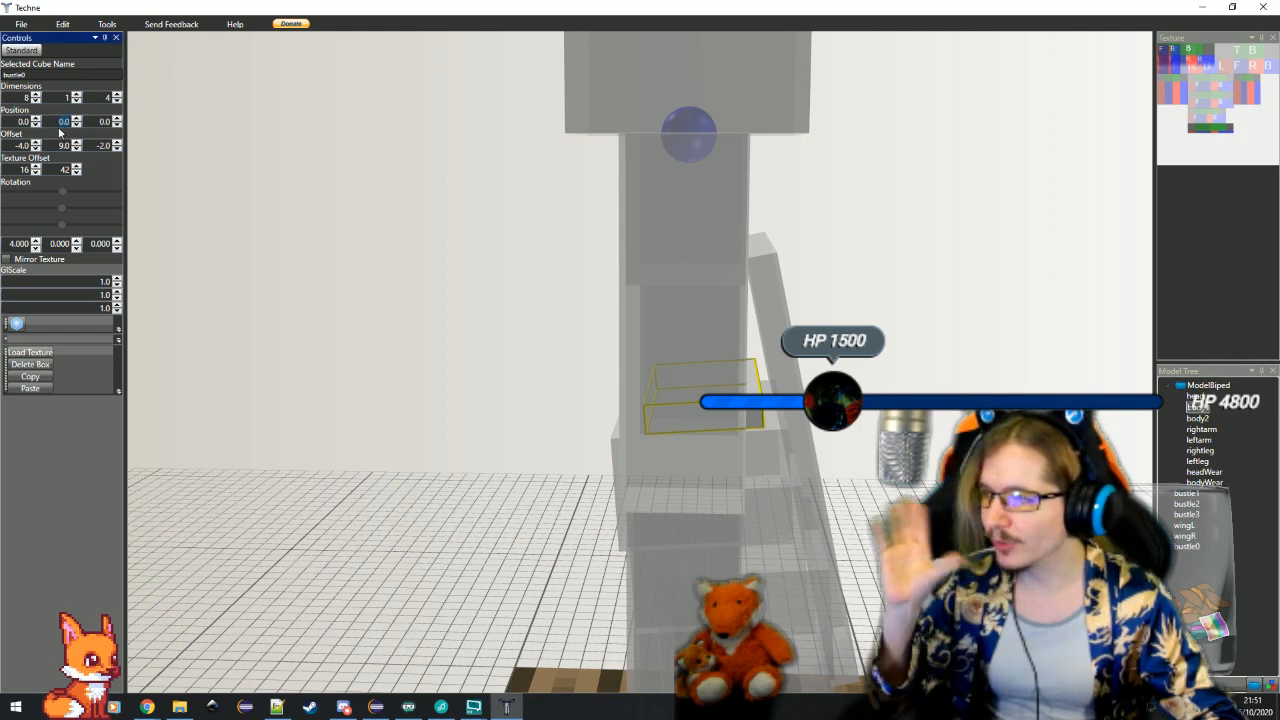
# Restore bustle0's Y offset to 0 and its Y position to 9, with the cube reselected
pyautogui.click(63, 146)
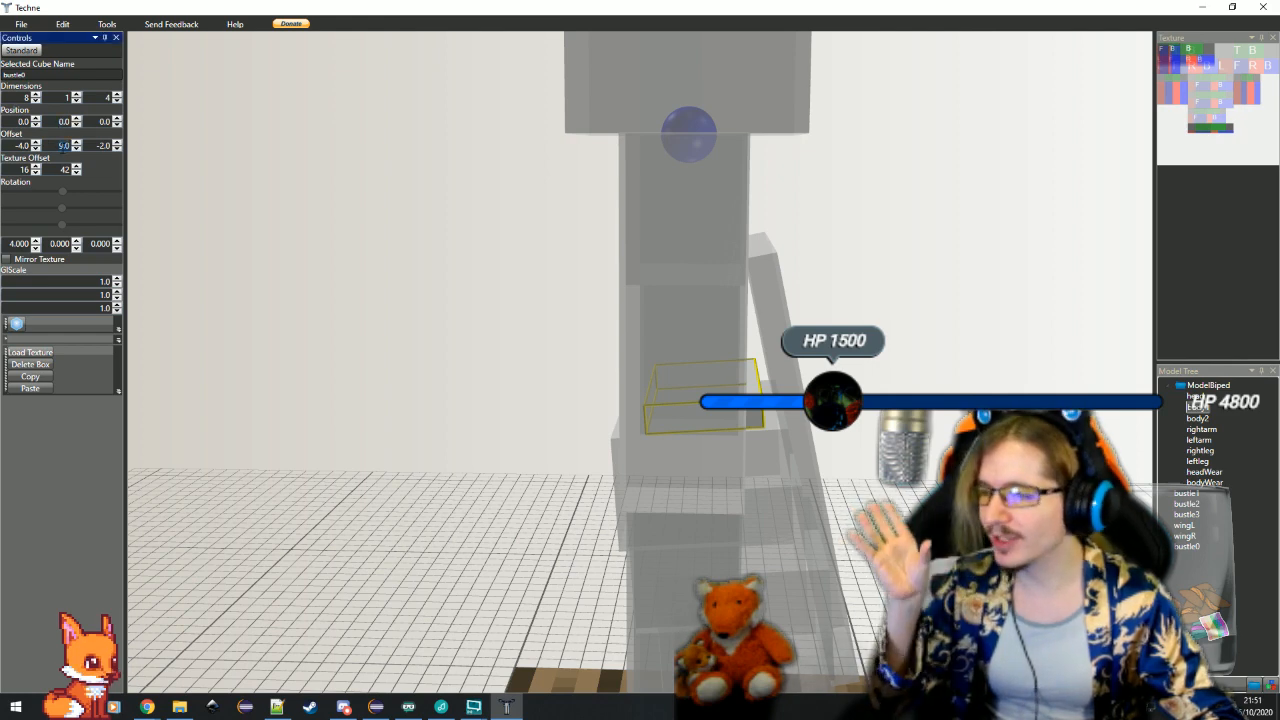
pyautogui.write('0')
pyautogui.click(66, 122)
pyautogui.write('9')
pyautogui.press('Return')
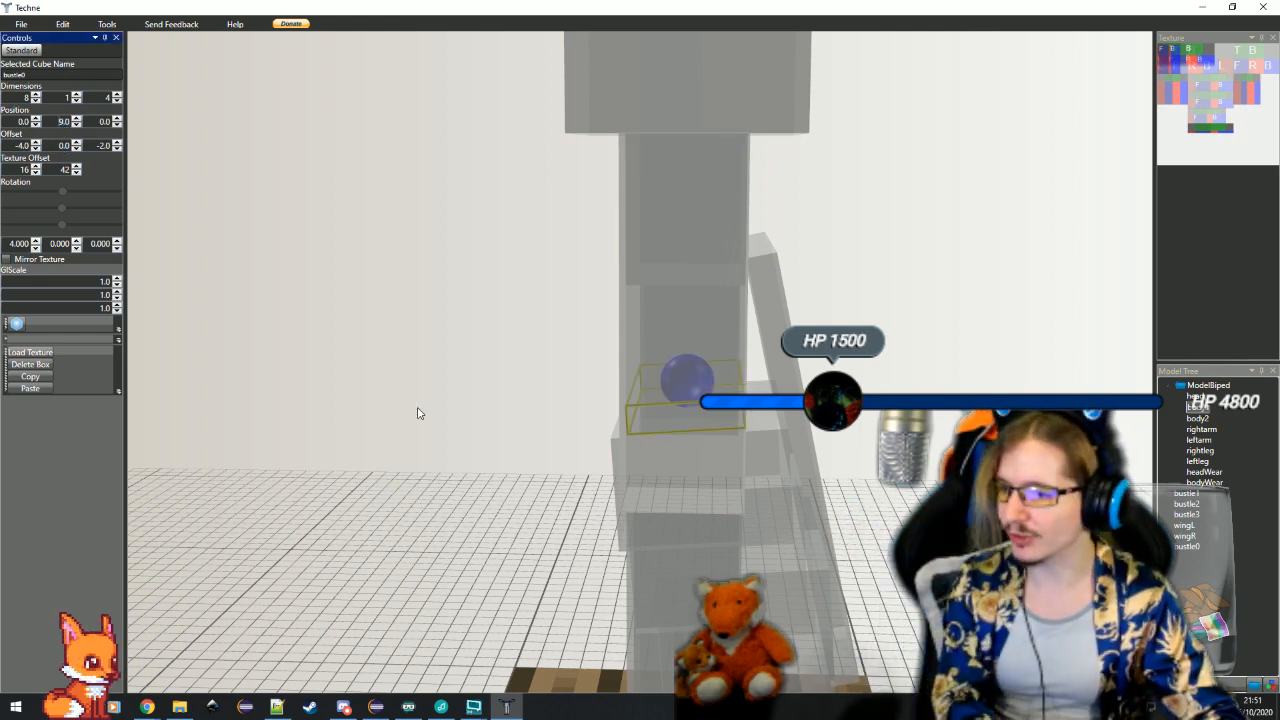
pyautogui.moveTo(420, 411); pyautogui.dragTo(530, 505)
pyautogui.click(722, 424)
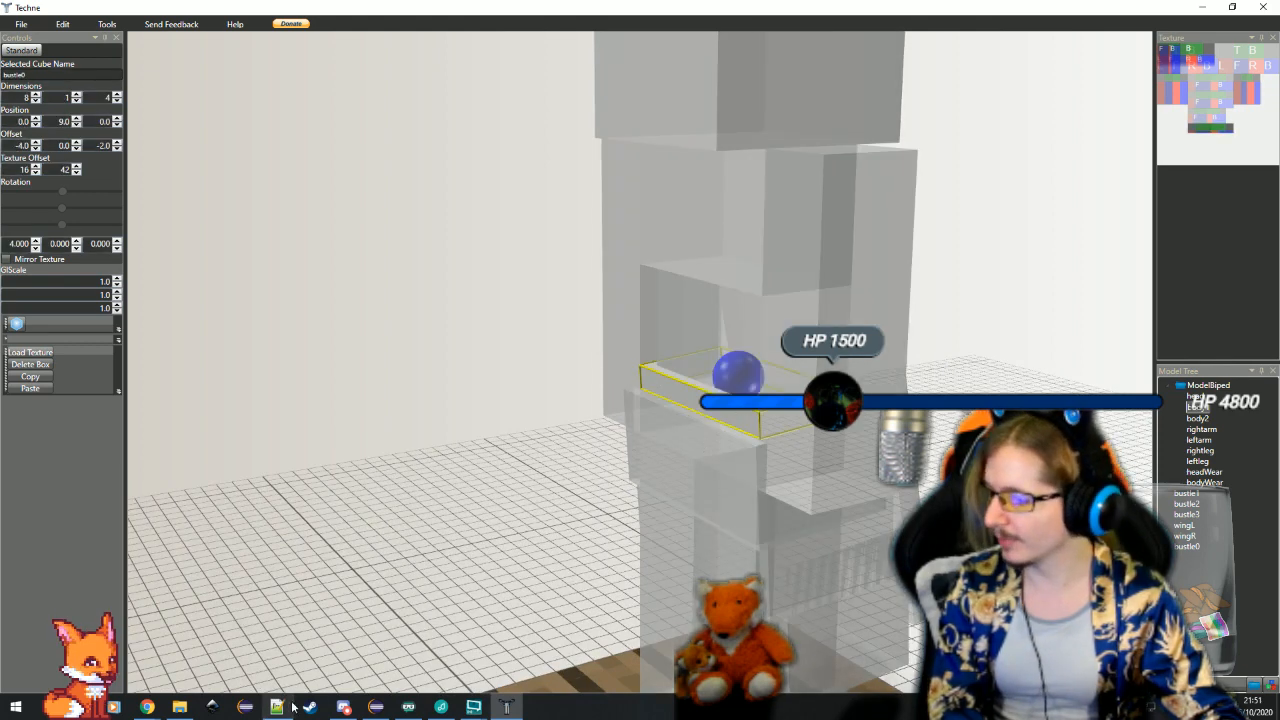
# Return to Eclipse and reduce the unfinished line under the declaration to just bustleTop, without the this. prefix
pyautogui.click(376, 707)
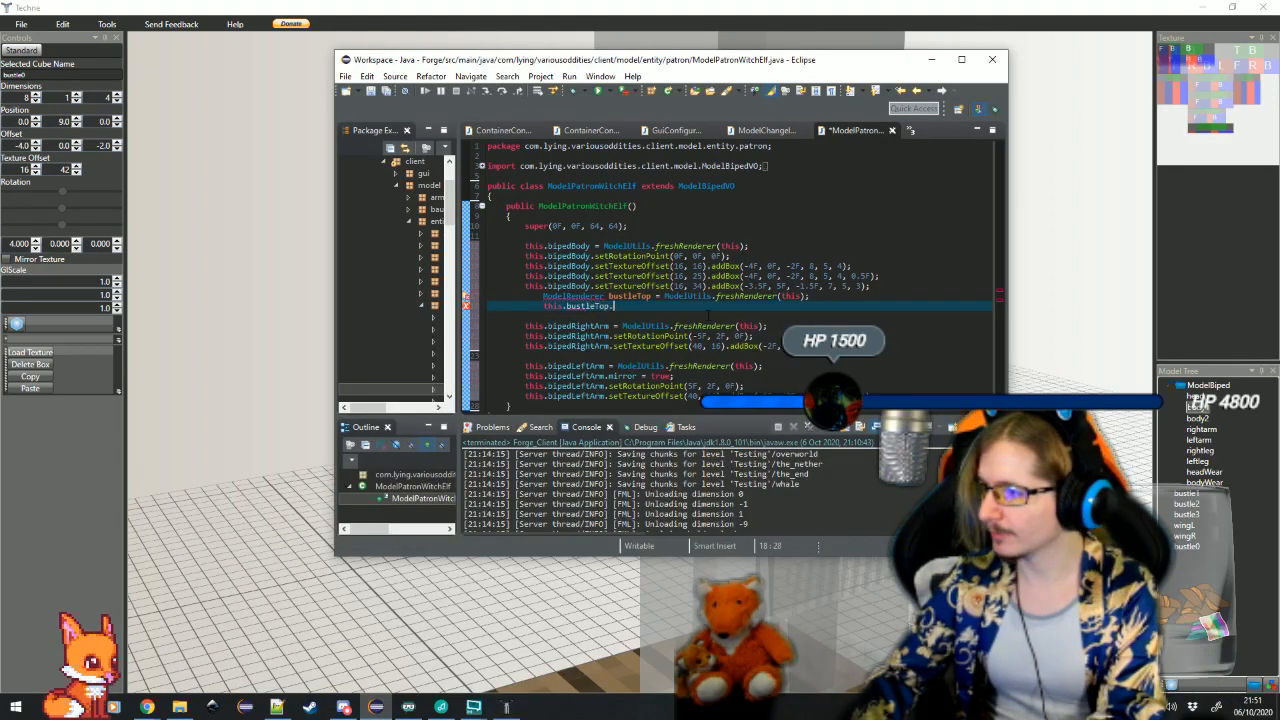
pyautogui.write('set')
pyautogui.press('BackSpace')
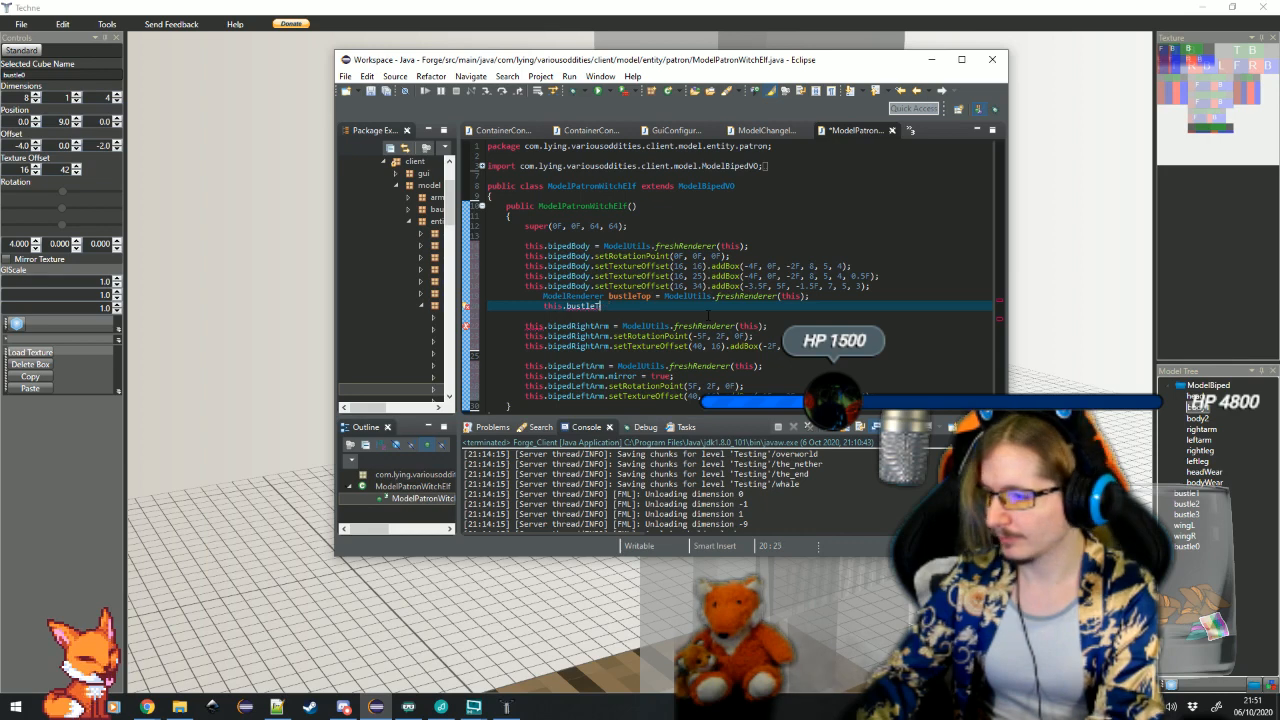
pyautogui.press('BackSpace')
pyautogui.press('BackSpace')
pyautogui.press('BackSpace')
pyautogui.press('BackSpace')
pyautogui.press('BackSpace')
pyautogui.press('BackSpace')
pyautogui.press('BackSpace')
pyautogui.press('BackSpace')
pyautogui.press('BackSpace')
pyautogui.press('BackSpace')
pyautogui.press('BackSpace')
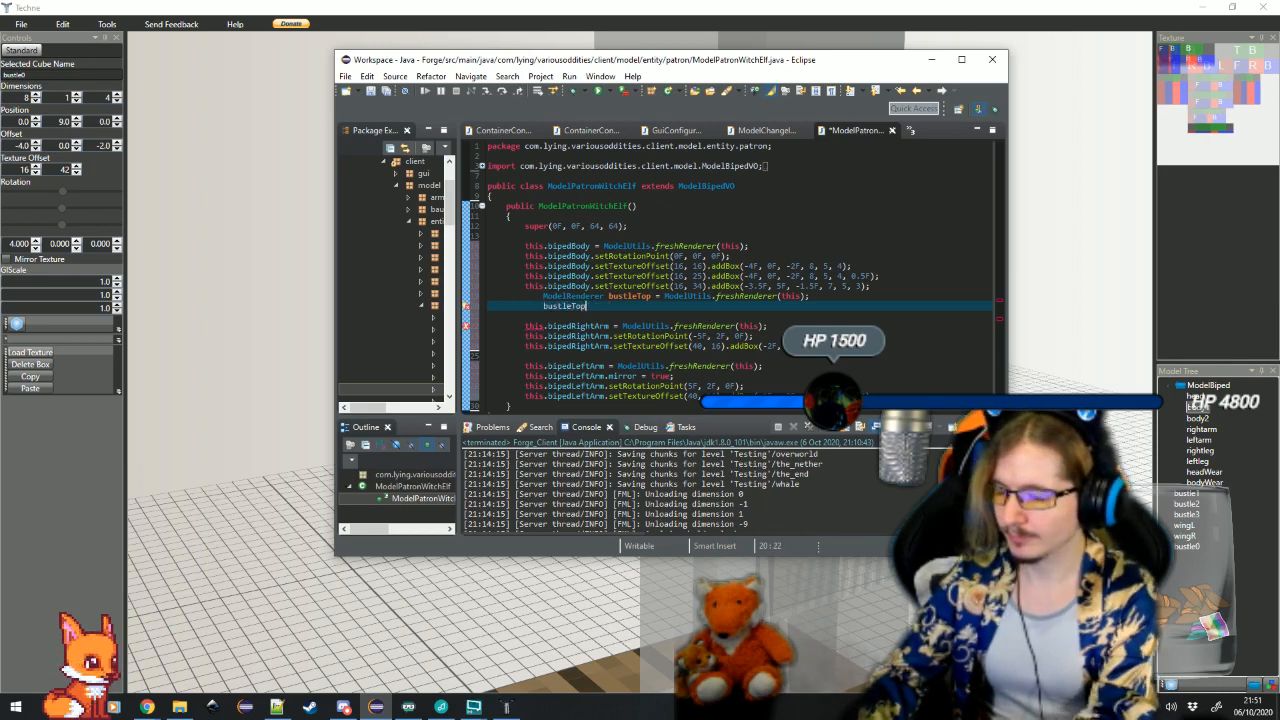
# Complete the line as bustleTop.setRotationPoint(0F, 9F, 0F); and open a new line below it
pyautogui.write('.setR')
pyautogui.press('Return')
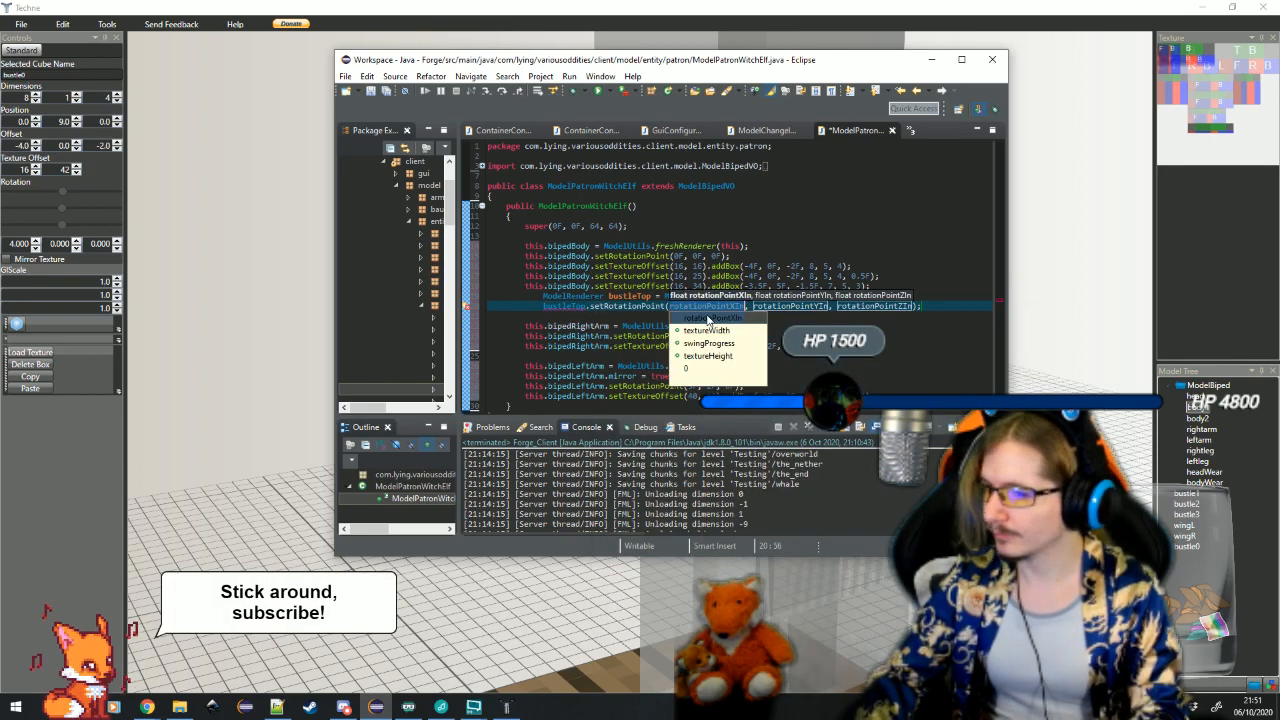
pyautogui.write('0F')
pyautogui.press('Tab')
pyautogui.write('3F')
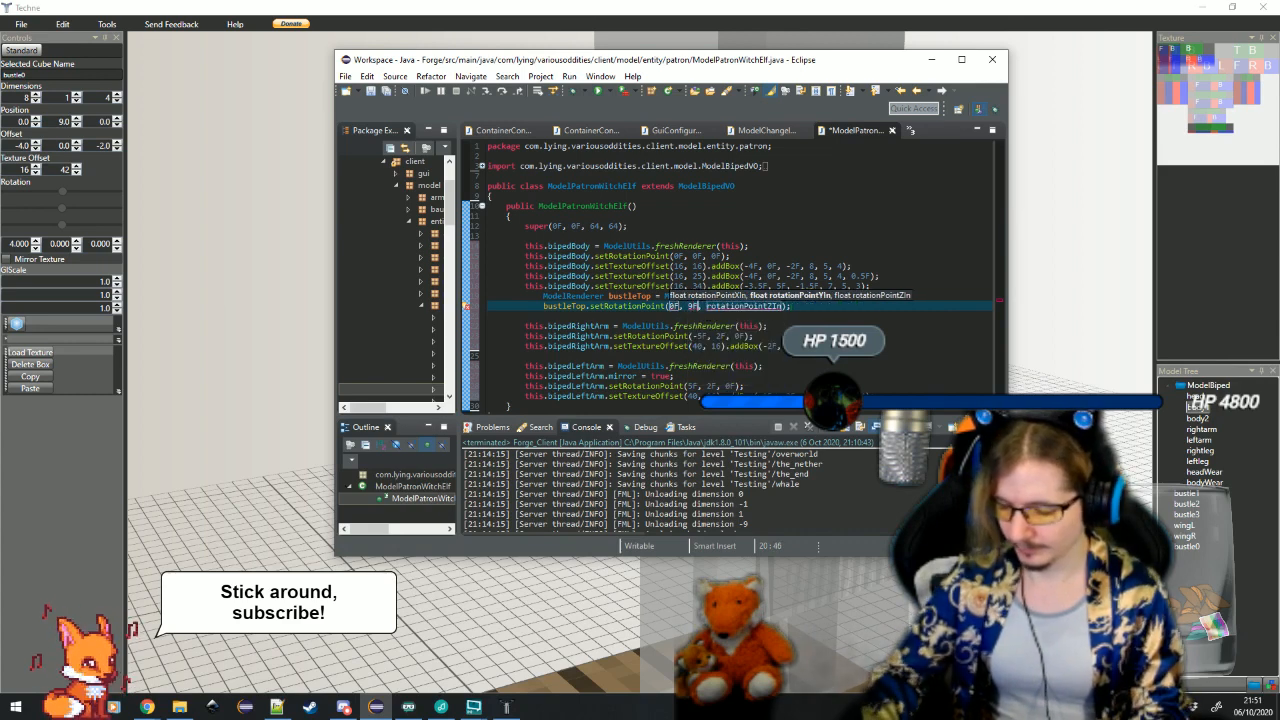
pyautogui.press('Tab')
pyautogui.write('0F')
pyautogui.press('Return')
pyautogui.press('Return')
# Write bustleTop.setTextureOffset(16, 42) on the line below the rotation point
pyautogui.write('b')
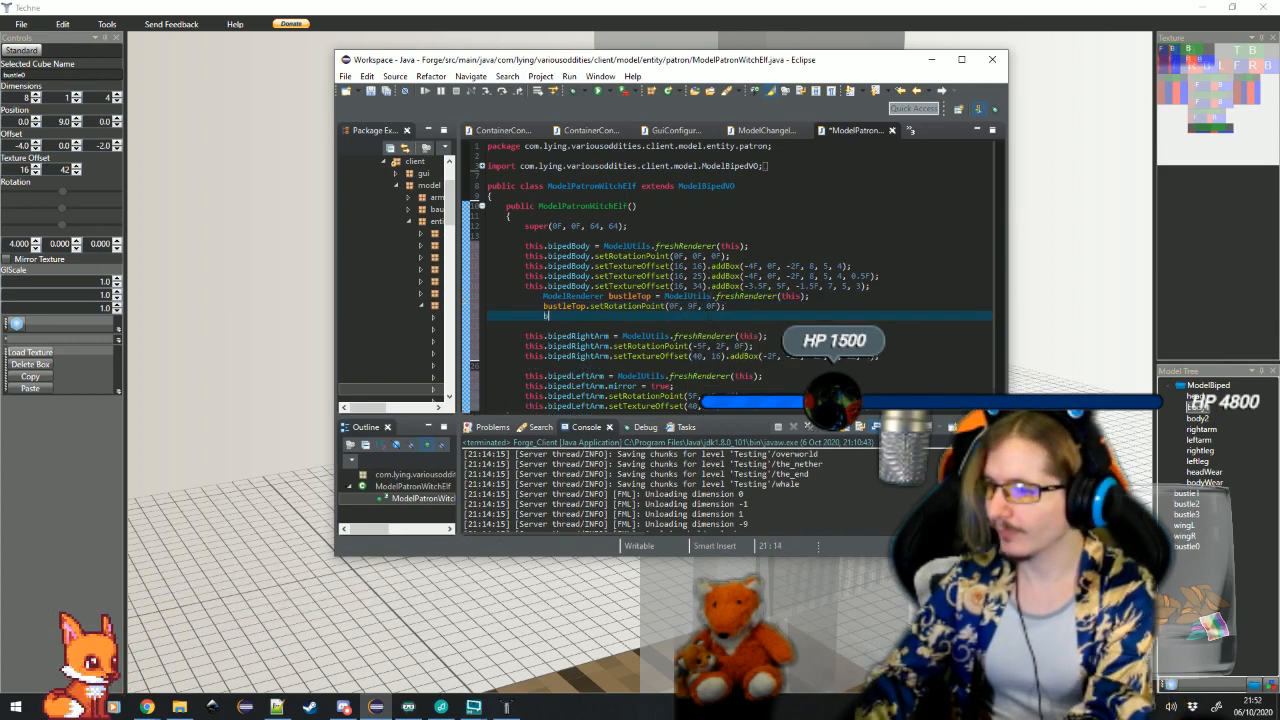
pyautogui.write('ustleTop.')
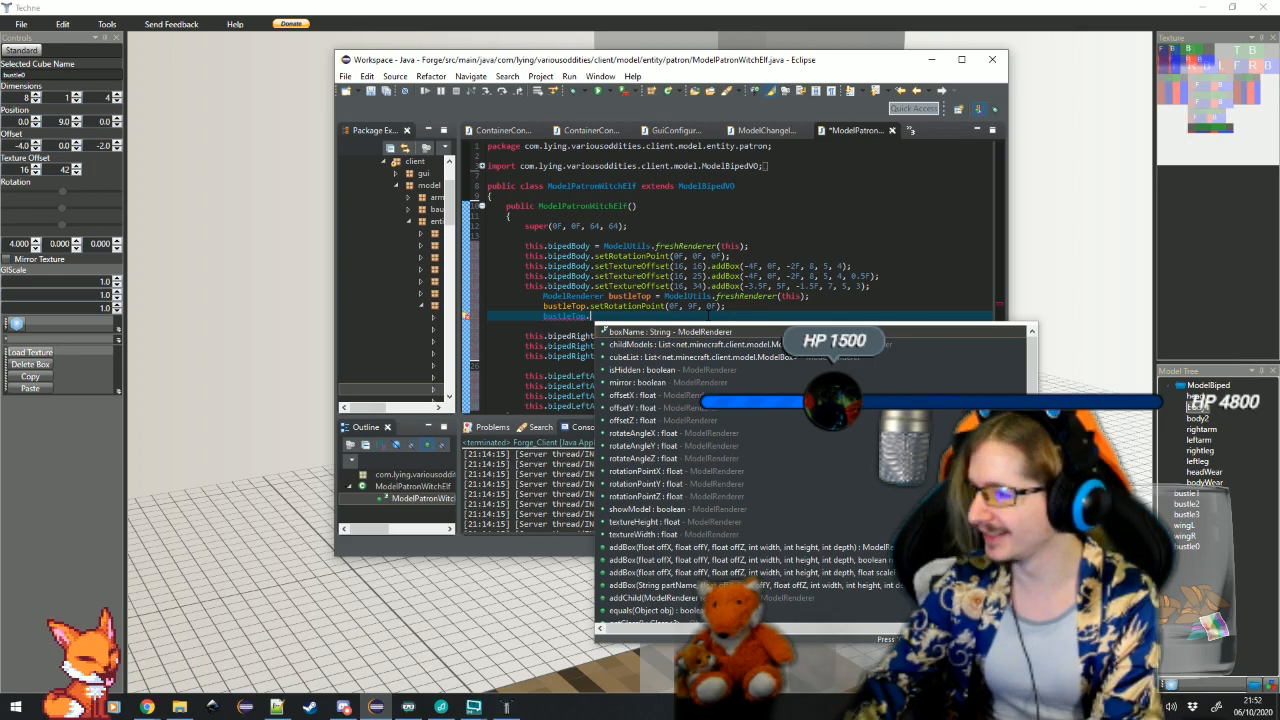
pyautogui.write('sett')
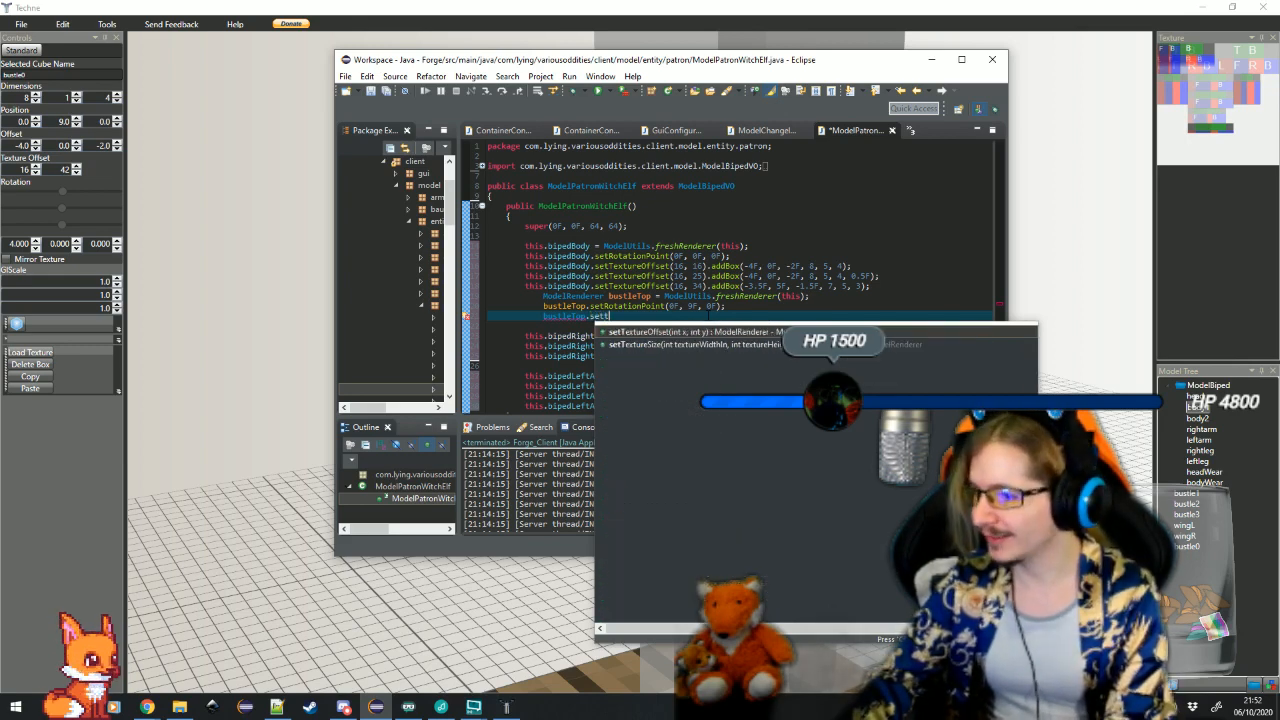
pyautogui.press('Return')
pyautogui.write('16, y)')
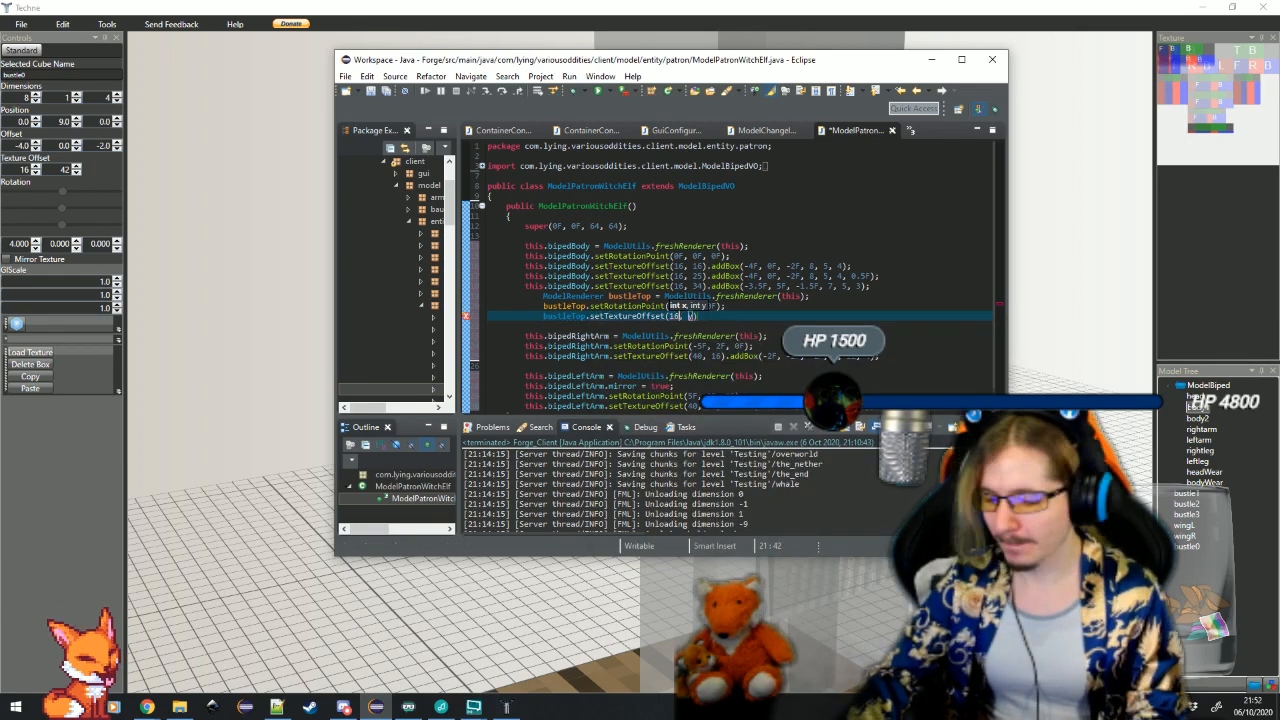
pyautogui.press('Tab')
pyautogui.write('42')
pyautogui.press('Tab')
# Chain .addBox(-4F, 0F, -2F, 8, 1, 4); onto bustleTop's texture offset call
pyautogui.write('.add')
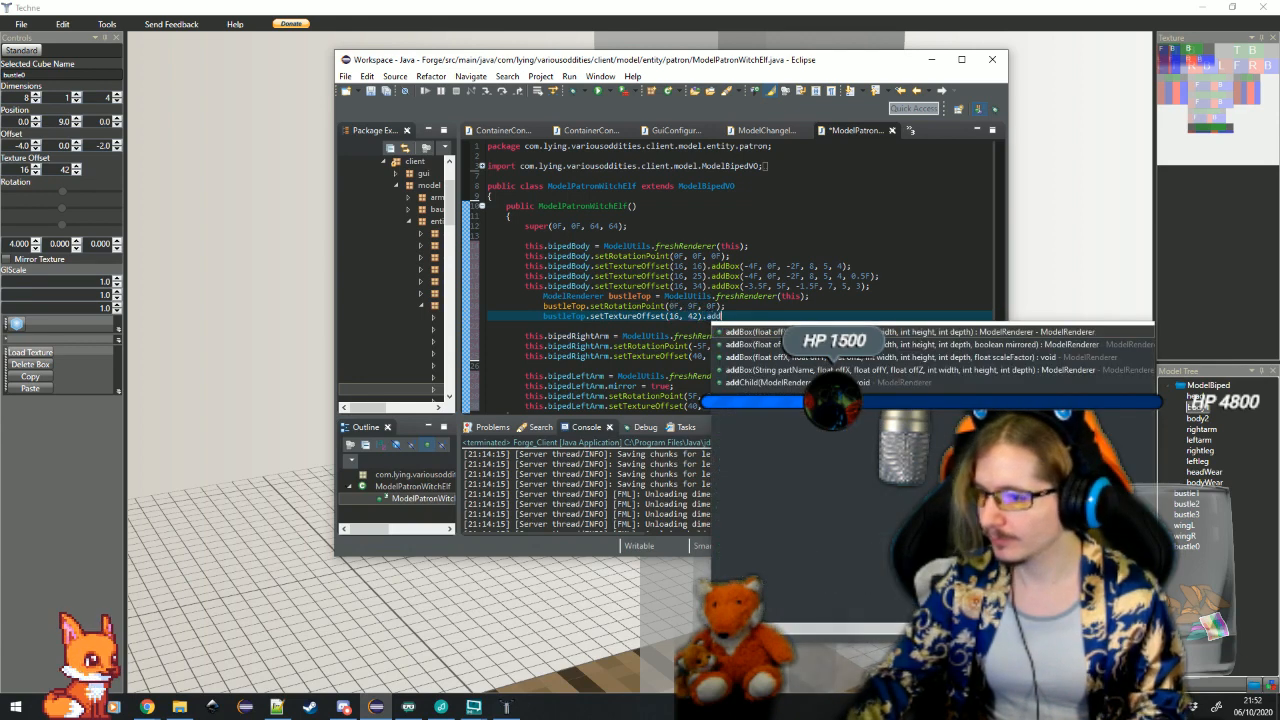
pyautogui.press('Return')
pyautogui.write('-4F')
pyautogui.press('Tab')
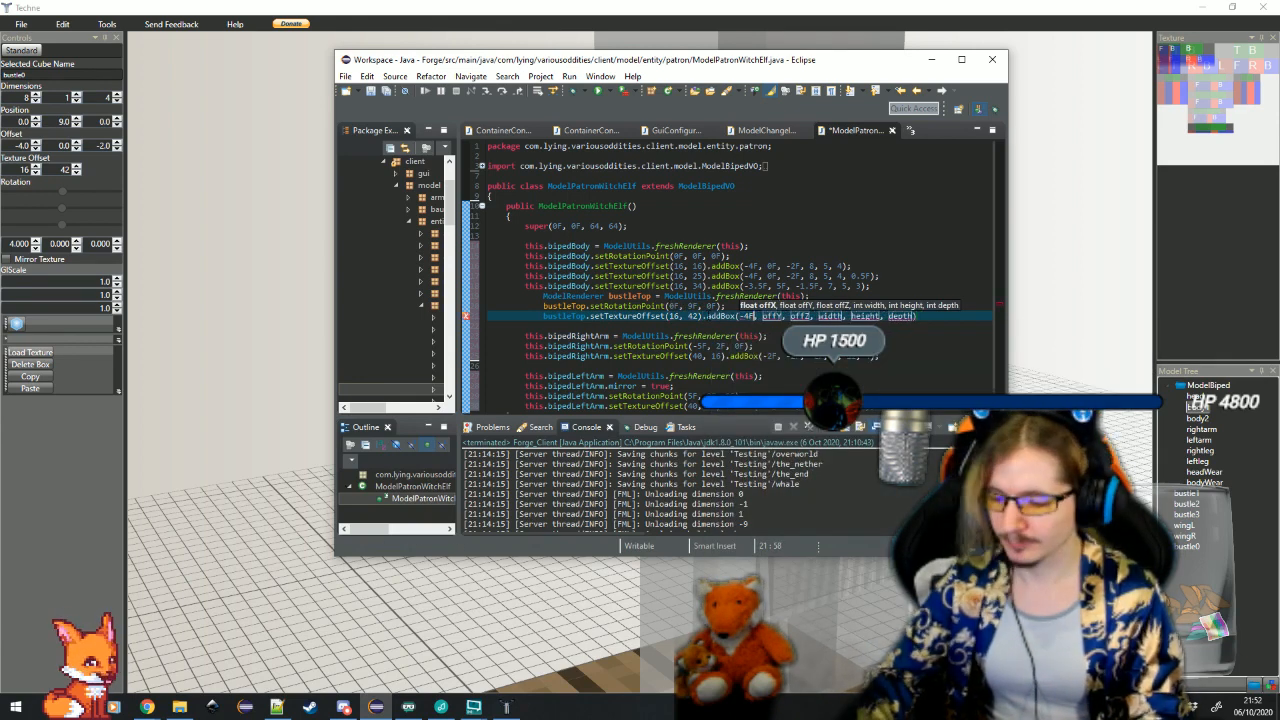
pyautogui.write('0F')
pyautogui.press('Tab')
pyautogui.write('-2F')
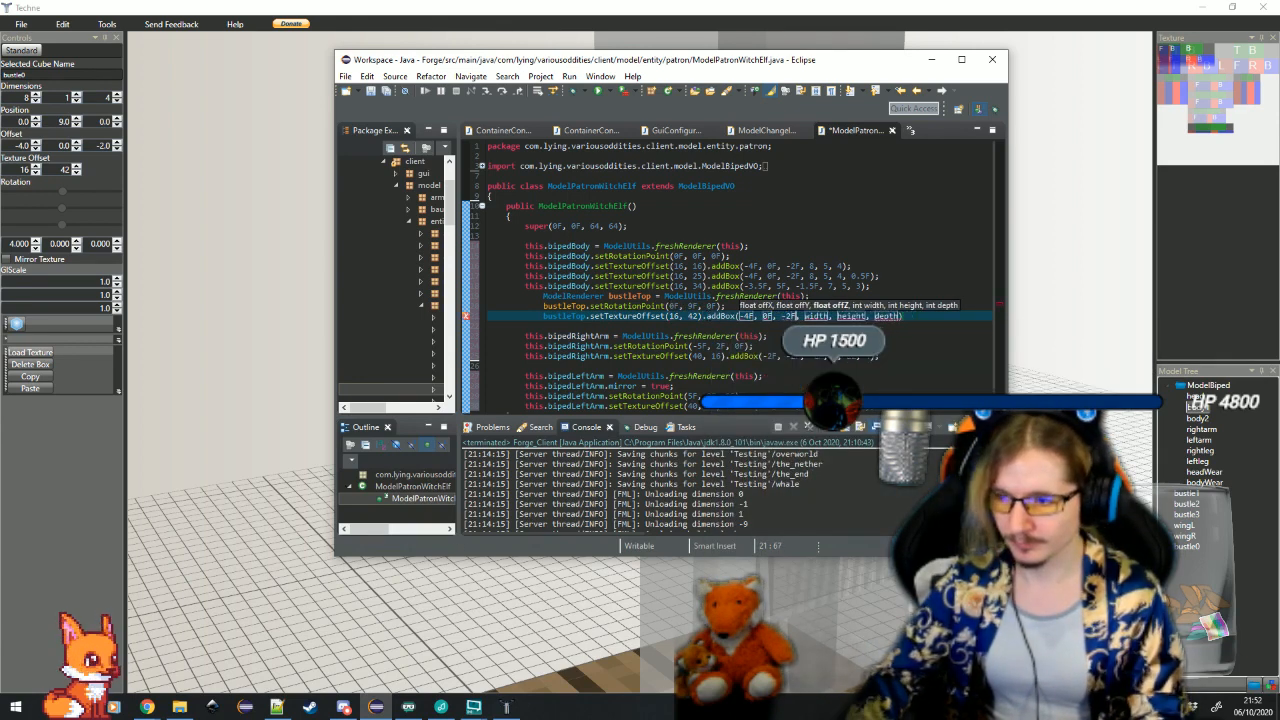
pyautogui.press('Tab')
pyautogui.write('8')
pyautogui.press('Tab')
pyautogui.write('1')
pyautogui.press('Tab')
pyautogui.write('4')
pyautogui.press('Tab')
pyautogui.write(';')
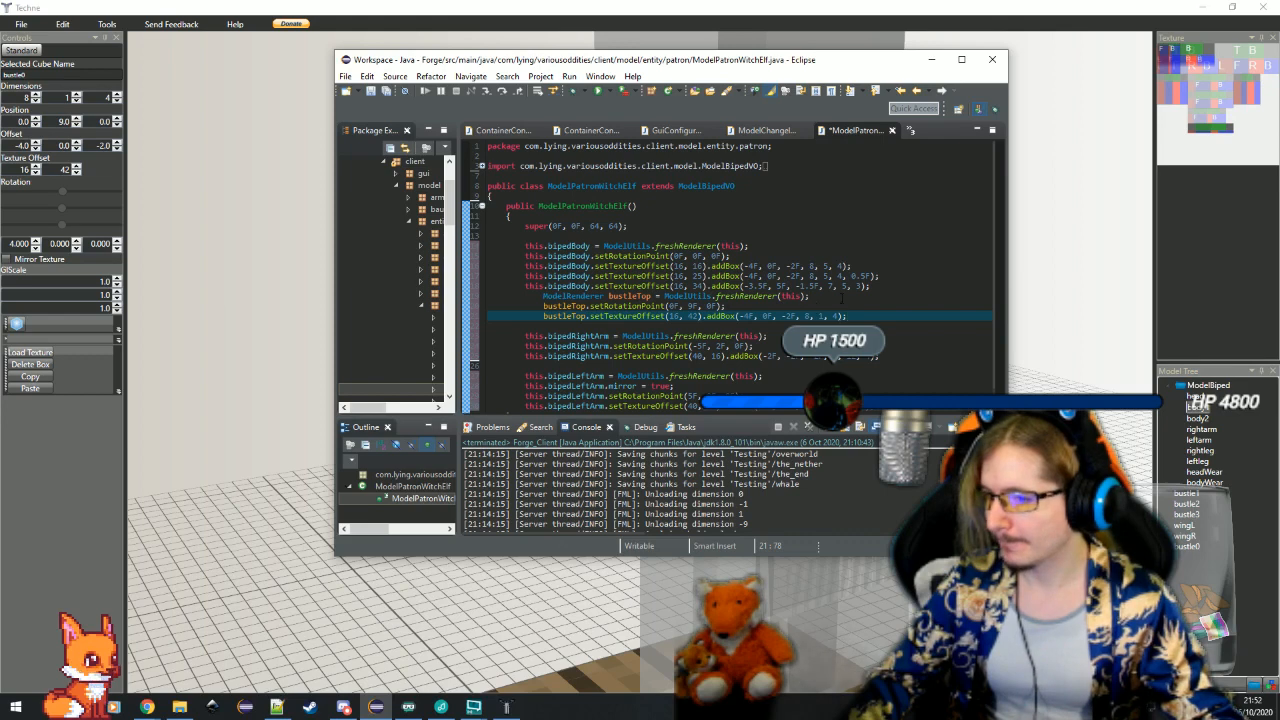
# Insert bustleTop.rotateAngleX = ModelUtils.toRadians(4D); directly below the bustleTop declaration
pyautogui.click(842, 298)
pyautogui.press('Return')
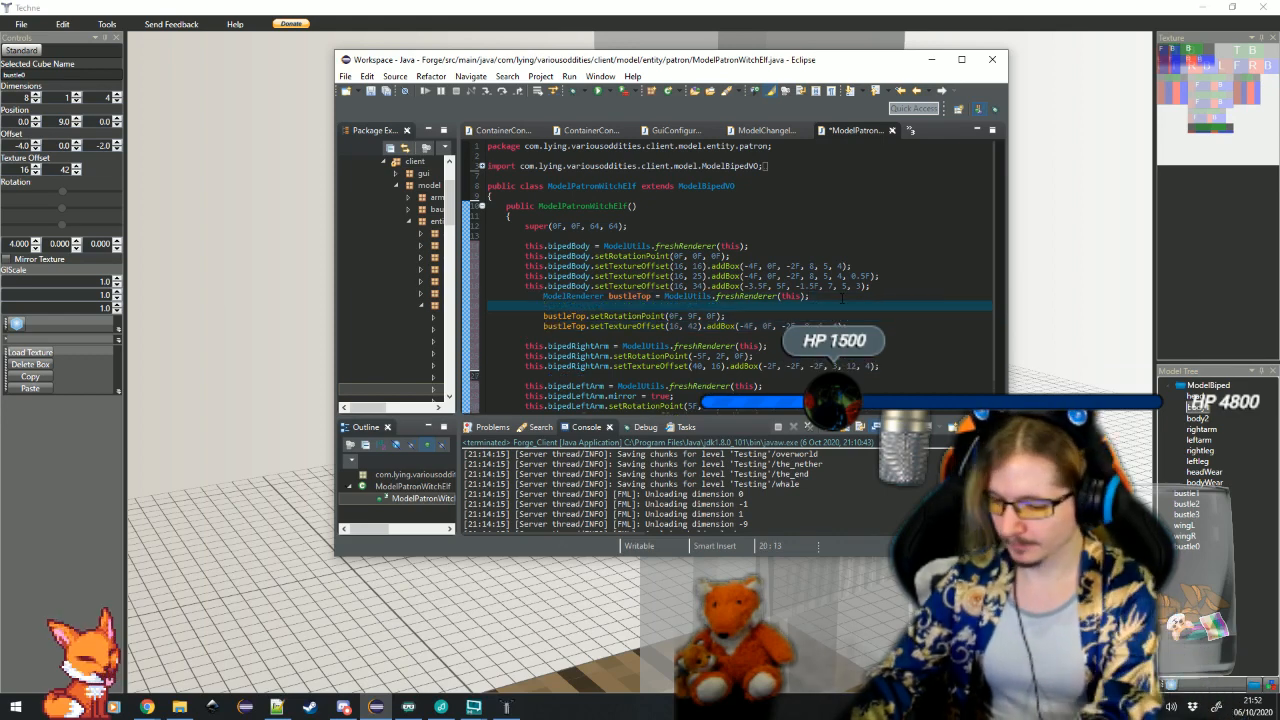
pyautogui.write('bustleTop.')
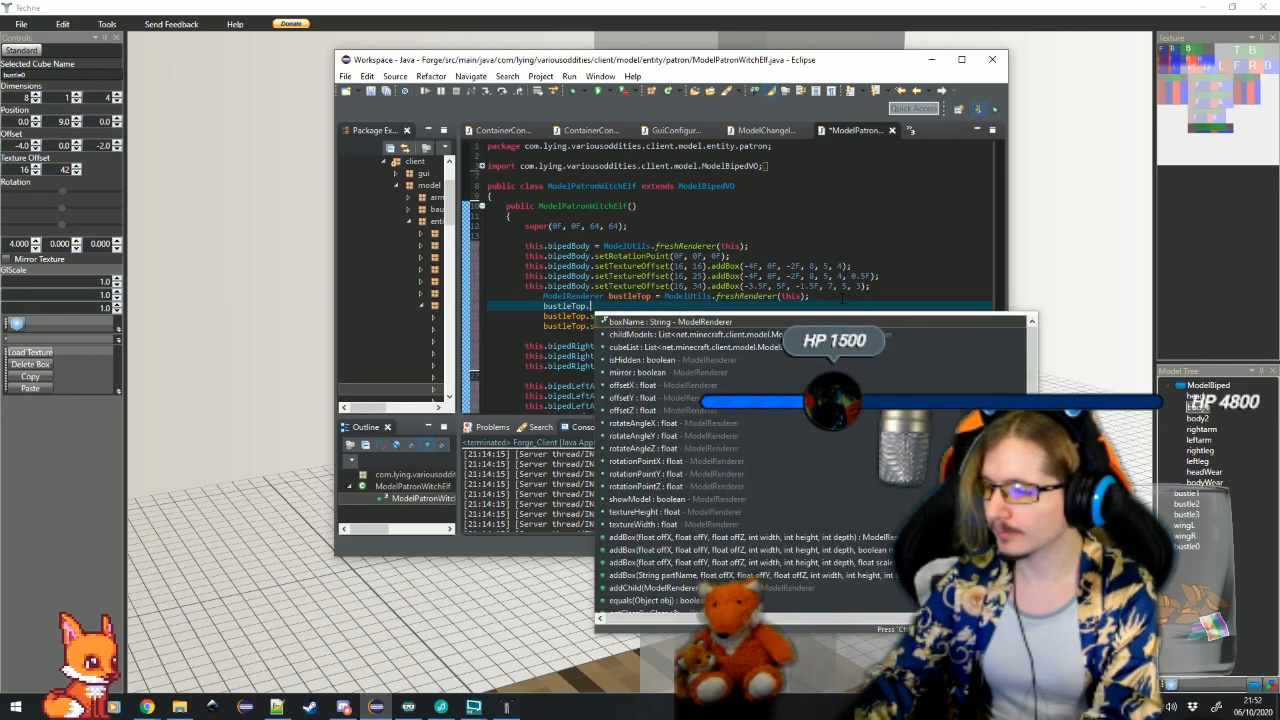
pyautogui.write('rotateAngleX = ')
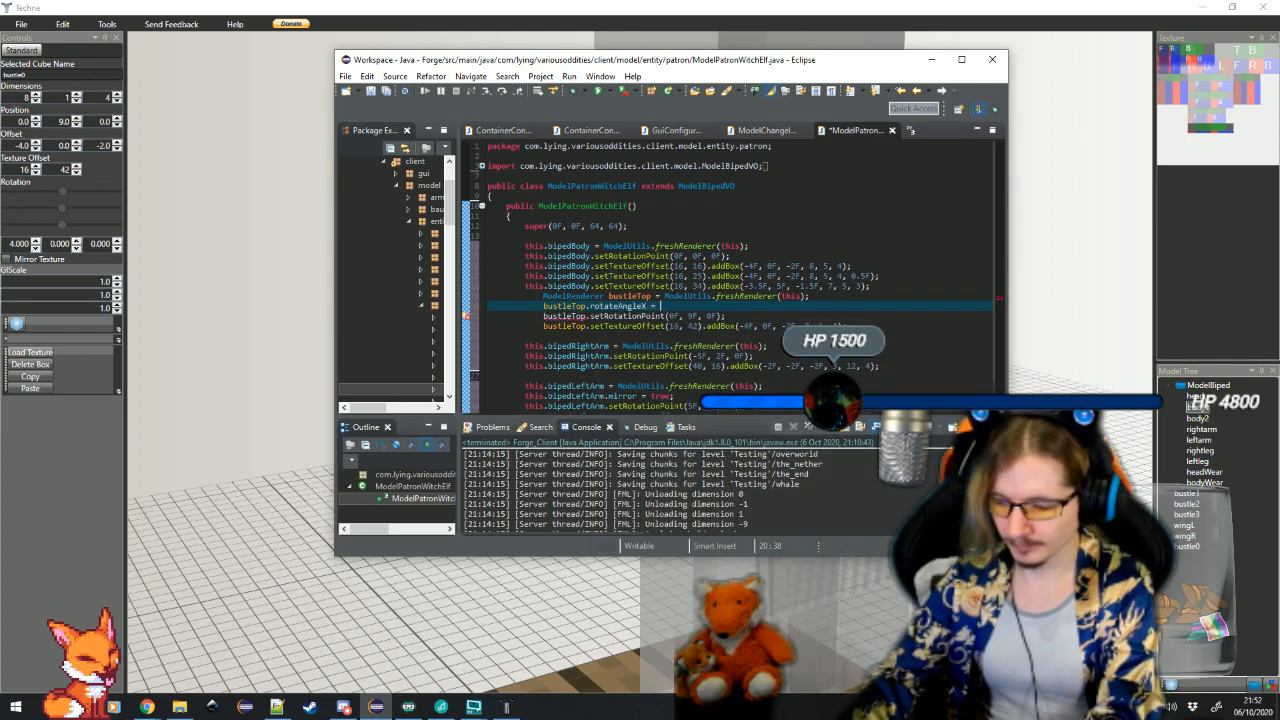
pyautogui.write('ModelUtils.t')
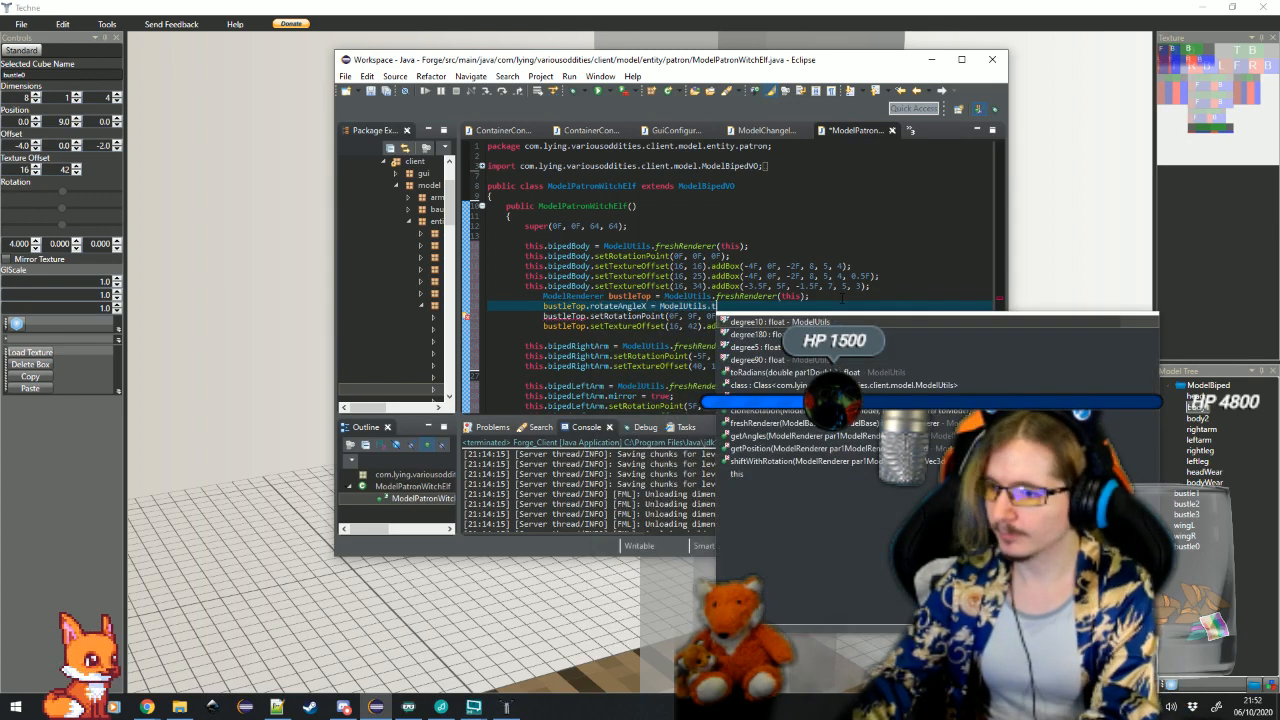
pyautogui.write('ora')
pyautogui.press('Return')
pyautogui.write('40)')
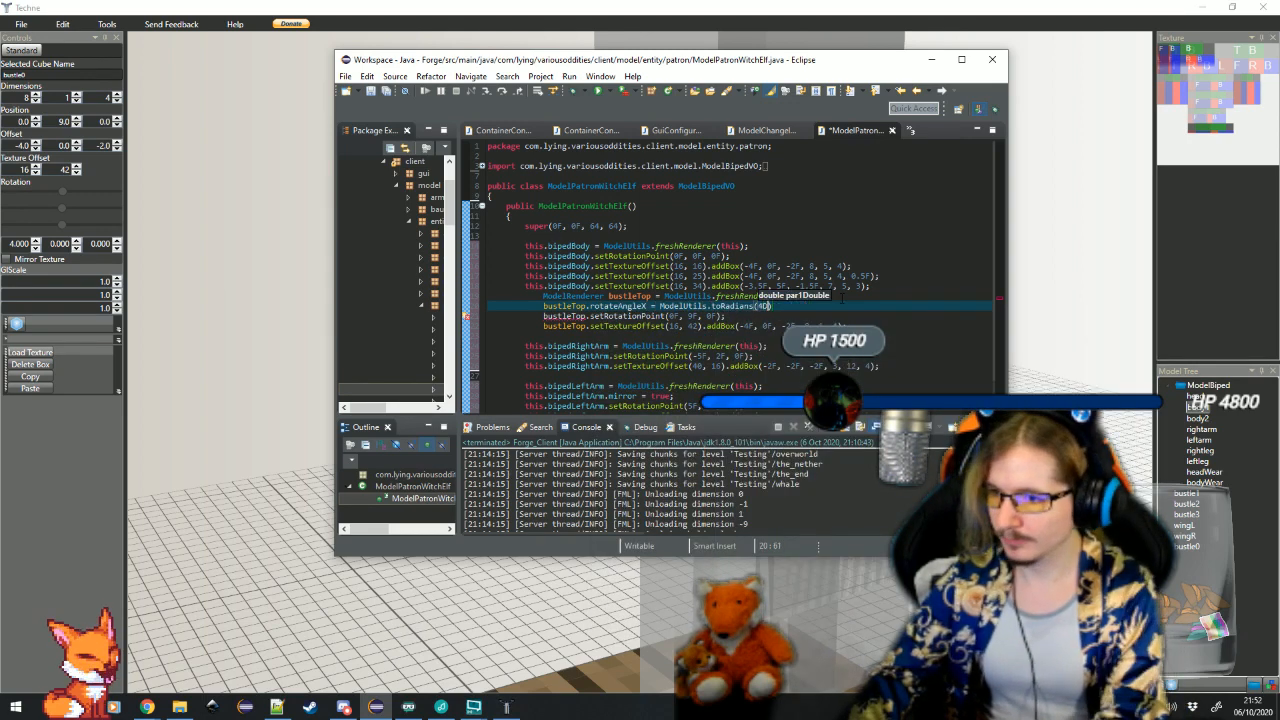
pyautogui.write(';')
pyautogui.click(848, 325)
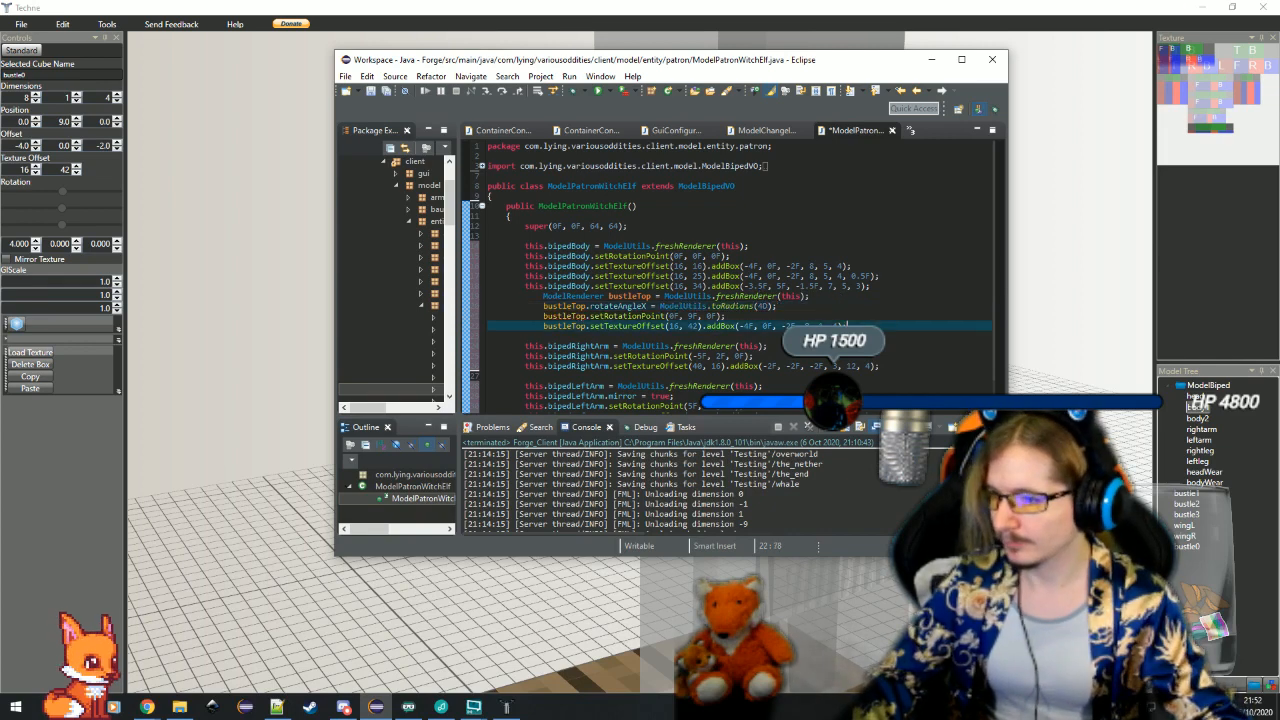
# Rename the bustleTop variable to bustleTop1 throughout the constructor using the Rename refactoring
pyautogui.click(641, 297)
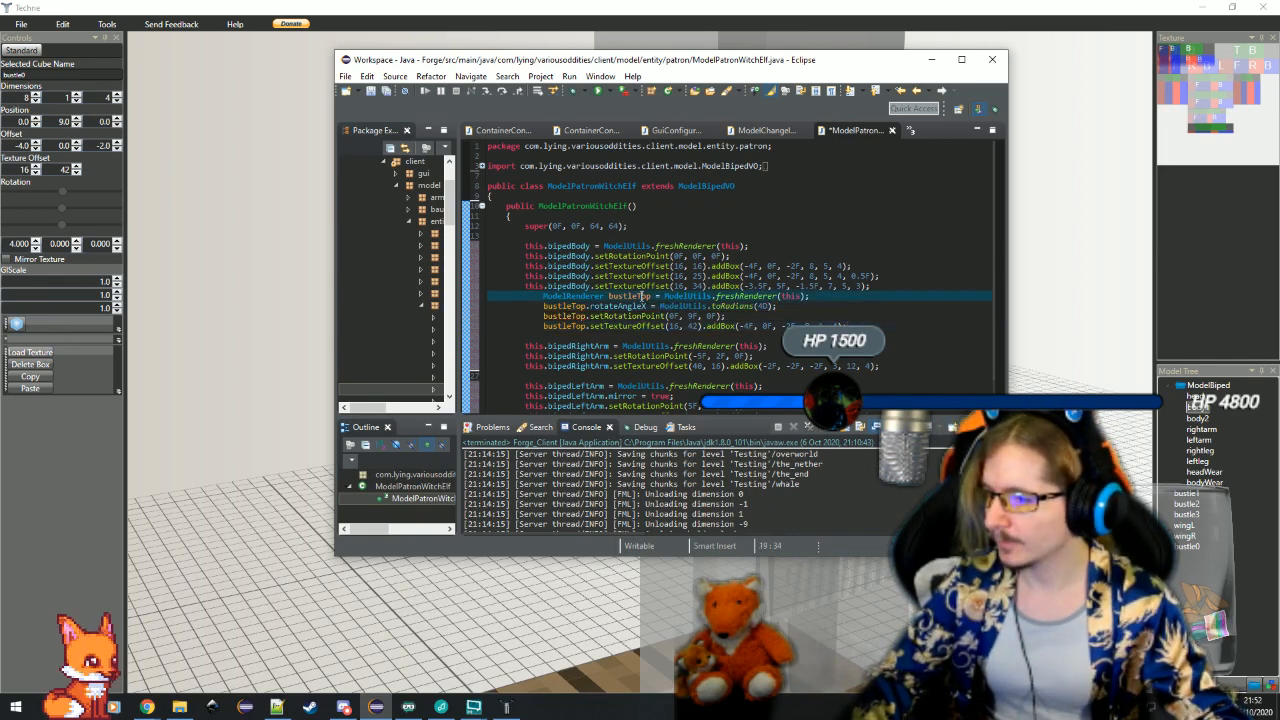
pyautogui.rightClick(641, 297)
pyautogui.moveTo(760, 466)
pyautogui.click(867, 465)
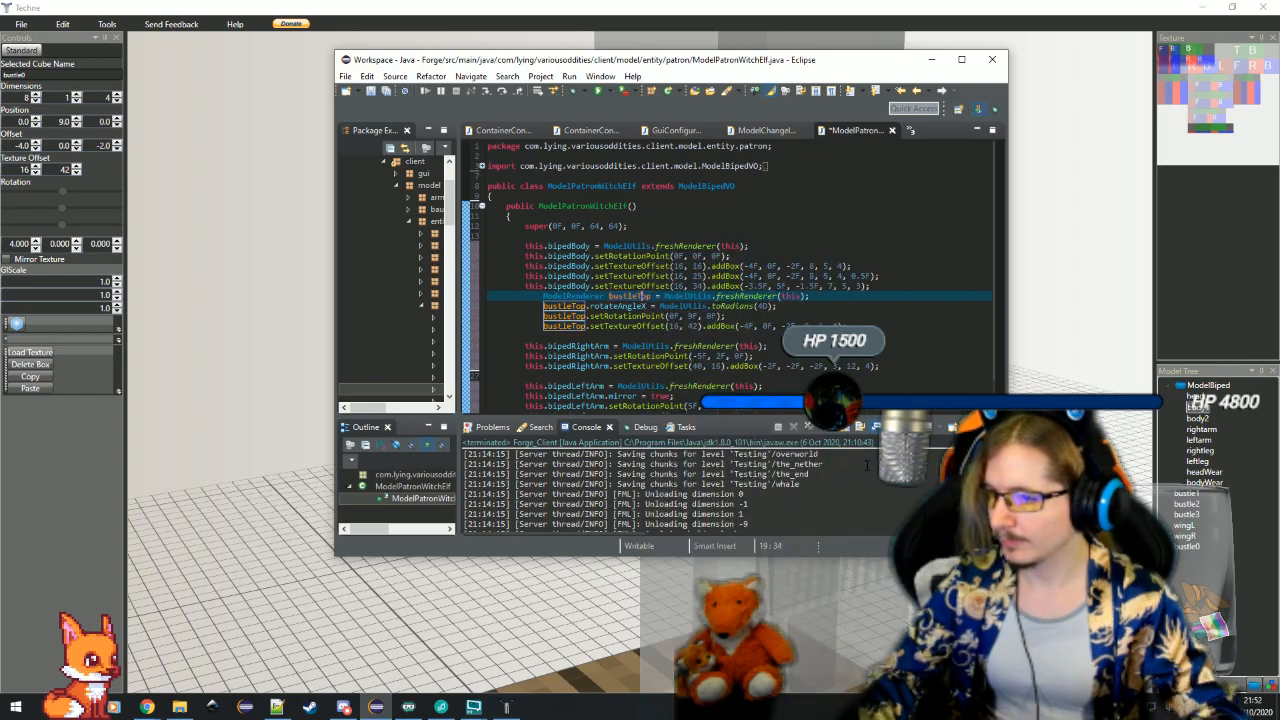
pyautogui.write('1')
pyautogui.press('Return')
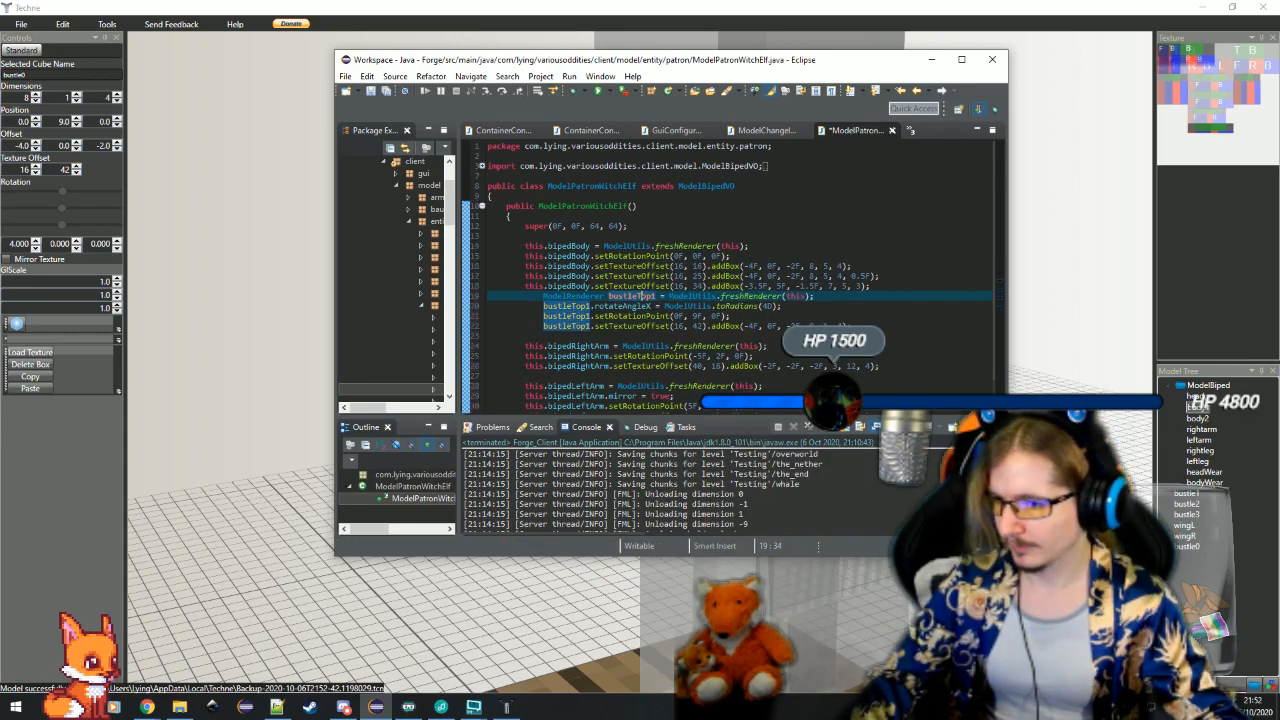
# Write this.bipedBody.addChild(bustleTop1); on a new line below bustleTop1's addBox line
pyautogui.click(862, 326)
pyautogui.press('Return')
pyautogui.press('BackSpace')
pyautogui.write('this.')
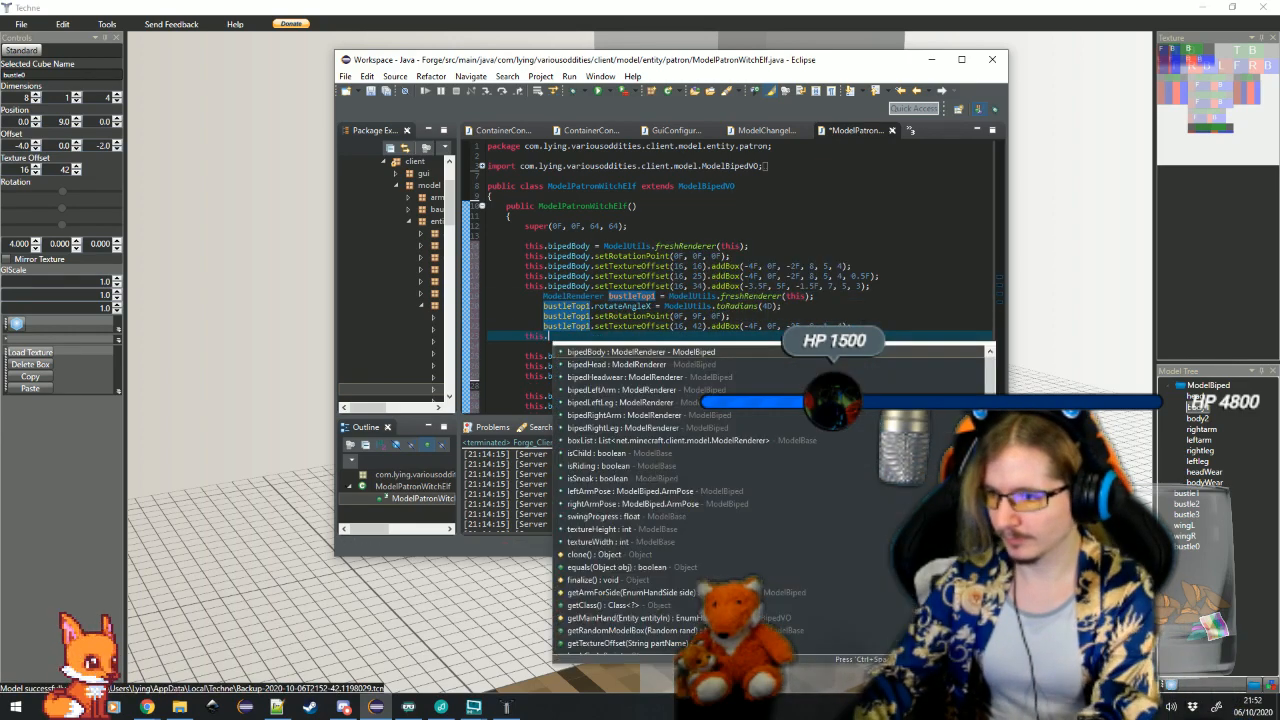
pyautogui.write('bipedBody.add')
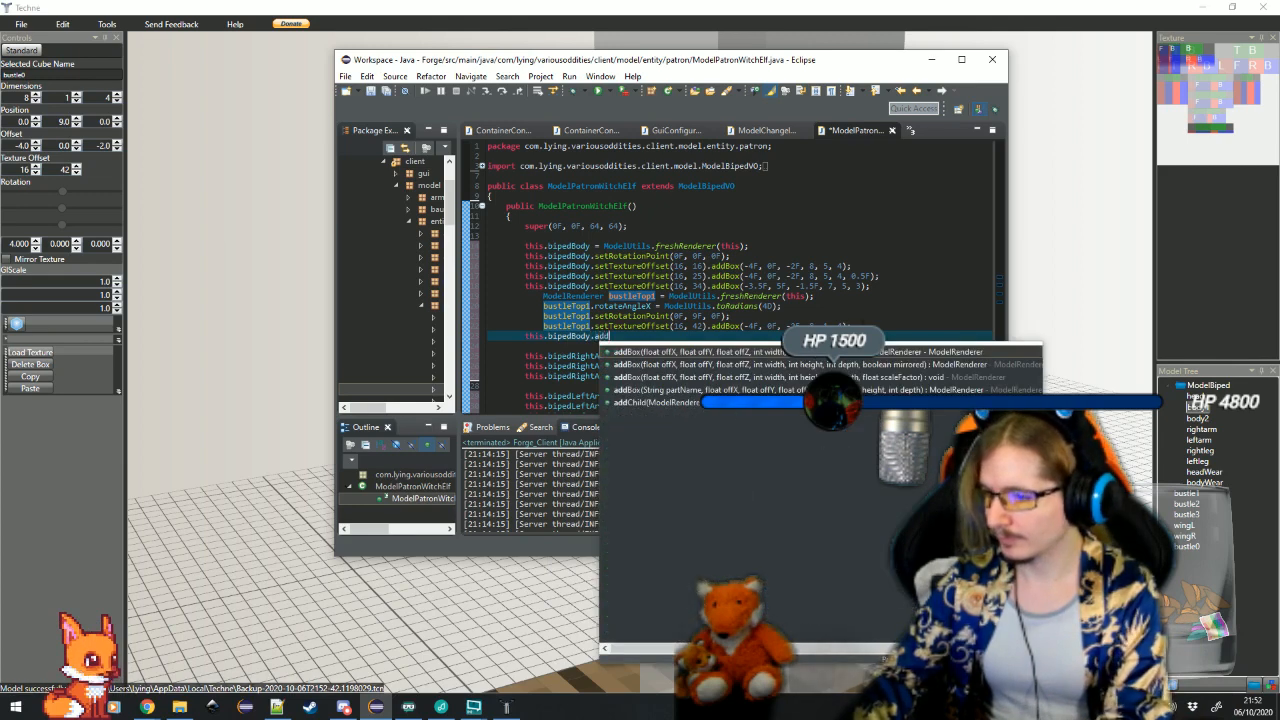
pyautogui.press('Down')
pyautogui.press('Down')
pyautogui.press('Down')
pyautogui.press('Down')
pyautogui.press('Return')
pyautogui.write('b);')
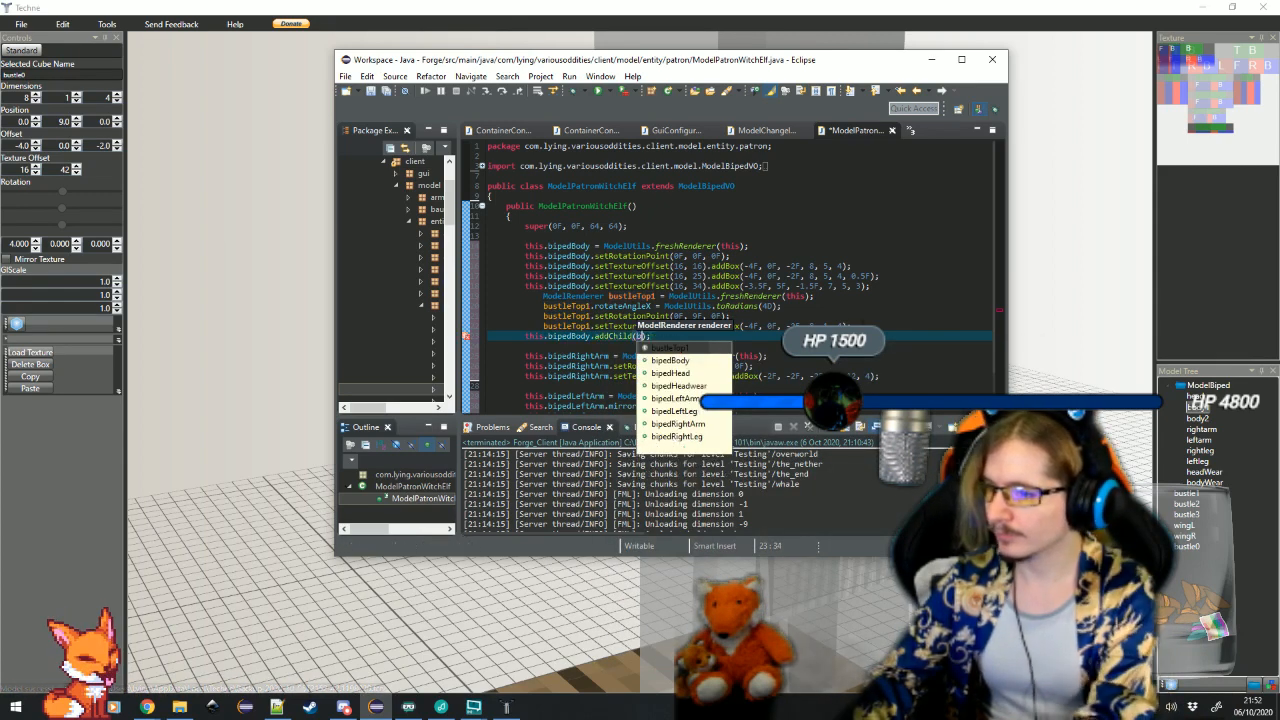
pyautogui.press('Return')
pyautogui.press('Left')
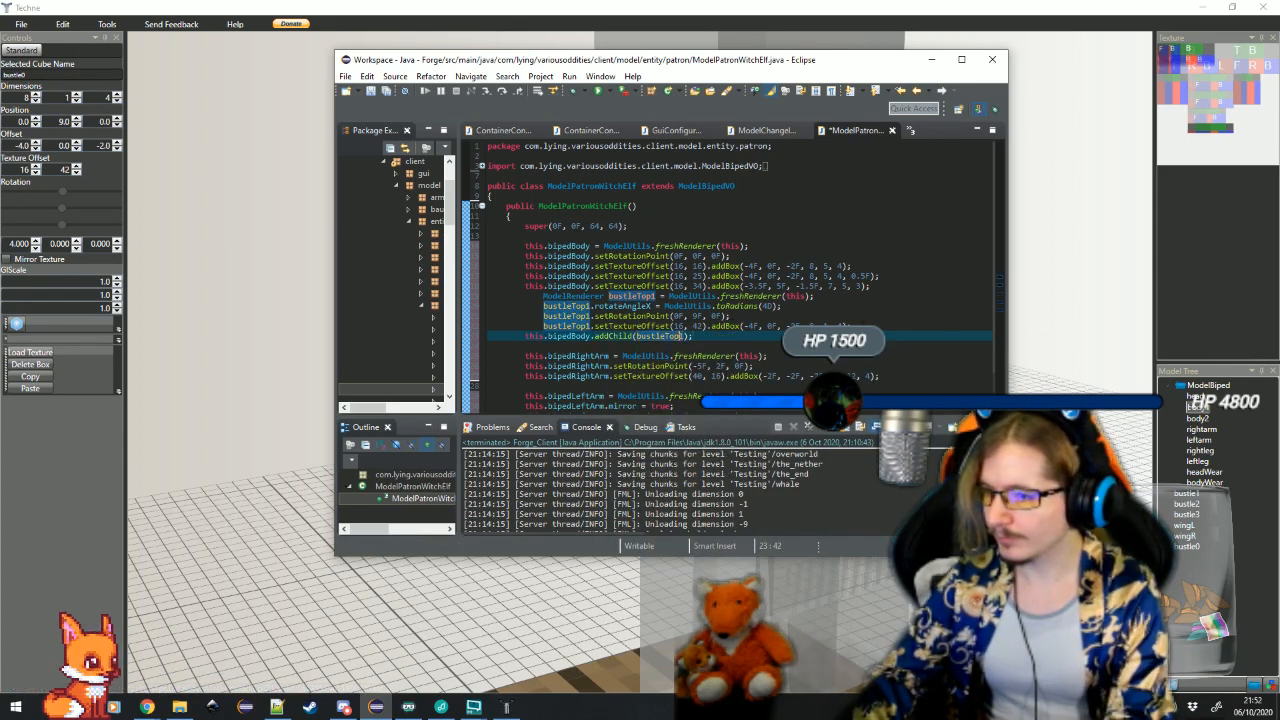
# Declare ModelRenderer bustleTop2 = ModelUtils.freshRenderer(this); directly below the addChild line
pyautogui.press('Return')
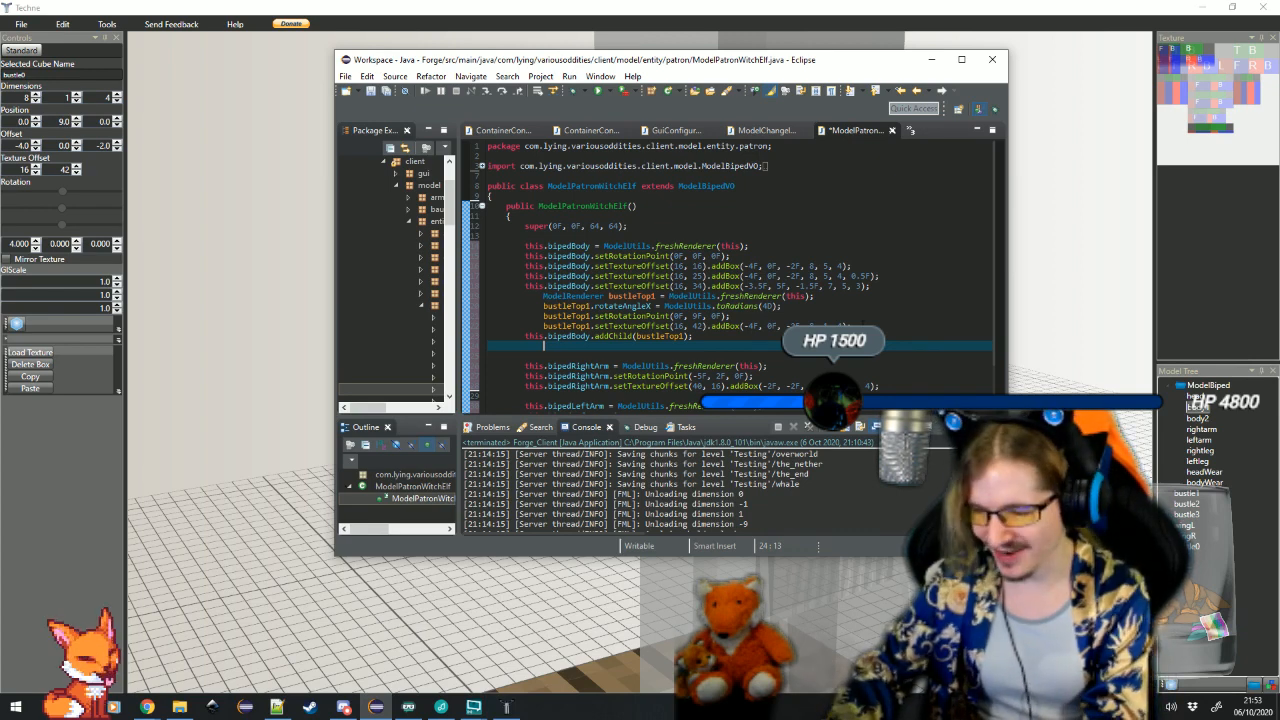
pyautogui.write('Rend')
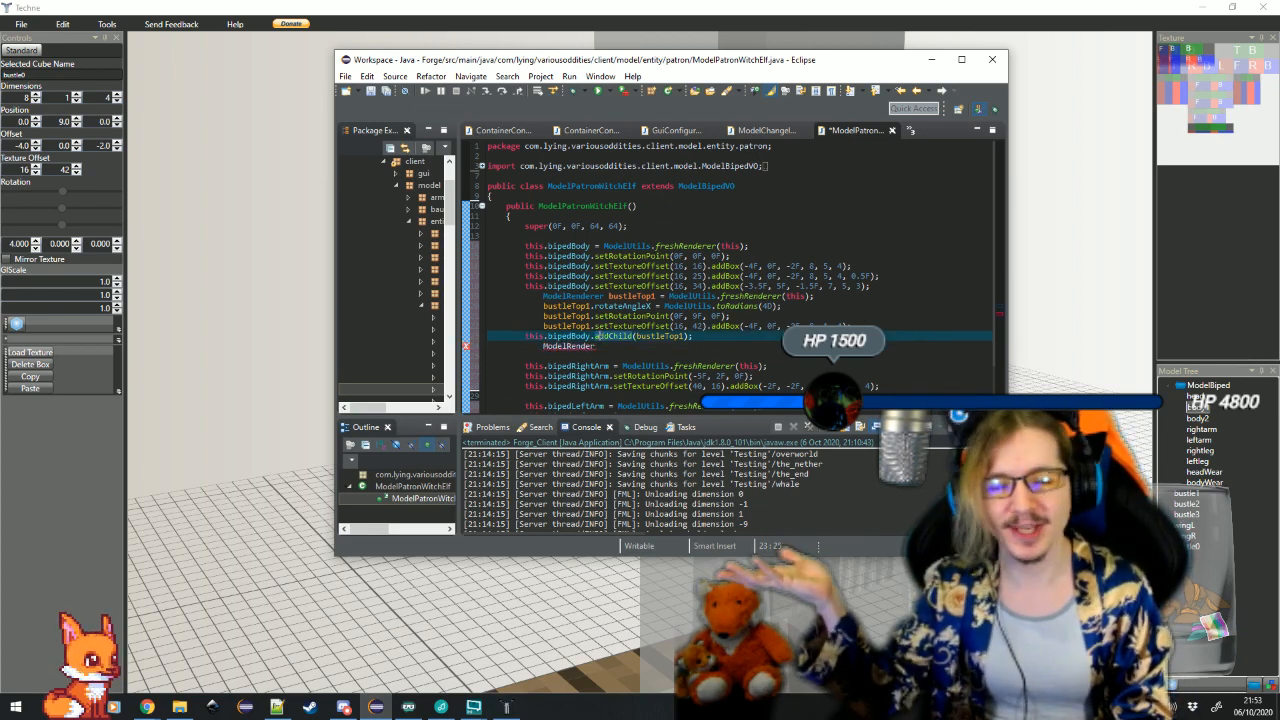
pyautogui.write('er bustl')
pyautogui.write('er bustle')
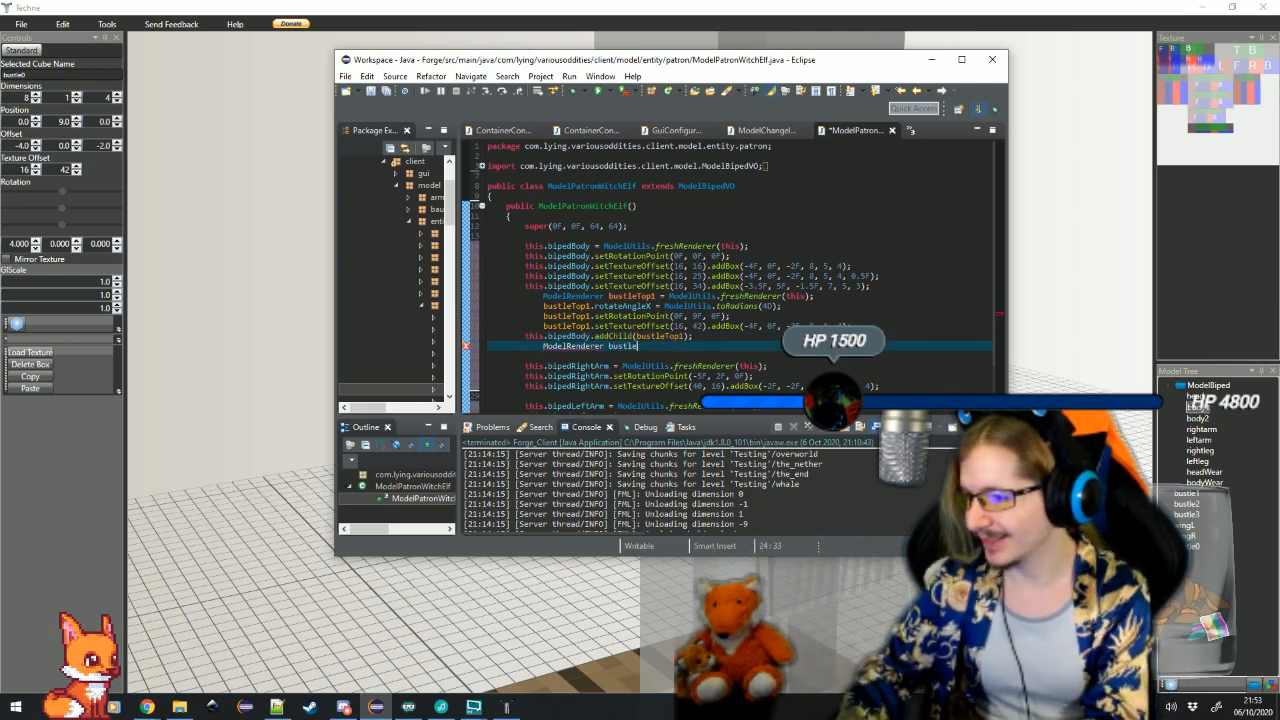
pyautogui.write('Top2 = Model')
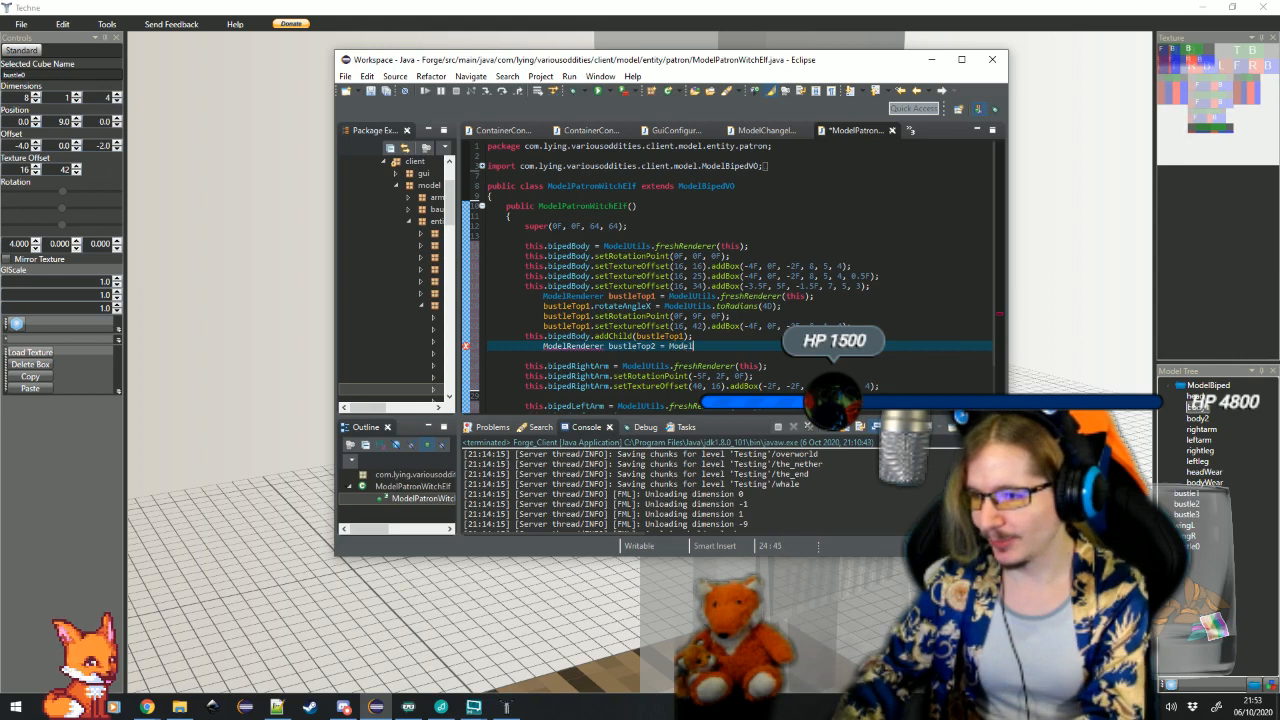
pyautogui.write('Utils.fres')
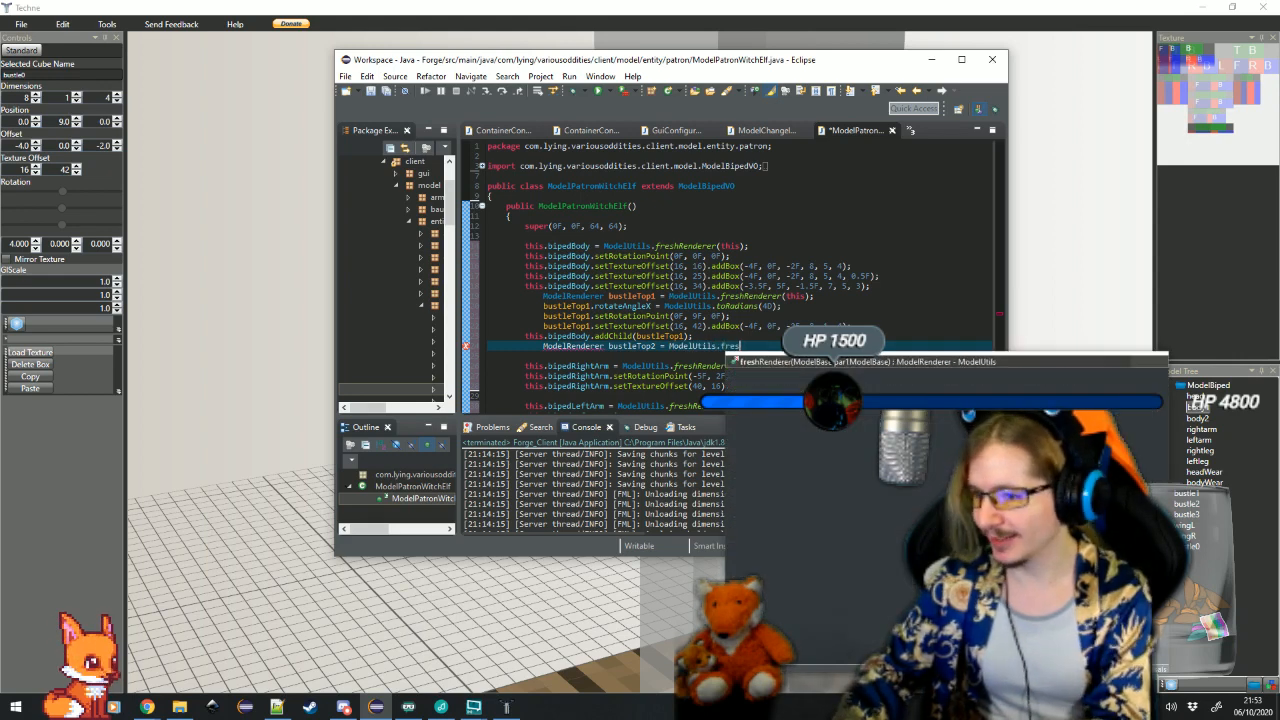
pyautogui.write('hRenderer(this);')
pyautogui.press('Return')
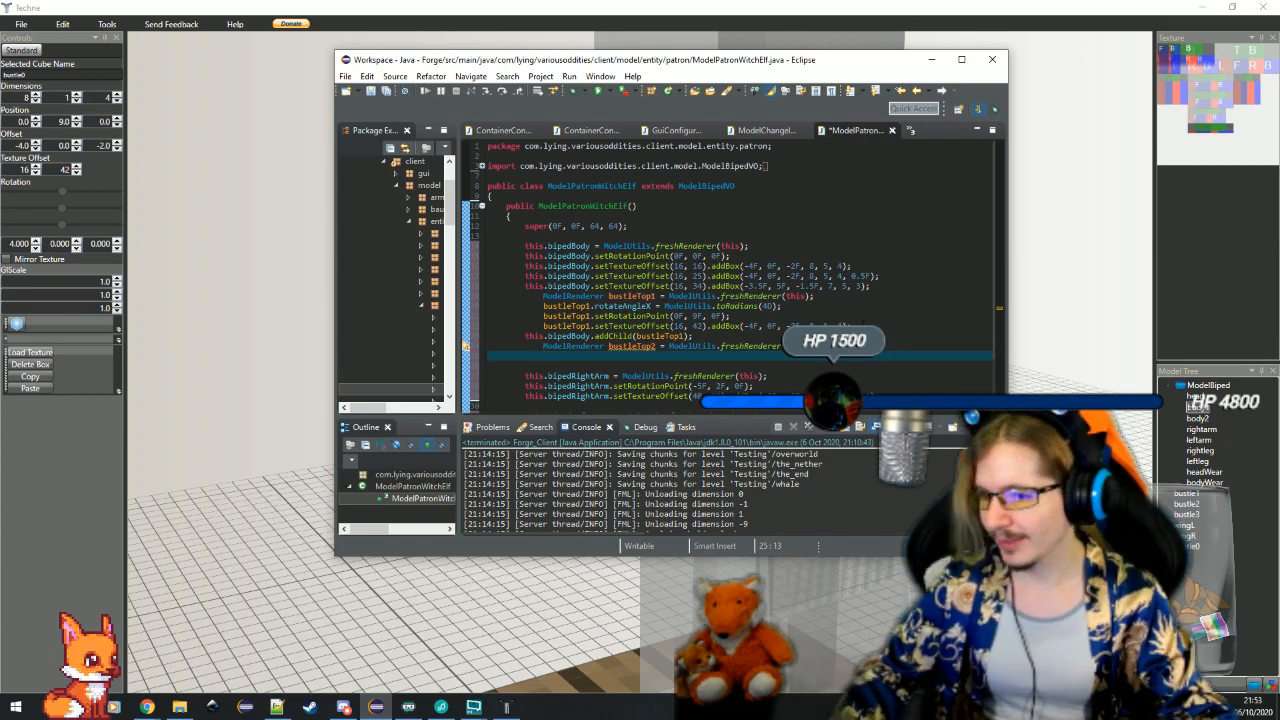
# Switch to Techne, select the bustle1 box to check its dimensions and rotation, and return to Eclipse
pyautogui.click(298, 240)
pyautogui.click(708, 488)
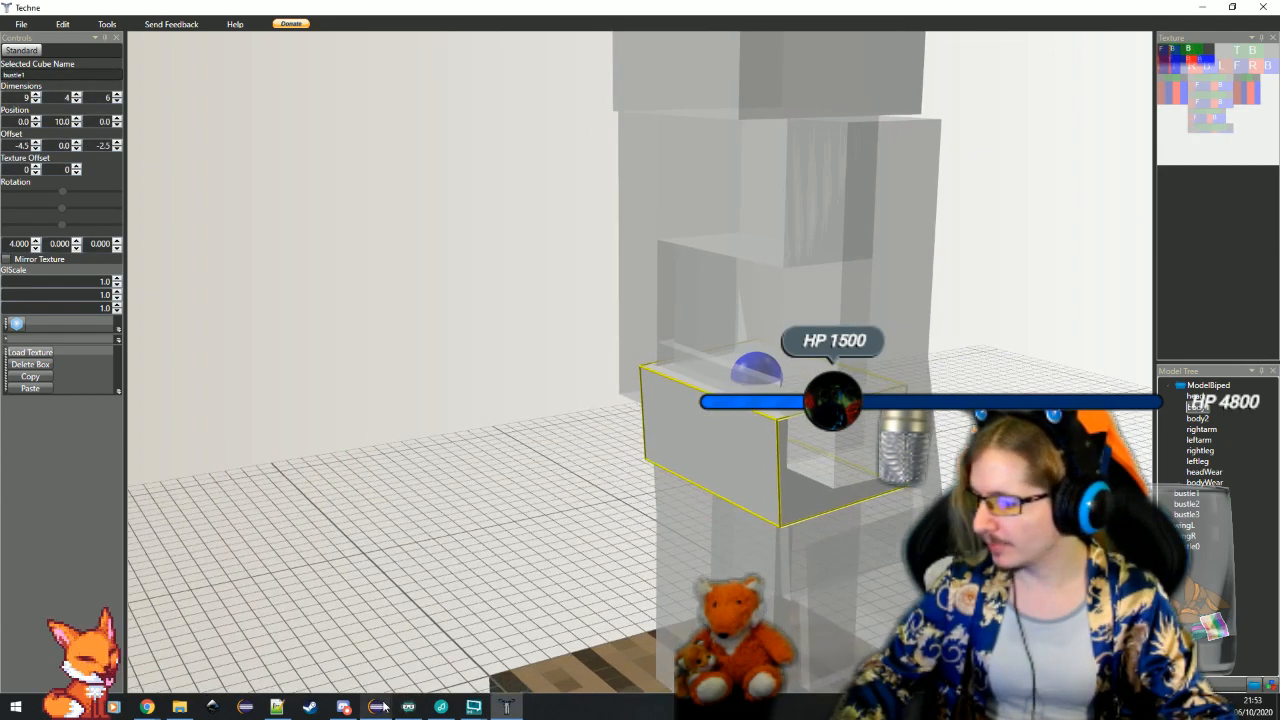
pyautogui.click(376, 706)
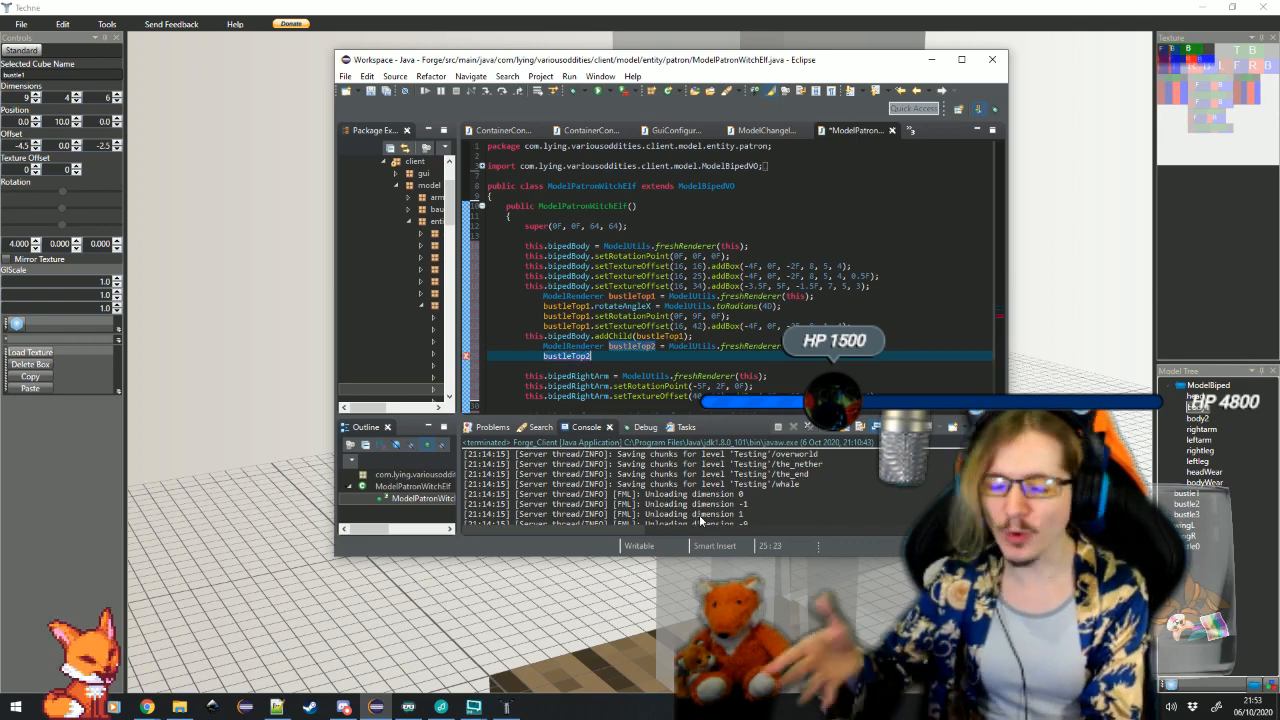
# Write bustleTop2.rotateAngleX = ModelUtils.toRadians(10D); below the bustleTop2 declaration, maximizing the Eclipse window along the way
pyautogui.write('.ro')
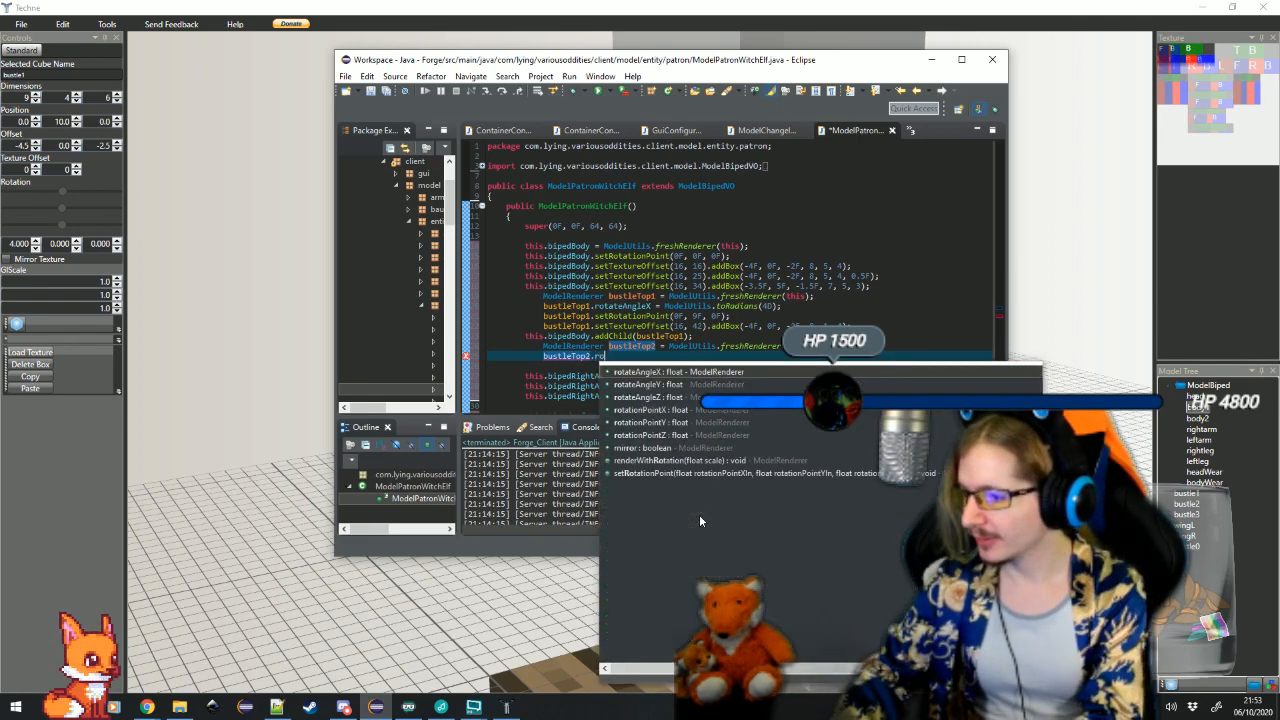
pyautogui.write('tateAngleX = Mod')
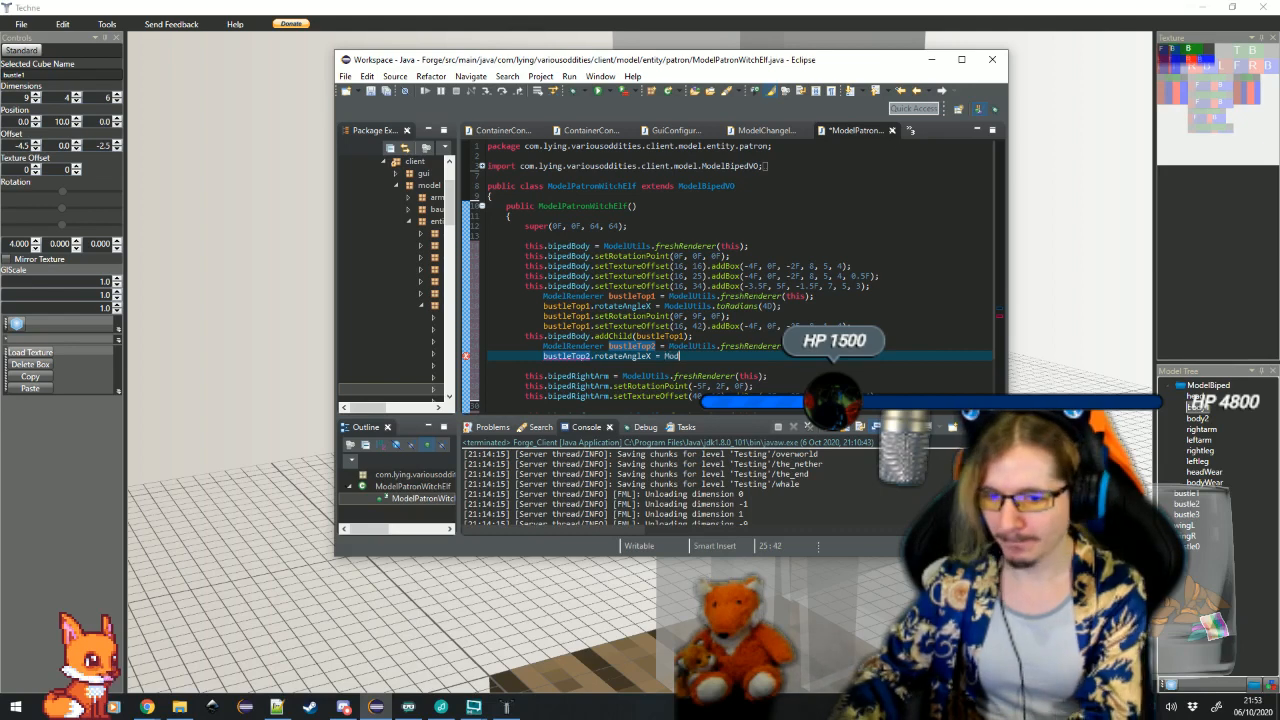
pyautogui.write('elUtil')
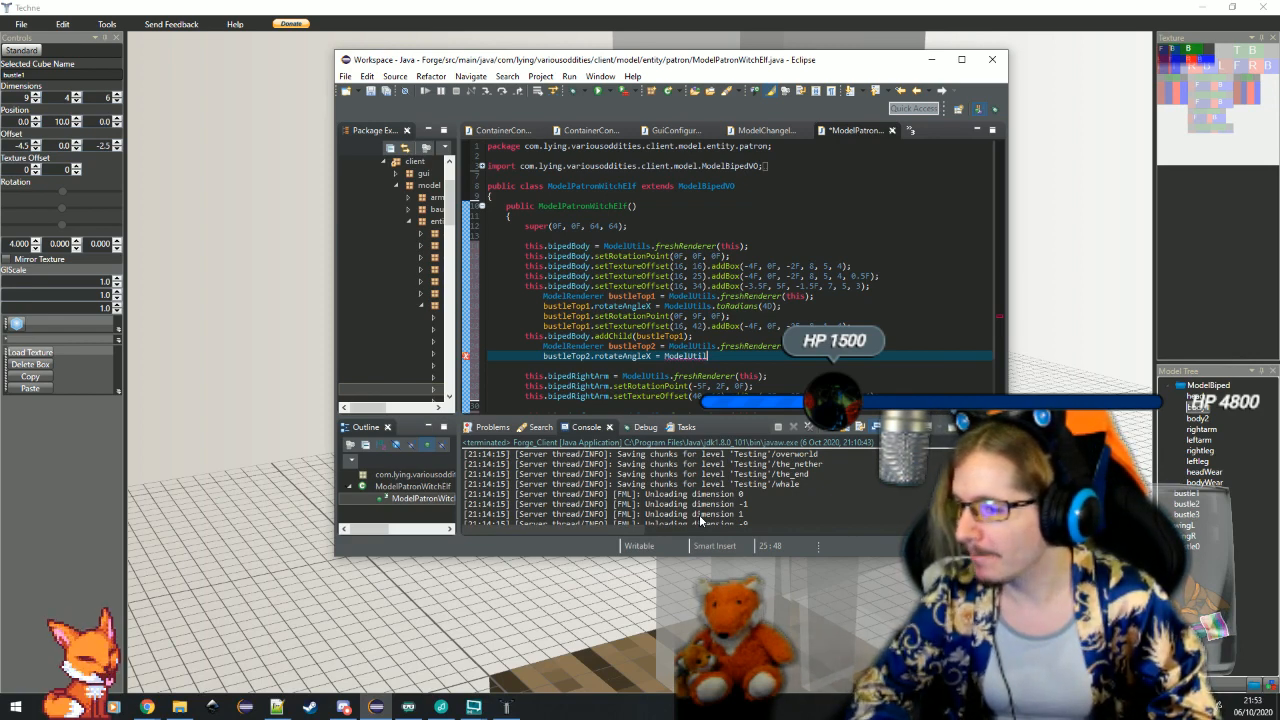
pyautogui.click(960, 61)
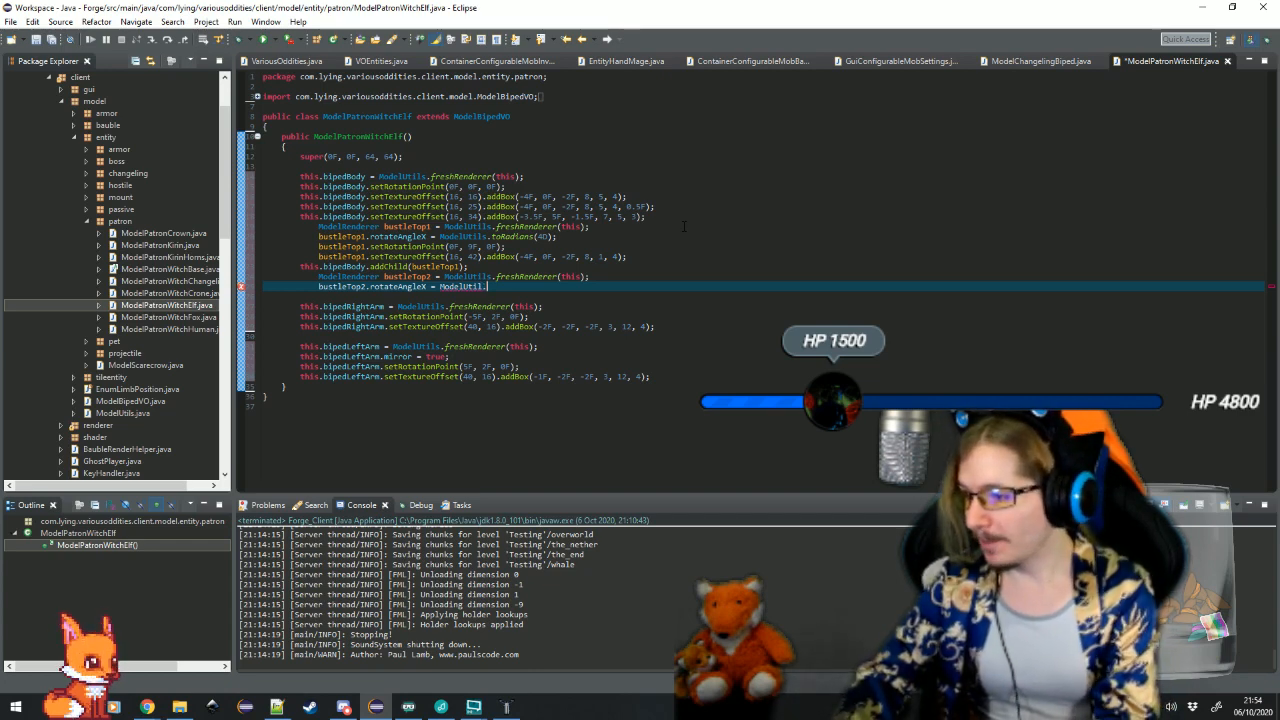
pyautogui.press('BackSpace')
pyautogui.write('s.tora')
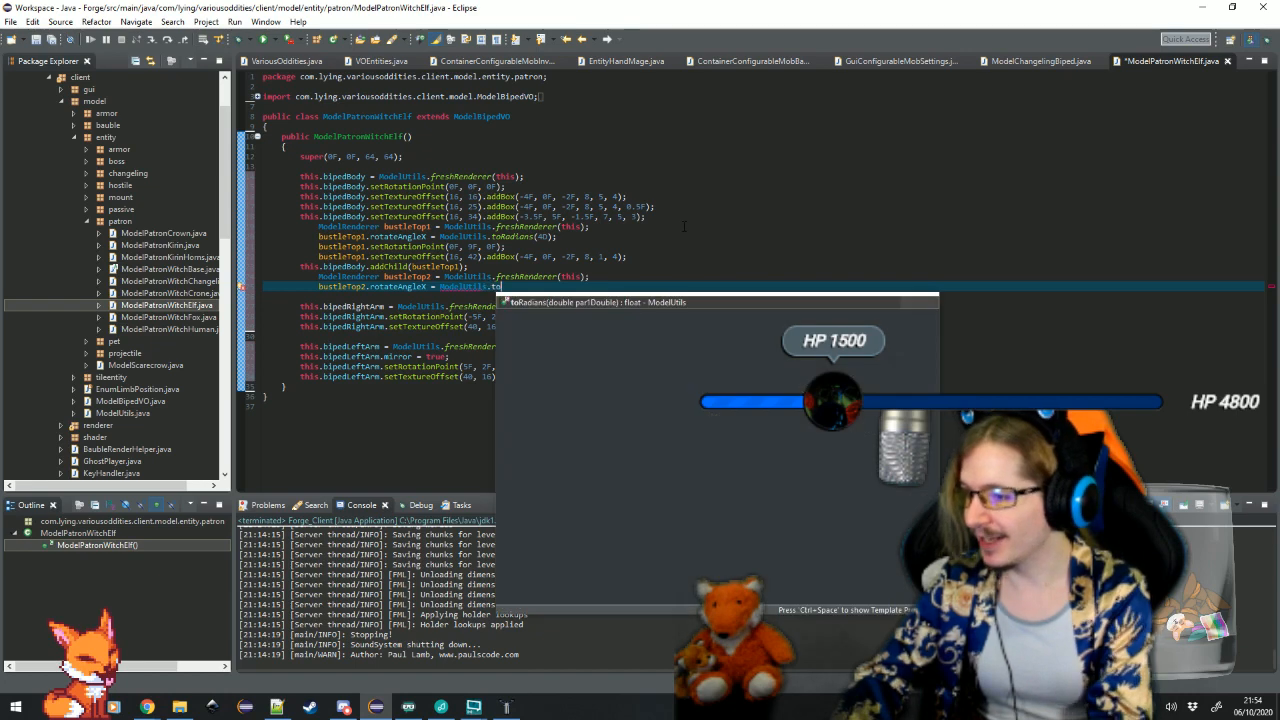
pyautogui.press('Return')
pyautogui.write('100);')
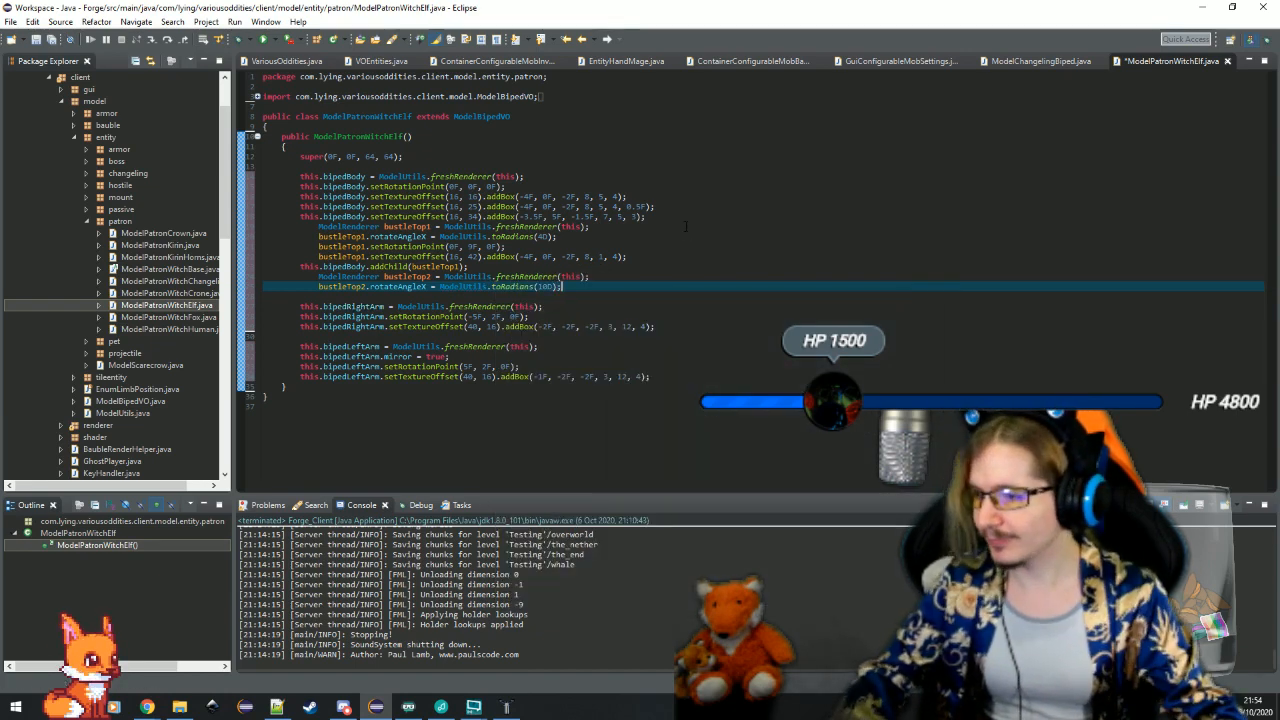
# Review how the bipedBody boxes and the bustleTop1 child renderer are built and attached in the constructor
pyautogui.hotkey('ctrl', 'shift', 't')
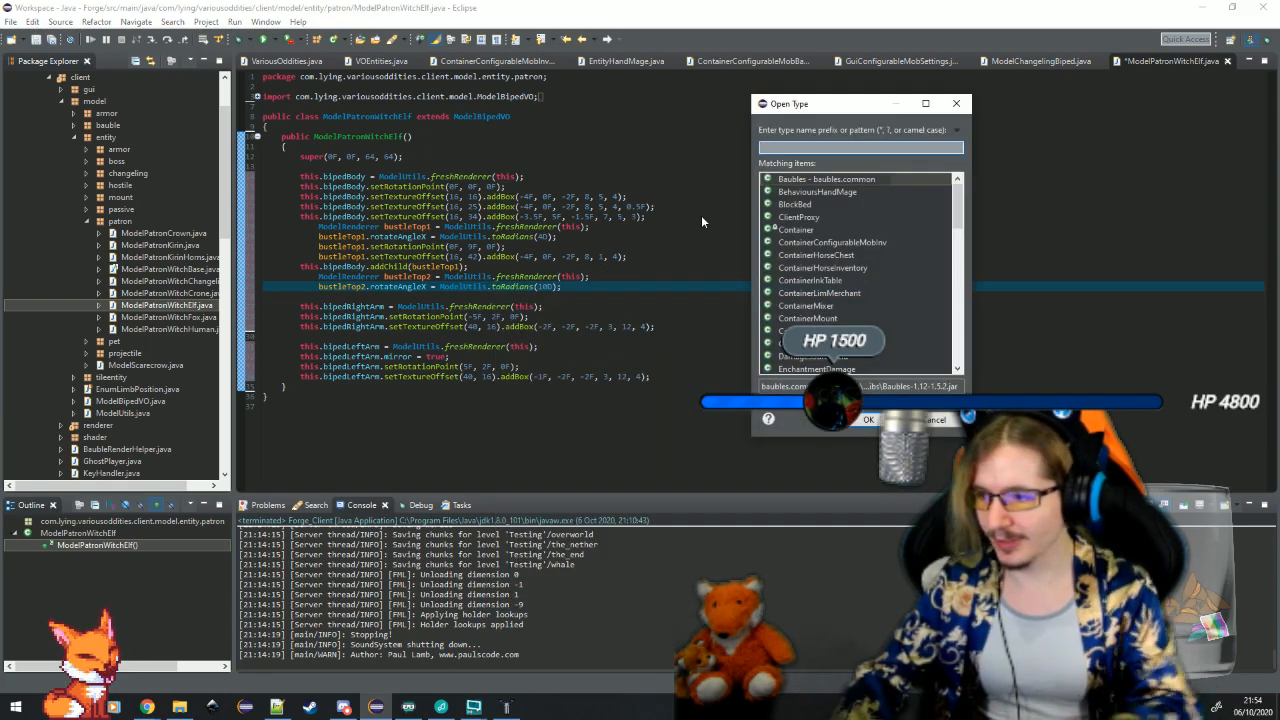
pyautogui.press('Escape')
pyautogui.press('Up')
pyautogui.press('Up')
pyautogui.press('Up')
pyautogui.press('Up')
pyautogui.press('Up')
pyautogui.press('Up')
pyautogui.press('Up')
pyautogui.press('Up')
pyautogui.press('Up')
pyautogui.press('Up')
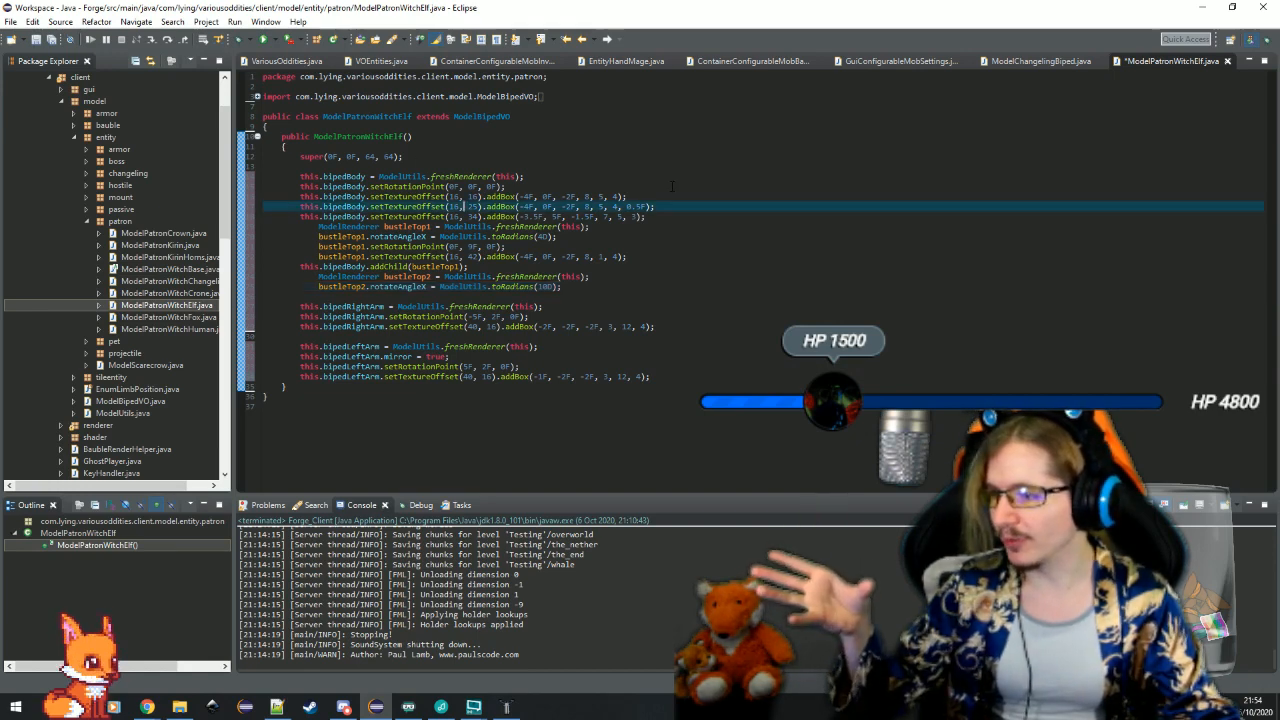
pyautogui.press('Down')
pyautogui.press('Down')
pyautogui.press('Down')
pyautogui.press('Down')
pyautogui.press('Down')
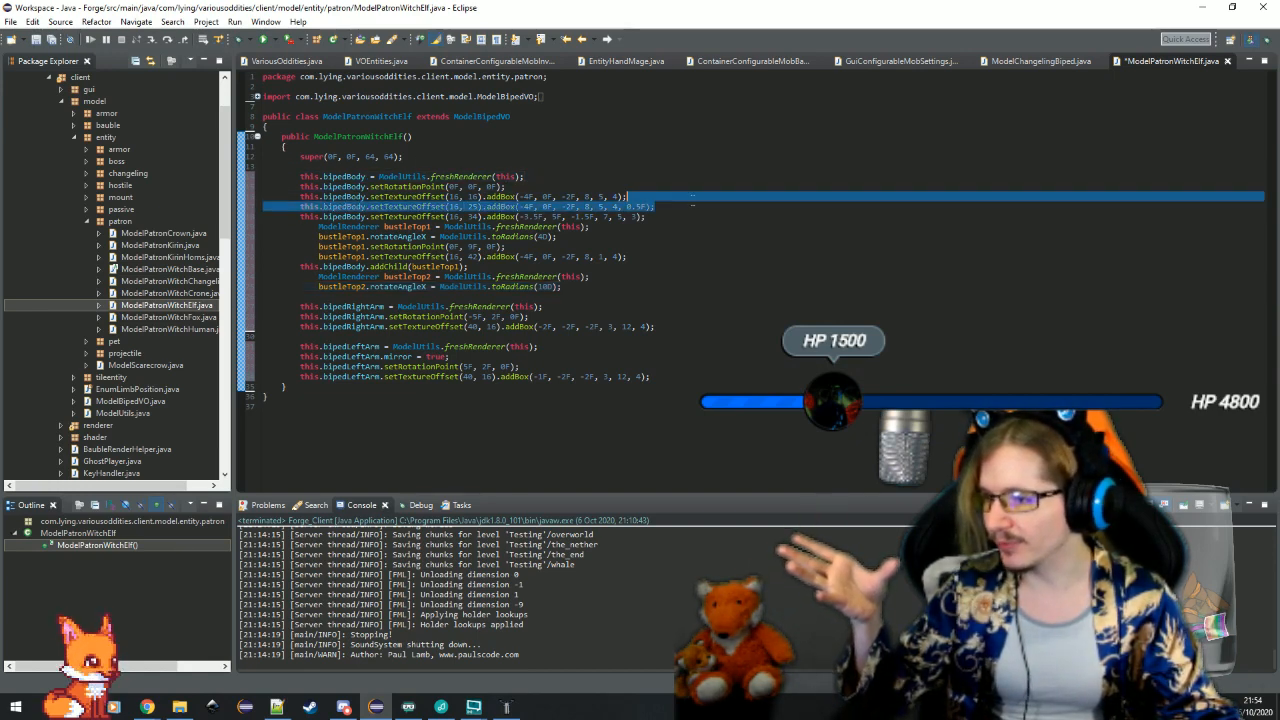
pyautogui.press('End')
pyautogui.press('Up')
pyautogui.press('Up')
pyautogui.press('Up')
pyautogui.press('Up')
pyautogui.press('Up')
pyautogui.press('Up')
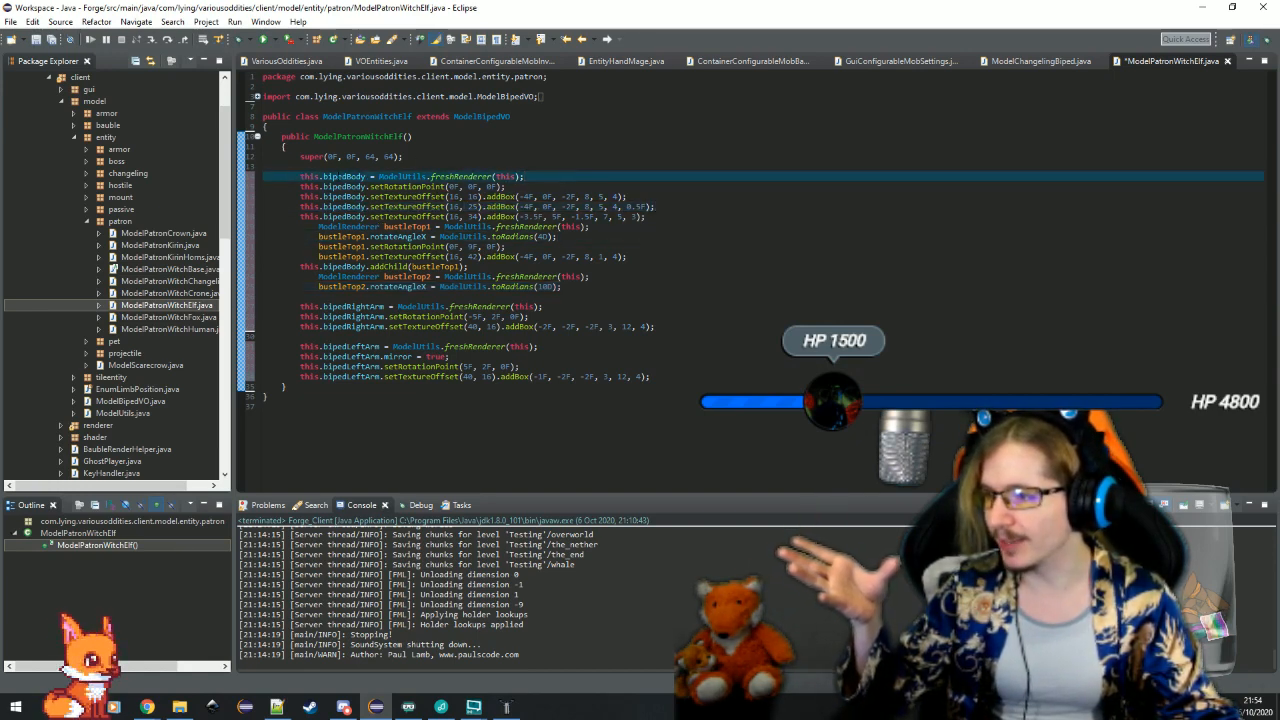
pyautogui.click(337, 176)
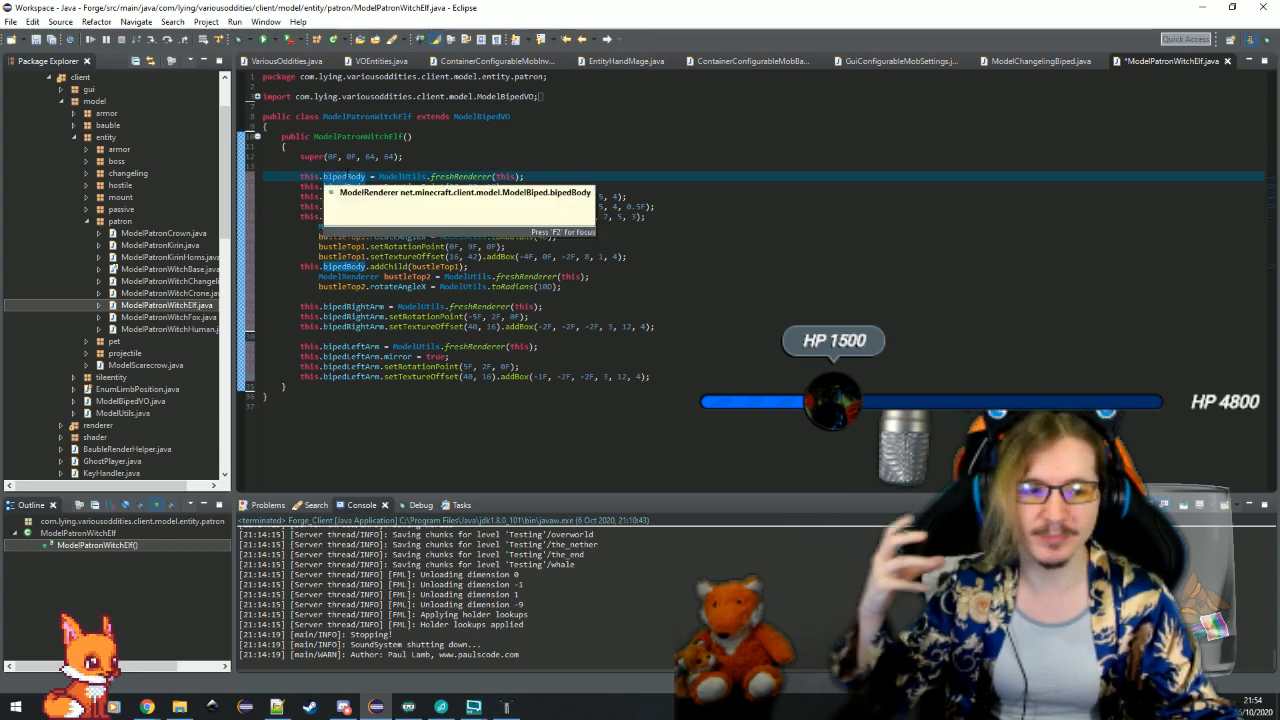
pyautogui.click(663, 217)
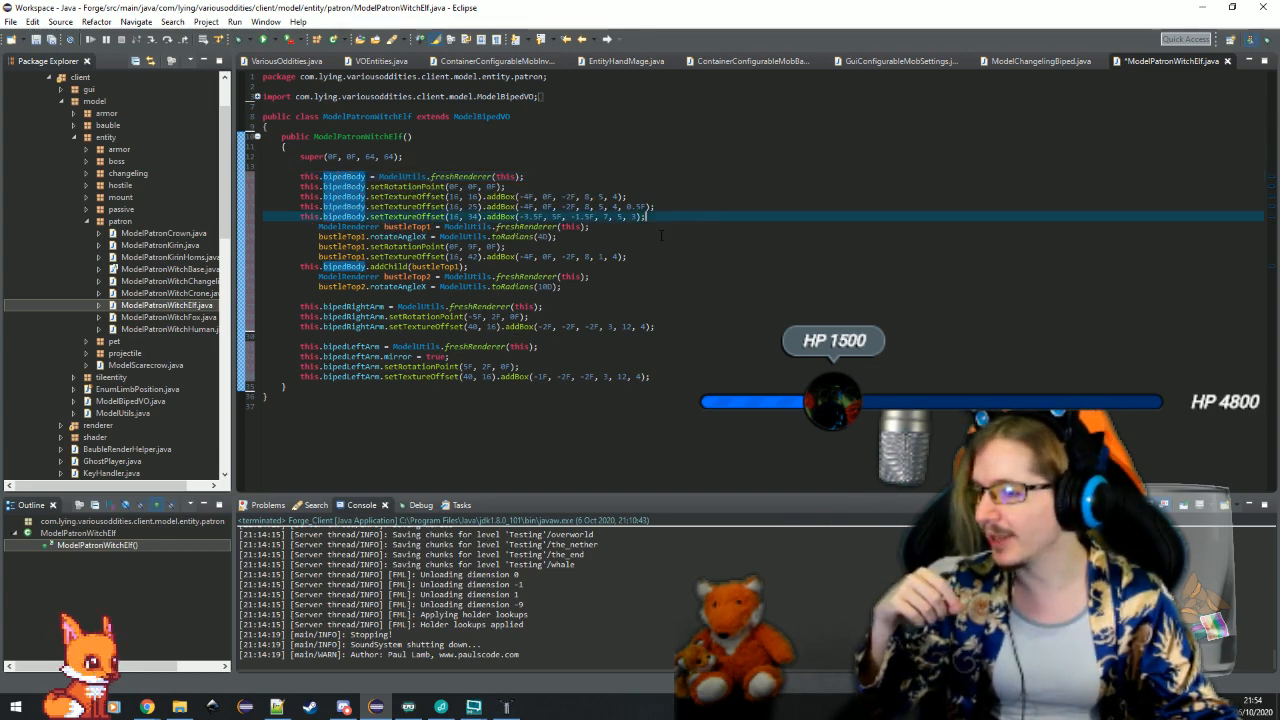
pyautogui.click(663, 257)
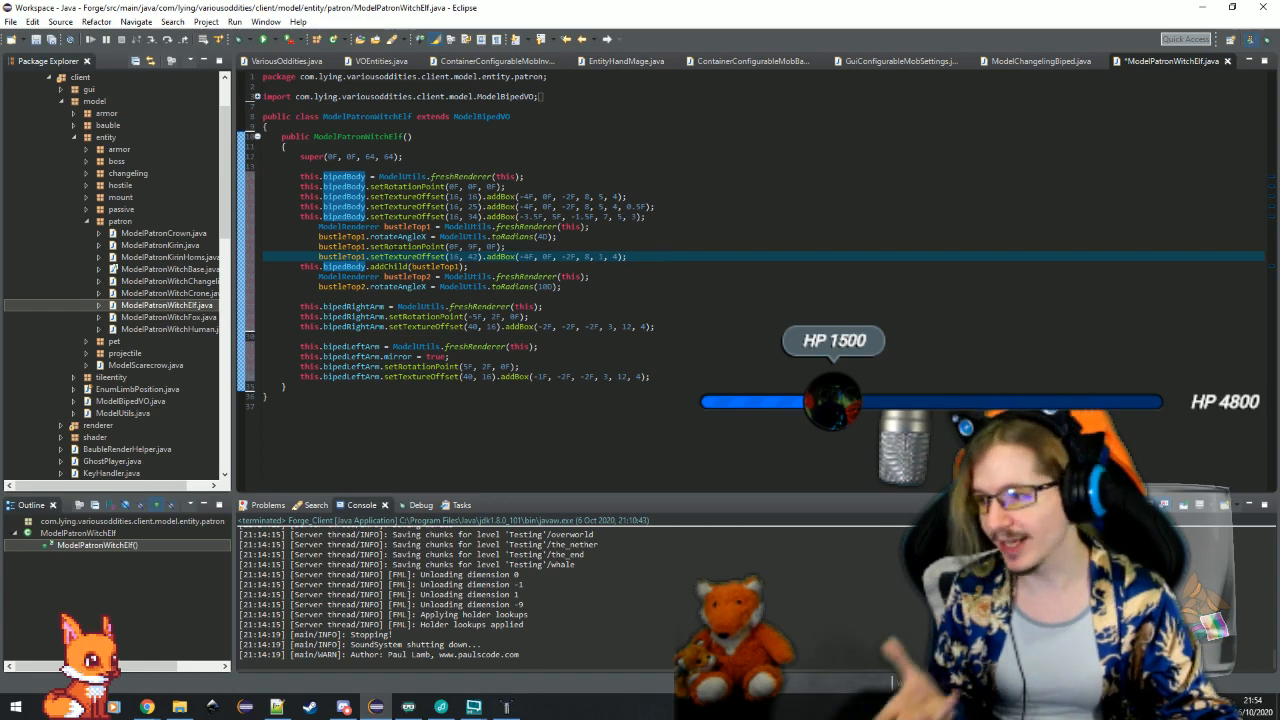
pyautogui.click(408, 277)
pyautogui.click(601, 268)
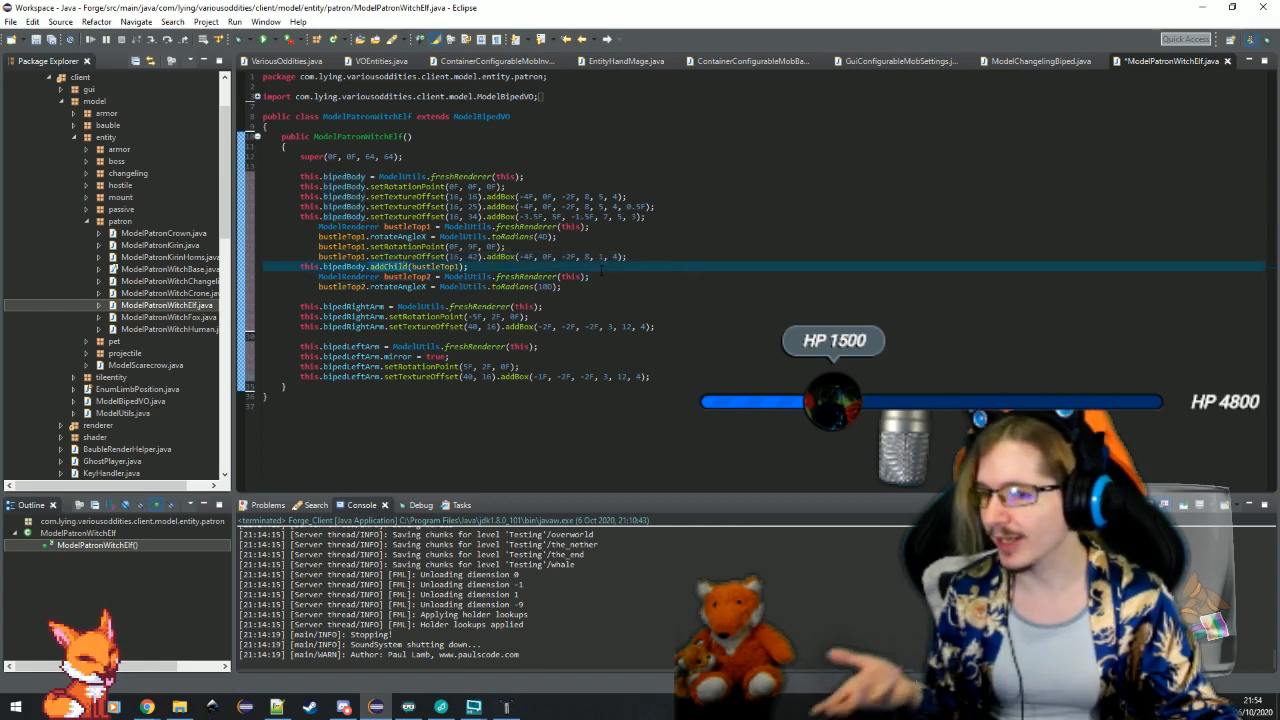
# Find the type ModelHorse from net.minecraft.client.model and open its class file
pyautogui.hotkey('ctrl', 'shift', 't')
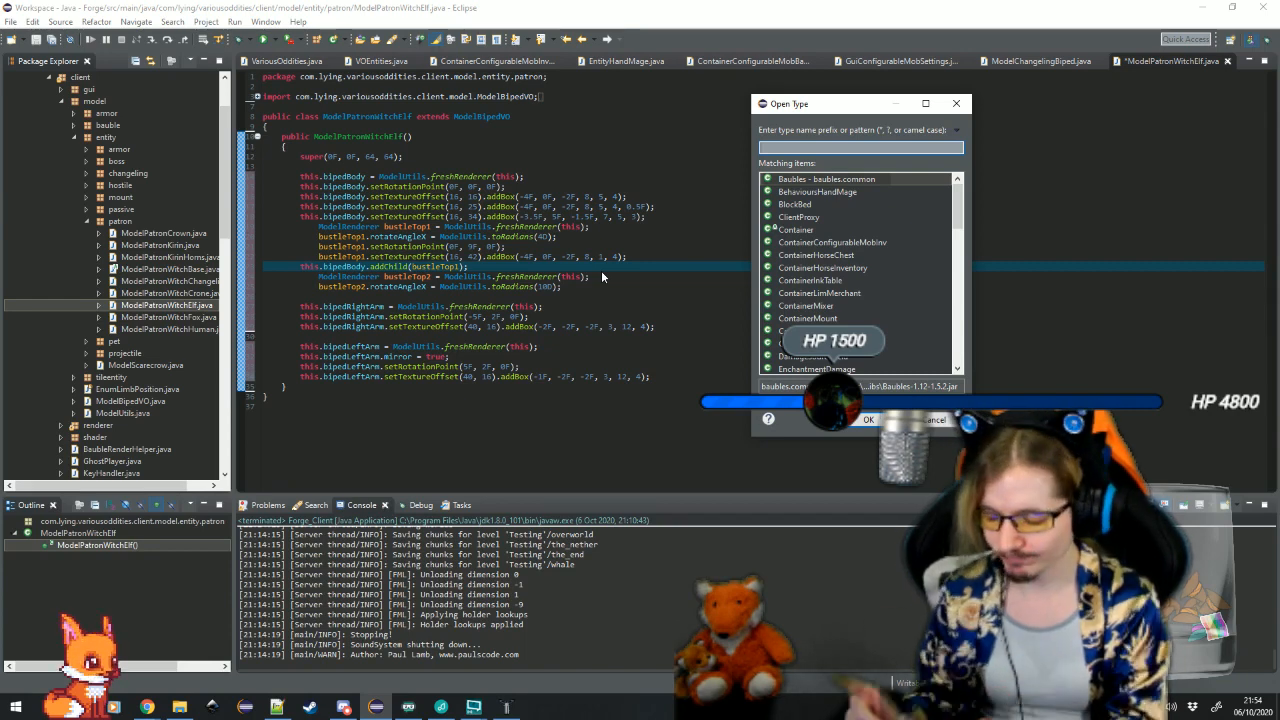
pyautogui.write('modelho')
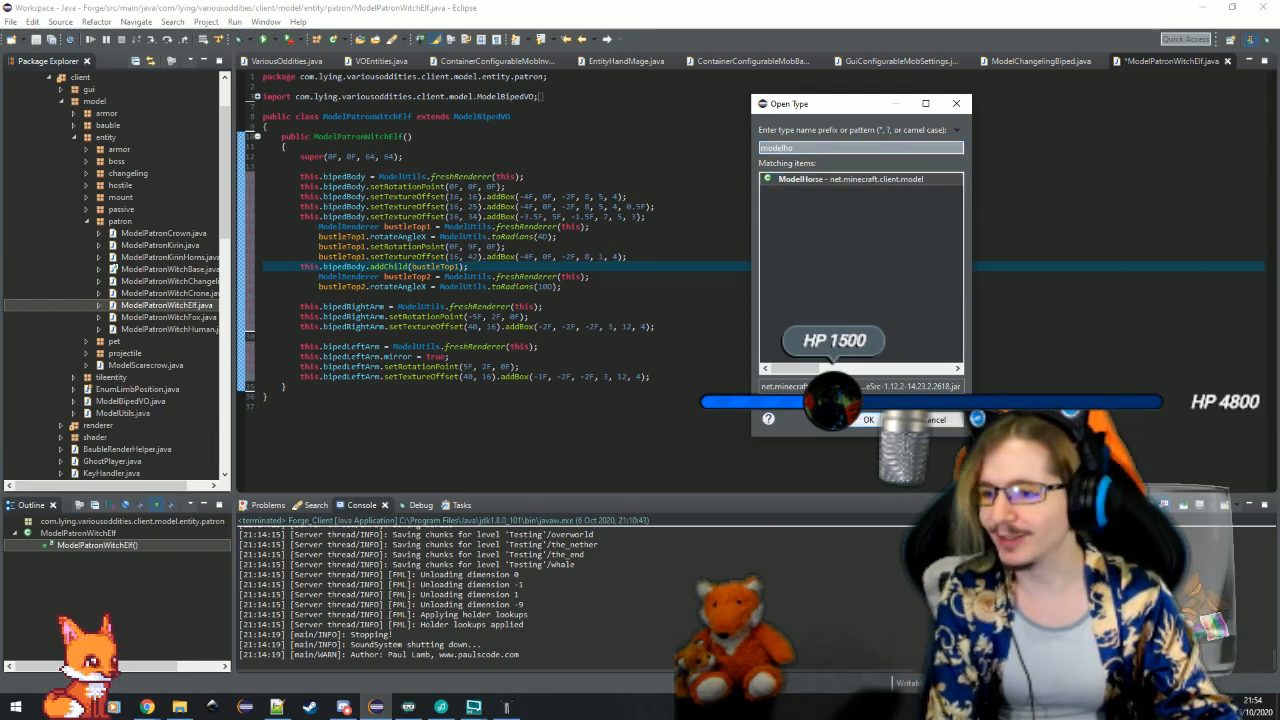
pyautogui.press('Return')
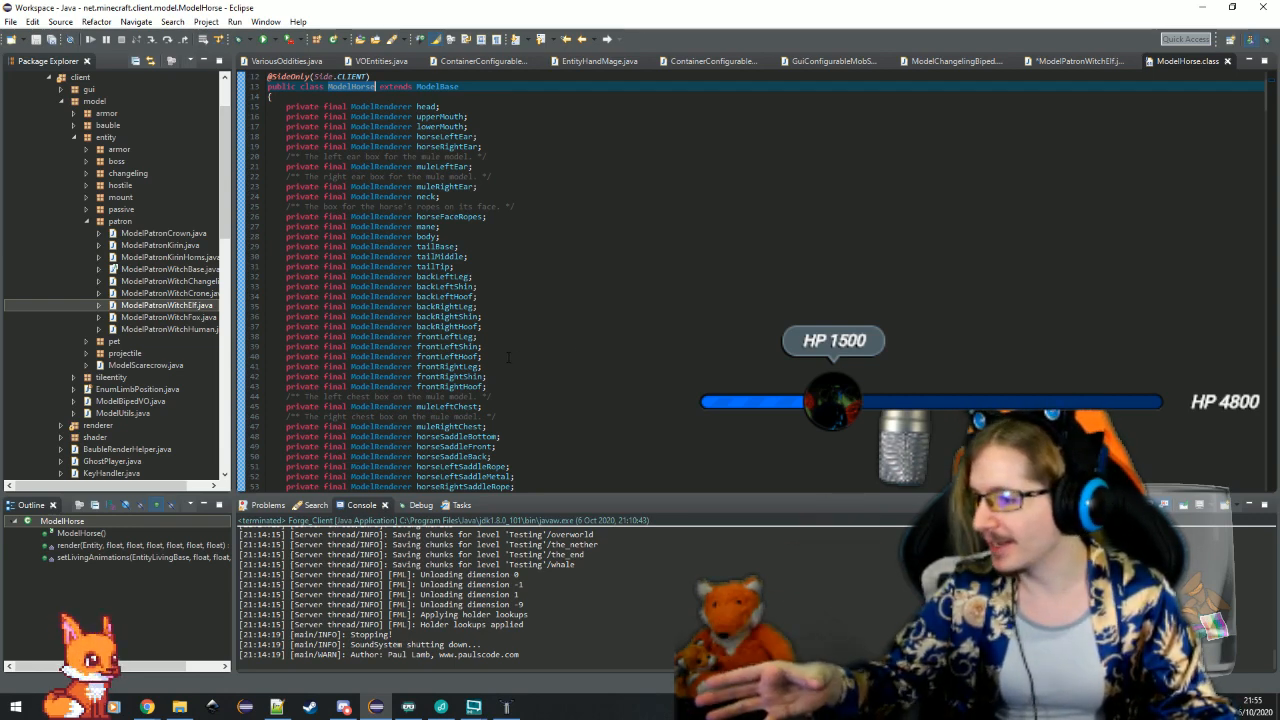
# Examine the front leg, shin and hoof renderer fields in ModelHorse and how the constructor sets up its parts and children
pyautogui.moveTo(492, 337); pyautogui.dragTo(488, 386)
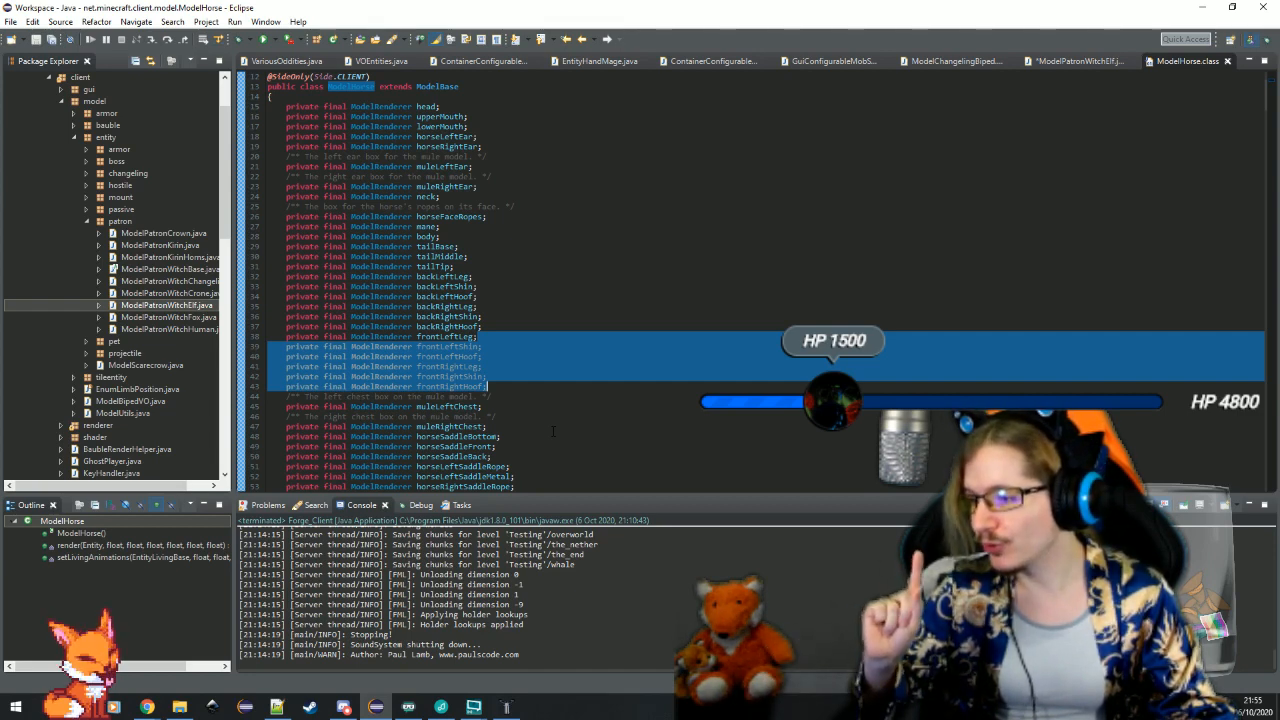
pyautogui.moveTo(503, 382); pyautogui.dragTo(452, 367)
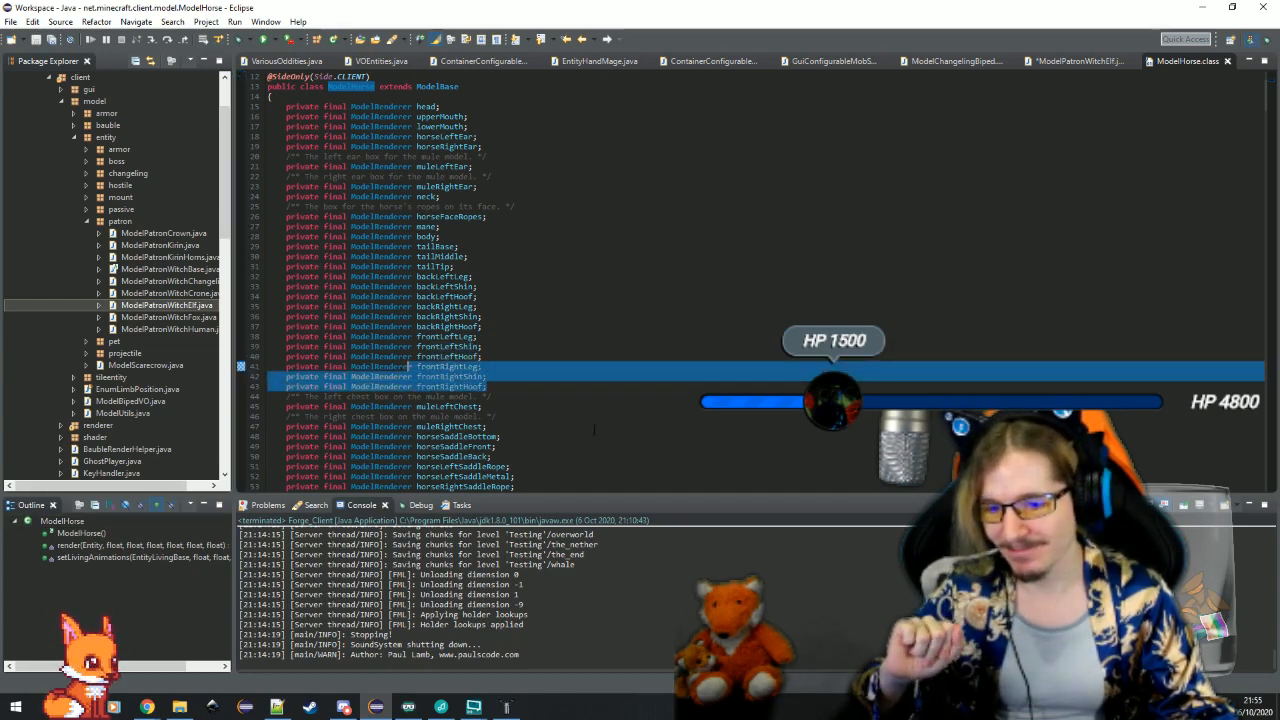
pyautogui.scroll(-13, 594, 430)
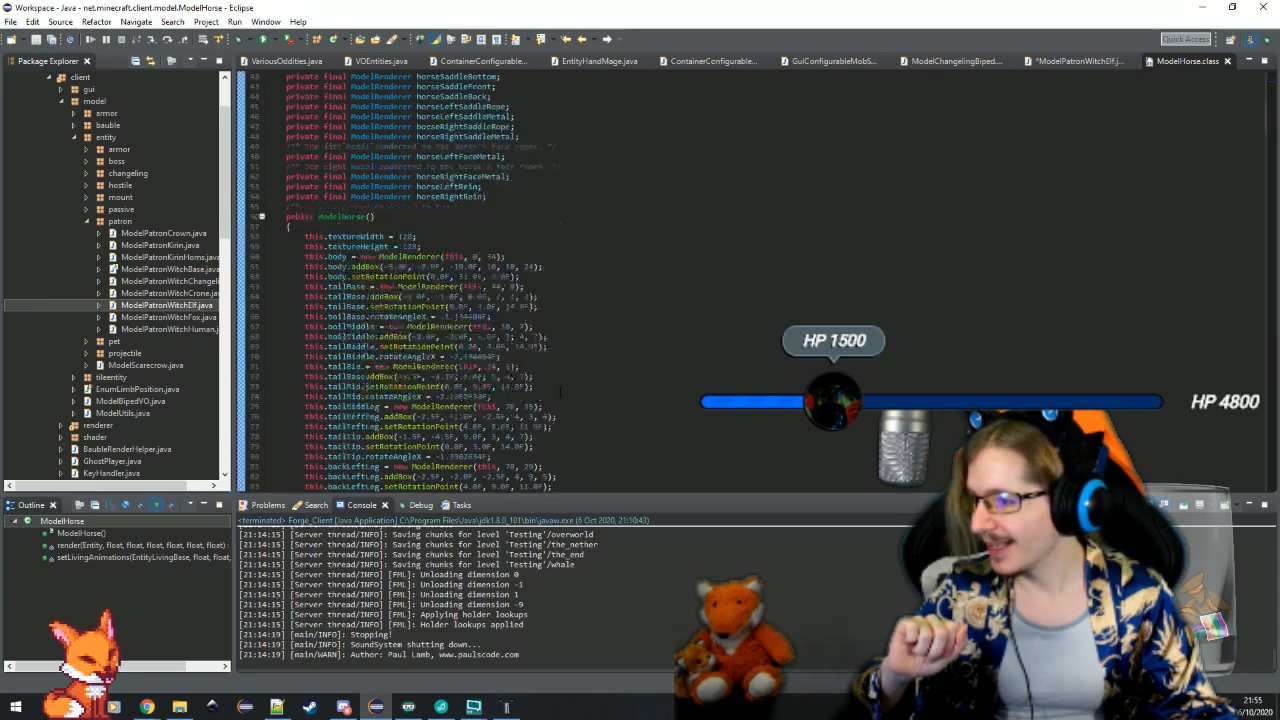
pyautogui.scroll(-15, 594, 430)
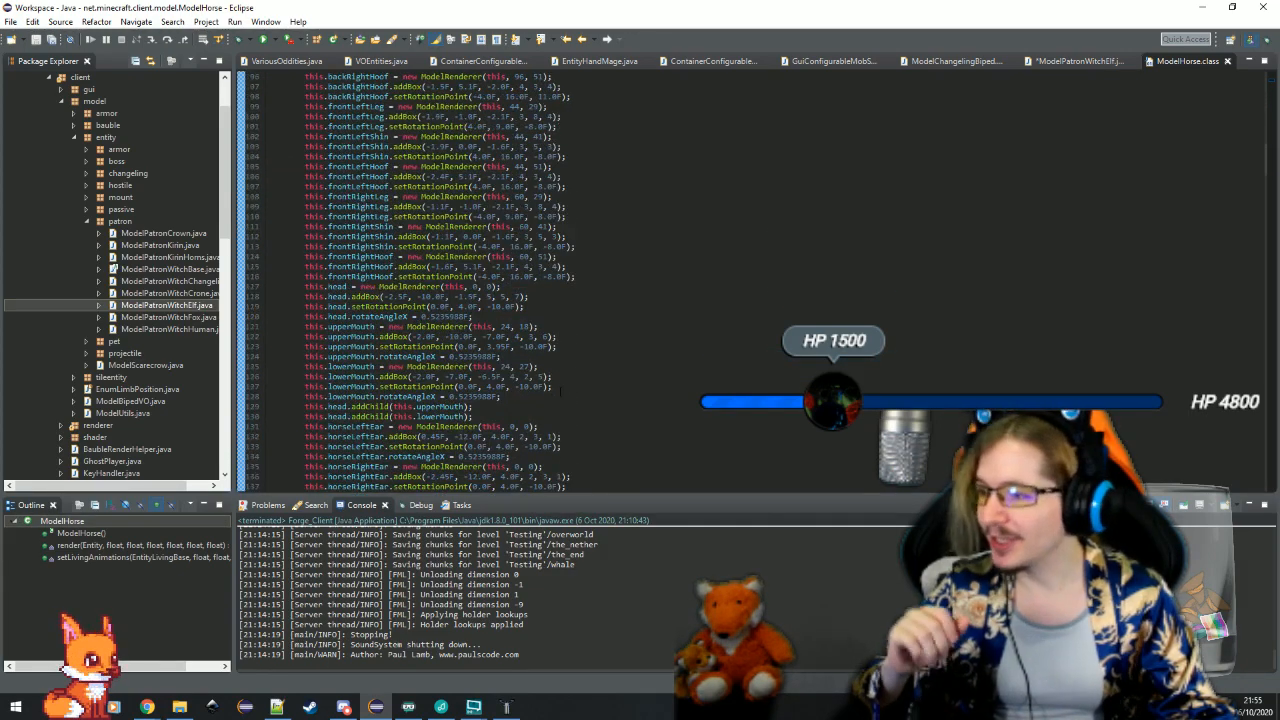
pyautogui.scroll(-4, 560, 391)
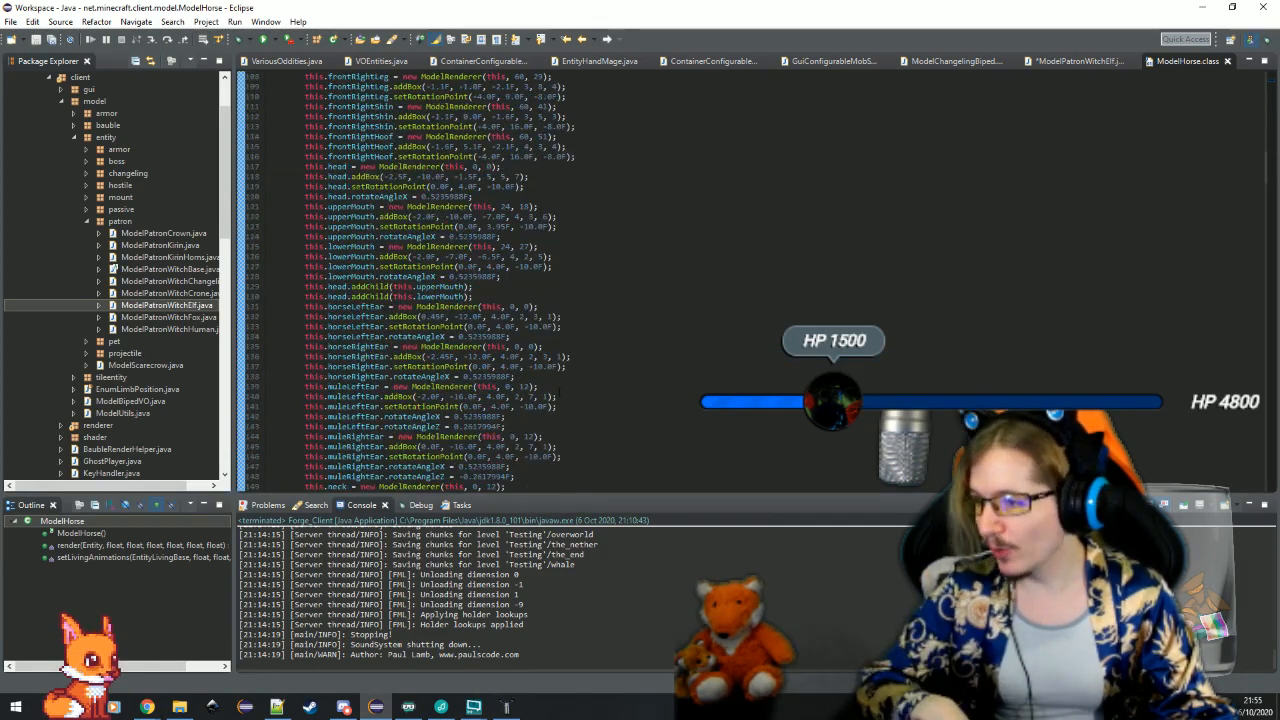
pyautogui.scroll(2, 560, 394)
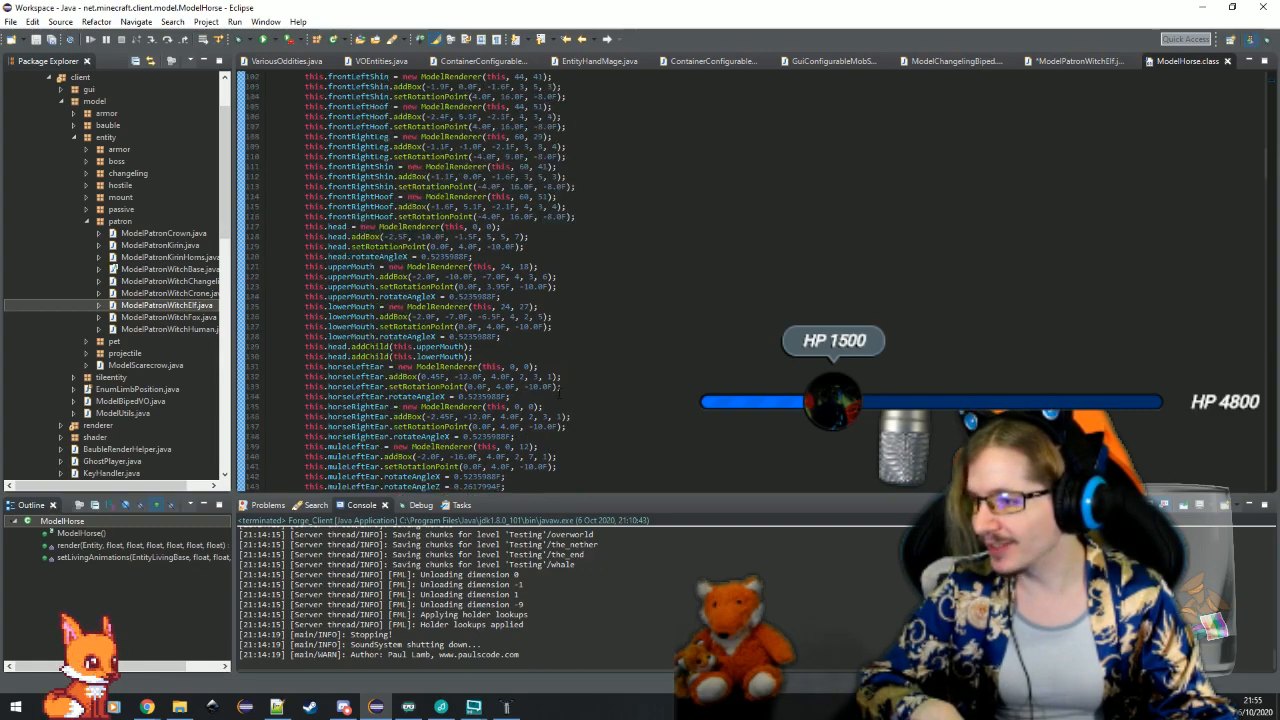
# Examine how the ModelHorse constructor attaches upperMouth and lowerMouth to the head with addChild and defines the ears, neck and chests
pyautogui.scroll(-2, 560, 394)
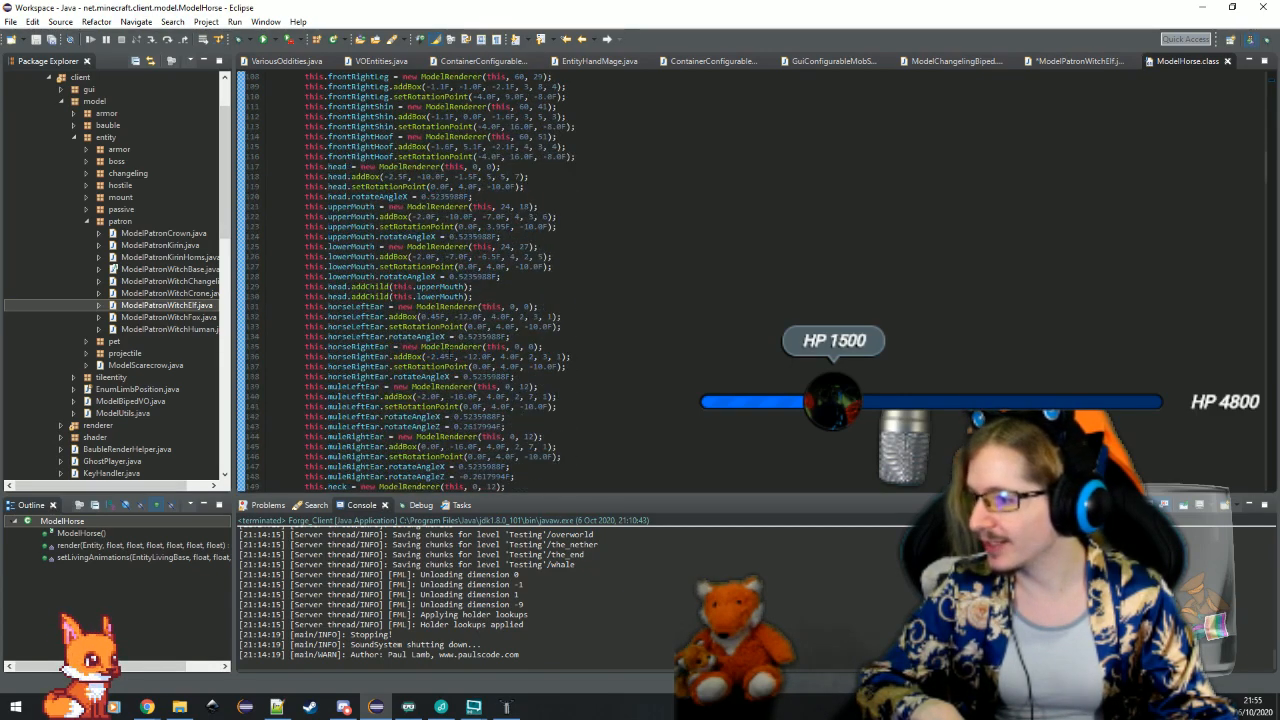
pyautogui.click(372, 286)
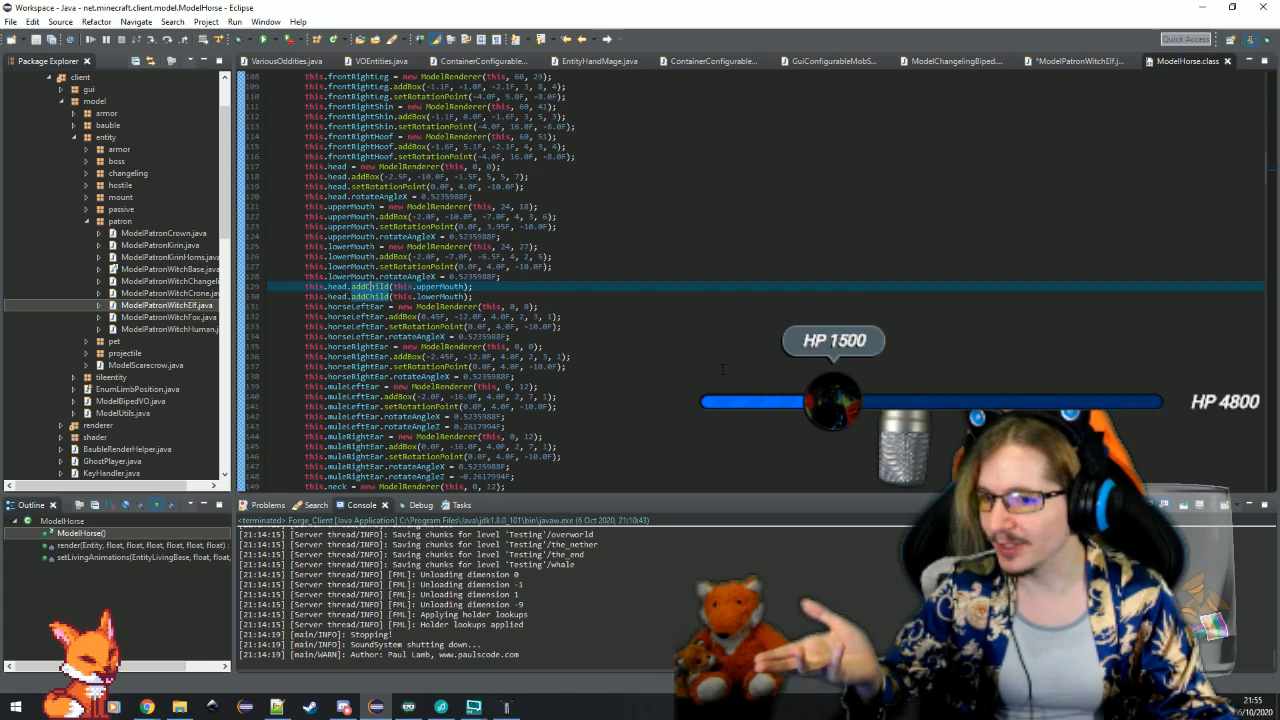
pyautogui.scroll(-2, 722, 369)
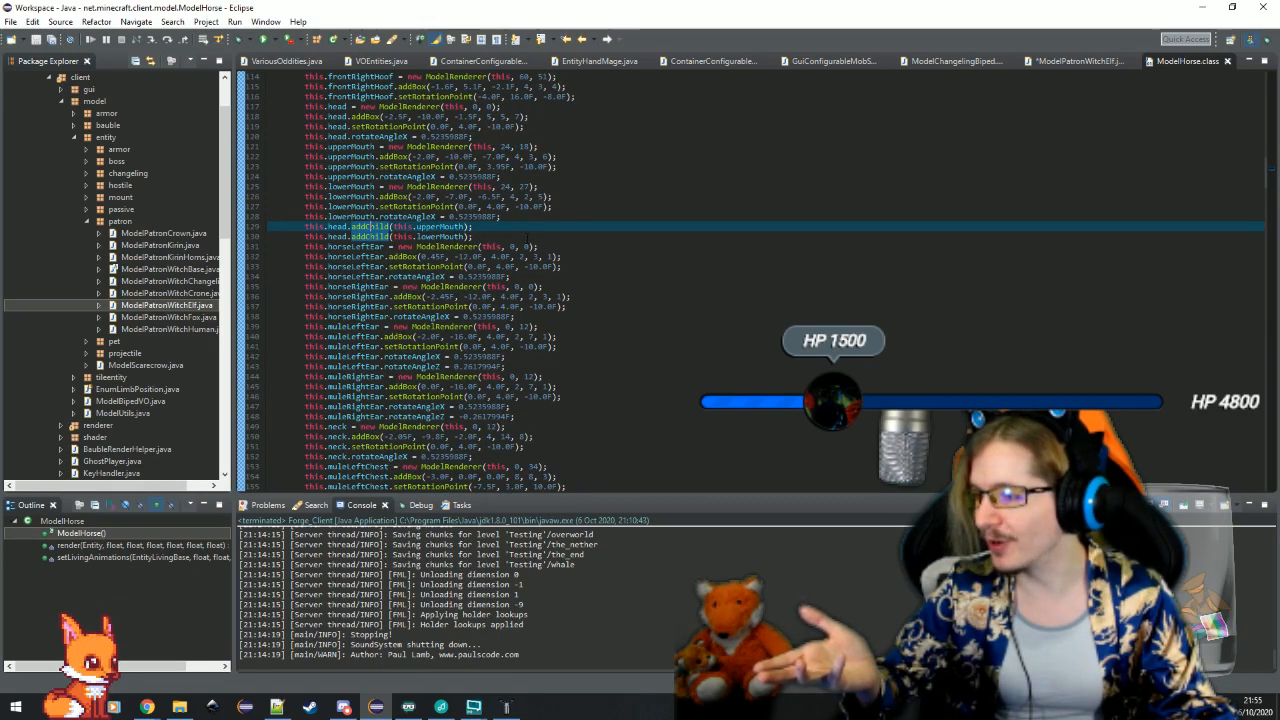
pyautogui.click(570, 246)
pyautogui.scroll(-2, 600, 366)
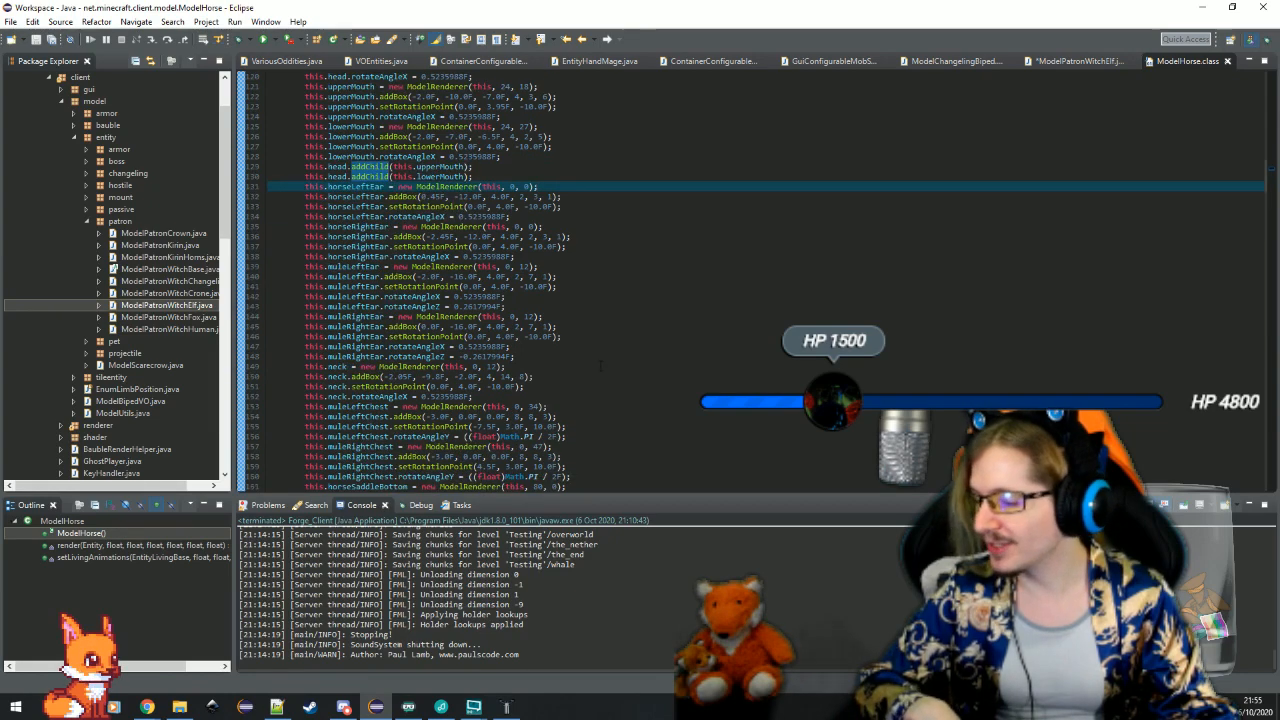
pyautogui.scroll(-6, 601, 366)
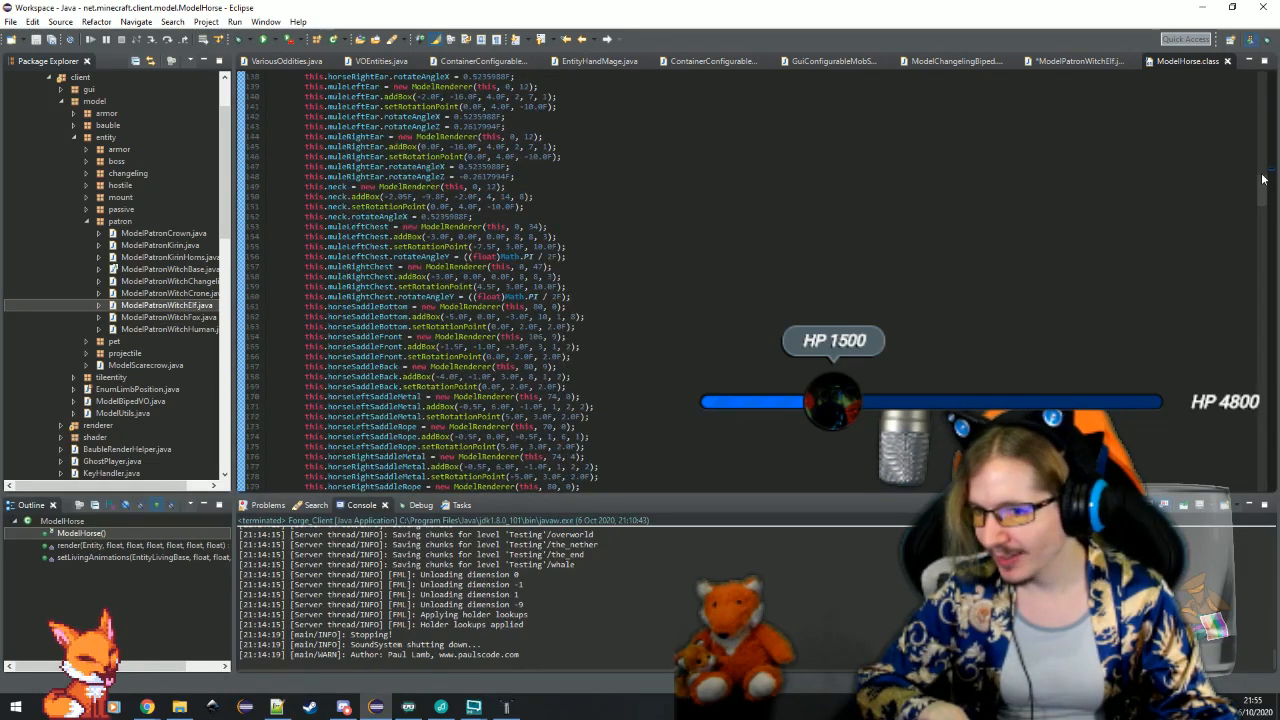
# Review how ModelHorse's animation and render code positions and rotates the head, leg, saddle and tail parts, and close the class file
pyautogui.moveTo(1261, 179); pyautogui.dragTo(1218, 374)
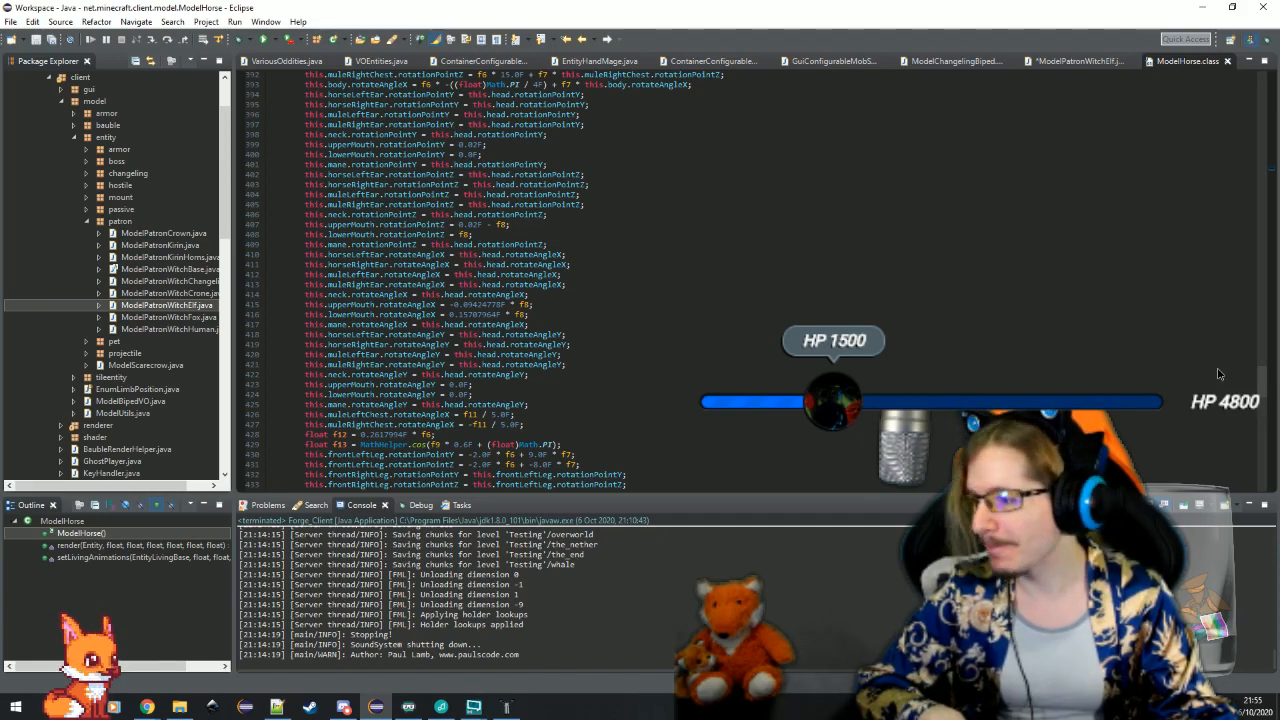
pyautogui.scroll(-15, 1218, 374)
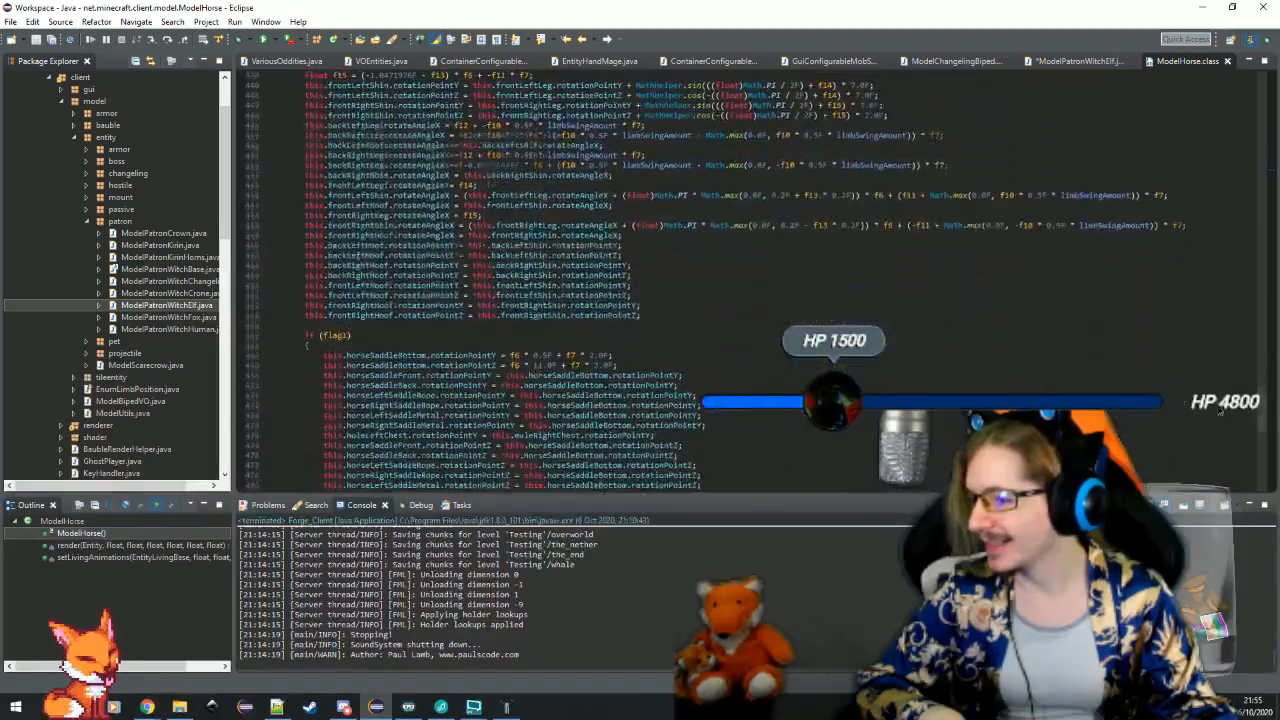
pyautogui.scroll(-12, 1218, 430)
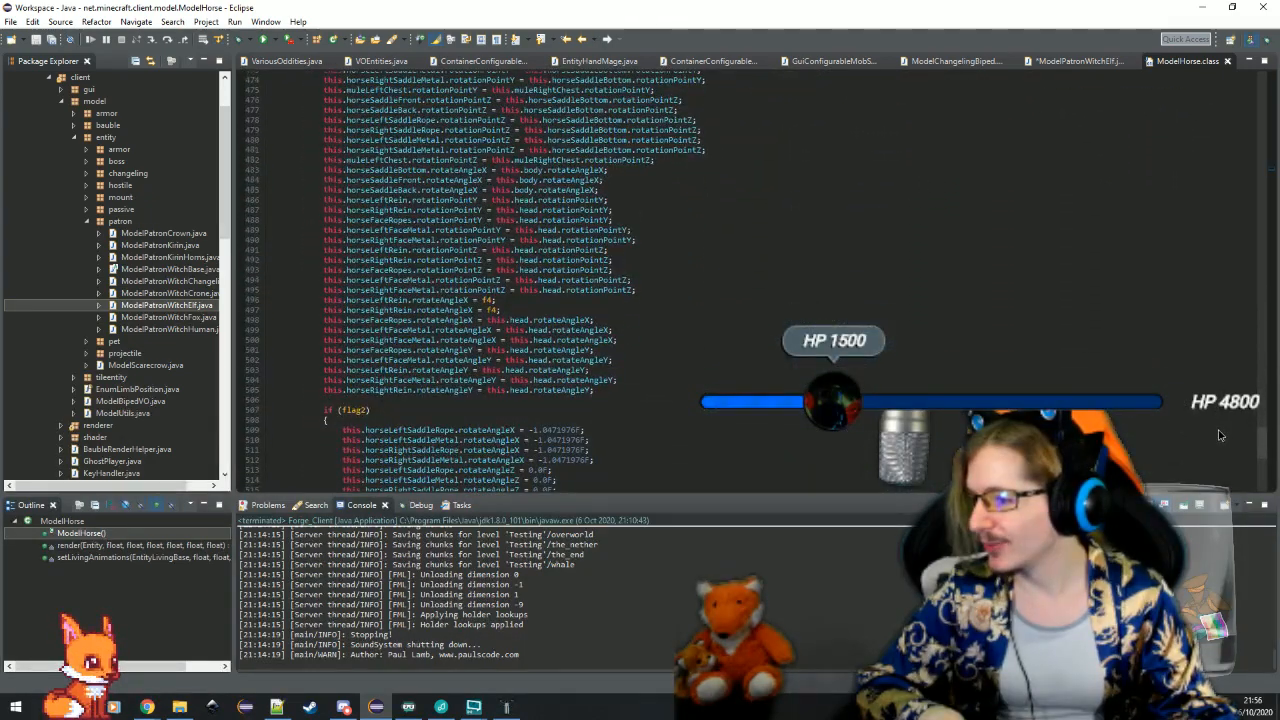
pyautogui.scroll(3, 1218, 435)
pyautogui.scroll(-1, 1219, 432)
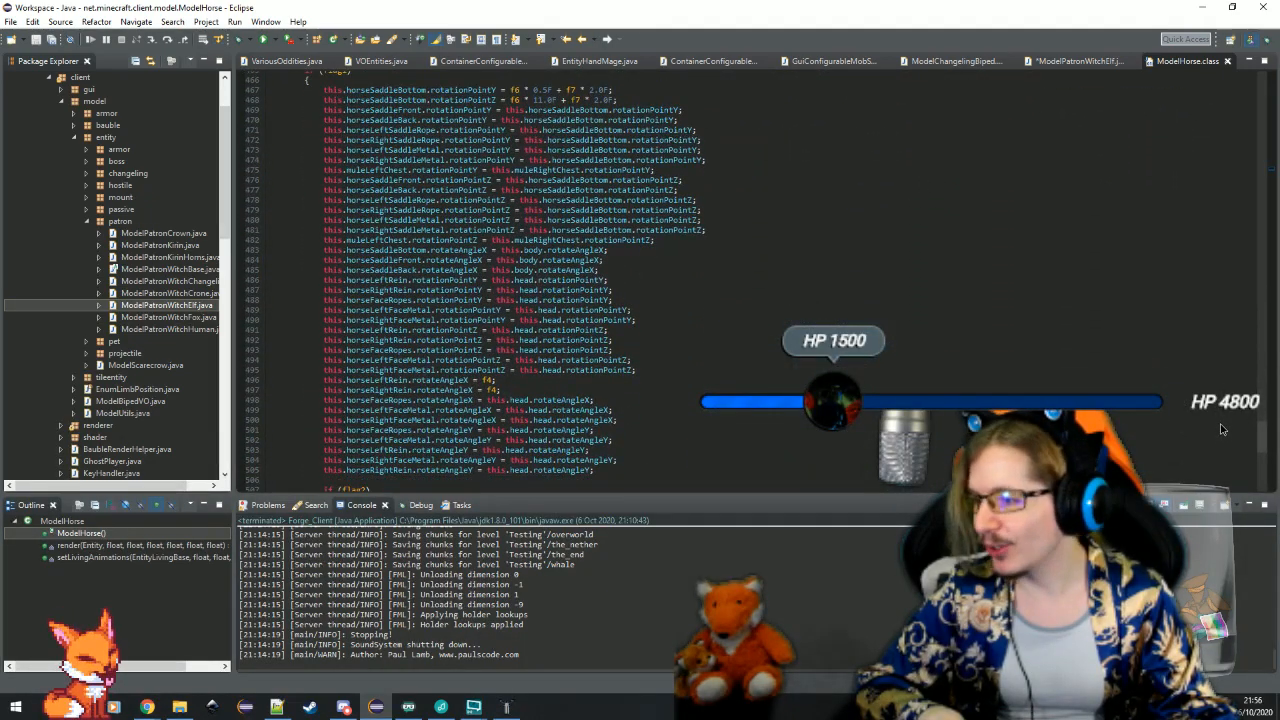
pyautogui.scroll(-15, 1220, 429)
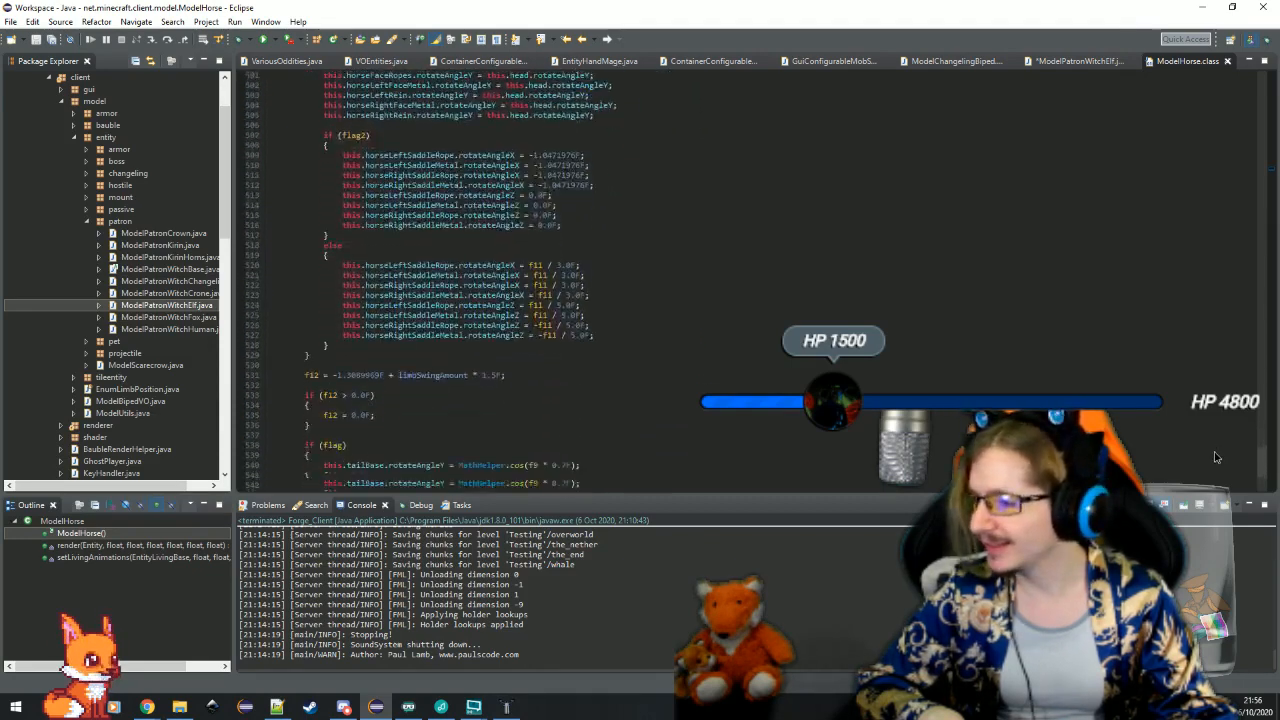
pyautogui.scroll(-1, 1216, 466)
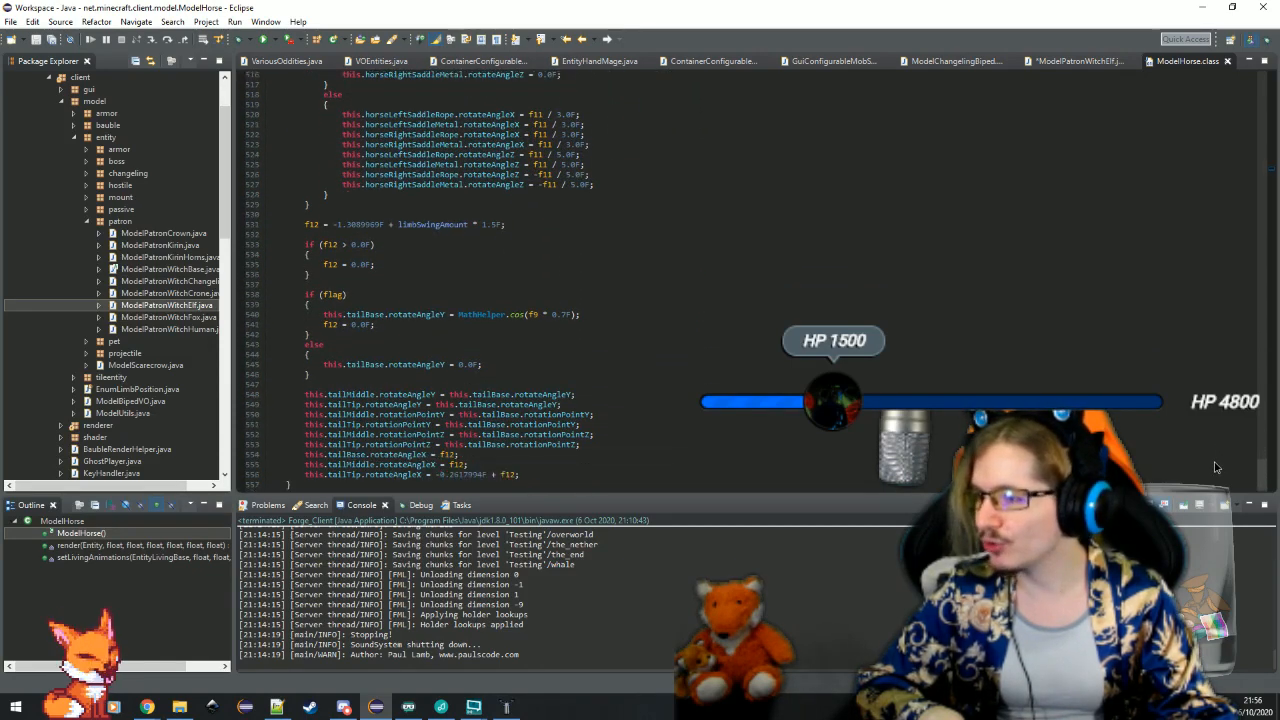
pyautogui.scroll(-1, 1216, 467)
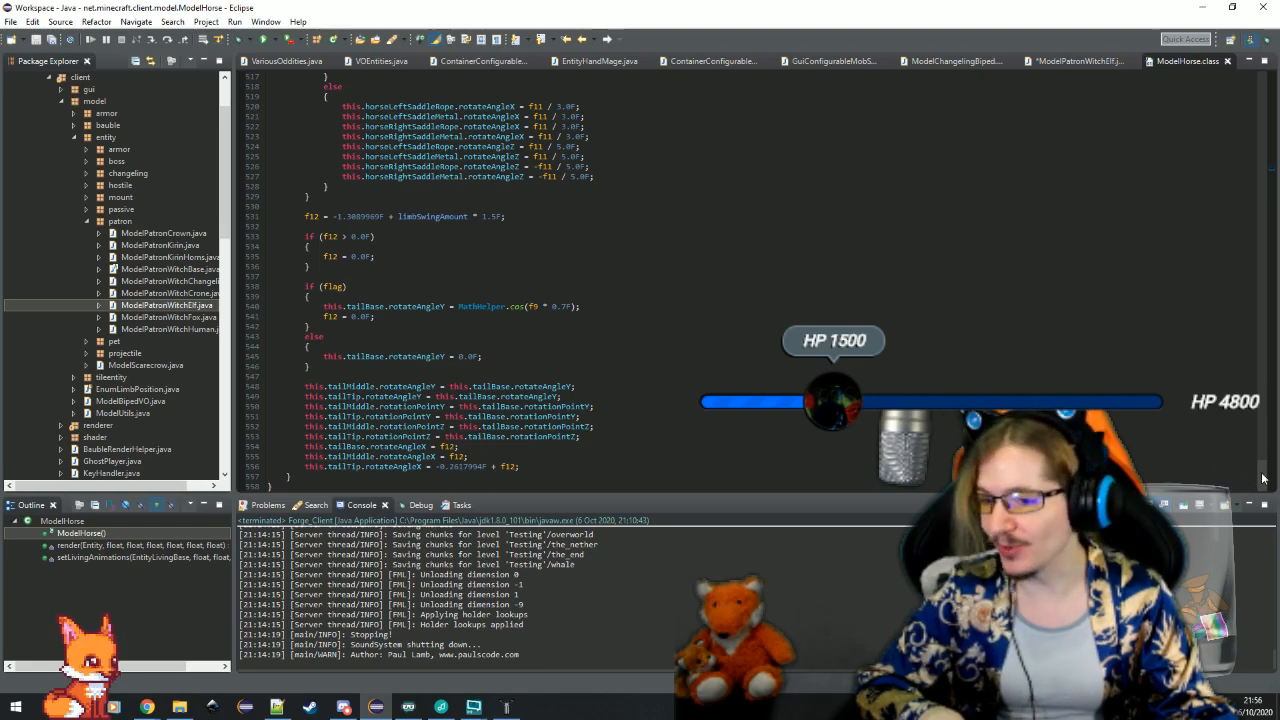
pyautogui.moveTo(1267, 472); pyautogui.dragTo(1266, 240)
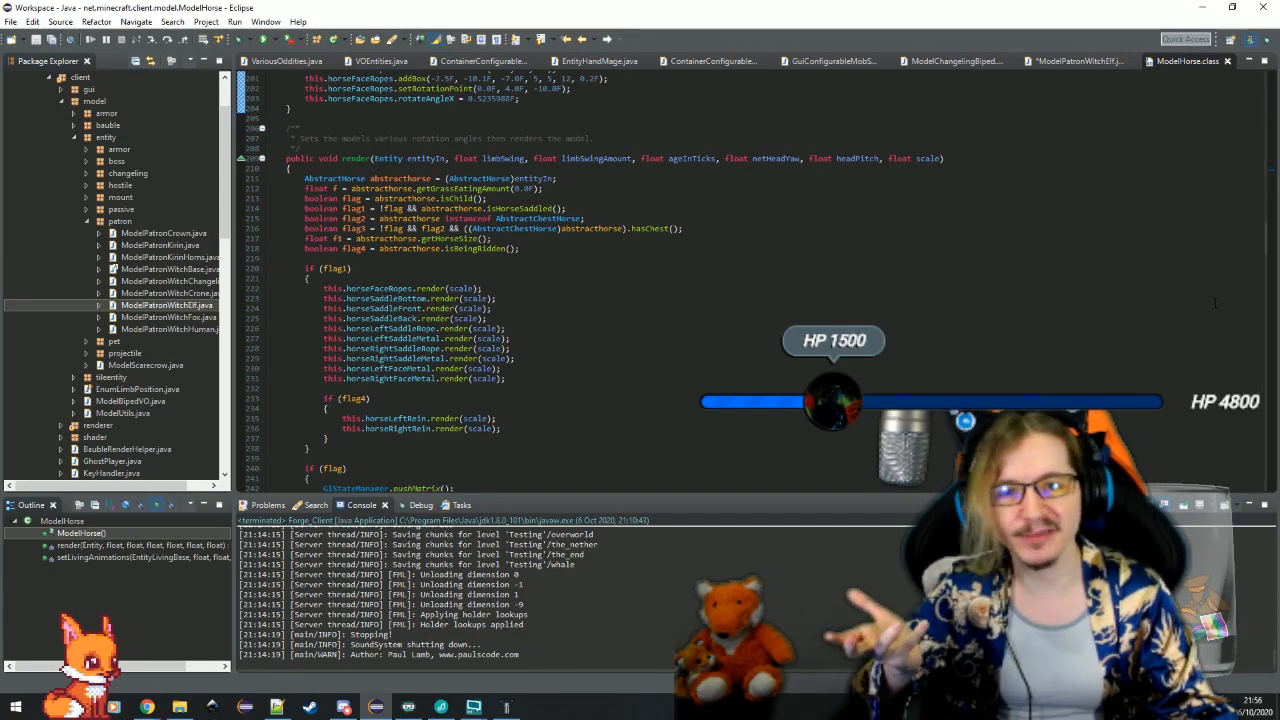
pyautogui.moveTo(1266, 240); pyautogui.dragTo(1250, 147)
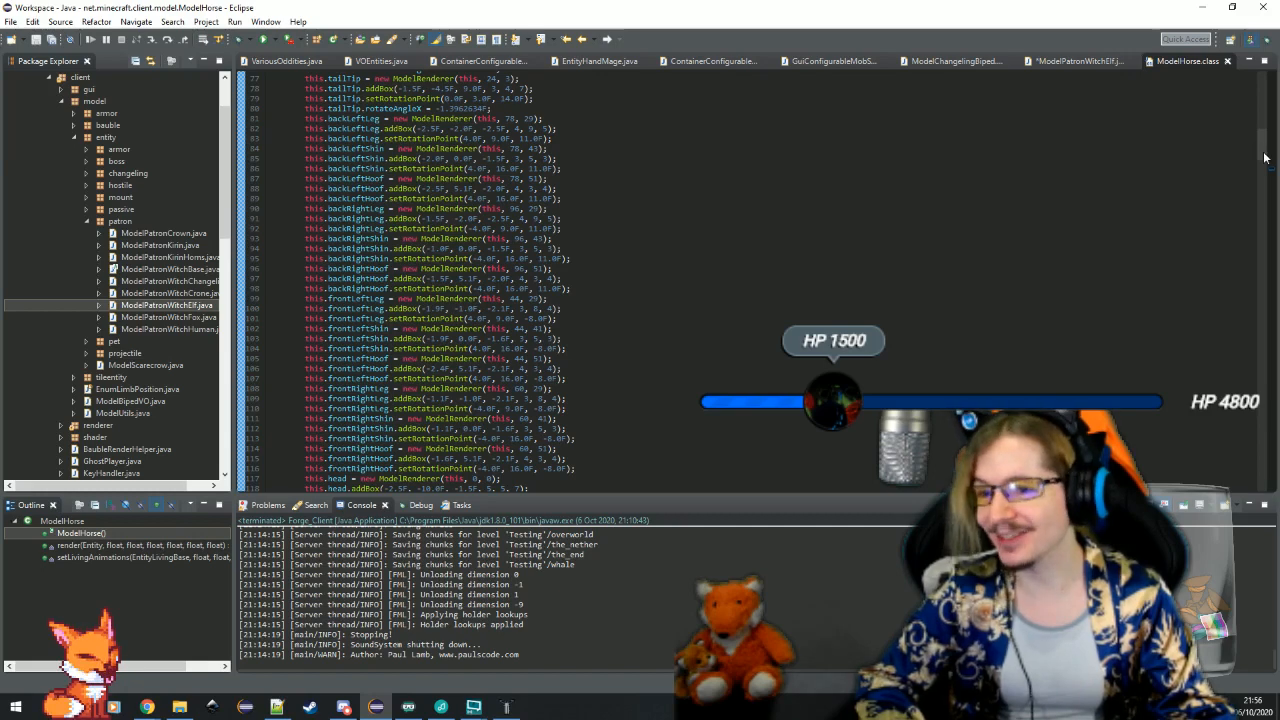
pyautogui.moveTo(1264, 153); pyautogui.dragTo(1263, 141)
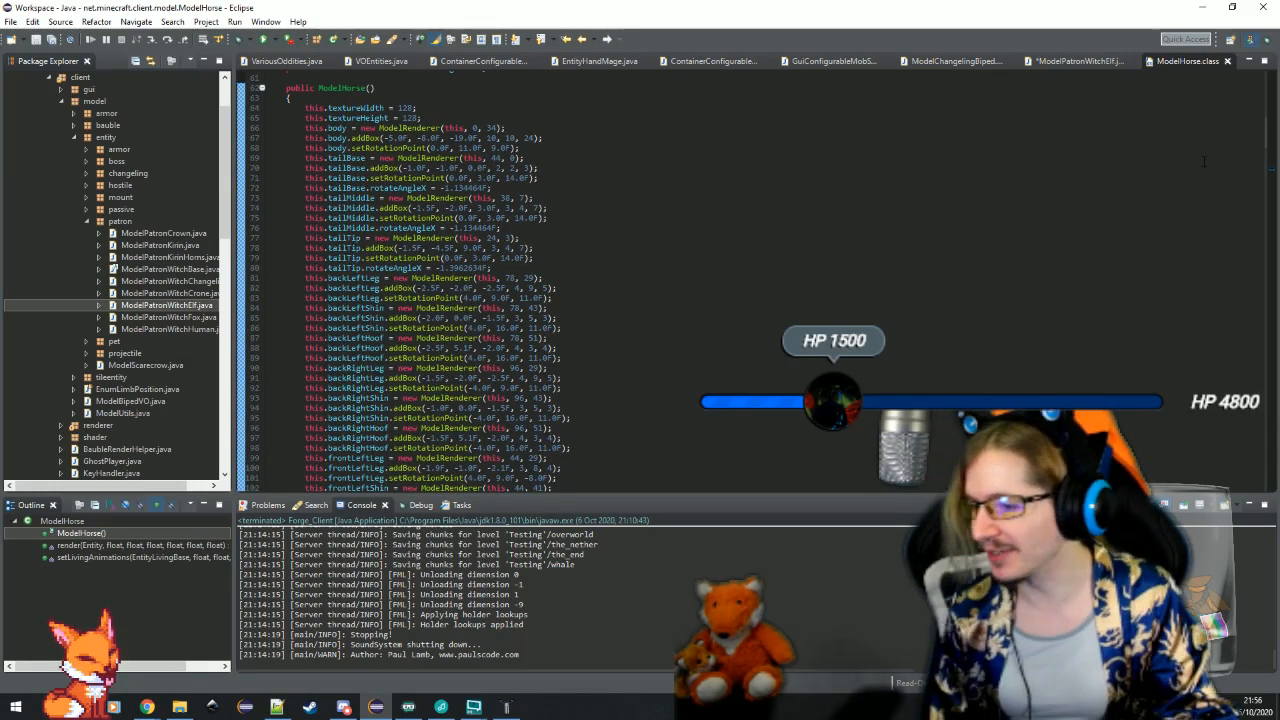
pyautogui.click(1227, 61)
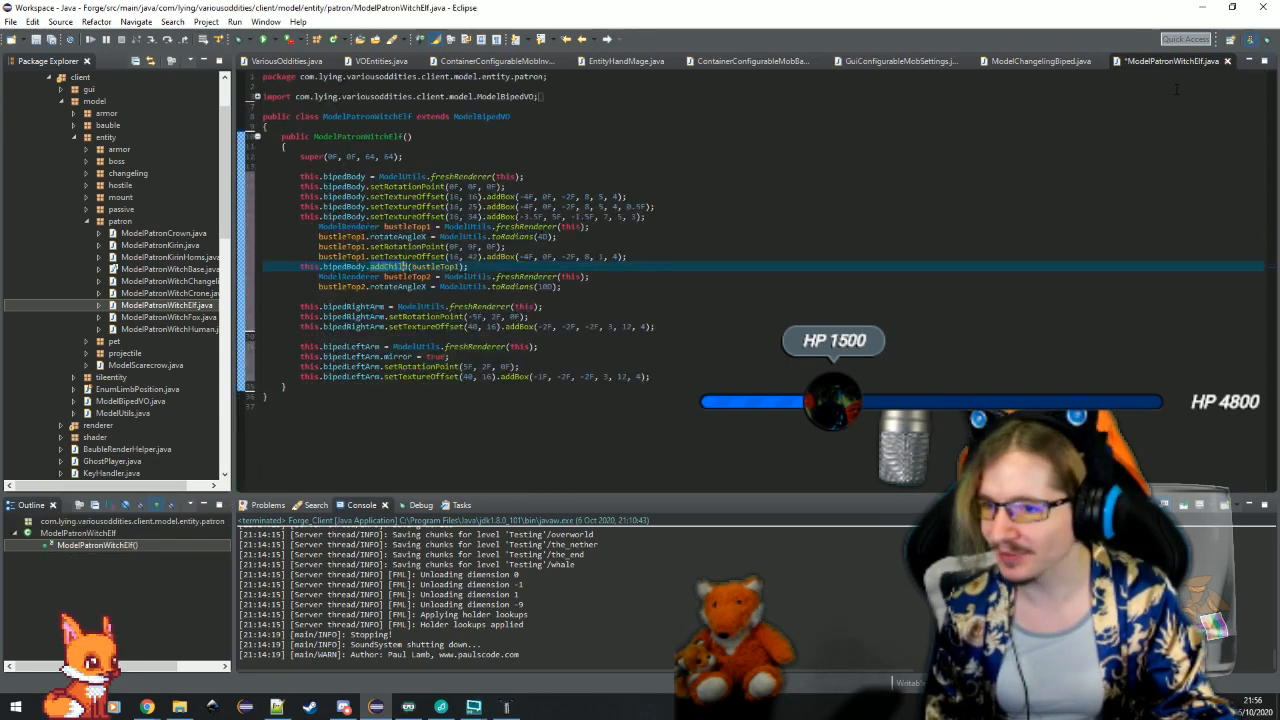
# Add bustleTop2.setRotationPoint(0F, 10F, 0F); below its rotateAngleX line, restoring the Eclipse window to a smaller size
pyautogui.click(633, 285)
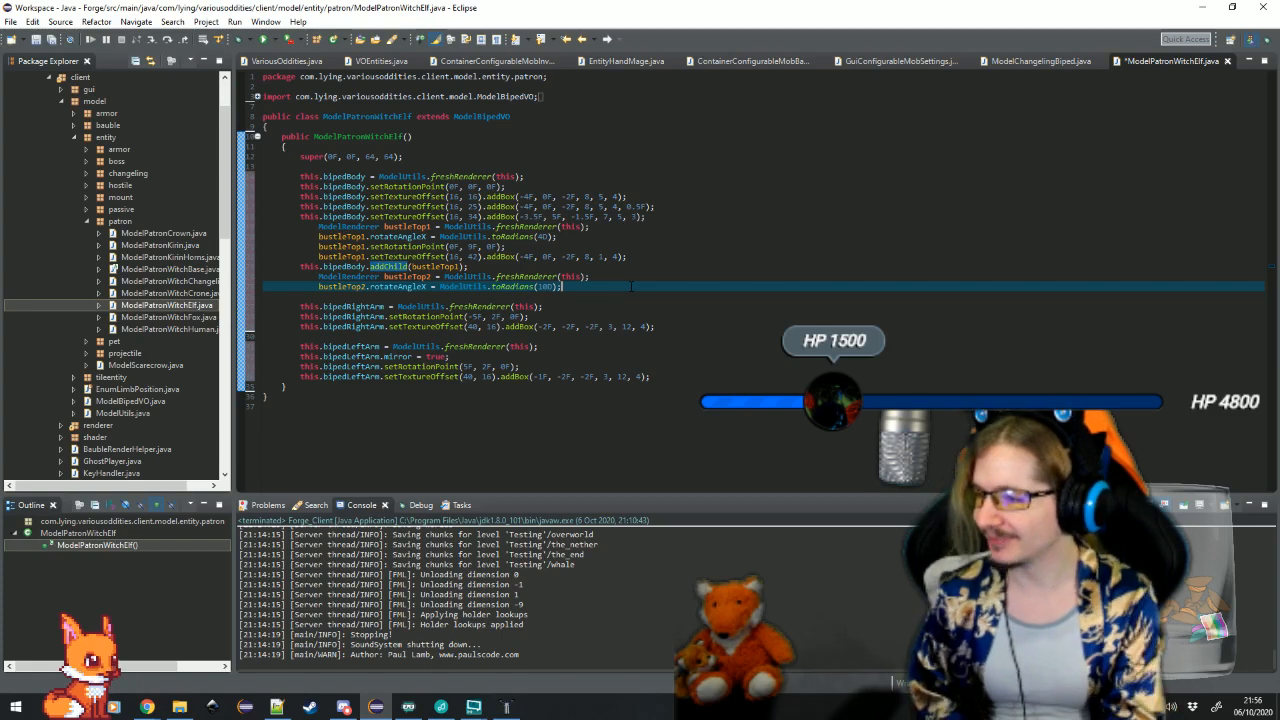
pyautogui.press('Return')
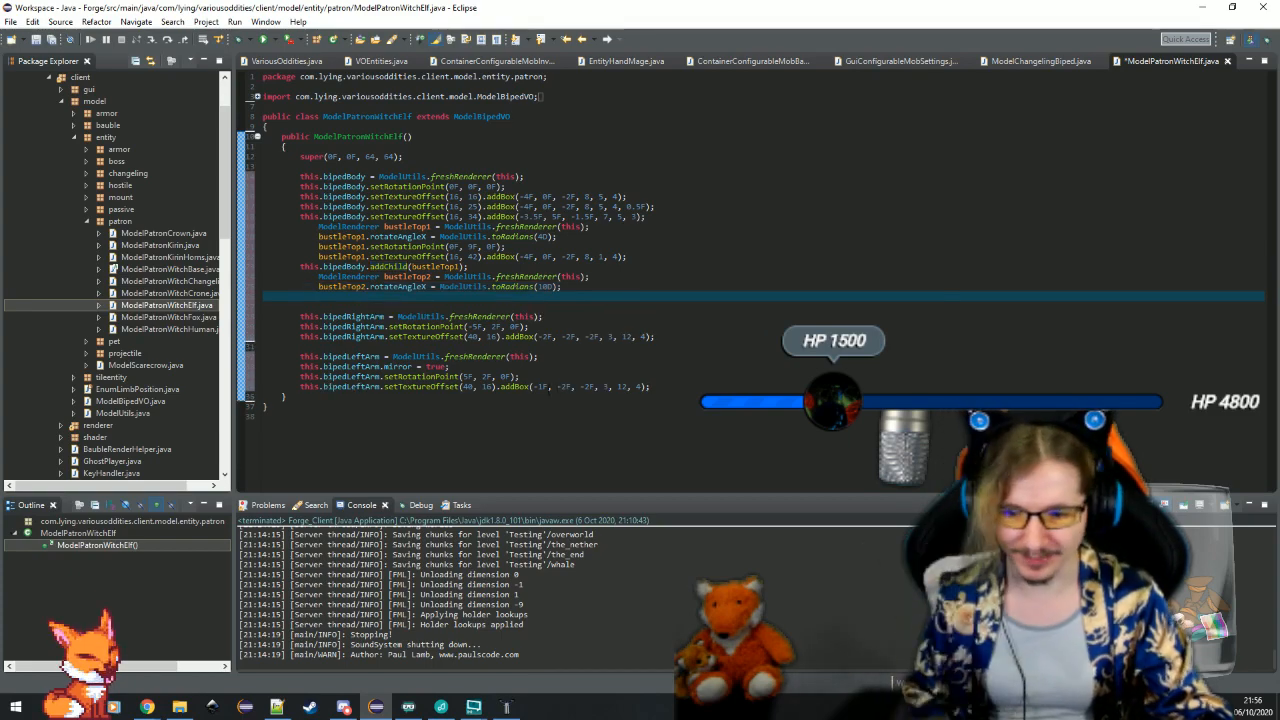
pyautogui.doubleClick(559, 16)
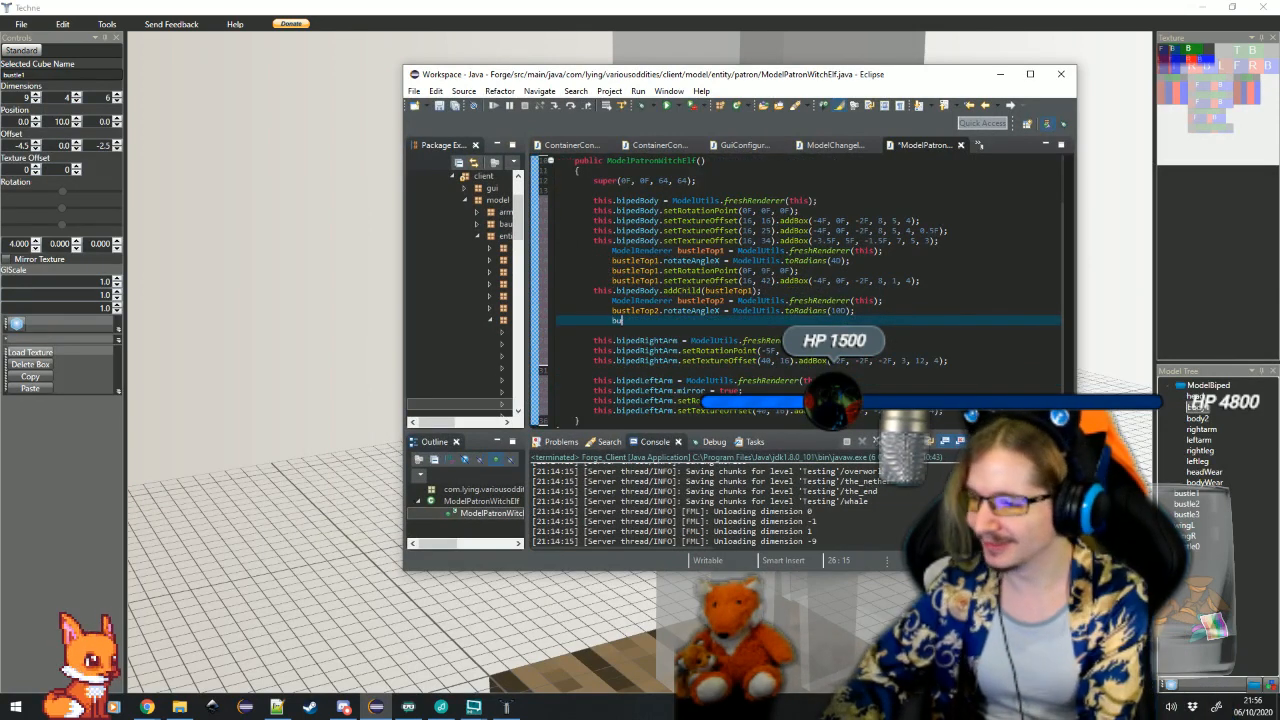
pyautogui.write('2.setr')
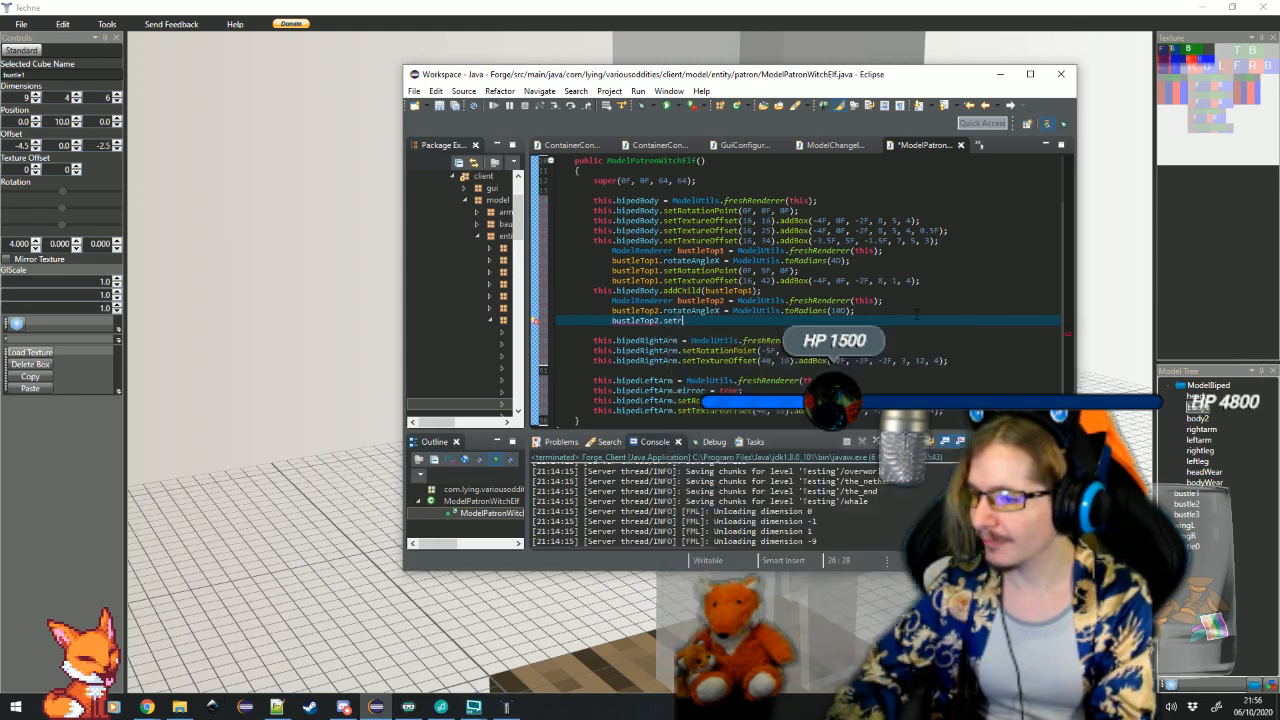
pyautogui.press('Return')
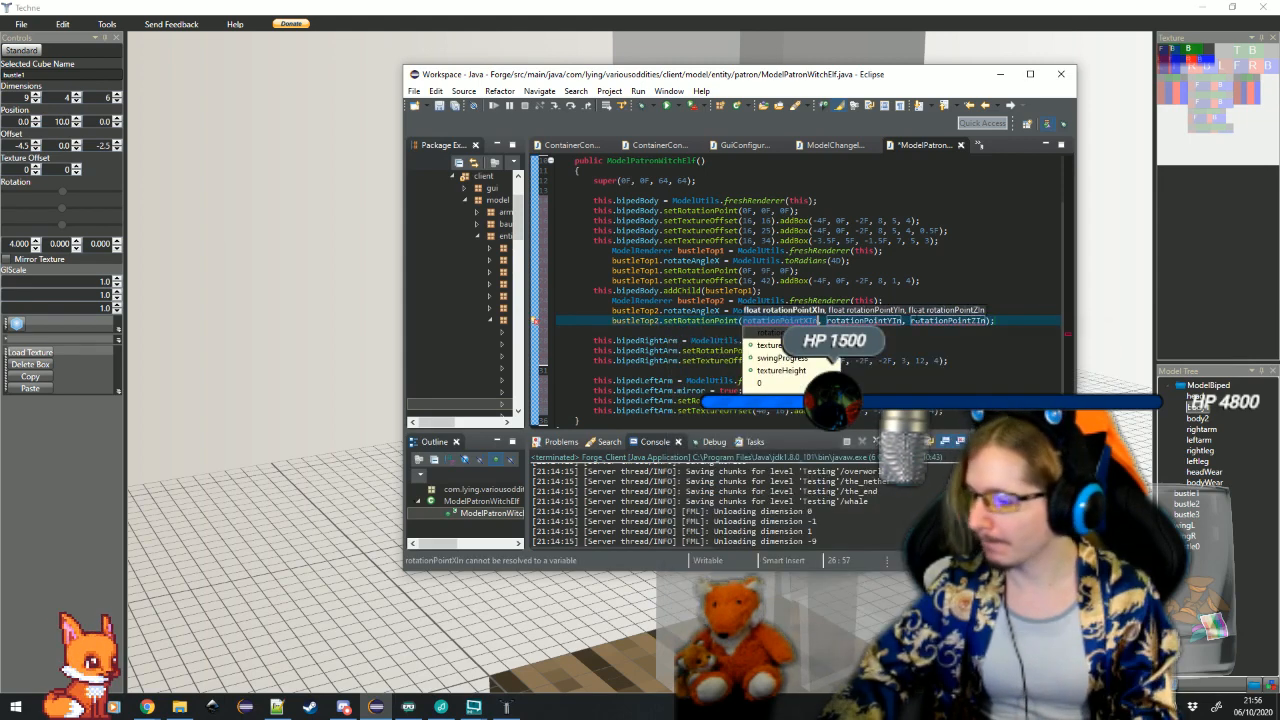
pyautogui.write('0F')
pyautogui.press('Tab')
pyautogui.write('10F')
pyautogui.press('Tab')
pyautogui.write('0')
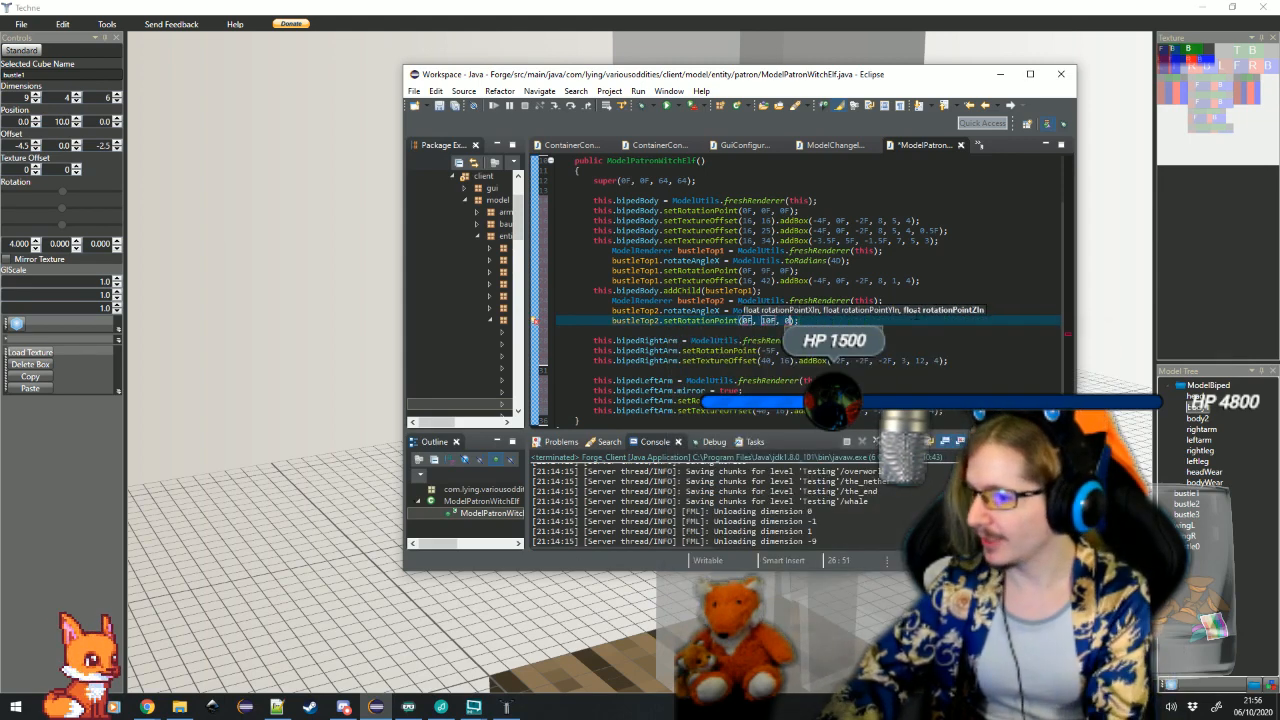
pyautogui.write('F')
pyautogui.press('Return')
pyautogui.press('Return')
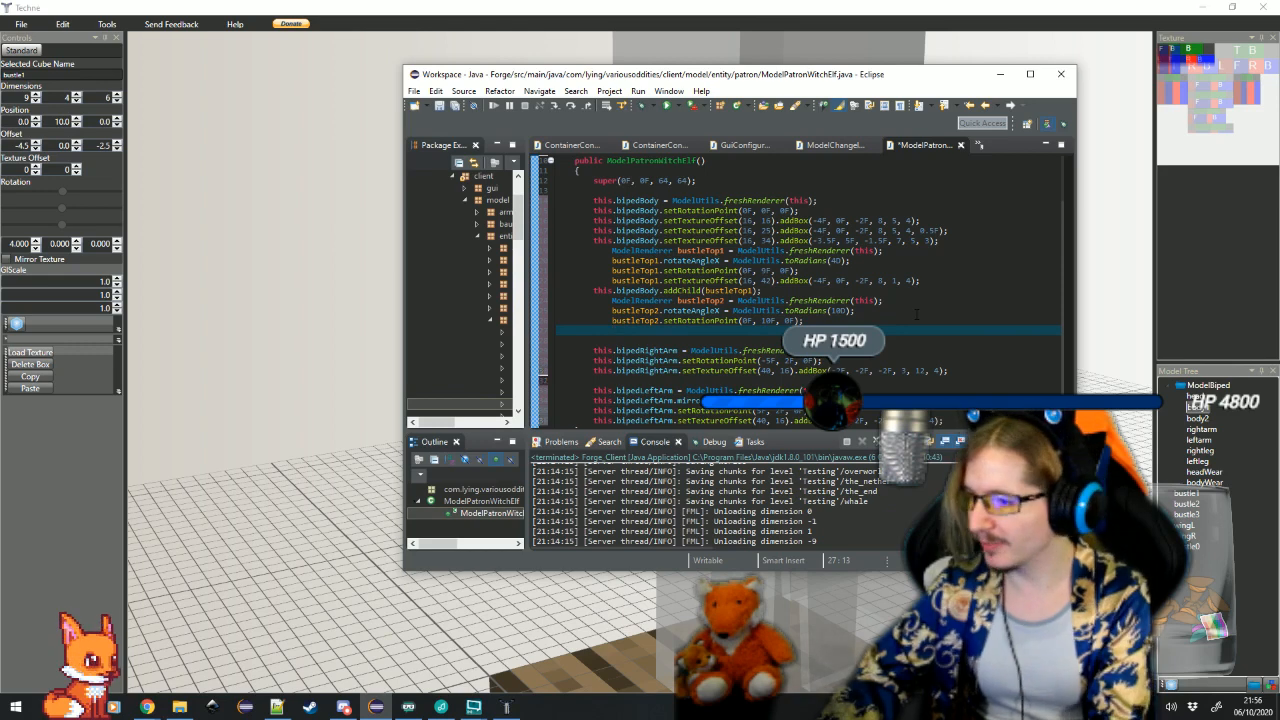
# Start a texture offset statement for bustleTop2, switch to Techne and set the selected bustle1 box's texture offset to 16, 47
pyautogui.write('bustleTop2.sett')
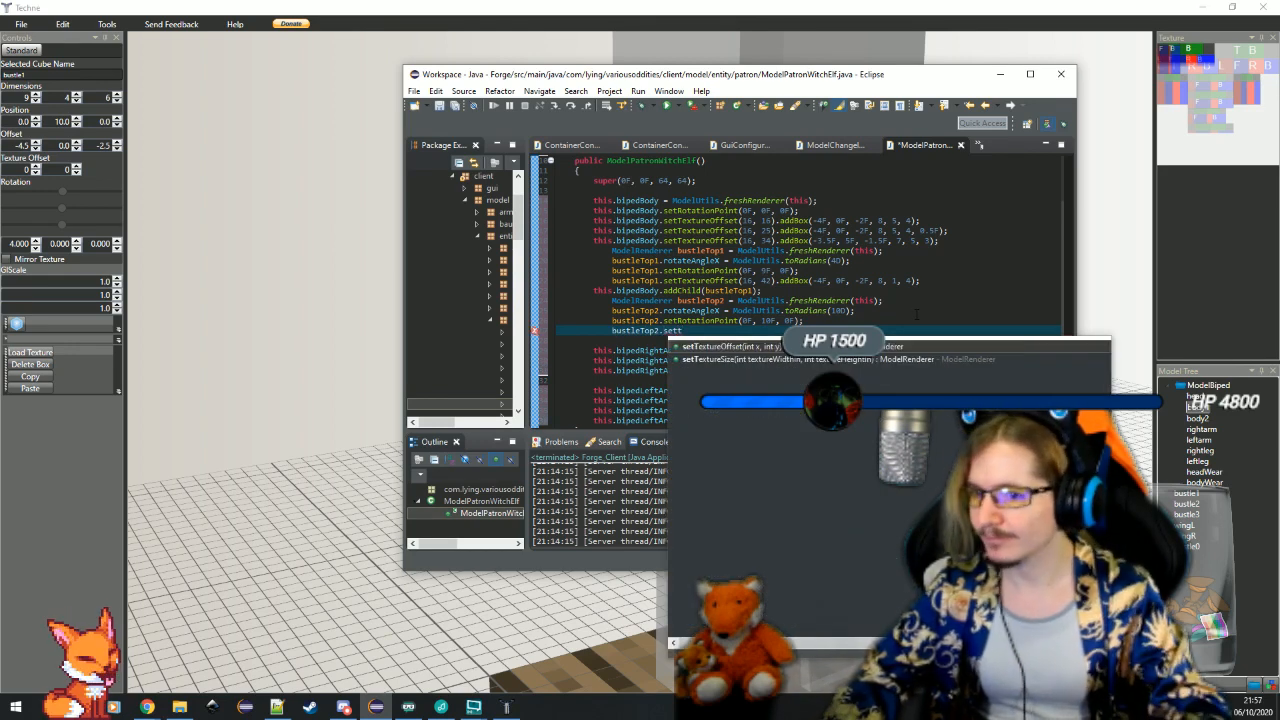
pyautogui.click(1186, 289)
pyautogui.click(74, 168)
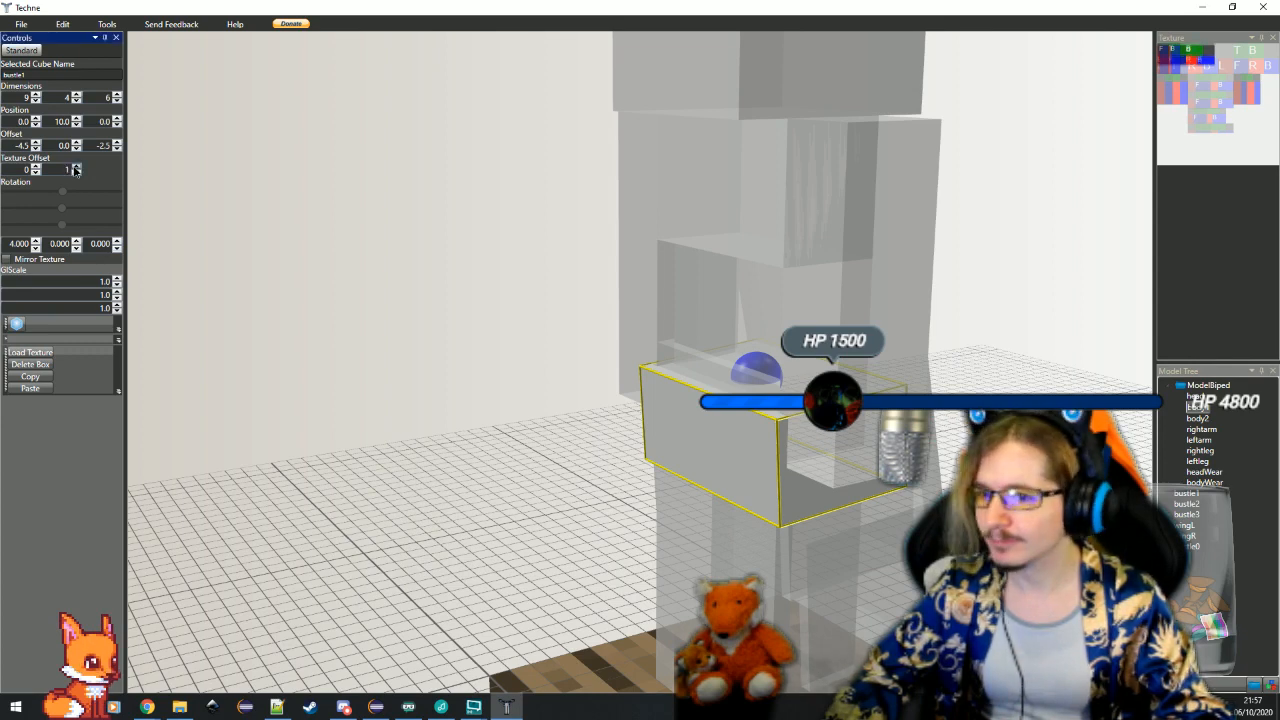
pyautogui.moveTo(74, 168); pyautogui.dragTo(36, 167)
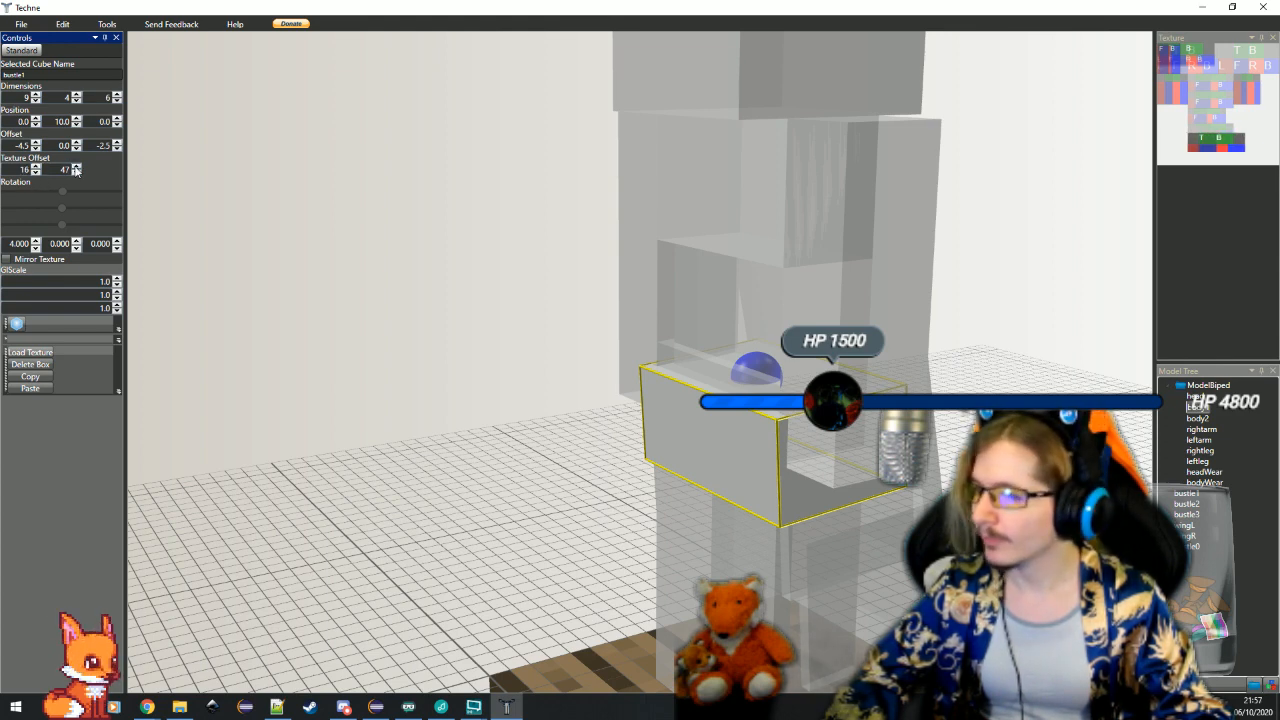
pyautogui.click(76, 173)
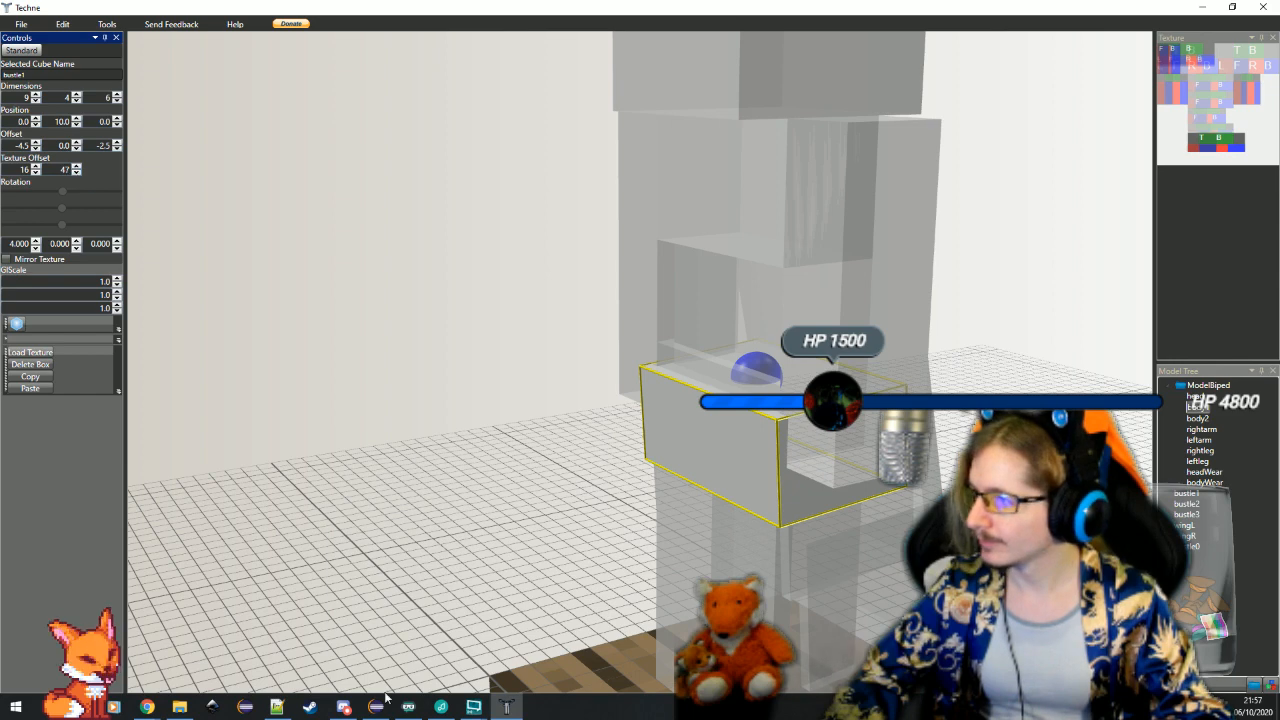
# Switch back to Eclipse and complete the call as bustleTop2.setTextureOffset(16, 47)
pyautogui.click(376, 707)
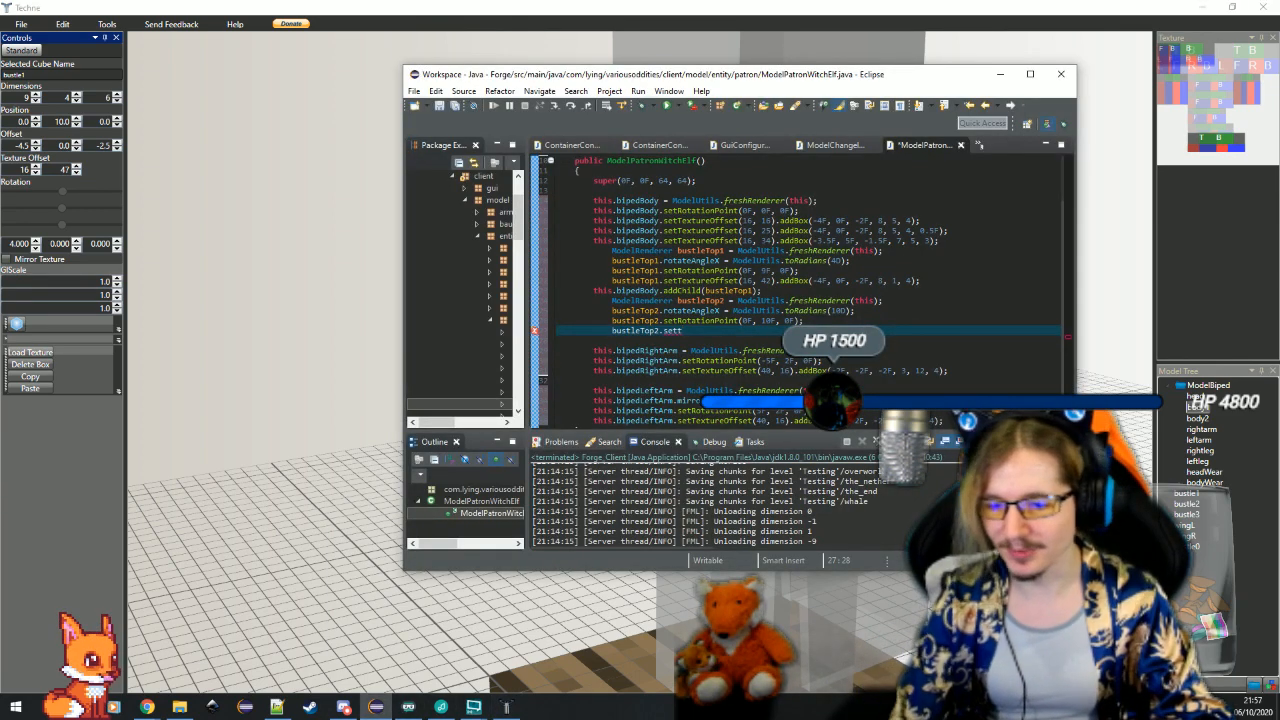
pyautogui.press('BackSpace')
pyautogui.press('BackSpace')
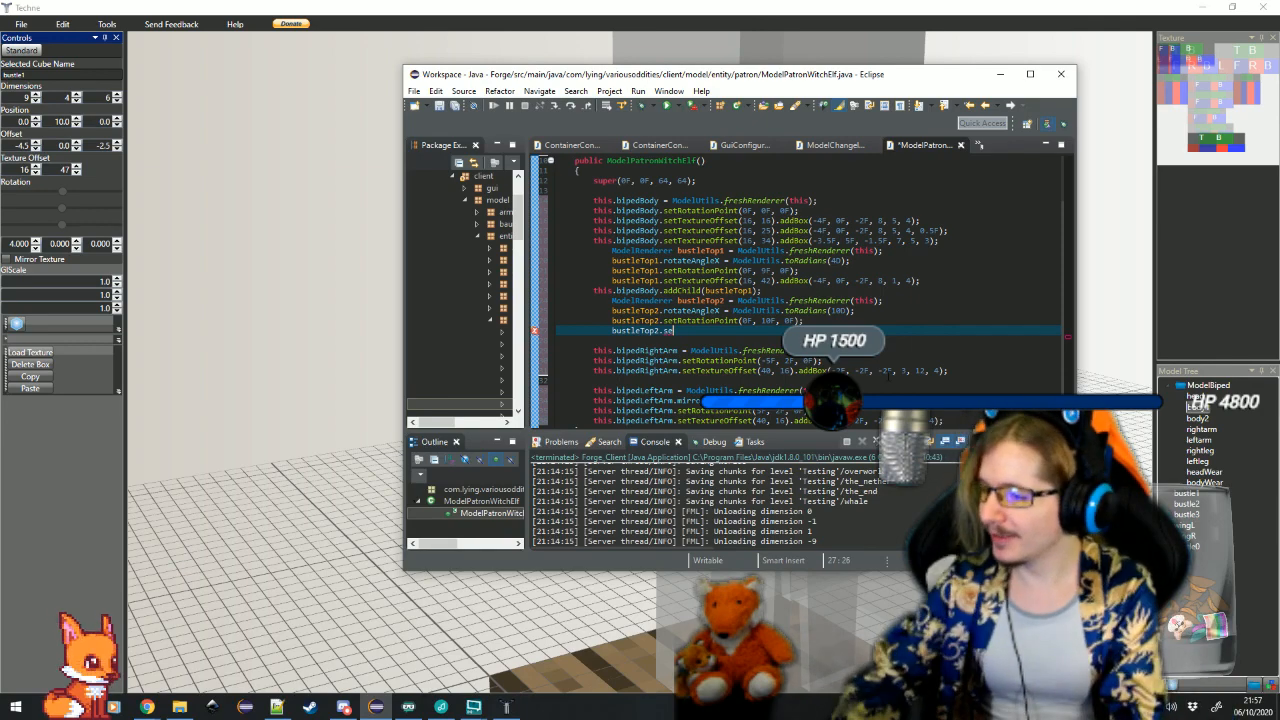
pyautogui.write('.setTextureOffset(x, y)')
pyautogui.press('Return')
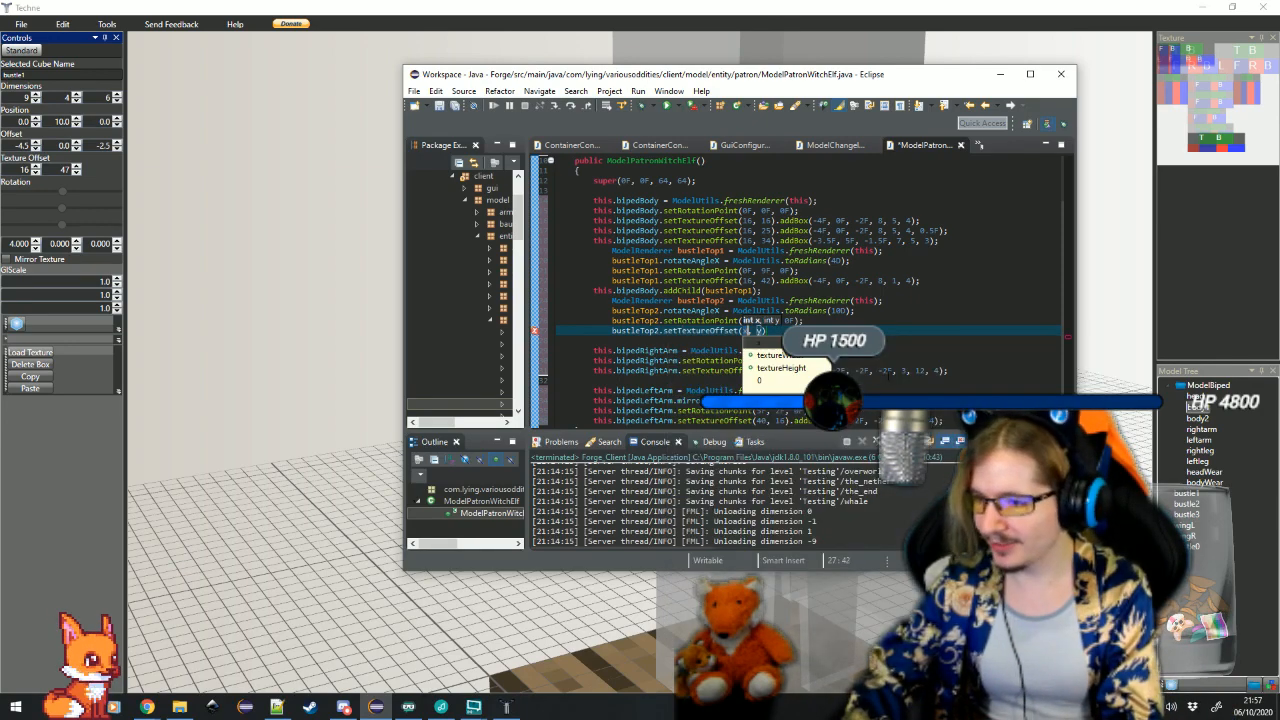
pyautogui.write('16')
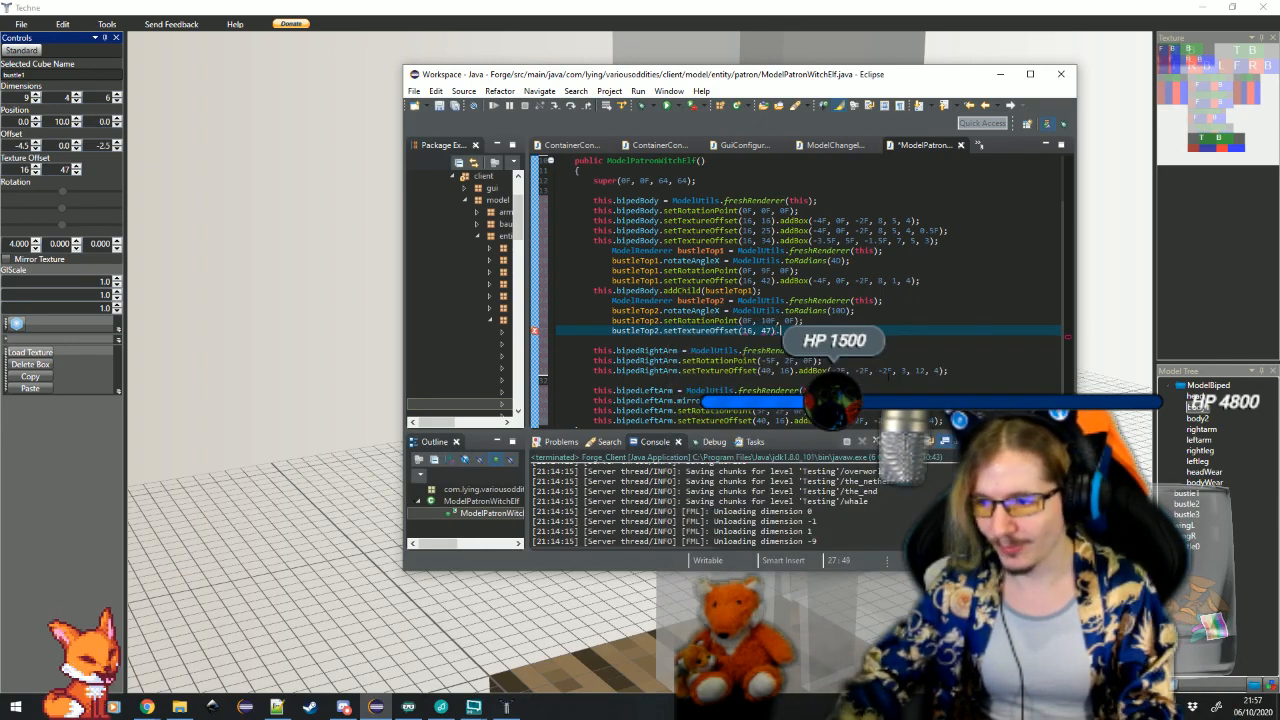
pyautogui.write('add')
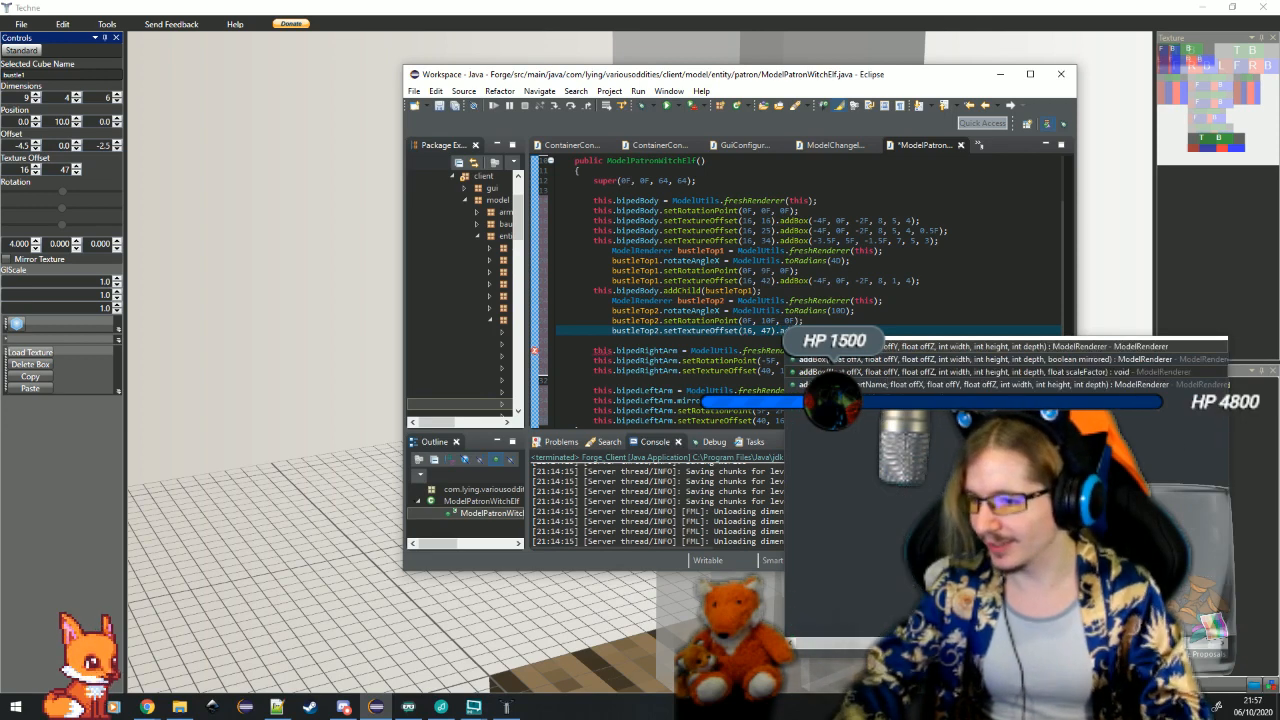
# Chain .addBox(-4.5F, 0F, -2.5F, 9, 4, 6); onto the bustleTop2 texture offset call, add a new line and save the class
pyautogui.press('Return')
pyautogui.write('-4.')
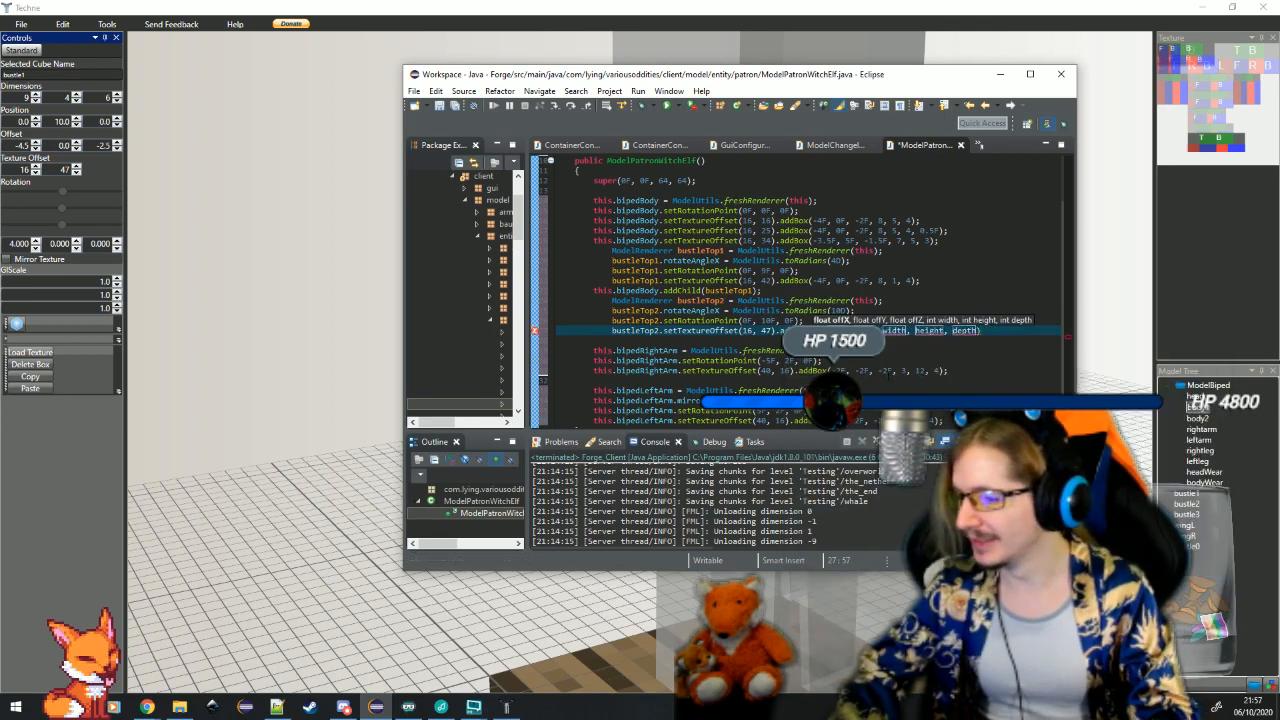
pyautogui.write('5F')
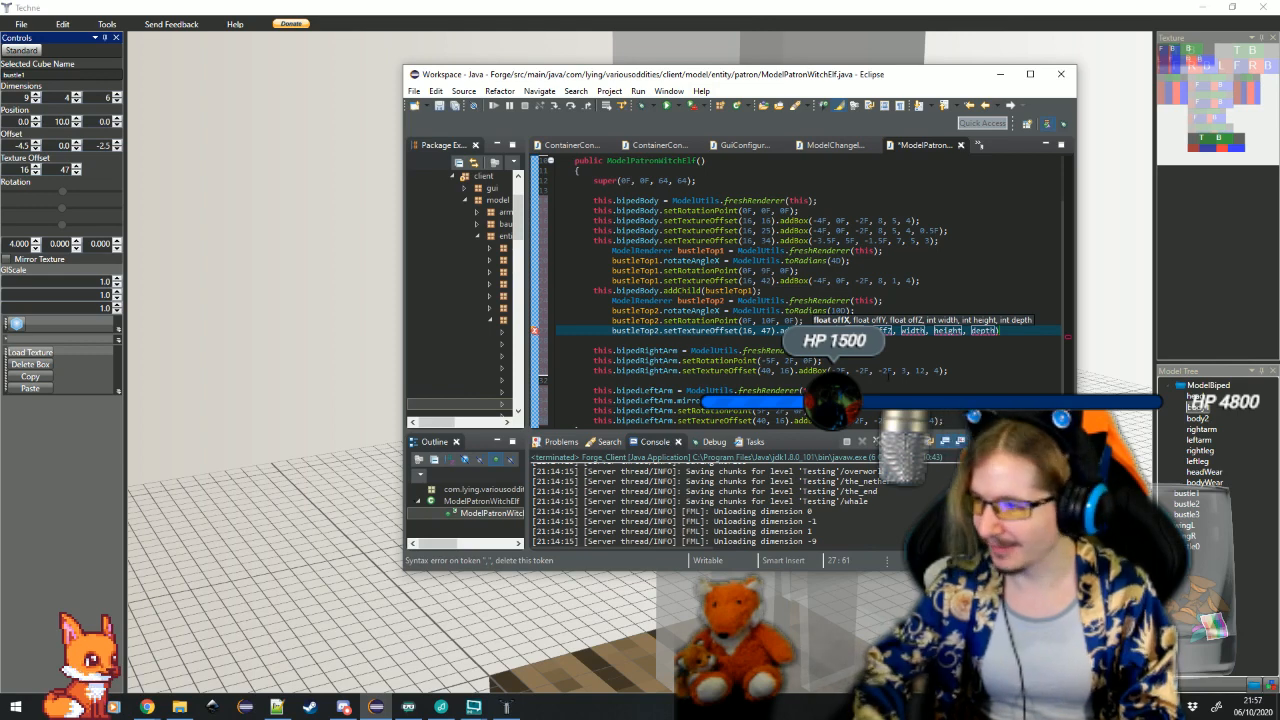
pyautogui.press('Tab')
pyautogui.write('0F')
pyautogui.press('Tab')
pyautogui.write('-2.5F')
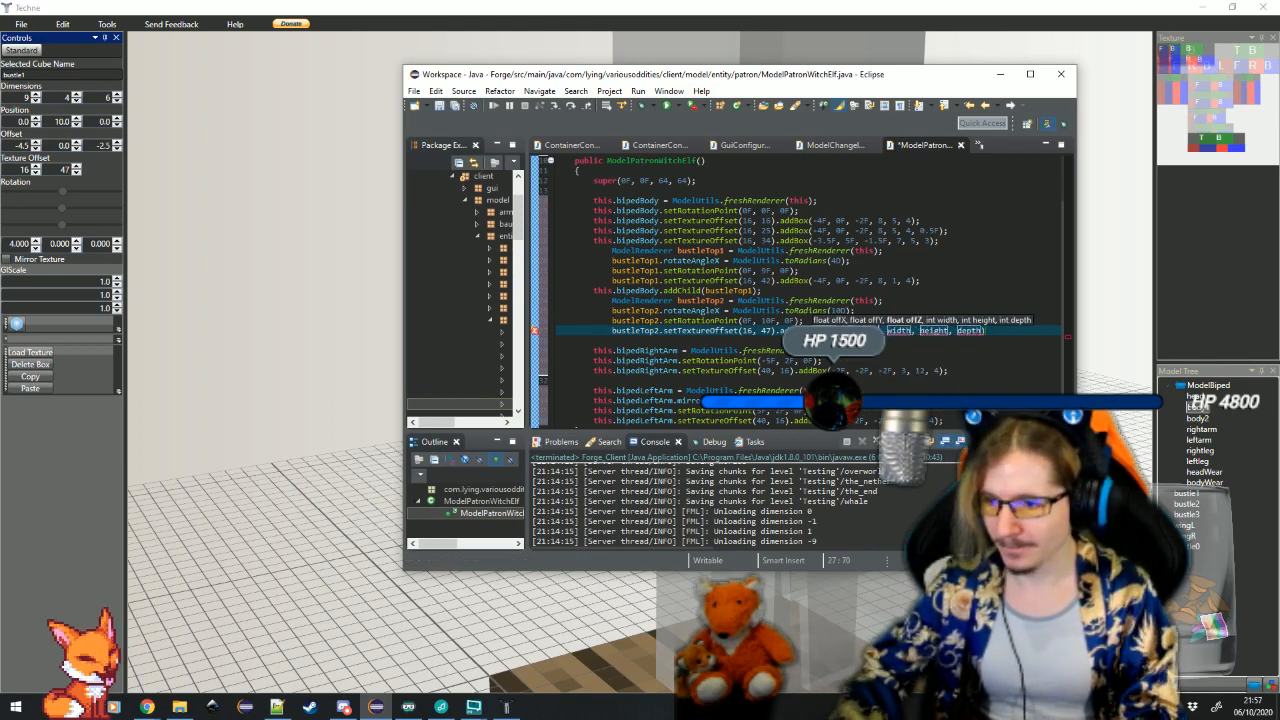
pyautogui.press('Tab')
pyautogui.write('9')
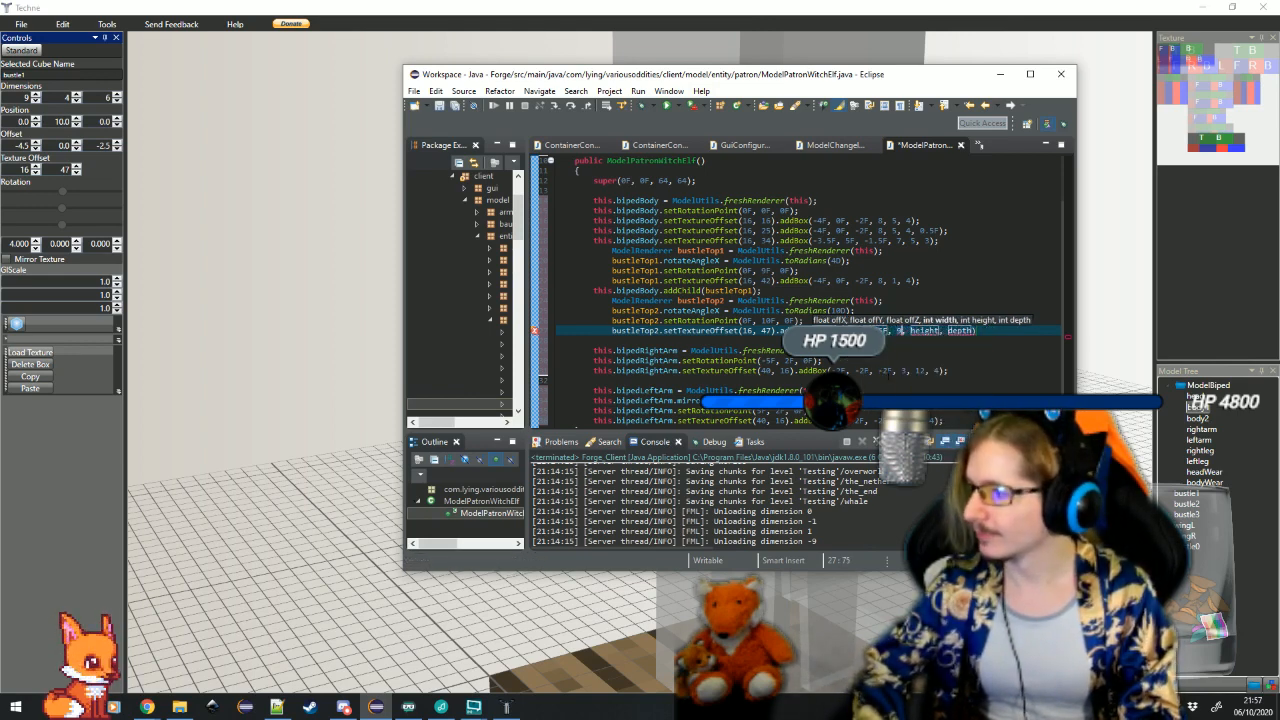
pyautogui.press('Tab')
pyautogui.write('4')
pyautogui.press('Tab')
pyautogui.write('6')
pyautogui.press('Tab')
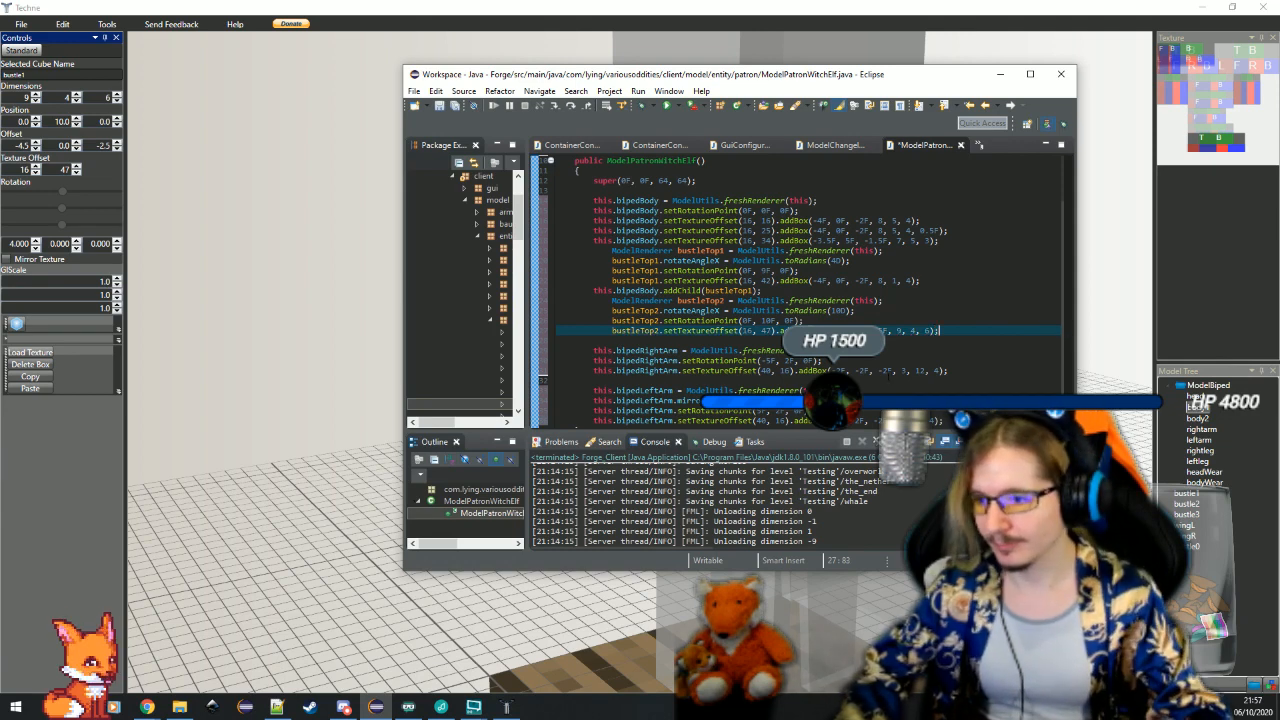
pyautogui.write(';')
pyautogui.press('Return')
pyautogui.hotkey('ctrl', 's')
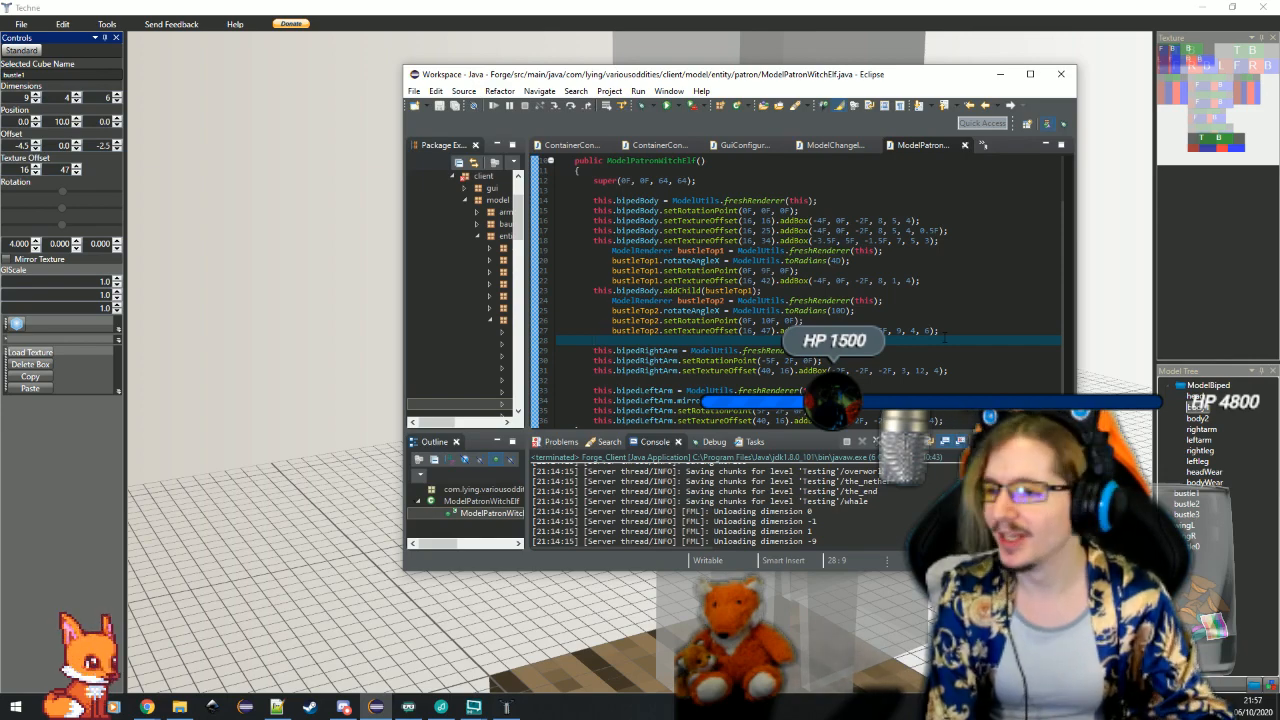
# Switch to Techne and select the lower bustle box with dimensions 9, 6, 6
pyautogui.click(866, 582)
pyautogui.moveTo(866, 582); pyautogui.dragTo(560, 523)
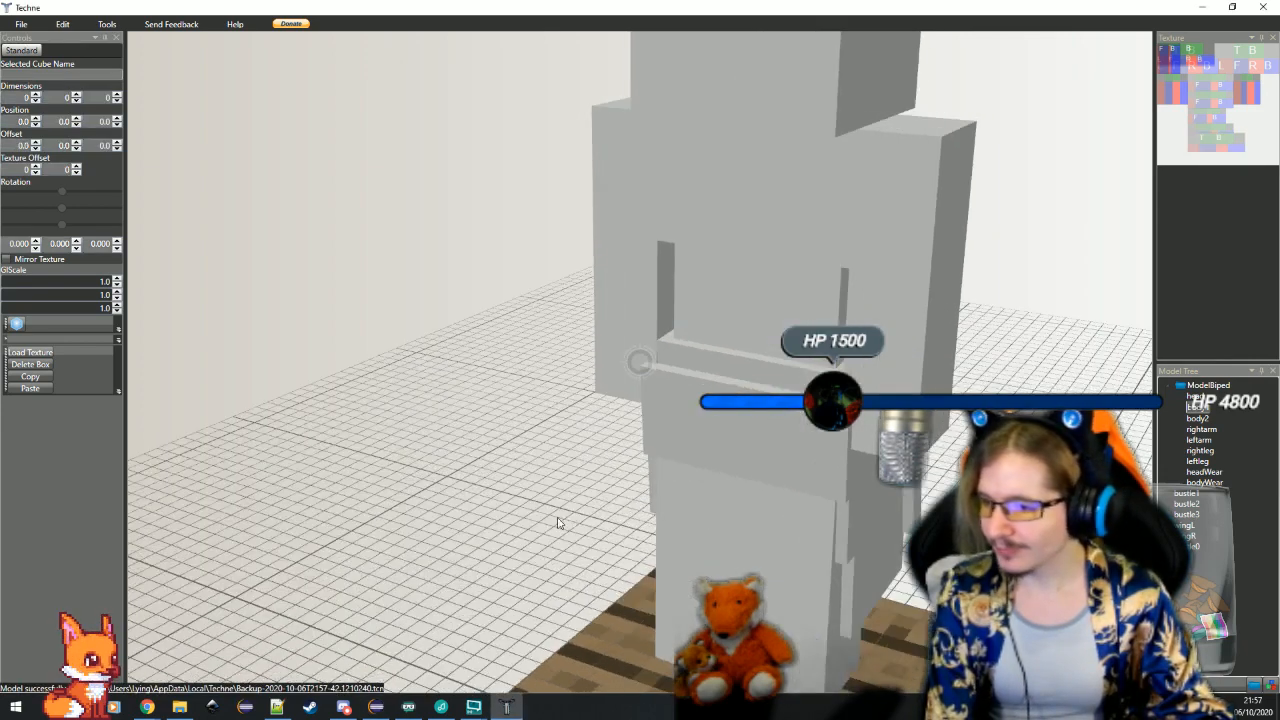
pyautogui.click(858, 547)
pyautogui.moveTo(962, 540); pyautogui.dragTo(912, 489)
pyautogui.scroll(-3, 628, 494)
pyautogui.moveTo(628, 494); pyautogui.dragTo(671, 487)
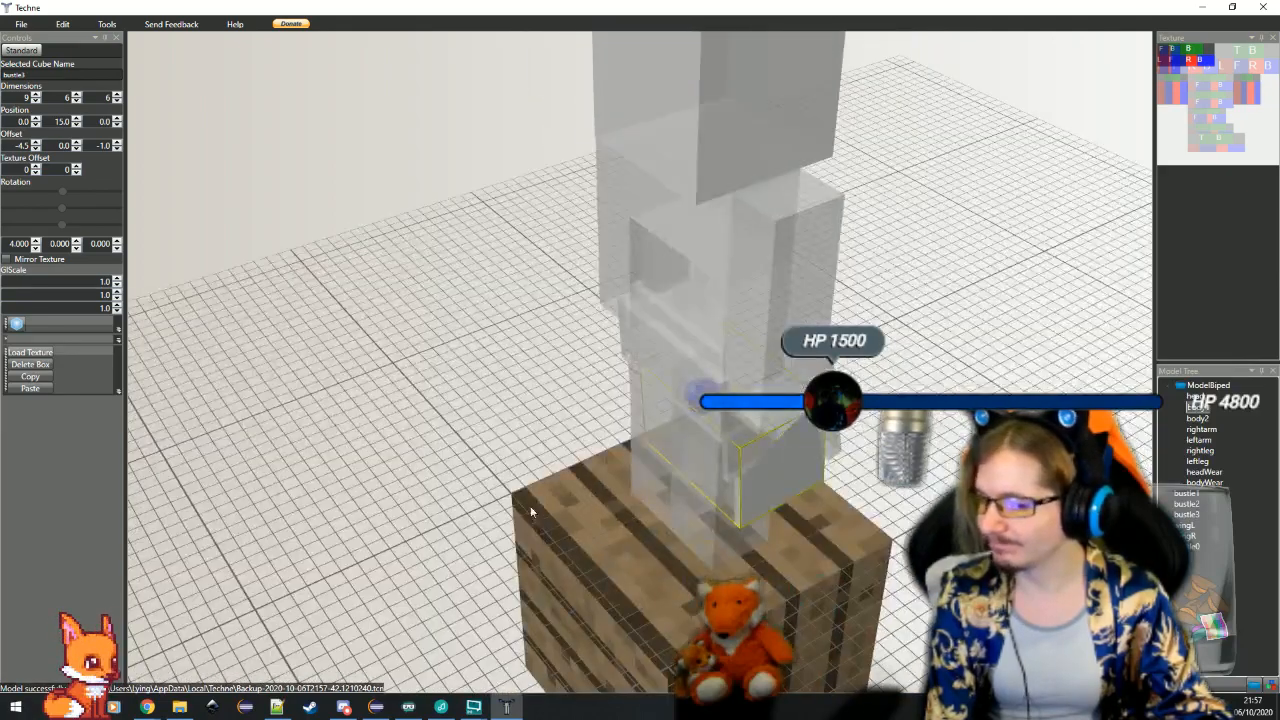
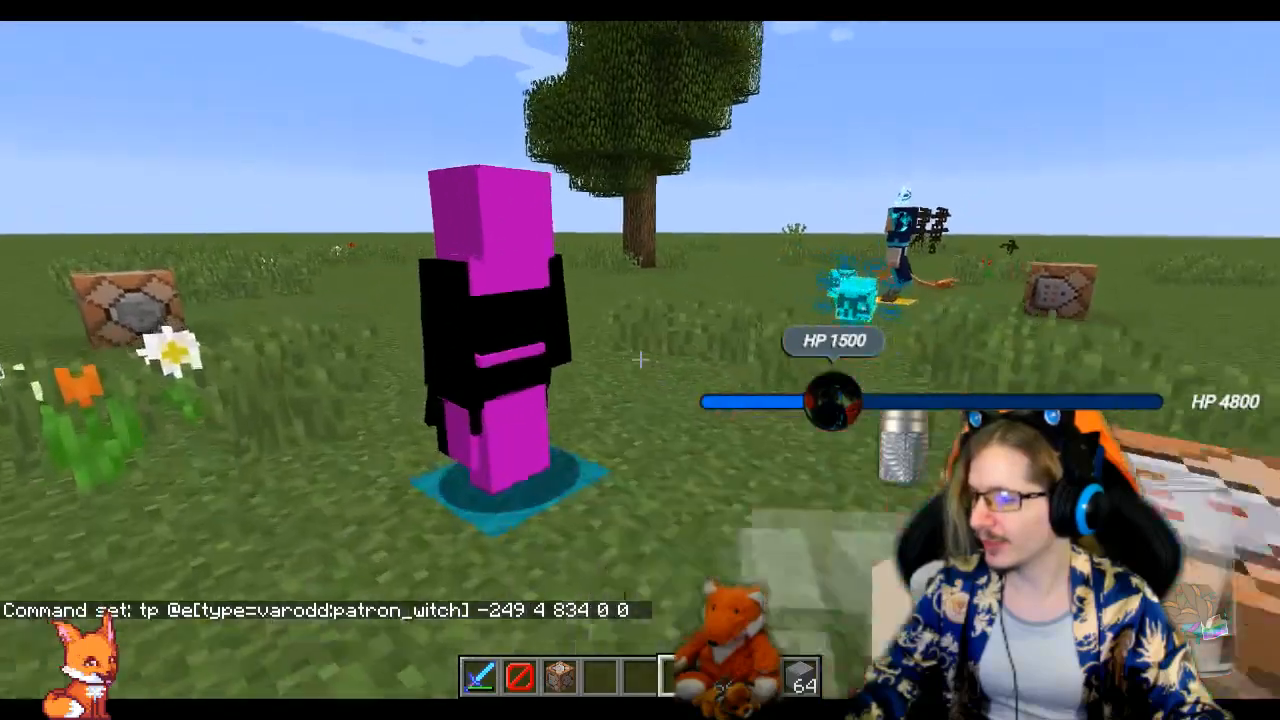
# Circle the patron witch entity in the Minecraft world to examine its ears, arms and bustle from all sides
pyautogui.press('d')
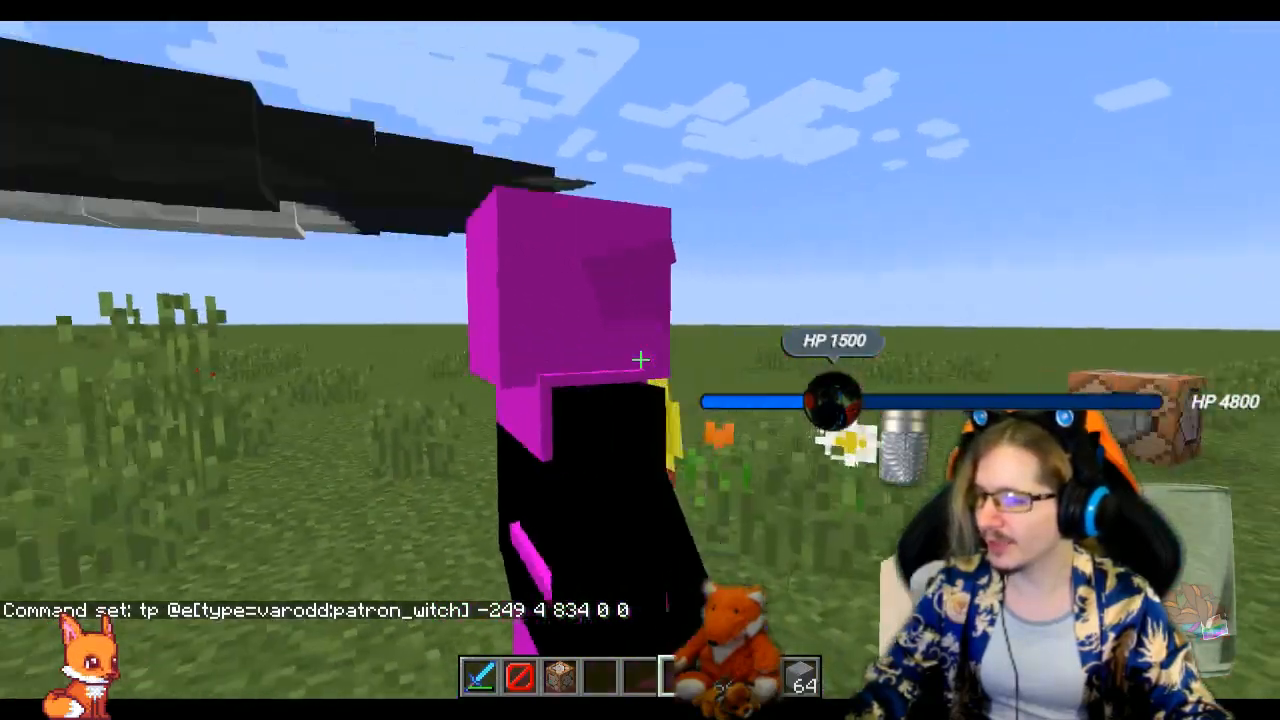
pyautogui.press('a')
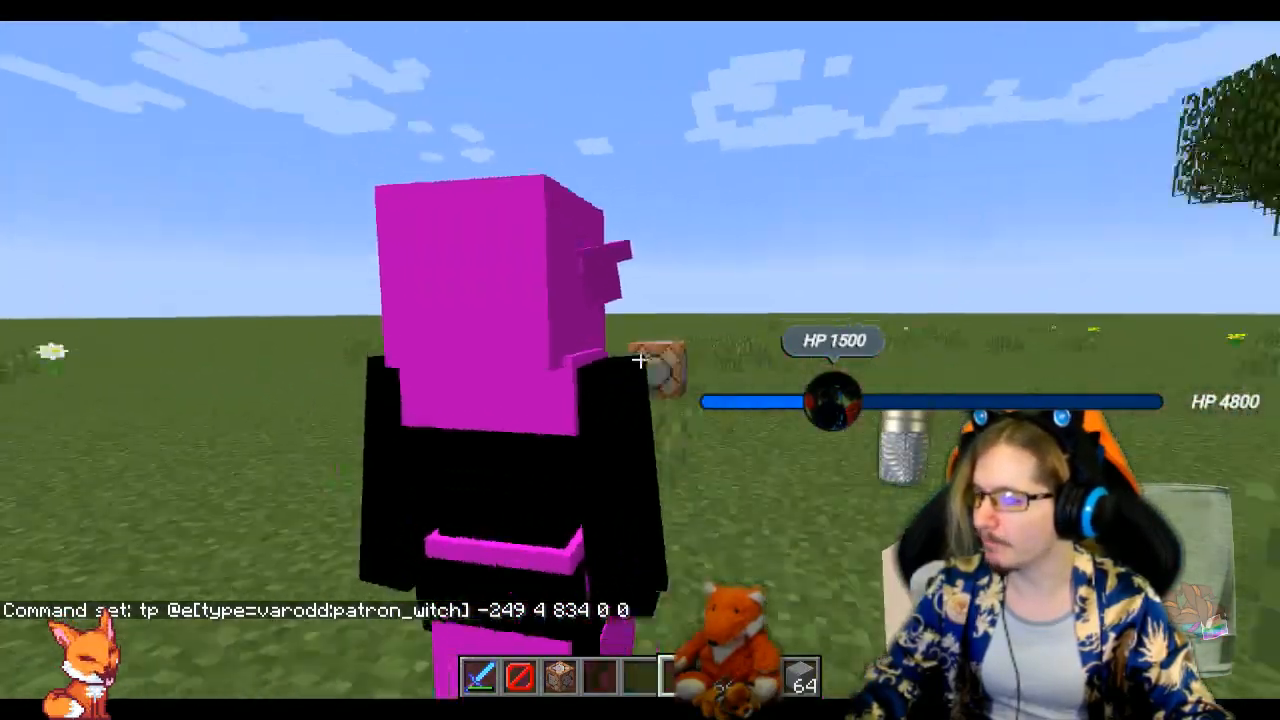
pyautogui.press('d')
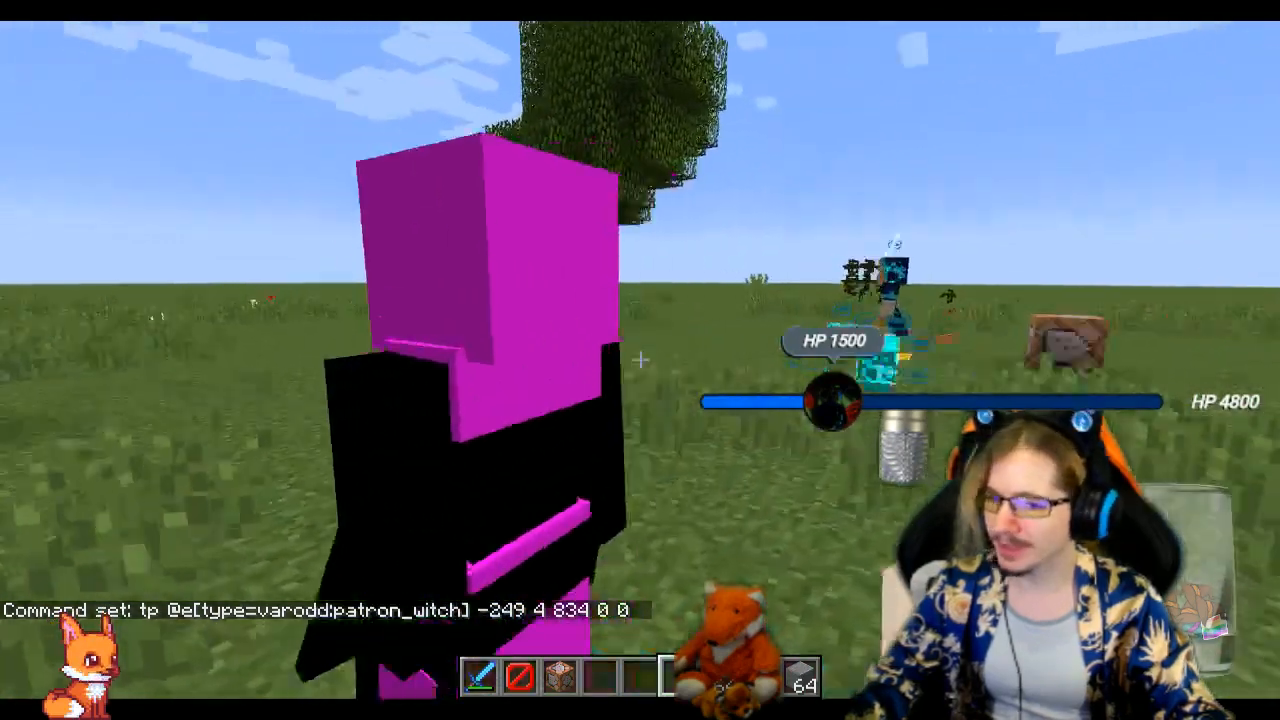
pyautogui.press('a')
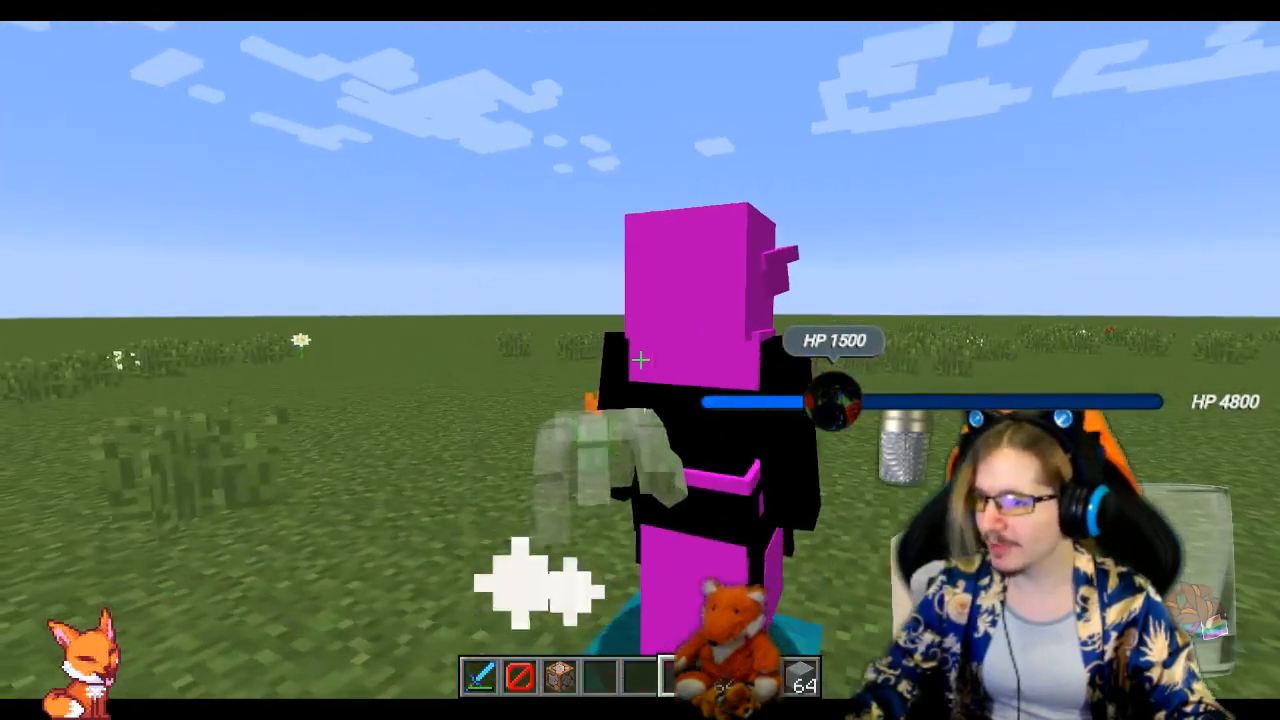
pyautogui.press('a')
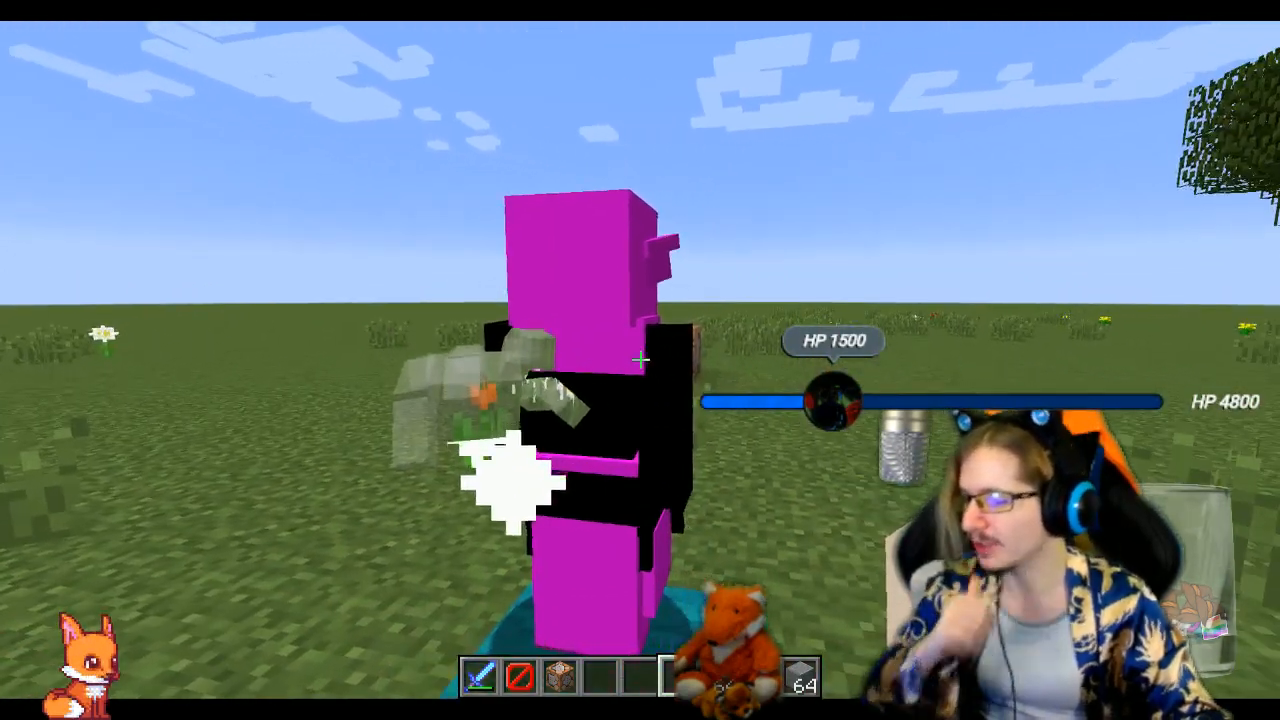
pyautogui.press('a')
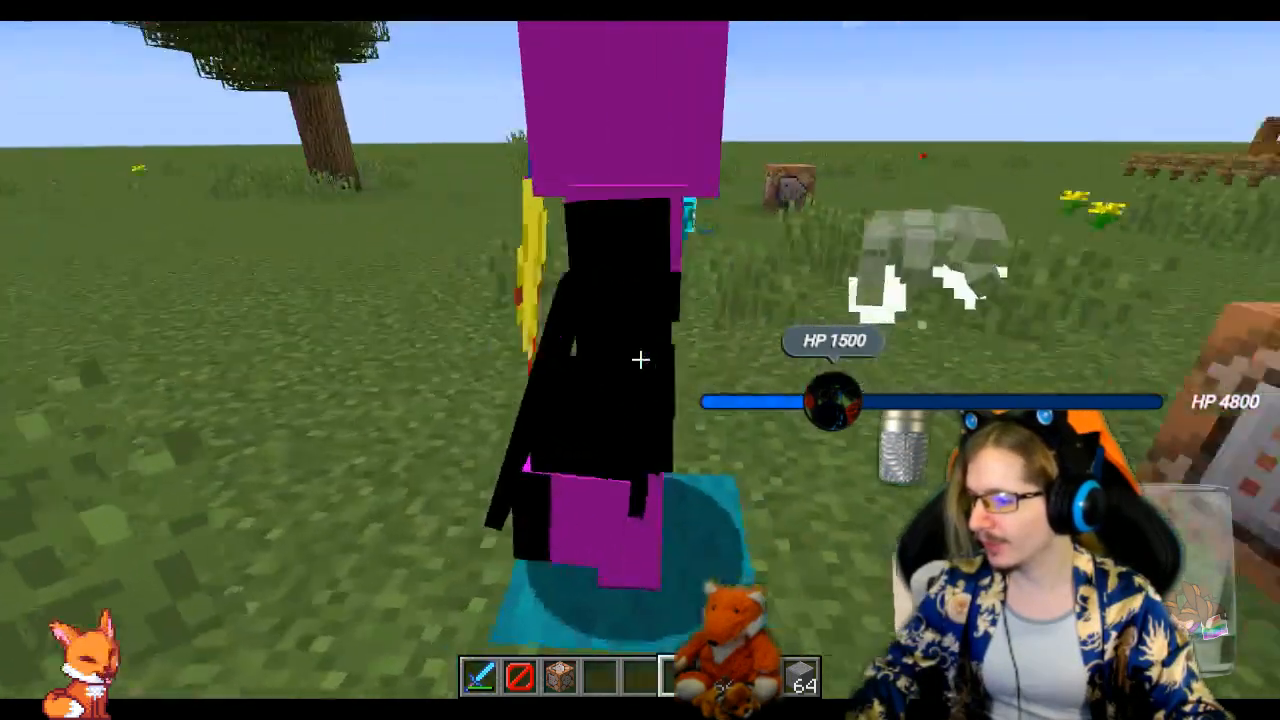
pyautogui.press('a')
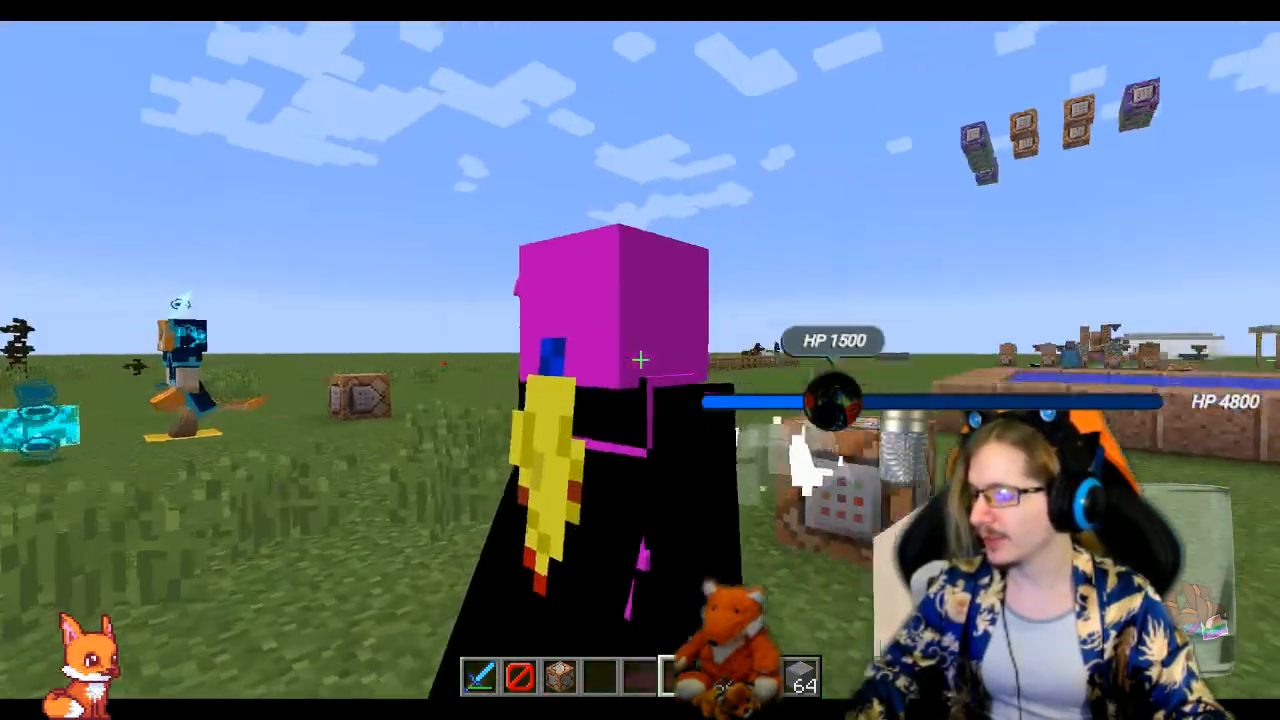
pyautogui.press('d')
pyautogui.press('d')
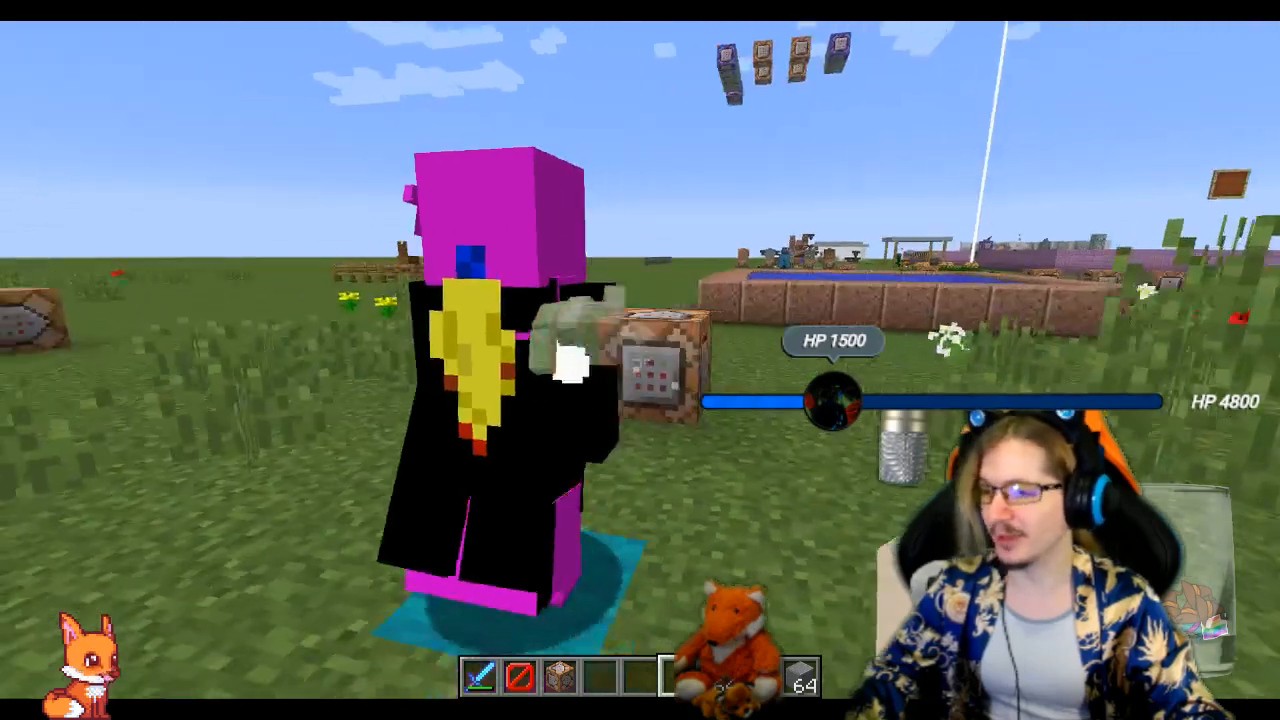
pyautogui.press('a')
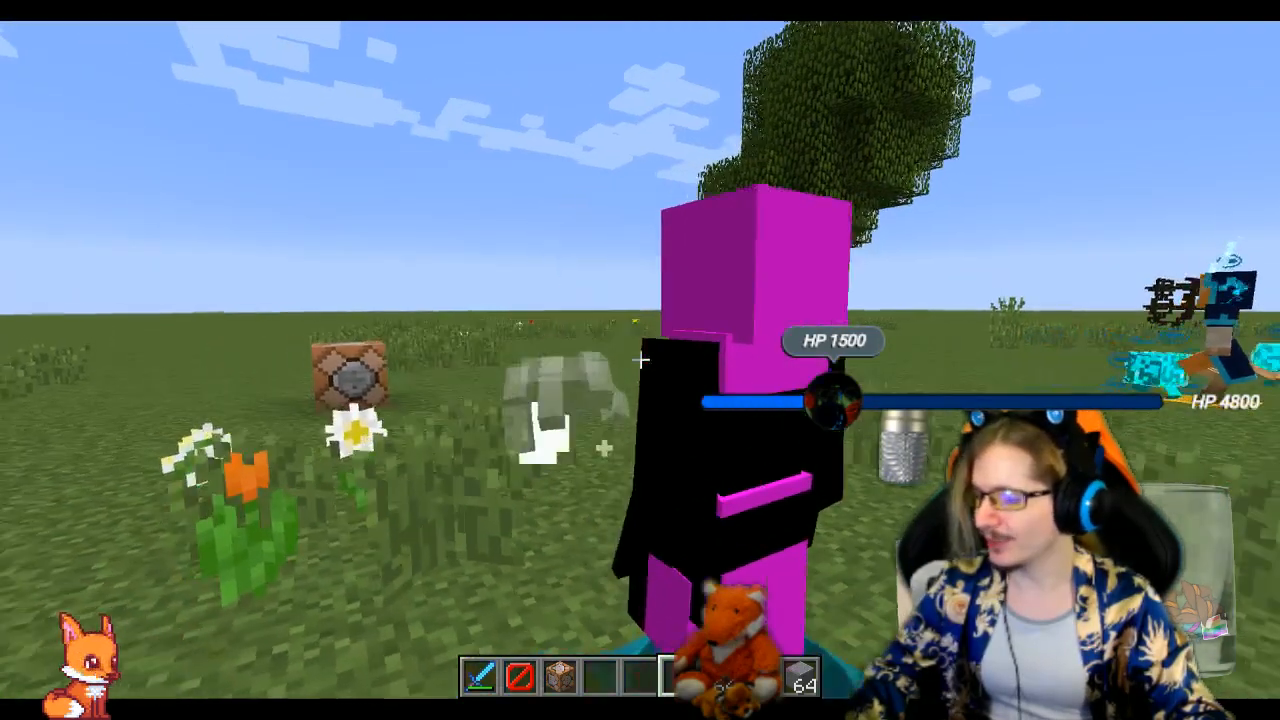
pyautogui.press('d')
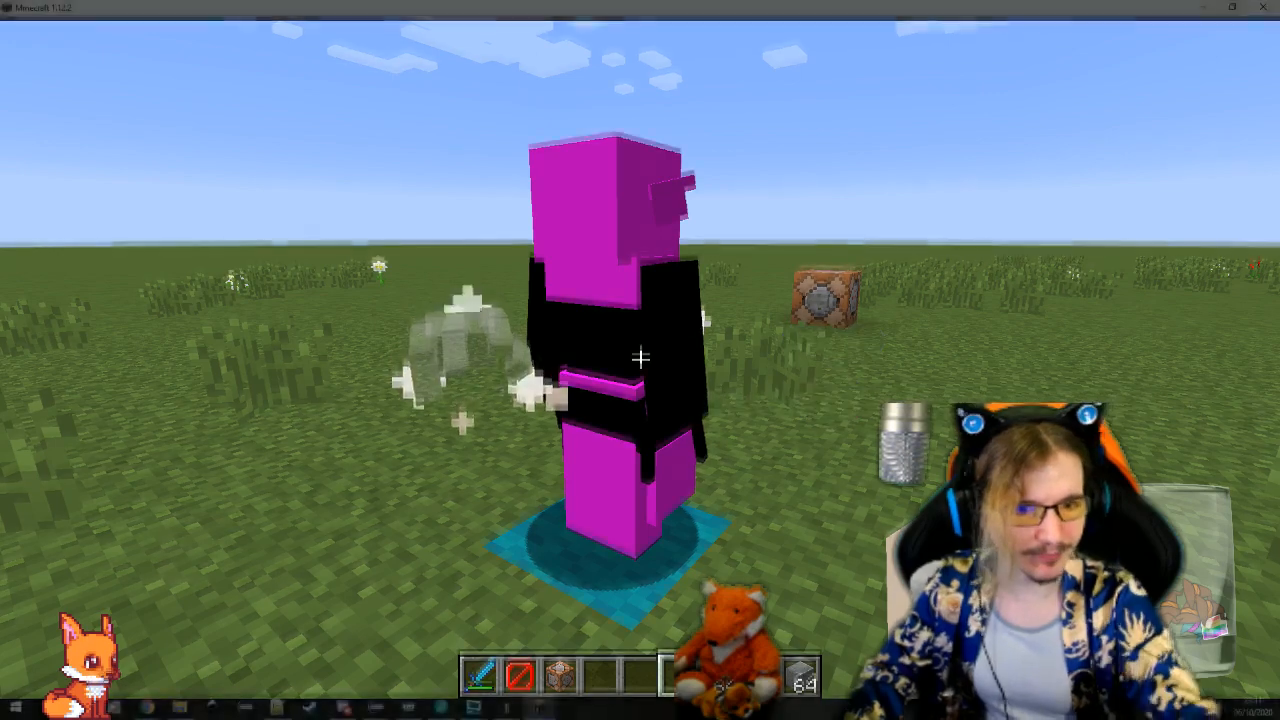
# Take Minecraft out of full size, save and quit the test world to the title screen and close the game
pyautogui.press('t')
pyautogui.doubleClick(889, 10)
pyautogui.press('Escape')
pyautogui.press('Escape')
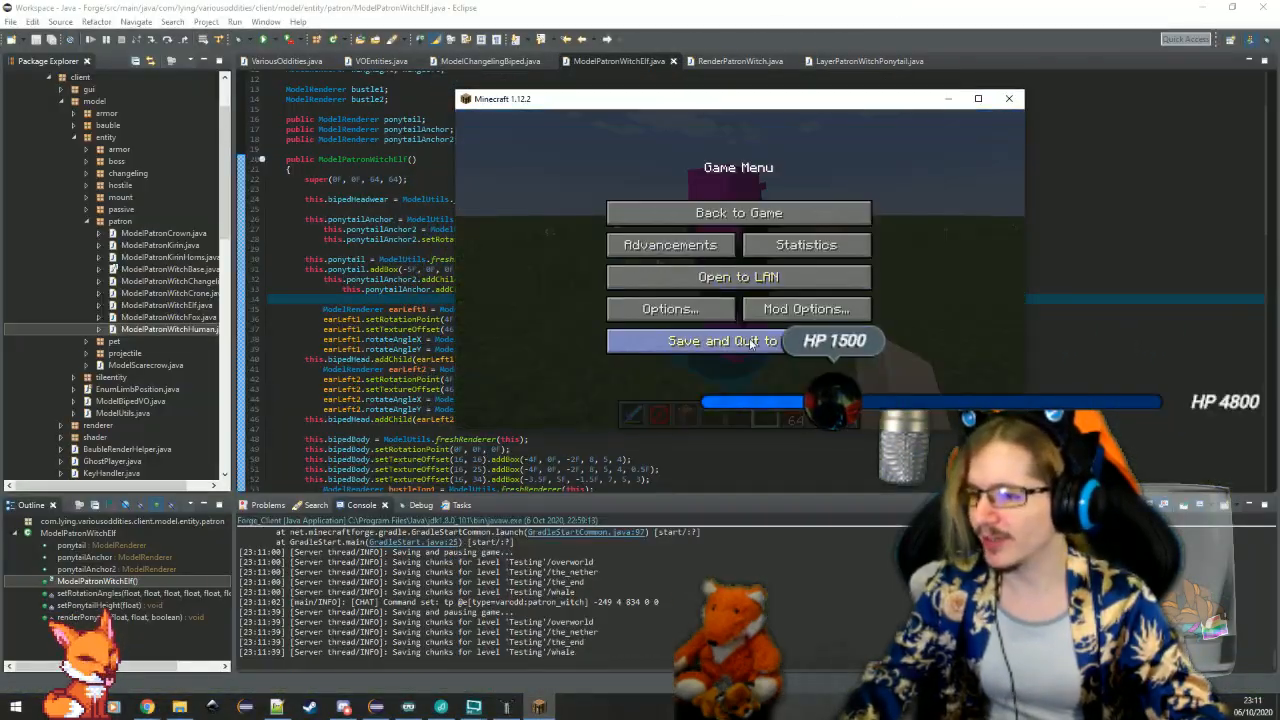
pyautogui.click(749, 338)
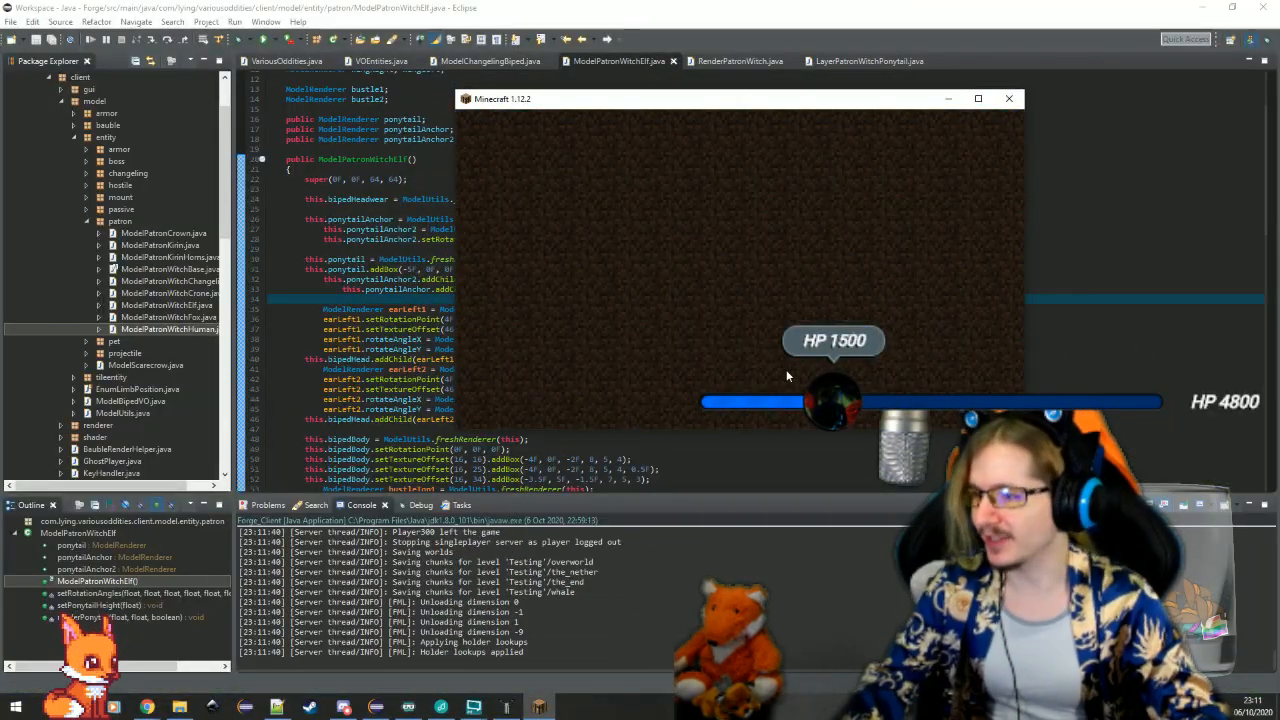
pyautogui.click(786, 372)
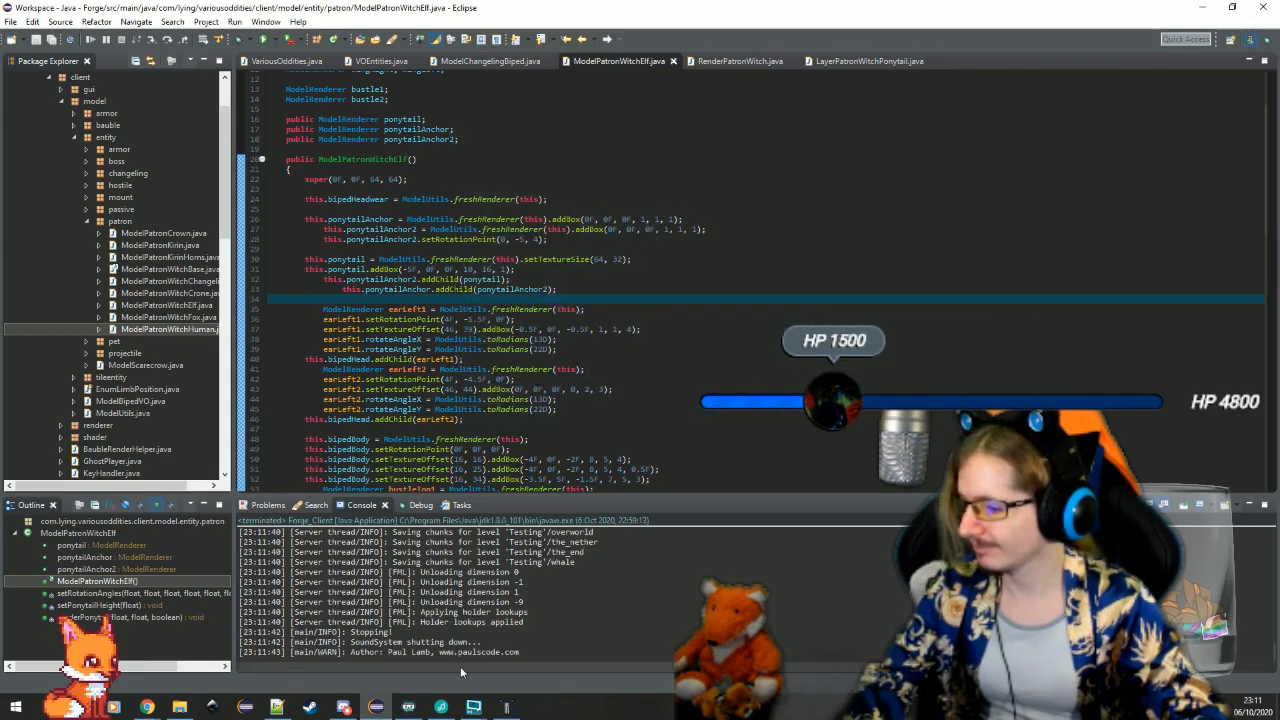
# Switch to Techne, duplicate the earL1 box by copying and pasting it, and rename the duplicate earR1
pyautogui.click(507, 707)
pyautogui.scroll(5, 617, 491)
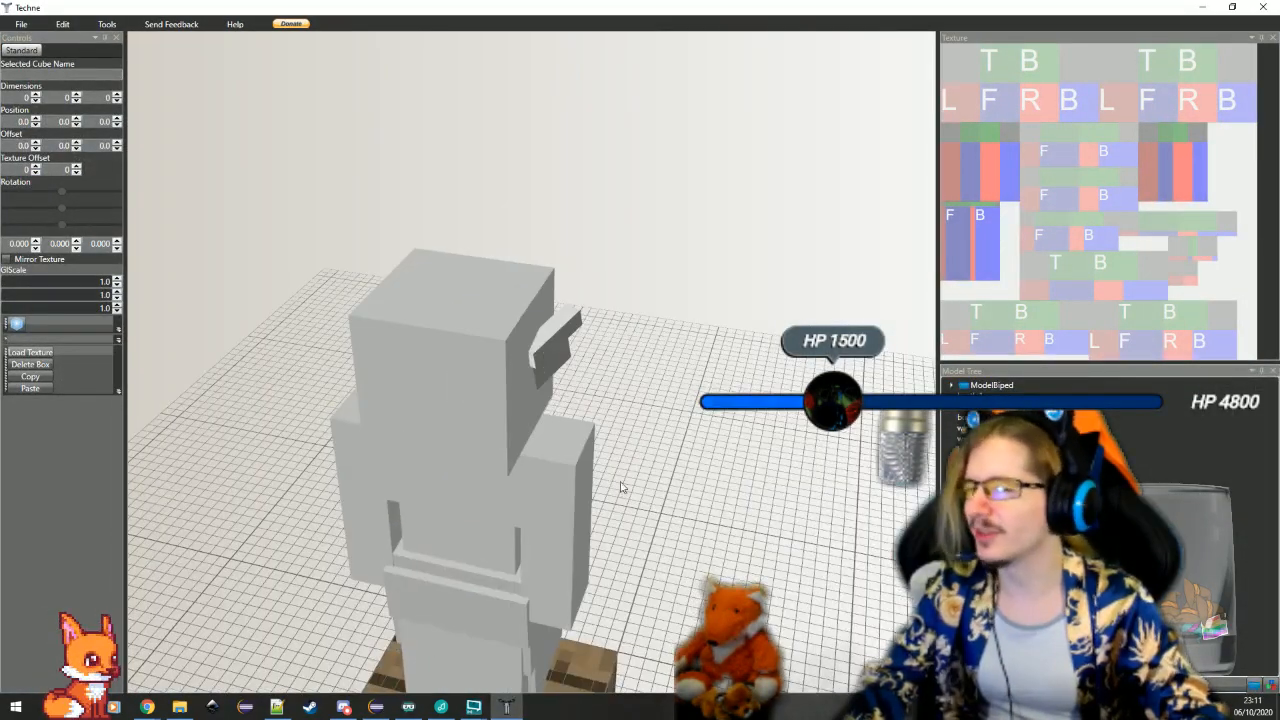
pyautogui.click(565, 340)
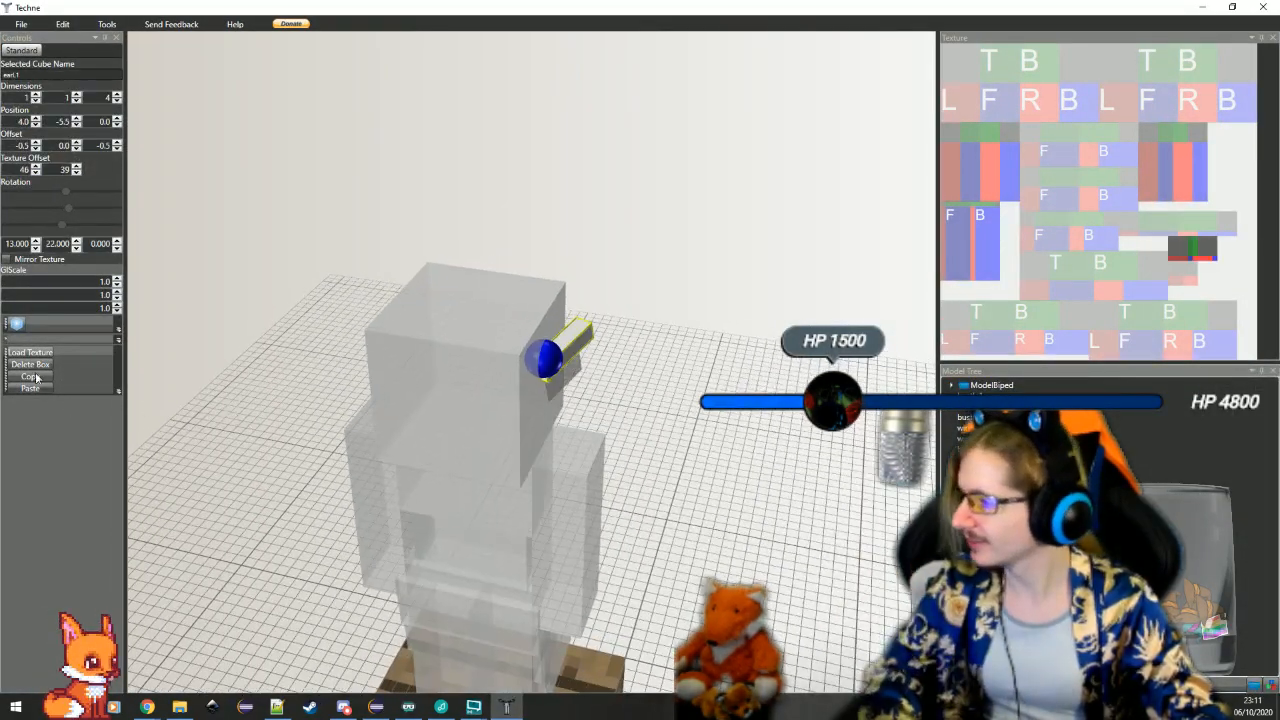
pyautogui.click(35, 380)
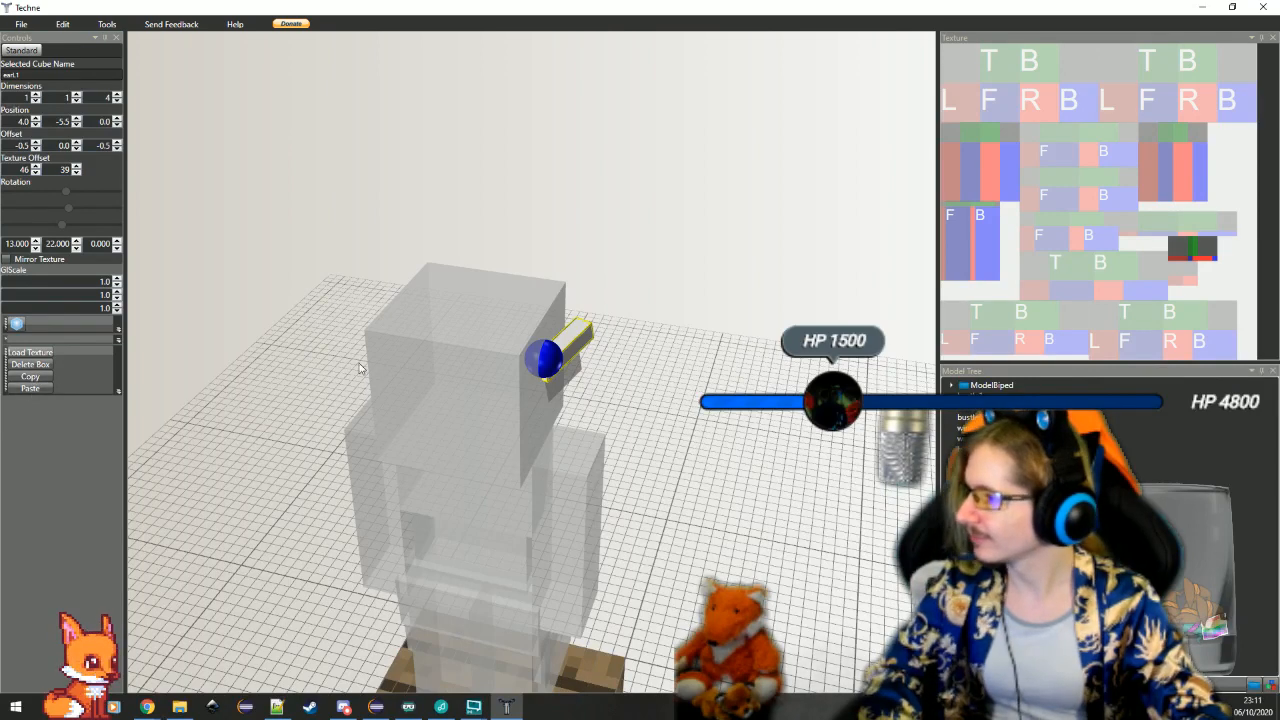
pyautogui.hotkey('ctrl', 'v')
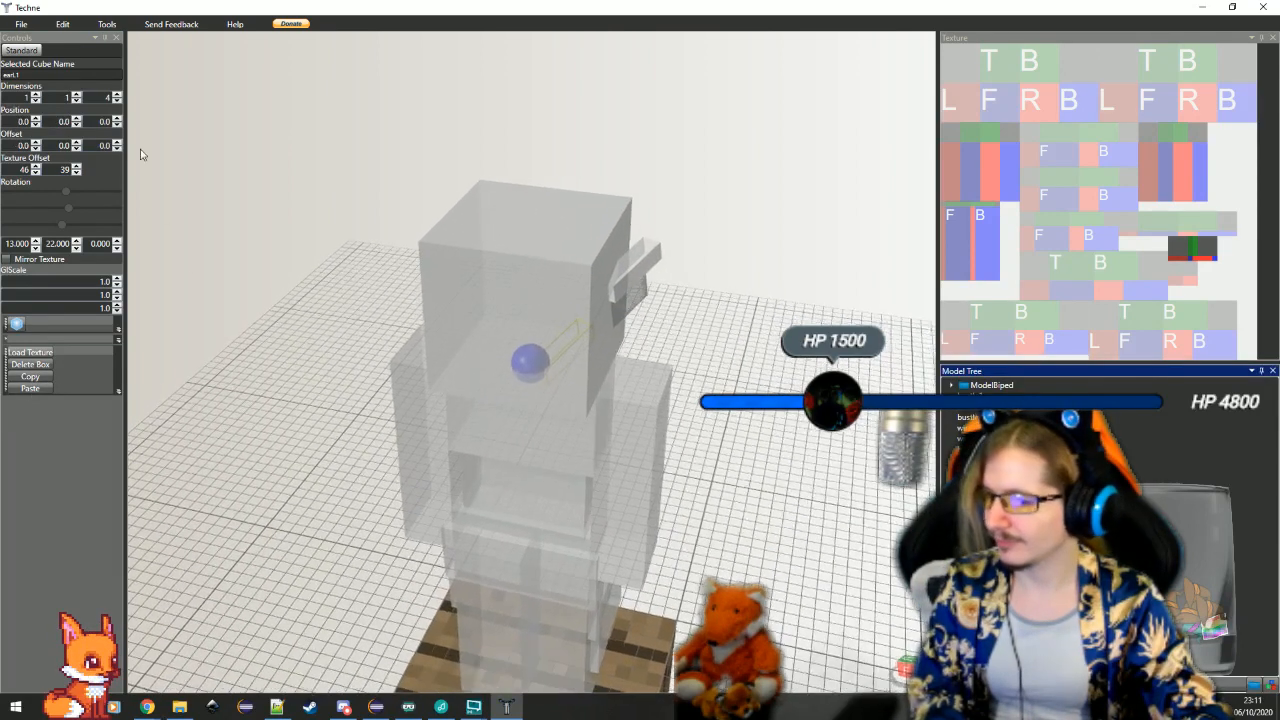
pyautogui.click(17, 75)
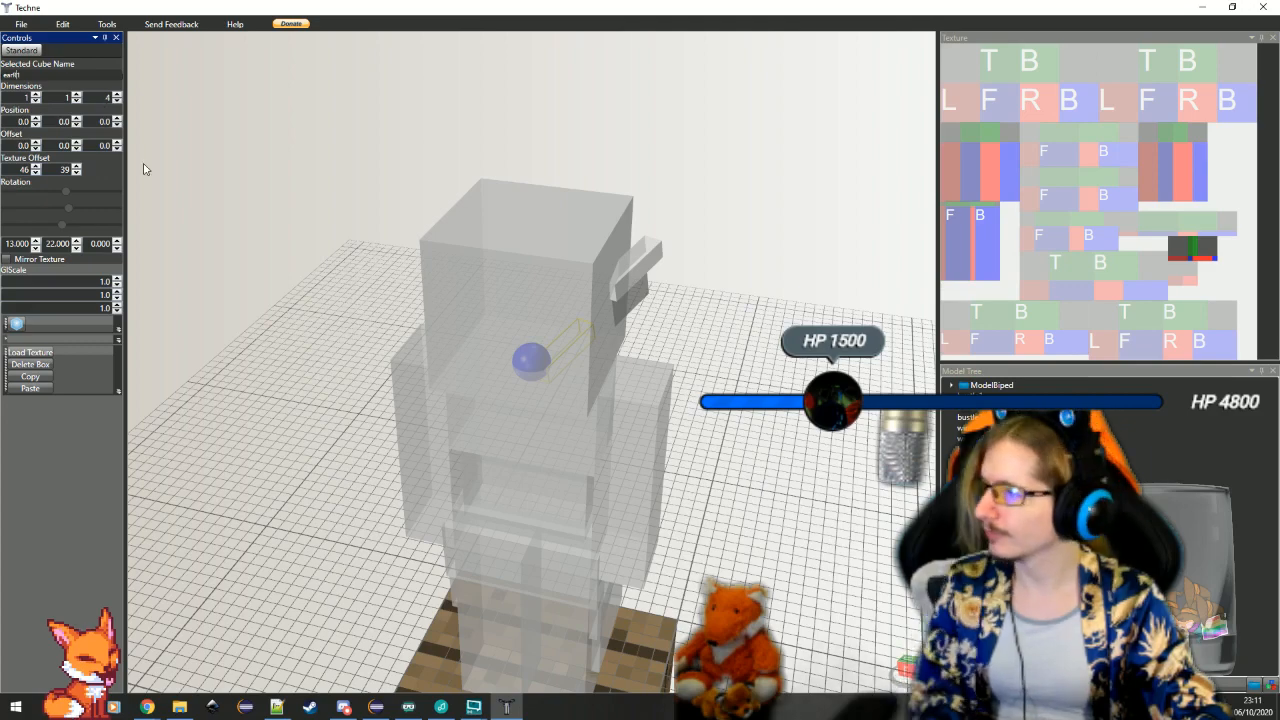
# Set the earR1 box's Y rotation to -22 and its X offset to -1
pyautogui.moveTo(700, 478); pyautogui.dragTo(162, 290)
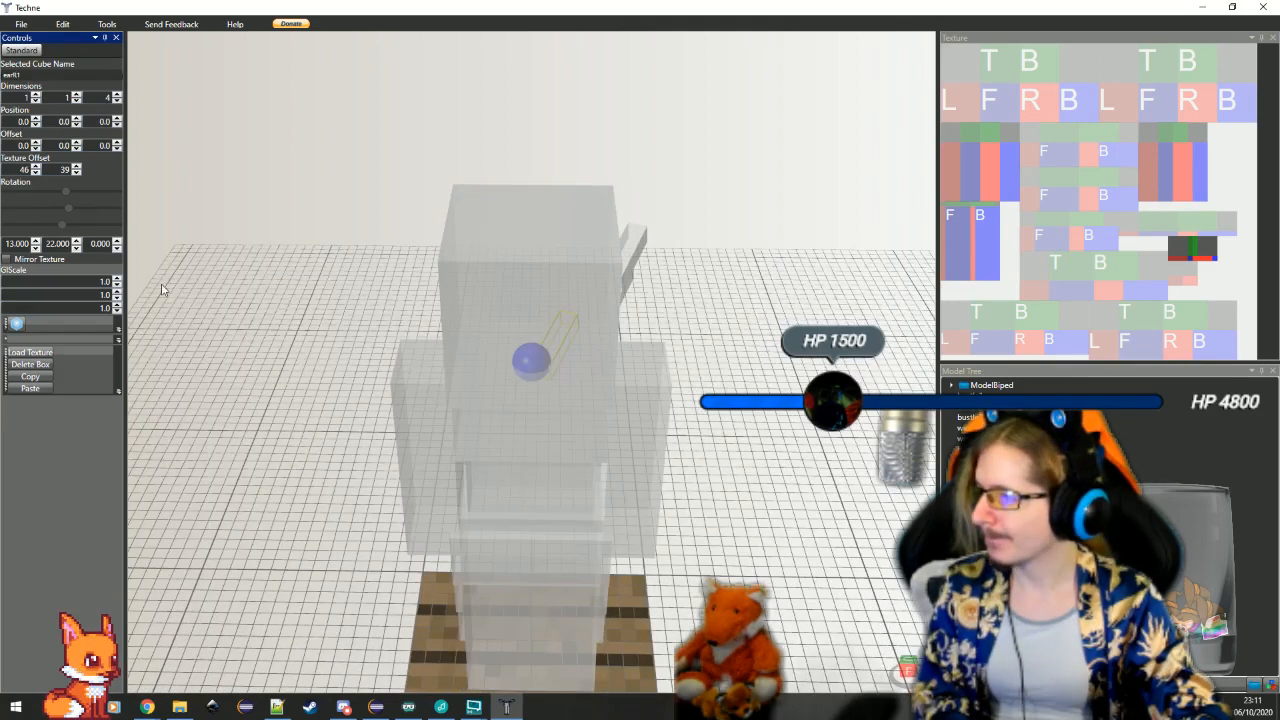
pyautogui.doubleClick(52, 245)
pyautogui.write('-22')
pyautogui.press('Return')
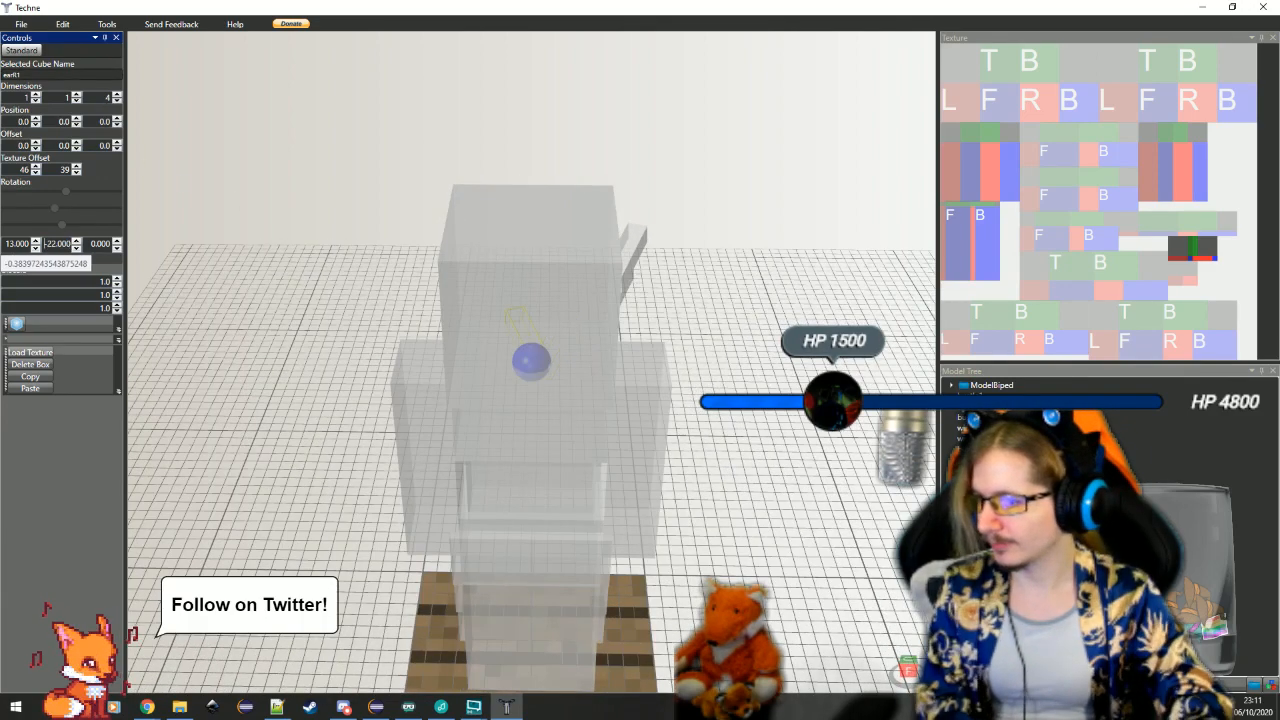
pyautogui.moveTo(468, 391); pyautogui.dragTo(530, 430)
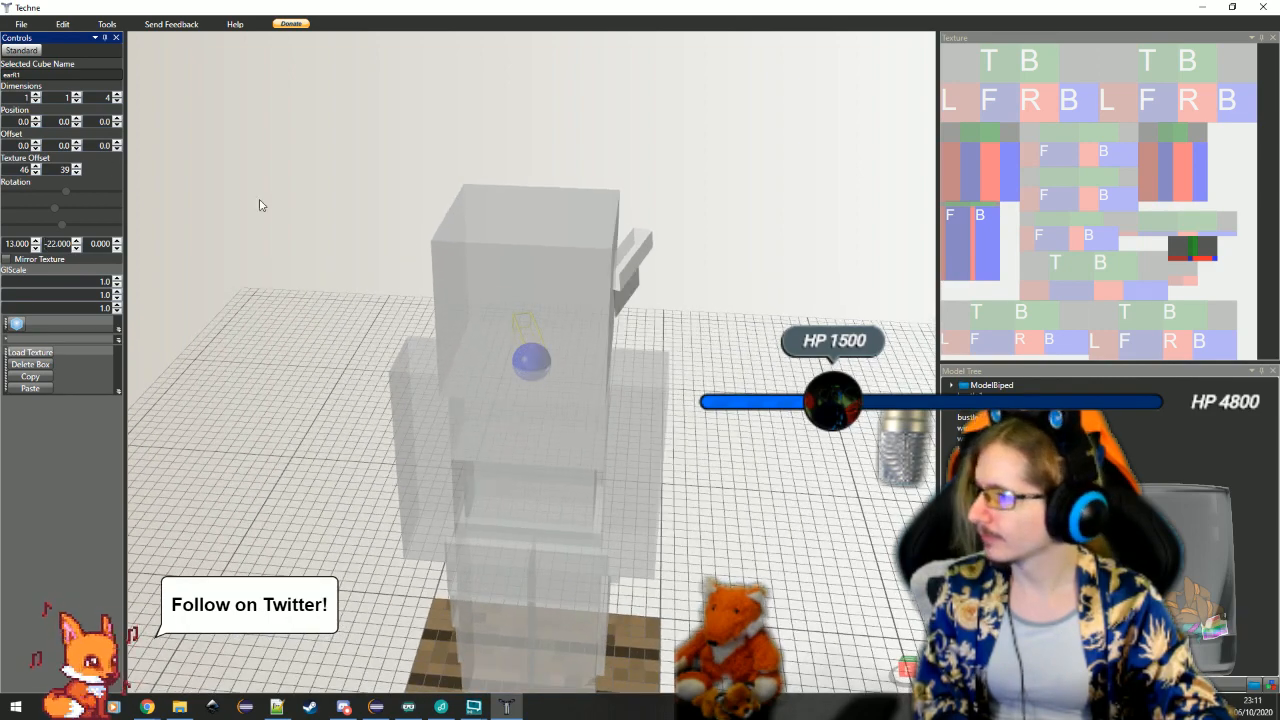
pyautogui.click(36, 149)
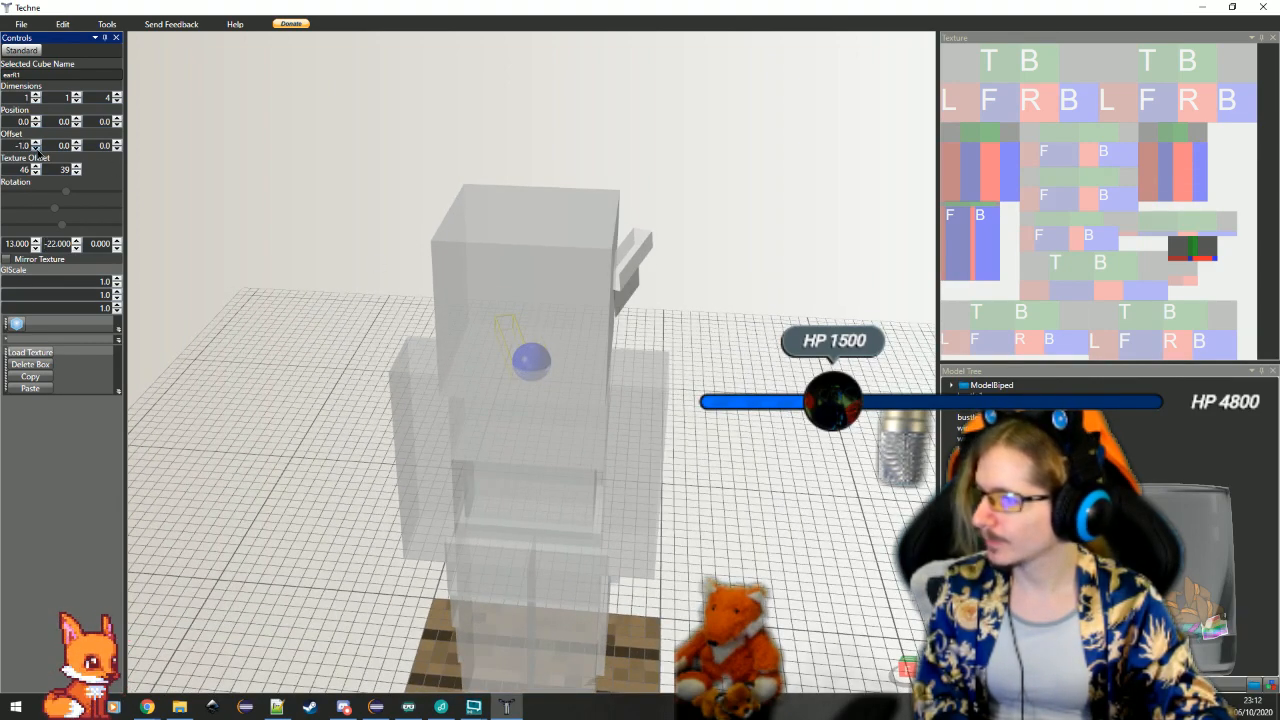
# Check the earL1 box's position, then reselect earR1 and set its position to -4, -5.5, 0
pyautogui.click(633, 242)
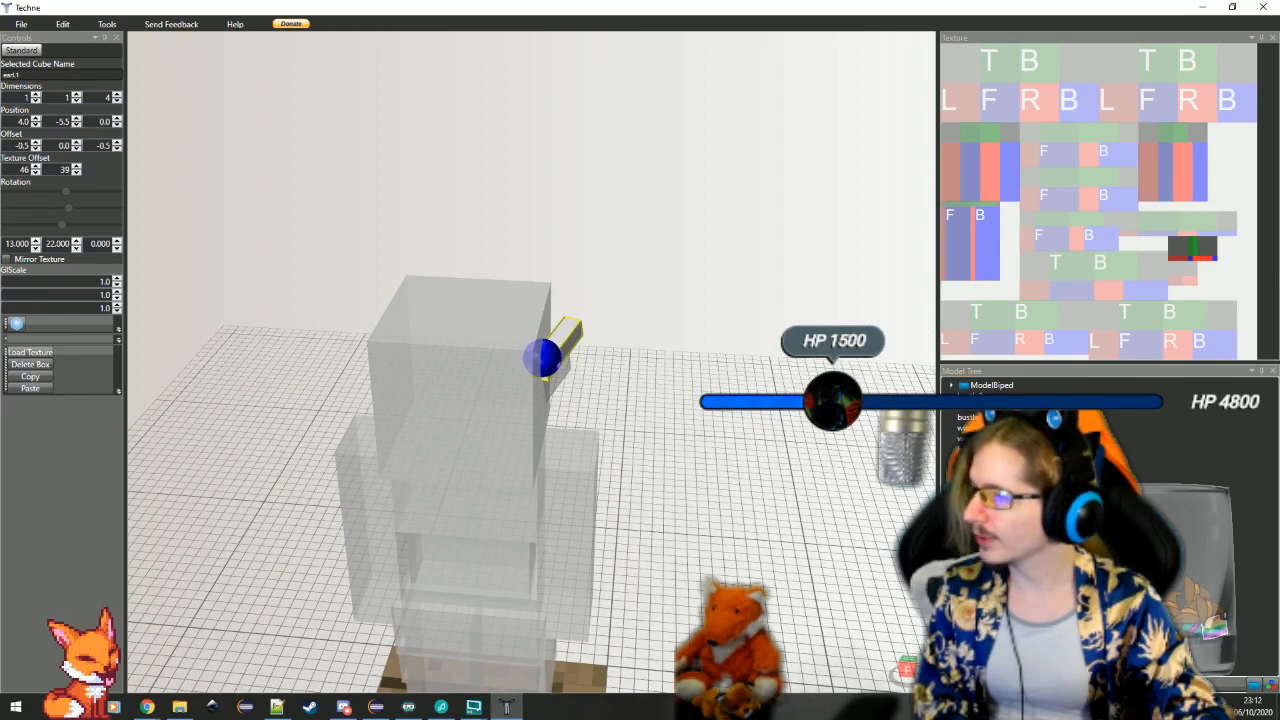
pyautogui.click(968, 460)
pyautogui.click(968, 471)
pyautogui.doubleClick(12, 121)
pyautogui.write('4')
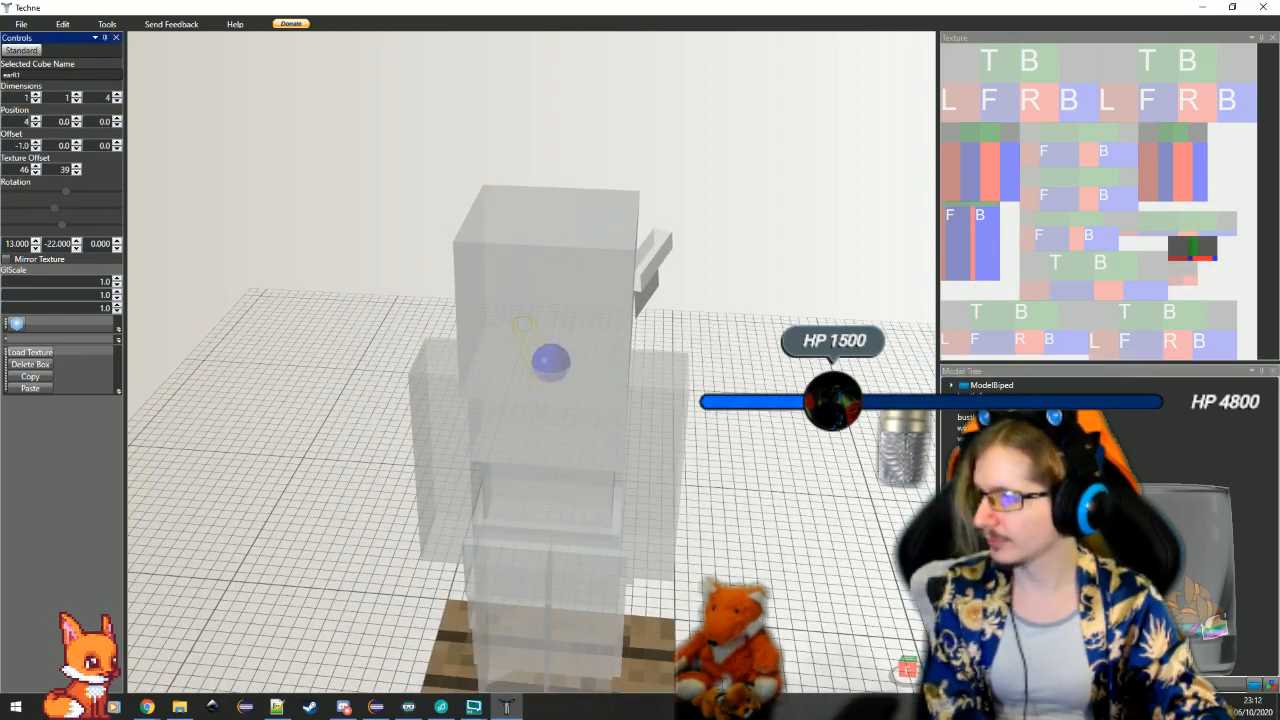
pyautogui.press('Return')
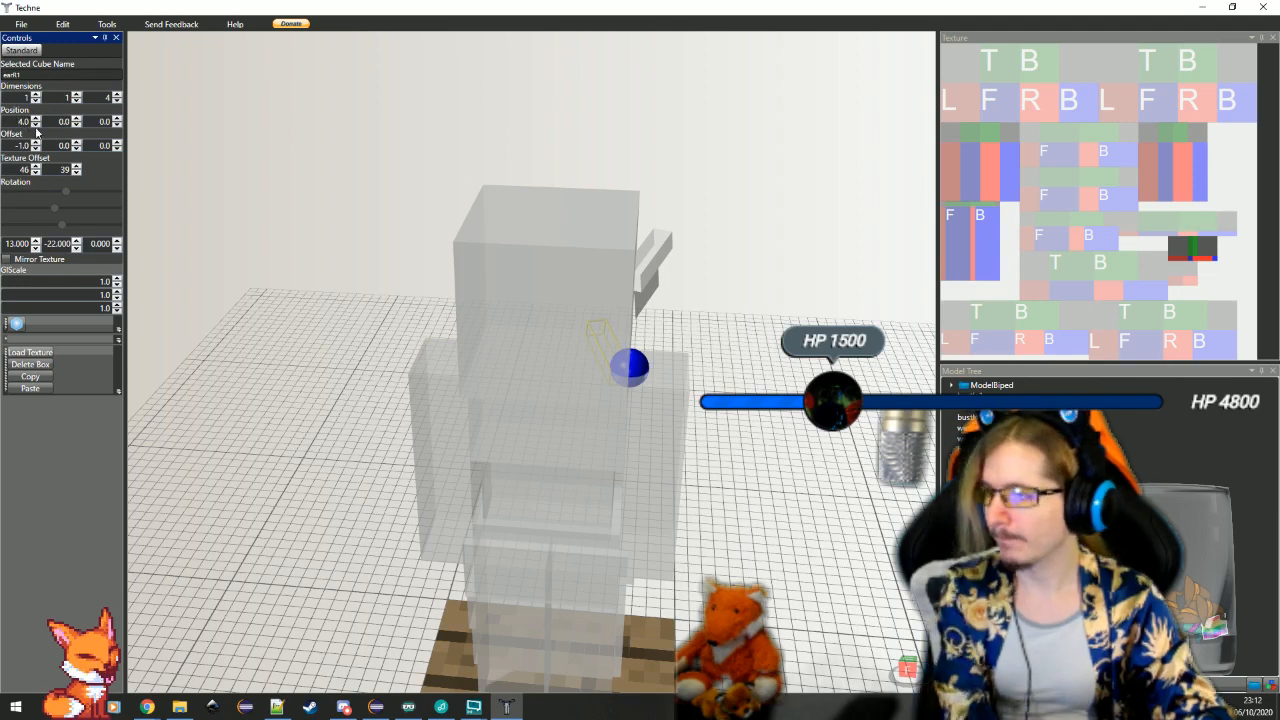
pyautogui.doubleClick(54, 121)
pyautogui.write('-5')
pyautogui.press('Return')
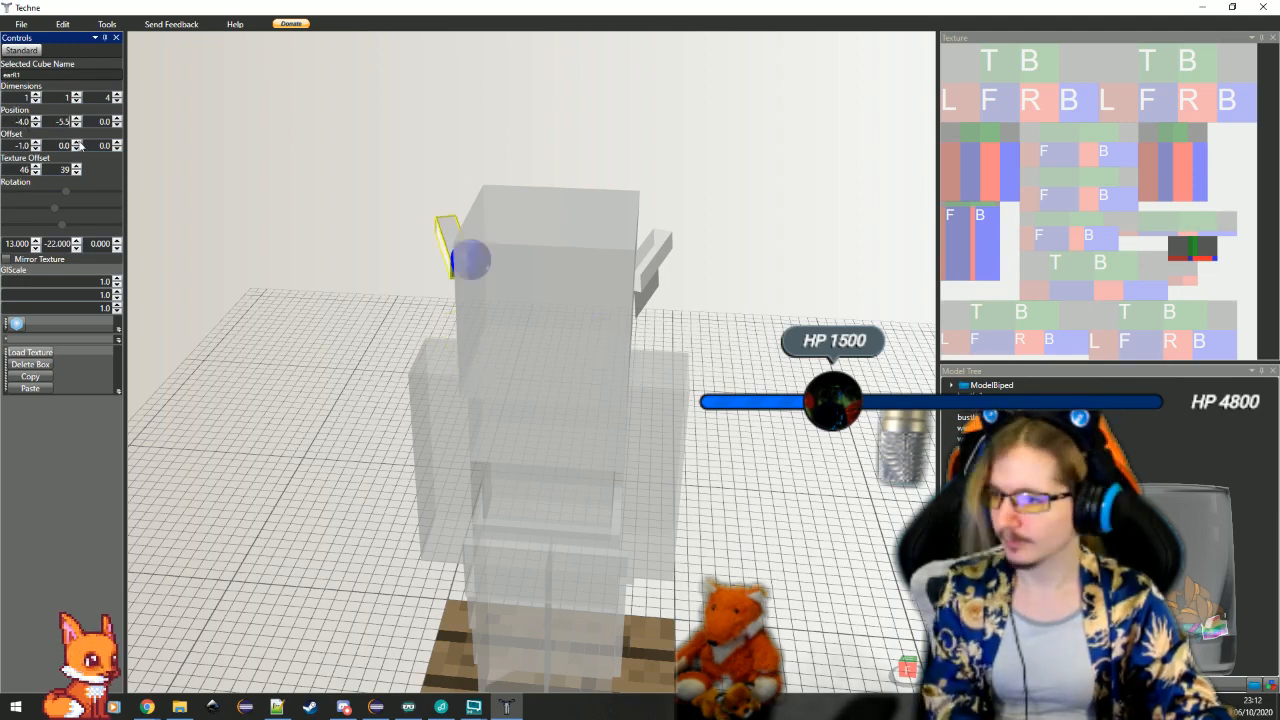
# Inspect how the earR1 box meets the head and set its X offset to -0.5
pyautogui.click(337, 354)
pyautogui.moveTo(337, 354); pyautogui.dragTo(372, 405)
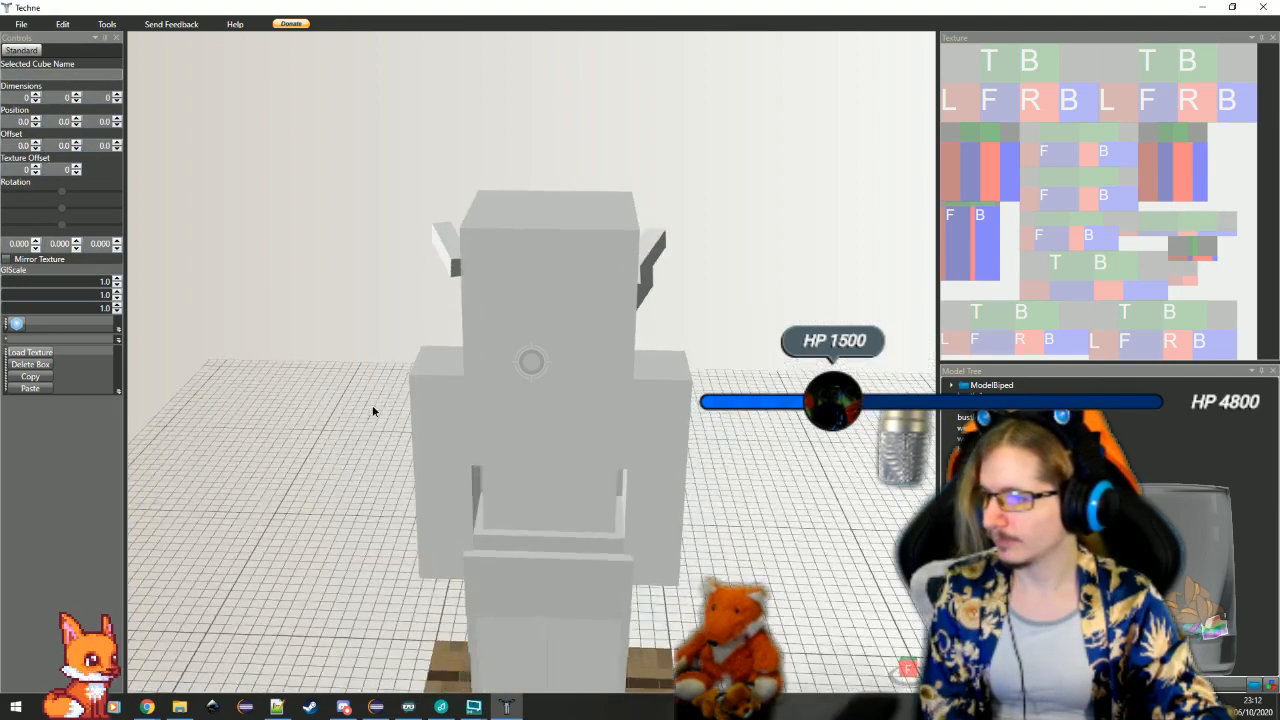
pyautogui.click(441, 251)
pyautogui.moveTo(441, 251); pyautogui.dragTo(456, 347)
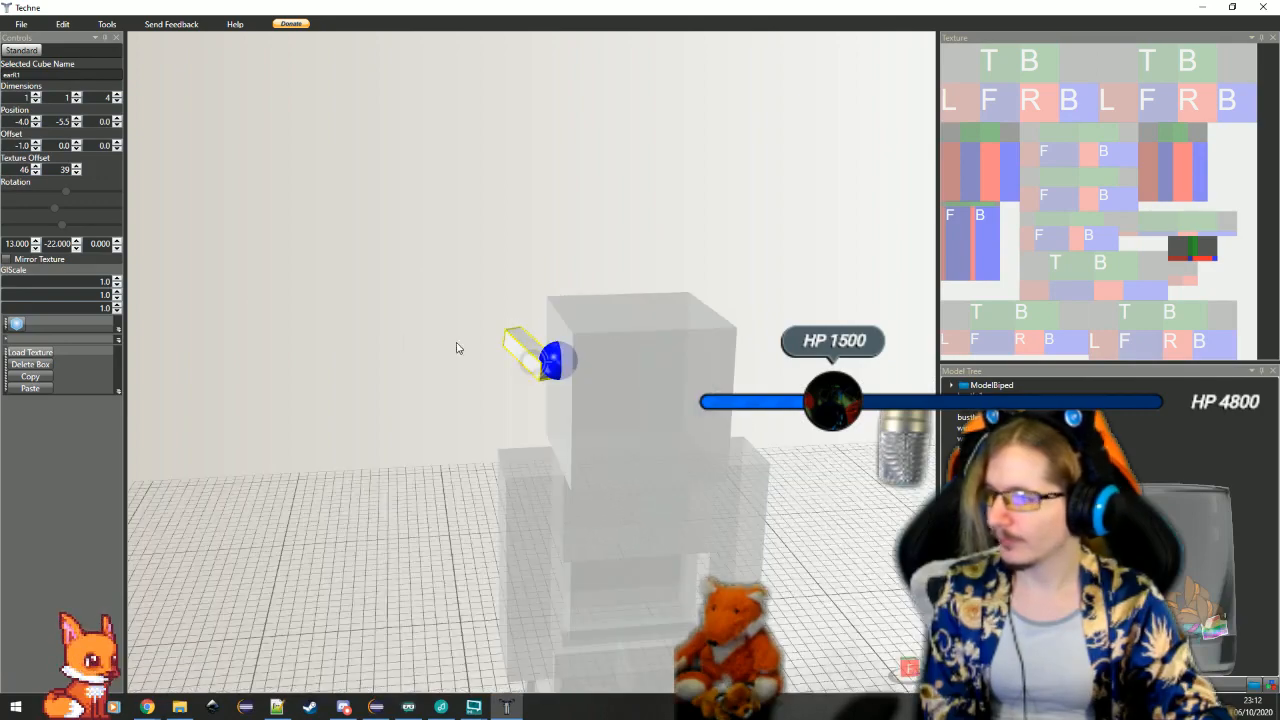
pyautogui.click(35, 145)
pyautogui.click(343, 370)
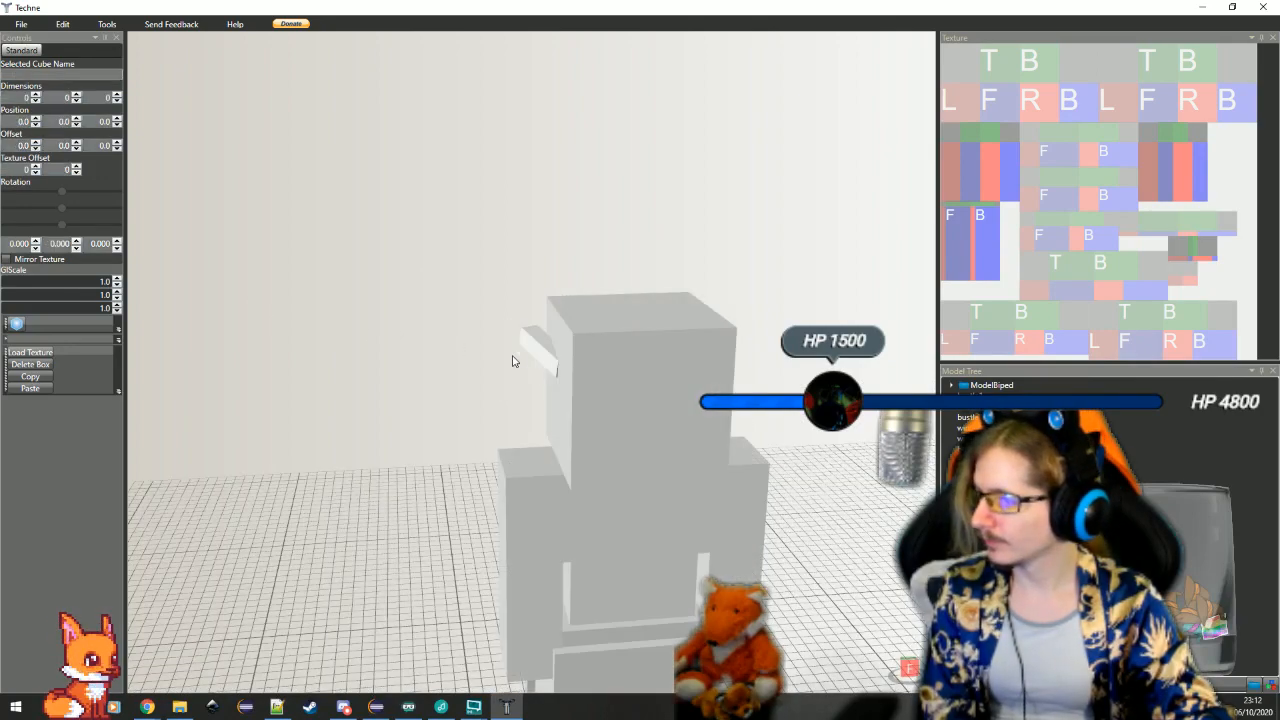
pyautogui.moveTo(522, 356); pyautogui.dragTo(552, 360)
pyautogui.click(551, 359)
pyautogui.doubleClick(22, 145)
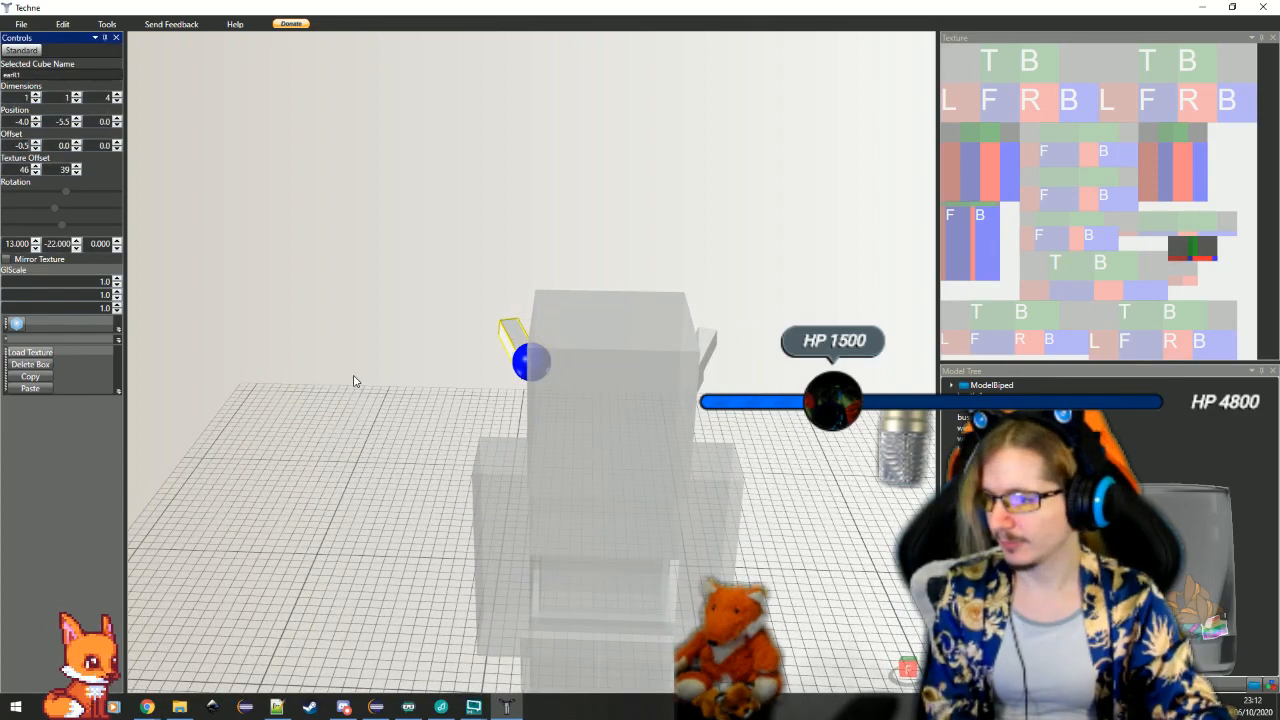
# Select the flat lower ear box earL2, duplicate it by copying and pasting, and rename the duplicate earR2
pyautogui.moveTo(415, 425); pyautogui.dragTo(580, 407)
pyautogui.click(580, 407)
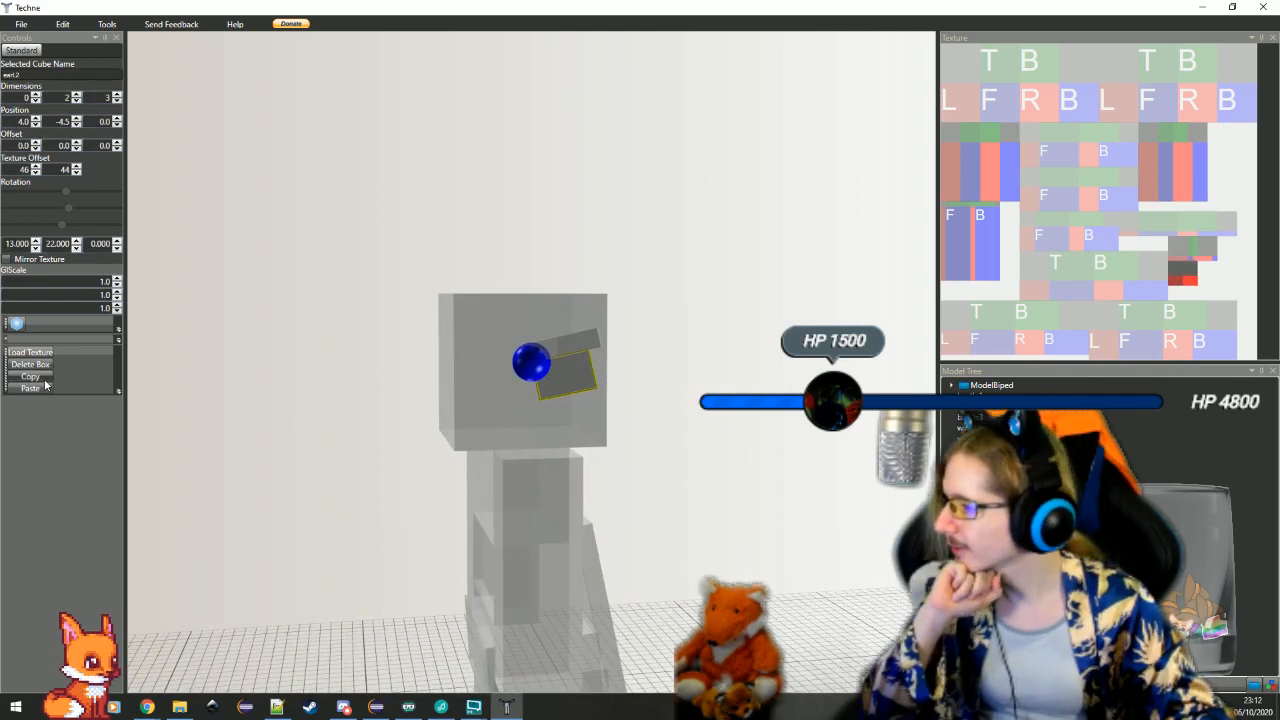
pyautogui.click(44, 380)
pyautogui.click(42, 389)
pyautogui.click(574, 451)
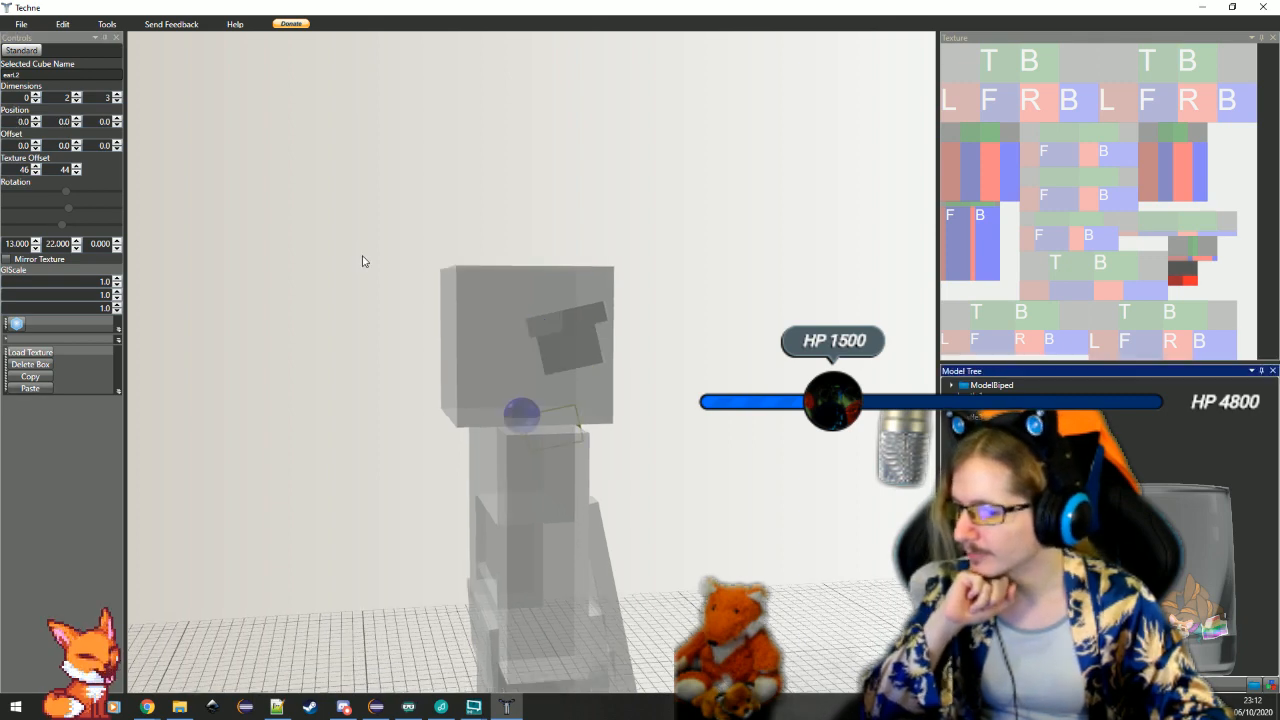
pyautogui.click(47, 76)
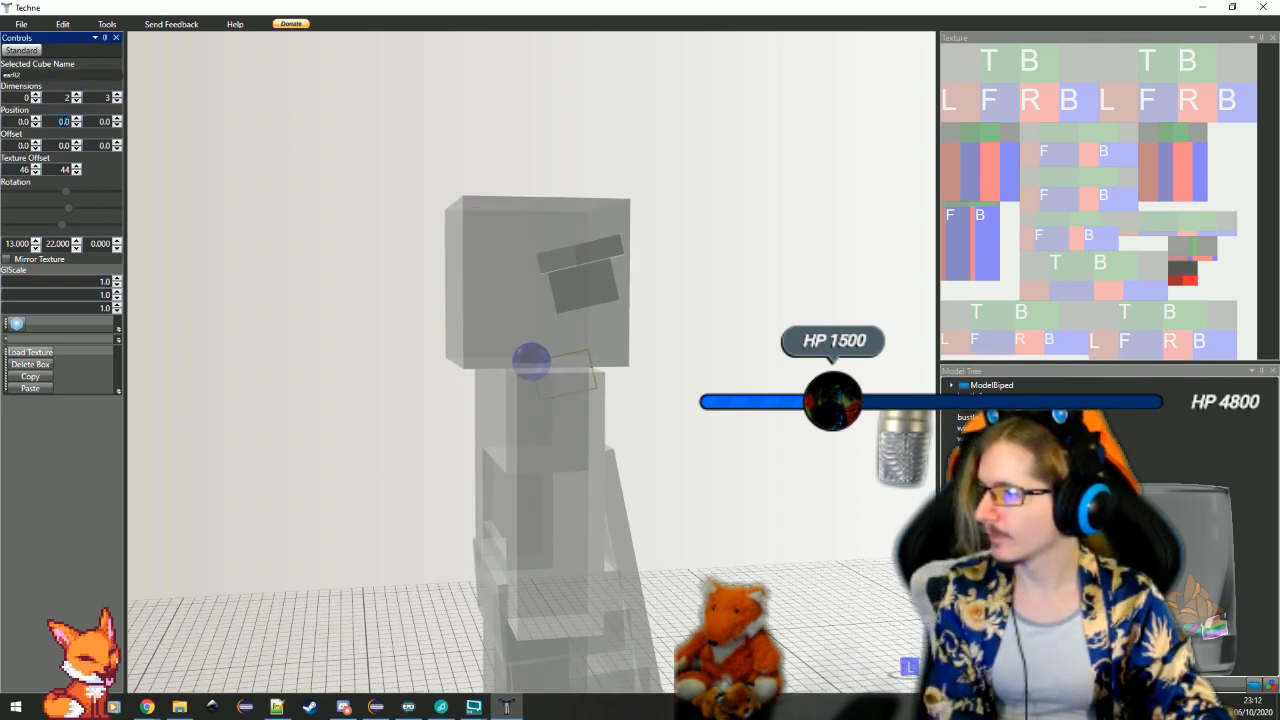
# Set the earR2 box's position to 4, -4.5, 0
pyautogui.press('Return')
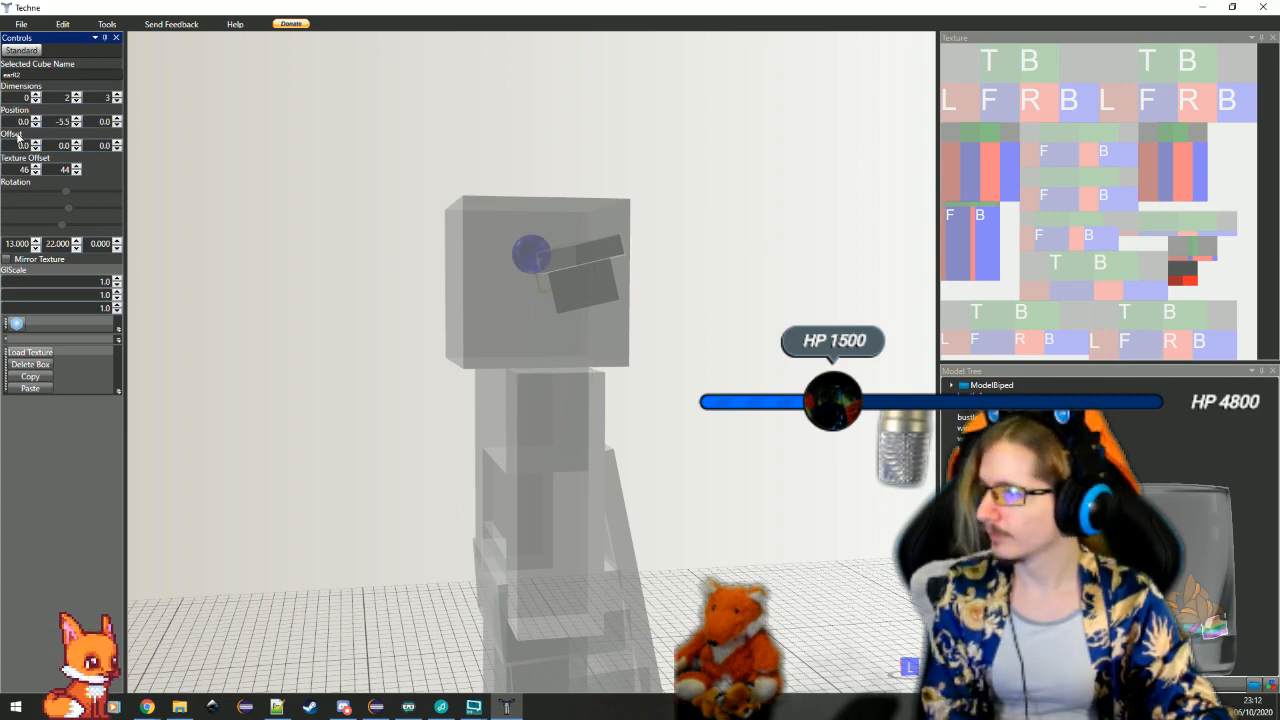
pyautogui.write('4')
pyautogui.press('Return')
pyautogui.click(76, 119)
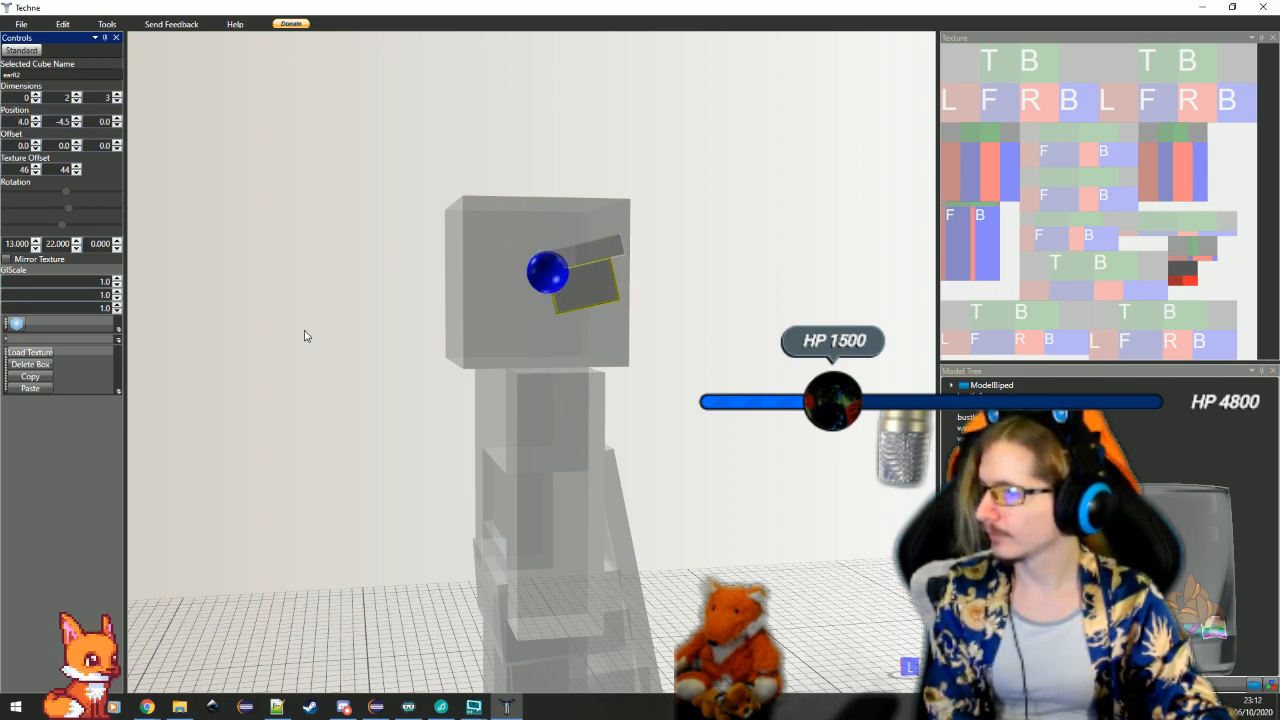
# Set the earR2 box's X position to -4 and its Y rotation to -22 degrees, then select the earR1 box
pyautogui.moveTo(306, 337); pyautogui.dragTo(295, 294)
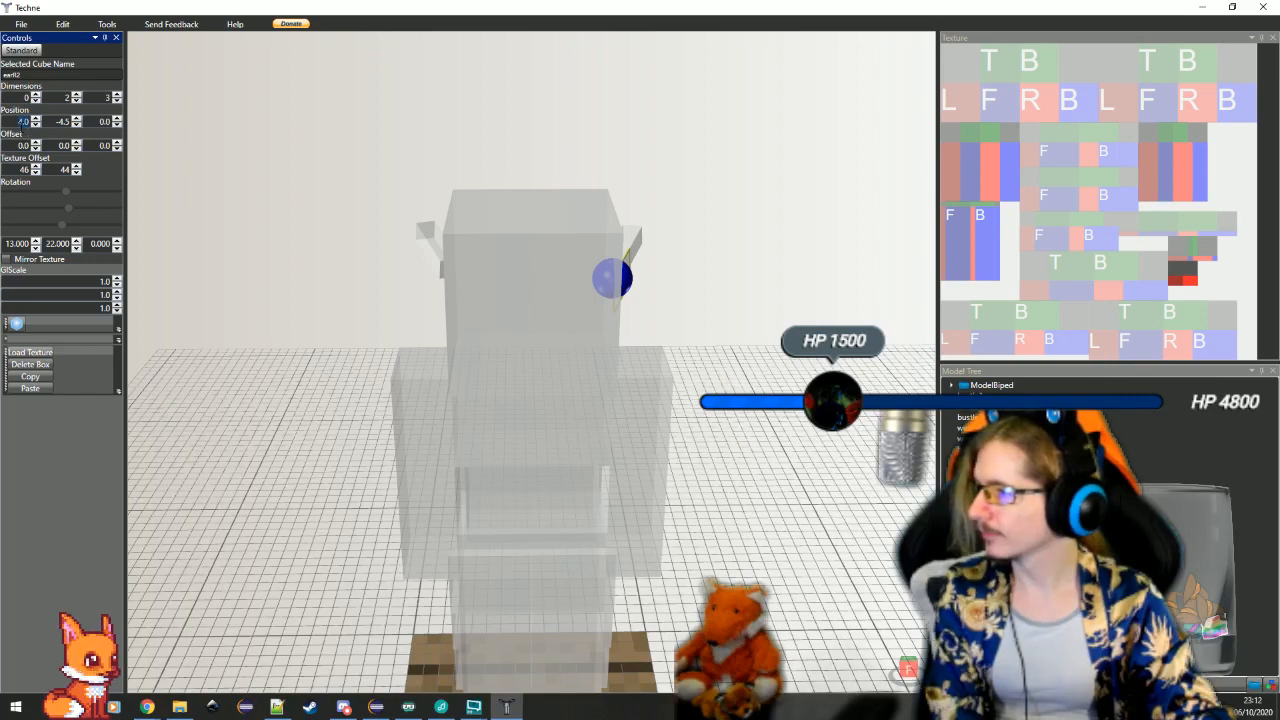
pyautogui.write('-4')
pyautogui.press('Return')
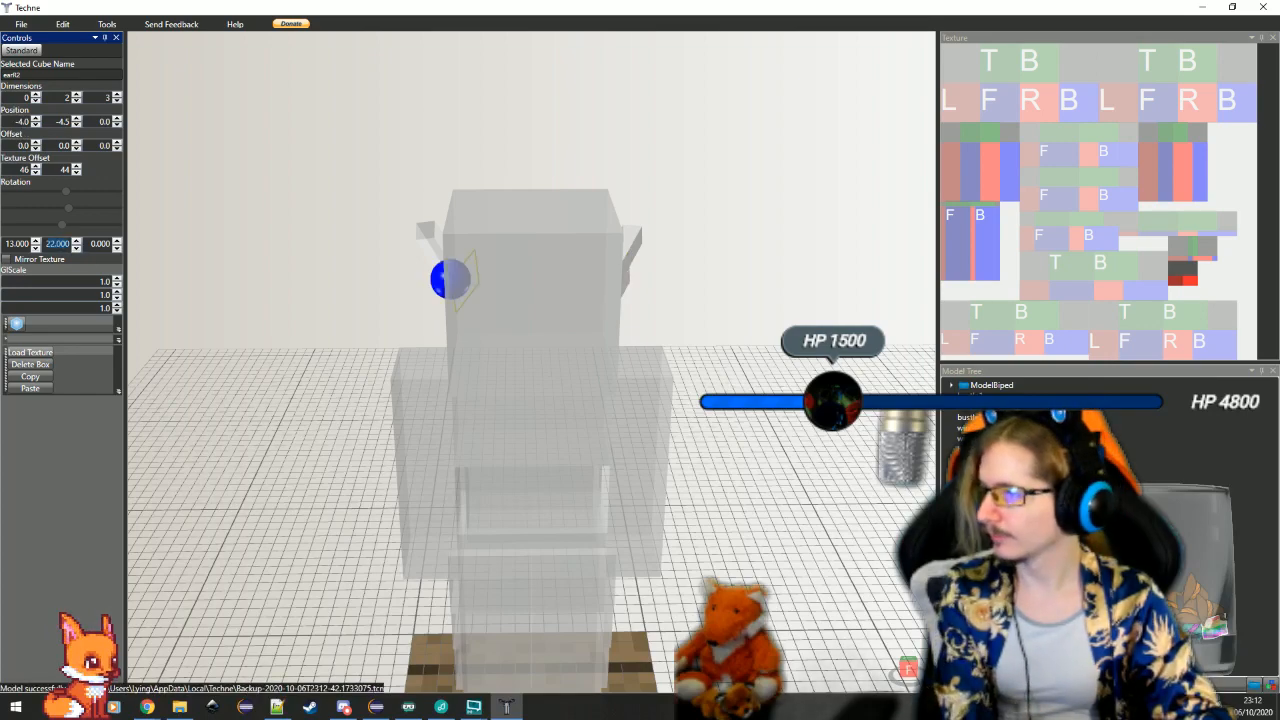
pyautogui.moveTo(328, 396); pyautogui.dragTo(421, 489)
pyautogui.click(426, 286)
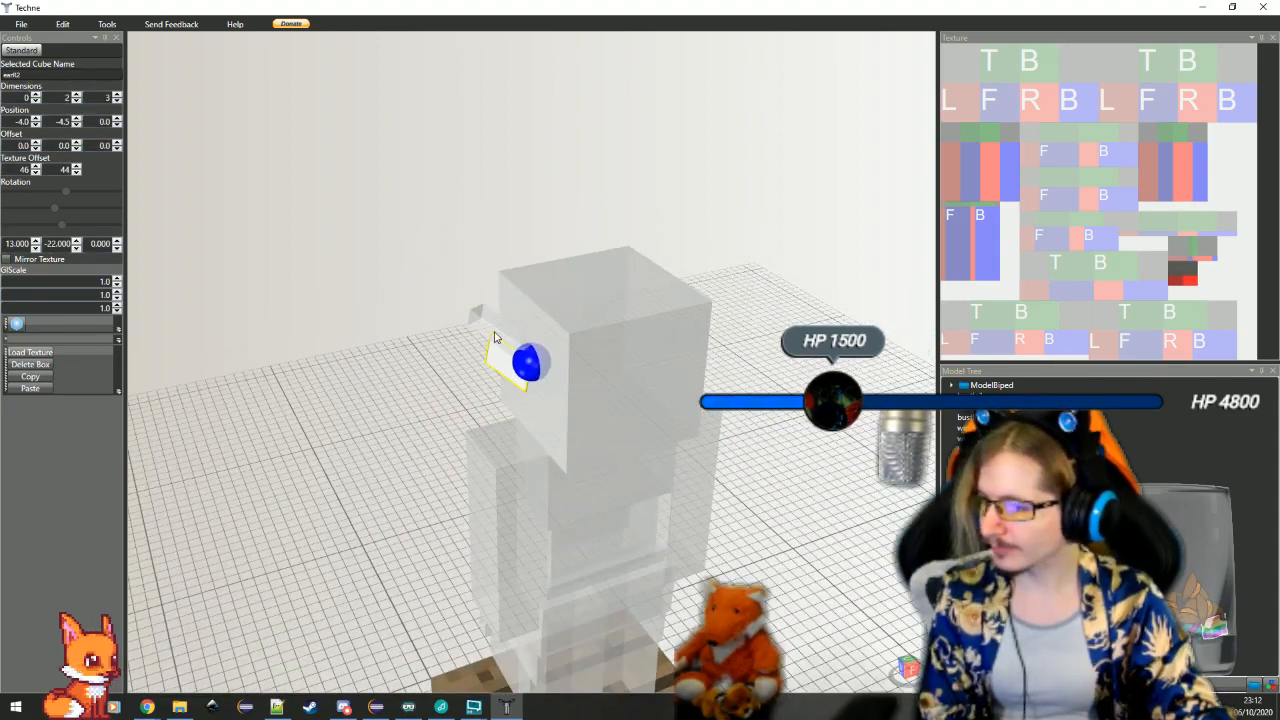
pyautogui.click(492, 336)
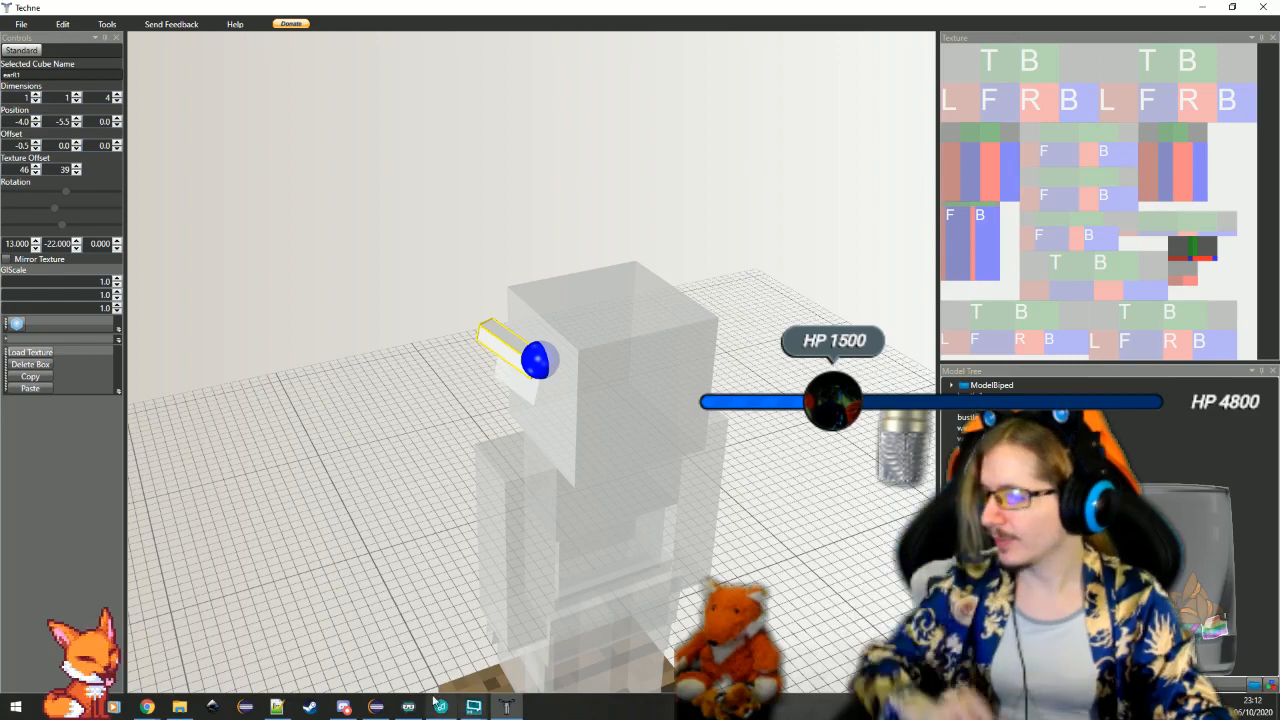
# Switch to Eclipse and duplicate the earLeft1 and earLeft2 code block directly below the original, indented to match
pyautogui.click(375, 707)
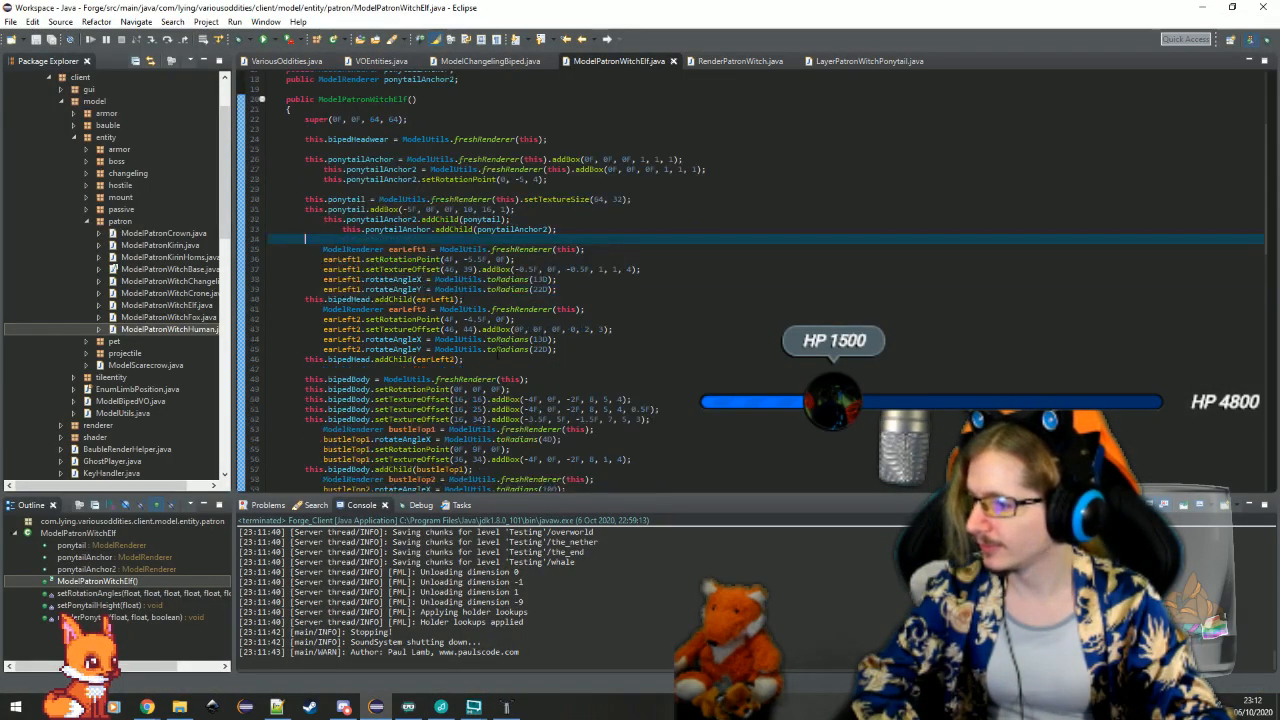
pyautogui.moveTo(500, 358); pyautogui.dragTo(558, 229)
pyautogui.hotkey('ctrl', 'c')
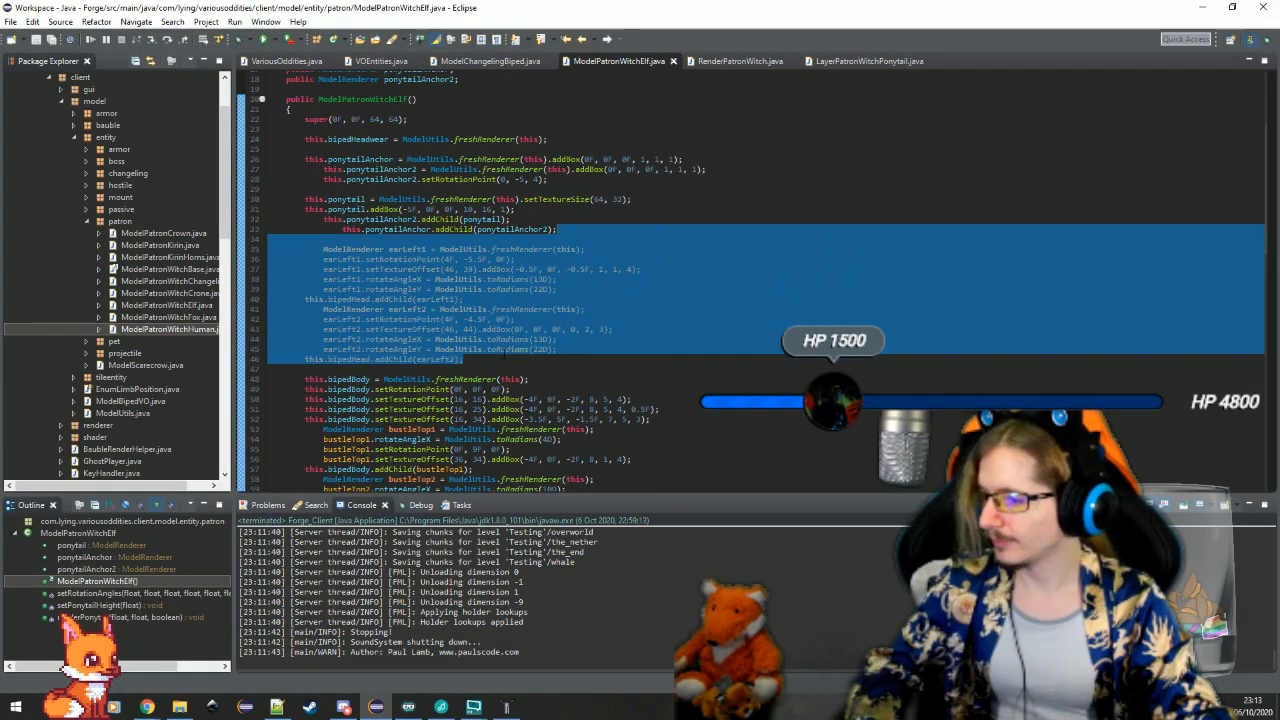
pyautogui.click(505, 356)
pyautogui.hotkey('ctrl', 'v')
pyautogui.moveTo(448, 487); pyautogui.dragTo(408, 377)
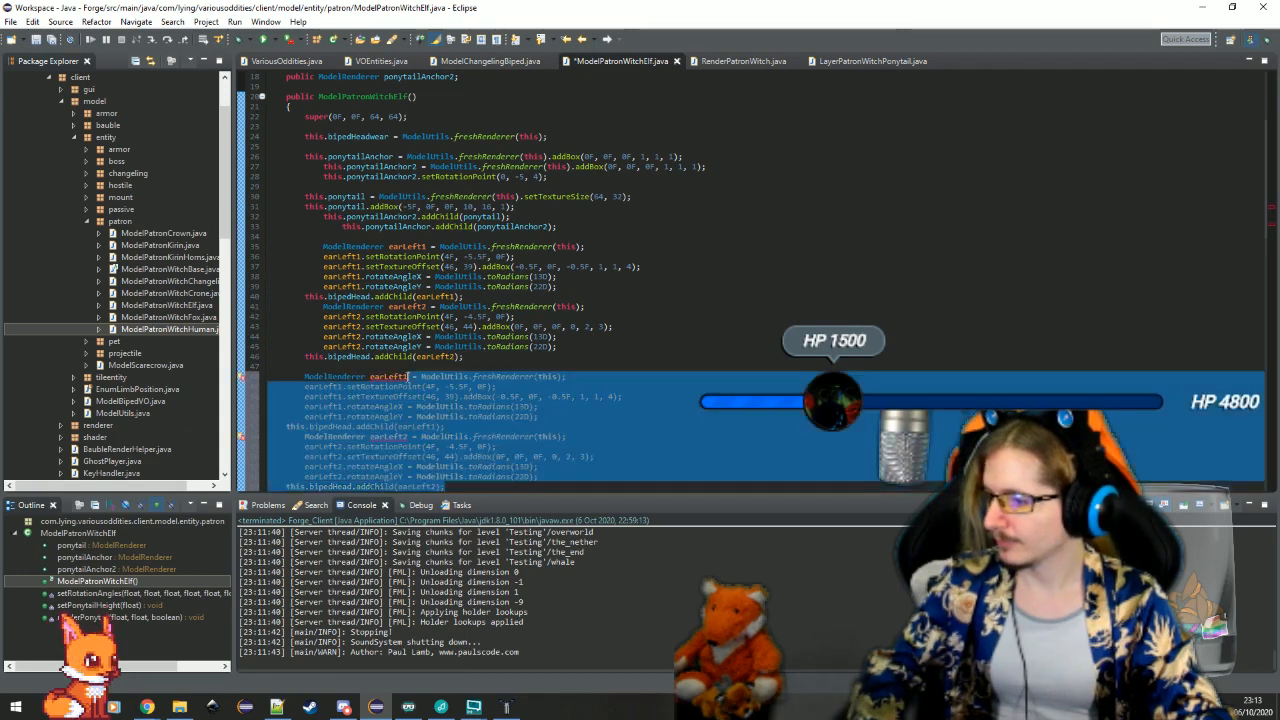
pyautogui.press('Tab')
pyautogui.scroll(-2, 410, 380)
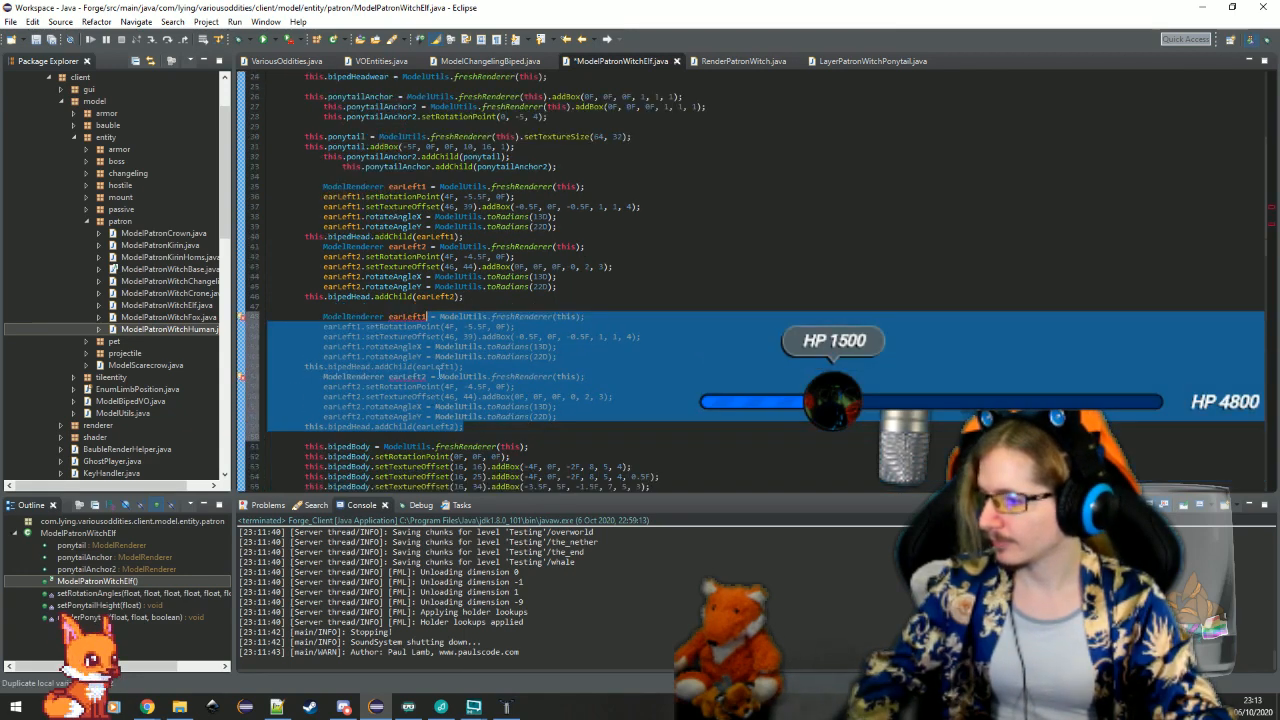
# Rename the local variable earLeft1 in the duplicated block to earRight1 with a refactor
pyautogui.click(440, 376)
pyautogui.rightClick(414, 316)
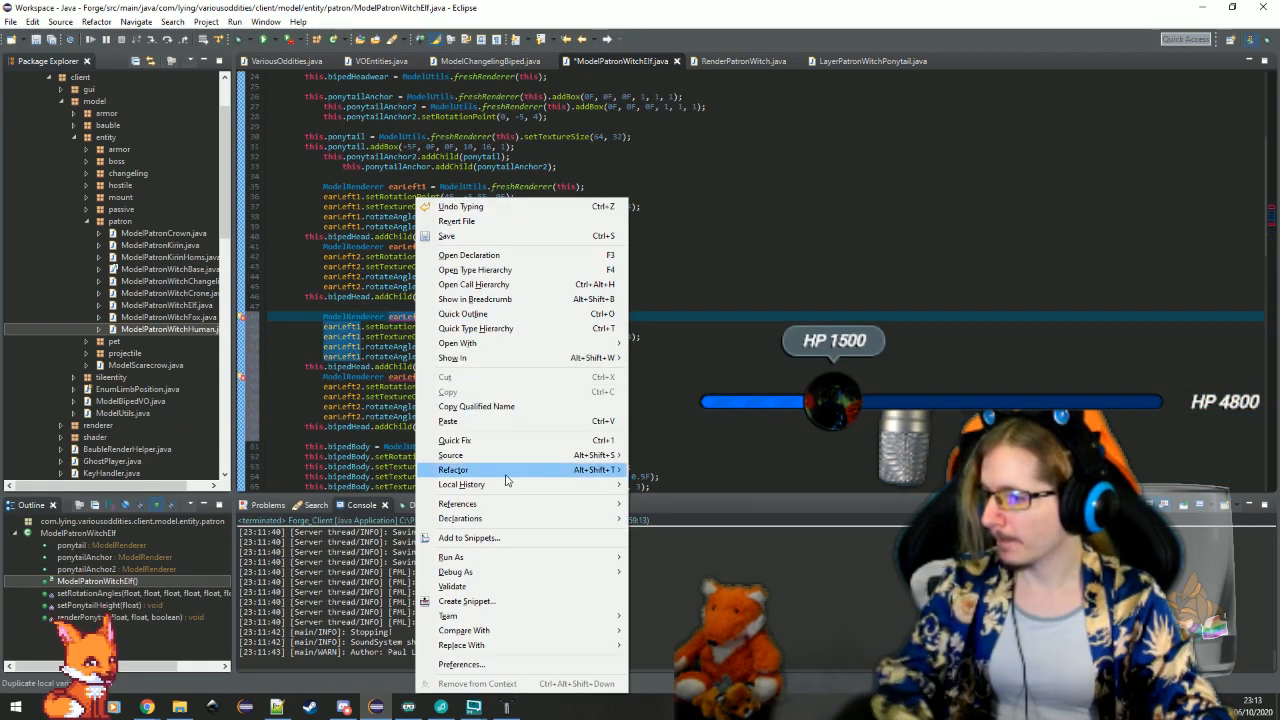
pyautogui.moveTo(506, 475)
pyautogui.click(664, 470)
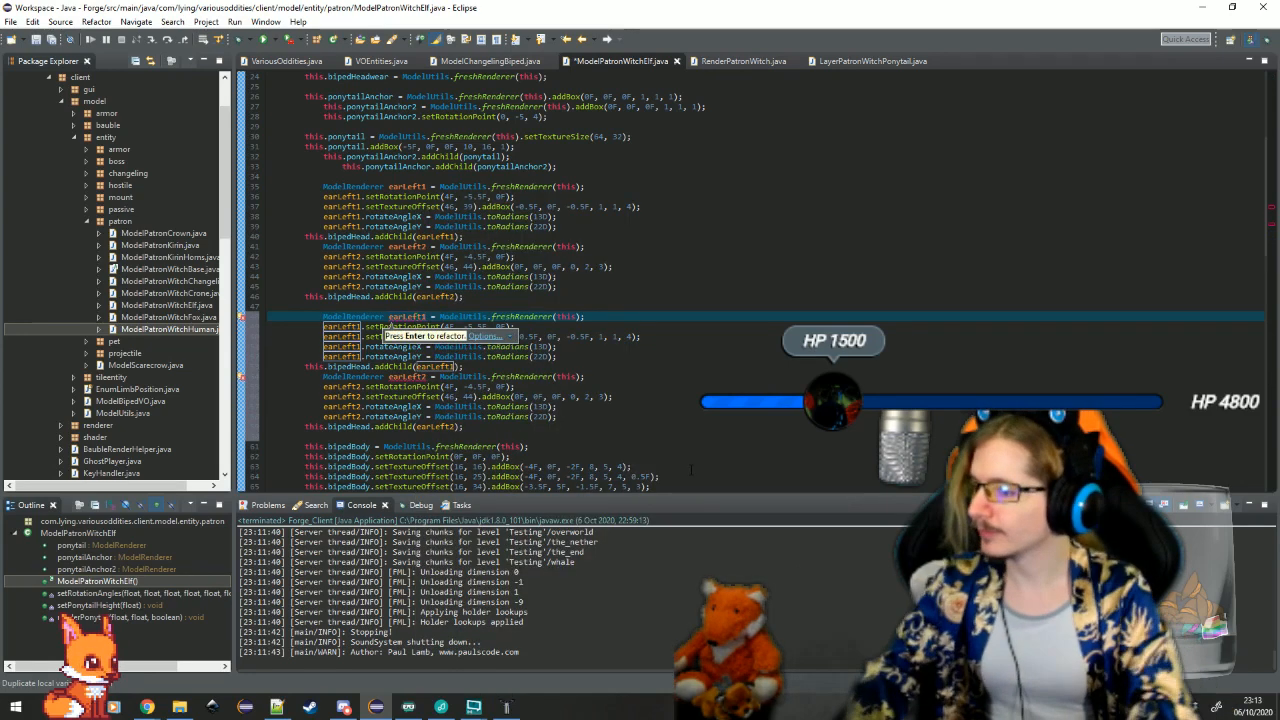
pyautogui.write('earRight1')
pyautogui.press('Return')
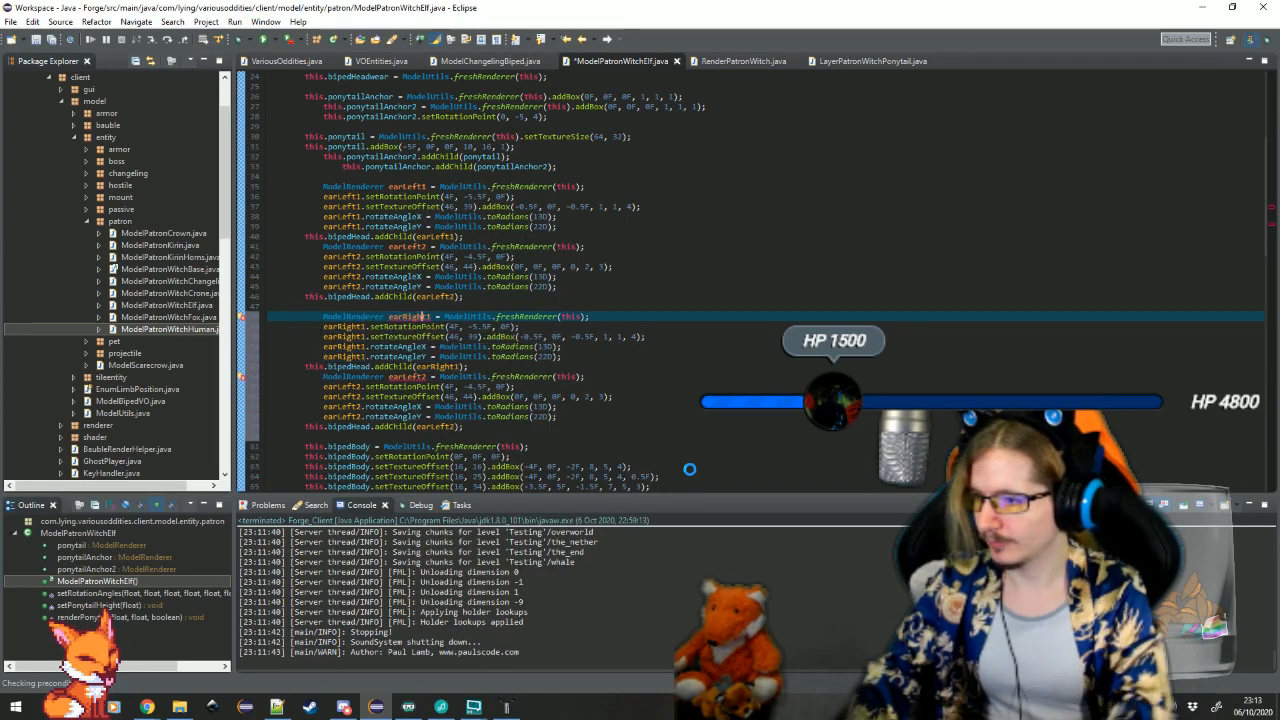
# Rename the local variable earLeft2 in the duplicated block to earRight2 with a refactor
pyautogui.rightClick(409, 378)
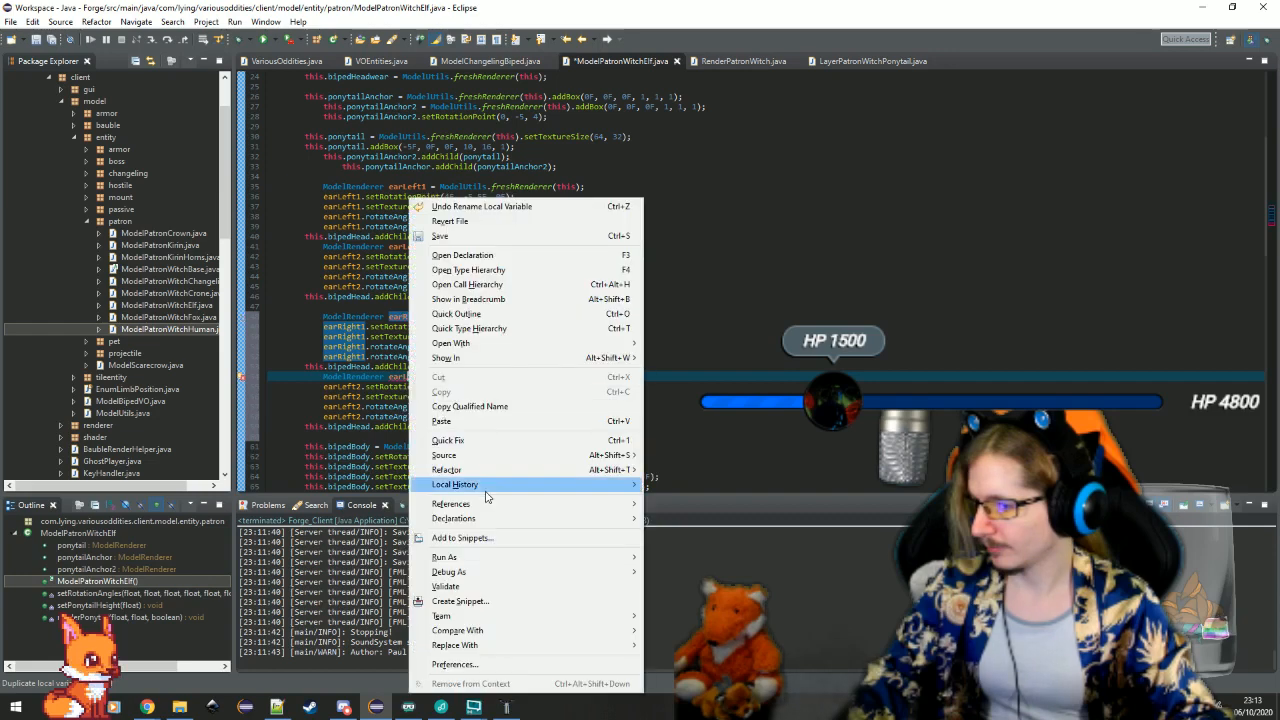
pyautogui.moveTo(490, 470)
pyautogui.click(668, 477)
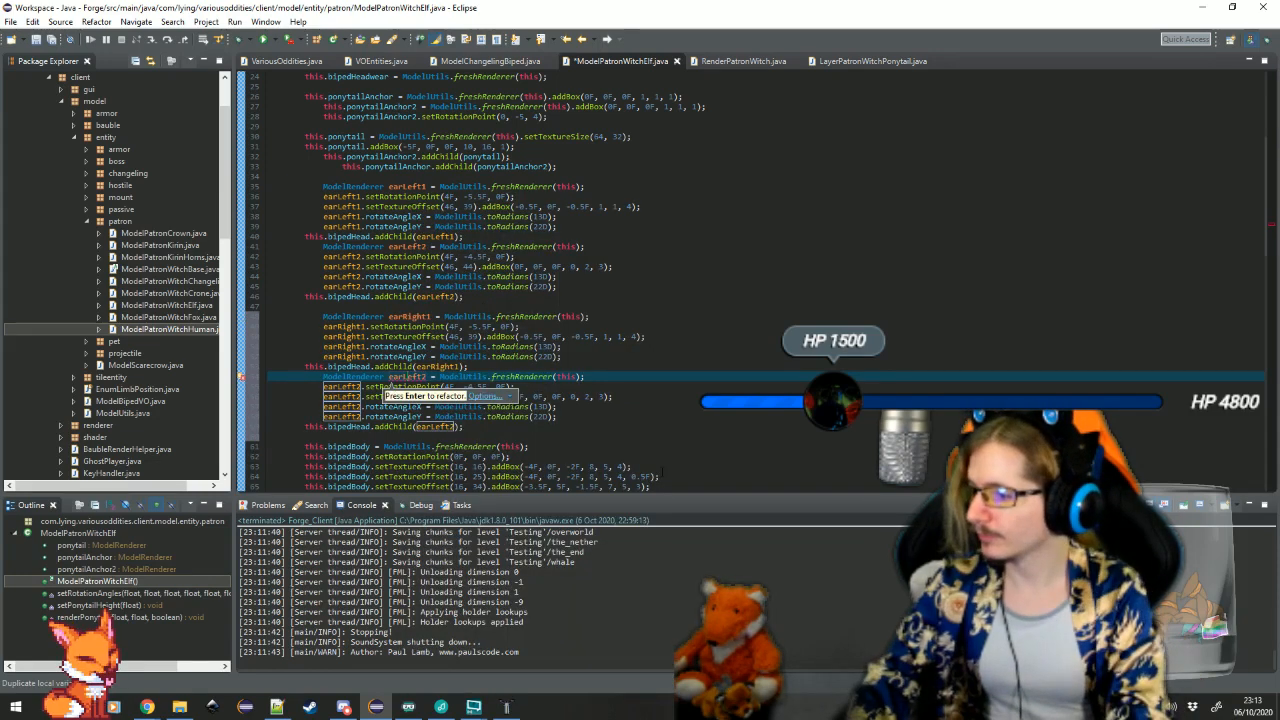
pyautogui.write('earRight2')
pyautogui.press('Return')
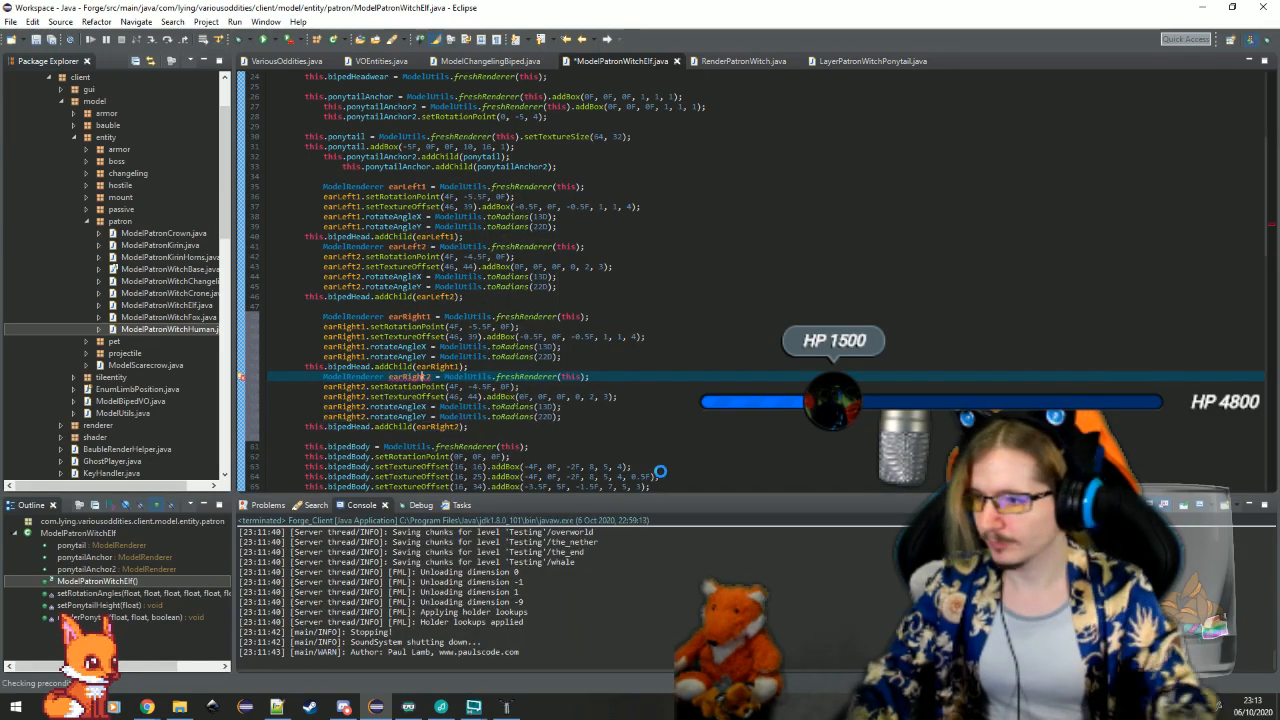
# Restore the Eclipse window down over Techne and set rotateAngleY of earRight1 and earRight2 to -22D
pyautogui.doubleClick(911, 10)
pyautogui.click(640, 335)
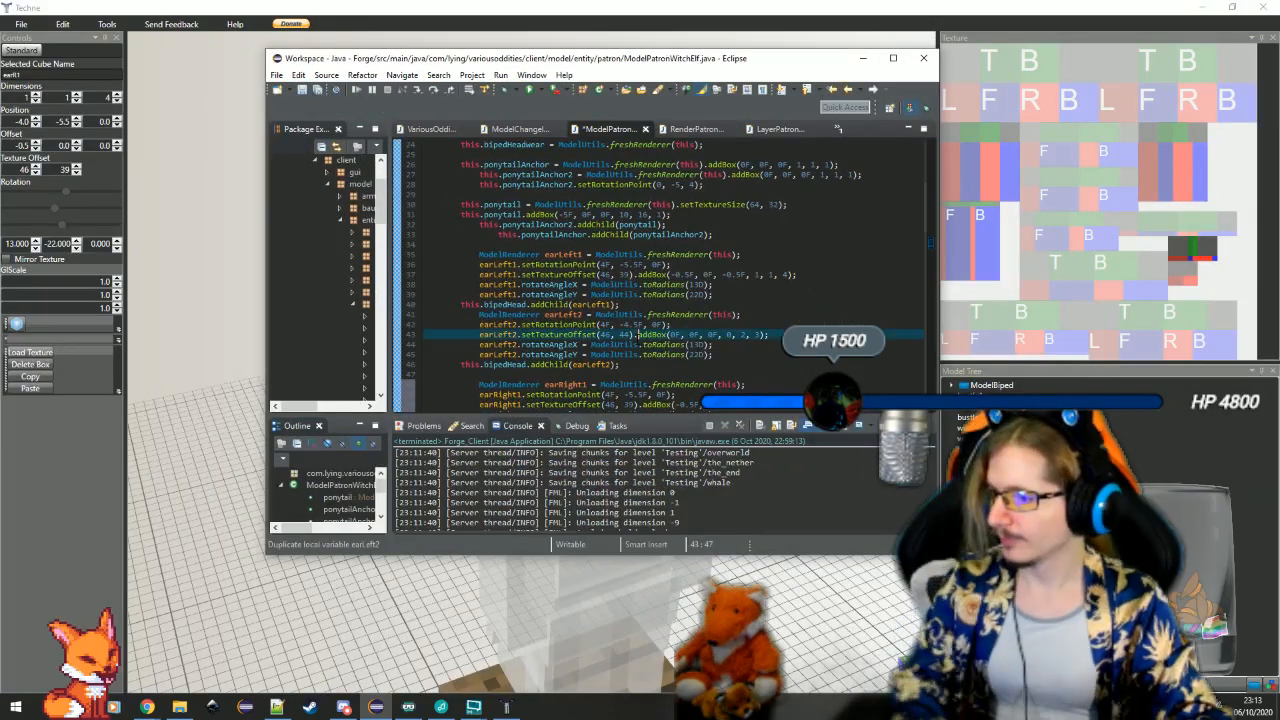
pyautogui.scroll(-4, 641, 335)
pyautogui.click(686, 315)
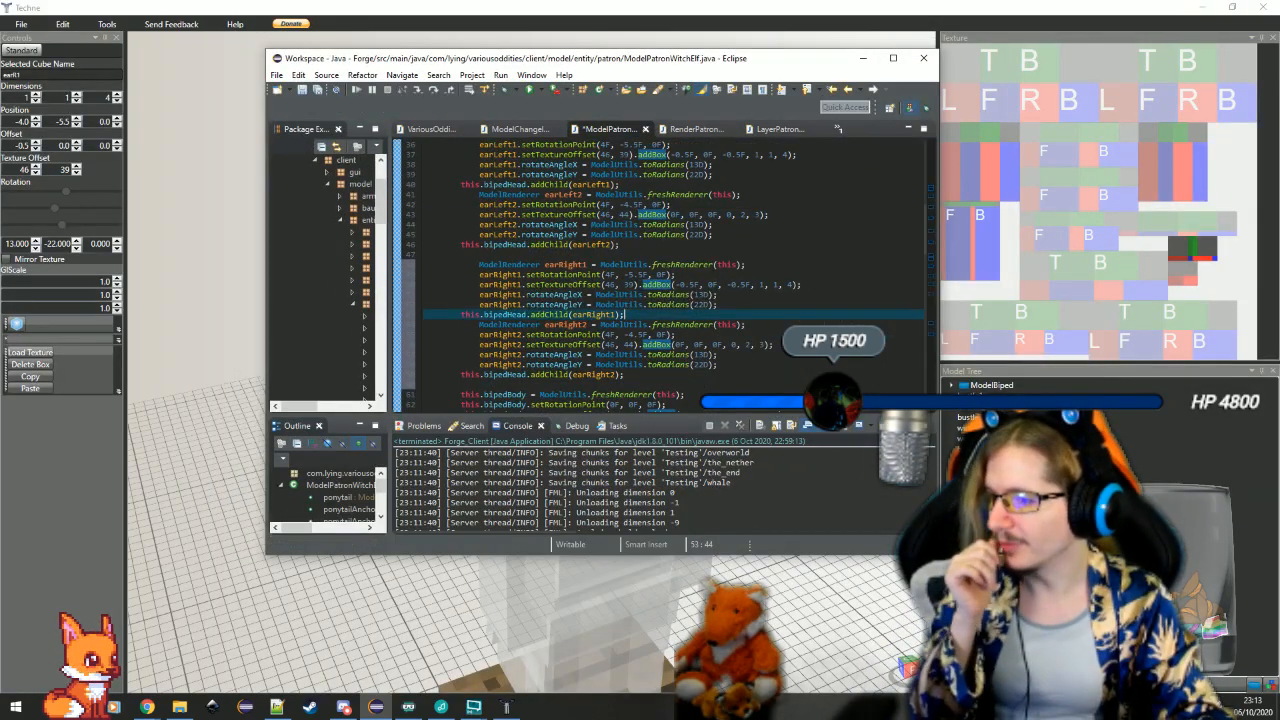
pyautogui.click(692, 295)
pyautogui.press('Down')
pyautogui.press('Right')
pyautogui.write('-')
pyautogui.press('Down')
pyautogui.press('Down')
pyautogui.press('Down')
pyautogui.press('Down')
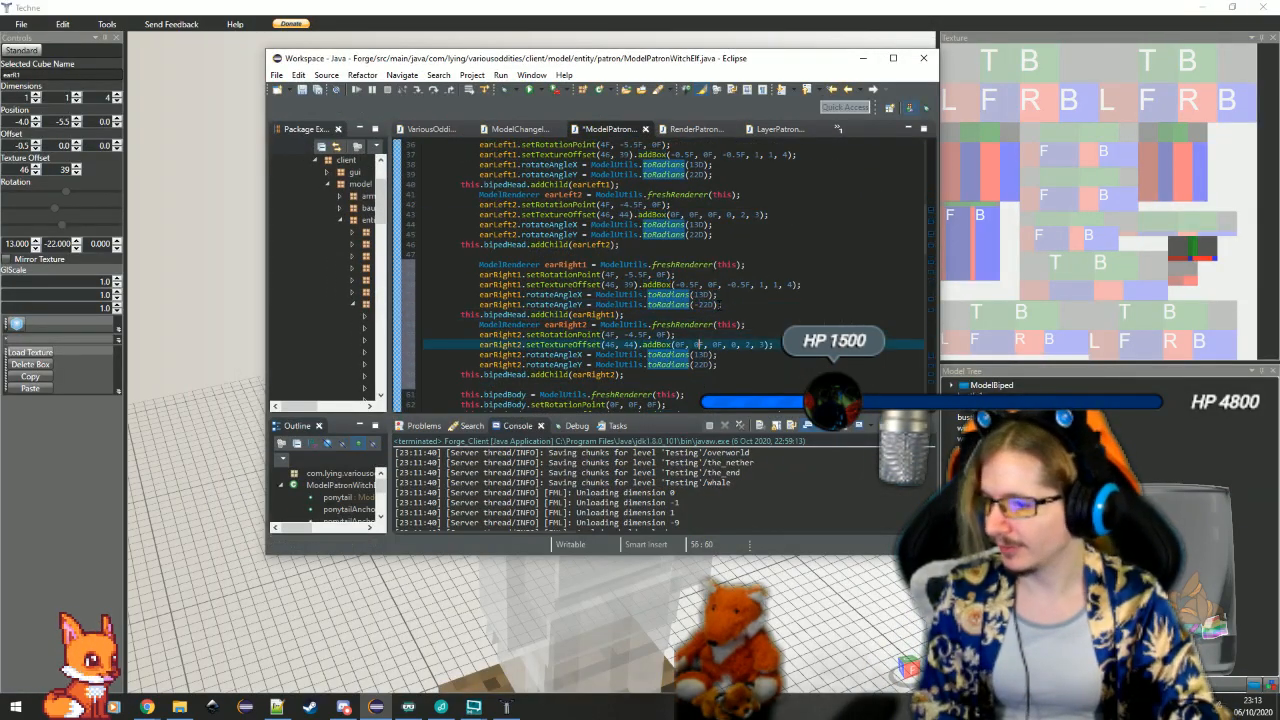
pyautogui.press('Down')
pyautogui.press('Down')
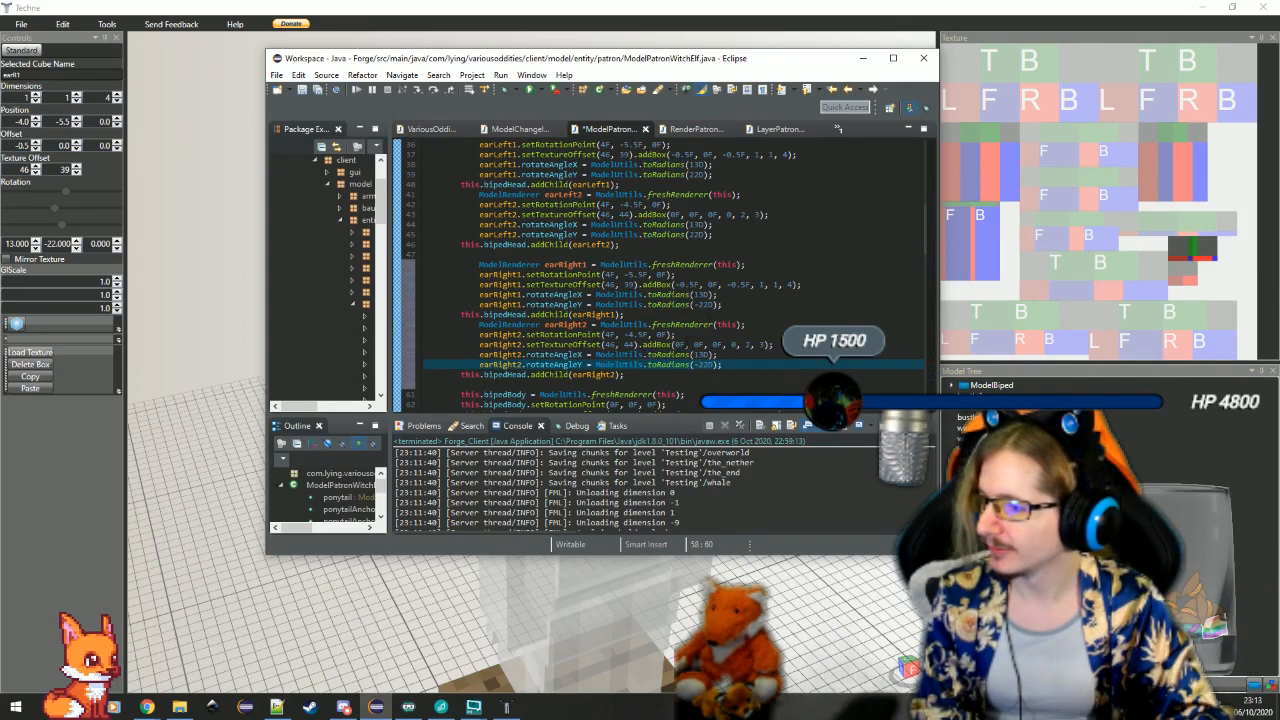
# Set the X value of the rotation points of earRight2 and earRight1 to -4F
pyautogui.press('Up')
pyautogui.press('Up')
pyautogui.press('Up')
pyautogui.click(631, 345)
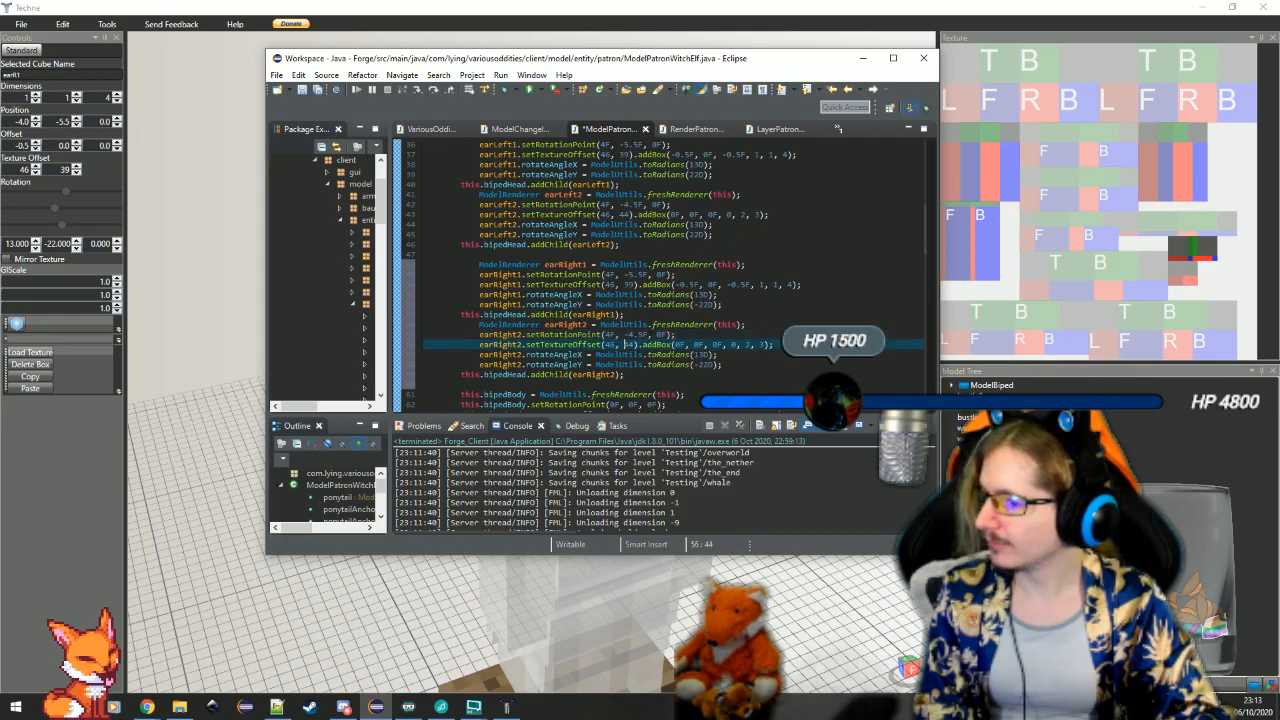
pyautogui.click(630, 335)
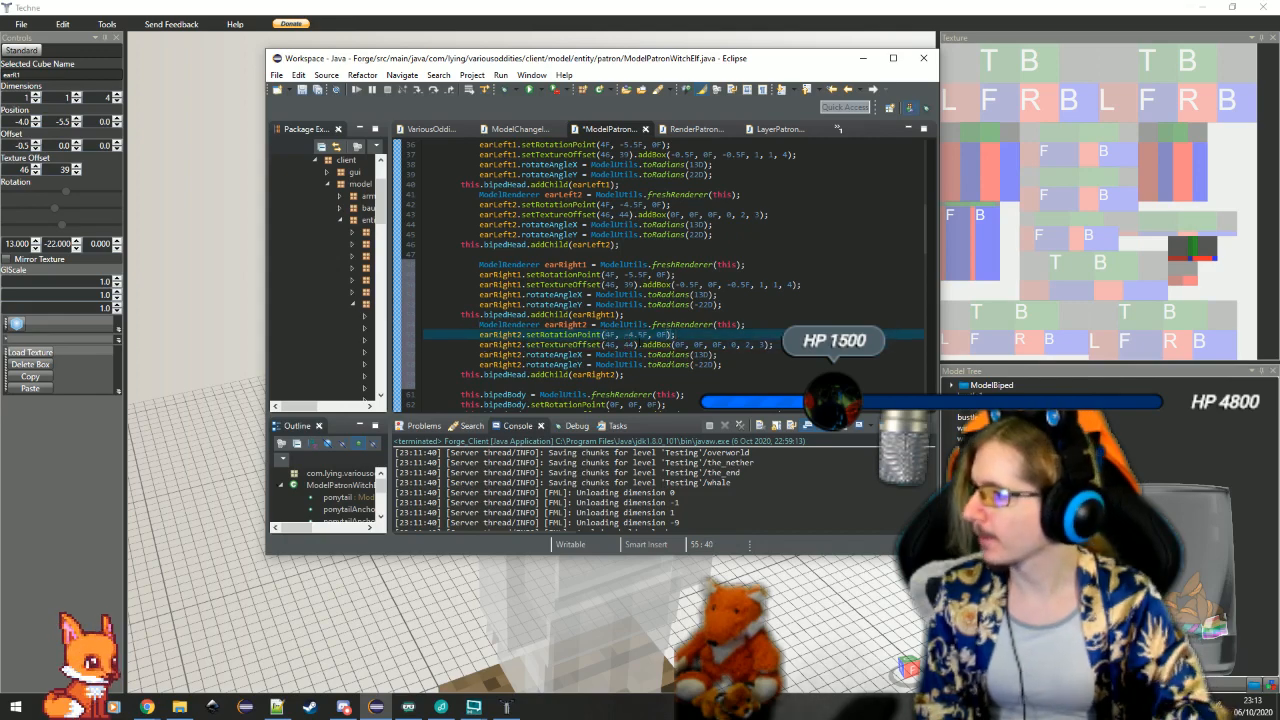
pyautogui.write('-')
pyautogui.click(604, 274)
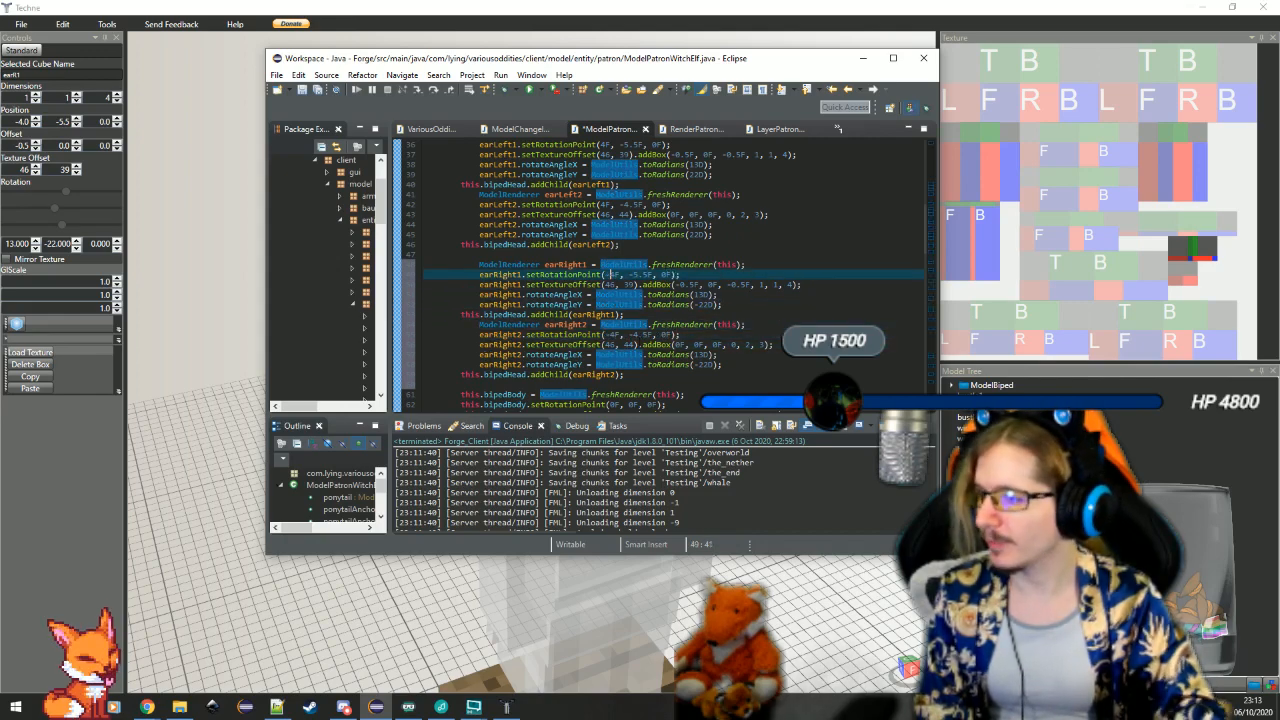
# Check the earR1 box in Techne, then return to Eclipse and try a Z offset of 0F in earRight1's addBox call
pyautogui.click(450, 600)
pyautogui.click(492, 362)
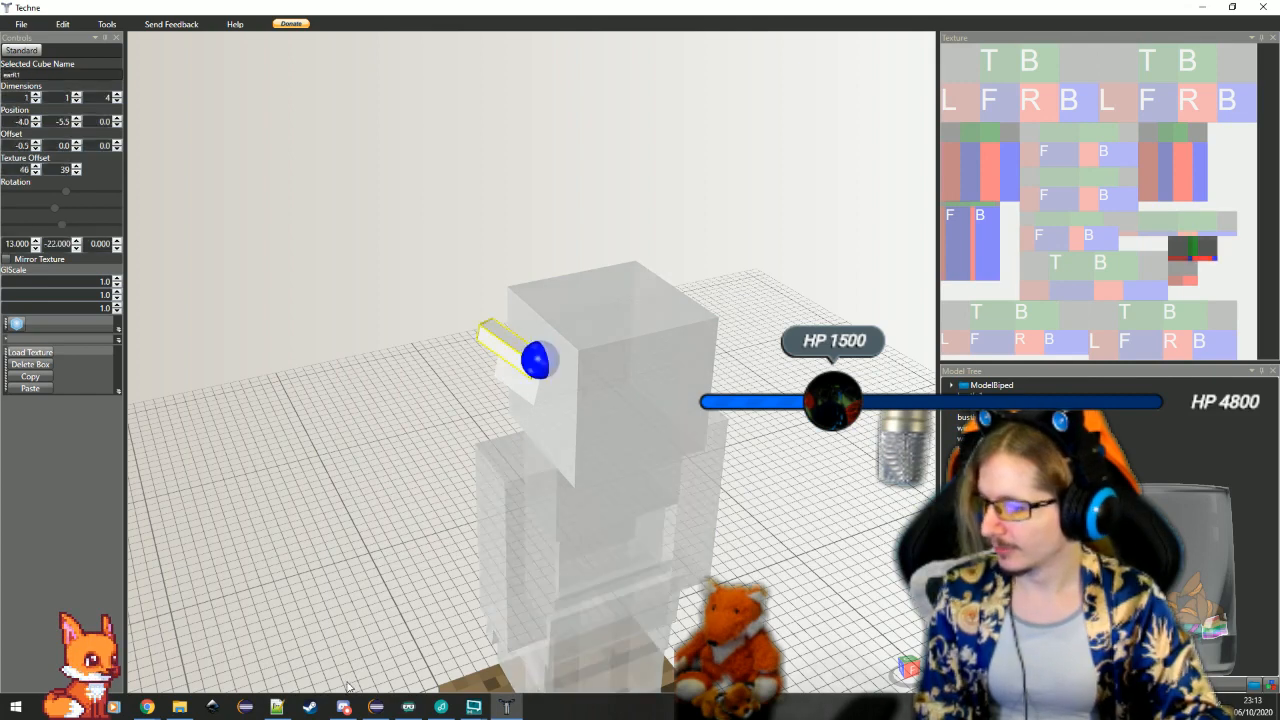
pyautogui.click(376, 707)
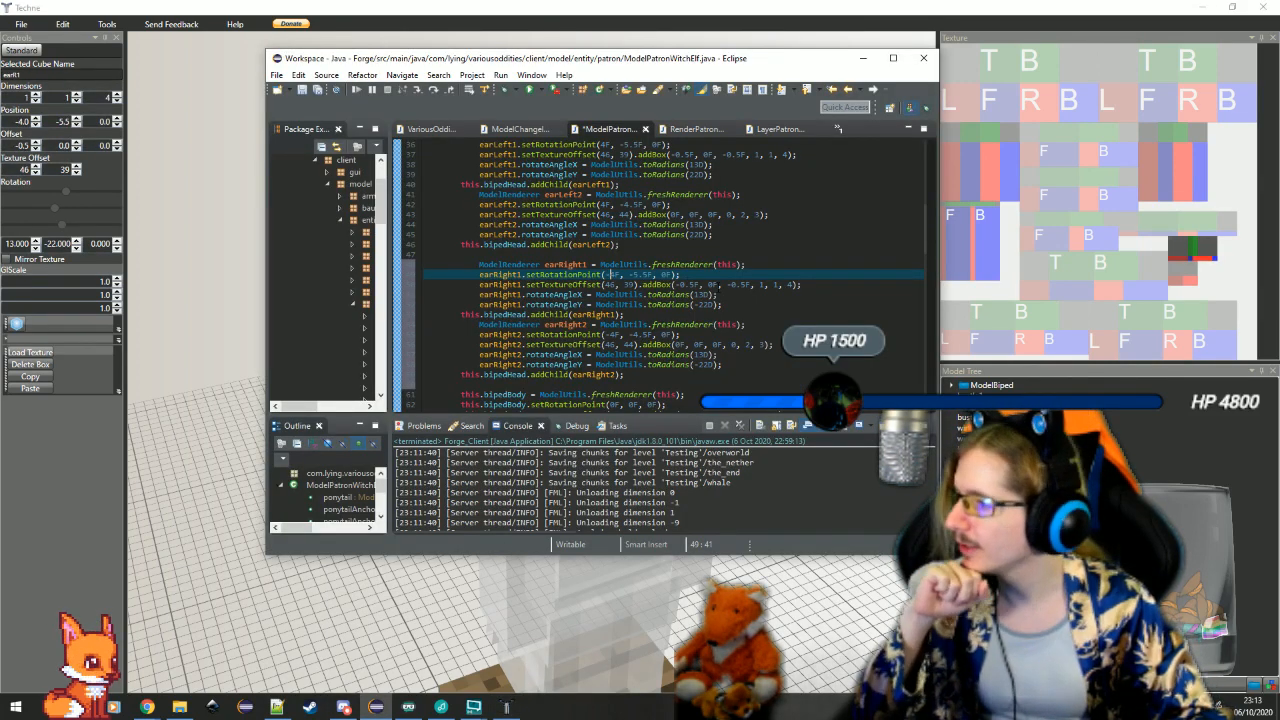
pyautogui.click(741, 285)
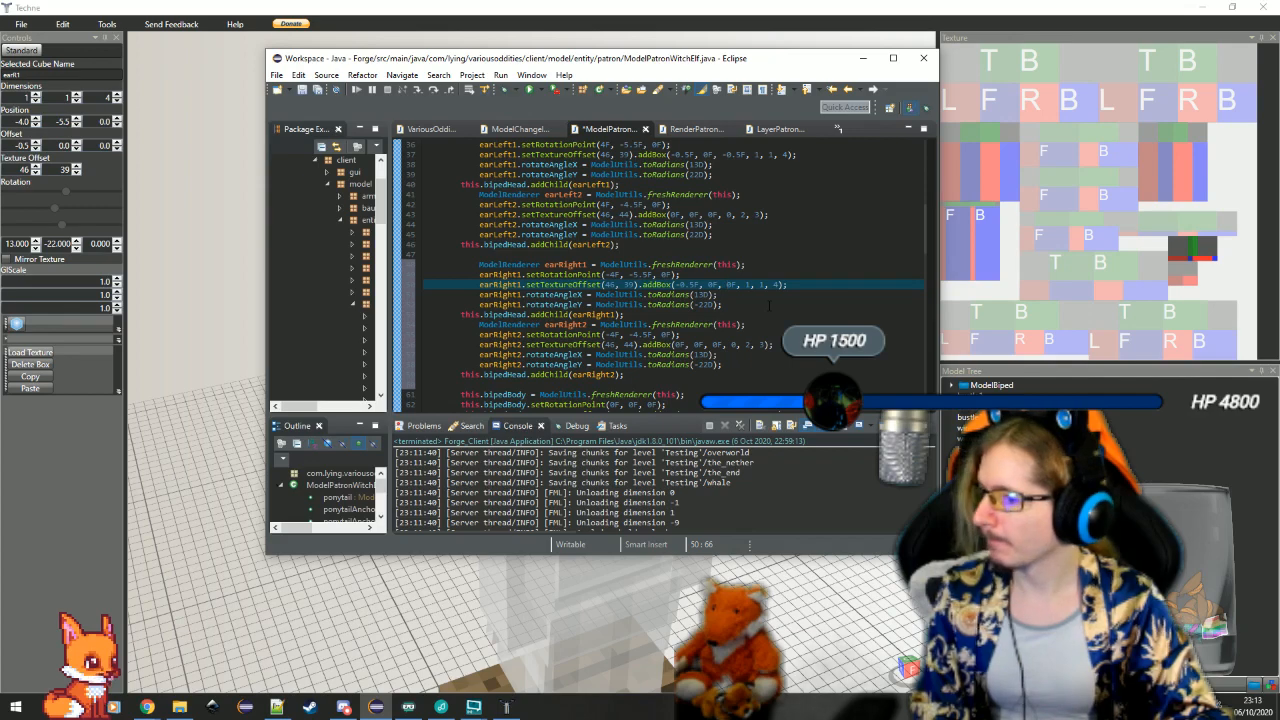
pyautogui.scroll(2, 767, 297)
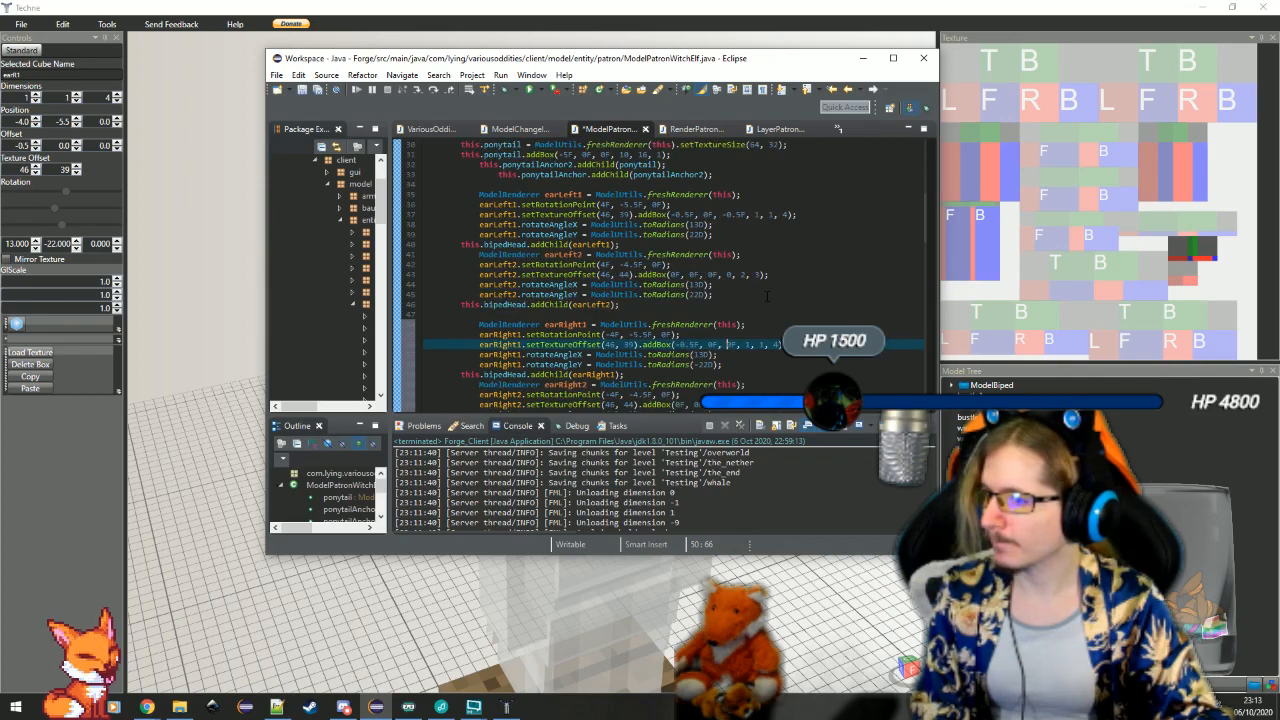
# Switch to Techne, check the earL1 box's offsets, and set the earR1 box's Z offset to -0.5
pyautogui.click(782, 608)
pyautogui.moveTo(801, 498); pyautogui.dragTo(749, 502)
pyautogui.click(715, 371)
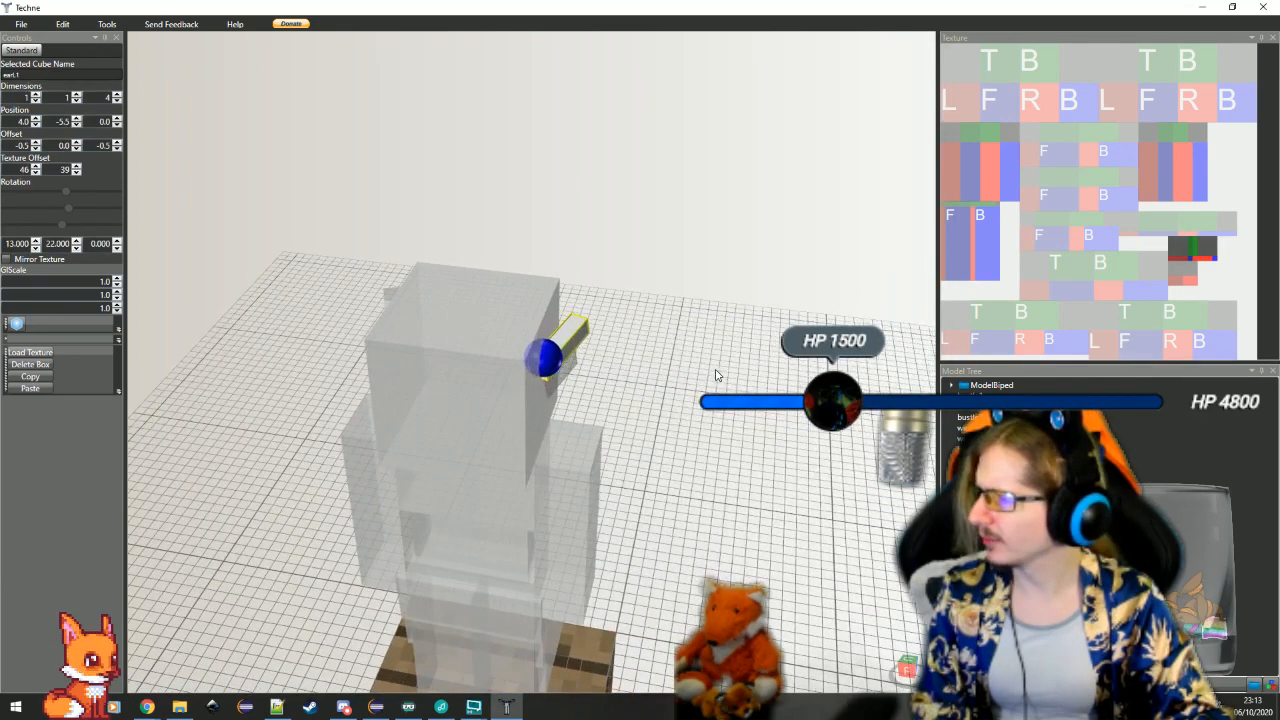
pyautogui.click(387, 299)
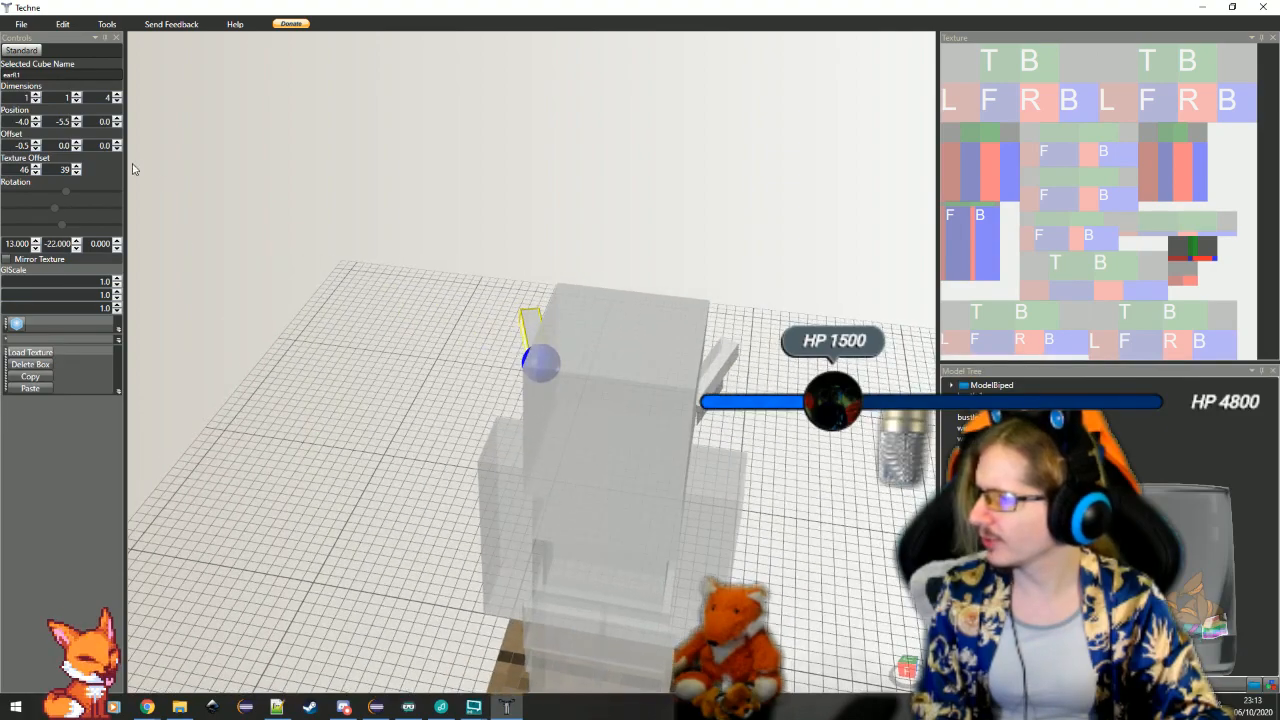
pyautogui.doubleClick(104, 146)
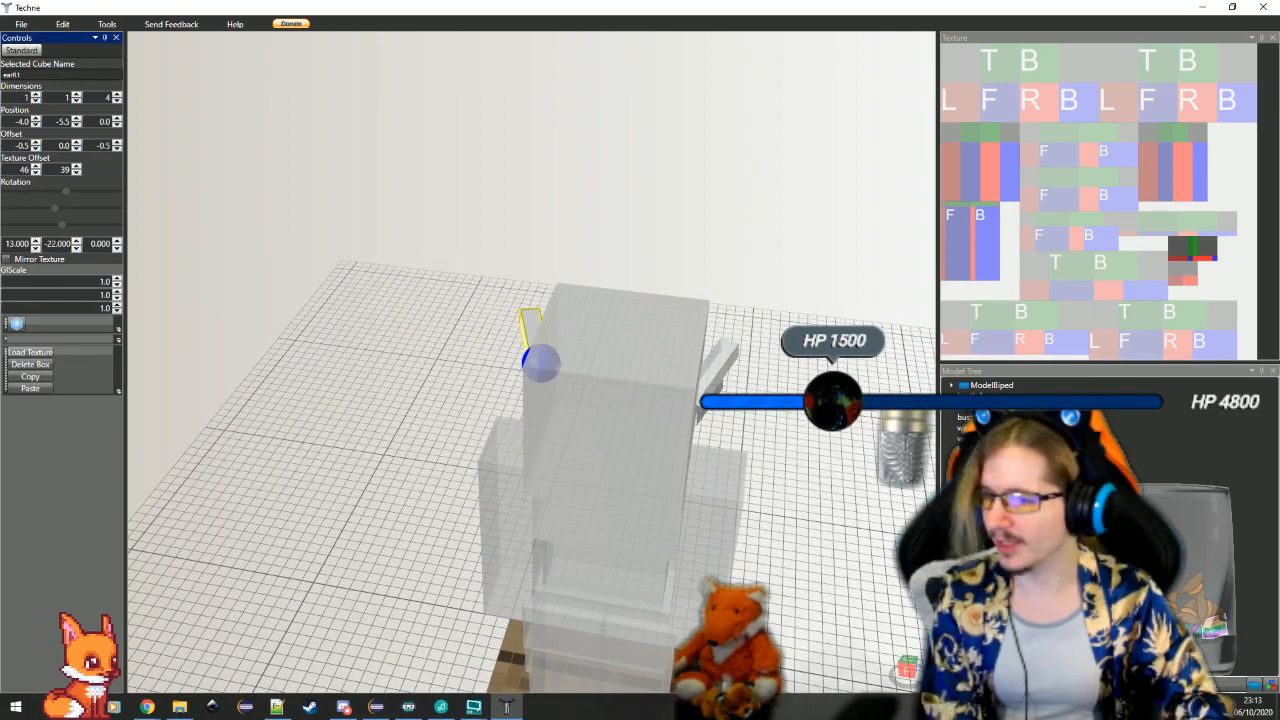
# Inspect the symmetry of both ears from the front and above, then reselect the earR1 box
pyautogui.moveTo(453, 381); pyautogui.dragTo(437, 423)
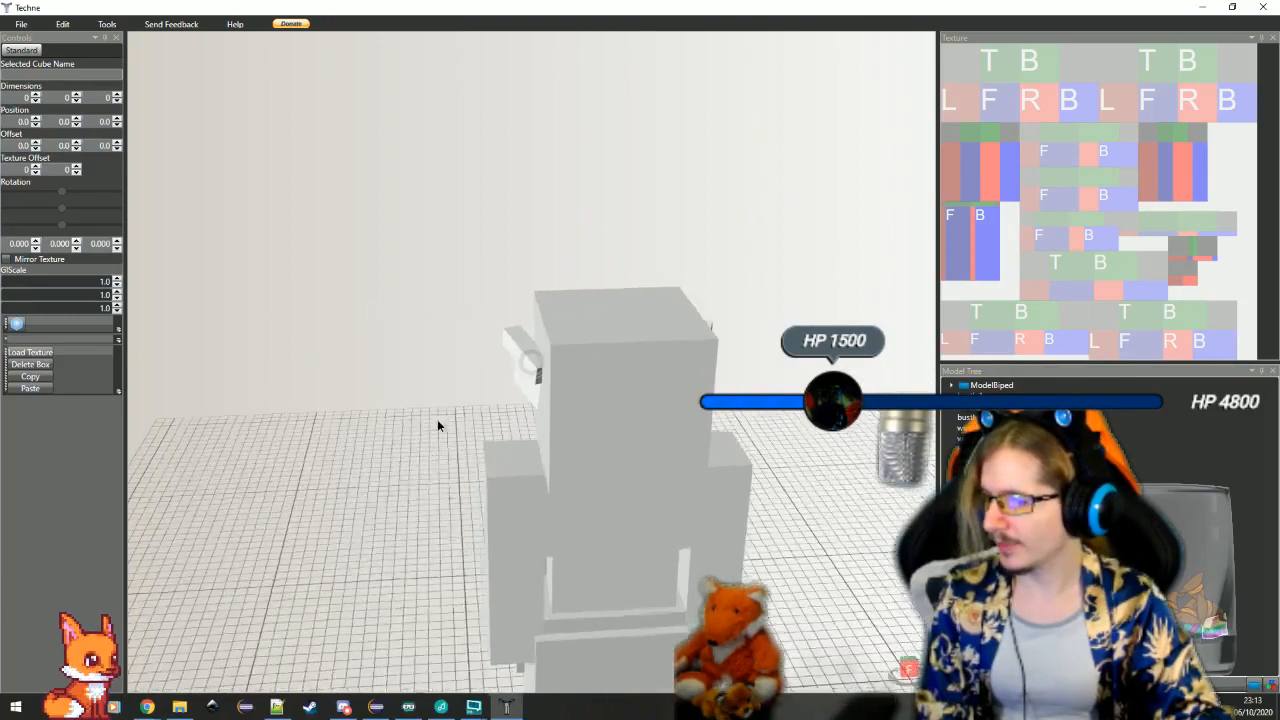
pyautogui.click(511, 351)
pyautogui.moveTo(511, 351); pyautogui.dragTo(541, 485)
pyautogui.click(719, 531)
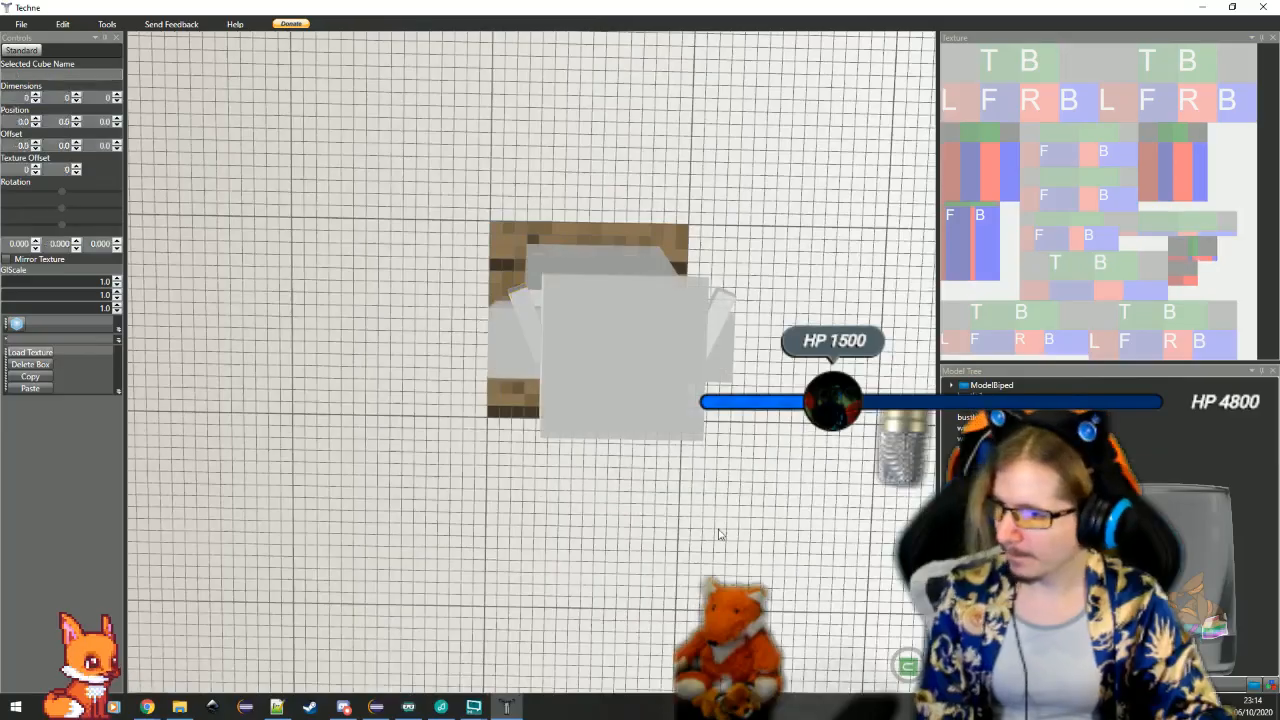
pyautogui.moveTo(719, 531)
pyautogui.mouseDown()
pyautogui.moveTo(699, 523)
pyautogui.moveTo(721, 520)
pyautogui.mouseUp()
pyautogui.click(649, 400)
pyautogui.moveTo(649, 400); pyautogui.dragTo(793, 322)
pyautogui.click(500, 400)
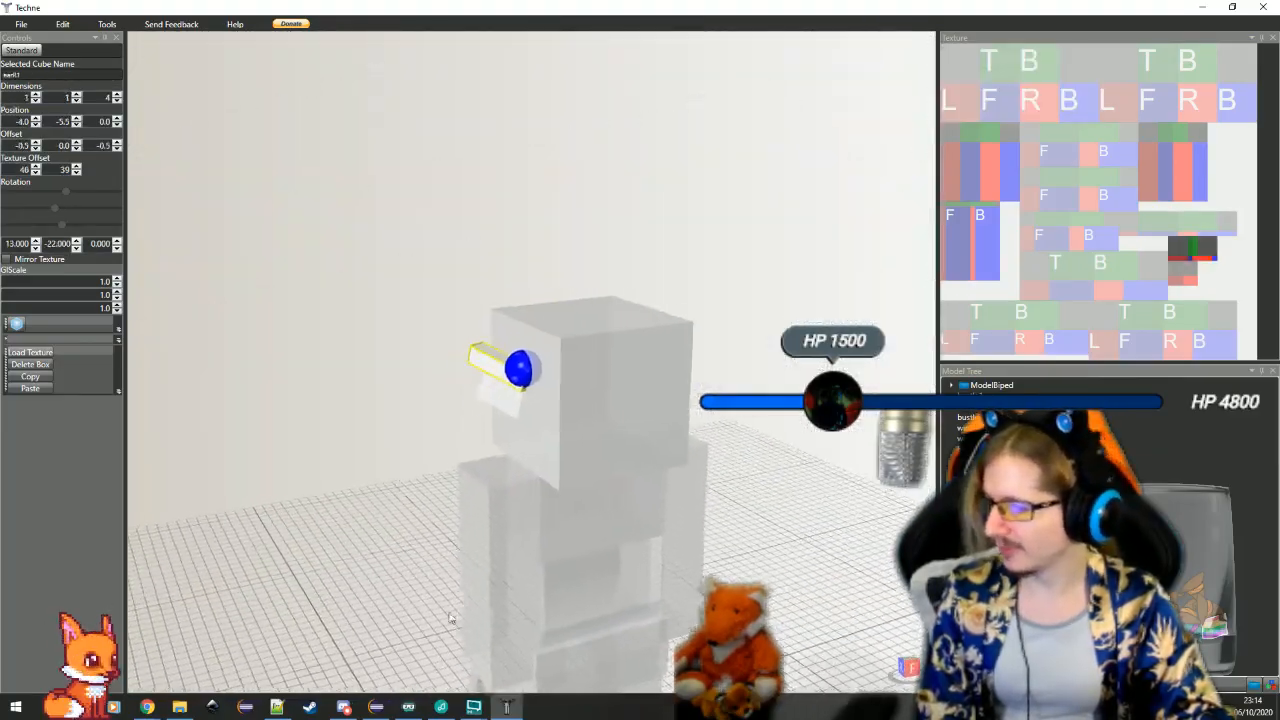
# Switch to Eclipse, set the Z offset in earRight1's addBox call to -0.5F, and compare earRight2's values with Techne's earR2 box
pyautogui.click(375, 707)
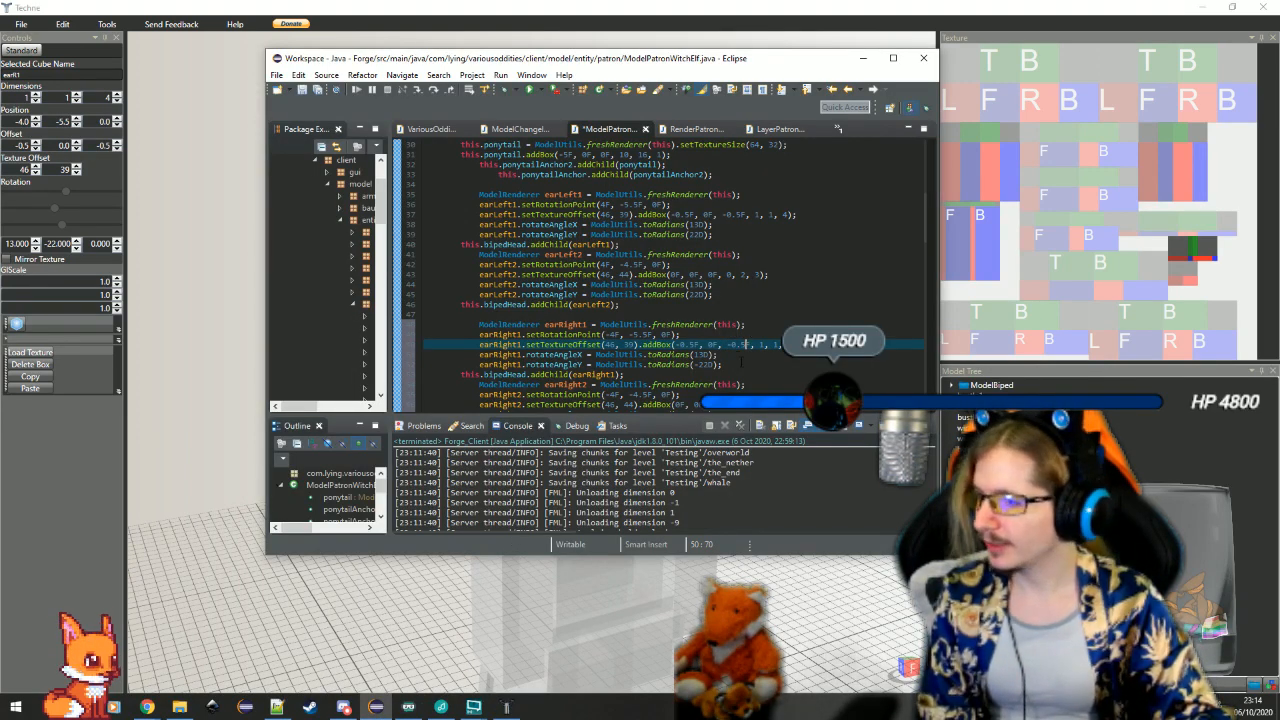
pyautogui.scroll(-4, 746, 358)
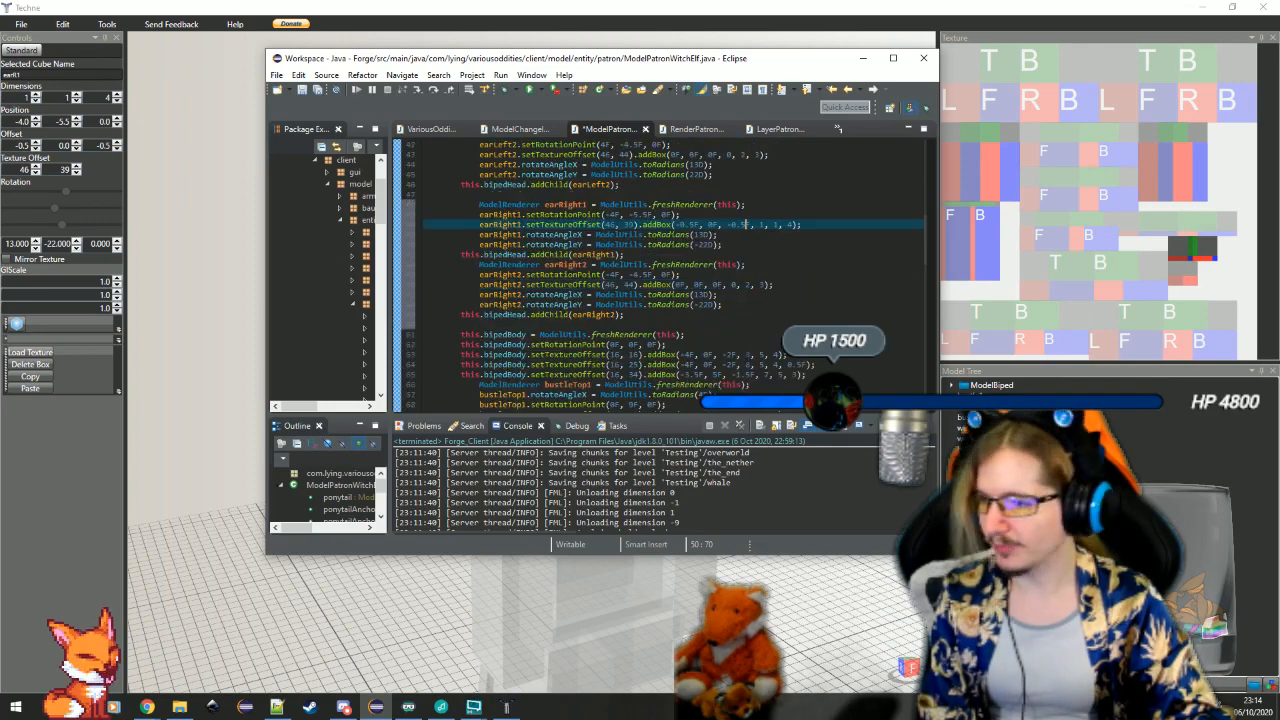
pyautogui.click(820, 643)
pyautogui.click(510, 394)
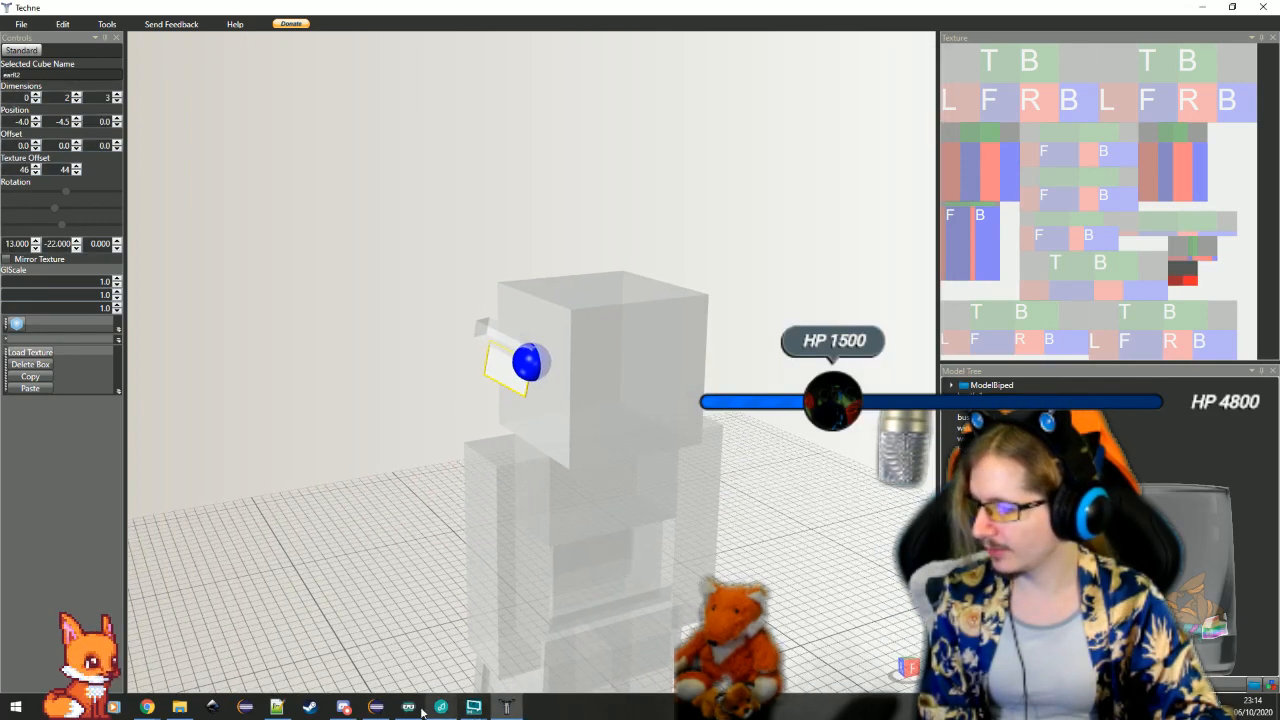
pyautogui.click(384, 708)
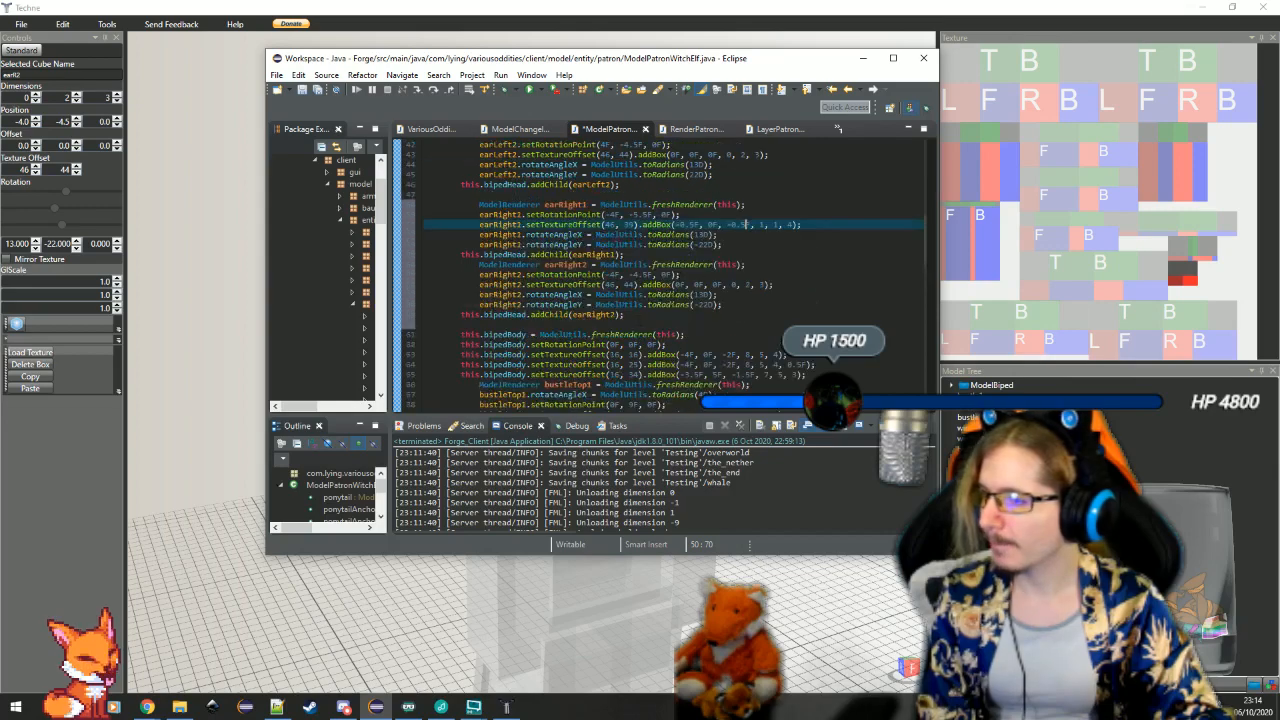
# Review earRight2's rotation point, box dimensions and rotation angles, keeping its box height at 2, and save the ModelPatronWitchElf class
pyautogui.click(806, 267)
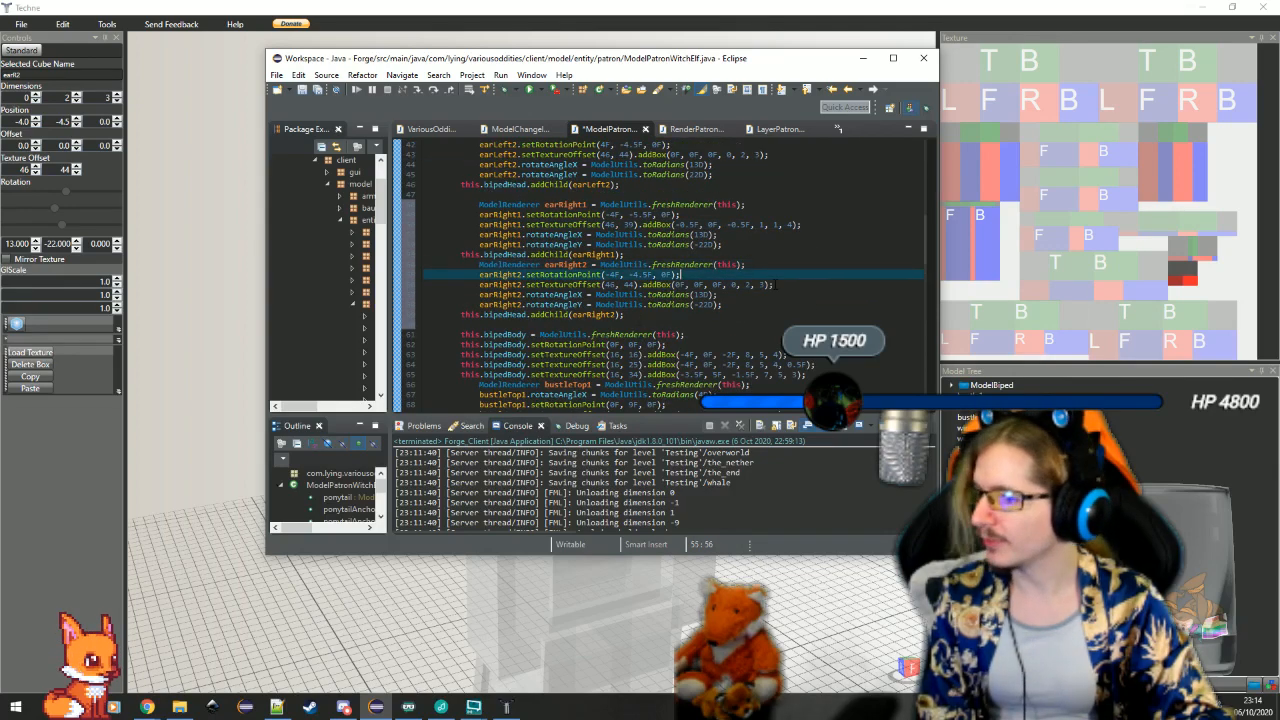
pyautogui.click(746, 284)
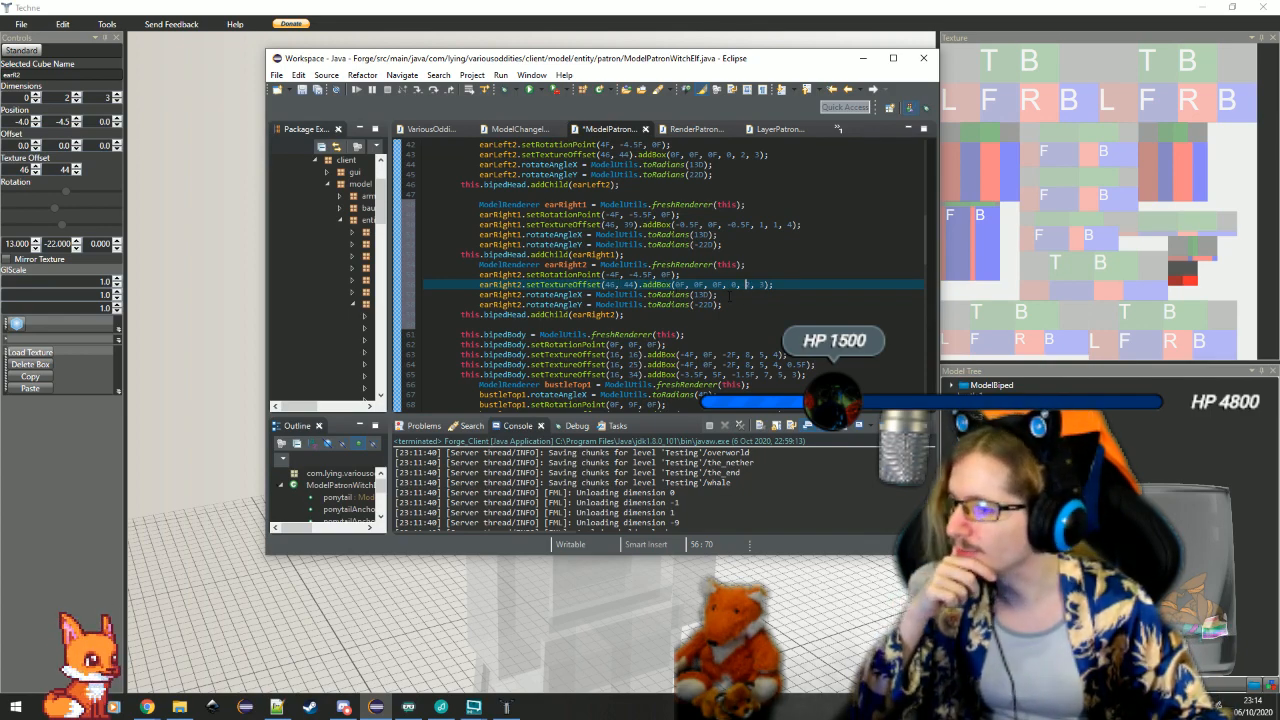
pyautogui.write('2')
pyautogui.press('Down')
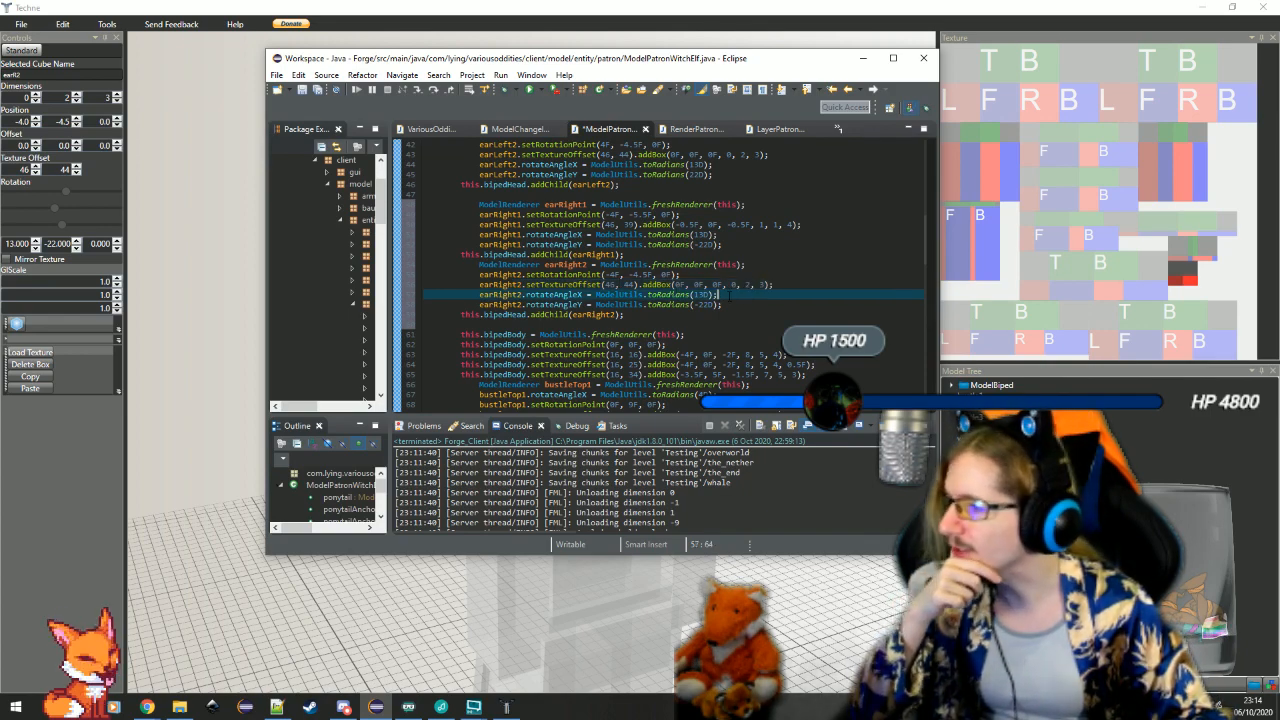
pyautogui.click(735, 314)
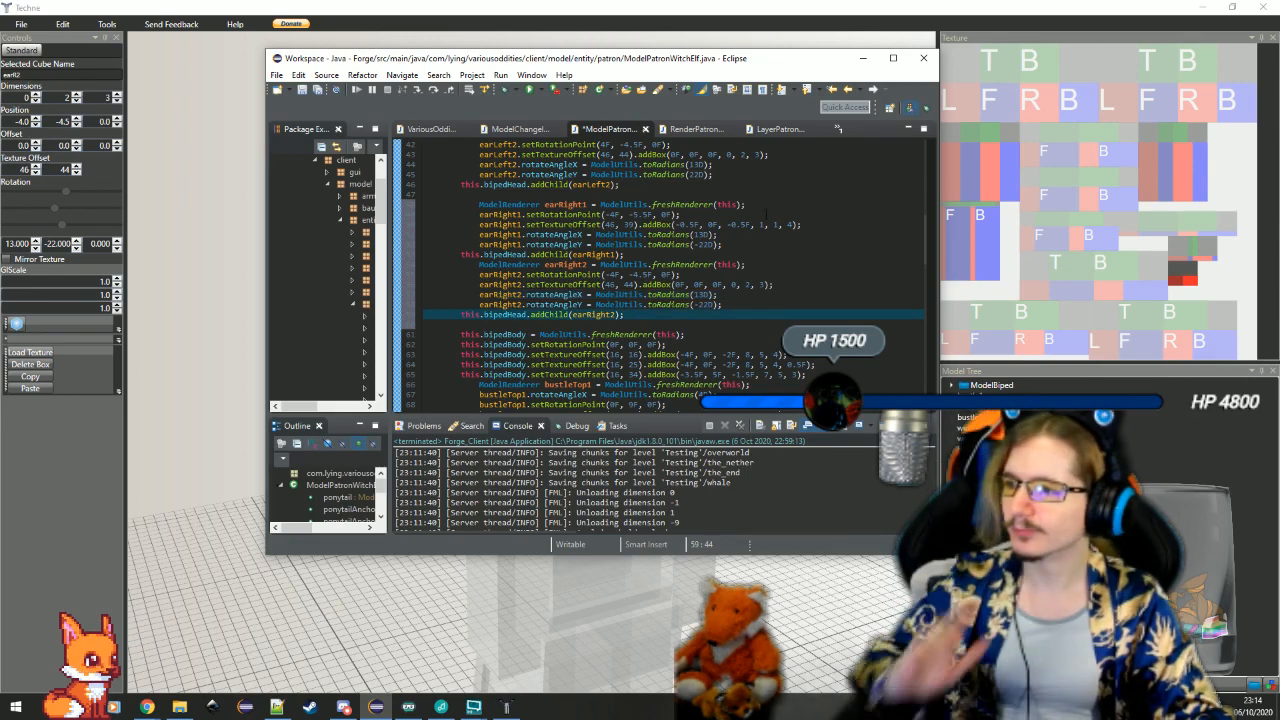
pyautogui.hotkey('ctrl', 's')
# Check the bipedHeadwear line in the constructor, launch the Forge_Client run configuration, and maximize the Eclipse window
pyautogui.scroll(10, 766, 219)
pyautogui.click(620, 264)
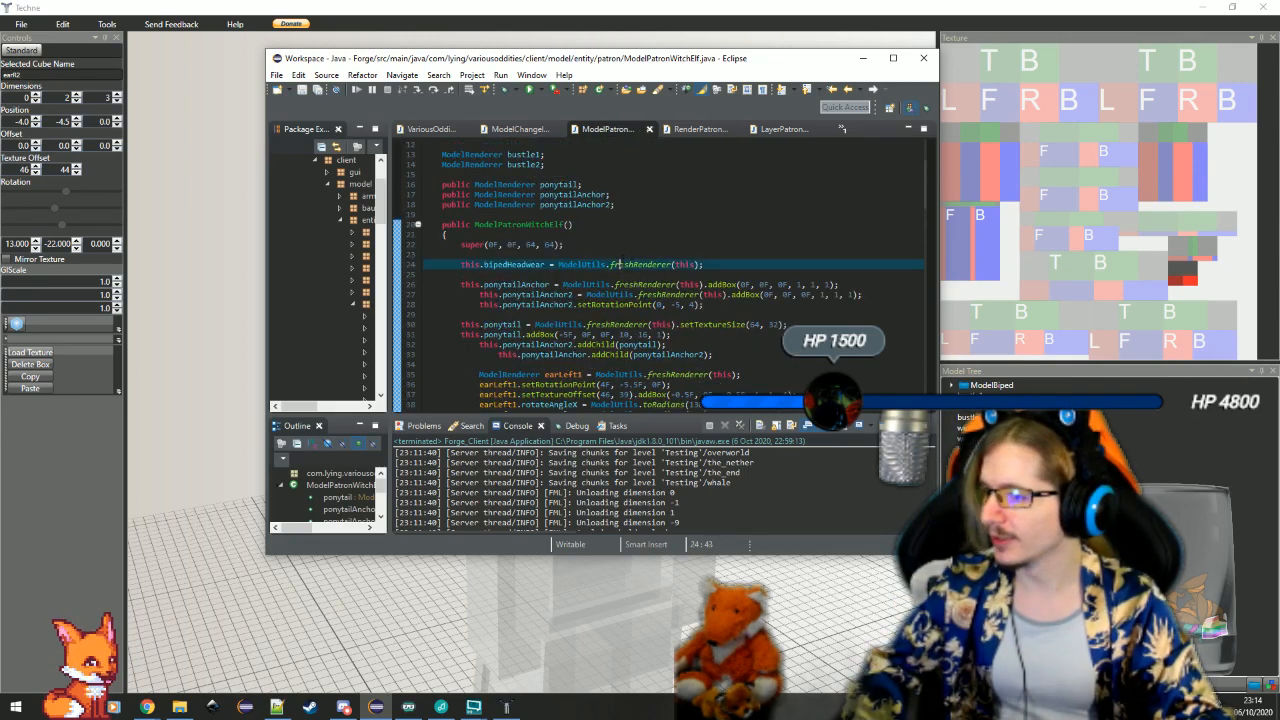
pyautogui.click(608, 254)
pyautogui.click(541, 90)
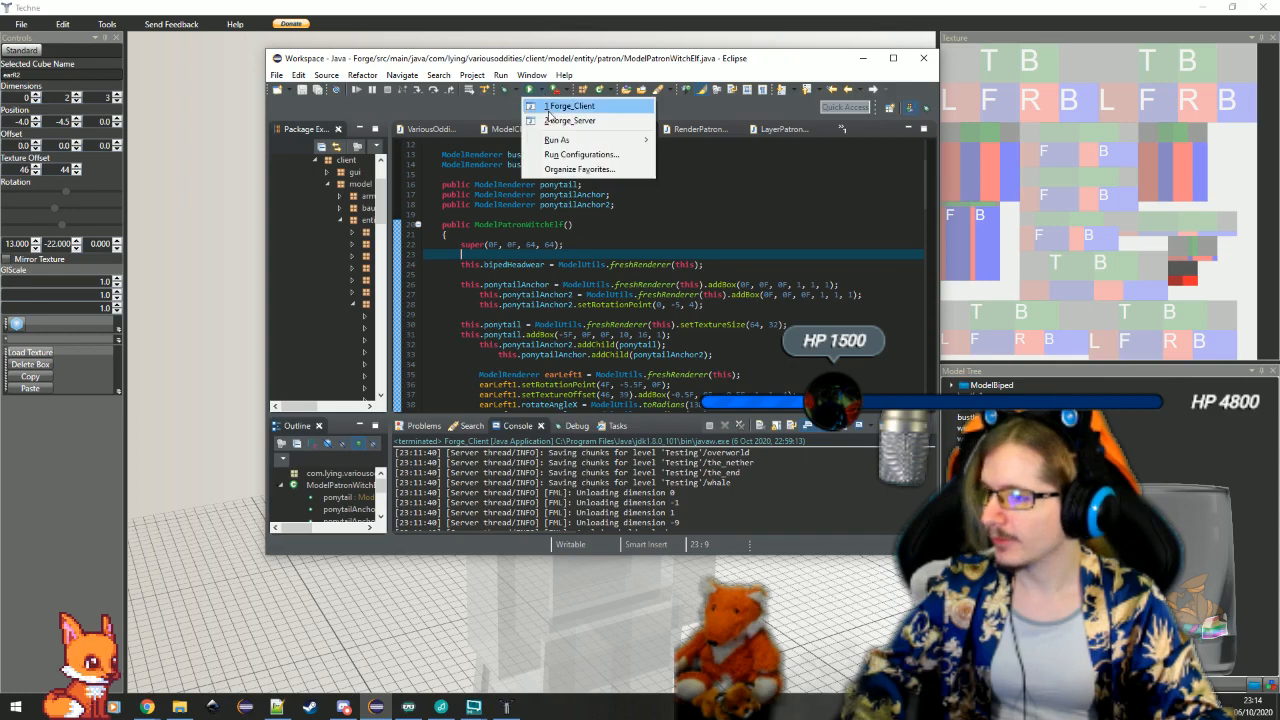
pyautogui.click(568, 107)
pyautogui.click(893, 57)
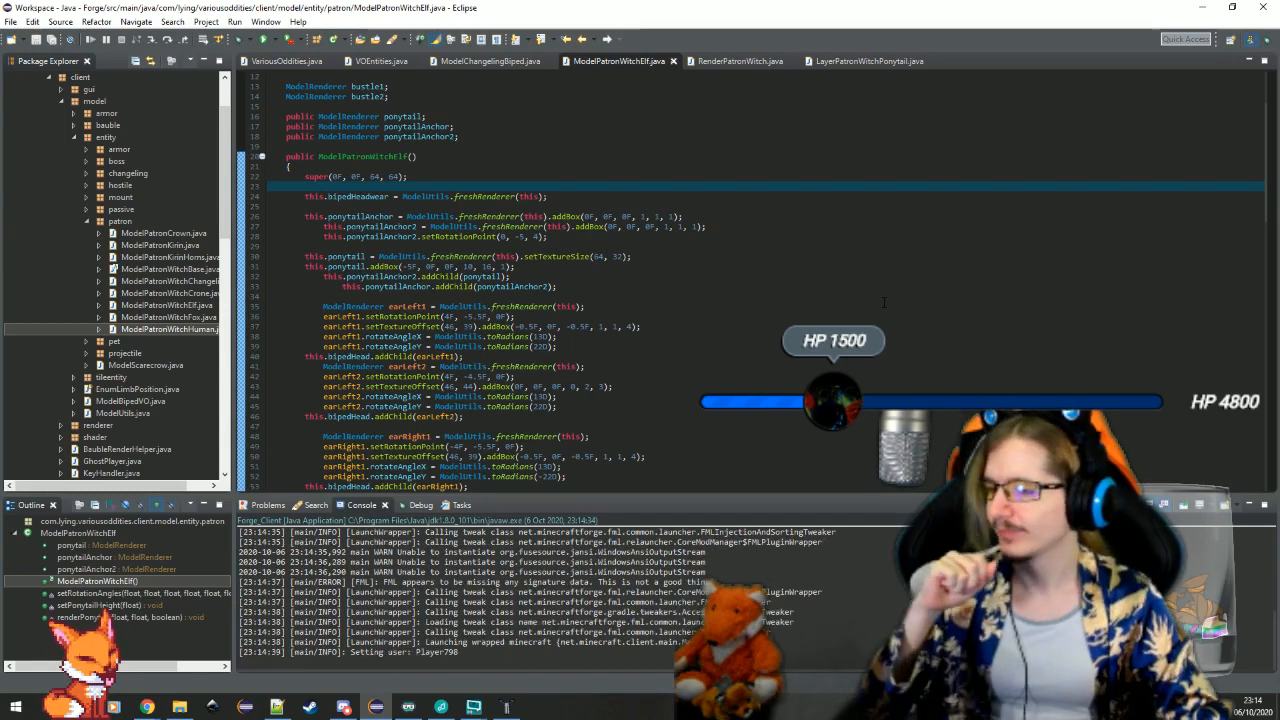
# Collapse the patron and client packages in the project tree
pyautogui.click(187, 236)
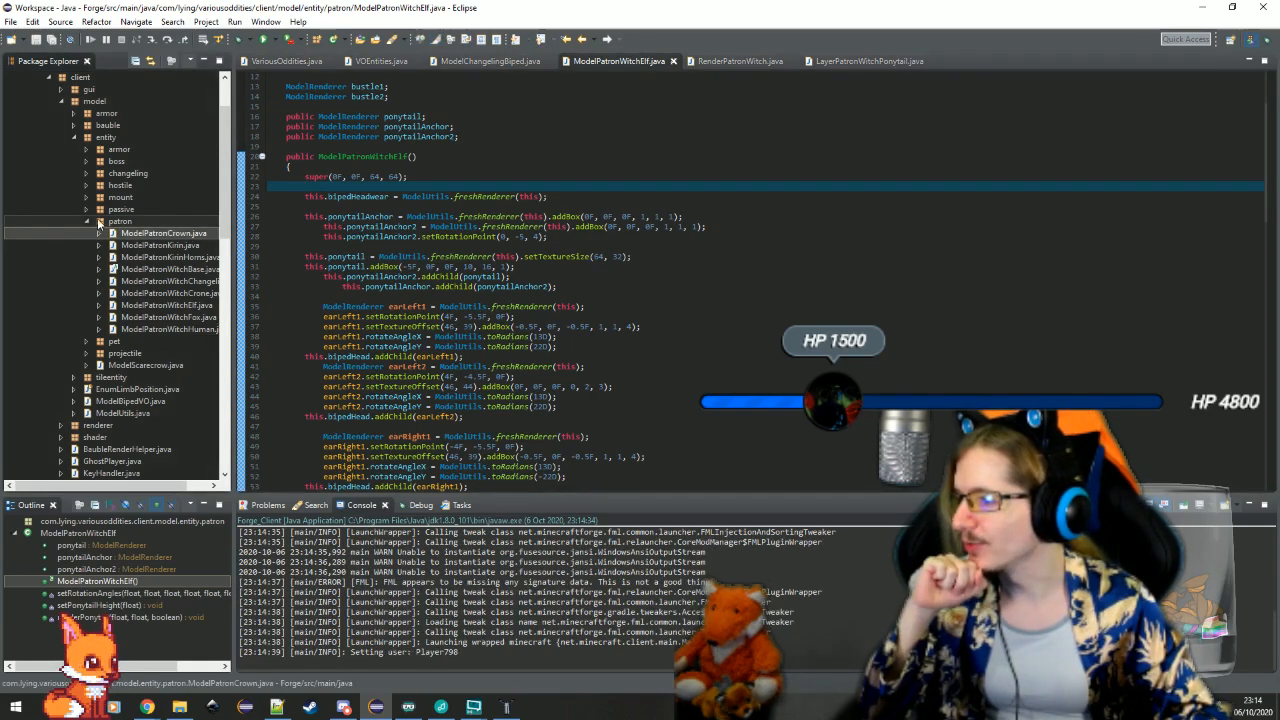
pyautogui.click(88, 221)
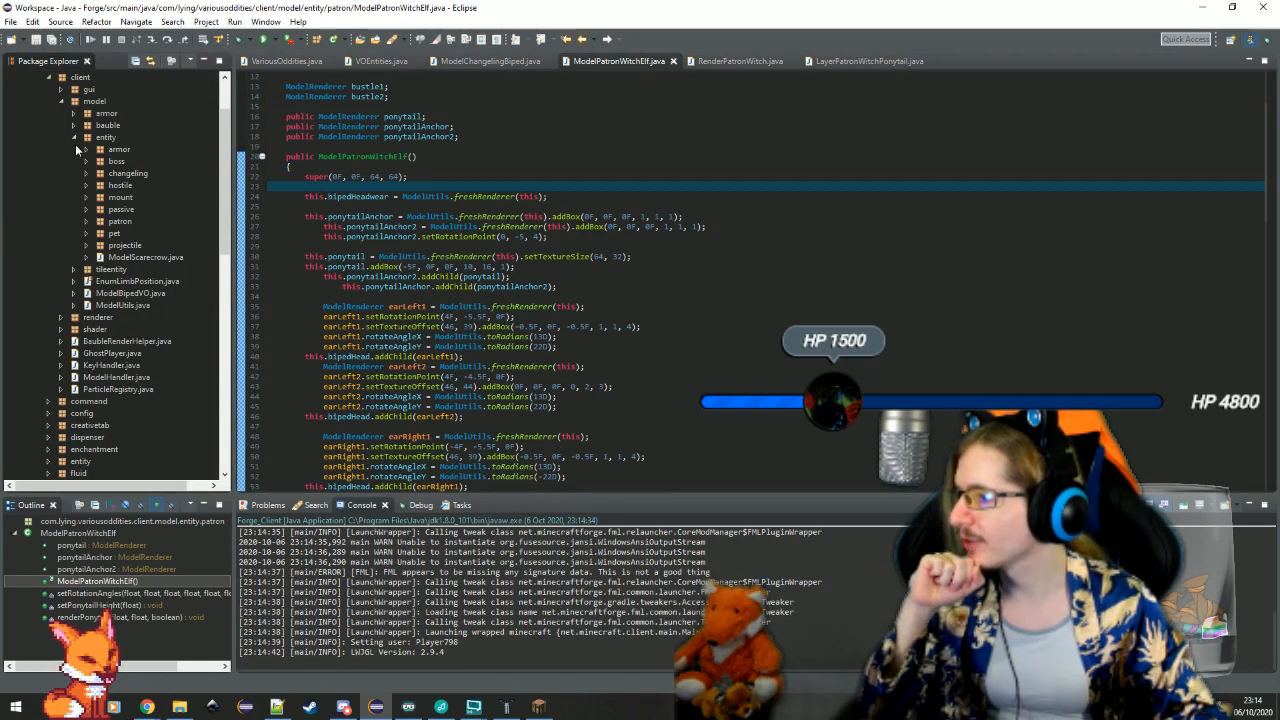
pyautogui.click(48, 77)
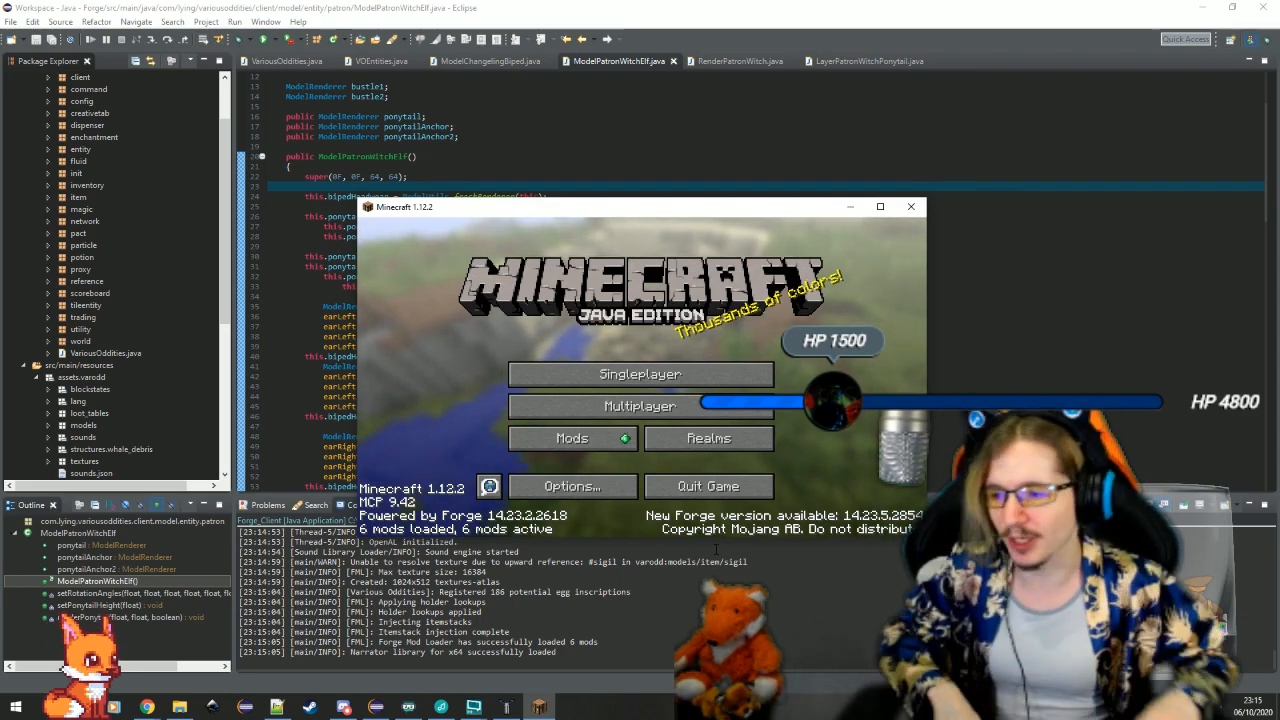
# Load the Testing singleplayer world in Minecraft and inspect the witch elf model's ears from behind and from both sides
pyautogui.click(630, 377)
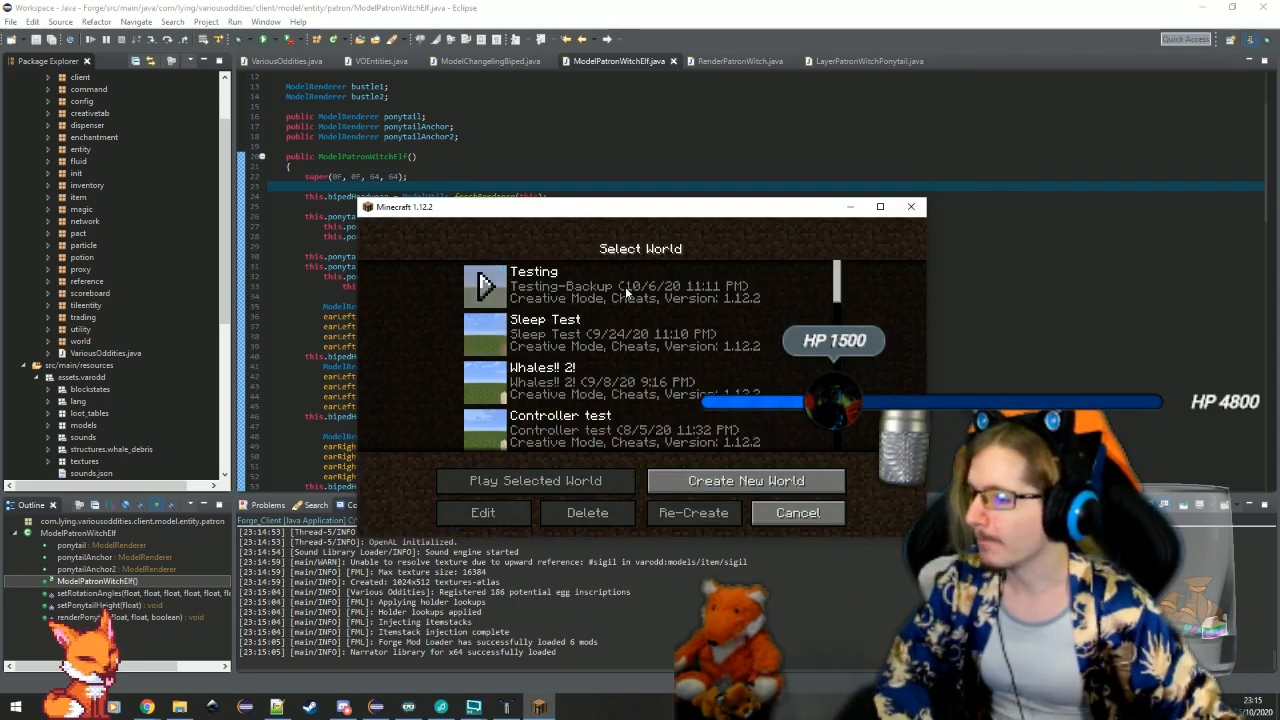
pyautogui.doubleClick(625, 286)
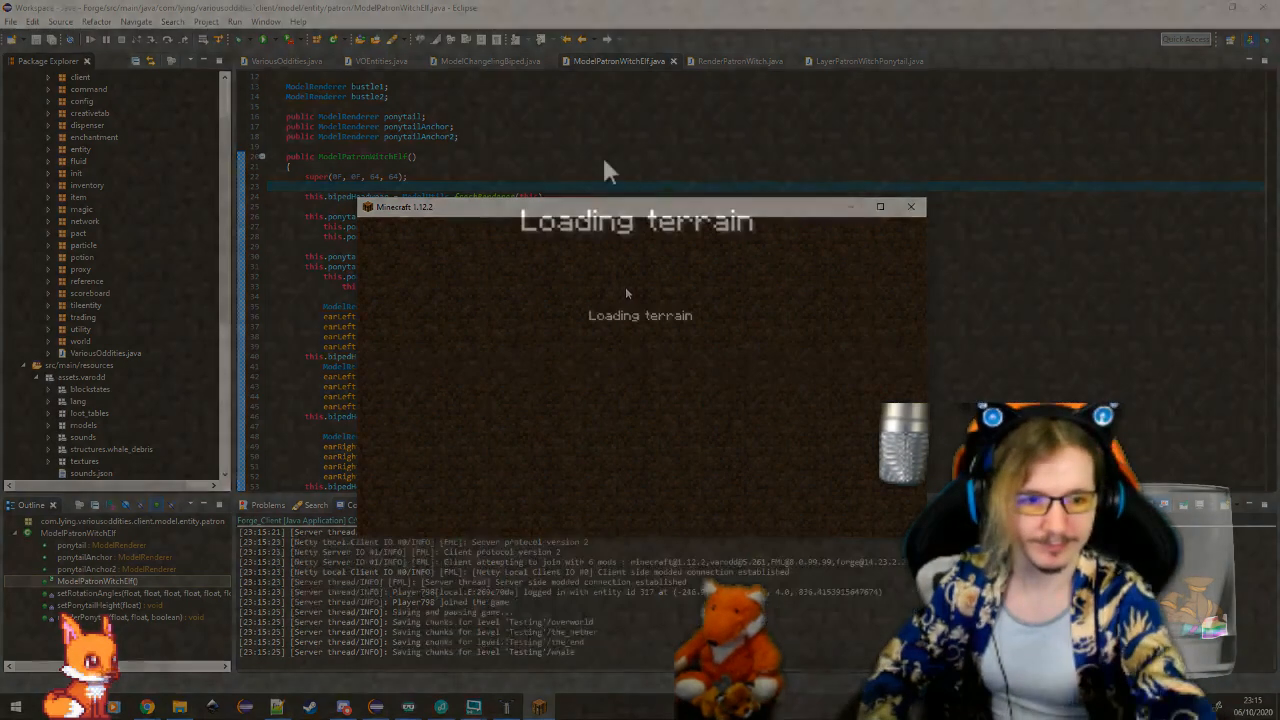
pyautogui.press('a')
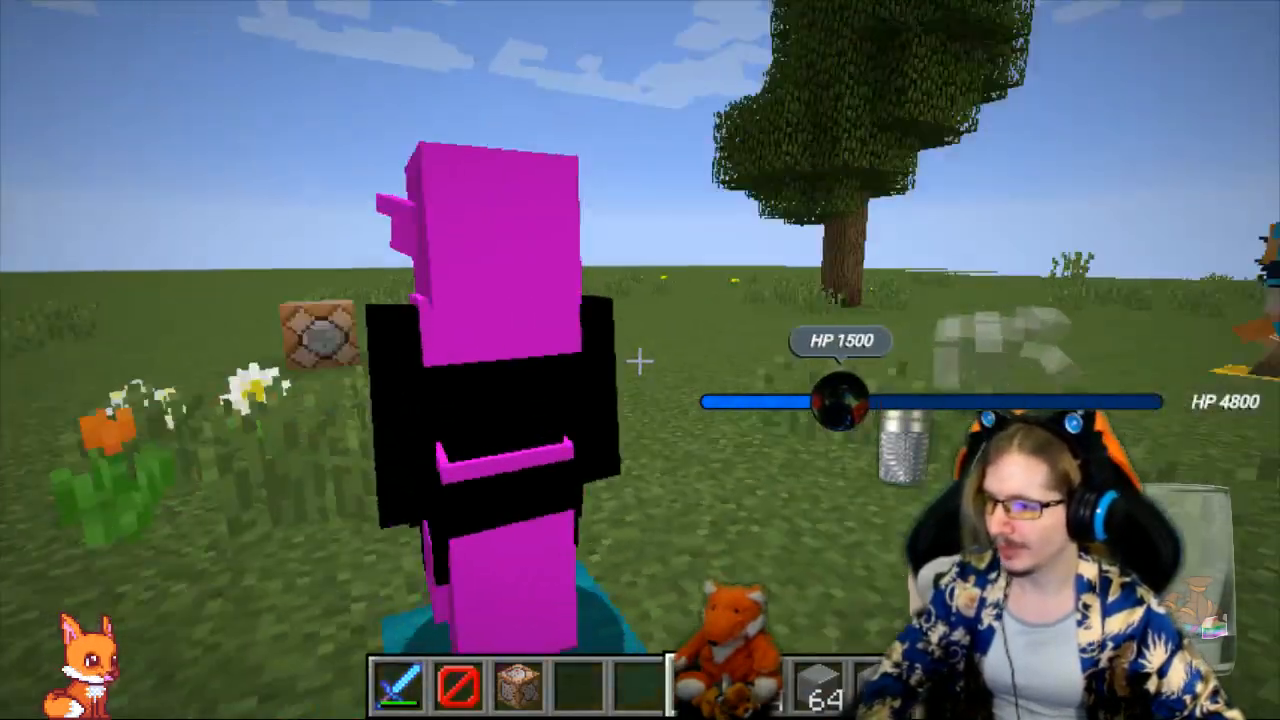
pyautogui.press('d')
pyautogui.press('d')
pyautogui.press('a')
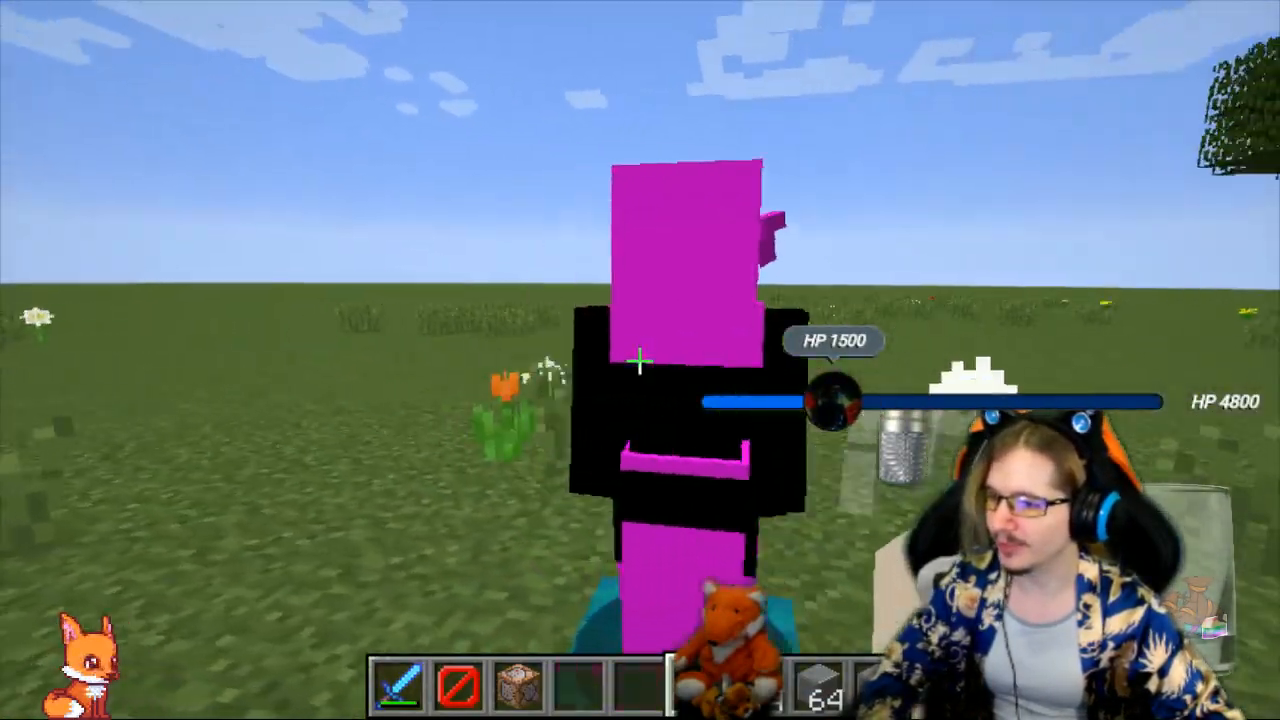
pyautogui.press('d')
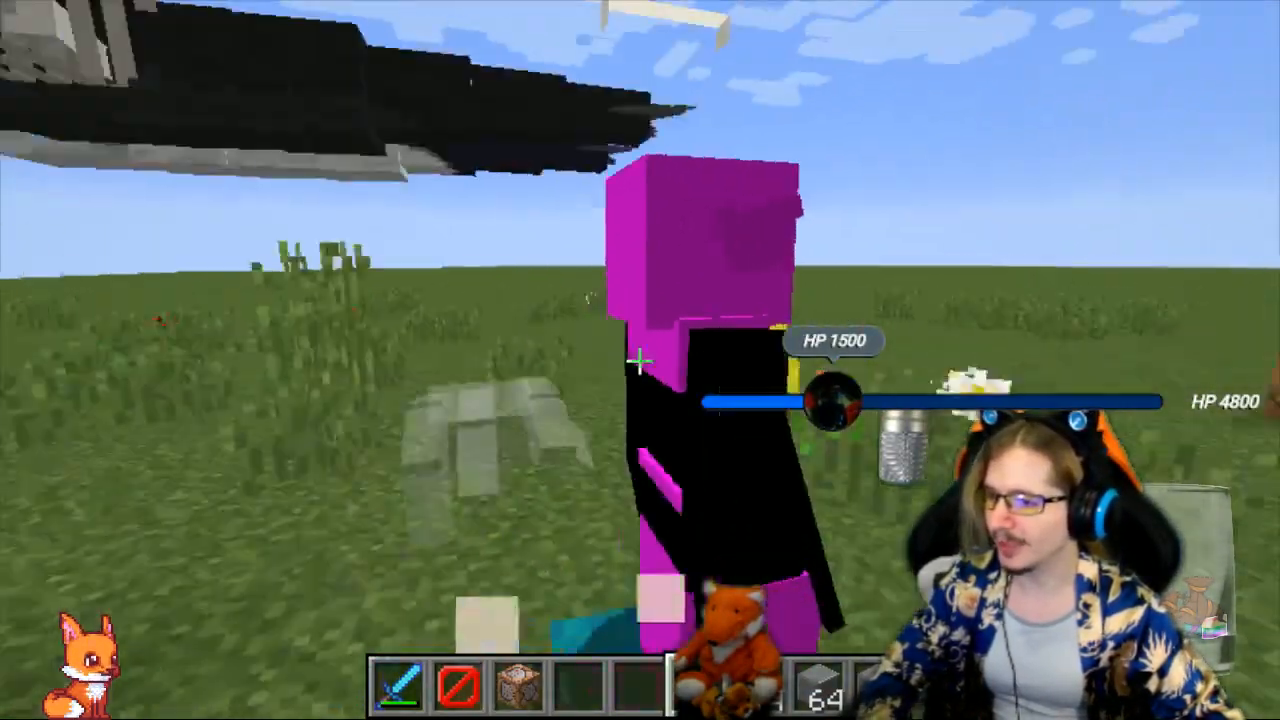
pyautogui.press('a')
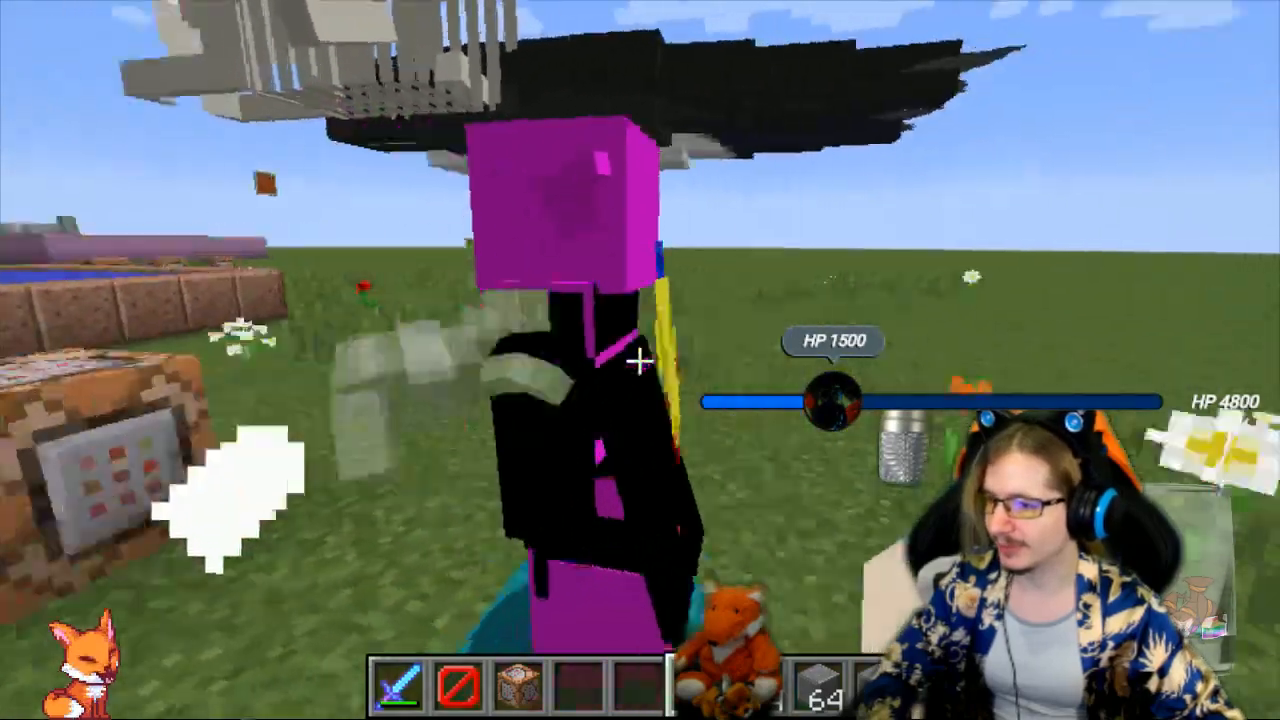
pyautogui.press('w')
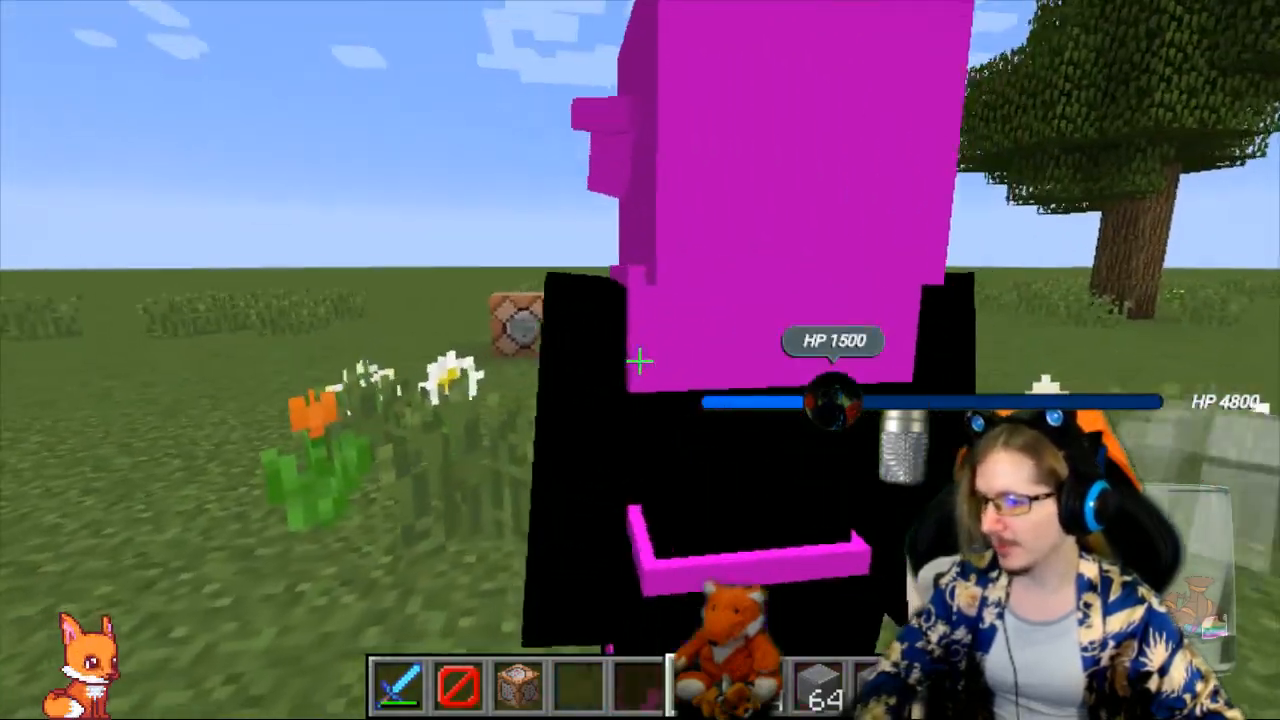
pyautogui.press('s')
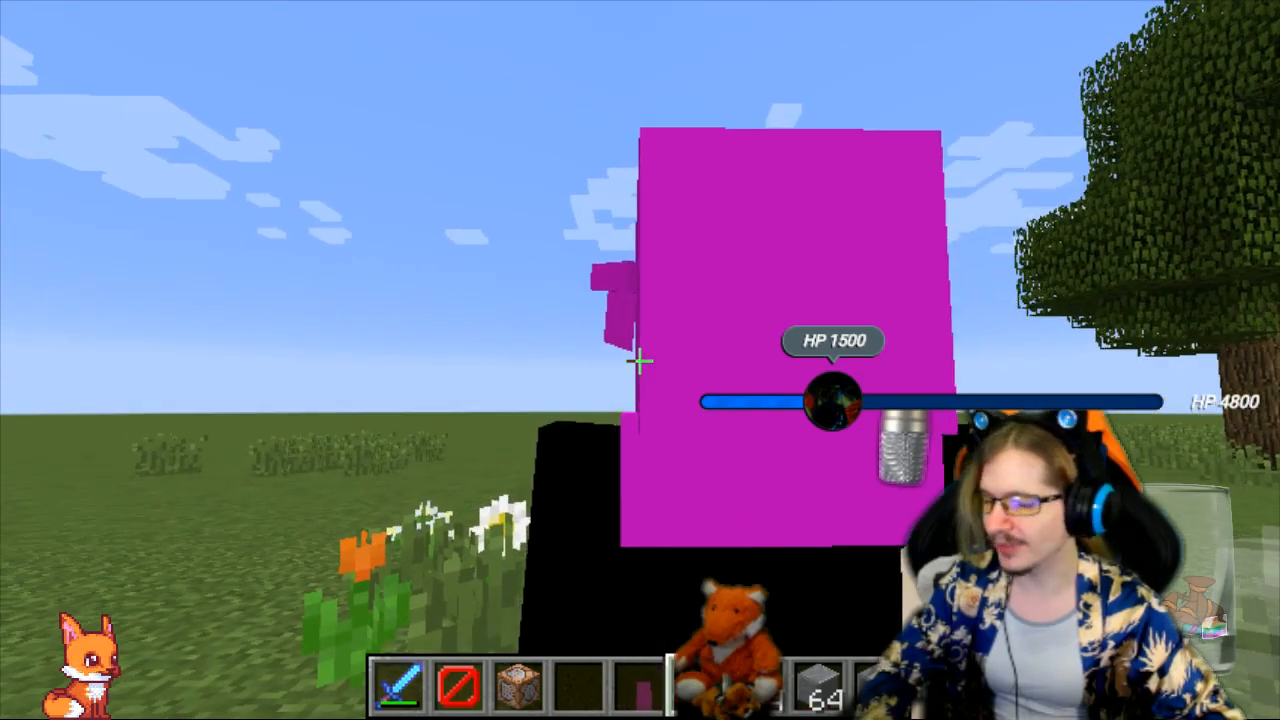
# Circle the witch elf model and compare the angle and placement of its two ears, close up and from a distance
pyautogui.press('a')
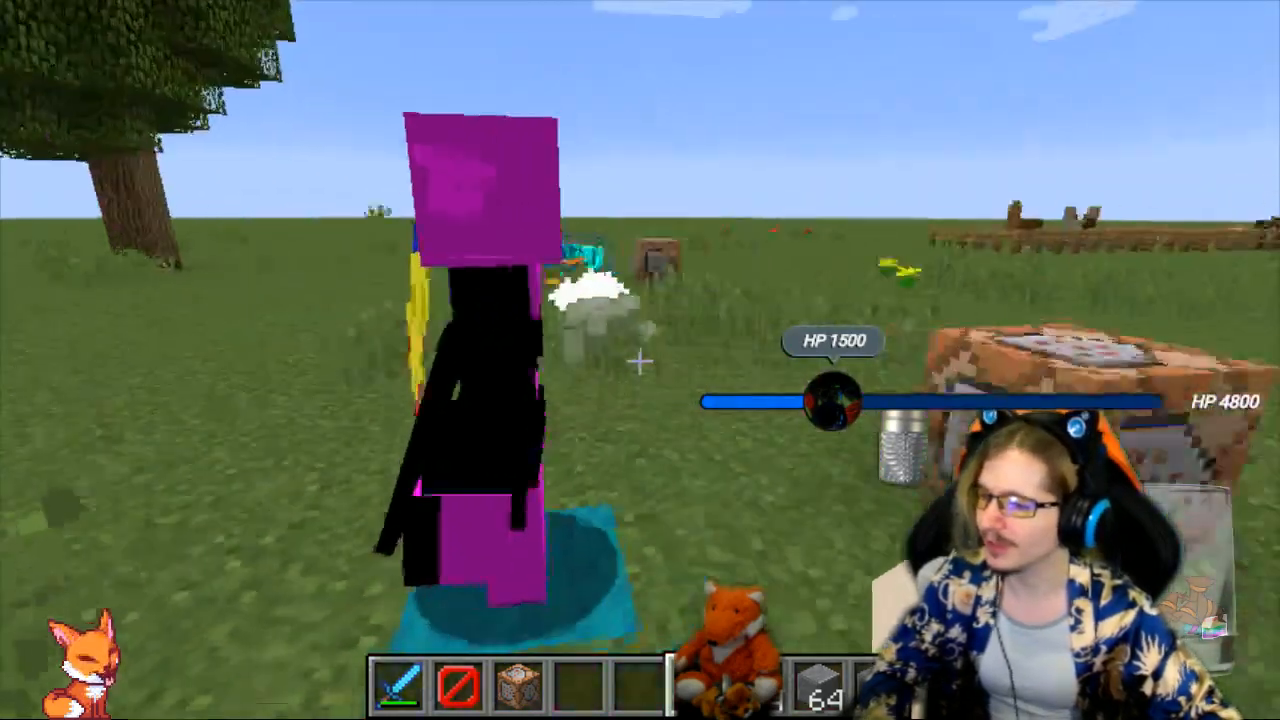
pyautogui.press('w')
pyautogui.press('d')
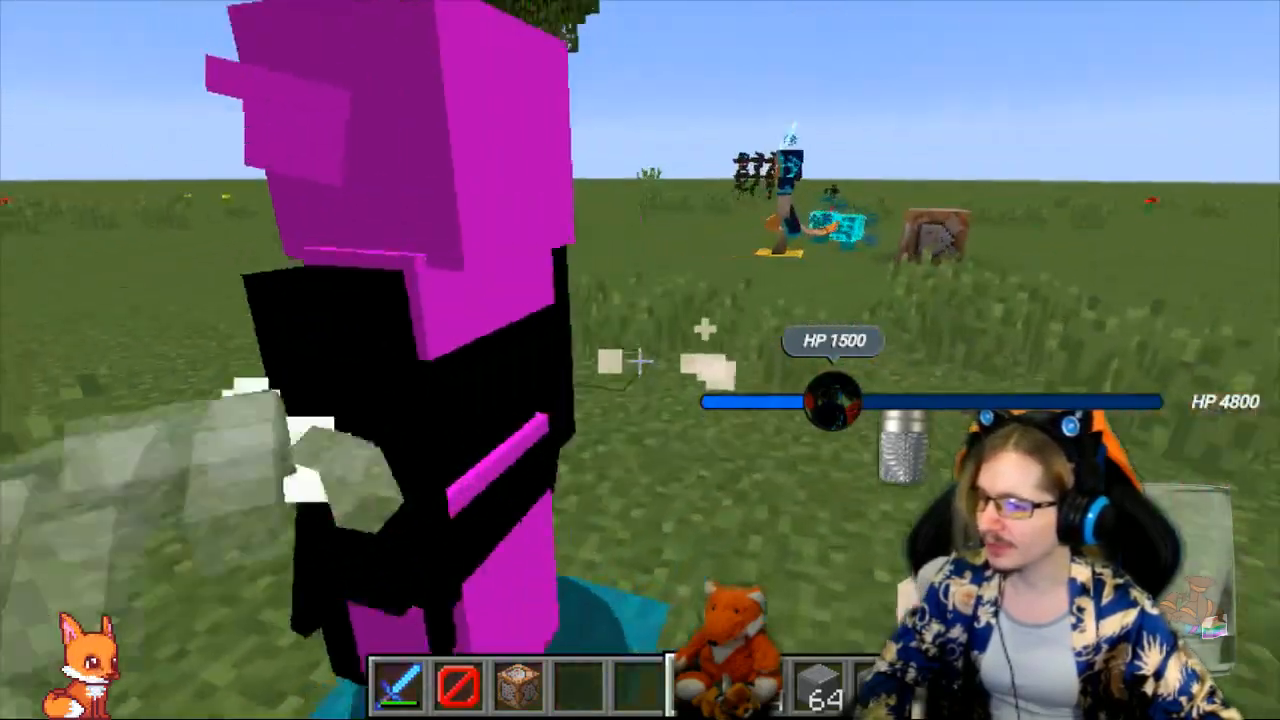
pyautogui.press('a')
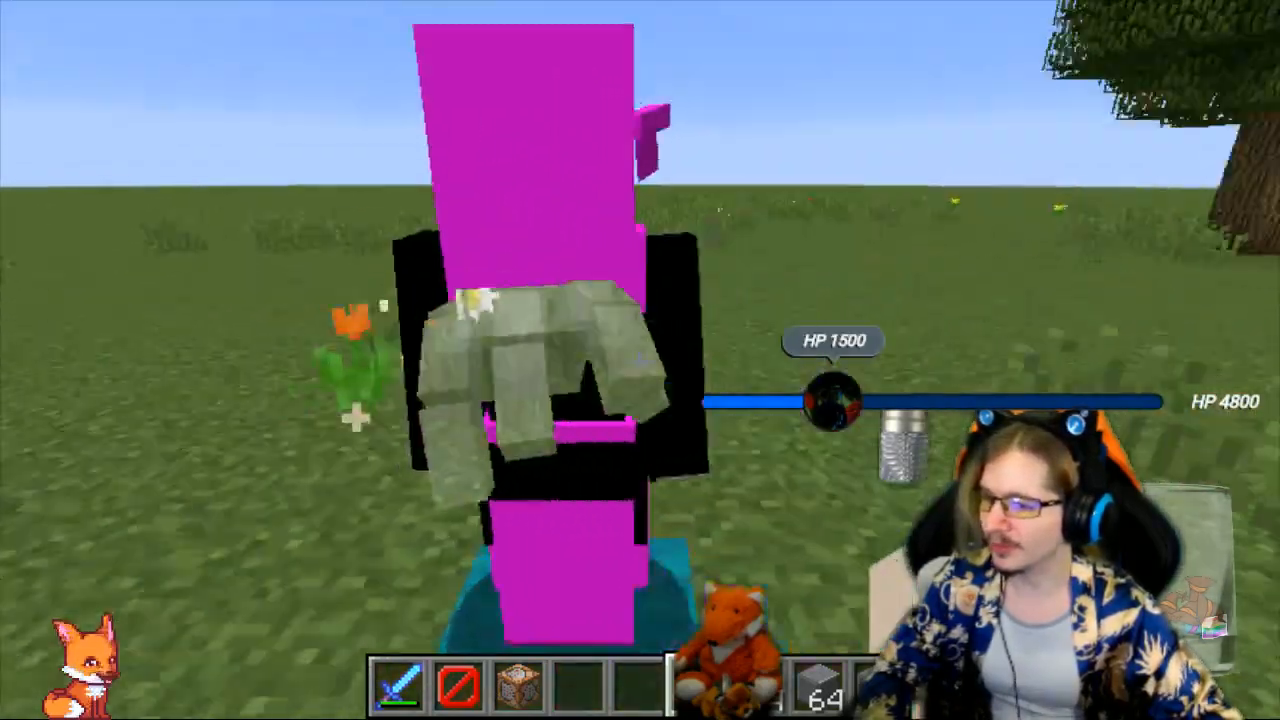
pyautogui.press('s')
pyautogui.press('w')
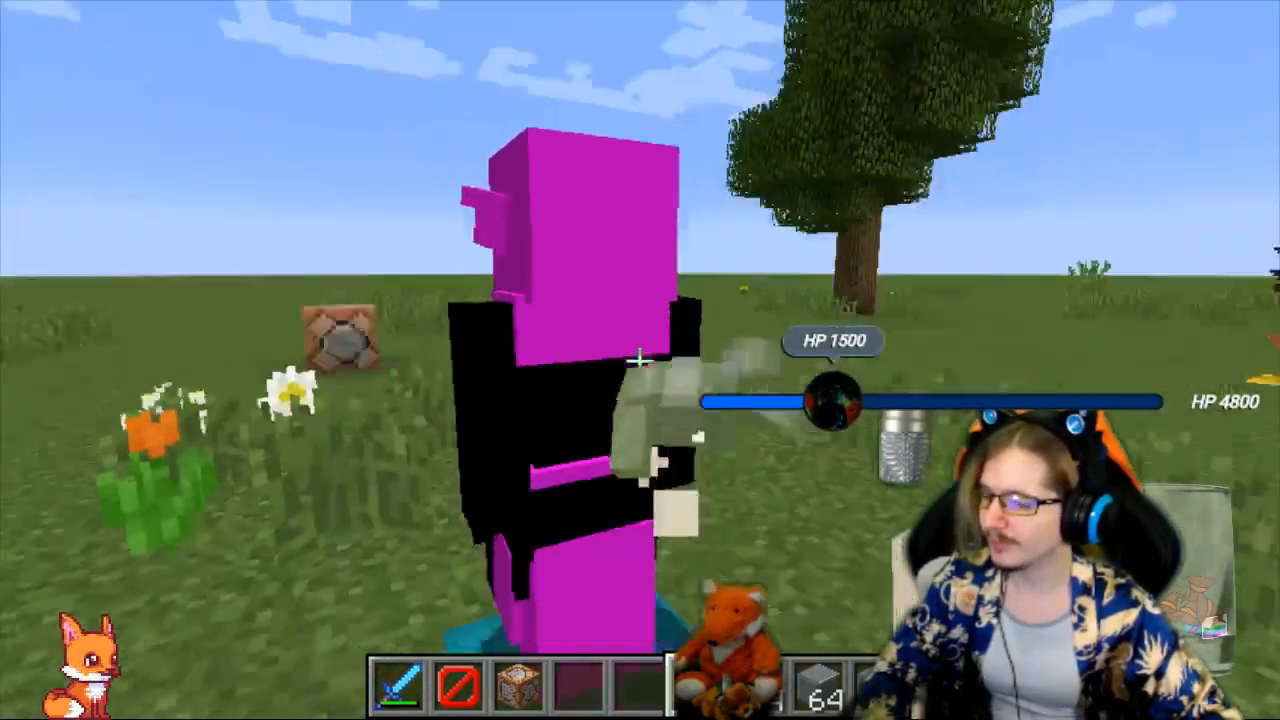
pyautogui.press('a')
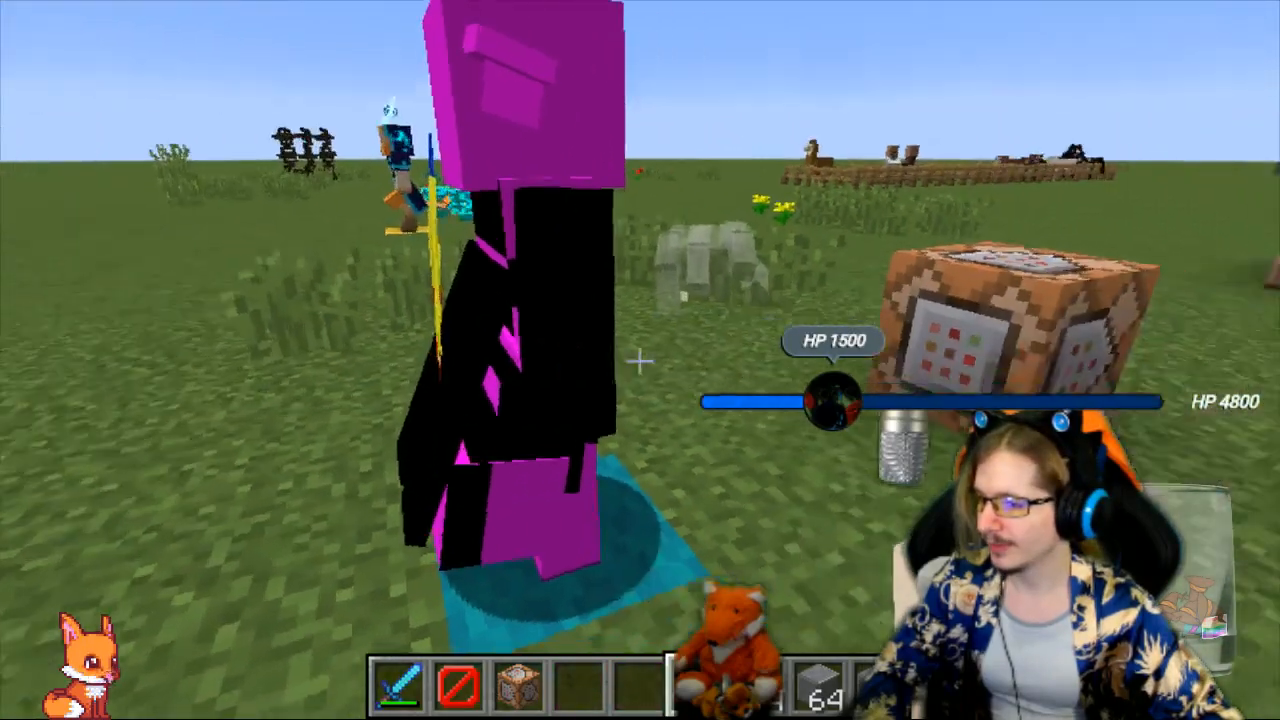
pyautogui.press('a')
pyautogui.press('d')
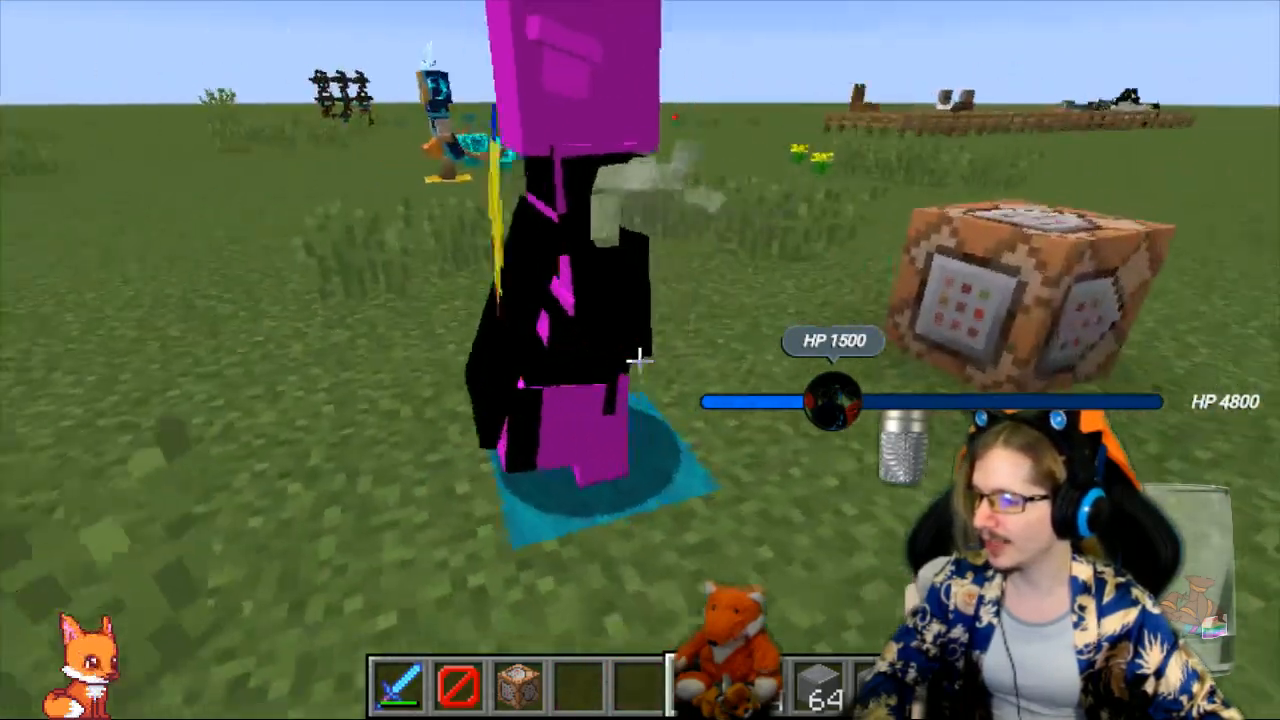
pyautogui.press('a')
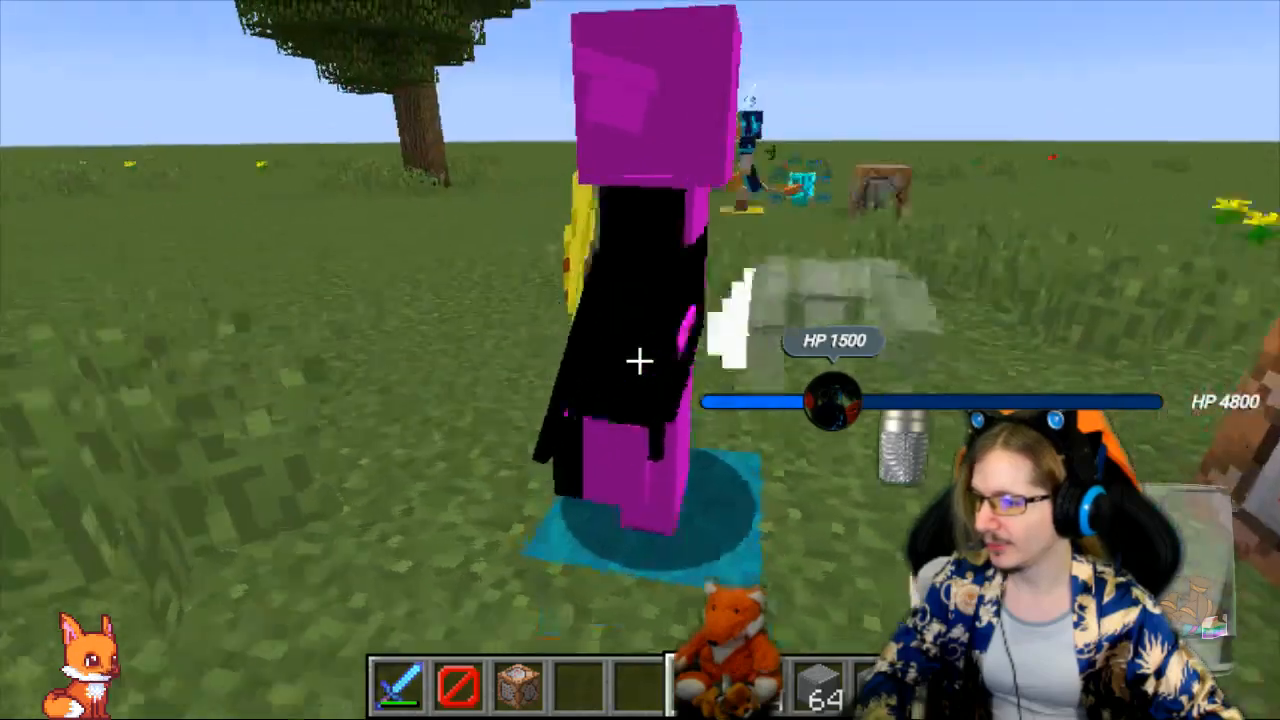
pyautogui.press('w')
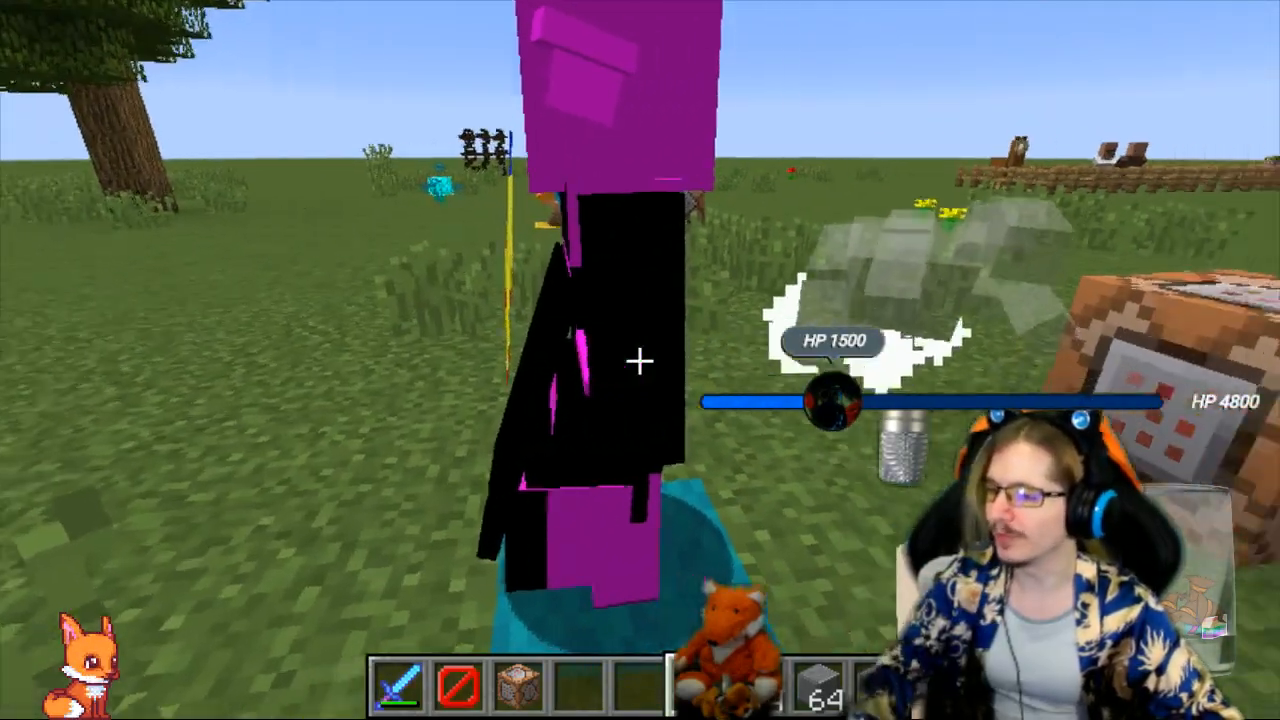
pyautogui.press('s')
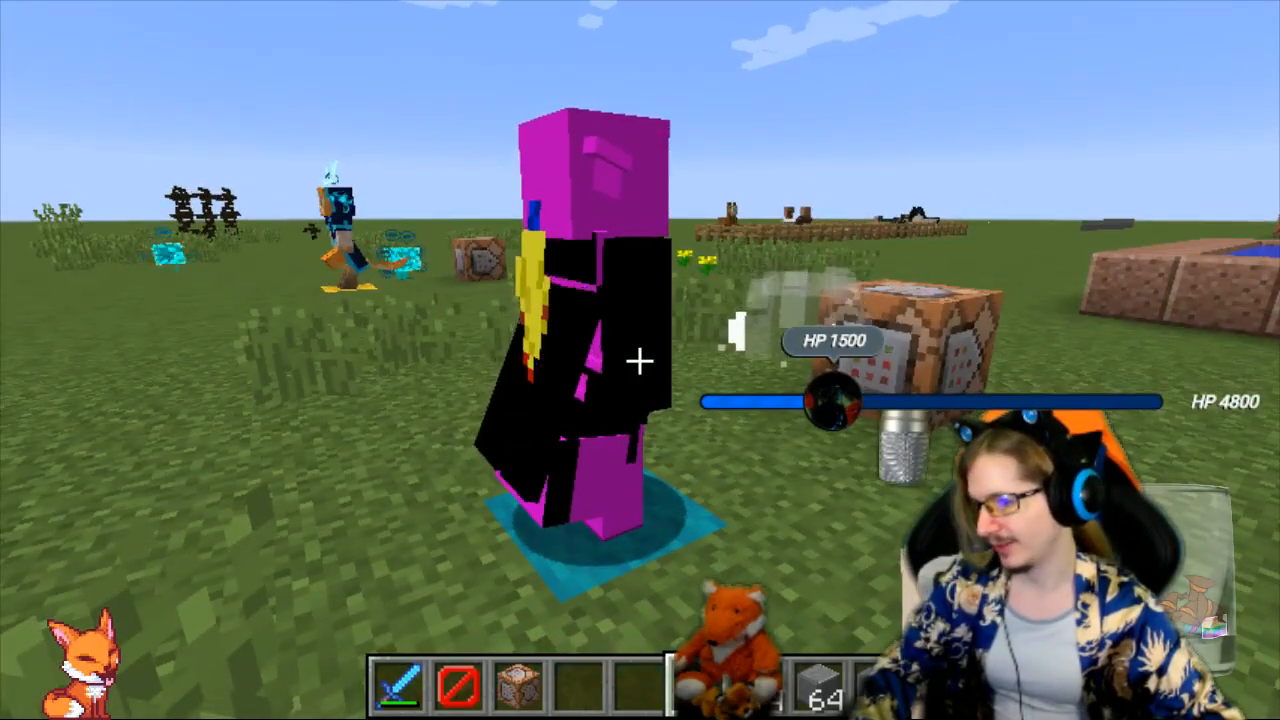
pyautogui.press('d')
pyautogui.press('w')
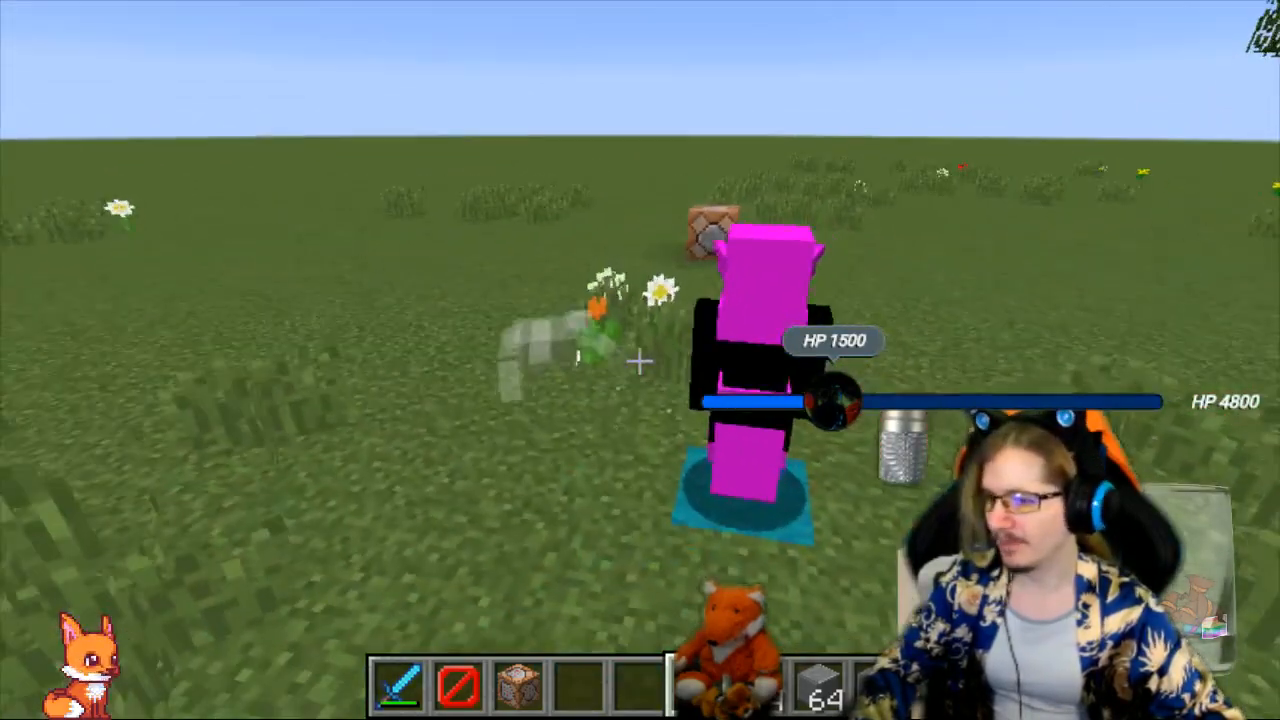
pyautogui.press('d')
pyautogui.press('d')
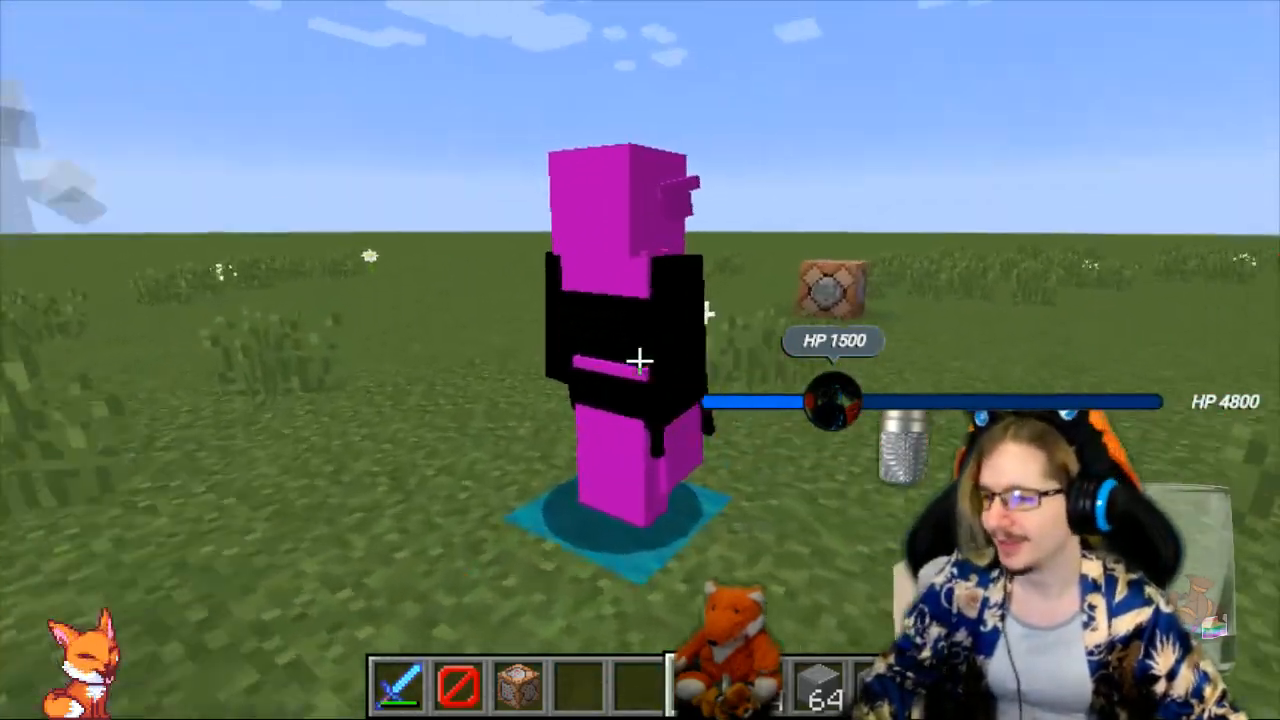
pyautogui.press('w')
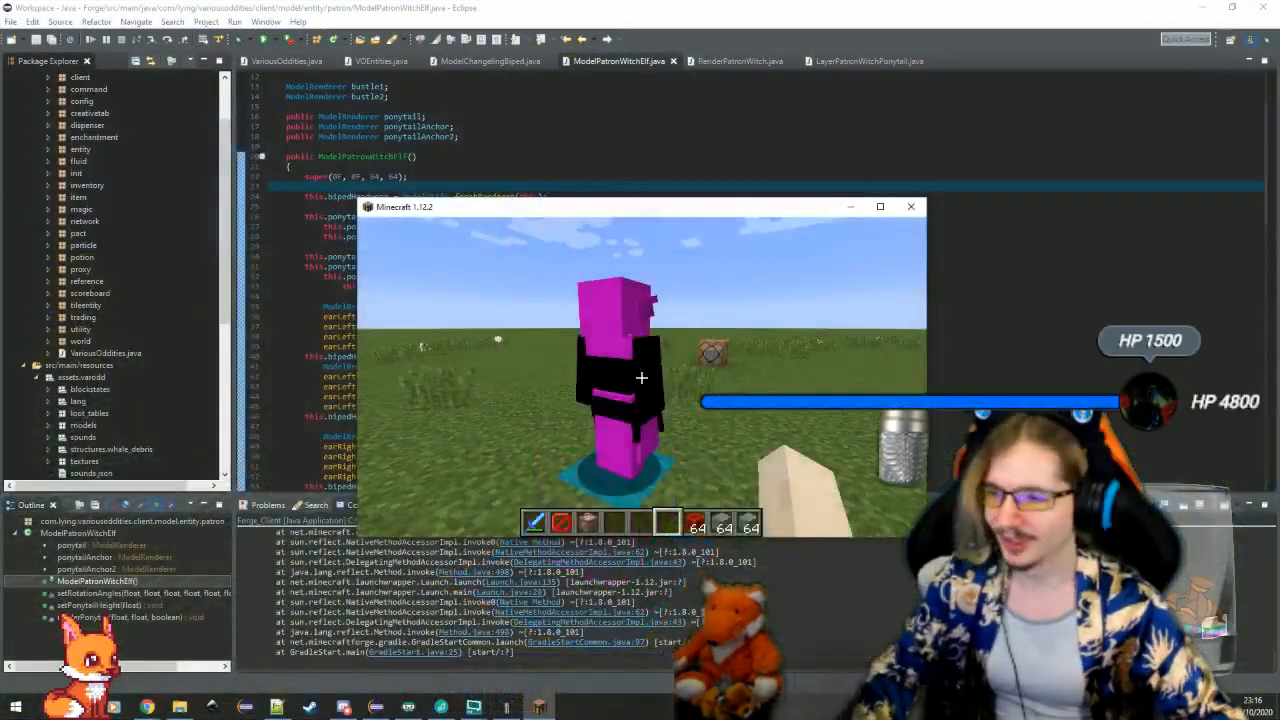
# Save and leave the Testing world, and quit Minecraft to return to Eclipse
pyautogui.press('Escape')
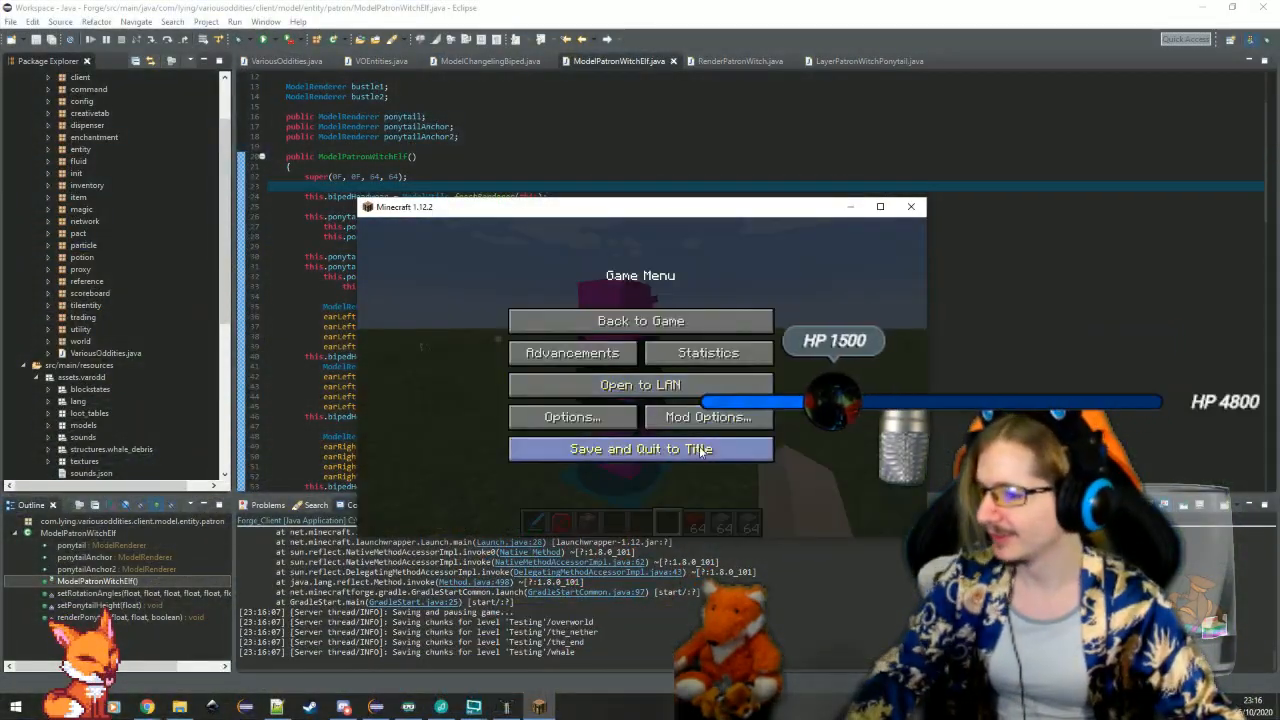
pyautogui.click(690, 449)
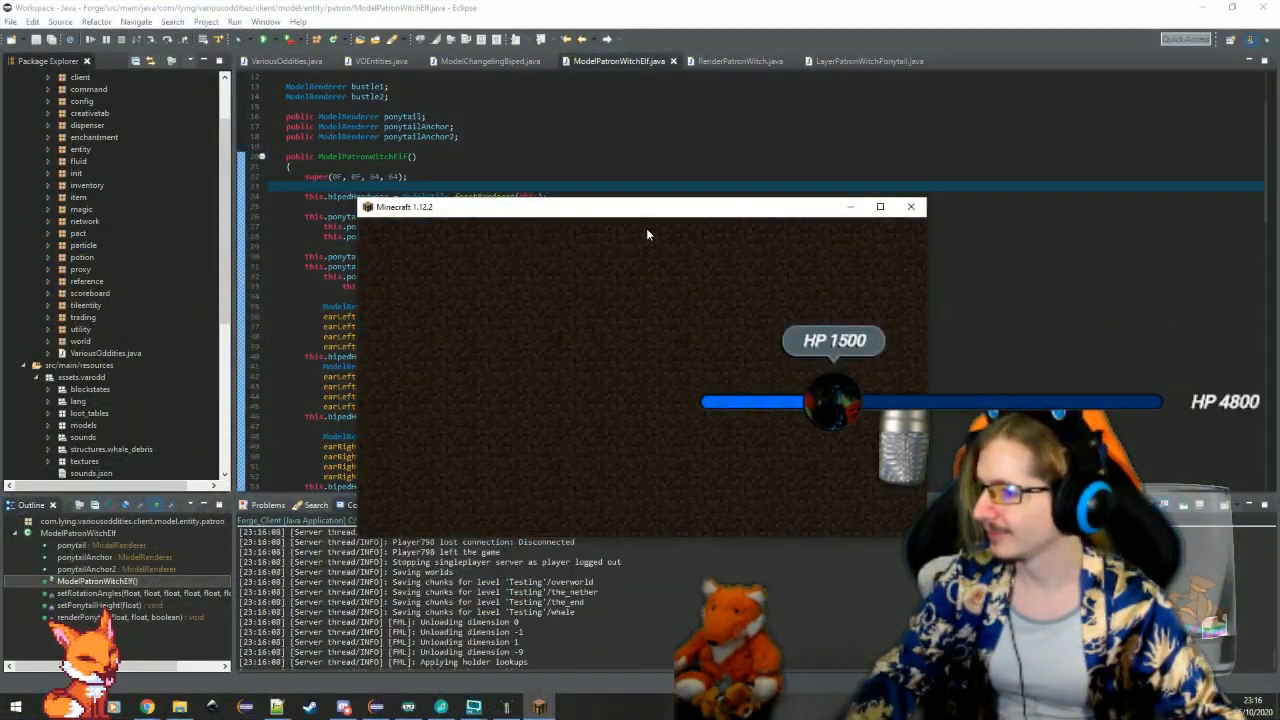
pyautogui.click(711, 494)
# Delete the bipedHeadwear renderer line from the ModelPatronWitchElf constructor and save the class
pyautogui.moveTo(575, 196); pyautogui.dragTo(592, 178)
pyautogui.press('BackSpace')
pyautogui.click(586, 189)
pyautogui.hotkey('ctrl', 's')
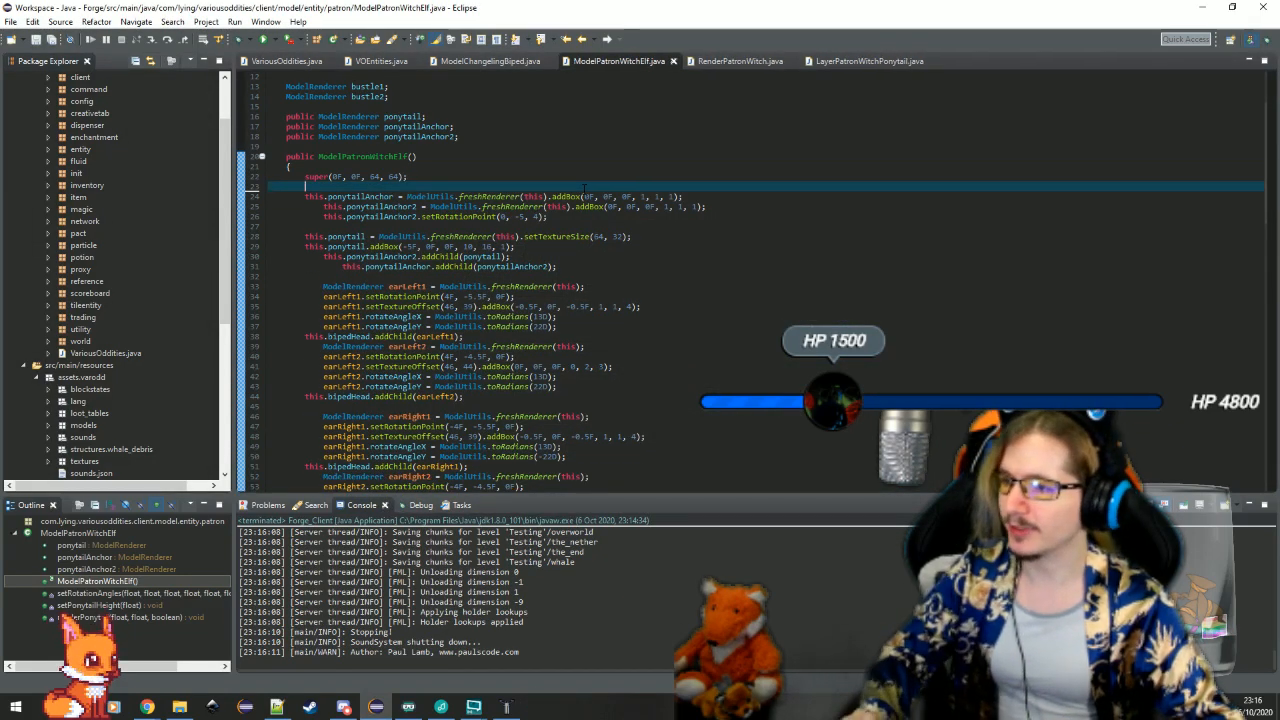
# Expand the item package in the project tree to show its classes
pyautogui.press('Up')
pyautogui.press('Up')
pyautogui.press('Up')
pyautogui.press('Up')
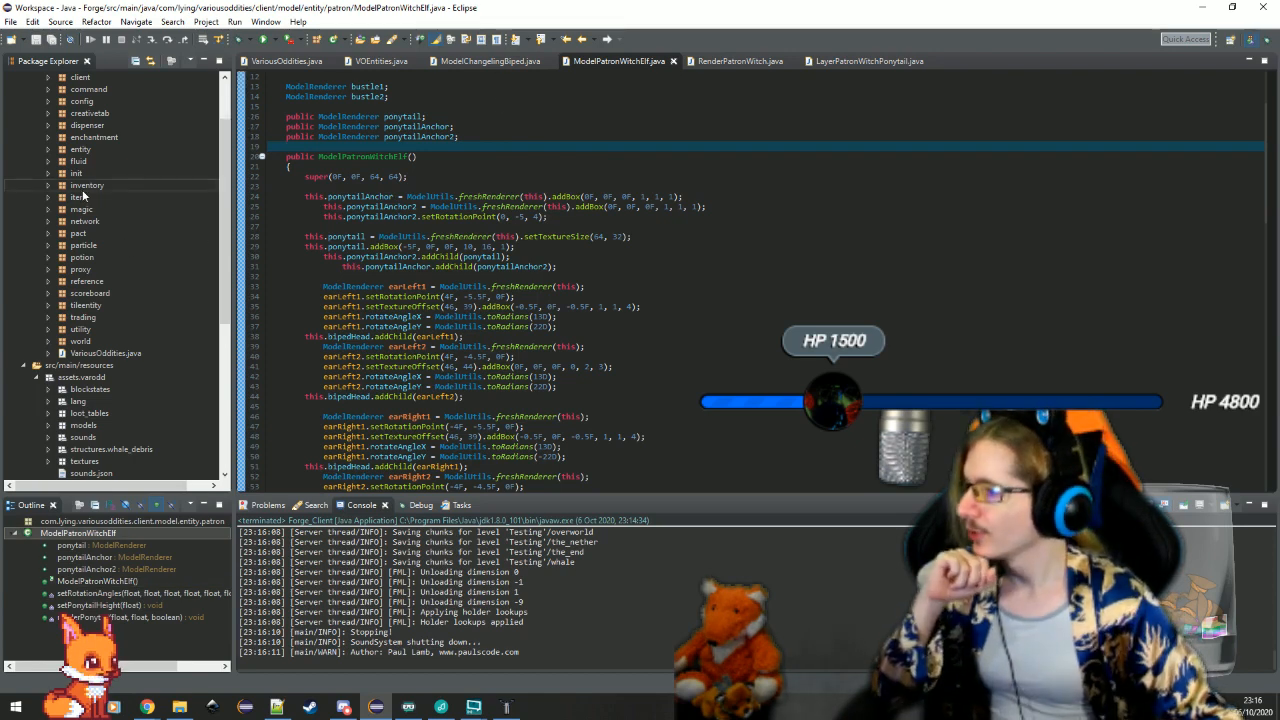
pyautogui.doubleClick(81, 198)
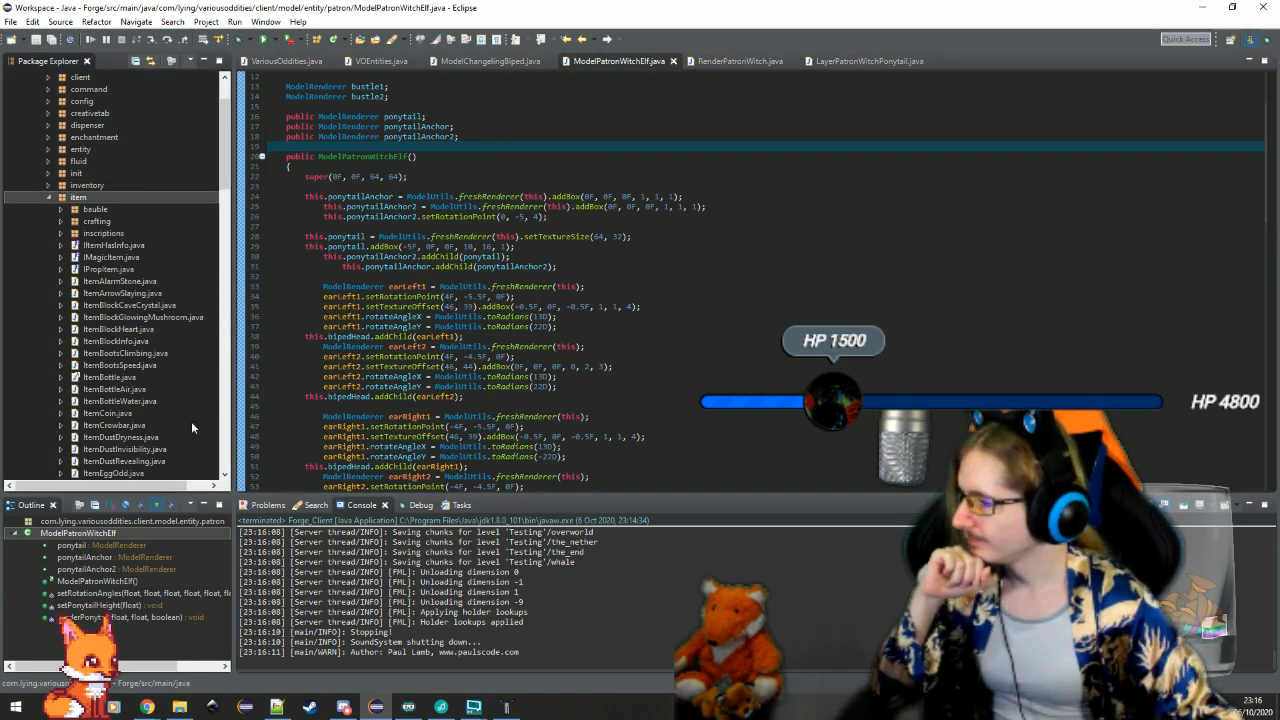
# Duplicate the ItemHatWitch class within the item package, naming the copy ItemHatArchfey
pyautogui.scroll(-14, 168, 424)
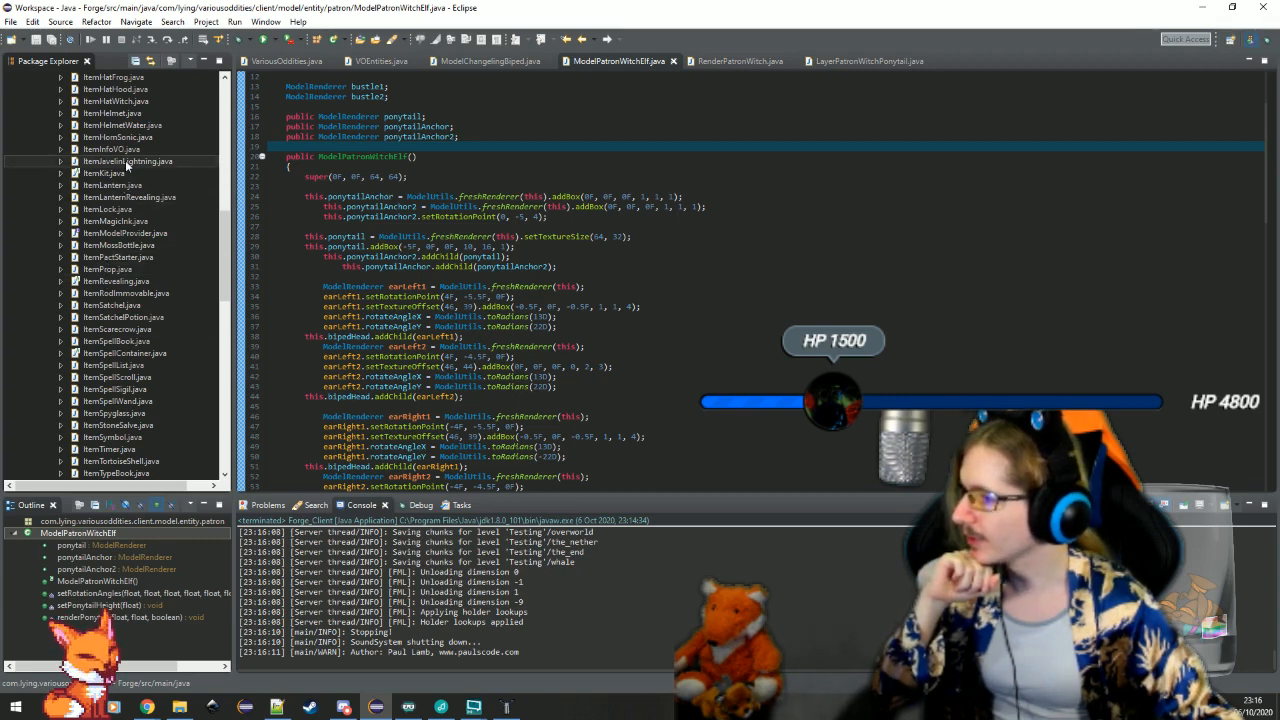
pyautogui.scroll(4, 131, 210)
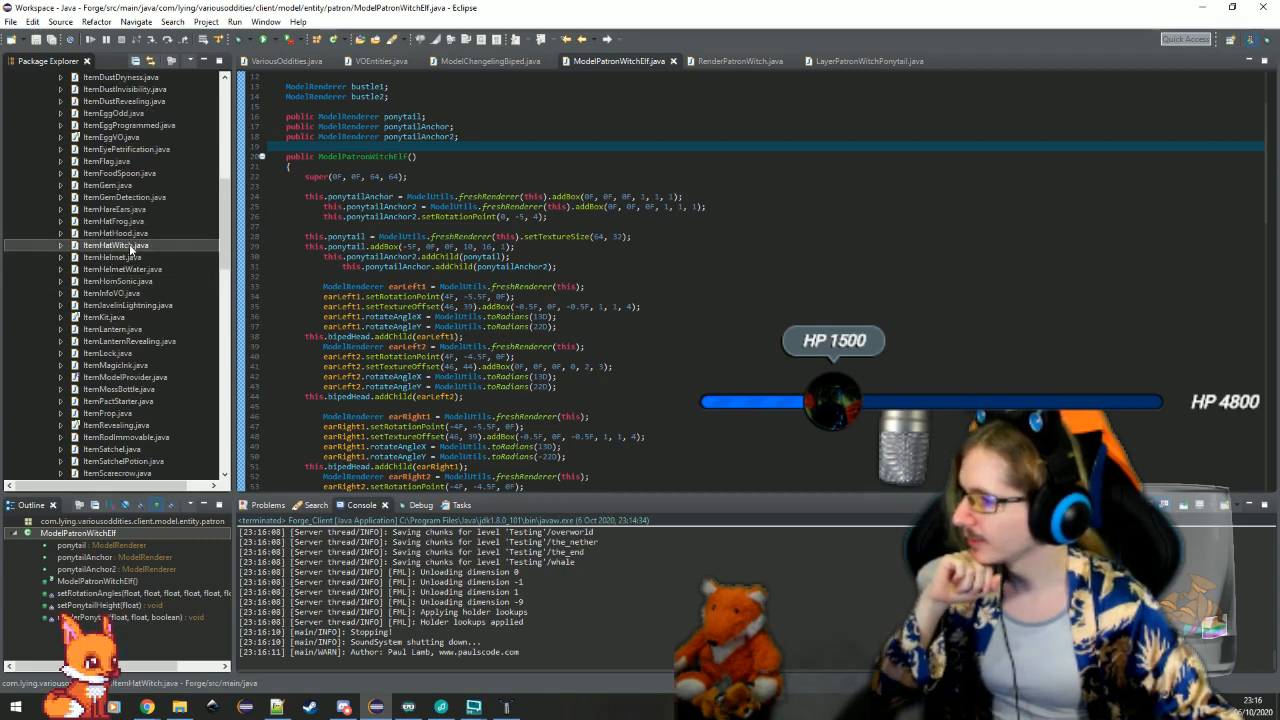
pyautogui.hotkey('ctrl', 'v')
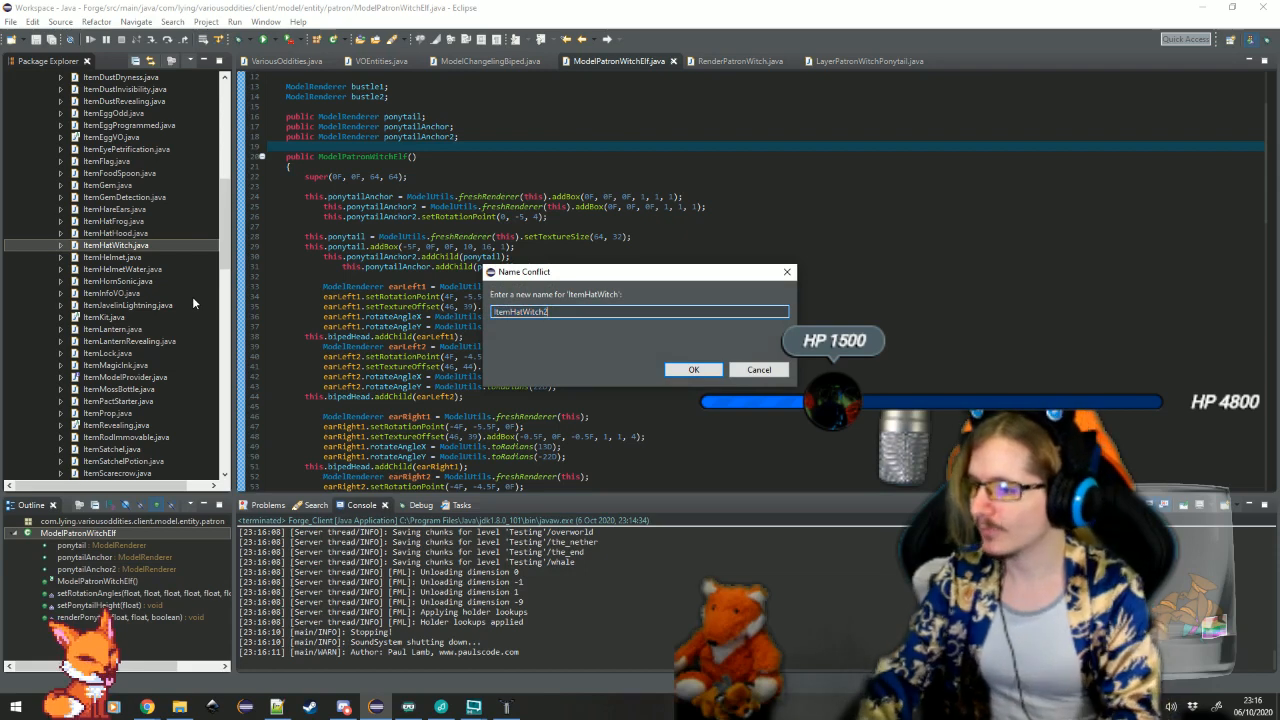
pyautogui.press('BackSpace')
pyautogui.press('BackSpace')
pyautogui.press('BackSpace')
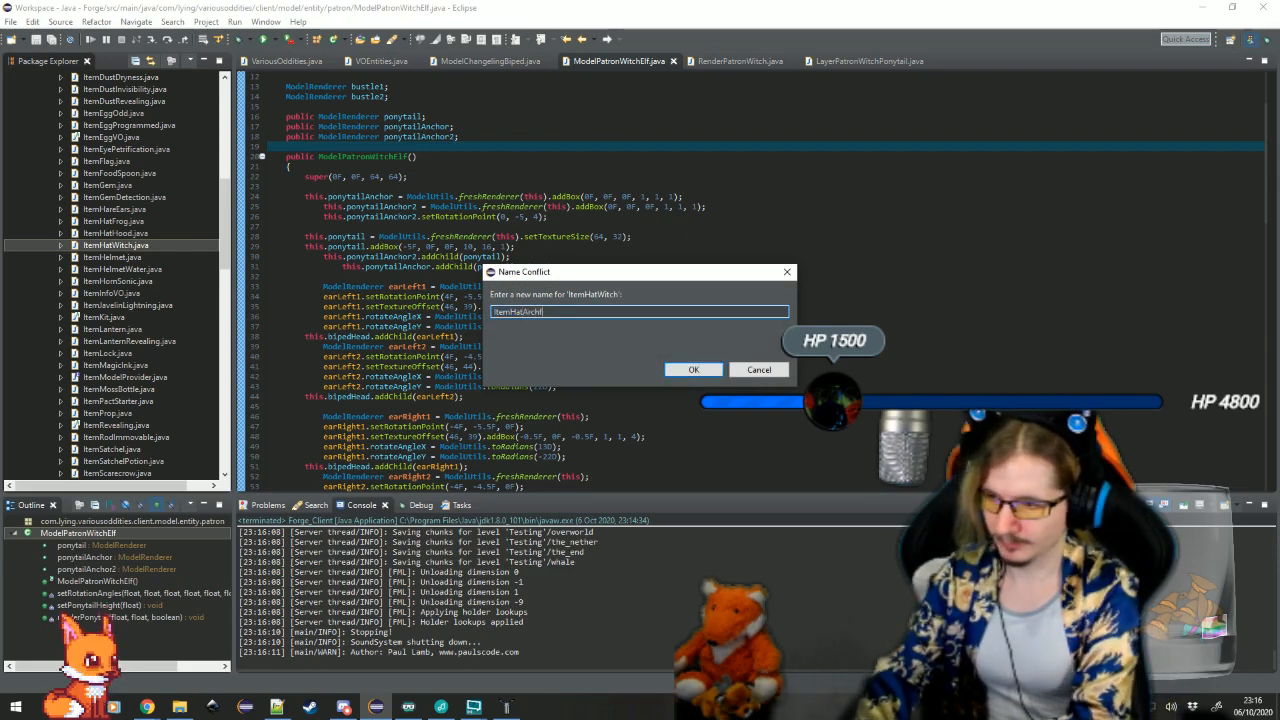
pyautogui.press('Return')
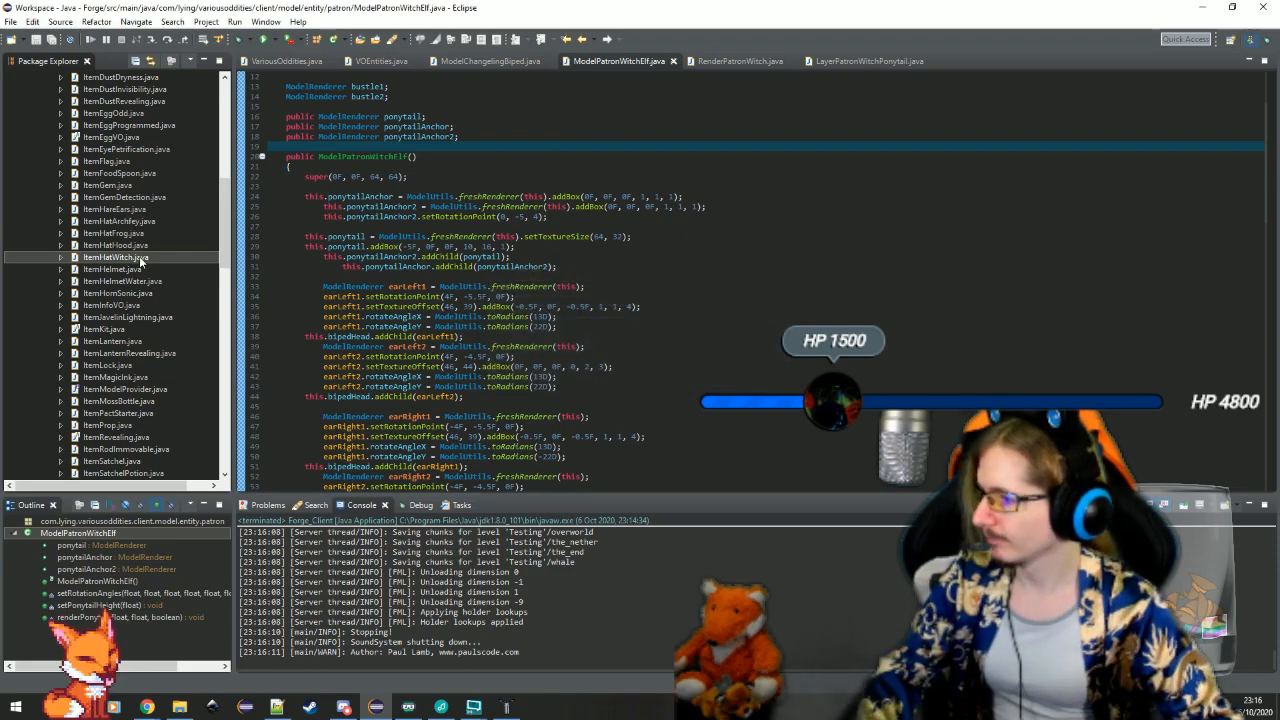
# Open the ItemHatArchfey class and set the name passed by its default constructor to "hat_archfey"
pyautogui.doubleClick(115, 221)
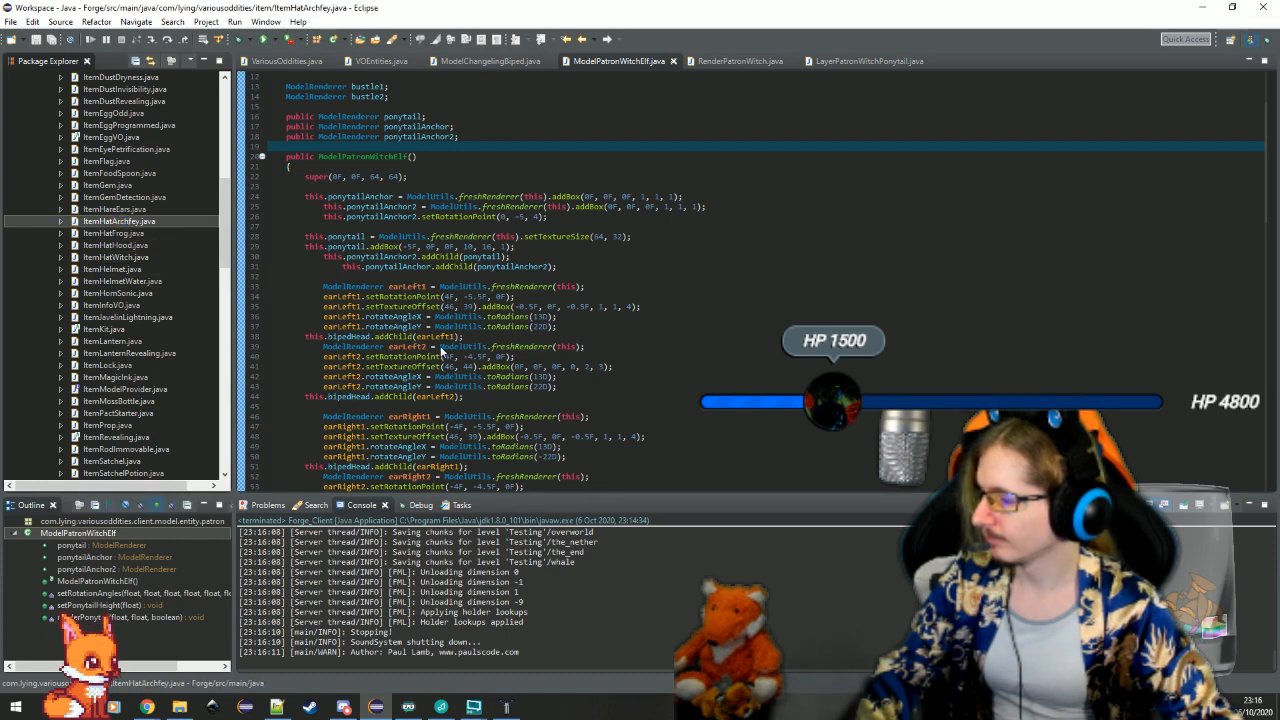
pyautogui.click(375, 176)
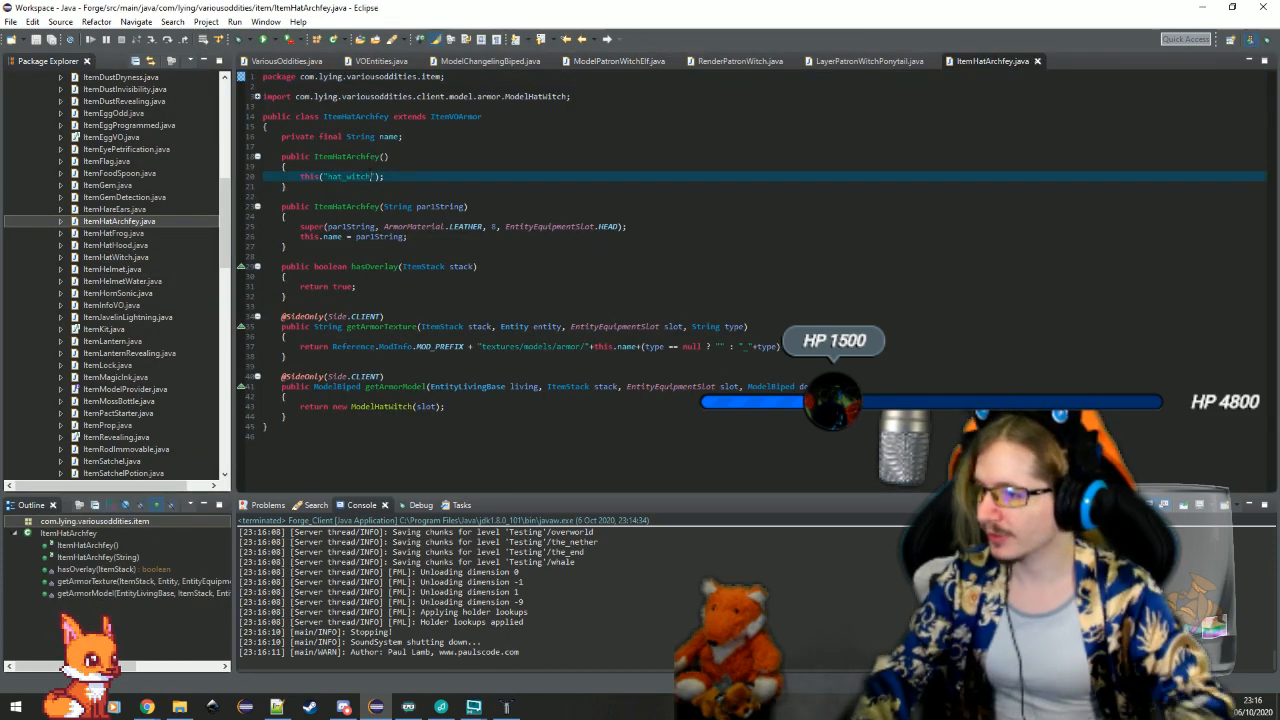
pyautogui.press('BackSpace')
pyautogui.press('BackSpace')
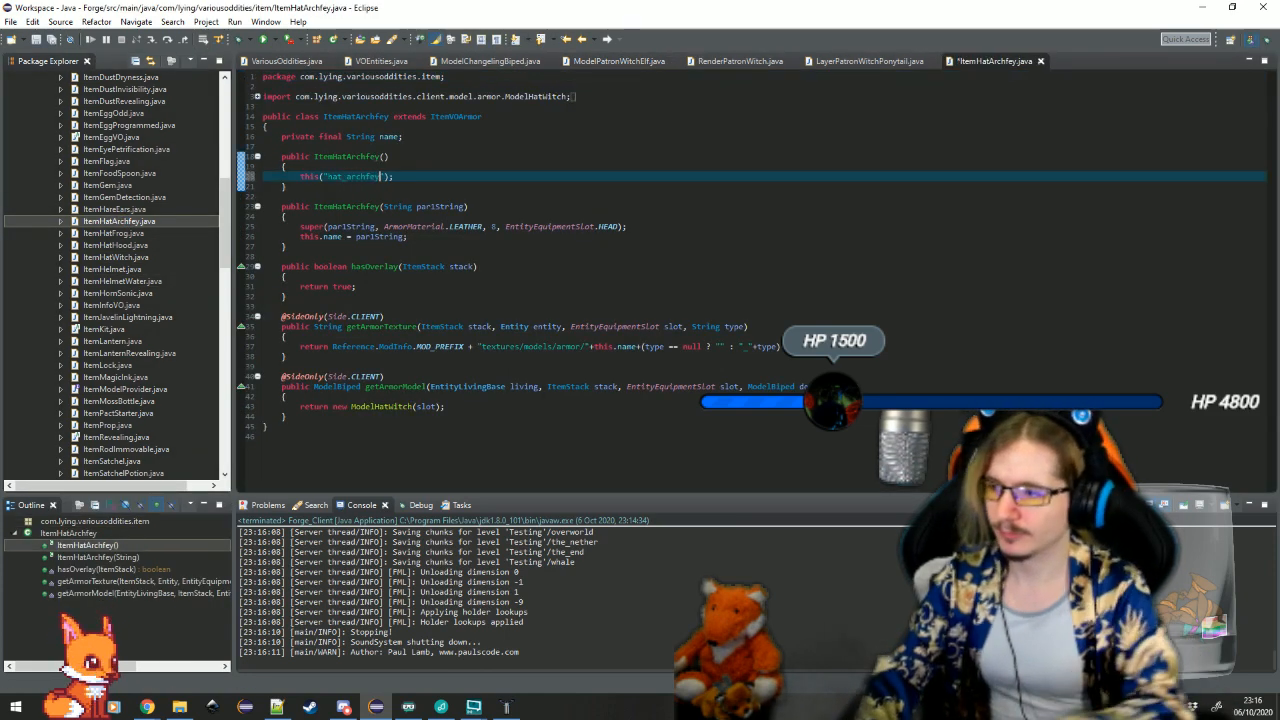
# Set the armour material in the ItemHatArchfey super constructor call to GOLD
pyautogui.doubleClick(470, 227)
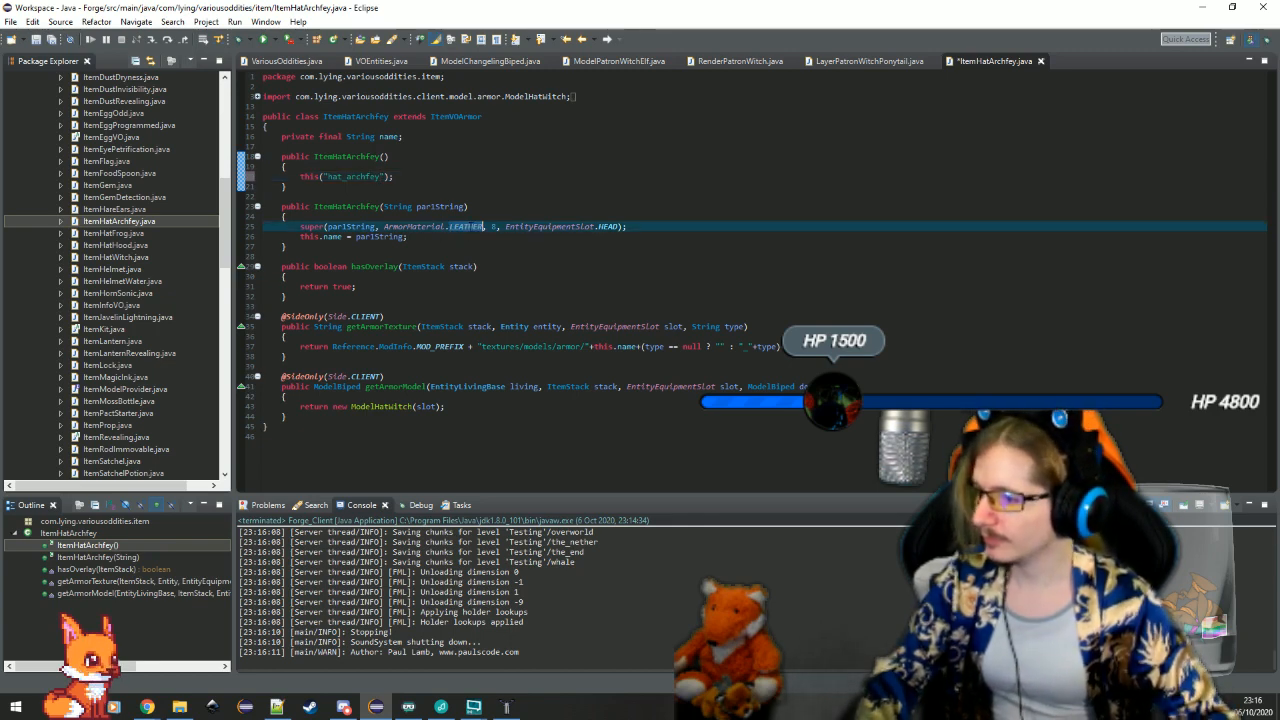
pyautogui.write('GOLD')
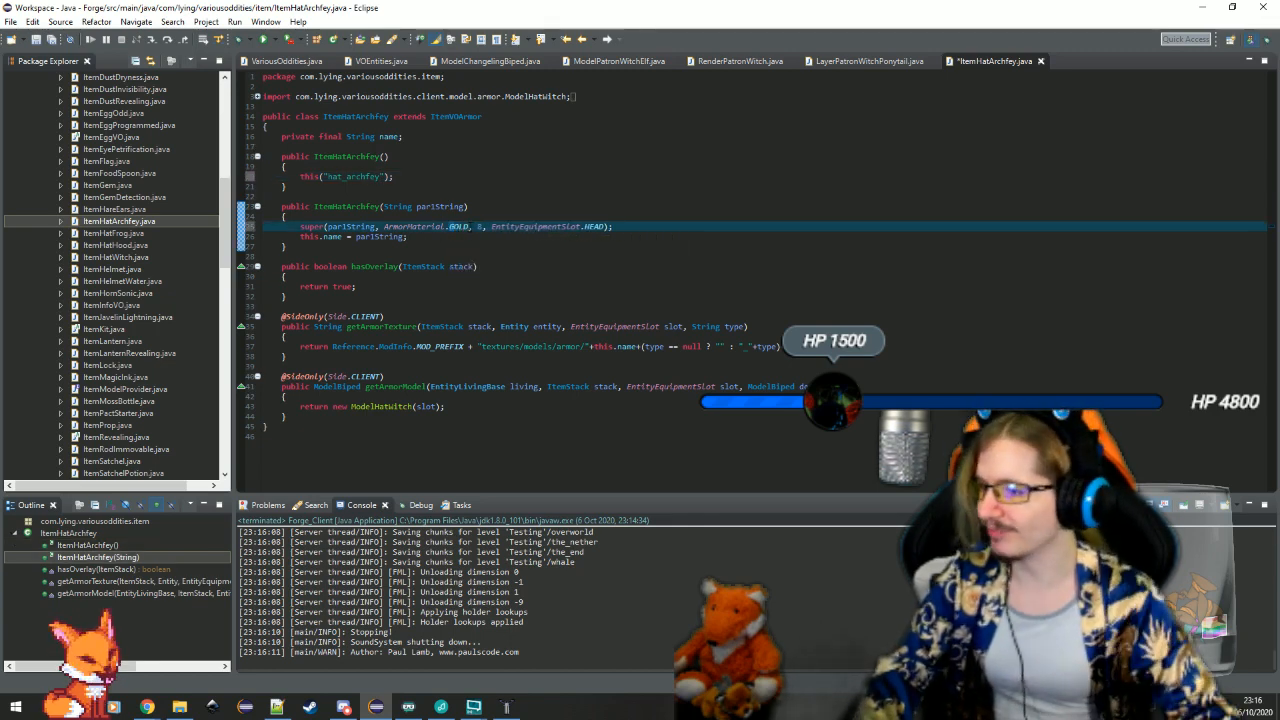
pyautogui.press('Down')
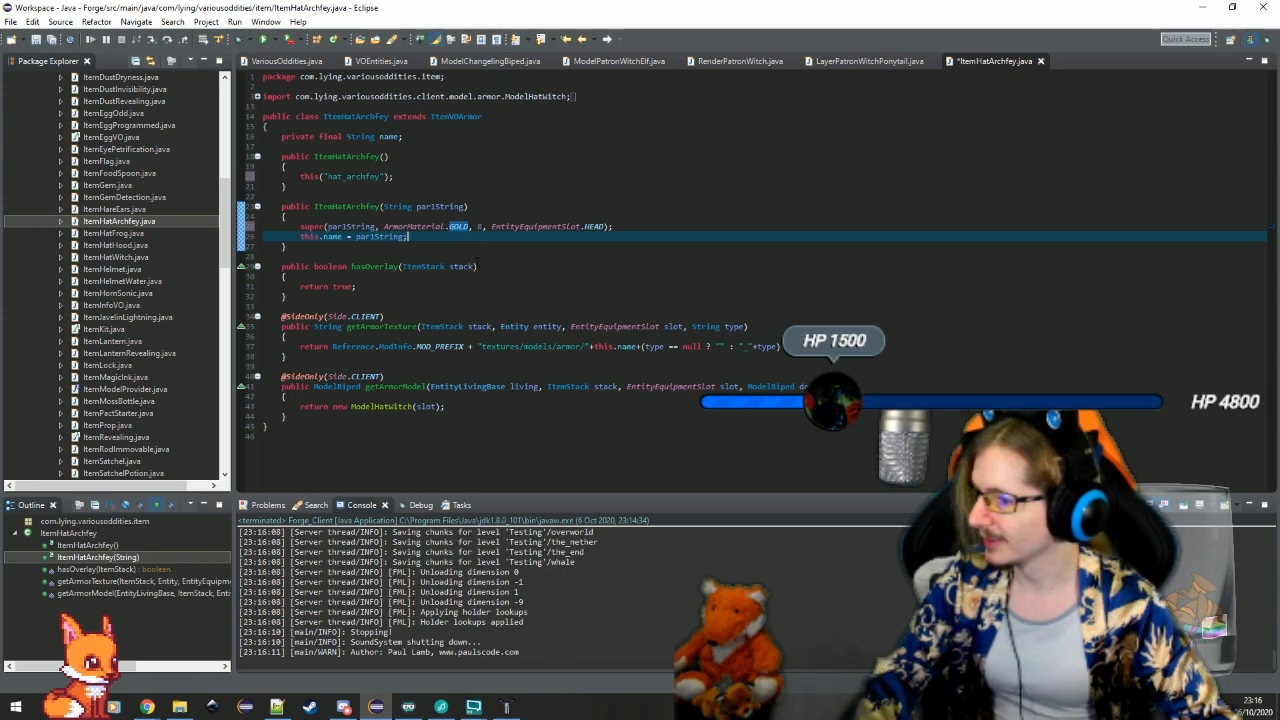
# Comment out the whole hasOverlay method in ItemHatArchfey
pyautogui.click(366, 296)
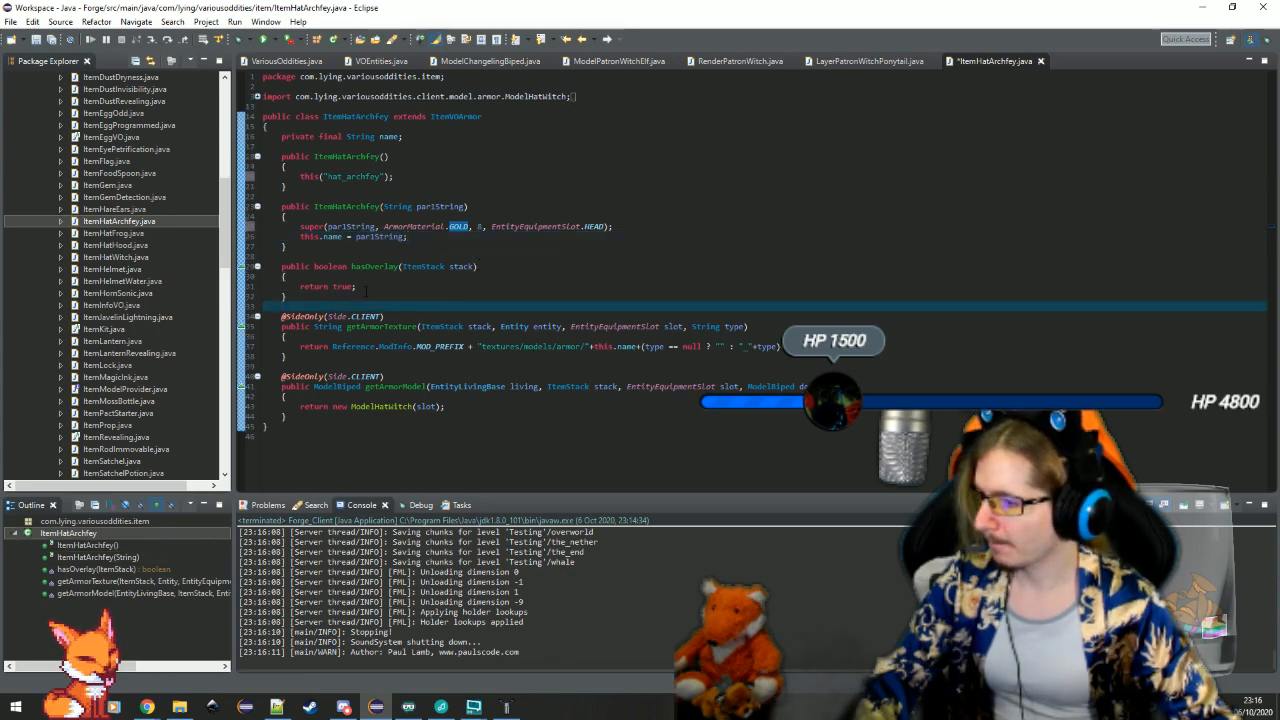
pyautogui.moveTo(366, 296); pyautogui.dragTo(498, 256)
pyautogui.click(498, 256)
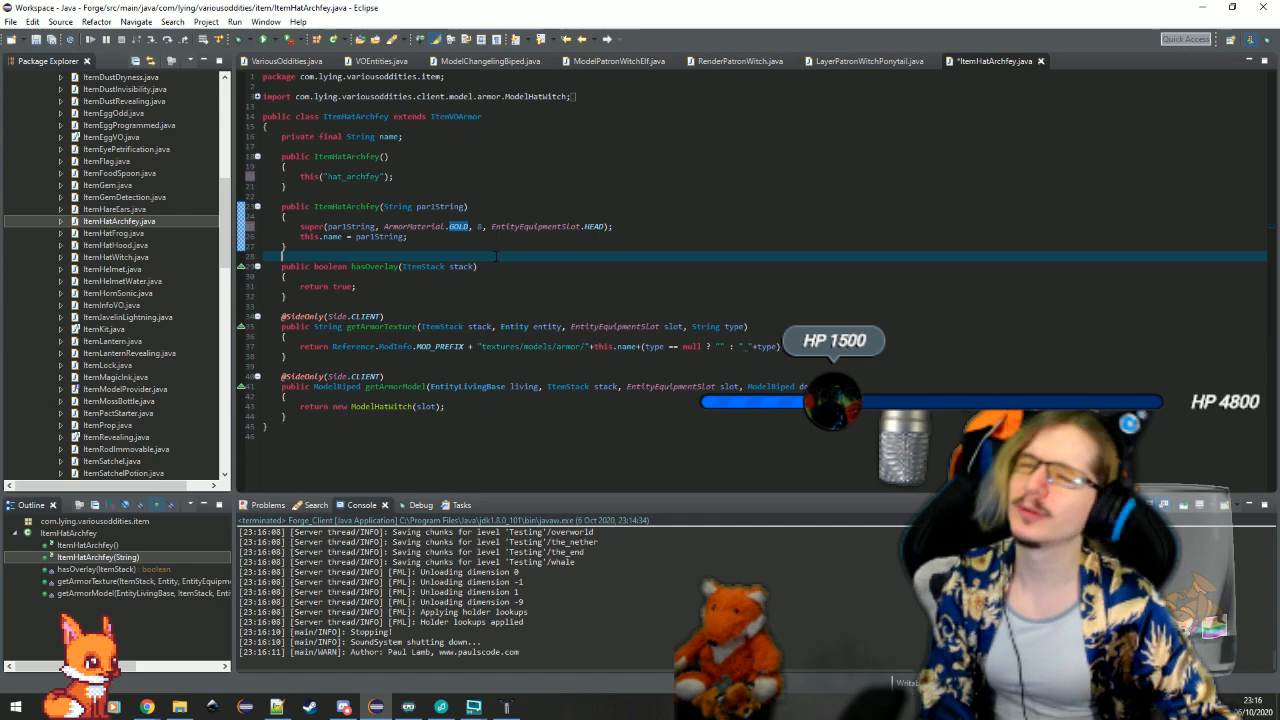
pyautogui.click(333, 291)
pyautogui.moveTo(333, 291)
pyautogui.mouseDown()
pyautogui.moveTo(330, 264)
pyautogui.moveTo(390, 267)
pyautogui.mouseUp()
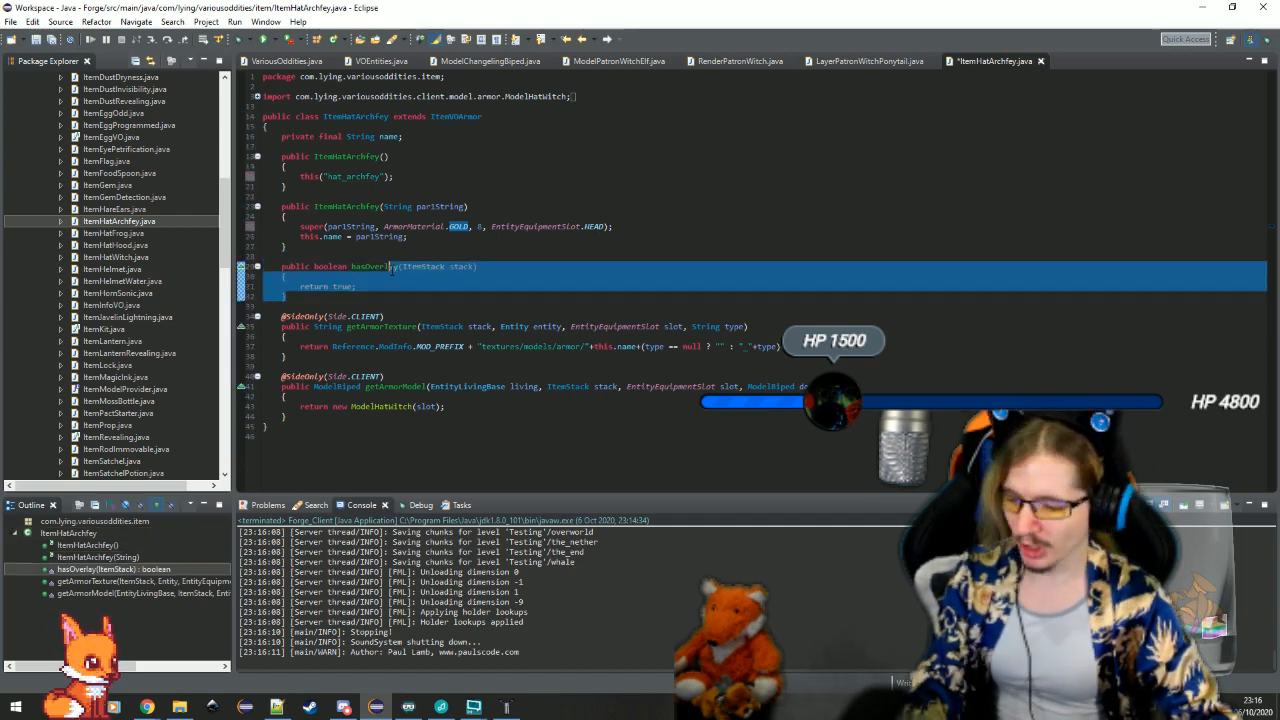
pyautogui.click(432, 257)
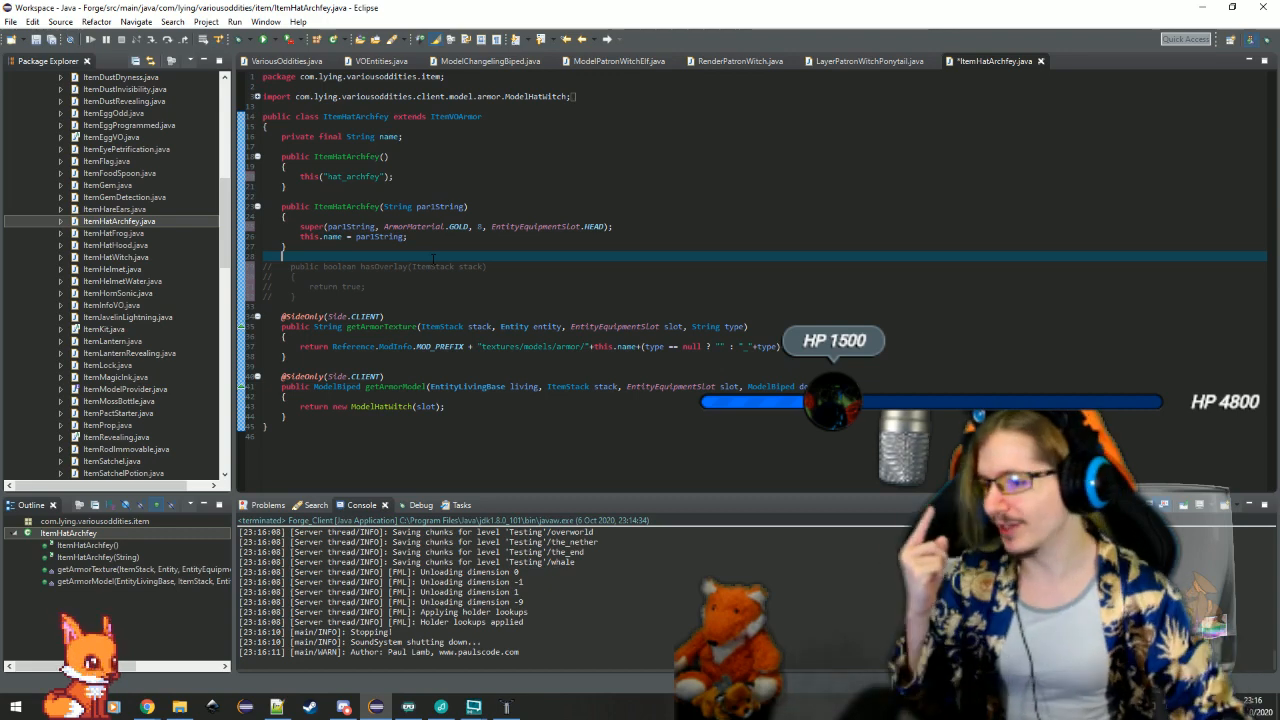
# Try making getArmorModel return a new ModelHatArchfey for the slot
pyautogui.click(541, 366)
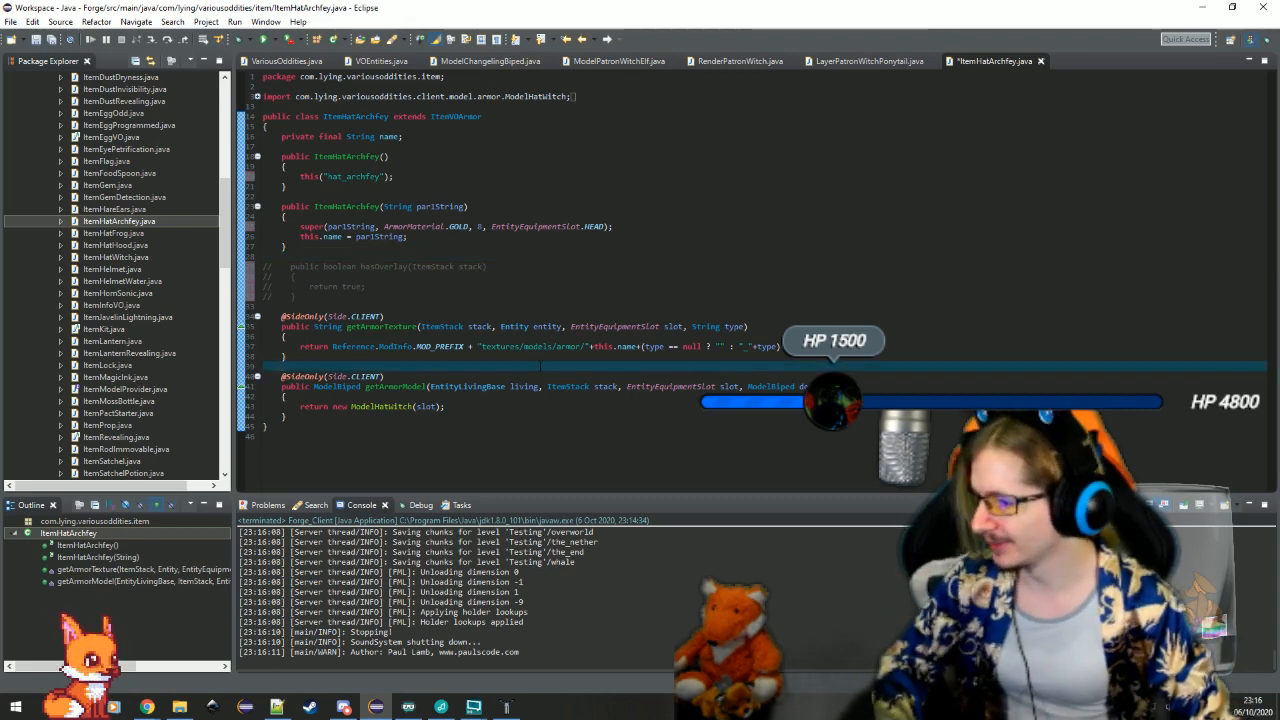
pyautogui.click(449, 420)
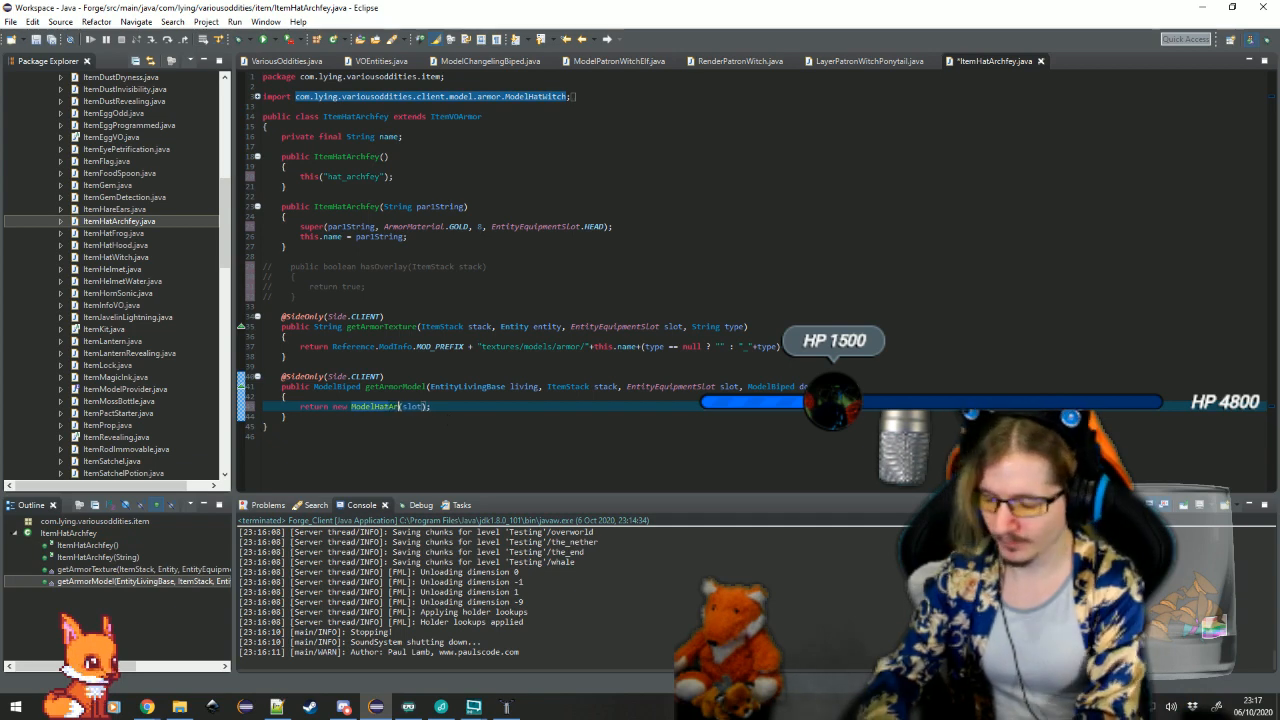
pyautogui.press('Up')
pyautogui.press('Up')
pyautogui.press('Up')
pyautogui.press('Up')
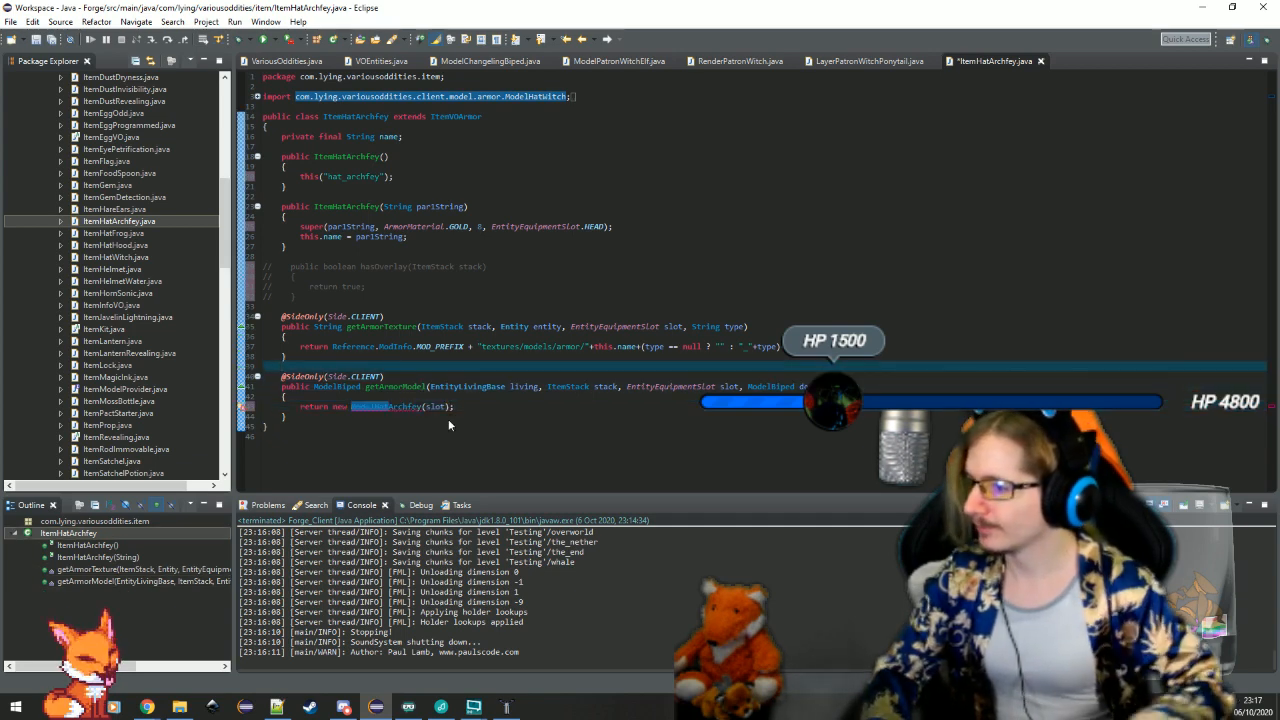
pyautogui.scroll(15, 105, 185)
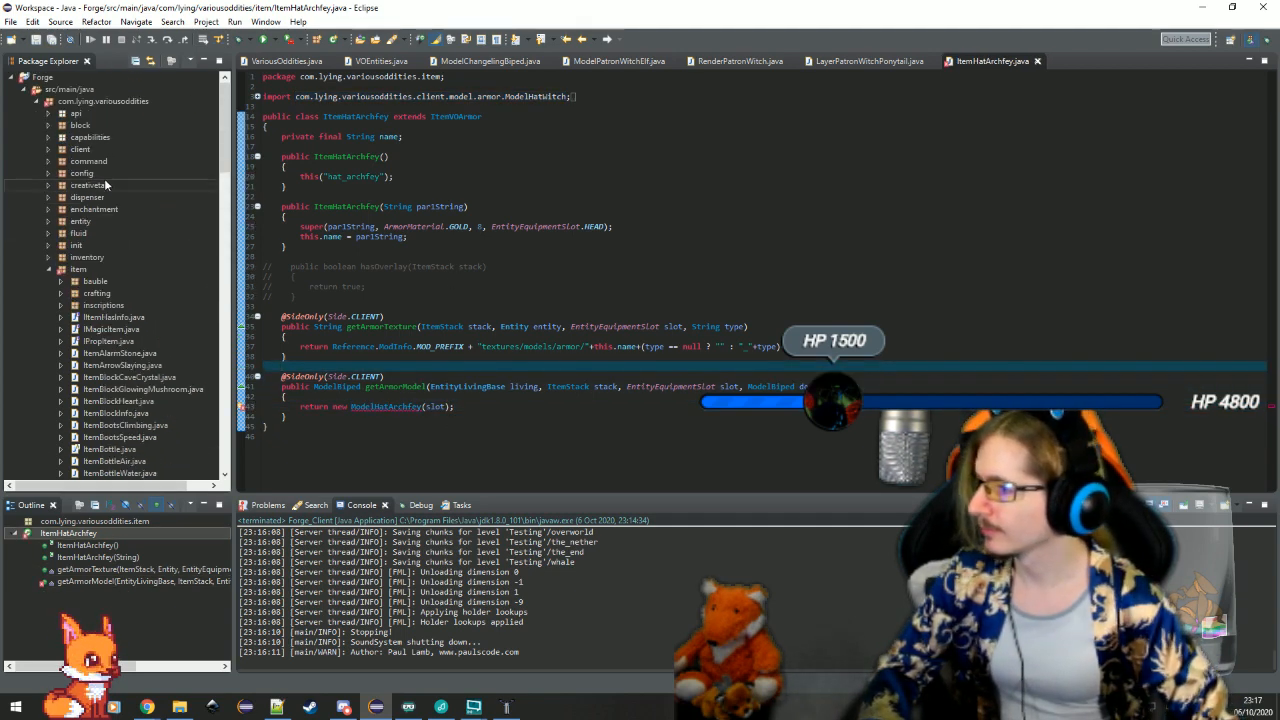
# Change the model returned by getArmorModel back to ModelHatWitch and save the class
pyautogui.click(423, 407)
pyautogui.hotkey('ctrl', 'BackSpace')
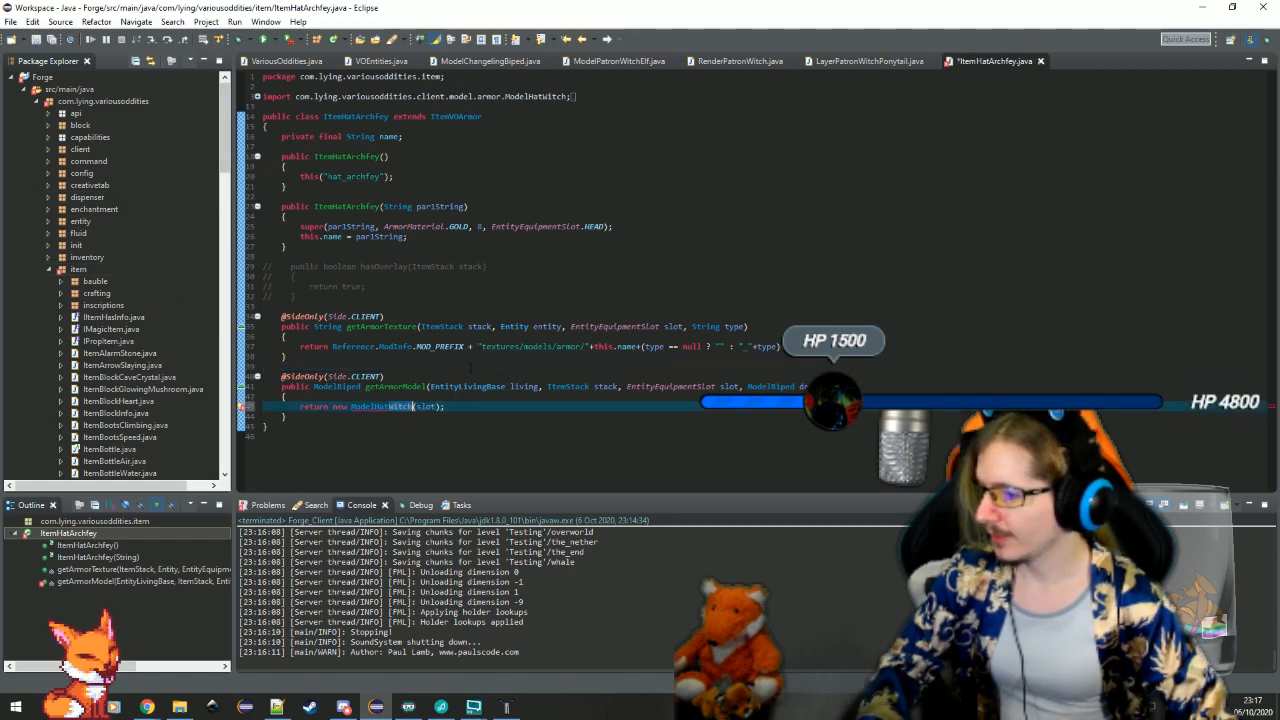
pyautogui.click(471, 368)
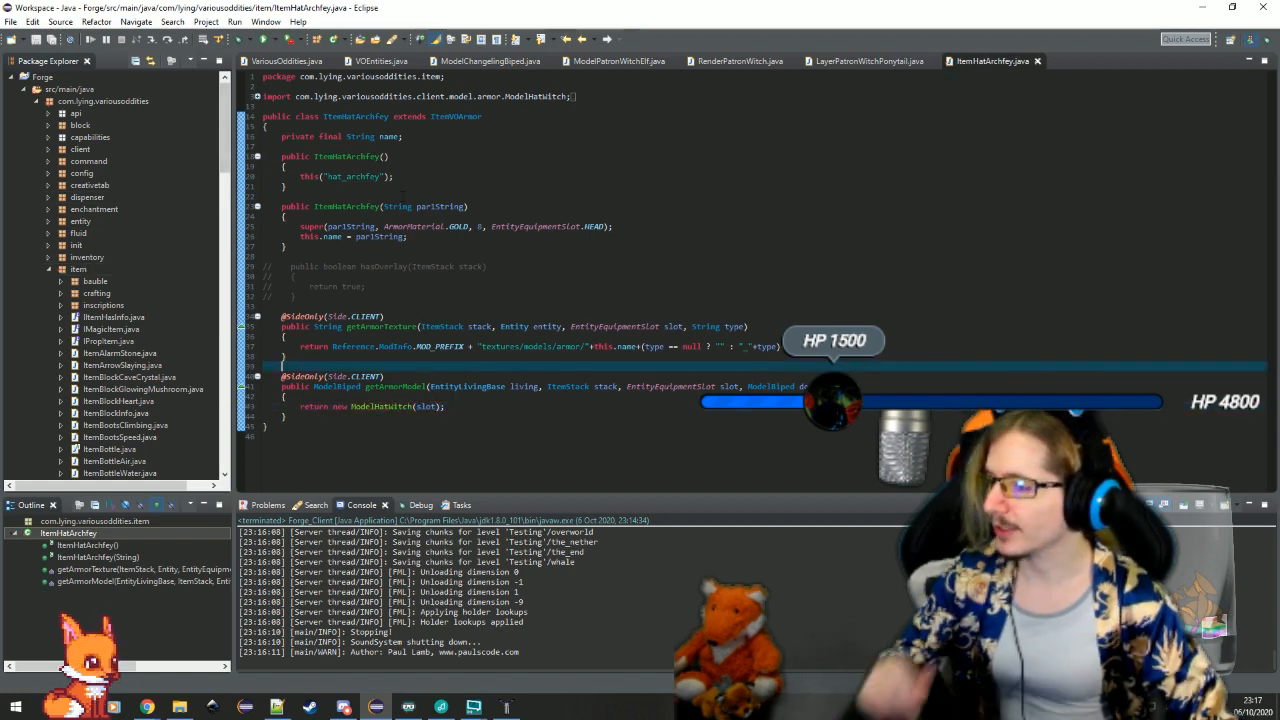
# Find the VOItems type and open it in the editor
pyautogui.hotkey('ctrl', 'shift', 't')
pyautogui.write('VOItems')
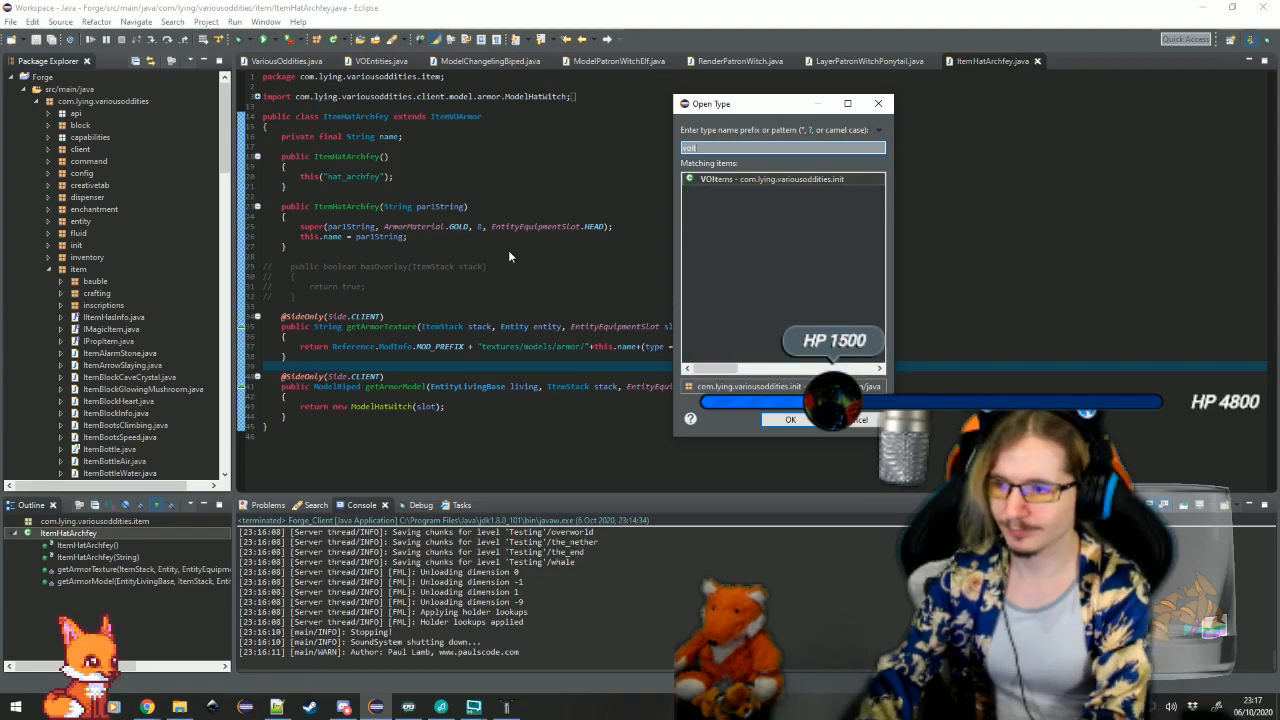
pyautogui.press('Return')
# Look through the item declarations in VOItems by category for a section that suits the new archfey hat
pyautogui.scroll(-5, 487, 355)
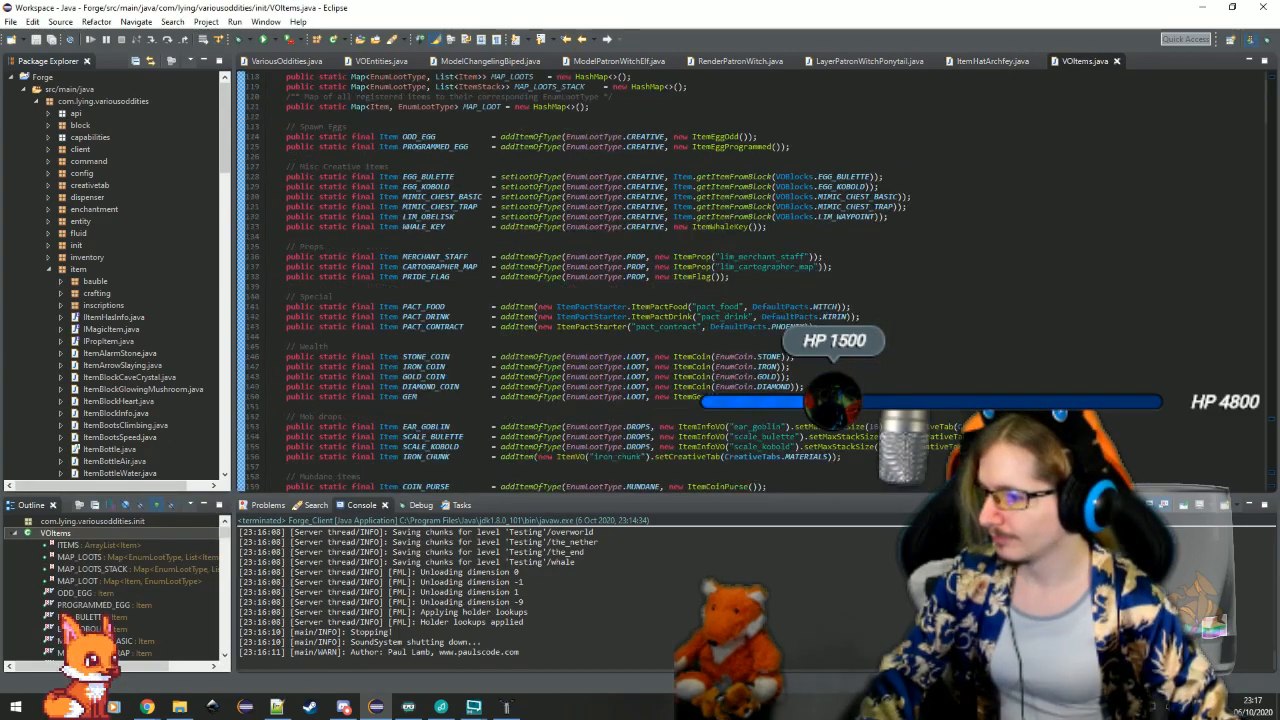
pyautogui.scroll(-15, 455, 295)
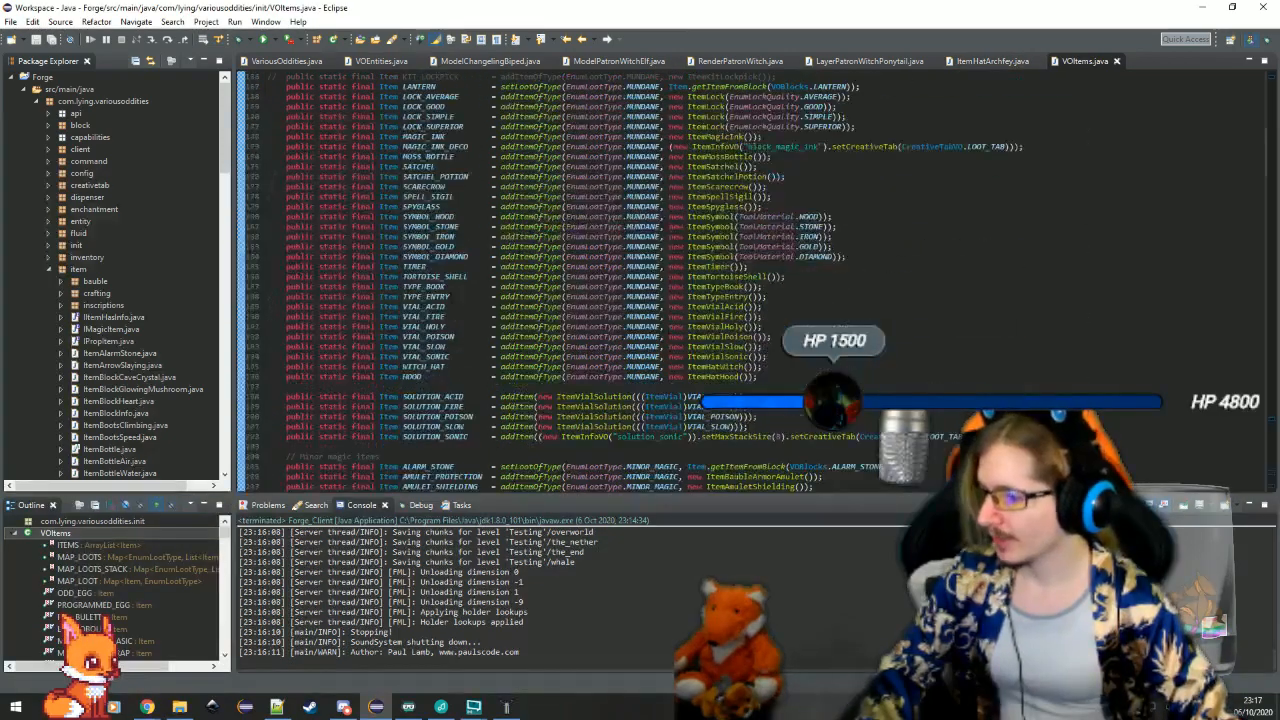
pyautogui.click(443, 262)
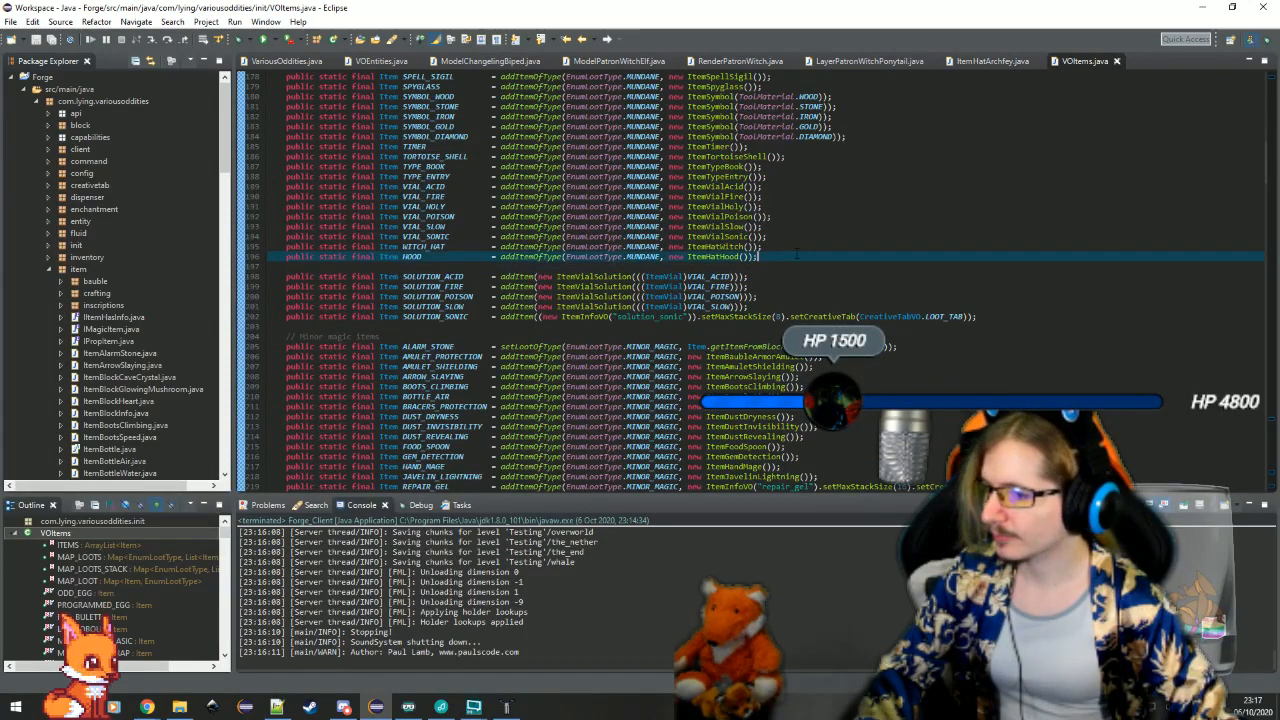
pyautogui.scroll(8, 443, 262)
pyautogui.scroll(6, 750, 280)
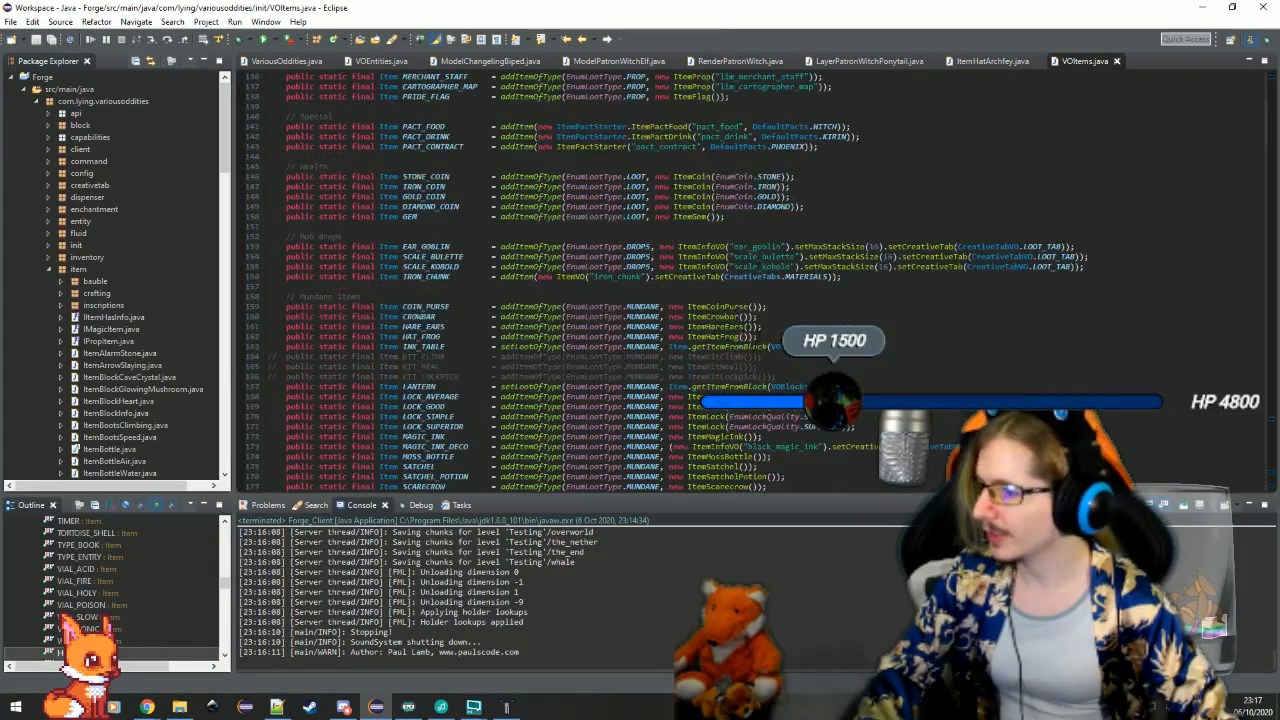
pyautogui.scroll(-14, 750, 280)
pyautogui.scroll(-20, 753, 347)
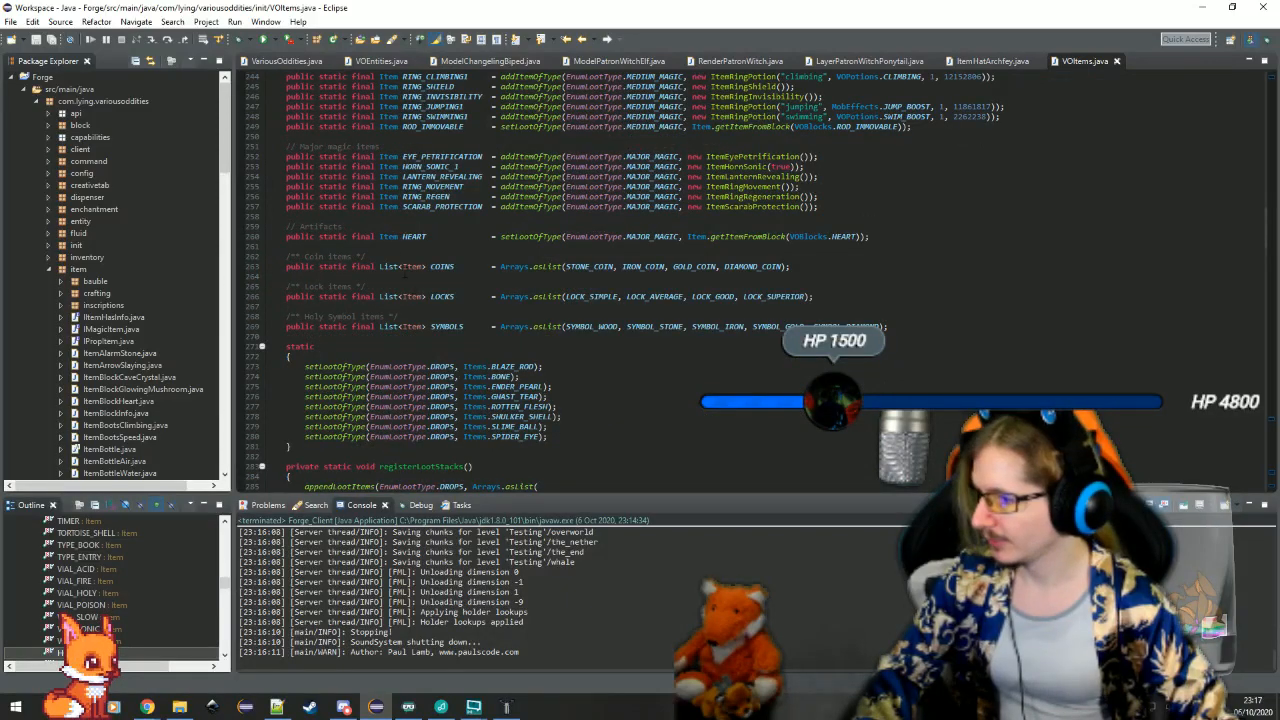
pyautogui.scroll(16, 750, 280)
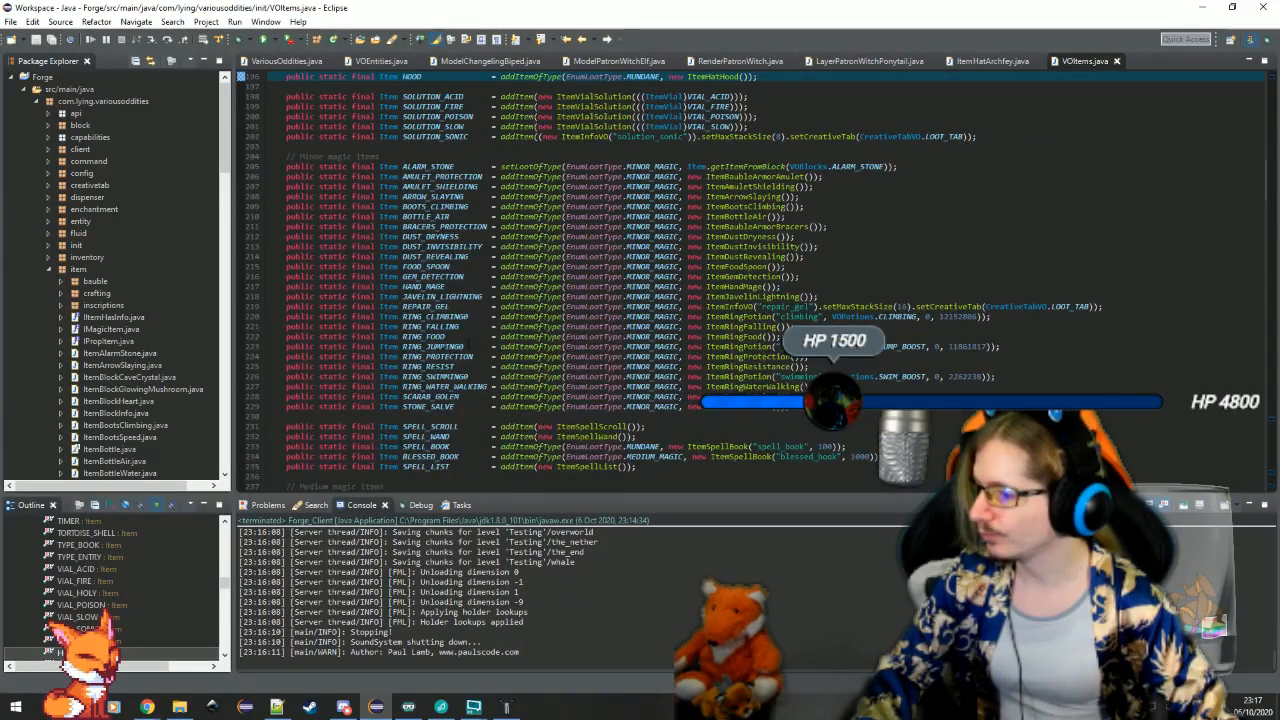
pyautogui.scroll(8, 750, 280)
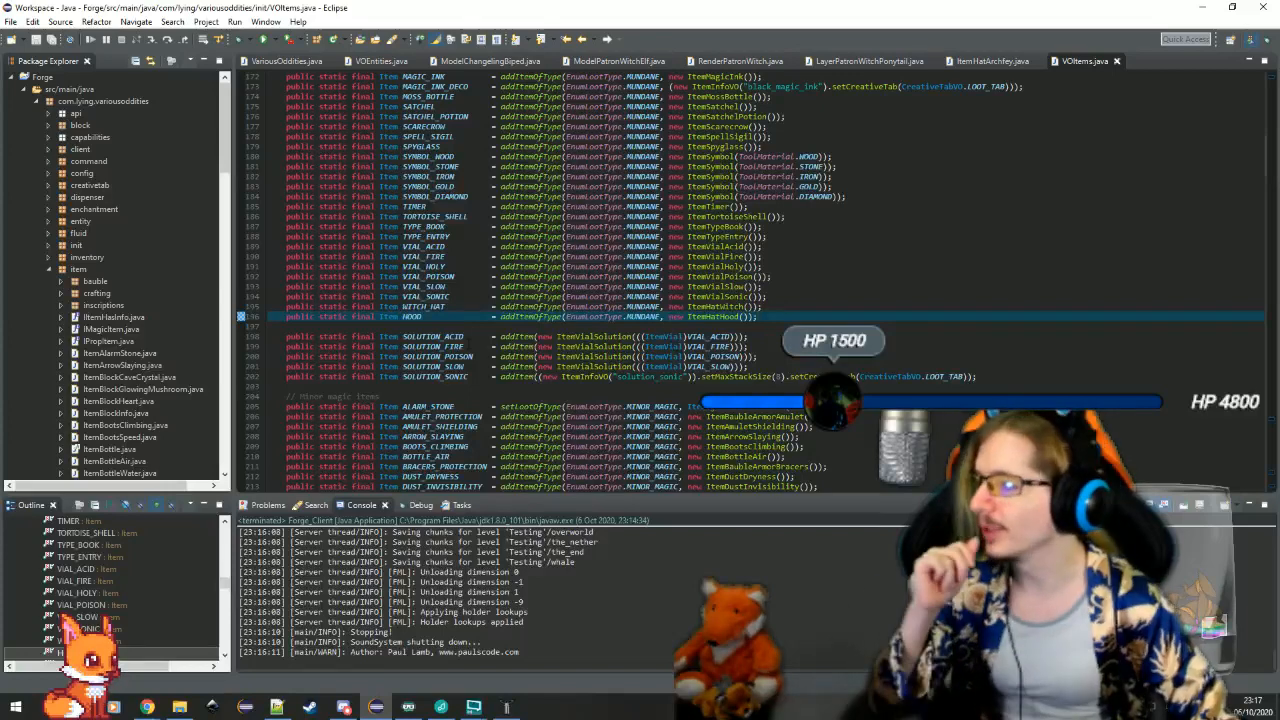
pyautogui.scroll(12, 750, 280)
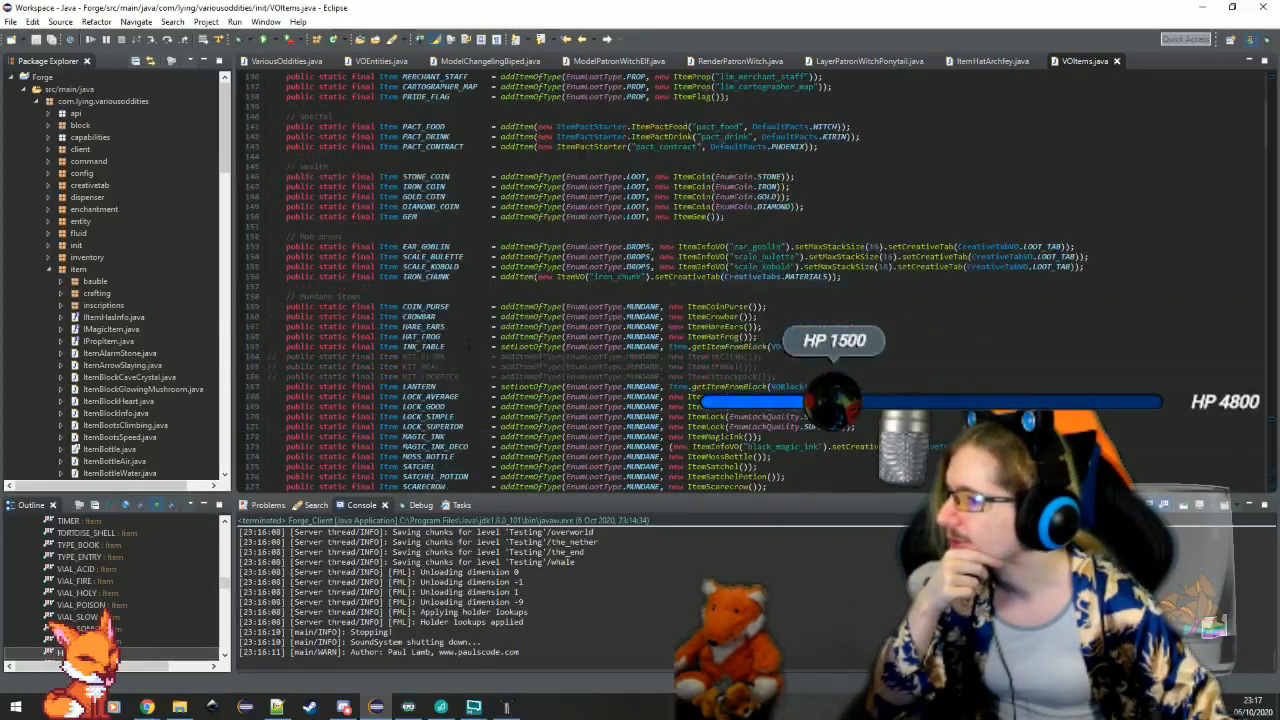
pyautogui.scroll(2, 750, 280)
# Declare a static CROWN_FEY item in the Props section, registered with addItemOfType as EnumLootType.PROP using a new ItemHatArchfey()
pyautogui.click(920, 198)
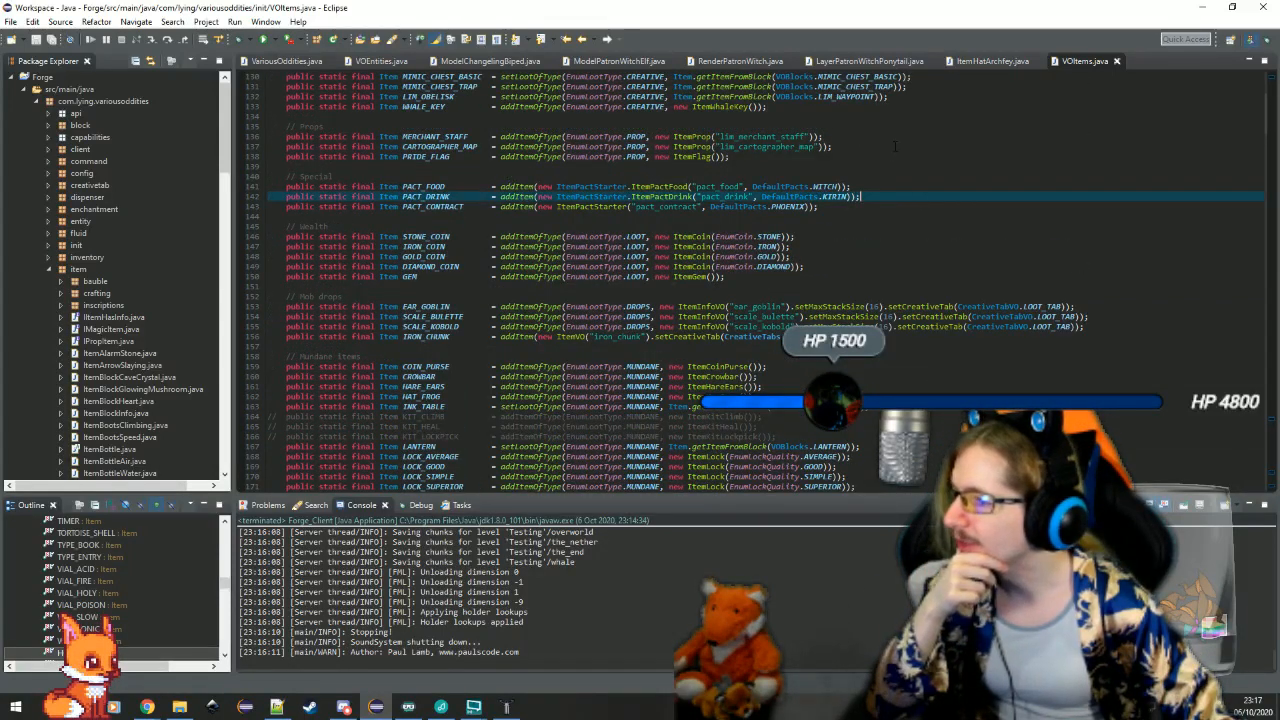
pyautogui.click(896, 156)
pyautogui.press('Return')
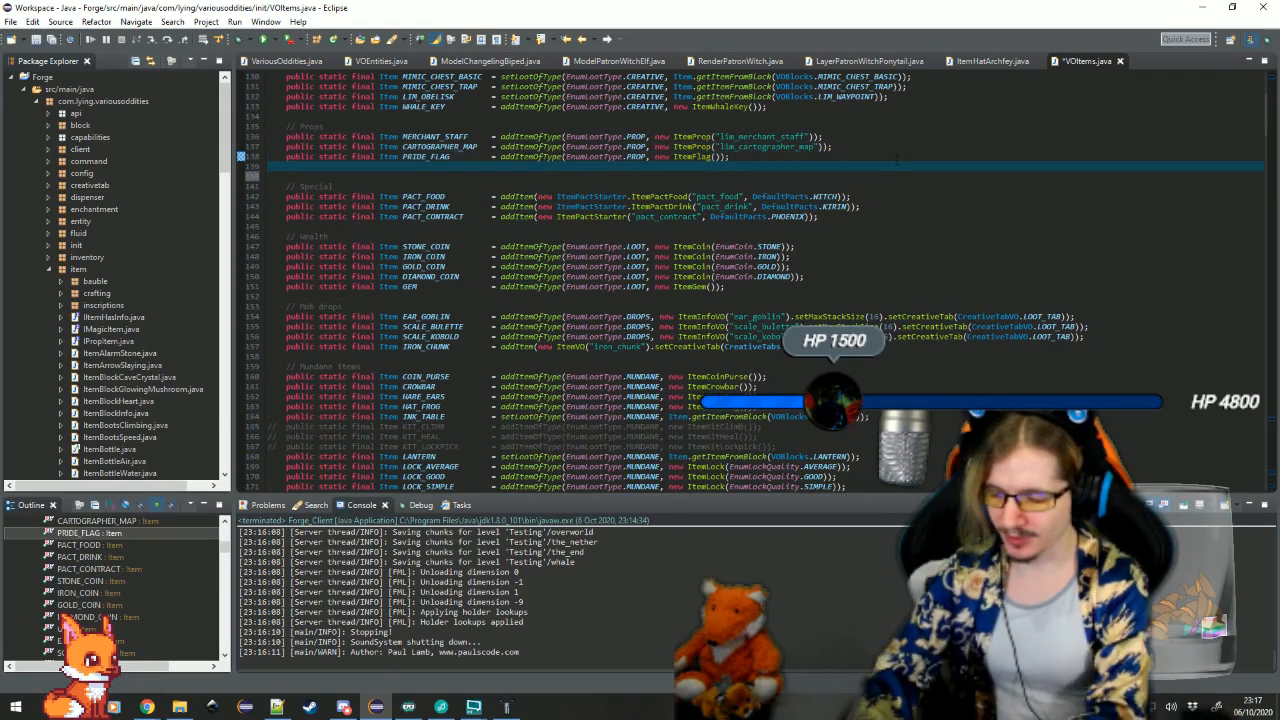
pyautogui.write('public static final Item CROWN_FEY      = addIte')
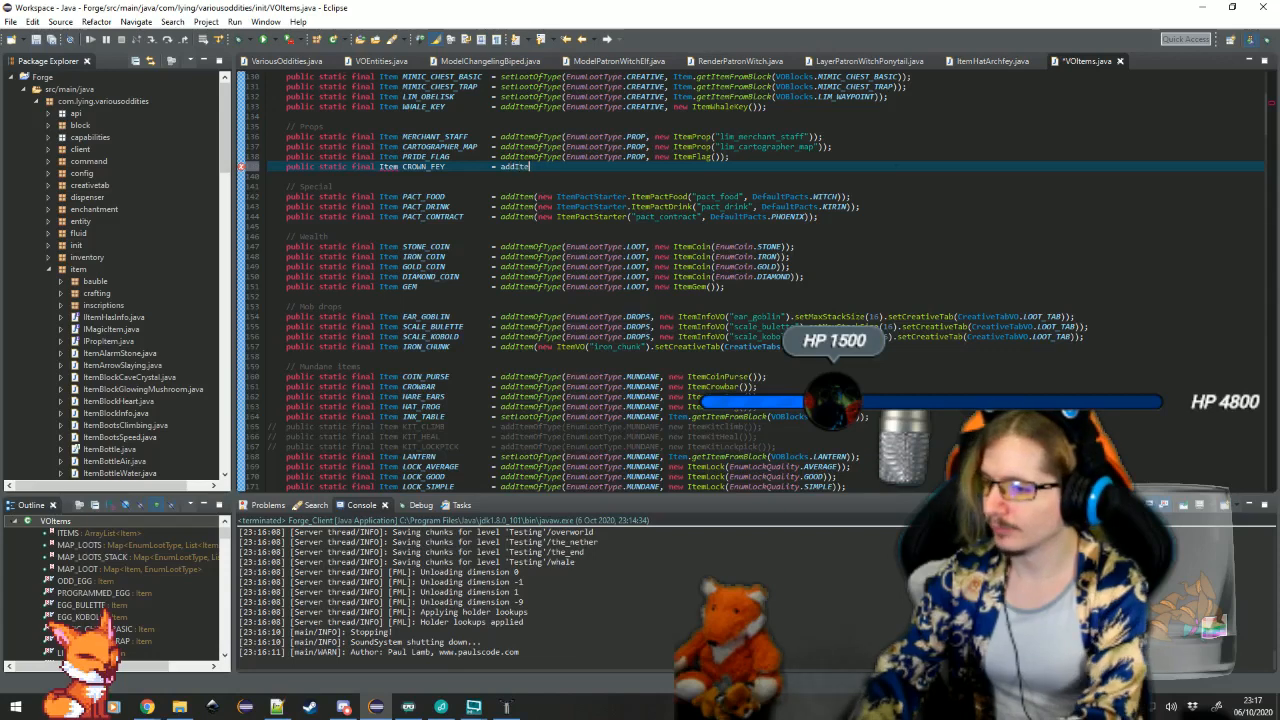
pyautogui.write('m')
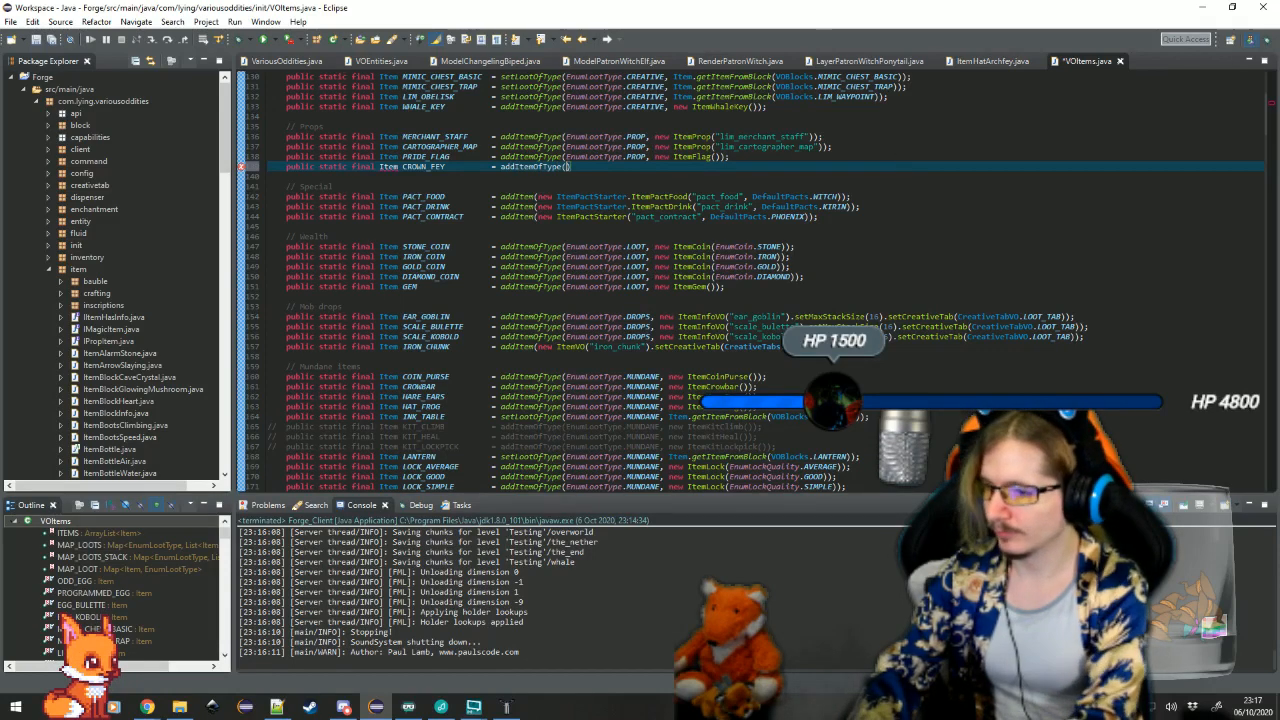
pyautogui.write('OfType(EnumLootT')
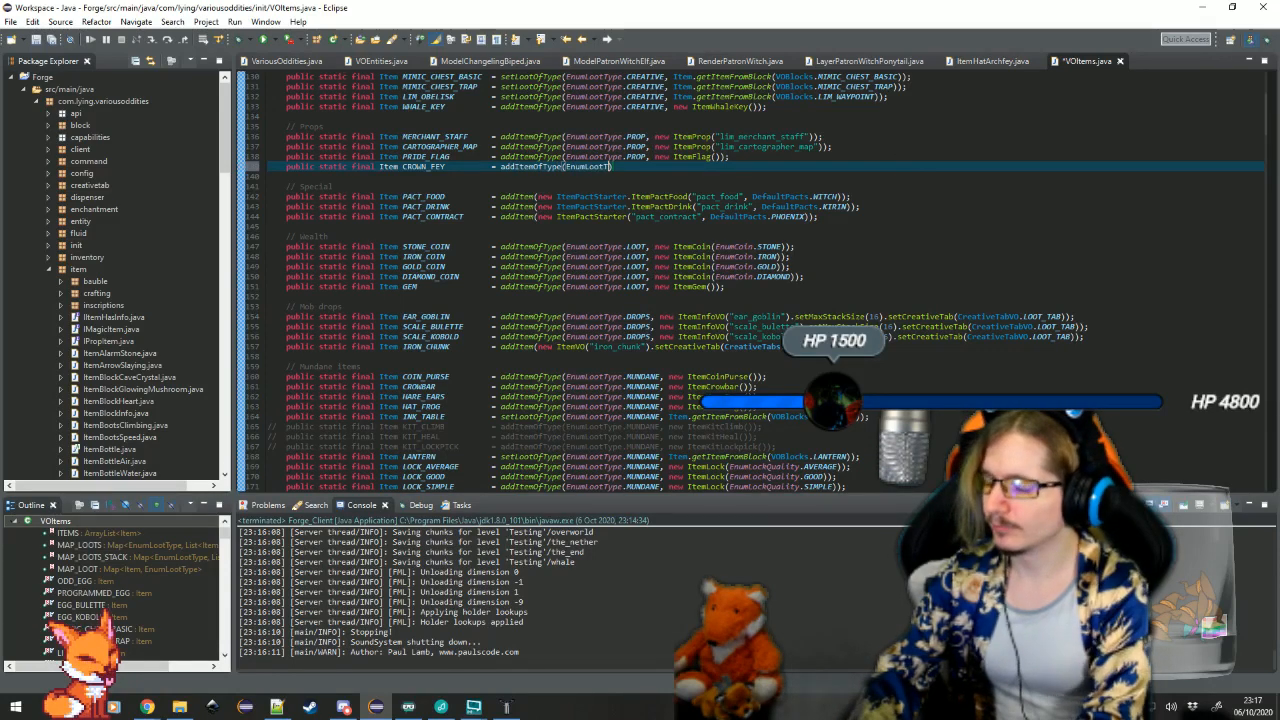
pyautogui.write('ype.PROP')
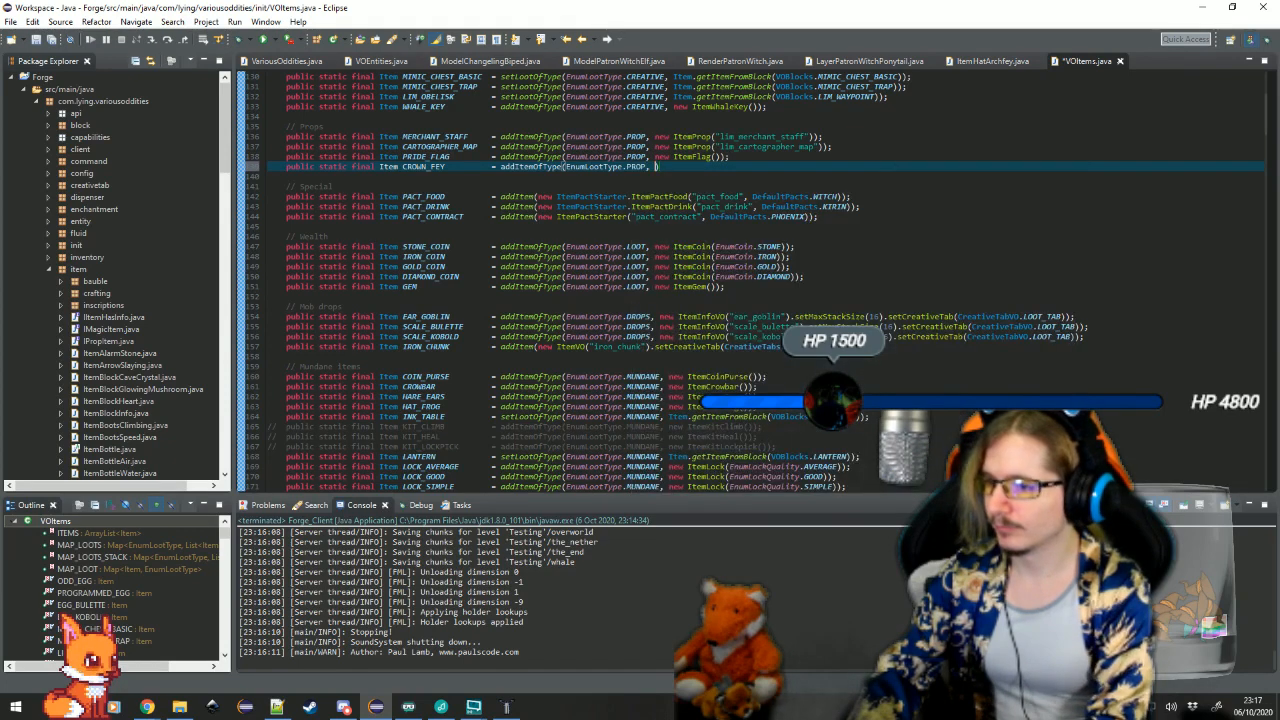
pyautogui.write(', new ItemHatArch')
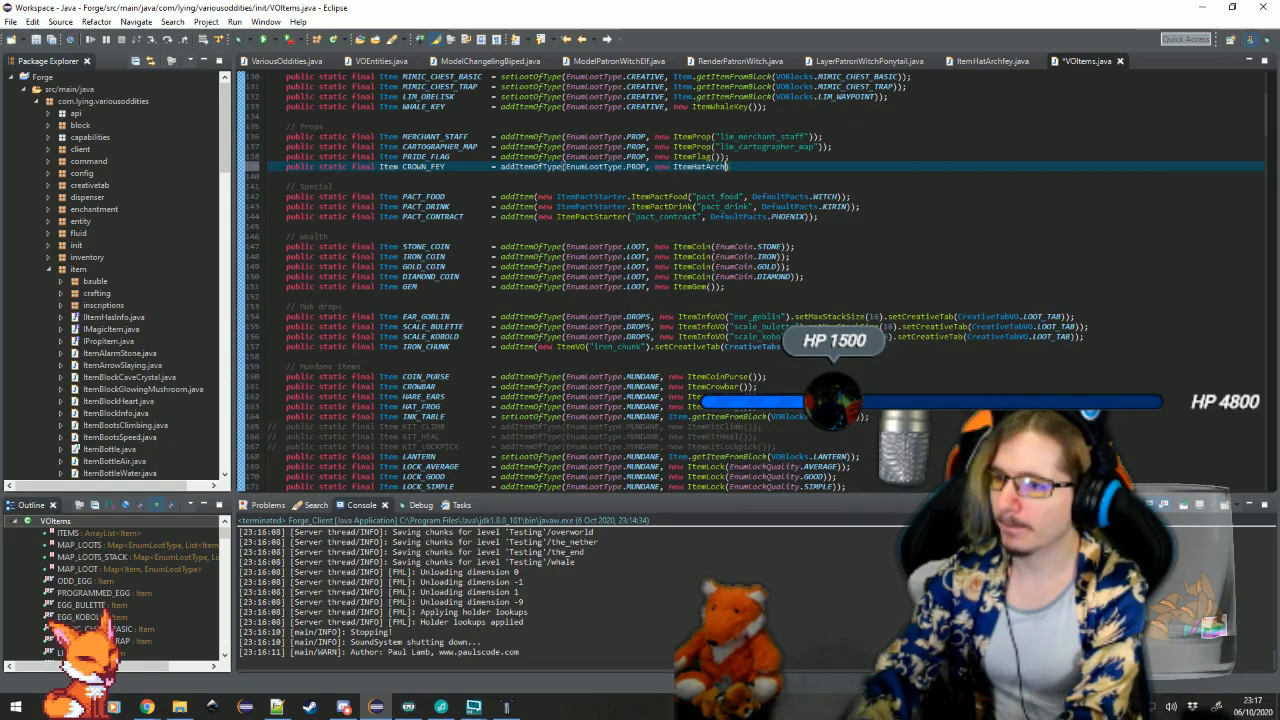
pyautogui.write('fey());')
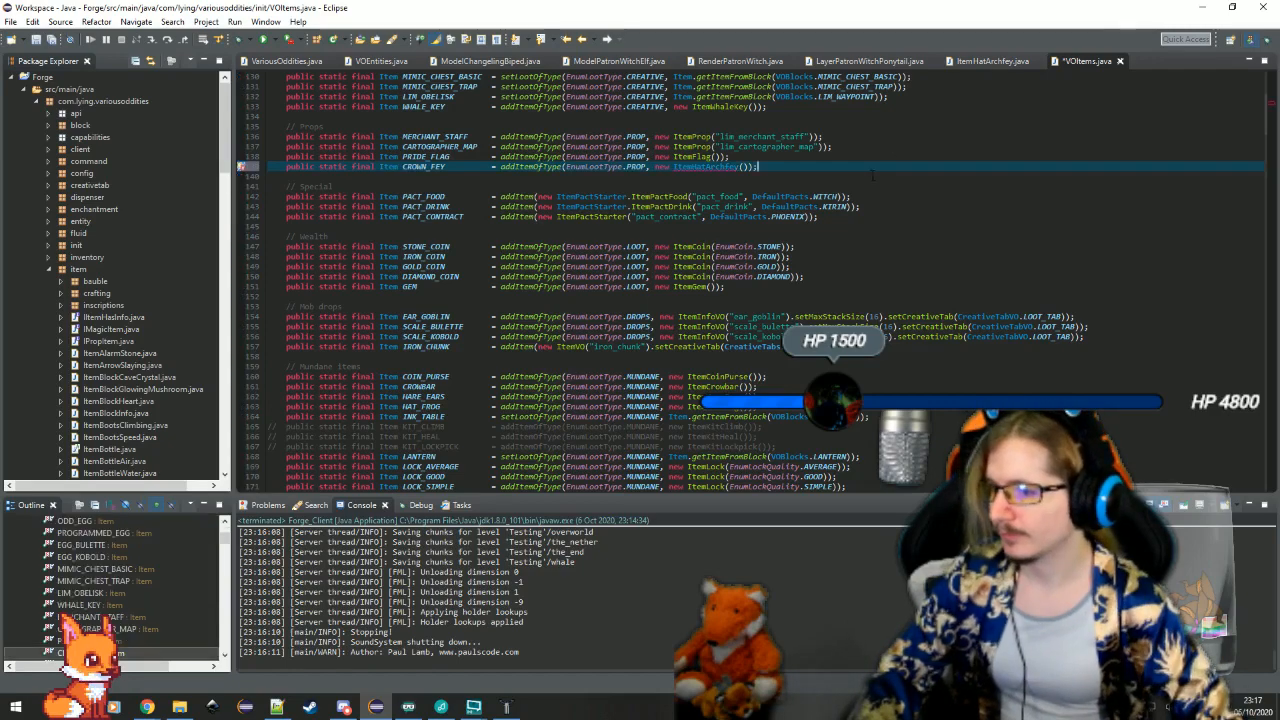
# Organize the imports in VOItems, then save and close the class
pyautogui.scroll(-12, 872, 175)
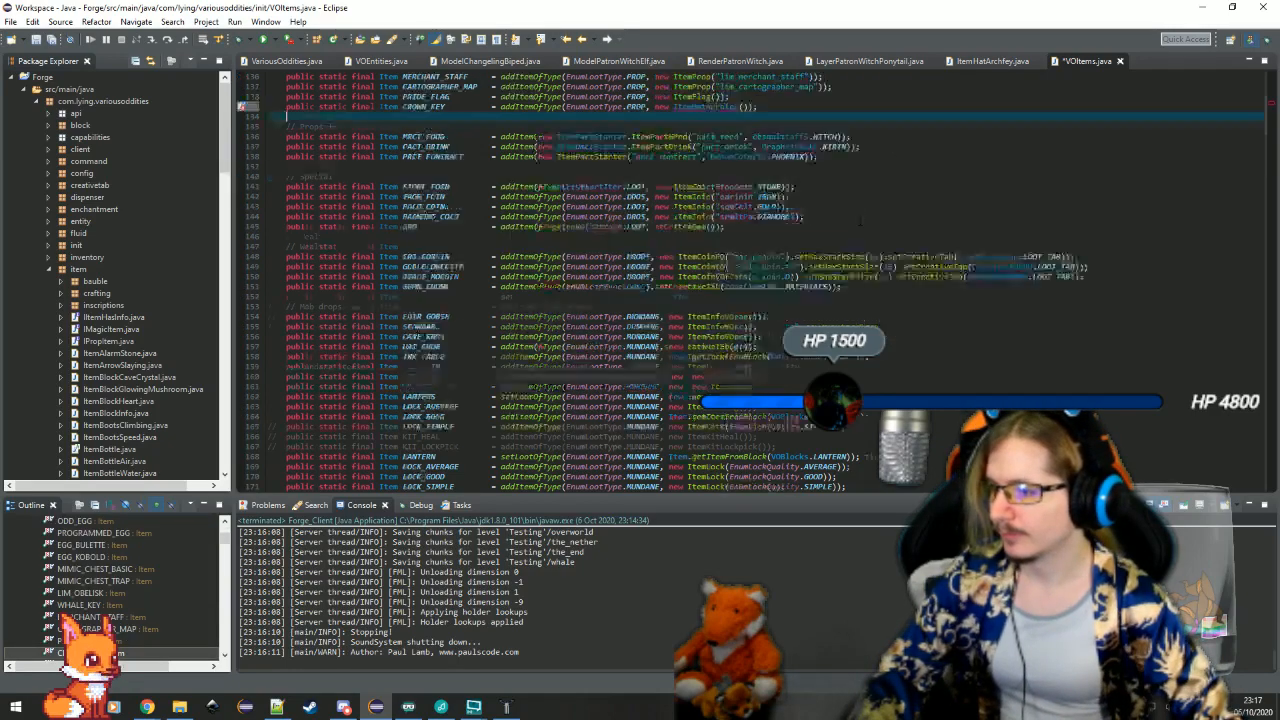
pyautogui.scroll(14, 750, 270)
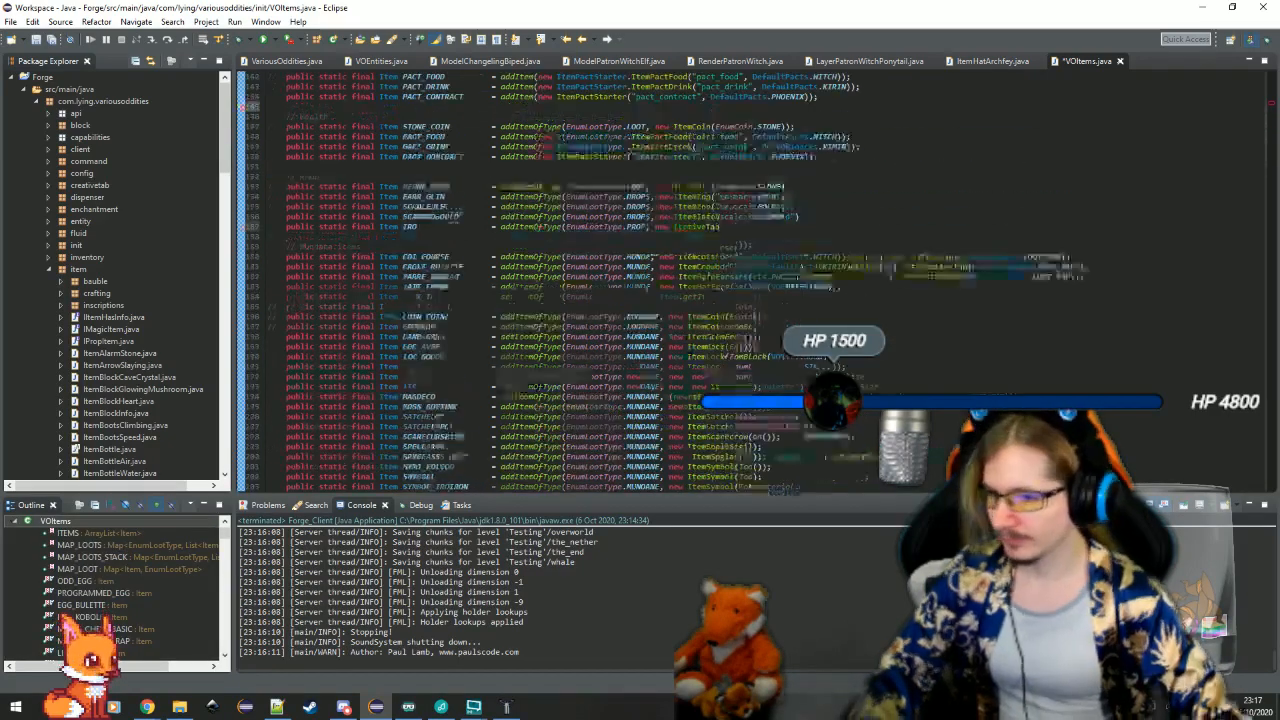
pyautogui.hotkey('ctrl', 'shift', 'o')
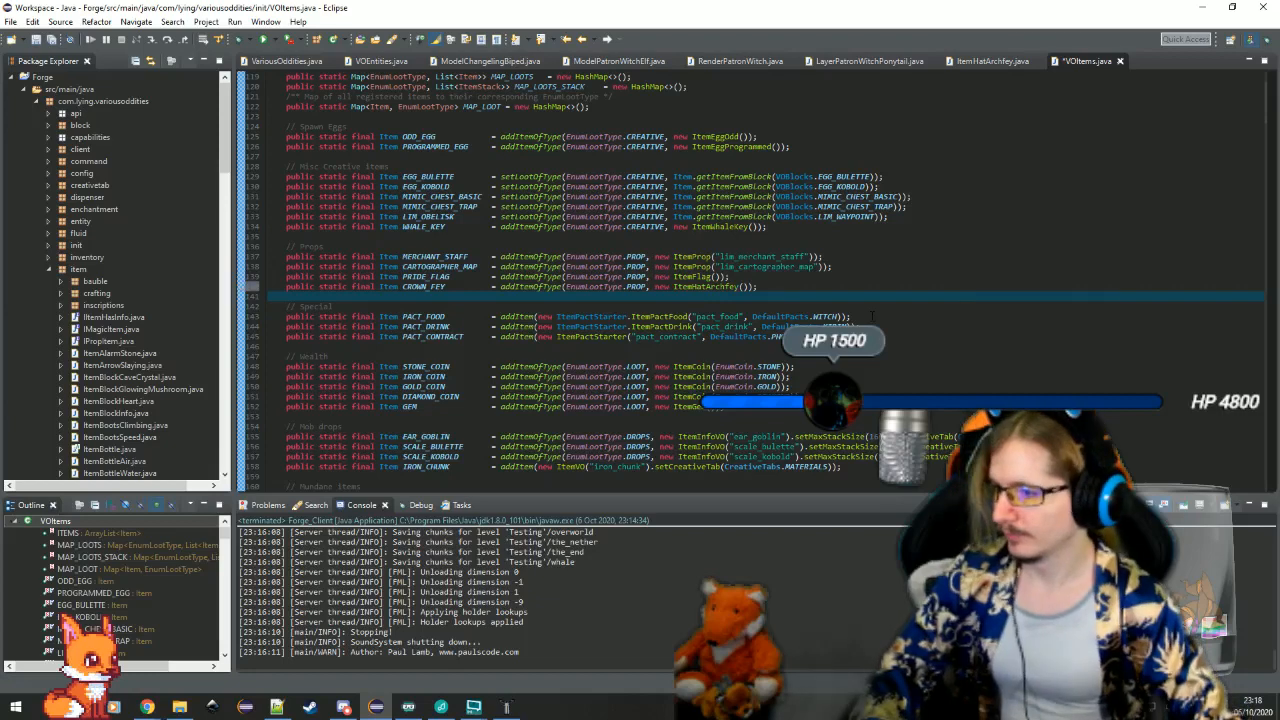
pyautogui.hotkey('ctrl', 's')
pyautogui.click(904, 236)
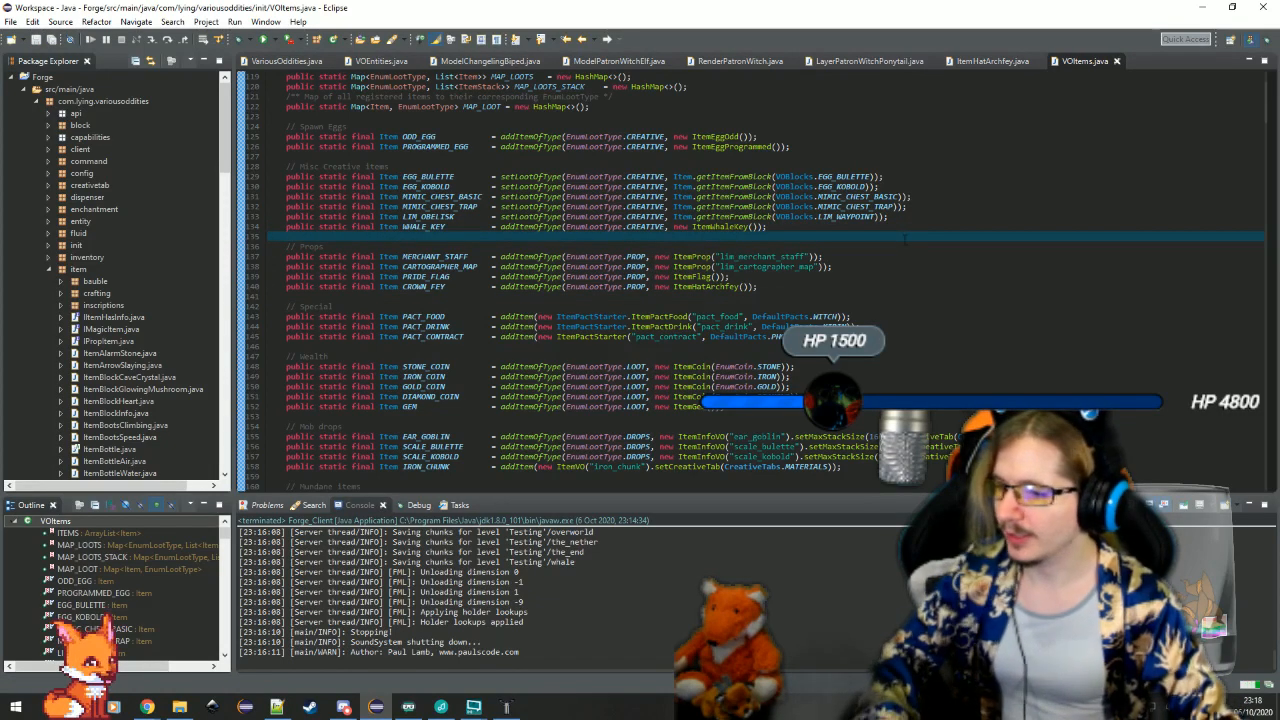
pyautogui.click(1117, 61)
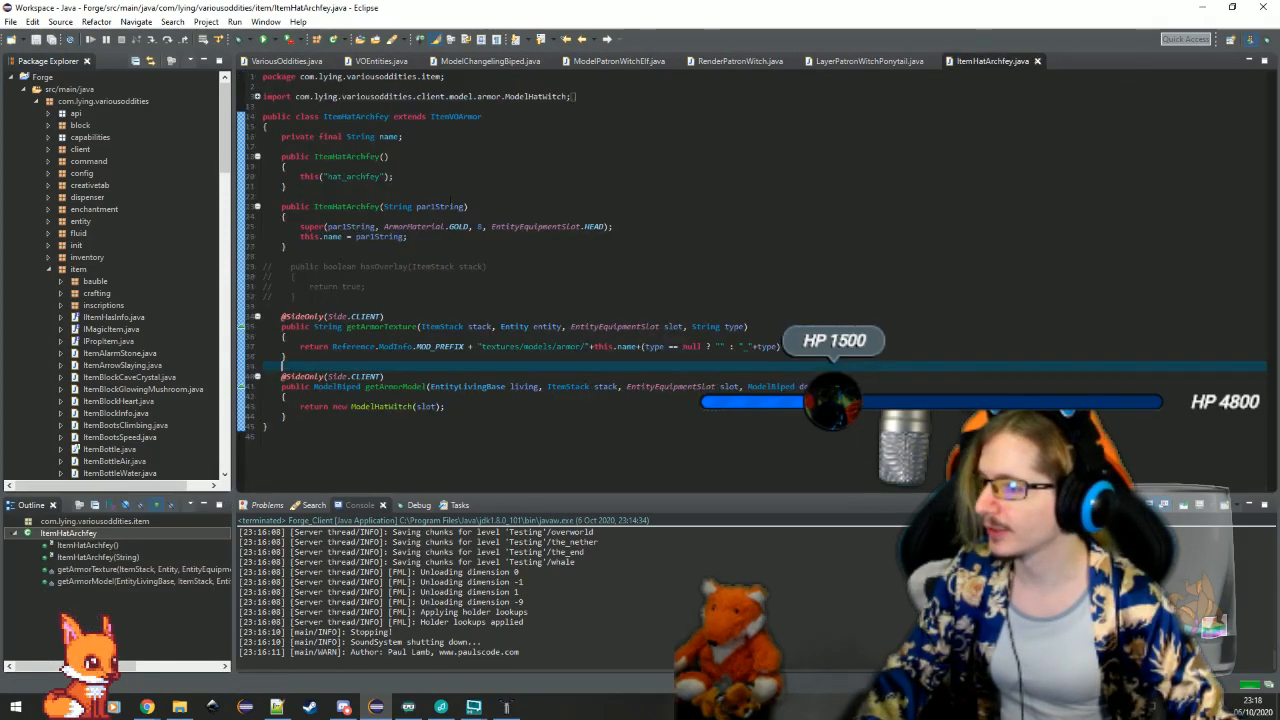
# Collapse the item package and open the en_us.lang file from the assets.varodd lang folder
pyautogui.doubleClick(80, 270)
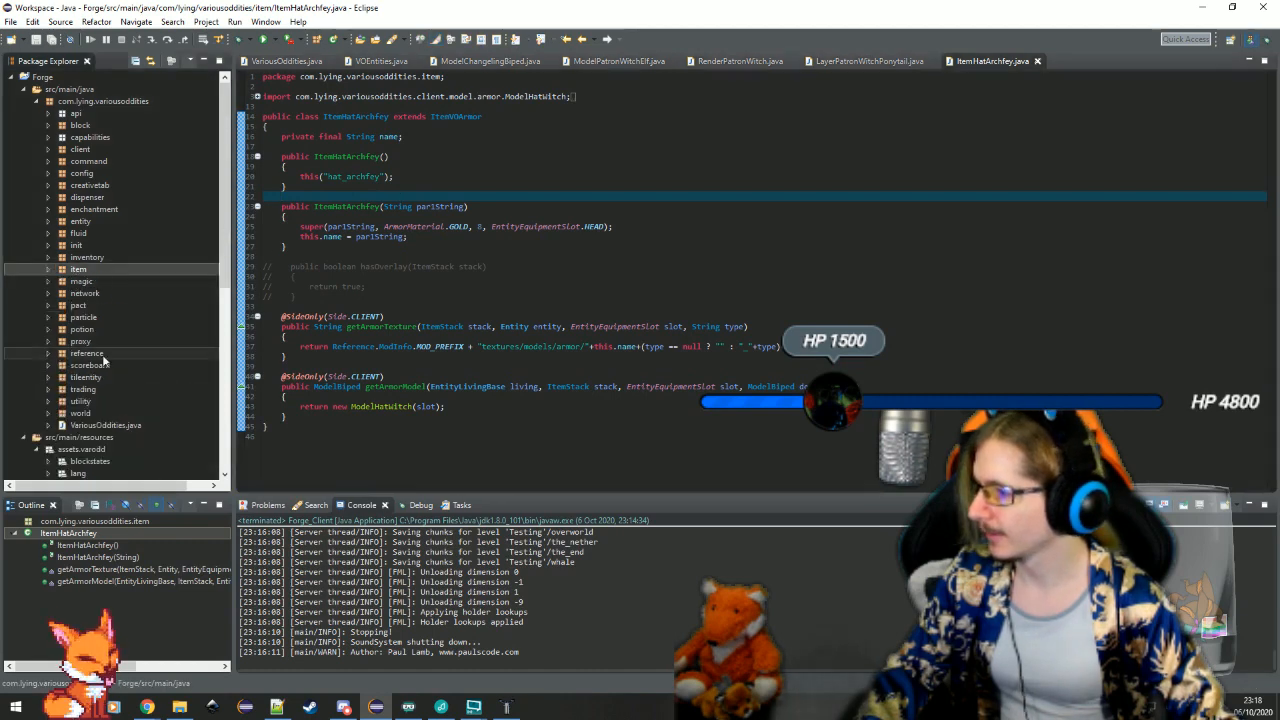
pyautogui.scroll(-8, 105, 358)
pyautogui.doubleClick(78, 185)
pyautogui.doubleClick(100, 197)
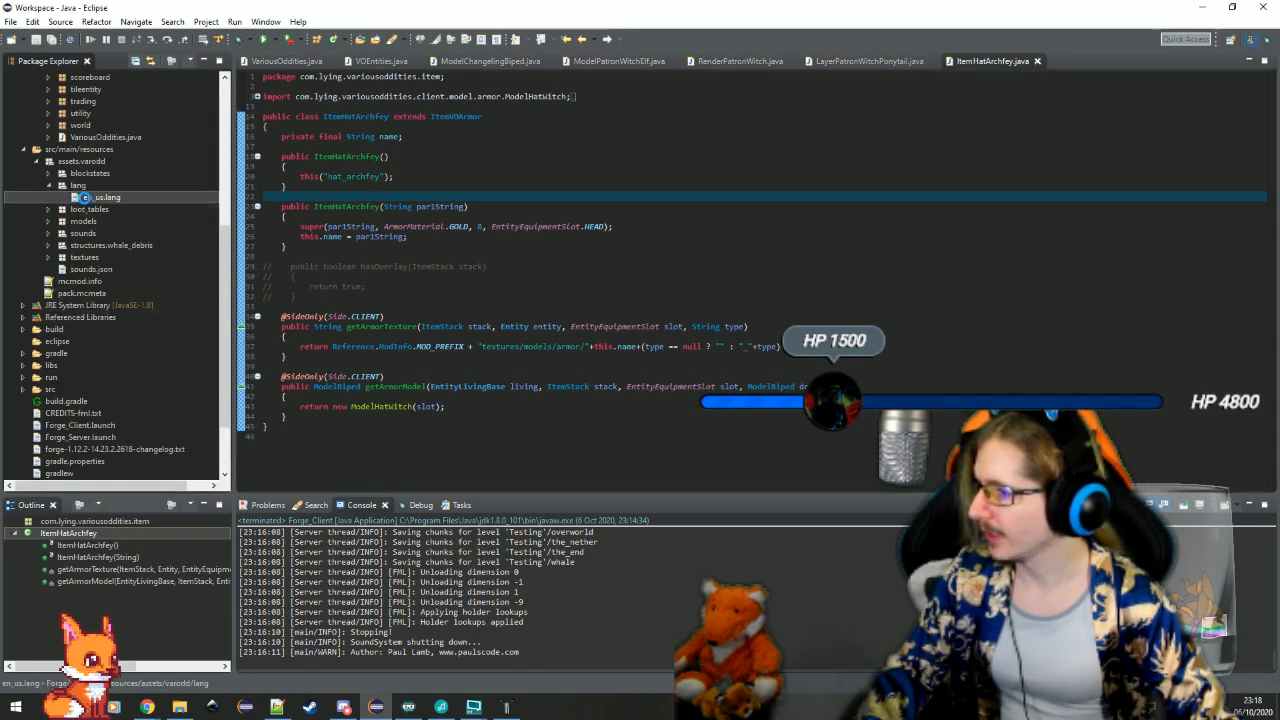
# Add the line item.varodd:hat_archfey.name=Crown of the Archfey below the Hare Mask entry, then close the language file
pyautogui.click(542, 243)
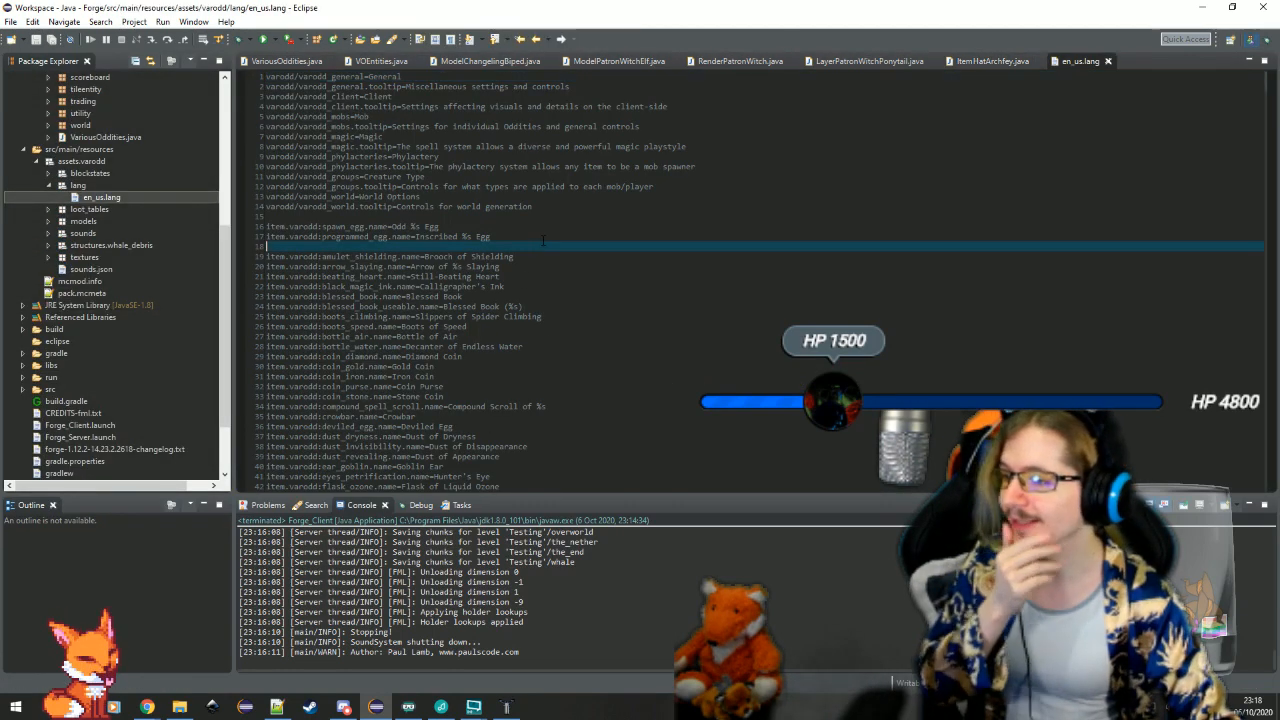
pyautogui.scroll(-12, 539, 408)
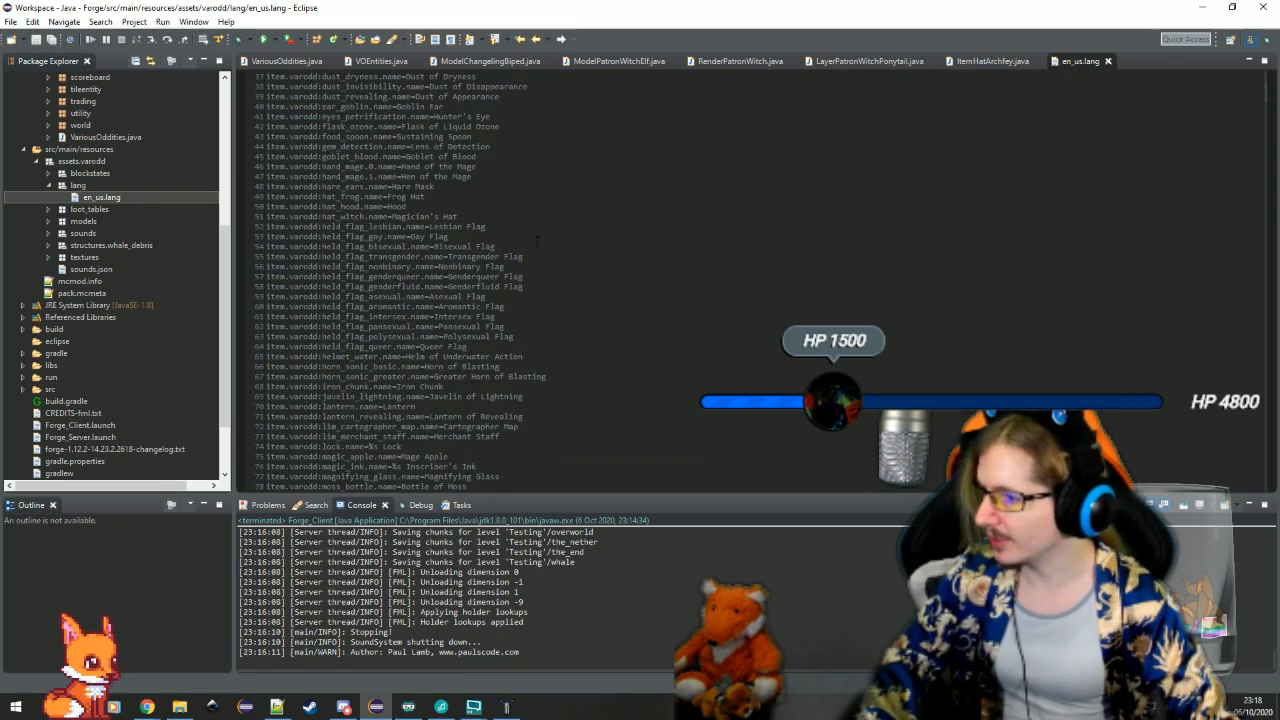
pyautogui.click(612, 184)
pyautogui.press('Return')
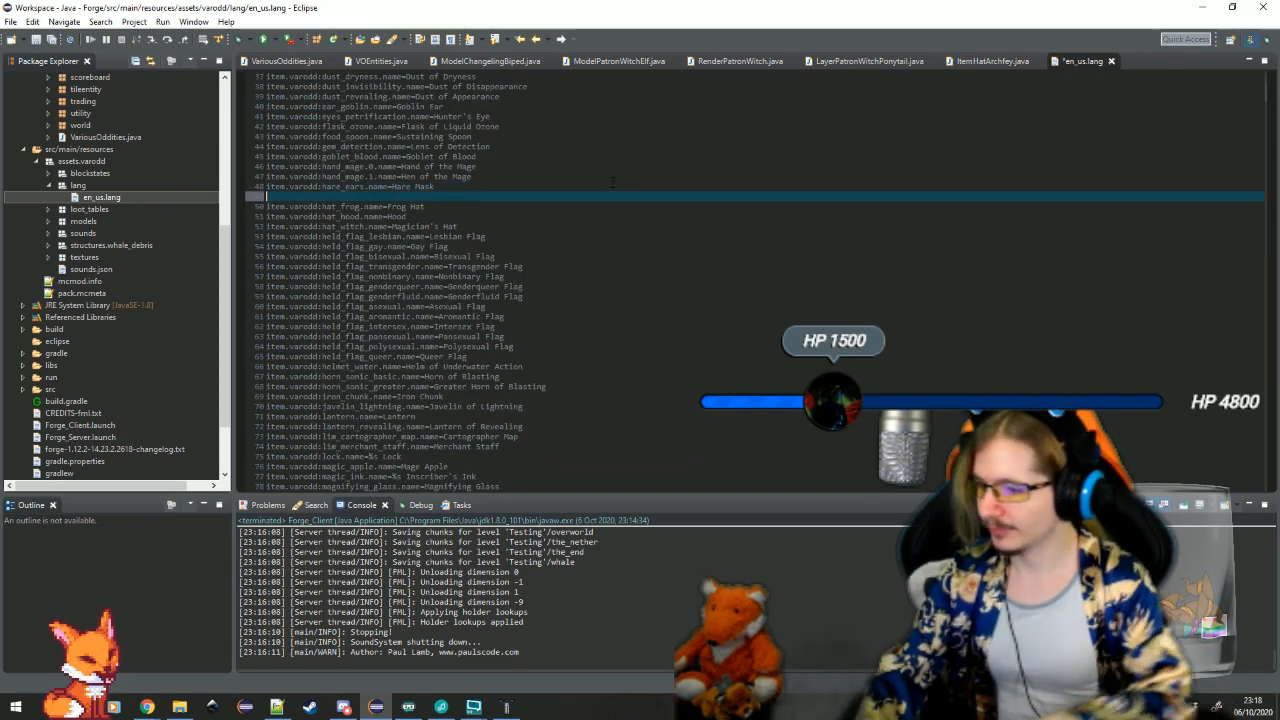
pyautogui.write('item.varodd:hat_archfey.name=Crown of the Archfey')
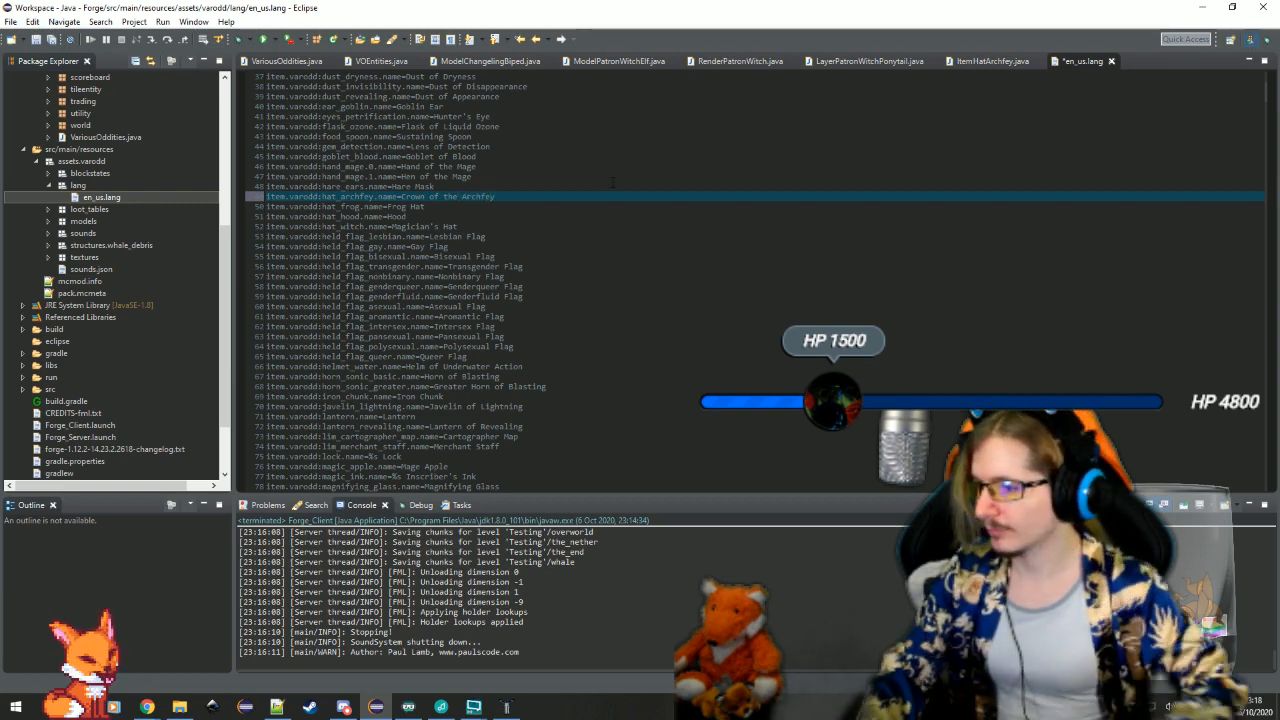
pyautogui.hotkey('ctrl', 'w')
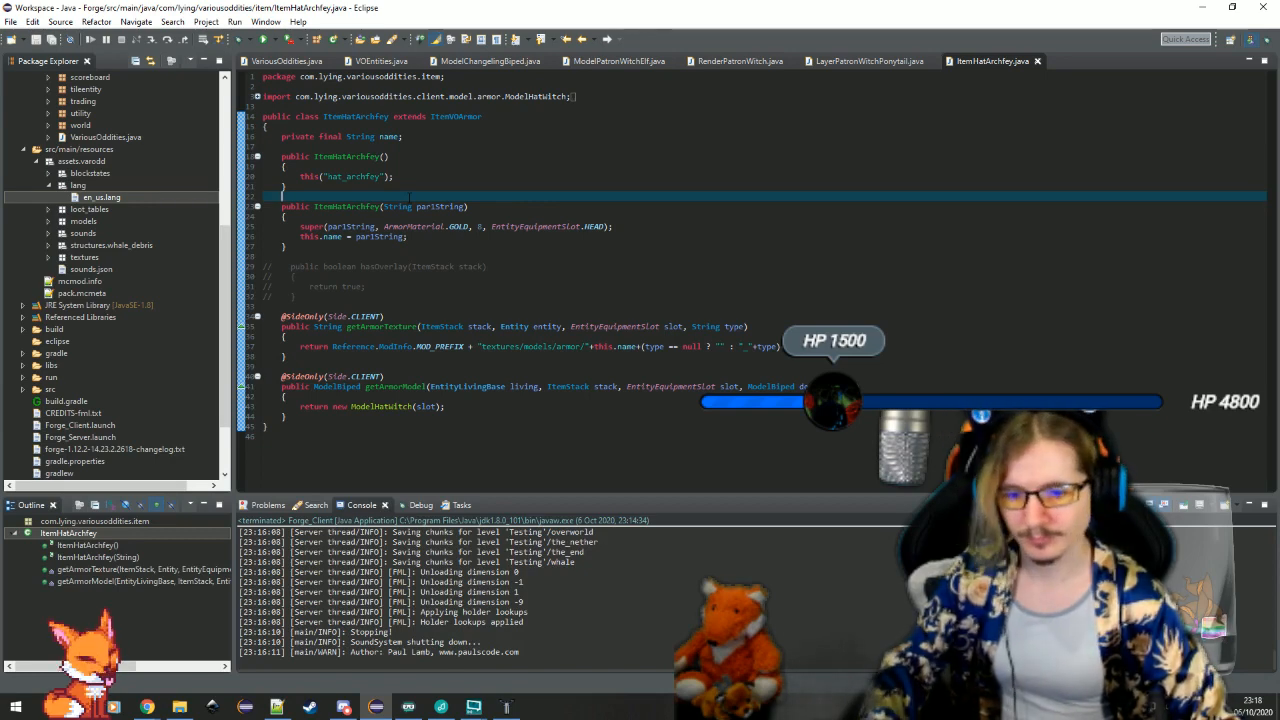
pyautogui.click(458, 247)
pyautogui.click(460, 256)
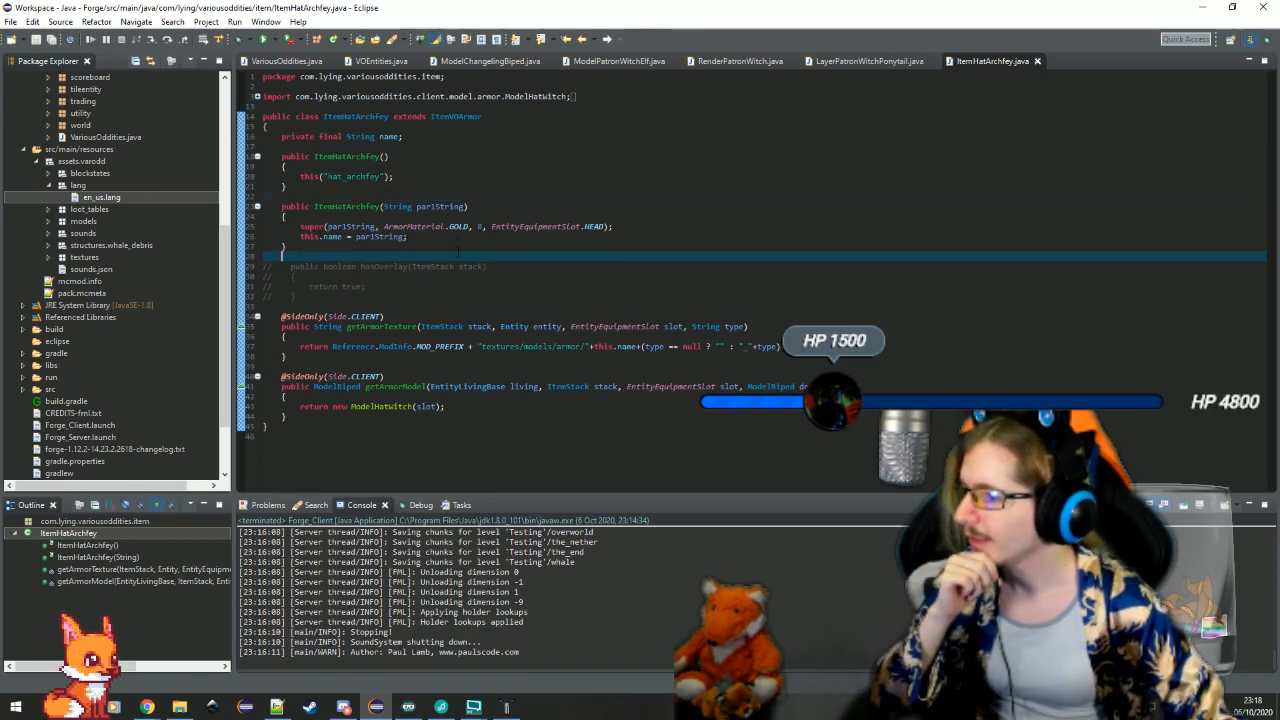
pyautogui.click(541, 197)
pyautogui.click(458, 157)
pyautogui.click(458, 150)
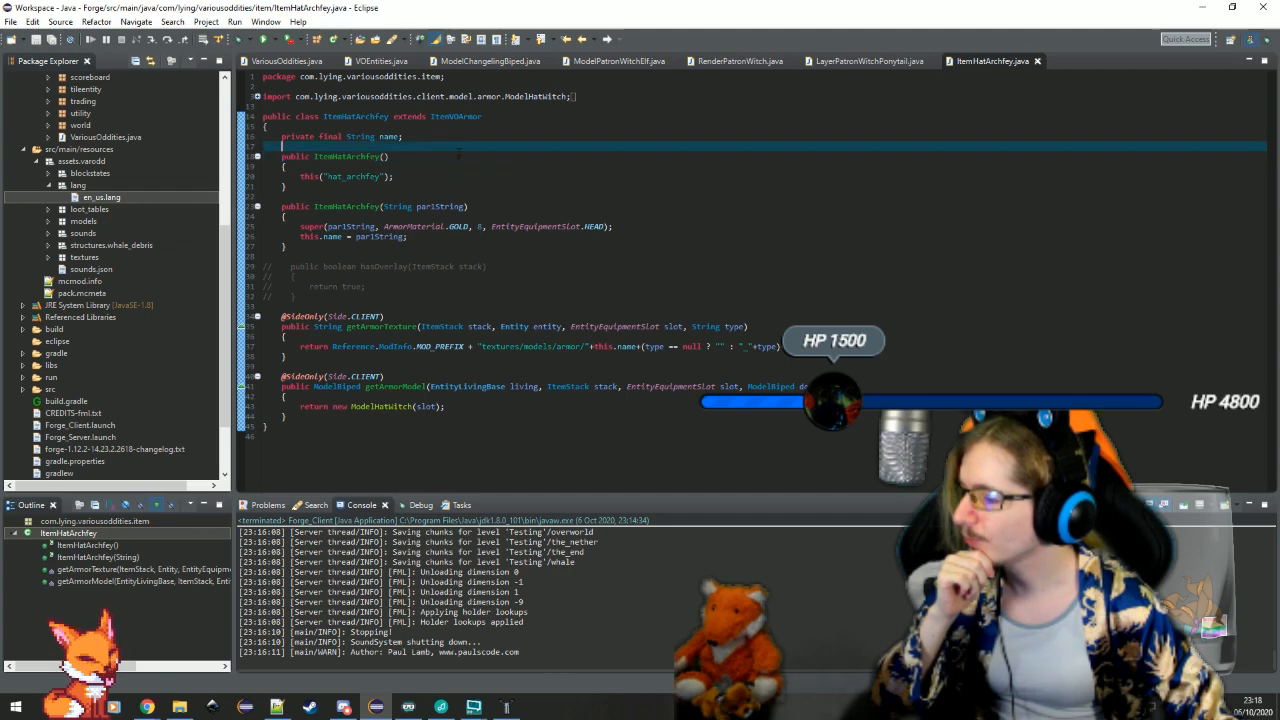
pyautogui.click(440, 206)
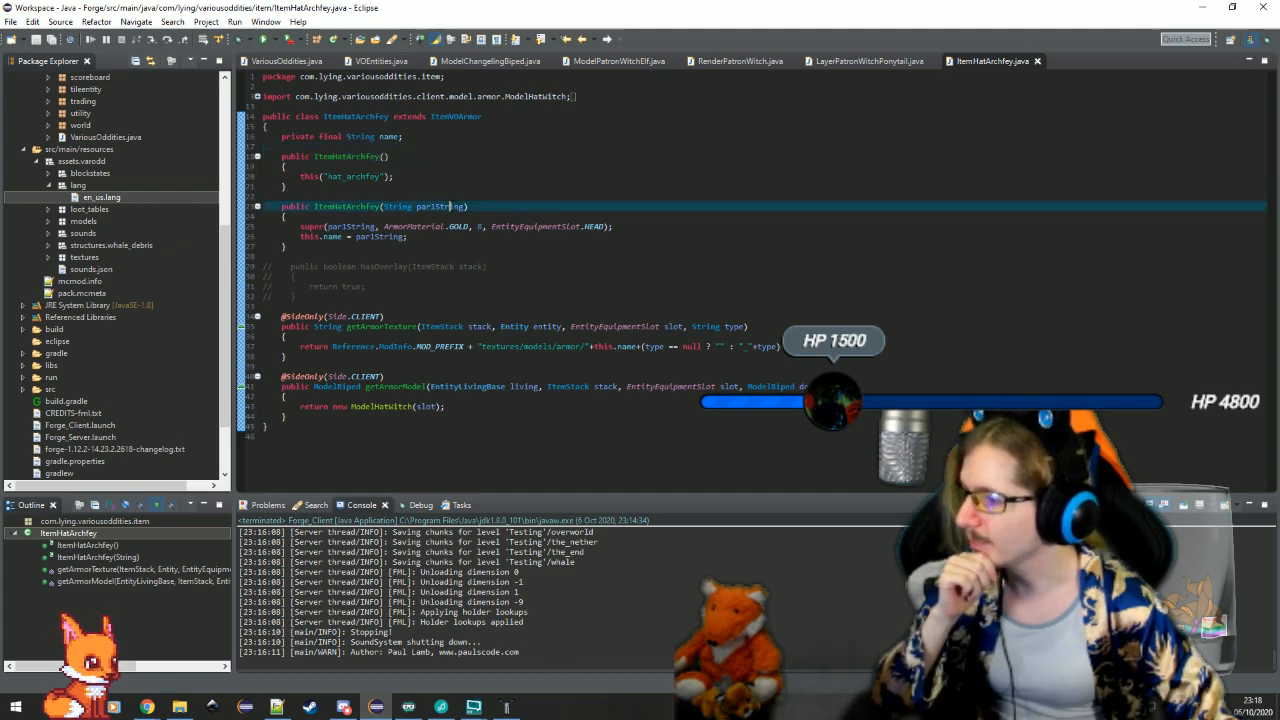
pyautogui.doubleClick(77, 185)
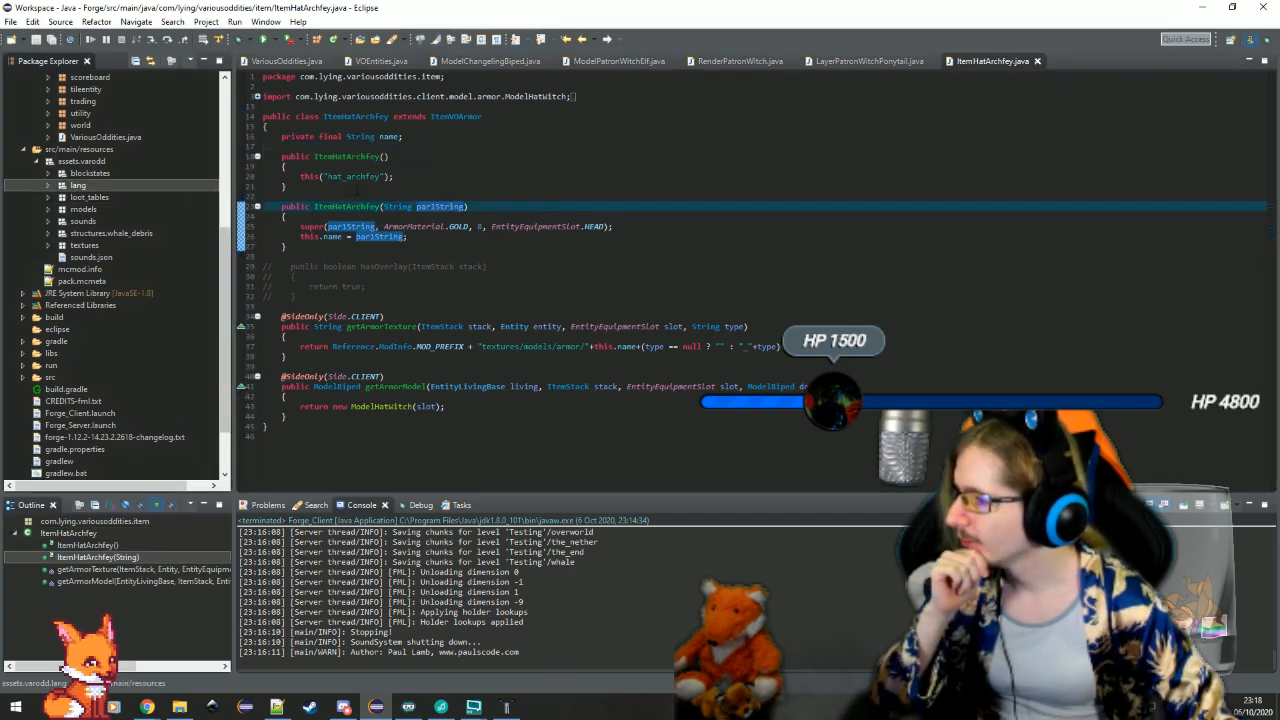
pyautogui.click(440, 187)
pyautogui.click(438, 197)
pyautogui.click(433, 147)
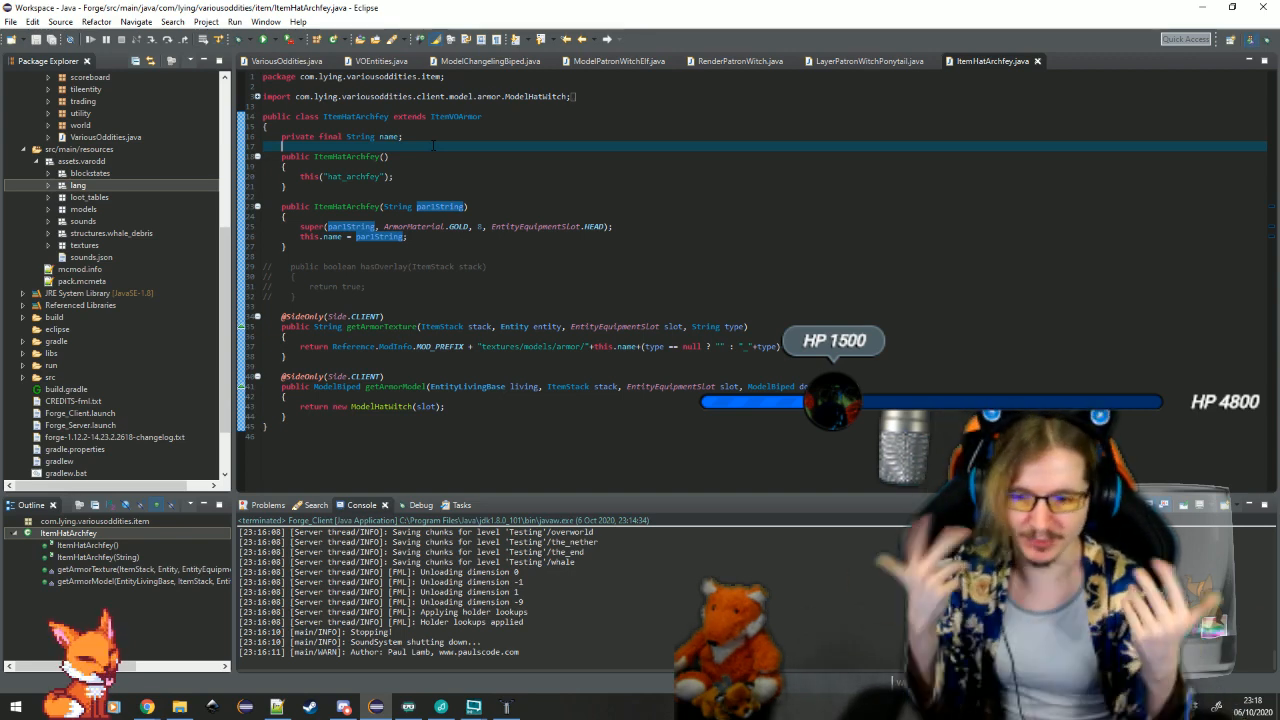
pyautogui.click(385, 193)
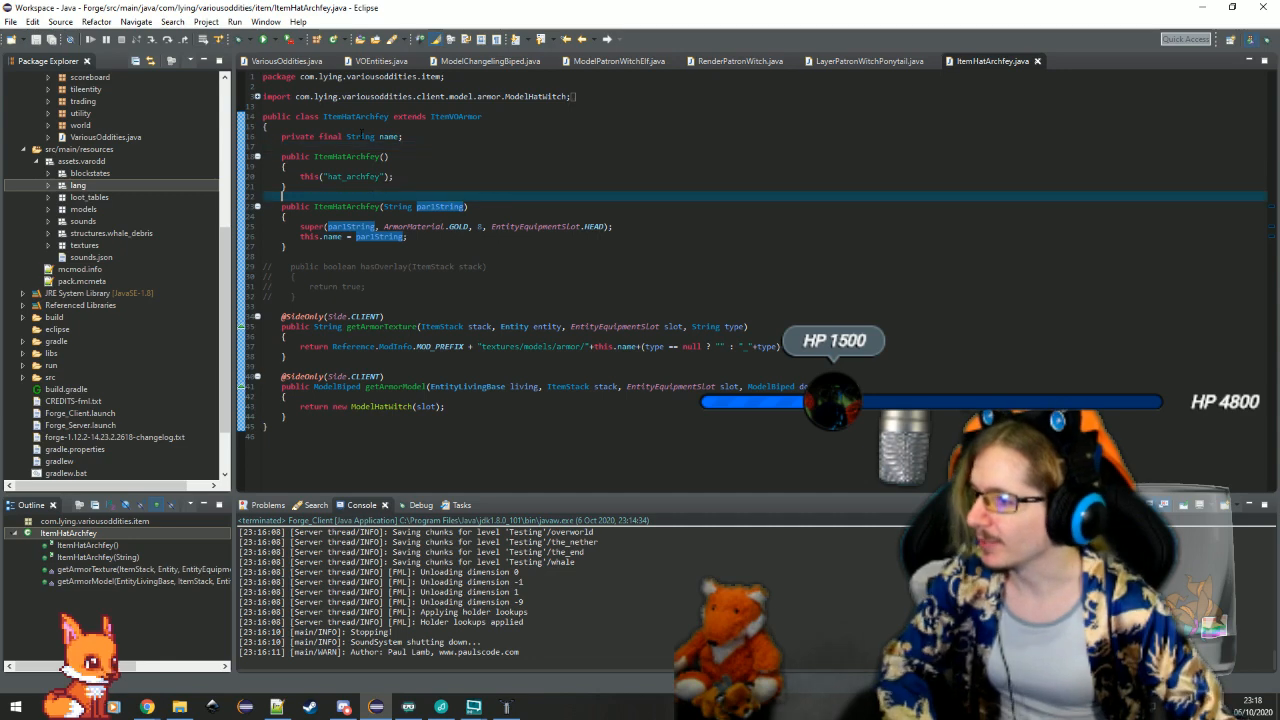
# Launch the Minecraft client from Eclipse, maximize its window and load the first singleplayer world
pyautogui.click(276, 40)
pyautogui.click(300, 52)
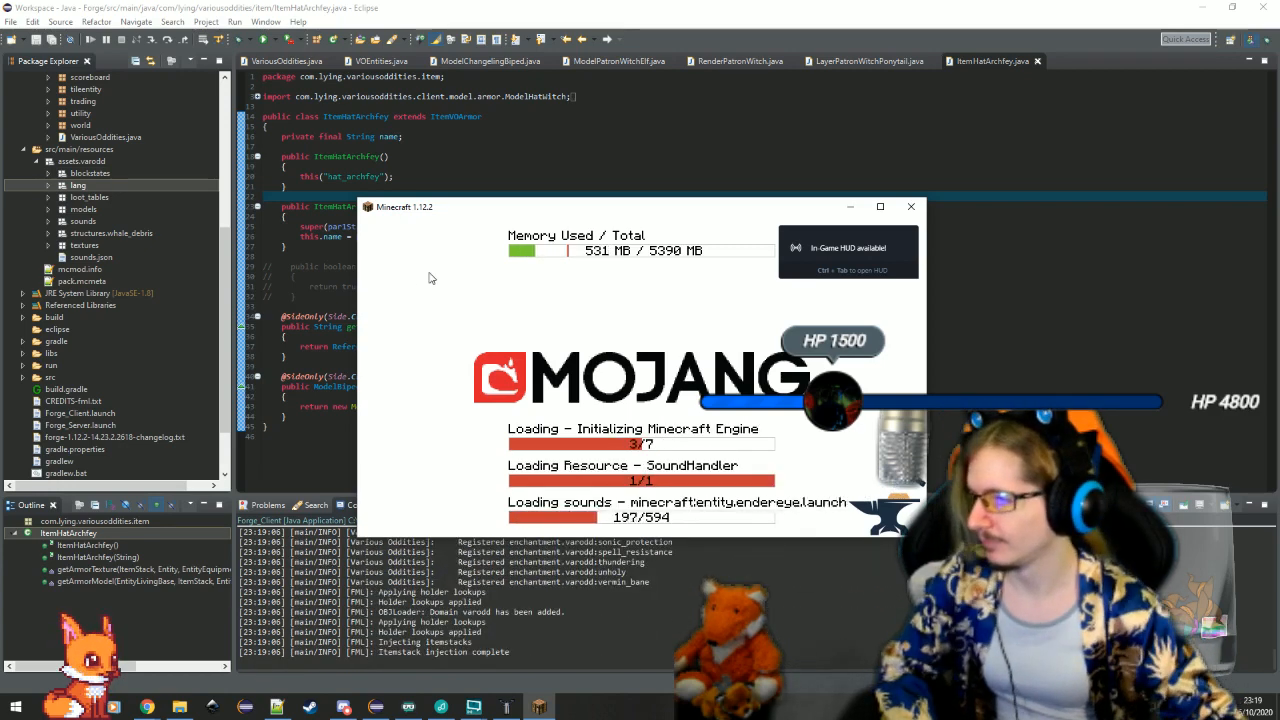
pyautogui.click(329, 306)
pyautogui.click(505, 366)
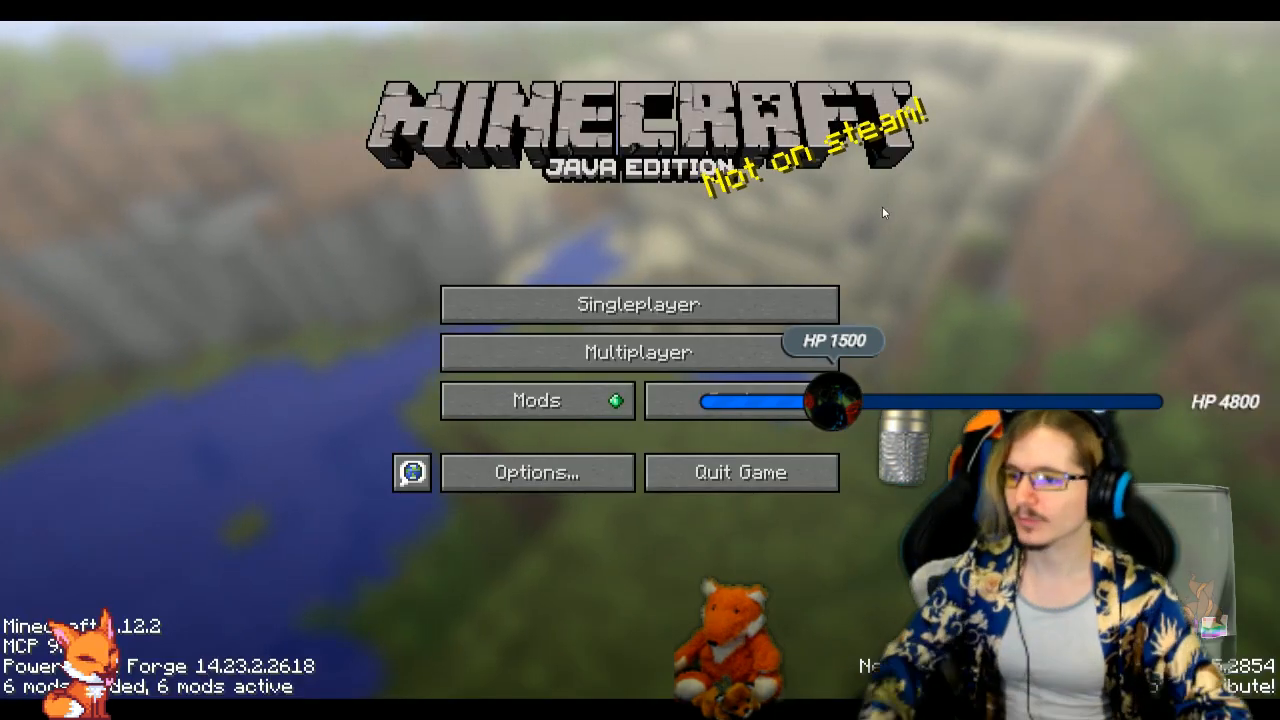
pyautogui.click(797, 293)
pyautogui.doubleClick(655, 140)
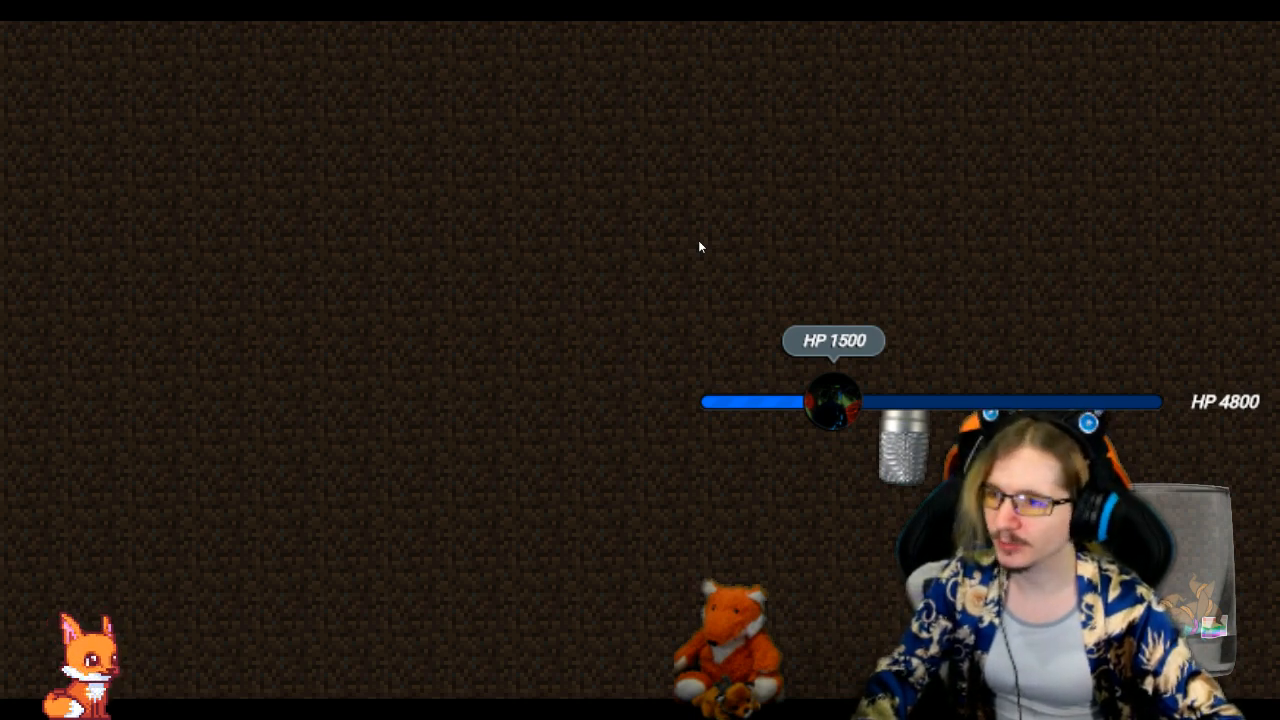
# Search the creative inventory for "crow" to find the new archfey crown
pyautogui.press('e')
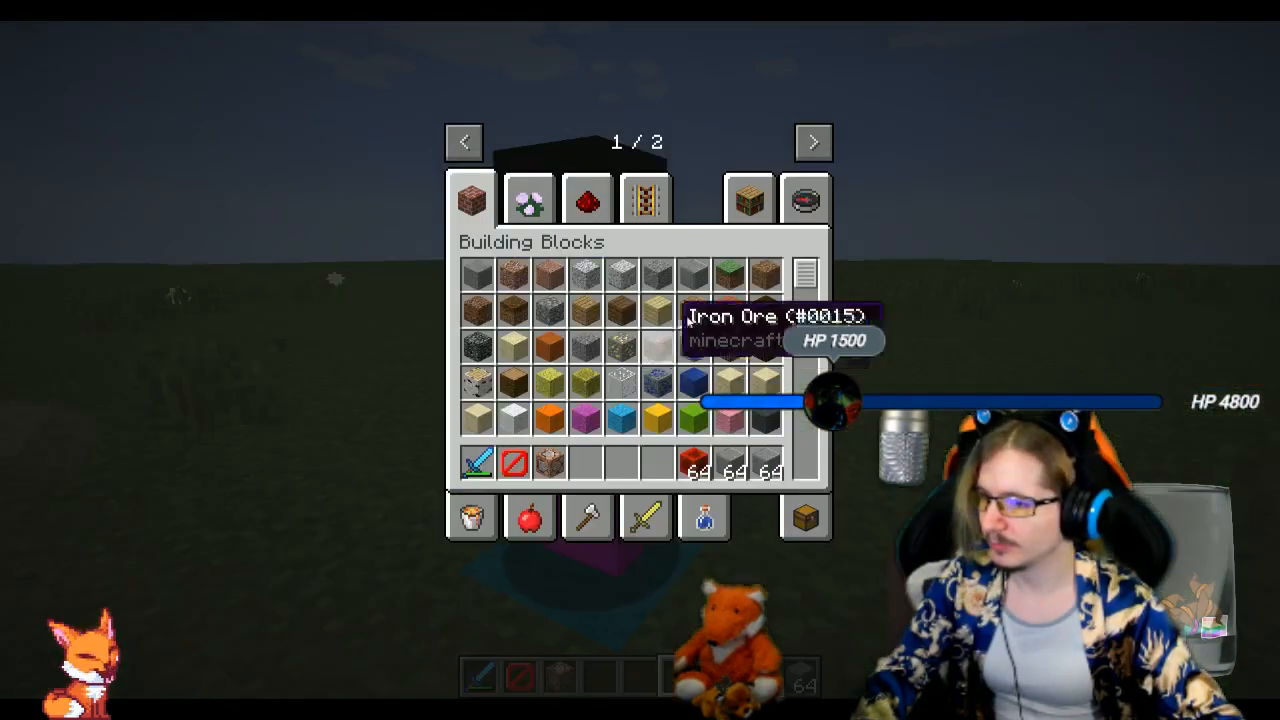
pyautogui.click(806, 201)
pyautogui.write('crow')
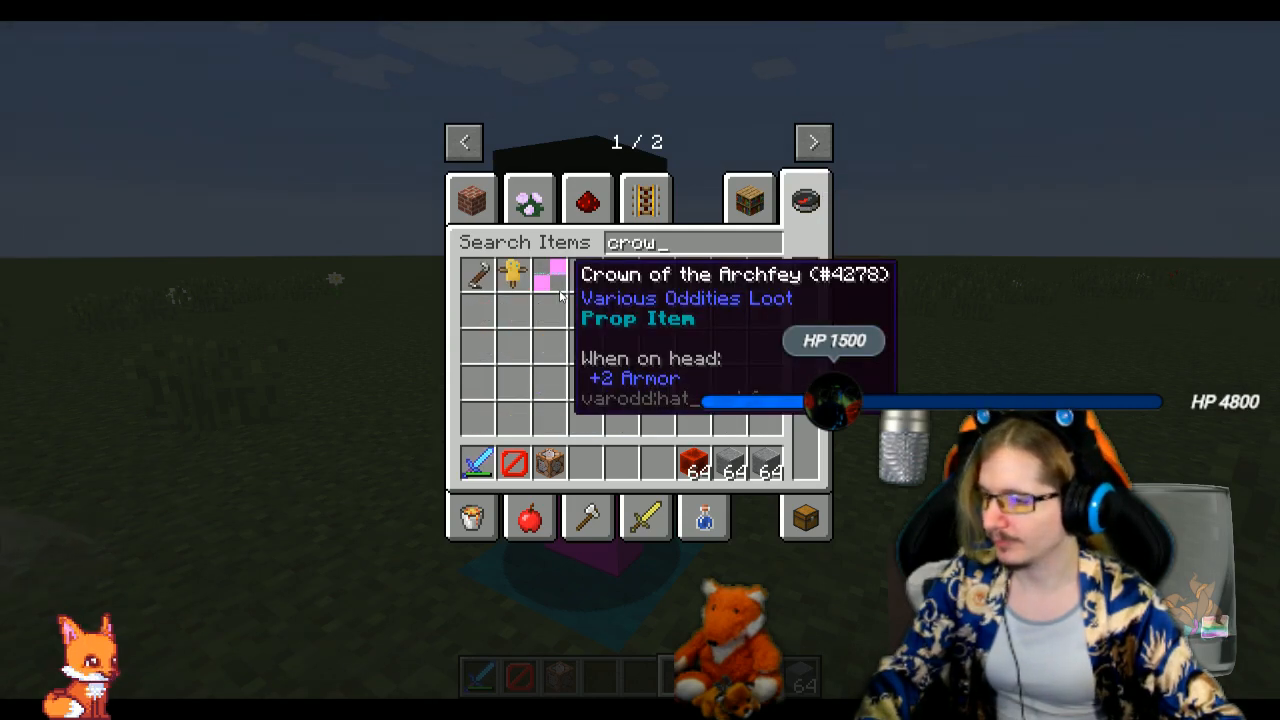
# Browse the Various Oddities creative categories and look through the end of the Loot category for the new crown
pyautogui.click(813, 141)
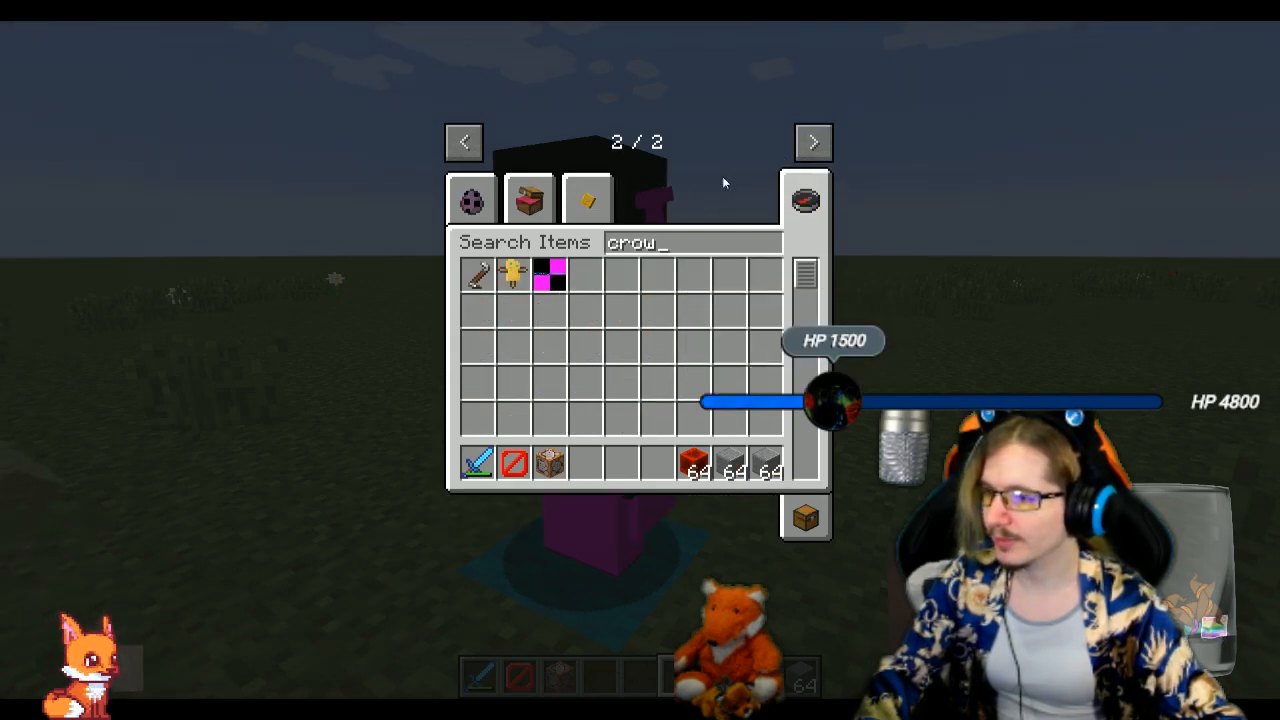
pyautogui.click(530, 201)
pyautogui.click(496, 203)
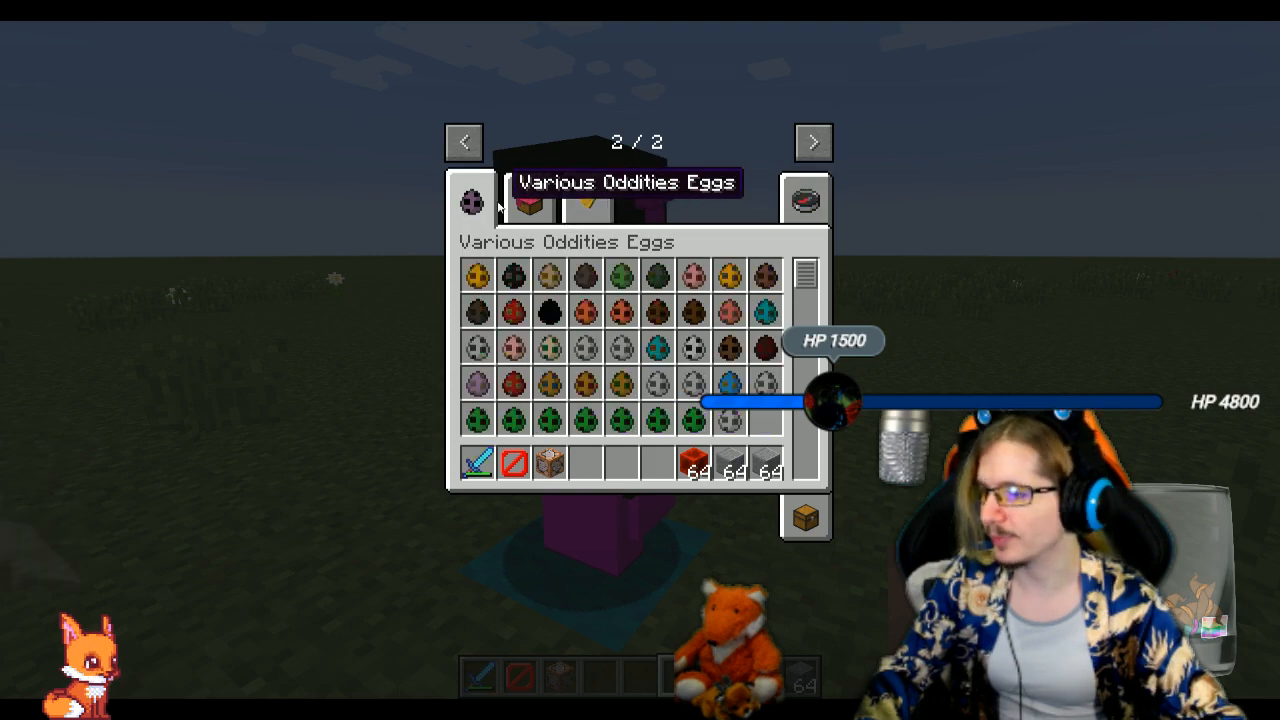
pyautogui.click(587, 203)
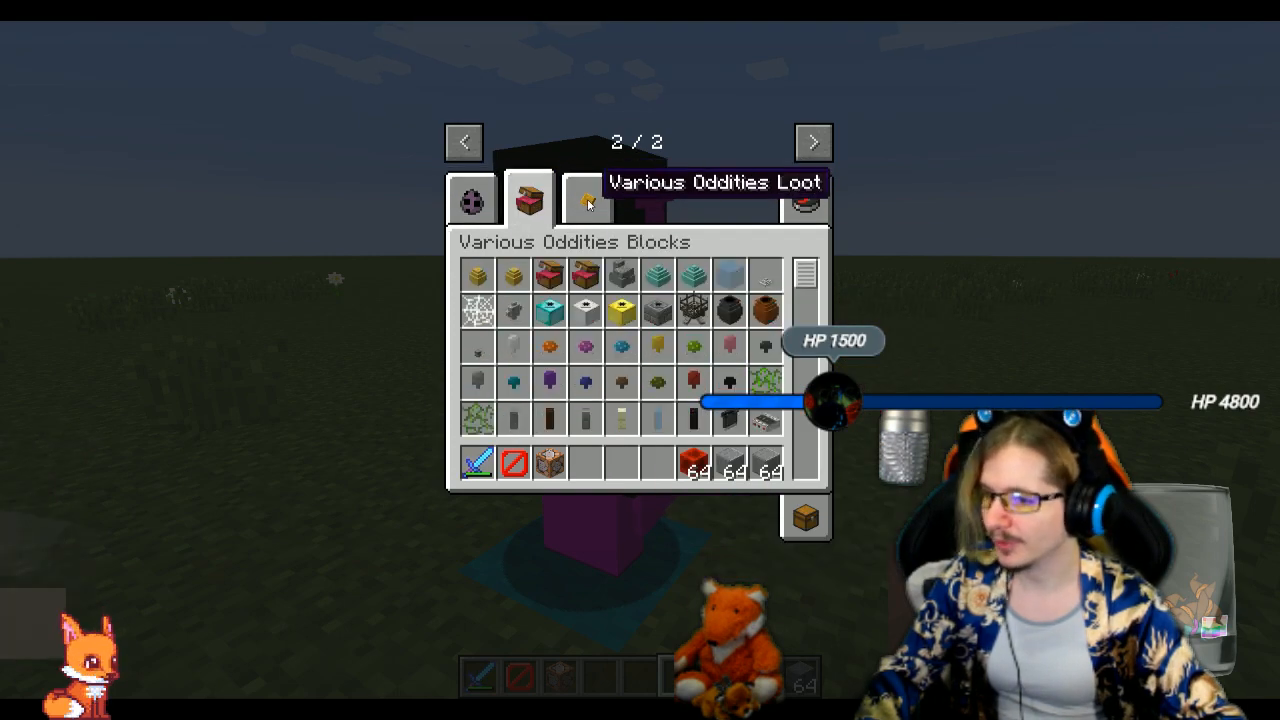
pyautogui.click(588, 203)
pyautogui.scroll(-10, 837, 294)
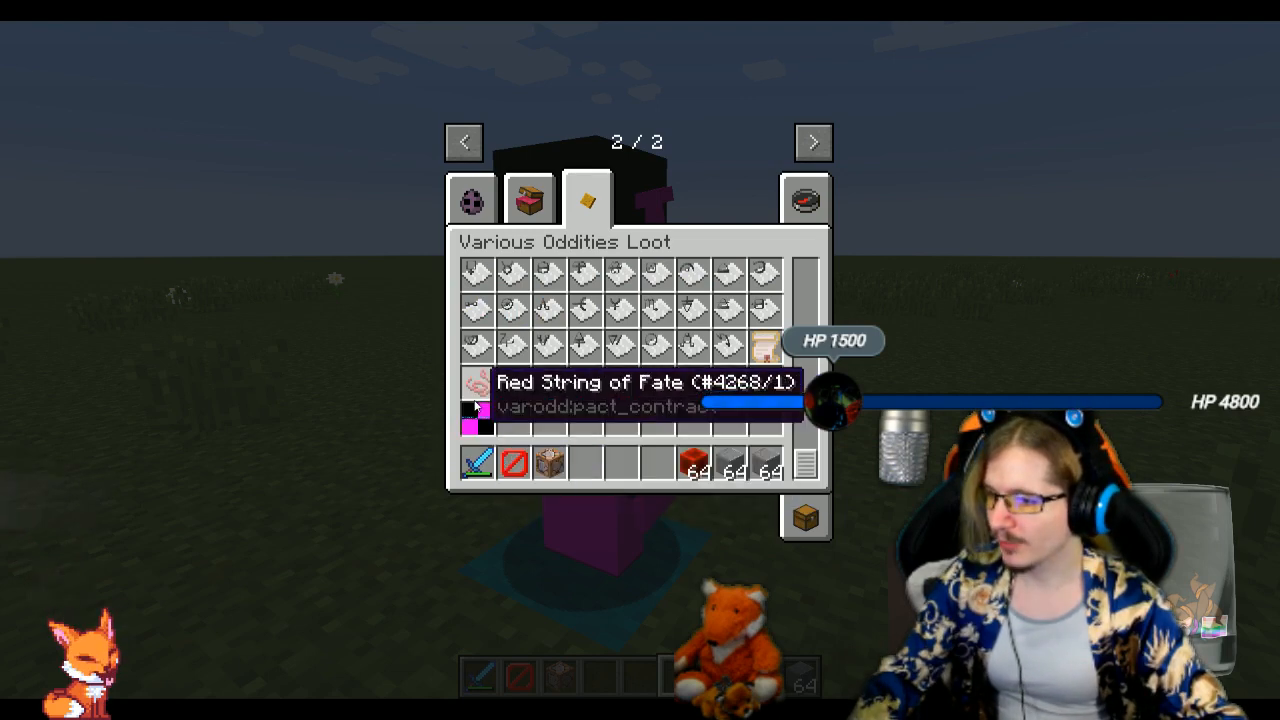
# Equip the Crown of the Archfey from the Various Oddities Loot category in the helmet slot and stow the replaced headgear in the inventory
pyautogui.click(477, 420)
pyautogui.click(657, 462)
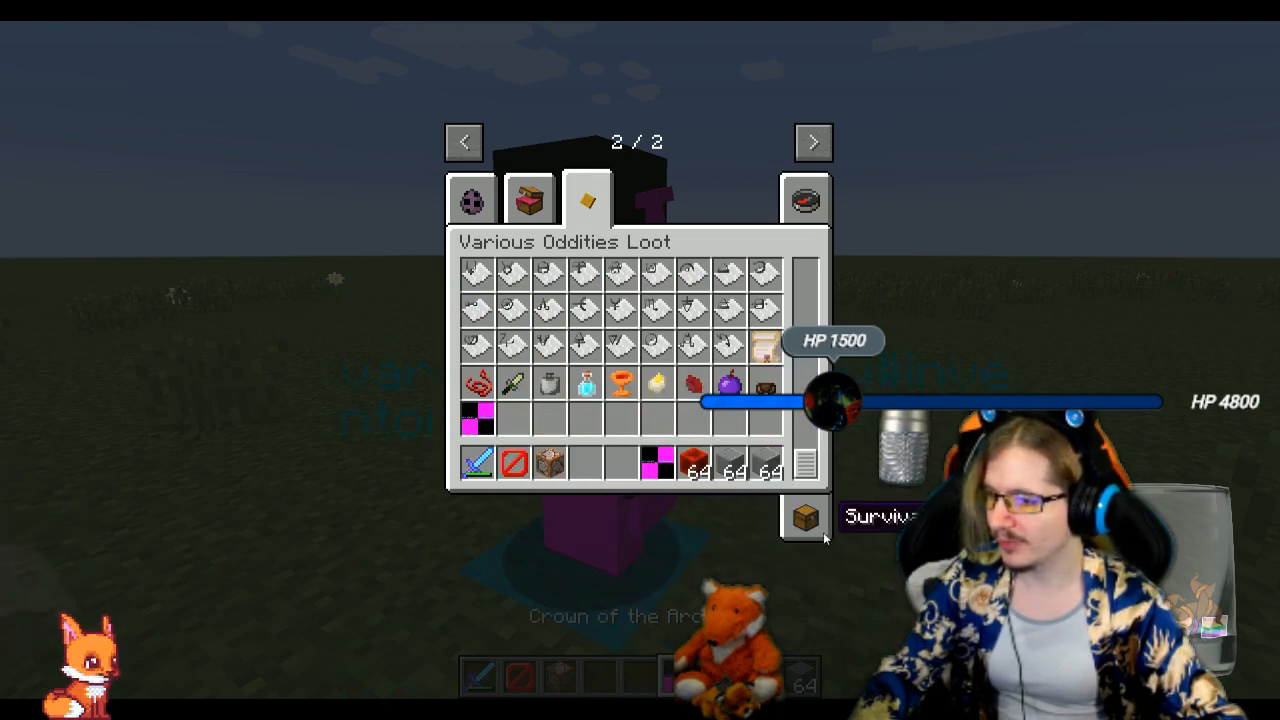
pyautogui.click(805, 517)
pyautogui.click(657, 462)
pyautogui.click(567, 251)
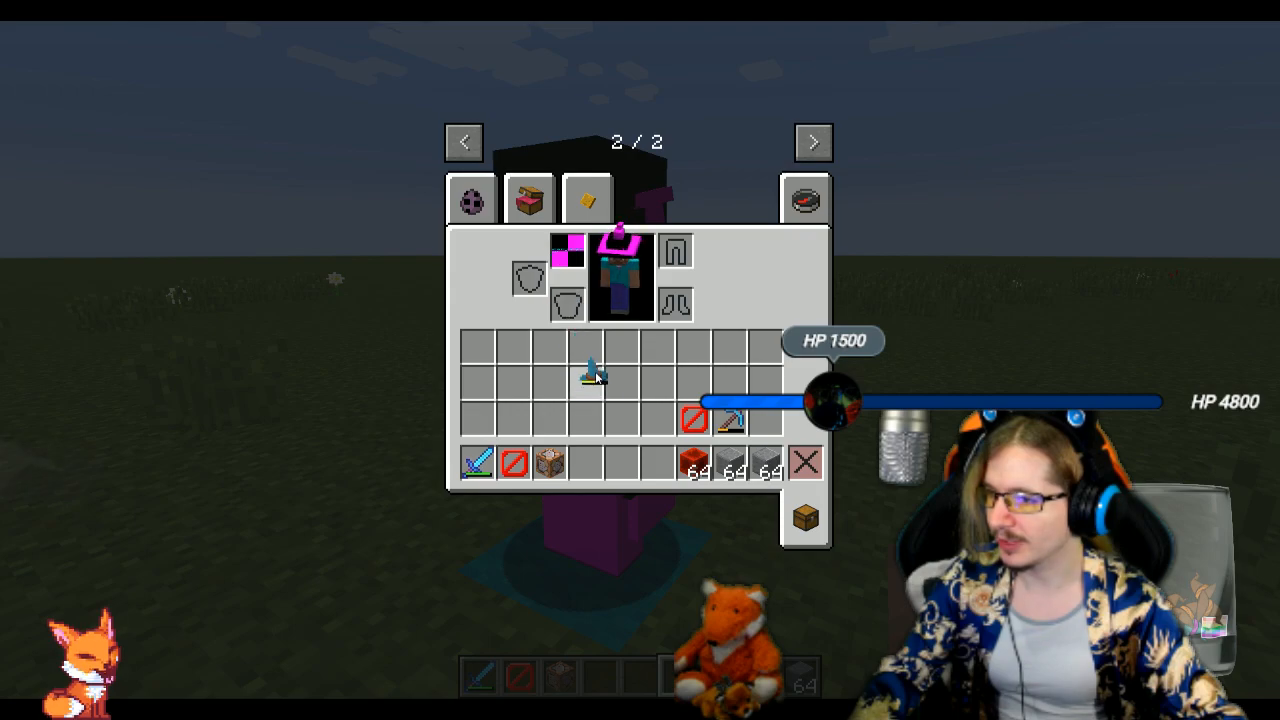
pyautogui.click(596, 377)
# Switch to the front-facing third-person view and examine how the archfey crown looks on the player's head
pyautogui.press('e')
pyautogui.press('F5')
pyautogui.press('F5')
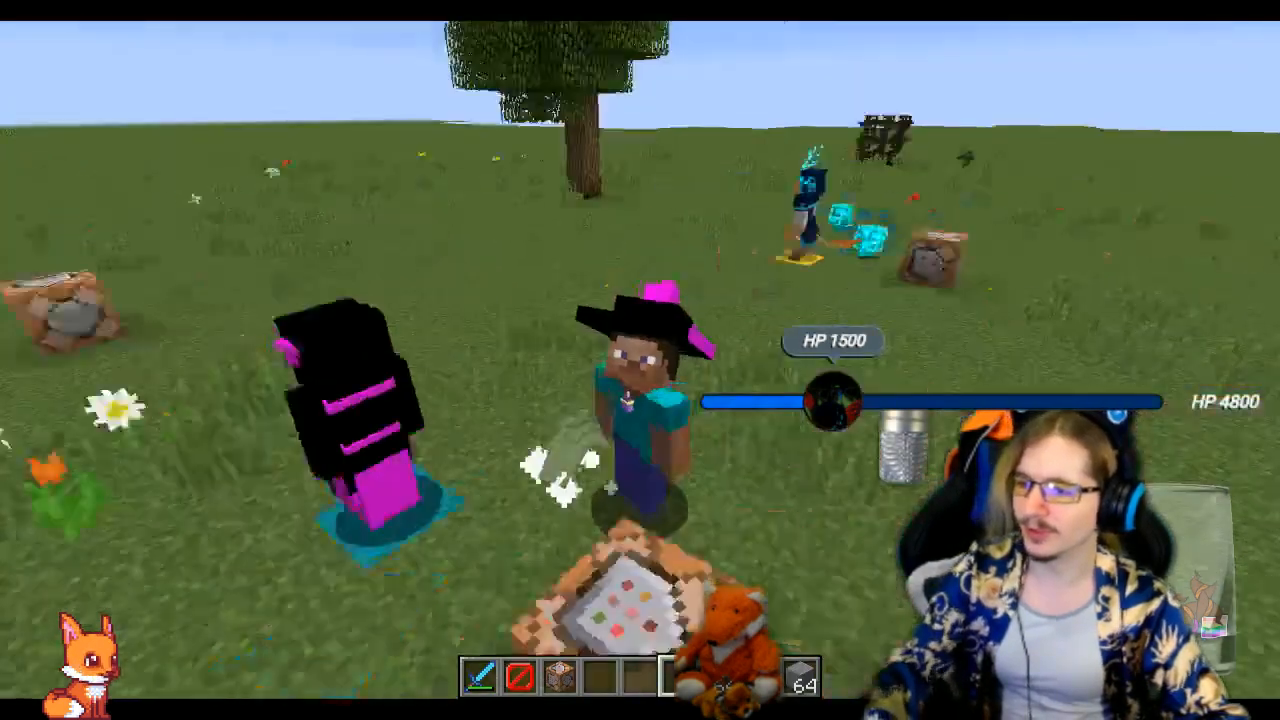
pyautogui.press('w')
pyautogui.press('space')
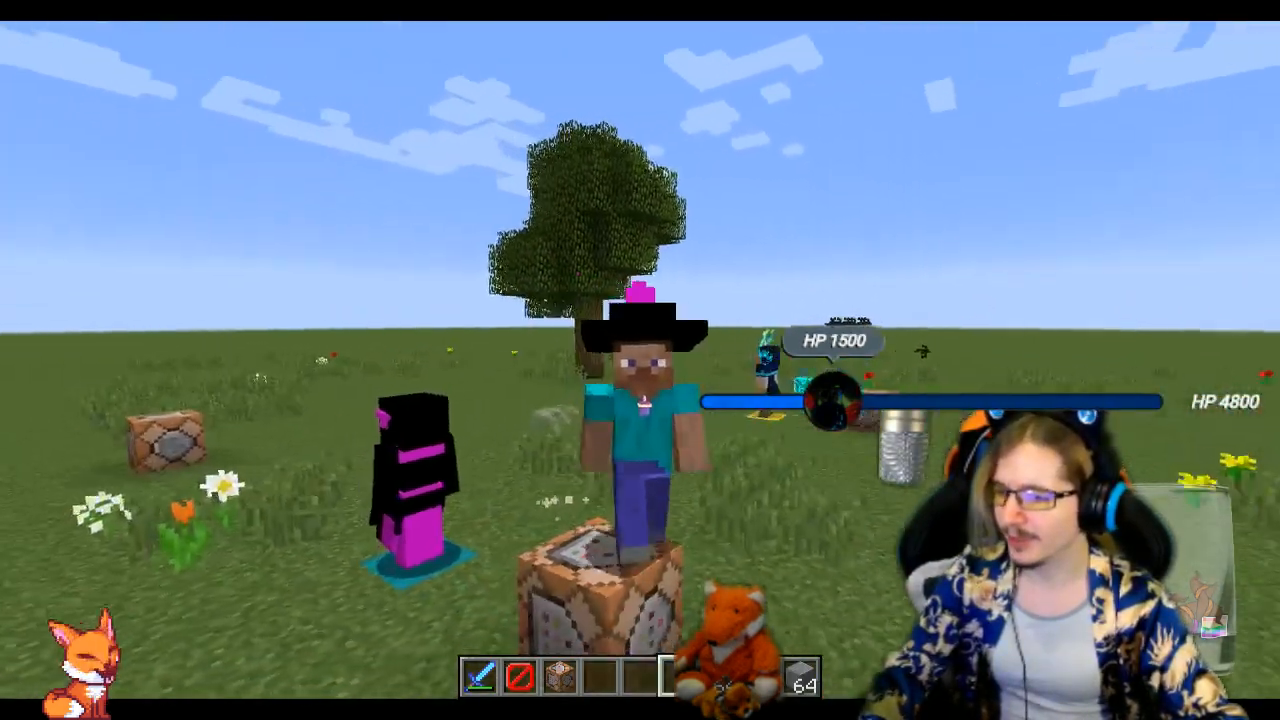
# Take off the worn necklace bauble and store it in the player's inventory
pyautogui.press('e')
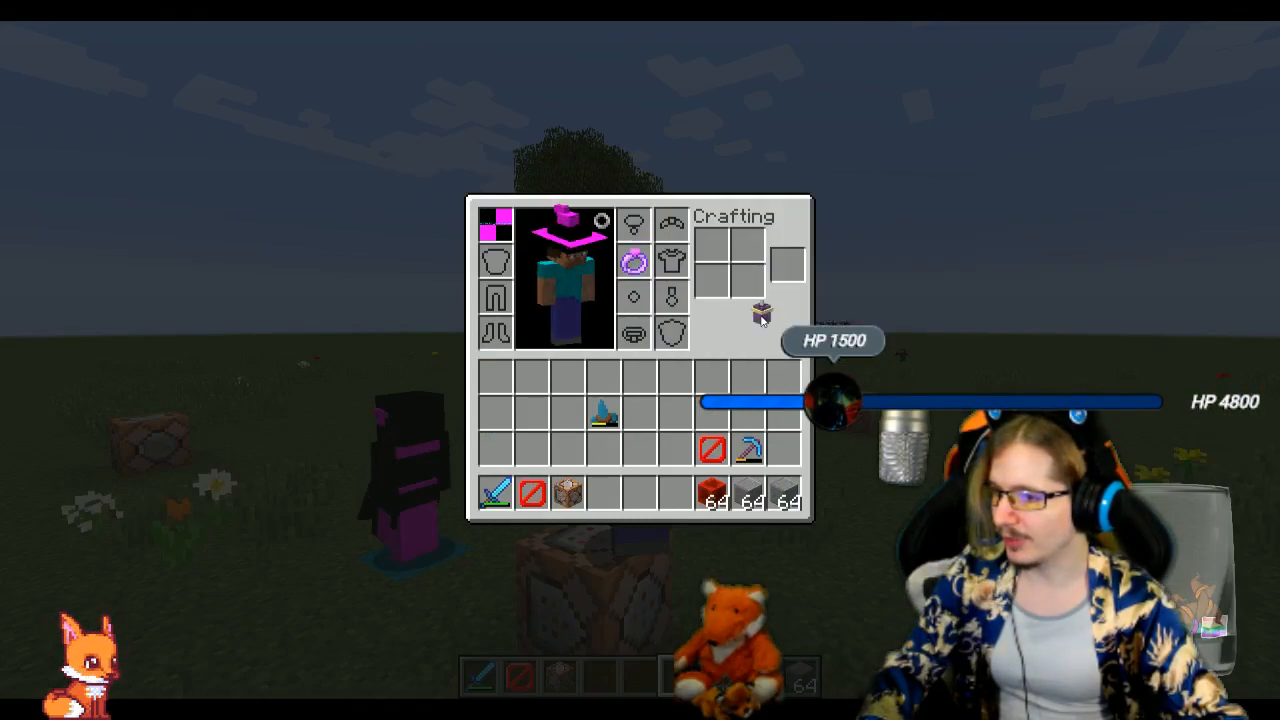
pyautogui.click(496, 379)
pyautogui.press('e')
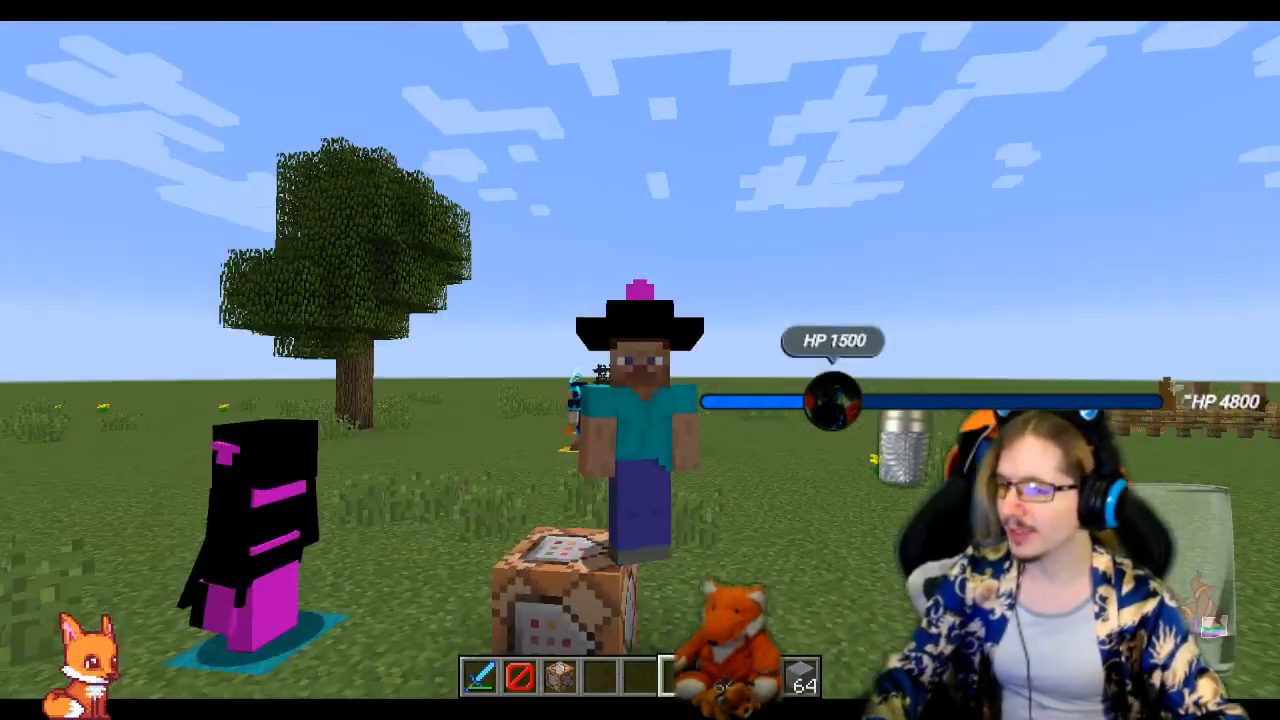
# Leave fullscreen, save and quit the world to the title screen, and quit Minecraft
pyautogui.press('t')
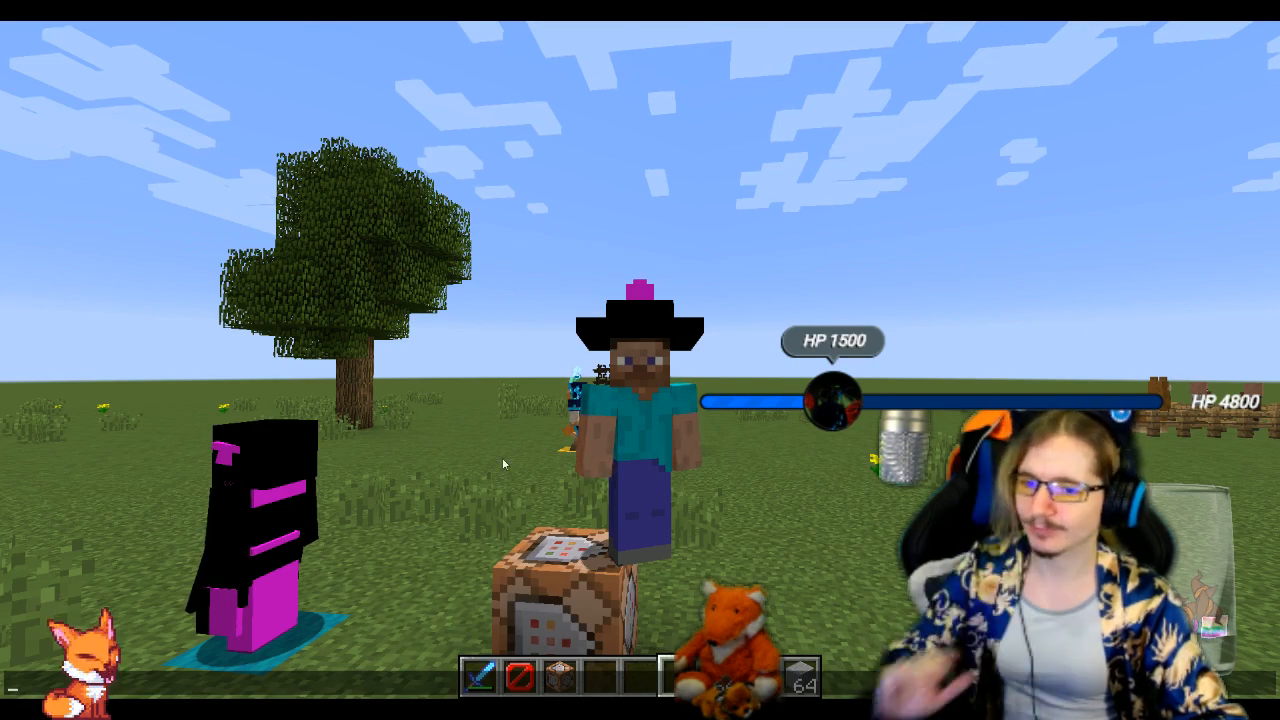
pyautogui.press('Escape')
pyautogui.press('Escape')
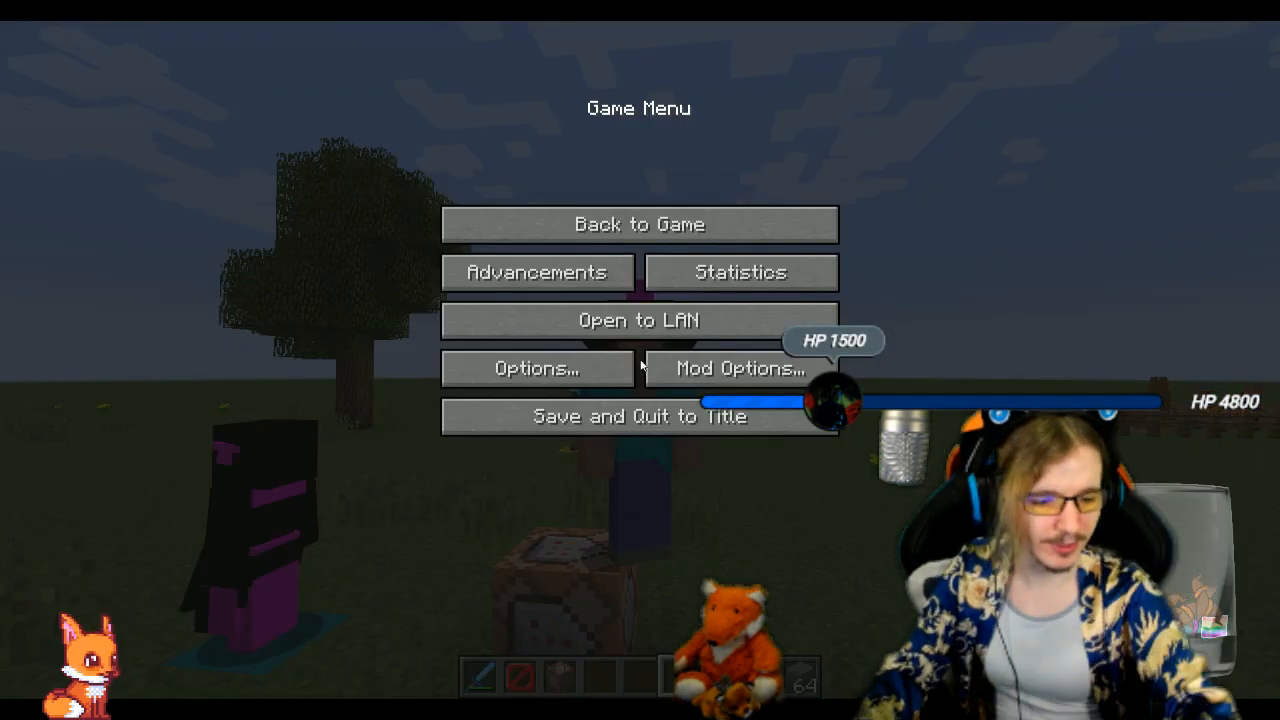
pyautogui.press('F11')
pyautogui.doubleClick(734, 6)
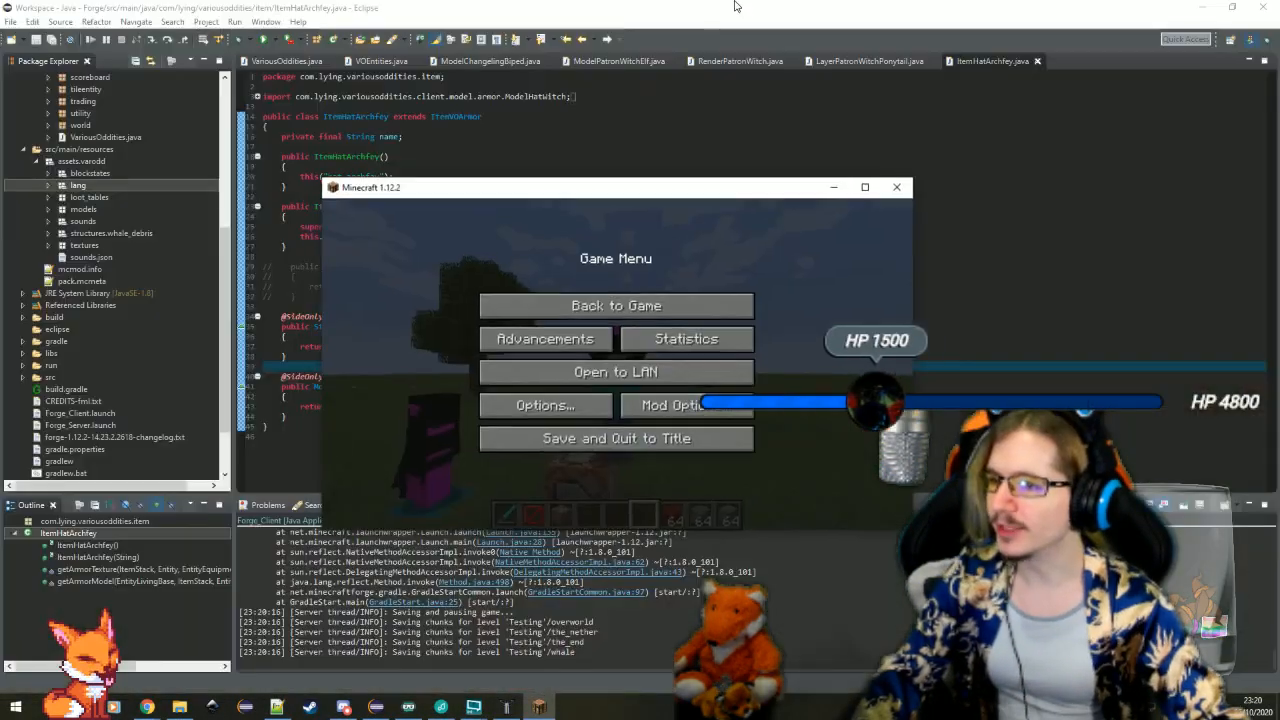
pyautogui.click(724, 445)
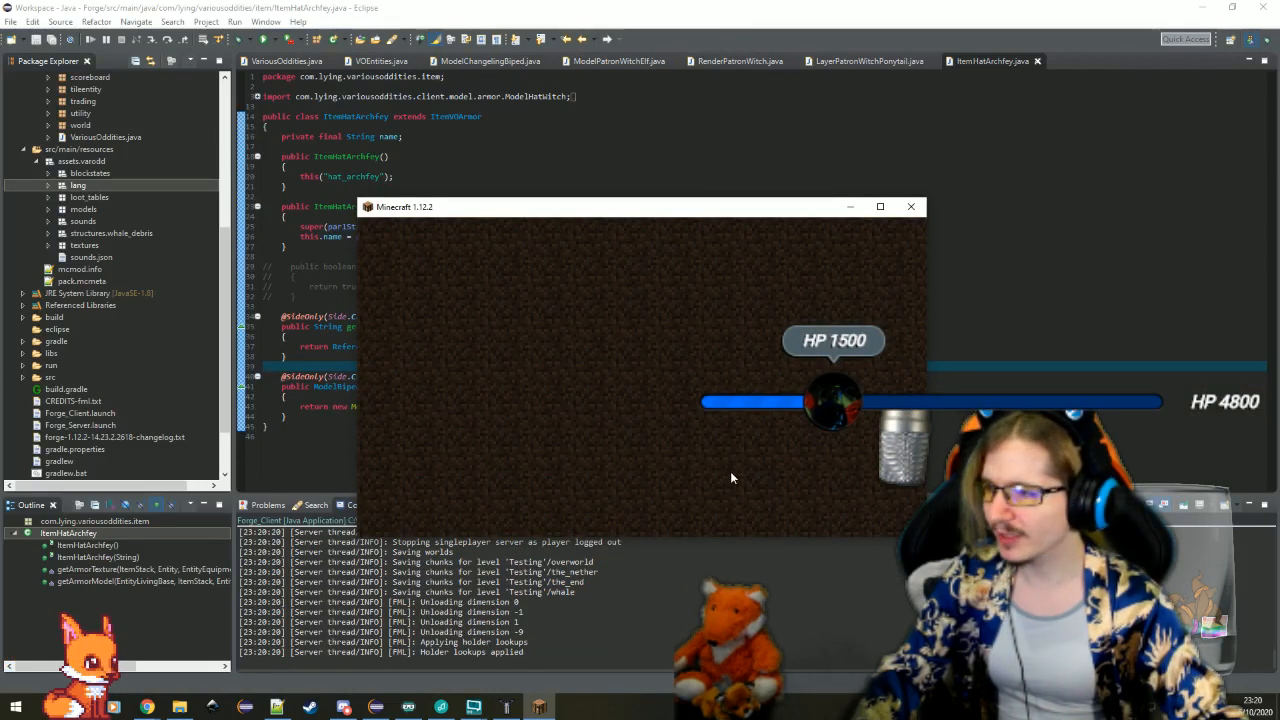
pyautogui.click(734, 481)
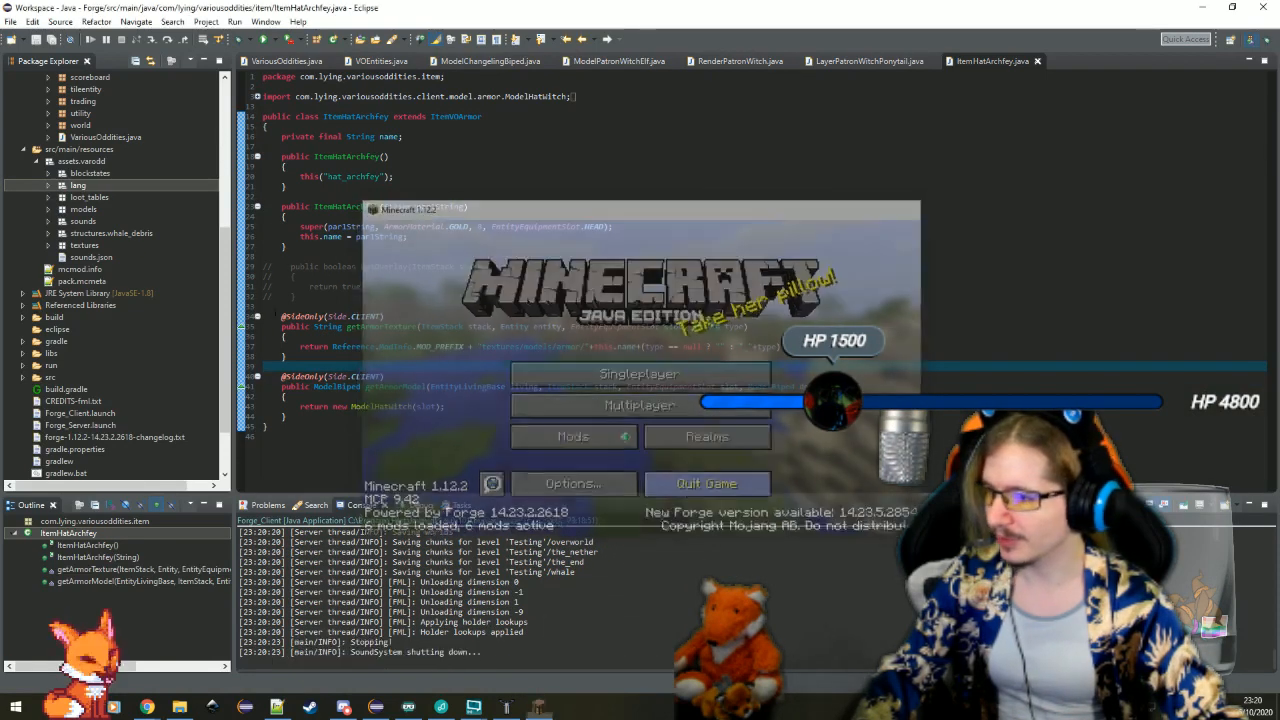
# Delete the commented-out hasOverlay method from ItemHatArchfey.java
pyautogui.moveTo(338, 298); pyautogui.dragTo(430, 246)
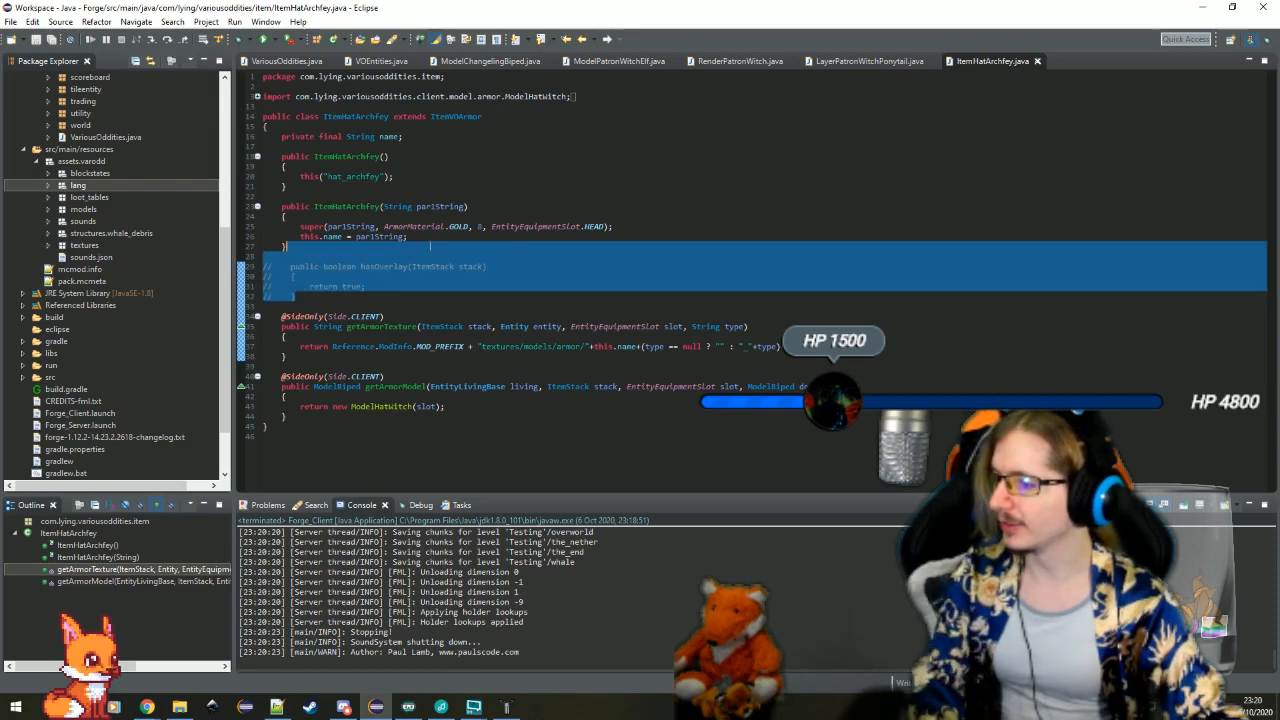
pyautogui.press('BackSpace')
pyautogui.press('Down')
# Search the types for "modelbi" and open the ModelBiped class
pyautogui.hotkey('ctrl', 'shift', 't')
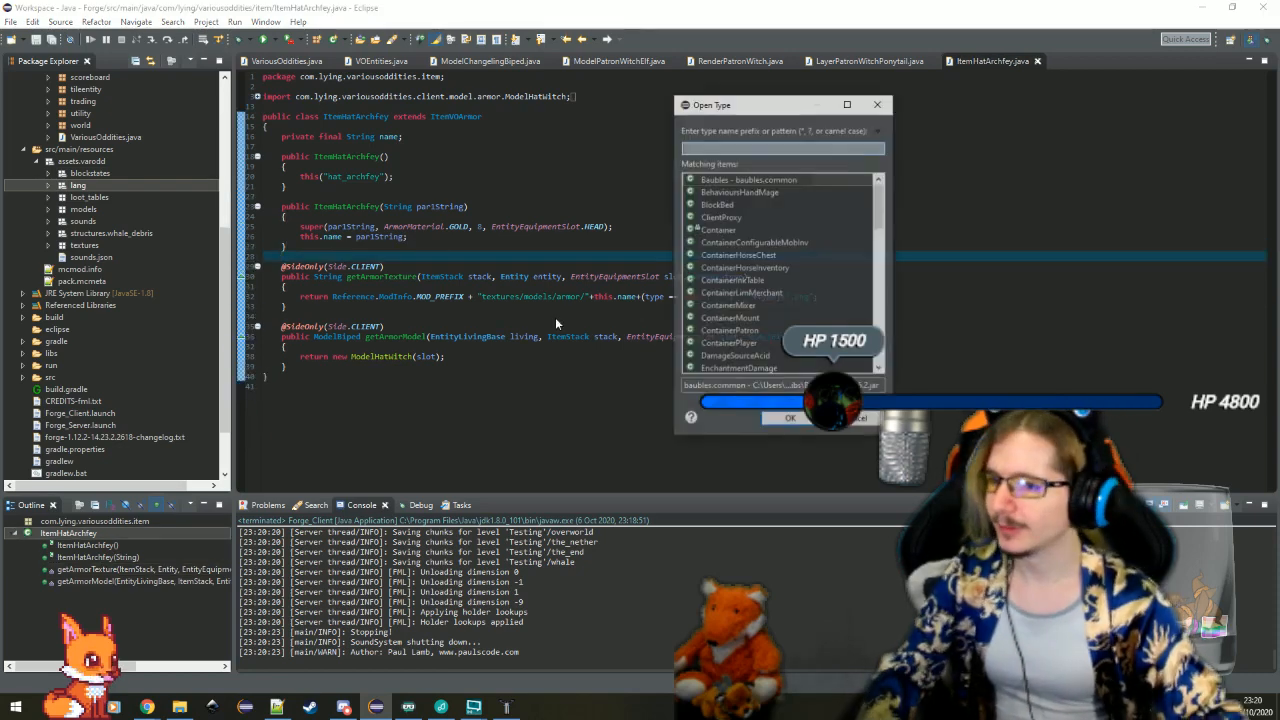
pyautogui.write('modelar')
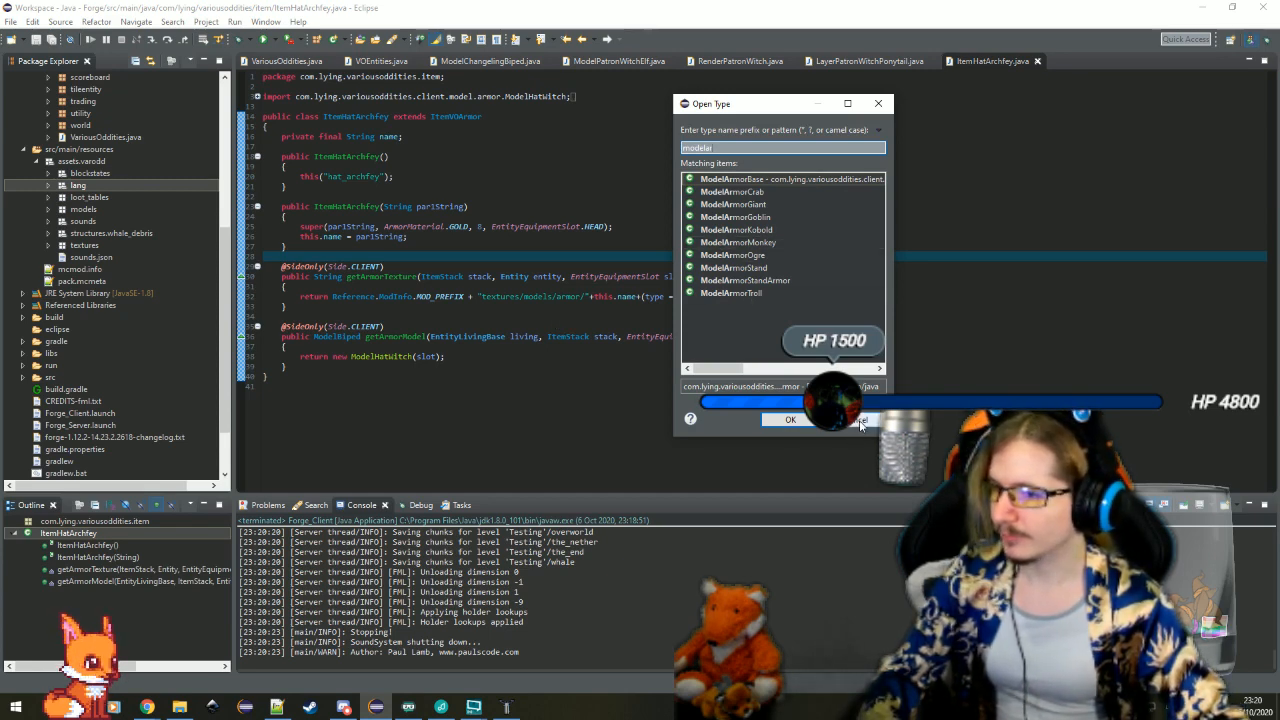
pyautogui.press('BackSpace')
pyautogui.press('BackSpace')
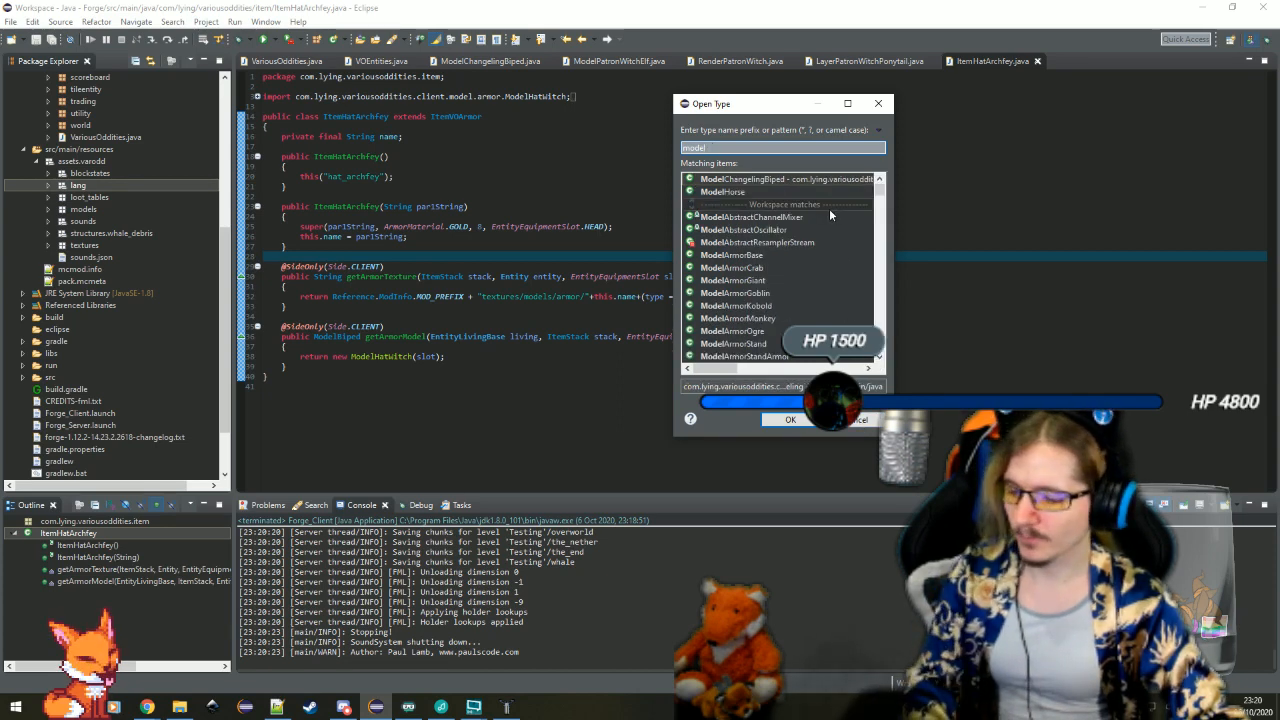
pyautogui.write('bip')
pyautogui.doubleClick(786, 180)
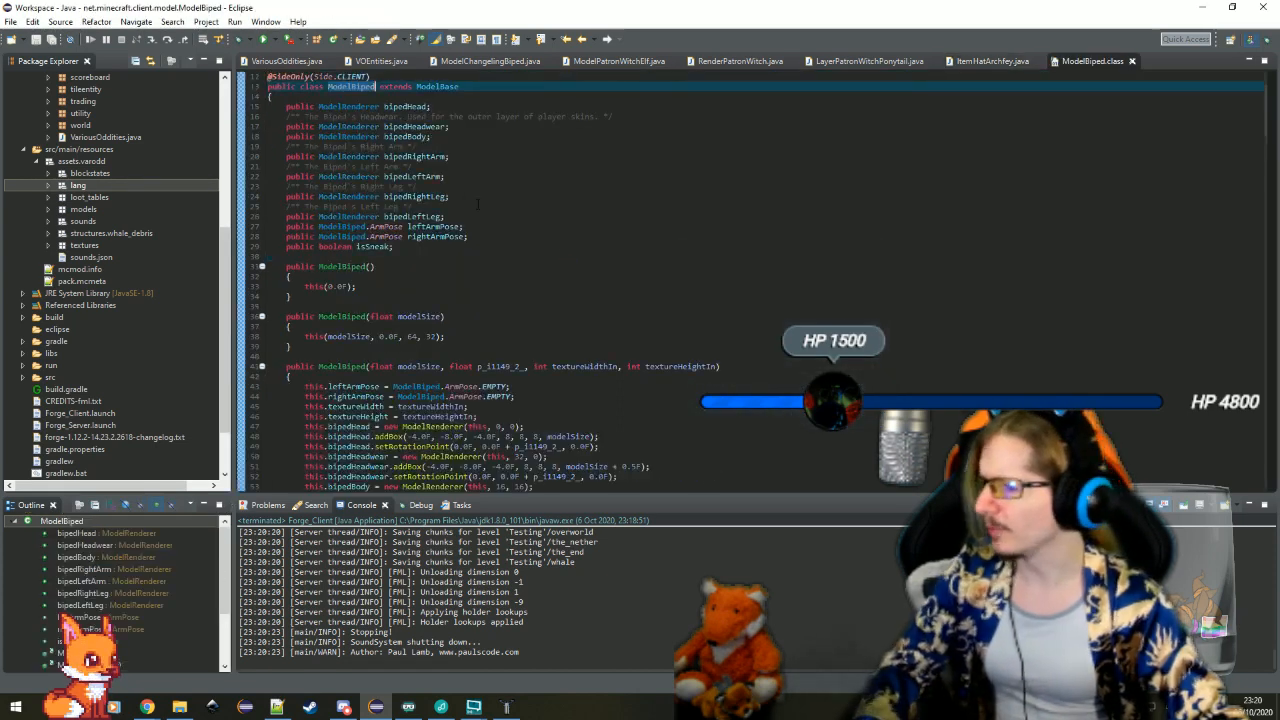
# Examine how the ModelBiped constructors use the modelSize parameter, and close the class file
pyautogui.click(425, 316)
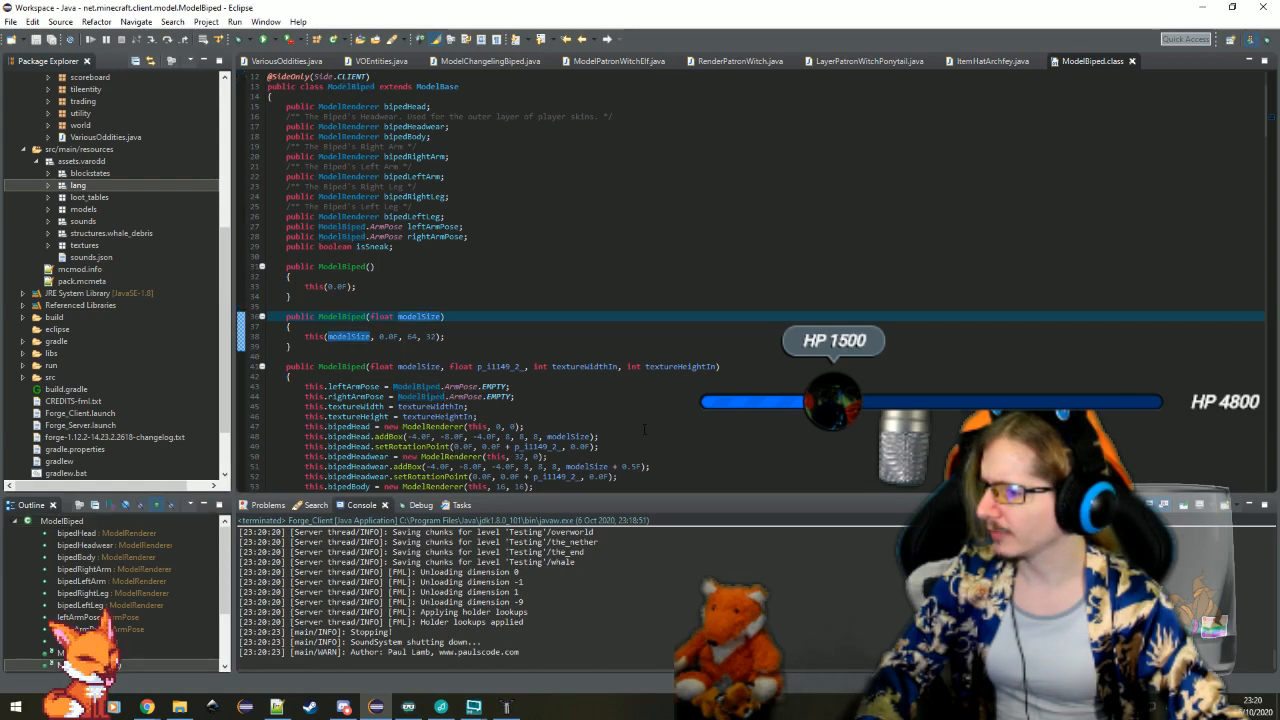
pyautogui.scroll(-10, 648, 428)
pyautogui.scroll(4, 648, 428)
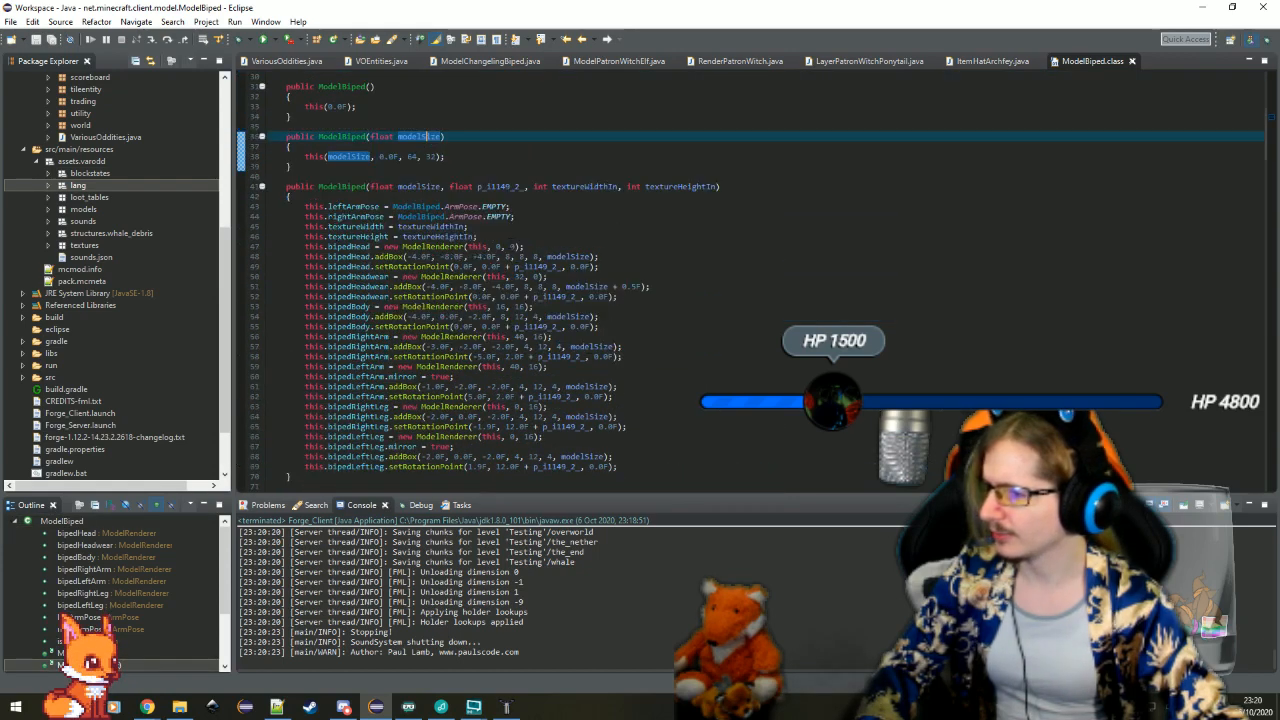
pyautogui.click(413, 187)
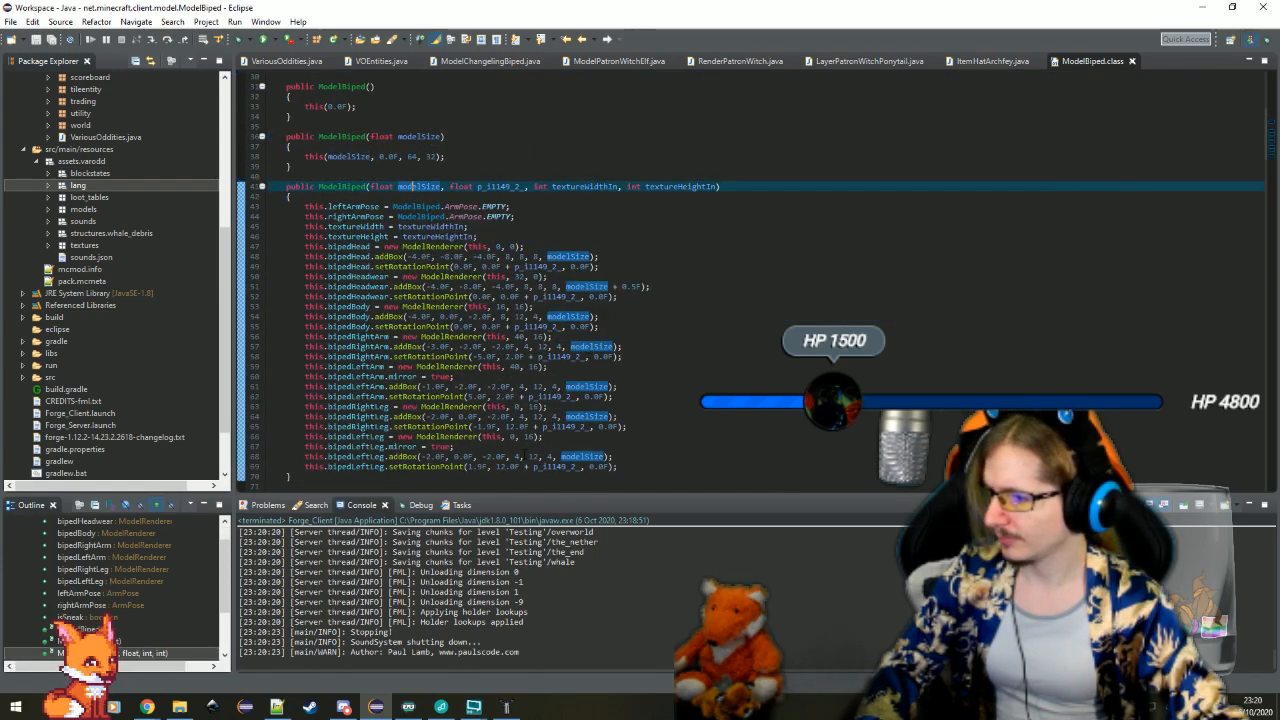
pyautogui.scroll(4, 590, 328)
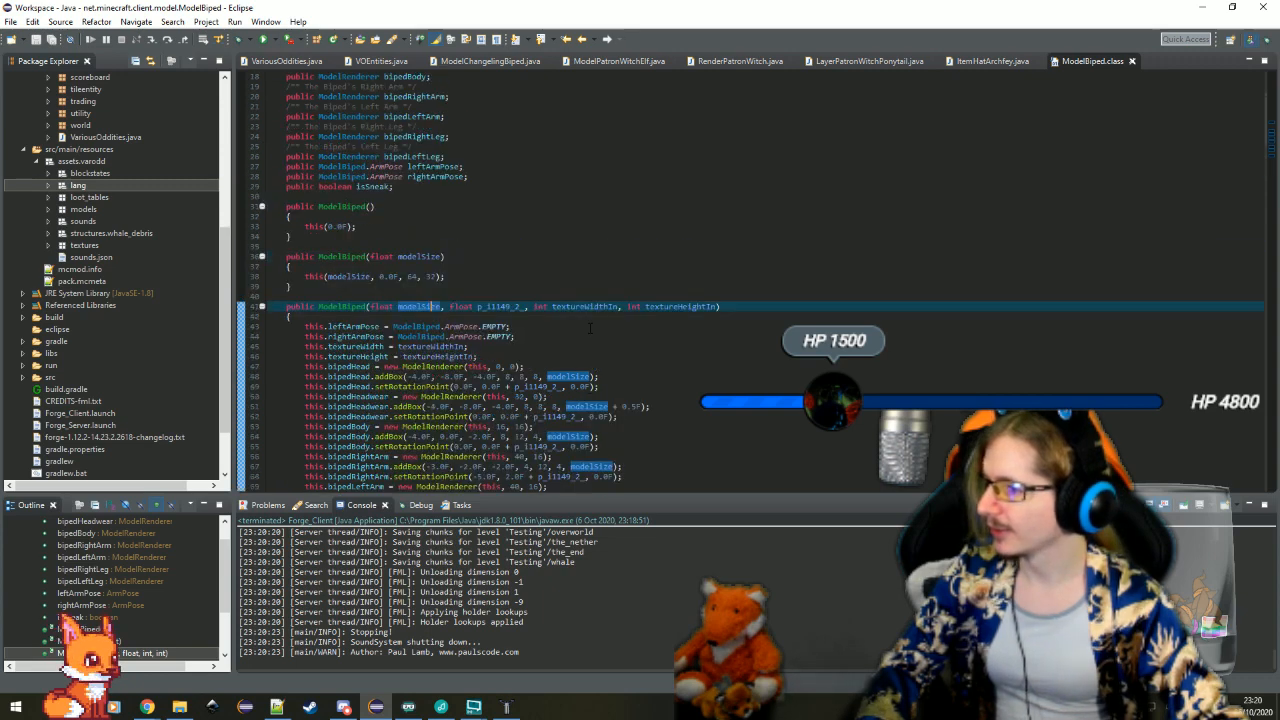
pyautogui.hotkey('ctrl', 'w')
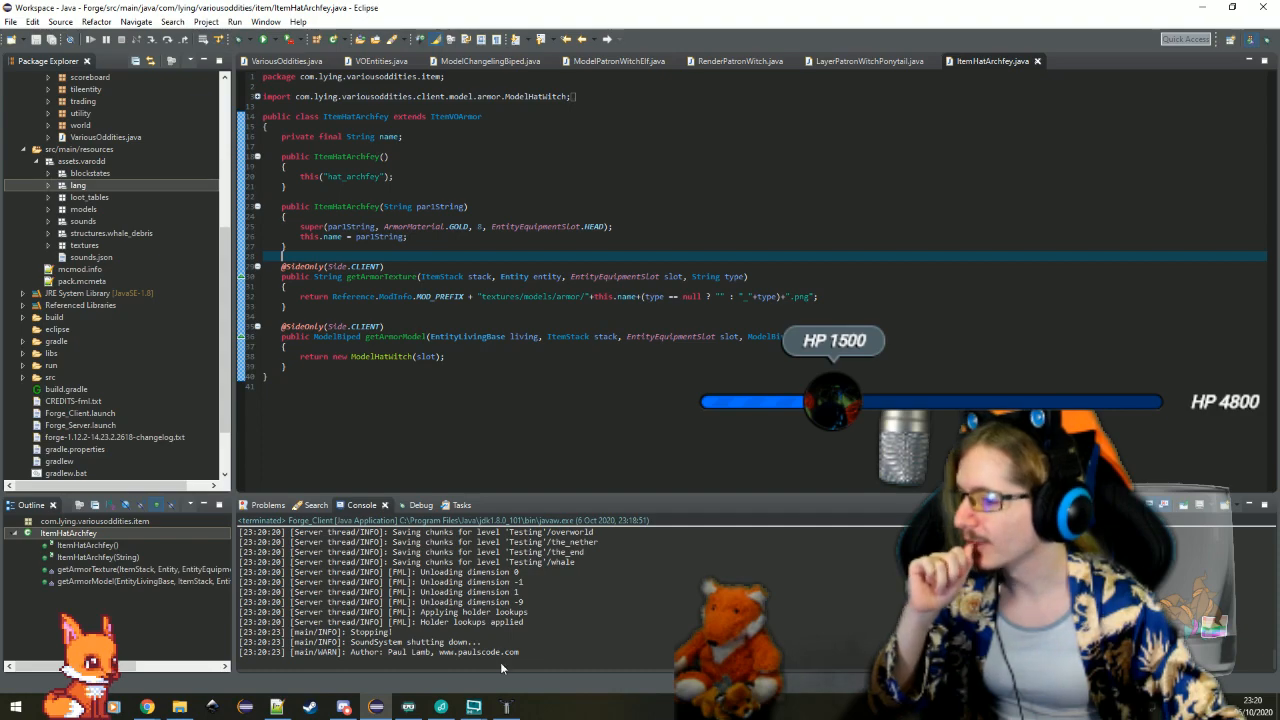
# Switch to Techne and export the witch elf model's texture map as a PNG image named patron_witch_elf to the Desktop folder
pyautogui.click(507, 706)
pyautogui.moveTo(686, 500); pyautogui.dragTo(662, 573)
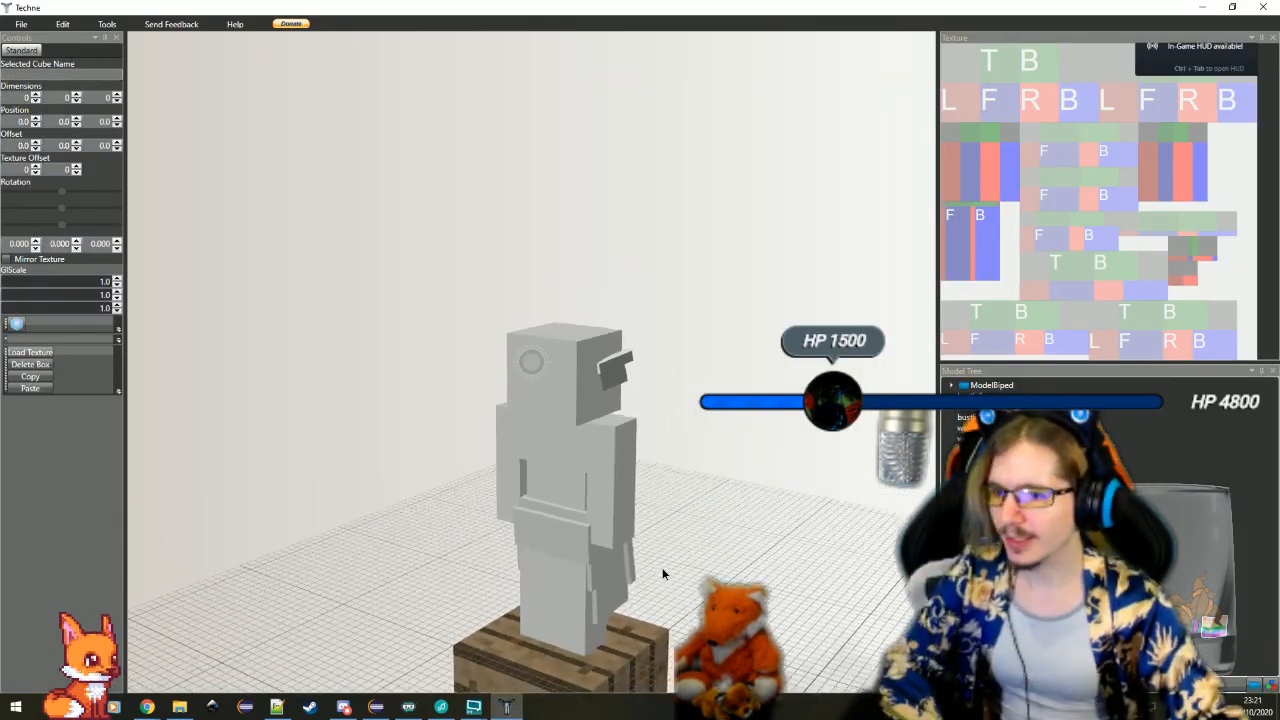
pyautogui.click(22, 25)
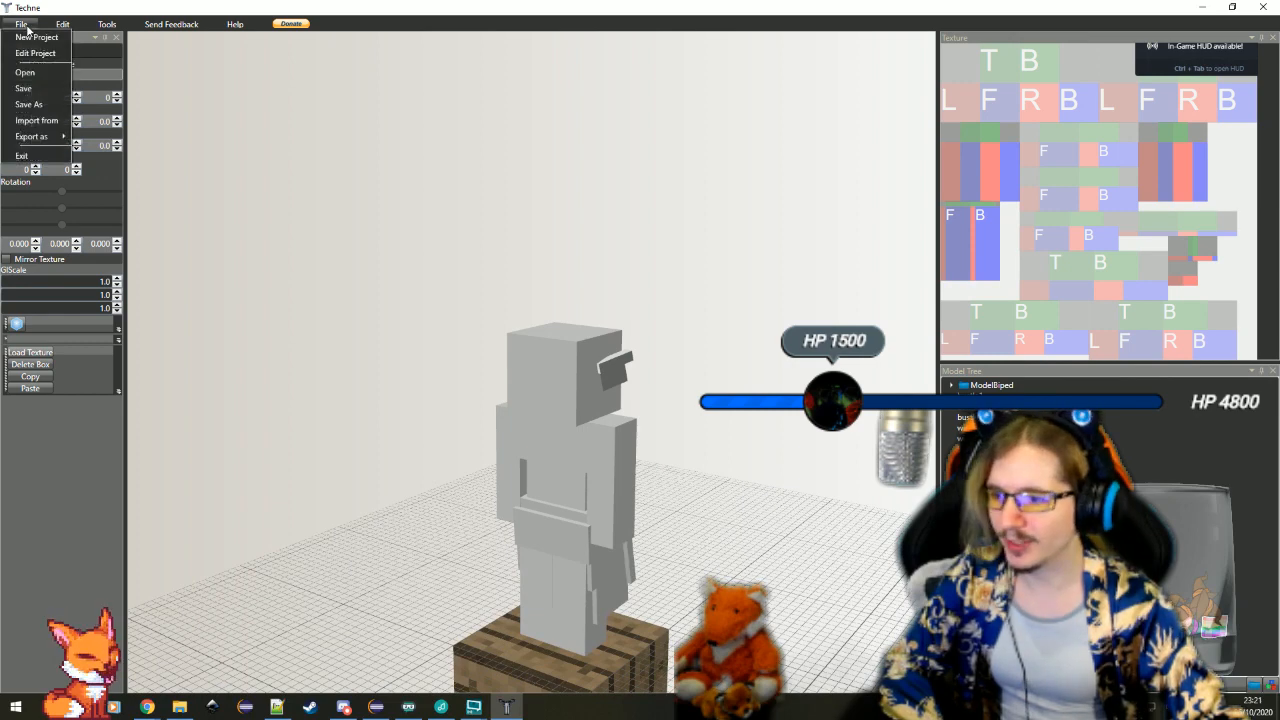
pyautogui.moveTo(35, 138)
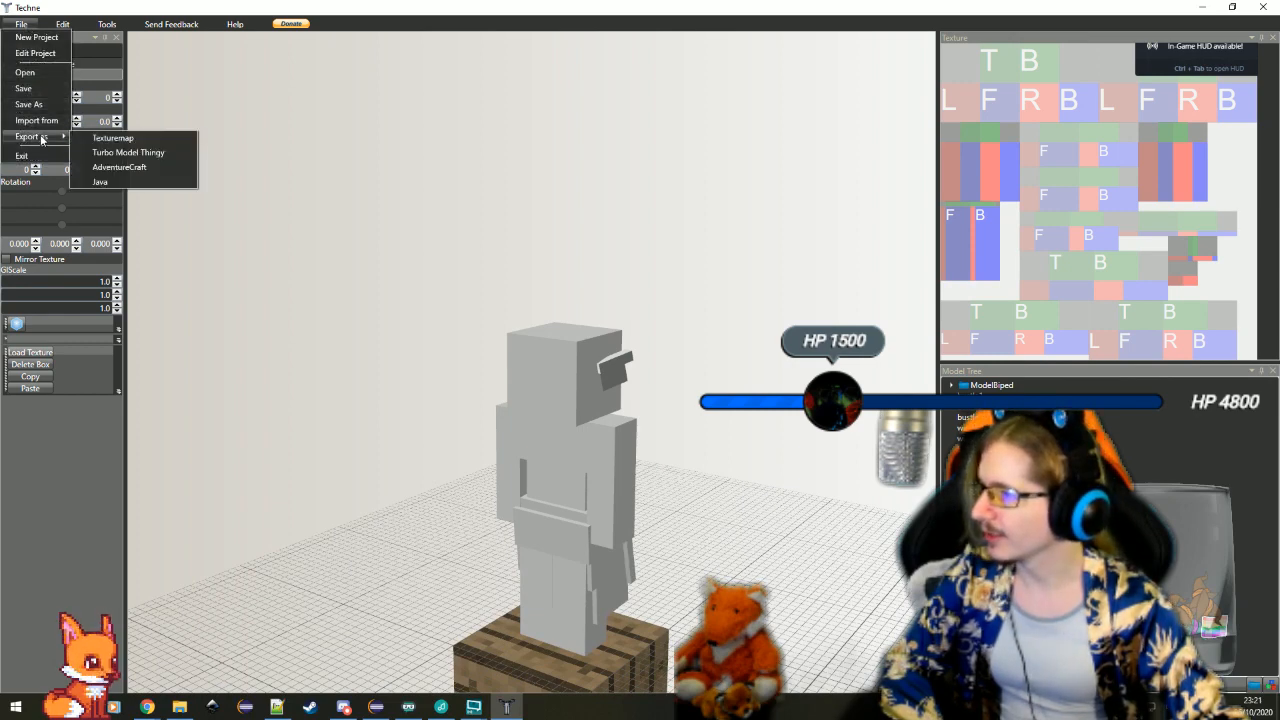
pyautogui.click(160, 142)
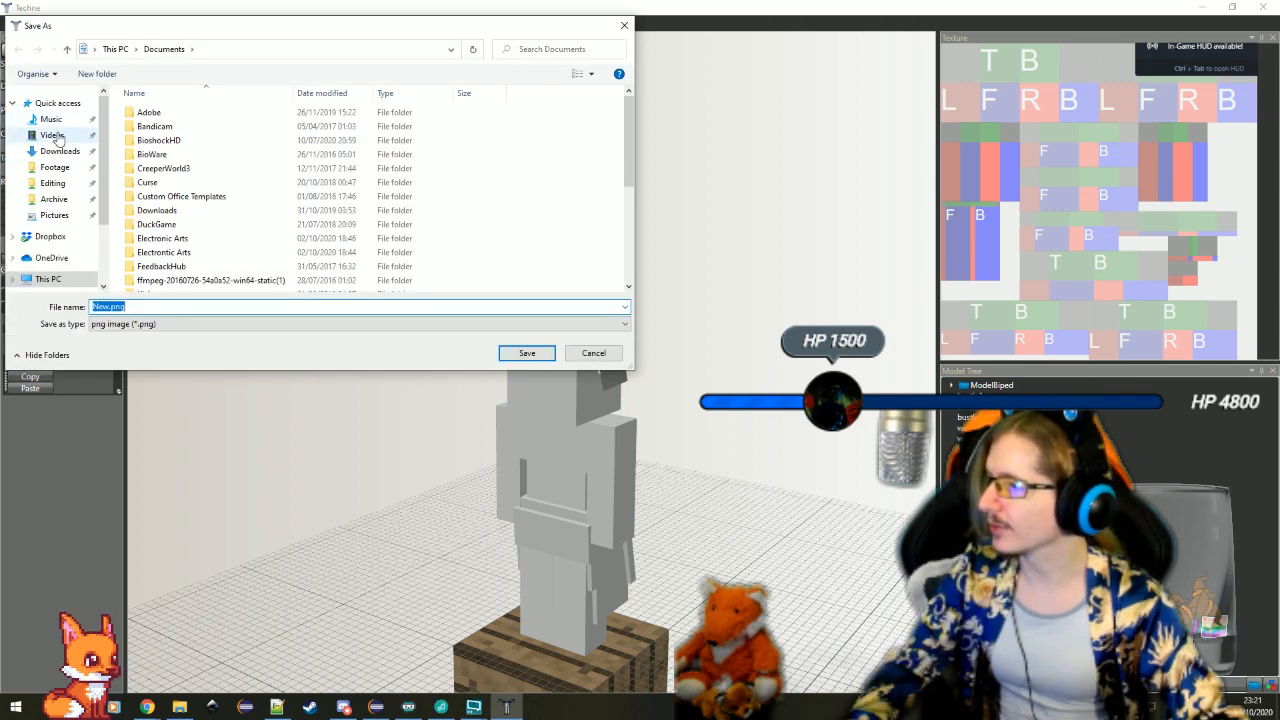
pyautogui.scroll(-2, 50, 207)
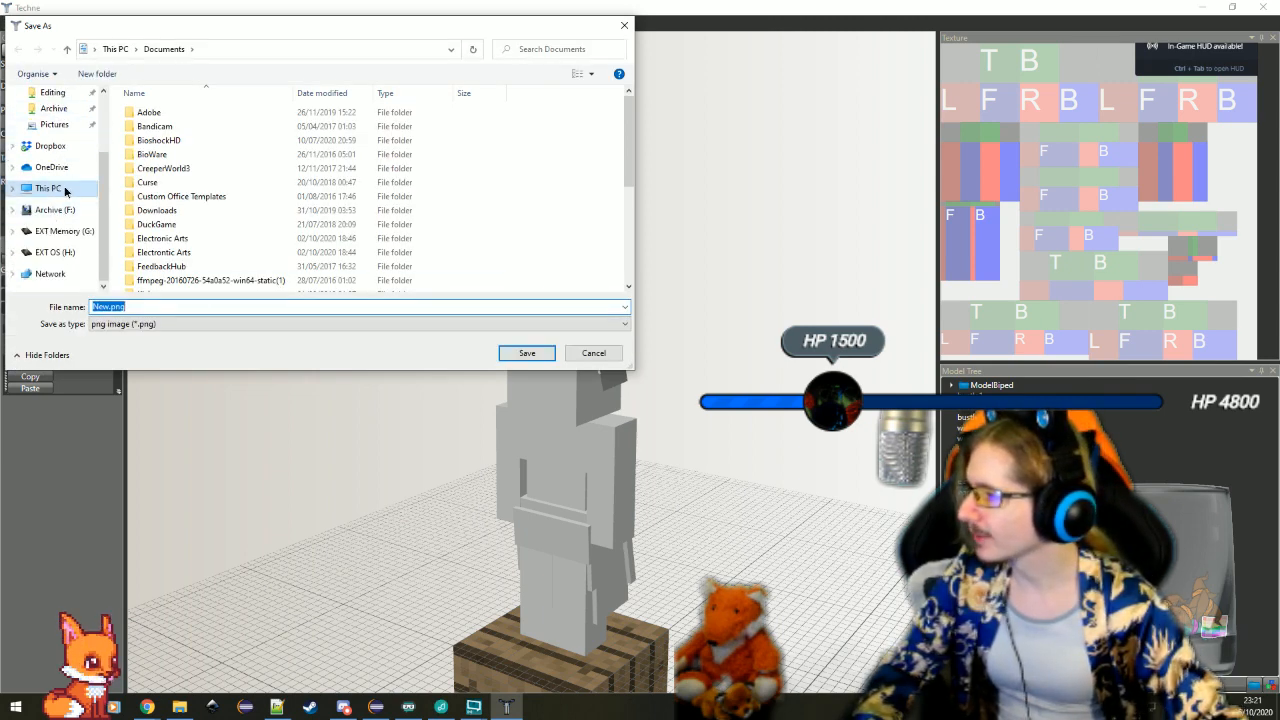
pyautogui.click(48, 188)
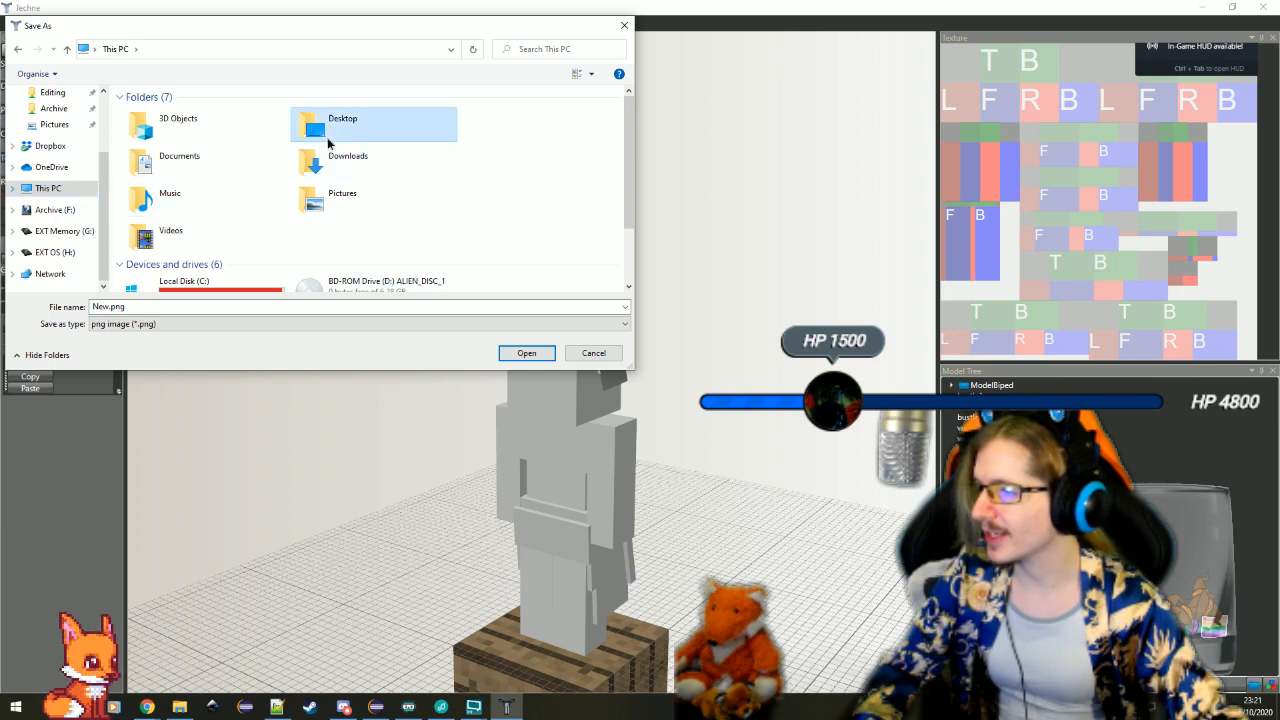
pyautogui.doubleClick(322, 132)
pyautogui.click(118, 306)
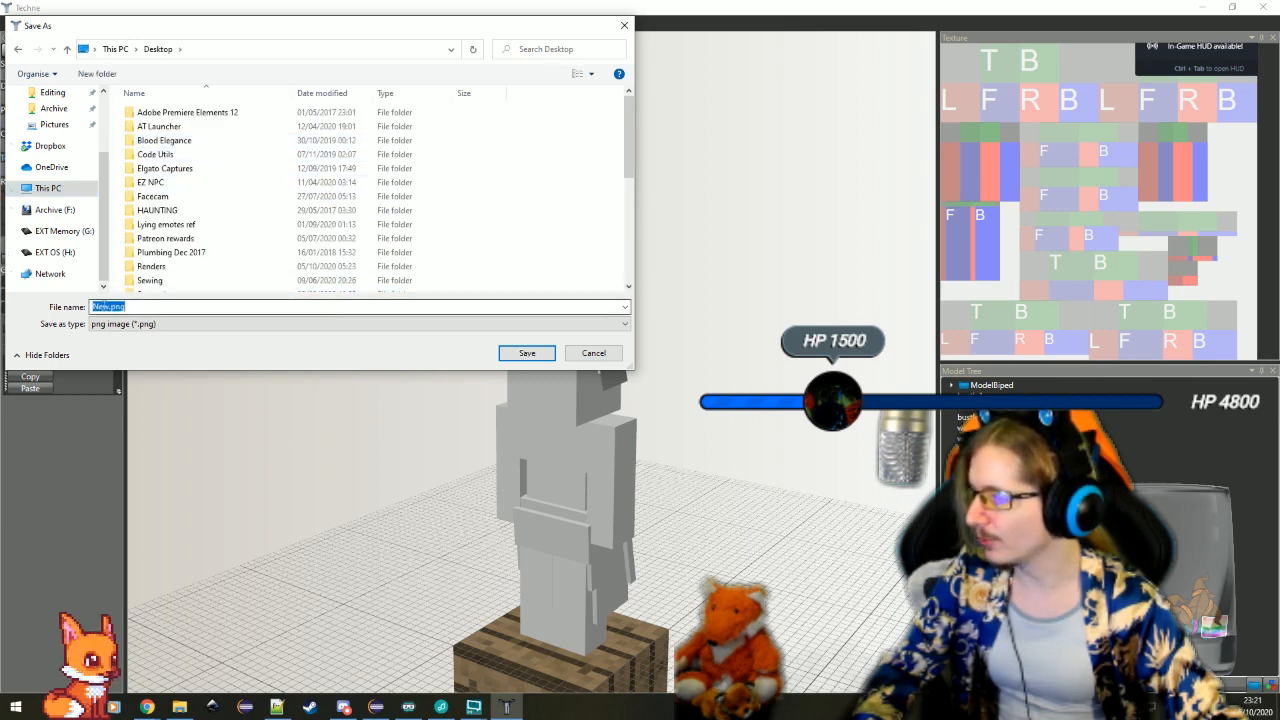
pyautogui.write('patron_vit')
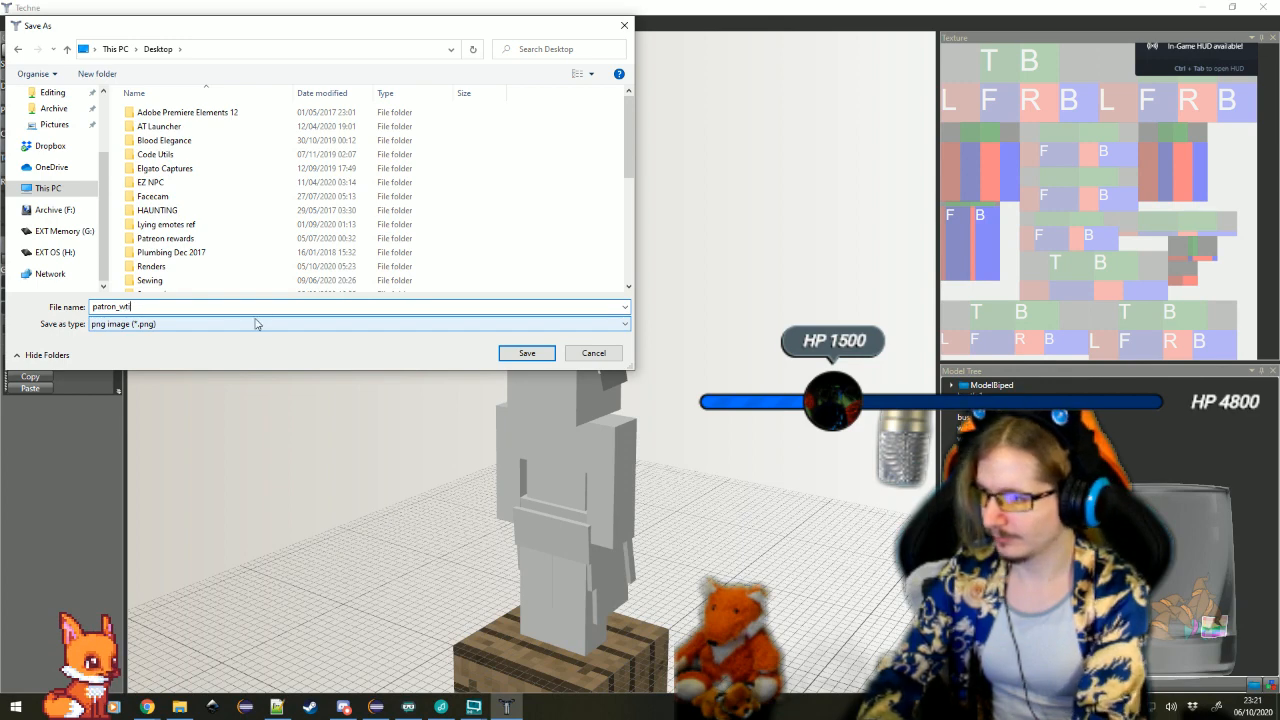
pyautogui.write('ch_elf')
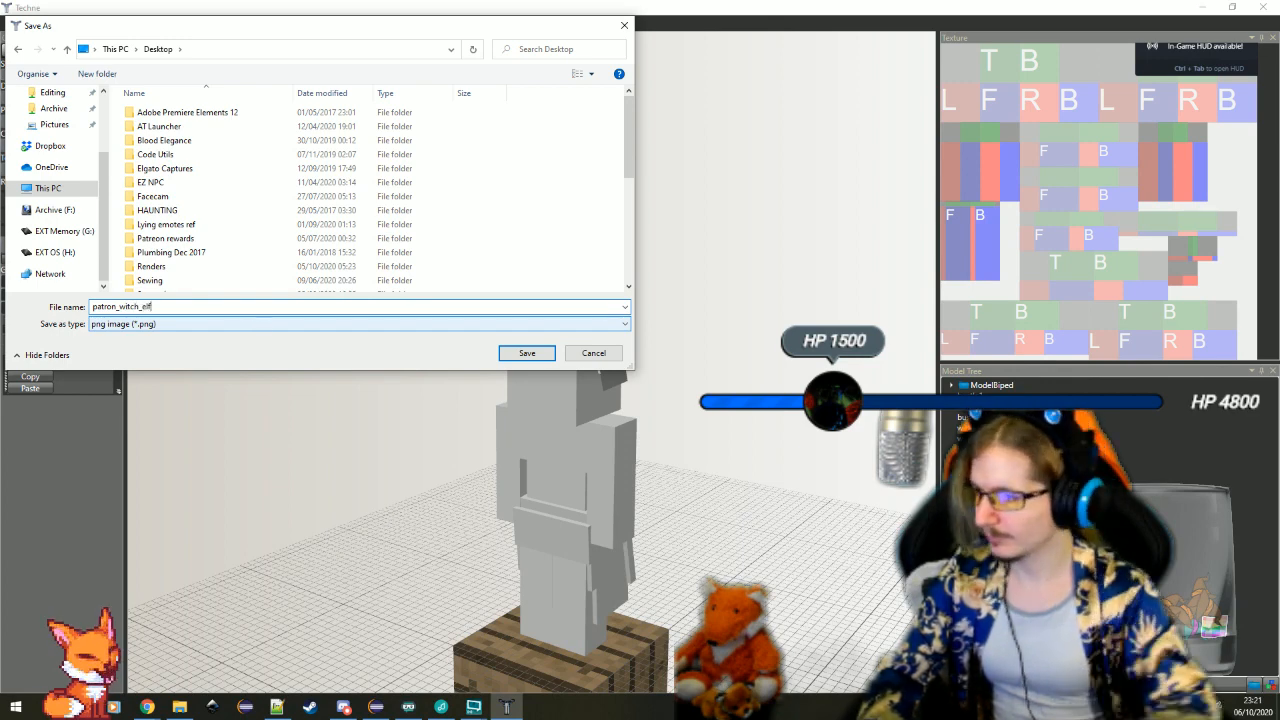
pyautogui.click(525, 353)
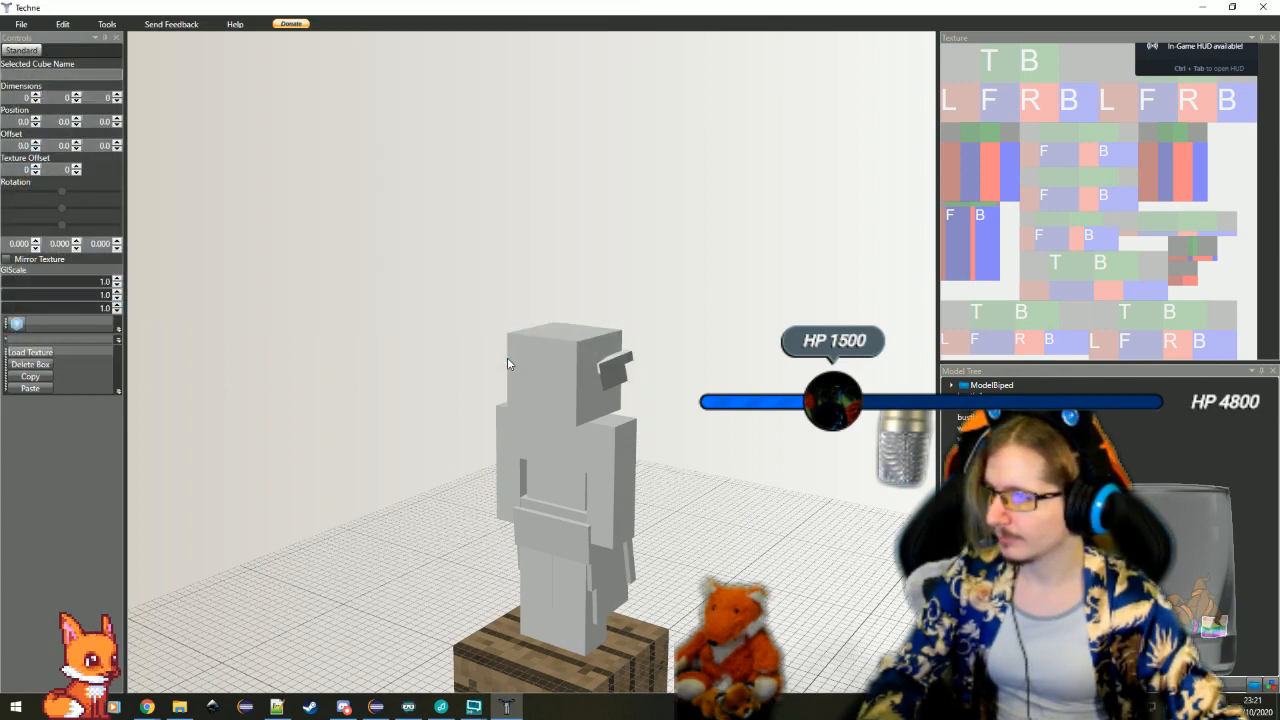
# Minimize Eclipse, move the exported patron_witch_elf.png icon to an empty area of the desktop, and return to Techne
pyautogui.click(474, 707)
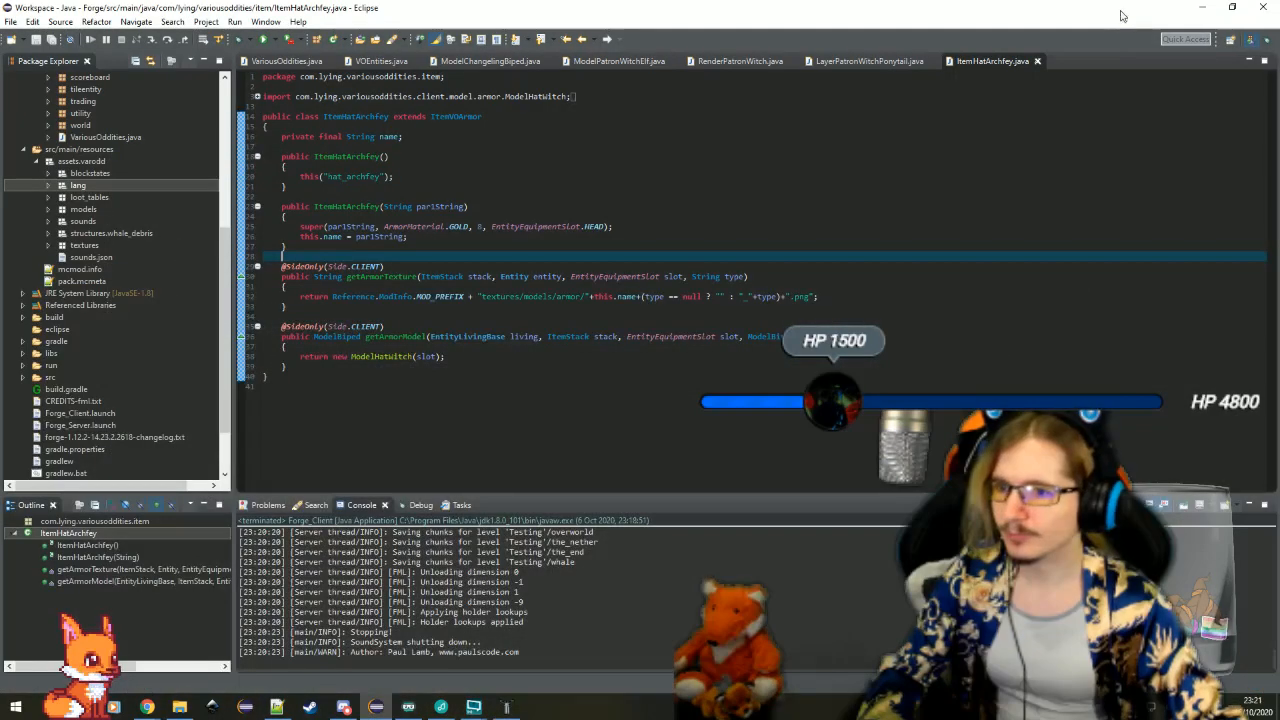
pyautogui.click(1197, 8)
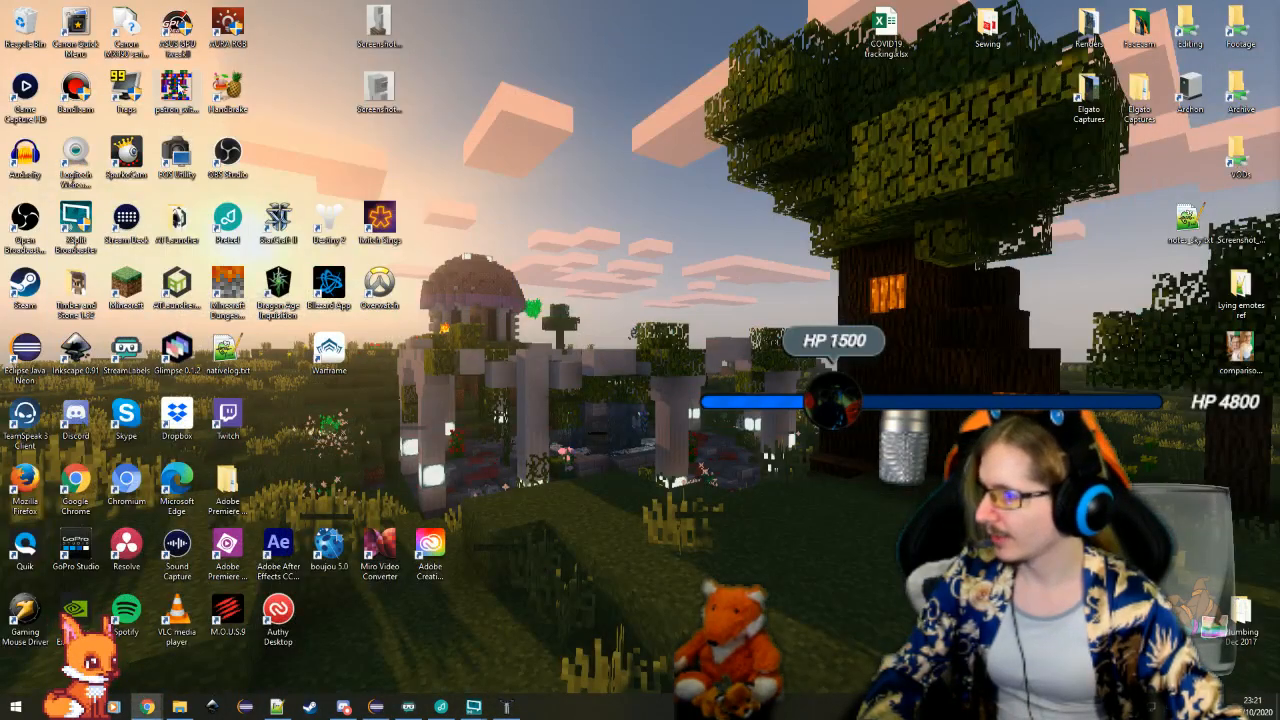
pyautogui.moveTo(177, 85); pyautogui.dragTo(583, 224)
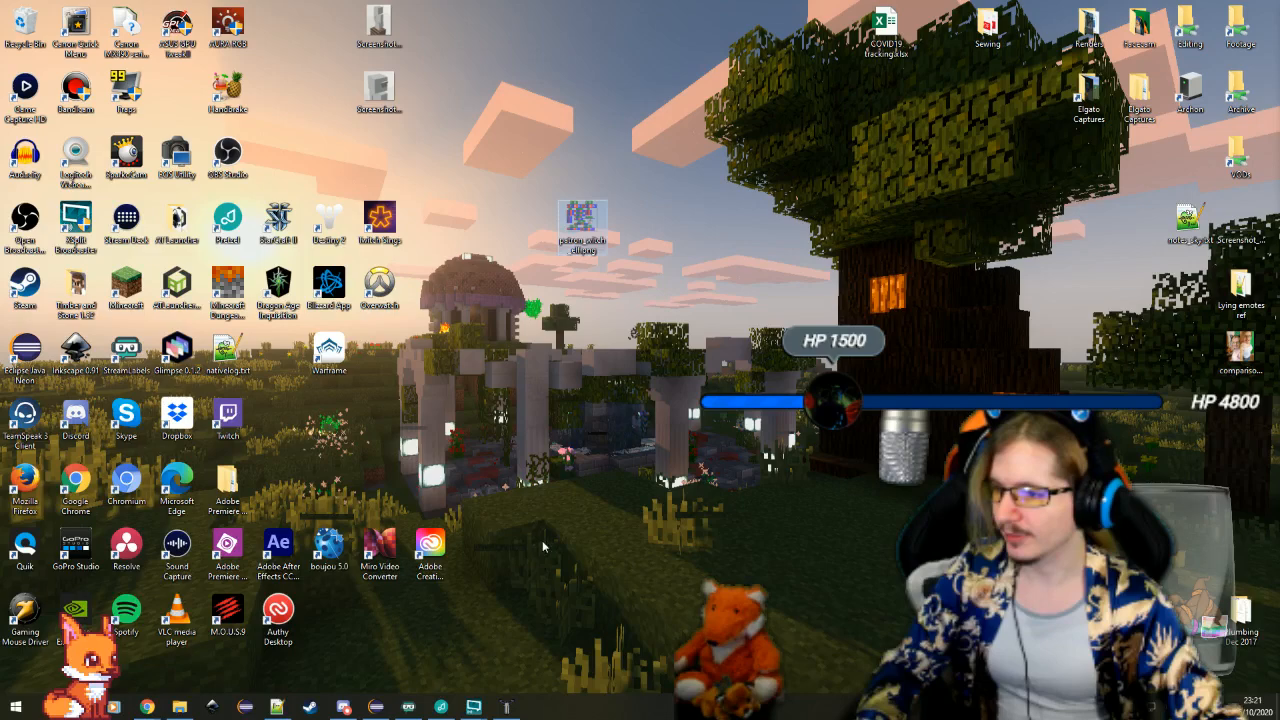
pyautogui.click(505, 707)
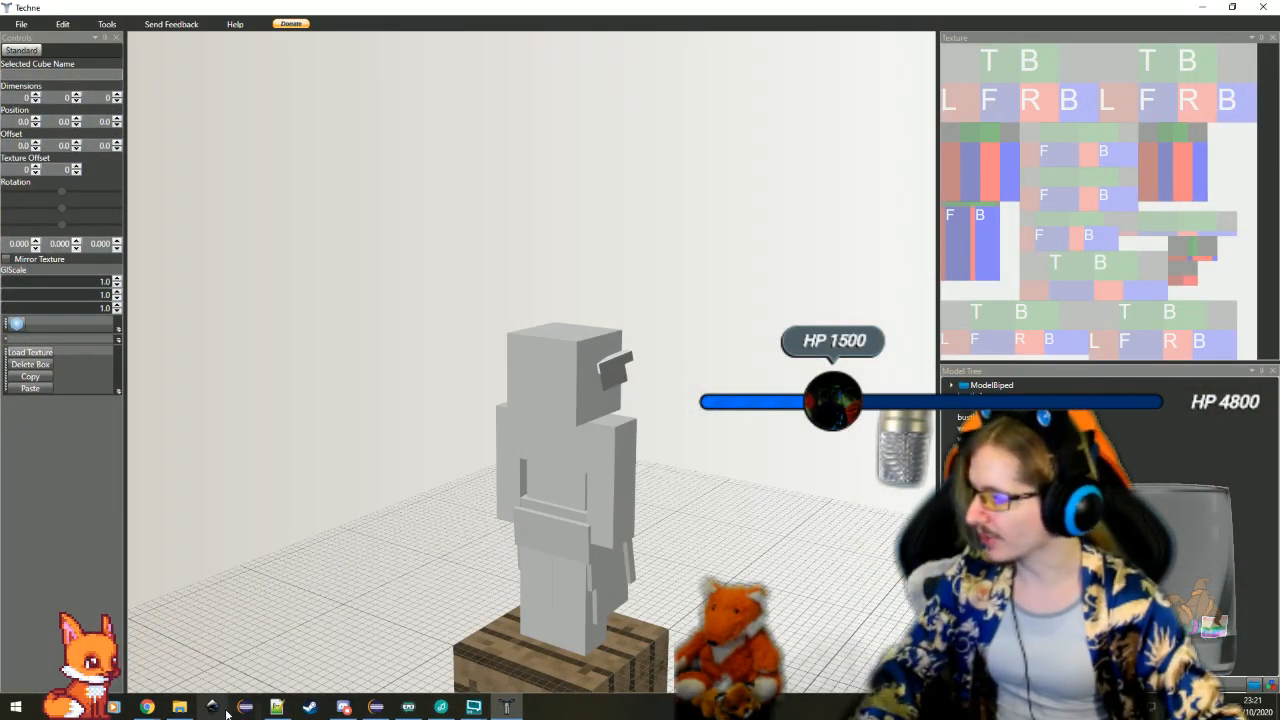
# Switch to File Explorer and open the patron_witch folder inside the varodd textures/entity directory
pyautogui.moveTo(181, 710)
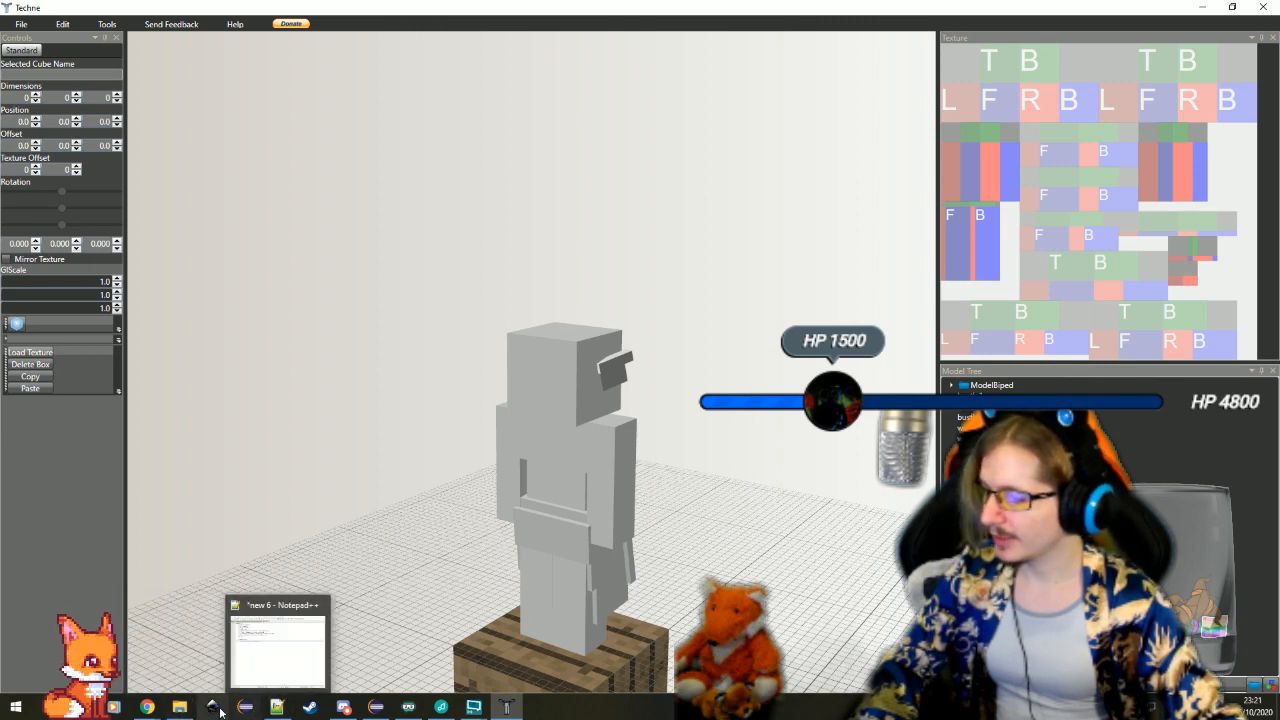
pyautogui.click(180, 708)
pyautogui.hotkey('alt', 'Up')
pyautogui.hotkey('alt', 'Up')
pyautogui.hotkey('alt', 'Up')
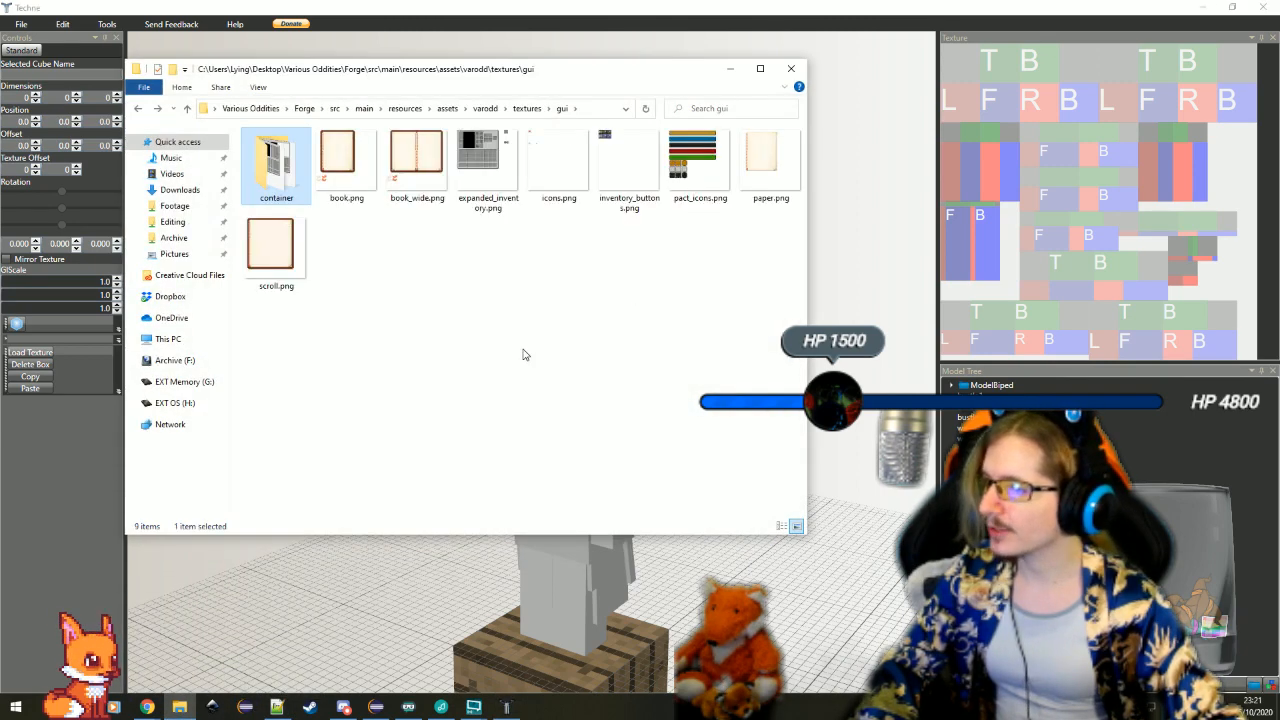
pyautogui.doubleClick(286, 235)
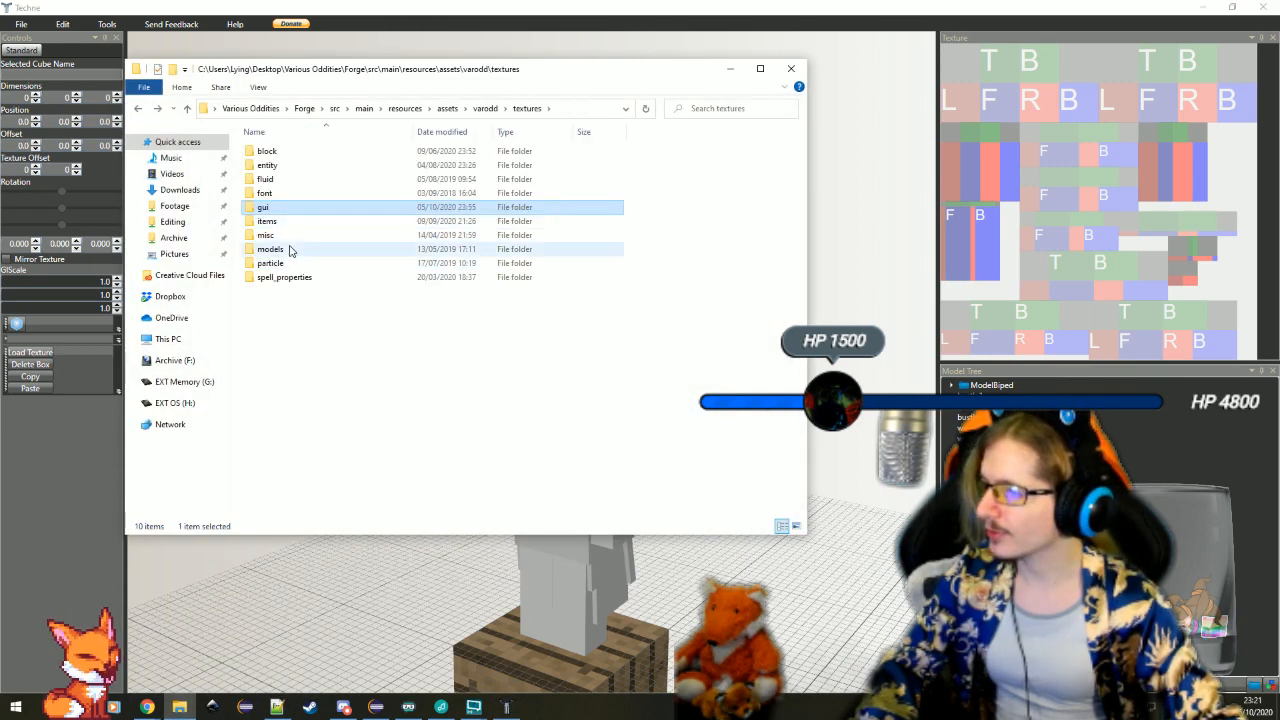
pyautogui.click(304, 167)
pyautogui.doubleClick(304, 171)
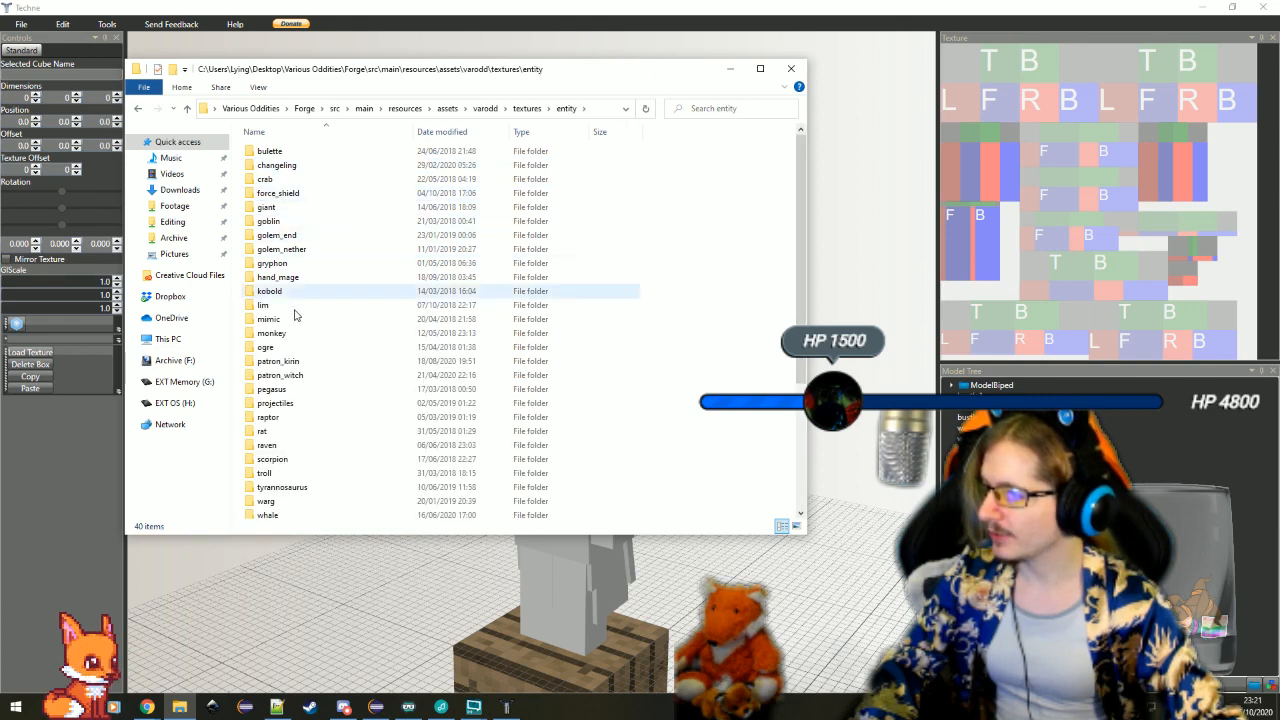
pyautogui.click(310, 377)
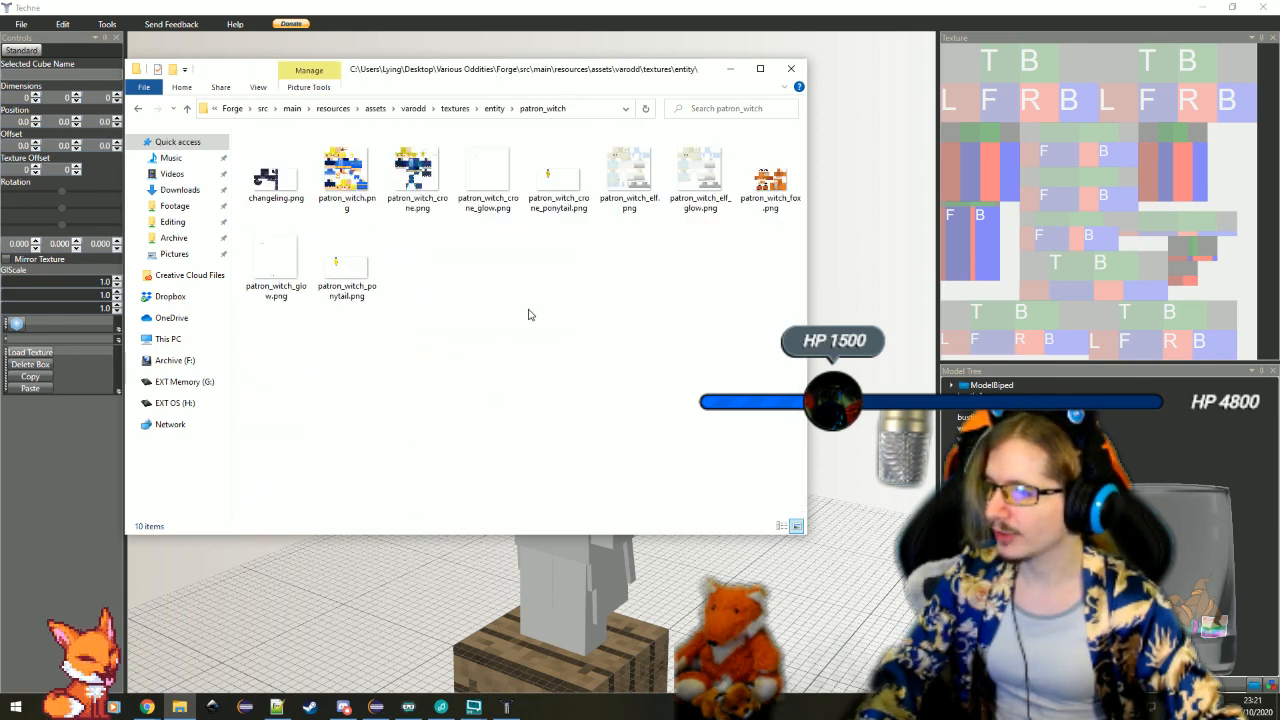
# Move the exported patron_witch_elf.png into the patron_witch folder, replacing the existing file, and delete patron_witch_elf_glow.png
pyautogui.hotkey('ctrl', 'v')
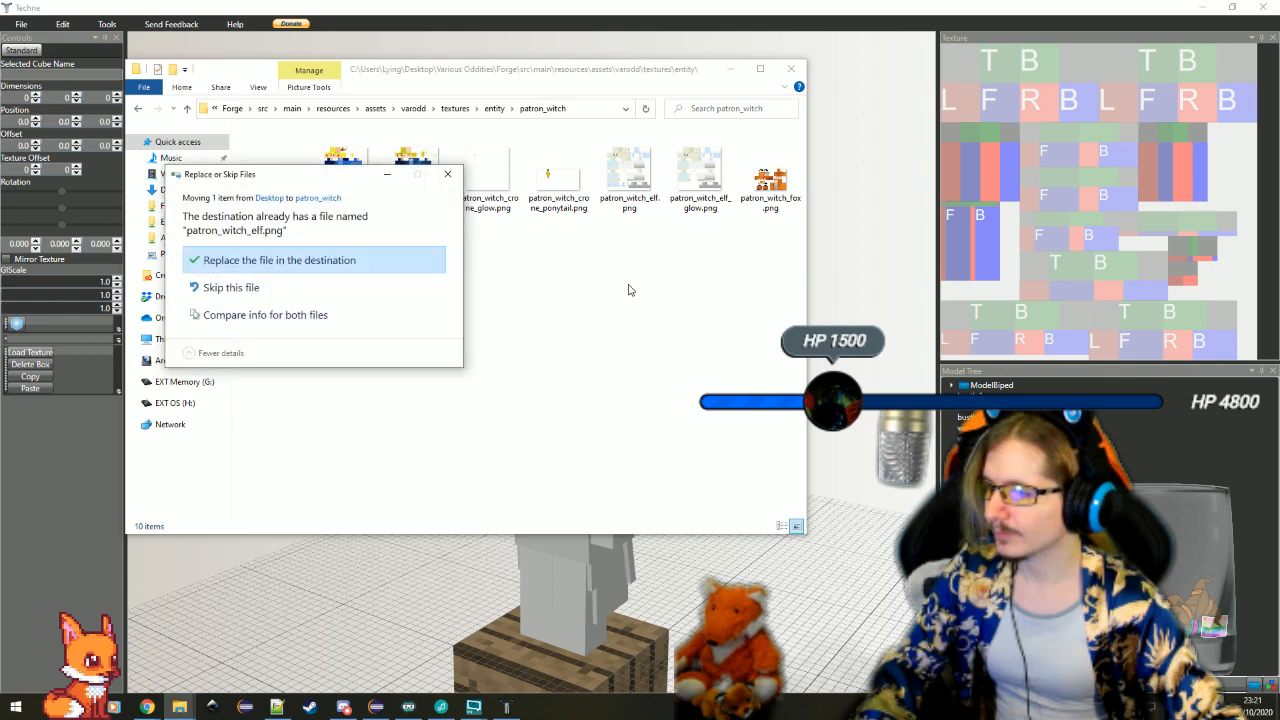
pyautogui.click(270, 264)
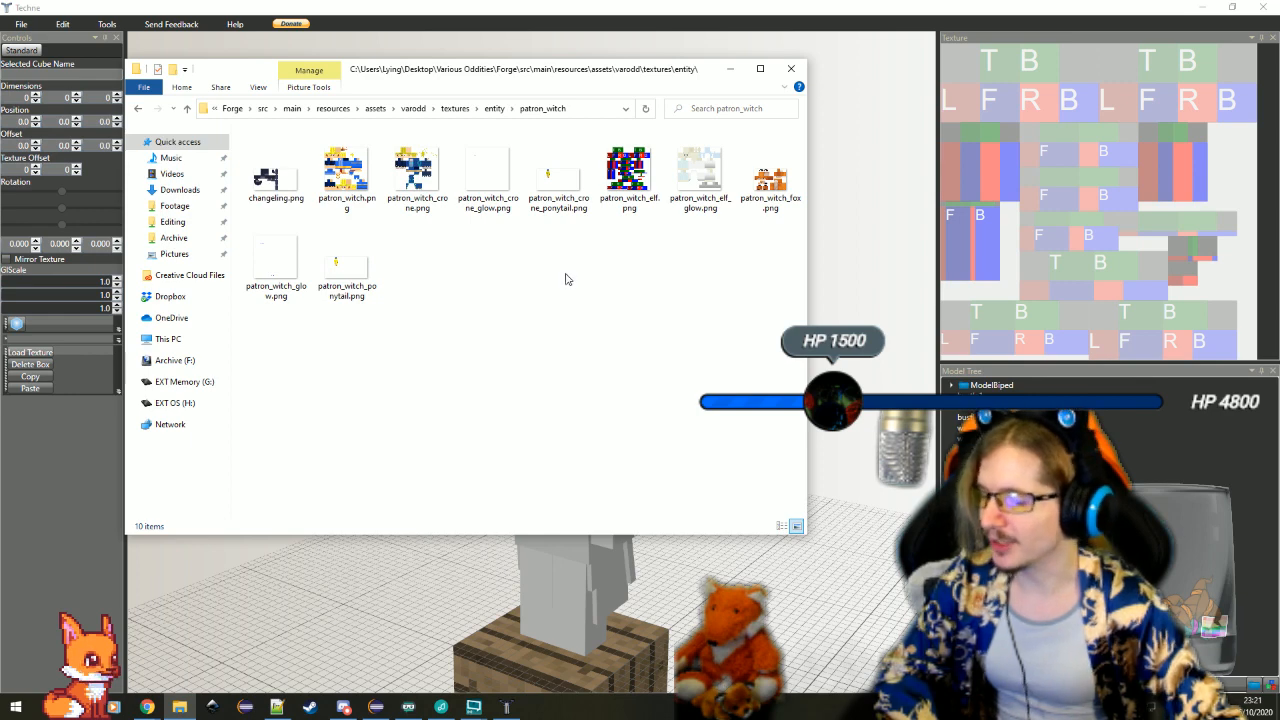
pyautogui.click(700, 170)
pyautogui.press('Delete')
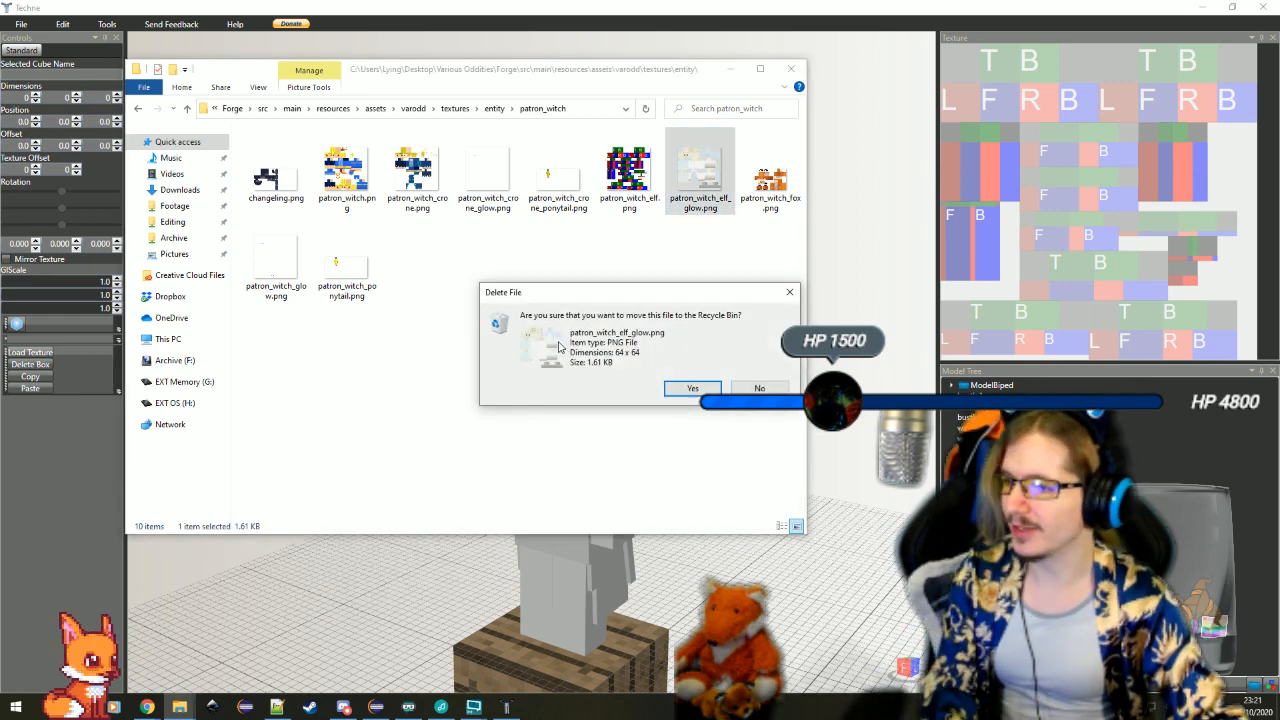
pyautogui.click(690, 388)
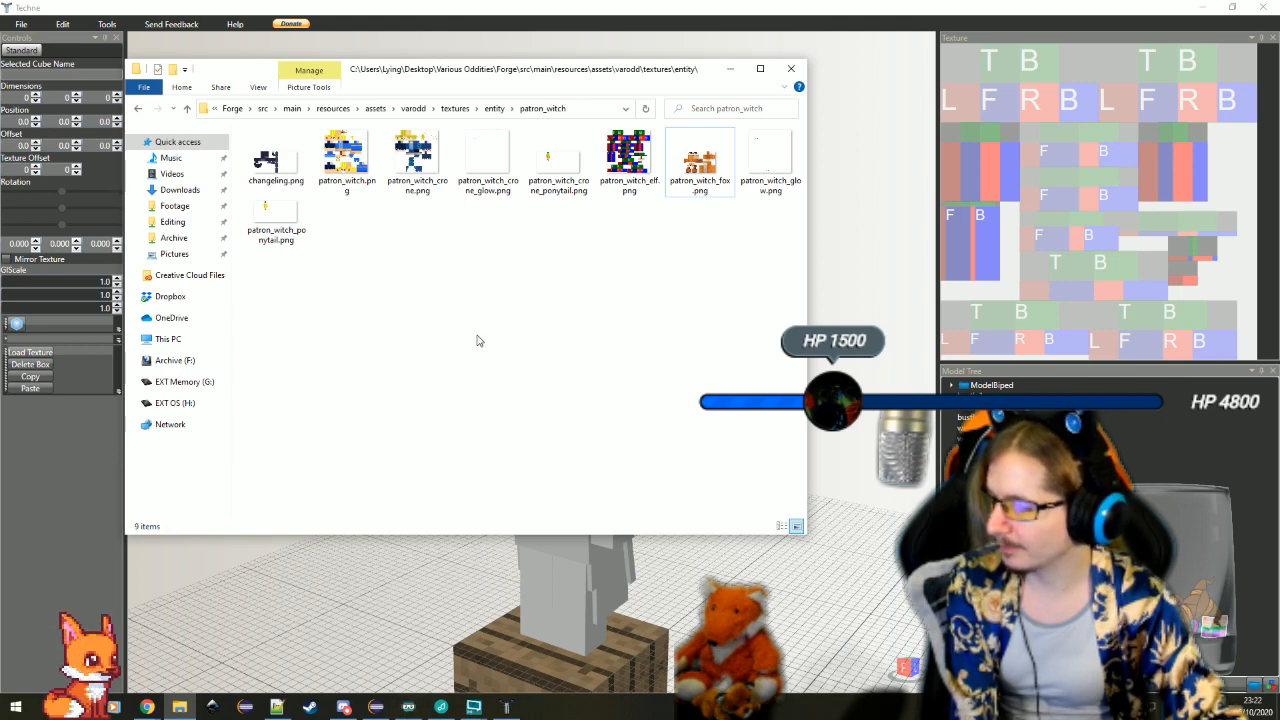
pyautogui.hotkey('alt', 'Left')
# Switch to Techne and create a new model project with ModelBiped as the base class
pyautogui.click(507, 707)
pyautogui.click(17, 25)
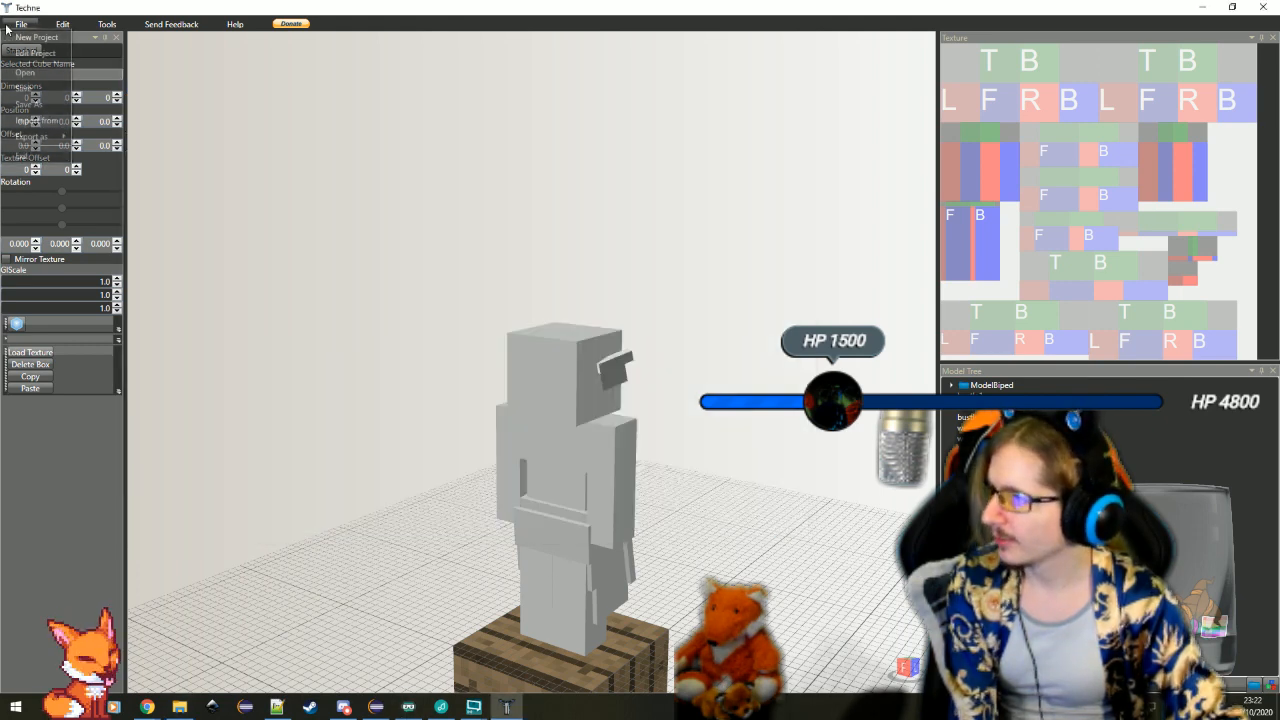
pyautogui.click(38, 38)
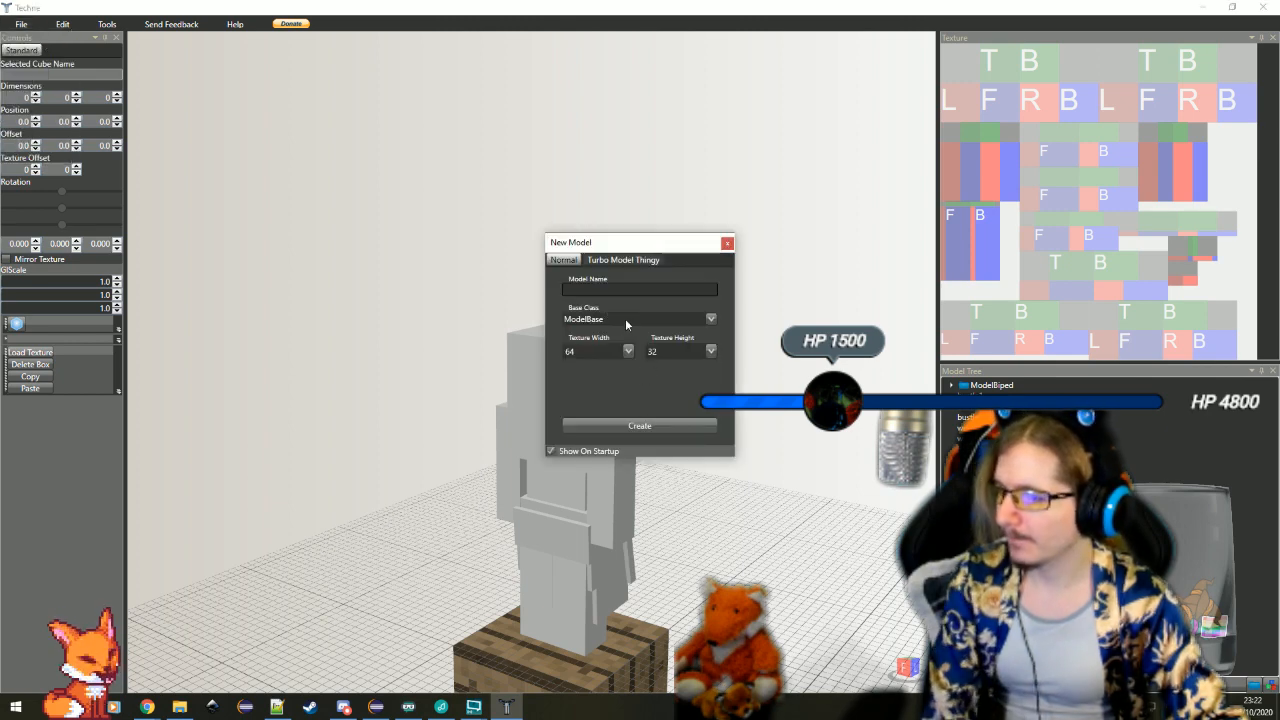
pyautogui.click(628, 320)
pyautogui.click(649, 352)
pyautogui.click(641, 427)
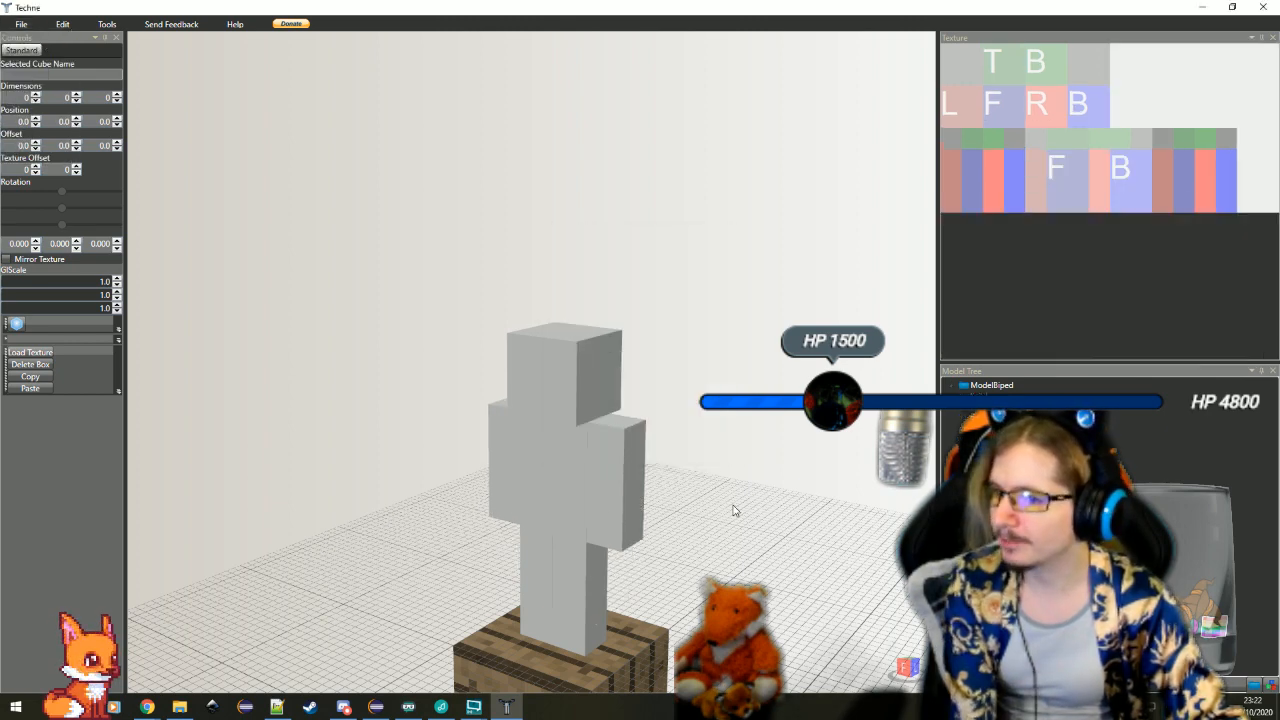
# Add a new cube to the biped model
pyautogui.moveTo(700, 538); pyautogui.dragTo(672, 556)
pyautogui.click(952, 386)
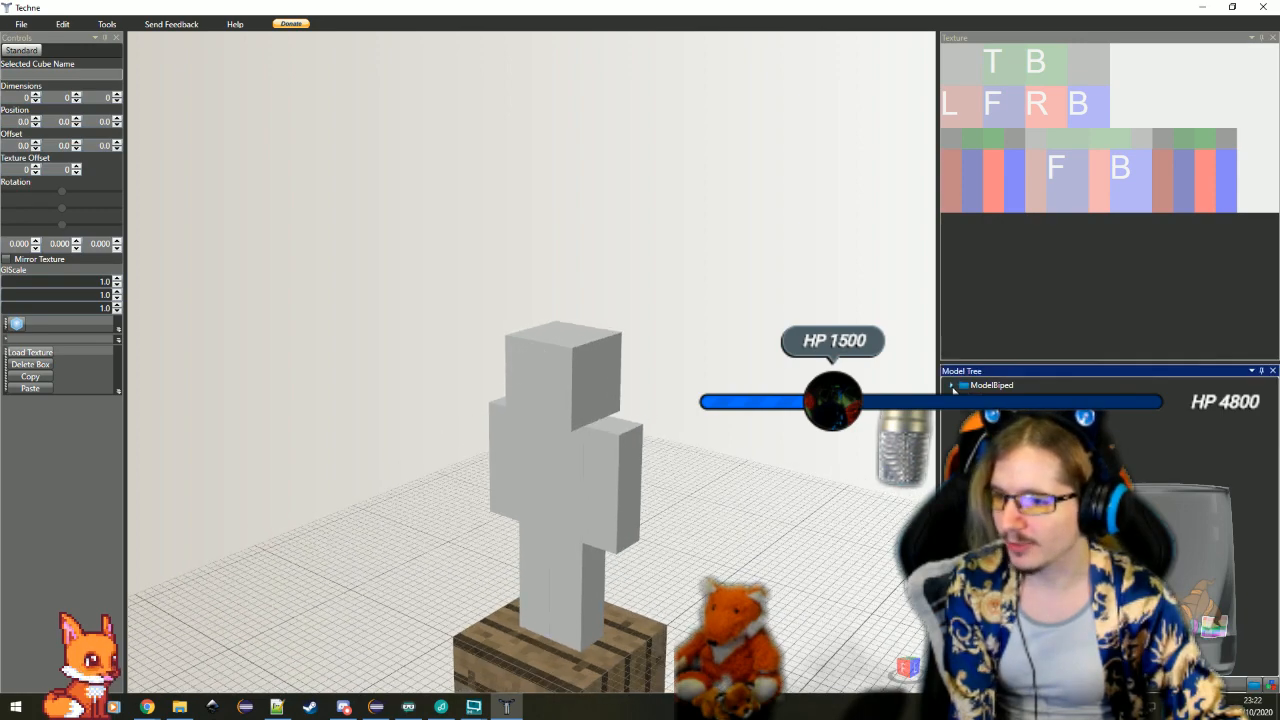
pyautogui.moveTo(779, 475)
pyautogui.mouseDown()
pyautogui.moveTo(800, 486)
pyautogui.moveTo(771, 483)
pyautogui.mouseUp()
pyautogui.scroll(5, 771, 483)
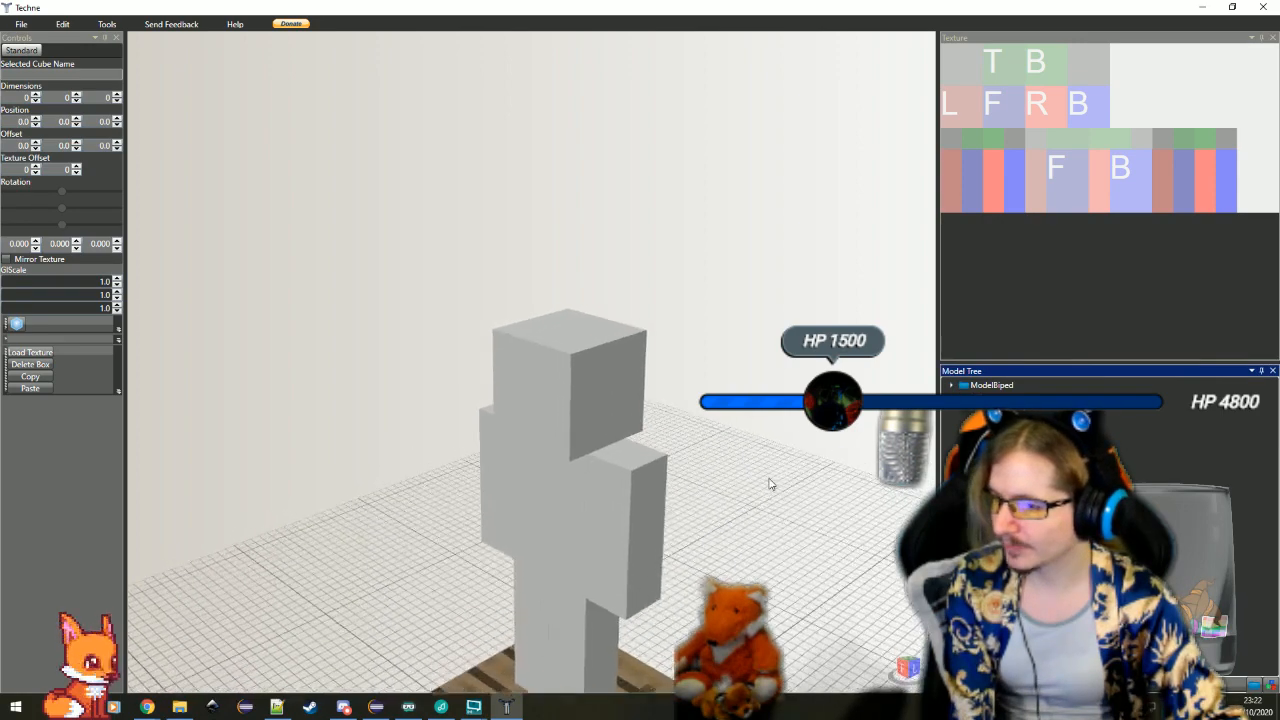
pyautogui.moveTo(697, 532)
pyautogui.mouseDown()
pyautogui.moveTo(749, 523)
pyautogui.moveTo(678, 527)
pyautogui.mouseUp()
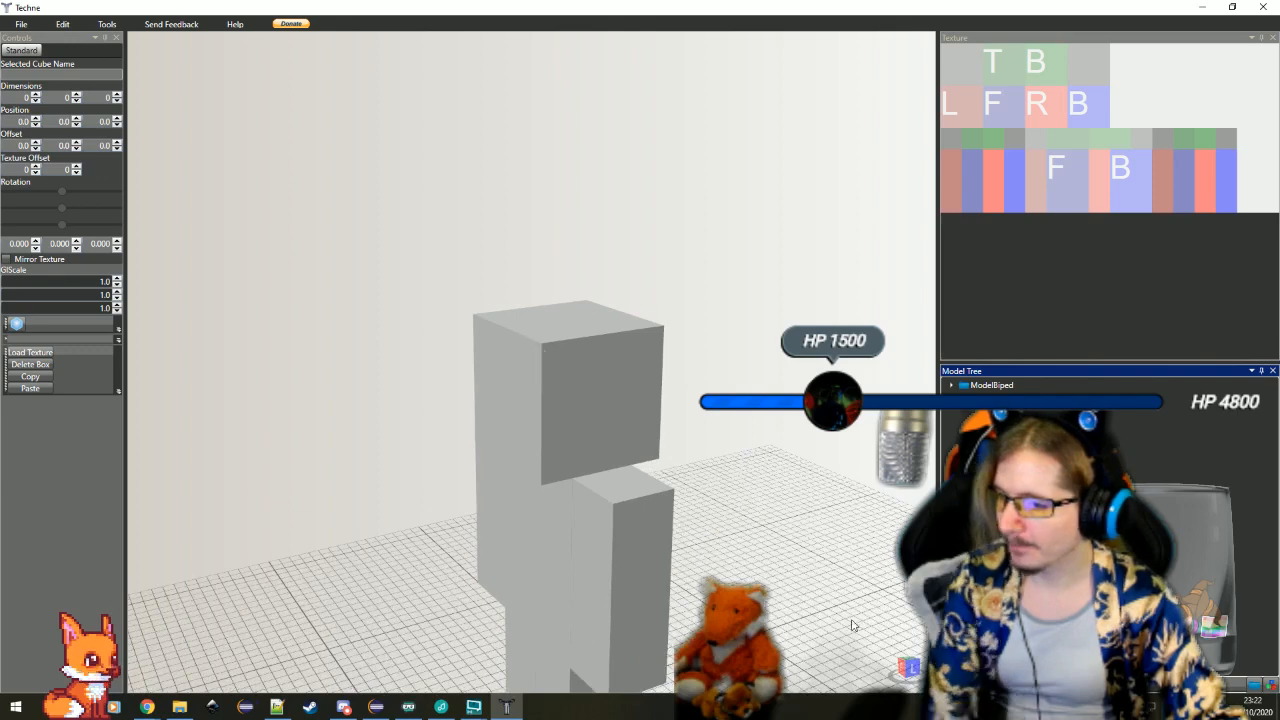
pyautogui.click(16, 324)
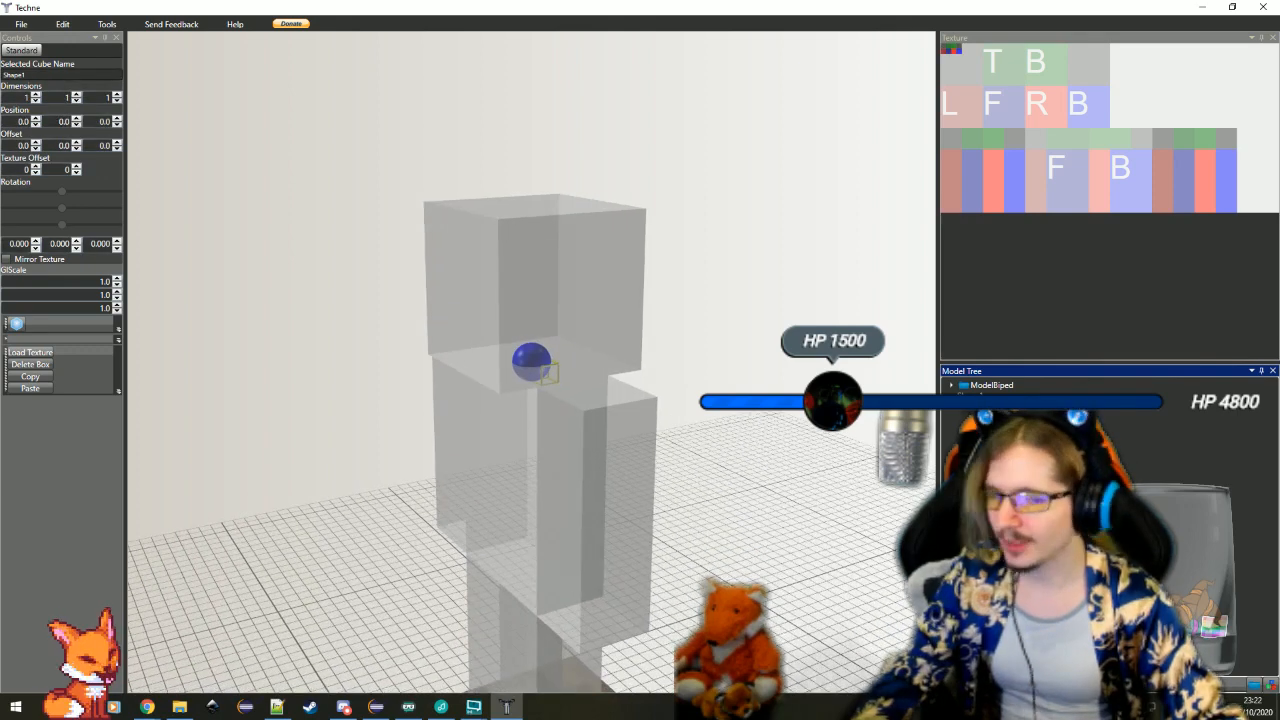
# Switch to Chrome, maximize the window and look through the fey crown image results for crown design references
pyautogui.hotkey('alt', 'Tab')
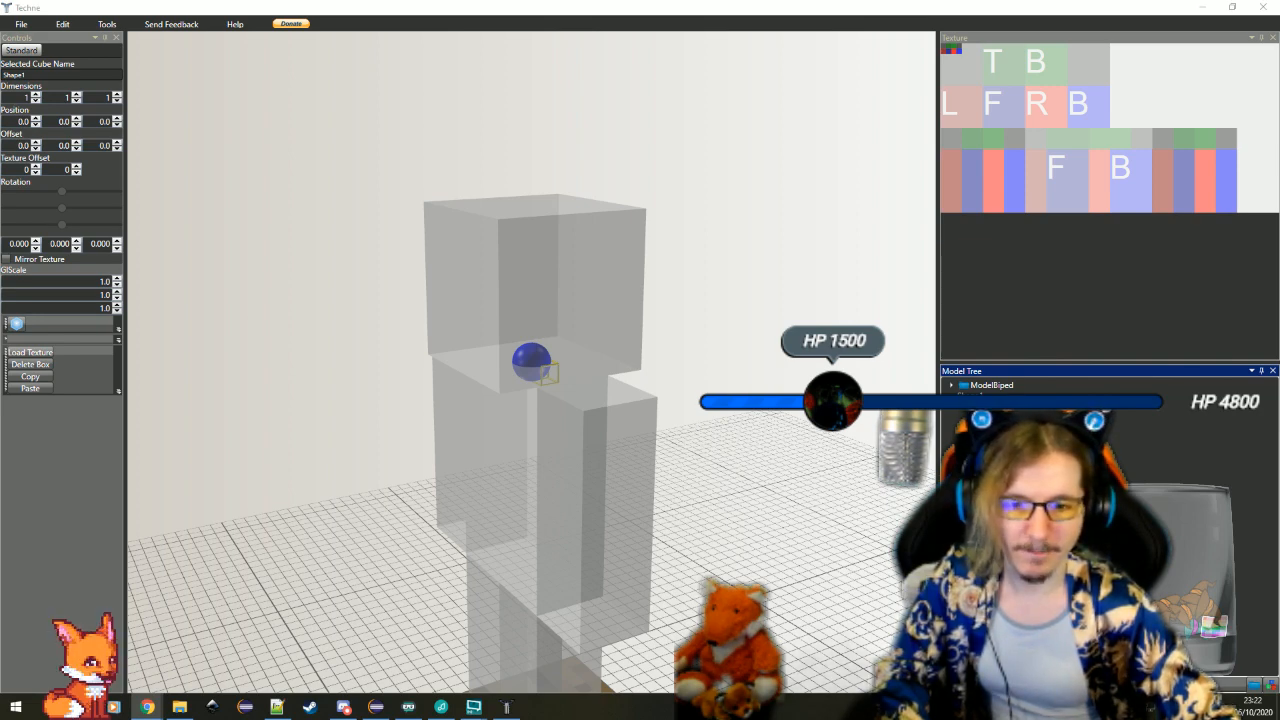
pyautogui.hotkey('alt', 'Tab')
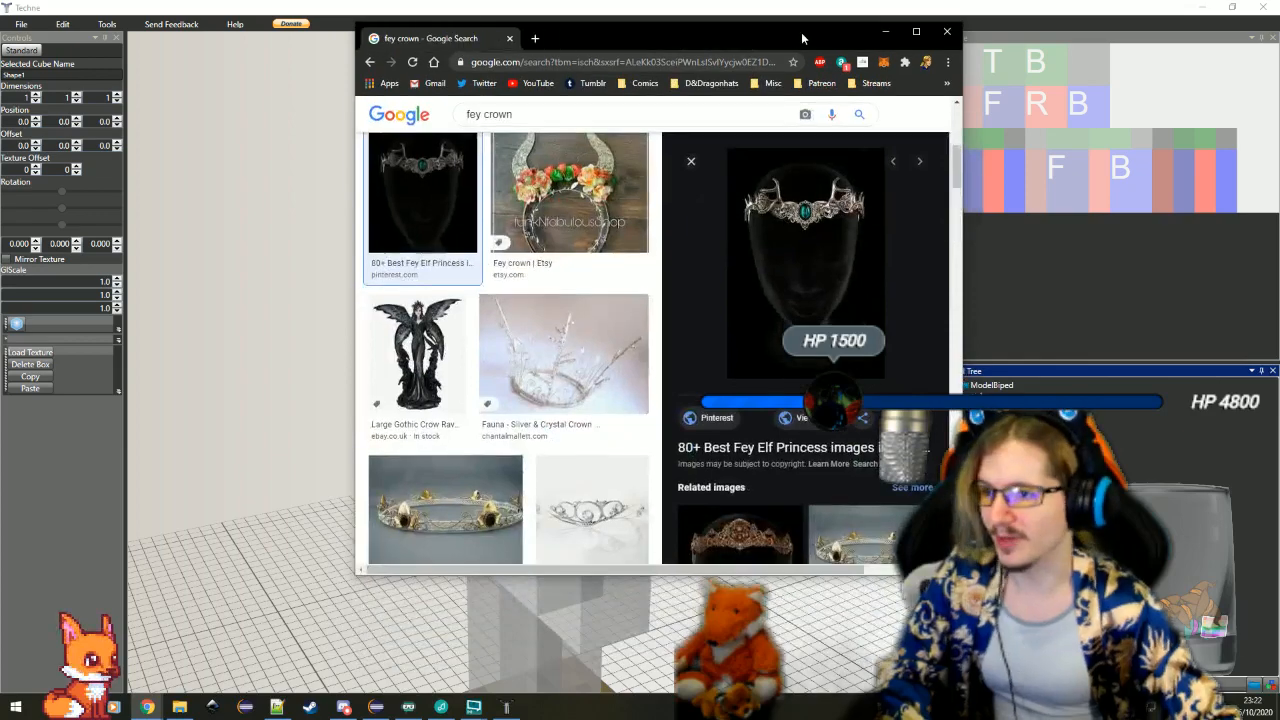
pyautogui.doubleClick(801, 32)
pyautogui.click(672, 325)
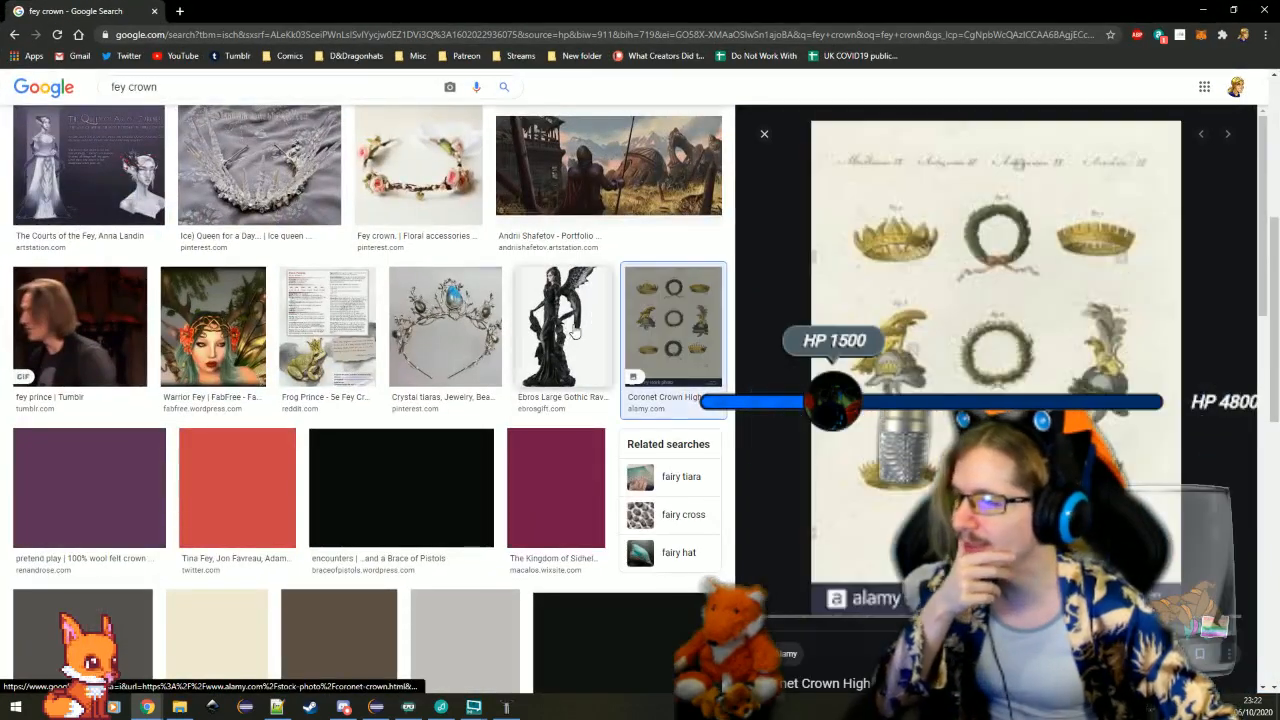
pyautogui.click(296, 187)
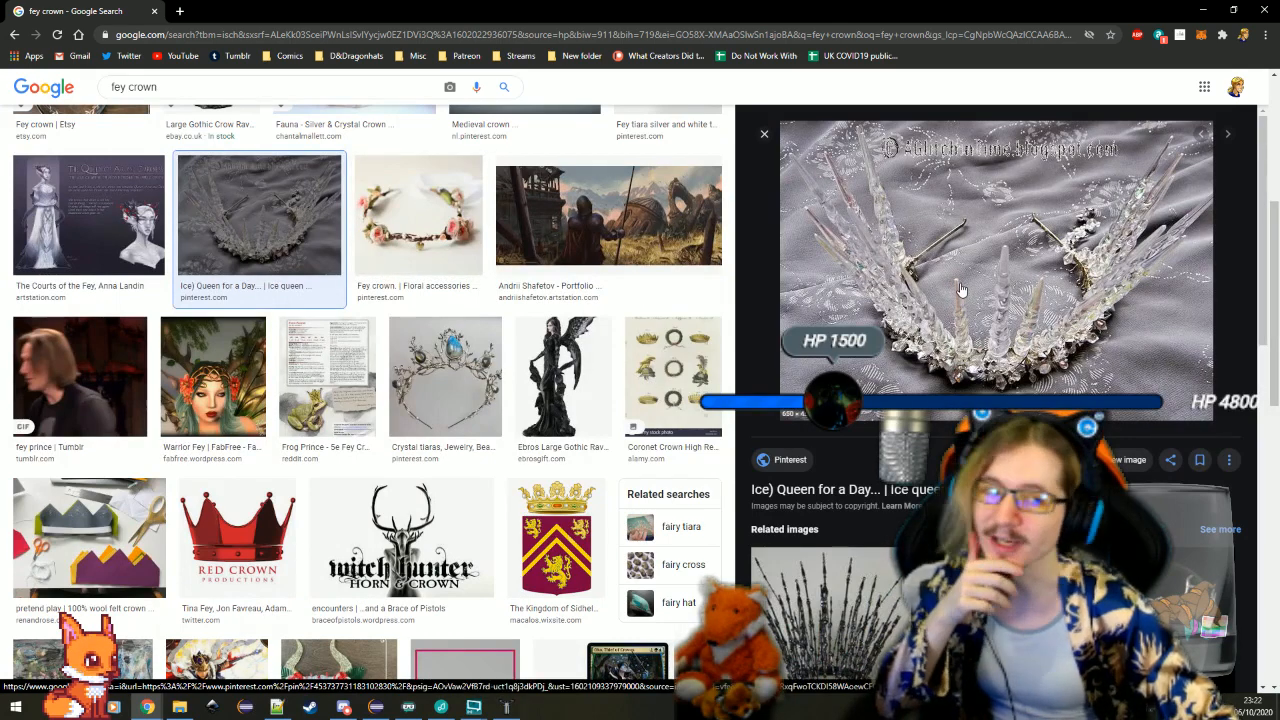
pyautogui.click(322, 383)
pyautogui.scroll(-4, 322, 383)
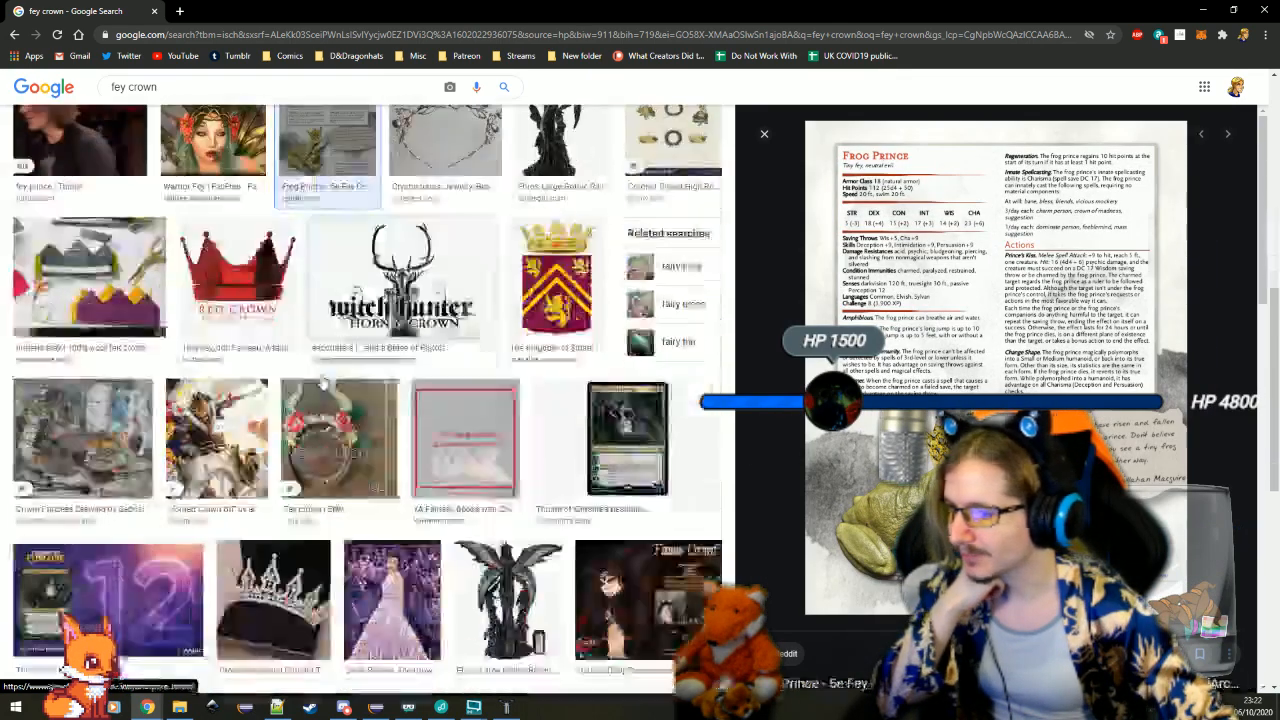
pyautogui.click(83, 300)
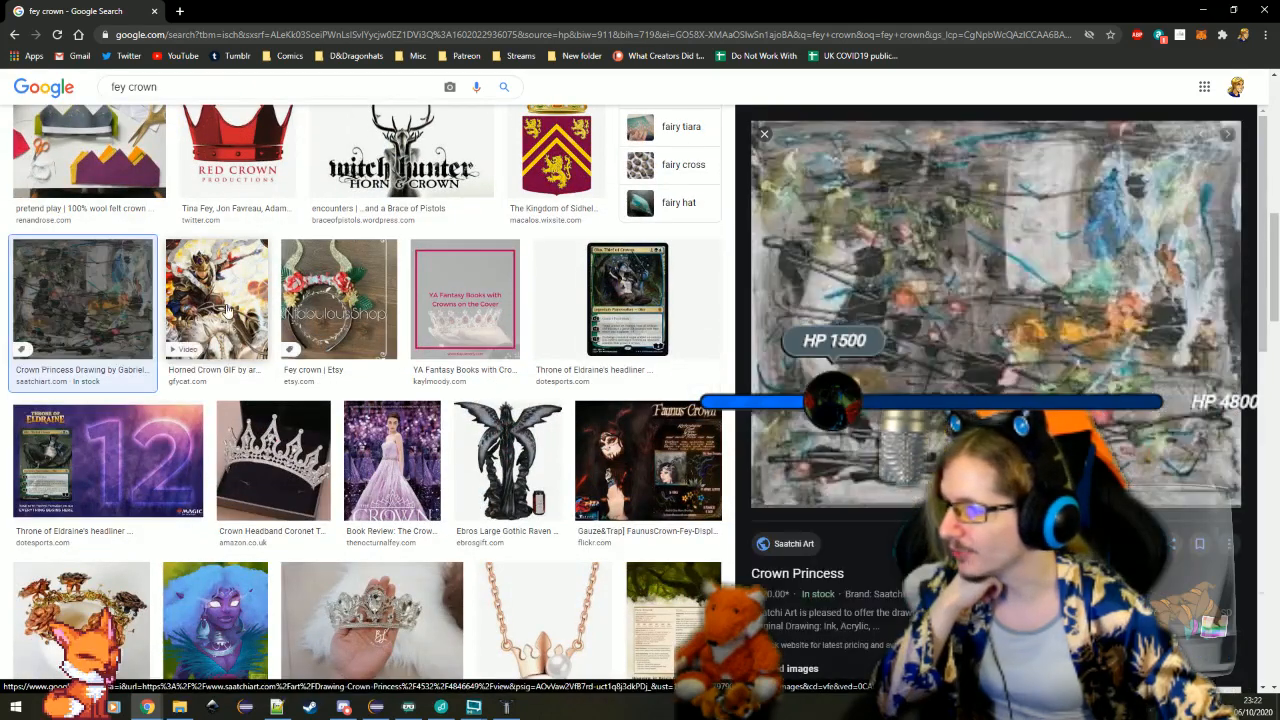
pyautogui.click(228, 310)
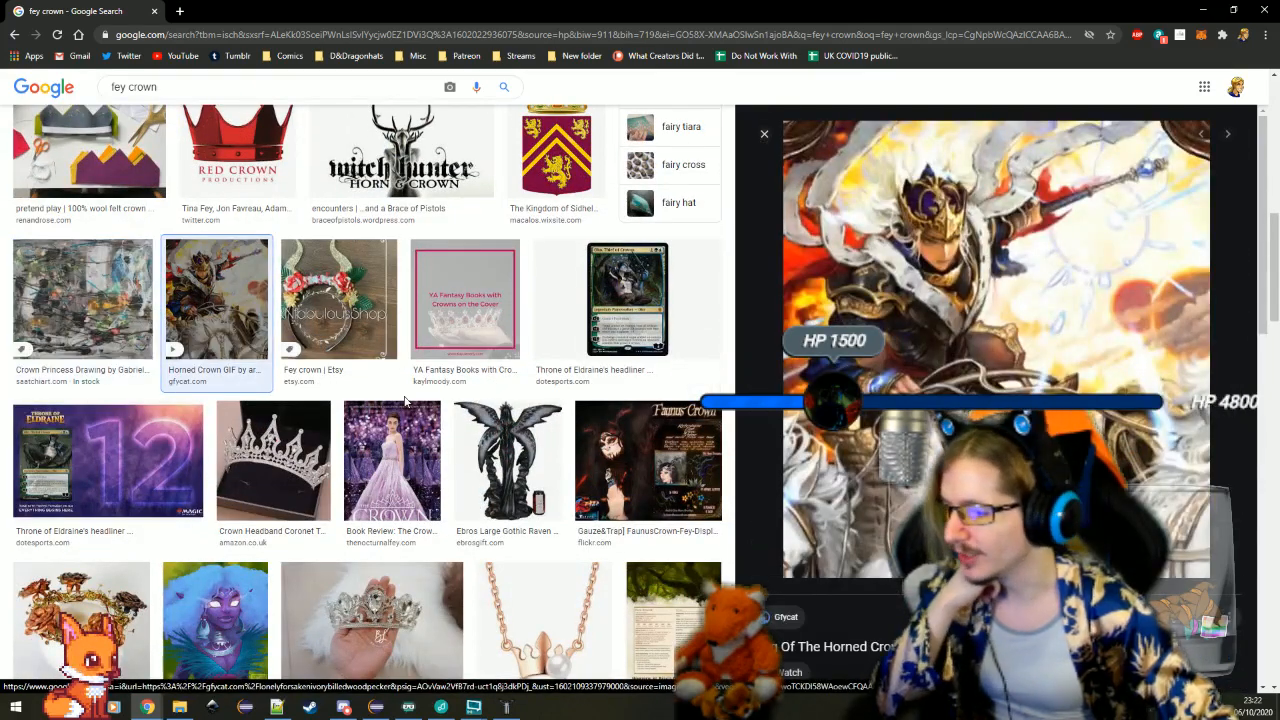
pyautogui.scroll(-1, 397, 422)
pyautogui.click(397, 435)
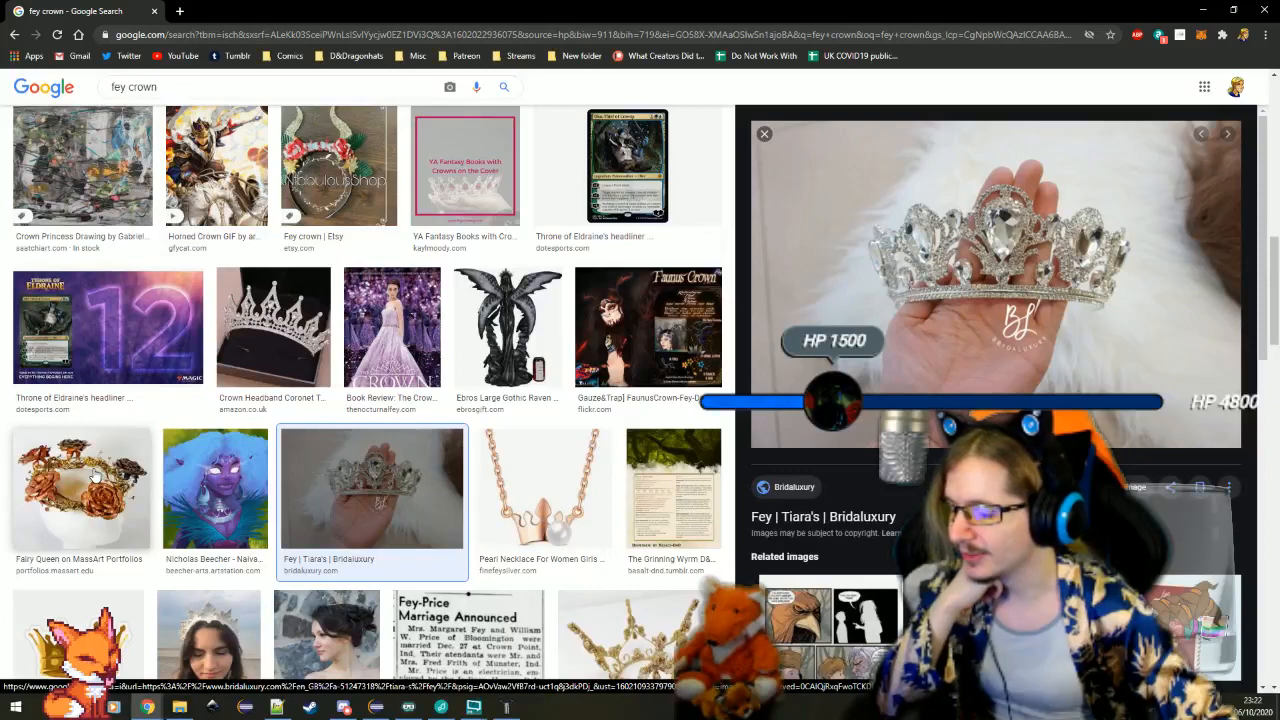
# Preview the Queen of Air and Darkness artwork and the antler-like Crown of the Conjurer as crown references
pyautogui.scroll(-1, 567, 456)
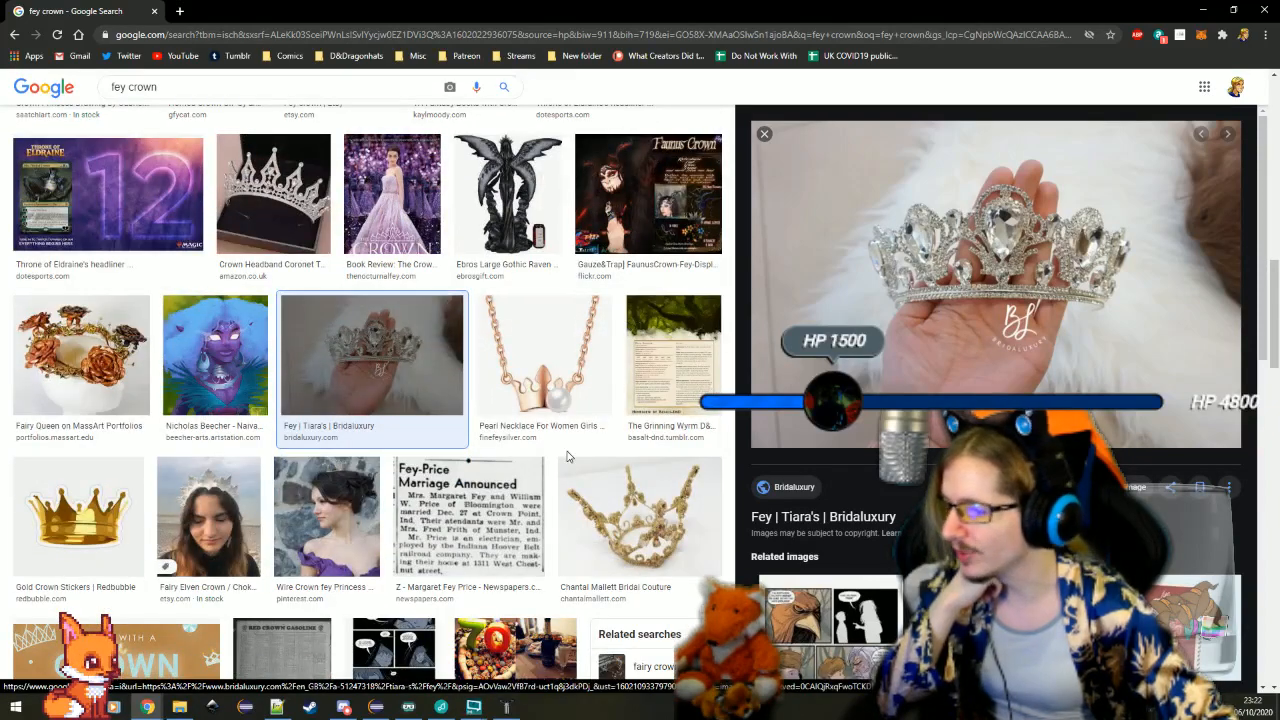
pyautogui.scroll(-3, 567, 456)
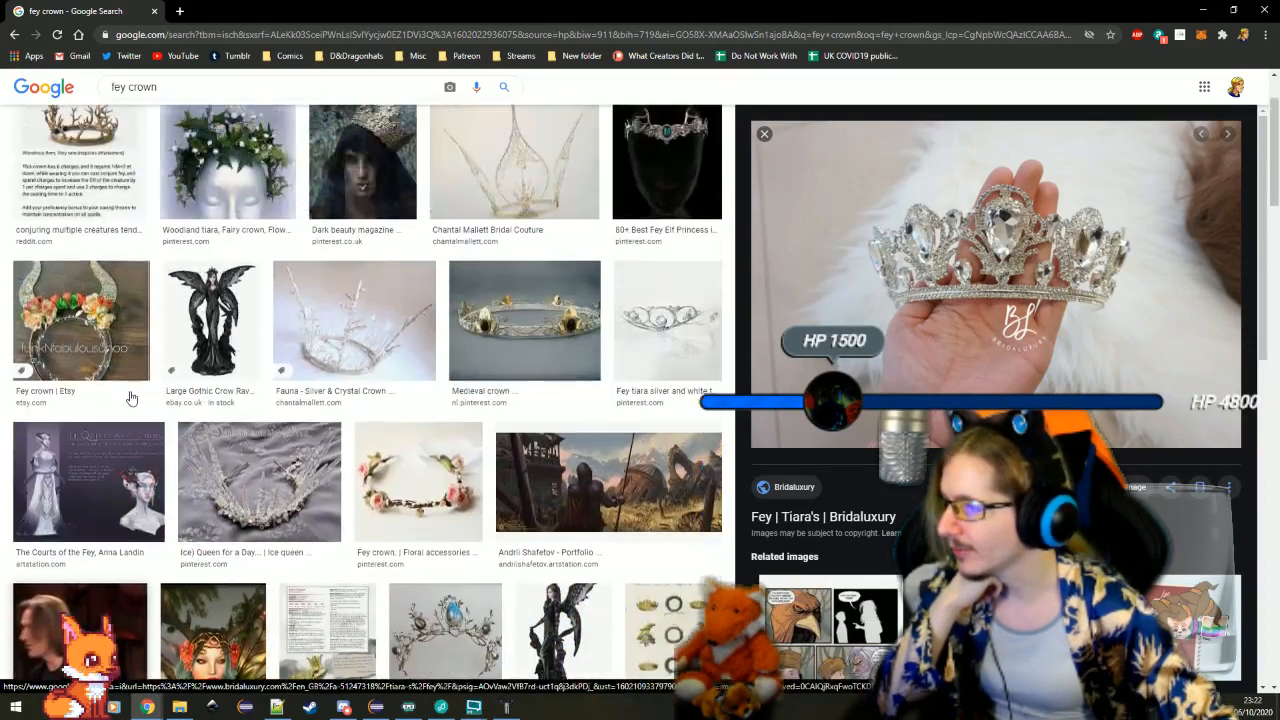
pyautogui.click(138, 459)
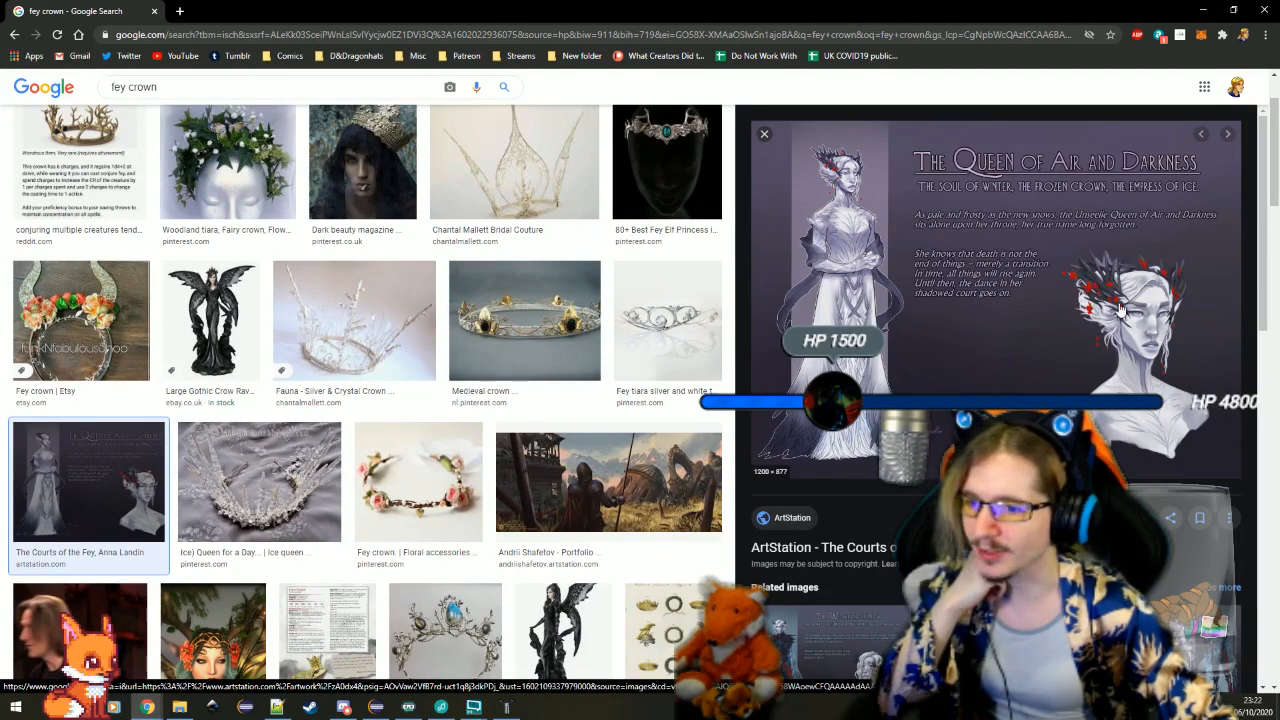
pyautogui.scroll(2, 92, 262)
pyautogui.click(88, 265)
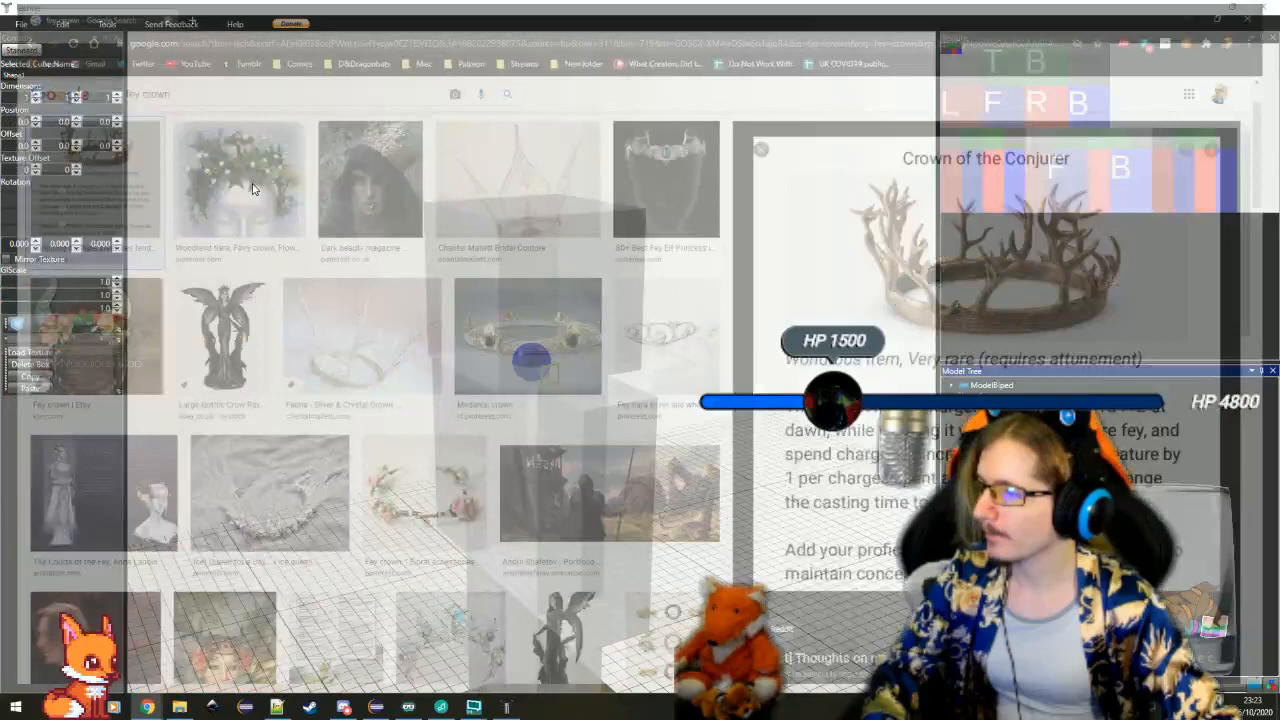
# Switch back to Techne, add a folder to the model tree and reselect the new cube
pyautogui.hotkey('alt', 'Tab')
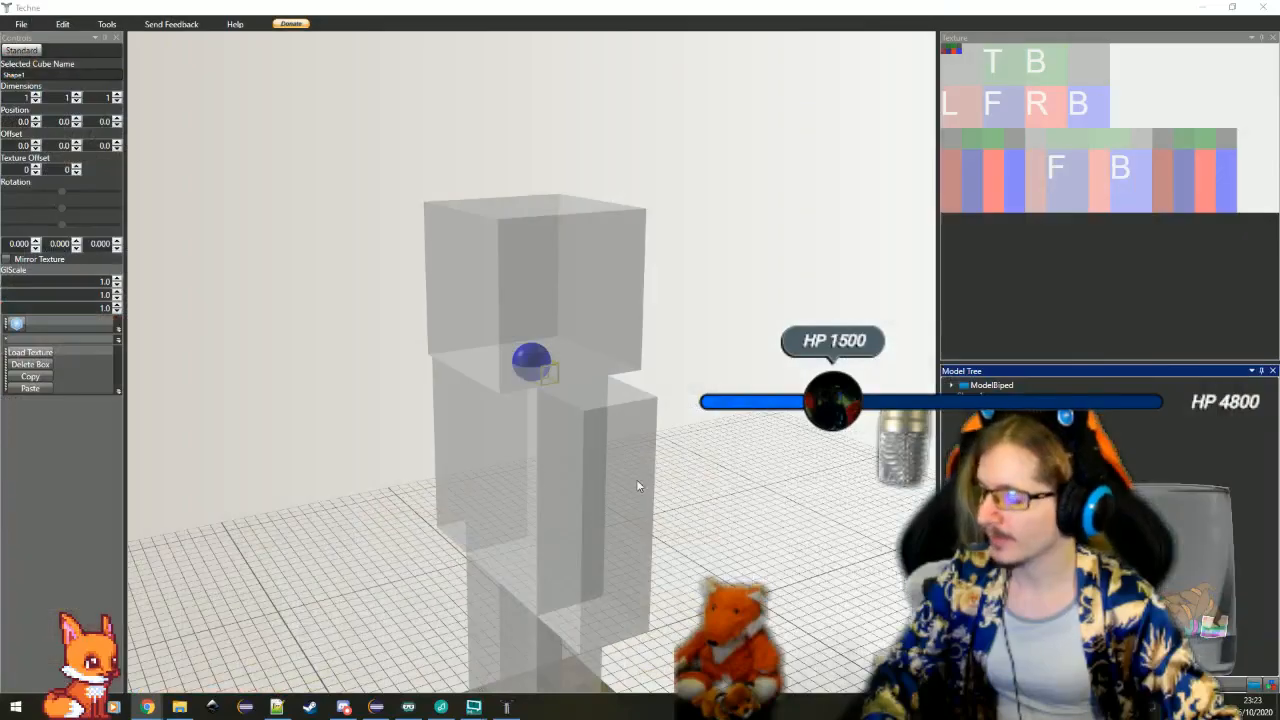
pyautogui.moveTo(636, 479); pyautogui.dragTo(714, 474)
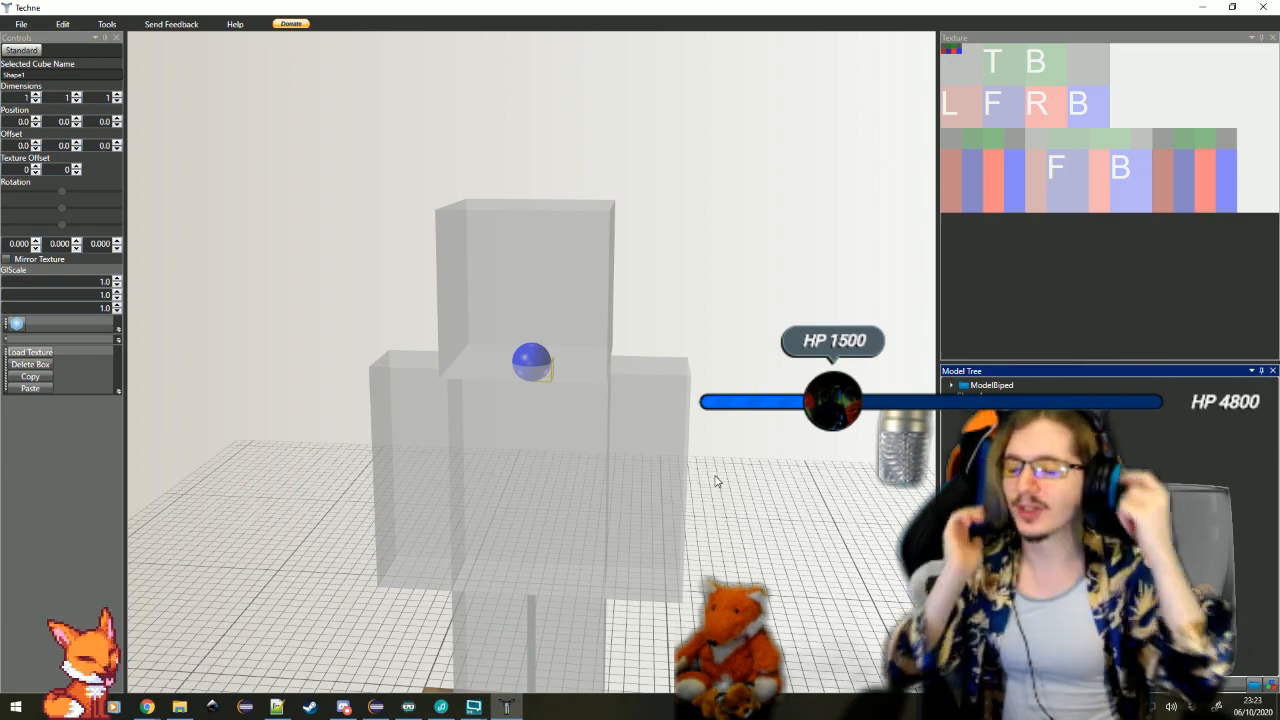
pyautogui.moveTo(686, 486); pyautogui.dragTo(596, 461)
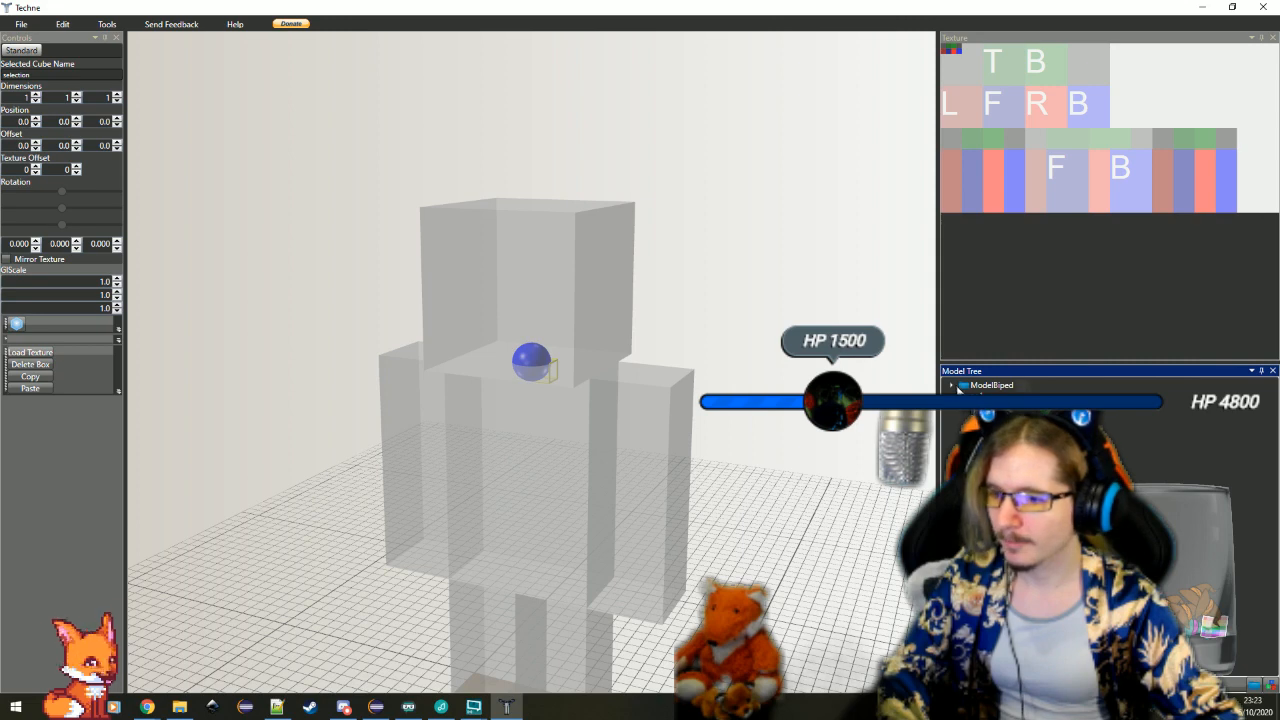
pyautogui.click(992, 400)
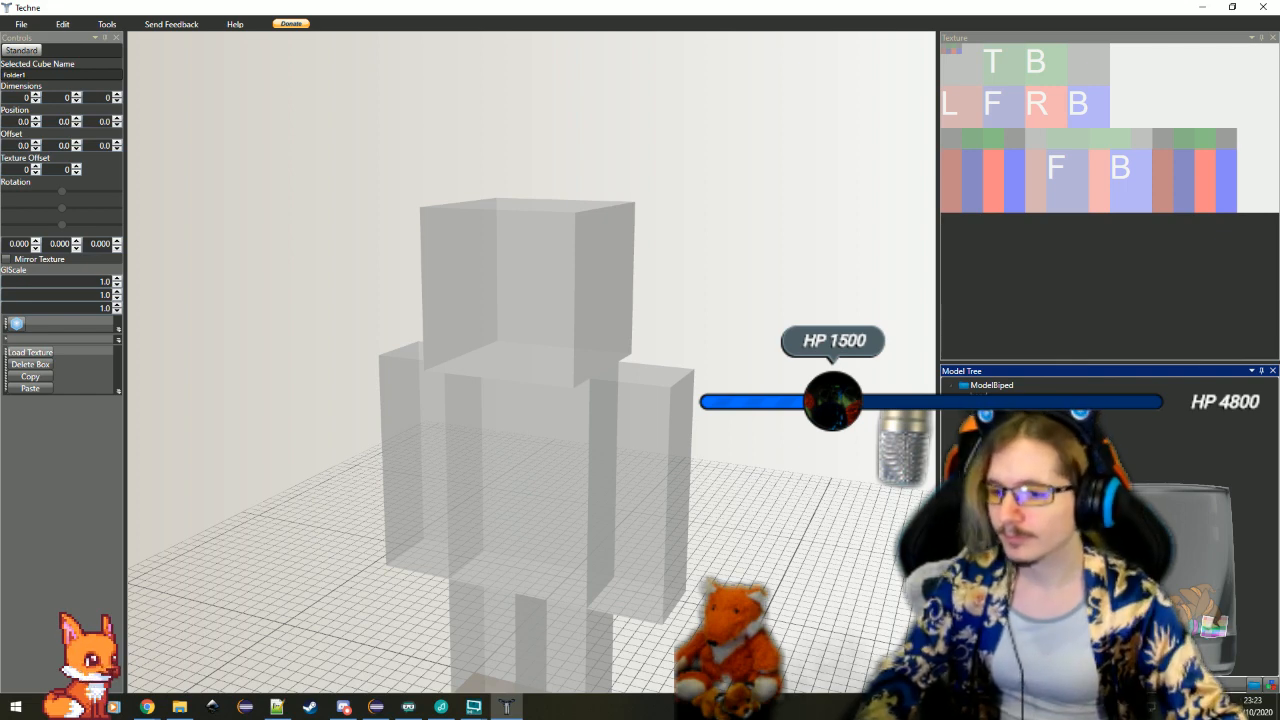
pyautogui.click(992, 466)
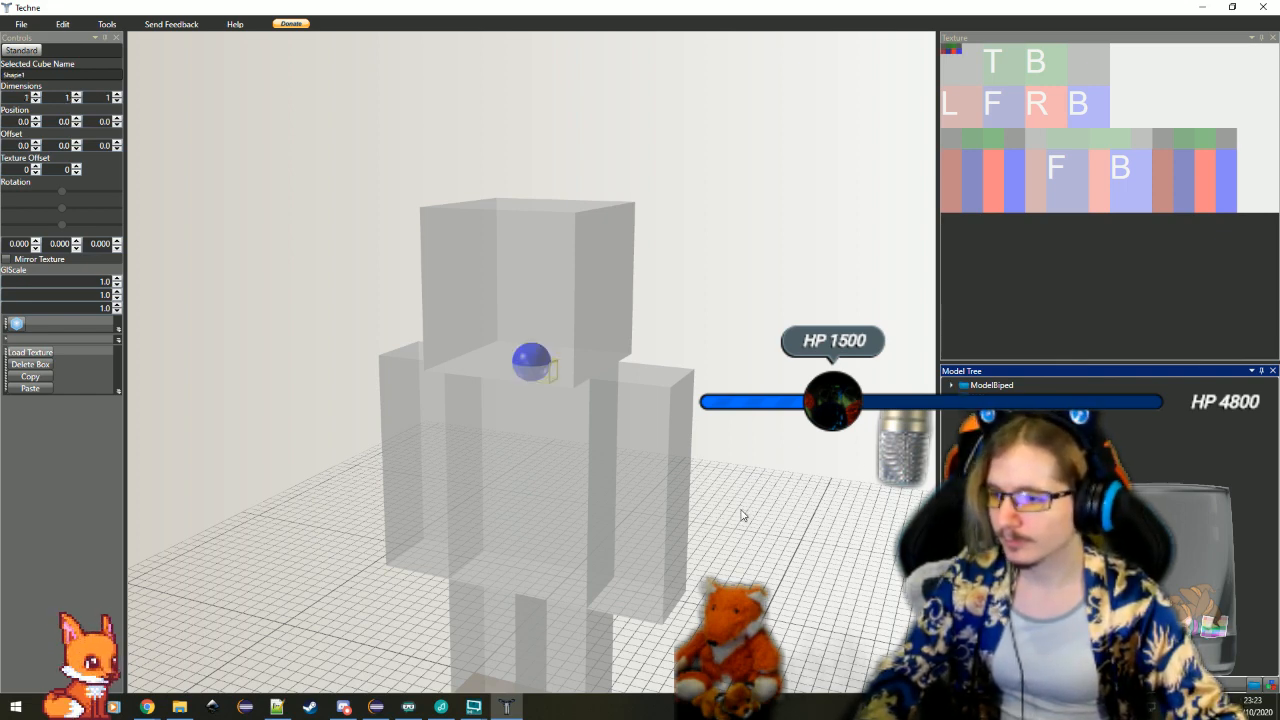
# Delete the biped's arms, body and legs, keeping only the head and the new small cube
pyautogui.moveTo(742, 513); pyautogui.dragTo(750, 515)
pyautogui.click(413, 438)
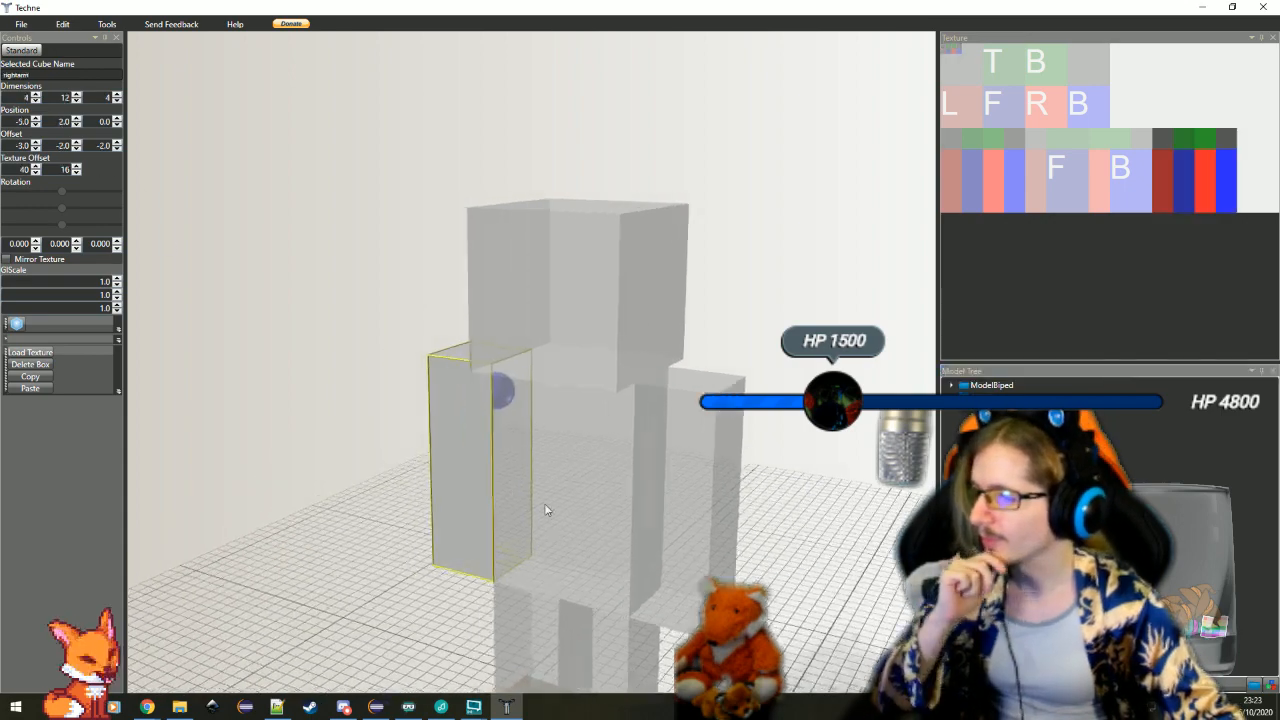
pyautogui.press('Delete')
pyautogui.click(672, 483)
pyautogui.press('Delete')
pyautogui.click(731, 500)
pyautogui.press('Delete')
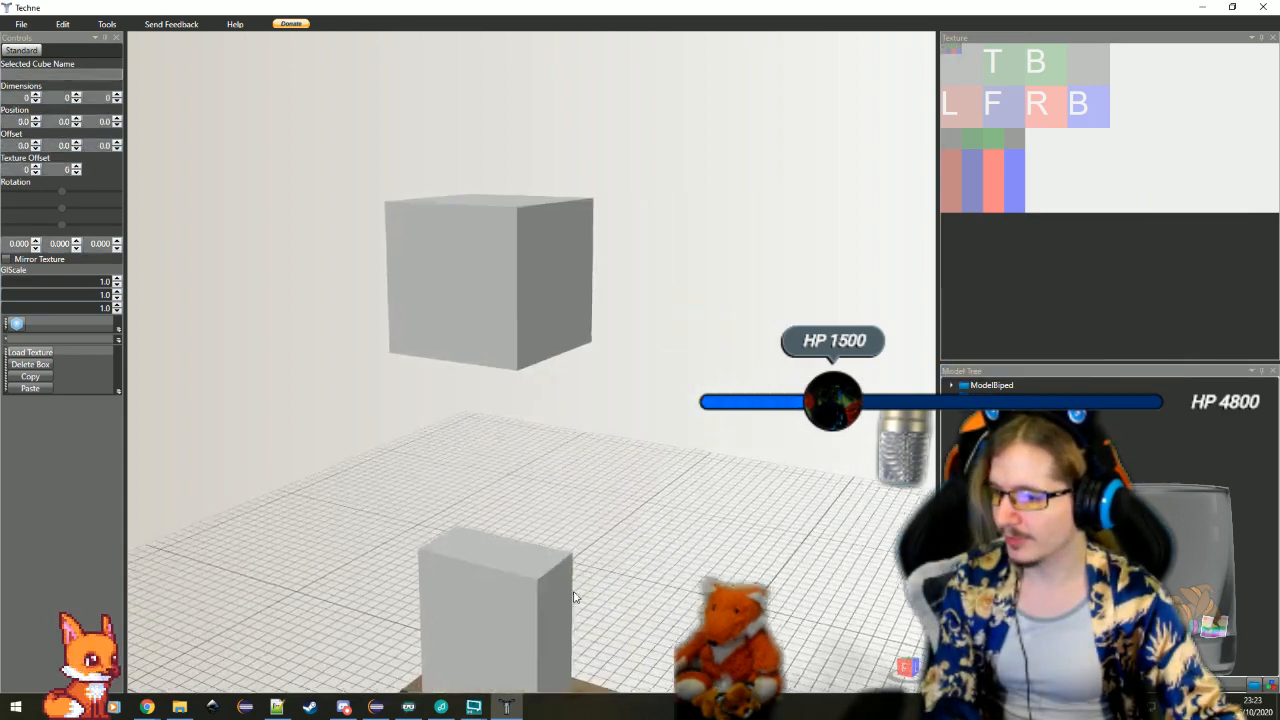
pyautogui.click(556, 586)
pyautogui.press('Delete')
pyautogui.click(534, 518)
pyautogui.press('Delete')
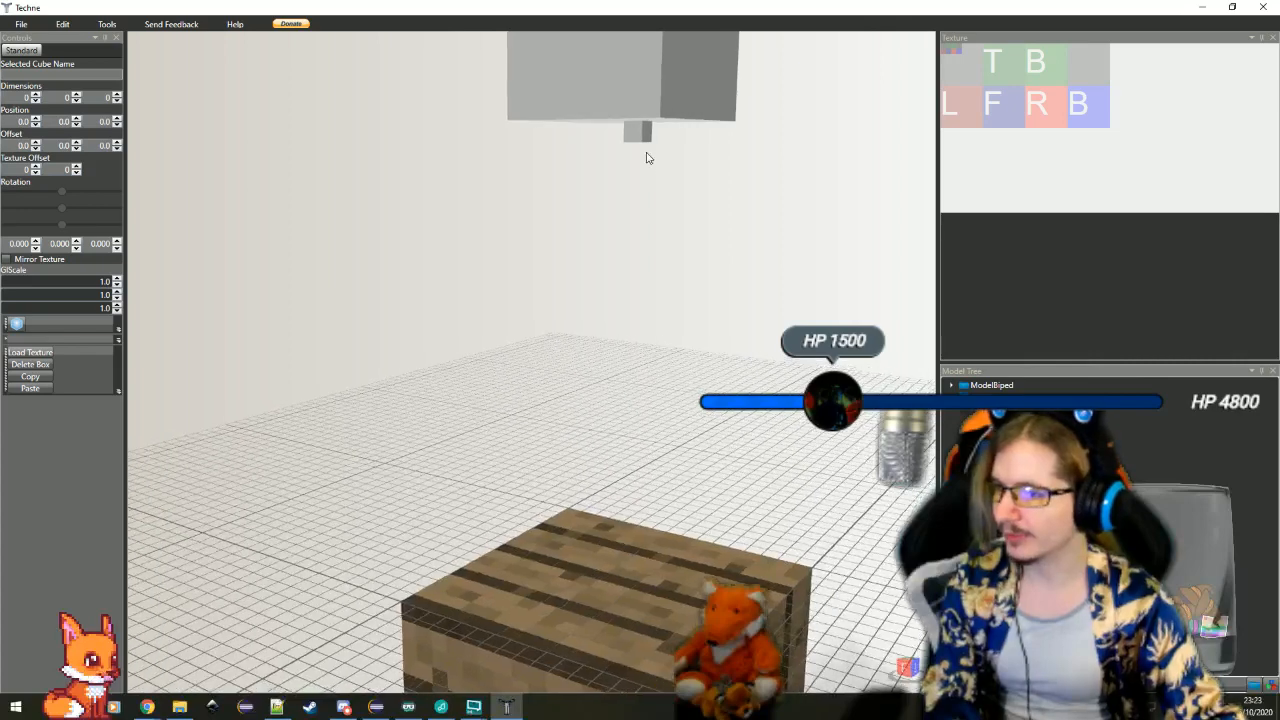
# Select the small cube below the head and set its Y offset to -6
pyautogui.click(648, 150)
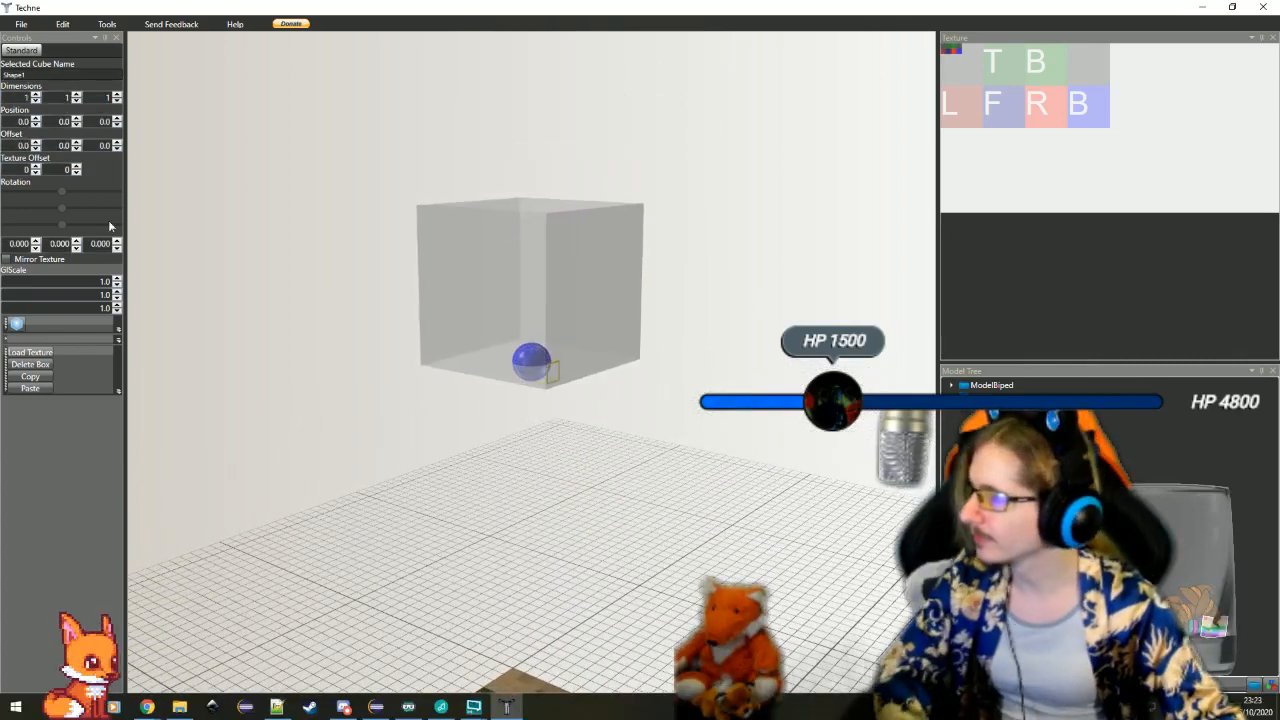
pyautogui.click(76, 142)
pyautogui.click(76, 142)
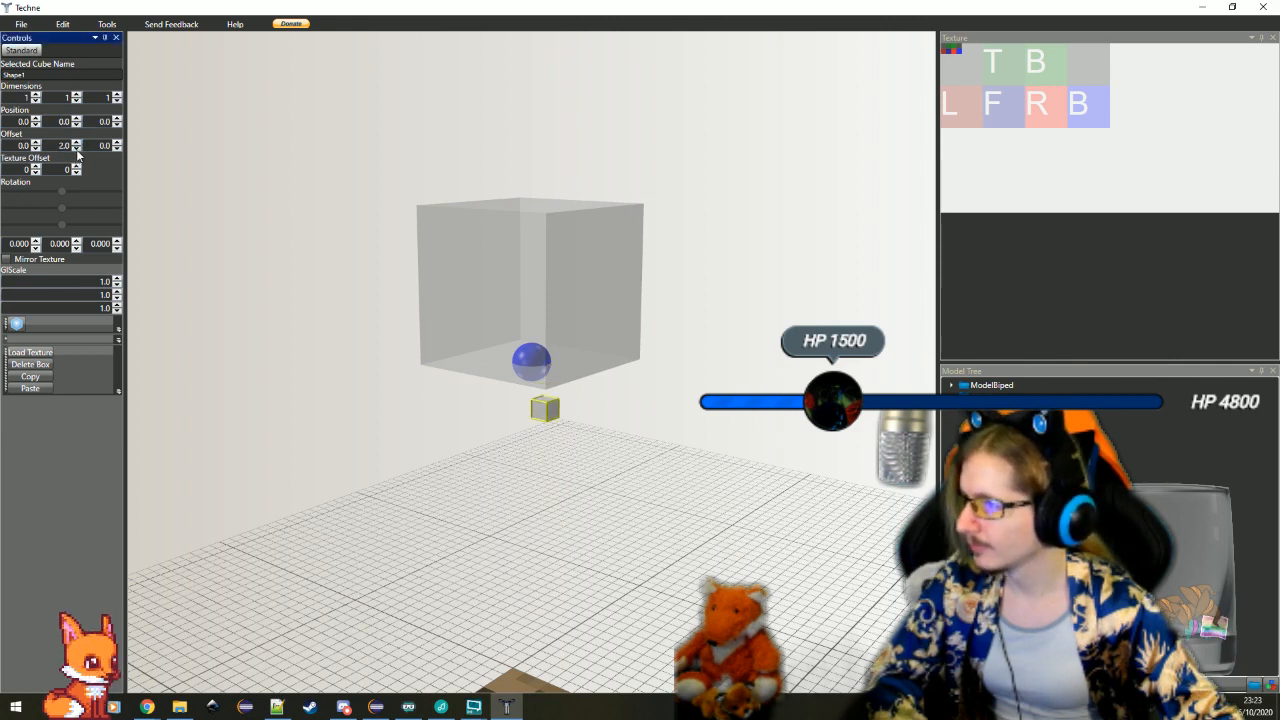
pyautogui.click(77, 150)
pyautogui.click(77, 150)
pyautogui.click(77, 150)
pyautogui.click(77, 150)
pyautogui.click(77, 150)
pyautogui.click(77, 150)
pyautogui.click(77, 150)
pyautogui.click(77, 150)
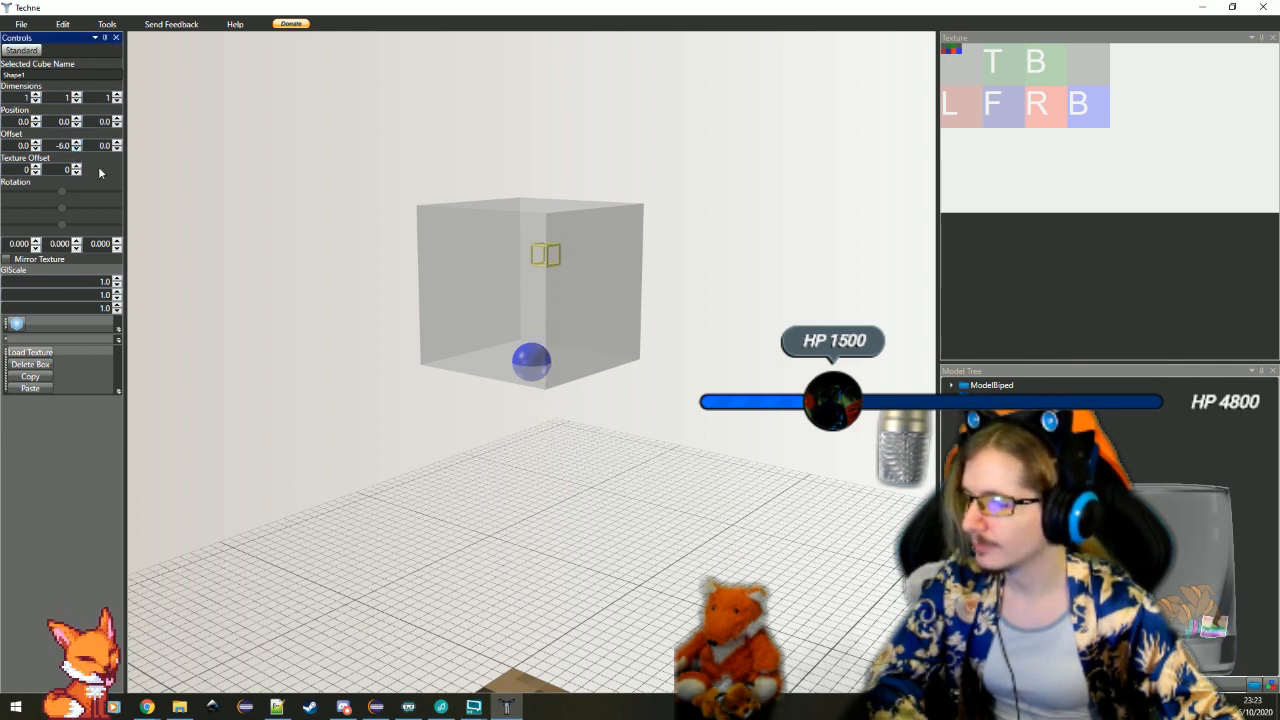
# Set the small cube's Z offset to 4 to place it against the head's face
pyautogui.moveTo(520, 400); pyautogui.dragTo(487, 317)
pyautogui.scroll(4, 650, 430)
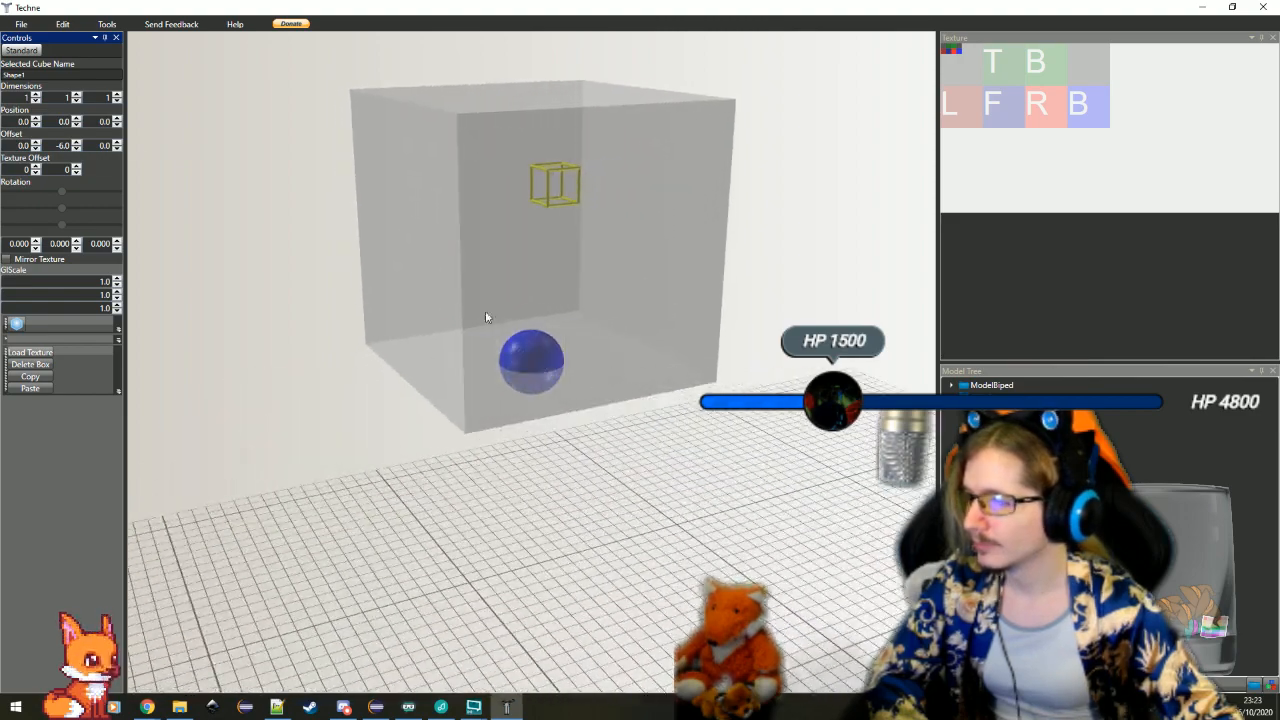
pyautogui.click(117, 142)
pyautogui.click(117, 142)
pyautogui.click(117, 142)
pyautogui.moveTo(680, 430); pyautogui.dragTo(271, 190)
pyautogui.click(117, 142)
pyautogui.moveTo(428, 410); pyautogui.dragTo(376, 416)
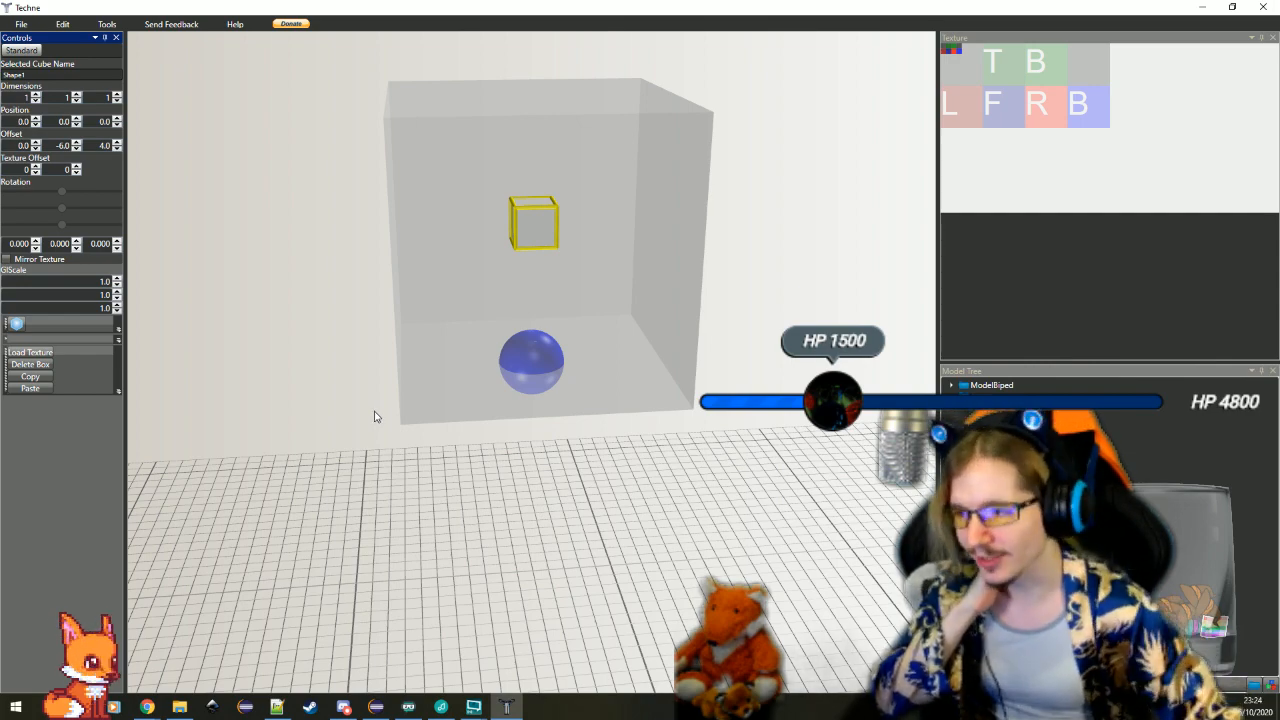
# Set the small cube's dimensions to 1 × 4 × 1 to make an upright crown spike
pyautogui.moveTo(372, 414); pyautogui.dragTo(295, 347)
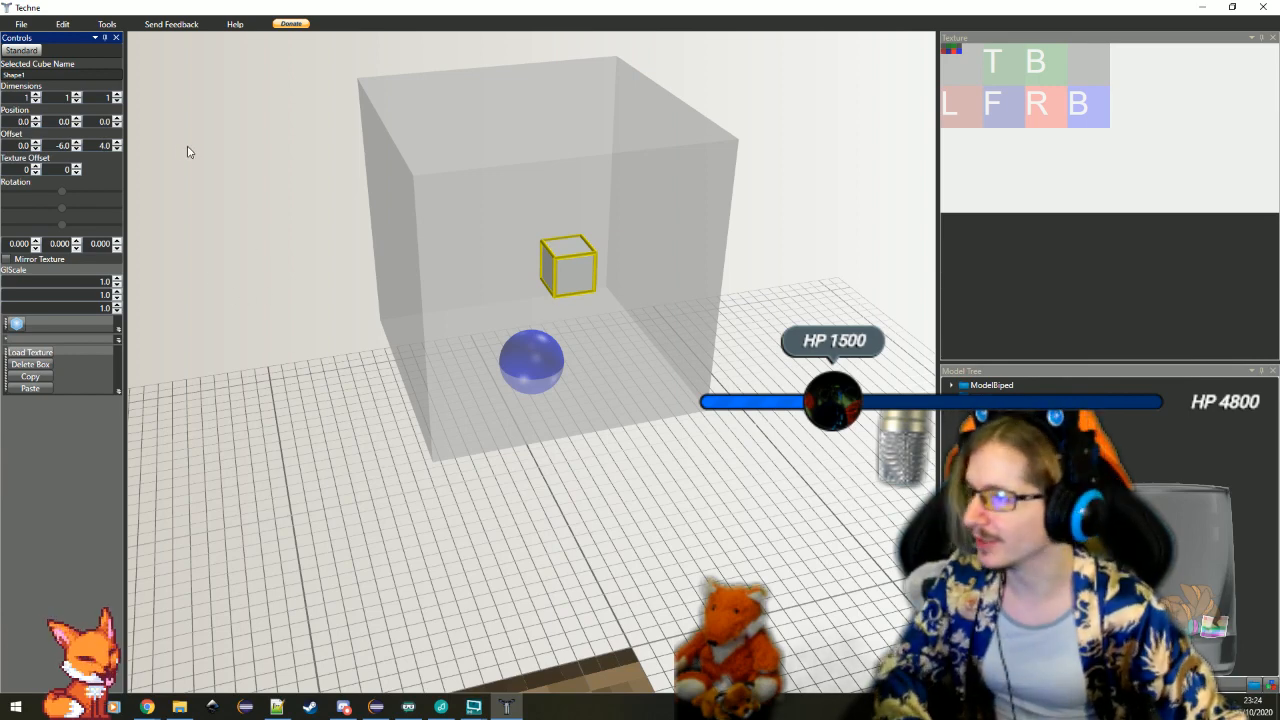
pyautogui.click(117, 94)
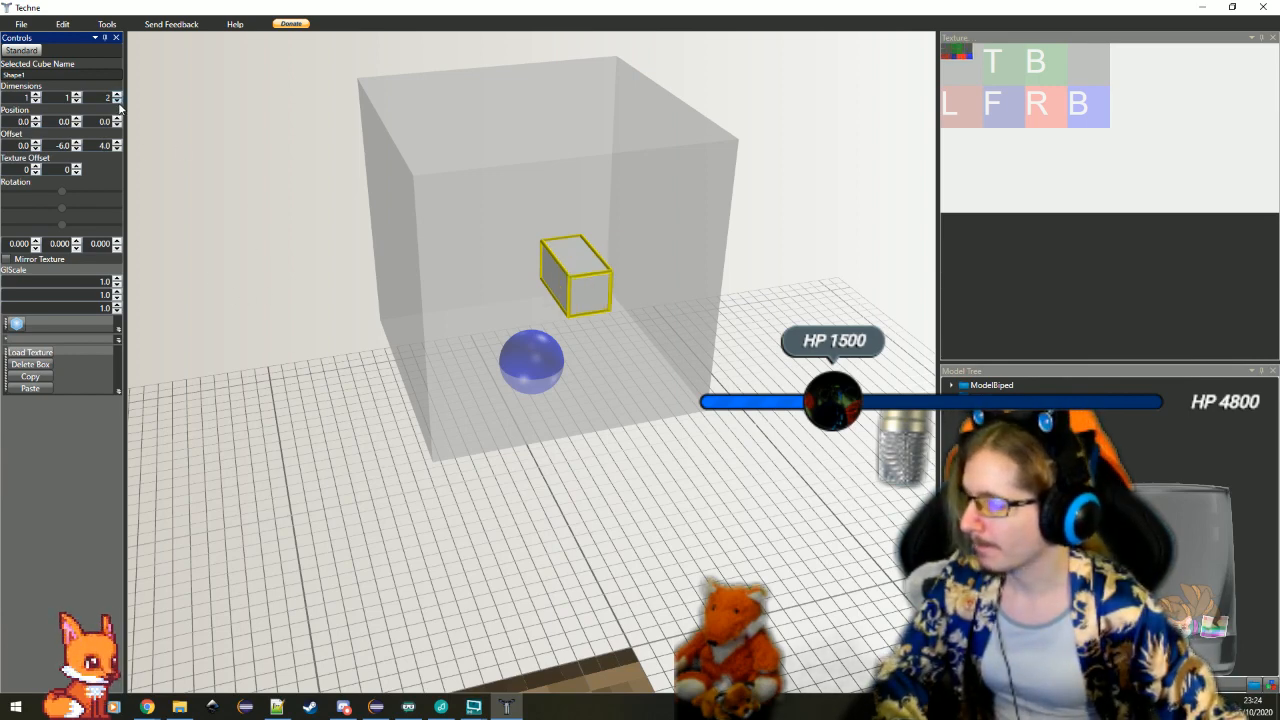
pyautogui.click(117, 100)
pyautogui.click(76, 94)
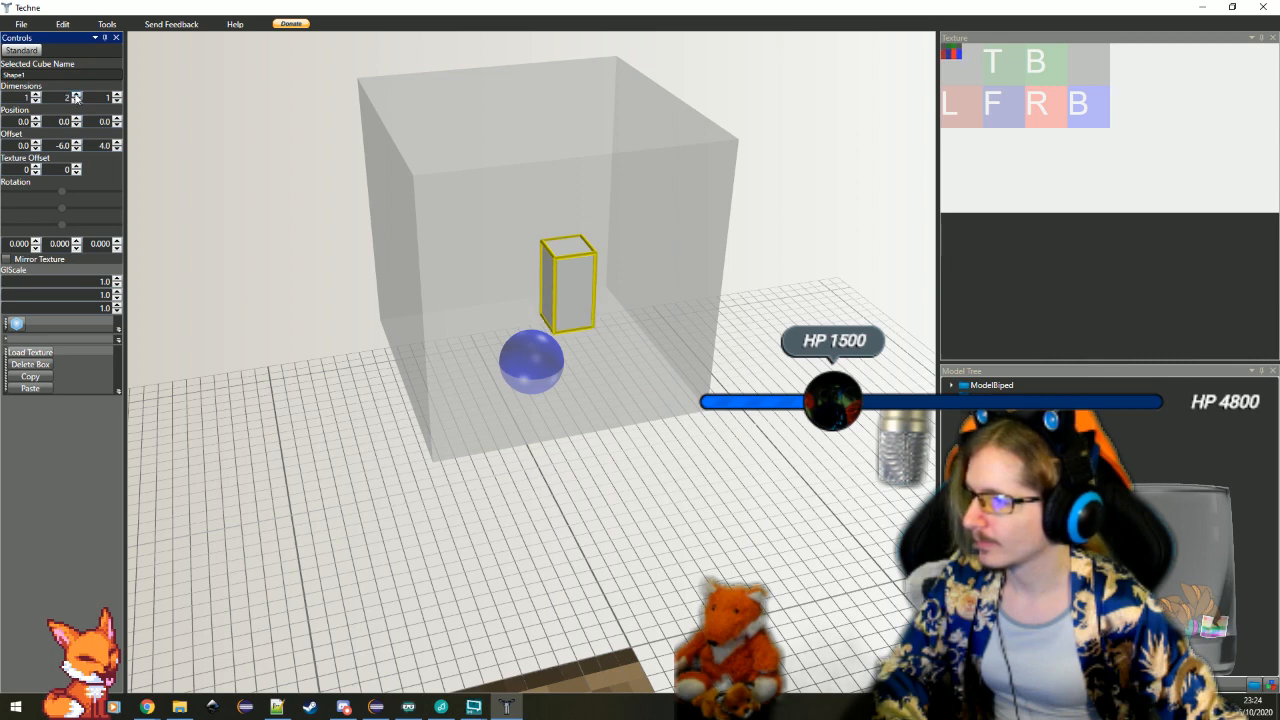
pyautogui.click(76, 94)
pyautogui.click(76, 94)
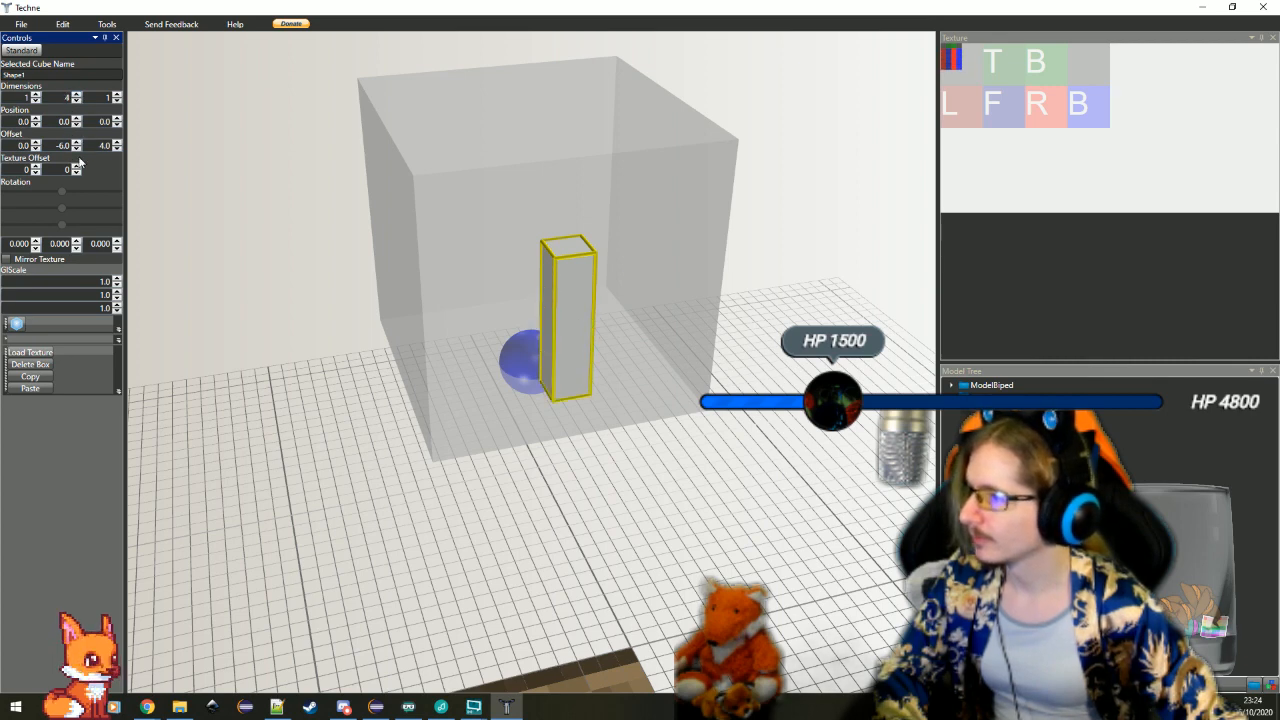
# Set the spike's Y offset to -10 and check how it rises above the head
pyautogui.click(76, 149)
pyautogui.click(76, 149)
pyautogui.click(76, 149)
pyautogui.click(76, 149)
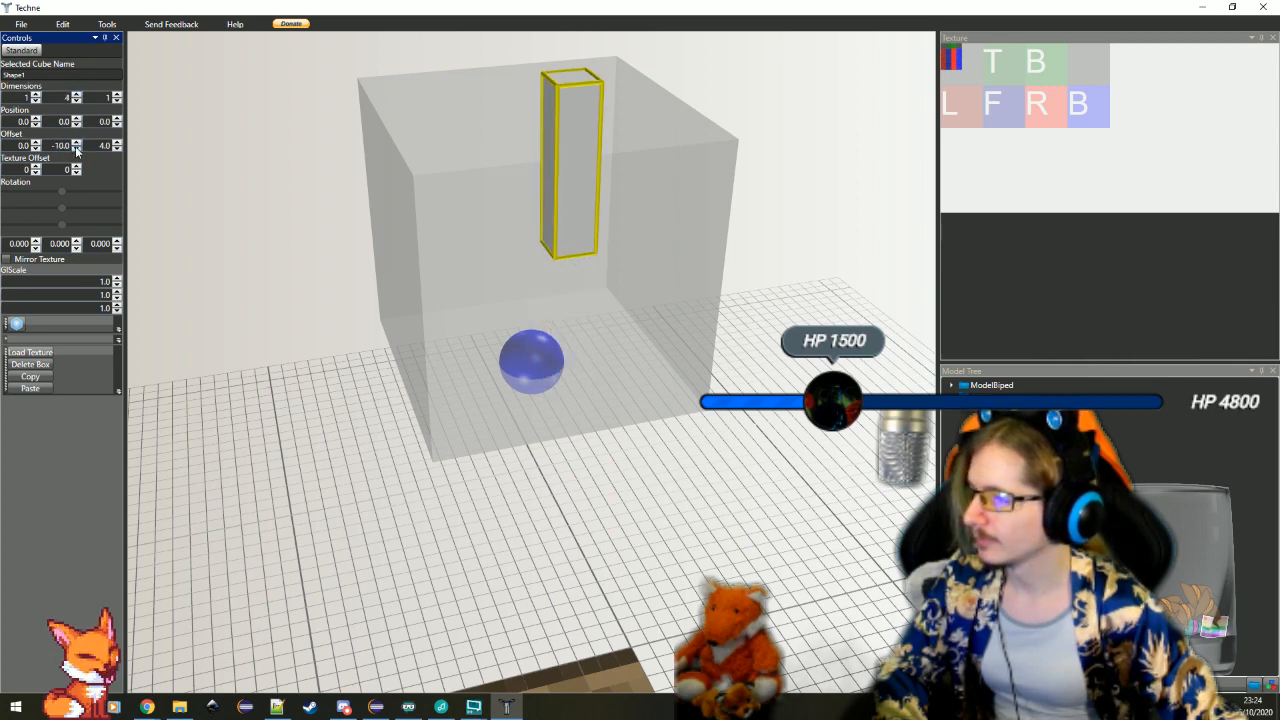
pyautogui.moveTo(368, 306); pyautogui.dragTo(404, 334)
pyautogui.click(729, 474)
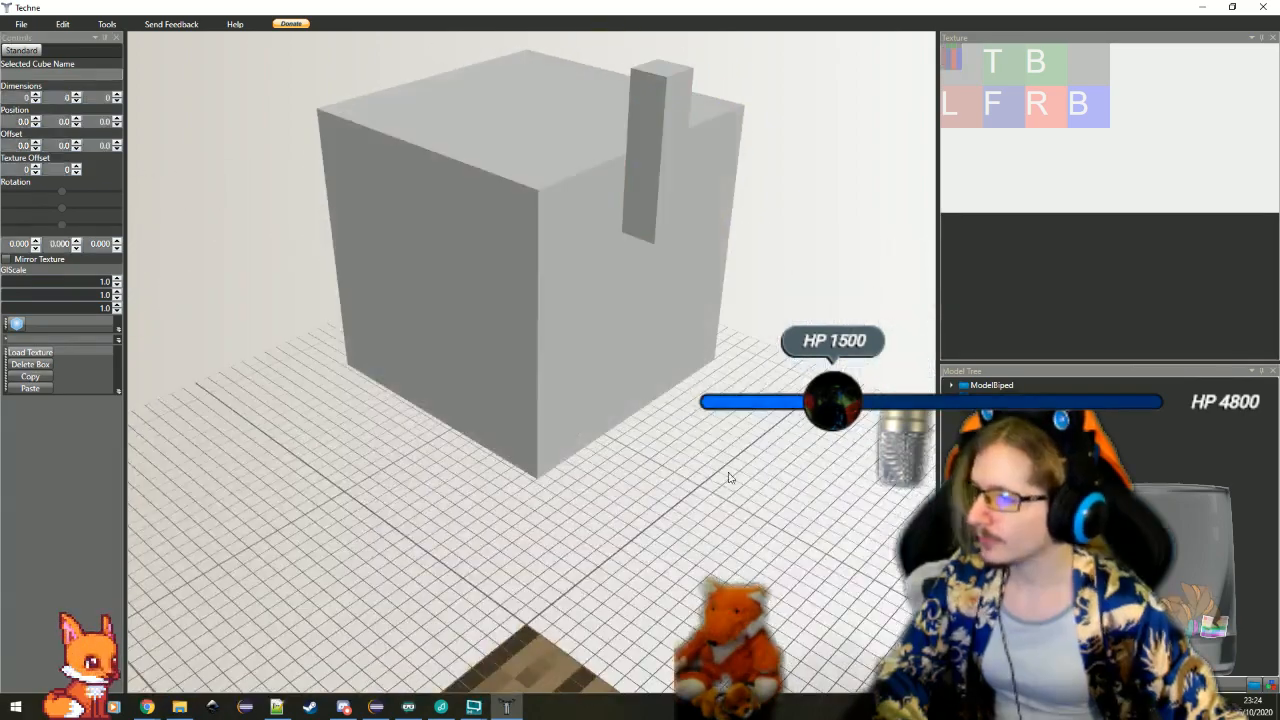
pyautogui.moveTo(594, 490); pyautogui.dragTo(600, 560)
pyautogui.click(688, 159)
pyautogui.scroll(-3, 617, 391)
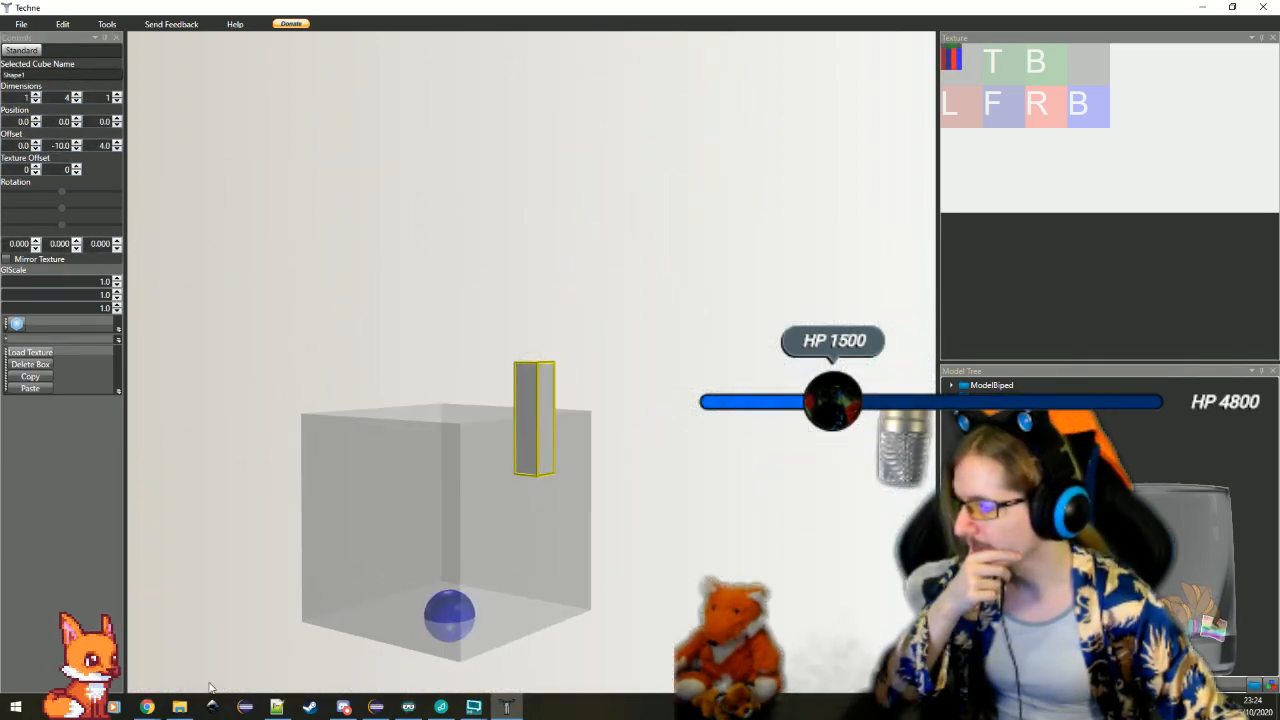
# Switch to Chrome for the crown references
pyautogui.click(147, 707)
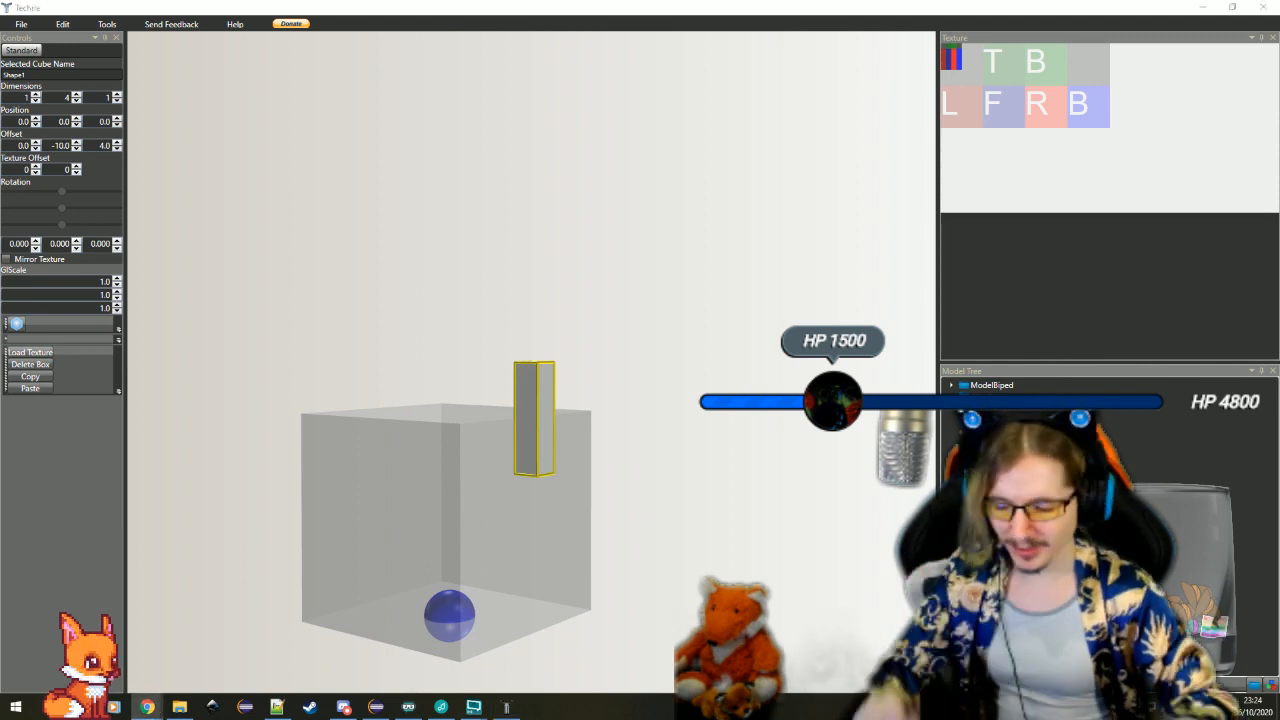
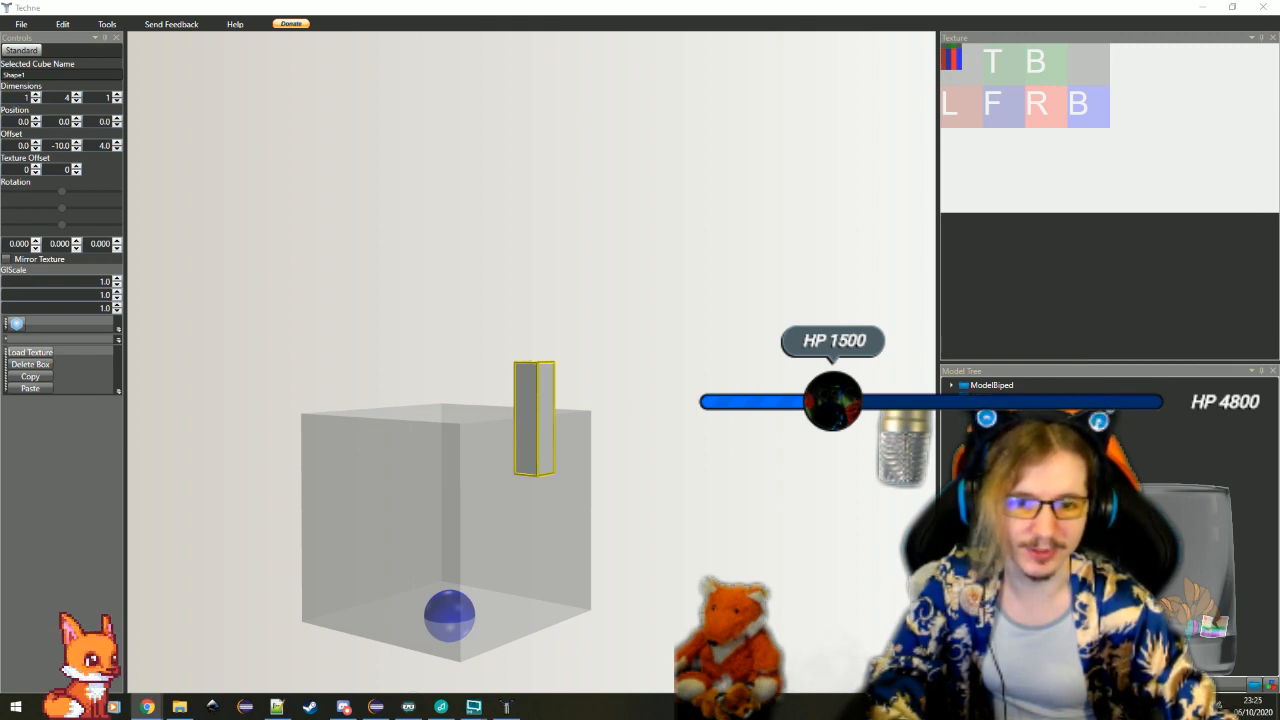
# Examine the forest crown reference photos in the browser, including an enlarged view of the branch crown
pyautogui.moveTo(1279, 110); pyautogui.dragTo(606, 41)
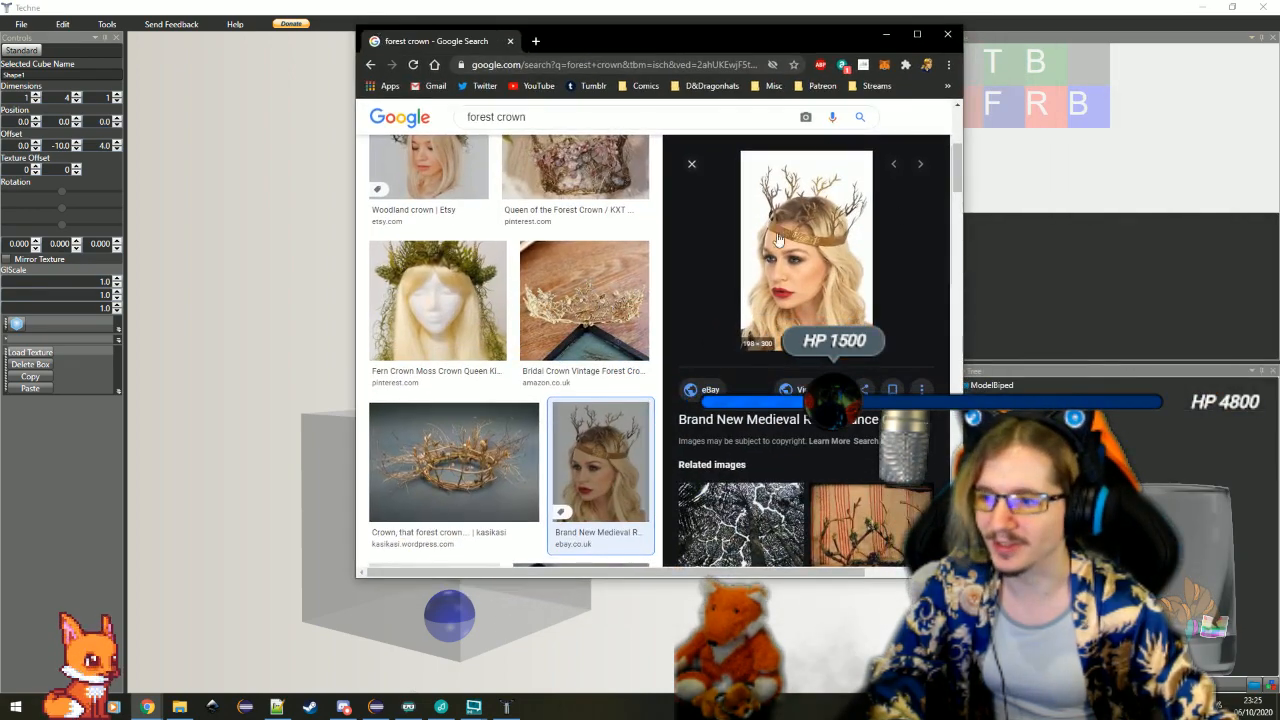
pyautogui.moveTo(438, 45); pyautogui.dragTo(1279, 100)
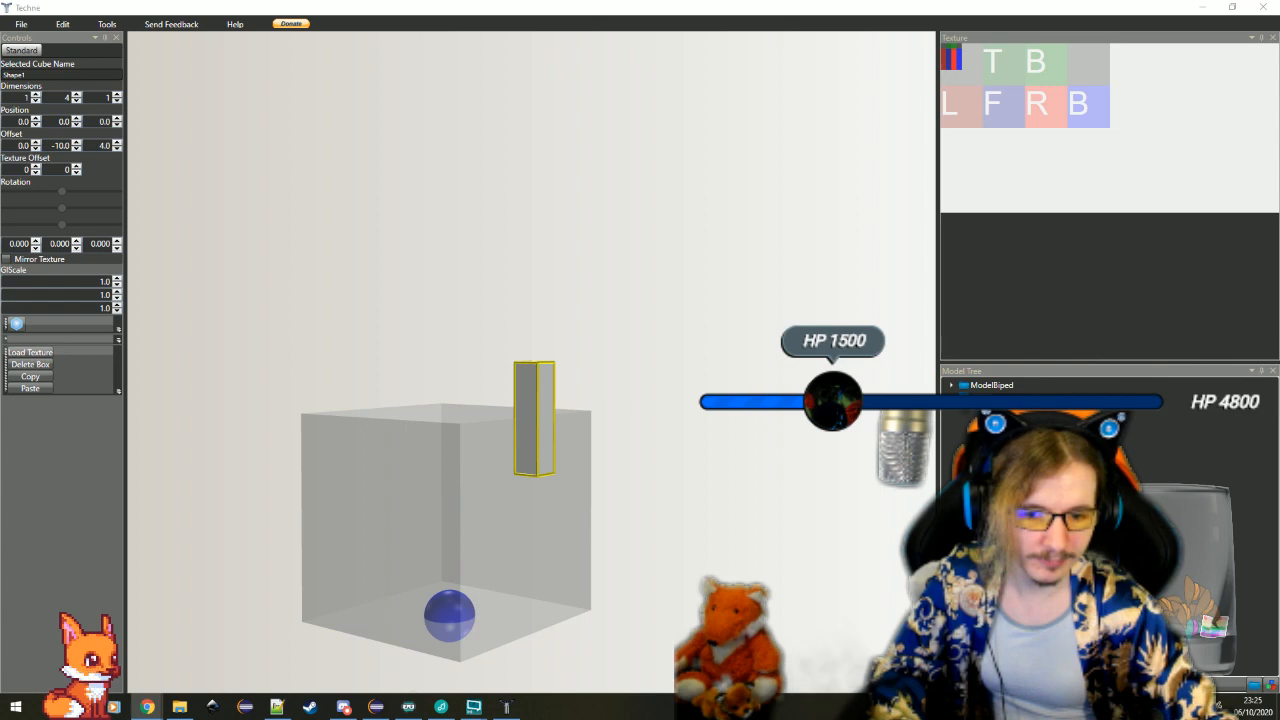
pyautogui.moveTo(0, 120); pyautogui.dragTo(972, 84)
pyautogui.scroll(-3, 894, 305)
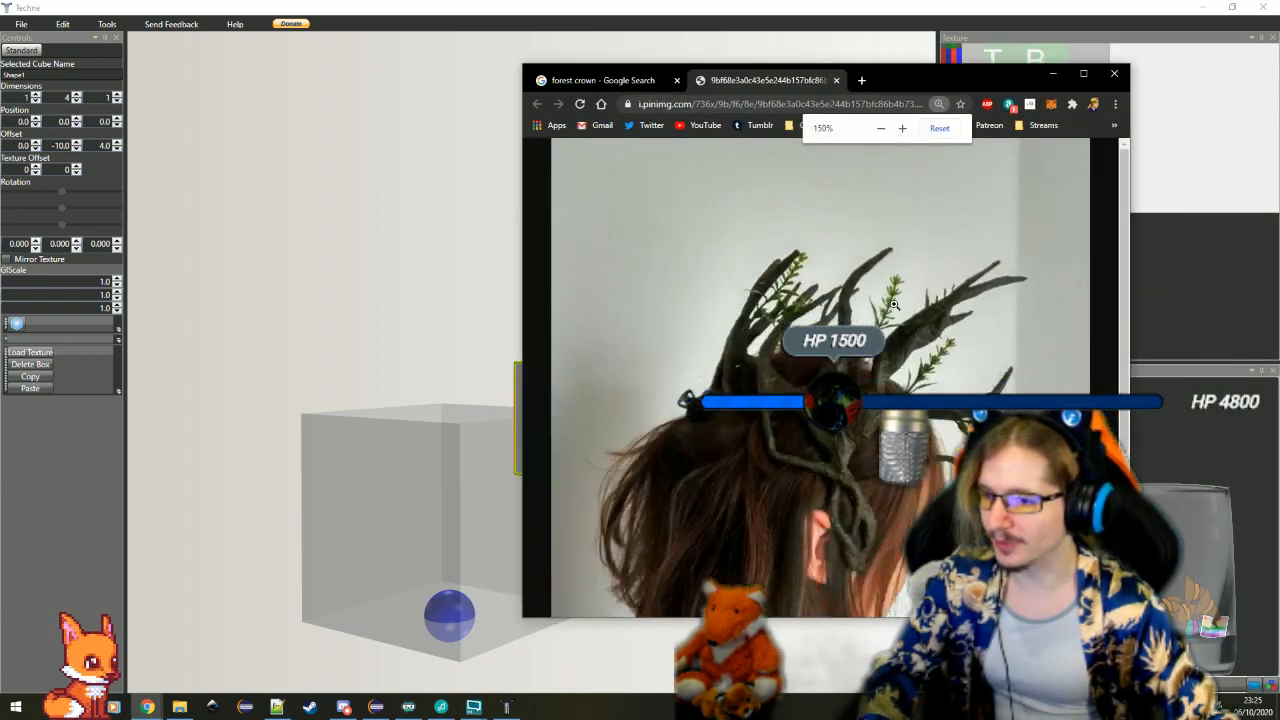
pyautogui.scroll(-2, 894, 305)
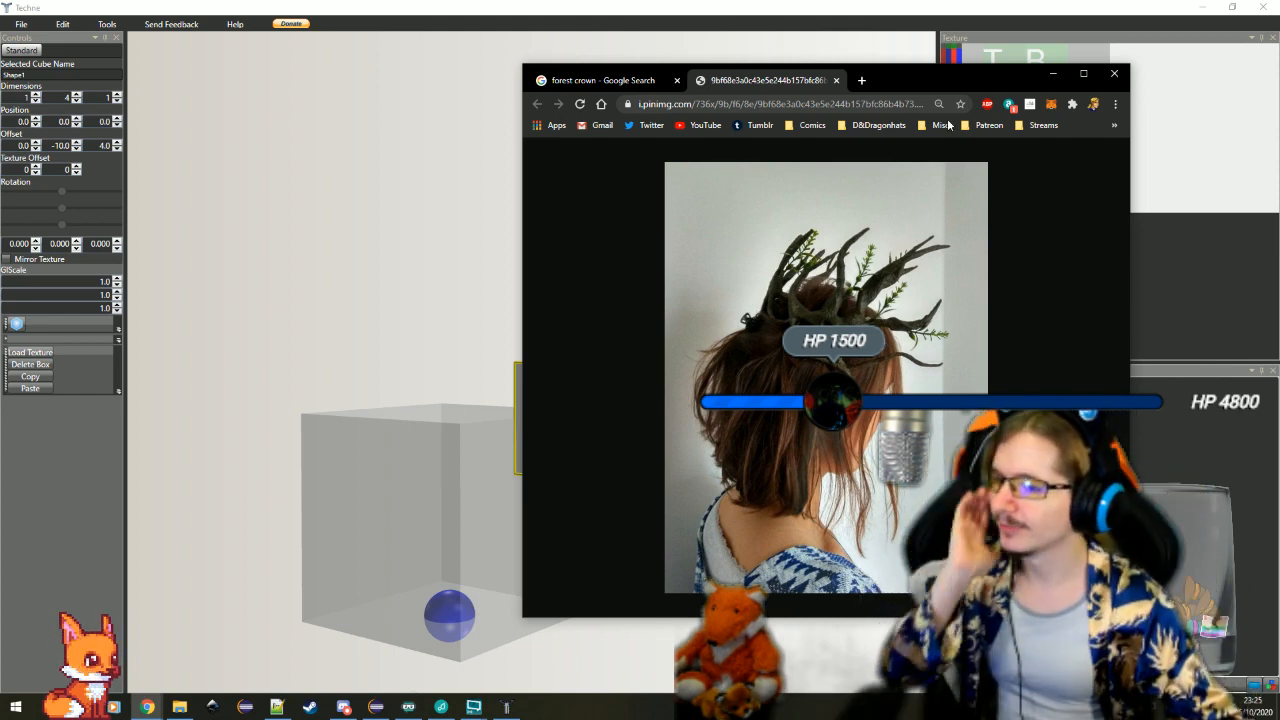
pyautogui.moveTo(931, 79); pyautogui.dragTo(1279, 200)
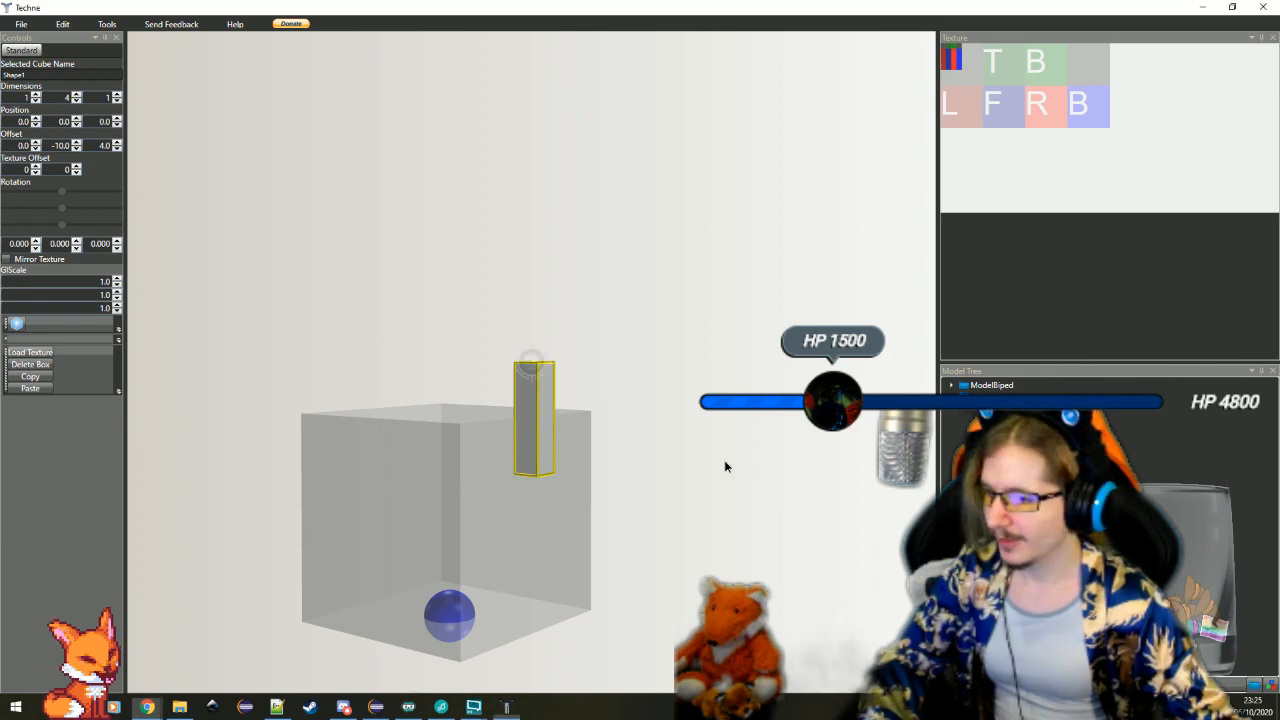
pyautogui.moveTo(724, 460)
pyautogui.mouseDown()
pyautogui.moveTo(677, 481)
pyautogui.moveTo(717, 477)
pyautogui.mouseUp()
pyautogui.scroll(3, 693, 479)
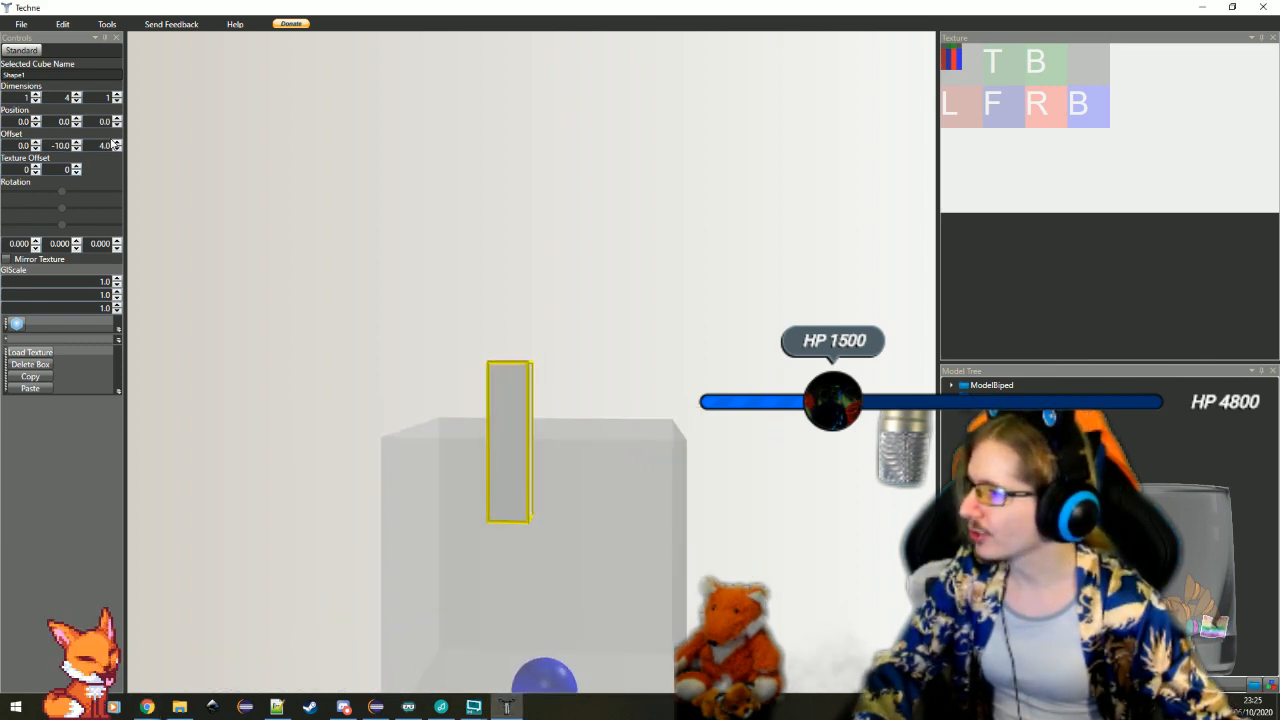
pyautogui.click(117, 149)
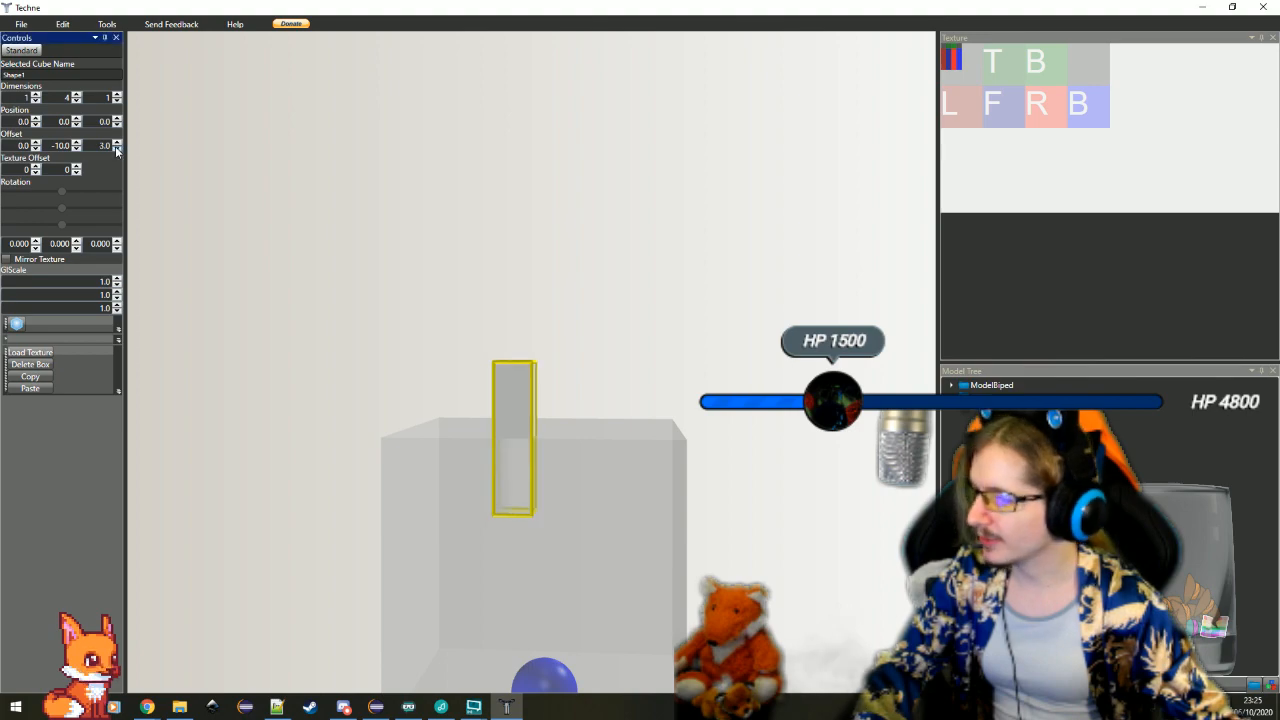
pyautogui.click(117, 143)
# Move the thin bar to the cube's side by setting its X offset to 4 and Z offset to 1
pyautogui.moveTo(425, 250); pyautogui.dragTo(355, 340)
pyautogui.click(36, 142)
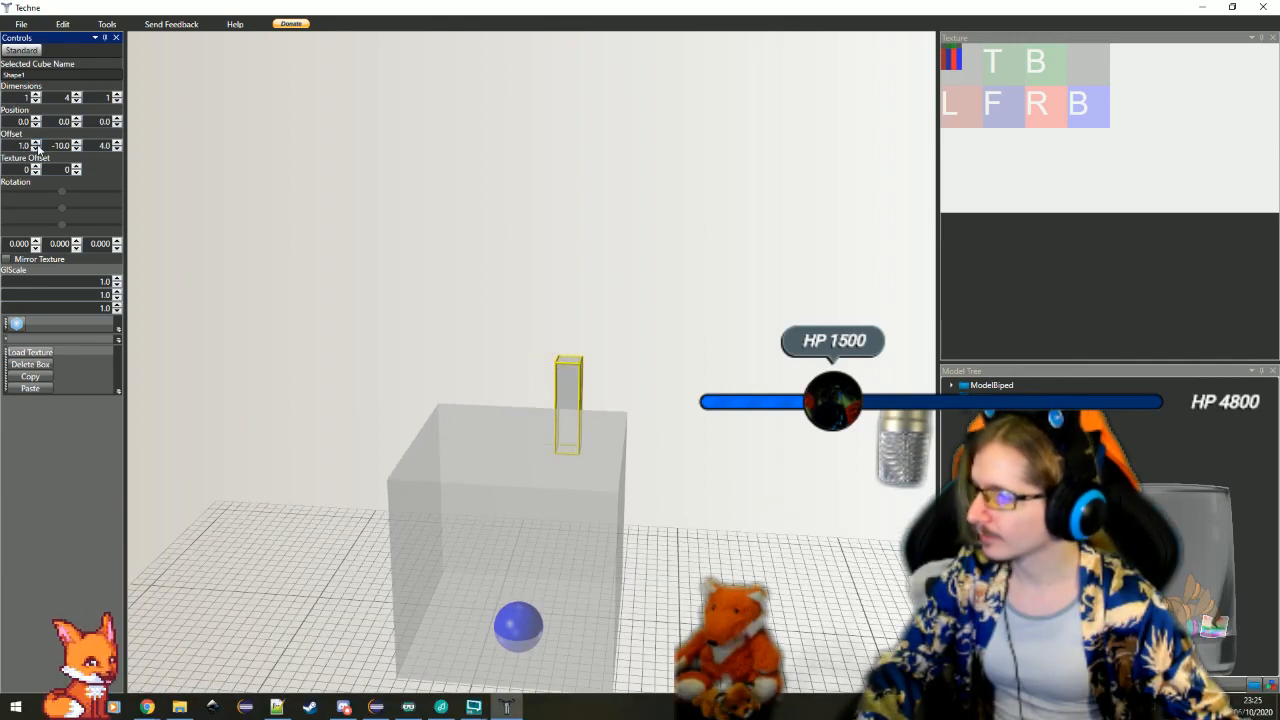
pyautogui.click(36, 142)
pyautogui.click(36, 142)
pyautogui.click(36, 142)
pyautogui.moveTo(623, 317); pyautogui.dragTo(474, 293)
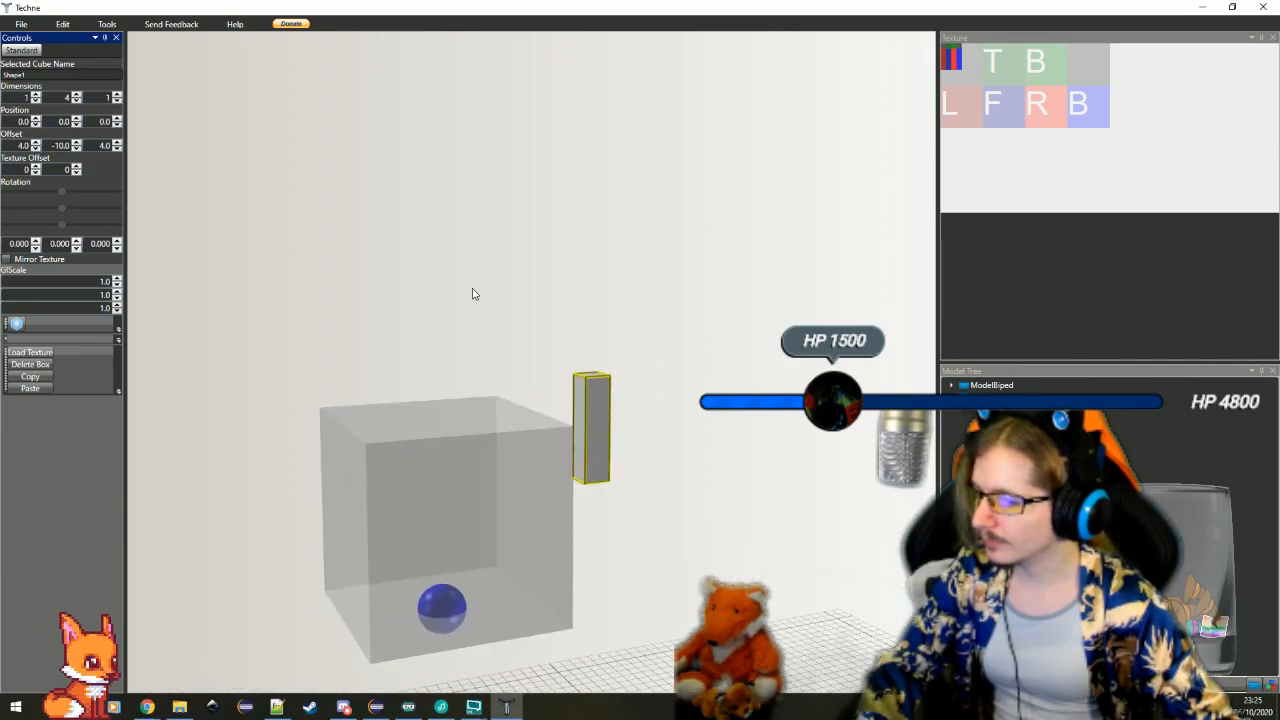
pyautogui.click(117, 149)
pyautogui.click(117, 149)
pyautogui.click(117, 149)
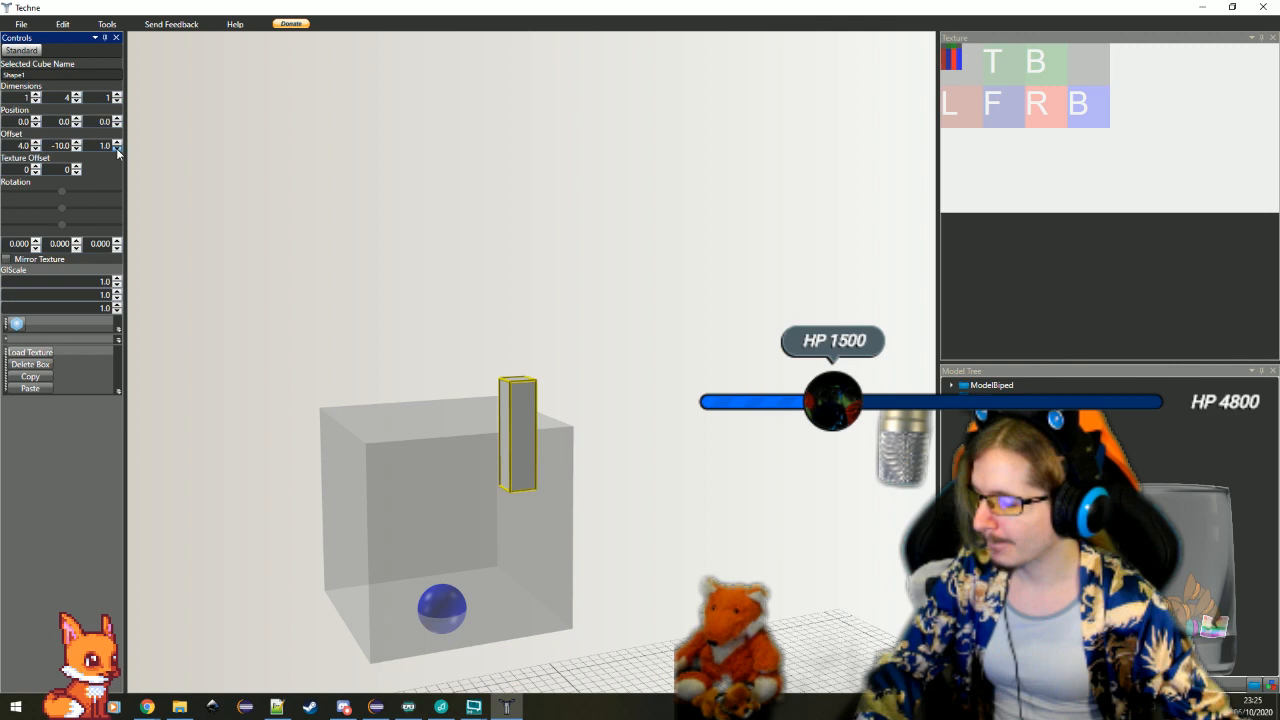
# Increase the bar's height dimension to 6 and set its Y offset to -11
pyautogui.click(76, 94)
pyautogui.click(76, 94)
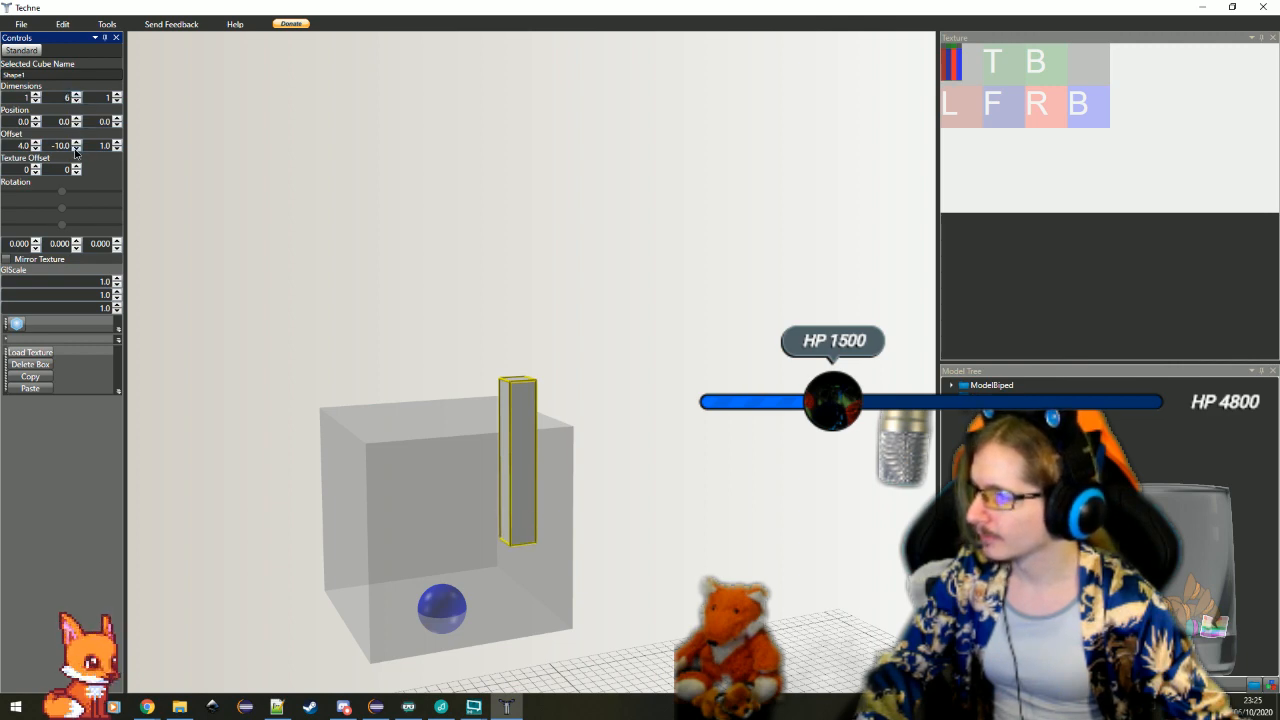
pyautogui.click(76, 149)
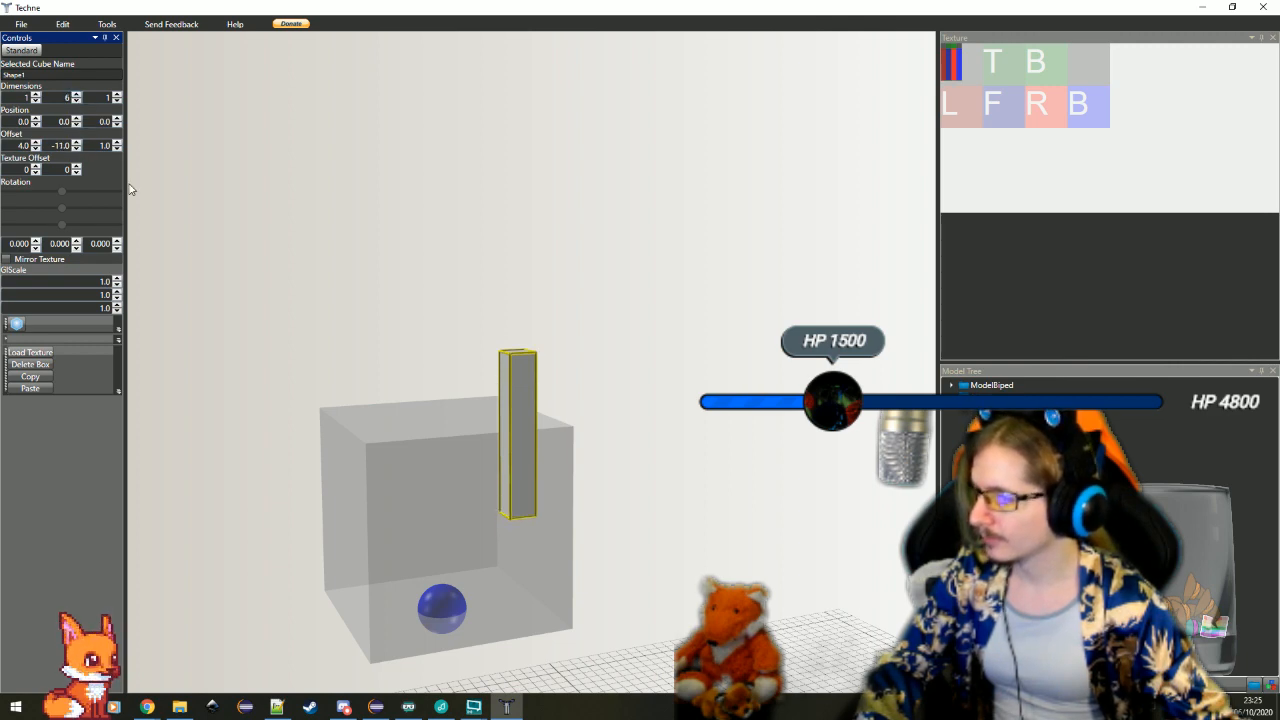
# Shift the bar along the cube's side by setting its Z offset to 1.5
pyautogui.moveTo(317, 295); pyautogui.dragTo(338, 295)
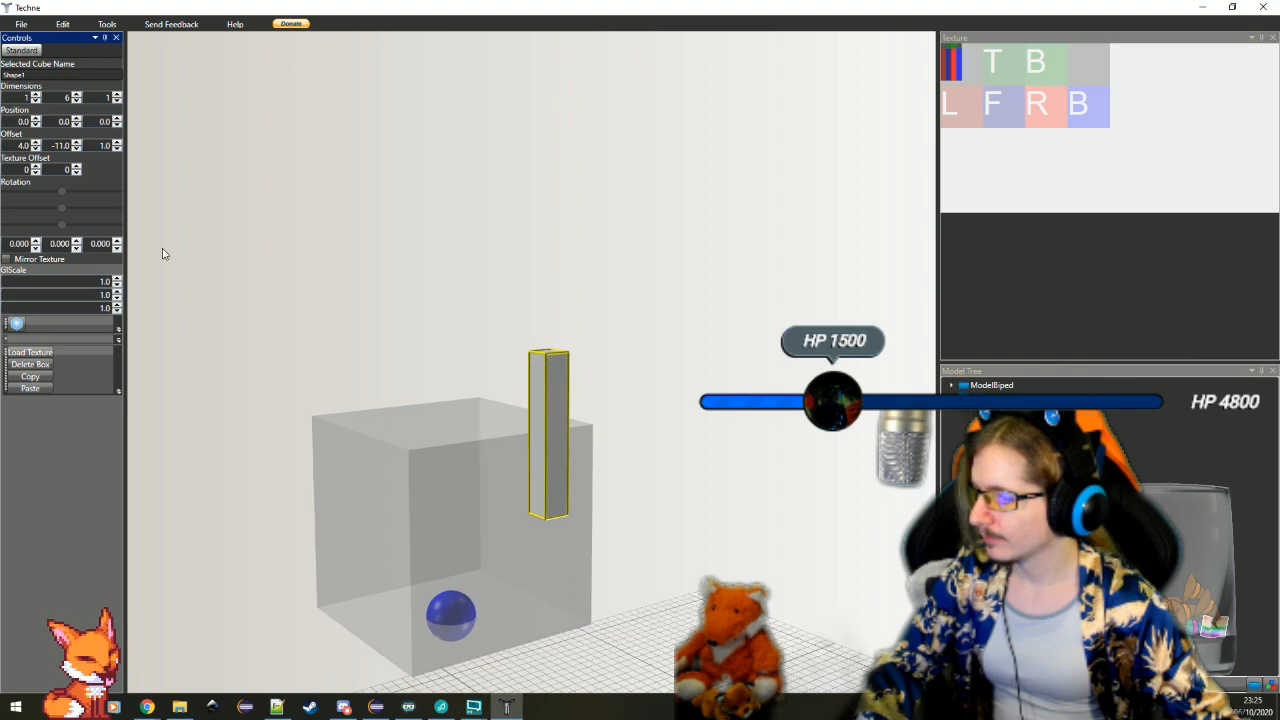
pyautogui.click(117, 149)
pyautogui.click(117, 142)
pyautogui.doubleClick(103, 149)
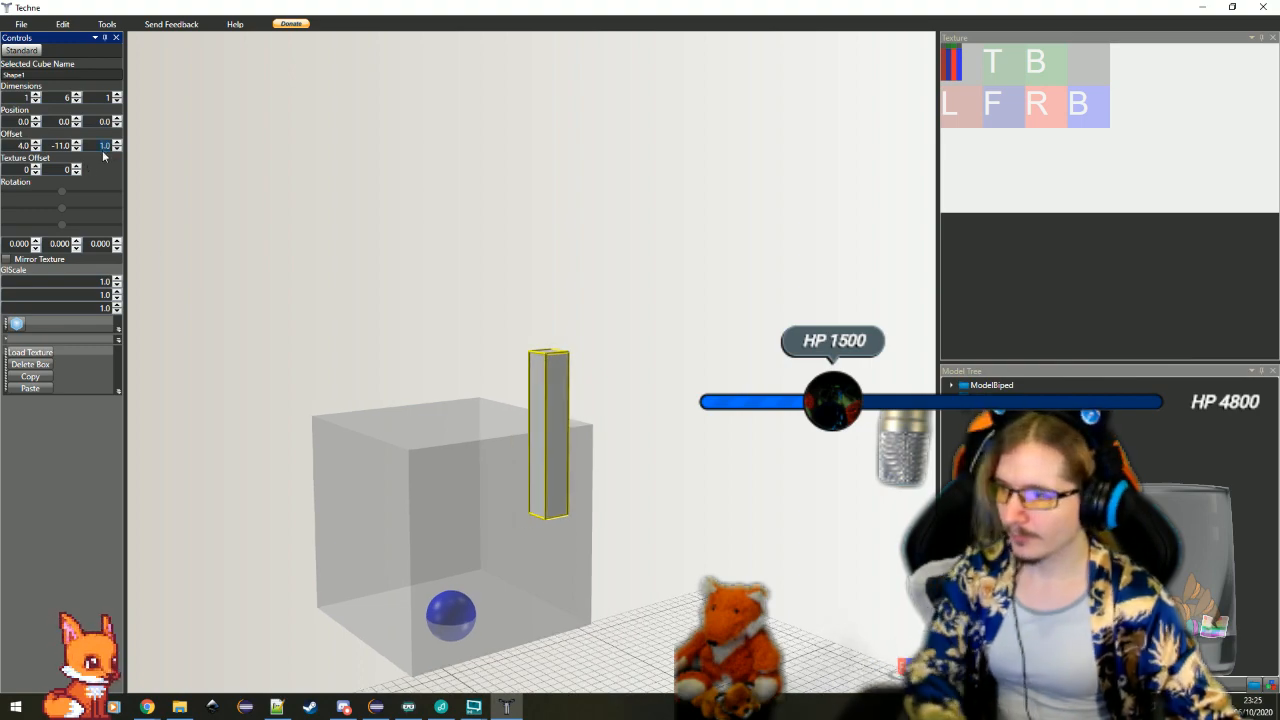
pyautogui.write('1.5')
pyautogui.moveTo(351, 289); pyautogui.dragTo(388, 321)
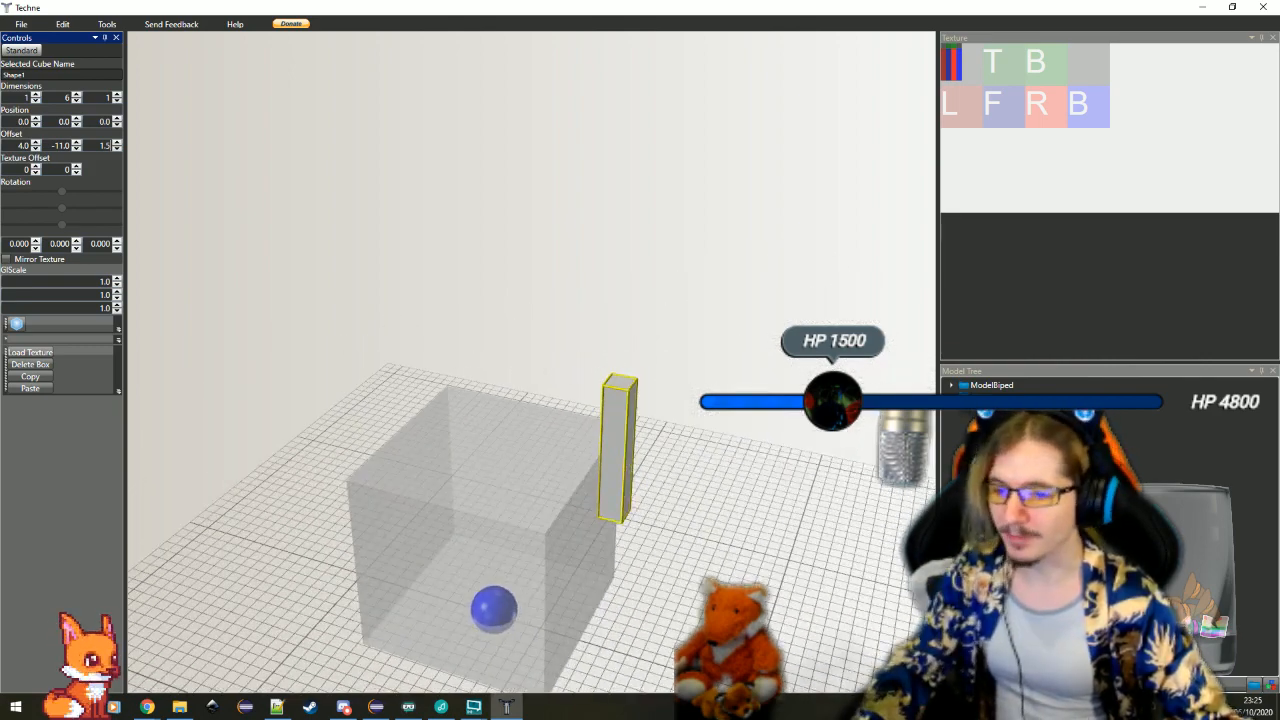
# Duplicate the bar at the cube's side by copying and pasting it
pyautogui.hotkey('alt', 'Tab')
pyautogui.moveTo(624, 457); pyautogui.dragTo(709, 526)
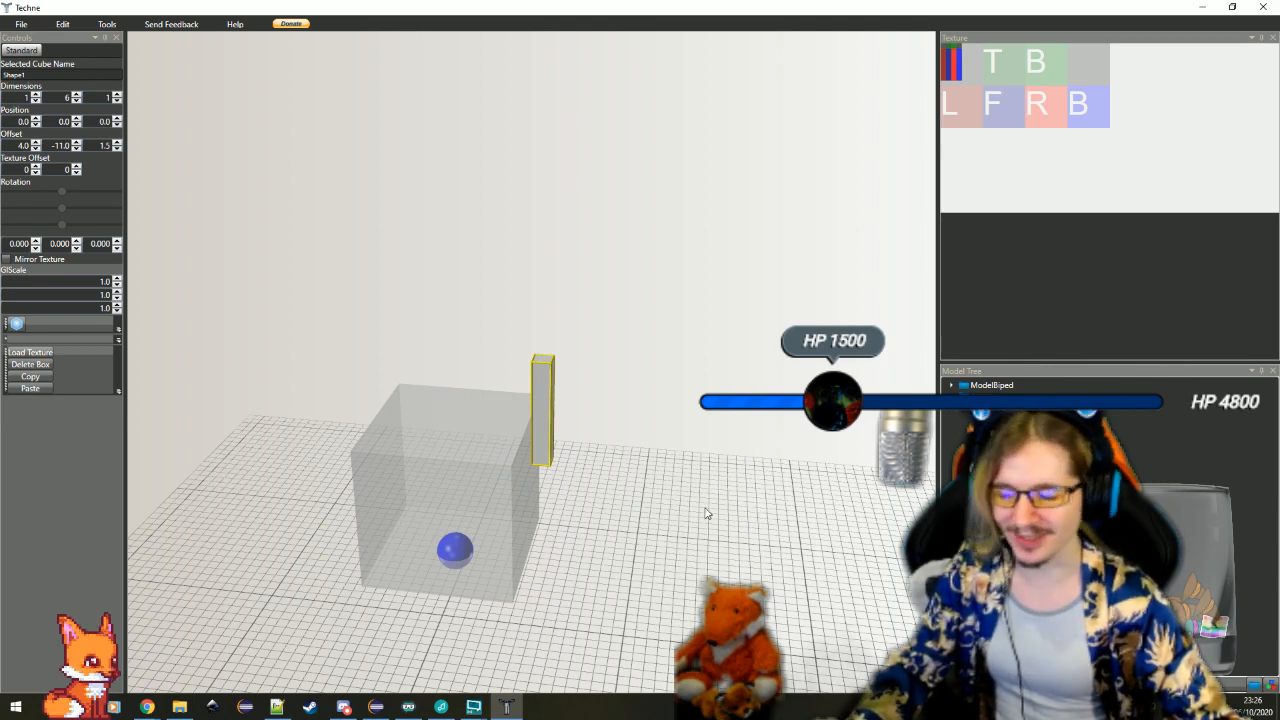
pyautogui.moveTo(623, 511); pyautogui.dragTo(590, 480)
pyautogui.click(25, 379)
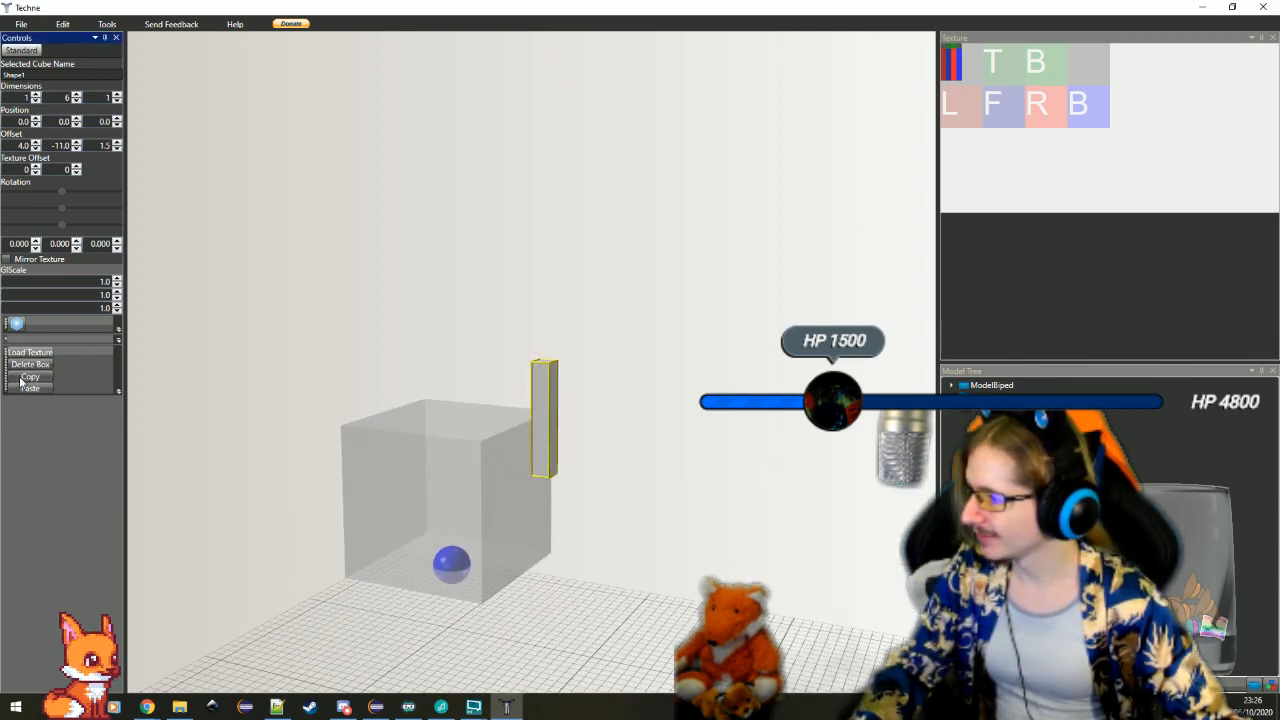
pyautogui.click(29, 388)
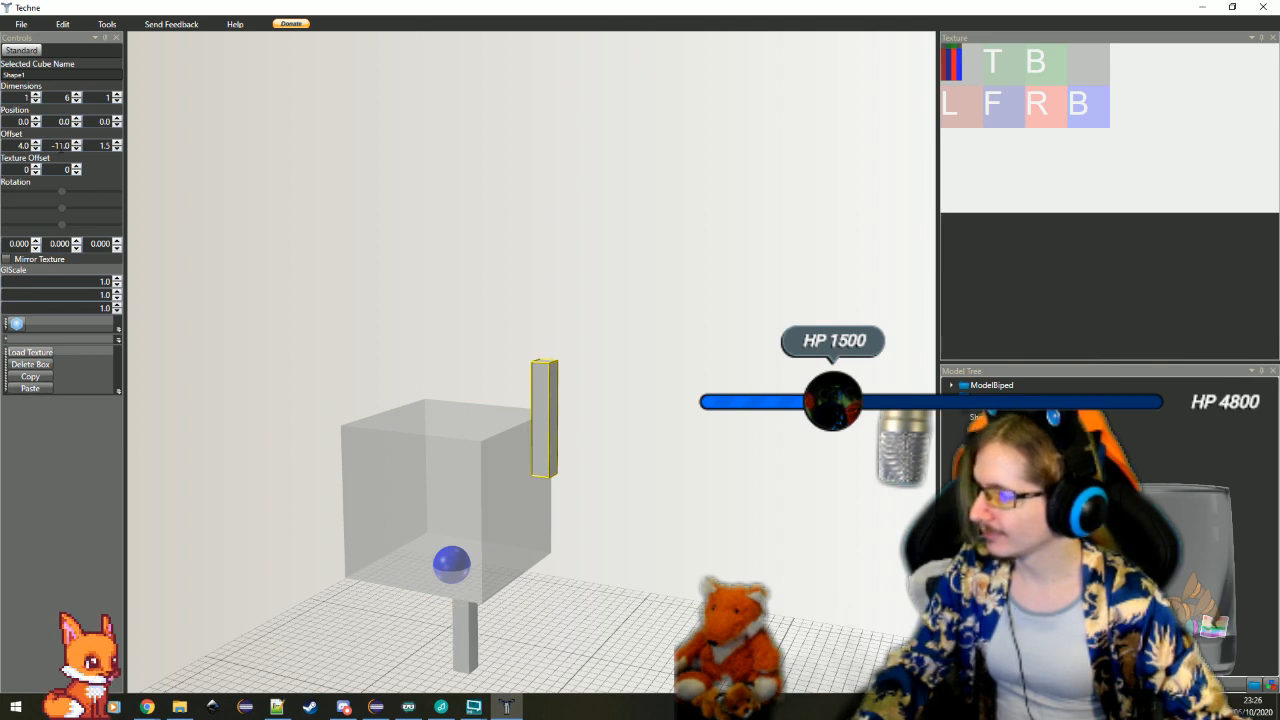
# Select the pasted bar beneath the cube and raise it by setting its Y offset to -11
pyautogui.click(61, 147)
pyautogui.write('-')
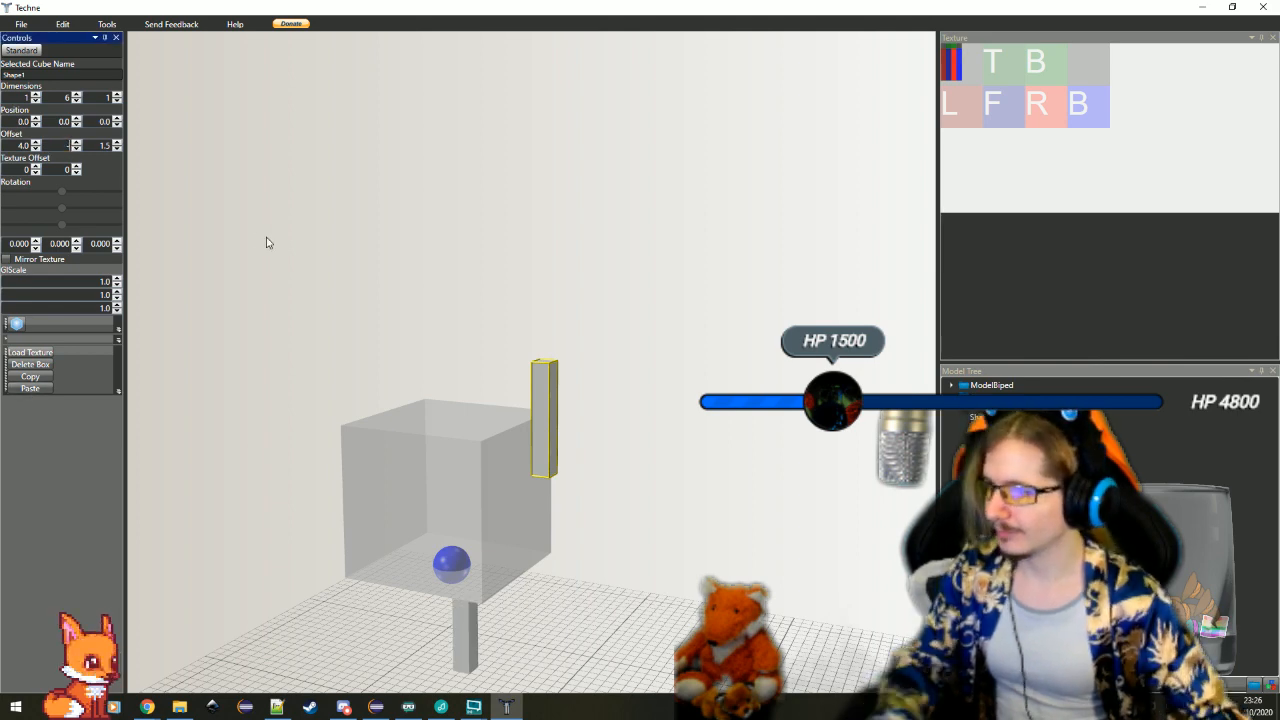
pyautogui.click(474, 636)
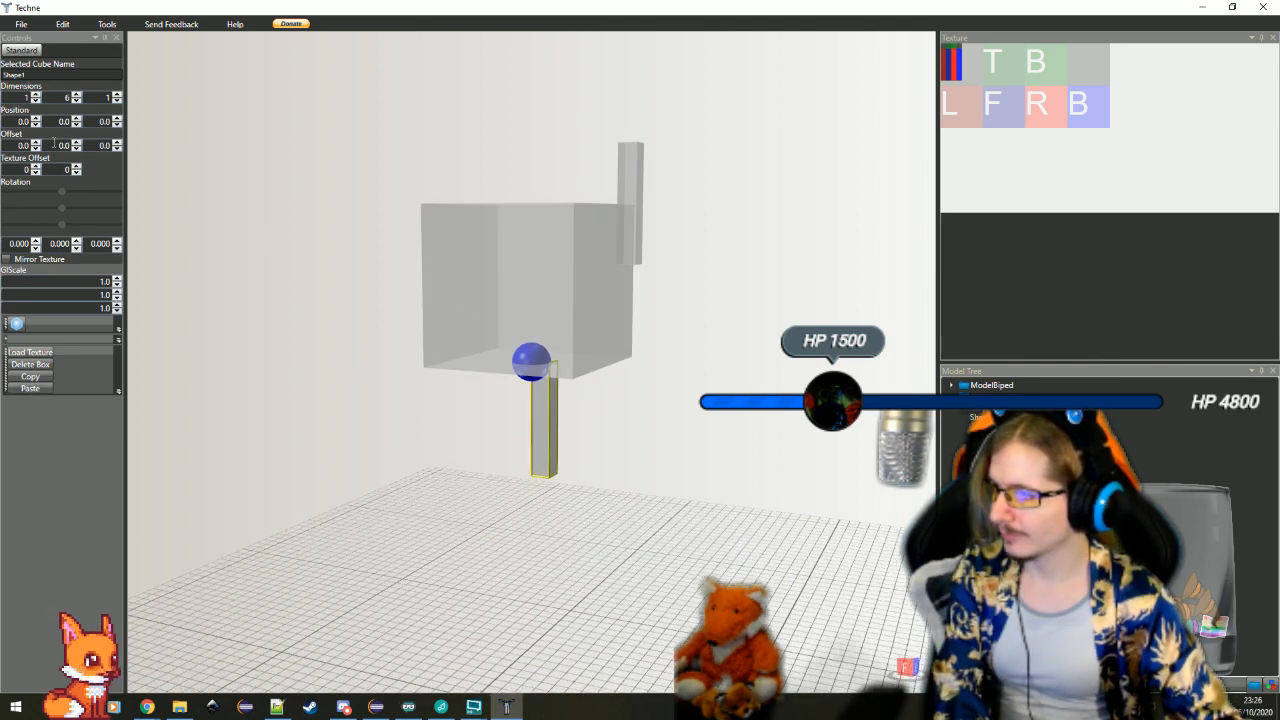
pyautogui.write('11')
pyautogui.press('Return')
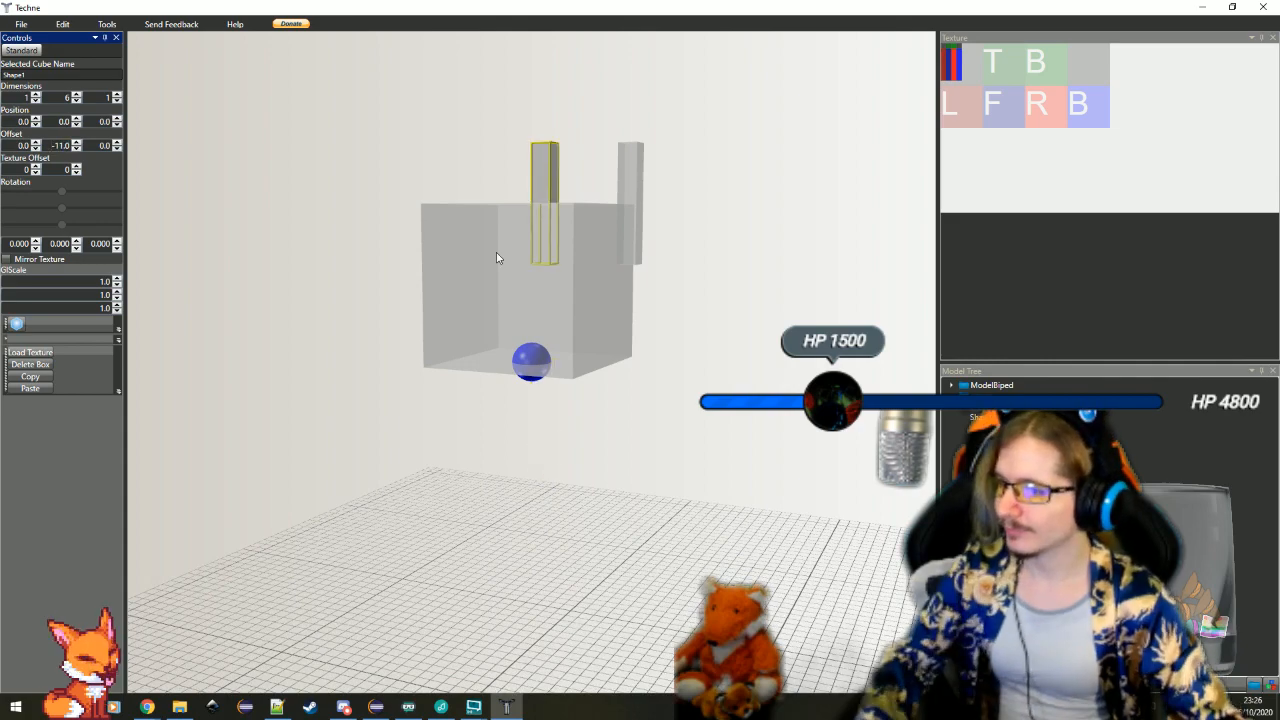
# Move the duplicate bar to the opposite side of the cube by setting its X offset to -5
pyautogui.moveTo(496, 258); pyautogui.dragTo(536, 316)
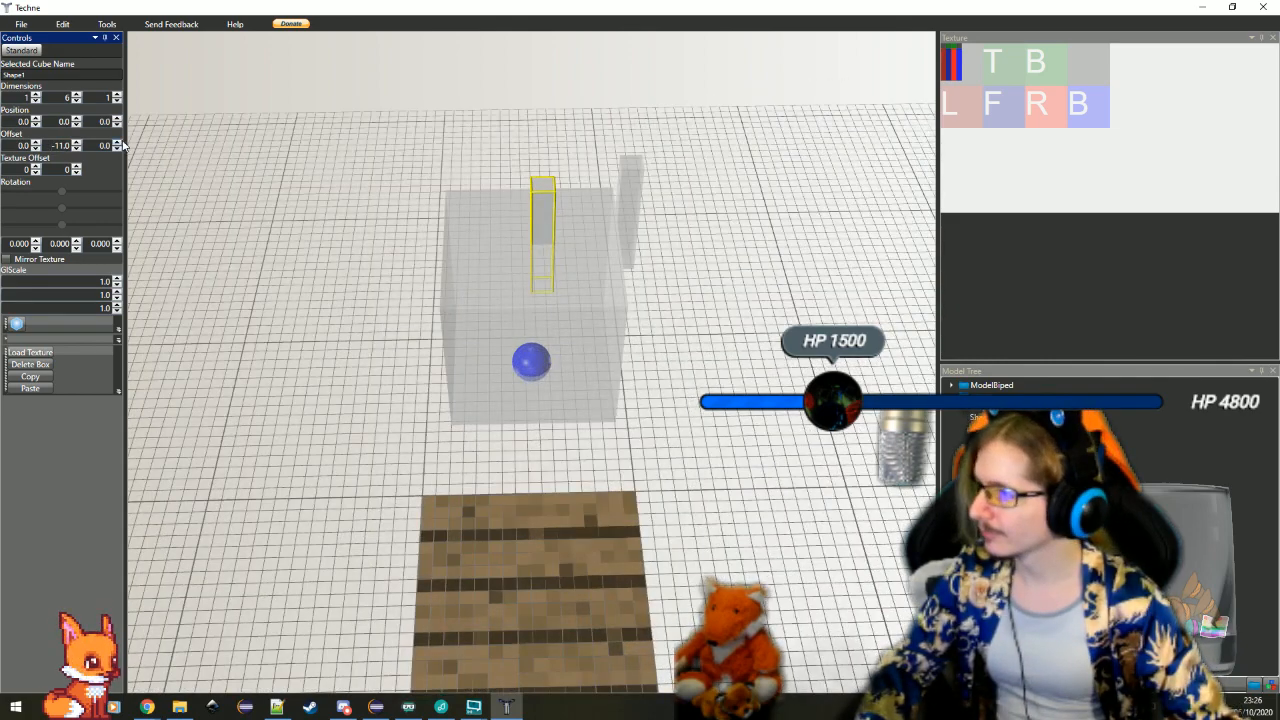
pyautogui.click(35, 144)
pyautogui.click(35, 149)
pyautogui.click(35, 149)
pyautogui.click(35, 149)
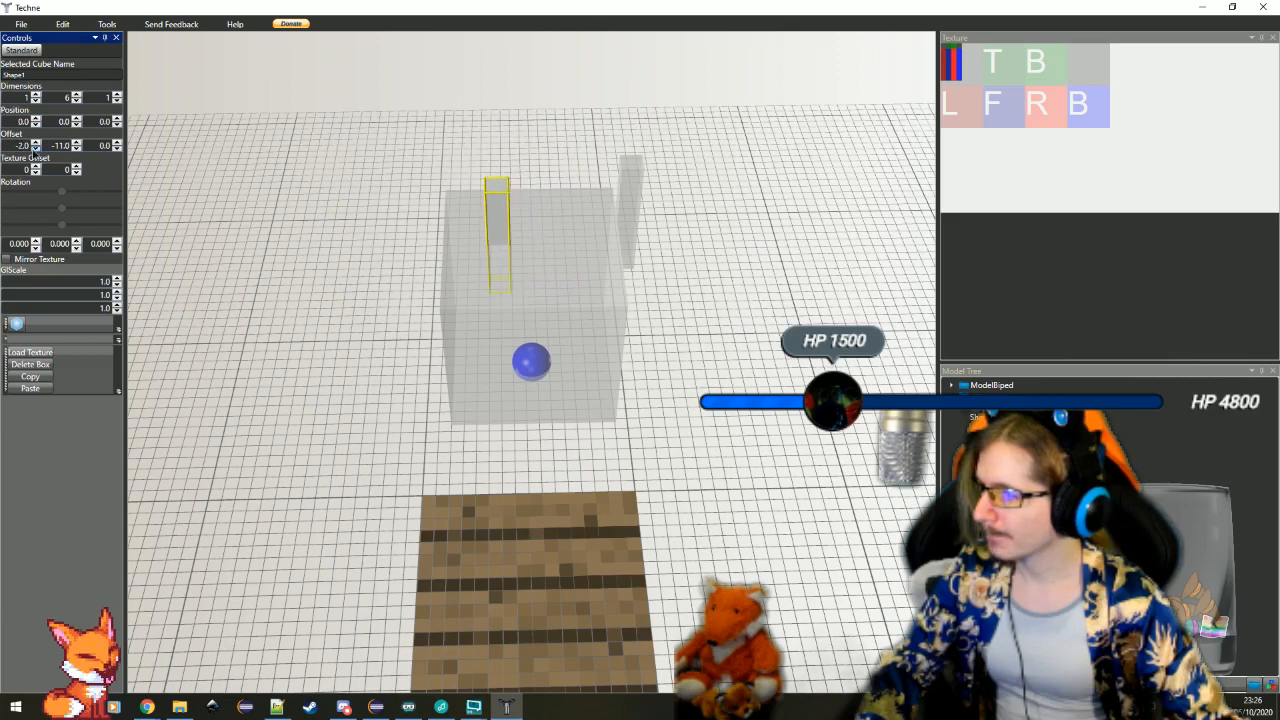
pyautogui.click(34, 149)
pyautogui.click(34, 149)
pyautogui.click(34, 149)
pyautogui.moveTo(343, 391); pyautogui.dragTo(346, 356)
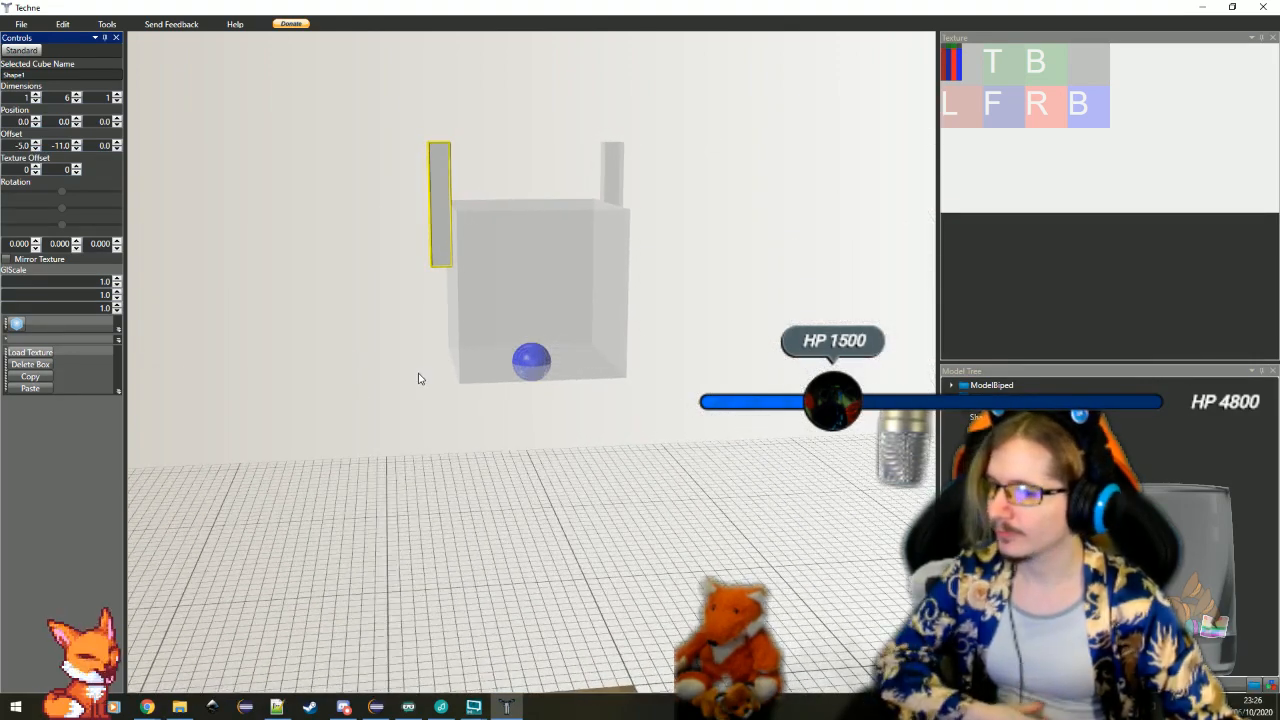
# Align the duplicate bar with the original by setting its Z offset to 1.5
pyautogui.moveTo(411, 380); pyautogui.dragTo(432, 322)
pyautogui.moveTo(446, 268); pyautogui.dragTo(517, 429)
pyautogui.scroll(5, 556, 457)
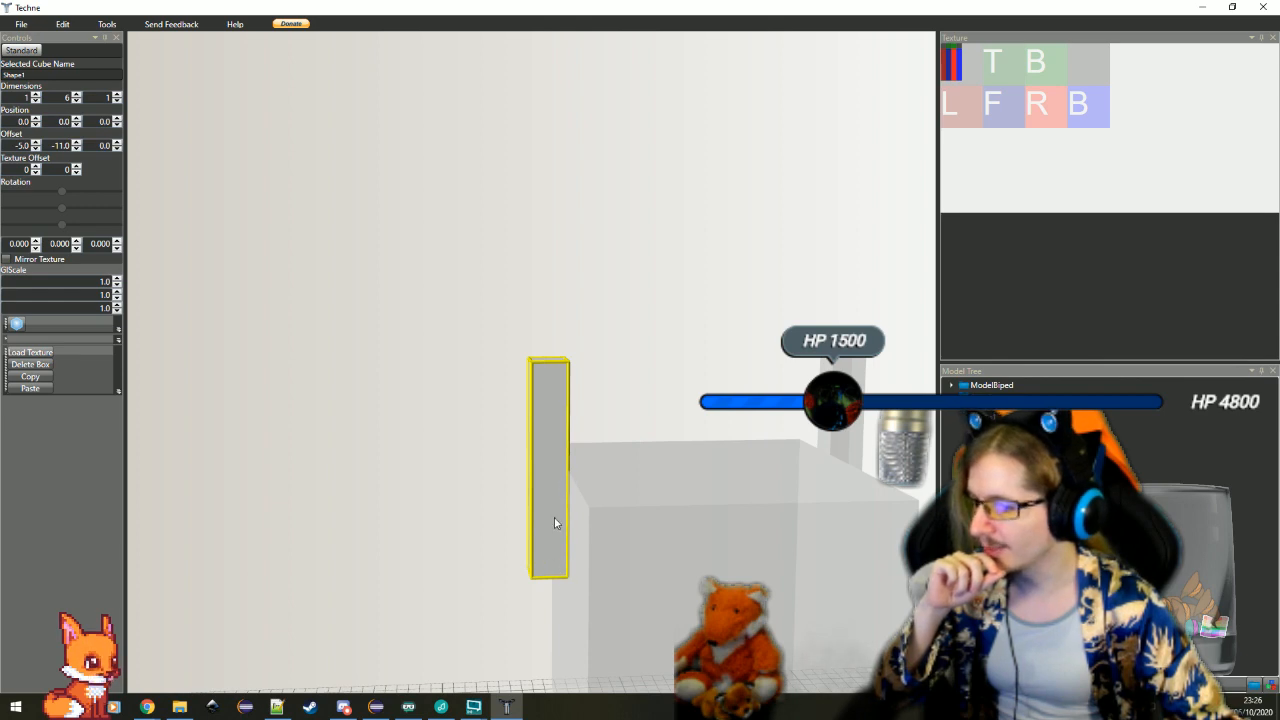
pyautogui.moveTo(557, 594); pyautogui.dragTo(789, 612)
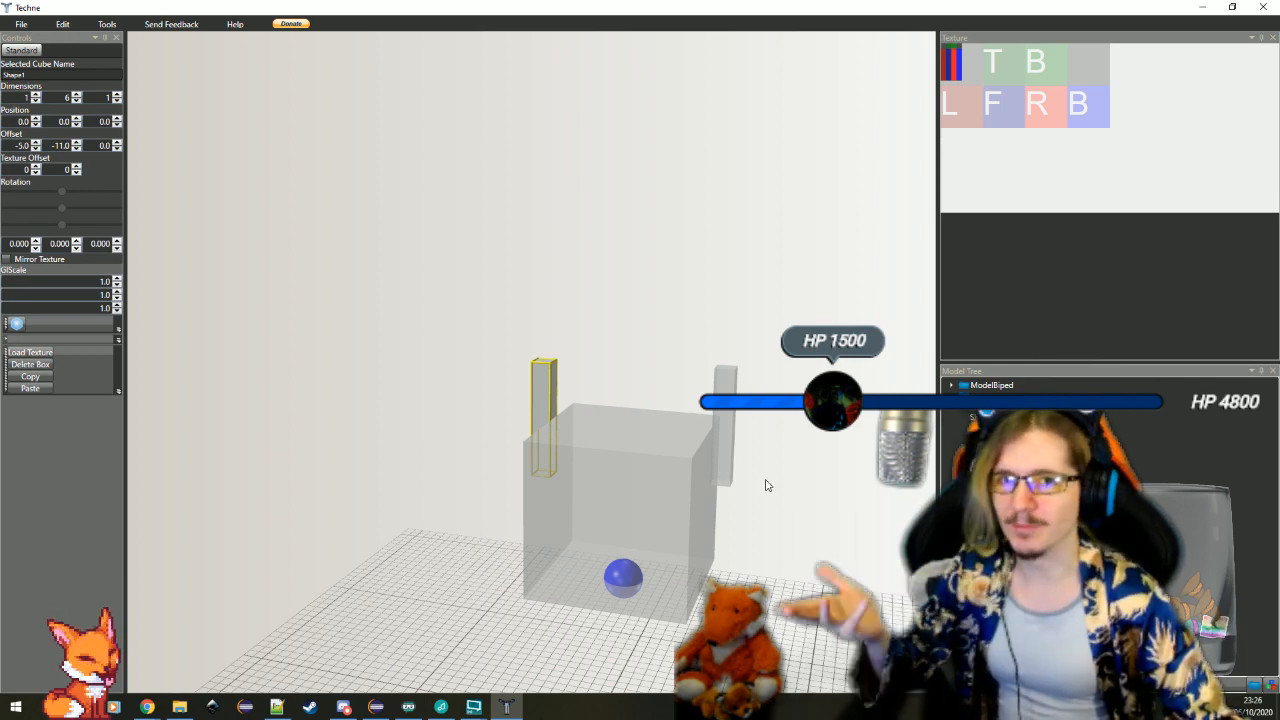
pyautogui.moveTo(766, 481); pyautogui.dragTo(769, 493)
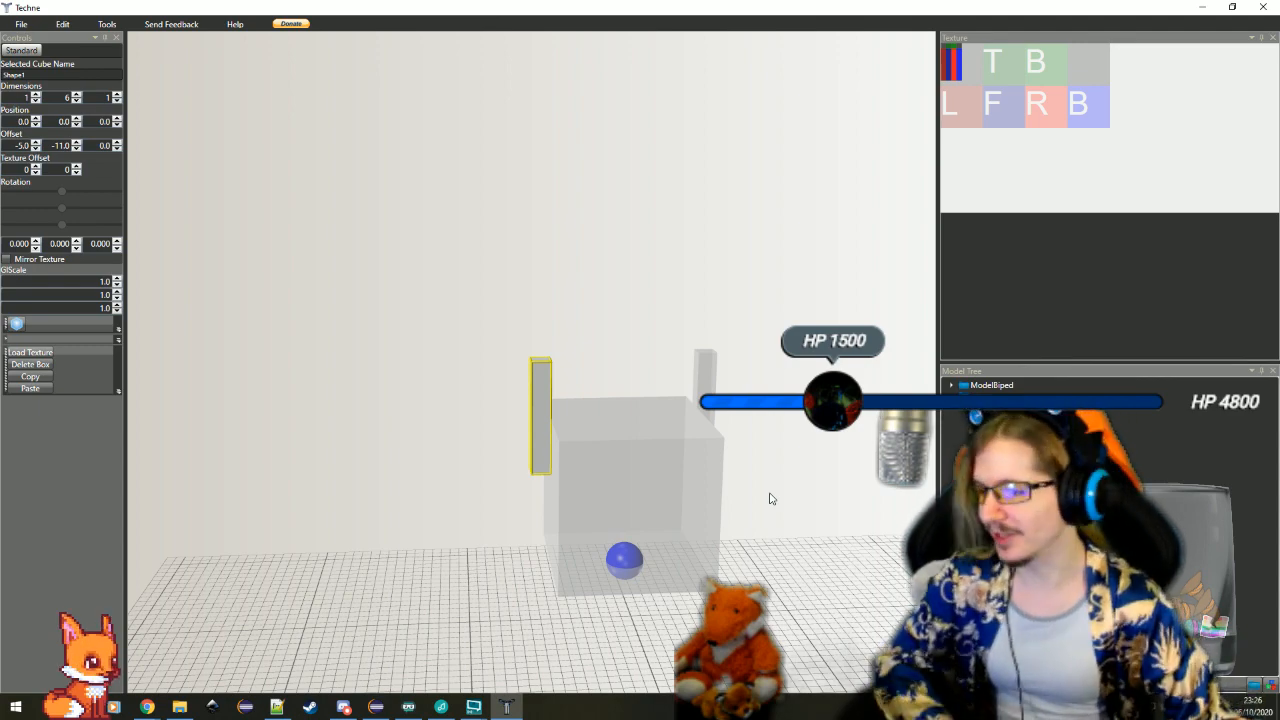
pyautogui.moveTo(770, 498); pyautogui.dragTo(672, 591)
pyautogui.click(117, 148)
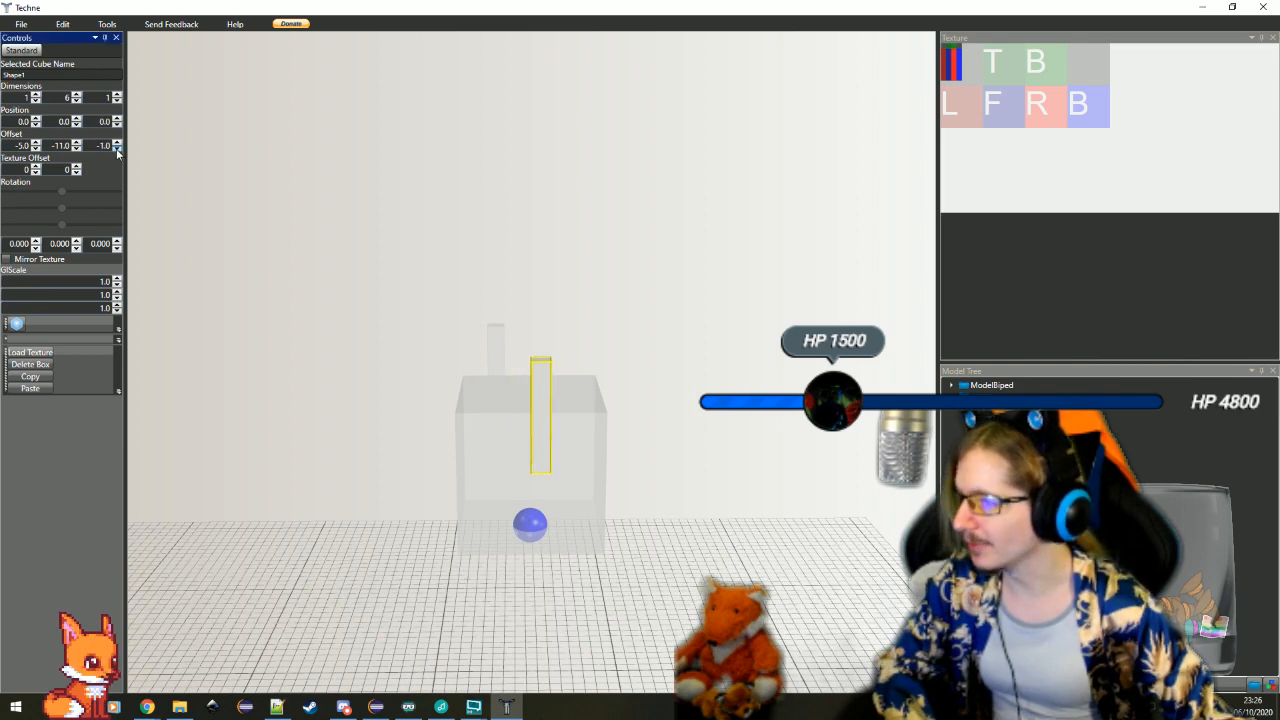
pyautogui.doubleClick(117, 142)
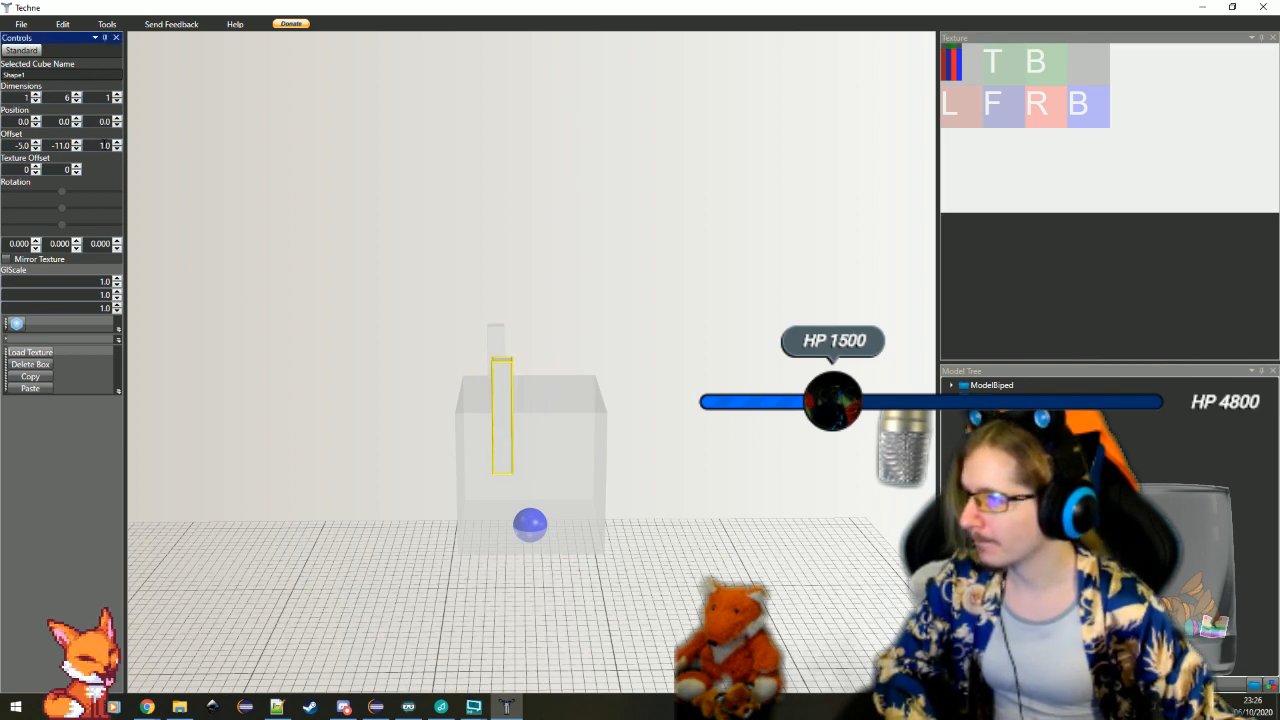
pyautogui.doubleClick(105, 145)
pyautogui.write('1.5')
pyautogui.press('Return')
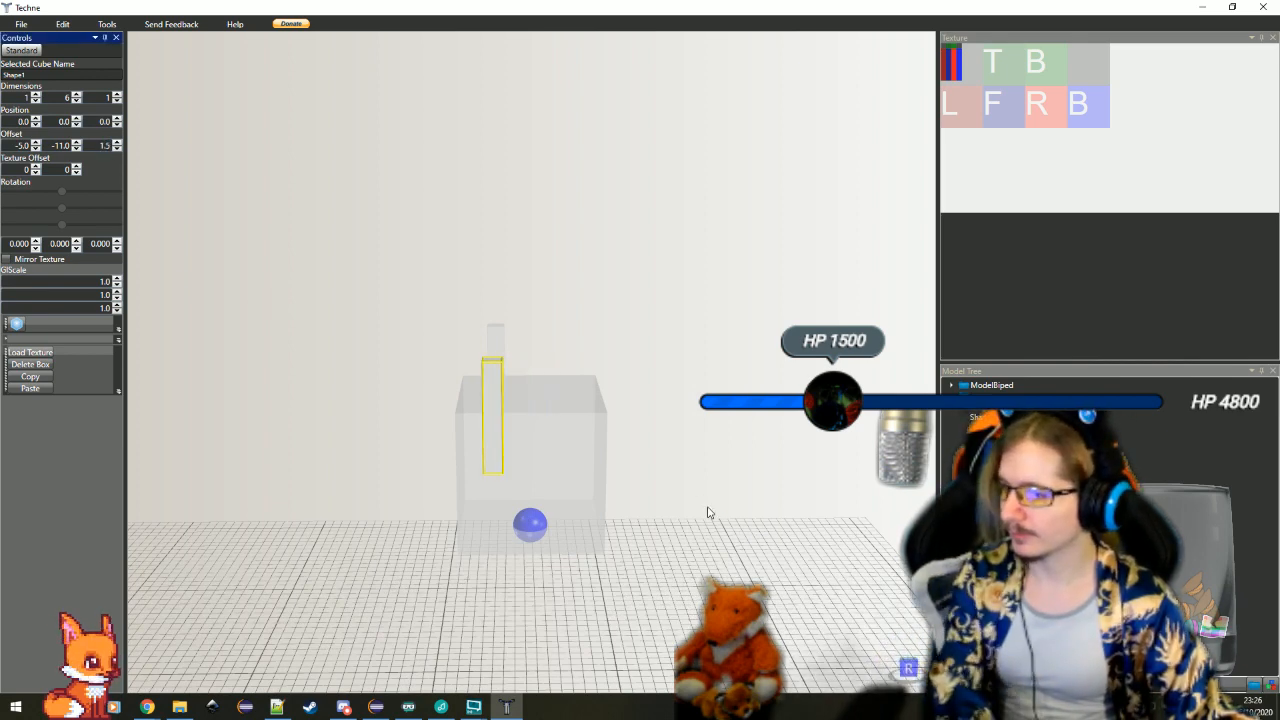
# Select the original bar on the cube's side and paste another duplicate of it
pyautogui.click(708, 509)
pyautogui.moveTo(724, 579); pyautogui.dragTo(381, 555)
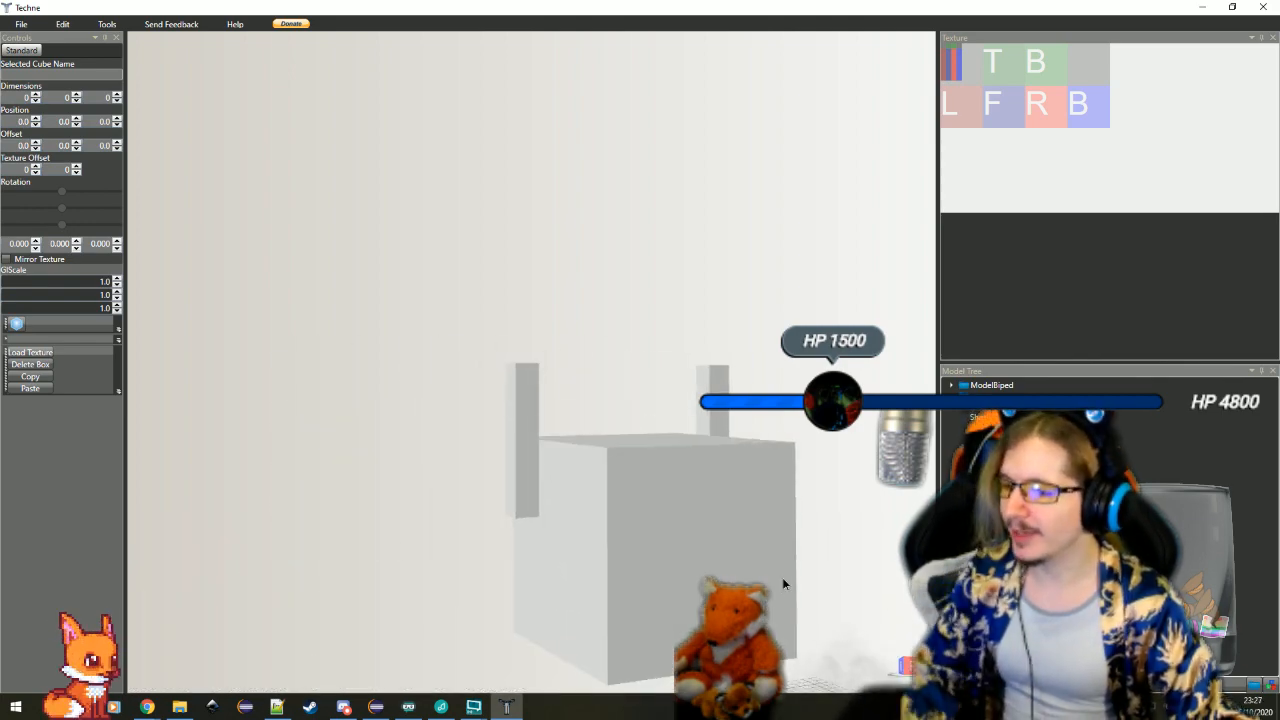
pyautogui.moveTo(782, 577); pyautogui.dragTo(623, 530)
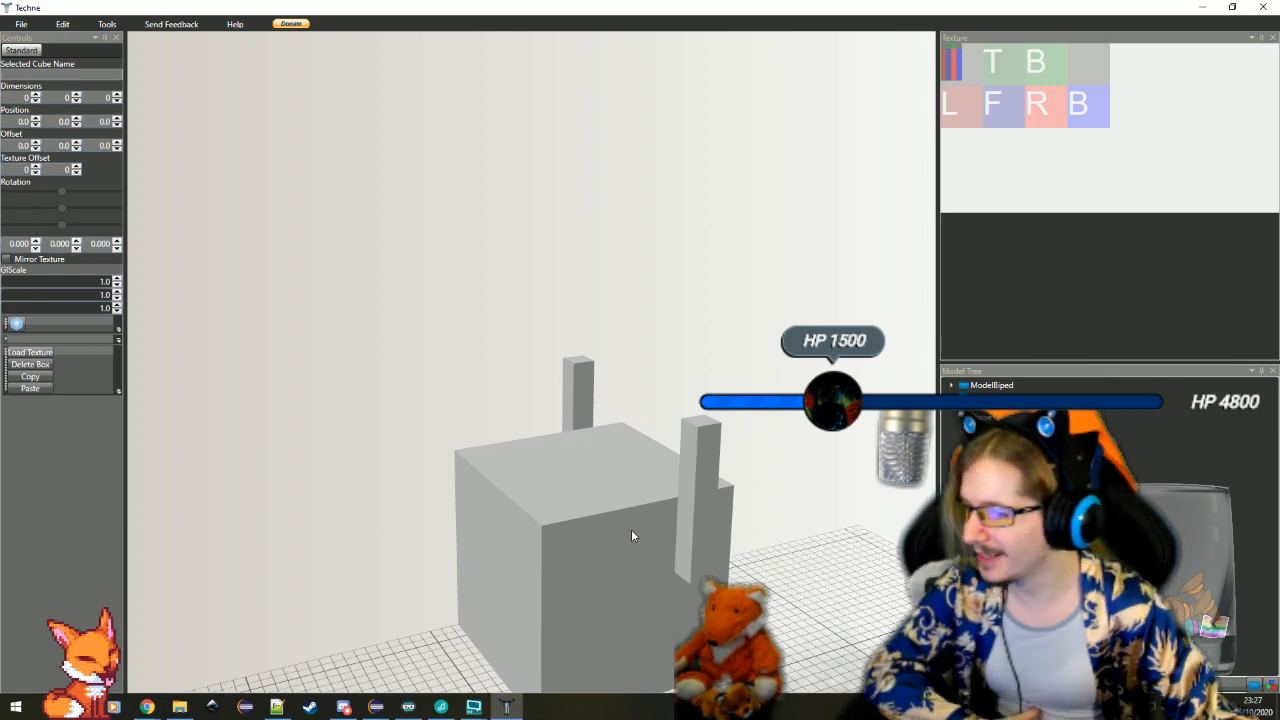
pyautogui.click(703, 522)
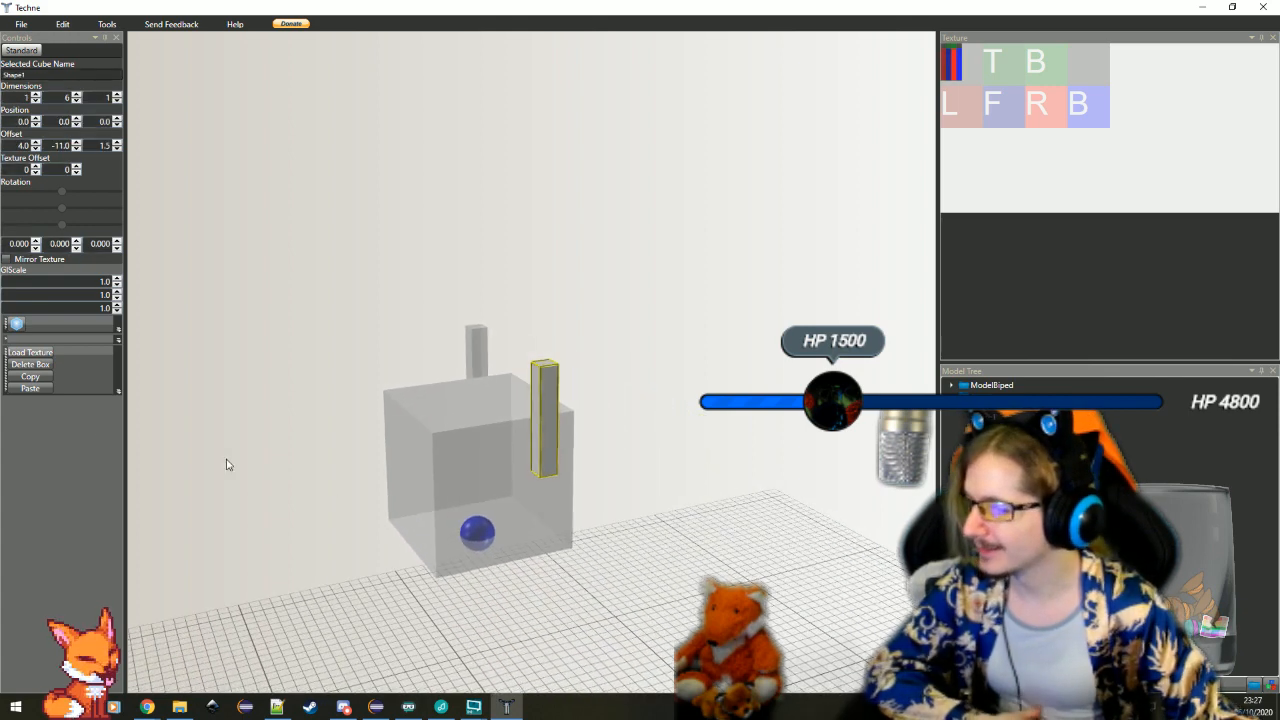
pyautogui.click(35, 395)
# Set the newest bar's Y offset to -10 and its height dimension to 5
pyautogui.moveTo(299, 457); pyautogui.dragTo(78, 150)
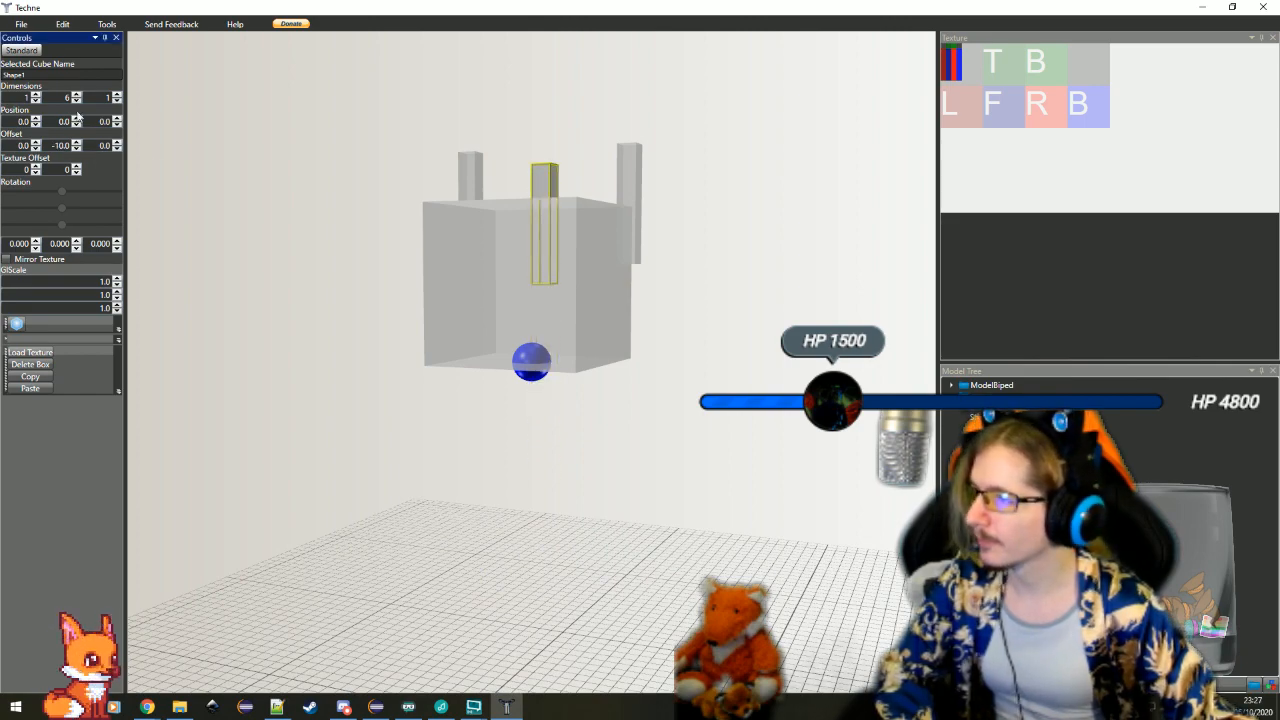
pyautogui.moveTo(648, 398); pyautogui.dragTo(623, 409)
pyautogui.scroll(3, 585, 395)
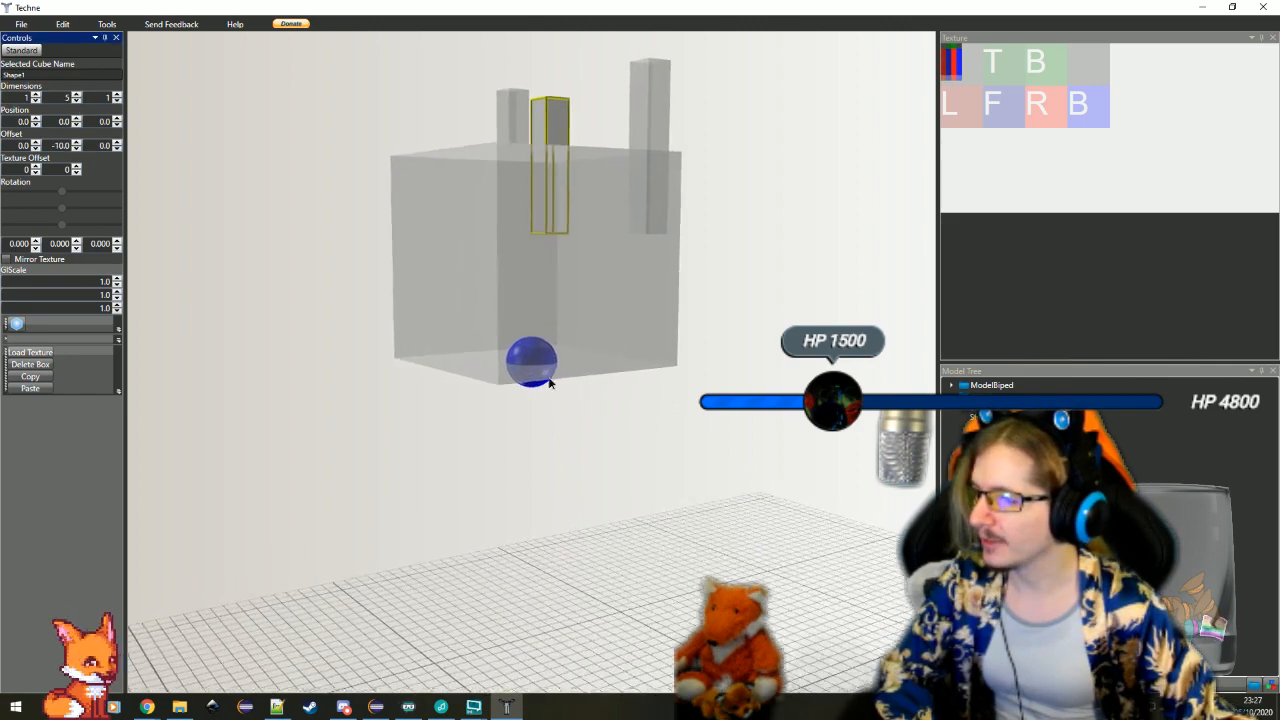
# Move the newest bar to the cube's side by setting its X offset to 4 and its Z offset to -3
pyautogui.moveTo(549, 383); pyautogui.dragTo(537, 432)
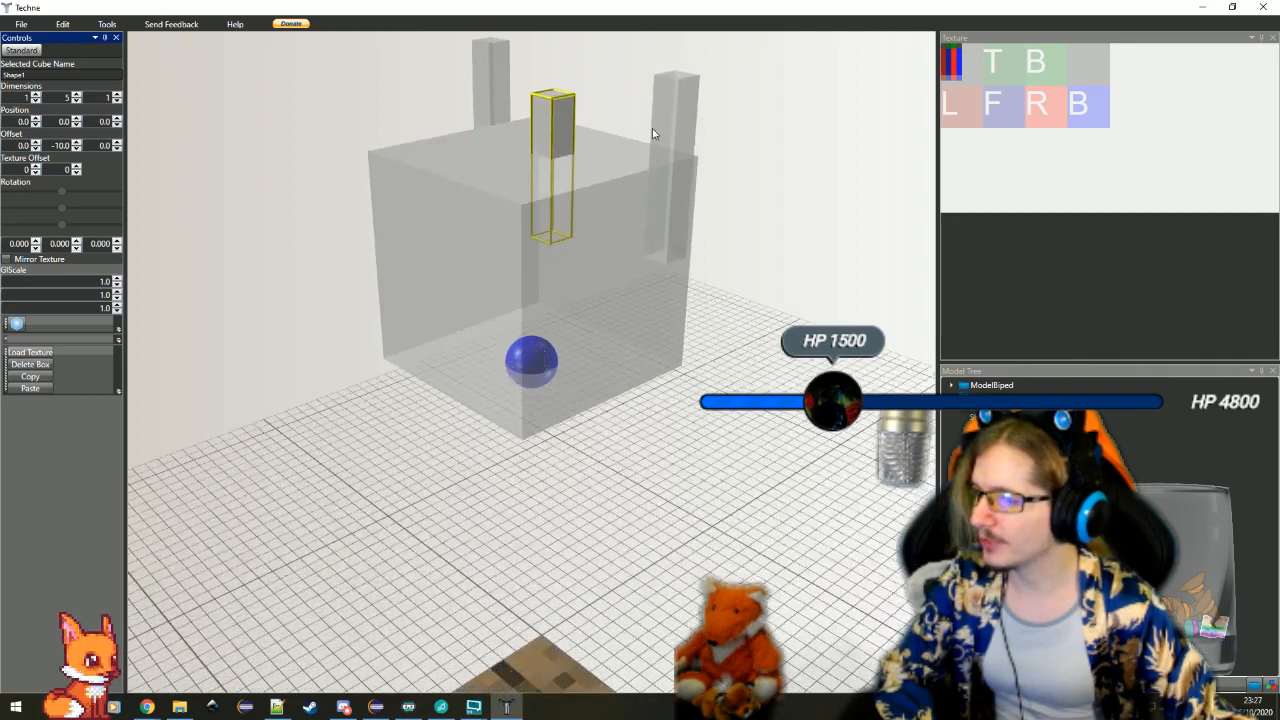
pyautogui.click(36, 142)
pyautogui.click(36, 142)
pyautogui.click(36, 142)
pyautogui.click(36, 142)
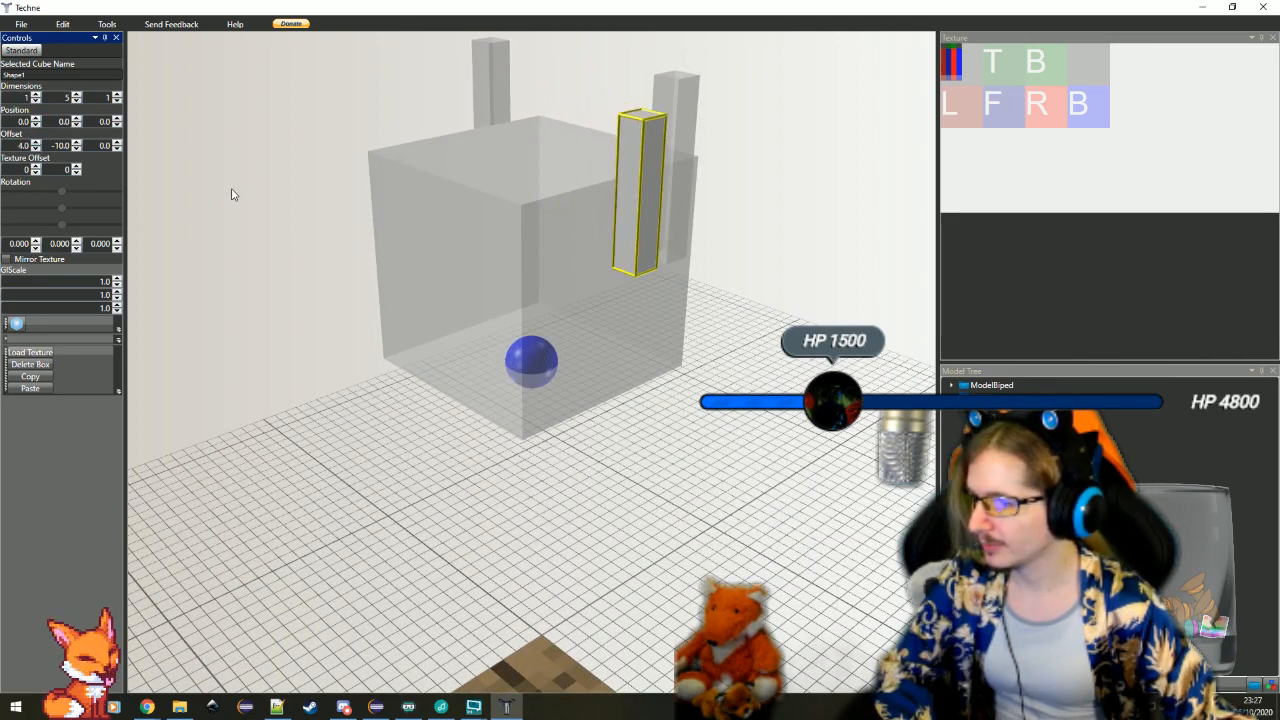
pyautogui.click(117, 143)
pyautogui.click(117, 143)
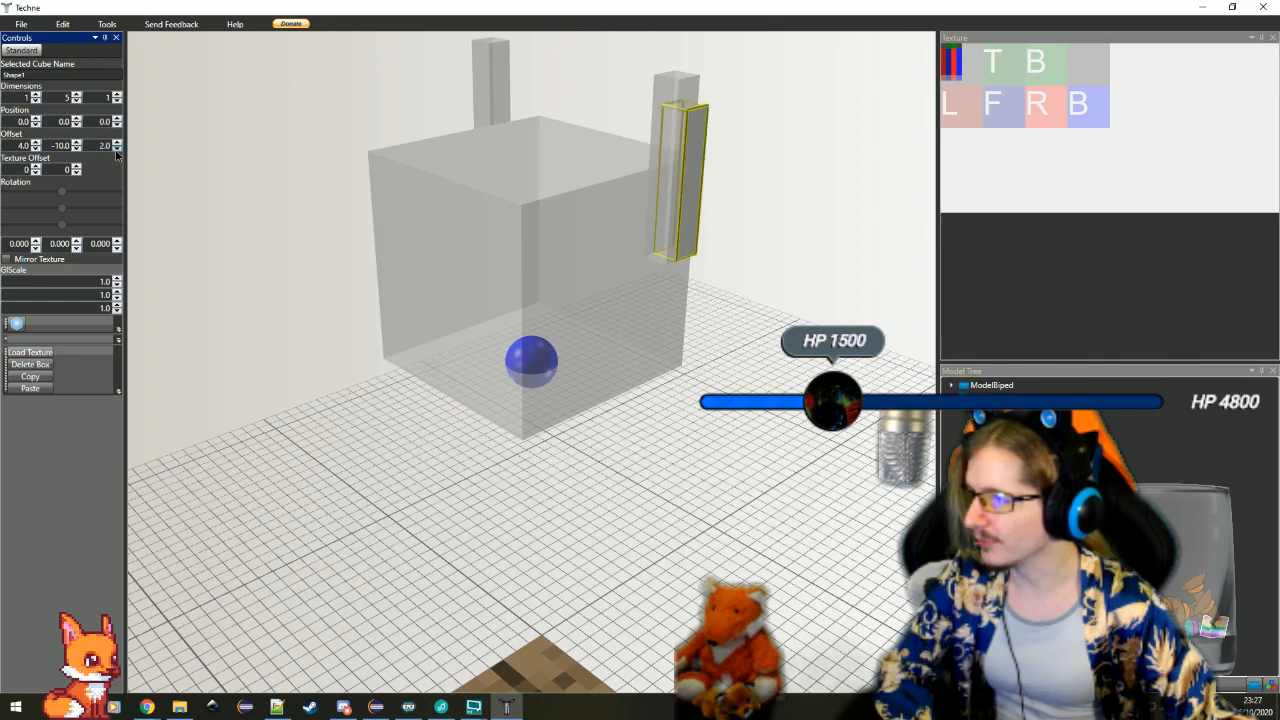
pyautogui.click(117, 150)
pyautogui.click(117, 150)
pyautogui.click(117, 150)
pyautogui.click(117, 150)
pyautogui.click(117, 150)
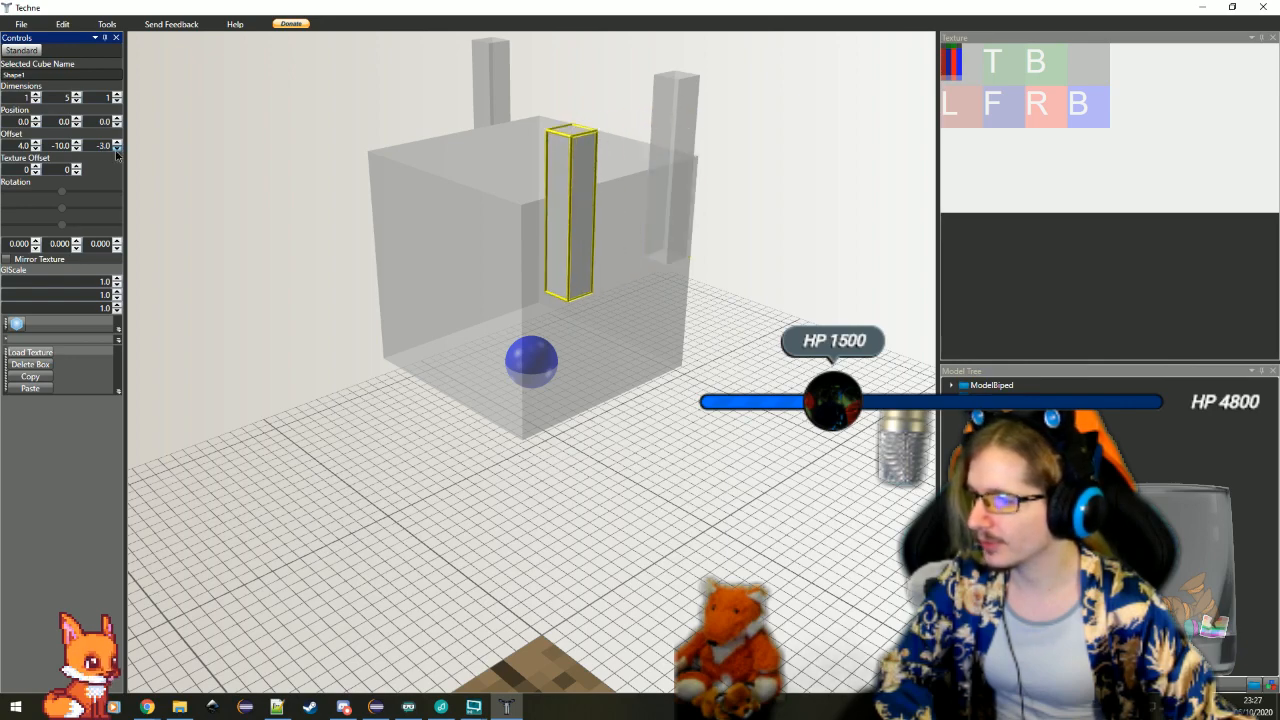
# Shorten the bar on the cube's side by setting its height dimension to 4
pyautogui.click(77, 101)
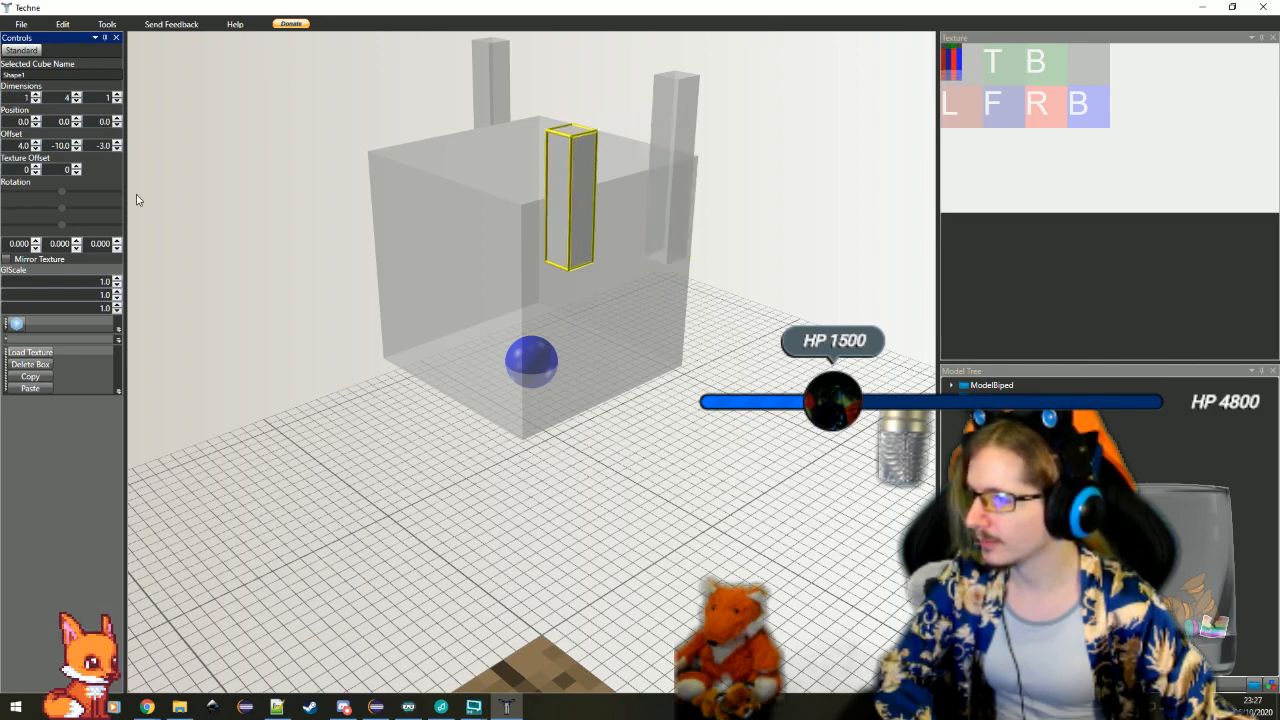
pyautogui.click(620, 511)
pyautogui.moveTo(620, 511); pyautogui.dragTo(686, 353)
pyautogui.click(660, 151)
pyautogui.click(541, 447)
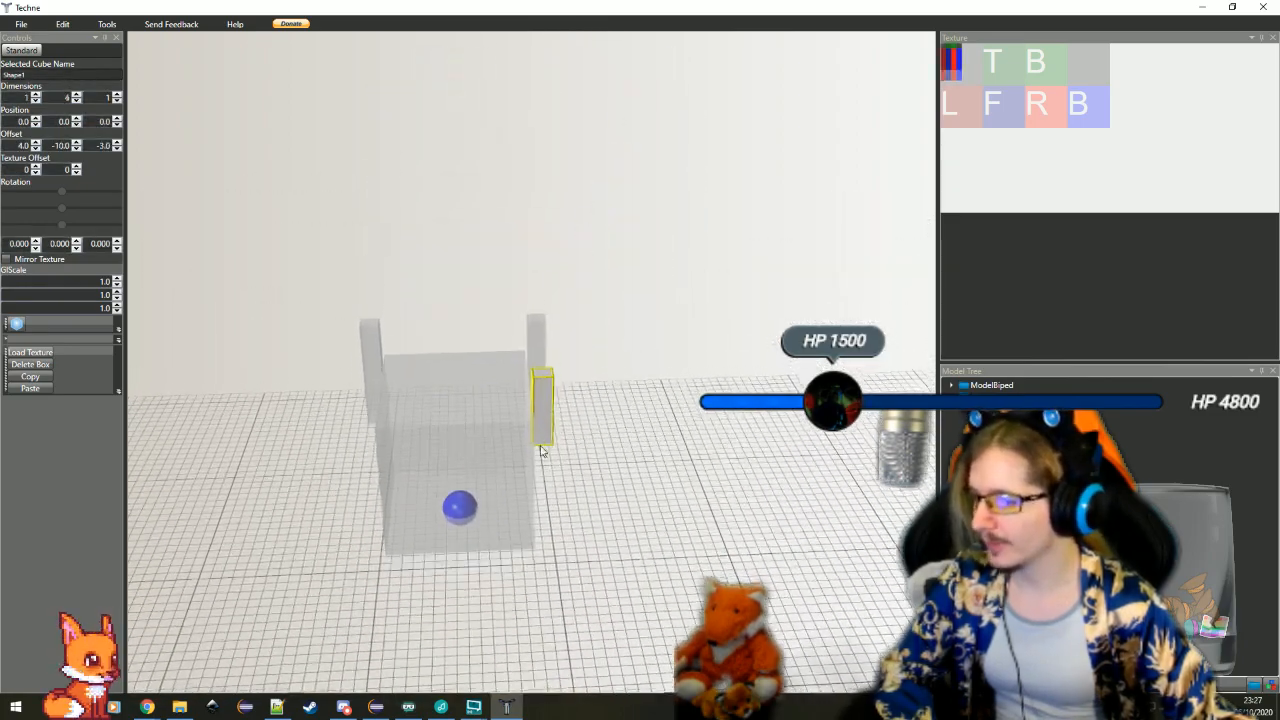
pyautogui.moveTo(540, 446); pyautogui.dragTo(644, 530)
pyautogui.scroll(2, 551, 469)
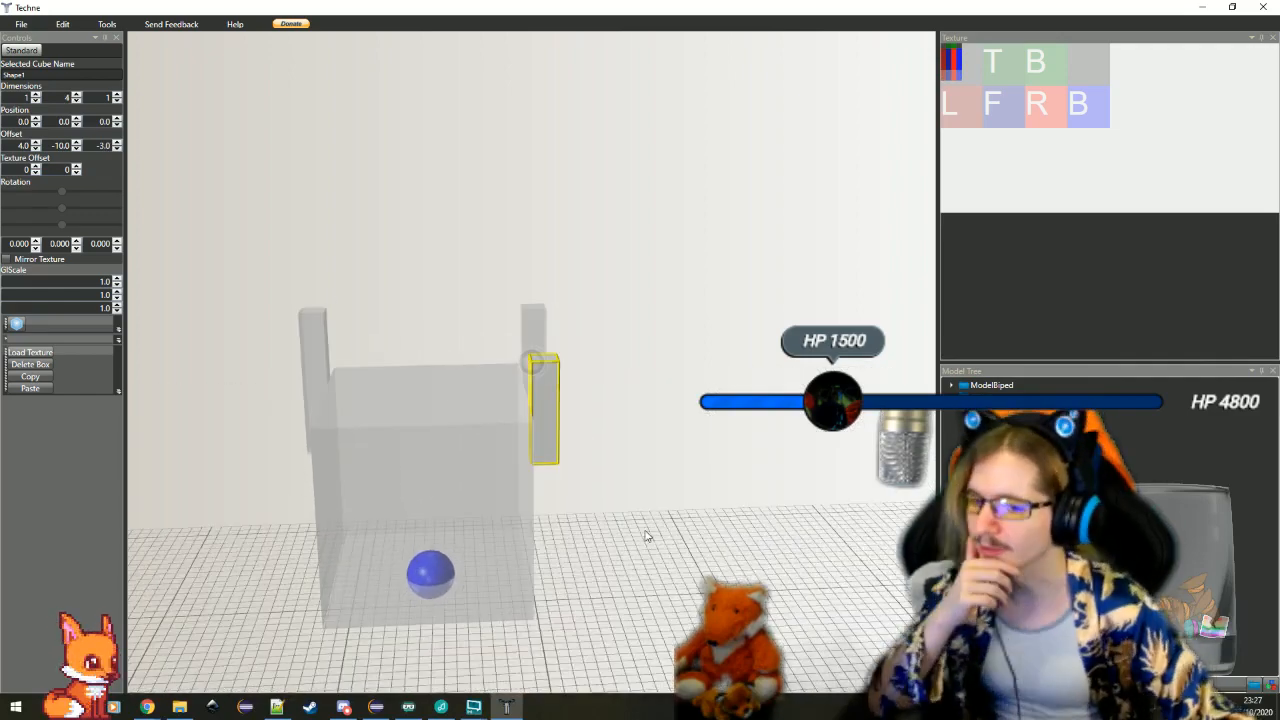
# Duplicate the short side bar, select the copy and set its Y offset to -10
pyautogui.click(29, 376)
pyautogui.click(30, 388)
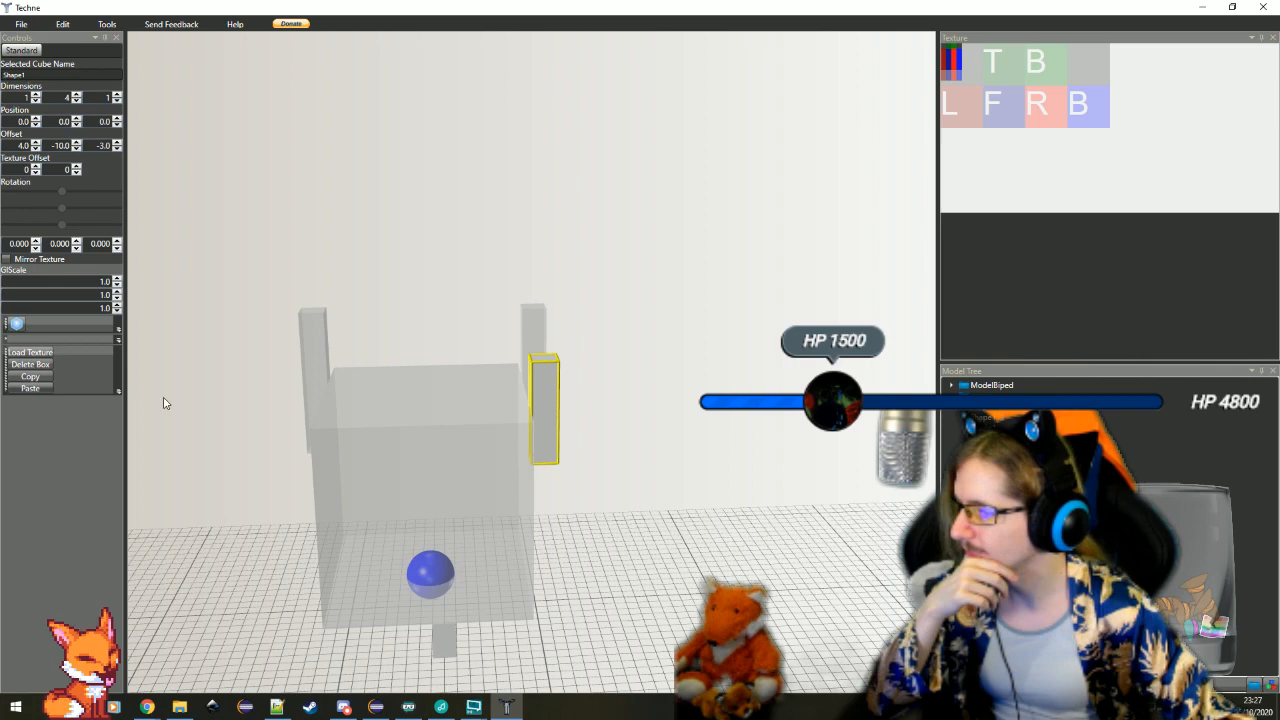
pyautogui.doubleClick(446, 654)
# Move the short duplicate to the opposite side of the cube by setting its X offset to -5
pyautogui.moveTo(70, 146); pyautogui.dragTo(14, 147)
pyautogui.write('-')
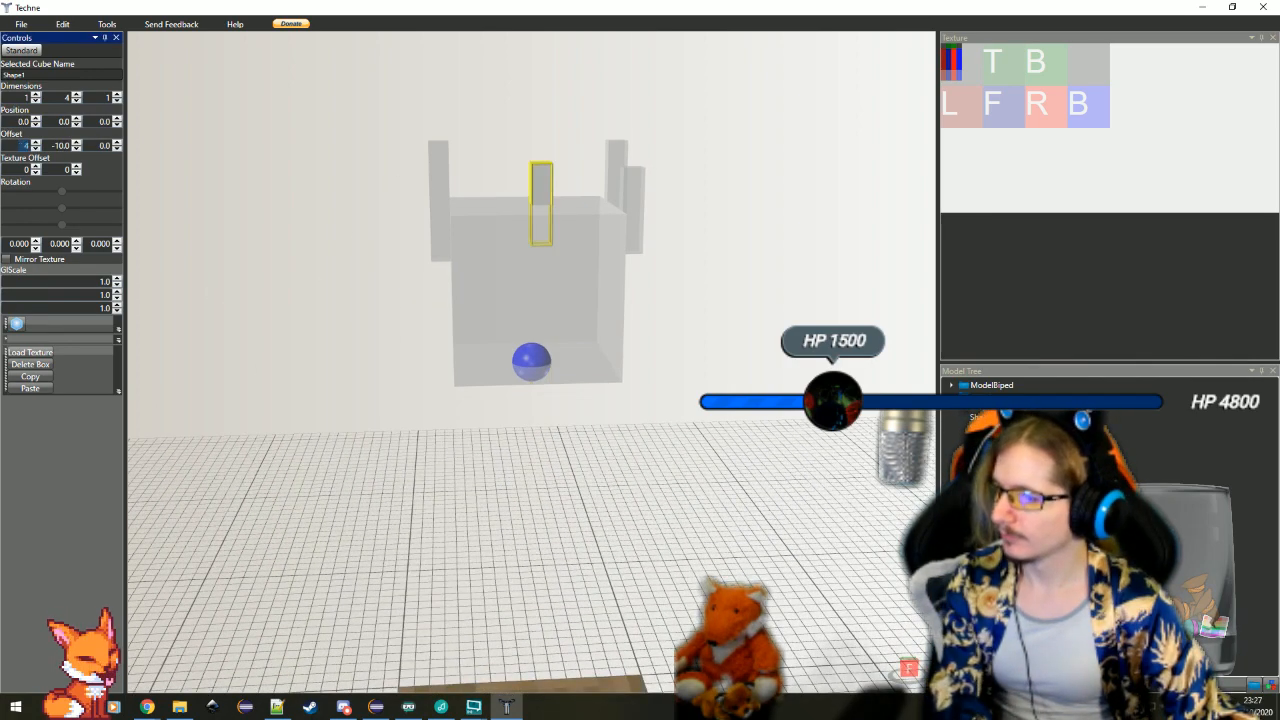
pyautogui.write('4')
pyautogui.press('Return')
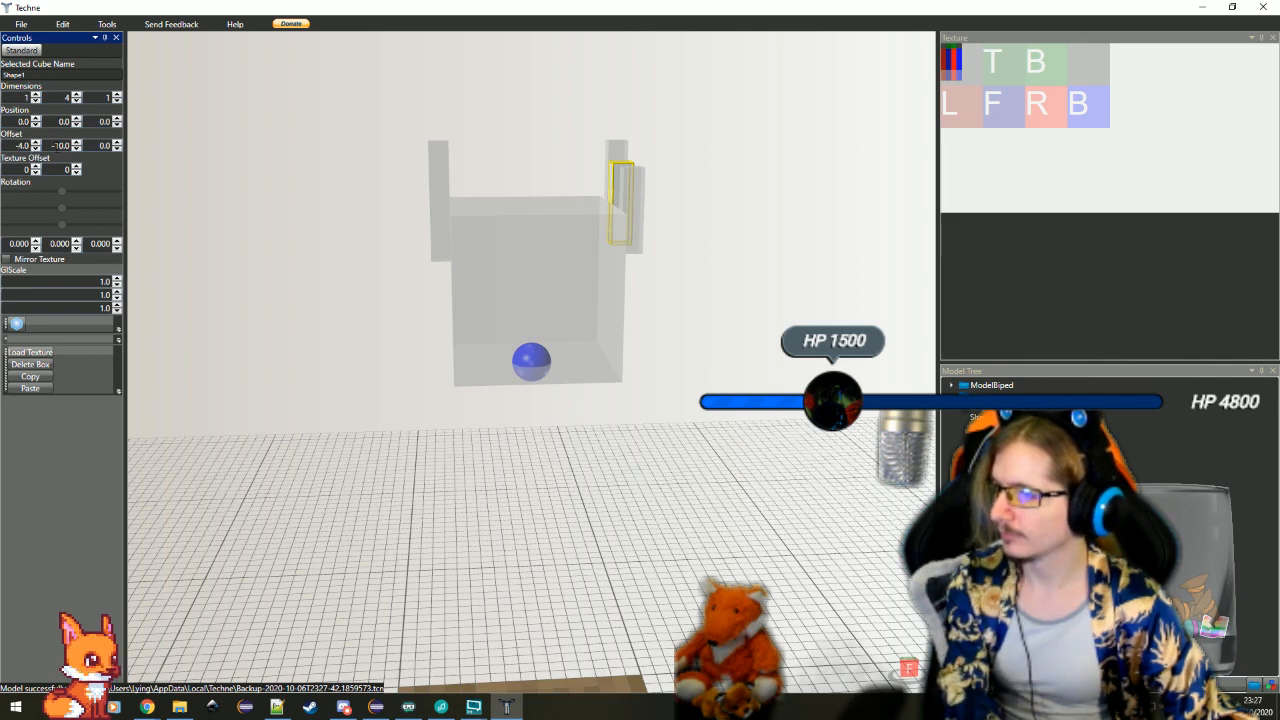
pyautogui.write('-')
pyautogui.press('Return')
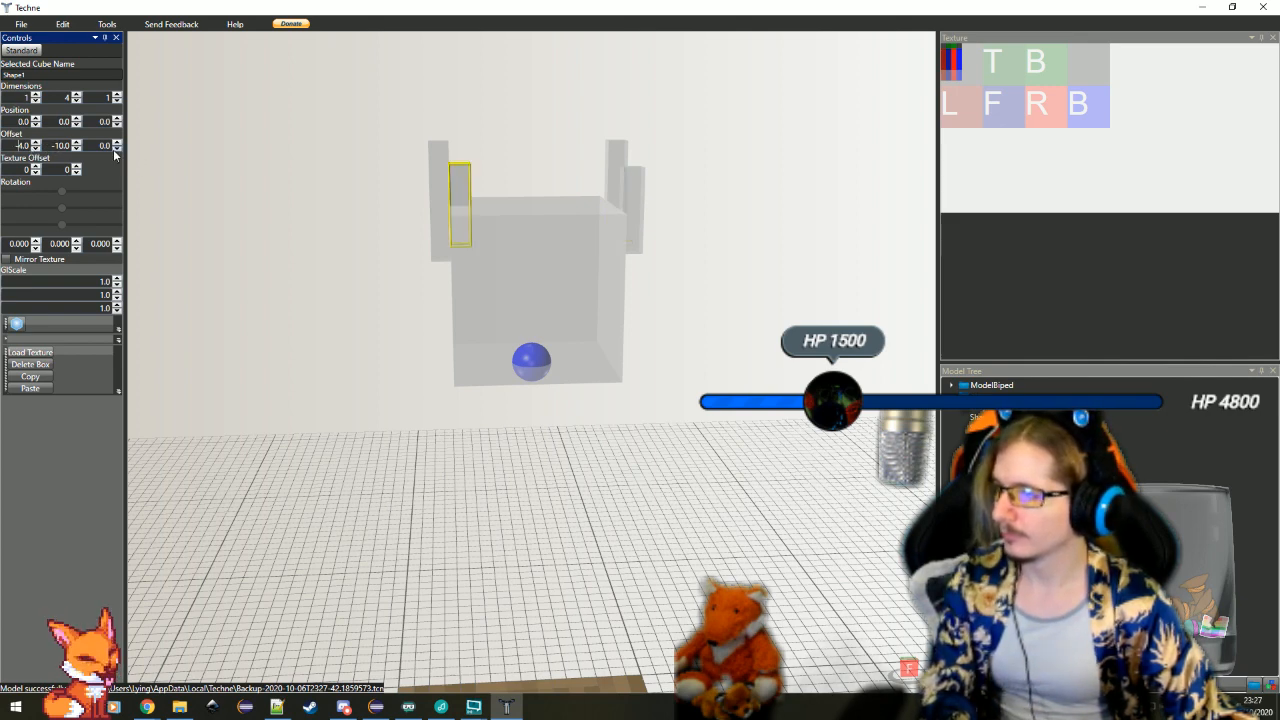
pyautogui.click(36, 150)
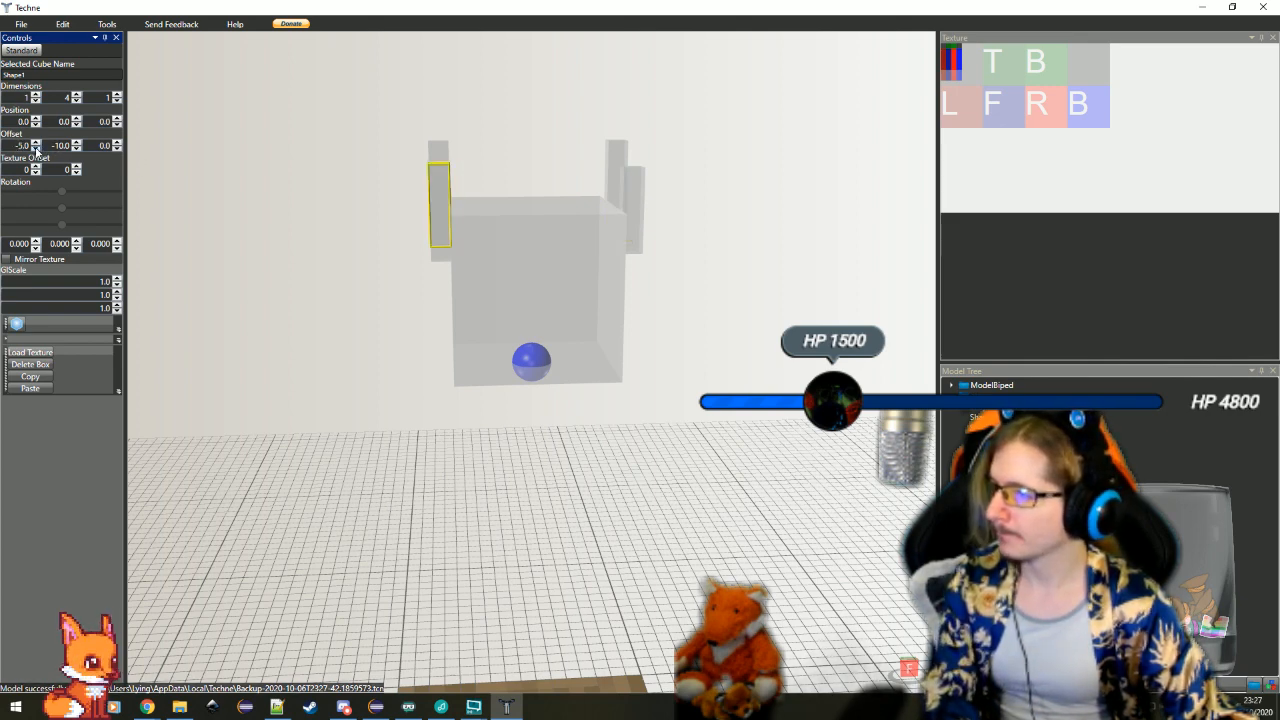
# Line the short duplicate up with its counterpart by setting its Z offset to -3
pyautogui.moveTo(470, 320); pyautogui.dragTo(128, 163)
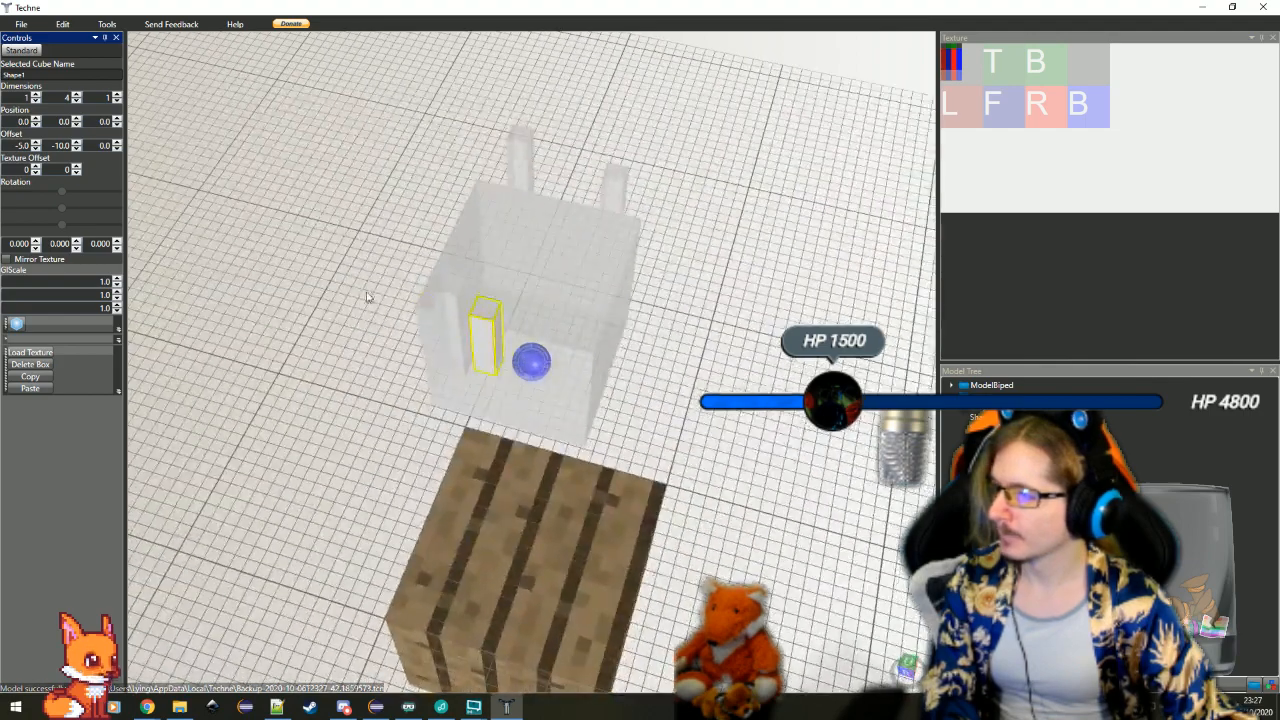
pyautogui.click(117, 149)
pyautogui.click(117, 149)
pyautogui.click(117, 149)
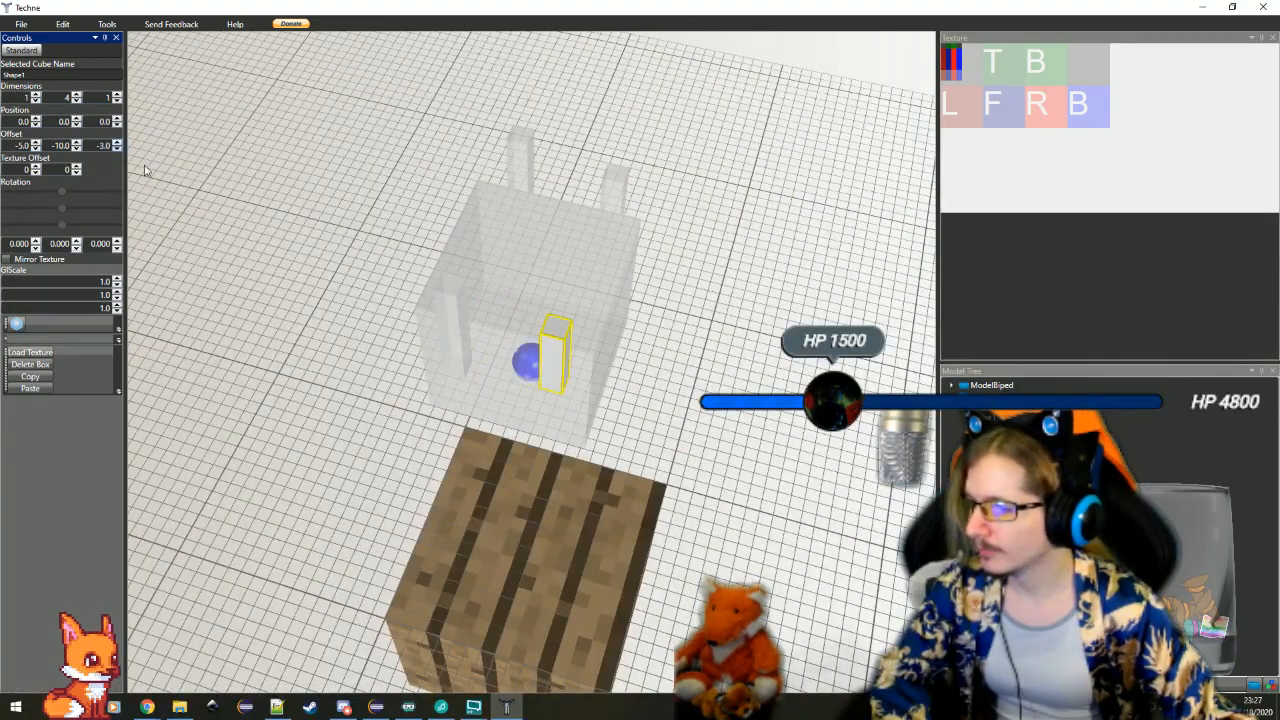
# Duplicate the taller side bar with height 6 and select the copy below the cube
pyautogui.moveTo(612, 206); pyautogui.dragTo(757, 551)
pyautogui.click(611, 248)
pyautogui.click(538, 367)
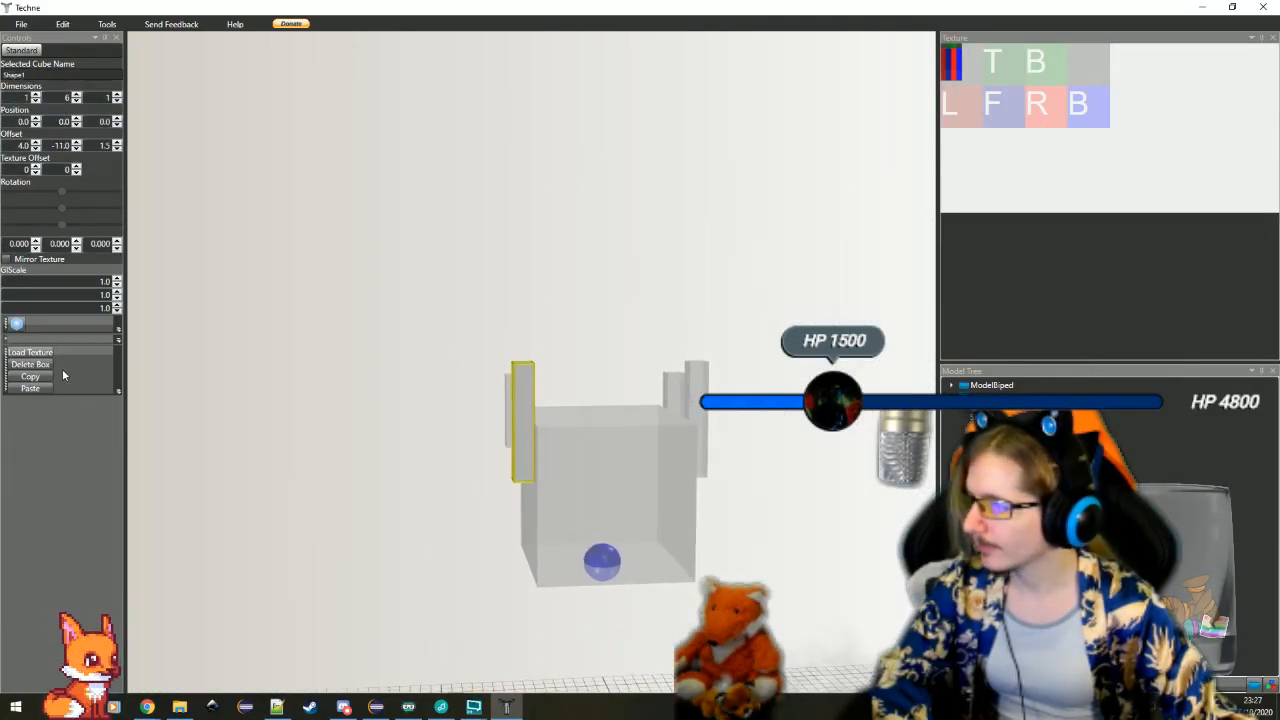
pyautogui.click(43, 378)
pyautogui.click(43, 390)
pyautogui.click(593, 632)
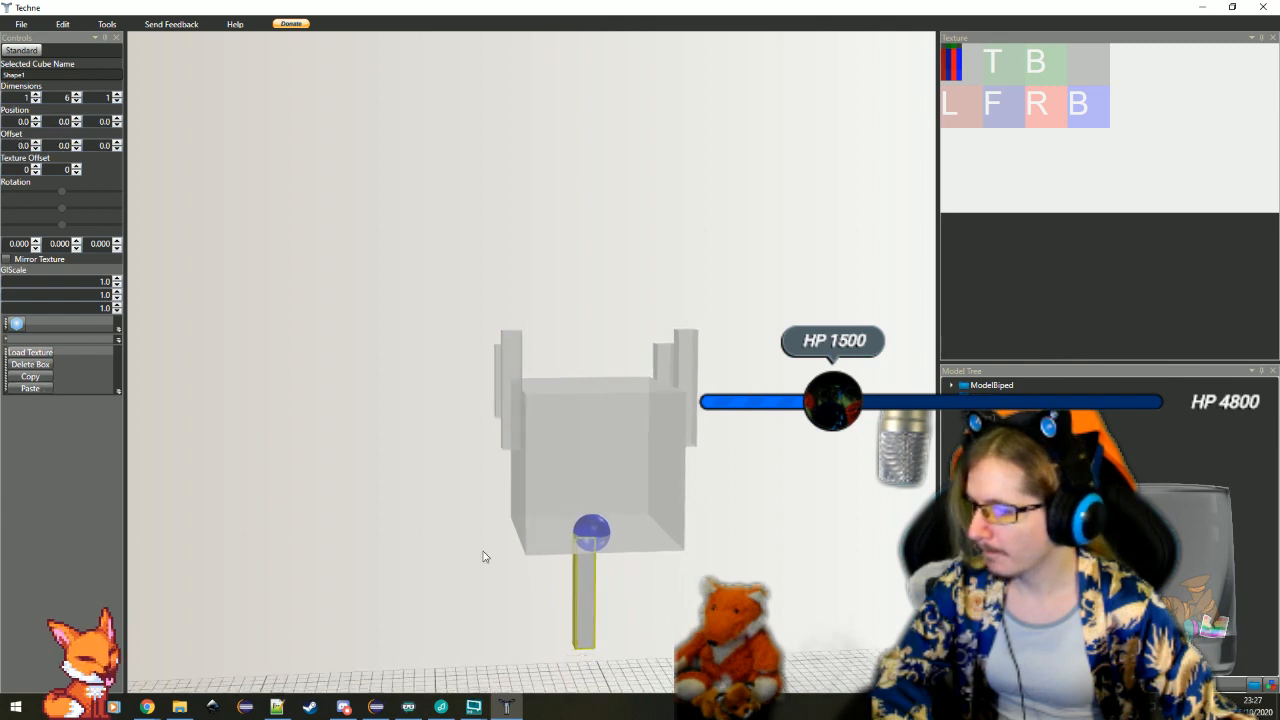
# Set the new copy's height dimension to 8 and its Y offset to -12
pyautogui.click(77, 149)
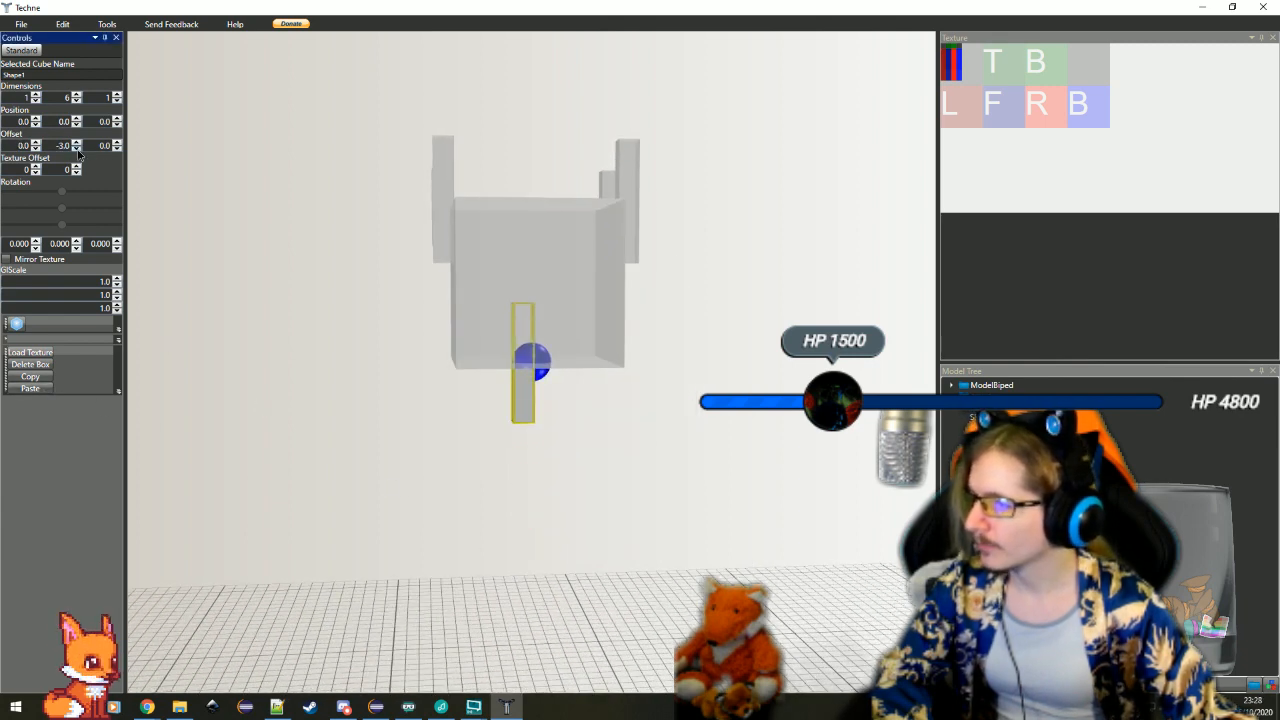
pyautogui.click(78, 94)
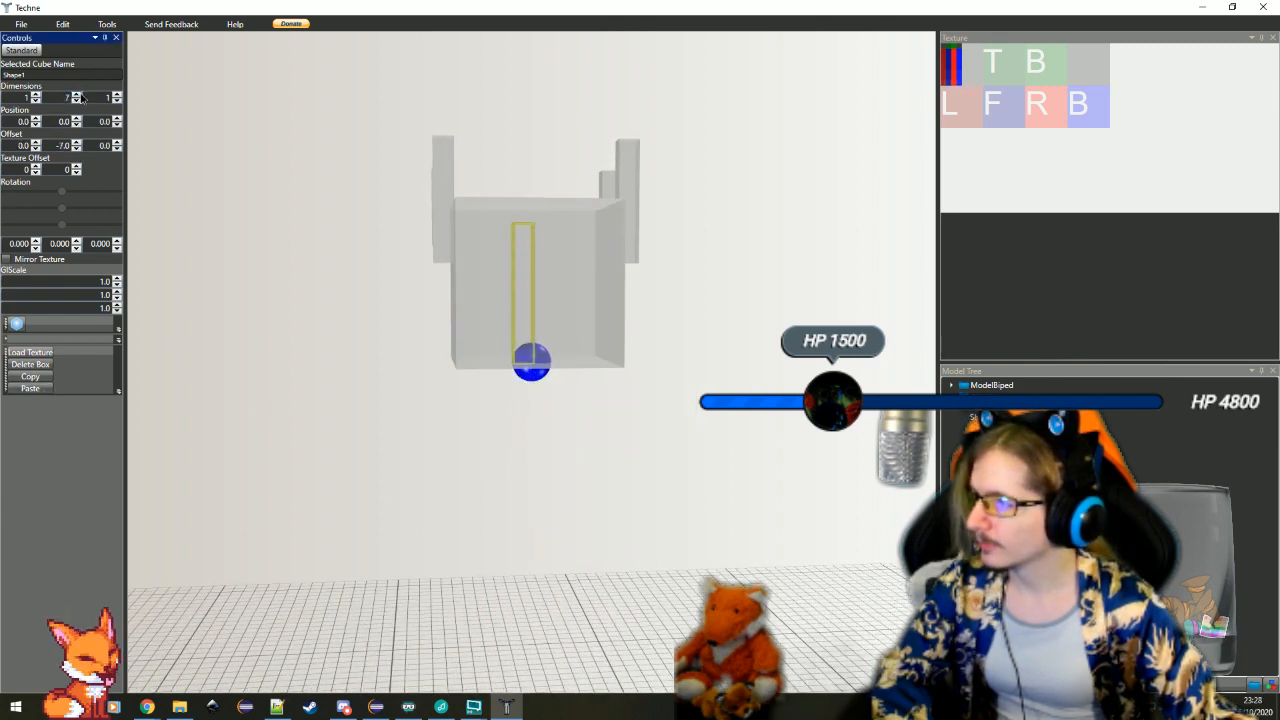
pyautogui.click(77, 149)
pyautogui.click(77, 149)
pyautogui.click(77, 149)
pyautogui.click(77, 149)
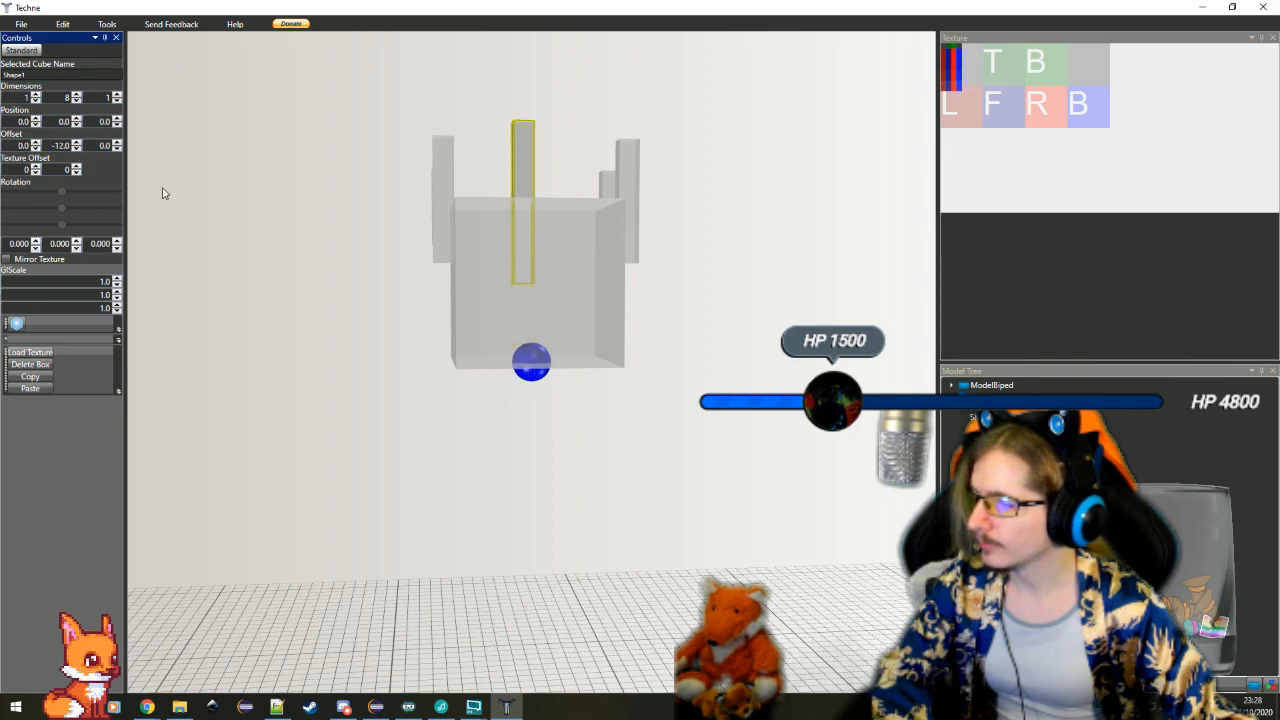
# Move the tall bar to the back face of the cube by setting its Z offset to 4
pyautogui.moveTo(543, 292); pyautogui.dragTo(524, 345)
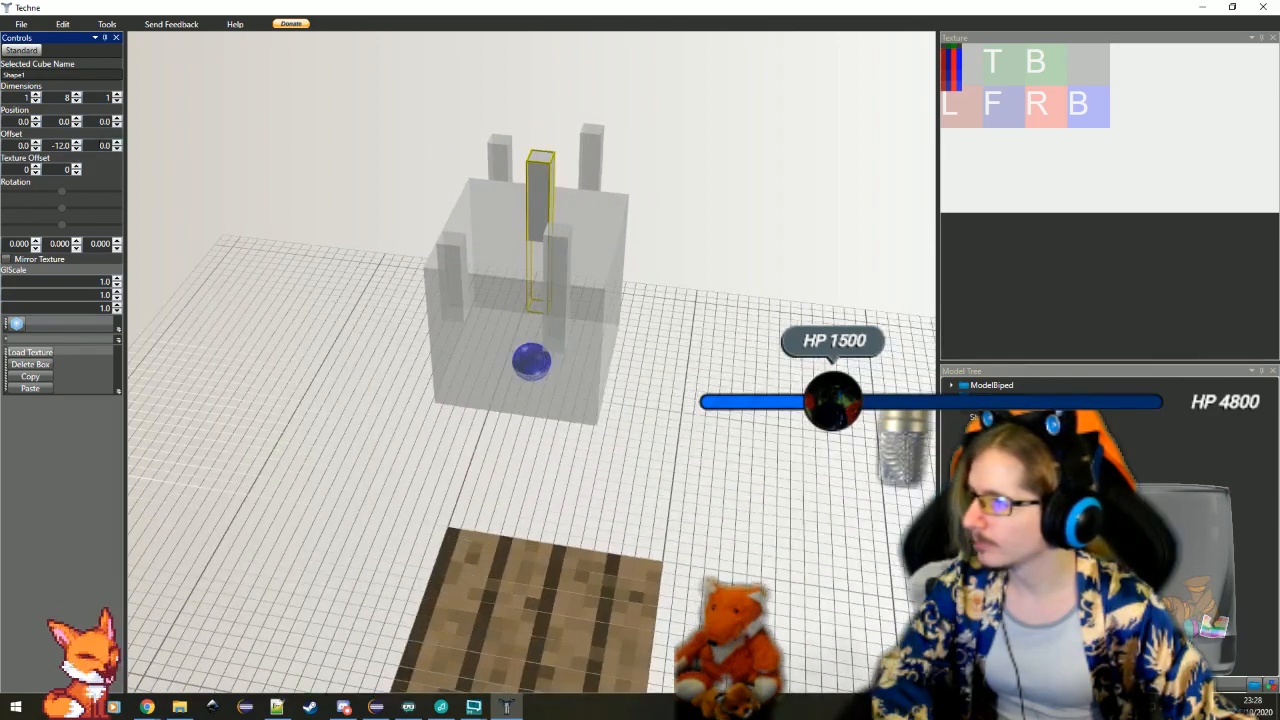
pyautogui.click(117, 149)
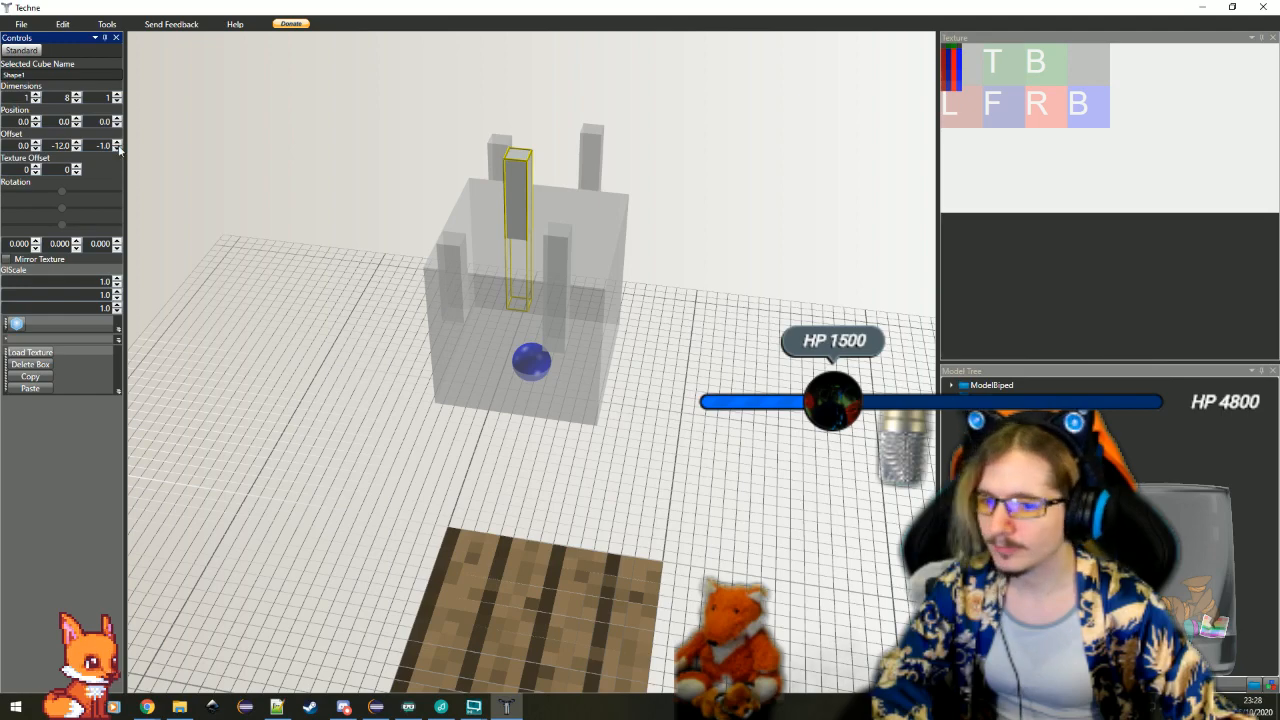
pyautogui.click(117, 143)
pyautogui.click(117, 143)
pyautogui.click(117, 143)
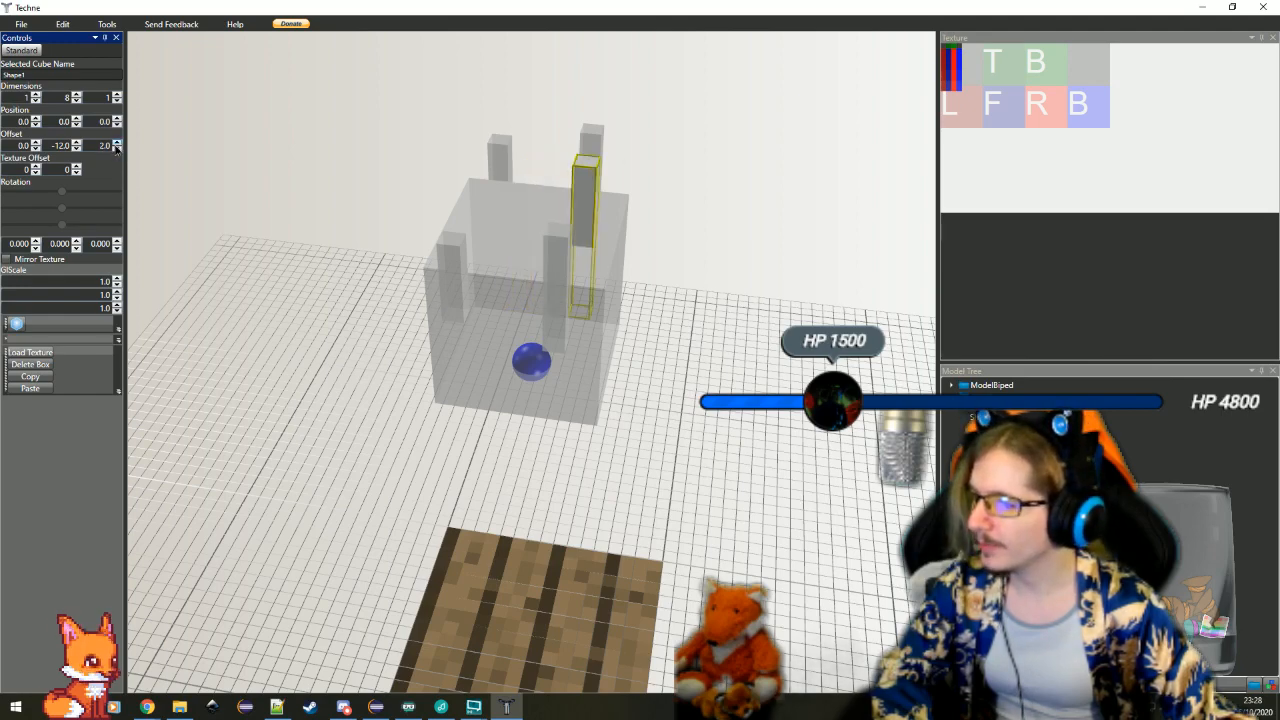
pyautogui.click(117, 143)
pyautogui.click(117, 143)
# Shift the tall back bar off centre by setting its X offset to -2.5
pyautogui.moveTo(538, 362); pyautogui.dragTo(488, 272)
pyautogui.scroll(-3, 488, 272)
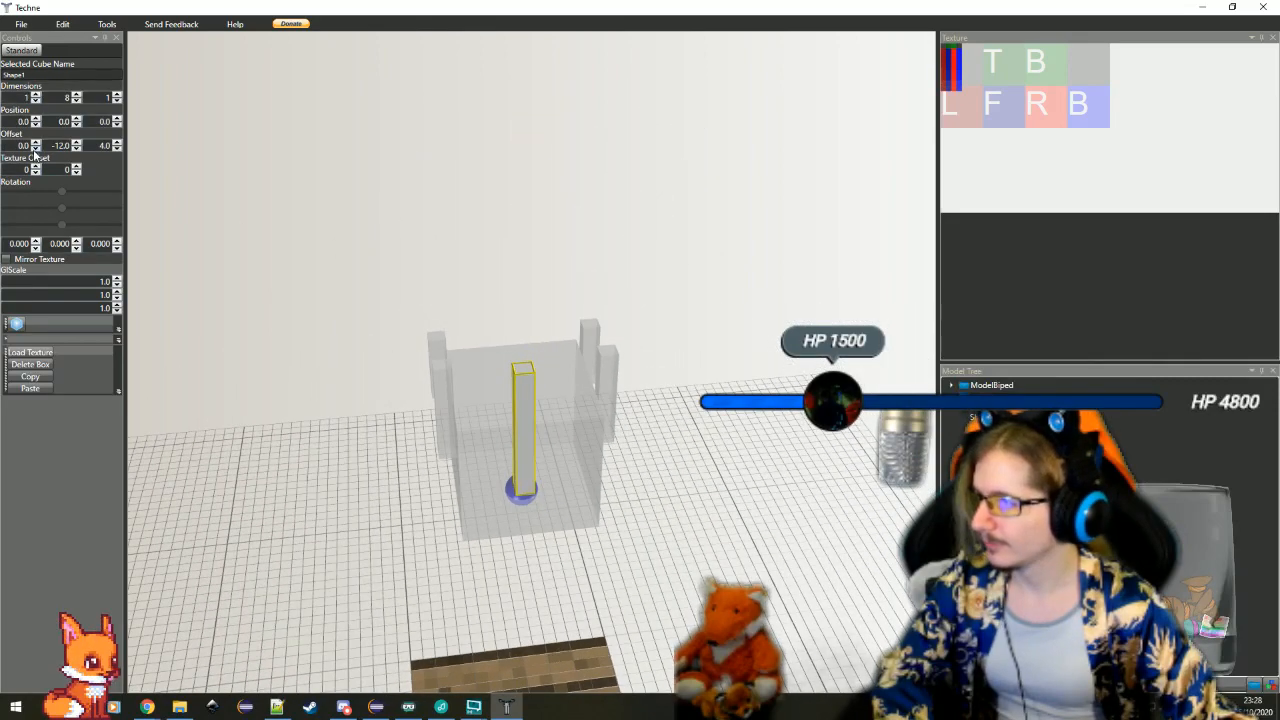
pyautogui.click(35, 149)
pyautogui.click(35, 149)
pyautogui.moveTo(294, 411); pyautogui.dragTo(527, 366)
pyautogui.scroll(3, 737, 498)
pyautogui.moveTo(737, 498); pyautogui.dragTo(742, 530)
pyautogui.scroll(-3, 741, 530)
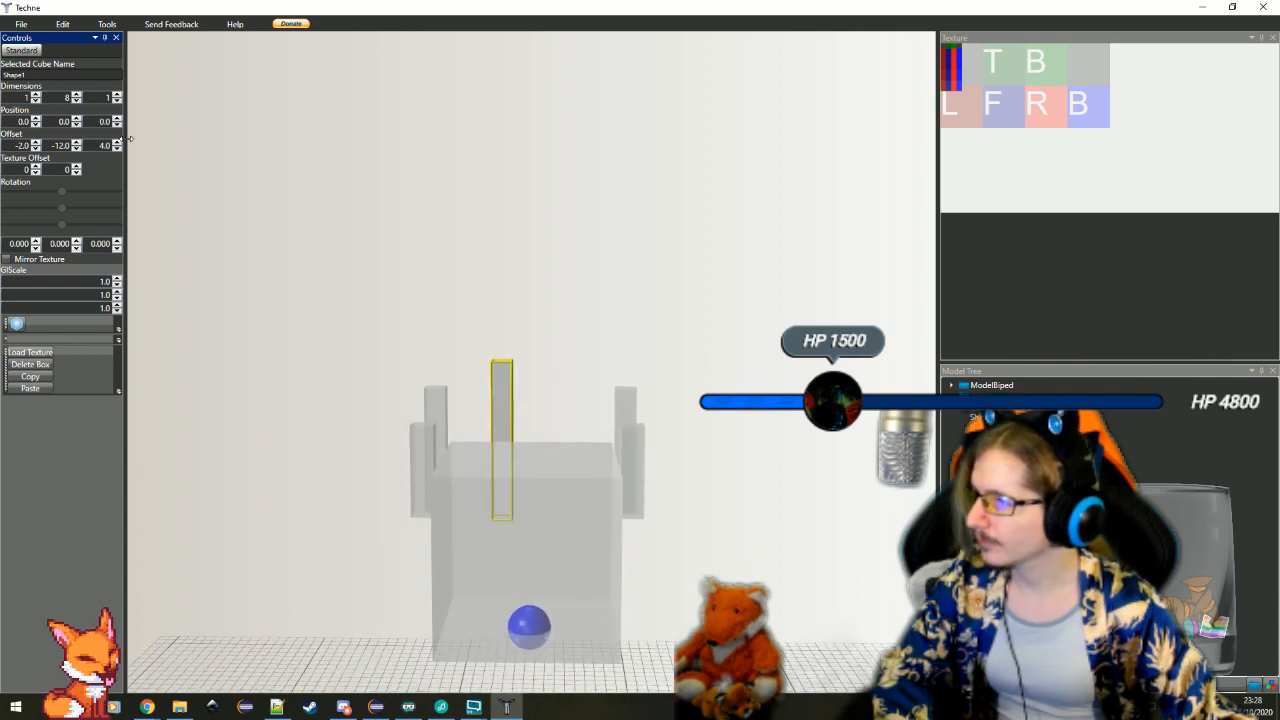
pyautogui.click(35, 149)
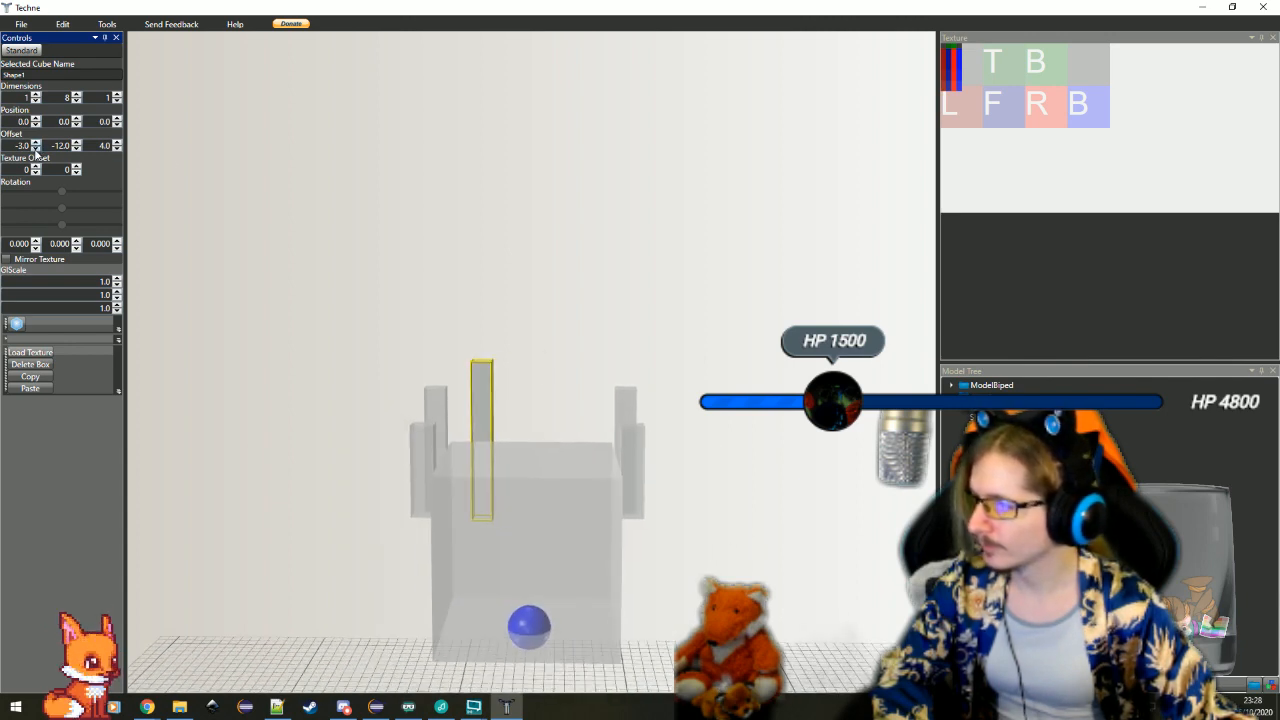
pyautogui.click(35, 143)
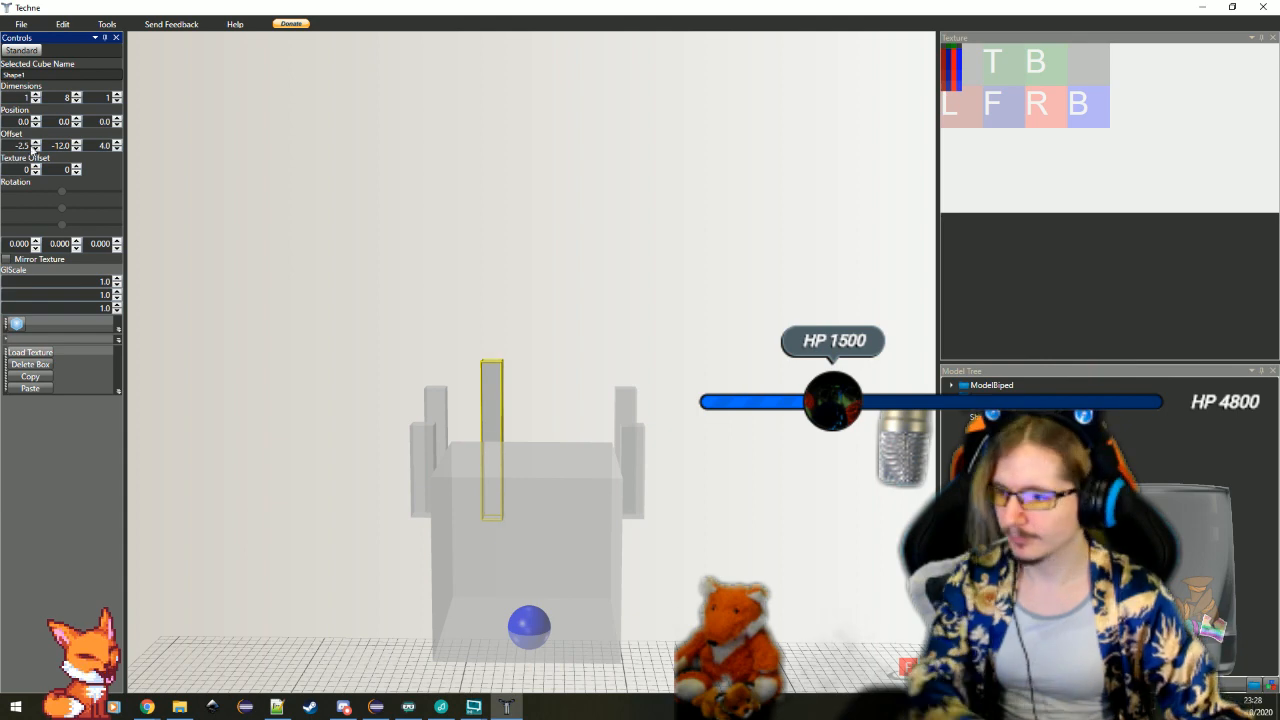
# Paste a duplicate of the tall back bar, select it and set its X offset to 2.5
pyautogui.click(30, 389)
pyautogui.click(547, 677)
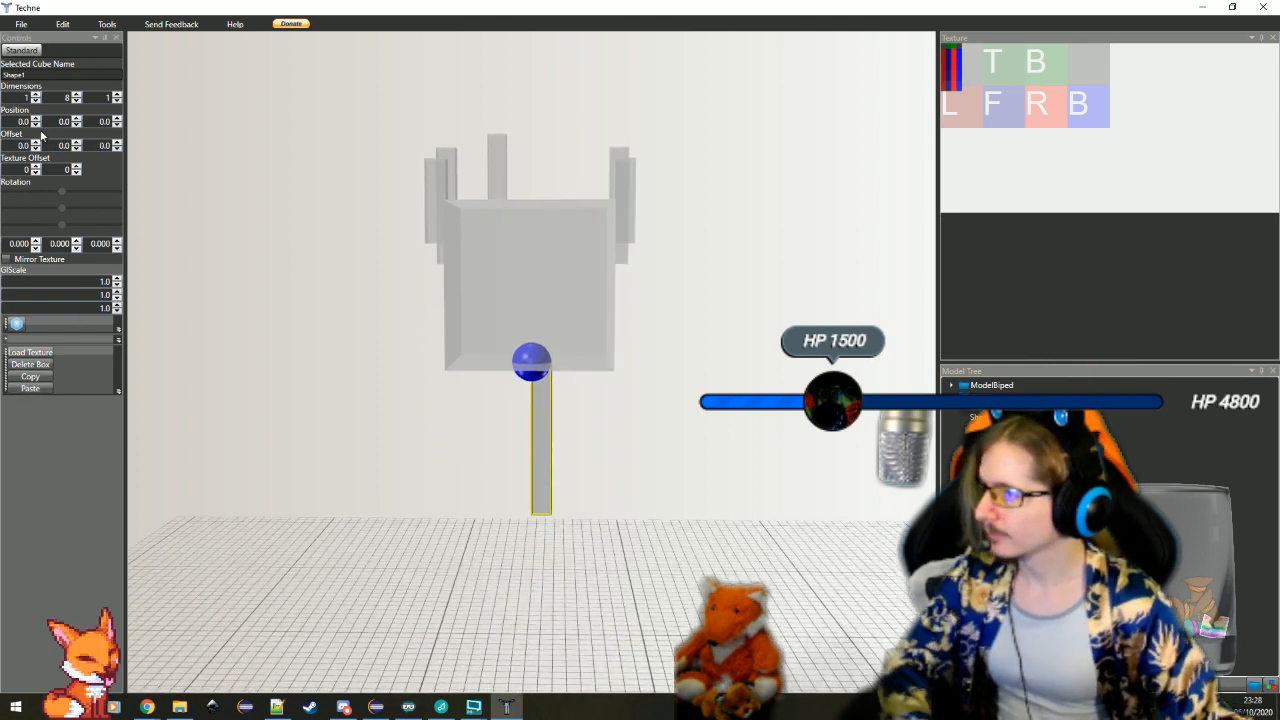
pyautogui.doubleClick(23, 145)
pyautogui.write('2.5')
pyautogui.press('Return')
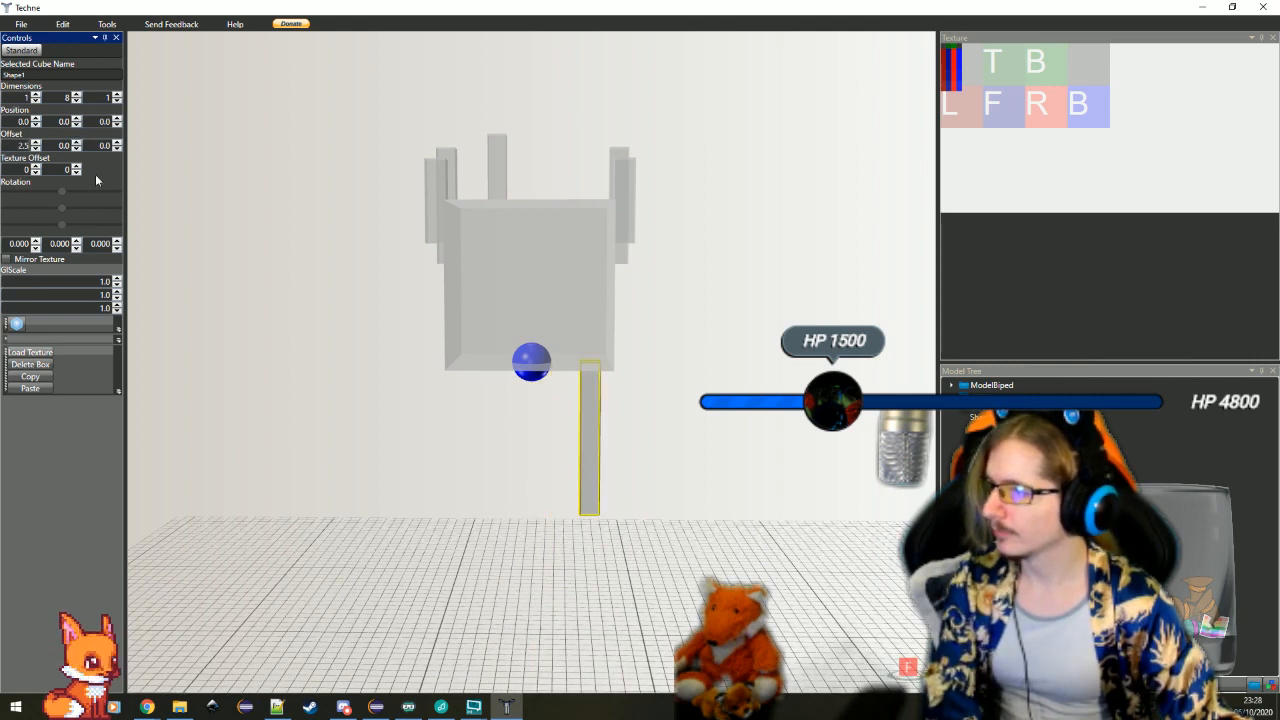
# Raise the second tall bar to Y offset -12 and adjust its Z offset to place it on the cube's back face
pyautogui.moveTo(76, 149); pyautogui.dragTo(76, 149)
pyautogui.click(77, 150)
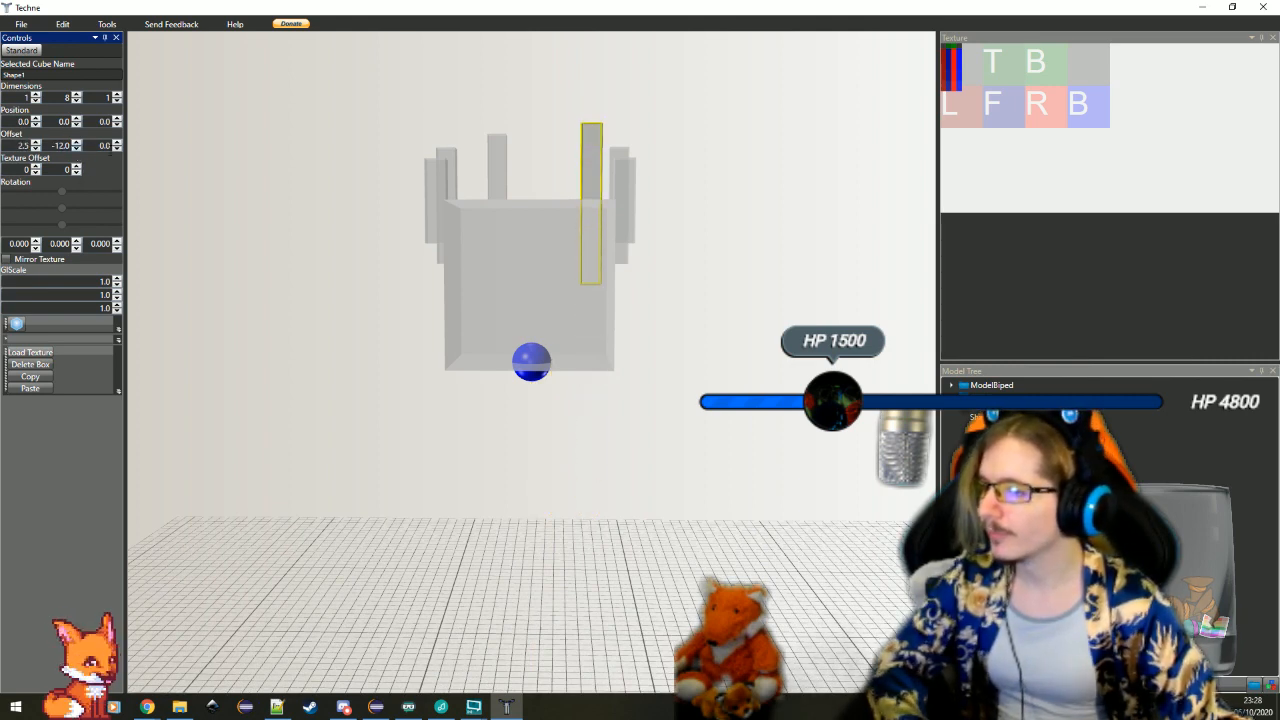
pyautogui.click(502, 159)
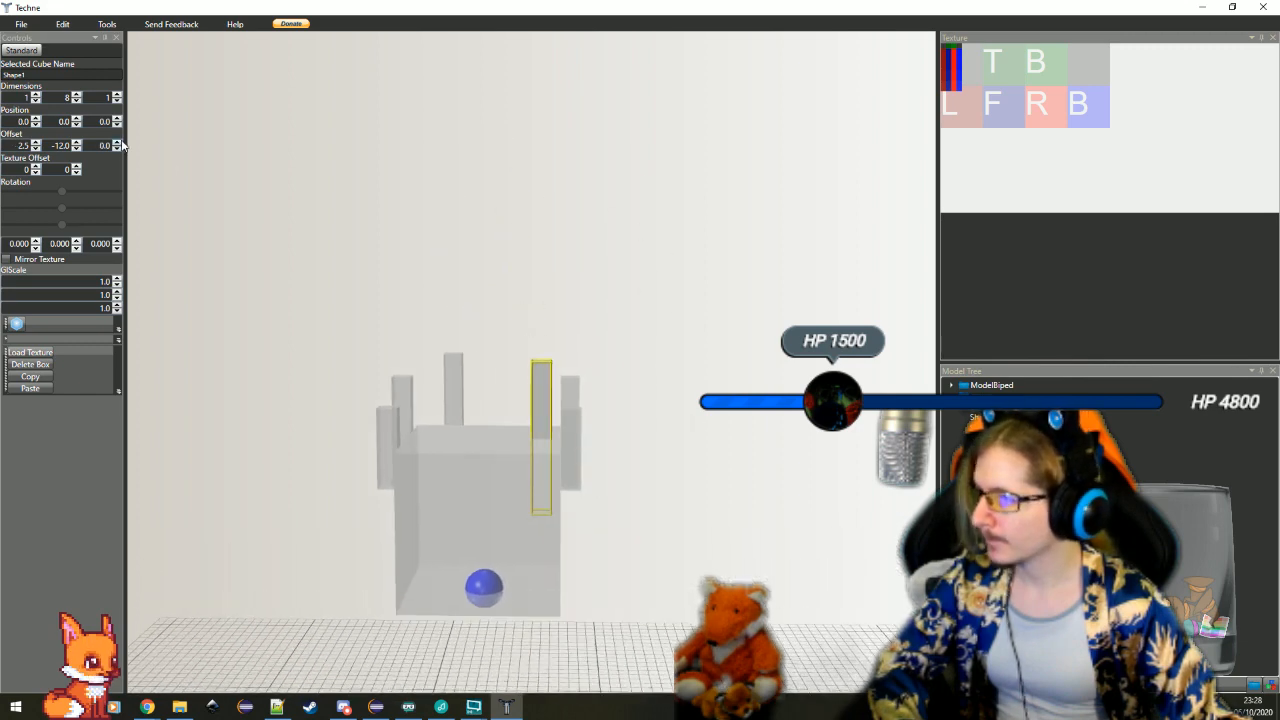
pyautogui.click(118, 149)
# Examine the arrangement and heights of the crown's bars around the cube from several angles
pyautogui.moveTo(704, 473); pyautogui.dragTo(745, 612)
pyautogui.scroll(2, 726, 555)
pyautogui.click(594, 474)
pyautogui.scroll(-3, 687, 569)
pyautogui.scroll(2, 674, 560)
pyautogui.click(791, 597)
pyautogui.scroll(-2, 794, 597)
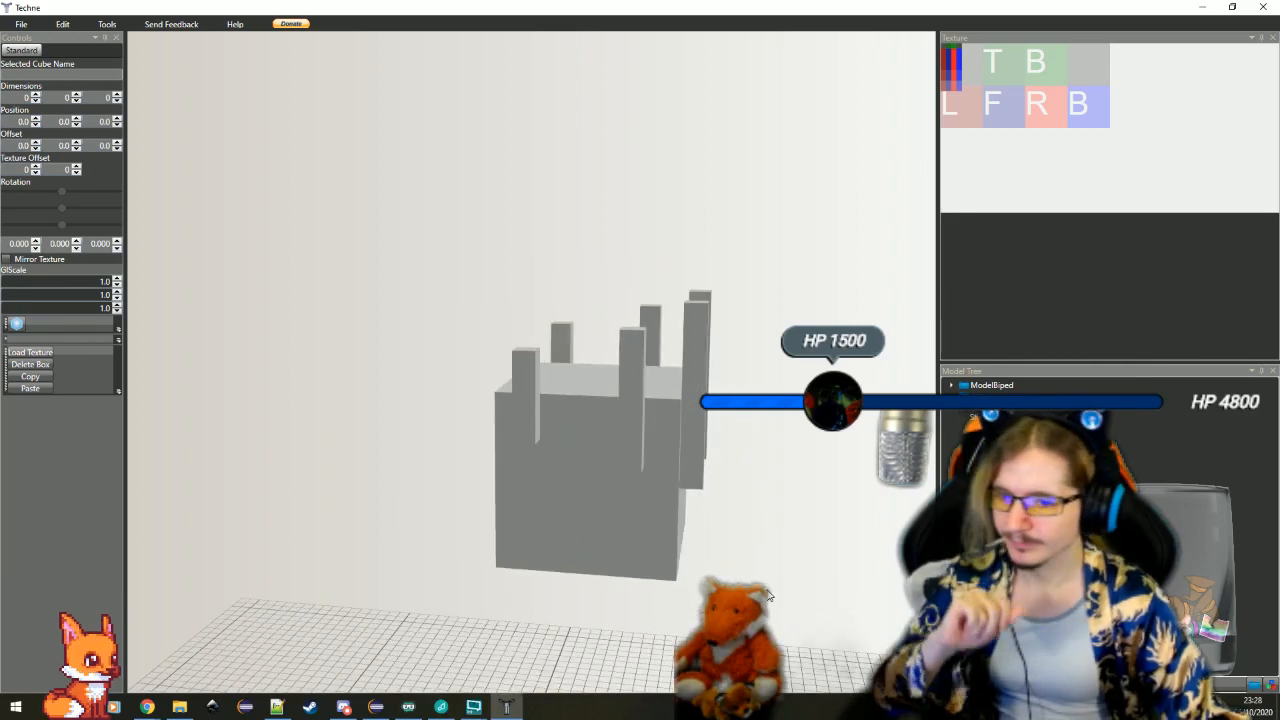
pyautogui.moveTo(617, 517); pyautogui.dragTo(639, 510)
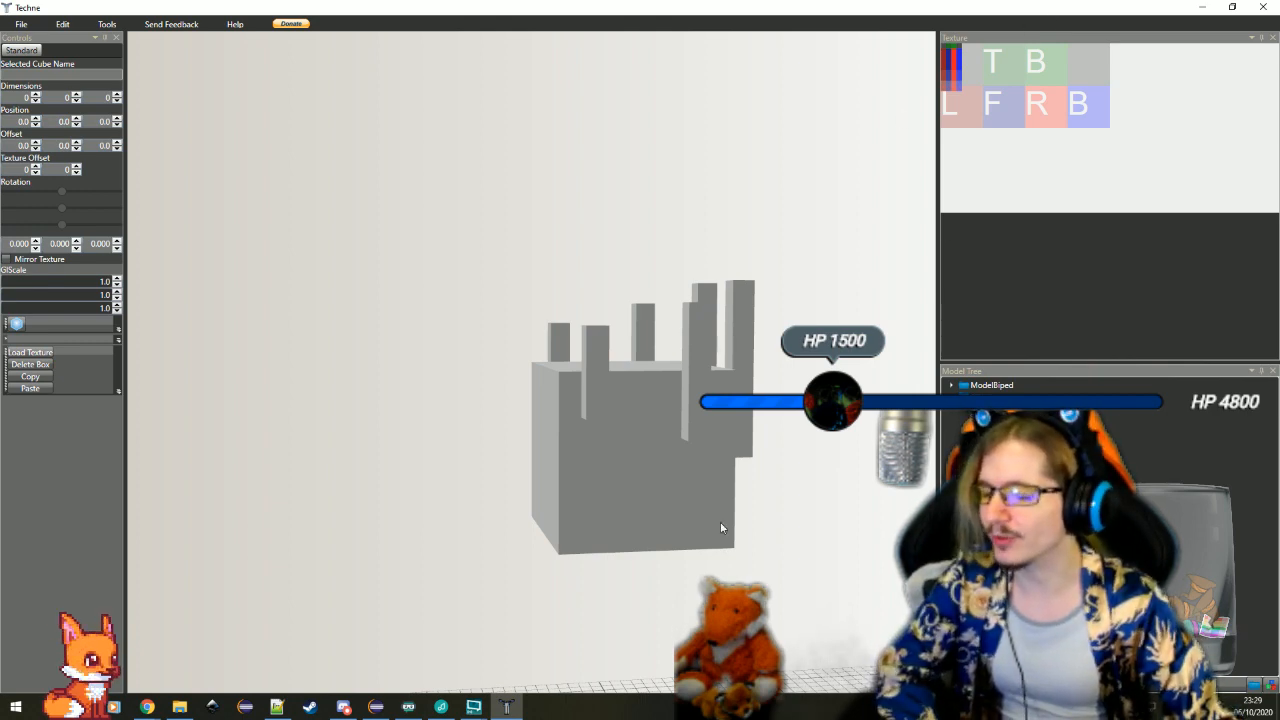
pyautogui.moveTo(720, 521); pyautogui.dragTo(757, 516)
# Select the crown group and add a new 1 × 1 × 1 box to the model
pyautogui.click(755, 555)
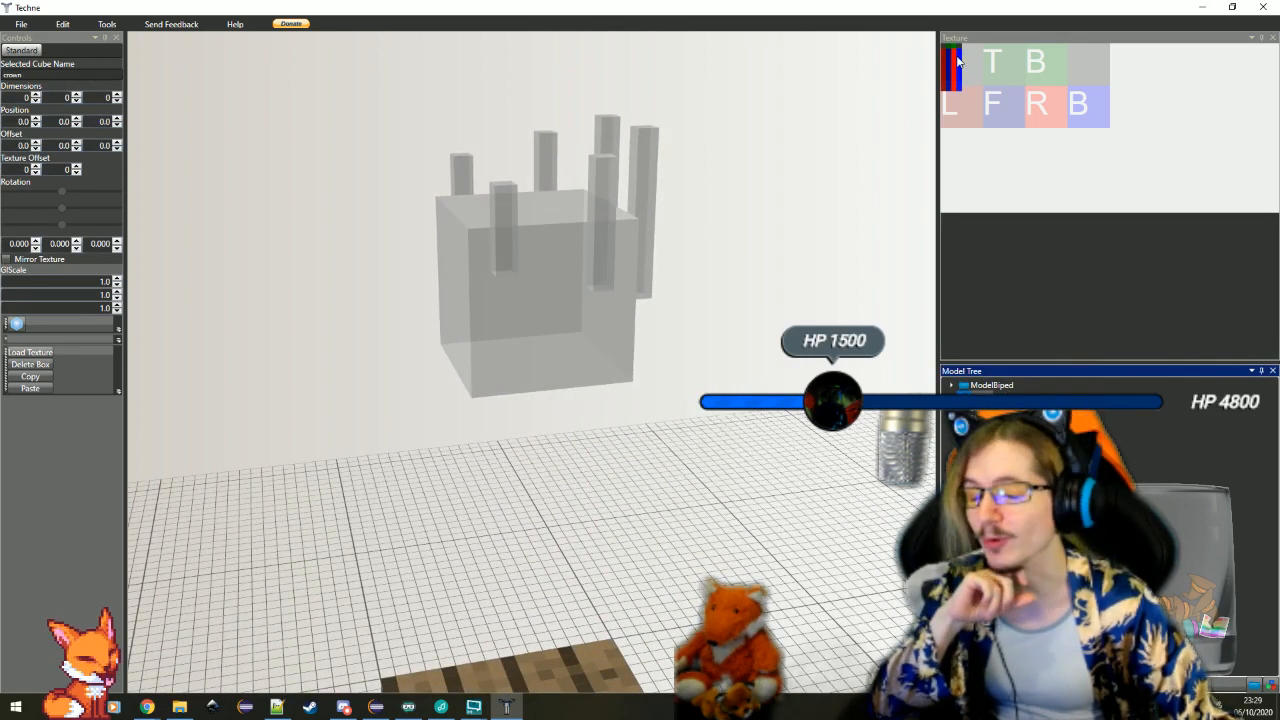
pyautogui.moveTo(531, 362); pyautogui.dragTo(750, 432)
pyautogui.scroll(-3, 640, 340)
pyautogui.click(648, 240)
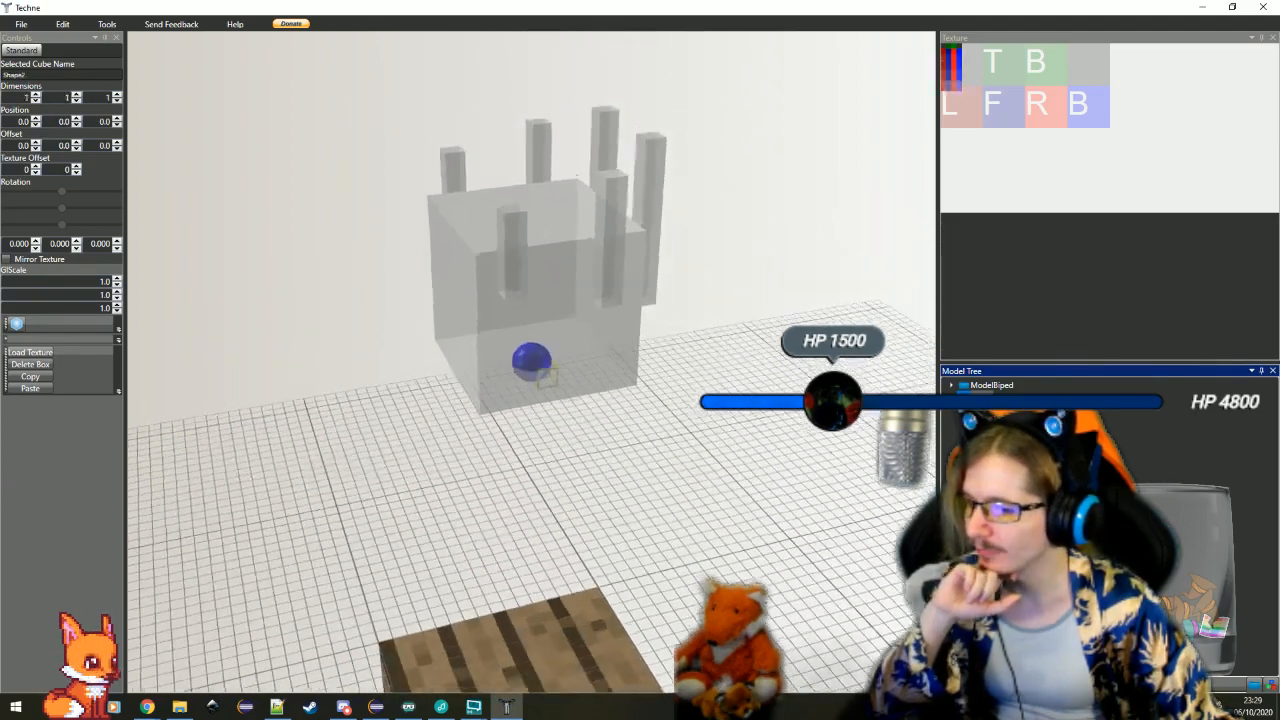
pyautogui.moveTo(757, 360); pyautogui.dragTo(763, 569)
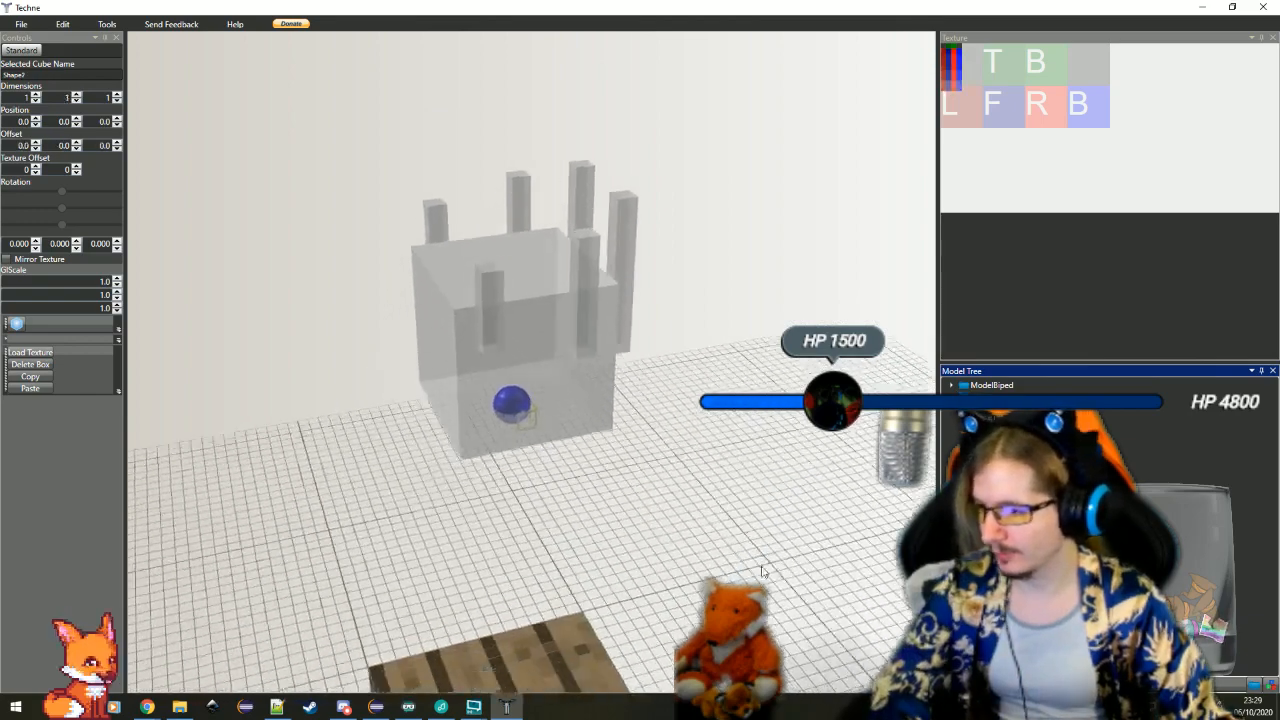
# Size the new box to 9 × 2 × 9 to form a flat band
pyautogui.click(16, 324)
pyautogui.click(53, 95)
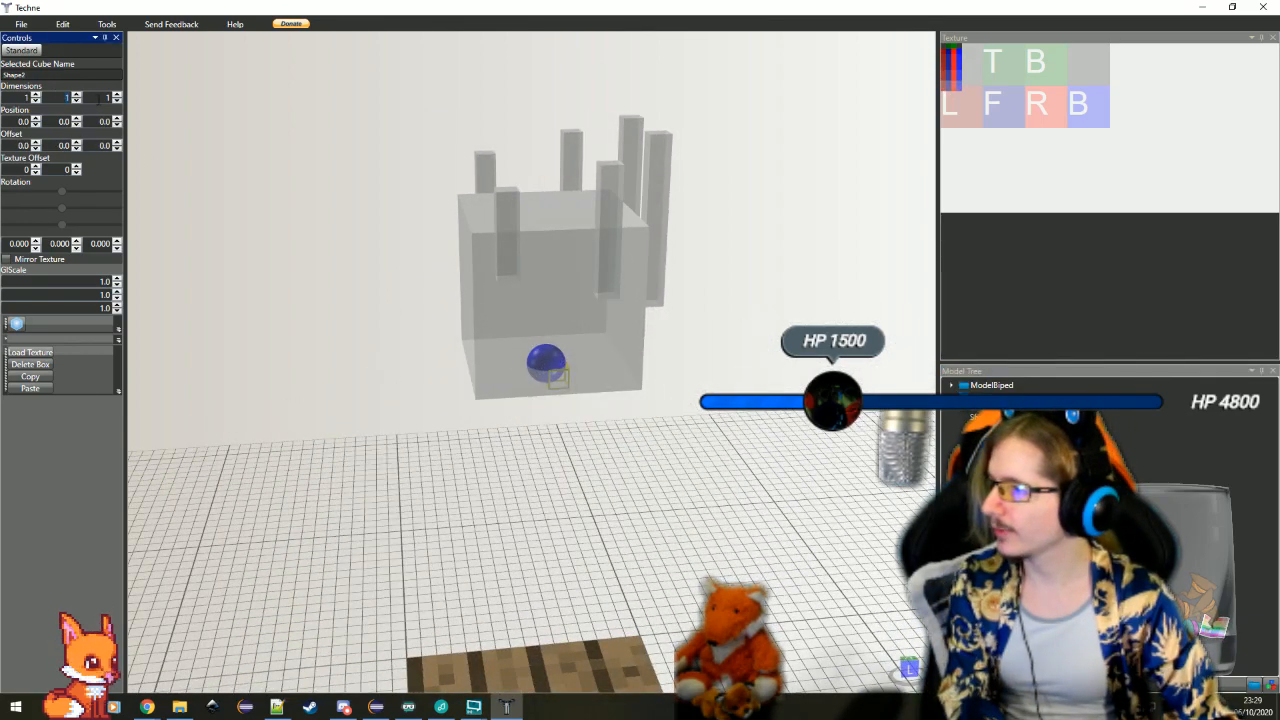
pyautogui.write('9')
pyautogui.press('Tab')
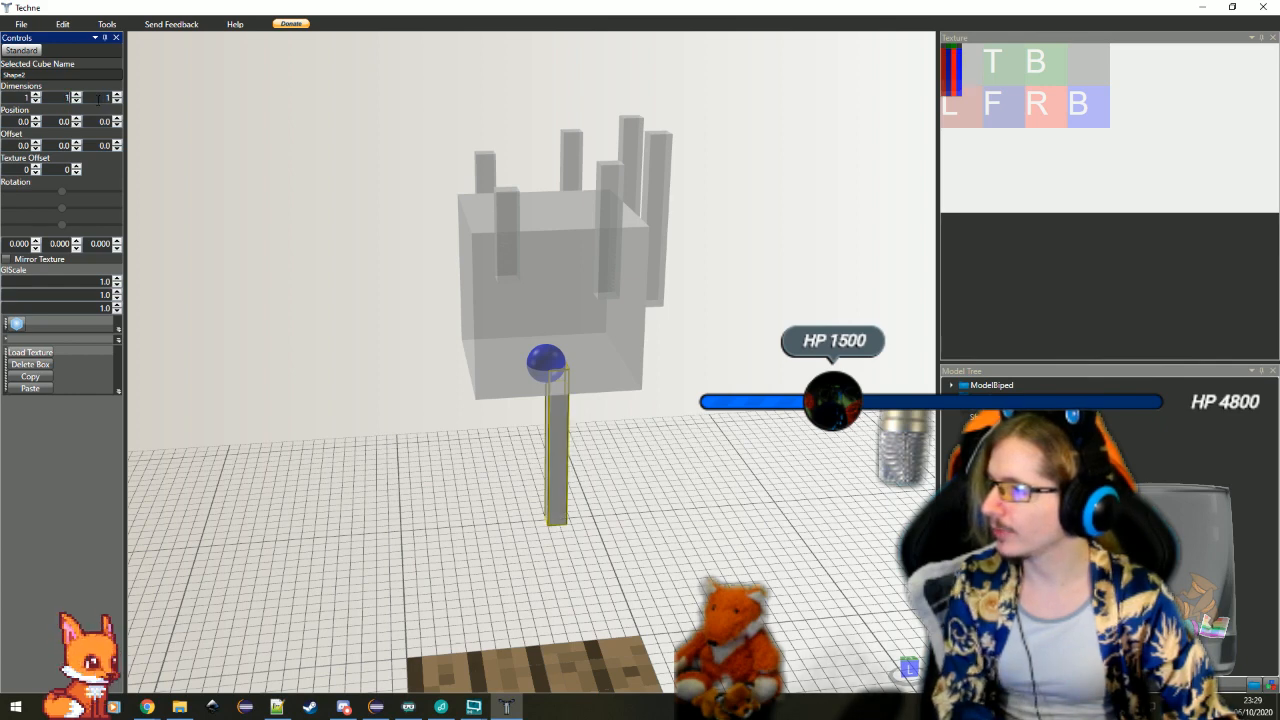
pyautogui.click(98, 98)
pyautogui.write('9')
pyautogui.click(18, 98)
pyautogui.write('9')
pyautogui.click(55, 98)
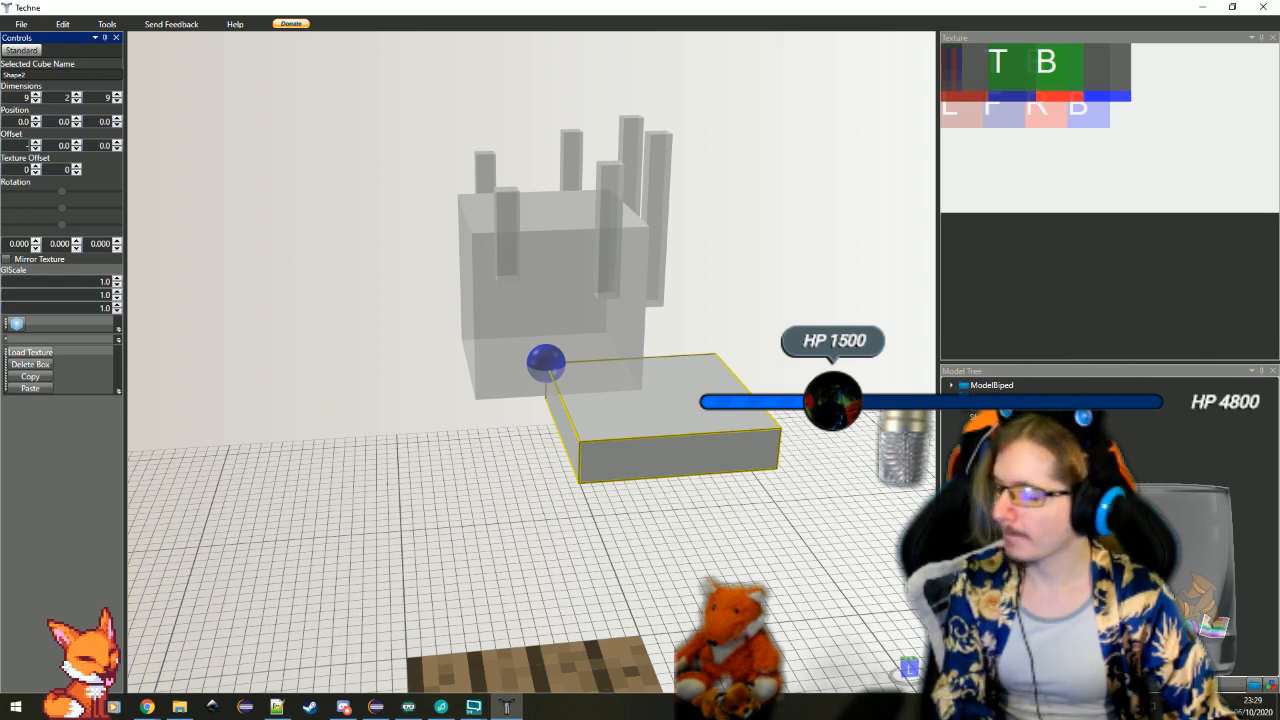
# Set the band's offsets to X -4.5, Y -7 and Z -4.5 to wrap it around the cube's upper part
pyautogui.write('-4.5')
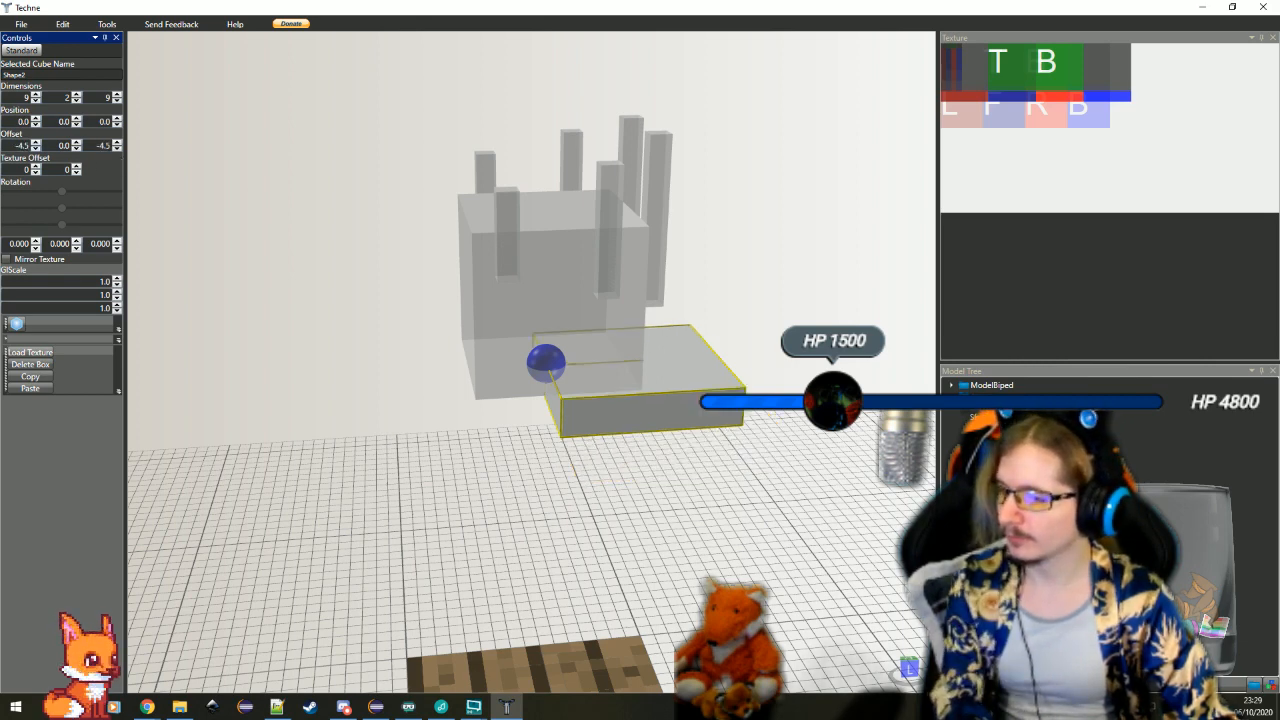
pyautogui.click(77, 150)
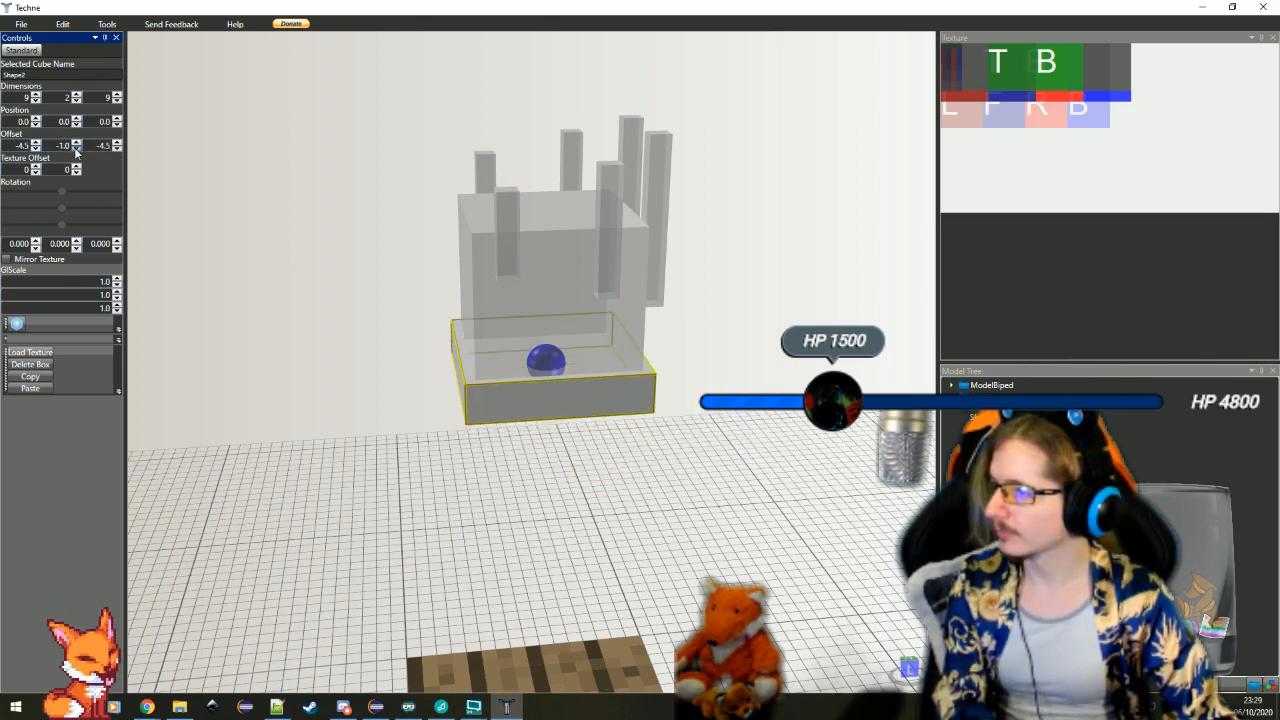
pyautogui.click(77, 150)
pyautogui.click(77, 150)
pyautogui.click(77, 150)
pyautogui.click(77, 150)
pyautogui.click(77, 150)
pyautogui.click(77, 150)
pyautogui.click(77, 150)
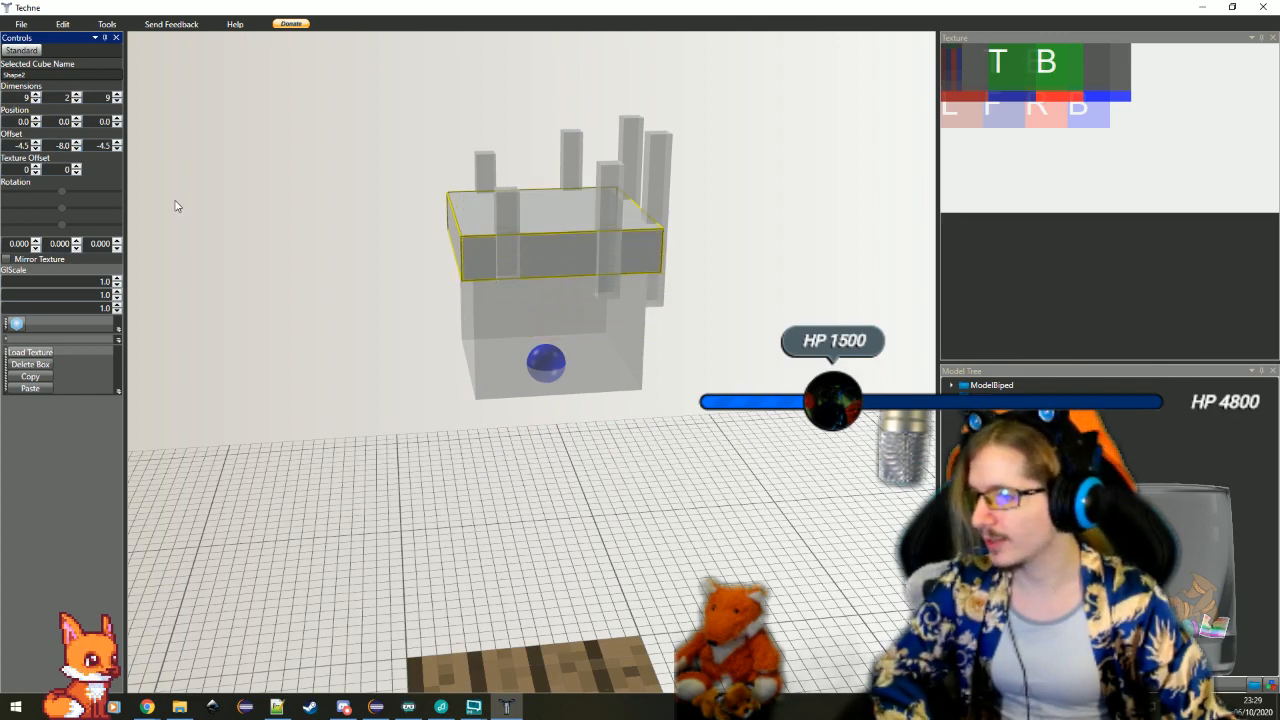
pyautogui.click(77, 143)
pyautogui.click(281, 272)
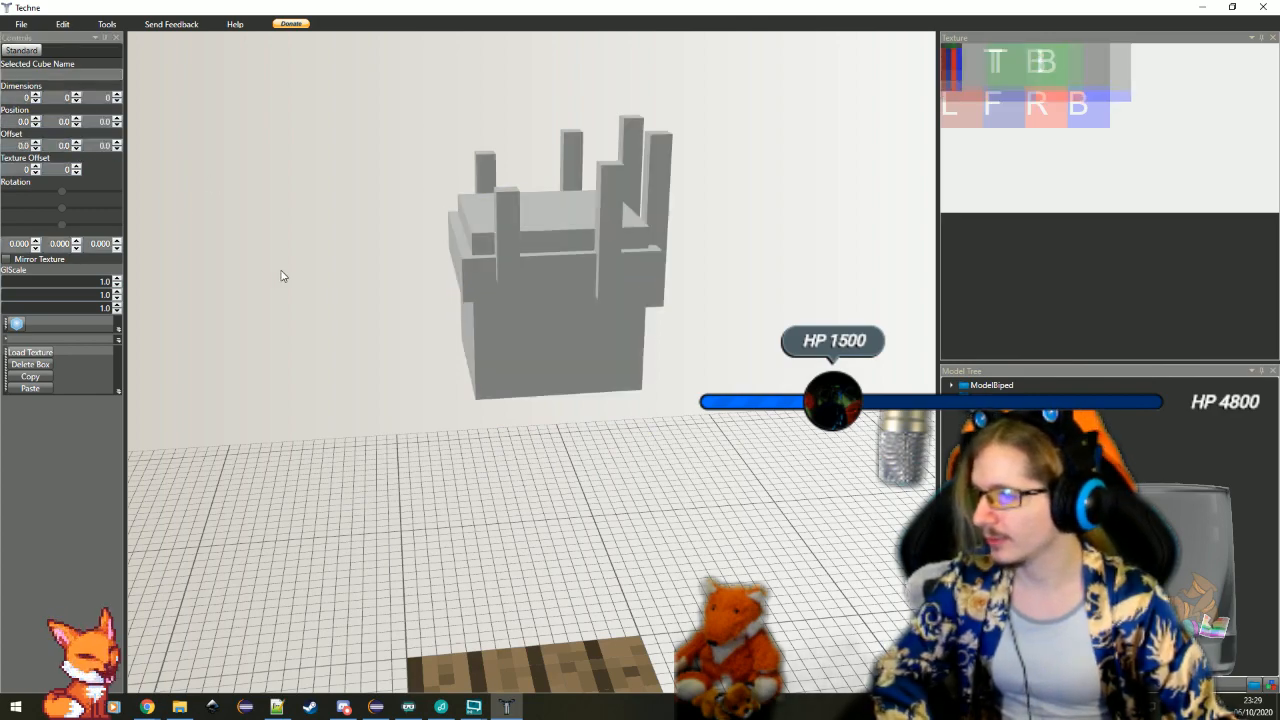
# Check the band's fit around the cube, select it and widen it to 10 along X
pyautogui.moveTo(562, 418)
pyautogui.mouseDown()
pyautogui.moveTo(512, 411)
pyautogui.moveTo(538, 410)
pyautogui.mouseUp()
pyautogui.moveTo(648, 458)
pyautogui.mouseDown()
pyautogui.moveTo(676, 429)
pyautogui.moveTo(708, 491)
pyautogui.mouseUp()
pyautogui.scroll(4, 676, 429)
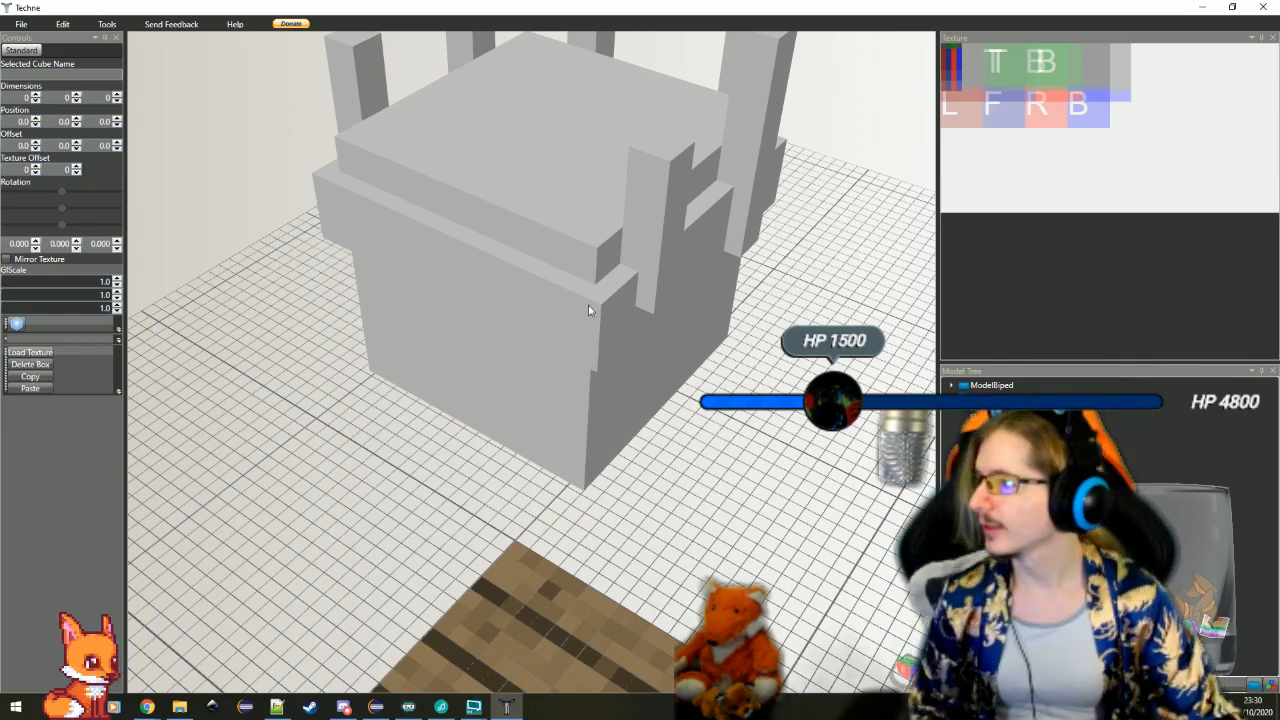
pyautogui.click(620, 306)
pyautogui.scroll(-5, 620, 306)
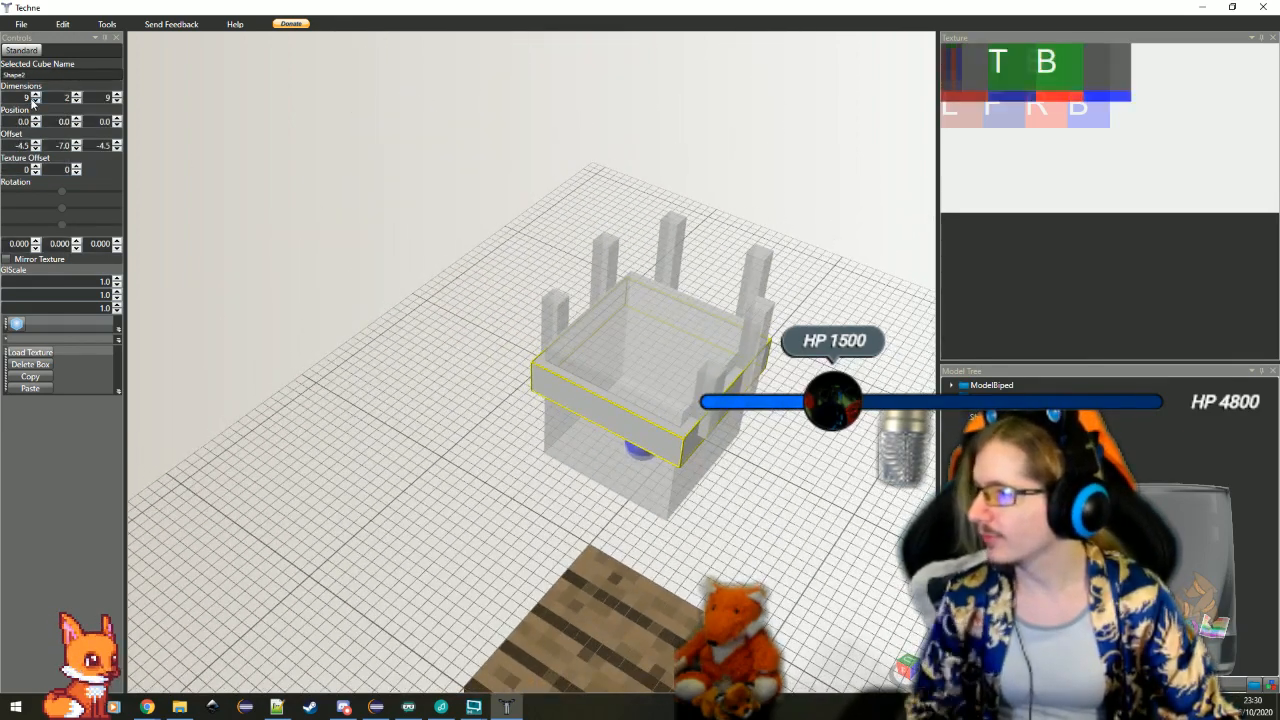
pyautogui.click(34, 101)
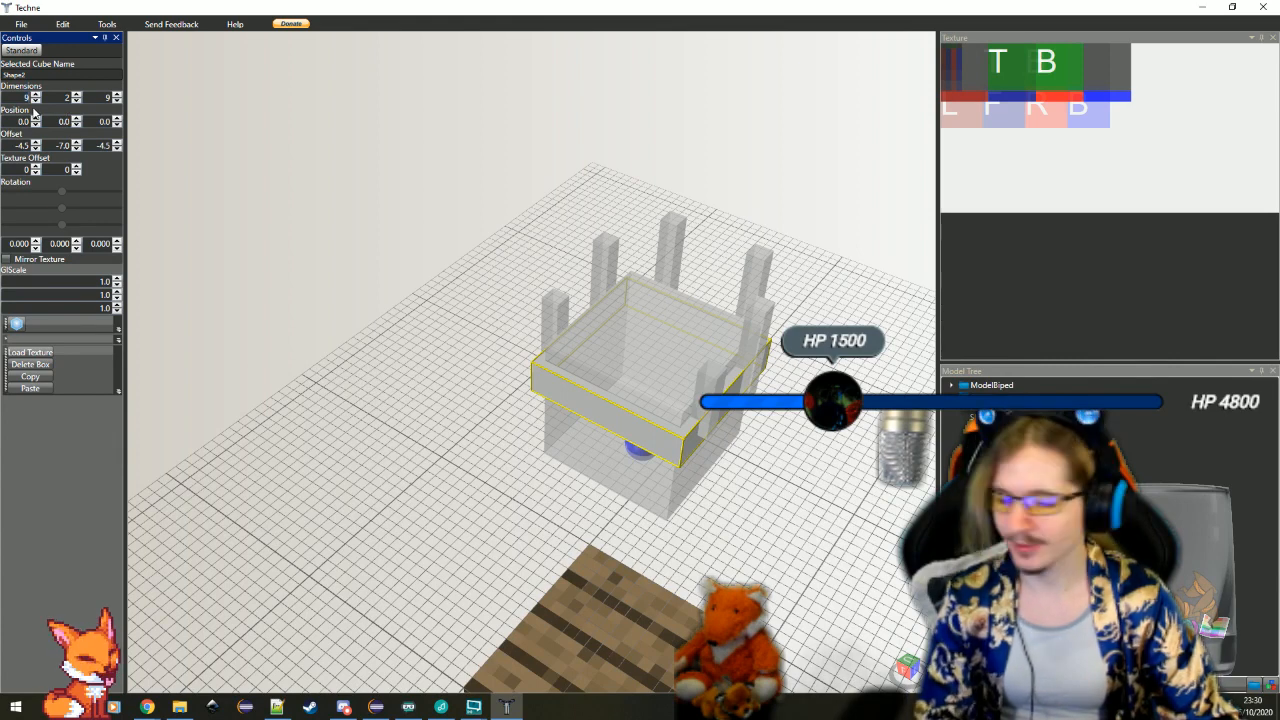
pyautogui.click(315, 358)
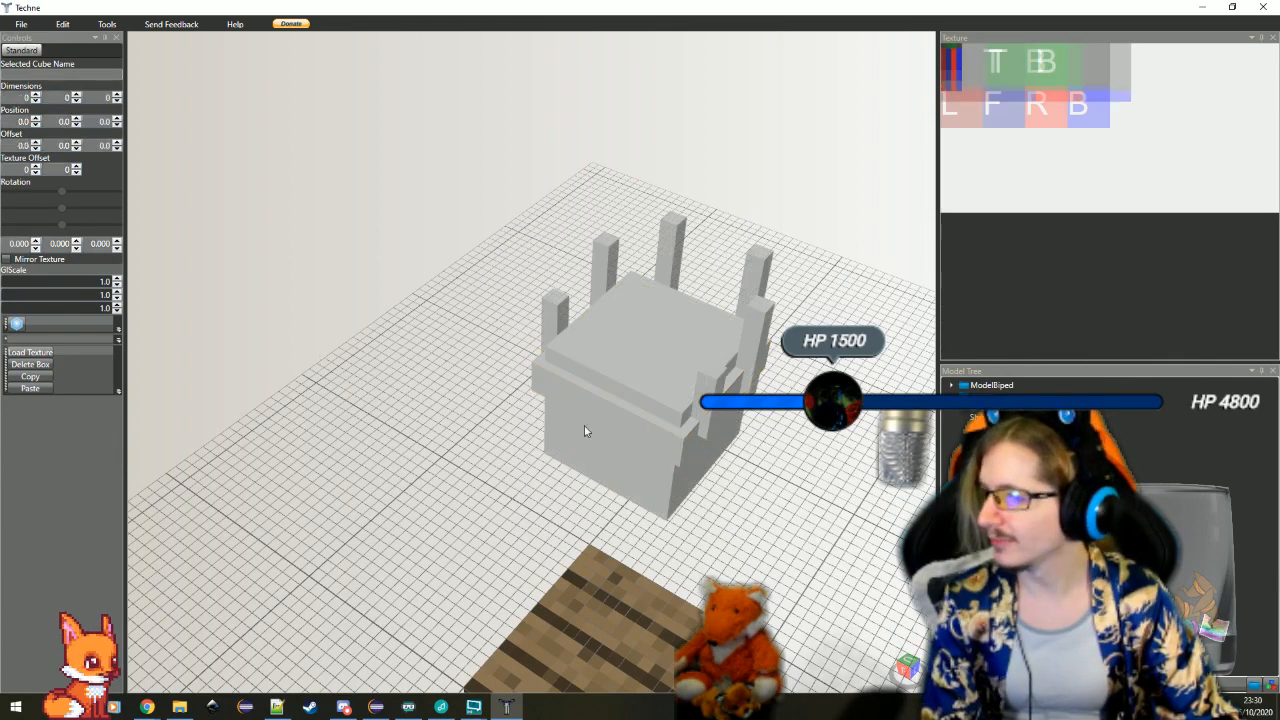
pyautogui.click(637, 412)
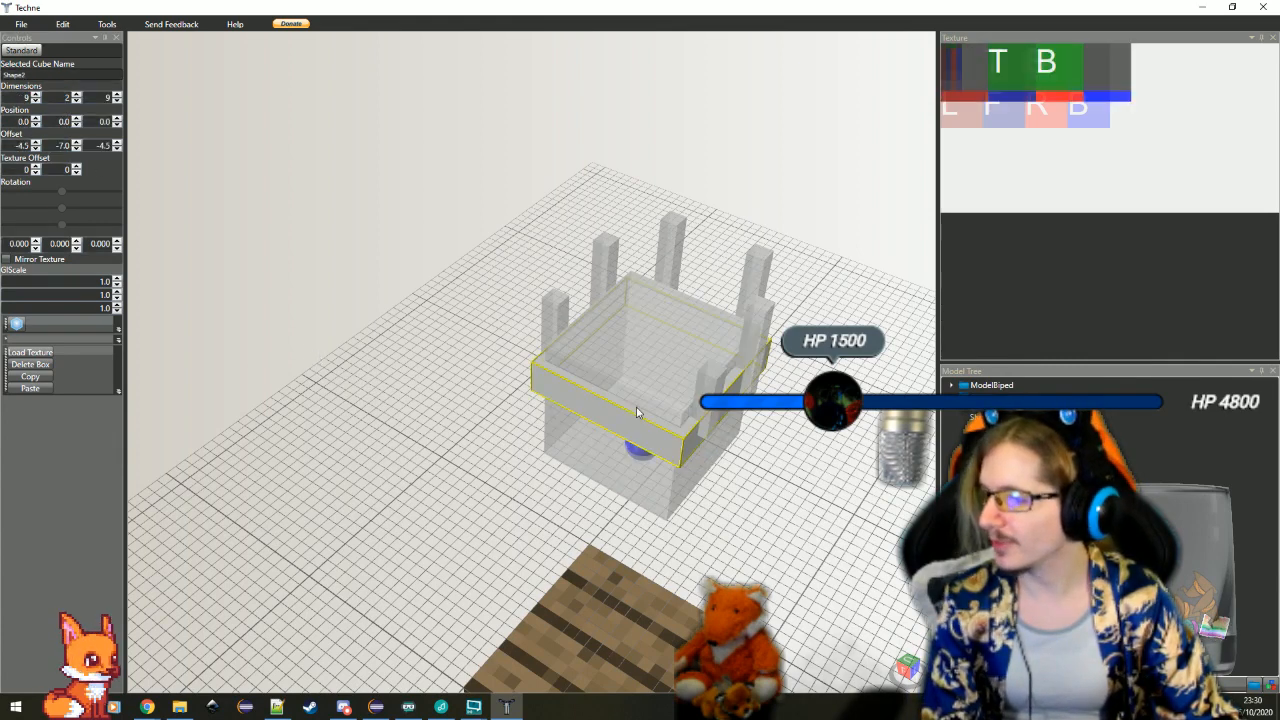
pyautogui.click(35, 94)
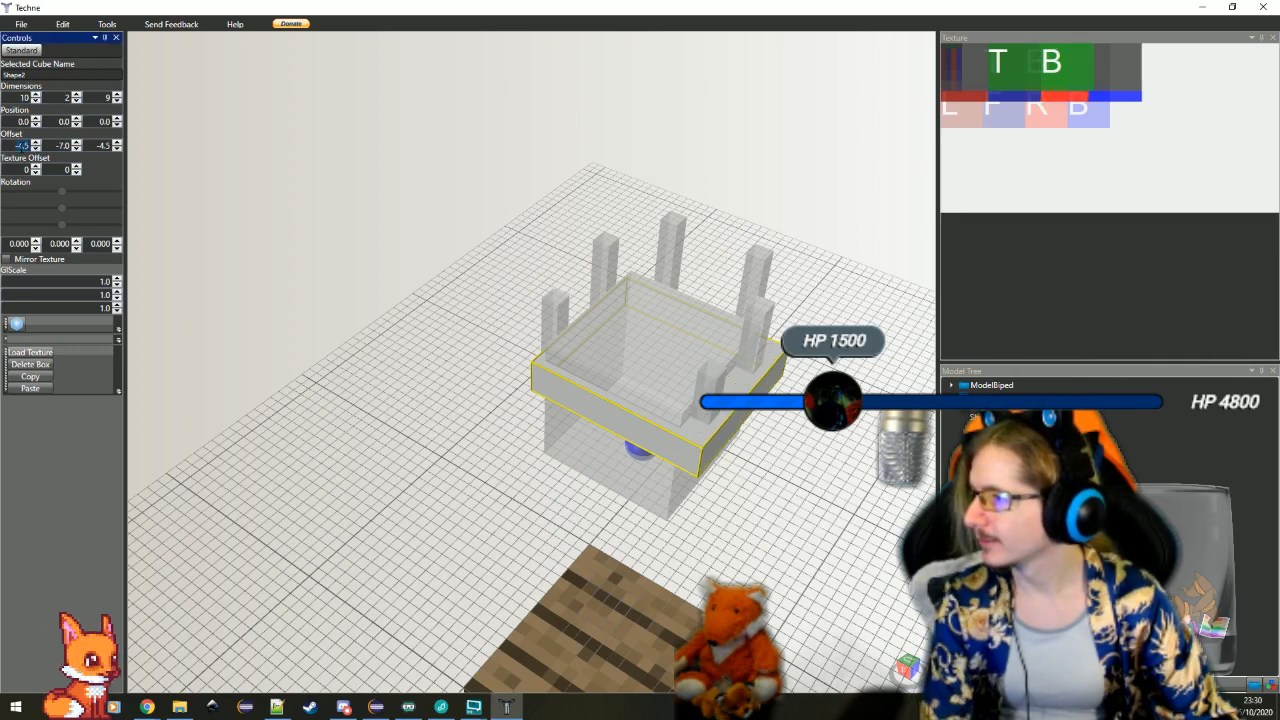
# Set the band's X offset and Z offset to -5 each
pyautogui.press('Return')
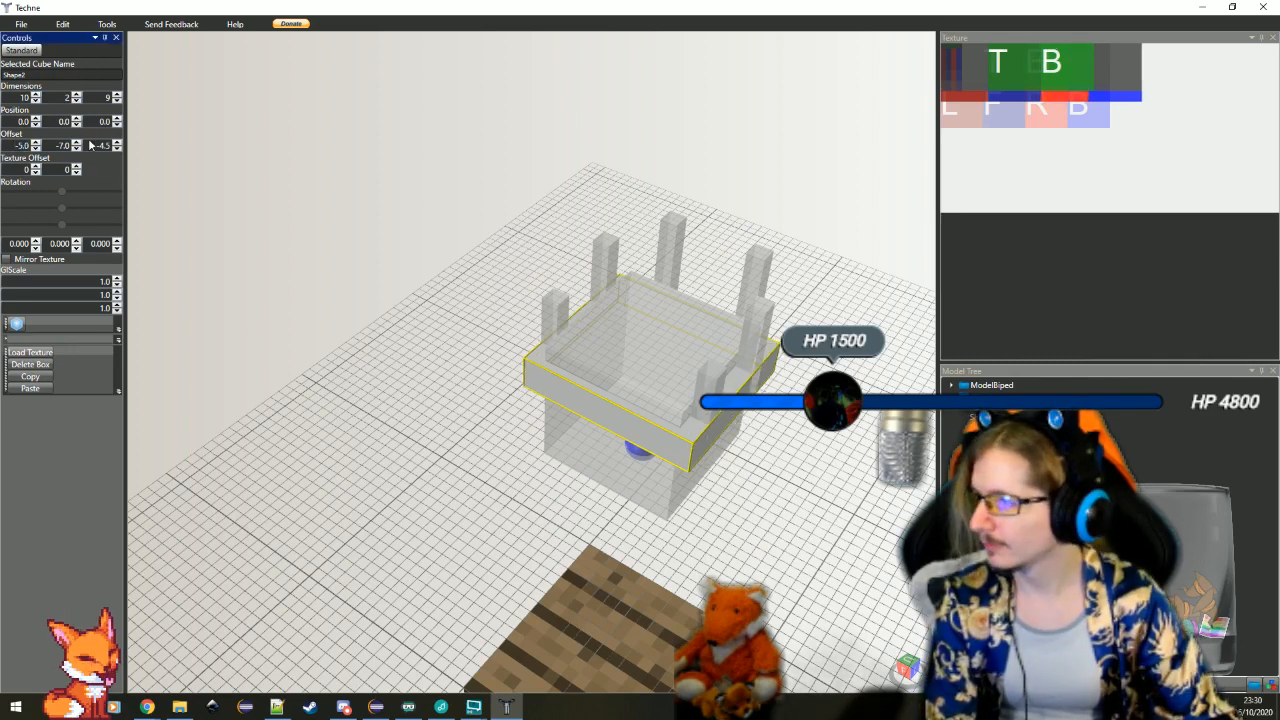
pyautogui.write('-5')
pyautogui.press('Return')
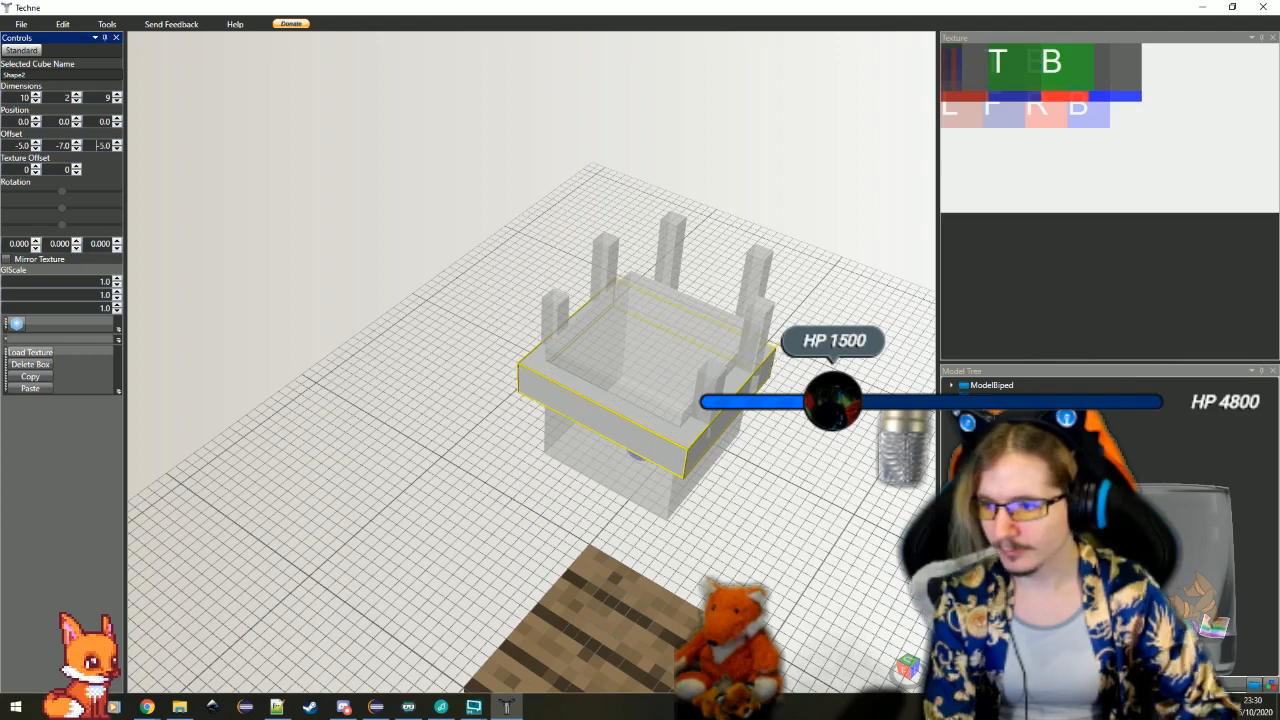
# Inspect the widened band, select the short front bar on the negative X side and set its X offset to -5.5
pyautogui.click(511, 477)
pyautogui.moveTo(511, 477); pyautogui.dragTo(643, 421)
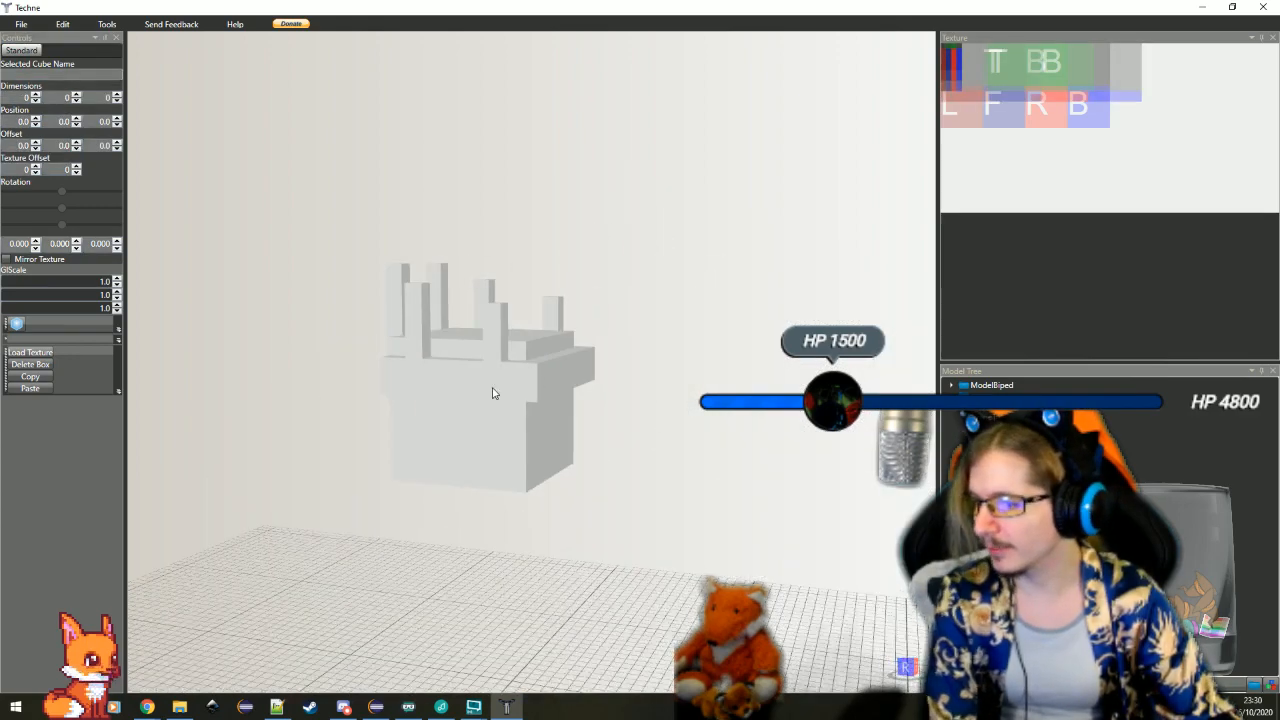
pyautogui.moveTo(493, 388); pyautogui.dragTo(765, 520)
pyautogui.moveTo(714, 411); pyautogui.dragTo(500, 535)
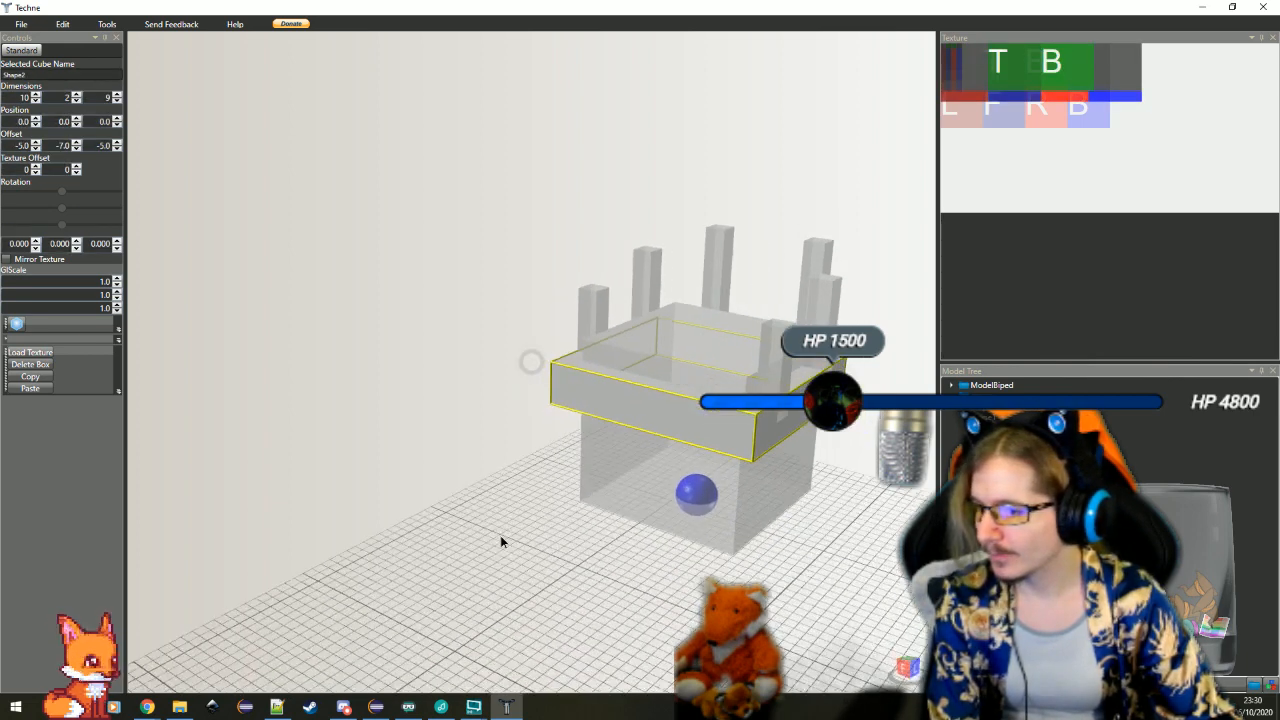
pyautogui.click(596, 325)
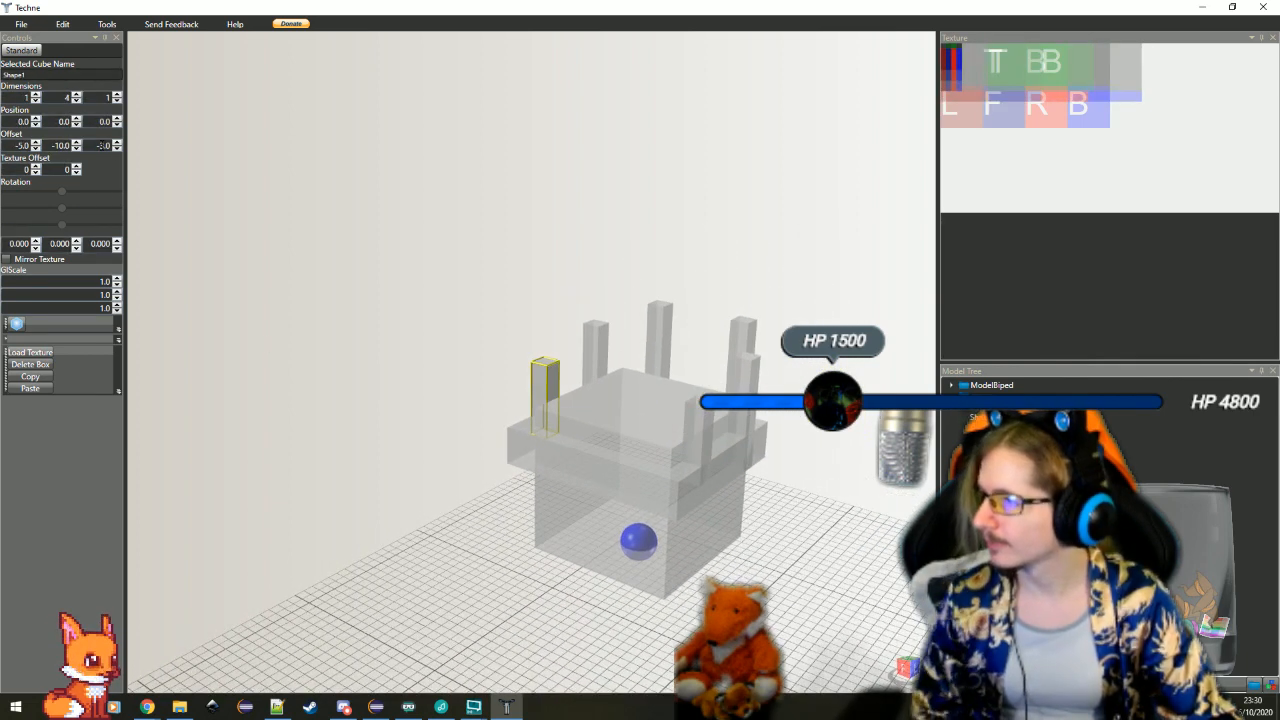
pyautogui.doubleClick(18, 148)
pyautogui.write('-')
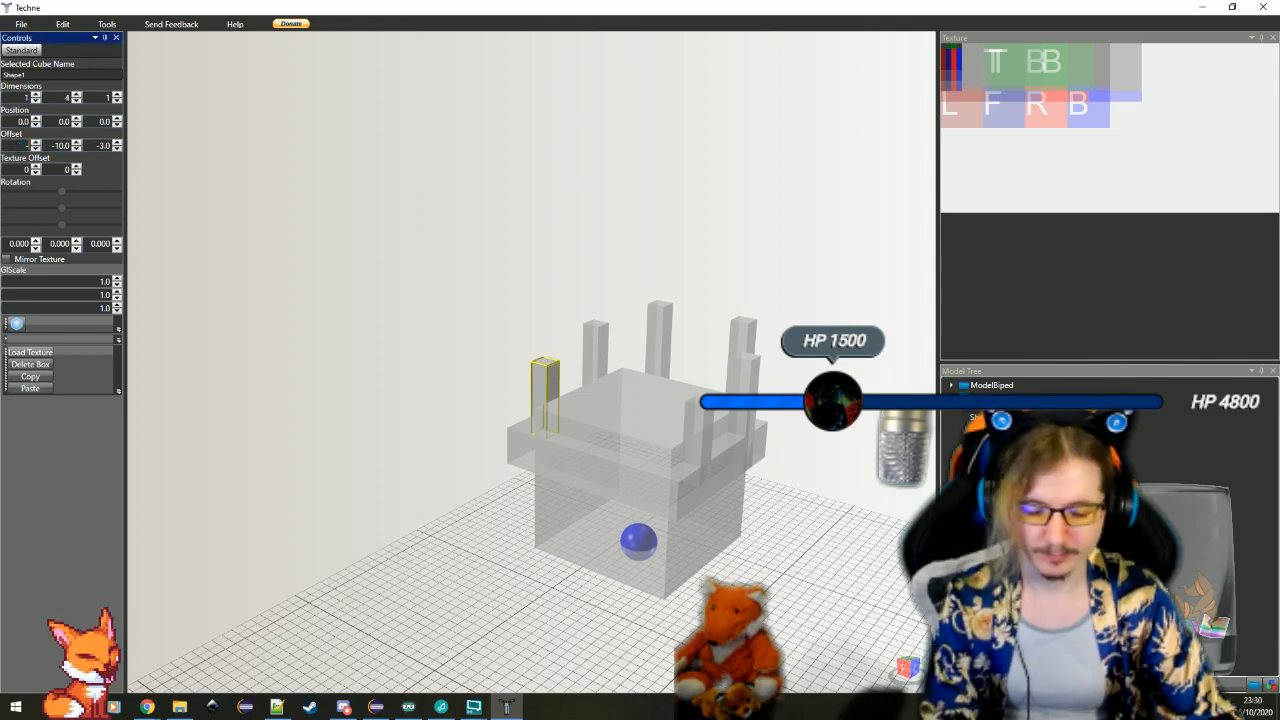
pyautogui.write('5.5')
pyautogui.press('Return')
# Adjust the X offset of the 6-high bar behind it, and select the short front bar on the opposite side
pyautogui.click(595, 337)
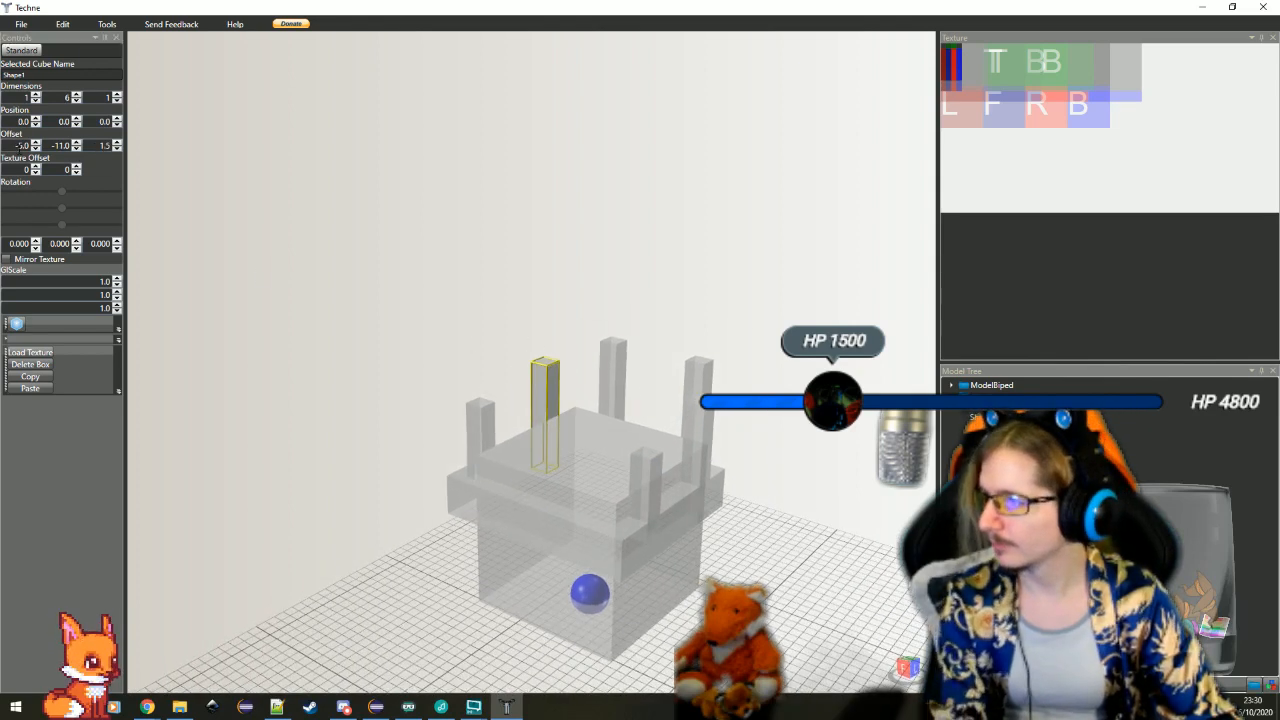
pyautogui.doubleClick(22, 146)
pyautogui.click(655, 462)
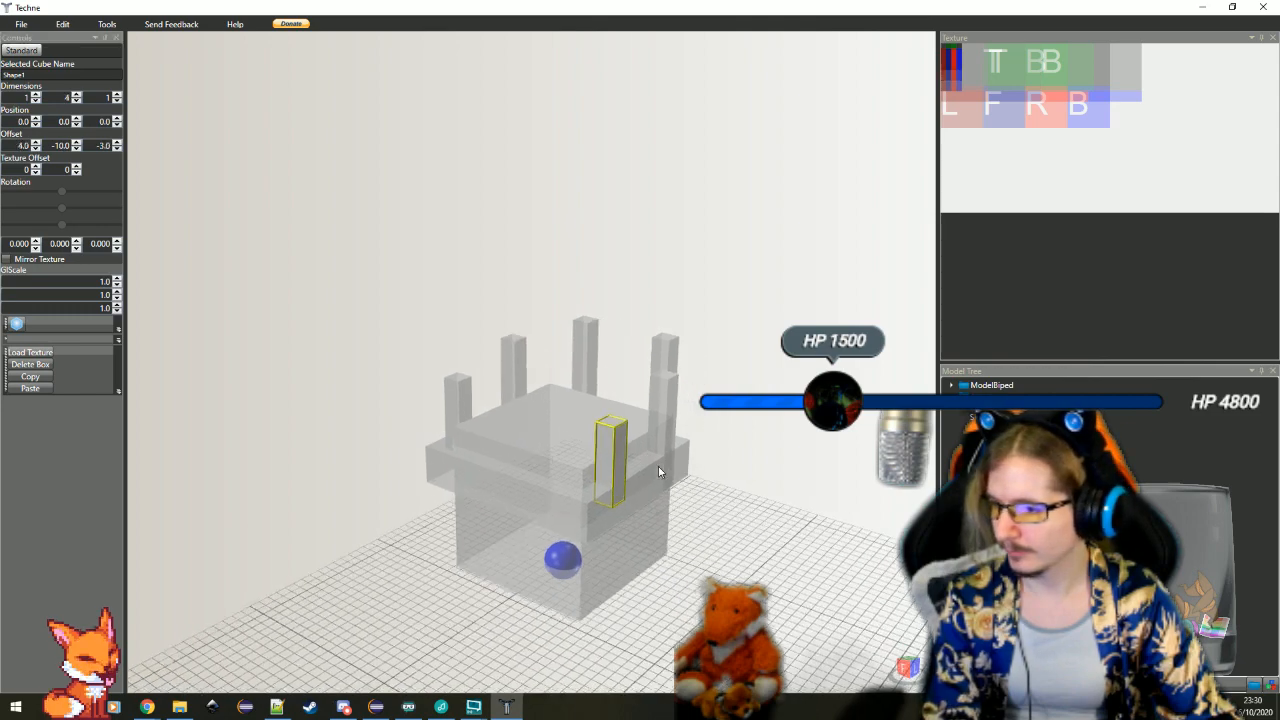
# Examine how the short front bar sits against the band and the cube from several angles and distances
pyautogui.moveTo(245, 320); pyautogui.dragTo(346, 390)
pyautogui.click(359, 392)
pyautogui.moveTo(394, 444); pyautogui.dragTo(575, 402)
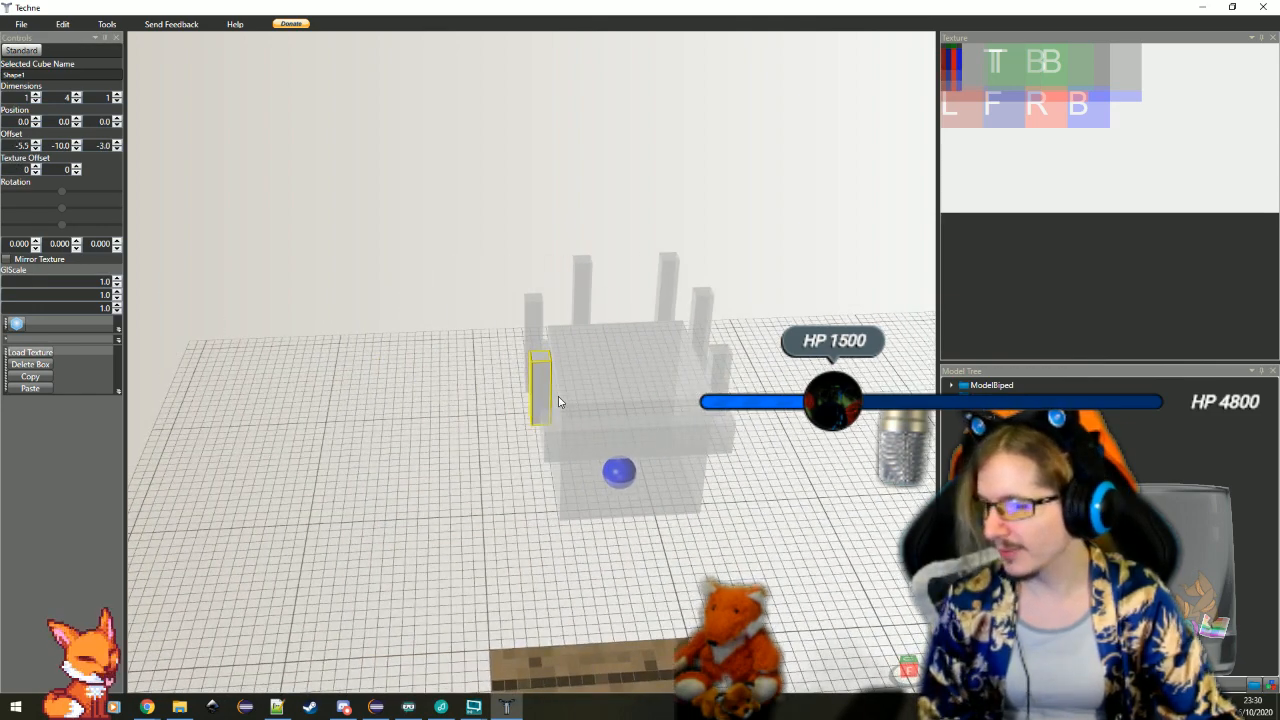
pyautogui.scroll(5, 578, 440)
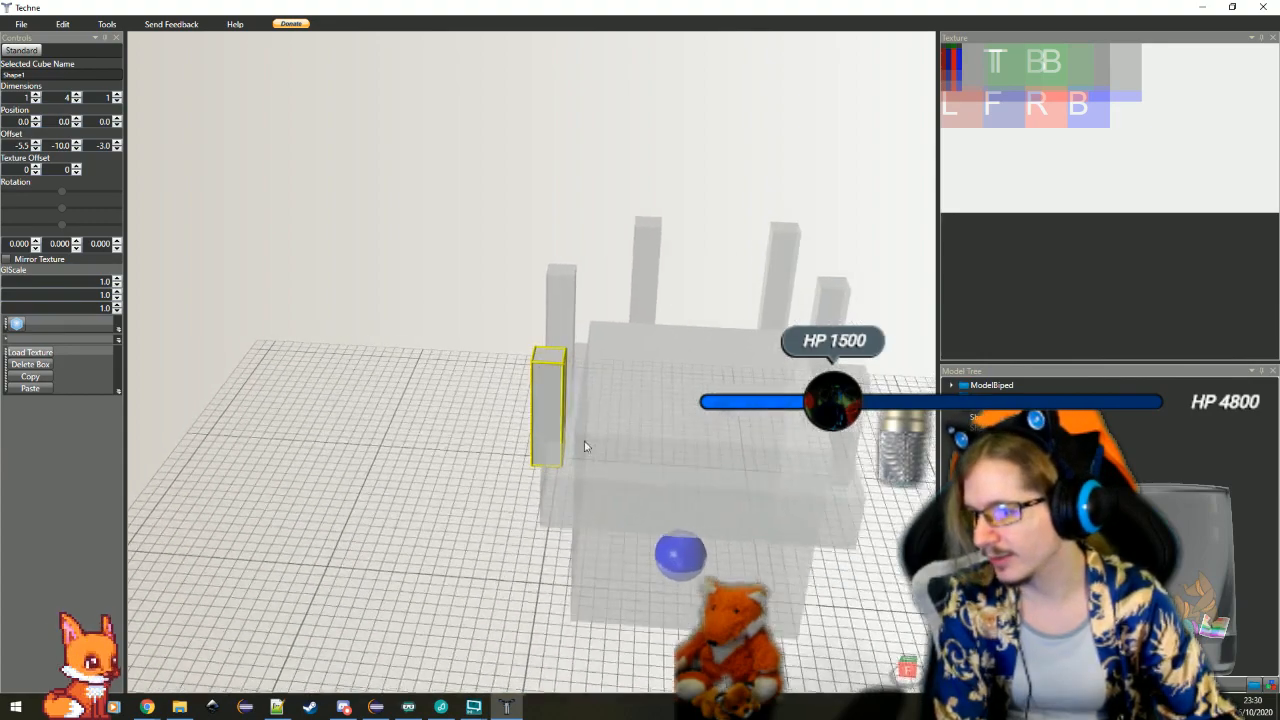
pyautogui.click(562, 468)
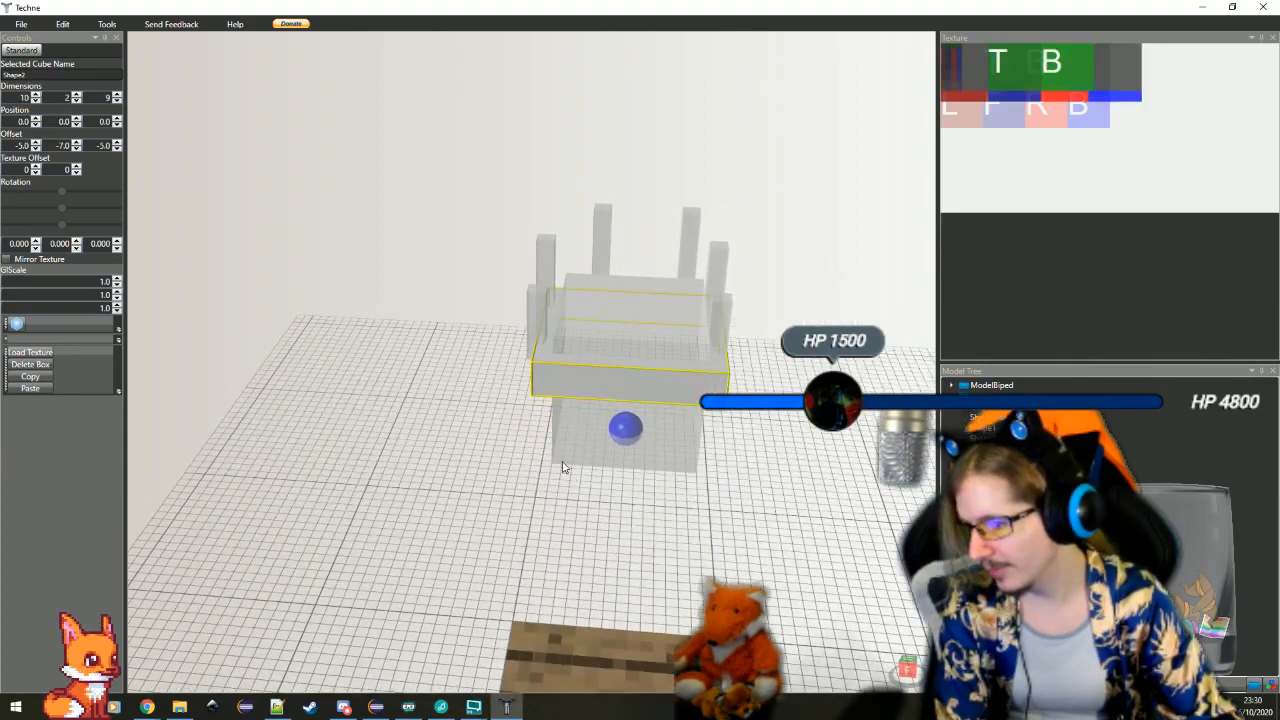
pyautogui.scroll(4, 566, 470)
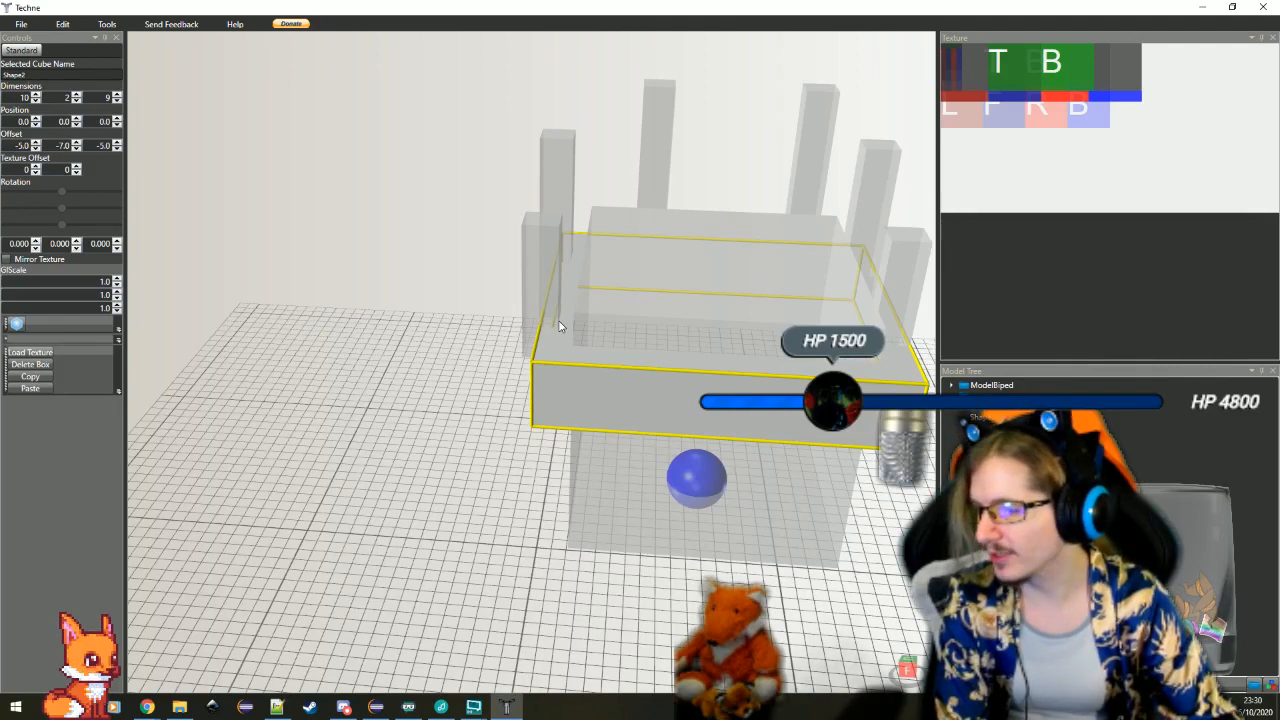
pyautogui.click(559, 326)
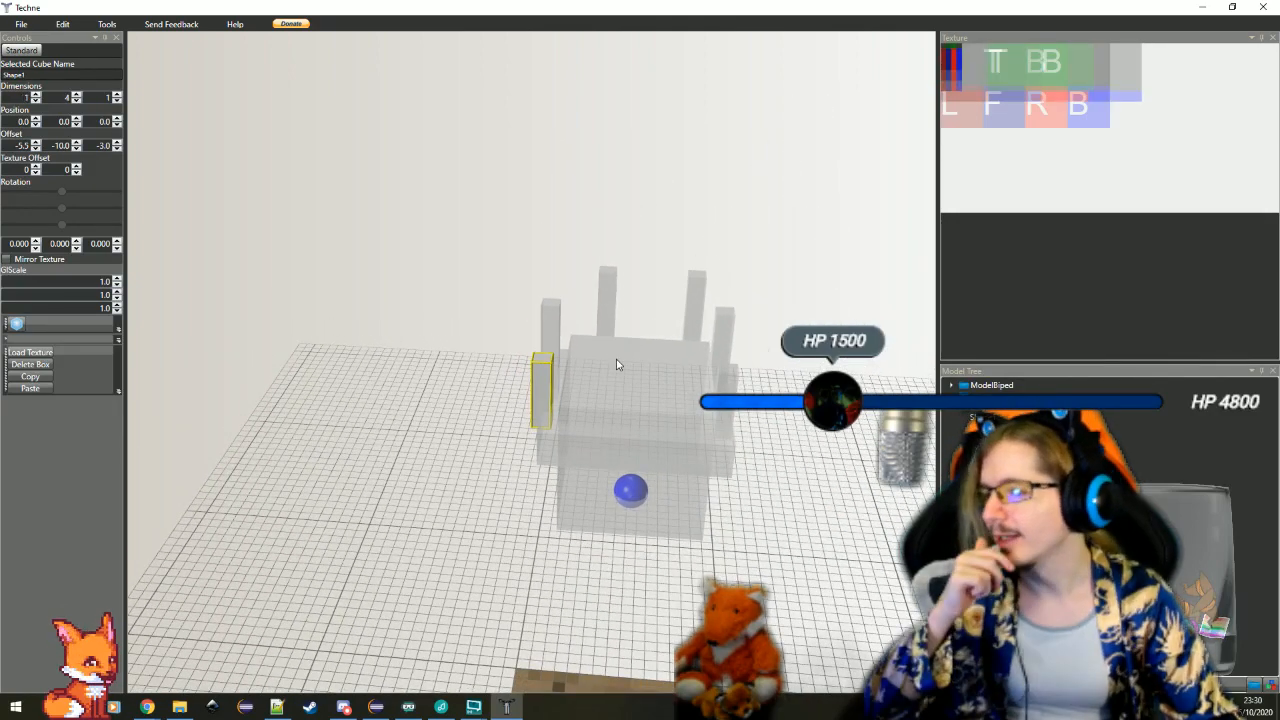
pyautogui.moveTo(619, 379); pyautogui.dragTo(612, 441)
pyautogui.scroll(2, 601, 404)
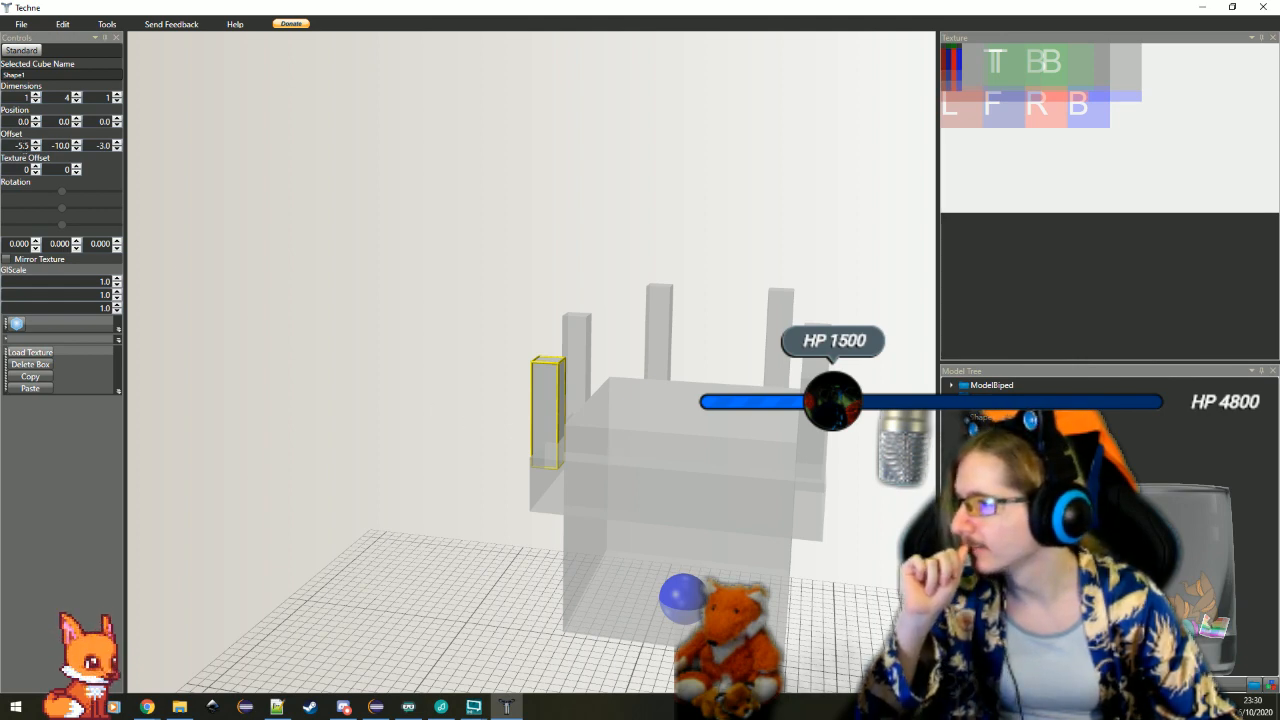
# Move the short front bar and the 6-high bar on the positive X side outward by adjusting their X offsets
pyautogui.click(20, 145)
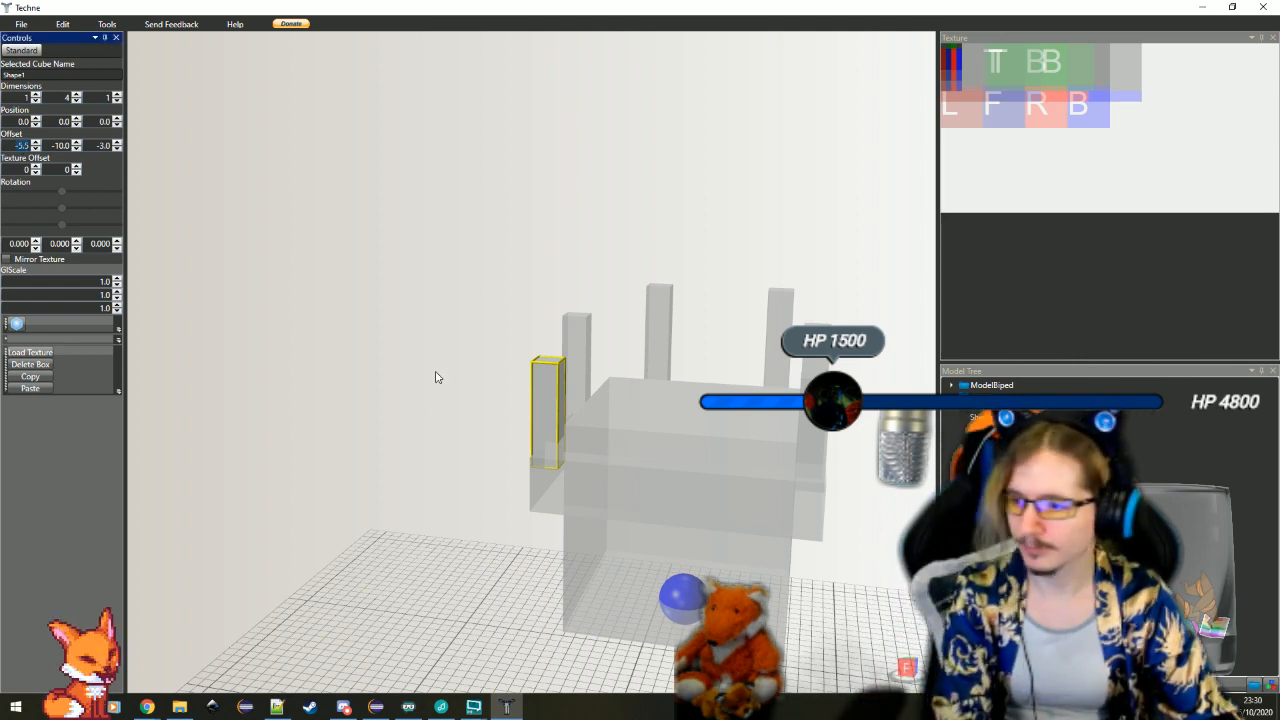
pyautogui.write('4')
pyautogui.scroll(-3, 566, 337)
pyautogui.click(15, 145)
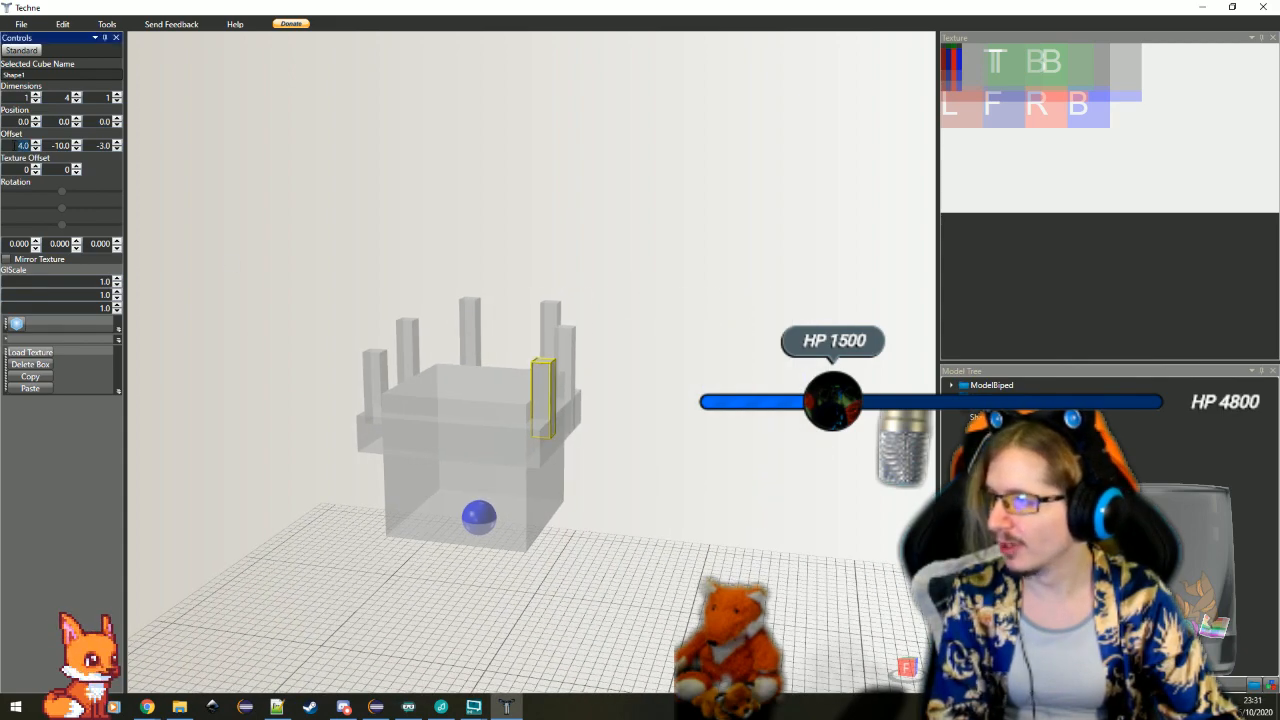
pyautogui.click(567, 329)
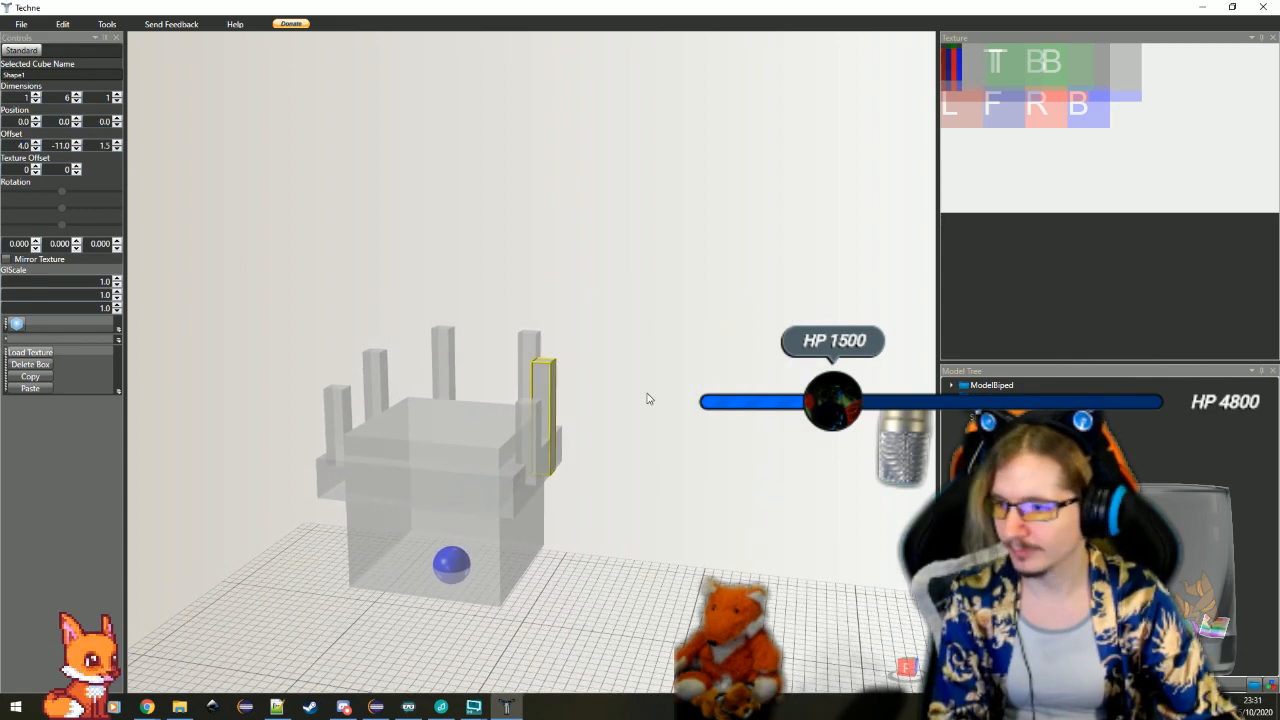
pyautogui.moveTo(647, 399); pyautogui.dragTo(612, 426)
pyautogui.click(20, 147)
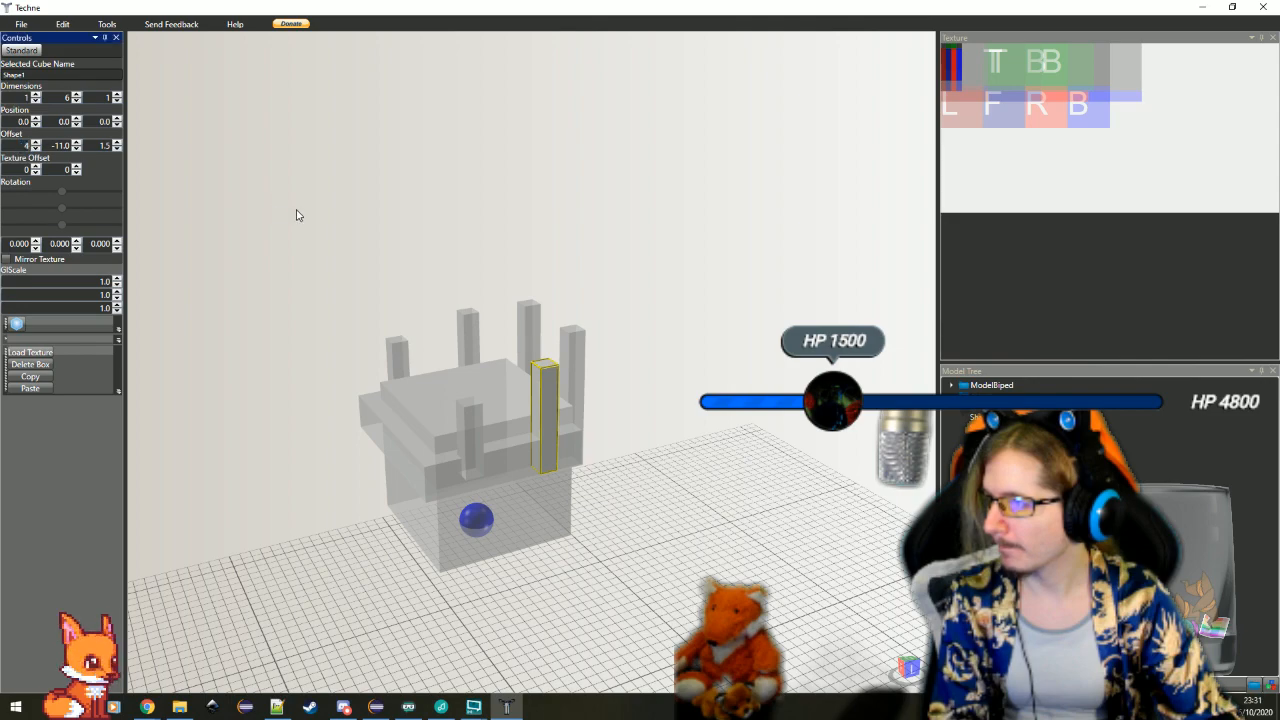
# Move the two 8-high back bars further backward by adjusting their Z offsets
pyautogui.click(576, 346)
pyautogui.moveTo(576, 346); pyautogui.dragTo(622, 425)
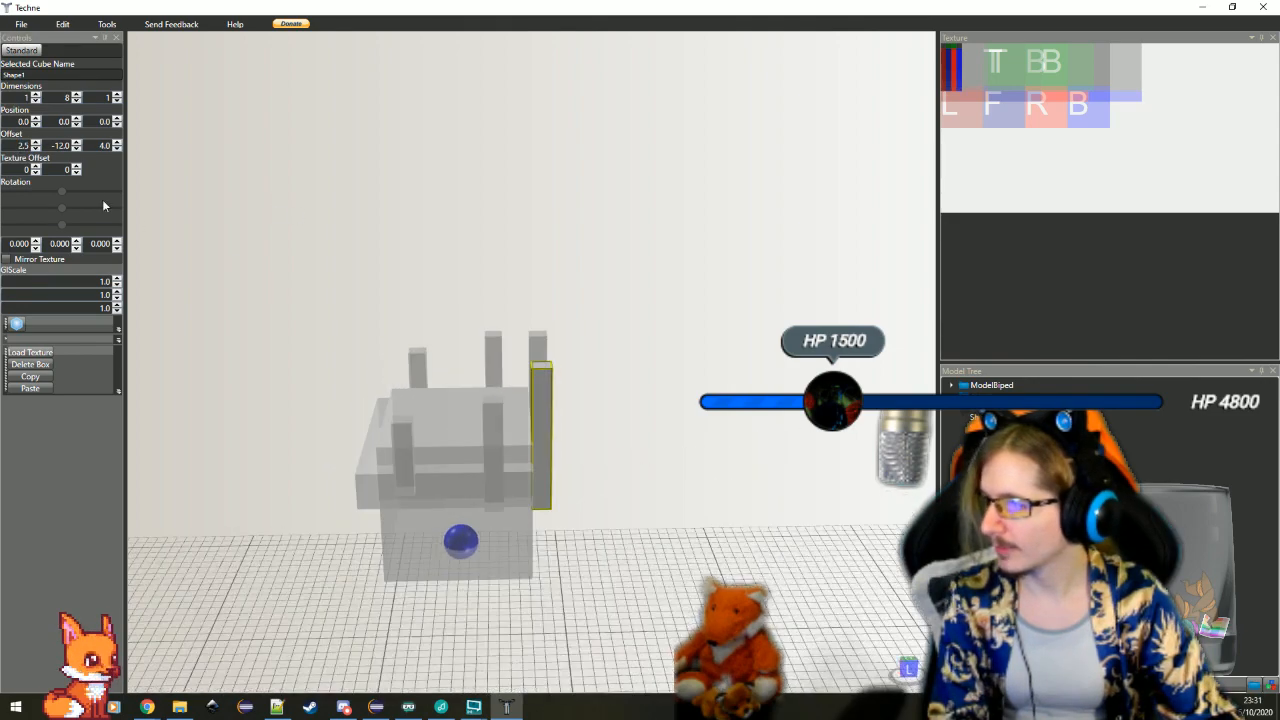
pyautogui.click(102, 146)
pyautogui.click(548, 338)
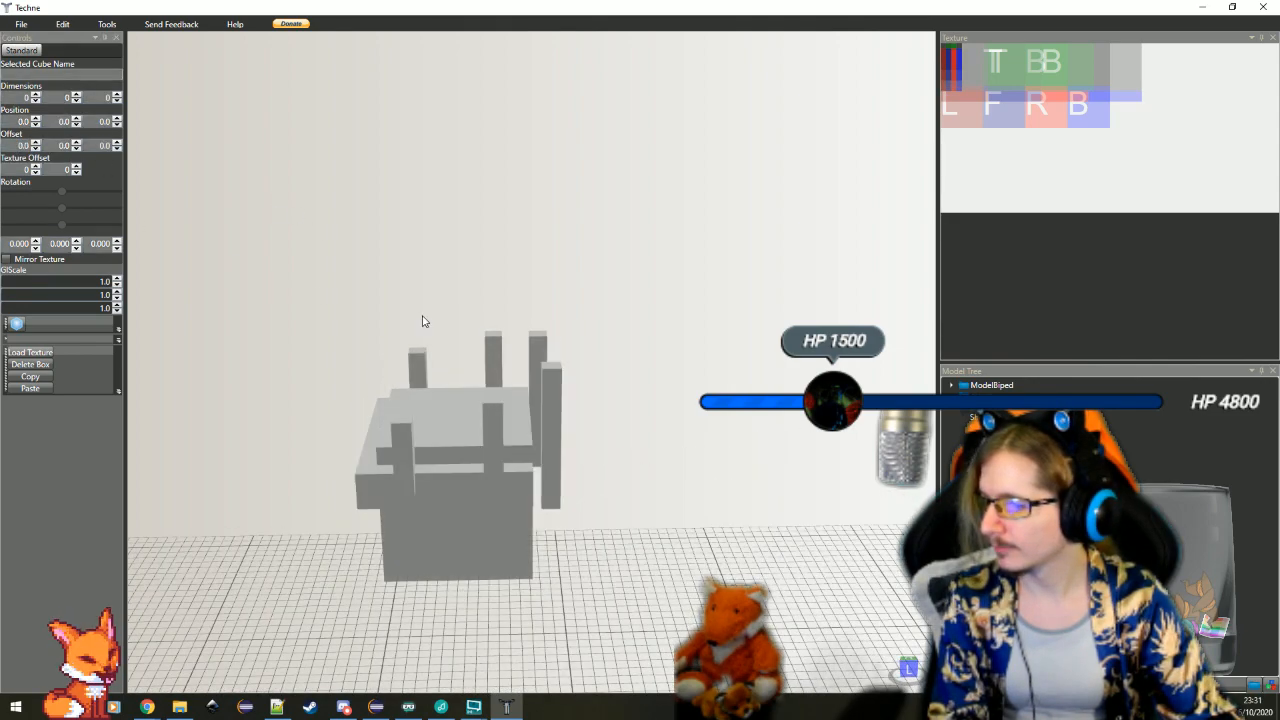
pyautogui.click(540, 348)
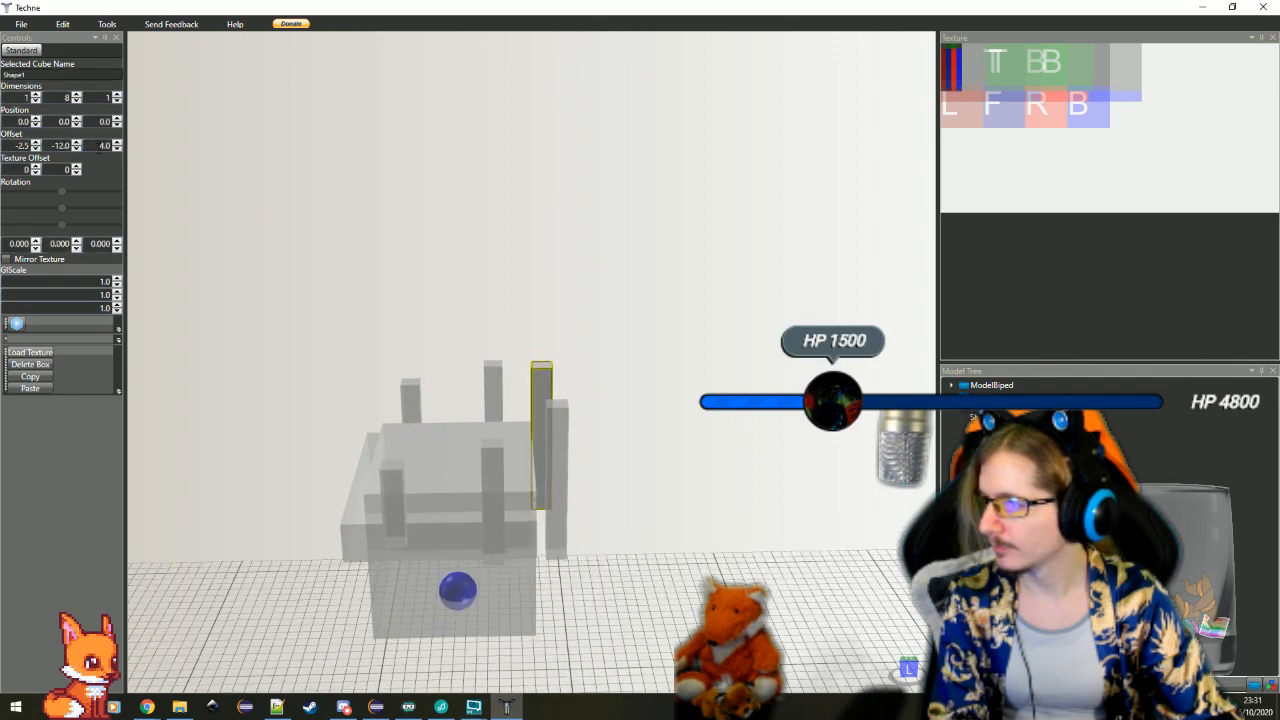
# Select the flat band around the head cube and set its depth to 10
pyautogui.click(704, 527)
pyautogui.click(415, 535)
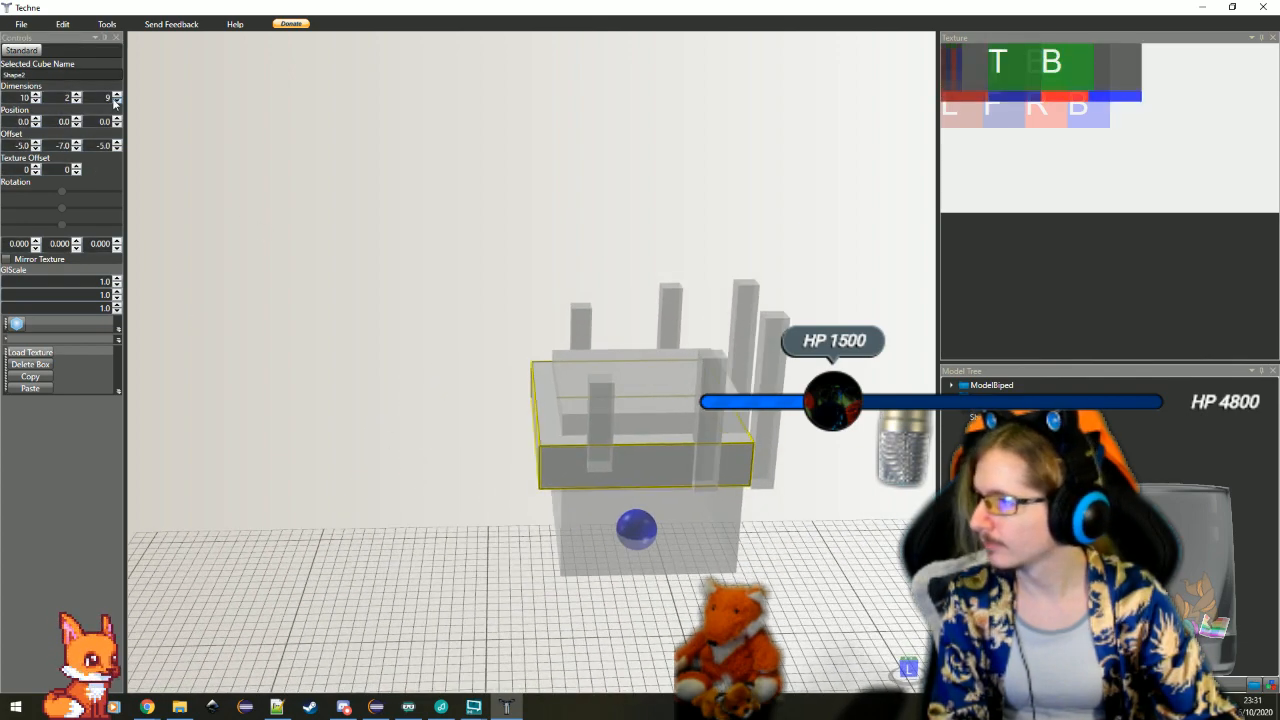
pyautogui.click(116, 96)
pyautogui.click(494, 473)
pyautogui.moveTo(494, 473); pyautogui.dragTo(794, 486)
pyautogui.scroll(5, 649, 443)
pyautogui.moveTo(665, 502); pyautogui.dragTo(420, 508)
pyautogui.moveTo(835, 568); pyautogui.dragTo(677, 578)
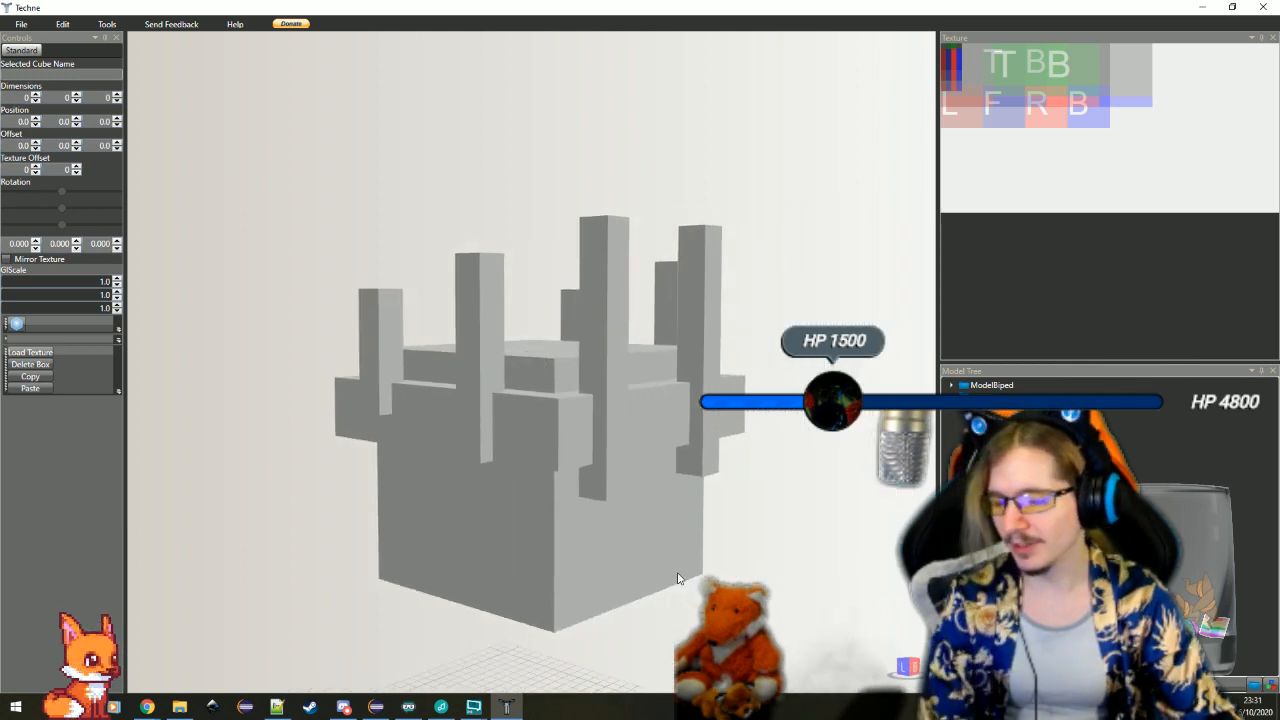
# Reduce the height of the flat band to 1 and check it against the upright bars
pyautogui.click(554, 412)
pyautogui.scroll(-3, 554, 412)
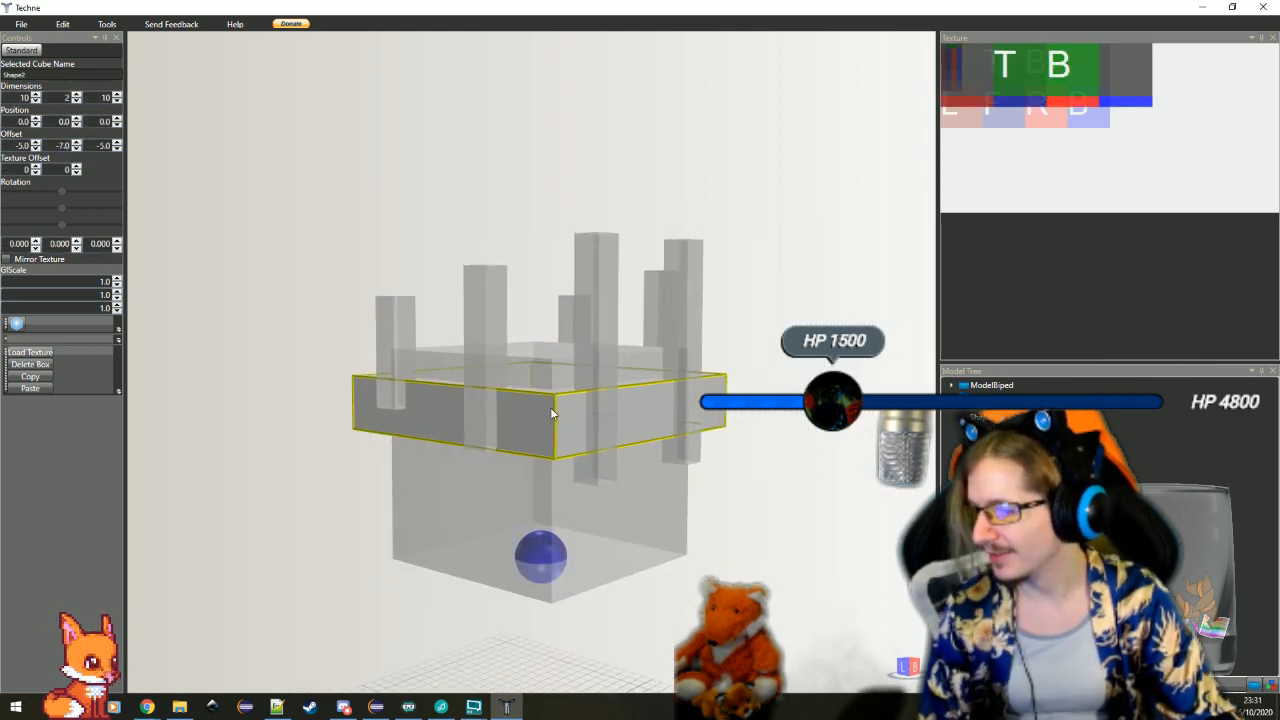
pyautogui.moveTo(643, 456); pyautogui.dragTo(459, 507)
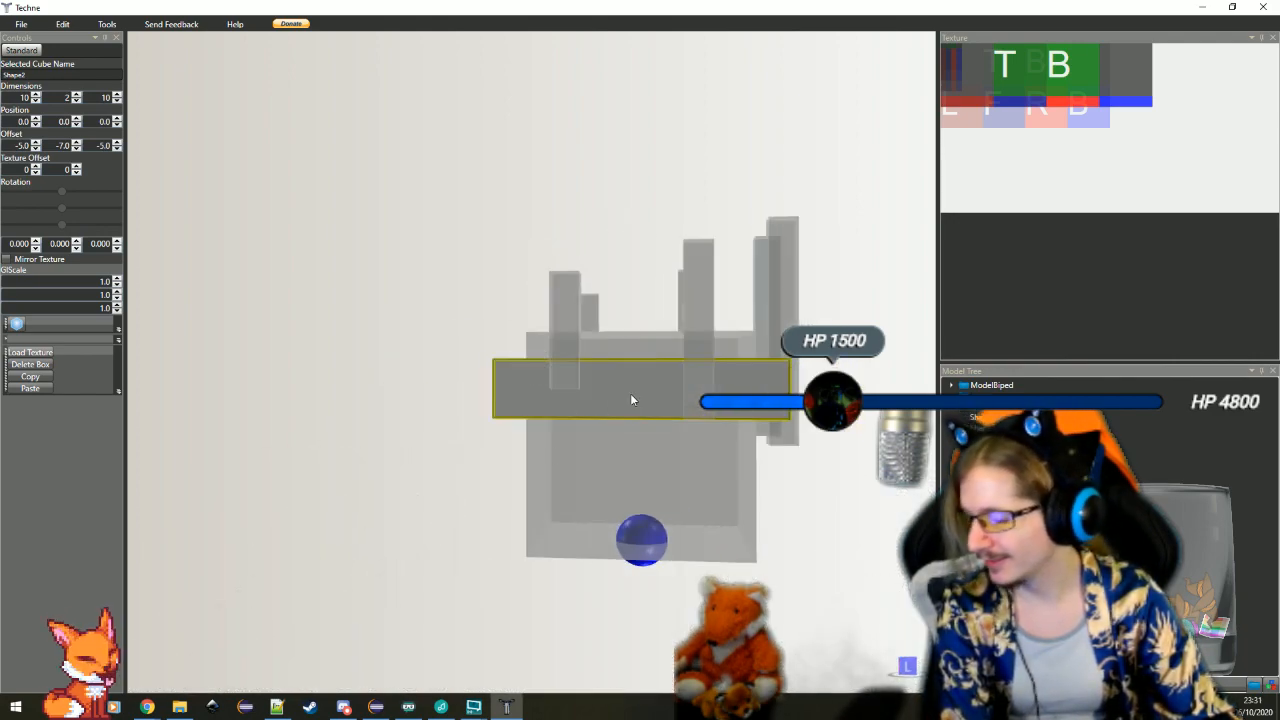
pyautogui.moveTo(630, 400); pyautogui.dragTo(517, 446)
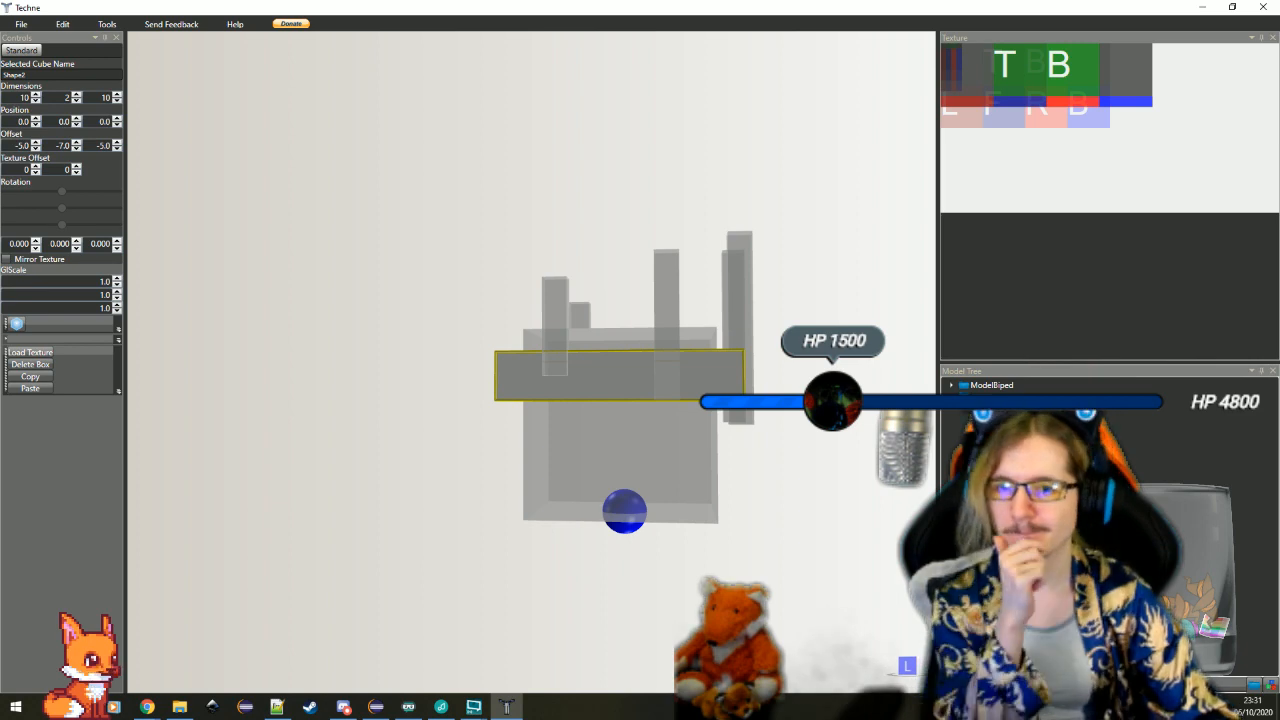
pyautogui.hotkey('alt', 'Tab')
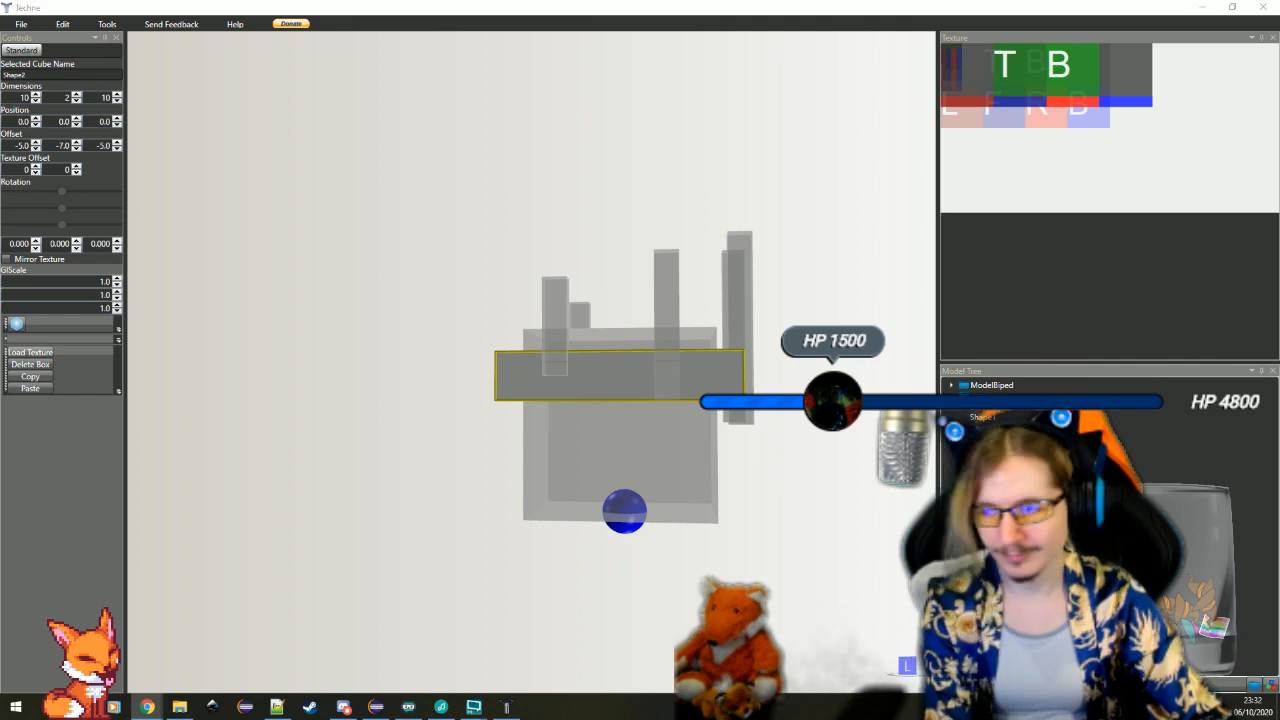
pyautogui.moveTo(762, 470); pyautogui.dragTo(655, 394)
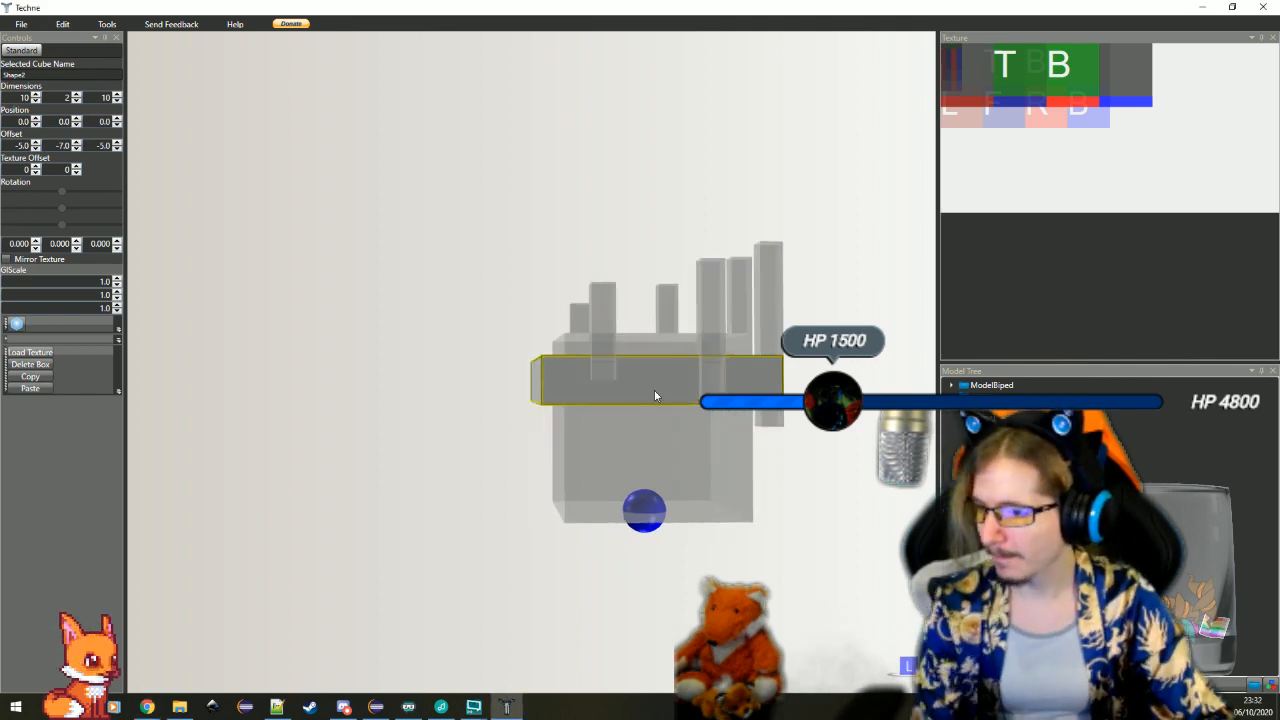
pyautogui.click(76, 101)
pyautogui.moveTo(390, 389); pyautogui.dragTo(431, 402)
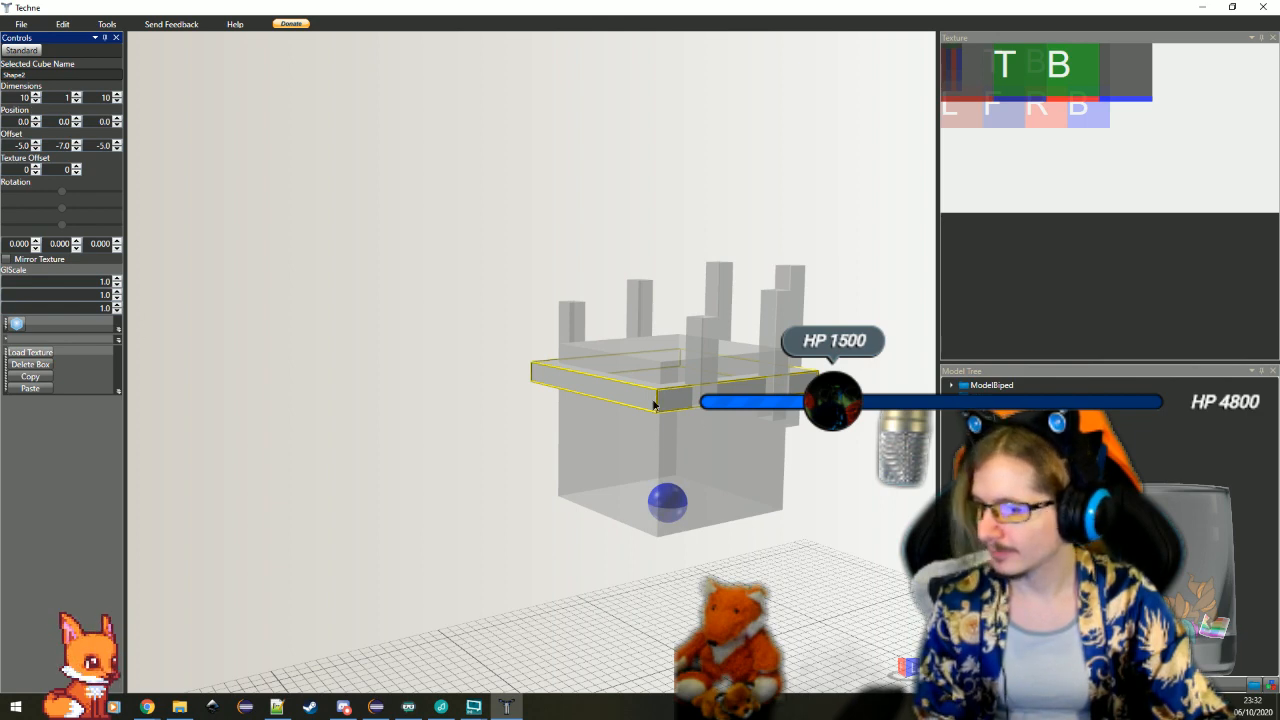
pyautogui.click(825, 527)
pyautogui.moveTo(825, 527); pyautogui.dragTo(748, 506)
pyautogui.scroll(4, 573, 484)
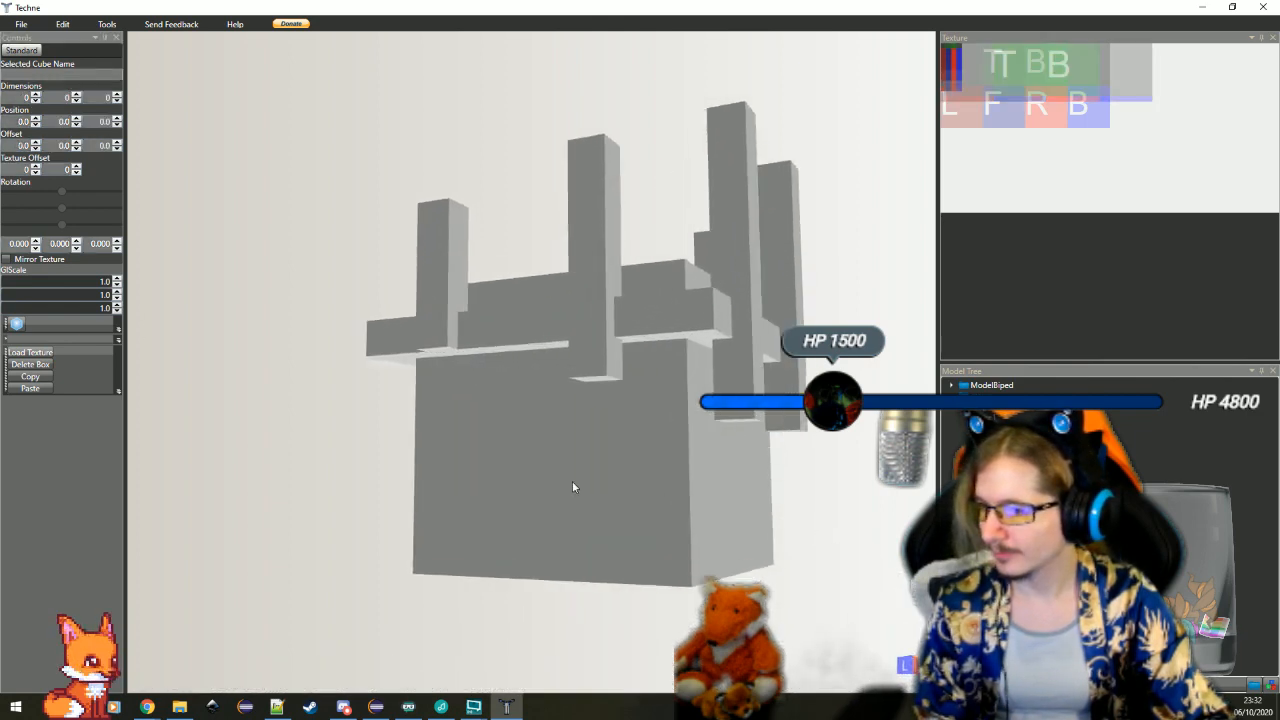
pyautogui.moveTo(573, 482); pyautogui.dragTo(843, 547)
# Delete the flat band from around the head cube
pyautogui.click(724, 344)
pyautogui.scroll(-5, 723, 457)
pyautogui.scroll(4, 751, 473)
pyautogui.scroll(4, 840, 545)
pyautogui.click(435, 463)
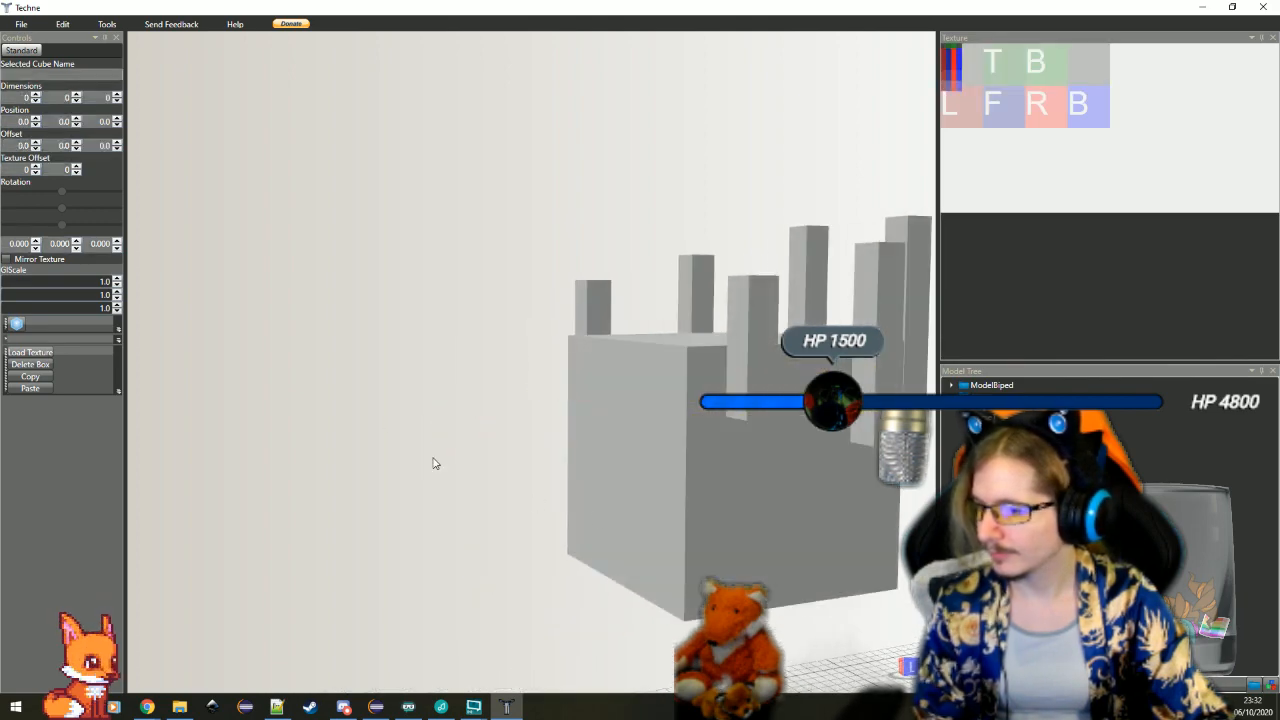
# Add a new cube to the model and set its height to 4, keeping it 1 wide and 1 deep
pyautogui.moveTo(435, 463); pyautogui.dragTo(540, 445)
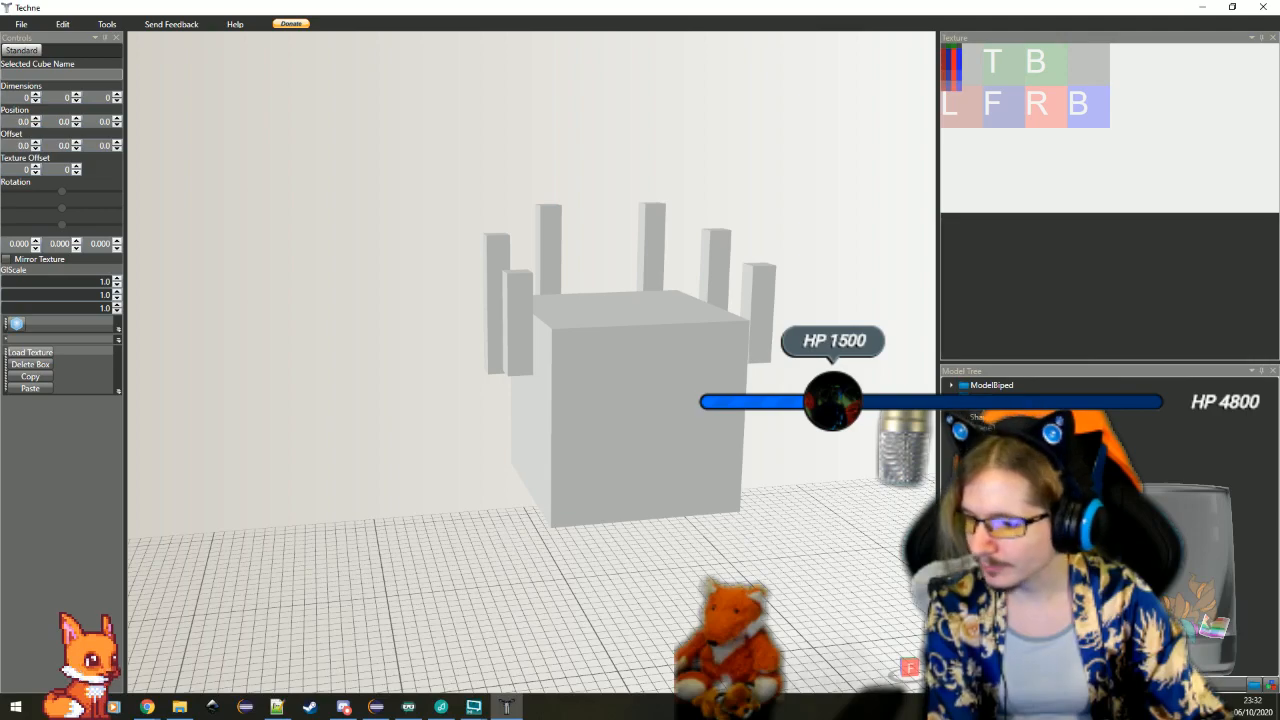
pyautogui.click(988, 439)
pyautogui.moveTo(850, 530); pyautogui.dragTo(703, 551)
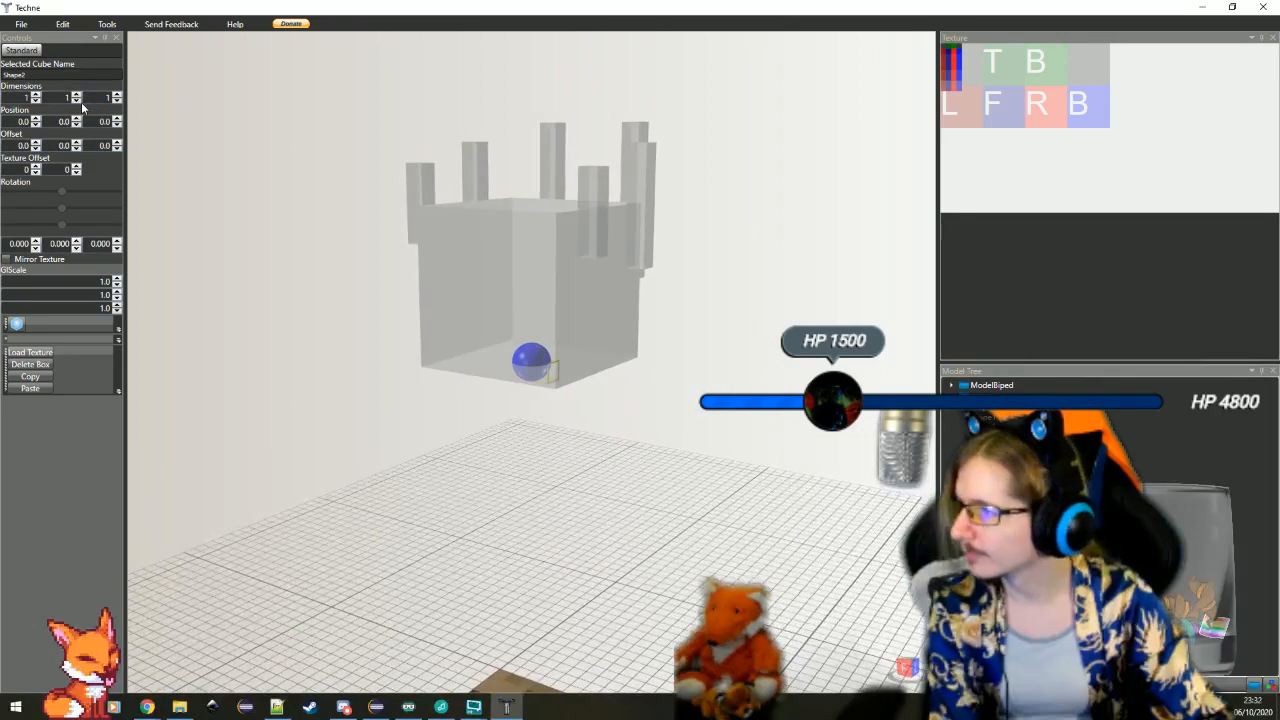
pyautogui.click(76, 95)
pyautogui.click(76, 95)
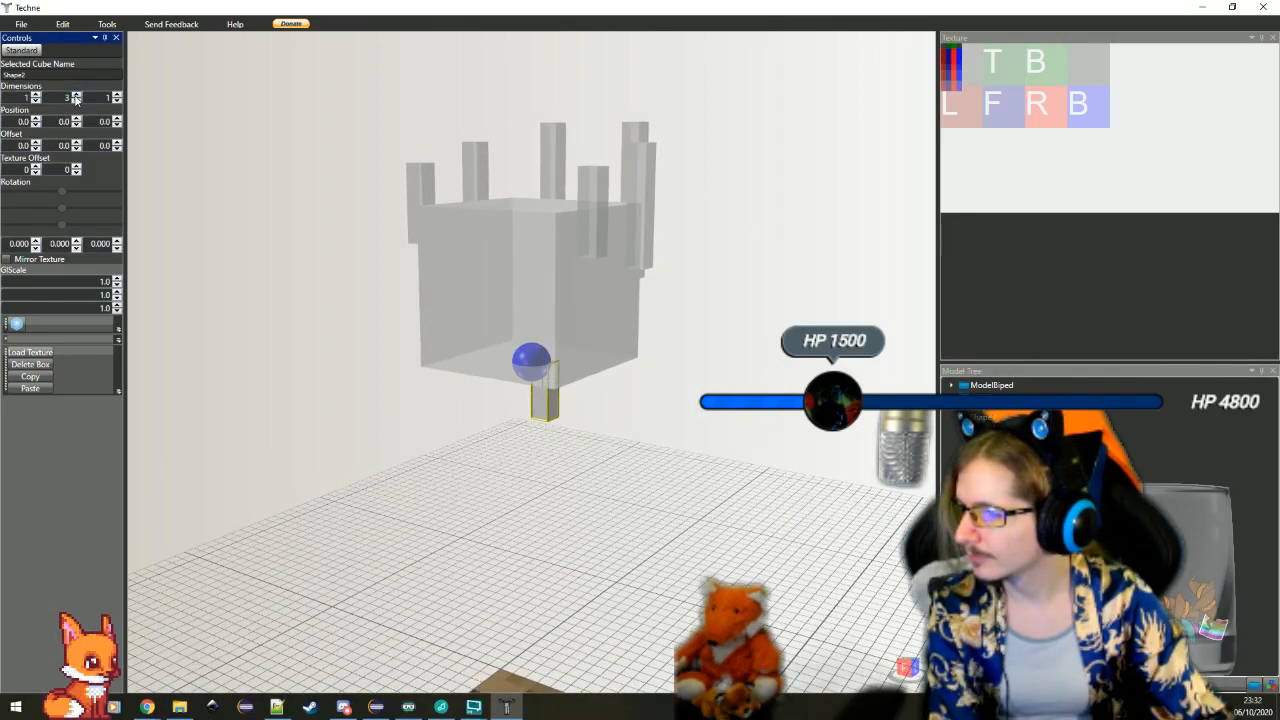
pyautogui.click(76, 96)
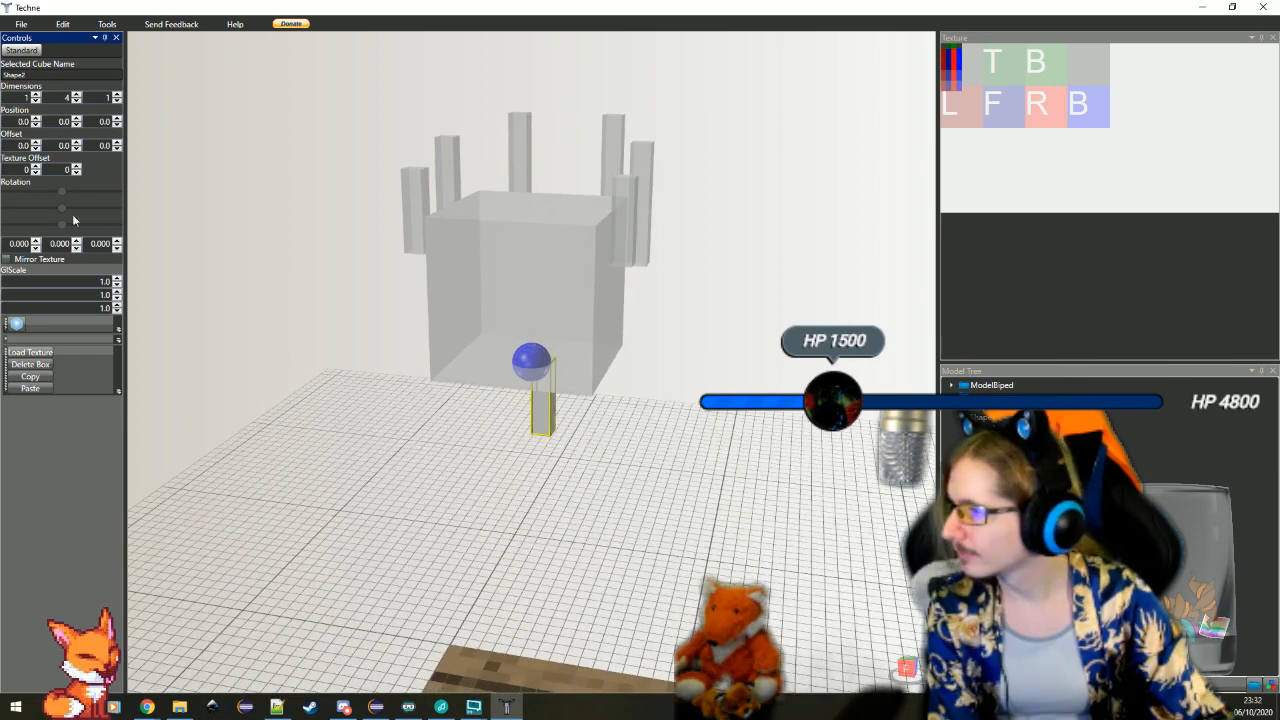
# Lay the new 4-high bar horizontal by setting its X rotation to 90 degrees
pyautogui.click(36, 249)
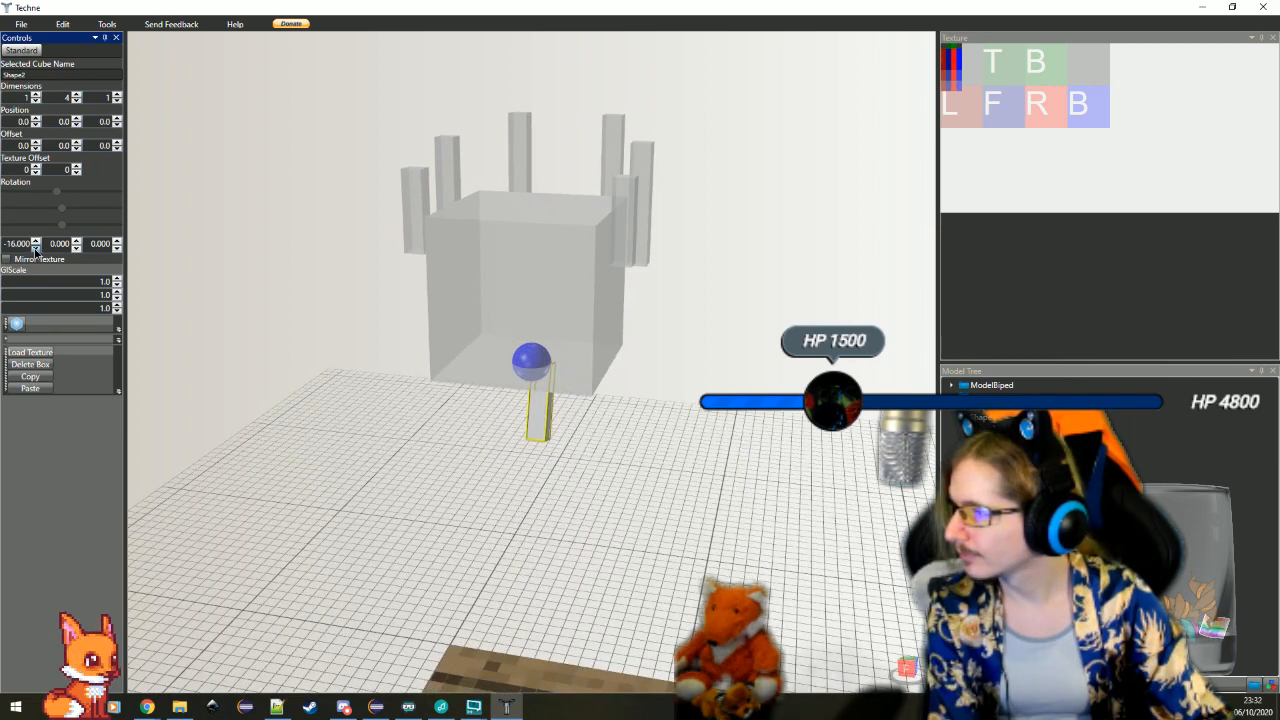
pyautogui.write('45')
pyautogui.press('Return')
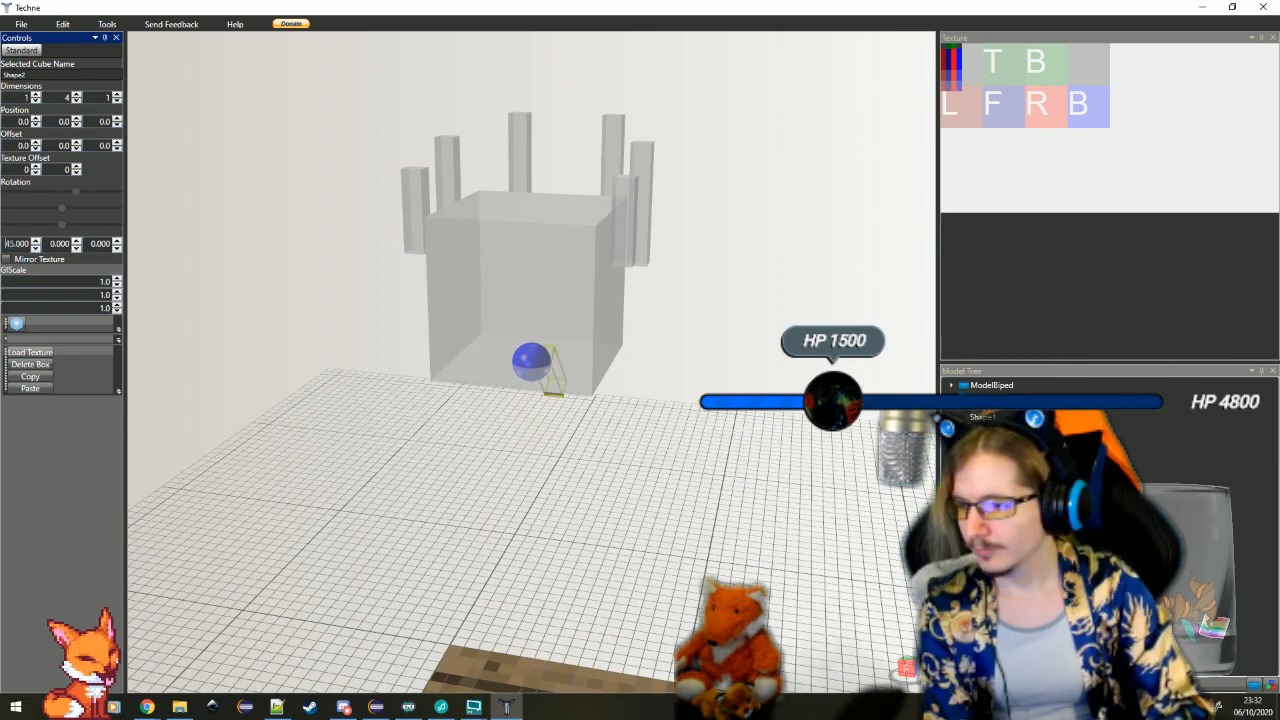
pyautogui.press('Tab')
pyautogui.hotkey('shift', 'Tab')
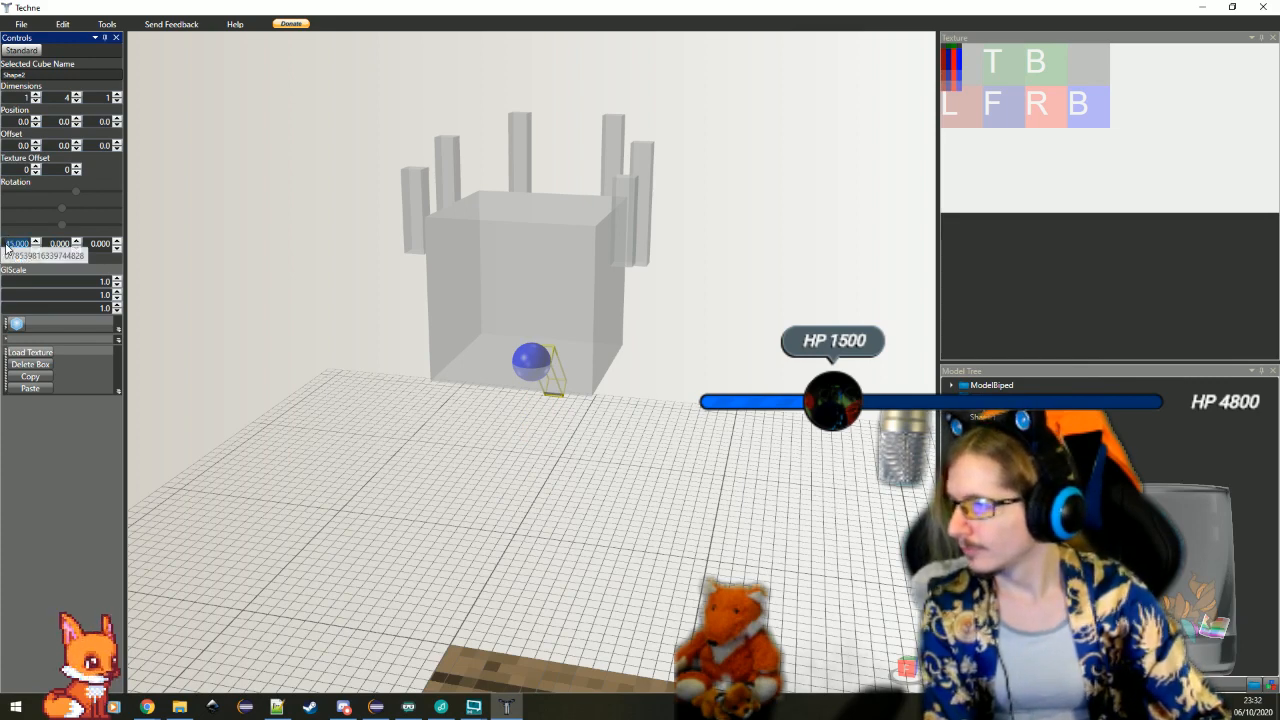
pyautogui.write('90')
pyautogui.press('Return')
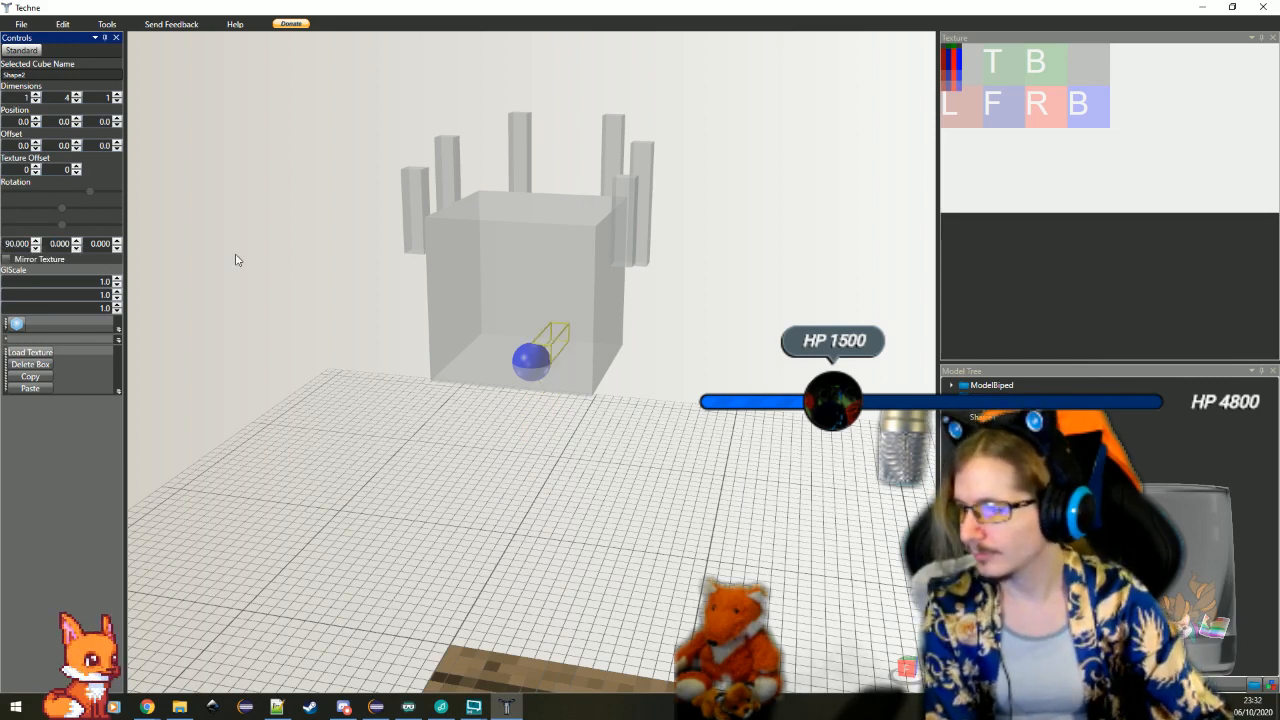
# Raise the horizontal bar to the head cube's upper edge with a Y offset of -3 and a Z offset of 7
pyautogui.click(77, 149)
pyautogui.click(77, 149)
pyautogui.click(77, 149)
pyautogui.moveTo(388, 282); pyautogui.dragTo(313, 269)
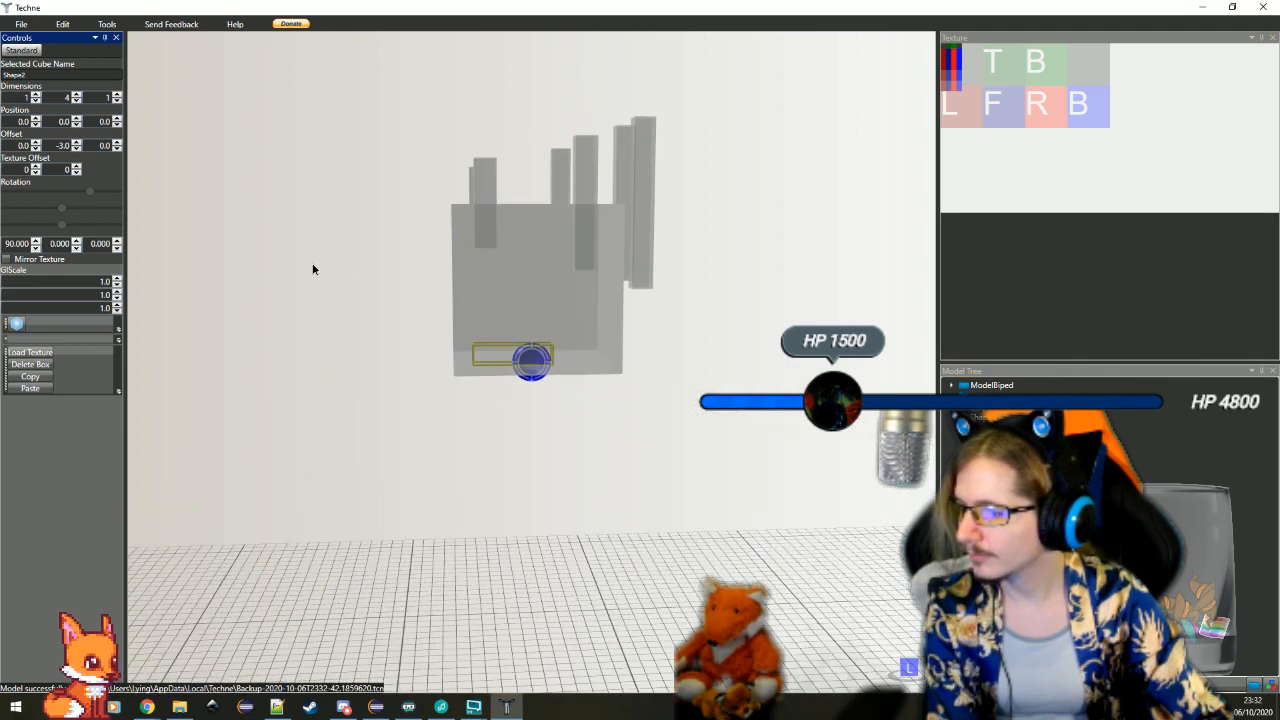
pyautogui.click(117, 149)
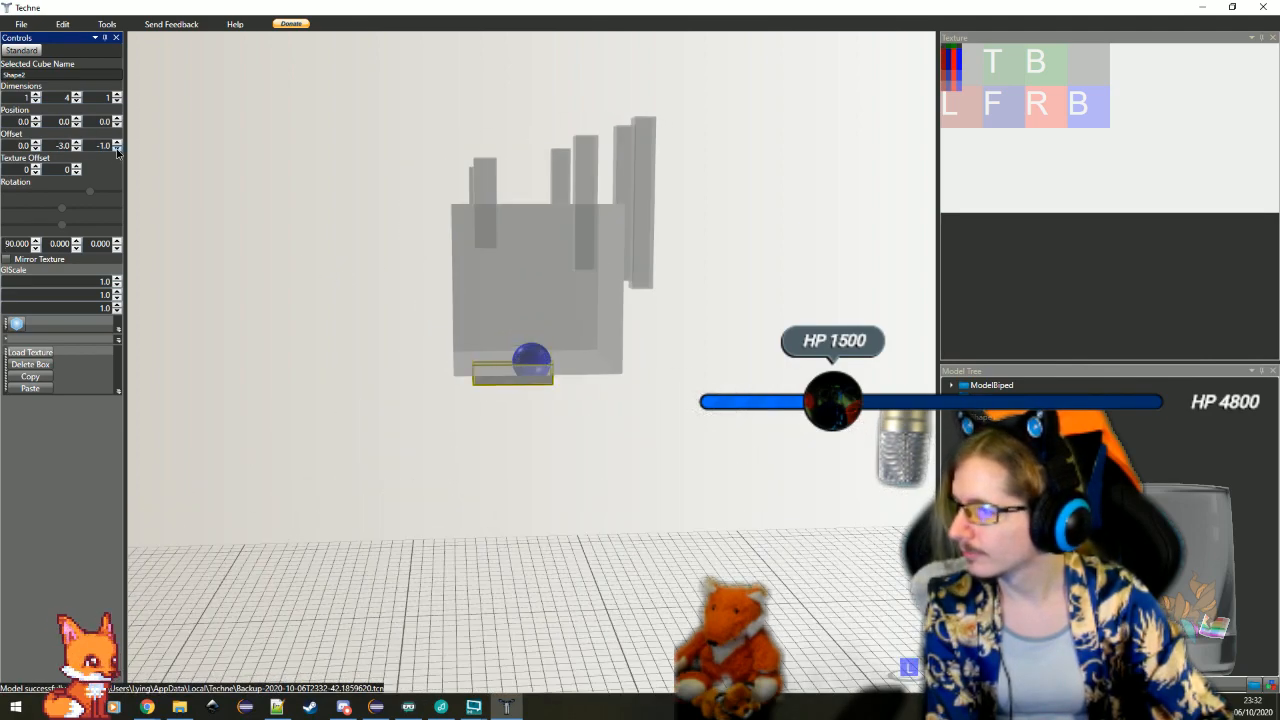
pyautogui.click(117, 149)
pyautogui.click(117, 142)
pyautogui.click(117, 142)
pyautogui.click(117, 142)
pyautogui.click(117, 142)
pyautogui.click(117, 142)
pyautogui.click(117, 142)
pyautogui.click(117, 142)
pyautogui.click(117, 142)
pyautogui.click(117, 142)
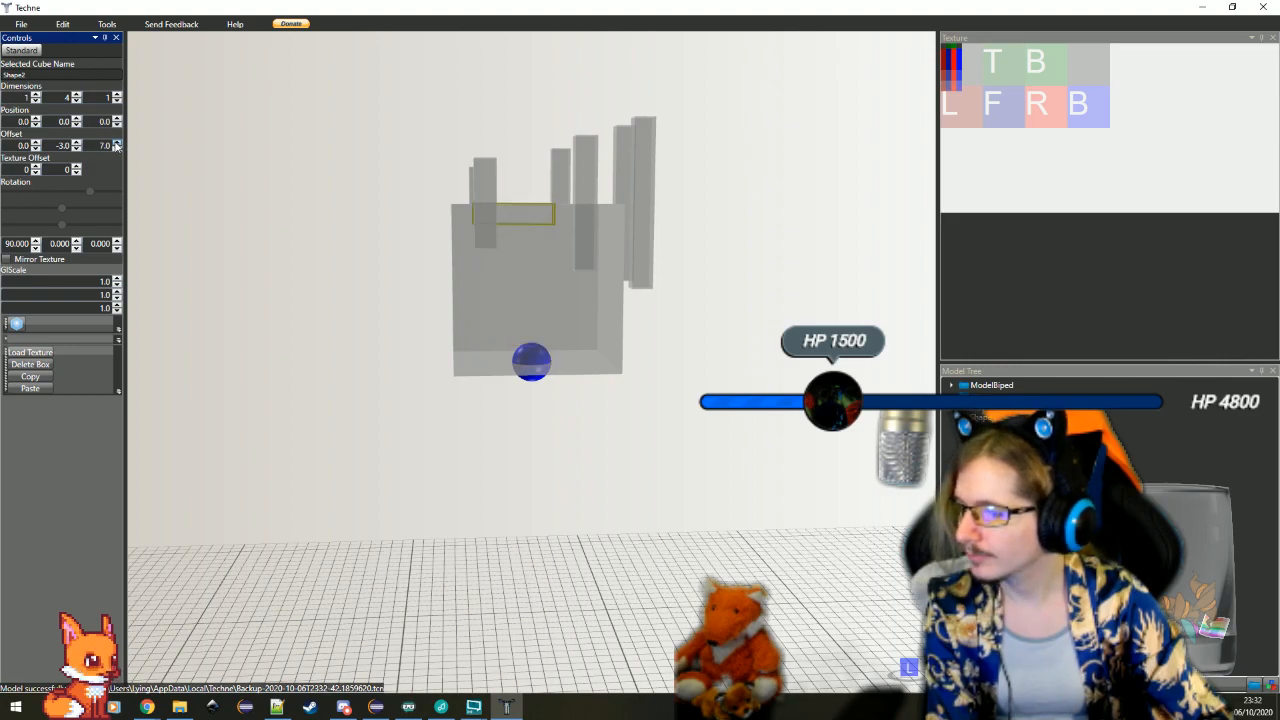
# Move the horizontal bar to the outer side of the head cube with an X offset of 4
pyautogui.scroll(3, 612, 357)
pyautogui.moveTo(630, 300); pyautogui.dragTo(208, 131)
pyautogui.click(36, 149)
pyautogui.click(36, 149)
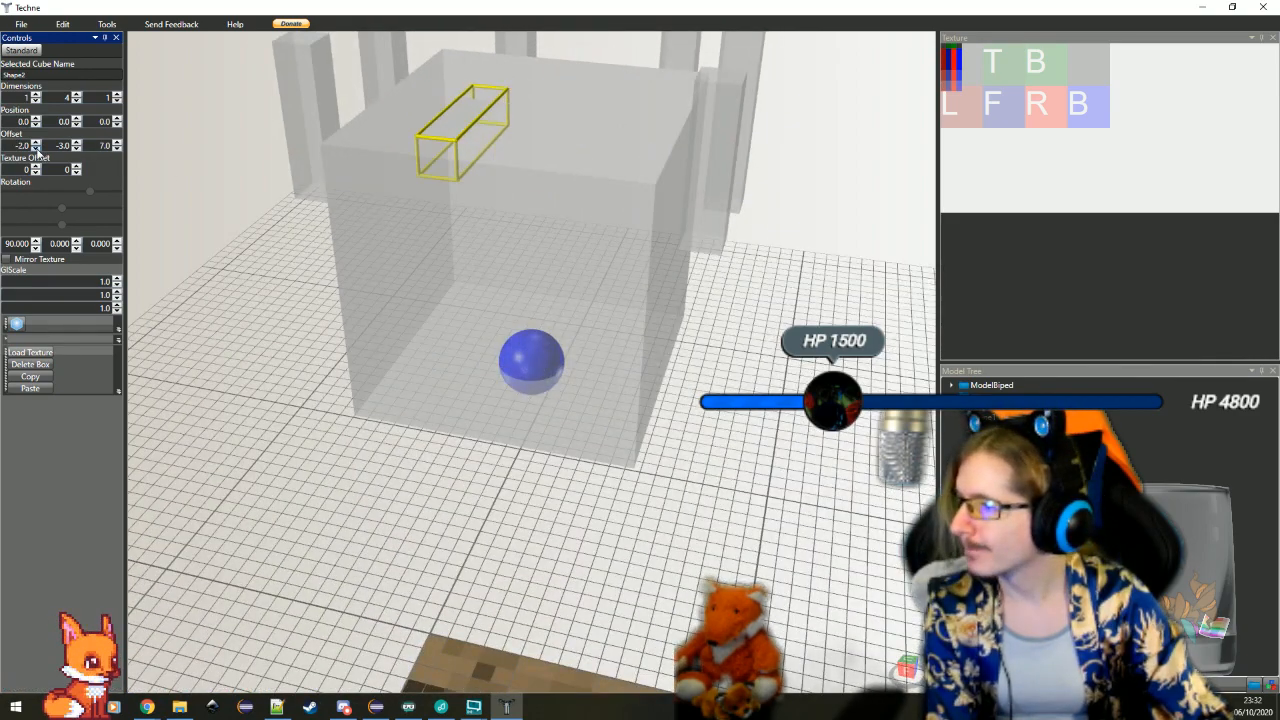
pyautogui.click(36, 142)
pyautogui.click(36, 142)
pyautogui.click(36, 142)
pyautogui.click(36, 142)
pyautogui.click(36, 142)
pyautogui.click(36, 142)
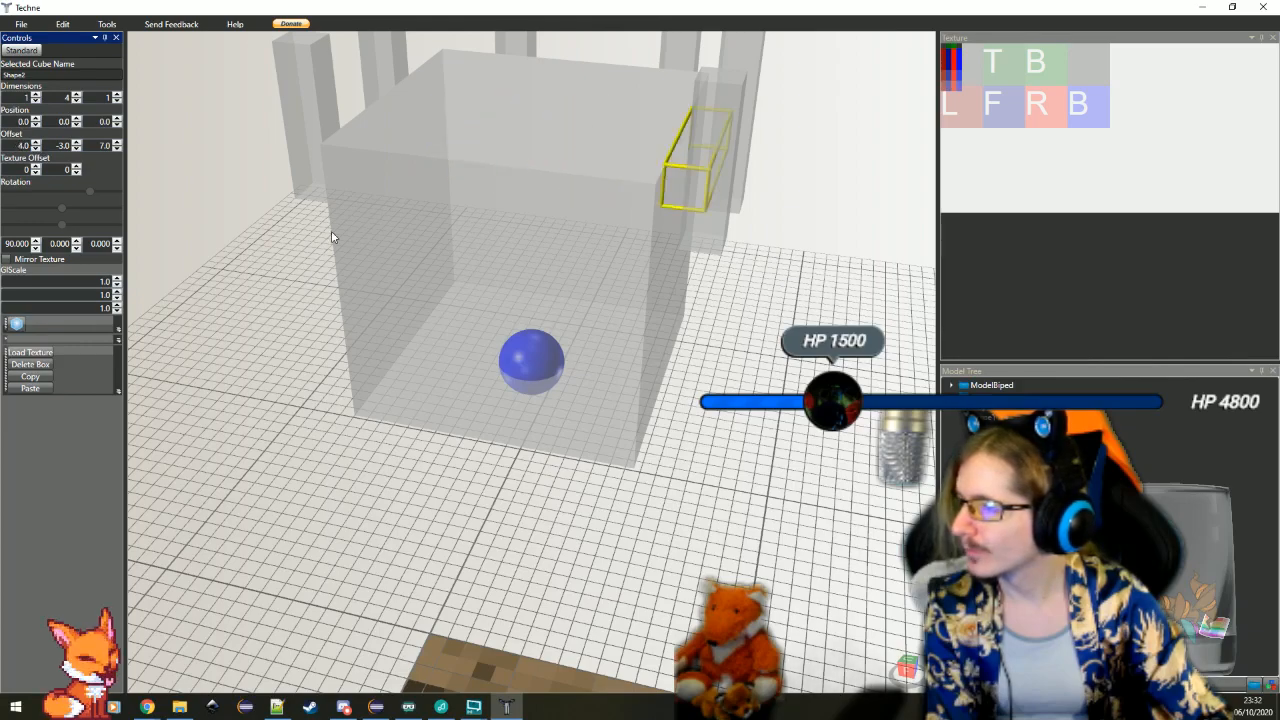
# Tilt the horizontal bar slightly by setting its X rotation to 85 degrees
pyautogui.moveTo(332, 237); pyautogui.dragTo(686, 374)
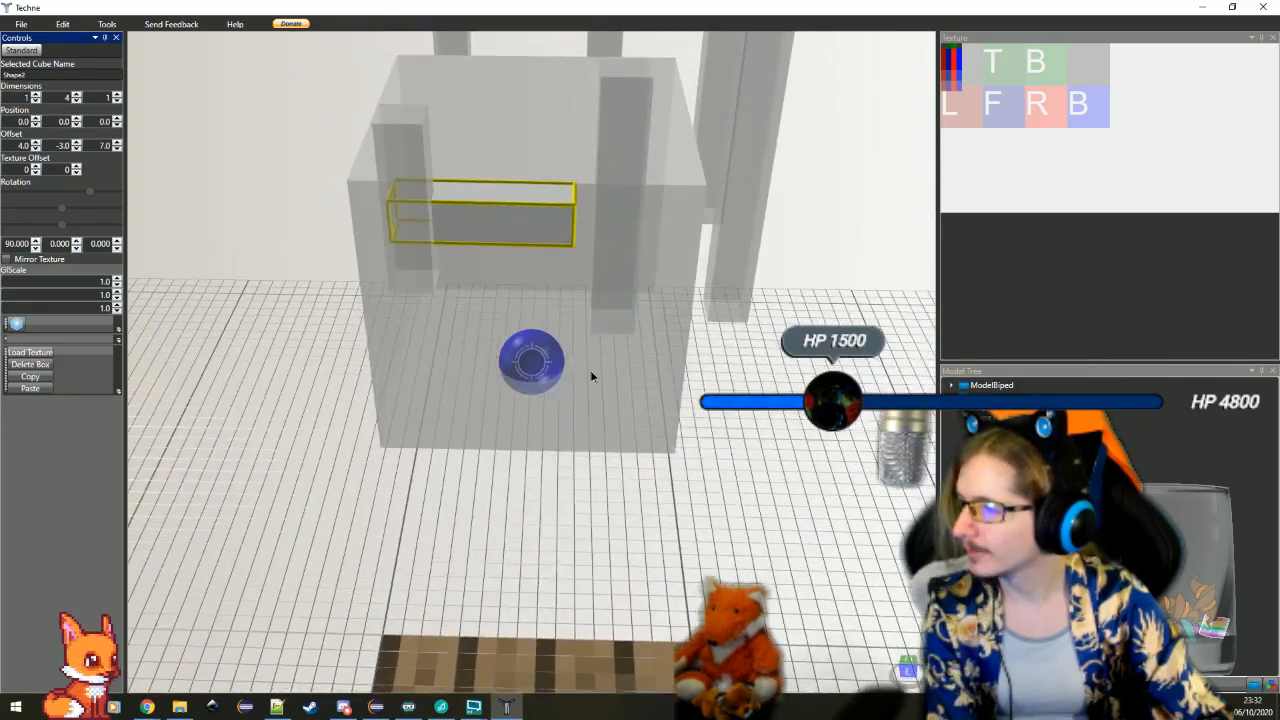
pyautogui.moveTo(590, 376); pyautogui.dragTo(577, 349)
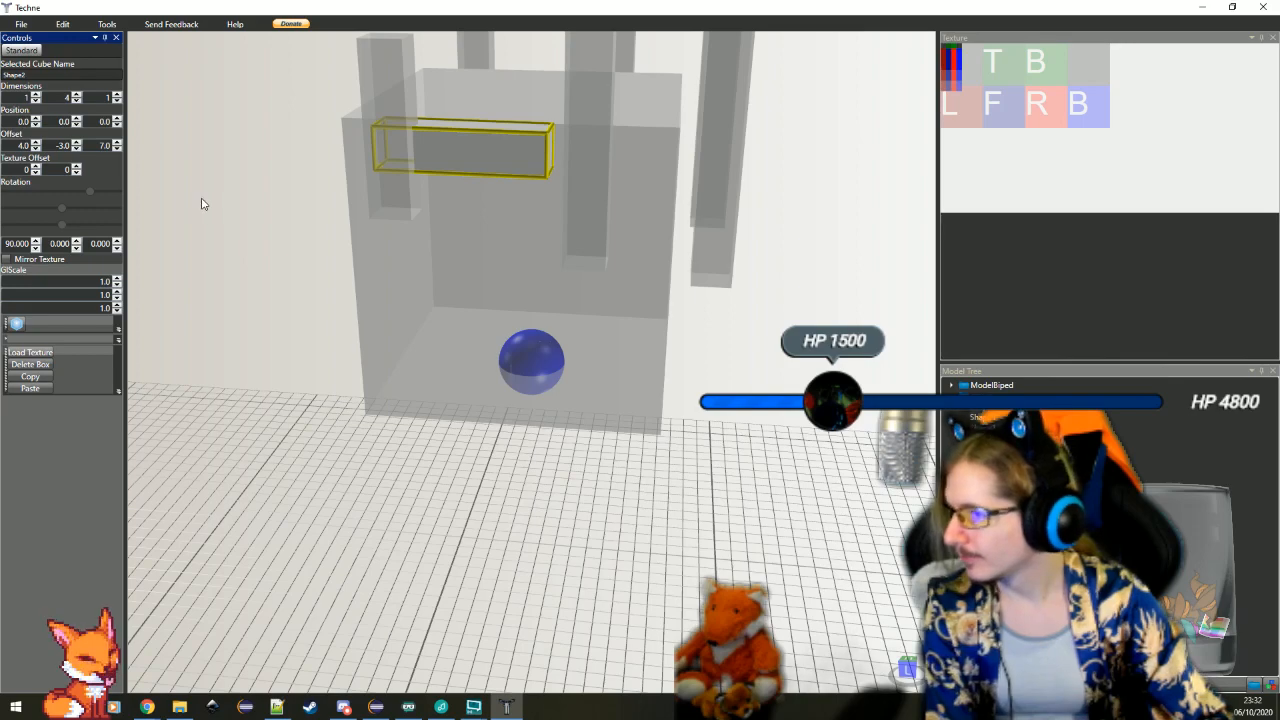
pyautogui.moveTo(200, 200)
pyautogui.mouseDown()
pyautogui.moveTo(220, 197)
pyautogui.moveTo(178, 188)
pyautogui.mouseUp()
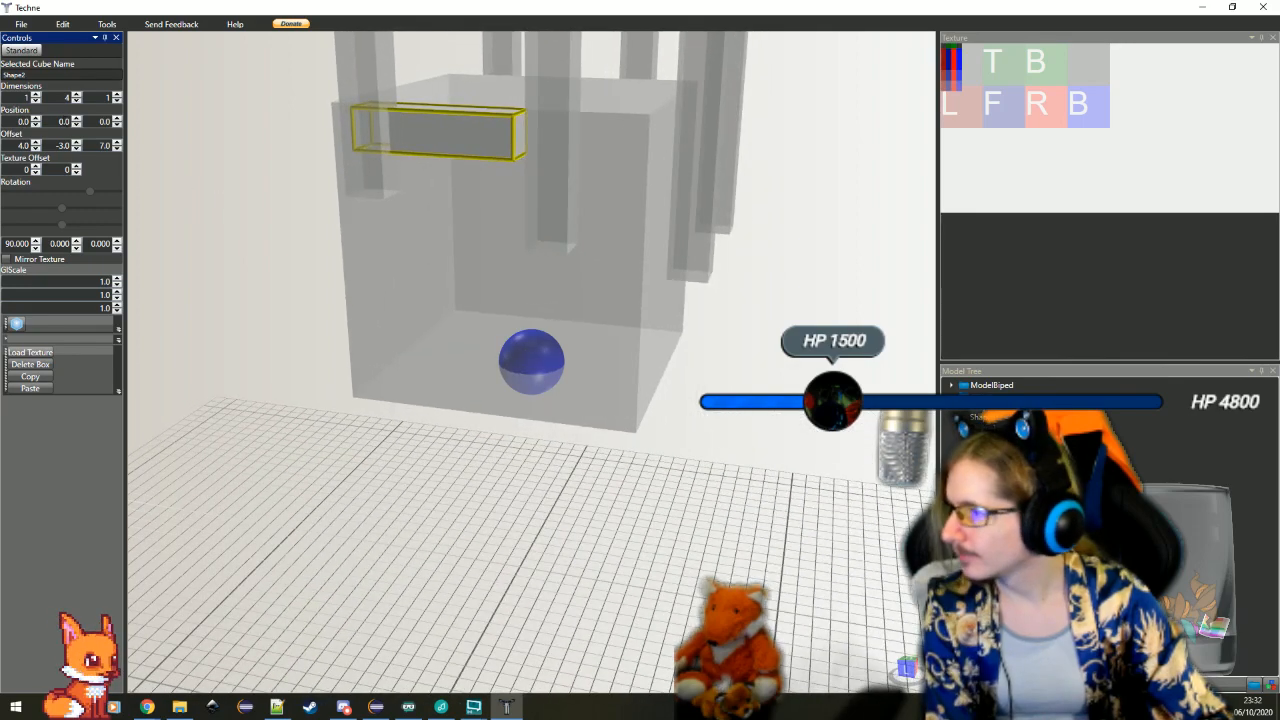
pyautogui.click(36, 247)
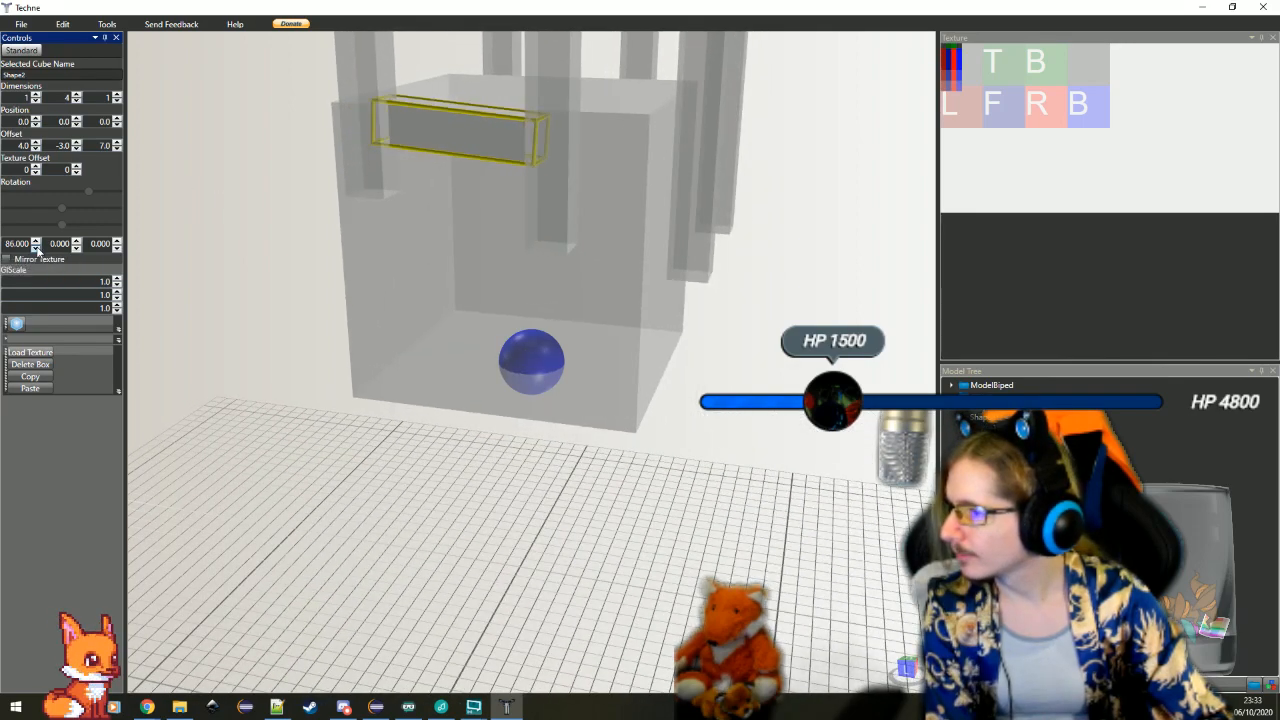
pyautogui.moveTo(220, 208)
pyautogui.mouseDown()
pyautogui.moveTo(289, 206)
pyautogui.moveTo(293, 261)
pyautogui.moveTo(229, 224)
pyautogui.mouseUp()
pyautogui.scroll(3, 229, 224)
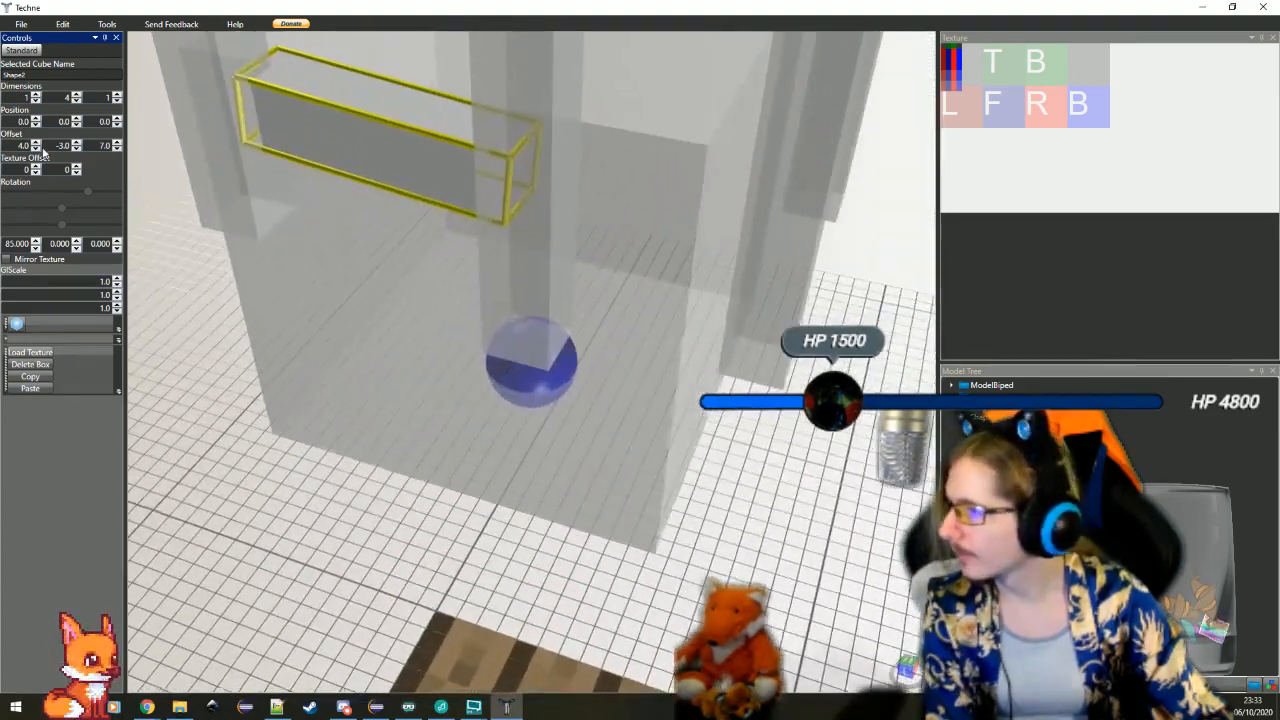
# Try a Y offset of -3.5 and X offsets of 3.5 and 4.5 for the tilted bar
pyautogui.doubleClick(93, 146)
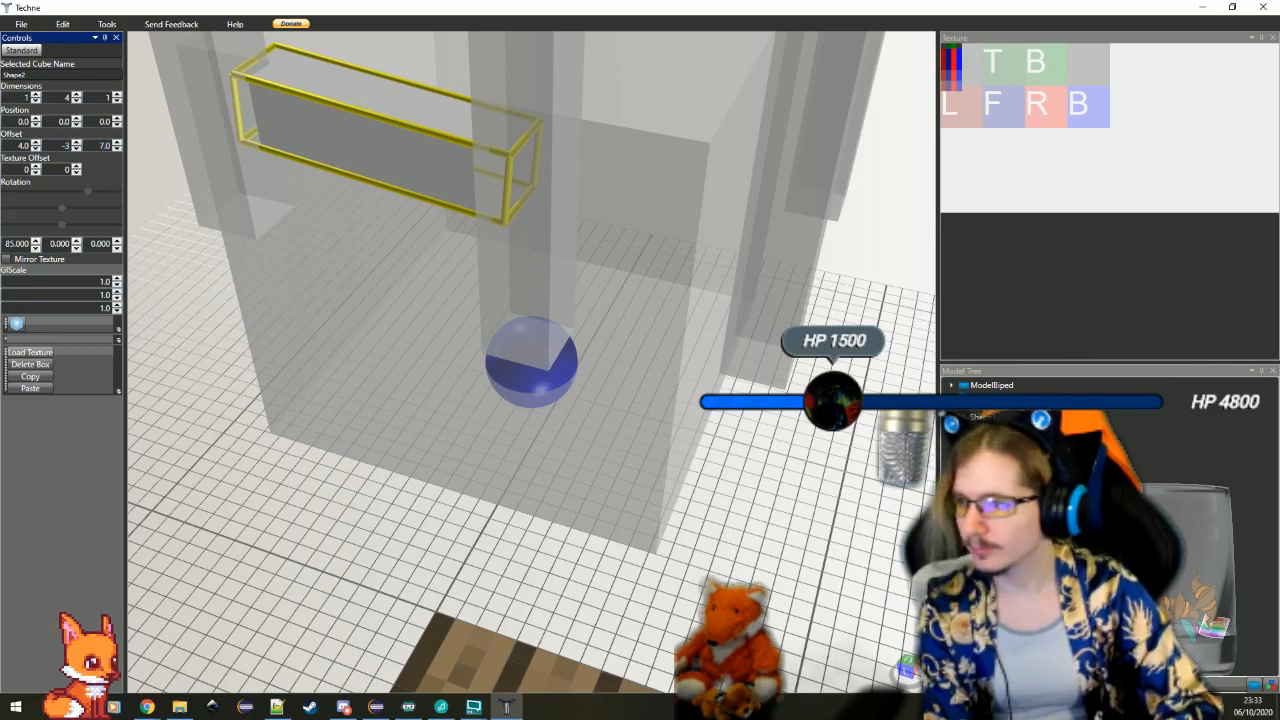
pyautogui.write('-3.5')
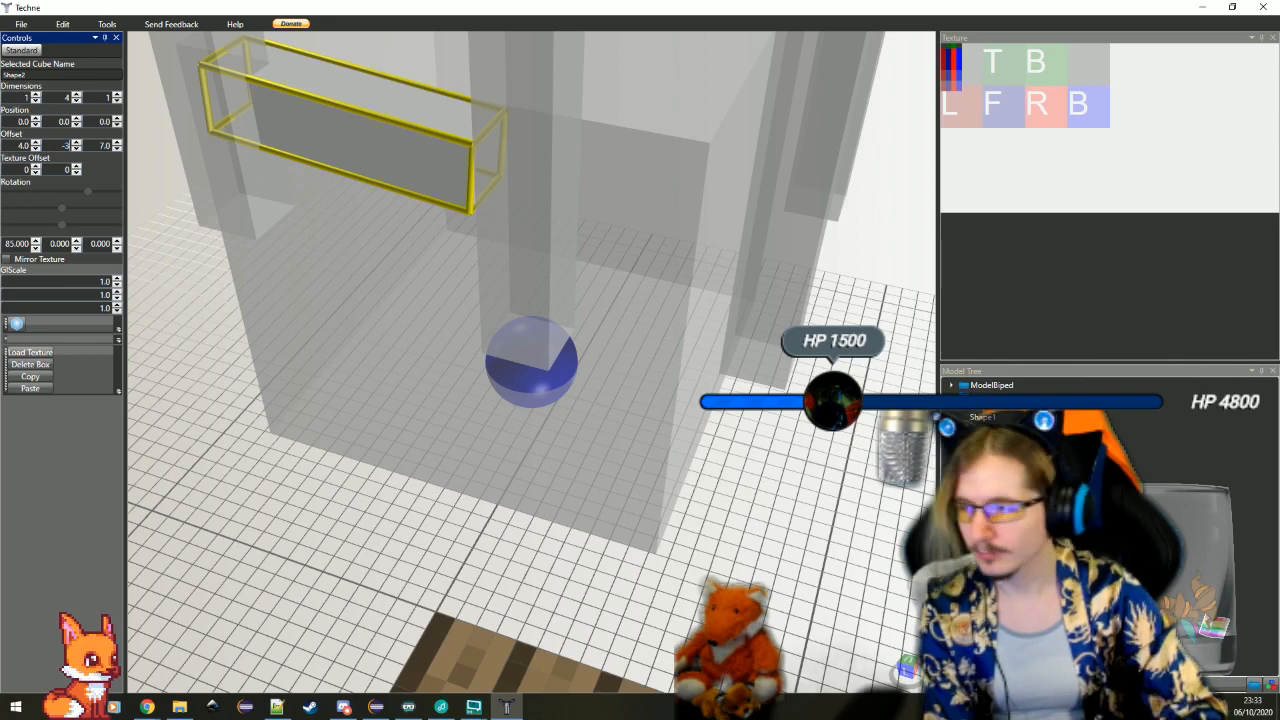
pyautogui.press('Return')
pyautogui.doubleClick(20, 147)
pyautogui.write('3.5')
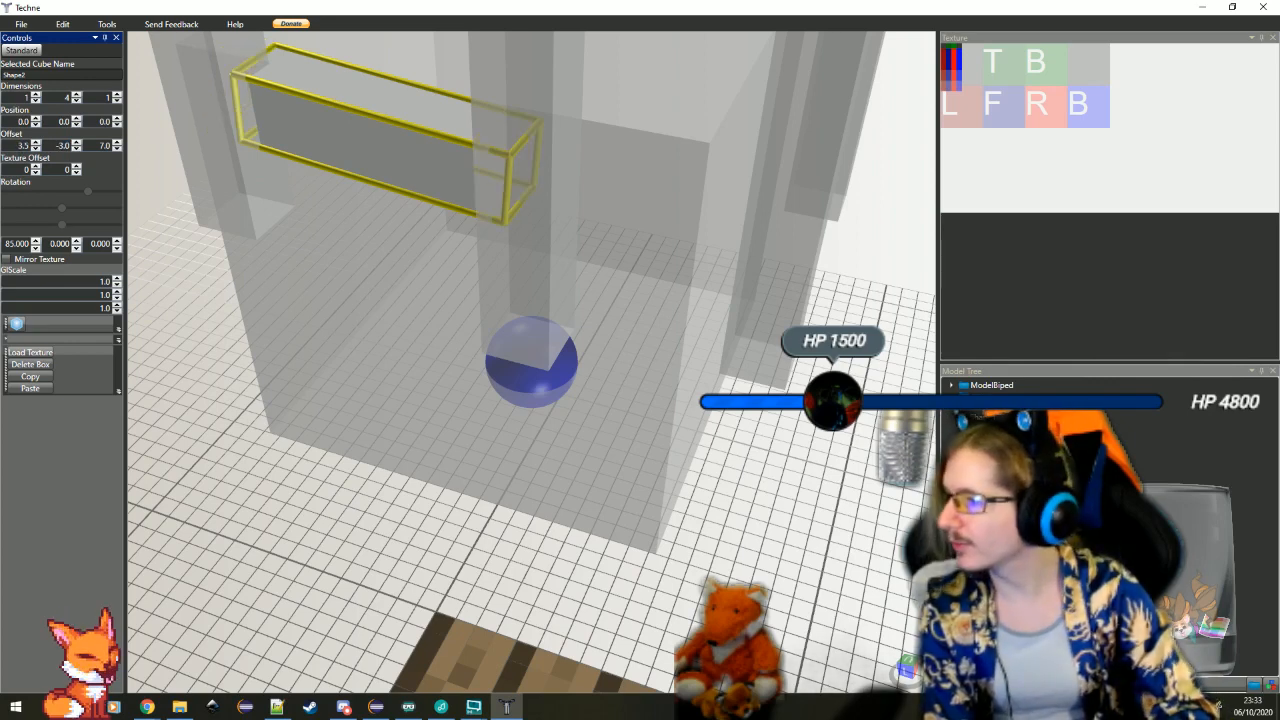
pyautogui.press('Return')
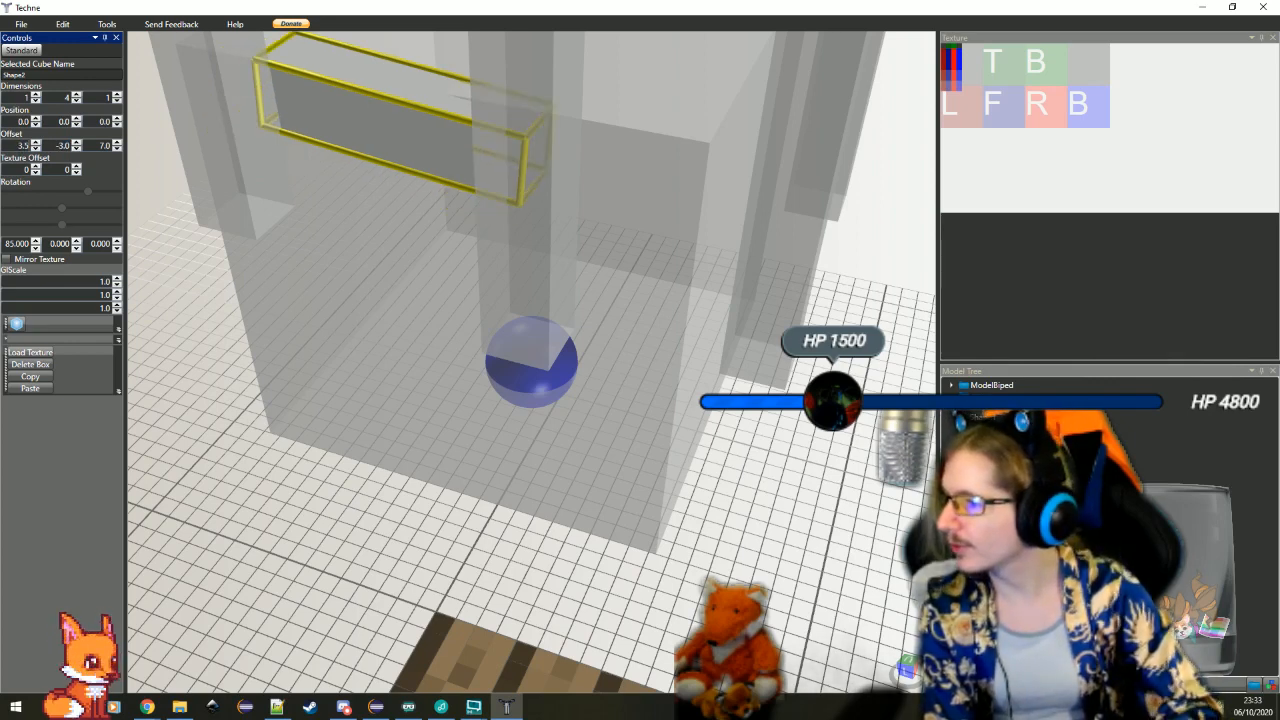
pyautogui.click(34, 144)
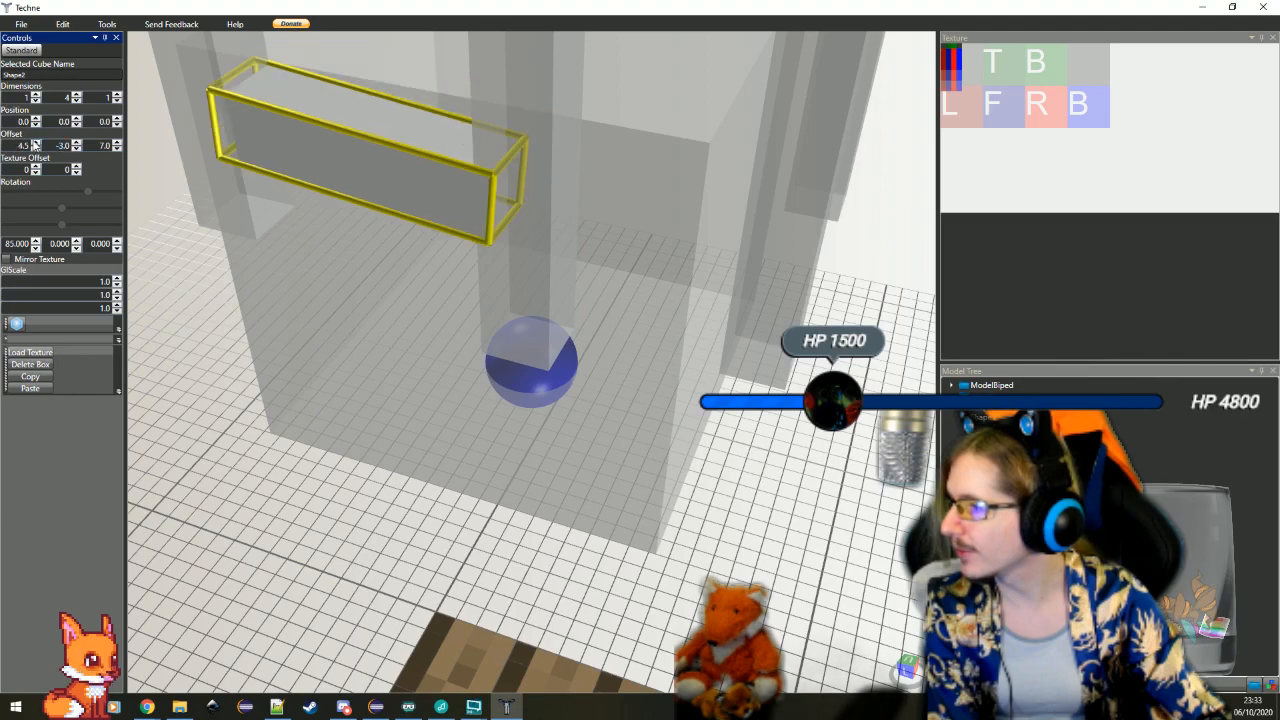
# Set the tilted bar's X offset to 4.3 so it sits against the side of the head cube
pyautogui.click(220, 273)
pyautogui.moveTo(328, 364)
pyautogui.mouseDown()
pyautogui.moveTo(397, 348)
pyautogui.moveTo(335, 380)
pyautogui.mouseUp()
pyautogui.click(291, 304)
pyautogui.scroll(-5, 291, 304)
pyautogui.moveTo(18, 146); pyautogui.dragTo(77, 170)
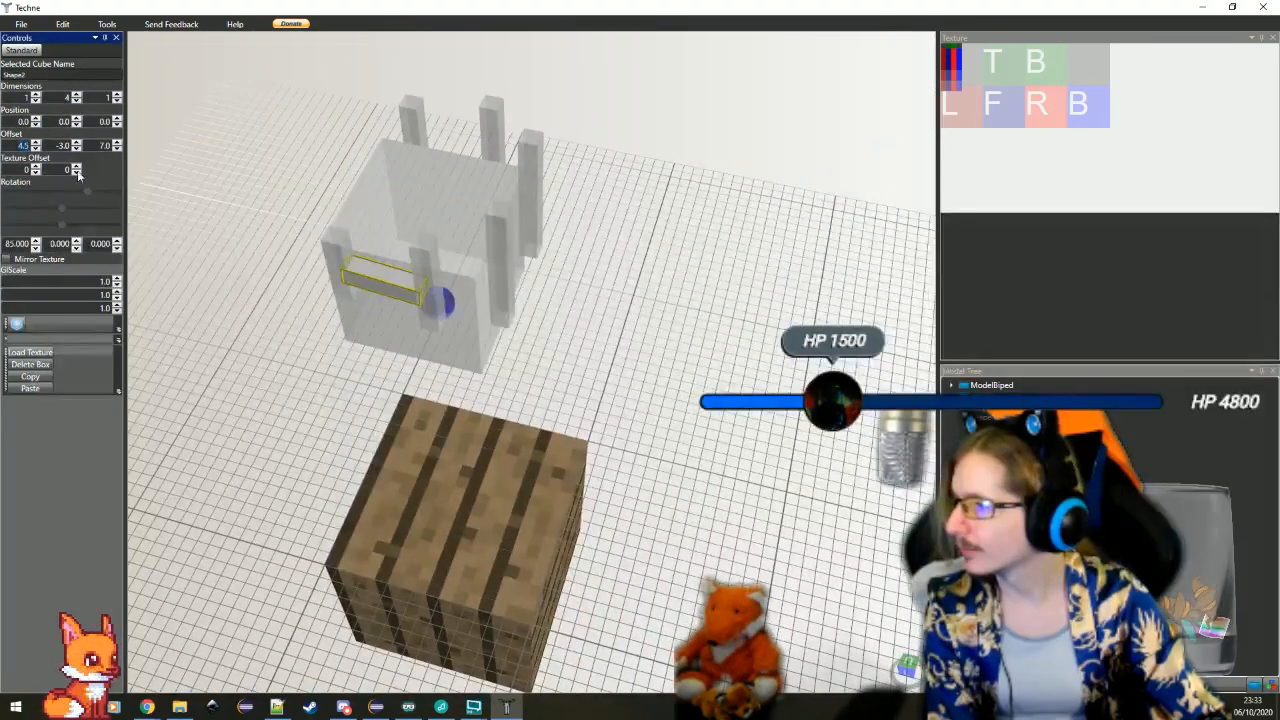
pyautogui.write('4.1')
pyautogui.press('Return')
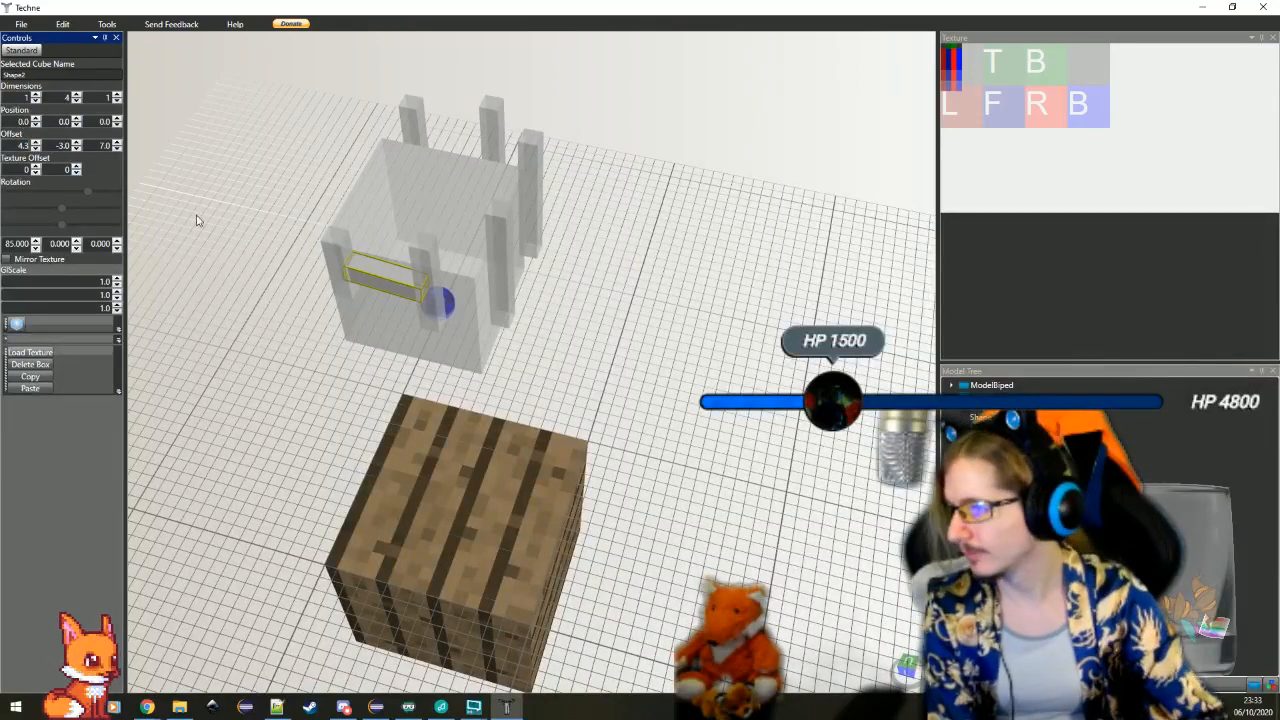
# Set the tilted side bar's X offset to 4 so it sits flush against the side of the head cube
pyautogui.click(368, 422)
pyautogui.scroll(1, 432, 414)
pyautogui.moveTo(432, 414); pyautogui.dragTo(428, 362)
pyautogui.click(428, 362)
pyautogui.scroll(-5, 428, 364)
pyautogui.scroll(7, 626, 426)
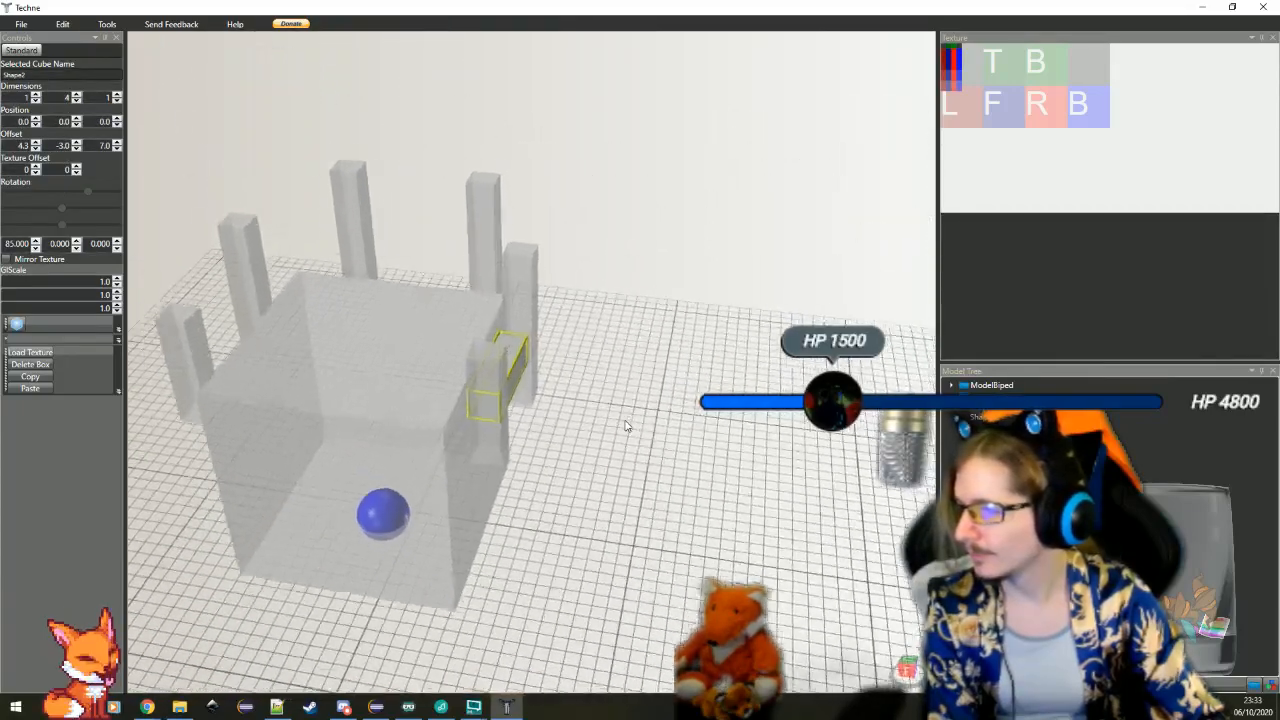
pyautogui.moveTo(626, 426)
pyautogui.mouseDown()
pyautogui.moveTo(605, 436)
pyautogui.moveTo(621, 449)
pyautogui.mouseUp()
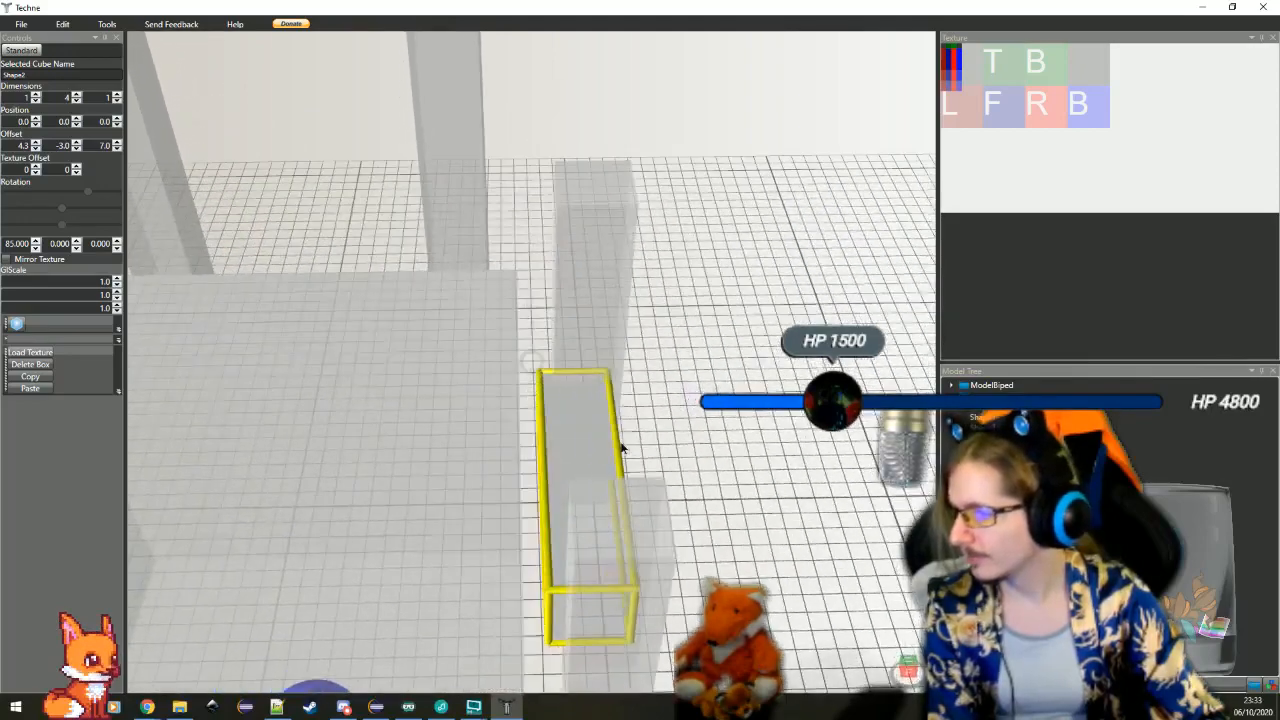
pyautogui.doubleClick(22, 147)
pyautogui.write('4')
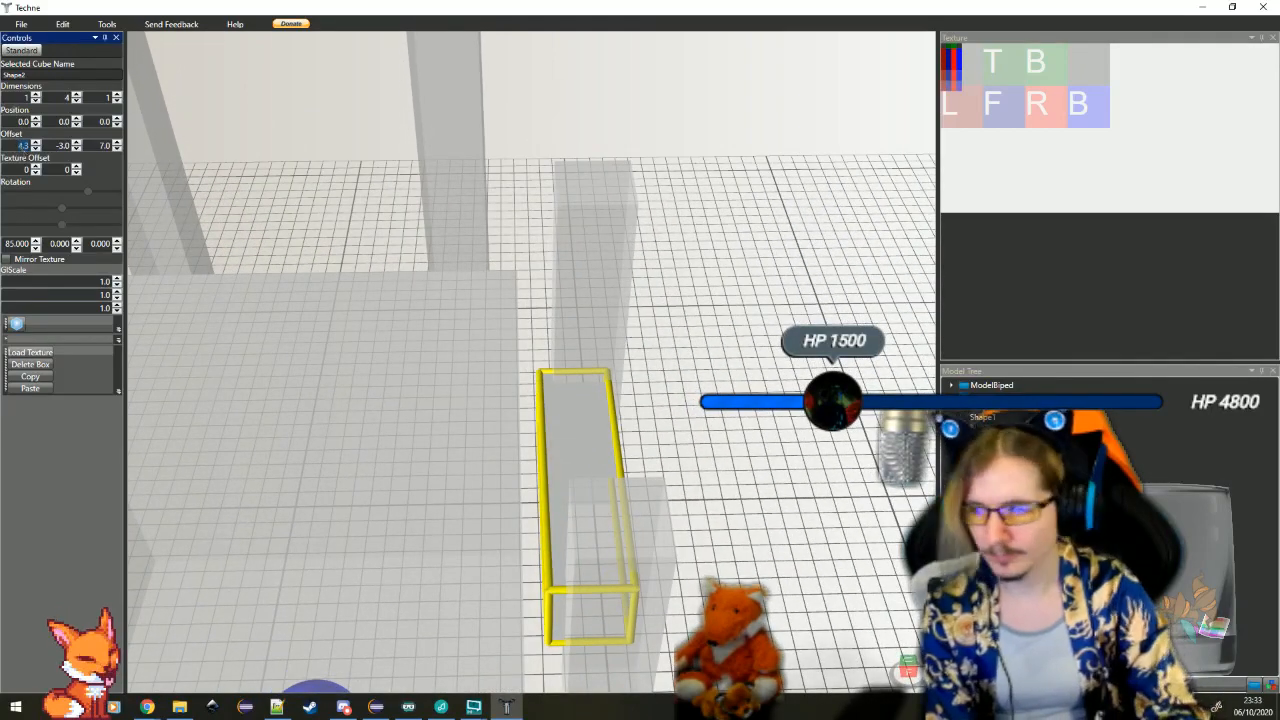
pyautogui.press('Return')
pyautogui.click(737, 534)
pyautogui.moveTo(737, 534)
pyautogui.mouseDown()
pyautogui.moveTo(708, 507)
pyautogui.moveTo(726, 503)
pyautogui.moveTo(593, 419)
pyautogui.moveTo(610, 424)
pyautogui.mouseUp()
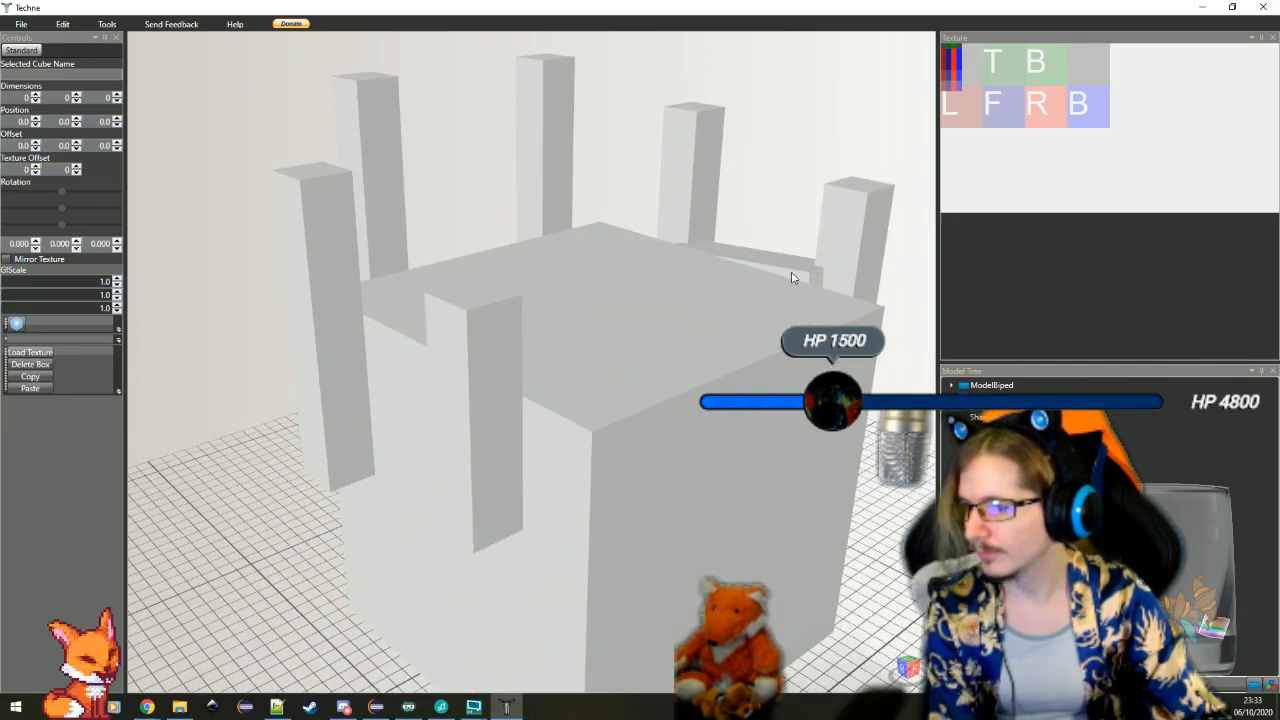
# Duplicate the tilted side bar and place the copy on the opposite side with offsets of -4, -3 and 7
pyautogui.click(794, 272)
pyautogui.scroll(-5, 760, 380)
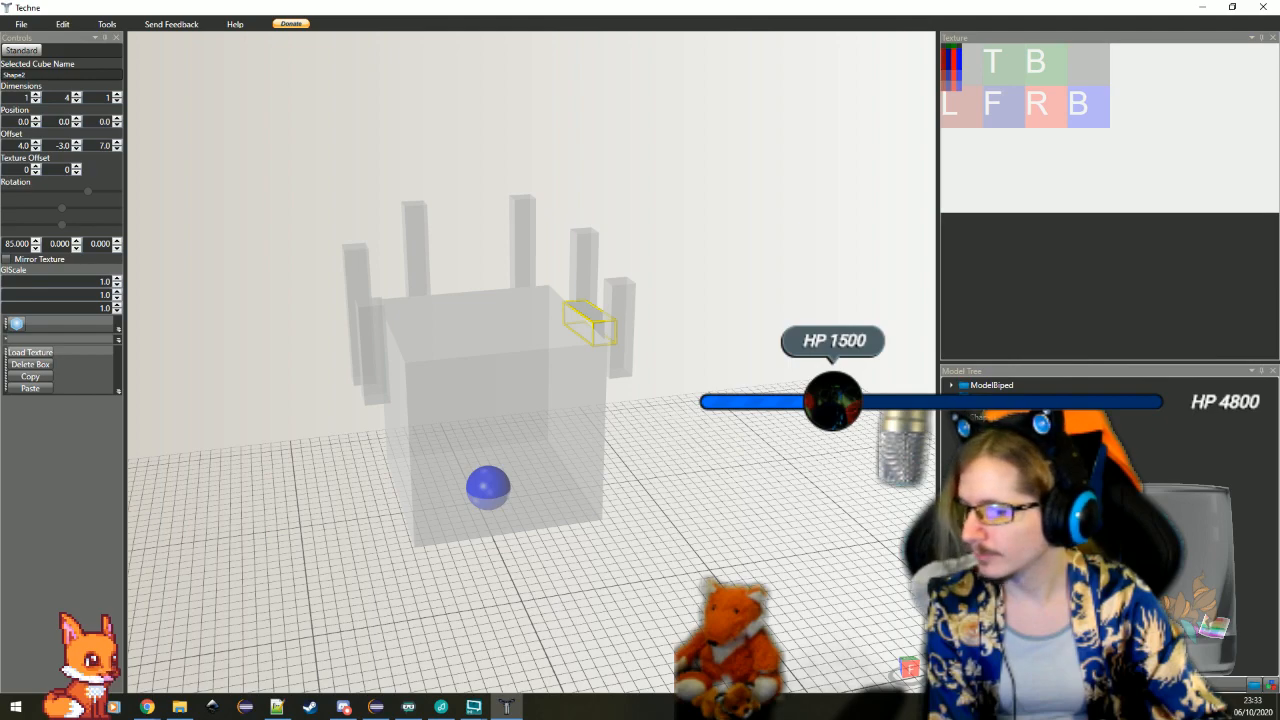
pyautogui.hotkey('ctrl', 'v')
pyautogui.scroll(-2, 600, 300)
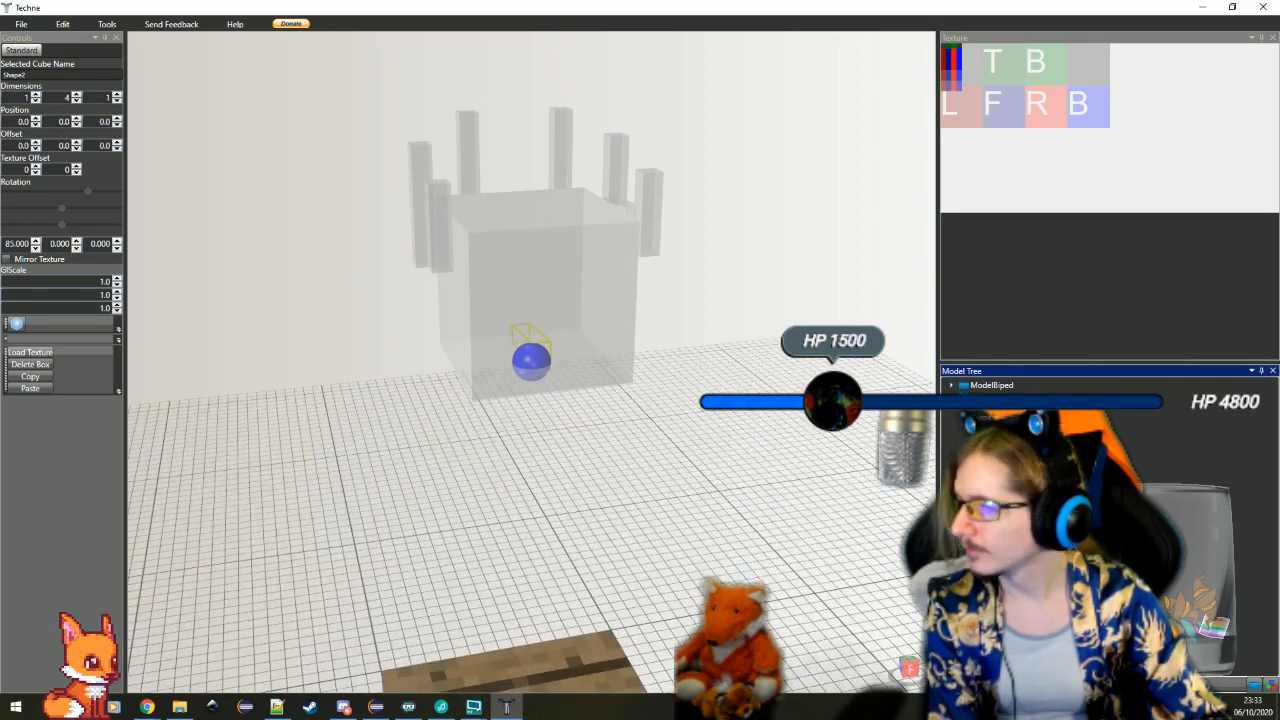
pyautogui.click(988, 481)
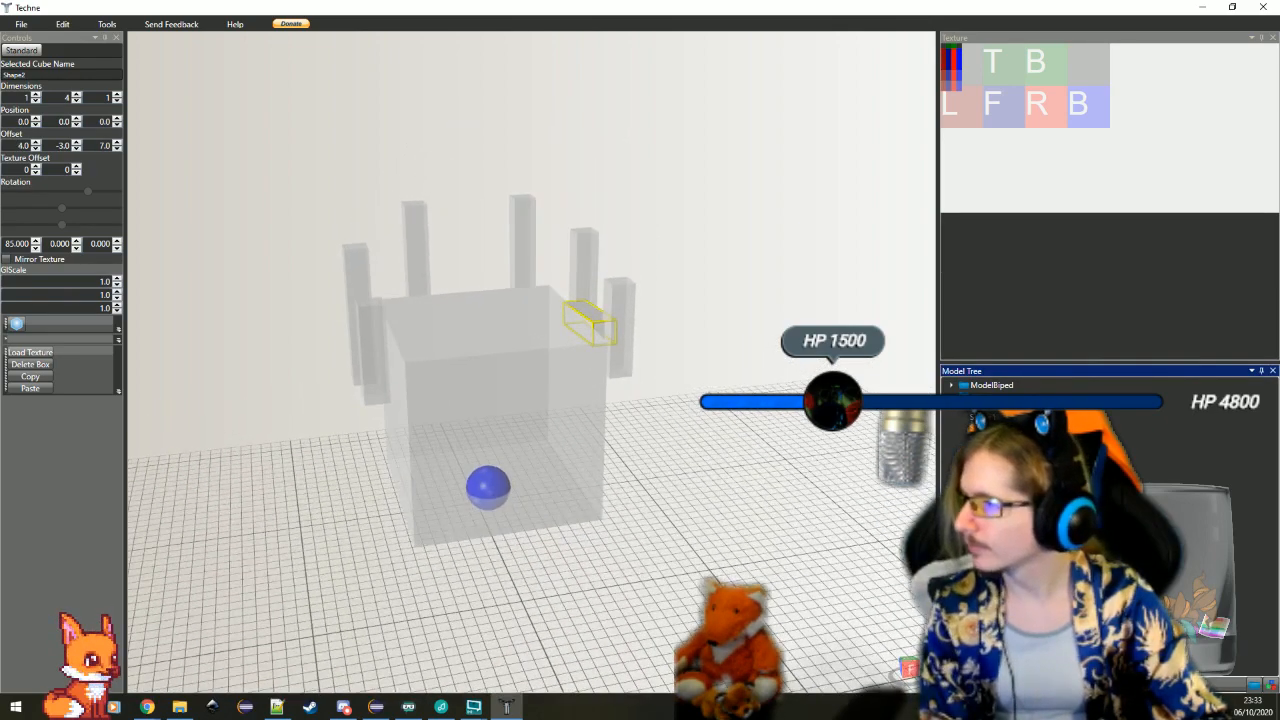
pyautogui.click(988, 493)
pyautogui.click(72, 145)
pyautogui.write('-')
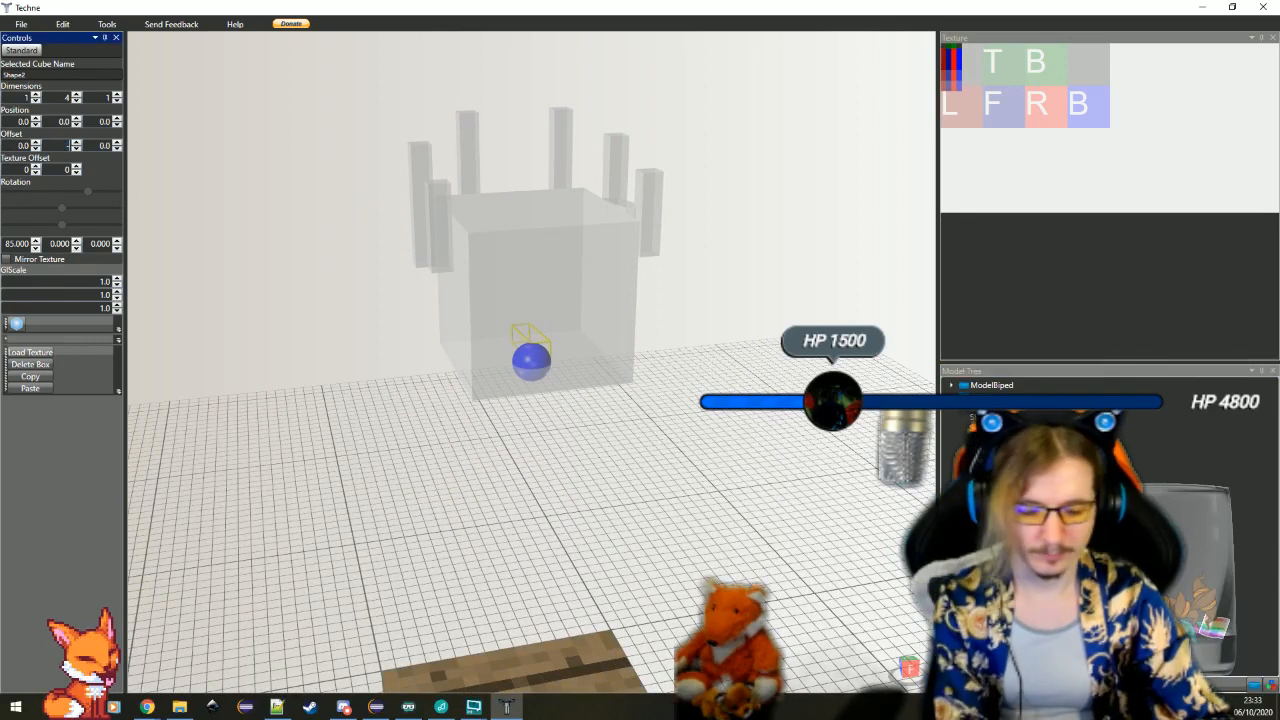
pyautogui.write('3')
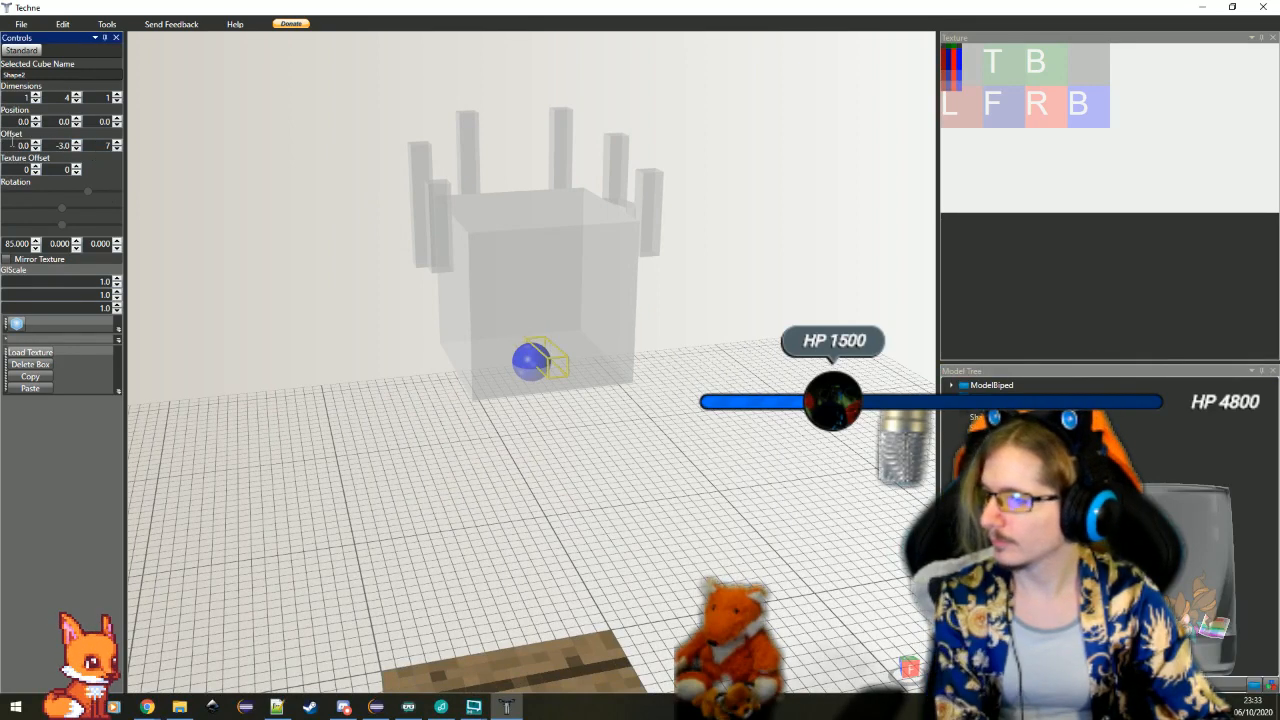
pyautogui.write('-4')
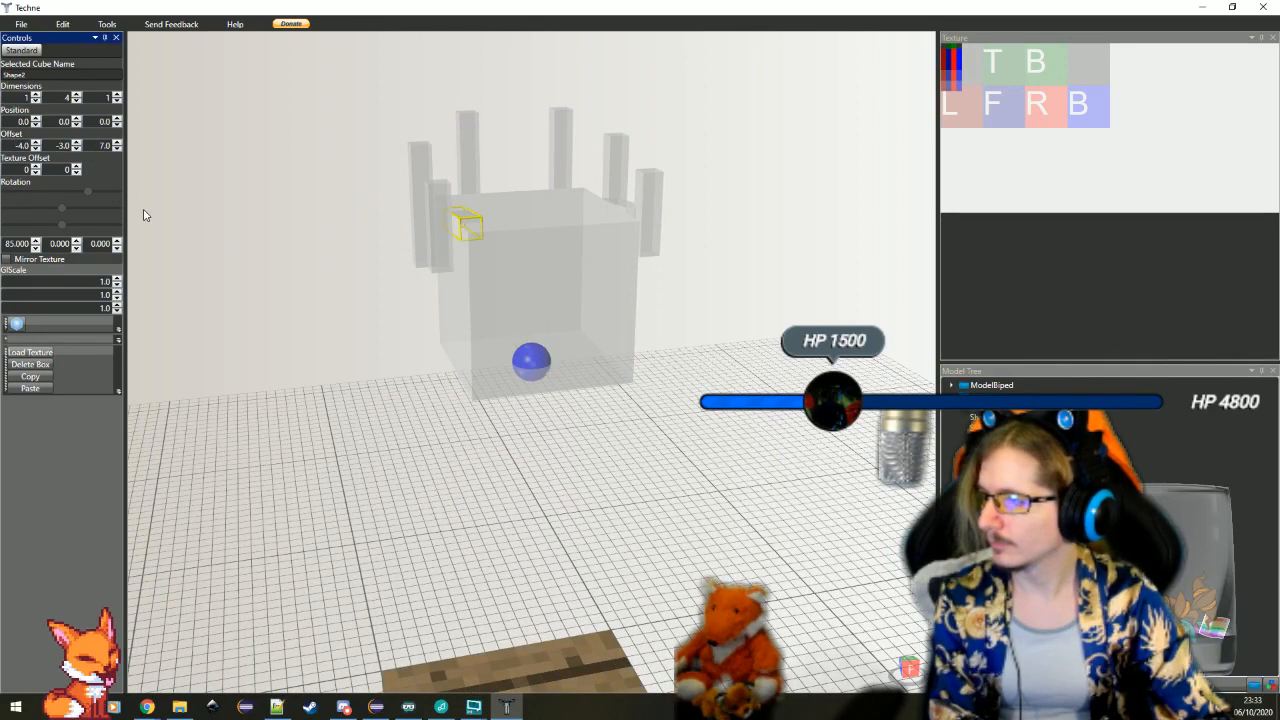
pyautogui.click(394, 391)
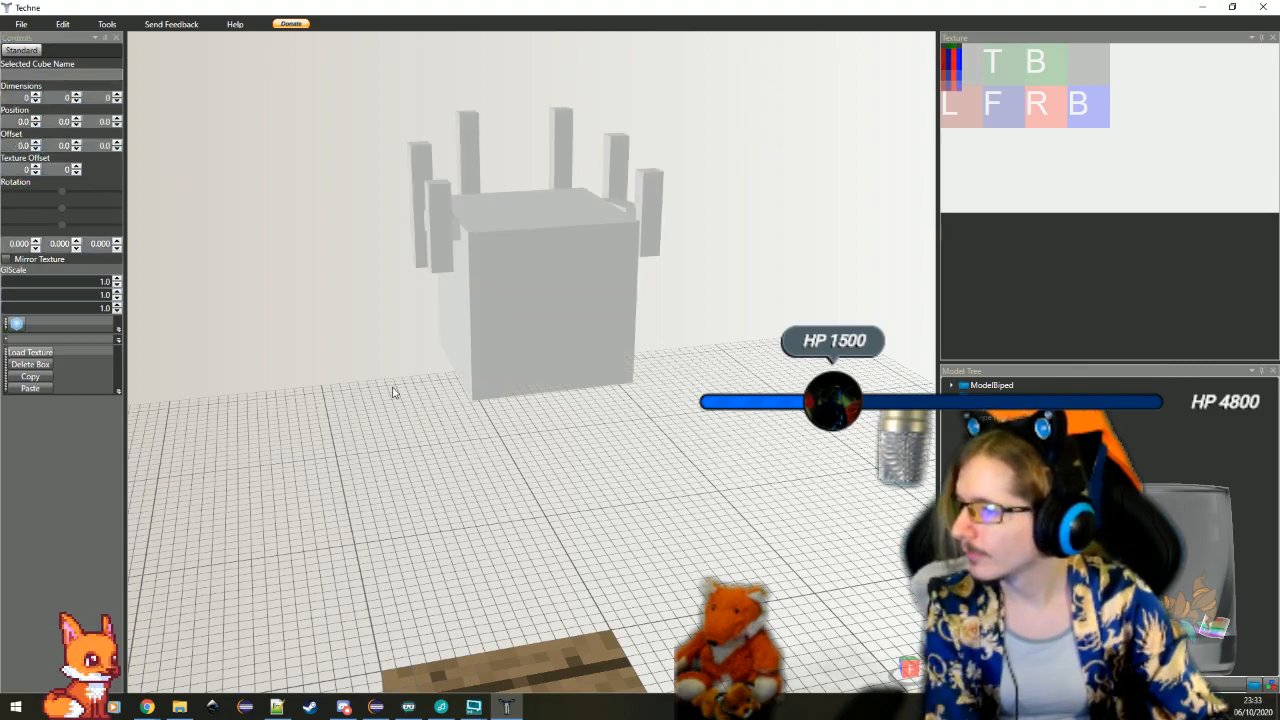
# Examine the tilted bars on both sides of the head cube and compare their X offsets
pyautogui.moveTo(394, 391); pyautogui.dragTo(232, 402)
pyautogui.scroll(4, 744, 470)
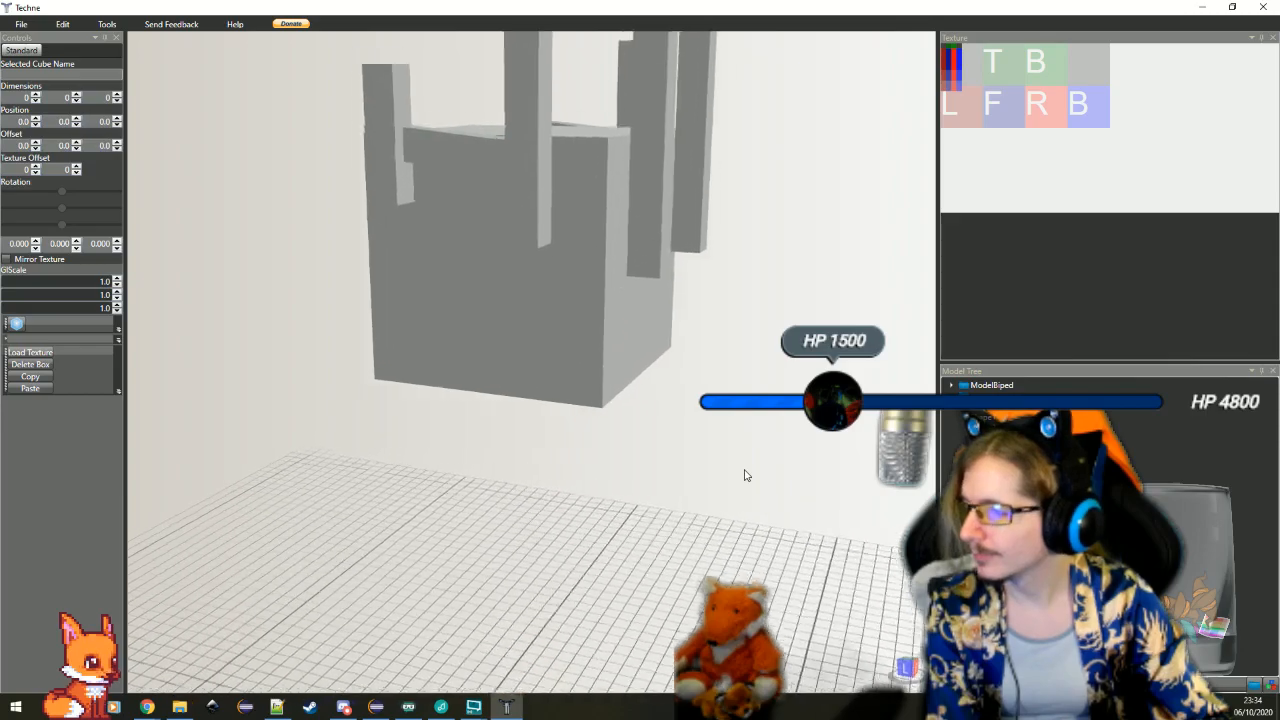
pyautogui.moveTo(744, 470)
pyautogui.mouseDown()
pyautogui.moveTo(667, 498)
pyautogui.moveTo(677, 535)
pyautogui.moveTo(823, 514)
pyautogui.moveTo(711, 471)
pyautogui.moveTo(677, 371)
pyautogui.moveTo(720, 380)
pyautogui.moveTo(669, 400)
pyautogui.moveTo(688, 400)
pyautogui.moveTo(571, 415)
pyautogui.moveTo(689, 417)
pyautogui.moveTo(597, 418)
pyautogui.moveTo(414, 417)
pyautogui.moveTo(386, 383)
pyautogui.moveTo(448, 412)
pyautogui.moveTo(531, 425)
pyautogui.moveTo(527, 409)
pyautogui.mouseUp()
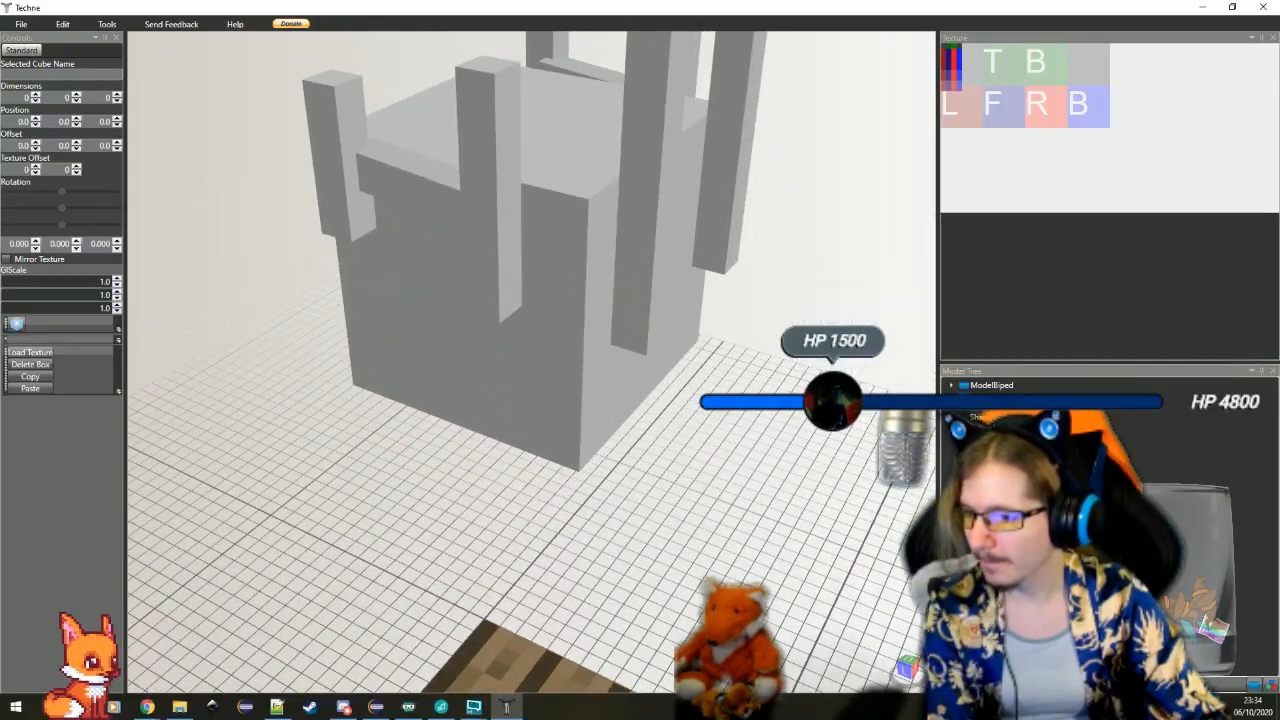
pyautogui.click(403, 196)
pyautogui.scroll(-5, 390, 311)
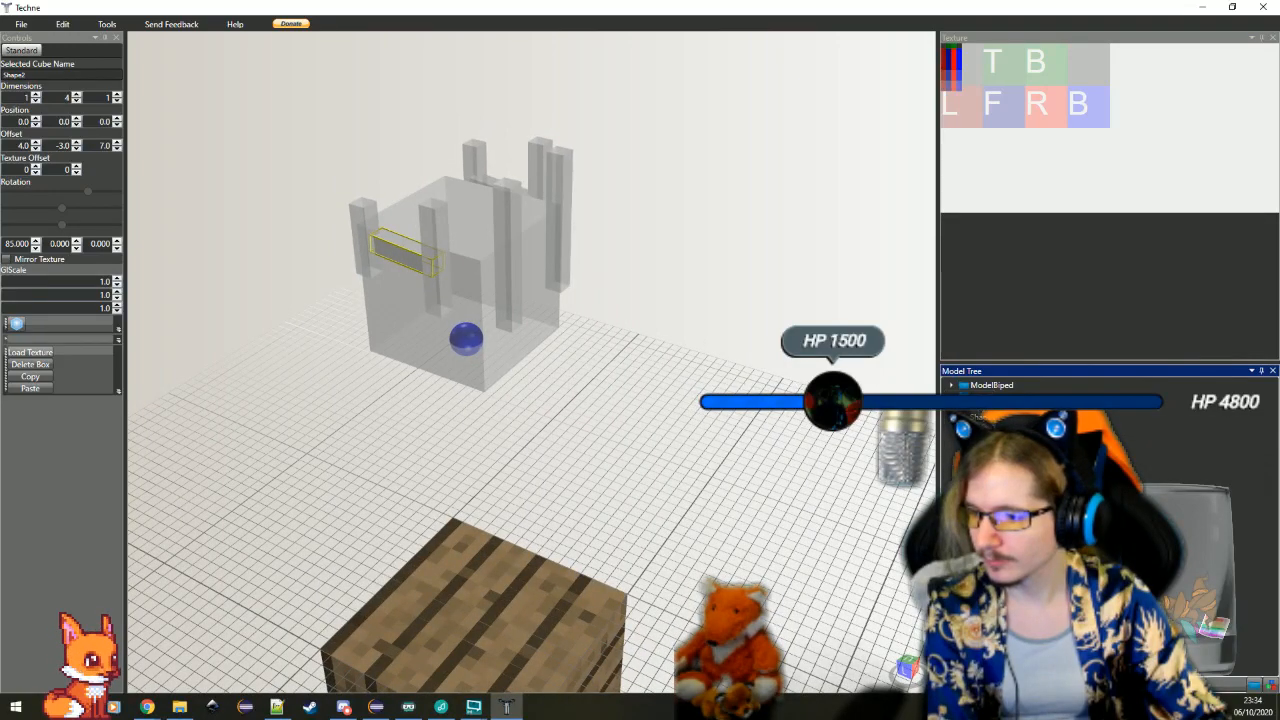
pyautogui.click(490, 184)
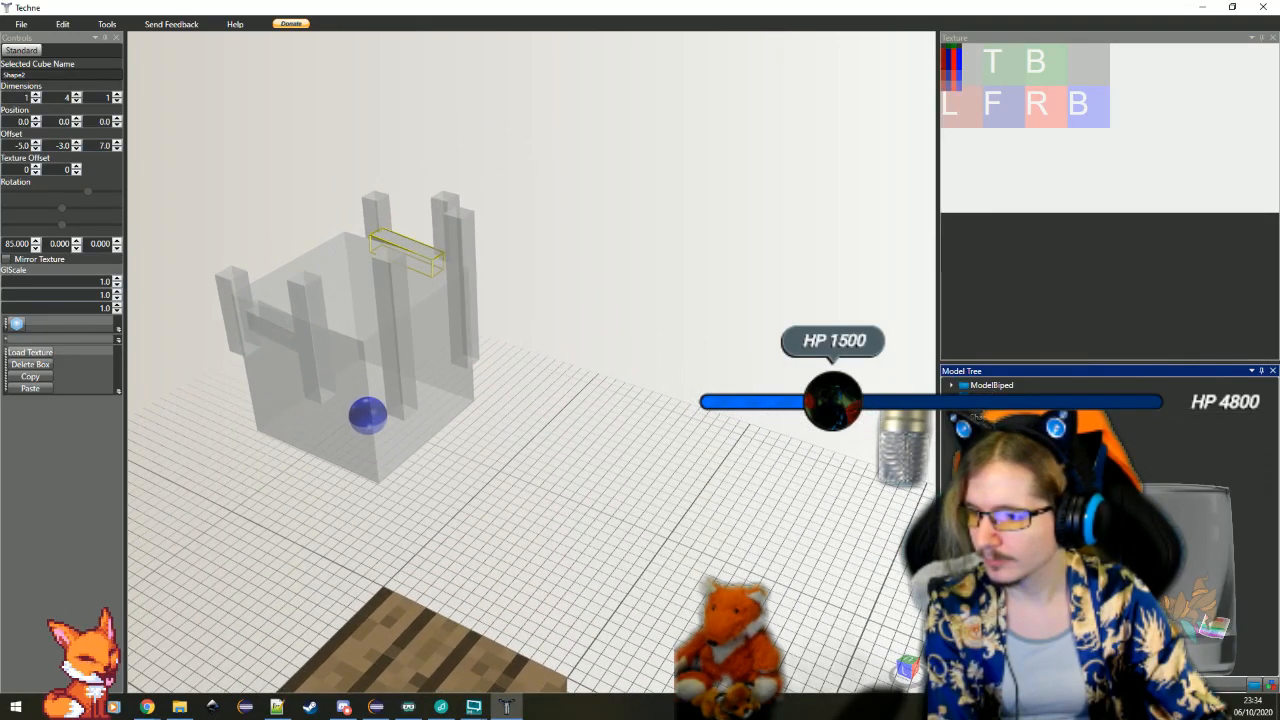
pyautogui.click(386, 441)
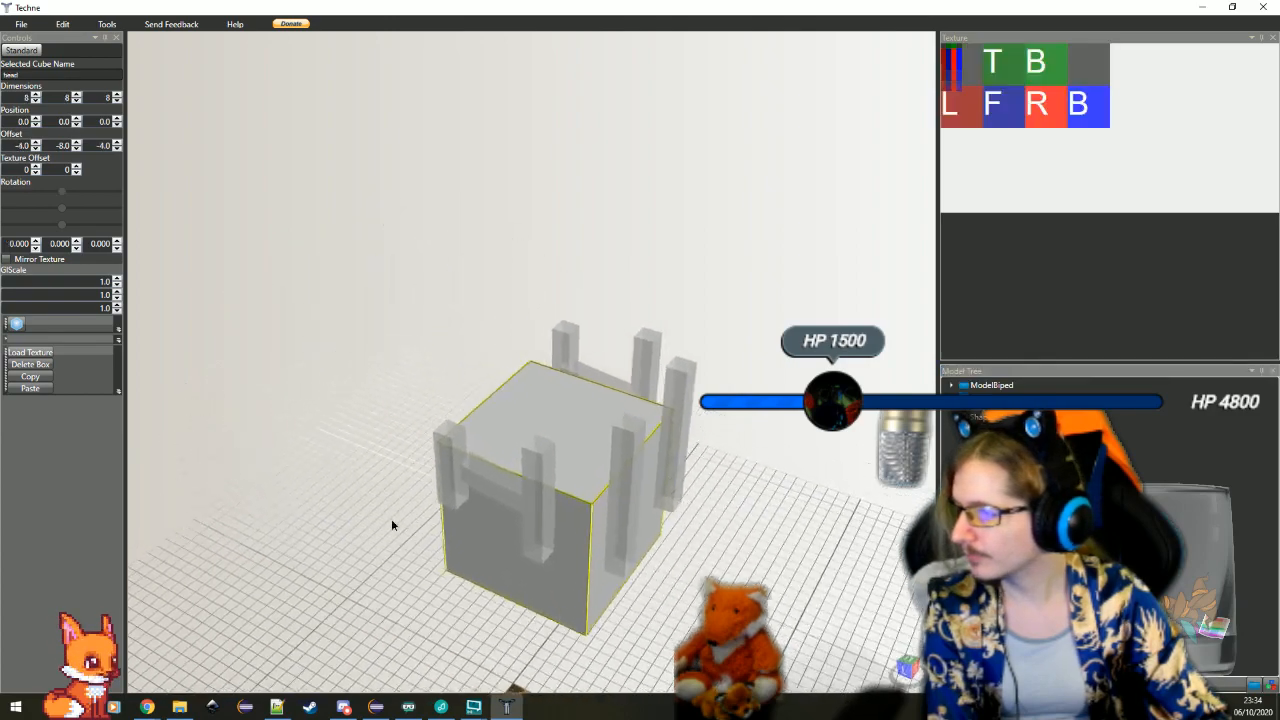
pyautogui.click(863, 572)
pyautogui.moveTo(871, 545); pyautogui.dragTo(334, 486)
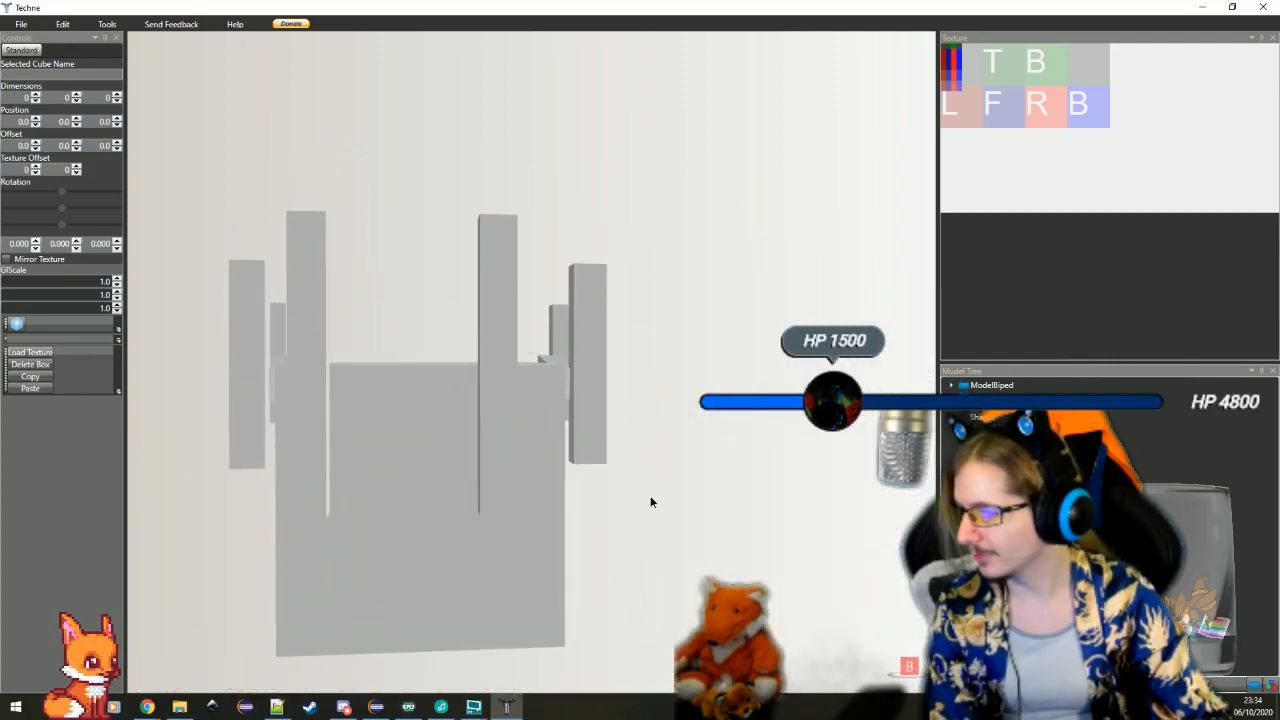
pyautogui.click(454, 561)
pyautogui.scroll(-4, 454, 561)
pyautogui.moveTo(520, 506); pyautogui.dragTo(616, 431)
# Compare the two back upright bars and shift the one with the 2.5 X offset inward to centre the pair
pyautogui.click(461, 415)
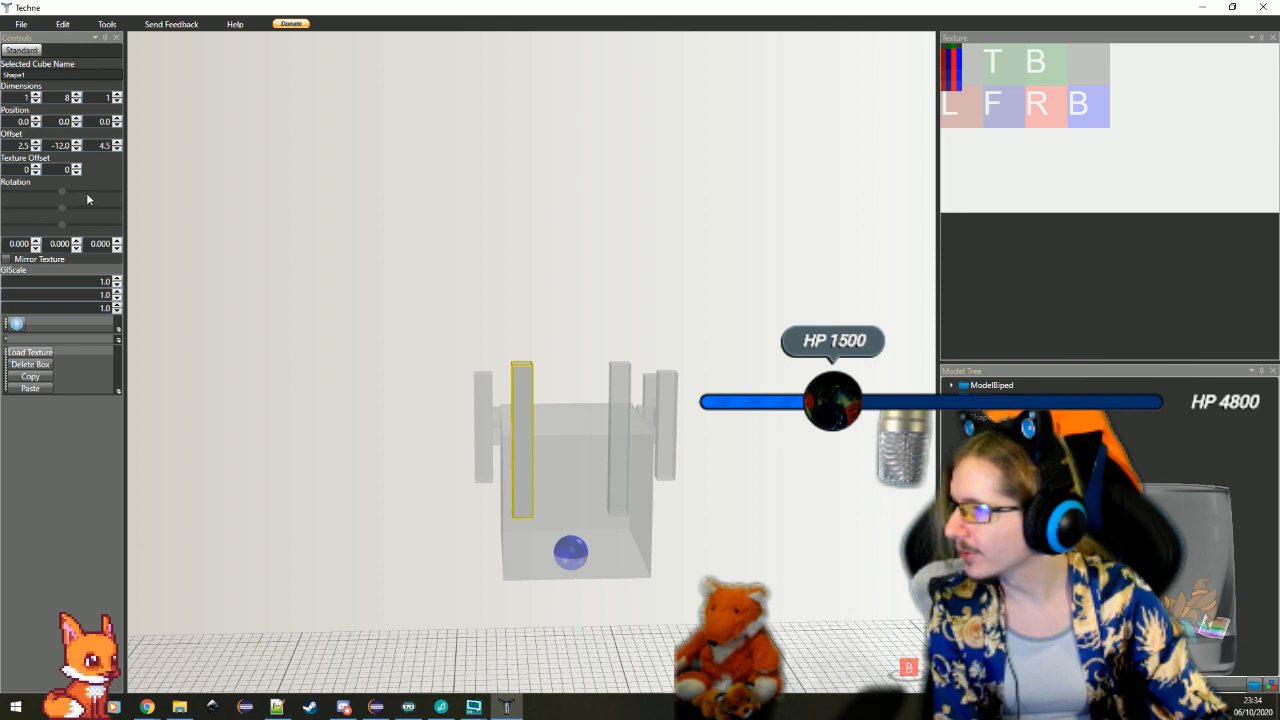
pyautogui.click(620, 400)
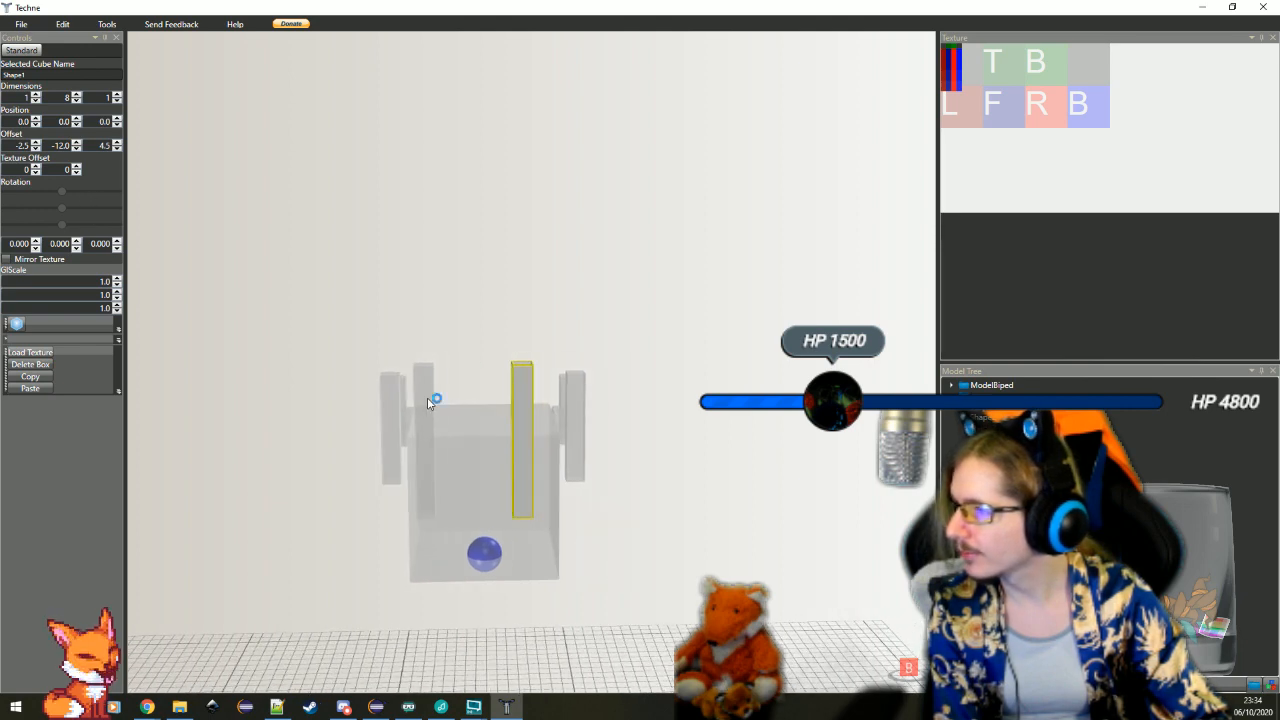
pyautogui.click(427, 397)
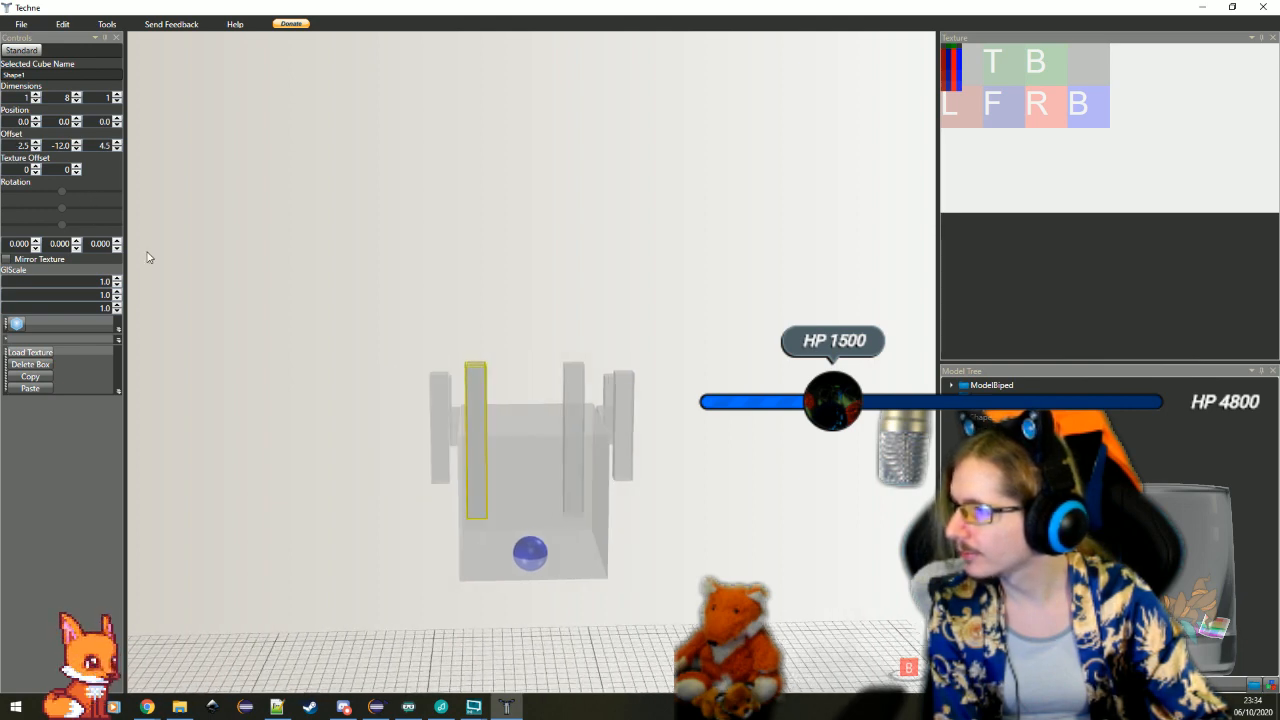
pyautogui.click(37, 149)
pyautogui.click(660, 611)
# Inspect the spacing of the crown's upright bars from the back and both sides
pyautogui.moveTo(660, 611); pyautogui.dragTo(692, 606)
pyautogui.scroll(4, 667, 588)
pyautogui.scroll(-3, 692, 606)
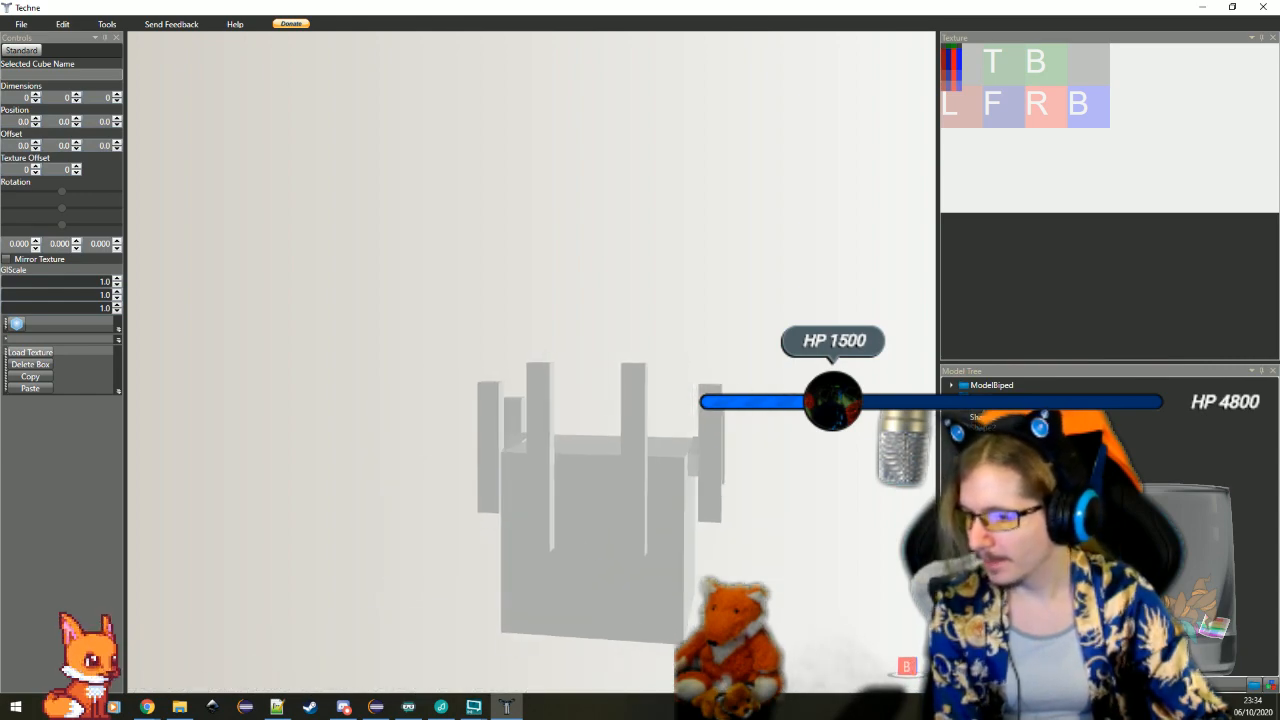
pyautogui.scroll(-2, 692, 606)
pyautogui.moveTo(512, 499); pyautogui.dragTo(583, 540)
pyautogui.scroll(3, 582, 541)
pyautogui.scroll(8, 582, 541)
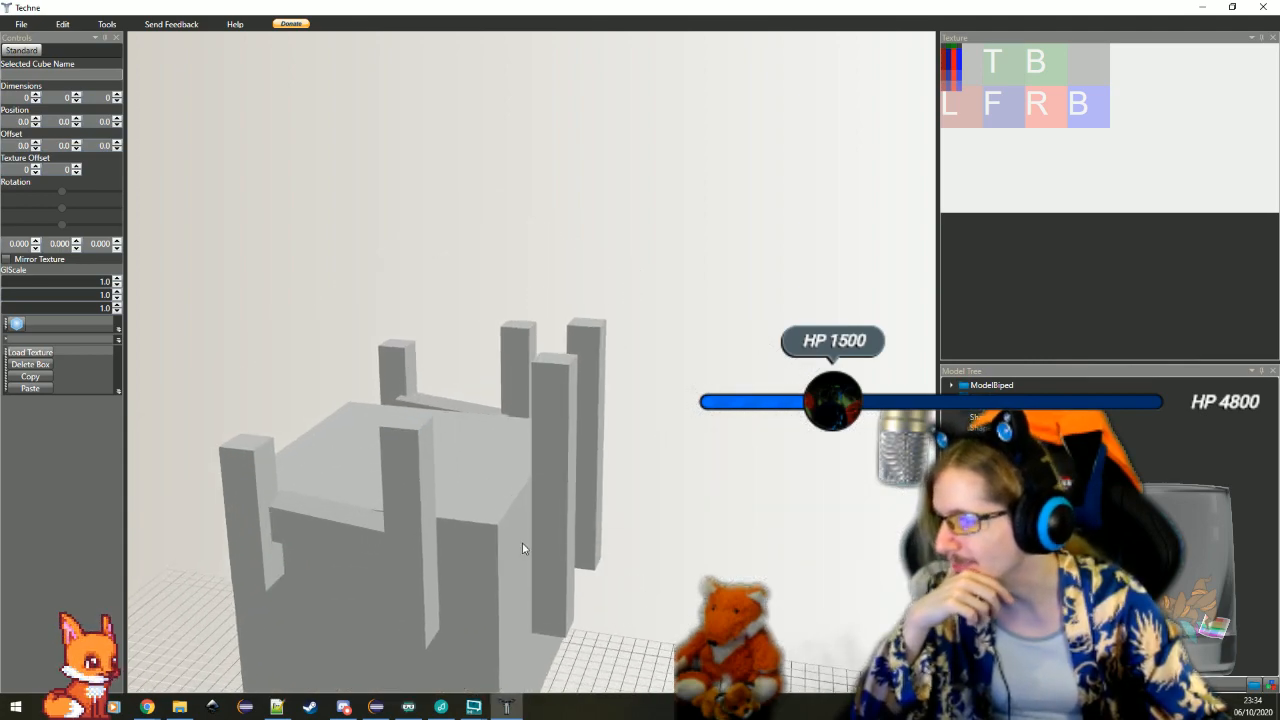
pyautogui.moveTo(507, 504); pyautogui.dragTo(338, 507)
pyautogui.click(614, 618)
pyautogui.scroll(-4, 640, 613)
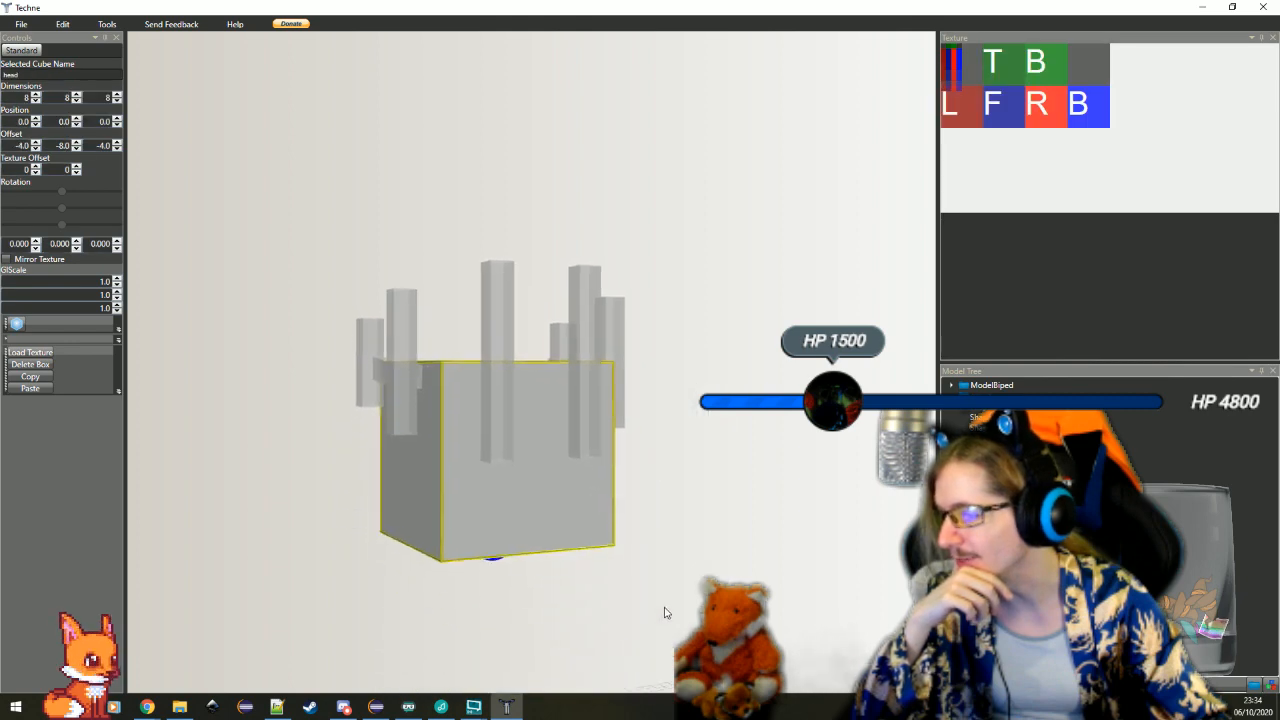
pyautogui.click(663, 608)
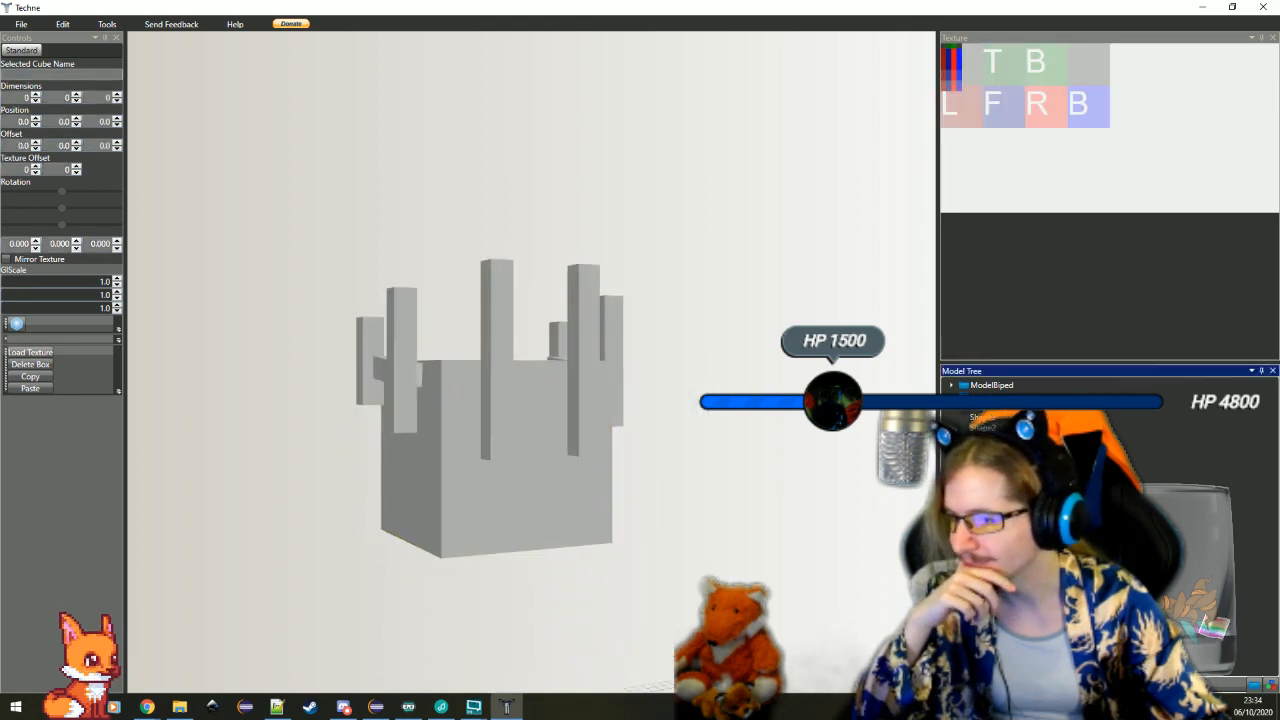
# Add a new 1 × 4 × 1 bar and lay it crosswise with X and Y rotations of 90 degrees
pyautogui.click(16, 323)
pyautogui.click(76, 94)
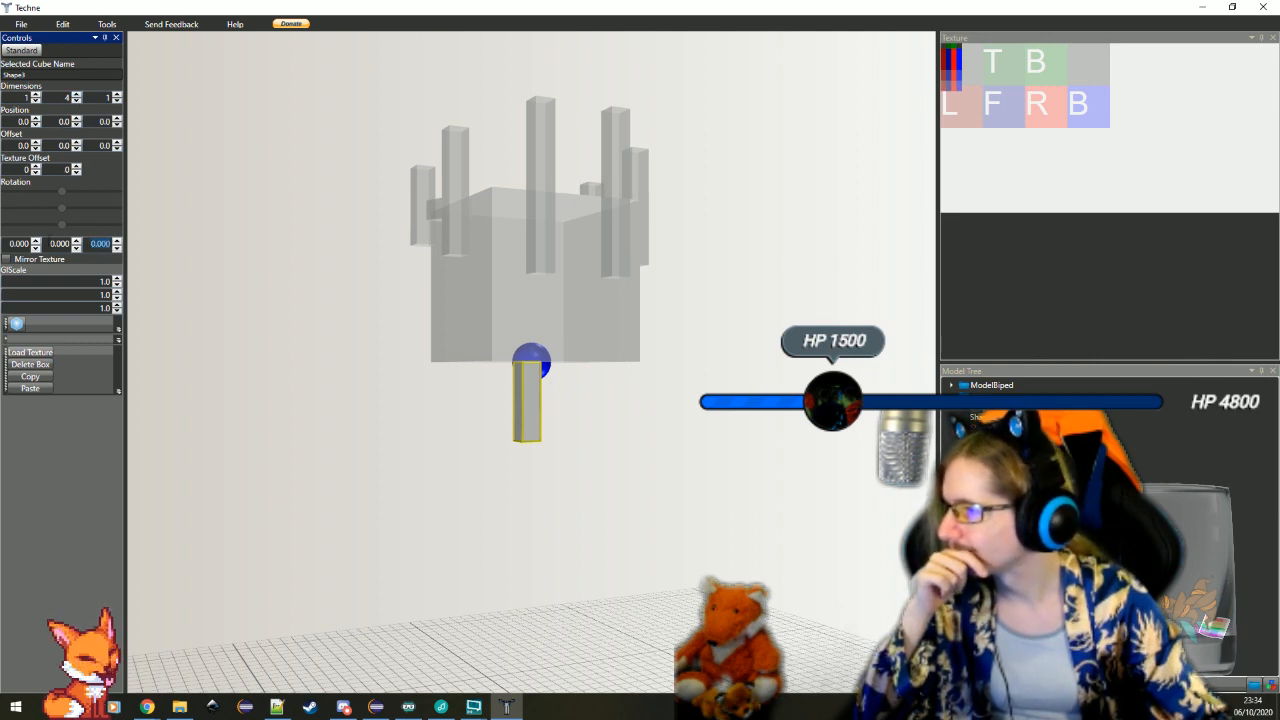
pyautogui.press('Return')
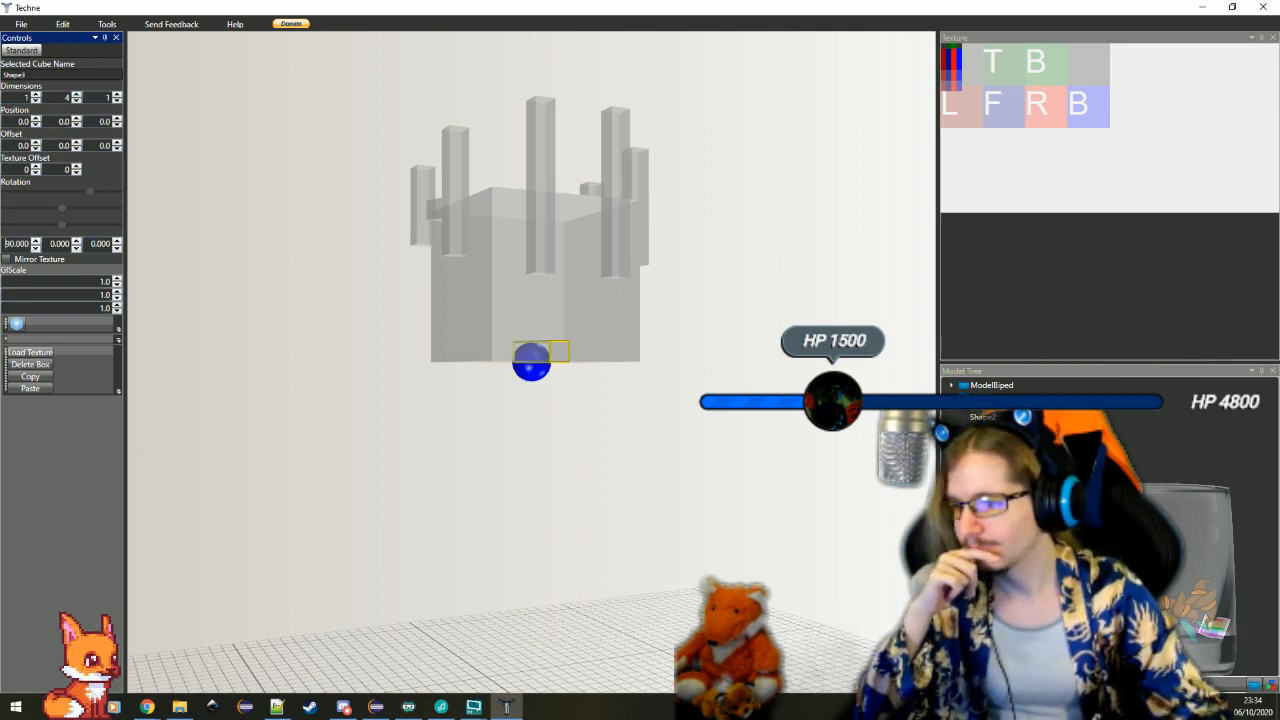
pyautogui.click(75, 241)
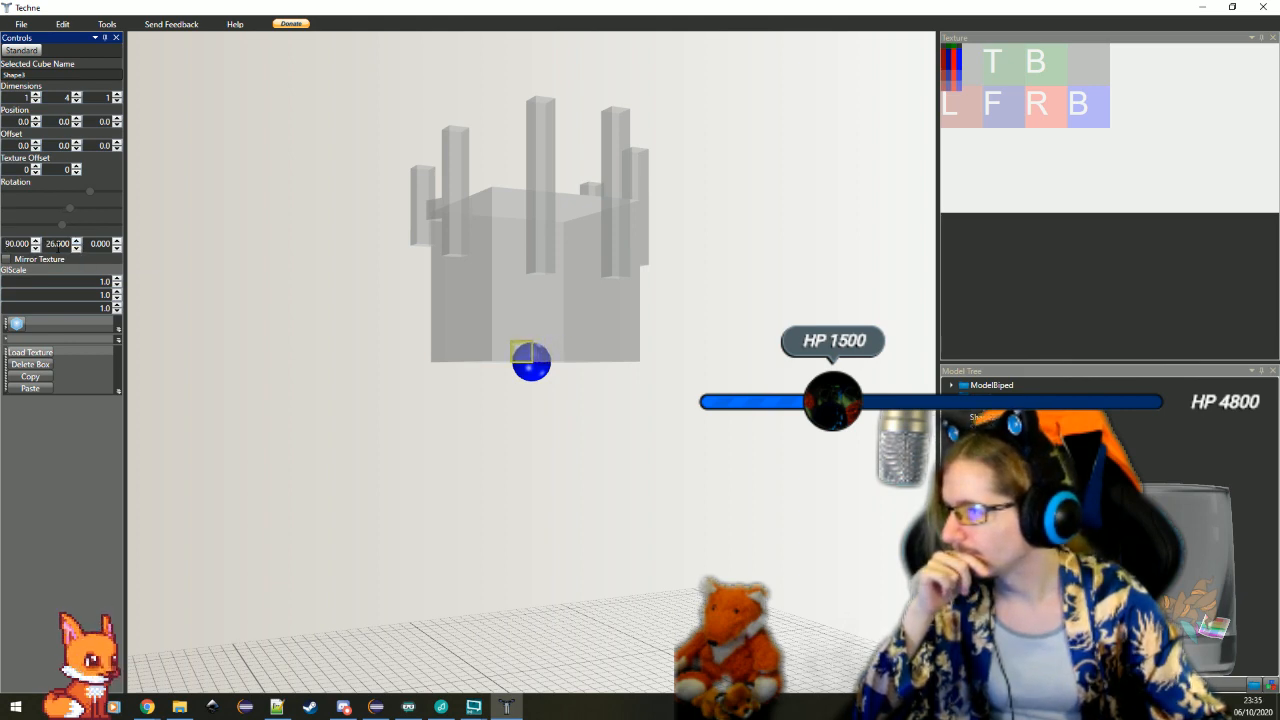
pyautogui.write('90')
pyautogui.press('Return')
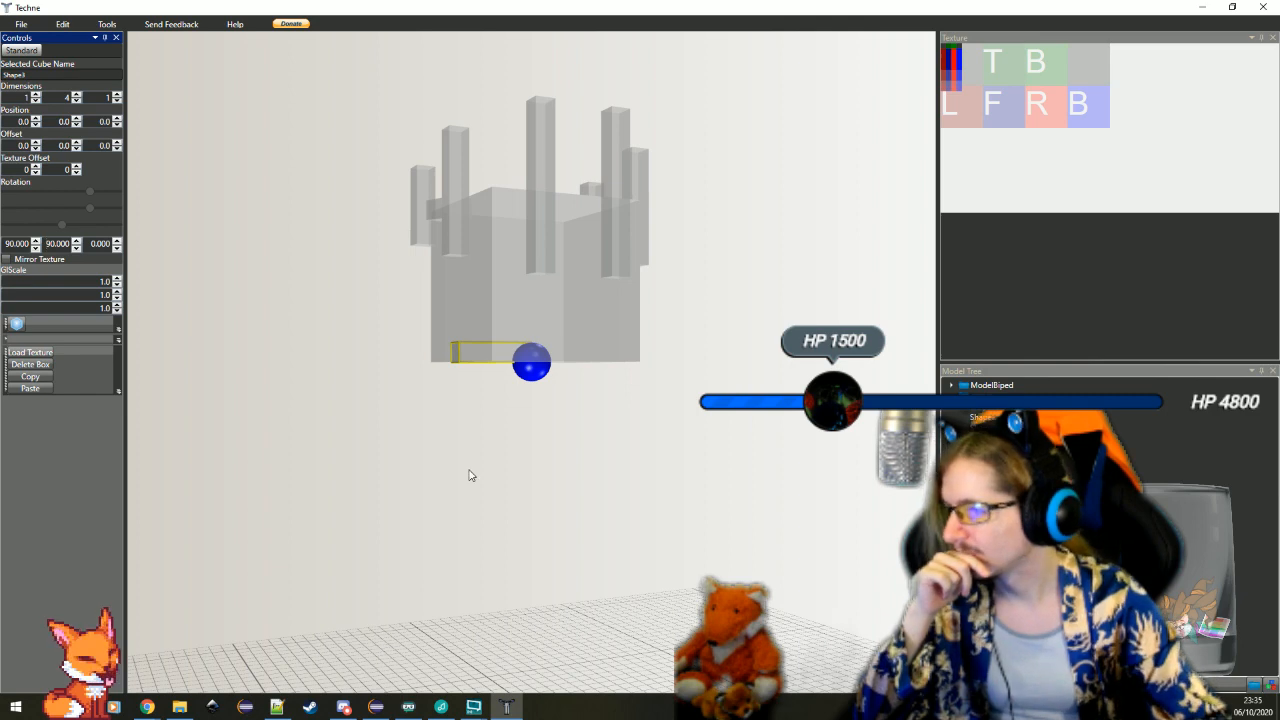
# Tilt the new crosswise bar by setting its X rotation to 111 degrees
pyautogui.moveTo(470, 475); pyautogui.dragTo(203, 341)
pyautogui.click(117, 248)
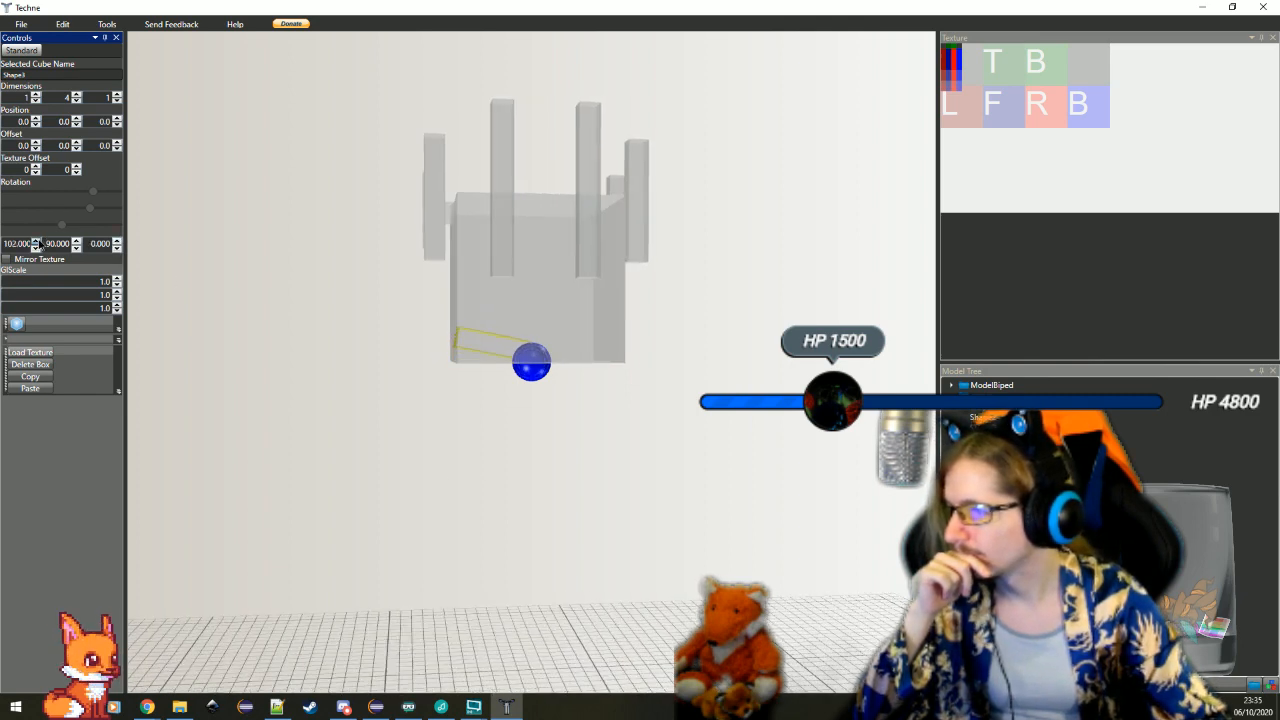
pyautogui.scroll(5, 594, 463)
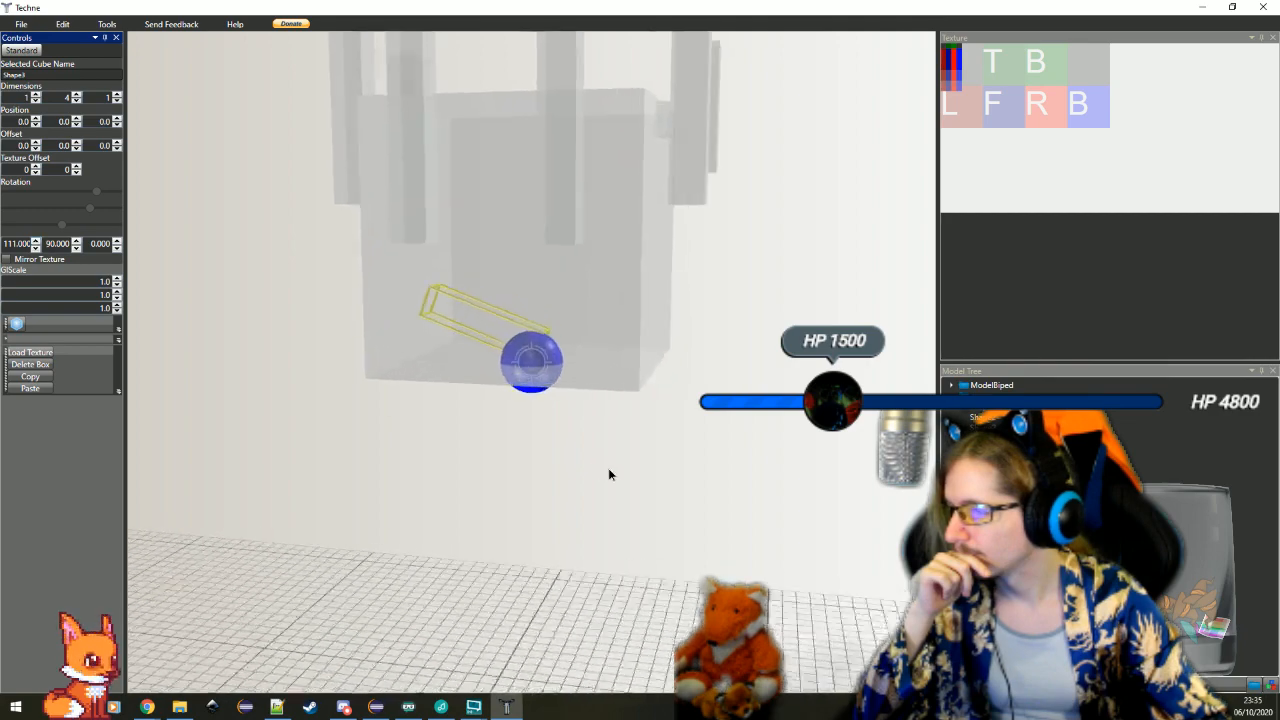
# Move the tilted crosswise bar outside the head cube beside an upright bar with offsets of -5, -2 and 6
pyautogui.click(76, 149)
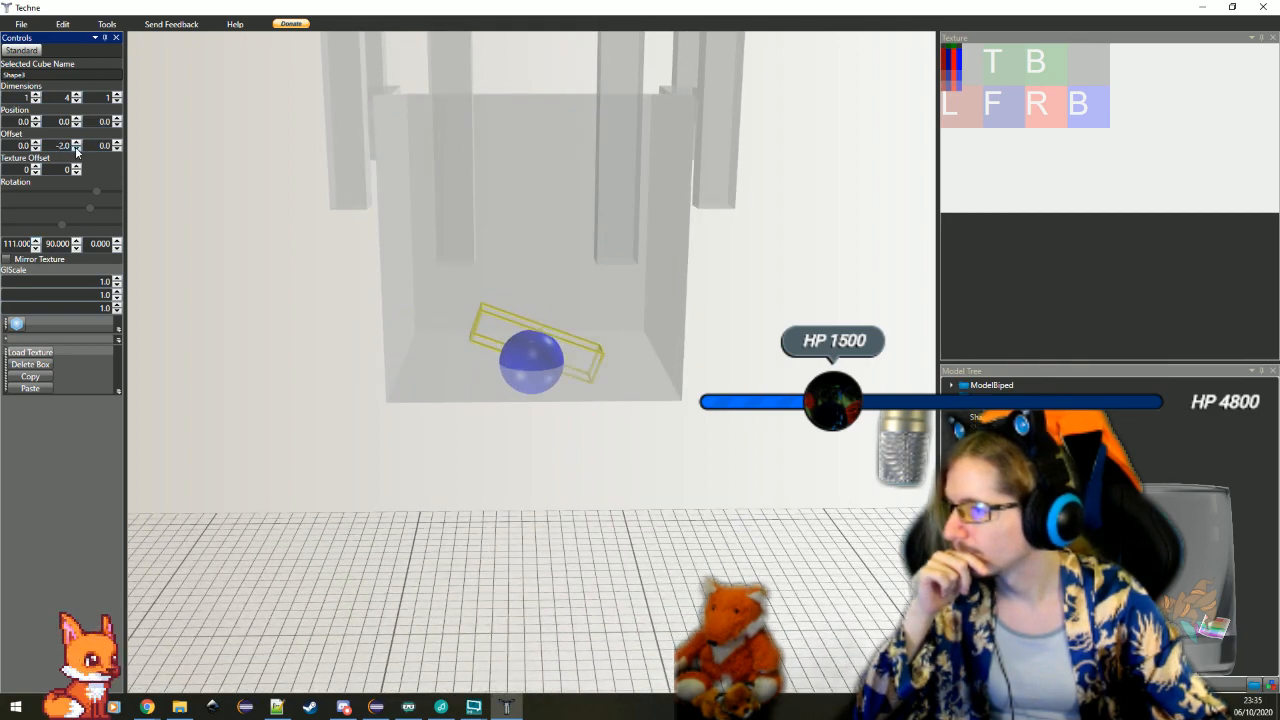
pyautogui.click(117, 149)
pyautogui.click(117, 142)
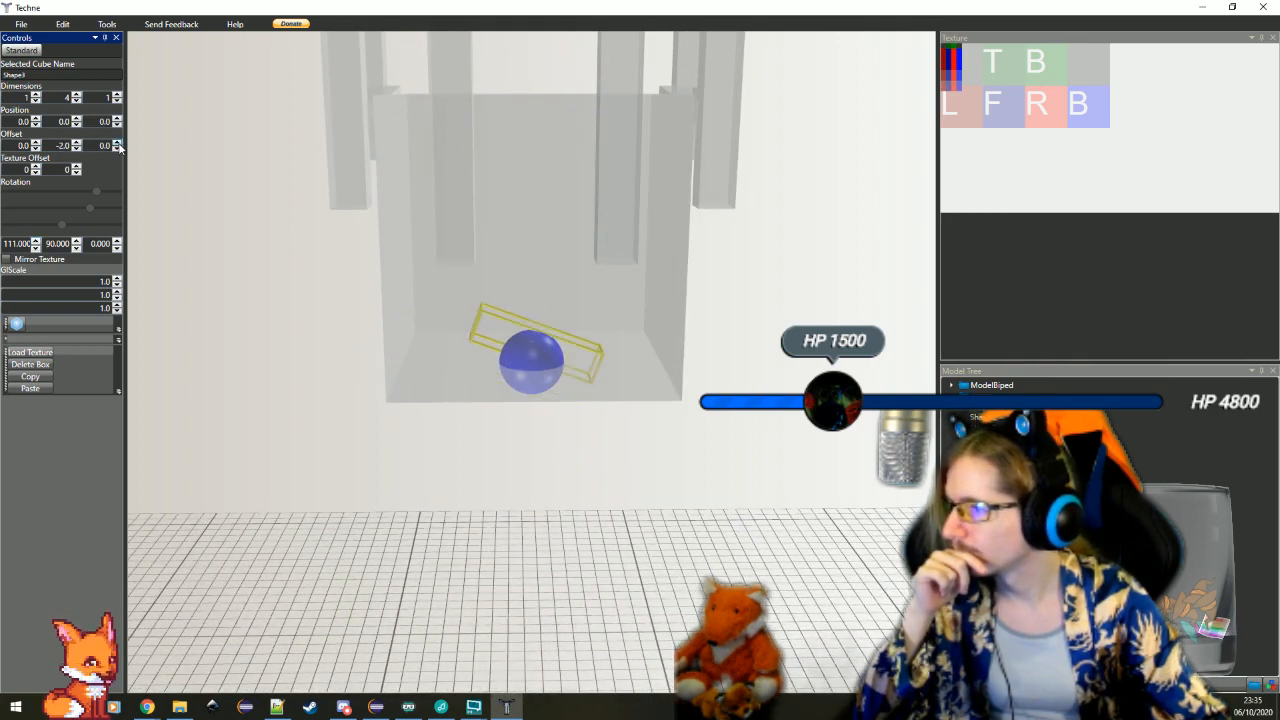
pyautogui.click(117, 142)
pyautogui.click(117, 142)
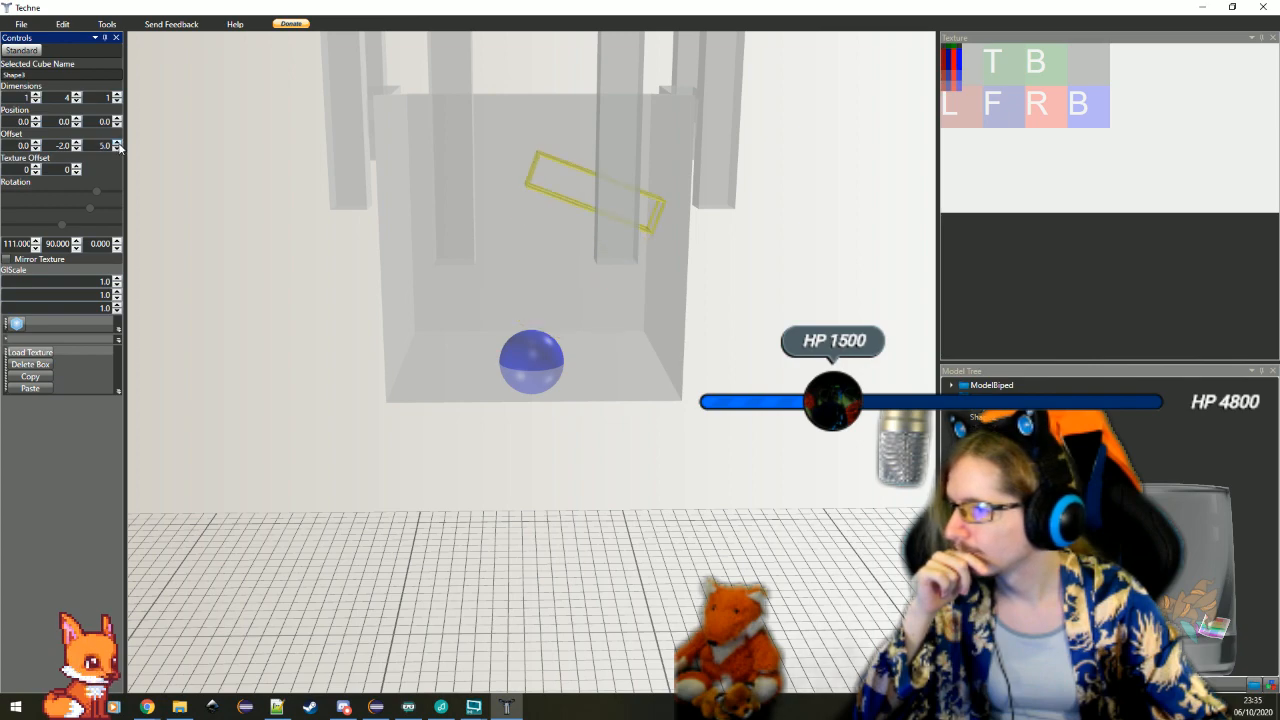
pyautogui.click(35, 149)
pyautogui.click(35, 149)
pyautogui.click(35, 149)
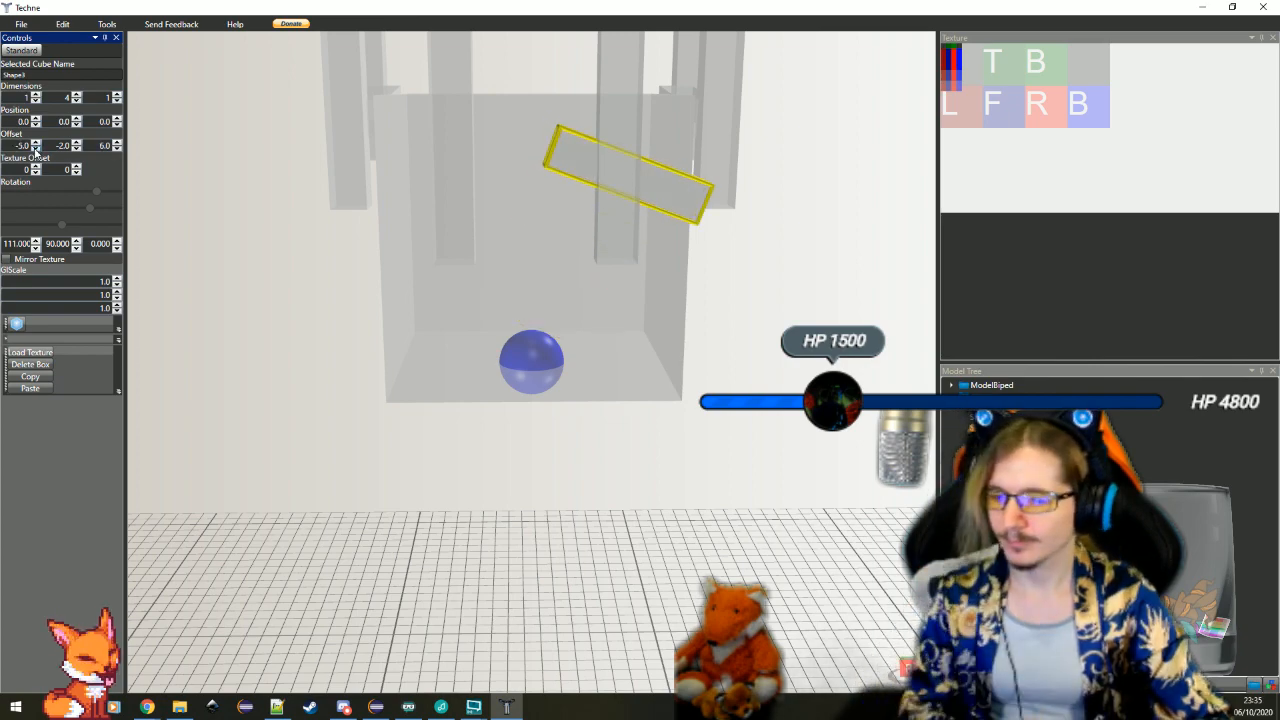
pyautogui.moveTo(418, 300); pyautogui.dragTo(436, 344)
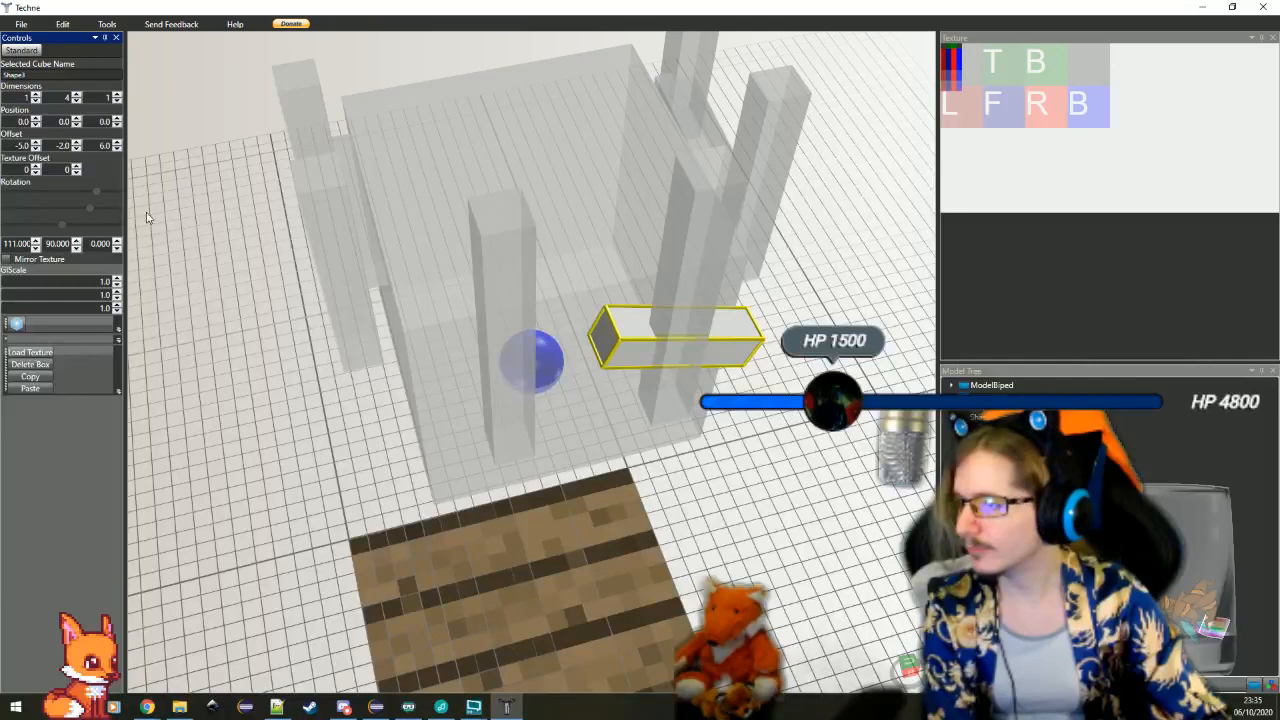
# Reposition the tilted crosswise bar between the upright bars on the head cube's face with offsets of -5, 1 and 7
pyautogui.click(117, 149)
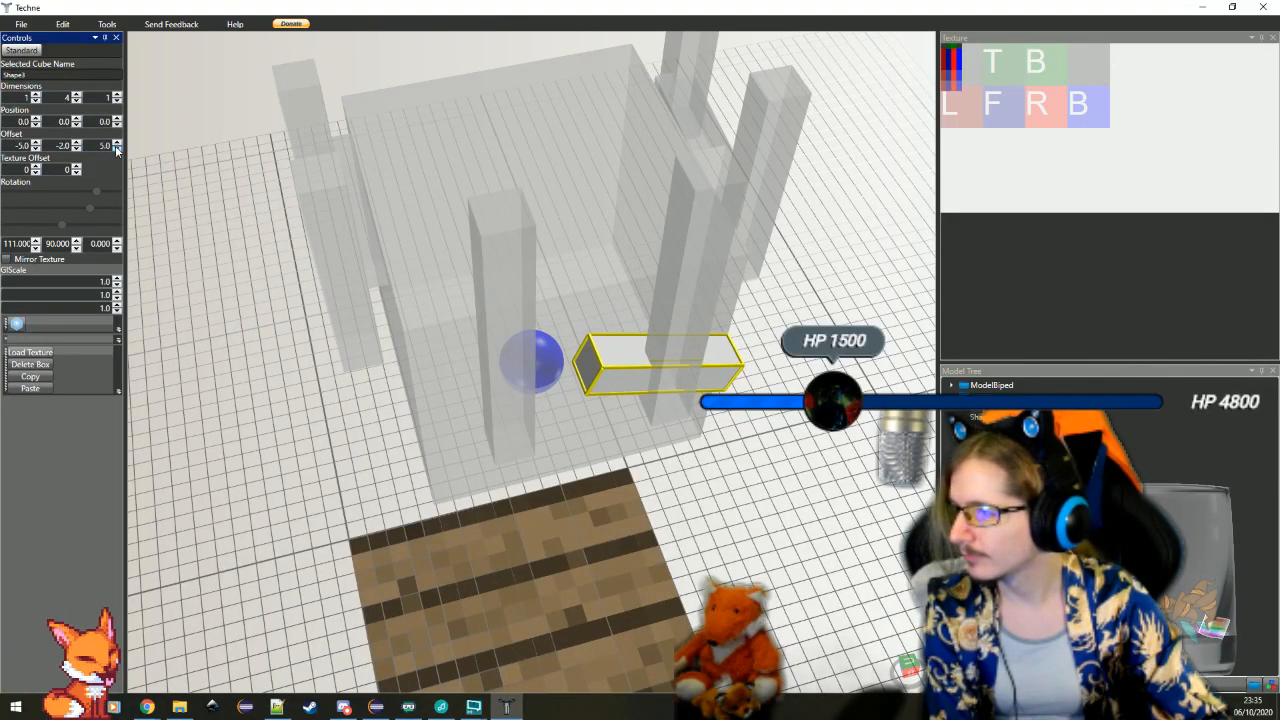
pyautogui.click(76, 149)
pyautogui.click(76, 143)
pyautogui.click(76, 143)
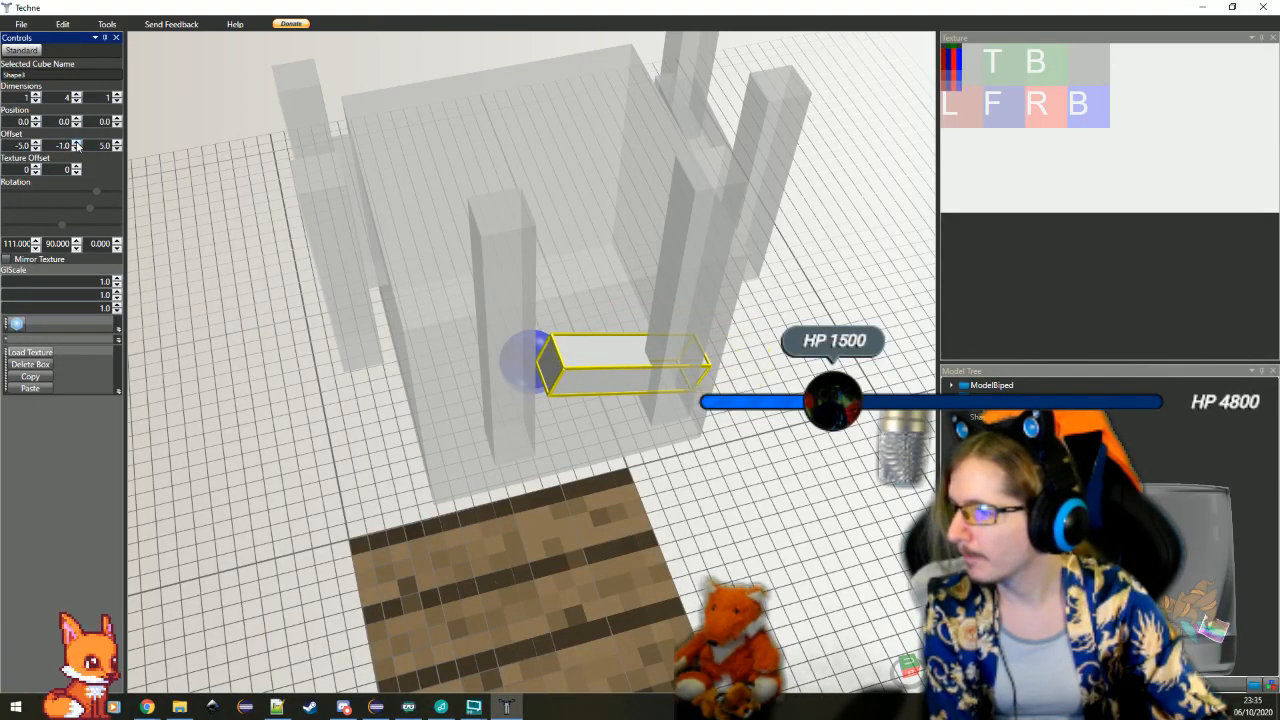
pyautogui.click(76, 143)
pyautogui.moveTo(363, 358); pyautogui.dragTo(481, 397)
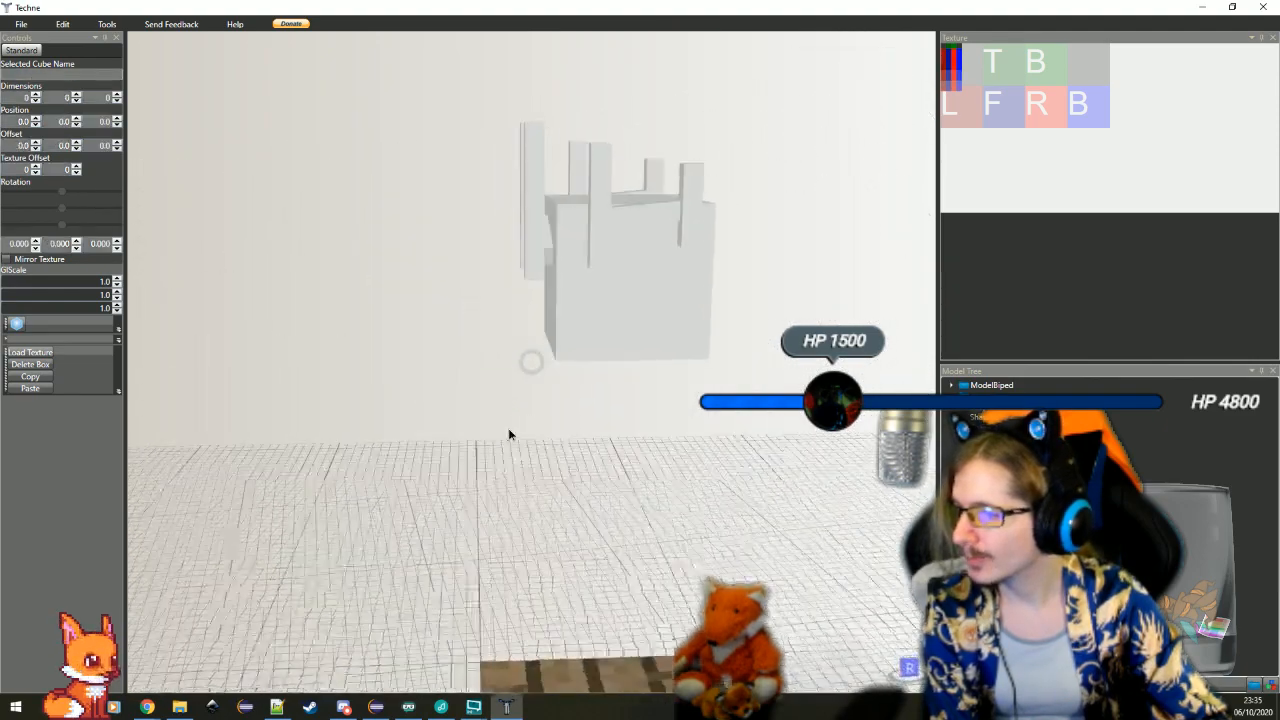
pyautogui.scroll(2, 514, 430)
pyautogui.scroll(-2, 397, 201)
pyautogui.click(397, 200)
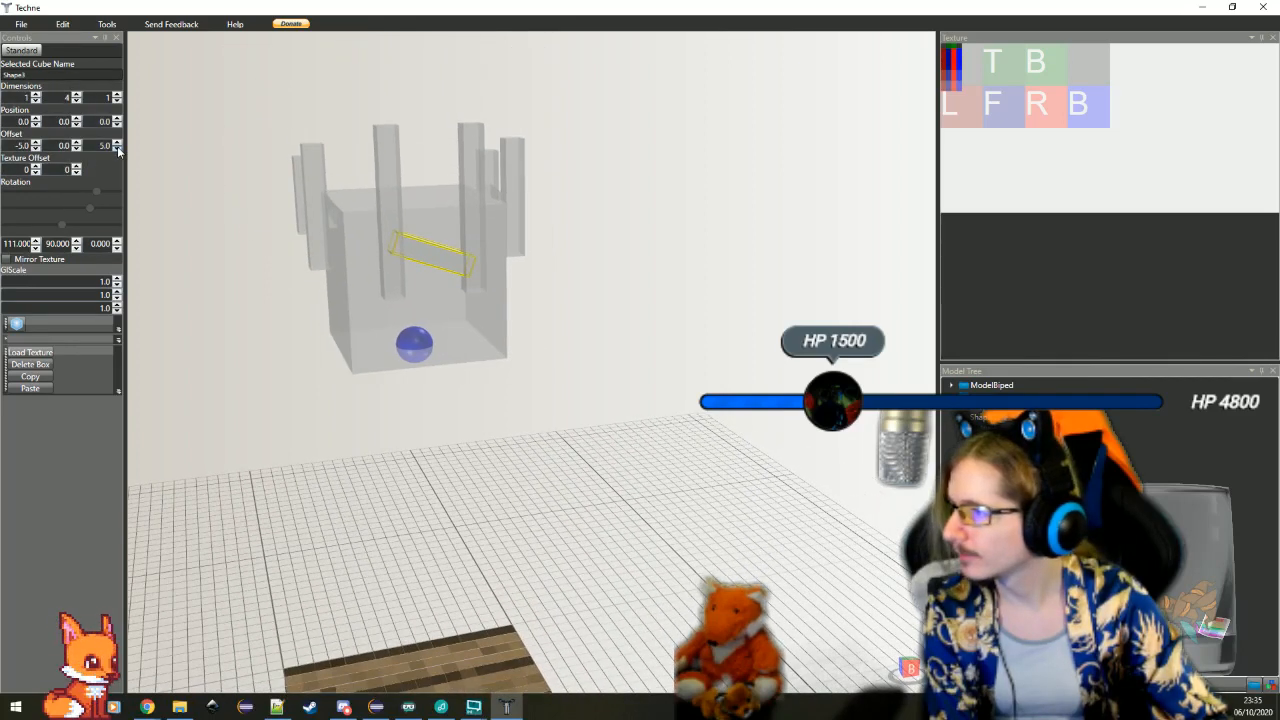
pyautogui.click(117, 149)
pyautogui.click(117, 143)
pyautogui.click(117, 143)
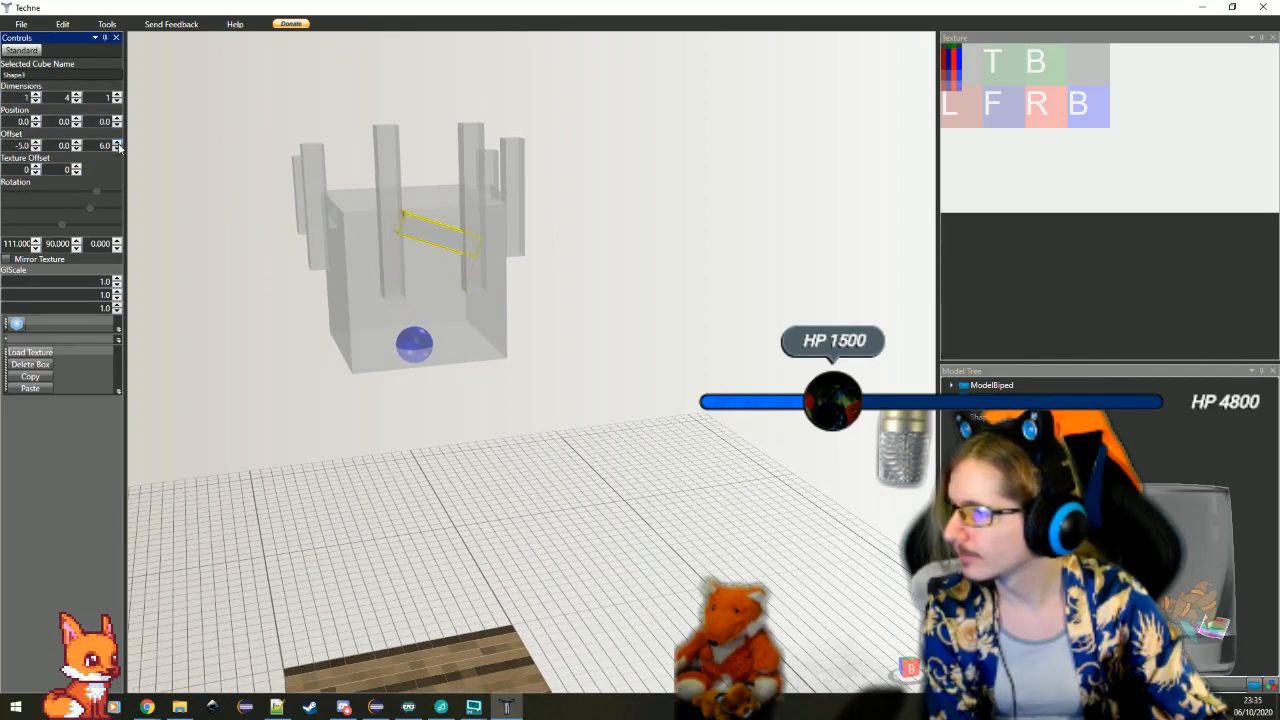
pyautogui.click(117, 143)
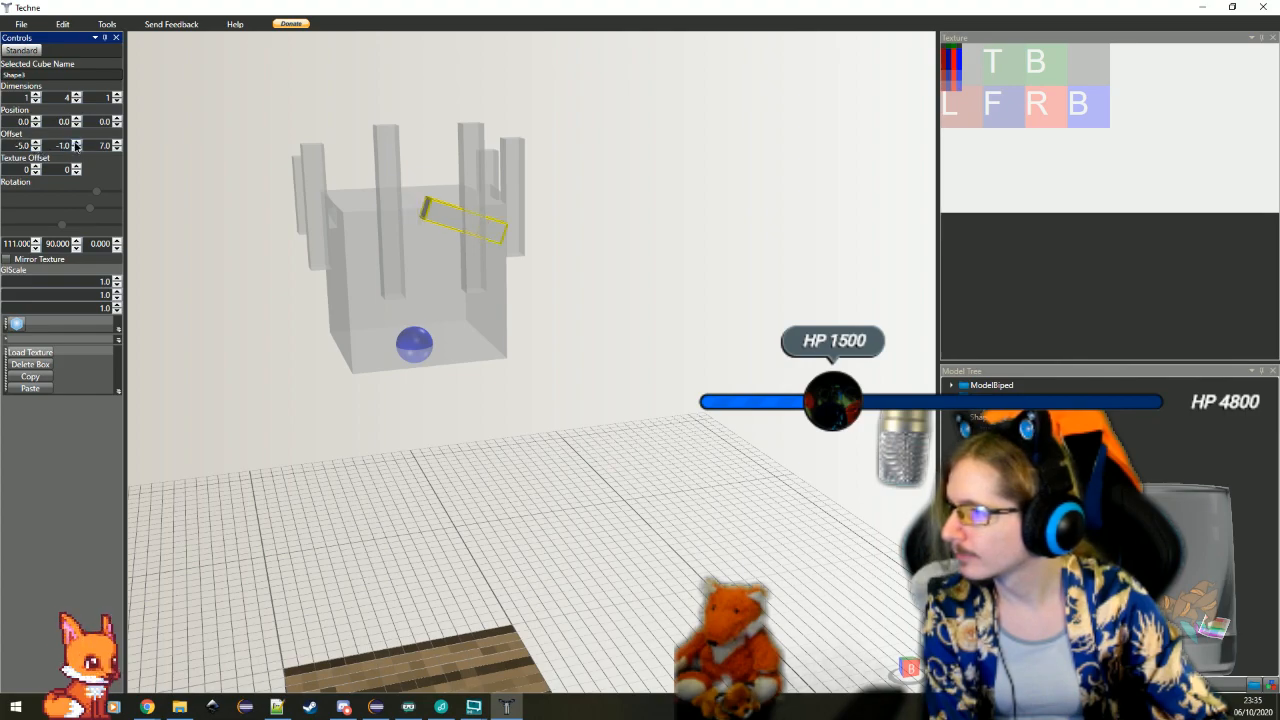
# Inspect the tilted crosswise bars and their fit against the upright bars from several sides of the head cube
pyautogui.click(452, 524)
pyautogui.moveTo(452, 524); pyautogui.dragTo(258, 460)
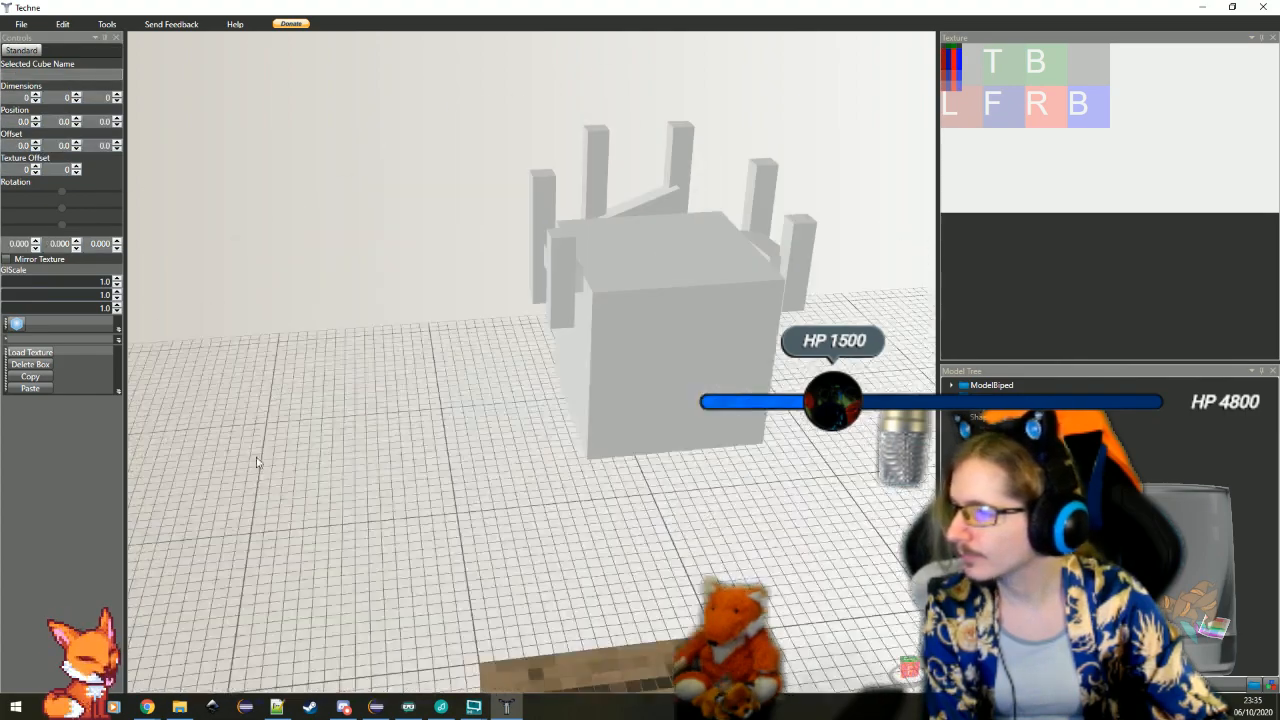
pyautogui.moveTo(572, 468)
pyautogui.mouseDown()
pyautogui.moveTo(442, 490)
pyautogui.moveTo(514, 480)
pyautogui.moveTo(701, 504)
pyautogui.moveTo(560, 468)
pyautogui.mouseUp()
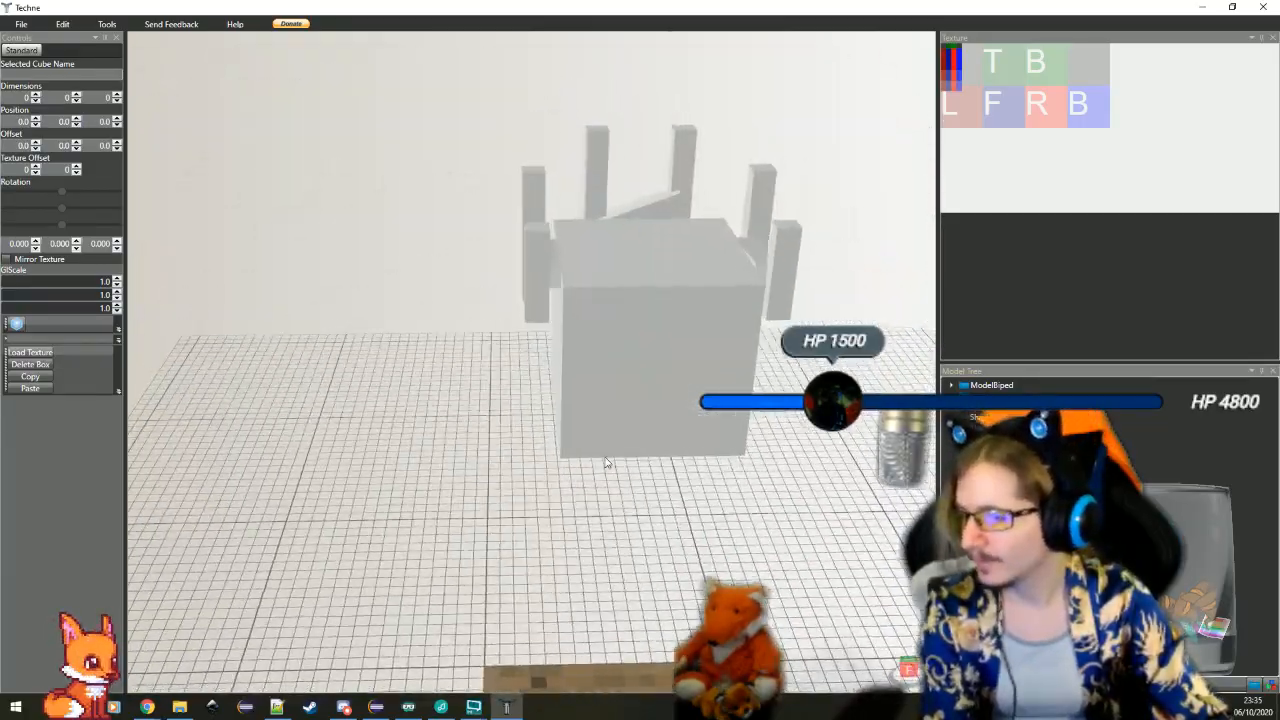
pyautogui.scroll(4, 606, 461)
pyautogui.moveTo(423, 428); pyautogui.dragTo(454, 483)
pyautogui.scroll(-3, 549, 491)
pyautogui.moveTo(527, 508)
pyautogui.mouseDown()
pyautogui.moveTo(556, 507)
pyautogui.moveTo(528, 511)
pyautogui.moveTo(537, 491)
pyautogui.moveTo(546, 503)
pyautogui.moveTo(515, 499)
pyautogui.mouseUp()
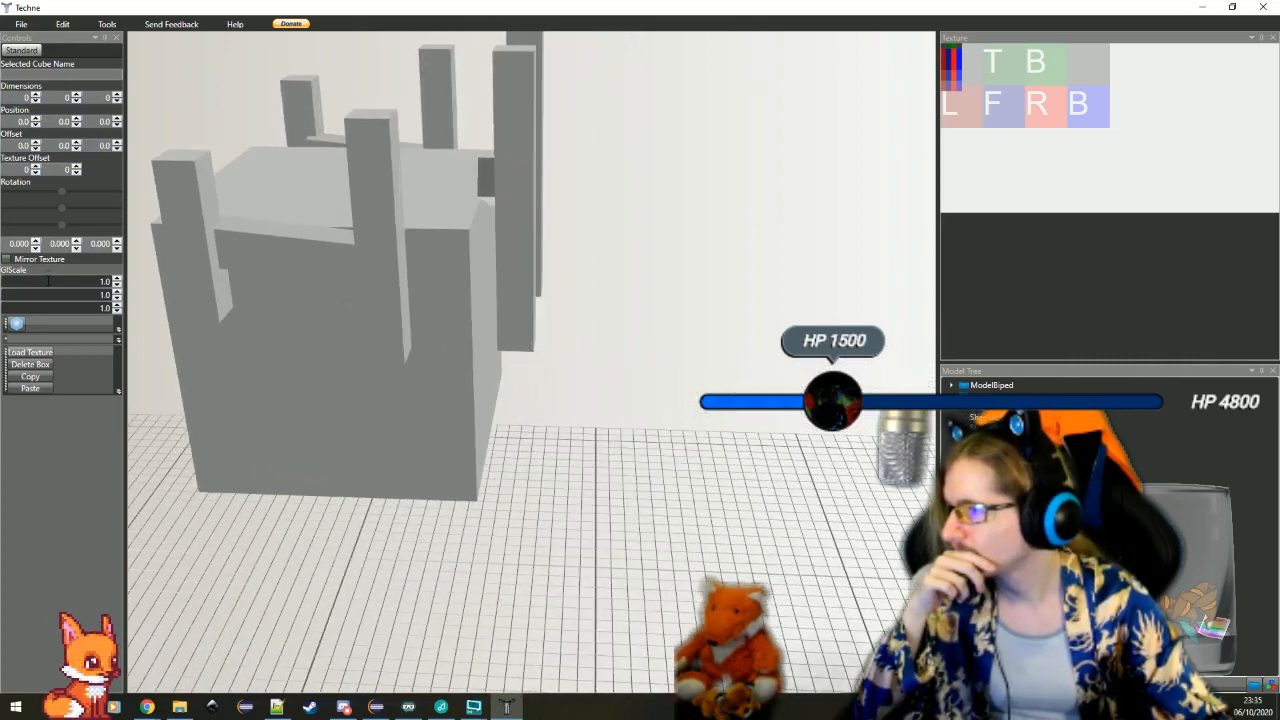
# Add a new box and size it as a flat 3 × 1 × 3 block
pyautogui.click(16, 324)
pyautogui.moveTo(569, 466); pyautogui.dragTo(543, 459)
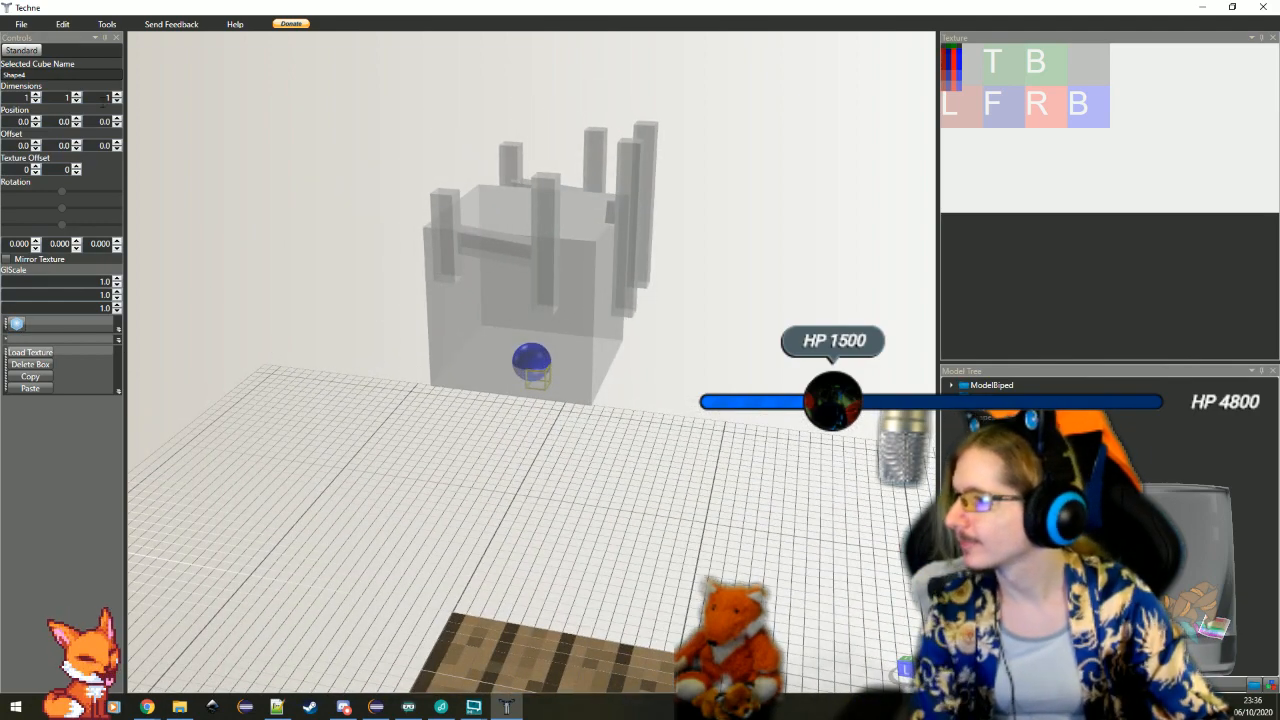
pyautogui.click(117, 95)
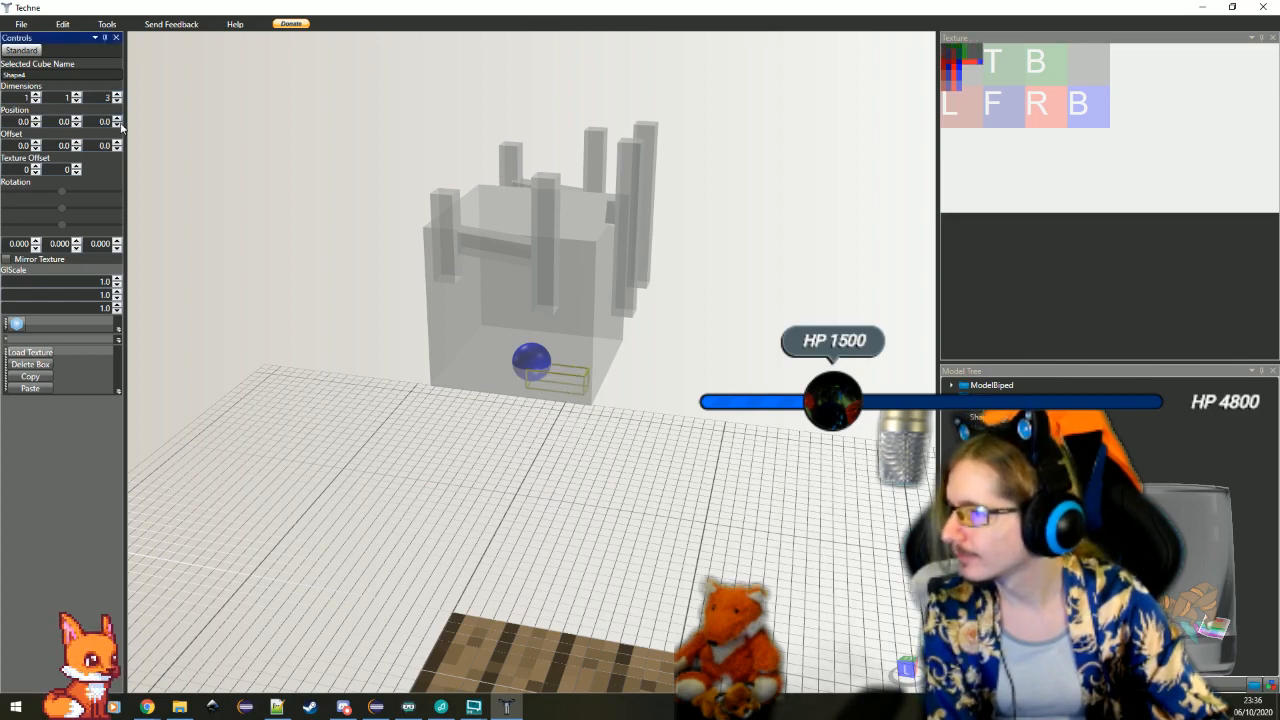
pyautogui.click(35, 95)
pyautogui.click(35, 95)
pyautogui.scroll(4, 414, 380)
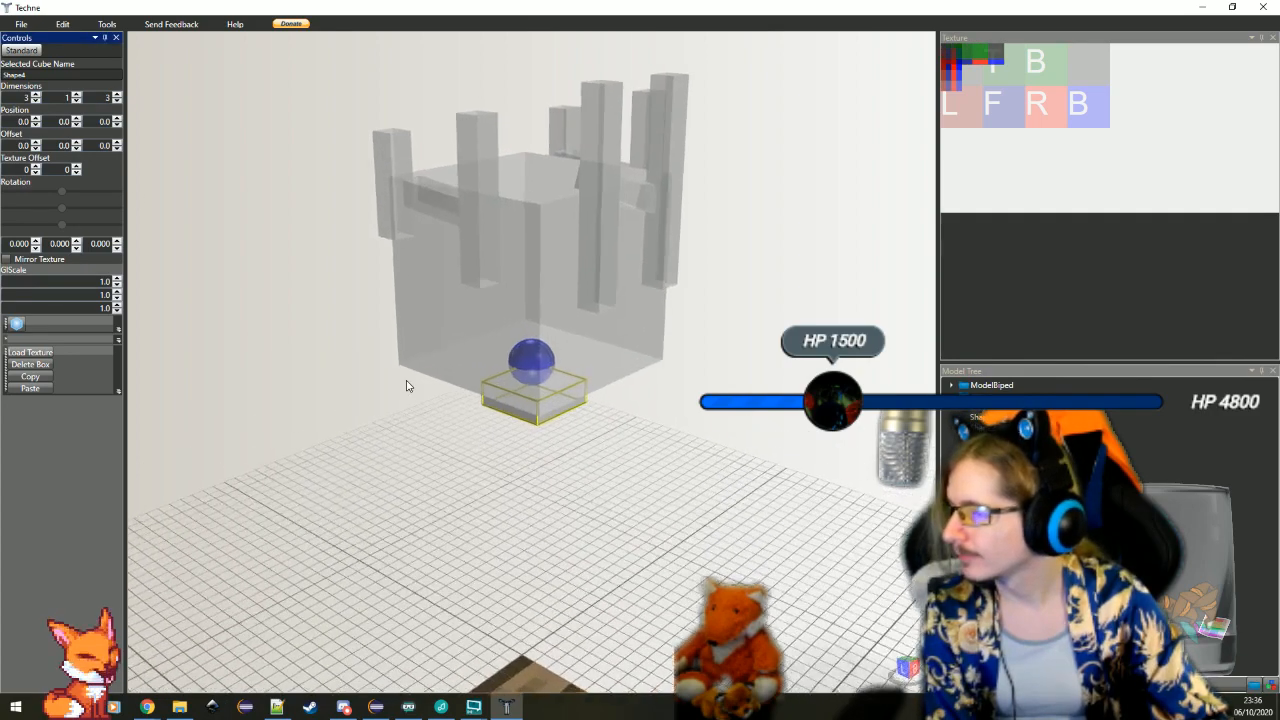
# Raise the flat block and shift it toward the head cube's face with a Y offset of -7 and Z offset of 2
pyautogui.click(76, 150)
pyautogui.click(76, 150)
pyautogui.click(76, 150)
pyautogui.click(76, 150)
pyautogui.click(76, 150)
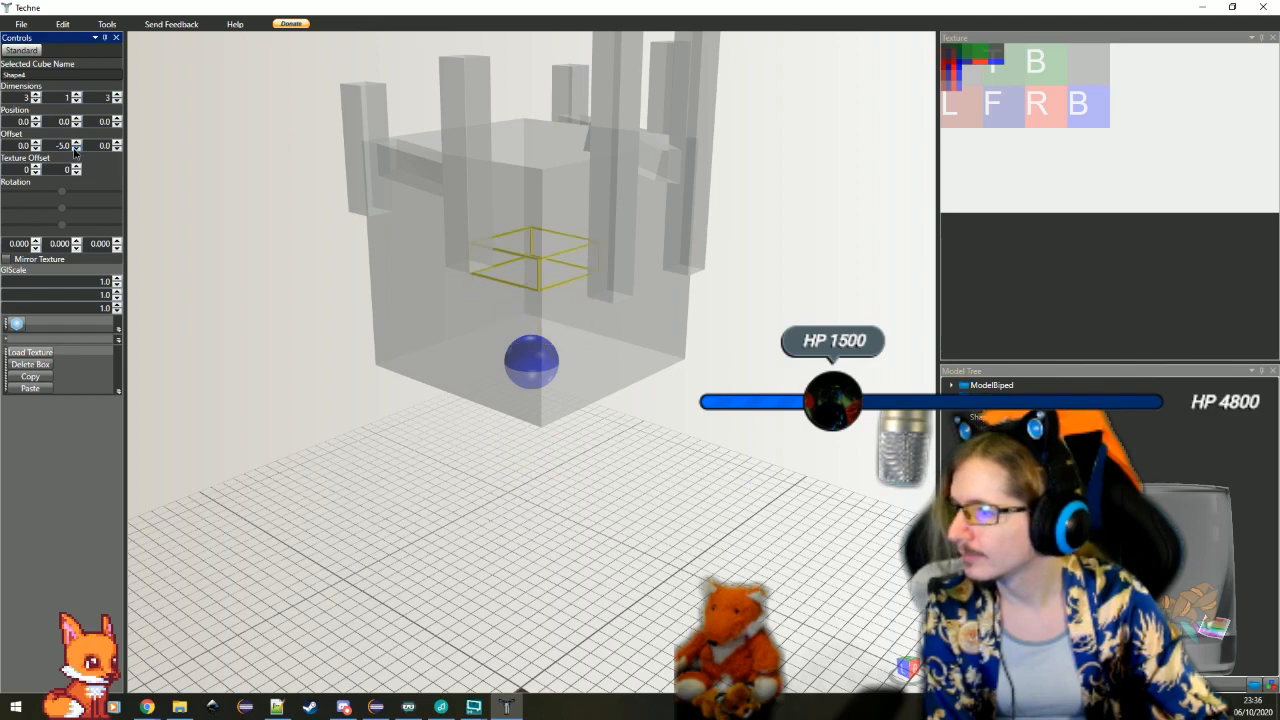
pyautogui.click(76, 150)
pyautogui.click(76, 150)
pyautogui.moveTo(365, 259); pyautogui.dragTo(308, 276)
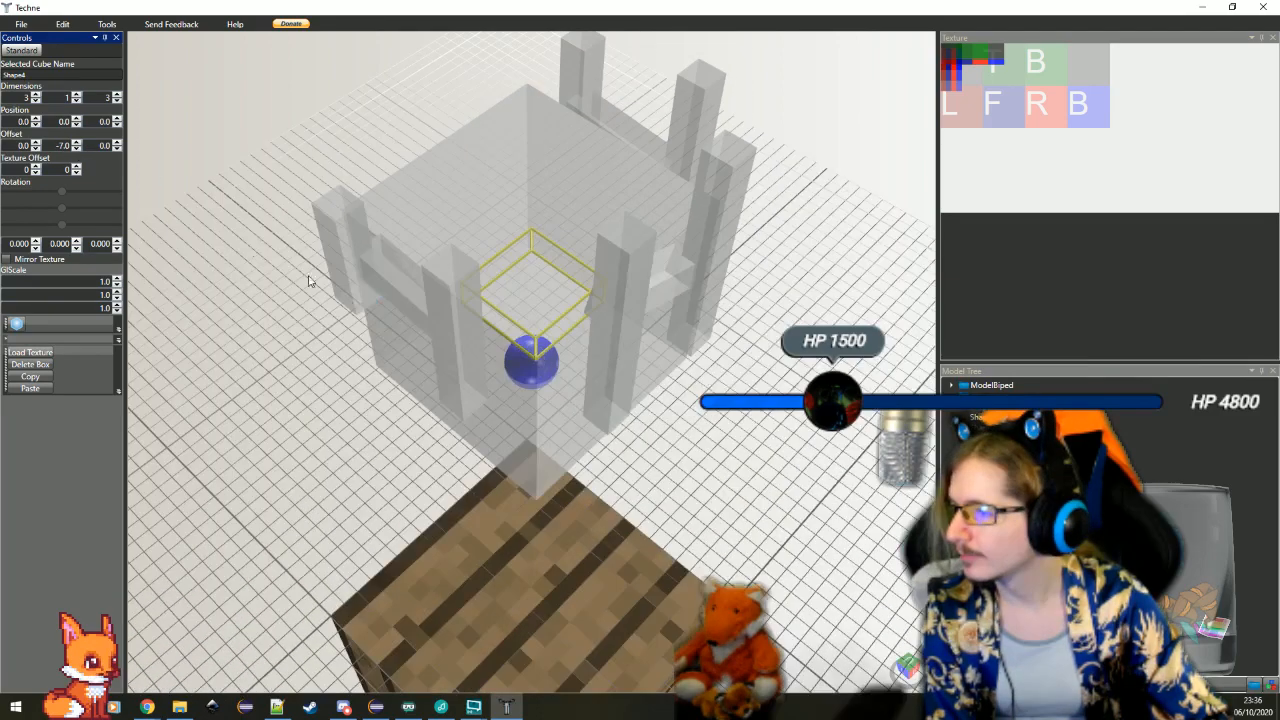
pyautogui.click(117, 149)
pyautogui.click(117, 143)
pyautogui.click(117, 143)
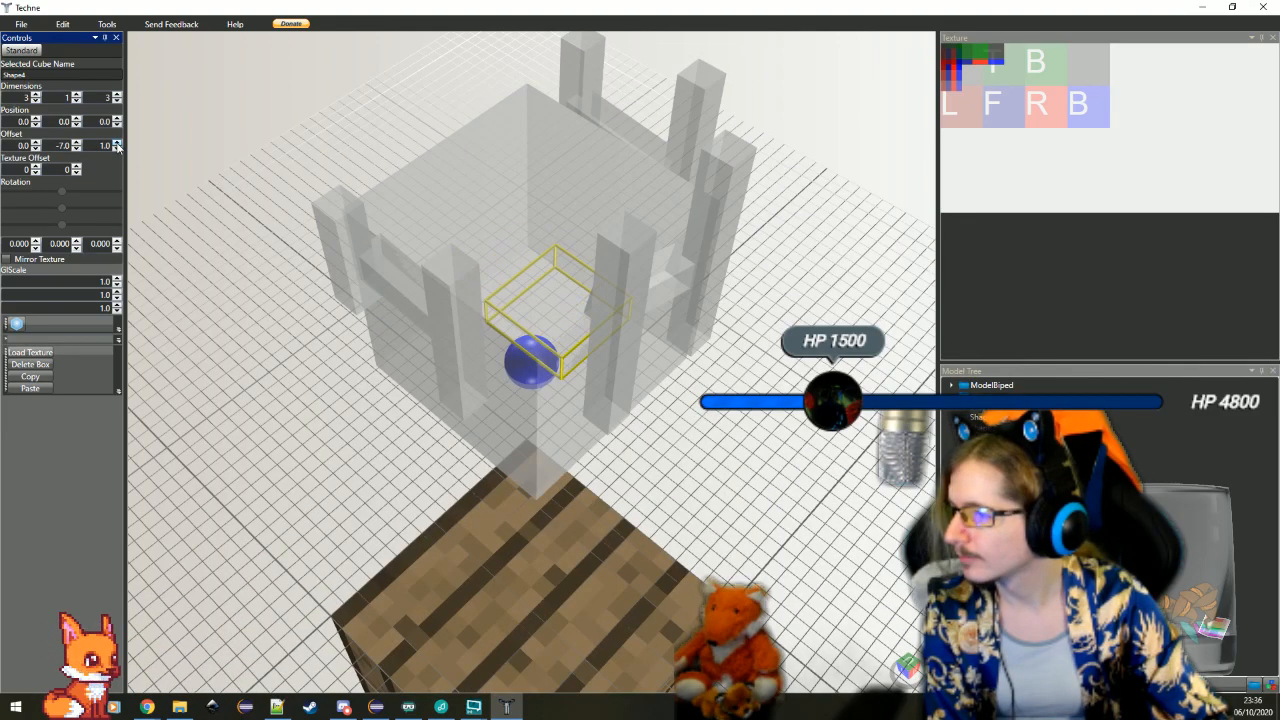
pyautogui.click(117, 143)
# Move the flat block sideways onto a corner of the head cube with an X offset of 2
pyautogui.click(36, 149)
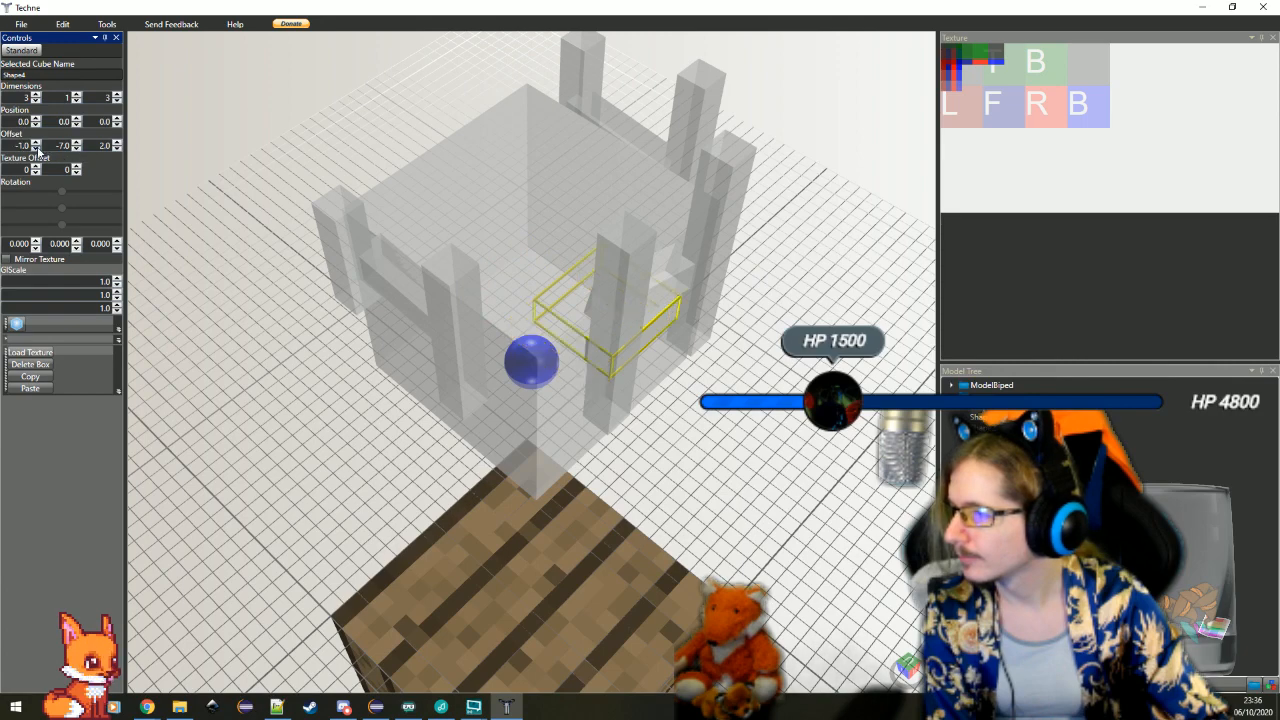
pyautogui.click(36, 149)
pyautogui.click(36, 149)
pyautogui.click(36, 149)
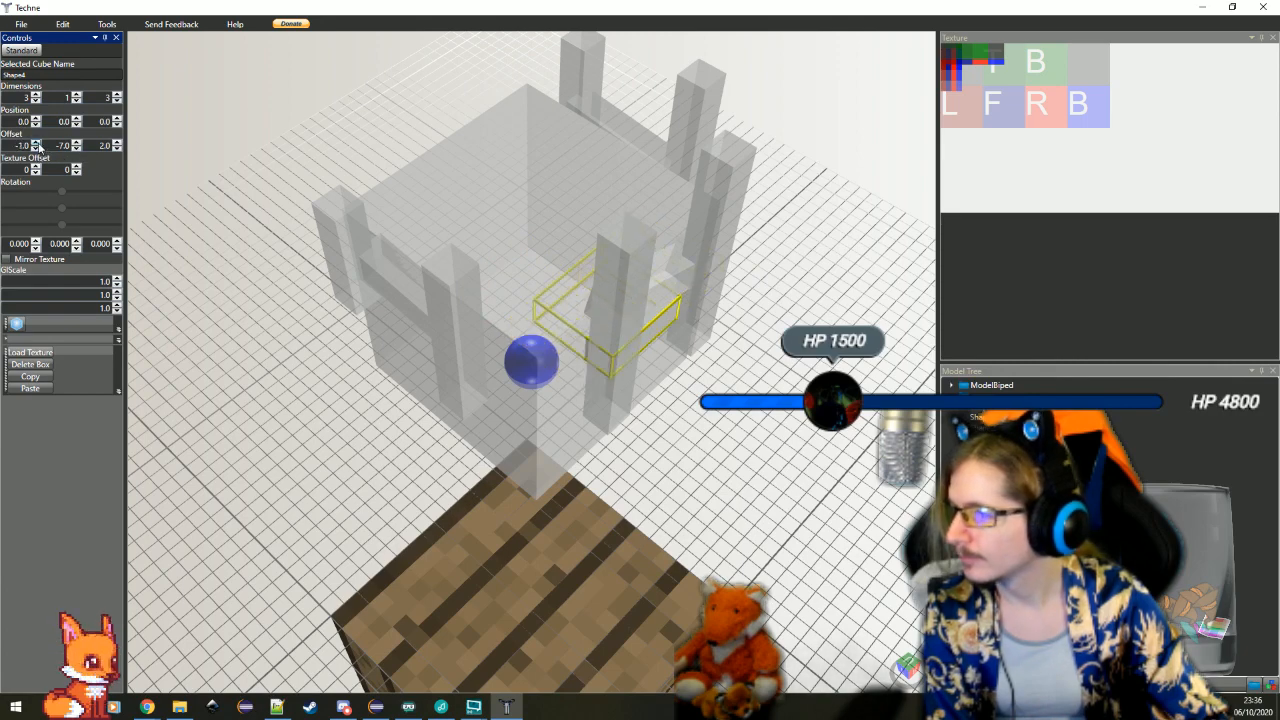
pyautogui.click(36, 149)
pyautogui.click(36, 149)
pyautogui.click(668, 543)
pyautogui.moveTo(668, 543); pyautogui.dragTo(571, 491)
# Copy the flat corner block and set the block's texture offset to 4 and 0
pyautogui.click(655, 362)
pyautogui.click(38, 377)
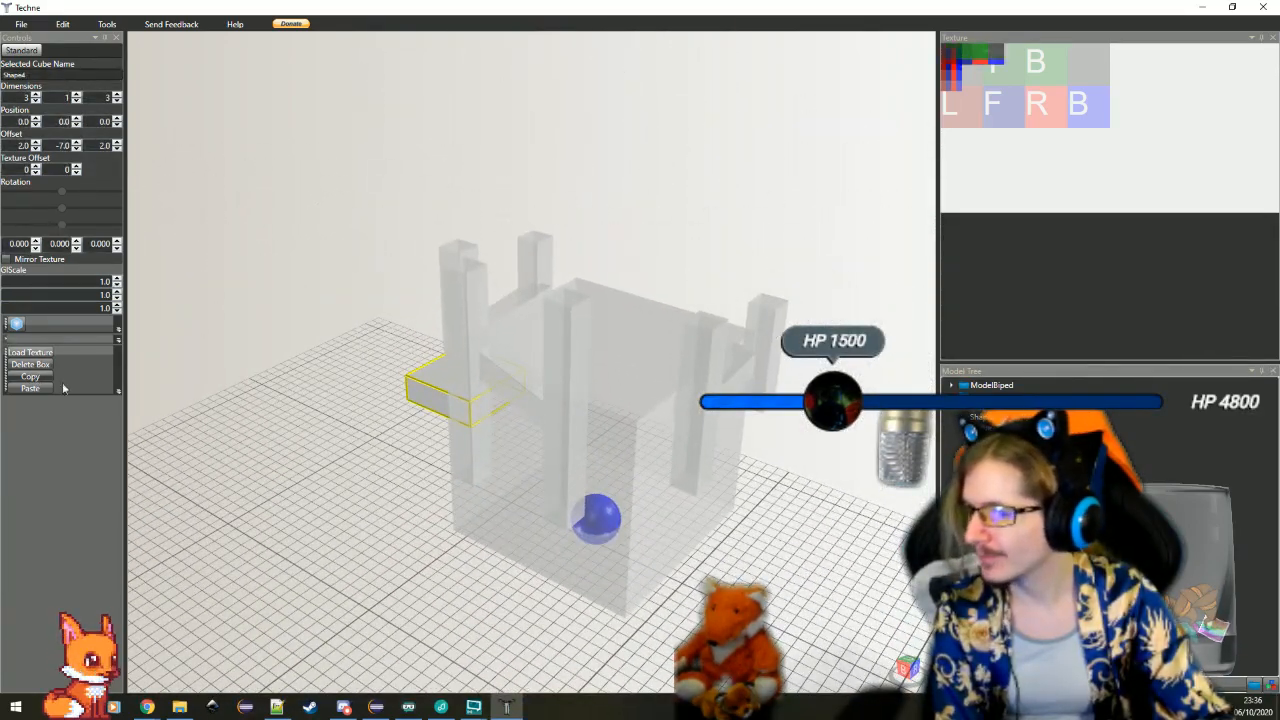
pyautogui.click(985, 449)
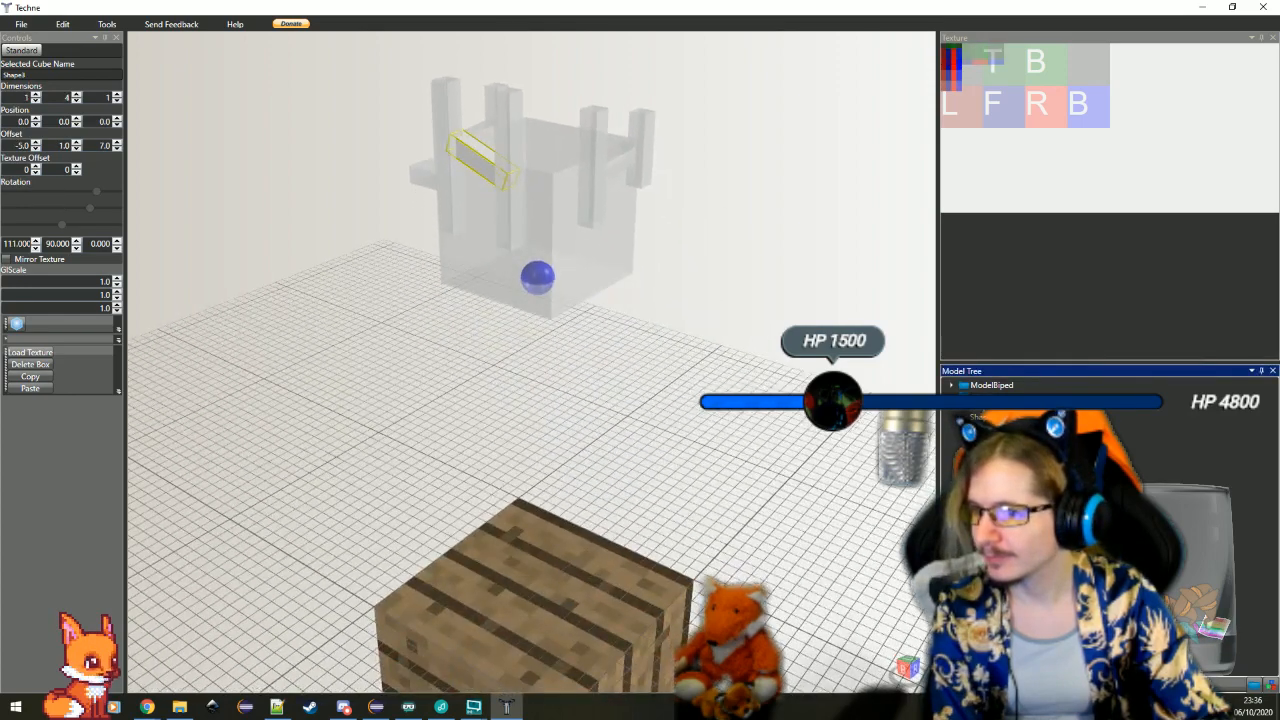
pyautogui.click(985, 465)
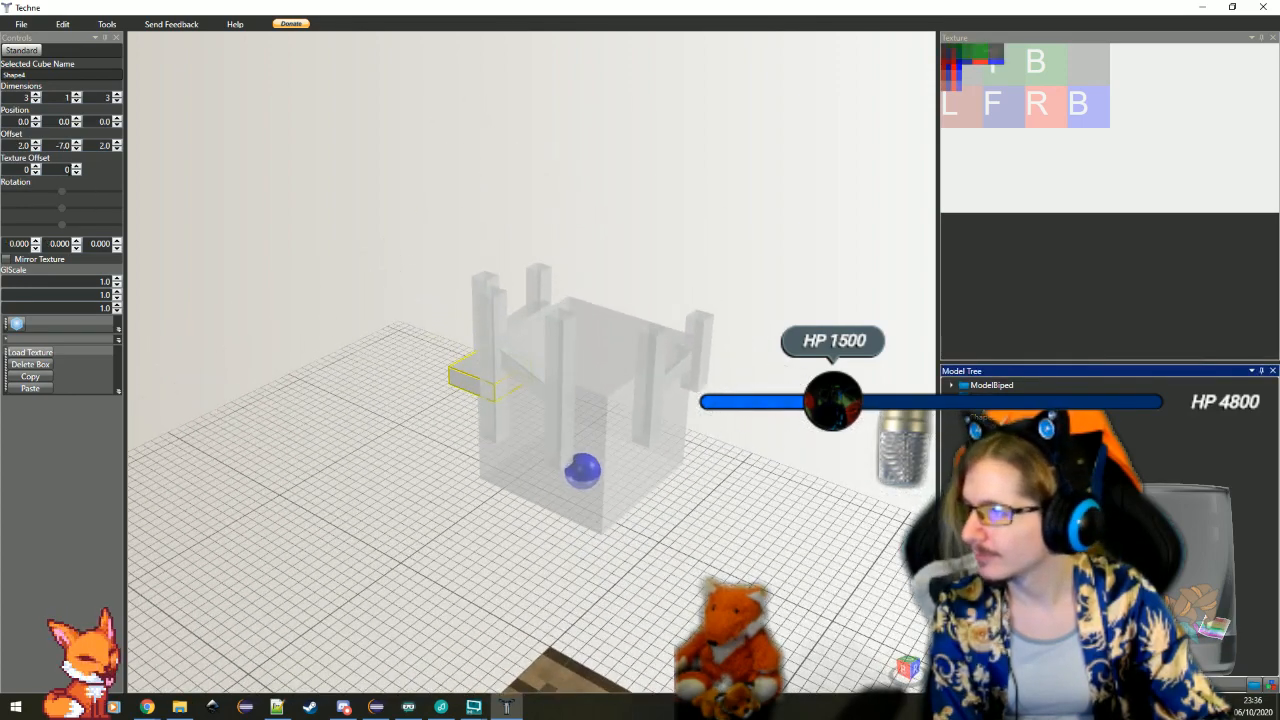
pyautogui.click(76, 167)
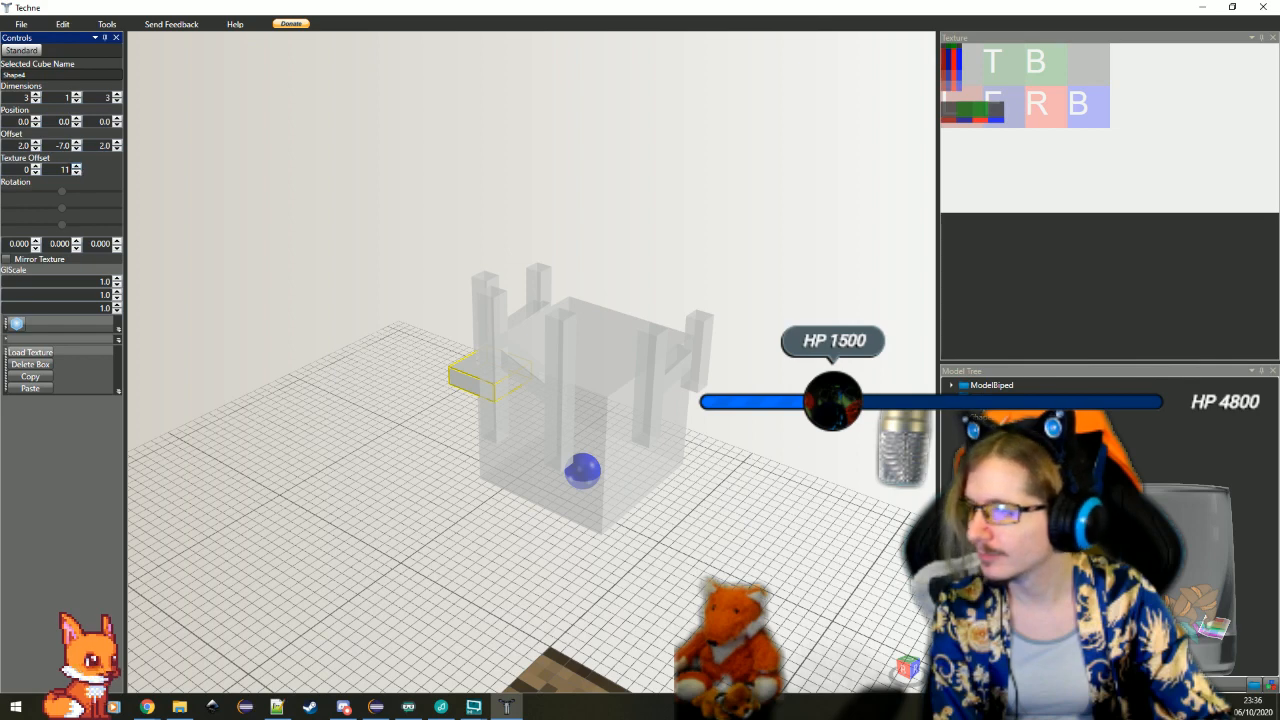
pyautogui.click(37, 167)
pyautogui.click(37, 167)
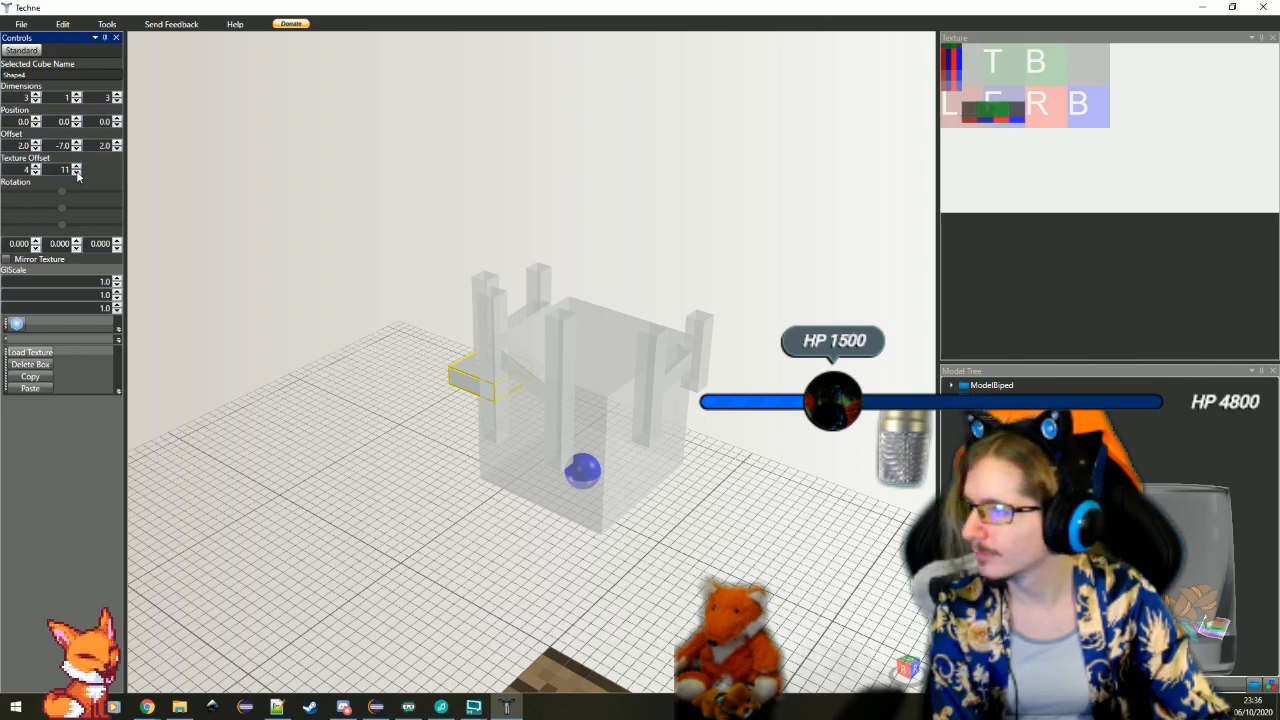
pyautogui.click(77, 173)
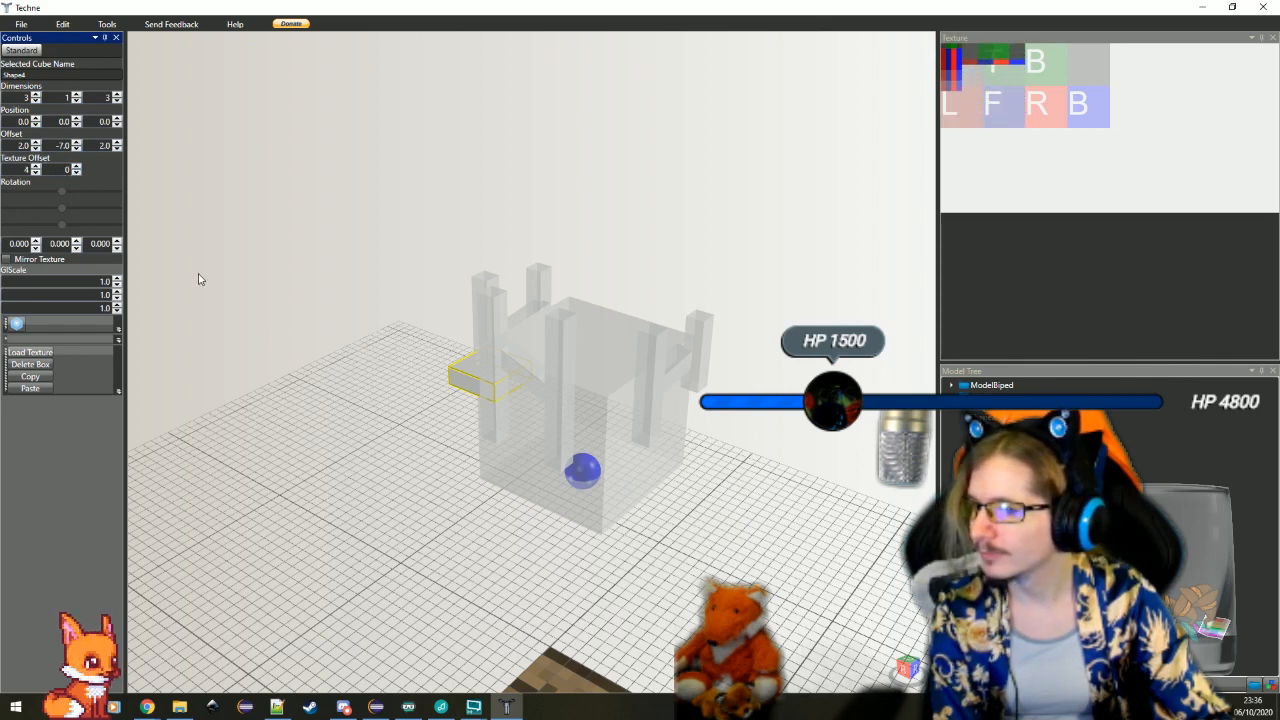
# Paste a duplicate of the flat 3 × 1 × 3 corner block and select the duplicate
pyautogui.moveTo(459, 488); pyautogui.dragTo(501, 489)
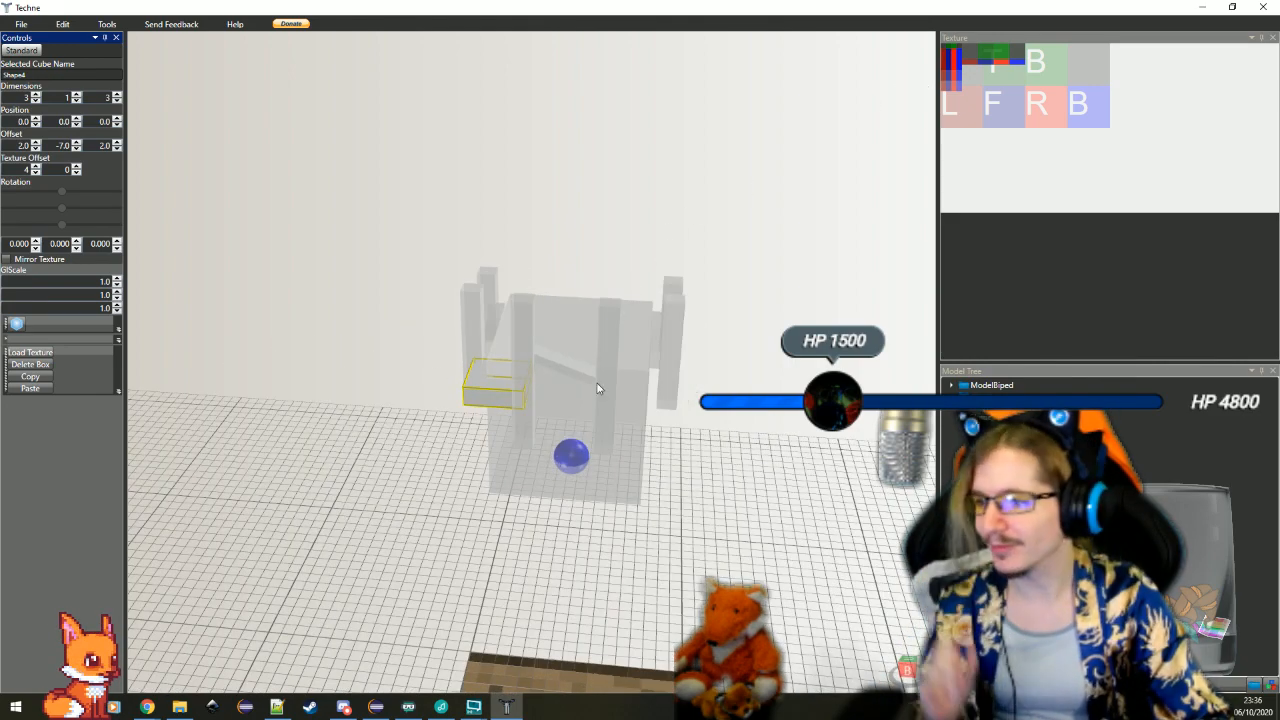
pyautogui.moveTo(438, 490); pyautogui.dragTo(466, 494)
pyautogui.scroll(3, 466, 494)
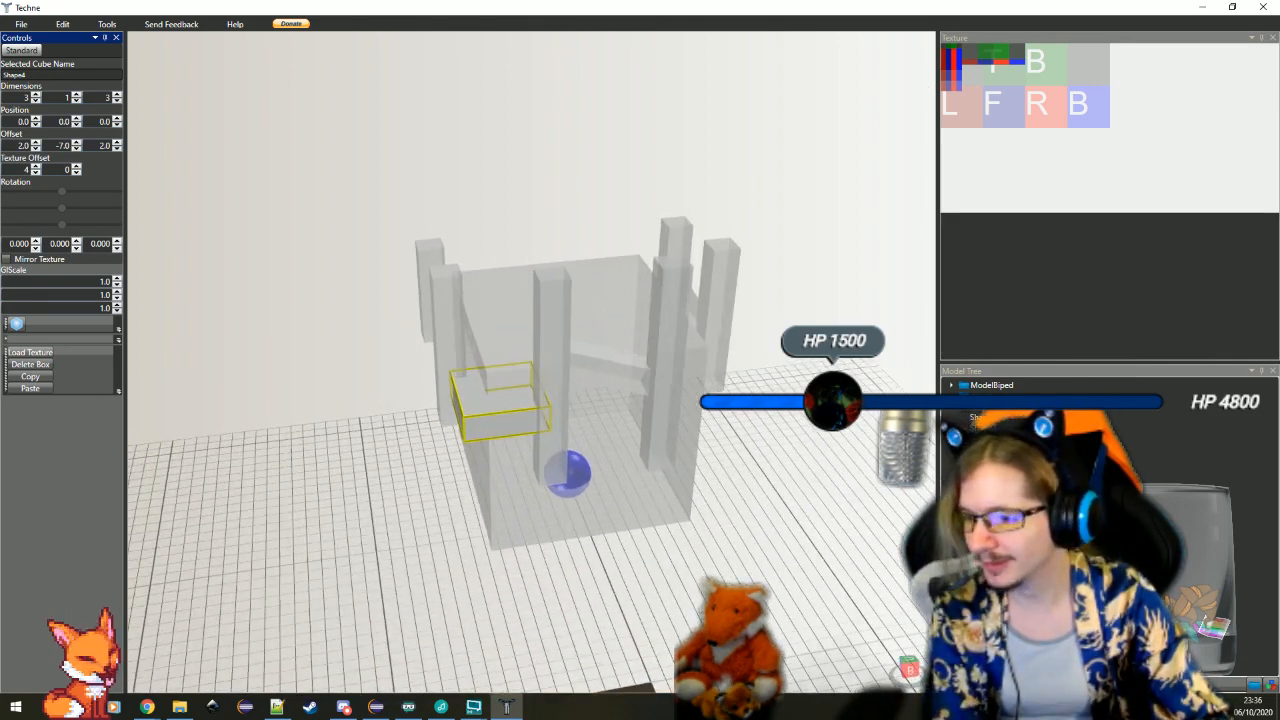
pyautogui.click(985, 434)
pyautogui.moveTo(568, 470); pyautogui.dragTo(418, 292)
pyautogui.click(986, 438)
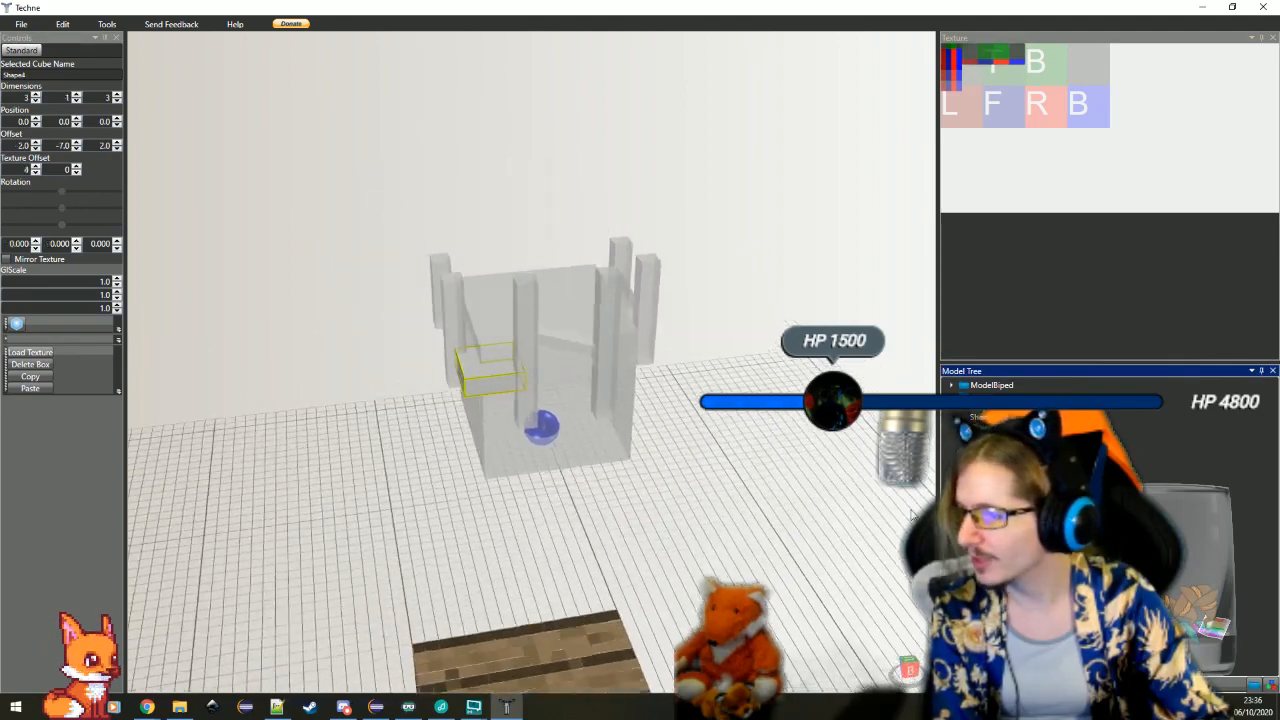
pyautogui.click(29, 389)
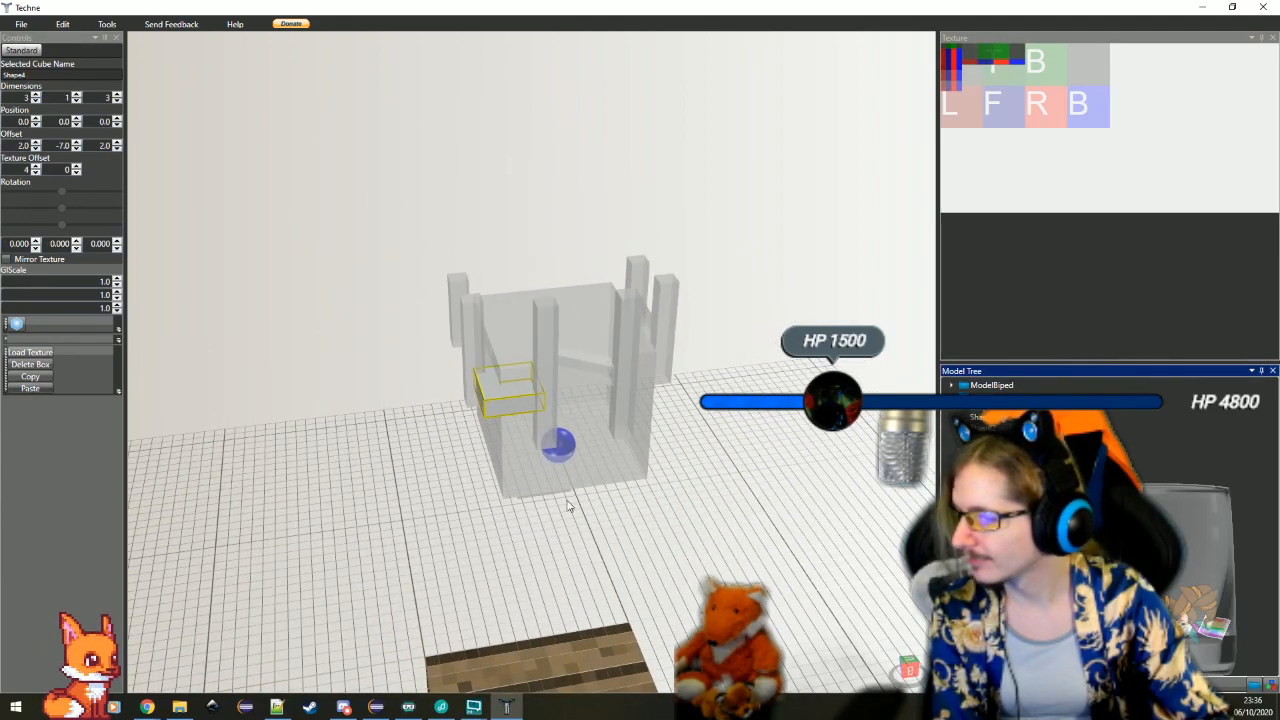
pyautogui.click(986, 450)
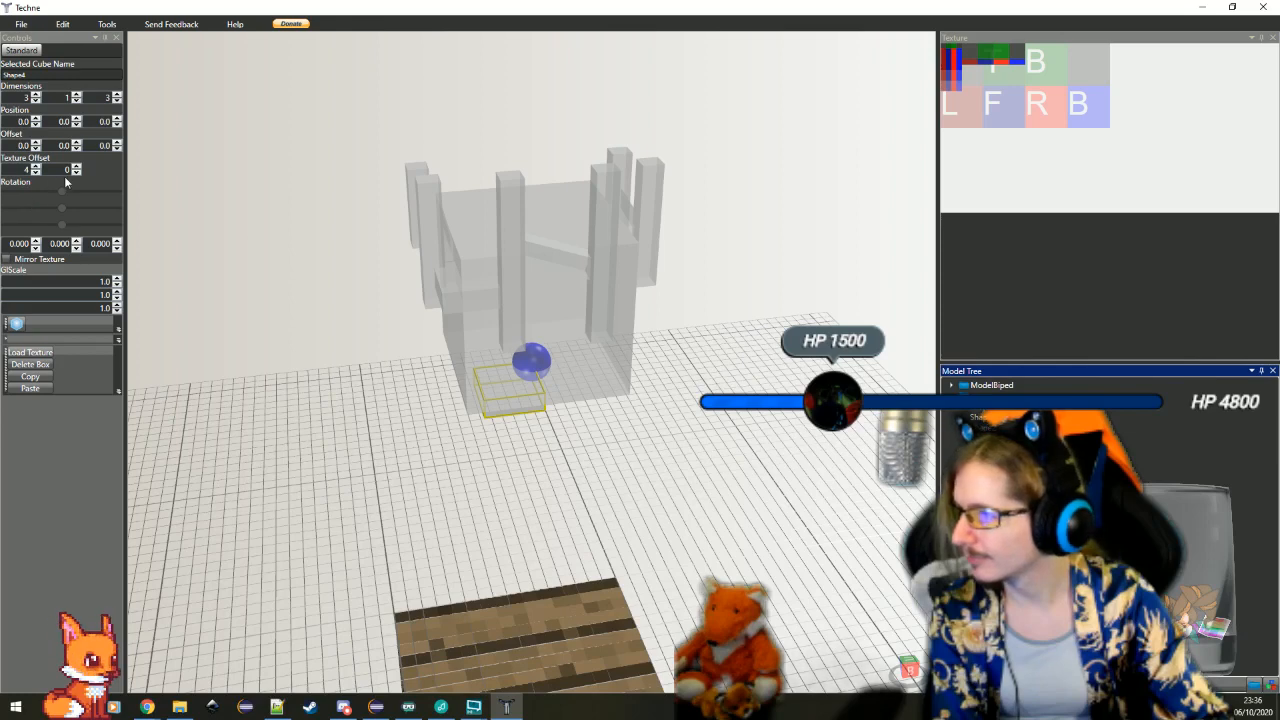
# Raise the duplicate flat block to the first one's height and depth with a Y offset of -7 and Z offset of 2
pyautogui.click(76, 173)
pyautogui.click(76, 173)
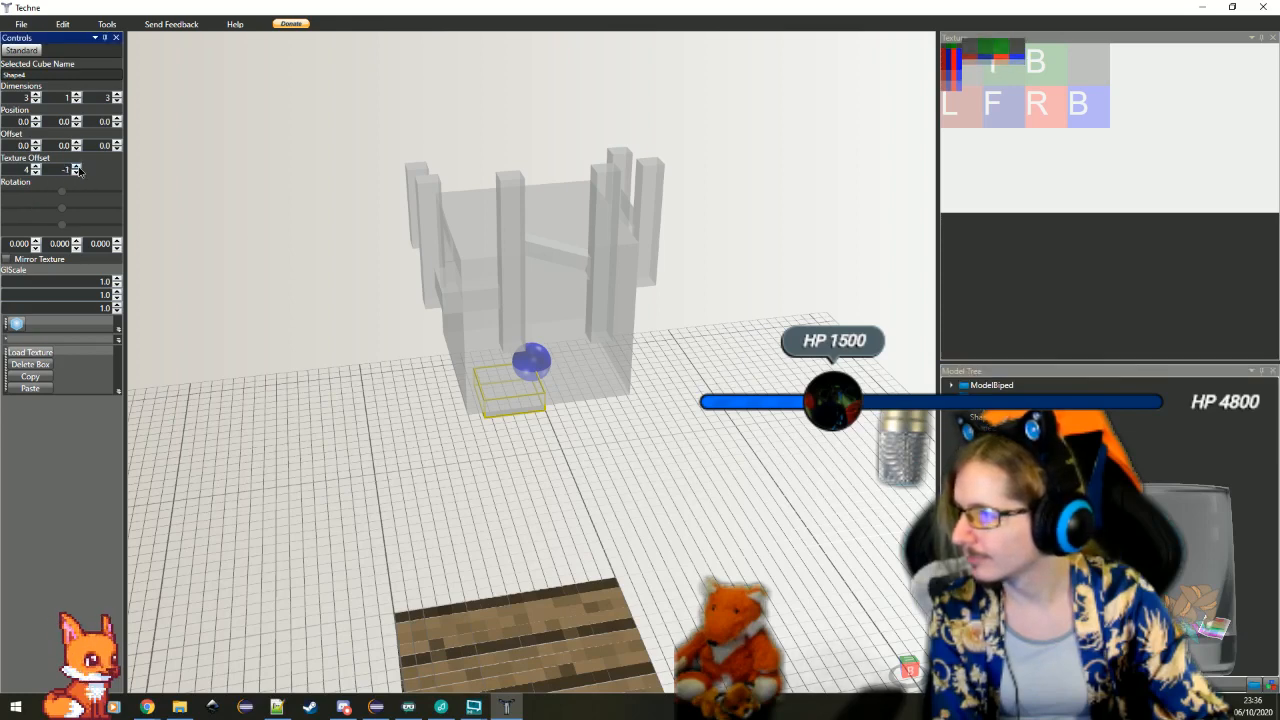
pyautogui.click(77, 167)
pyautogui.click(118, 149)
pyautogui.click(118, 149)
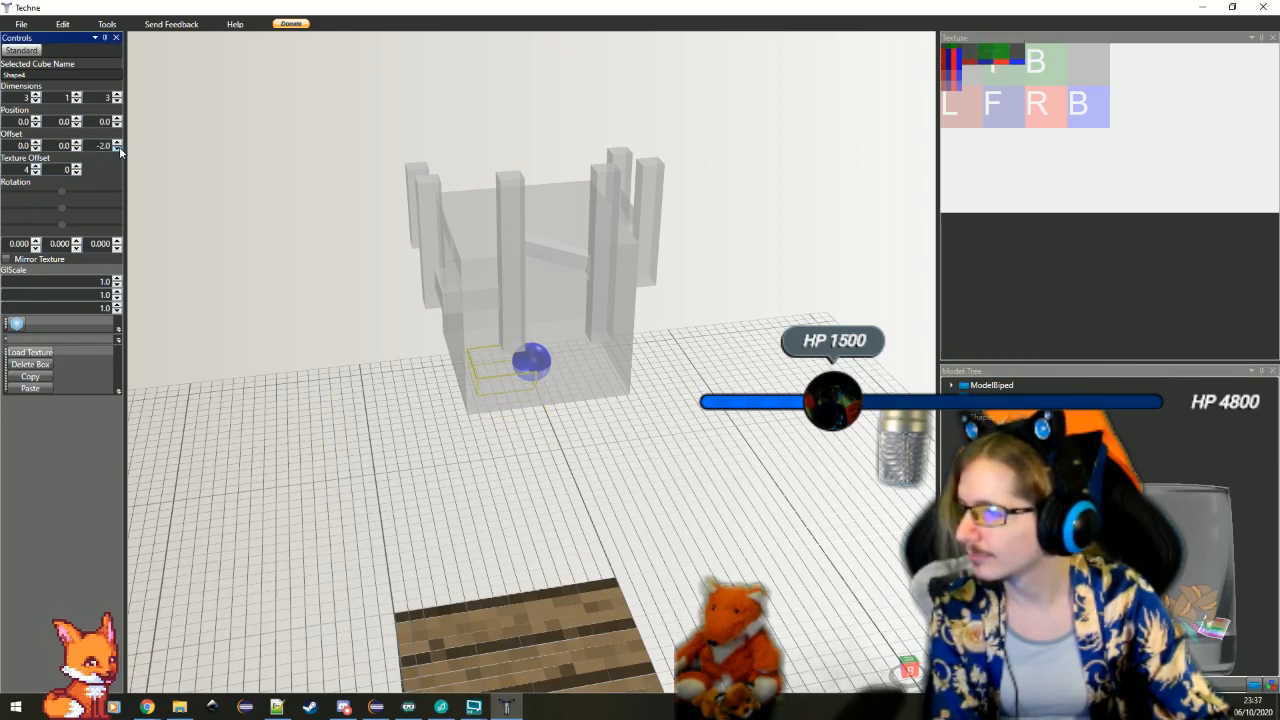
pyautogui.click(77, 149)
pyautogui.click(77, 149)
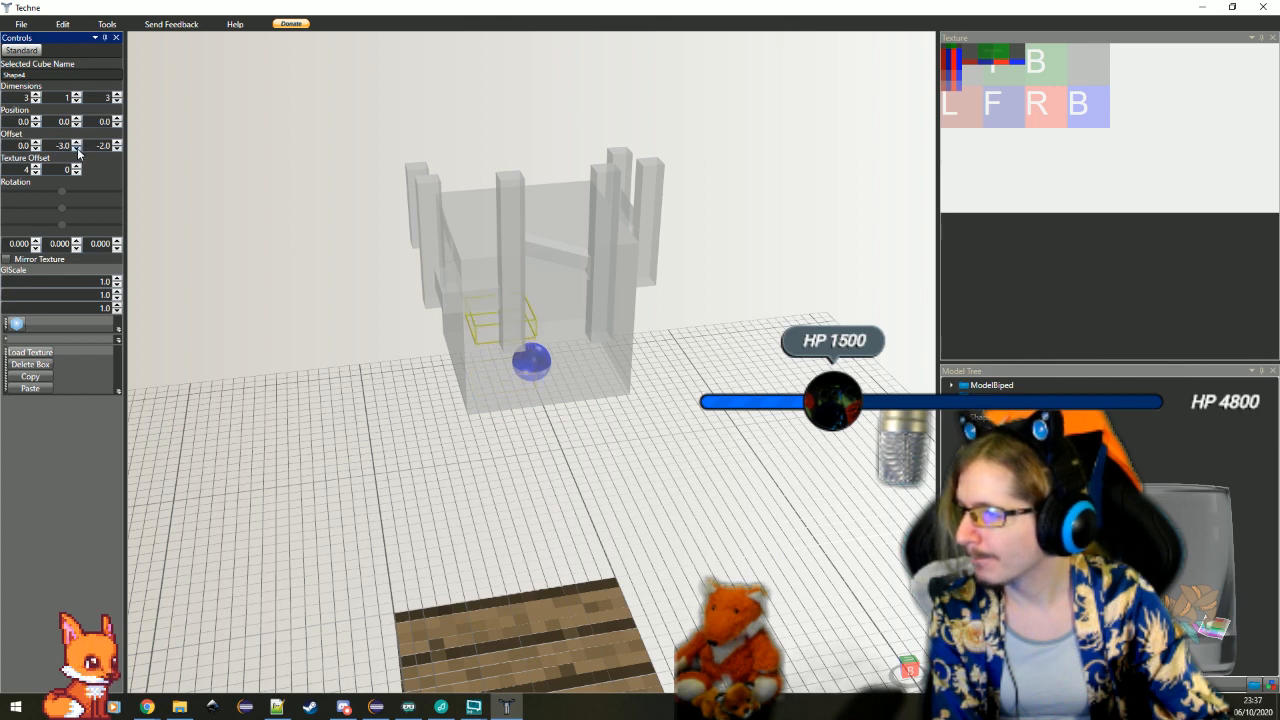
pyautogui.click(118, 143)
pyautogui.click(118, 143)
pyautogui.click(118, 143)
pyautogui.click(118, 143)
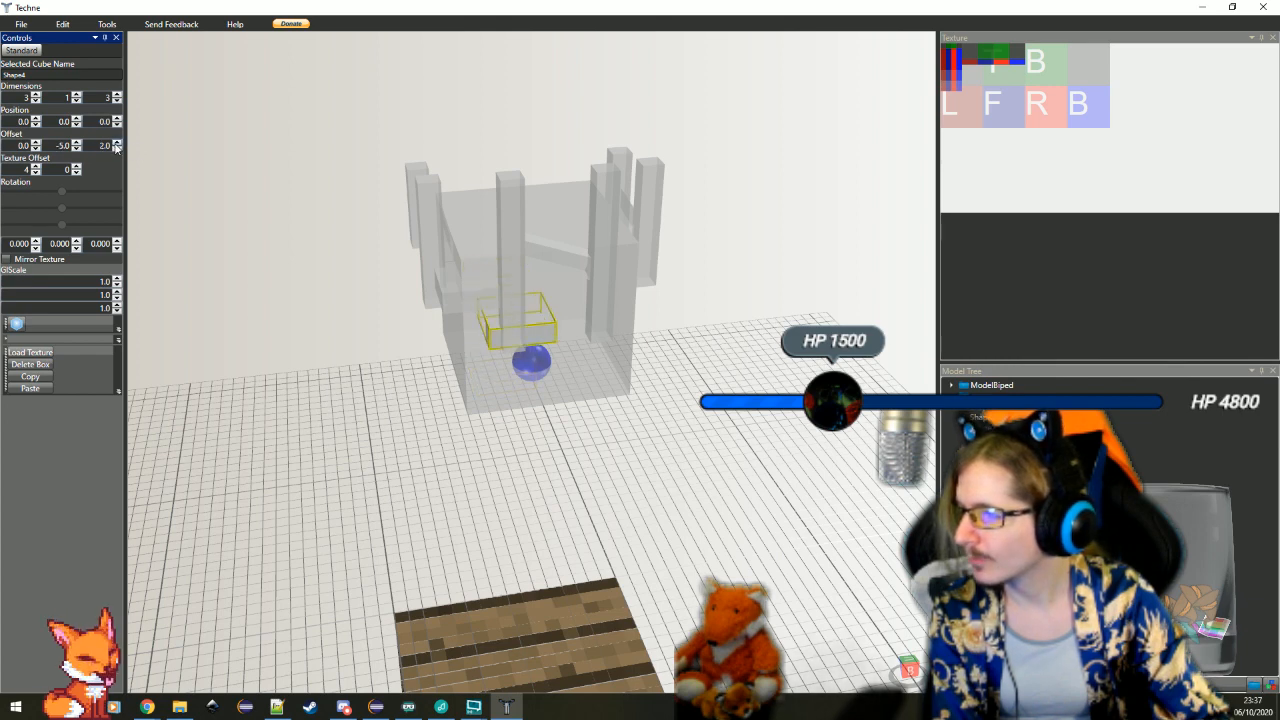
pyautogui.click(77, 150)
pyautogui.click(77, 150)
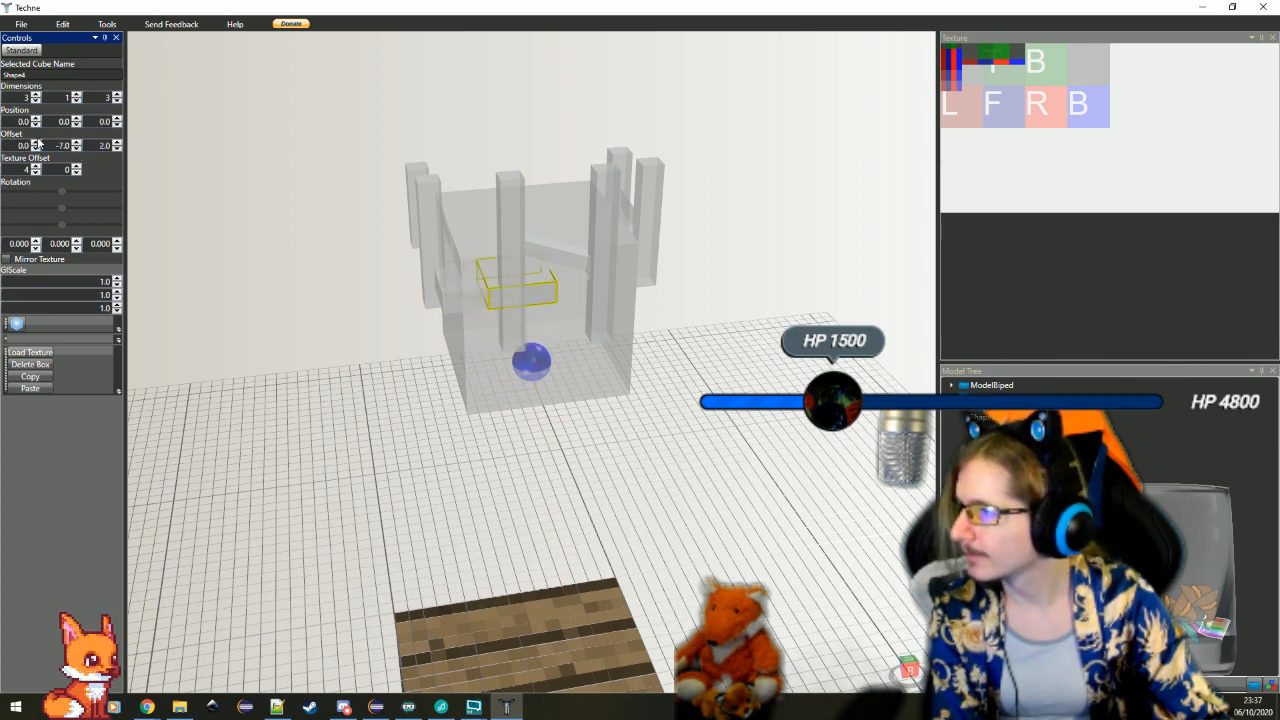
# Move the duplicate flat block to the opposite corner of the same cube face with an X offset of -5
pyautogui.click(35, 143)
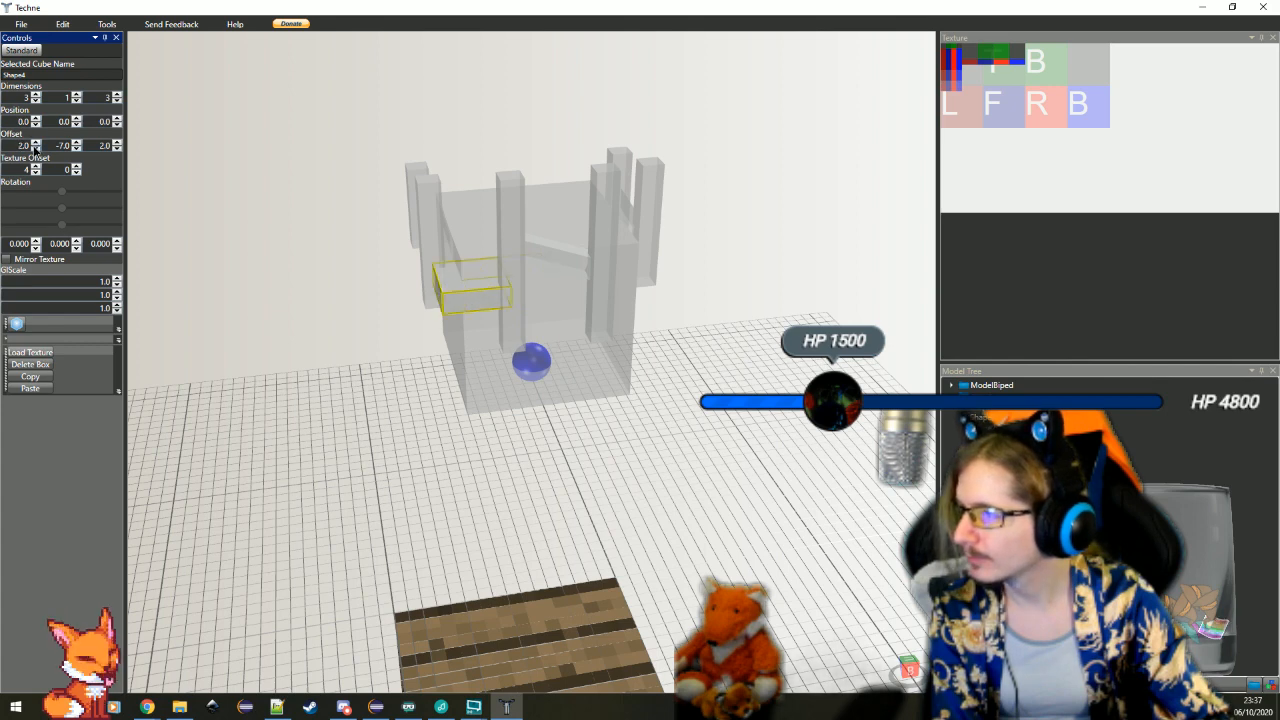
pyautogui.click(35, 149)
pyautogui.click(35, 149)
pyautogui.click(35, 149)
pyautogui.click(35, 149)
pyautogui.click(35, 149)
pyautogui.click(35, 149)
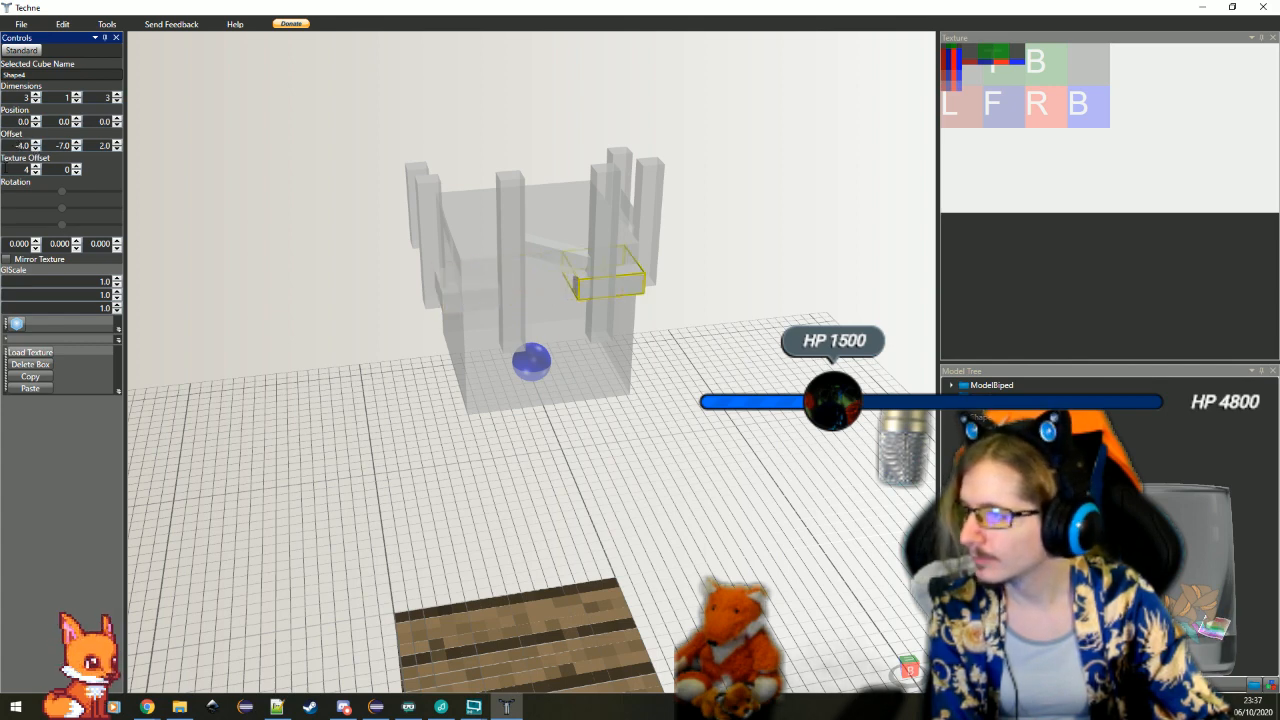
pyautogui.click(35, 149)
pyautogui.moveTo(700, 350); pyautogui.dragTo(622, 321)
pyautogui.scroll(5, 620, 325)
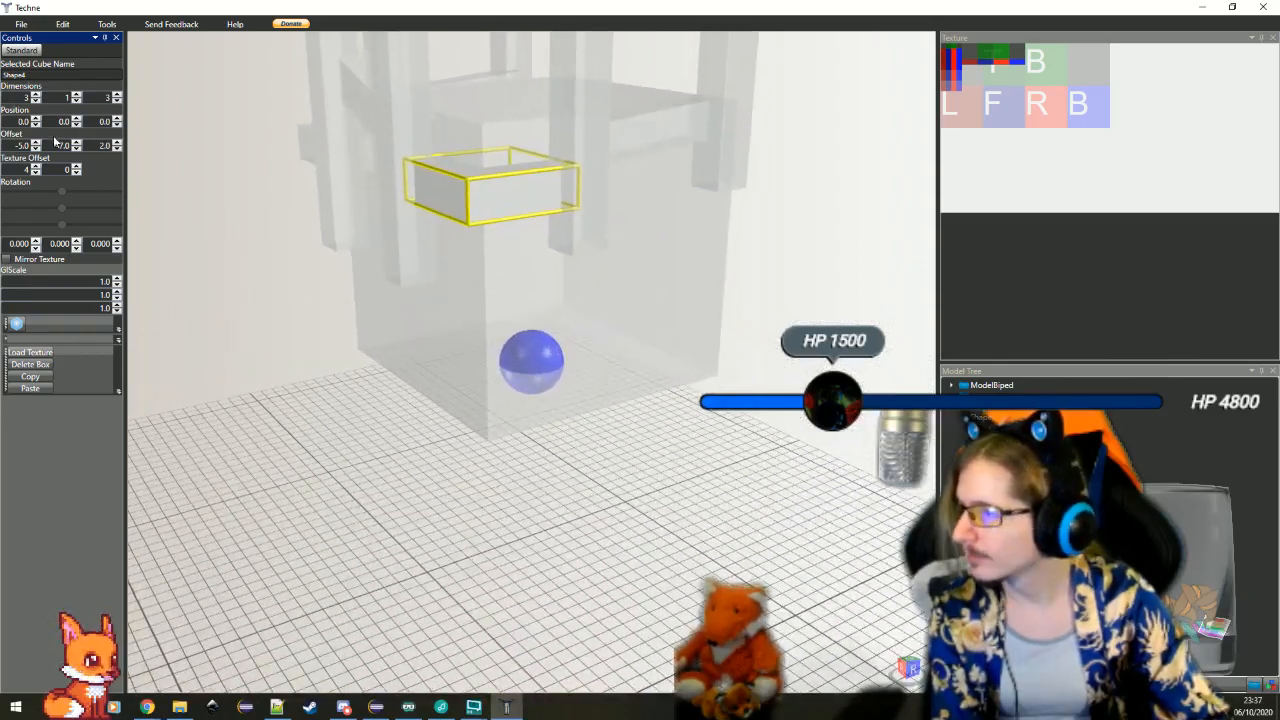
# Set the duplicate flat corner block's Y offset to -7.5
pyautogui.doubleClick(57, 145)
pyautogui.write('-7.5')
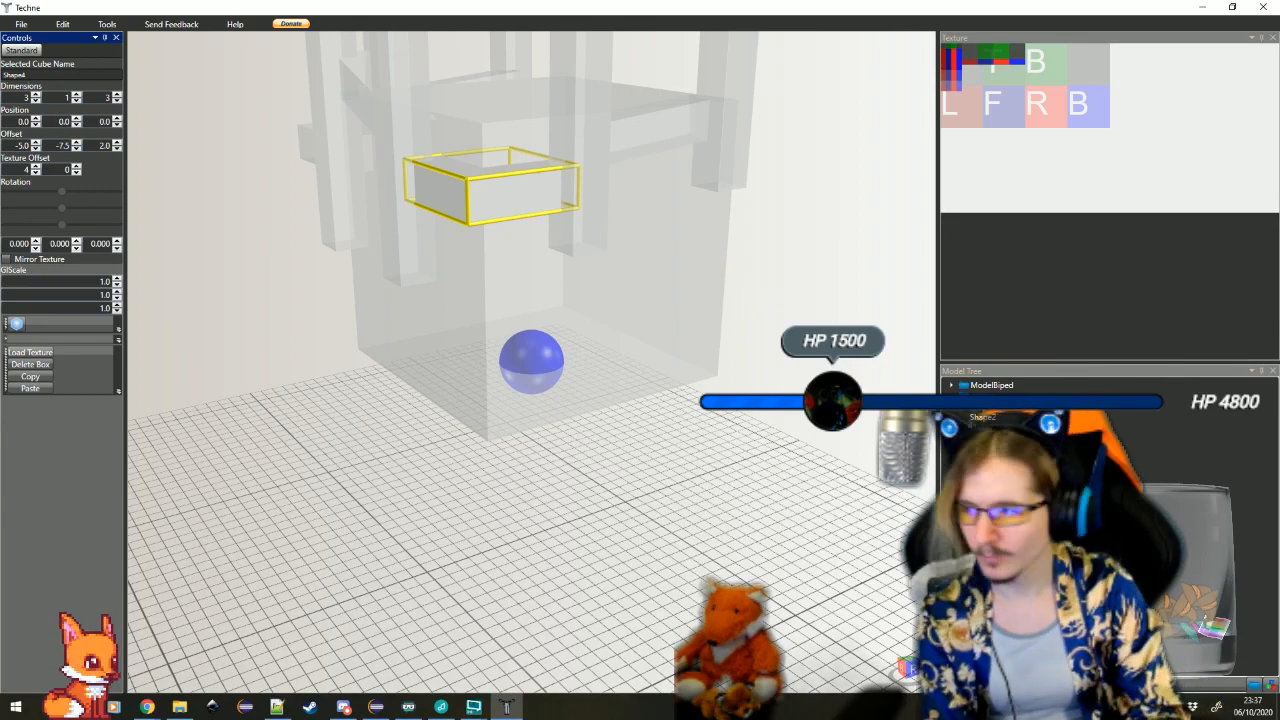
pyautogui.click(316, 414)
pyautogui.moveTo(531, 416); pyautogui.dragTo(574, 405)
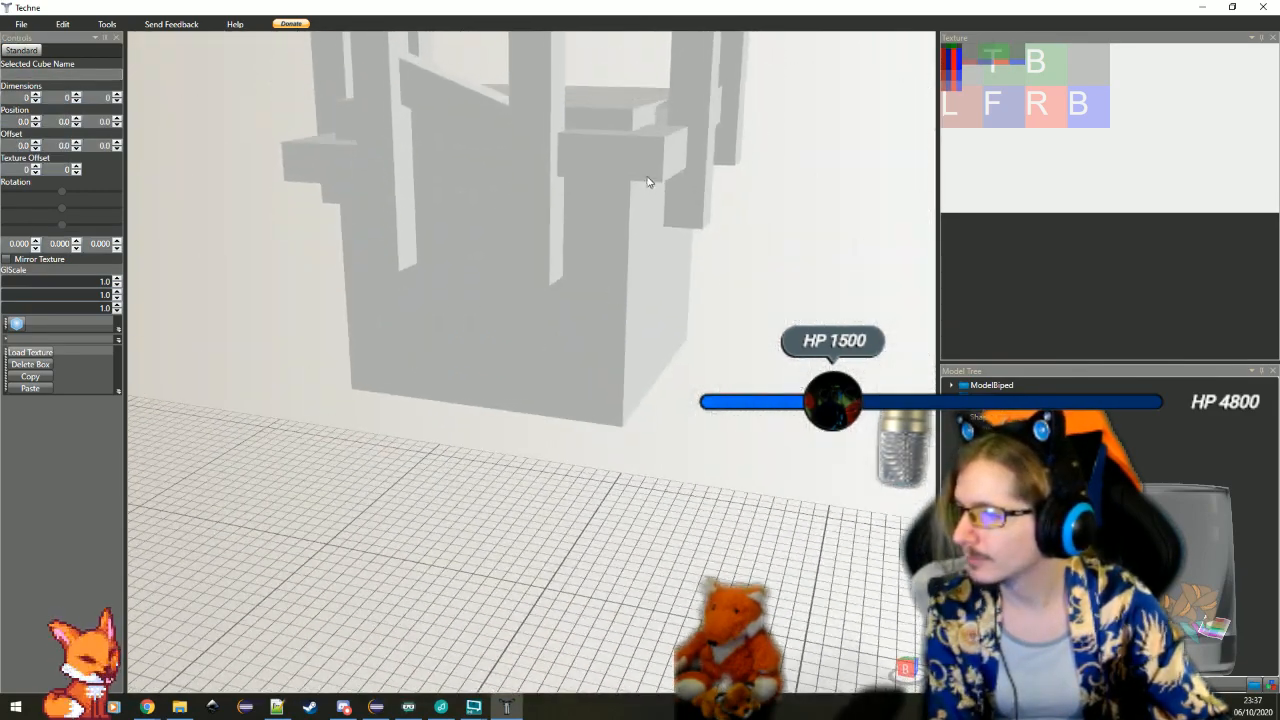
# Select the flat block at X offset -5 and tilt it with an X rotation of -6
pyautogui.click(650, 179)
pyautogui.scroll(-3, 650, 179)
pyautogui.moveTo(349, 269); pyautogui.dragTo(538, 422)
pyautogui.scroll(3, 538, 427)
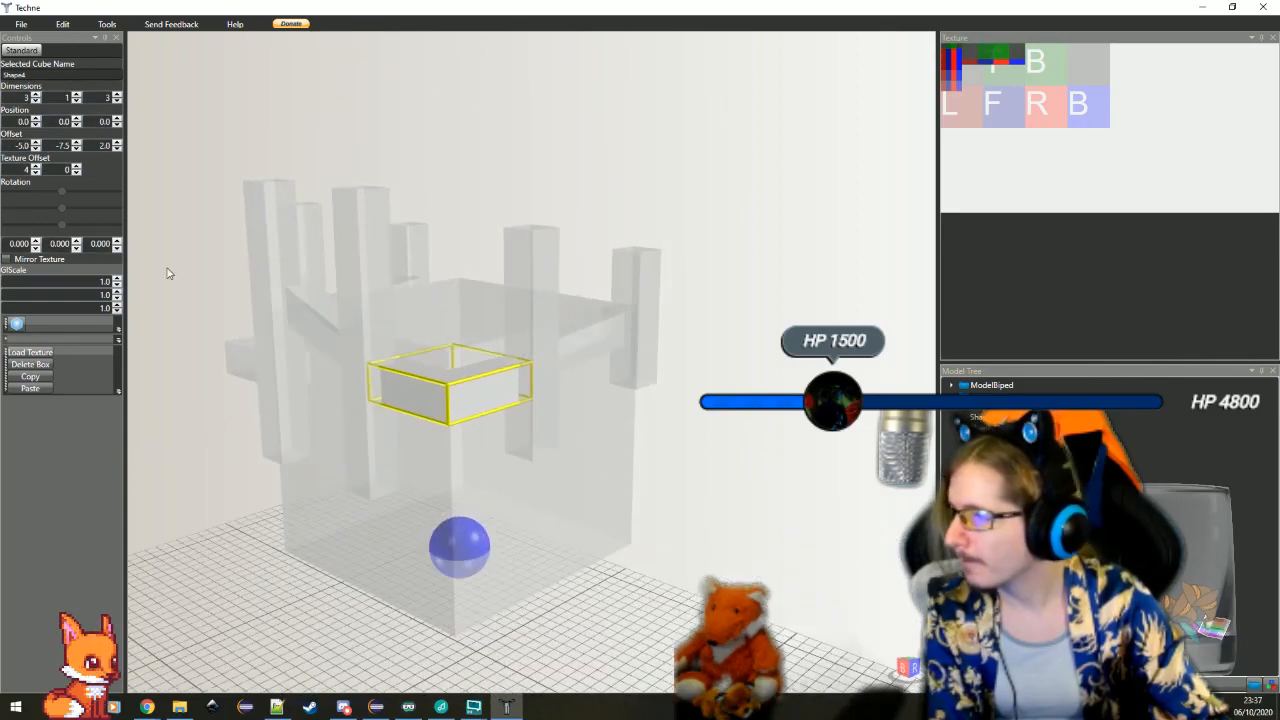
pyautogui.click(35, 249)
pyautogui.click(35, 249)
pyautogui.click(35, 249)
pyautogui.click(35, 249)
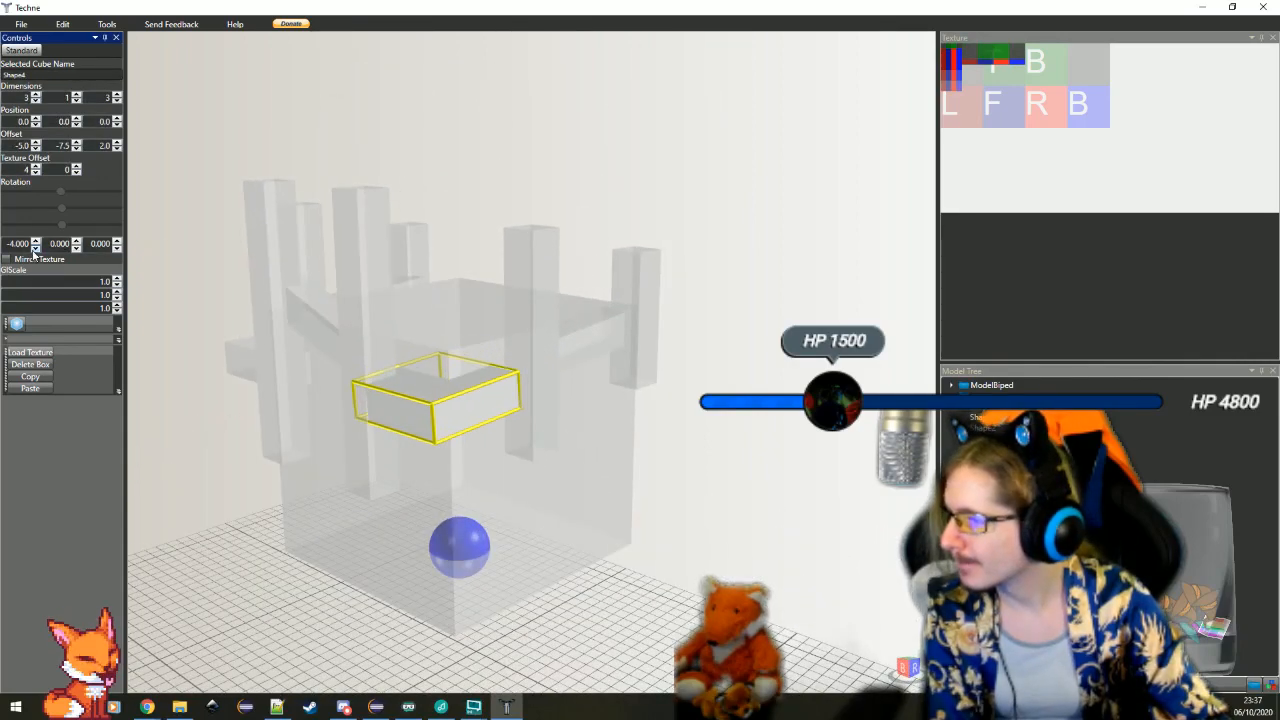
pyautogui.click(35, 249)
pyautogui.click(35, 249)
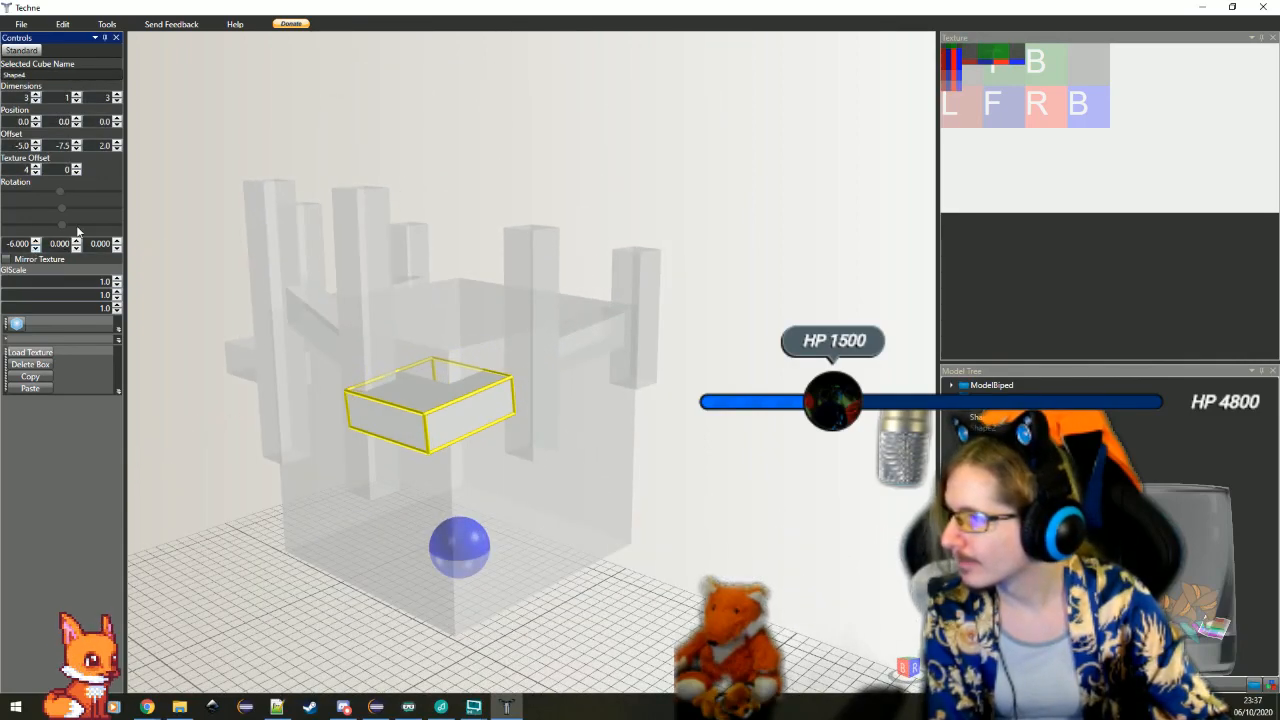
# Shift the tilted flat block back against the cube with a Z offset of 1.5
pyautogui.click(117, 149)
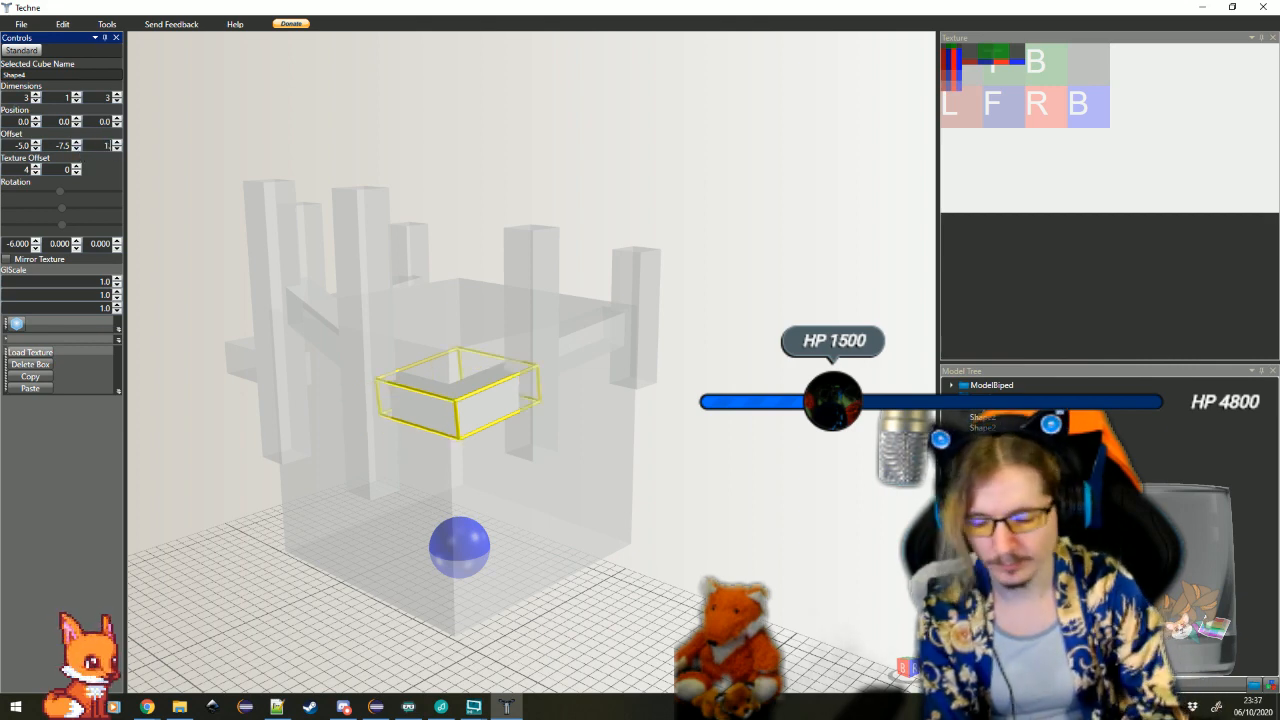
pyautogui.write('.5')
pyautogui.moveTo(755, 455); pyautogui.dragTo(752, 522)
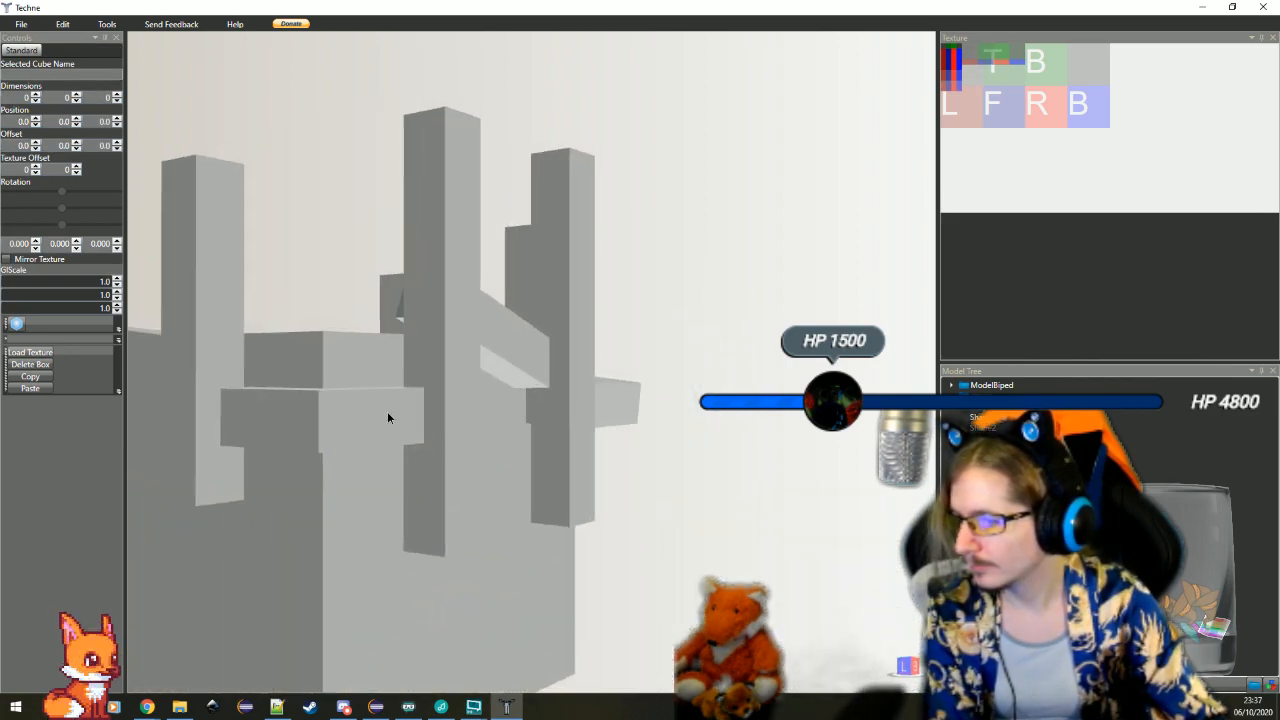
# Select the flat block at the other corner, X offset 2, and tilt it with a Z rotation of -5
pyautogui.click(387, 412)
pyautogui.scroll(-5, 380, 405)
pyautogui.moveTo(321, 348); pyautogui.dragTo(459, 401)
pyautogui.scroll(5, 459, 406)
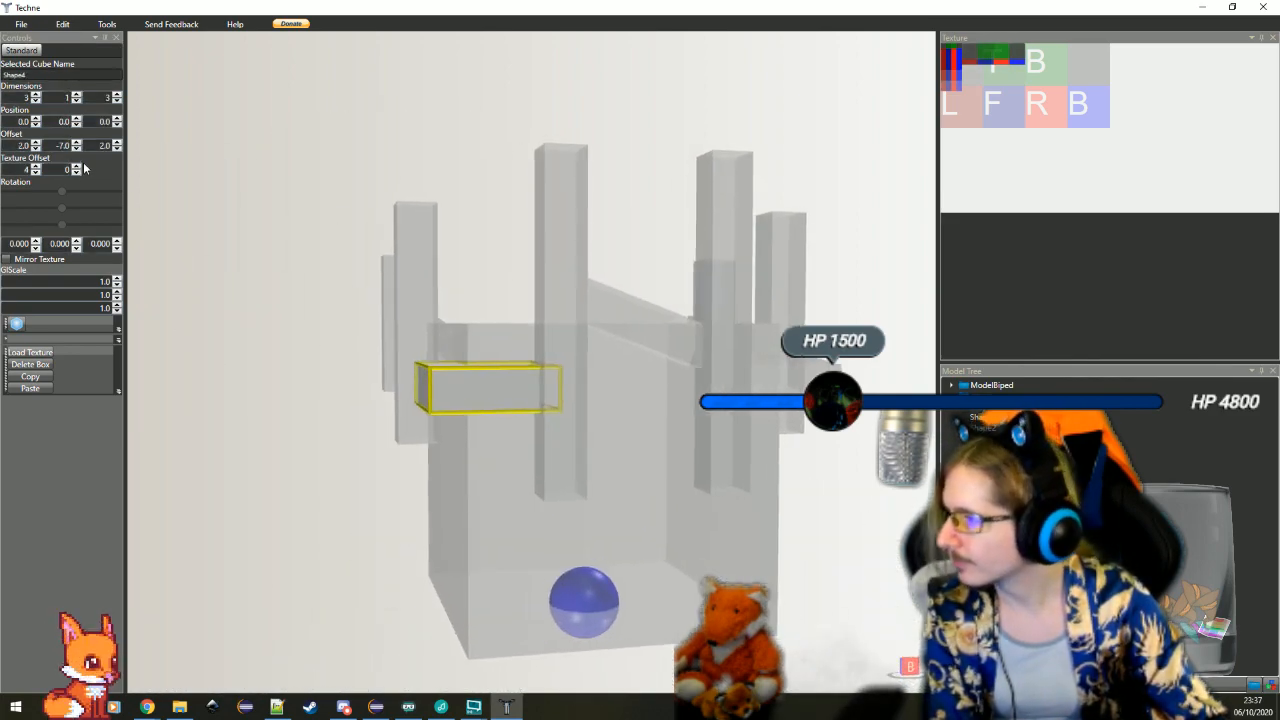
pyautogui.click(117, 248)
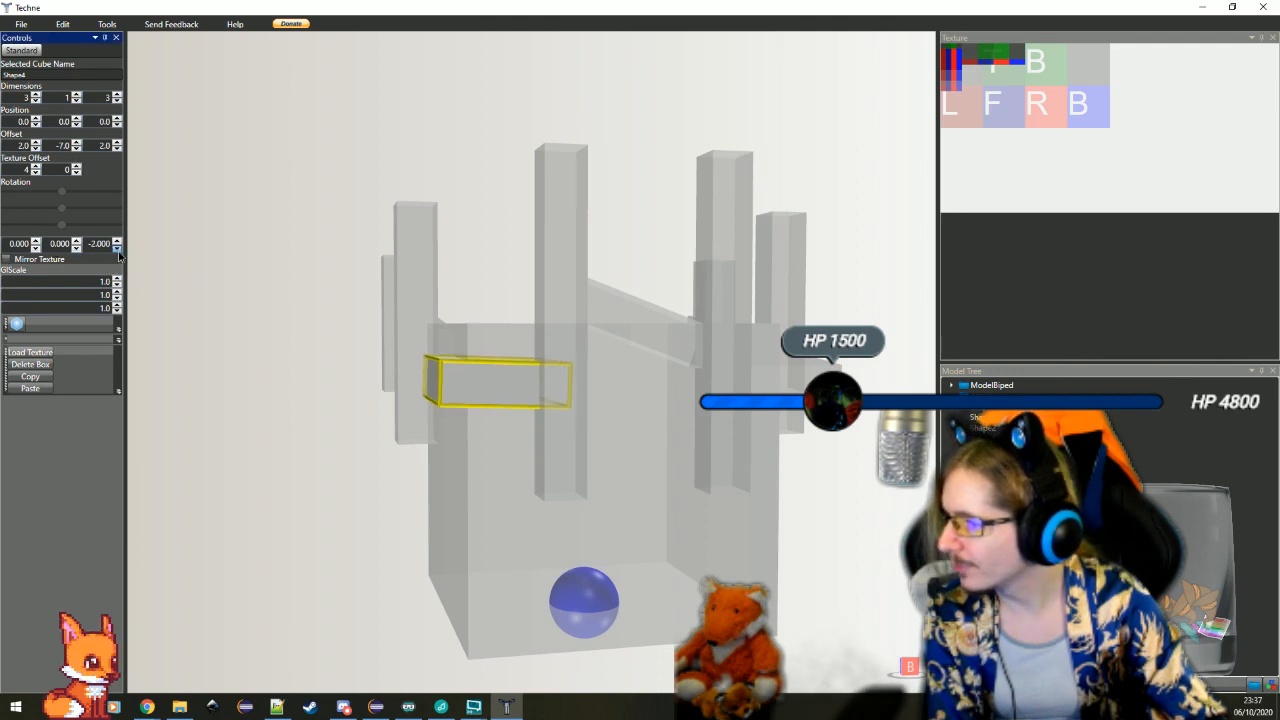
pyautogui.click(117, 248)
pyautogui.click(117, 248)
pyautogui.click(117, 248)
pyautogui.moveTo(383, 372)
pyautogui.mouseDown()
pyautogui.moveTo(361, 371)
pyautogui.moveTo(401, 372)
pyautogui.mouseUp()
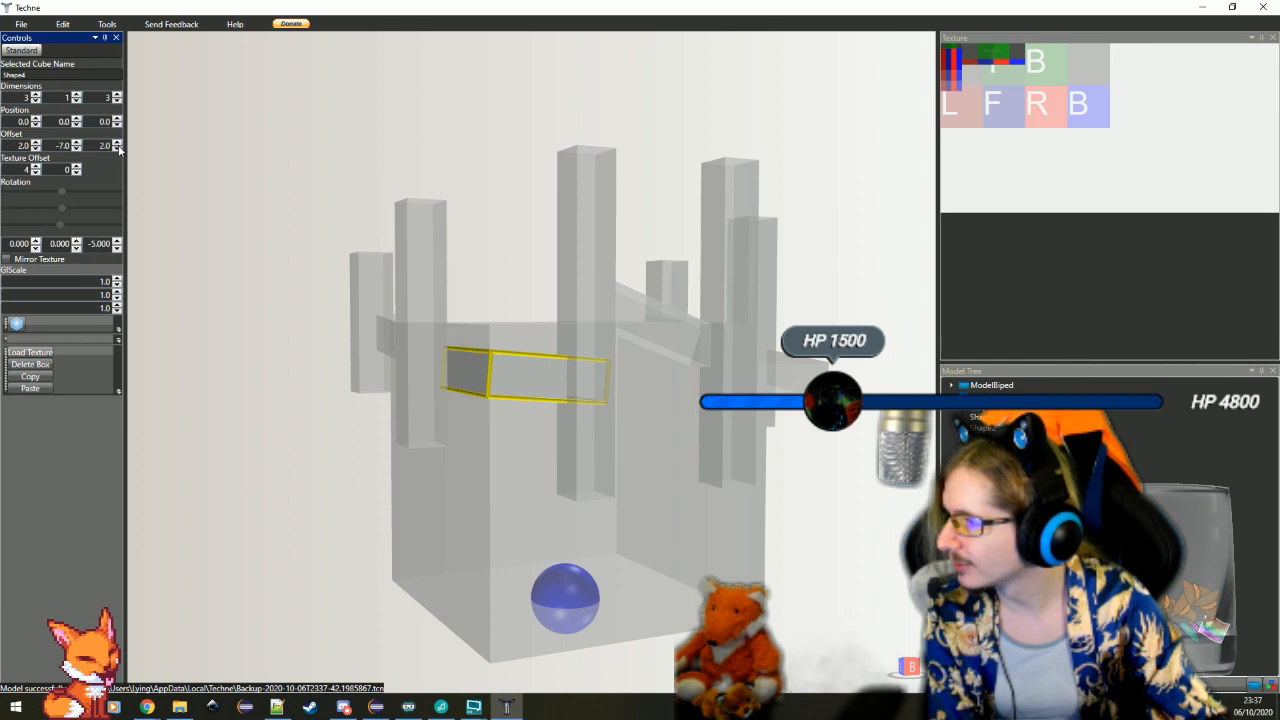
# Shift the Z-tilted flat block sideways with an X offset of 2.5
pyautogui.click(36, 148)
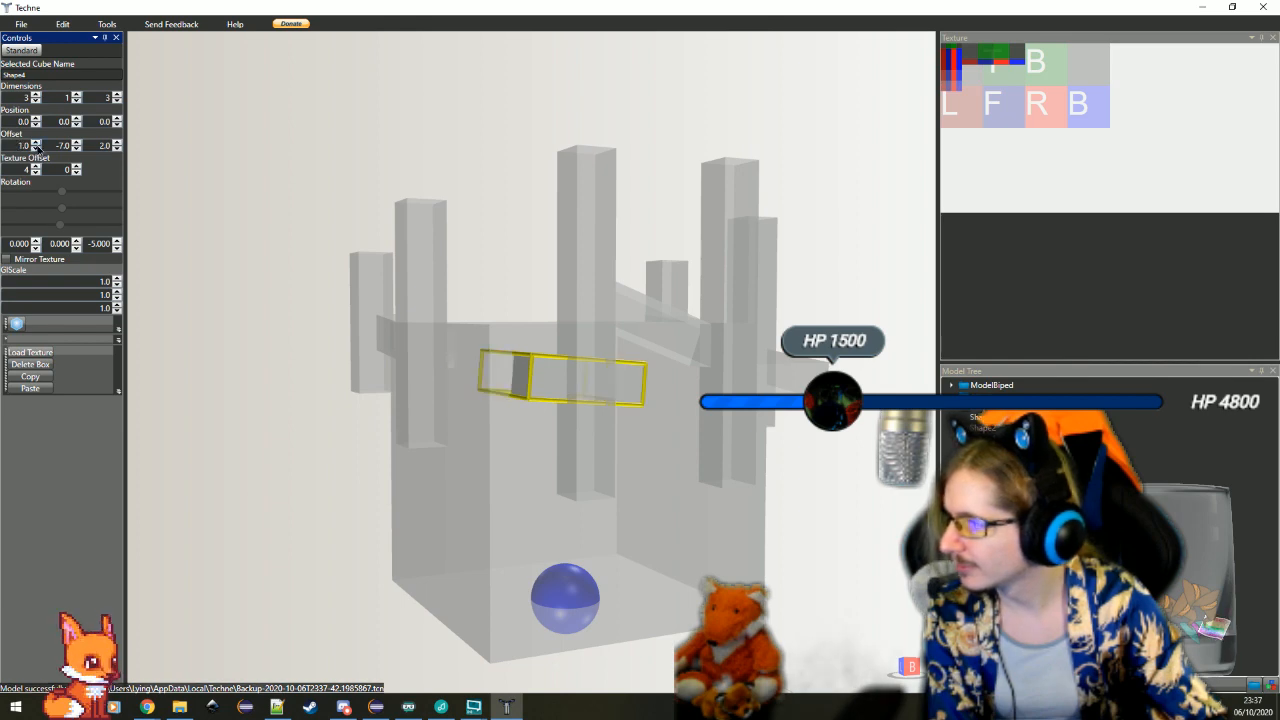
pyautogui.click(36, 148)
pyautogui.click(36, 148)
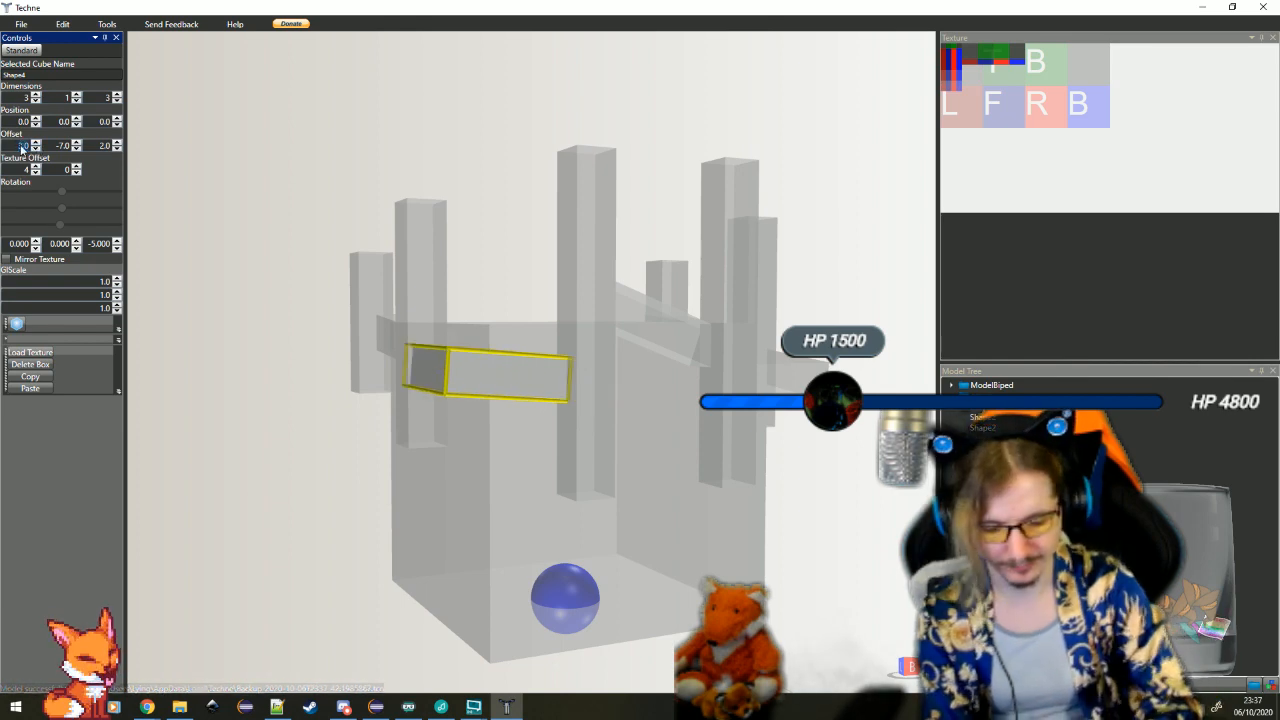
pyautogui.click(326, 430)
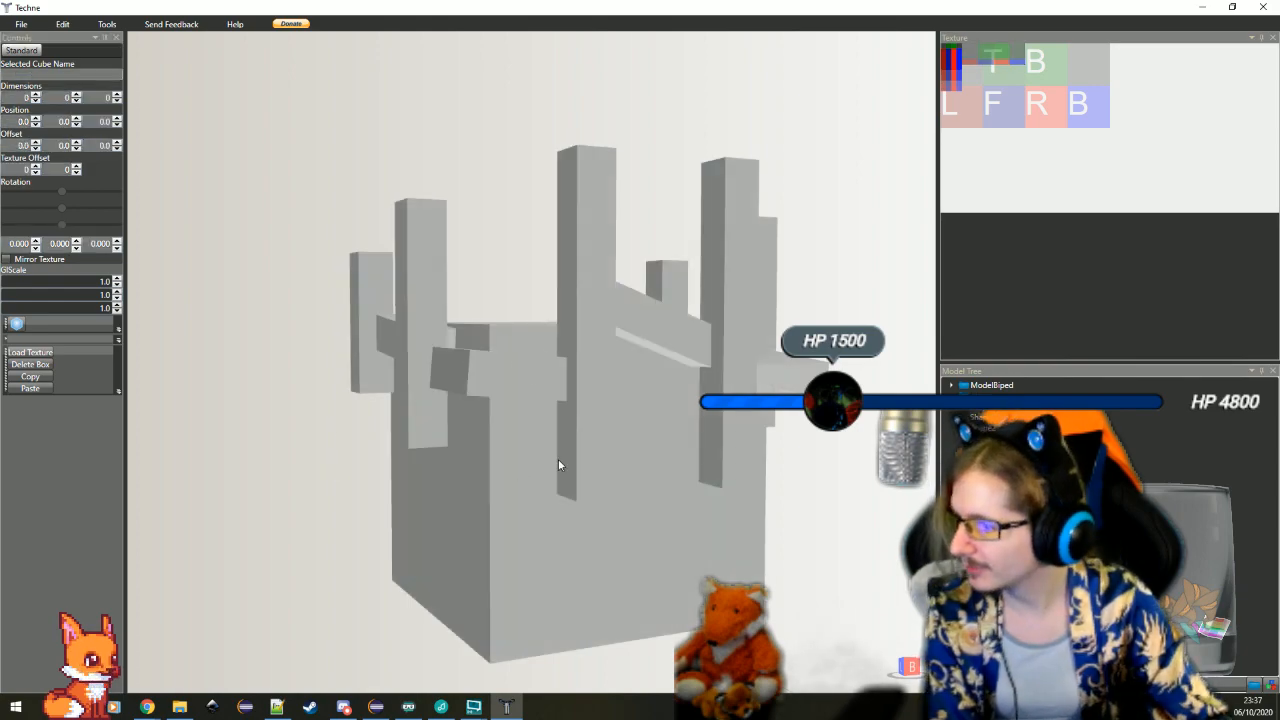
# Deepen the Z-tilted flat block to 3 × 1 × 4 and lower its Z offset by one unit
pyautogui.moveTo(558, 462); pyautogui.dragTo(500, 443)
pyautogui.click(499, 444)
pyautogui.scroll(-4, 499, 444)
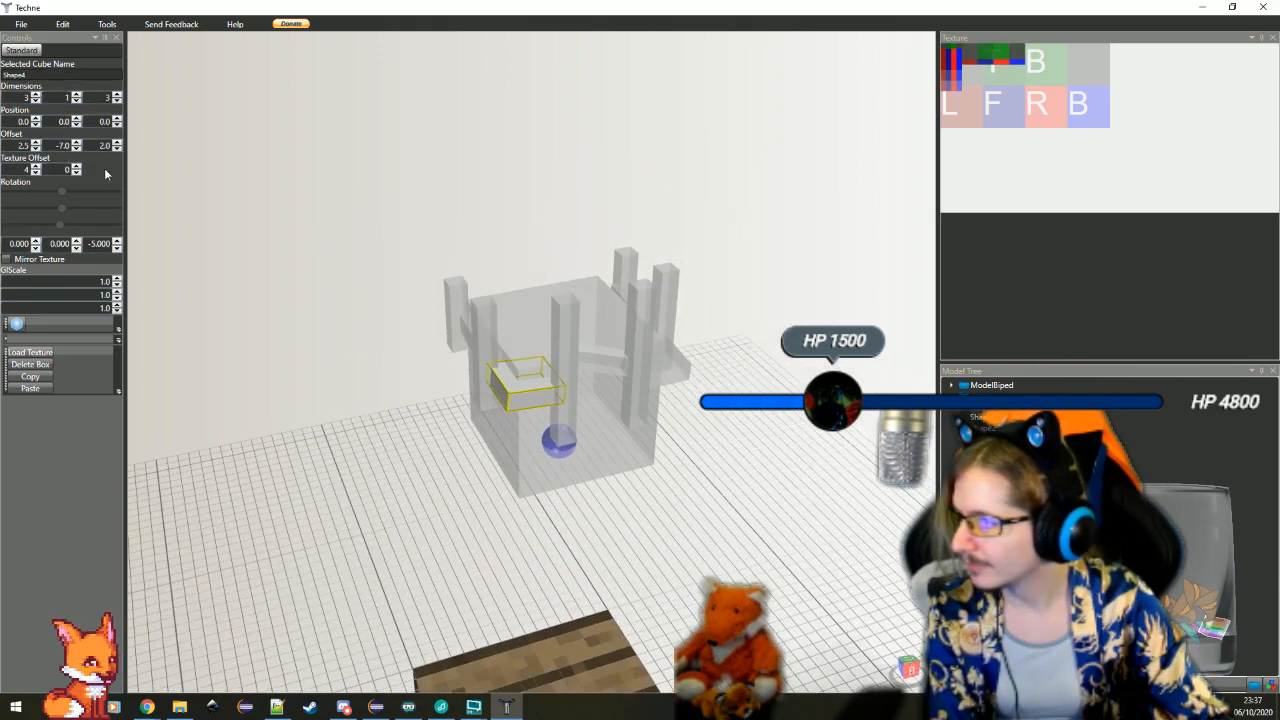
pyautogui.click(117, 94)
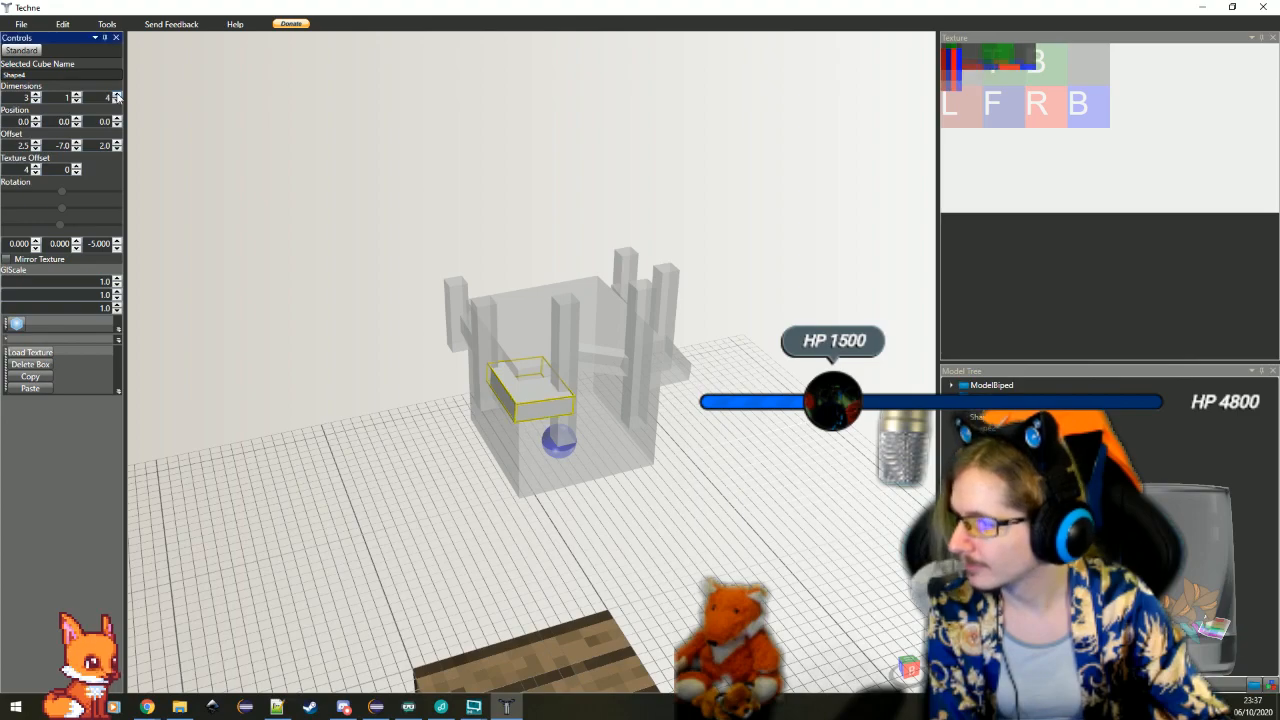
pyautogui.click(119, 149)
# Deepen the flat block at X offset -5 to 3 × 1 × 4 and set its Z offset to 0.5
pyautogui.click(394, 424)
pyautogui.moveTo(699, 508); pyautogui.dragTo(568, 492)
pyautogui.scroll(2, 679, 510)
pyautogui.click(681, 485)
pyautogui.scroll(5, 585, 490)
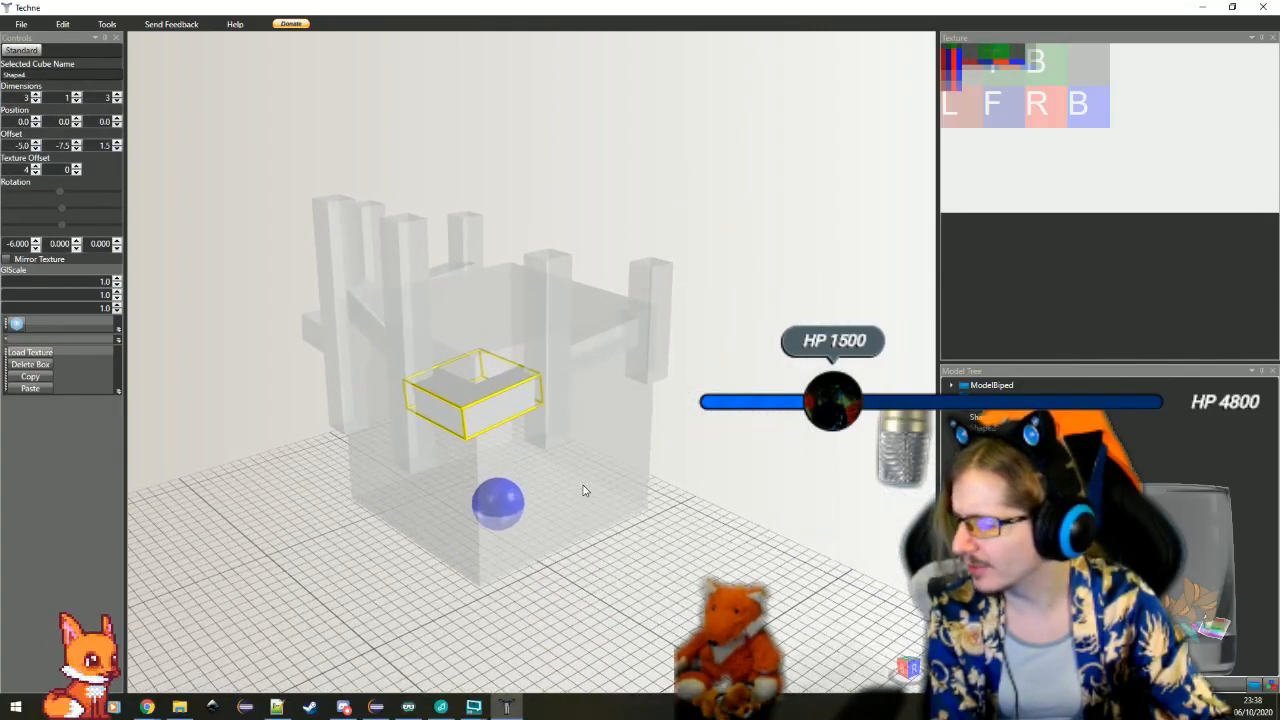
pyautogui.moveTo(617, 517); pyautogui.dragTo(588, 526)
pyautogui.click(117, 95)
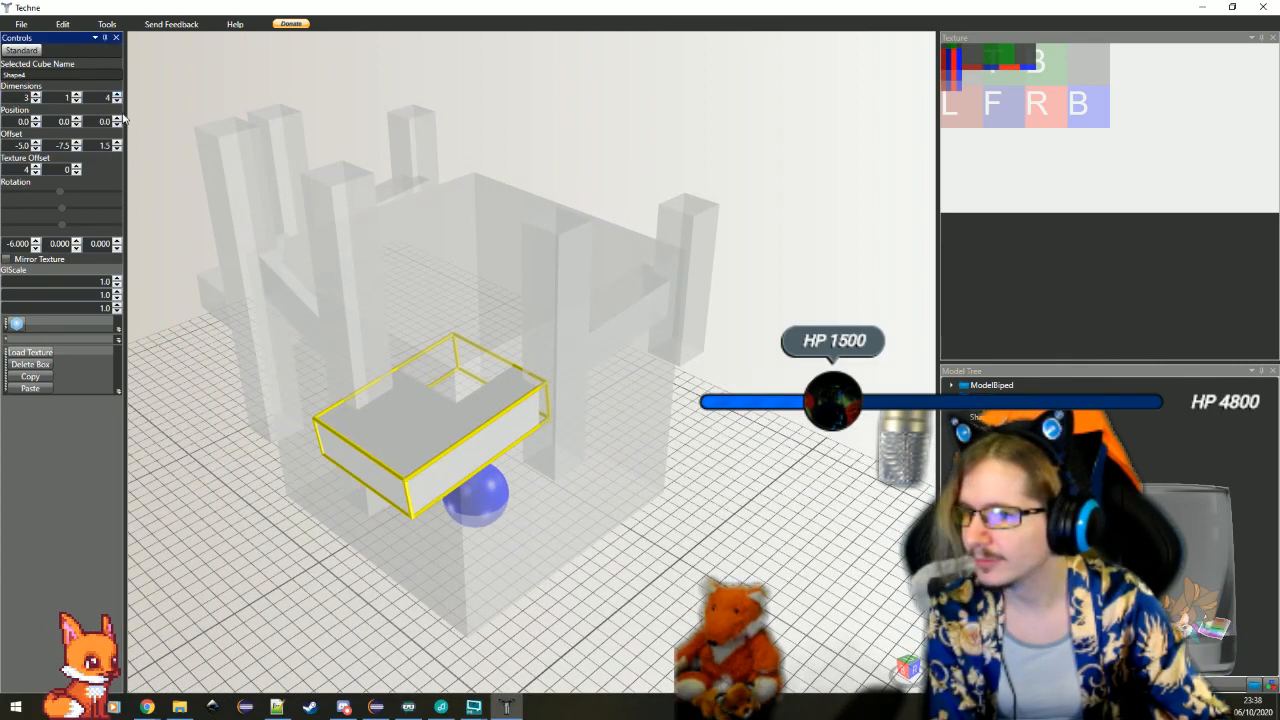
pyautogui.click(118, 149)
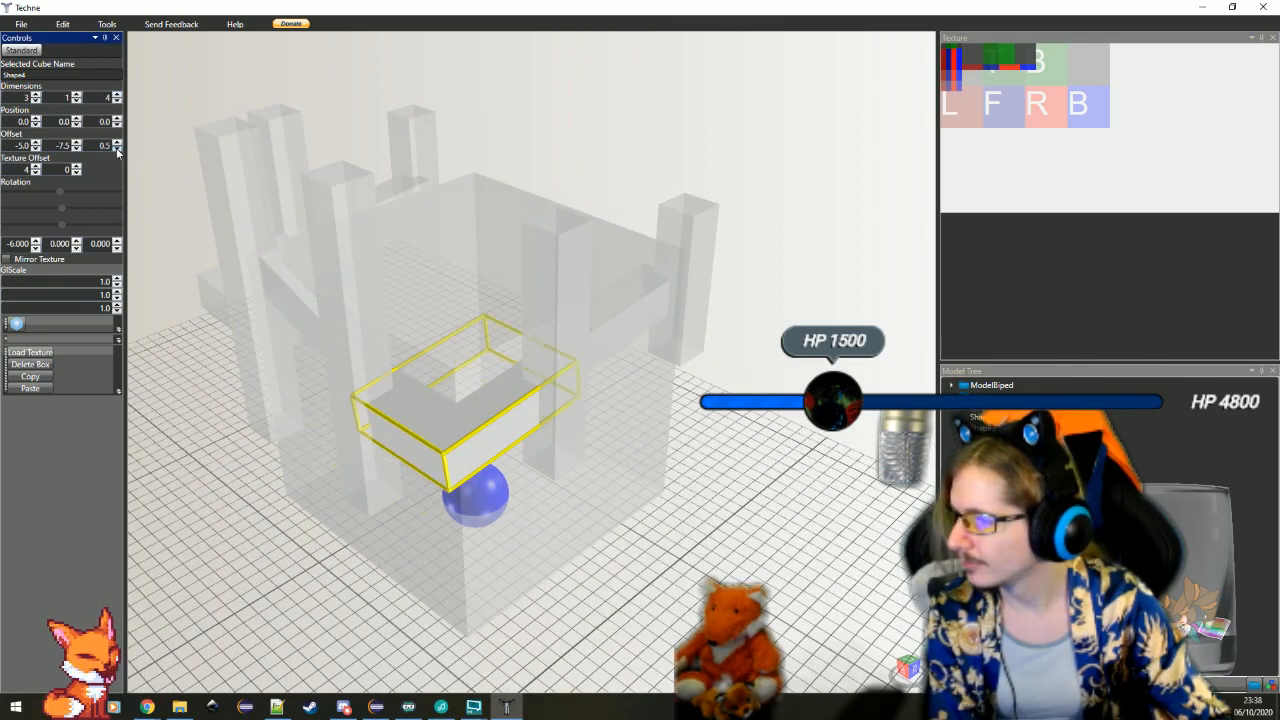
pyautogui.click(730, 553)
# Select the upright 1 × 8 × 1 bar at X offset 1.5 and give it a Z rotation of 1
pyautogui.moveTo(539, 556); pyautogui.dragTo(371, 320)
pyautogui.moveTo(349, 449); pyautogui.dragTo(403, 457)
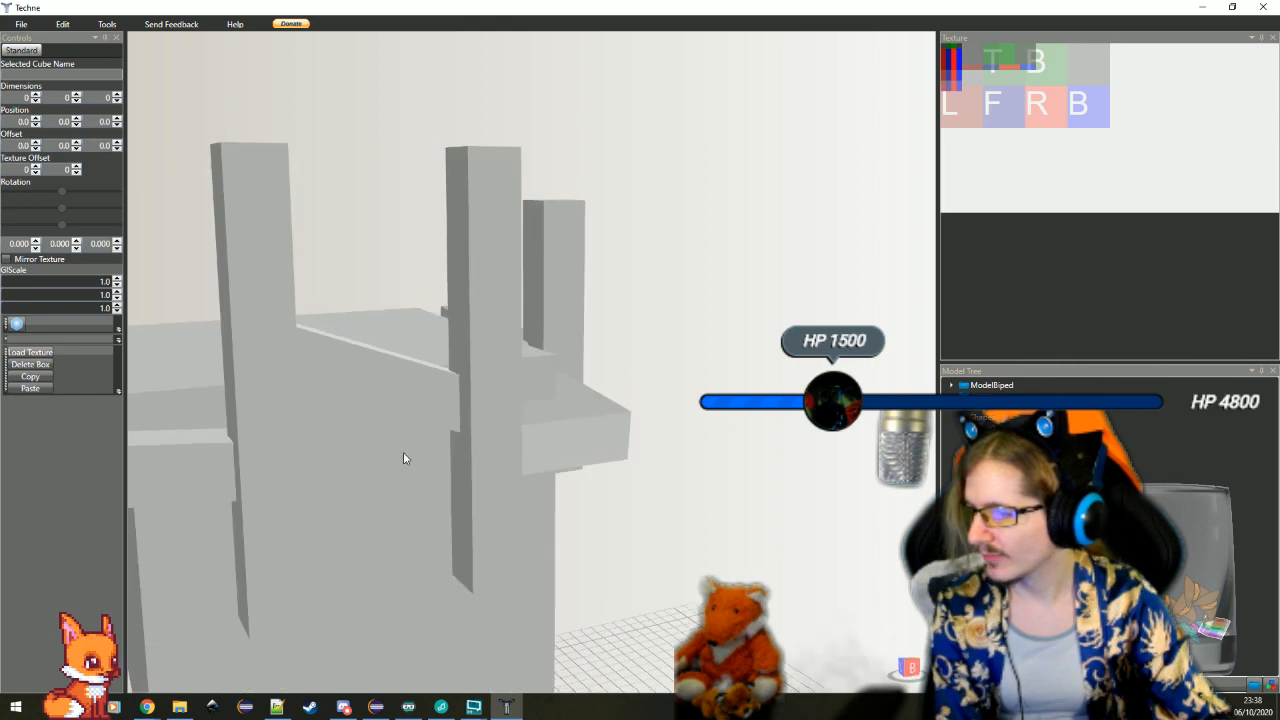
pyautogui.click(287, 462)
pyautogui.scroll(-6, 287, 462)
pyautogui.moveTo(287, 462); pyautogui.dragTo(340, 540)
pyautogui.scroll(4, 340, 540)
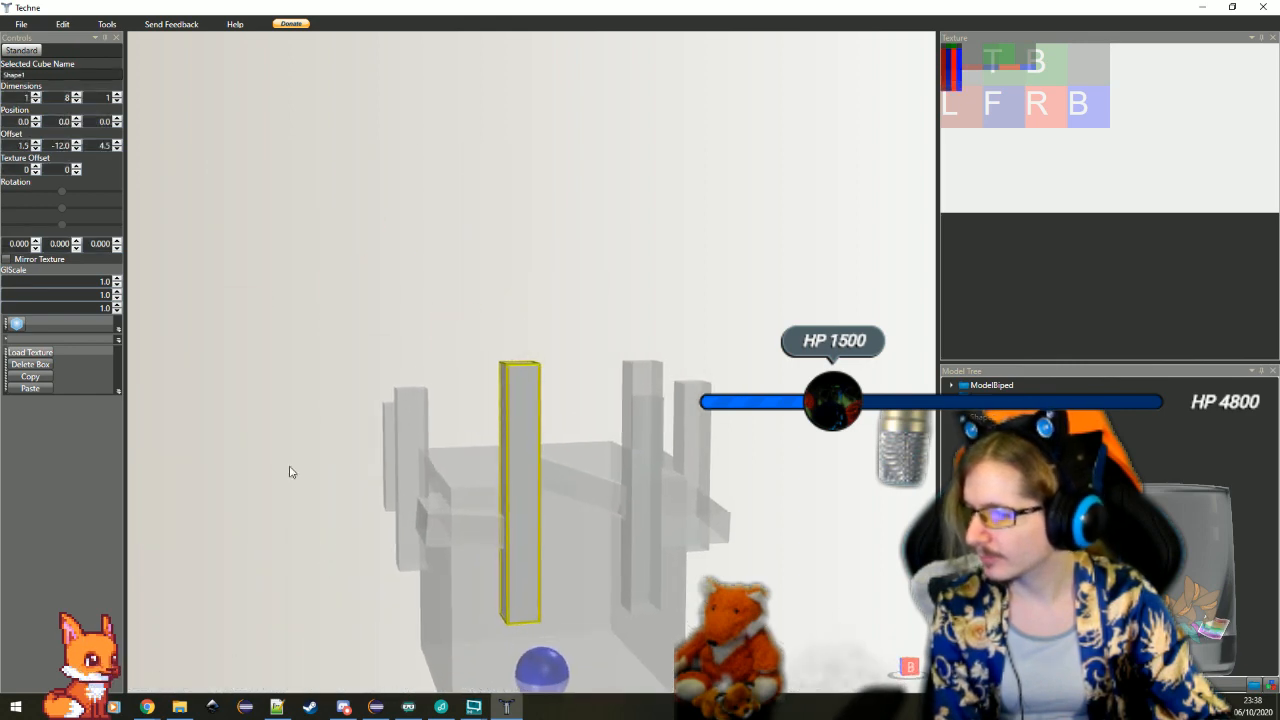
pyautogui.click(116, 242)
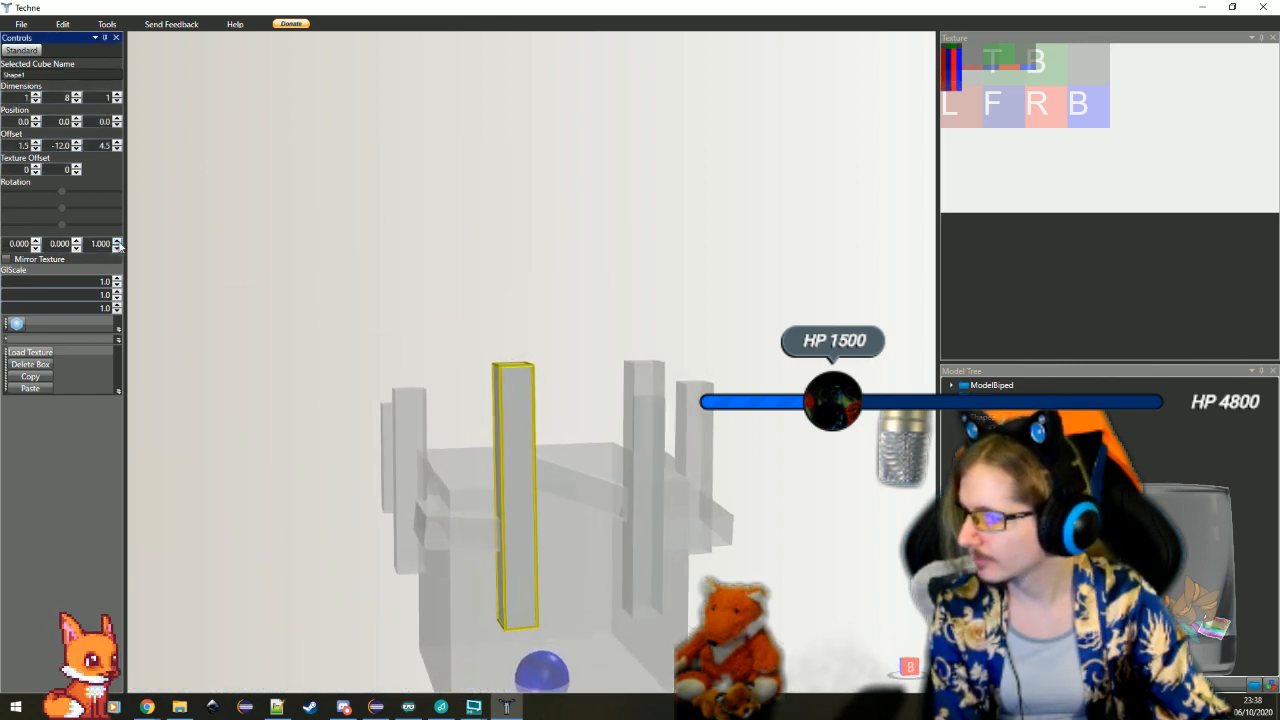
# Select the neighbouring 1 × 8 × 1 bar at X offset -2.5 and give it a Z rotation of -1
pyautogui.click(631, 441)
pyautogui.scroll(-3, 630, 438)
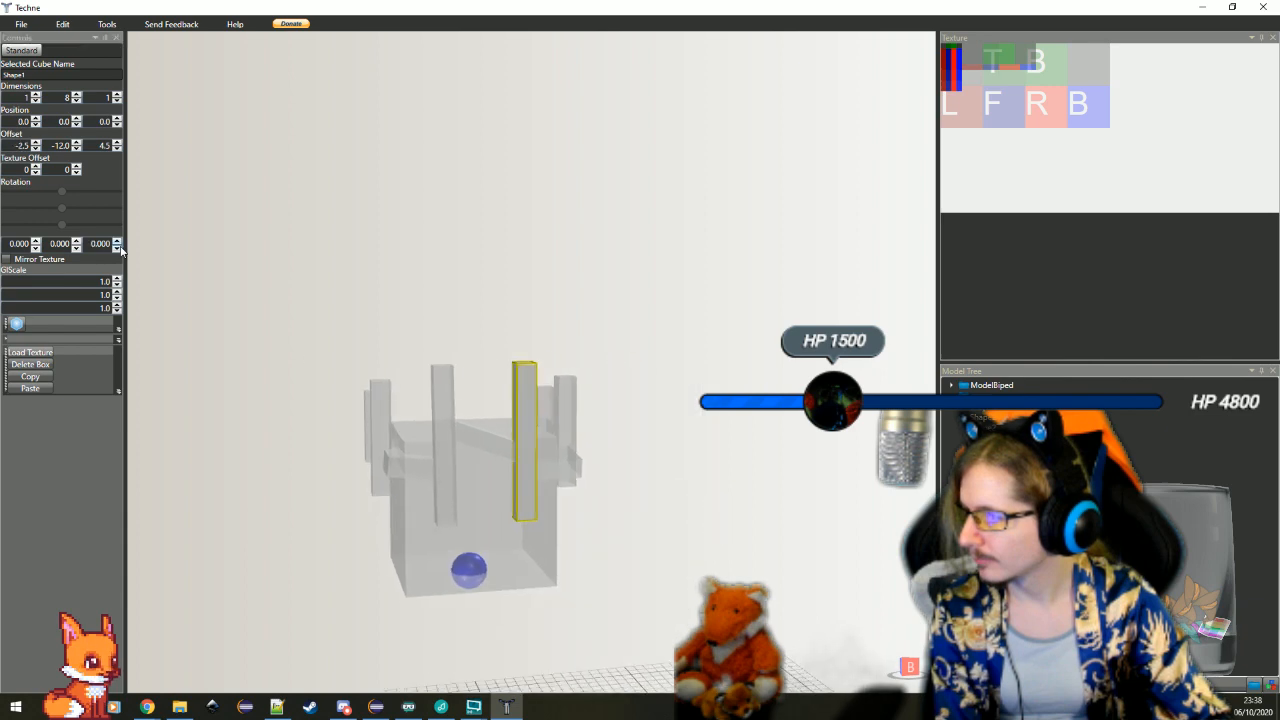
pyautogui.click(117, 248)
pyautogui.click(117, 248)
pyautogui.click(614, 586)
pyautogui.scroll(5, 614, 586)
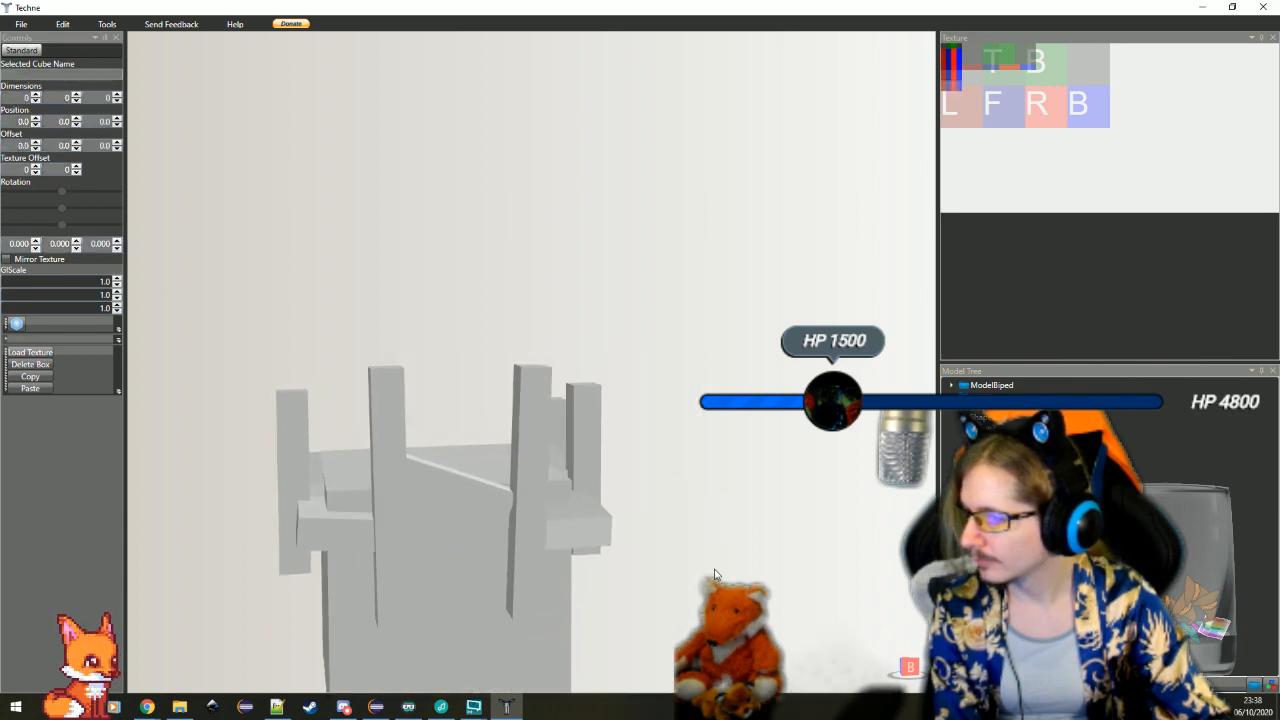
pyautogui.scroll(-2, 614, 588)
pyautogui.click(530, 540)
pyautogui.scroll(-3, 385, 468)
pyautogui.click(118, 242)
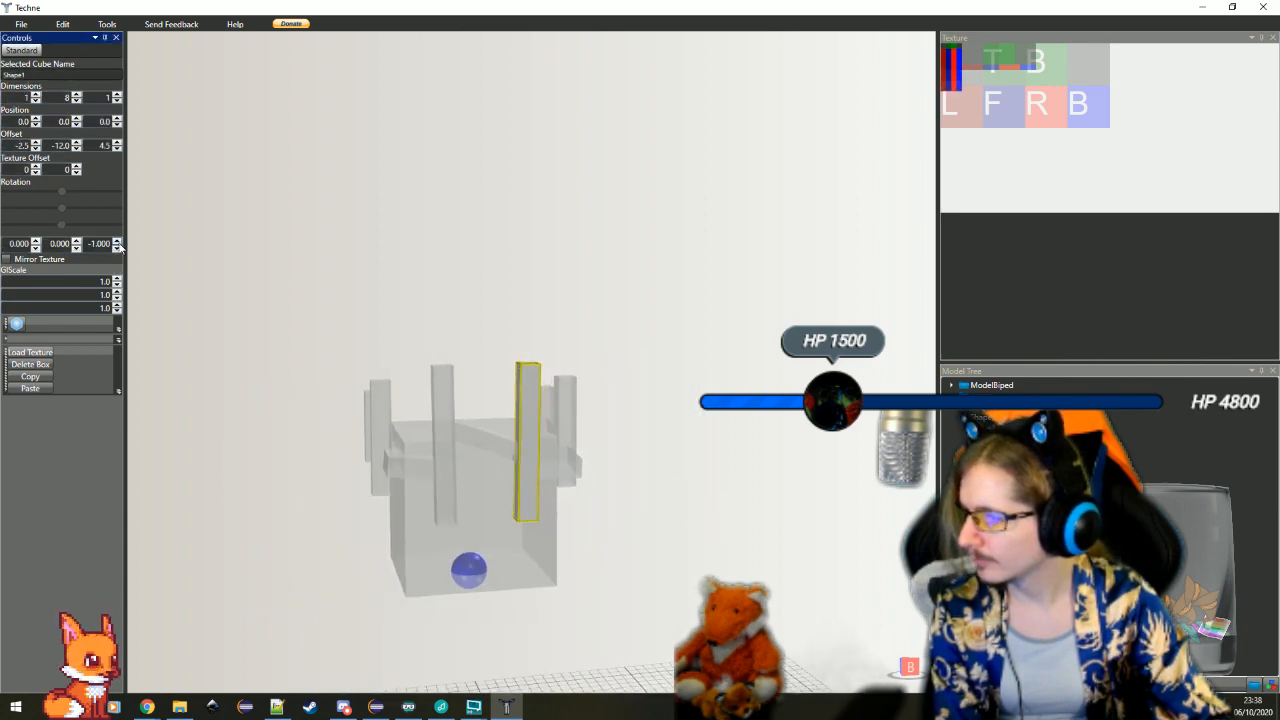
pyautogui.click(593, 536)
# Lengthen the slanted crossbar between the two 8-unit bars to 1 × 5 × 1 and reduce its Y offset
pyautogui.scroll(2, 593, 536)
pyautogui.scroll(2, 545, 552)
pyautogui.click(455, 478)
pyautogui.scroll(-4, 454, 480)
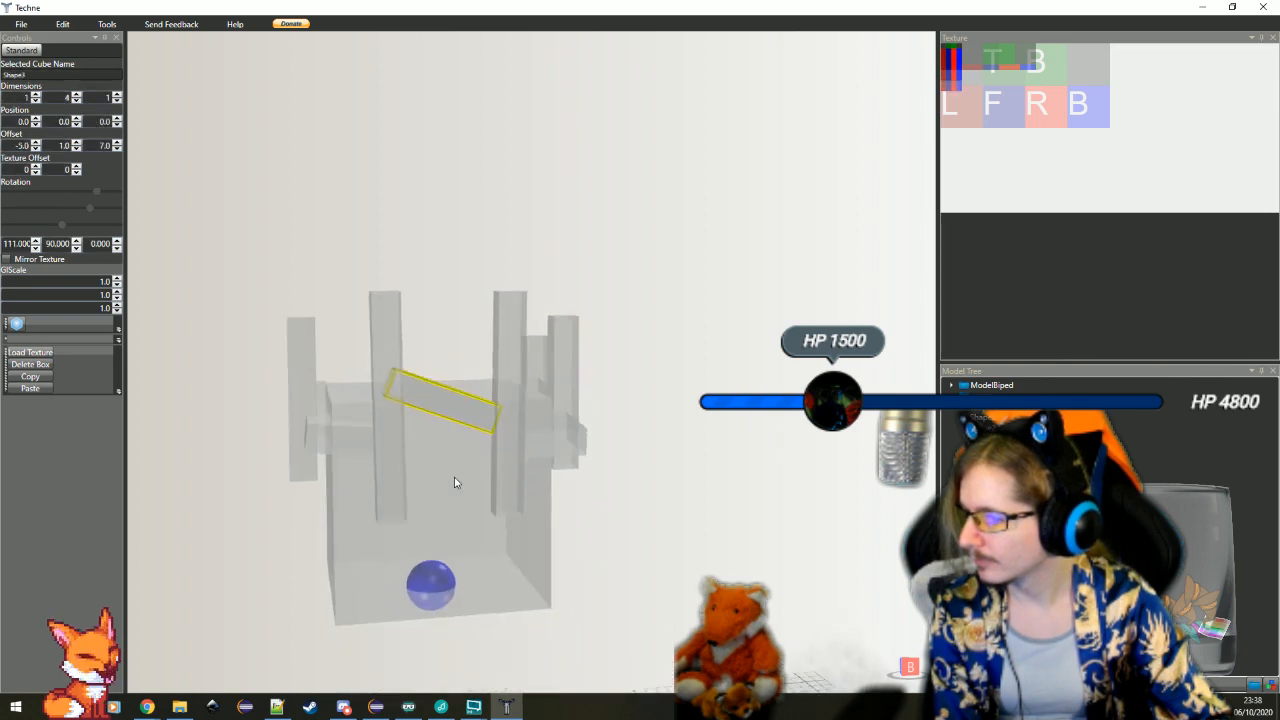
pyautogui.click(77, 94)
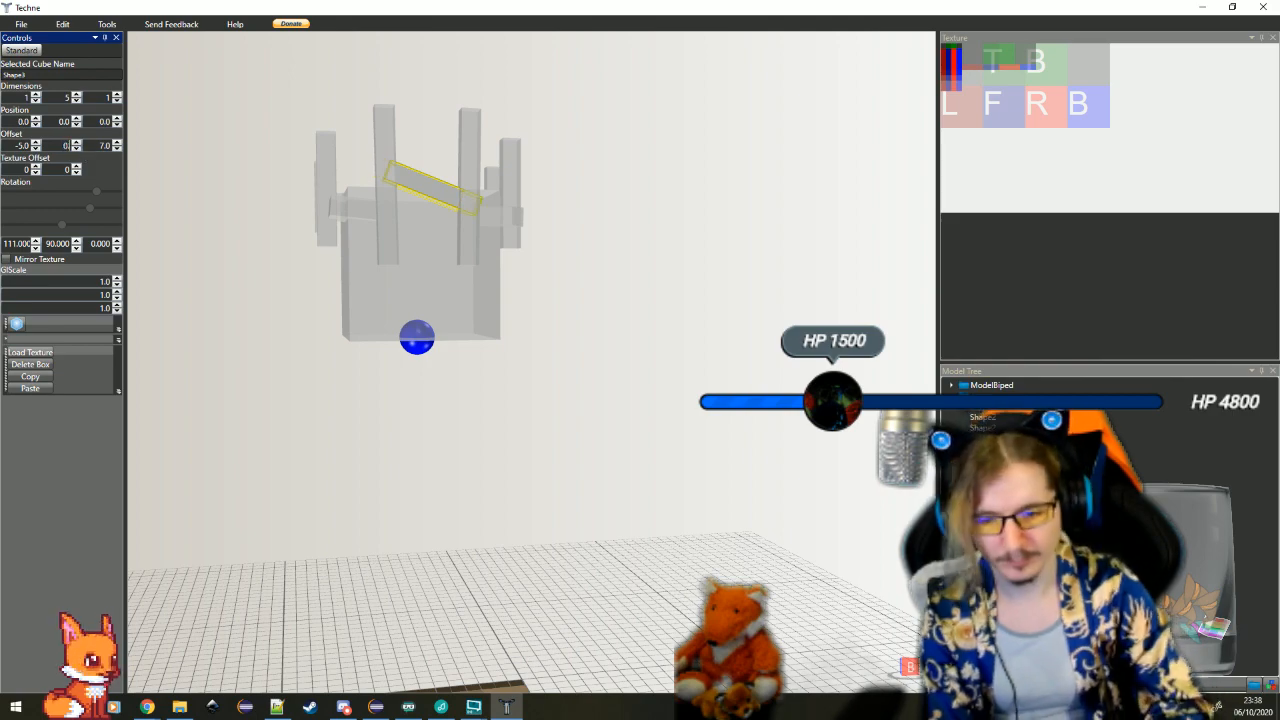
pyautogui.click(486, 425)
pyautogui.moveTo(592, 354); pyautogui.dragTo(470, 345)
pyautogui.scroll(3, 622, 382)
pyautogui.scroll(-3, 578, 401)
# Select the upright 1 × 6 × 1 bar at X offset 4.5 and tilt it with a slight positive X rotation
pyautogui.click(753, 232)
pyautogui.scroll(-5, 768, 294)
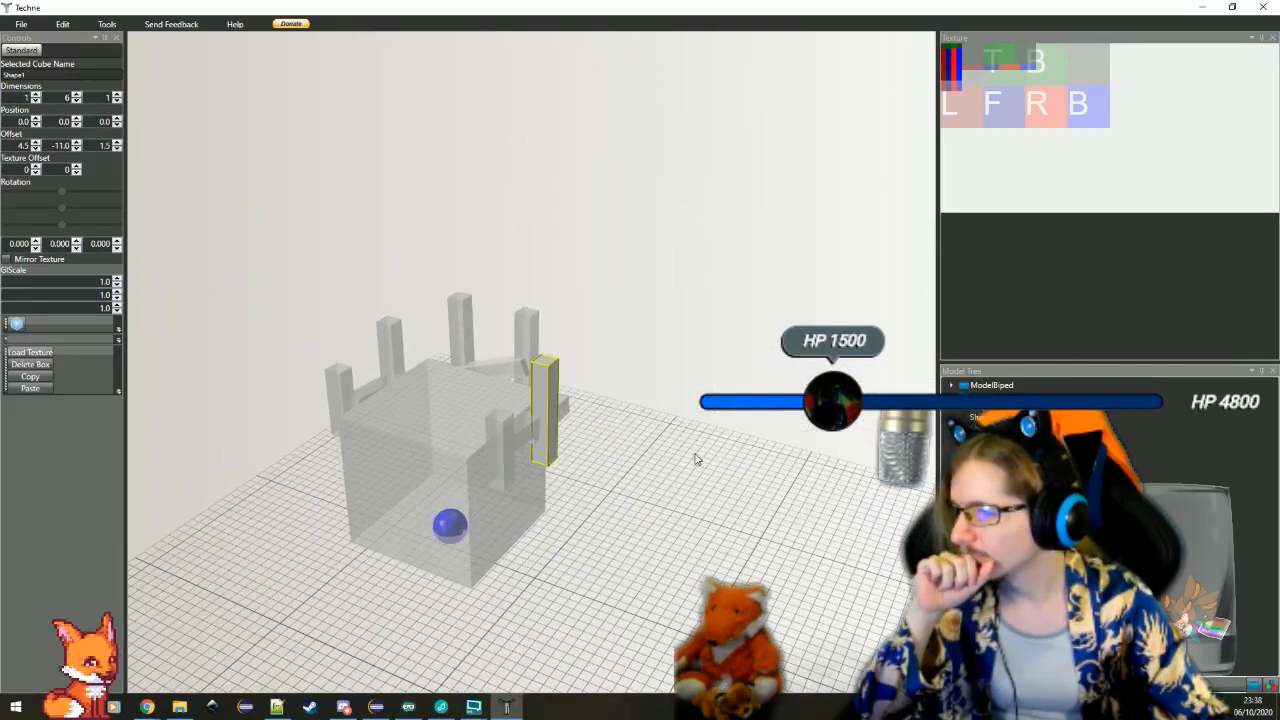
pyautogui.scroll(3, 690, 470)
pyautogui.moveTo(665, 526); pyautogui.dragTo(701, 516)
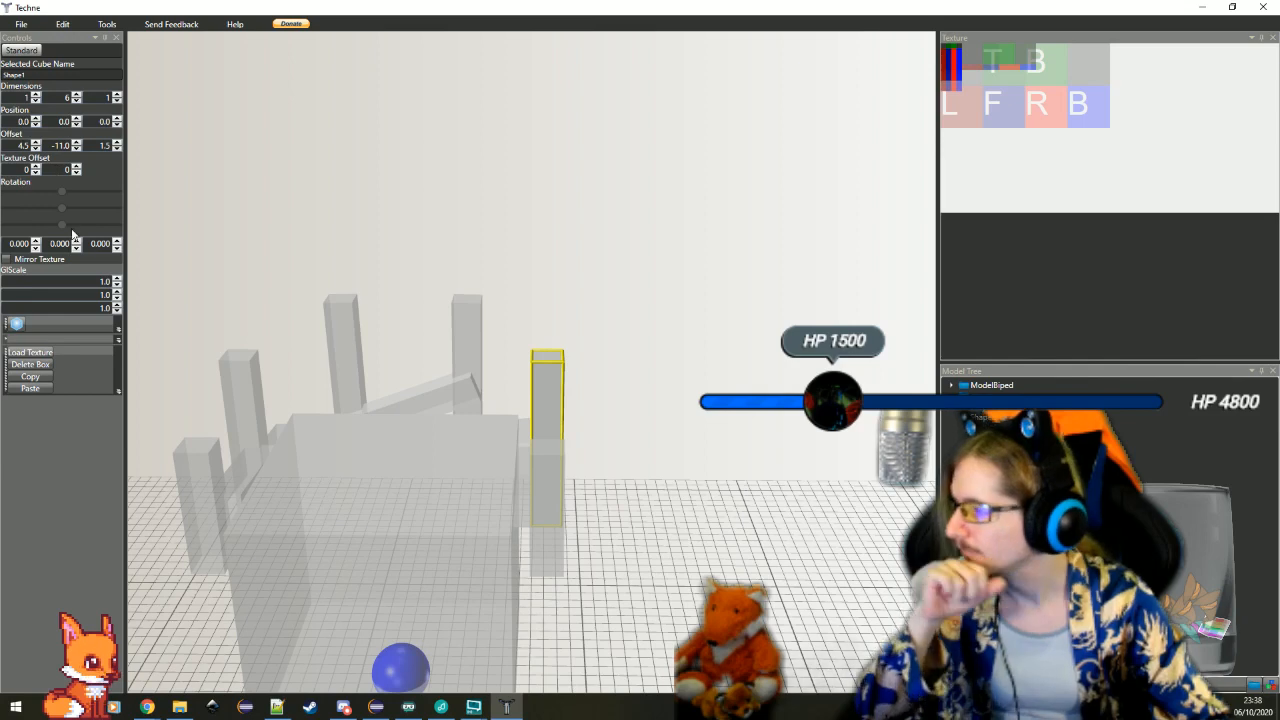
pyautogui.click(35, 242)
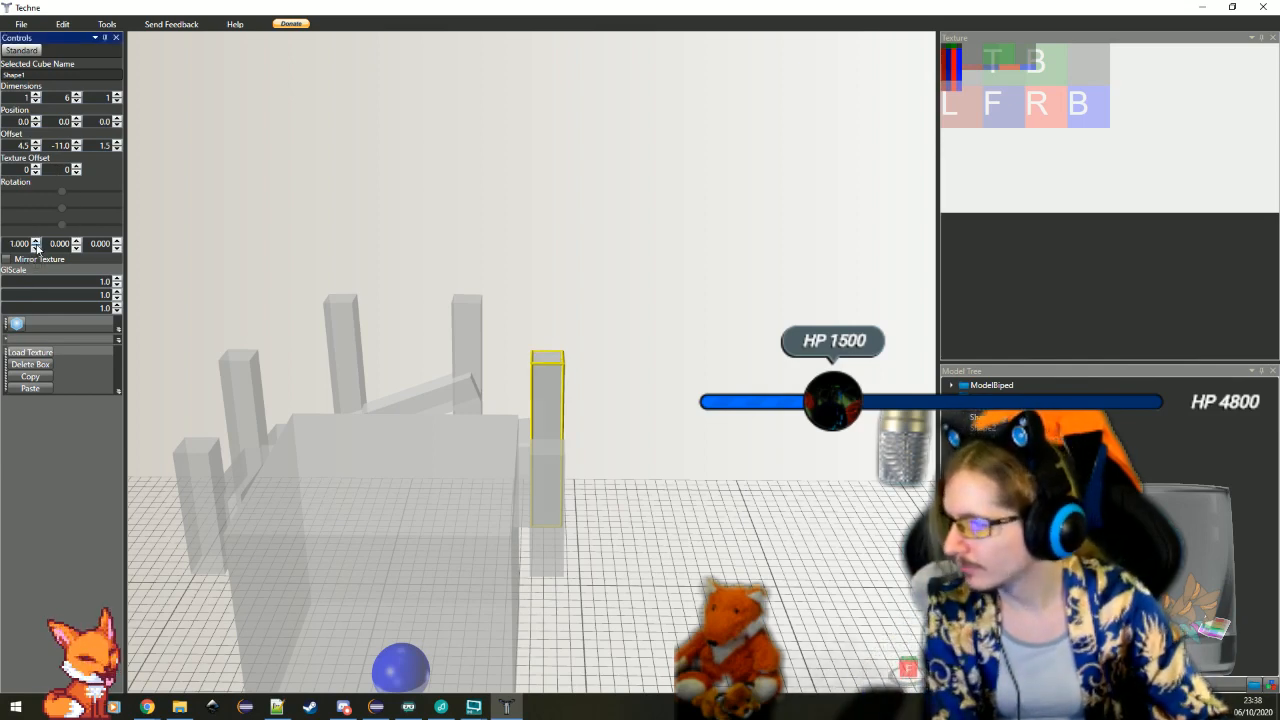
pyautogui.moveTo(523, 432); pyautogui.dragTo(427, 400)
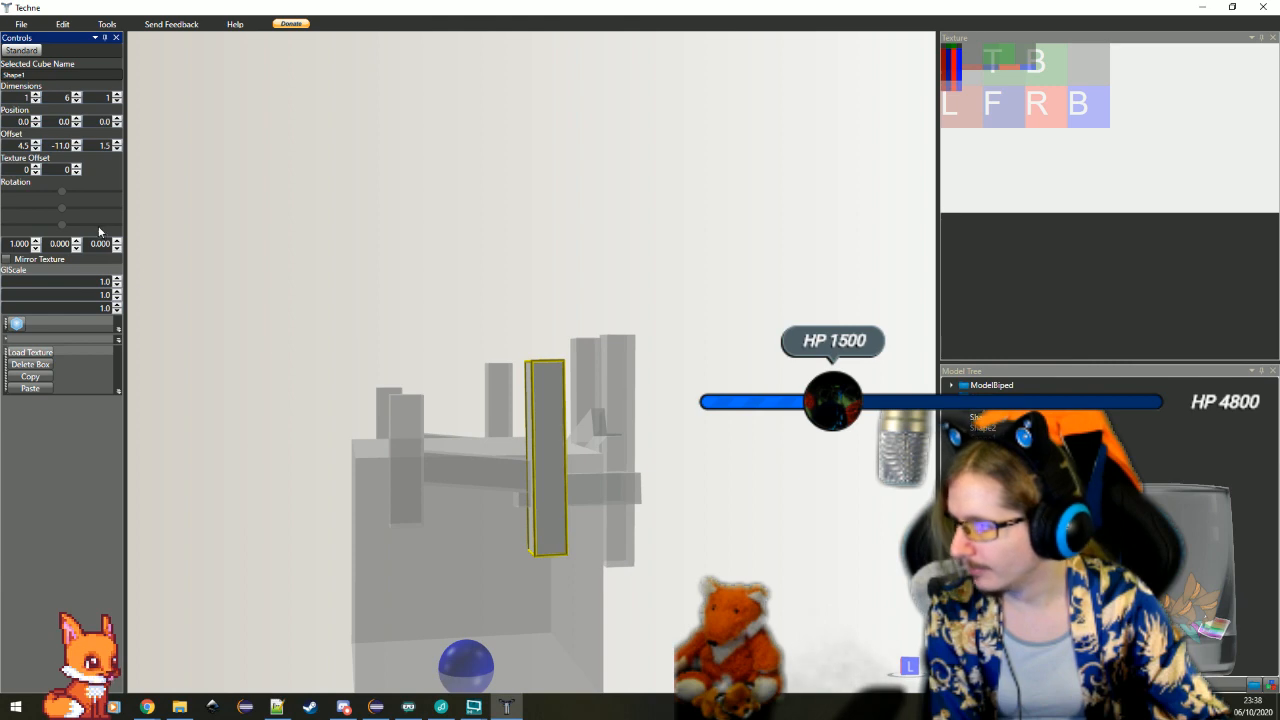
pyautogui.click(35, 242)
# Tilt the 1 × 6 × 1 bar at X offset -5.5 with an X rotation of -2 and a Z rotation of -2
pyautogui.moveTo(322, 406); pyautogui.dragTo(306, 482)
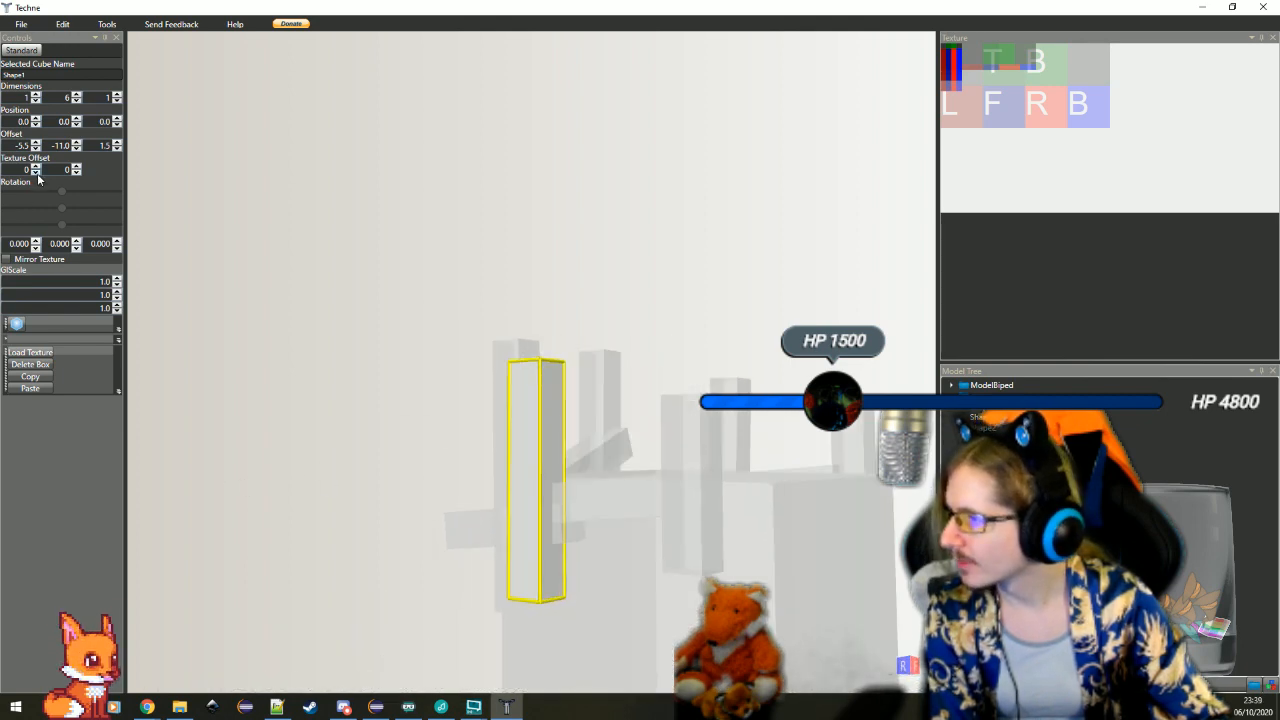
pyautogui.click(36, 248)
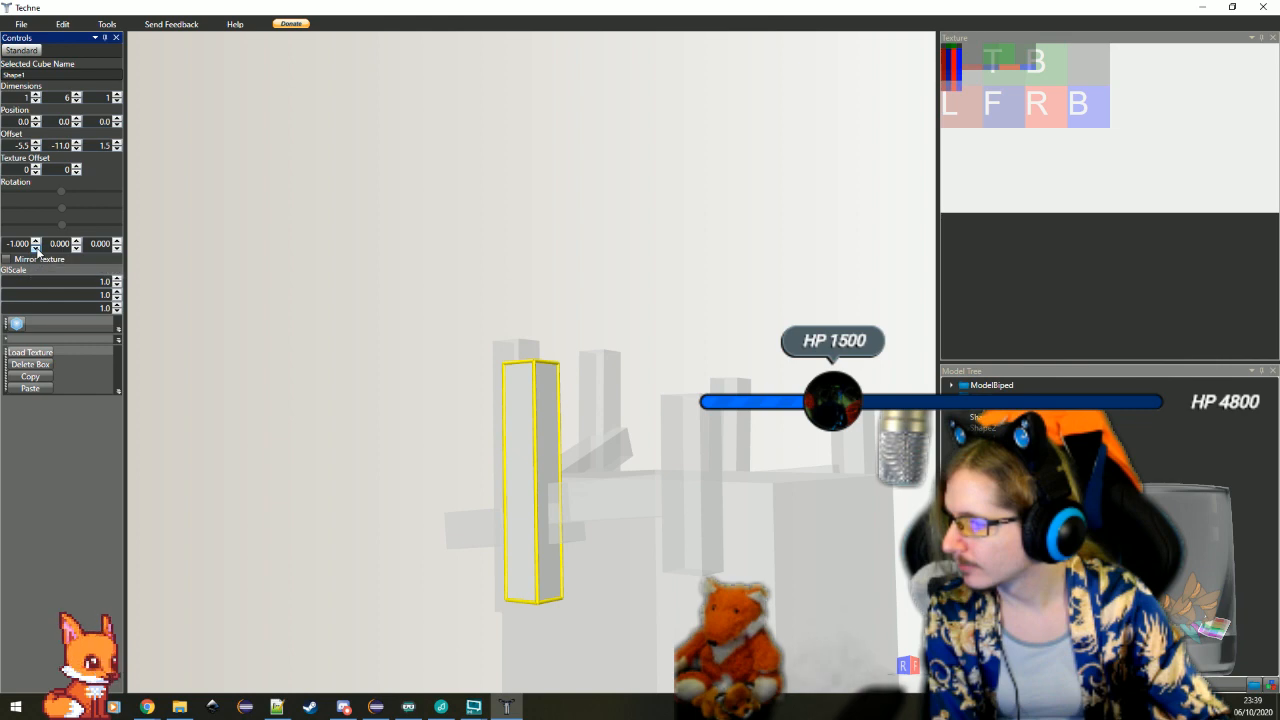
pyautogui.click(36, 248)
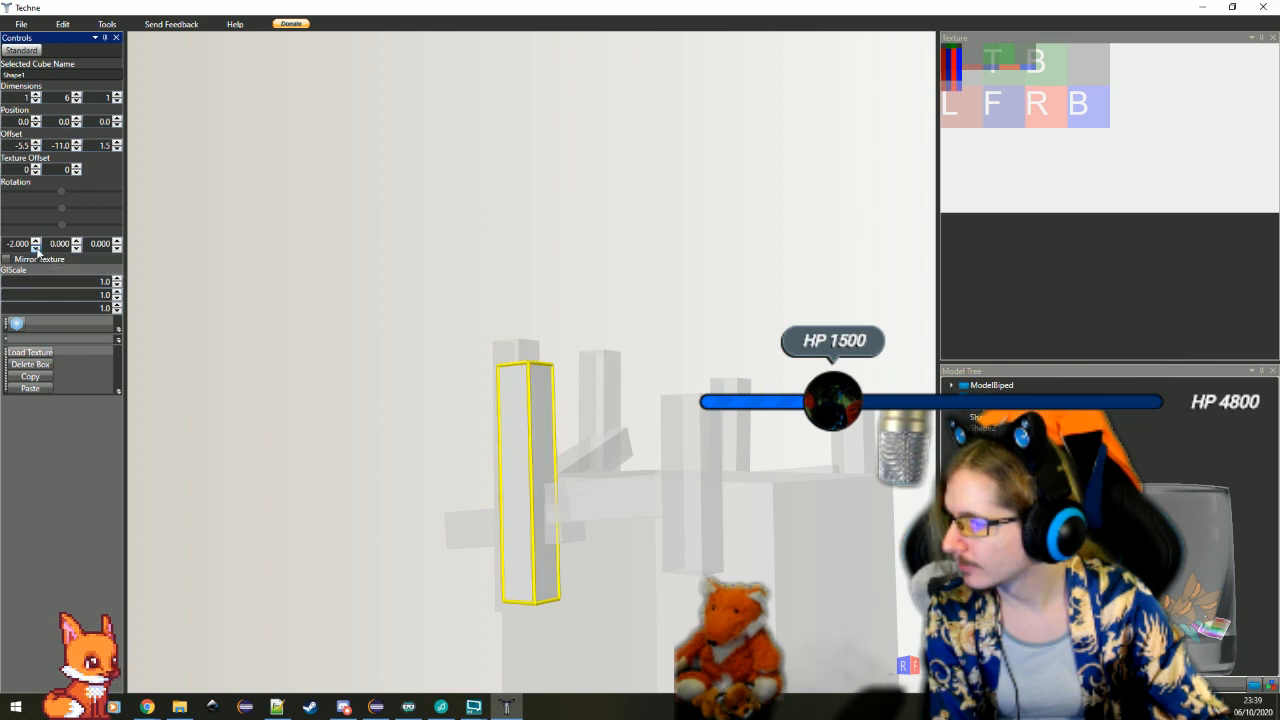
pyautogui.click(117, 247)
pyautogui.click(117, 247)
pyautogui.moveTo(401, 469); pyautogui.dragTo(760, 423)
pyautogui.click(777, 360)
pyautogui.scroll(-3, 777, 400)
pyautogui.moveTo(777, 360); pyautogui.dragTo(661, 531)
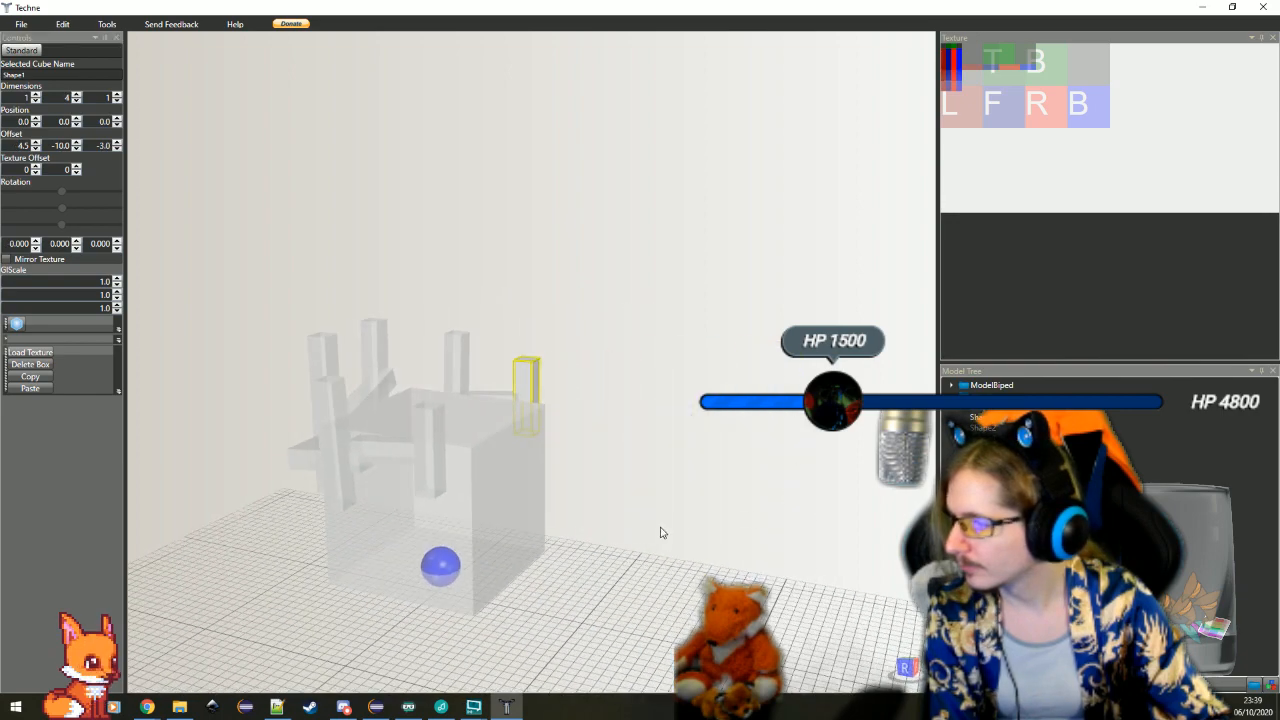
pyautogui.click(655, 533)
pyautogui.scroll(3, 635, 541)
# Select the tilted 1 × 6 × 1 bar at X offset -5.5
pyautogui.click(247, 547)
pyautogui.scroll(-3, 247, 556)
pyautogui.moveTo(247, 561); pyautogui.dragTo(311, 448)
pyautogui.scroll(3, 374, 527)
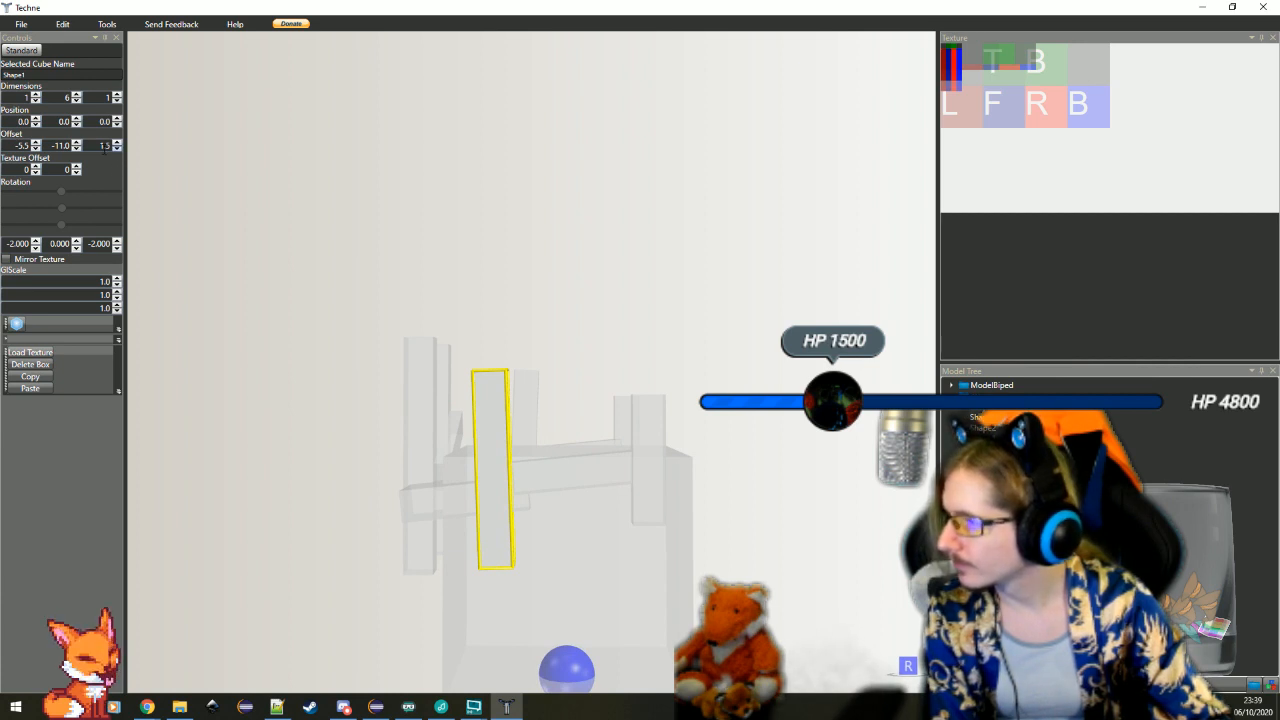
pyautogui.click(37, 149)
pyautogui.click(37, 142)
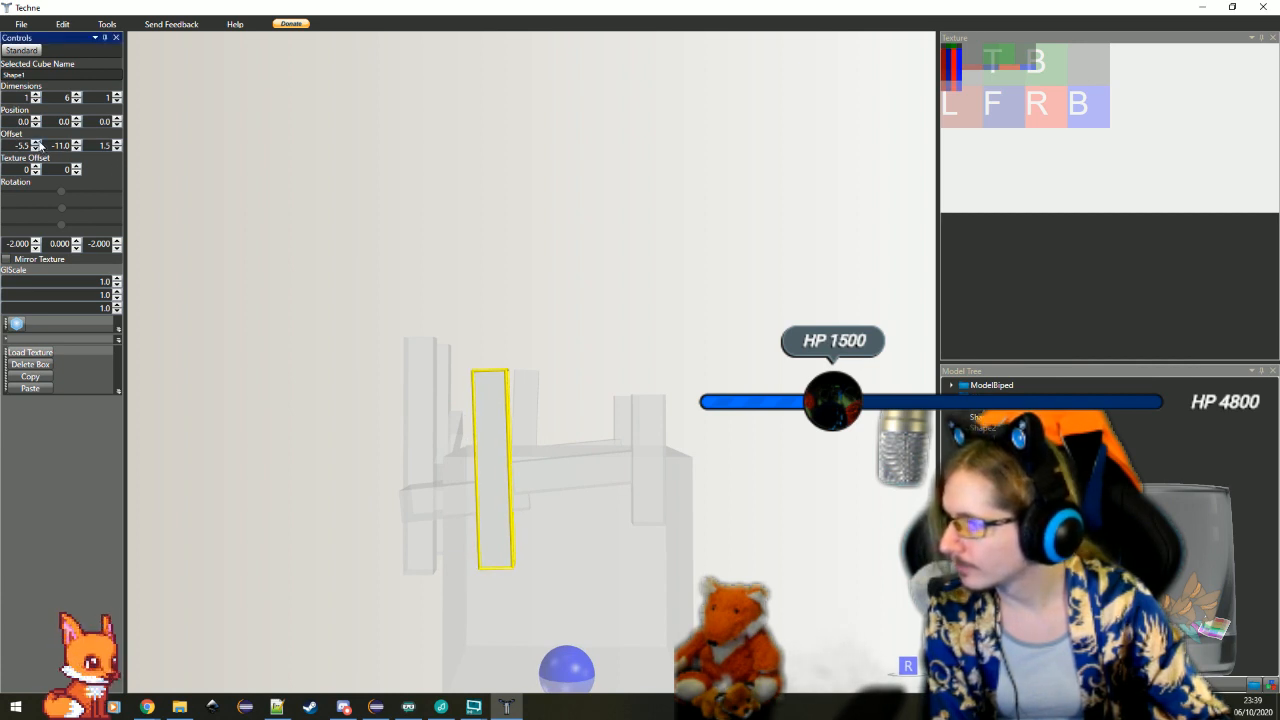
pyautogui.click(37, 142)
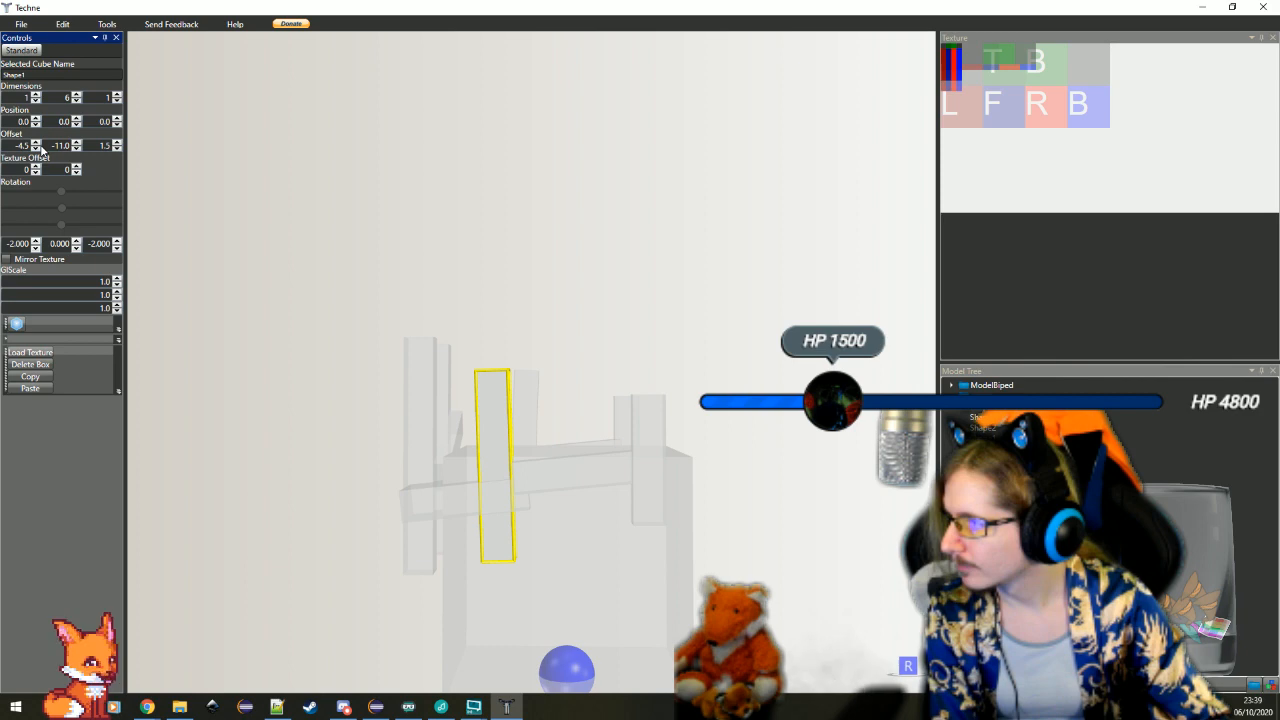
pyautogui.click(38, 149)
# Set the Z offset of the tilted 1 × 6 × 1 bar to 0.5 and deselect it
pyautogui.moveTo(606, 514); pyautogui.dragTo(543, 514)
pyautogui.scroll(4, 520, 516)
pyautogui.click(495, 519)
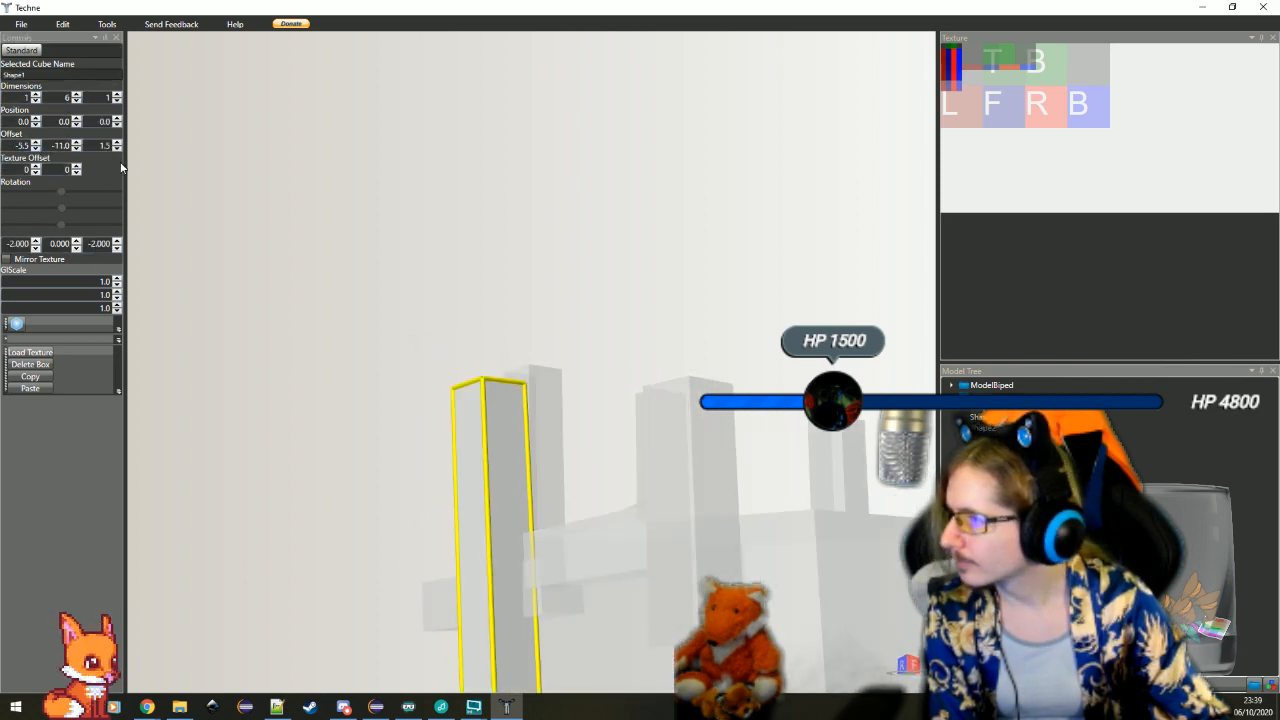
pyautogui.click(118, 149)
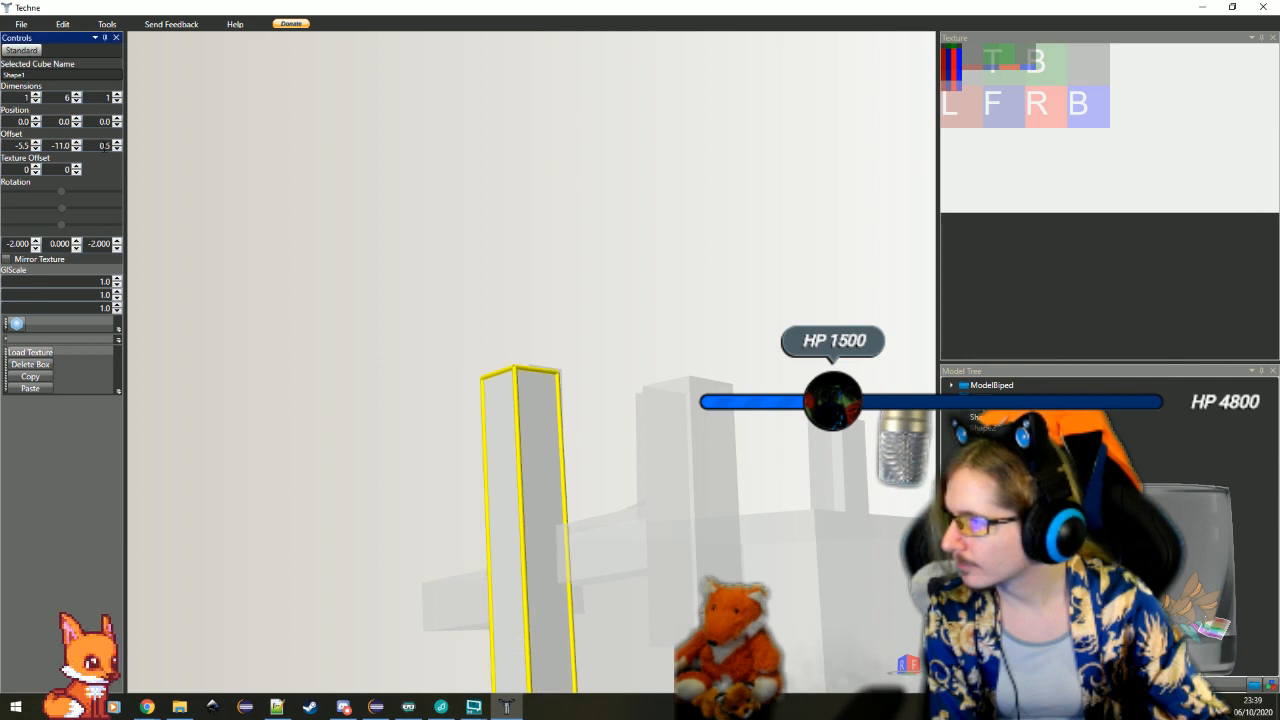
pyautogui.moveTo(448, 508); pyautogui.dragTo(492, 556)
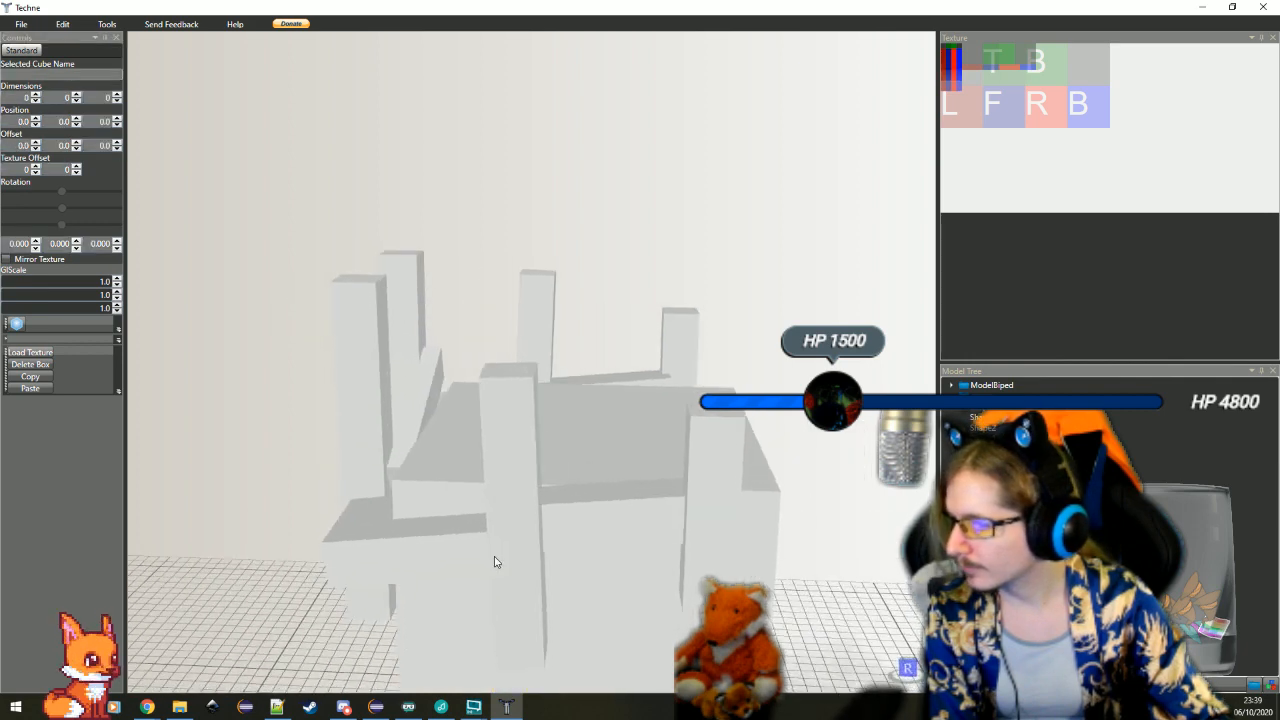
pyautogui.scroll(-4, 492, 556)
pyautogui.moveTo(772, 594); pyautogui.dragTo(533, 597)
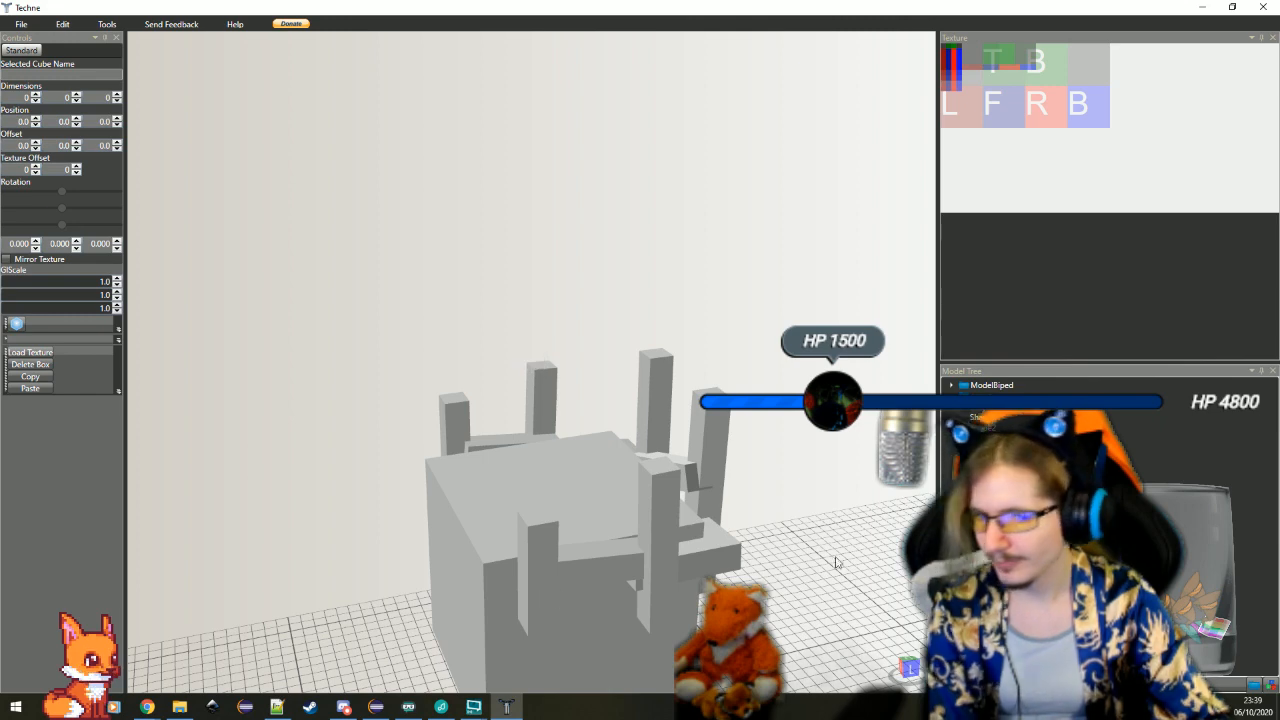
pyautogui.hotkey('alt', 'Tab')
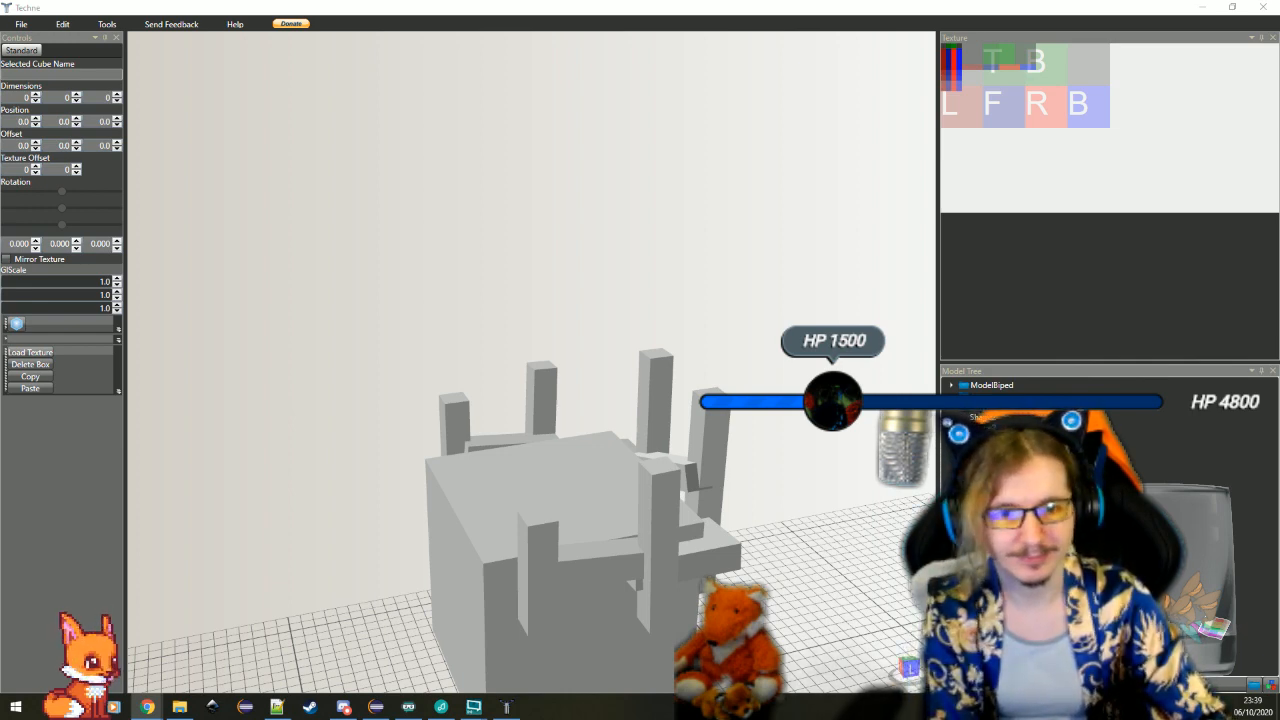
pyautogui.hotkey('alt', 'Tab')
# Duplicate the slanted 1 × 5 × 1 crossbar that links the two tall bars on the cube's back side
pyautogui.moveTo(886, 504); pyautogui.dragTo(613, 296)
pyautogui.click(442, 462)
pyautogui.click(613, 296)
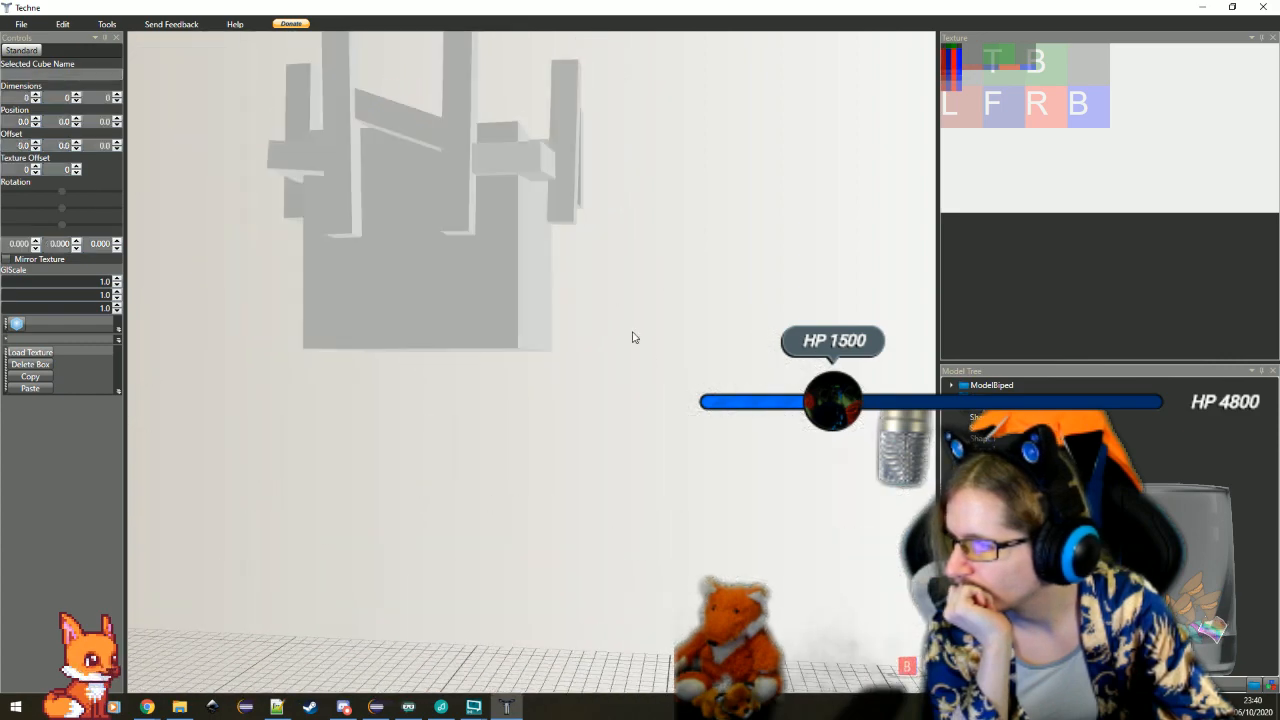
pyautogui.click(388, 118)
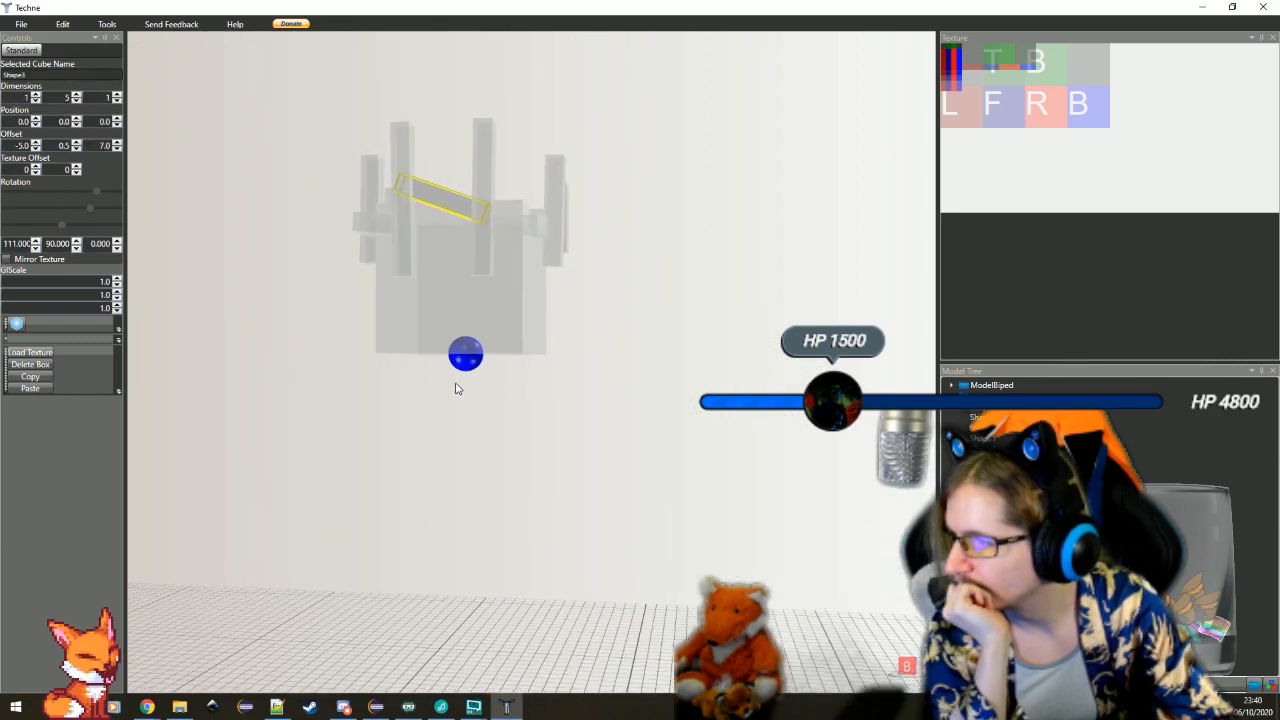
pyautogui.click(31, 388)
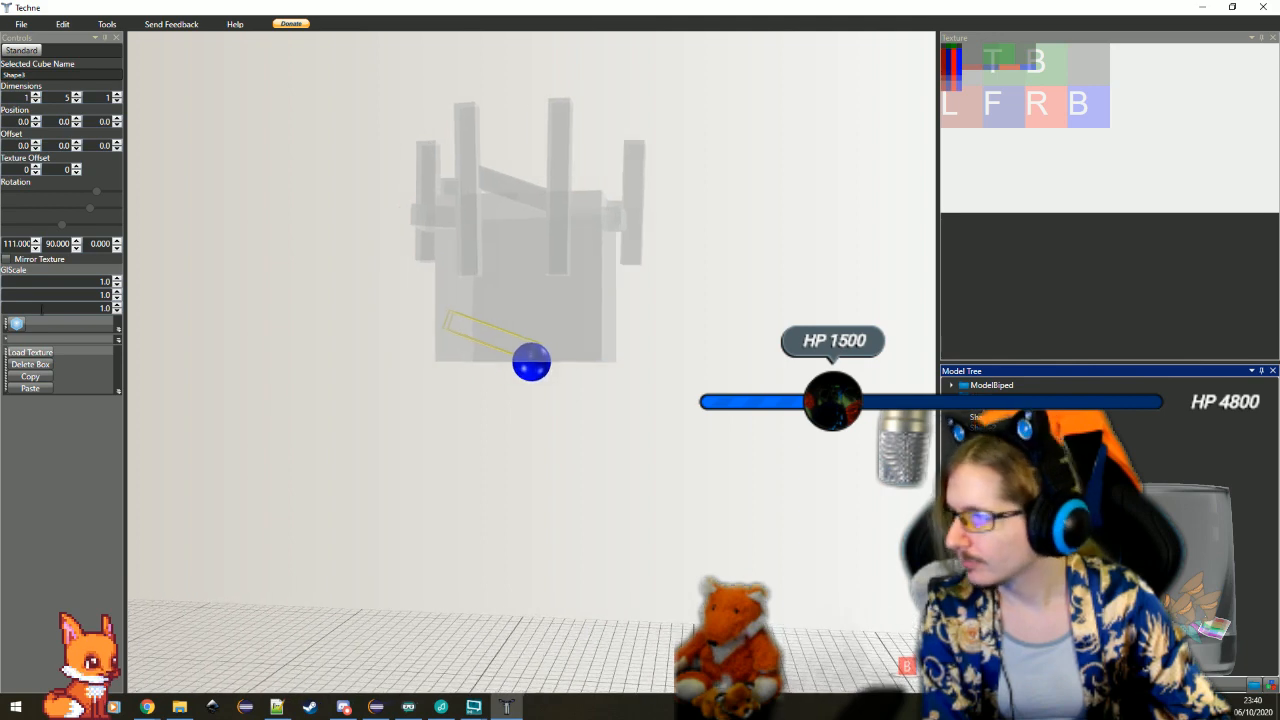
# Set the duplicated crossbar's X rotation to -98 so it slopes the opposite way
pyautogui.doubleClick(8, 243)
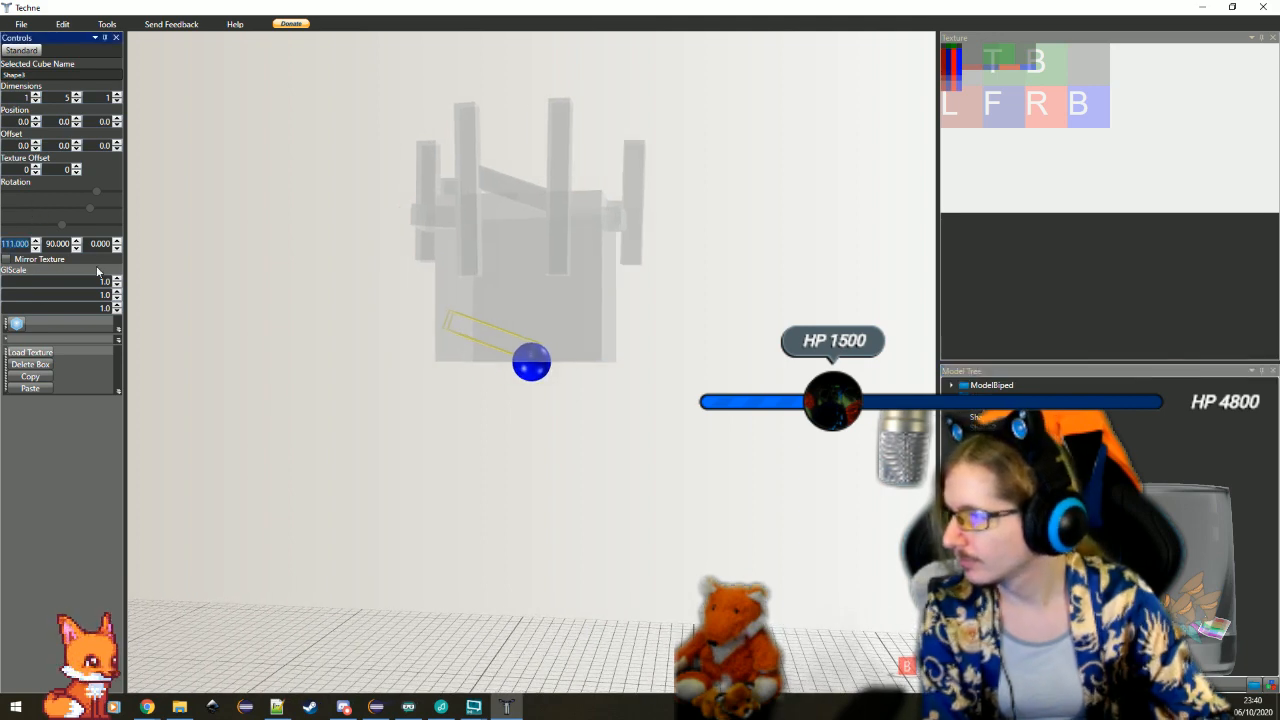
pyautogui.write('-30')
pyautogui.press('Return')
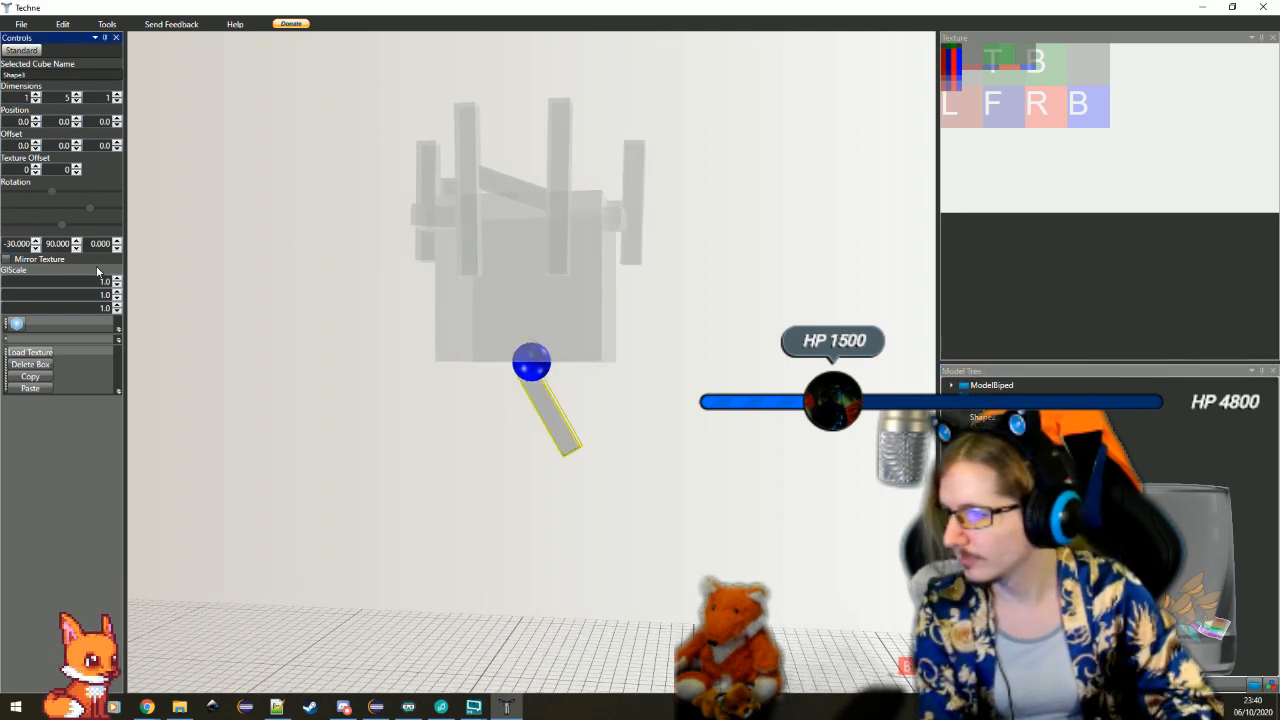
pyautogui.click(35, 247)
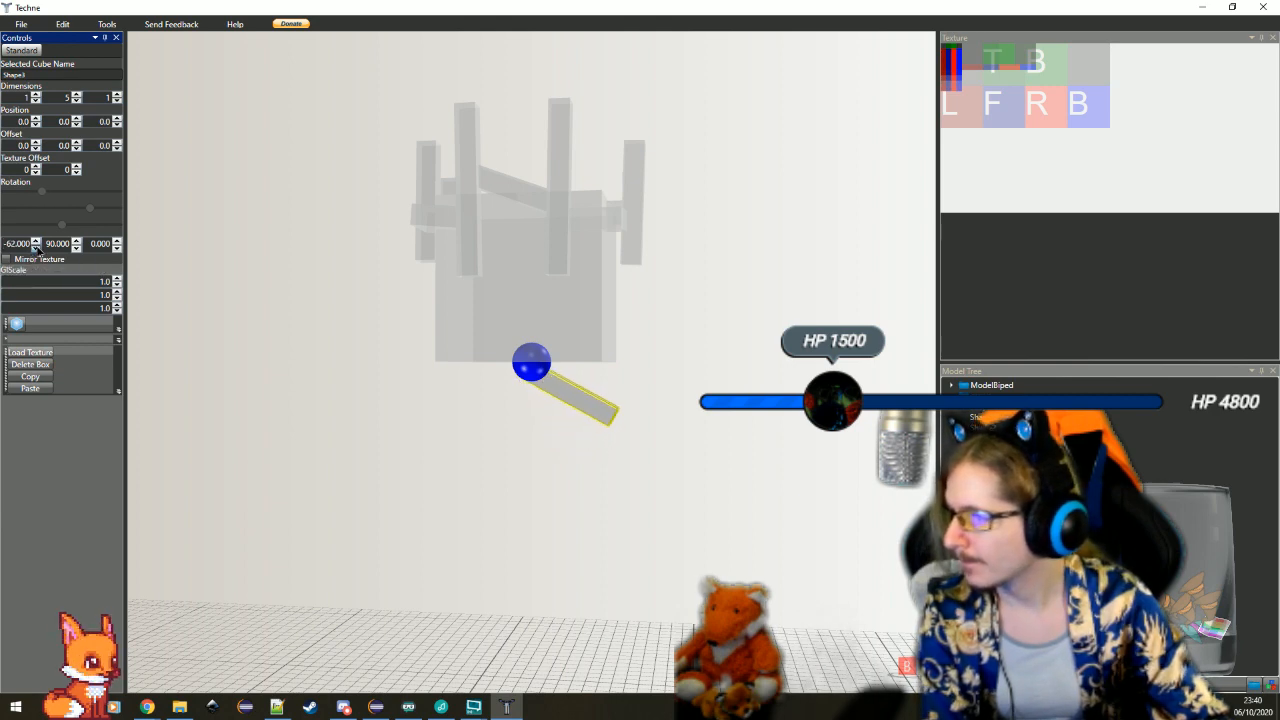
pyautogui.click(35, 247)
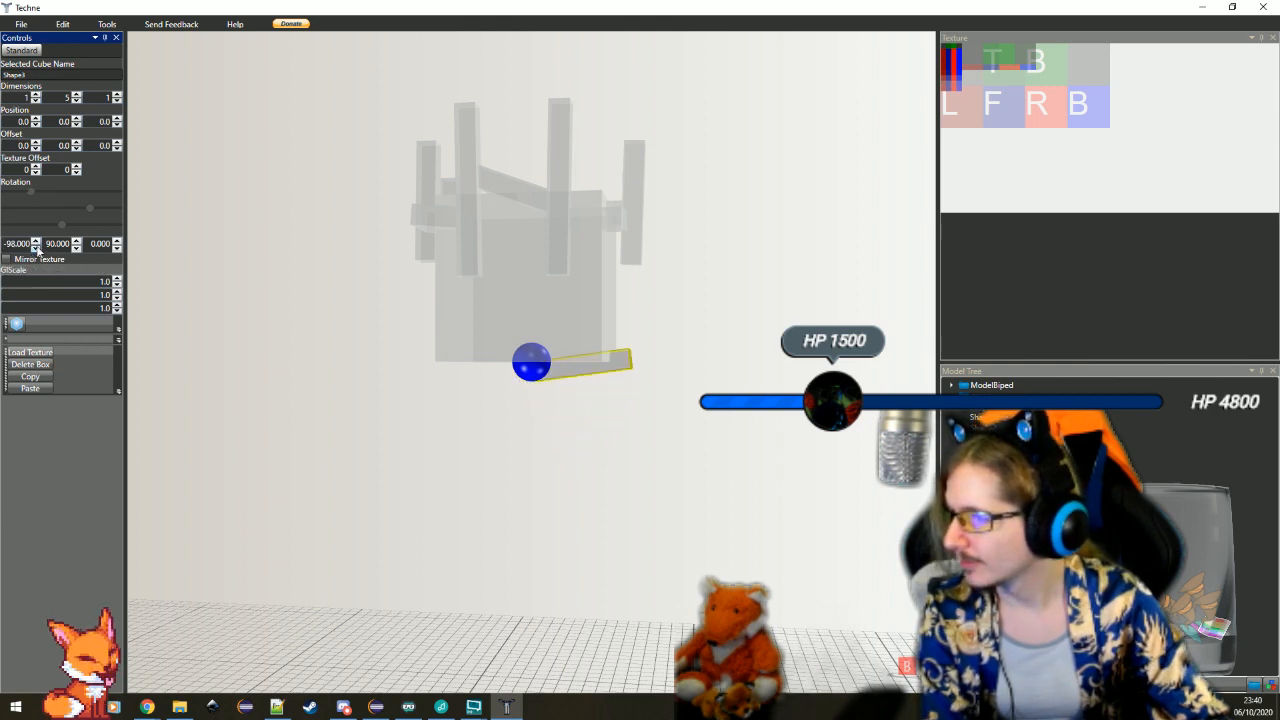
pyautogui.moveTo(503, 453); pyautogui.dragTo(511, 455)
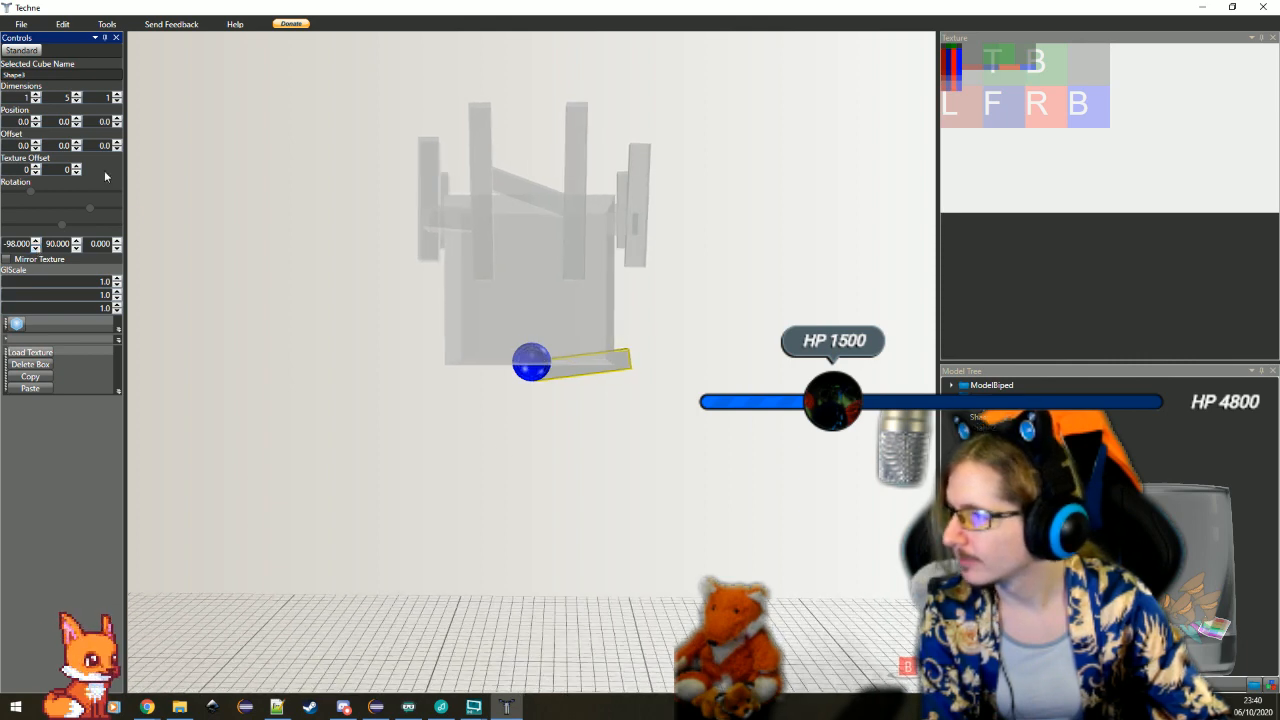
# Raise the duplicated crossbar to the height of the upright bars with a Z offset of -7
pyautogui.click(518, 199)
pyautogui.moveTo(616, 398); pyautogui.dragTo(631, 406)
pyautogui.click(530, 358)
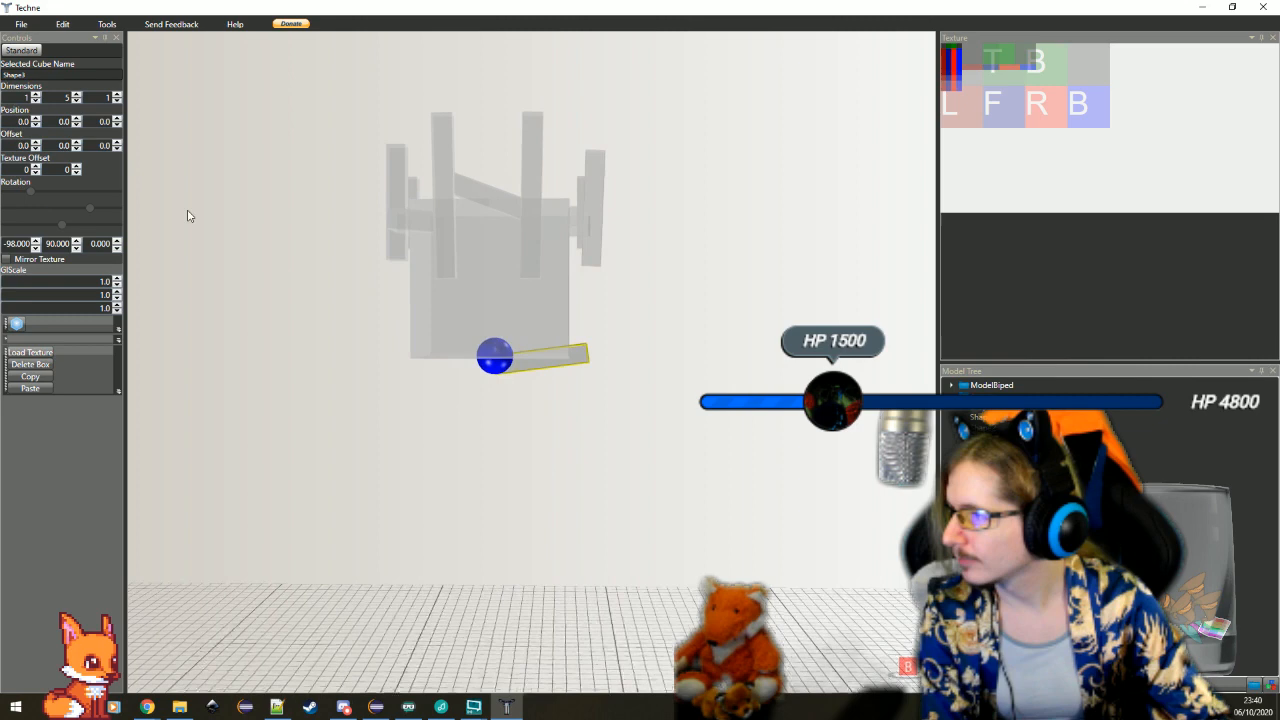
pyautogui.click(104, 145)
pyautogui.write('7')
pyautogui.press('Return')
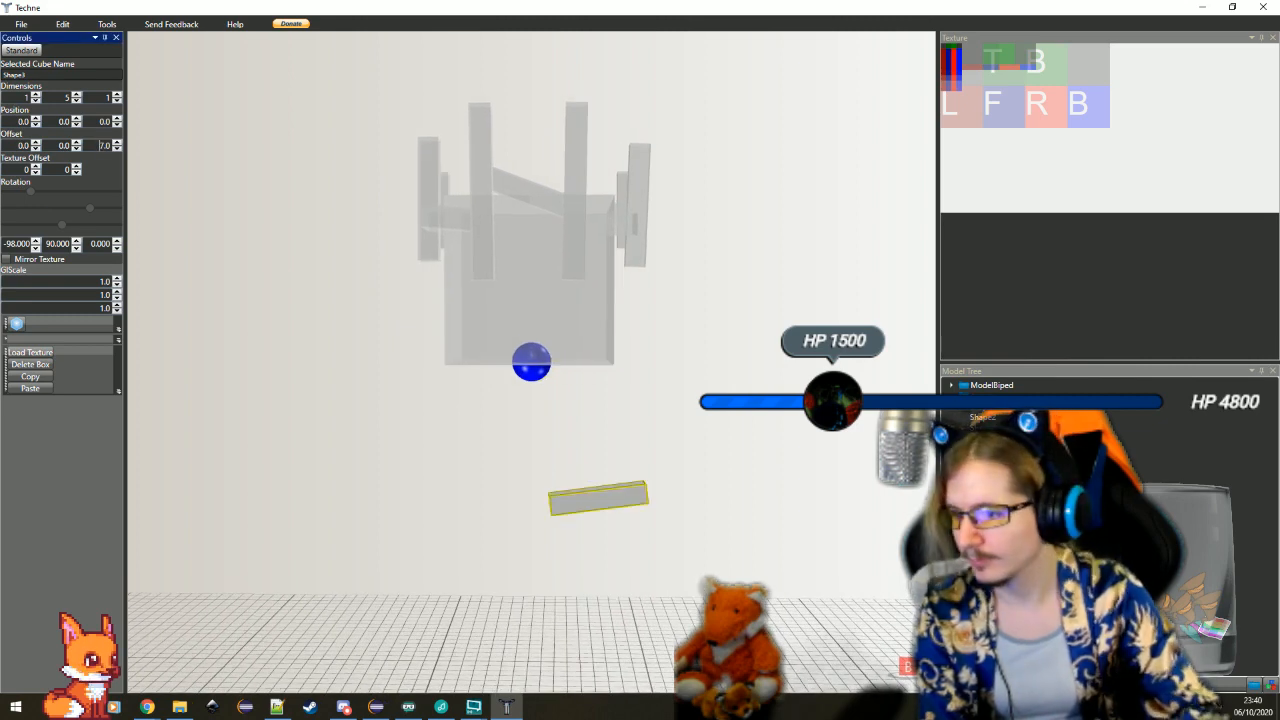
pyautogui.click(66, 147)
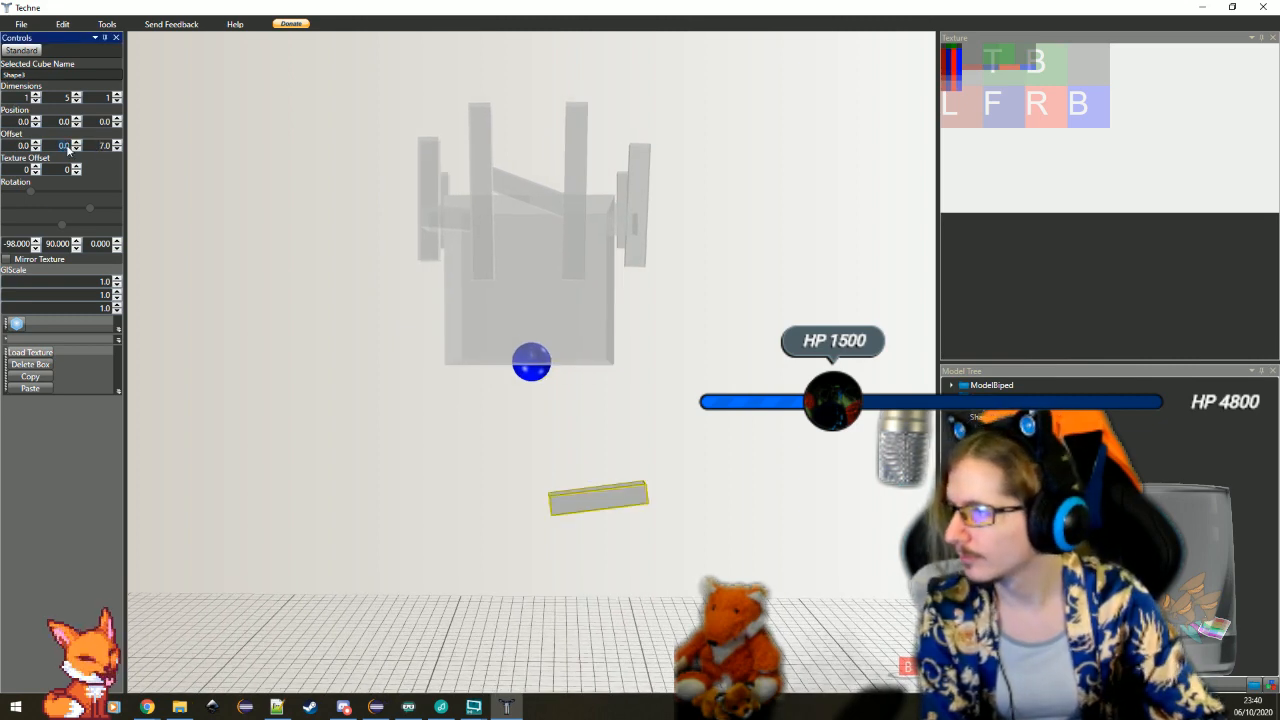
pyautogui.click(118, 149)
pyautogui.click(118, 150)
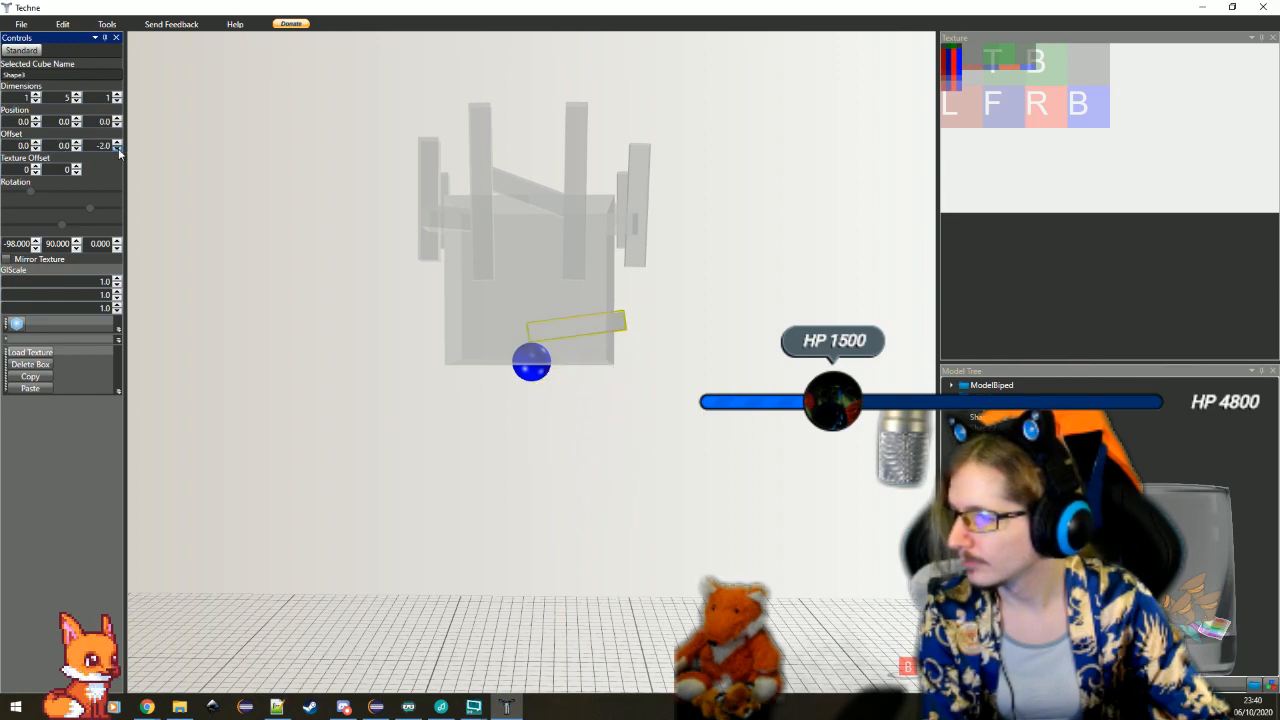
pyautogui.click(118, 150)
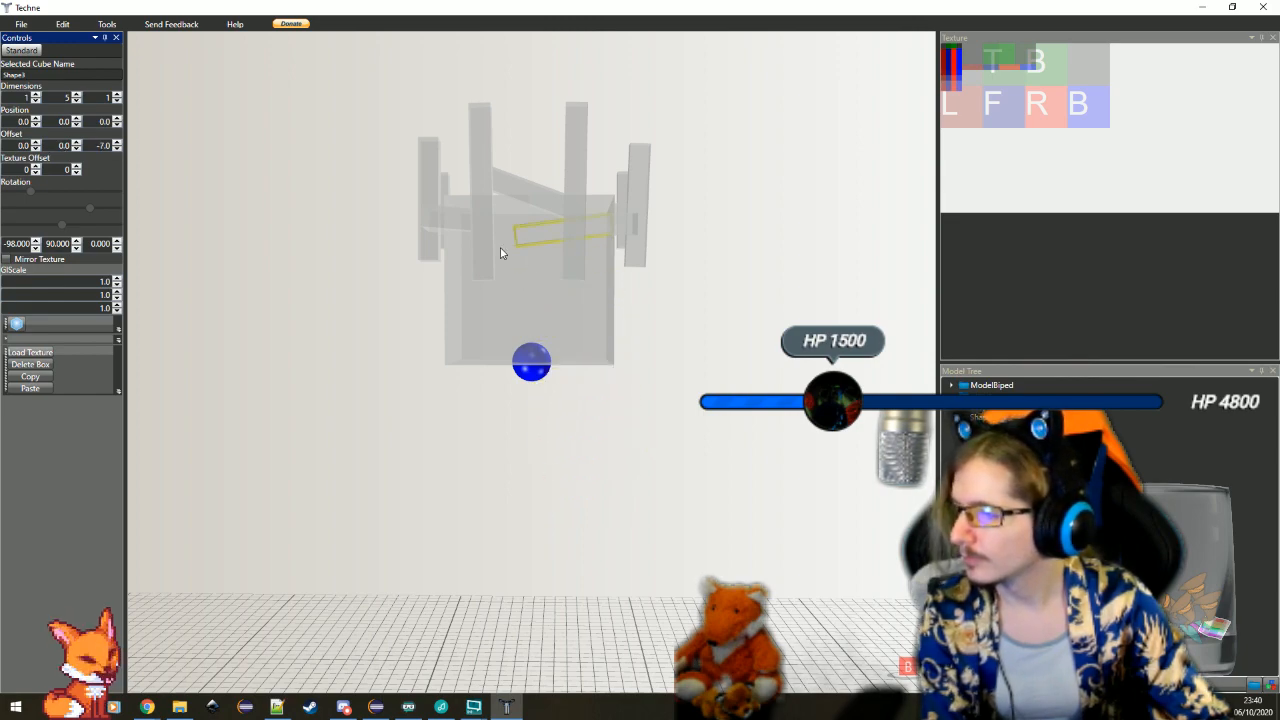
# Move the duplicated crossbar between the two upright bars with an X offset of -5.5 and a Y offset of -2
pyautogui.scroll(5, 651, 274)
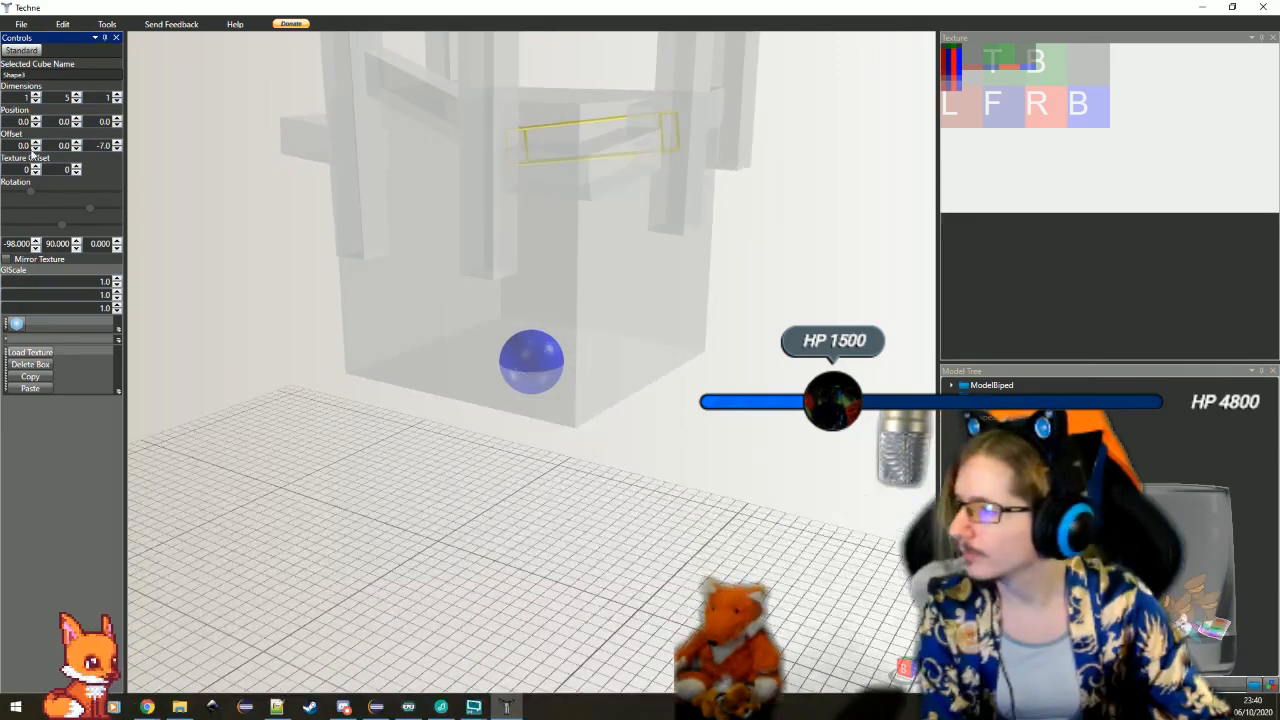
pyautogui.click(35, 149)
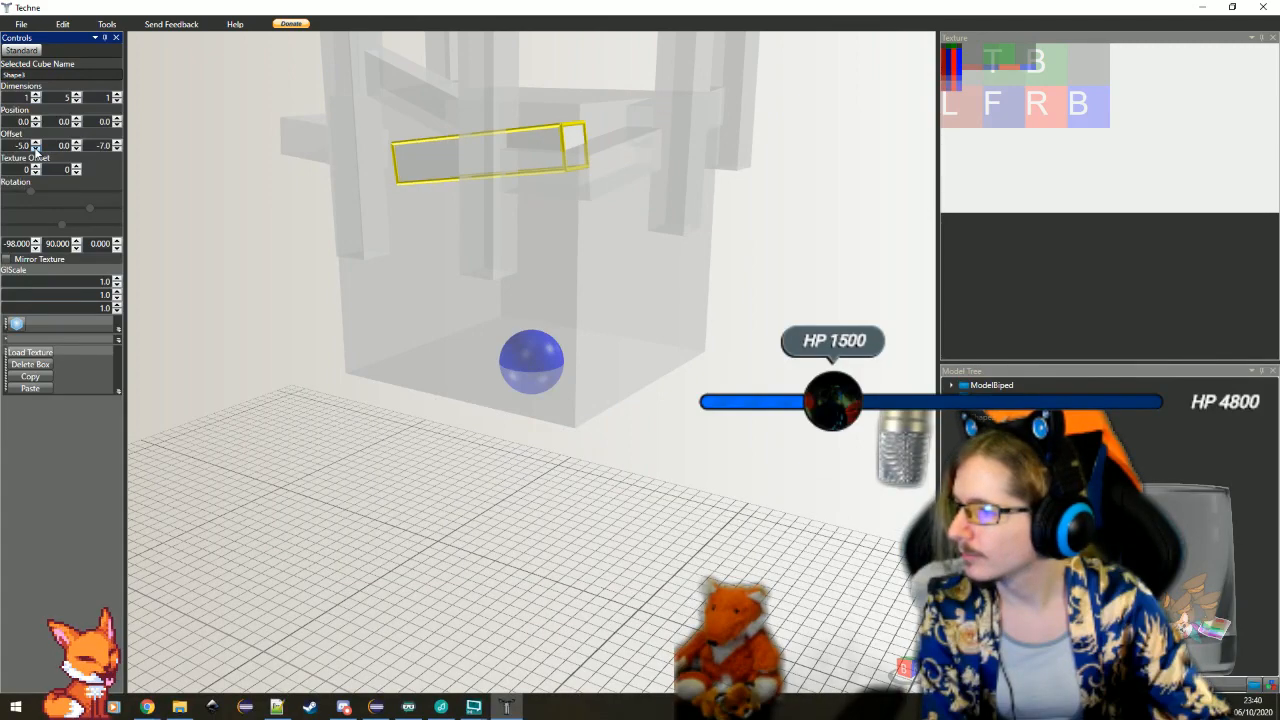
pyautogui.moveTo(305, 304); pyautogui.dragTo(680, 438)
pyautogui.moveTo(599, 402); pyautogui.dragTo(700, 430)
pyautogui.click(20, 146)
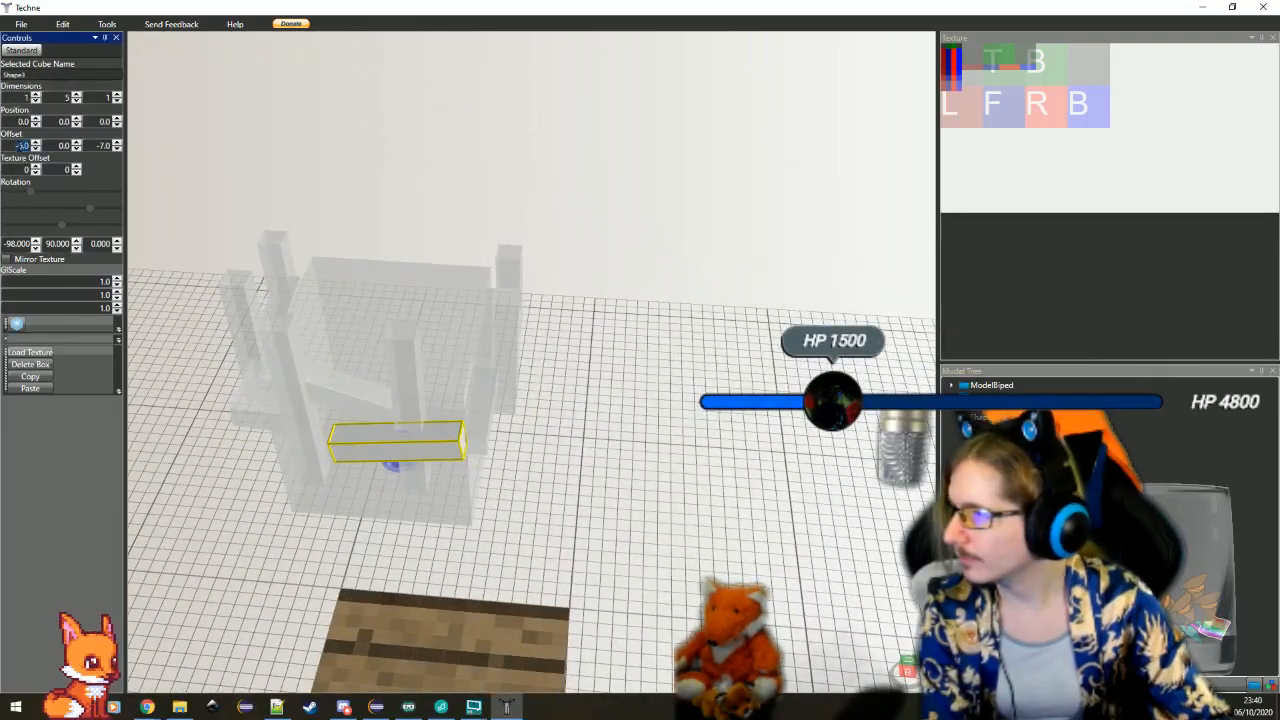
pyautogui.write('-5.5')
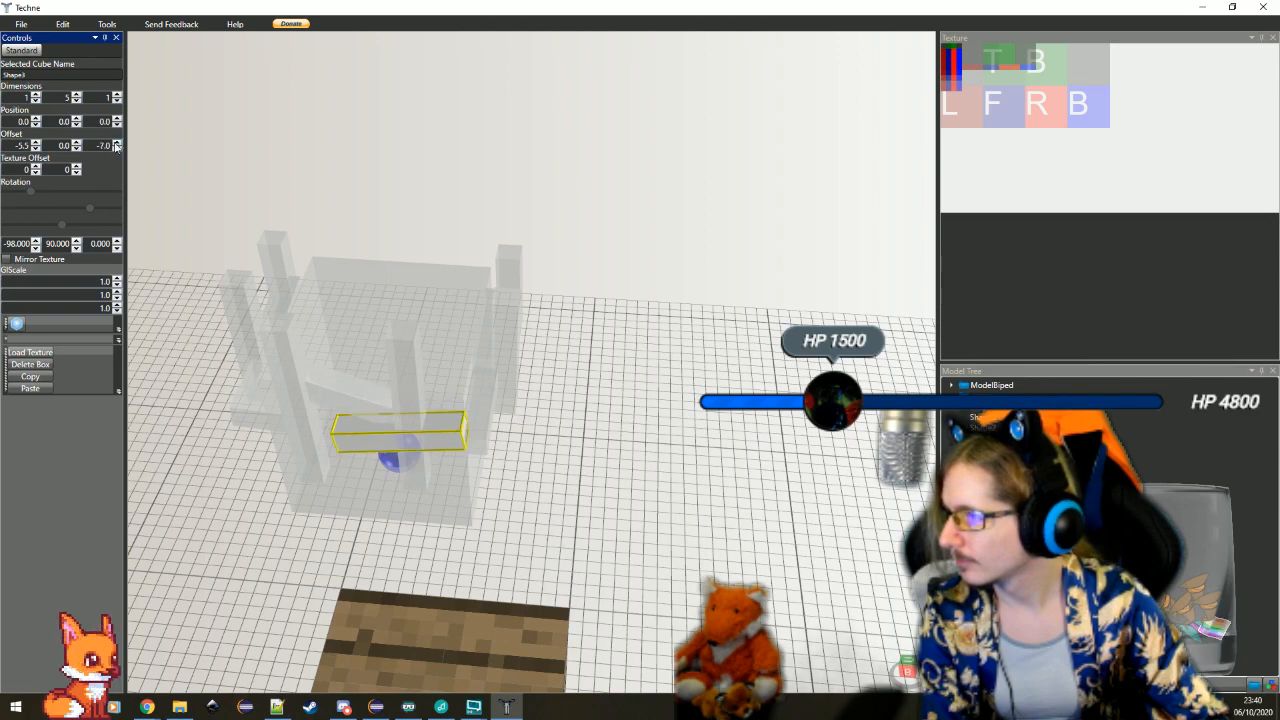
pyautogui.click(76, 149)
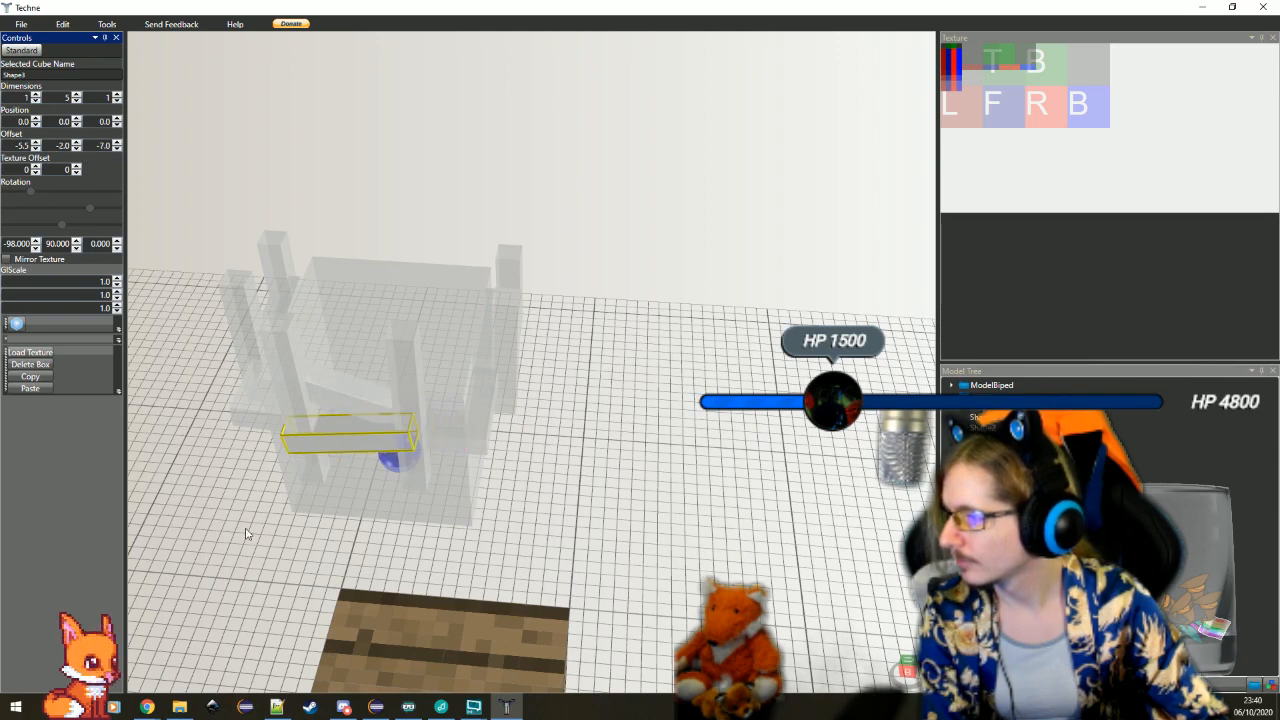
# Change the duplicated crossbar's X offset to -5 and deselect it
pyautogui.moveTo(246, 533)
pyautogui.mouseDown()
pyautogui.moveTo(393, 497)
pyautogui.moveTo(513, 517)
pyautogui.mouseUp()
pyautogui.scroll(3, 511, 506)
pyautogui.click(727, 320)
pyautogui.scroll(-3, 727, 320)
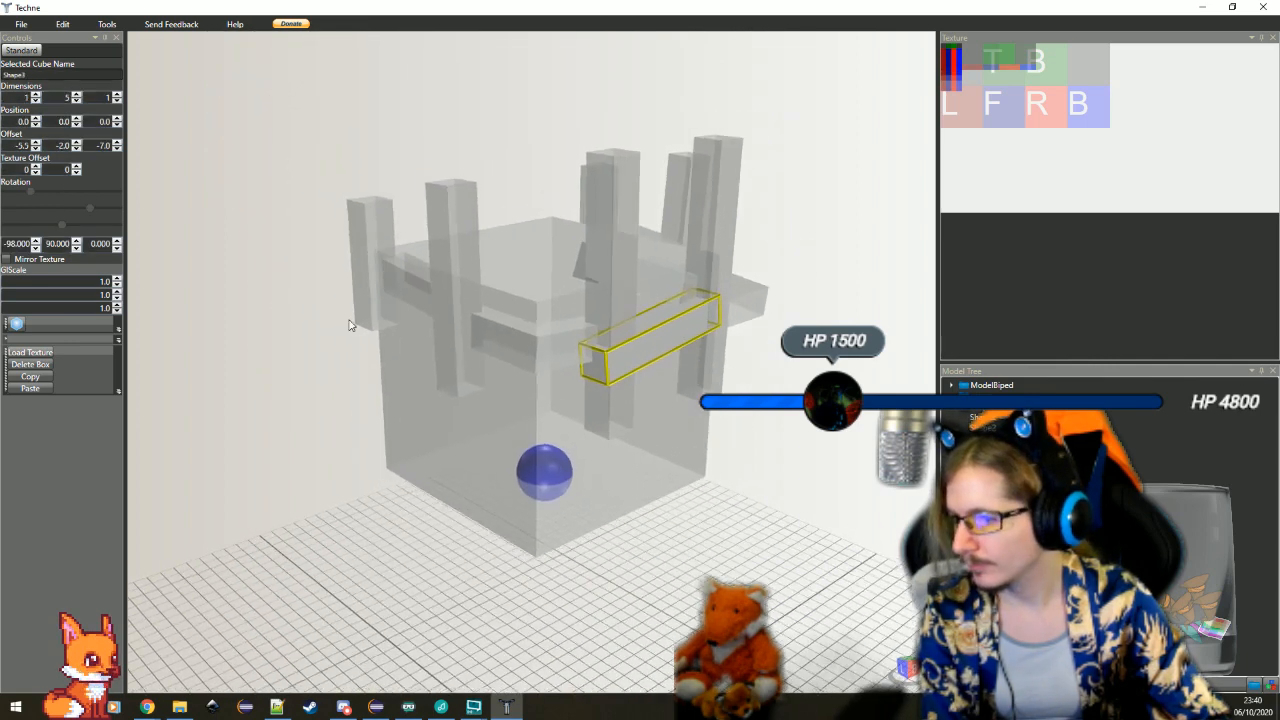
pyautogui.doubleClick(22, 145)
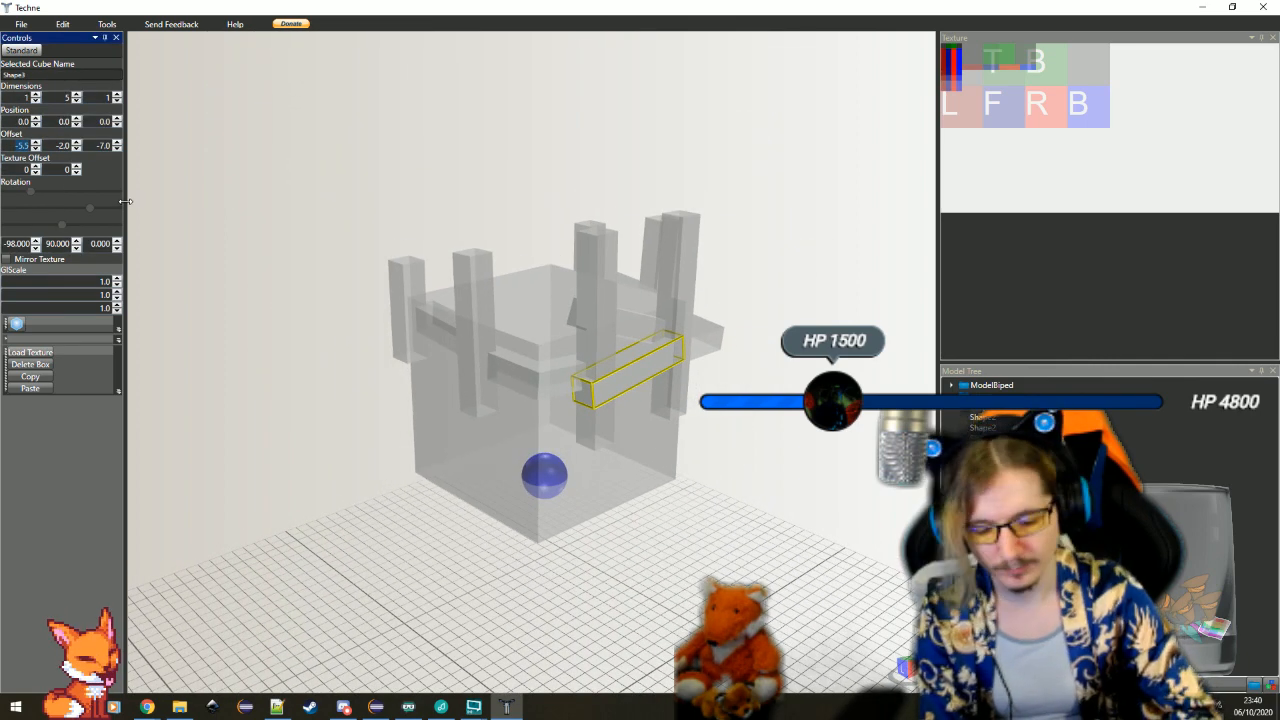
pyautogui.write('-5')
pyautogui.press('Return')
pyautogui.click(777, 543)
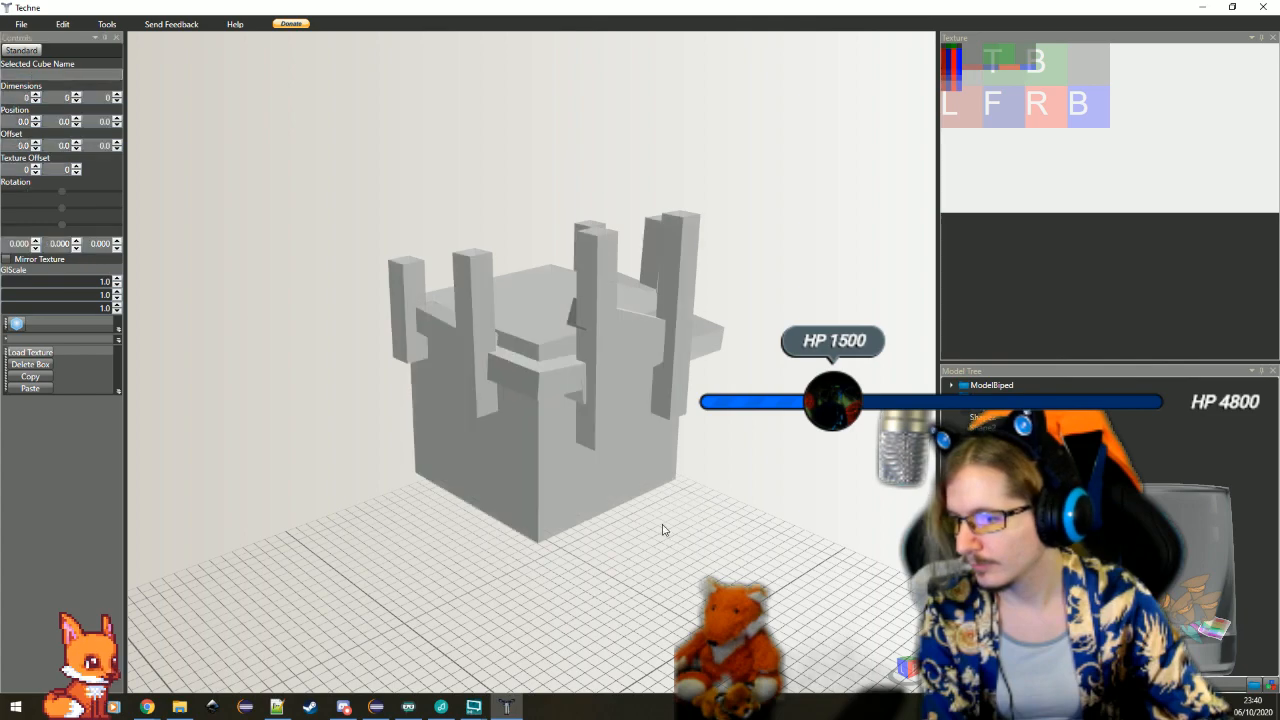
pyautogui.moveTo(663, 528); pyautogui.dragTo(643, 526)
pyautogui.scroll(5, 648, 521)
pyautogui.moveTo(653, 439)
pyautogui.mouseDown()
pyautogui.moveTo(639, 429)
pyautogui.moveTo(709, 445)
pyautogui.moveTo(634, 449)
pyautogui.moveTo(655, 452)
pyautogui.mouseUp()
pyautogui.moveTo(595, 440)
pyautogui.mouseDown()
pyautogui.moveTo(475, 407)
pyautogui.moveTo(518, 403)
pyautogui.moveTo(485, 398)
pyautogui.moveTo(234, 409)
pyautogui.mouseUp()
pyautogui.moveTo(606, 420); pyautogui.dragTo(445, 450)
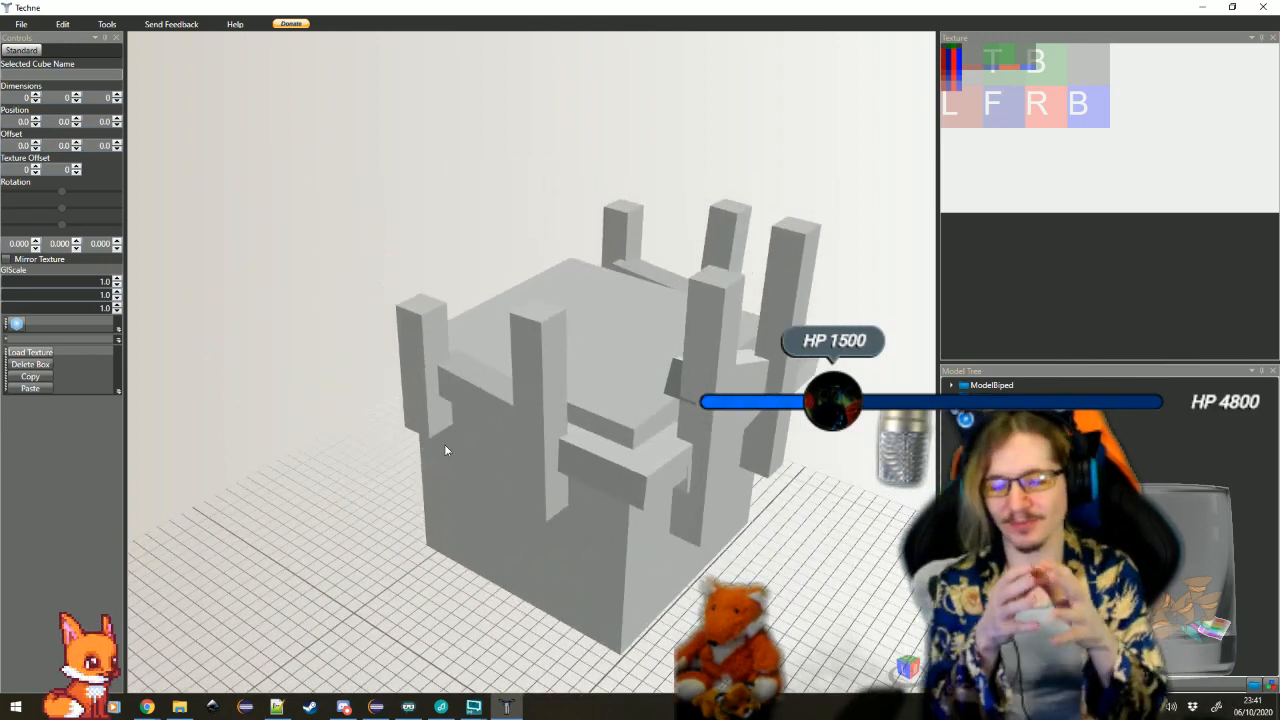
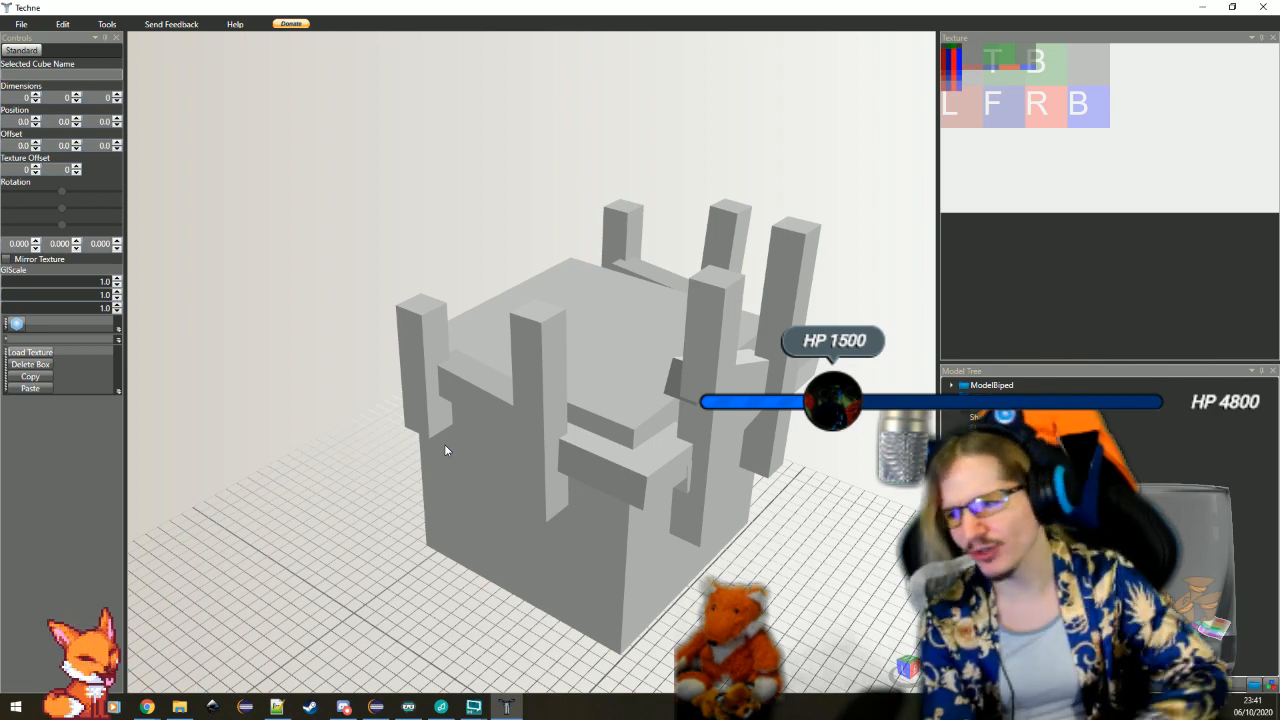
# Delete the slanted 4-unit linking bar between the two upright bars on the X offset 4 side of the head
pyautogui.click(471, 389)
pyautogui.scroll(-5, 499, 280)
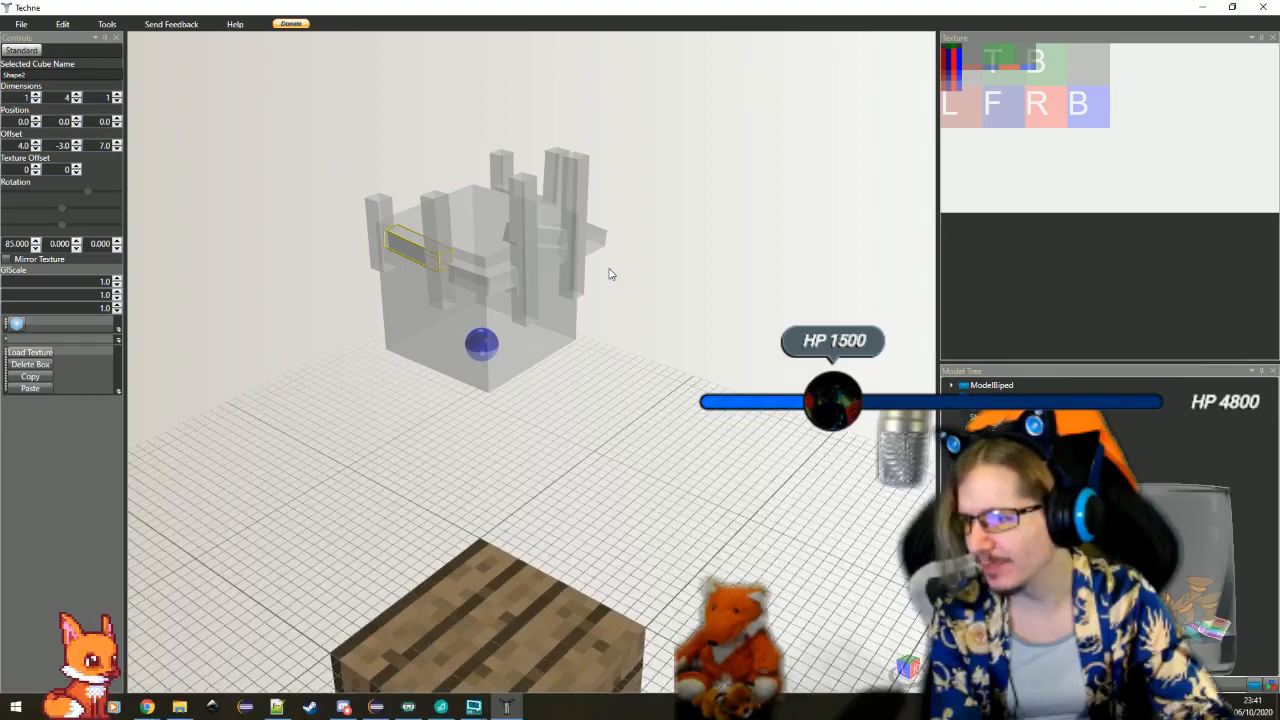
pyautogui.scroll(4, 536, 277)
pyautogui.moveTo(536, 278); pyautogui.dragTo(529, 310)
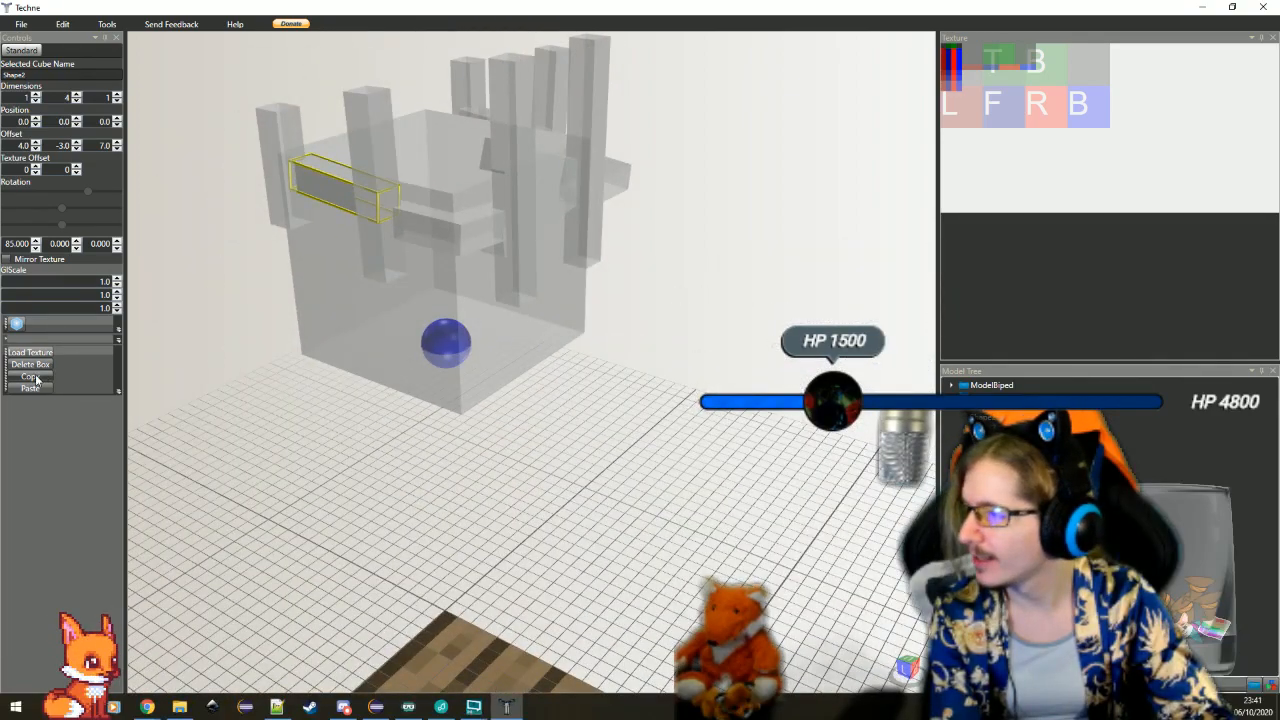
pyautogui.scroll(-3, 430, 240)
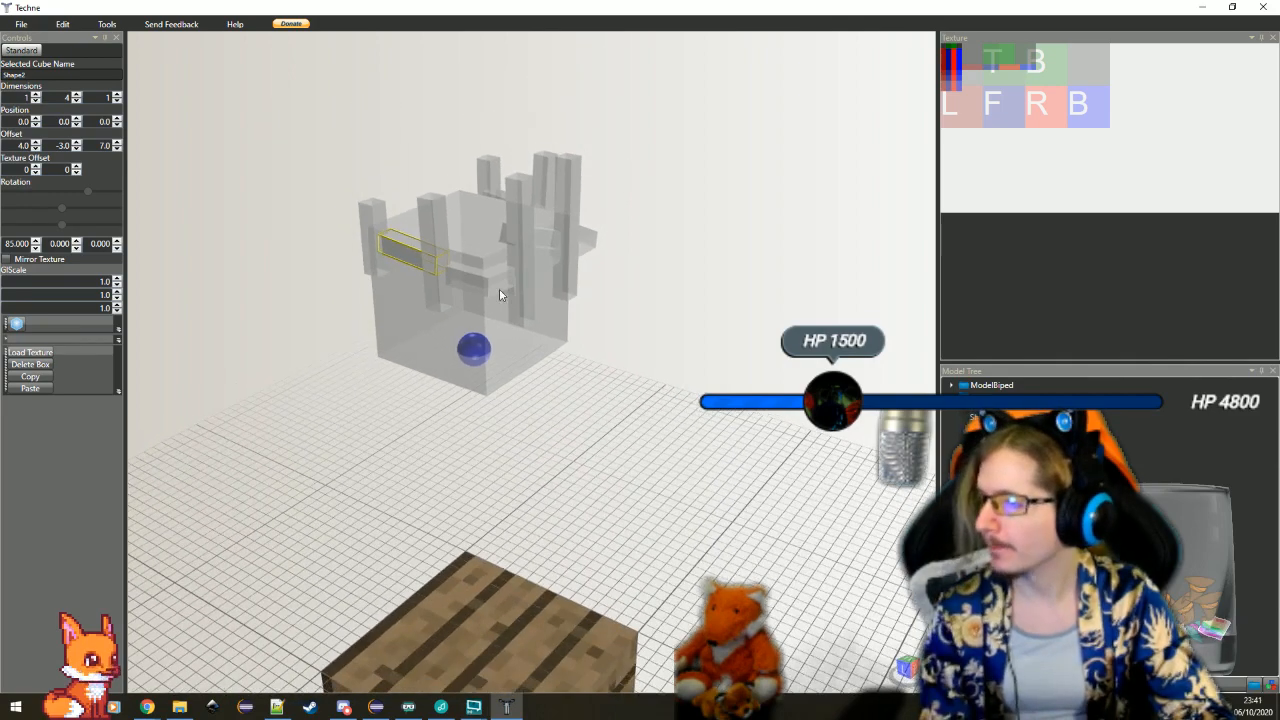
pyautogui.press('Delete')
# Delete the linking bar at the head's front corner and the crossbar with the -98 X rotation
pyautogui.click(481, 286)
pyautogui.moveTo(481, 286); pyautogui.dragTo(415, 218)
pyautogui.press('Delete')
pyautogui.click(617, 343)
pyautogui.press('Delete')
pyautogui.click(409, 292)
pyautogui.moveTo(409, 292); pyautogui.dragTo(664, 424)
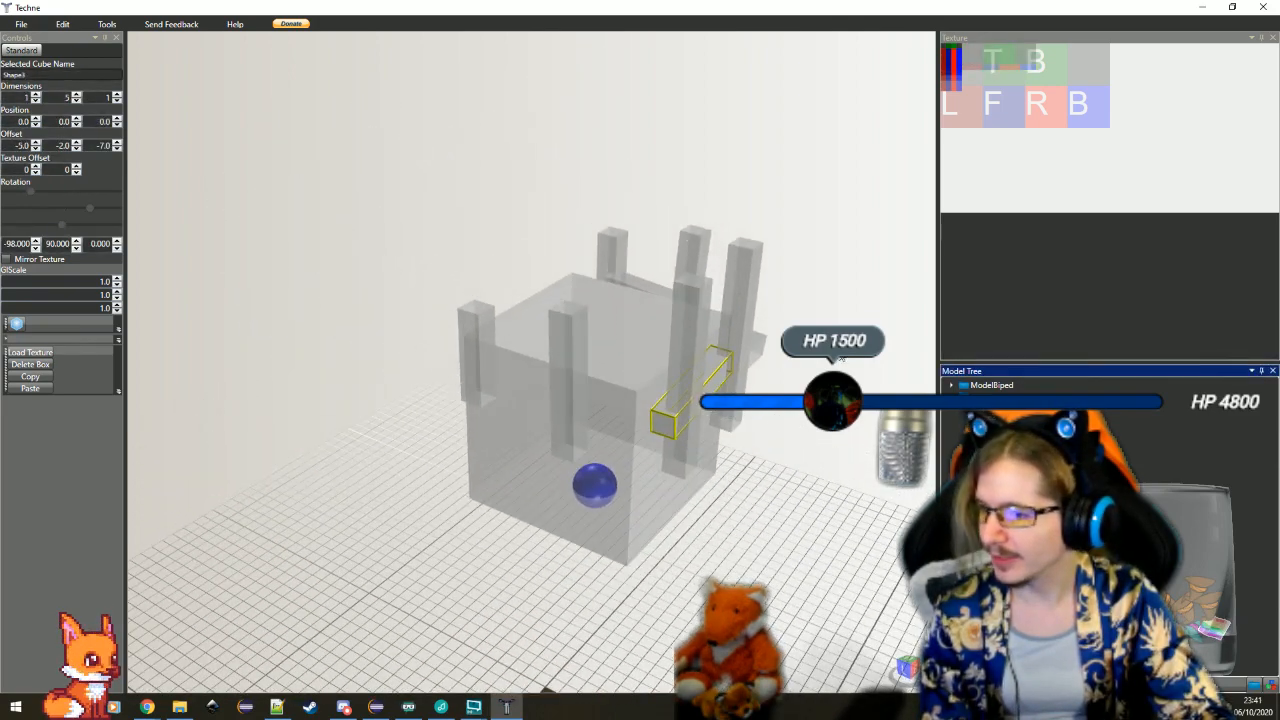
pyautogui.press('Delete')
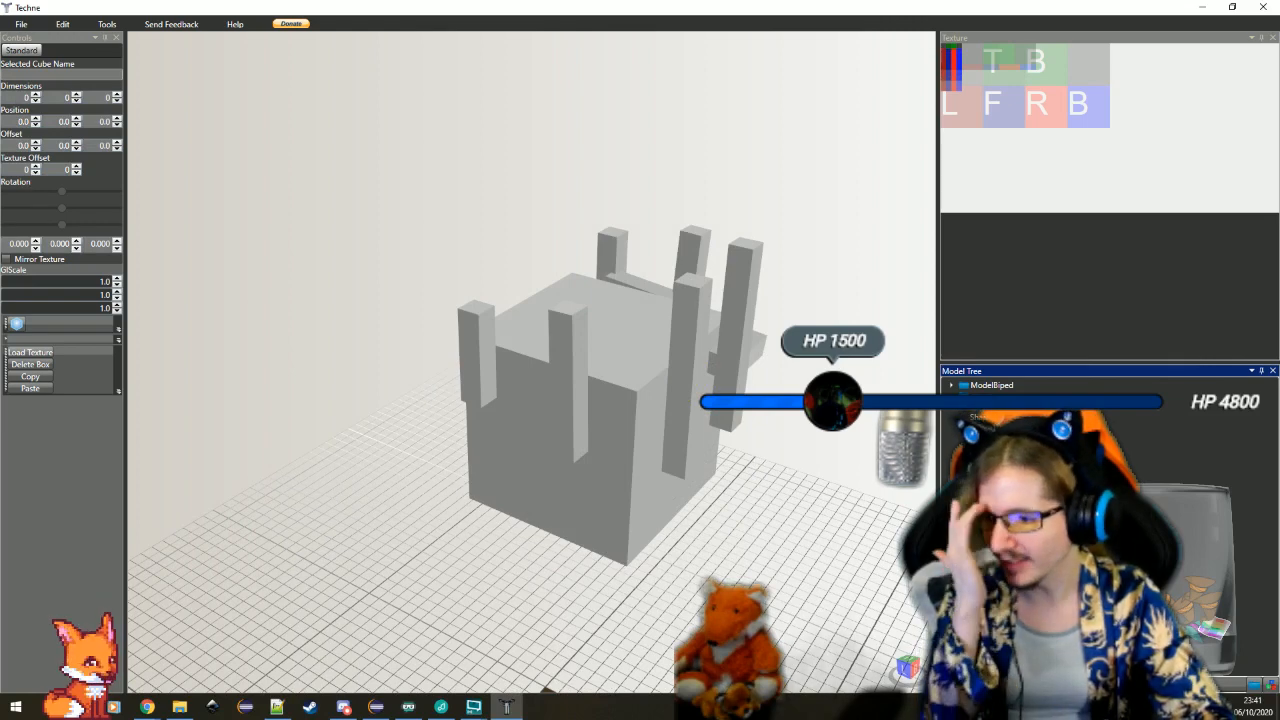
# Delete the tilted flat 3 × 1 × 4 piece beside the tall upright bars
pyautogui.click(757, 345)
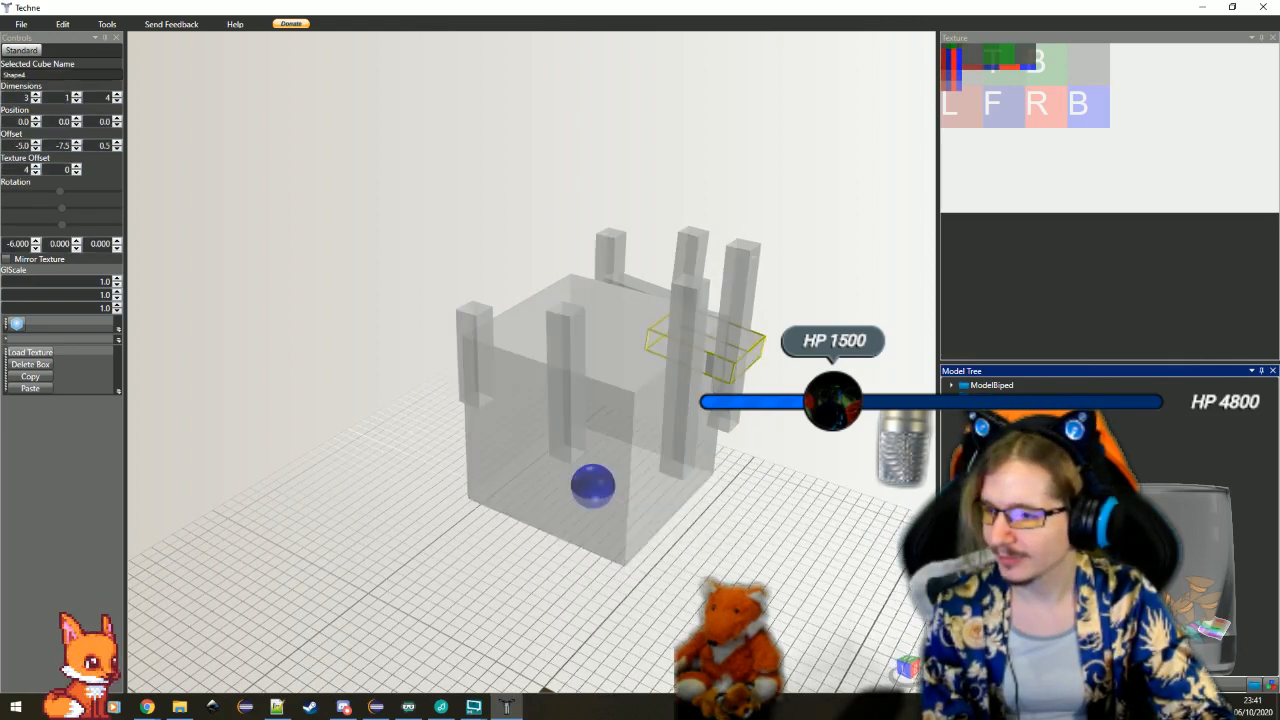
pyautogui.moveTo(757, 345); pyautogui.dragTo(606, 402)
pyautogui.press('Delete')
# Delete the remaining slanted linking bar at X offset -5, leaving only the upright bars around the head
pyautogui.click(516, 430)
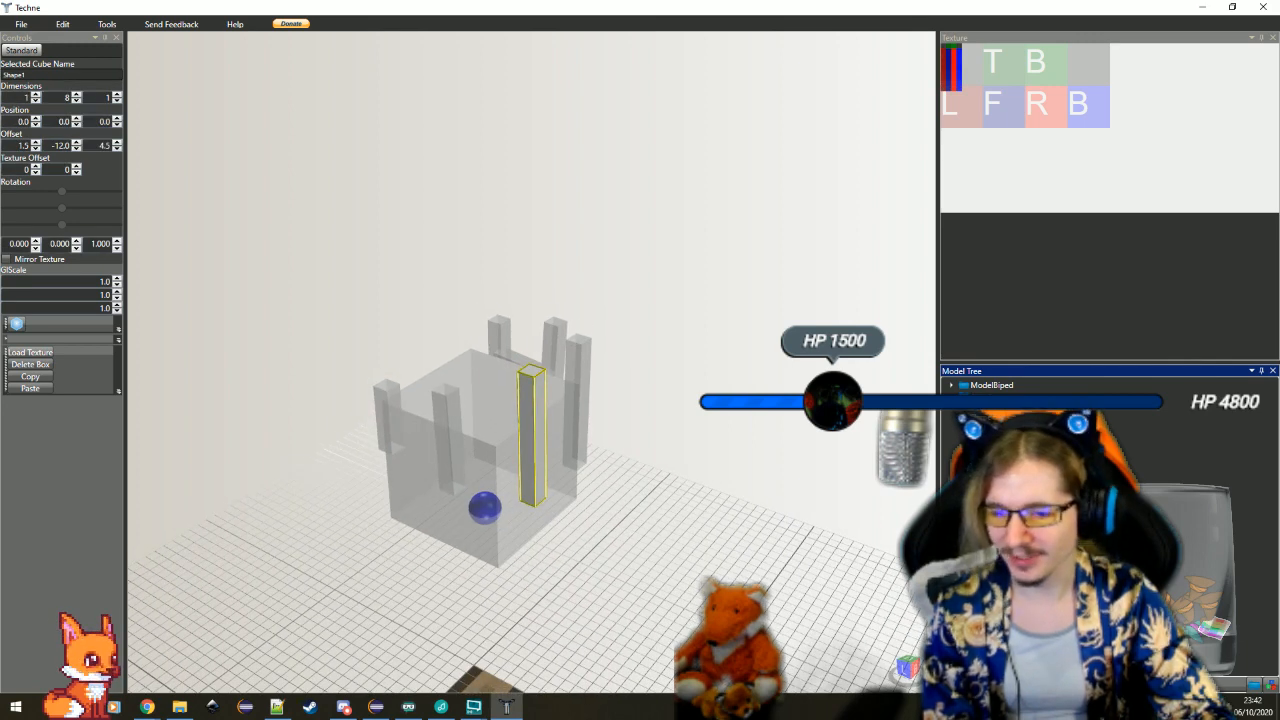
pyautogui.press('Down')
pyautogui.press('Down')
pyautogui.press('Down')
pyautogui.press('Down')
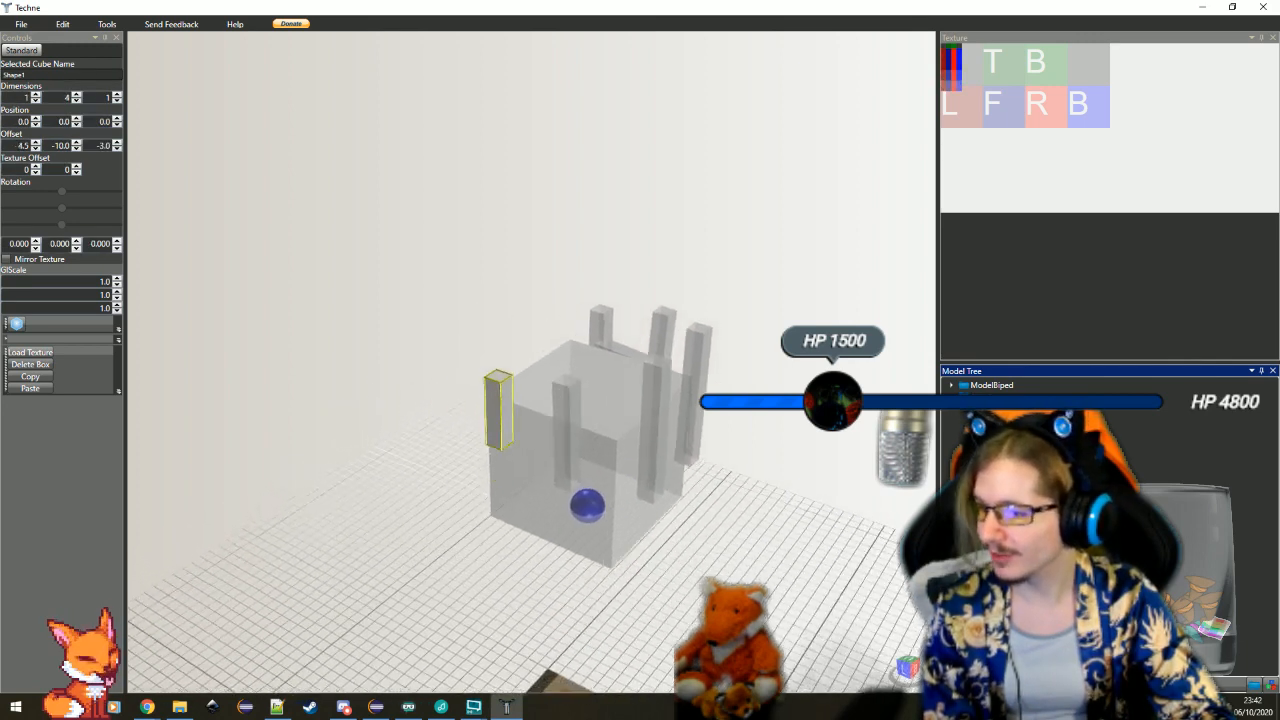
pyautogui.moveTo(505, 415); pyautogui.dragTo(413, 253)
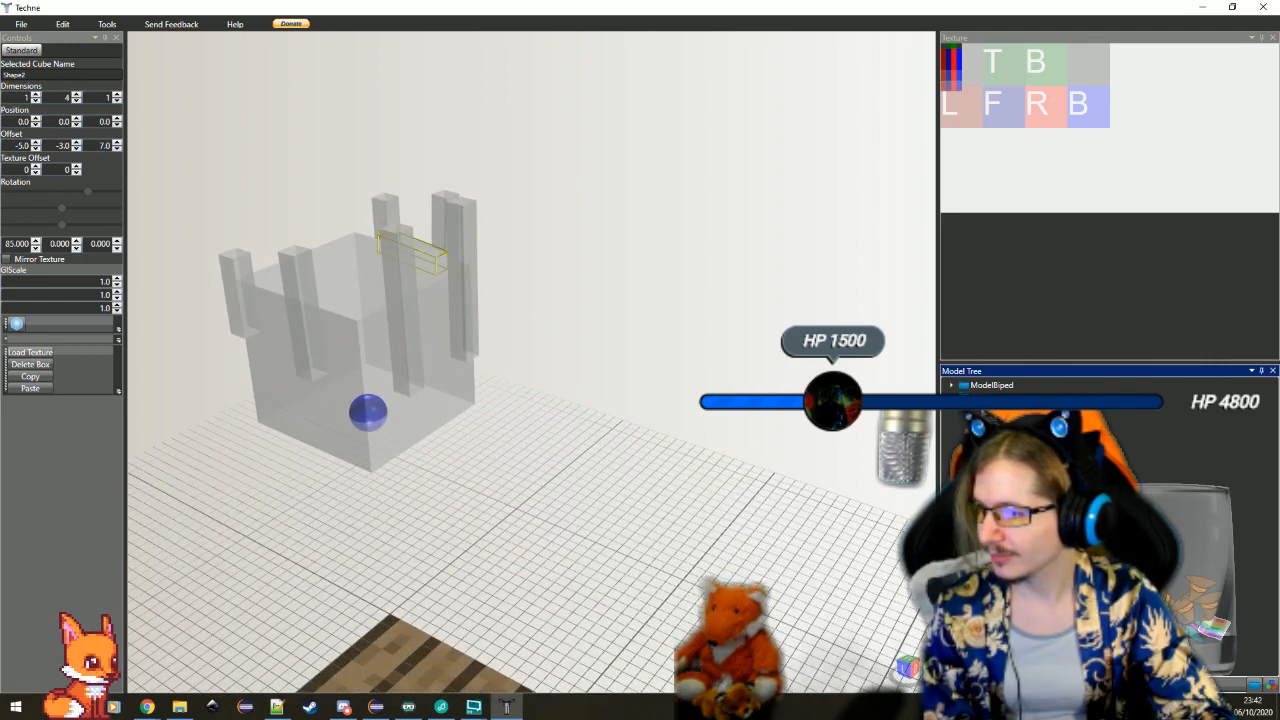
pyautogui.press('Delete')
# Add a new cube to the model
pyautogui.click(985, 480)
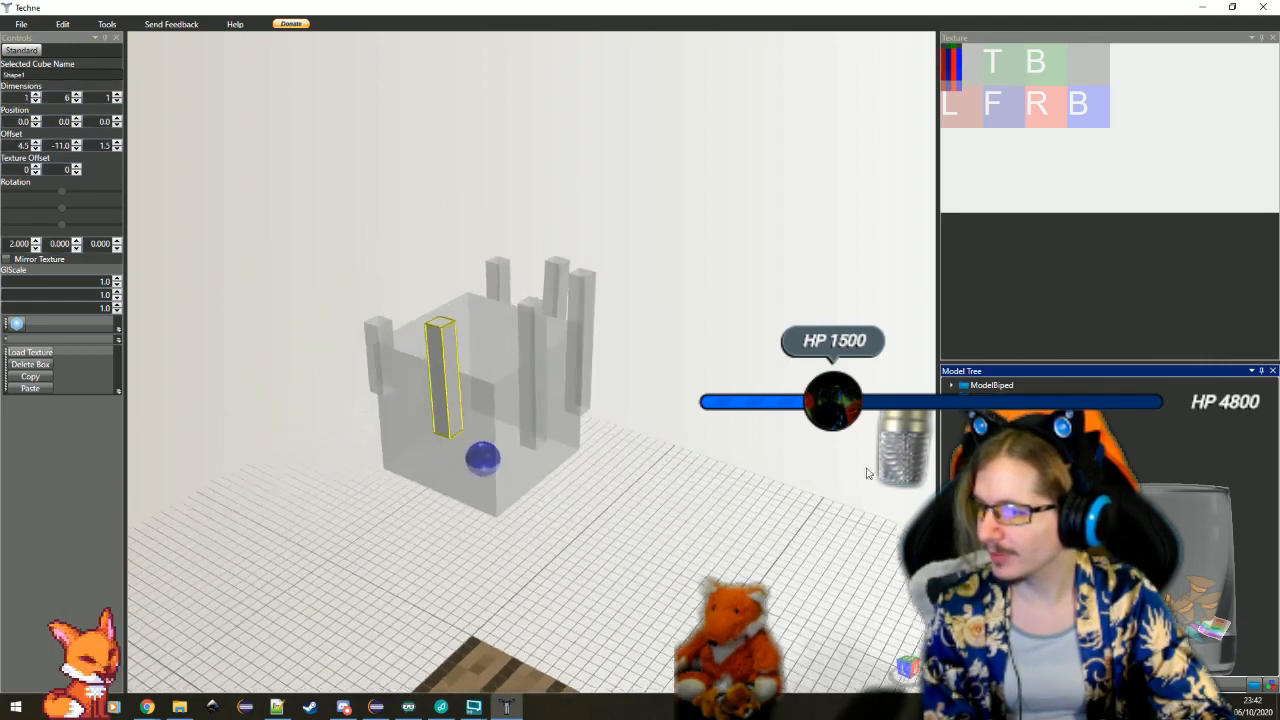
pyautogui.click(472, 355)
pyautogui.click(620, 395)
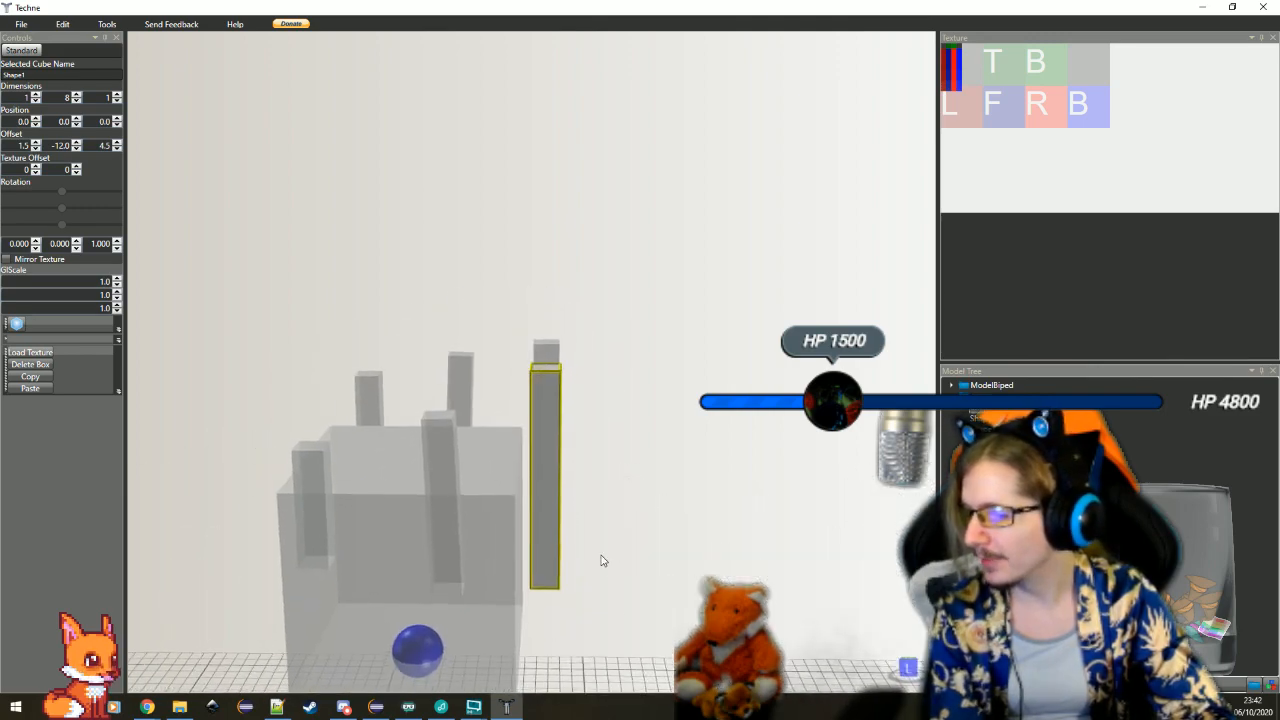
pyautogui.click(985, 480)
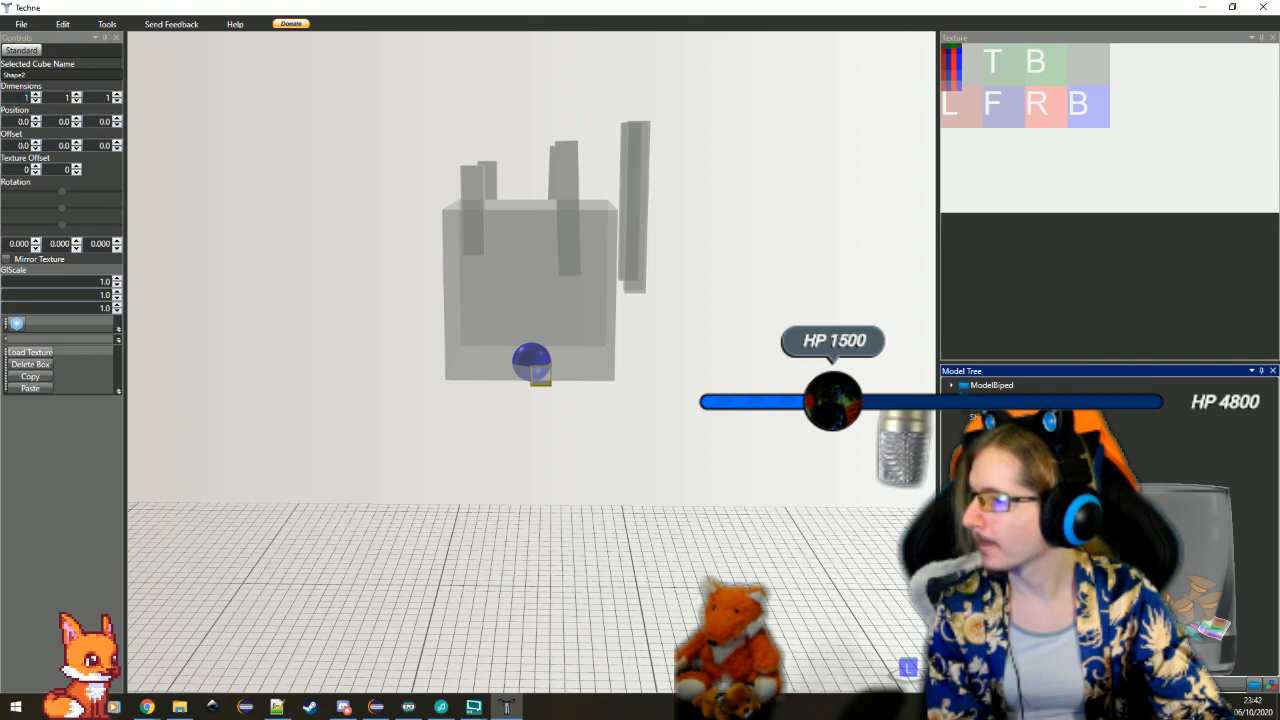
# Set the new cube's dimensions to 10 × 9 × 10
pyautogui.doubleClick(26, 98)
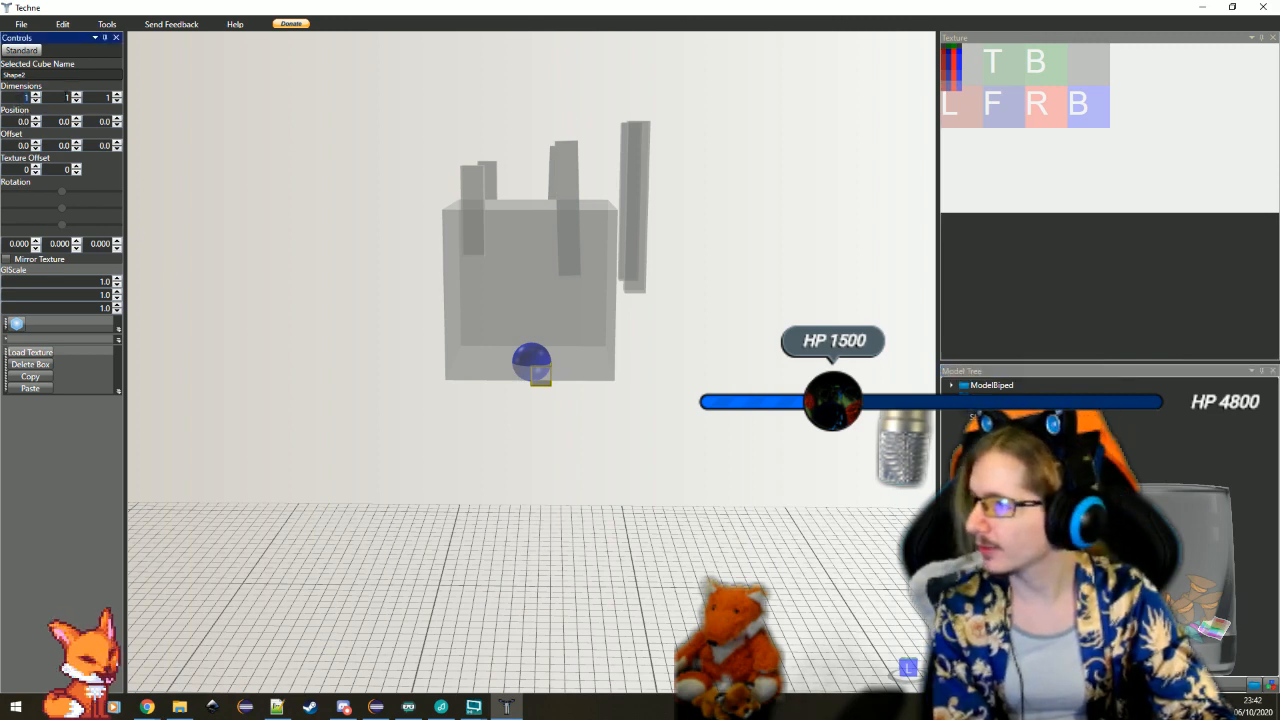
pyautogui.press('Tab')
pyautogui.write('9')
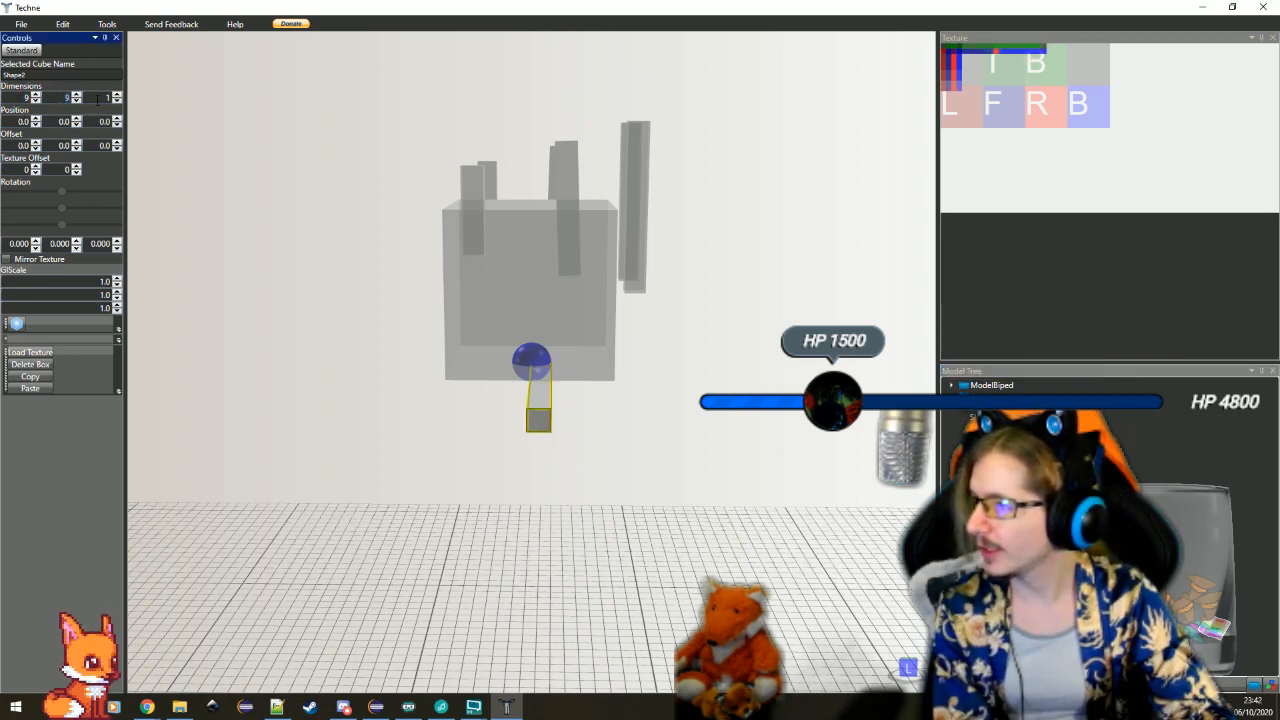
pyautogui.press('Tab')
pyautogui.write('9')
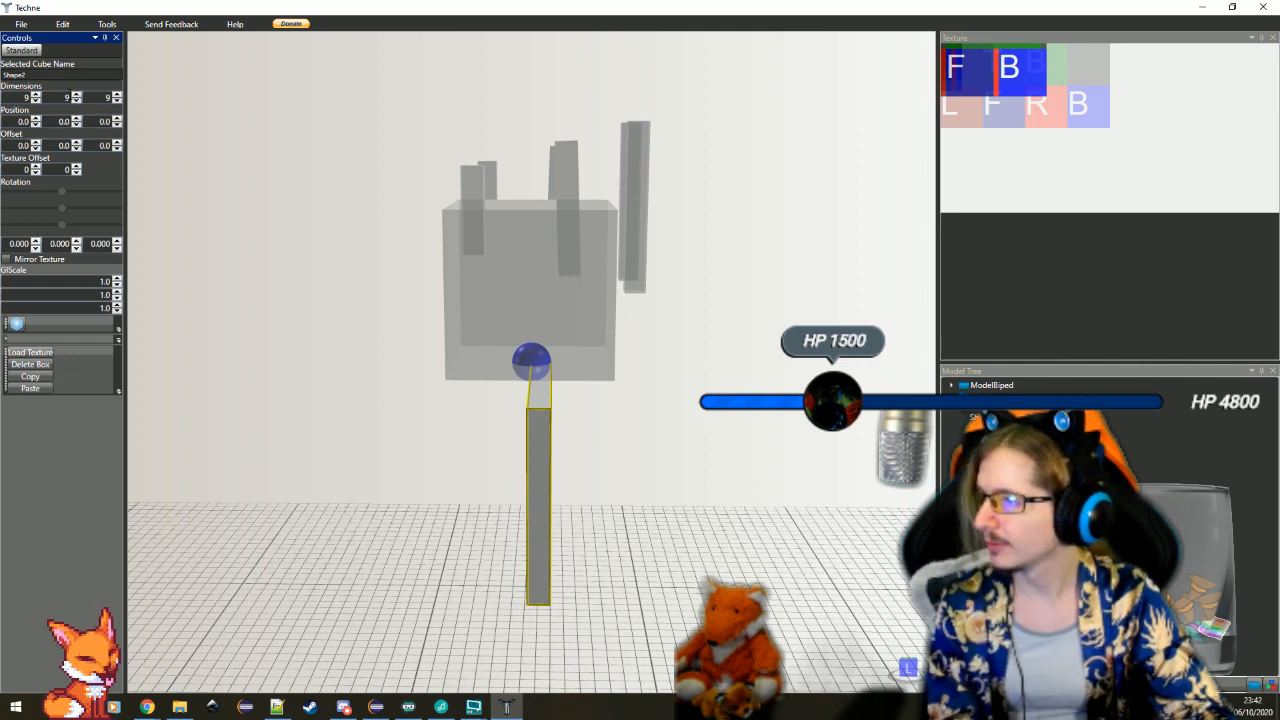
pyautogui.click(67, 98)
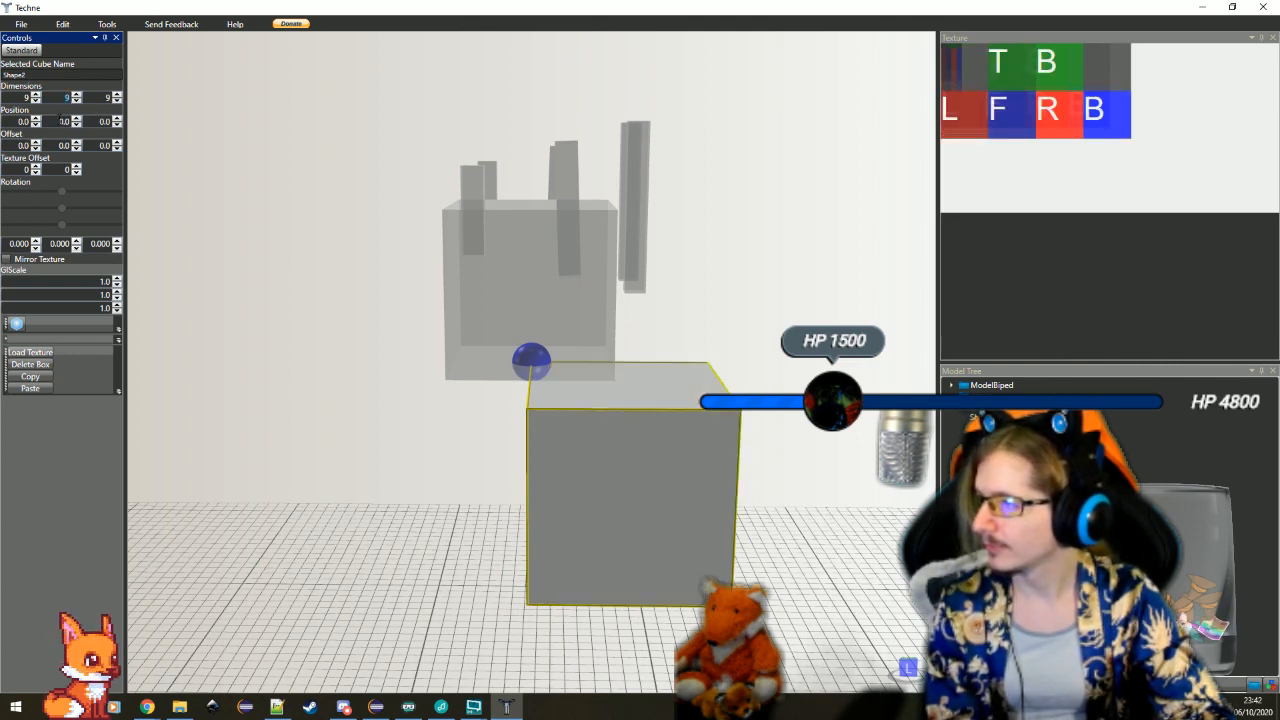
pyautogui.click(31, 101)
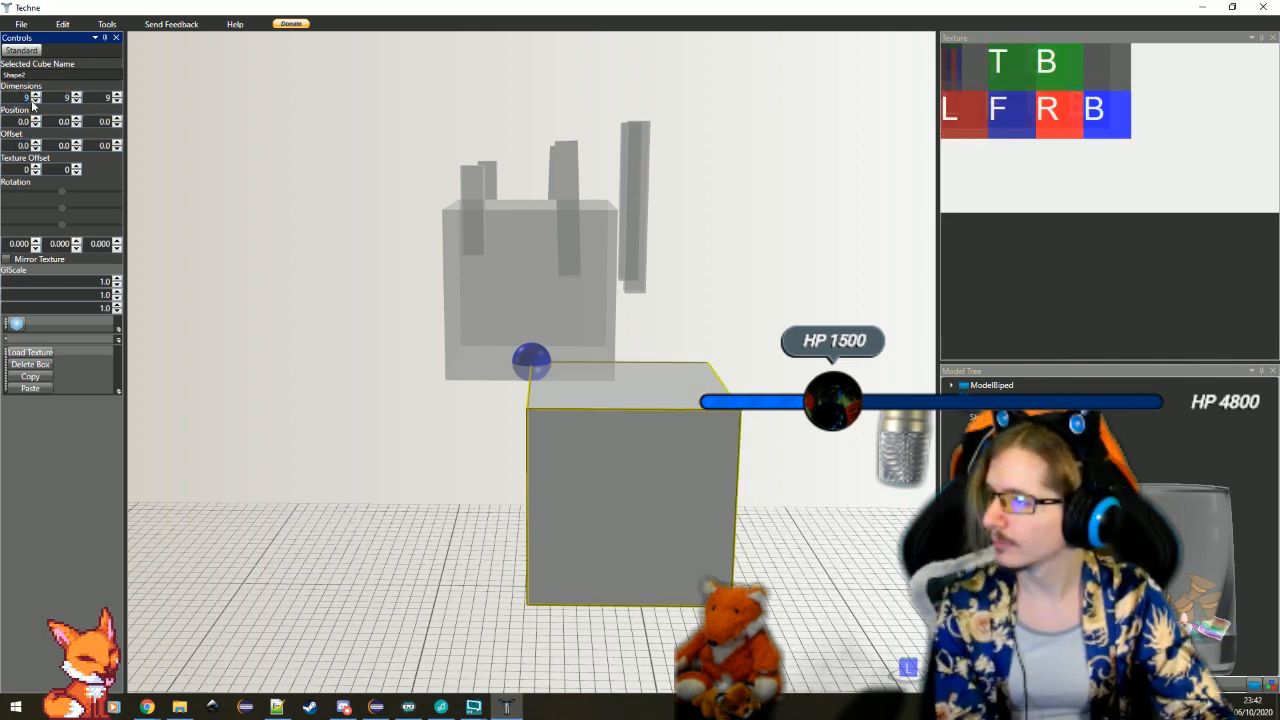
pyautogui.write('10')
pyautogui.press('Tab')
# Center the new box over the head with offsets of -5 in X, -9 in Y and -5 in Z
pyautogui.click(33, 147)
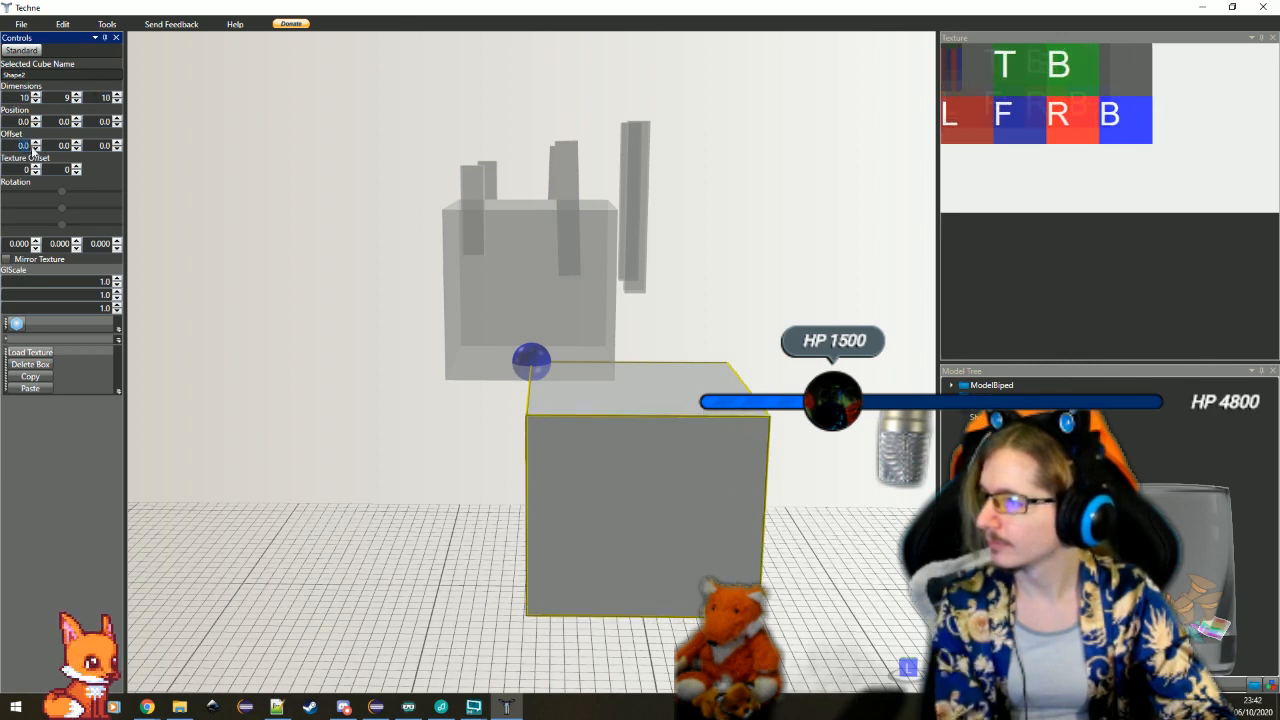
pyautogui.write('-5')
pyautogui.press('Tab')
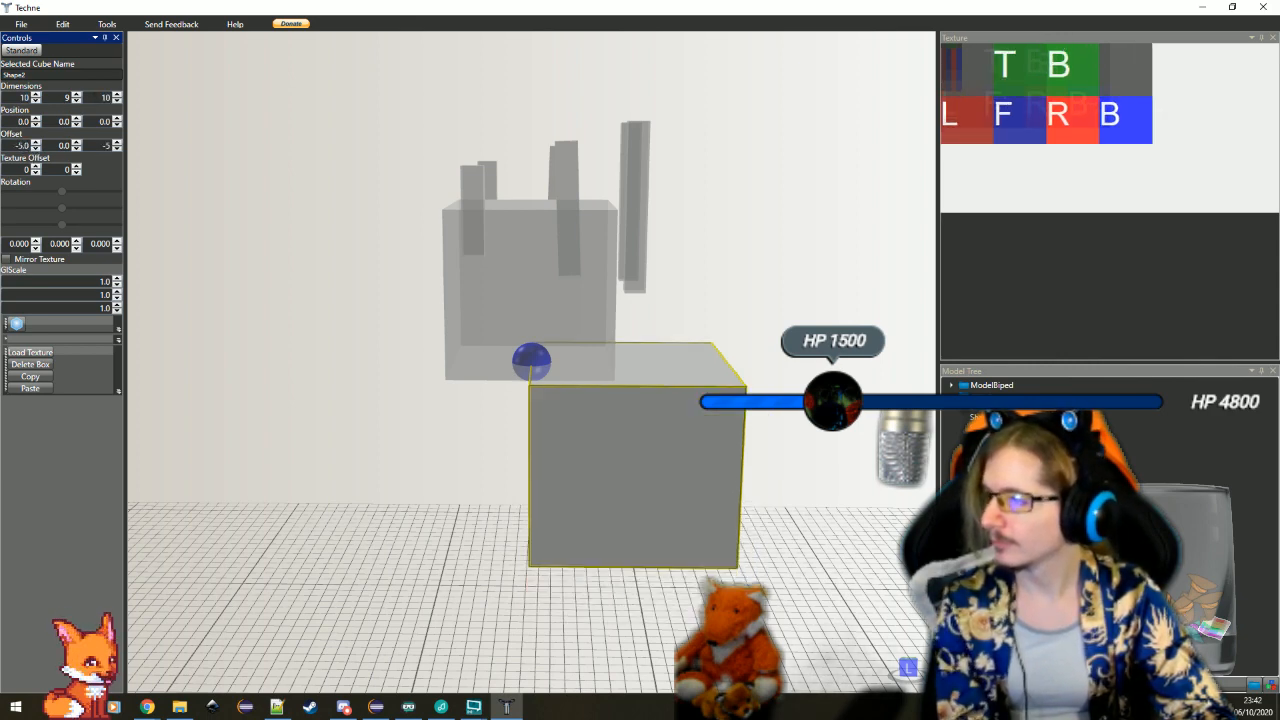
pyautogui.write('-5')
pyautogui.press('Return')
pyautogui.click(77, 148)
pyautogui.click(77, 148)
pyautogui.click(77, 148)
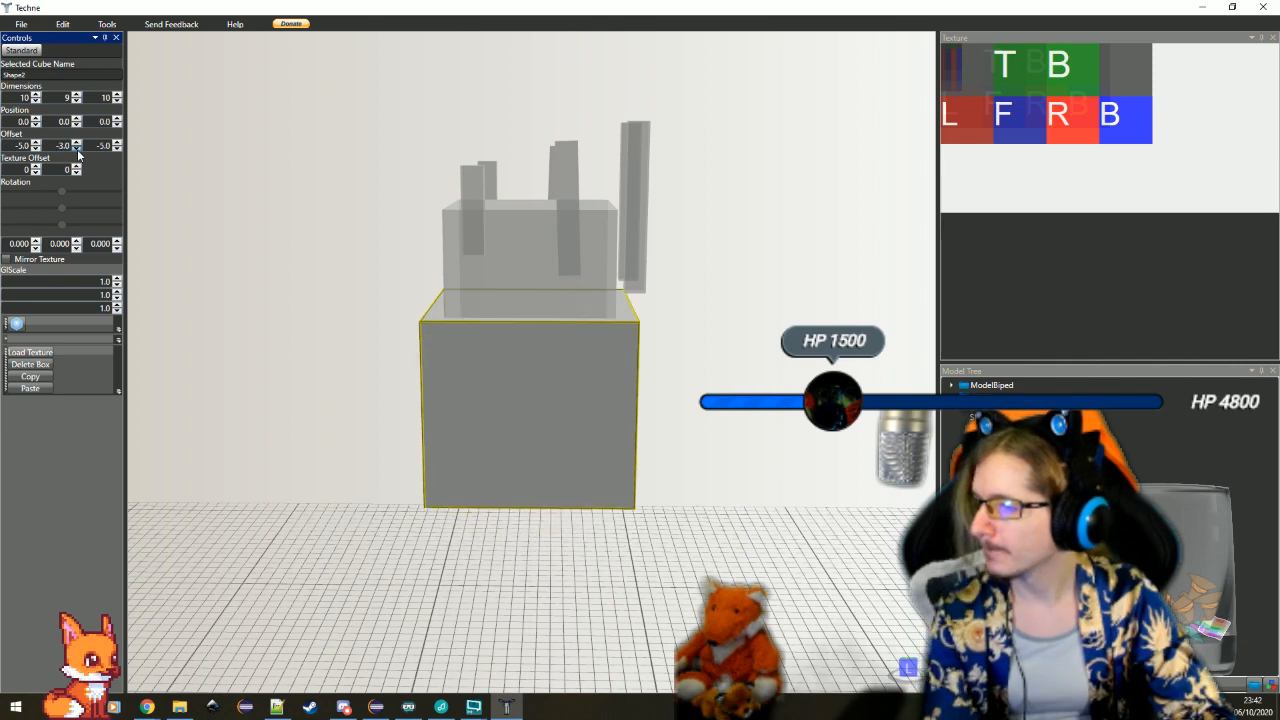
pyautogui.click(77, 148)
pyautogui.click(77, 148)
pyautogui.click(77, 148)
pyautogui.click(77, 148)
pyautogui.click(77, 148)
pyautogui.click(77, 148)
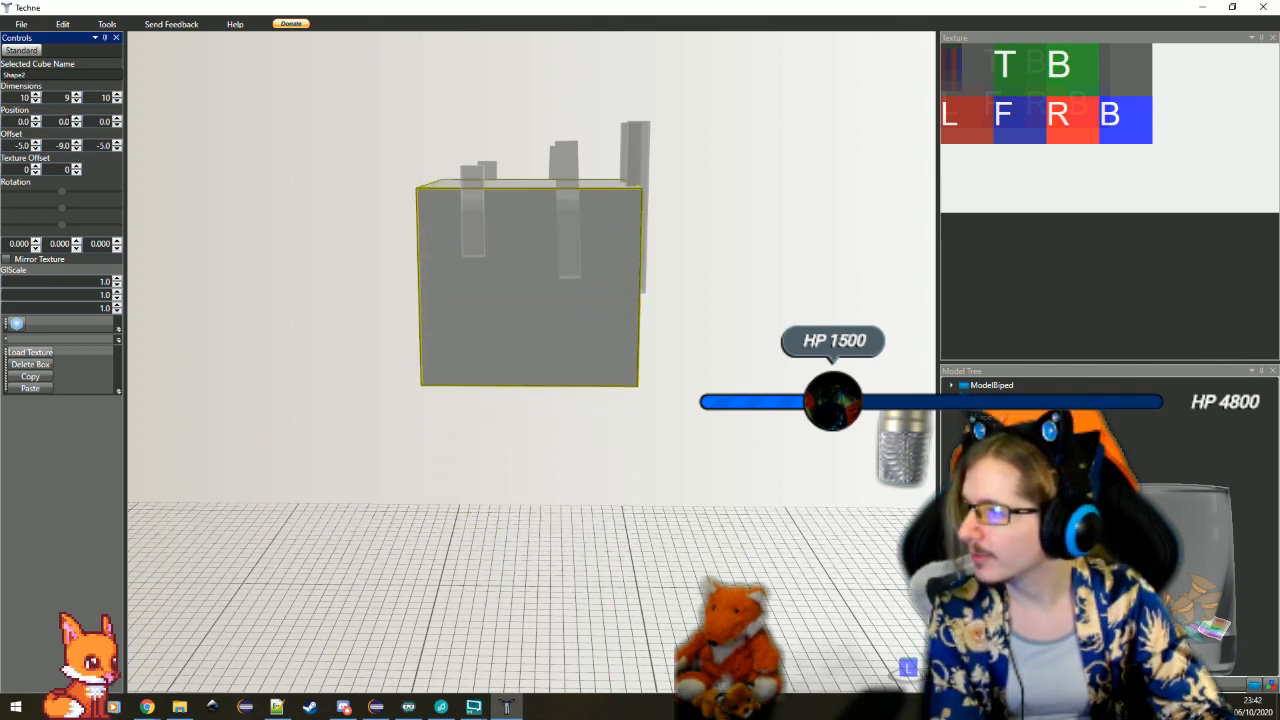
# Set the box's height to 4 and its Y offset to -10, and deselect it
pyautogui.click(77, 101)
pyautogui.click(77, 101)
pyautogui.click(77, 101)
pyautogui.click(77, 101)
pyautogui.click(77, 101)
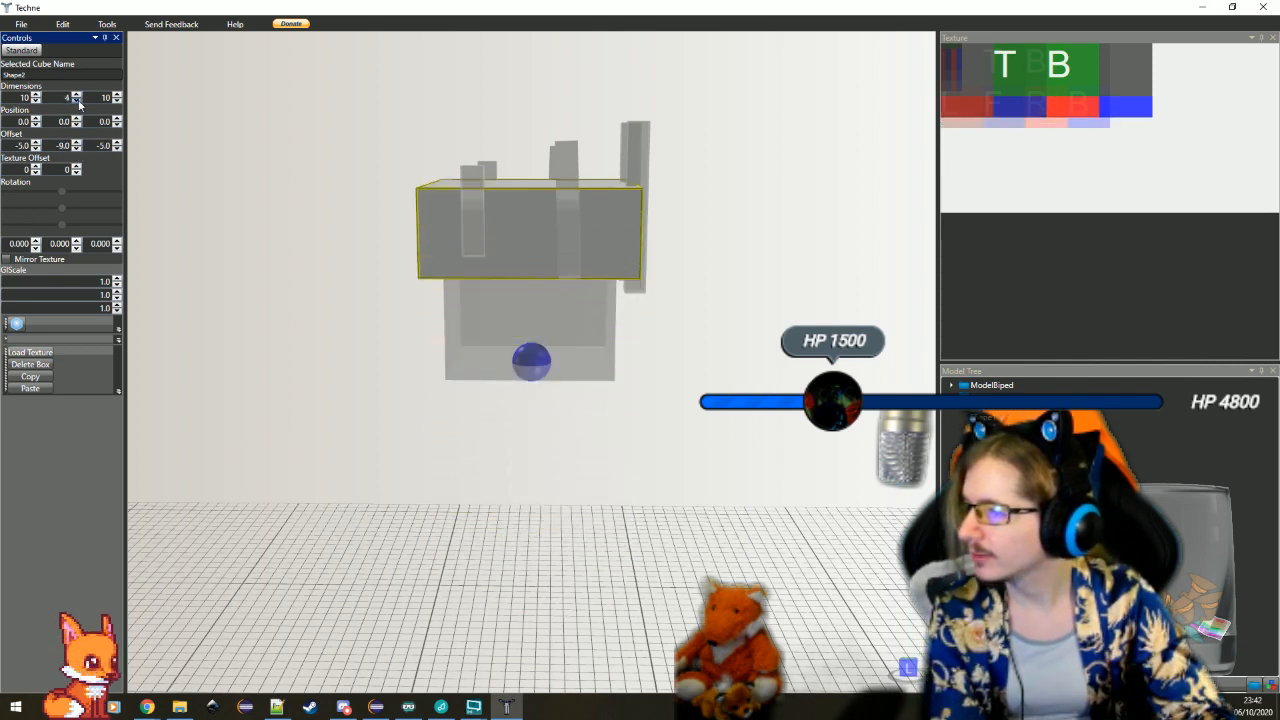
pyautogui.click(77, 101)
pyautogui.click(77, 101)
pyautogui.scroll(4, 366, 235)
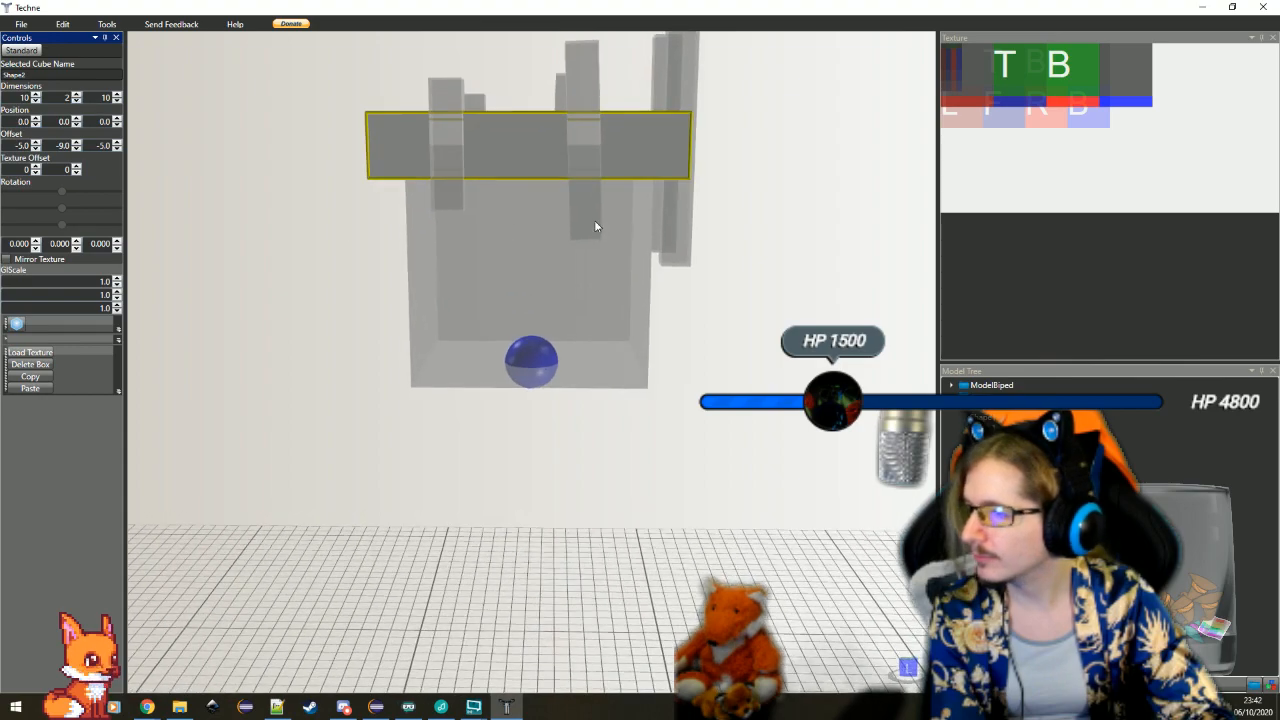
pyautogui.moveTo(594, 220); pyautogui.dragTo(531, 245)
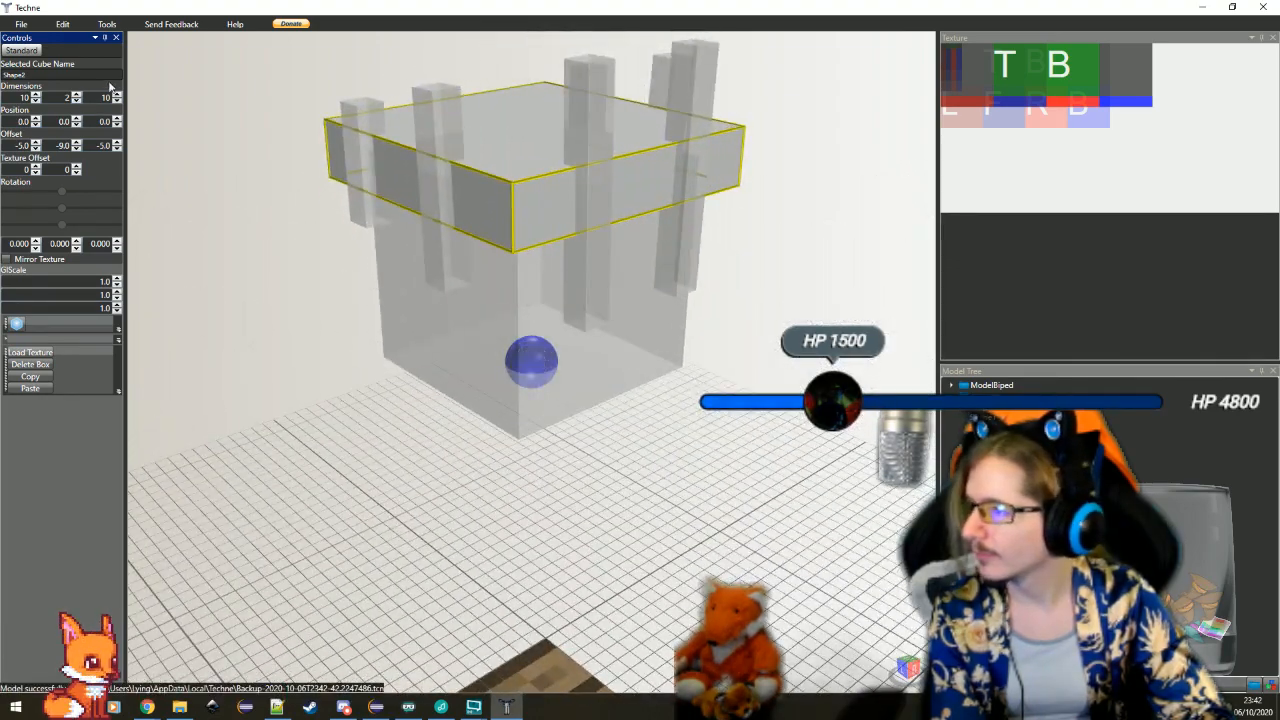
pyautogui.click(75, 97)
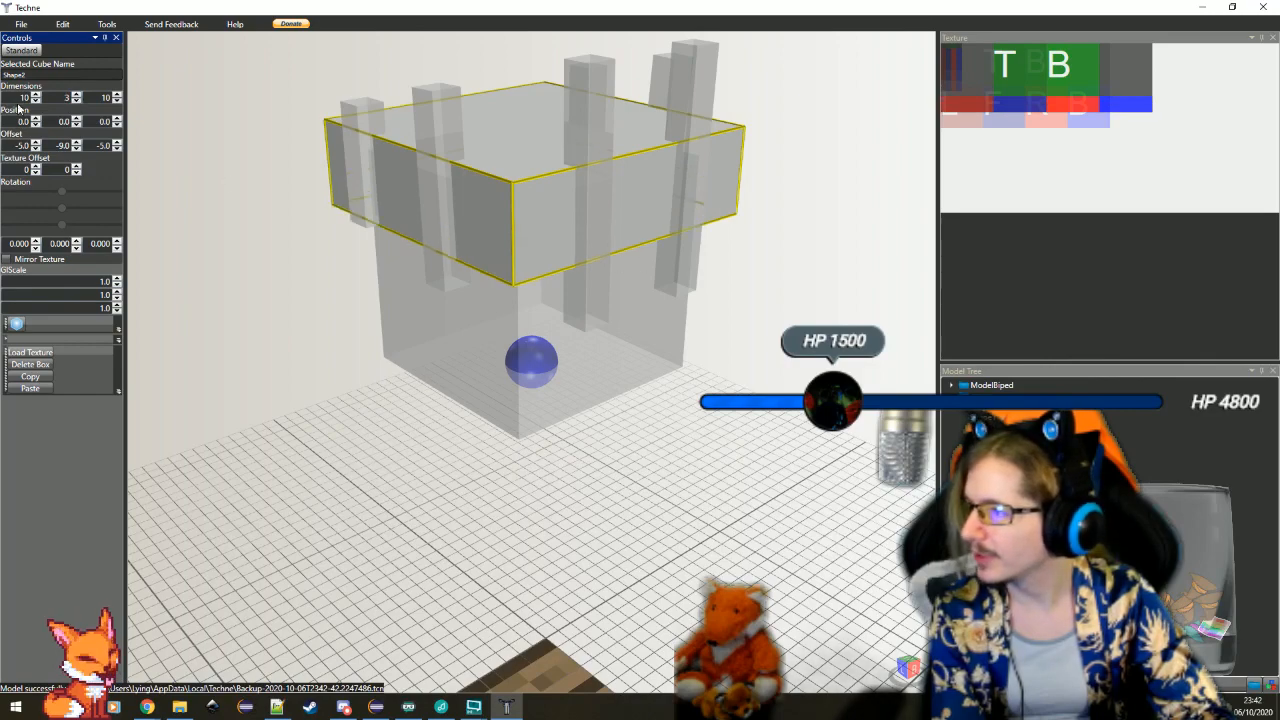
pyautogui.click(76, 94)
pyautogui.click(76, 148)
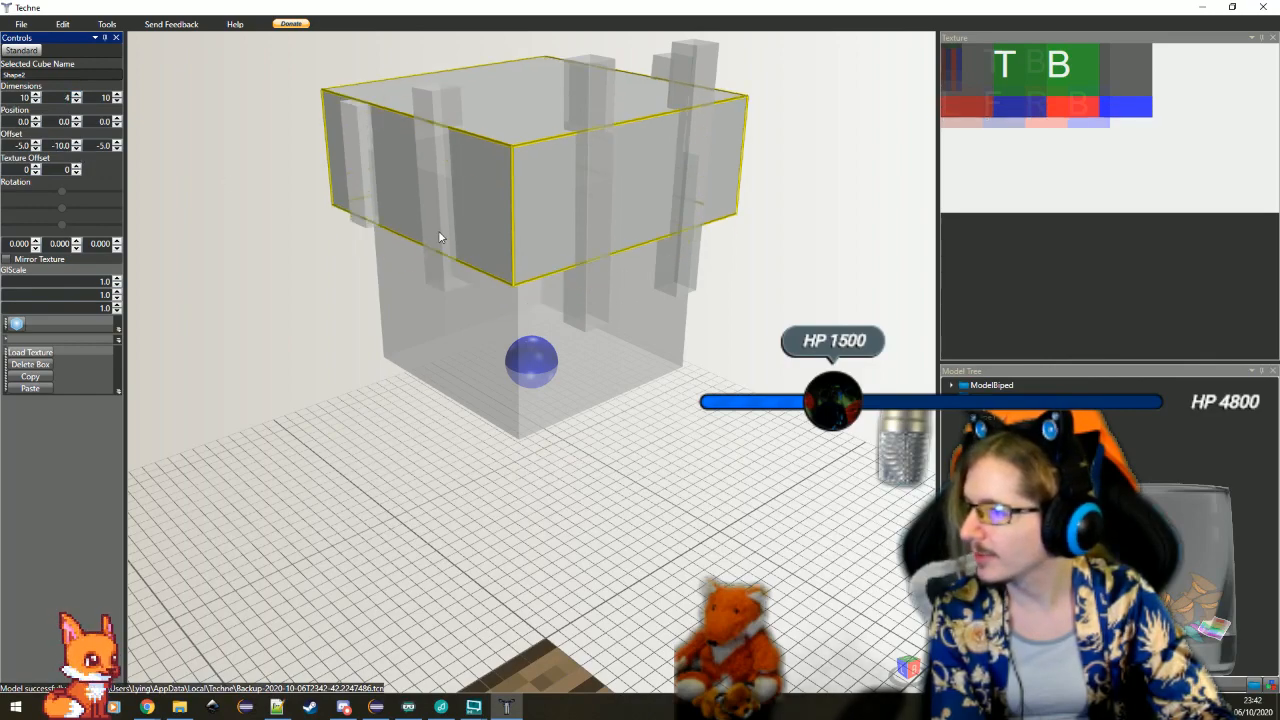
pyautogui.moveTo(291, 307); pyautogui.dragTo(367, 306)
pyautogui.click(367, 315)
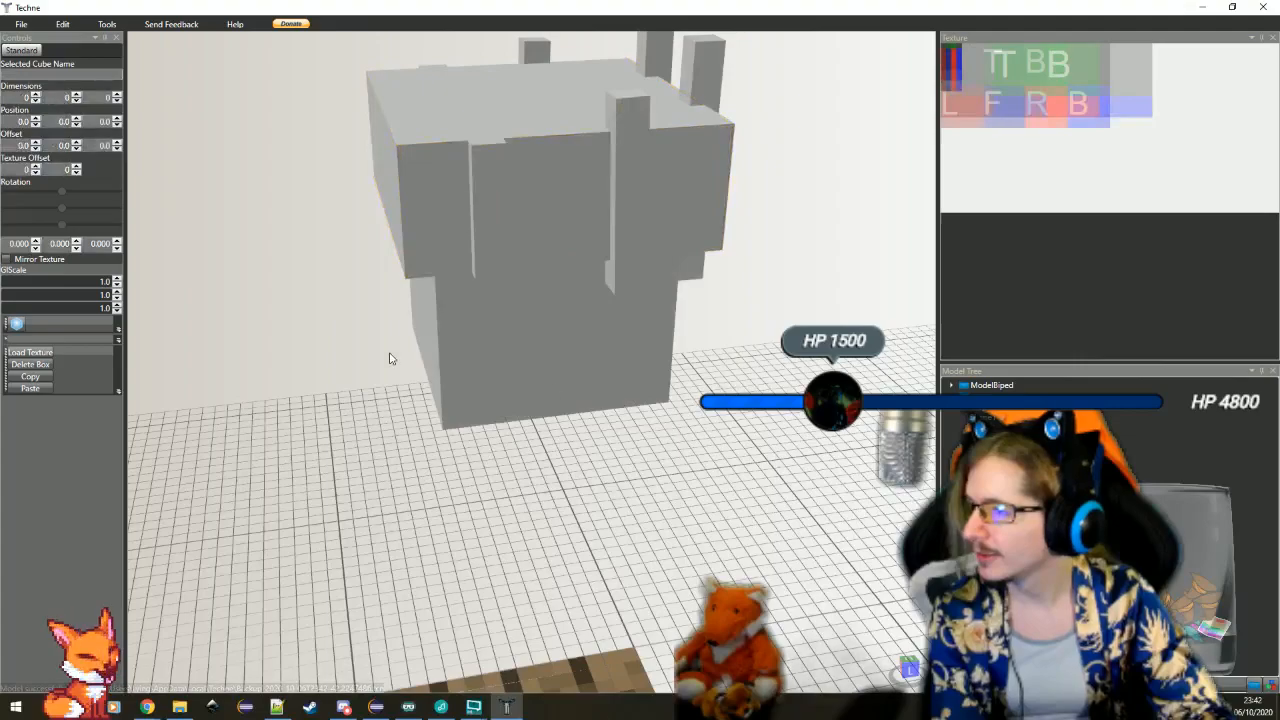
# Examine from several angles how the new box, the upright bars and the head cube fit together
pyautogui.moveTo(390, 358); pyautogui.dragTo(545, 324)
pyautogui.moveTo(458, 328); pyautogui.dragTo(535, 346)
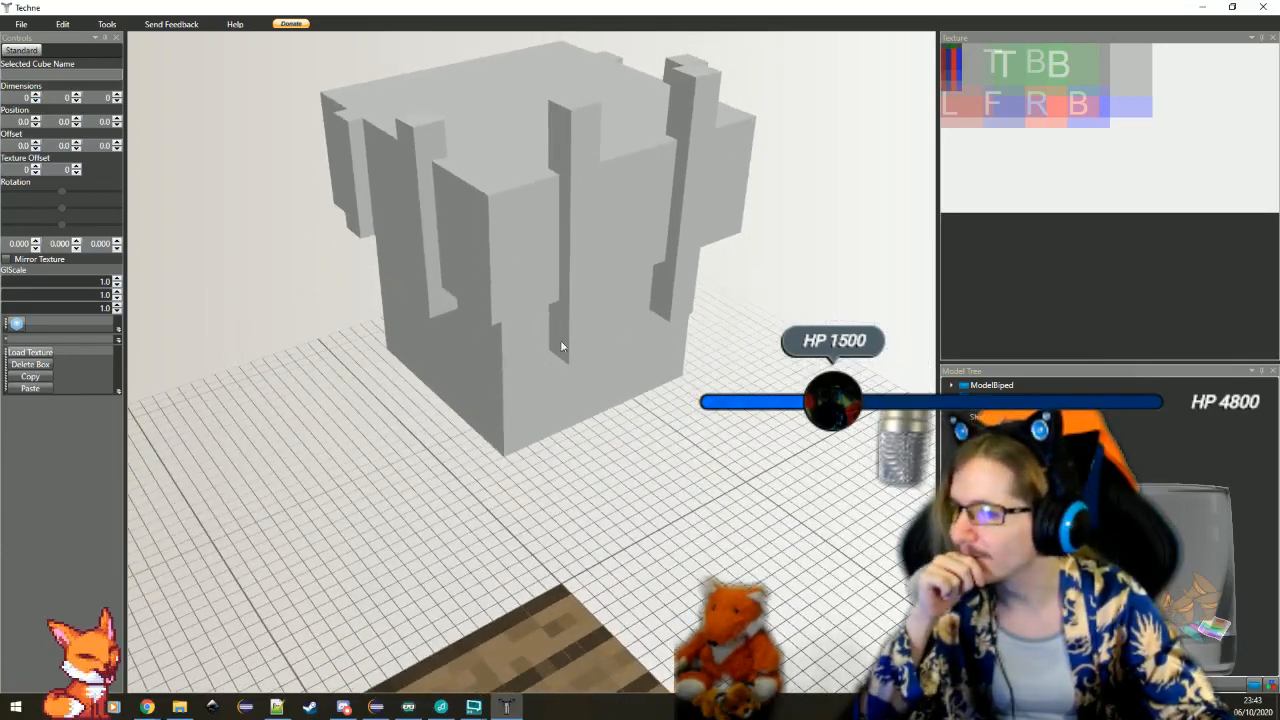
pyautogui.click(562, 328)
pyautogui.click(540, 348)
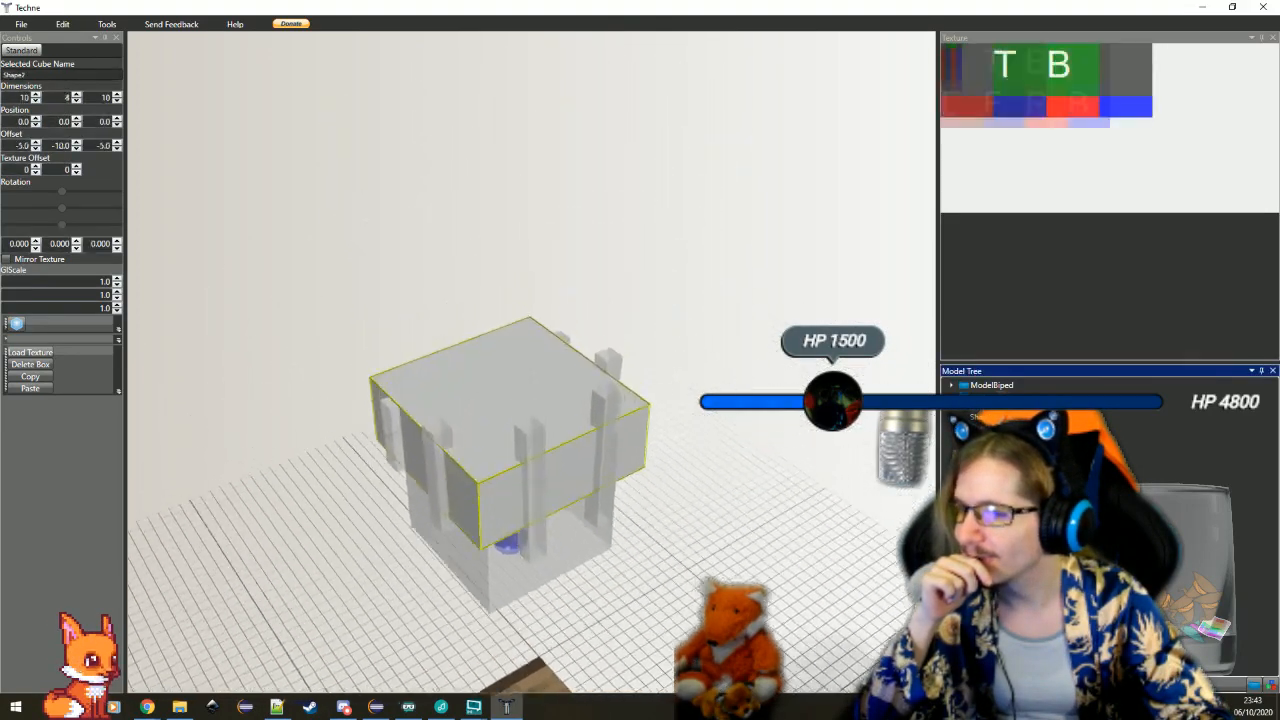
pyautogui.click(533, 548)
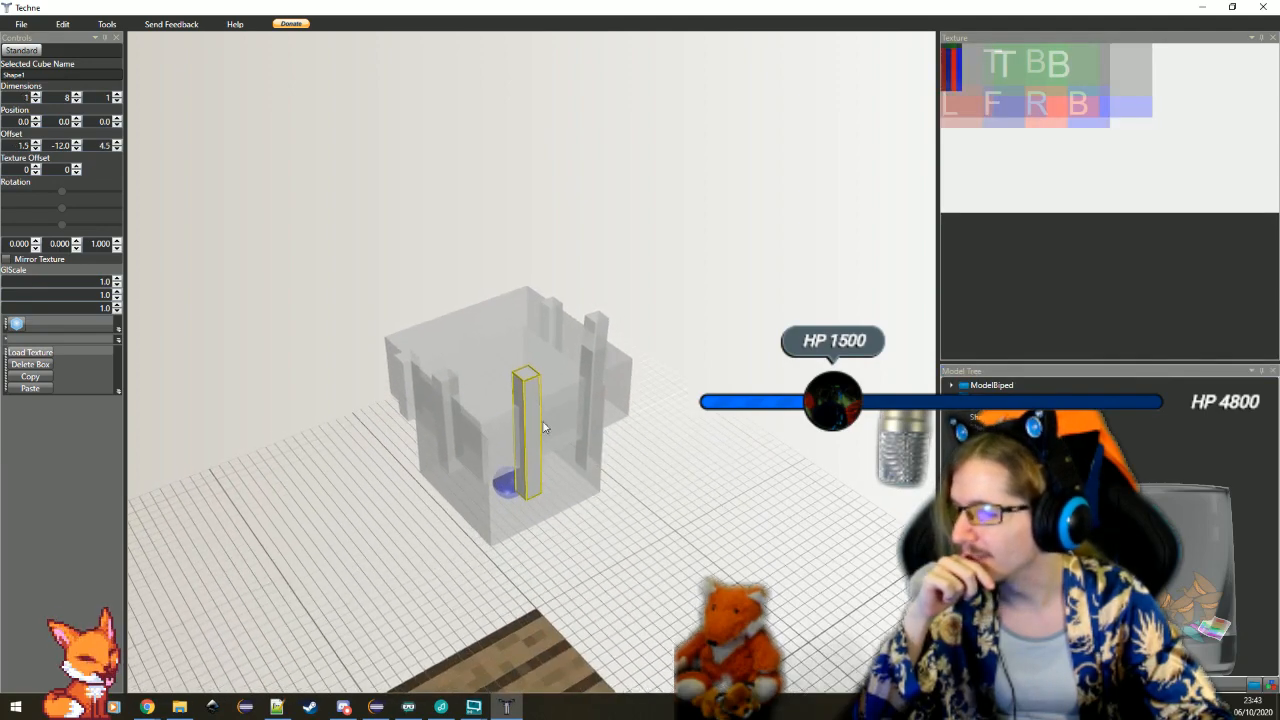
pyautogui.click(472, 338)
pyautogui.moveTo(558, 472); pyautogui.dragTo(497, 426)
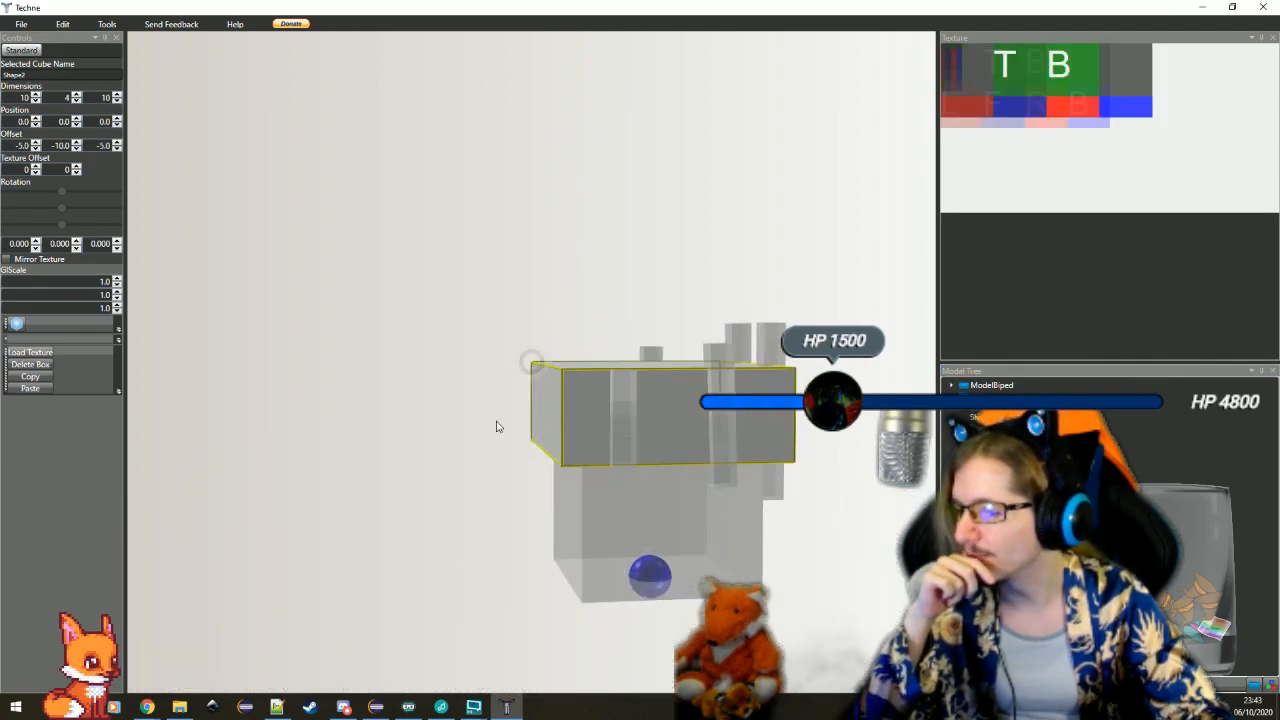
pyautogui.click(705, 546)
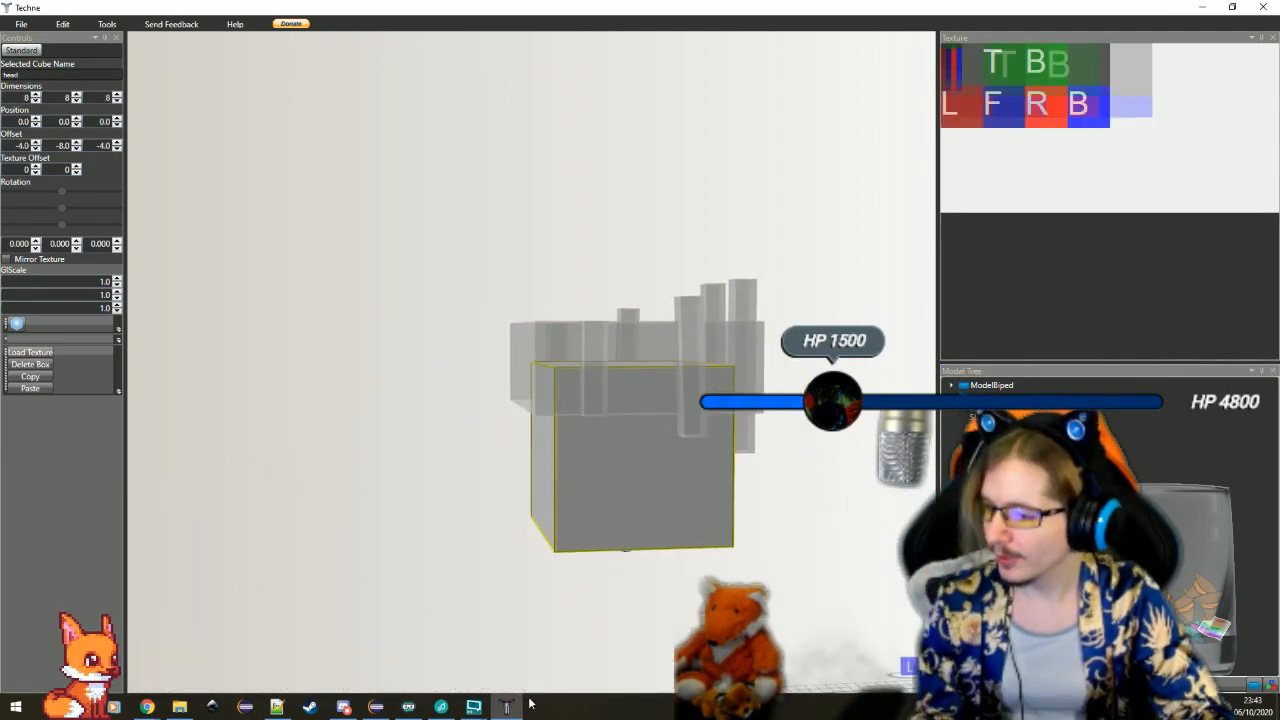
# Switch to Eclipse and expand the client package and its model subpackage in the com.lying.variousoddities source tree
pyautogui.click(376, 706)
pyautogui.doubleClick(80, 161)
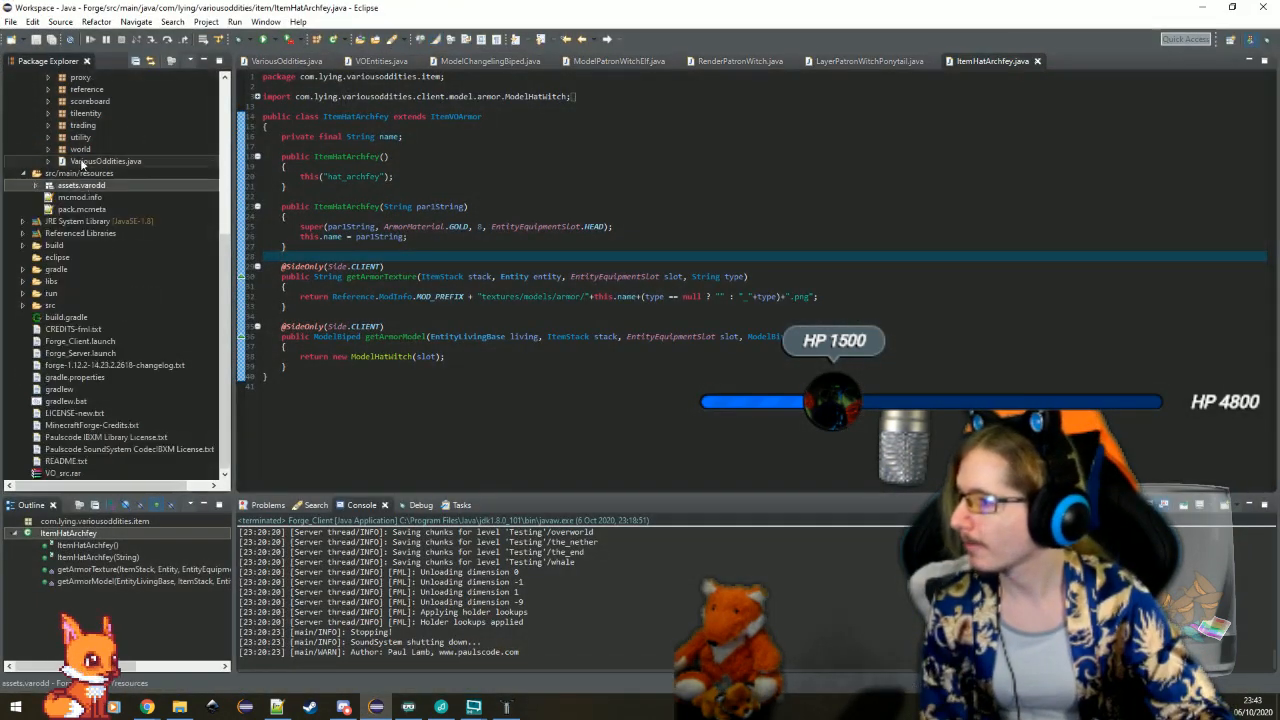
pyautogui.scroll(8, 78, 160)
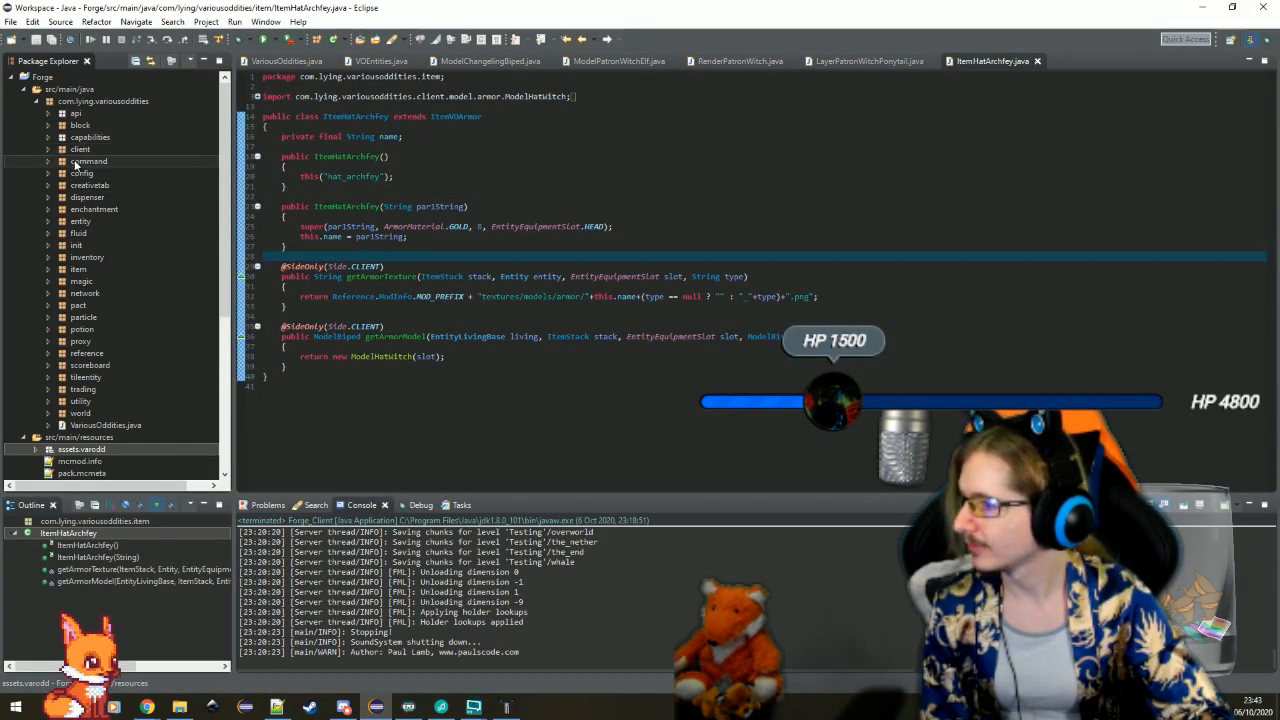
pyautogui.doubleClick(80, 150)
pyautogui.doubleClick(97, 174)
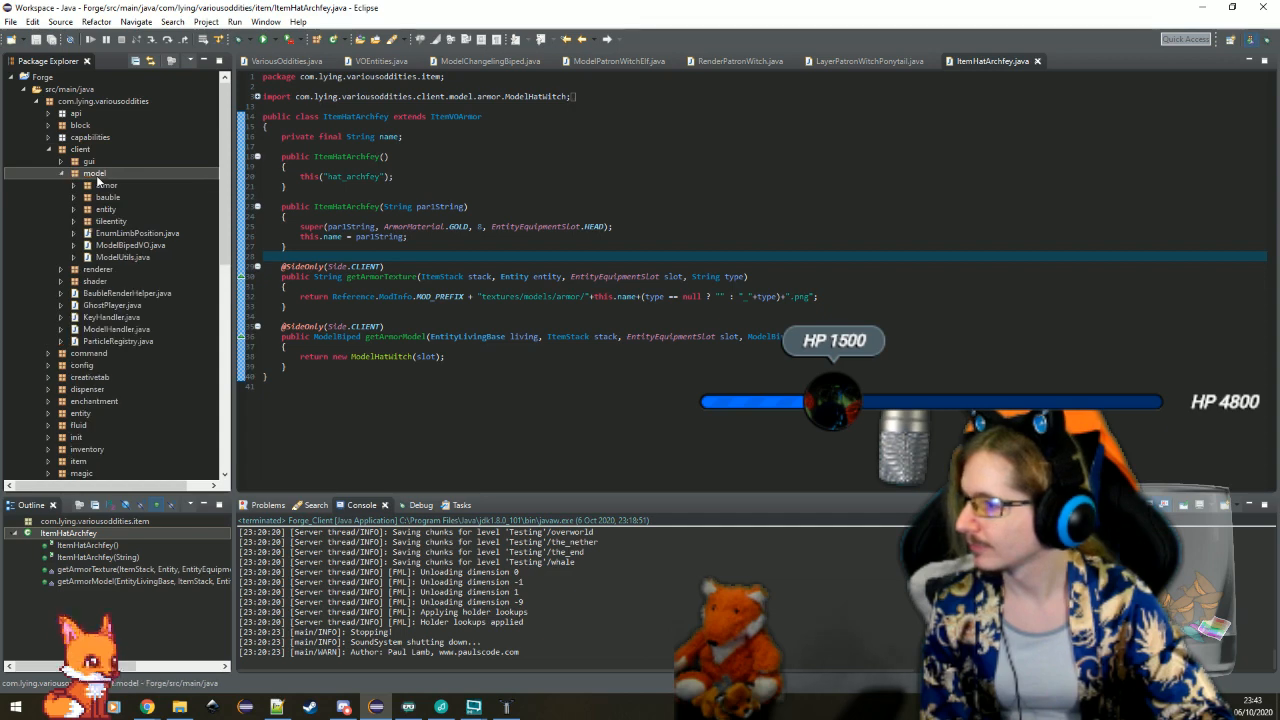
# Duplicate ModelHatWitch.java in the client model's armor package under the name ModelHatArchfey
pyautogui.doubleClick(106, 185)
pyautogui.click(119, 246)
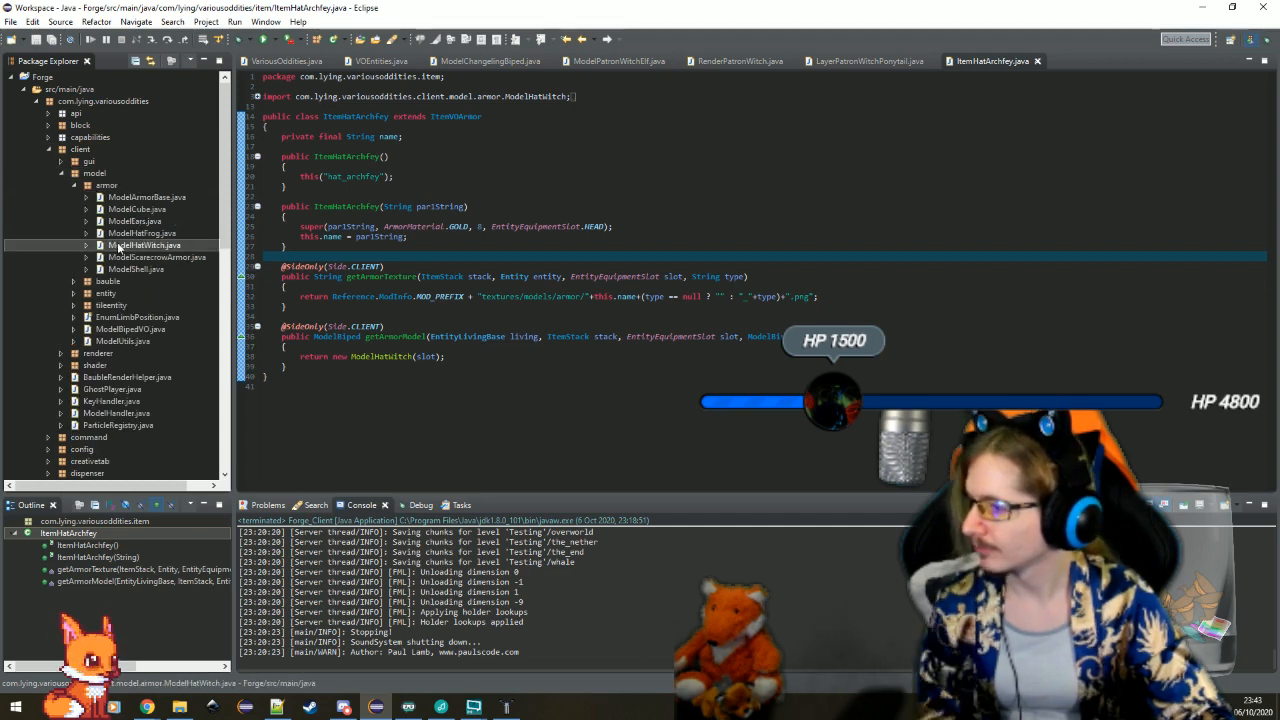
pyautogui.hotkey('ctrl', 'c')
pyautogui.hotkey('ctrl', 'v')
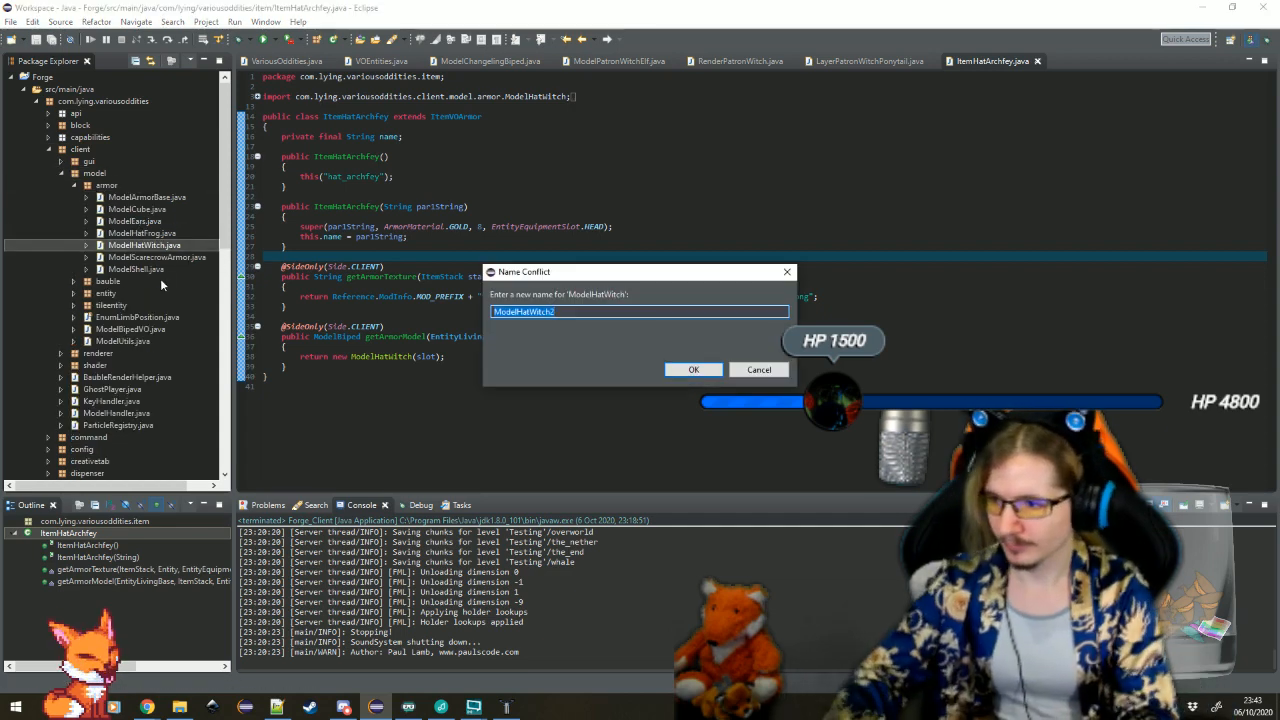
pyautogui.press('End')
pyautogui.press('BackSpace')
pyautogui.press('BackSpace')
pyautogui.press('BackSpace')
pyautogui.press('BackSpace')
pyautogui.write('Ar')
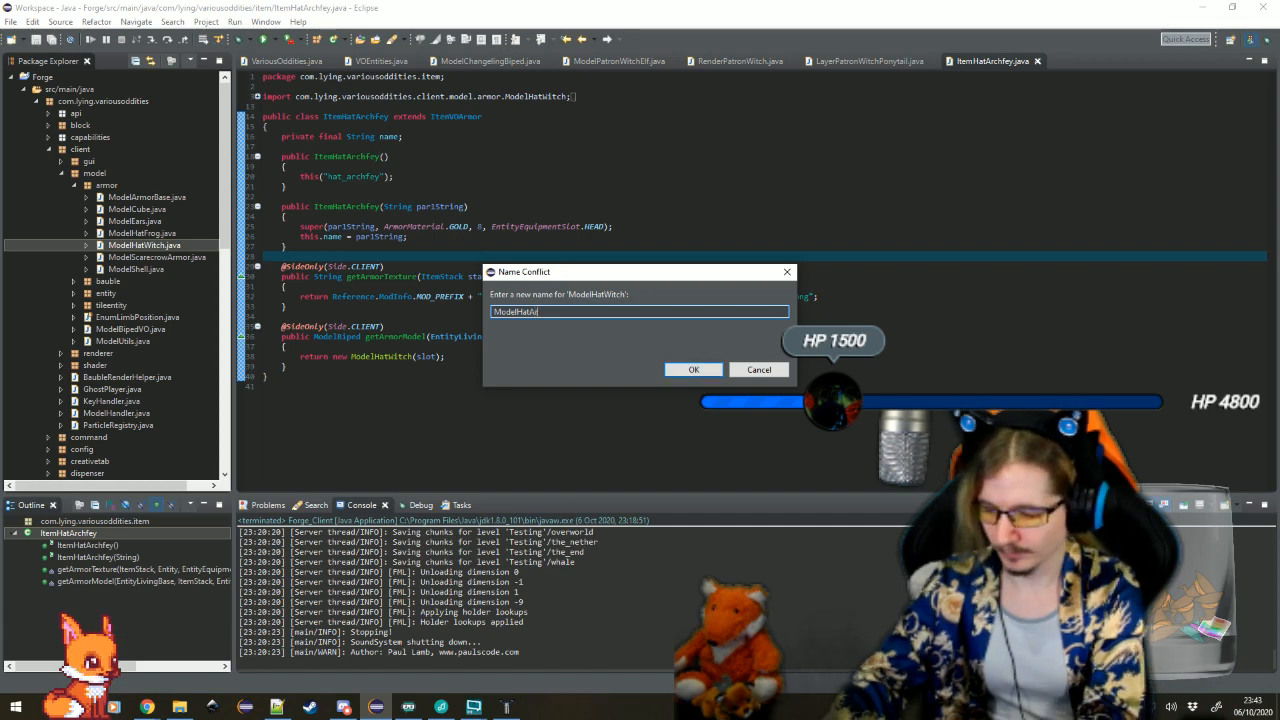
pyautogui.write('chfey')
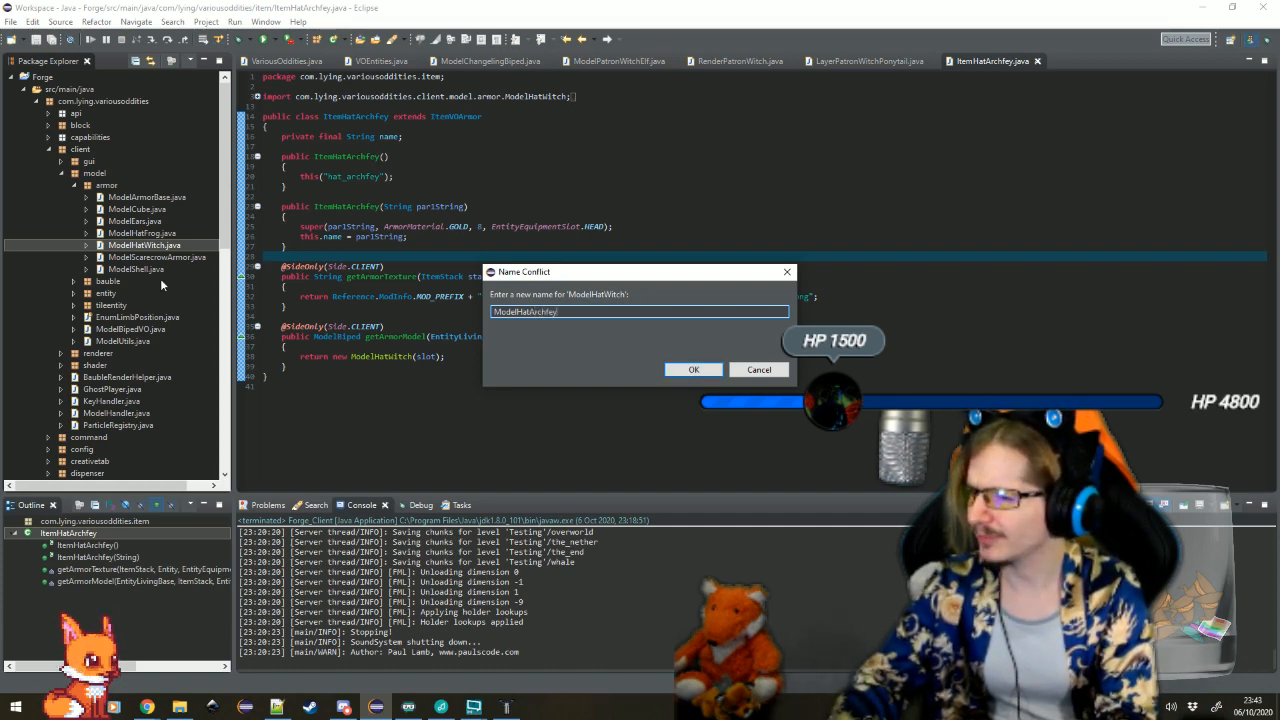
pyautogui.press('Return')
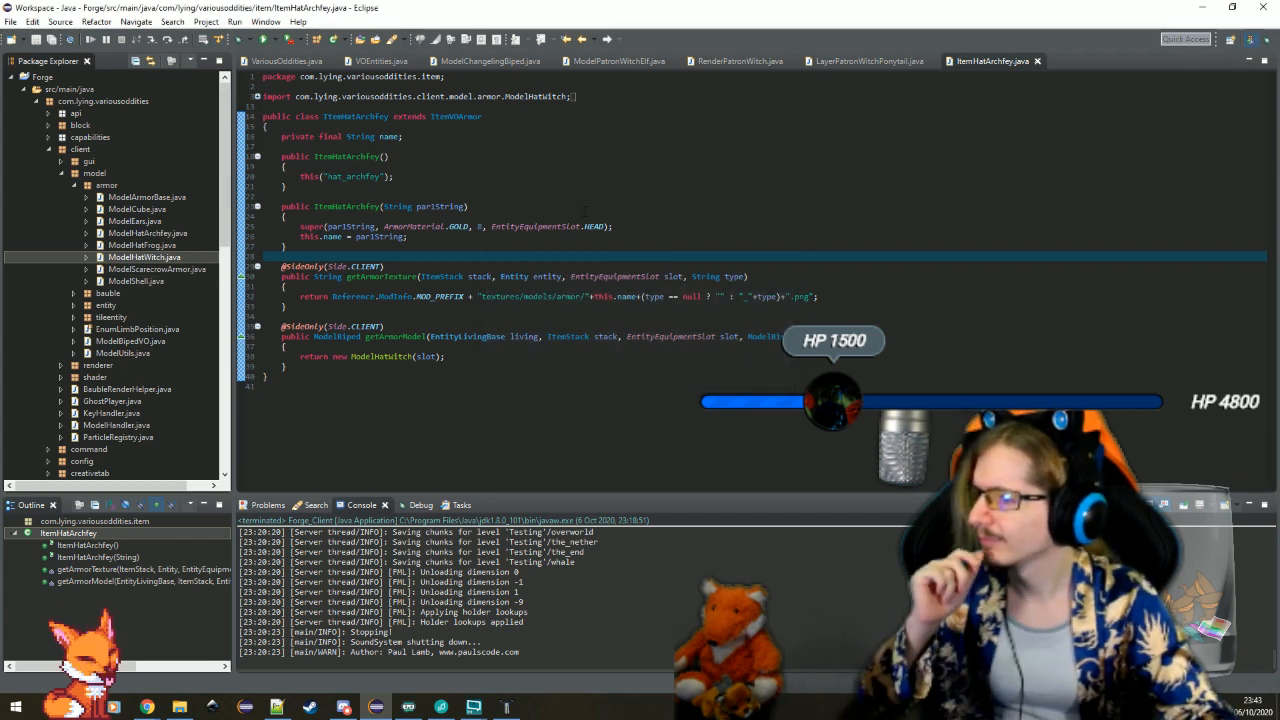
pyautogui.hotkey('ctrl', 'shift', 't')
pyautogui.write('itemhat')
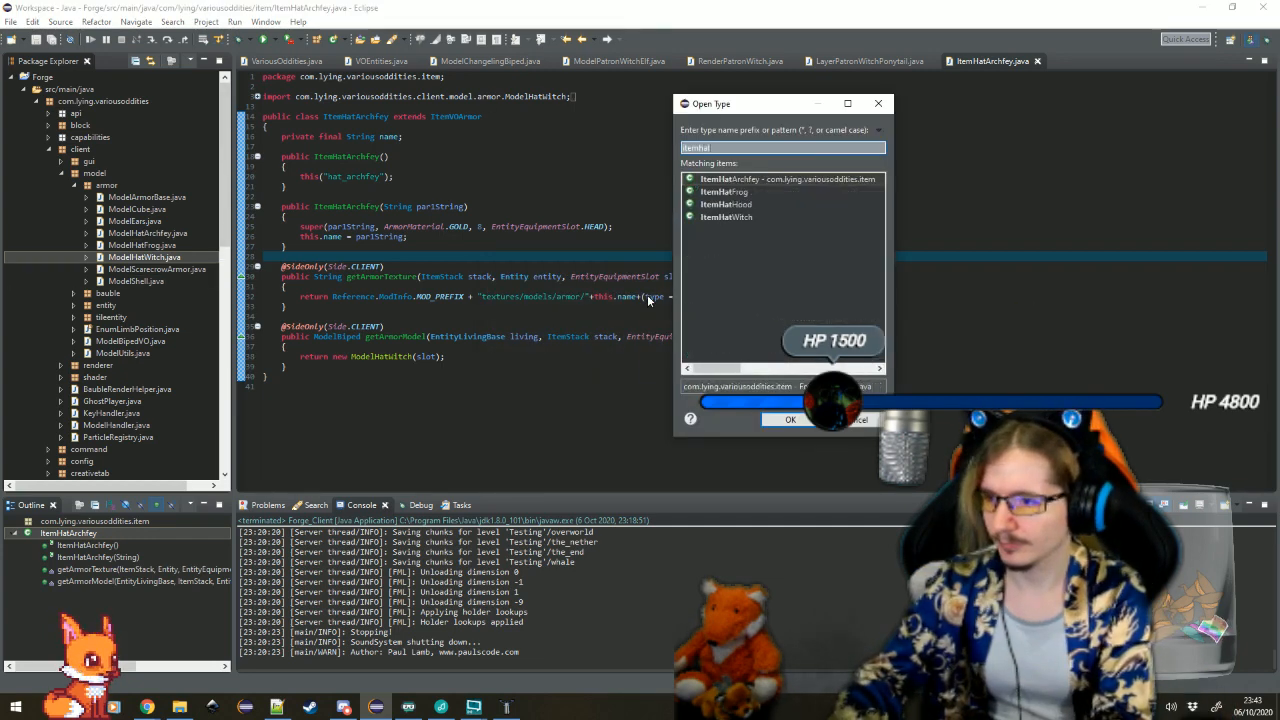
pyautogui.press('Return')
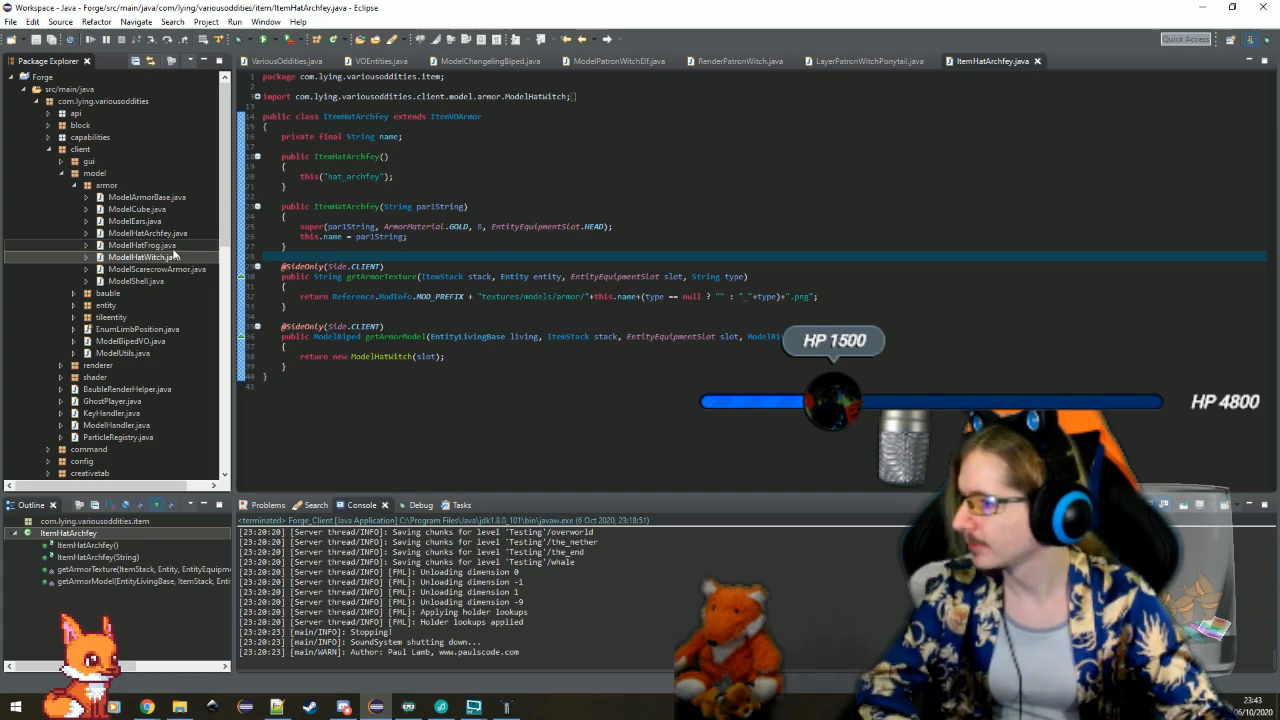
# Open the new ModelHatArchfey.java from the armor package
pyautogui.click(147, 231)
pyautogui.doubleClick(147, 232)
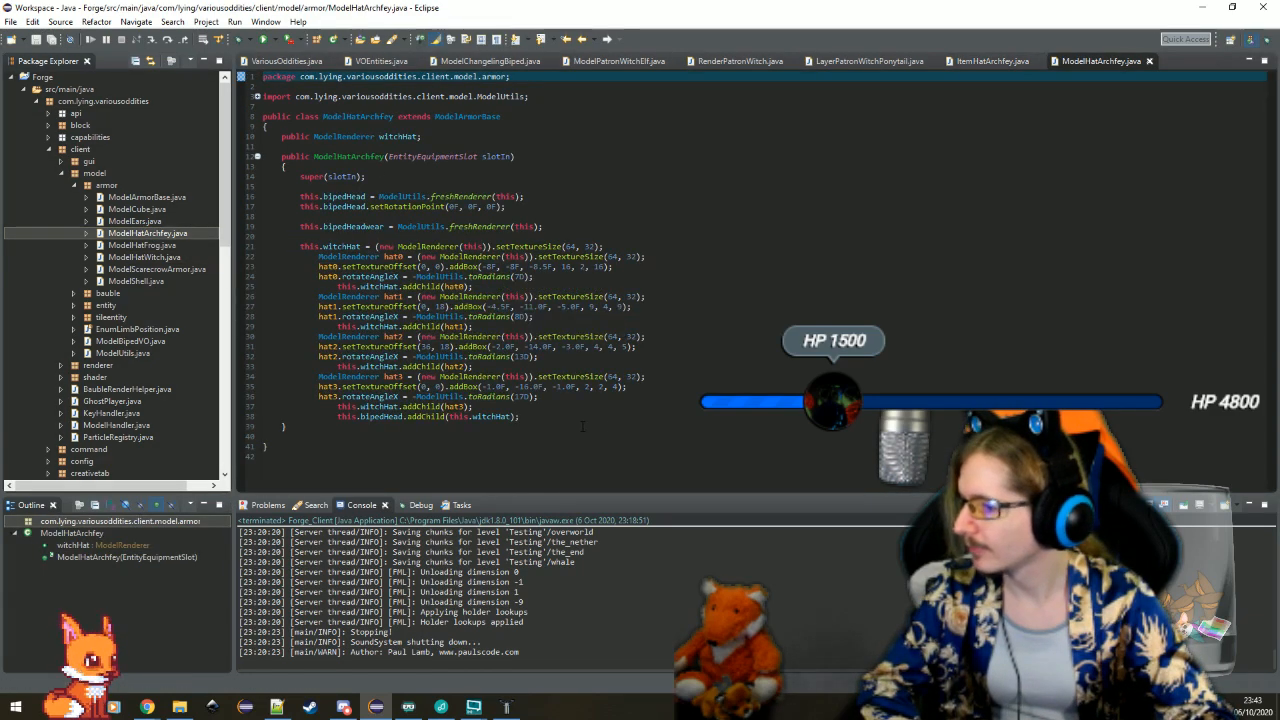
pyautogui.moveTo(585, 418); pyautogui.dragTo(710, 246)
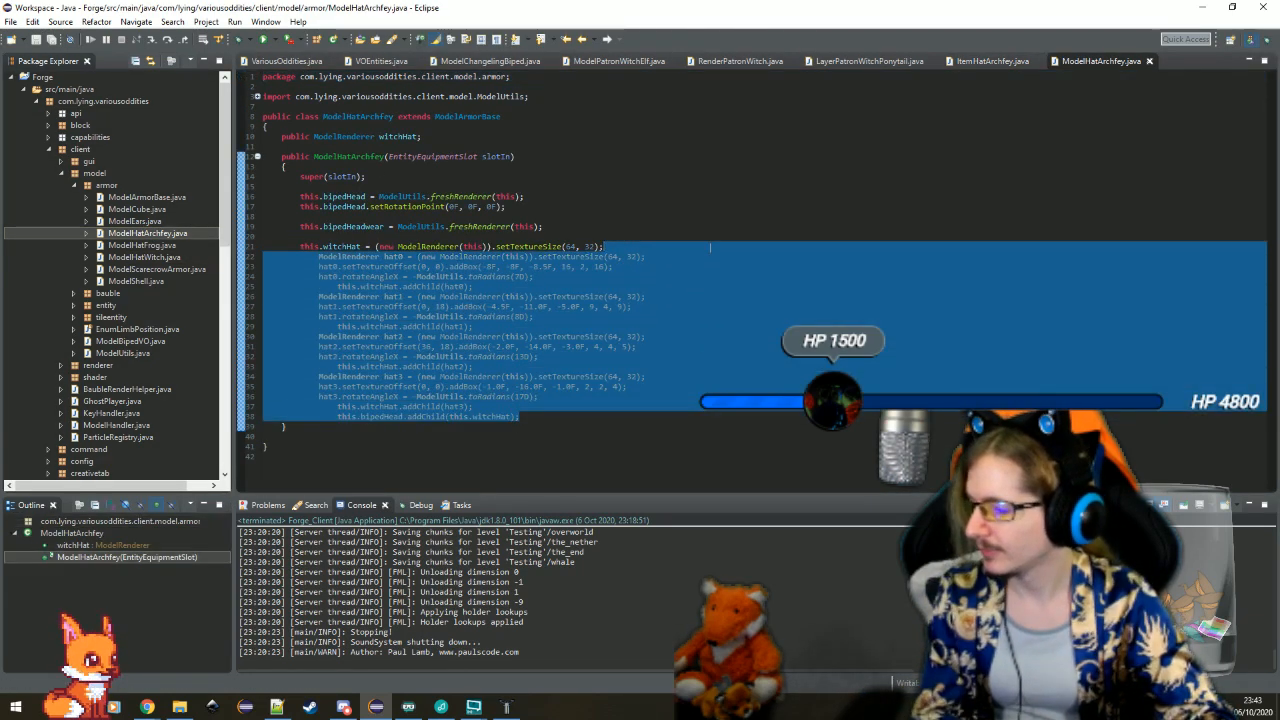
pyautogui.press('Delete')
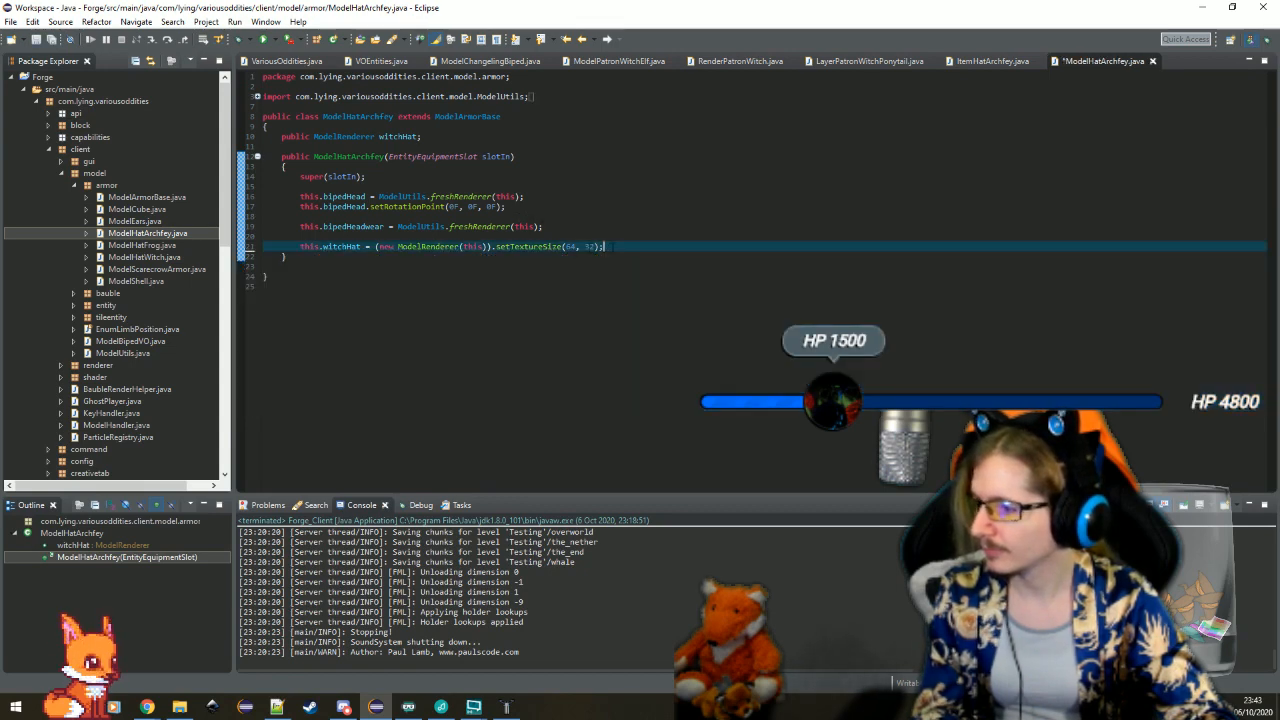
pyautogui.doubleClick(398, 137)
pyautogui.rightClick(397, 137)
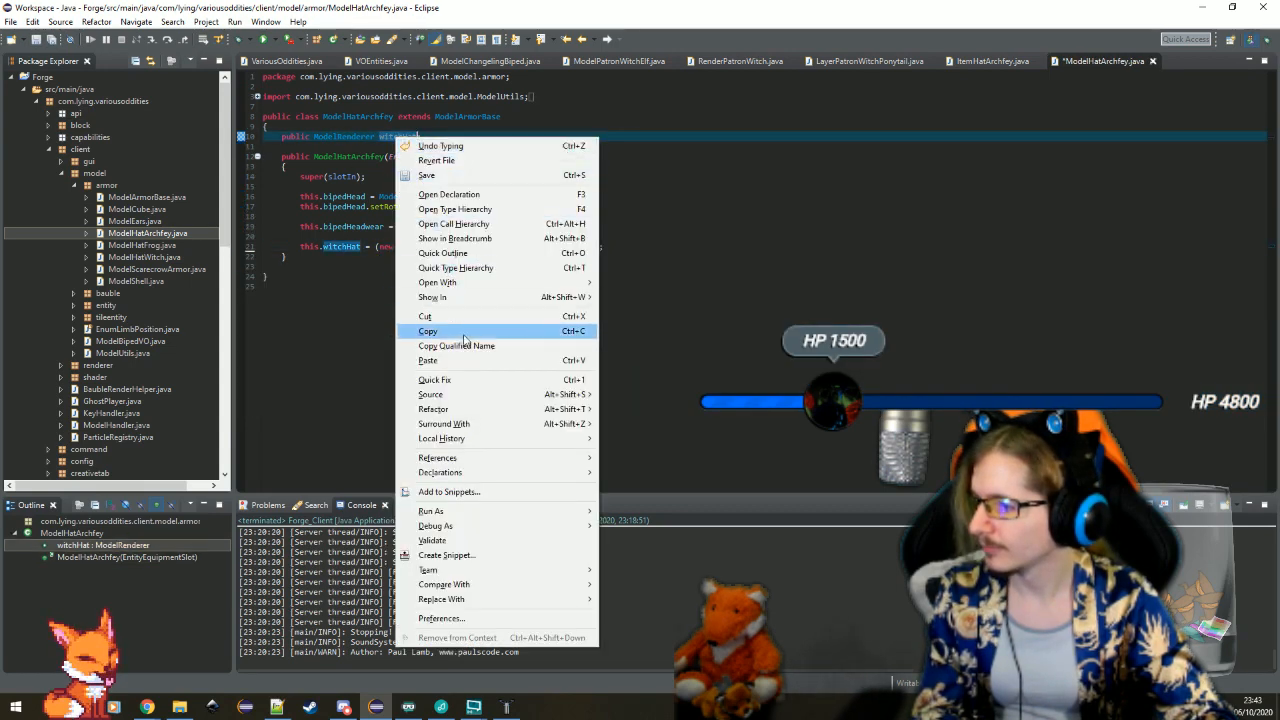
pyautogui.click(358, 237)
pyautogui.hotkey('ctrl', 'z')
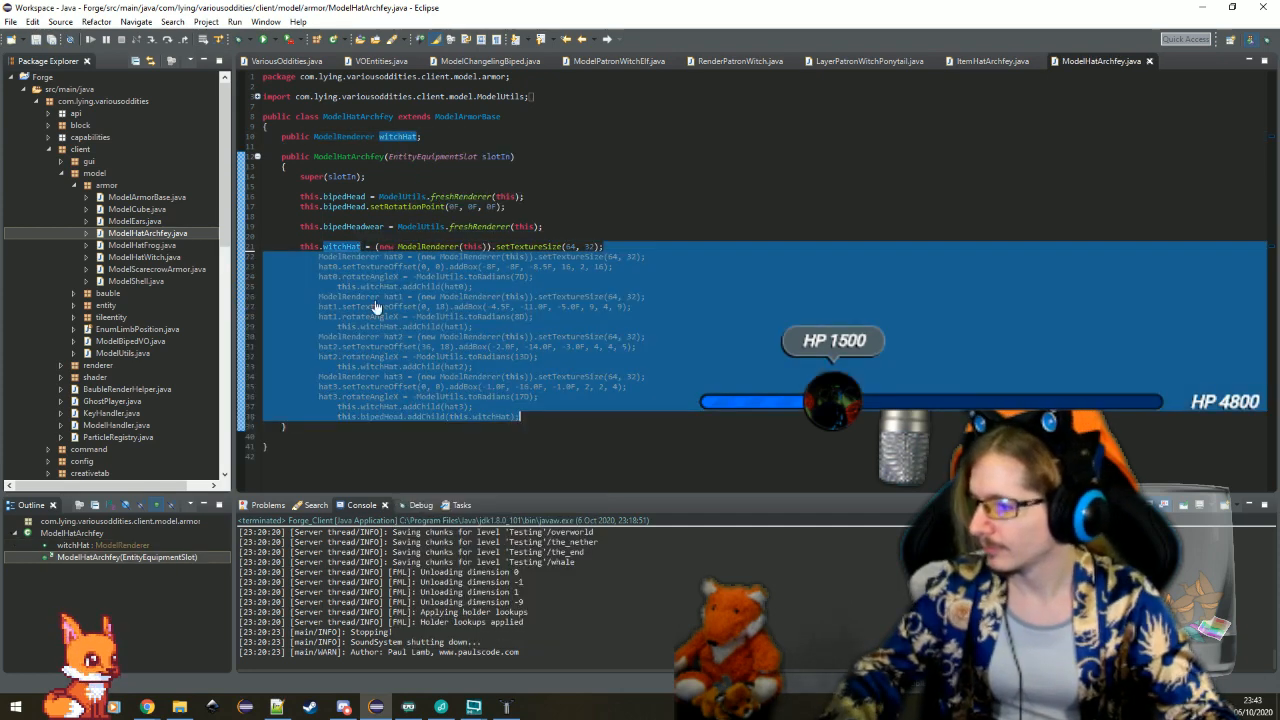
# Insert a blank line before the closing bipedHead.addChild statement in the ModelHatArchfey constructor
pyautogui.click(386, 397)
pyautogui.click(476, 416)
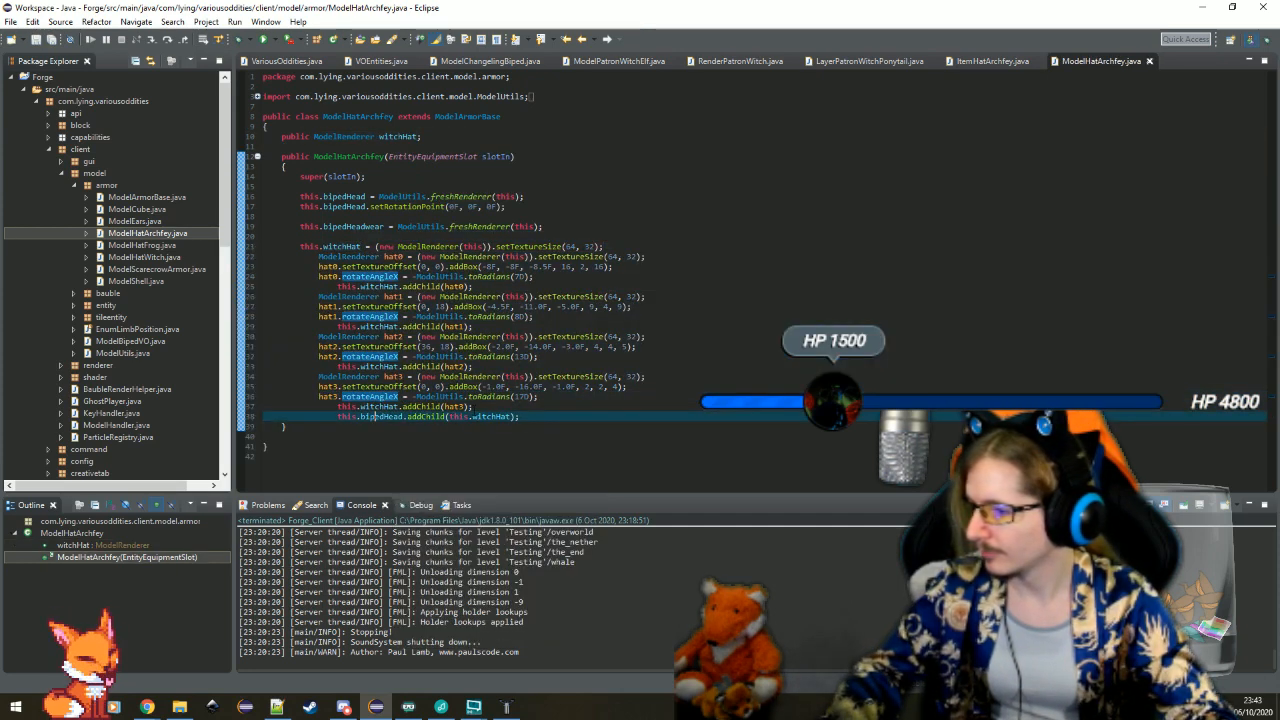
pyautogui.press('Up')
pyautogui.press('Return')
# Rename the witchHat field to archfeyHat throughout the class with the Rename refactoring
pyautogui.click(333, 246)
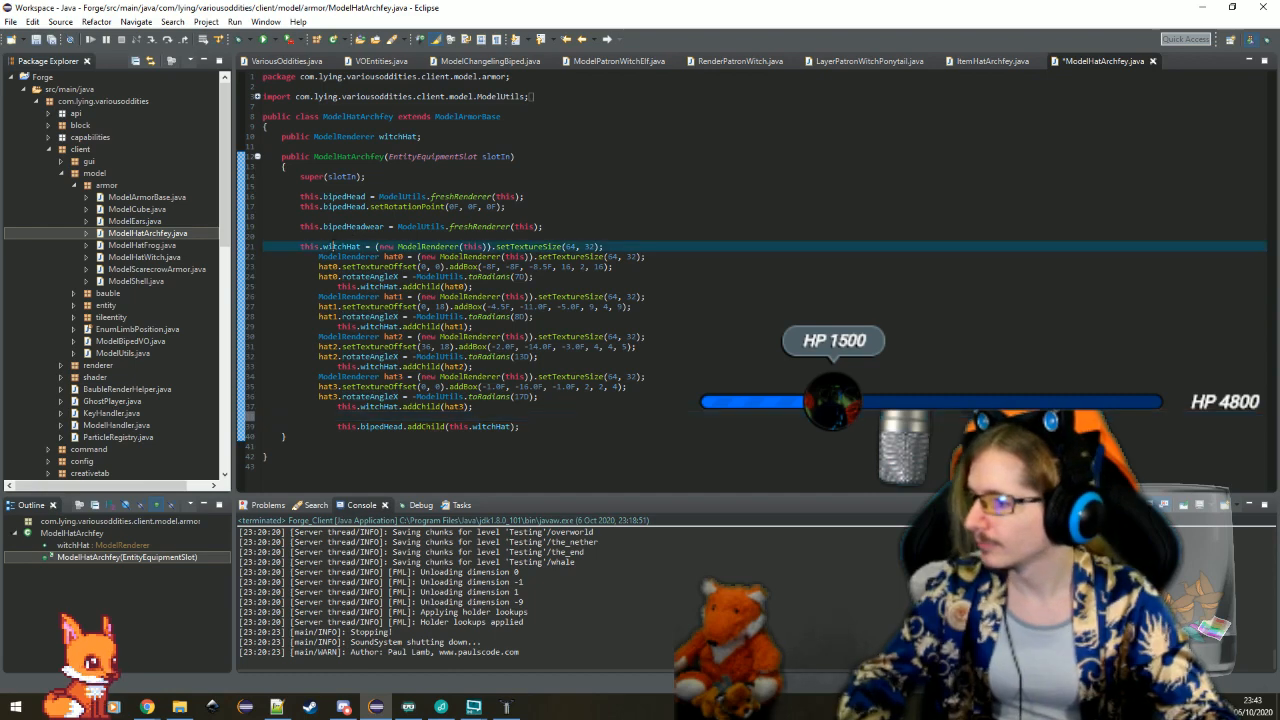
pyautogui.rightClick(333, 246)
pyautogui.moveTo(405, 455)
pyautogui.click(600, 455)
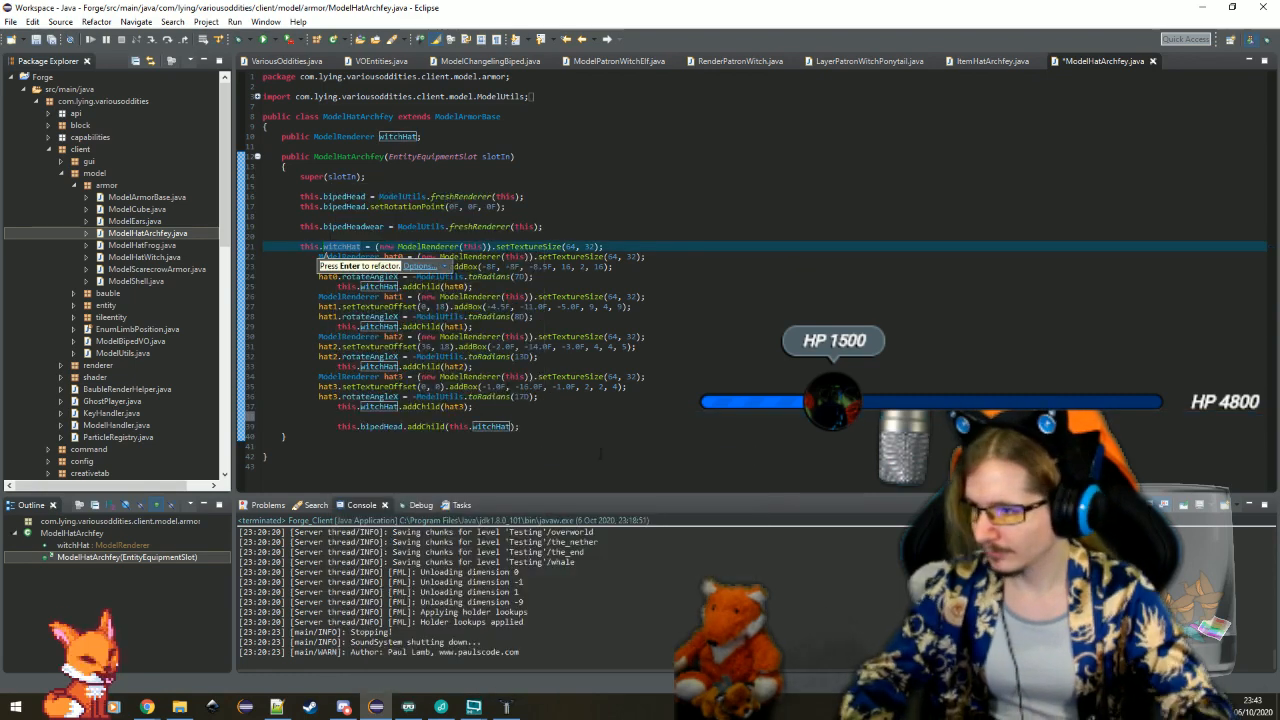
pyautogui.write('archfeyHa')
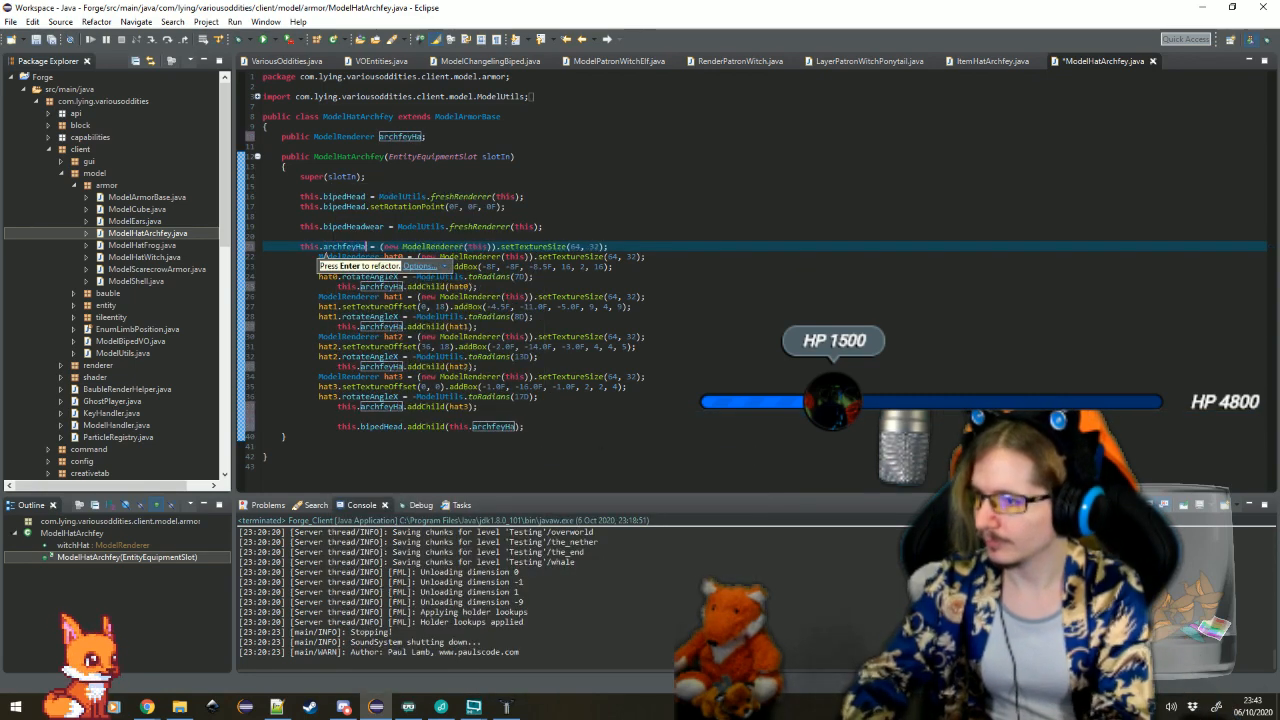
pyautogui.write('t')
pyautogui.press('Return')
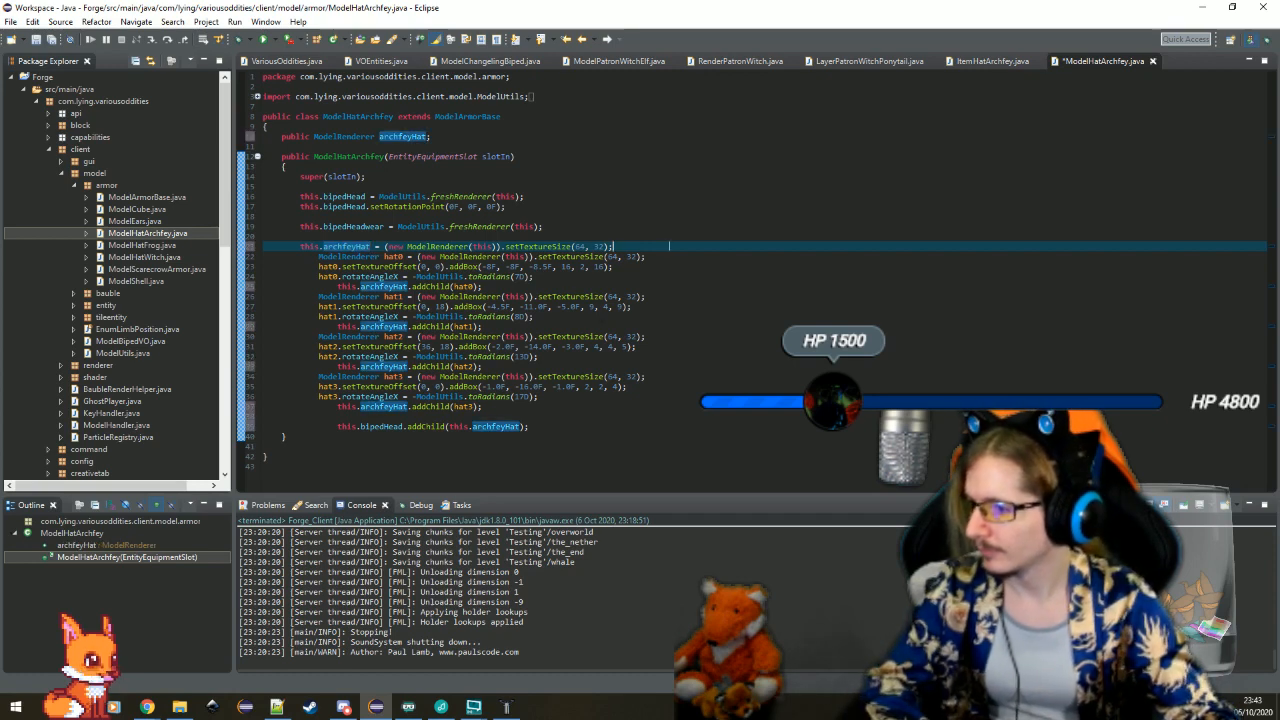
# Delete the hat0 to hat3 code from the constructor and start a new line below the archfeyHat texture size statement
pyautogui.hotkey('shift', 'Down')
pyautogui.hotkey('shift', 'Down')
pyautogui.hotkey('shift', 'Down')
pyautogui.hotkey('shift', 'Down')
pyautogui.hotkey('shift', 'Down')
pyautogui.hotkey('shift', 'Down')
pyautogui.hotkey('shift', 'Down')
pyautogui.hotkey('shift', 'Down')
pyautogui.hotkey('shift', 'Down')
pyautogui.hotkey('shift', 'Down')
pyautogui.hotkey('shift', 'Down')
pyautogui.hotkey('shift', 'Down')
pyautogui.hotkey('shift', 'Down')
pyautogui.hotkey('shift', 'Down')
pyautogui.hotkey('shift', 'Down')
pyautogui.hotkey('shift', 'Down')
pyautogui.hotkey('shift', 'Down')
pyautogui.press('Delete')
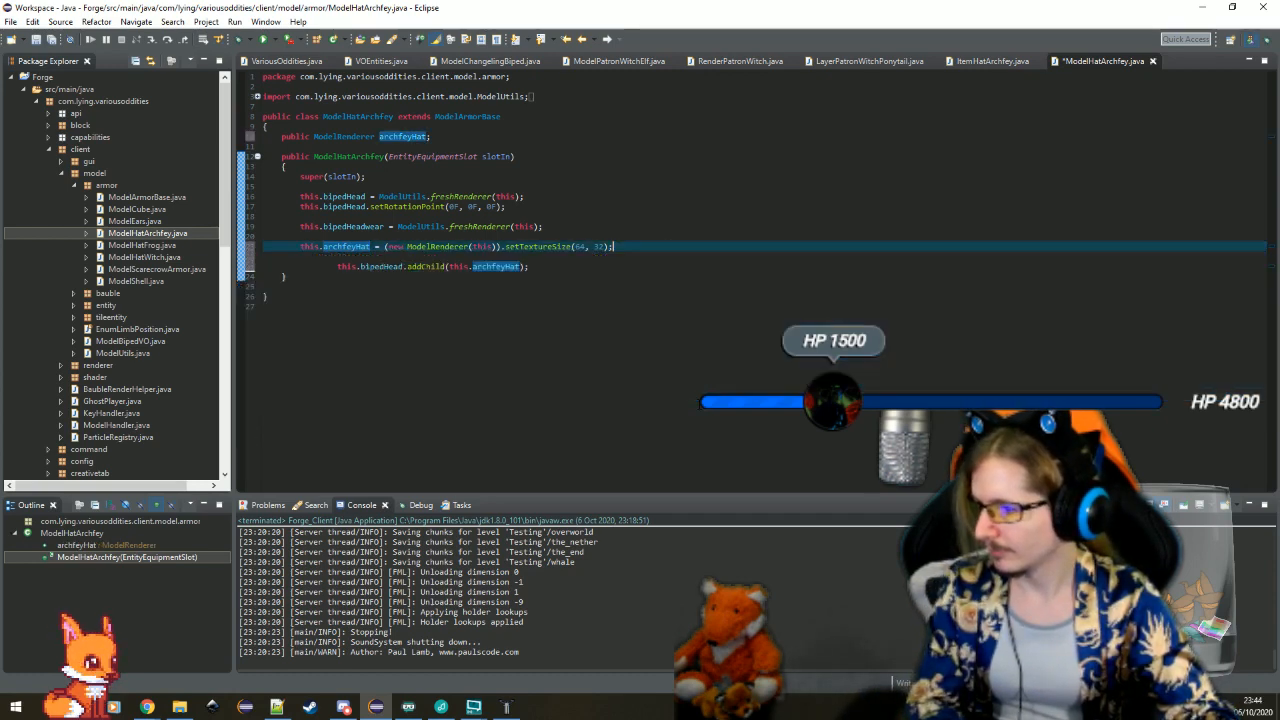
pyautogui.press('Return')
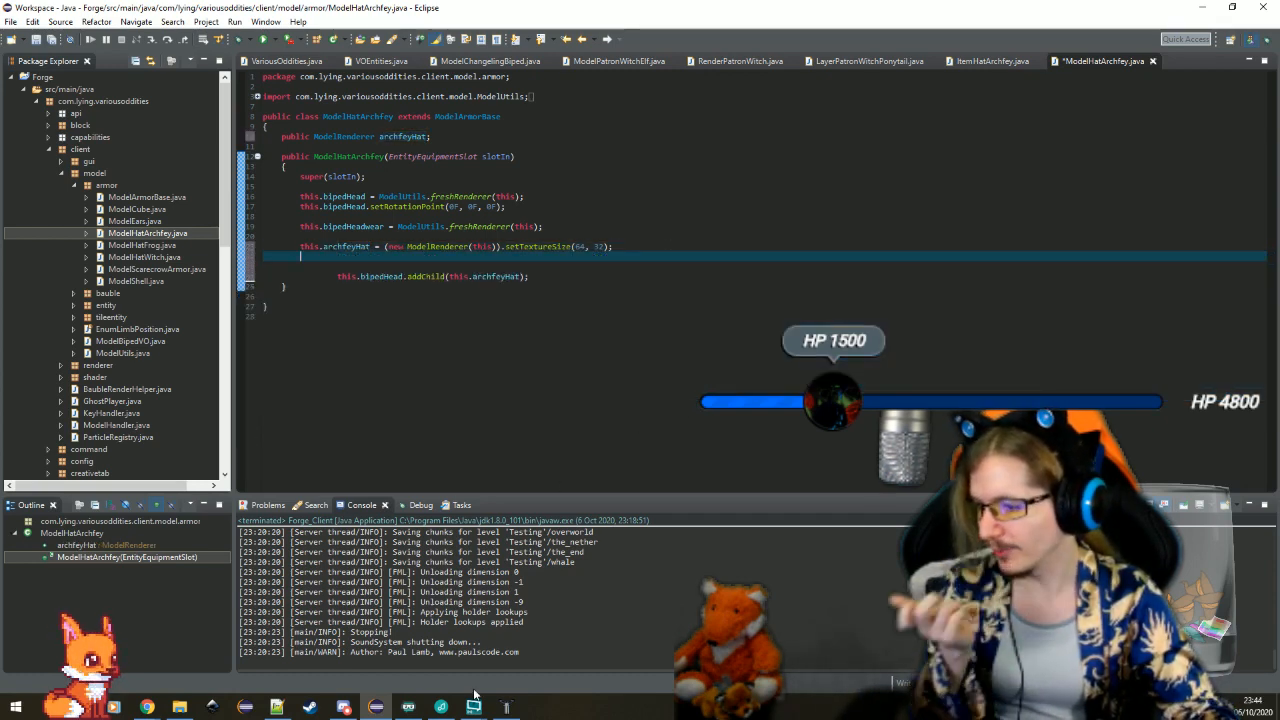
# Switch to Techne, select the box surrounding the head, and bring Eclipse back as a smaller window that leaves the box's values visible
pyautogui.click(507, 707)
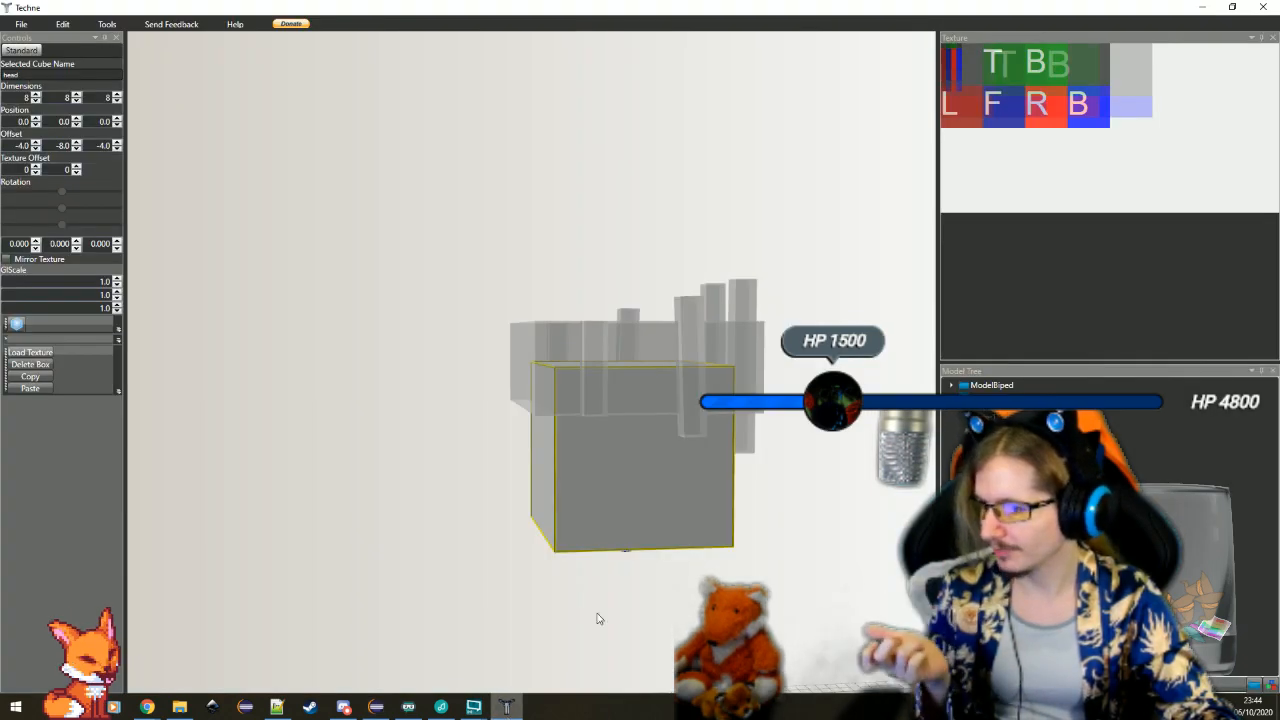
pyautogui.click(663, 386)
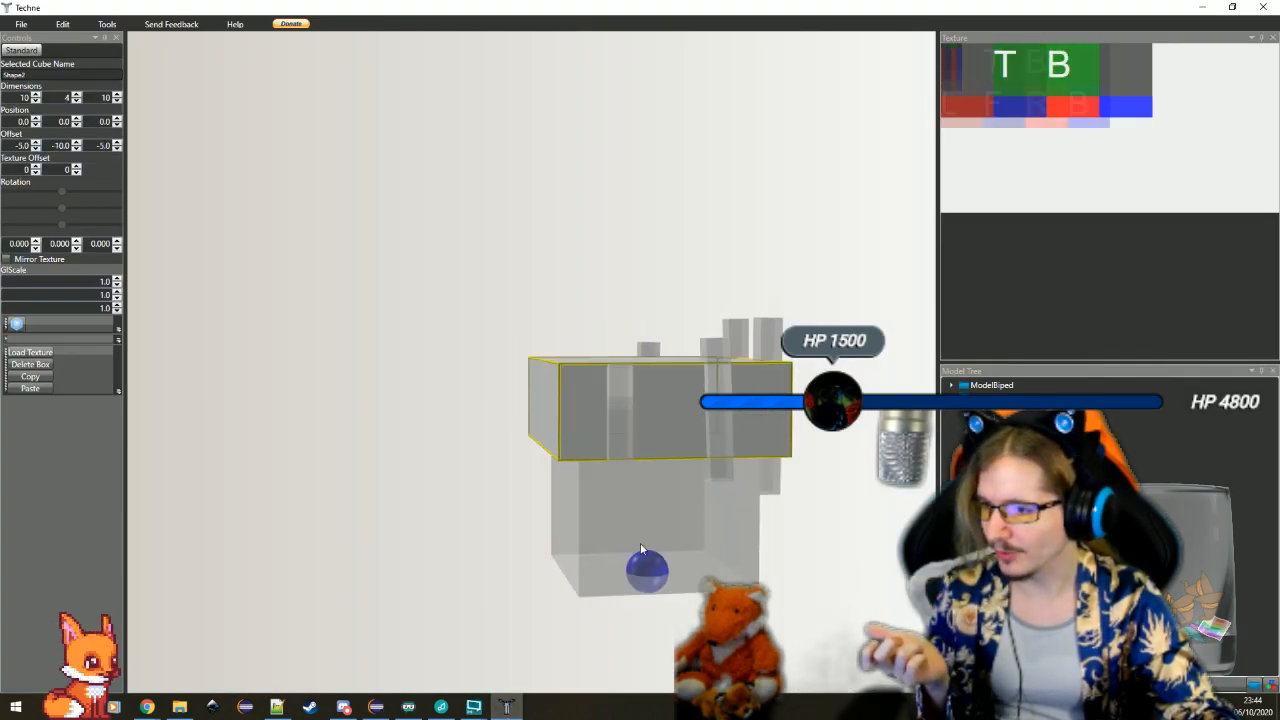
pyautogui.click(383, 709)
pyautogui.doubleClick(666, 17)
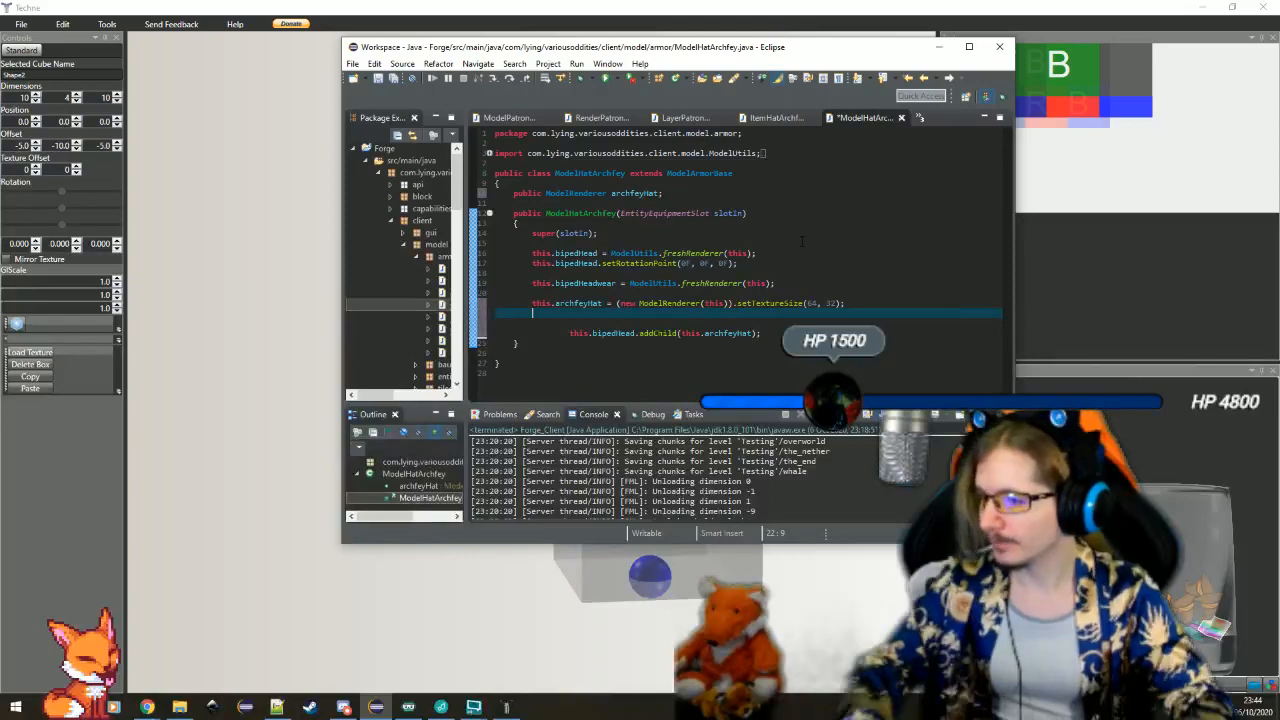
# Write a statement calling archfeyHat.setTextureOffset(0, 0) chained with addBox, using the code completions
pyautogui.write('this.archfeyHat')
pyautogui.press('Return')
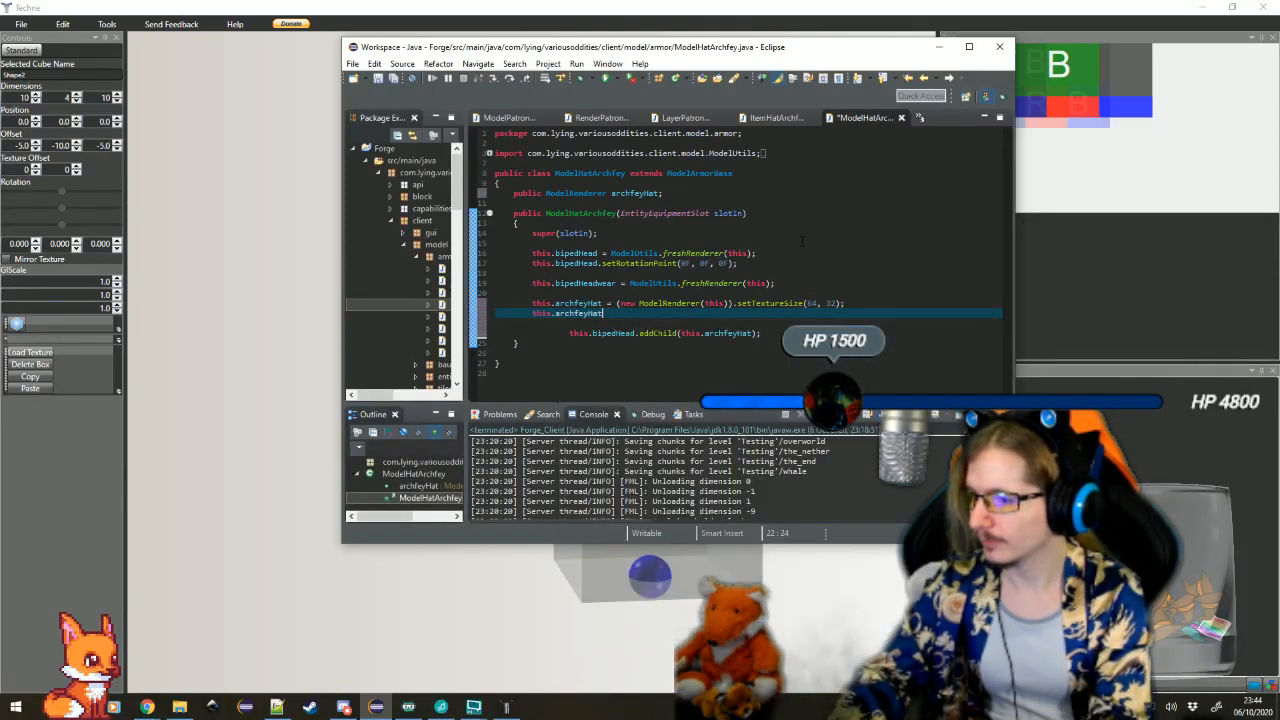
pyautogui.write('.setTextureOffset(0, 0')
pyautogui.press('Return')
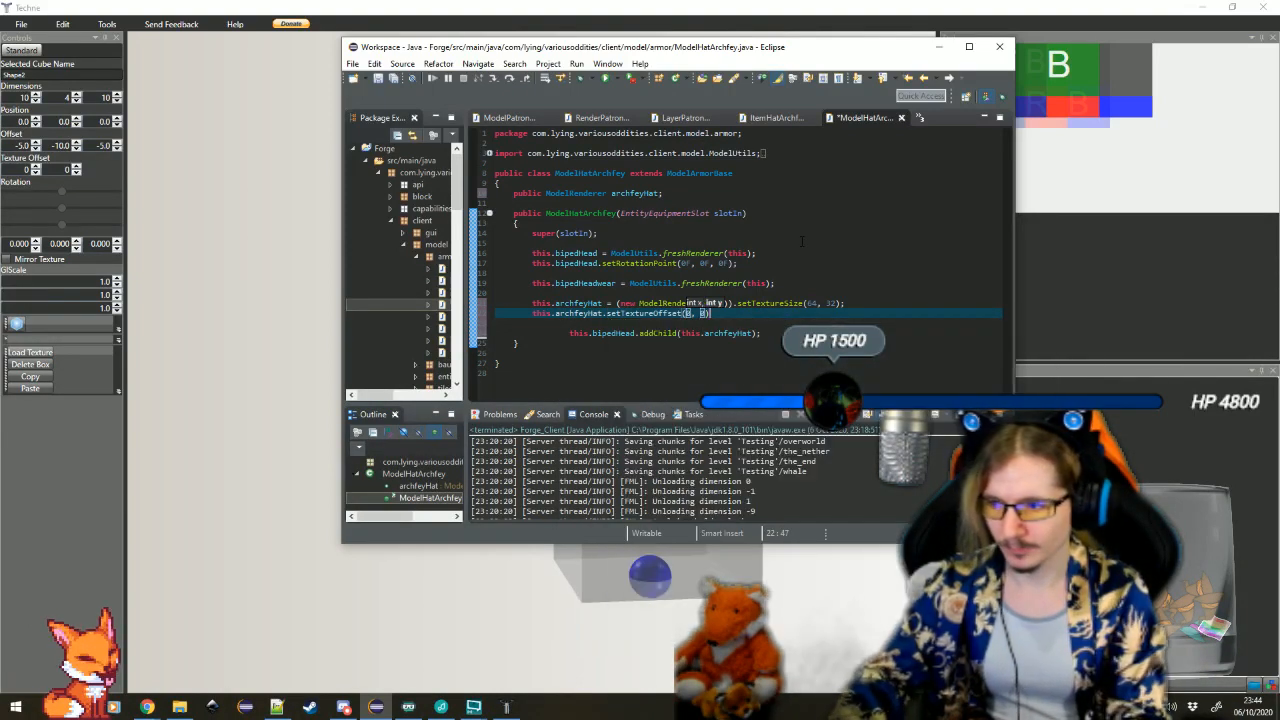
pyautogui.write('.addB')
pyautogui.press('Return')
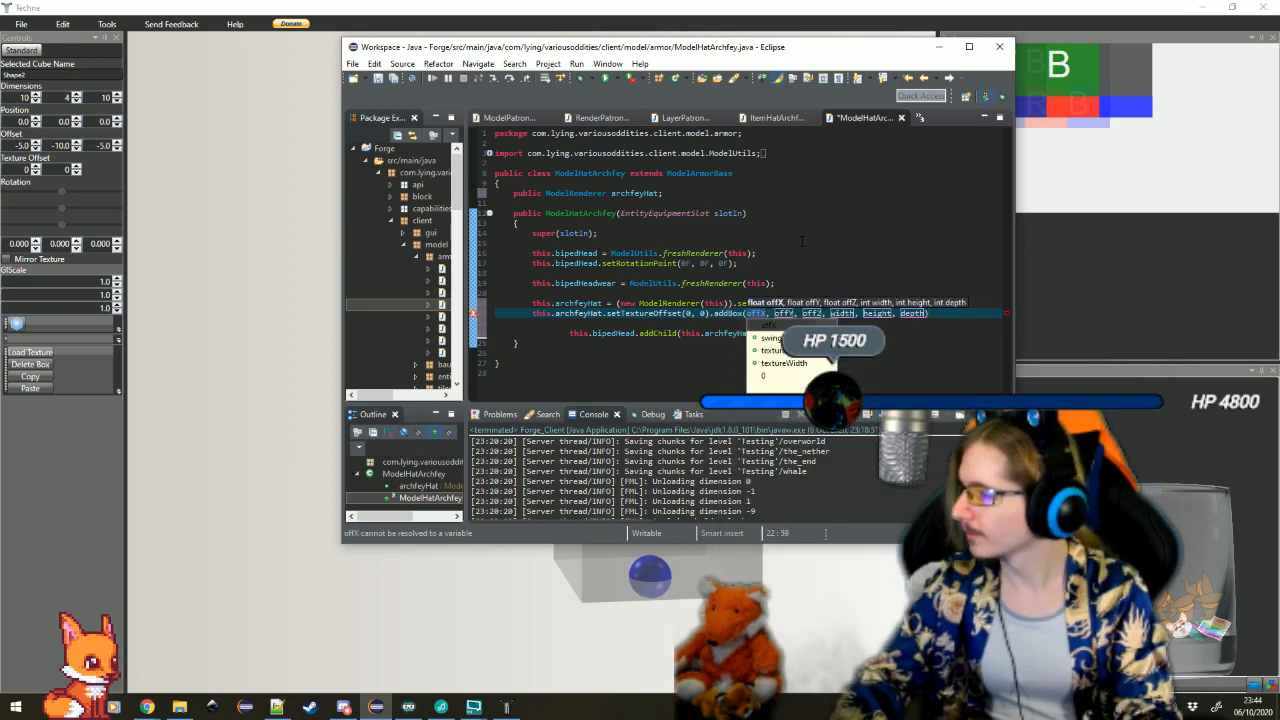
# Fill in the addBox arguments with offsets -5F, -10F, -5F and dimensions 10, 4, 10
pyautogui.write('-5f')
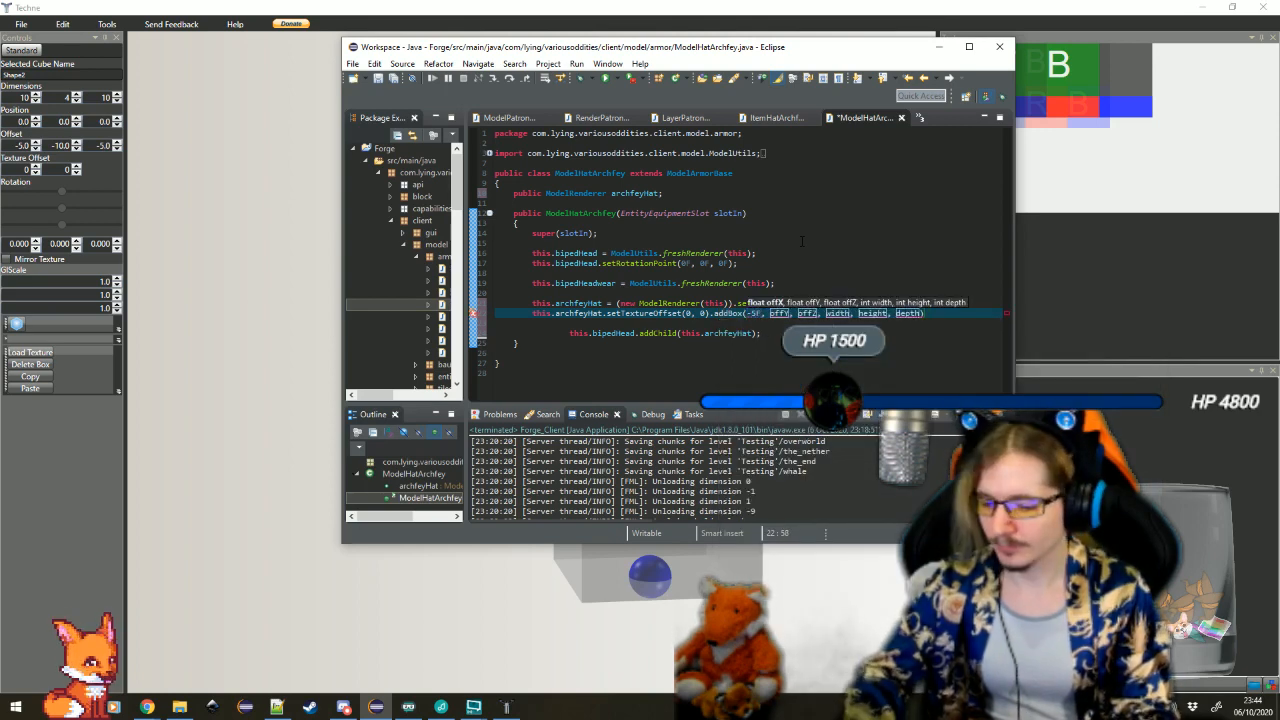
pyautogui.press('Tab')
pyautogui.write('-10f')
pyautogui.press('Tab')
pyautogui.write('-')
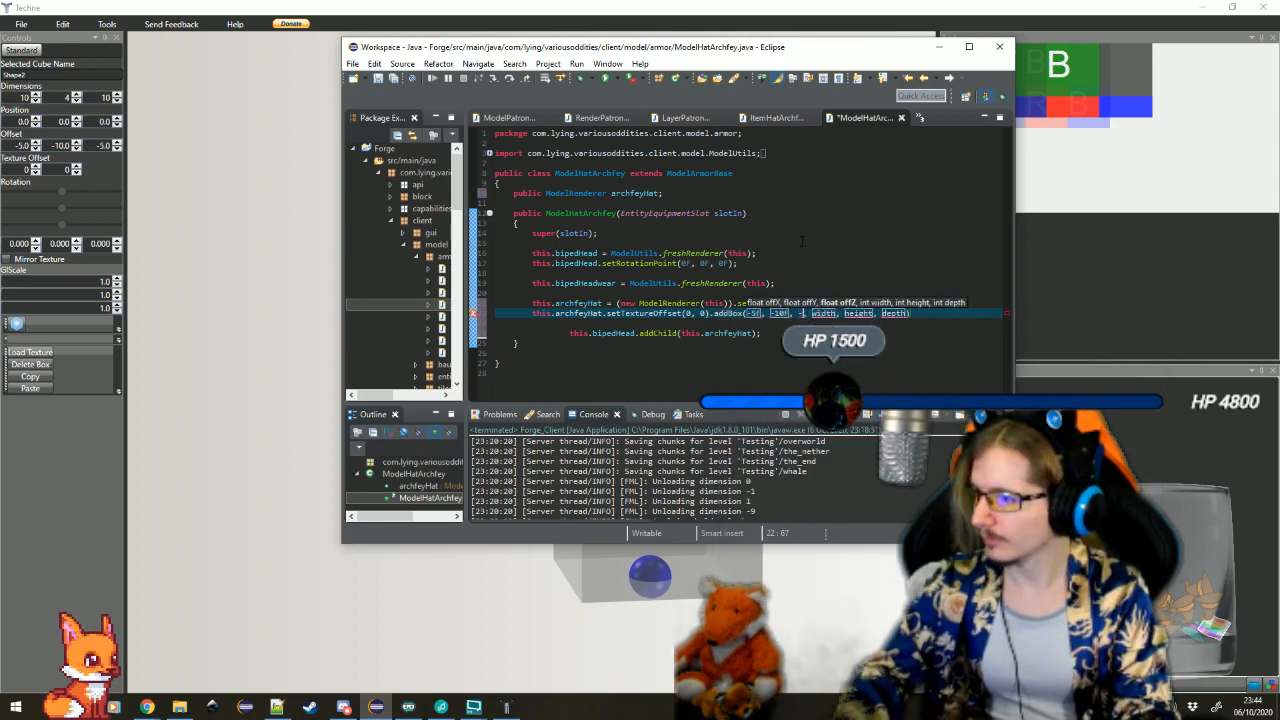
pyautogui.write('5f')
pyautogui.press('Tab')
pyautogui.write('10')
pyautogui.press('Tab')
pyautogui.write('8')
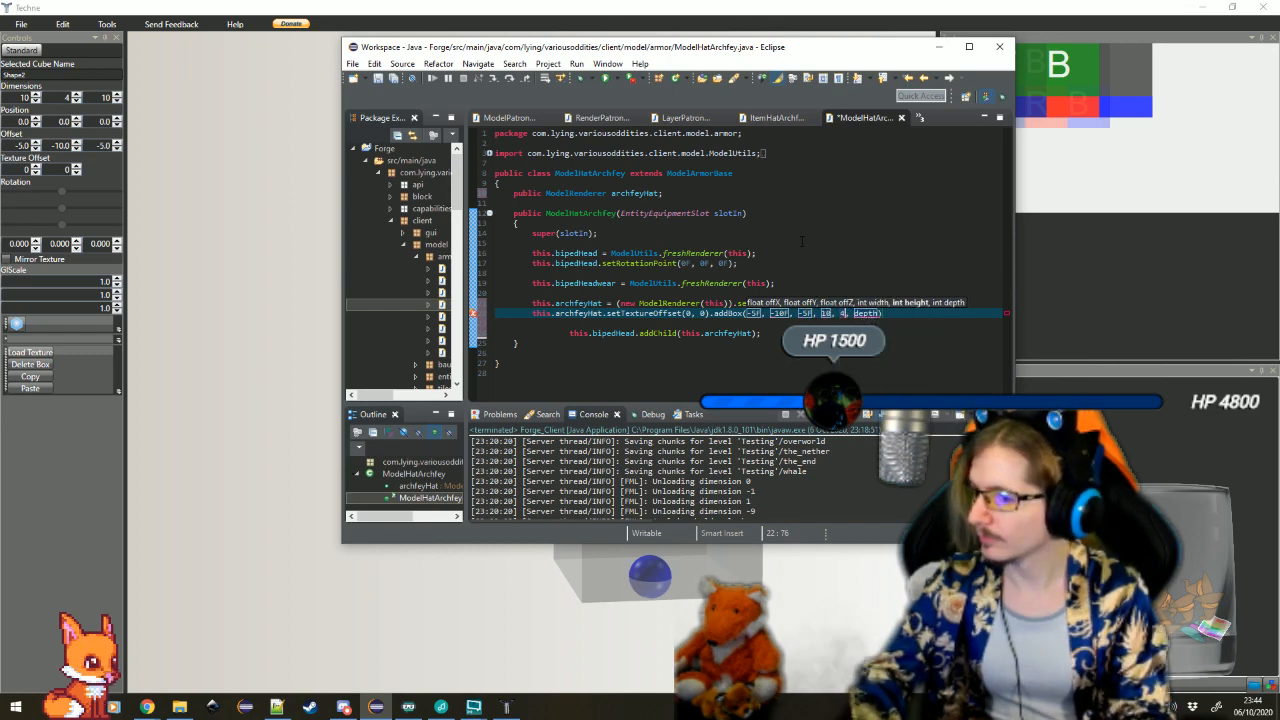
pyautogui.press('Tab')
pyautogui.write('10')
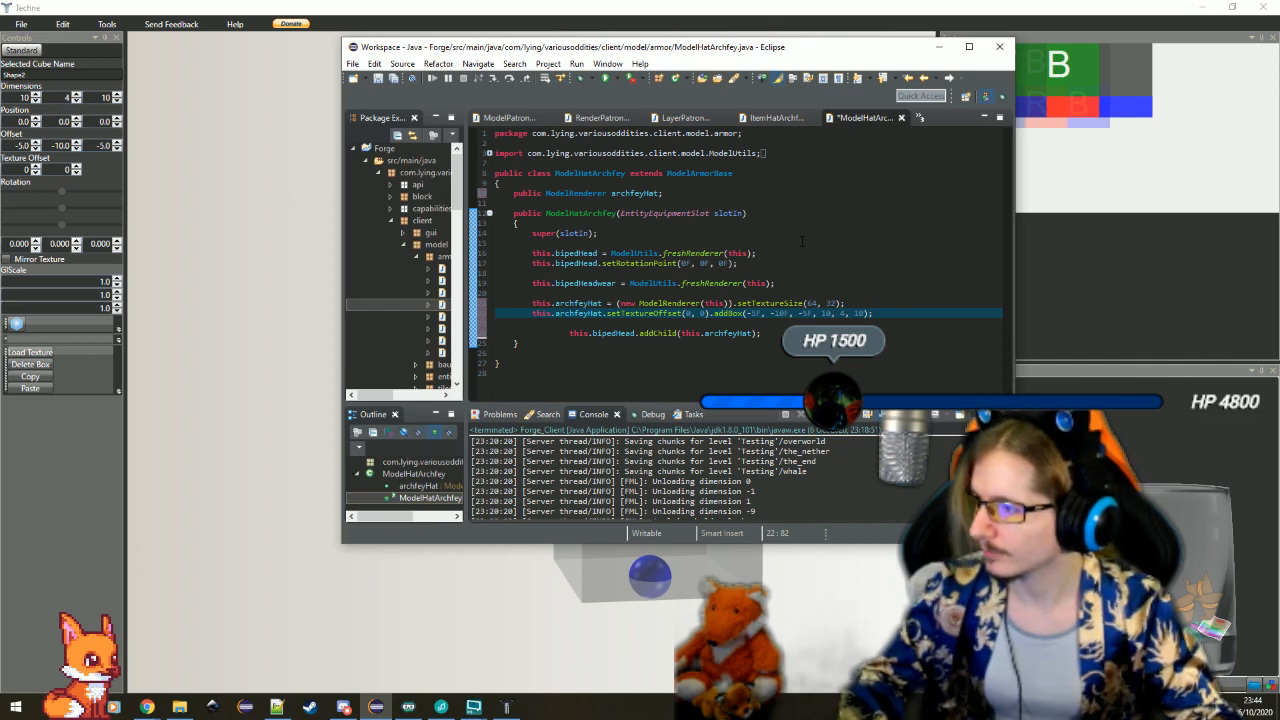
# Start a new indented line below the archfeyHat addBox statement
pyautogui.click(912, 322)
pyautogui.click(912, 305)
pyautogui.click(909, 321)
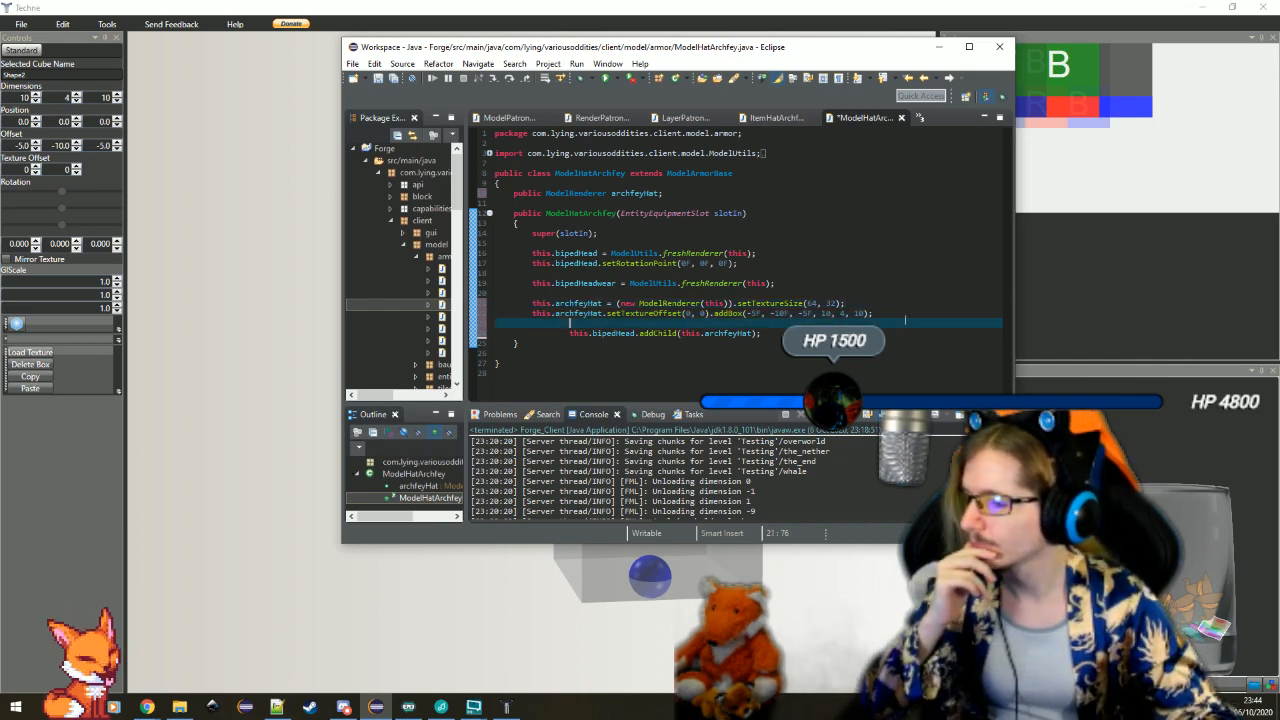
pyautogui.click(912, 317)
pyautogui.press('Return')
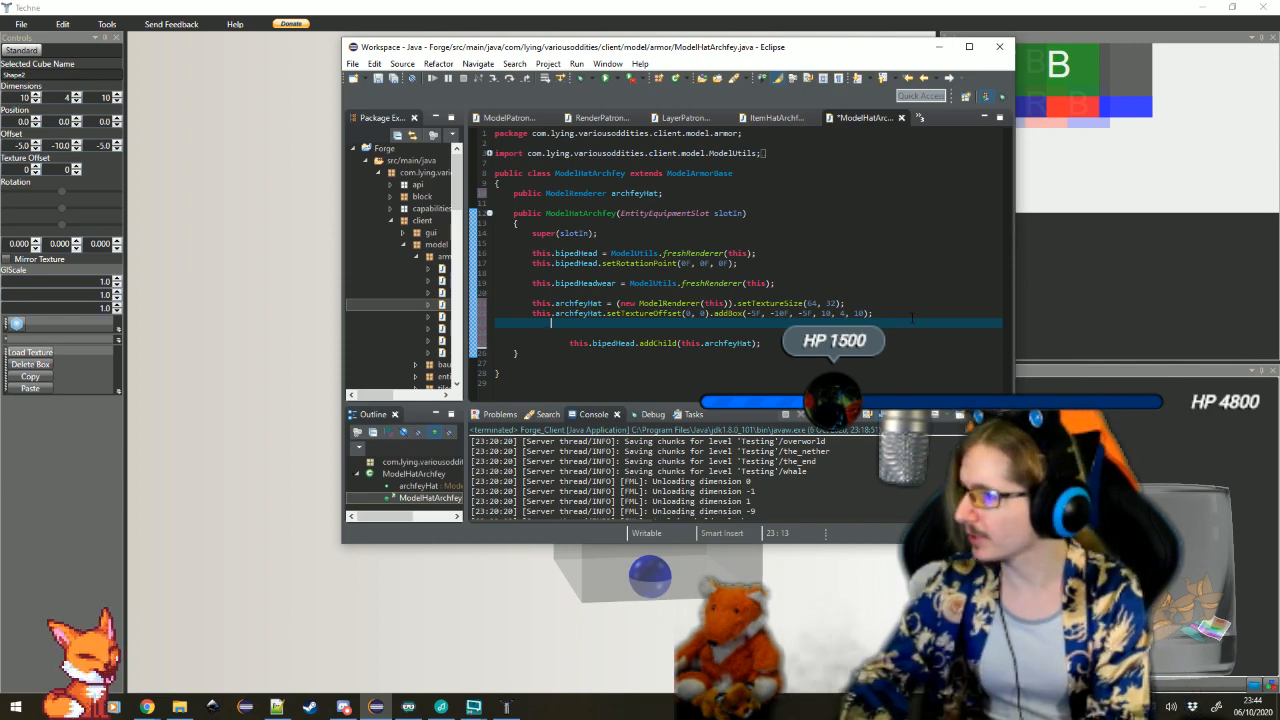
# Switch to Techne, check the dimensions, offsets and rotation of two upright bars on the same side of the crown, and return to Eclipse
pyautogui.click(829, 610)
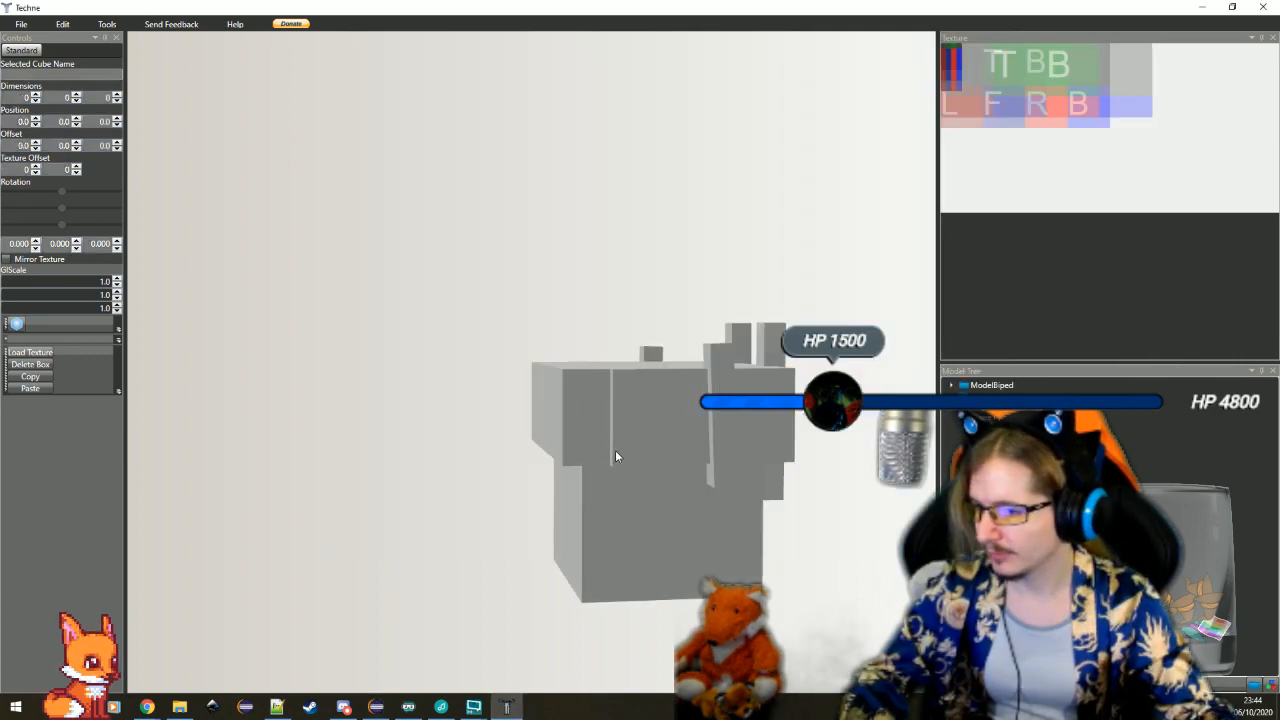
pyautogui.click(617, 436)
pyautogui.scroll(-3, 617, 436)
pyautogui.moveTo(393, 448); pyautogui.dragTo(585, 481)
pyautogui.scroll(2, 585, 481)
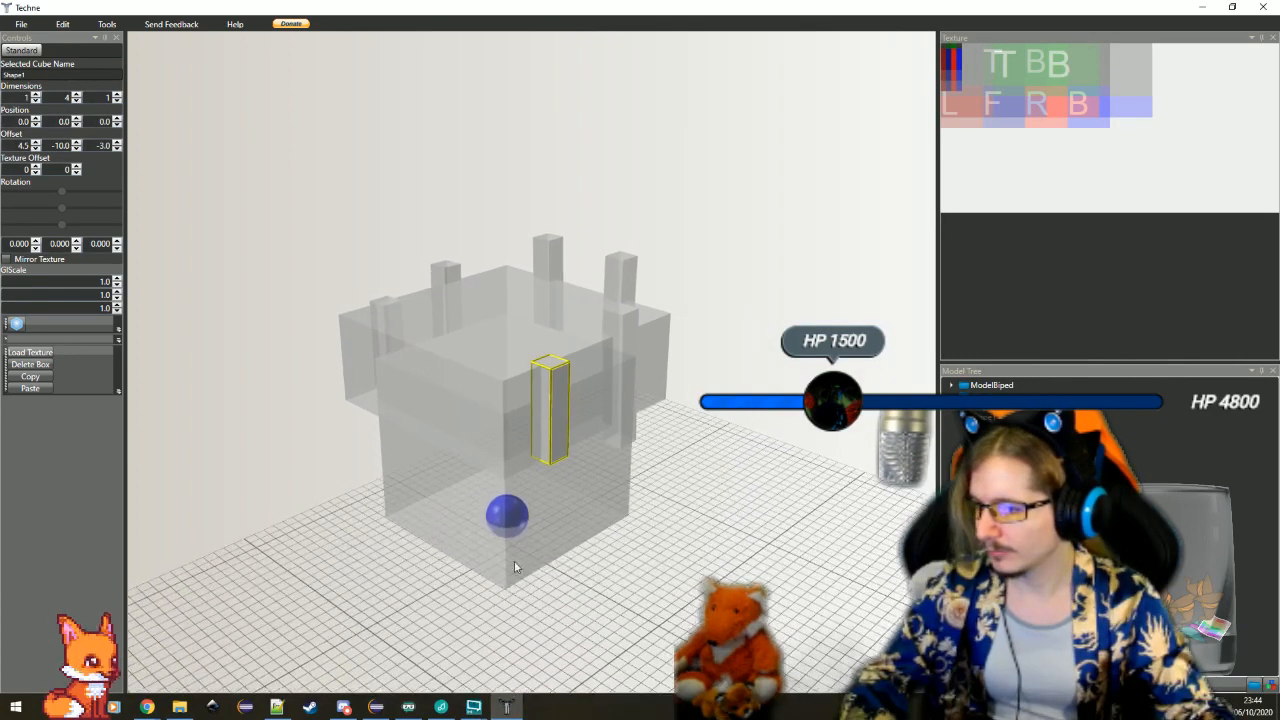
pyautogui.click(623, 400)
pyautogui.scroll(-2, 512, 470)
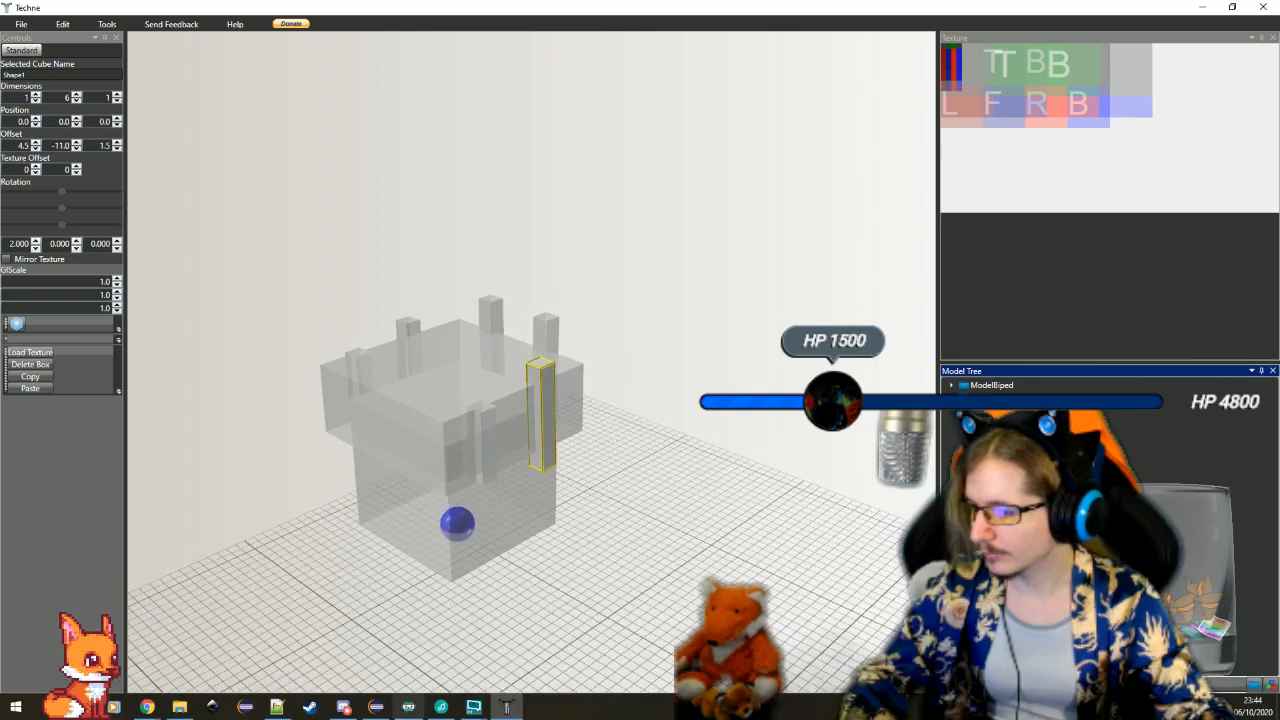
pyautogui.click(375, 707)
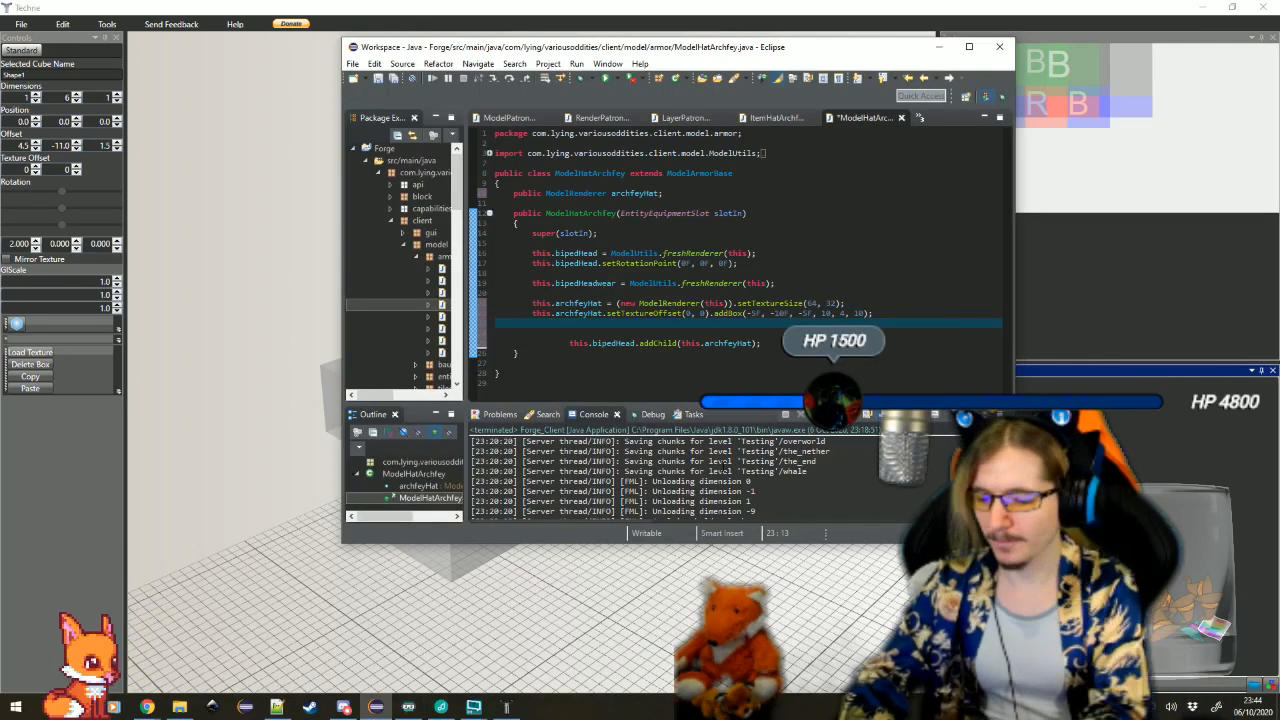
# Declare a ModelRenderer named point1 initialised with ModelUtils.freshRenderer(this) below the archfeyHat addBox statement
pyautogui.write('derer point1 =')
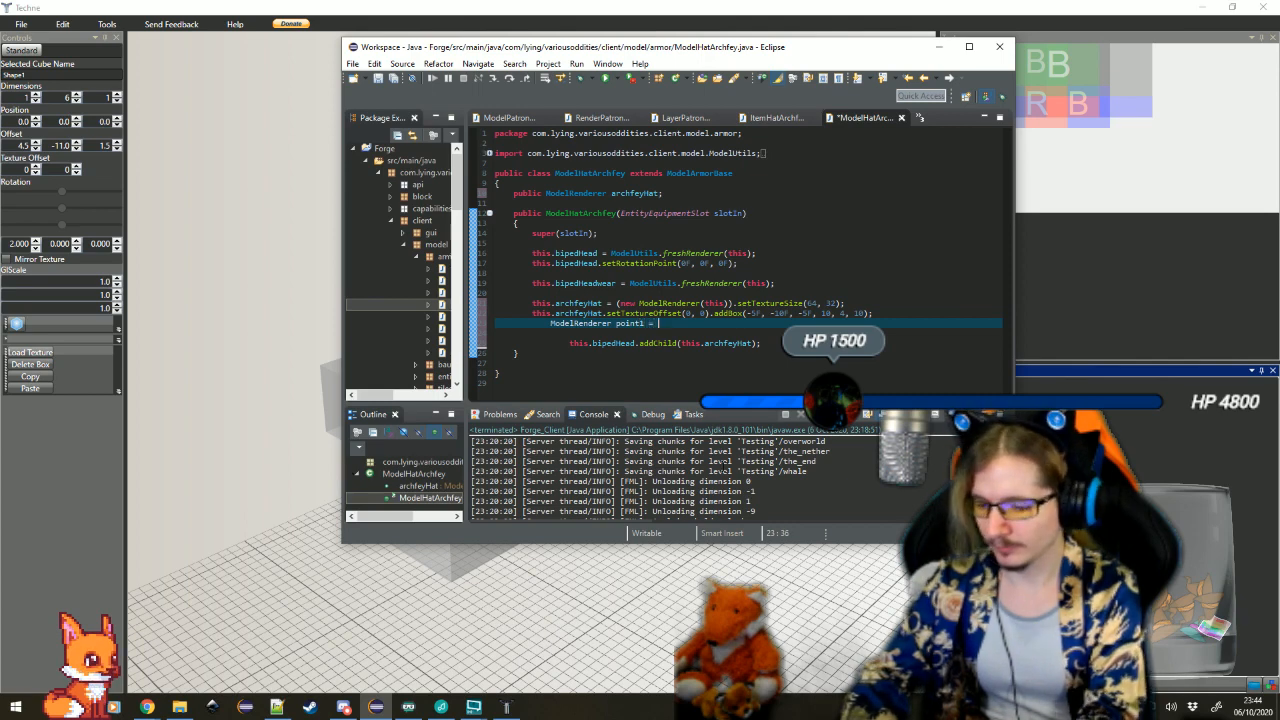
pyautogui.write(' ModelUtils.freshRenderer(this)')
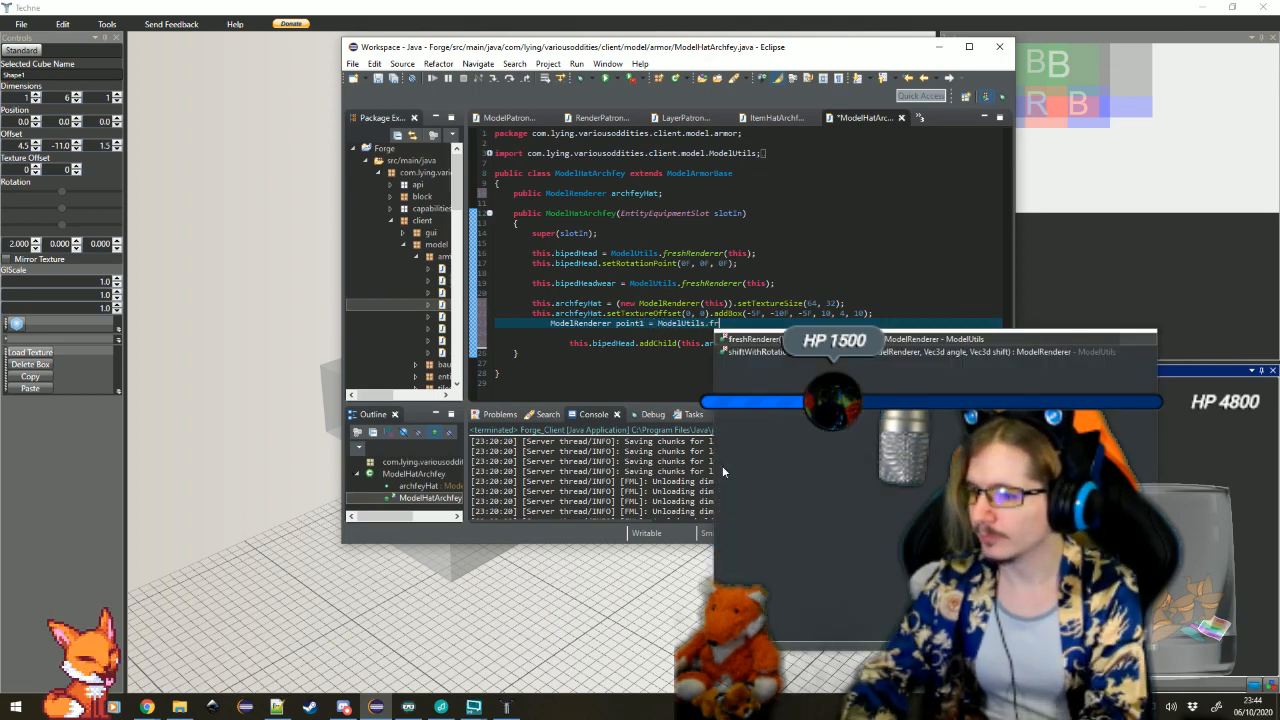
pyautogui.press('Return')
pyautogui.press('Return')
pyautogui.press('Return')
pyautogui.press('Return')
pyautogui.press('Up')
pyautogui.hotkey('shift', 'End')
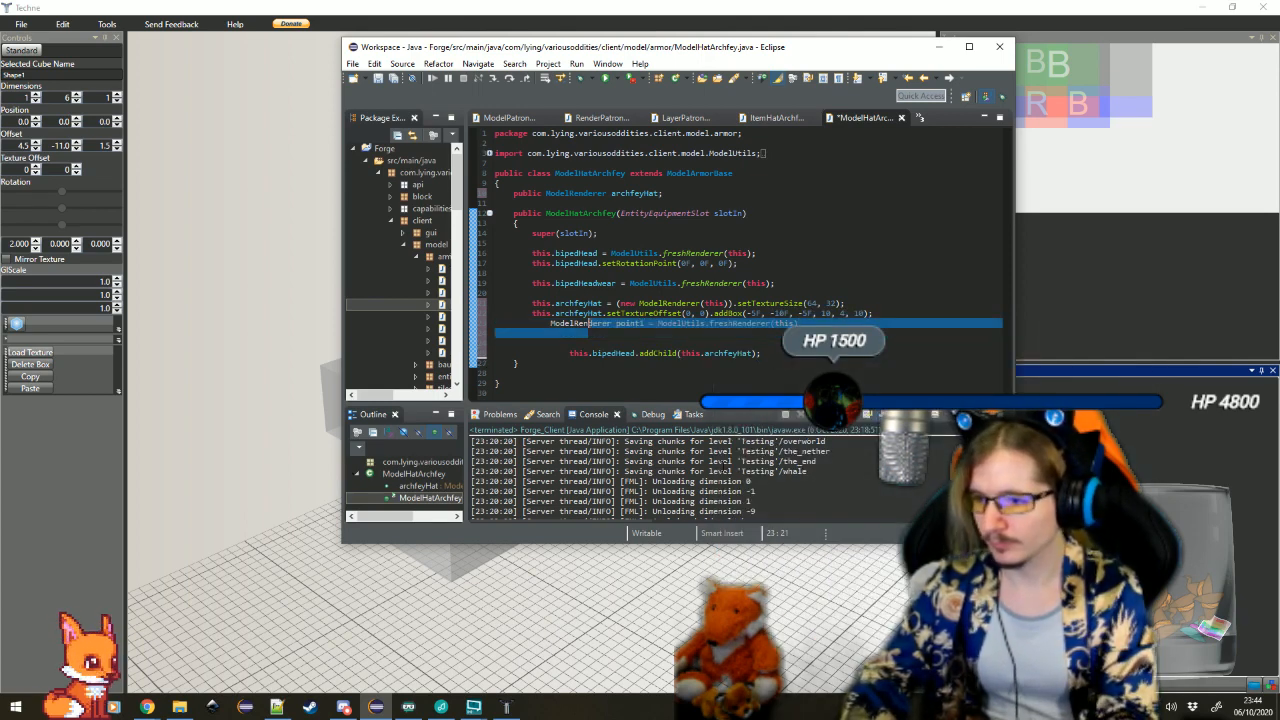
pyautogui.press('End')
pyautogui.write(';')
pyautogui.press('Delete')
pyautogui.press('Return')
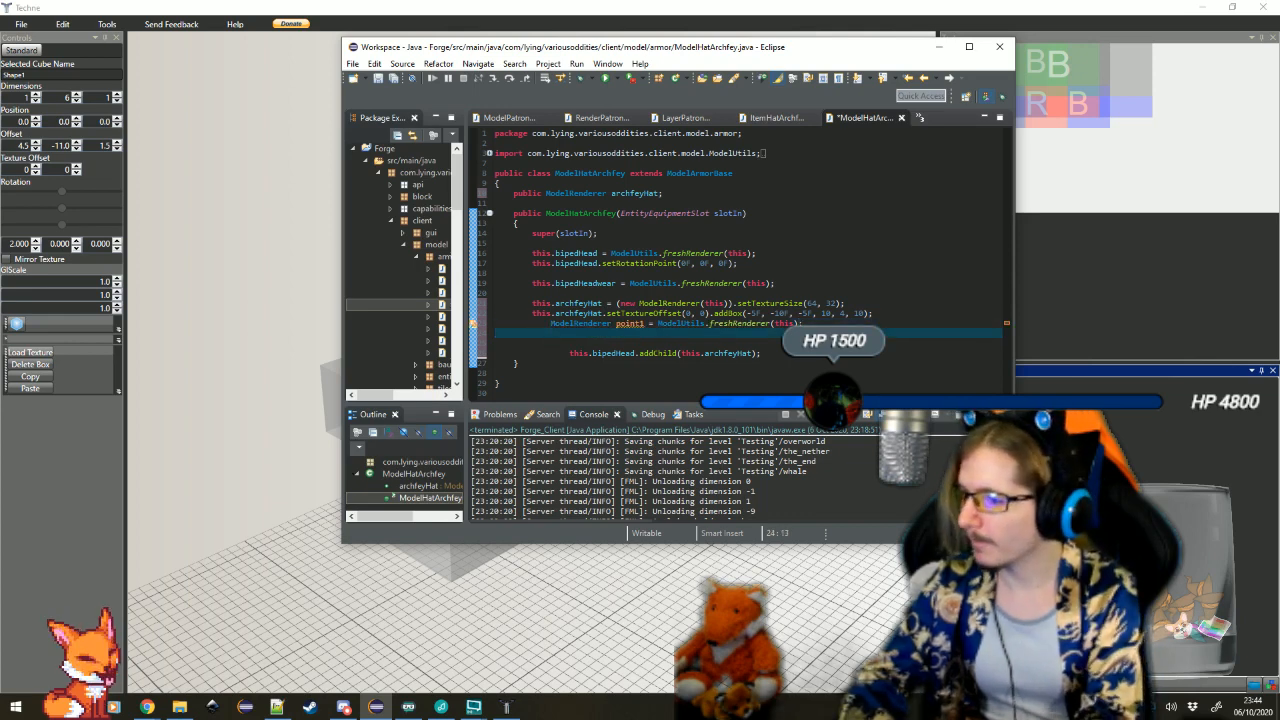
# Set point1.rotateAngleX to ModelUtils.toRadians(2D) in a new statement
pyautogui.write('point1.rotateAngleX')
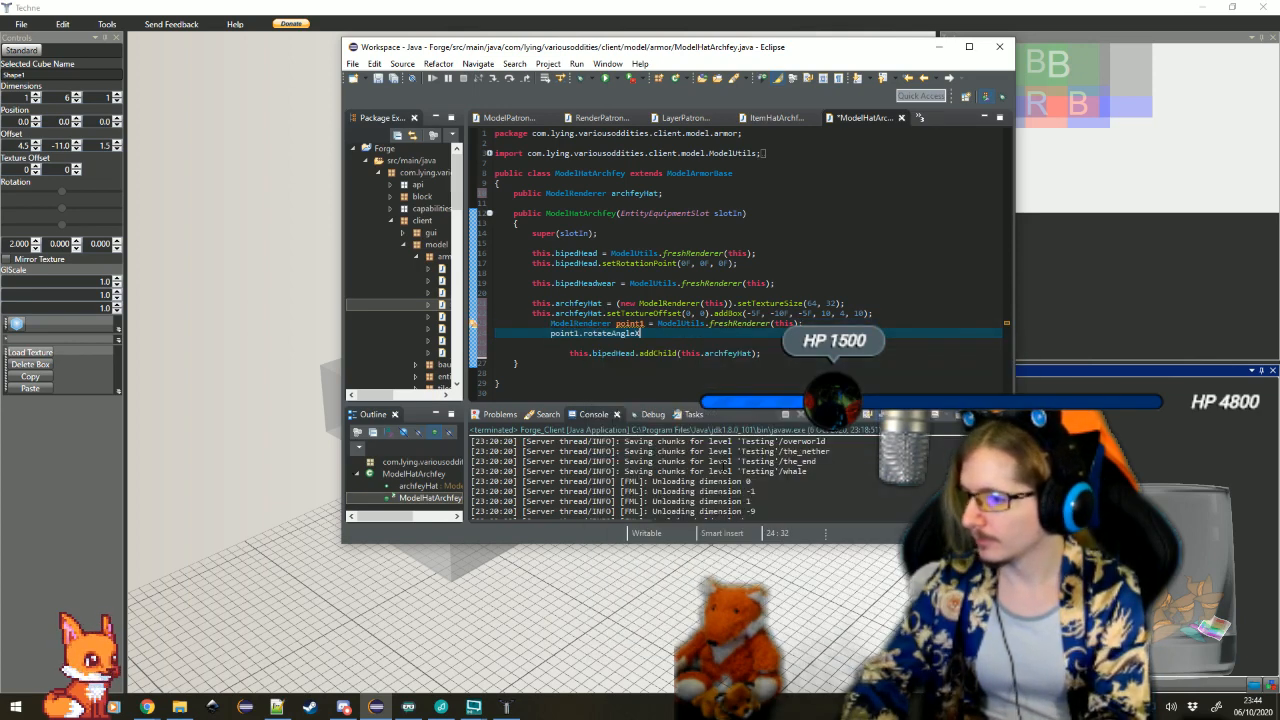
pyautogui.write(' = ModelUtils.t')
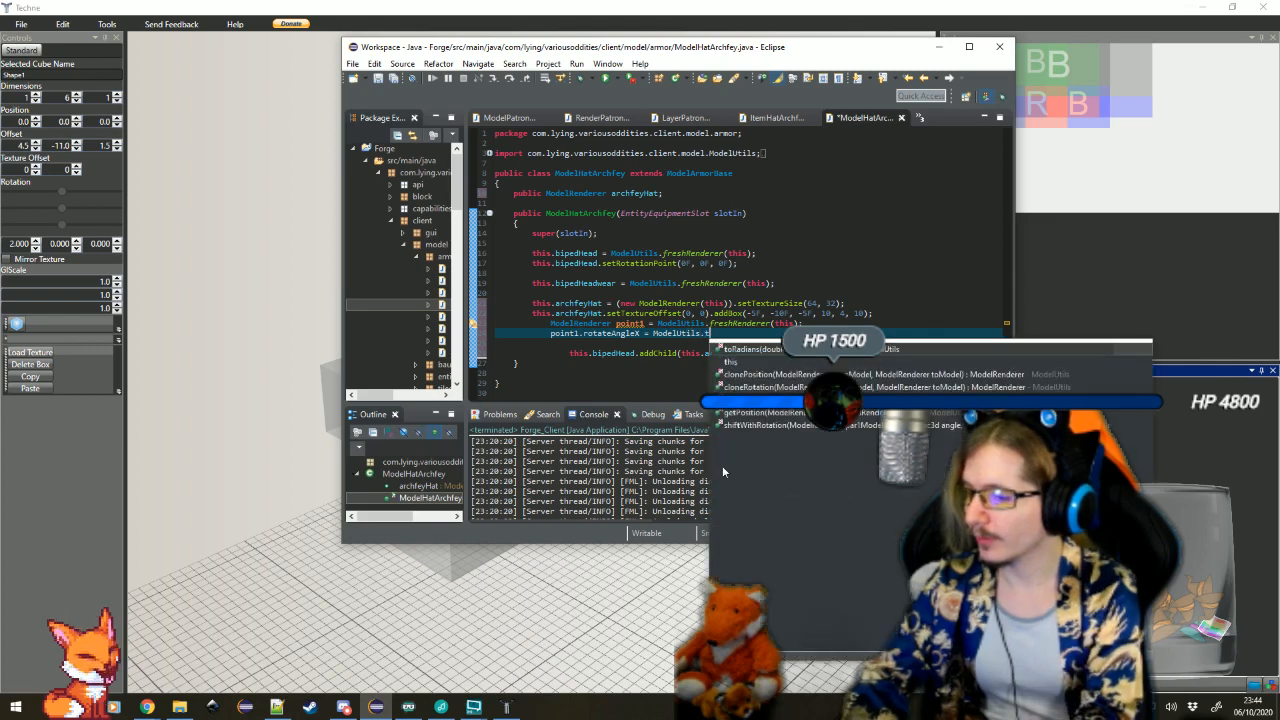
pyautogui.write('oRadians(2D);')
pyautogui.press('Return')
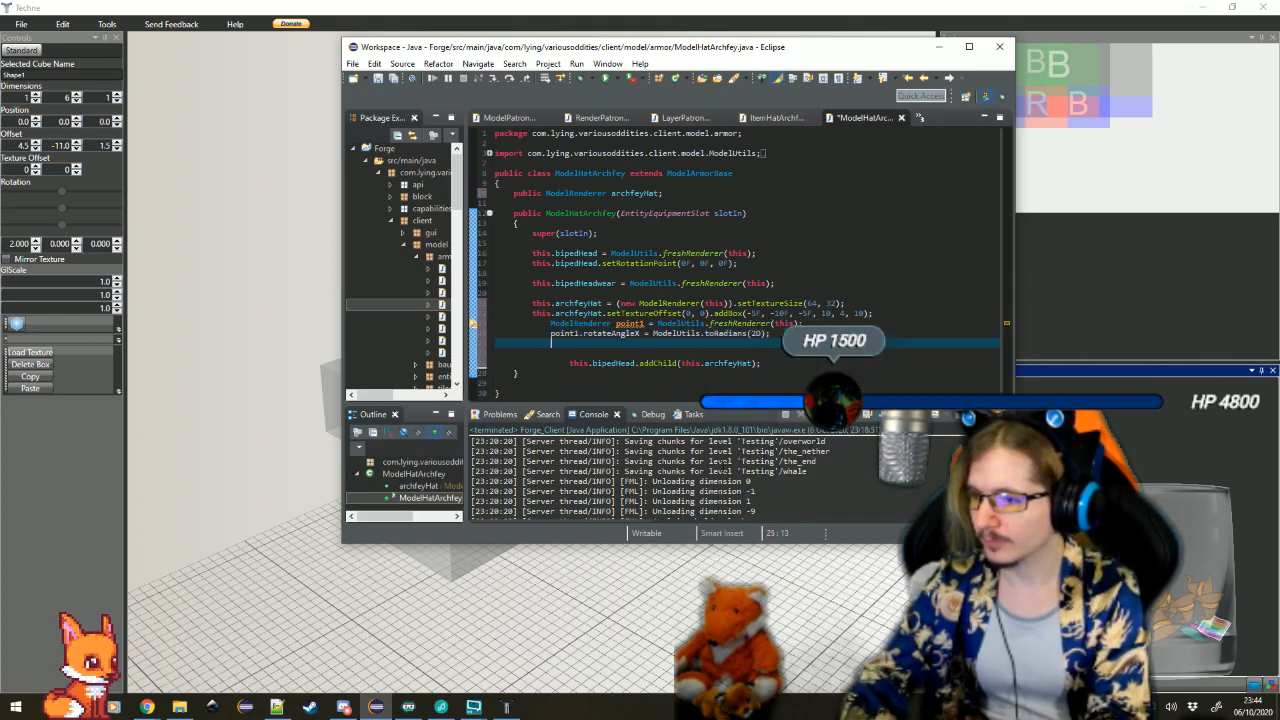
# Write a statement calling point1.setTextureOffset(0, 0) chained with addBox, using the code completions
pyautogui.write('point1.set')
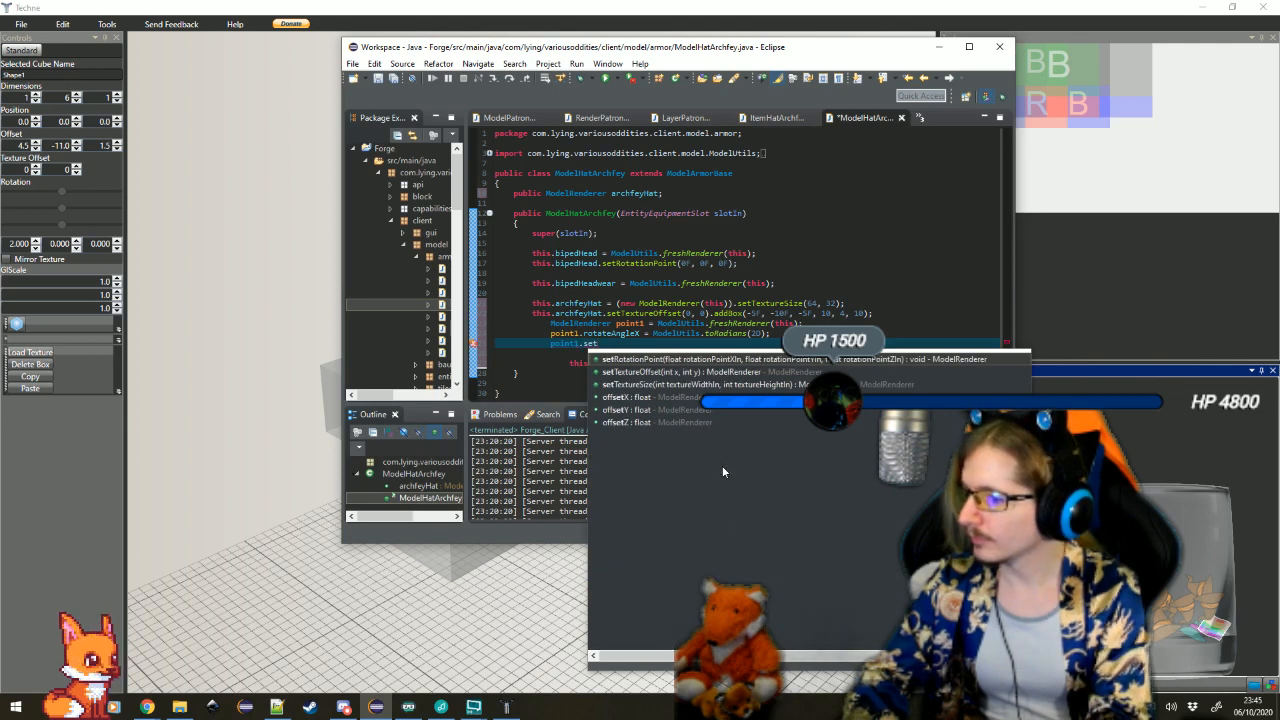
pyautogui.write('T')
pyautogui.press('Return')
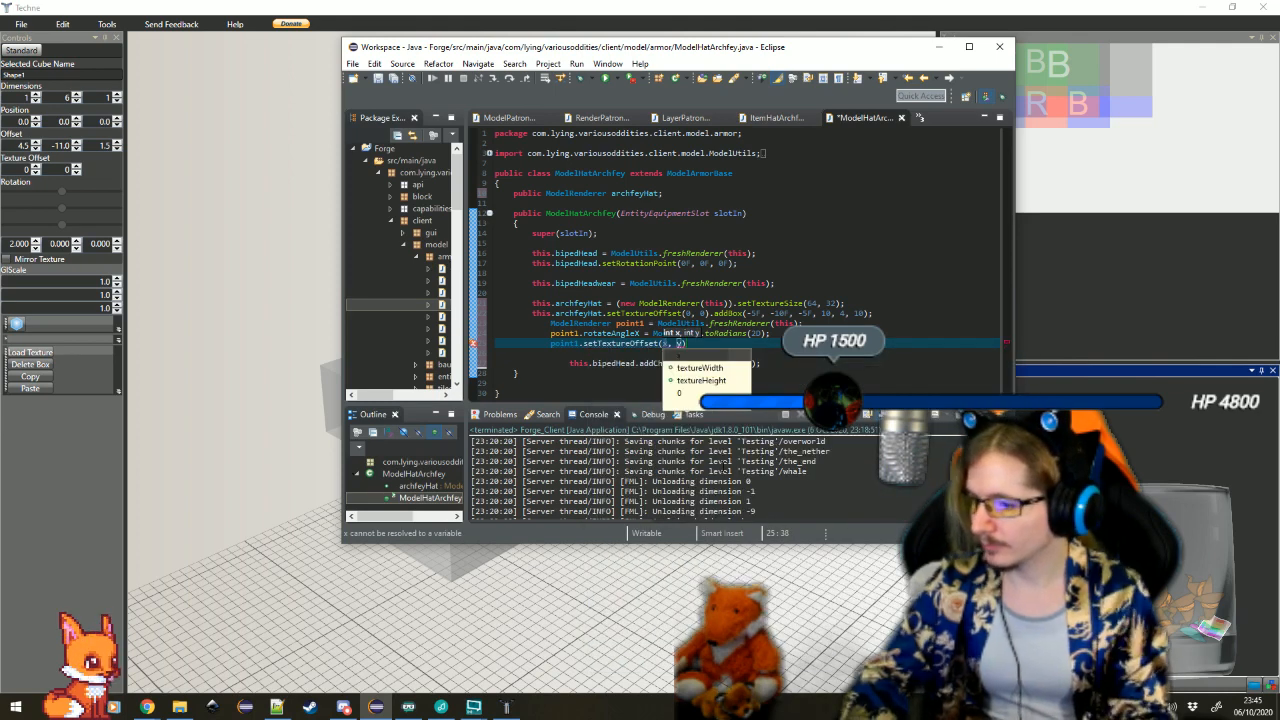
pyautogui.write('0')
pyautogui.press('Tab')
pyautogui.write('0')
pyautogui.press('Tab')
pyautogui.write('.add')
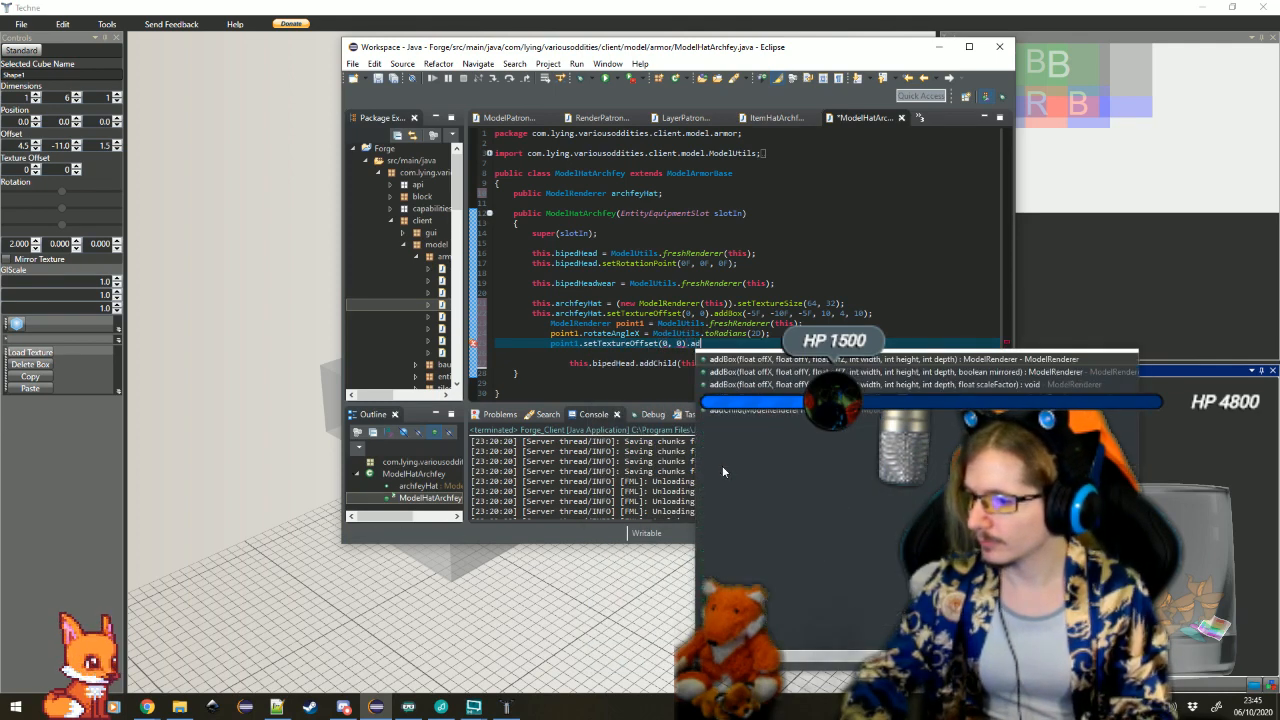
pyautogui.press('Return')
# Fill in point1's addBox arguments with offsets 4.5F, -11F, 1.5F and dimensions 1, 6, 1, and start a new line
pyautogui.write('-, offY, off')
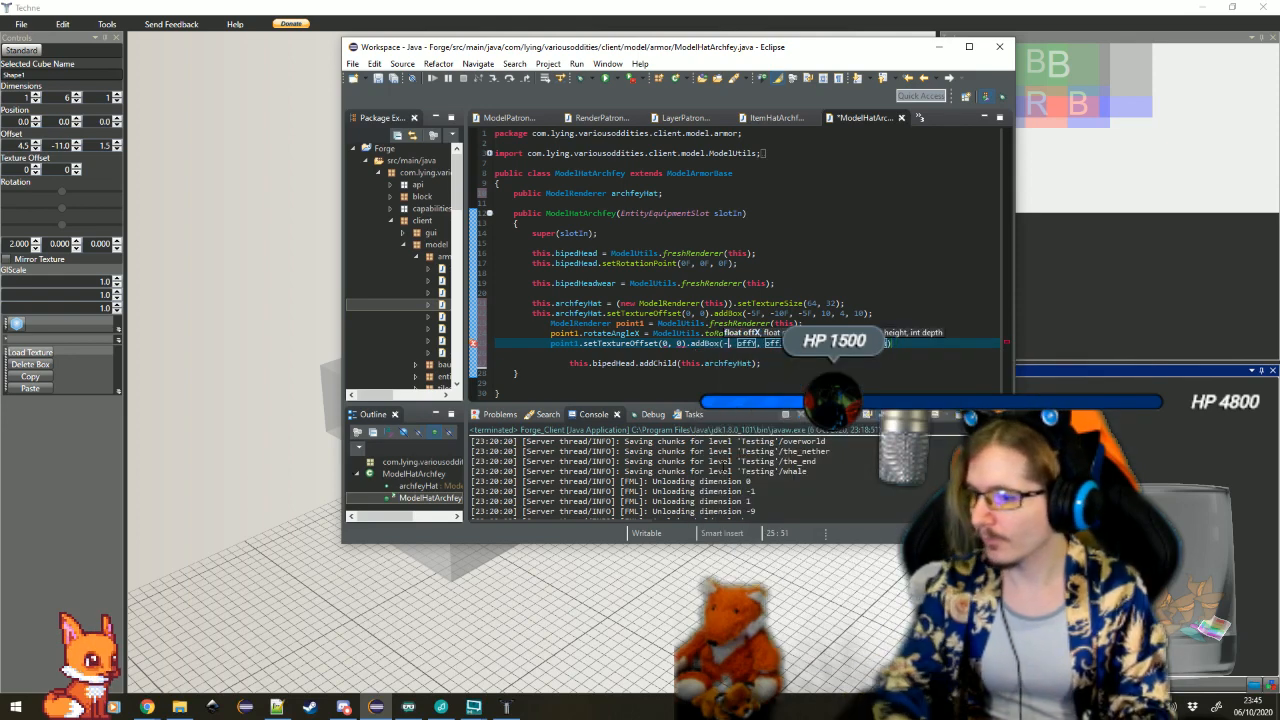
pyautogui.write('4.5F')
pyautogui.press('Tab')
pyautogui.press('BackSpace')
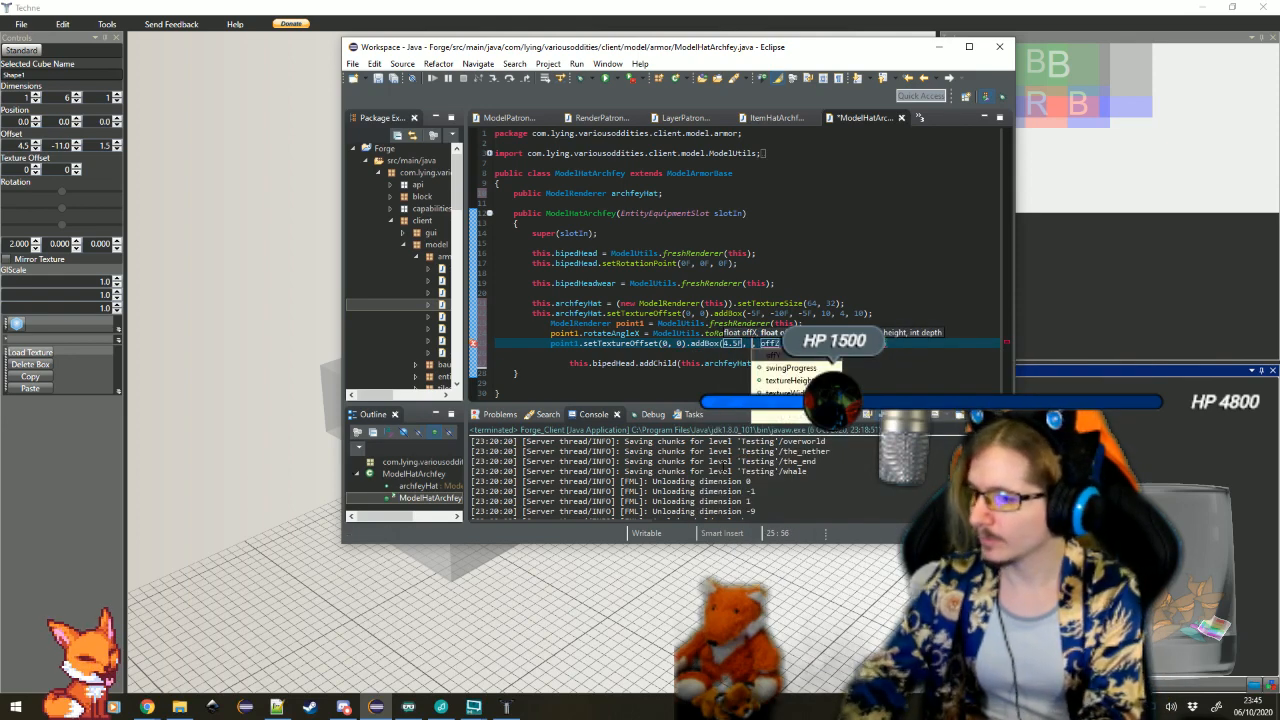
pyautogui.write('-11F')
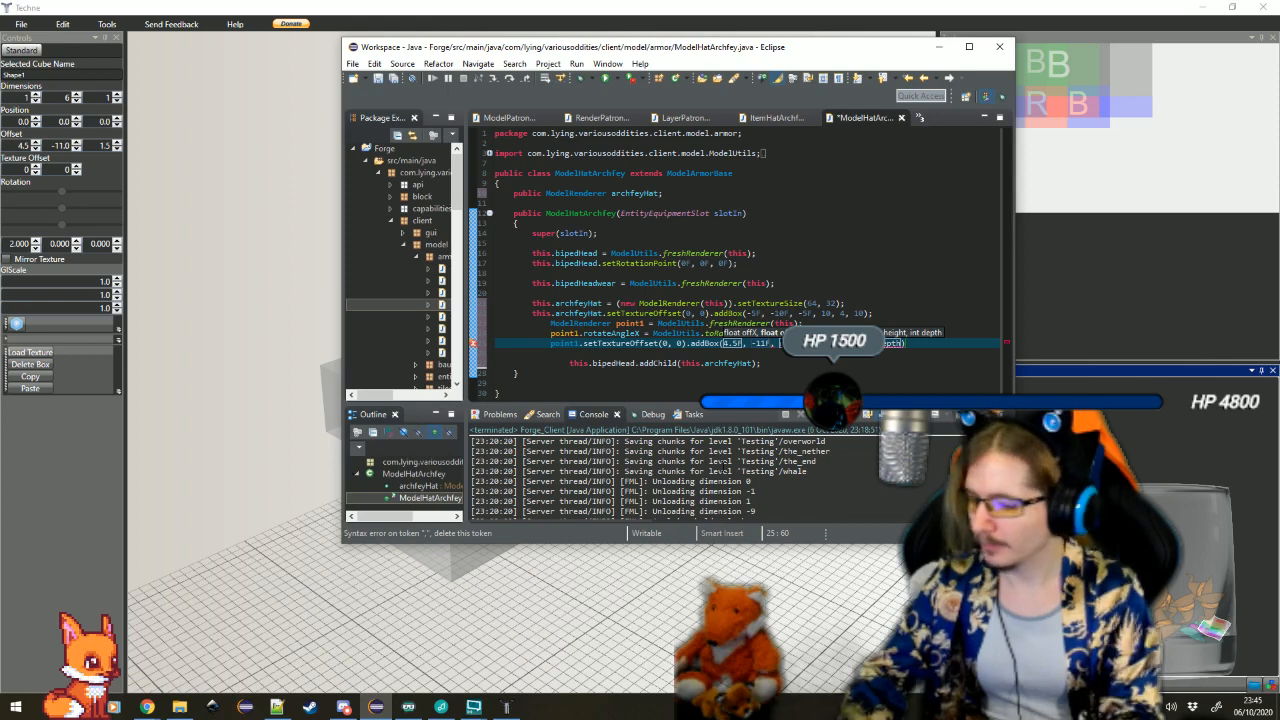
pyautogui.press('Tab')
pyautogui.write('1.5F')
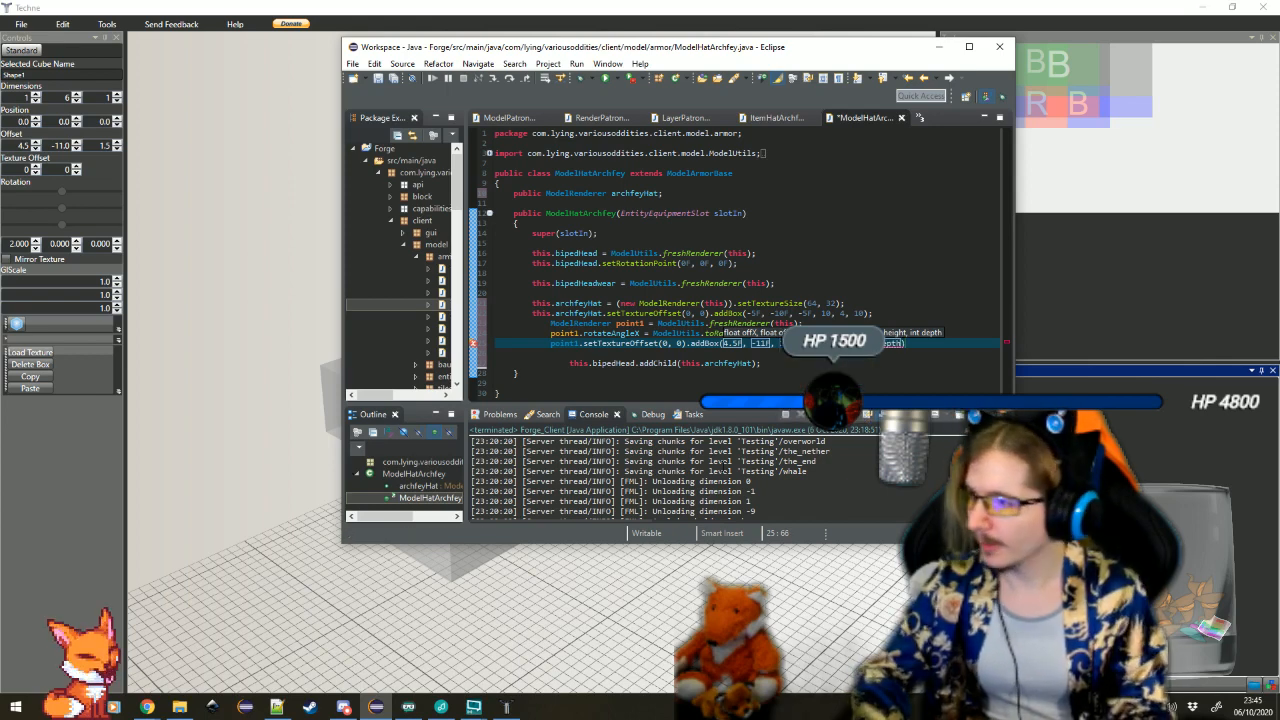
pyautogui.press('Tab')
pyautogui.write('1')
pyautogui.press('Tab')
pyautogui.write('6')
pyautogui.press('Tab')
pyautogui.write('1')
pyautogui.press('Tab')
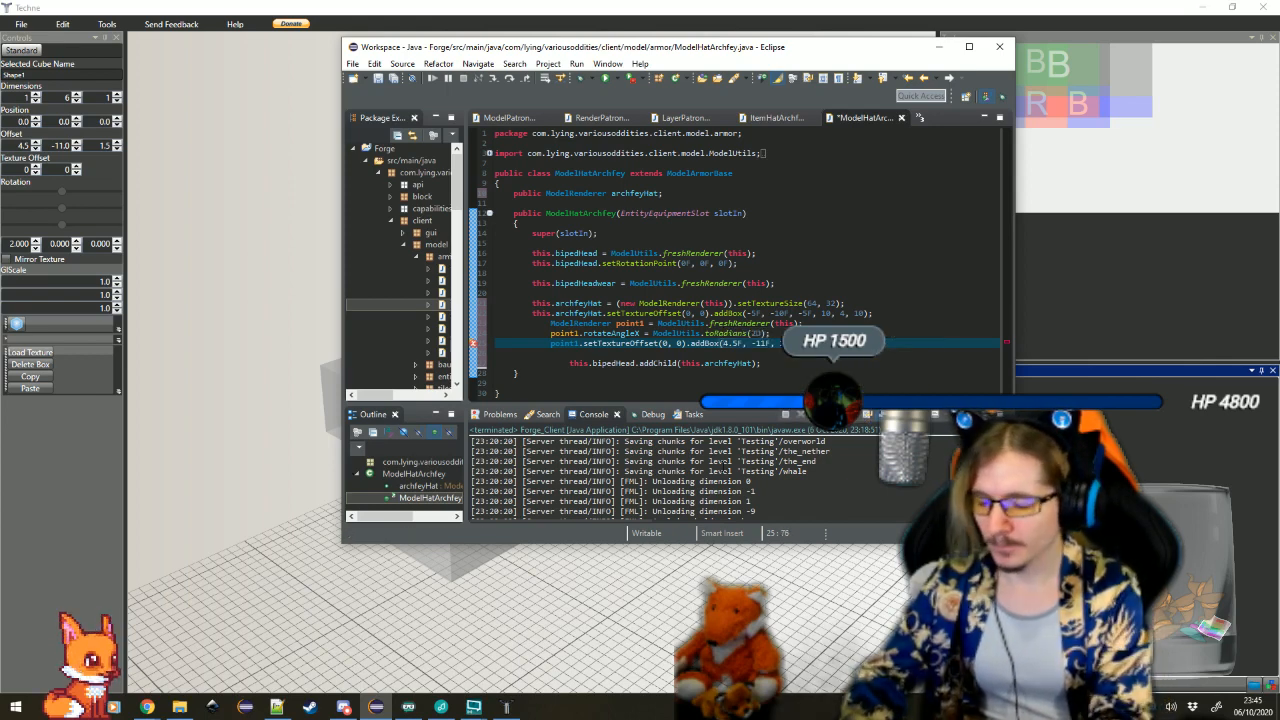
pyautogui.press('Return')
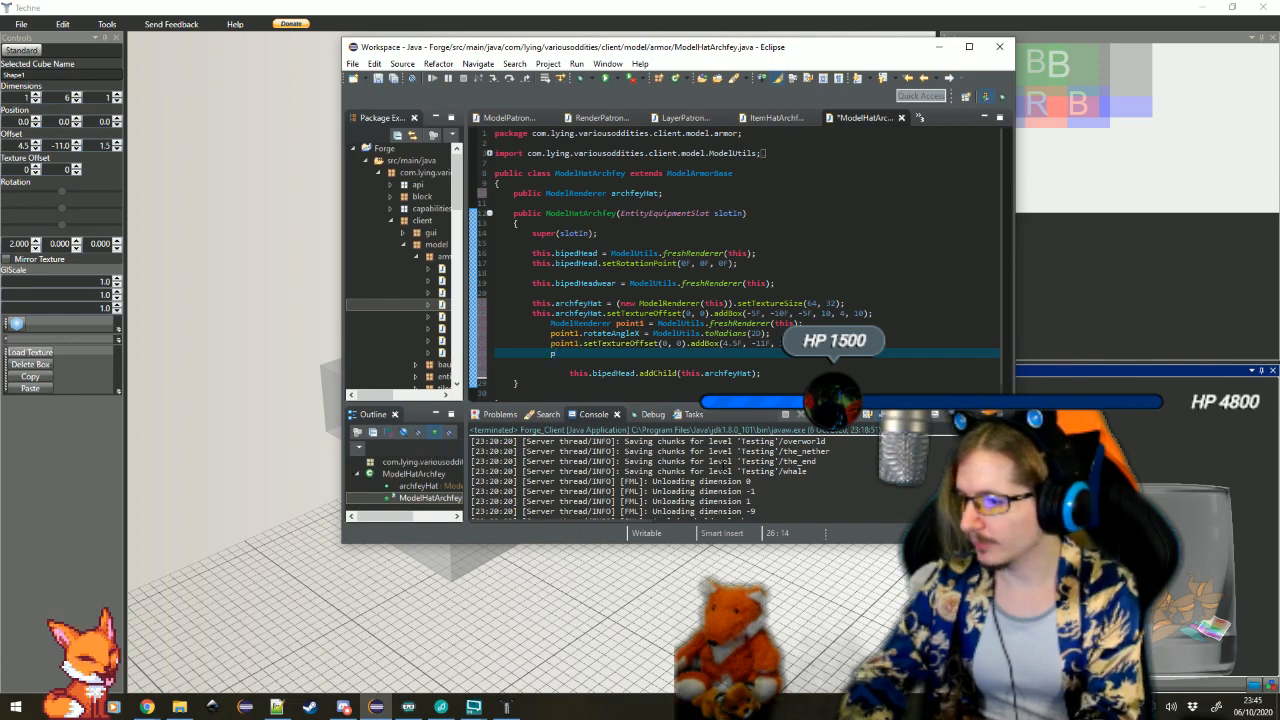
# Attach the first bar to the hat with this.archfeyHat.addChild(point1) and start a new line
pyautogui.write('this.archfeyHat.ad')
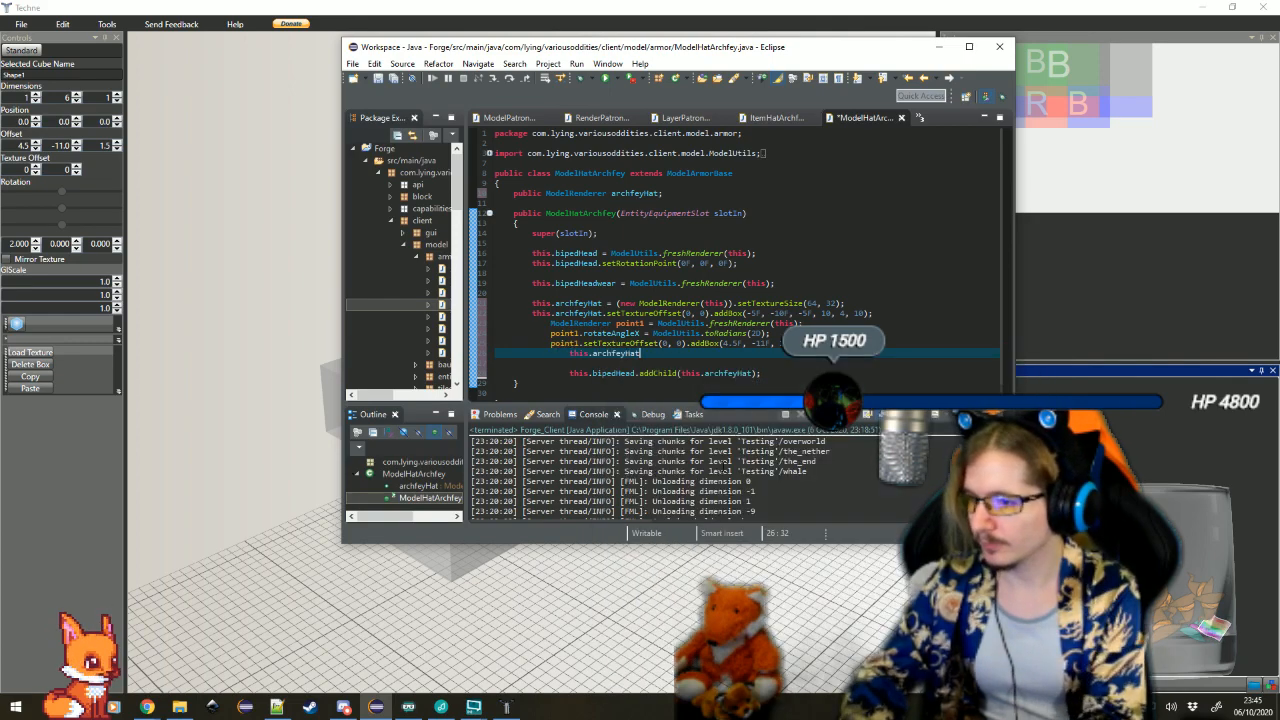
pyautogui.press('Down')
pyautogui.press('Down')
pyautogui.press('Down')
pyautogui.press('Down')
pyautogui.press('Return')
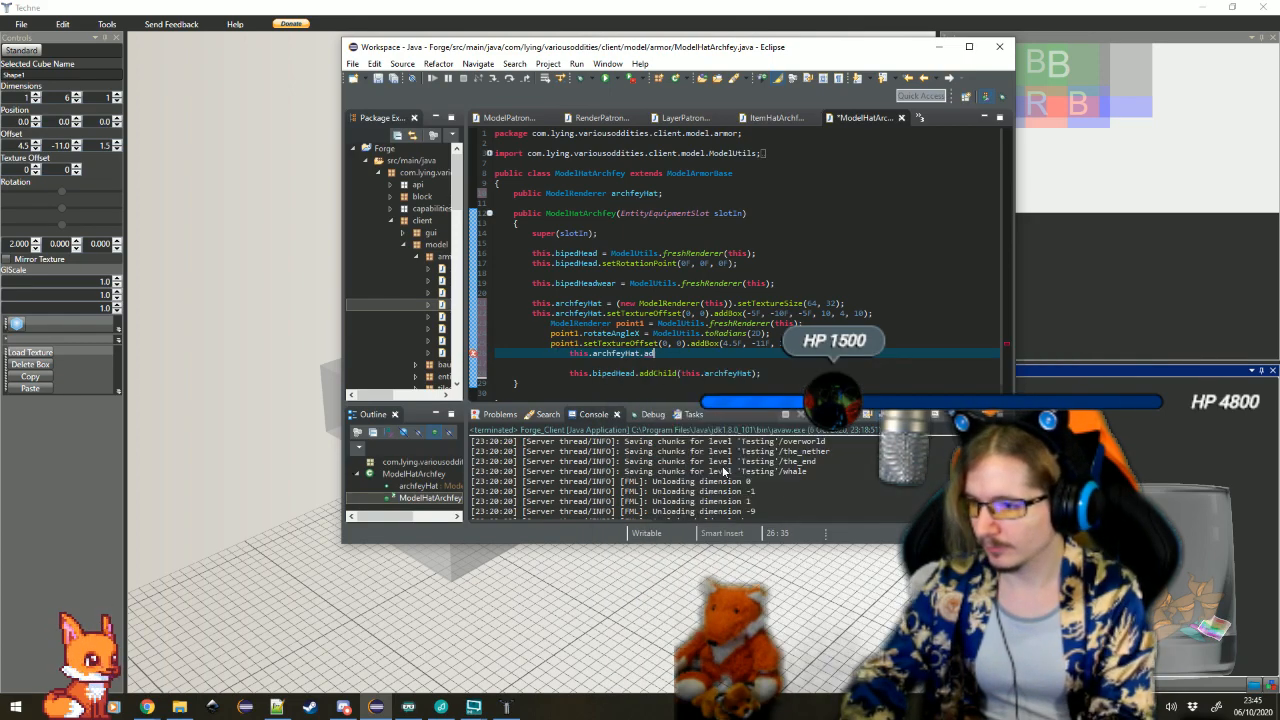
pyautogui.press('Return')
pyautogui.press('Return')
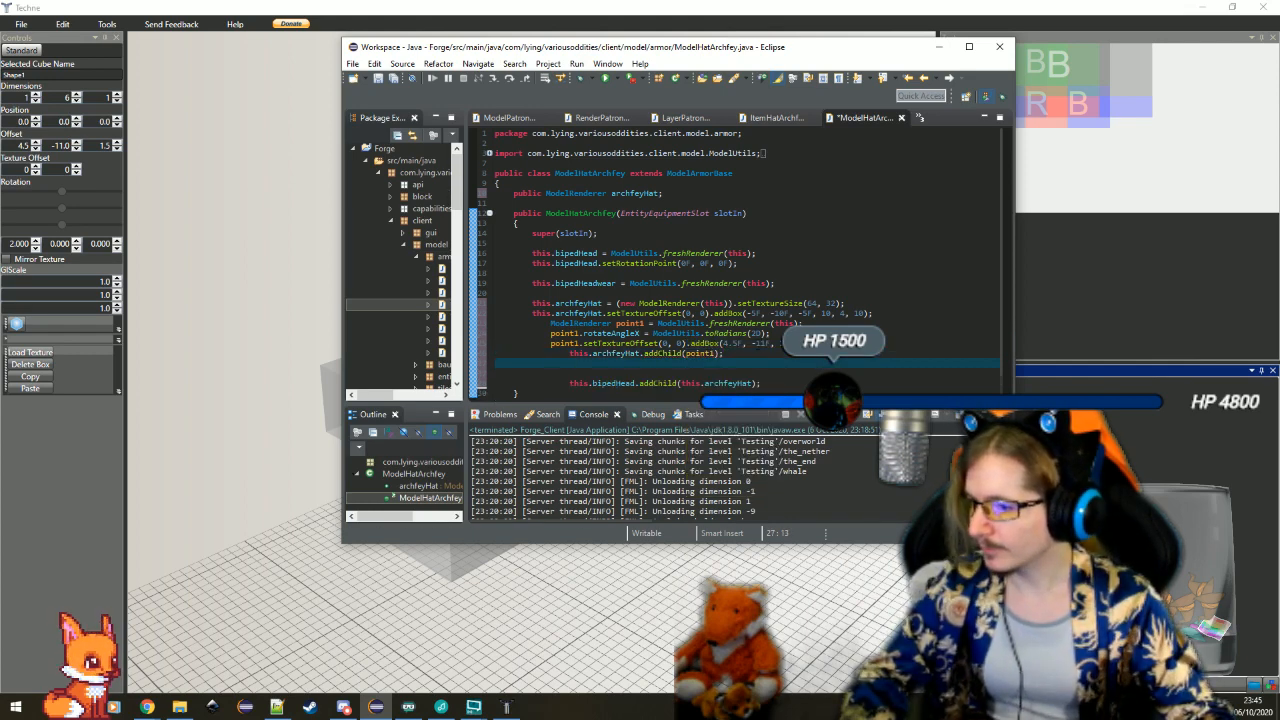
# Glance at the crown in Techne, return to Eclipse, and declare ModelRenderer point2 = ModelUtils.freshRenderer(this) below the addChild(point1) line
pyautogui.click(506, 707)
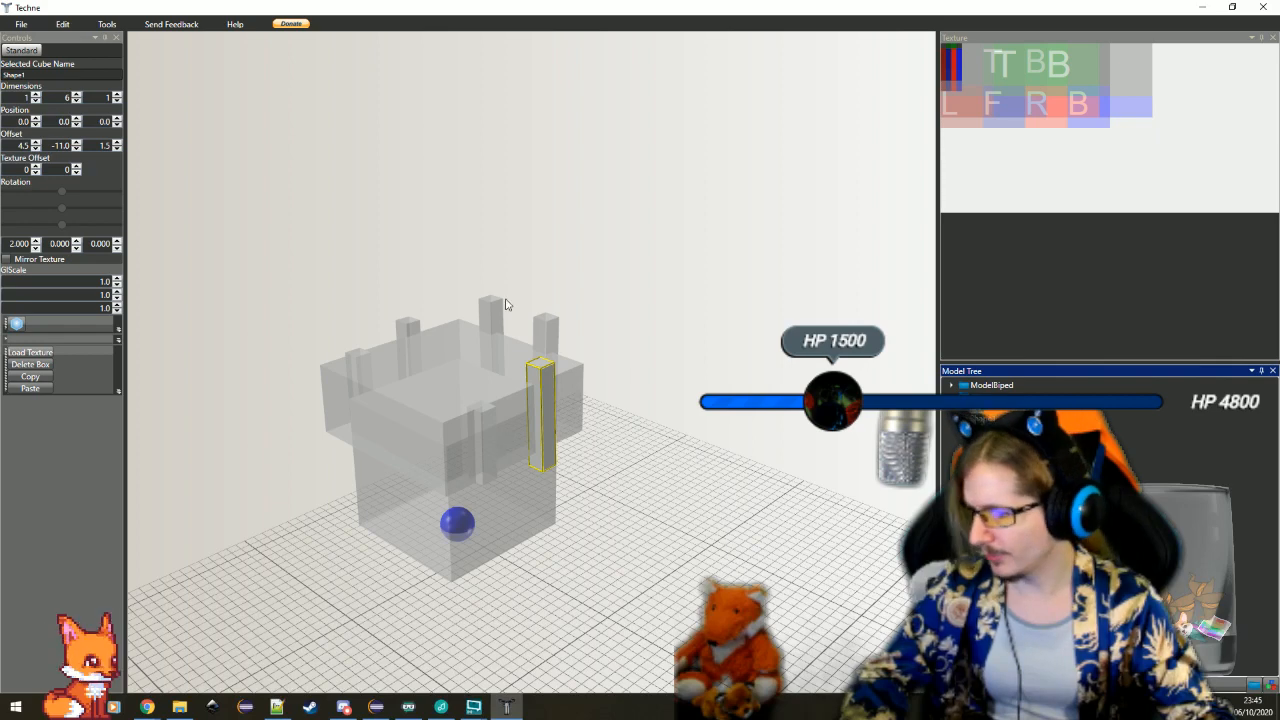
pyautogui.click(375, 707)
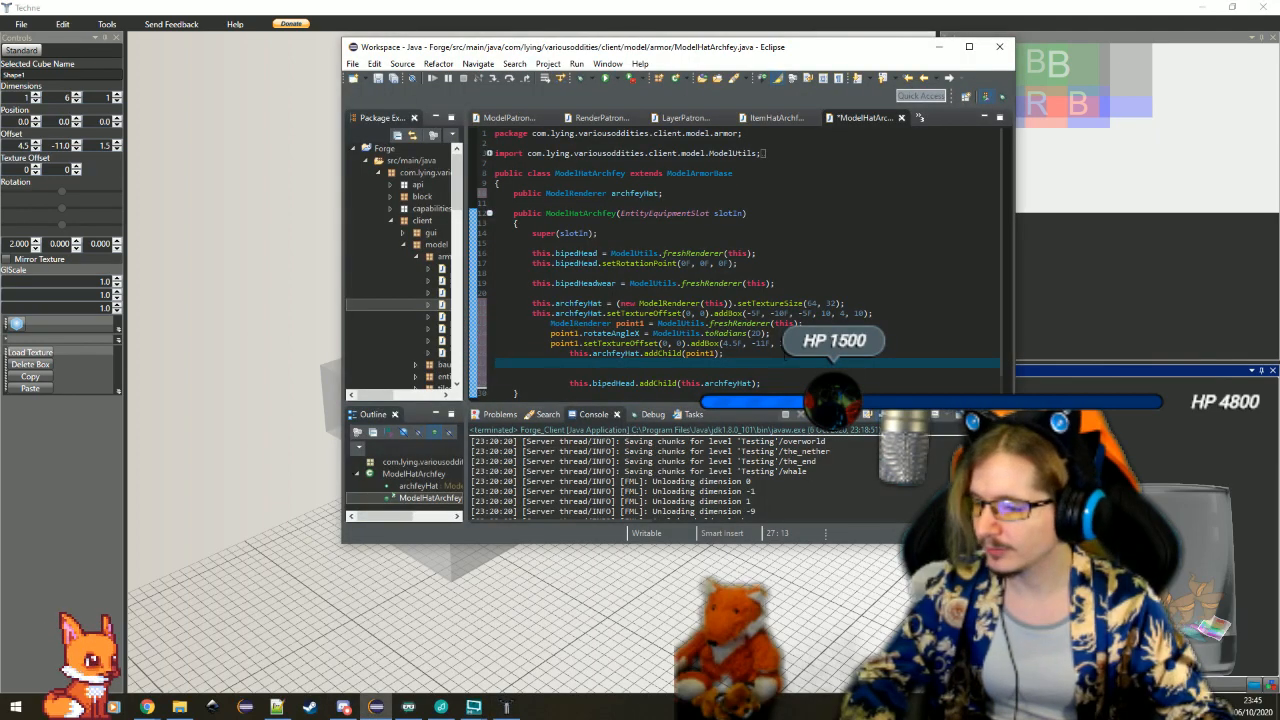
pyautogui.moveTo(785, 355); pyautogui.dragTo(886, 315)
pyautogui.click(766, 371)
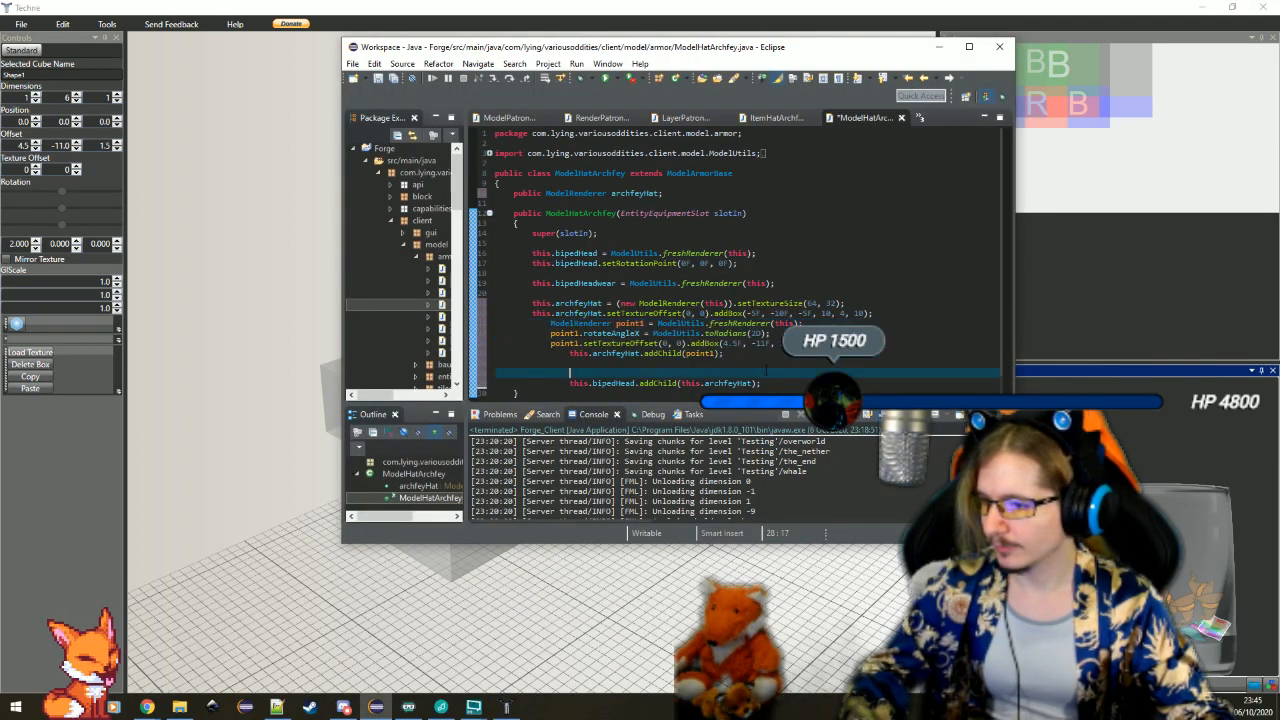
pyautogui.press('Up')
pyautogui.write('Mo')
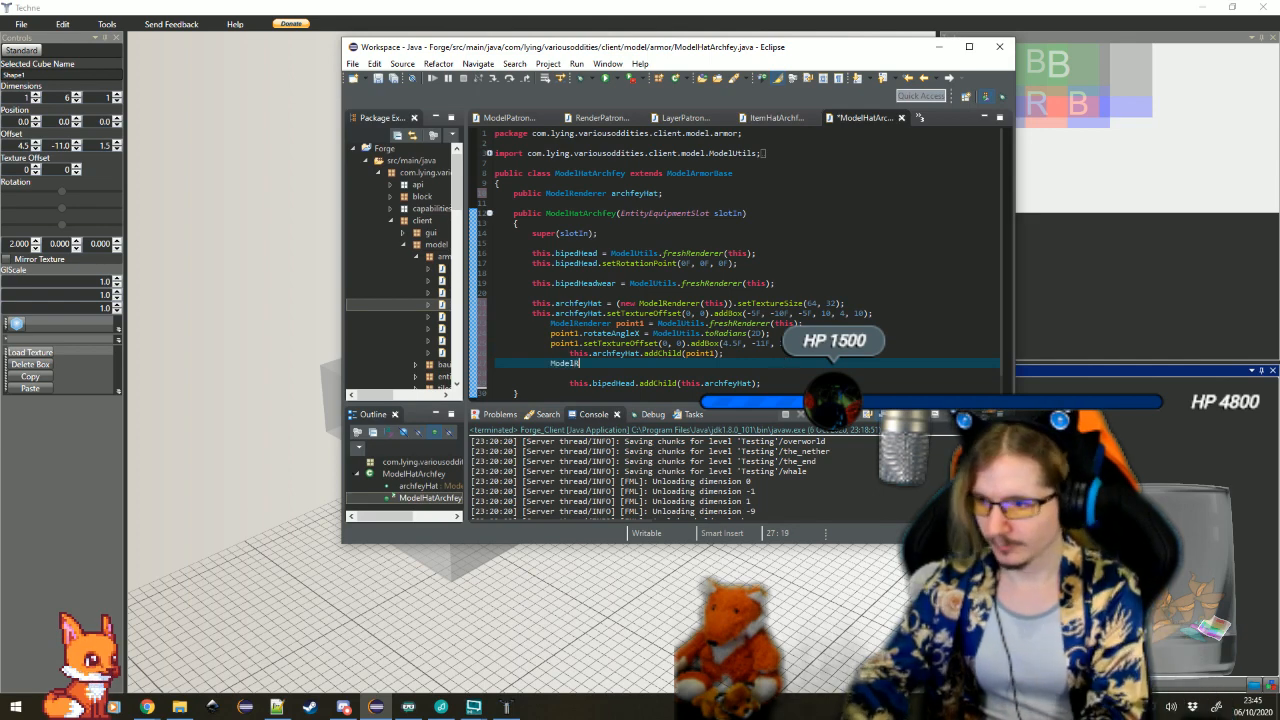
pyautogui.write('delRenderer po')
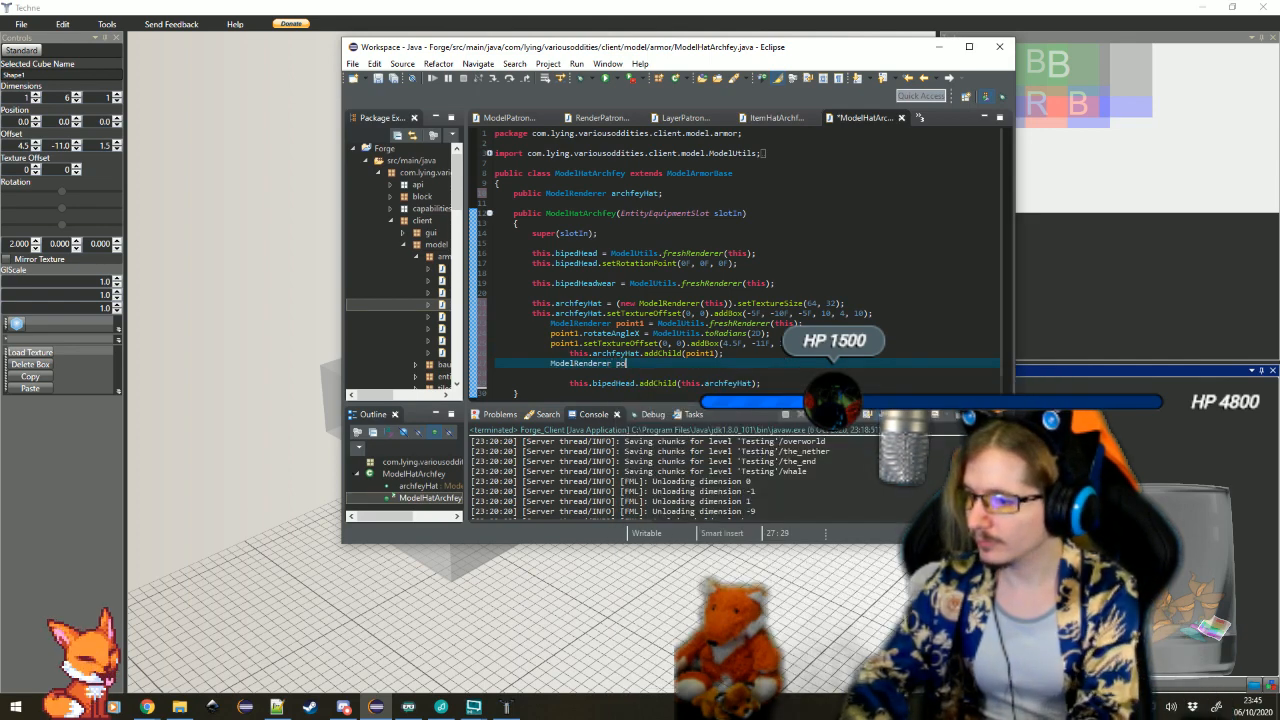
pyautogui.write('int2 = ModelU')
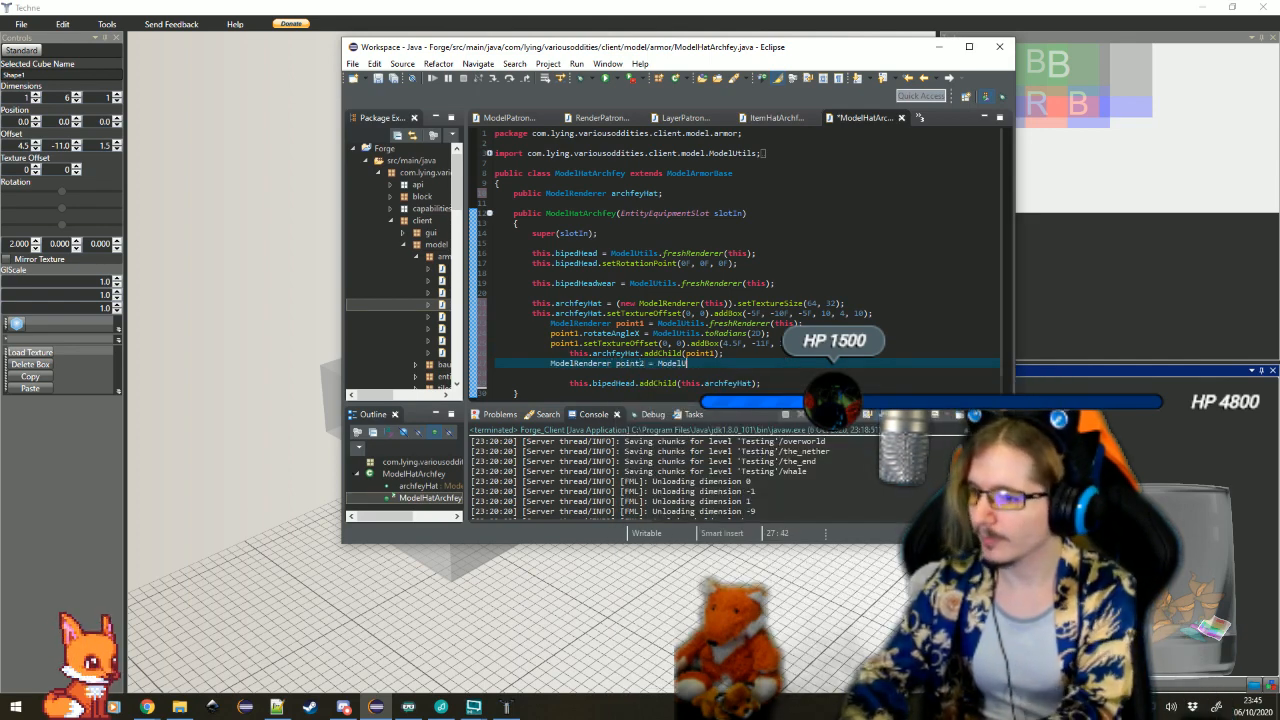
pyautogui.write('tils.freshRenderer(this)')
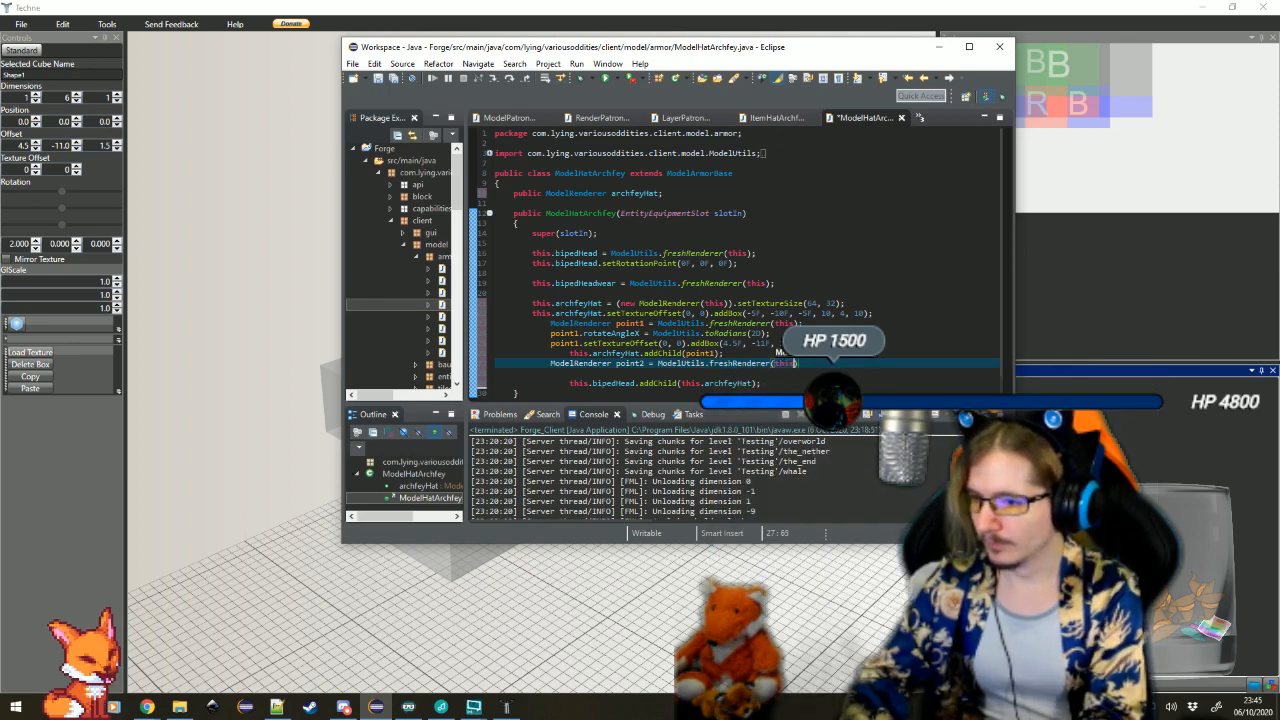
pyautogui.write(';')
pyautogui.press('Return')
# Select another upright bar in Techne to check its rotation, and in Eclipse set point2.rotateAngleX to ModelUtils.toRadians(-2D)
pyautogui.write('point2')
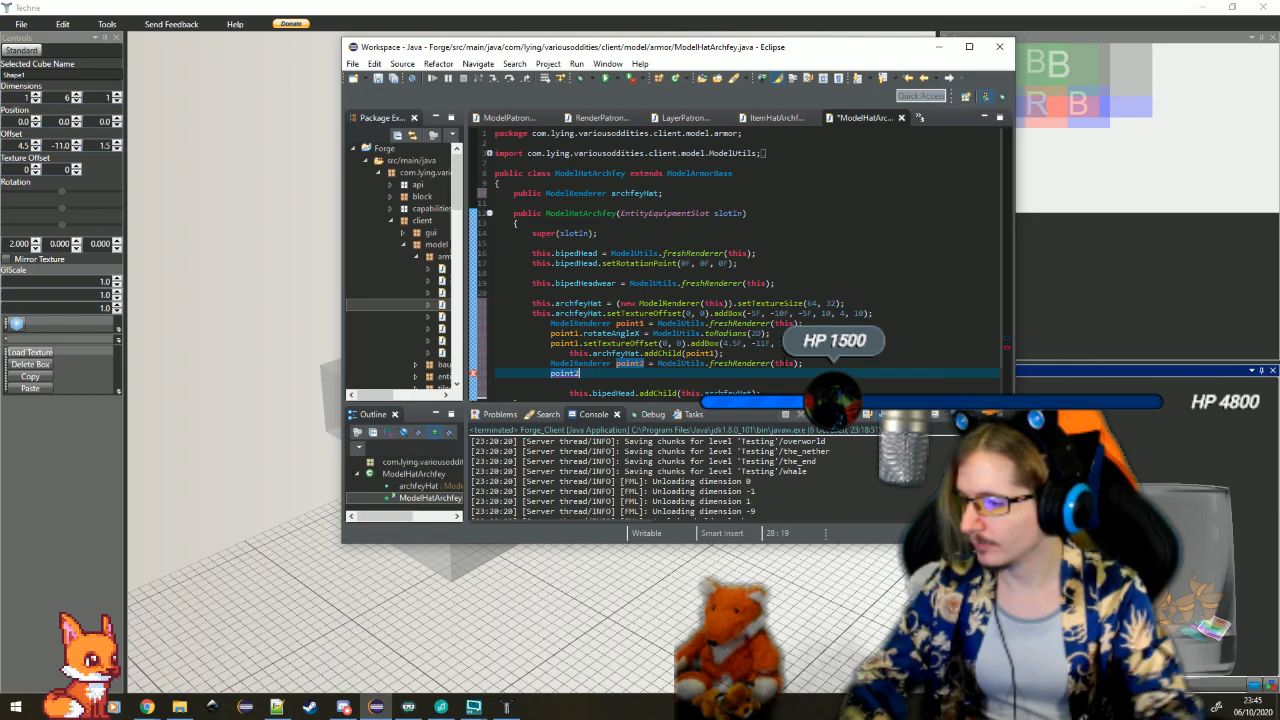
pyautogui.click(1202, 450)
pyautogui.click(411, 334)
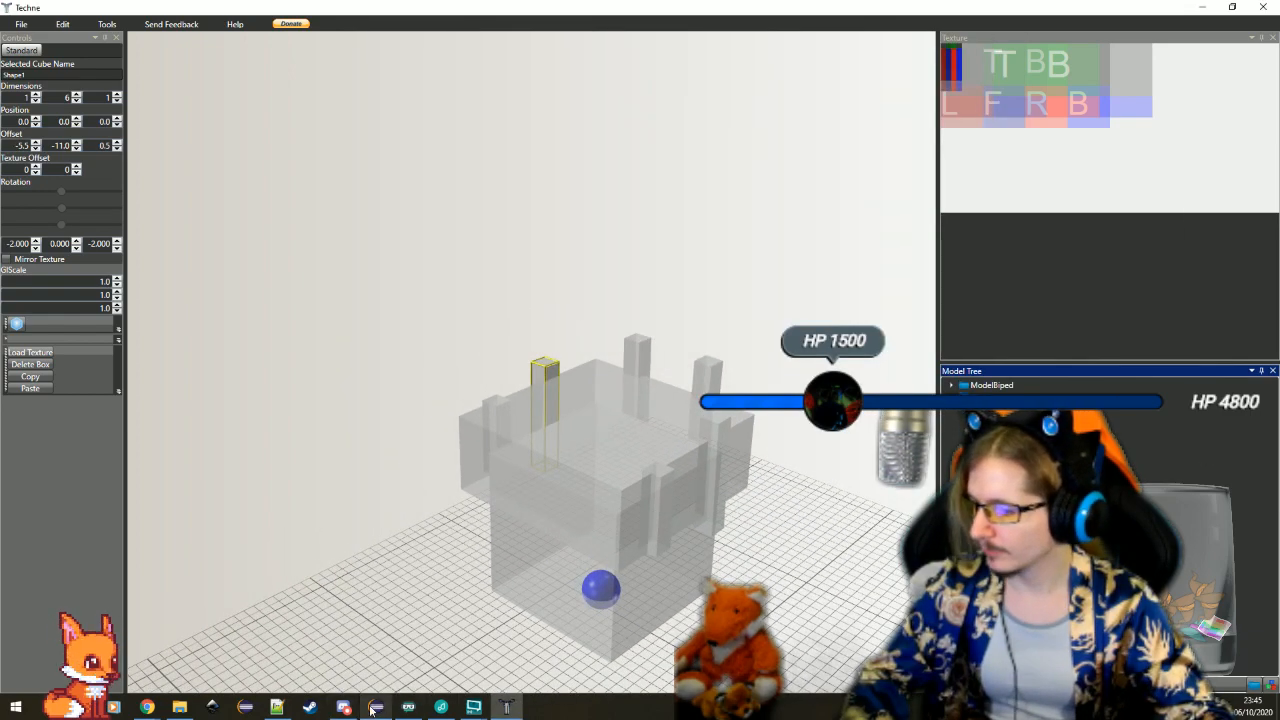
pyautogui.click(376, 707)
pyautogui.write('int2.rot')
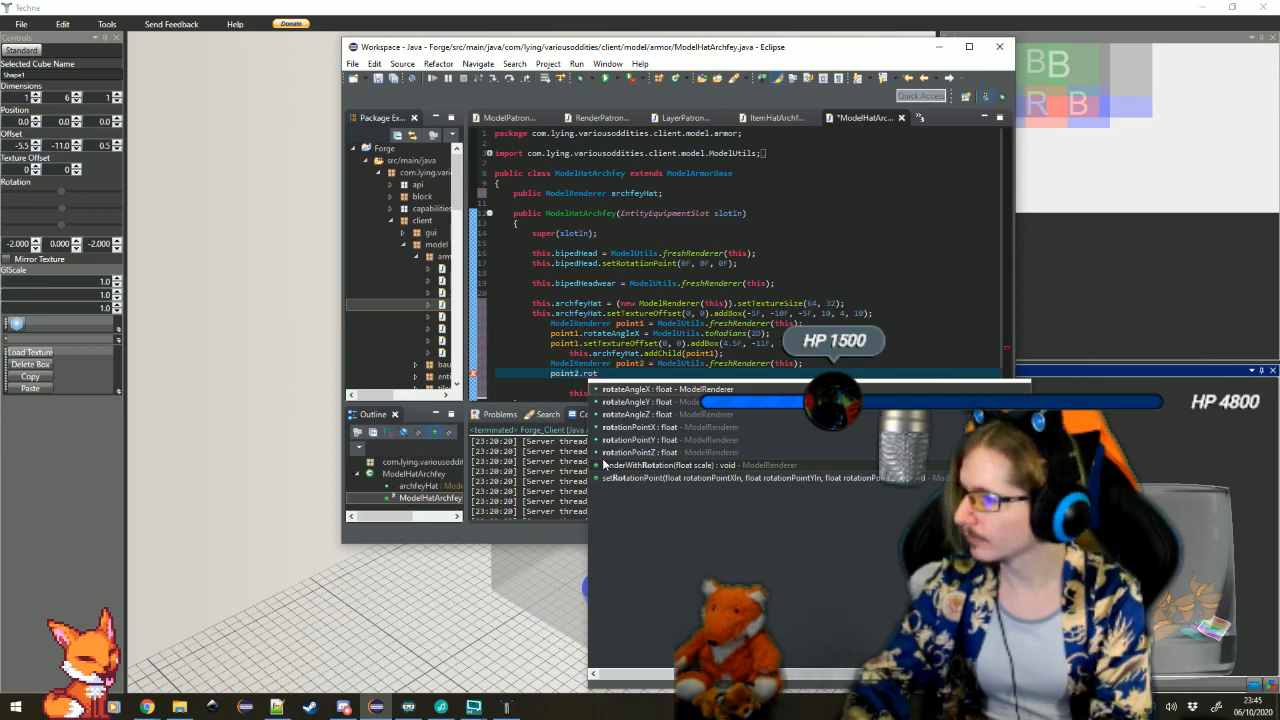
pyautogui.press('Return')
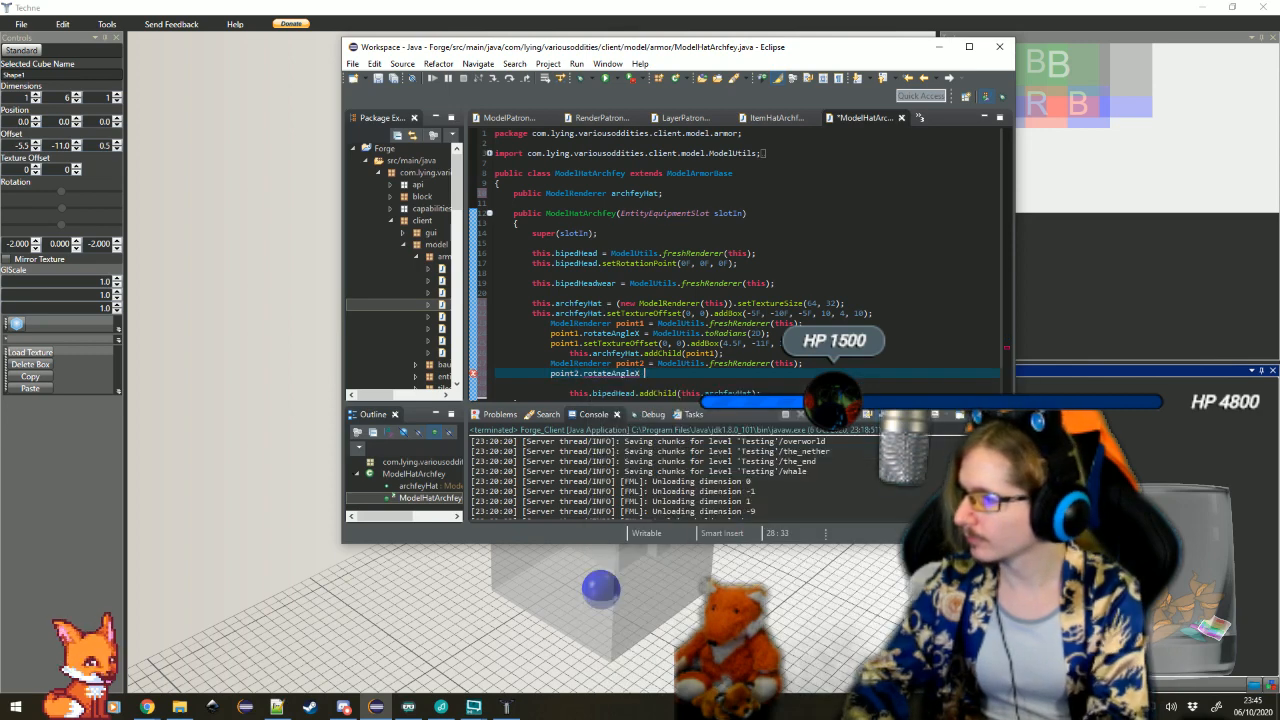
pyautogui.write('= ModelUtil')
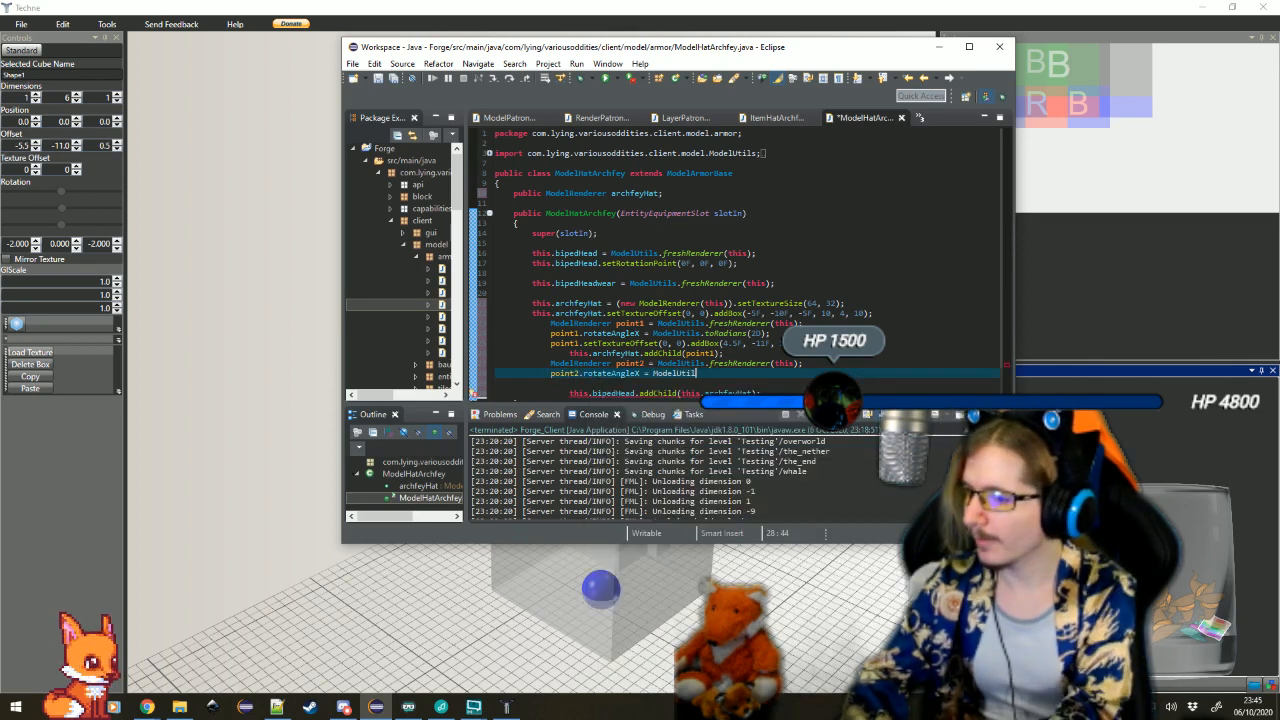
pyautogui.write('s.toRadians(-20)')
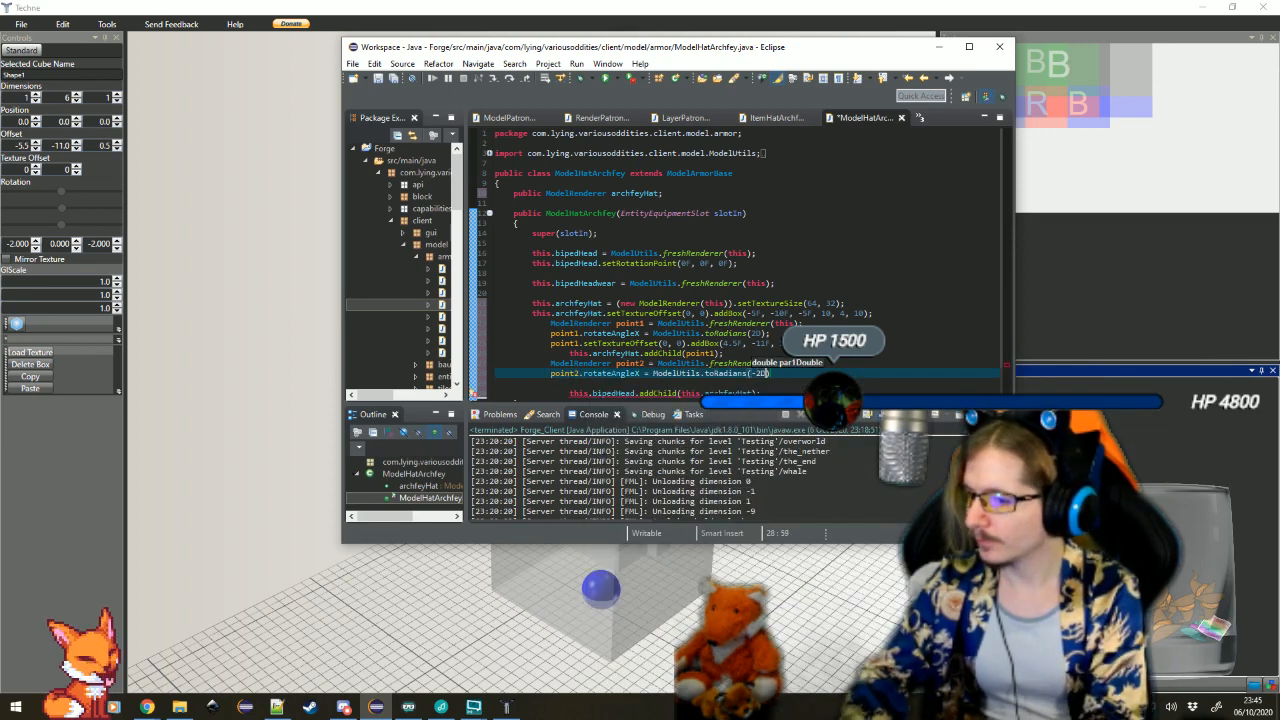
pyautogui.write(';')
pyautogui.press('Return')
# Set point2.rotateAngleZ to ModelUtils.toRadians(-2D) and start a new line
pyautogui.write('point')
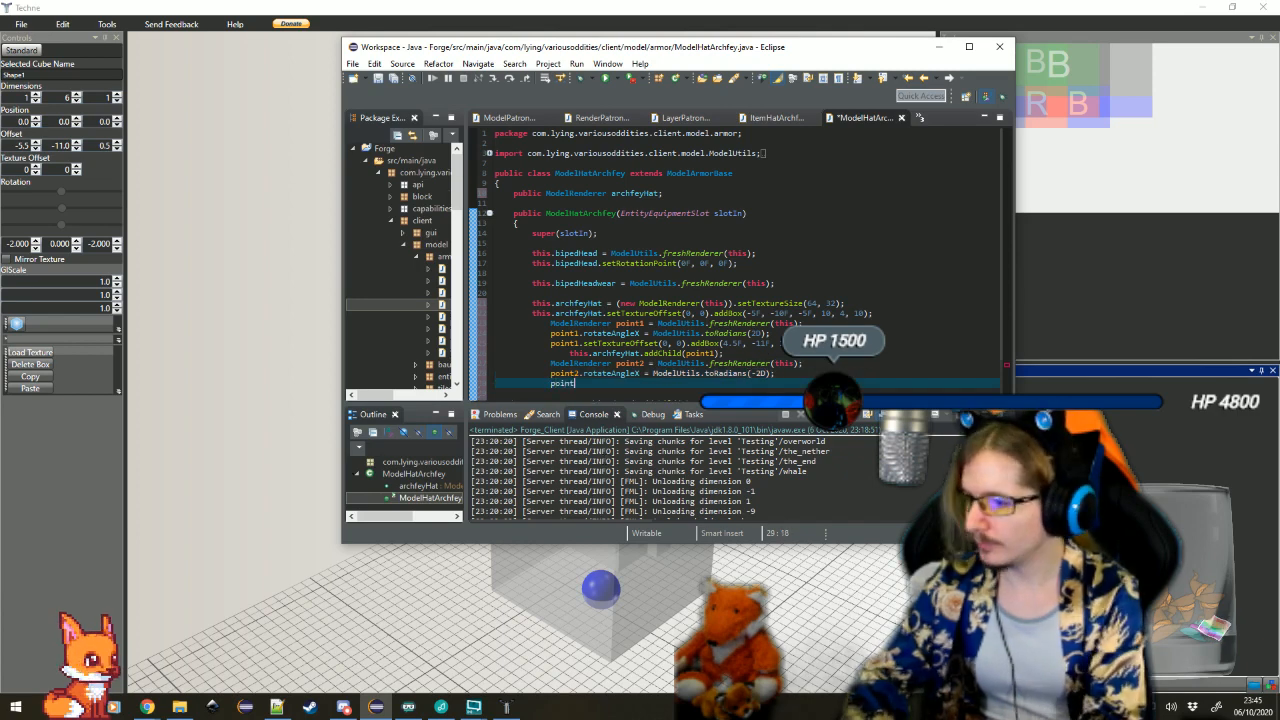
pyautogui.write('2.rotateAngleZ = ')
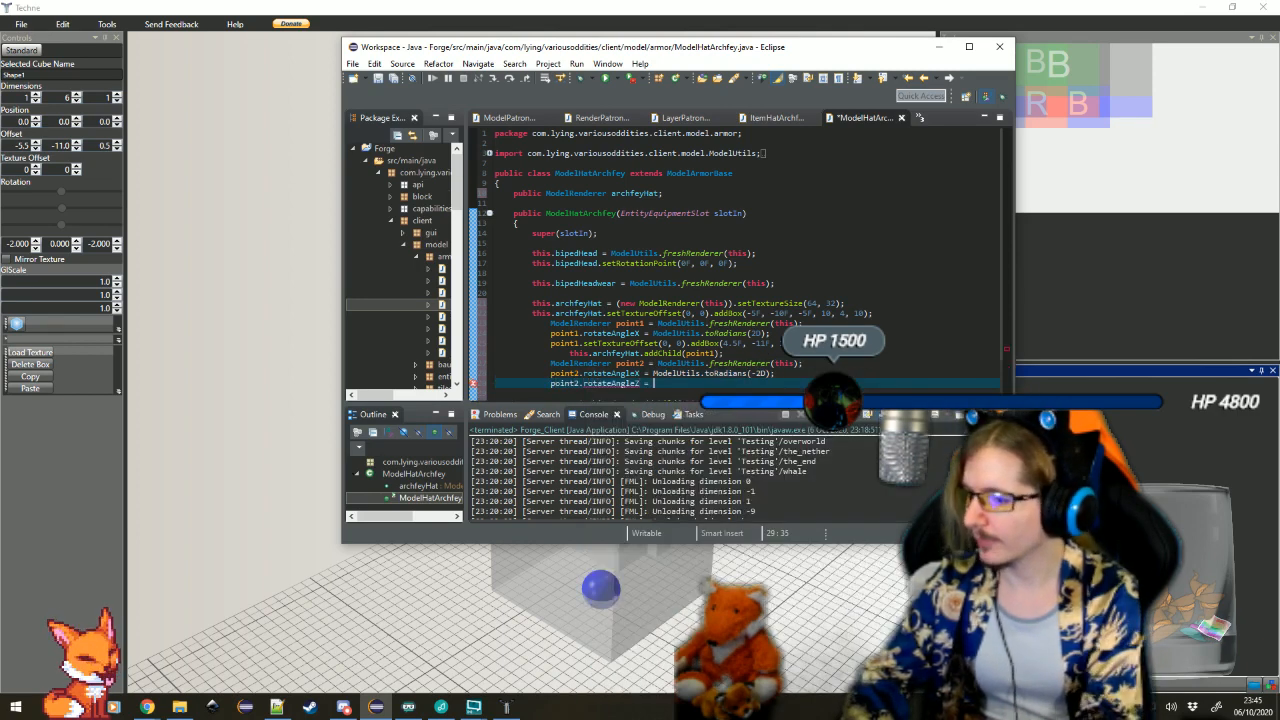
pyautogui.write('ModelUtils.toR')
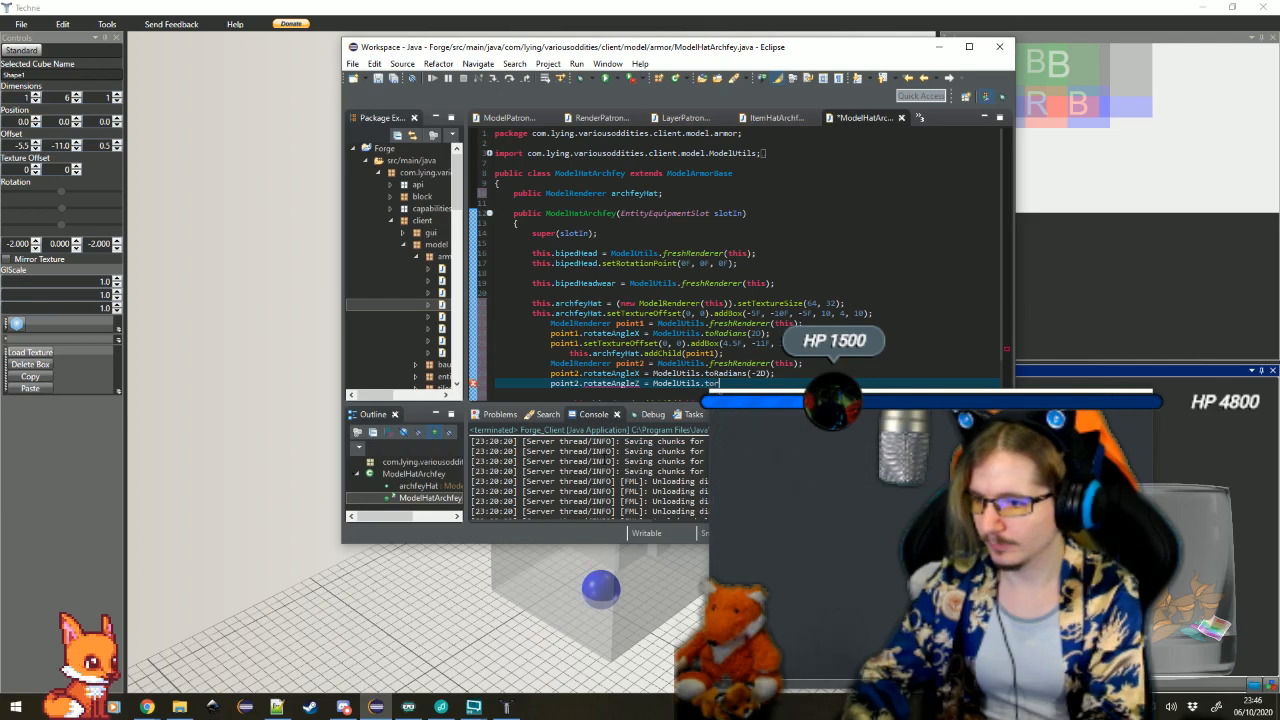
pyautogui.press('Return')
pyautogui.write('-2D);')
pyautogui.press('Return')
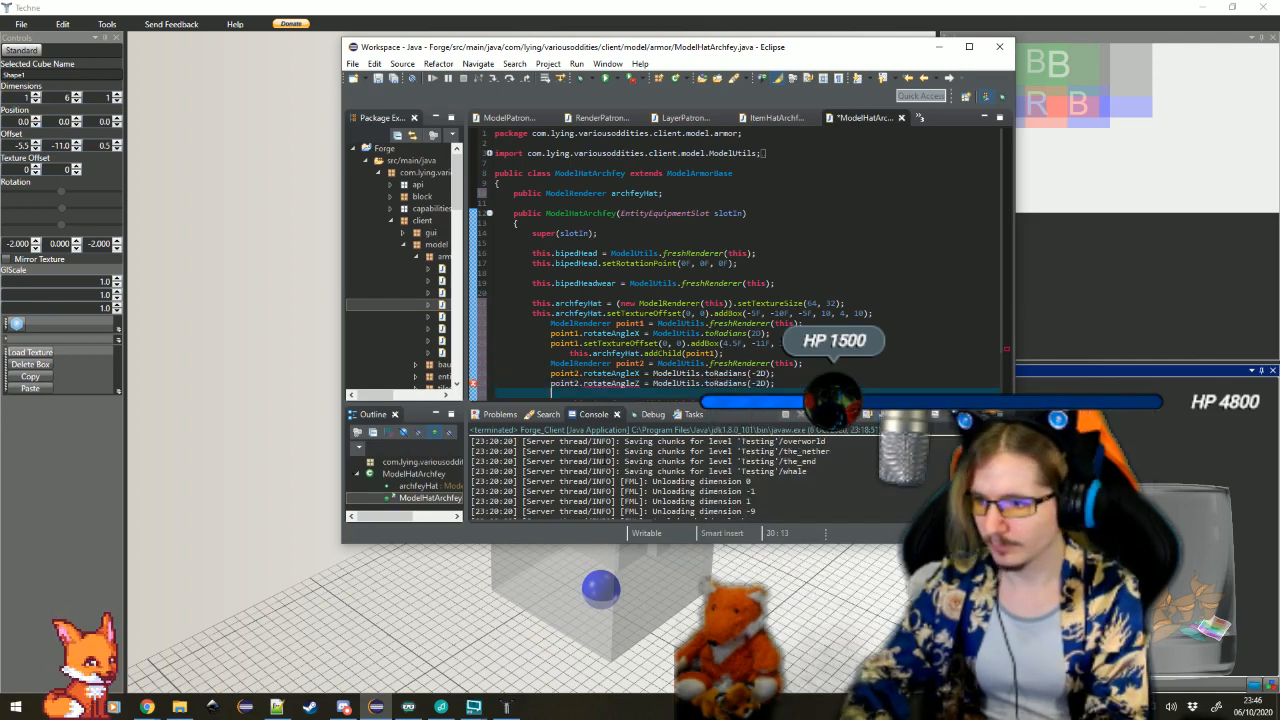
# Add point2.setTextureOffset(0, 0) chained with an addBox call taking offsets and dimensions
pyautogui.write('point2.sett')
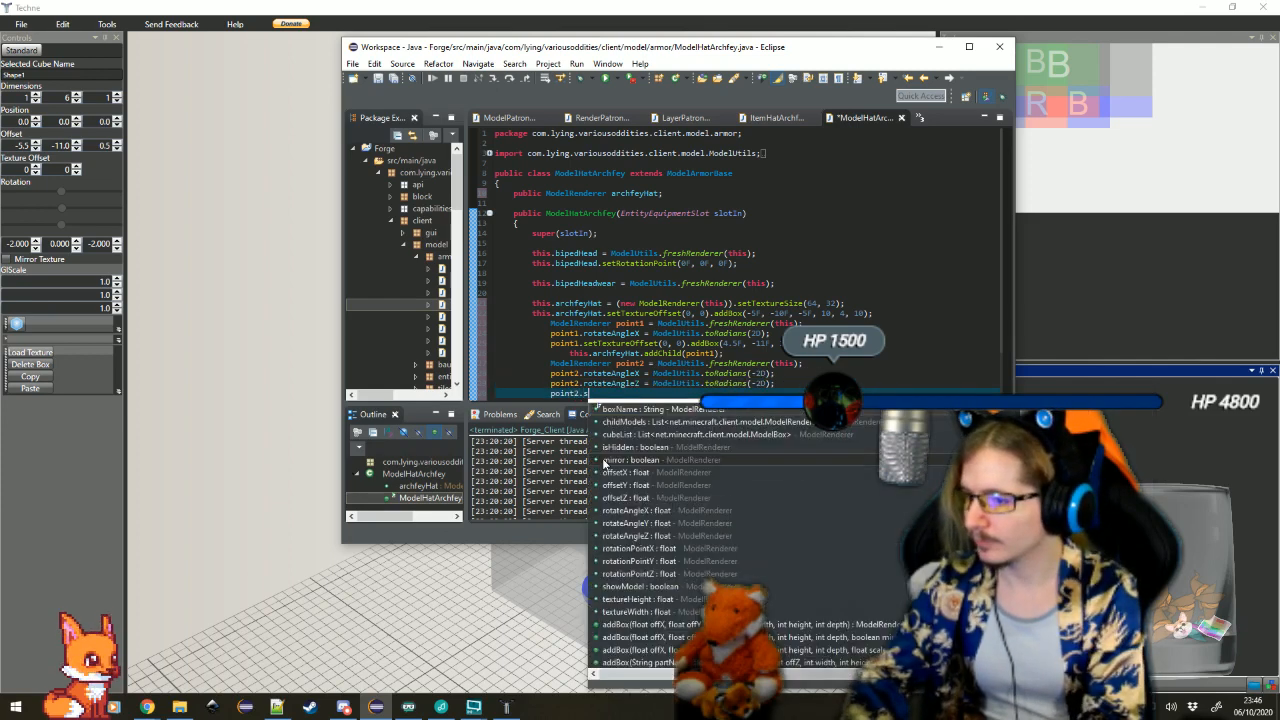
pyautogui.press('Return')
pyautogui.write('0')
pyautogui.press('Tab')
pyautogui.write('0')
pyautogui.press('Tab')
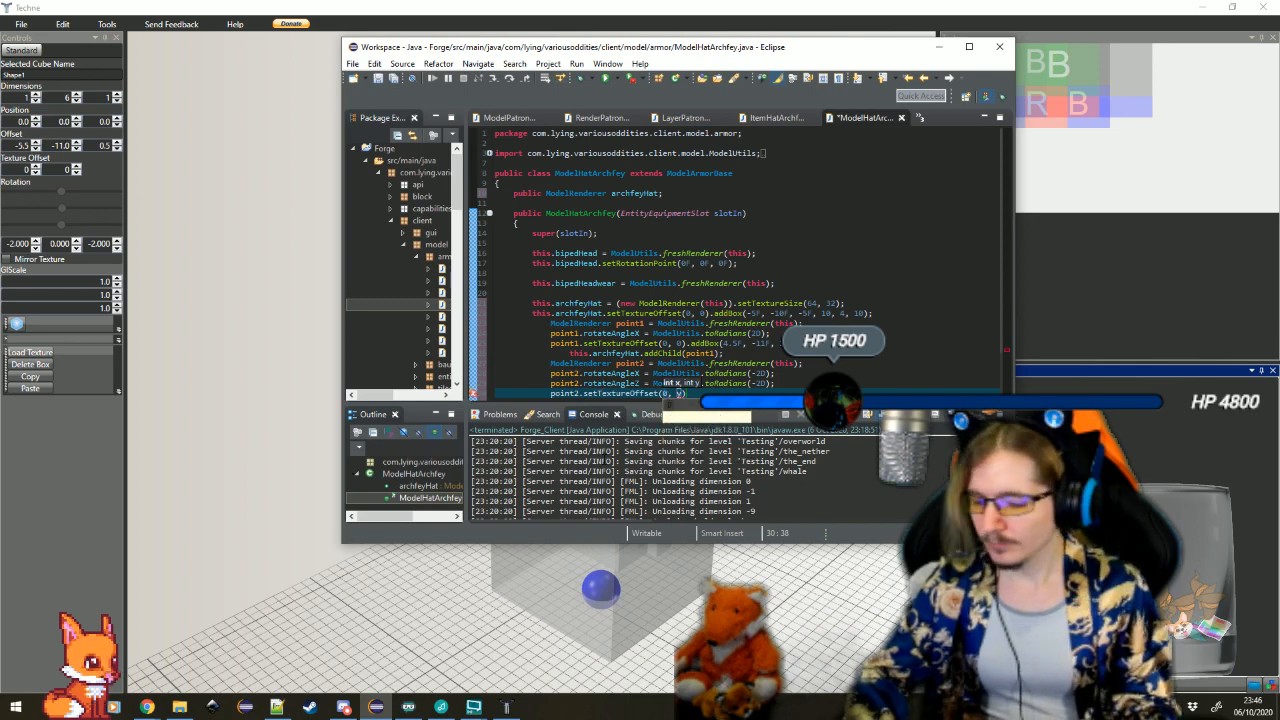
pyautogui.scroll(-2, 740, 260)
pyautogui.write('.add')
pyautogui.press('Return')
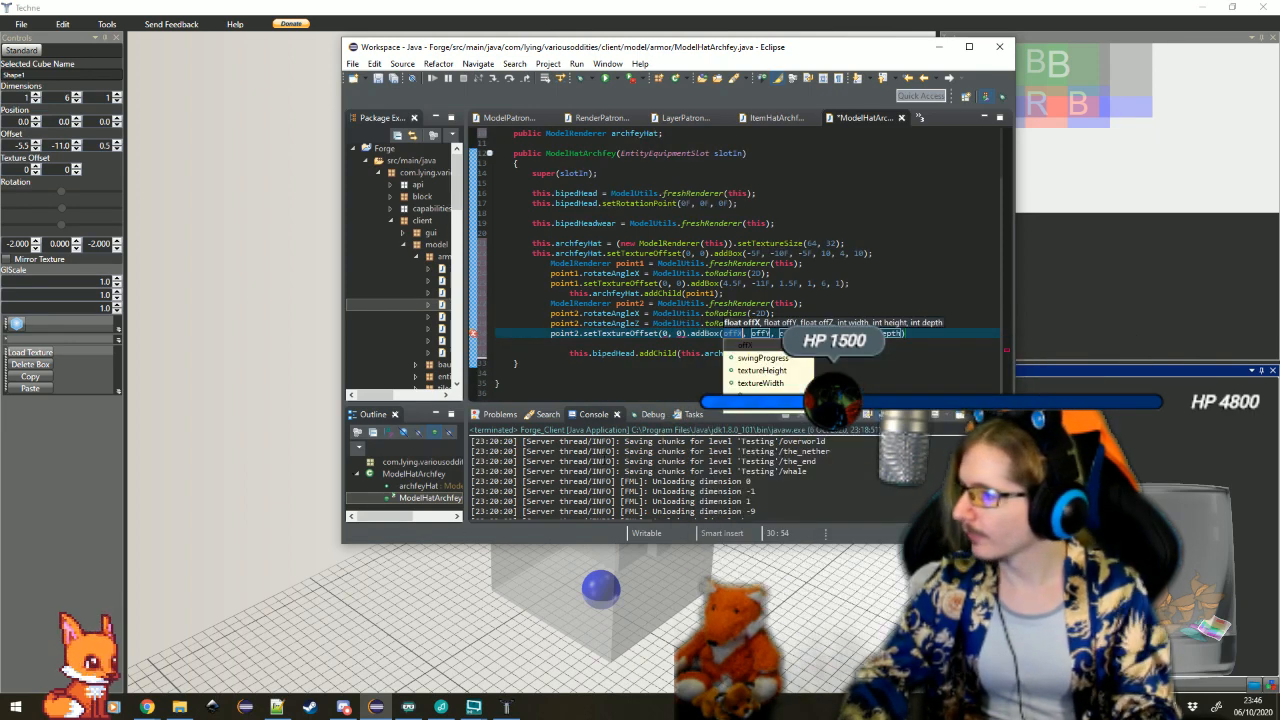
# Fill in point2's addBox arguments with offsets -5.5F, -11F, 0.5F and dimensions 1, 6, 1, and start a new line
pyautogui.write('-5.5f')
pyautogui.press('Tab')
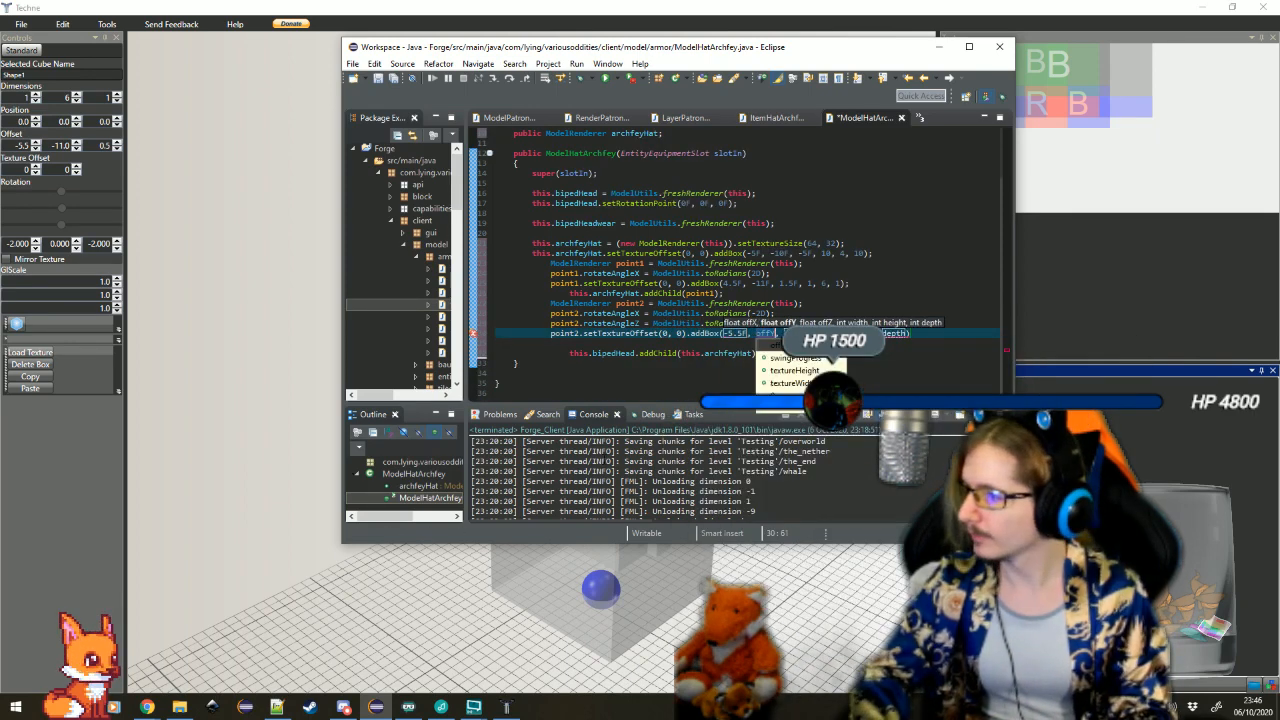
pyautogui.write('-11f')
pyautogui.press('Tab')
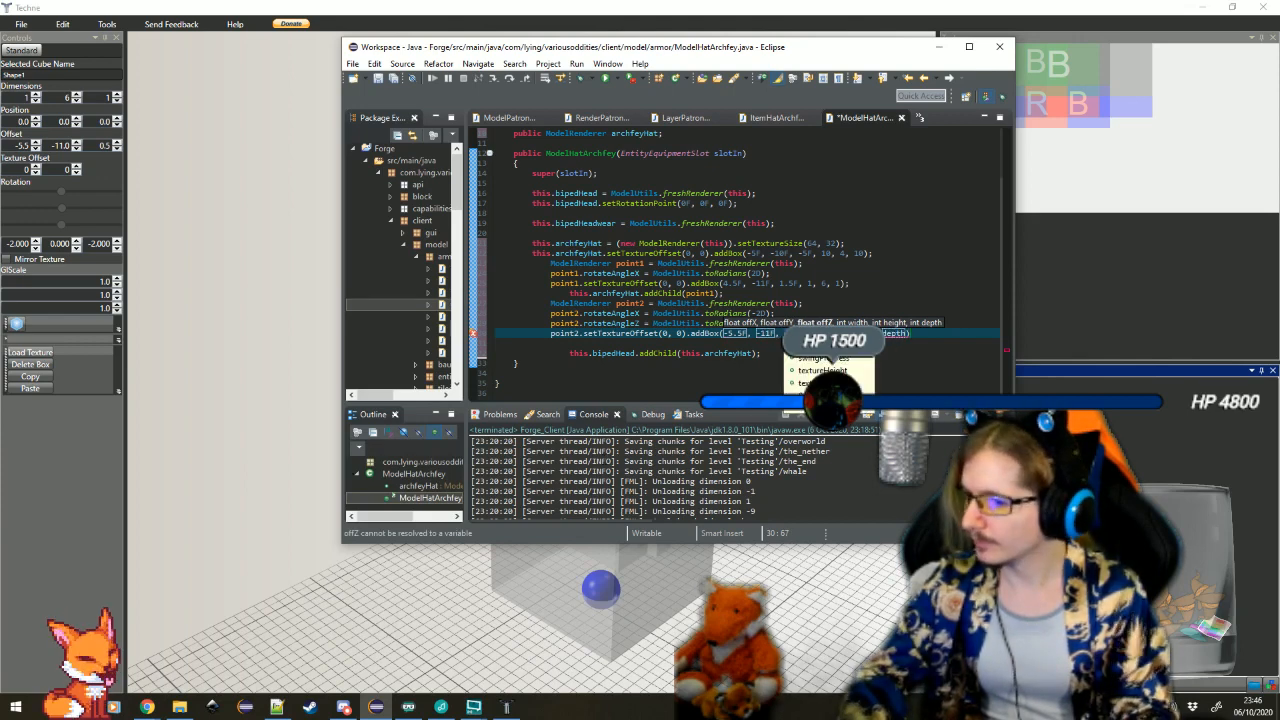
pyautogui.write('0.5F')
pyautogui.press('Tab')
pyautogui.write('1')
pyautogui.press('Tab')
pyautogui.write('6')
# Attach the second bar to the hat with an indented this.archfeyHat.addChild(point2) and start a new line
pyautogui.press('Tab')
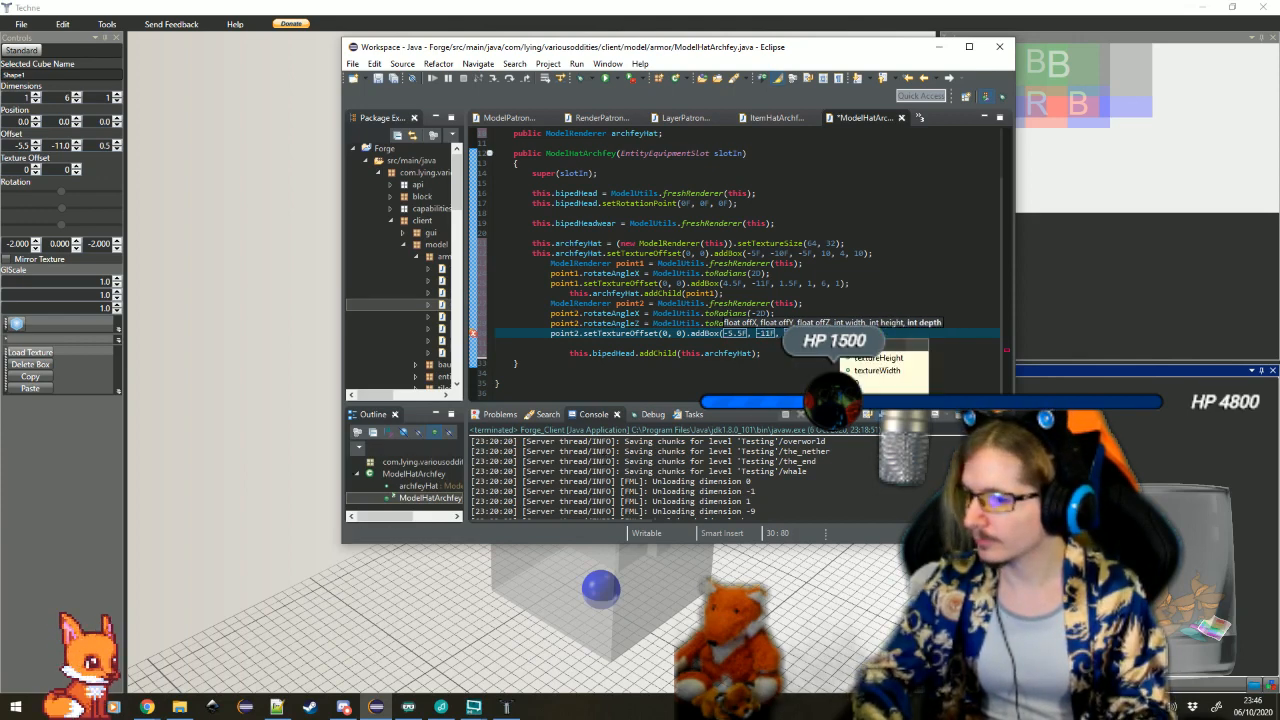
pyautogui.write('1);')
pyautogui.press('Return')
pyautogui.press('Tab')
pyautogui.write('thi')
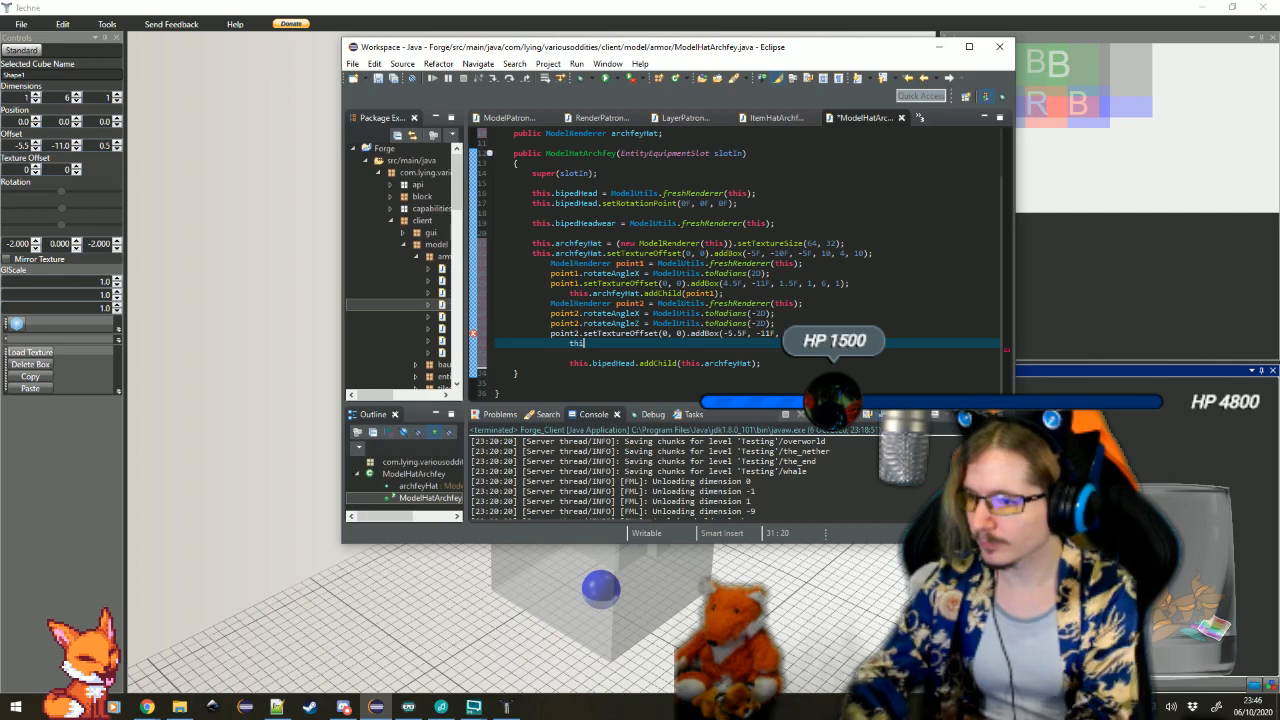
pyautogui.write('s.archfeyHat.addc')
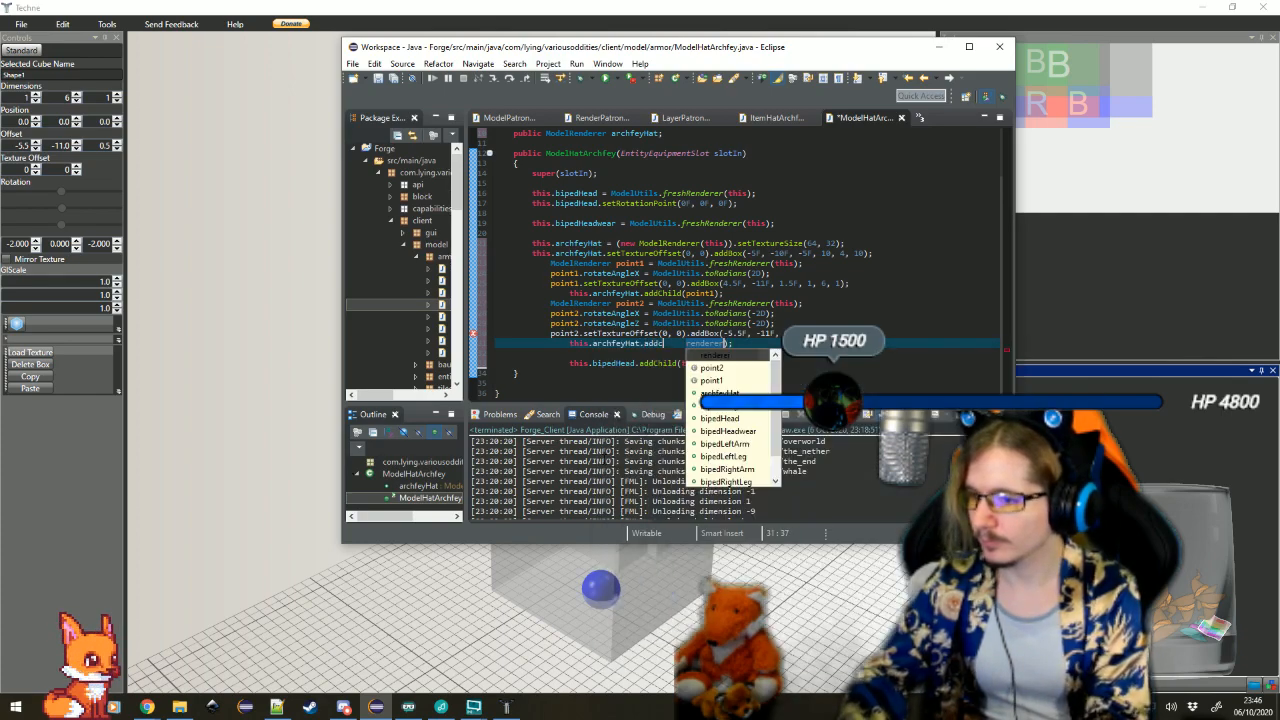
pyautogui.write('point2')
pyautogui.press('Return')
pyautogui.press('Return')
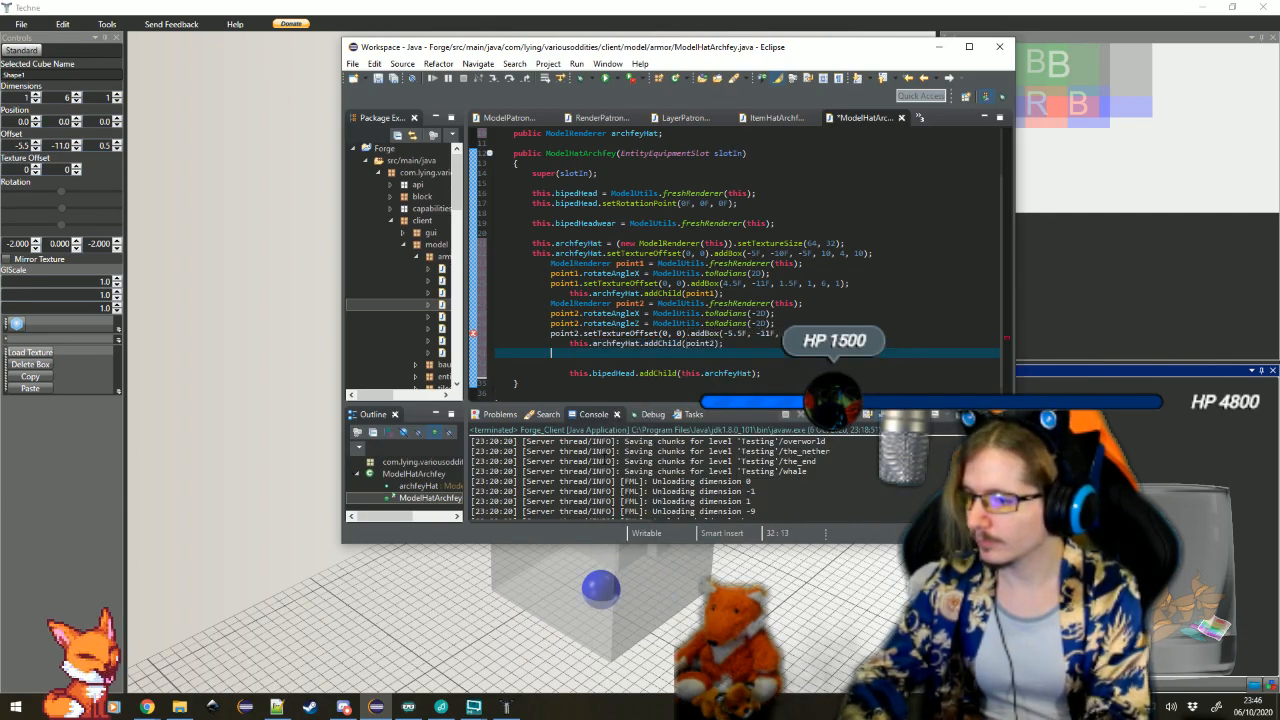
pyautogui.hotkey('alt', 'Tab')
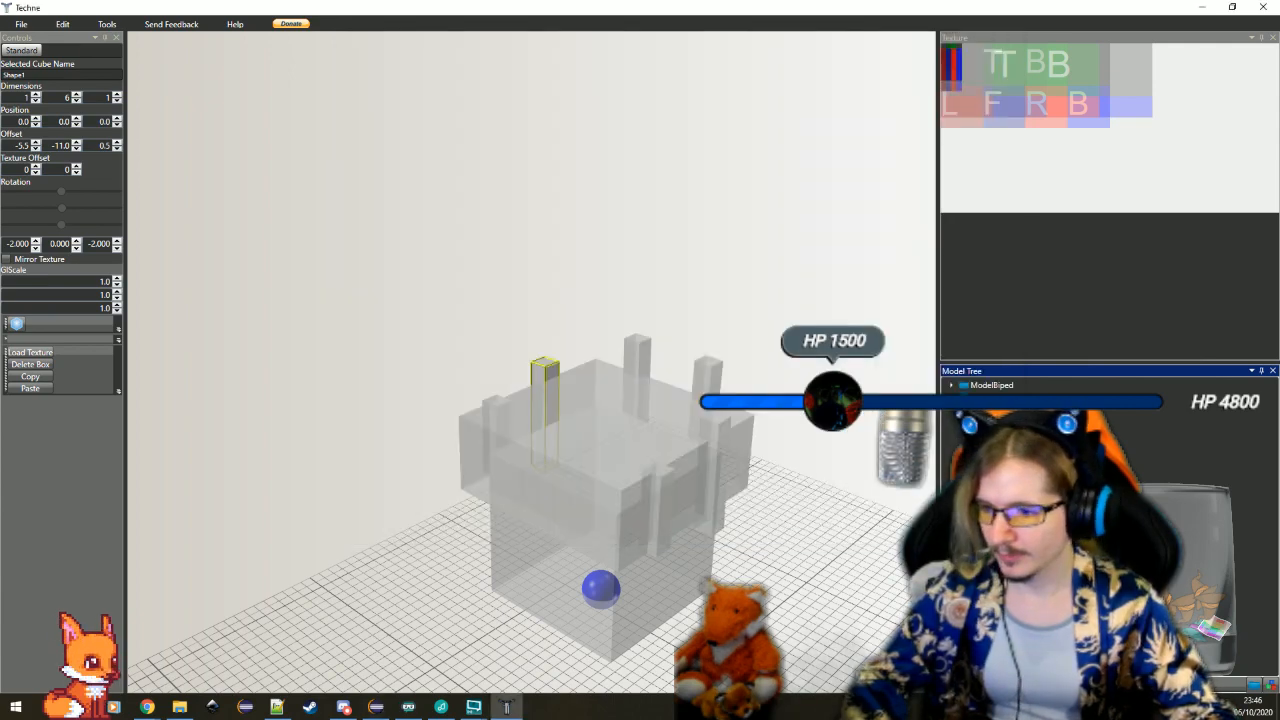
pyautogui.doubleClick(654, 482)
pyautogui.click(376, 707)
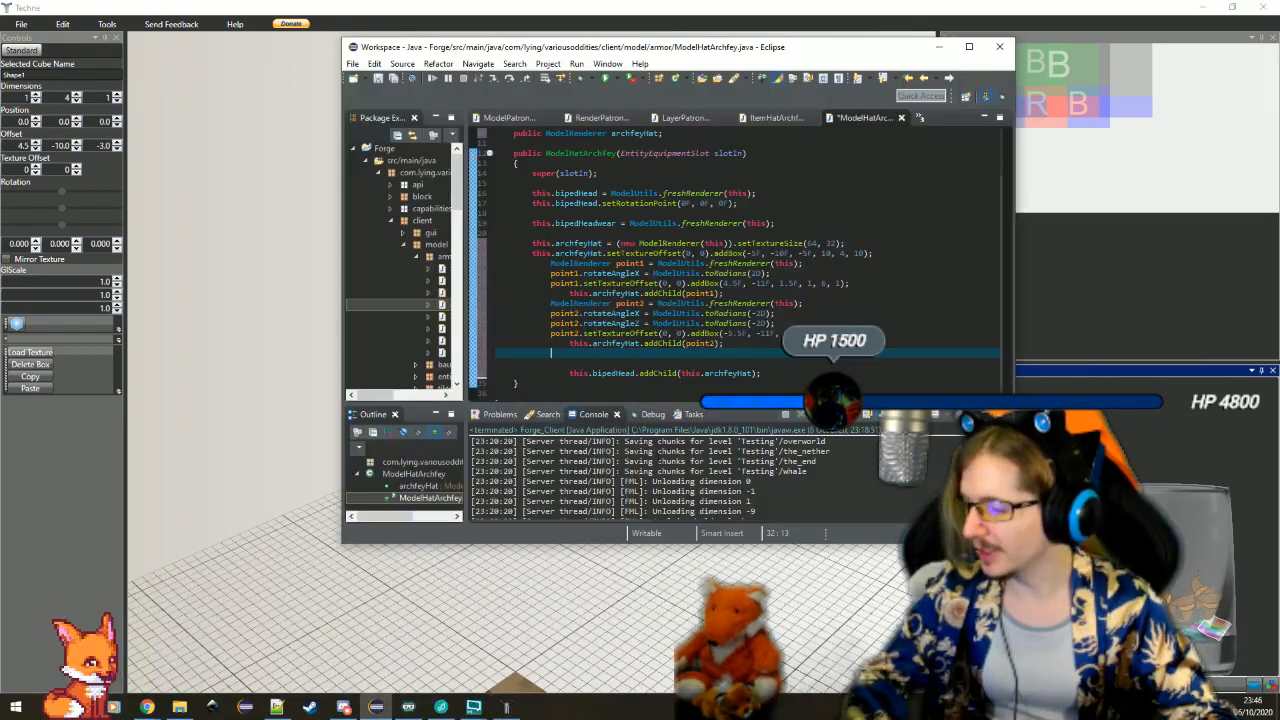
pyautogui.write('ModelRenderer point3')
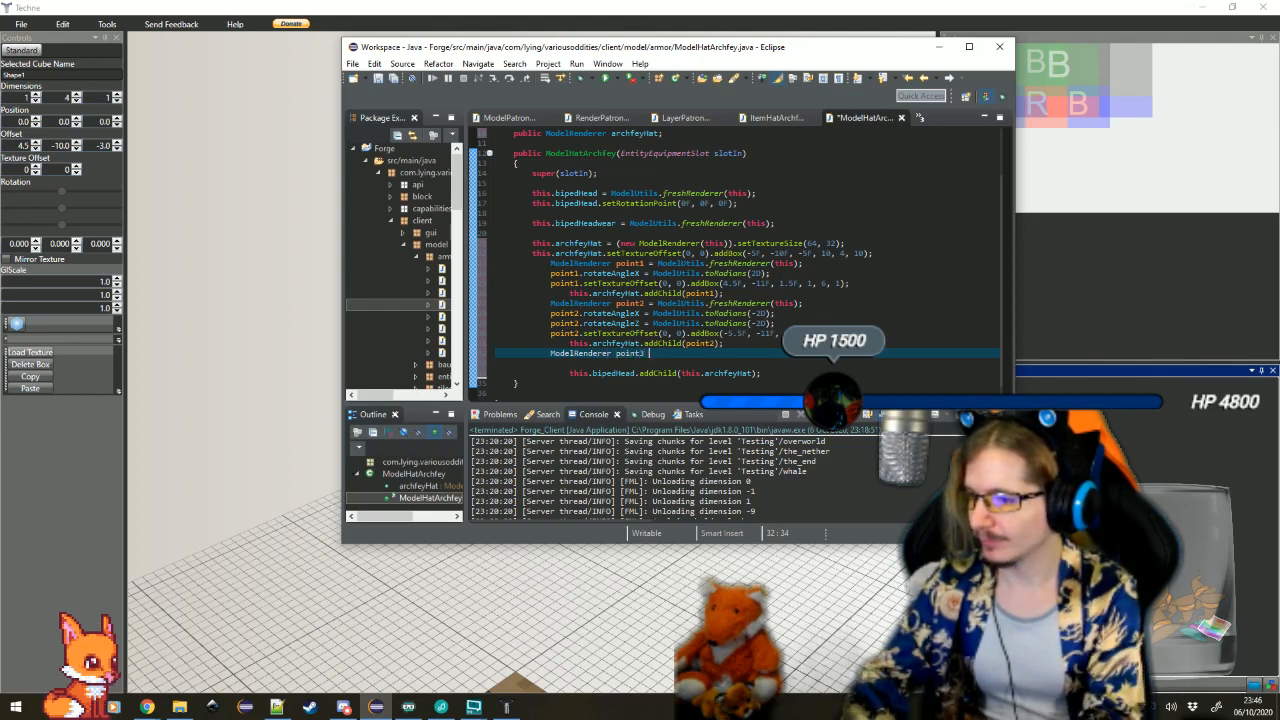
pyautogui.write('=')
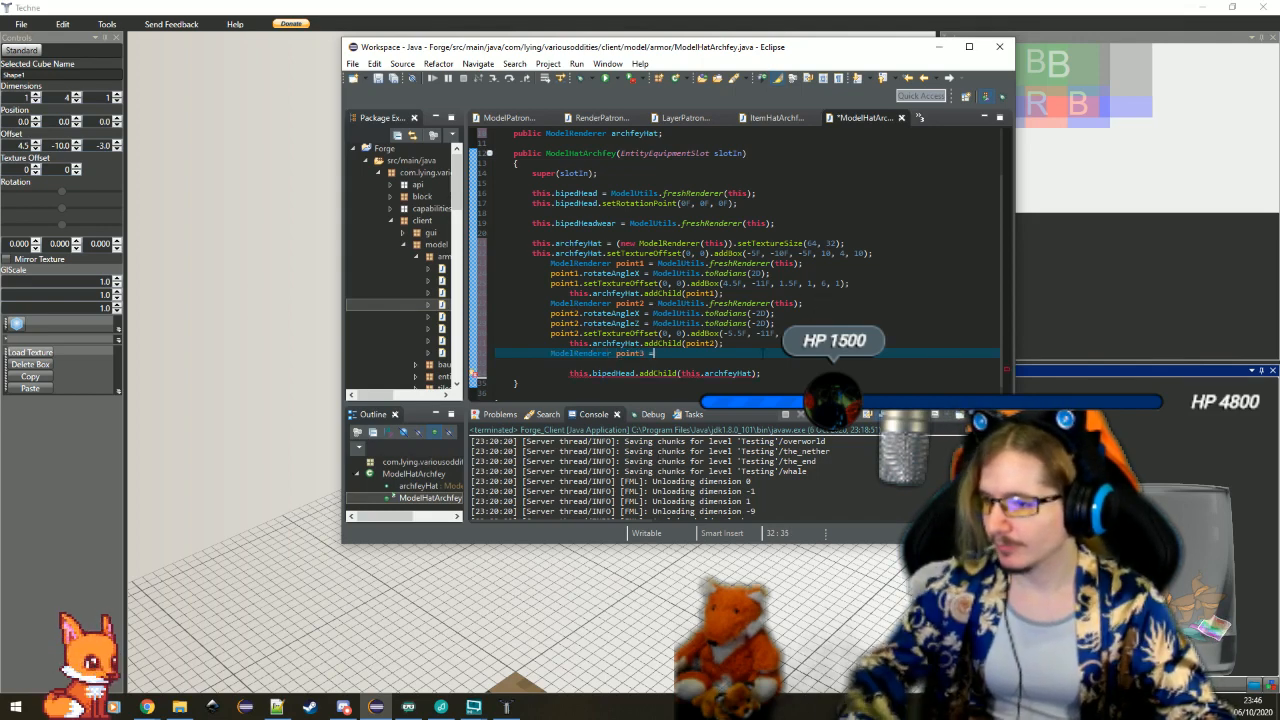
# Copy the whole point2 block and paste it four times below the addChild(point2) line
pyautogui.moveTo(769, 350); pyautogui.dragTo(830, 294)
pyautogui.press('BackSpace')
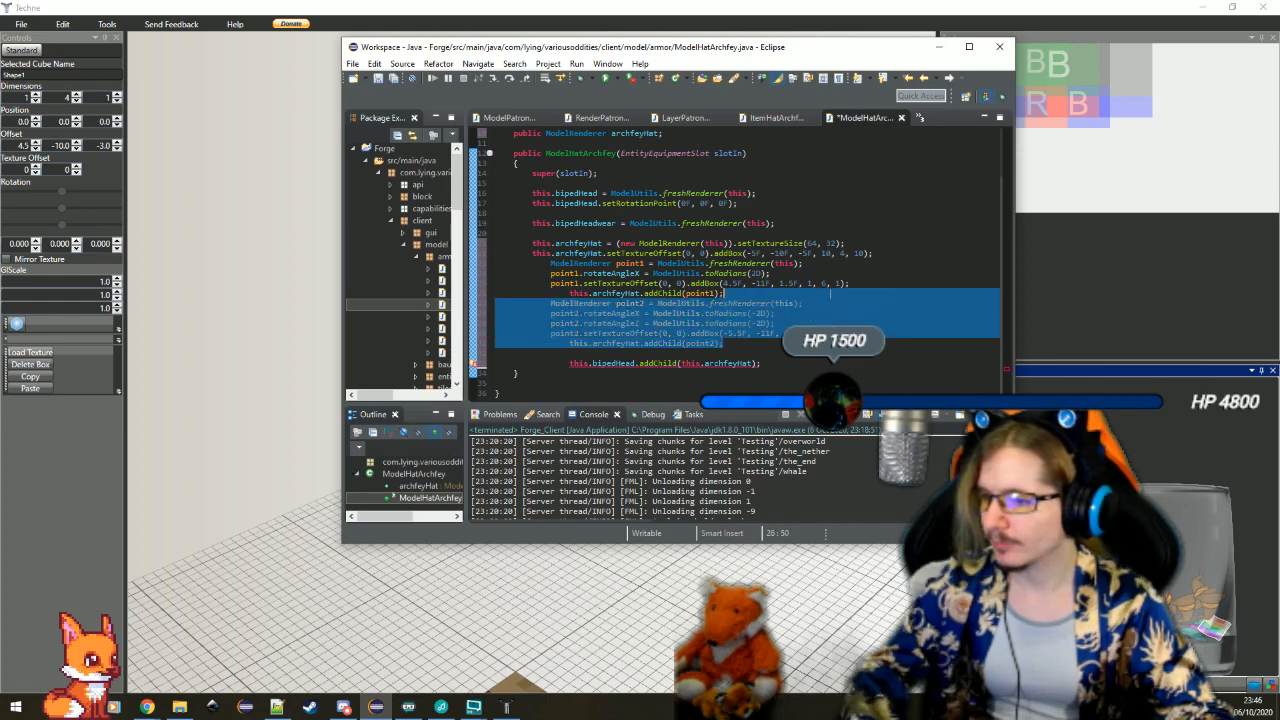
pyautogui.click(738, 343)
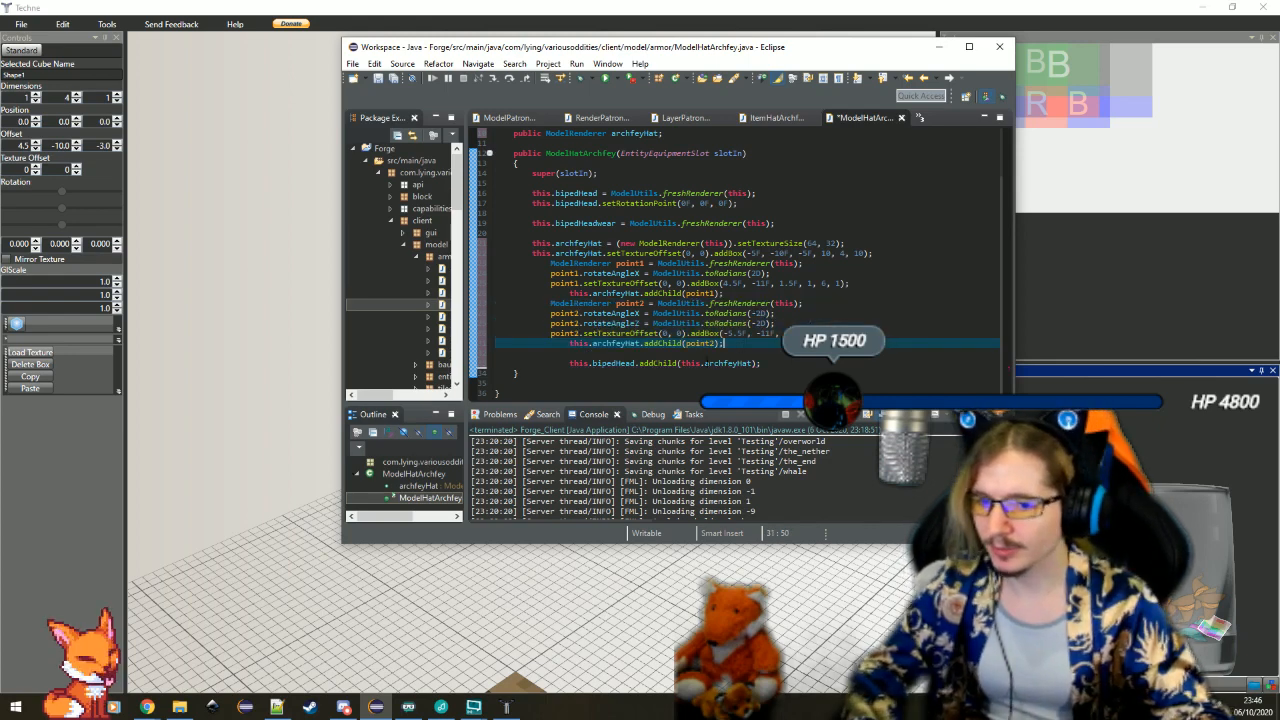
pyautogui.hotkey('ctrl', 'v')
pyautogui.hotkey('ctrl', 'v')
pyautogui.hotkey('ctrl', 'v')
pyautogui.hotkey('ctrl', 'v')
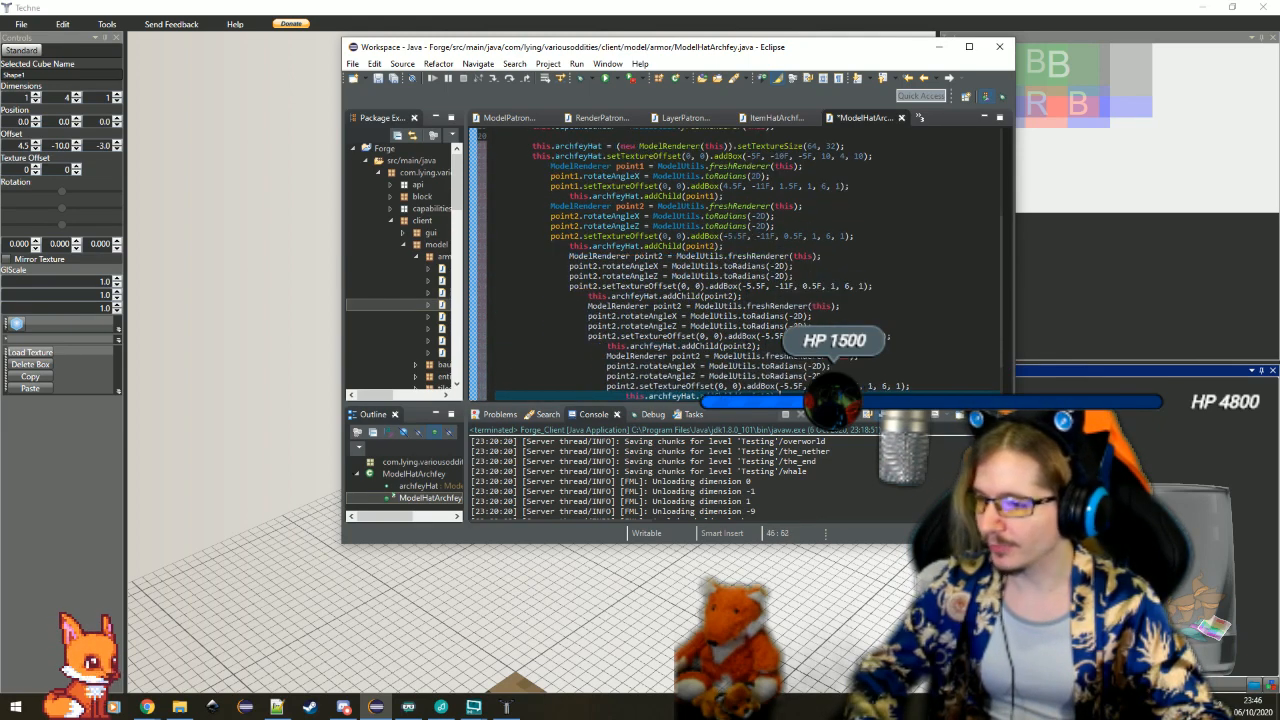
# Maximize Eclipse and unindent the four pasted blocks until they align with the original point2 block
pyautogui.click(969, 47)
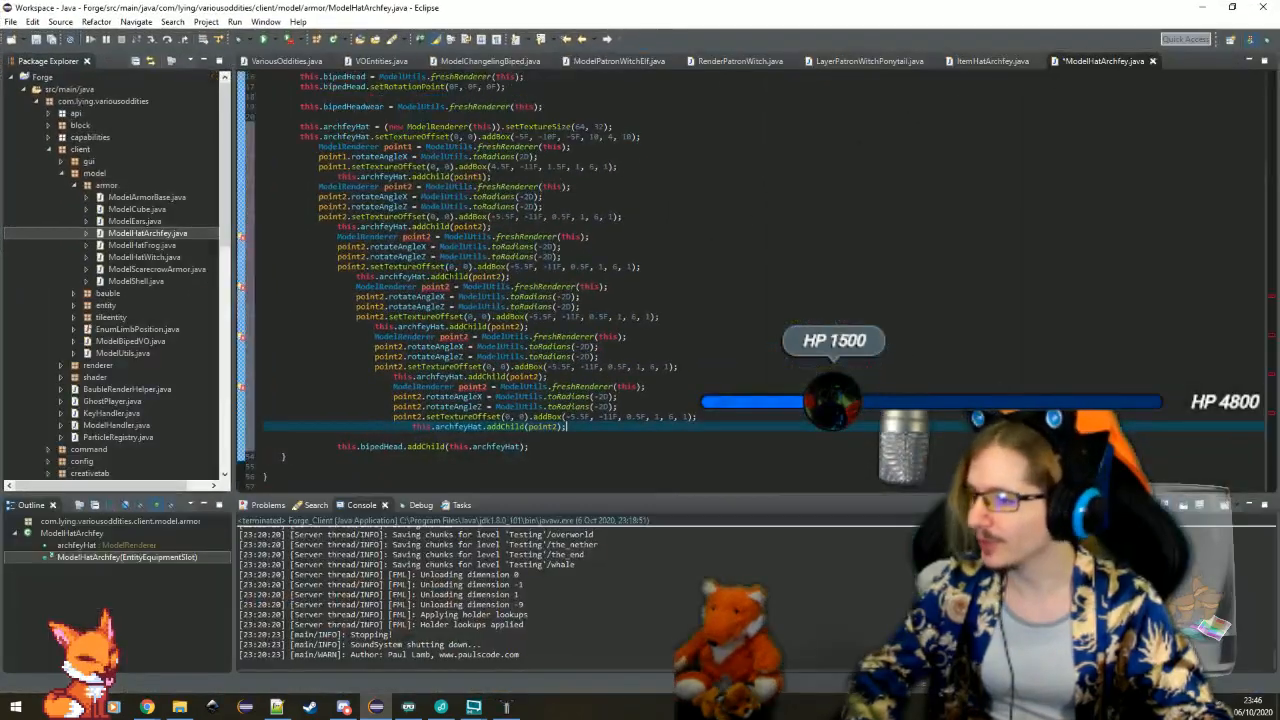
pyautogui.moveTo(570, 427); pyautogui.dragTo(468, 386)
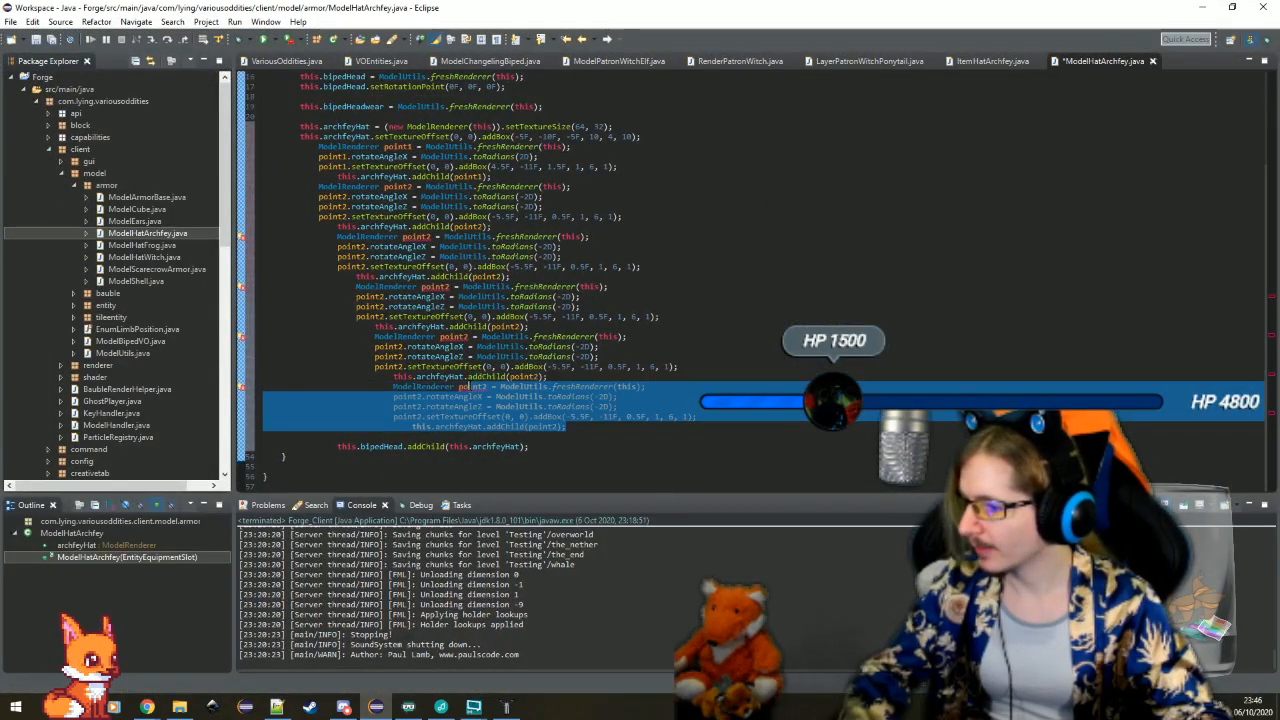
pyautogui.hotkey('shift', 'Tab')
pyautogui.keyDown('shift'); pyautogui.click(463, 337); pyautogui.keyUp('shift')
pyautogui.hotkey('shift', 'Tab')
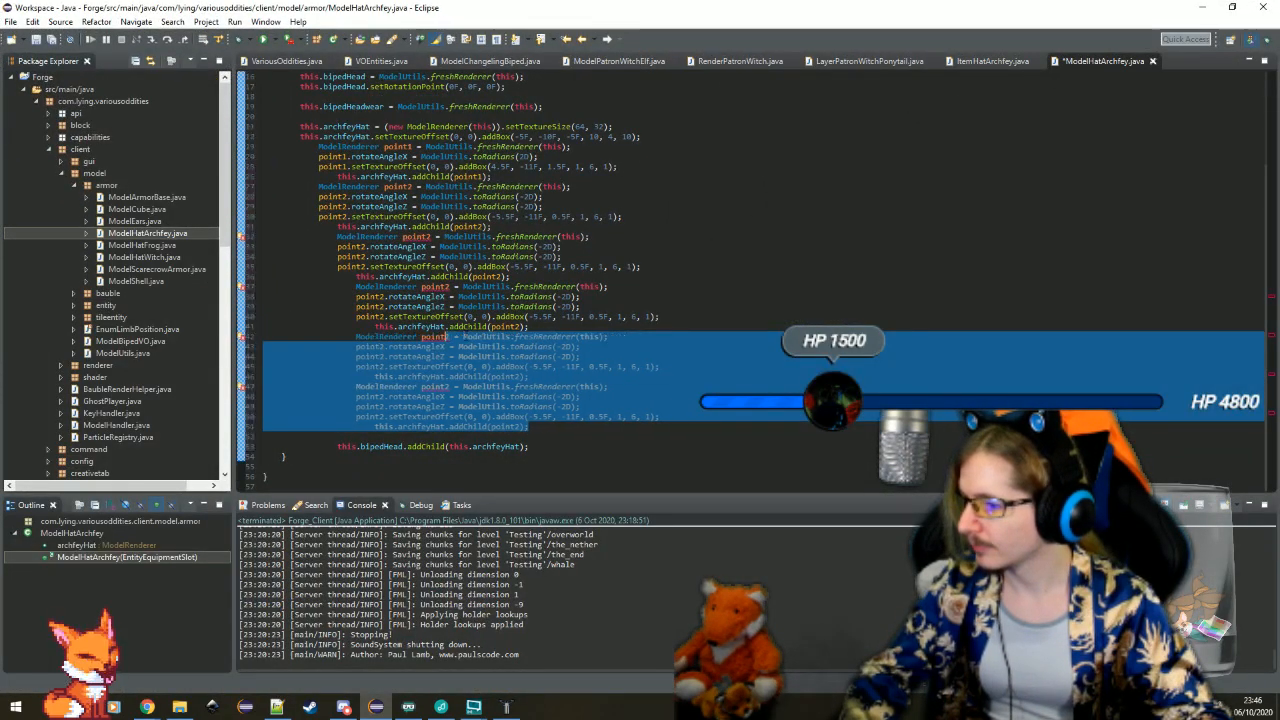
pyautogui.keyDown('shift'); pyautogui.click(464, 287); pyautogui.keyUp('shift')
pyautogui.hotkey('shift', 'Tab')
pyautogui.keyDown('shift'); pyautogui.click(444, 237); pyautogui.keyUp('shift')
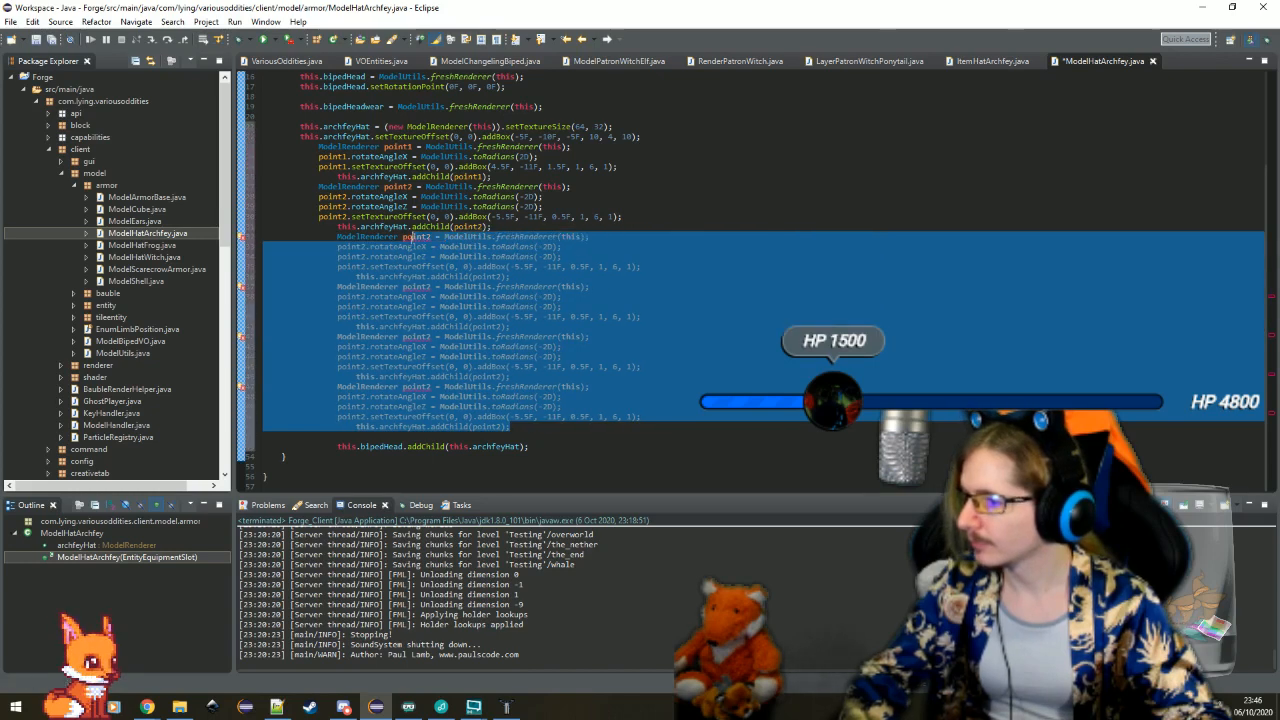
pyautogui.hotkey('shift', 'Tab')
pyautogui.click(405, 197)
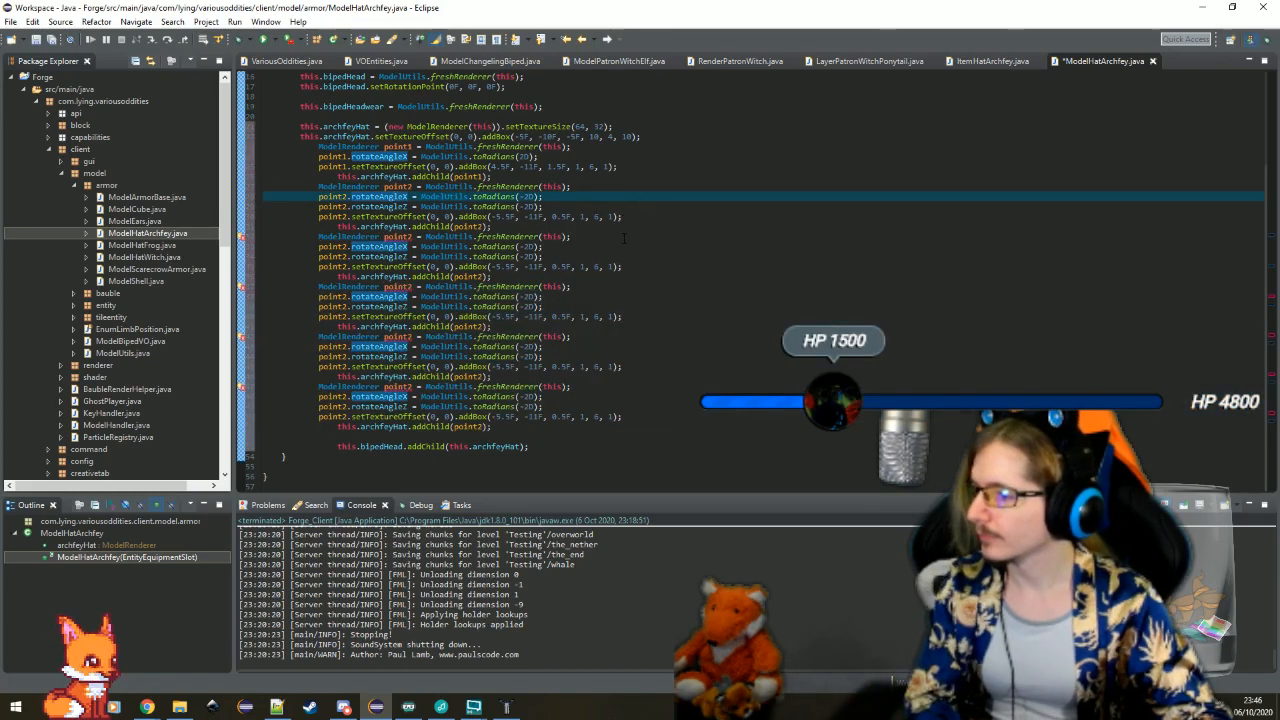
# Delete the rotateAngleX, rotateAngleZ and setTextureOffset lines from the four pasted blocks, keeping each declaration and addChild line
pyautogui.moveTo(624, 238); pyautogui.dragTo(626, 268)
pyautogui.press('Delete')
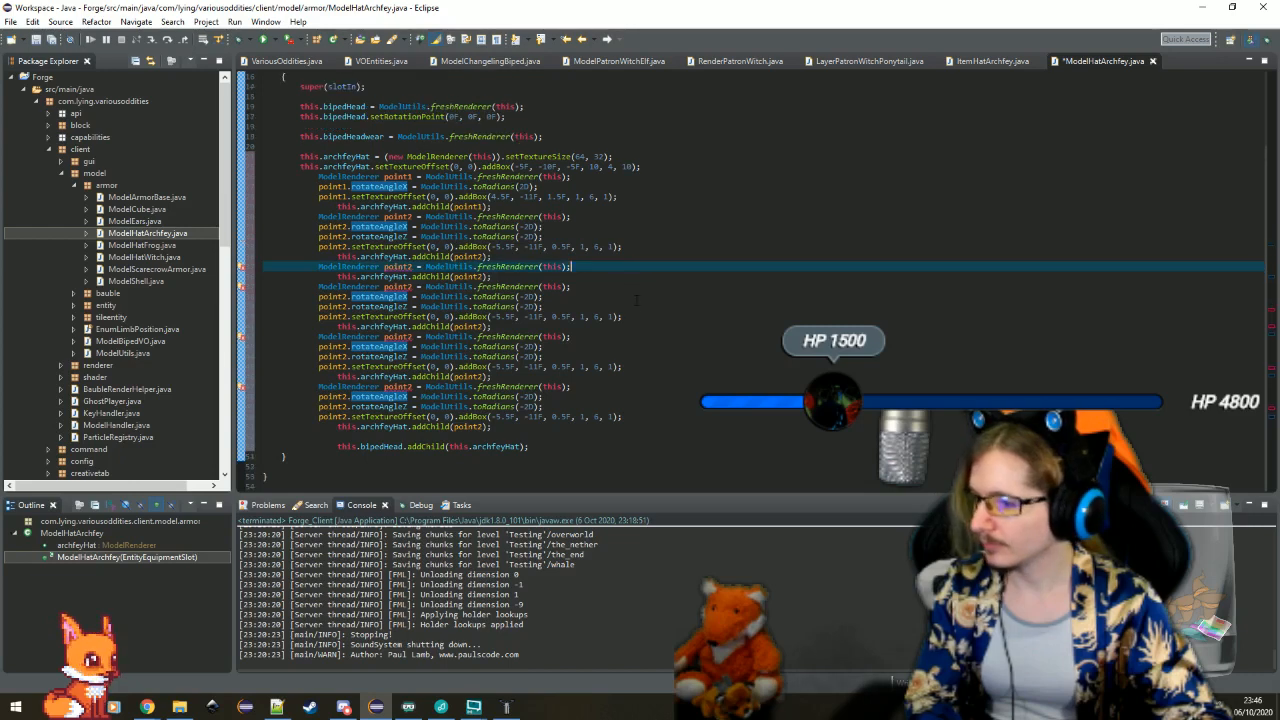
pyautogui.moveTo(636, 316); pyautogui.dragTo(650, 287)
pyautogui.press('Delete')
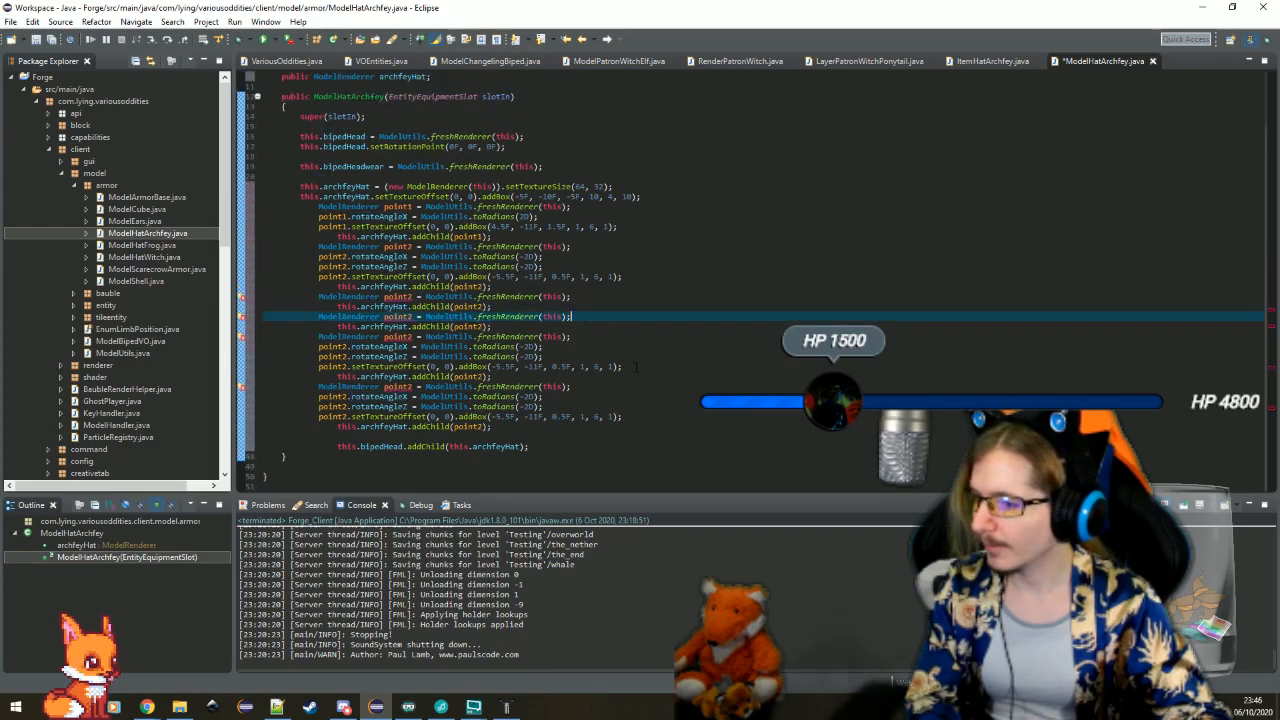
pyautogui.moveTo(636, 367); pyautogui.dragTo(640, 338)
pyautogui.press('Delete')
pyautogui.moveTo(628, 418); pyautogui.dragTo(652, 393)
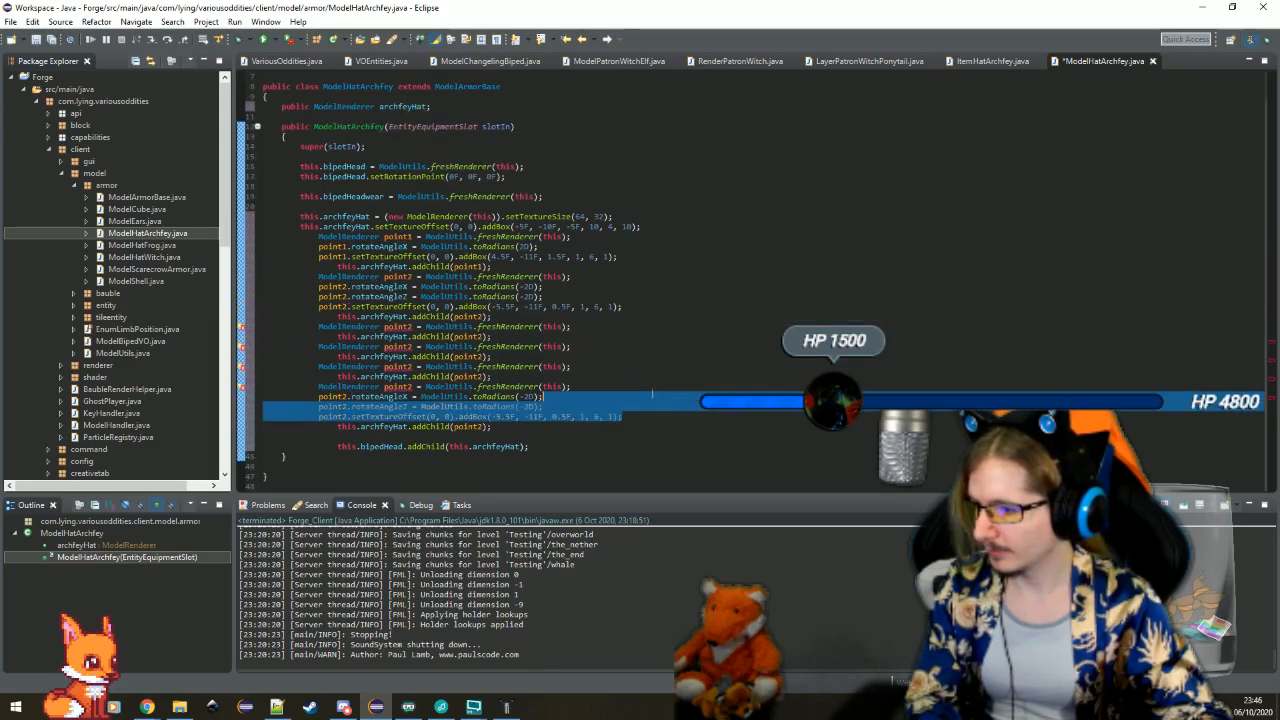
pyautogui.press('Delete')
# Rename the variables declared in the four pasted blocks to point3, point4, point5 and point6
pyautogui.click(411, 356)
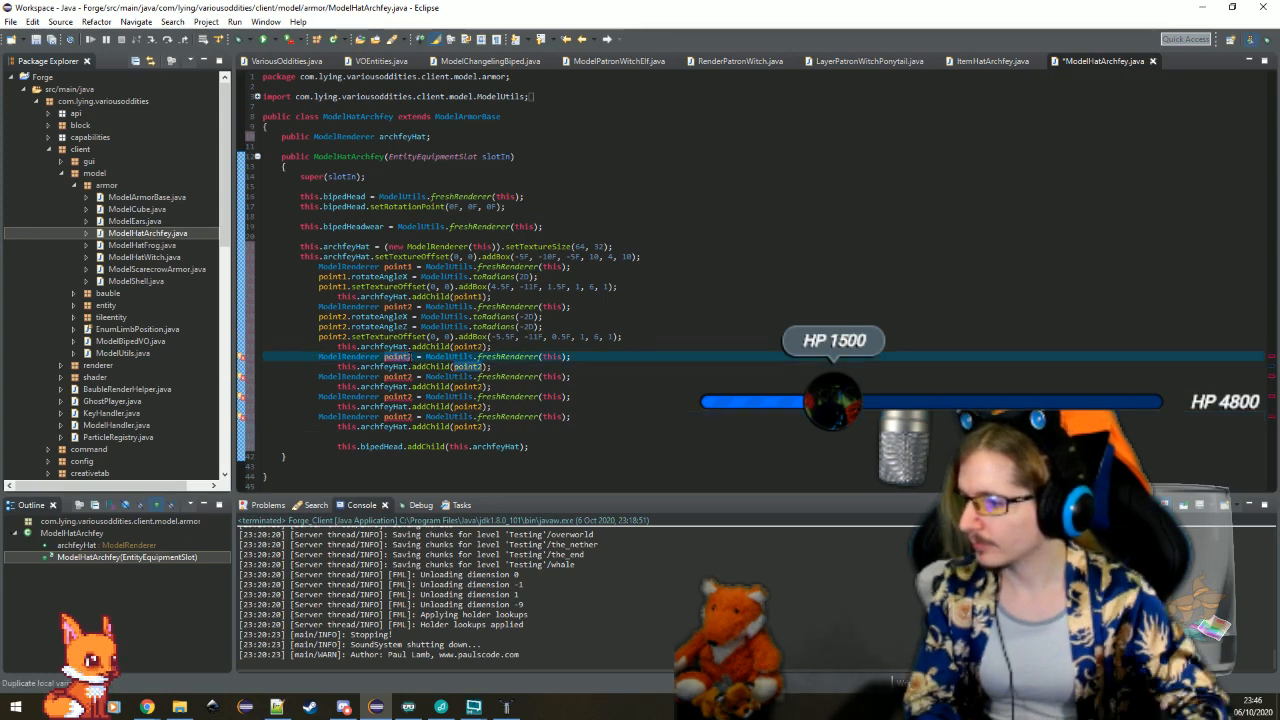
pyautogui.press('BackSpace')
pyautogui.write('3')
pyautogui.press('Down')
pyautogui.press('Down')
pyautogui.press('Down')
pyautogui.press('Down')
pyautogui.press('BackSpace')
pyautogui.write('5')
pyautogui.press('Down')
pyautogui.press('Down')
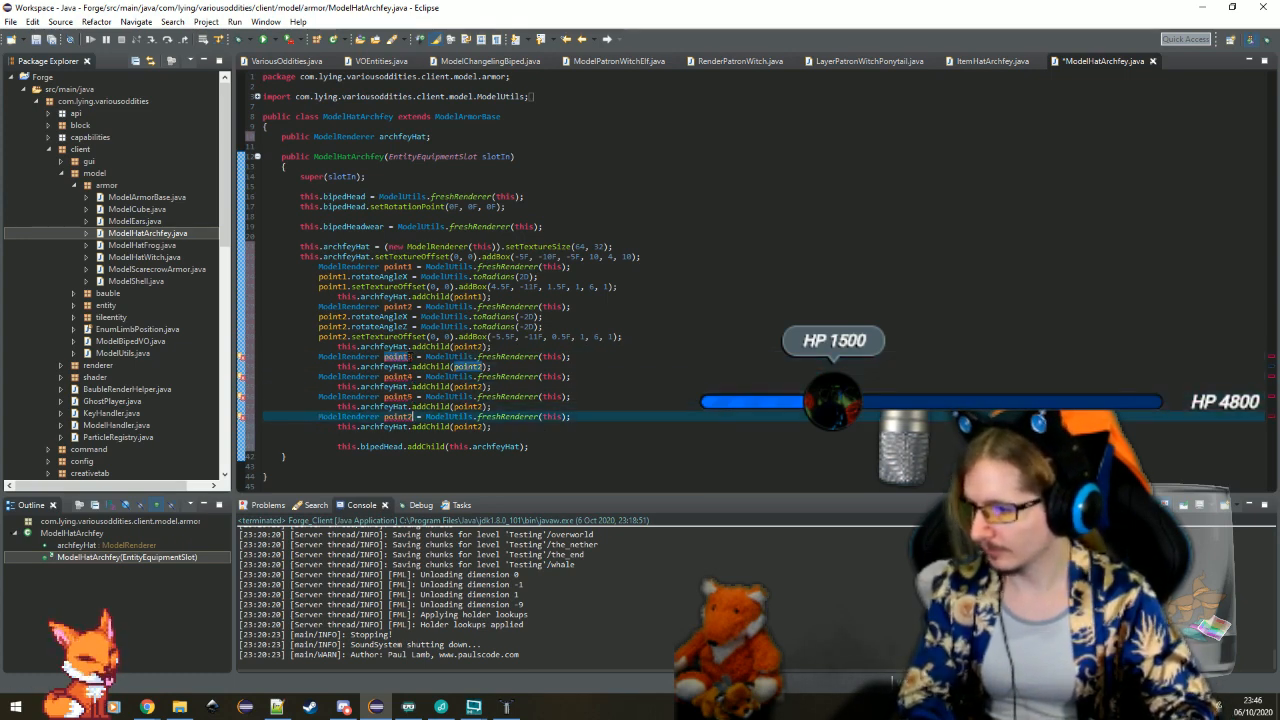
# Change the addChild arguments of the four pasted blocks to point3, point4, point5 and point6
pyautogui.click(478, 367)
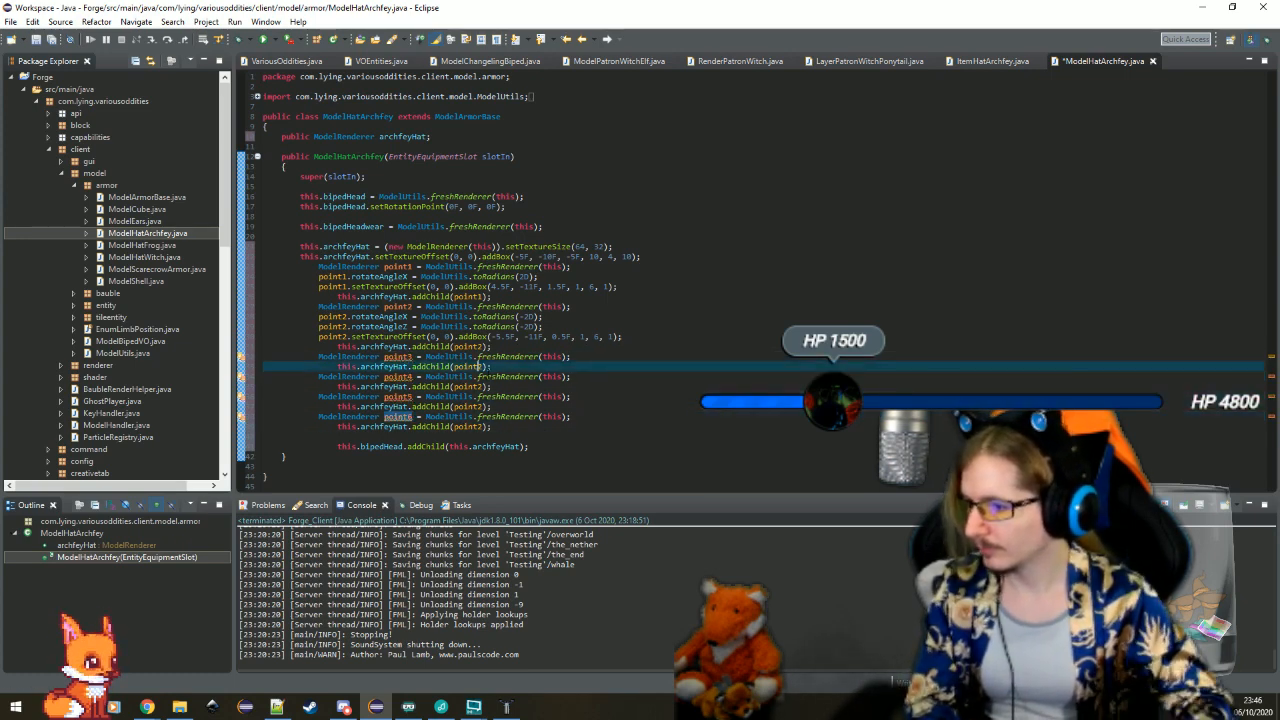
pyautogui.press('BackSpace')
pyautogui.write('3')
pyautogui.press('Down')
pyautogui.press('Down')
pyautogui.press('BackSpace')
pyautogui.write('4')
pyautogui.press('Down')
pyautogui.press('Down')
pyautogui.press('BackSpace')
pyautogui.write('5')
pyautogui.press('Down')
pyautogui.press('Down')
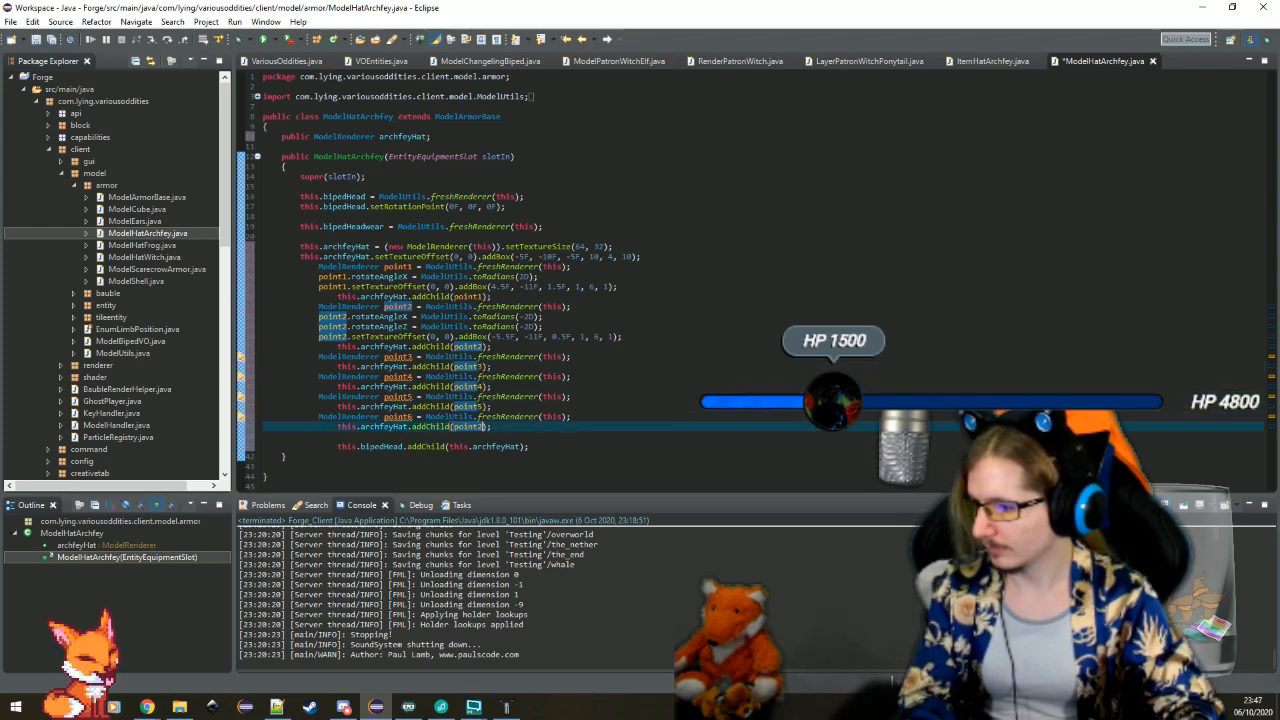
# Add an empty line below the point3 declaration, shrink Eclipse to a floating window and switch to Techne
pyautogui.click(600, 357)
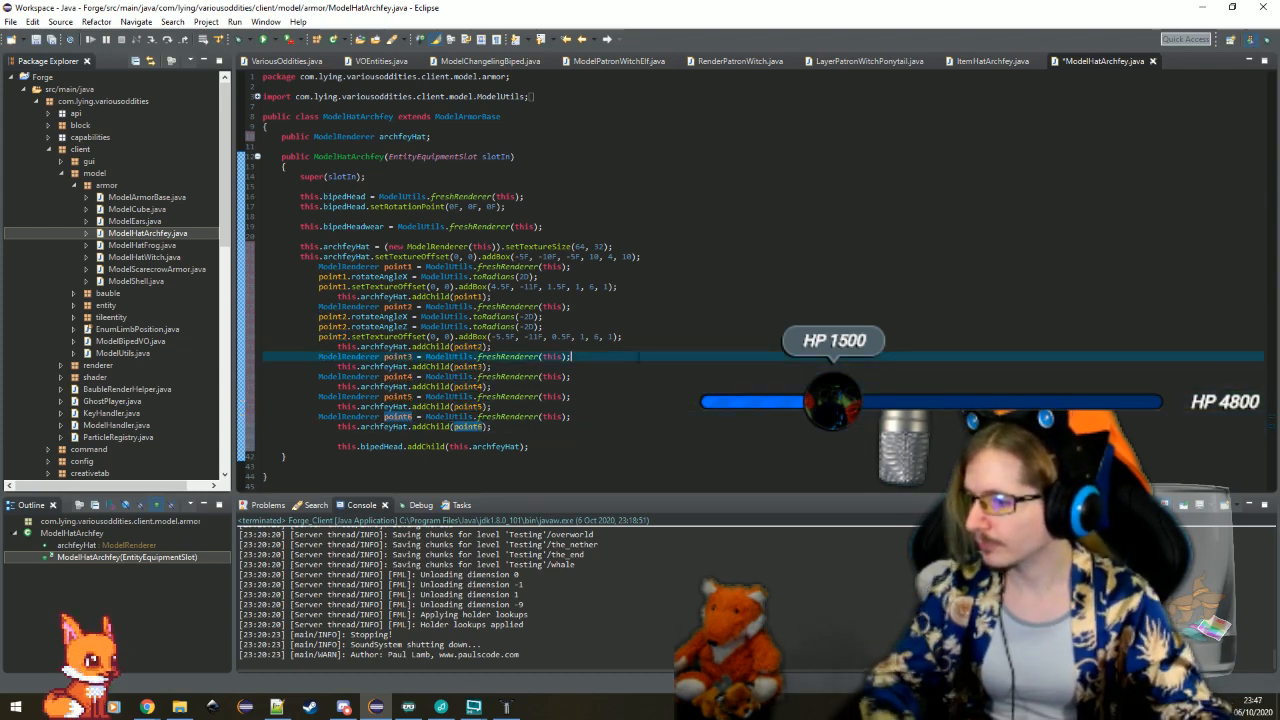
pyautogui.press('Return')
pyautogui.doubleClick(629, 15)
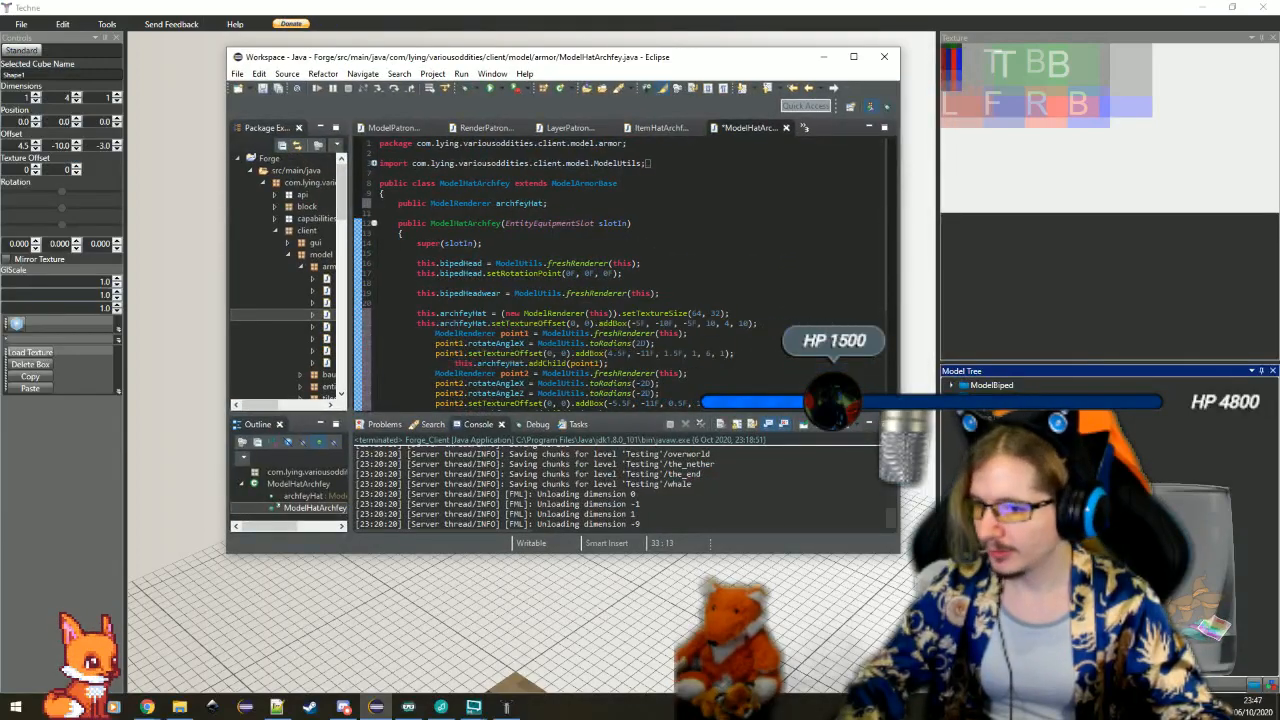
pyautogui.hotkey('alt', 'Tab')
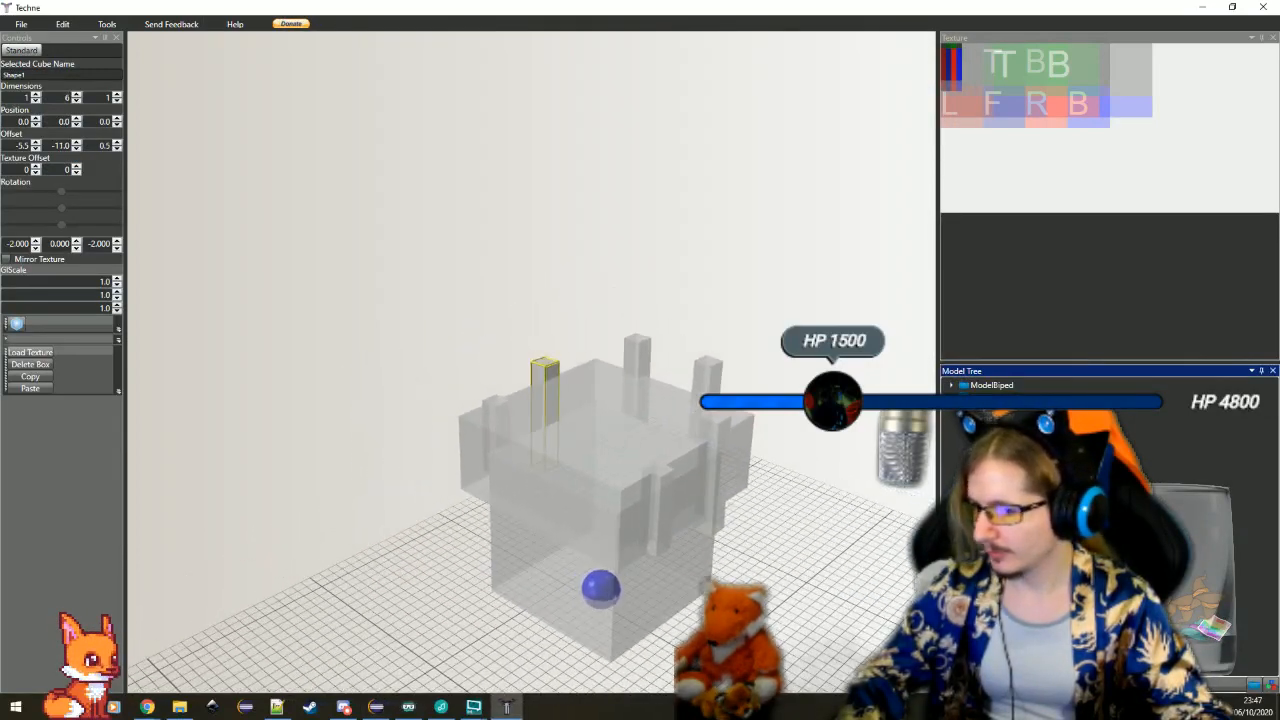
pyautogui.click(546, 397)
pyautogui.click(376, 707)
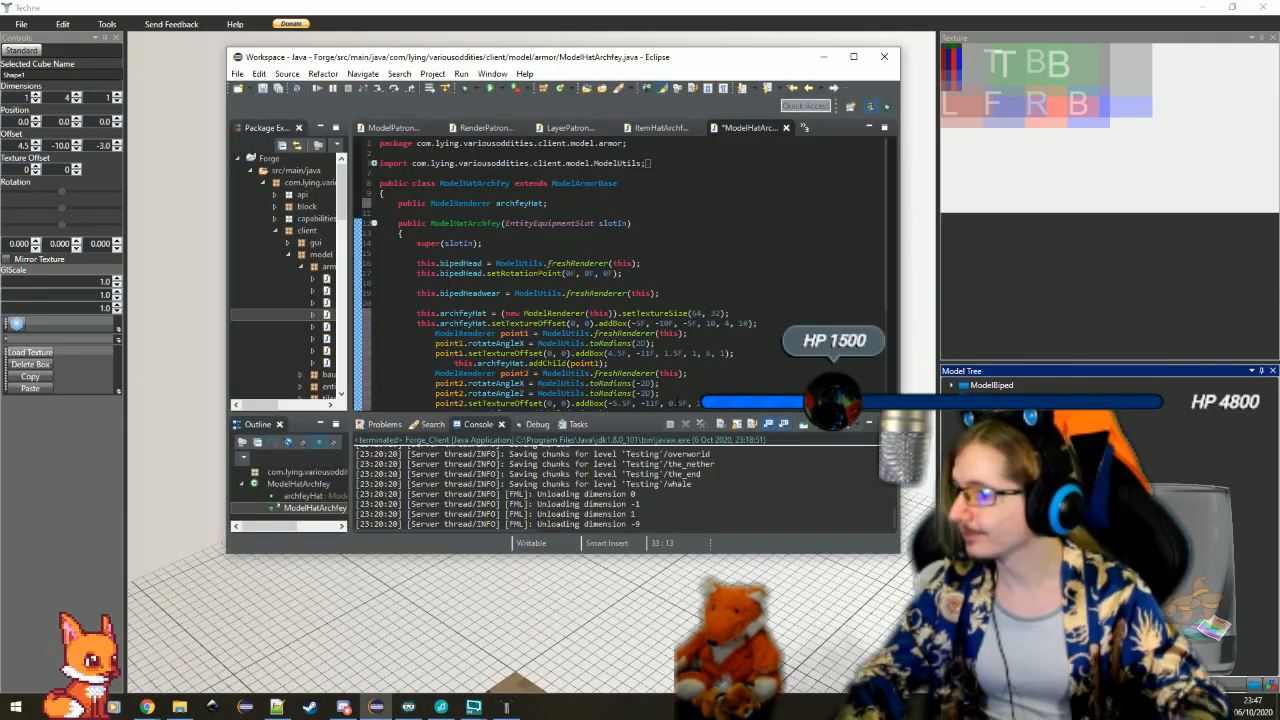
pyautogui.hotkey('alt', 'Tab')
# Give the crown's upright bars individual names, naming the two 4-high bars Shape3 and Shape4
pyautogui.click(600, 372)
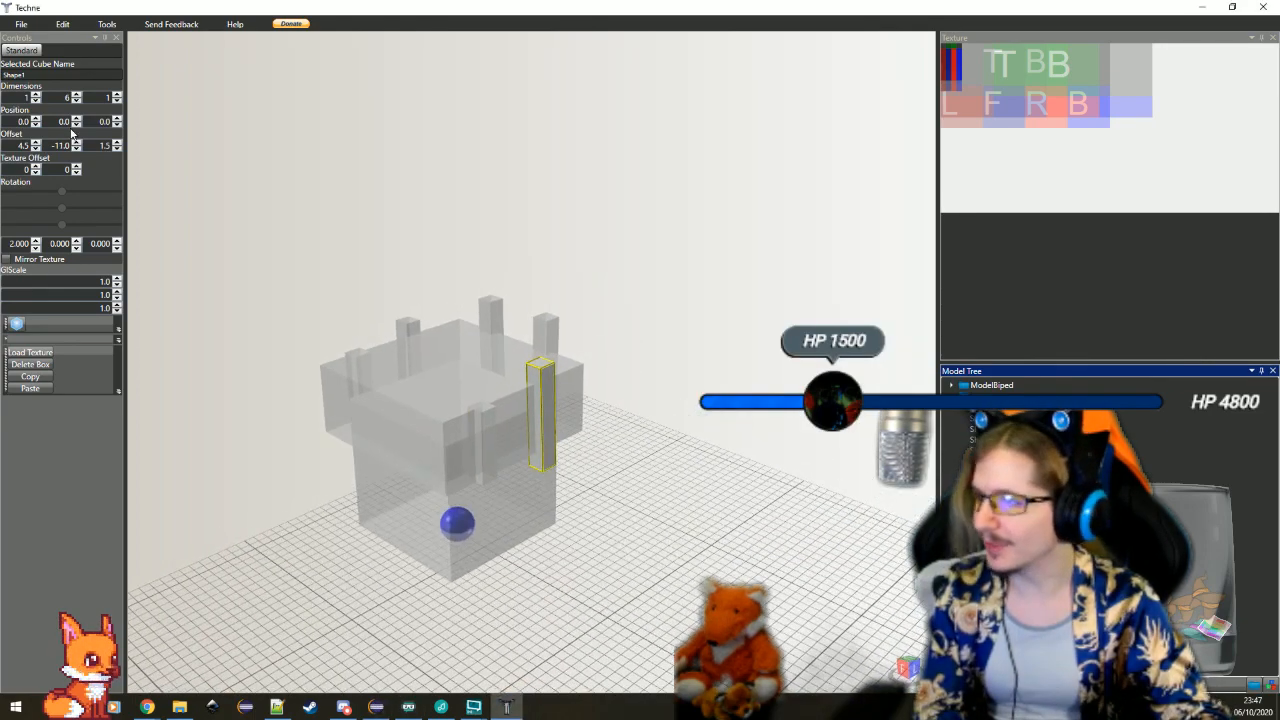
pyautogui.click(408, 338)
pyautogui.click(32, 75)
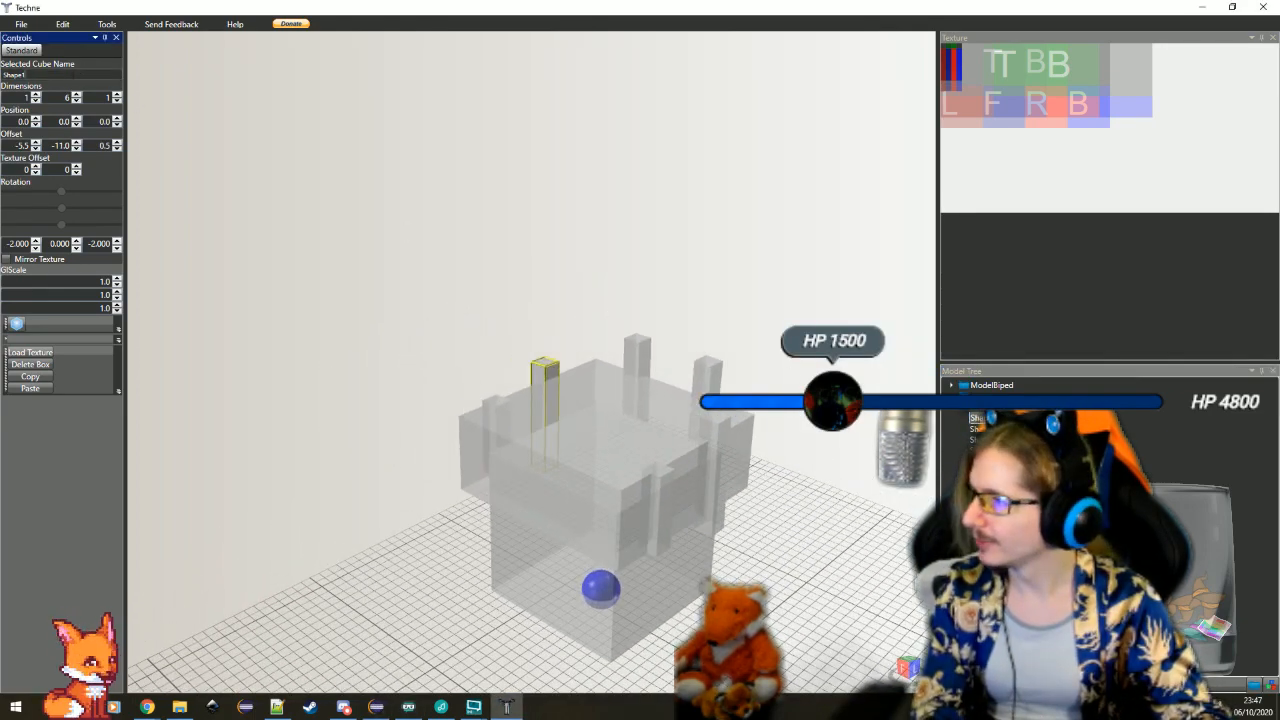
pyautogui.click(987, 429)
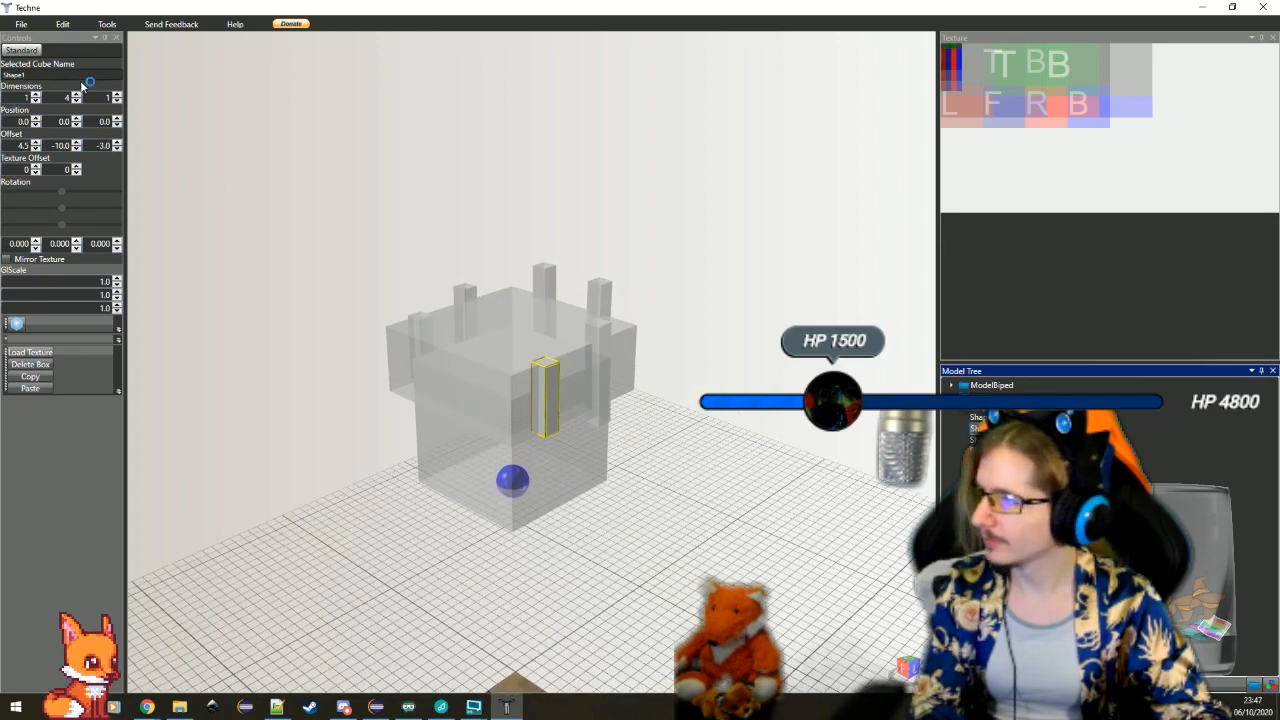
pyautogui.click(82, 85)
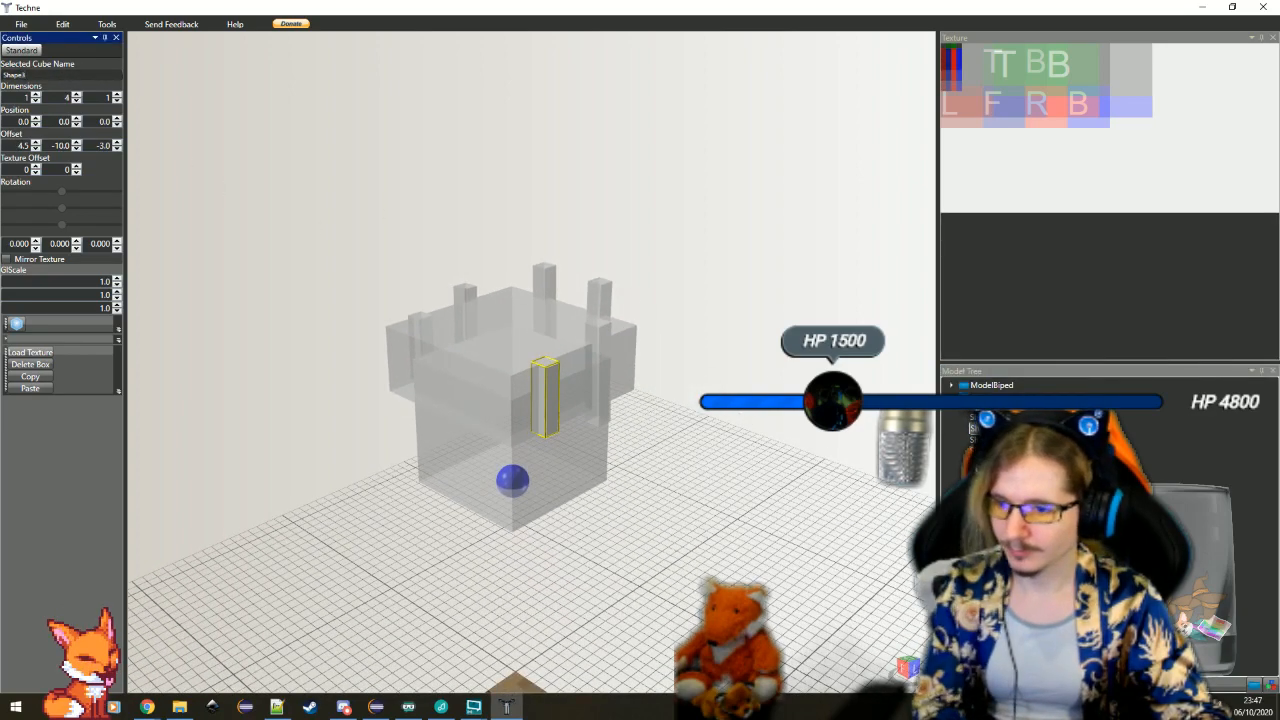
pyautogui.click(976, 440)
pyautogui.click(40, 75)
pyautogui.press('BackSpace')
pyautogui.write('4')
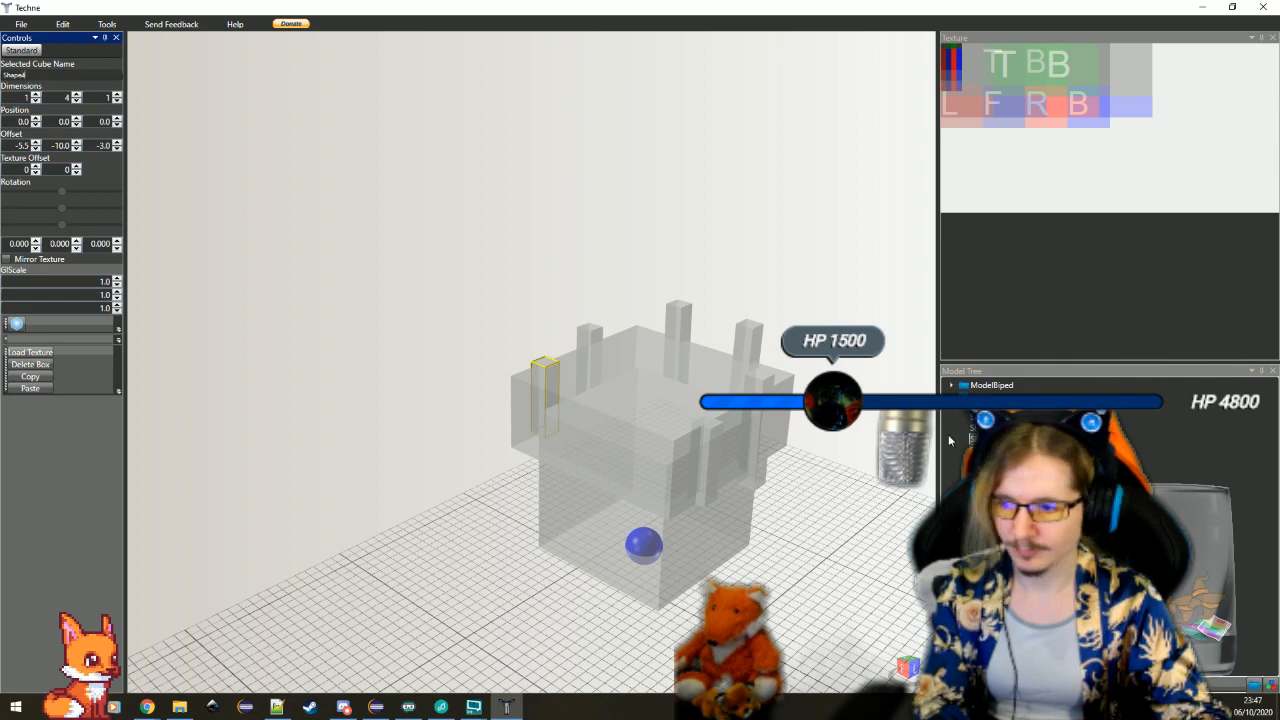
# Rename the two 8-high bars at X offsets -2.5 and 1.5 to Shape5 and Shape6
pyautogui.click(976, 450)
pyautogui.click(75, 75)
pyautogui.press('BackSpace')
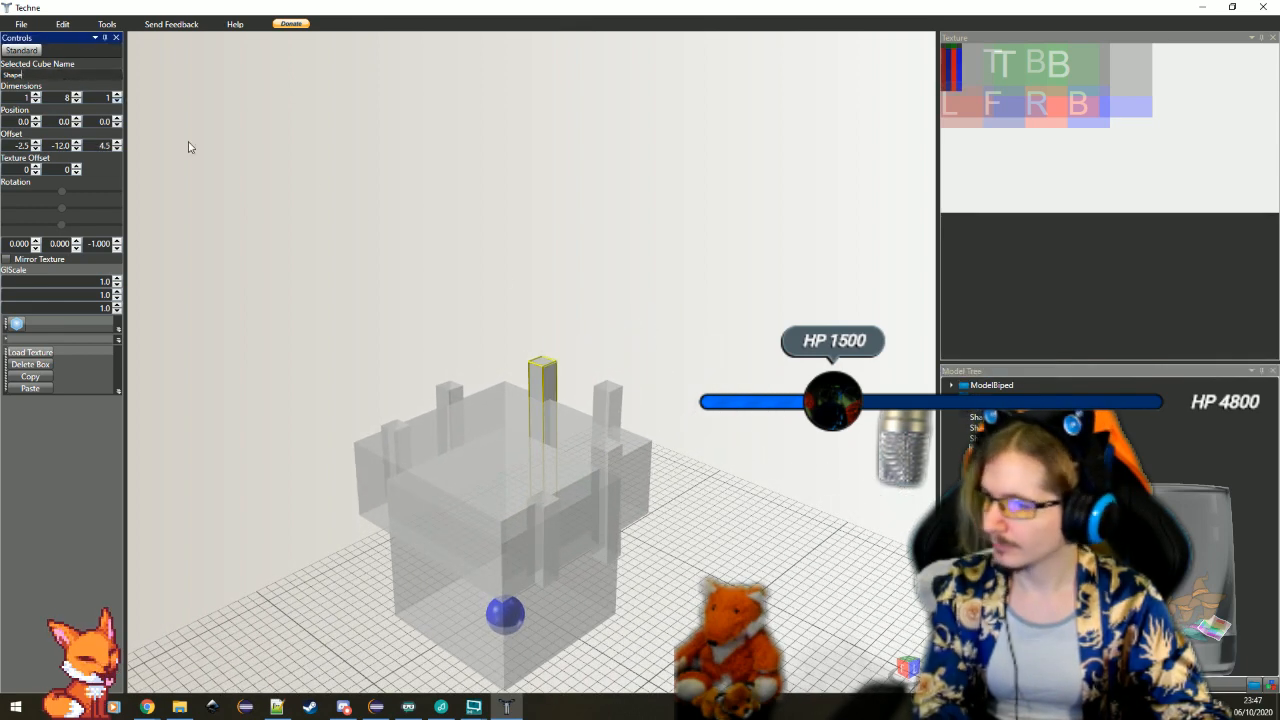
pyautogui.click(946, 452)
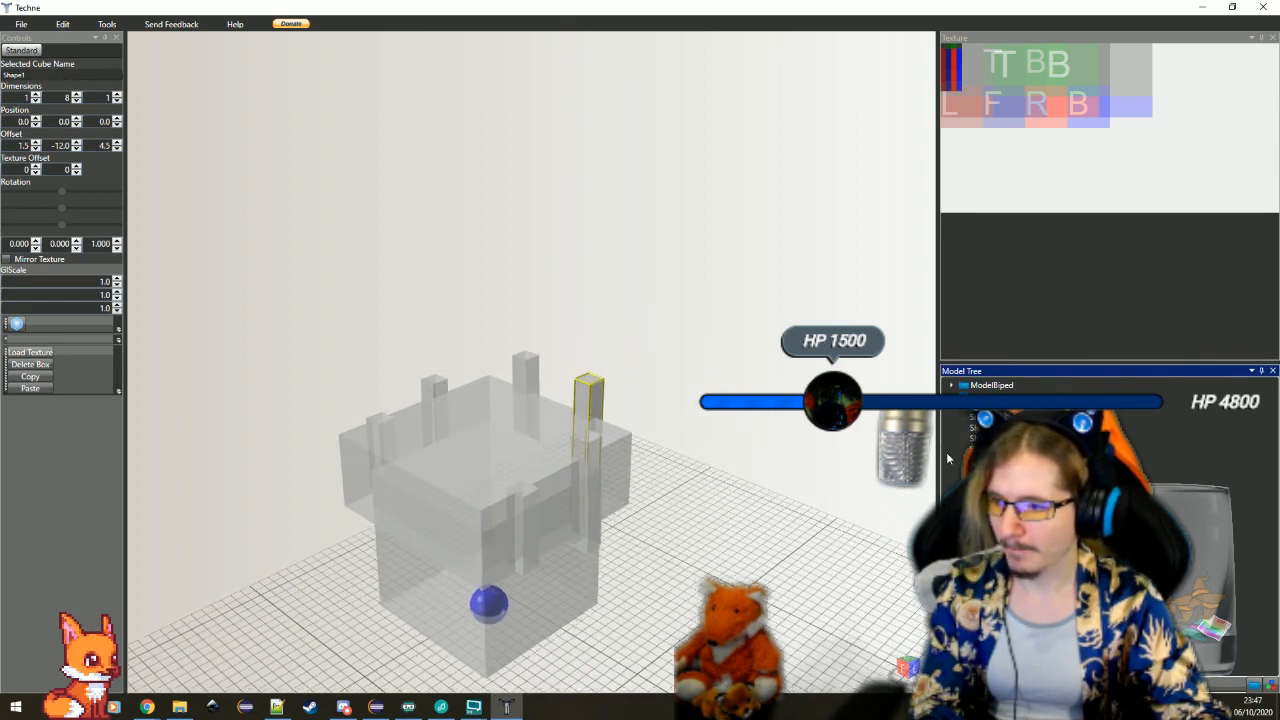
pyautogui.click(88, 76)
pyautogui.press('BackSpace')
pyautogui.write('6')
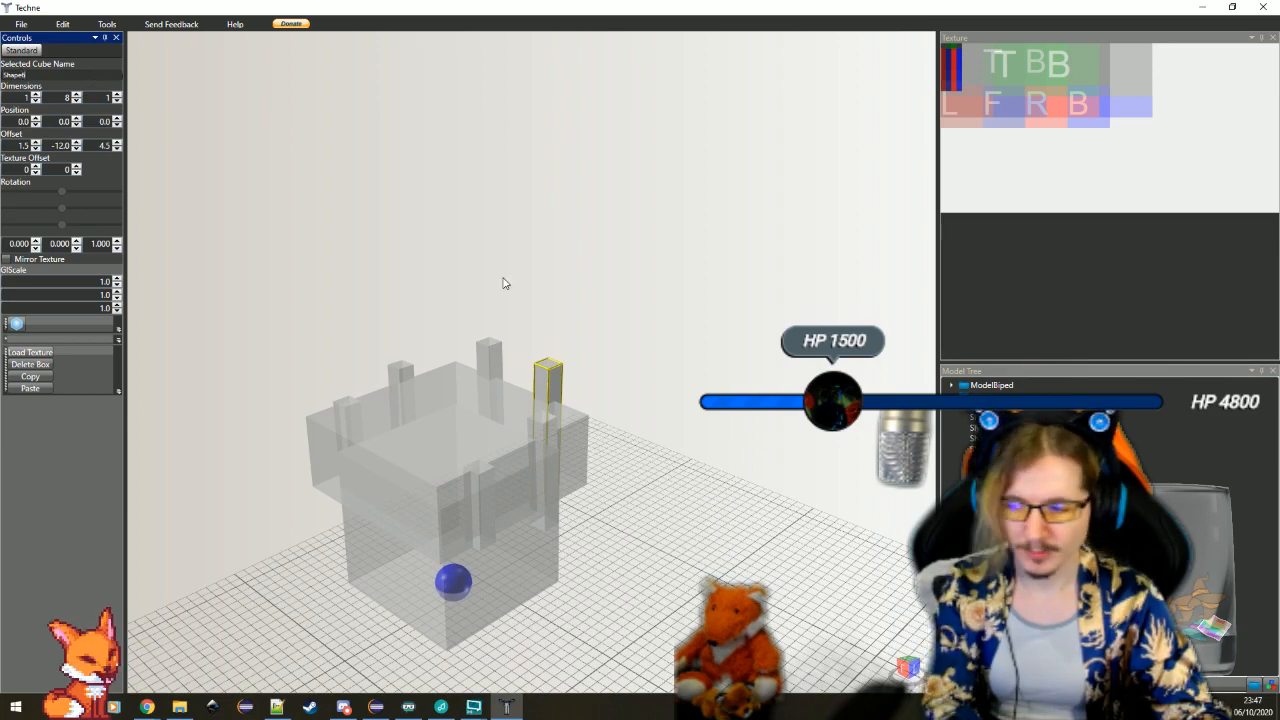
# Display Shape3's values, switch to Eclipse and add a point3.setTextureOffset(0, 0) call below the point3 declaration
pyautogui.click(974, 452)
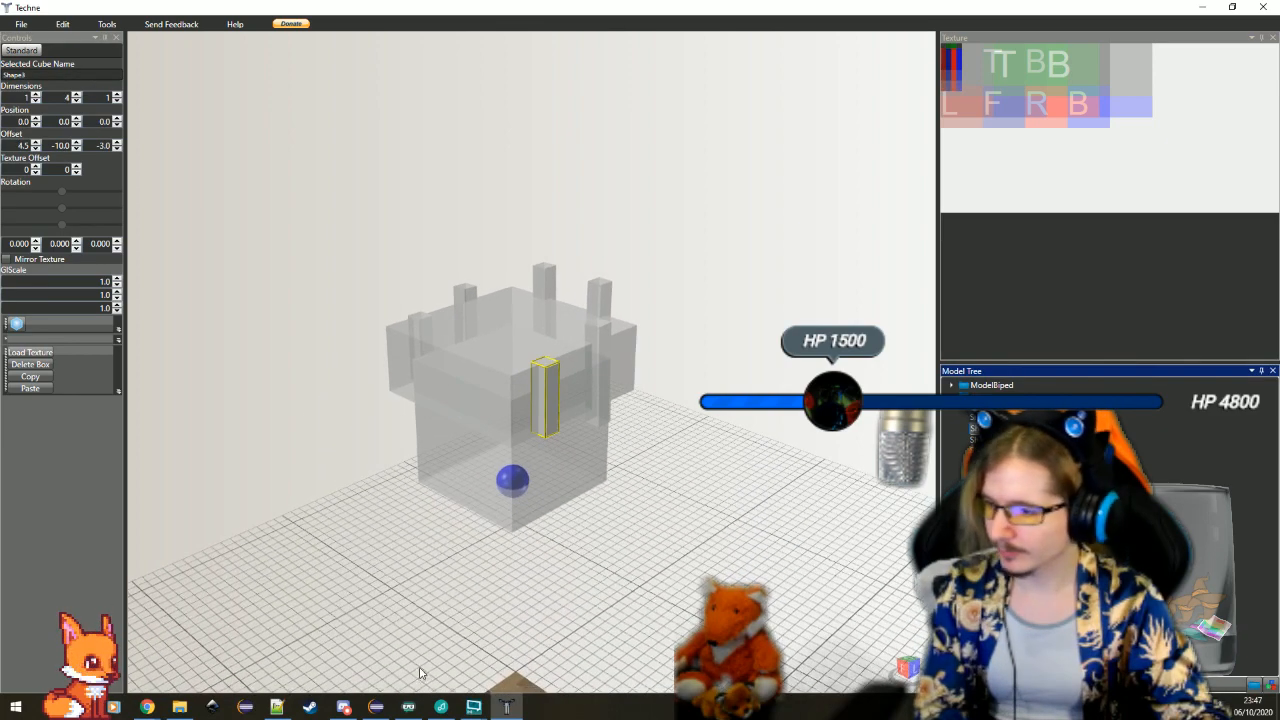
pyautogui.click(374, 710)
pyautogui.click(658, 303)
pyautogui.press('Return')
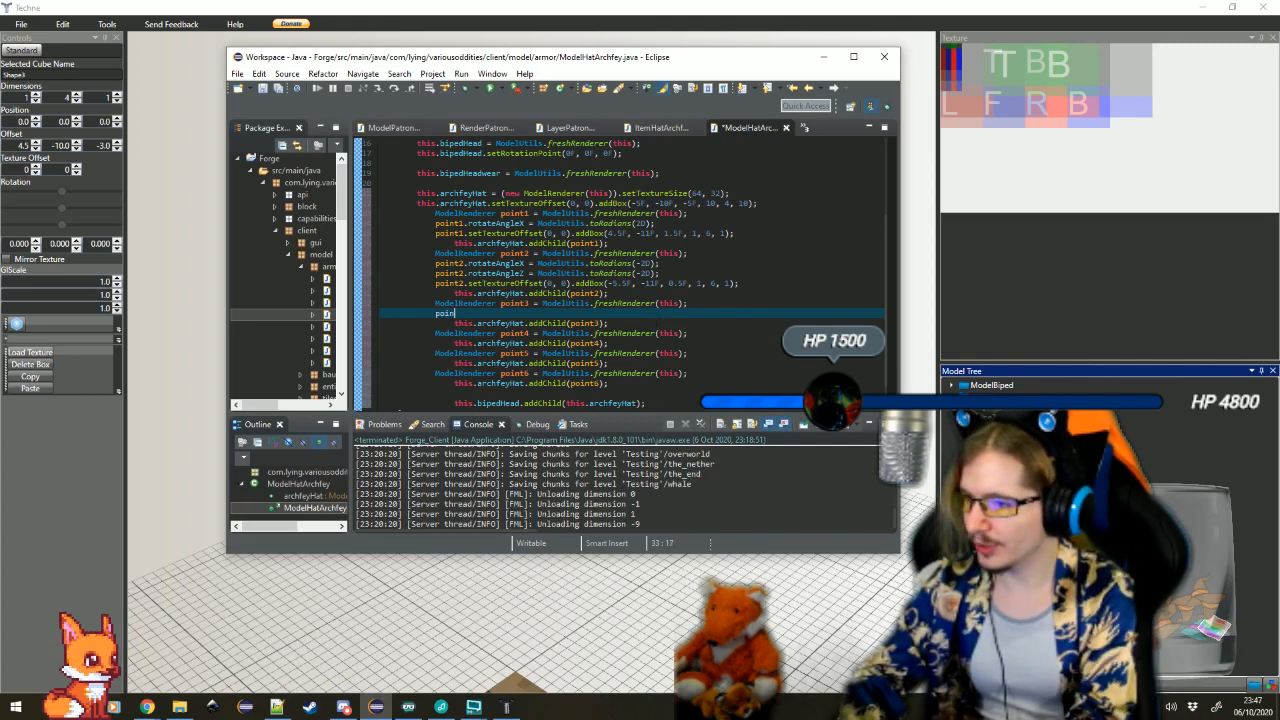
pyautogui.write('point3.')
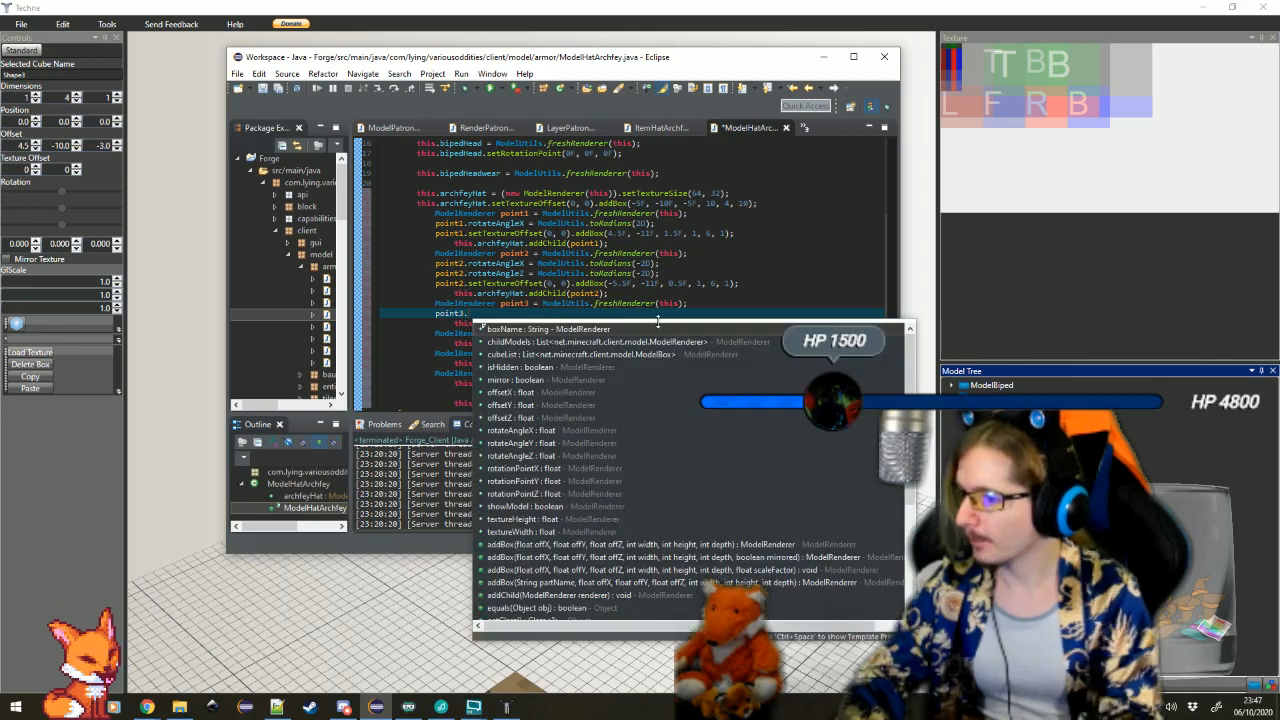
pyautogui.write('setTextureOffset(x, y)')
pyautogui.press('Return')
pyautogui.write('0')
pyautogui.press('Tab')
pyautogui.write('0')
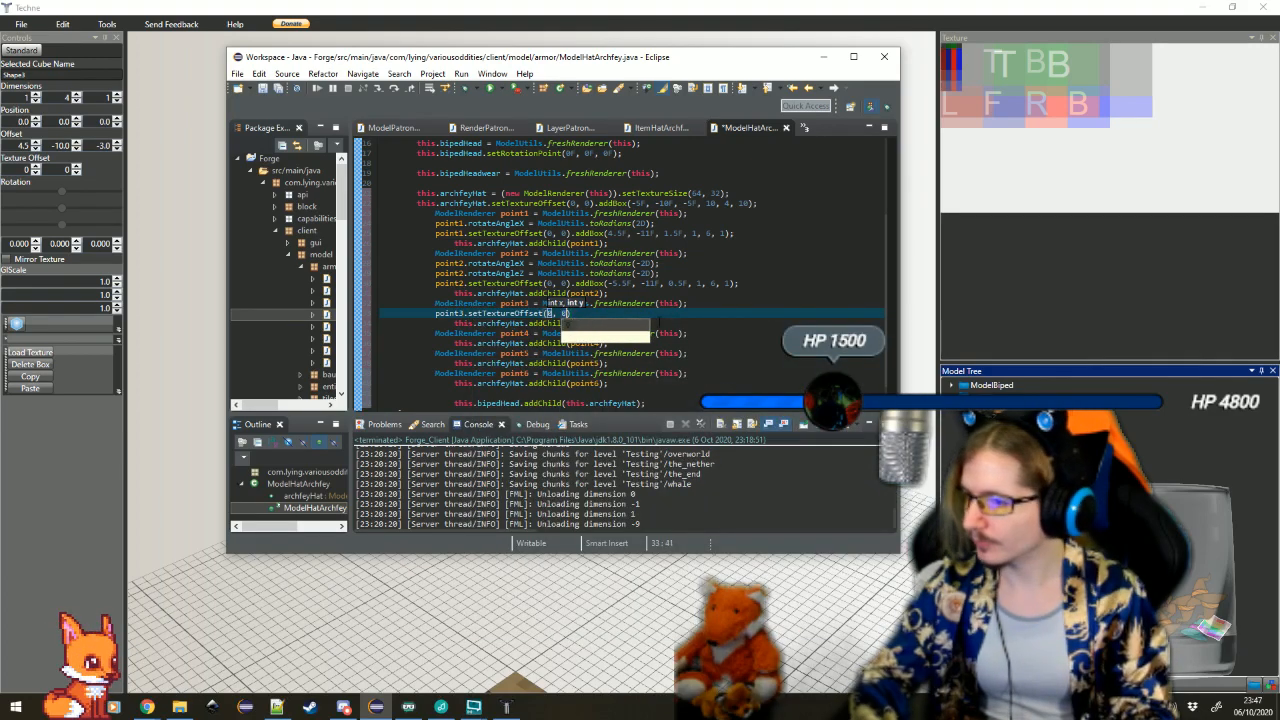
pyautogui.press('Tab')
# Chain .addBox(-4.5F, -10F, -3F, 1, 4, 1) to point3's setTextureOffset call
pyautogui.write('.addBox(offX, offY, offZ, width, height, depth)')
pyautogui.press('Return')
pyautogui.write('-4.5F')
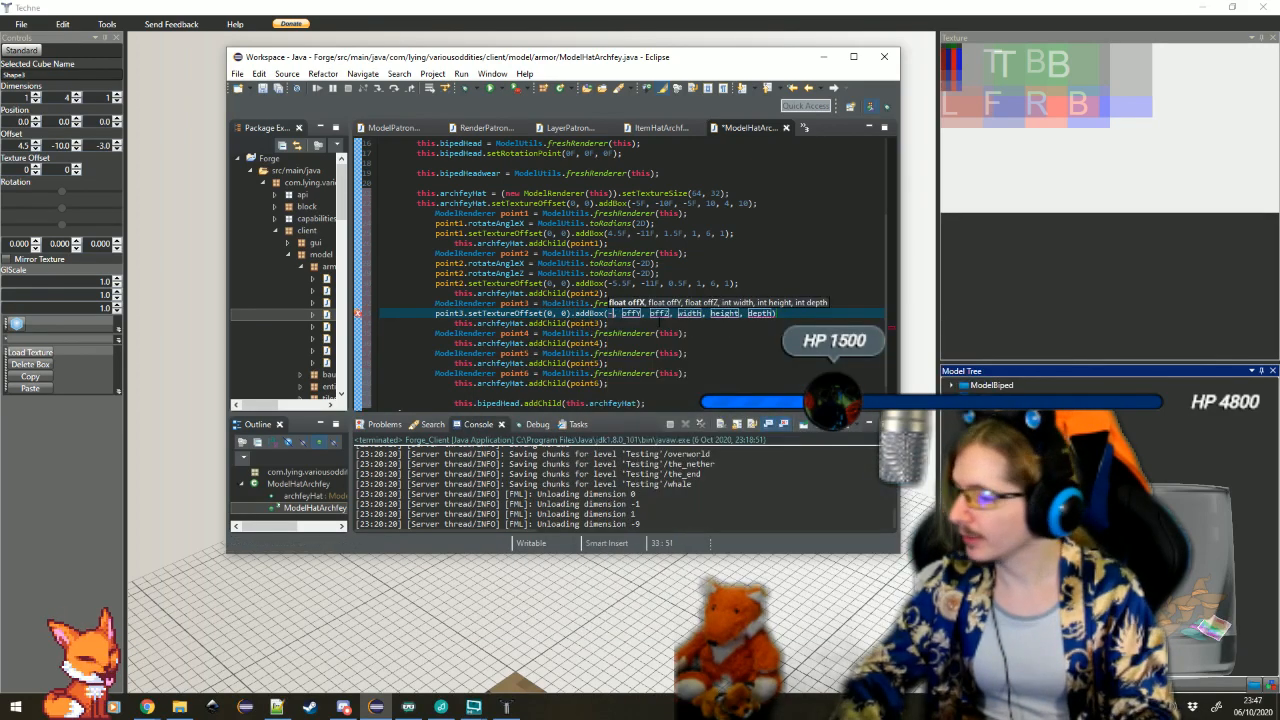
pyautogui.press('Tab')
pyautogui.write('-')
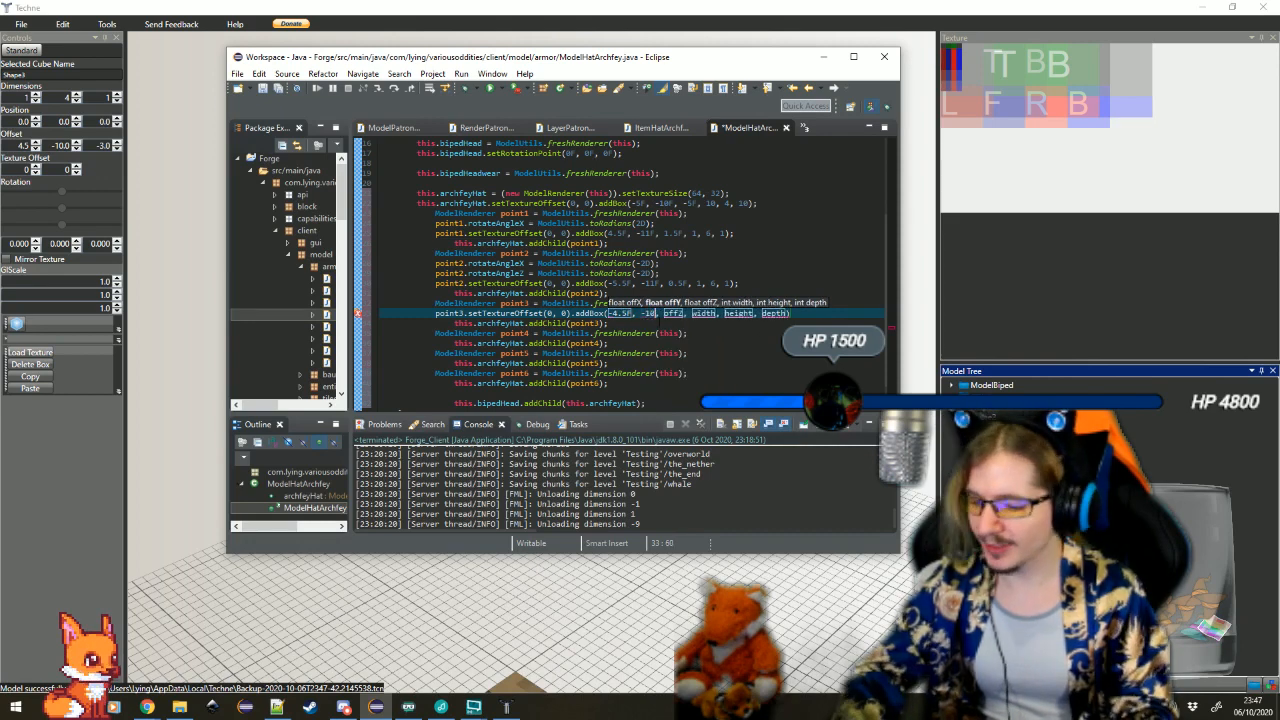
pyautogui.write('10F')
pyautogui.press('Tab')
pyautogui.write('3')
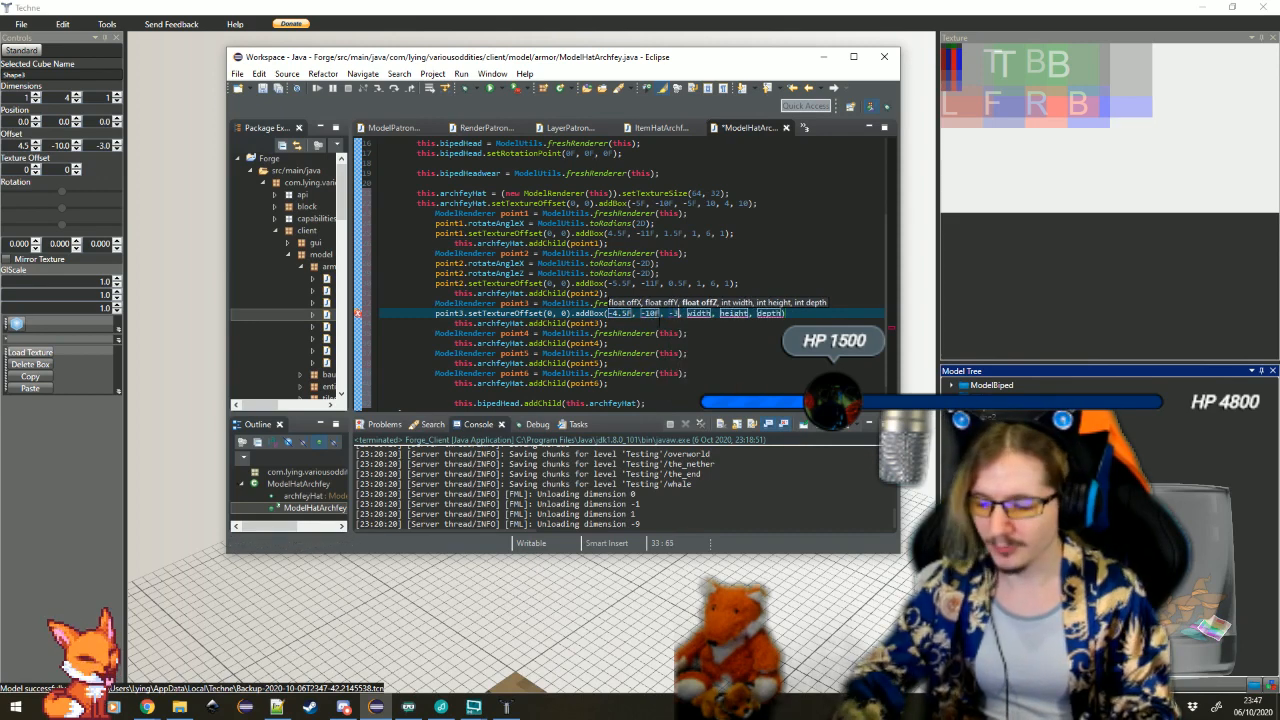
pyautogui.write('F')
pyautogui.press('Tab')
pyautogui.write('1')
pyautogui.press('Tab')
pyautogui.write('4')
pyautogui.press('Tab')
pyautogui.write('1')
pyautogui.press('Tab')
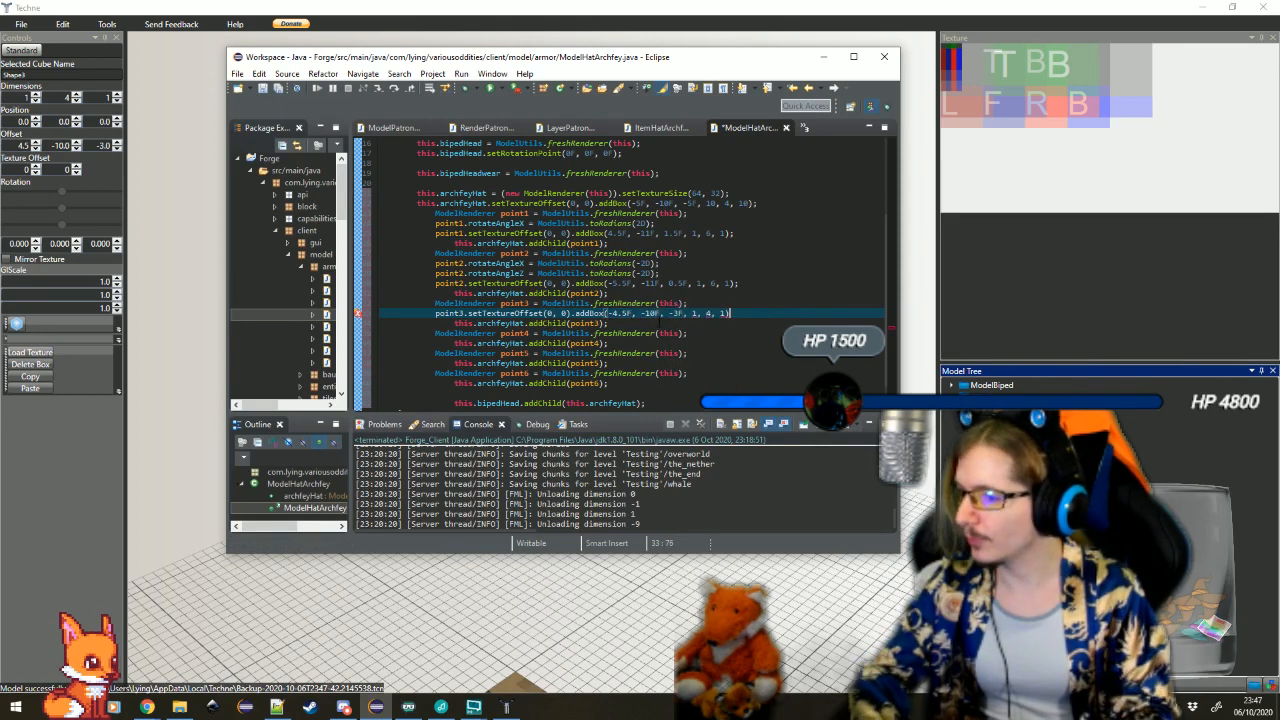
# Check Shape4's values in Techne and add a point4.setTextureOffset(0, 0) call below the point4 declaration in Eclipse
pyautogui.press('Down')
pyautogui.press('Down')
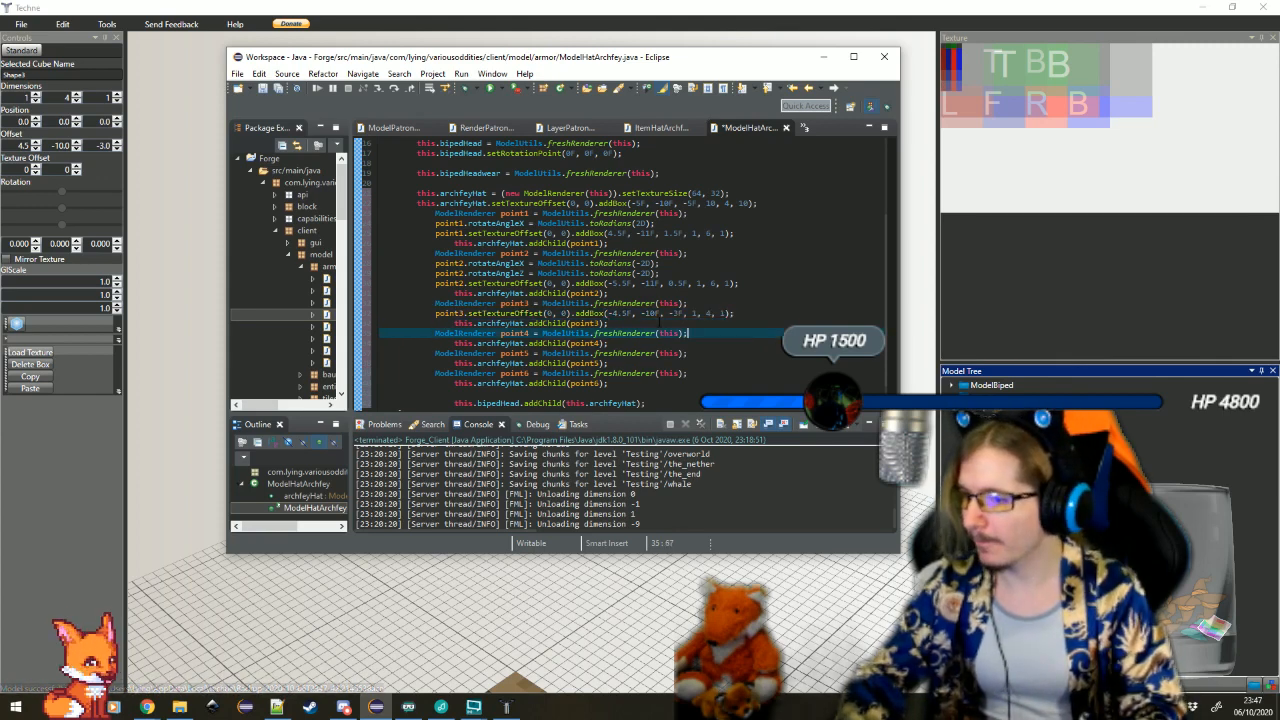
pyautogui.press('Return')
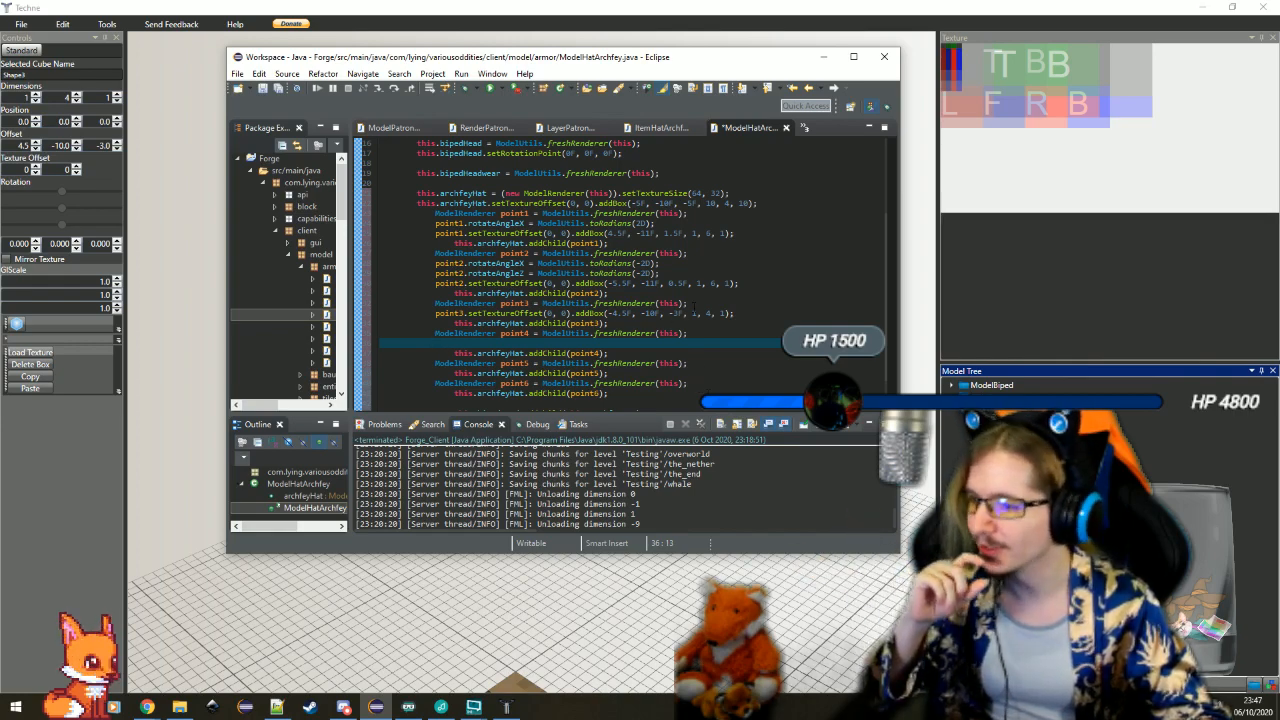
pyautogui.hotkey('alt', 'Tab')
pyautogui.click(488, 346)
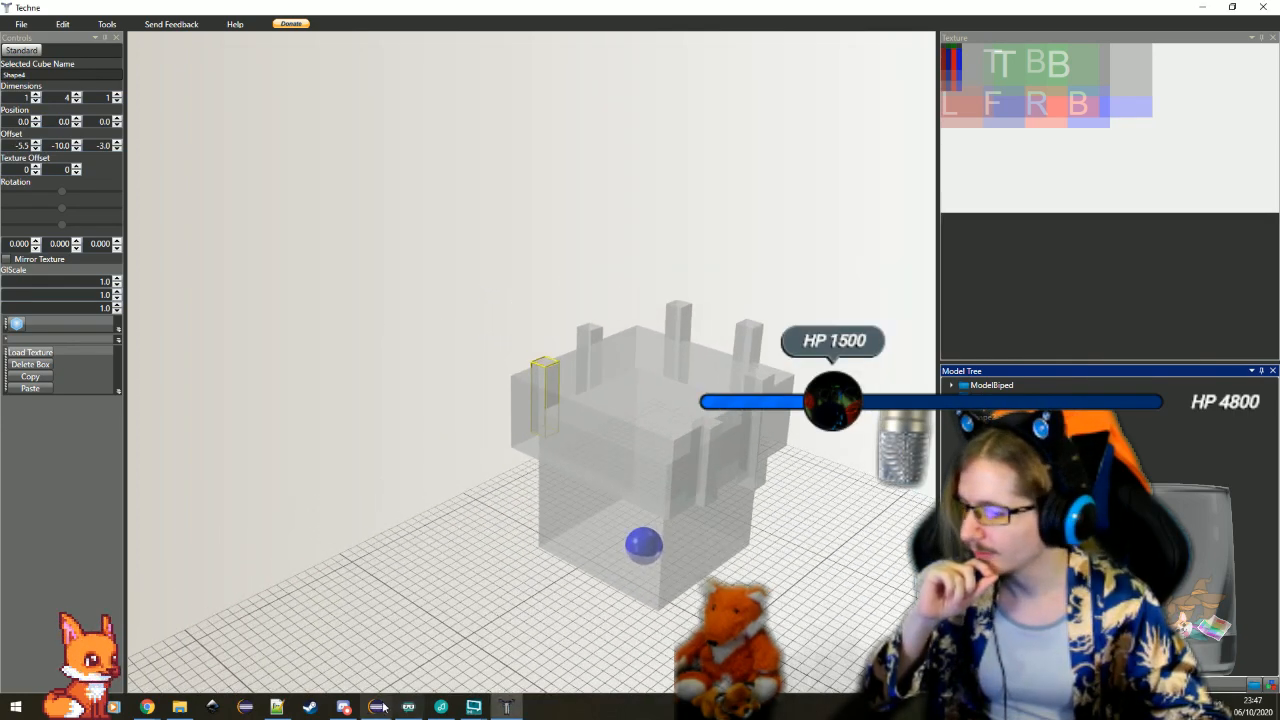
pyautogui.click(377, 707)
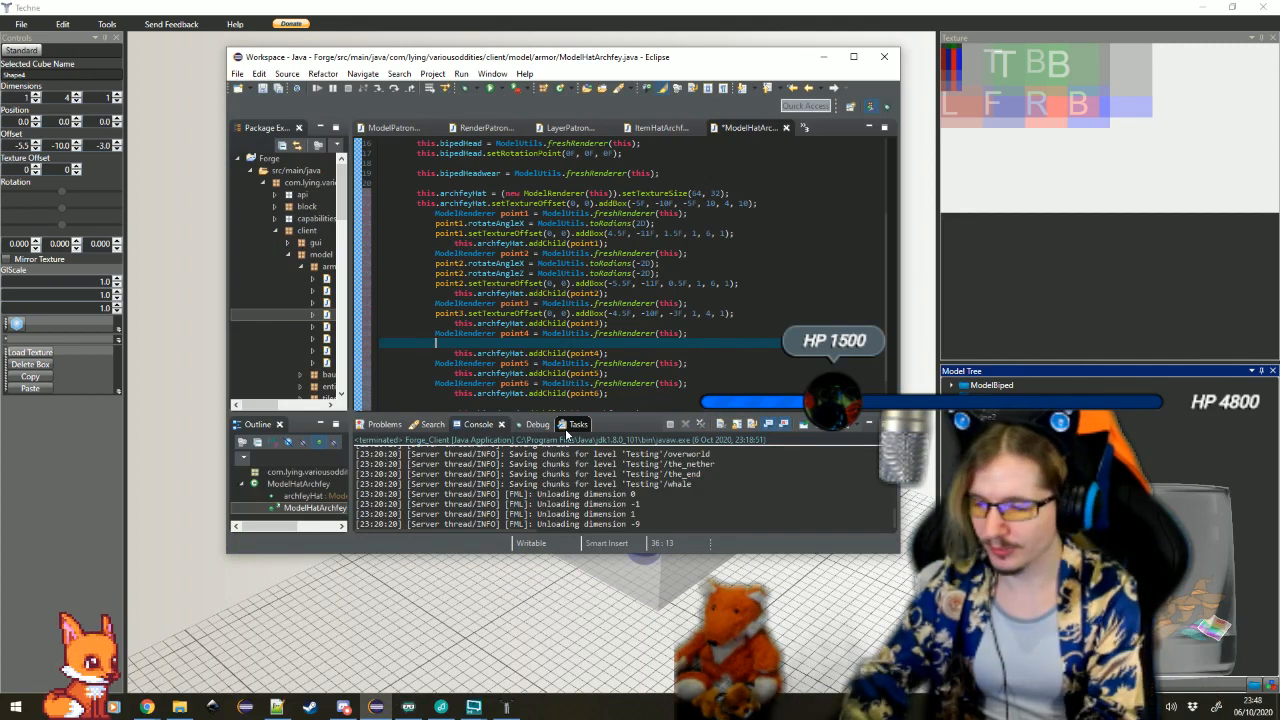
pyautogui.write('point4.s')
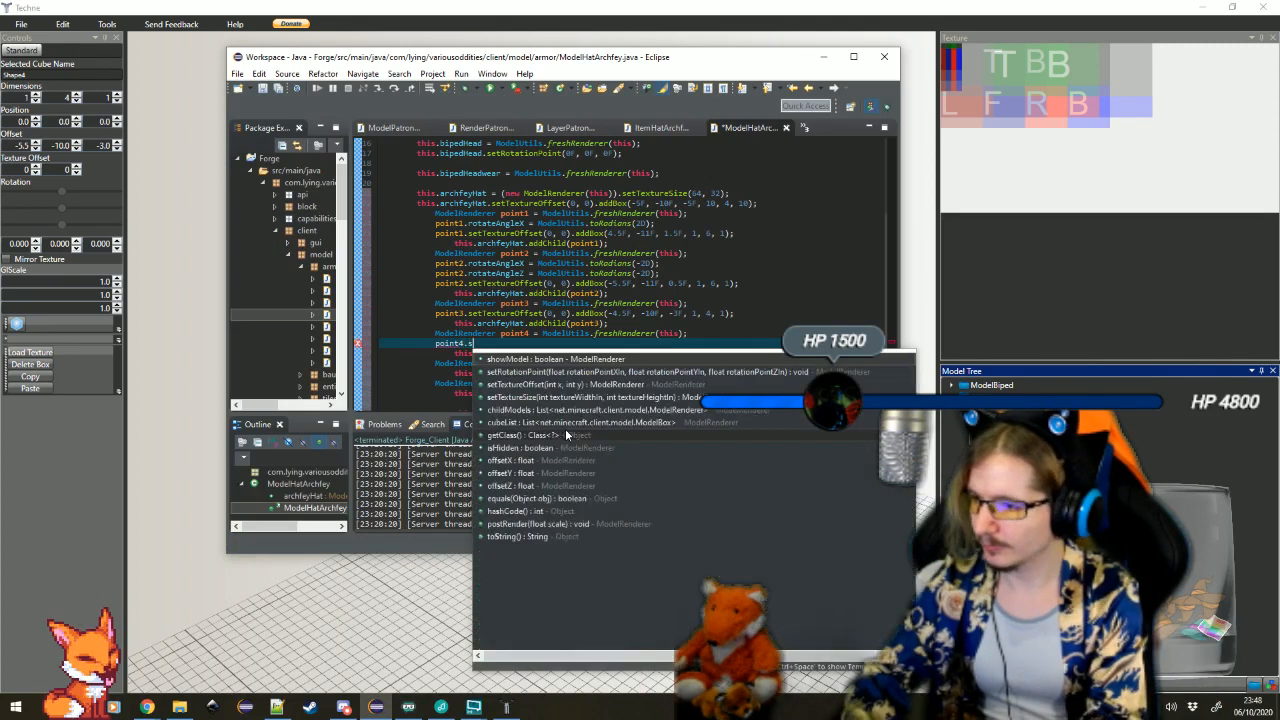
pyautogui.write('etTextureOffset(0, 0)')
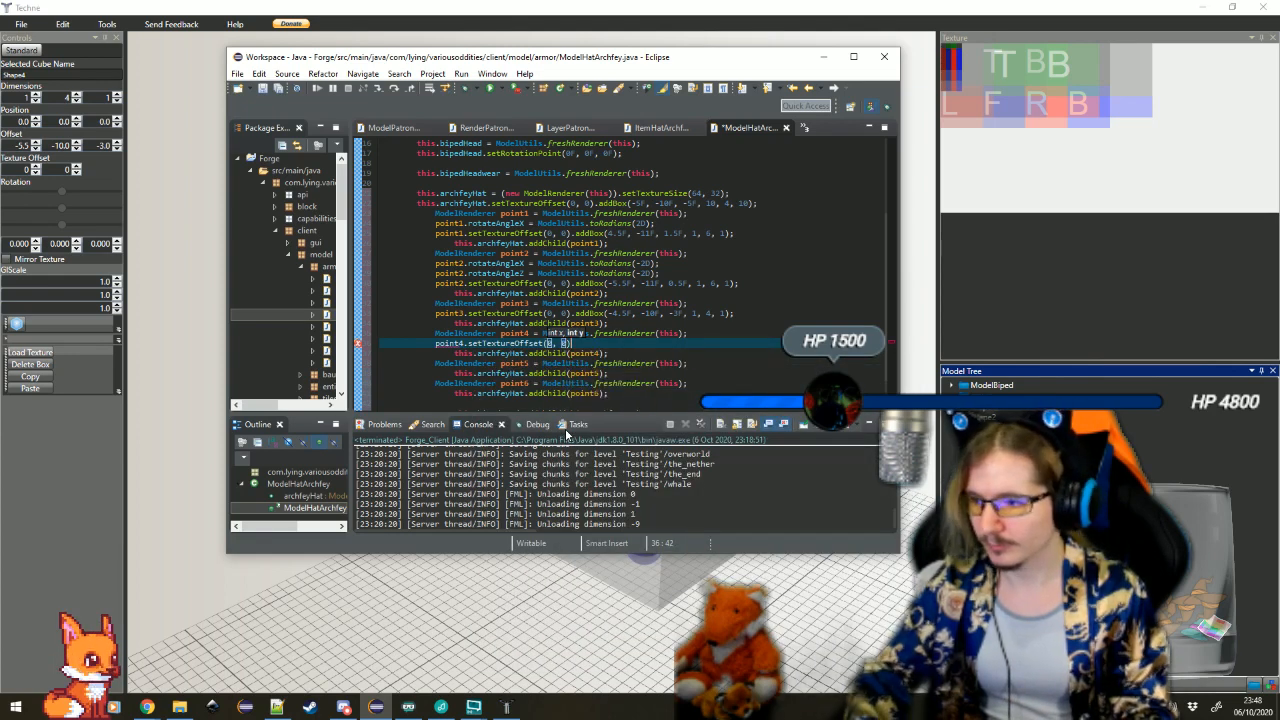
pyautogui.write('.addBox(-')
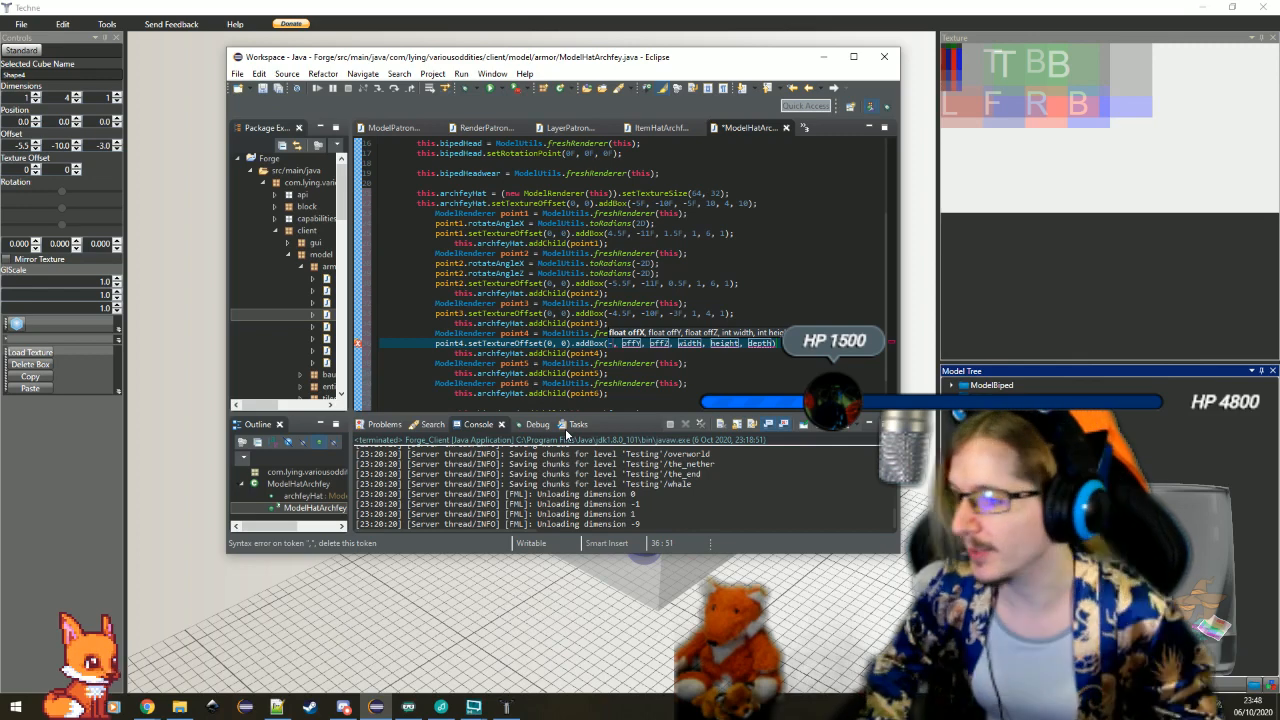
pyautogui.write('5.5F')
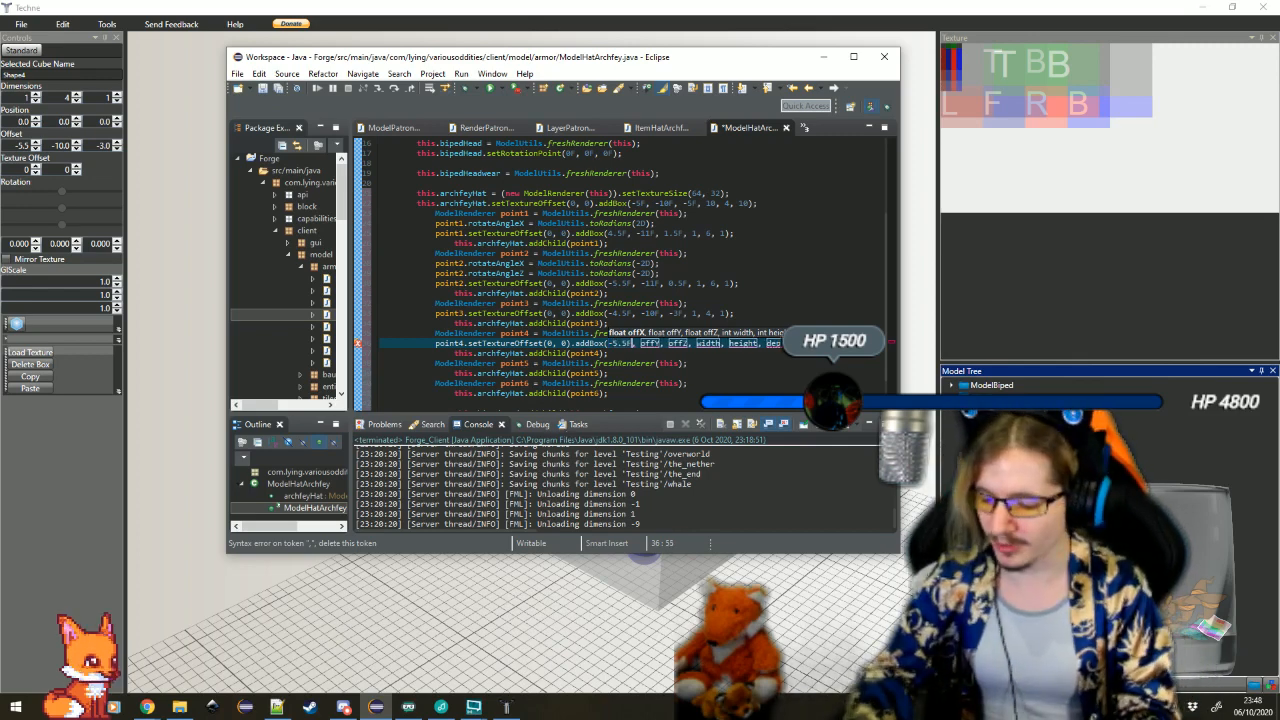
# Chain .addBox(-5.5F, -10F, -3F, 1, 4, 1) to point4's setTextureOffset call
pyautogui.press('Tab')
pyautogui.write('-10F')
pyautogui.press('Tab')
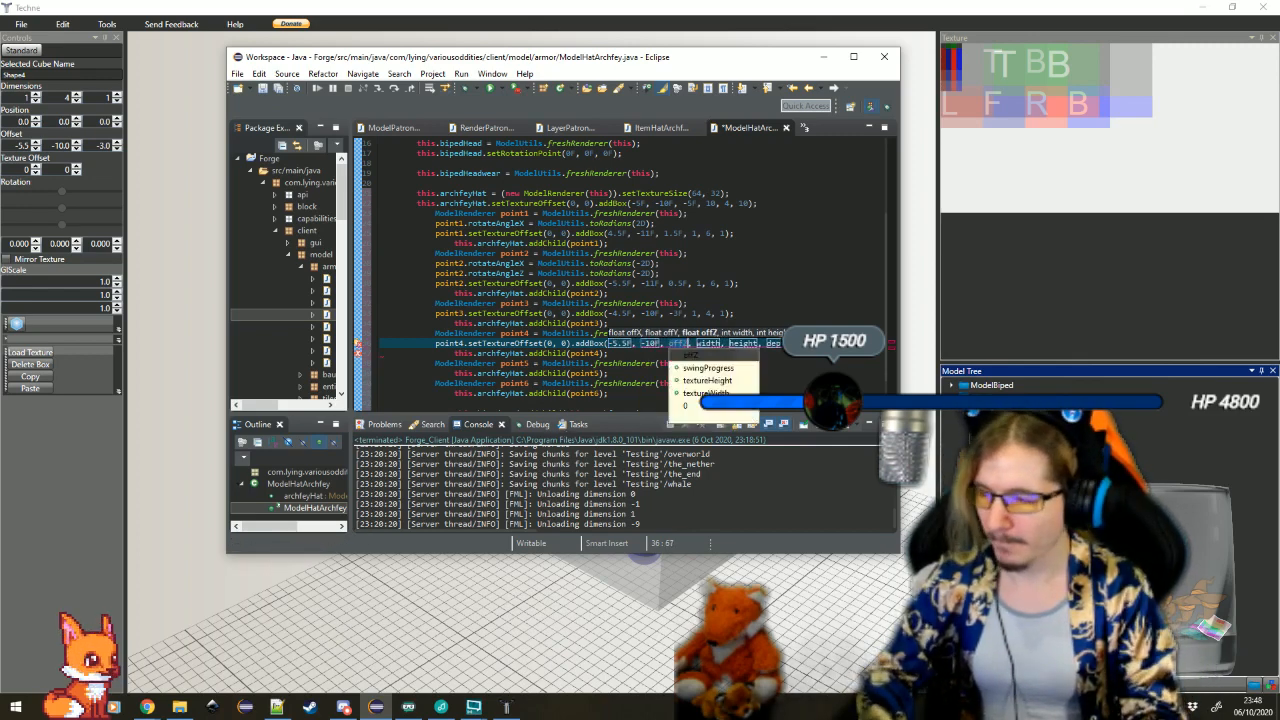
pyautogui.write('-3F')
pyautogui.press('Tab')
pyautogui.write('1')
pyautogui.press('Tab')
pyautogui.write('4')
pyautogui.press('Tab')
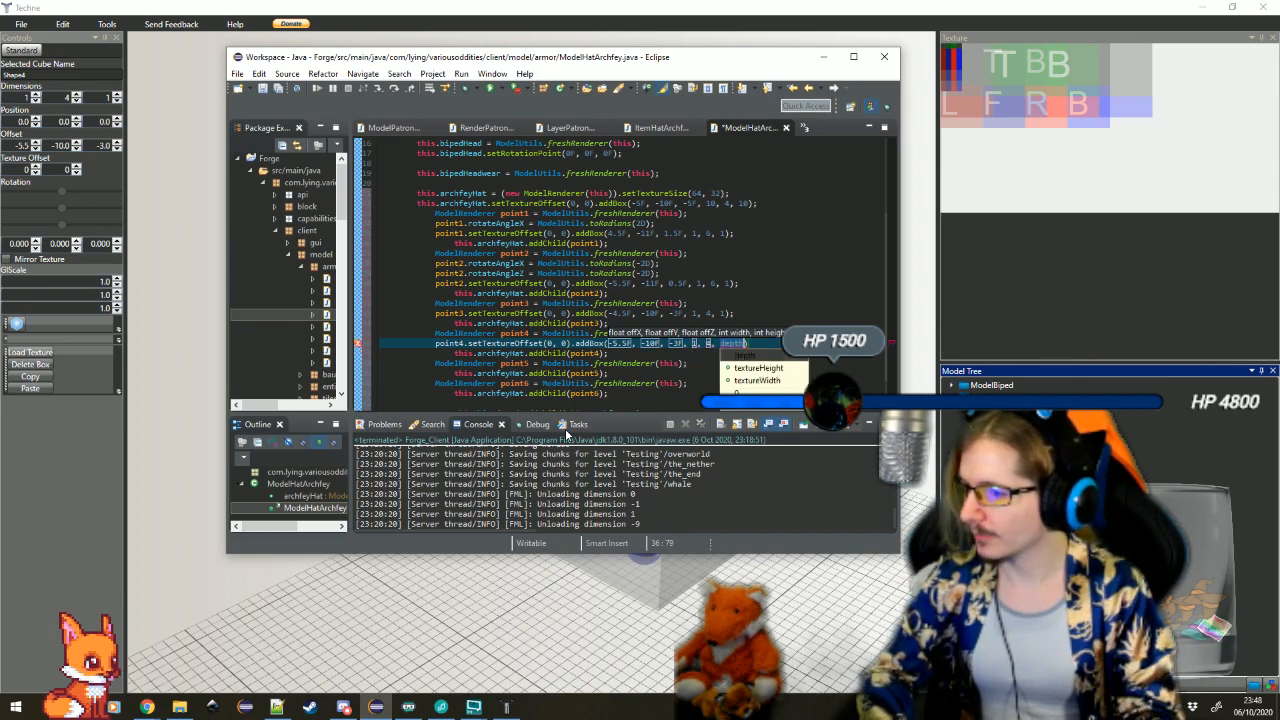
pyautogui.write('1')
pyautogui.press('Return')
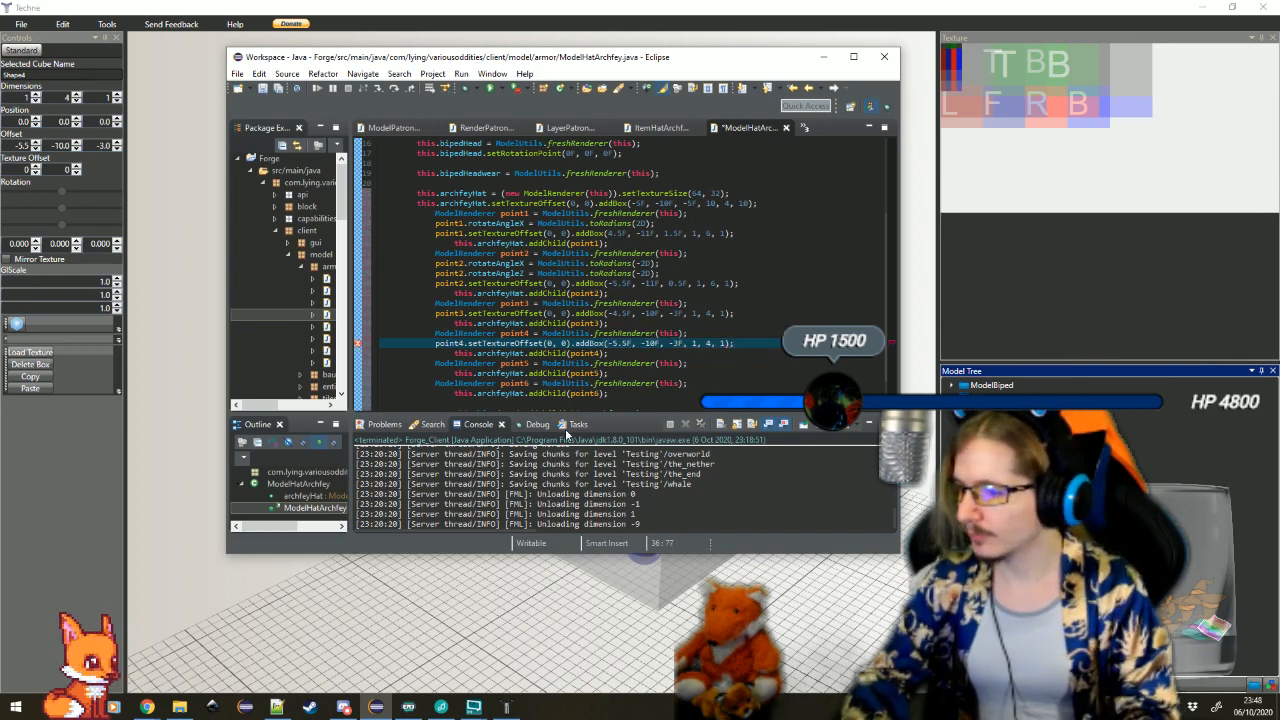
# Insert a blank line below the point5 declaration, display Shape5's values in Techne and switch back to Eclipse
pyautogui.press('Down')
pyautogui.press('Down')
pyautogui.press('Return')
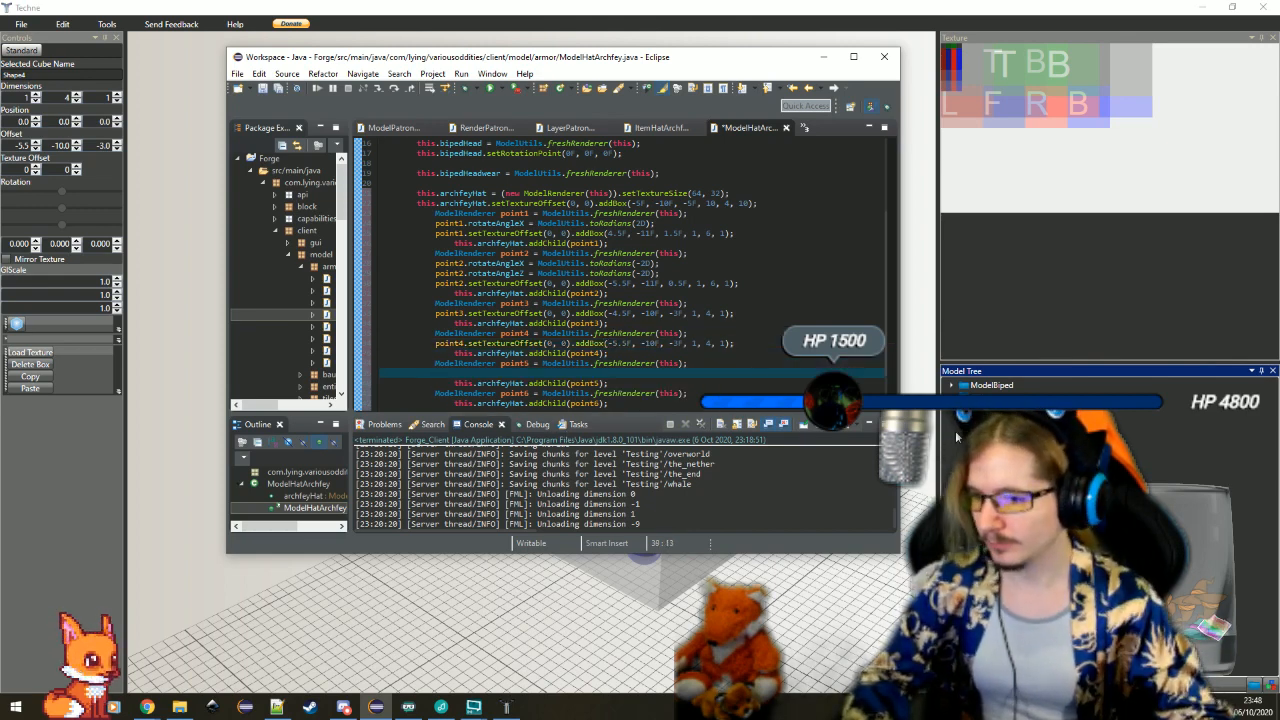
pyautogui.hotkey('alt', 'Tab')
pyautogui.click(658, 328)
pyautogui.moveTo(600, 437); pyautogui.dragTo(480, 497)
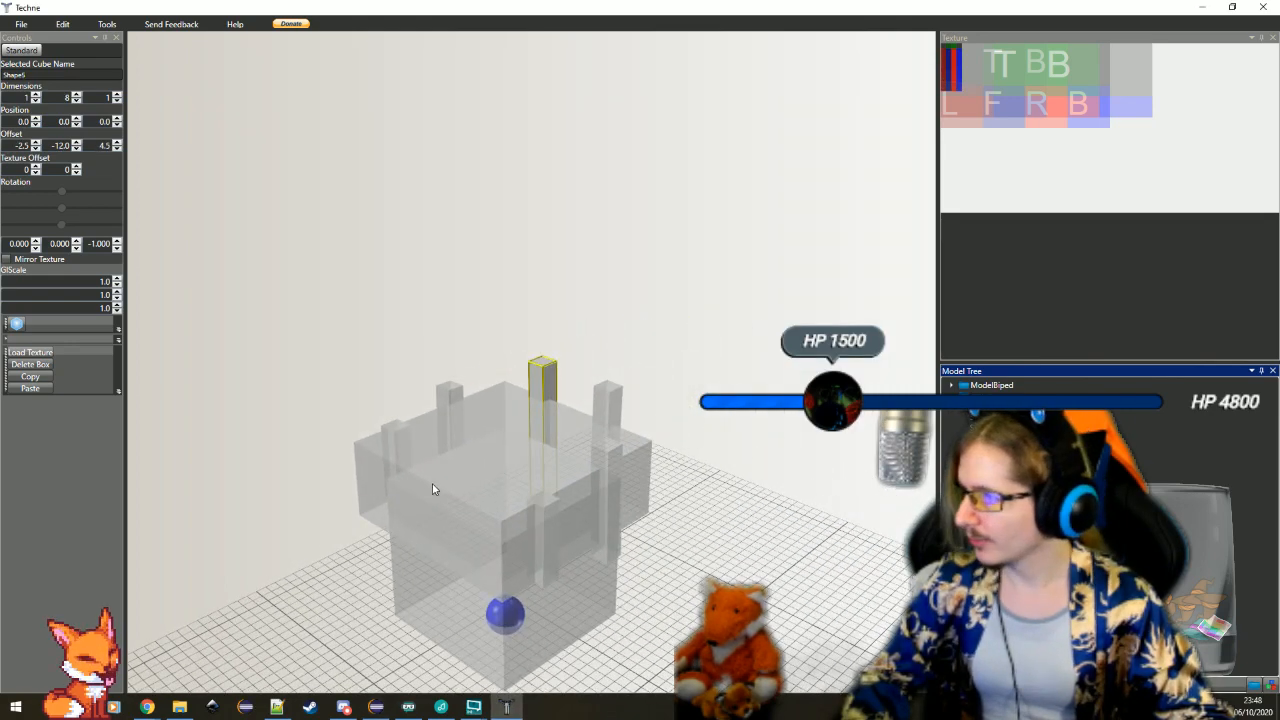
pyautogui.click(376, 707)
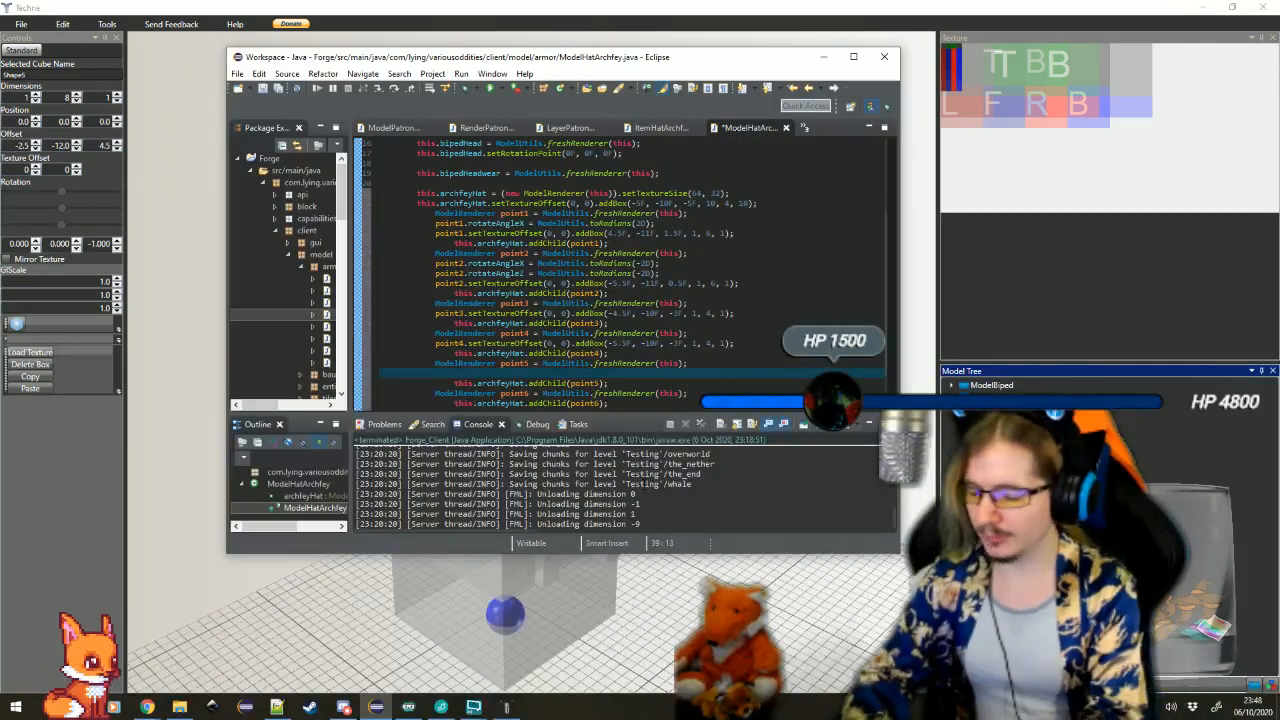
# Set point5.rotateAngleZ to ModelUtils.toRadians(-1D) on the line below the point5 declaration
pyautogui.write('point6.')
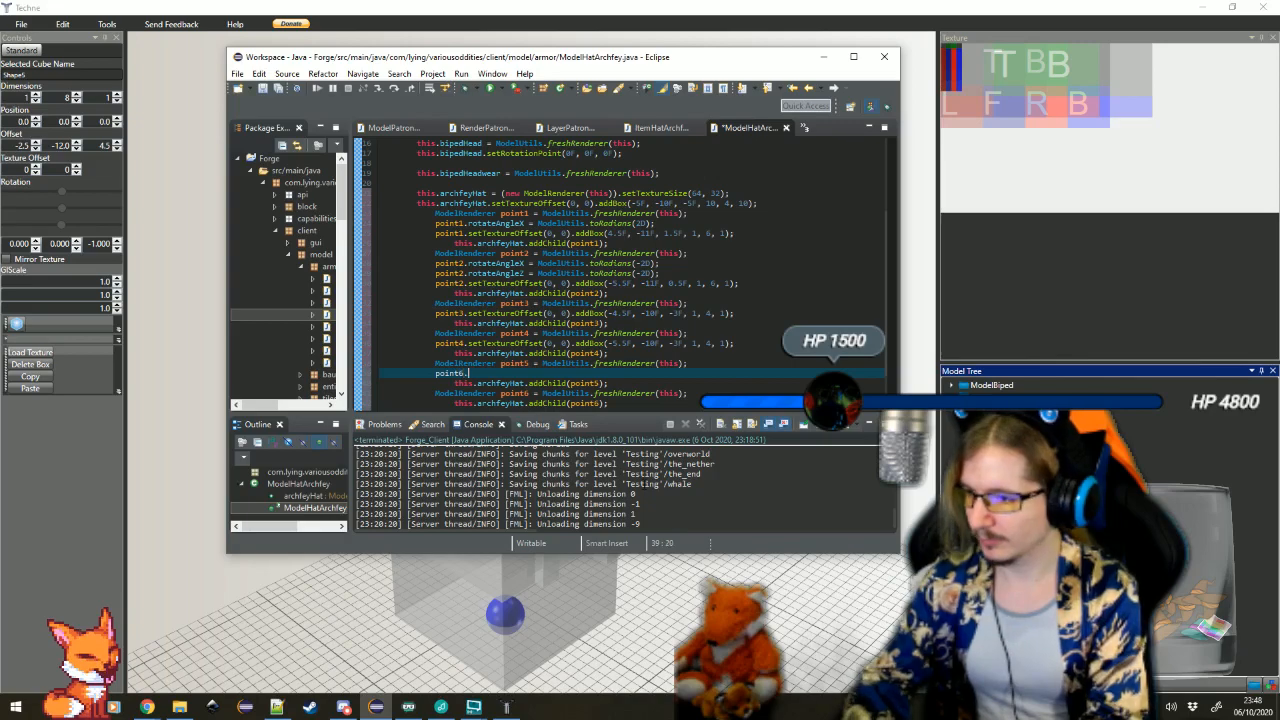
pyautogui.press('BackSpace')
pyautogui.press('BackSpace')
pyautogui.write('5.rot')
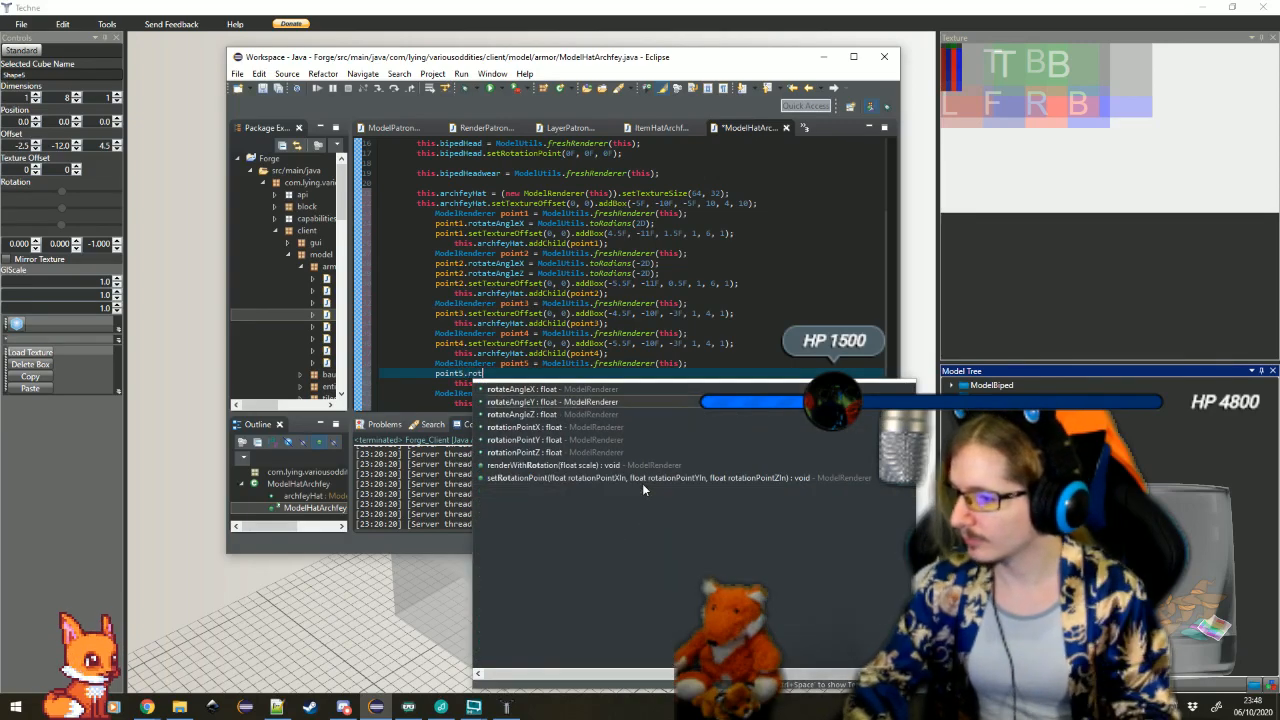
pyautogui.press('Down')
pyautogui.press('Return')
pyautogui.write('= Model')
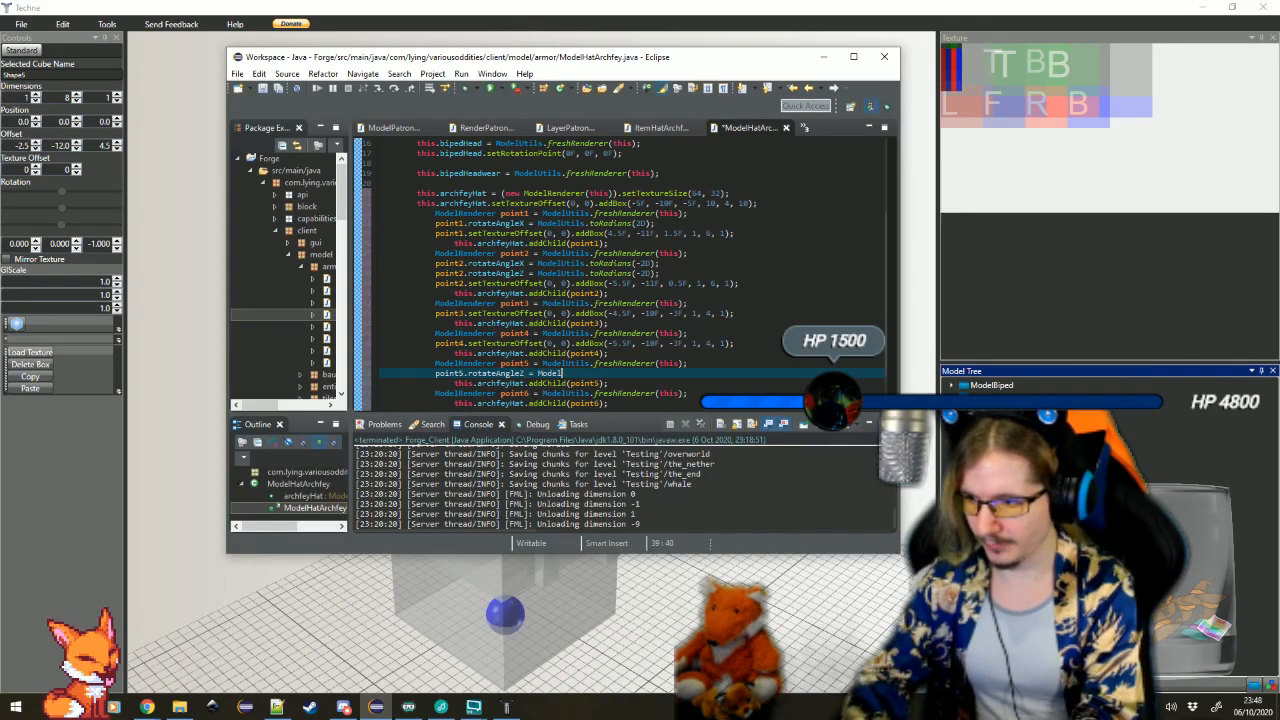
pyautogui.write('Util.t')
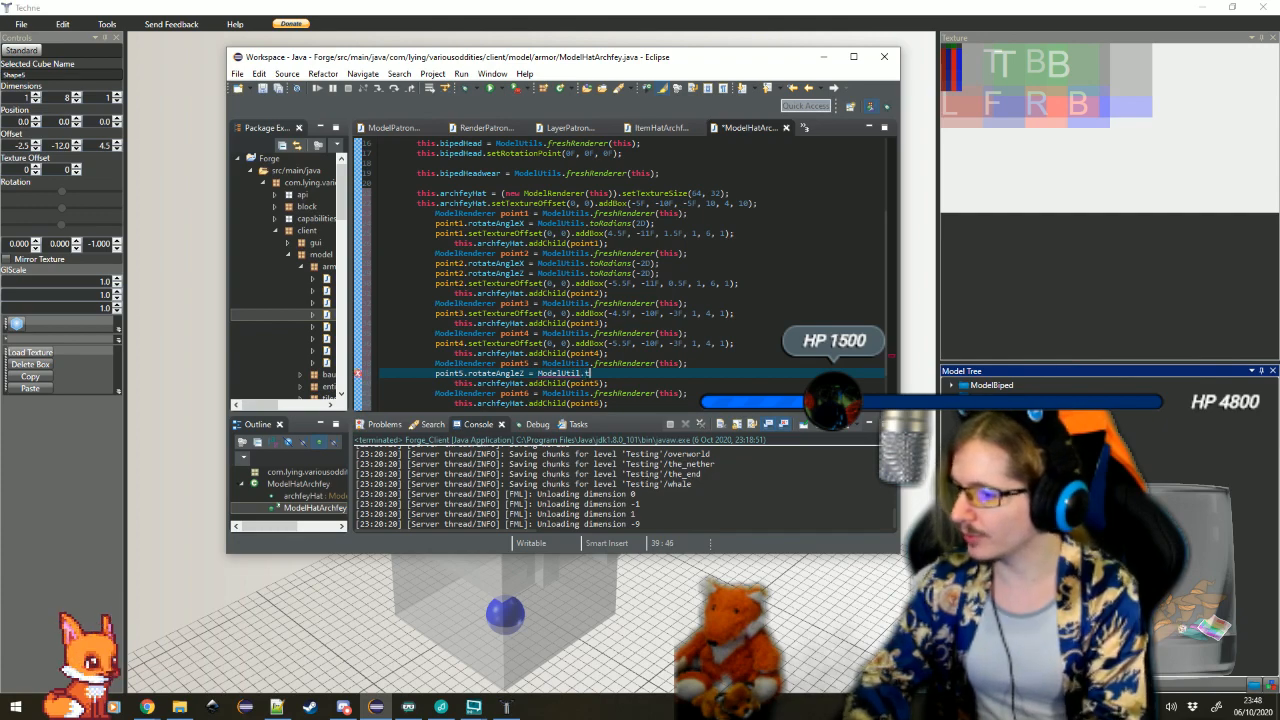
pyautogui.press('BackSpace')
pyautogui.press('BackSpace')
pyautogui.write('s.t')
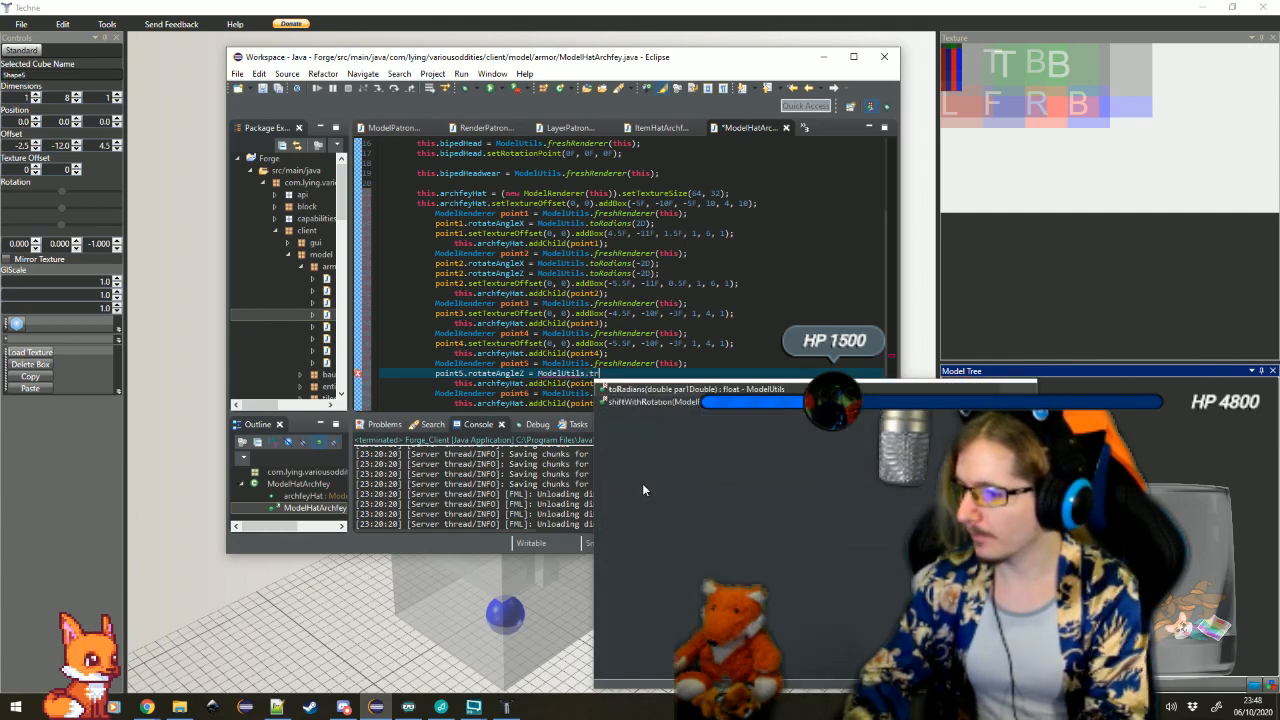
pyautogui.press('Return')
pyautogui.write('-1D);')
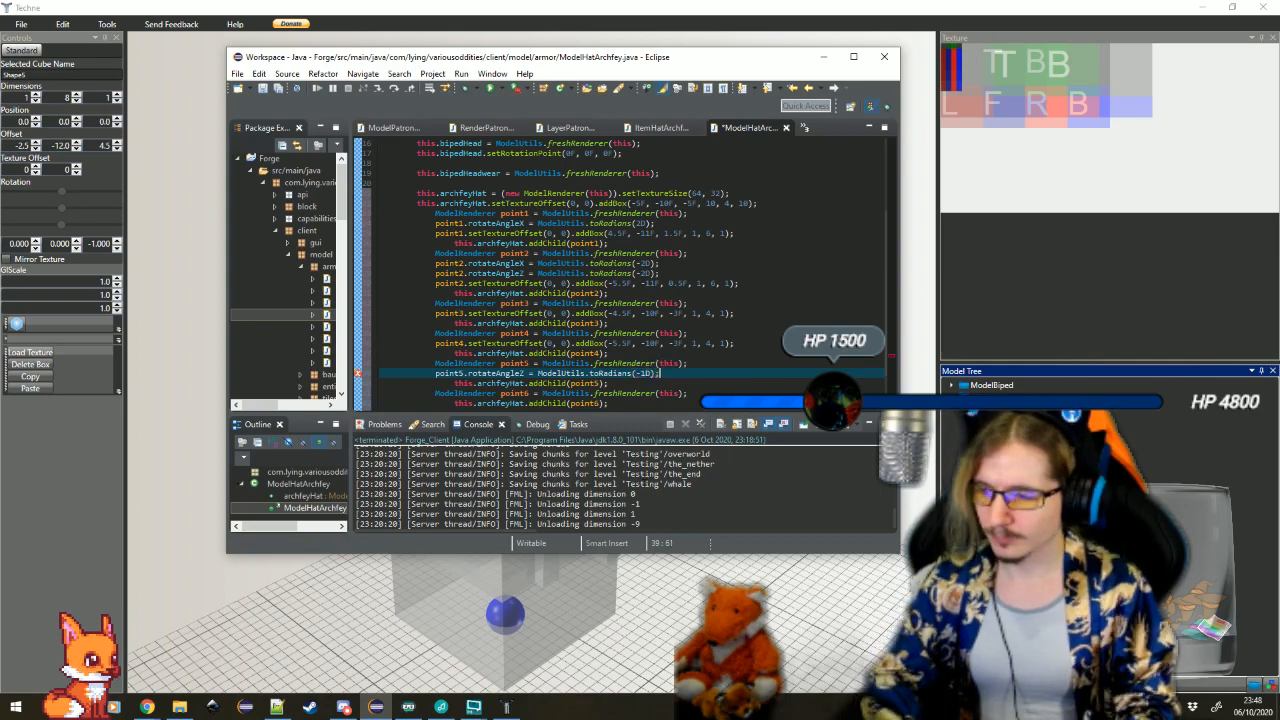
# Add a point5.setTextureOffset(0, 0) call below point5's rotateAngleZ line
pyautogui.press('Return')
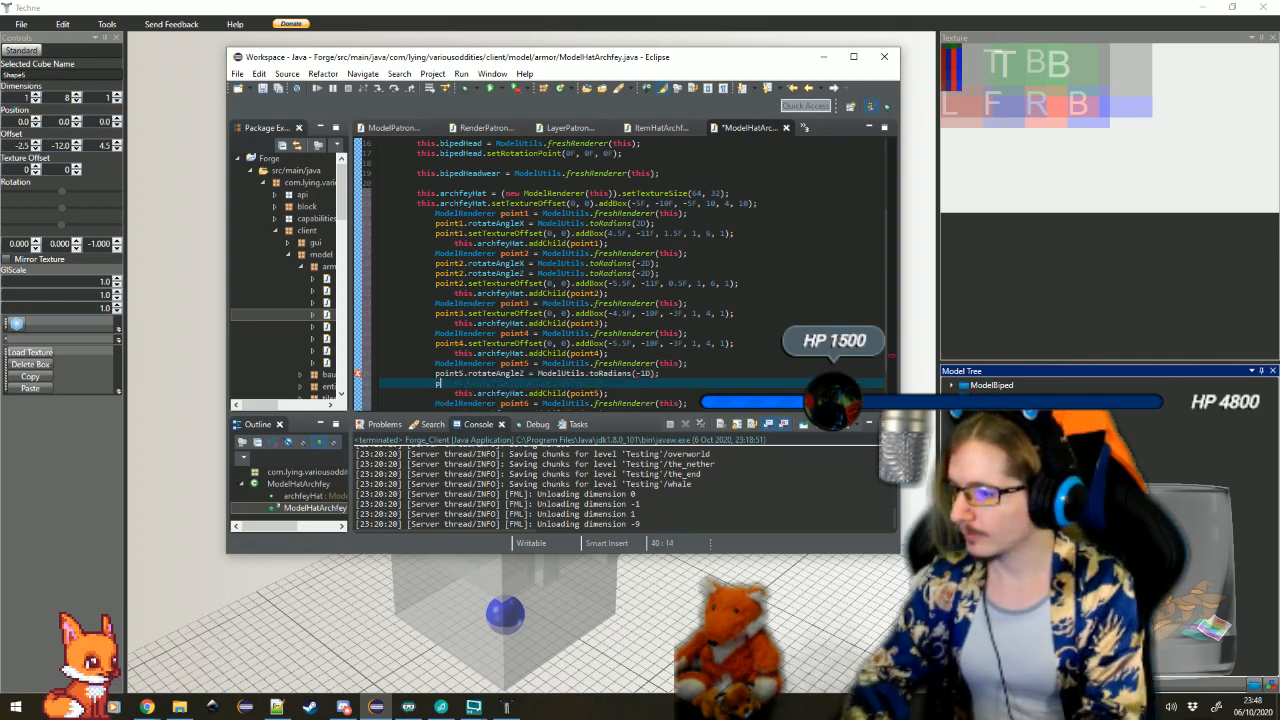
pyautogui.write('point5.setT')
pyautogui.press('Return')
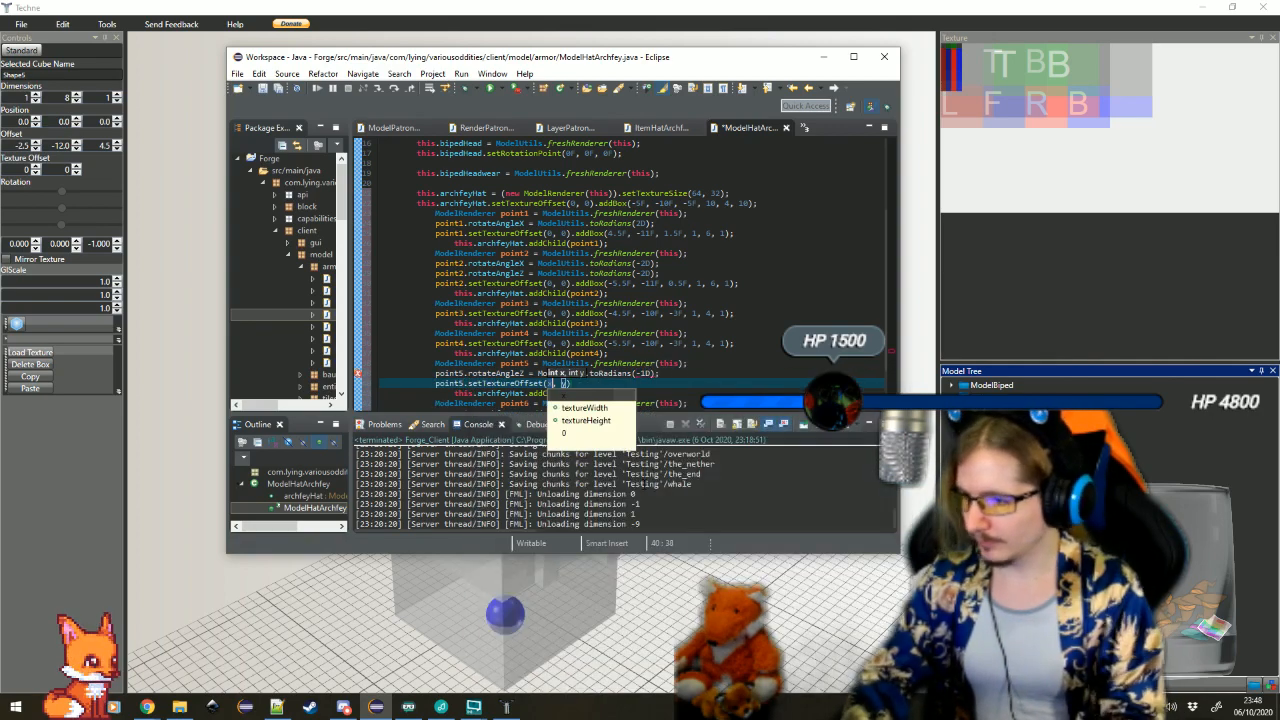
pyautogui.write('0')
pyautogui.press('Tab')
pyautogui.write('0).addB')
# Chain .addBox(-2.5F, -12F, 4.5F, 1, 8, 1) to point5's setTextureOffset call
pyautogui.press('Return')
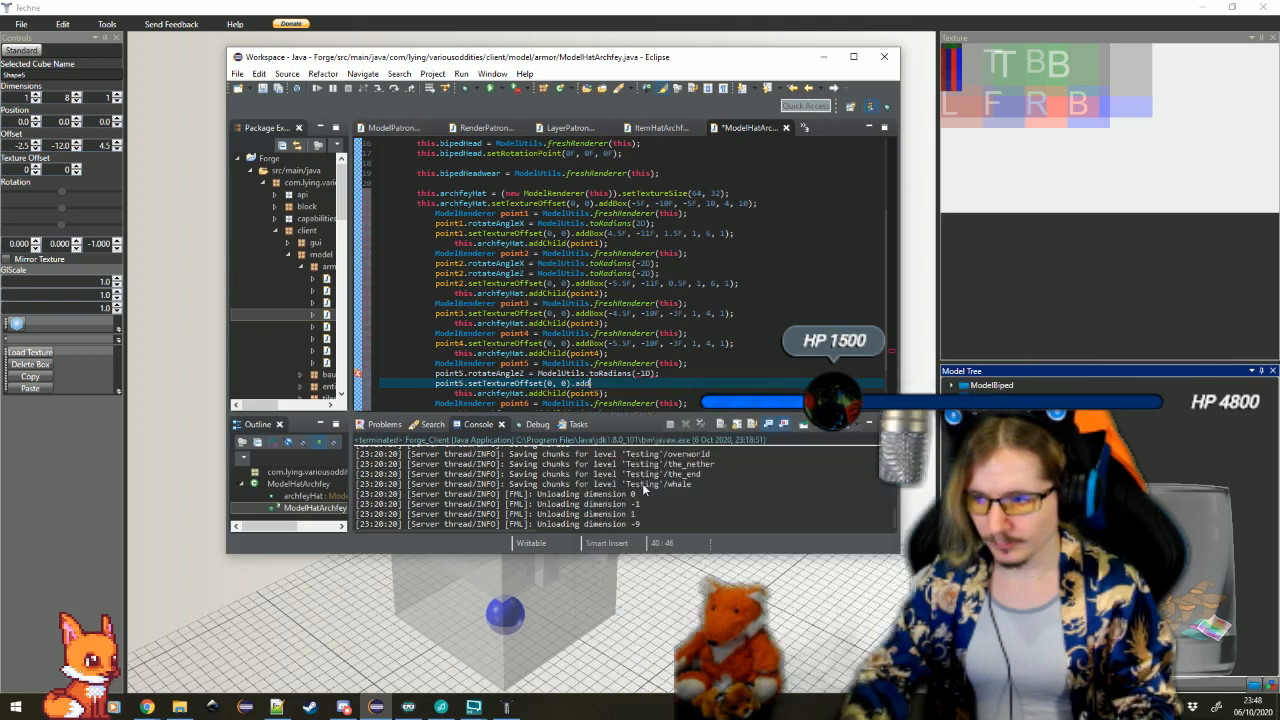
pyautogui.write('-2.5F, -, offZ, width, height, depth)')
pyautogui.press('Tab')
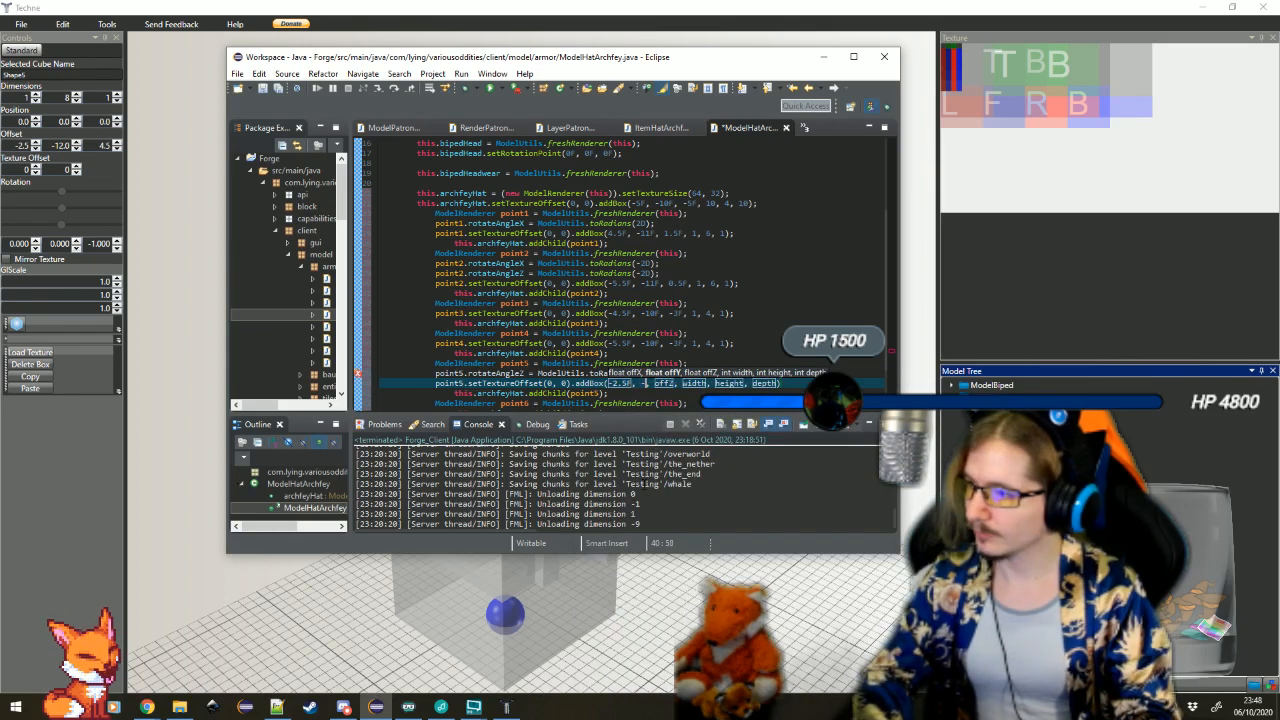
pyautogui.write('-12F')
pyautogui.press('Tab')
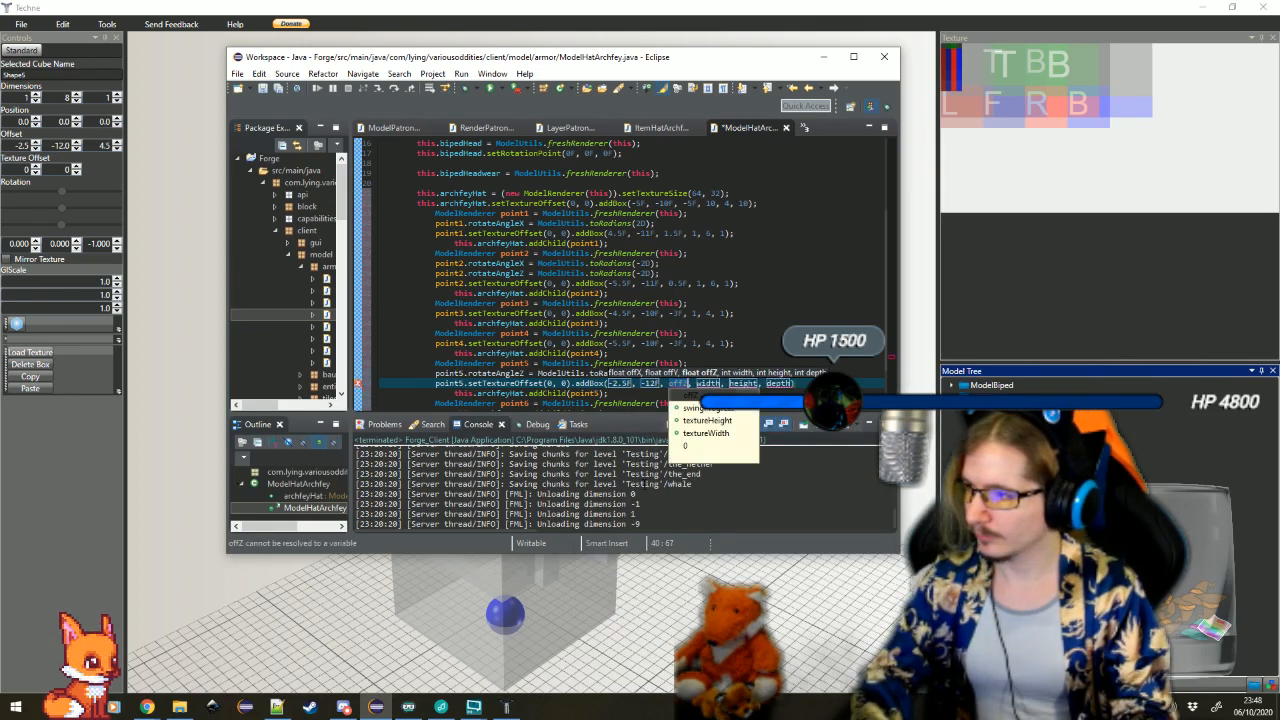
pyautogui.write('-12F, 4.5F')
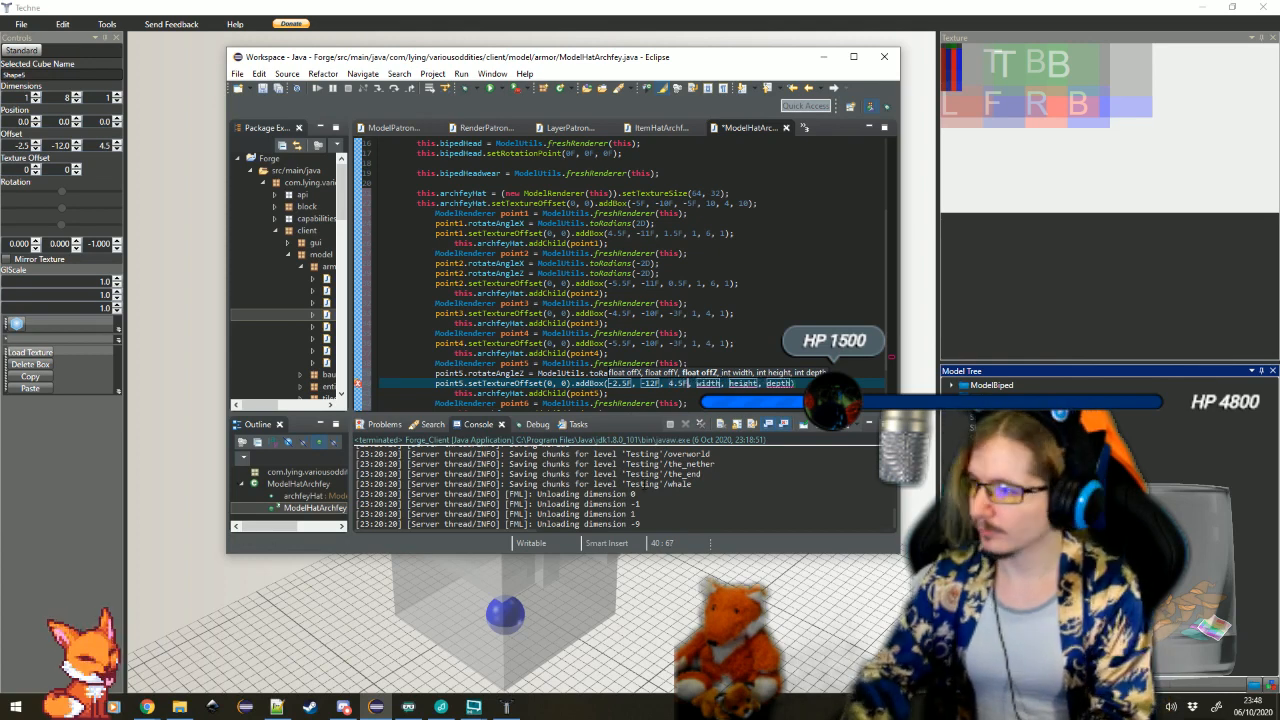
pyautogui.press('Tab')
pyautogui.write('1')
pyautogui.press('Tab')
pyautogui.write('8')
pyautogui.press('Tab')
pyautogui.write('1')
pyautogui.press('Tab')
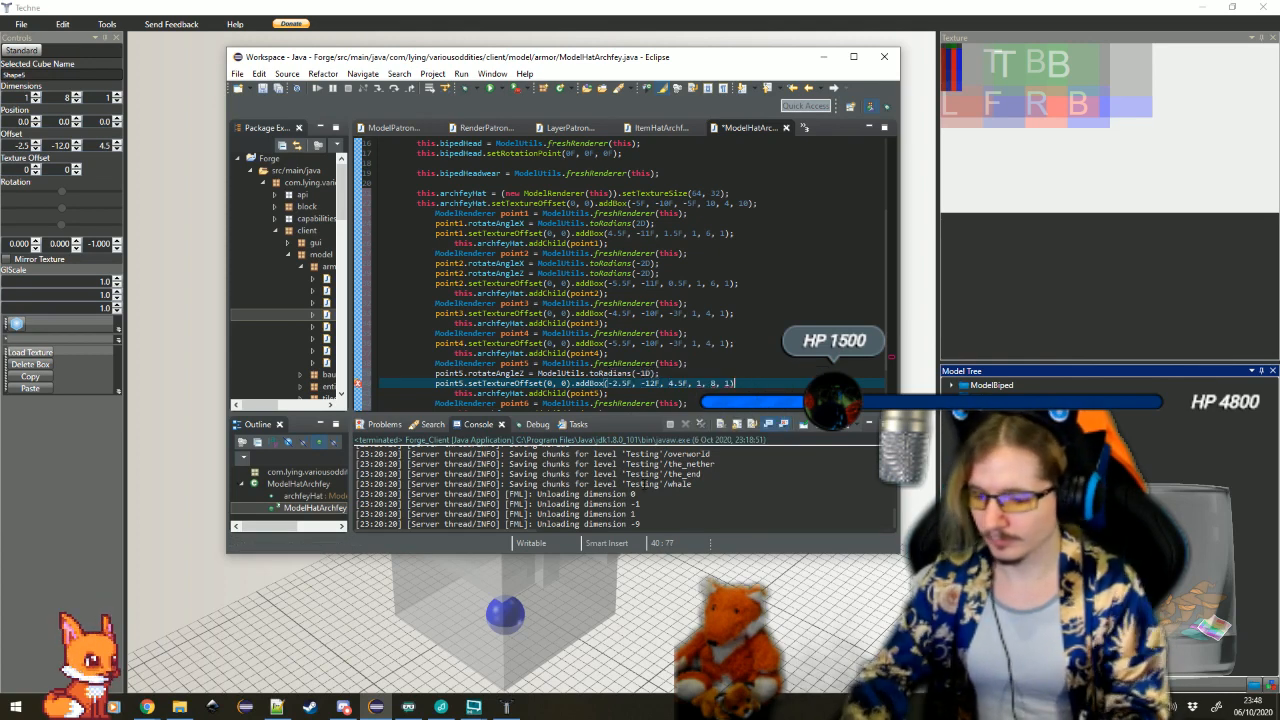
# Insert a blank line below the point6 declaration, display Shape6's values in Techne and switch back to Eclipse
pyautogui.press('Down')
pyautogui.press('Down')
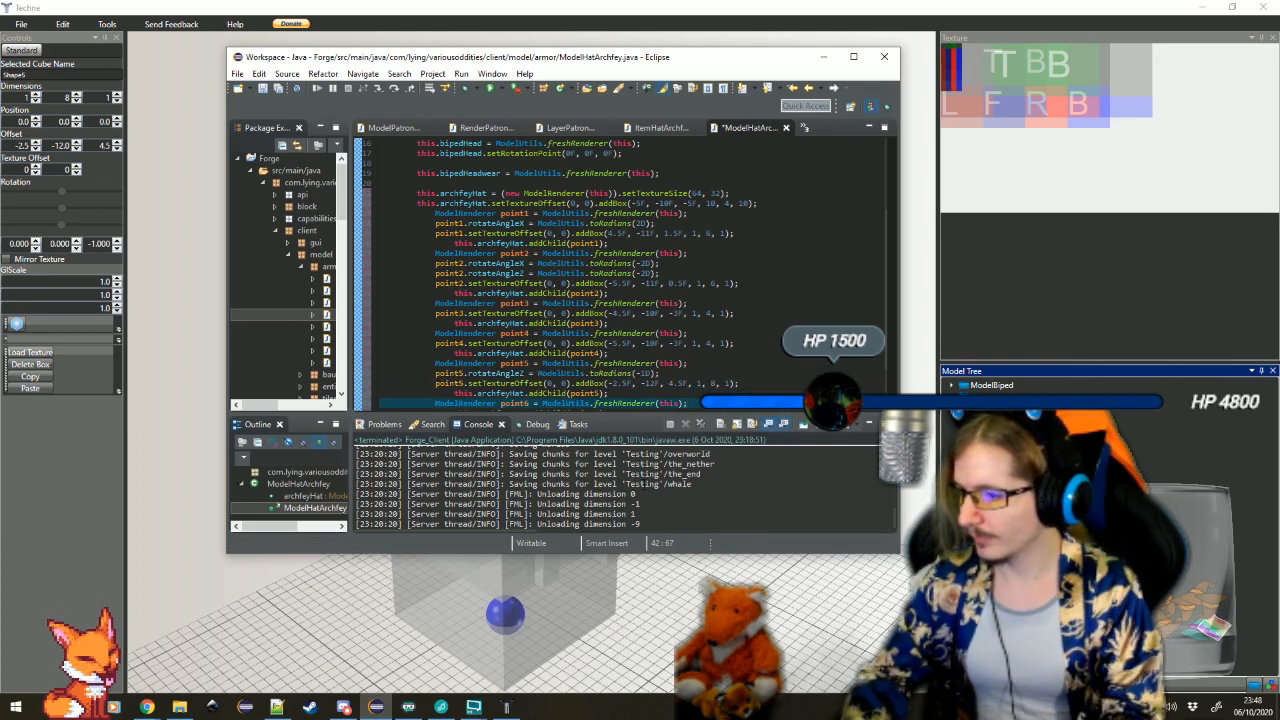
pyautogui.press('Return')
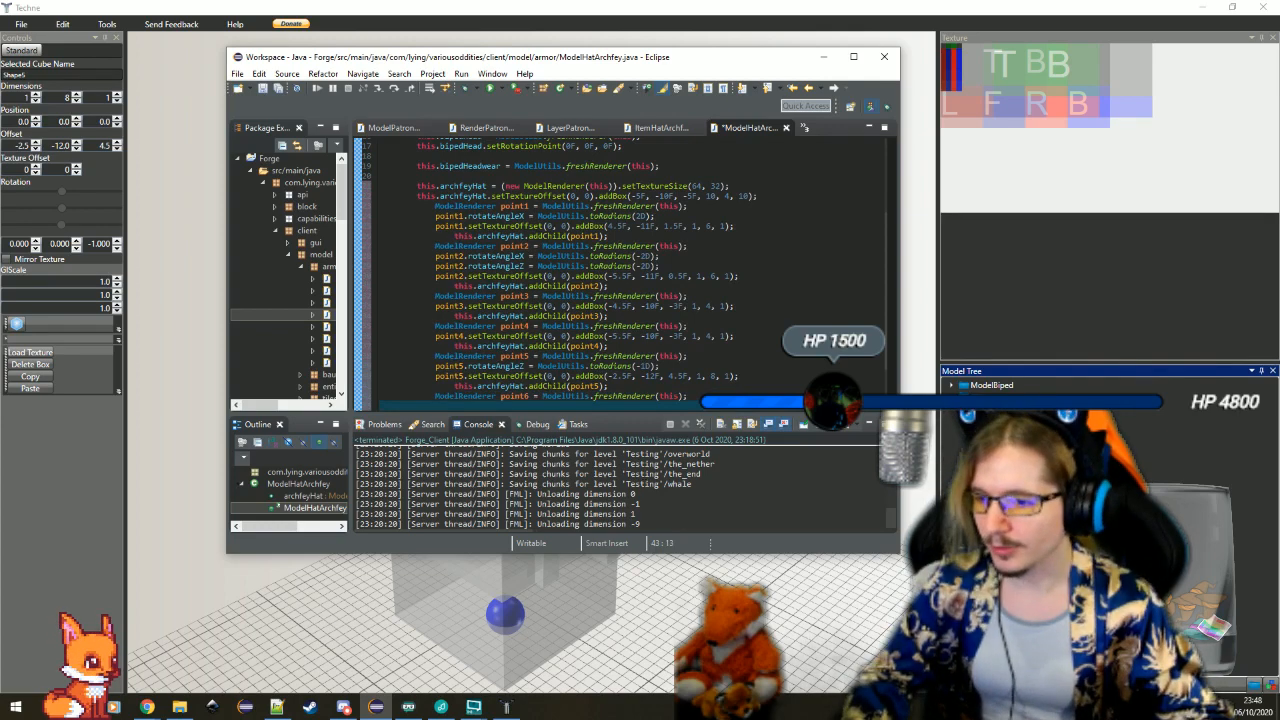
pyautogui.click(577, 590)
pyautogui.click(554, 374)
pyautogui.click(377, 707)
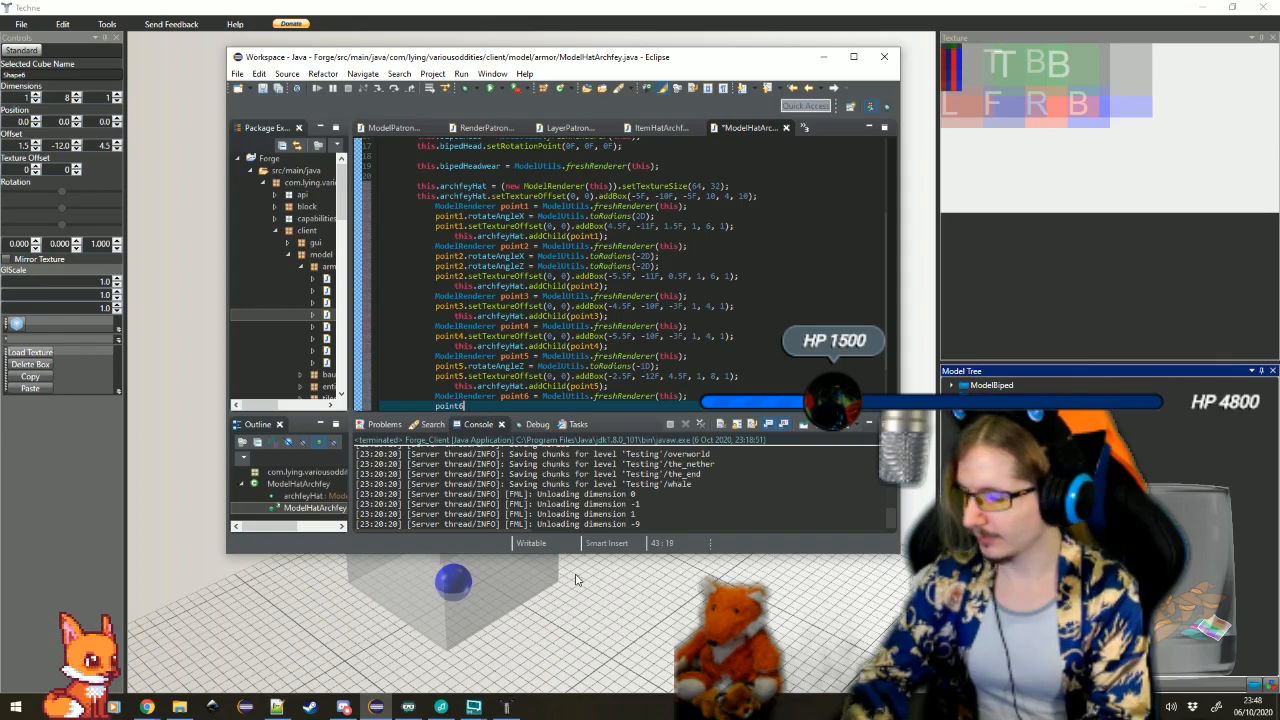
# Set point6.rotateAngleZ to ModelUtils.toRadians(1D) and add a point6.setTextureOffset(0, 0) call on the line below it
pyautogui.write('point6.rot')
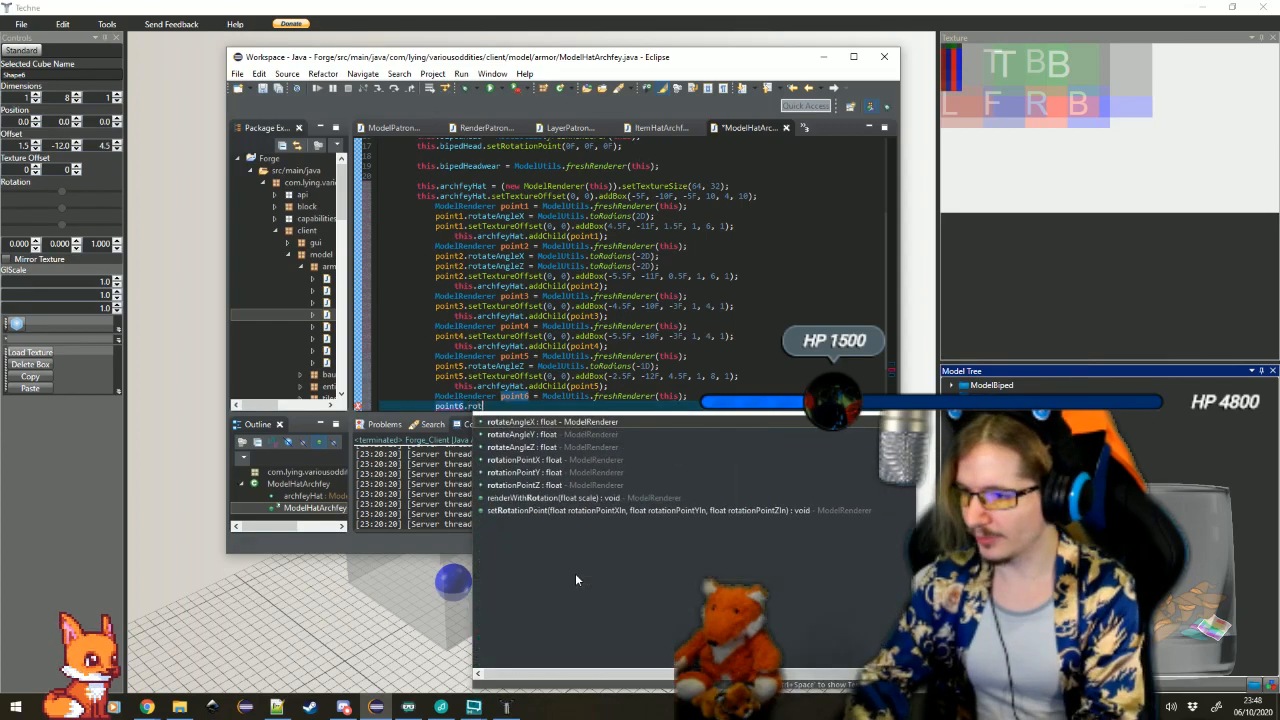
pyautogui.write('ateAngleZ =')
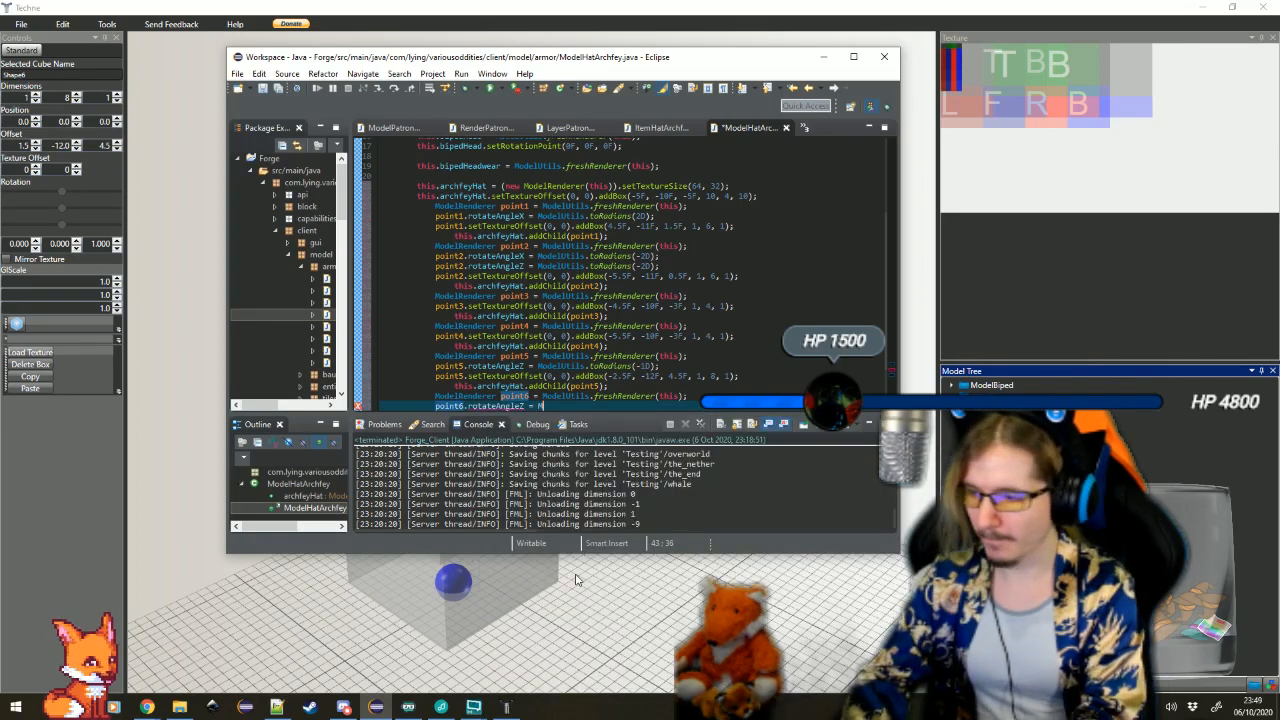
pyautogui.write(' ModelUtils.toRadians(1')
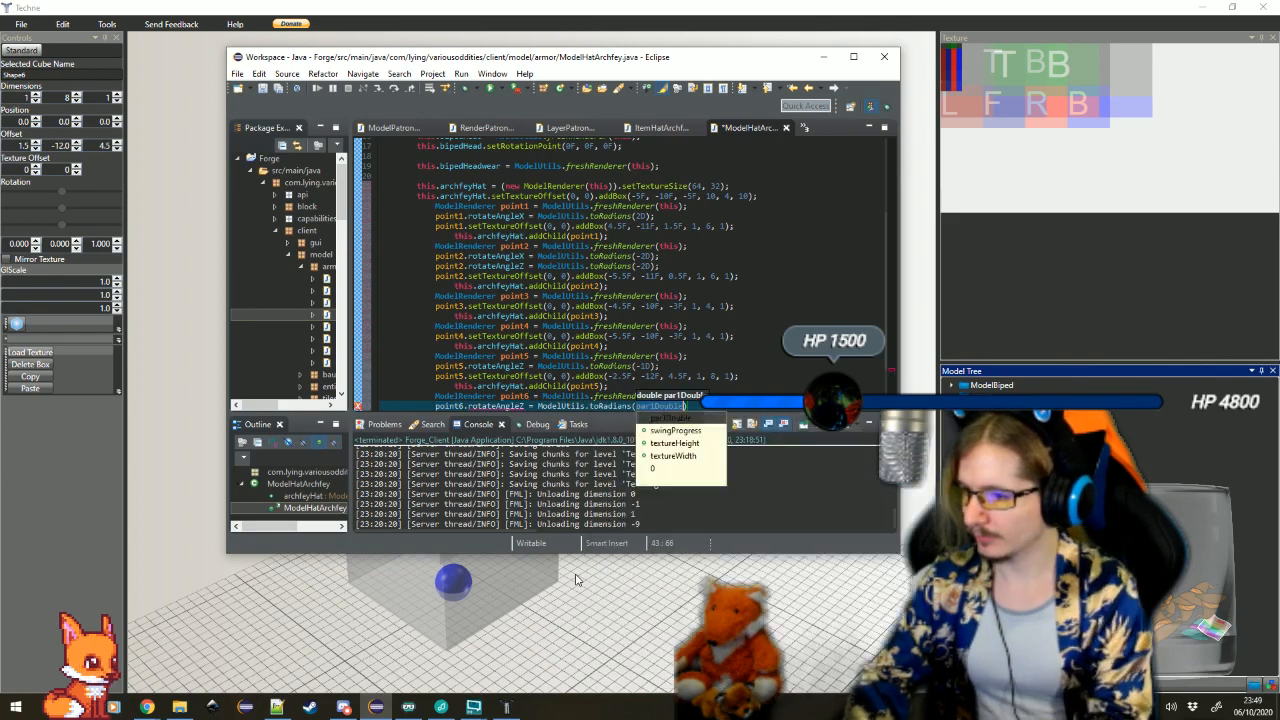
pyautogui.write('D);')
pyautogui.press('Return')
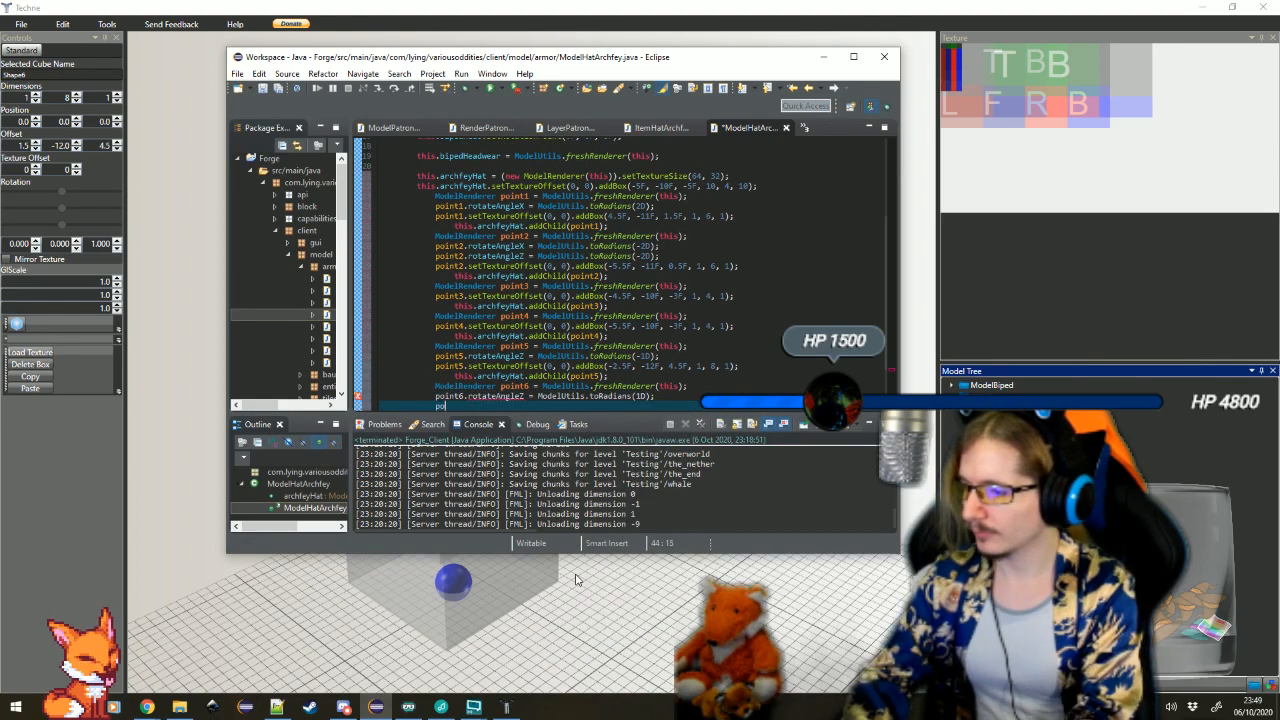
pyautogui.write('point6.setTextureOffset(0, 0)')
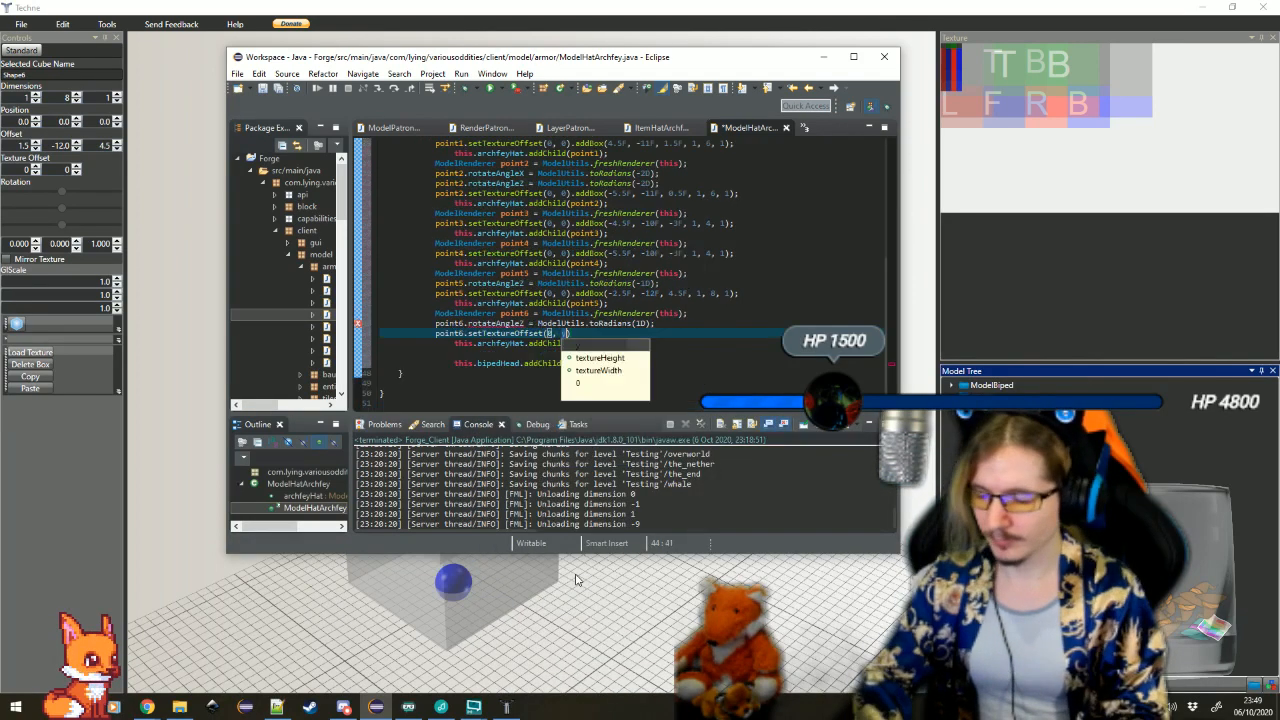
pyautogui.write('.addB')
# Chain .addBox(1.5F, -12F, 4.5F, 1, 8, 1) to point6's setTextureOffset call
pyautogui.press('Return')
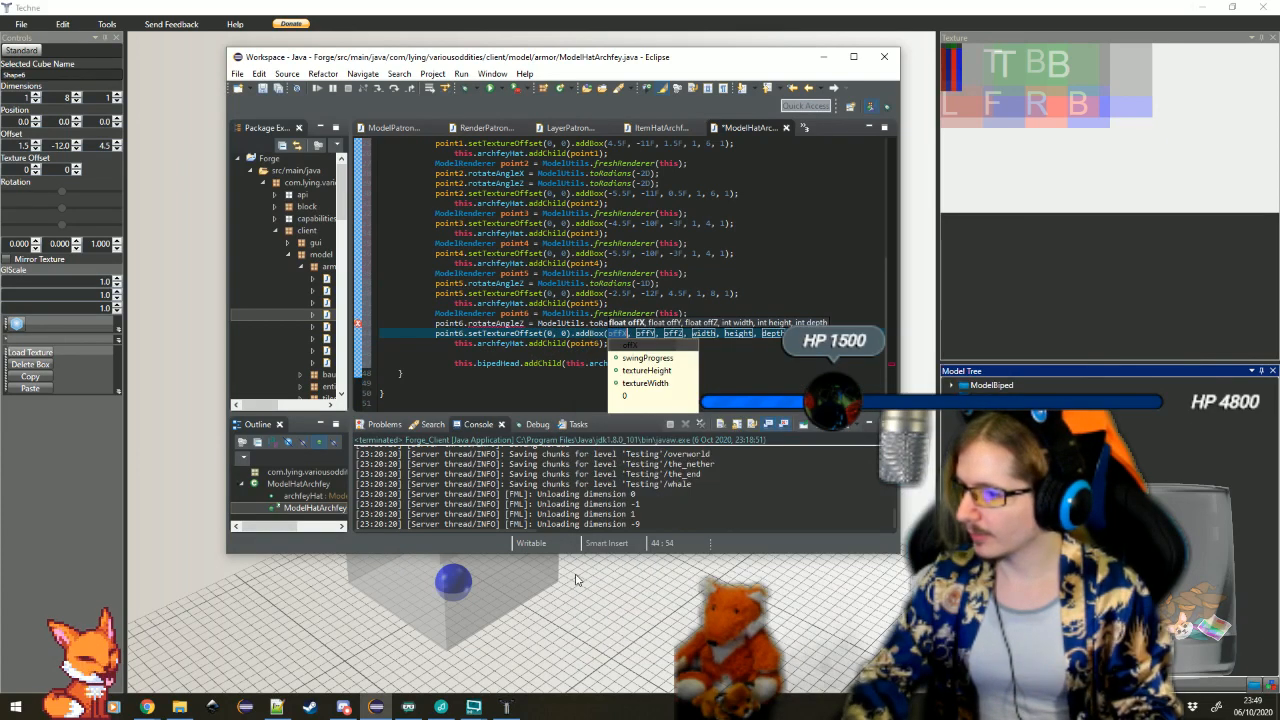
pyautogui.write('-')
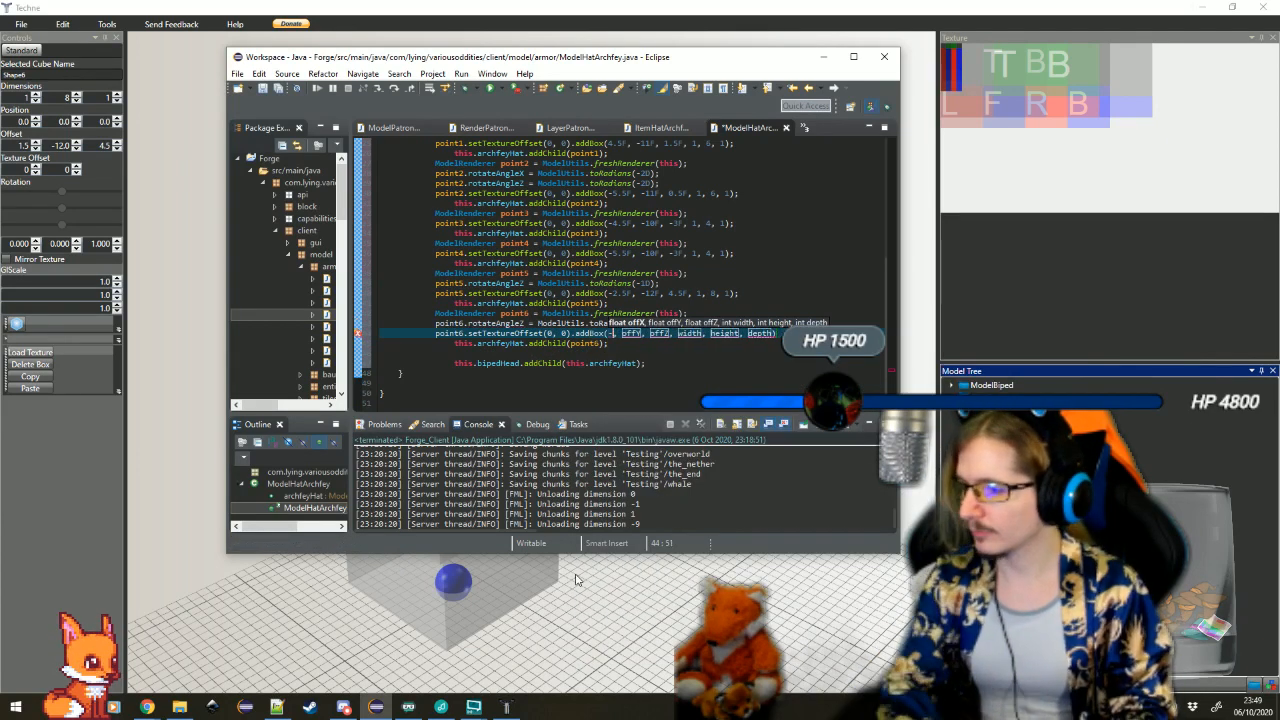
pyautogui.write('1.5F')
pyautogui.press('Tab')
pyautogui.write('-')
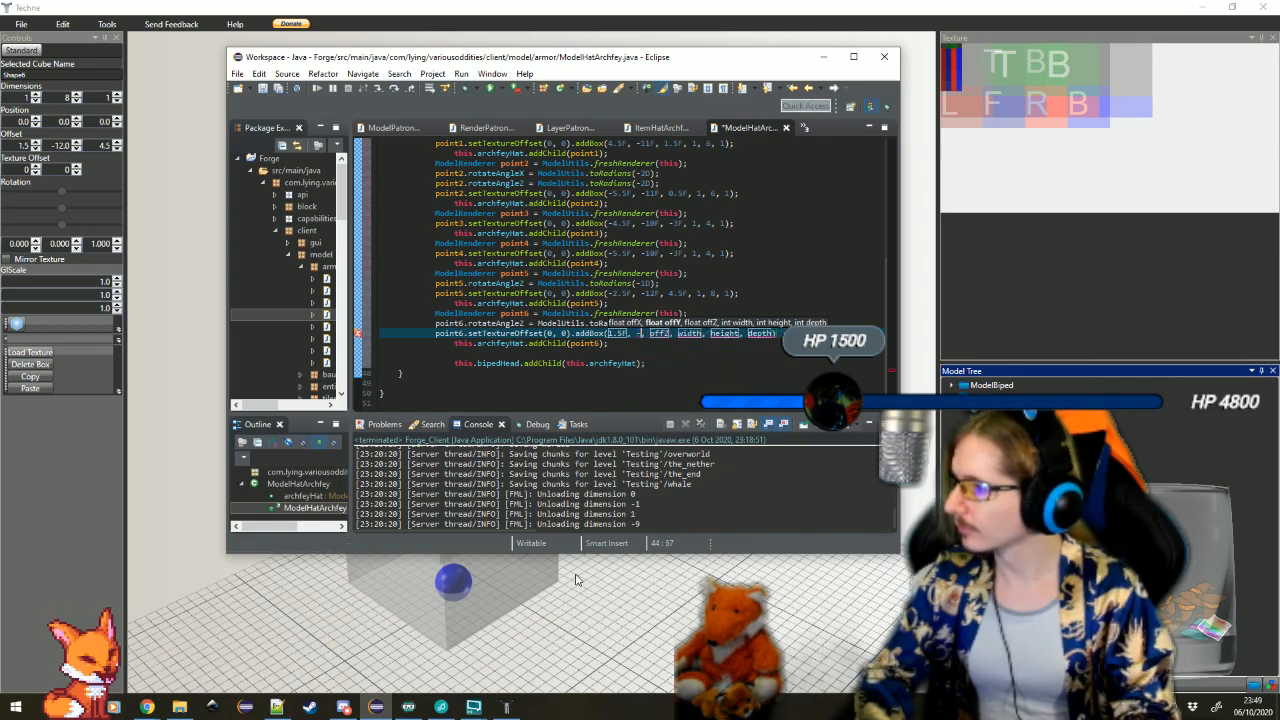
pyautogui.write('12F')
pyautogui.press('Tab')
pyautogui.write('4.5')
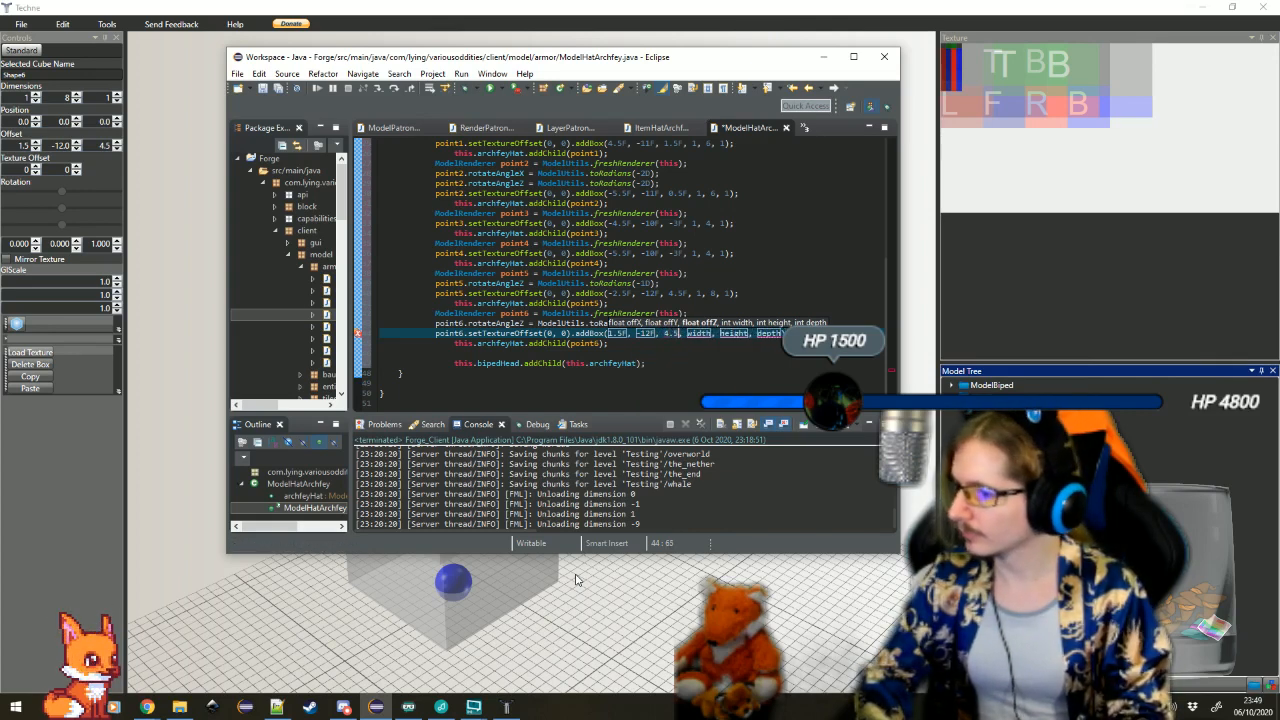
pyautogui.write('F')
pyautogui.press('Tab')
pyautogui.write('1')
pyautogui.press('Tab')
pyautogui.write('8')
pyautogui.press('Tab')
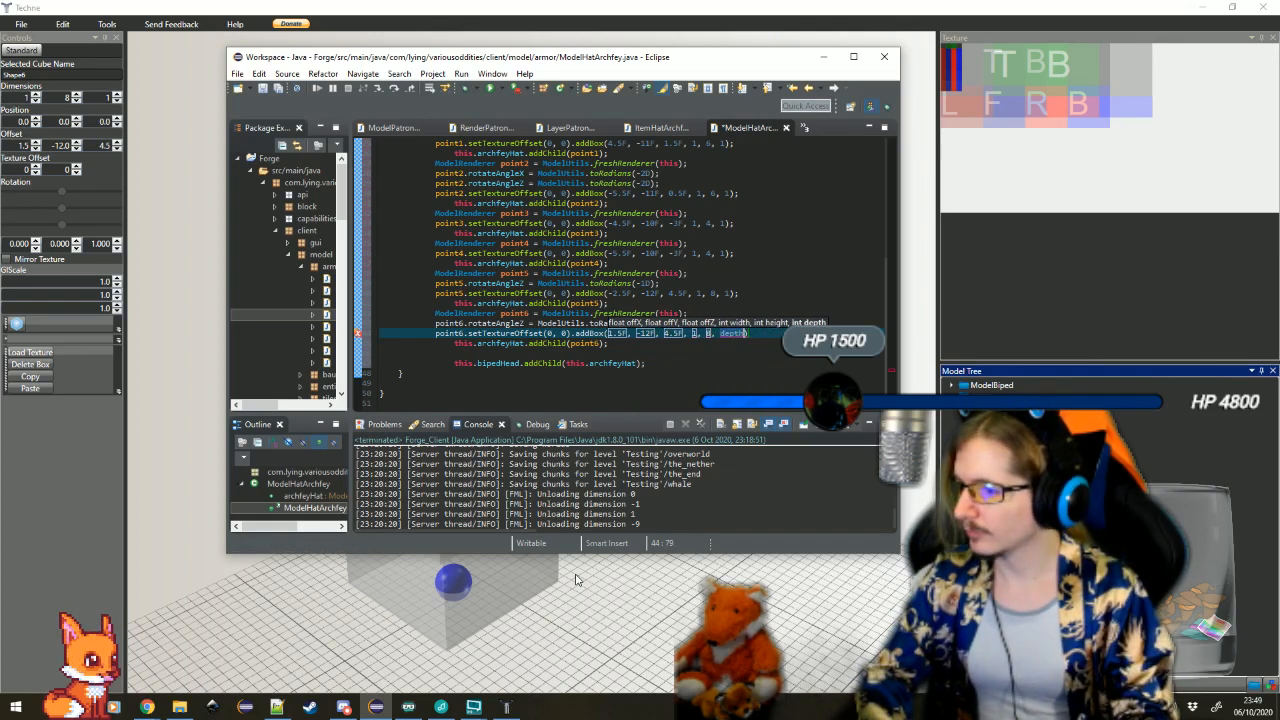
pyautogui.write('1')
pyautogui.press('Tab')
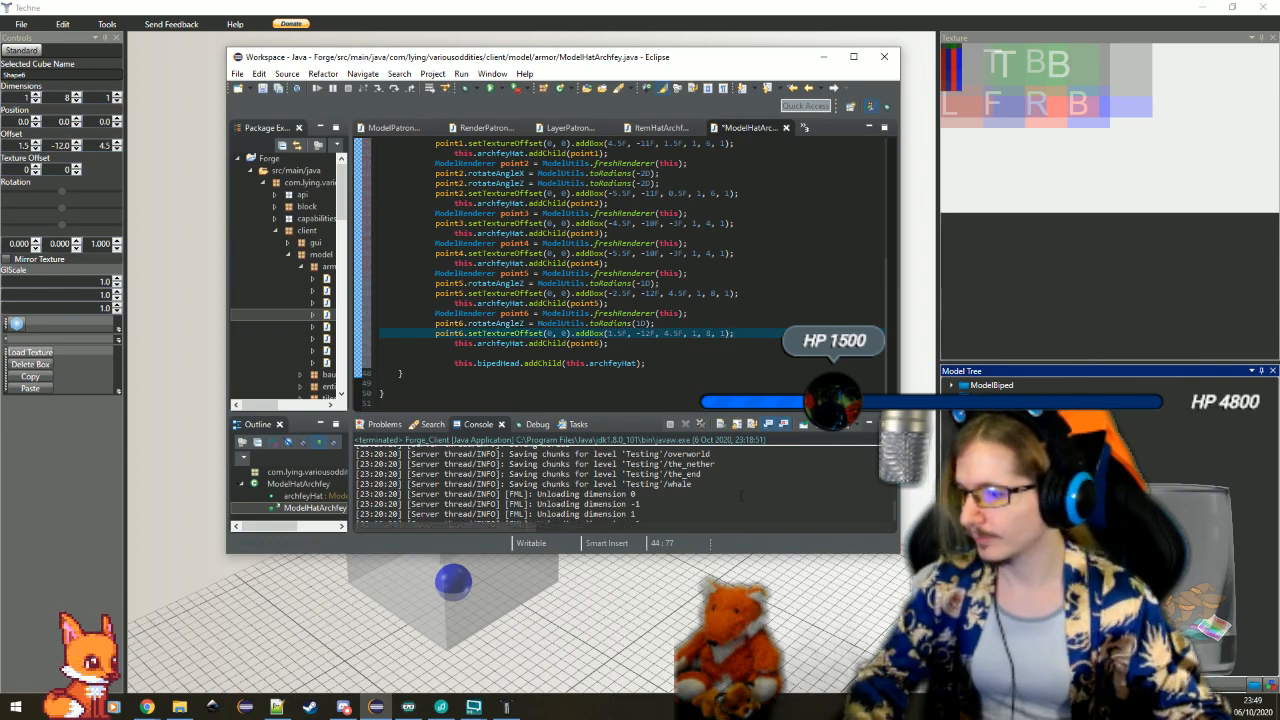
# Maximize the Eclipse window, remove the blank line above this.bipedHead.addChild(this.archfeyHat) and save ModelHatArchfey.java
pyautogui.click(853, 57)
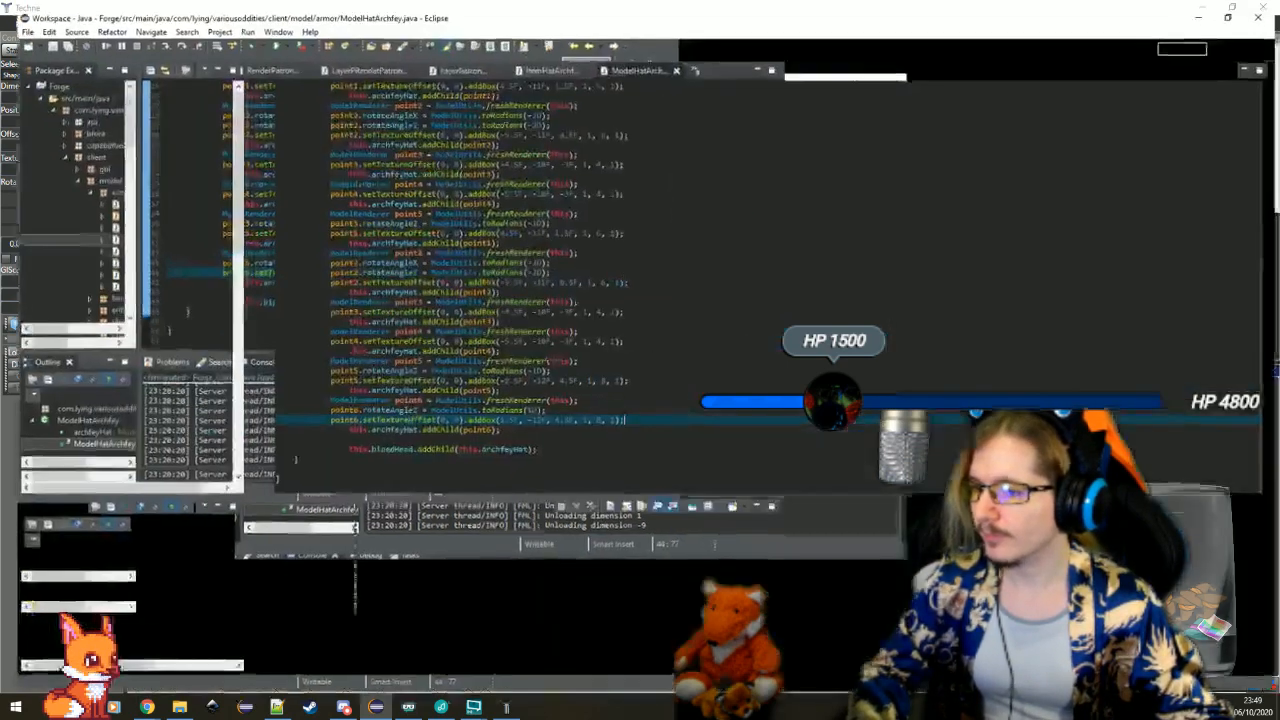
pyautogui.press('Down')
pyautogui.press('Down')
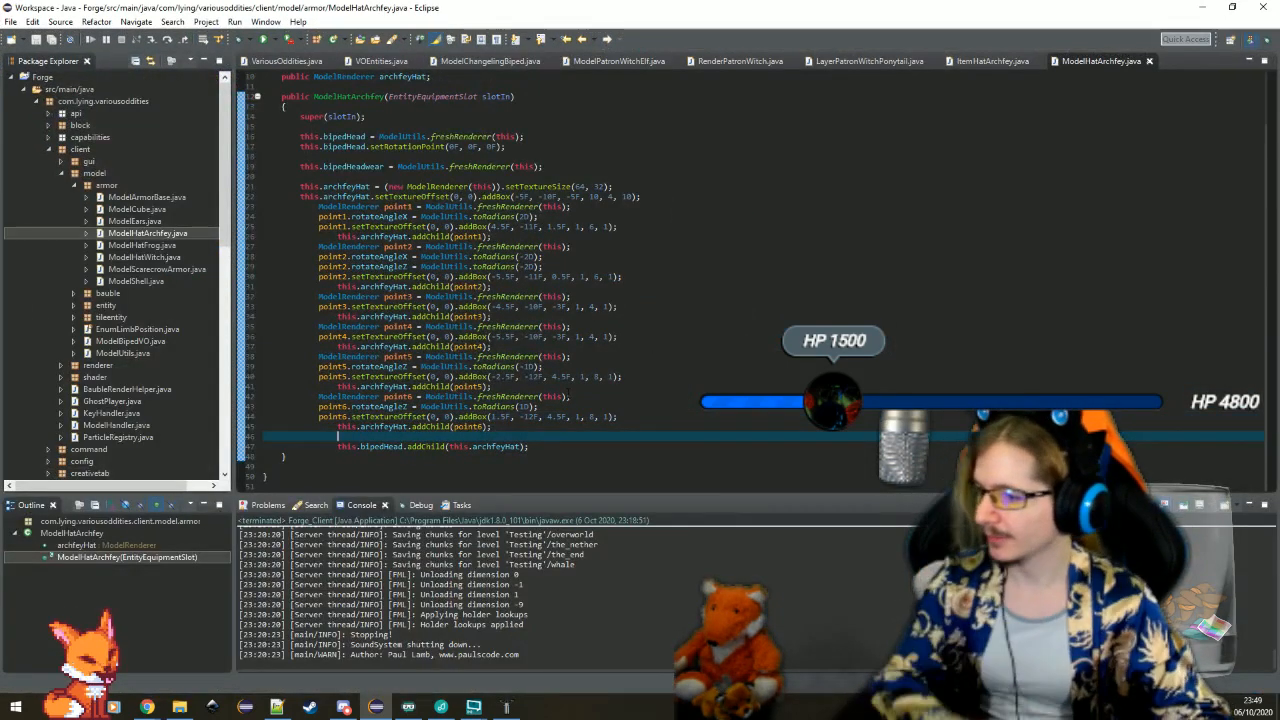
pyautogui.press('BackSpace')
pyautogui.press('BackSpace')
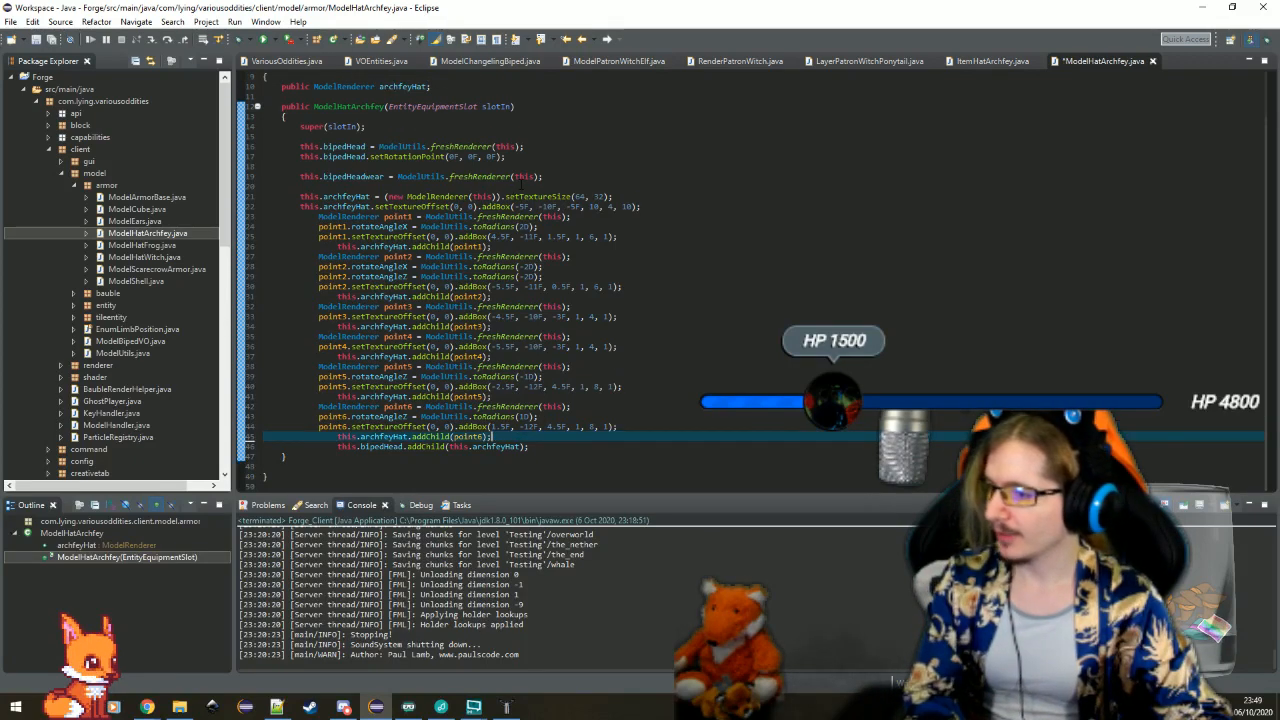
pyautogui.click(519, 186)
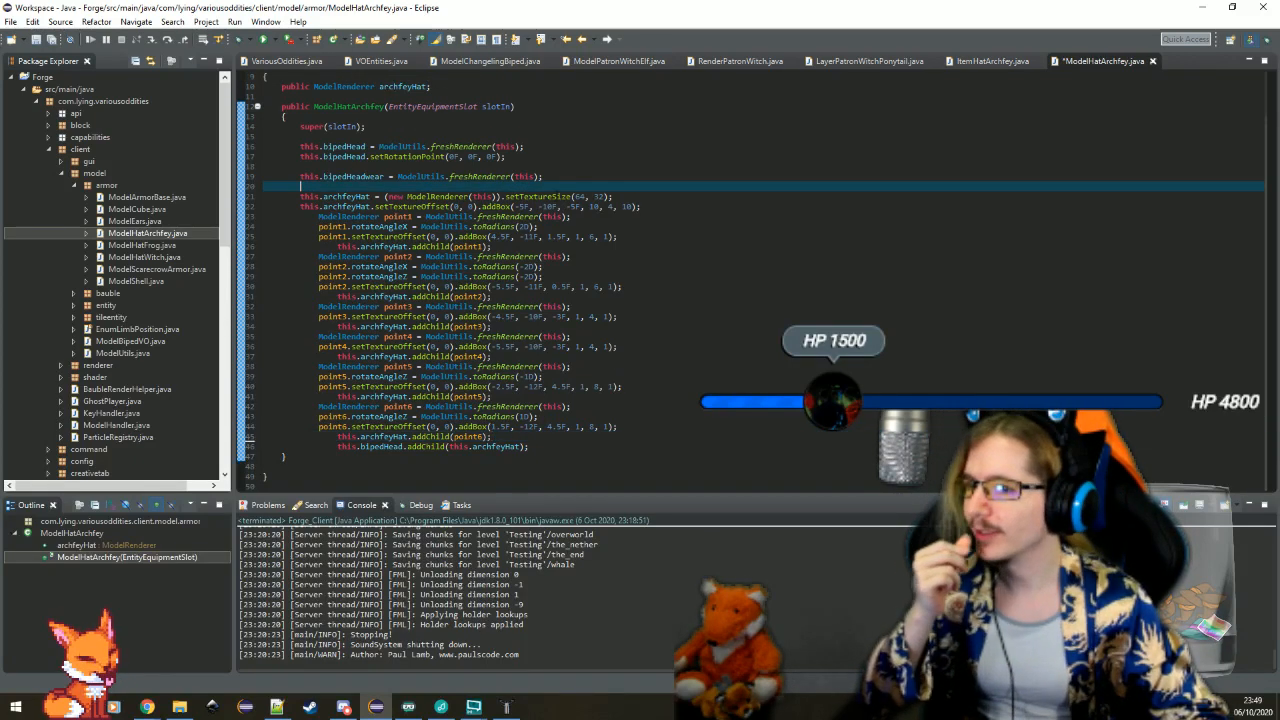
pyautogui.click(551, 168)
pyautogui.click(570, 137)
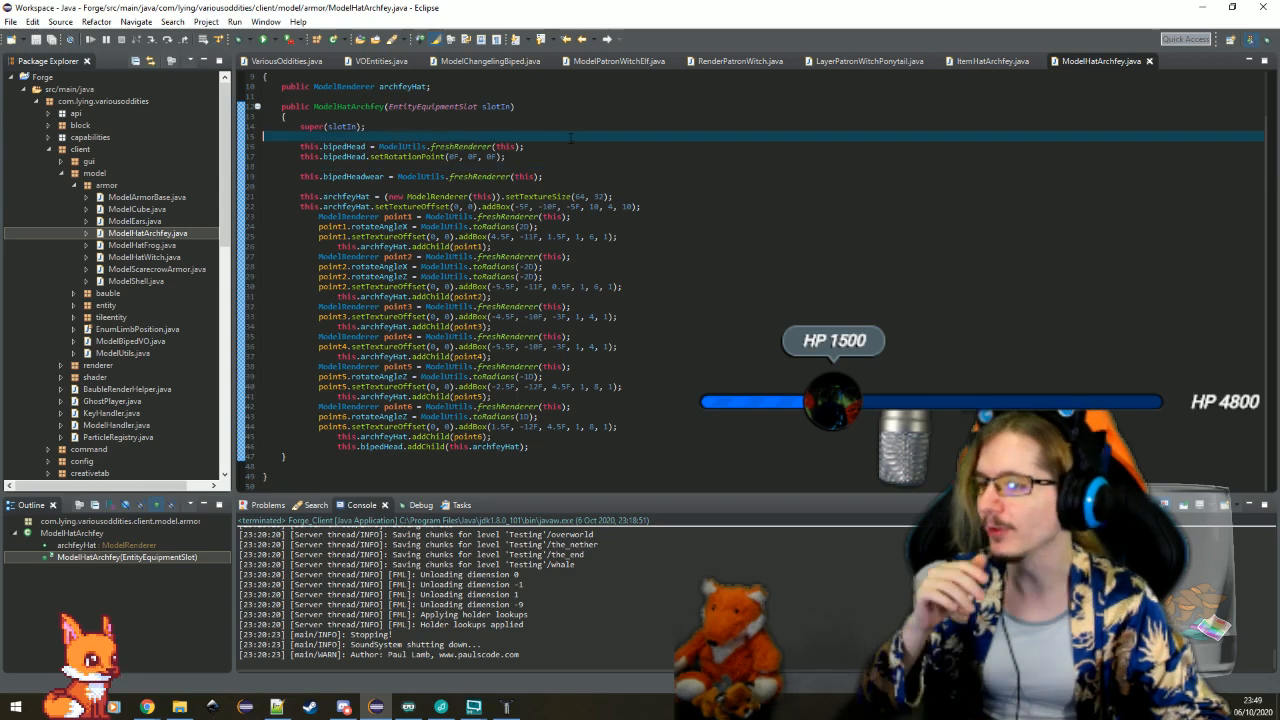
# Make getArmorModel in ItemHatArchfey.java return a new ModelHatArchfey(slot), with the matching import, and save the file
pyautogui.scroll(2, 627, 238)
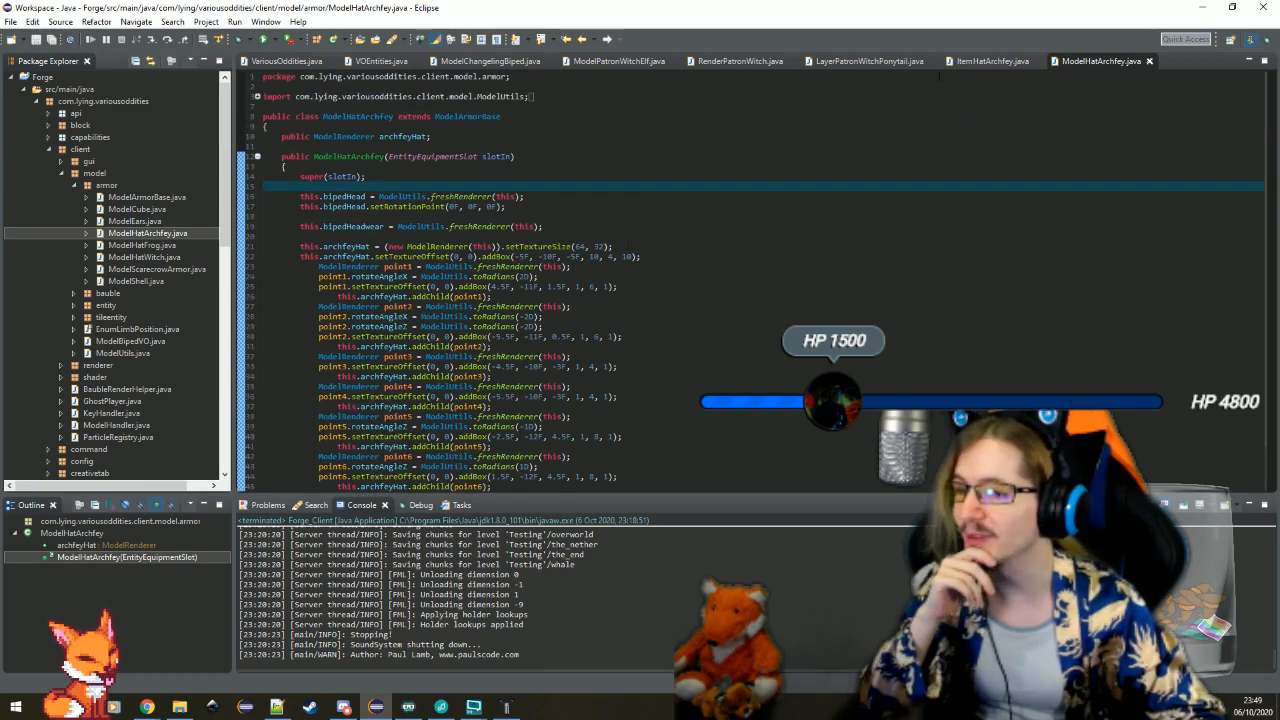
pyautogui.click(975, 62)
pyautogui.click(424, 197)
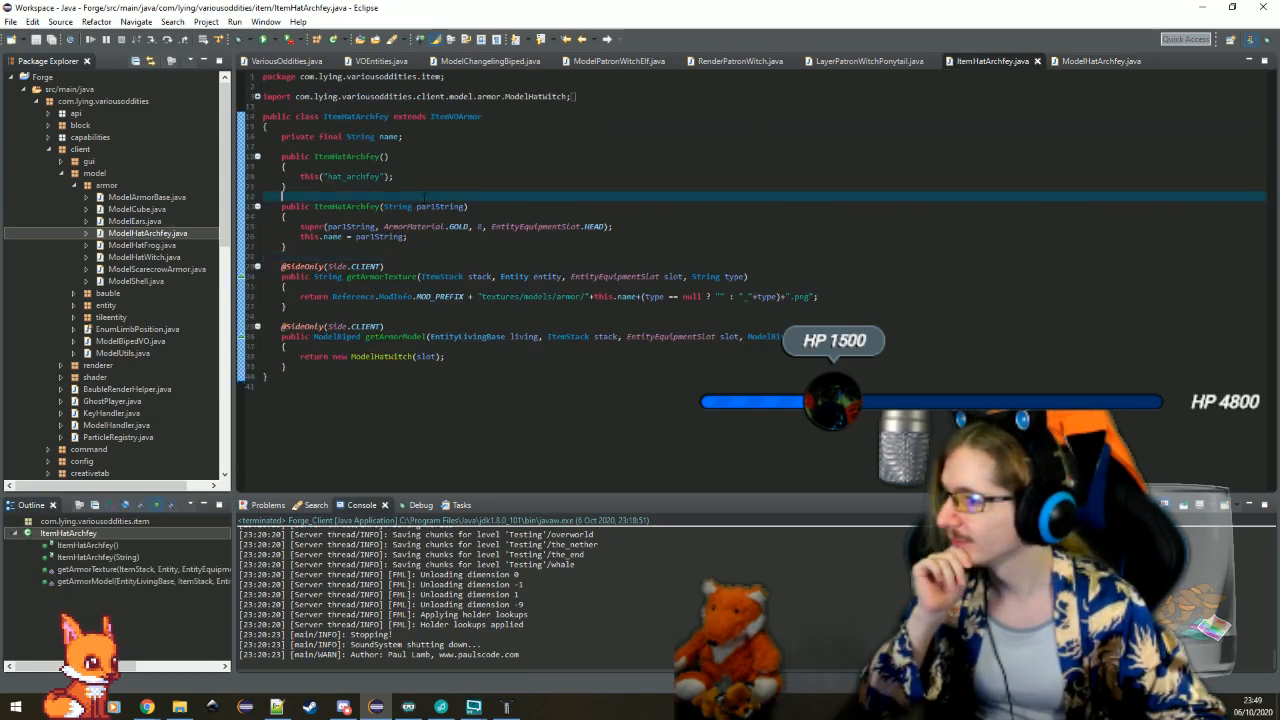
pyautogui.click(449, 147)
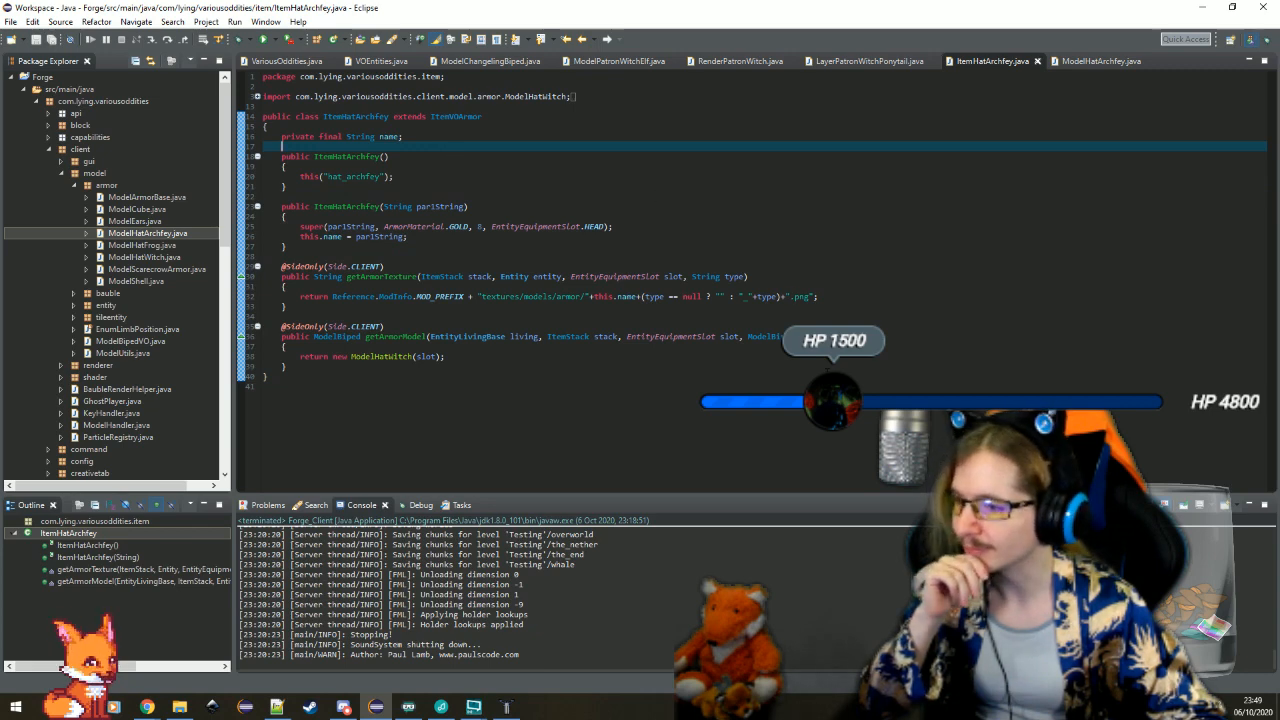
pyautogui.click(273, 40)
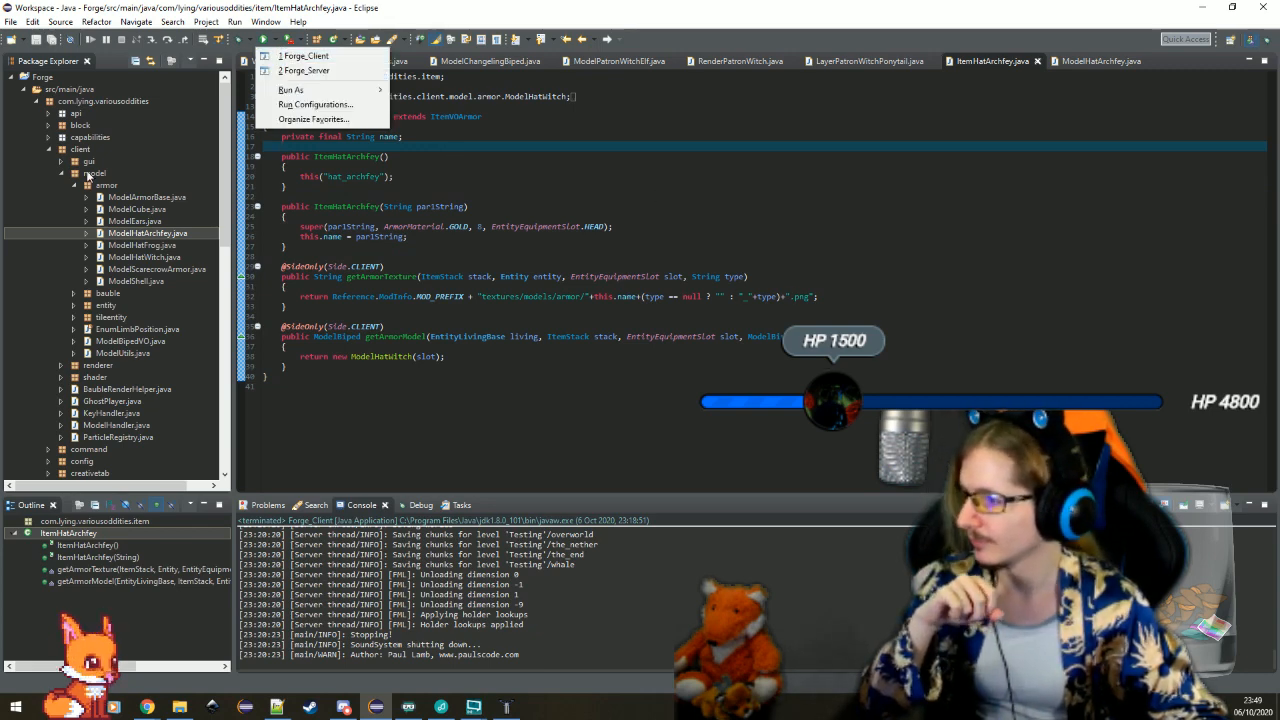
pyautogui.click(413, 356)
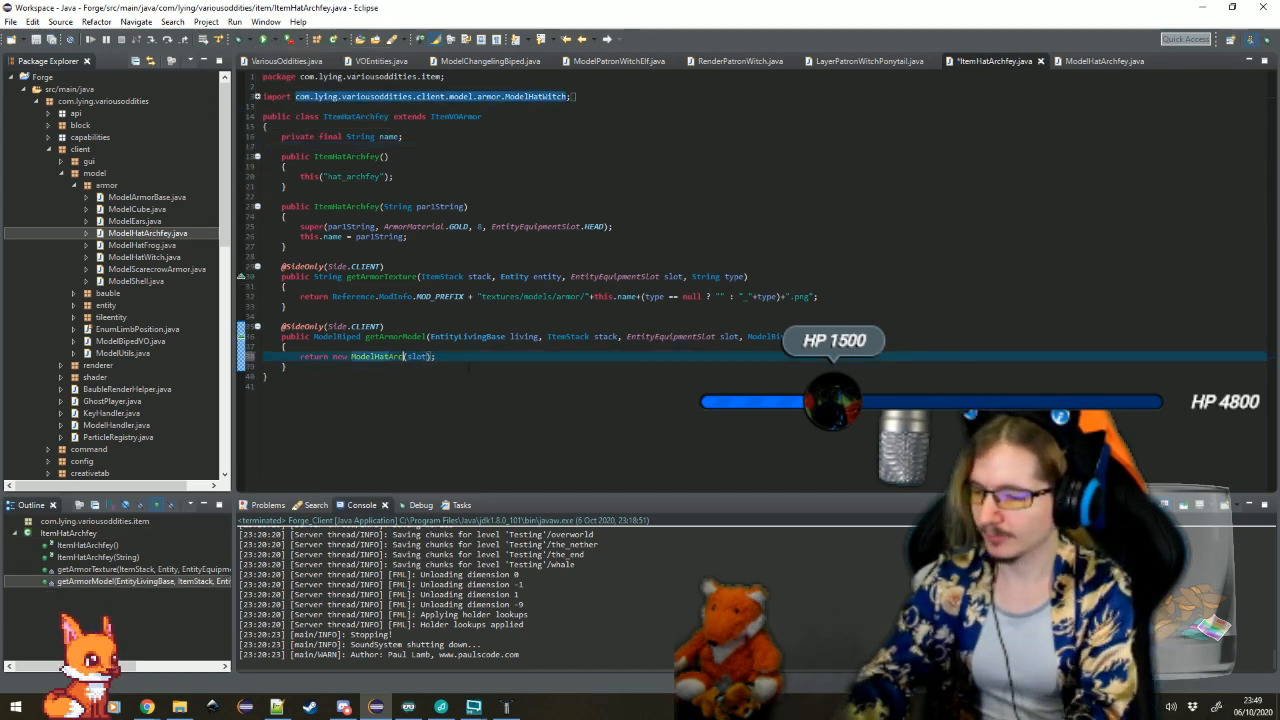
pyautogui.hotkey('ctrl', 's')
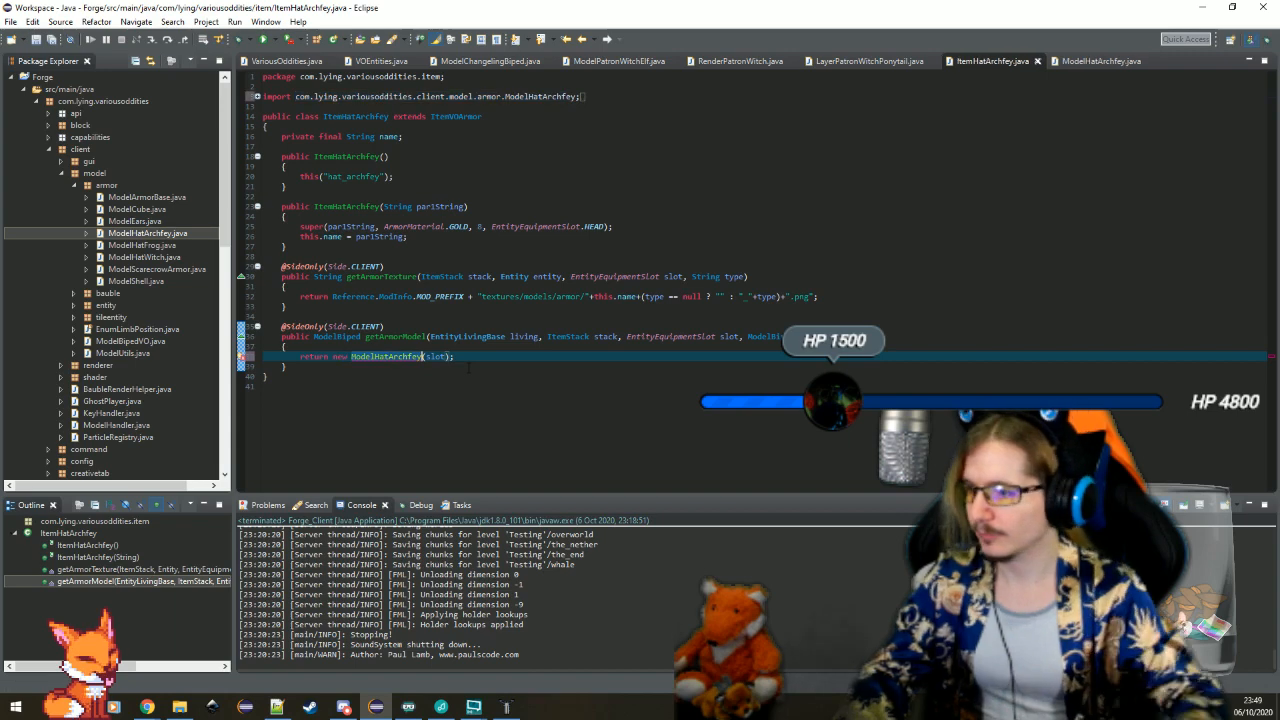
pyautogui.click(420, 316)
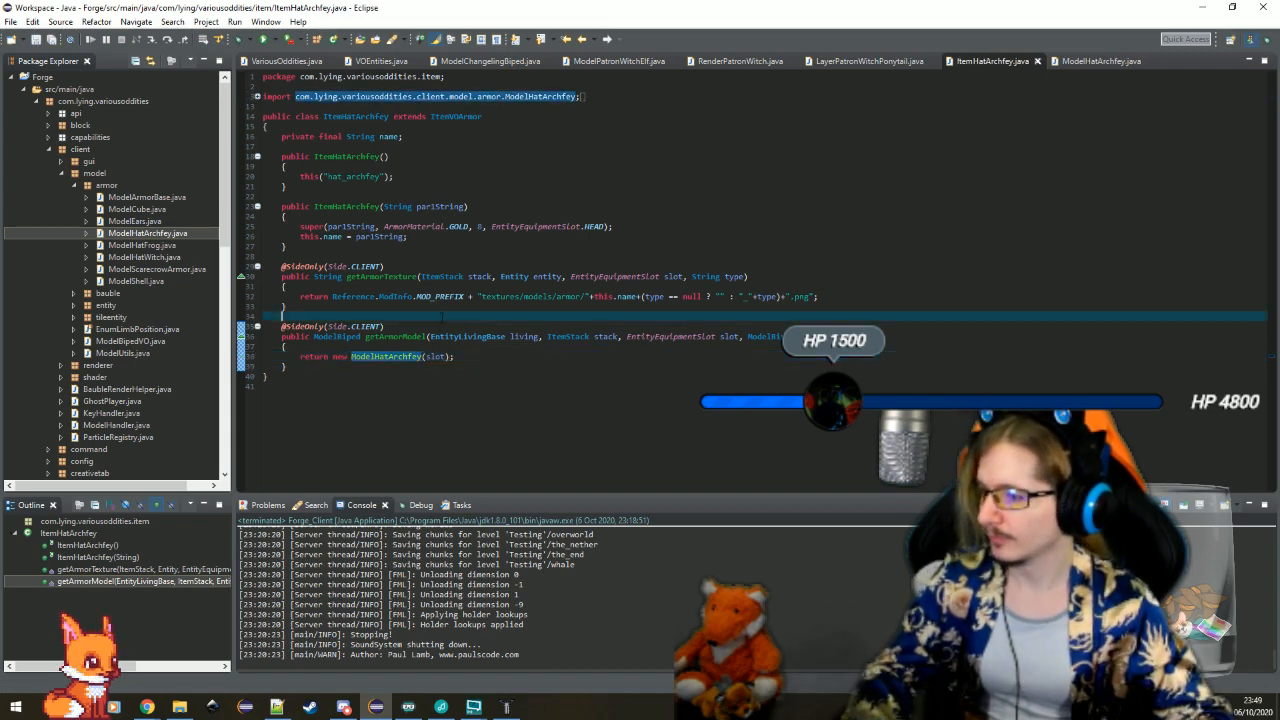
# Run the Forge_Client configuration and load the Testing singleplayer world in Minecraft
pyautogui.click(270, 40)
pyautogui.click(300, 52)
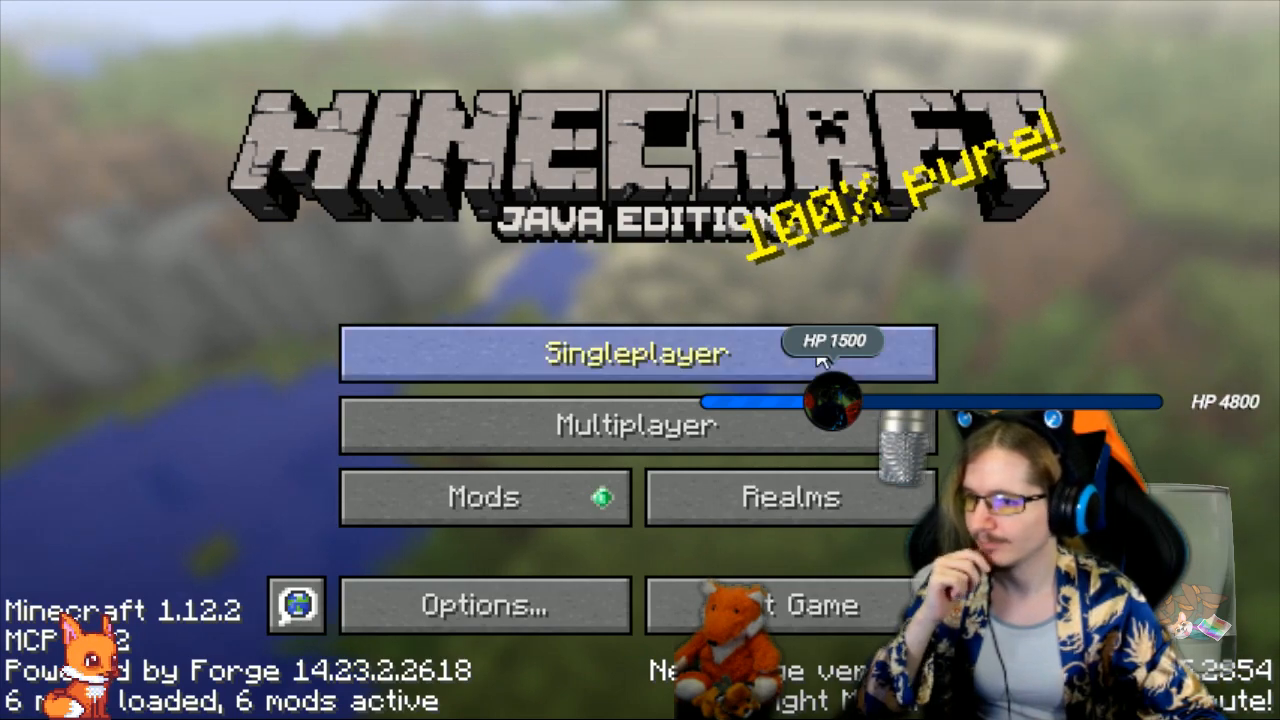
pyautogui.click(638, 353)
pyautogui.click(1170, 3)
pyautogui.doubleClick(626, 149)
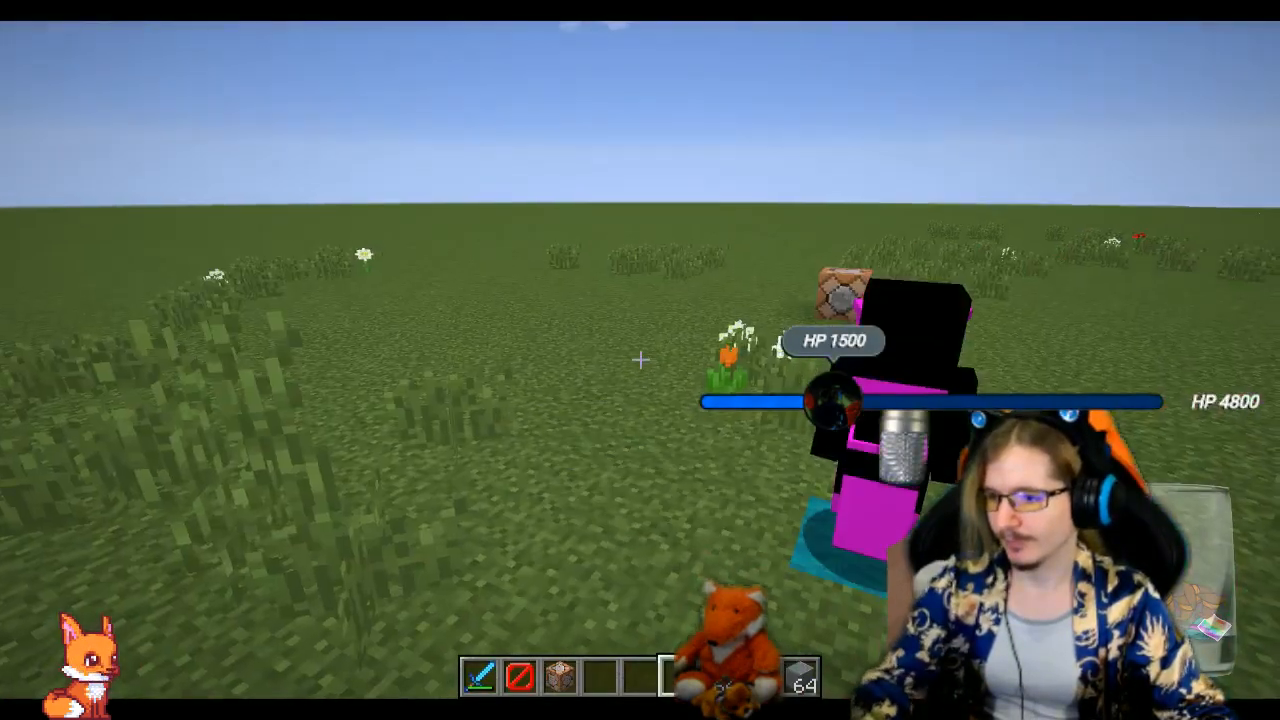
# Examine the crown on the player's head from the front in third-person view
pyautogui.press('F5')
pyautogui.press('F5')
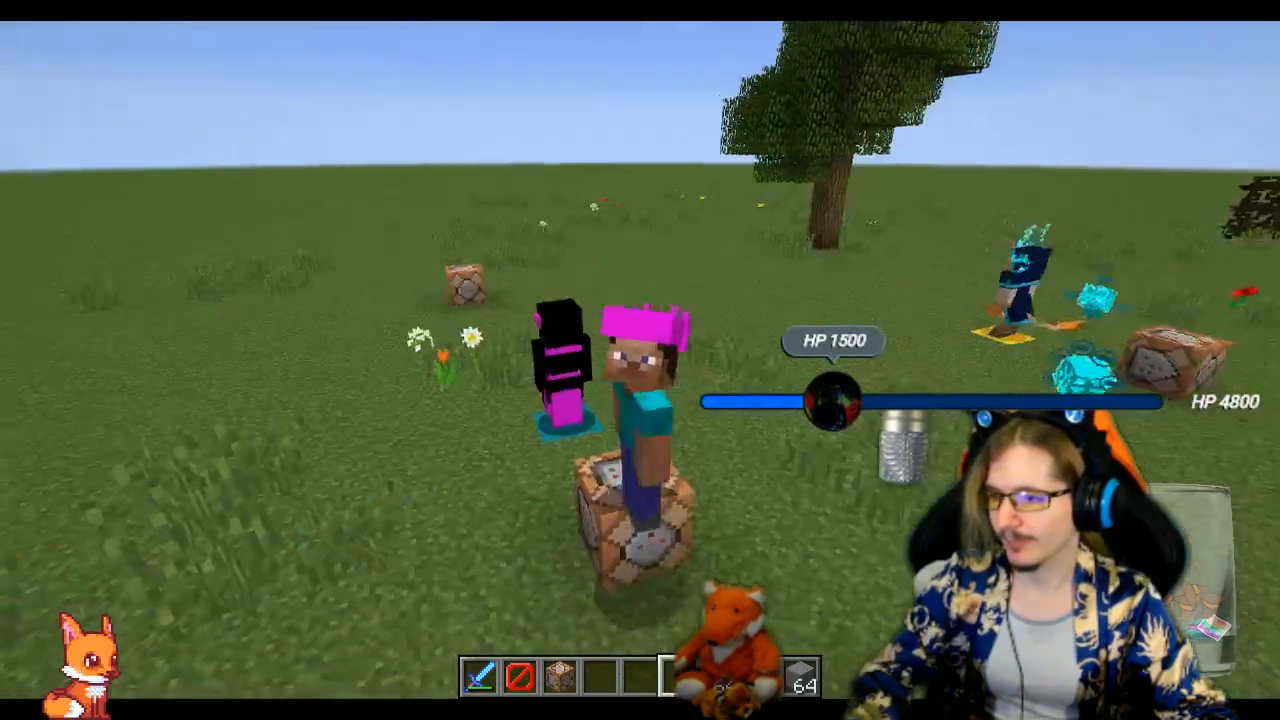
pyautogui.press('s')
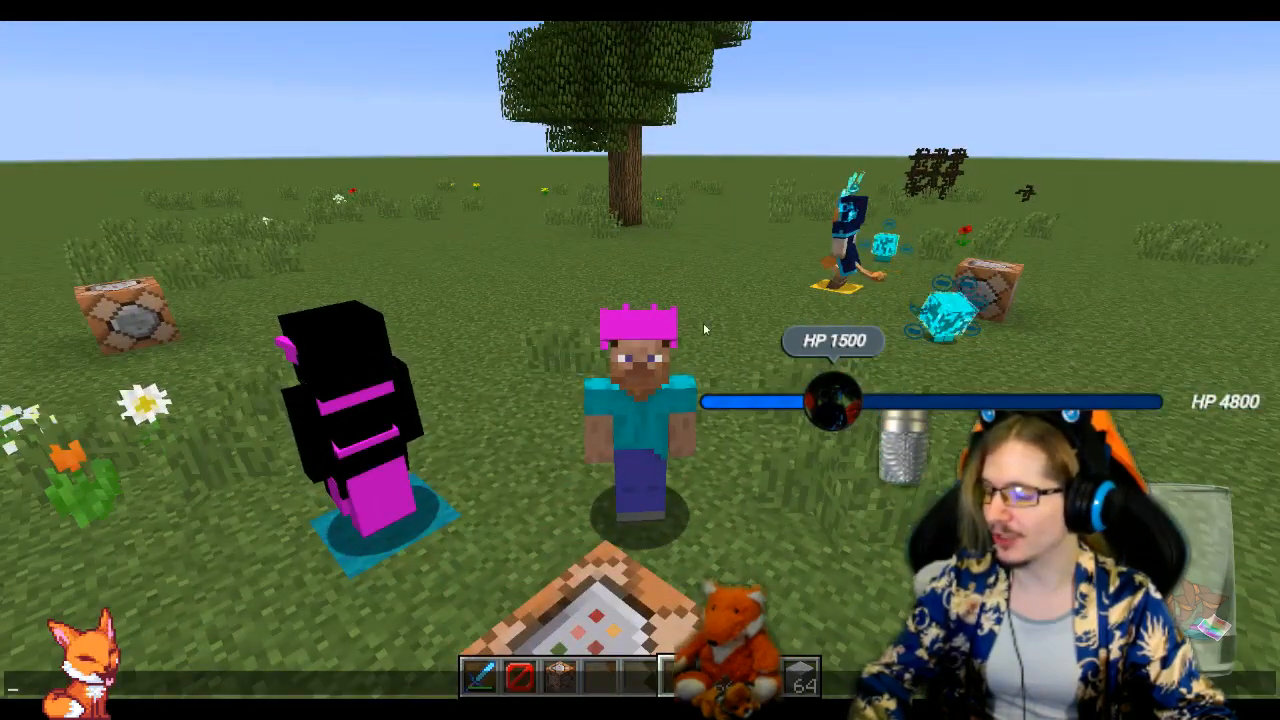
pyautogui.press('Escape')
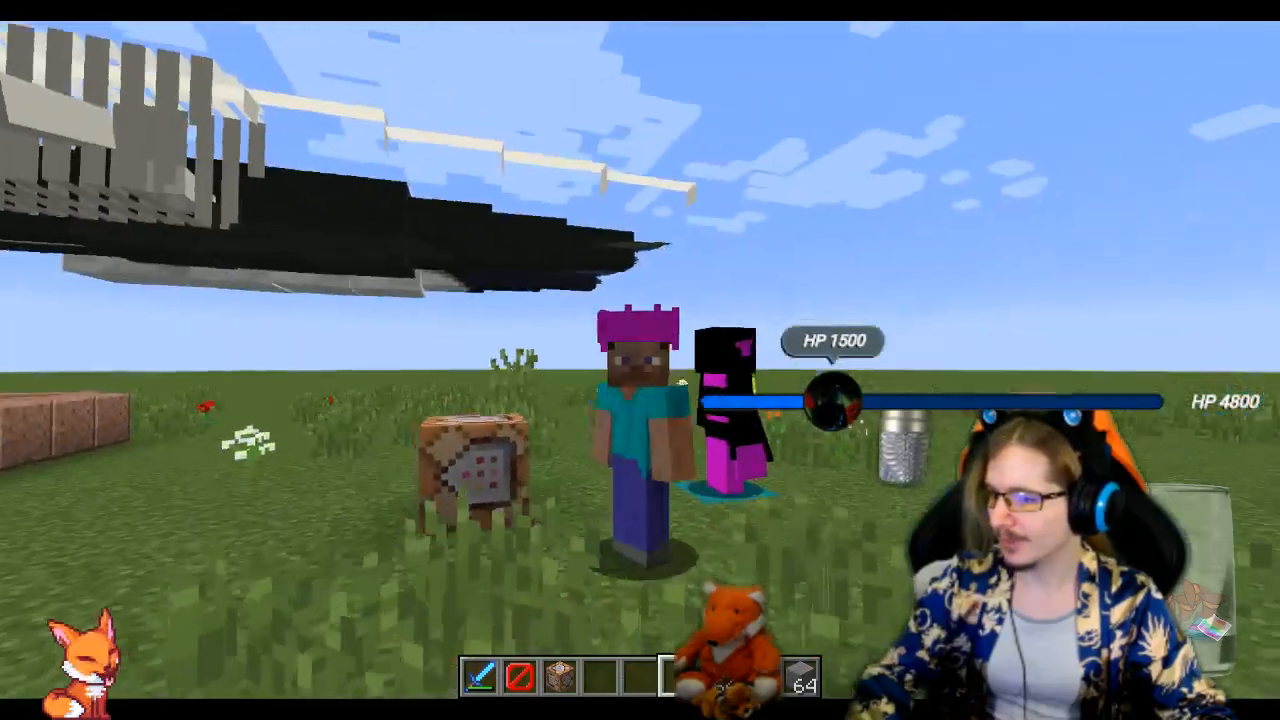
# Leave full-screen mode, save and quit the world, and quit Minecraft to return to Eclipse
pyautogui.press('Escape')
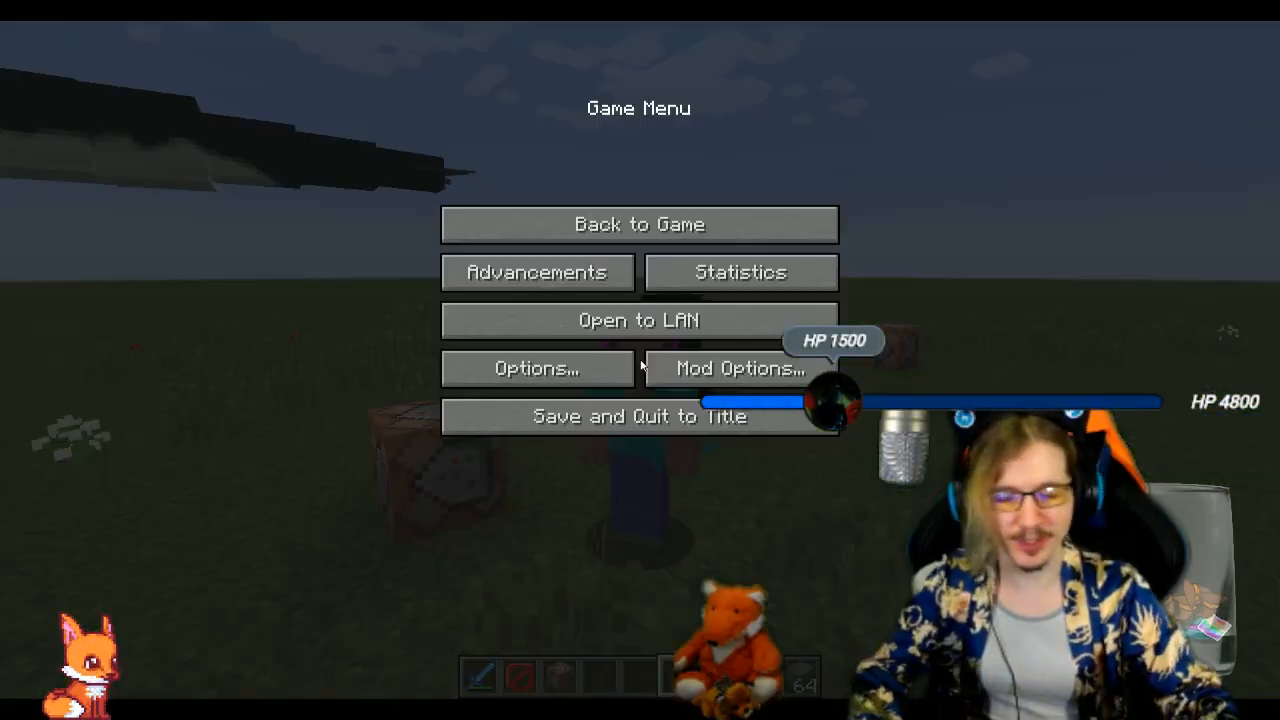
pyautogui.press('F11')
pyautogui.press('F11')
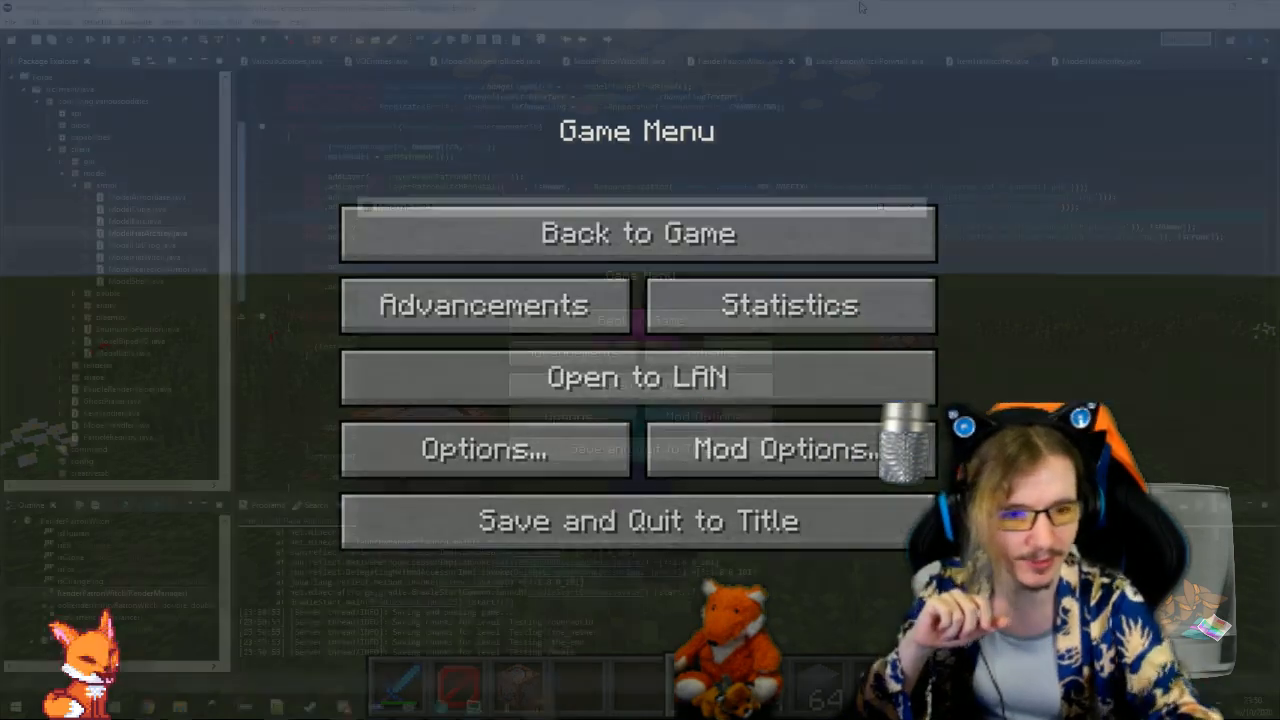
pyautogui.click(724, 457)
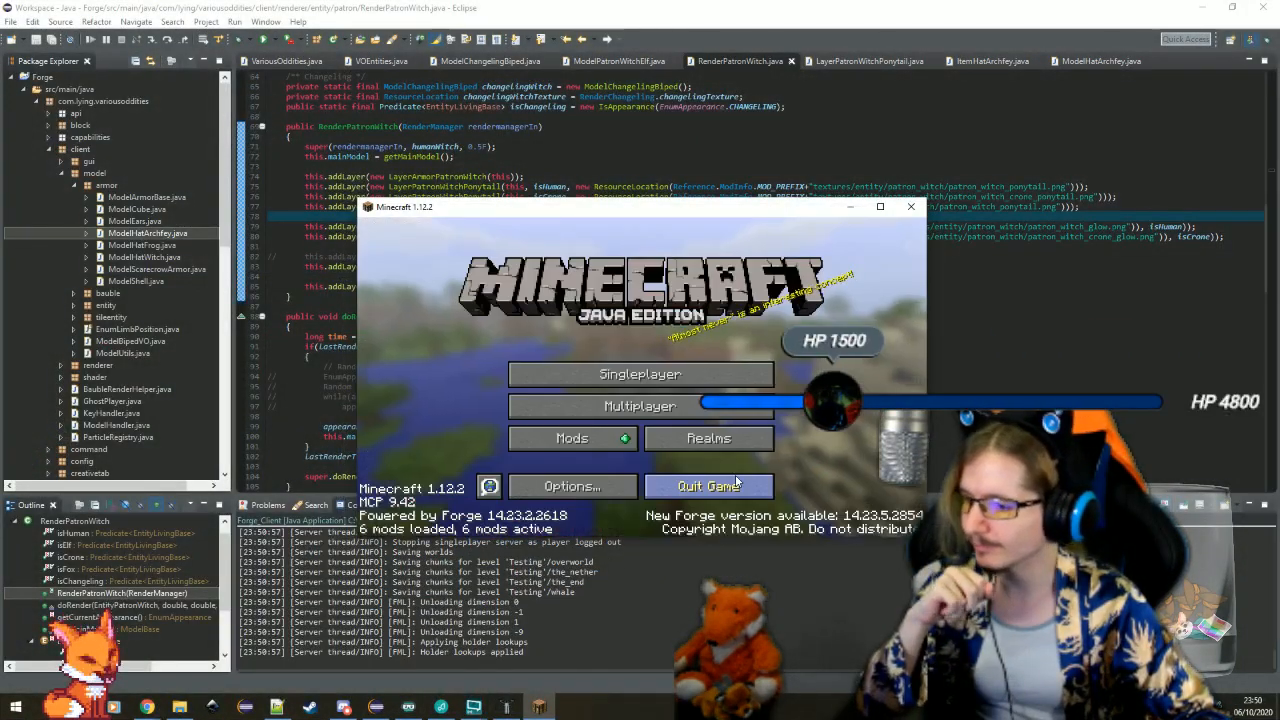
pyautogui.click(735, 481)
# Open the declaration of LayerArmorPatronWitch from the addLayer call in RenderPatronWitch.java
pyautogui.click(462, 176)
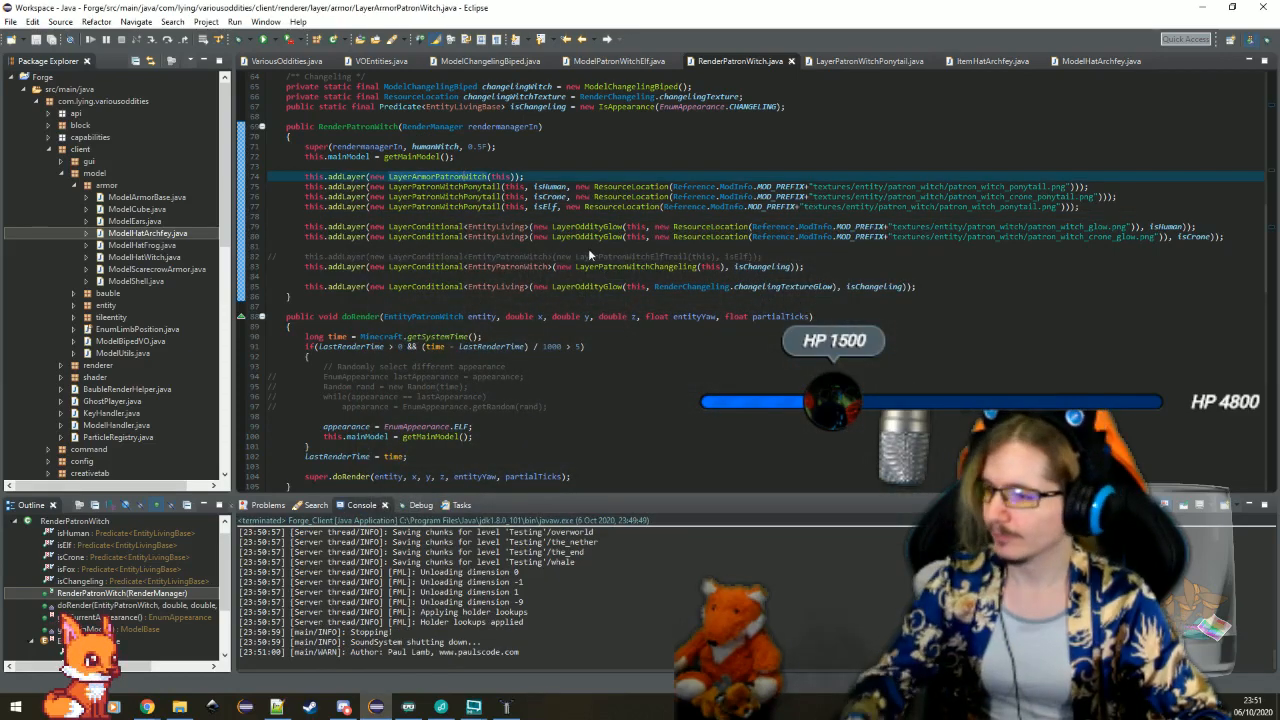
pyautogui.press('F3')
pyautogui.click(636, 237)
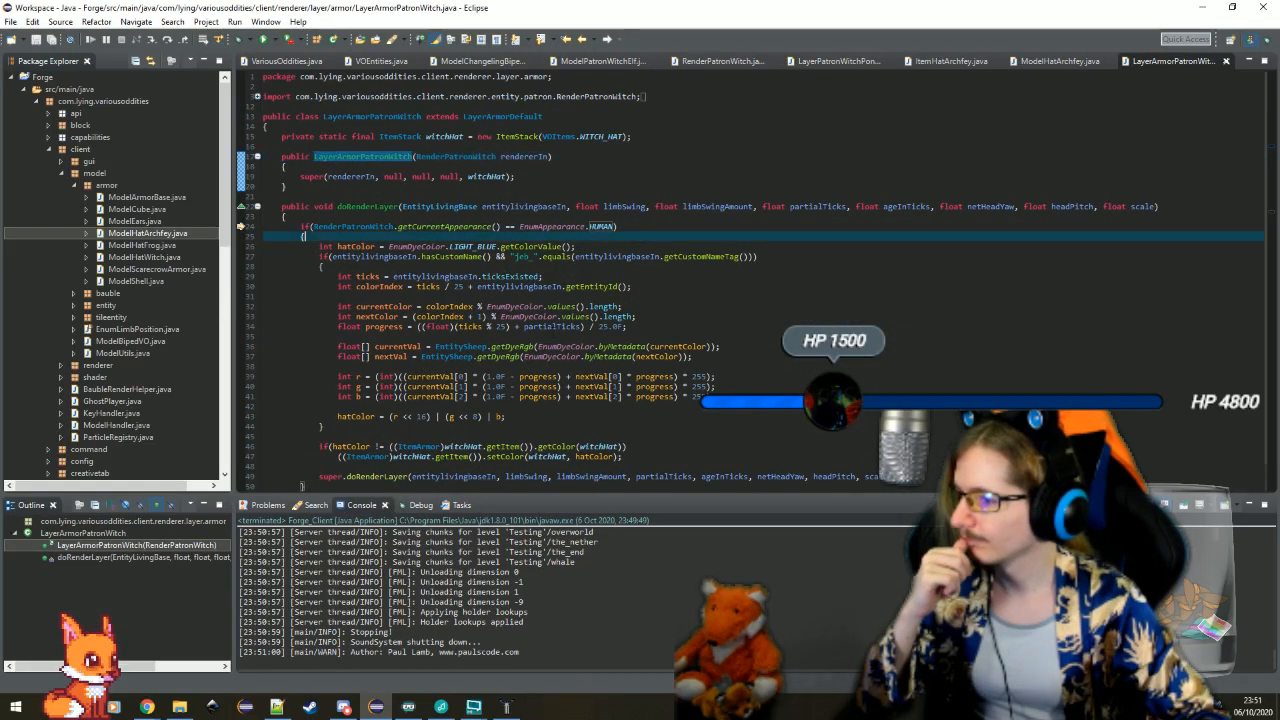
# Add an else if(RenderPatronWitch.getCurrentAppearance() == EnumAppearance.ELF) block with braces after the HUMAN block in doRenderLayer
pyautogui.scroll(-1, 636, 237)
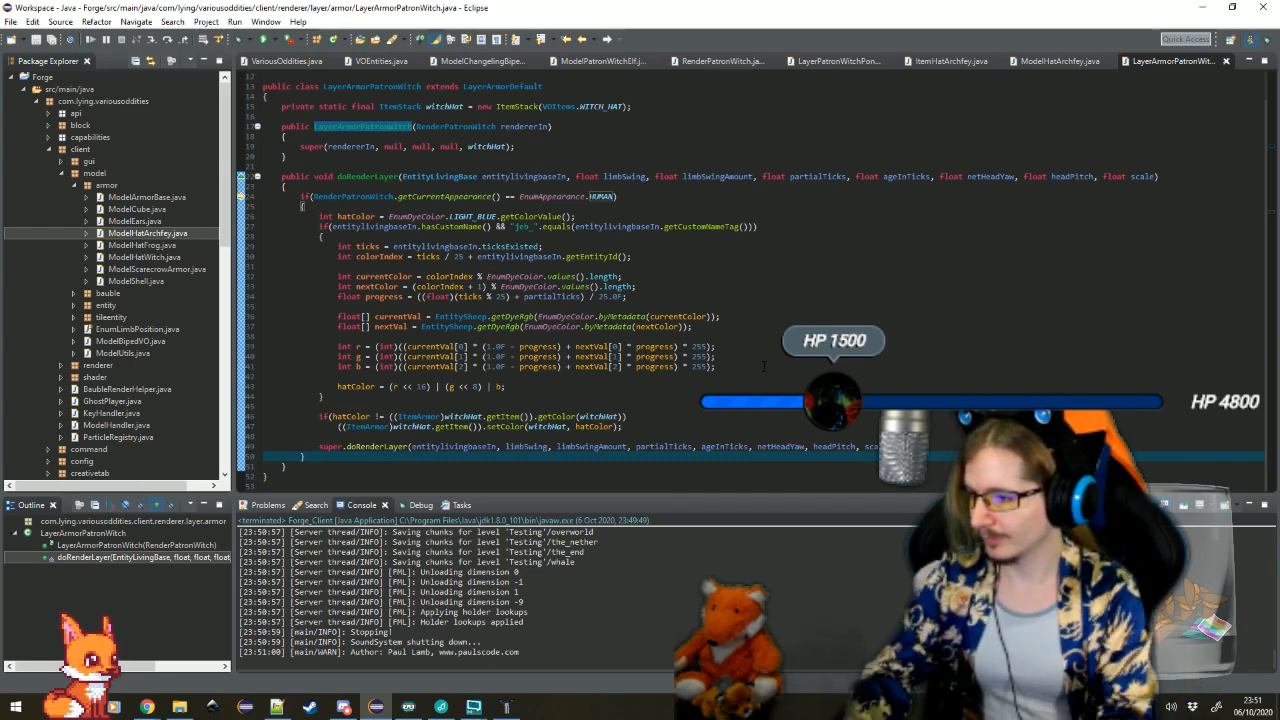
pyautogui.press('Return')
pyautogui.write('else i')
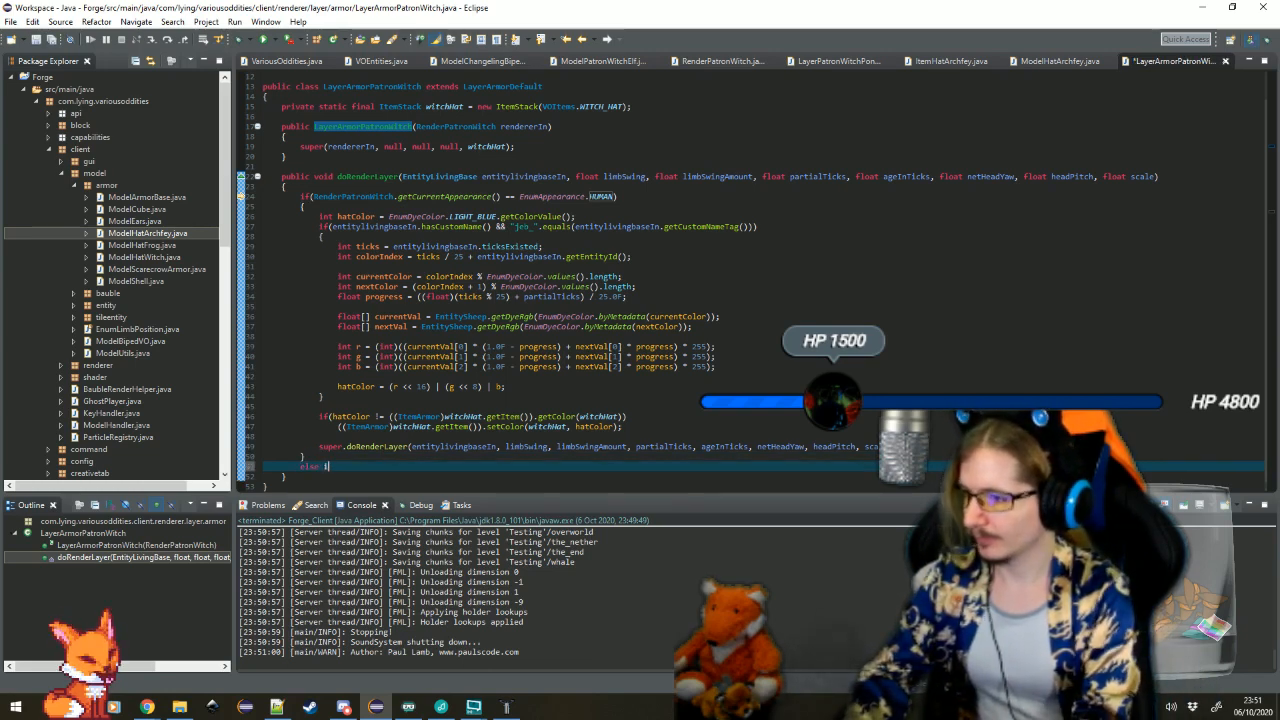
pyautogui.write('f(Rend')
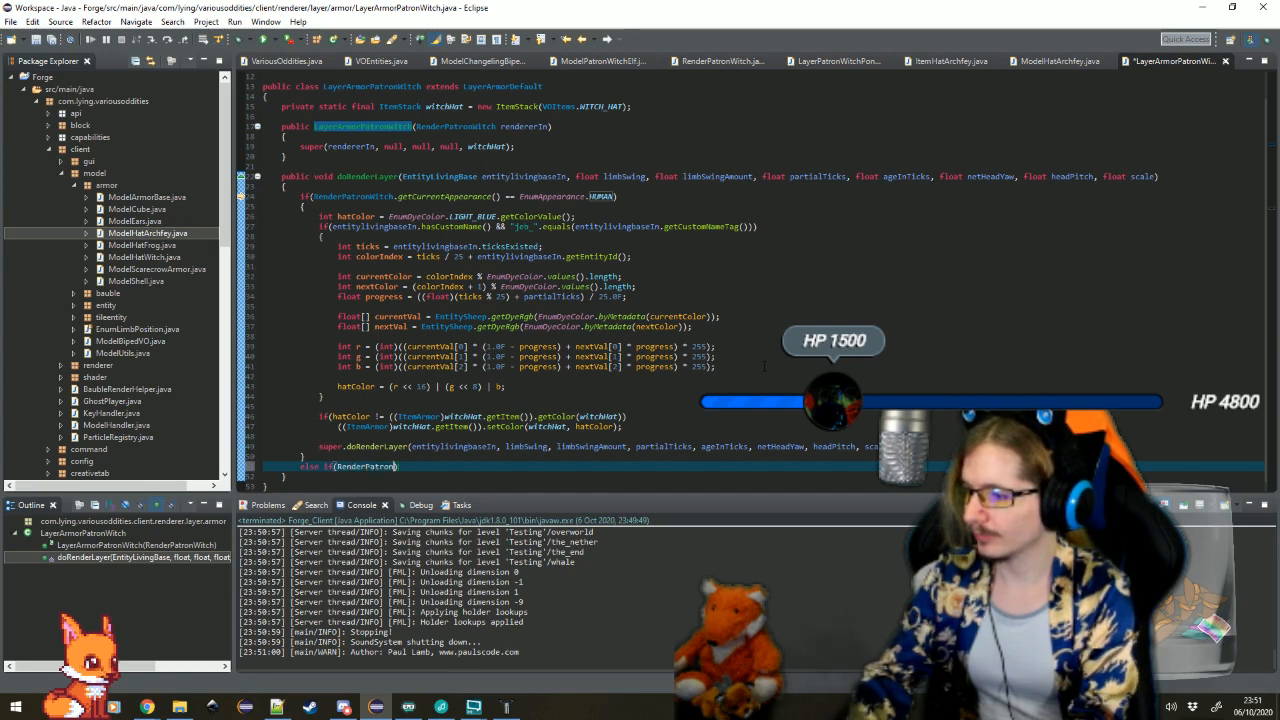
pyautogui.write('erPatronWitch.getCurrentAppearance() =')
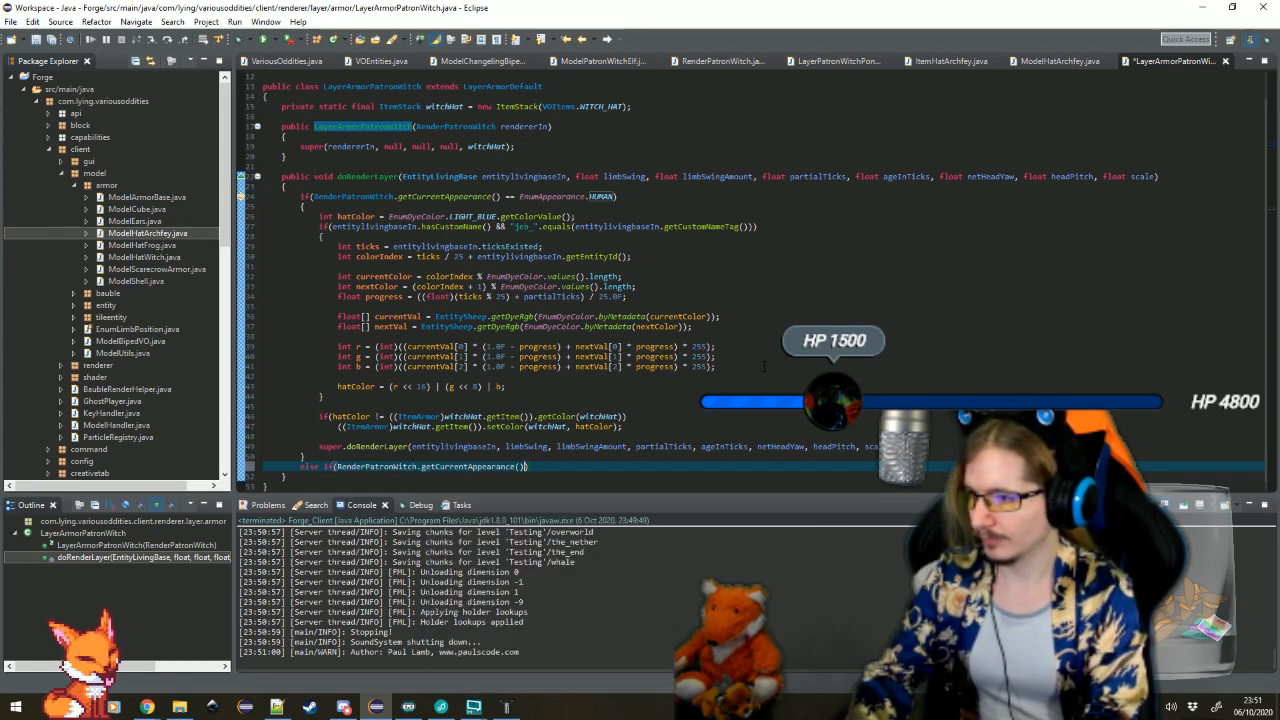
pyautogui.write('= EnumApp')
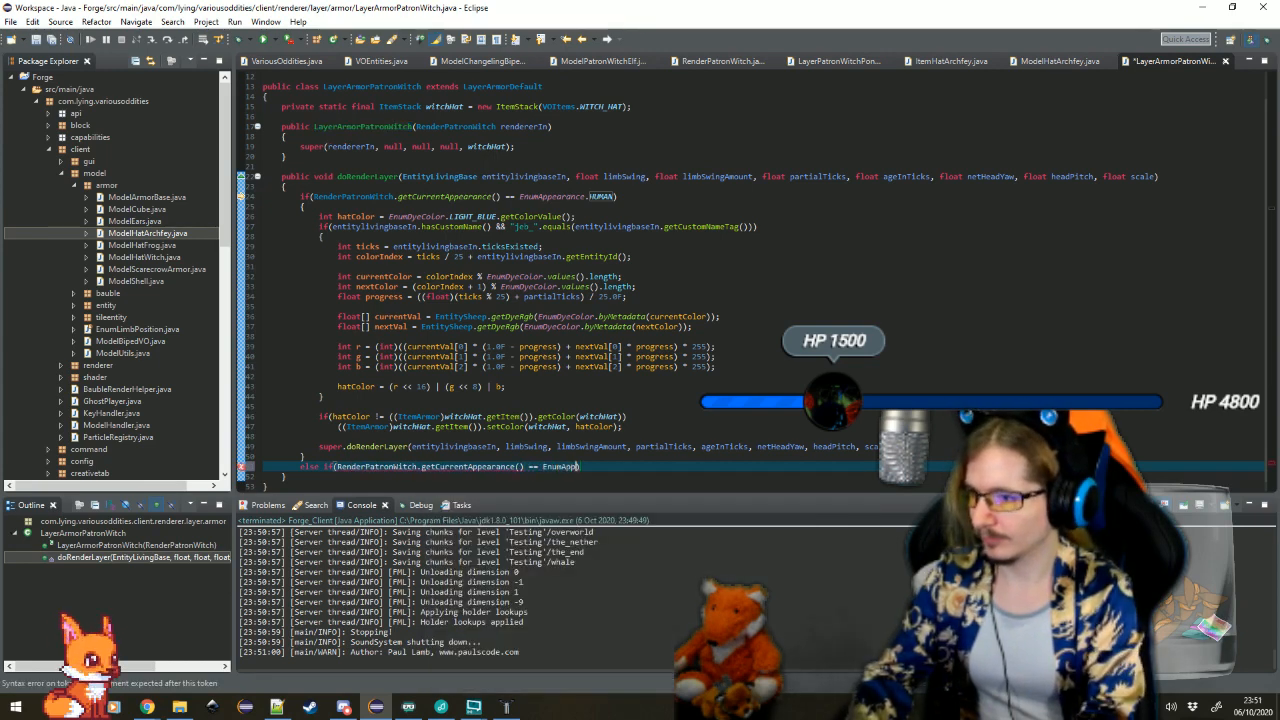
pyautogui.write('earance.ELF)')
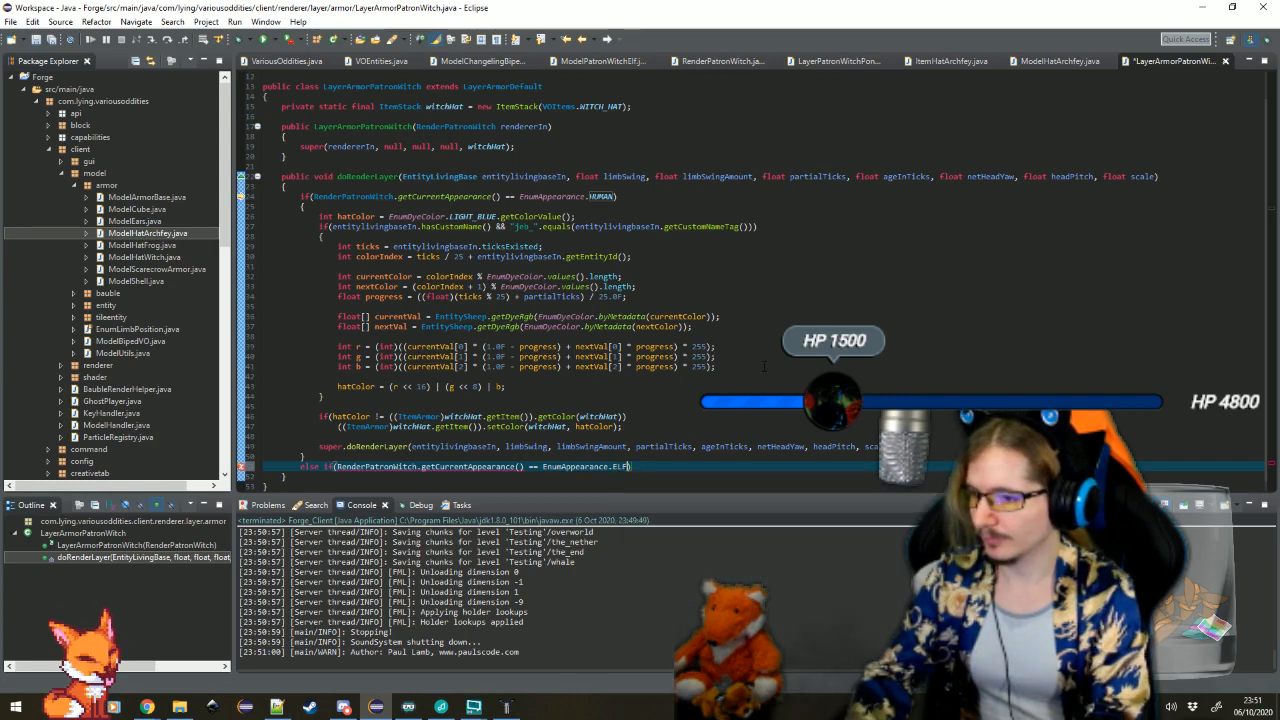
pyautogui.press('Return')
pyautogui.write('{')
pyautogui.press('Return')
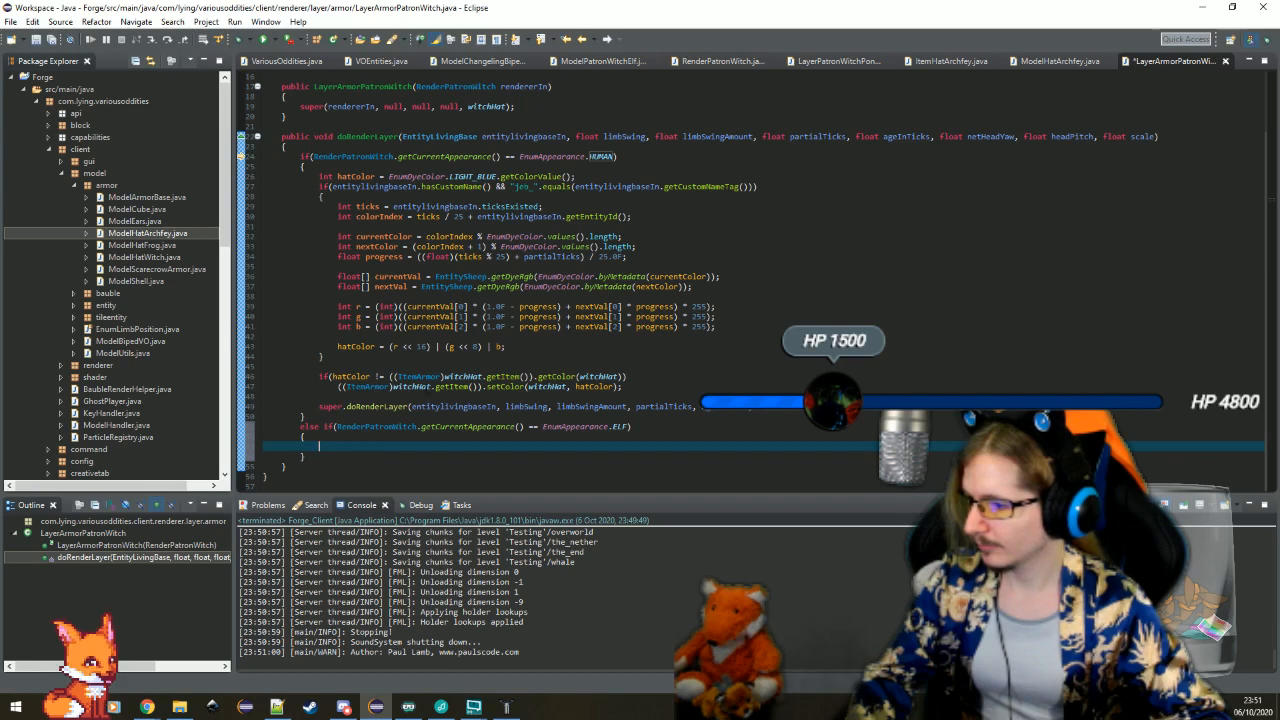
# Copy the super.doRenderLayer call from the HUMAN block into the ELF block
pyautogui.click(320, 396)
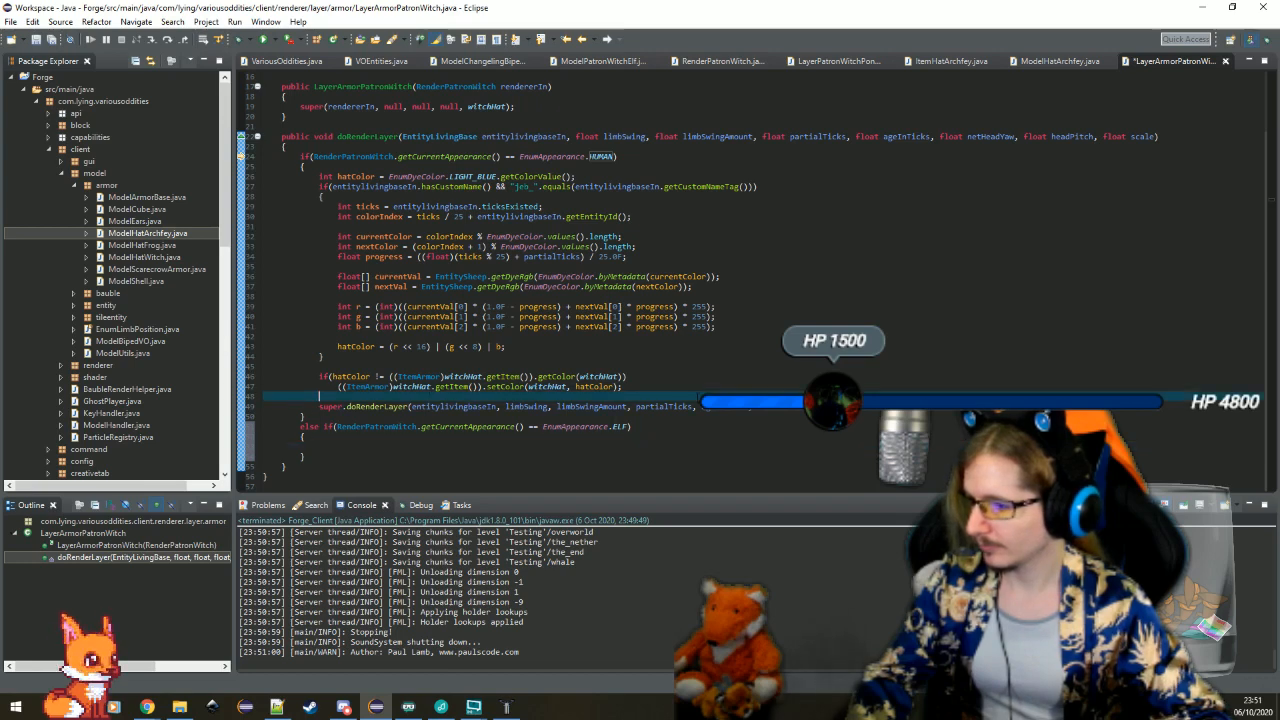
pyautogui.moveTo(951, 407); pyautogui.dragTo(951, 400)
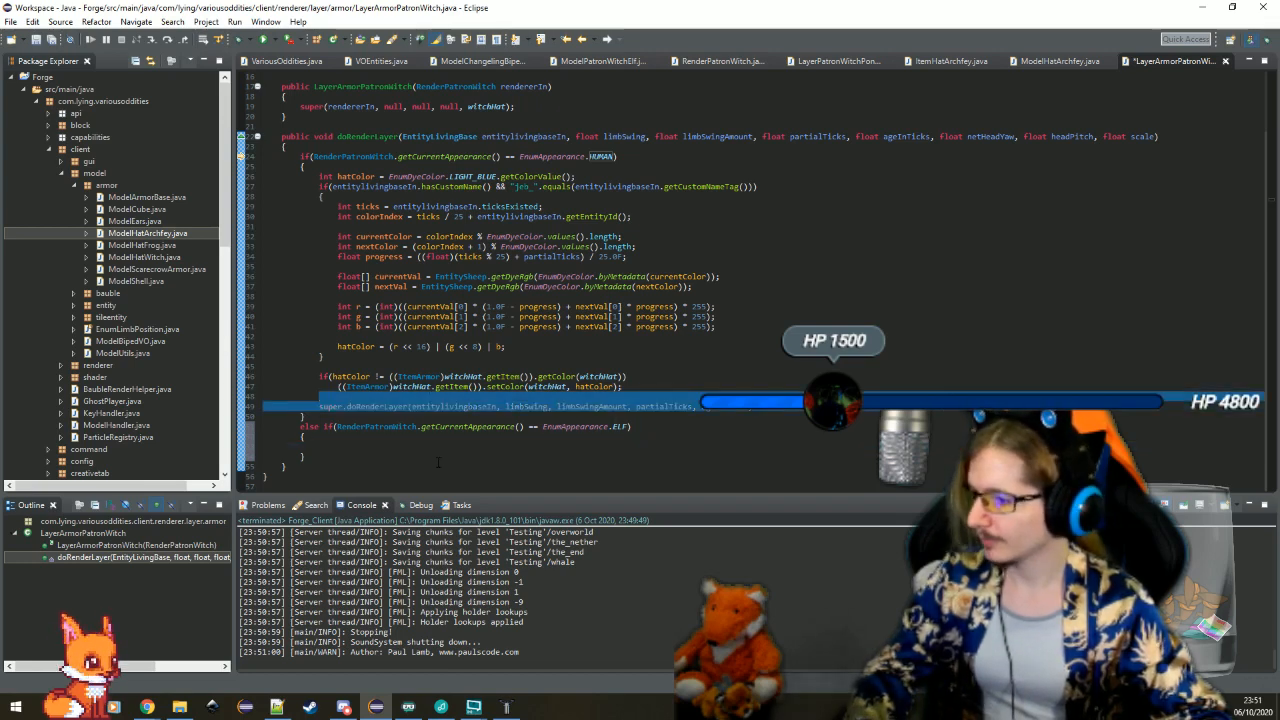
pyautogui.moveTo(445, 447); pyautogui.dragTo(480, 437)
pyautogui.hotkey('ctrl', 'v')
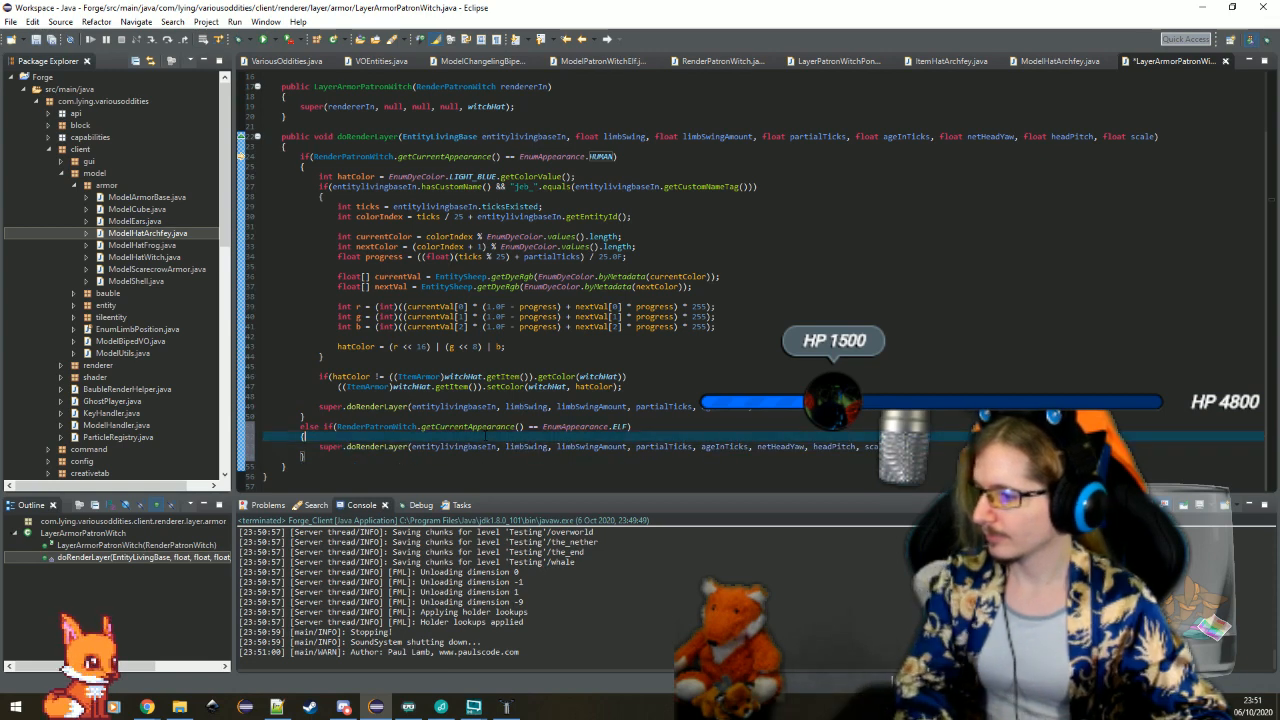
# Check the hatColor and witchHat uses in doRenderLayer and delete the whole ELF else-if block
pyautogui.click(352, 377)
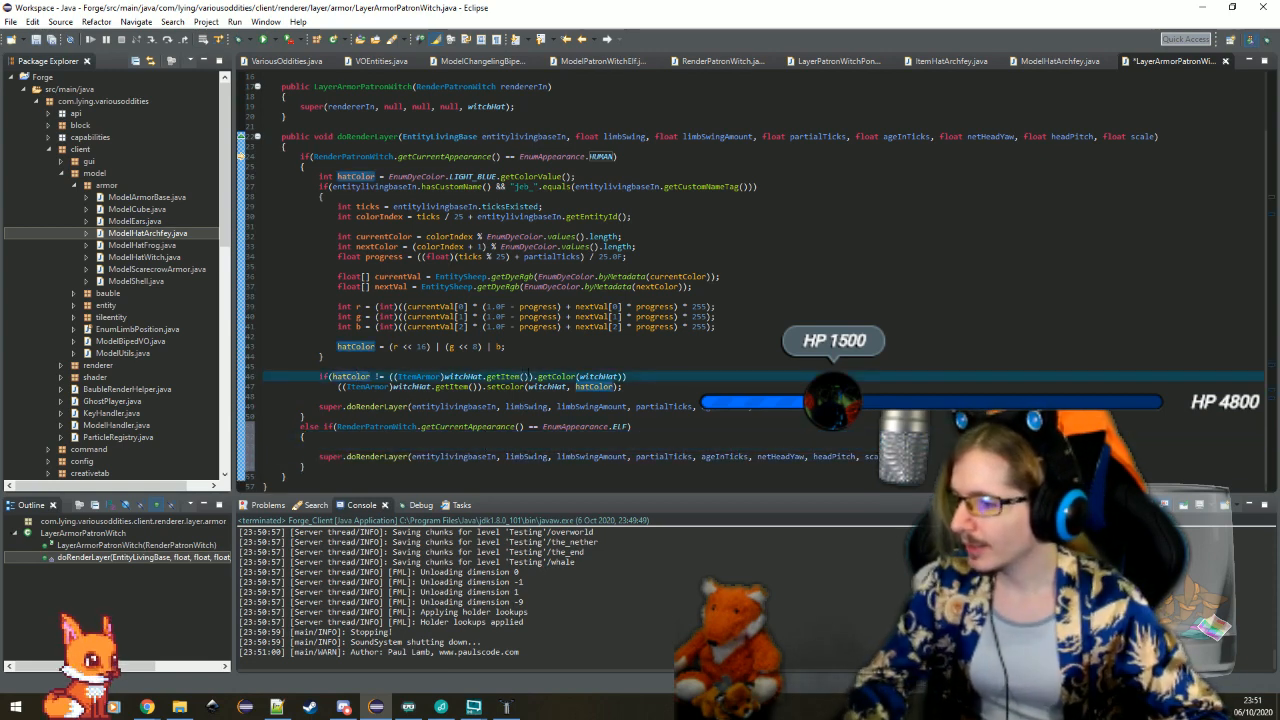
pyautogui.click(463, 377)
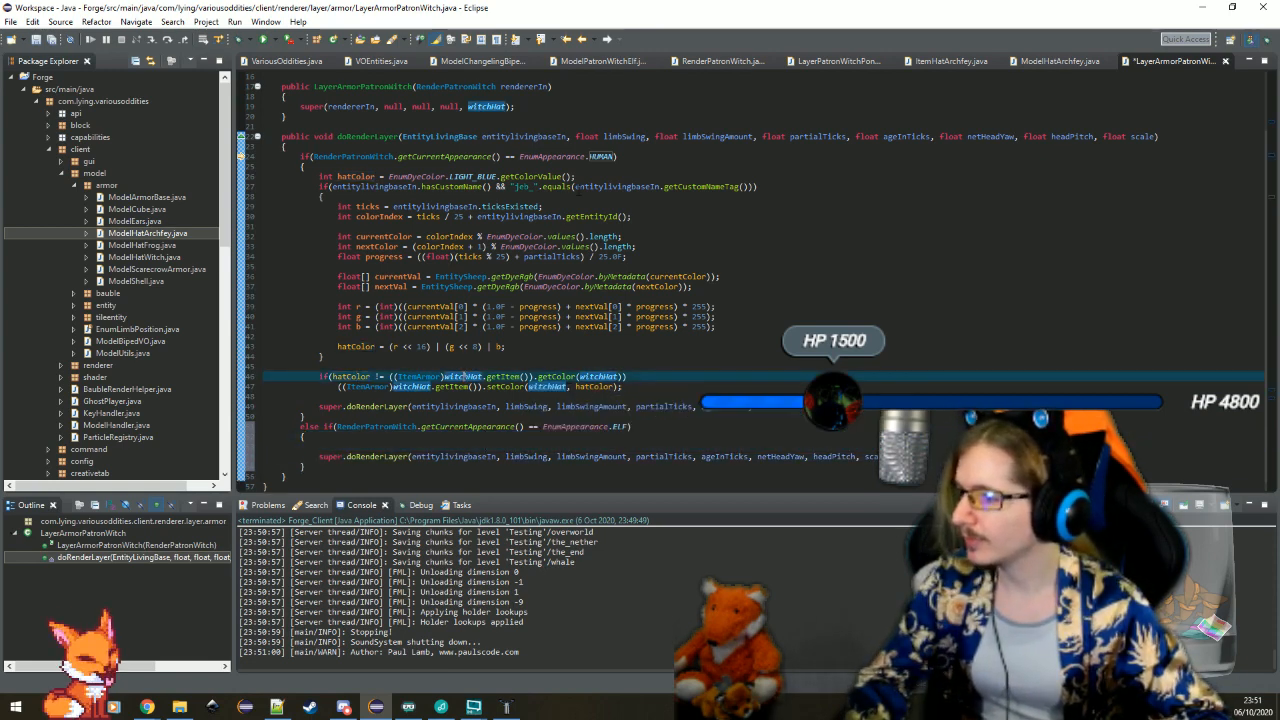
pyautogui.scroll(2, 578, 188)
pyautogui.scroll(-2, 605, 268)
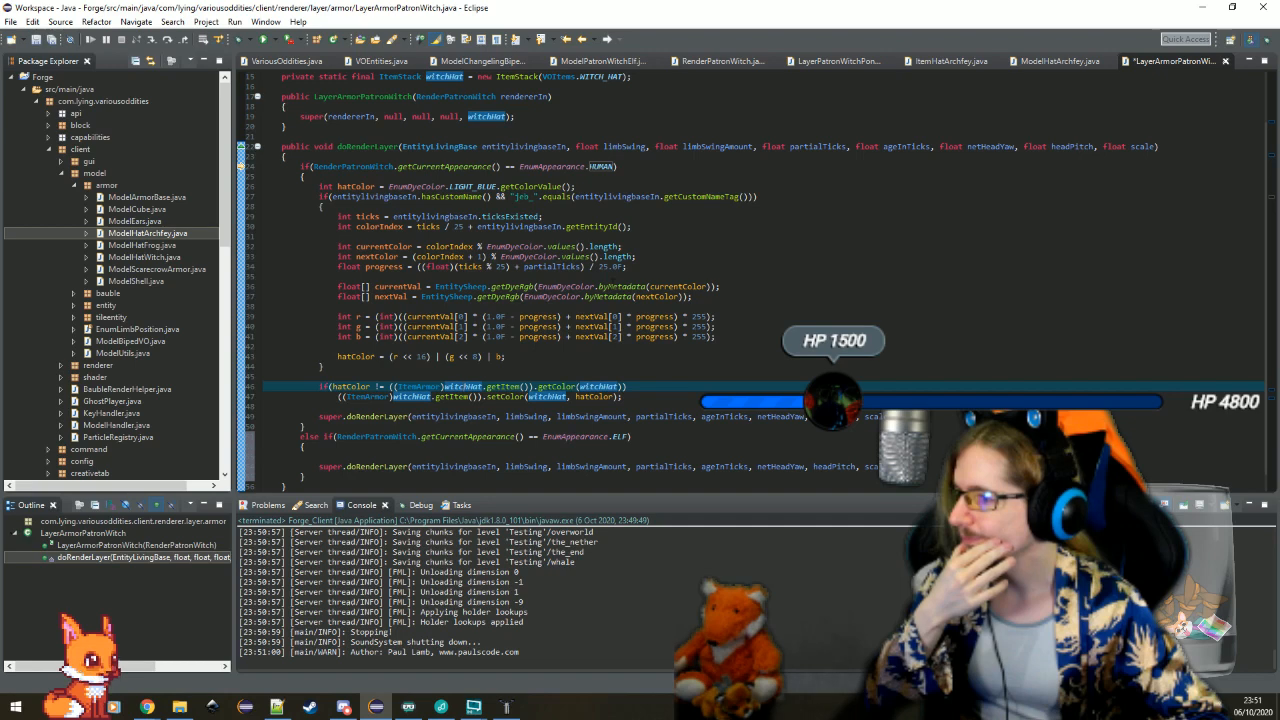
pyautogui.moveTo(460, 483); pyautogui.dragTo(305, 426)
pyautogui.press('BackSpace')
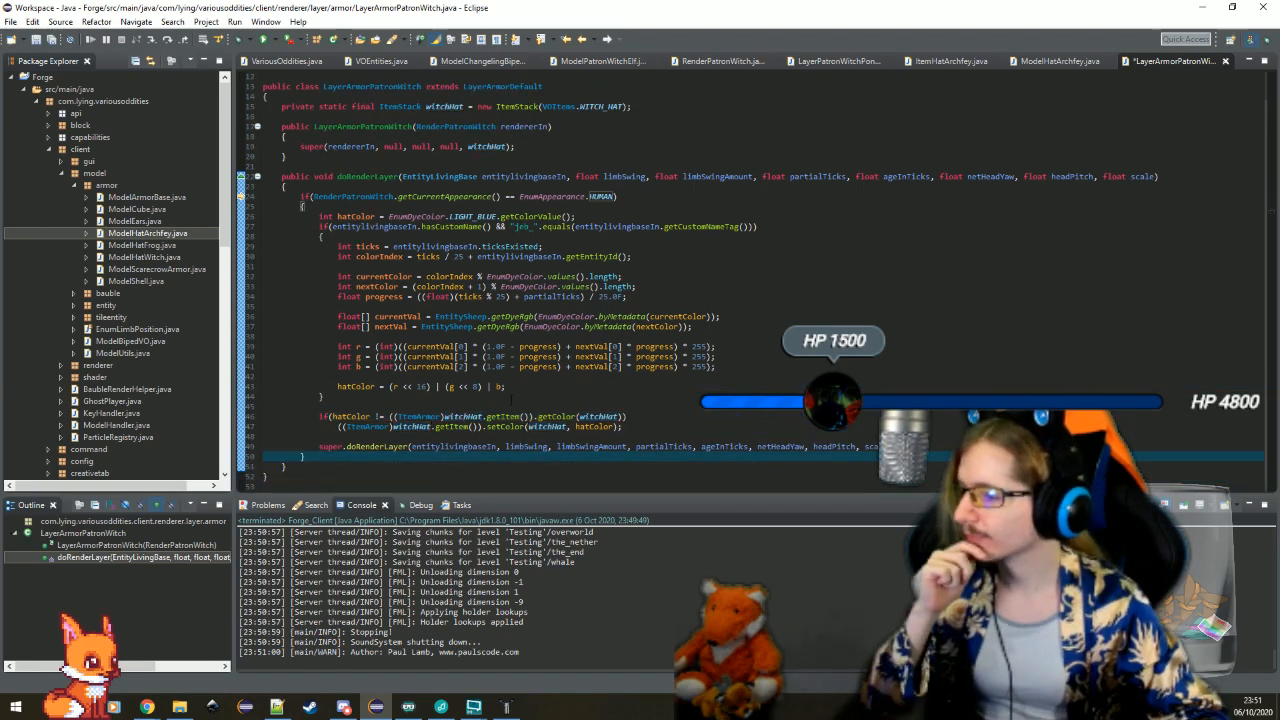
# Rename the LayerArmorPatronWitch class to LayerPatronWitchHat through a refactor
pyautogui.click(500, 397)
pyautogui.click(490, 407)
pyautogui.click(384, 127)
pyautogui.rightClick(384, 127)
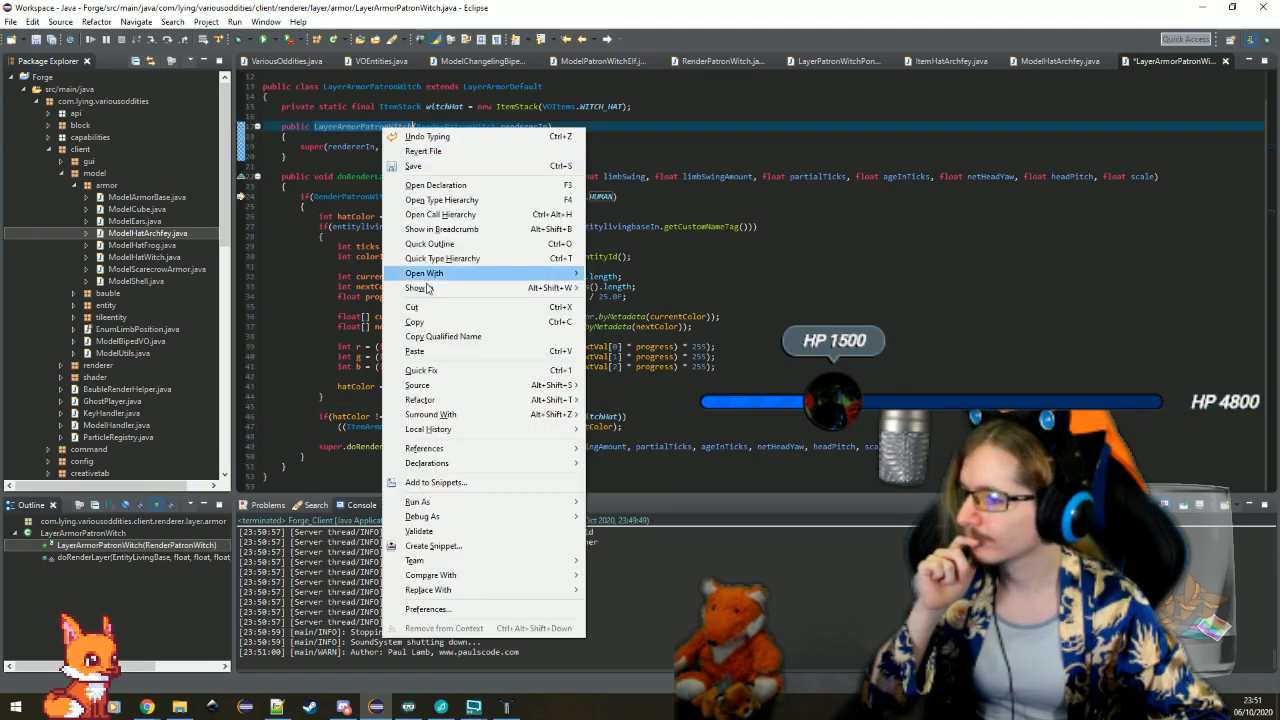
pyautogui.moveTo(560, 400)
pyautogui.click(629, 400)
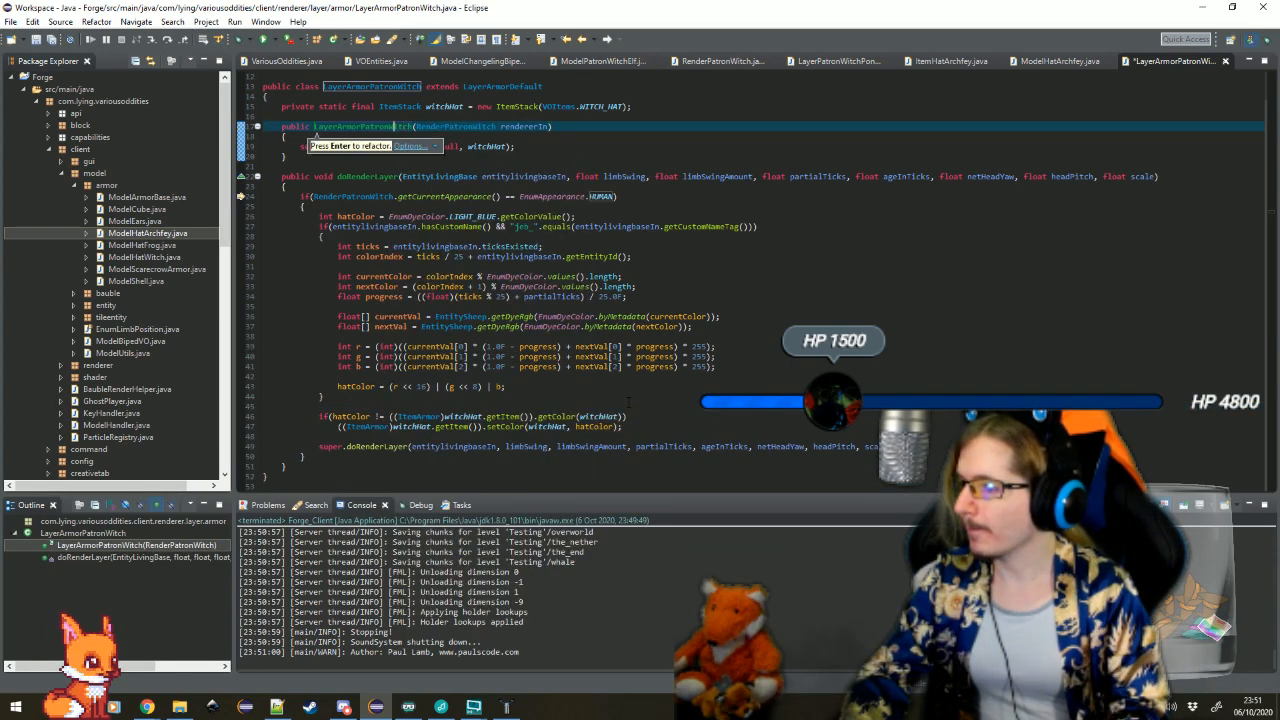
pyautogui.press('BackSpace')
pyautogui.press('BackSpace')
pyautogui.press('BackSpace')
pyautogui.press('BackSpace')
pyautogui.press('BackSpace')
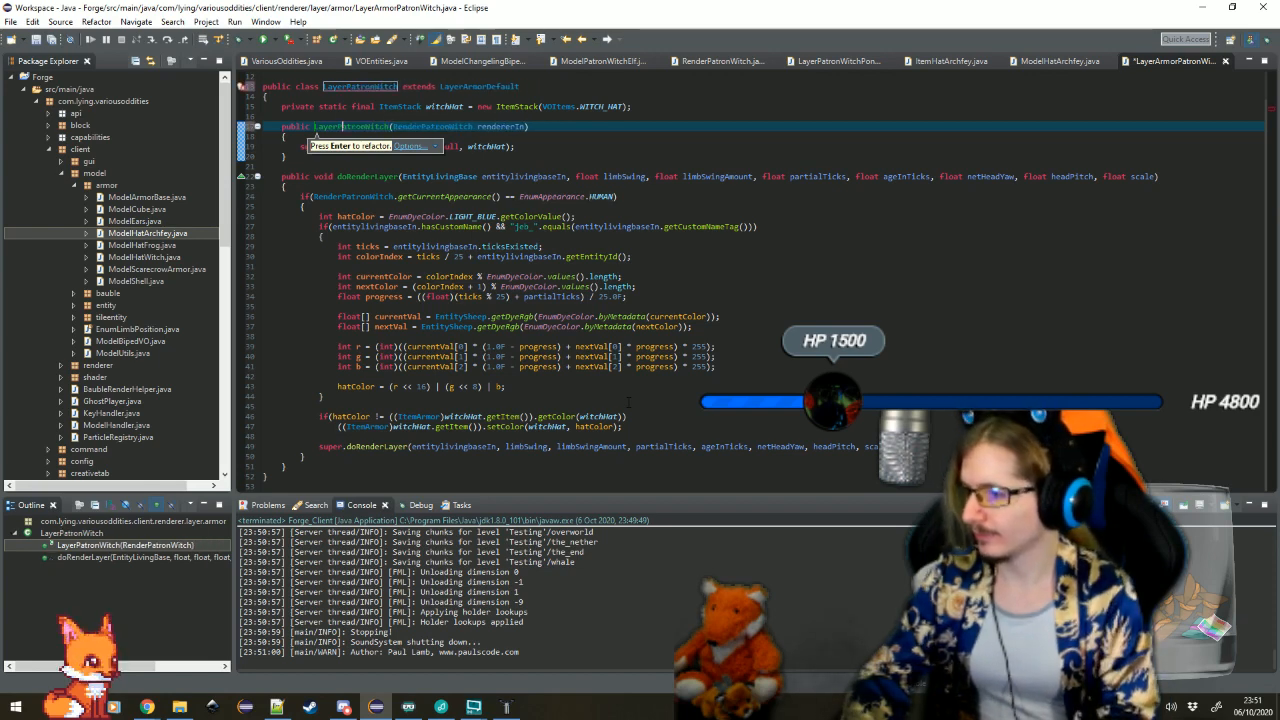
pyautogui.write('Hat')
pyautogui.press('Return')
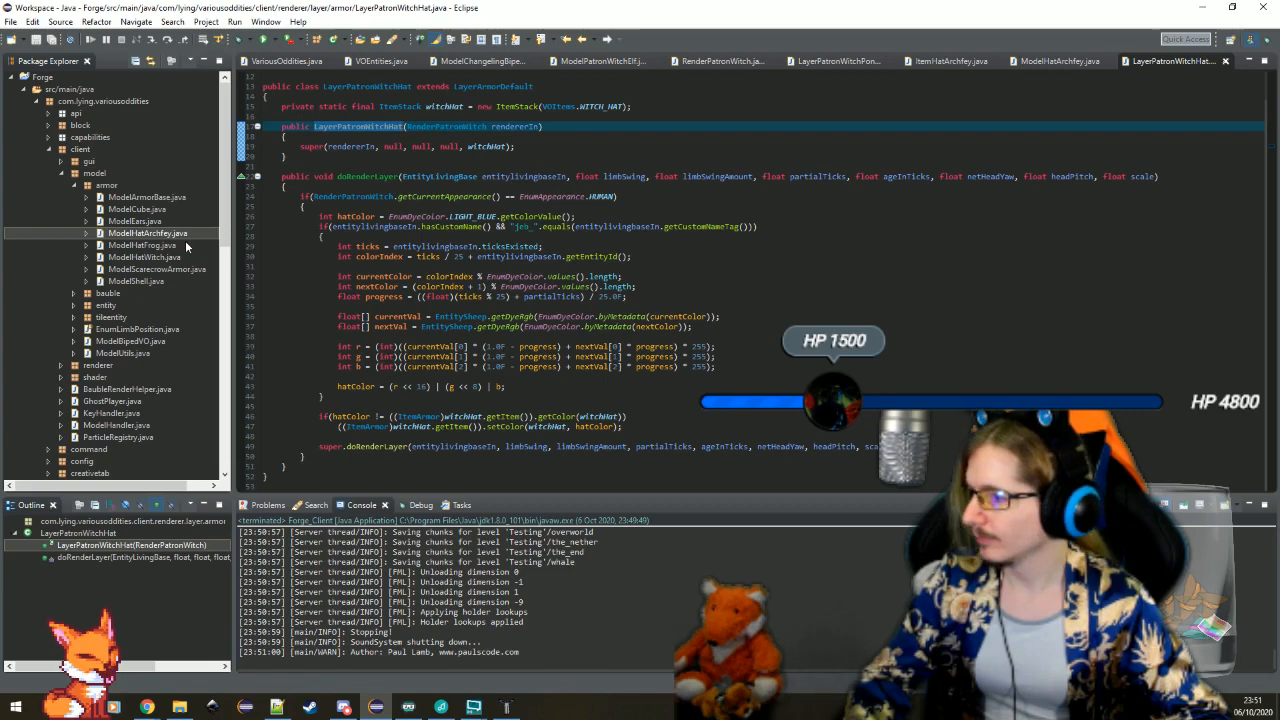
# Duplicate LayerPatronWitchHat.java in the client.renderer.layer.armor package as LayerPatronWitchCrown
pyautogui.click(61, 173)
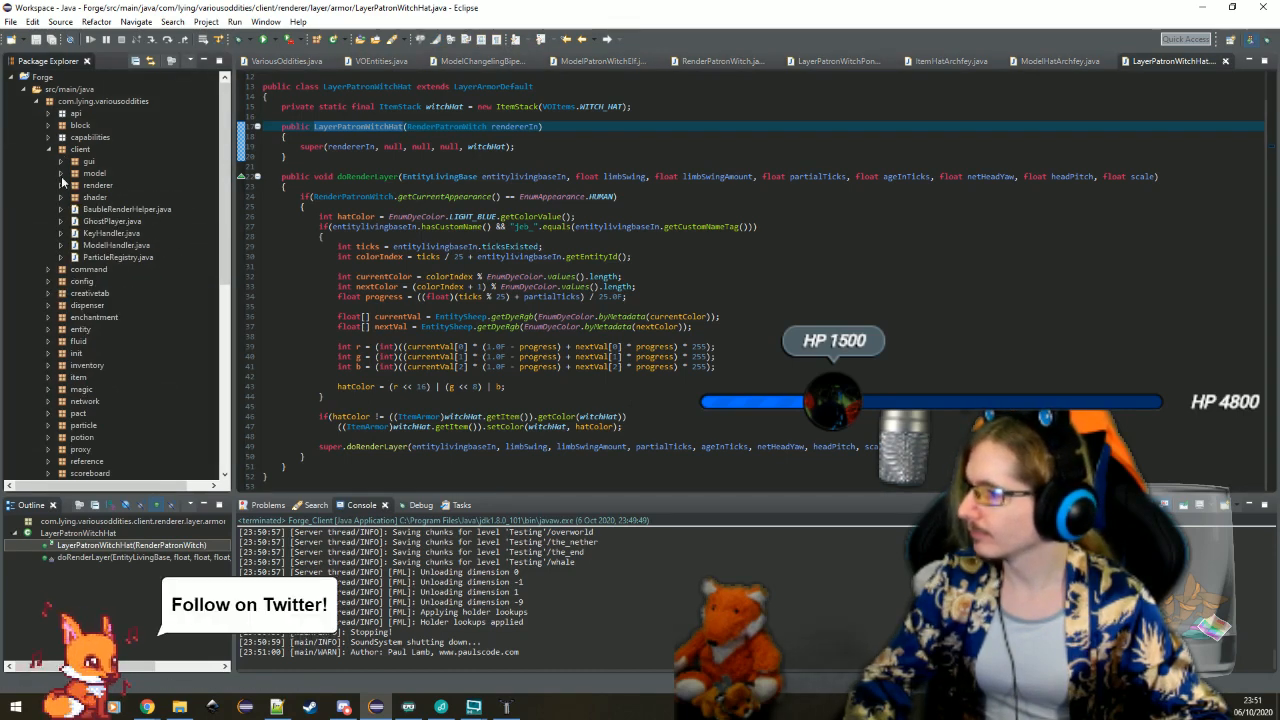
pyautogui.click(61, 186)
pyautogui.click(74, 209)
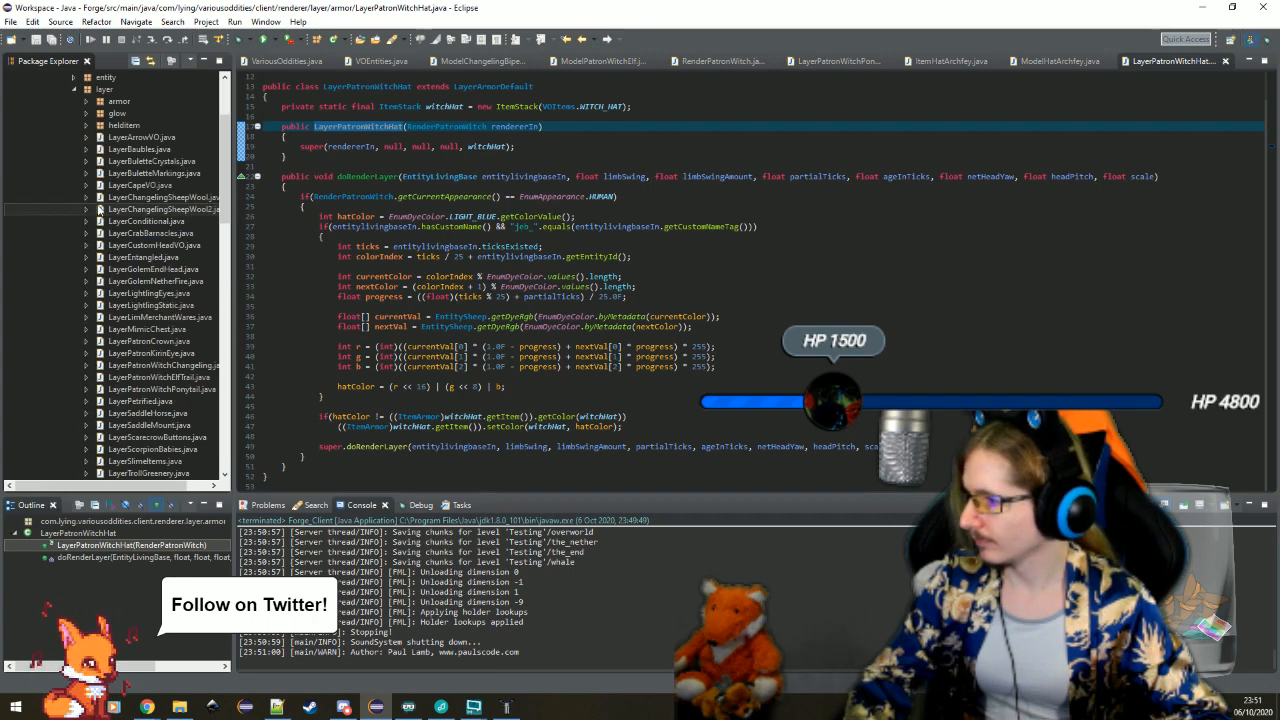
pyautogui.click(87, 101)
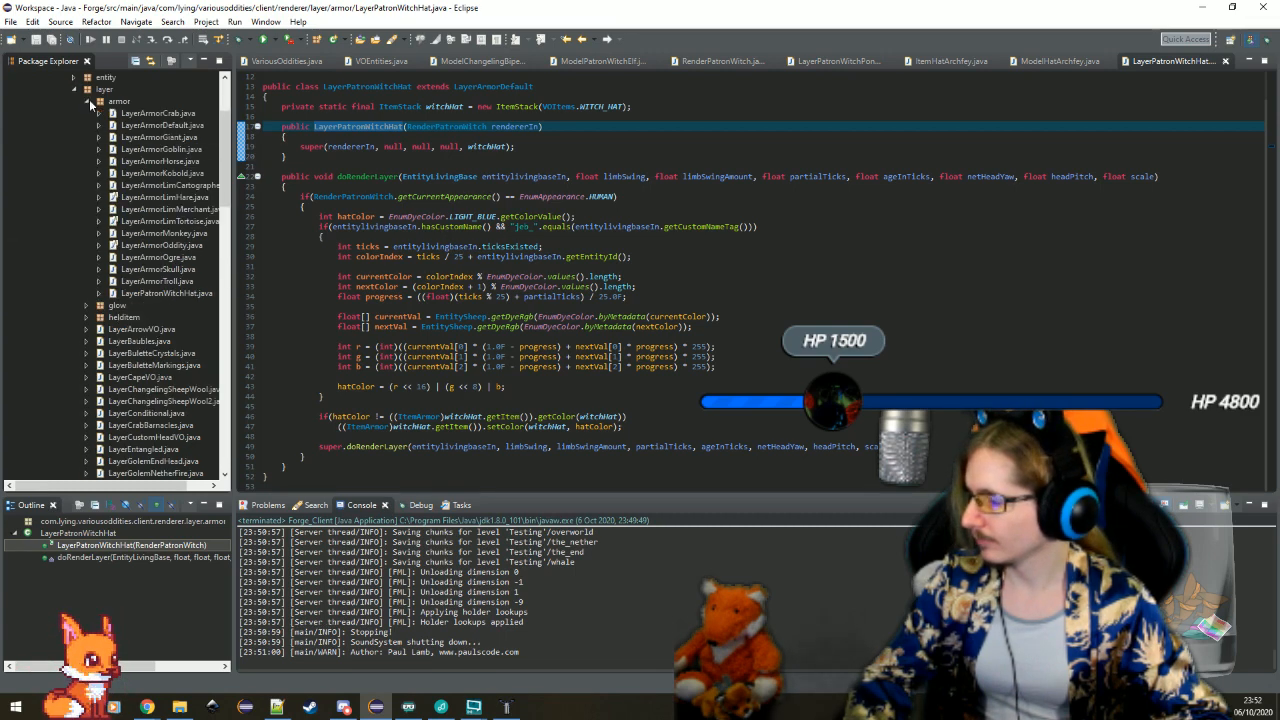
pyautogui.click(167, 294)
pyautogui.hotkey('ctrl', 'c')
pyautogui.hotkey('ctrl', 'v')
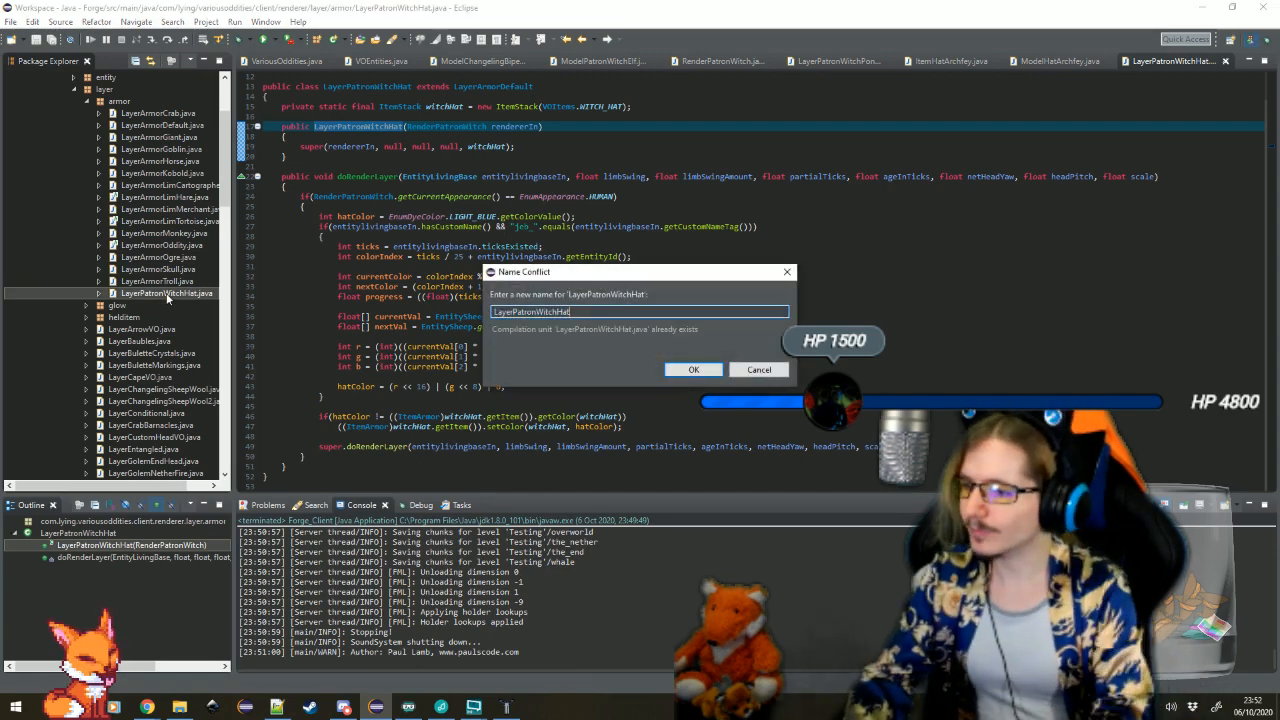
pyautogui.press('BackSpace')
pyautogui.press('BackSpace')
pyautogui.press('BackSpace')
pyautogui.write('C')
pyautogui.press('Return')
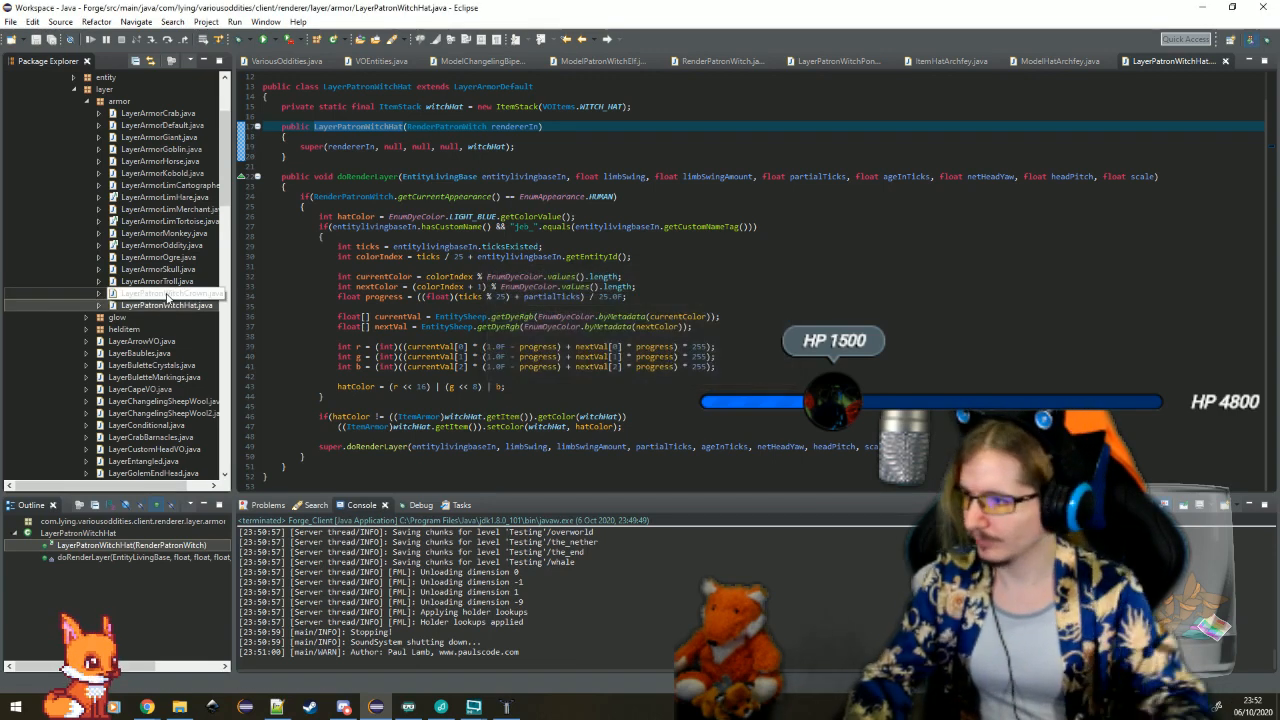
# In LayerPatronWitchCrown, change the appearance check to EnumAppearance.ELF and the ItemStack's item to VOItems.CROWN_FEY
pyautogui.click(600, 226)
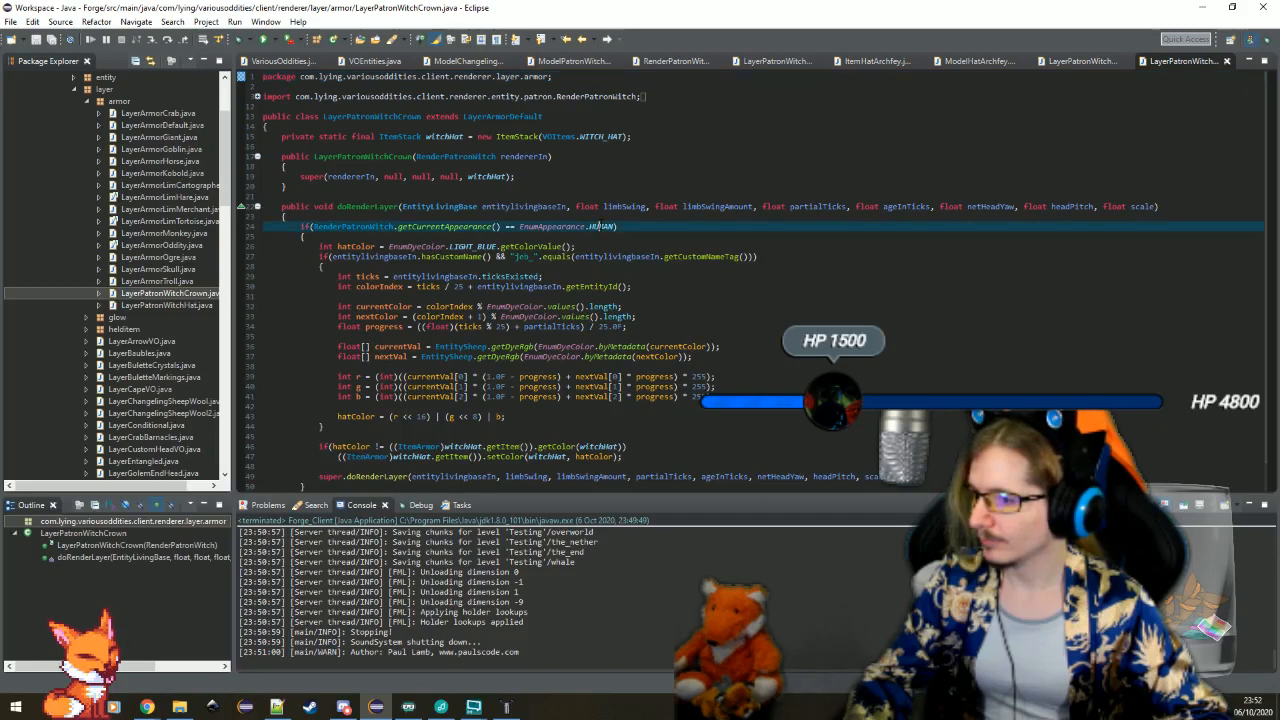
pyautogui.press('BackSpace')
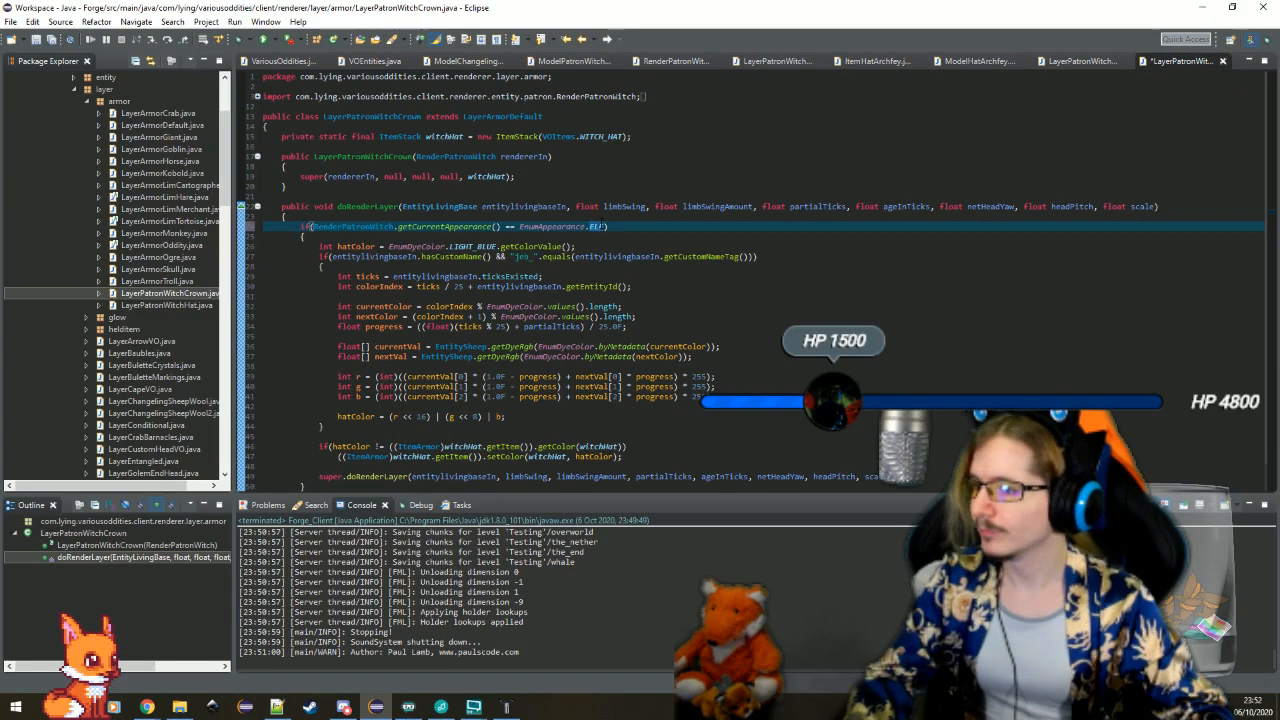
pyautogui.doubleClick(603, 136)
pyautogui.press('BackSpace')
pyautogui.write('c')
pyautogui.hotkey('ctrl', 'space')
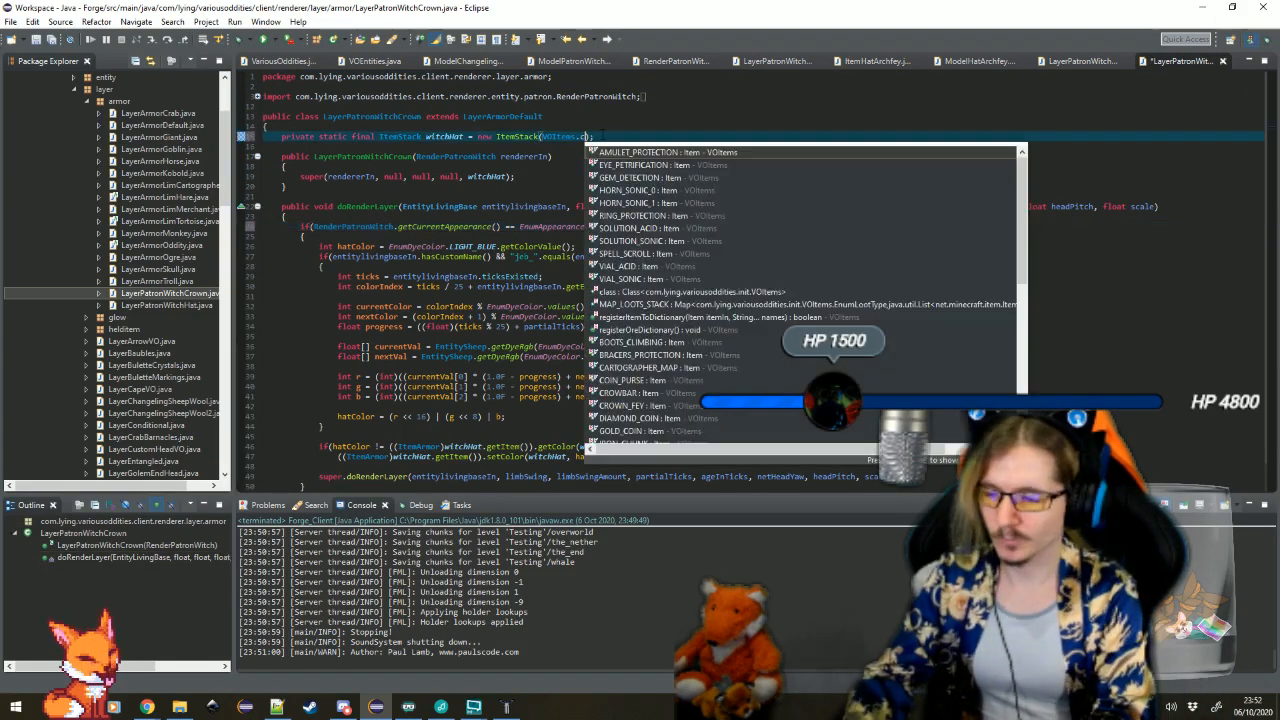
pyautogui.write('row')
pyautogui.press('Return')
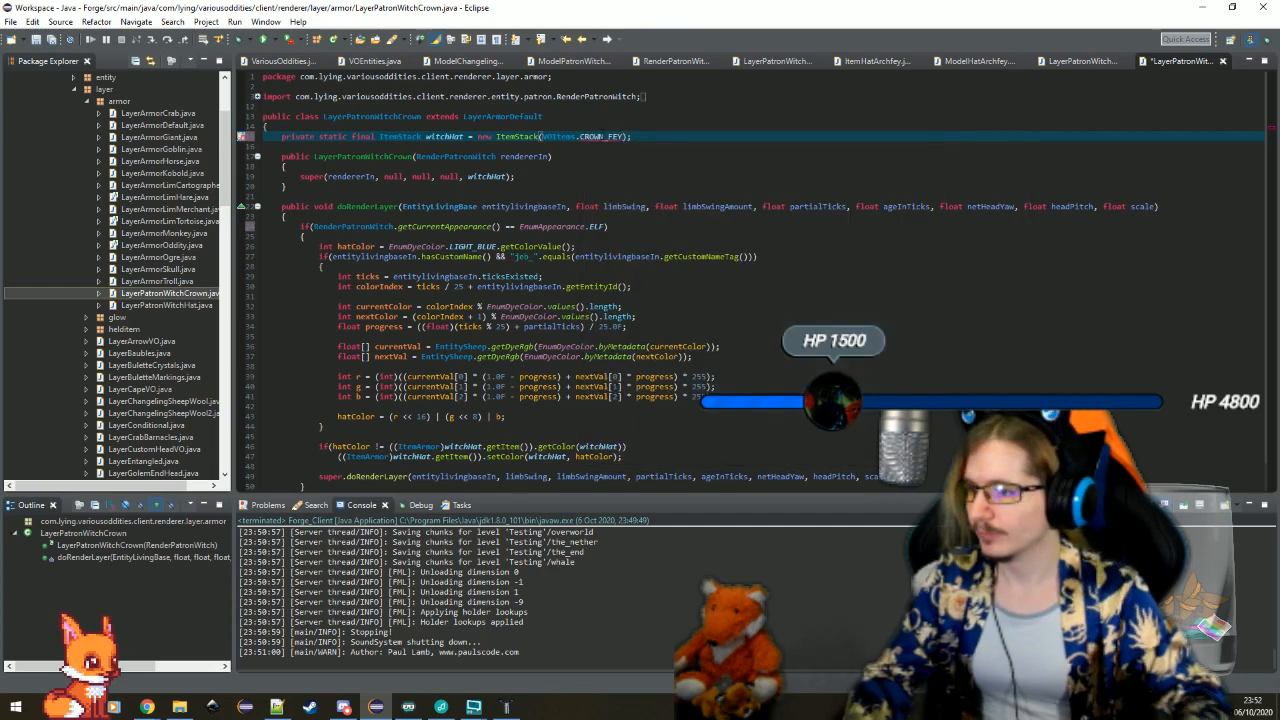
# Strip the hatColor code and the if block's braces from doRenderLayer, keeping only the super.doRenderLayer call, and save the file
pyautogui.click(553, 183)
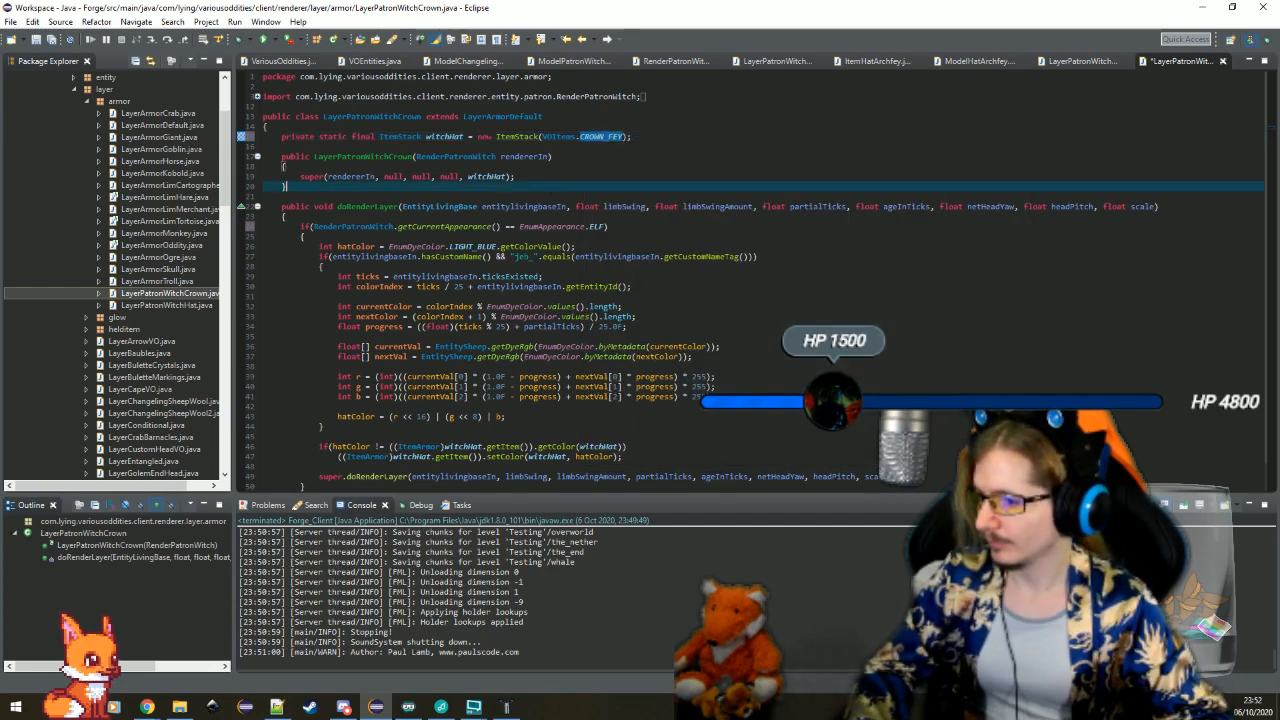
pyautogui.scroll(-1, 553, 183)
pyautogui.click(383, 436)
pyautogui.moveTo(383, 436); pyautogui.dragTo(625, 212)
pyautogui.press('BackSpace')
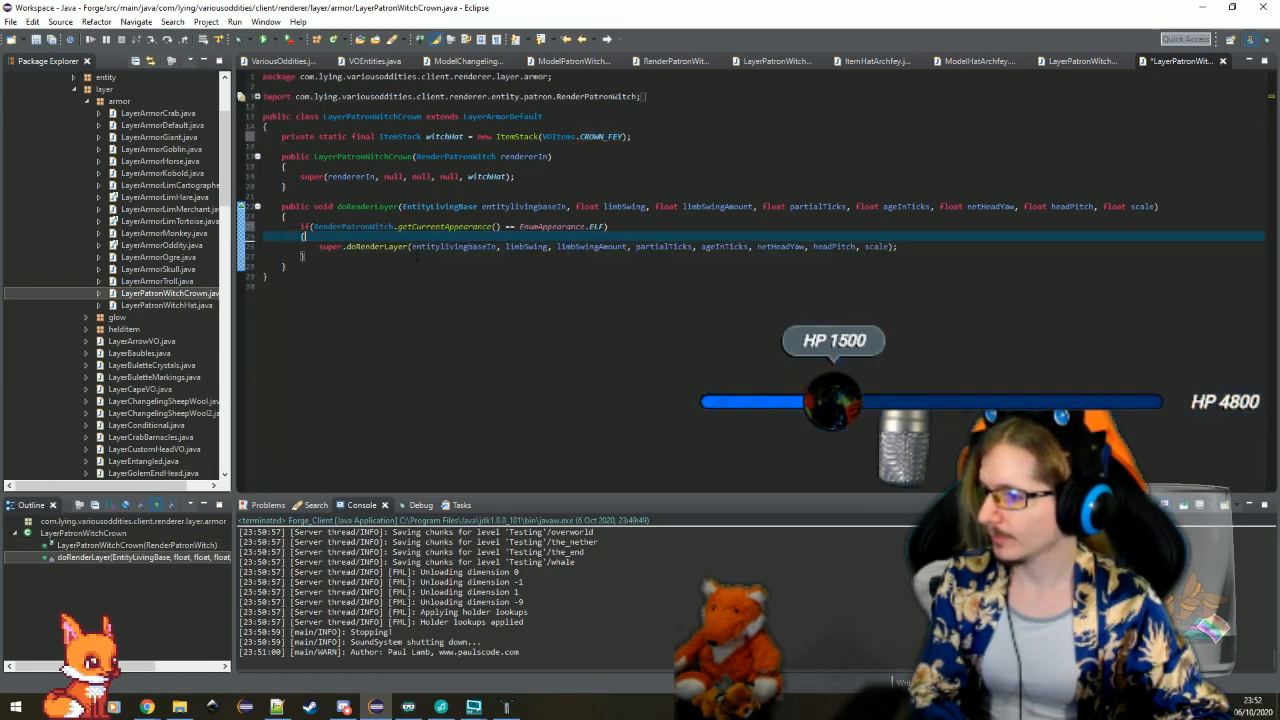
pyautogui.moveTo(985, 257); pyautogui.dragTo(998, 227)
pyautogui.press('BackSpace')
pyautogui.click(998, 235)
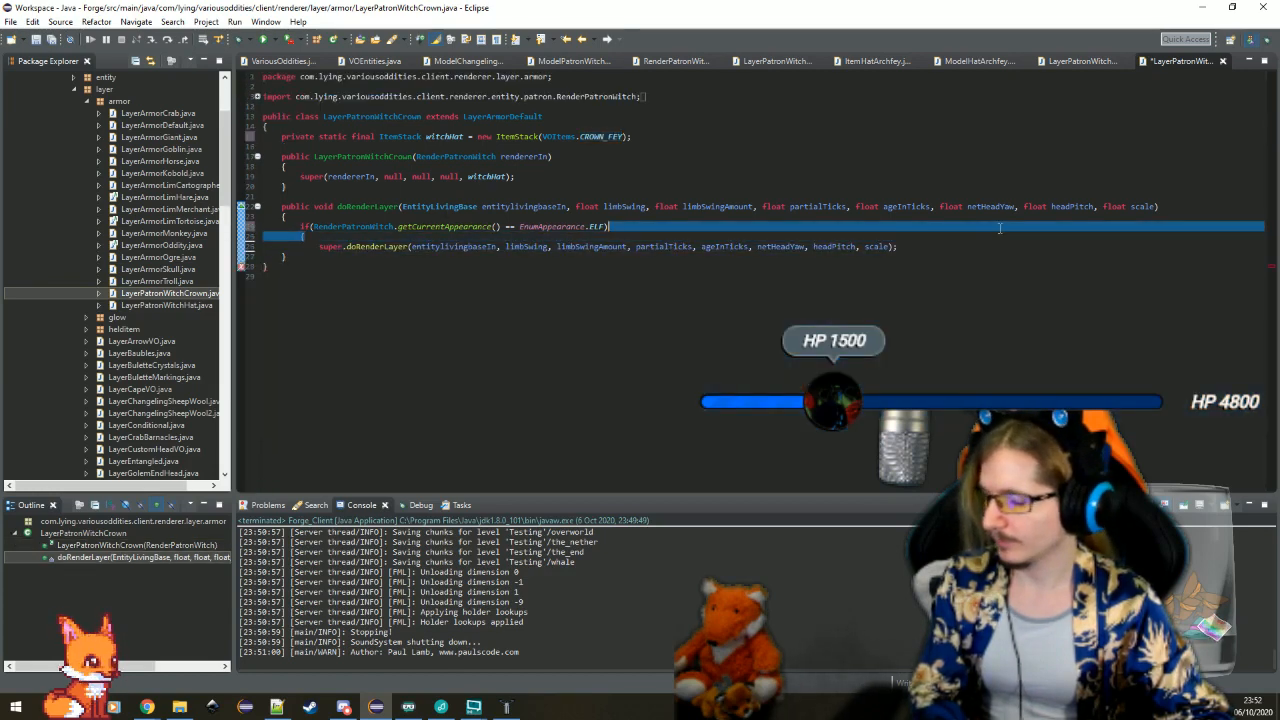
pyautogui.press('BackSpace')
pyautogui.click(740, 197)
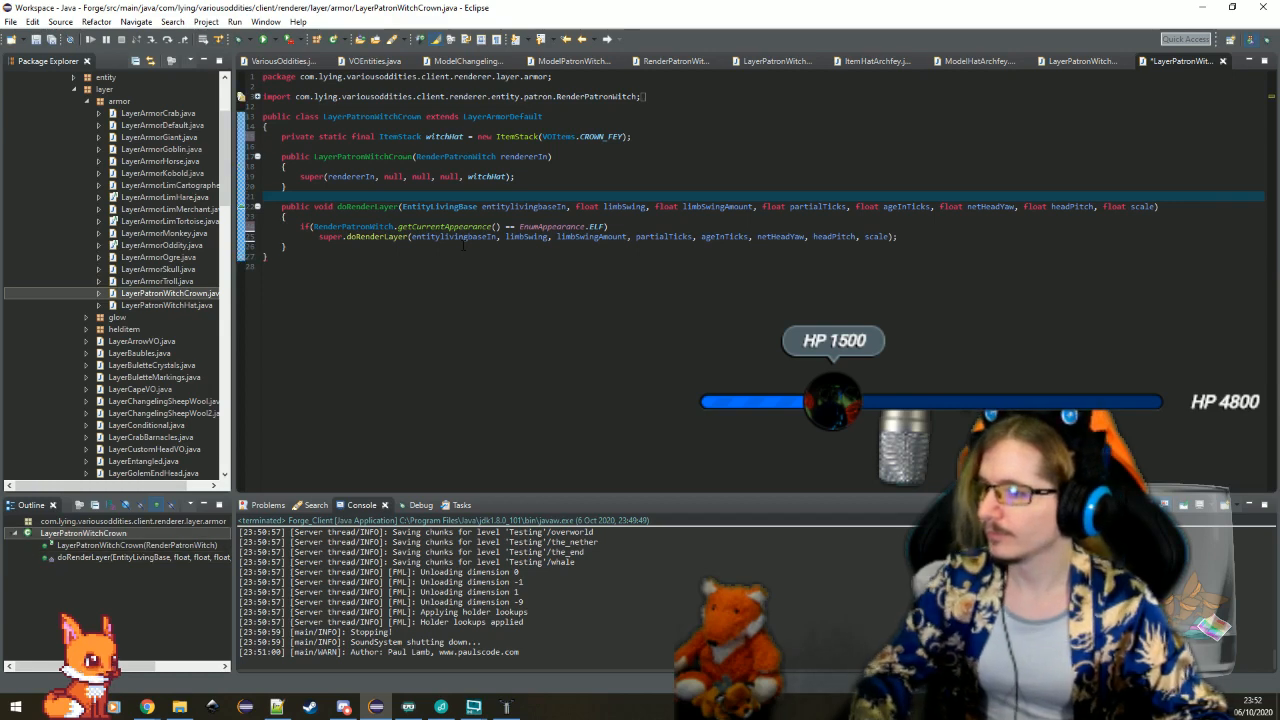
pyautogui.hotkey('ctrl', 's')
# Run the Forge_Client configuration and load the singleplayer test world in Minecraft
pyautogui.click(400, 147)
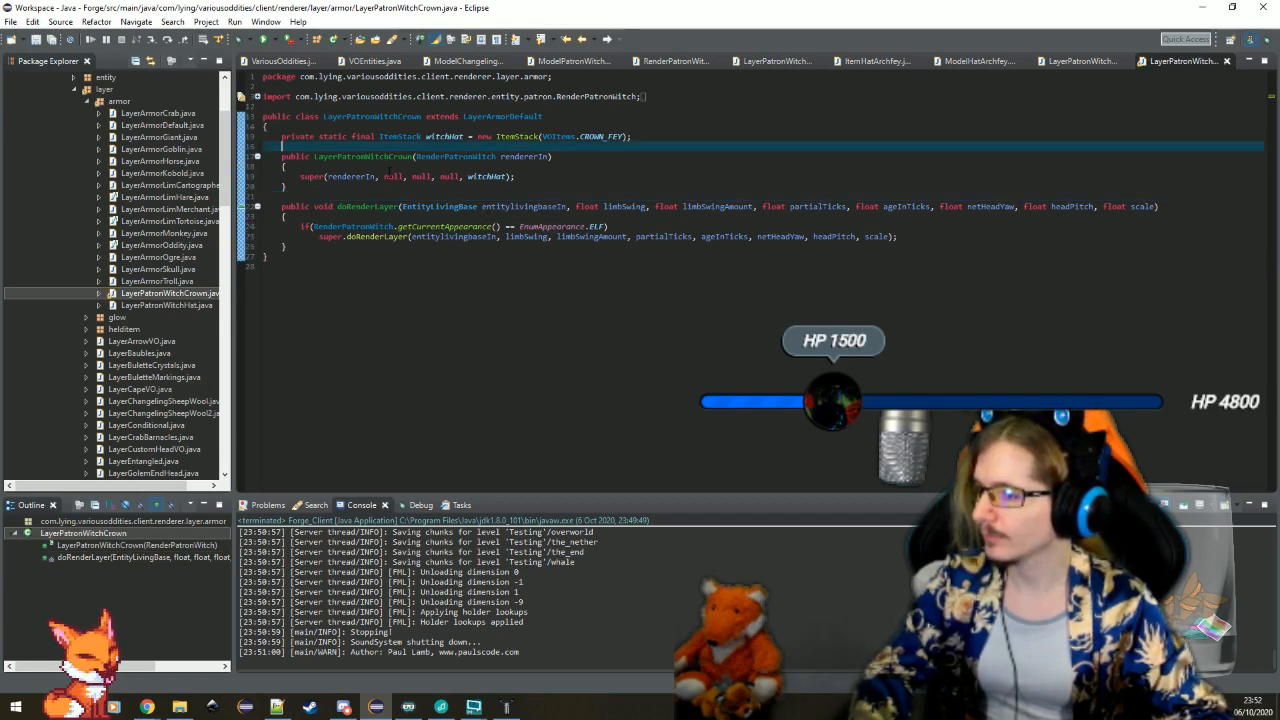
pyautogui.moveTo(310, 177)
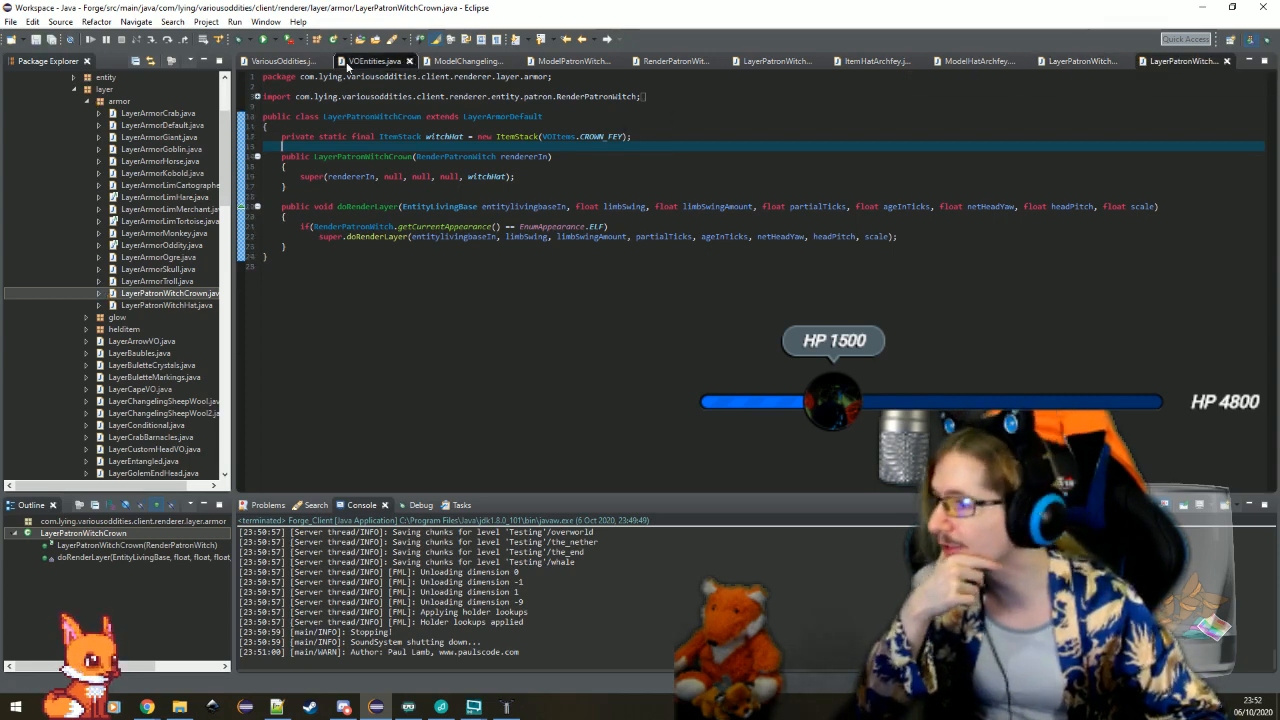
pyautogui.click(273, 39)
pyautogui.click(300, 52)
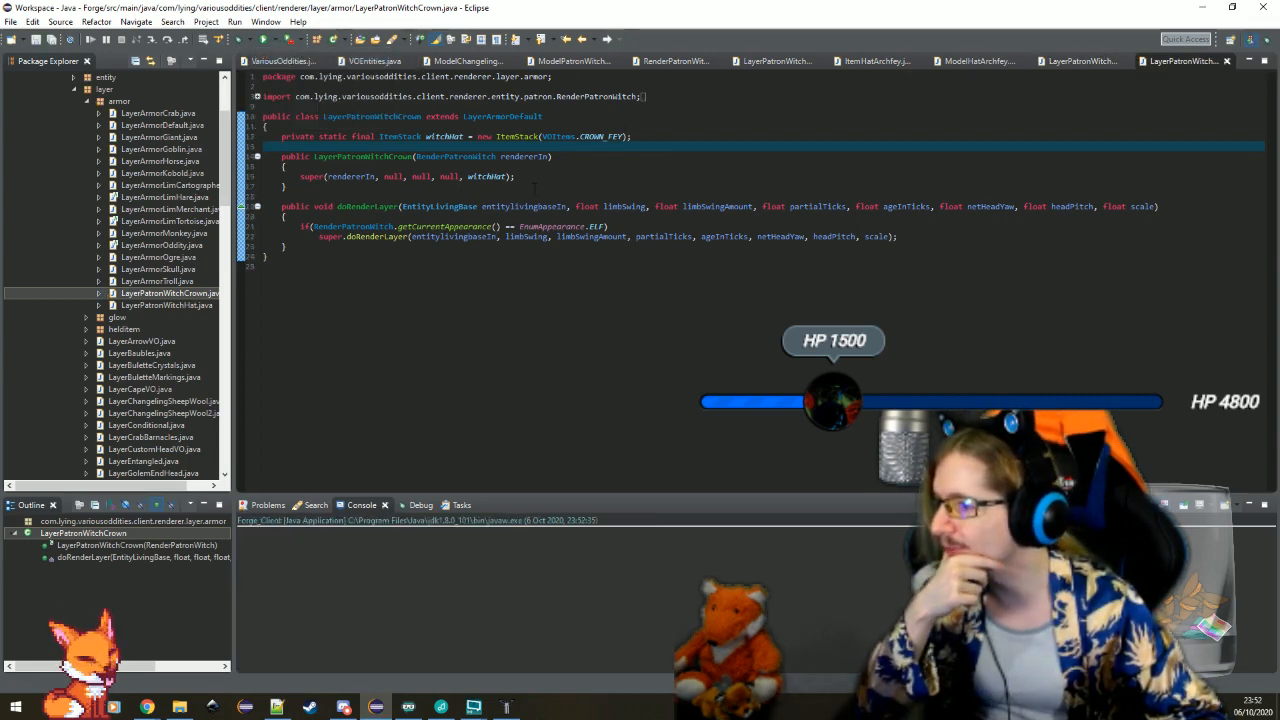
pyautogui.click(540, 197)
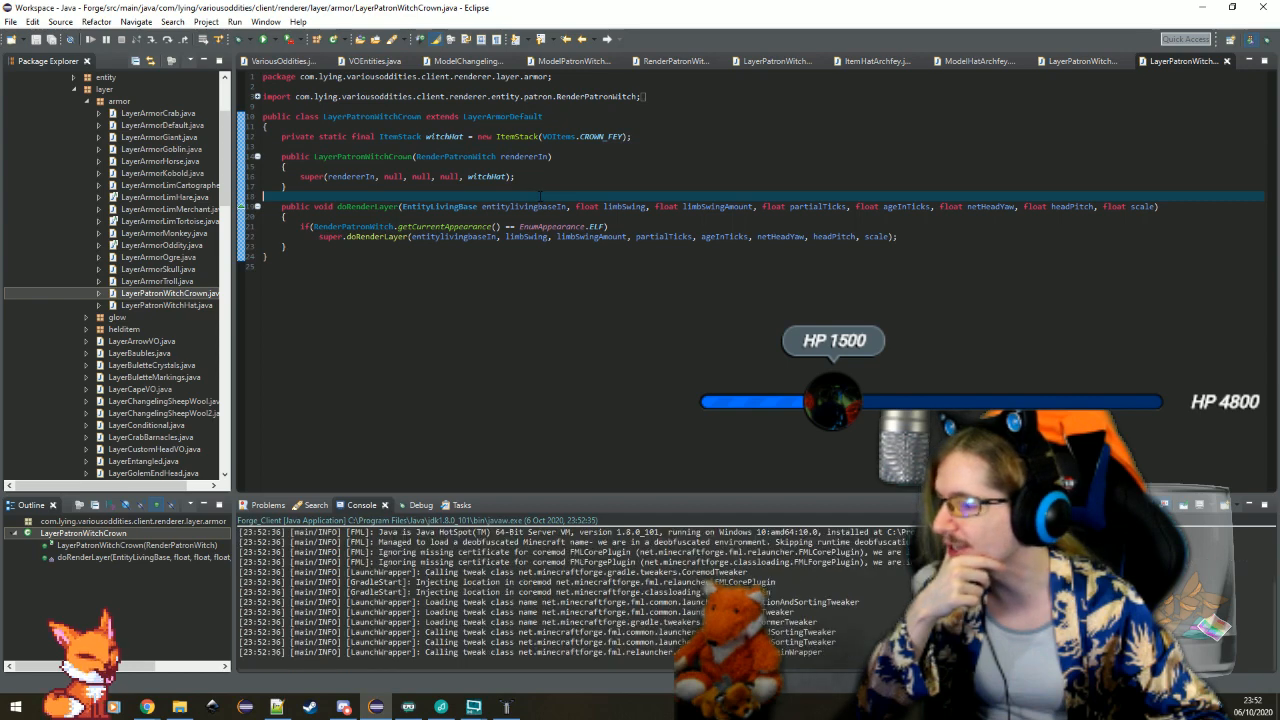
pyautogui.click(567, 148)
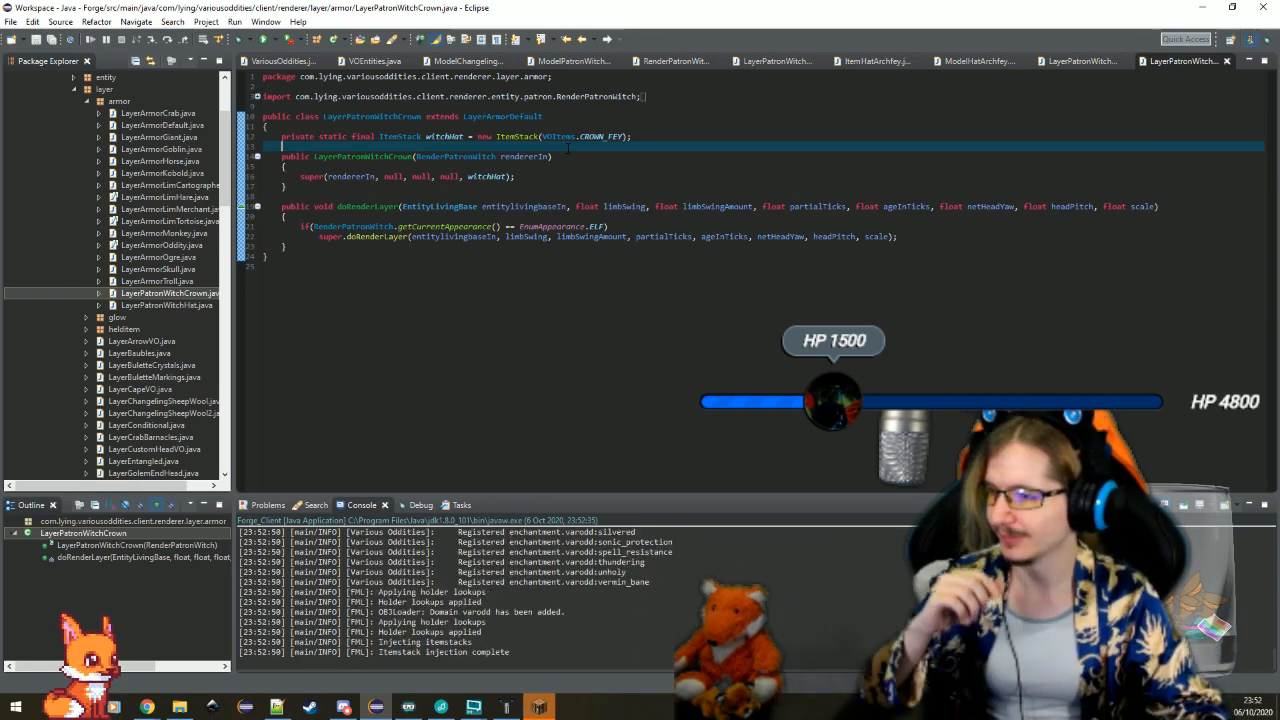
pyautogui.click(540, 707)
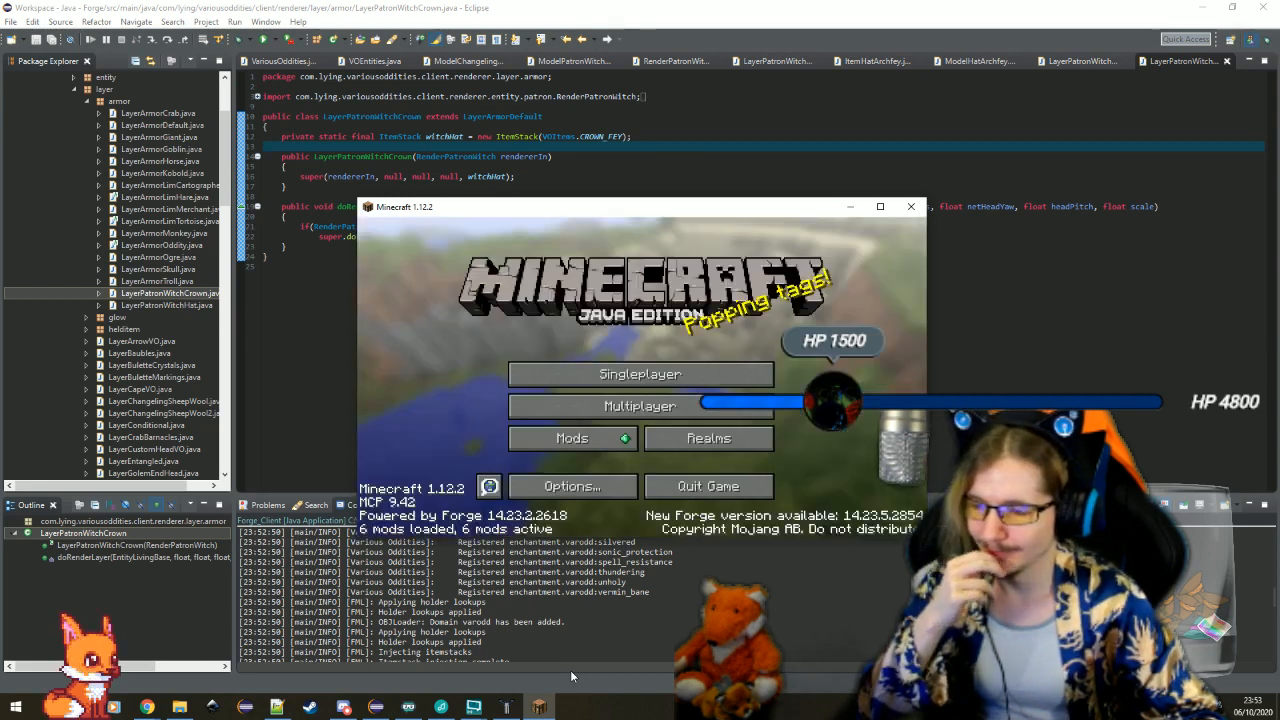
pyautogui.click(730, 375)
pyautogui.doubleClick(738, 292)
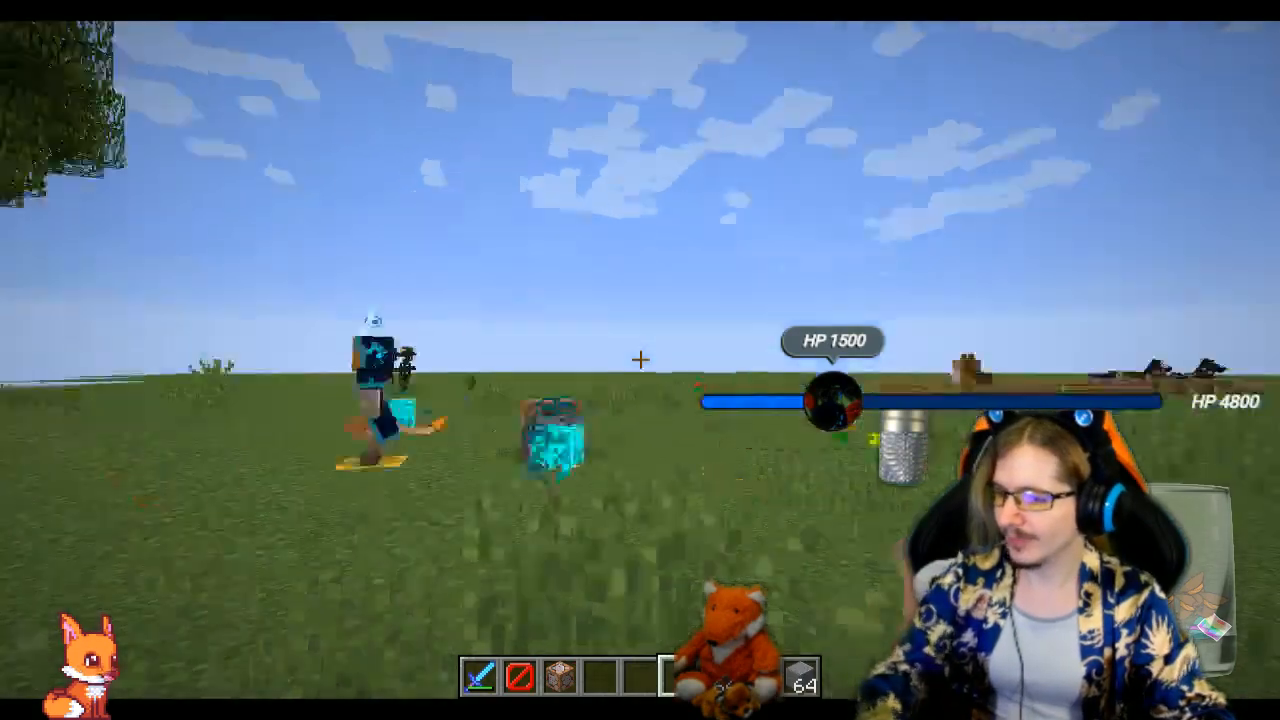
# Check the patron witch's head for the crown in the test world, and quit the game
pyautogui.press('a')
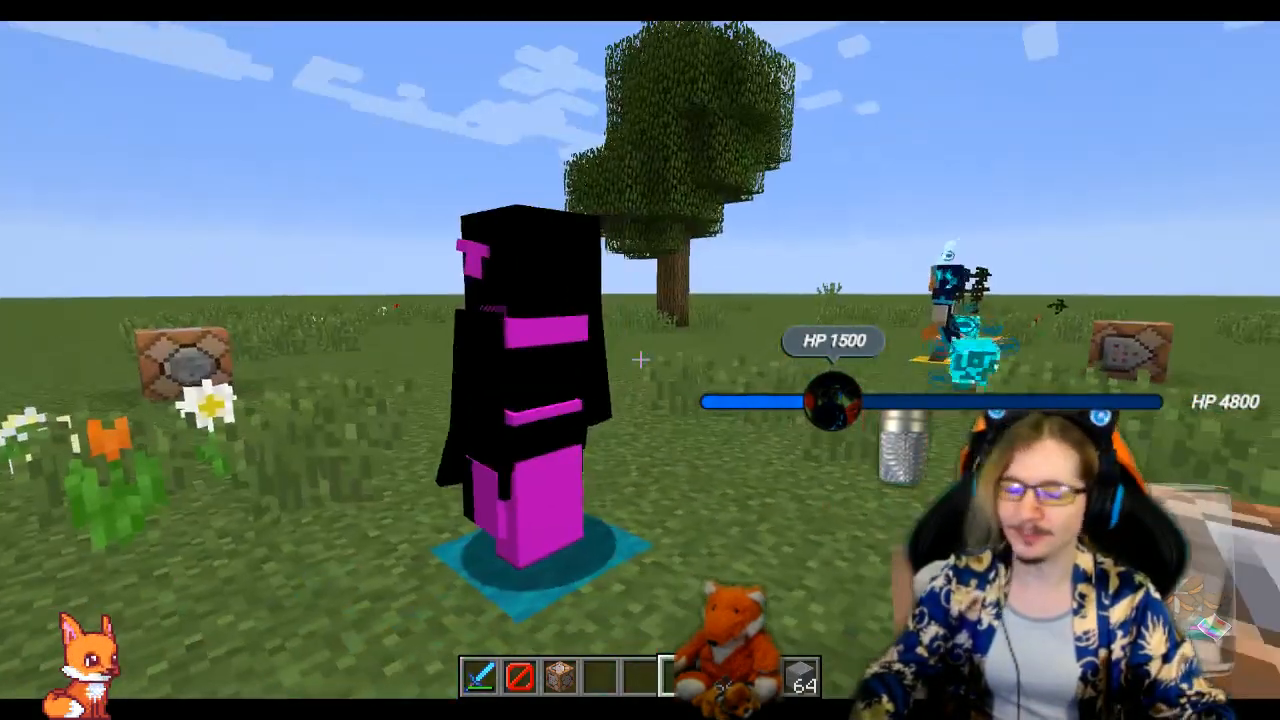
pyautogui.press('Escape')
pyautogui.press('F11')
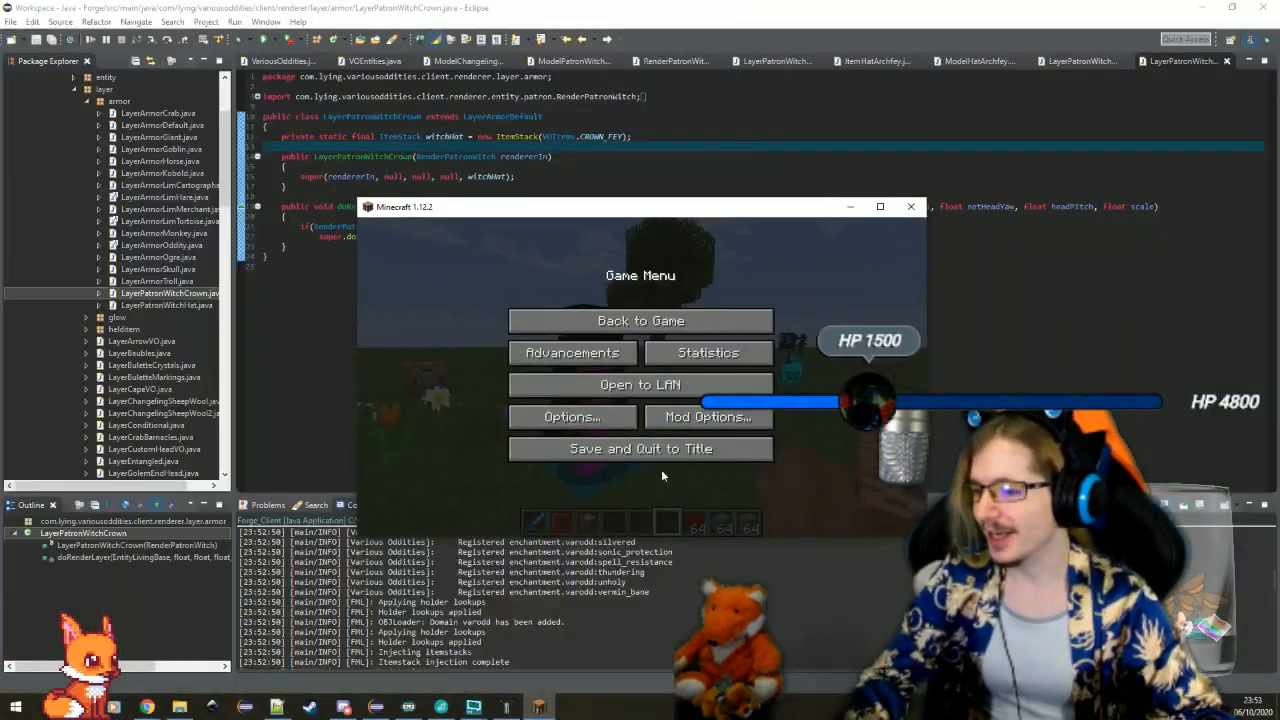
pyautogui.click(655, 452)
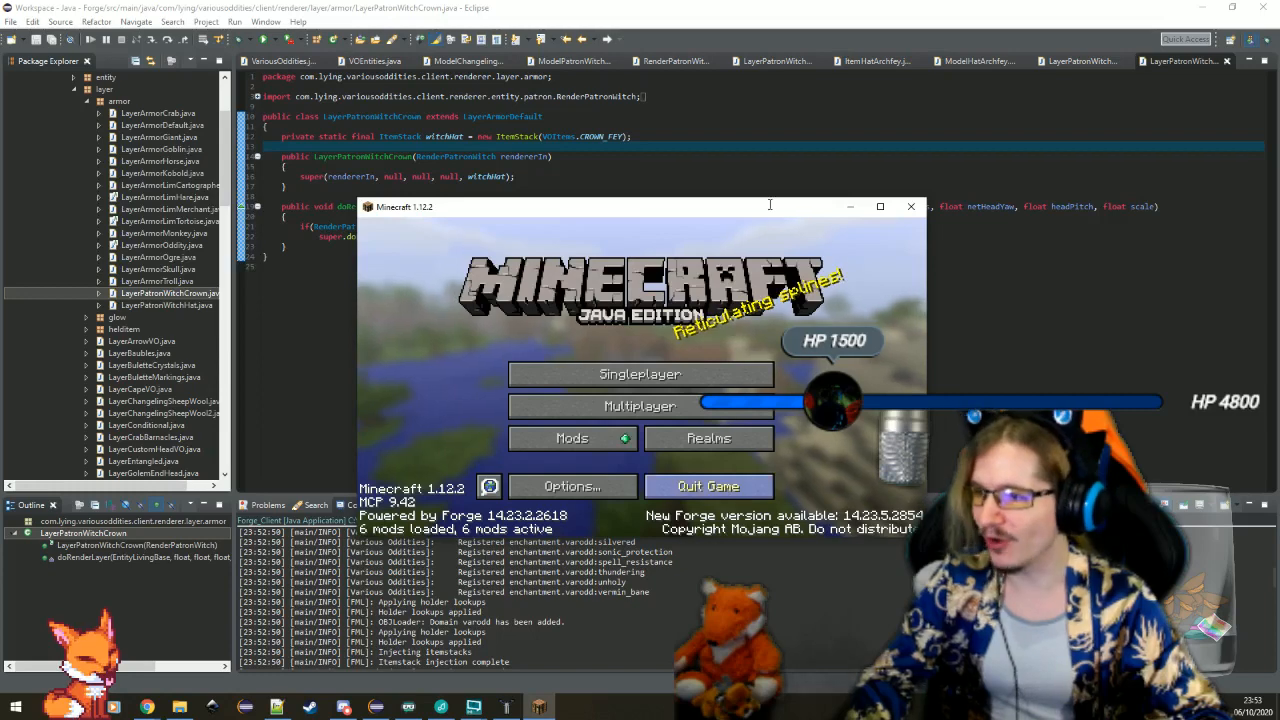
pyautogui.click(700, 488)
# In RenderPatronWitch, add a LayerPatronWitchCrown(this) layer after the hat layer, import its class and save the file
pyautogui.click(678, 62)
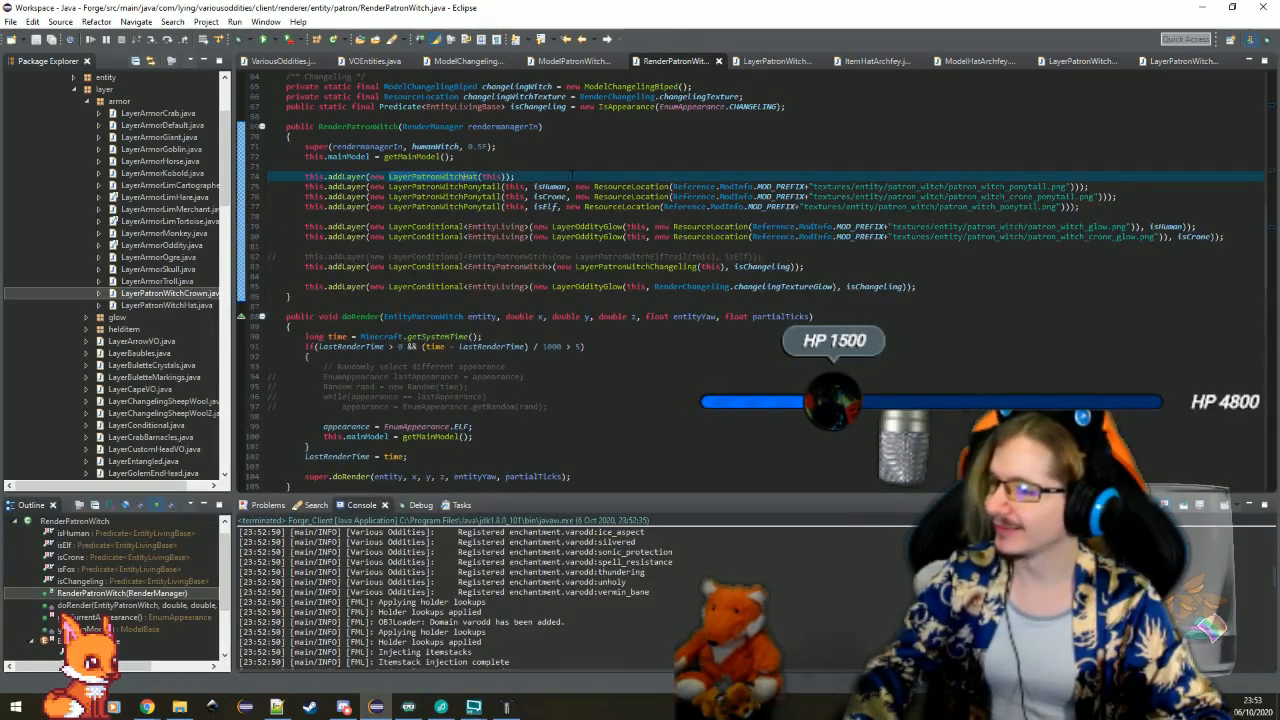
pyautogui.hotkey('ctrl', 'alt', 'Up')
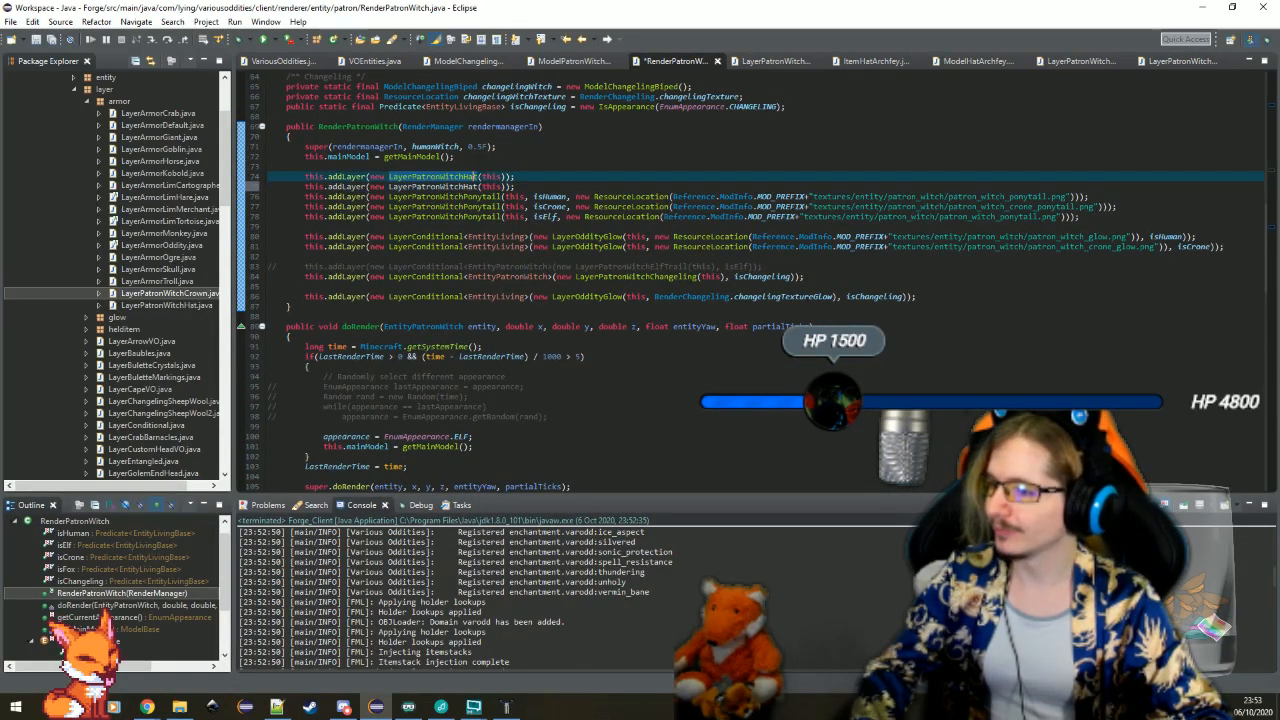
pyautogui.click(478, 187)
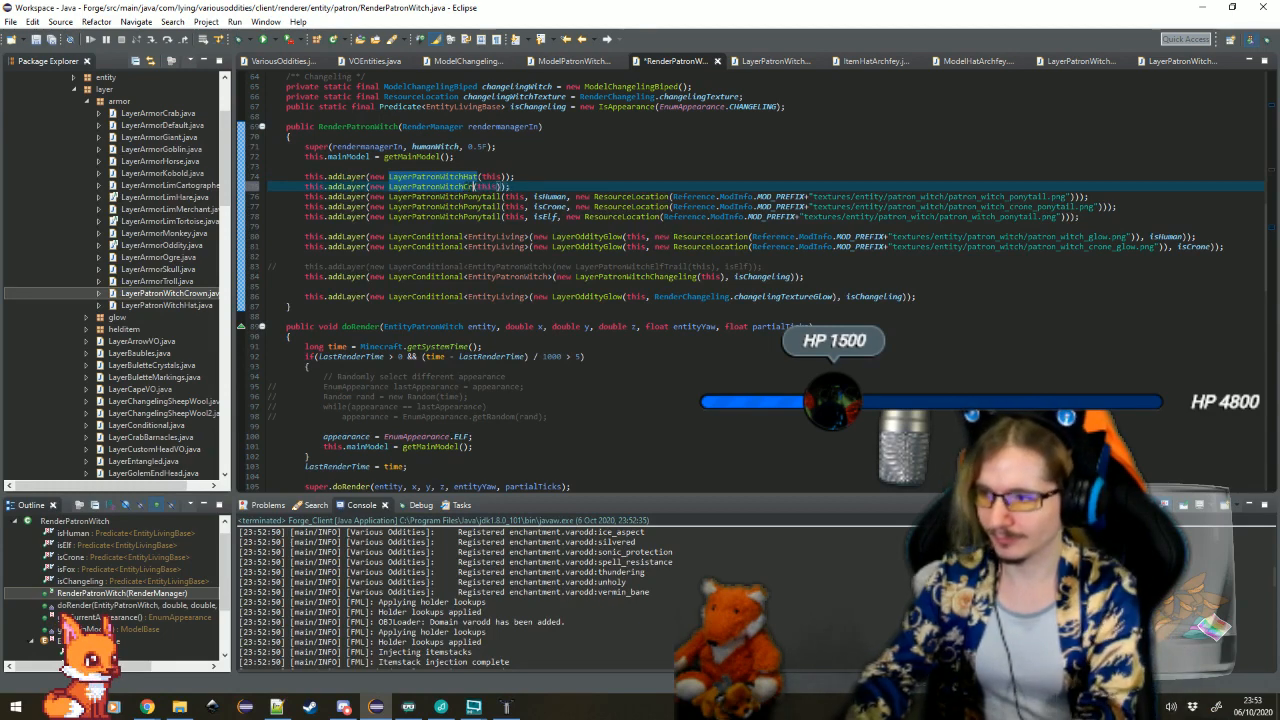
pyautogui.click(488, 167)
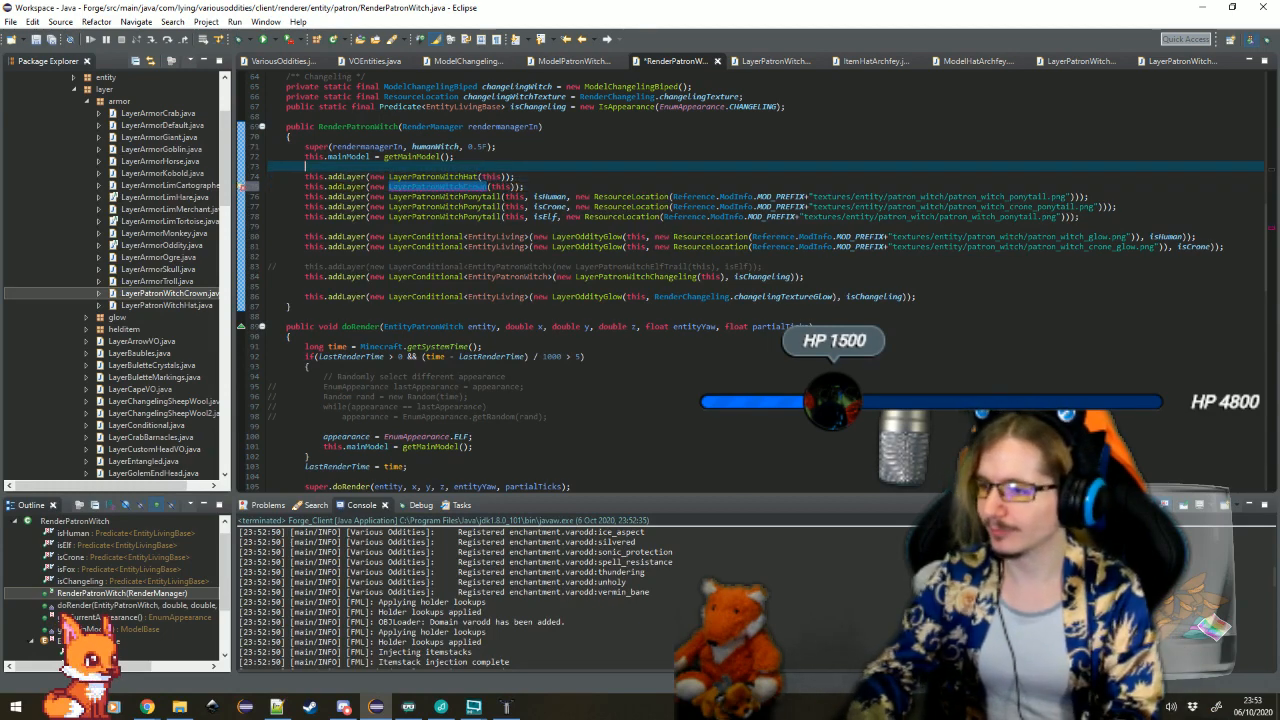
pyautogui.hotkey('ctrl', 'shift', 'o')
pyautogui.hotkey('ctrl', 's')
pyautogui.click(560, 227)
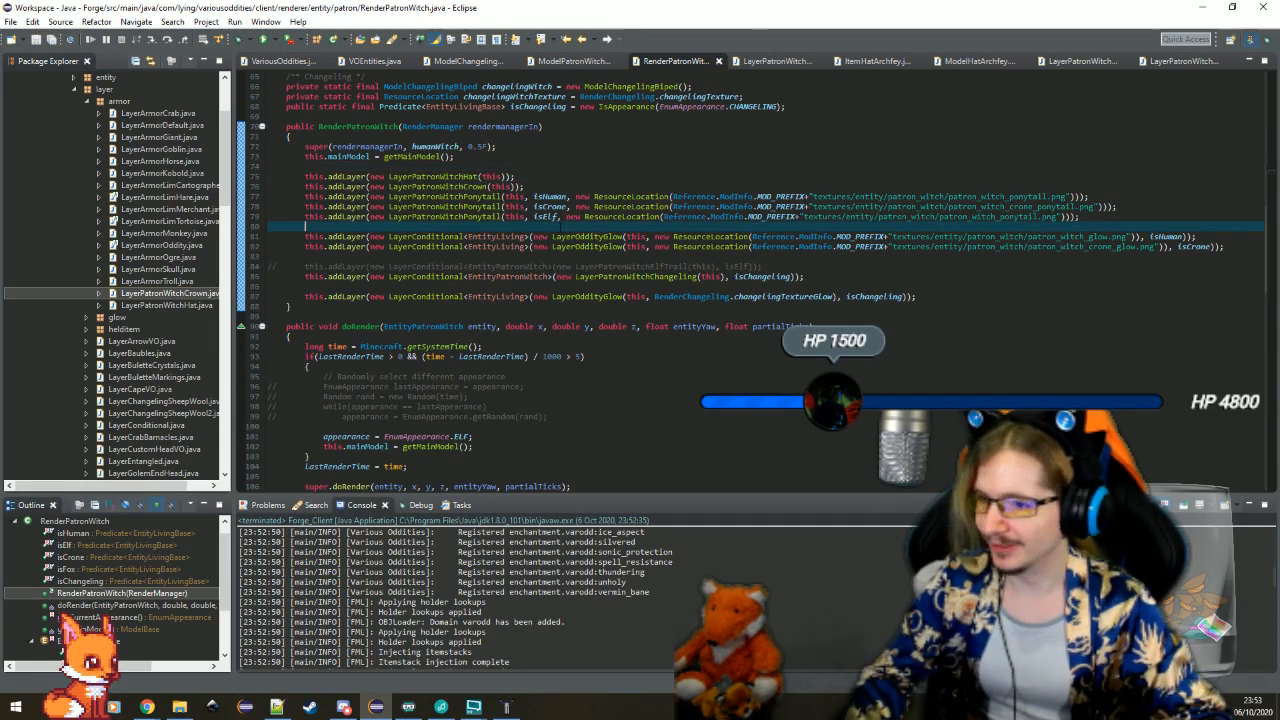
# Relaunch the Minecraft client, enlarge its window and load the singleplayer test world again
pyautogui.hotkey('ctrl', 'F11')
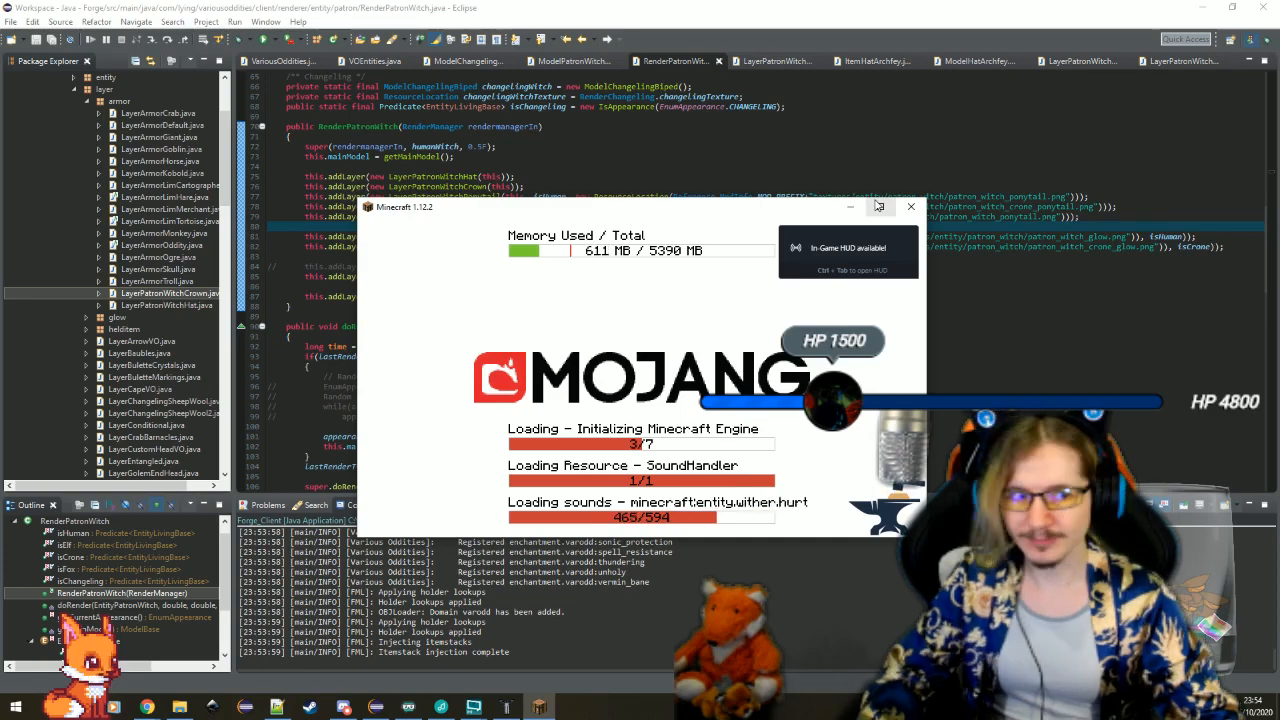
pyautogui.click(878, 207)
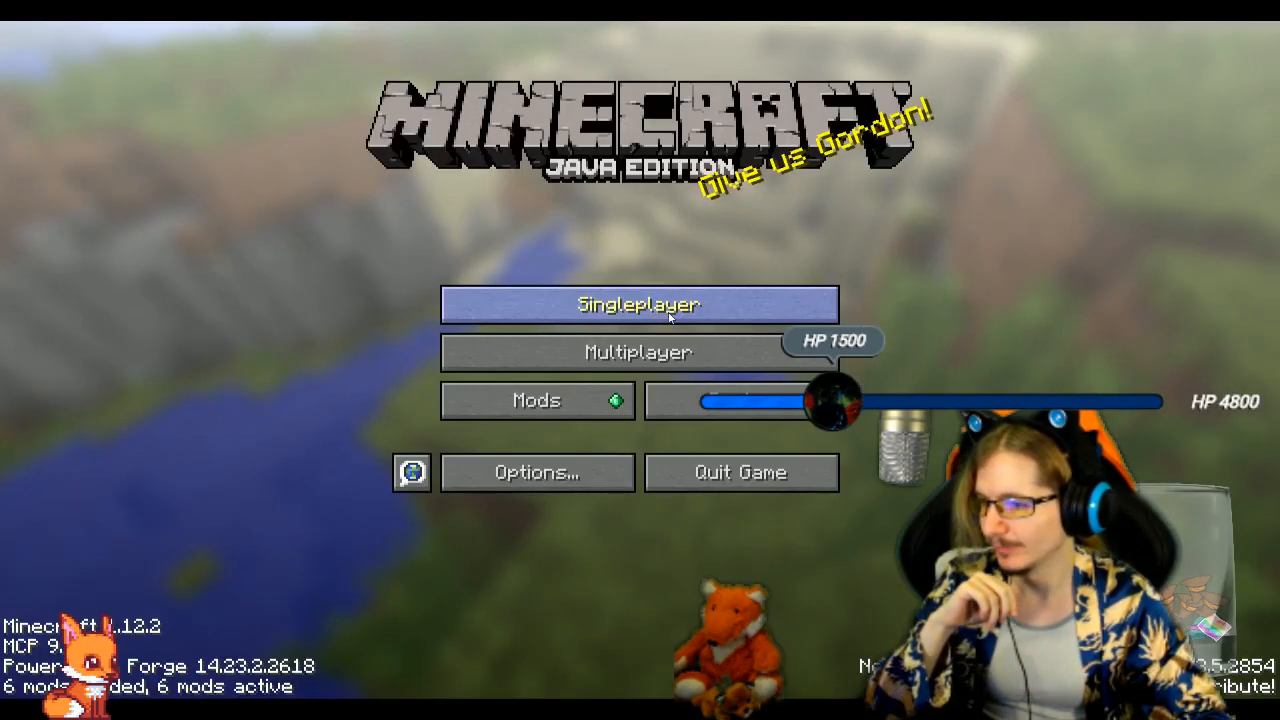
pyautogui.click(668, 314)
pyautogui.doubleClick(607, 120)
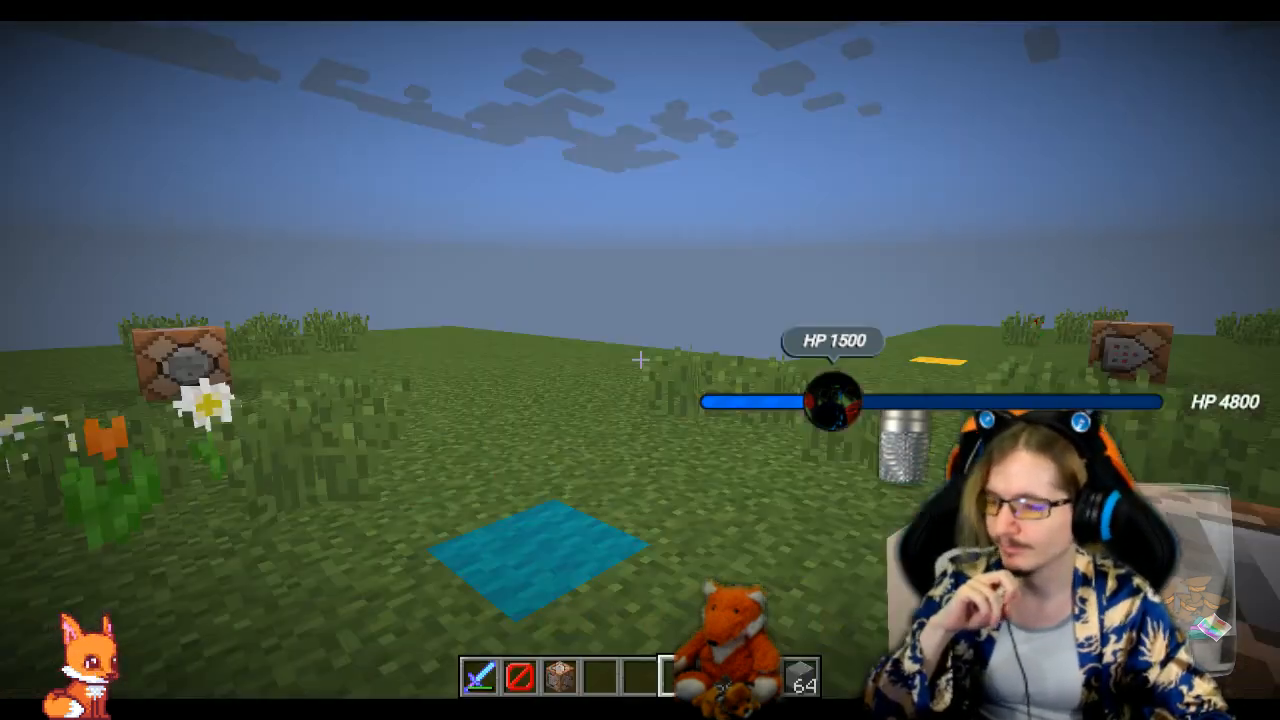
# Walk around the patron witch to examine the crown on its head from several sides
pyautogui.press('w')
pyautogui.press('d')
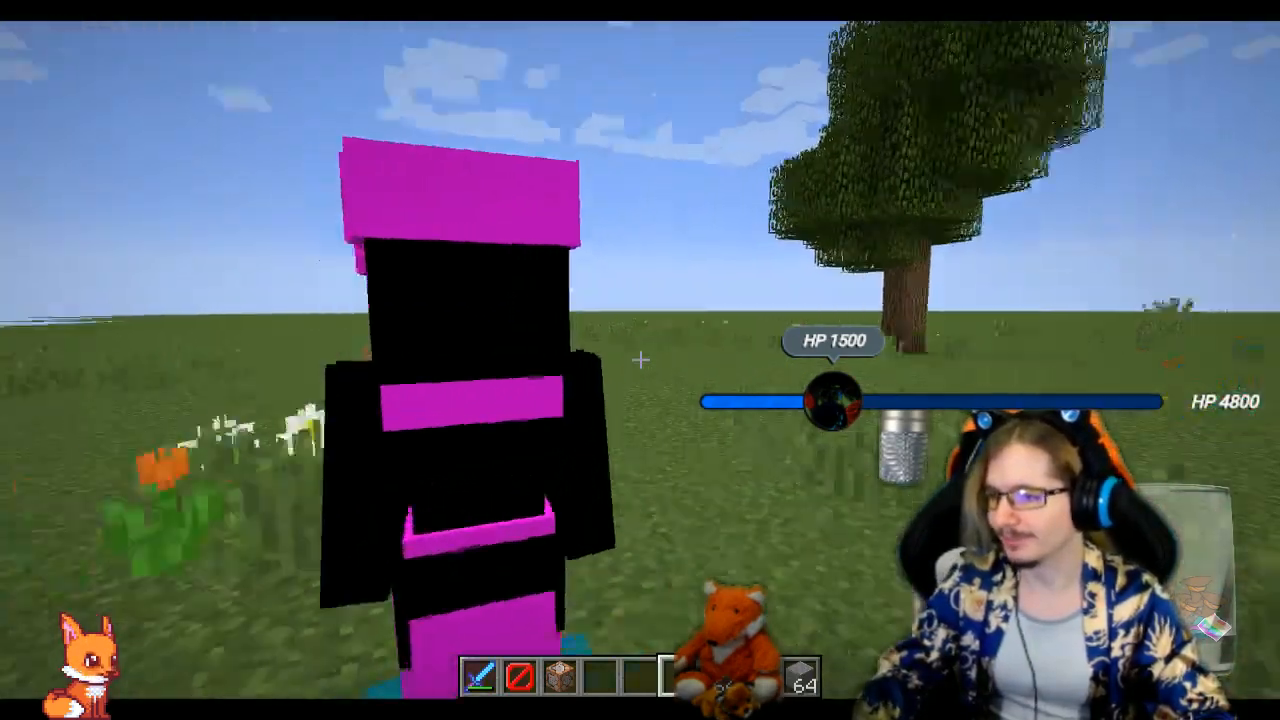
pyautogui.press('d')
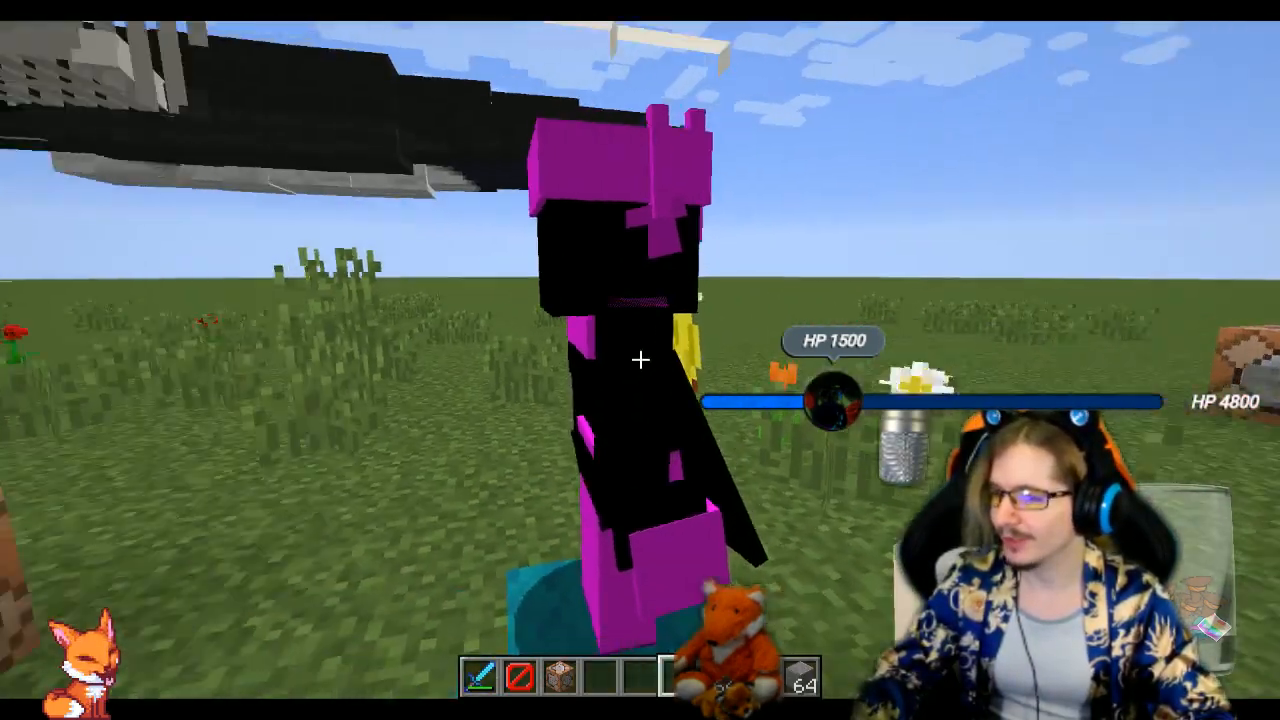
pyautogui.press('a')
pyautogui.press('a')
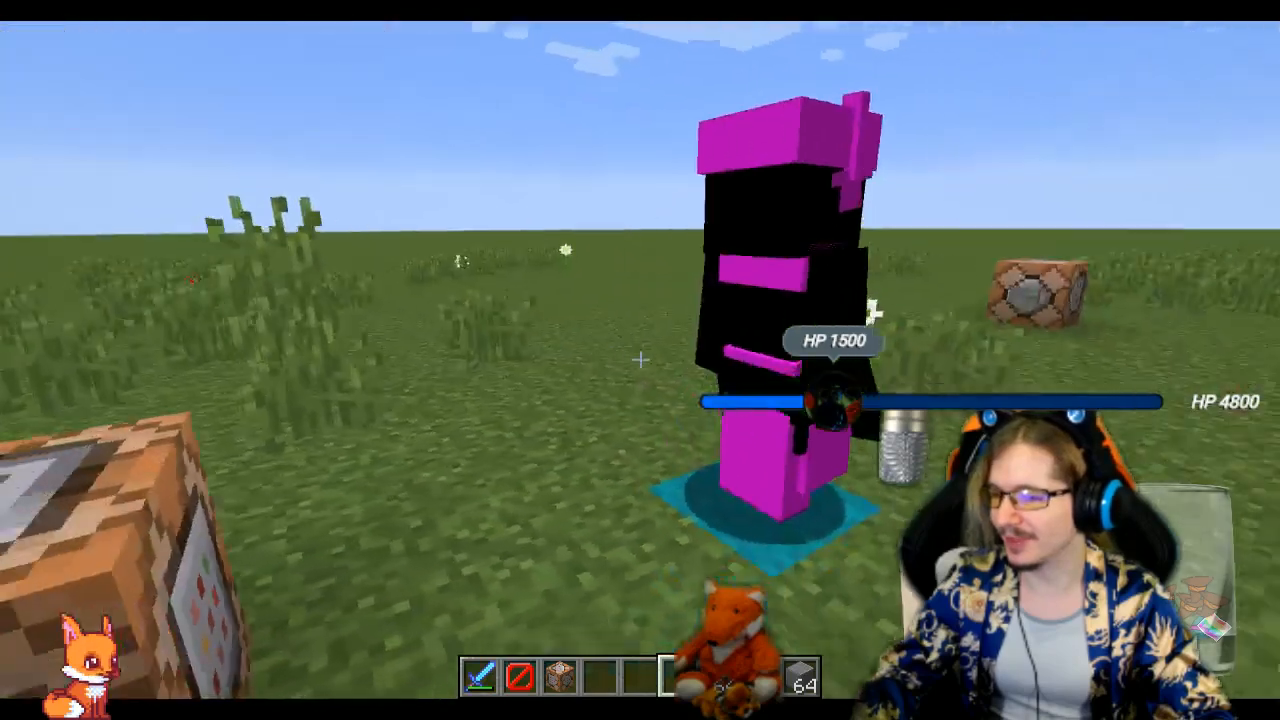
pyautogui.press('d')
pyautogui.press('w')
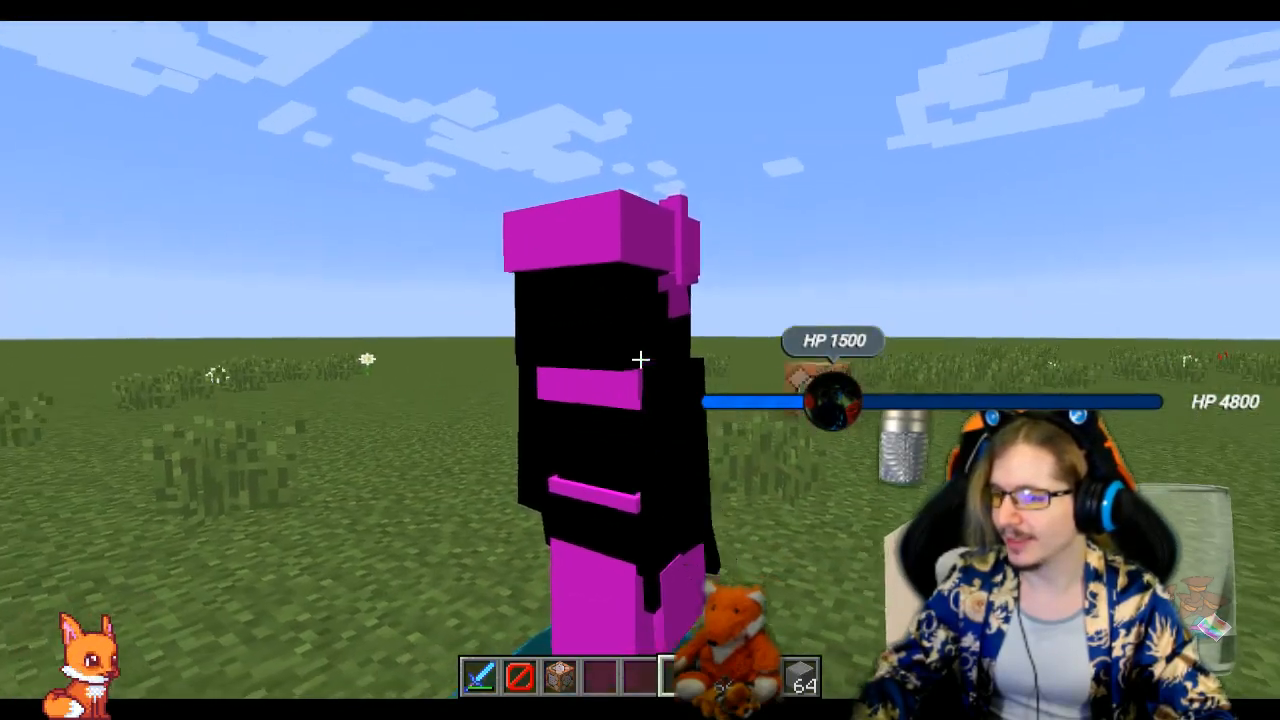
# Circle the patron witch again at close range to examine the crown's placement on its head and the missing textures
pyautogui.press('a')
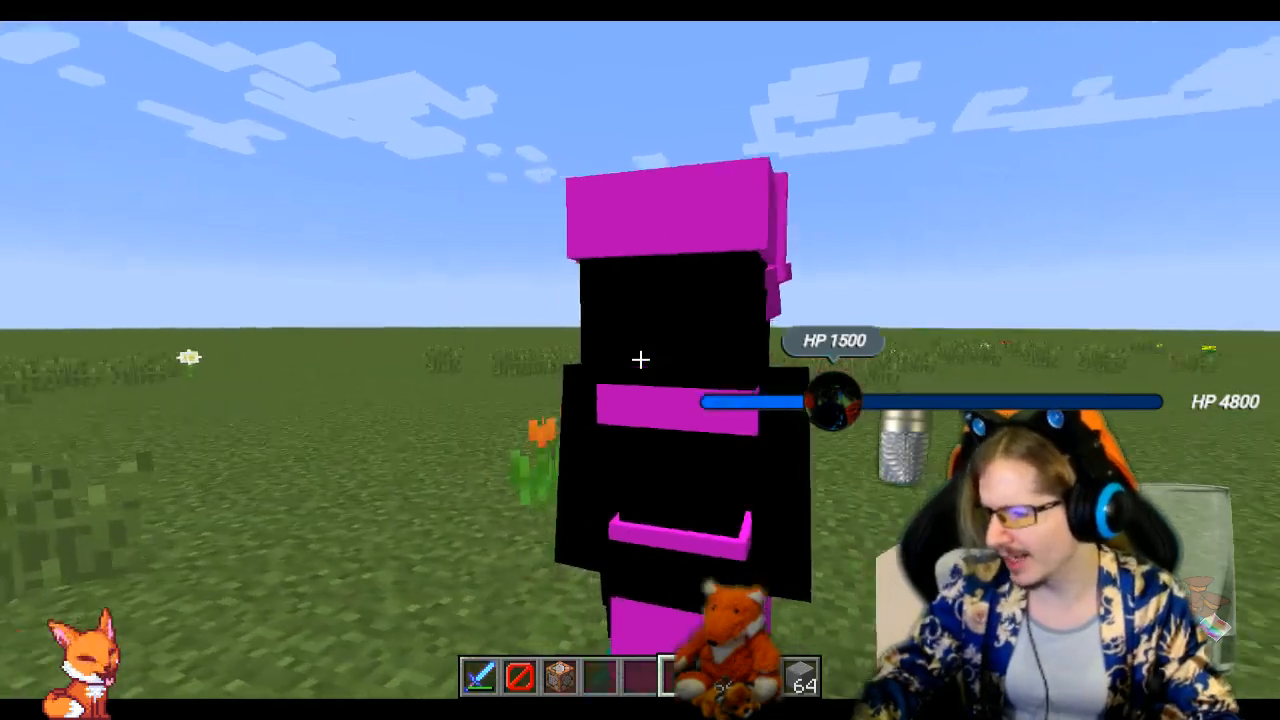
pyautogui.press('a')
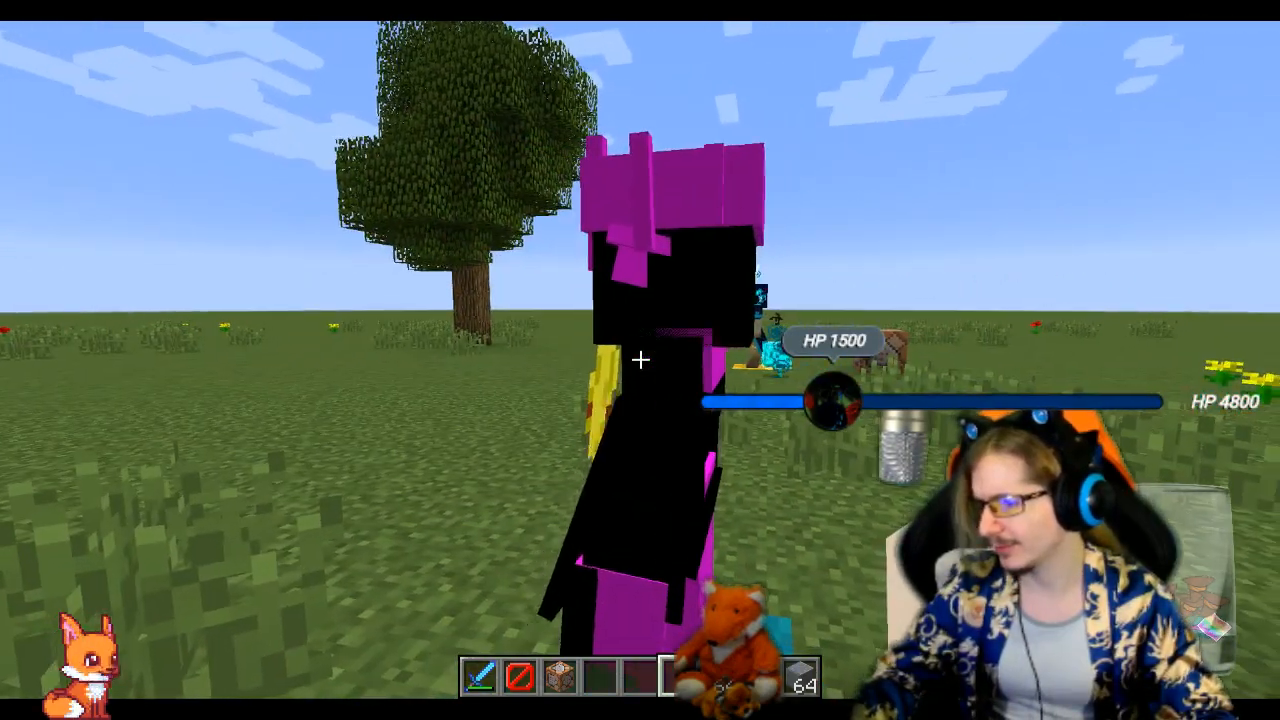
pyautogui.press('d')
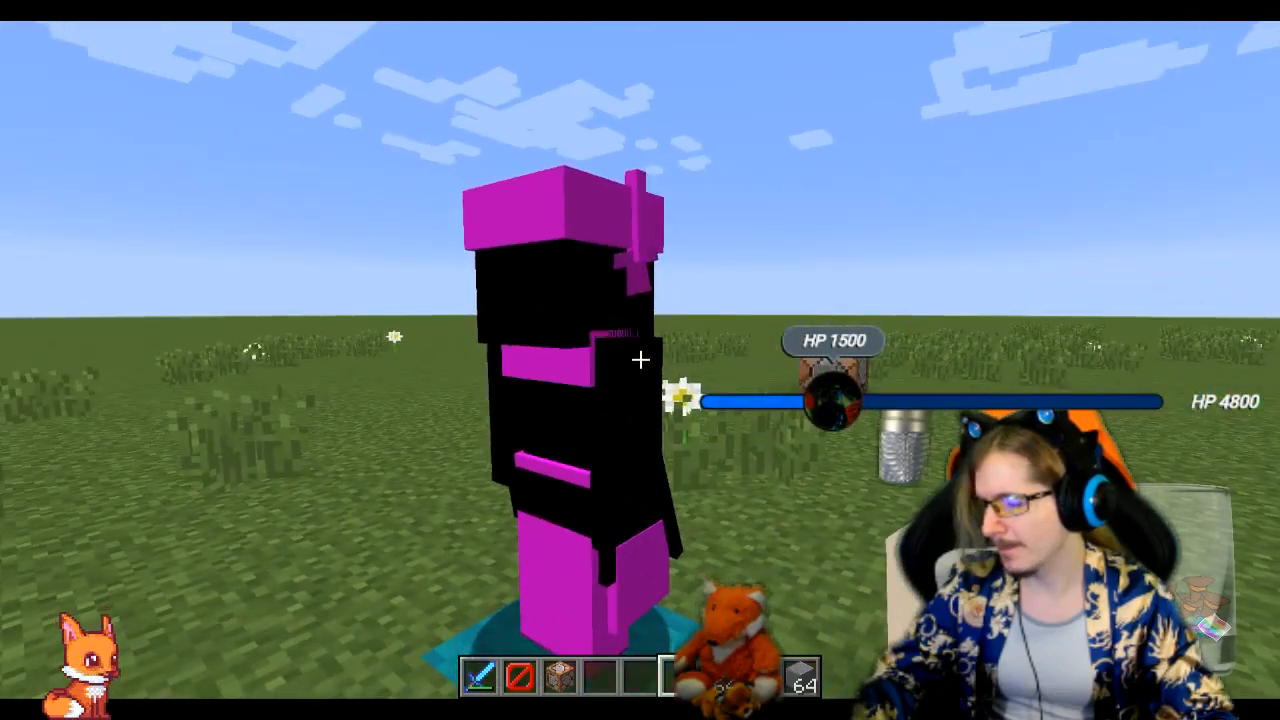
pyautogui.press('d')
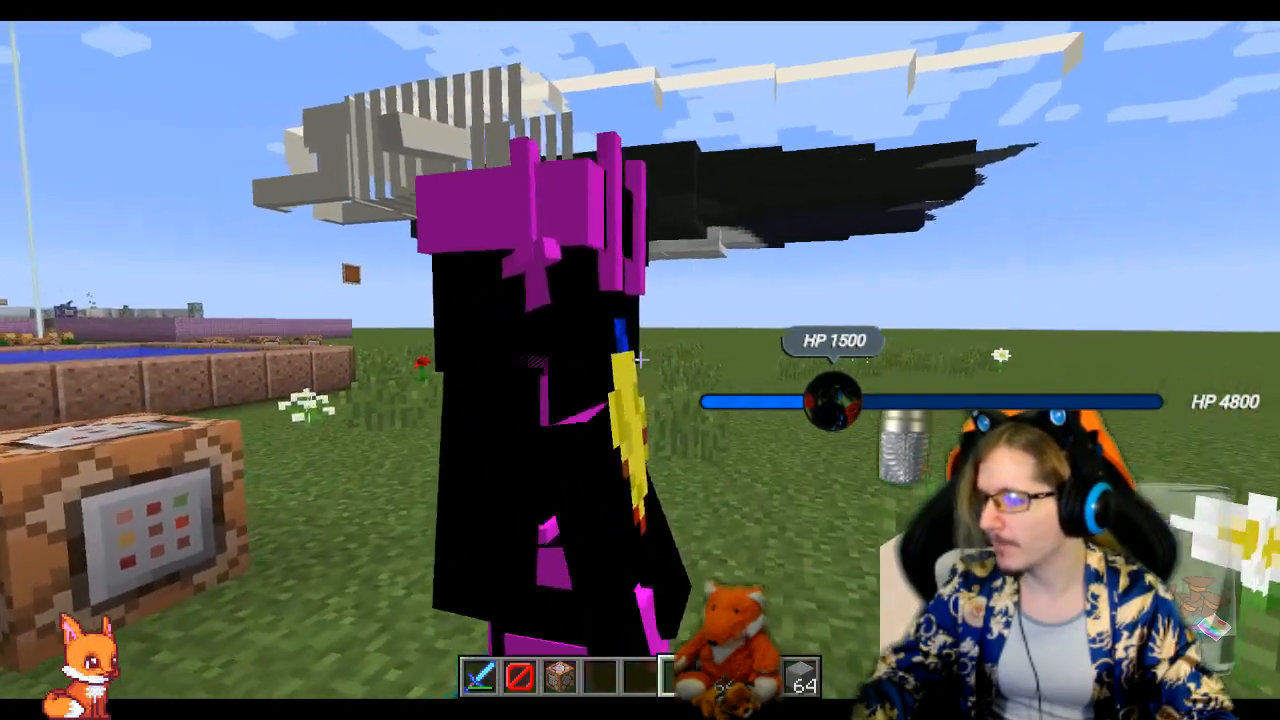
pyautogui.press('a')
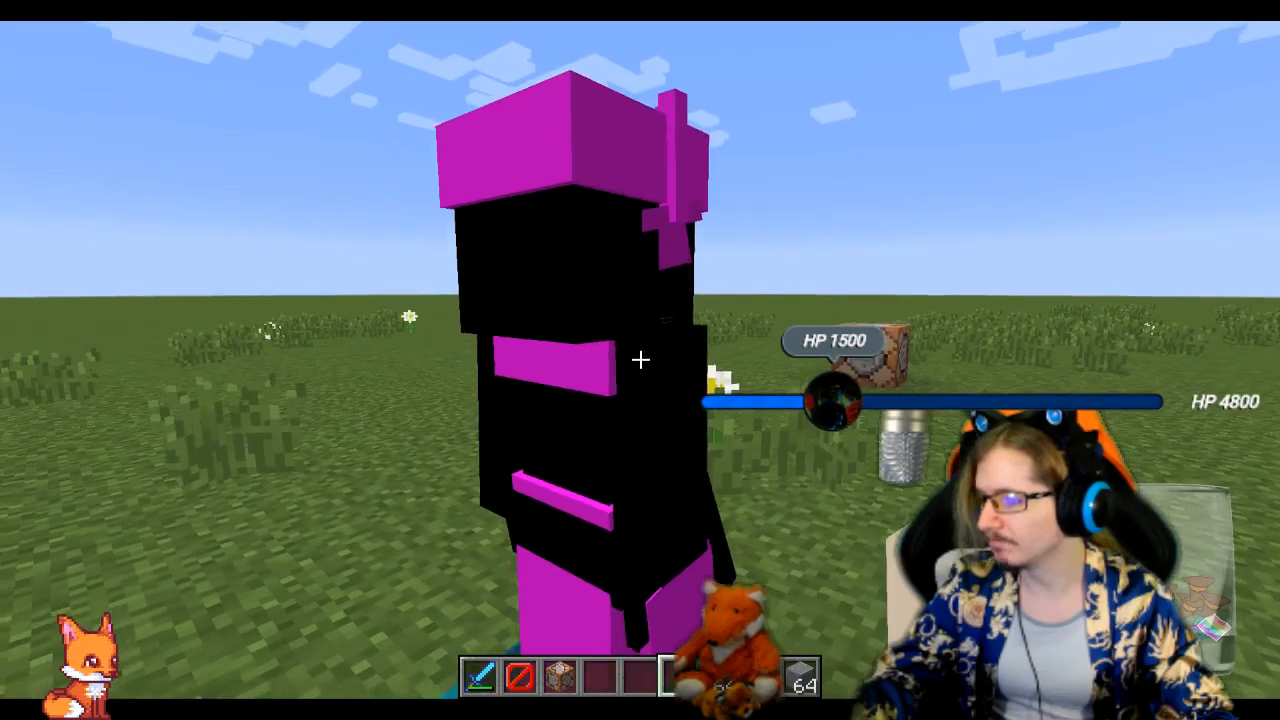
pyautogui.press('a')
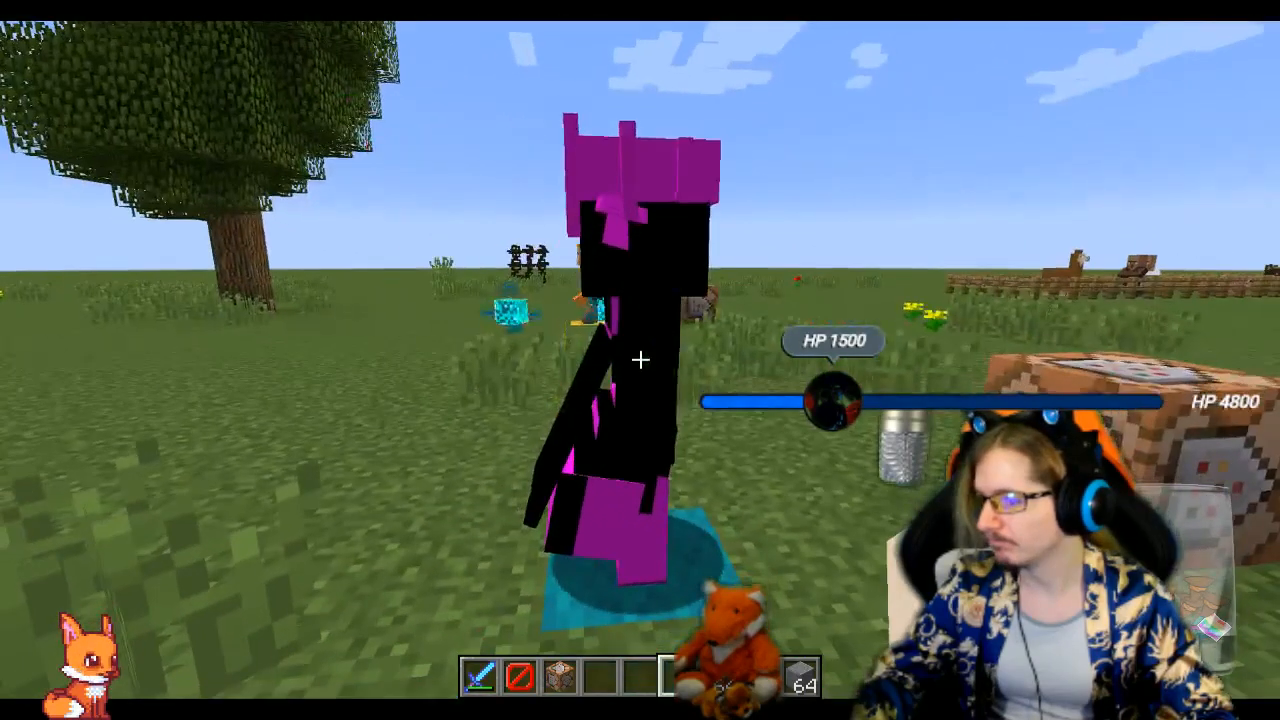
pyautogui.press('d')
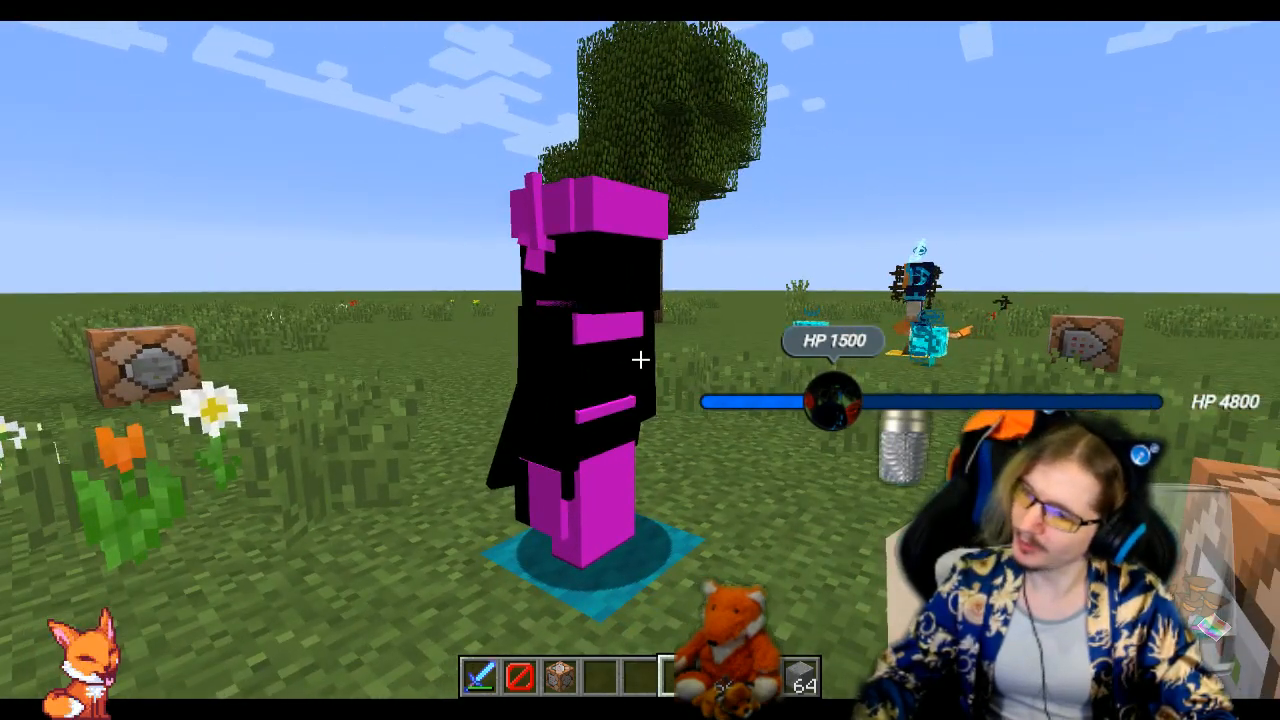
pyautogui.press('w')
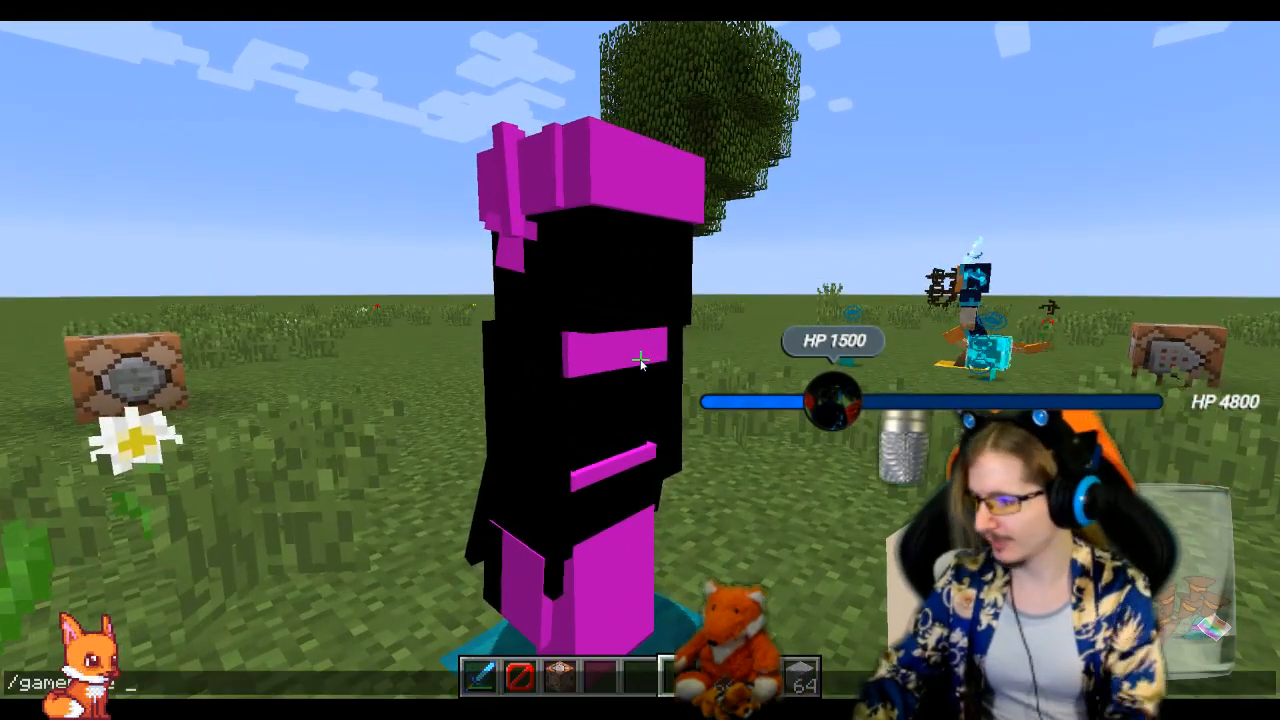
# Change the game mode to Spectator and fly inside the patron witch's head to inspect the crown model from within
pyautogui.press('Return')
pyautogui.press('space')
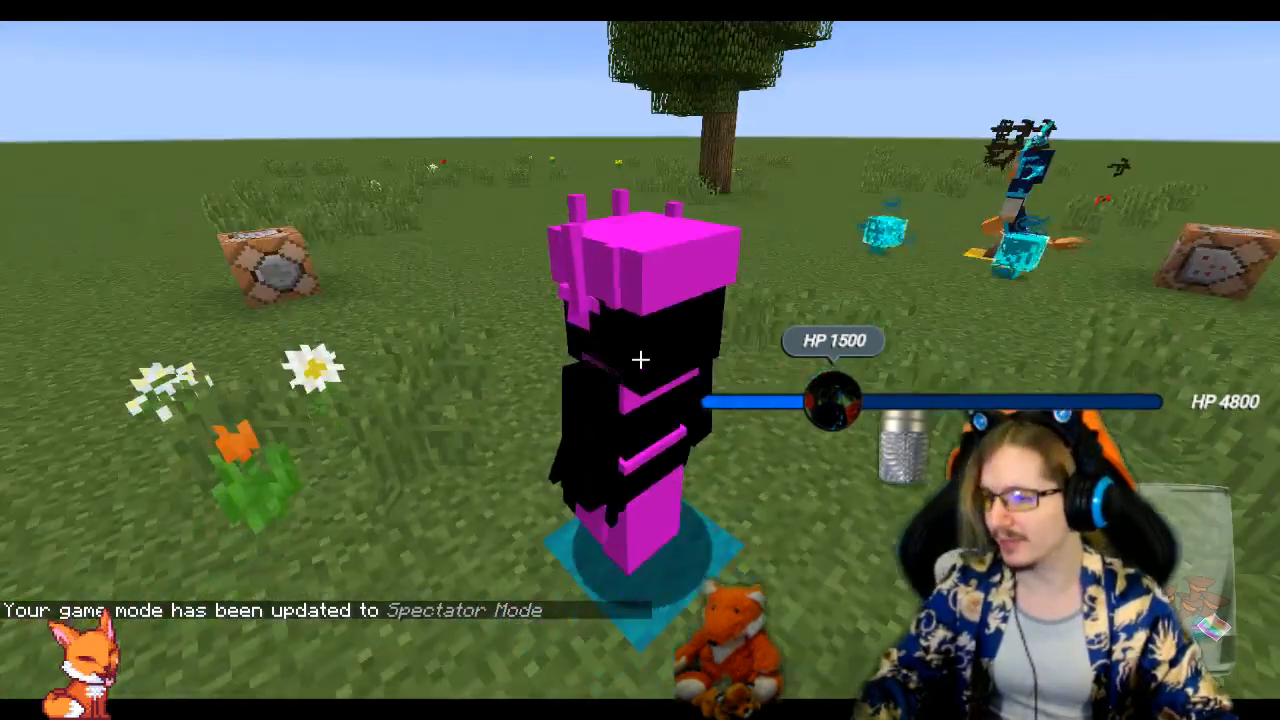
pyautogui.press('w')
pyautogui.press('shift')
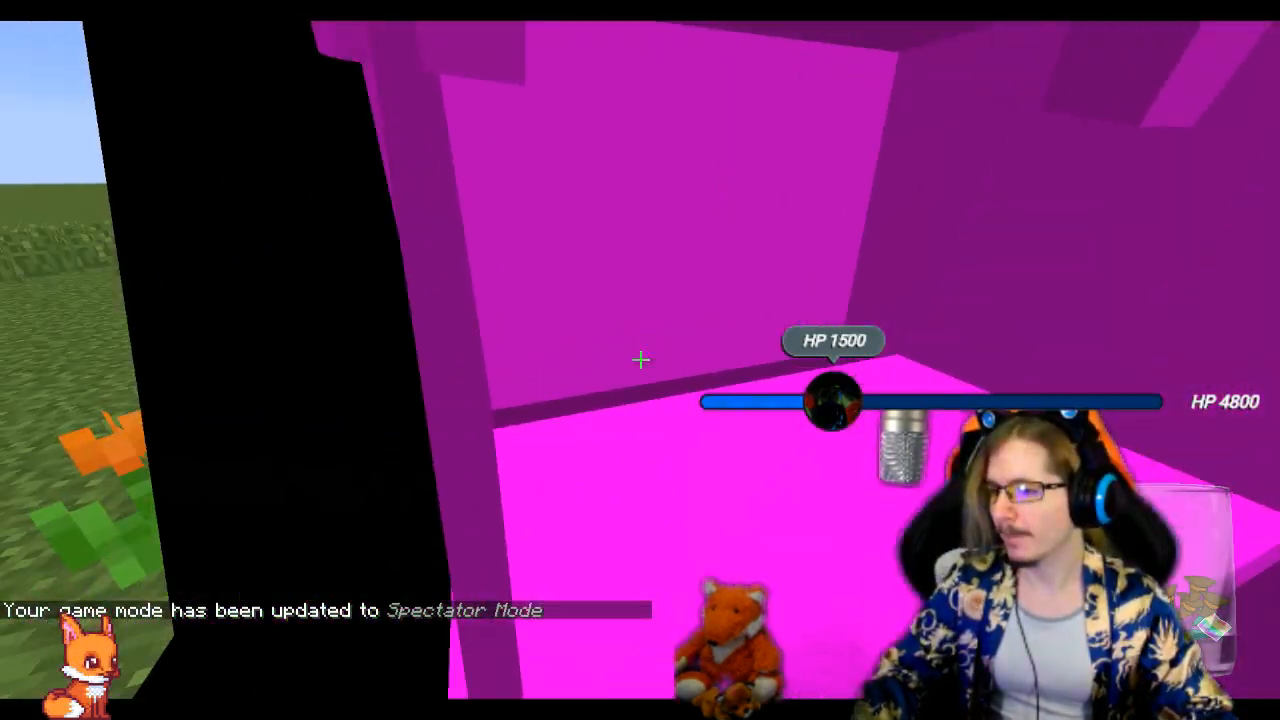
pyautogui.press('w')
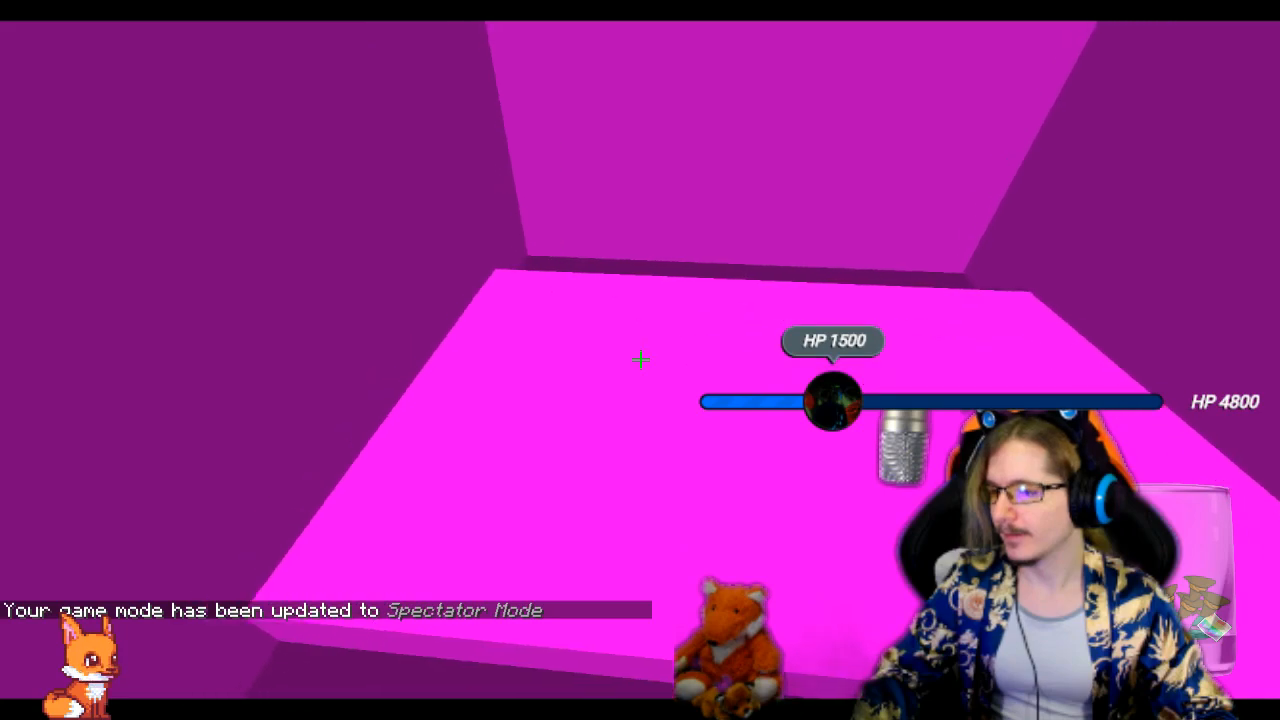
pyautogui.press('a')
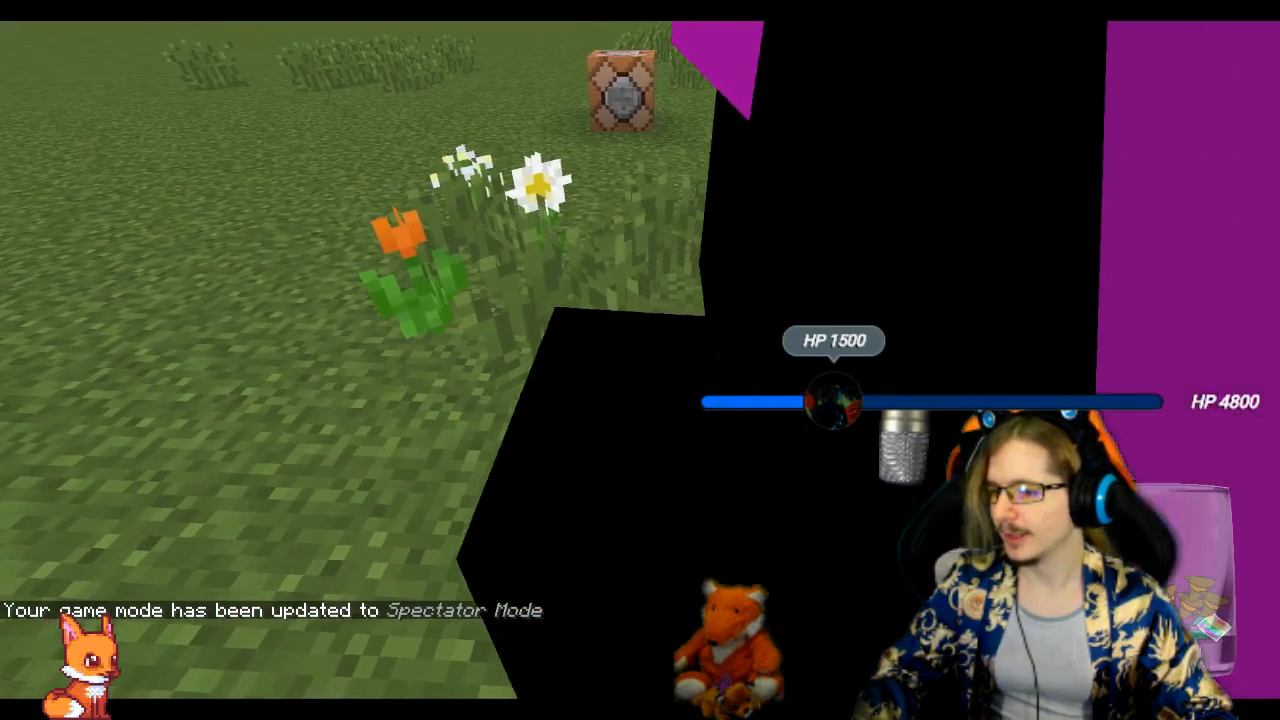
pyautogui.press('s')
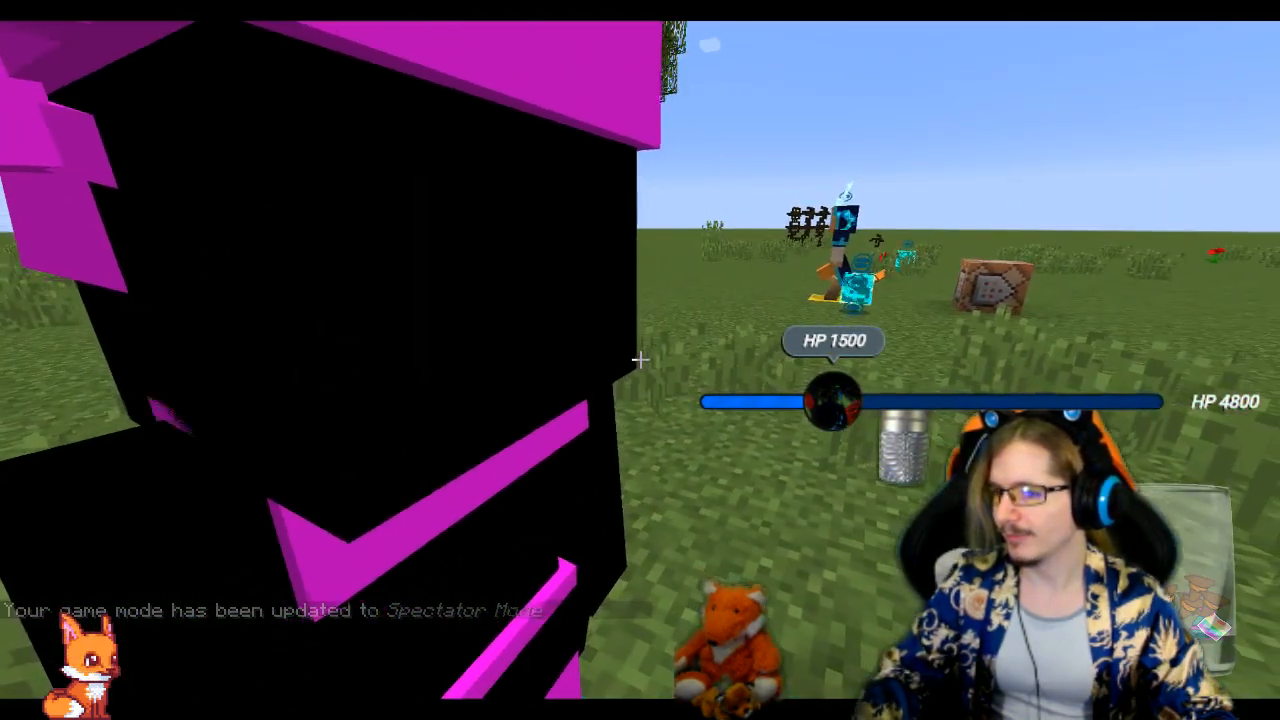
# Fly over to the blue-robed witch and pass through its body to inspect that model from inside
pyautogui.press('w')
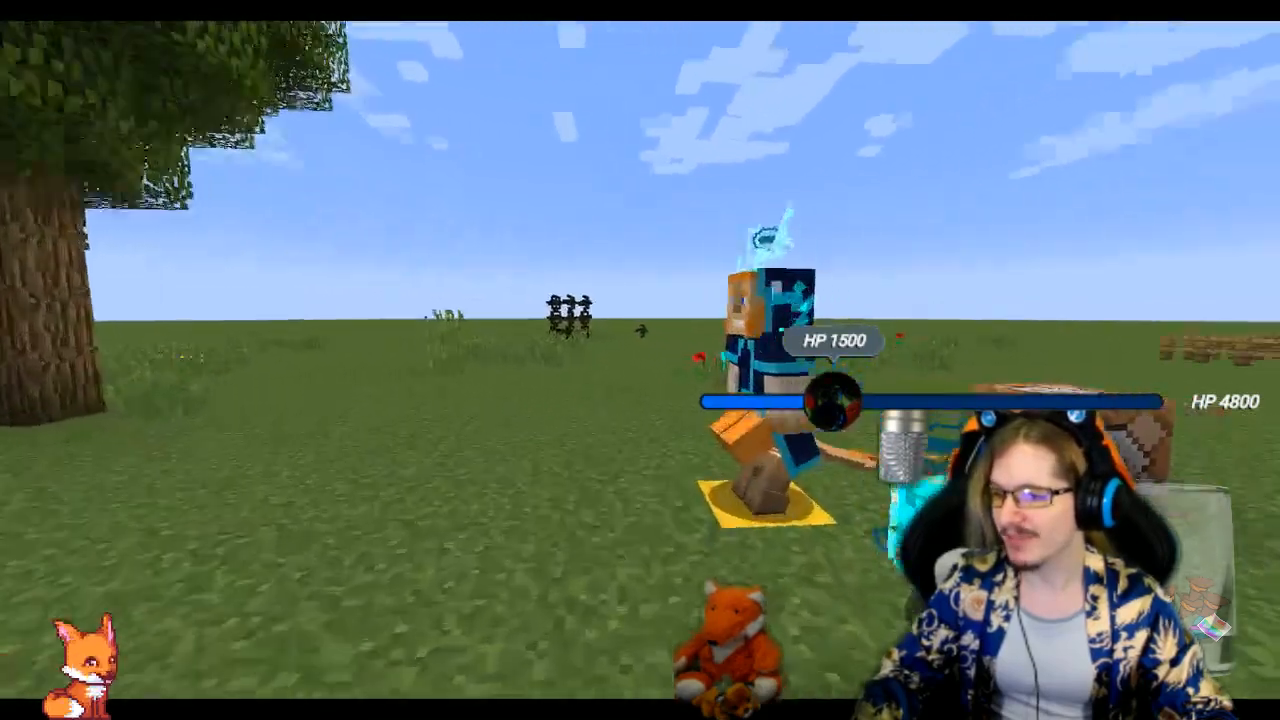
pyautogui.press('w')
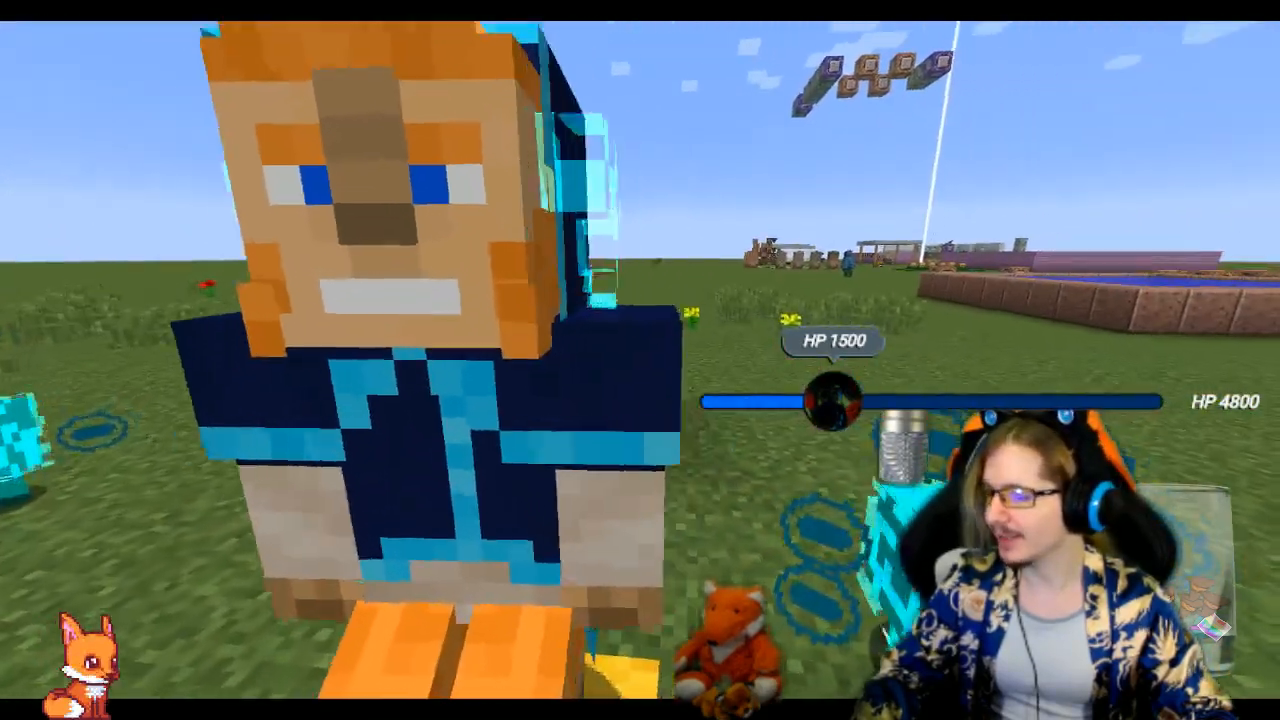
pyautogui.press('w')
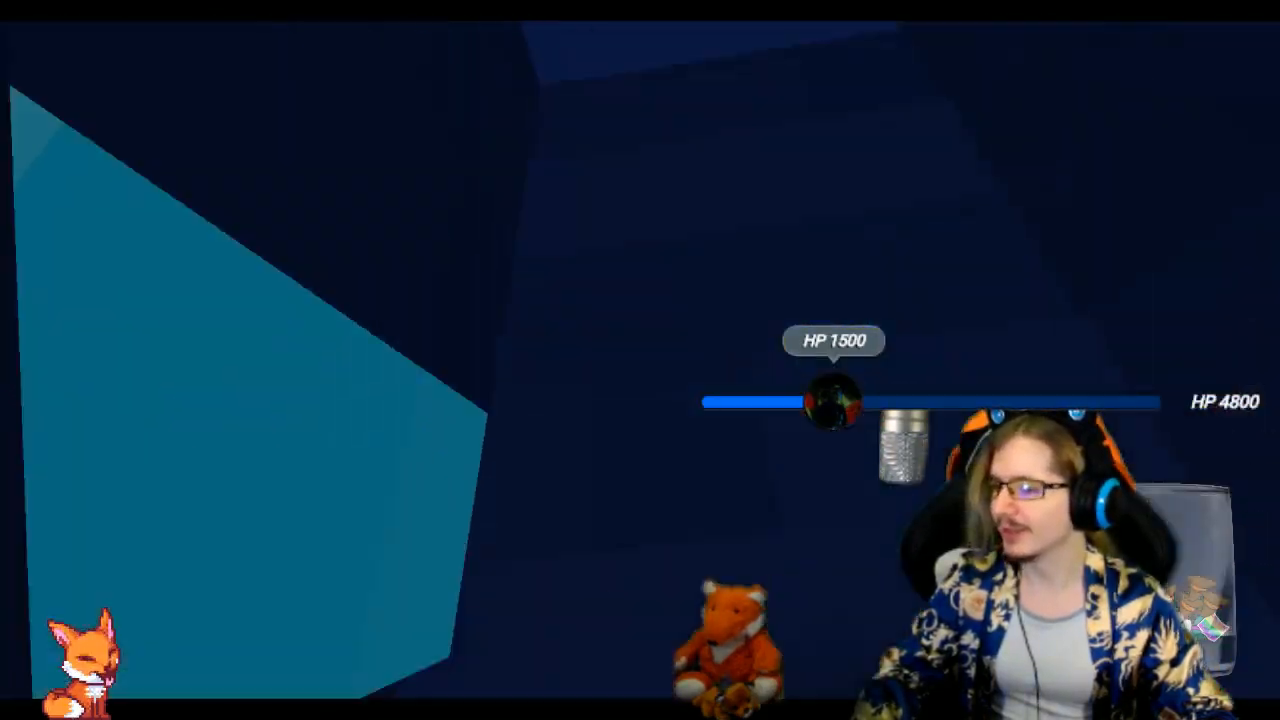
pyautogui.press('w')
pyautogui.press('w')
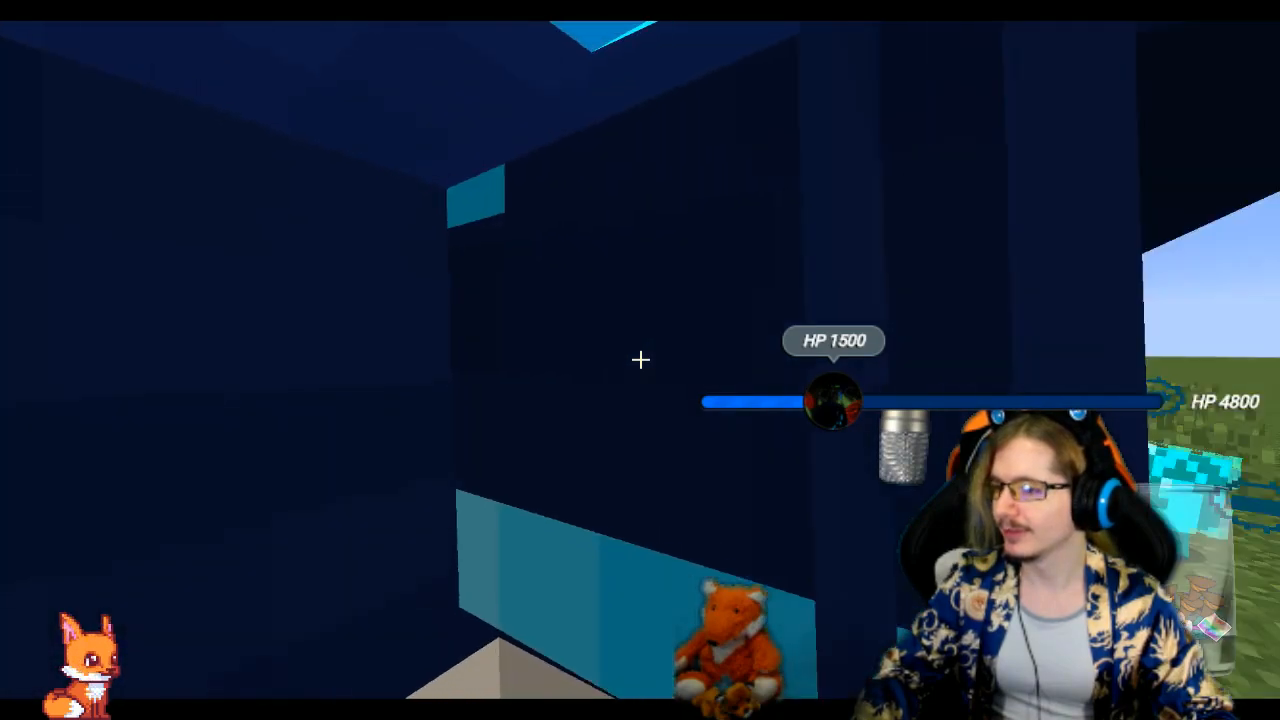
pyautogui.press('s')
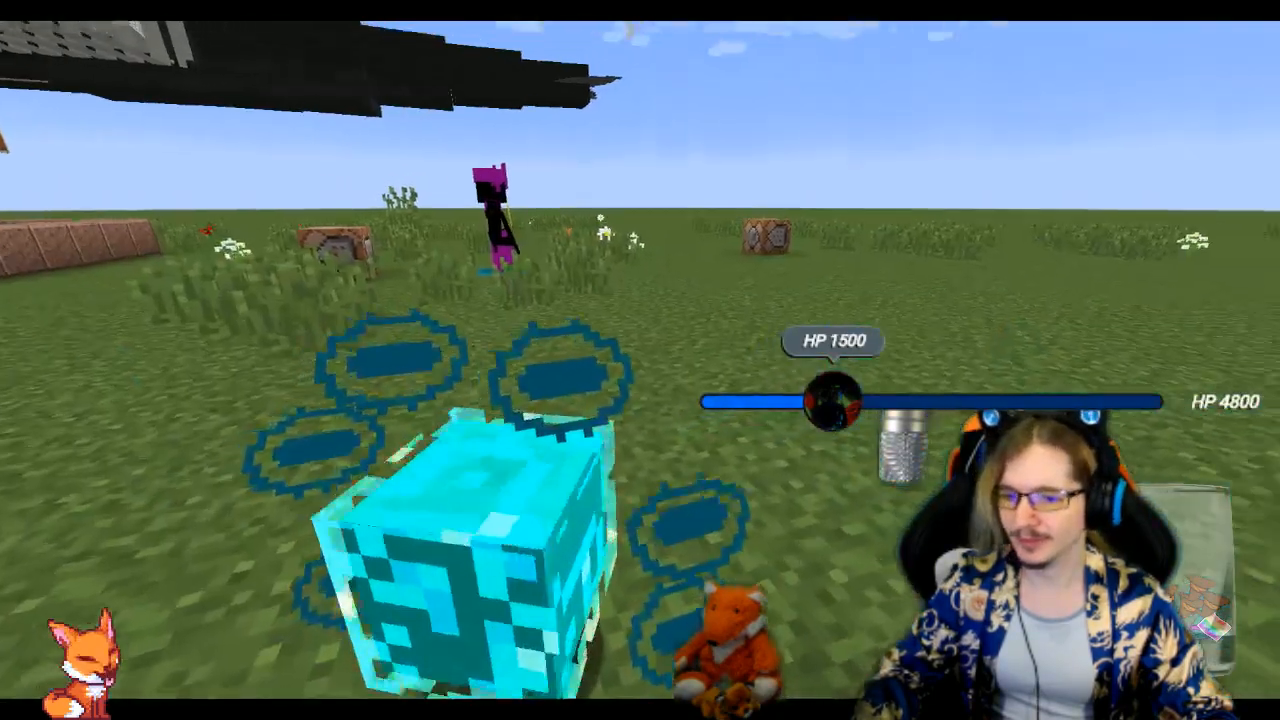
# Fly back to the patron witch and examine its crown from above
pyautogui.press('w')
pyautogui.press('w')
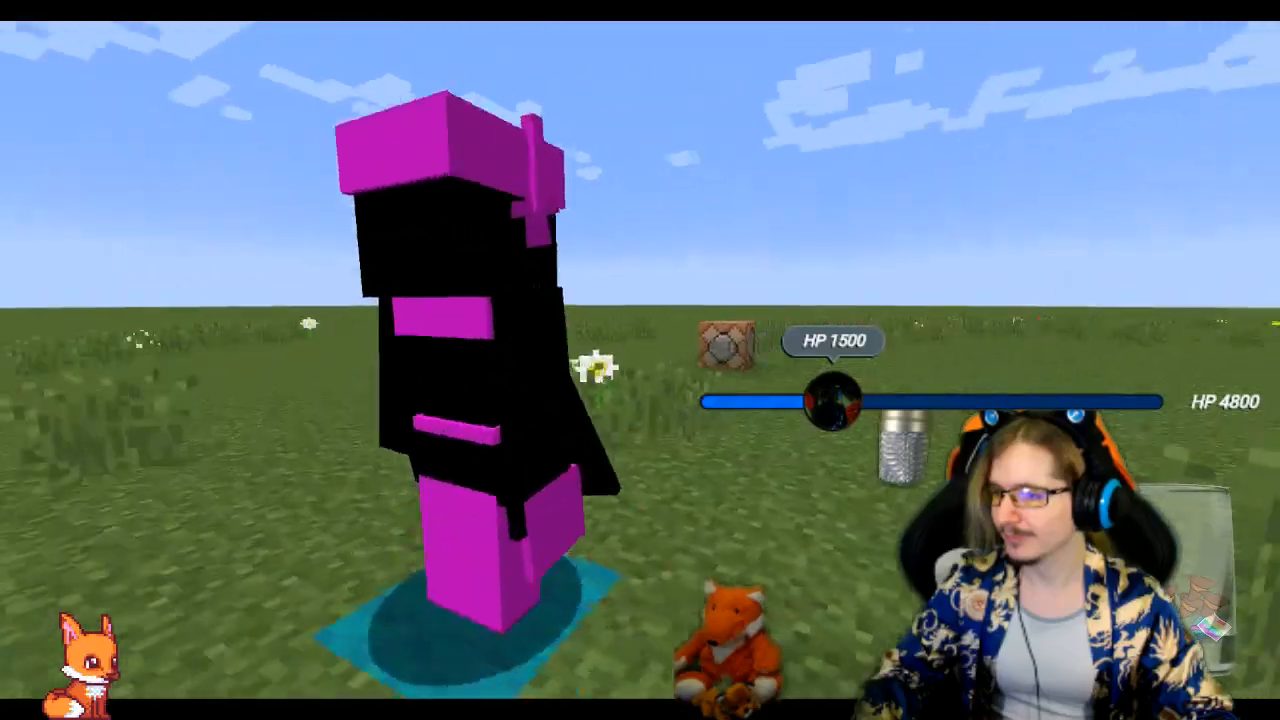
pyautogui.press('a')
pyautogui.press('space')
pyautogui.press('d')
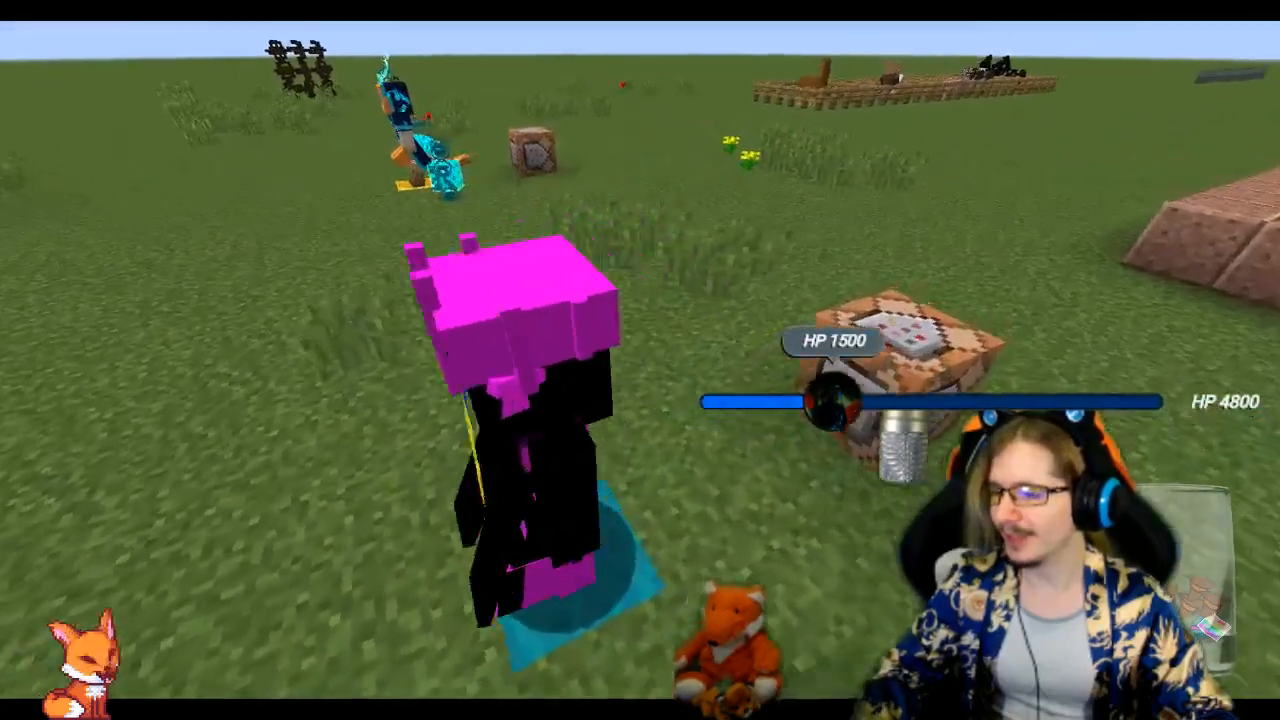
# Frame the whole patron witch from a lower angle and save an in-game screenshot of it
pyautogui.press('d')
pyautogui.press('shift')
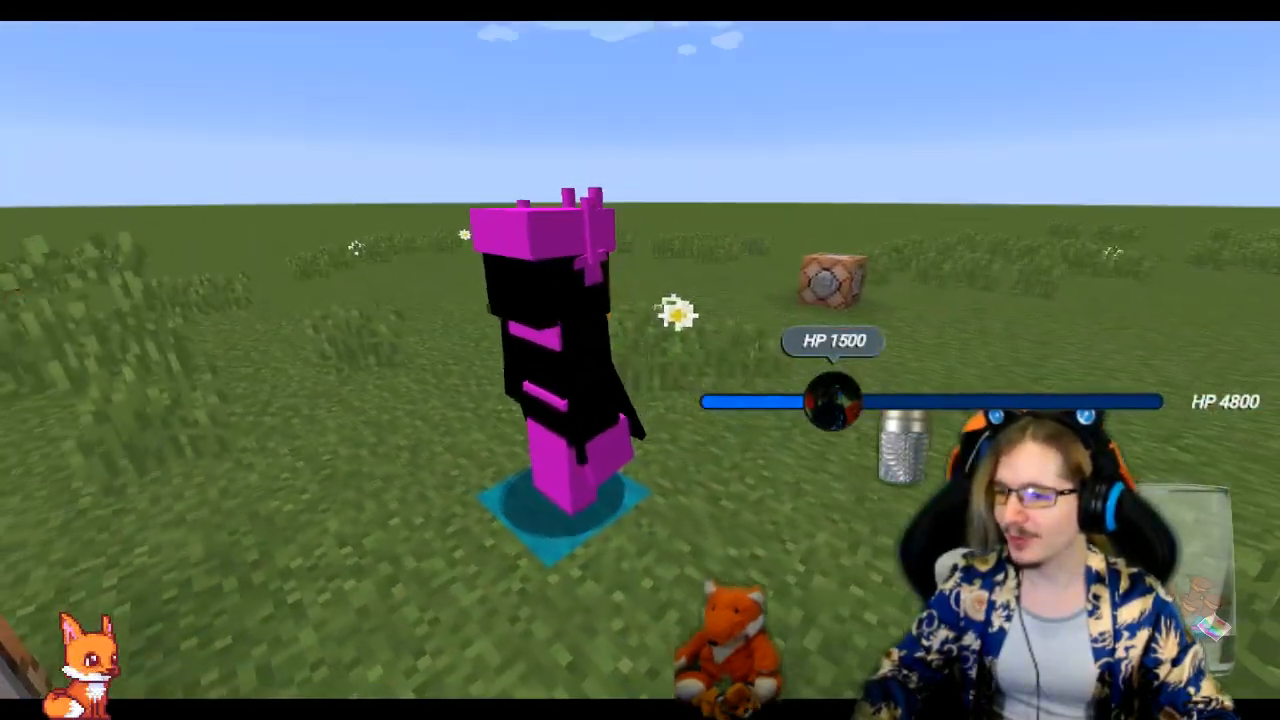
pyautogui.press('shift')
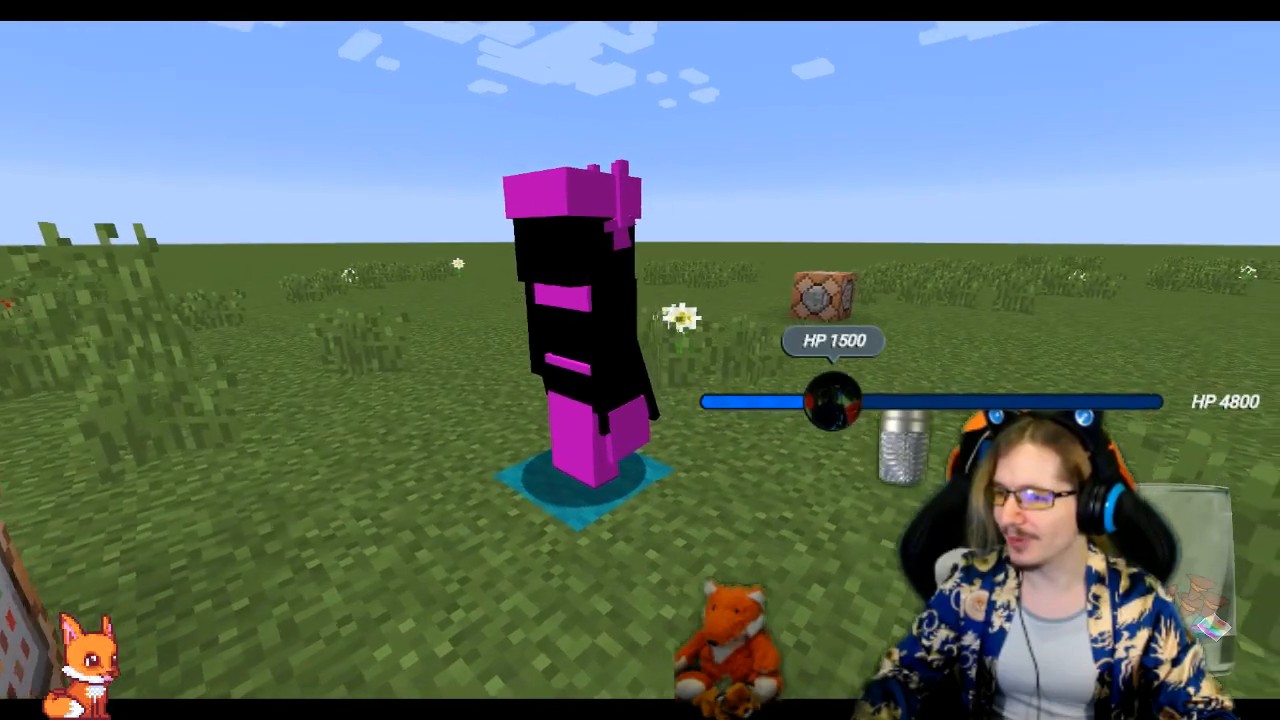
pyautogui.press('w')
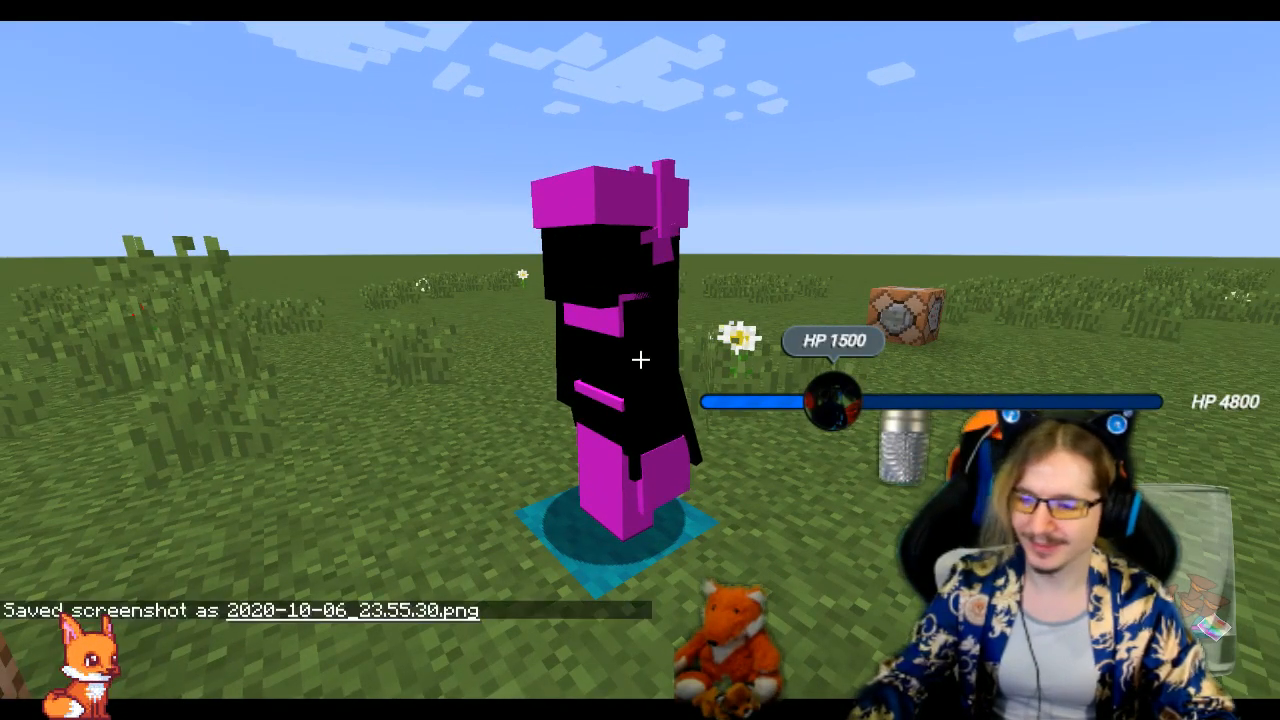
# Look at the patron witch from higher up and farther away, and switch the camera perspective
pyautogui.press('space')
pyautogui.press('a')
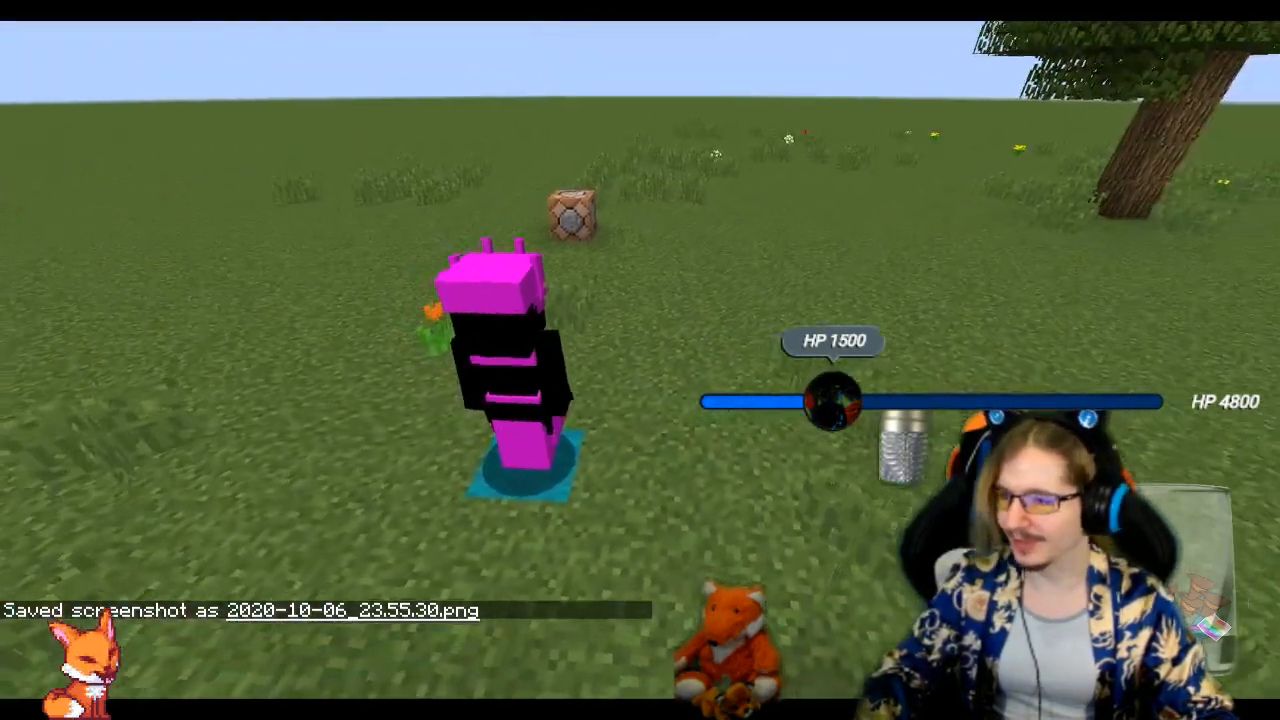
pyautogui.press('F5')
pyautogui.press('F5')
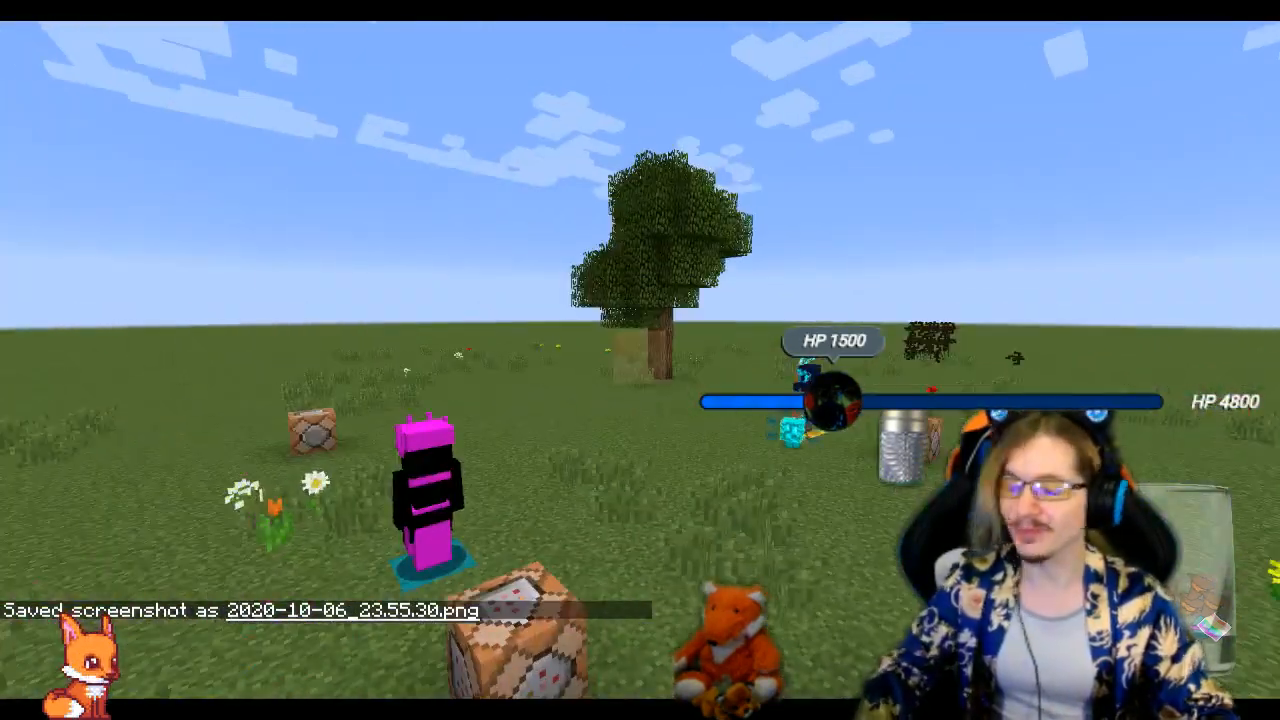
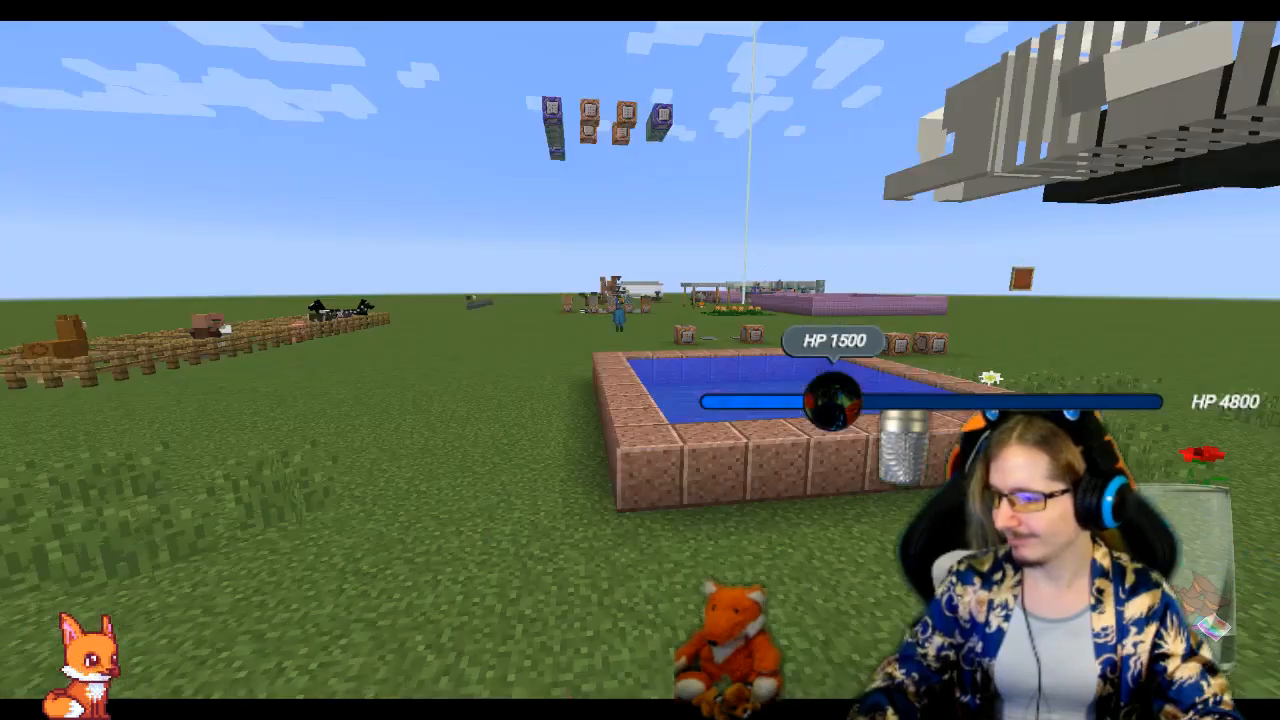
# Circle around the patron witch at close range to examine its crown and body from the front, side and back
pyautogui.press('w')
pyautogui.press('d')
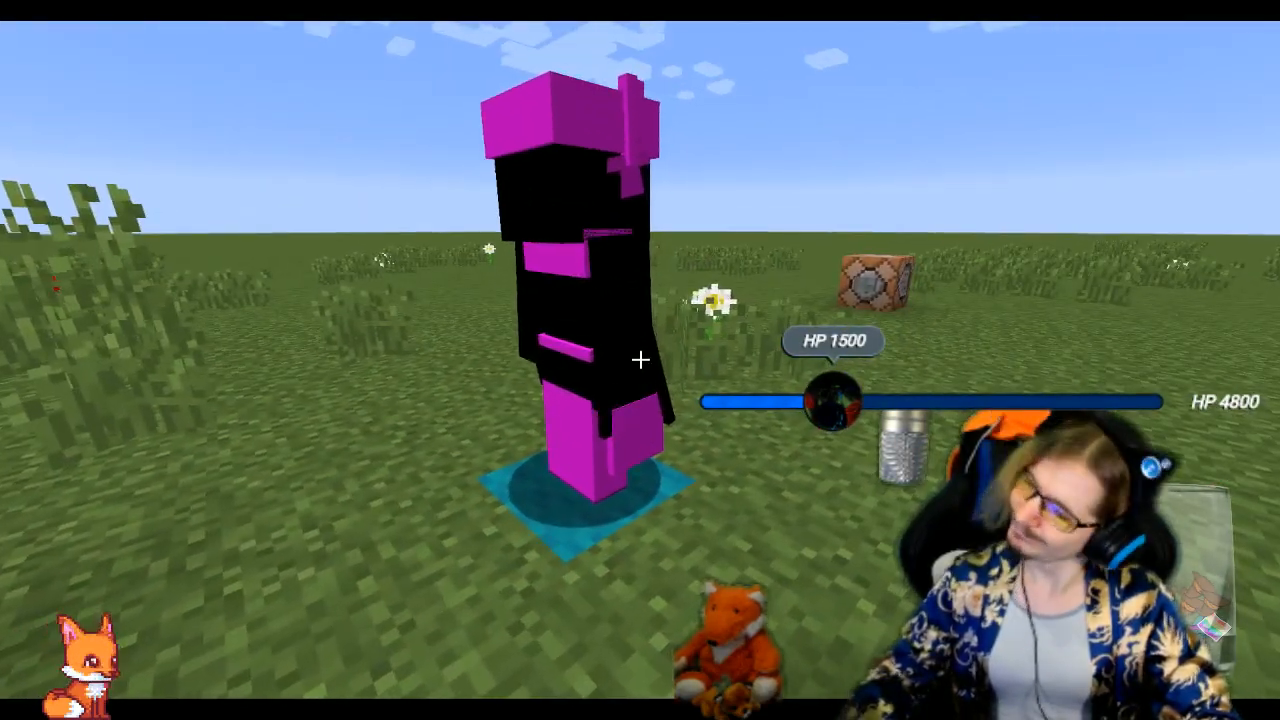
pyautogui.press('d')
pyautogui.press('a')
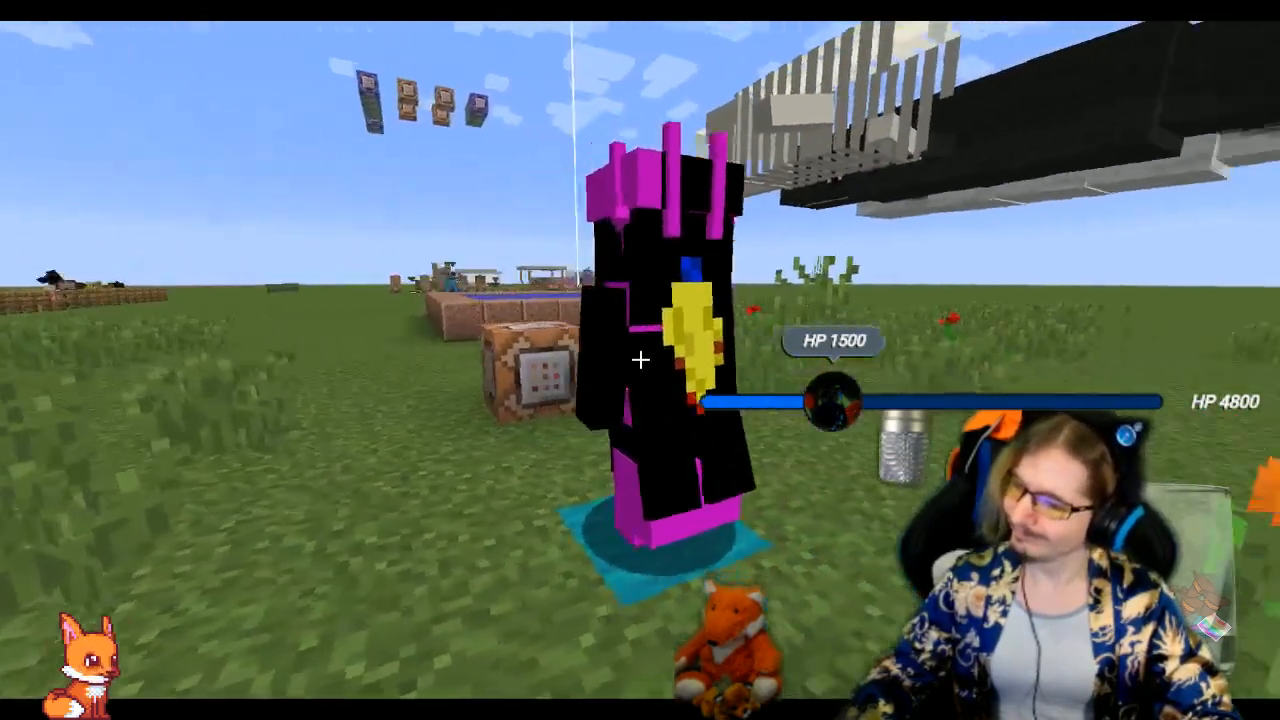
pyautogui.press('a')
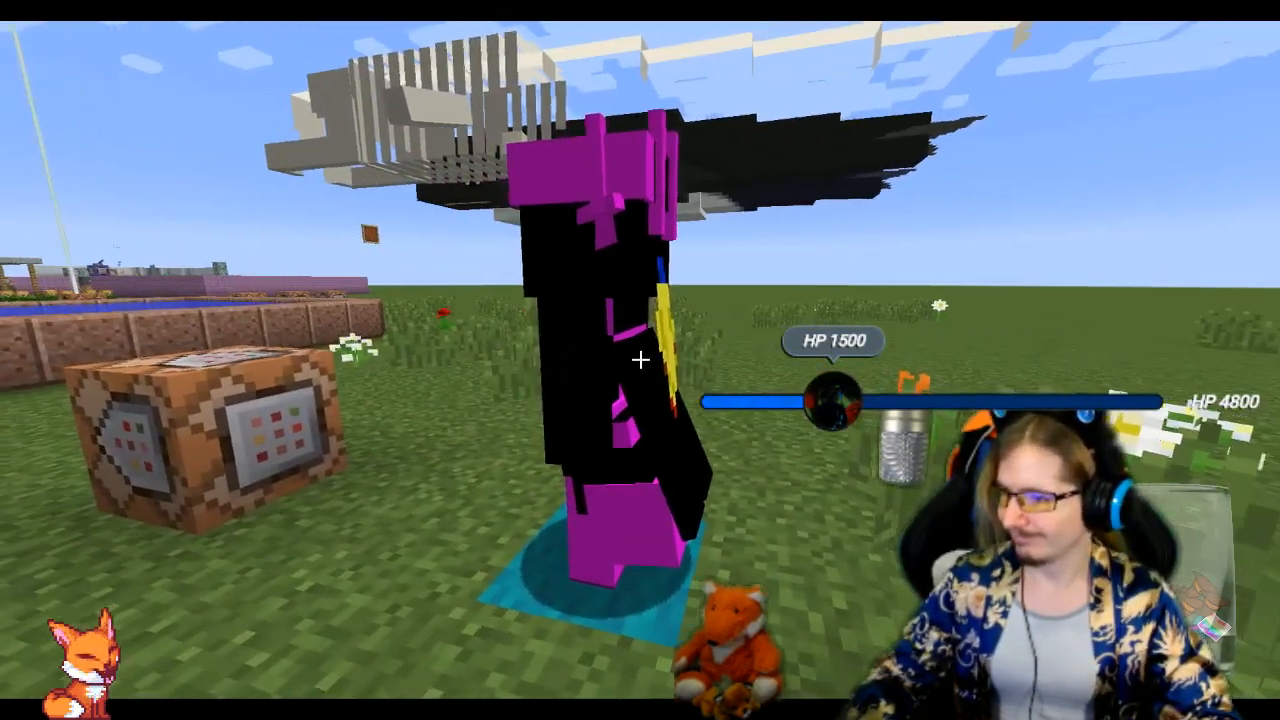
pyautogui.press('a')
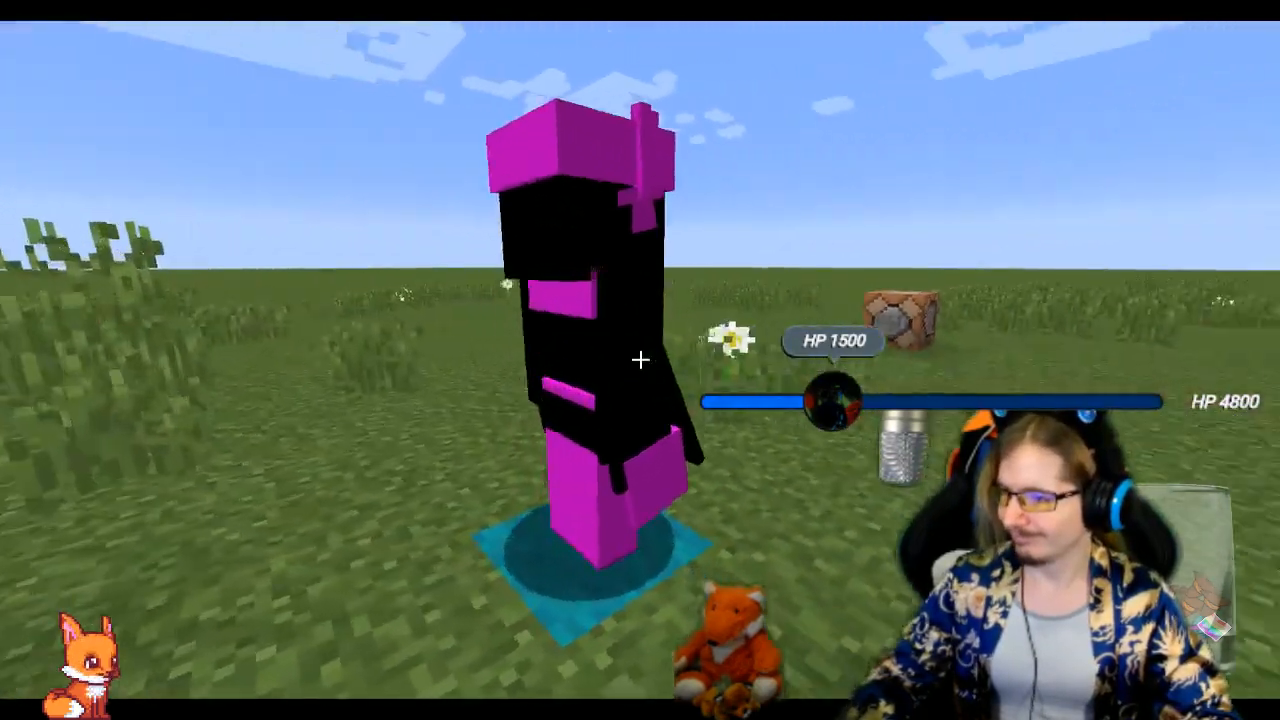
pyautogui.press('a')
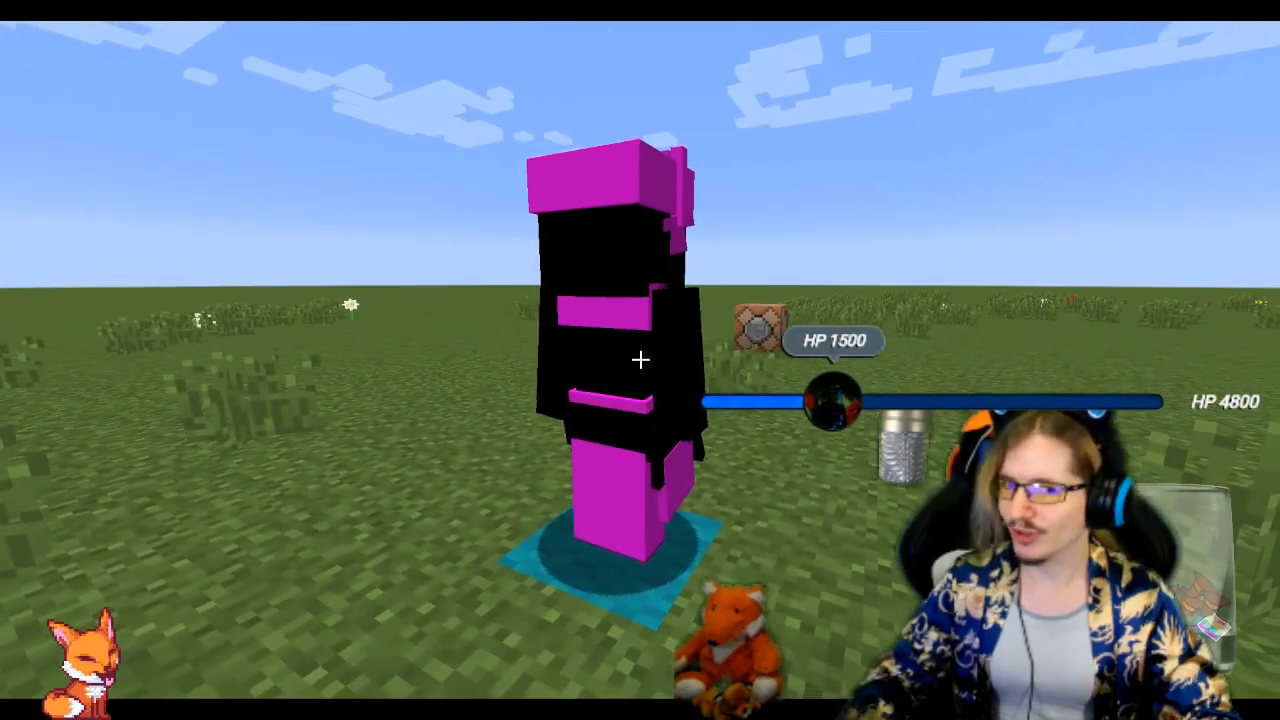